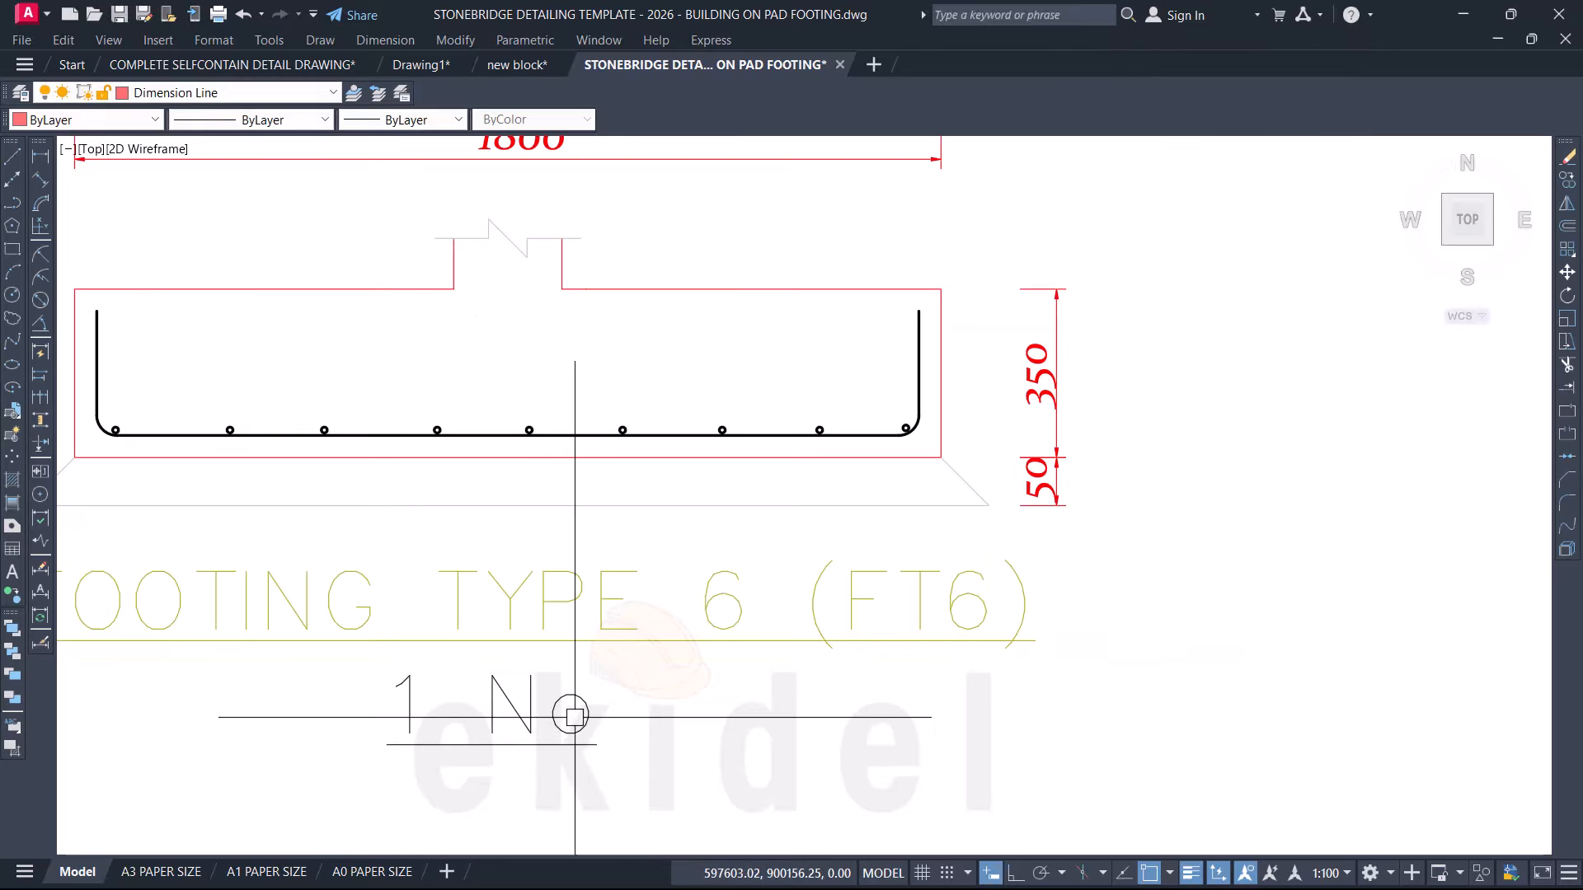
Step: Move the Footing Type 6 (FT6) detail onto the drawing sheet above its title block
scroll(1212, 367, down, 3)
key(m)
key(Return)
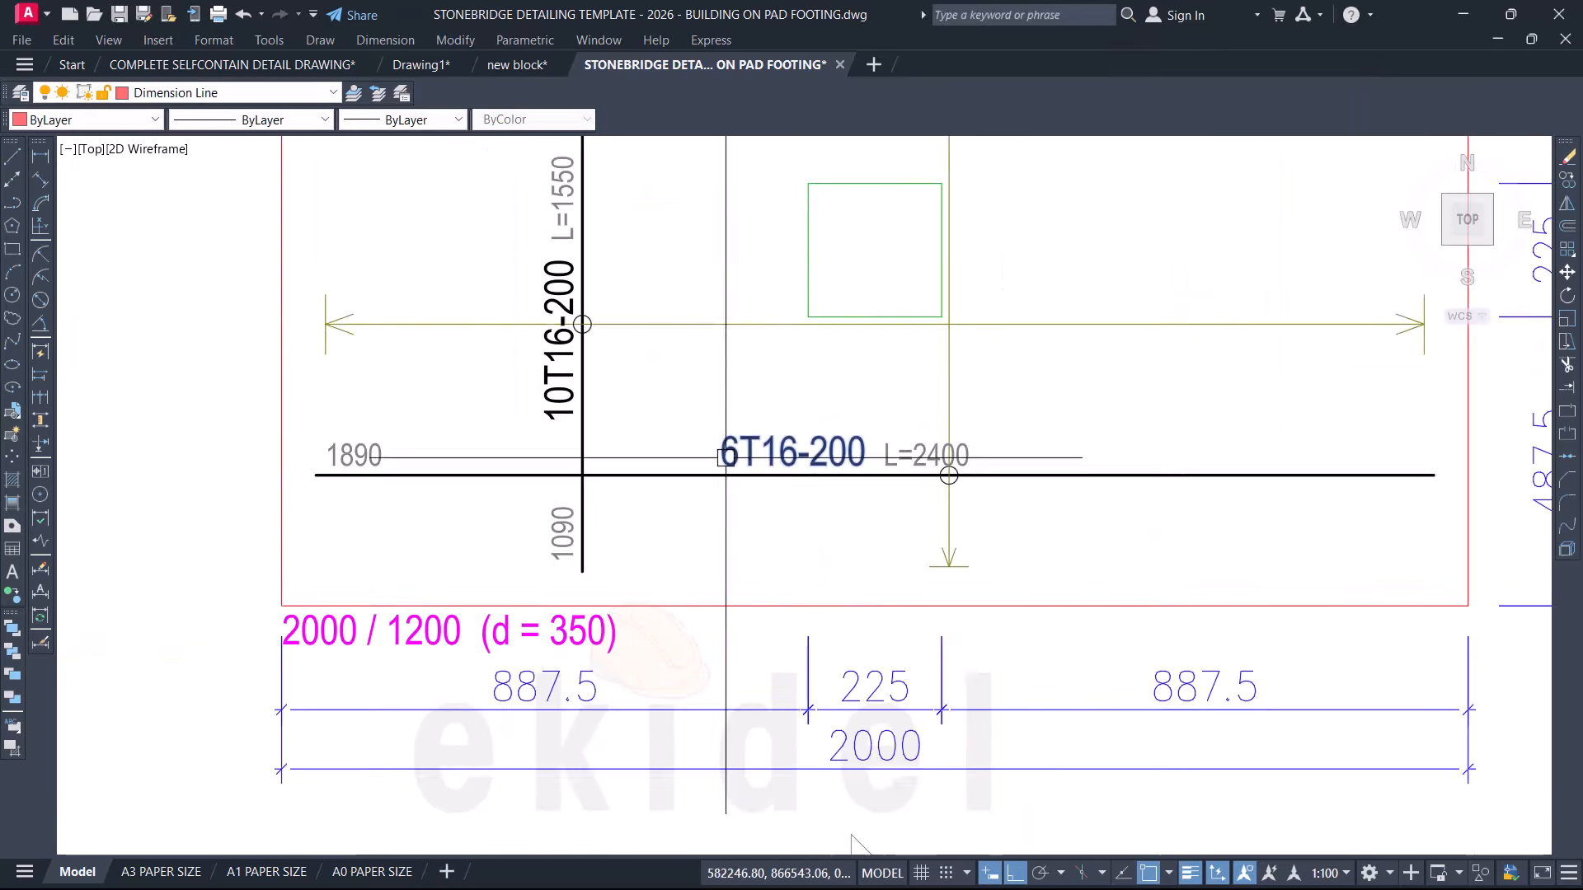
scroll(725, 457, down, 10)
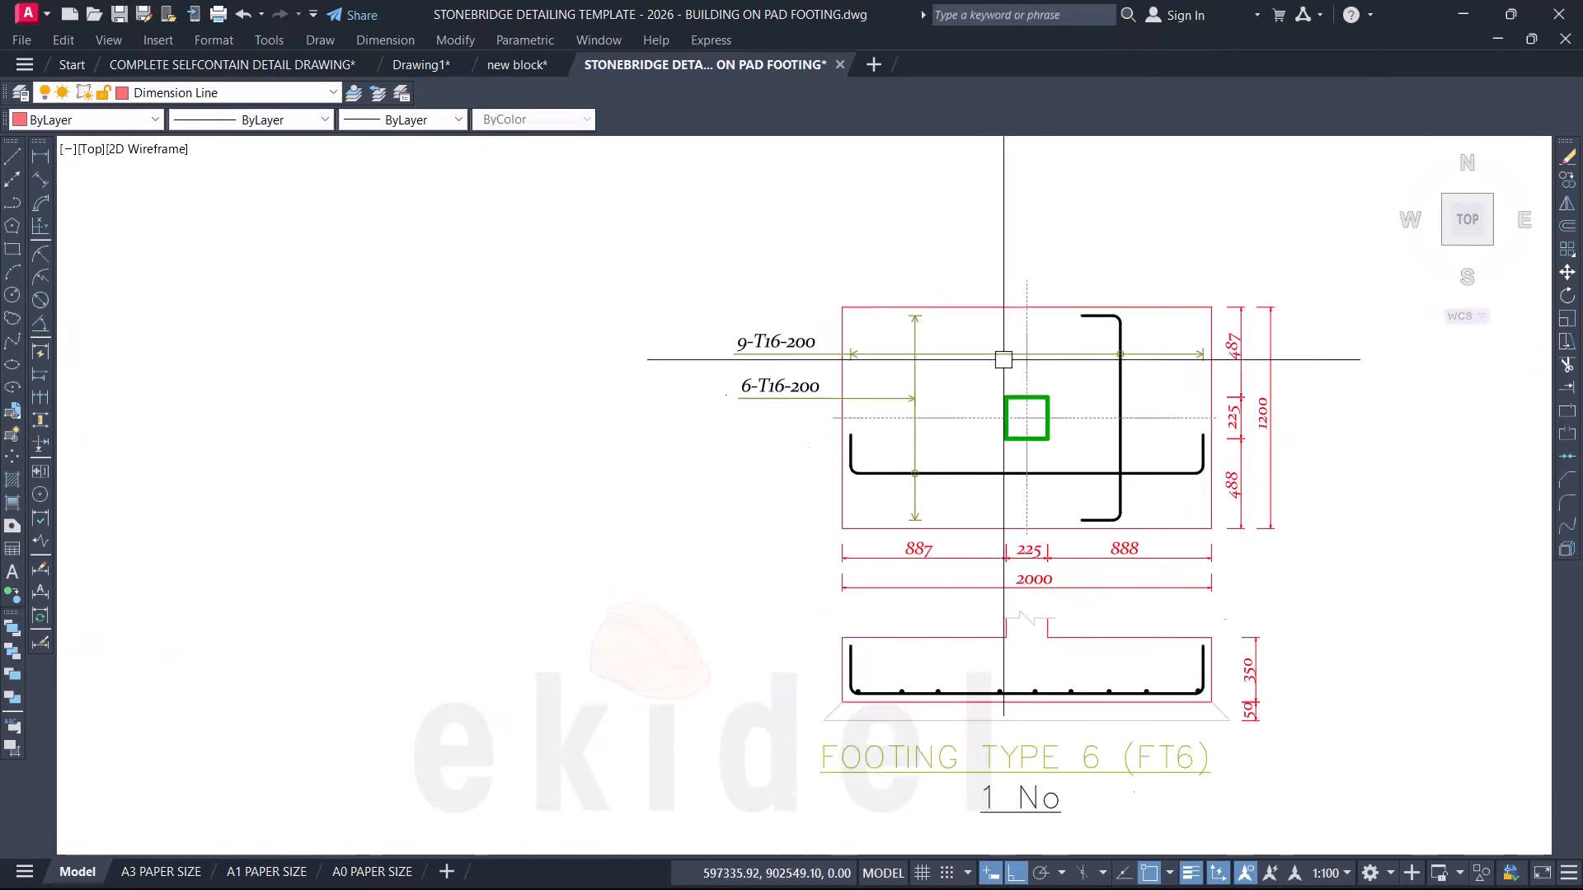
scroll(898, 487, up, 3)
scroll(823, 448, up, 3)
key(m)
key(Return)
click(824, 448)
scroll(892, 611, down, 8)
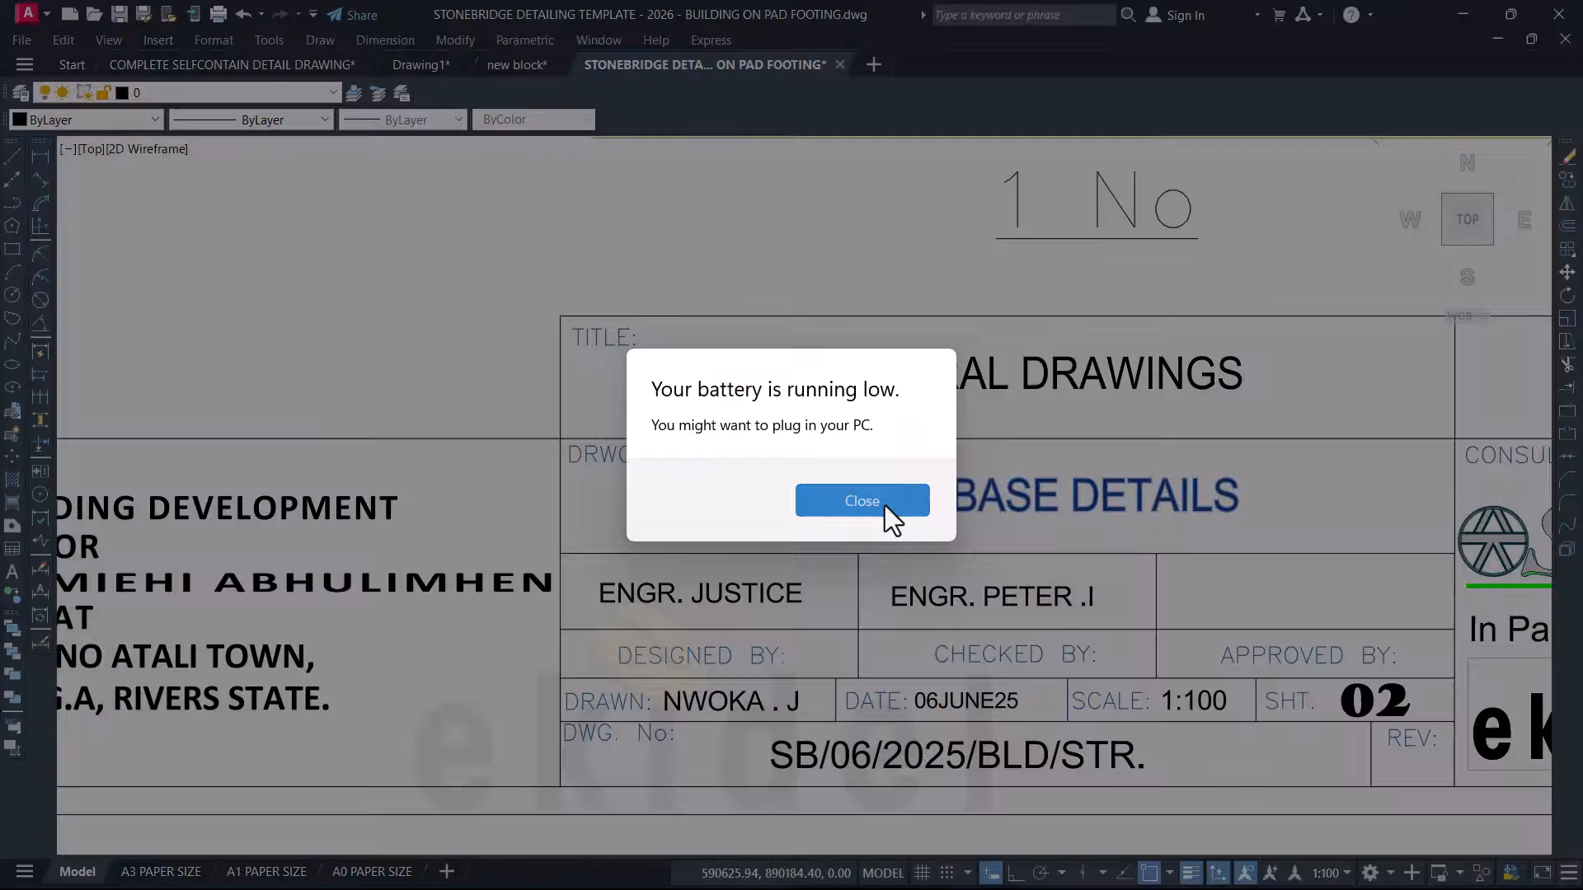
click(884, 506)
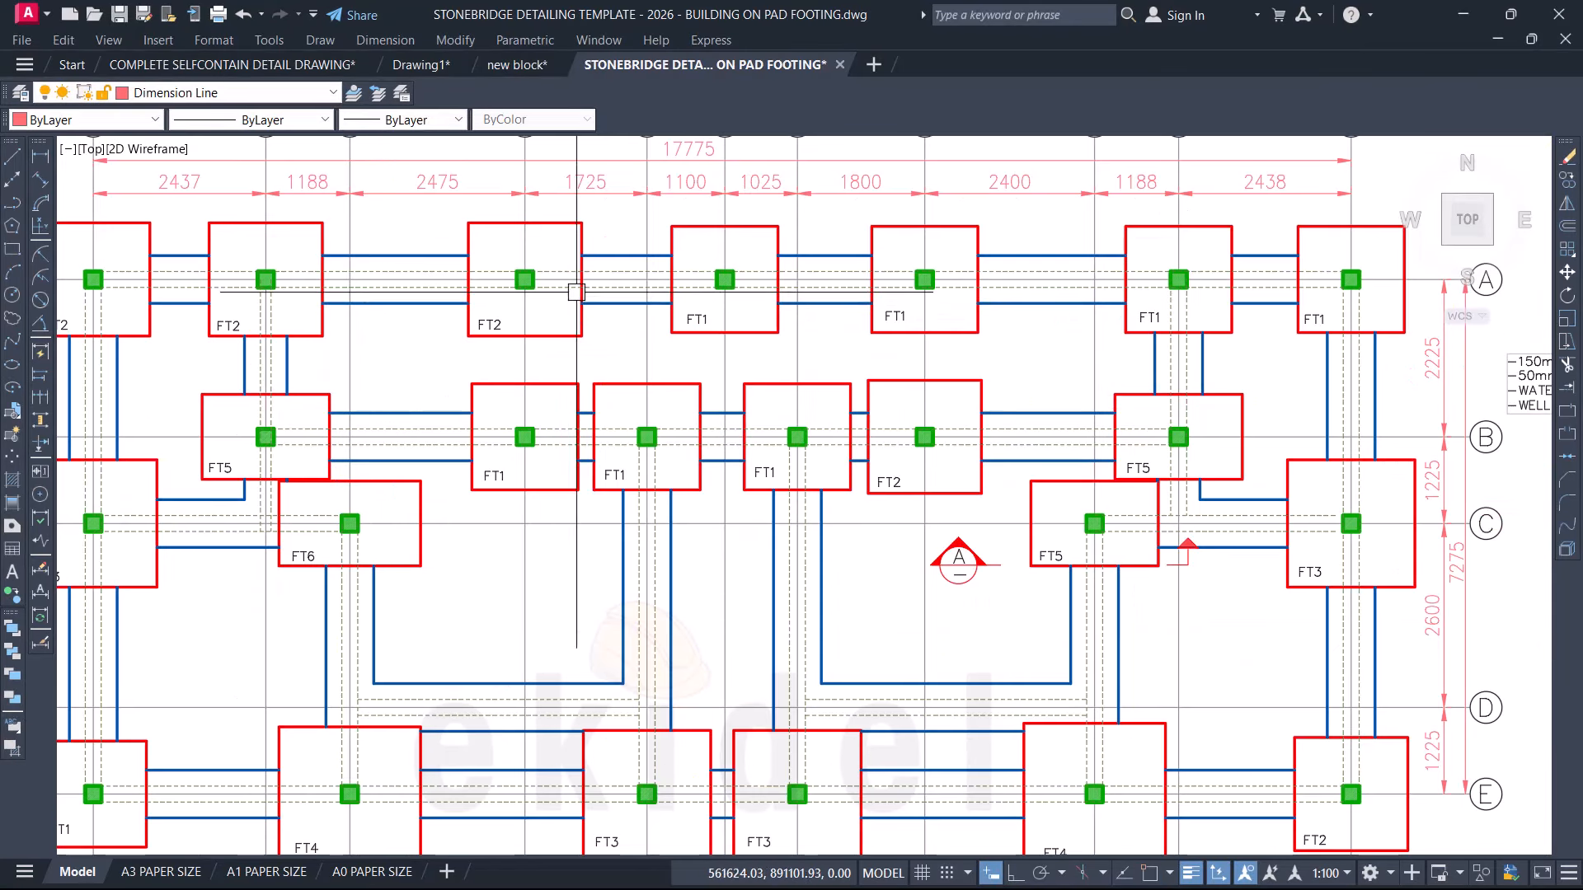
Step: Examine the foundation/ground floor layout sheet and the six pad footing details on the neighbouring sheet
scroll(576, 291, down, 5)
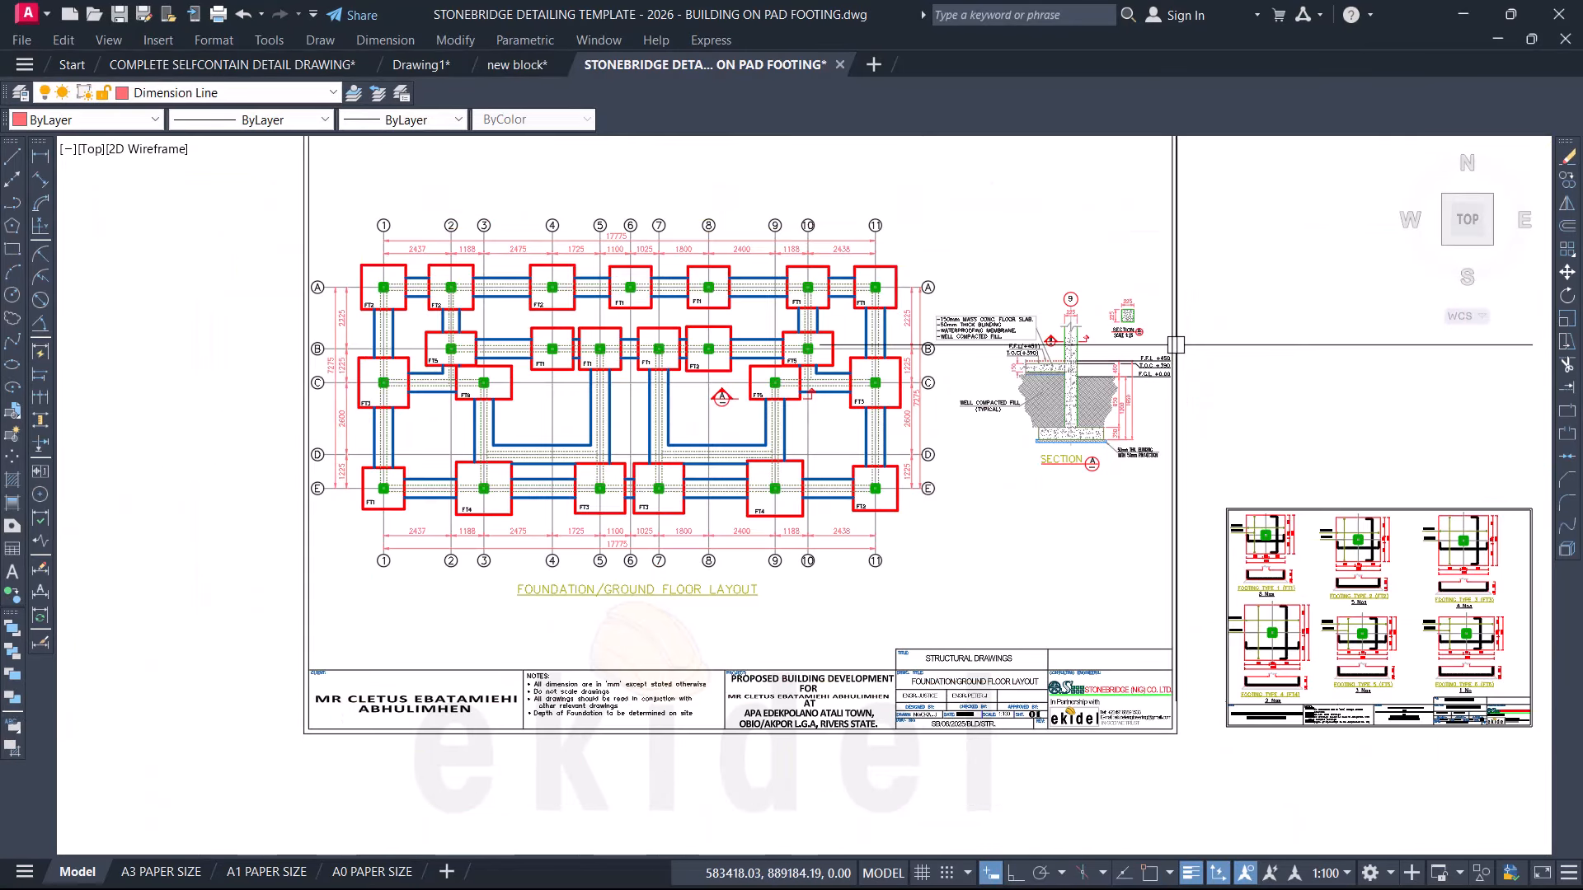
scroll(973, 320, up, 5)
scroll(777, 316, down, 4)
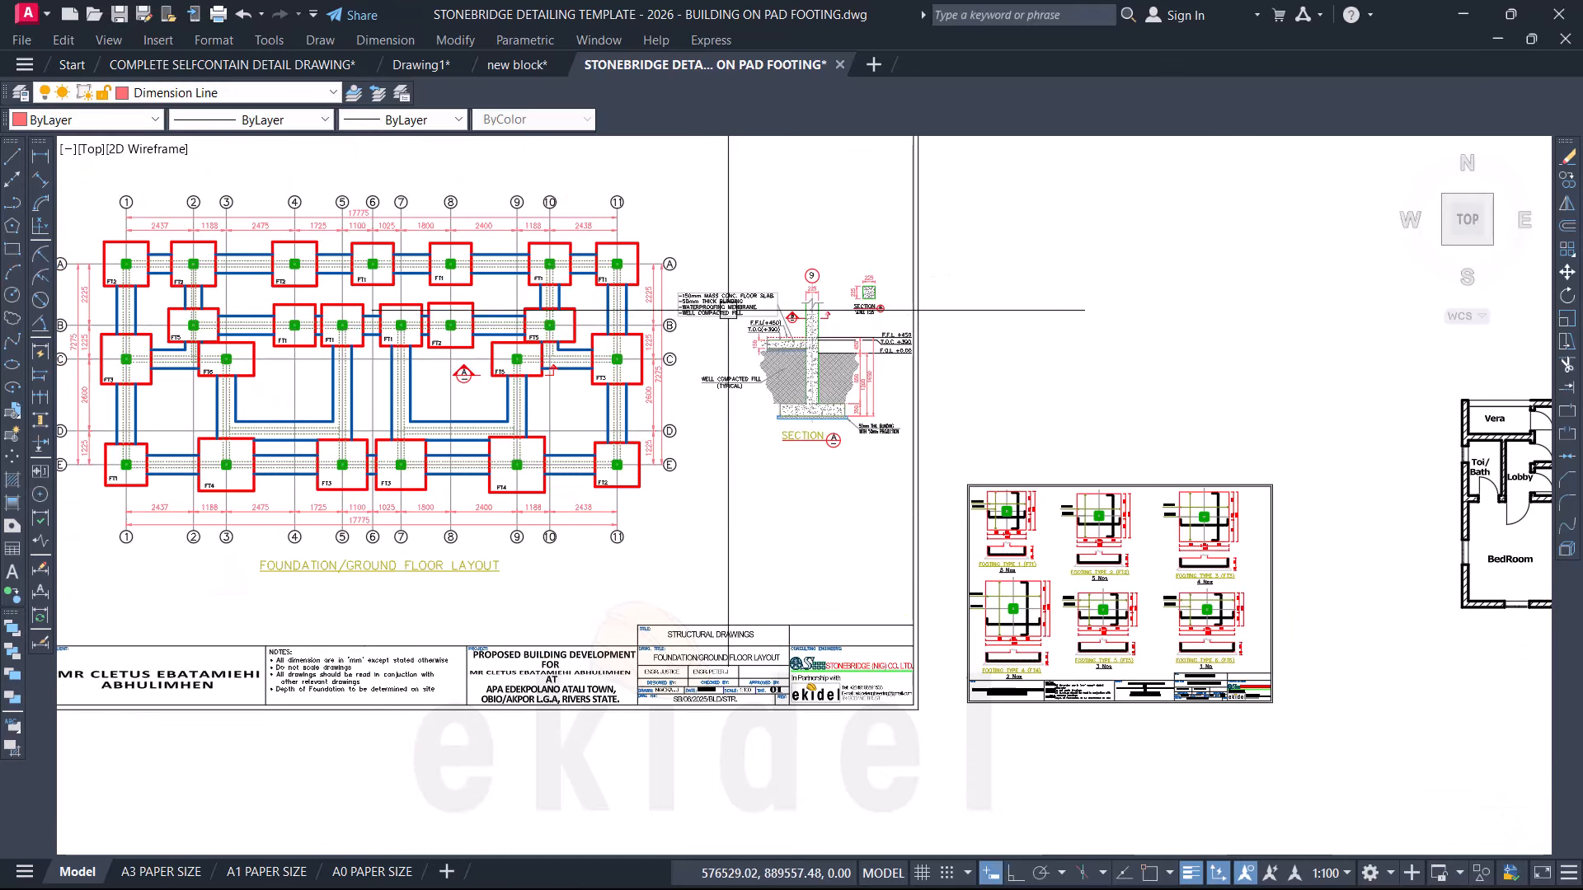
scroll(1162, 590, up, 4)
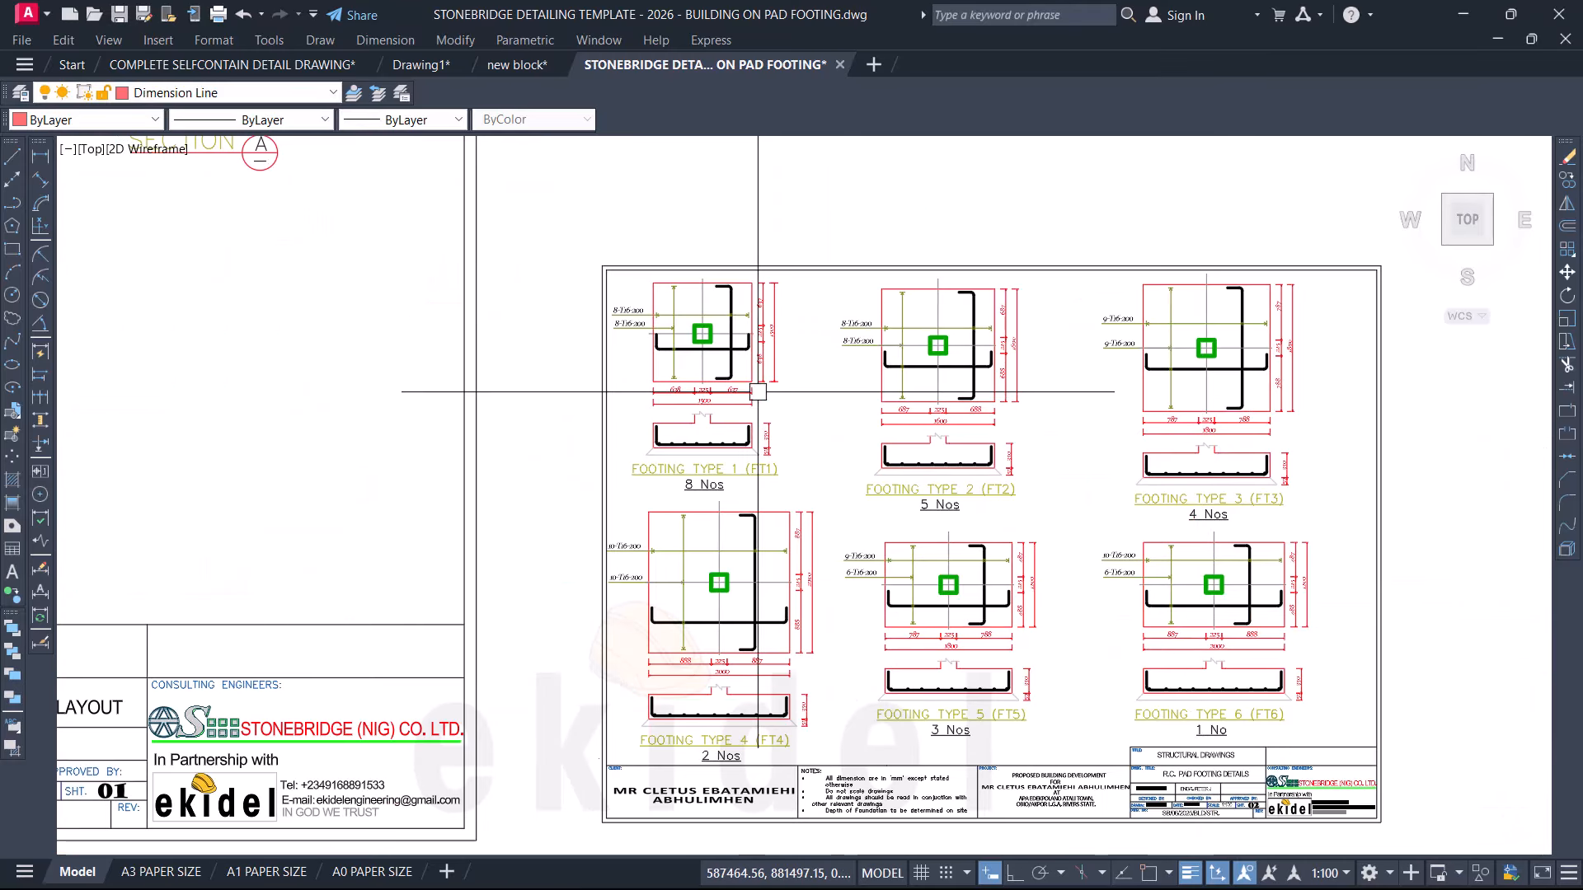
scroll(726, 363, down, 3)
scroll(712, 341, up, 7)
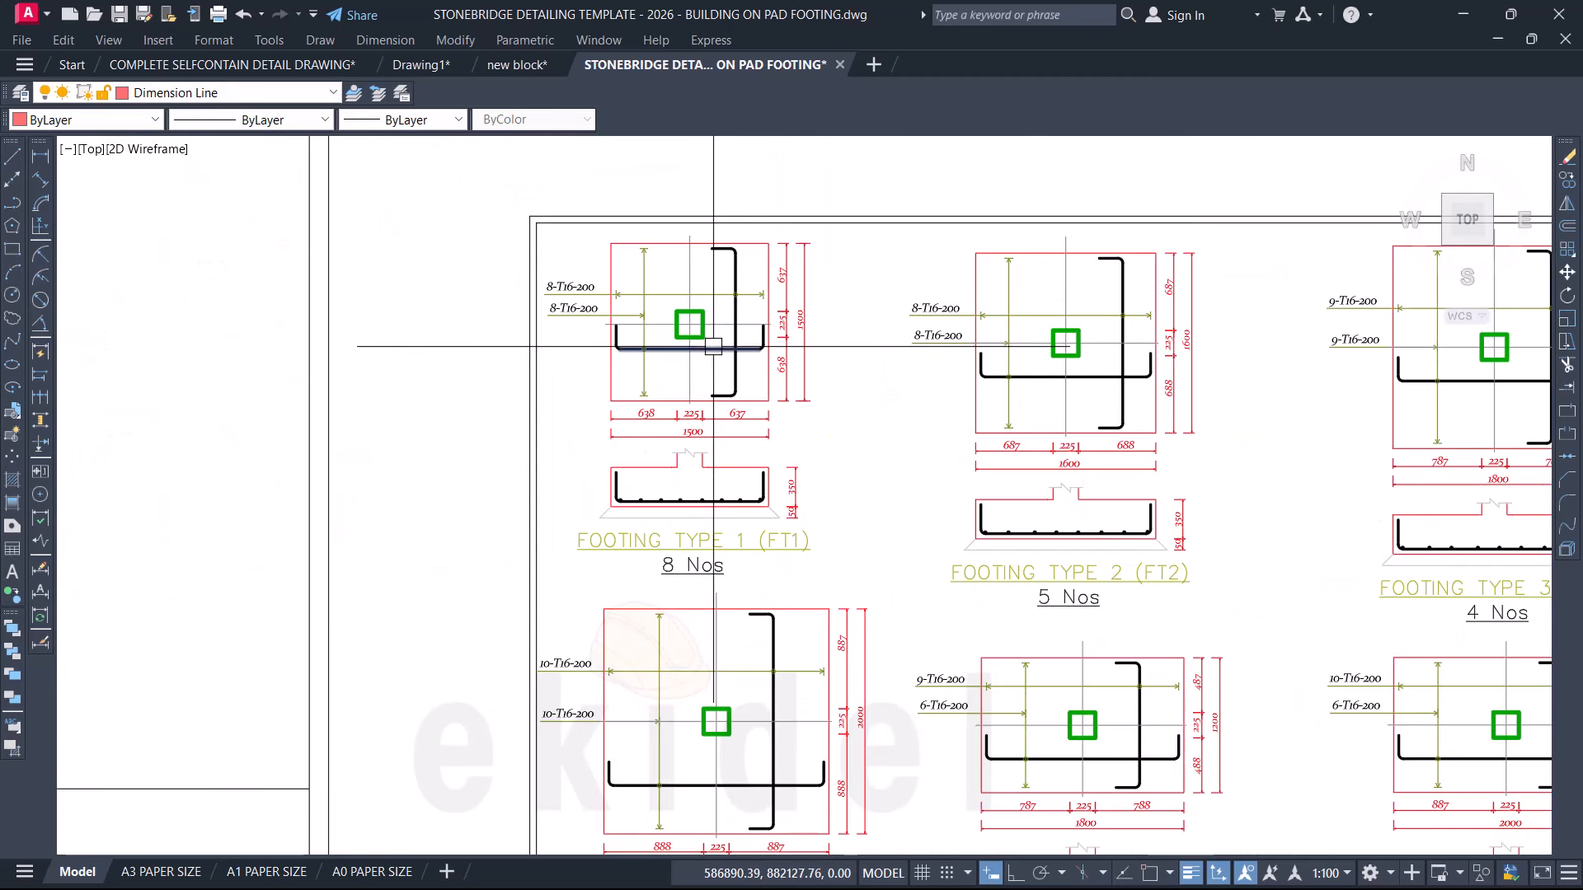
scroll(687, 311, down, 3)
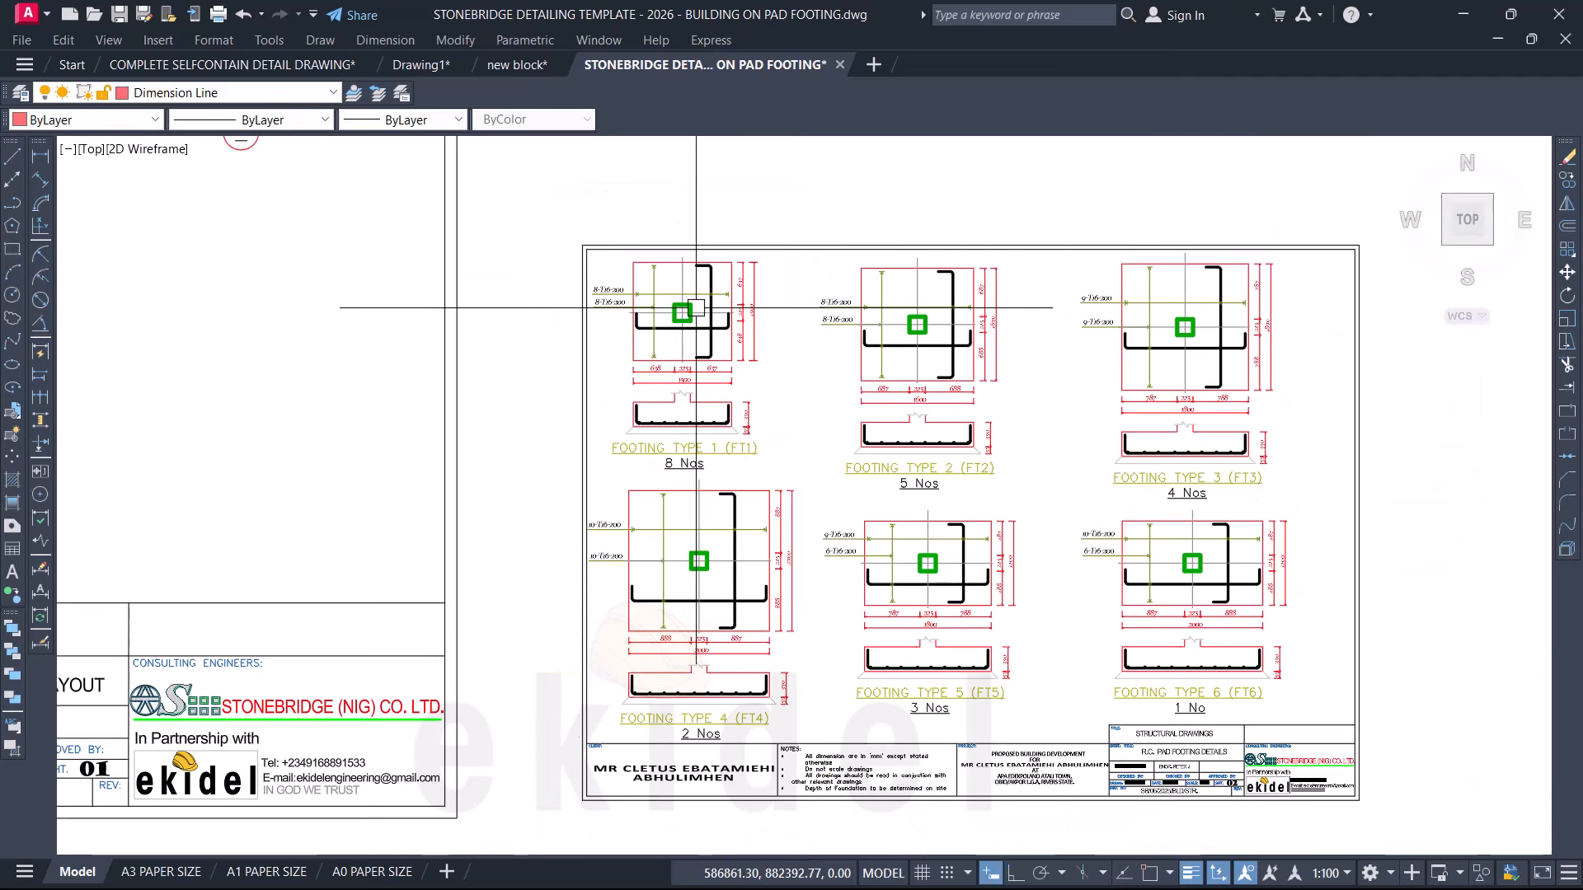
scroll(1017, 529, up, 2)
scroll(810, 425, down, 4)
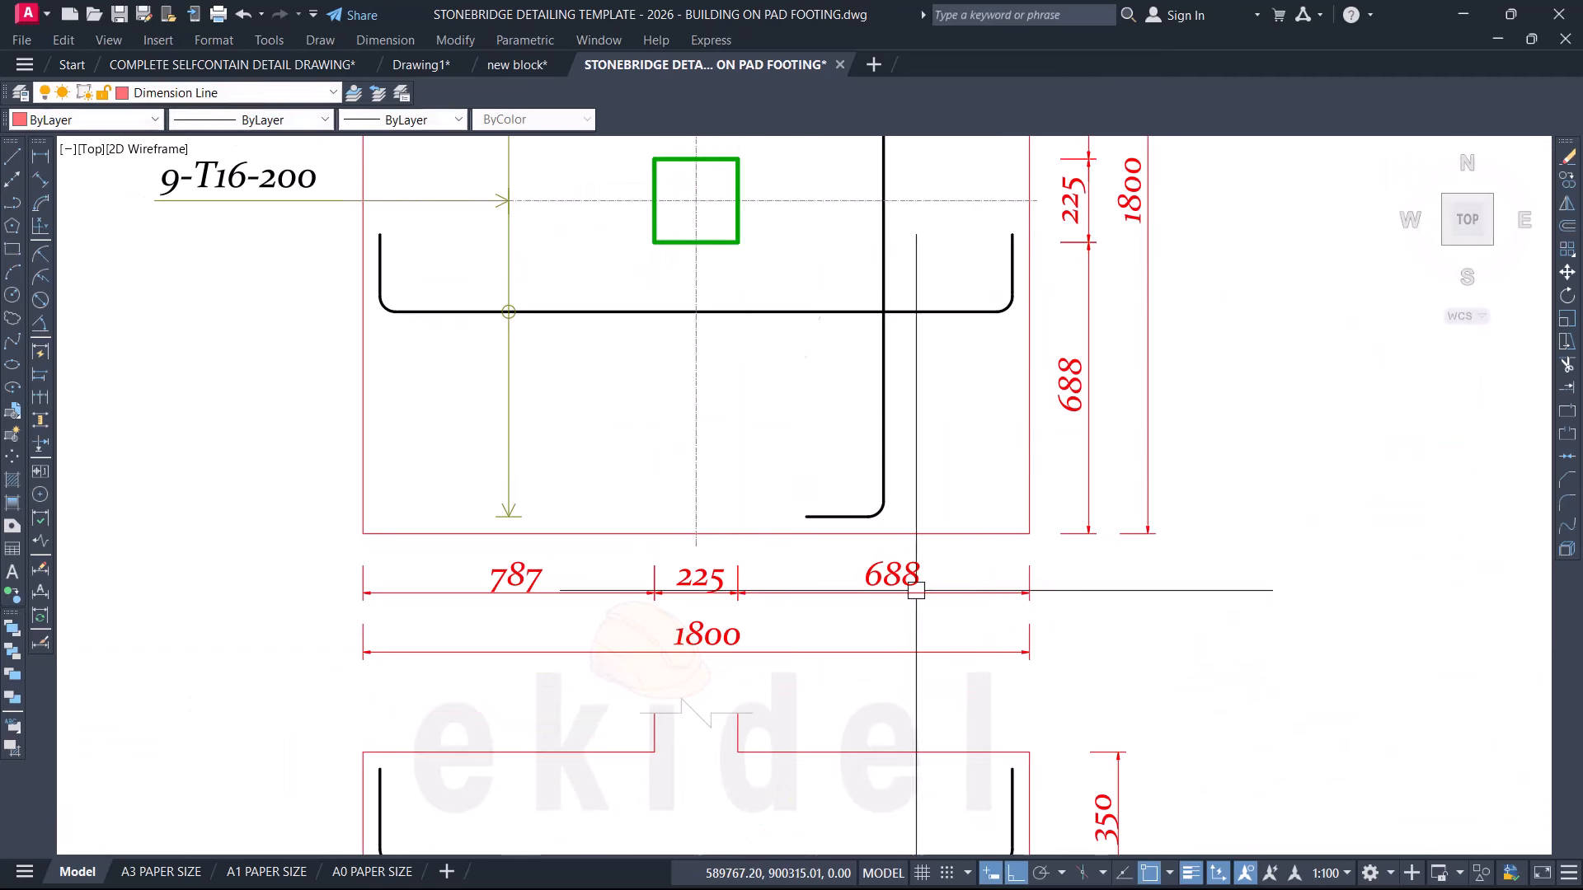
Step: Correct the edge dimensions of the 1800 footing plan to 788 on the horizontal chain, and 788 and 787 on the vertical chain
double_click(917, 587)
text(788)
scroll(850, 604, down, 4)
scroll(848, 604, up, 4)
double_click(1095, 592)
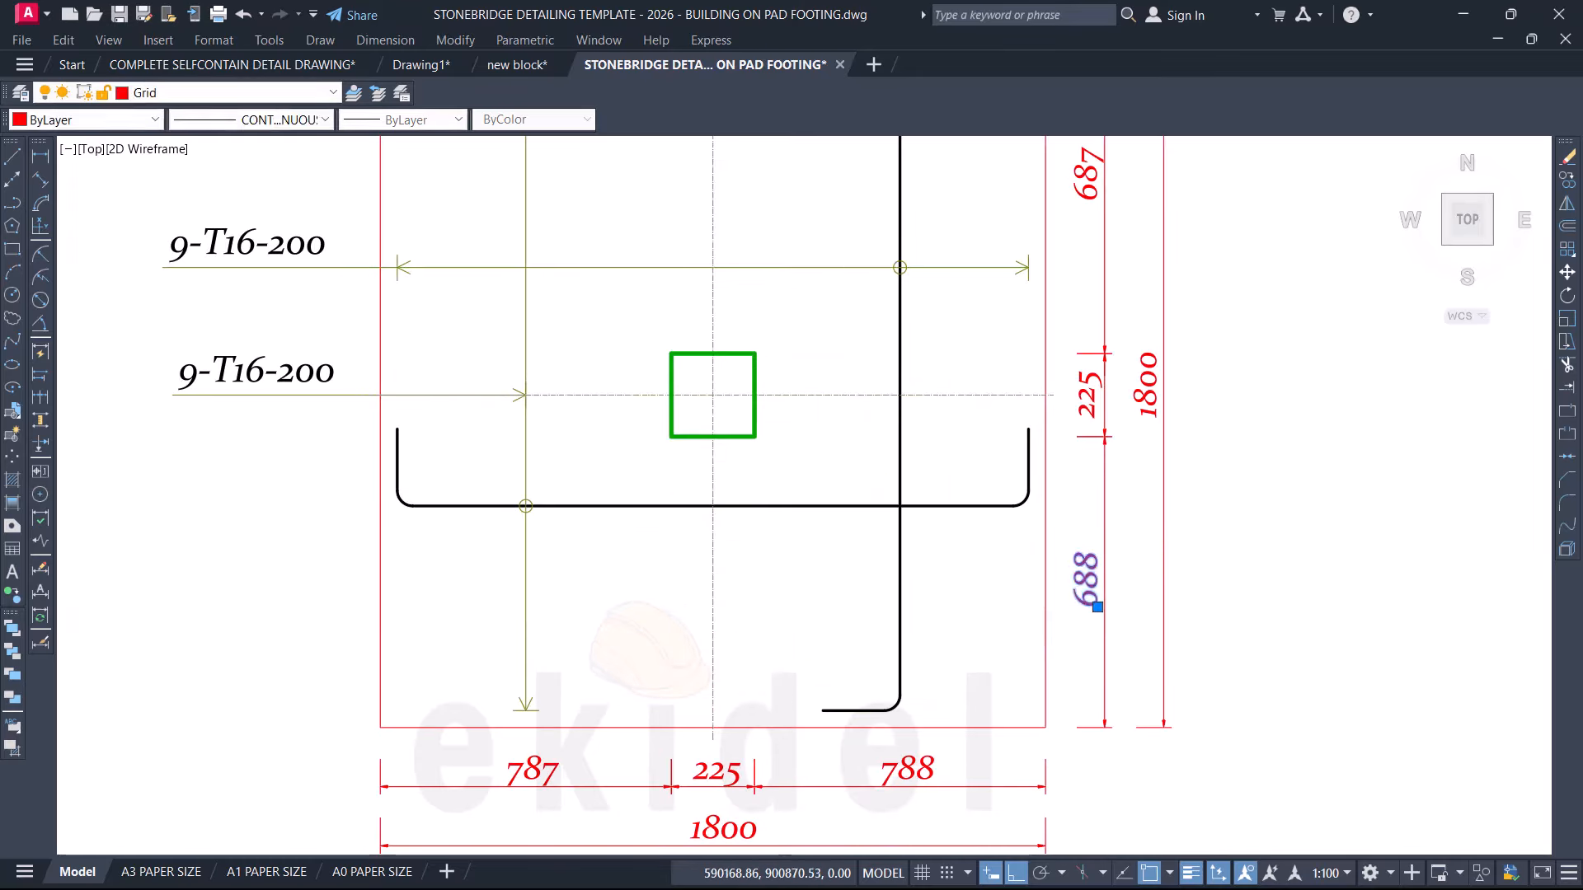
text(788)
middle_drag(1096, 605, 976, 739)
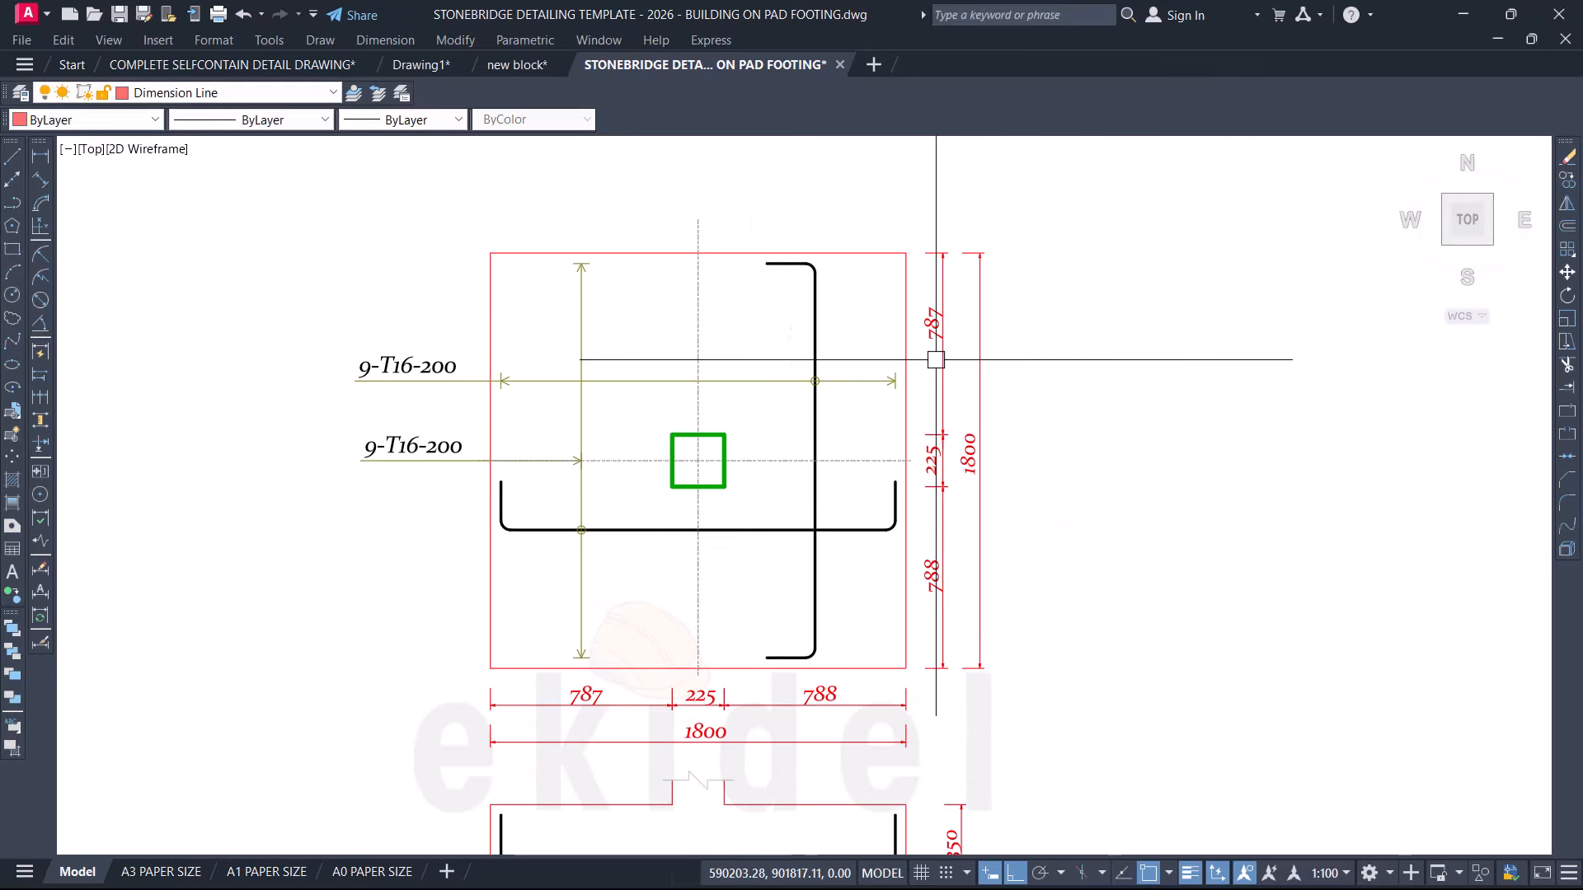
scroll(982, 605, up, 2)
scroll(926, 651, down, 2)
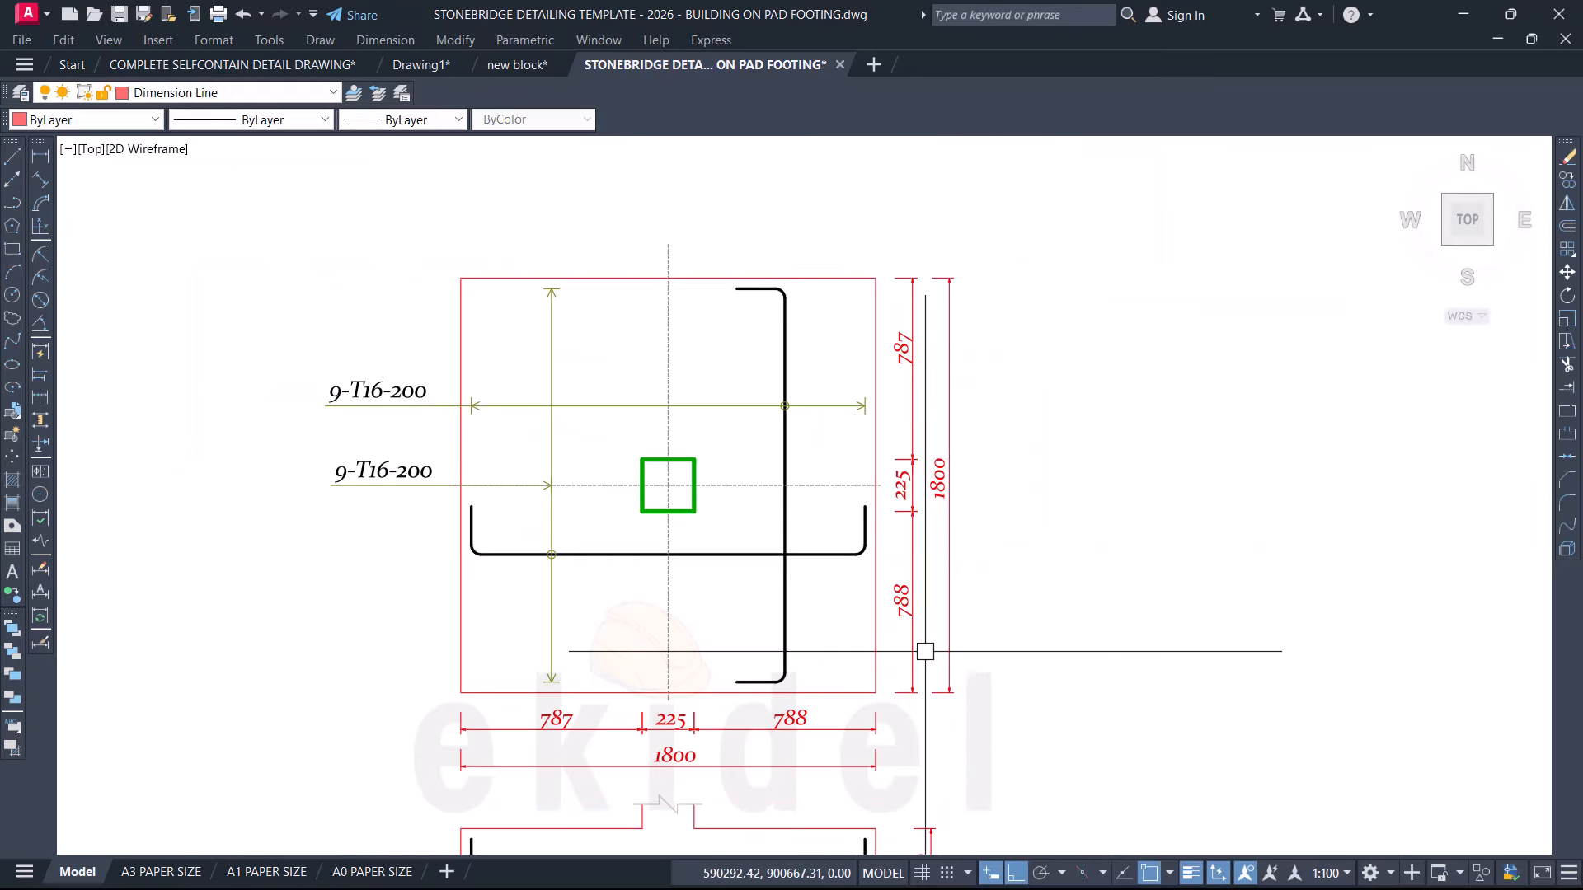
Step: Copy the Footing Type 3 (FT3) detail into the drawing sheet beside Footing Type 2
middle_drag(926, 650, 905, 303)
scroll(501, 572, up, 2)
scroll(919, 503, up, 2)
scroll(733, 553, down, 9)
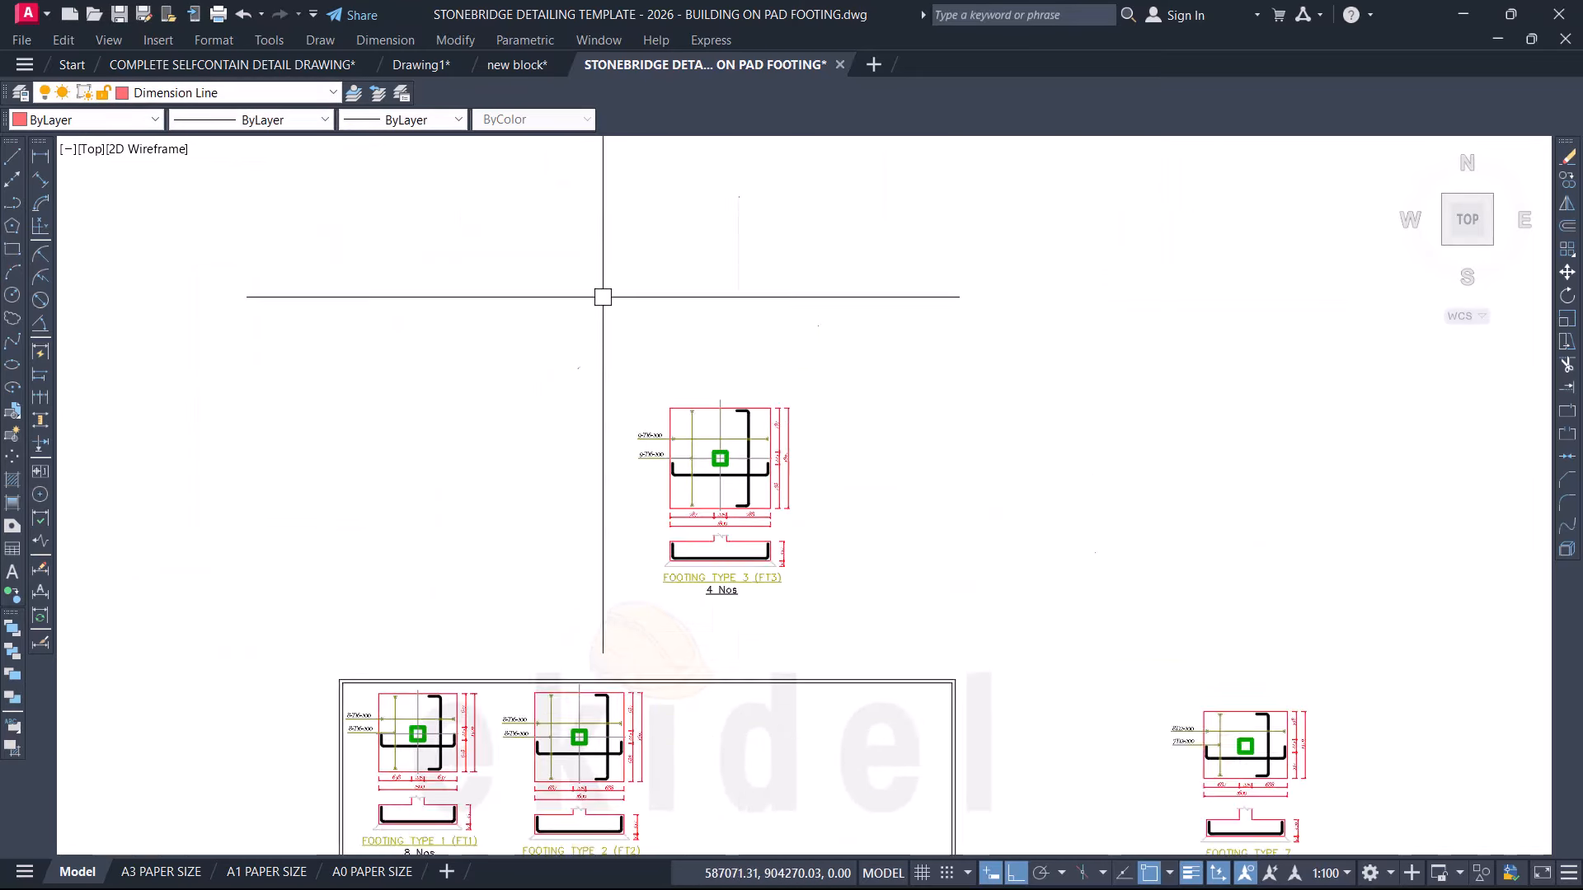
scroll(767, 651, up, 5)
click(802, 593)
scroll(893, 501, down, 4)
click(968, 692)
scroll(796, 569, up, 2)
click(792, 569)
click(791, 559)
scroll(792, 559, down, 5)
scroll(693, 629, up, 5)
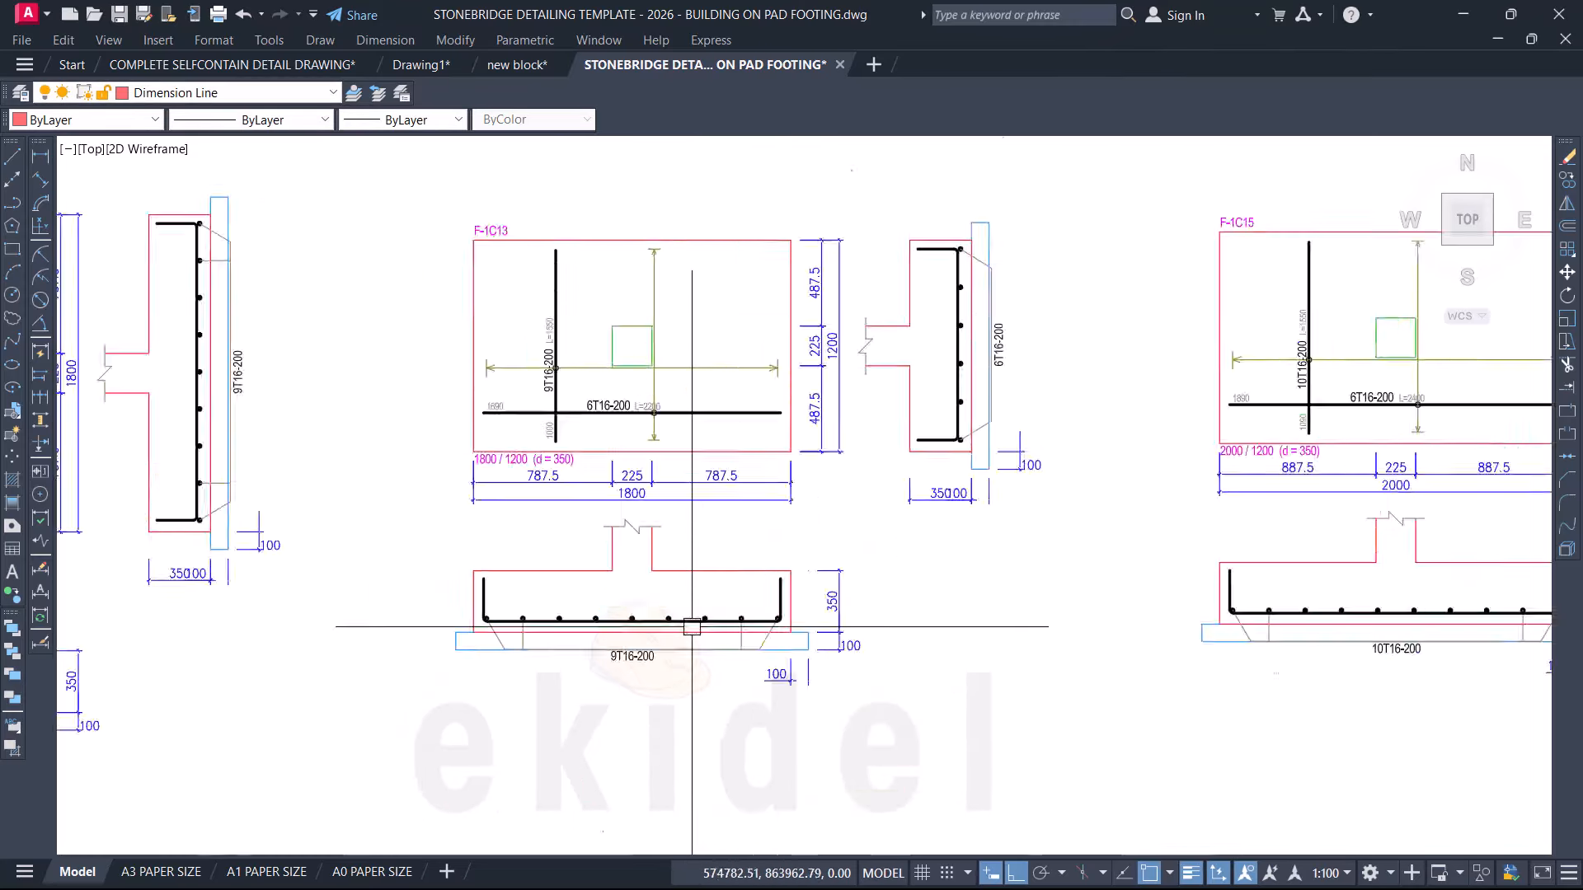
Step: Change a footing label to FT4 and place it on the 2000 / 2000 footing at grid 9 of the foundation layout
scroll(961, 368, down, 5)
scroll(887, 349, down, 5)
scroll(523, 516, up, 10)
double_click(523, 516)
text(FT4)
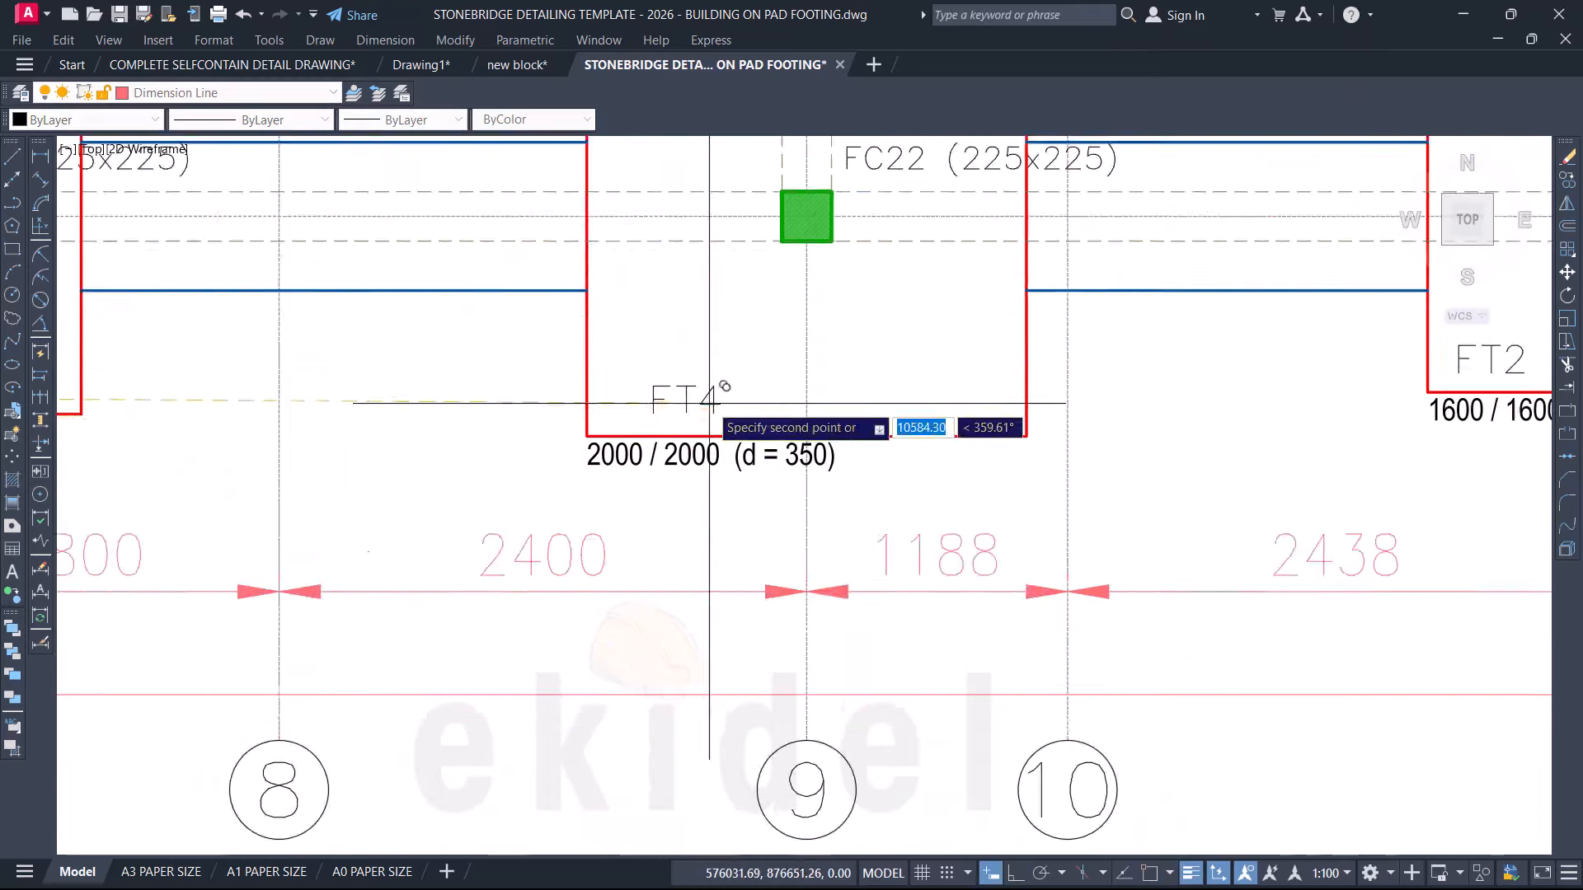
click(706, 404)
scroll(1020, 481, down, 10)
Step: Set the reinforcement callout on the Footing Type 4 plan to 10-T16-200
scroll(827, 360, up, 10)
double_click(827, 360)
scroll(628, 343, up, 4)
double_click(628, 342)
text(10-T16-200)
scroll(876, 502, down, 10)
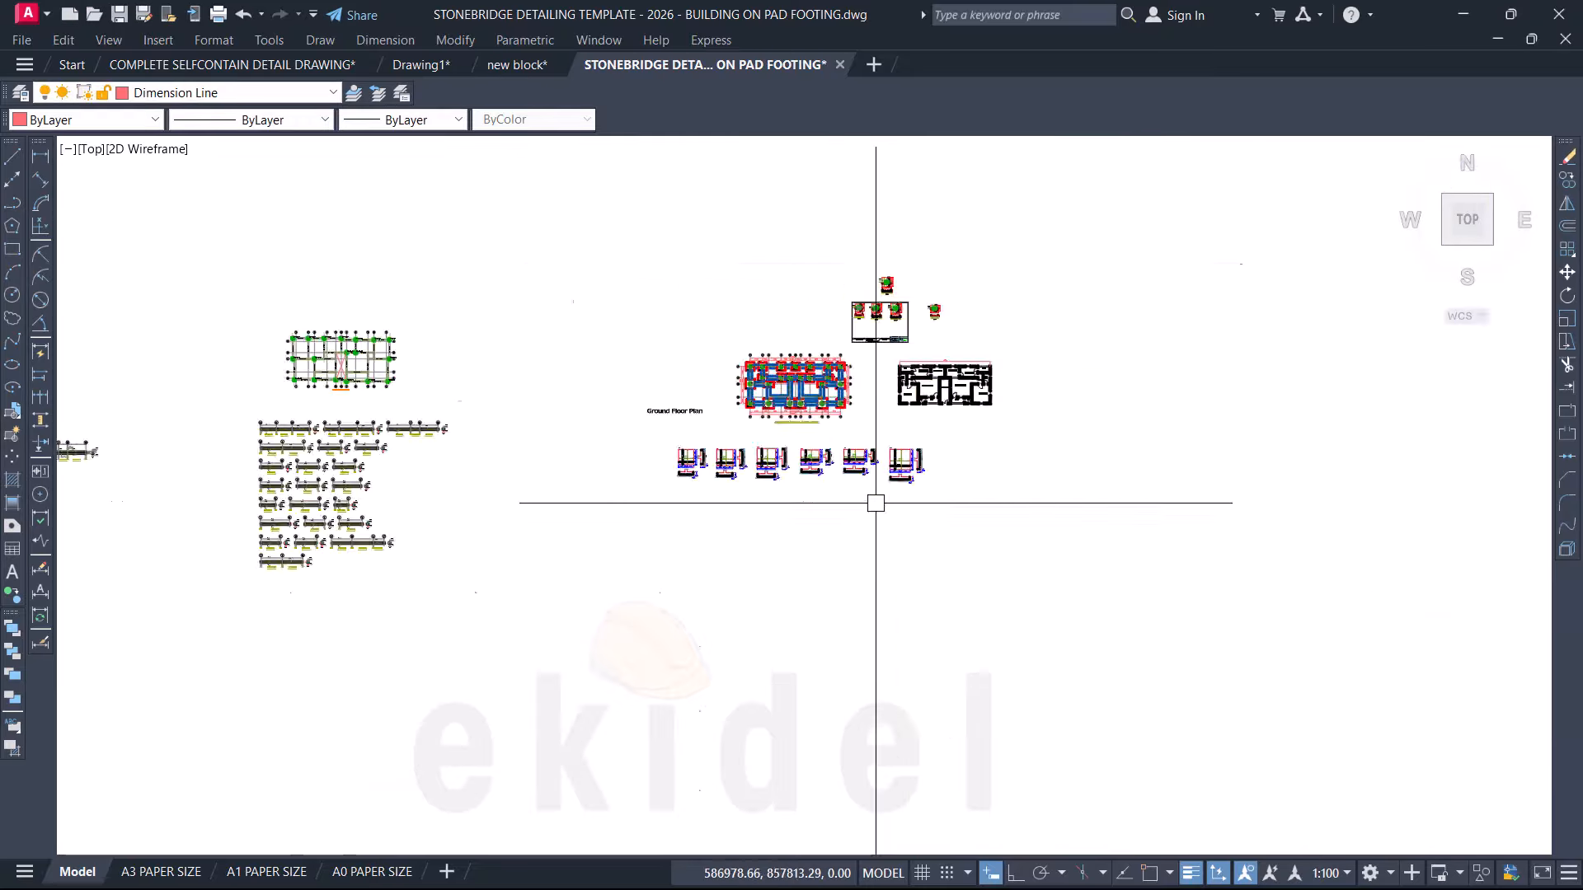
Step: Stretch the upper part of the Footing Type 4 (FT4) plan by 200
scroll(890, 470, up, 8)
click(742, 258)
scroll(623, 460, up, 3)
scroll(623, 460, down, 3)
click(945, 199)
click(823, 709)
click(965, 233)
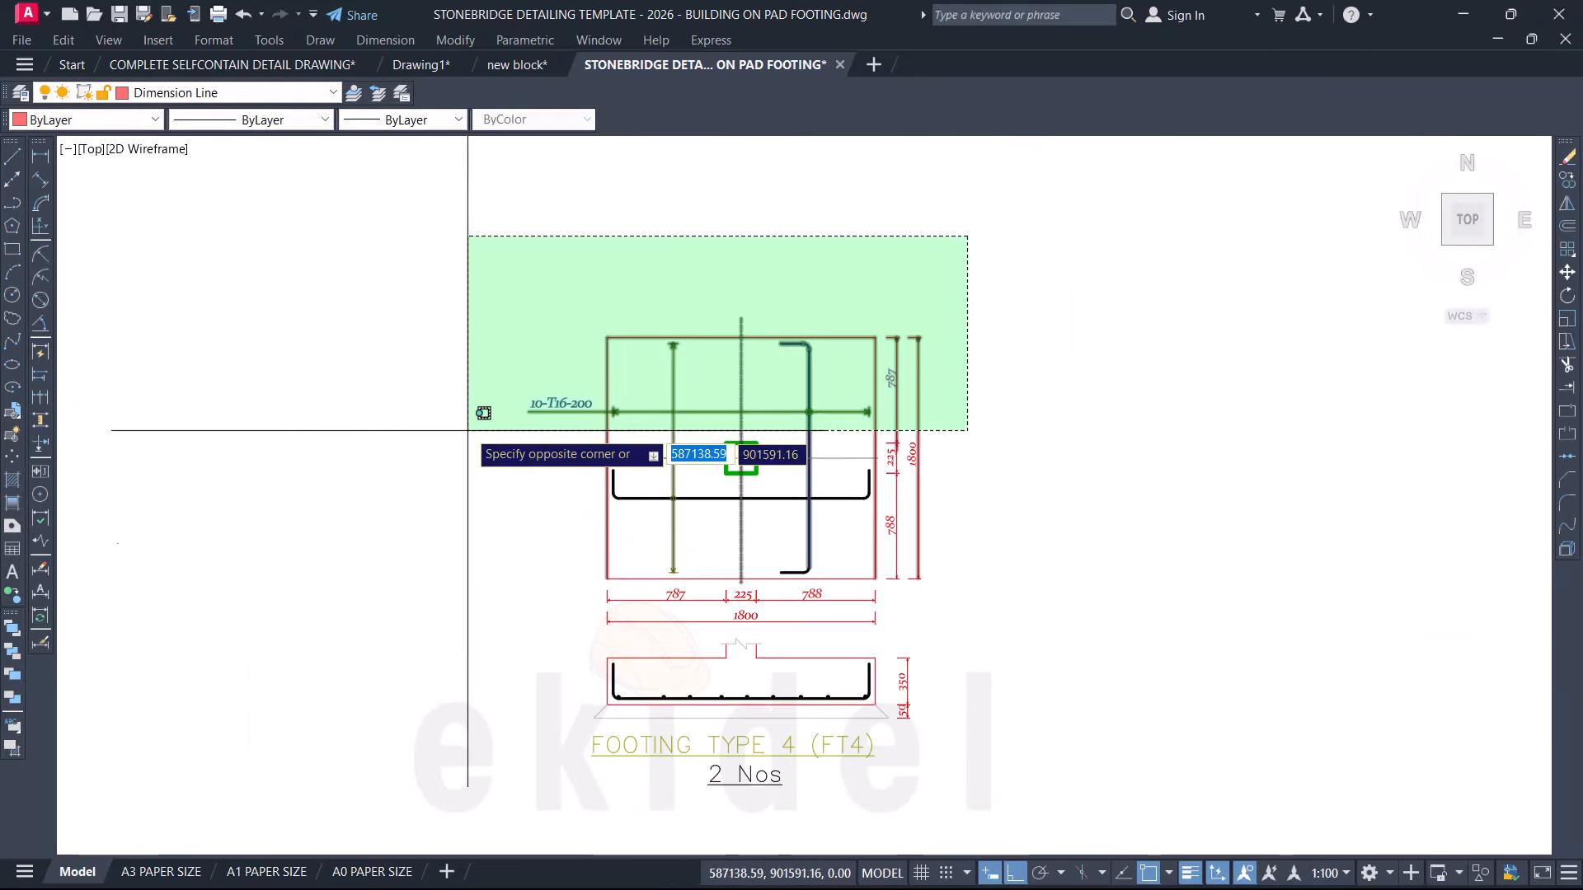
click(466, 428)
click(1014, 558)
scroll(713, 477, up, 3)
double_click(773, 717)
text(200)
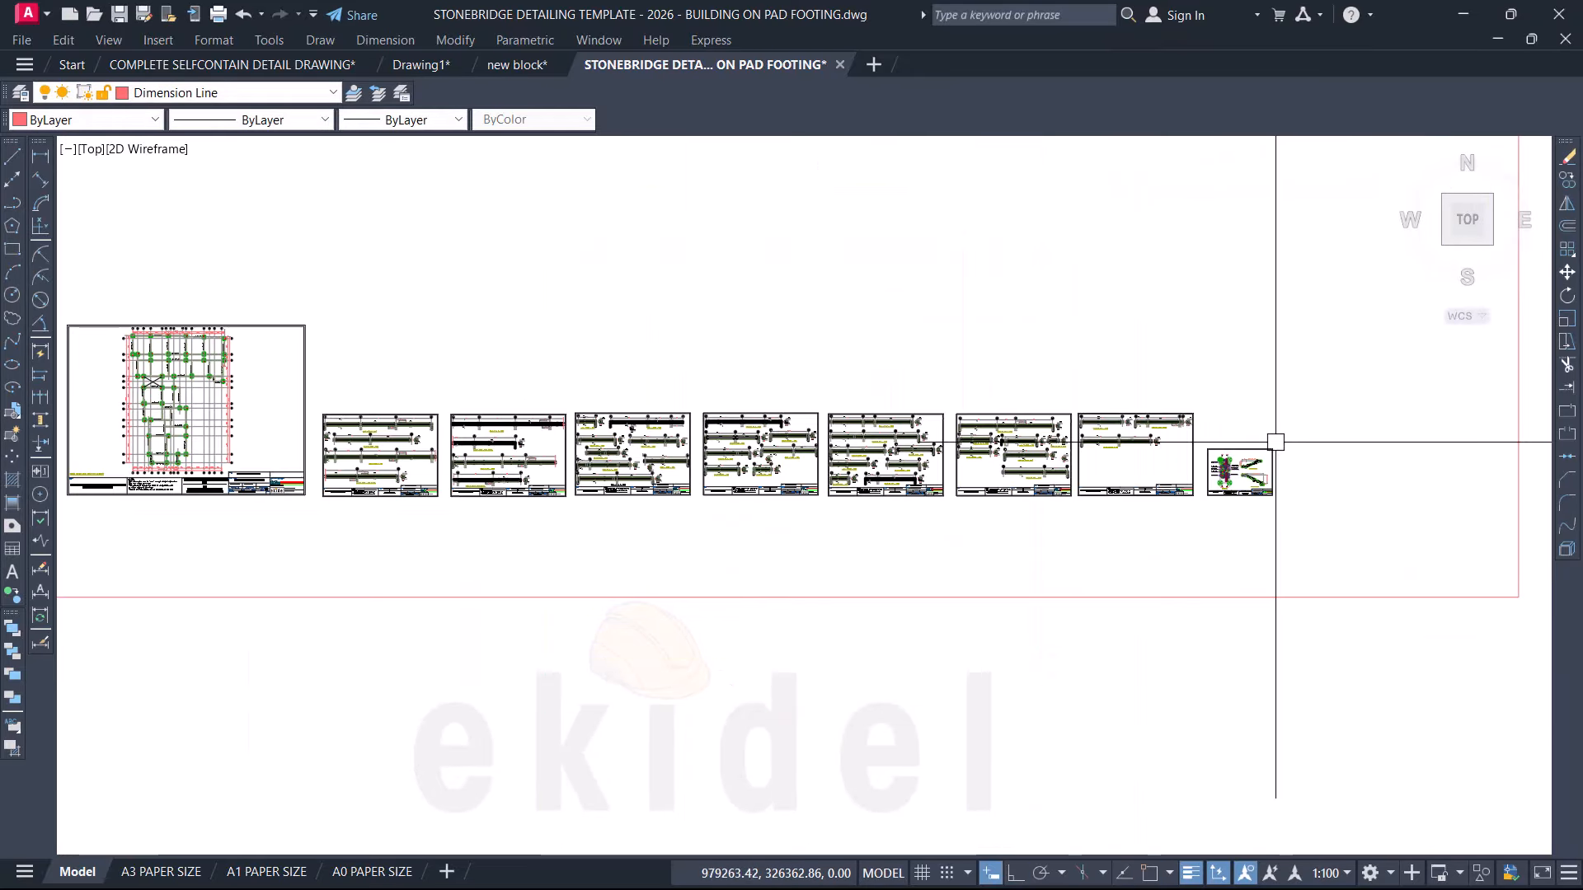
Step: Copy the FT4 label to the 1800 / 1200 footing at column FC16 in the foundation layout
scroll(1191, 424, down, 3)
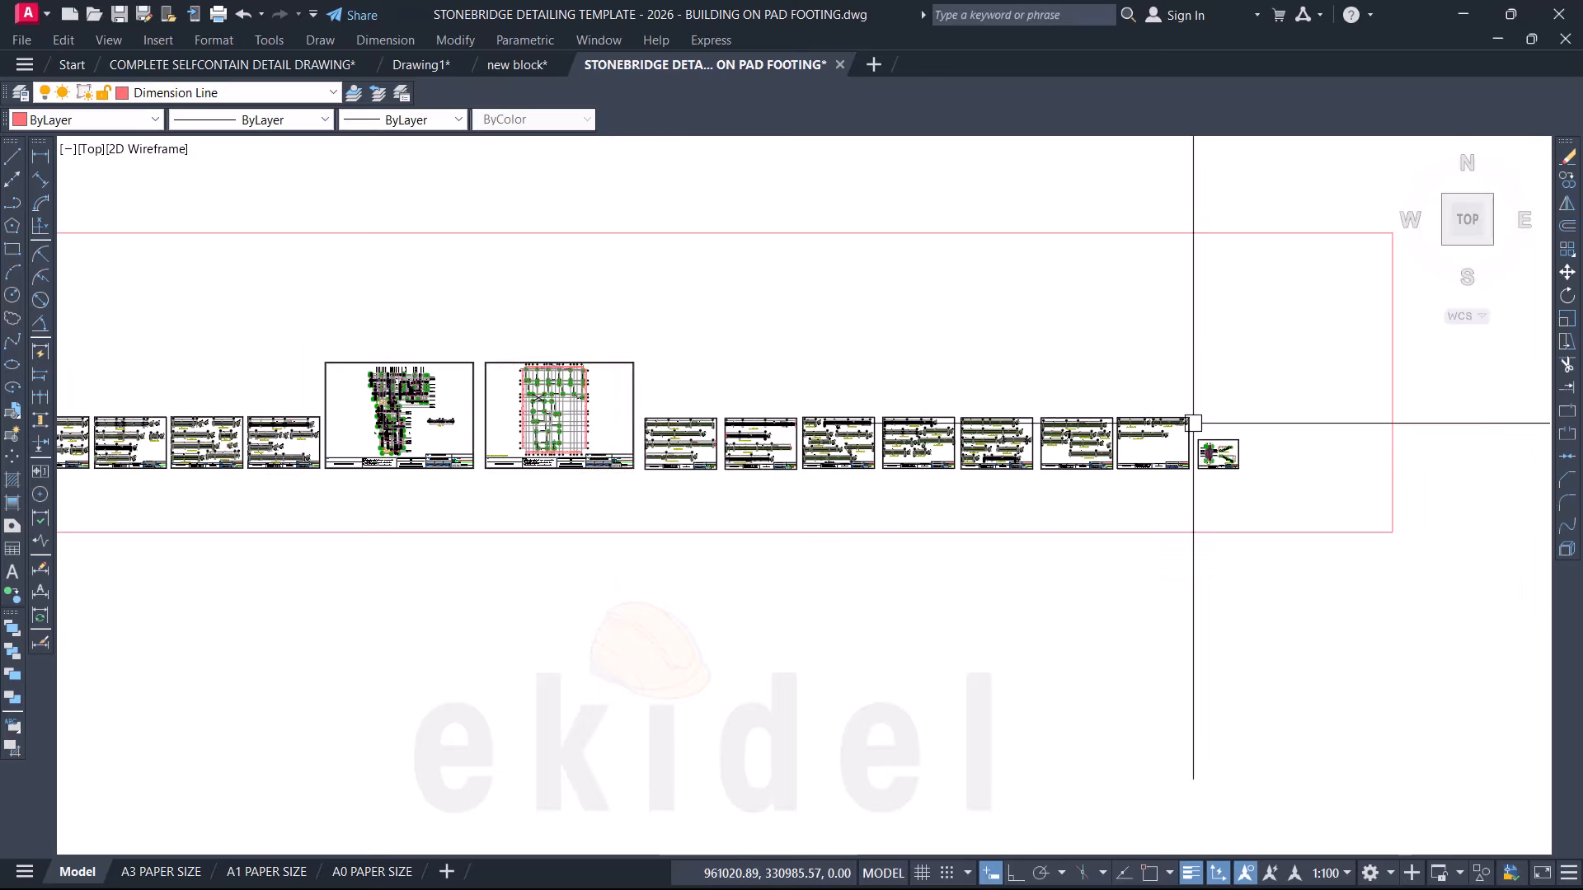
middle_drag(709, 390, 962, 399)
scroll(1042, 418, up, 2)
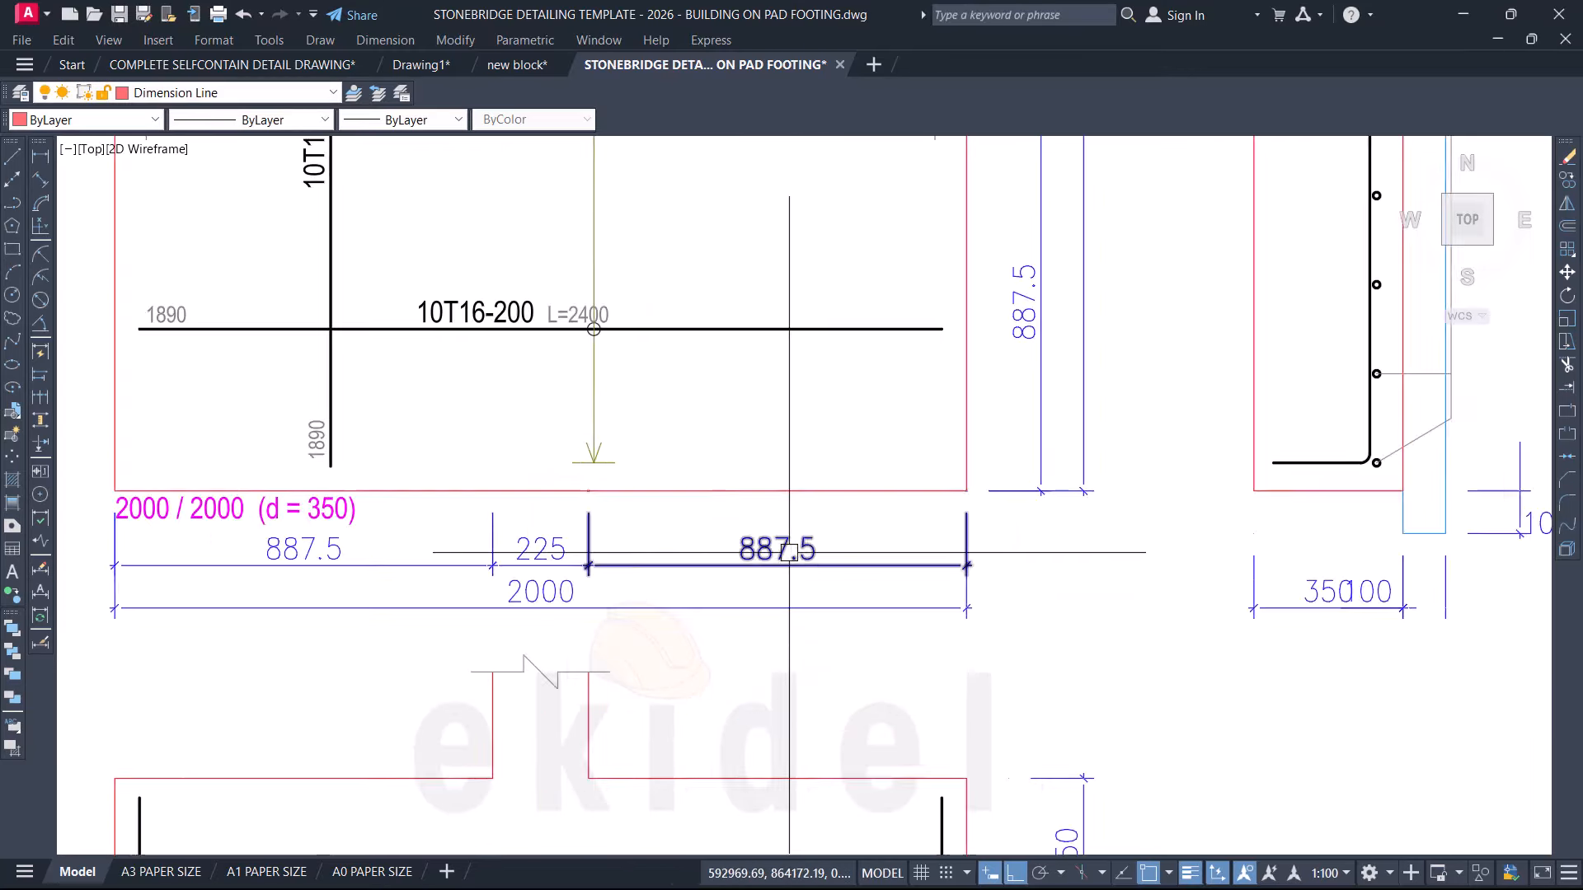
scroll(760, 462, down, 5)
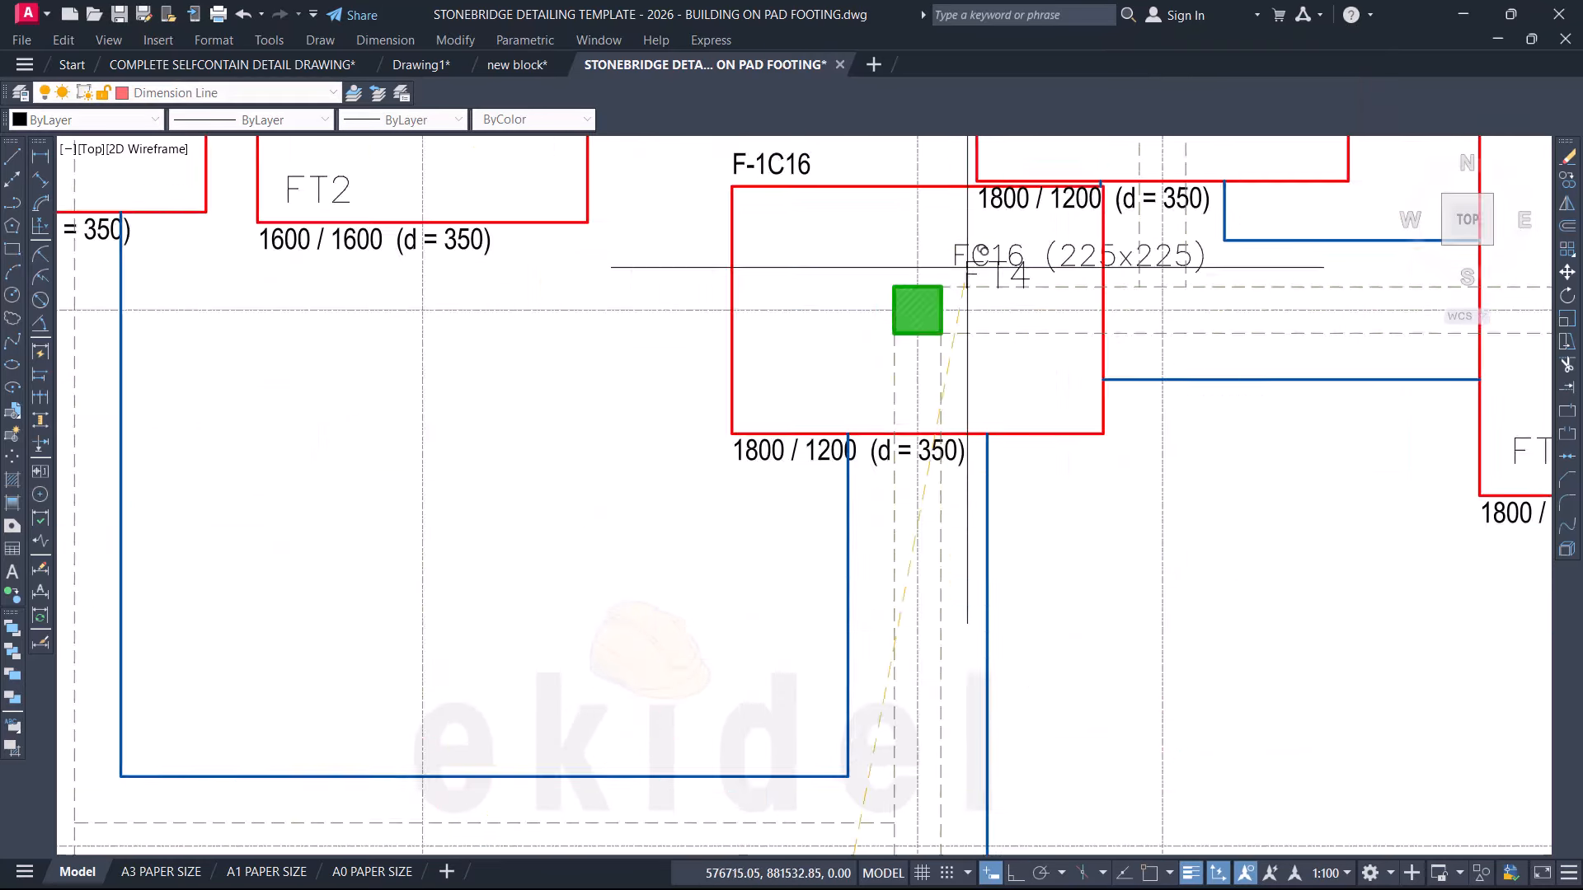
text(c)
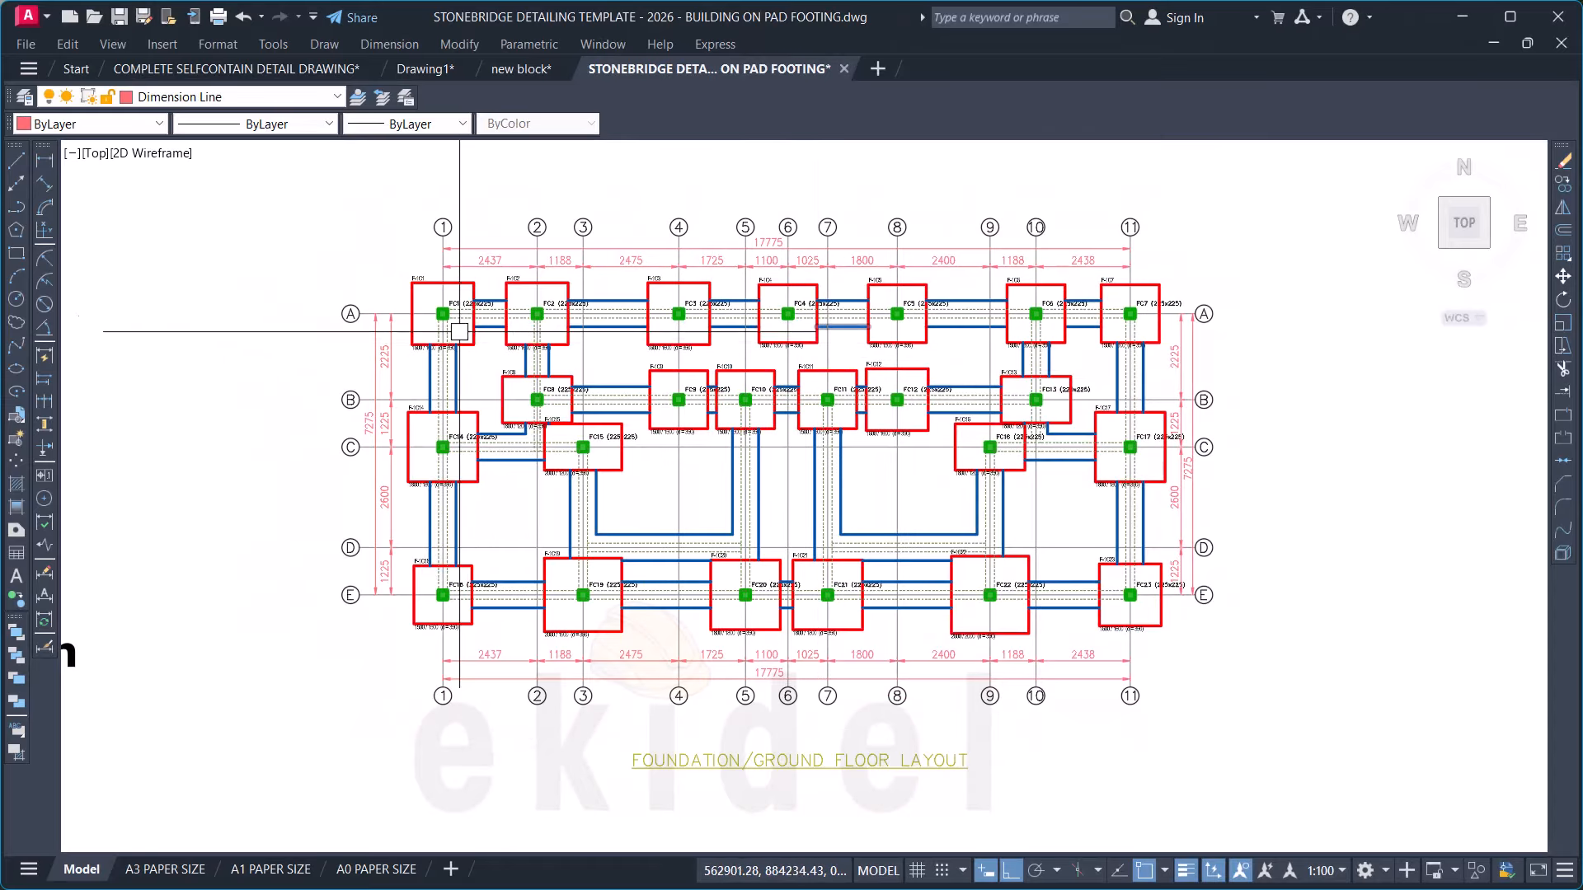
Step: Examine the names and sizes of footings F-1C1 and F-1C2 in the foundation layout, highlighting both outlines for comparison
scroll(459, 331, up, 5)
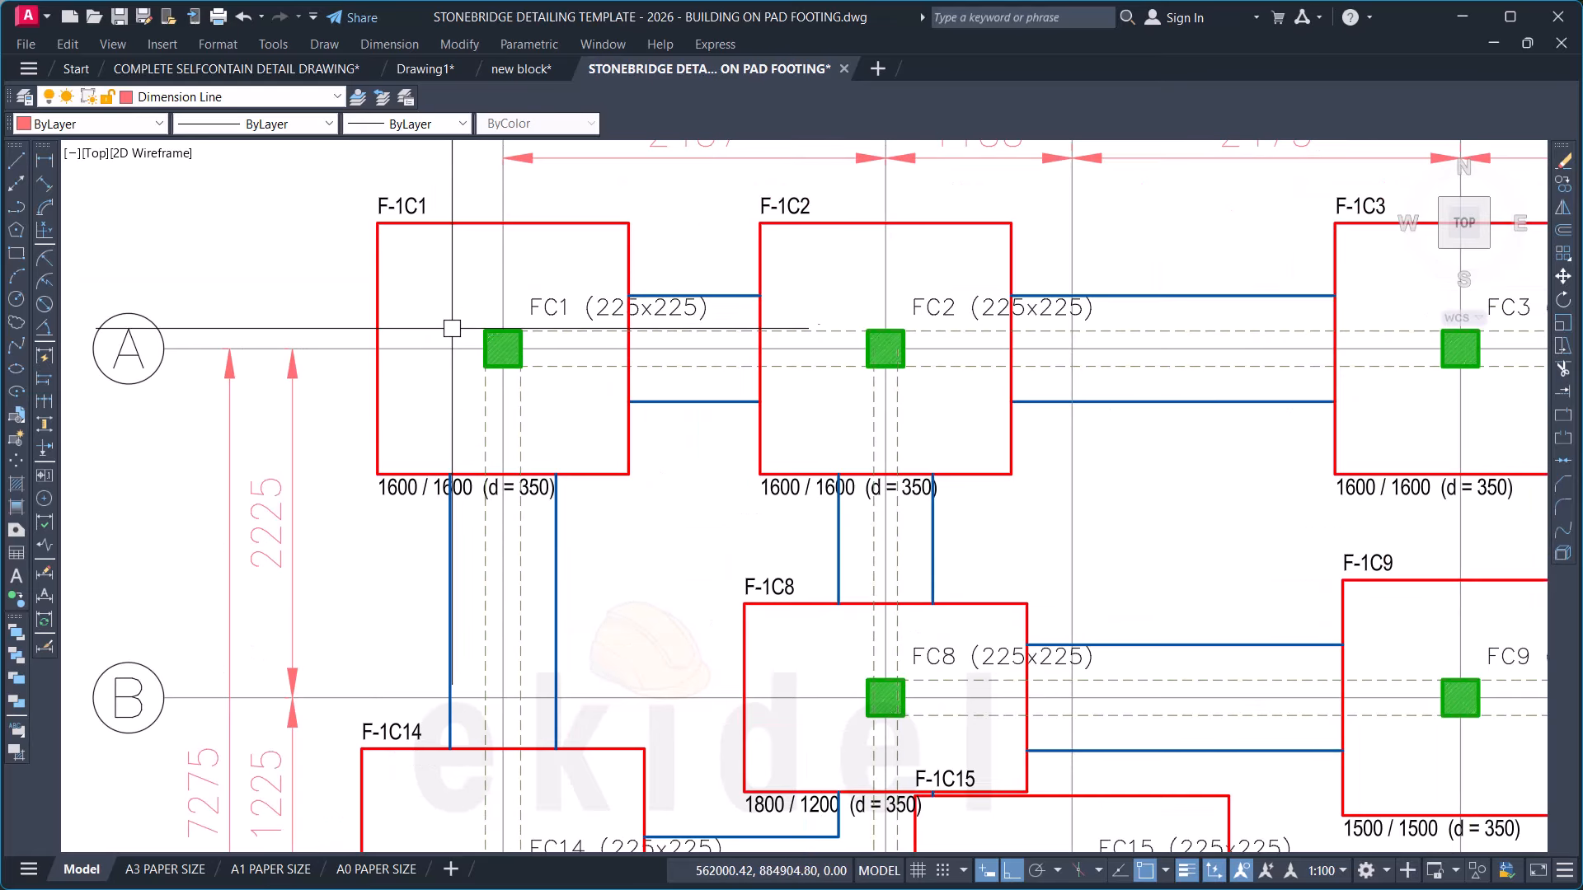
scroll(562, 291, up, 5)
scroll(542, 346, down, 5)
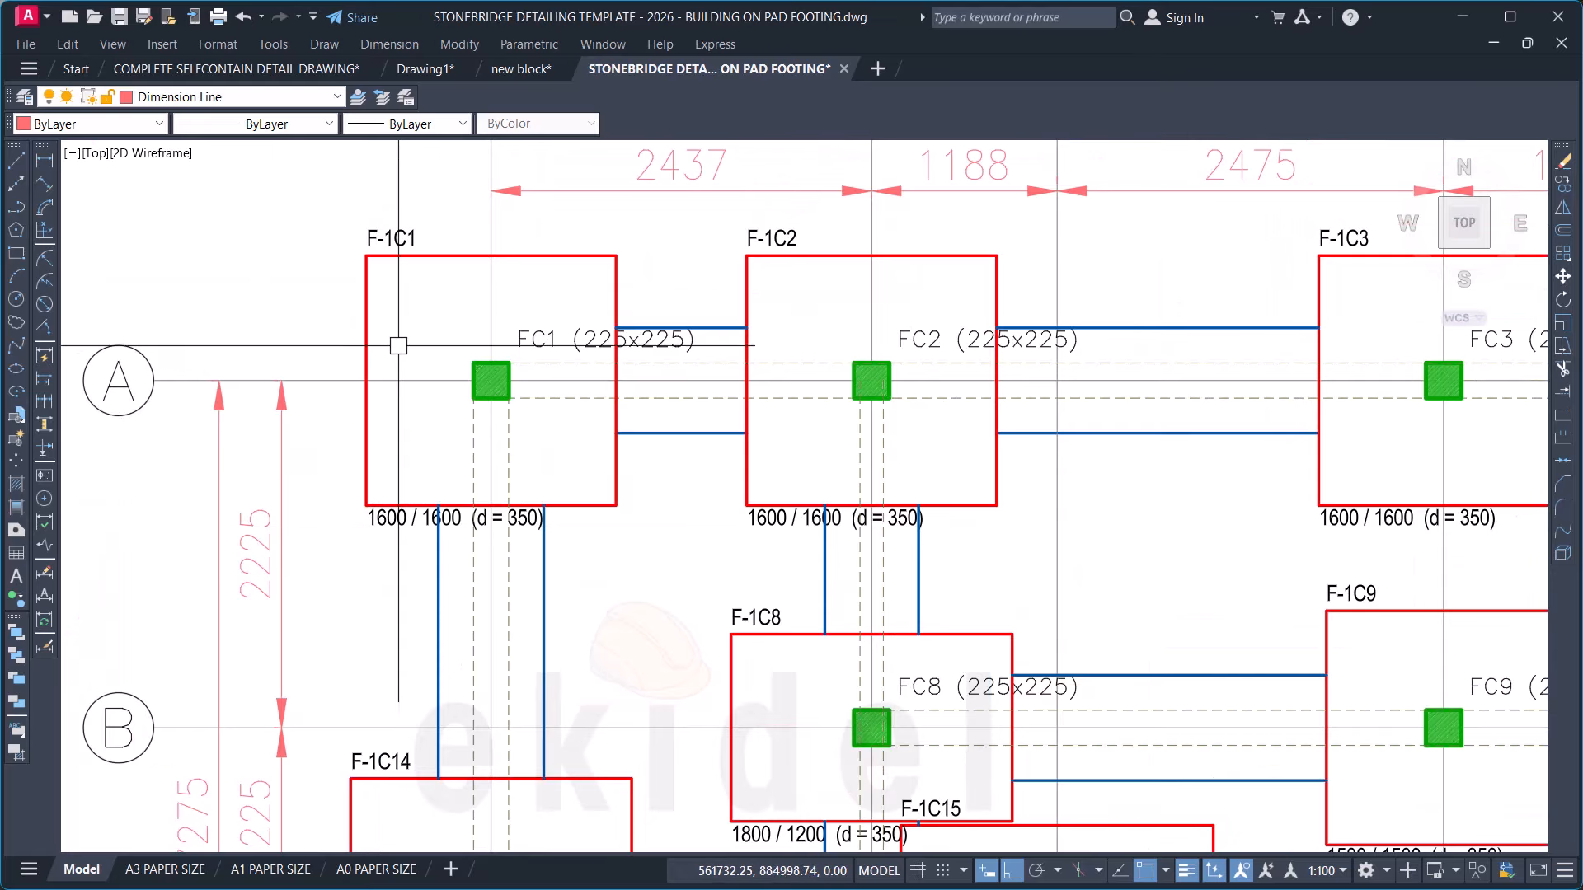
scroll(401, 236, up, 4)
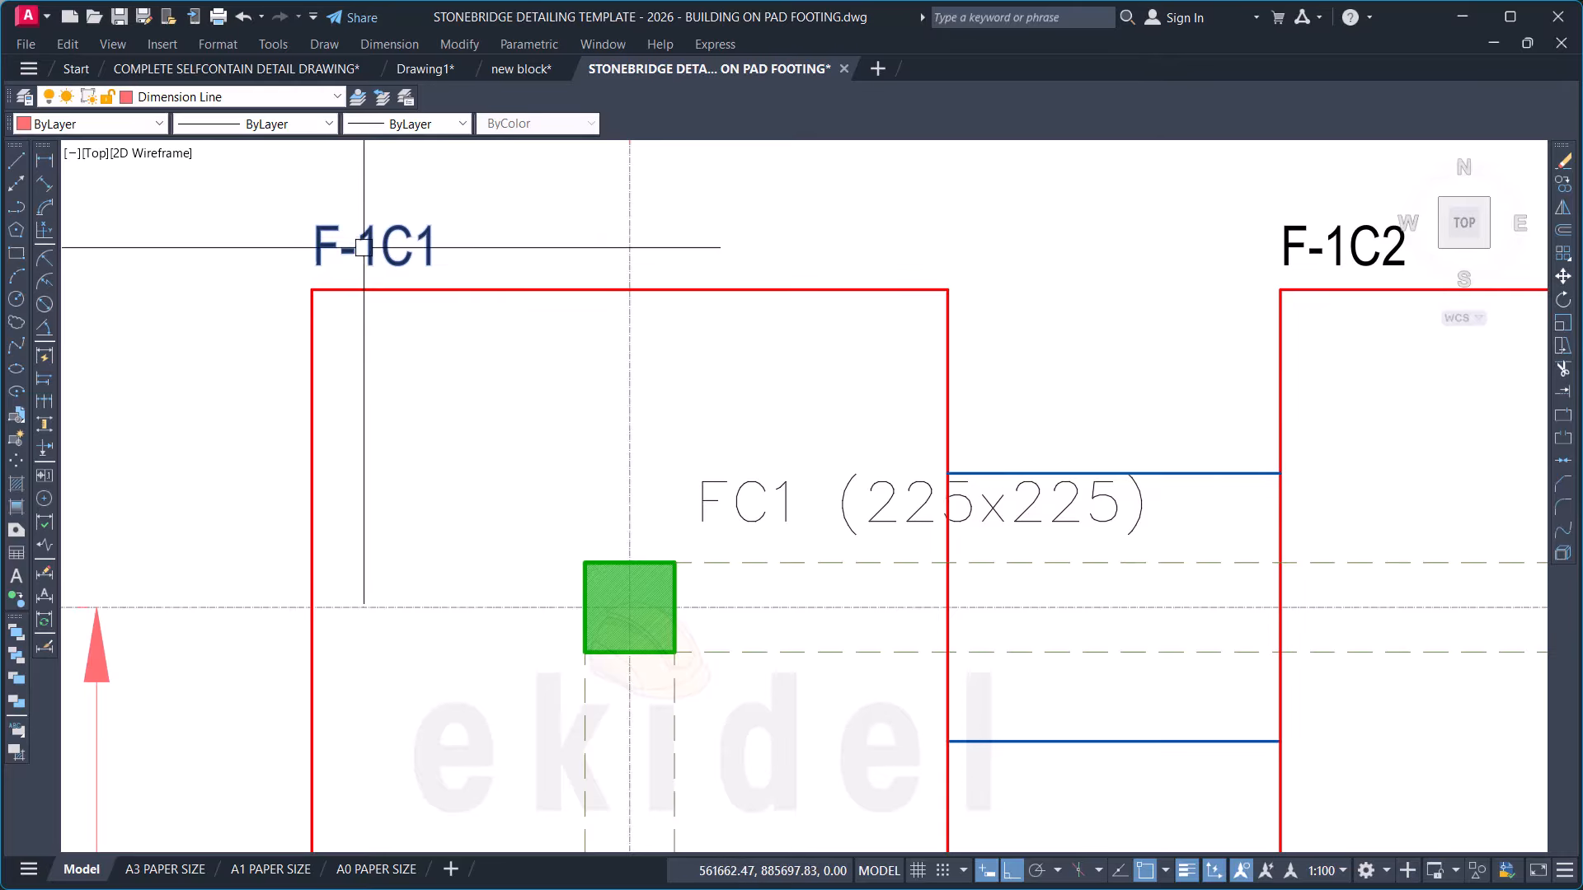
scroll(479, 277, down, 2)
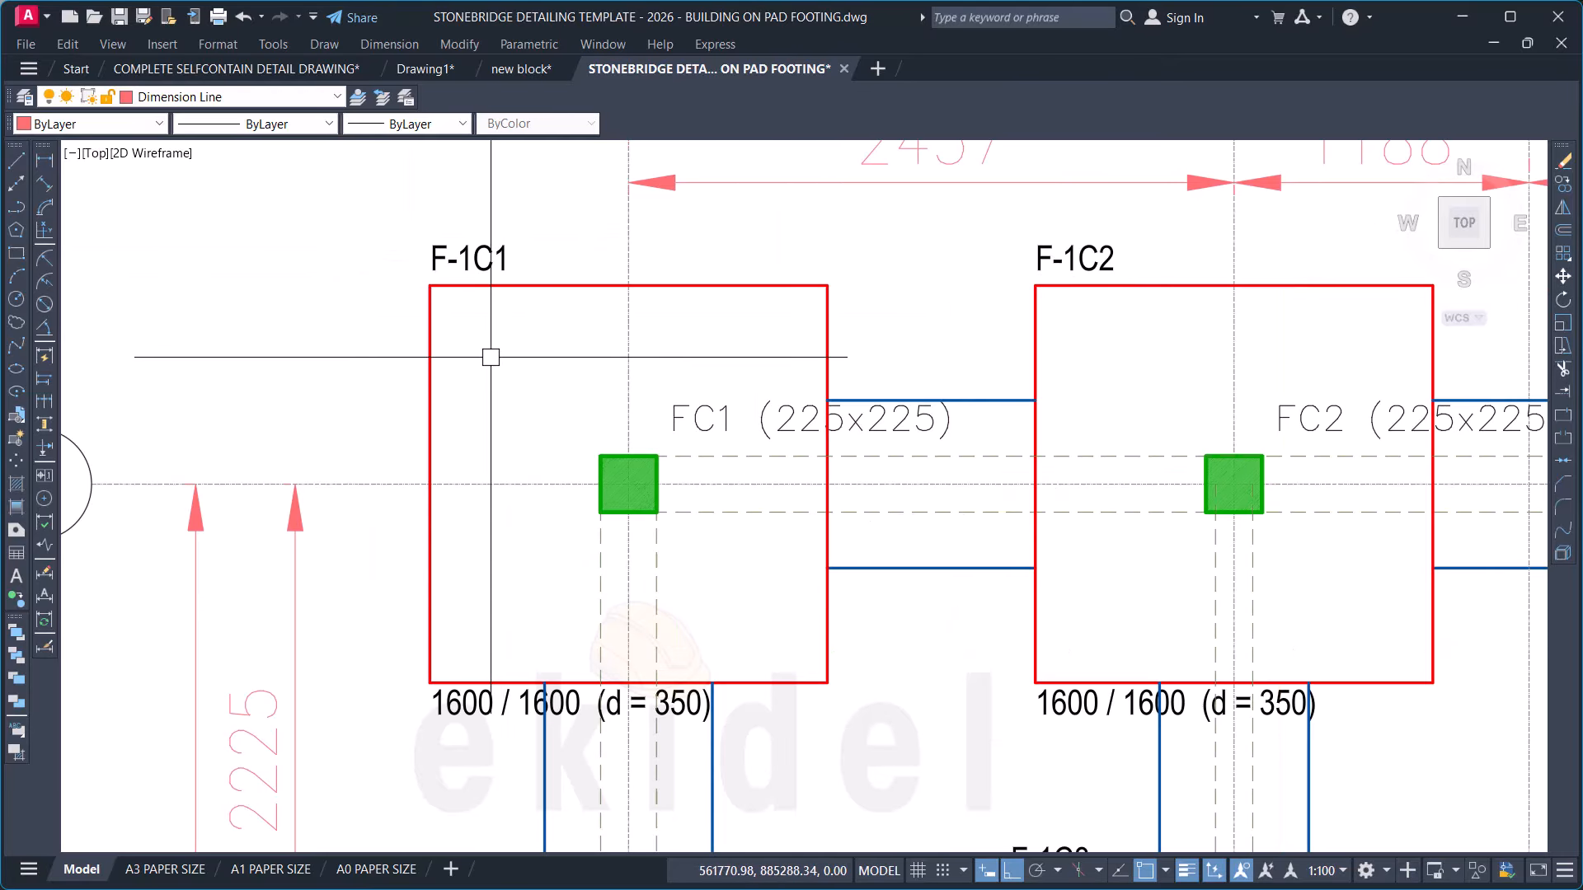
scroll(532, 372, down, 4)
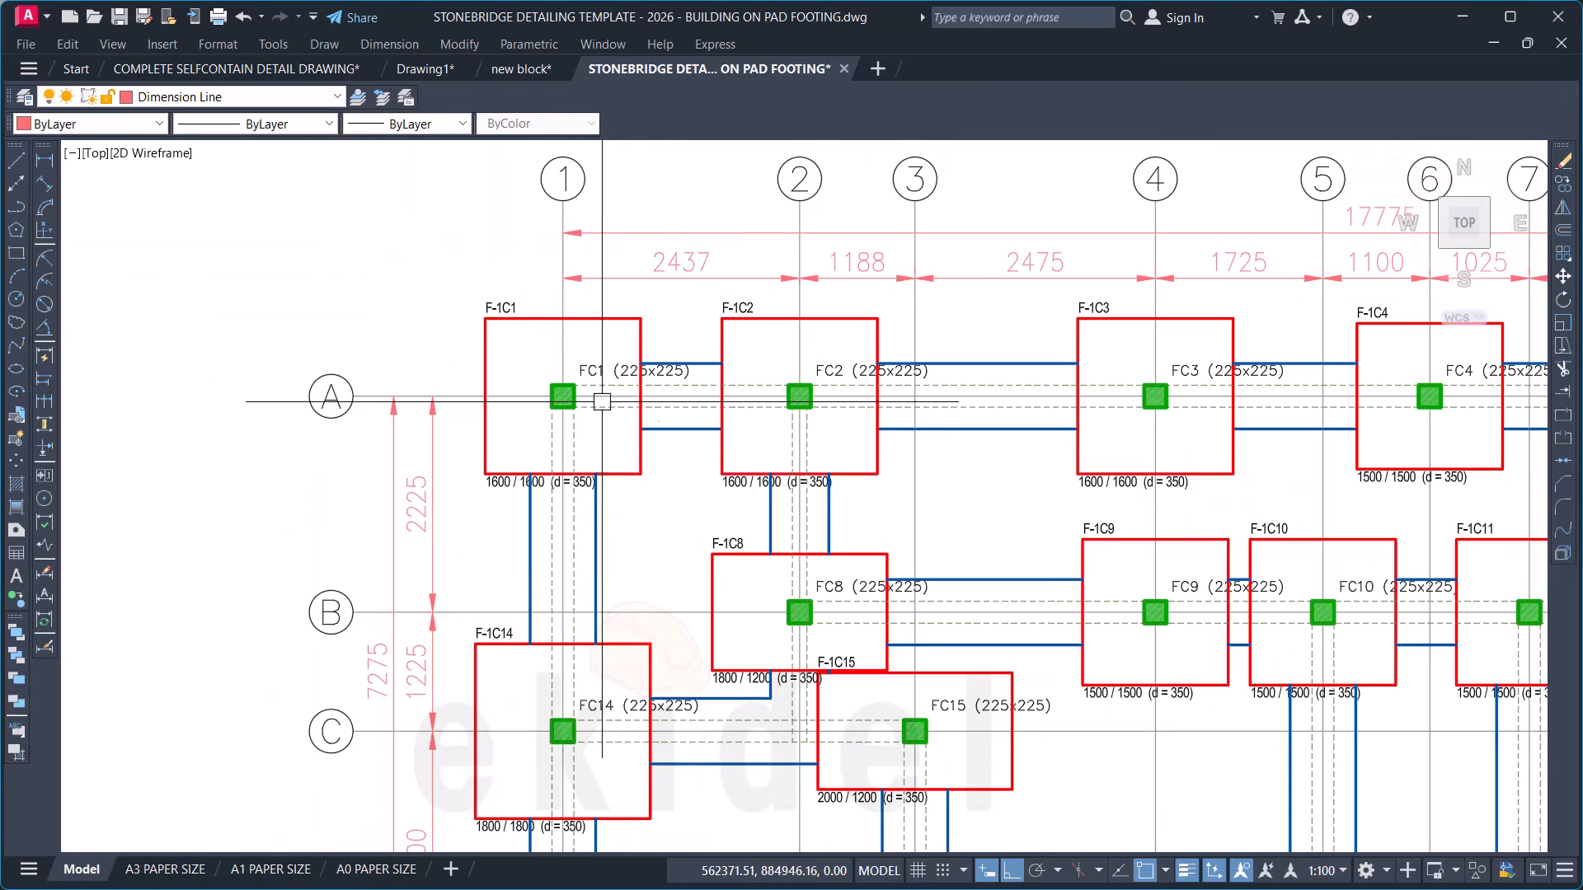
scroll(741, 466, up, 4)
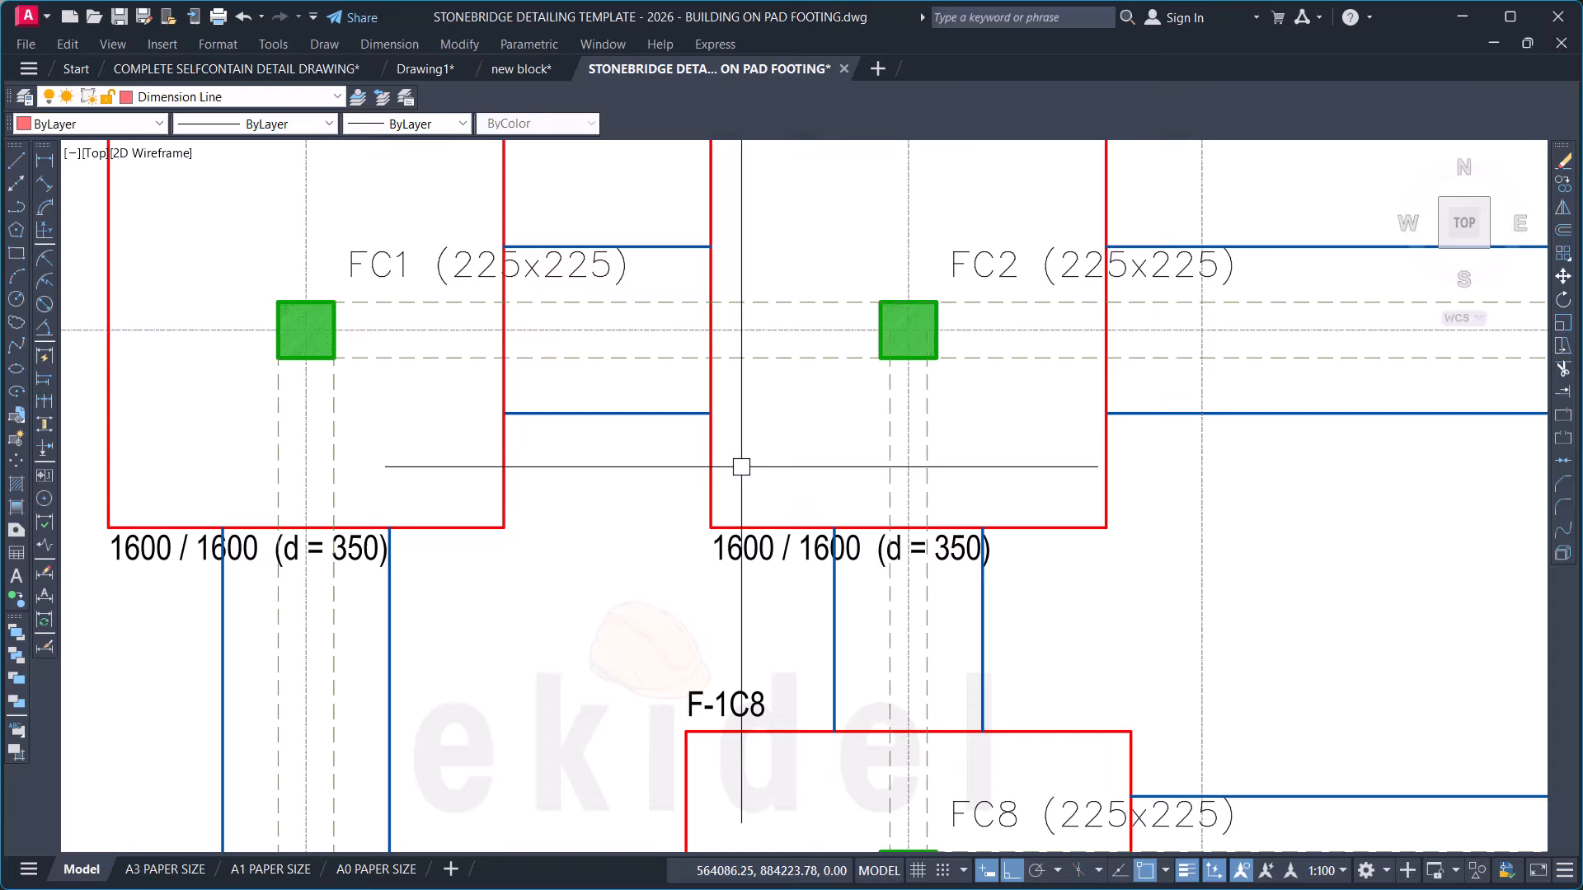
click(721, 513)
click(447, 512)
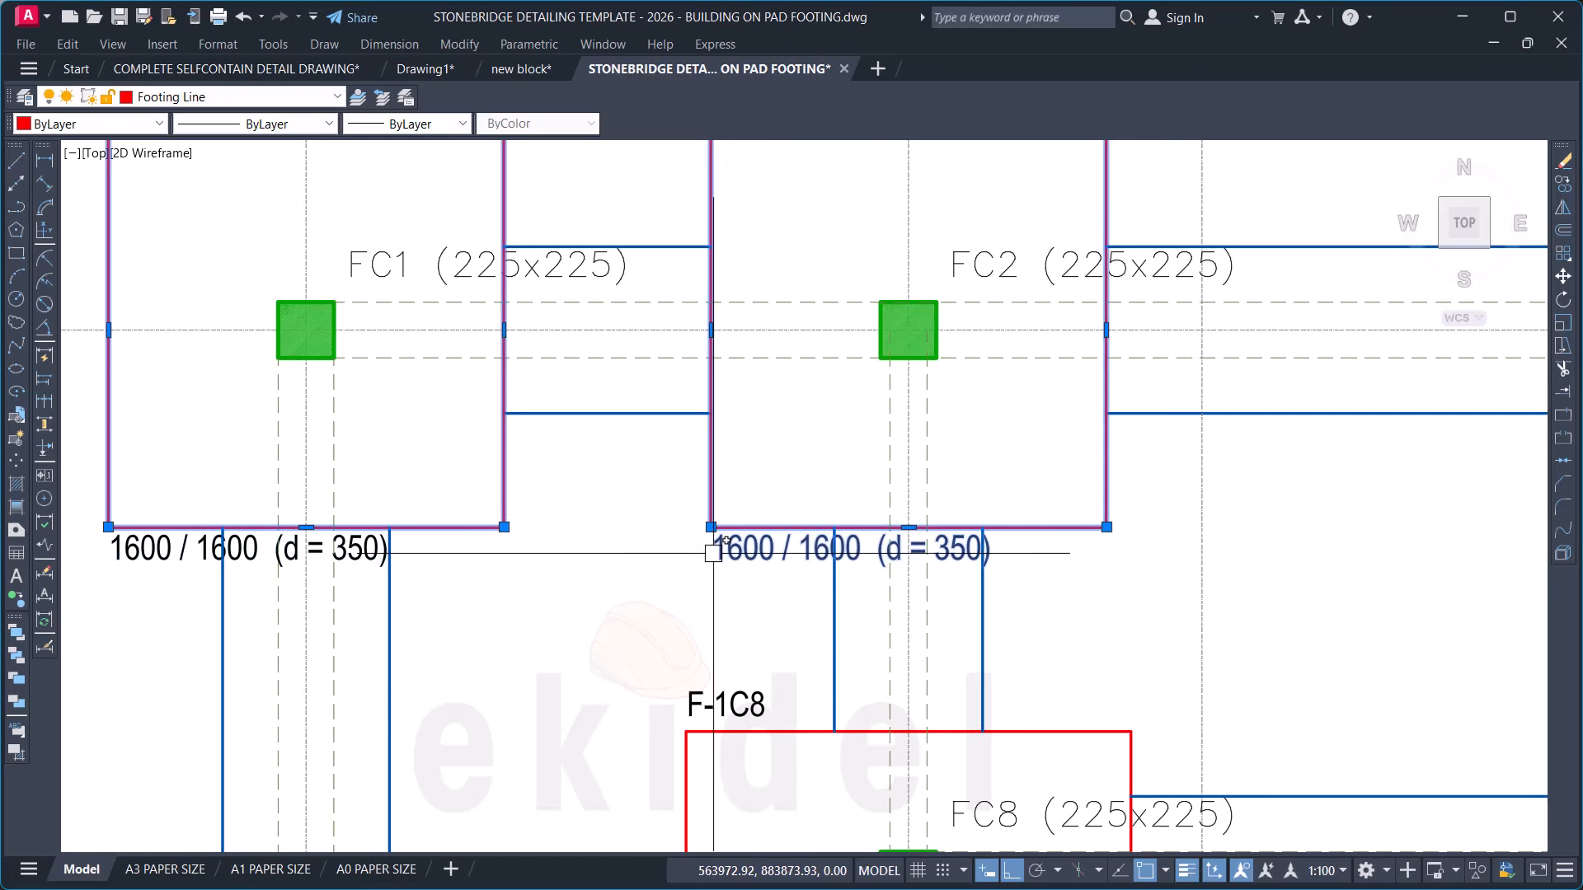
scroll(956, 555, down, 4)
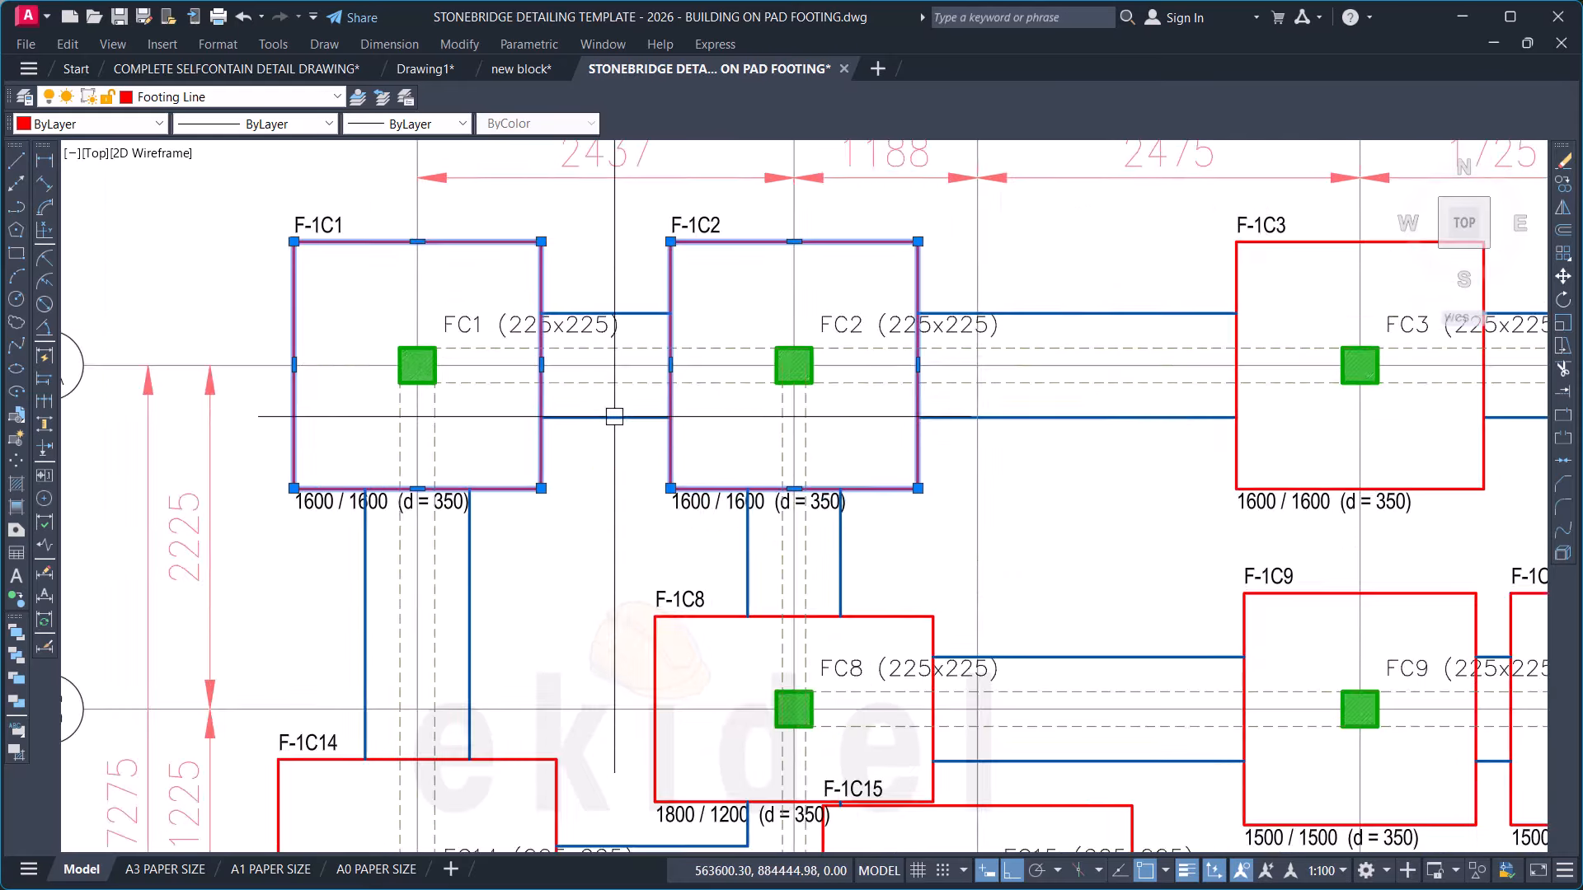
key(Escape)
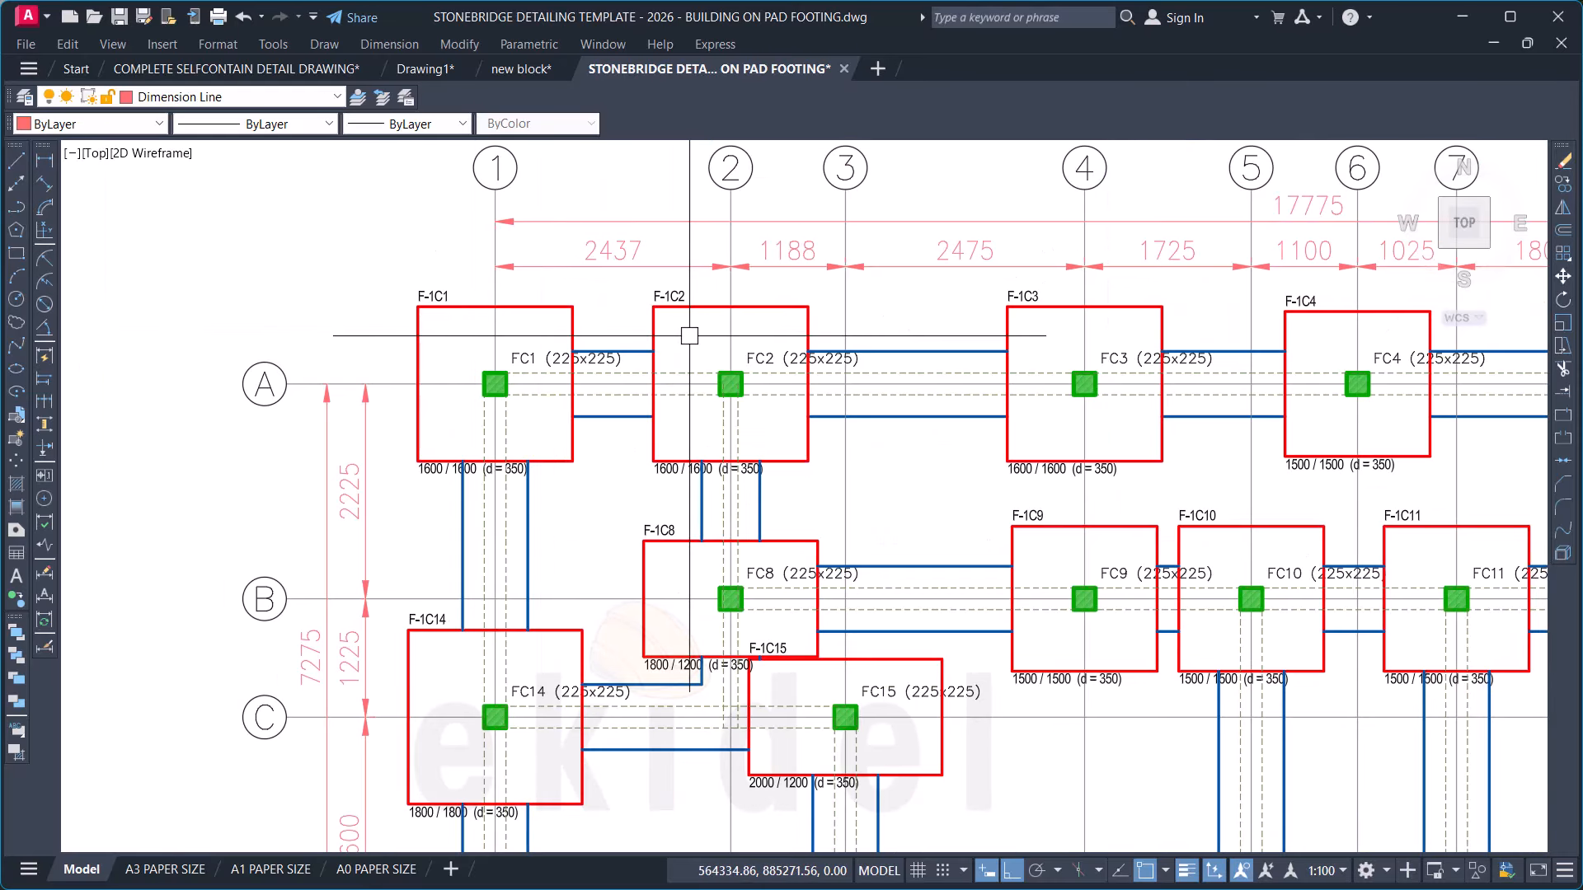
Step: Copy the FT6 label from the C6 footing in the template foundation layout into the 1500 / 1500 footing at column FC18
scroll(1025, 410, down, 8)
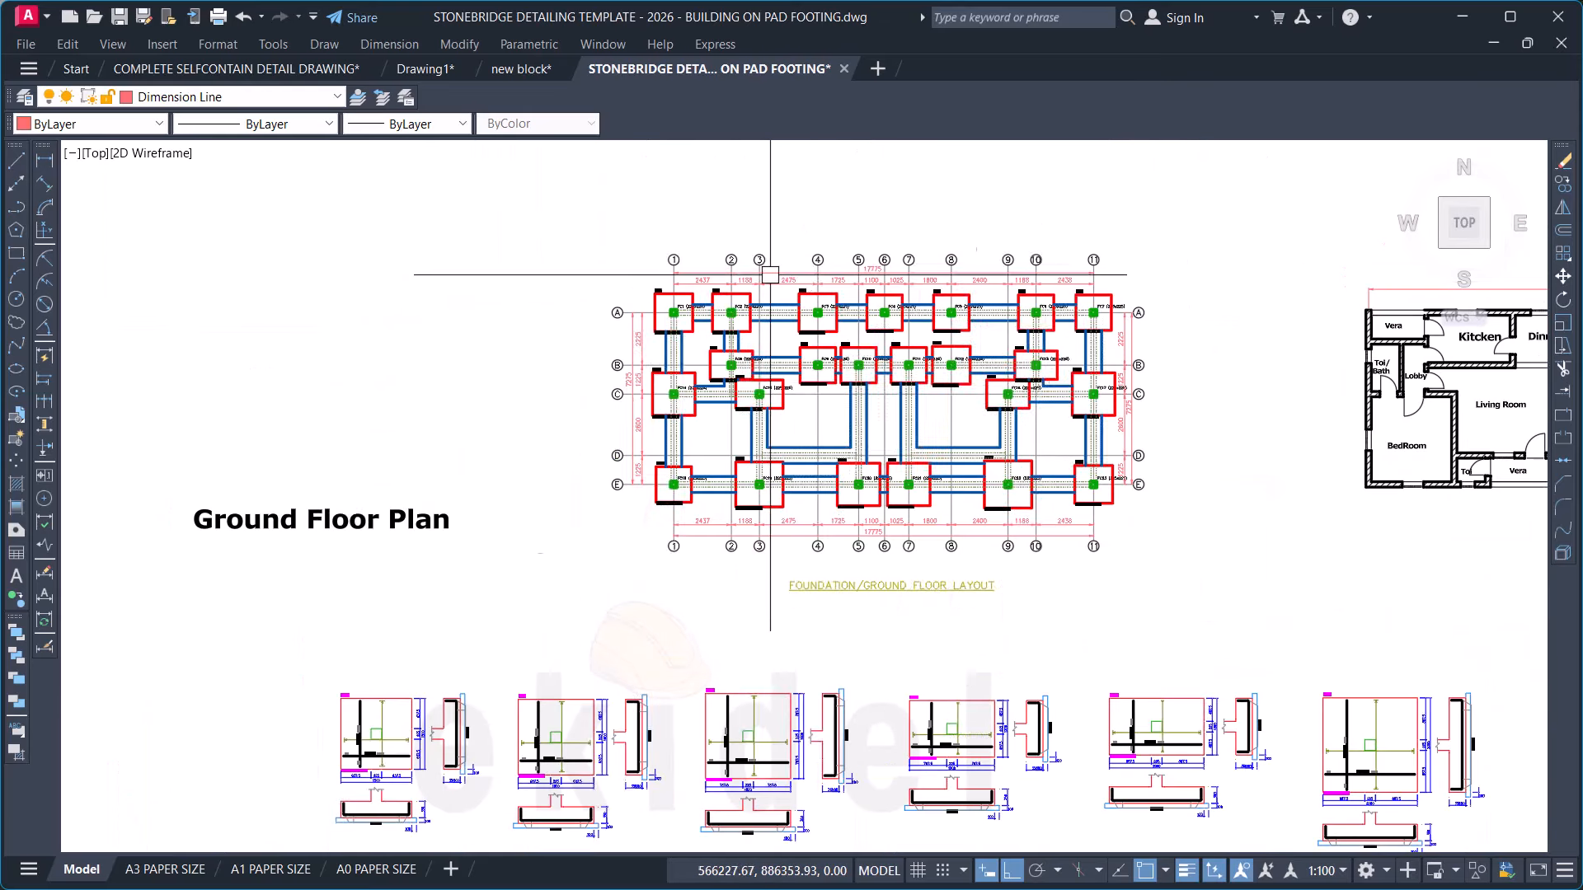
scroll(859, 314, down, 6)
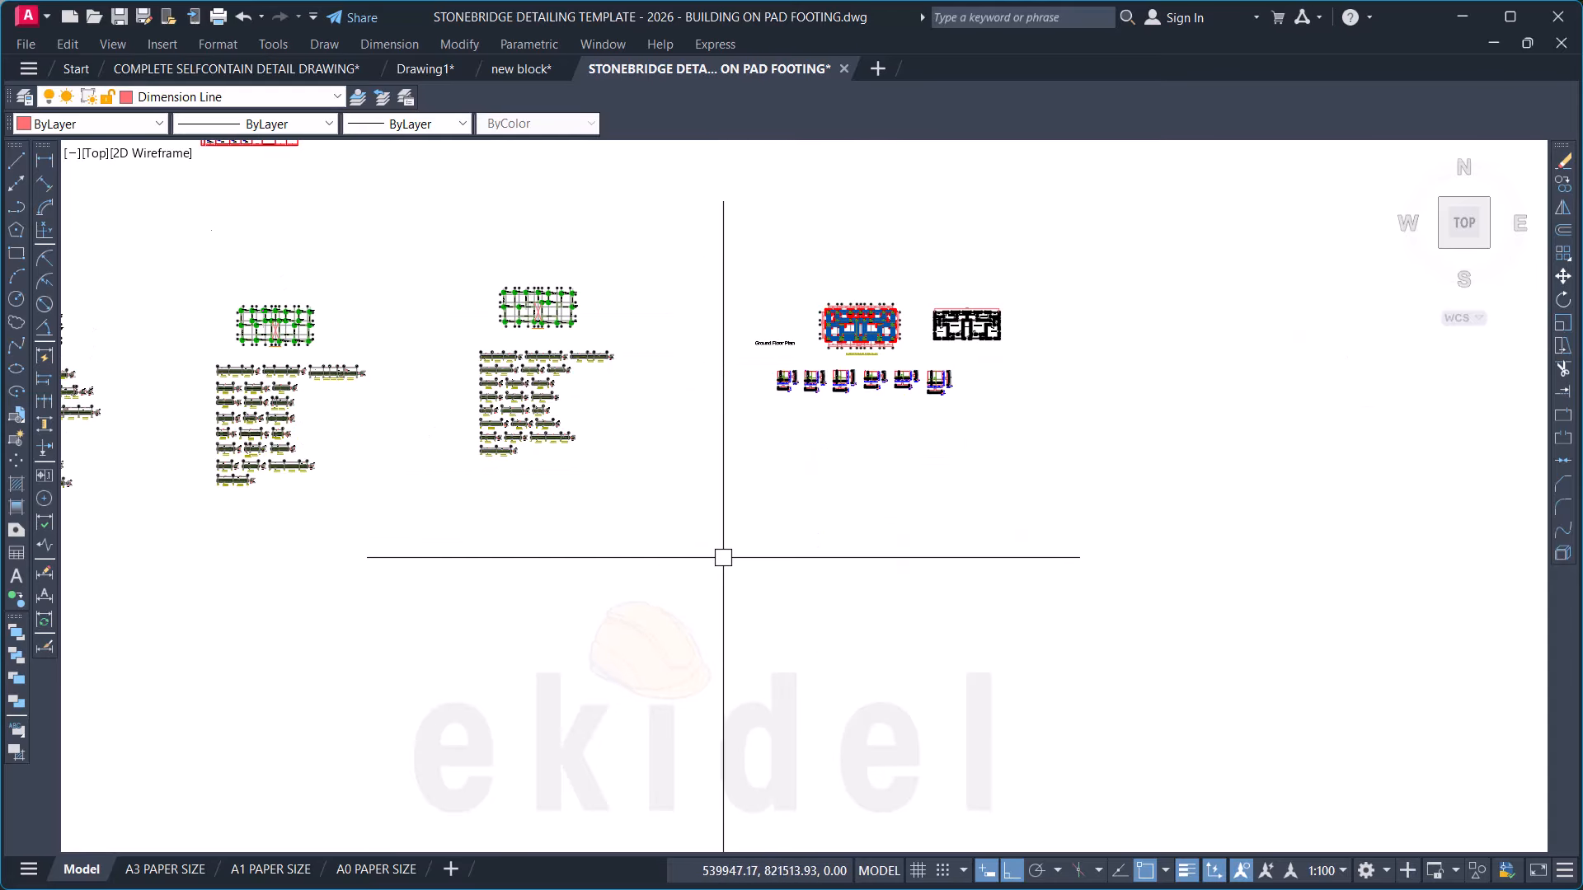
mouse_move(746, 512)
middle_down()
mouse_move(833, 338)
mouse_move(936, 250)
middle_up()
scroll(936, 250, down, 2)
scroll(772, 402, down, 2)
scroll(659, 485, down, 3)
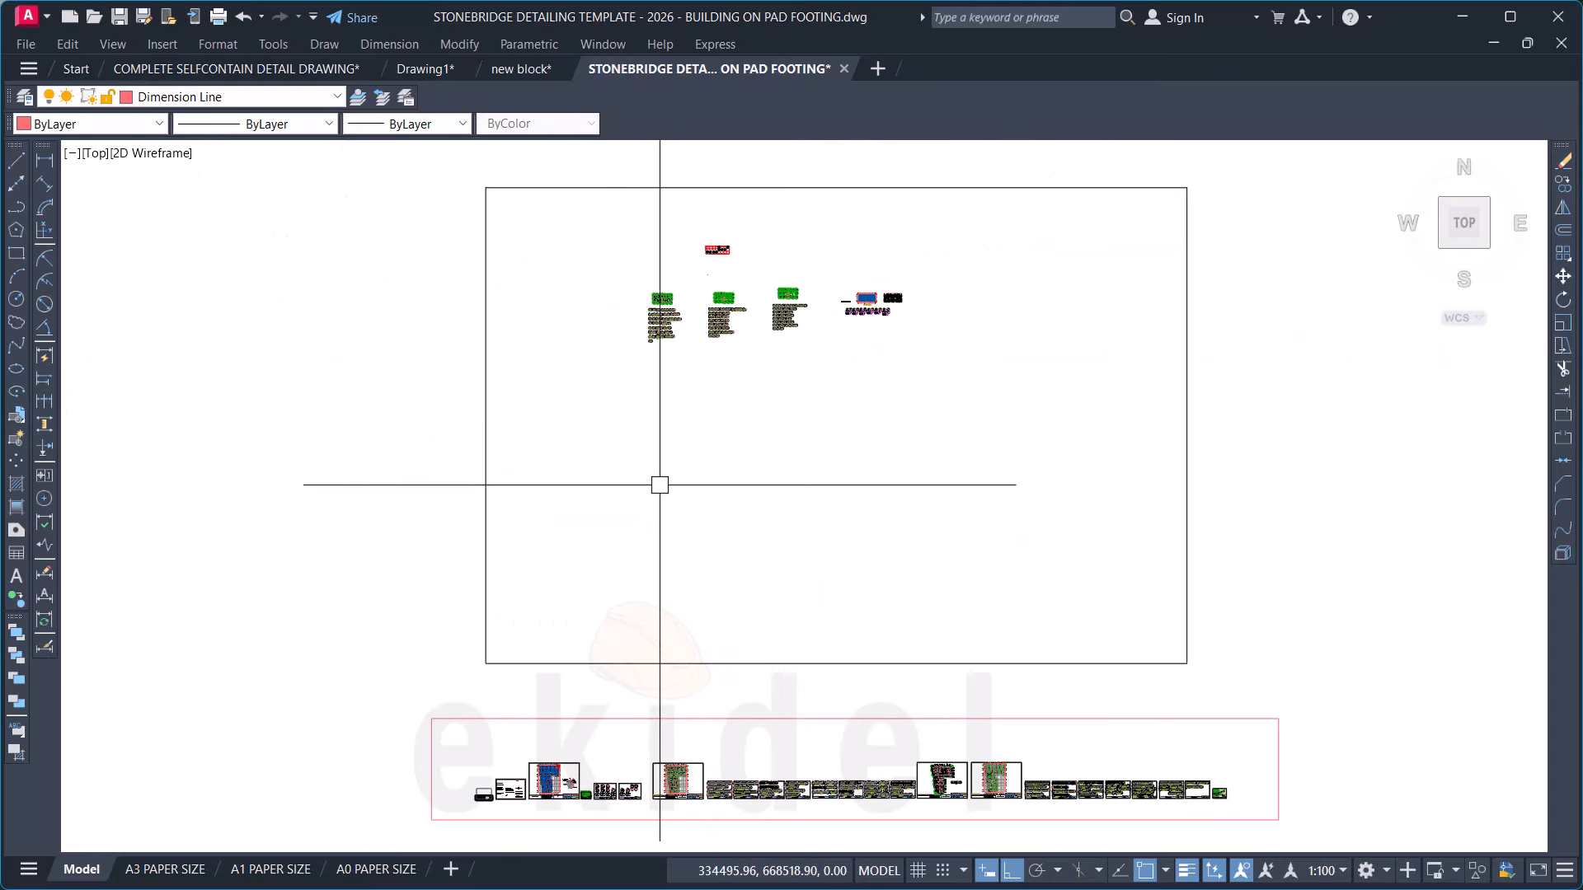
scroll(544, 779, up, 12)
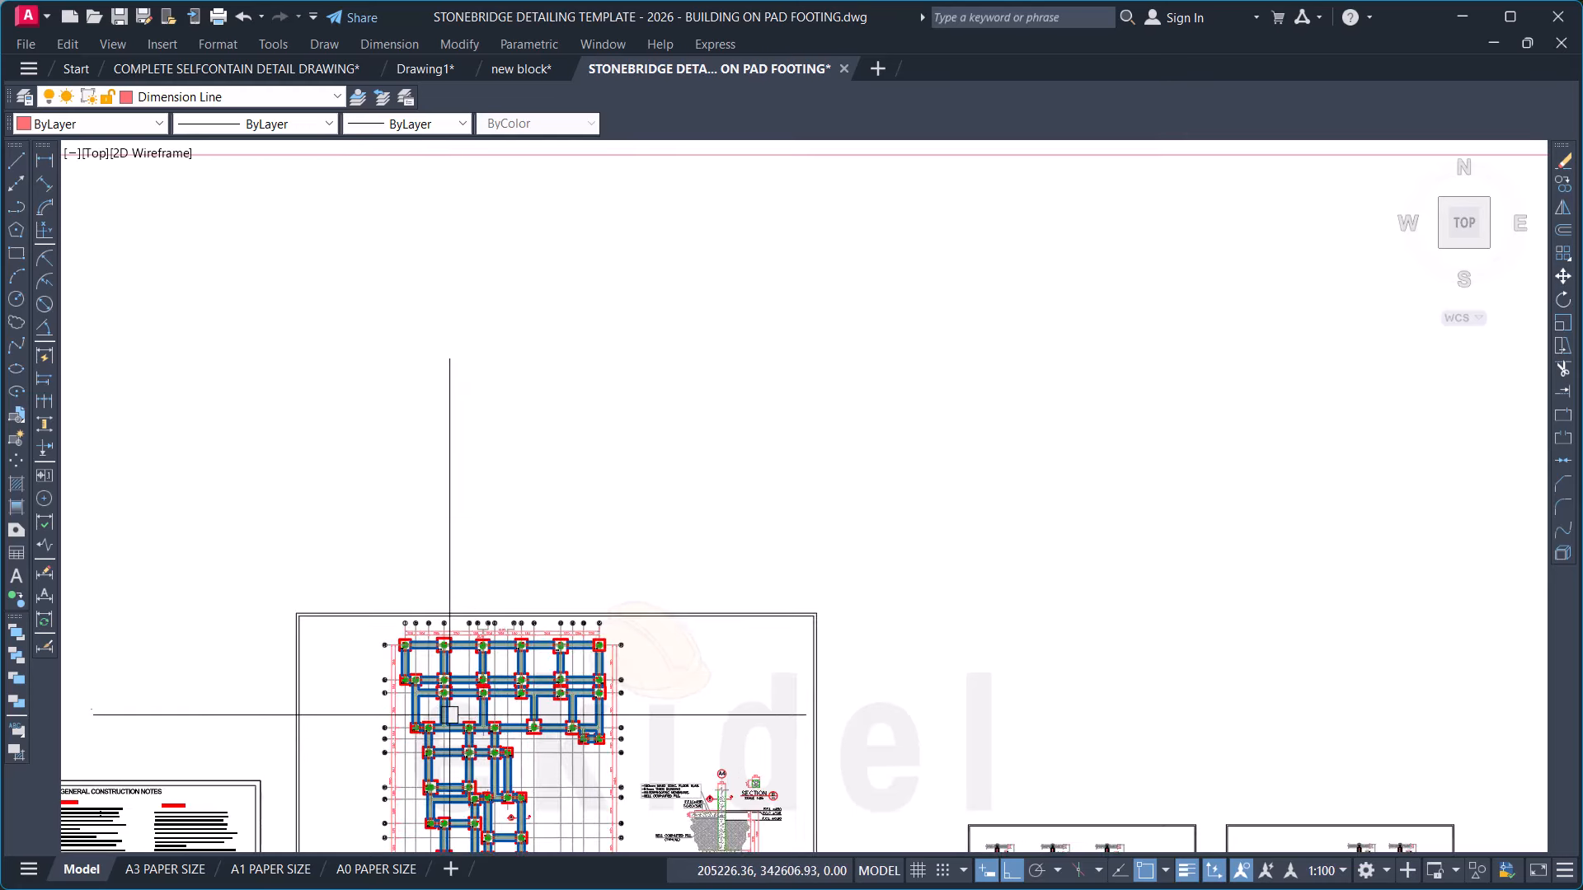
scroll(420, 598, up, 7)
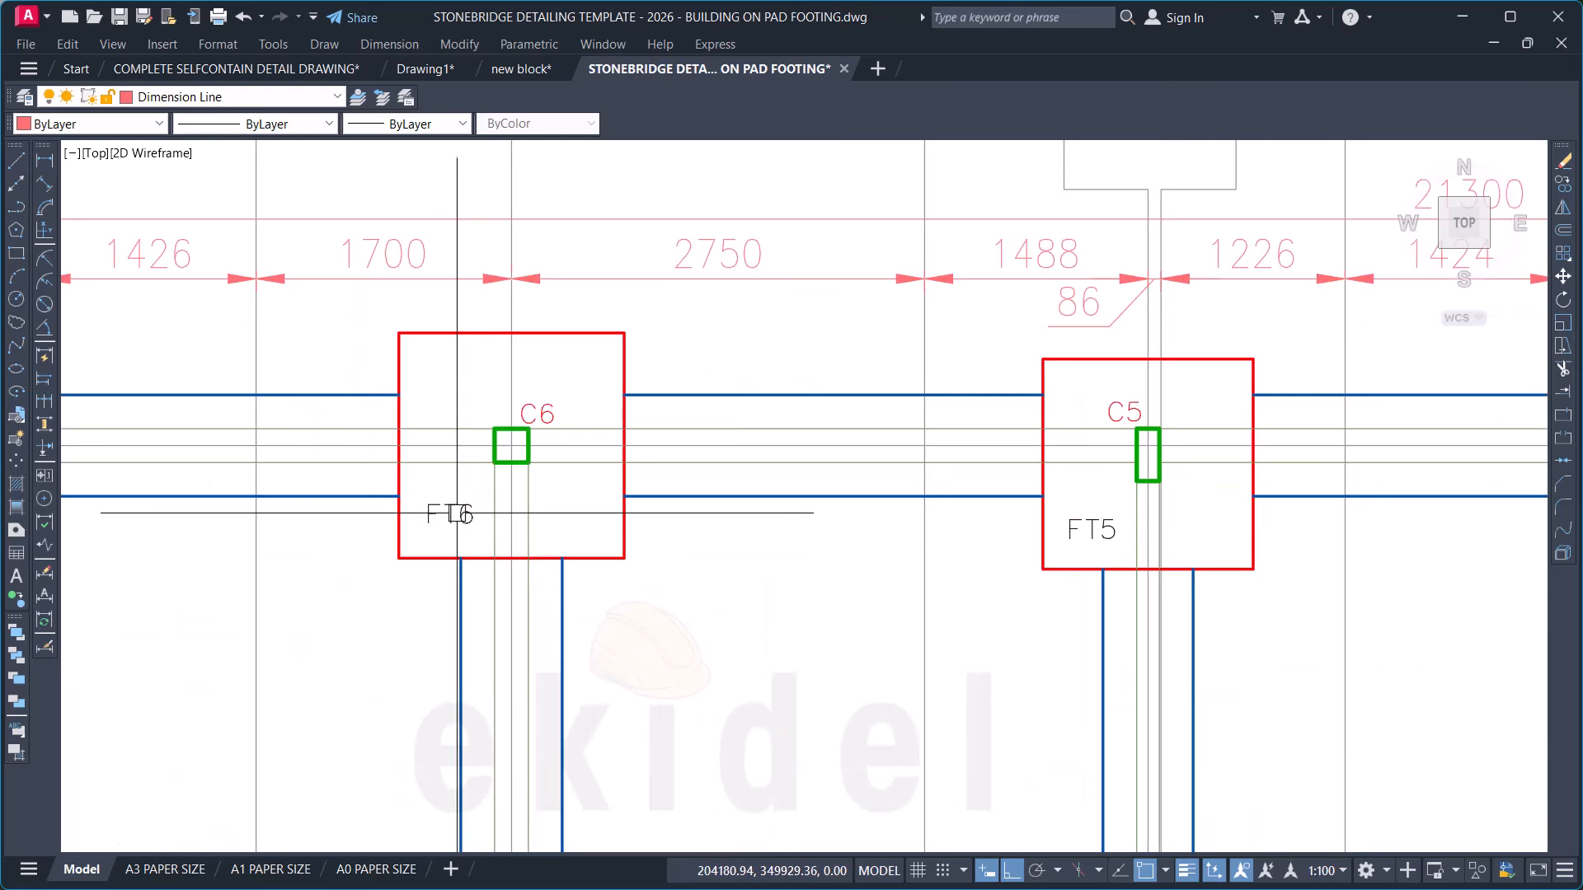
text(co)
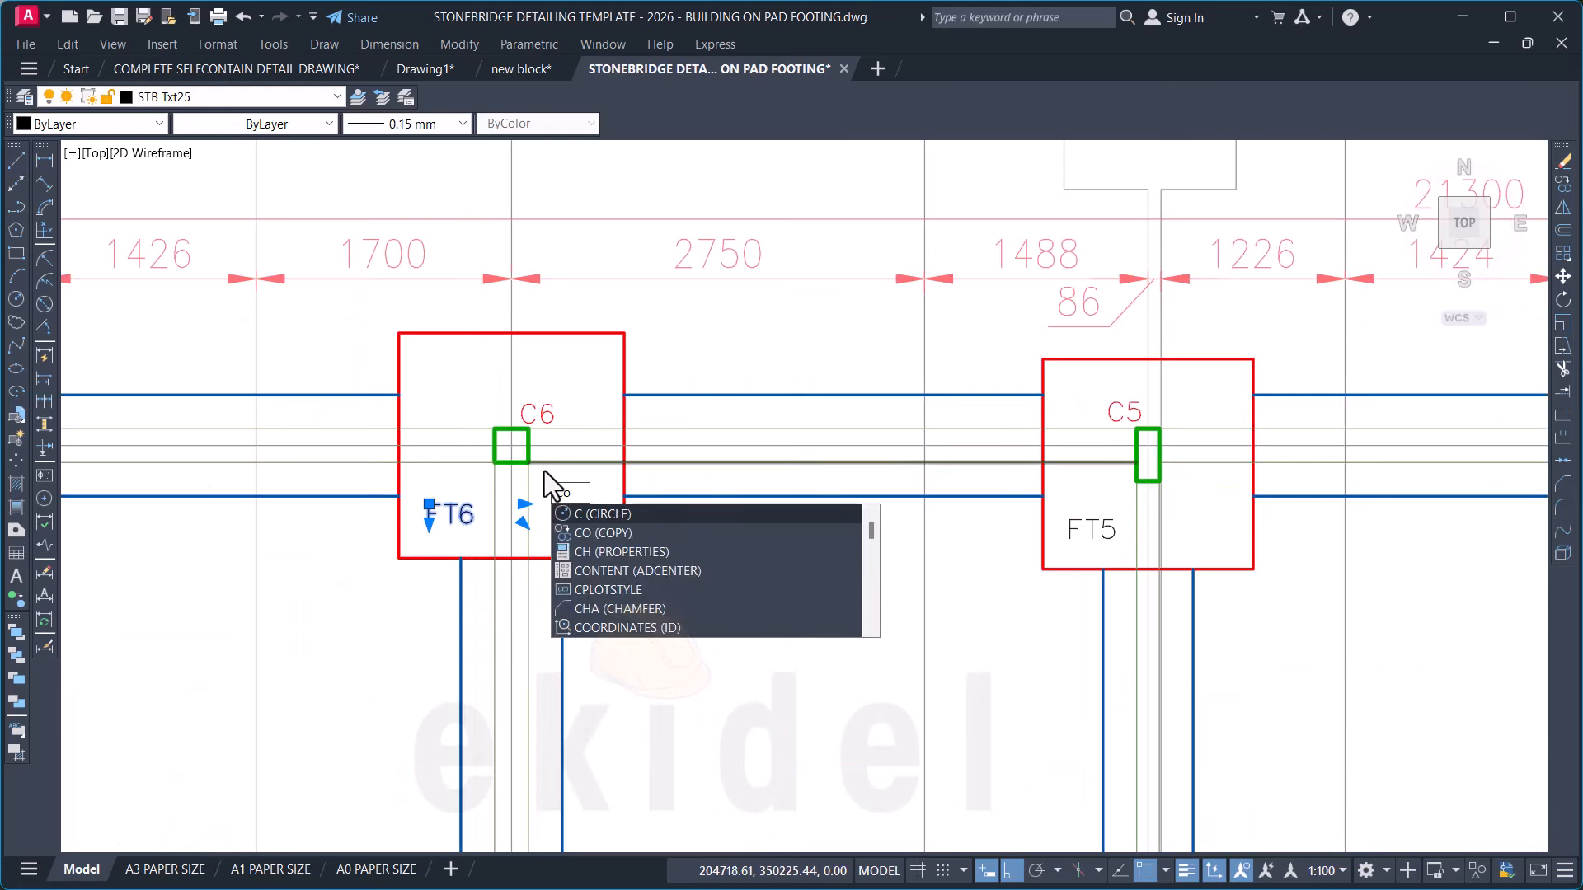
key(space)
click(428, 522)
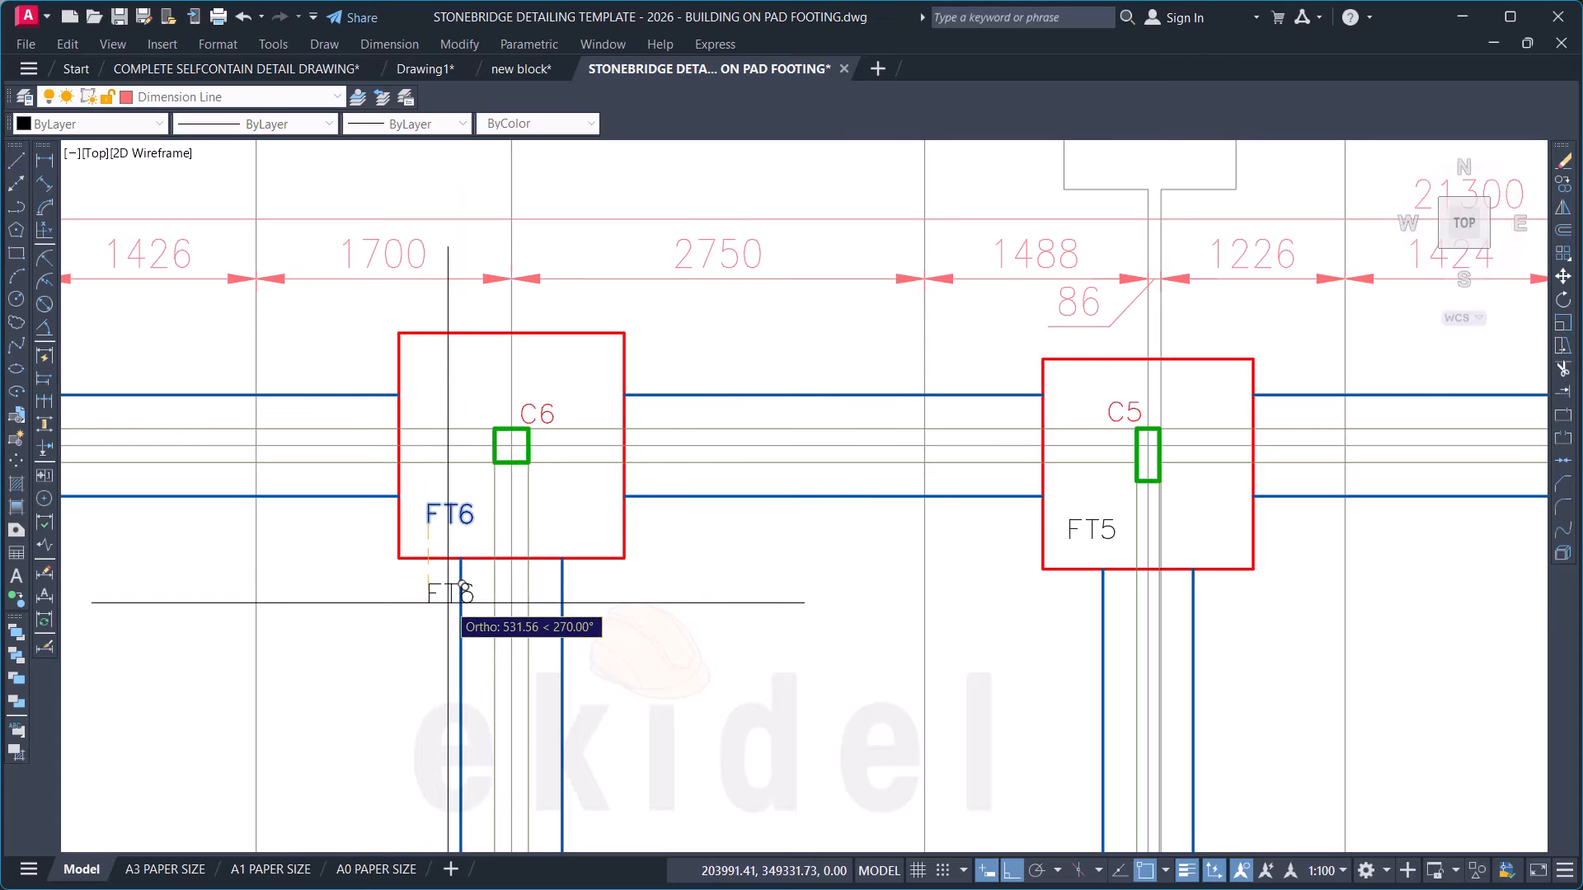
key(F8)
scroll(429, 606, down, 10)
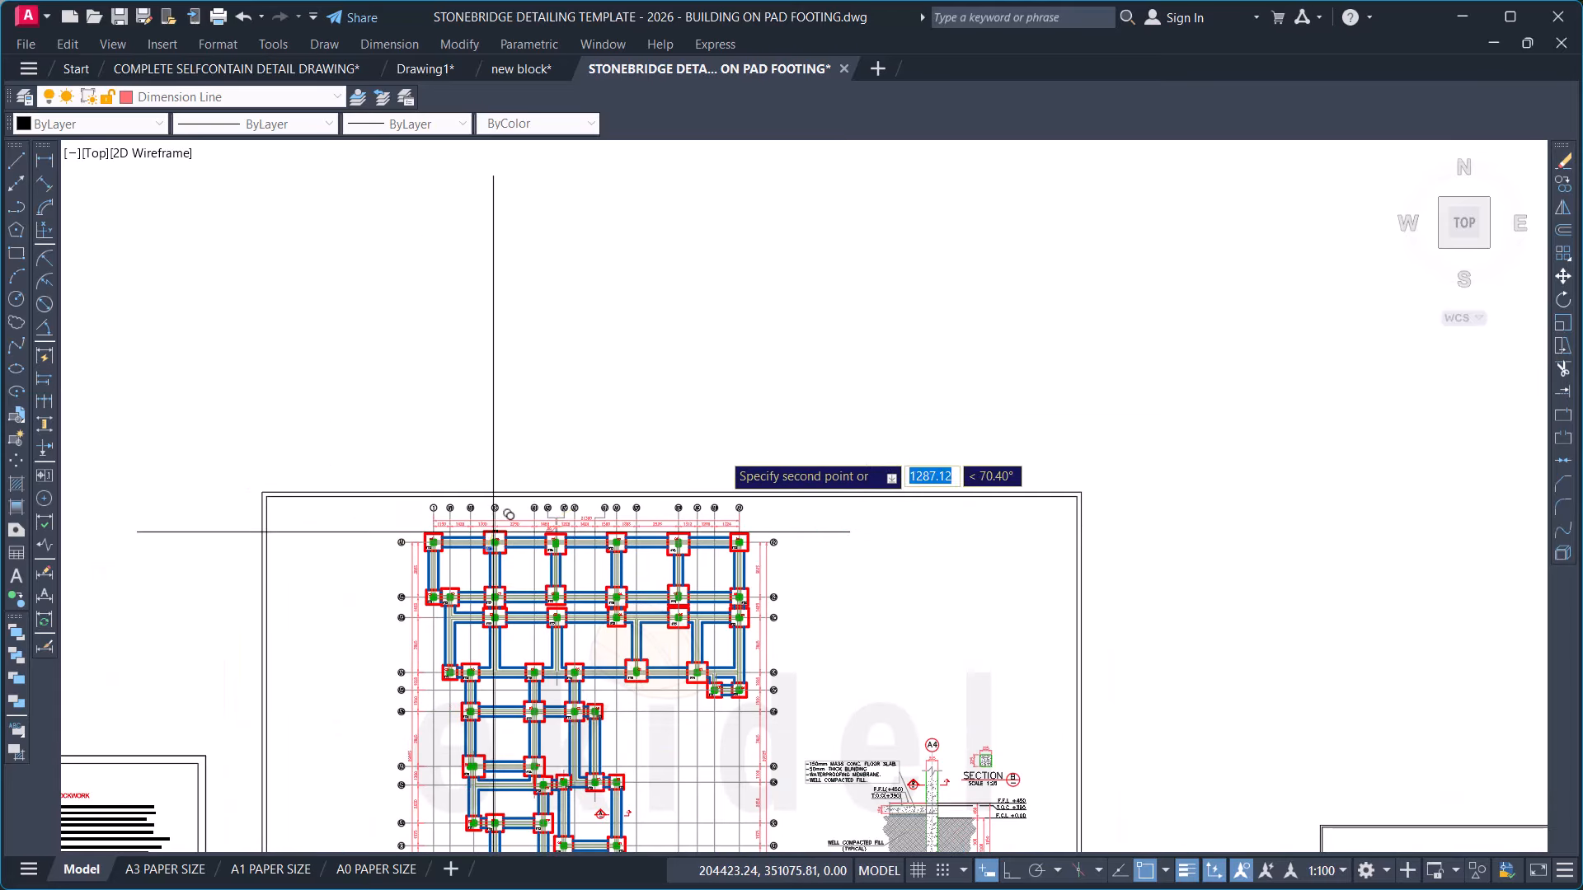
middle_drag(806, 399, 445, 725)
scroll(756, 449, down, 4)
middle_drag(756, 449, 720, 622)
middle_drag(924, 547, 584, 769)
scroll(583, 769, down, 3)
scroll(584, 769, down, 3)
scroll(841, 524, down, 2)
scroll(834, 343, up, 5)
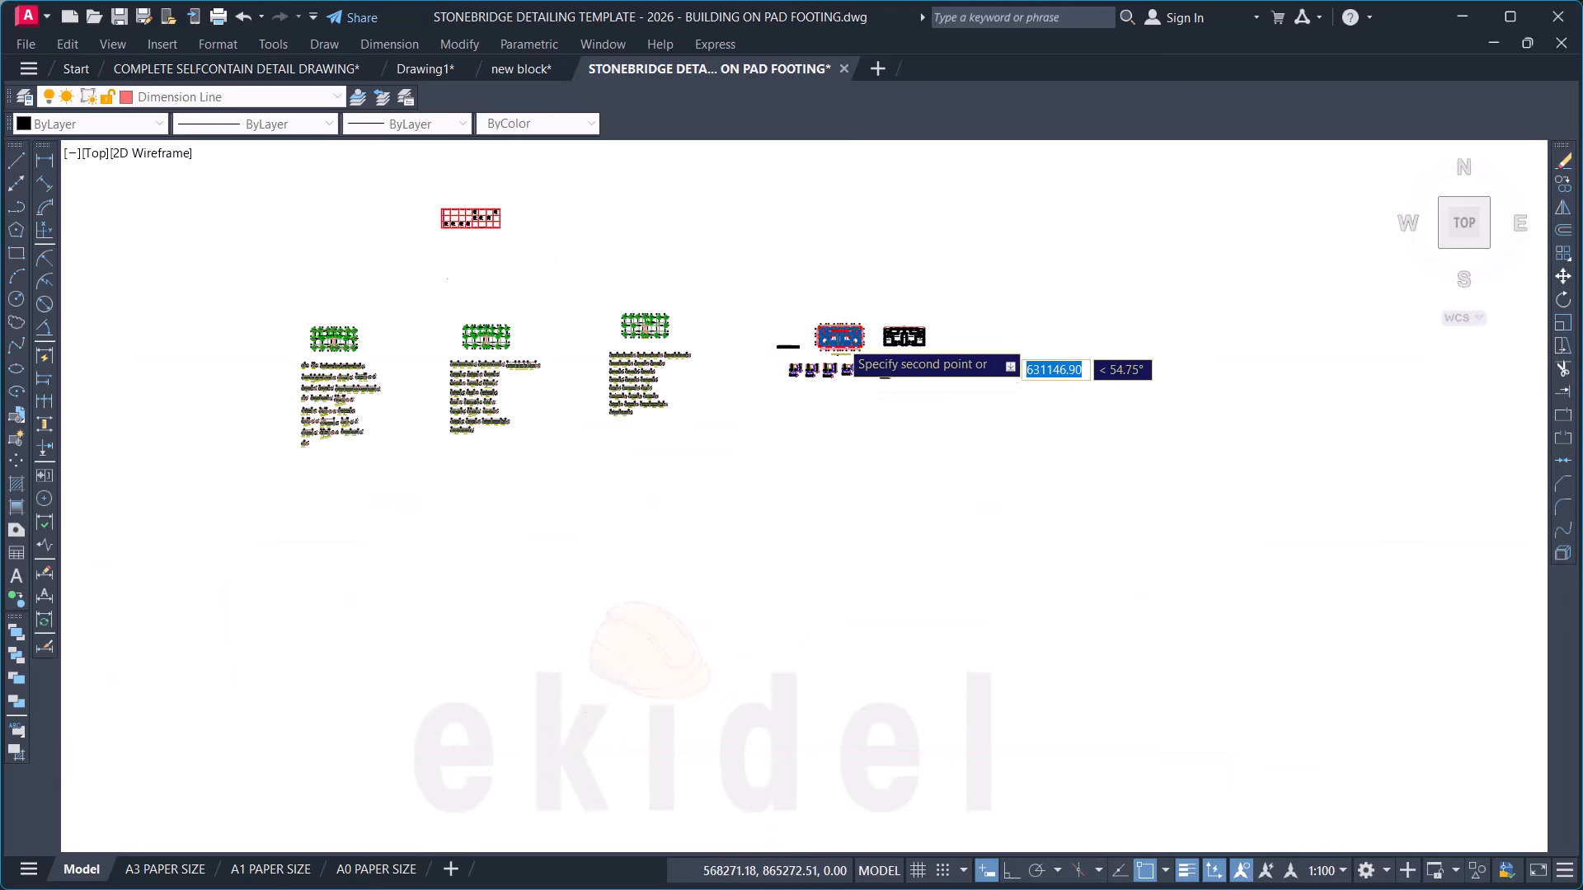
scroll(839, 323, up, 2)
scroll(825, 334, up, 5)
scroll(833, 511, up, 5)
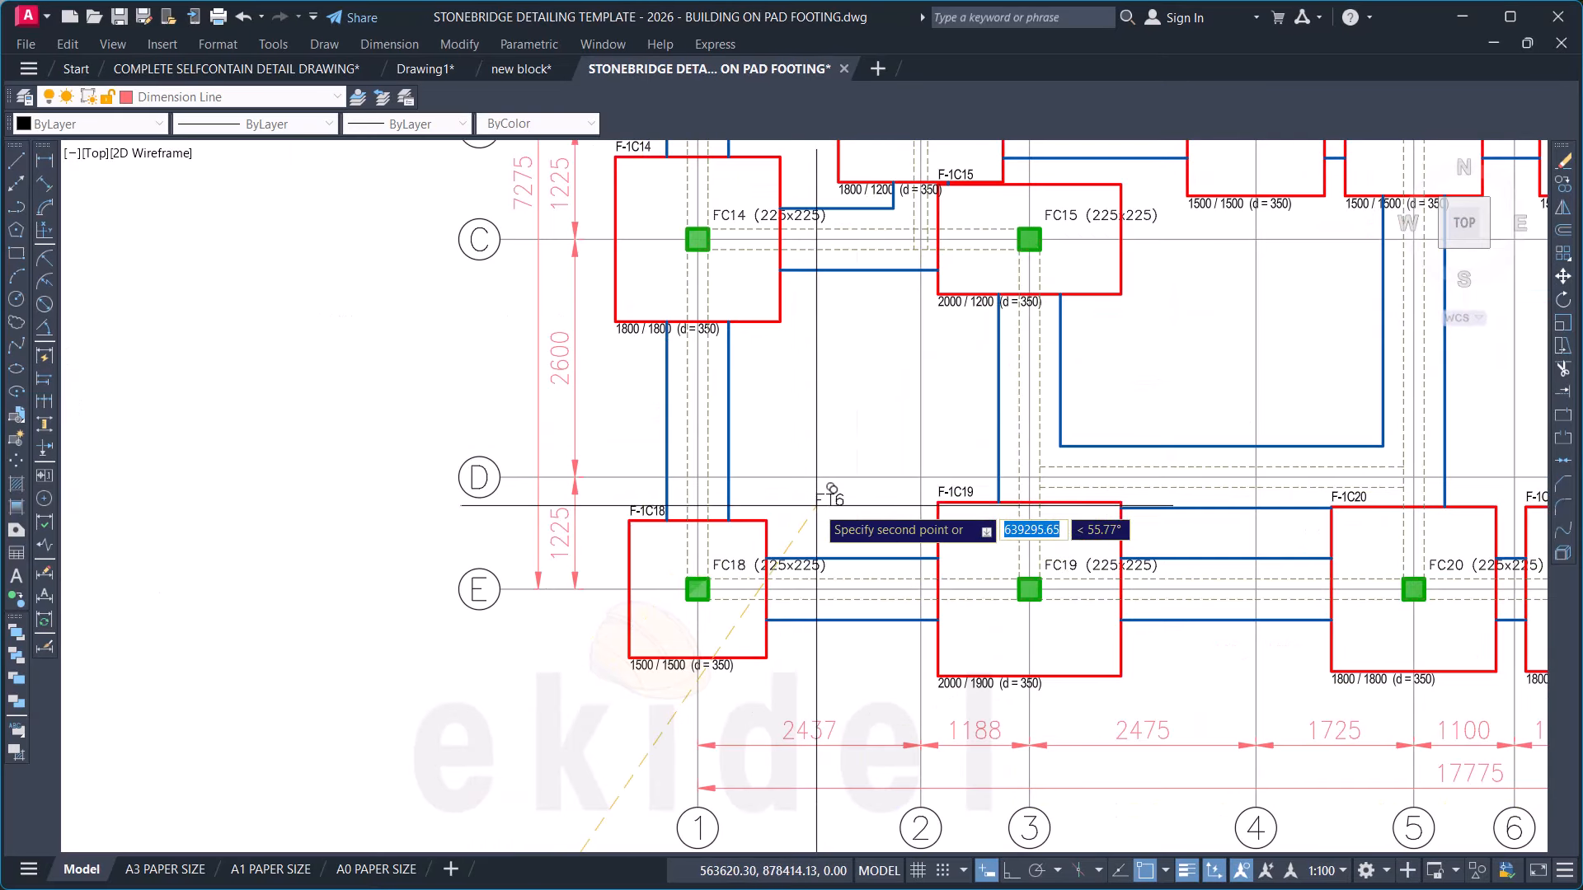
scroll(614, 394, down, 5)
scroll(707, 384, down, 3)
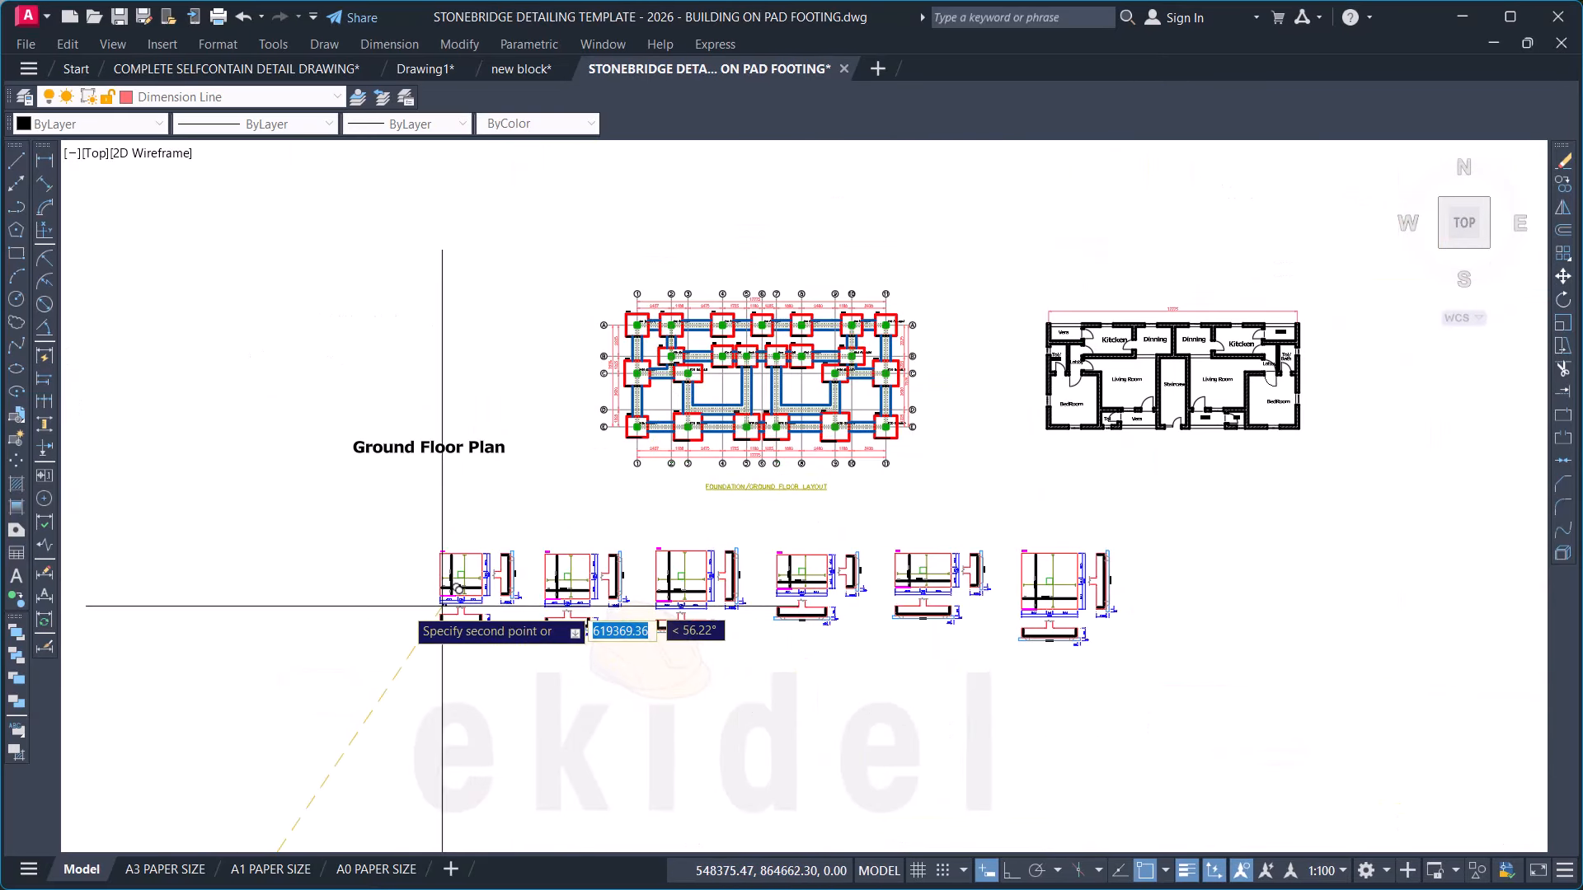
scroll(579, 616, up, 5)
scroll(579, 616, up, 6)
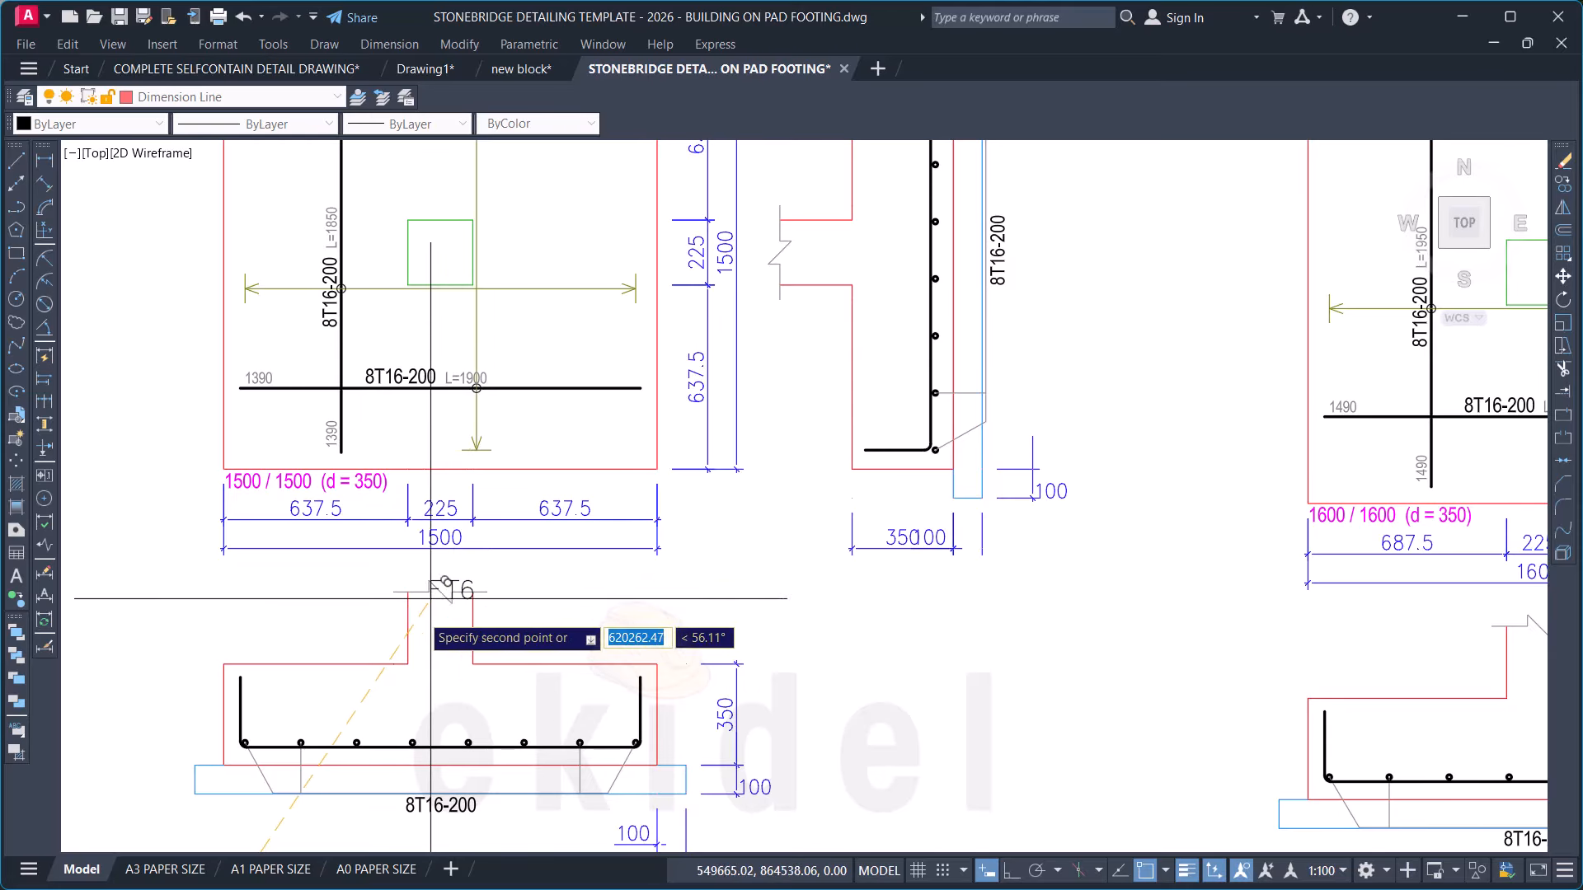
scroll(379, 654, down, 6)
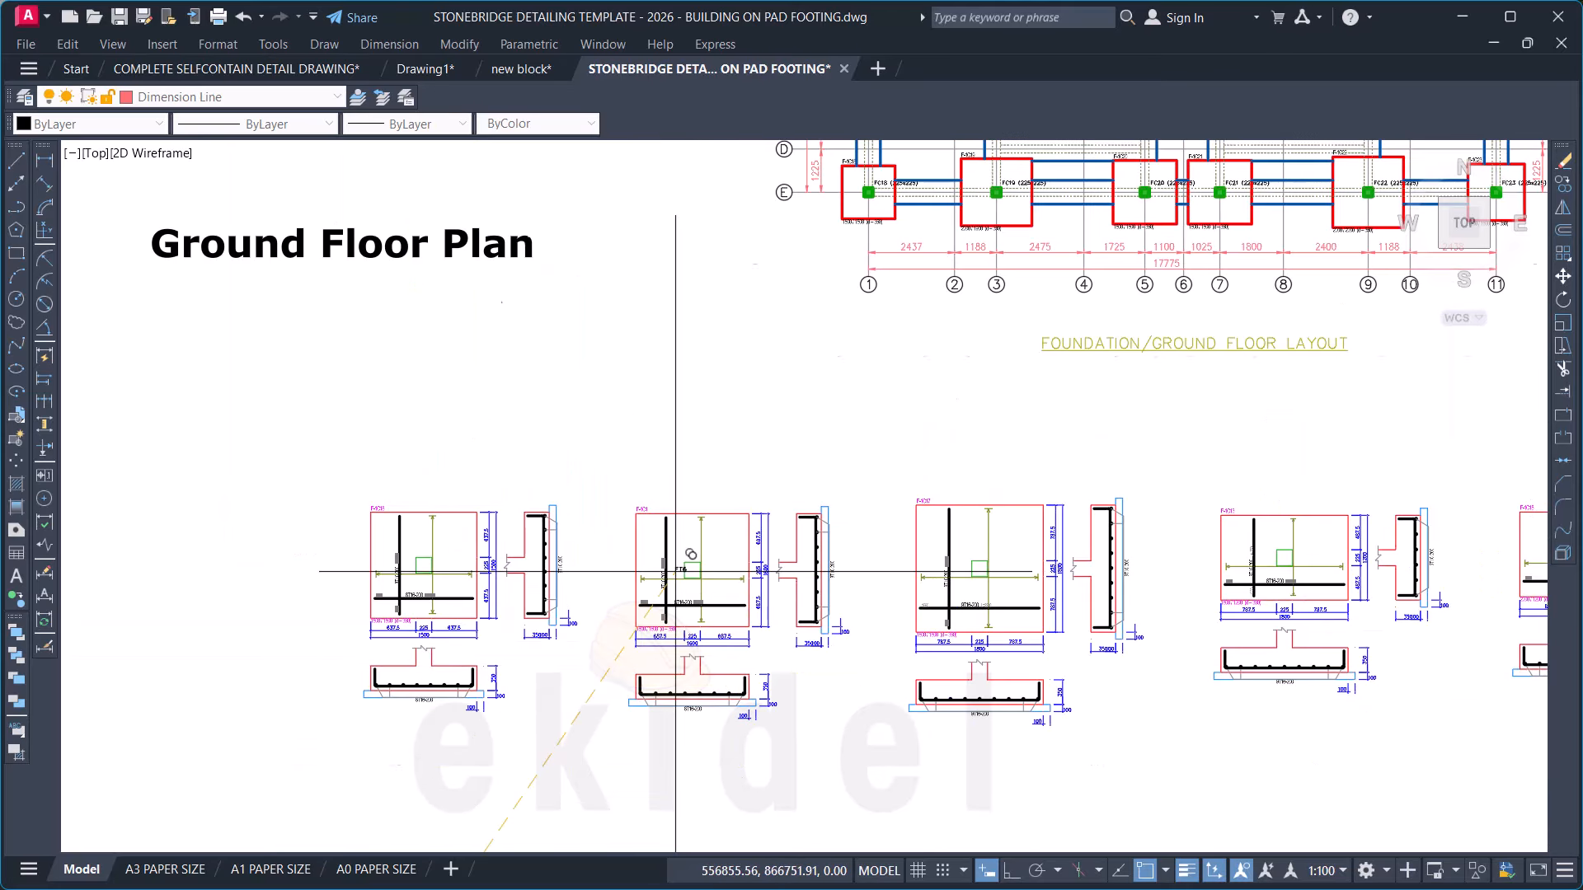
scroll(702, 537, up, 1)
scroll(701, 537, up, 11)
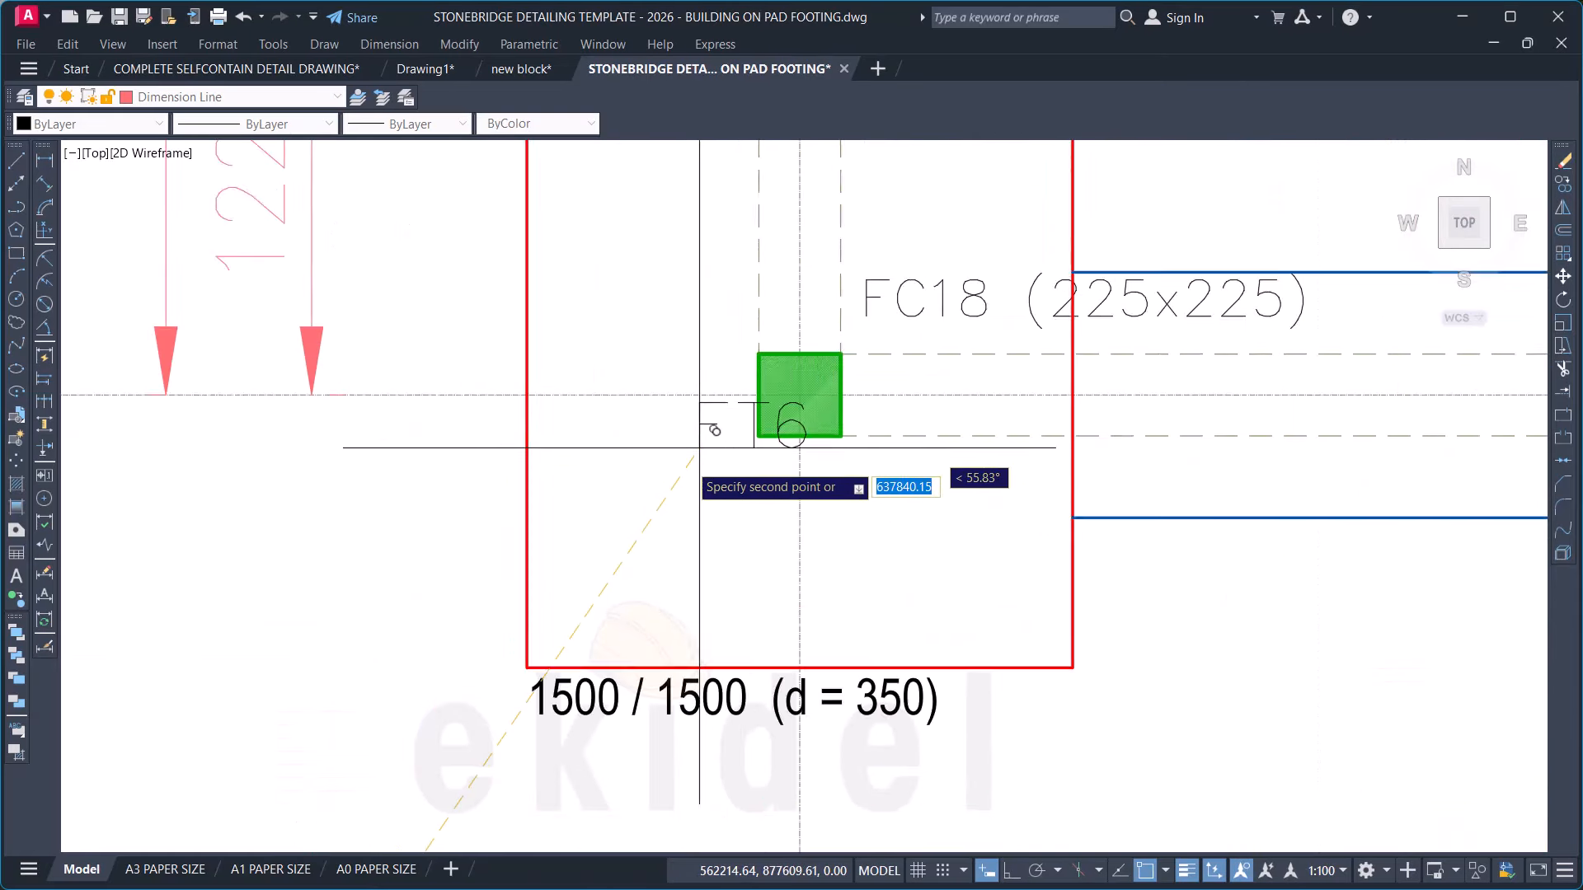
click(512, 685)
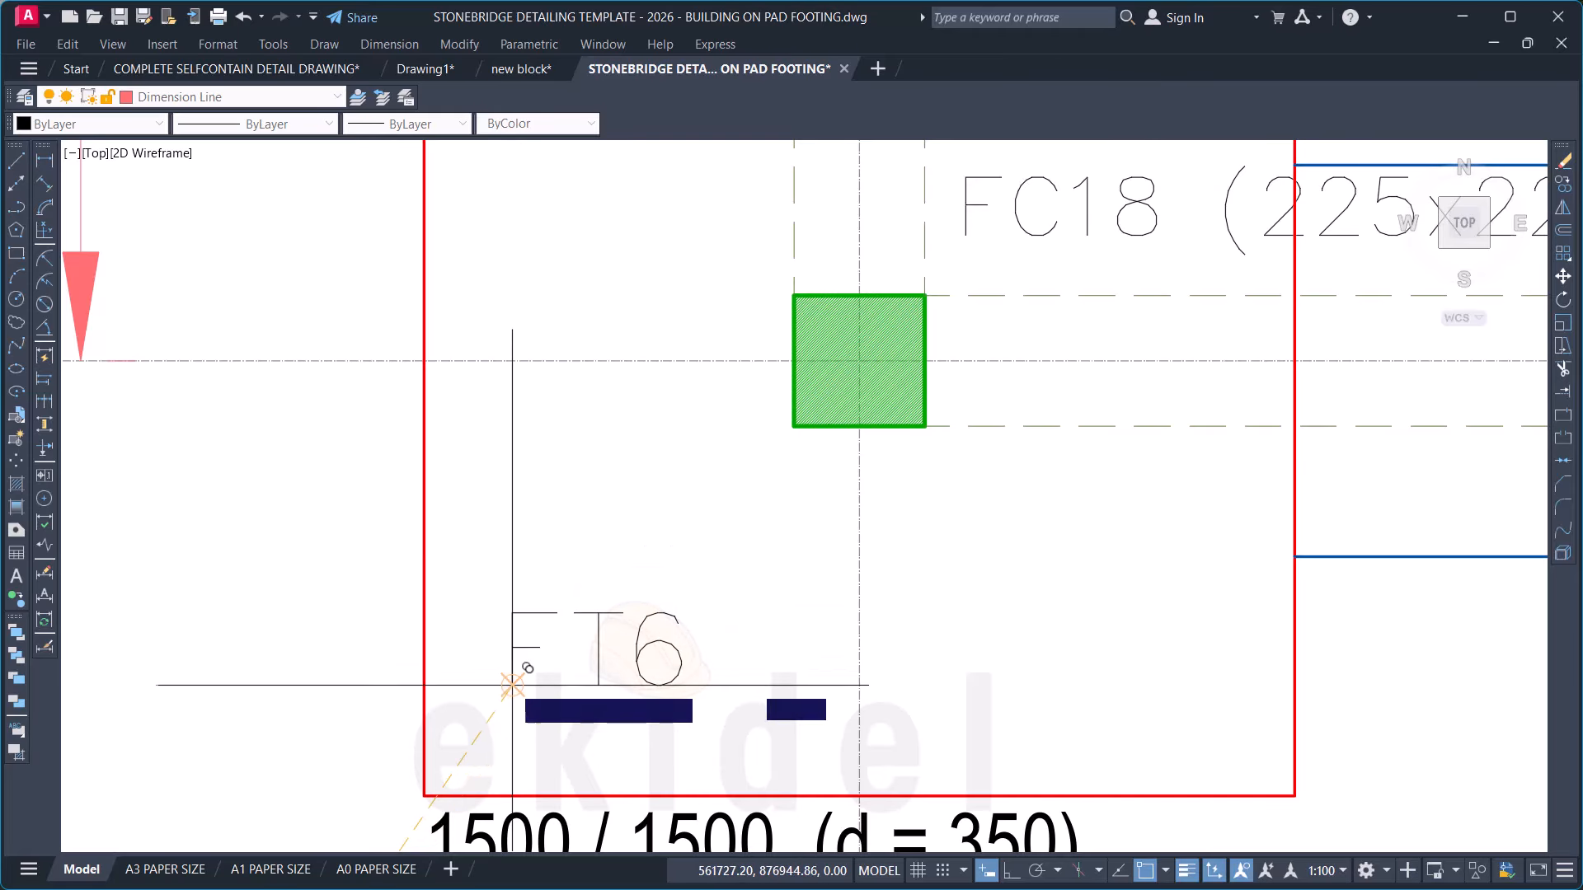
key(Return)
right_click(601, 616)
key(Escape)
right_click(592, 620)
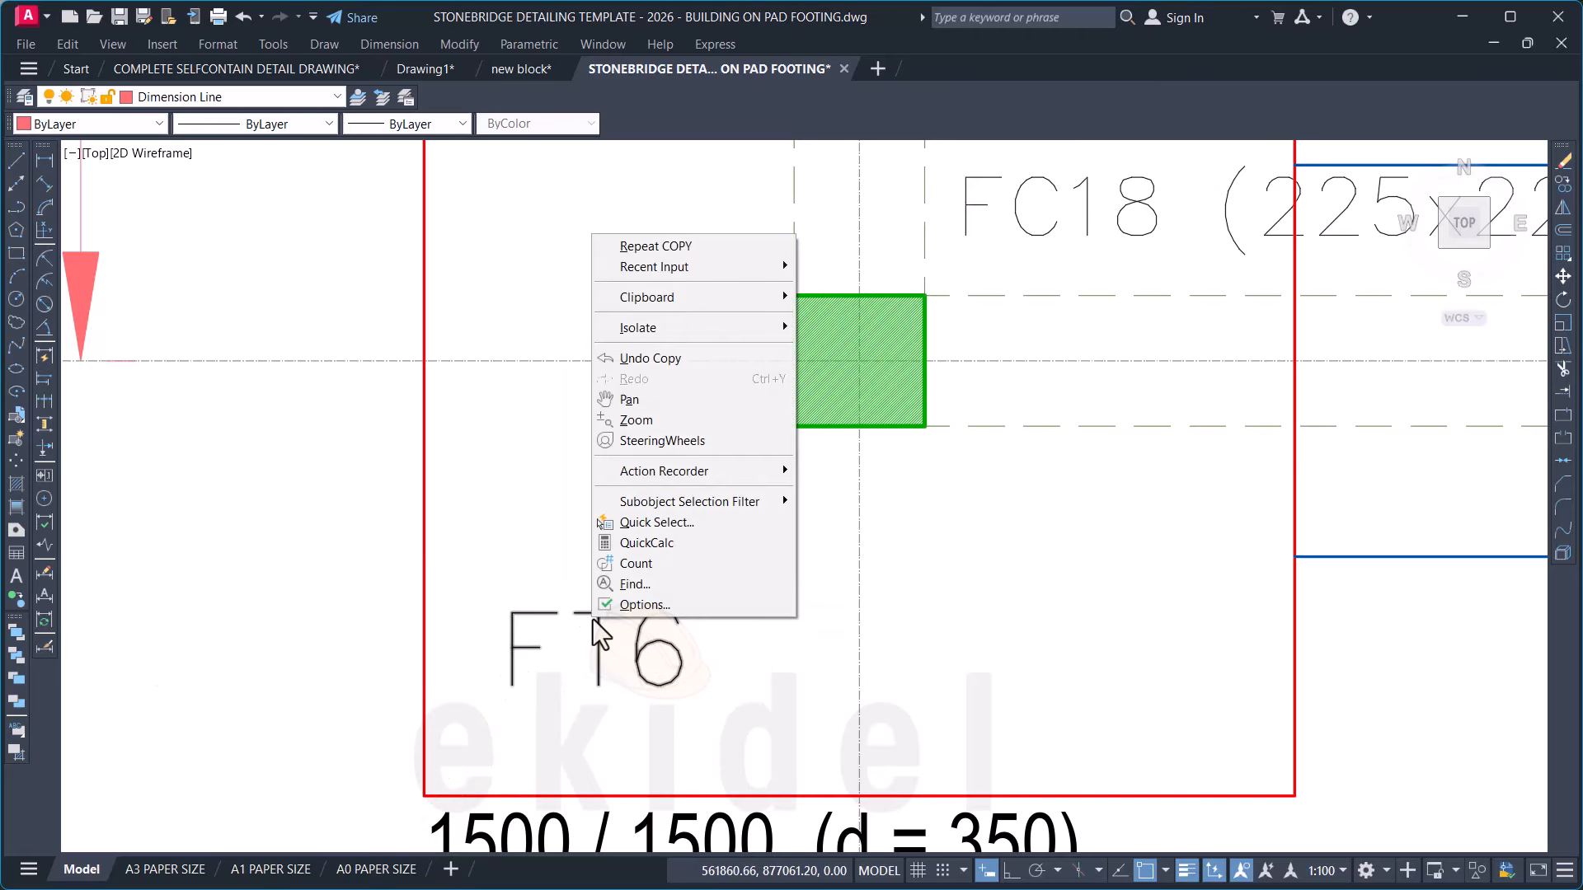
key(Escape)
right_click(566, 548)
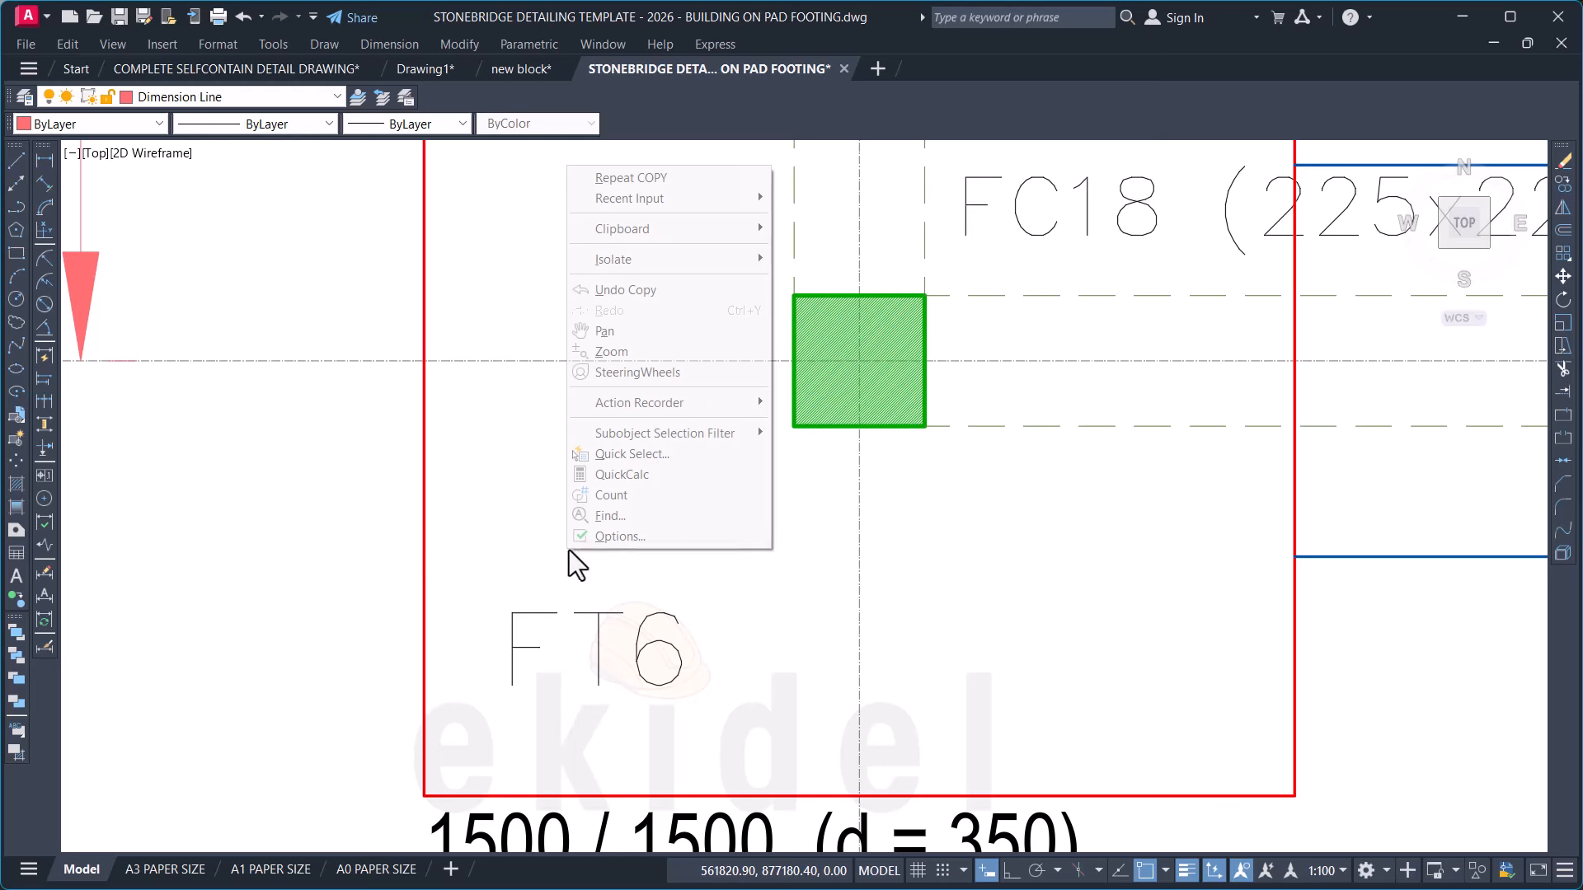
key(Escape)
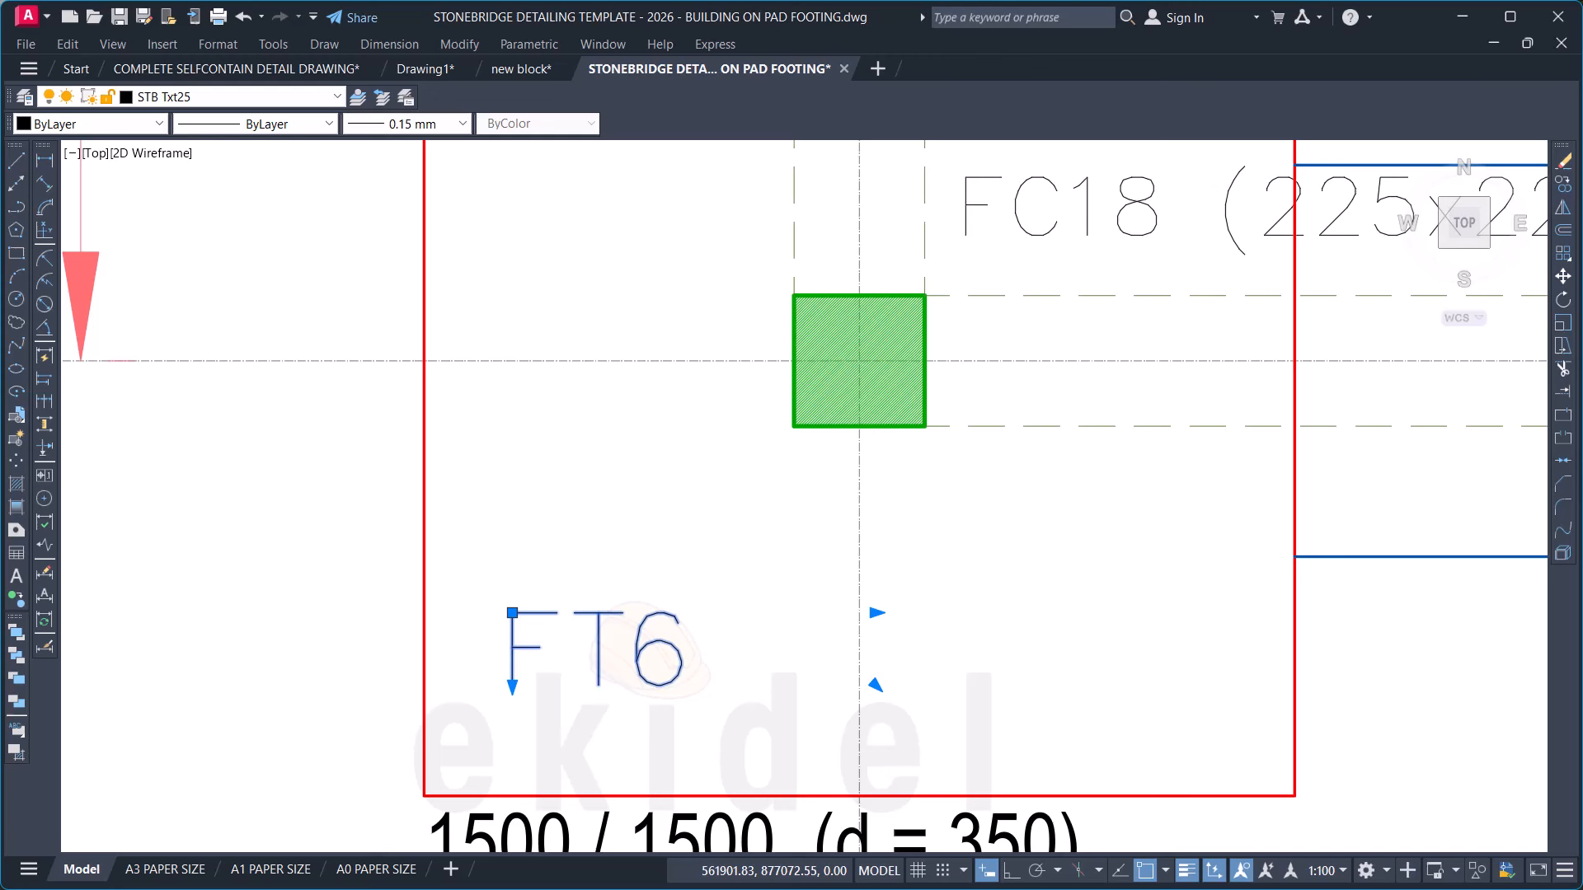
Step: Change the copied footing label at column FC18 to FT1
double_click(629, 660)
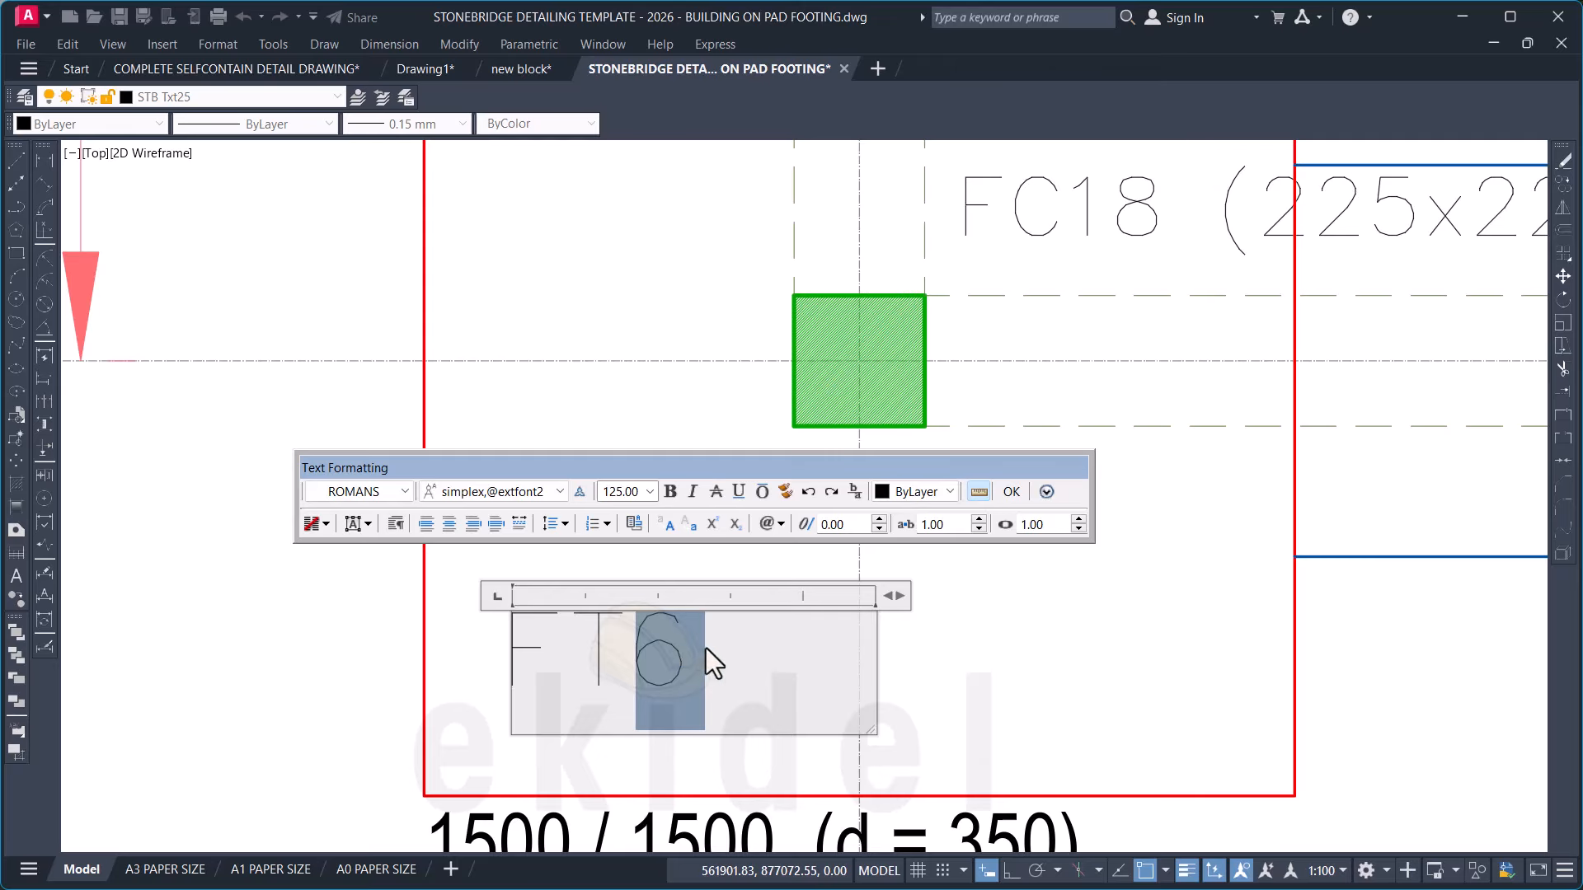
text(1)
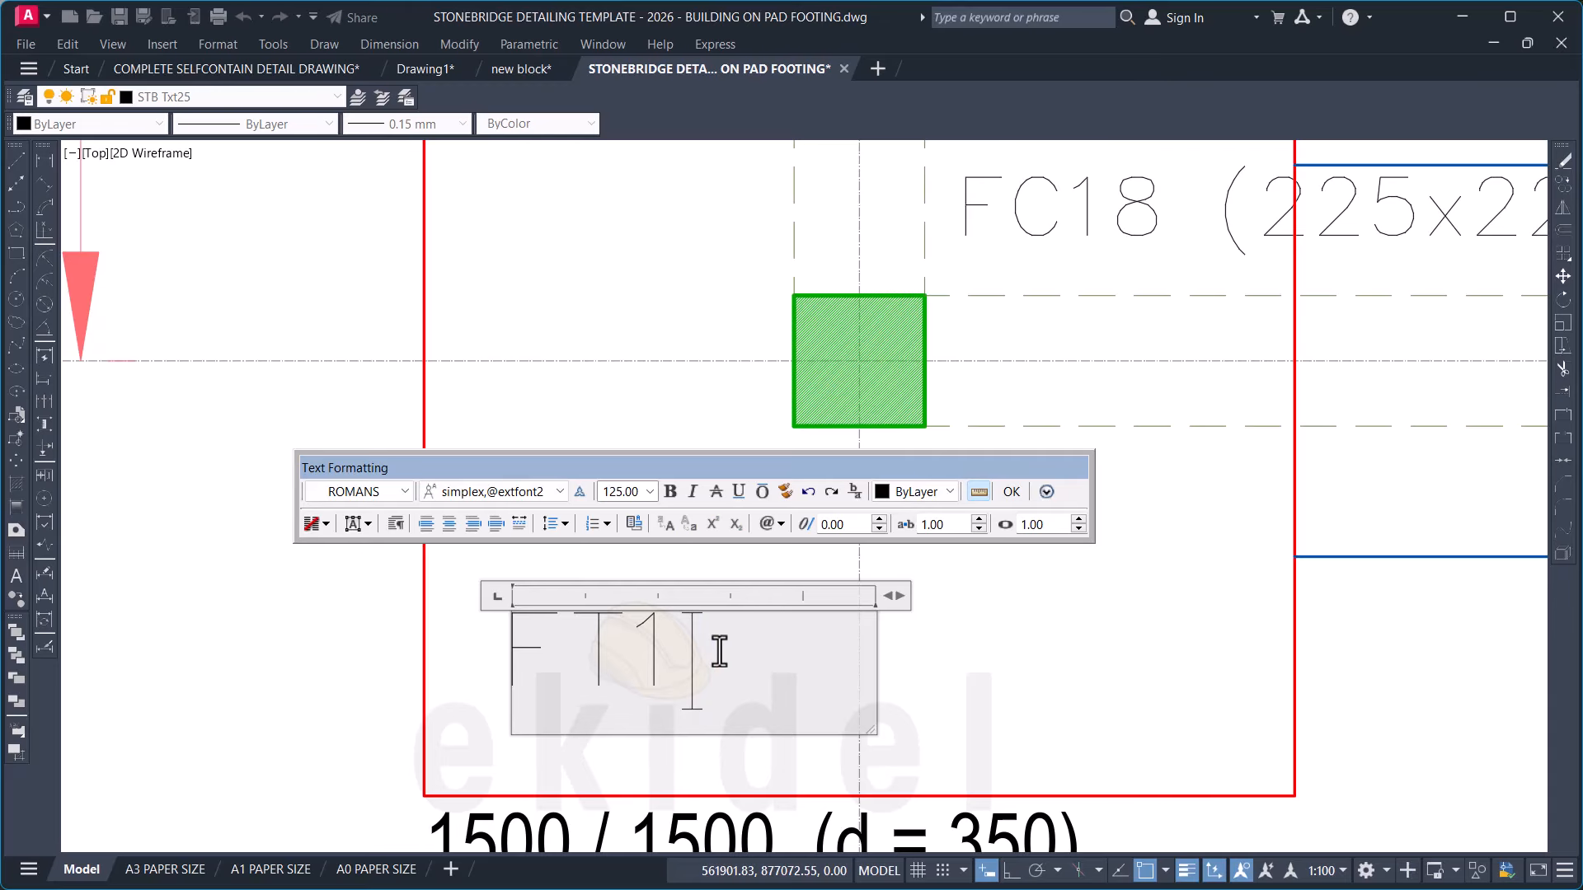
key(ctrl+Return)
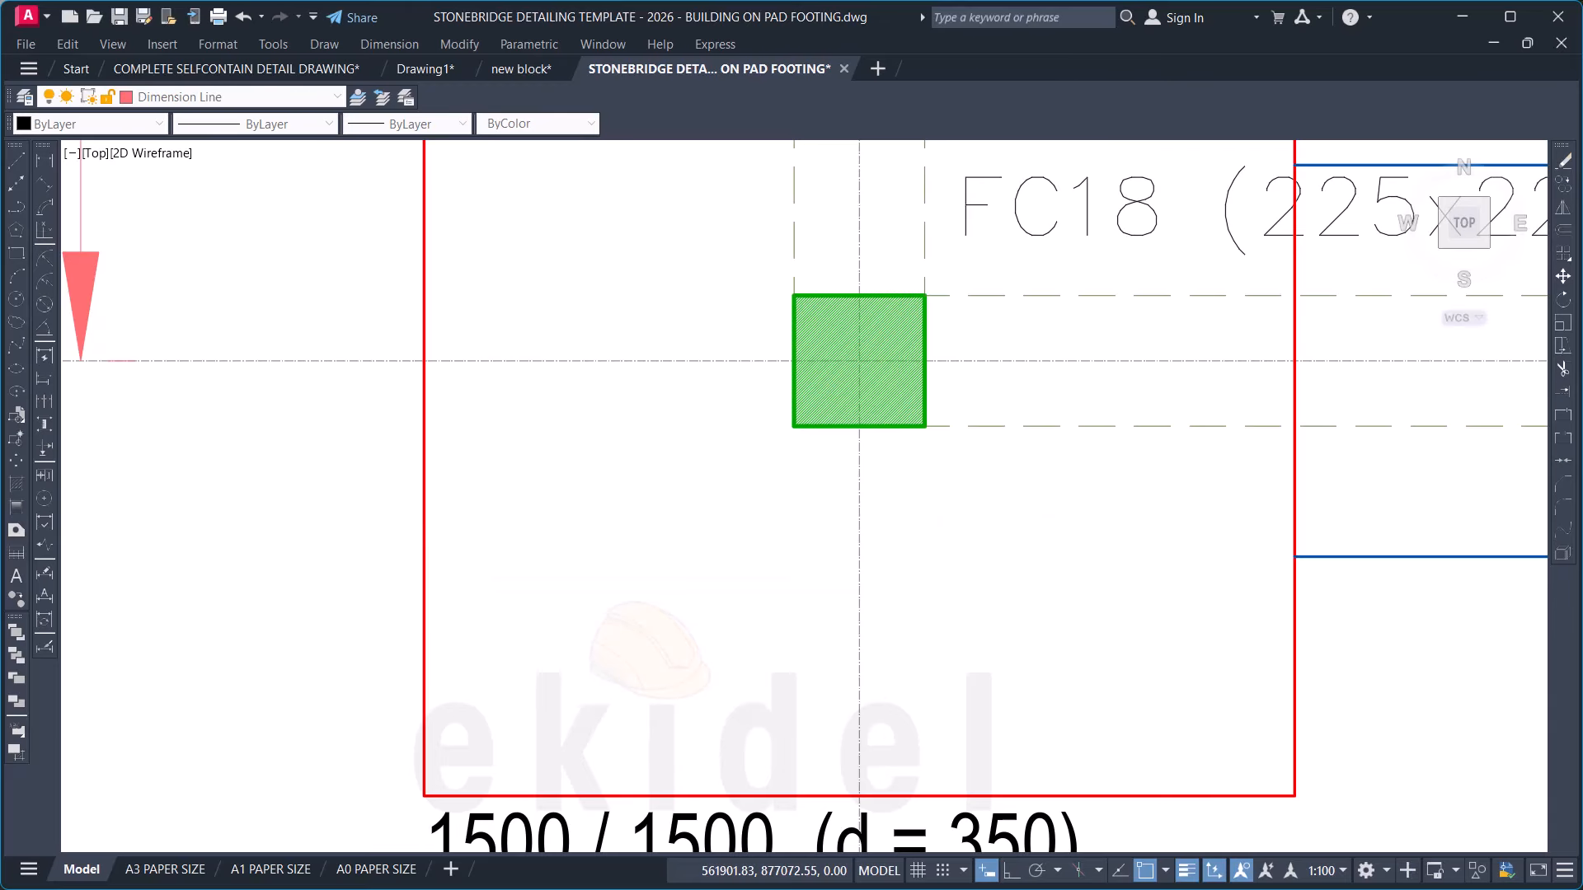
Step: Move the FOUNDATION/GROUND FLOOR LAYOUT title straight up, closer beneath the layout's grid bubbles
scroll(601, 584, down, 6)
scroll(688, 386, down, 4)
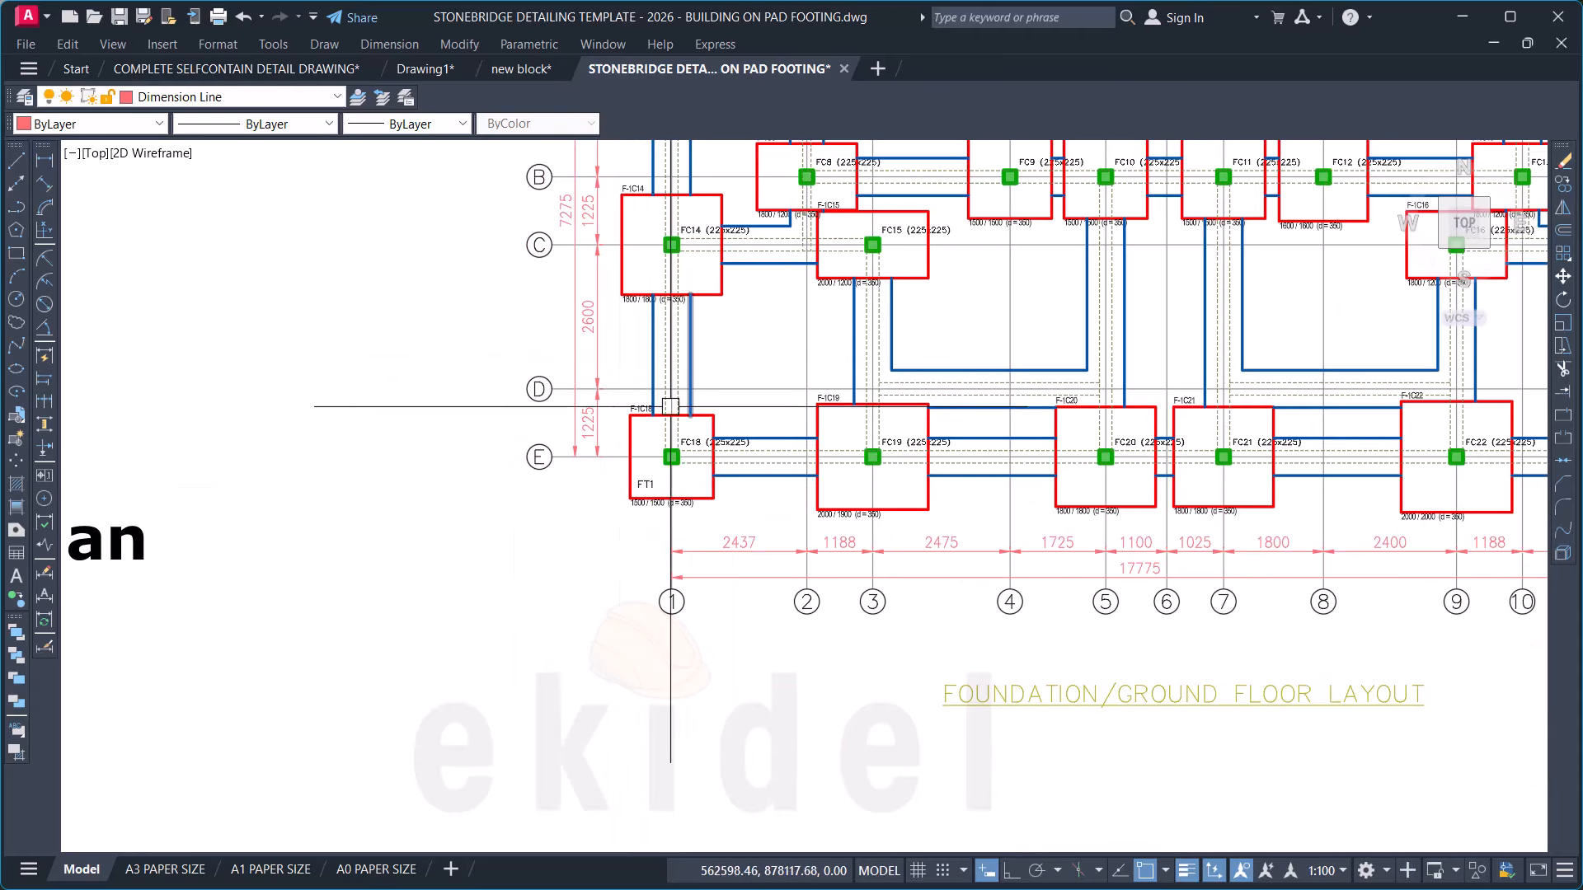
scroll(653, 496, down, 2)
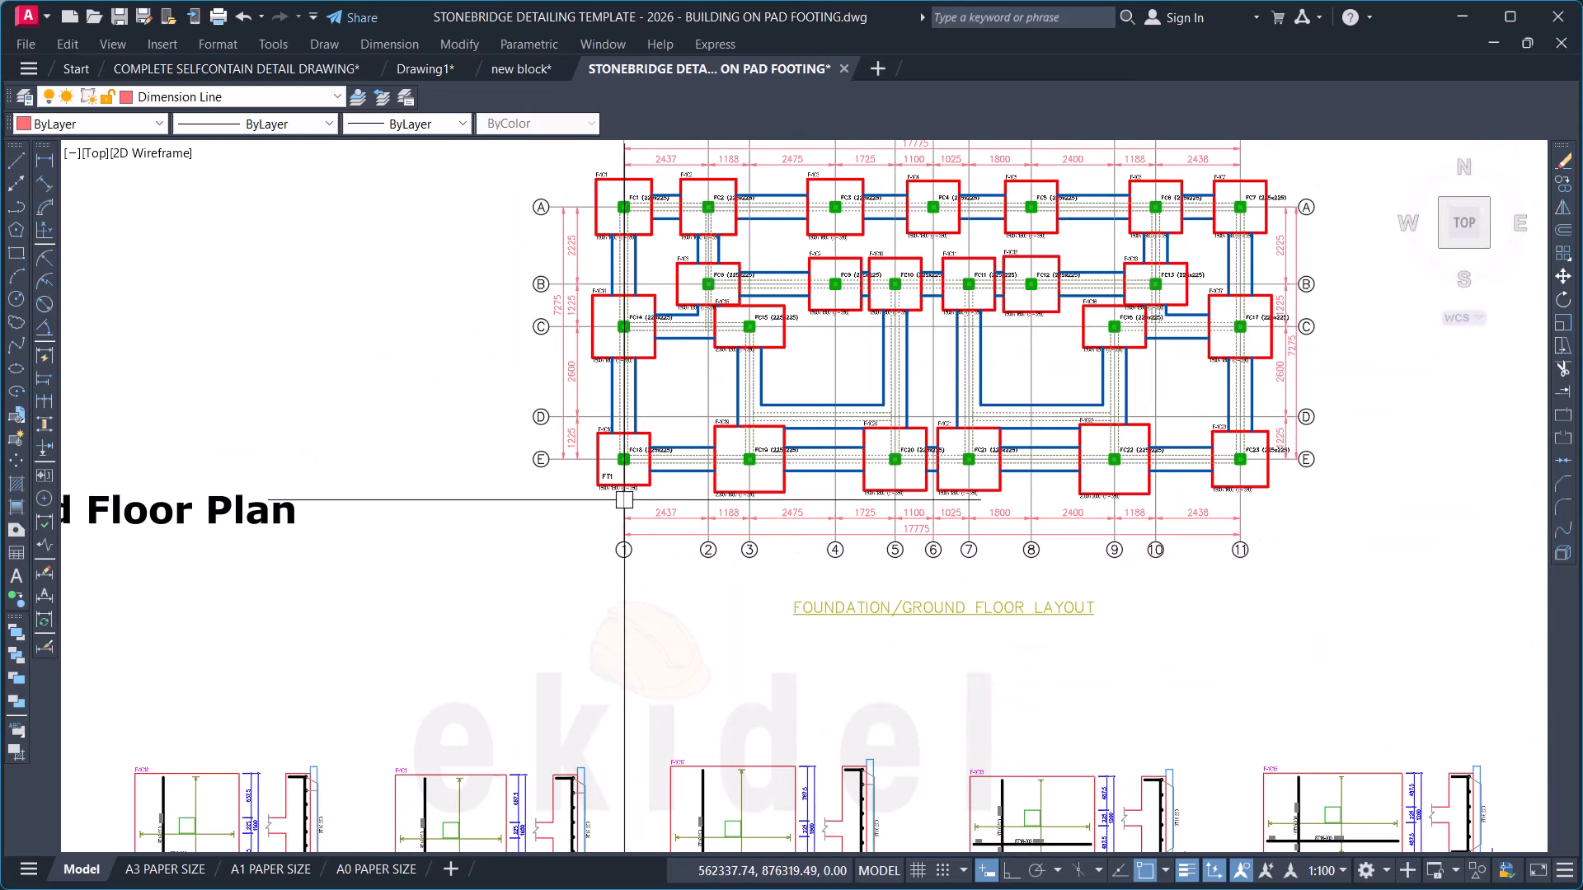
scroll(683, 533, down, 4)
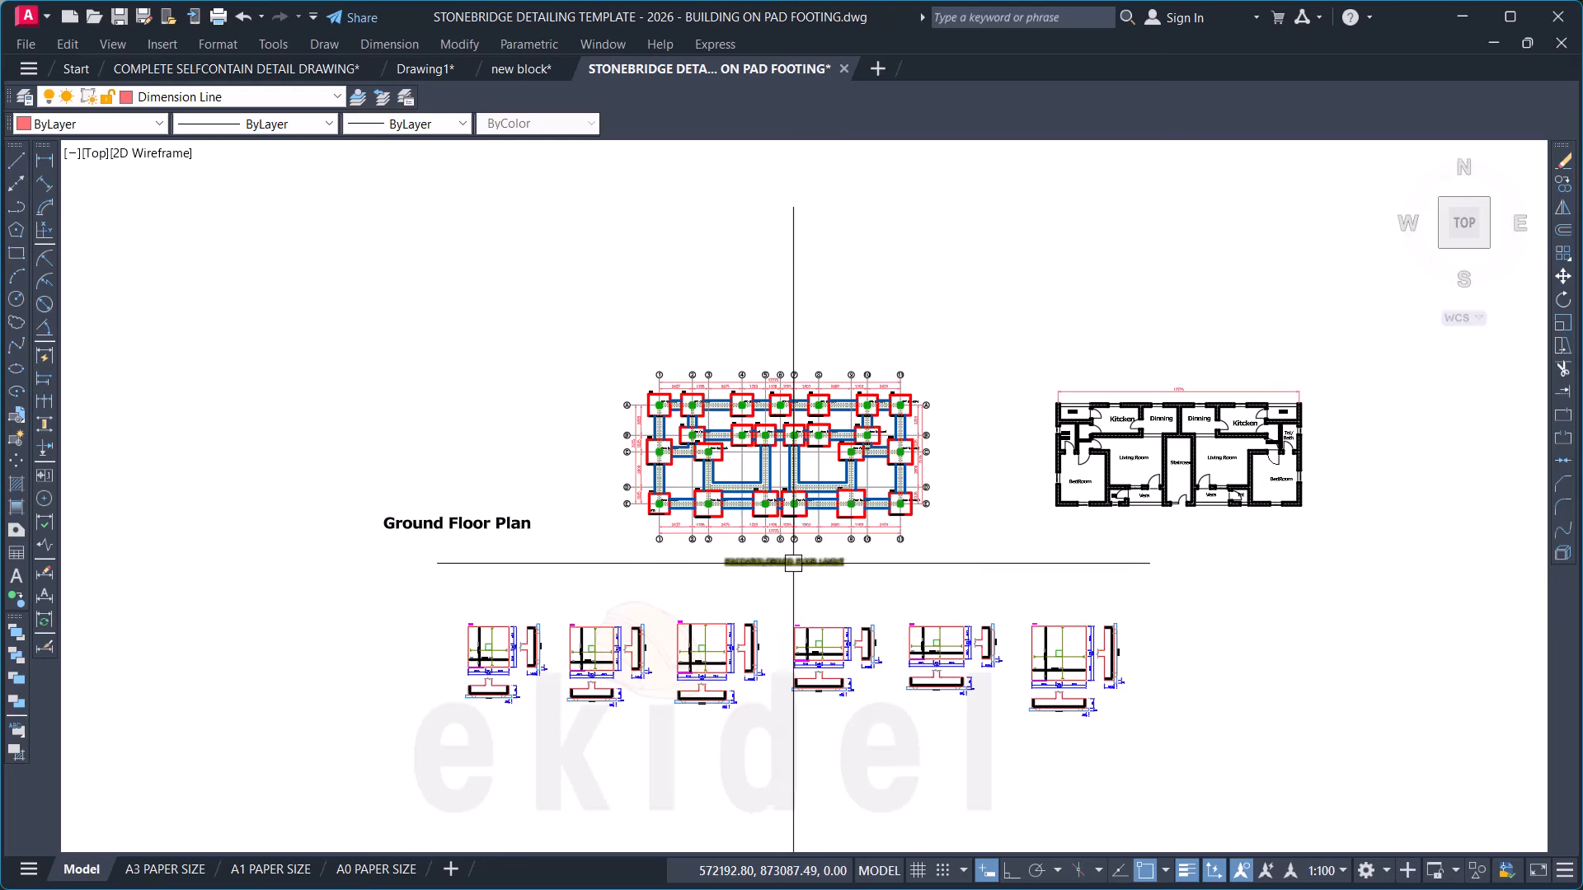
scroll(793, 563, up, 6)
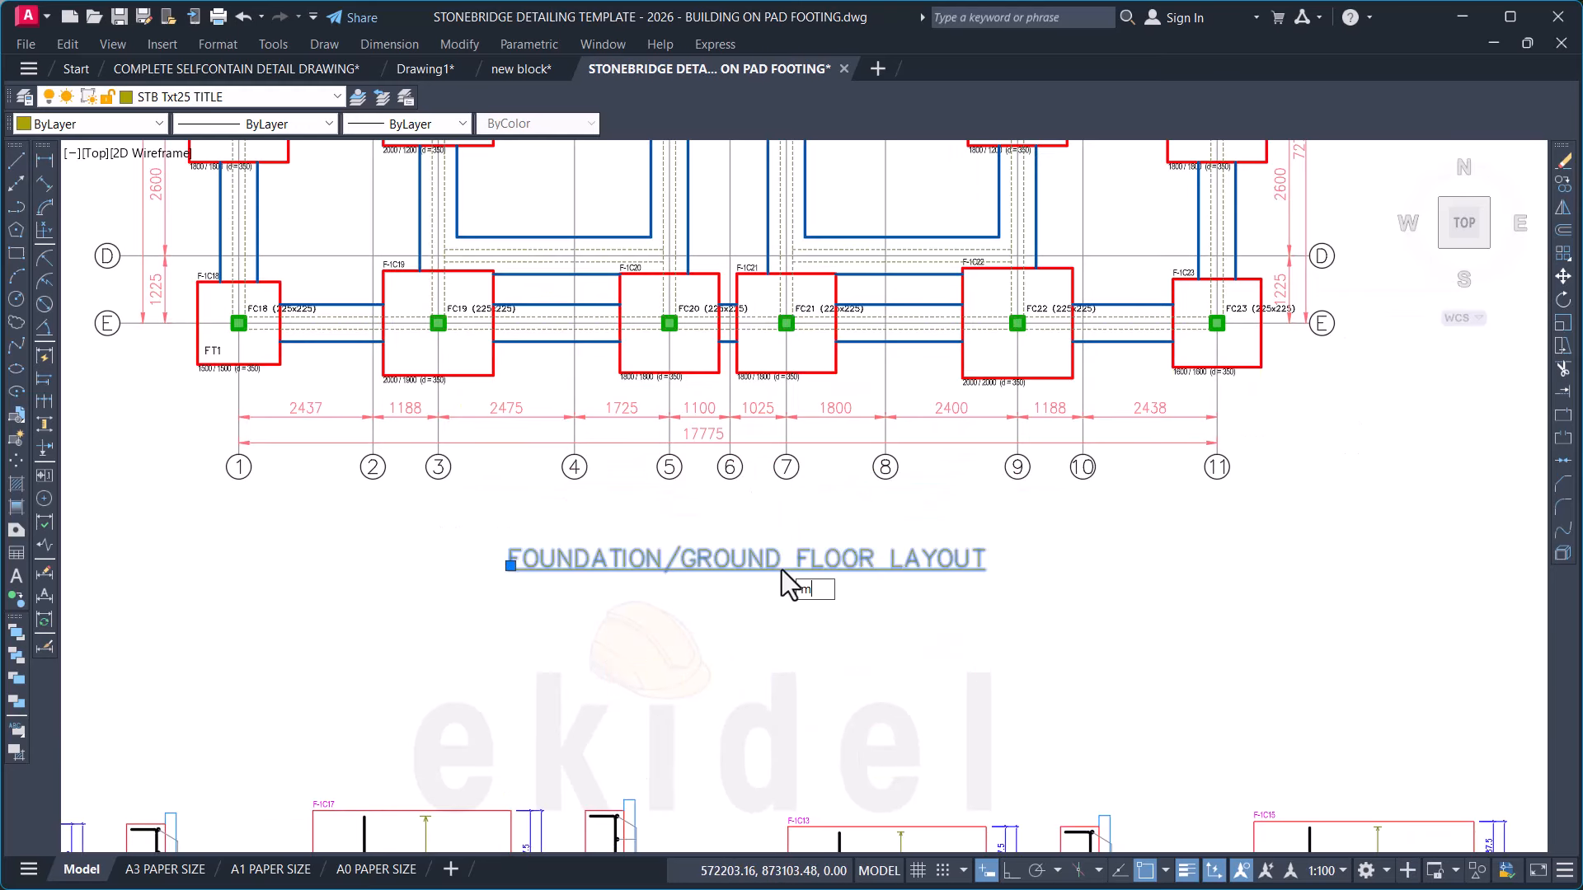
key(Return)
click(747, 638)
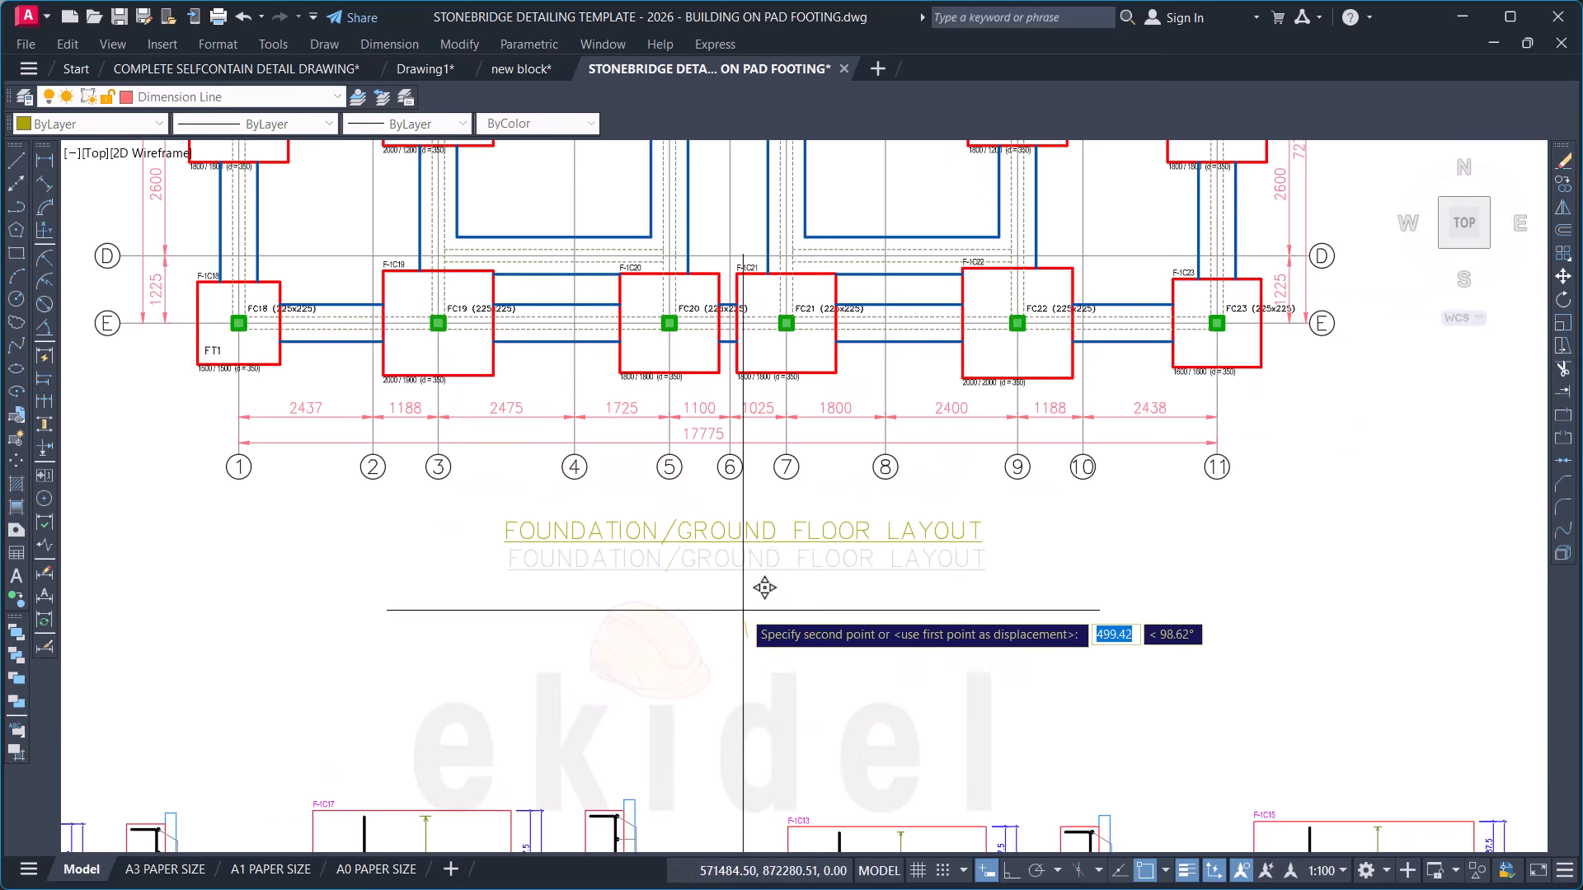
click(743, 602)
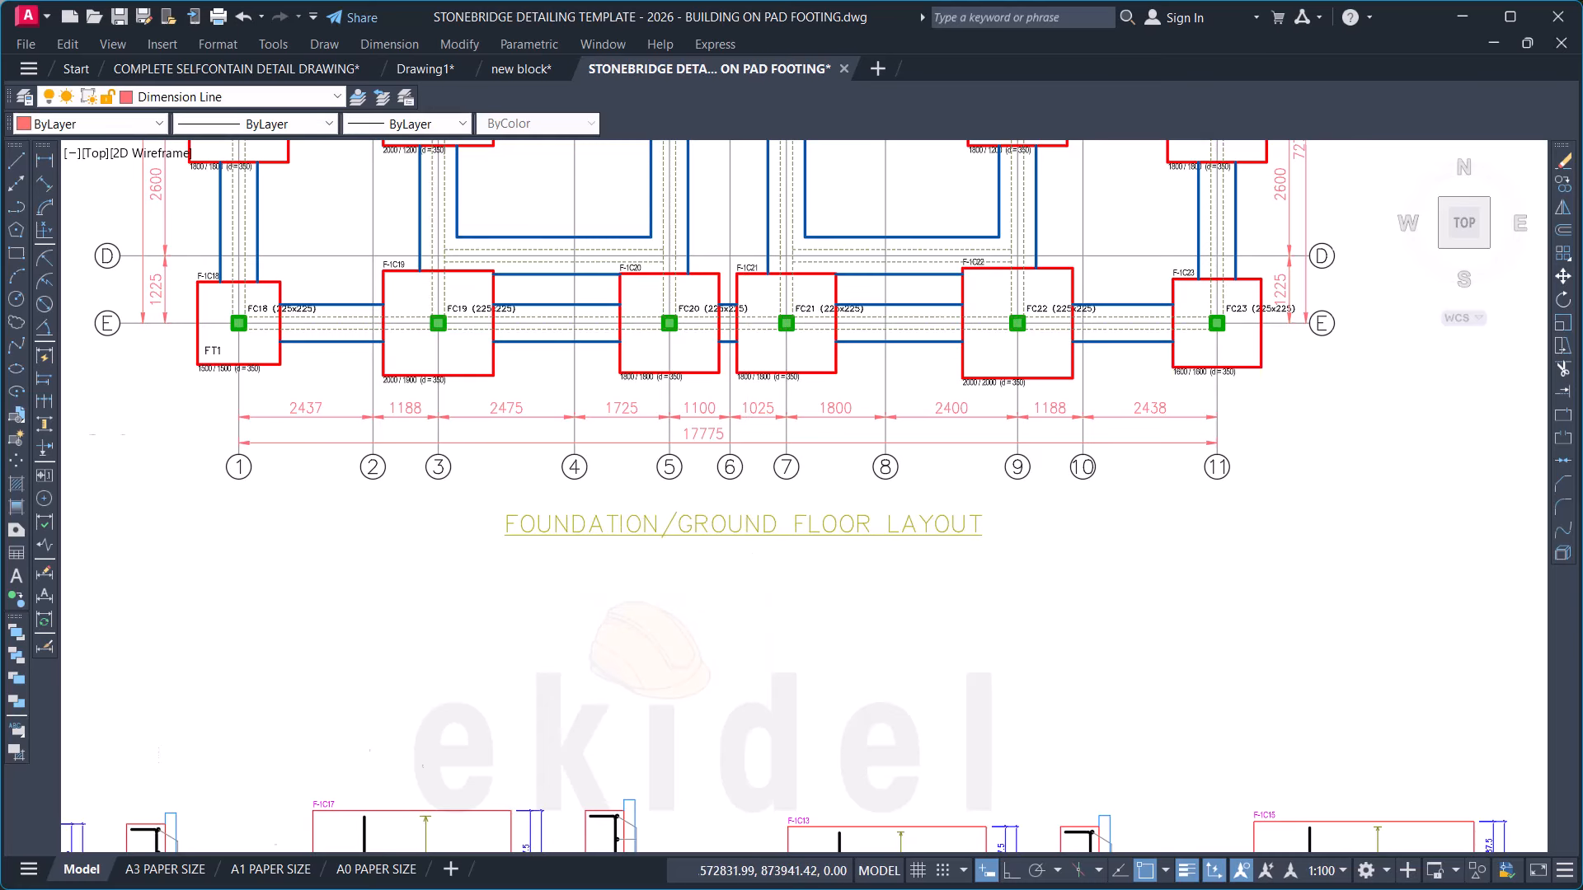
Step: Copy the whole R.C PAD BASE DETAILS sheet from the template drawings to the empty space above and between the foundation layout and floor plan
scroll(812, 319, down, 10)
scroll(760, 614, down, 2)
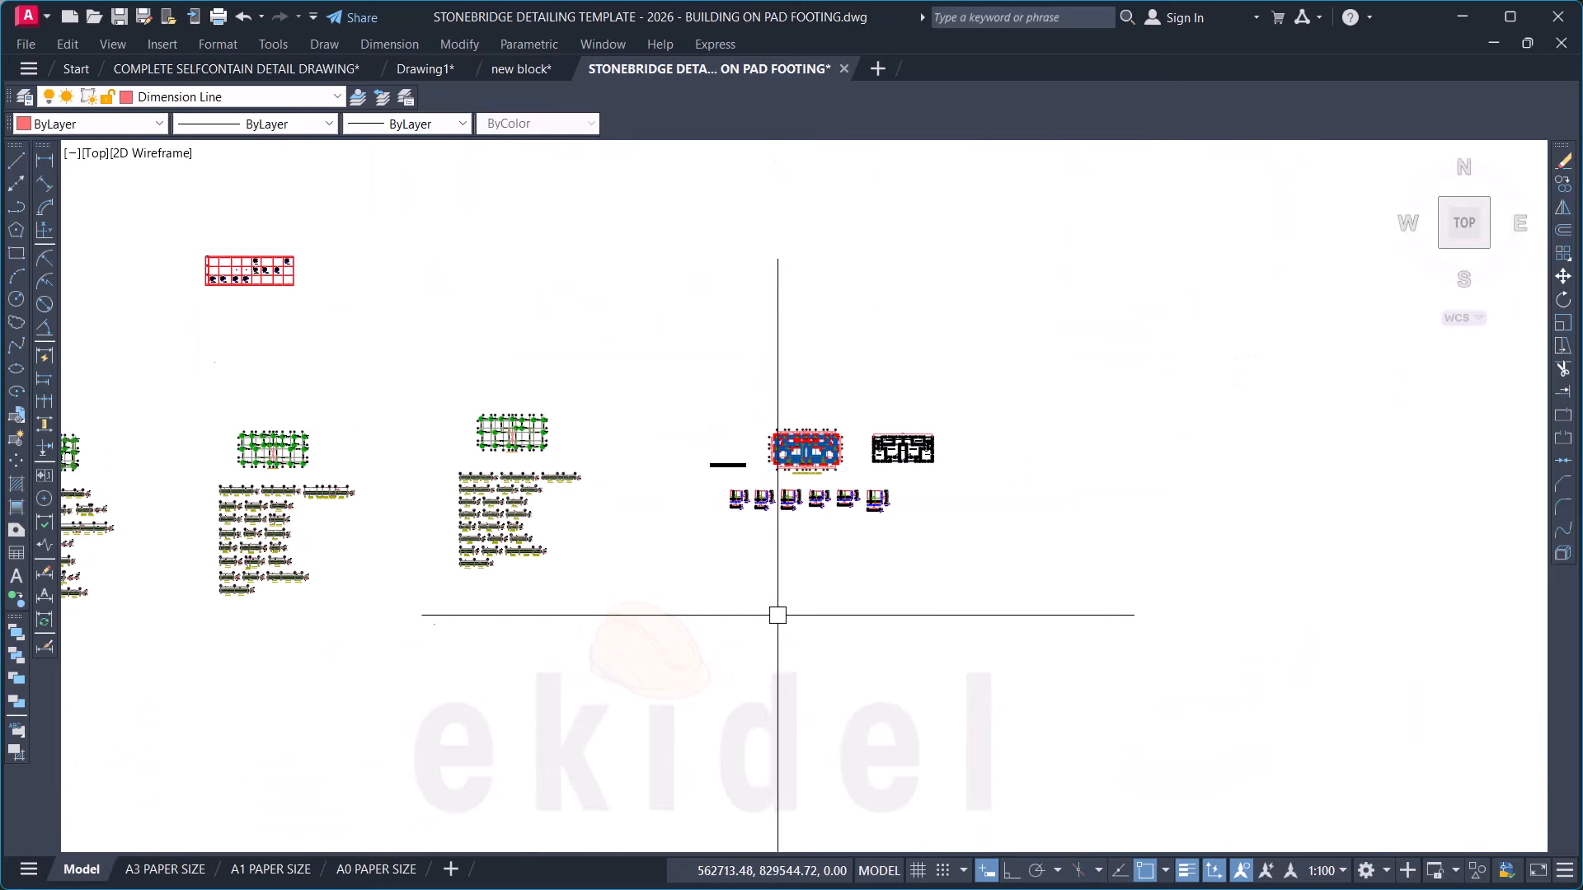
mouse_move(728, 635)
middle_down()
mouse_move(809, 442)
mouse_move(853, 392)
middle_up()
scroll(853, 391, down, 4)
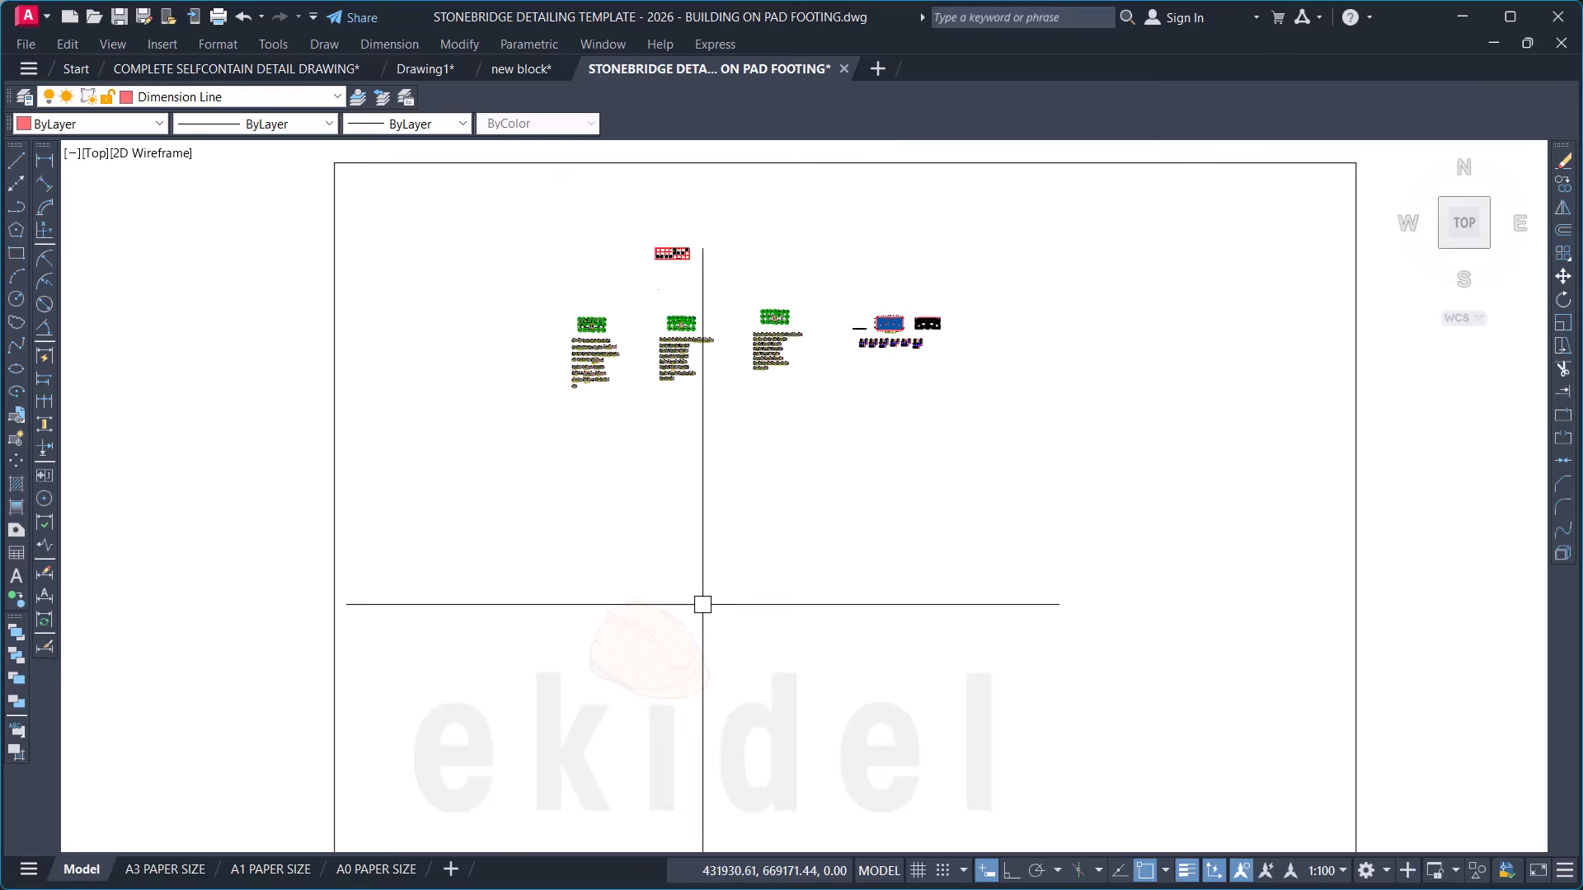
mouse_move(753, 508)
middle_down()
mouse_move(798, 353)
mouse_move(866, 272)
middle_up()
scroll(865, 272, down, 2)
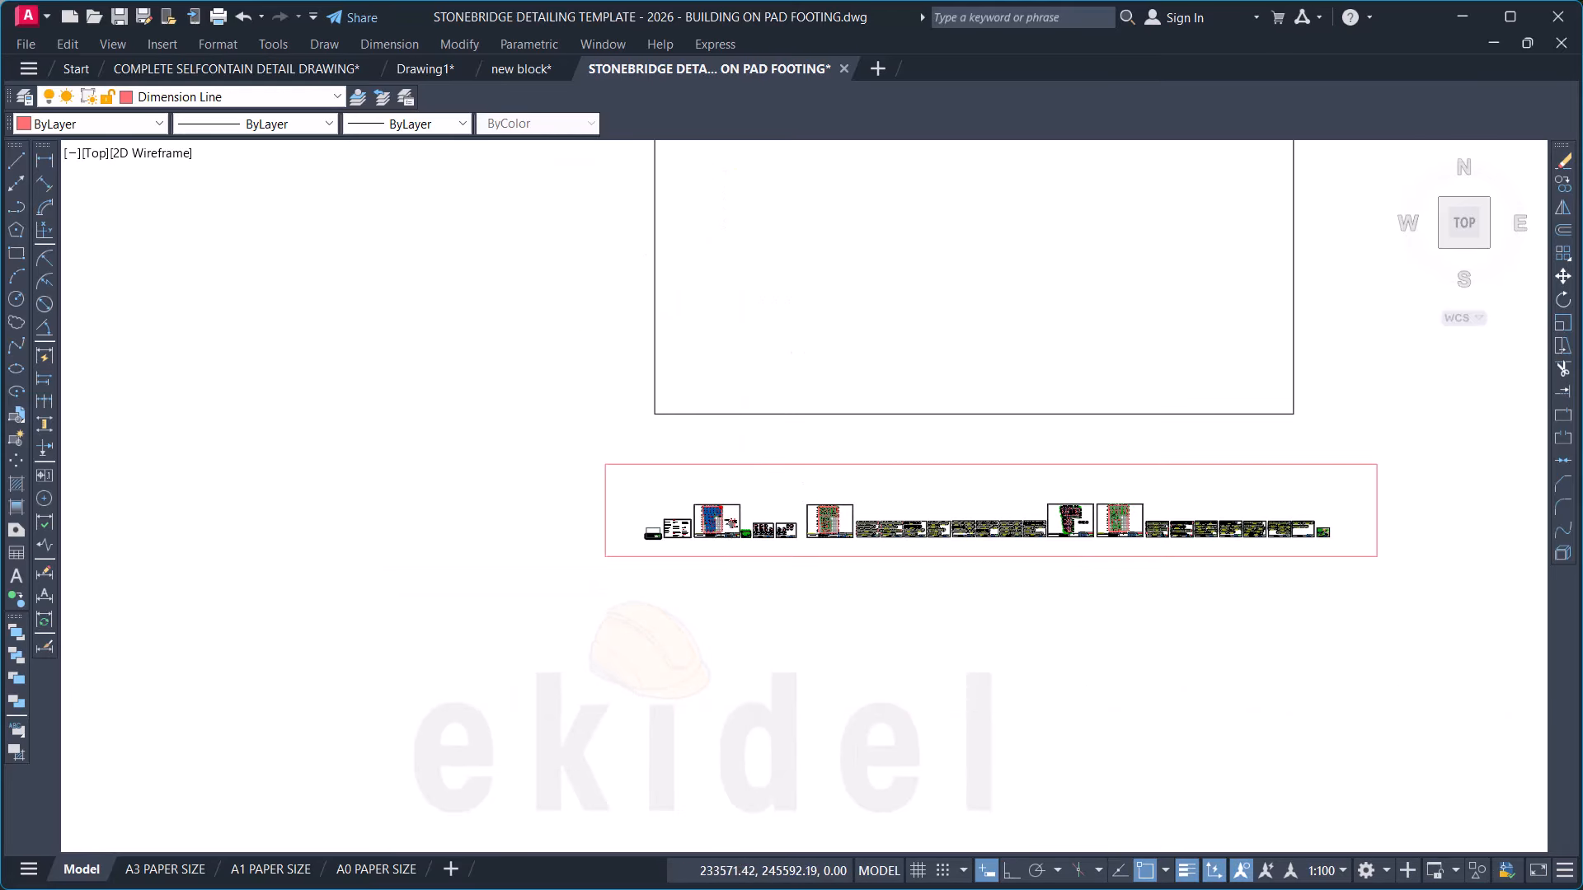
scroll(779, 177, up, 10)
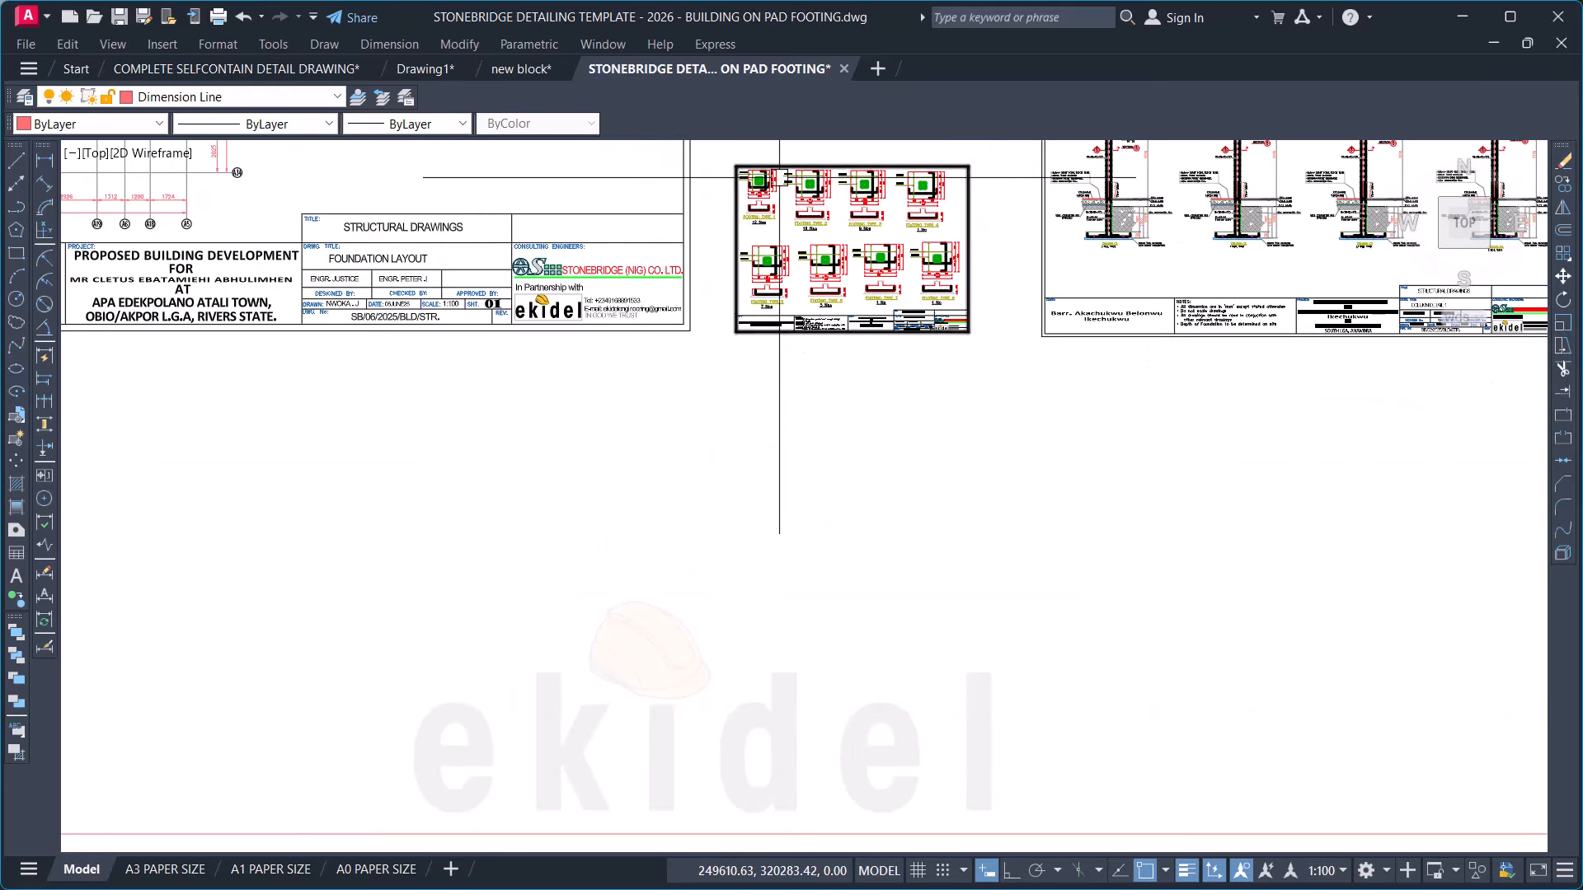
middle_drag(779, 178, 740, 334)
scroll(699, 304, up, 2)
click(683, 265)
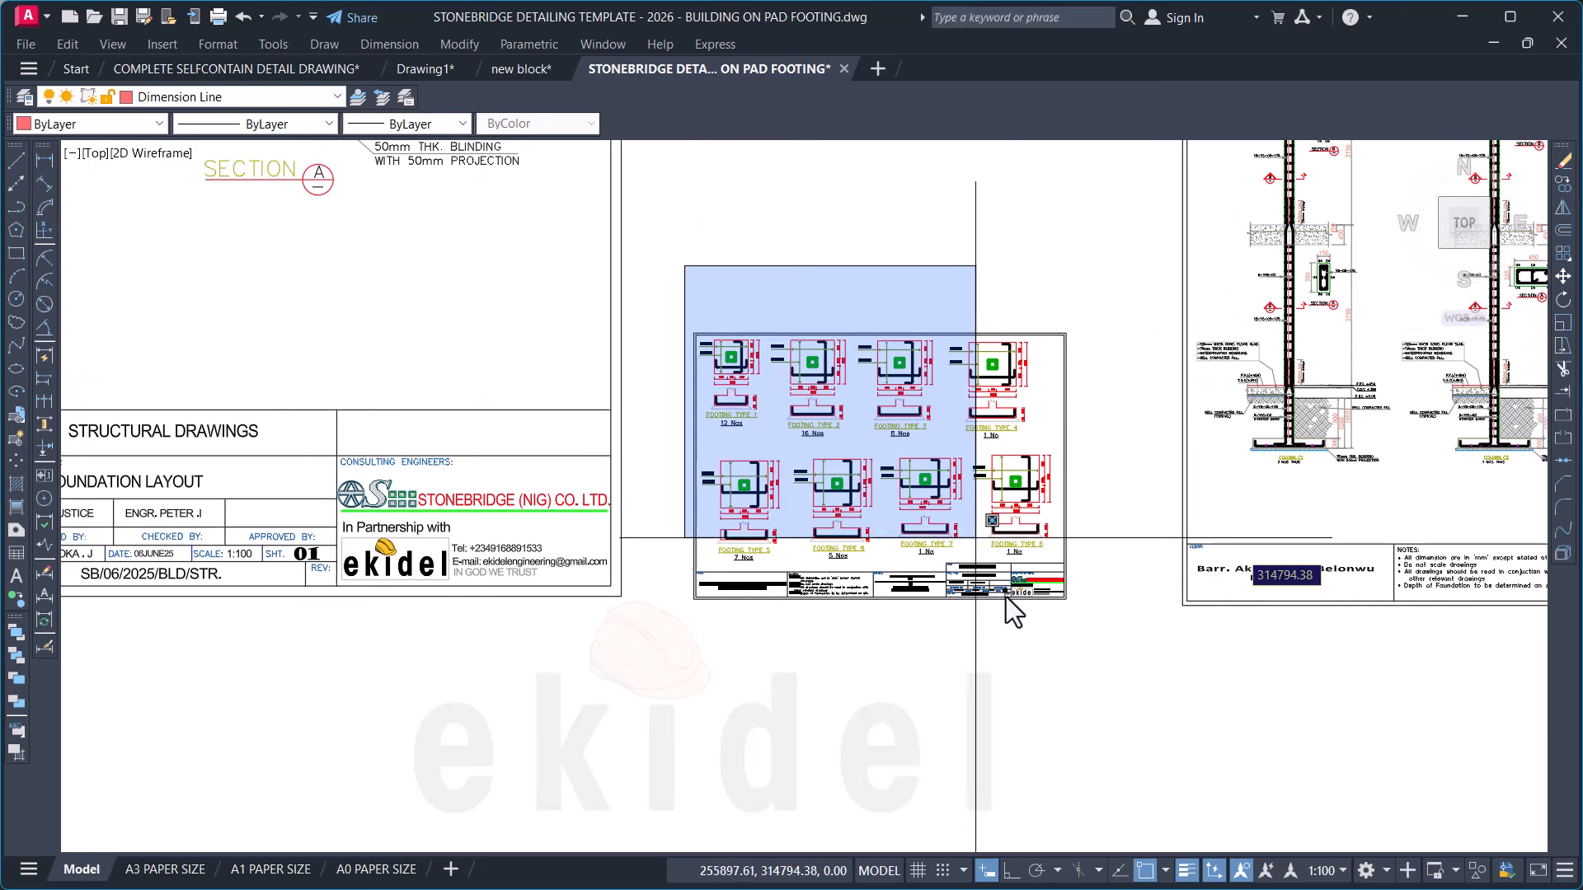
click(1092, 648)
text(c)
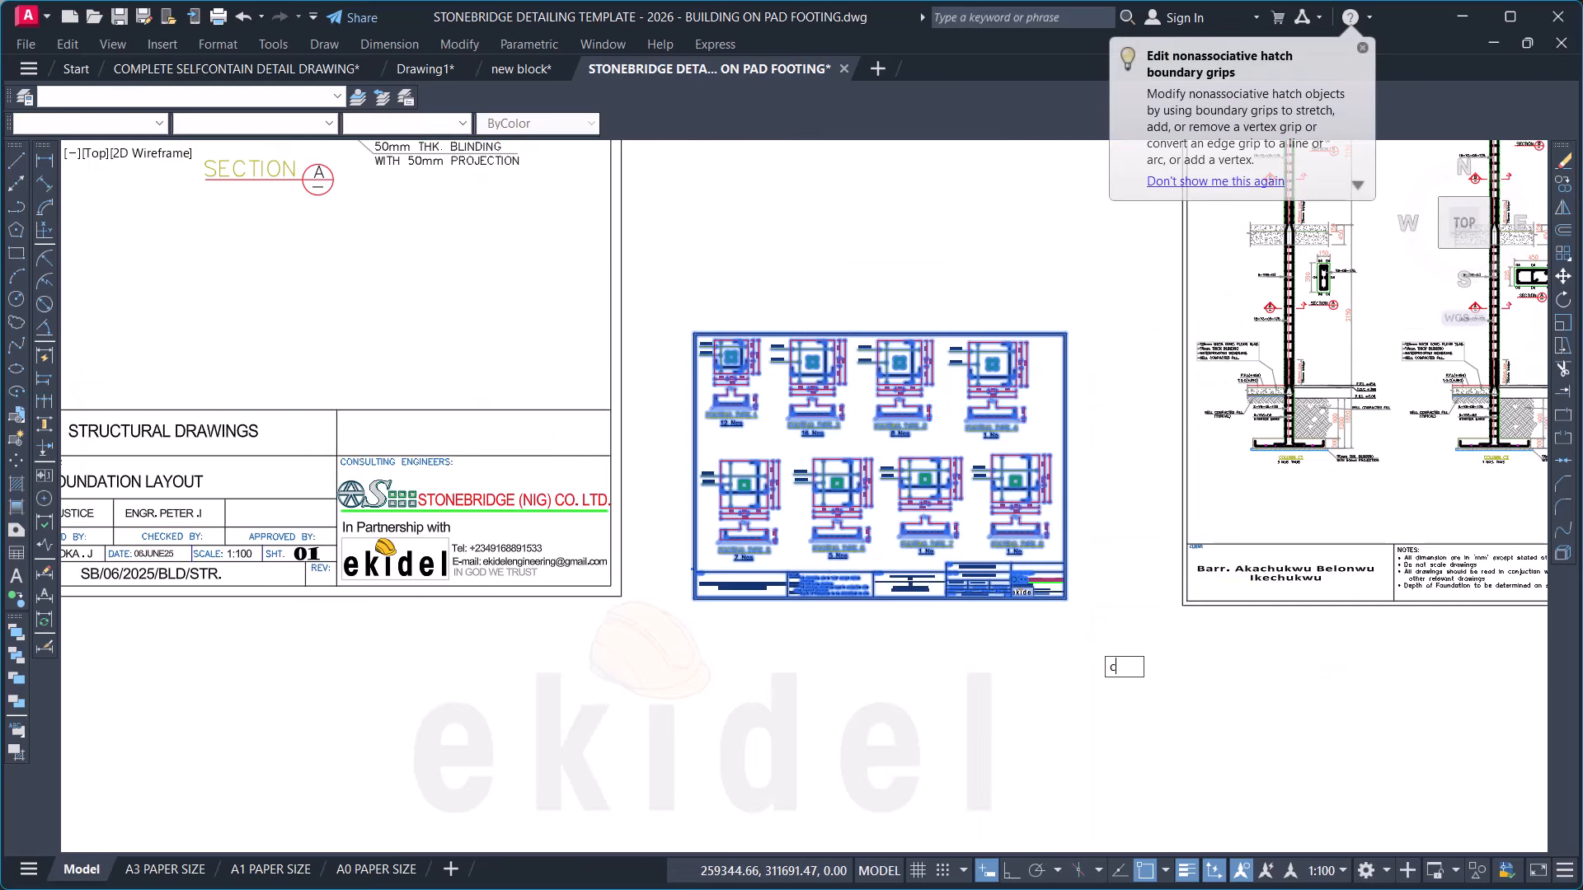
key(Return)
click(946, 527)
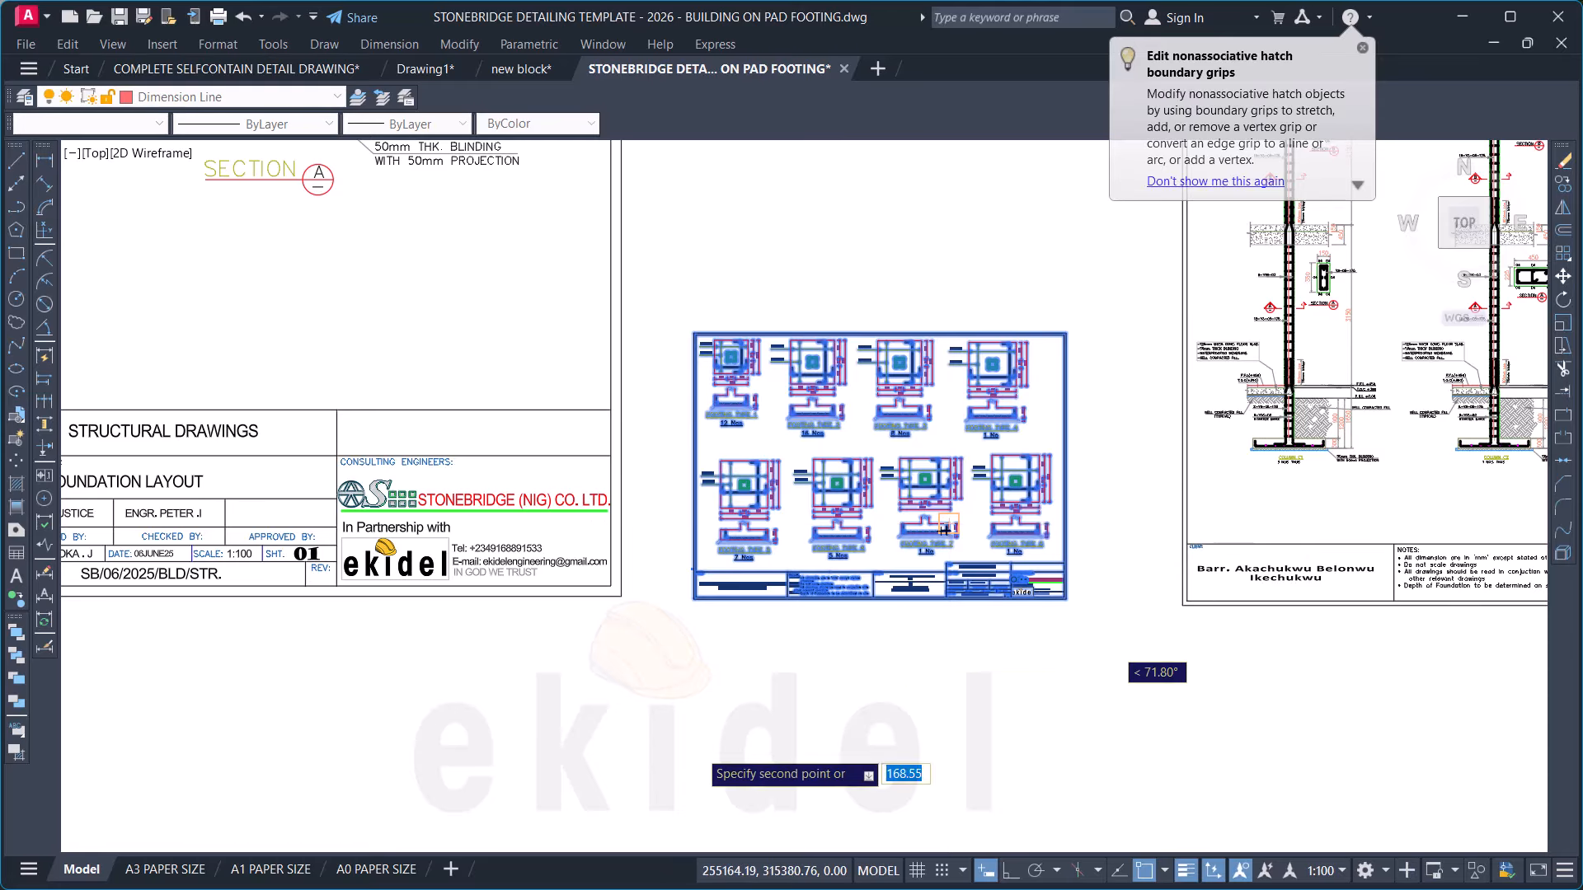
scroll(595, 767, down, 2)
scroll(789, 634, down, 2)
middle_drag(1020, 453, 670, 798)
scroll(854, 548, down, 2)
middle_drag(1109, 235, 767, 688)
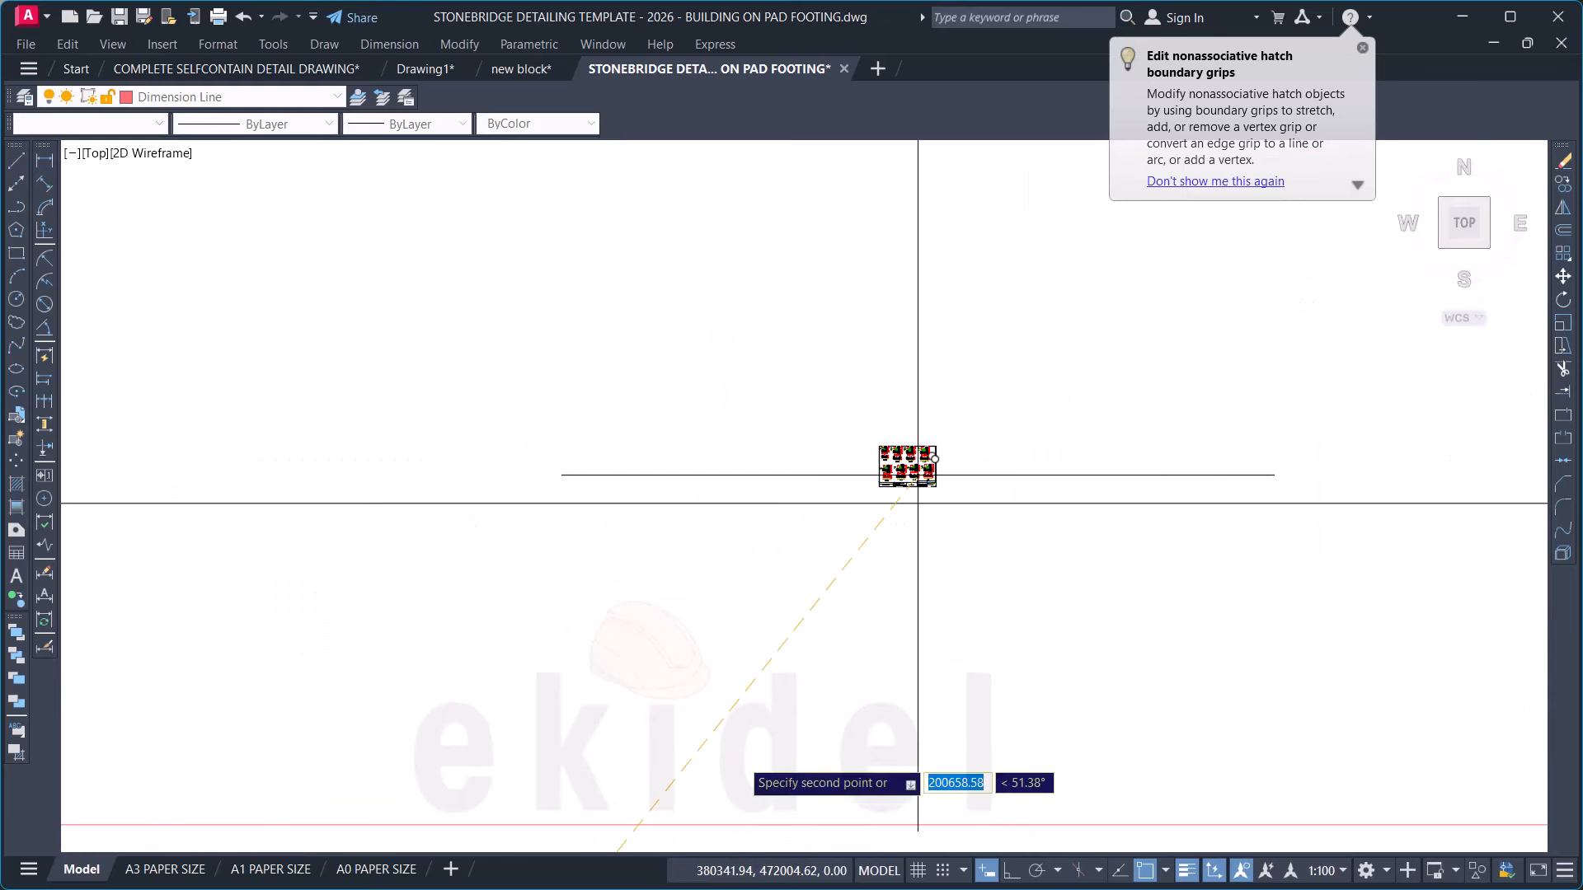
scroll(837, 646, down, 3)
middle_drag(918, 474, 661, 884)
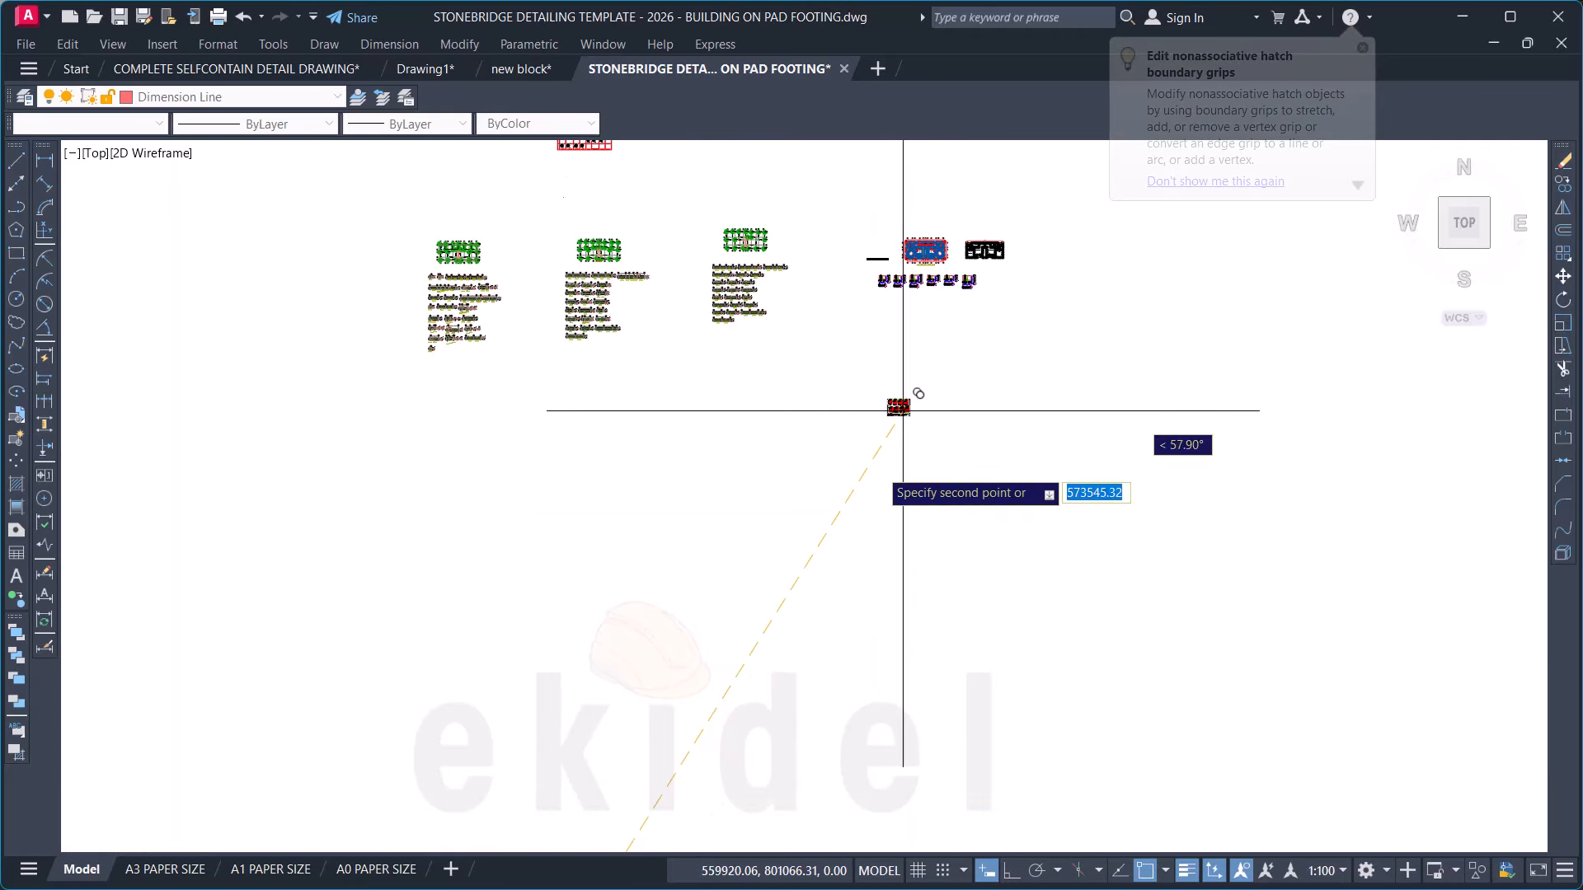
middle_drag(918, 394, 752, 714)
scroll(792, 547, up, 8)
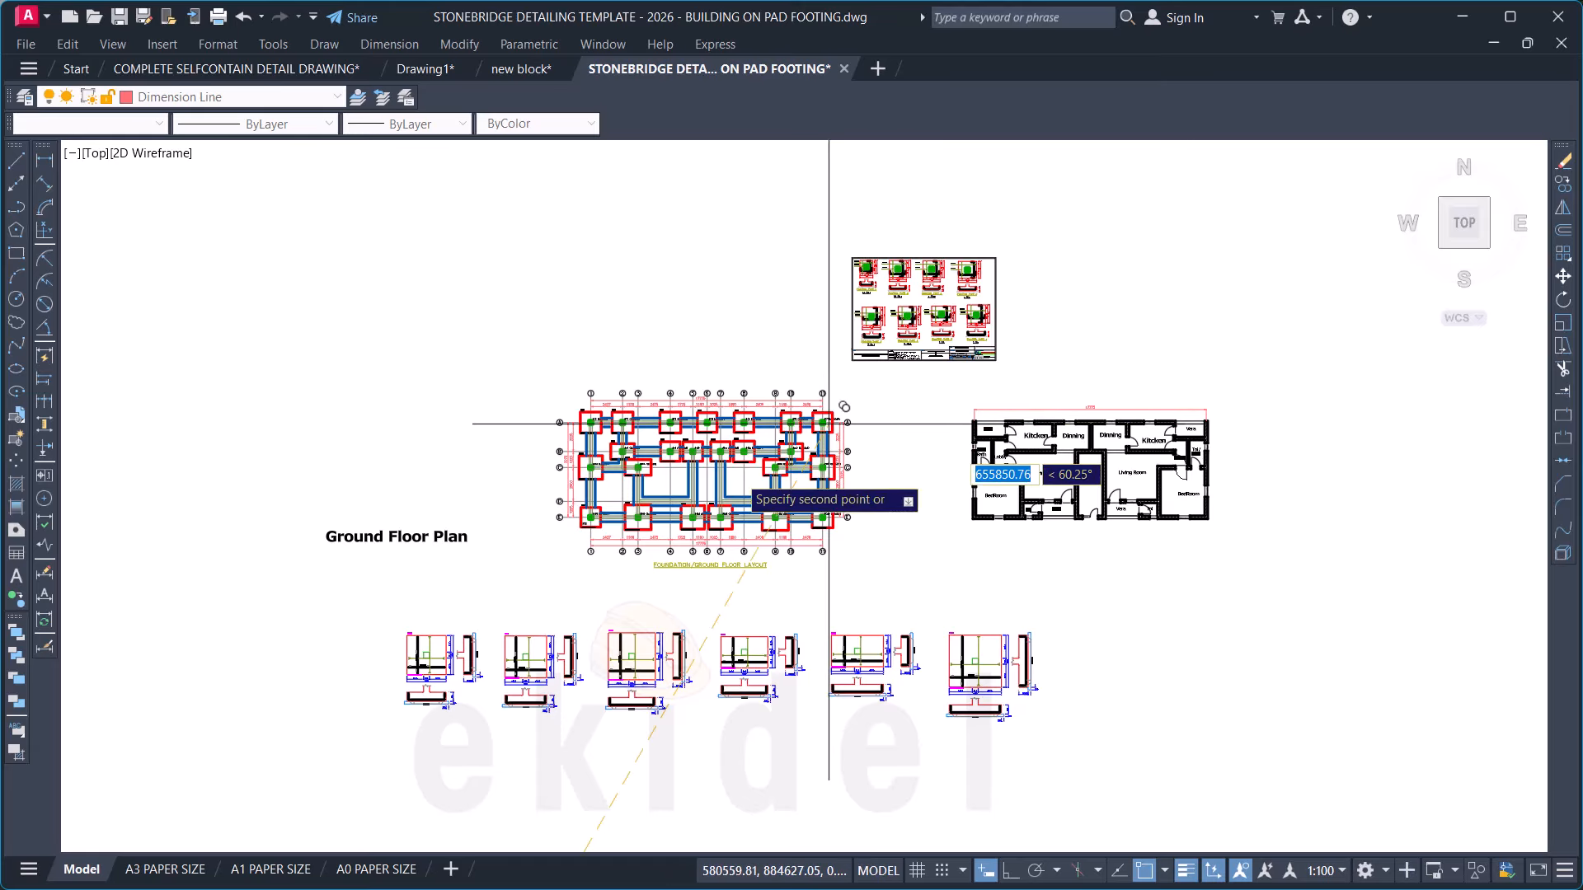
Step: Check the size of the FT1 footing at column FC18 and compare it with the footing details on the copied sheet
scroll(569, 536, up, 8)
scroll(600, 568, up, 4)
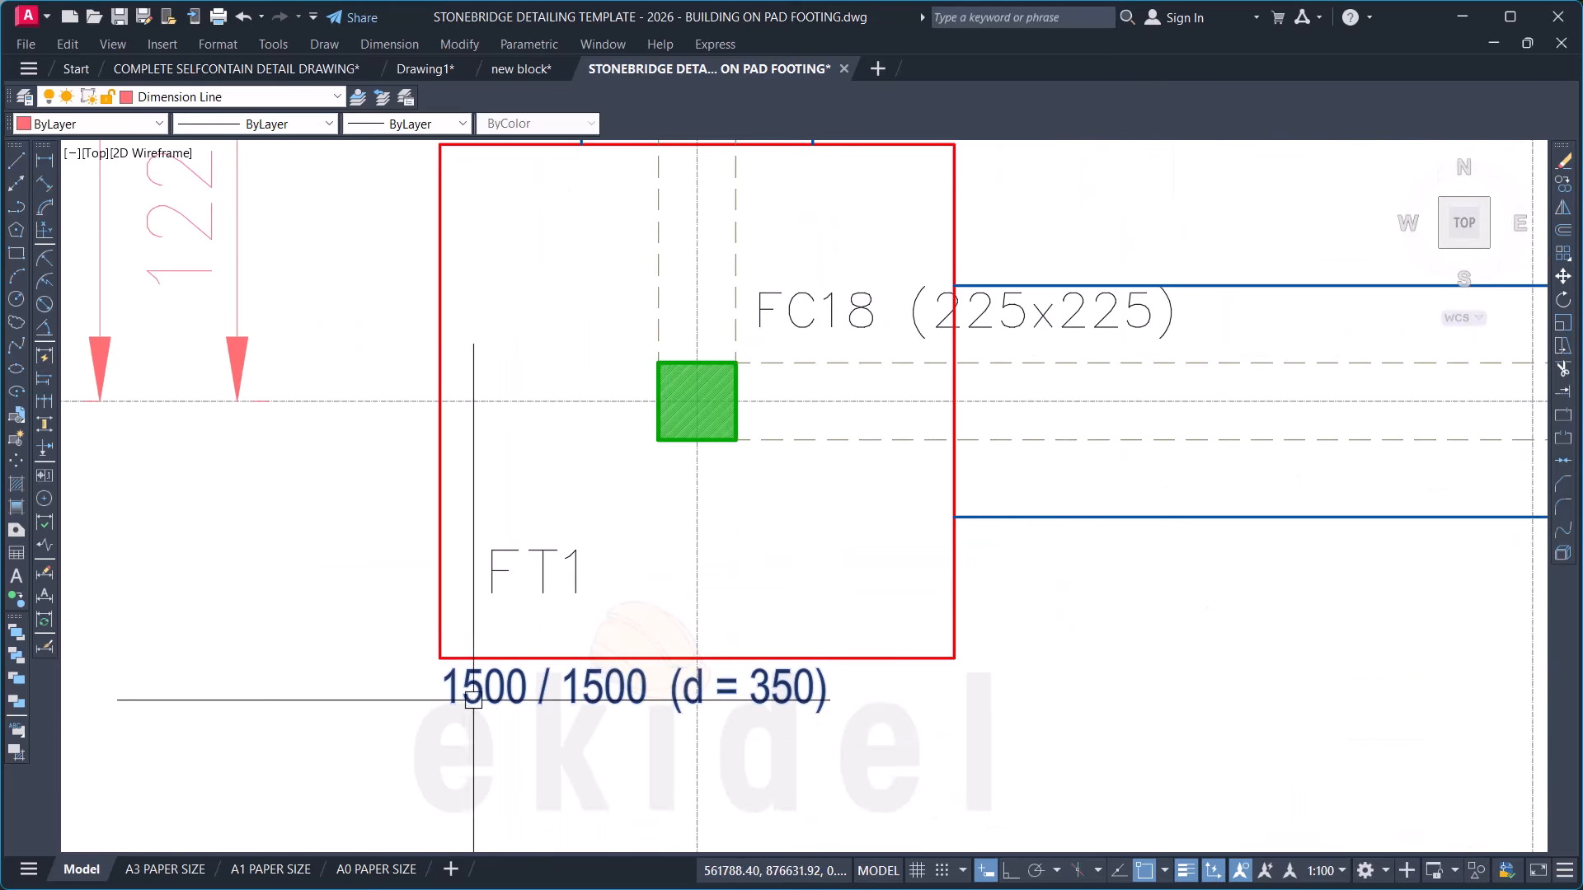
scroll(473, 700, down, 10)
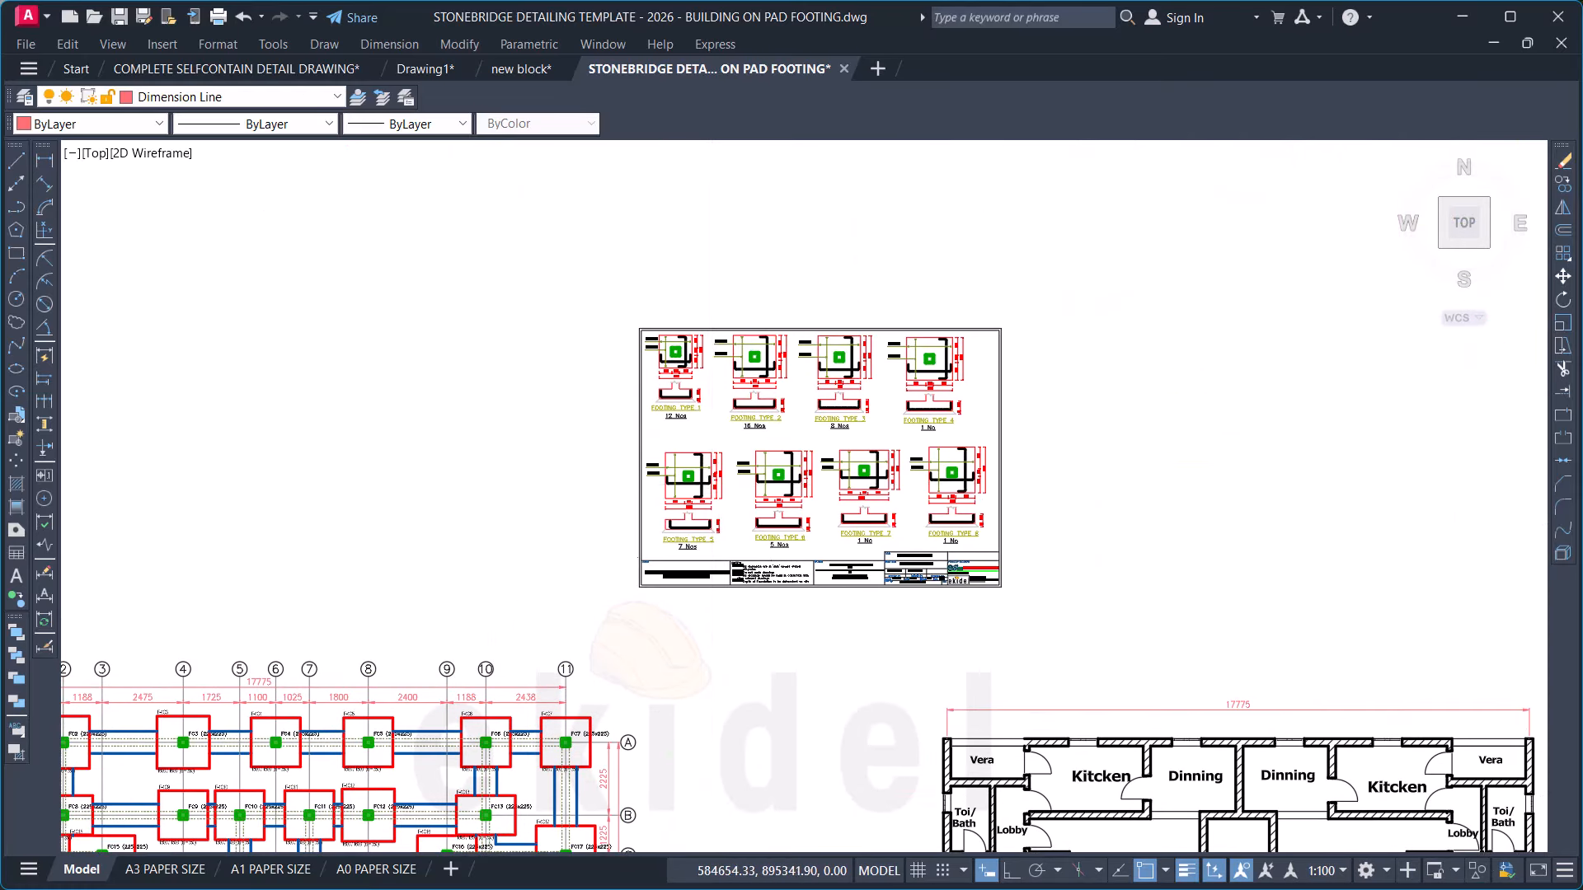
scroll(742, 429, up, 8)
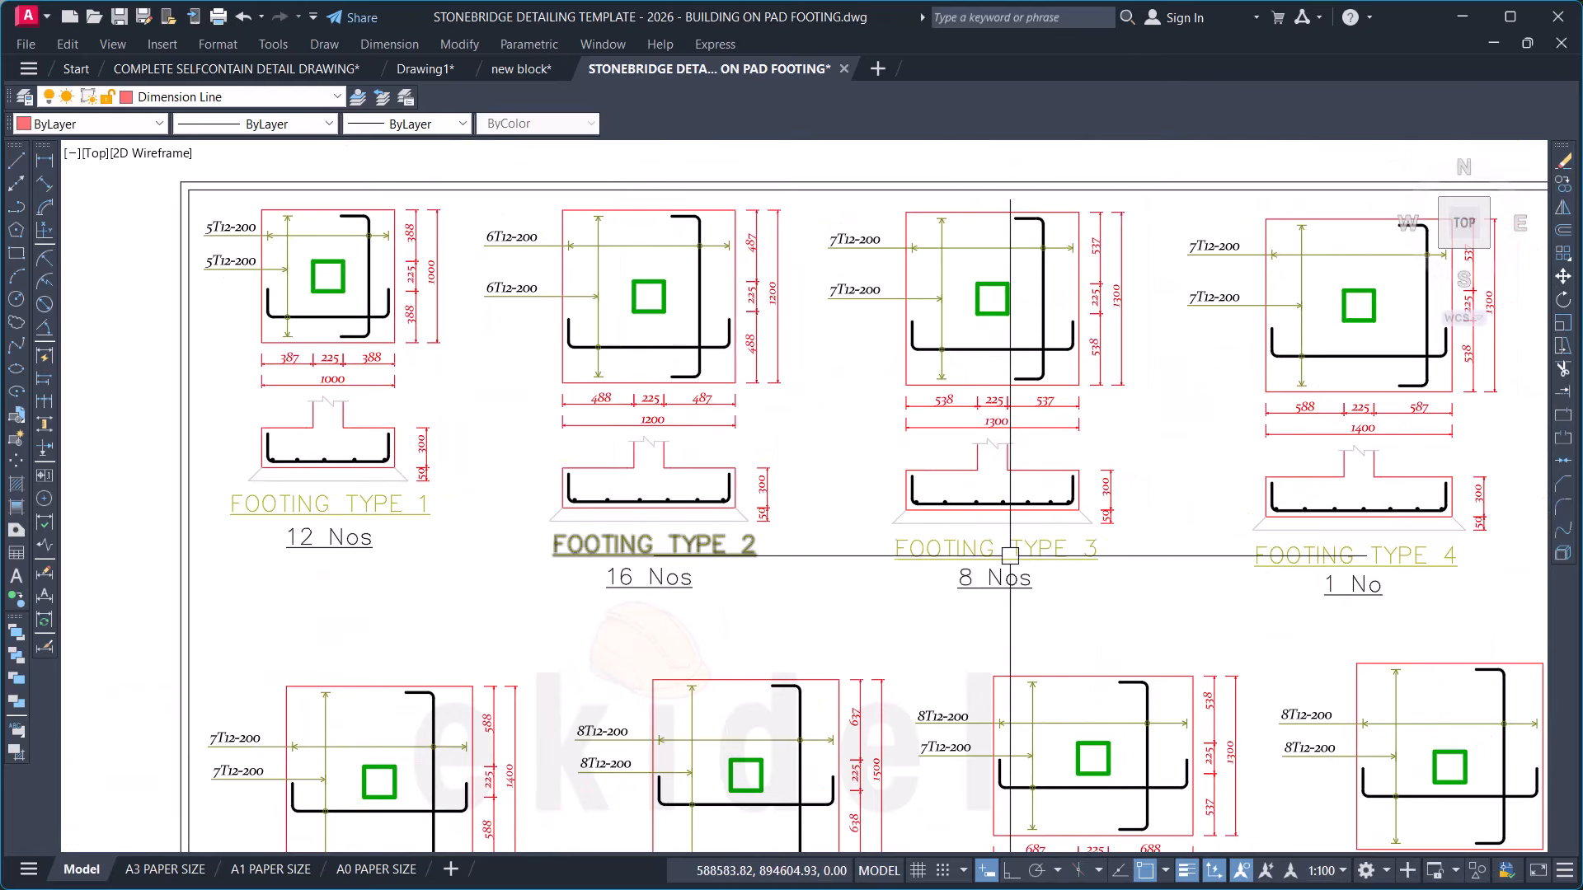
scroll(989, 544, down, 3)
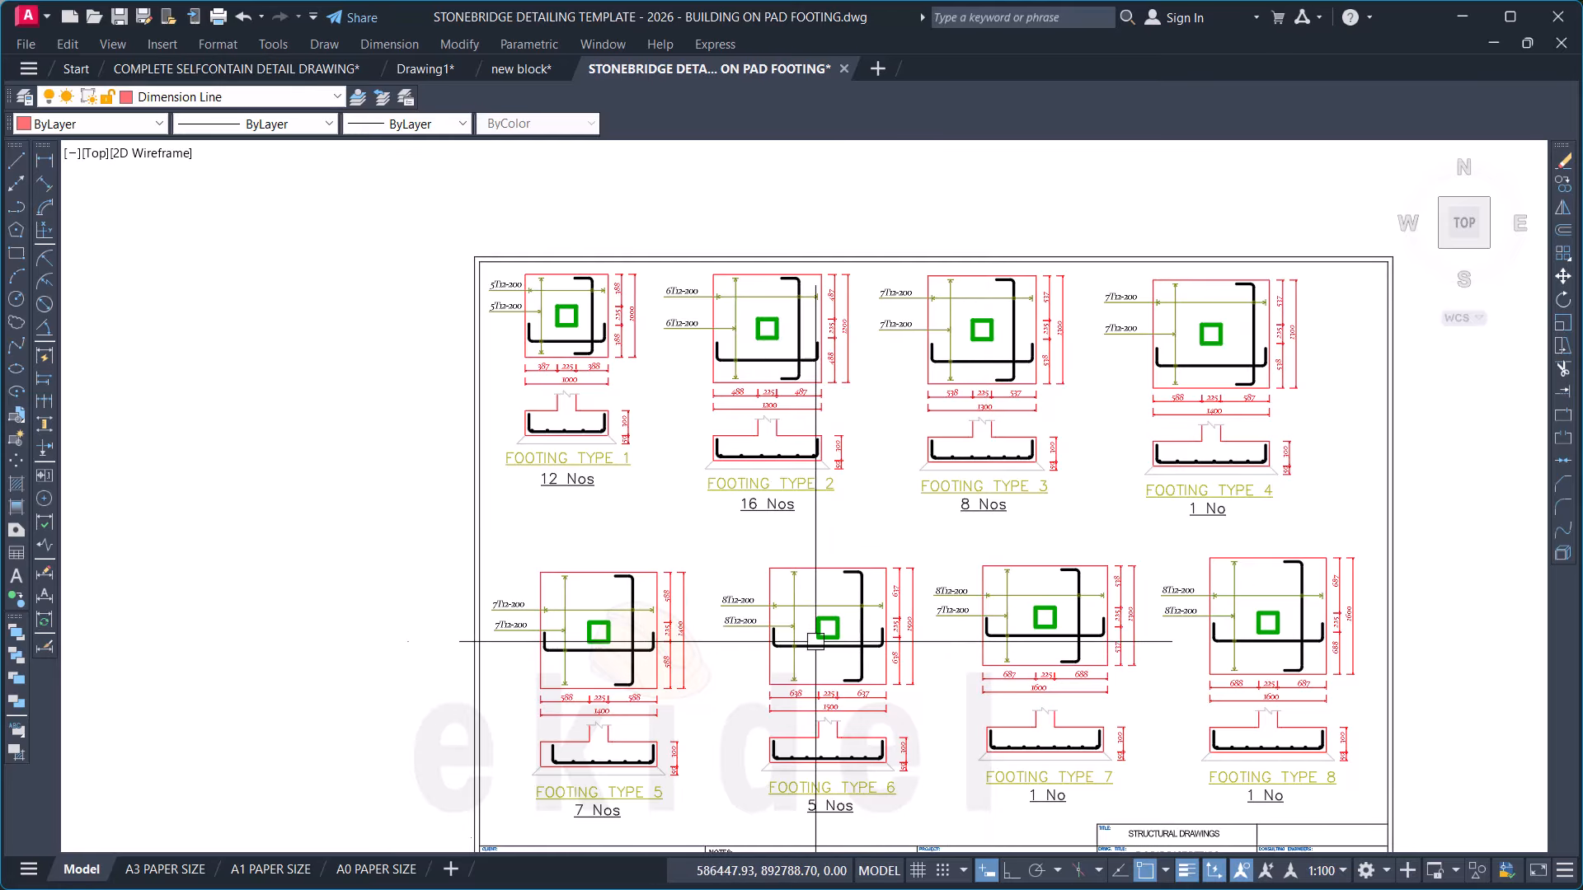
scroll(635, 707, up, 4)
scroll(515, 592, down, 2)
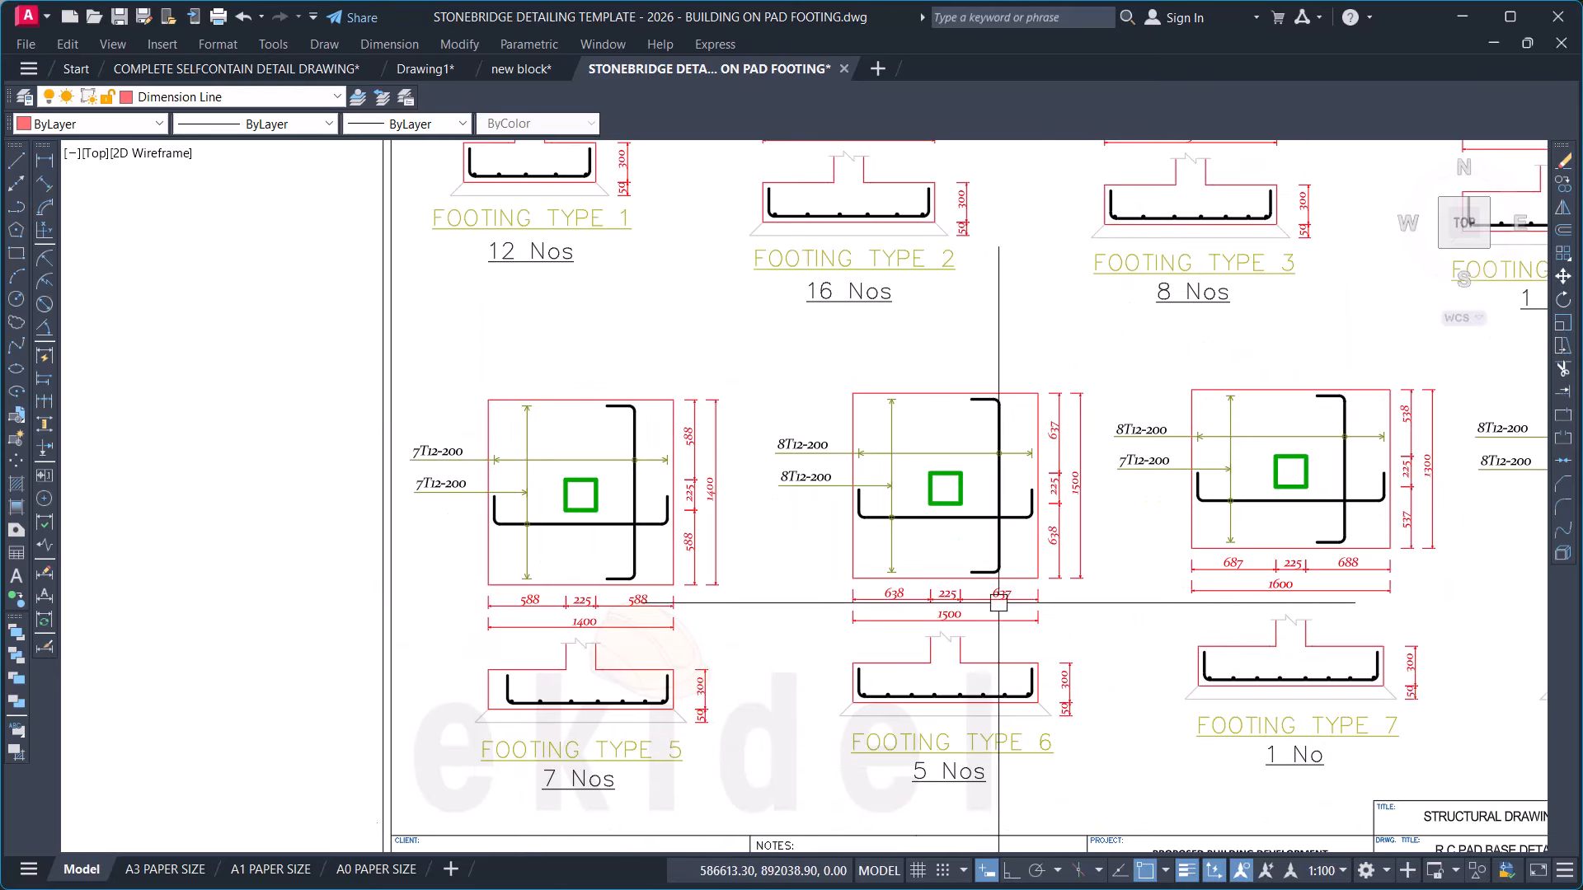
scroll(999, 603, up, 2)
scroll(1039, 491, down, 2)
scroll(684, 470, down, 2)
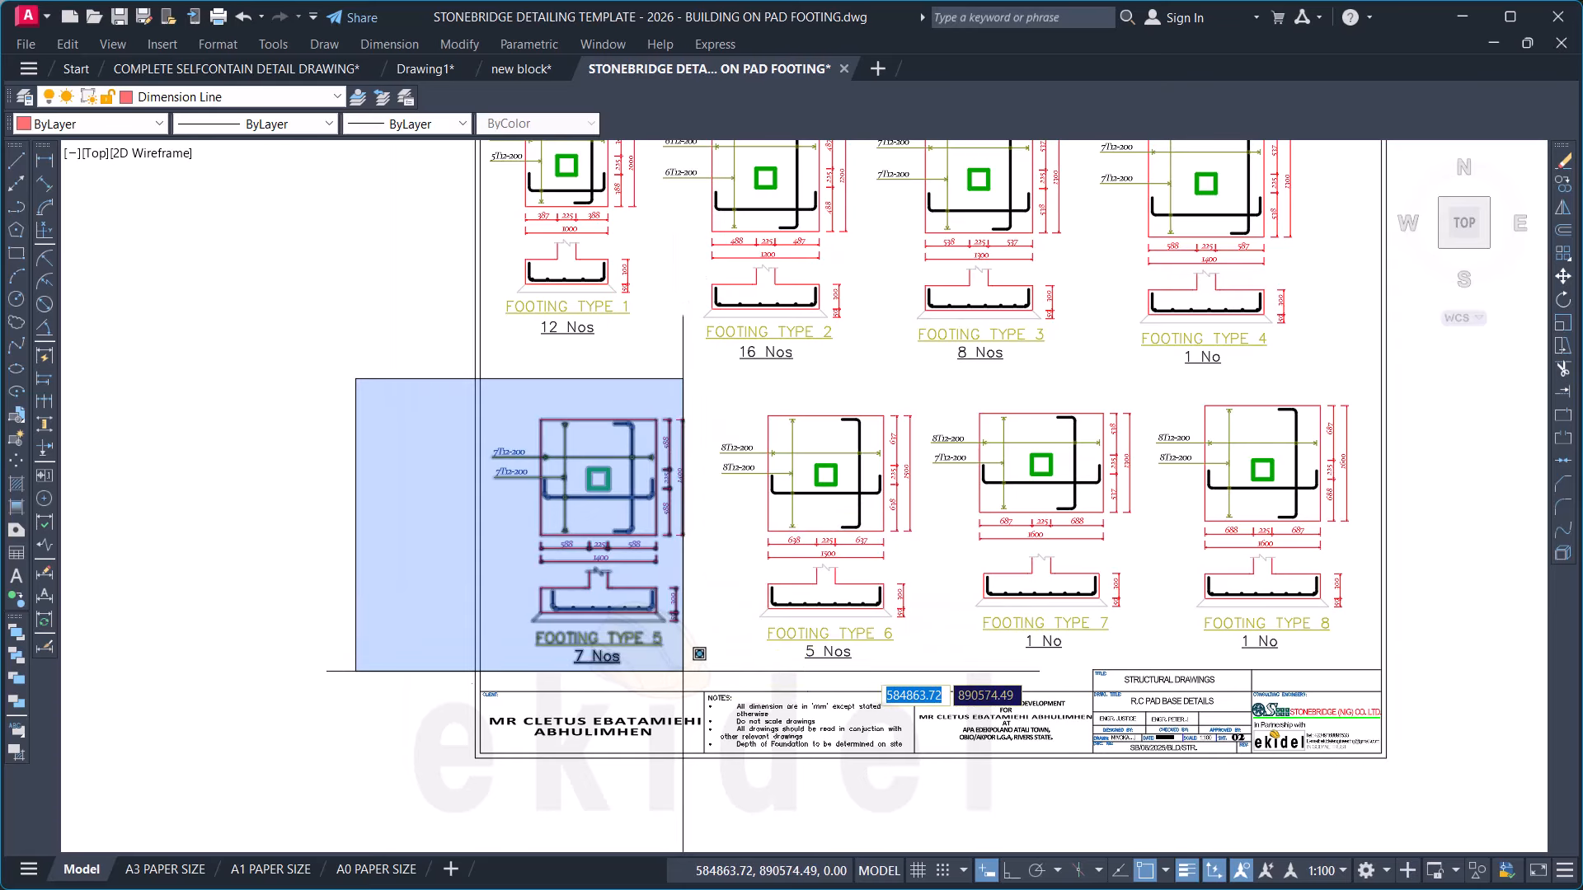
Step: Erase the FOOTING TYPE 1 to FOOTING TYPE 5 details from the copied pad base sheet
click(683, 620)
key(Delete)
middle_drag(562, 276, 476, 486)
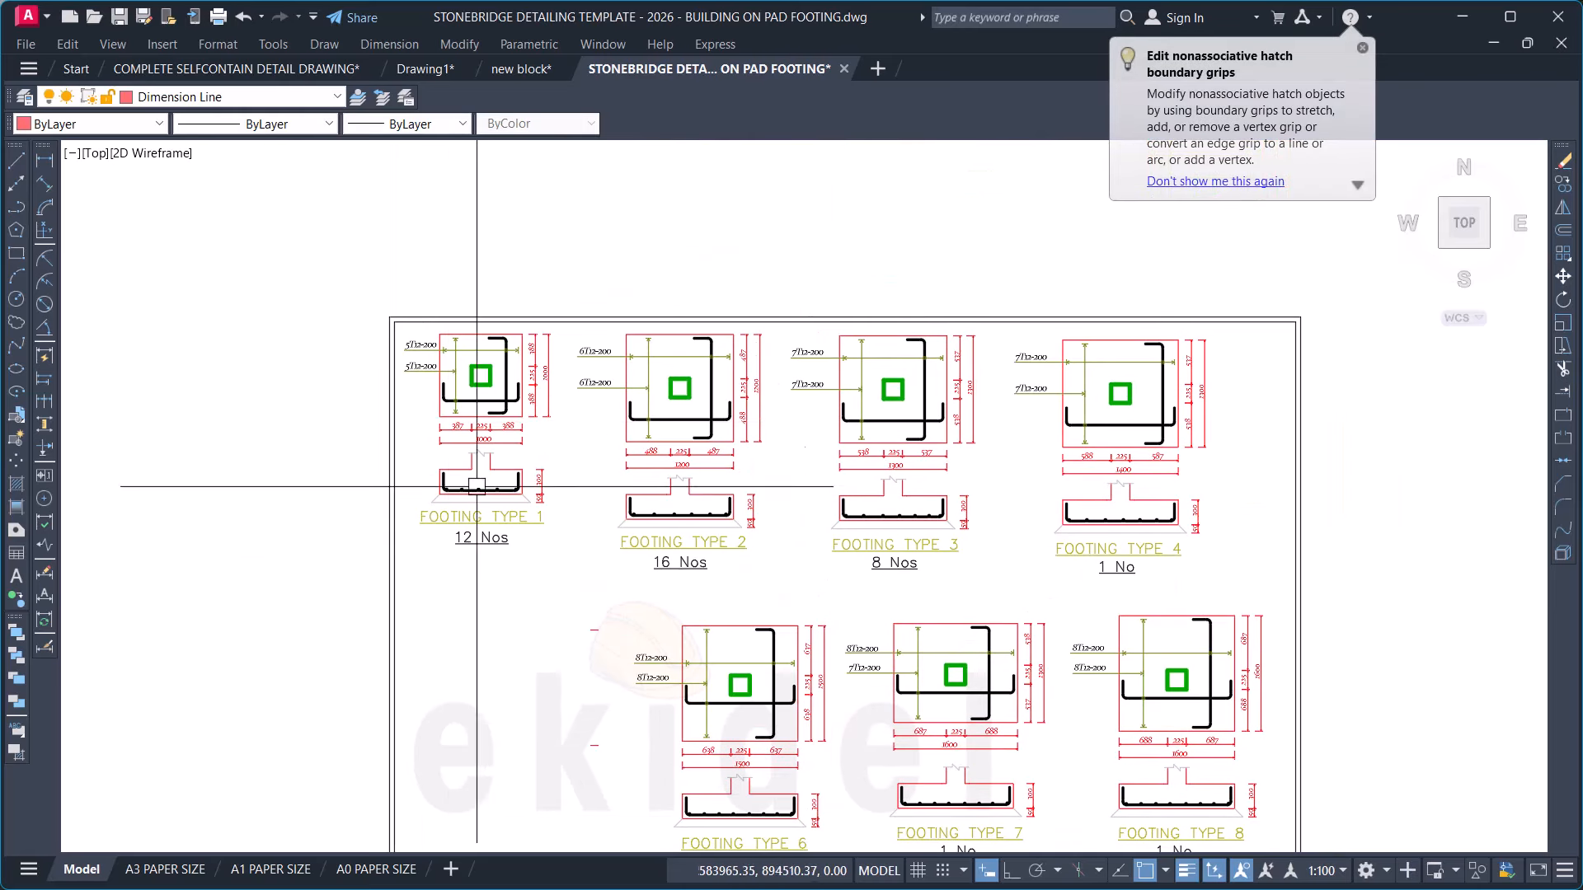
click(353, 235)
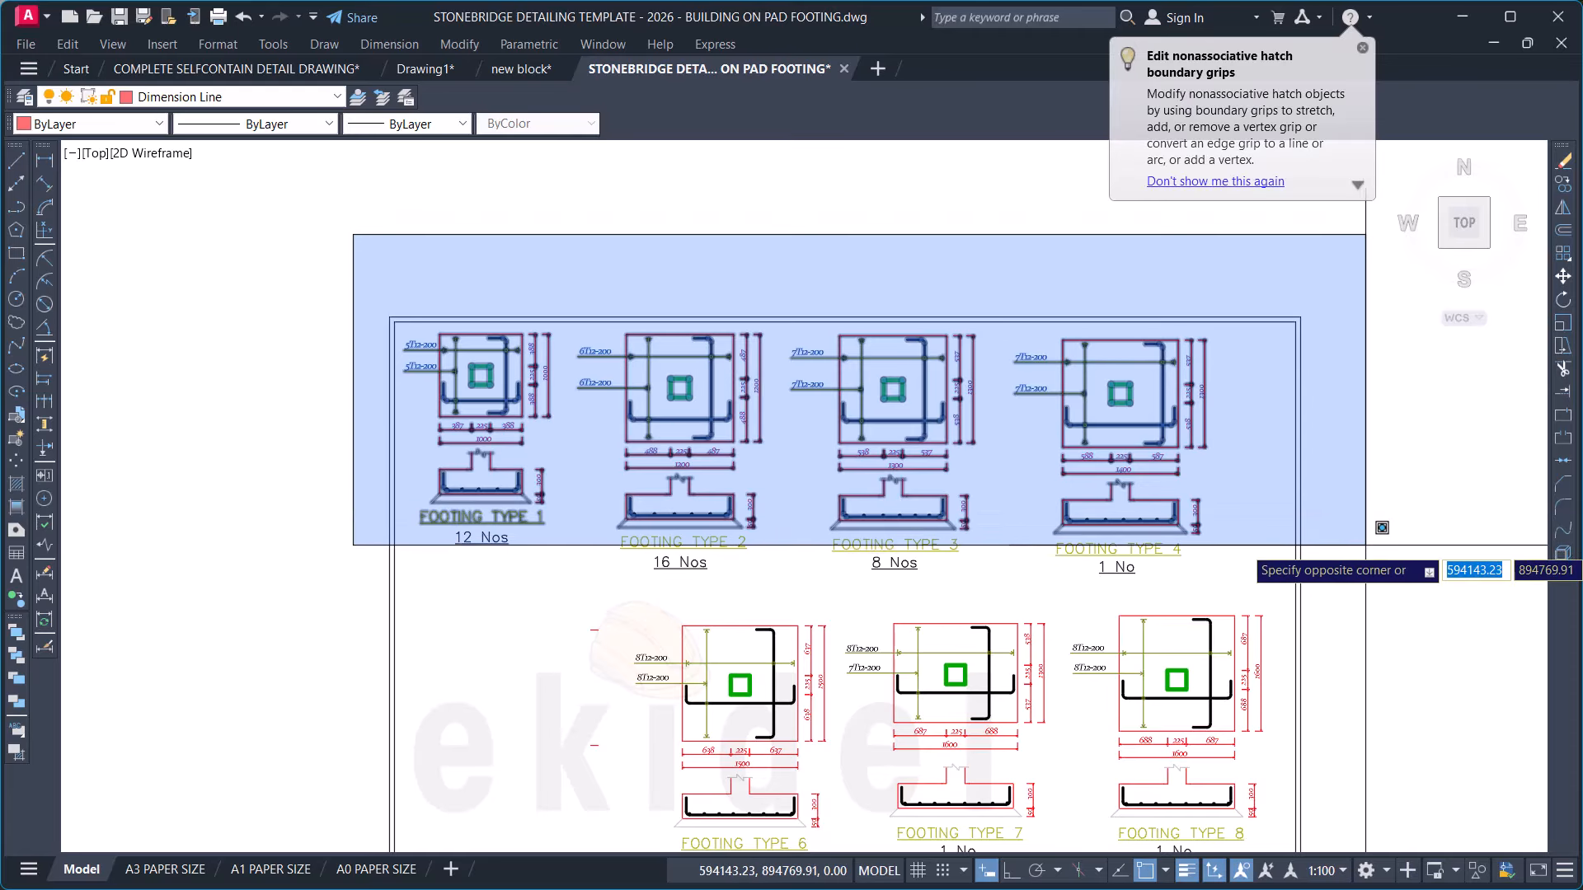
click(1373, 593)
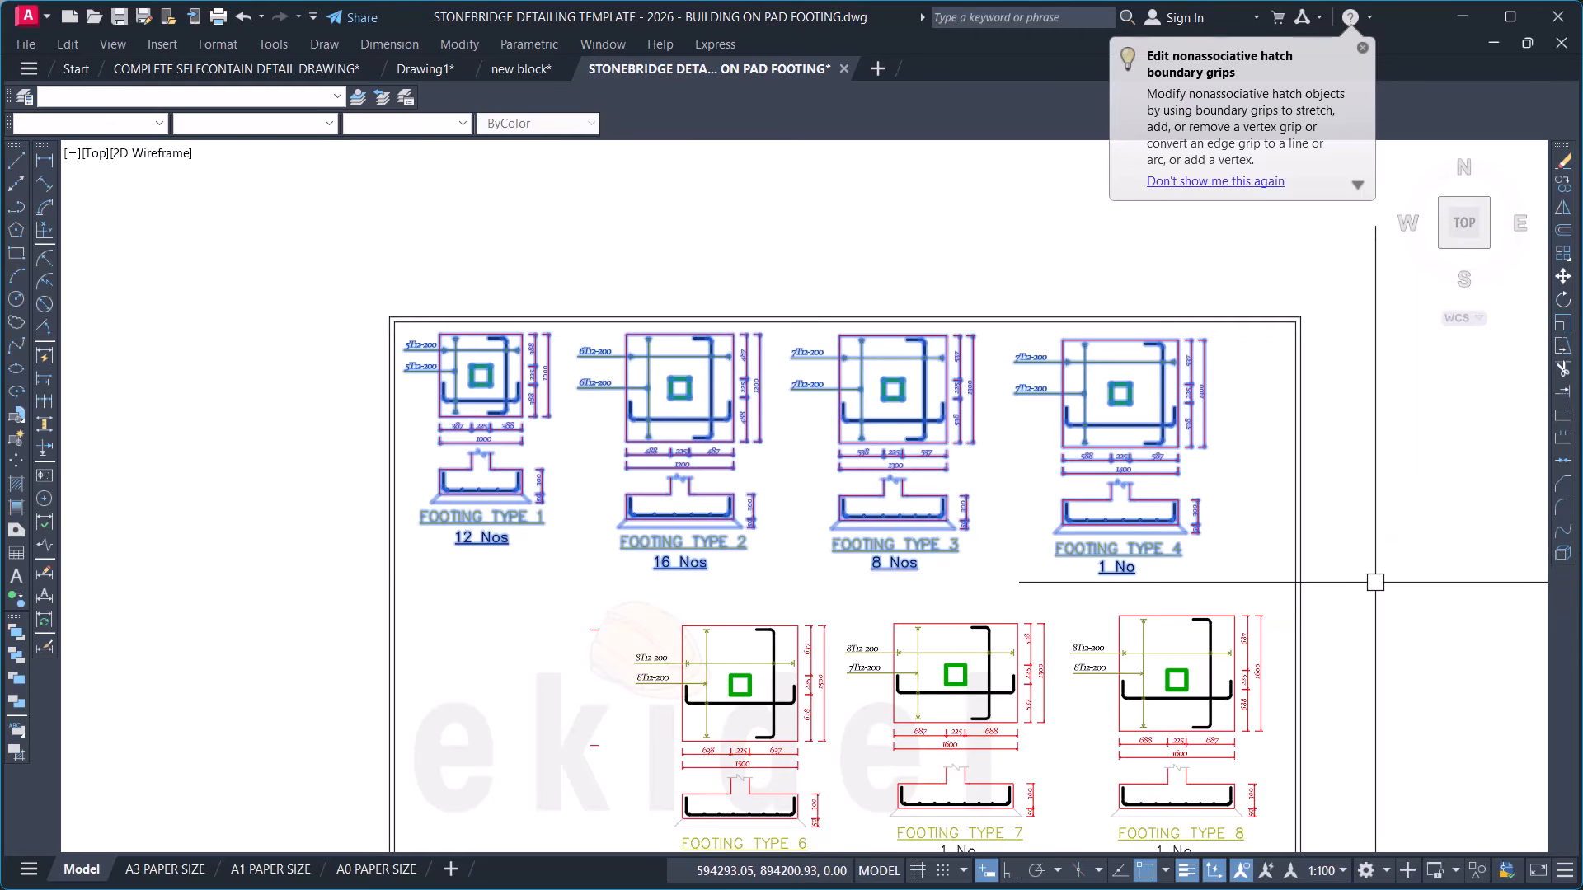
text(e)
key(Return)
Step: Move the FOOTING TYPE 6, 7 and 8 details together out of the sheet frame to the empty space on its right
middle_drag(849, 574, 694, 370)
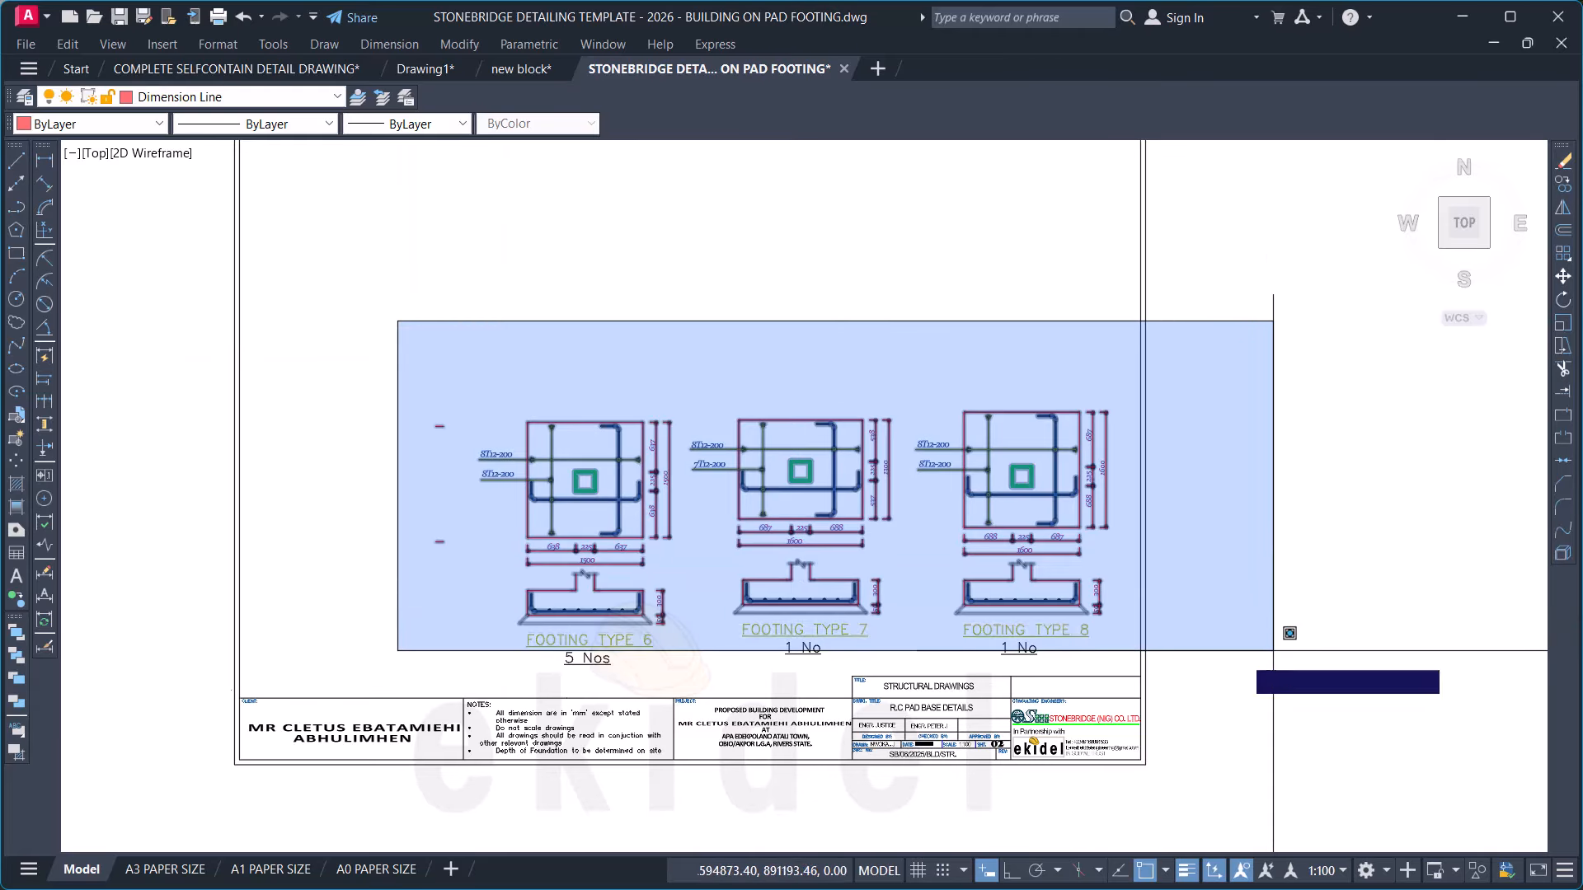
click(1279, 665)
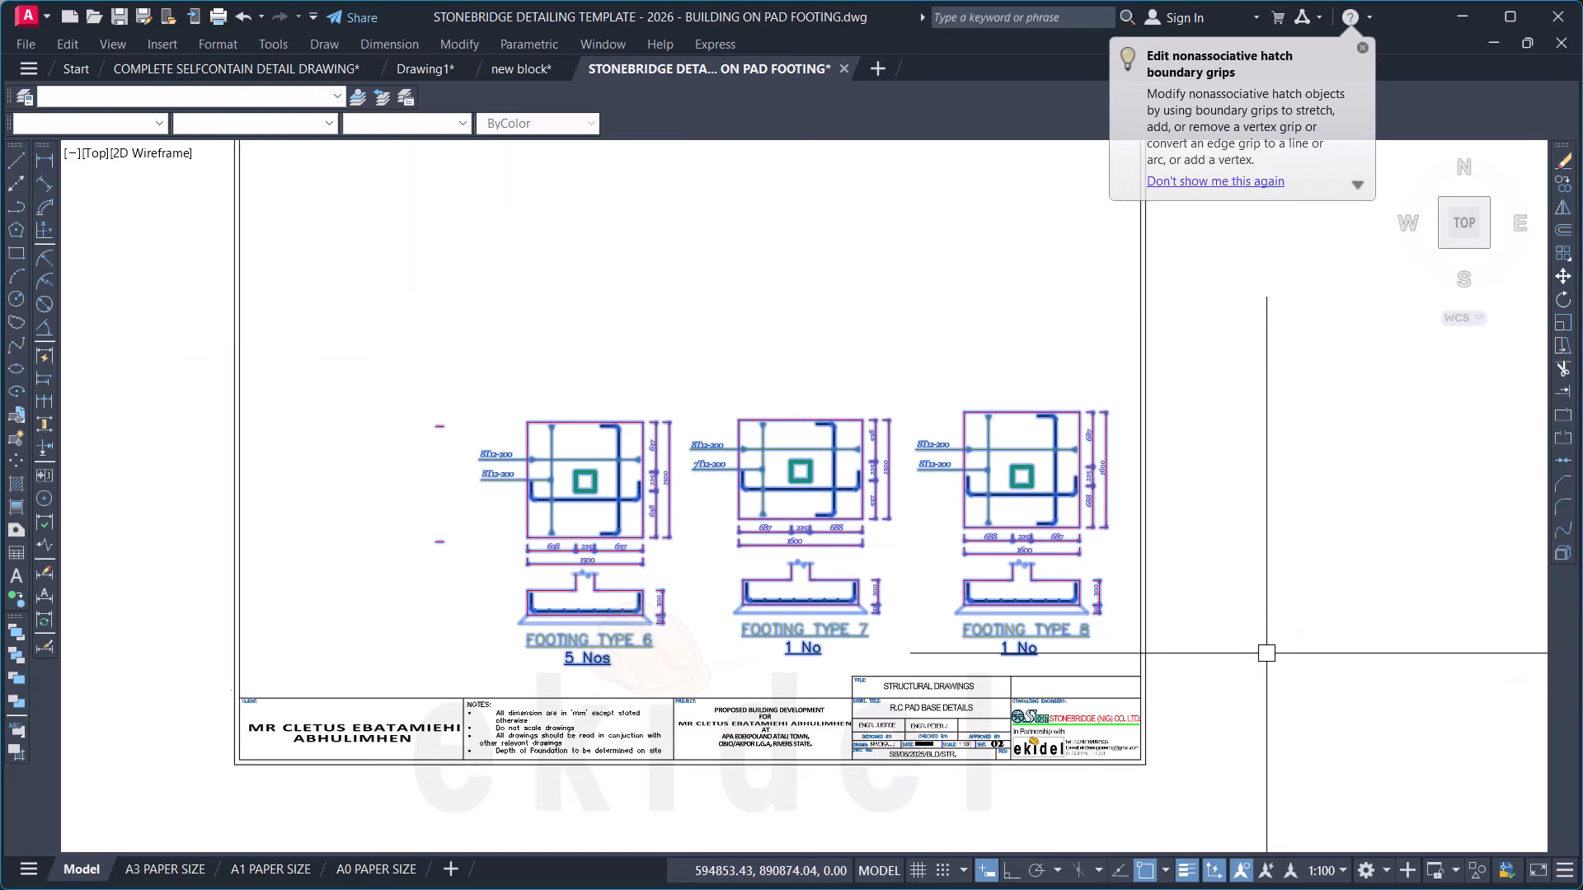
key(Return)
click(779, 597)
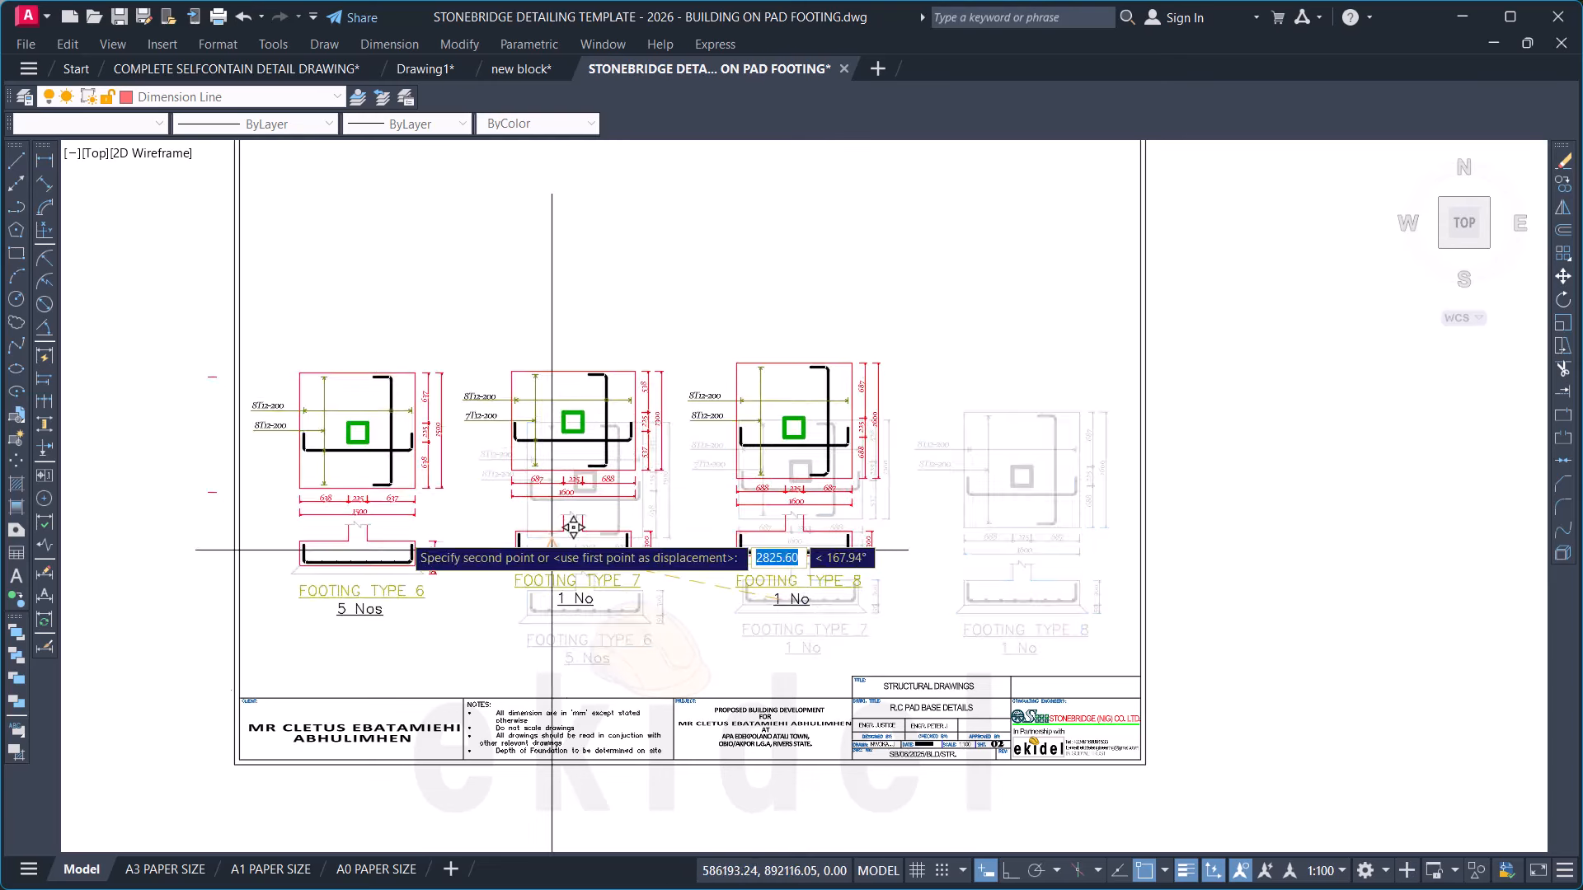
scroll(396, 540, down, 2)
click(1119, 416)
scroll(1042, 278, up, 2)
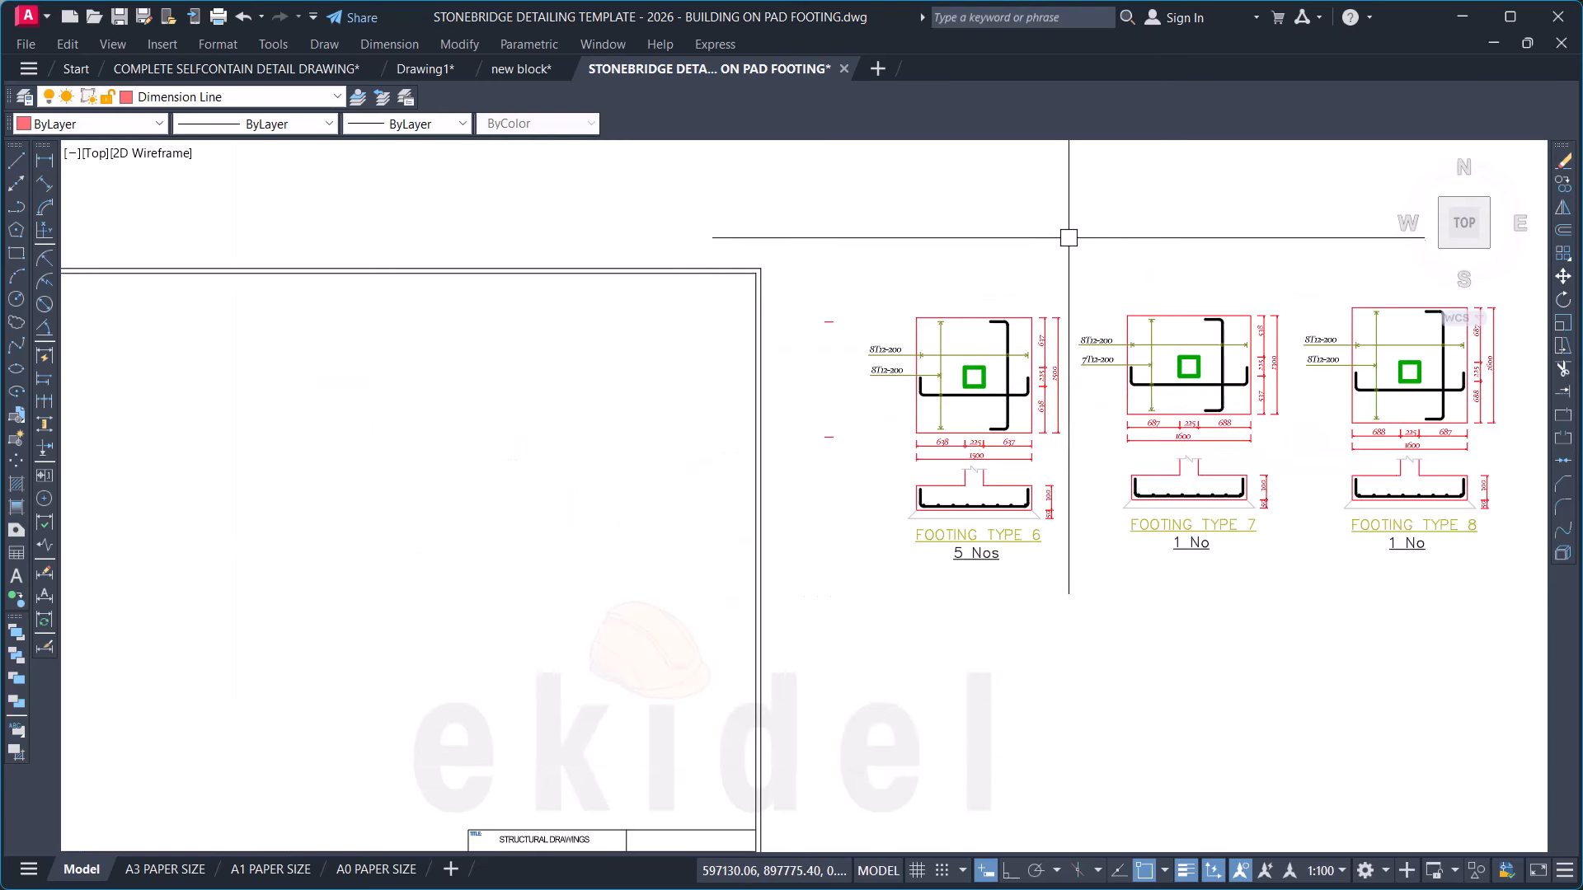
Step: Move the FOOTING TYPE 6 detail alone back into the upper-left corner of the emptied sheet frame
click(1071, 240)
click(847, 611)
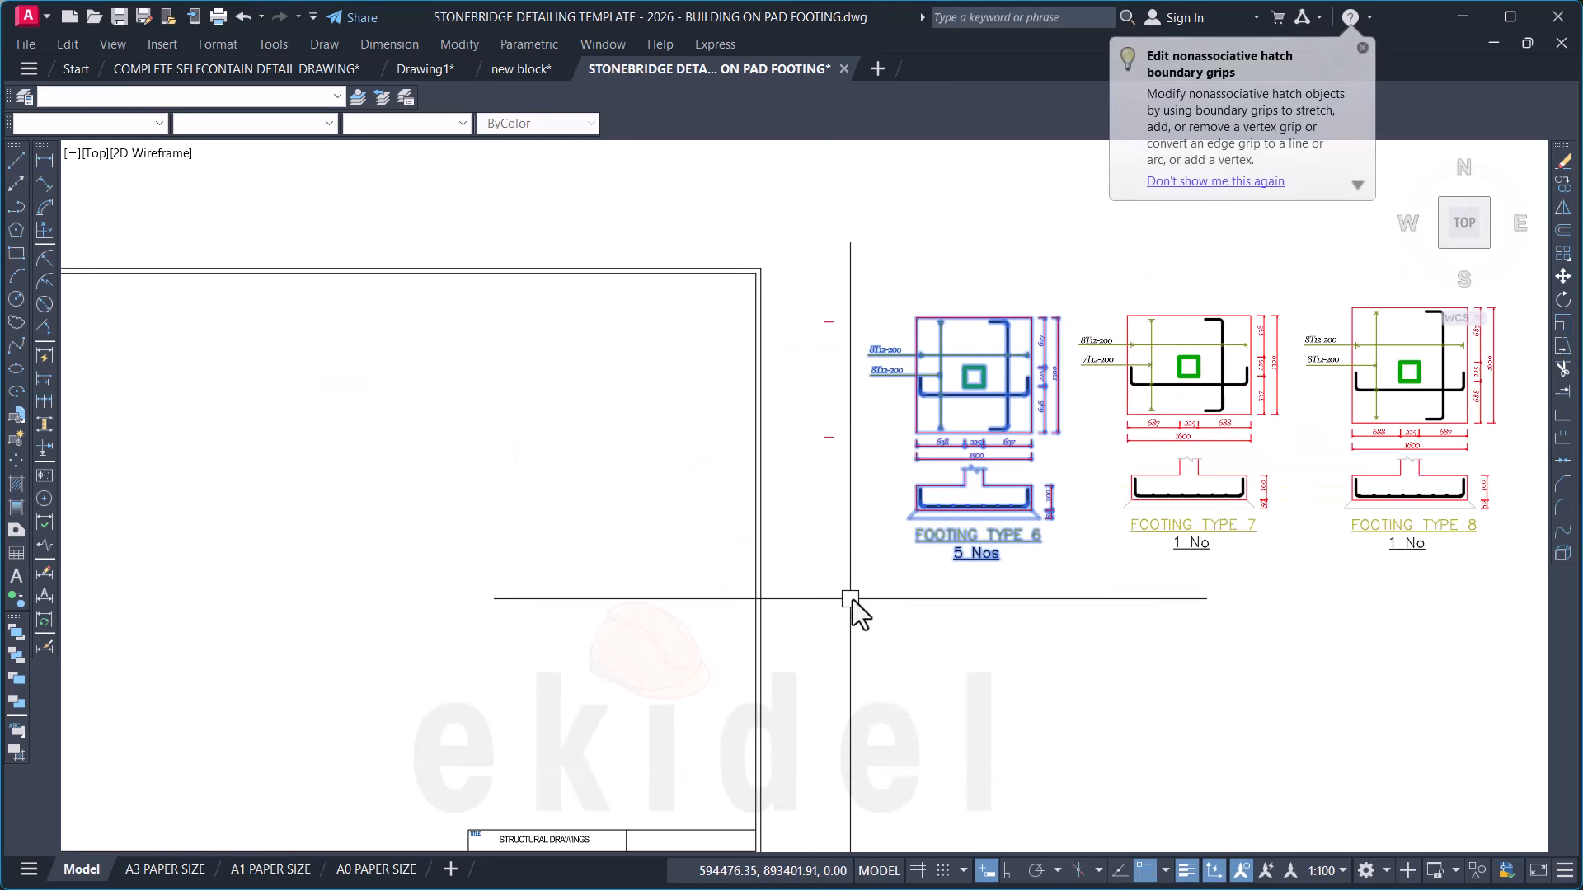
text(m)
key(Return)
click(965, 486)
scroll(1064, 448, down, 2)
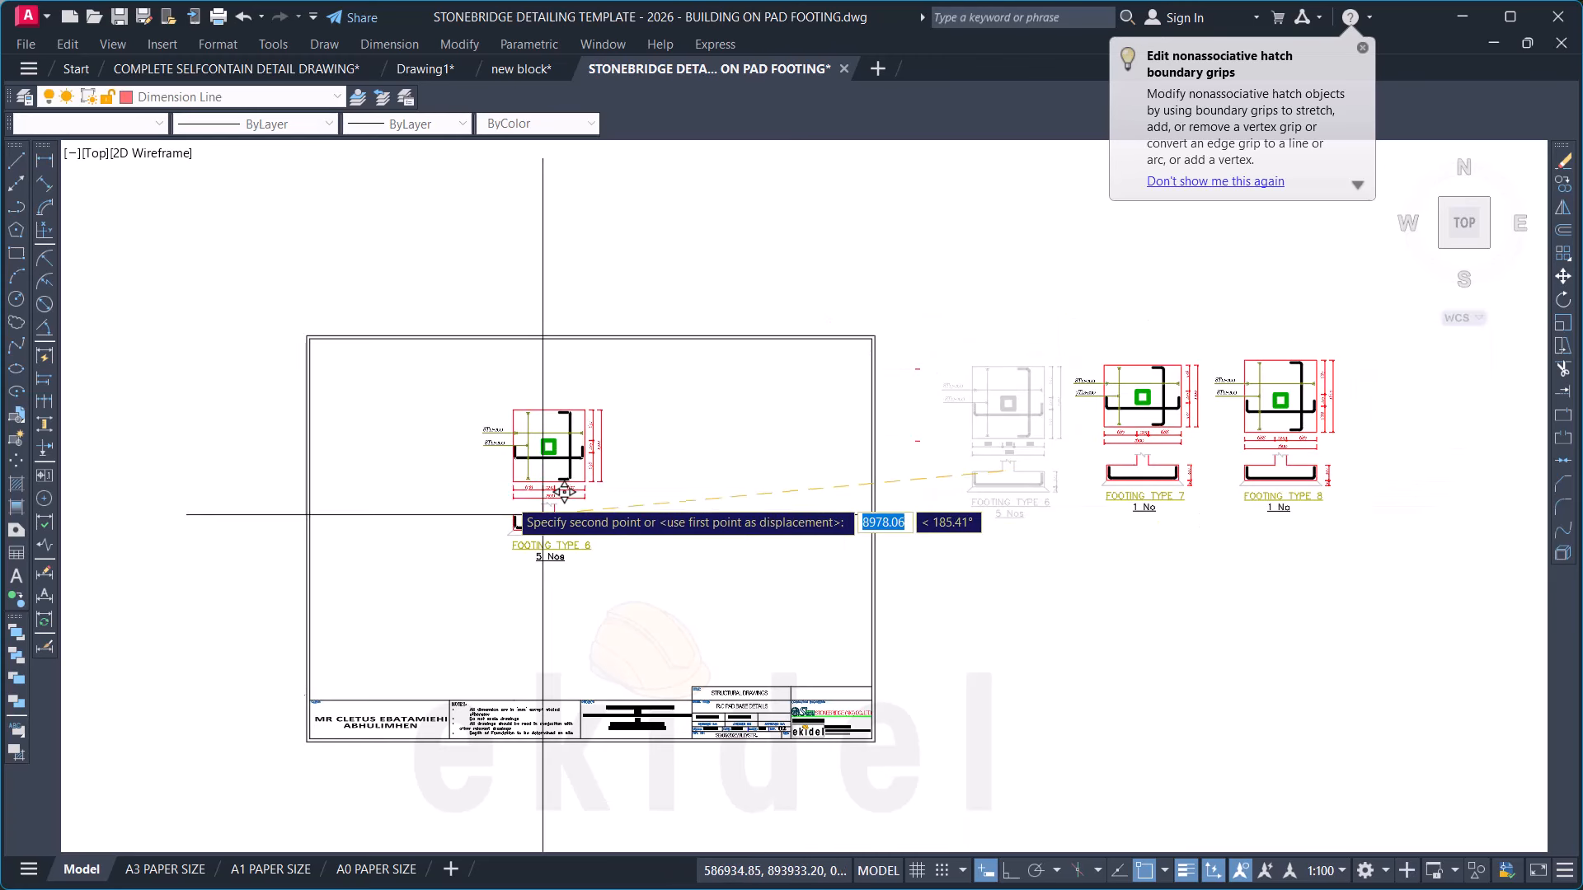
scroll(385, 441, up, 2)
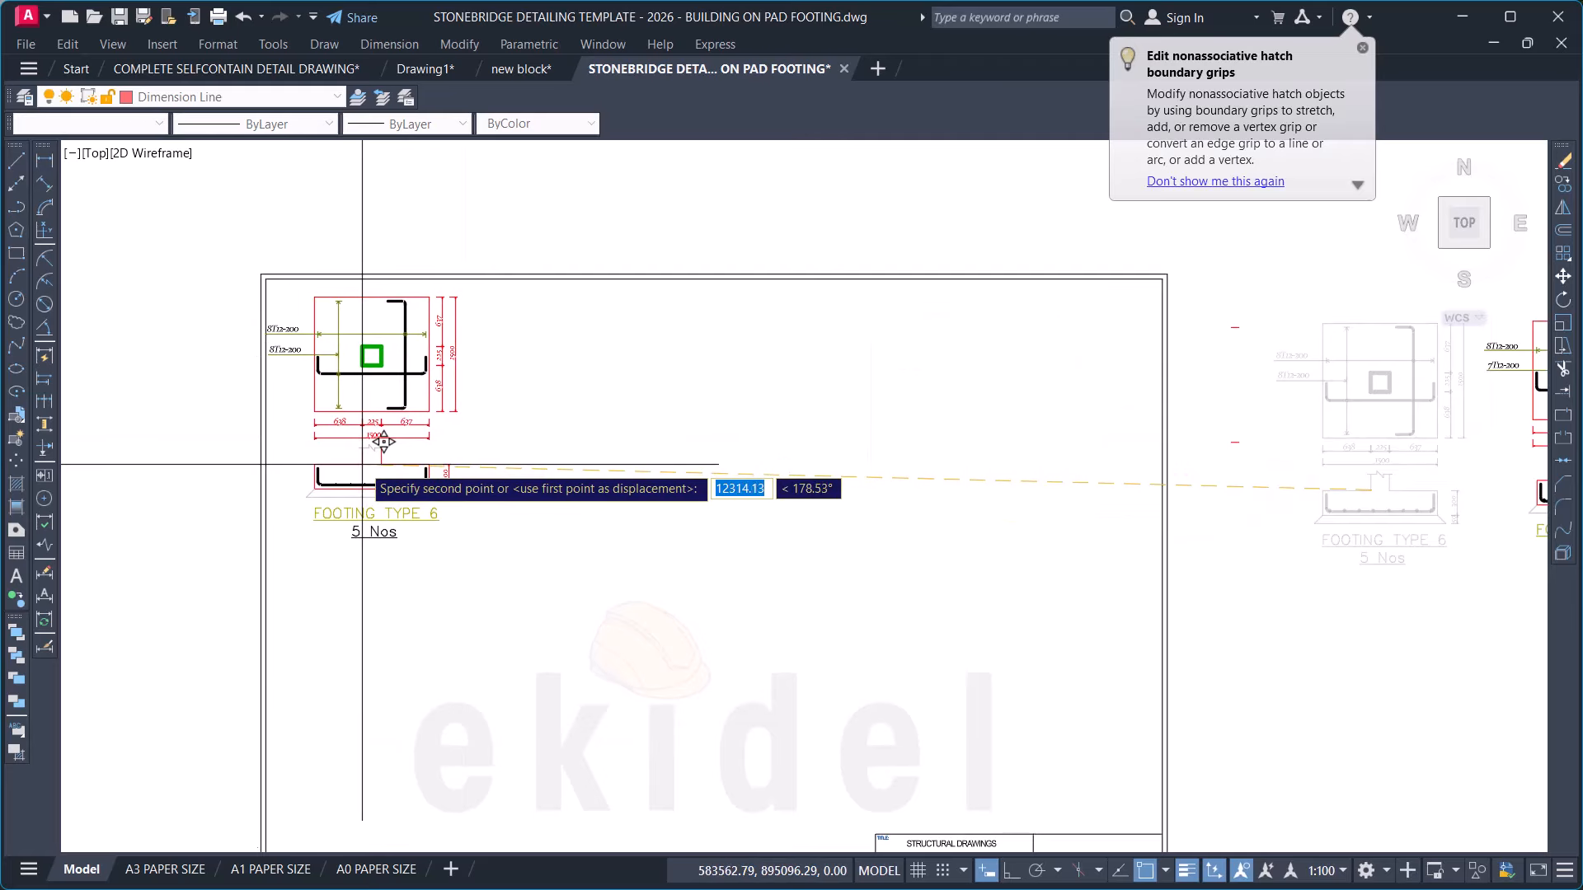
click(355, 462)
Step: Draw a vertical centre line through the FOOTING TYPE 6 plan between the midpoints of its top and bottom edges
scroll(333, 497, up, 3)
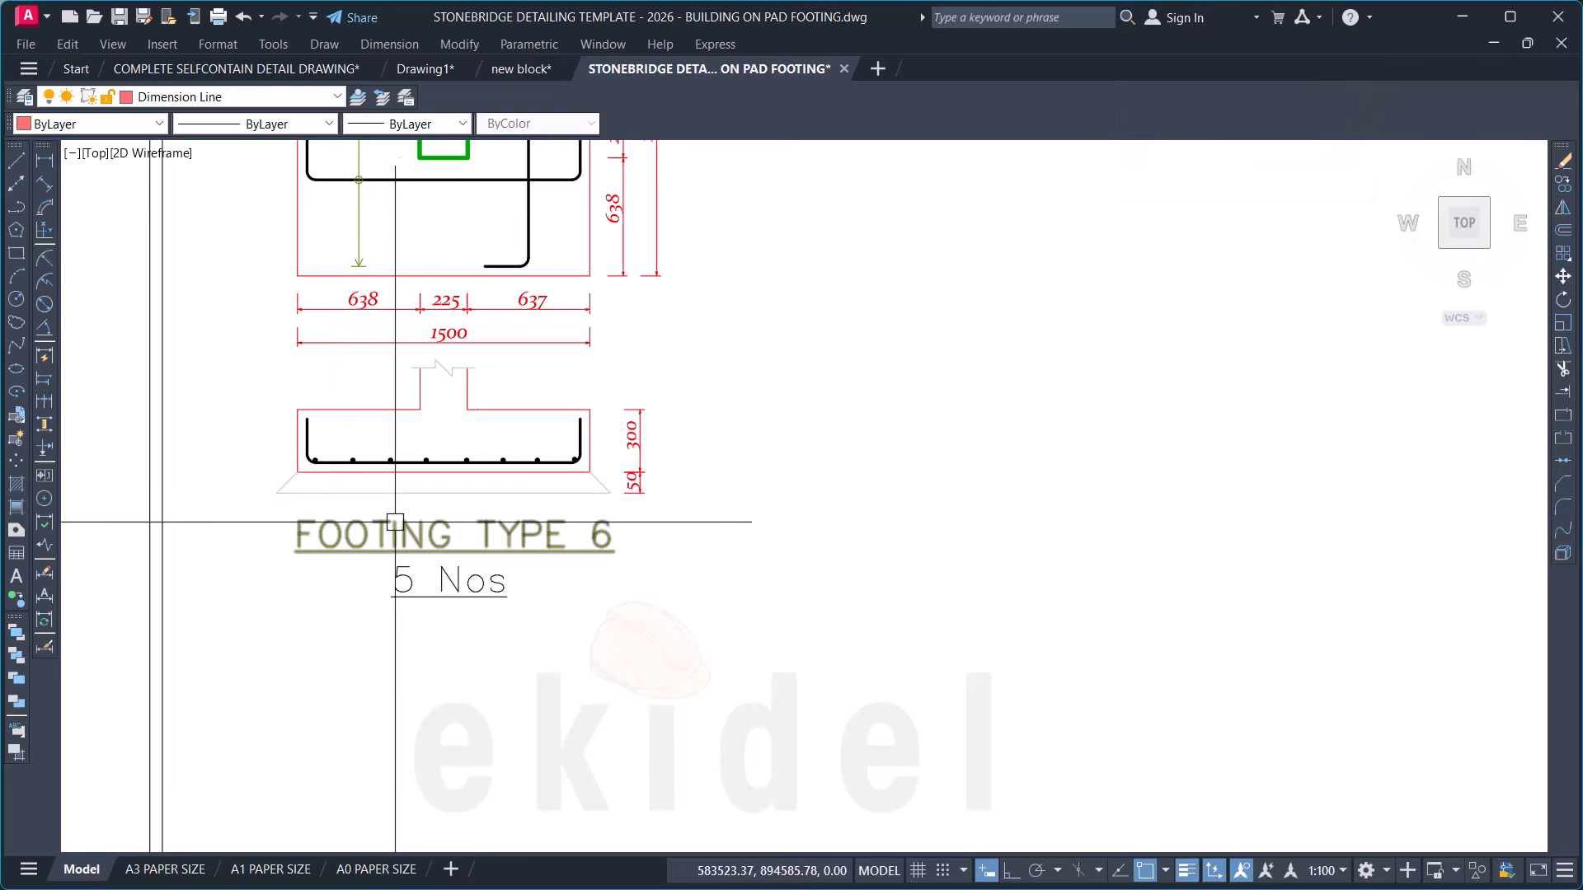
middle_drag(402, 503, 537, 682)
text(l)
key(Return)
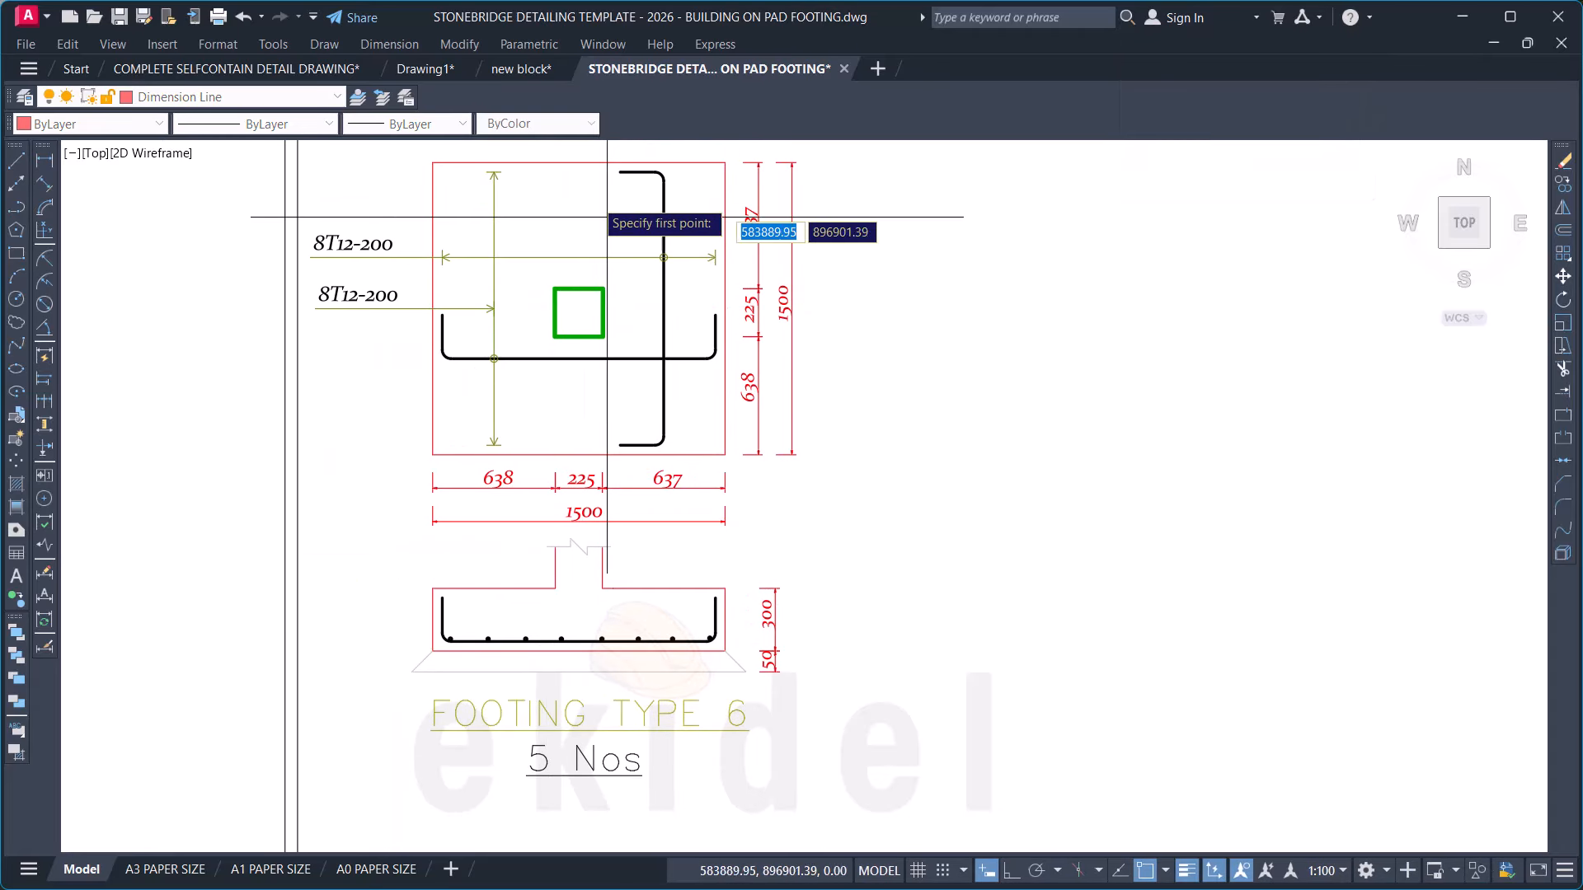
click(579, 162)
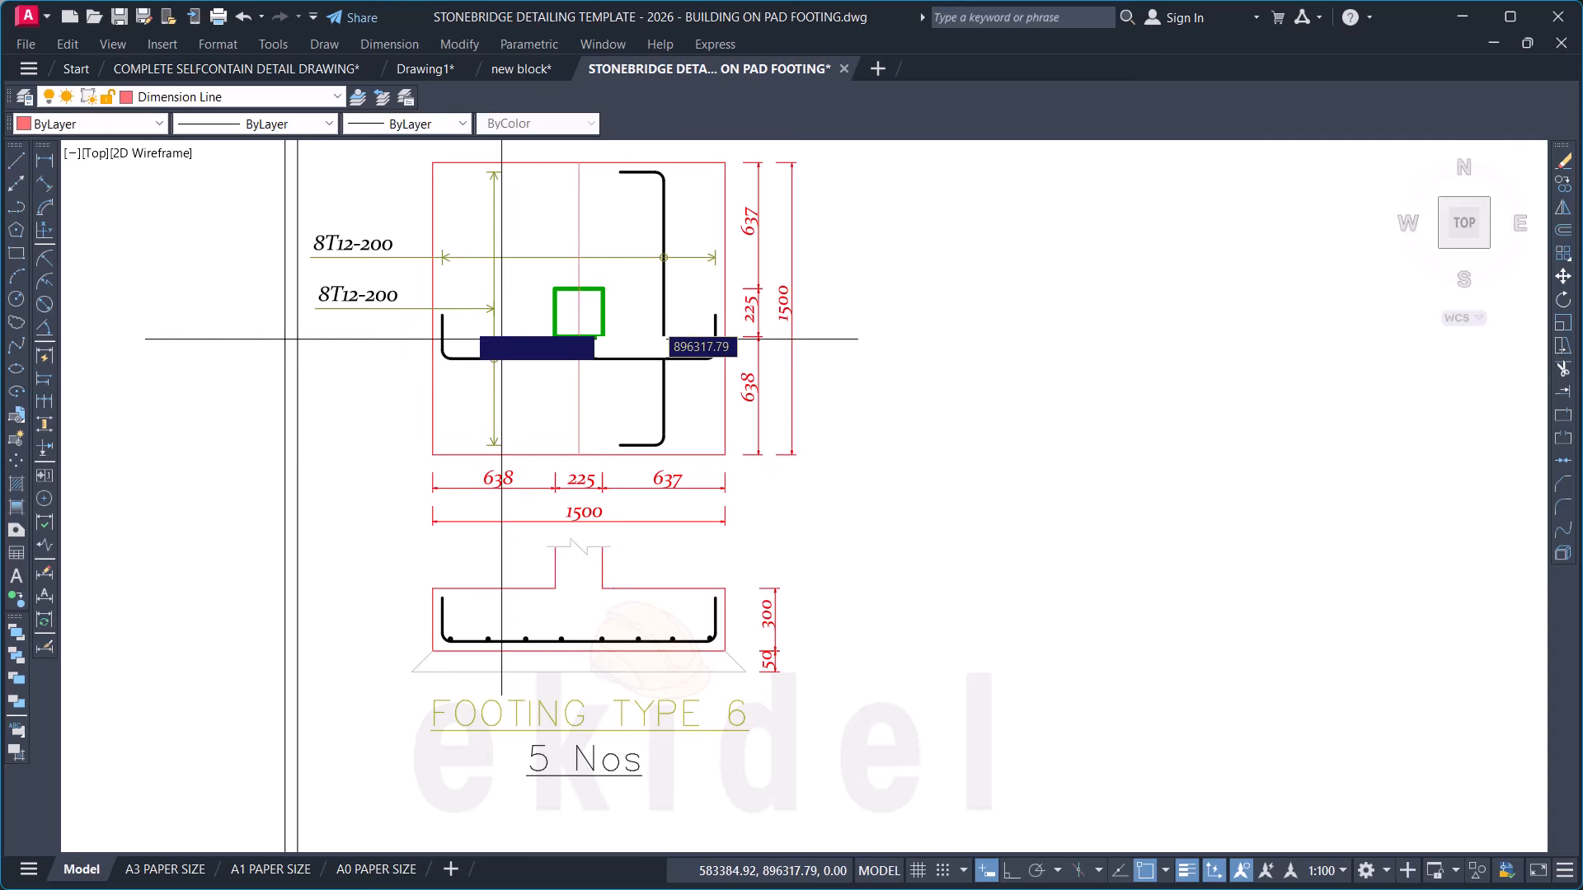
Step: Draw a horizontal line from the column's centre to the footing plan's right edge, and stretch its inner end to the left edge
scroll(449, 305, up, 4)
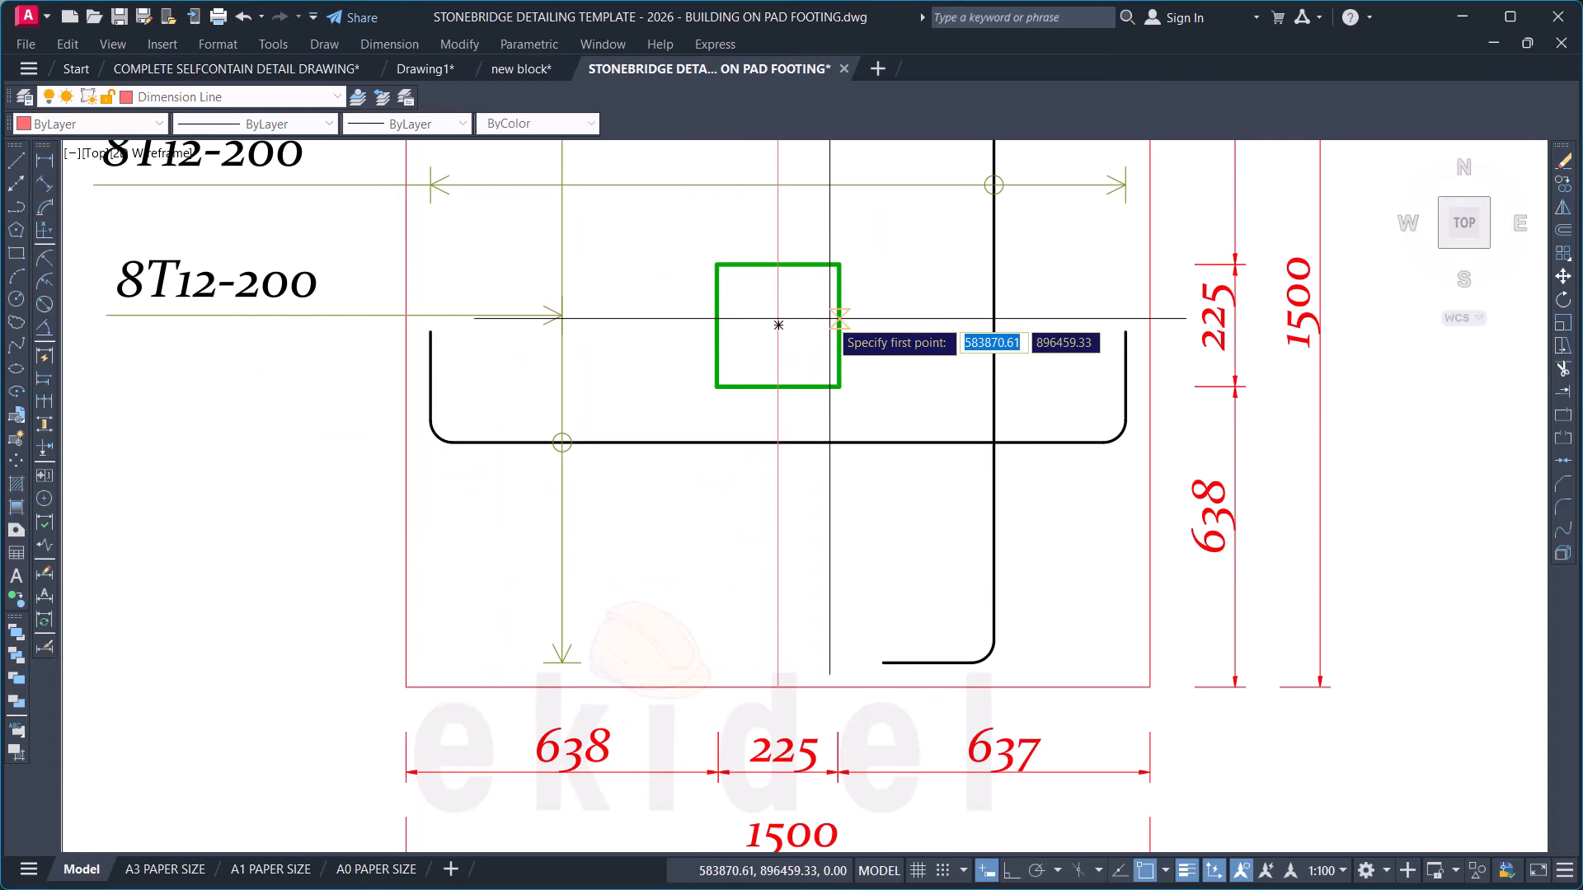
click(777, 325)
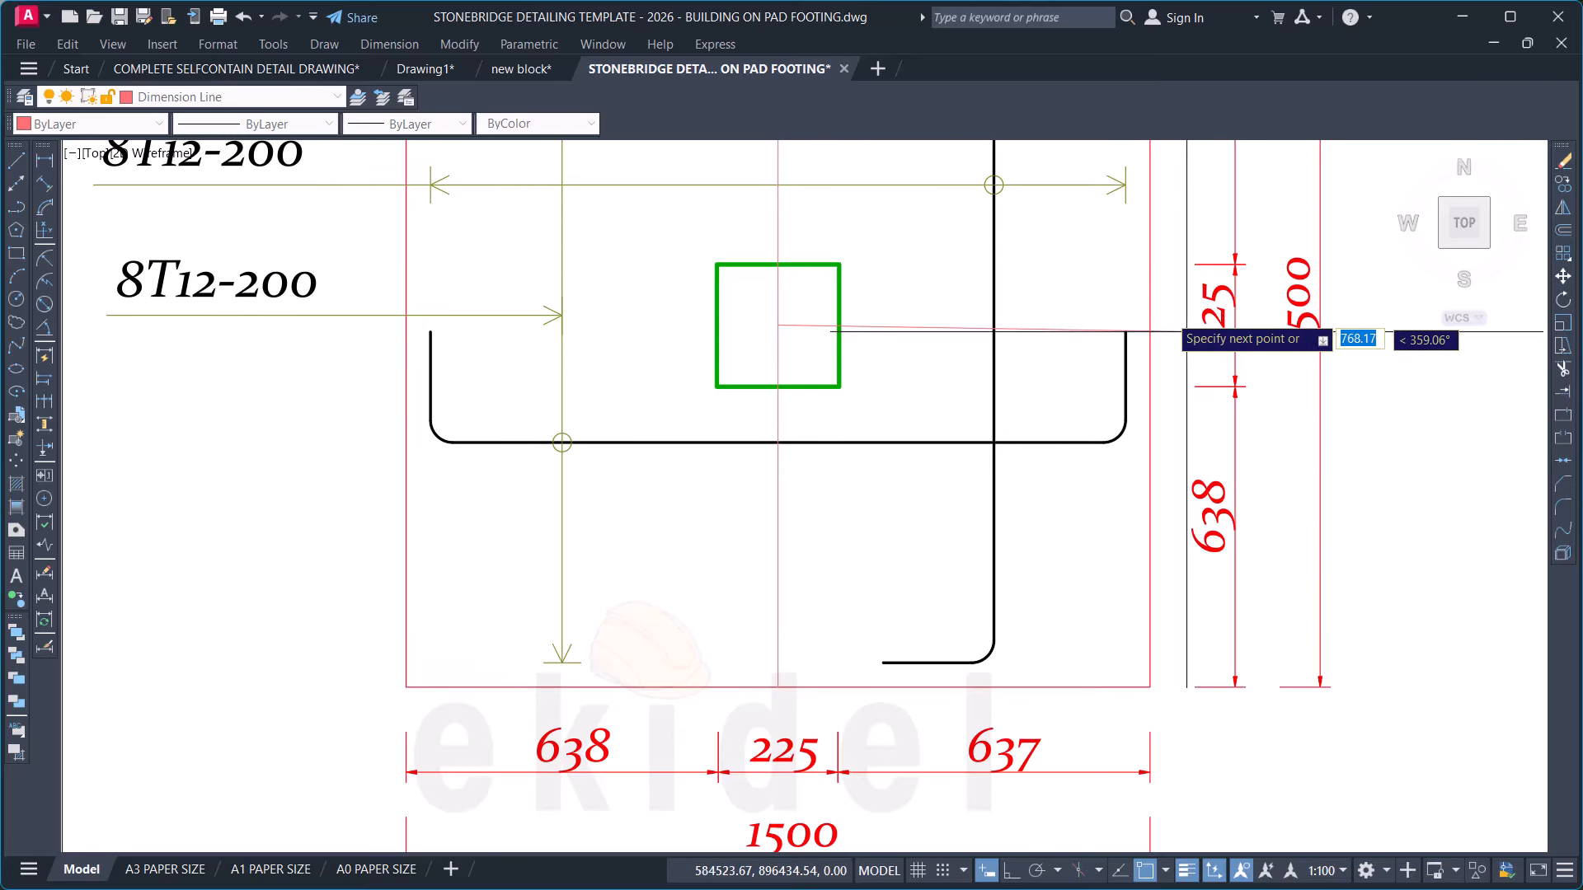
click(1145, 329)
key(Return)
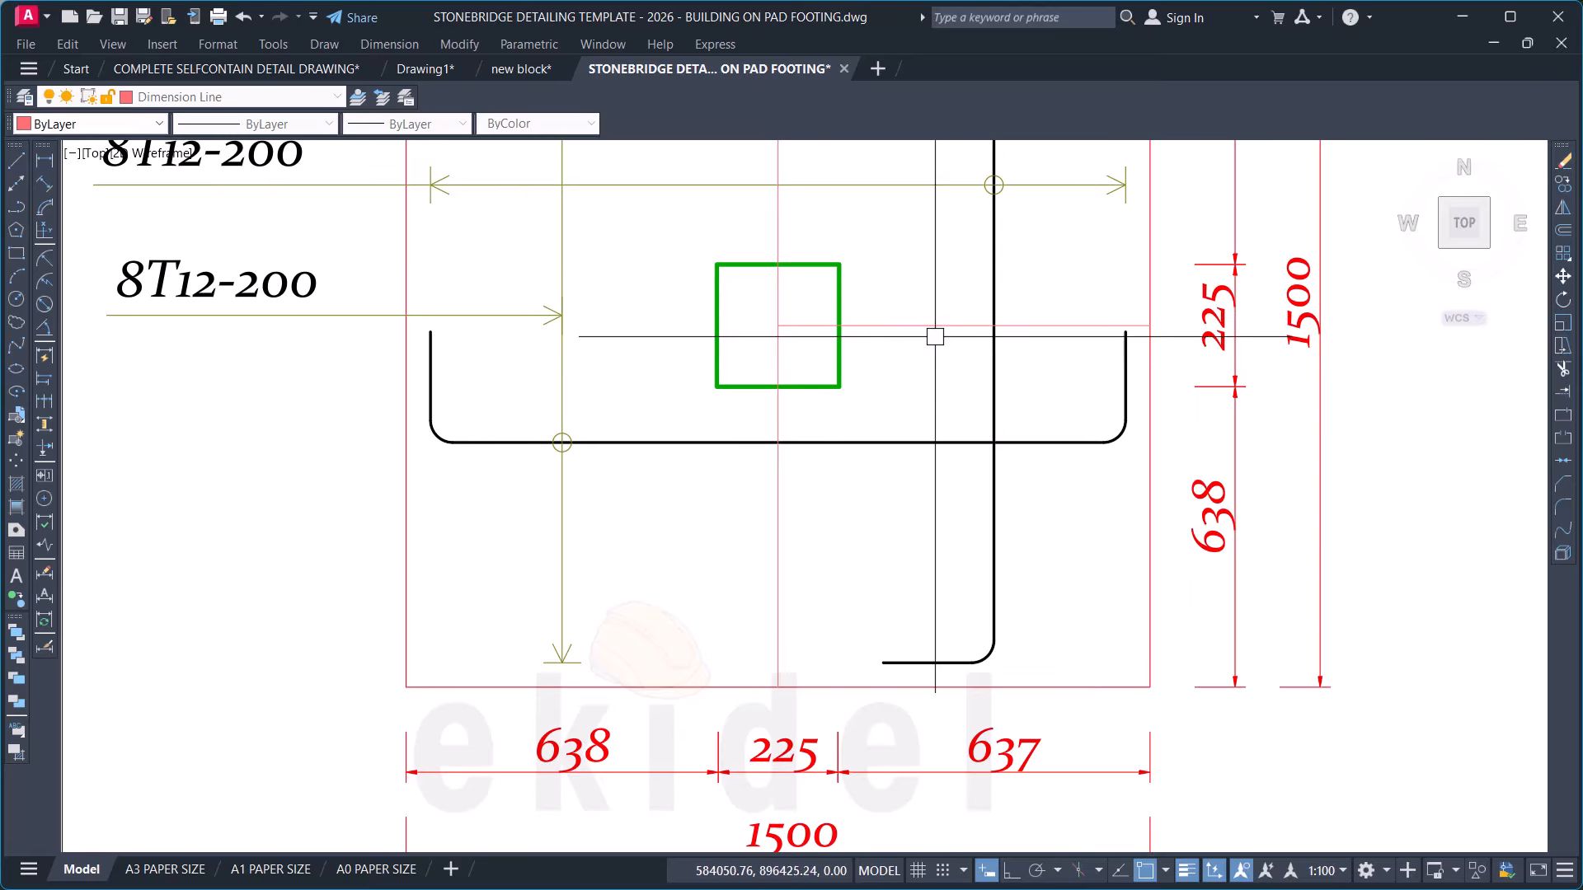
click(778, 324)
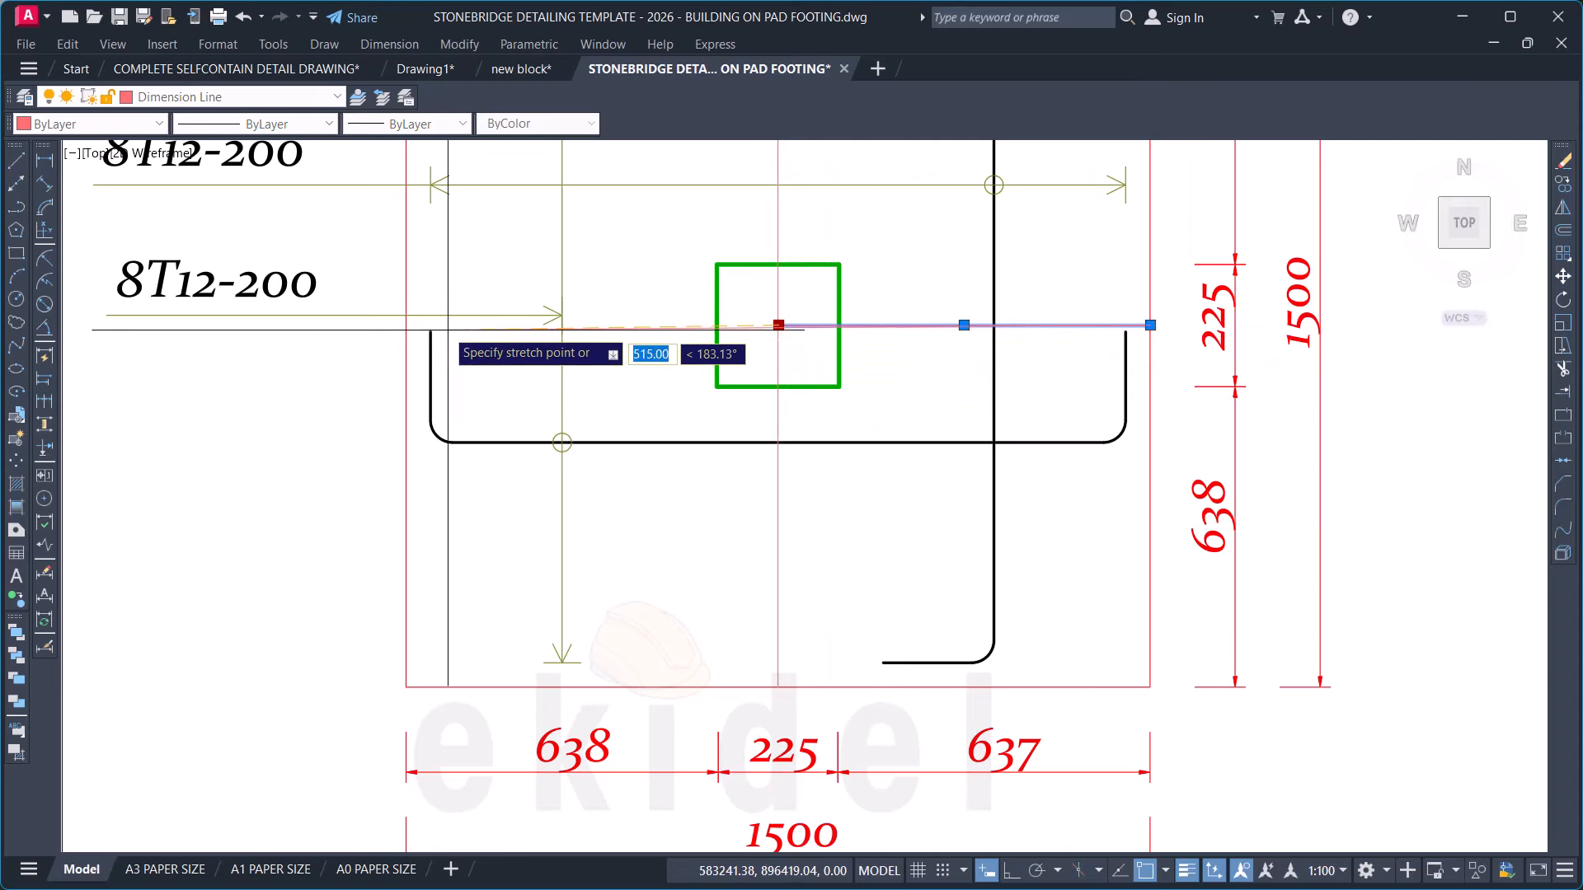
scroll(445, 328, up, 4)
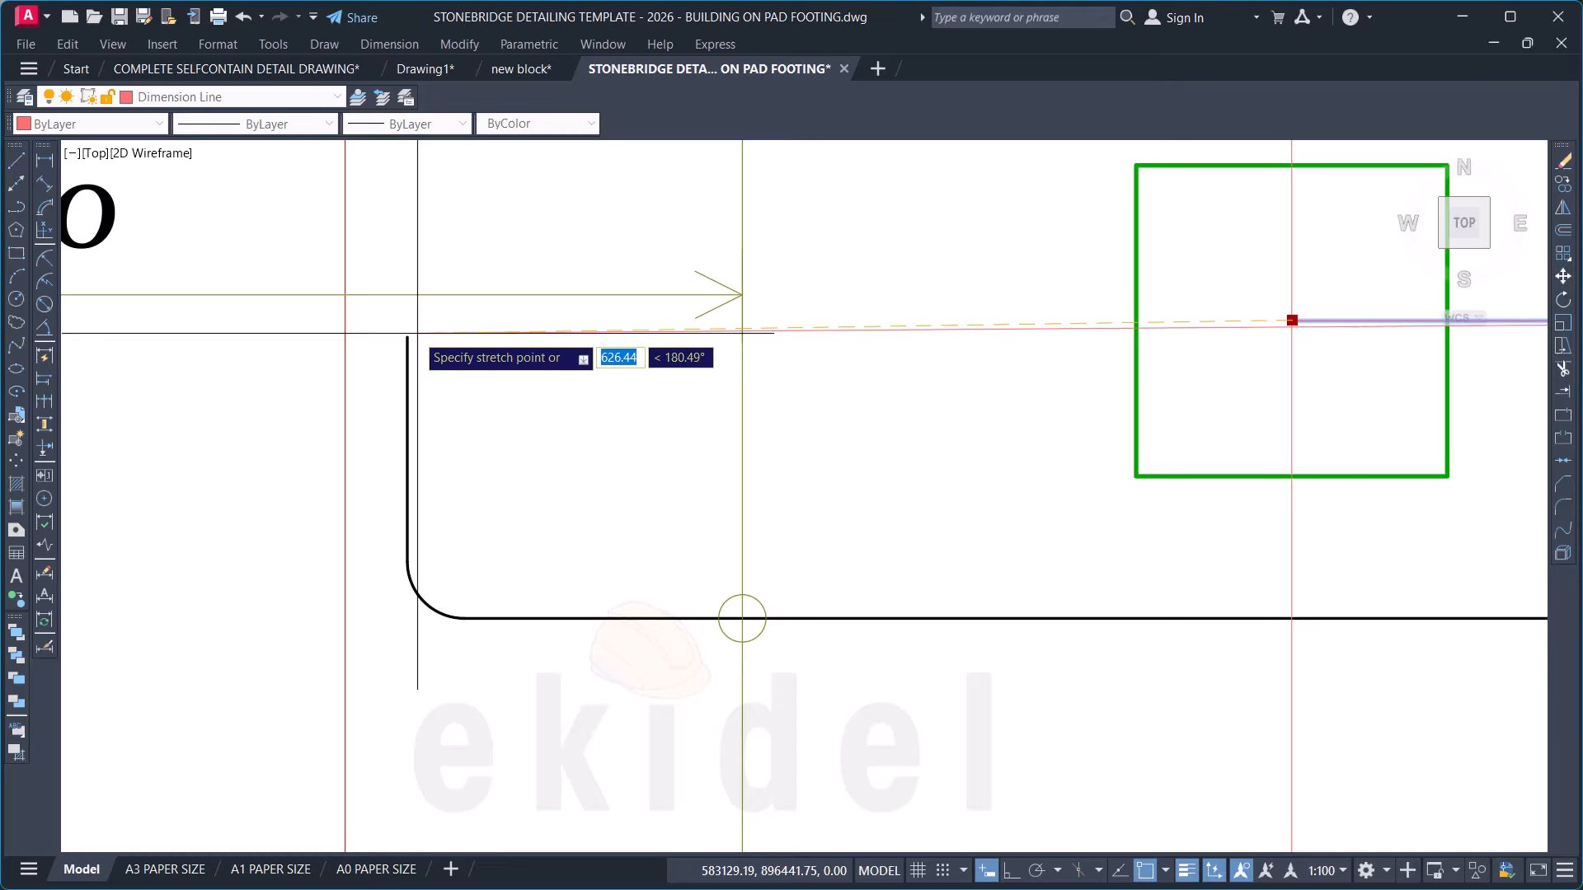
click(345, 320)
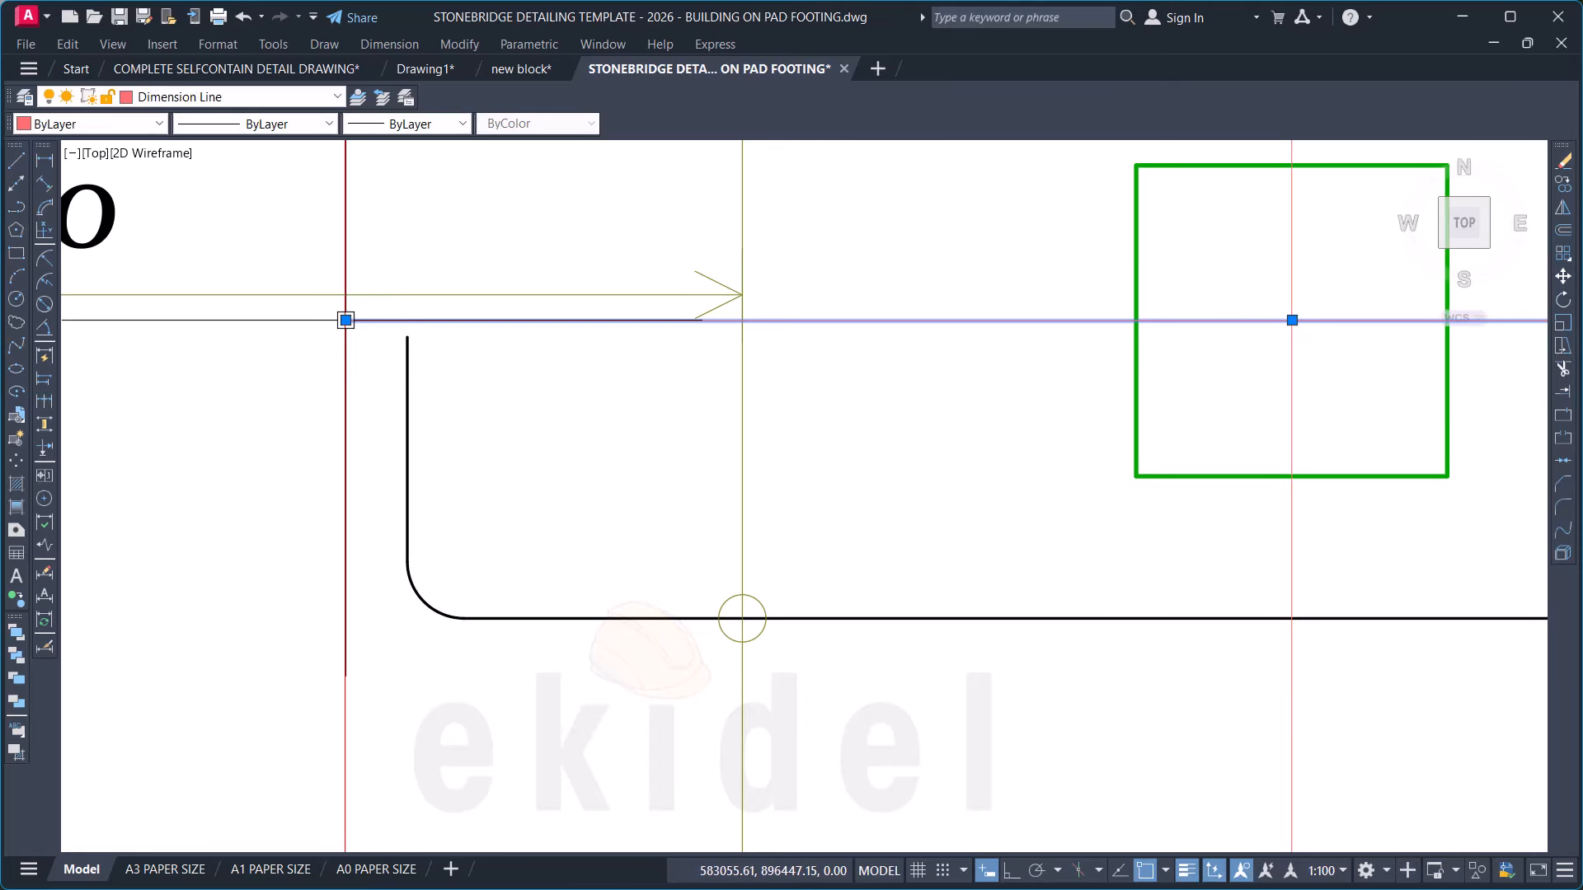
Step: Stretch the horizontal centre line's left end and the vertical centre line's top end slightly beyond the FOOTING TYPE 6 plan outline
click(346, 320)
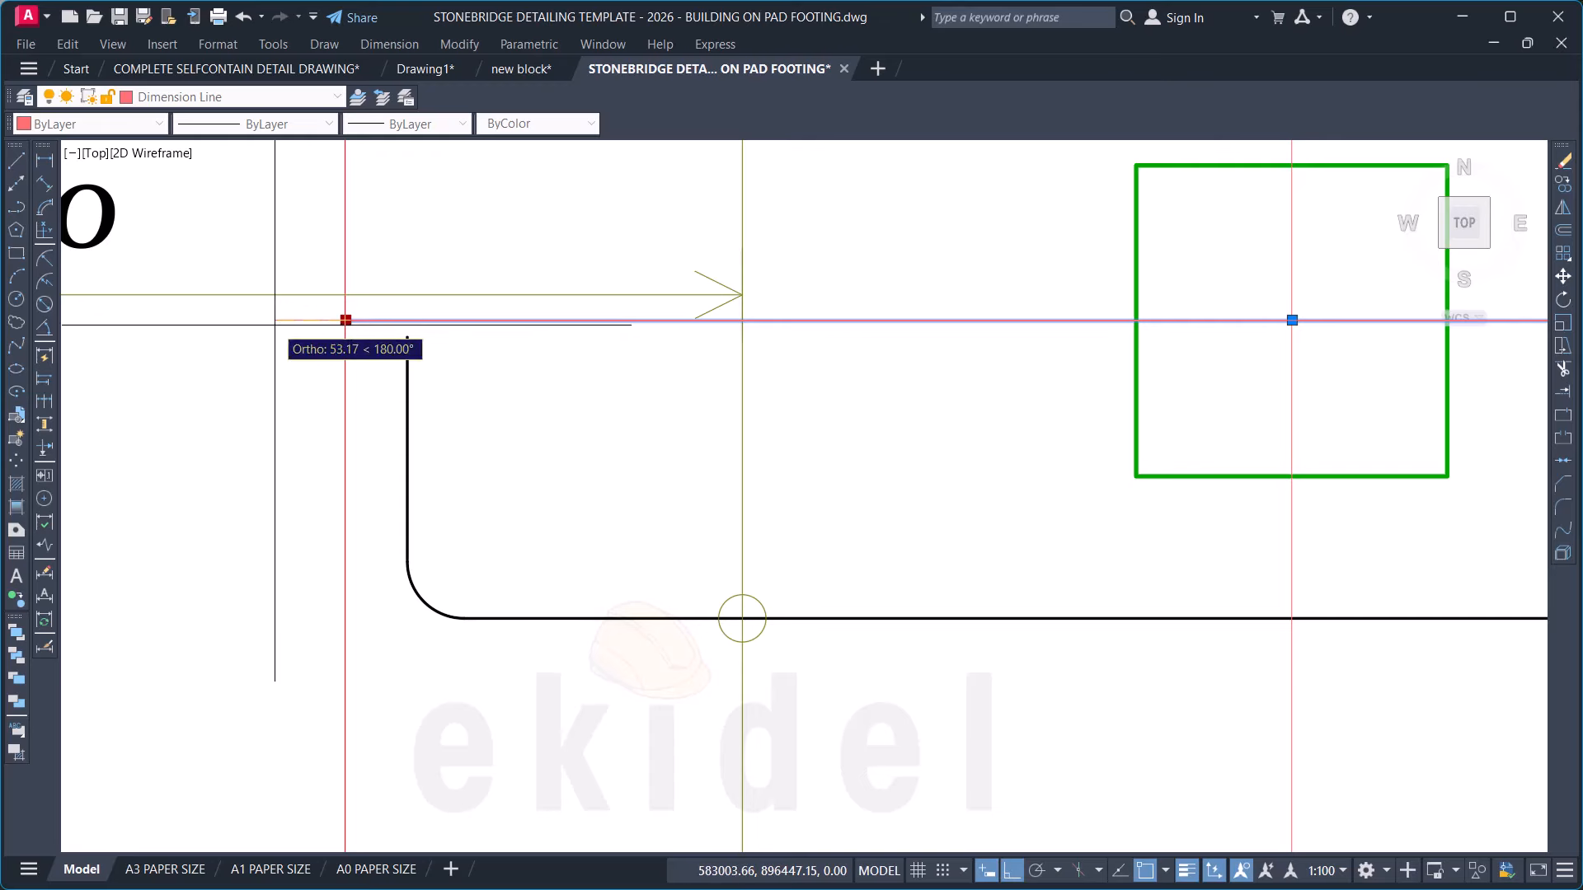
scroll(423, 440, down, 4)
middle_drag(707, 152, 650, 475)
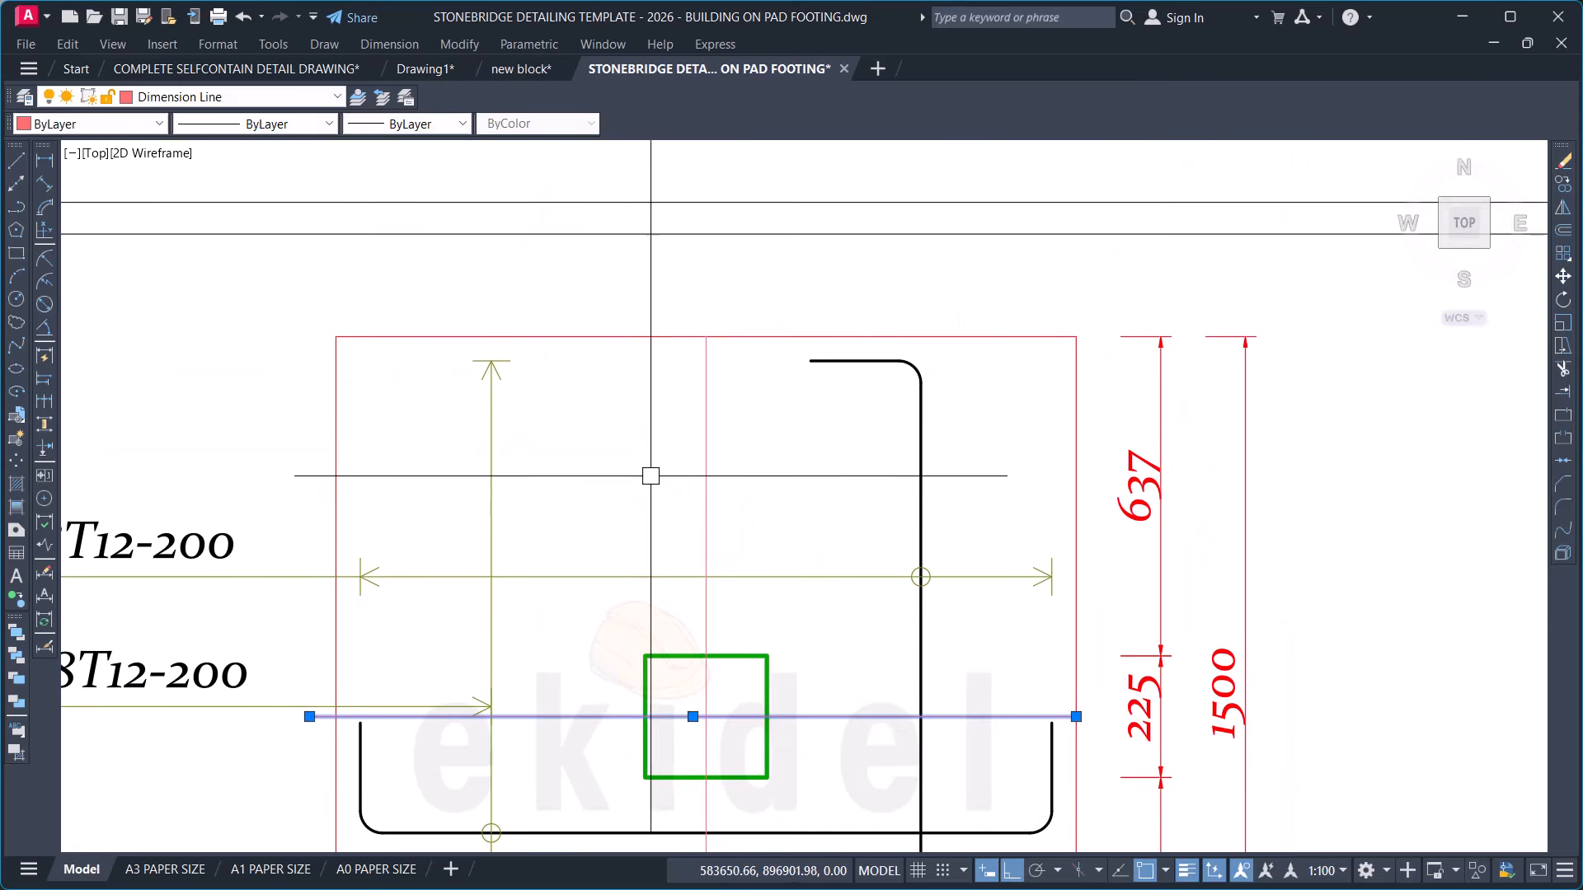
click(706, 387)
click(706, 335)
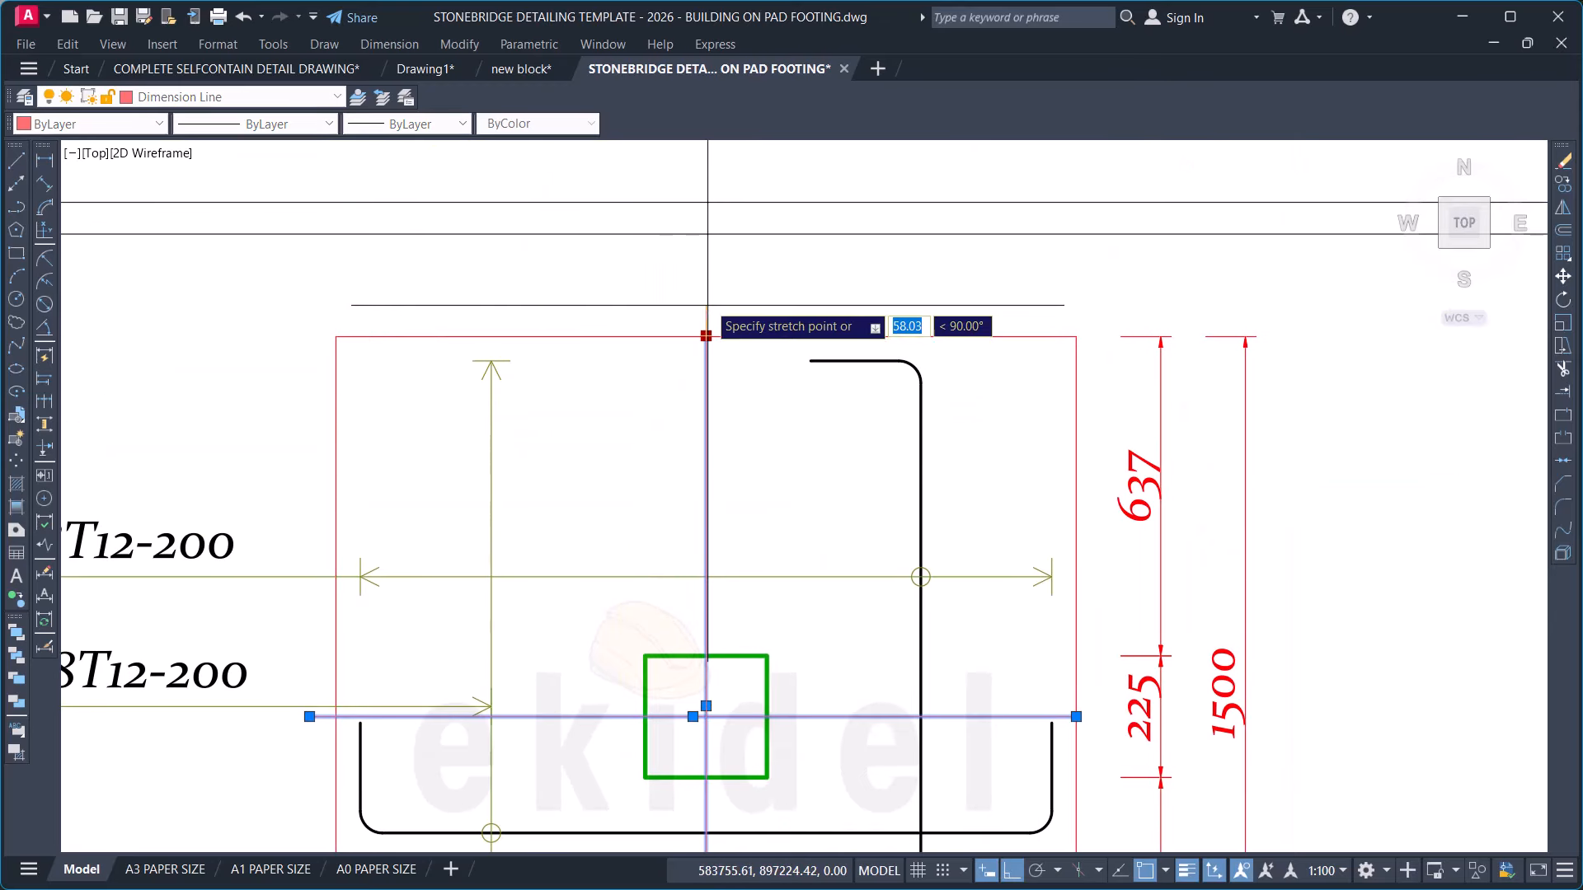
scroll(707, 305, up, 1)
click(706, 301)
scroll(707, 271, down, 3)
scroll(851, 438, up, 3)
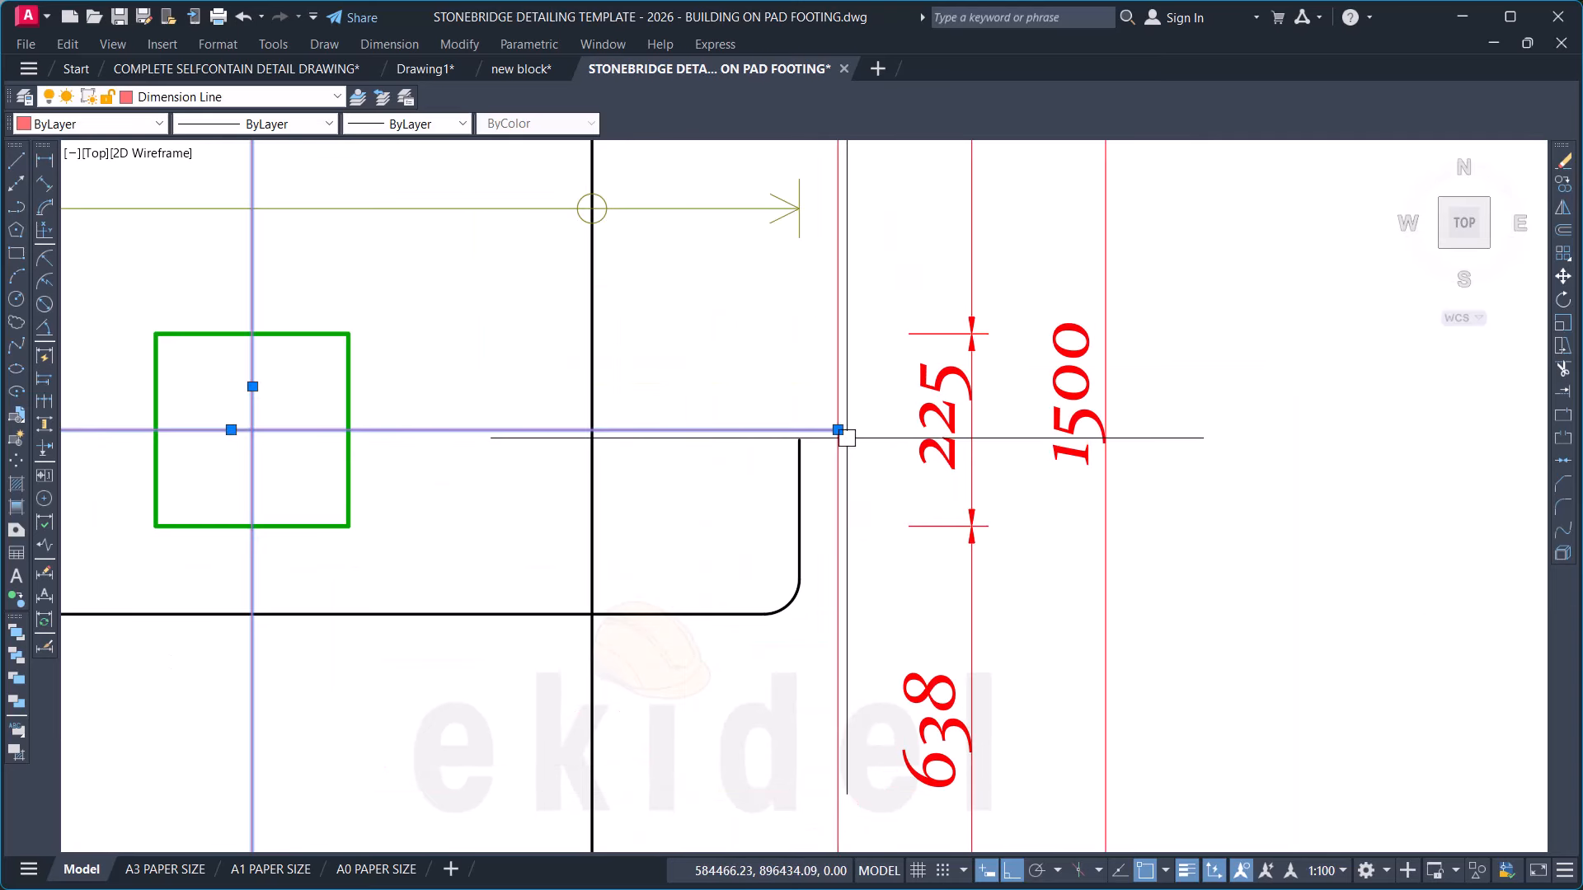
Step: Extend the horizontal centre line's right end and the vertical centre line's bottom end slightly past the footing outline
click(838, 430)
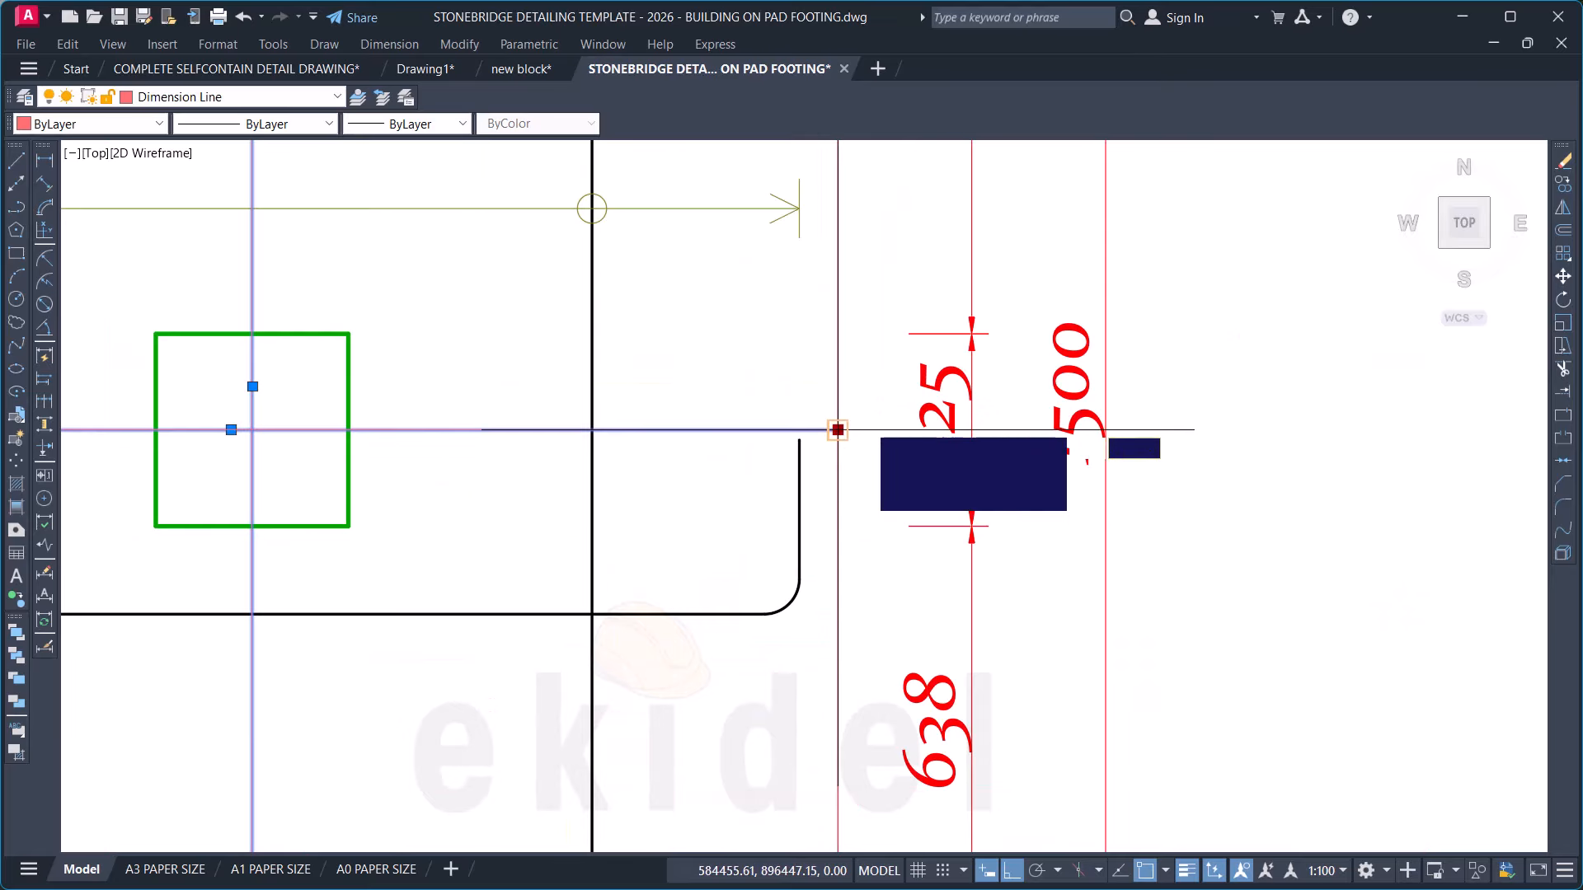
scroll(845, 429, up, 2)
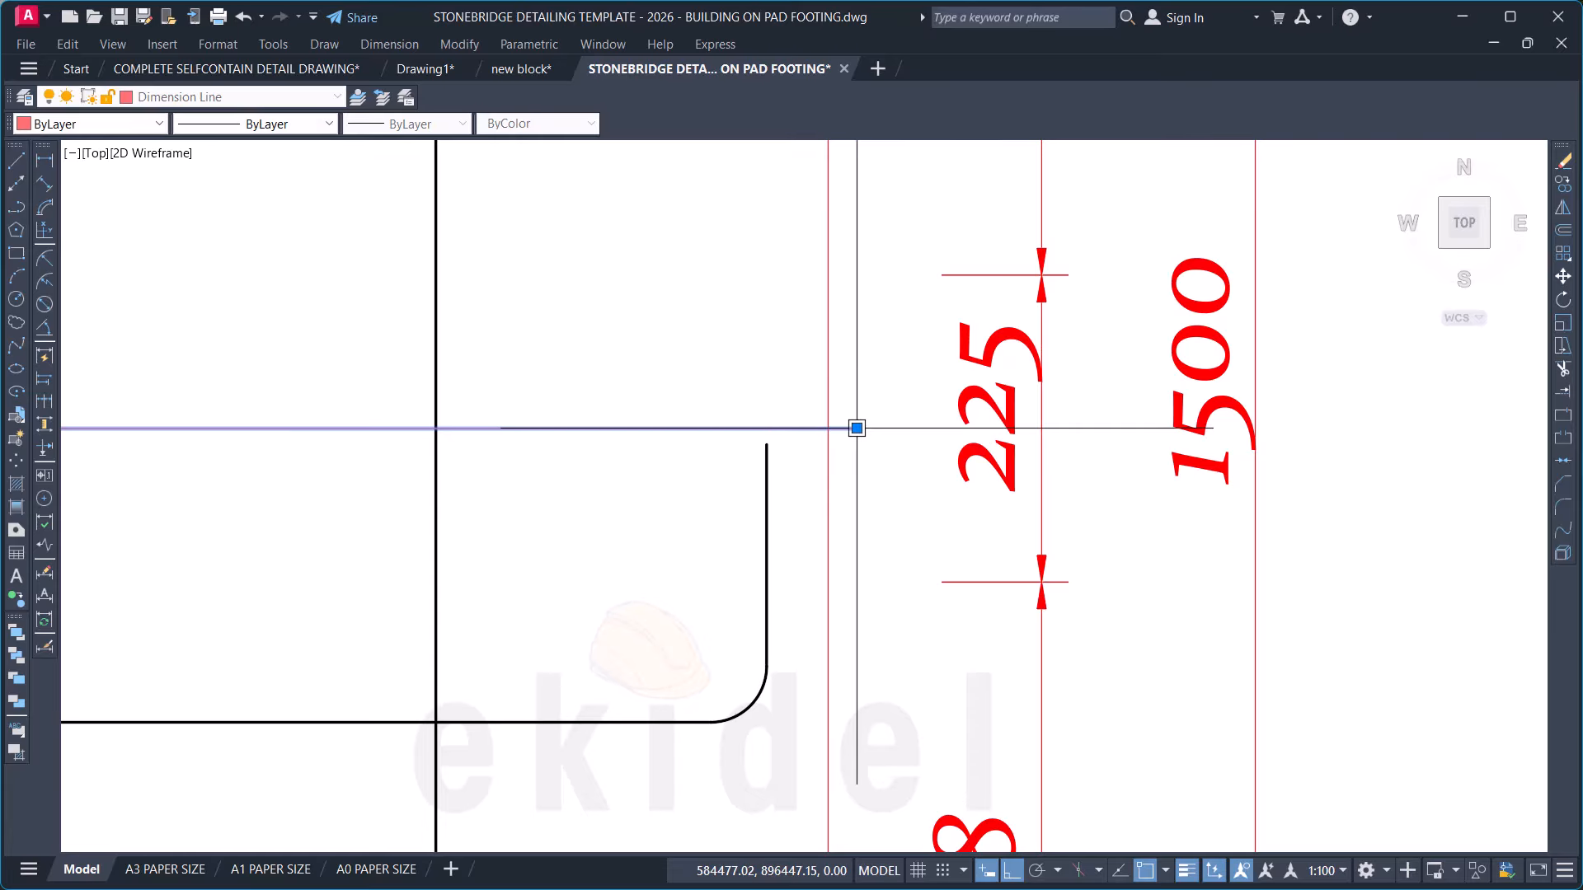
scroll(905, 351, down, 3)
scroll(717, 568, up, 2)
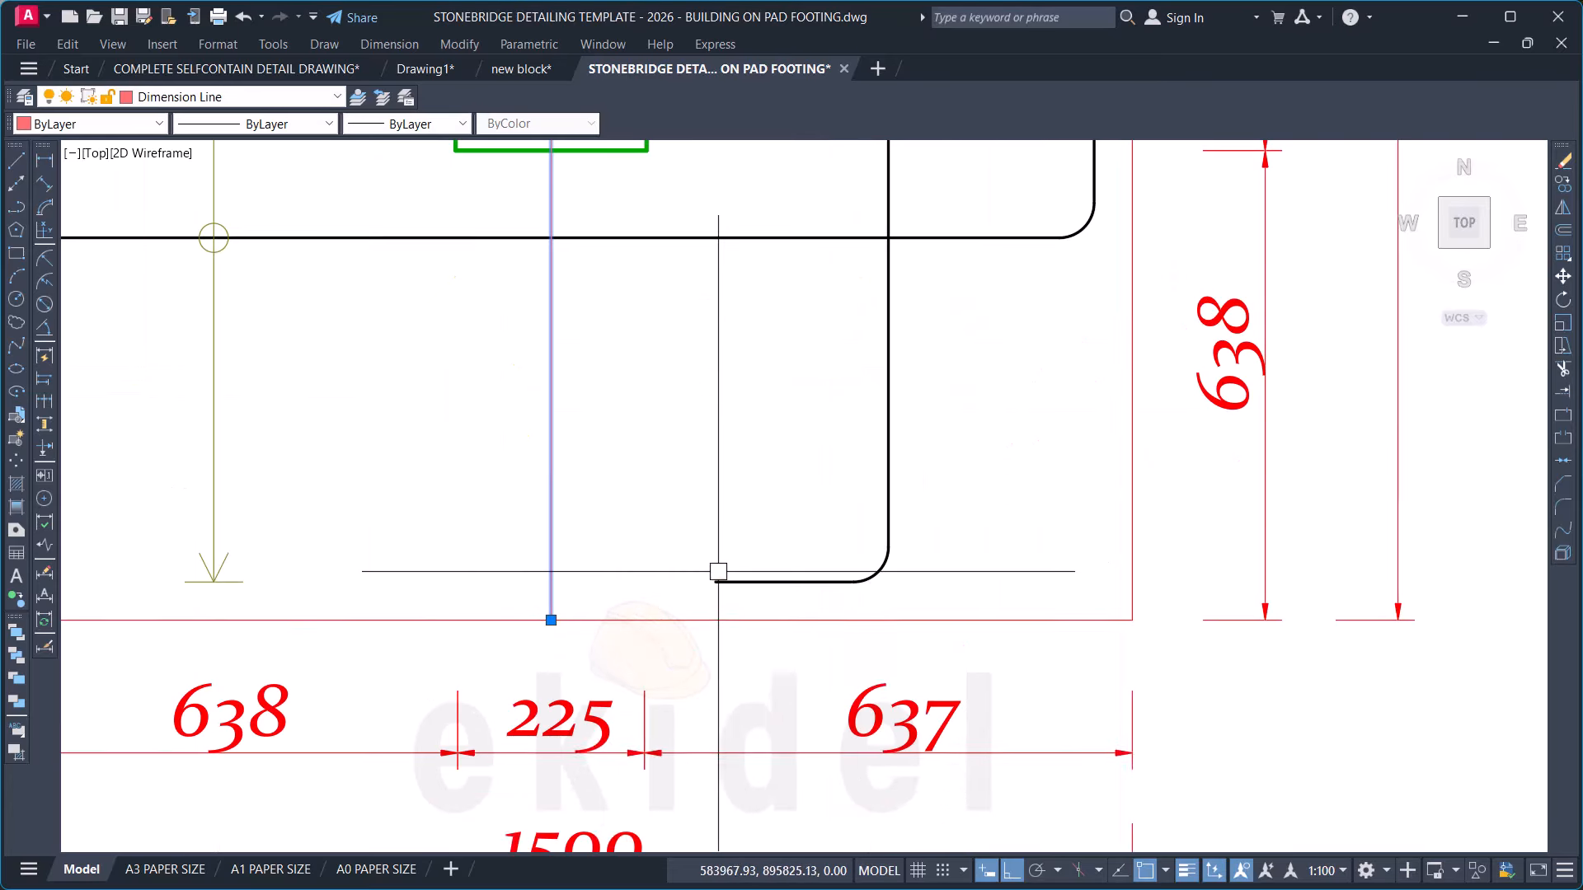
click(551, 620)
scroll(547, 638, up, 2)
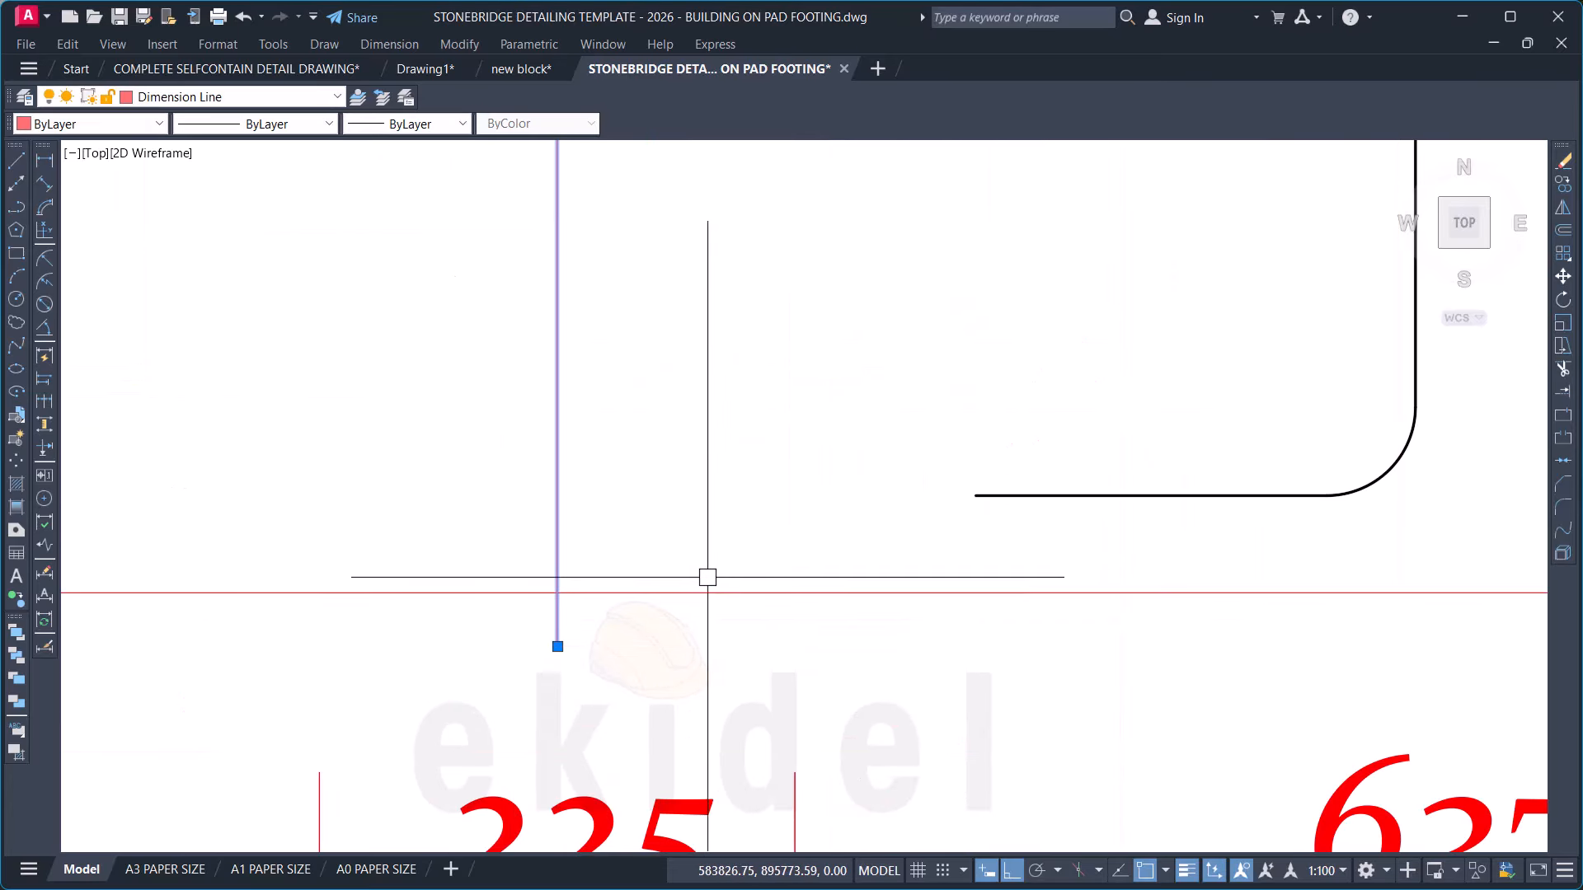
key(Escape)
Step: Match the properties of the foundation layout's grid line 9 onto both centre lines of the FOOTING TYPE 6 plan
scroll(784, 574, down, 4)
text(m)
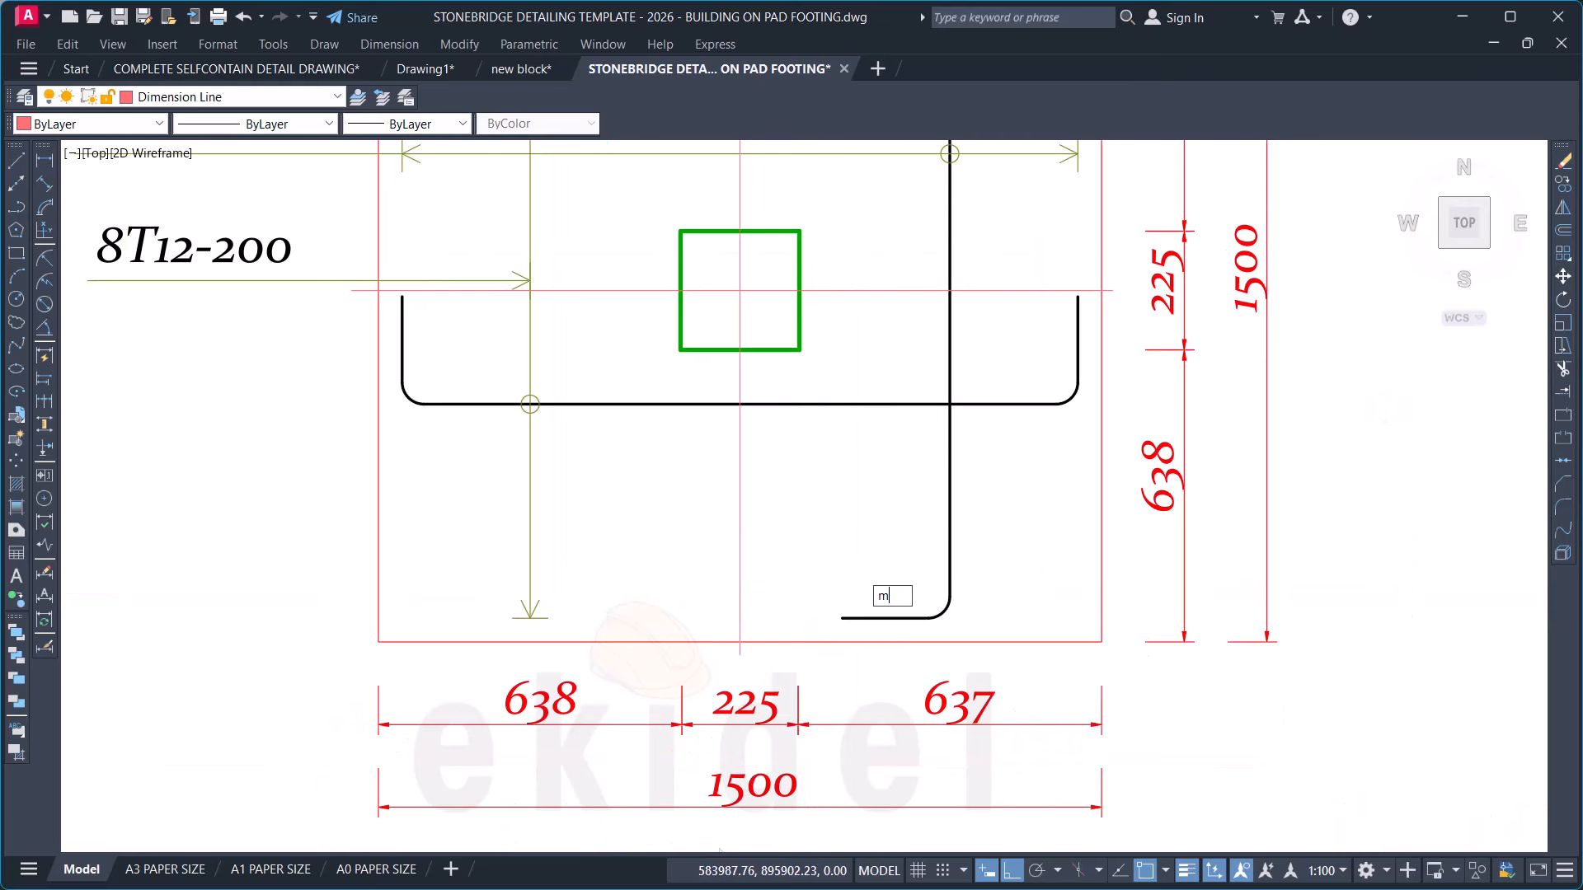
text(a)
key(Return)
scroll(858, 459, down, 5)
scroll(953, 459, down, 2)
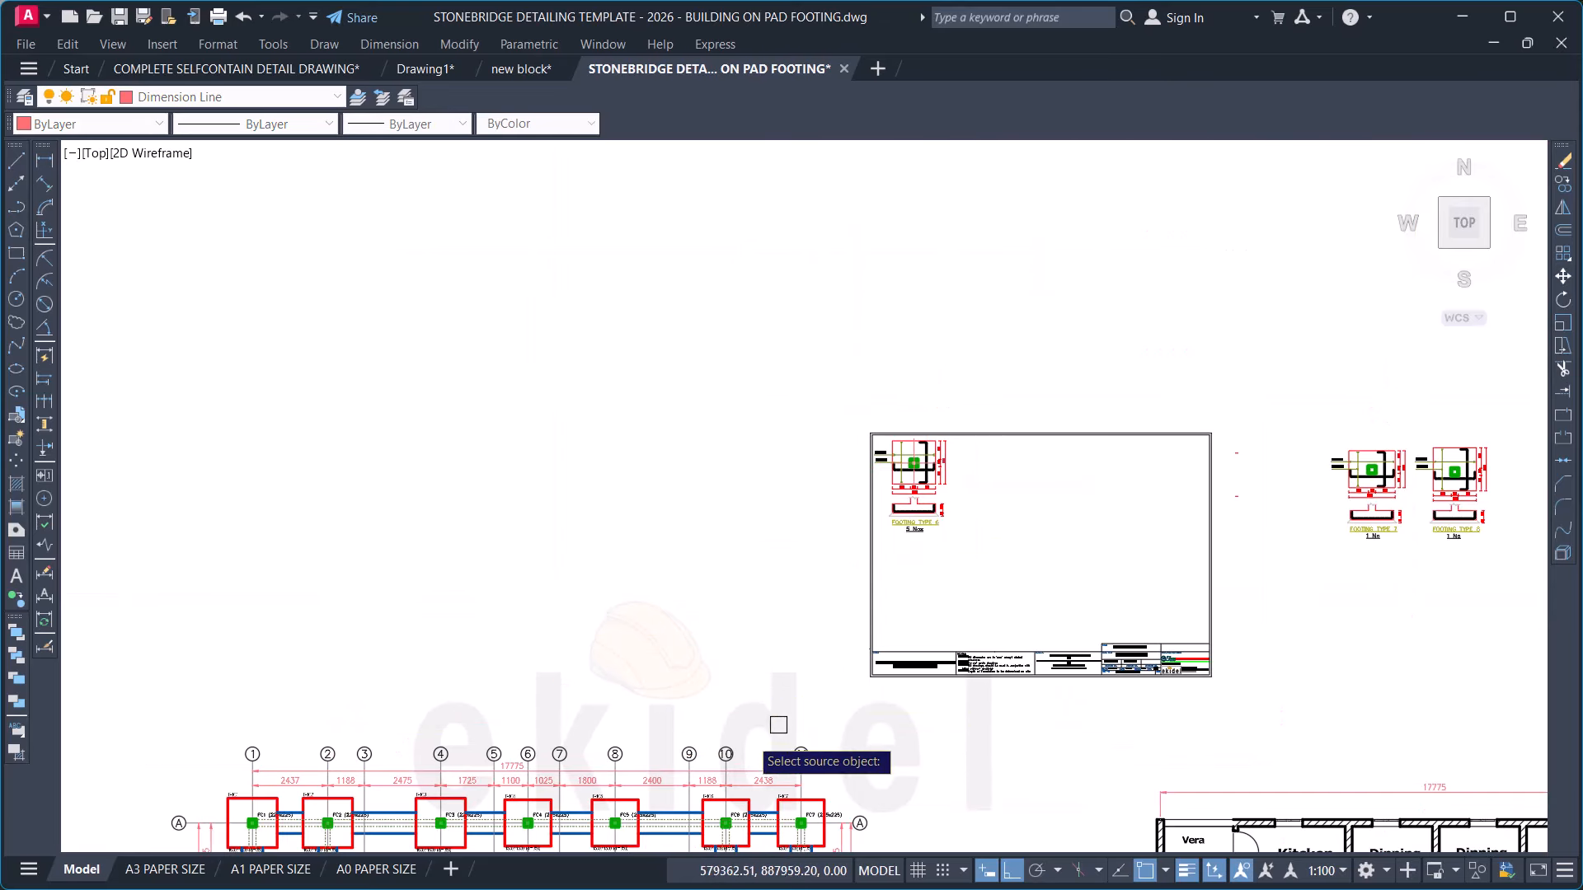
scroll(778, 725, up, 7)
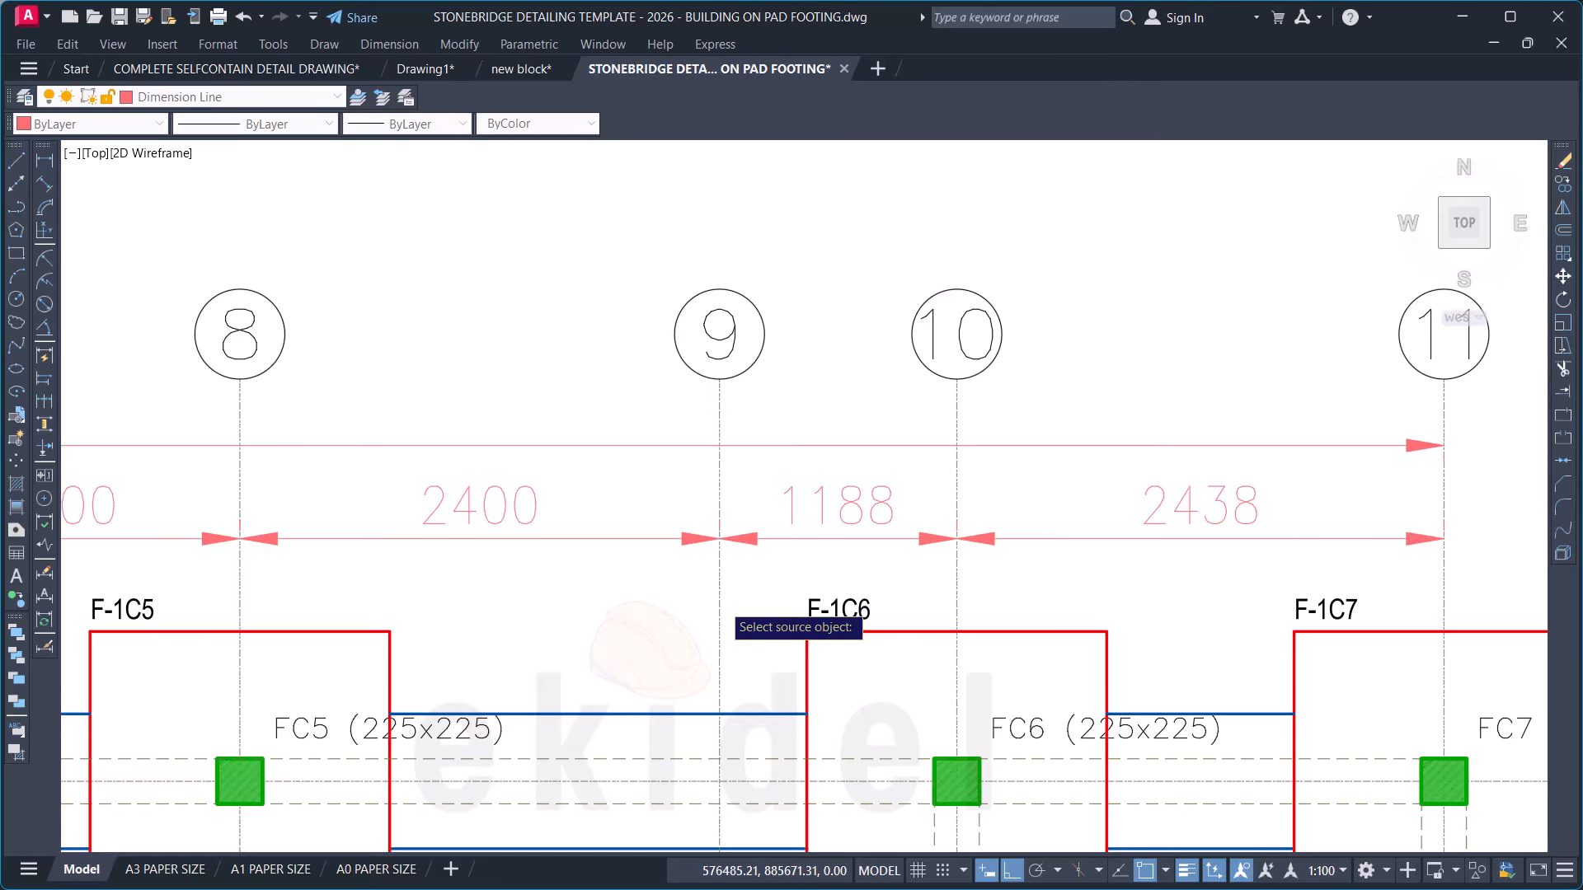
click(720, 617)
scroll(577, 511, down, 8)
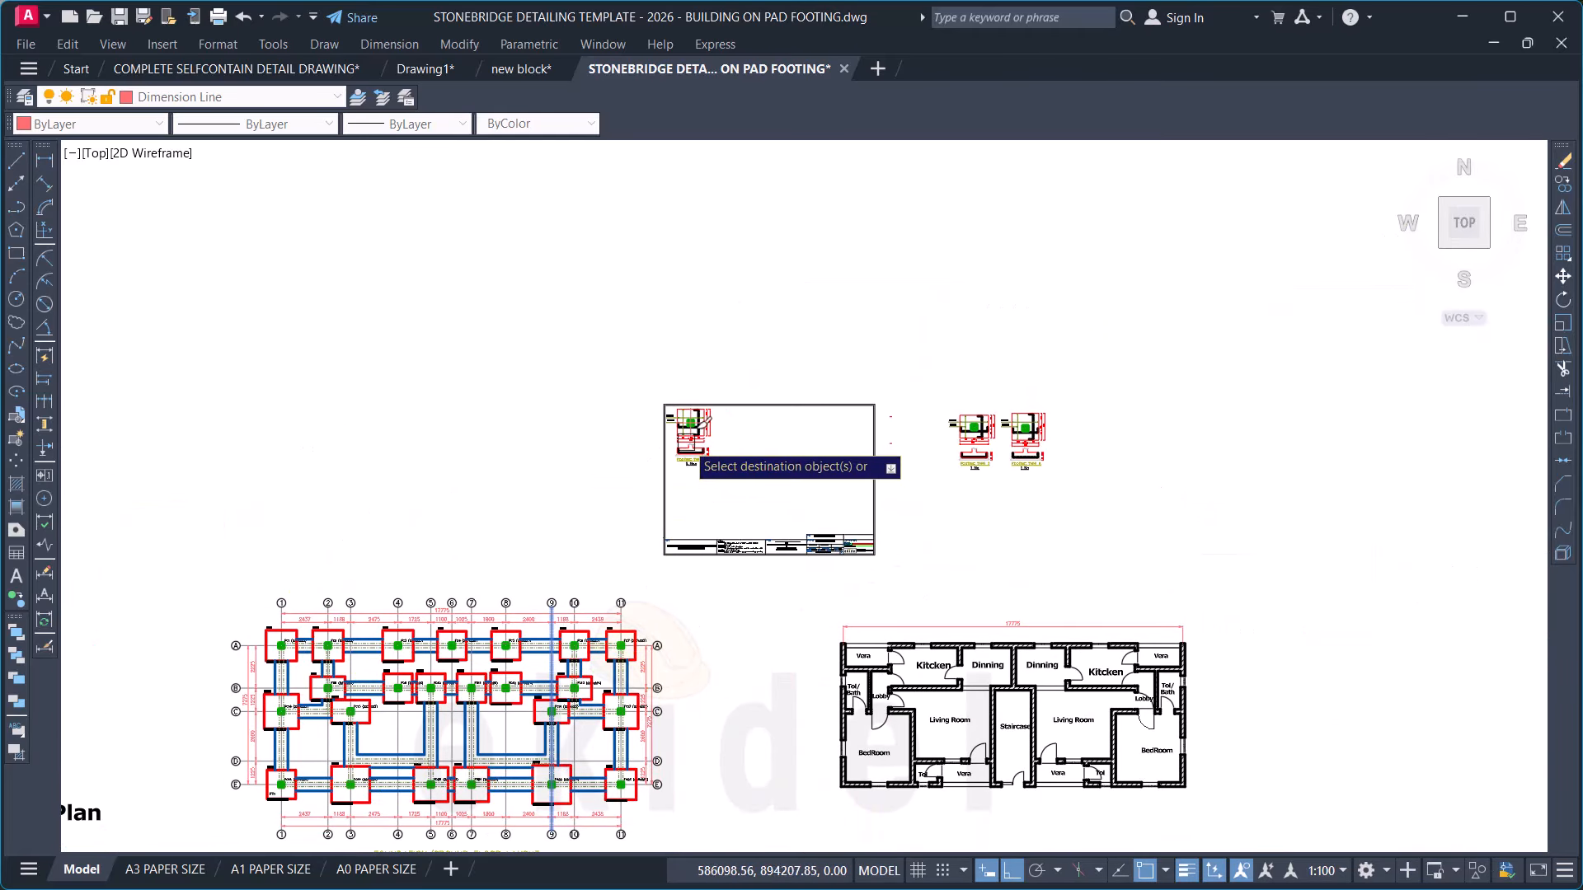
scroll(691, 437, up, 8)
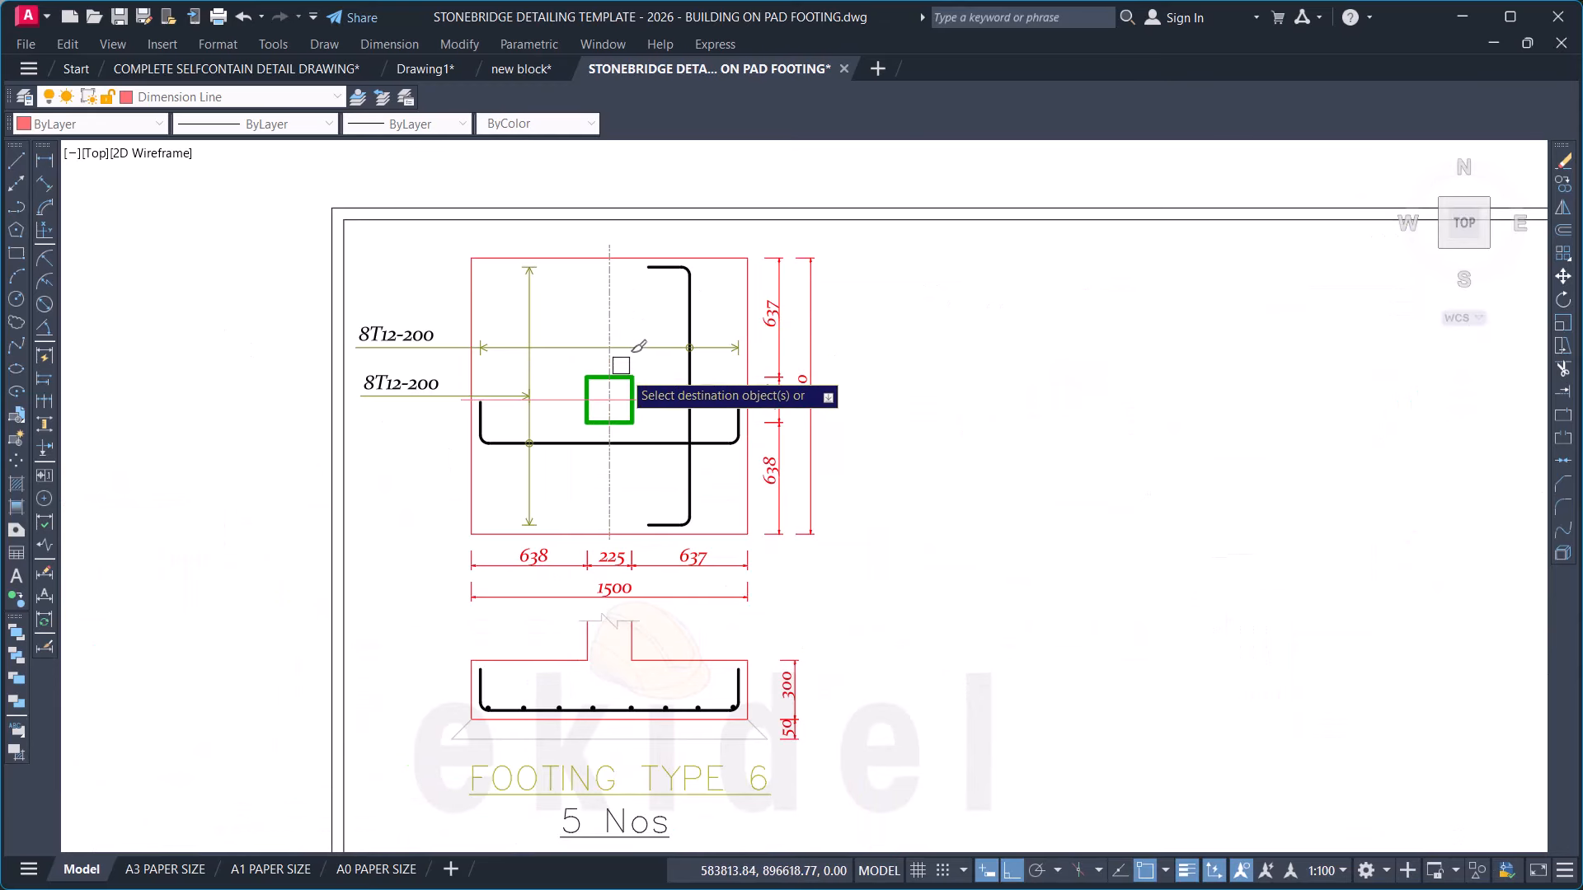
click(704, 400)
key(Return)
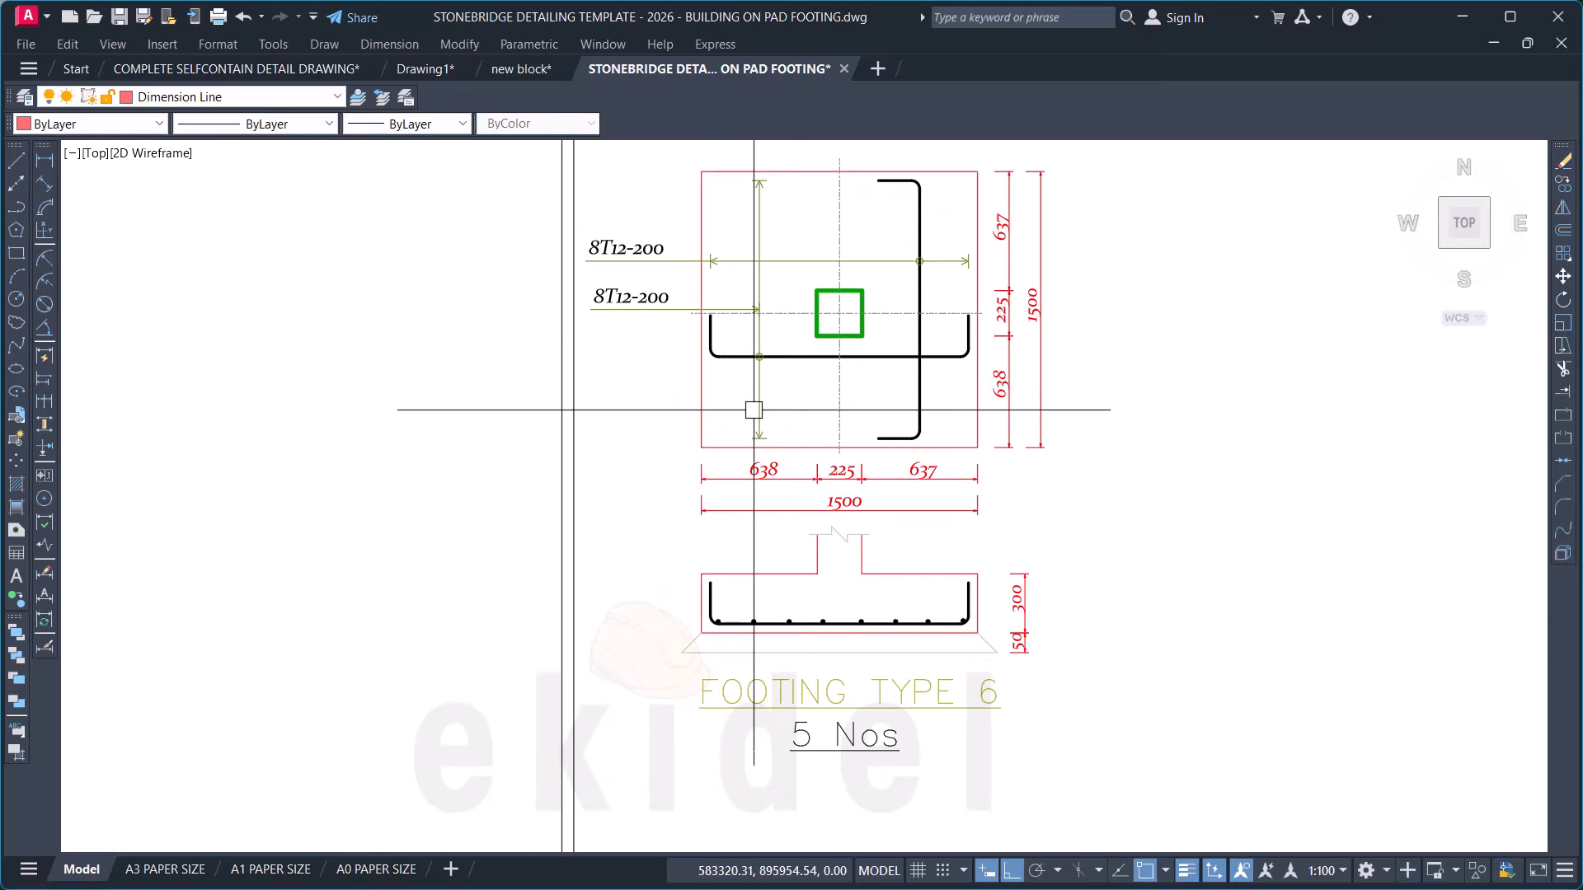
Step: Examine the reinforcement labels in the designed 1500 / 1500 (d = 350) footing detail below the foundation layout
scroll(742, 354, down, 6)
mouse_move(720, 656)
middle_down()
mouse_move(706, 572)
mouse_move(834, 322)
middle_up()
scroll(304, 520, up, 10)
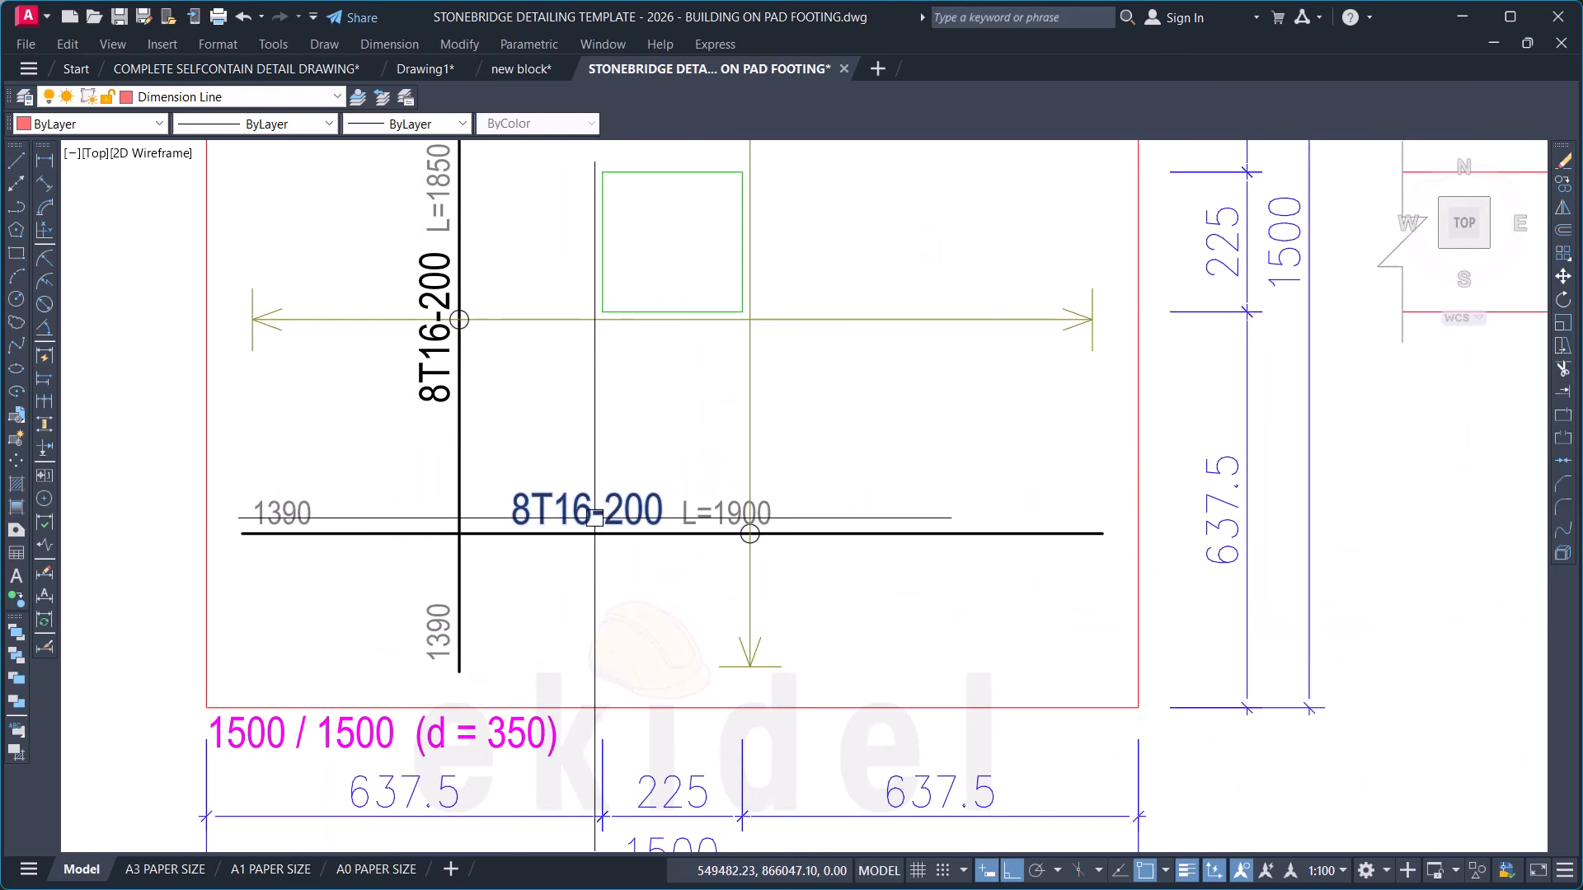
scroll(635, 518, down, 2)
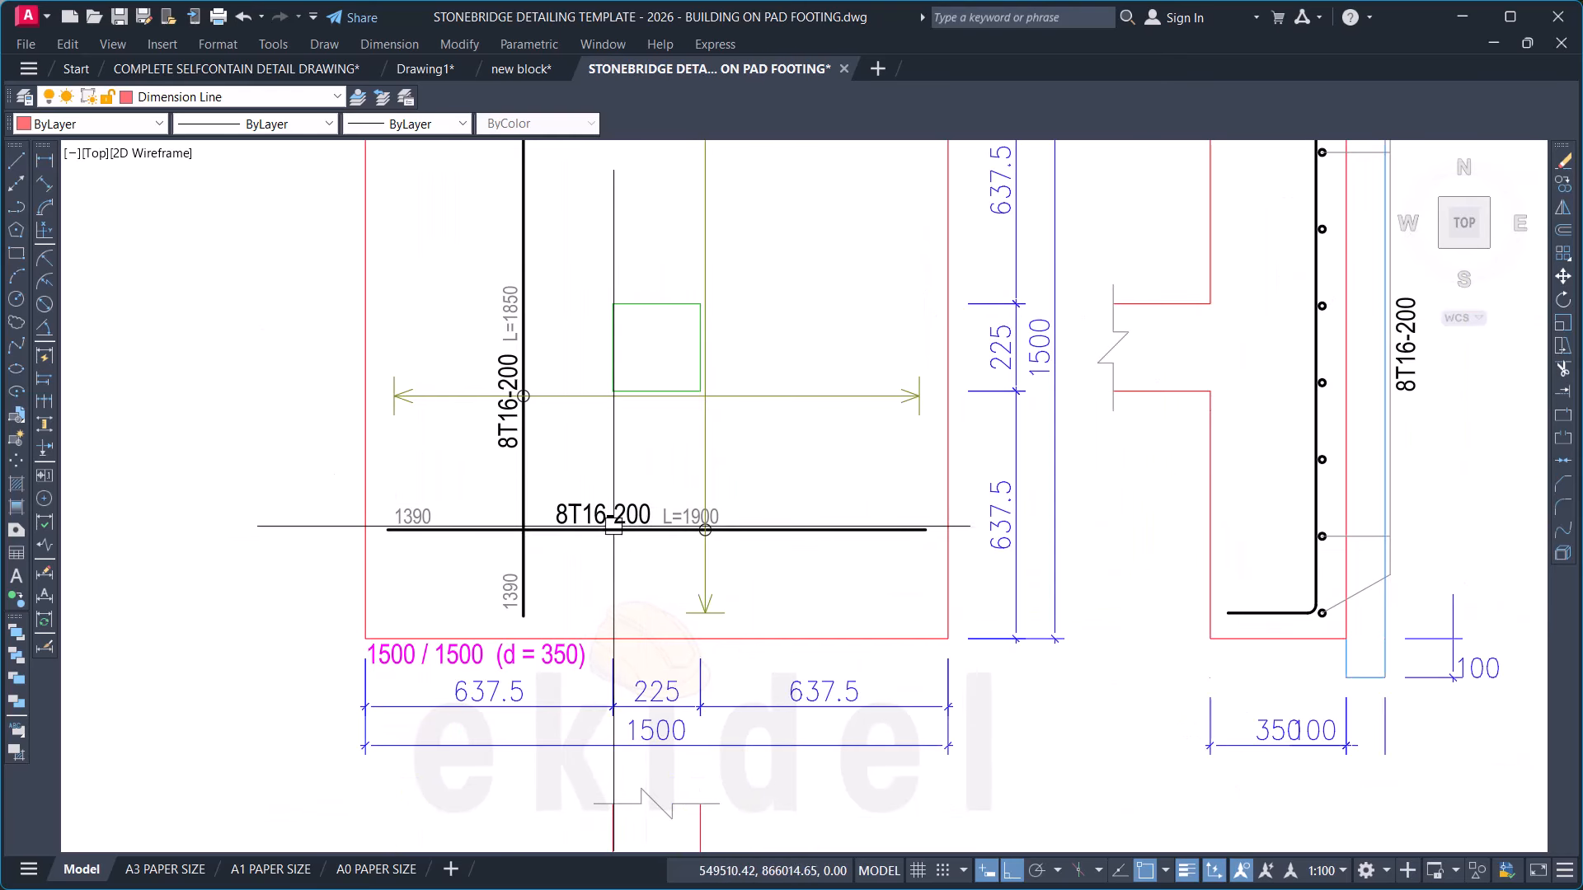
scroll(618, 509, up, 2)
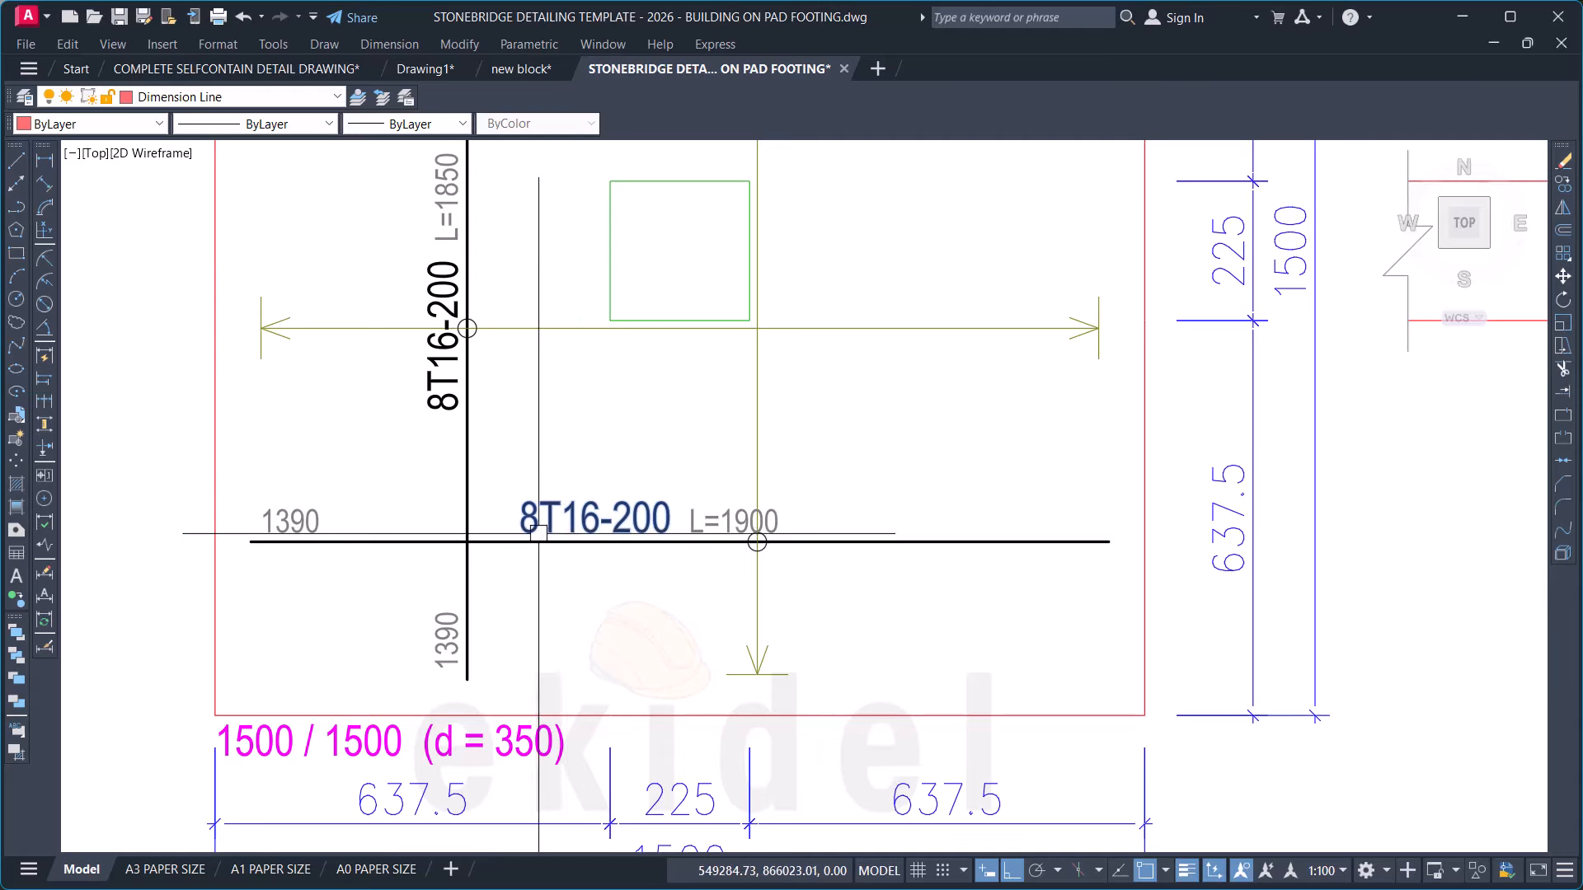
scroll(522, 630, down, 5)
scroll(522, 629, down, 6)
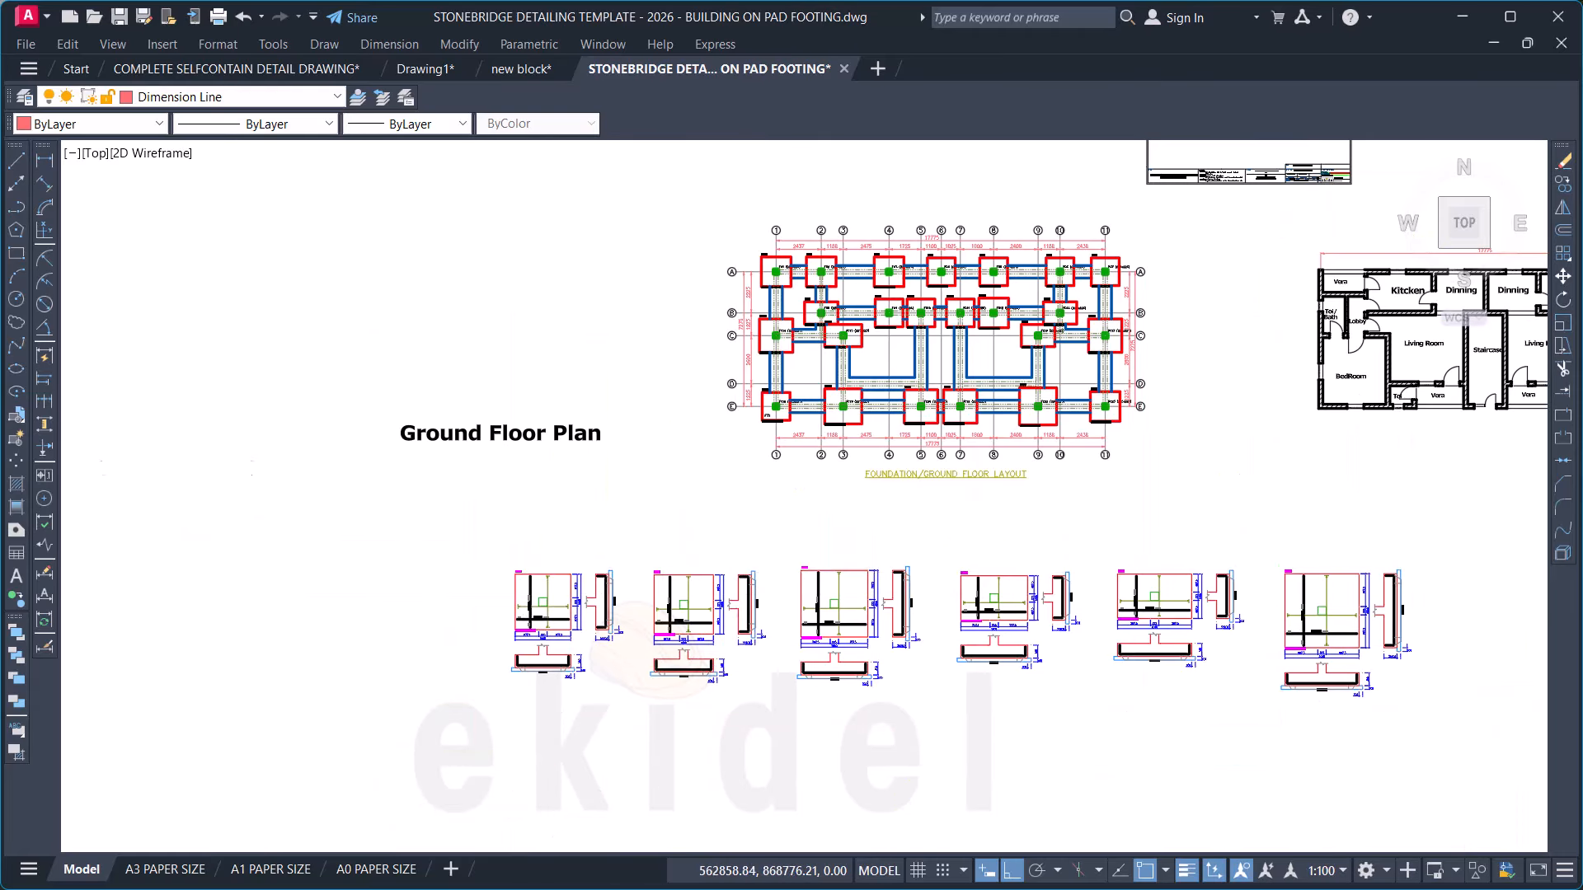
Step: Change the upper reinforcement label of the FOOTING TYPE 6 plan to 8T16-200
scroll(887, 405, up, 6)
scroll(887, 404, up, 8)
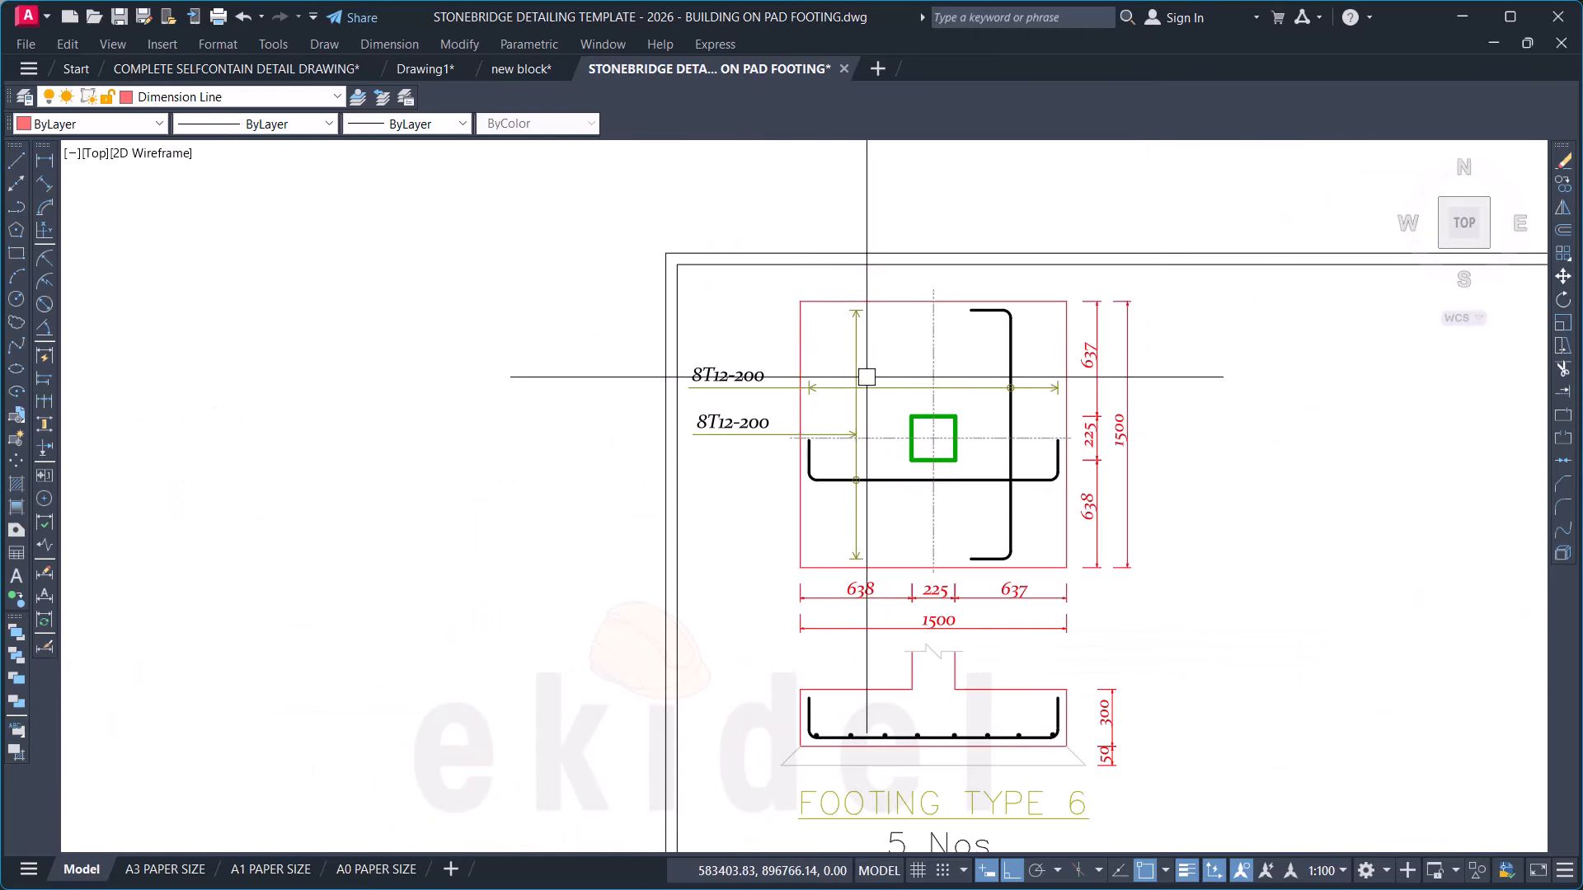
scroll(623, 405, up, 3)
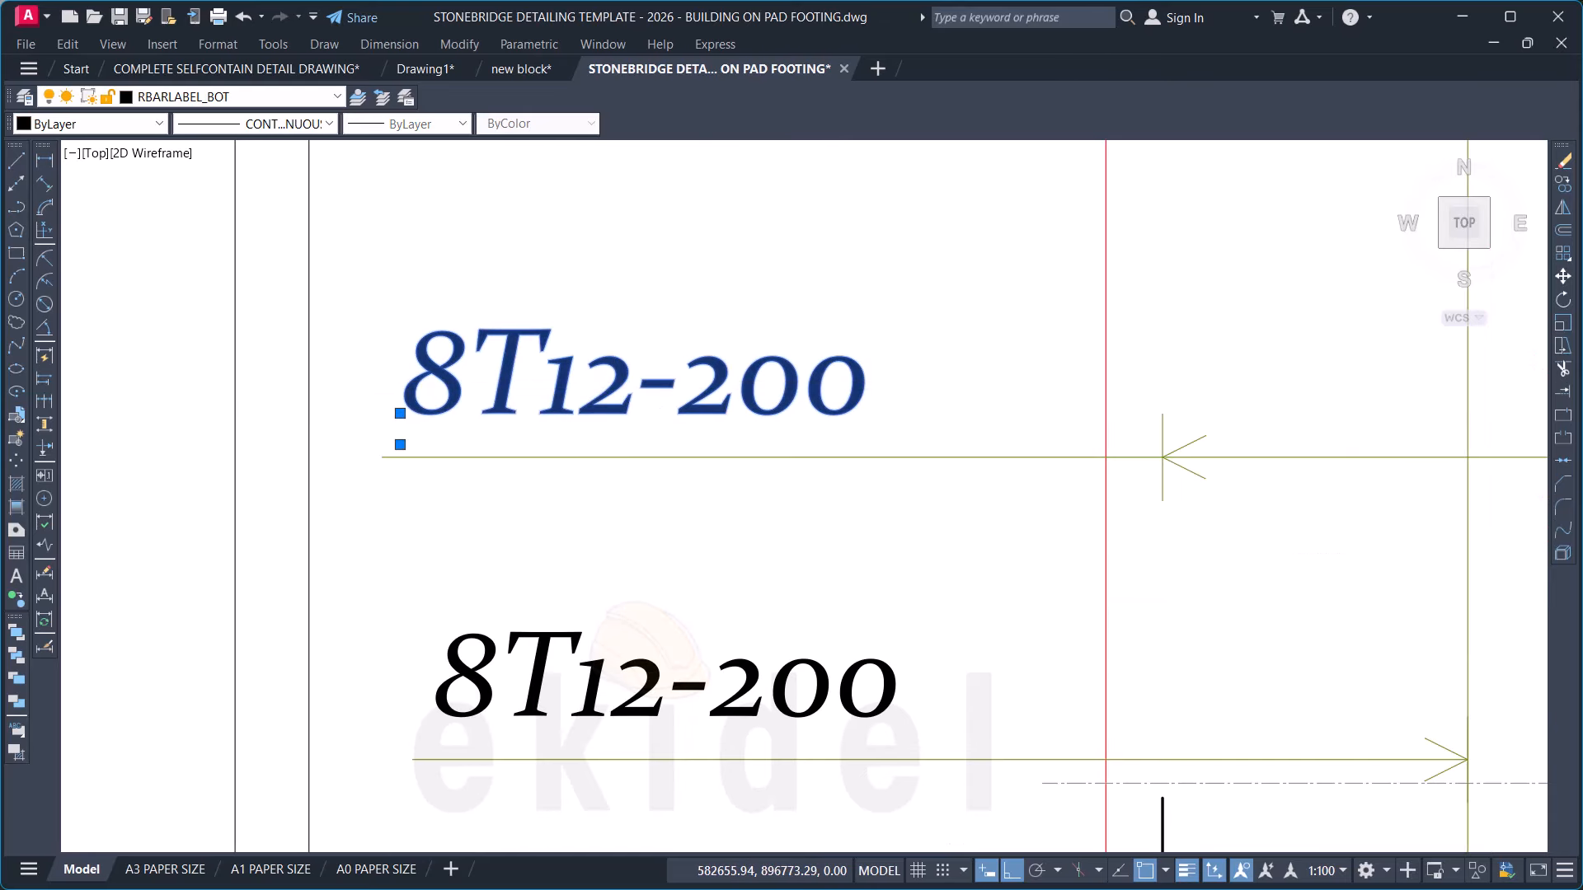
double_click(642, 385)
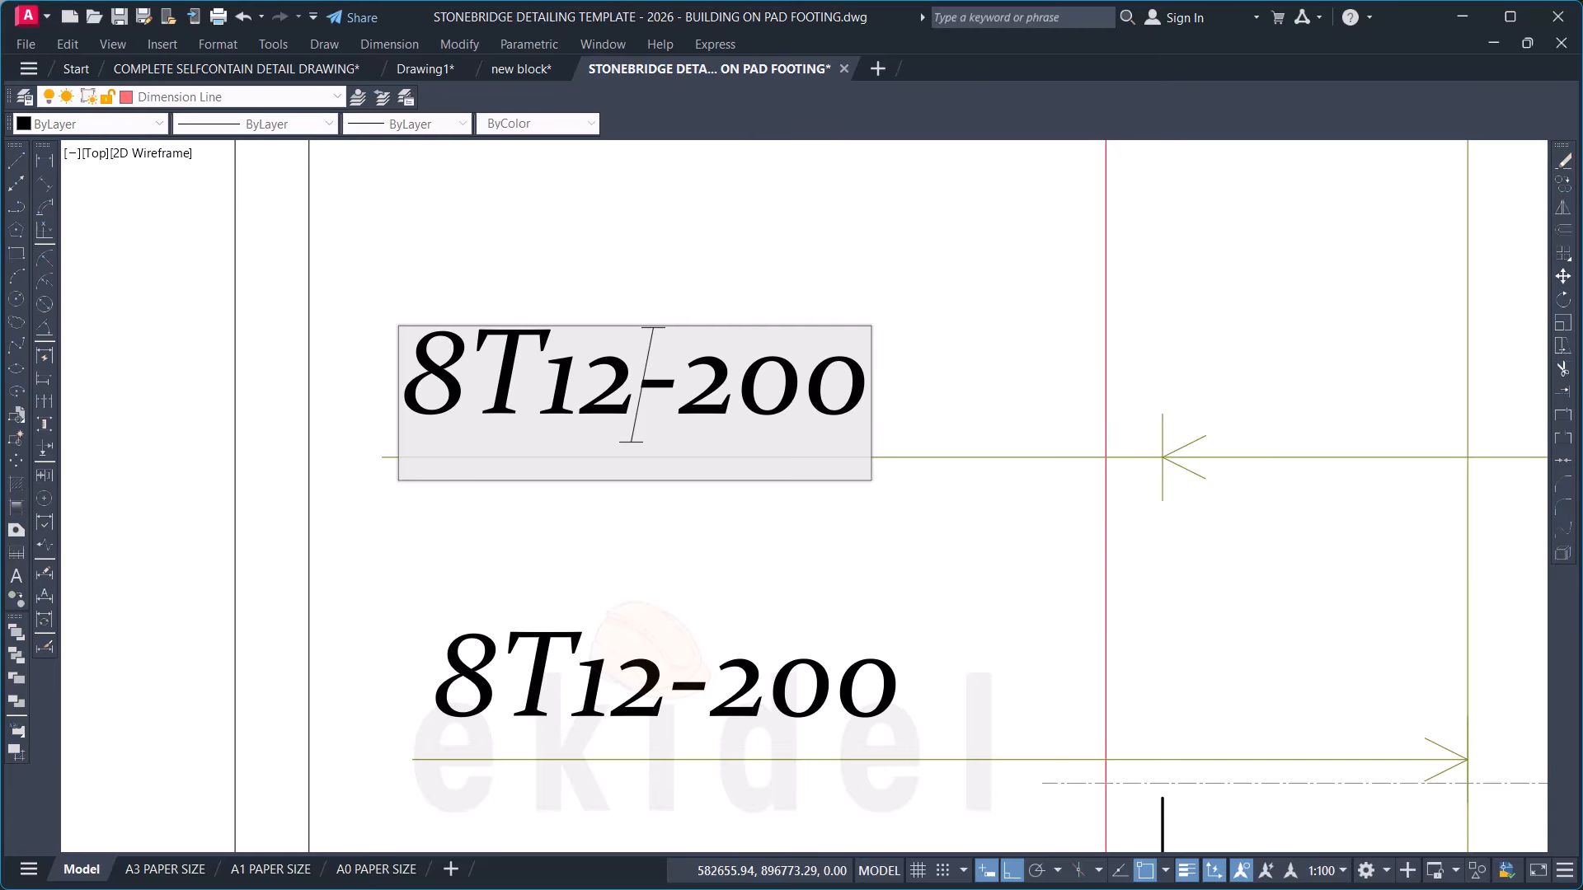
key(BackSpace)
text(6)
click(602, 505)
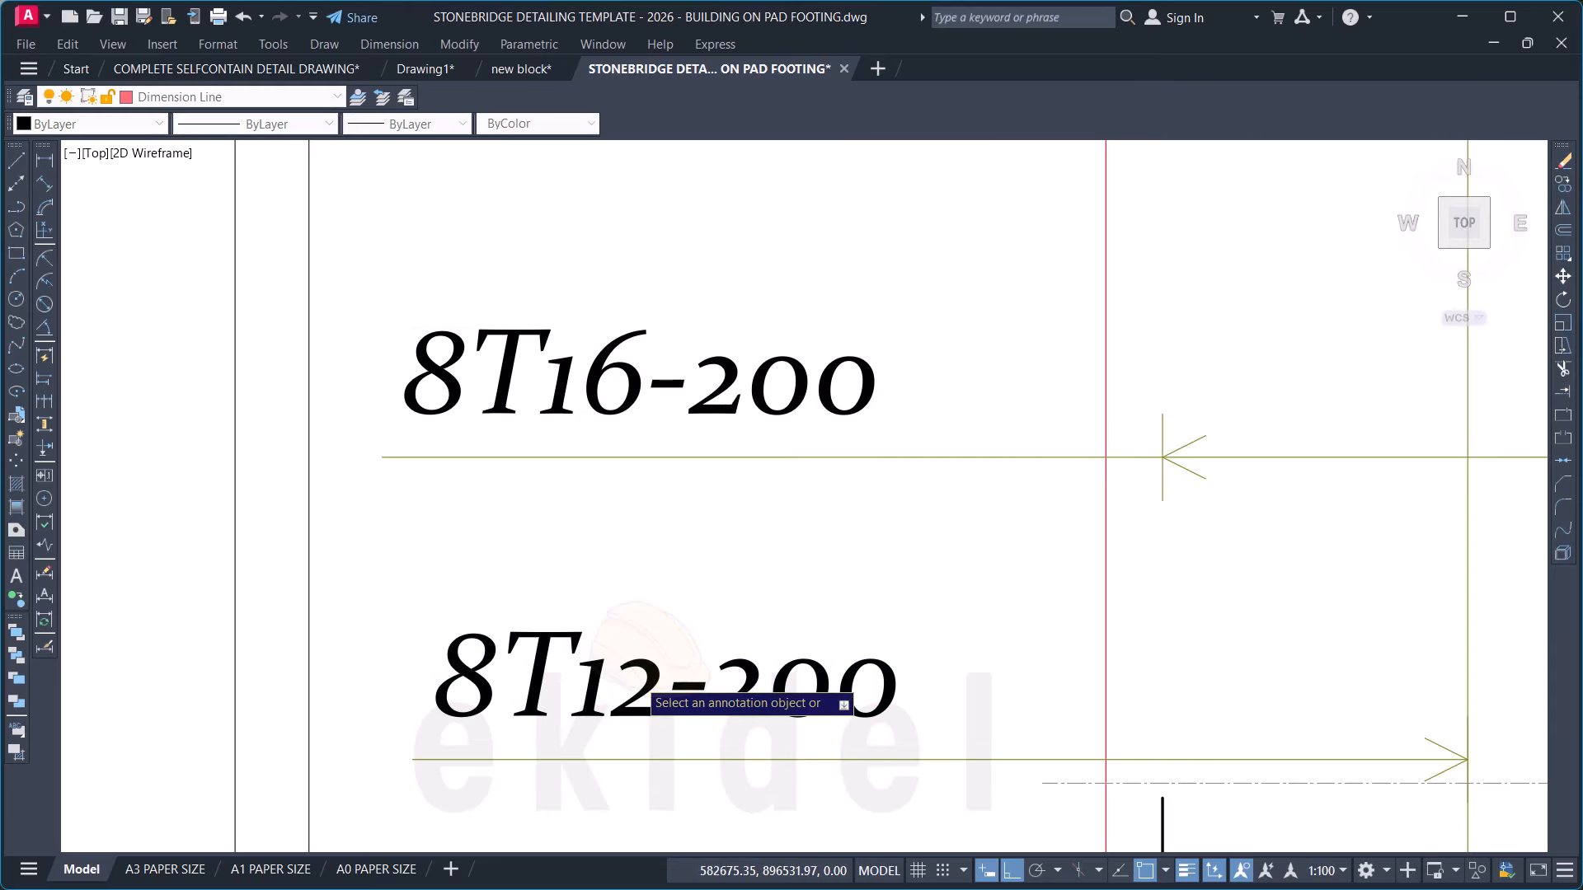
Step: Change the lower reinforcement label of the FOOTING TYPE 6 plan to 8T16-200 and finish text editing
click(660, 717)
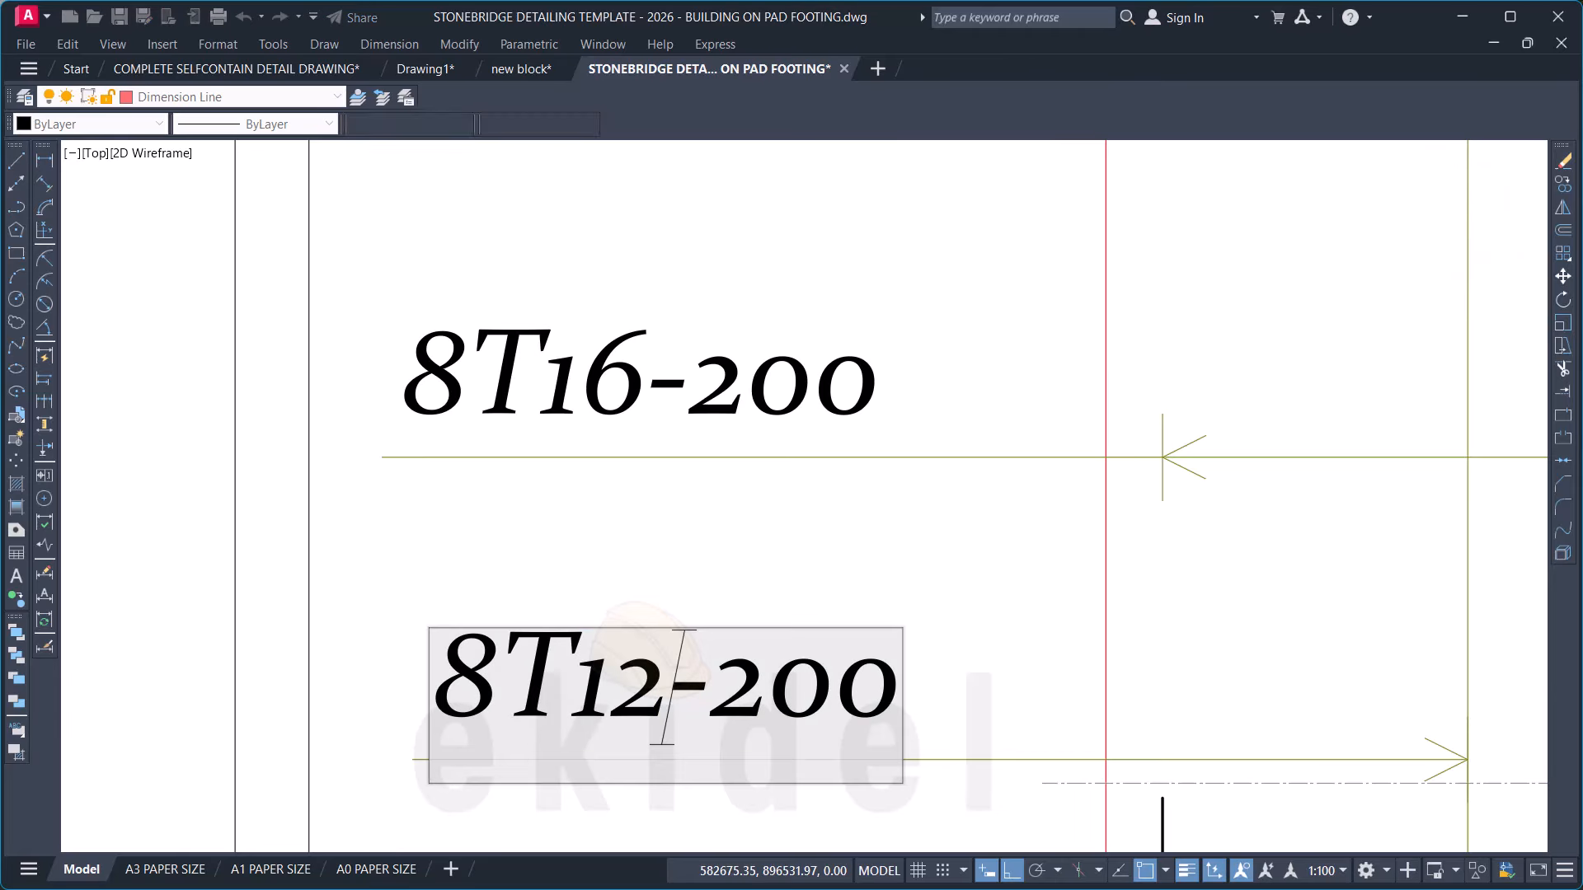
key(BackSpace)
text(6)
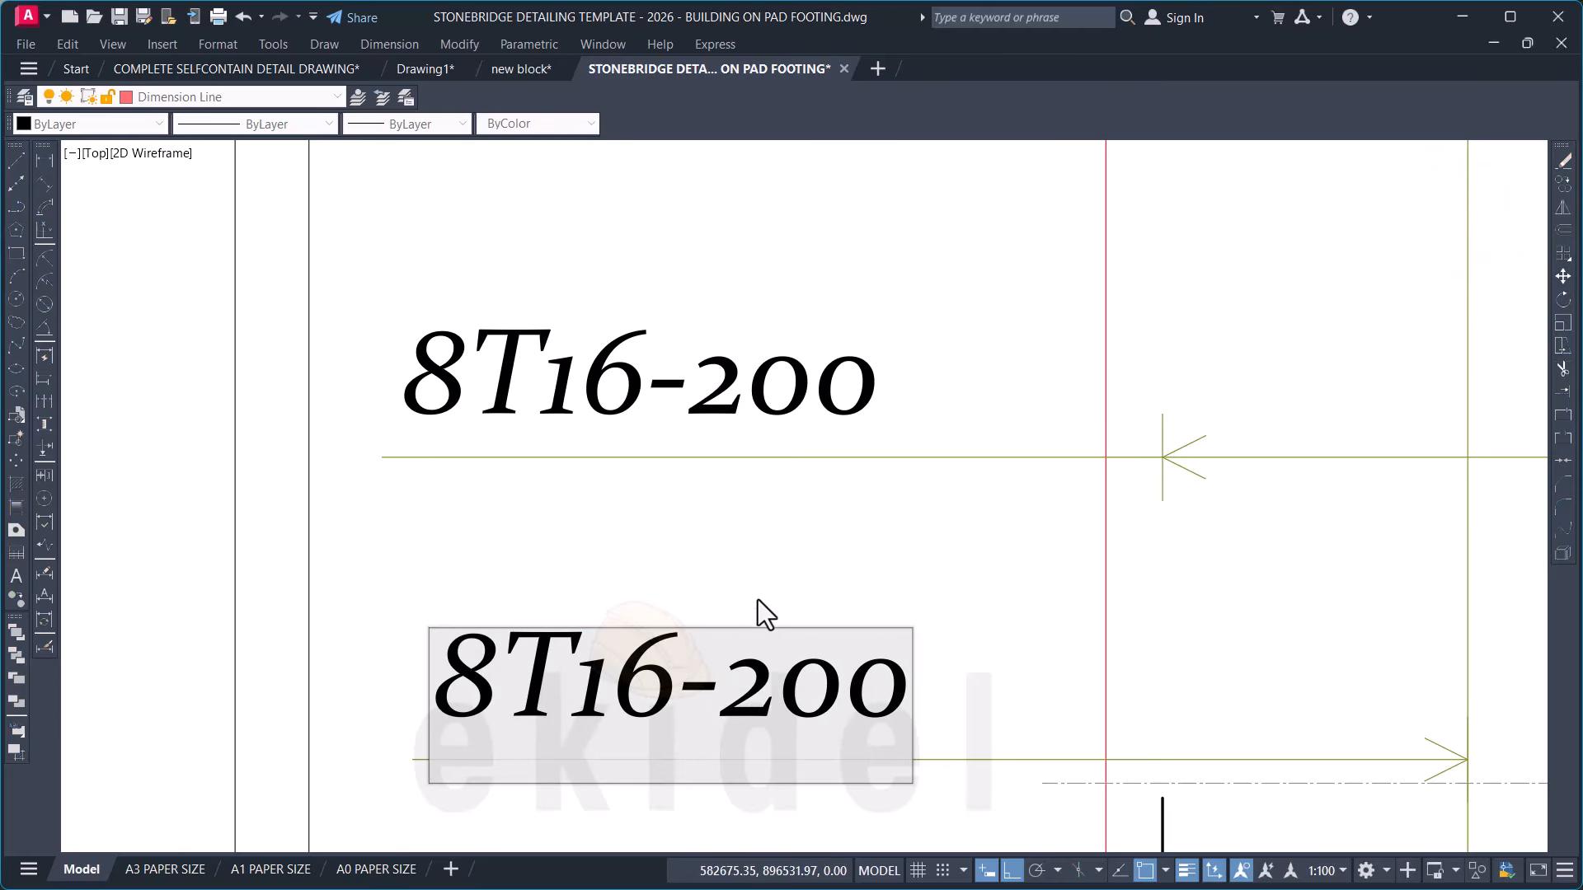
click(813, 619)
scroll(668, 516, down, 4)
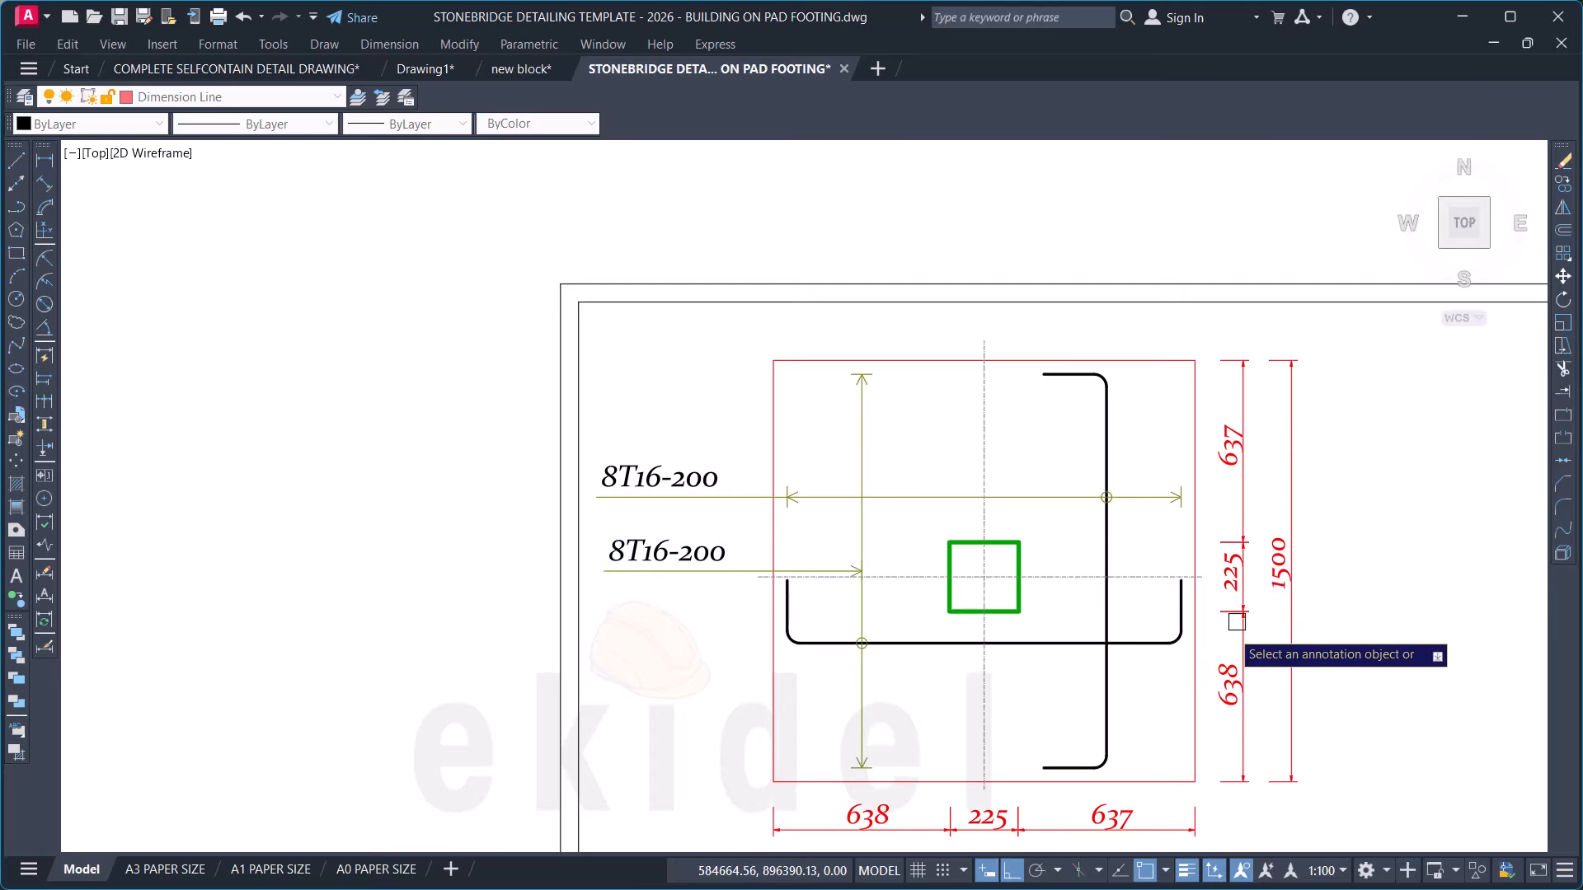
mouse_move(1055, 692)
middle_down()
mouse_move(1018, 650)
mouse_move(985, 531)
middle_up()
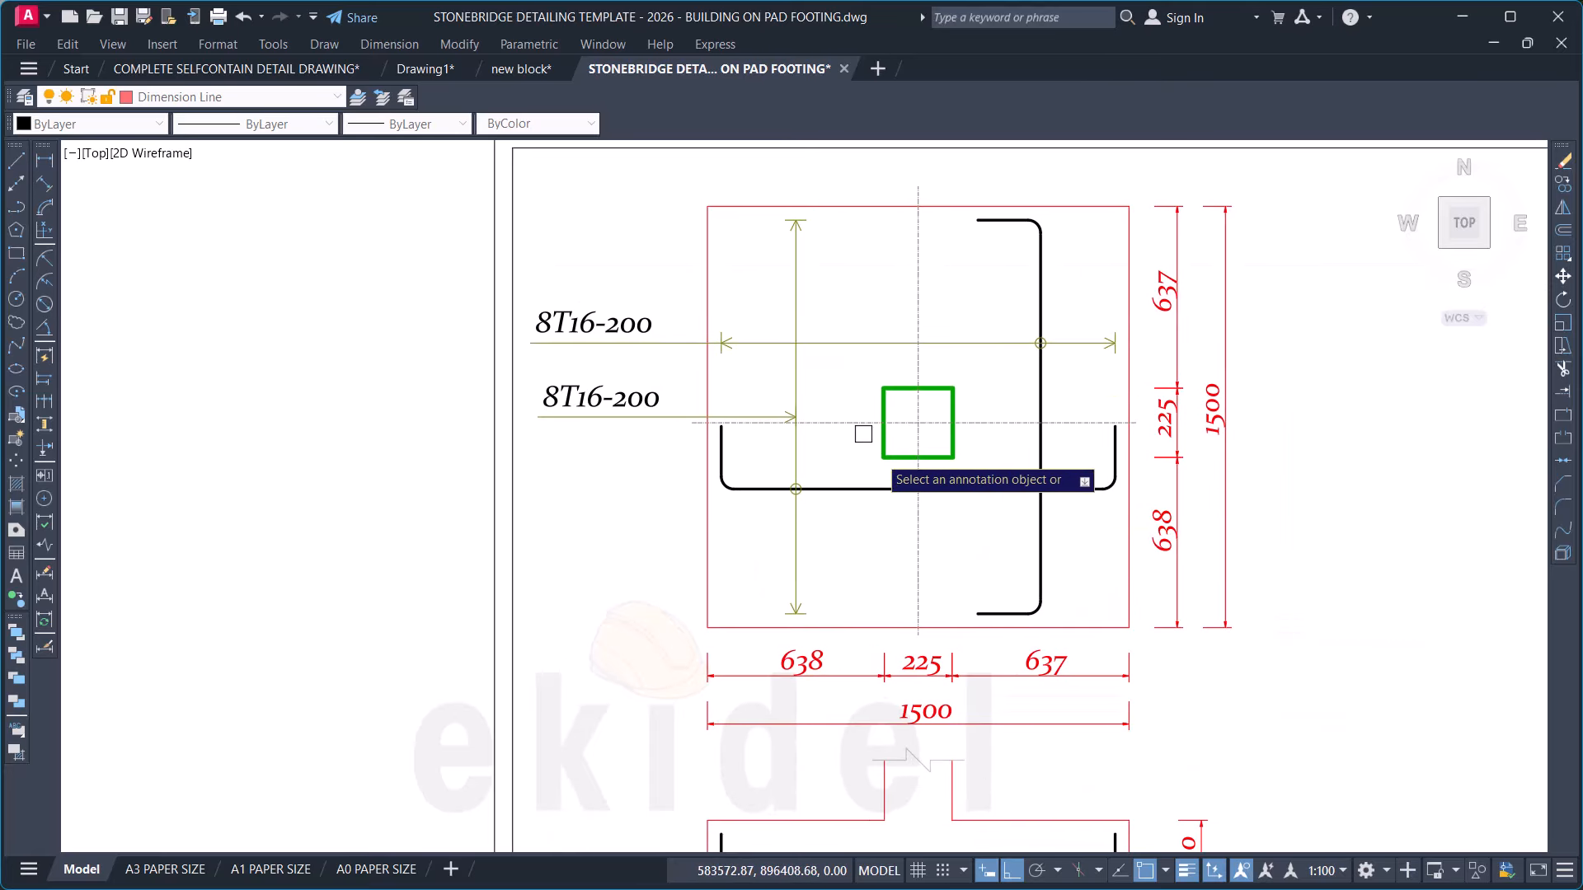
key(Escape)
Step: Examine the type label and size note of footing F-1C18 at grid E-1 in the foundation layout
scroll(964, 399, down, 6)
scroll(676, 581, down, 1)
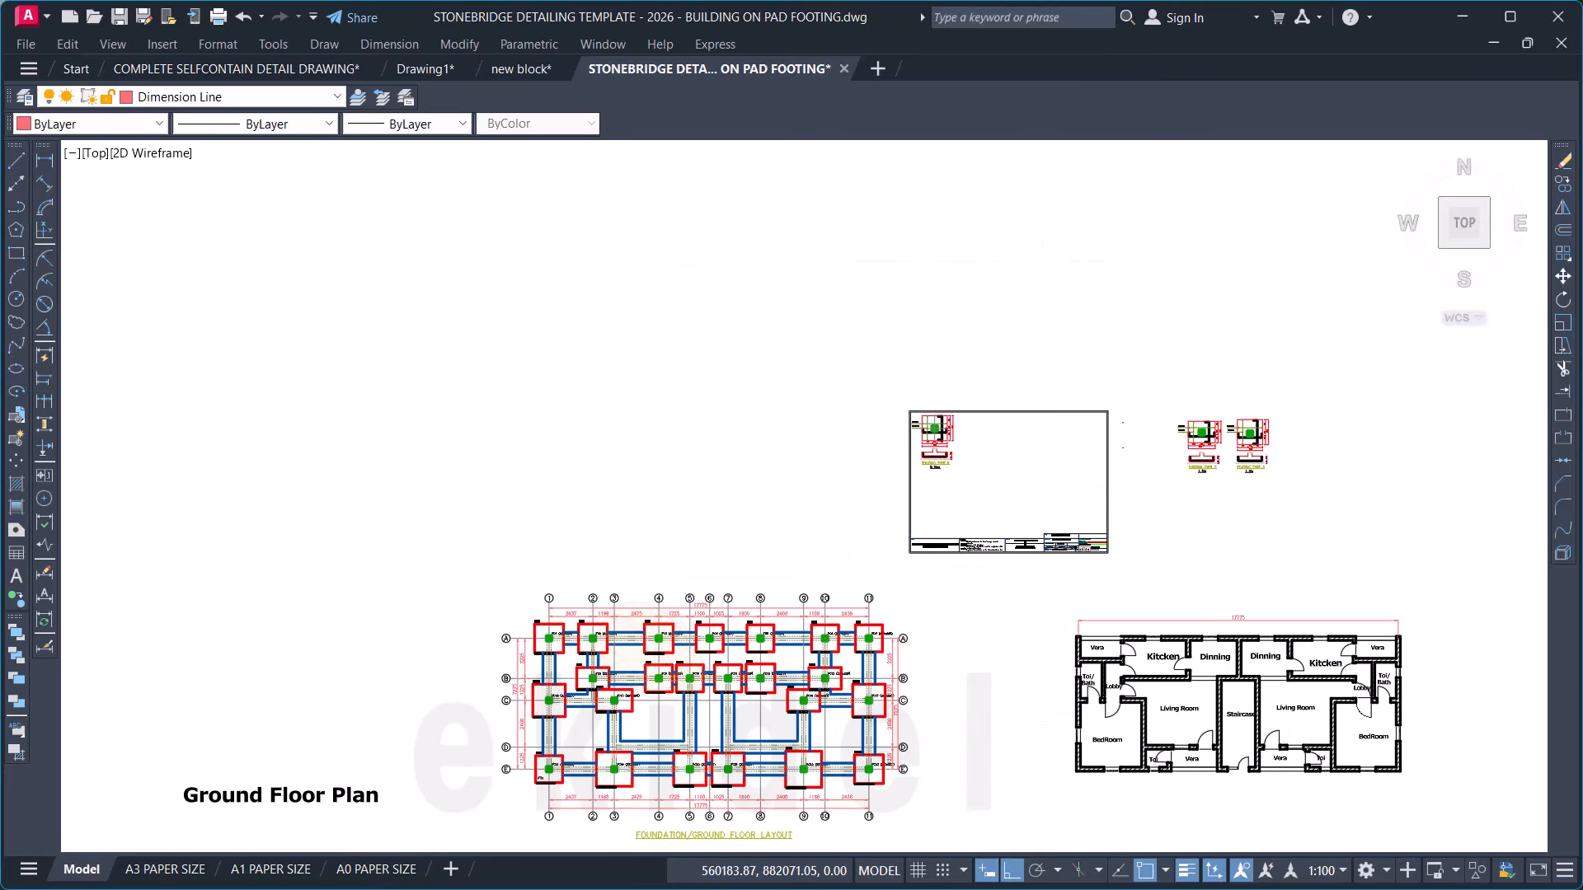
scroll(561, 585, up, 7)
scroll(647, 470, down, 4)
scroll(651, 535, down, 3)
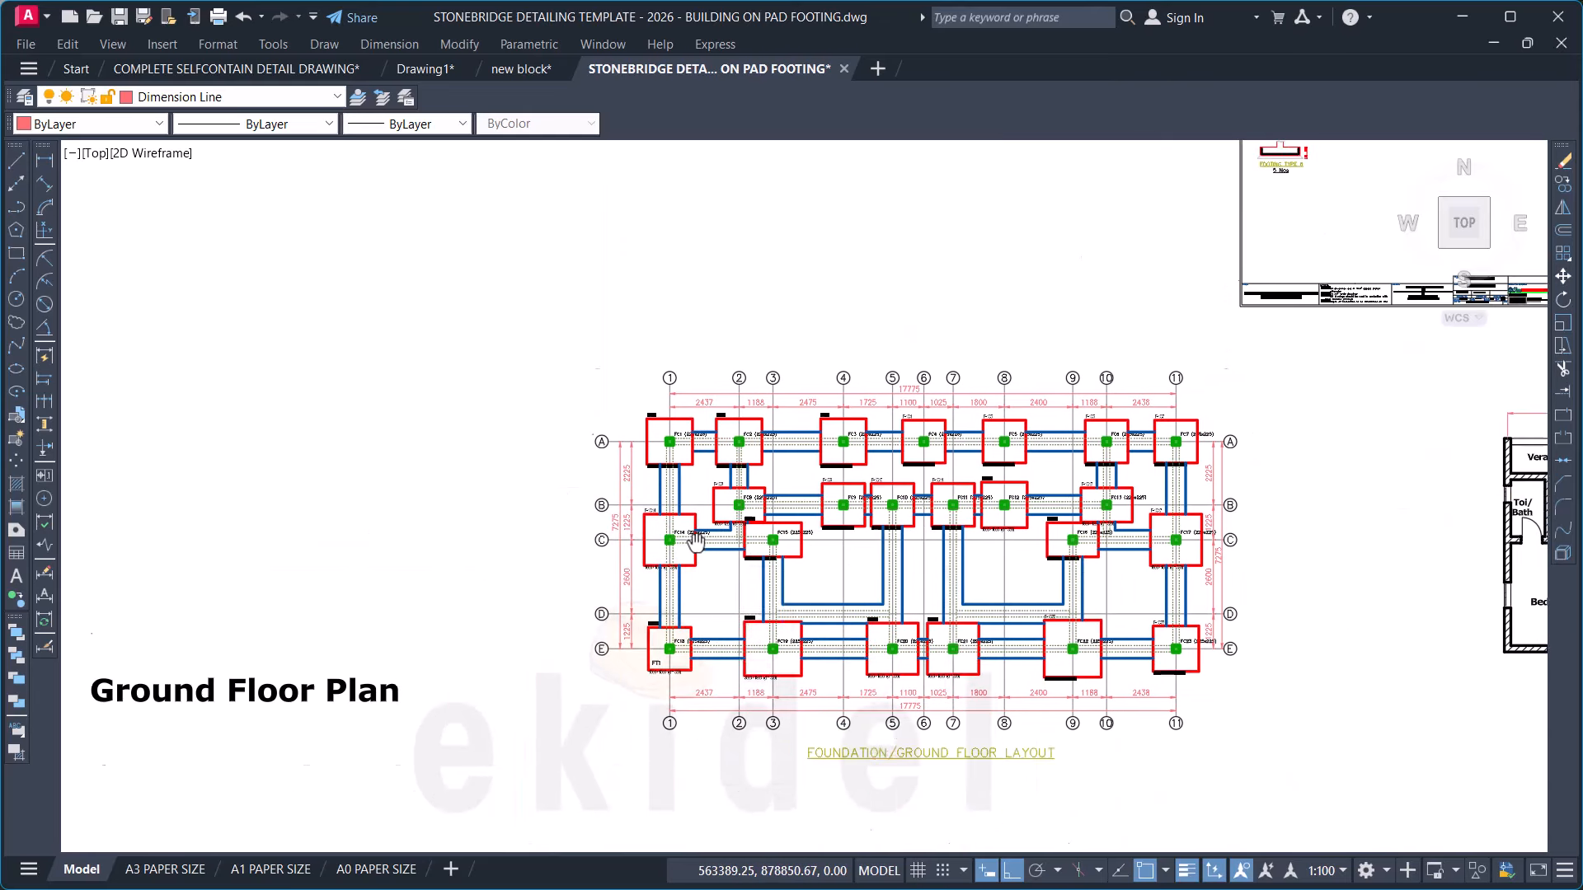
scroll(651, 535, up, 9)
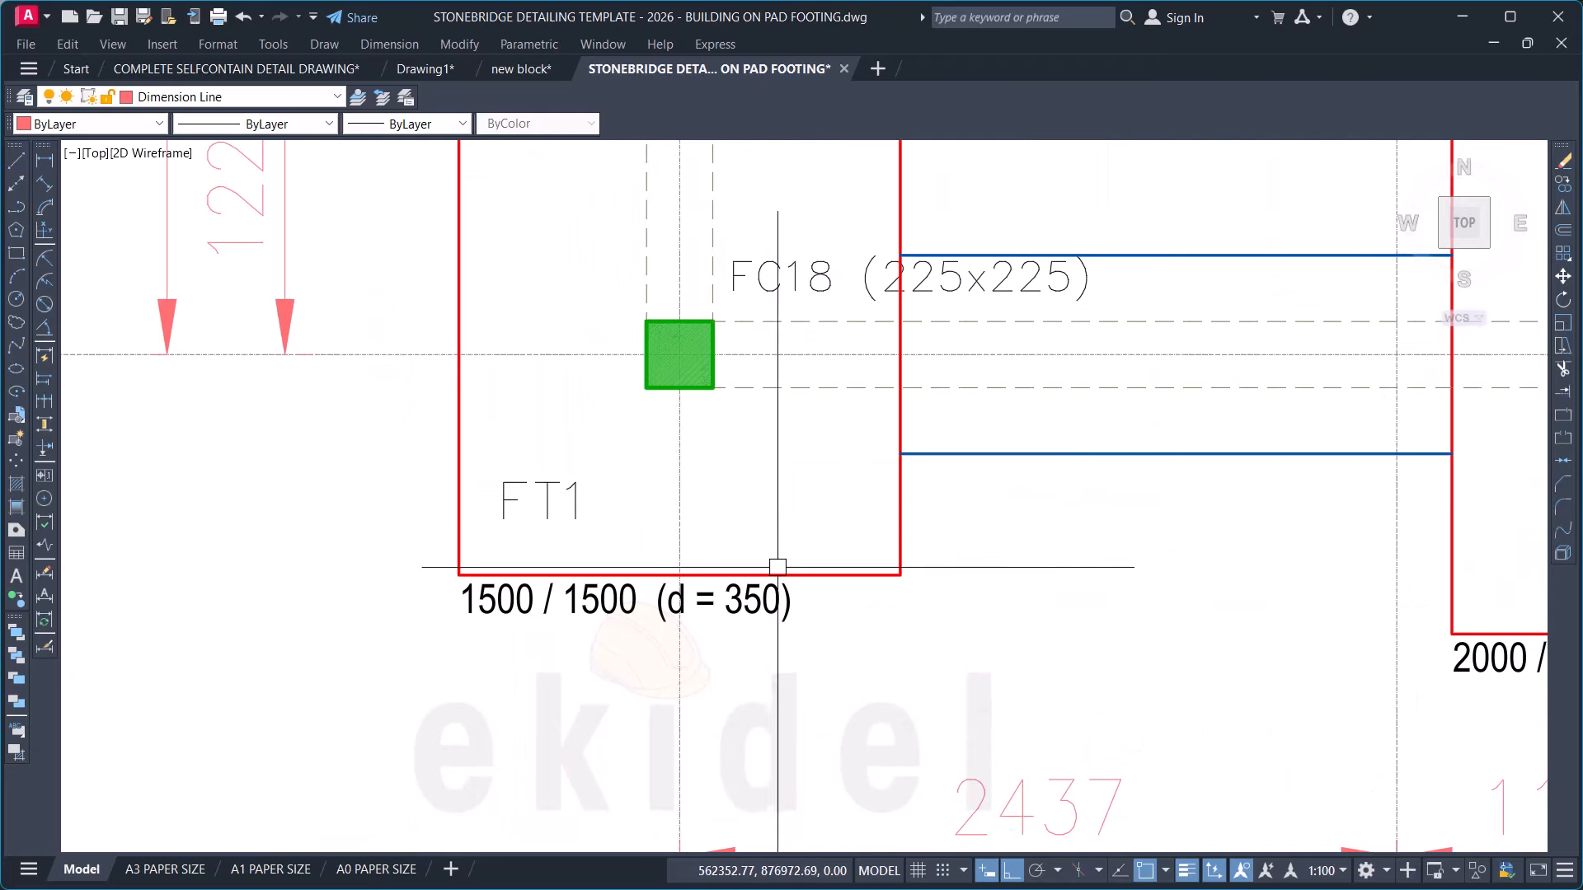
scroll(687, 534, down, 4)
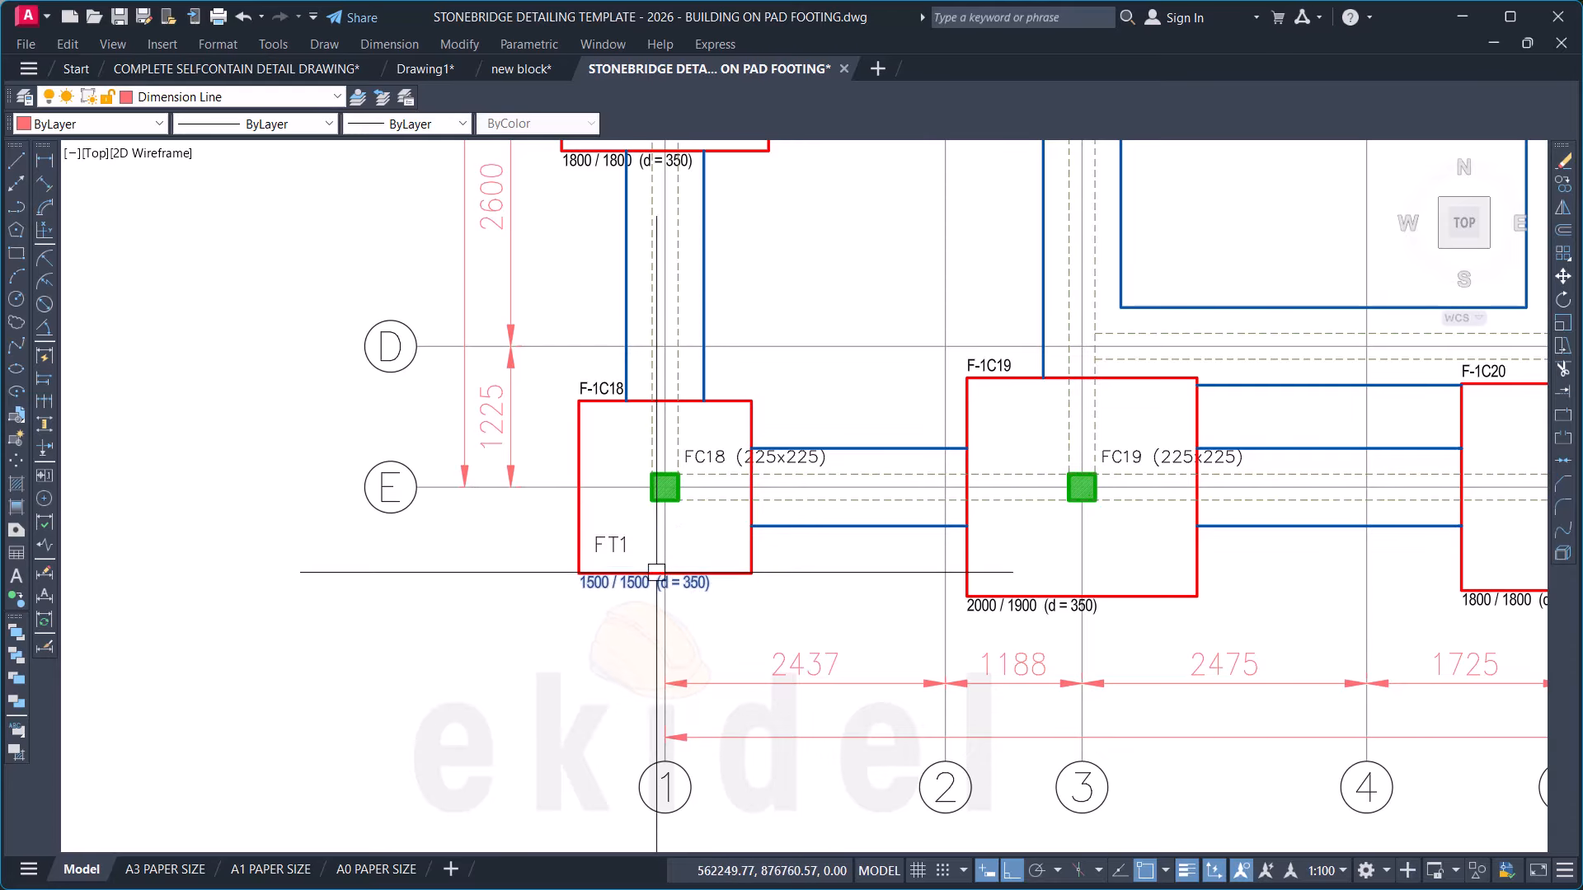
scroll(648, 544, up, 2)
scroll(660, 553, down, 6)
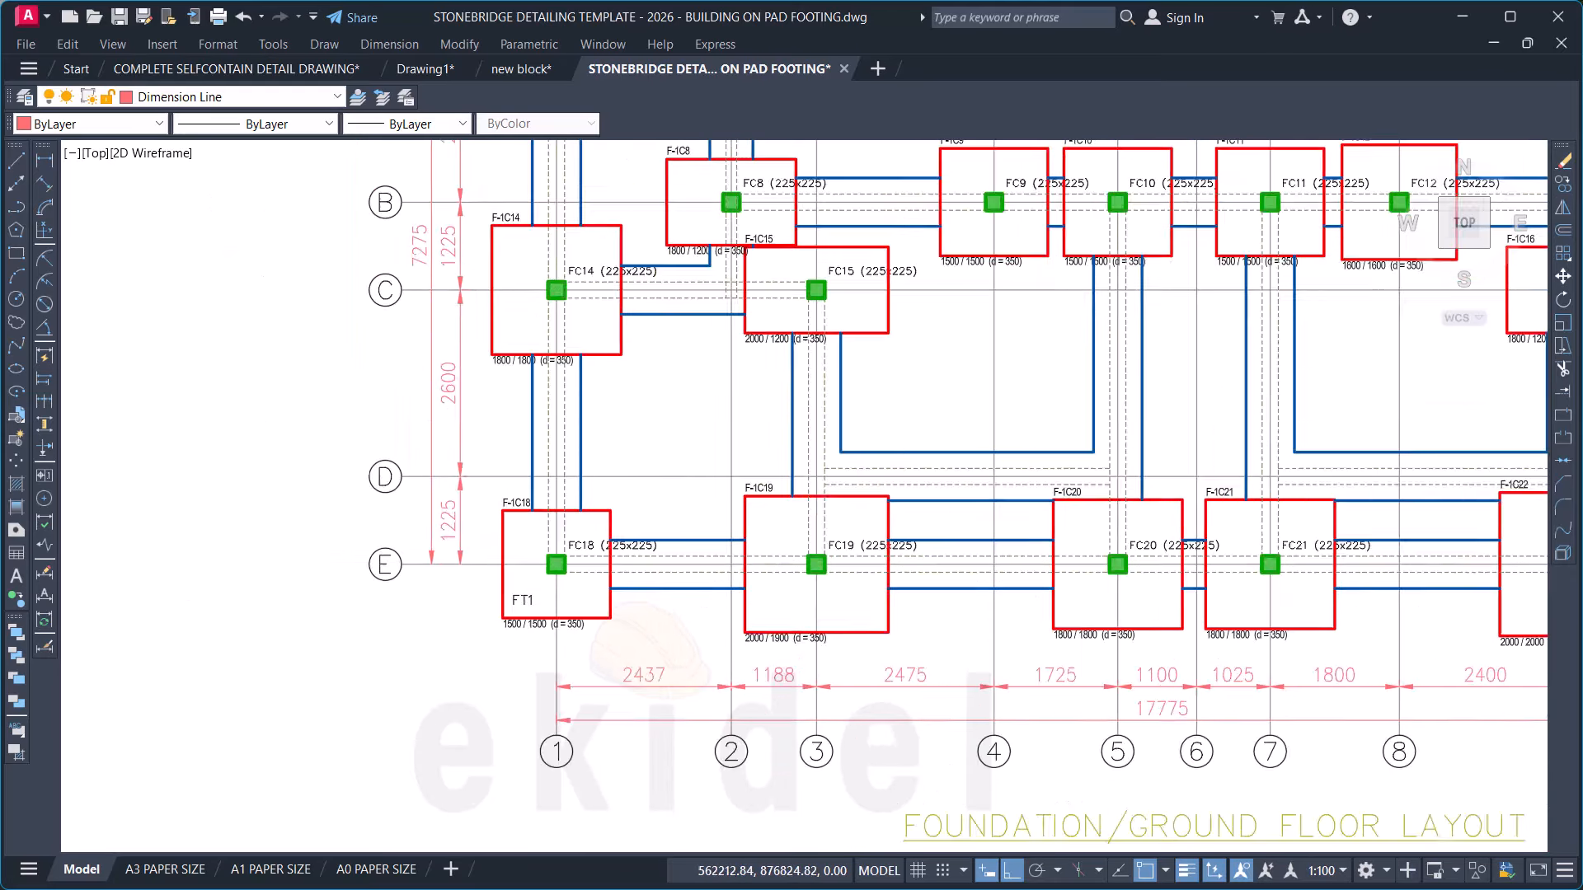
Step: Change the title below the first footing detail in the drawing sheet to FOOTING TYPE 1 (FT1)
scroll(911, 451, up, 5)
scroll(867, 520, up, 6)
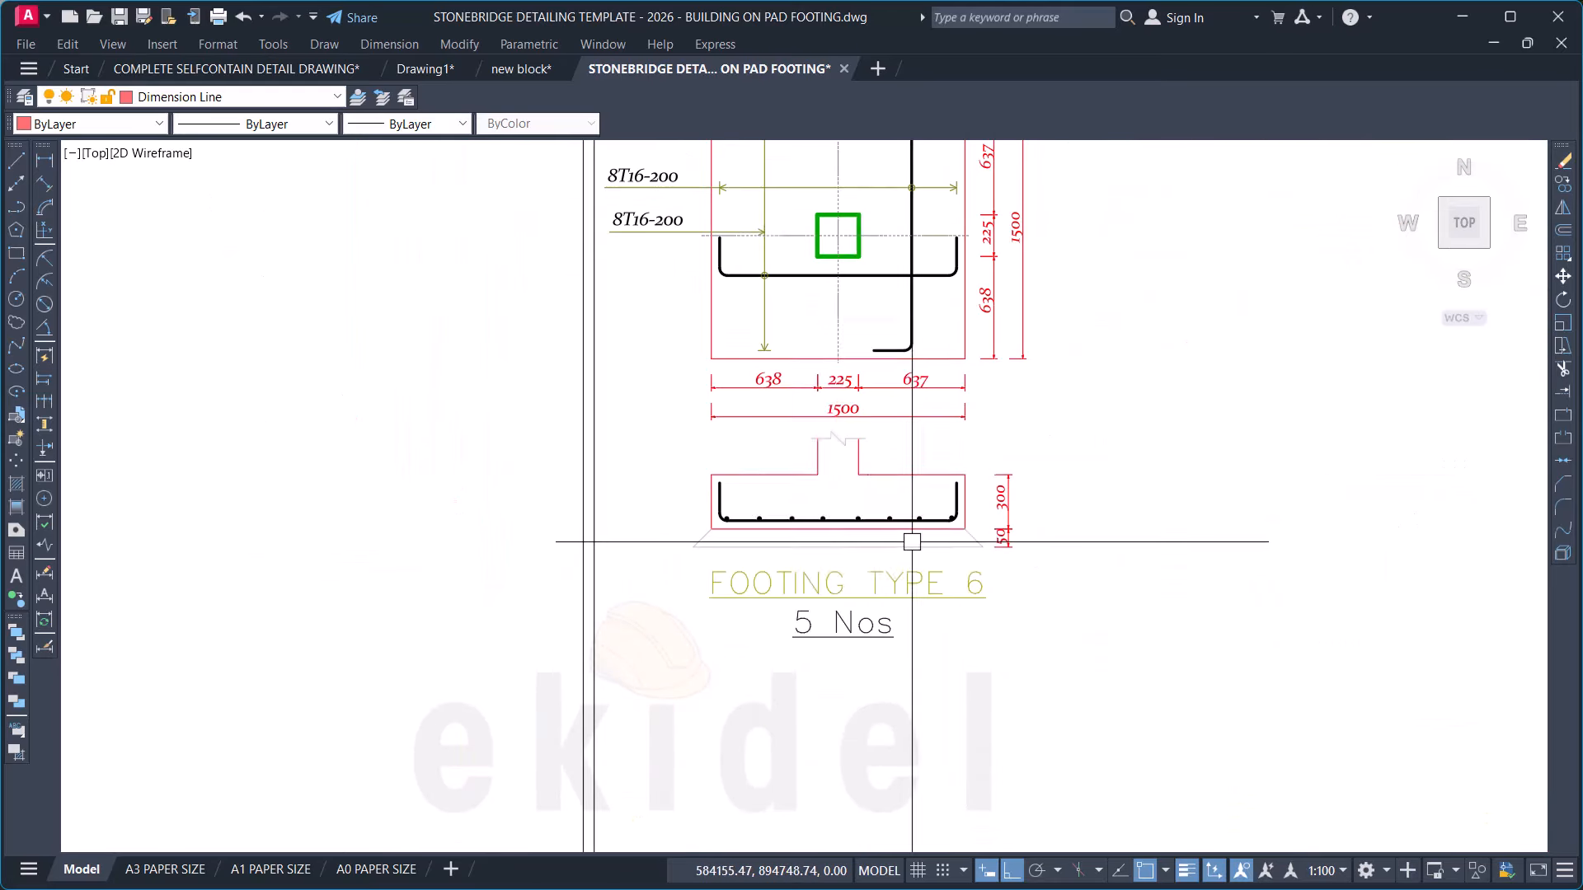
click(958, 580)
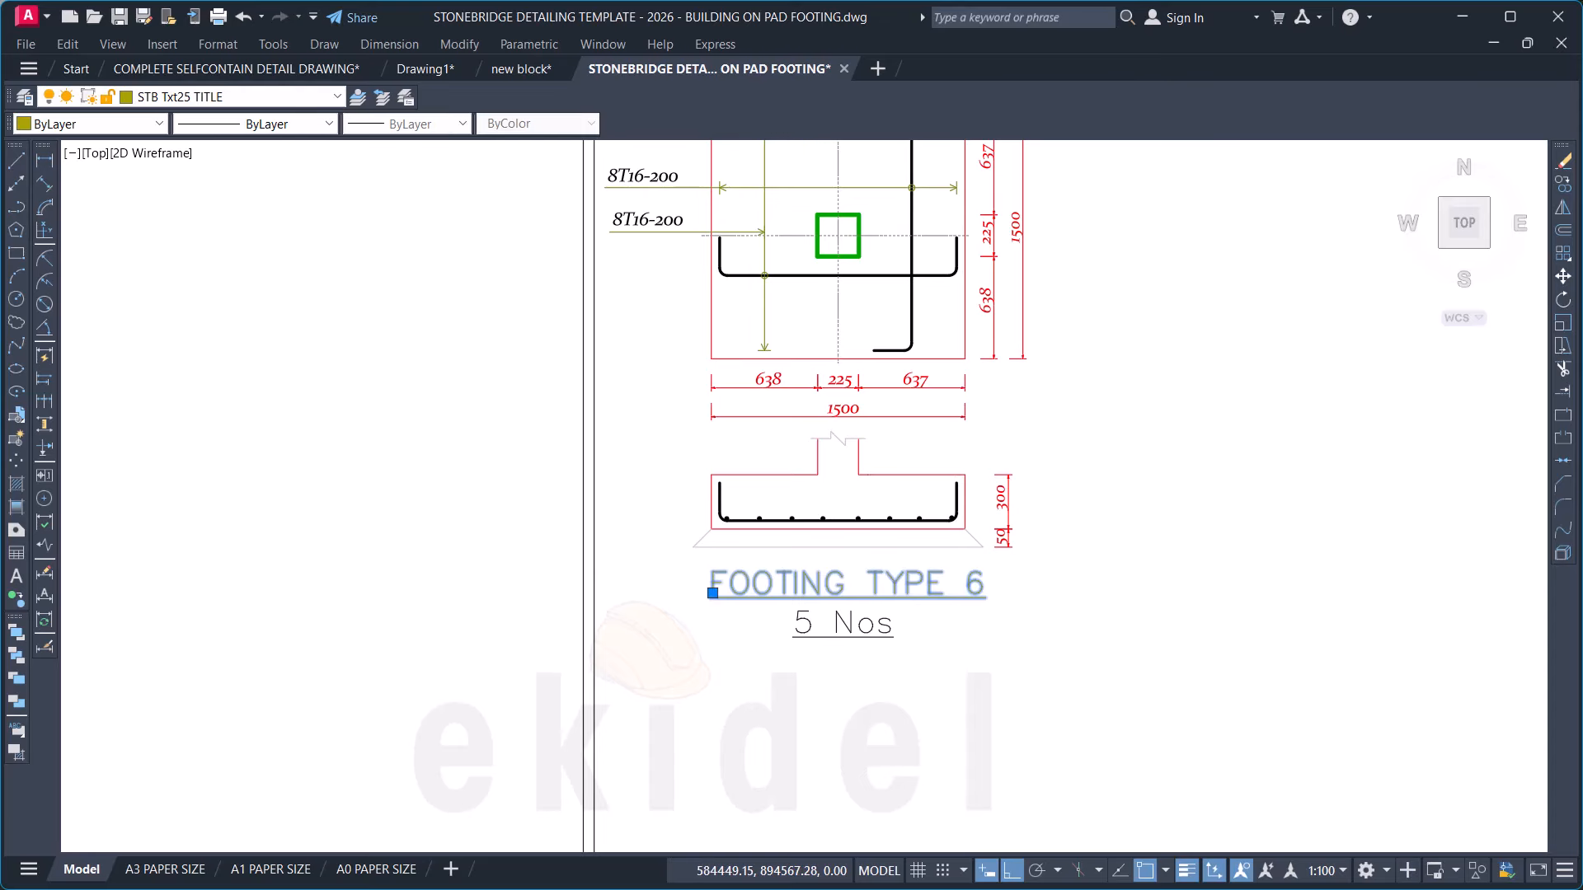
double_click(973, 587)
scroll(976, 601, up, 2)
double_click(973, 590)
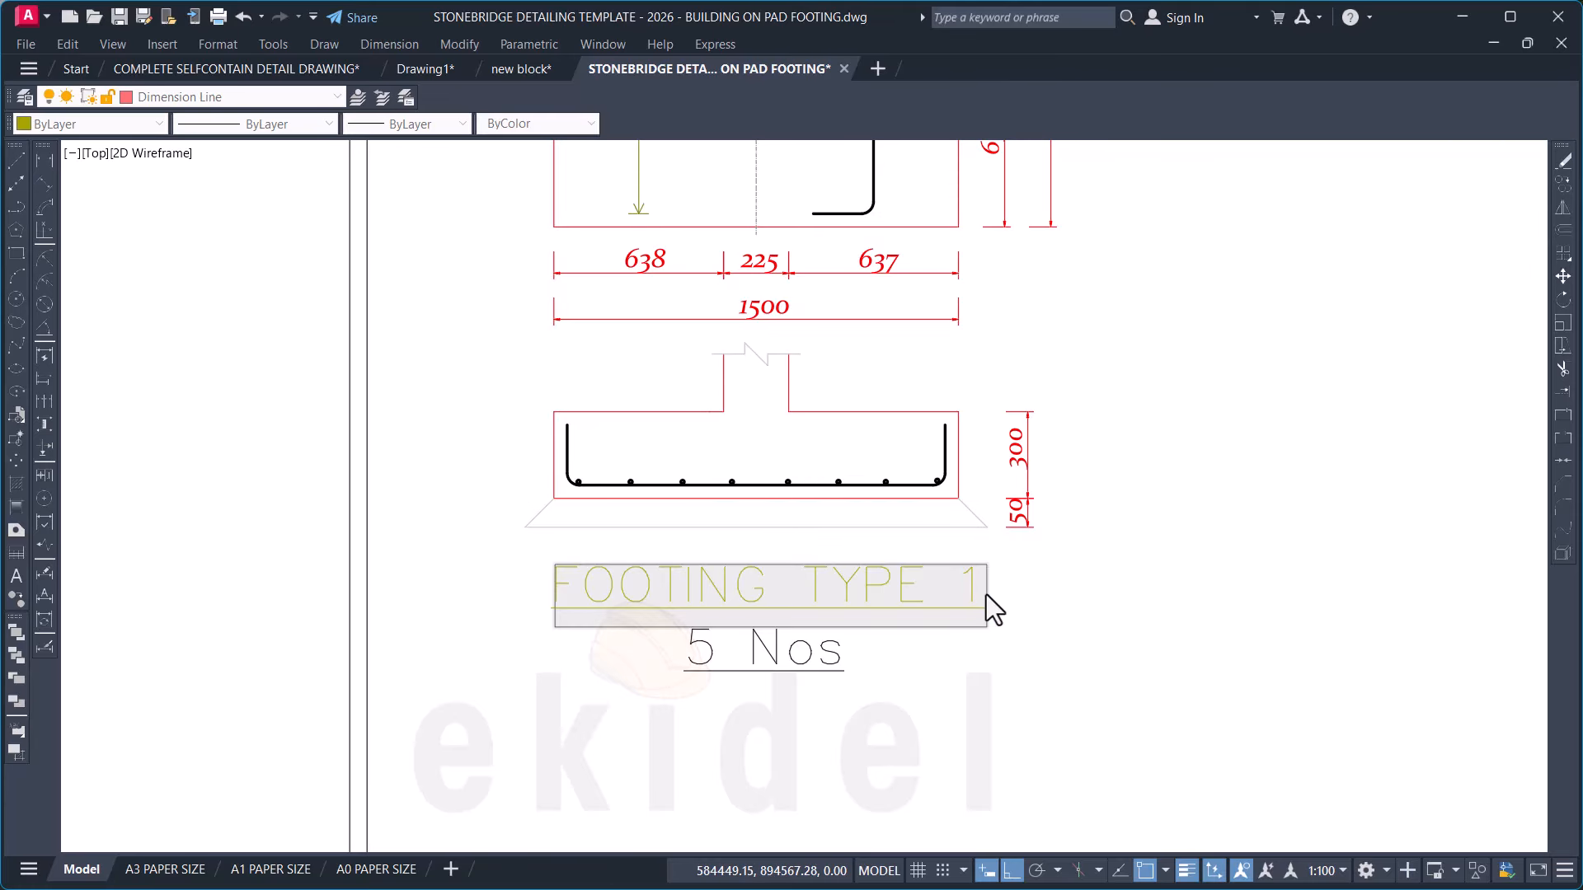
text(1()
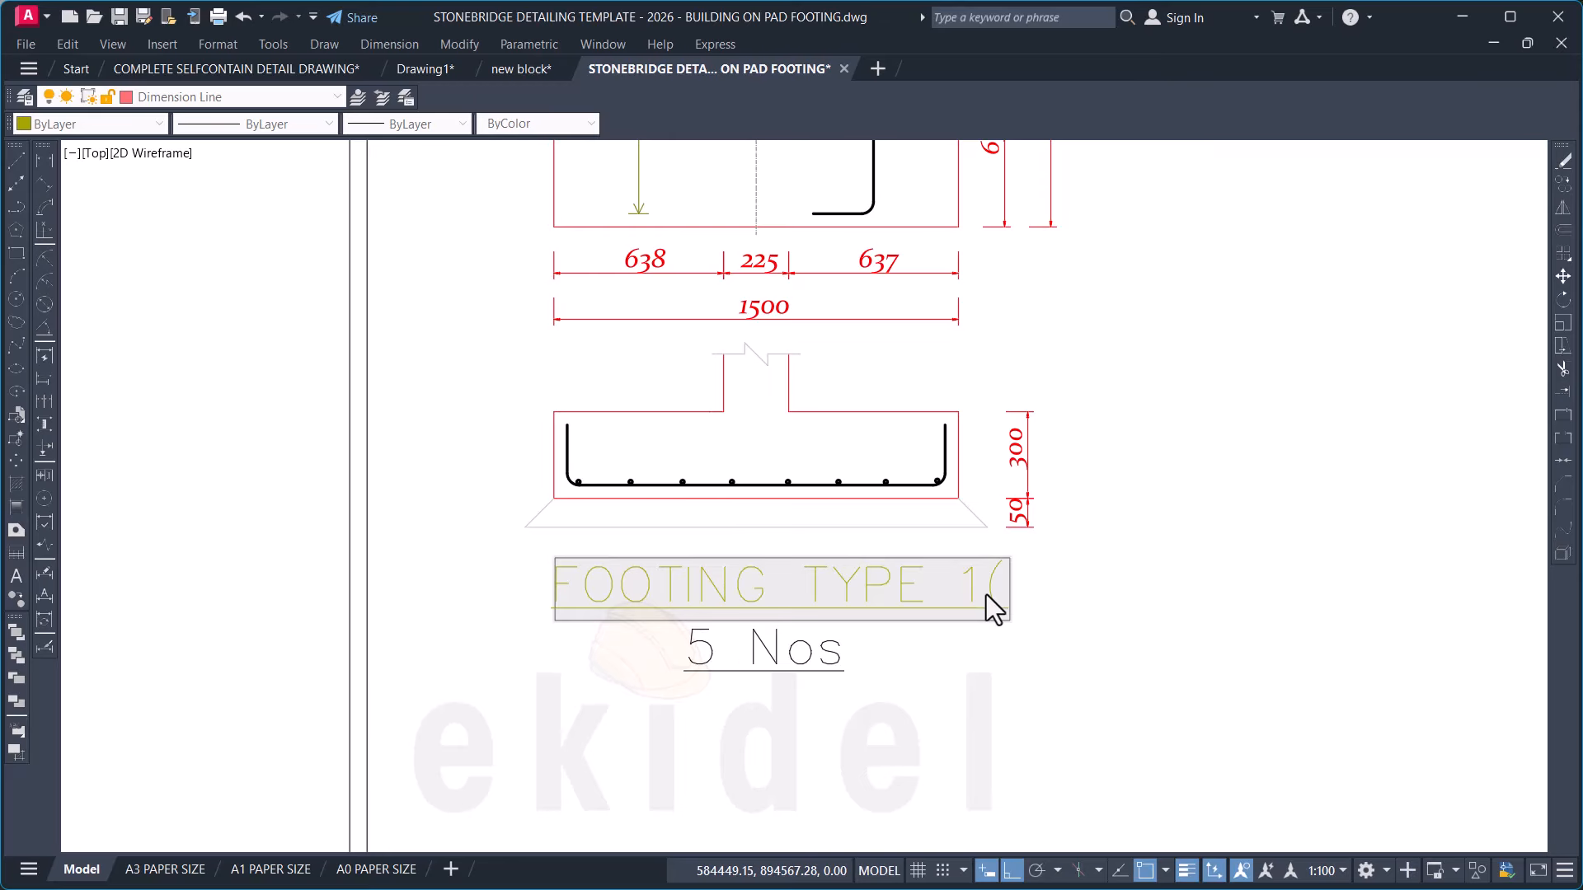
text(FT1)
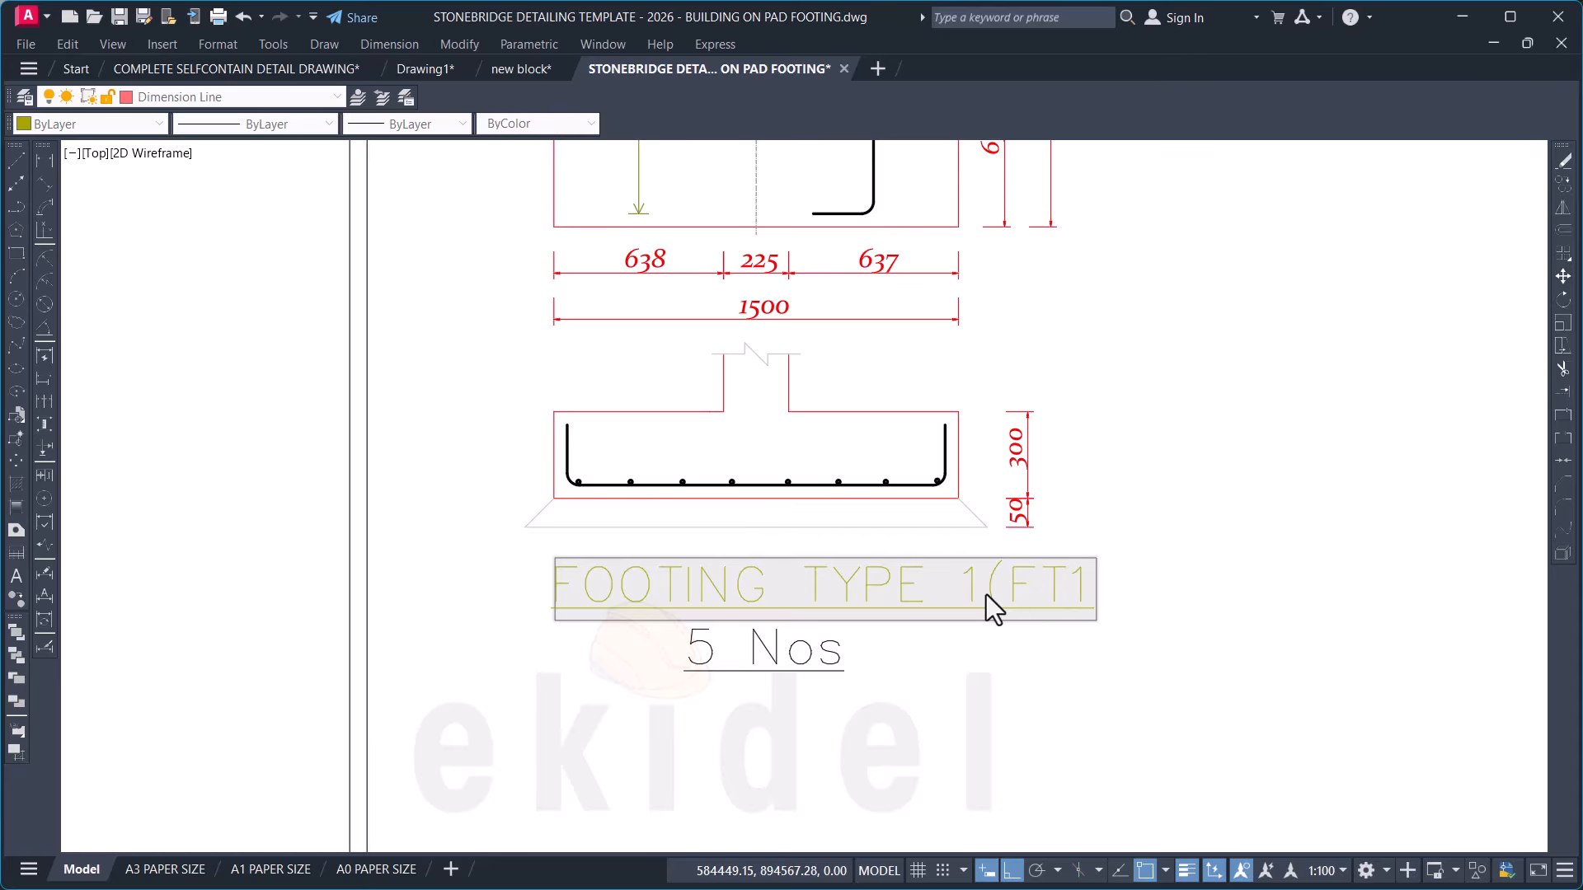
text())
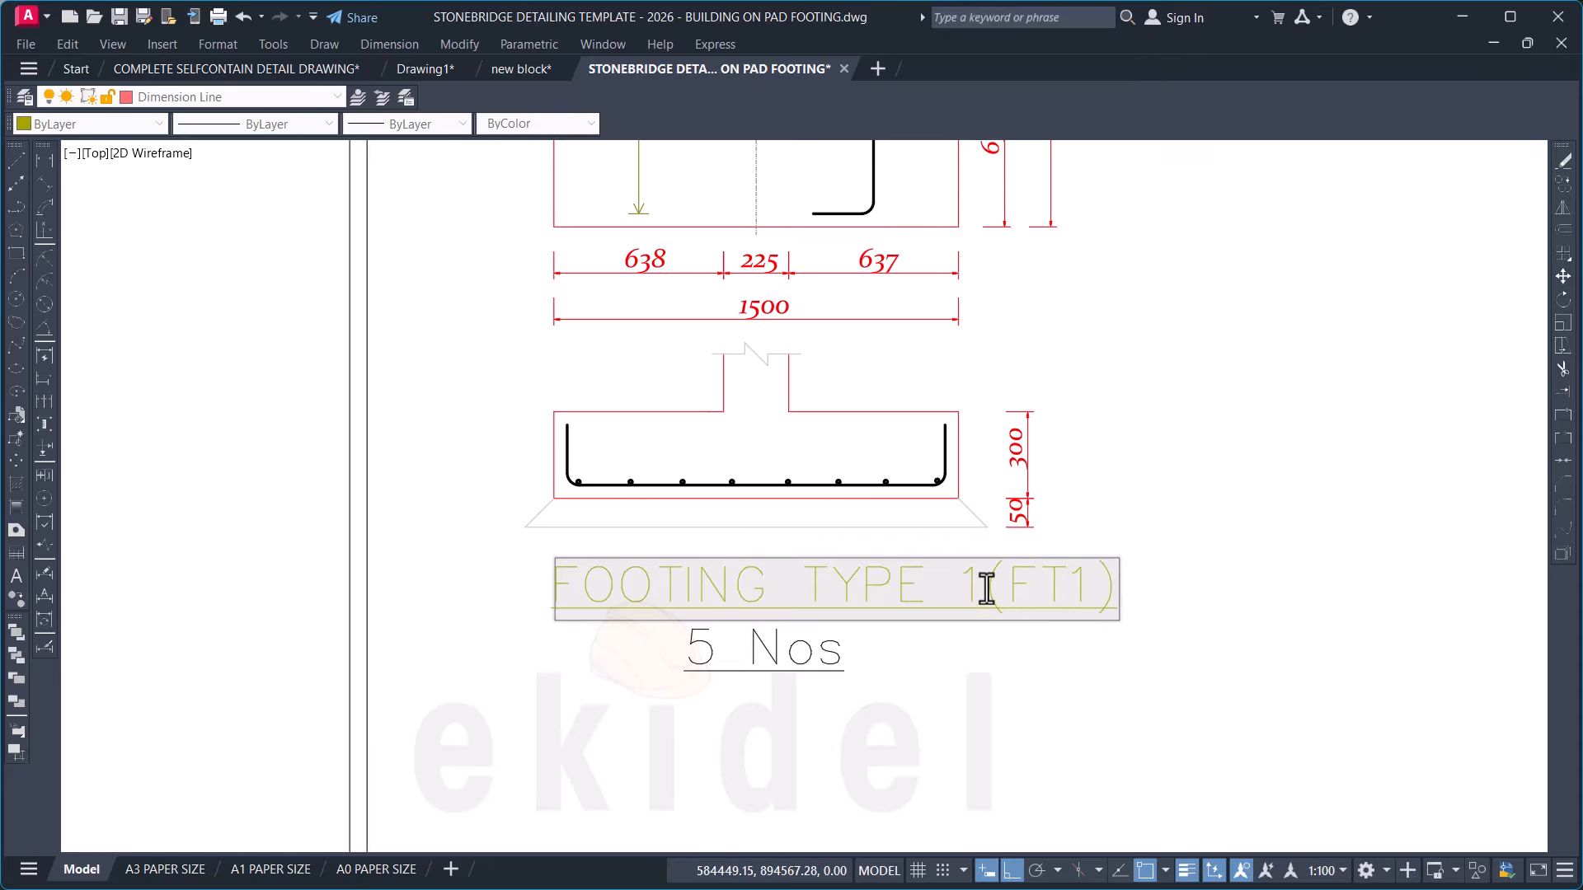
click(1085, 535)
Step: Move the FOOTING TYPE 1 (FT1) title horizontally so it sits centred beneath the footing section
click(942, 595)
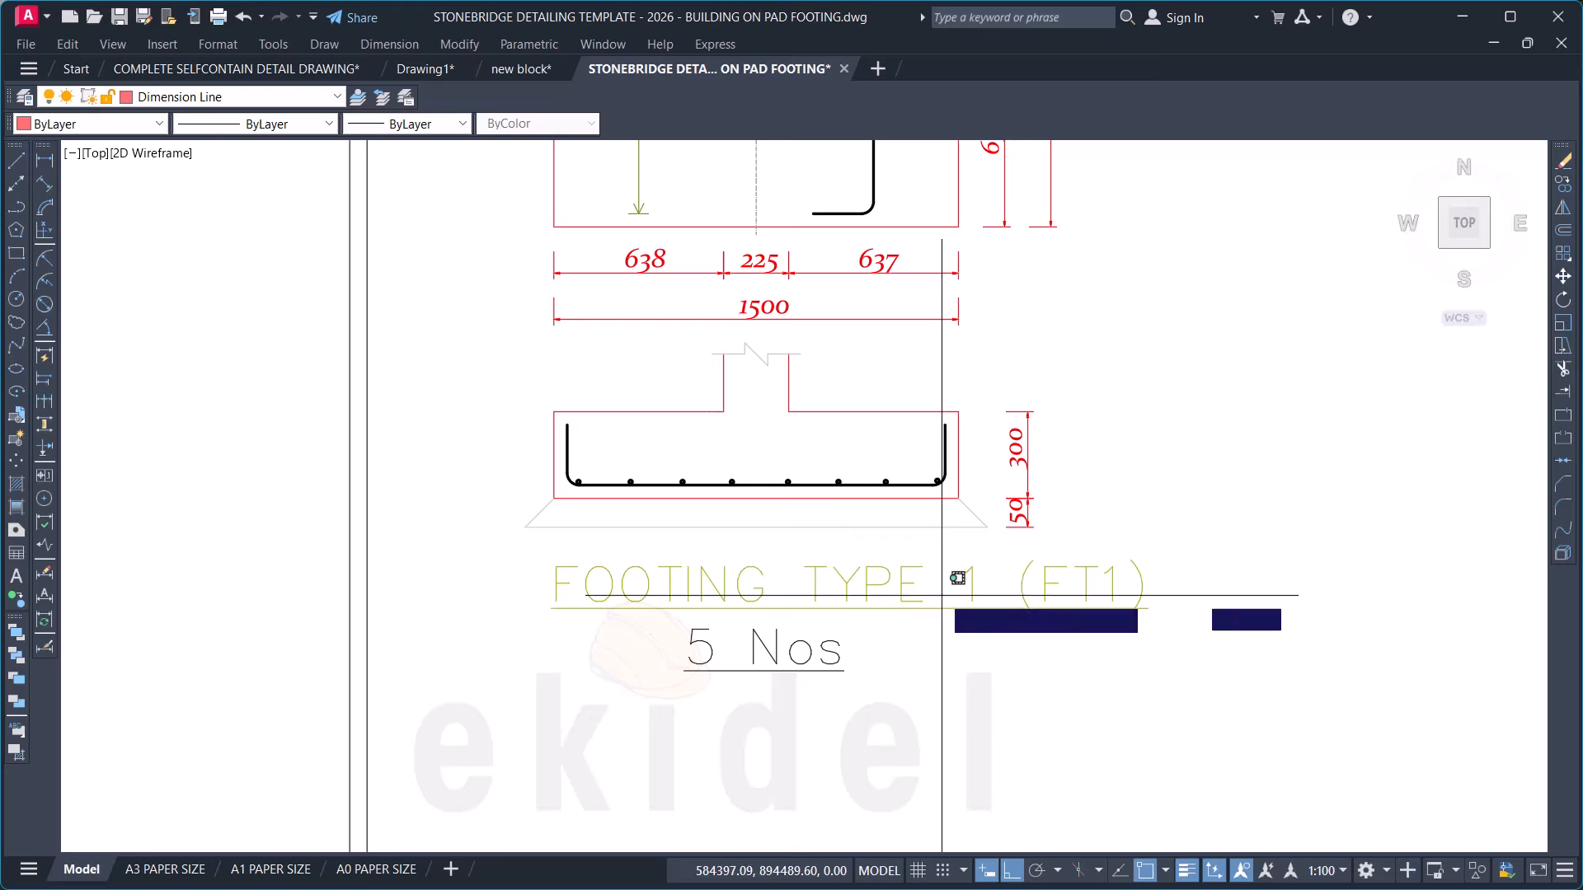
click(929, 628)
key(m)
key(Return)
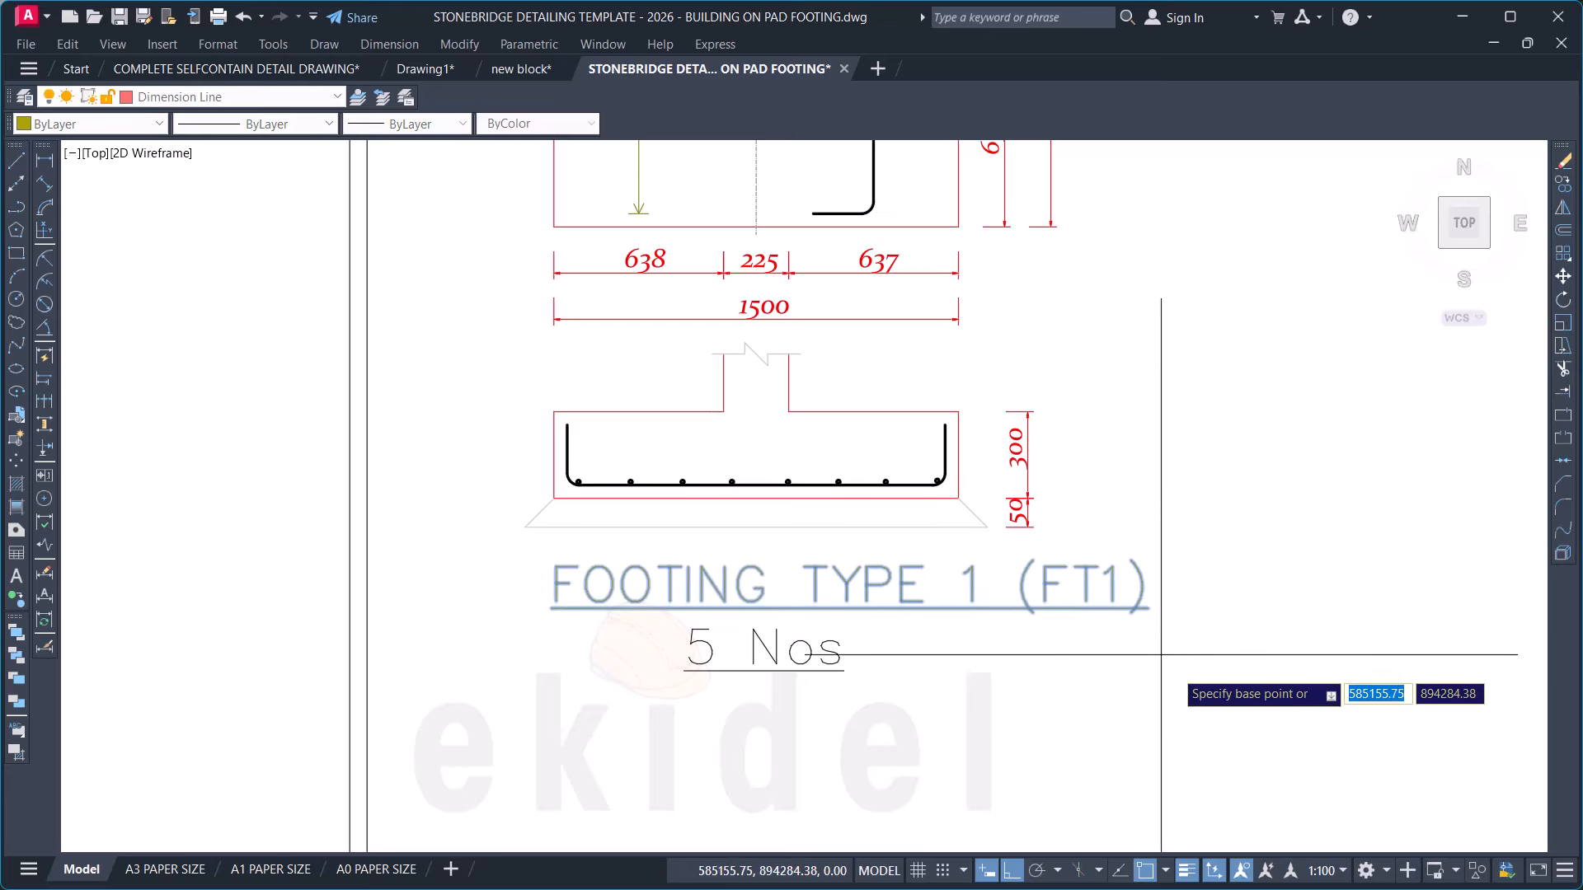
click(1184, 636)
click(1112, 681)
Step: Examine the depth dimensions in the section of the designed 1500 / 1500 footing below the foundation layout
scroll(1088, 325, down, 10)
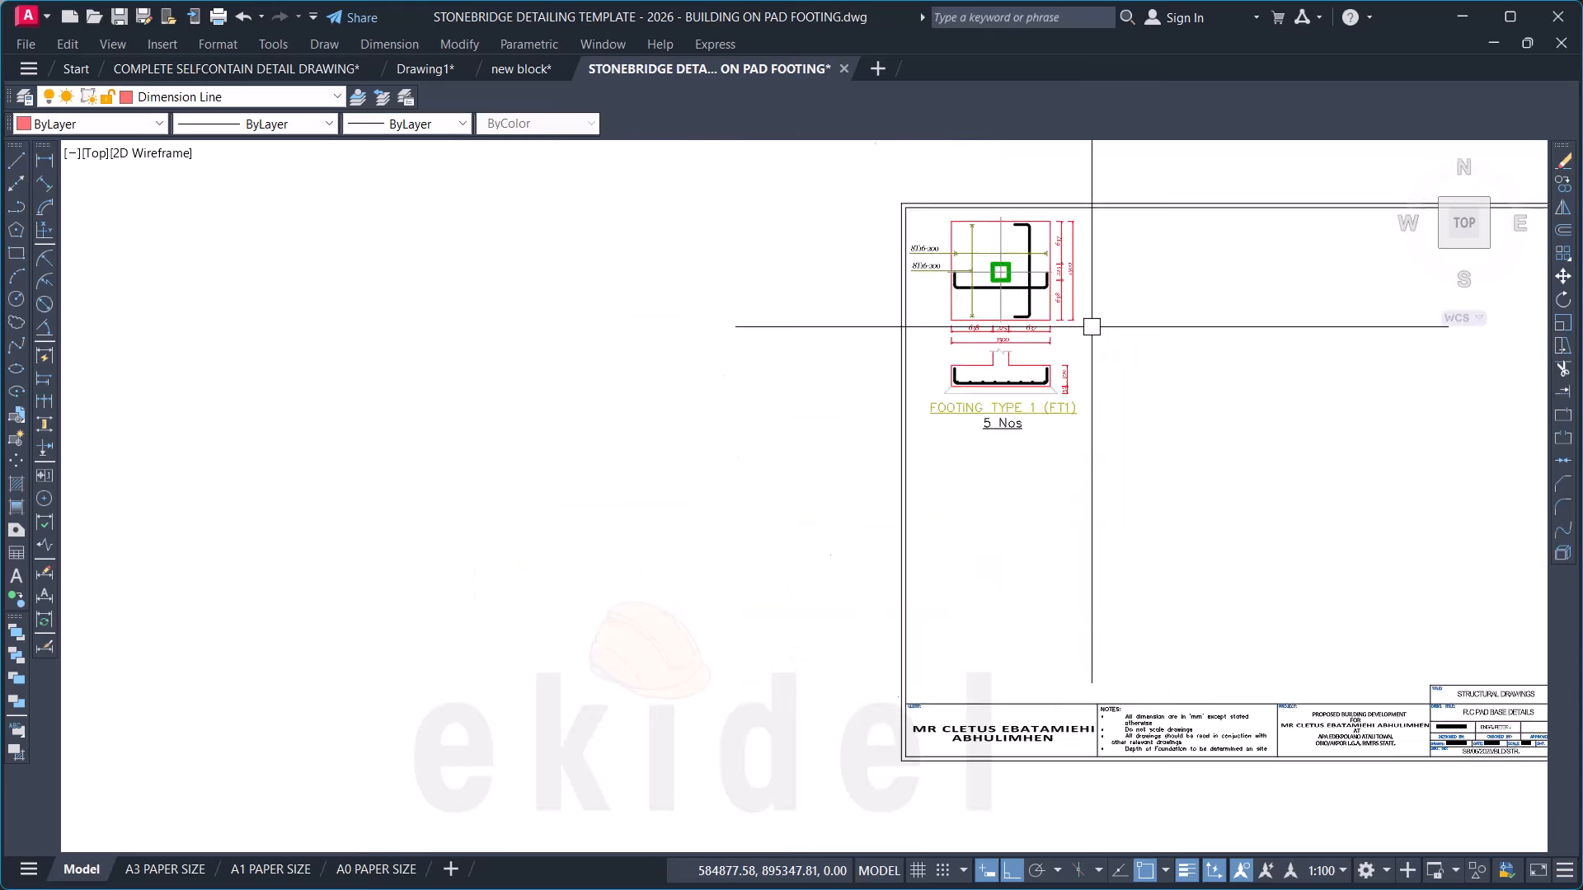
middle_drag(764, 681, 787, 419)
scroll(533, 618, up, 10)
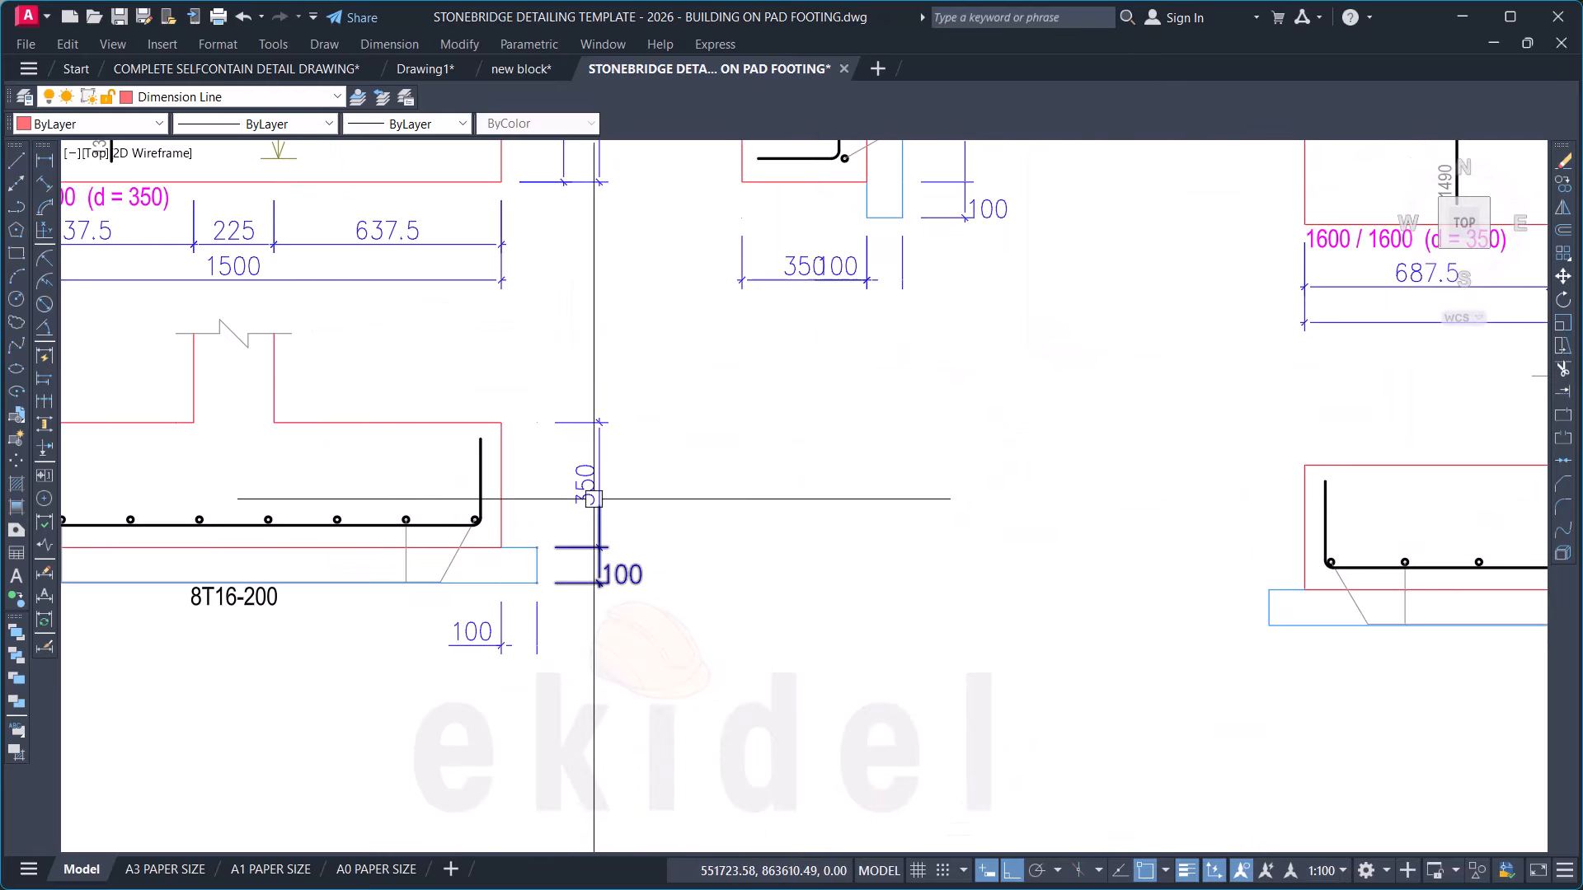
scroll(594, 499, down, 10)
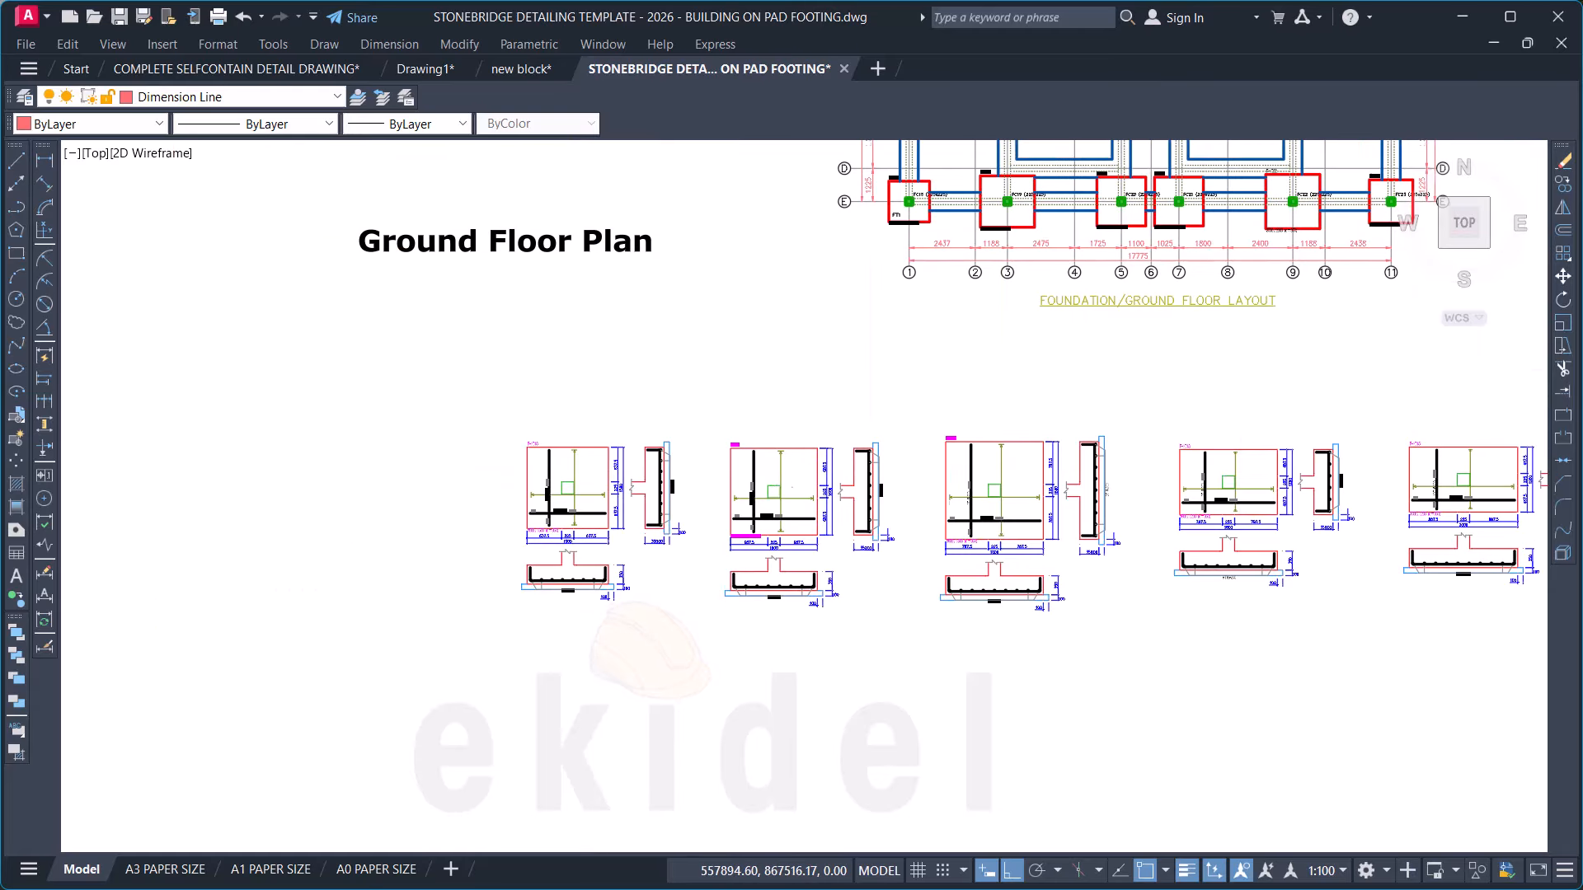
scroll(1071, 503, down, 2)
middle_drag(1184, 439, 764, 764)
Step: Shorten the column stub in the FOOTING TYPE 1 section by stretching its break line downward
scroll(767, 591, up, 14)
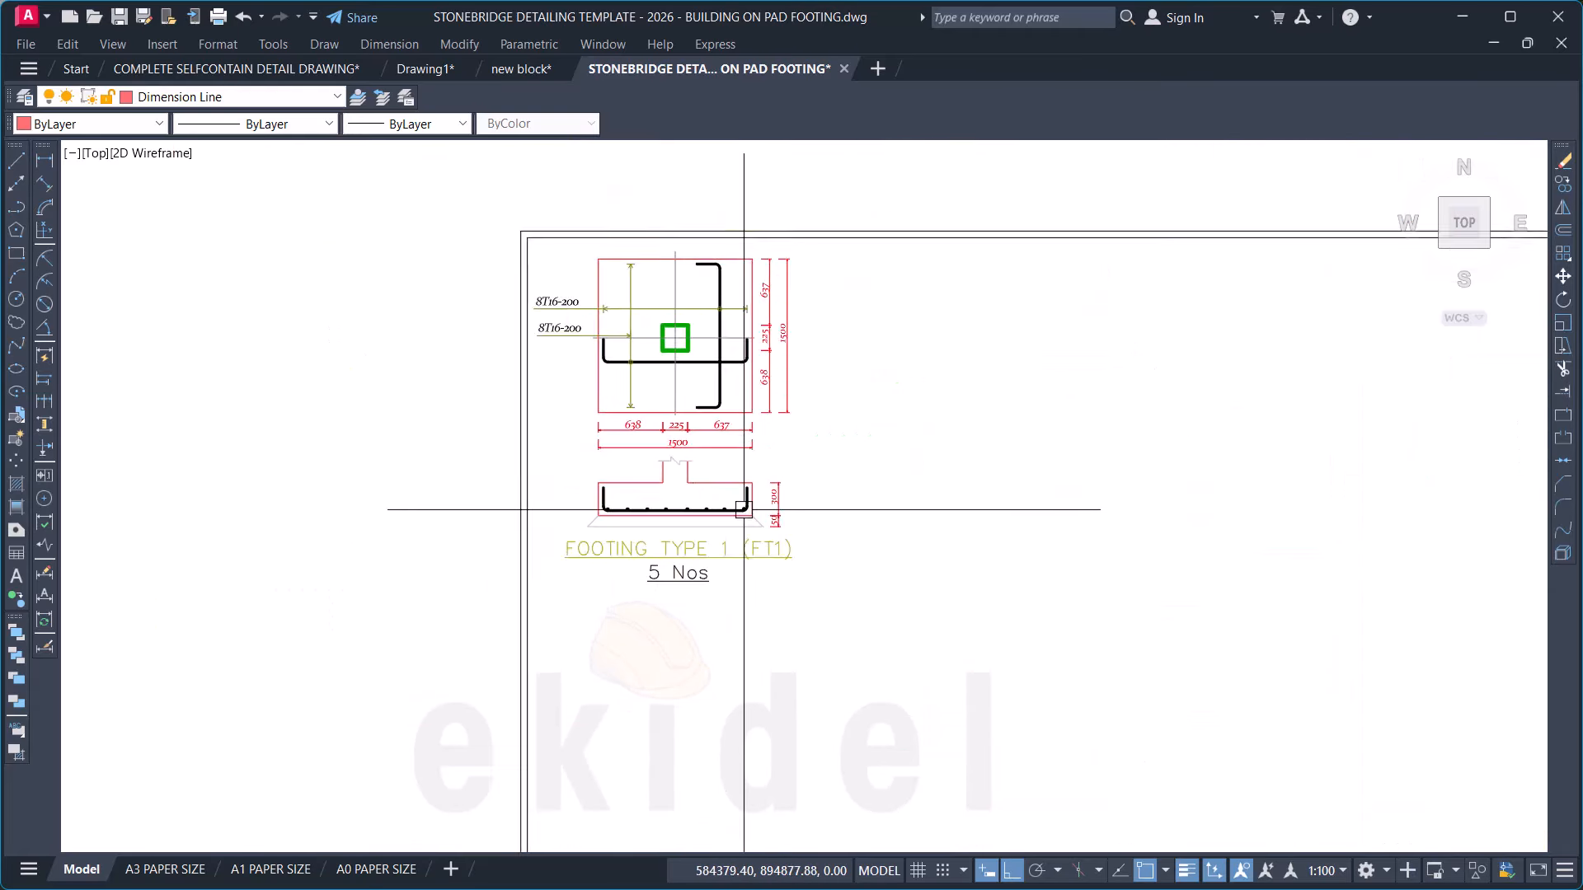
scroll(1035, 478, down, 3)
scroll(702, 372, up, 5)
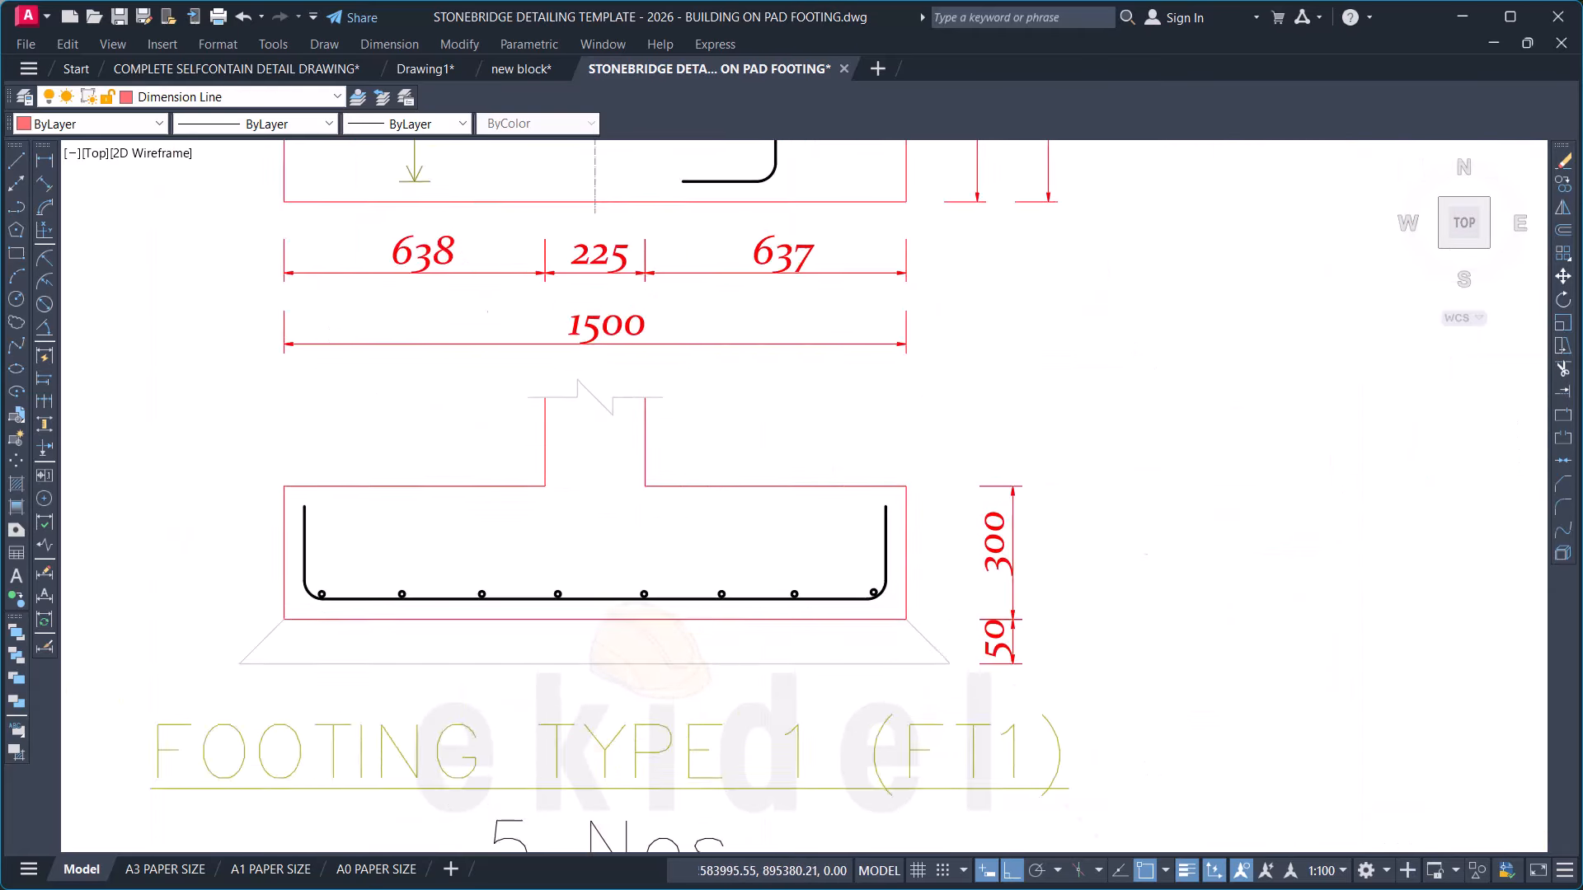
click(702, 372)
click(373, 496)
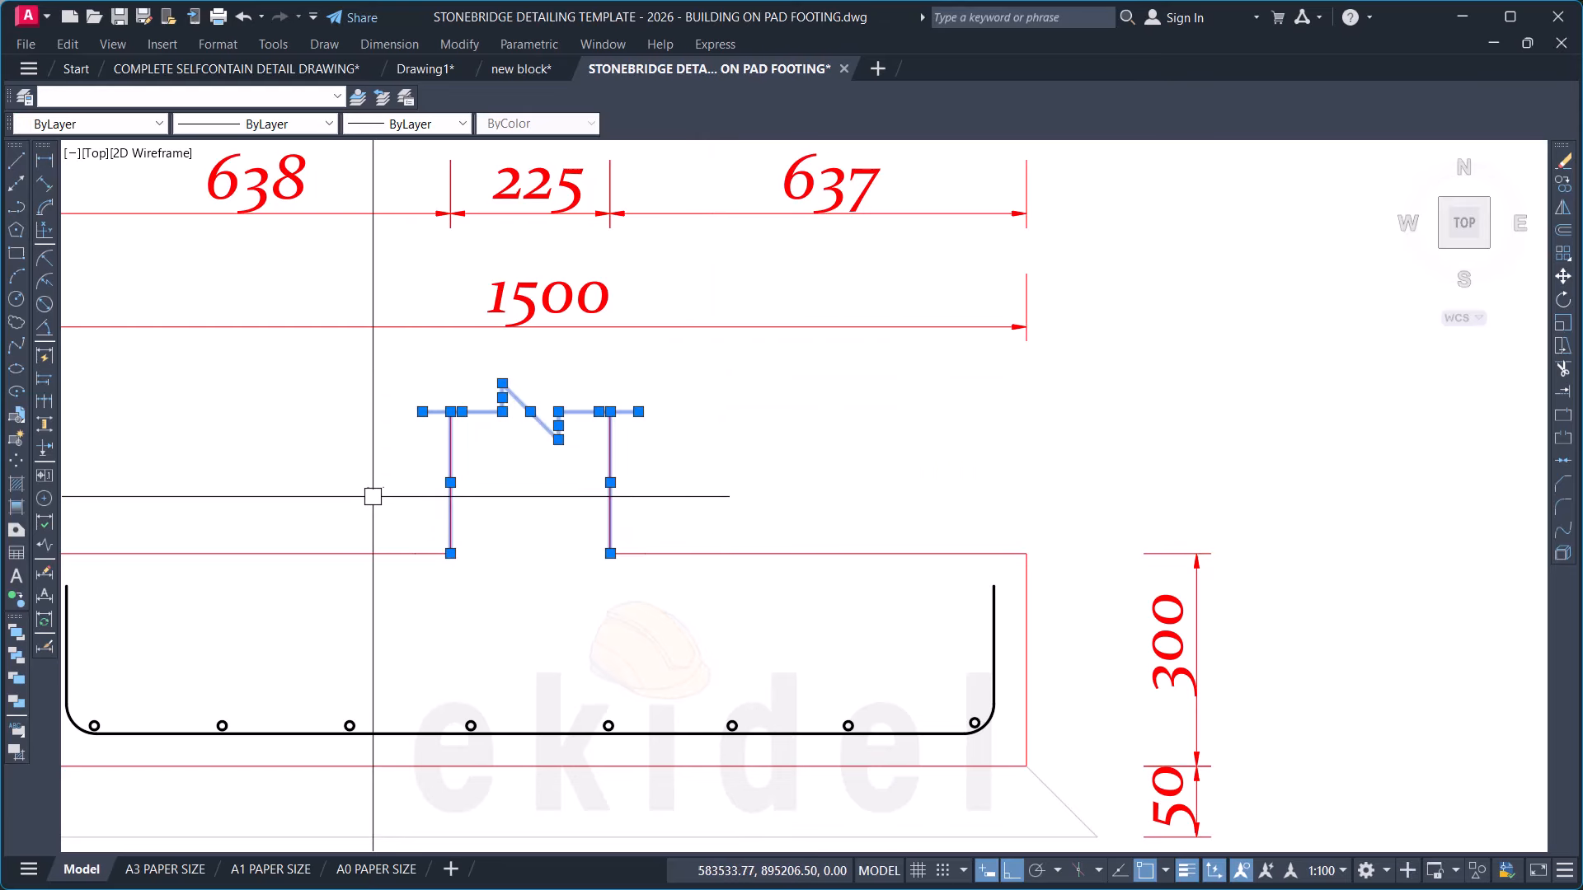
key(space)
click(701, 430)
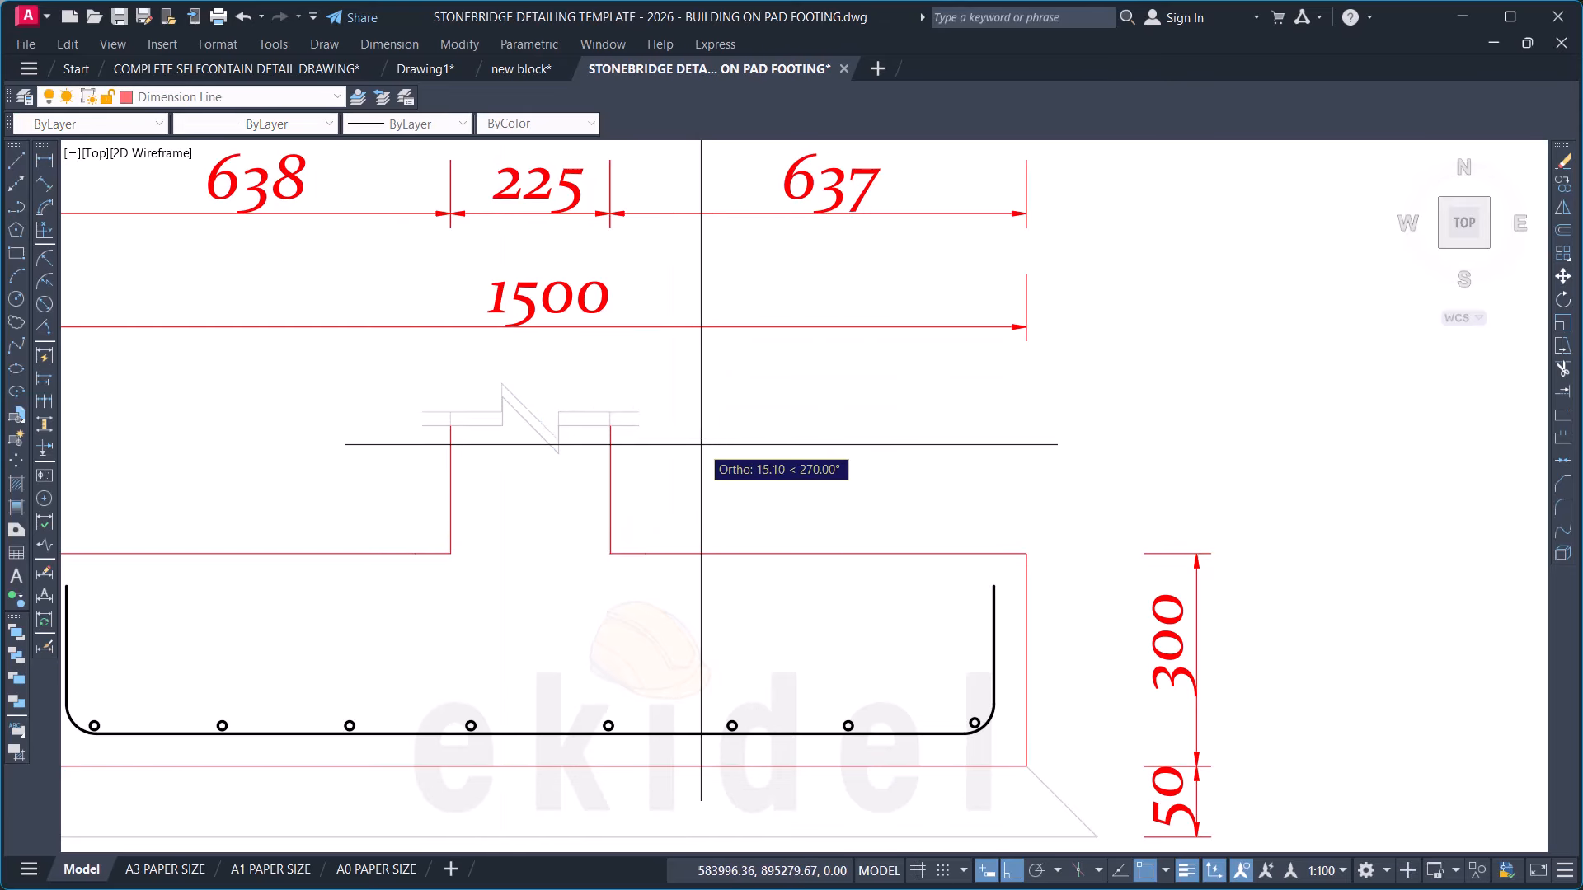
click(706, 480)
scroll(1020, 472, down, 2)
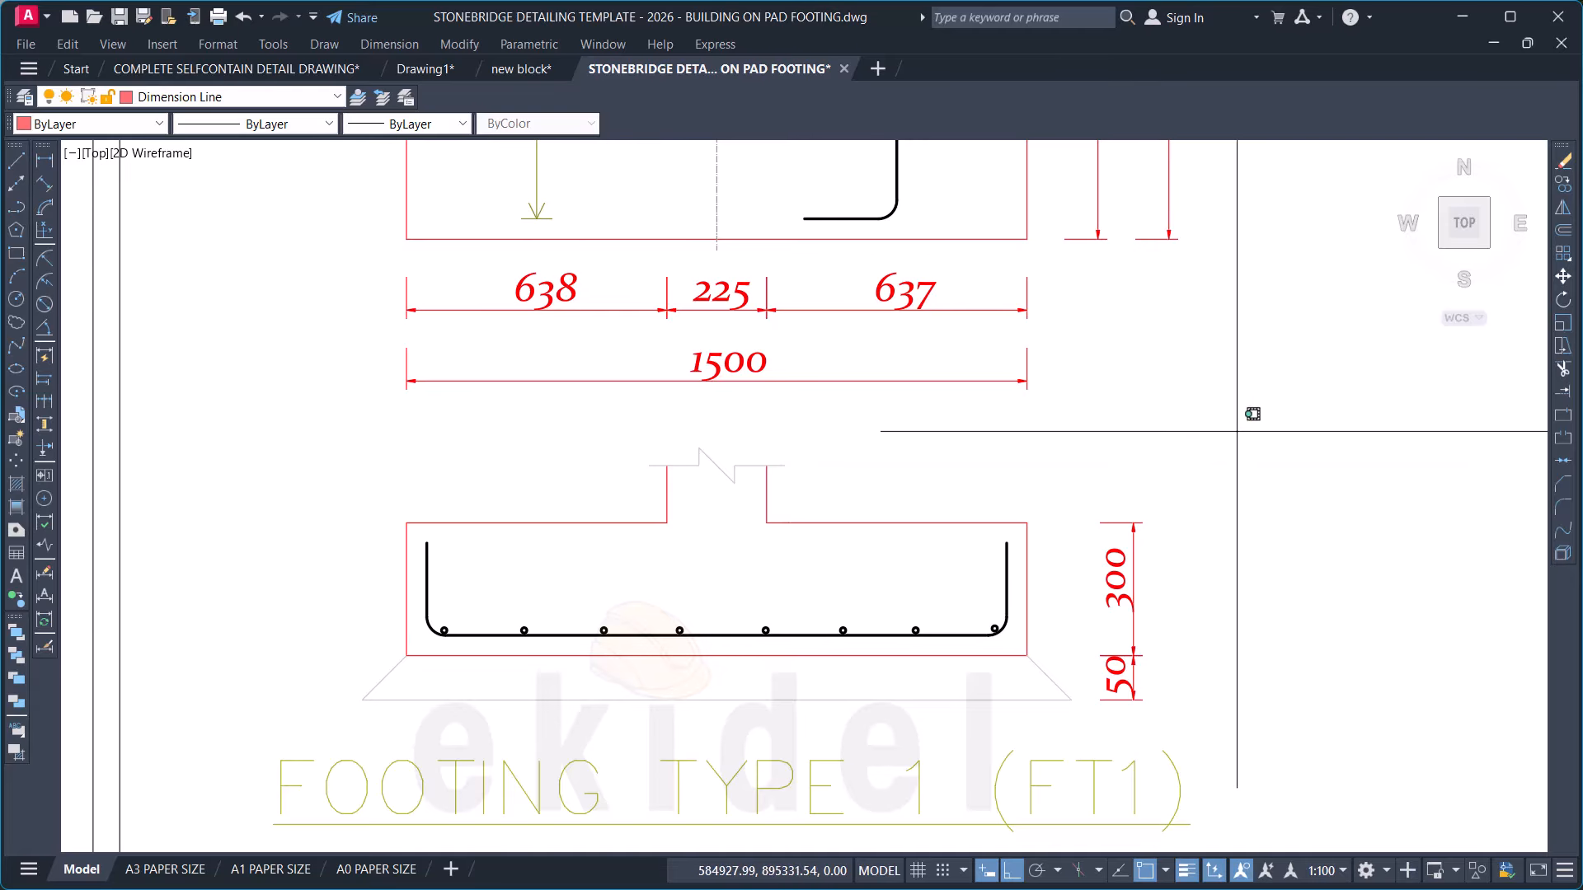
click(1237, 431)
click(301, 563)
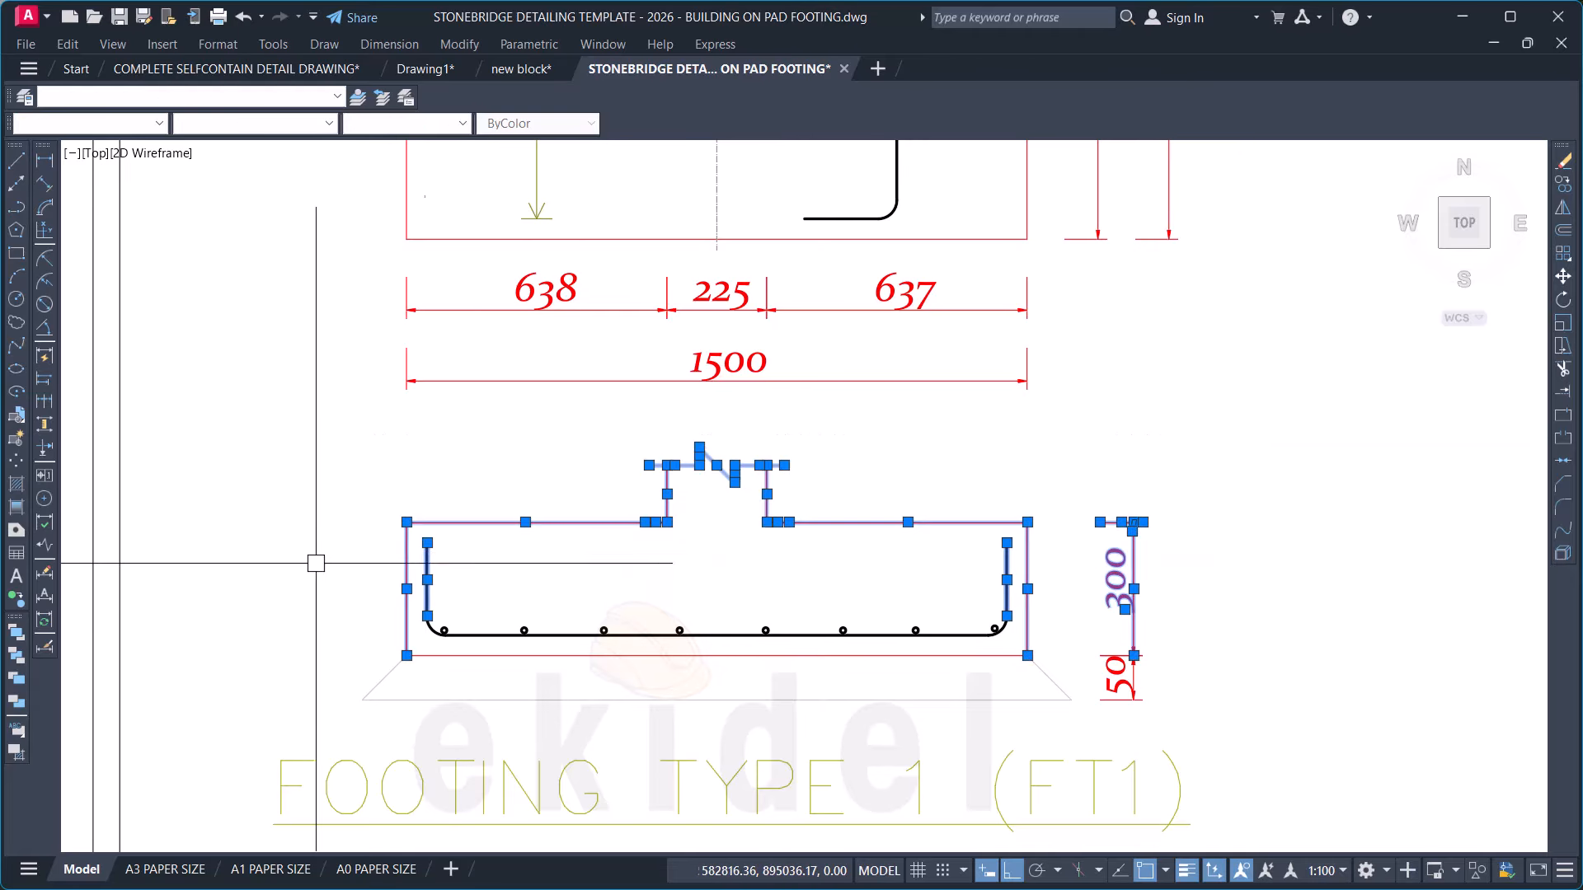
key(space)
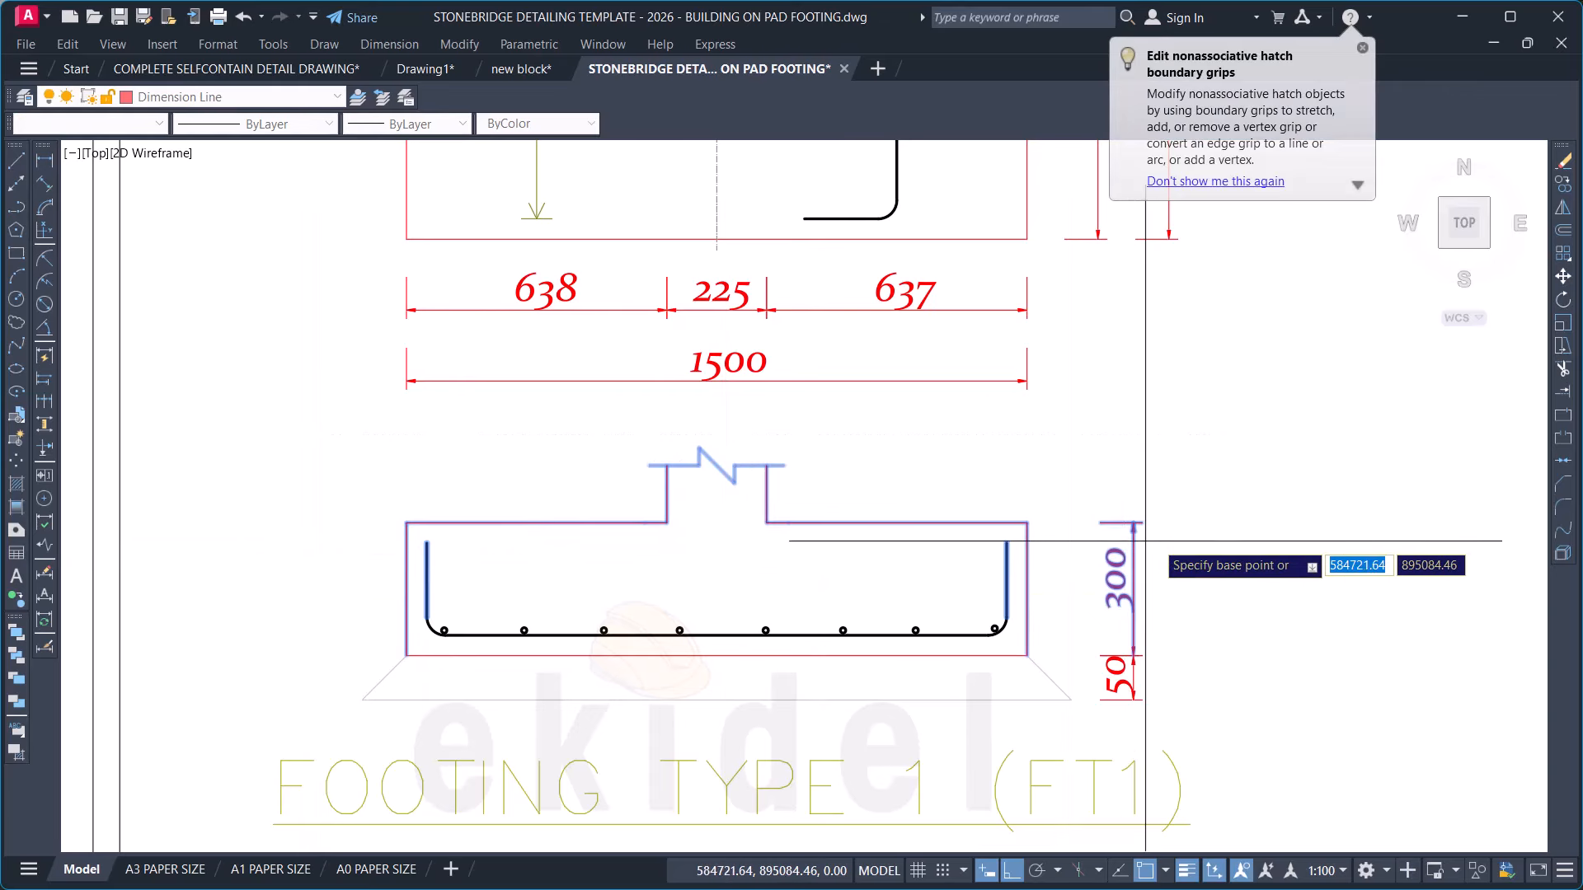
key(Escape)
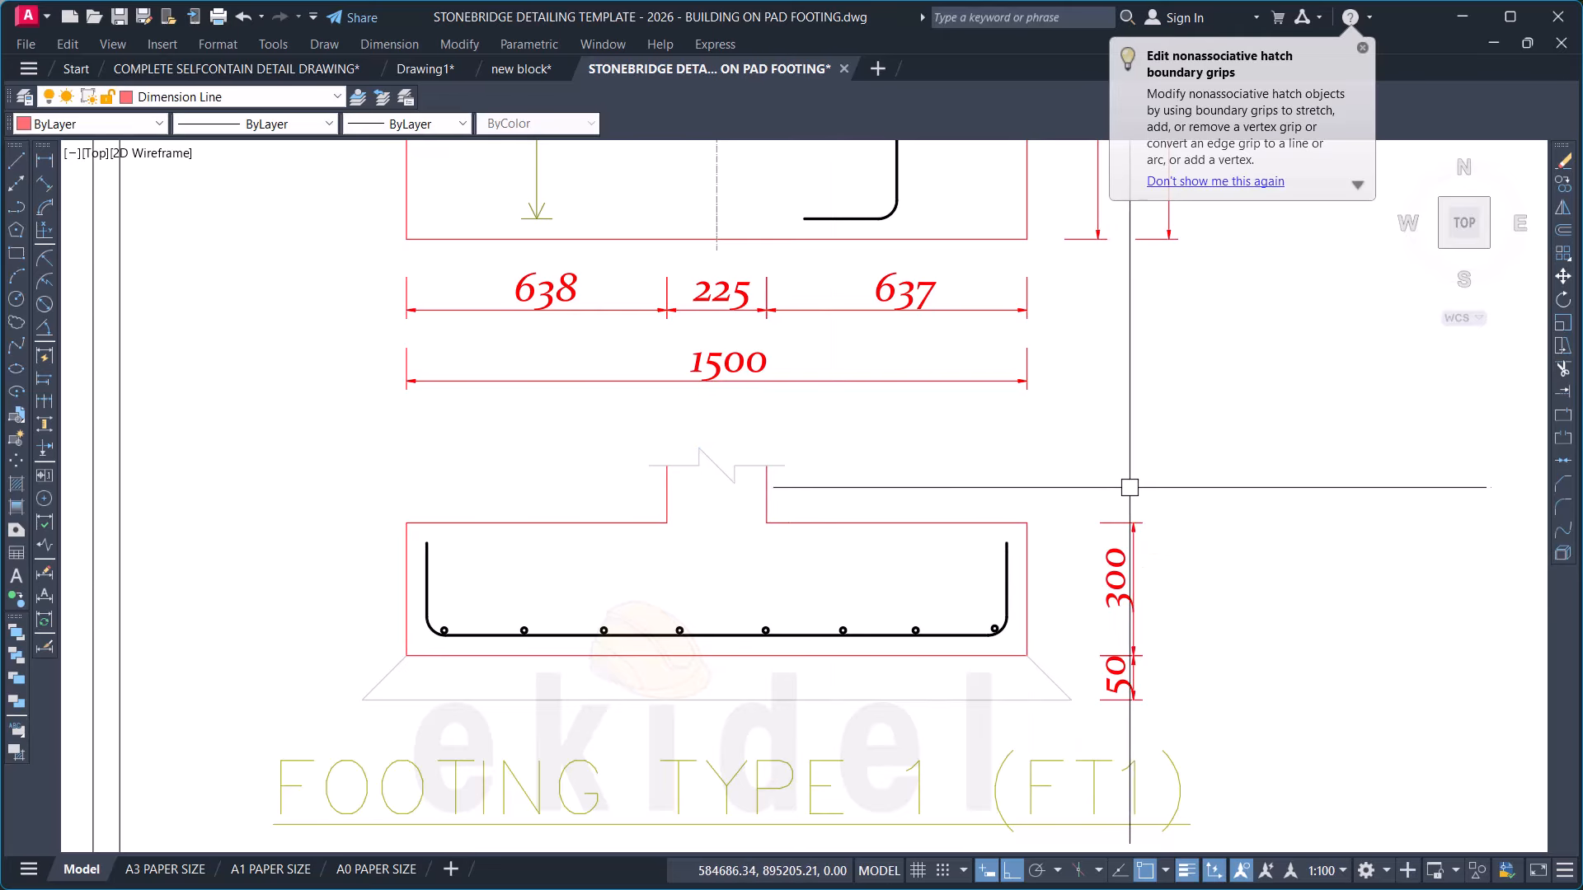
Step: Stretch the upper part of the FOOTING TYPE 1 section, with its column stub, bar ends and depth dimension, upward by 50
click(1035, 427)
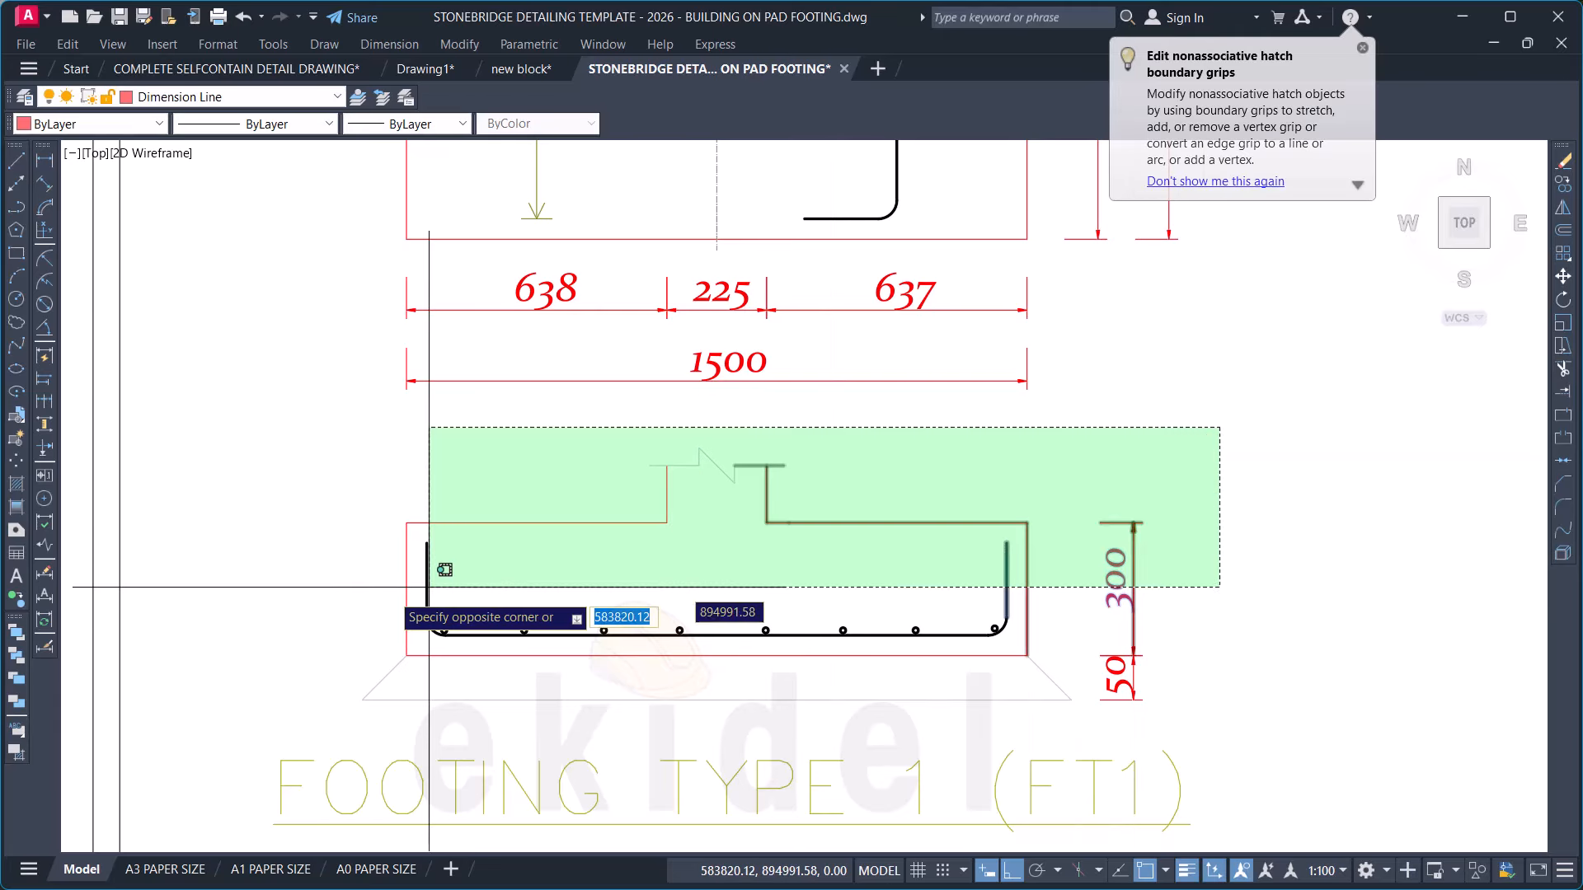
click(284, 567)
text(s)
key(Return)
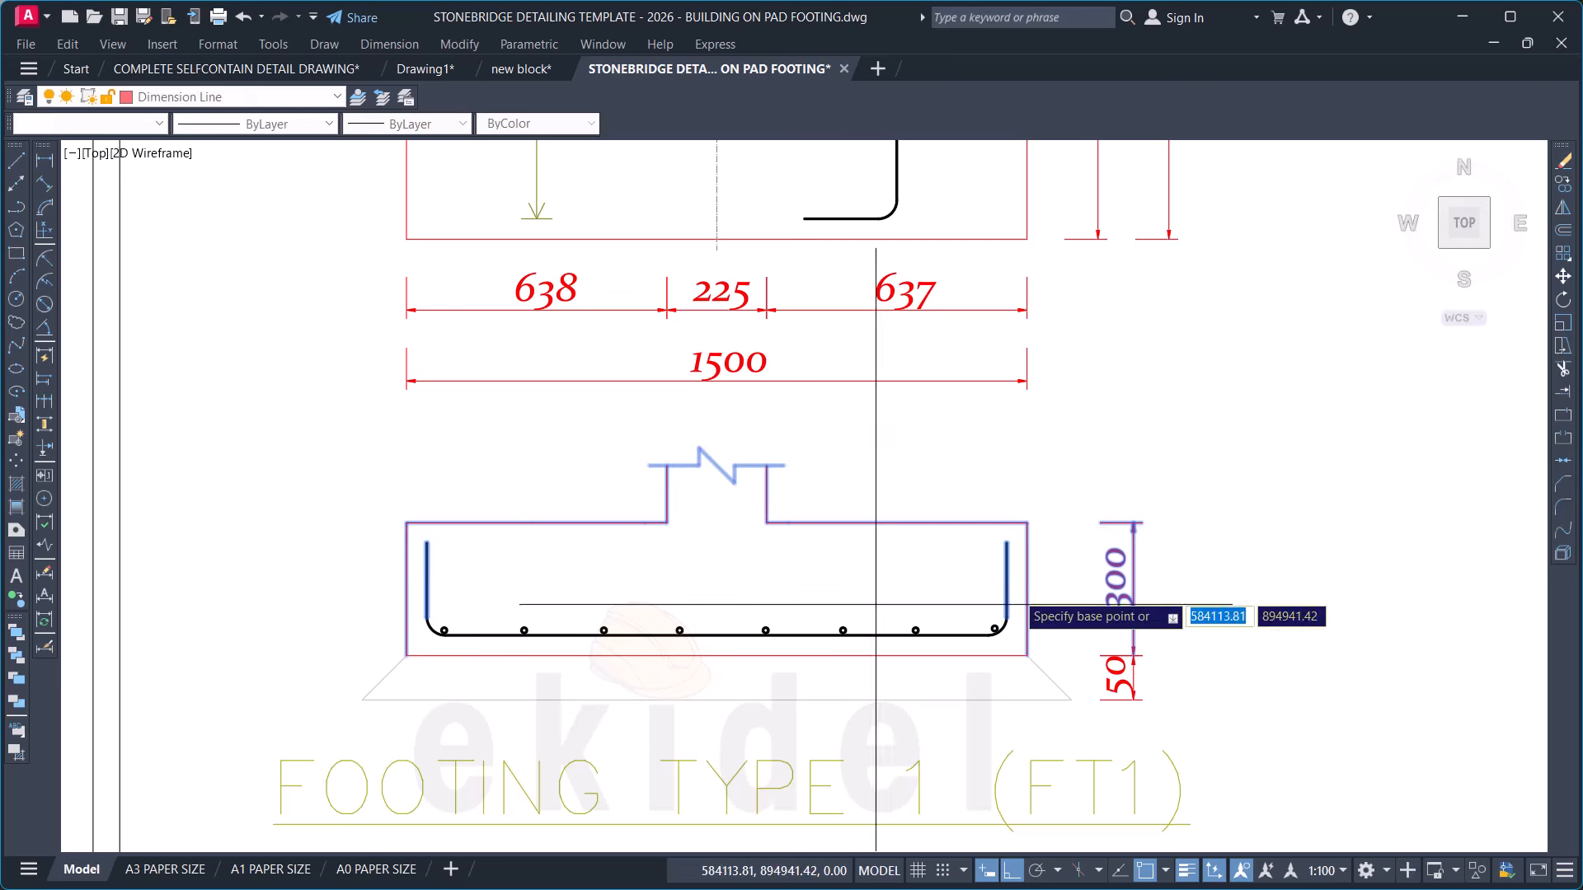
click(1177, 568)
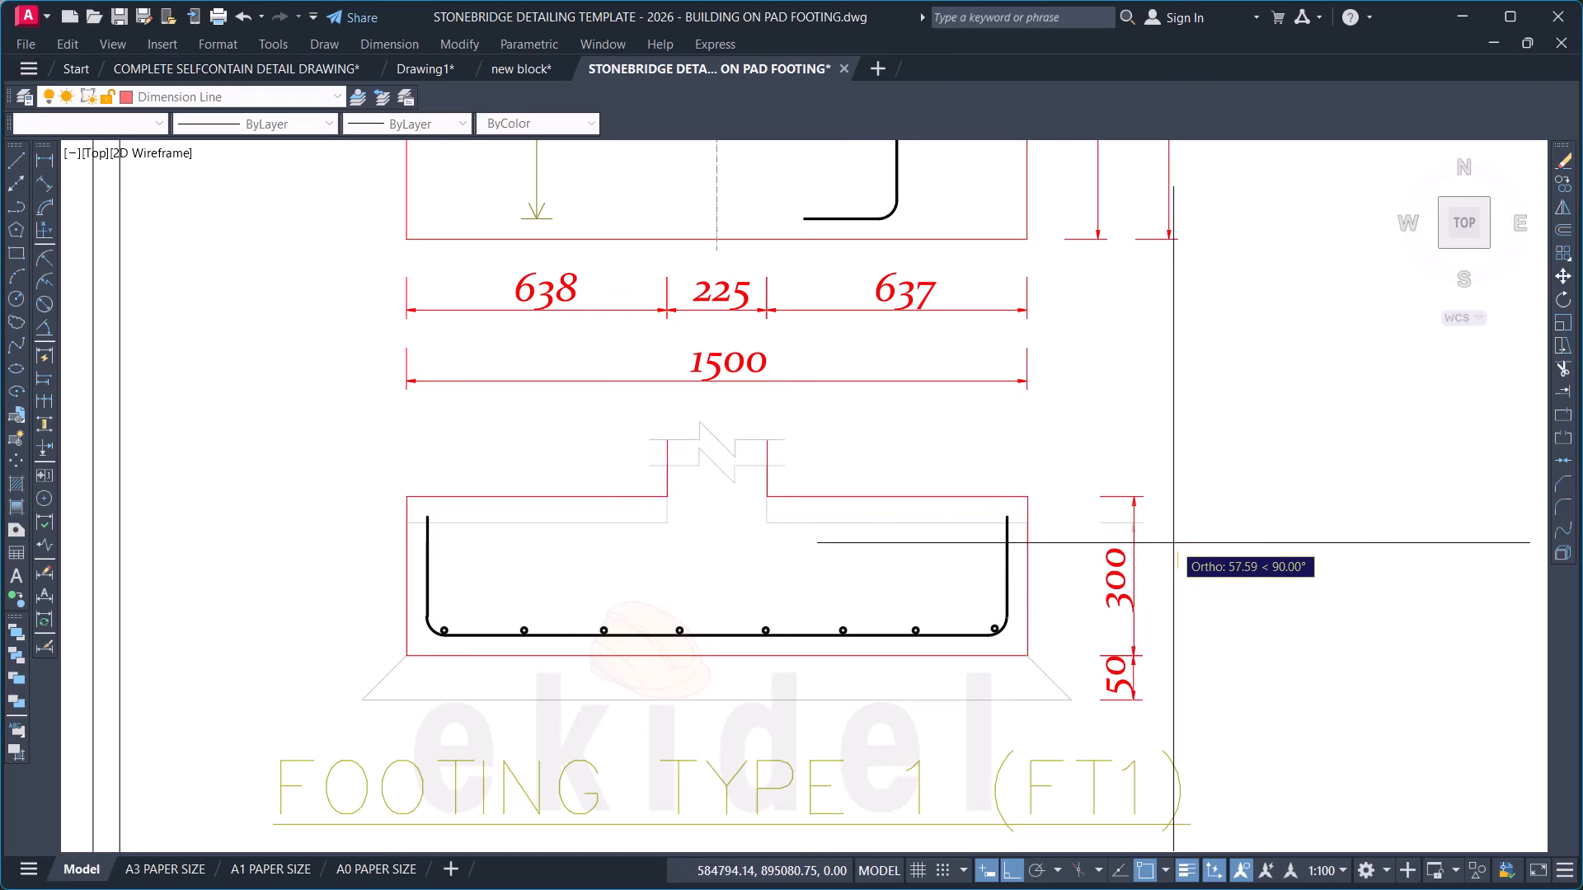
text(50)
key(Return)
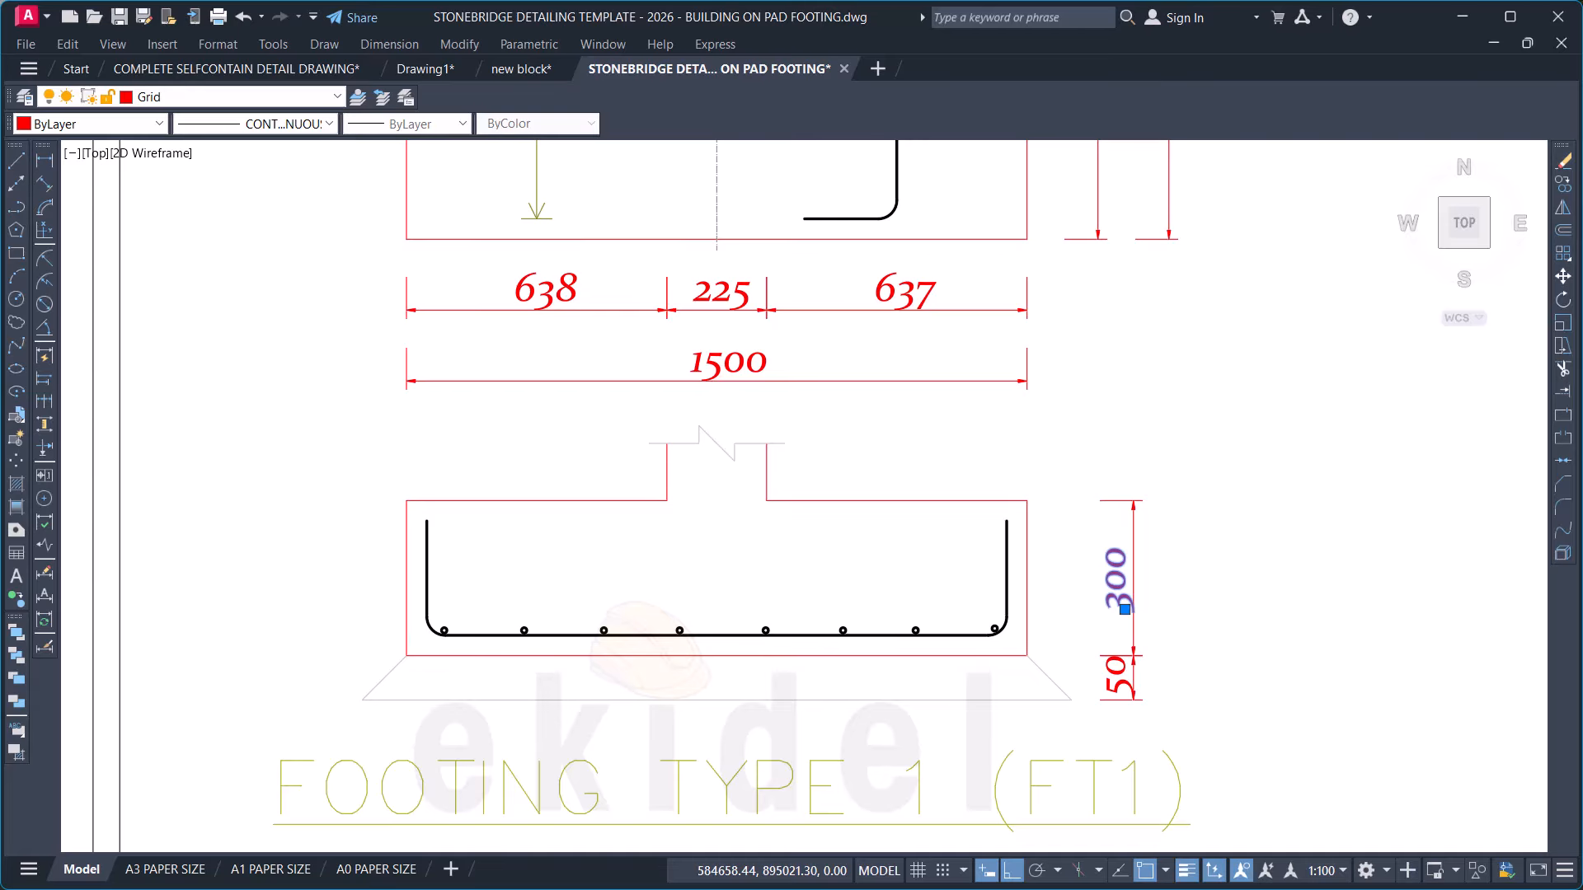
Step: Change the footing depth label beside the FOOTING TYPE 1 section to 350
double_click(1121, 592)
text(350)
click(1222, 558)
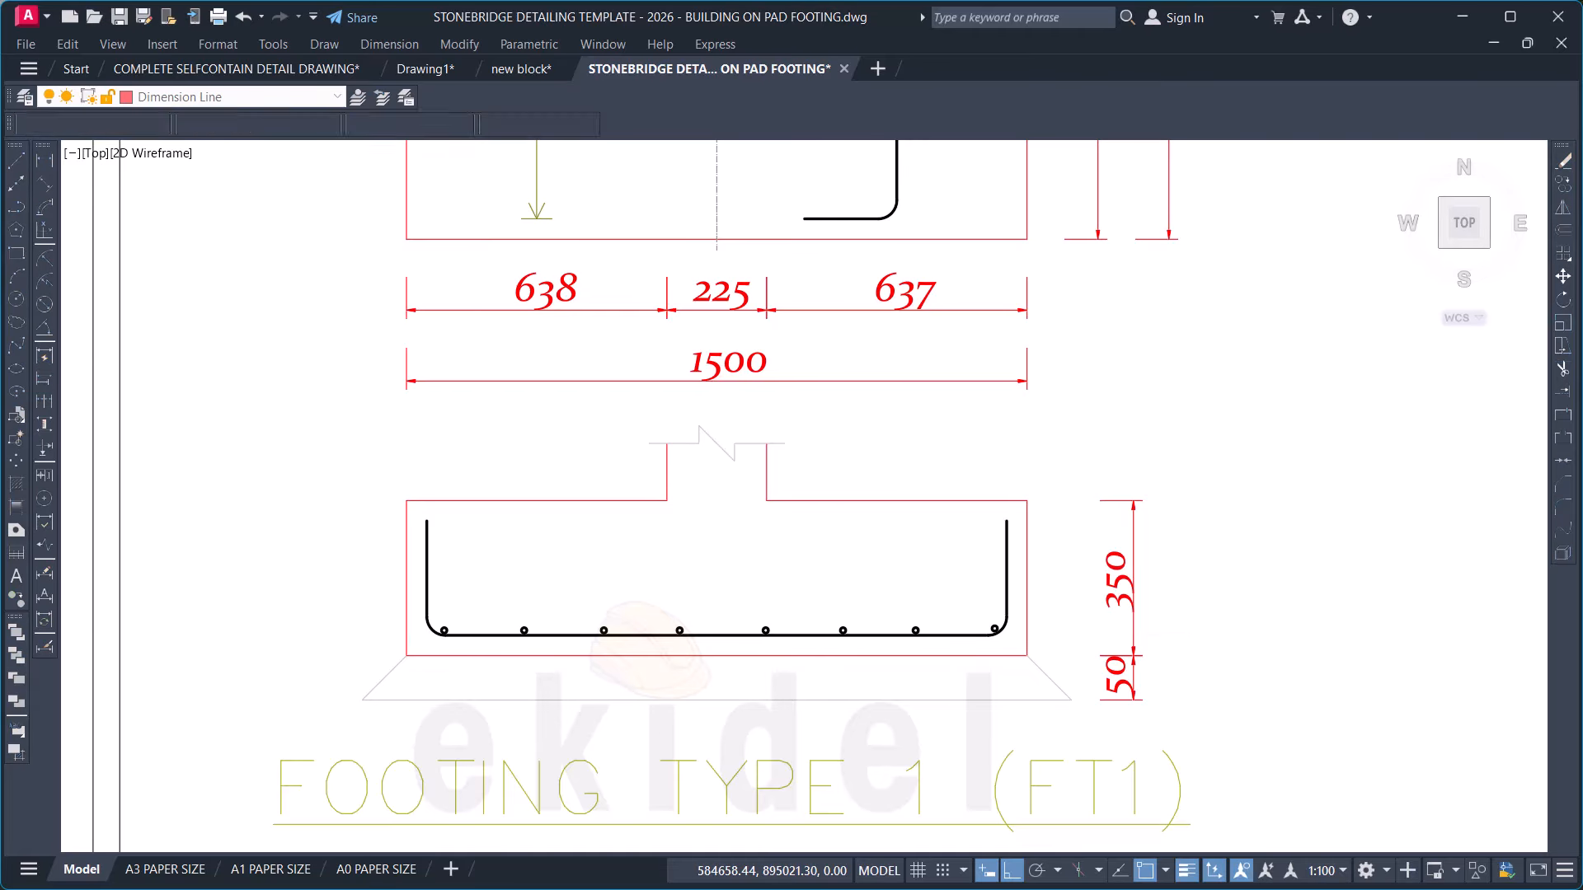
scroll(1132, 637, up, 2)
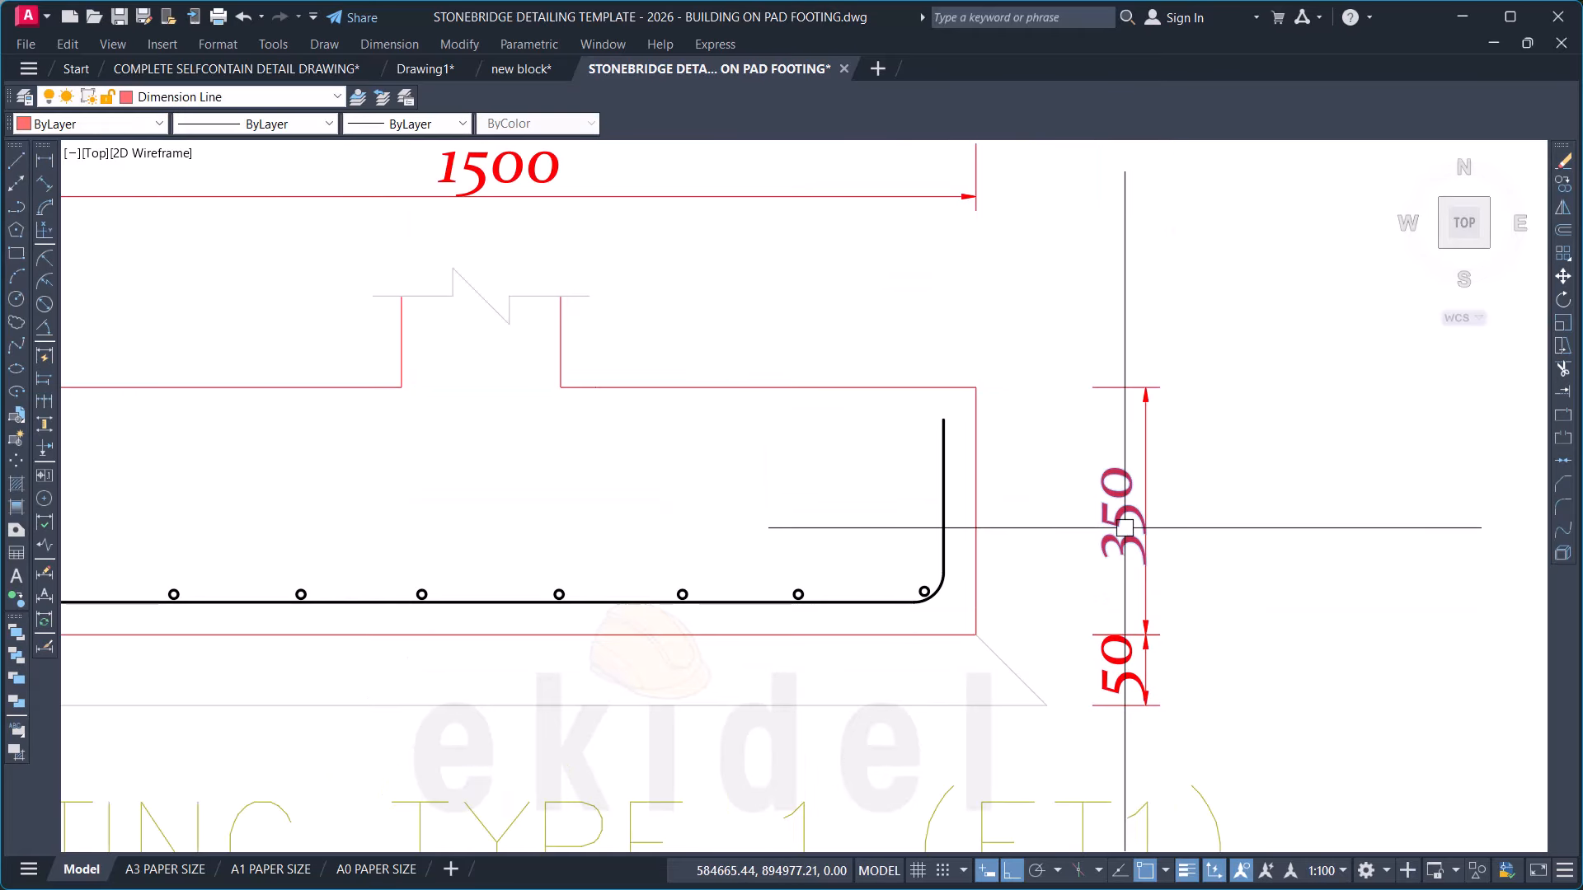
Step: Examine the footing depth and blinding thickness dimensions in the section of the designed 1500 / 1500 footing
scroll(1187, 452, down, 15)
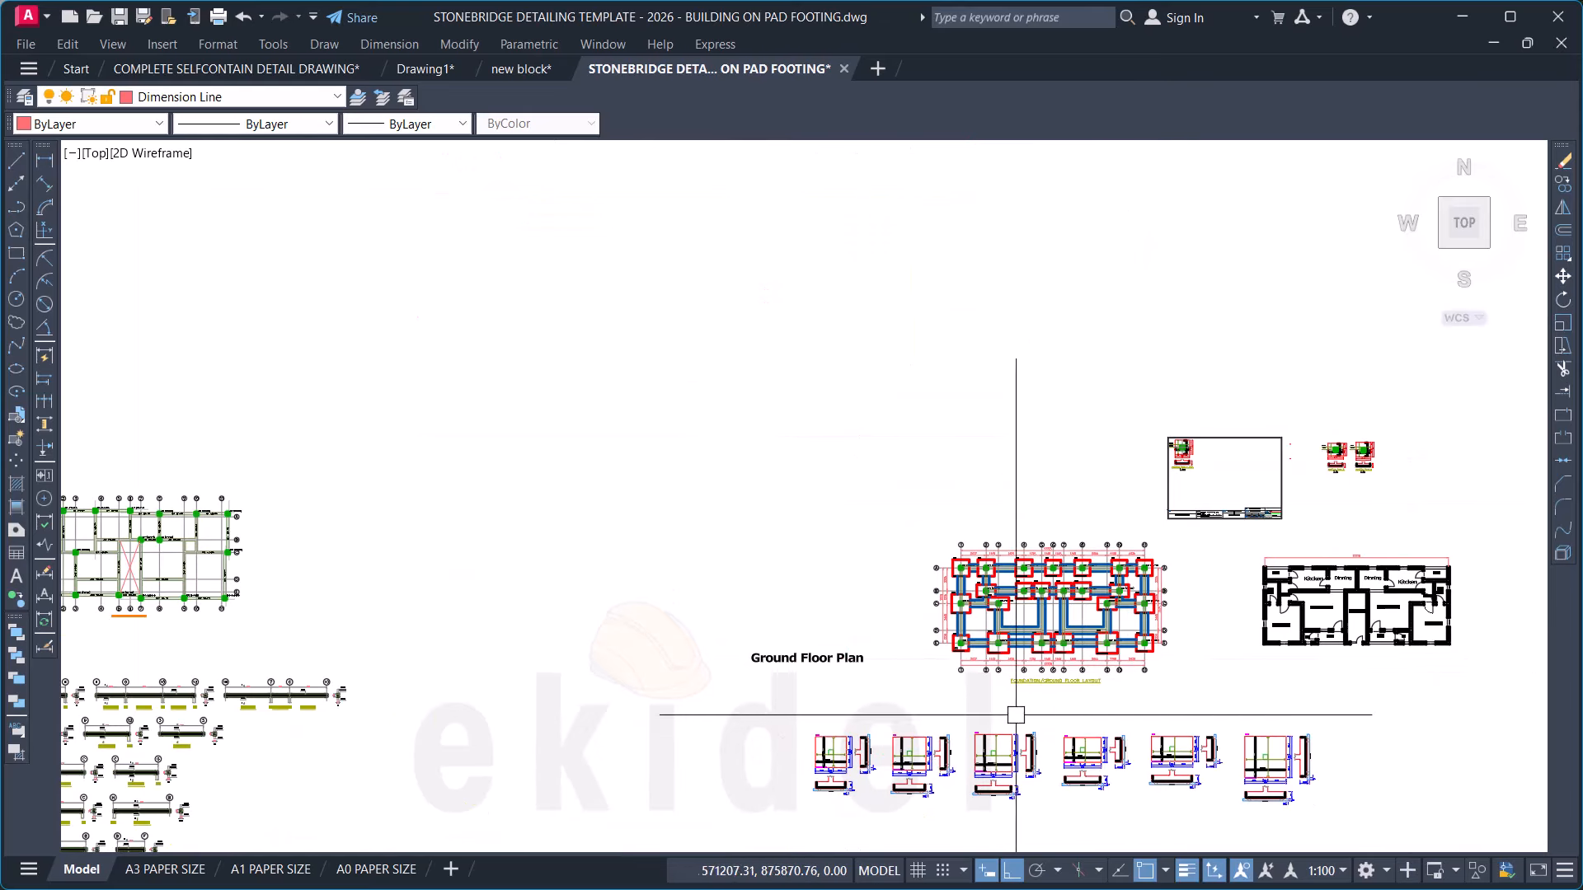
scroll(819, 784, up, 7)
scroll(866, 784, up, 3)
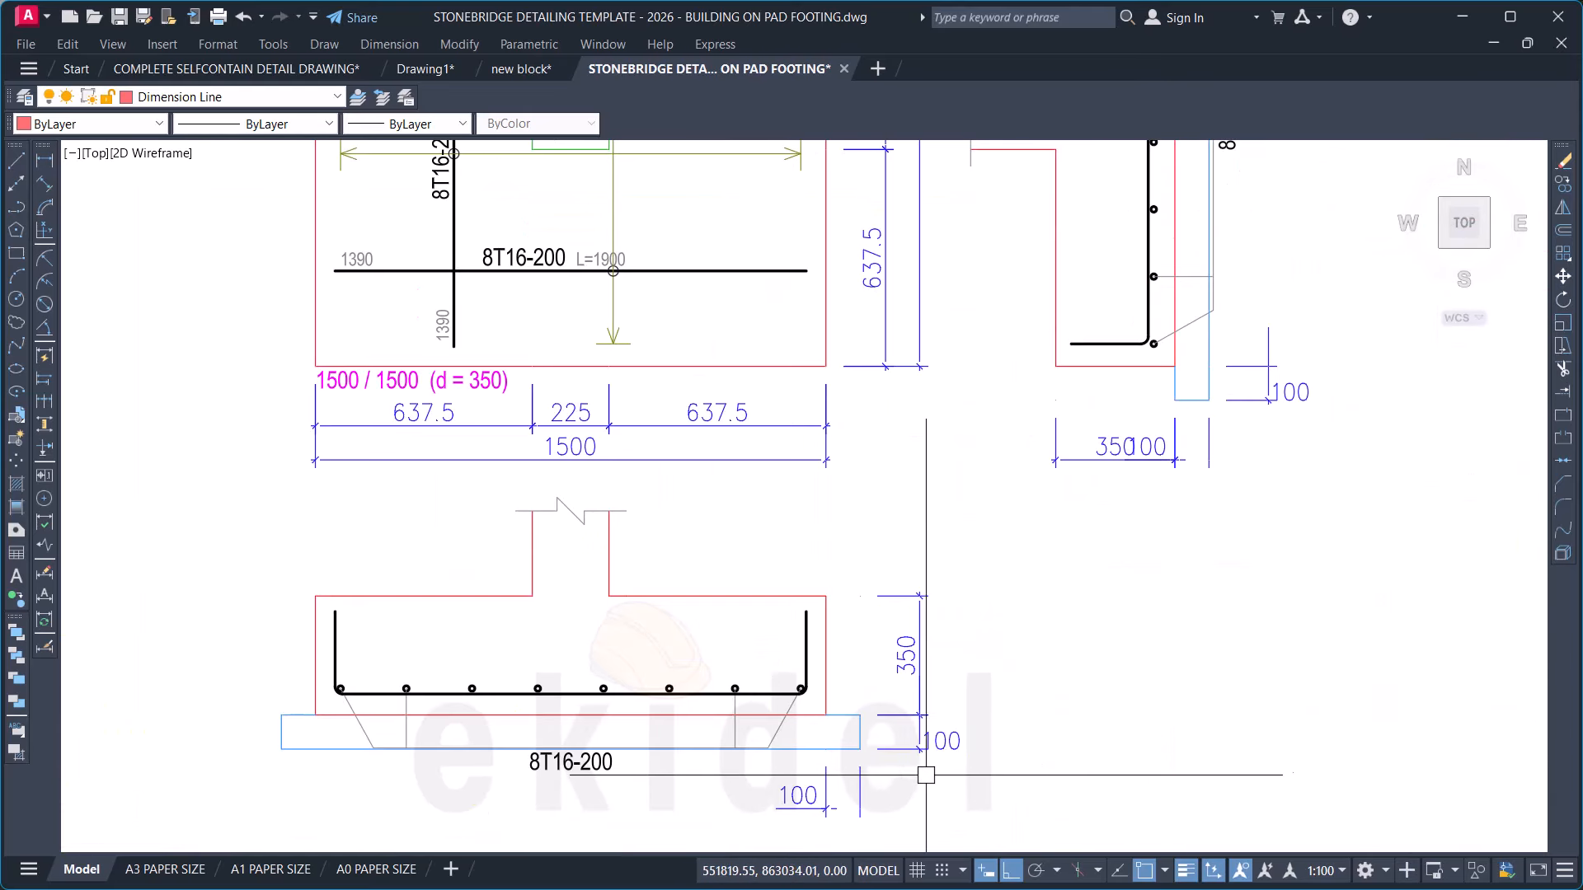
scroll(902, 741, up, 4)
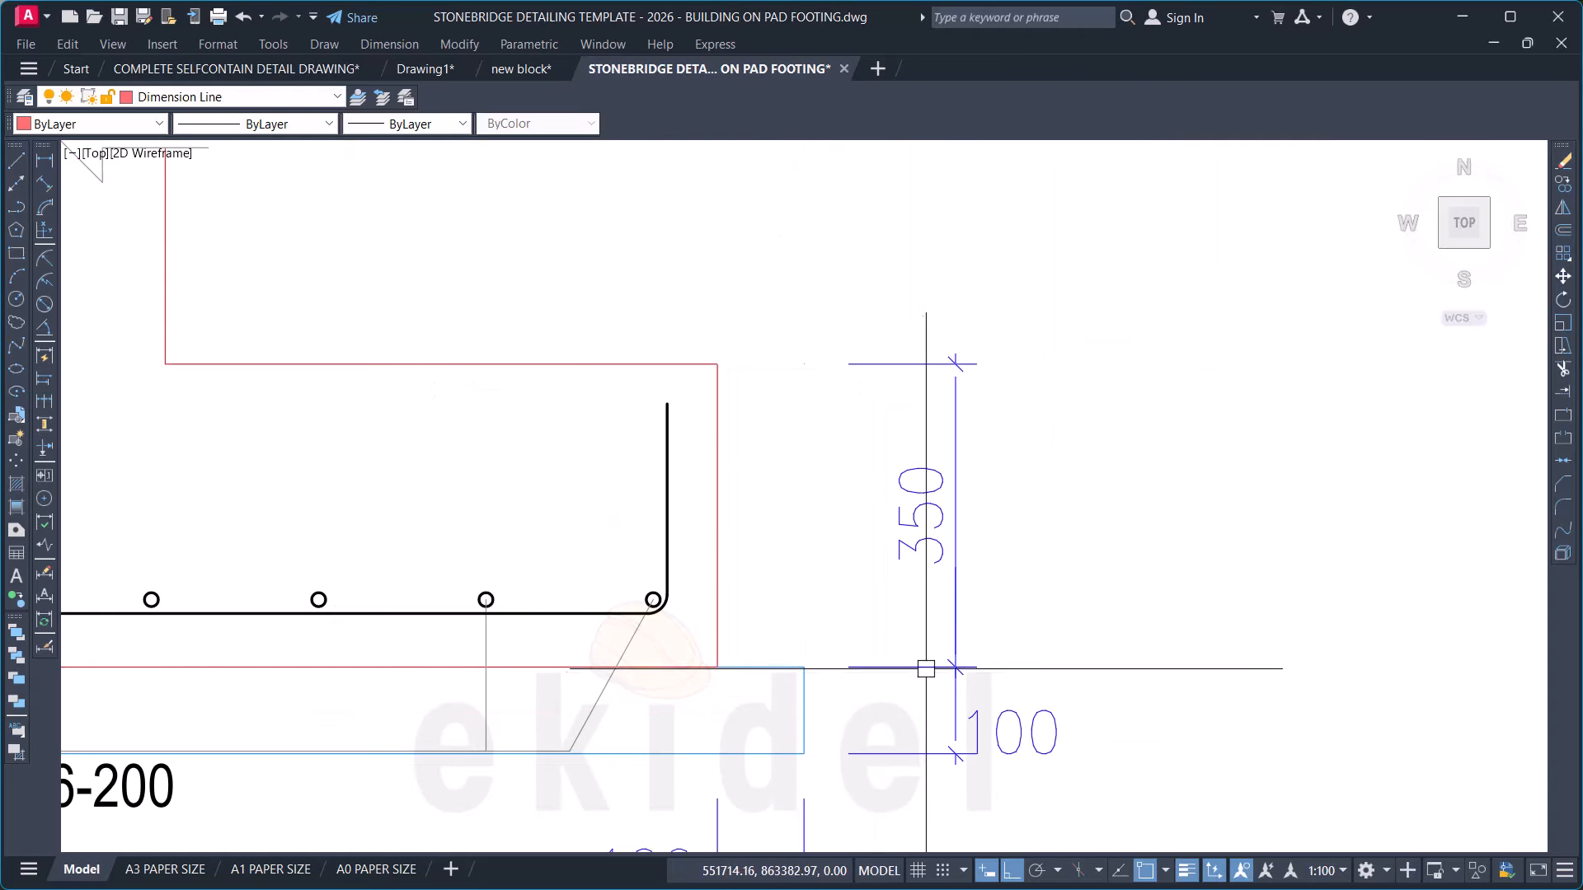
scroll(940, 734, down, 4)
scroll(896, 721, up, 2)
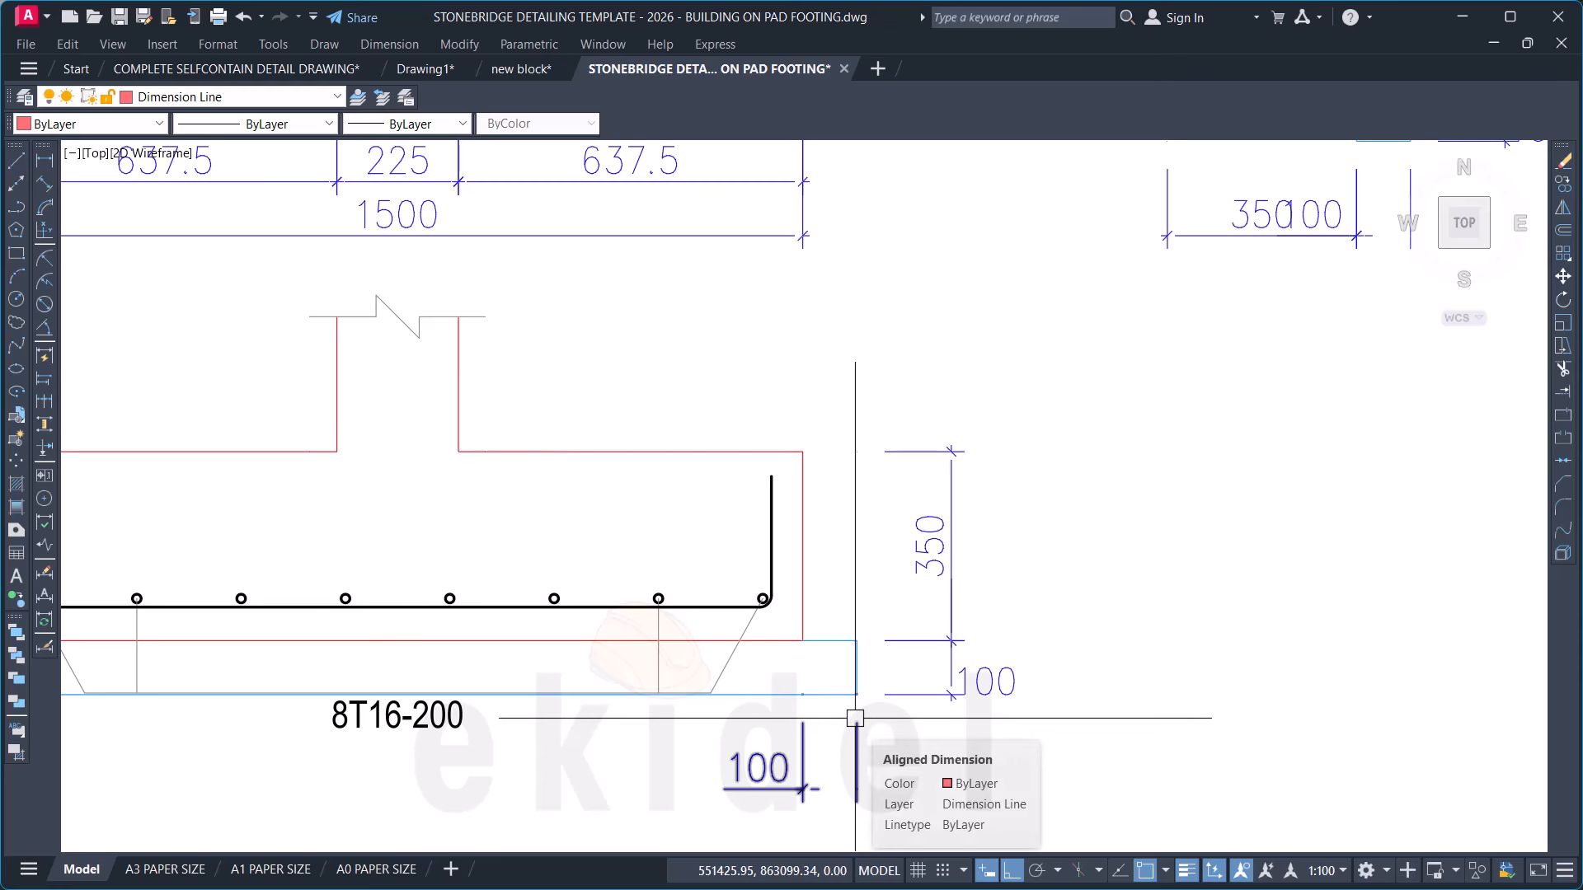
scroll(983, 681, up, 2)
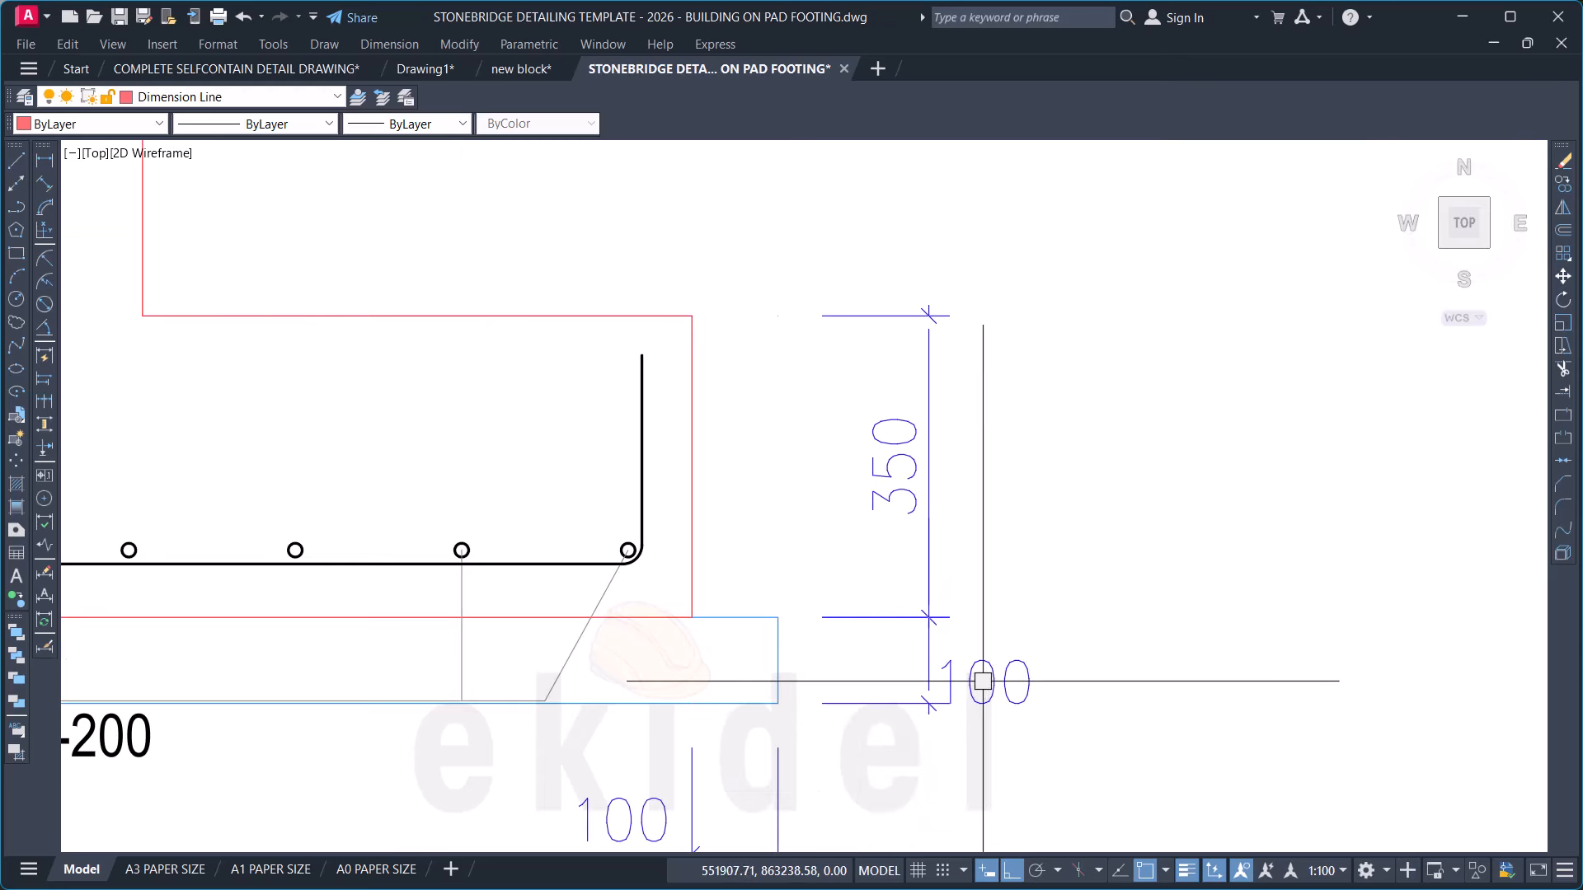
scroll(818, 660, down, 2)
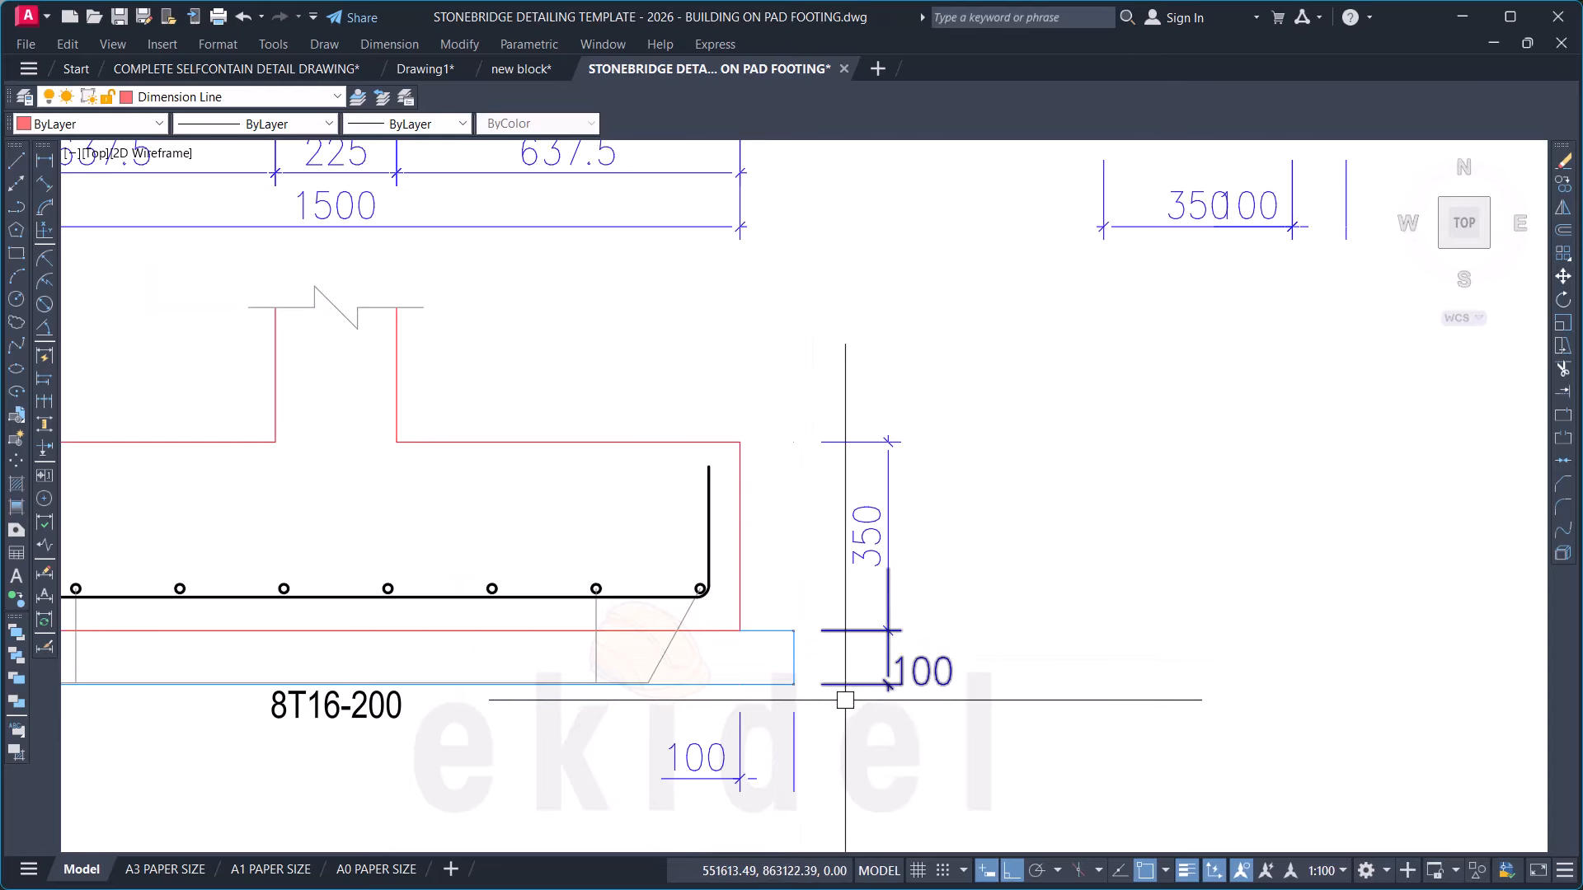
Step: Examine the blinding edge and the bottom reinforcement bar in the designed 1500 / 1500 footing section
scroll(805, 608, down, 10)
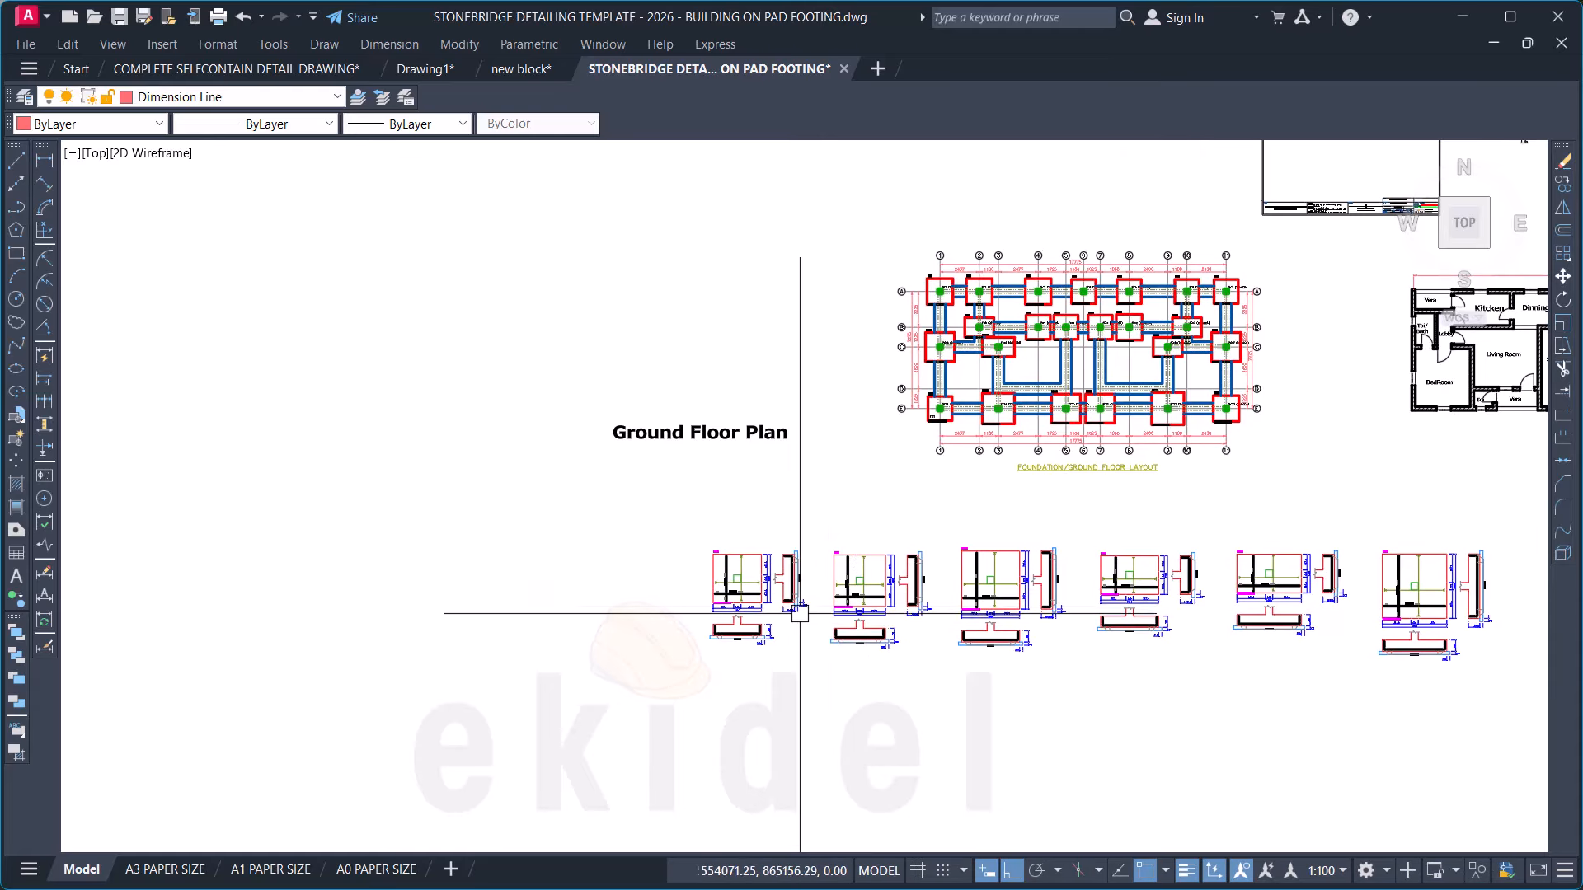
scroll(726, 639, up, 2)
scroll(727, 638, up, 8)
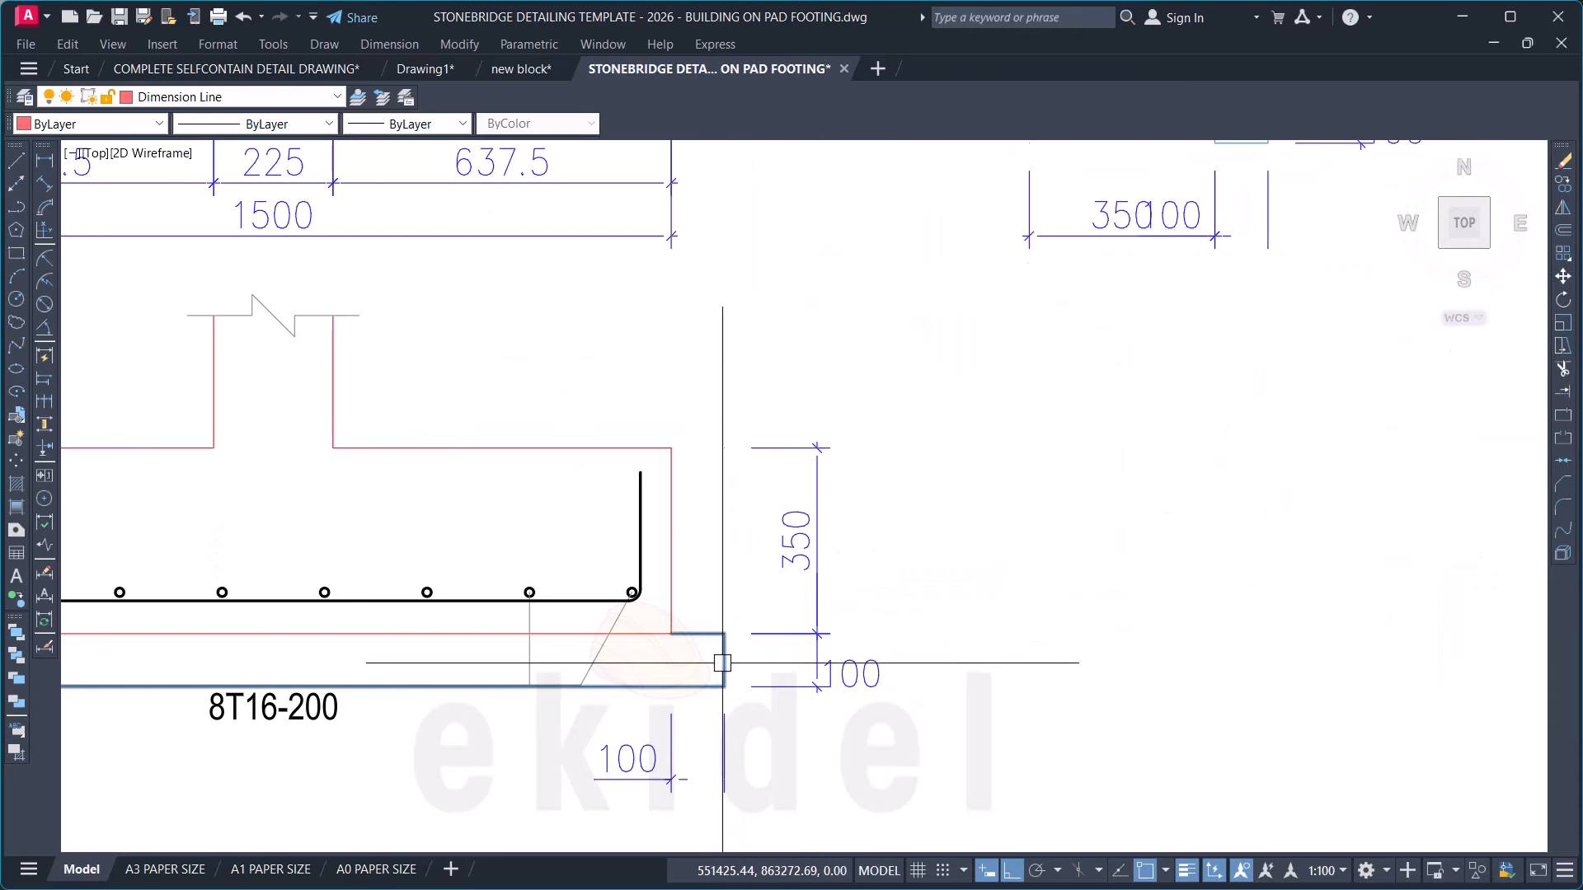
scroll(443, 593, up, 2)
click(462, 601)
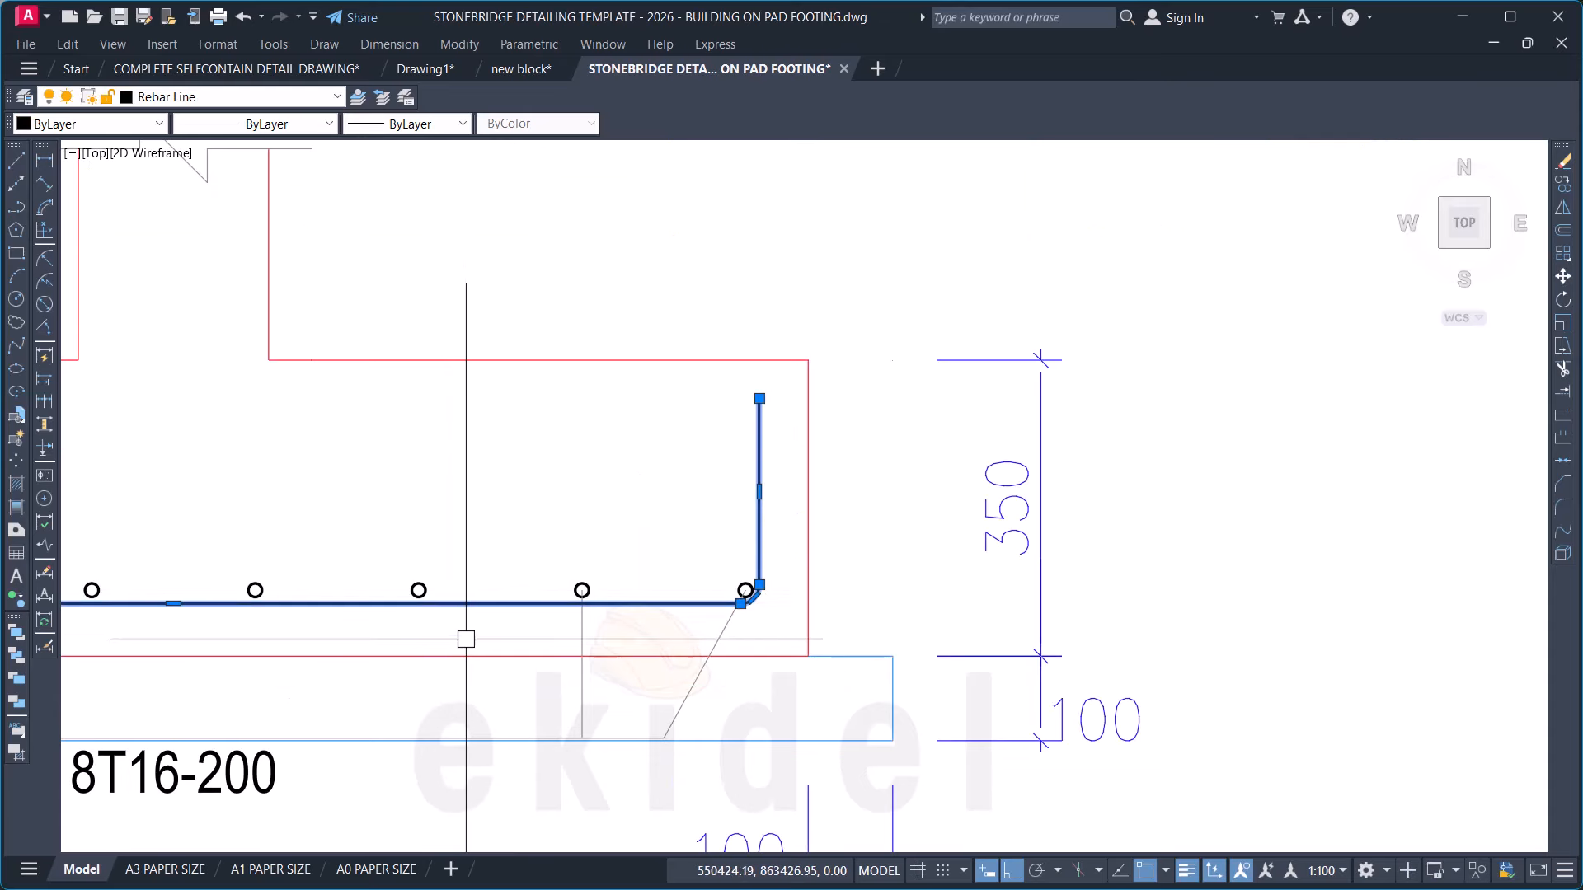
click(463, 657)
key(Escape)
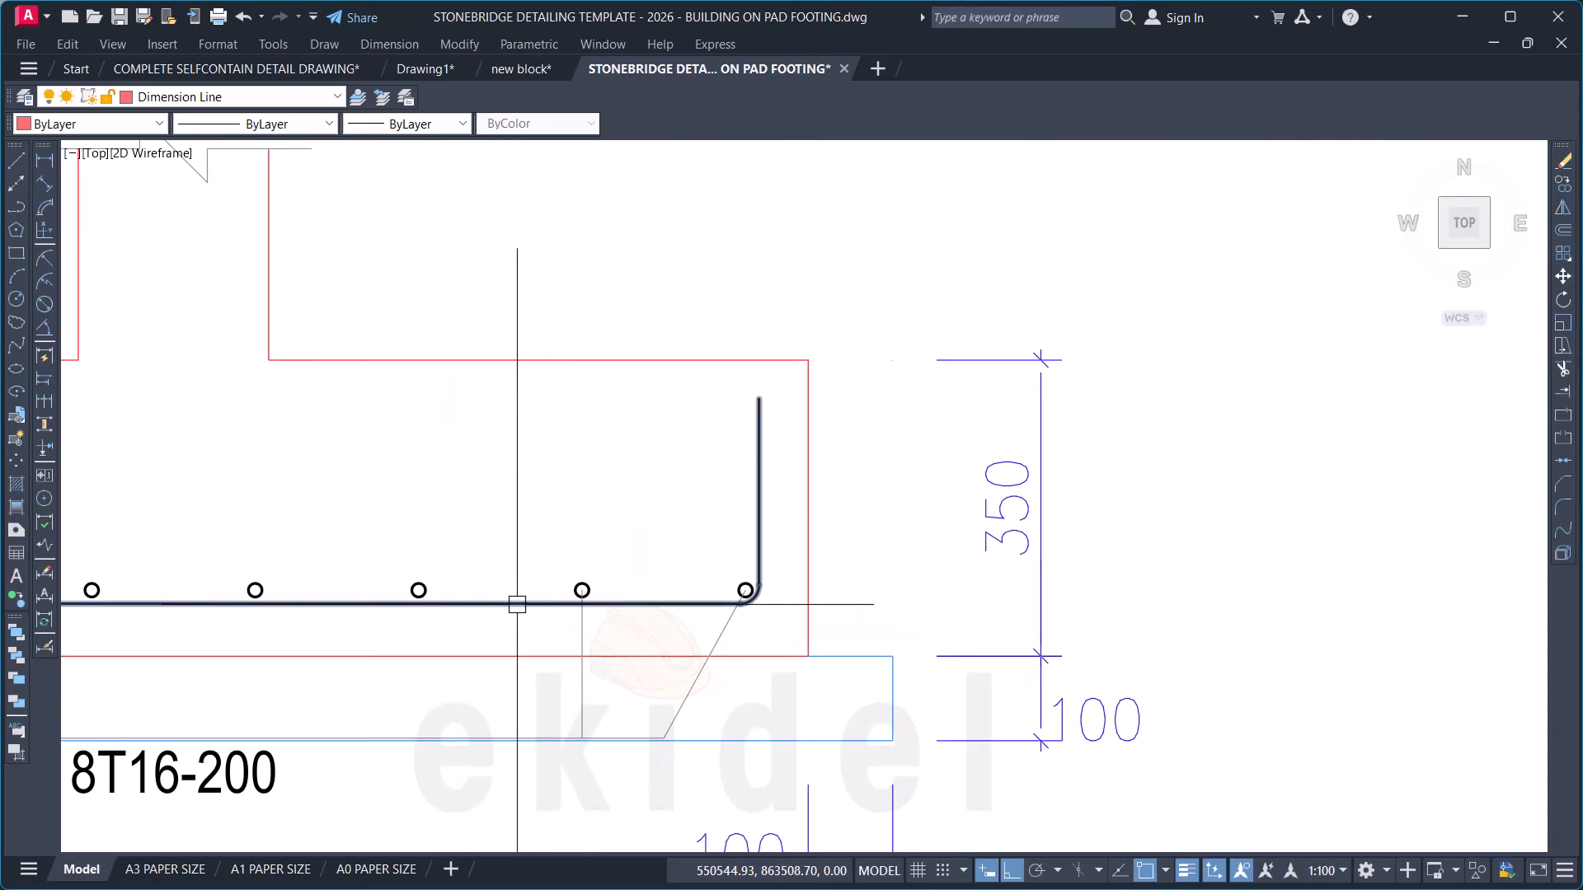
Step: Examine the designed 1500 / 1500 footing section and the FOOTING TYPE 1 plan, section and quantity note on the detail sheet
scroll(525, 633, down, 2)
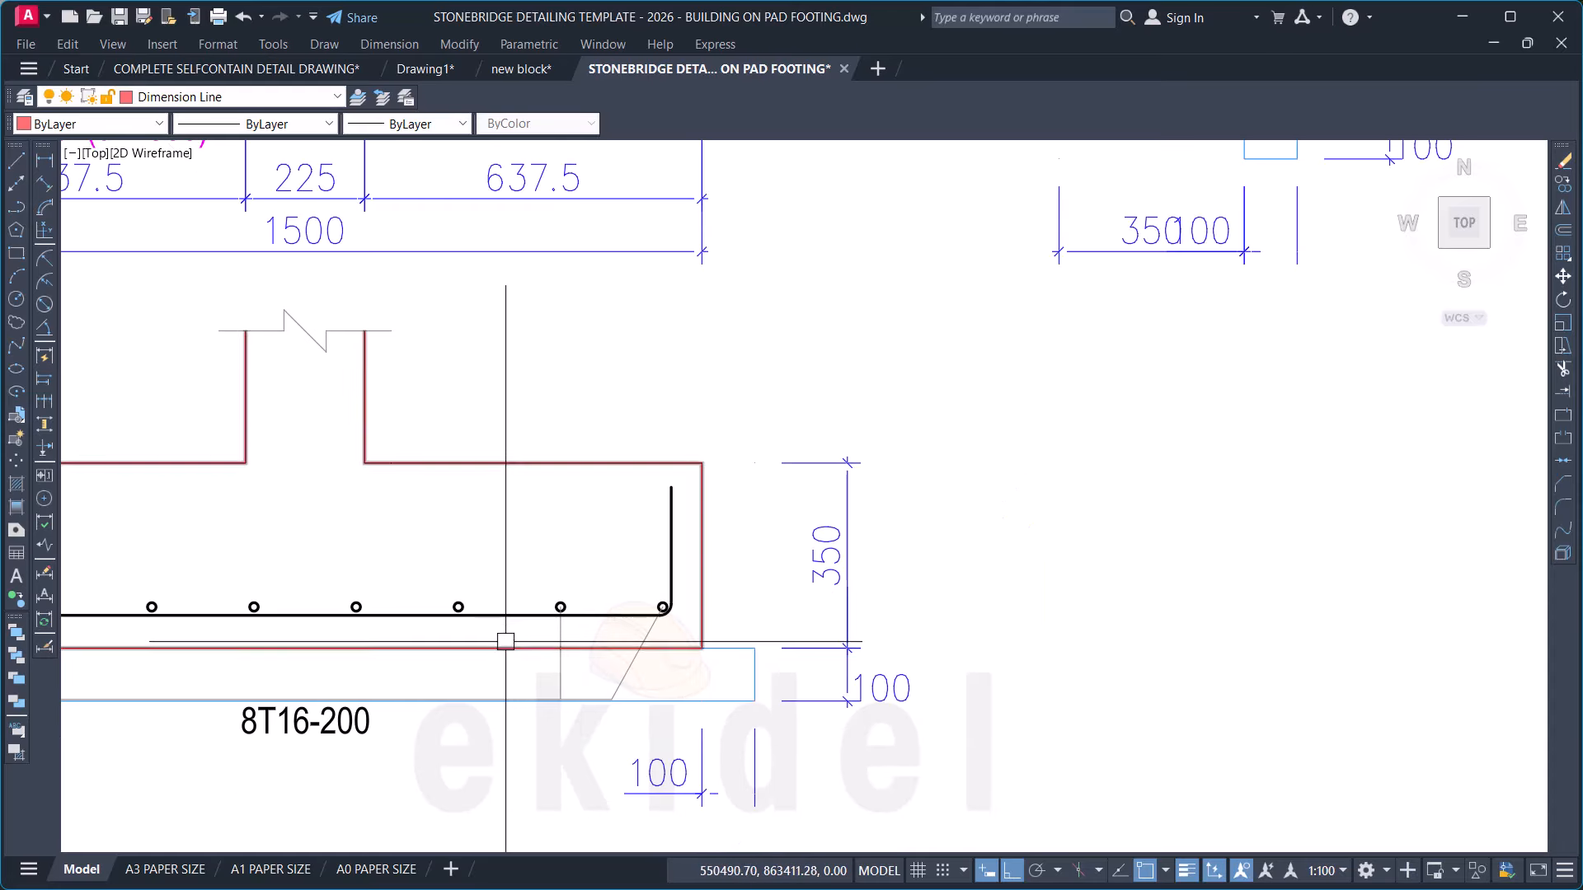
scroll(506, 640, down, 8)
middle_drag(840, 546, 745, 735)
scroll(744, 735, down, 2)
middle_drag(866, 591, 636, 685)
middle_drag(1181, 181, 862, 357)
scroll(879, 200, up, 4)
scroll(879, 243, up, 4)
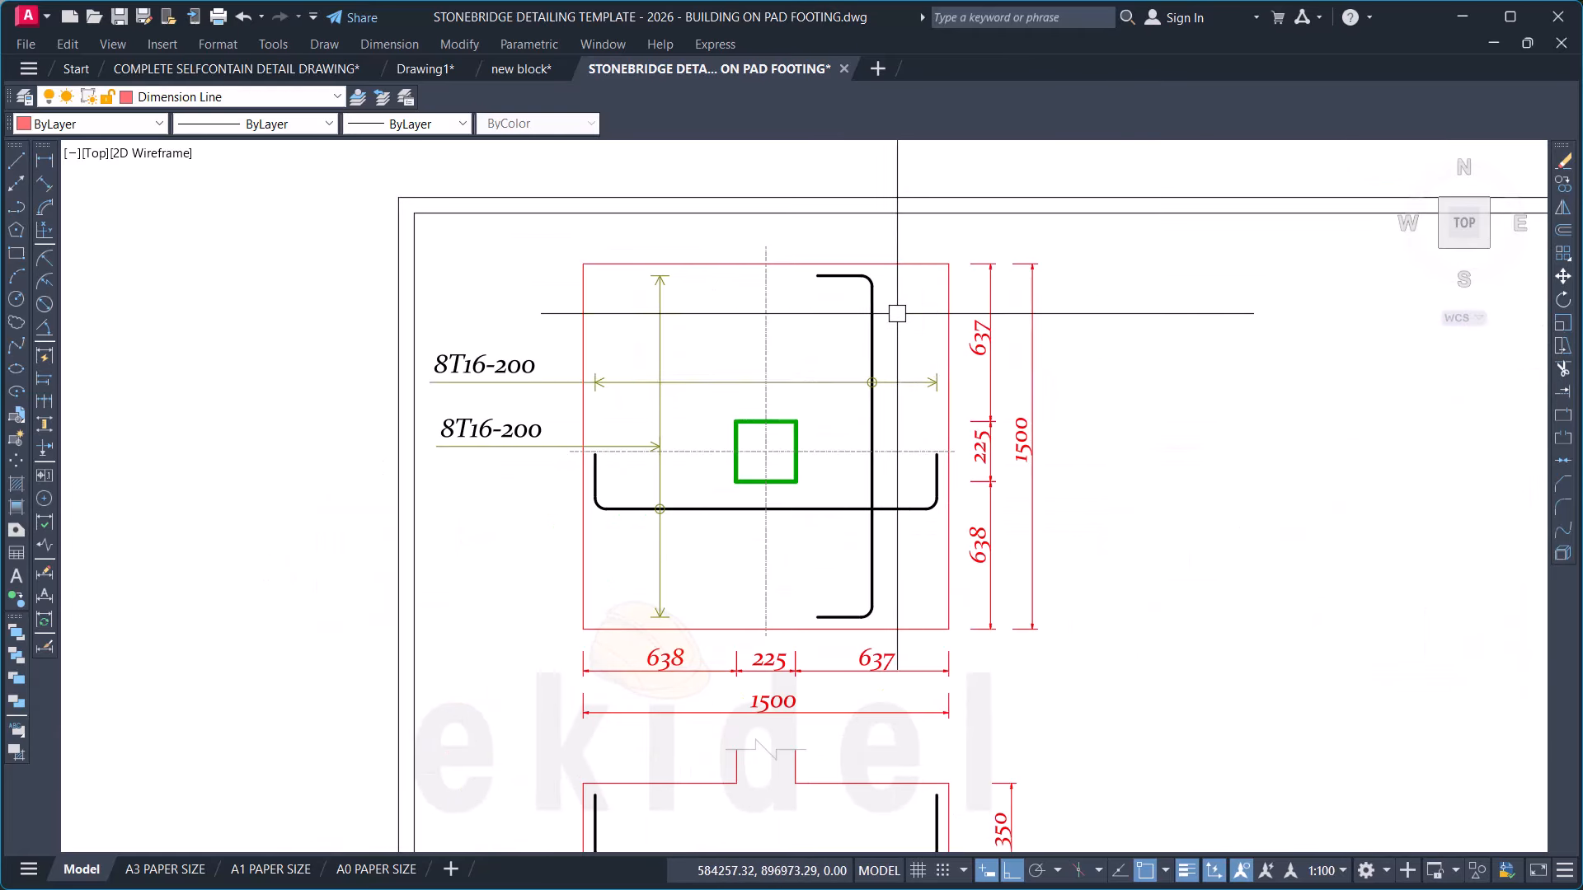
scroll(865, 547, down, 2)
scroll(787, 676, up, 4)
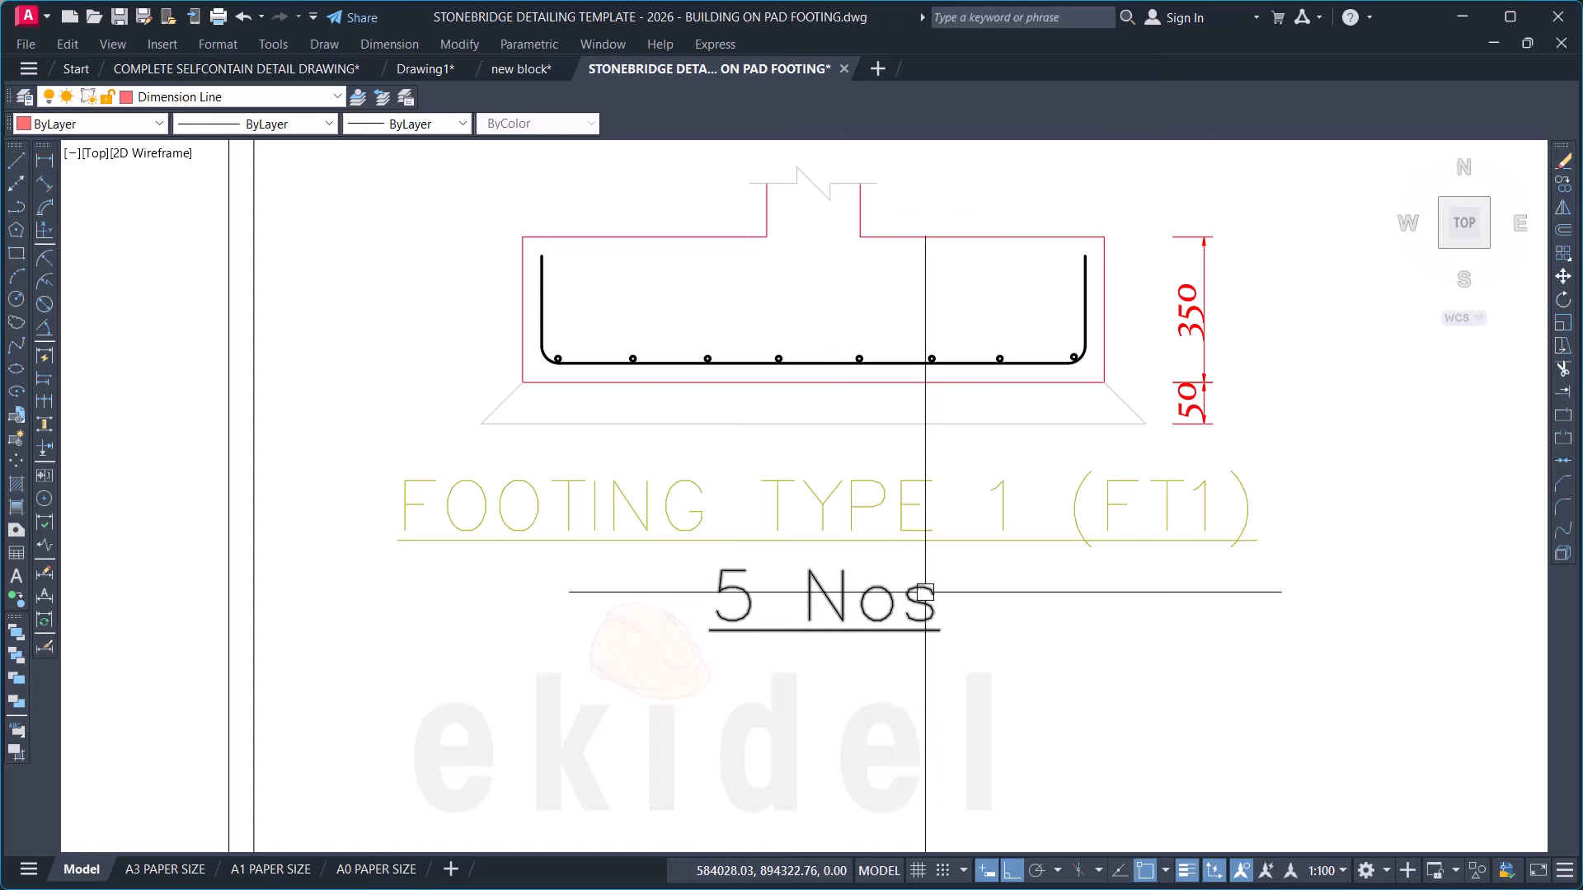
scroll(872, 370, down, 8)
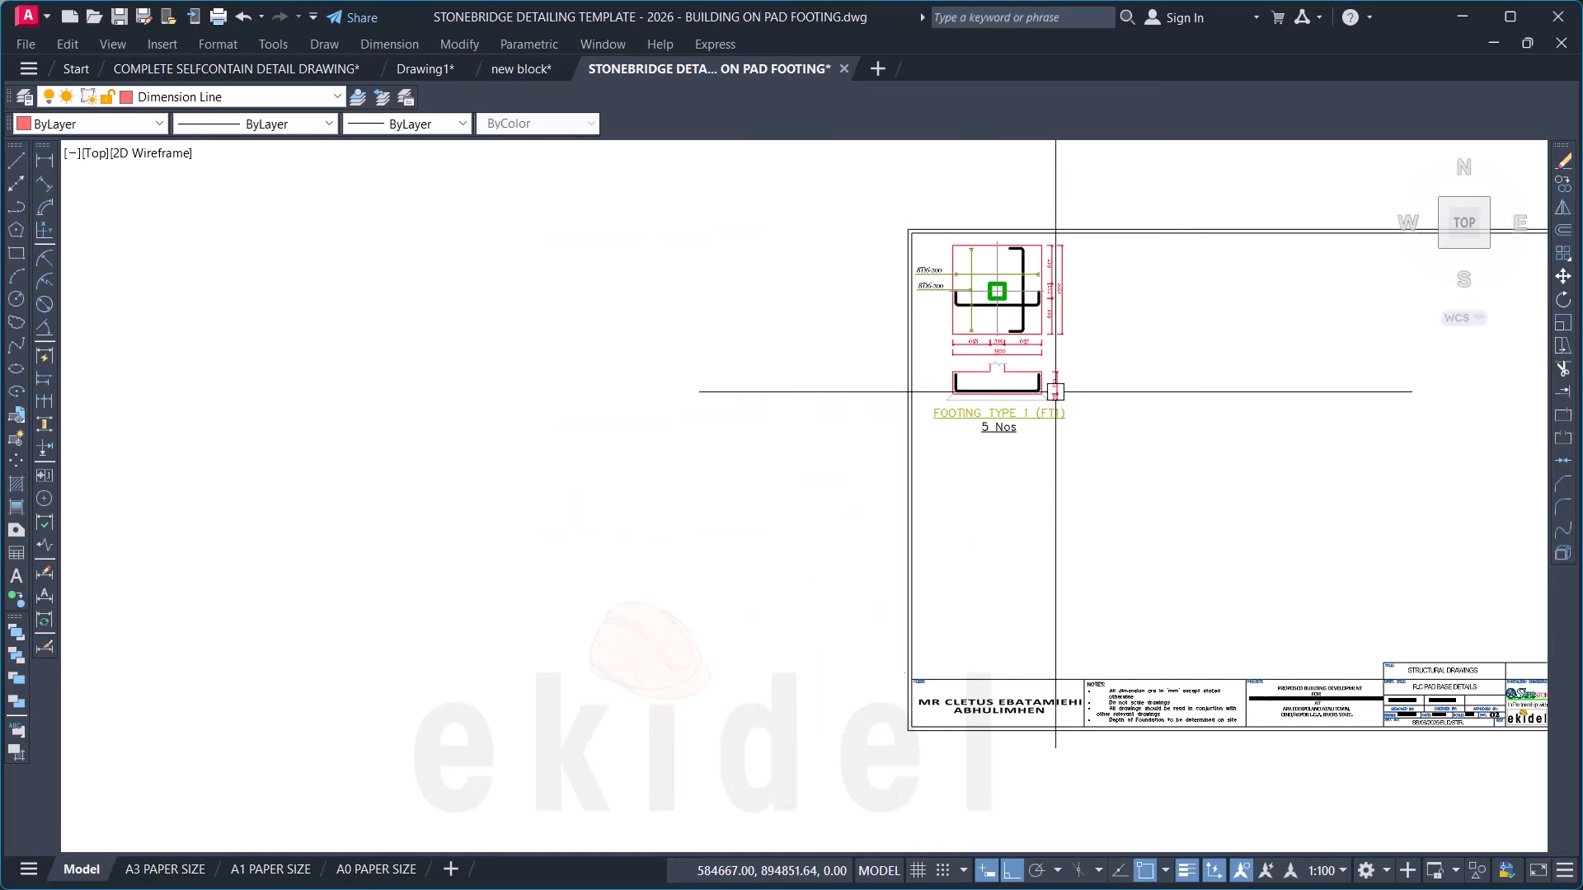
middle_drag(648, 711, 648, 511)
Step: Copy the FT1 label from footing F-1C18 into the 1500 / 1500 footings F-1C11, F-1C10 and F-1C9 on the foundation layout
scroll(434, 656, up, 8)
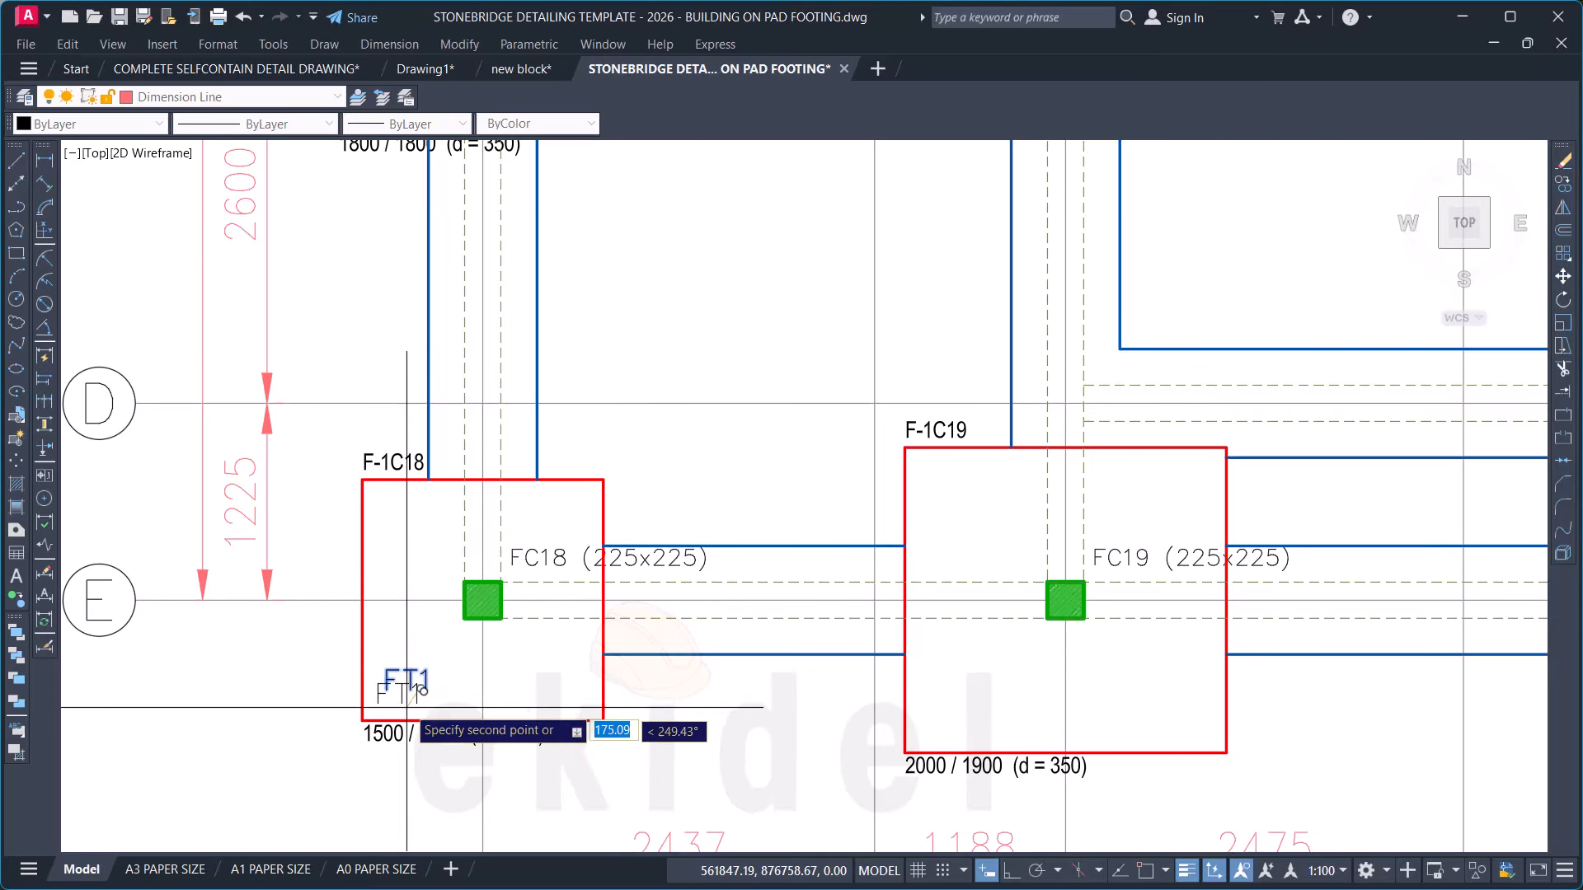
scroll(318, 644, down, 2)
scroll(445, 705, up, 2)
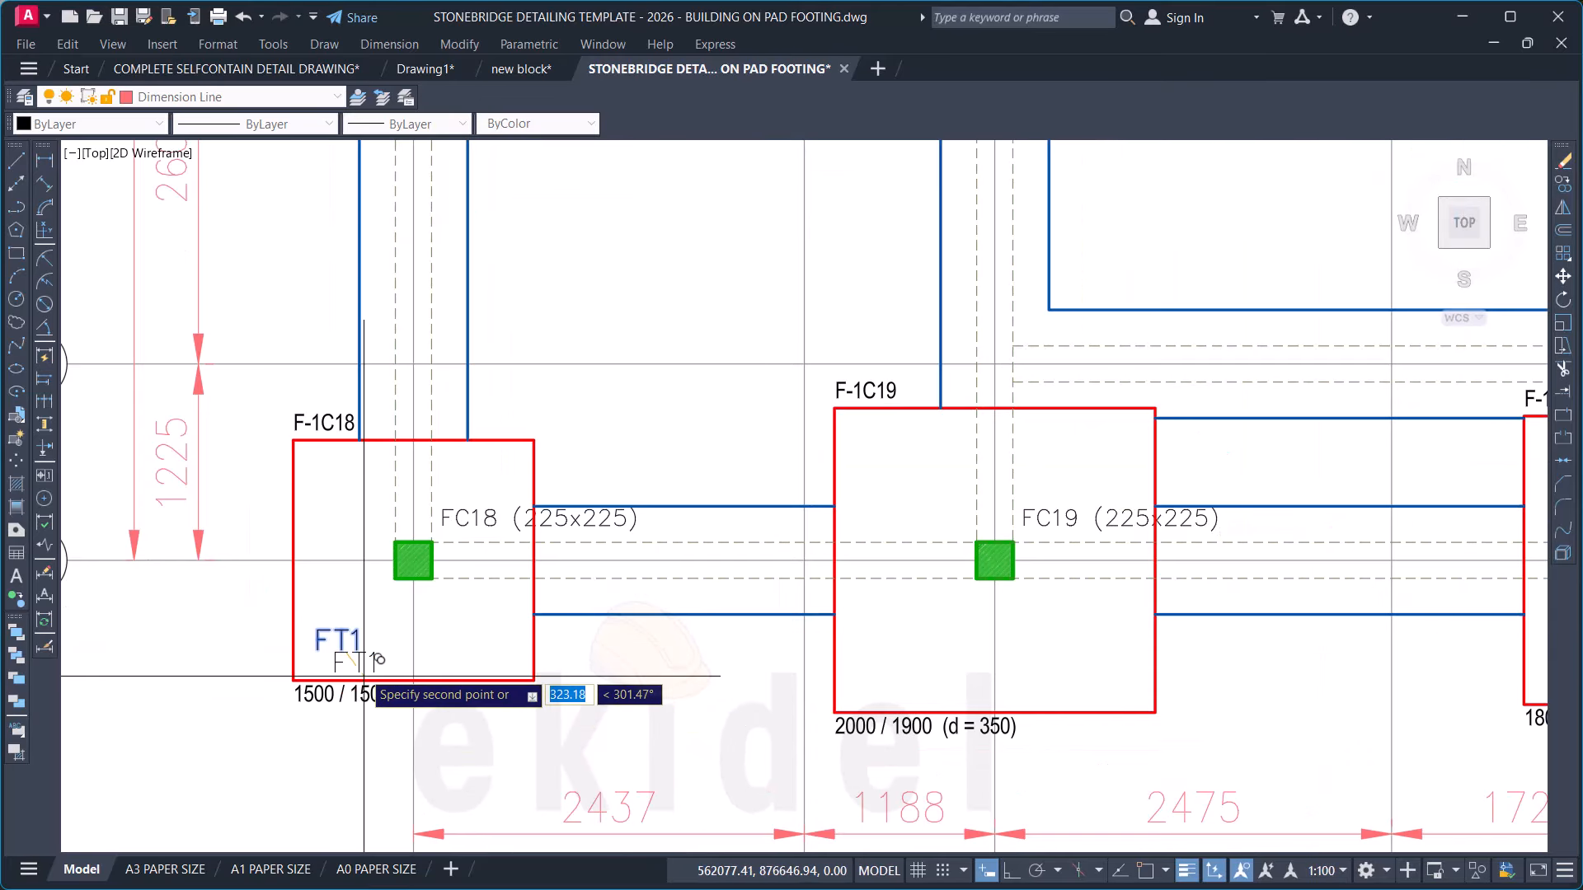
scroll(399, 682, down, 4)
scroll(907, 691, up, 3)
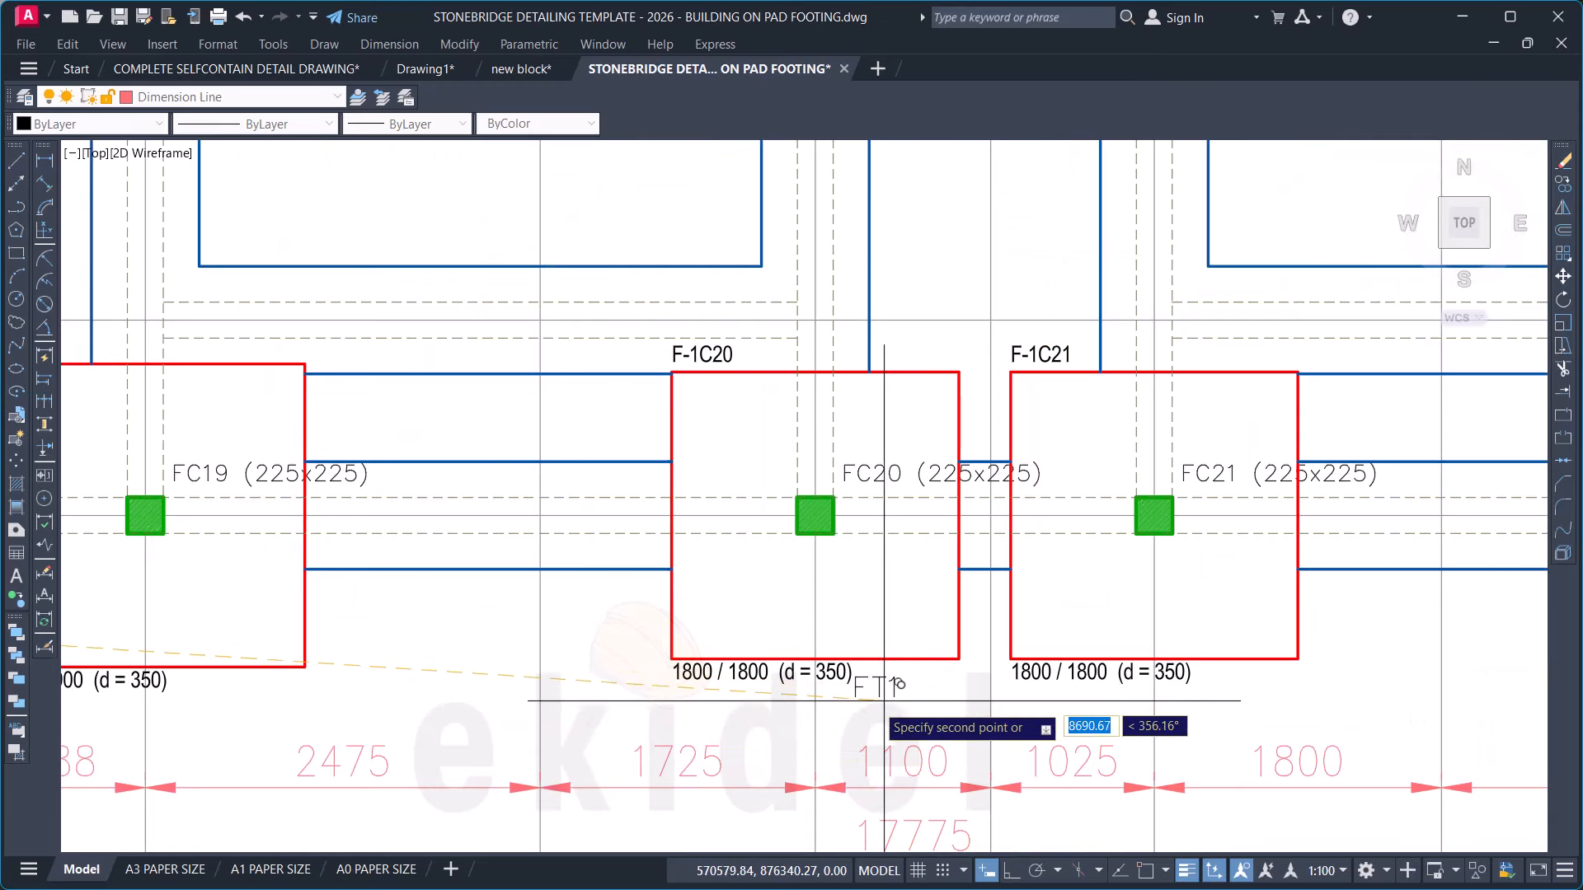
middle_drag(1036, 684, 525, 636)
middle_drag(925, 626, 324, 627)
middle_drag(985, 614, 915, 824)
scroll(915, 824, down, 2)
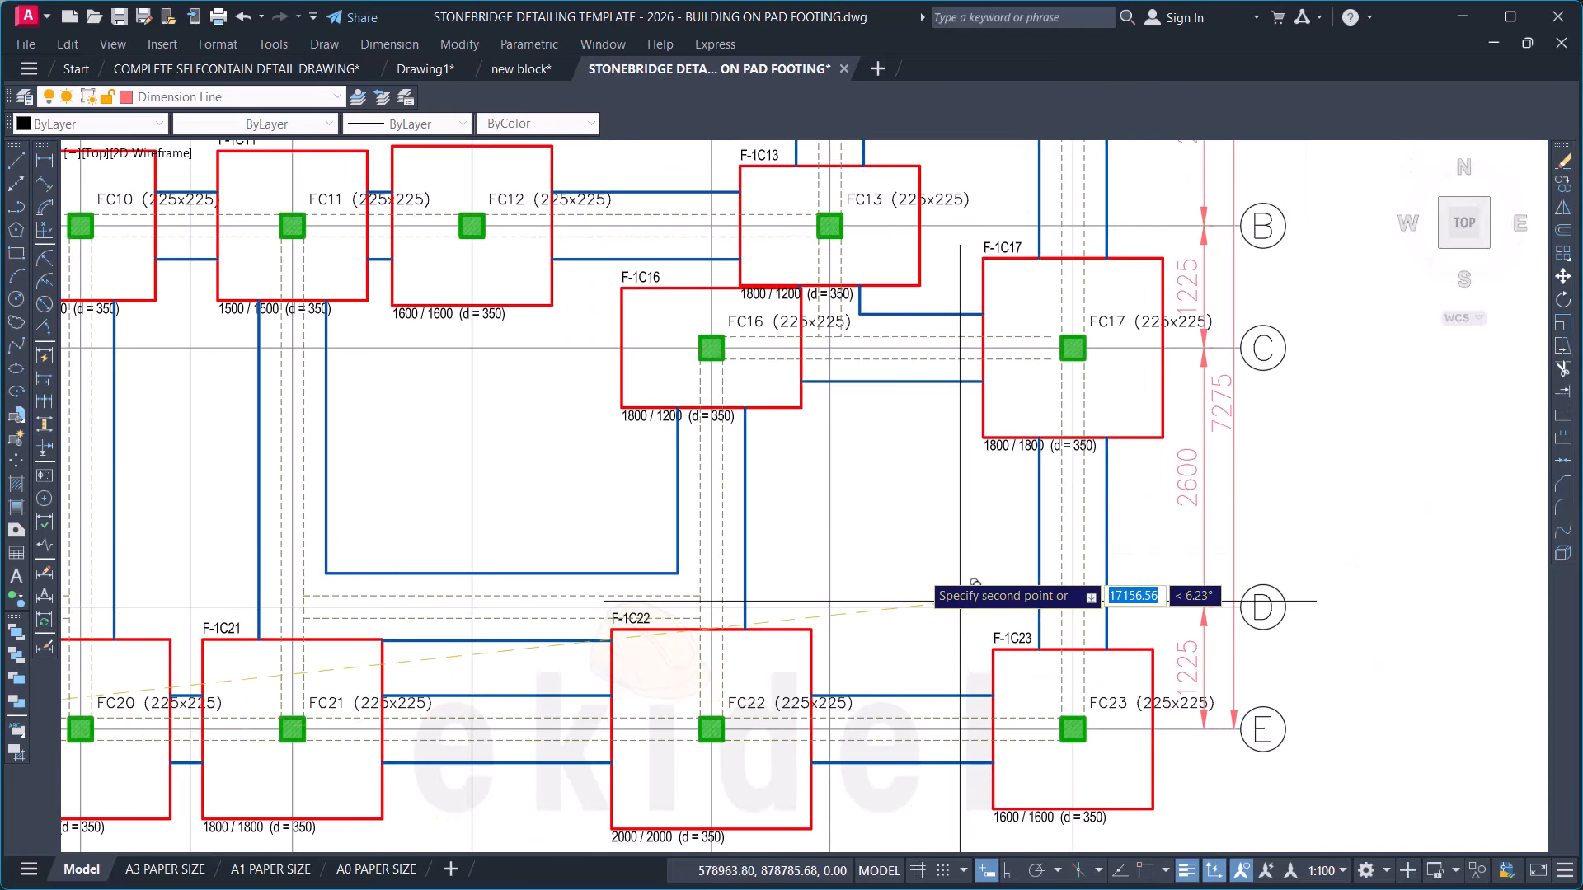
middle_drag(765, 476, 956, 632)
mouse_move(608, 601)
middle_down()
mouse_move(696, 626)
mouse_move(813, 626)
middle_up()
scroll(747, 477, up, 2)
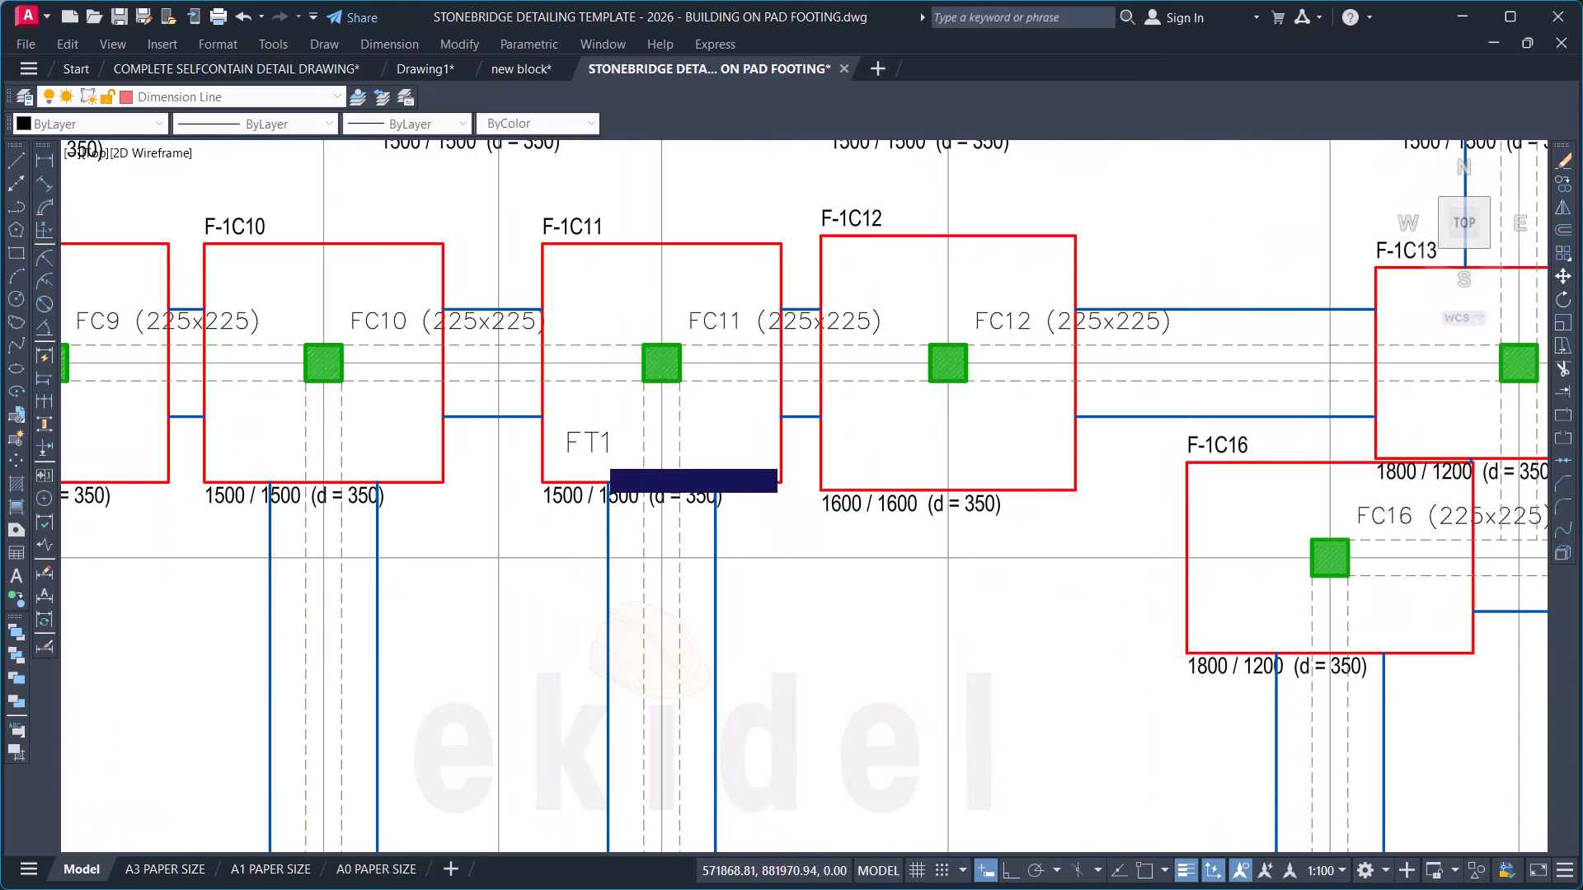
scroll(940, 536, down, 2)
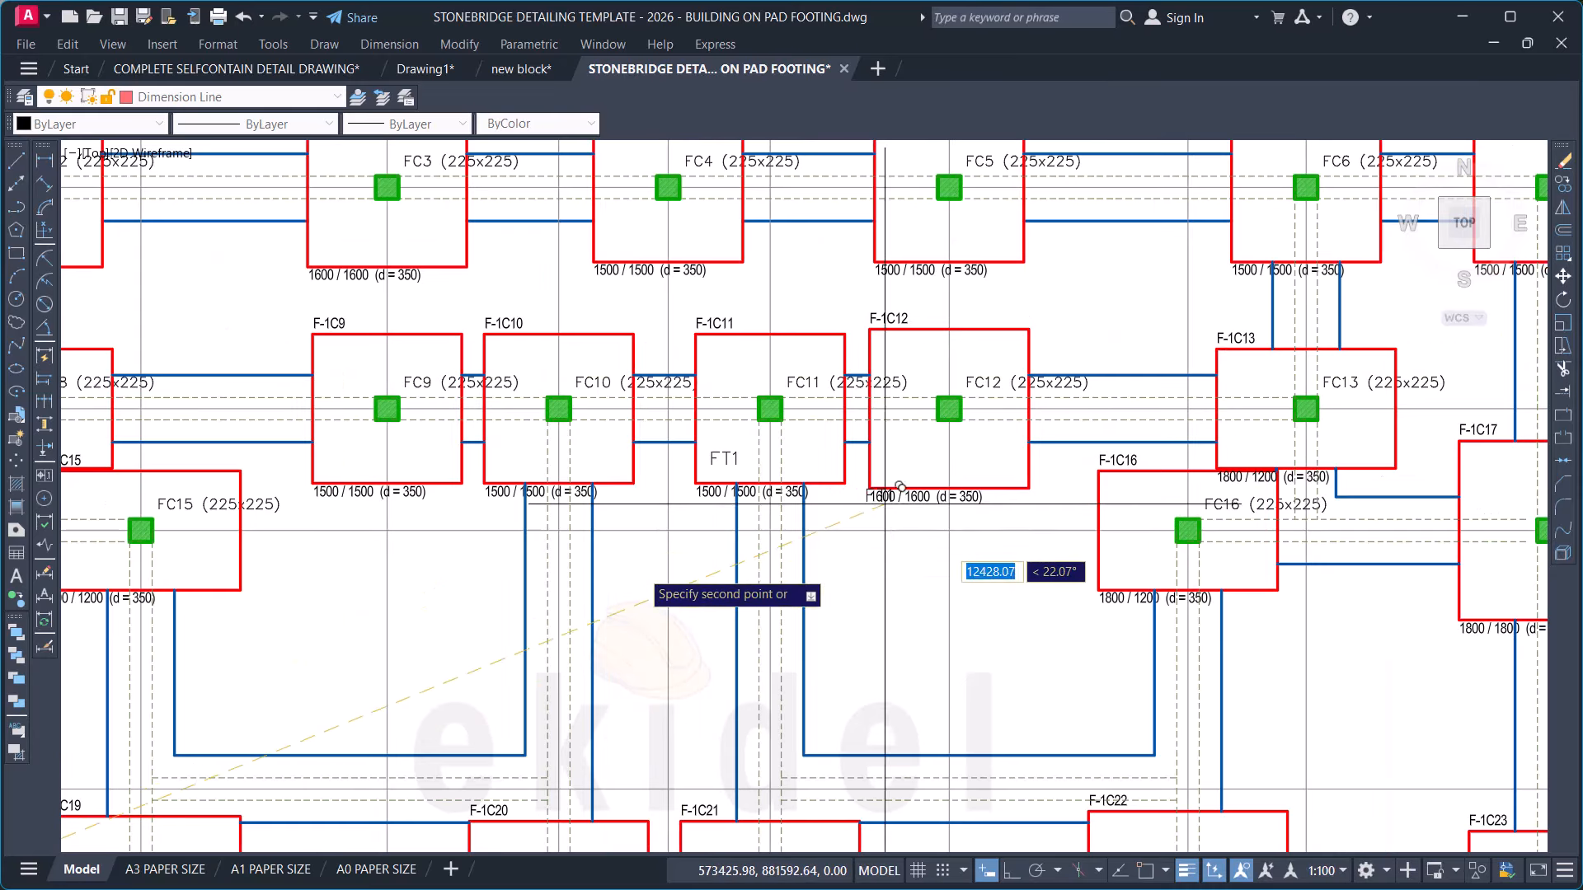
scroll(461, 528, up, 3)
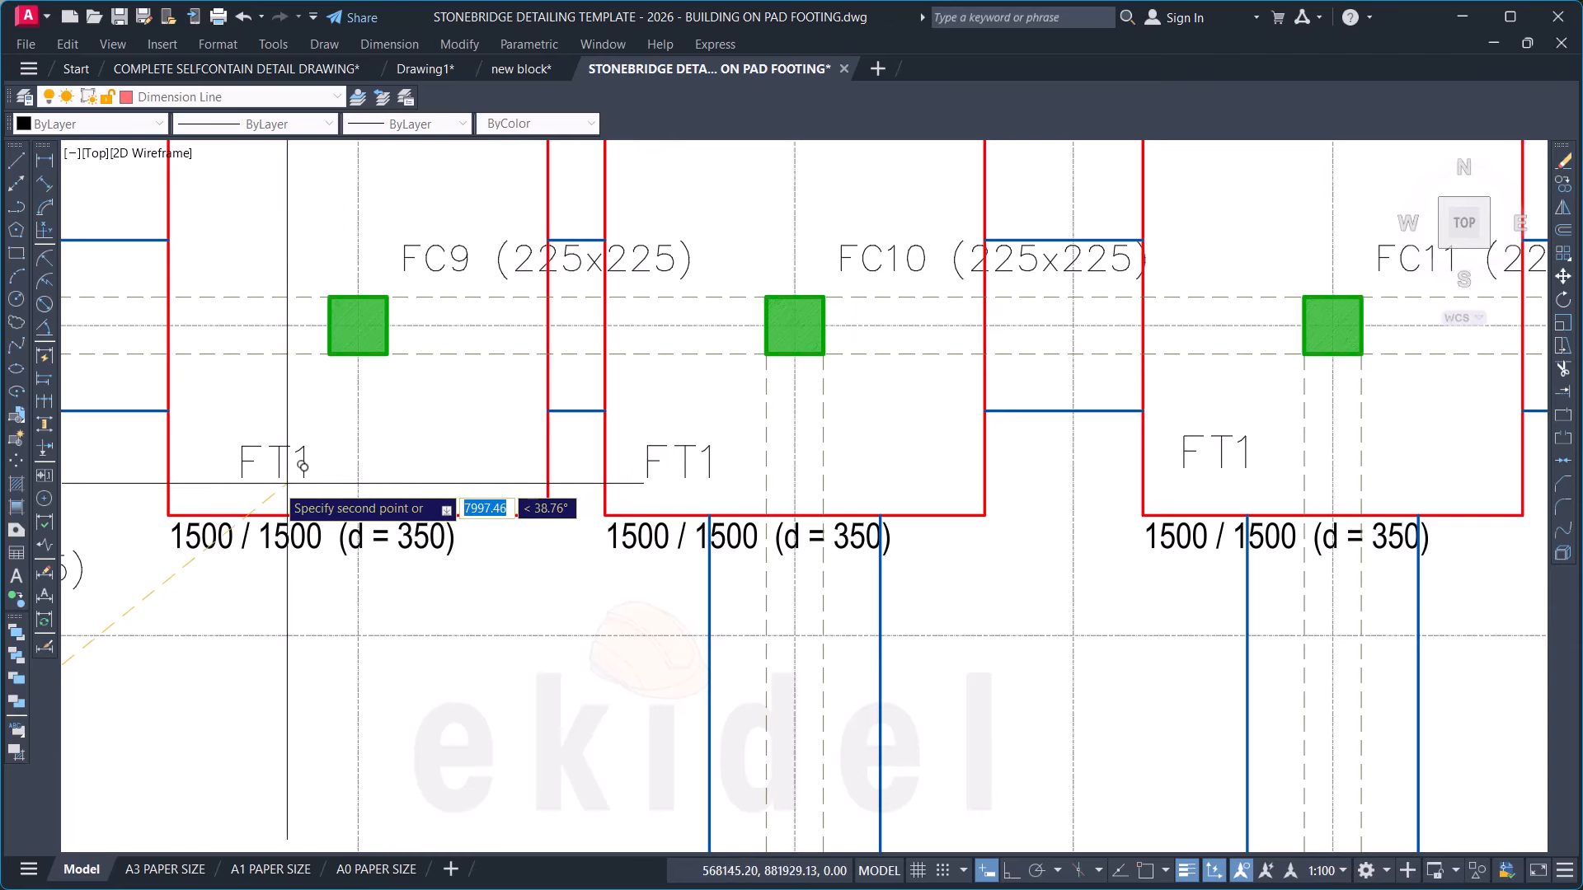
Step: Place further copies of the FT1 label in the 1500 / 1500 footings F-1C4, F-1C5, F-1C6 and F-1C7 along grid A
scroll(975, 523, down, 2)
middle_drag(461, 582, 967, 592)
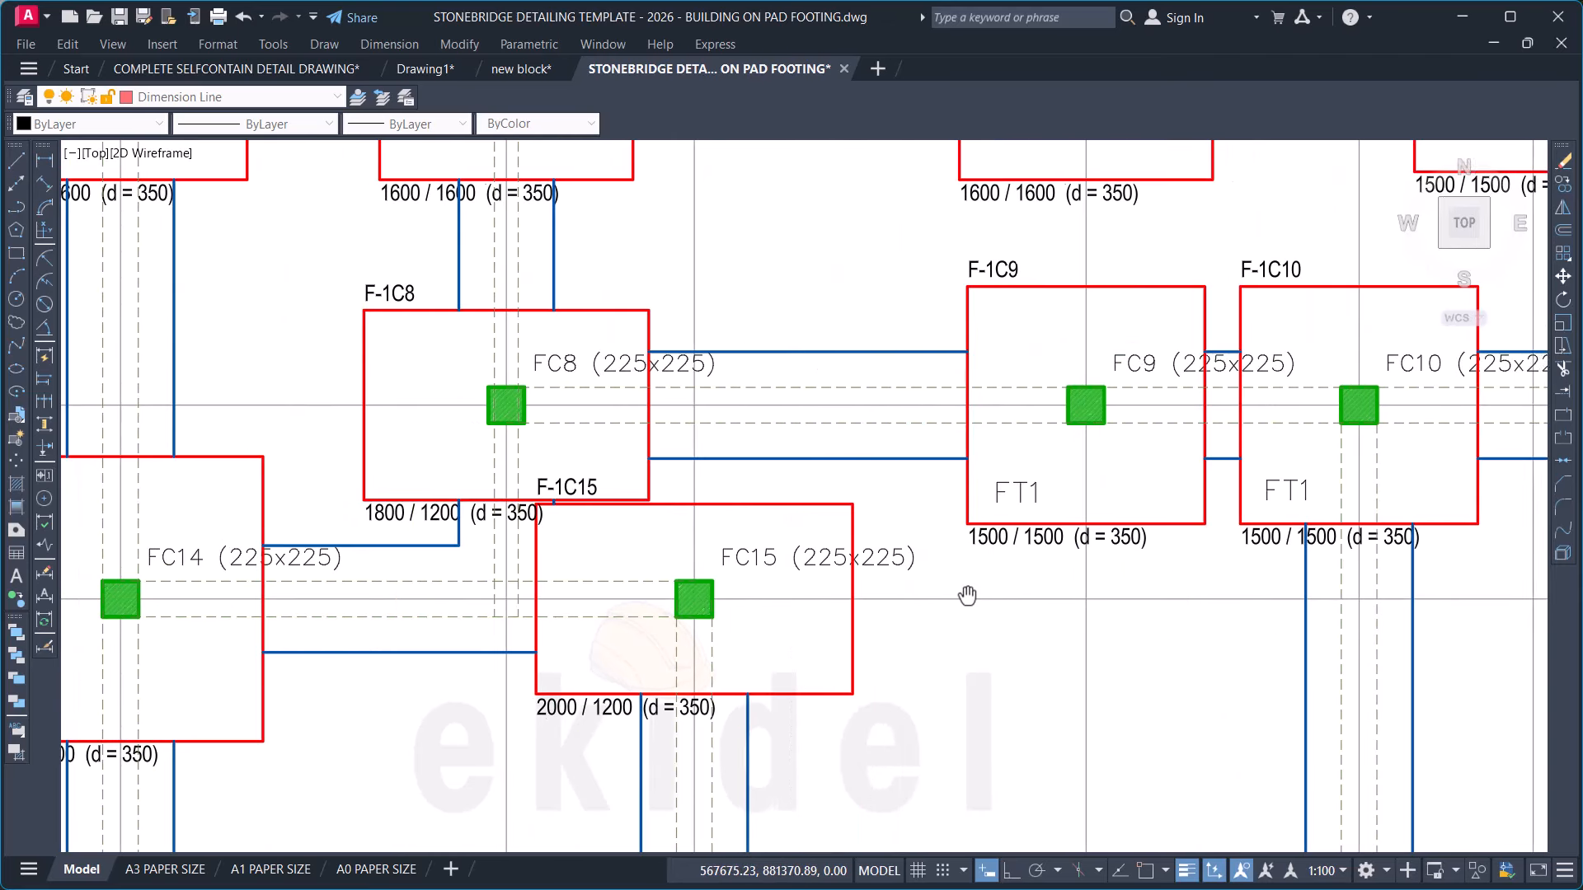
scroll(698, 535, down, 2)
middle_drag(659, 518, 676, 660)
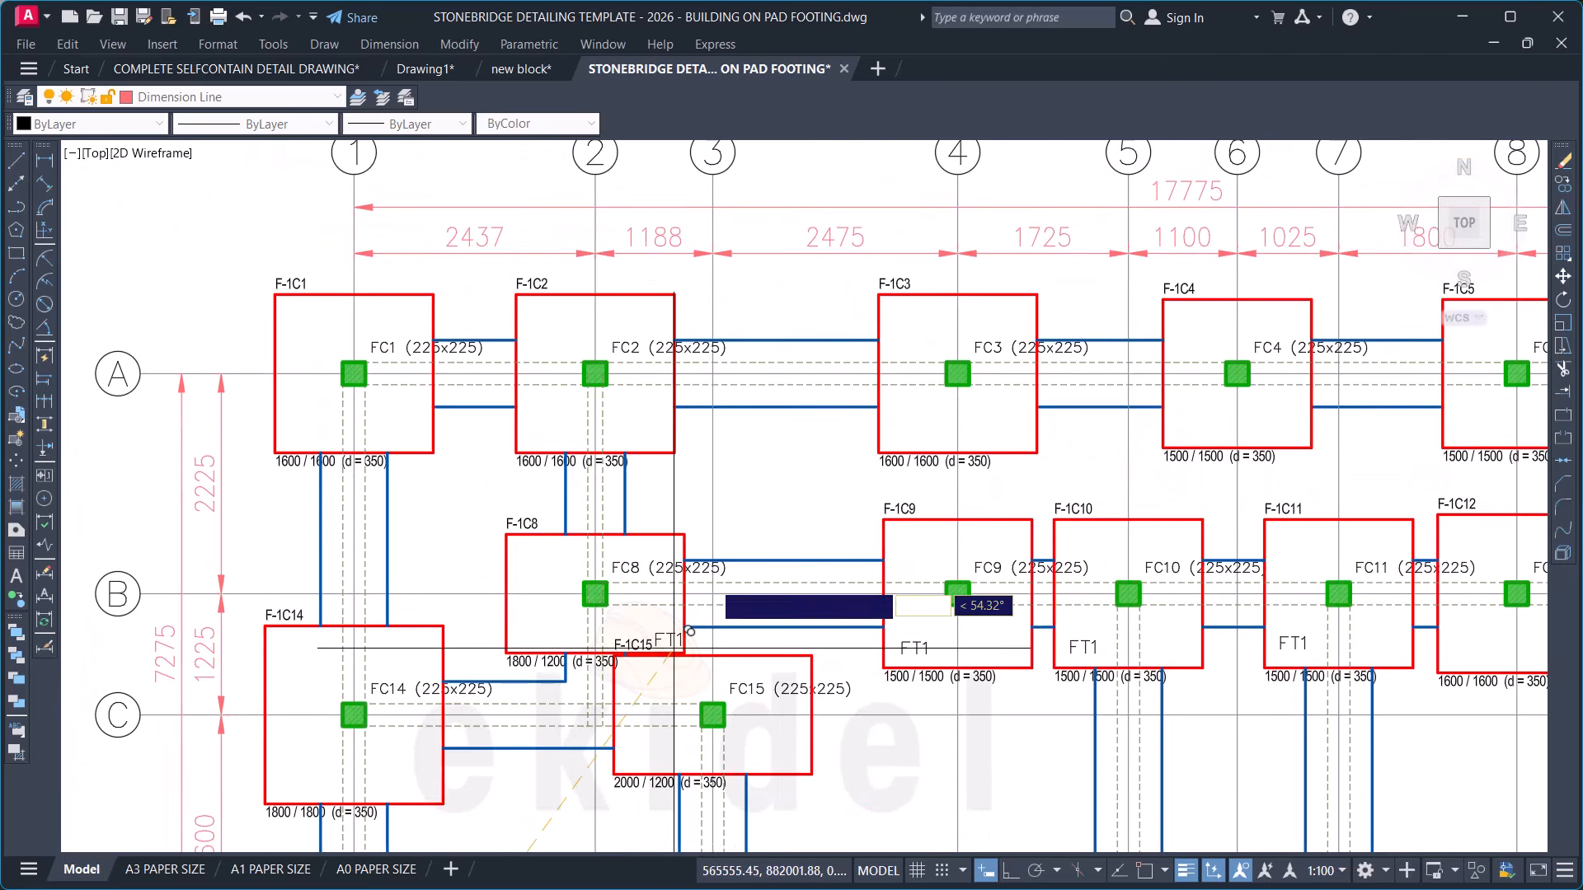
middle_drag(1078, 476, 667, 488)
scroll(890, 452, up, 2)
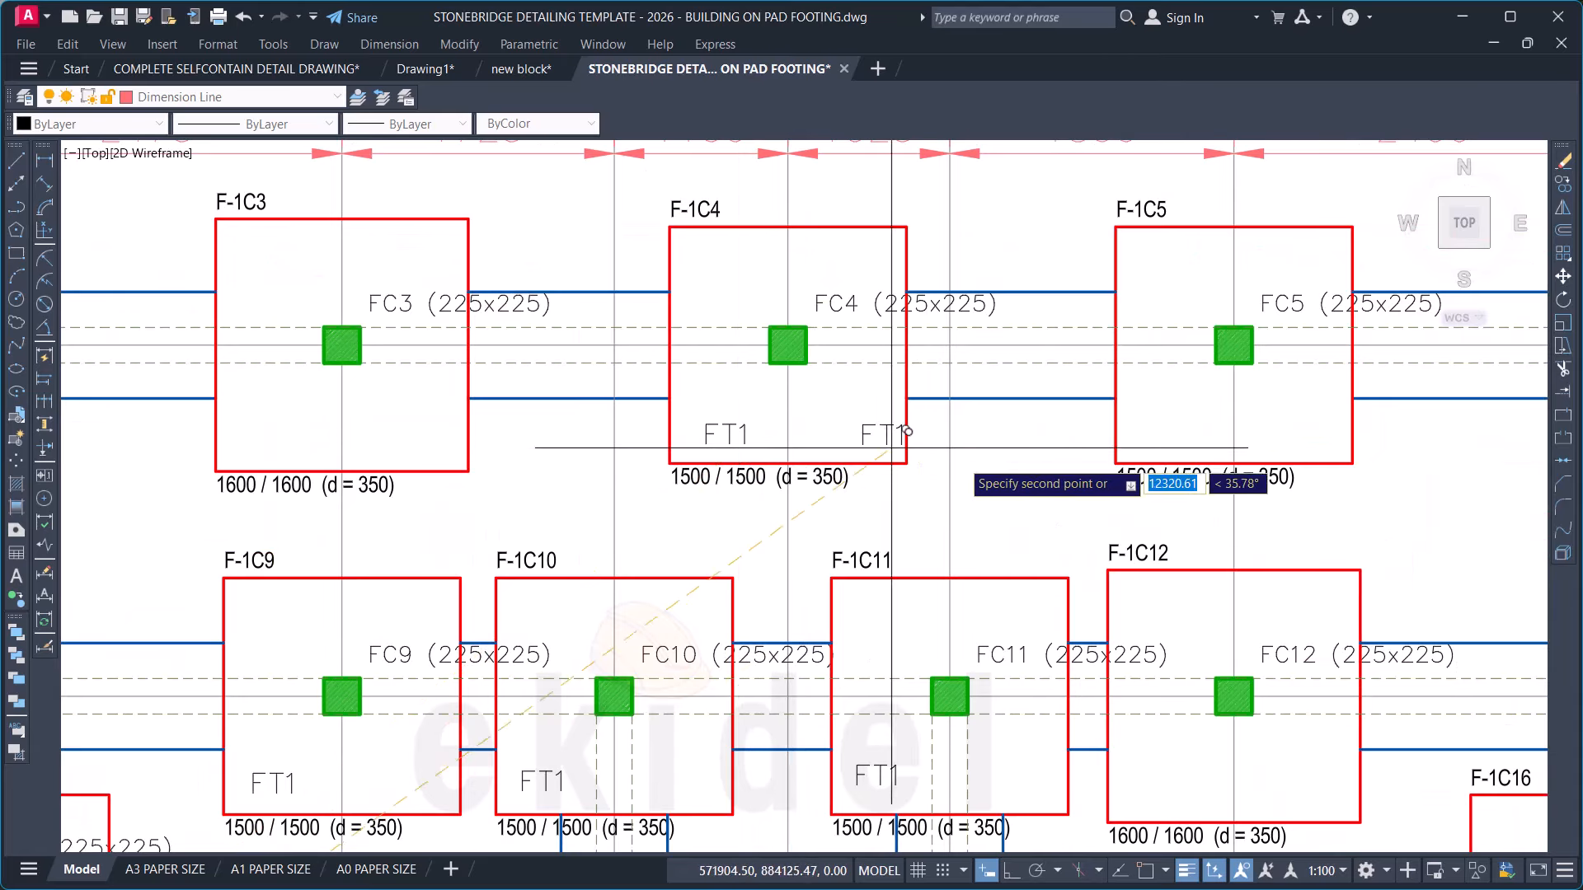
mouse_move(1154, 450)
middle_down()
mouse_move(869, 512)
mouse_move(764, 479)
middle_up()
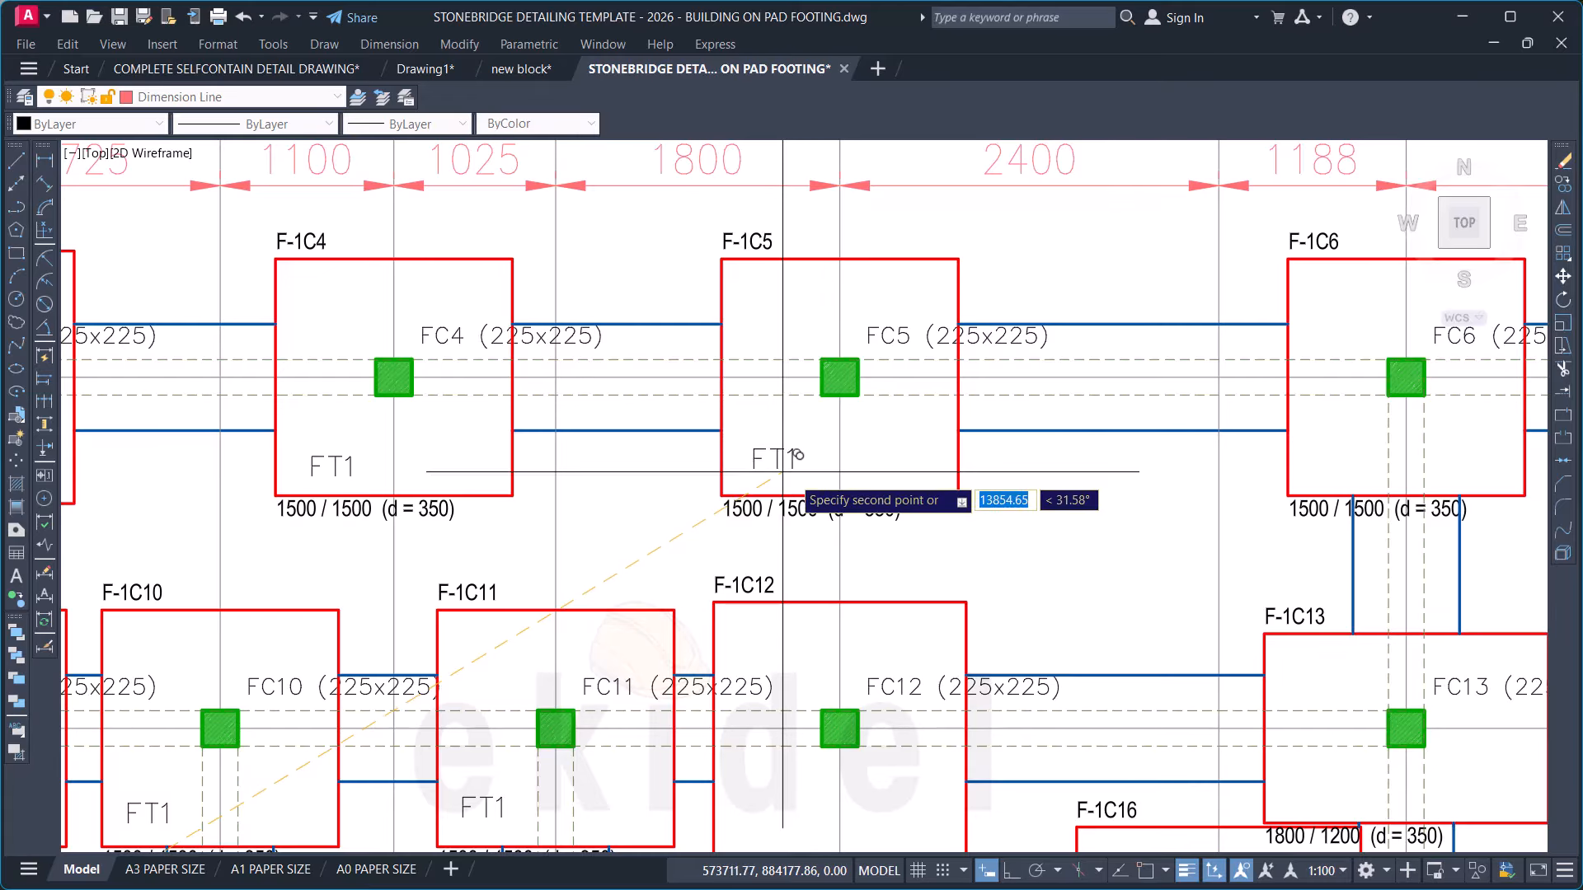
mouse_move(1107, 530)
middle_down()
mouse_move(601, 516)
mouse_move(592, 498)
middle_up()
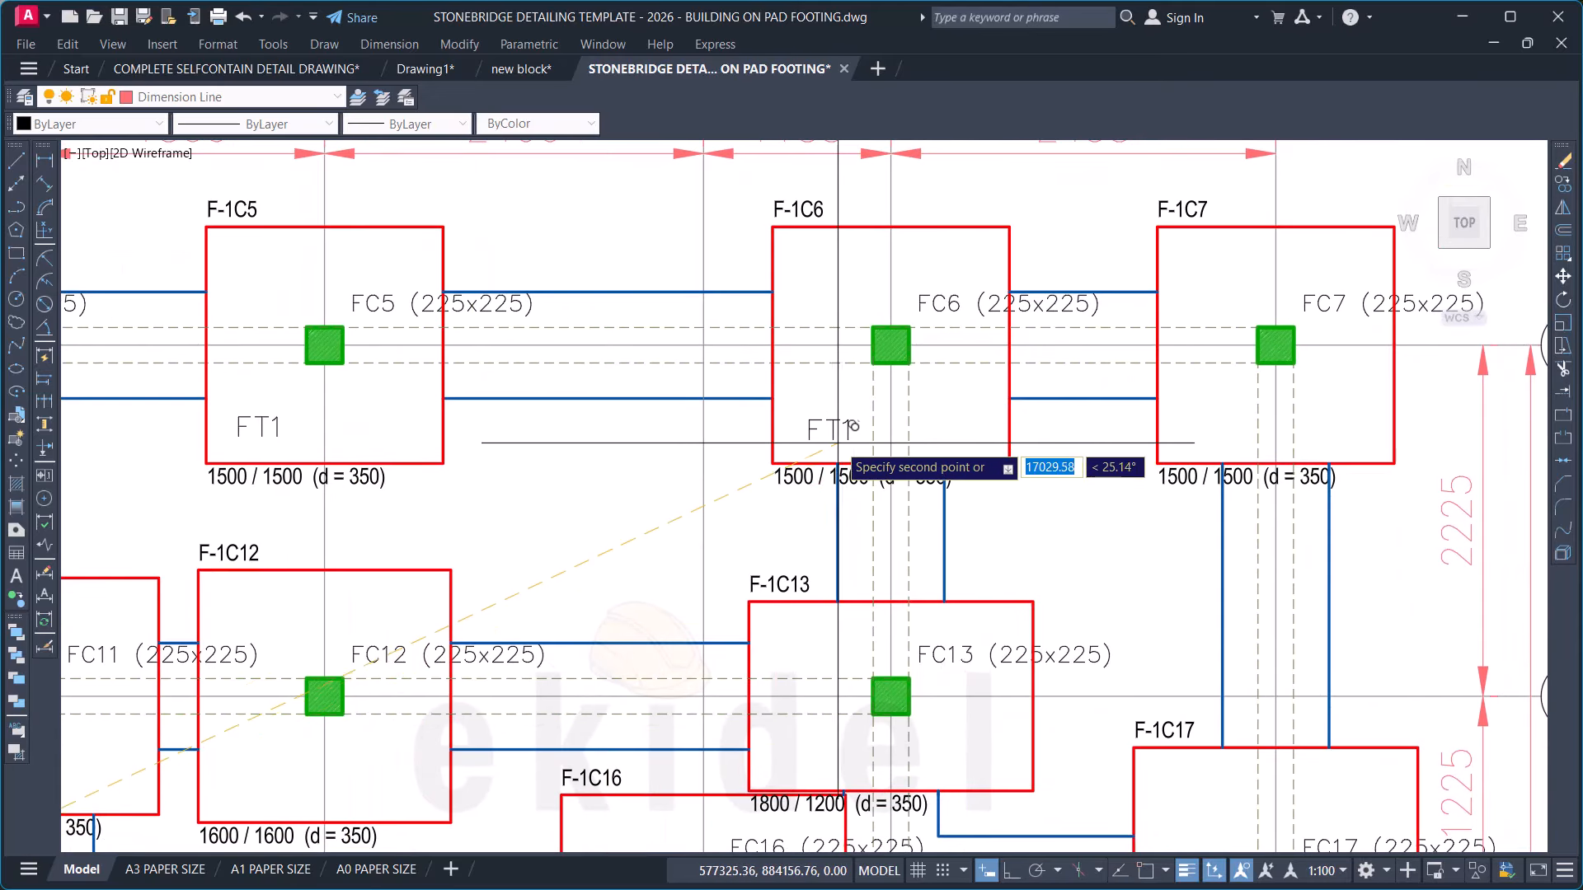
middle_drag(1107, 482, 771, 524)
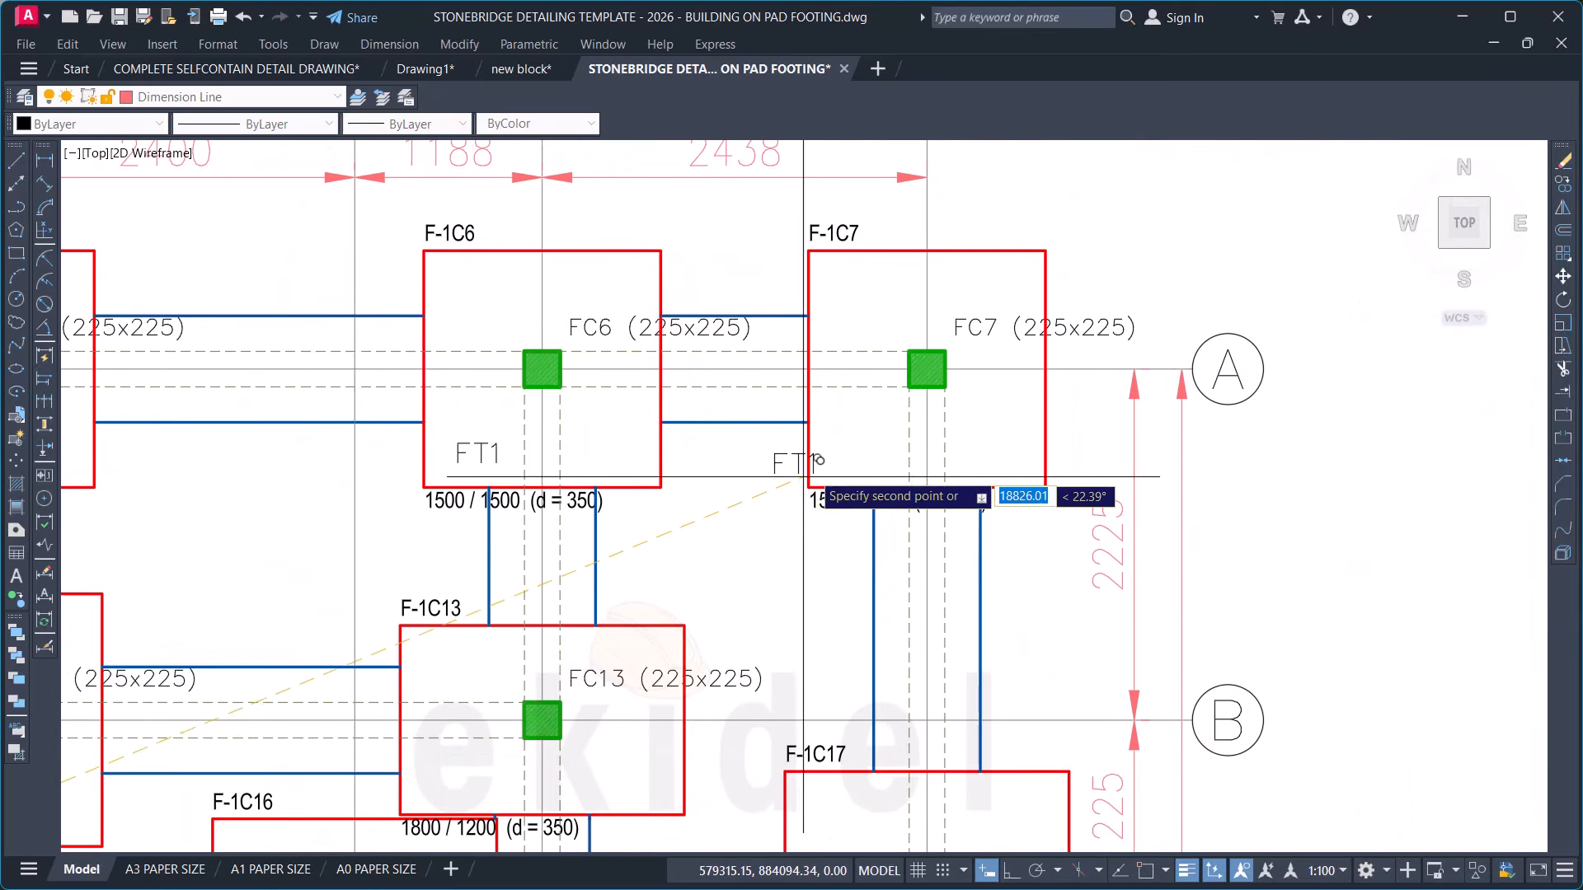
scroll(874, 452, down, 5)
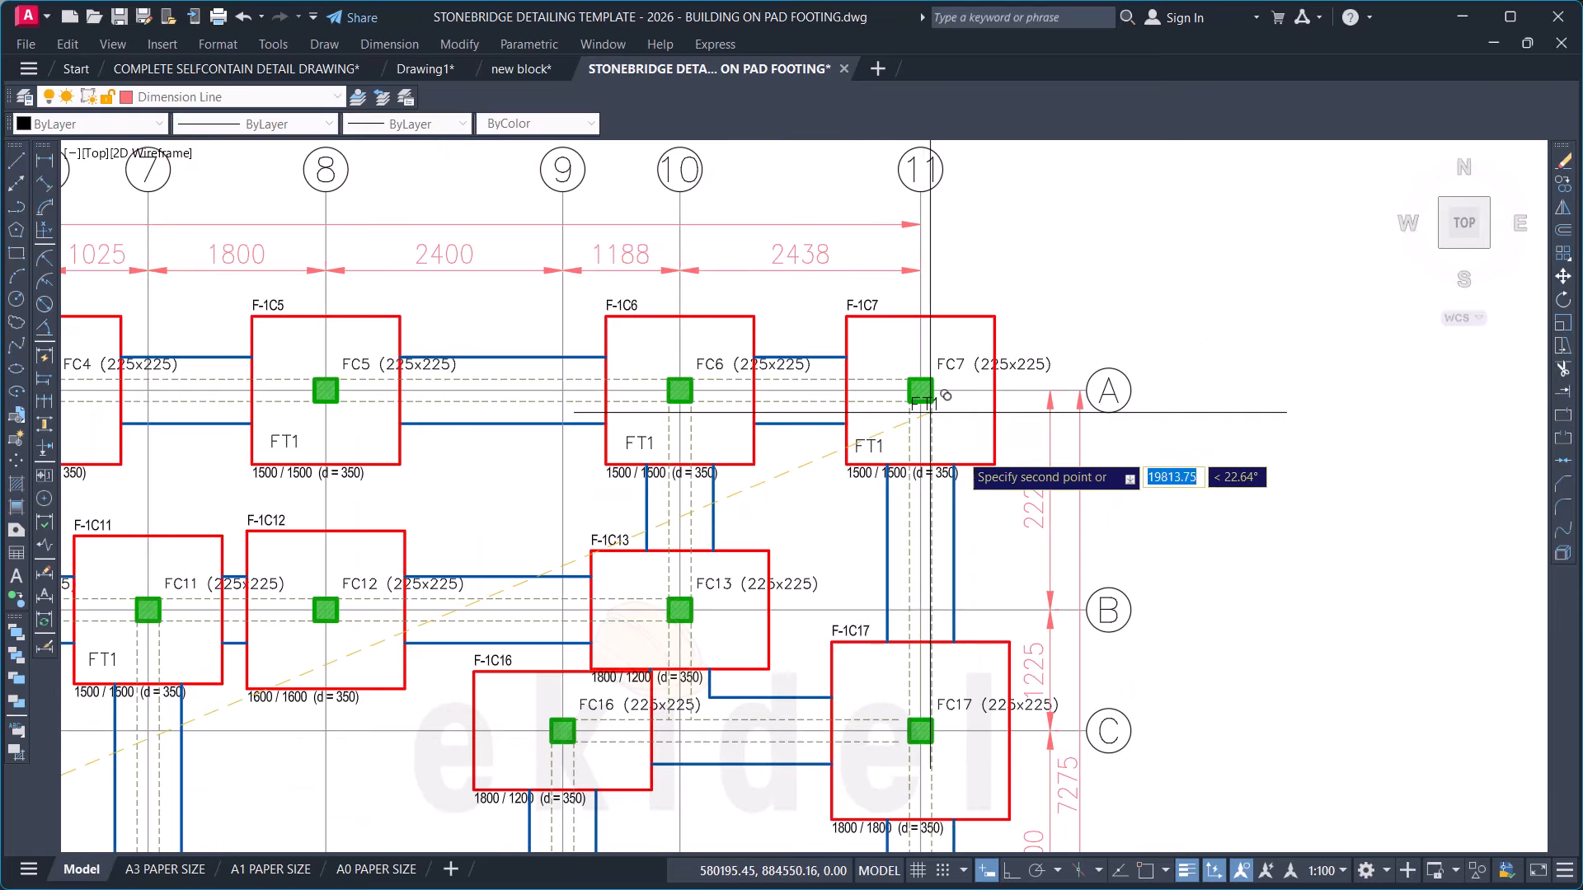
Step: Check the rest of the foundation layout for any unlabelled 1500 / 1500 footings
scroll(942, 430, down, 2)
scroll(942, 430, up, 2)
scroll(954, 761, up, 4)
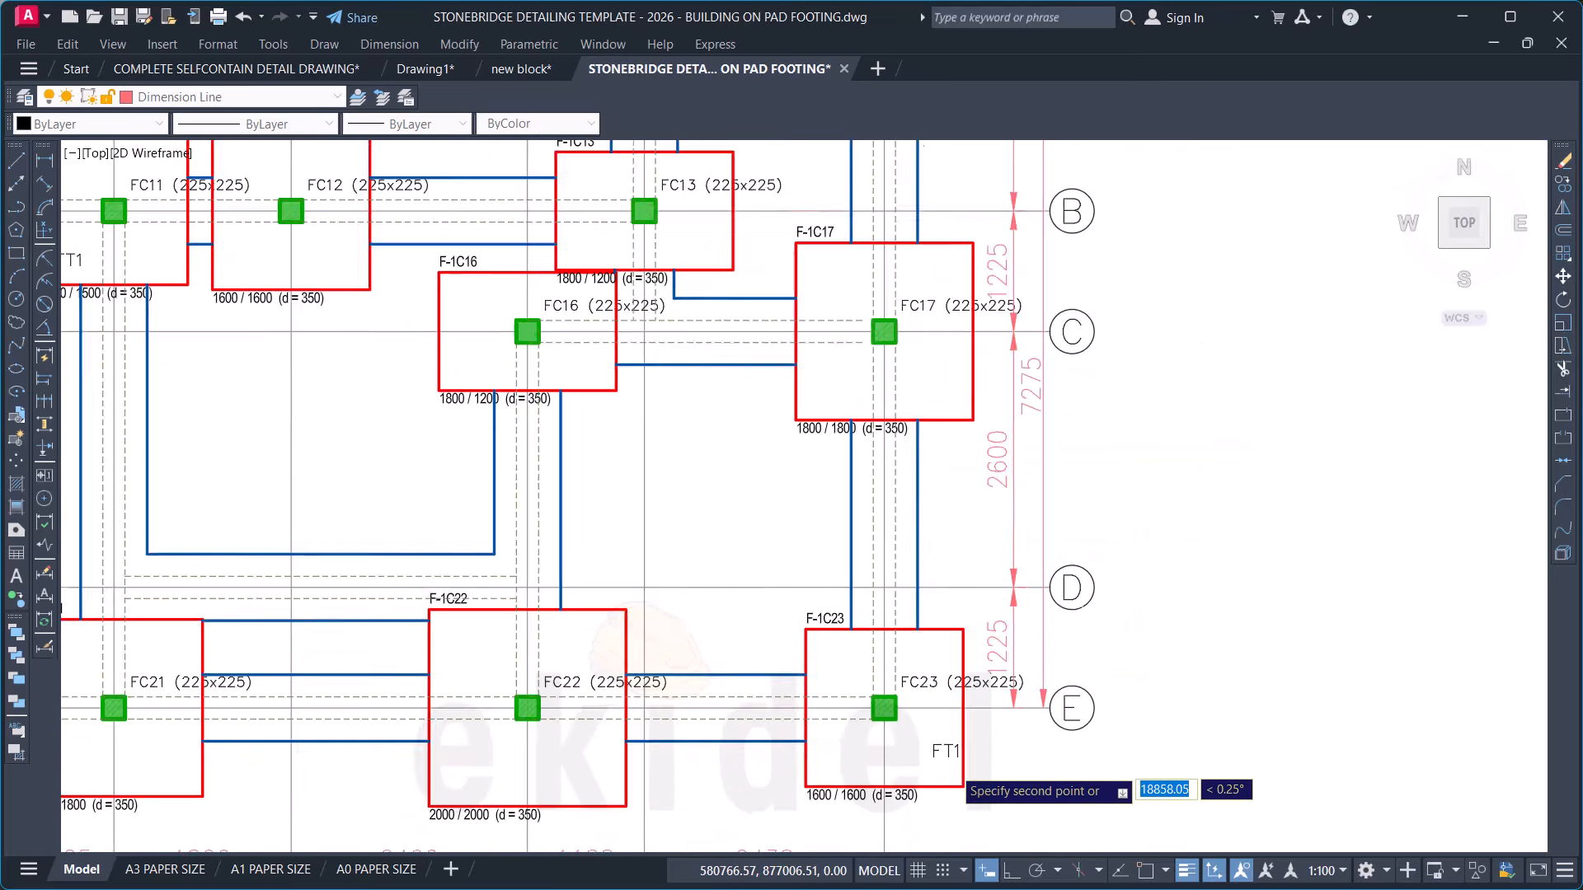
scroll(848, 573, down, 4)
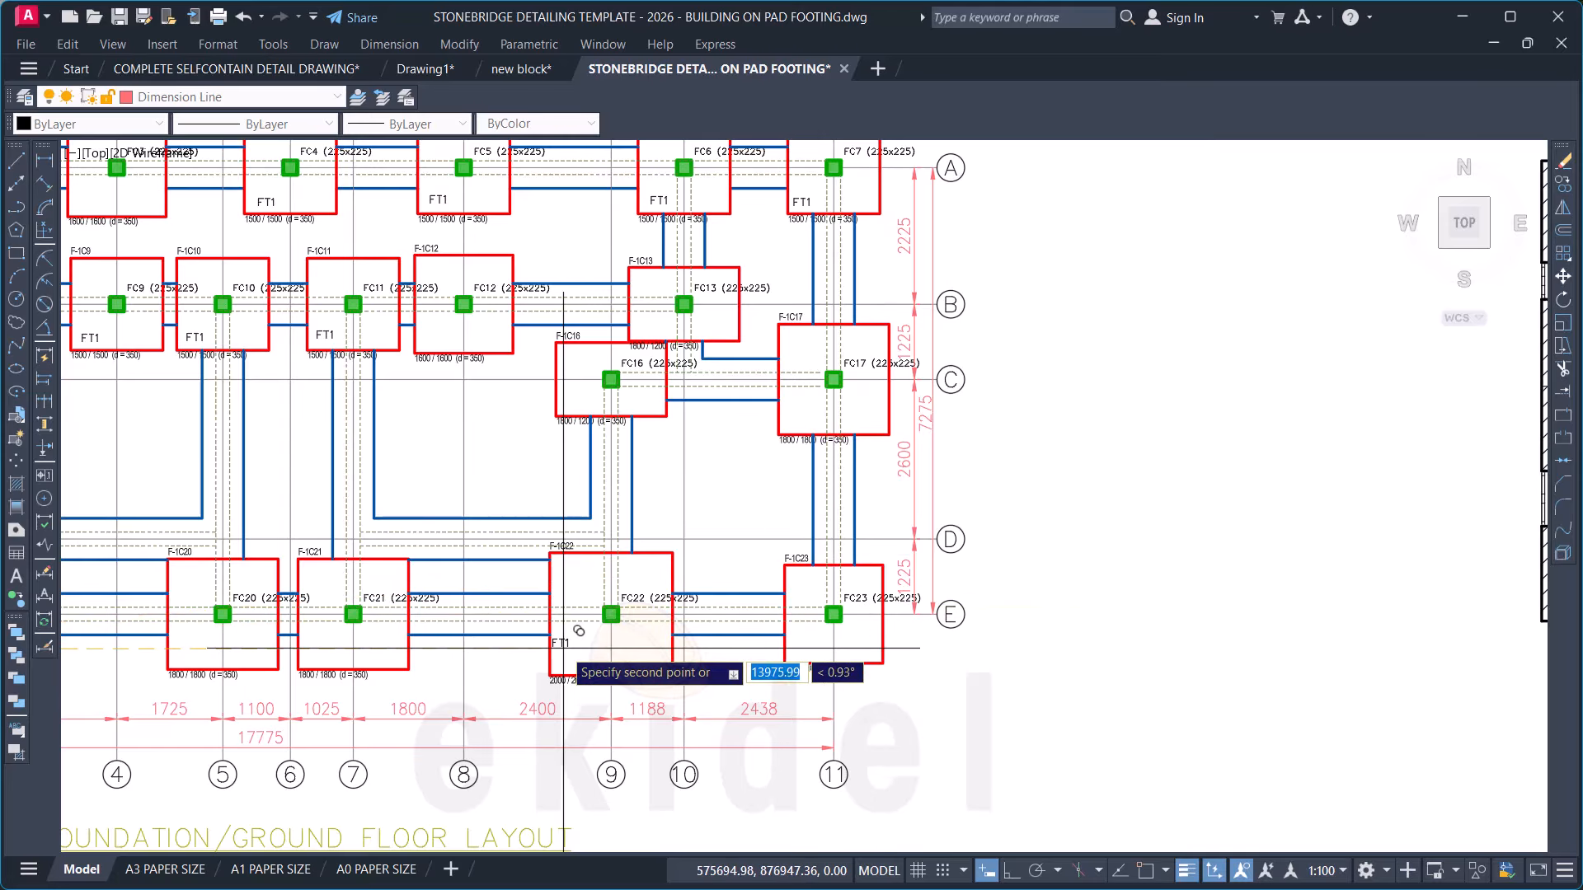
scroll(562, 643, down, 3)
scroll(757, 661, down, 3)
mouse_move(904, 555)
middle_down()
mouse_move(891, 572)
mouse_move(629, 635)
middle_up()
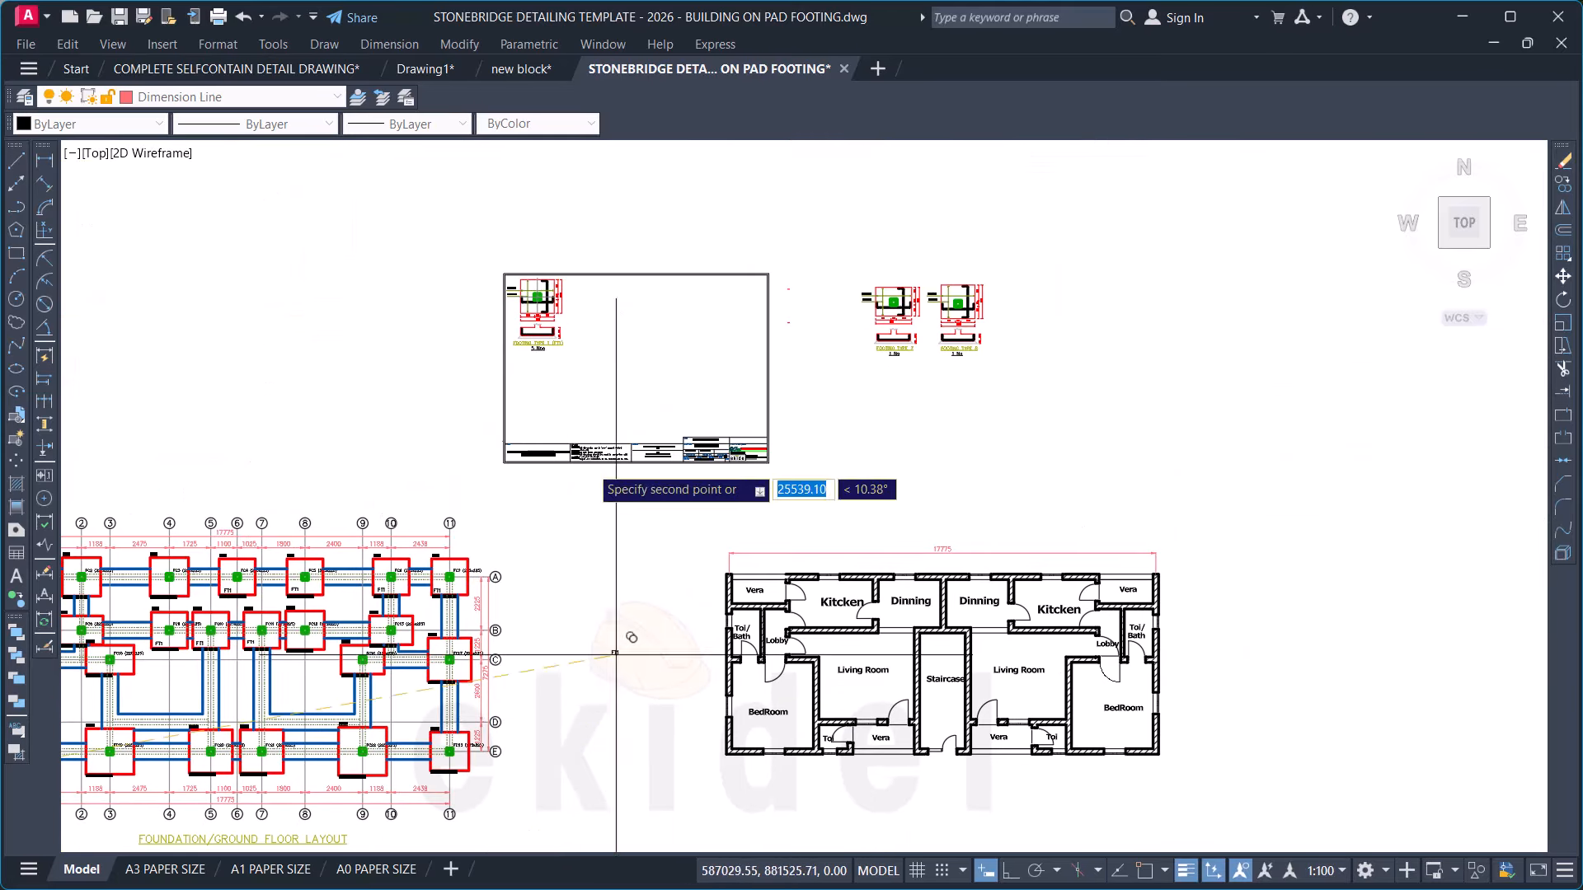
Step: Change the quantity note below the FOOTING TYPE 1 (FT1) title to 8 Nos
scroll(654, 484, up, 10)
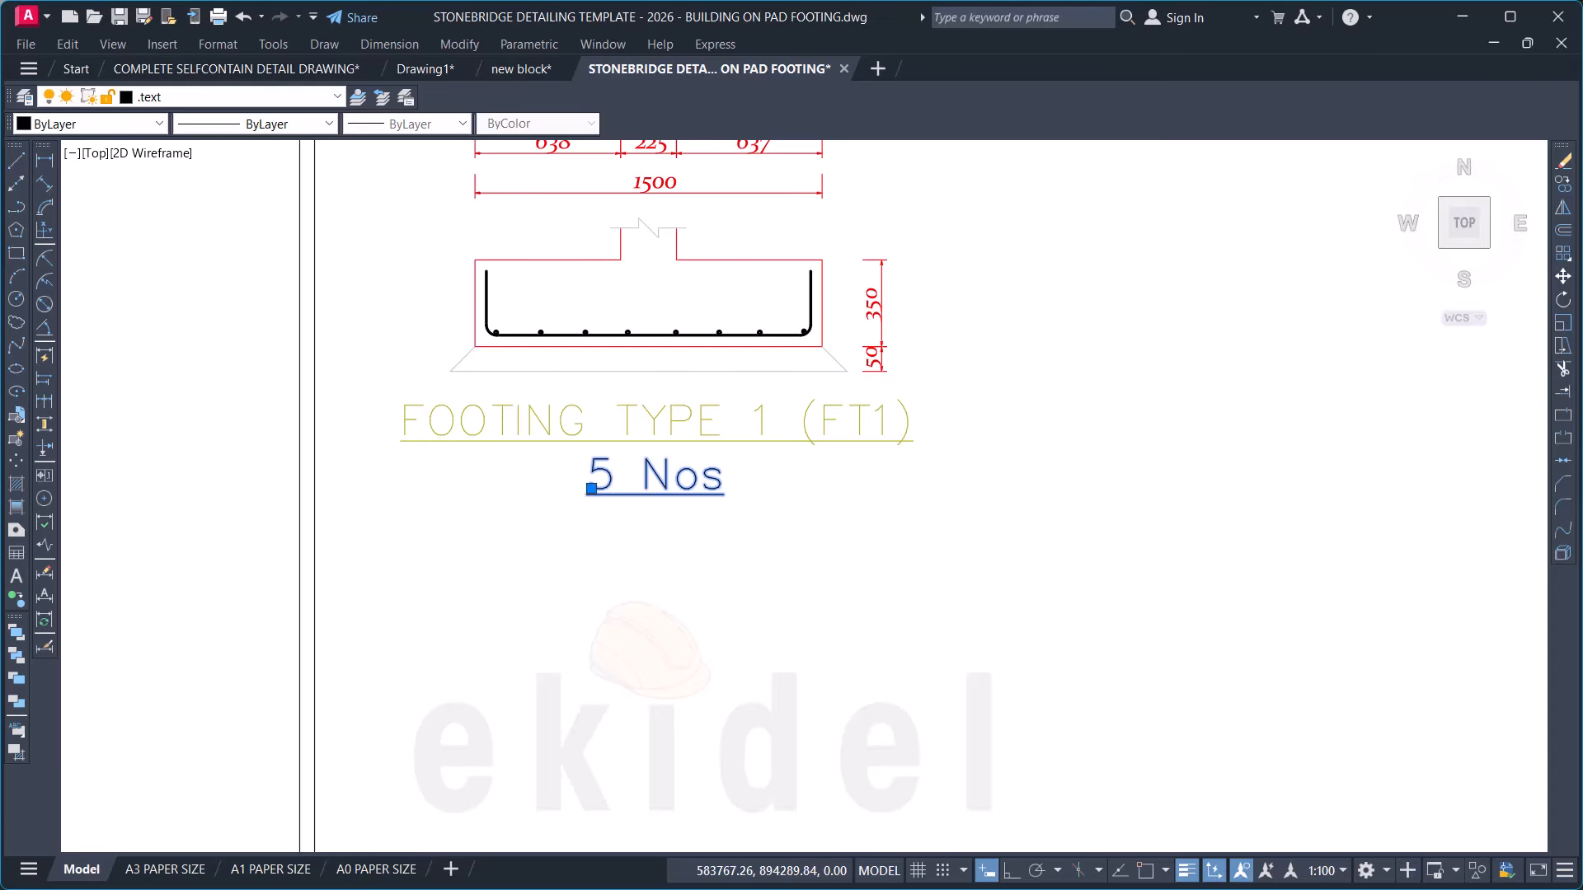
double_click(622, 480)
scroll(621, 480, up, 2)
click(606, 475)
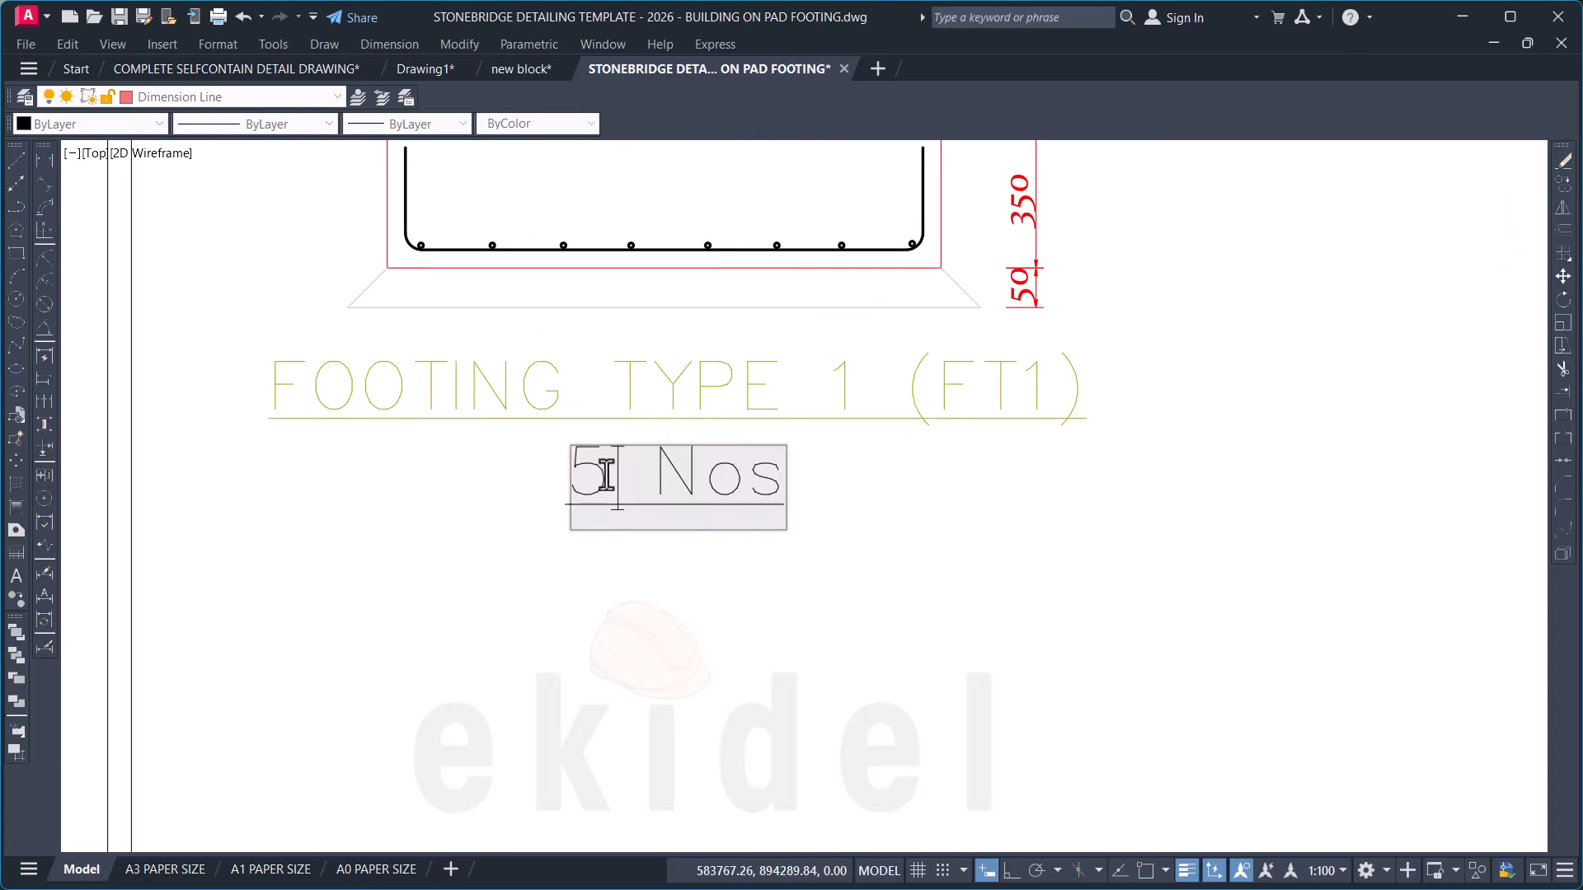
text(8)
click(604, 651)
scroll(669, 647, down, 4)
key(Escape)
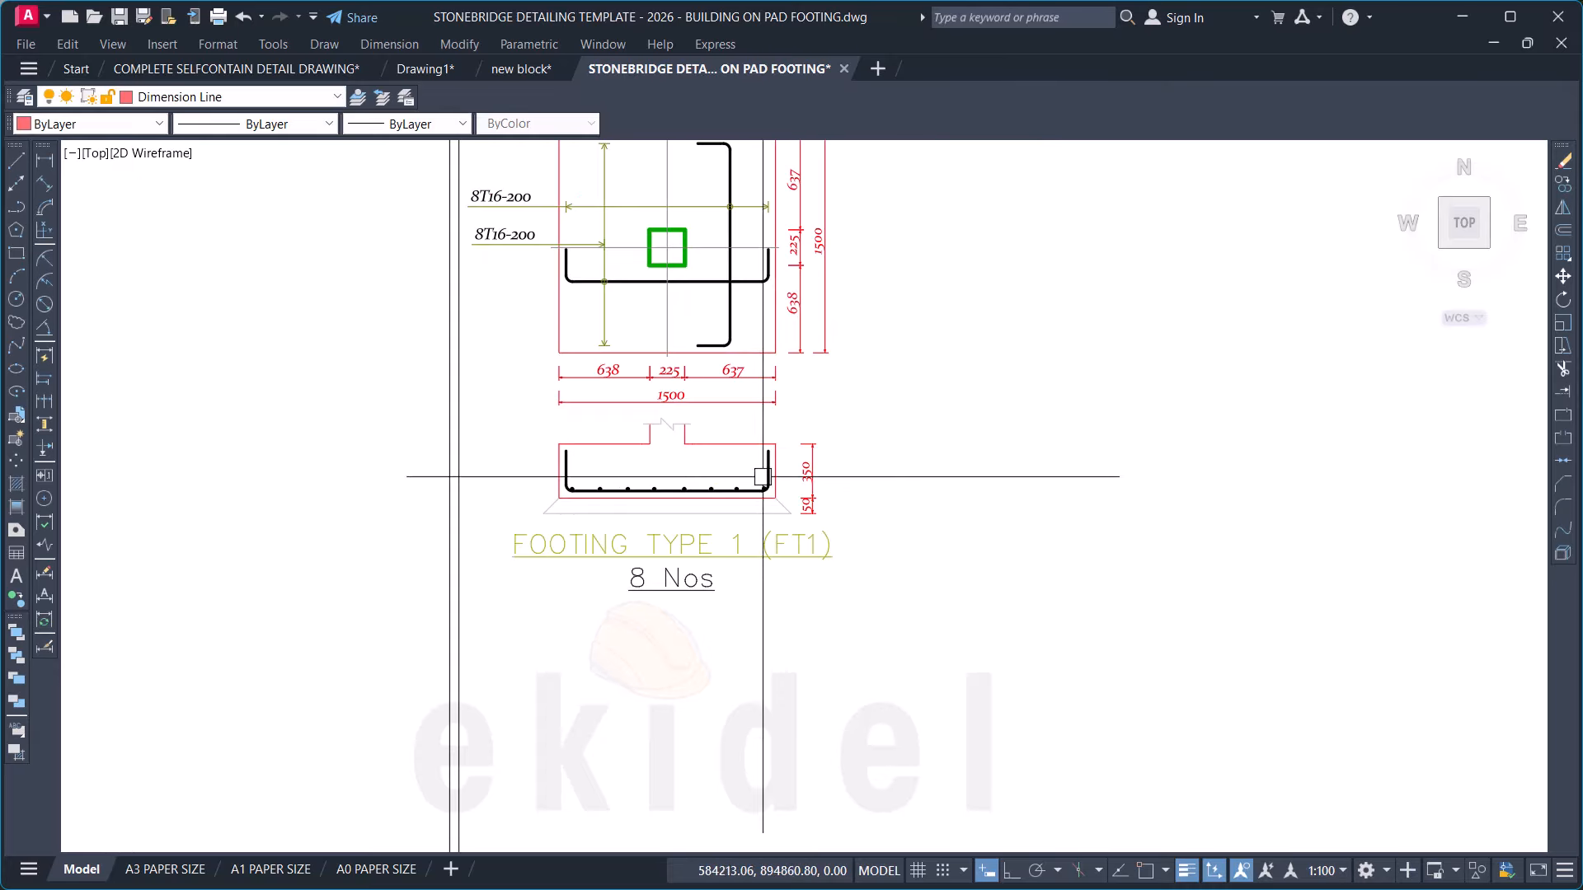
Step: Examine the foundation layout and the plan size, depth and reinforcement of the designed 1600 / 1600 footing
scroll(806, 254, down, 2)
scroll(808, 293, up, 2)
scroll(807, 293, down, 5)
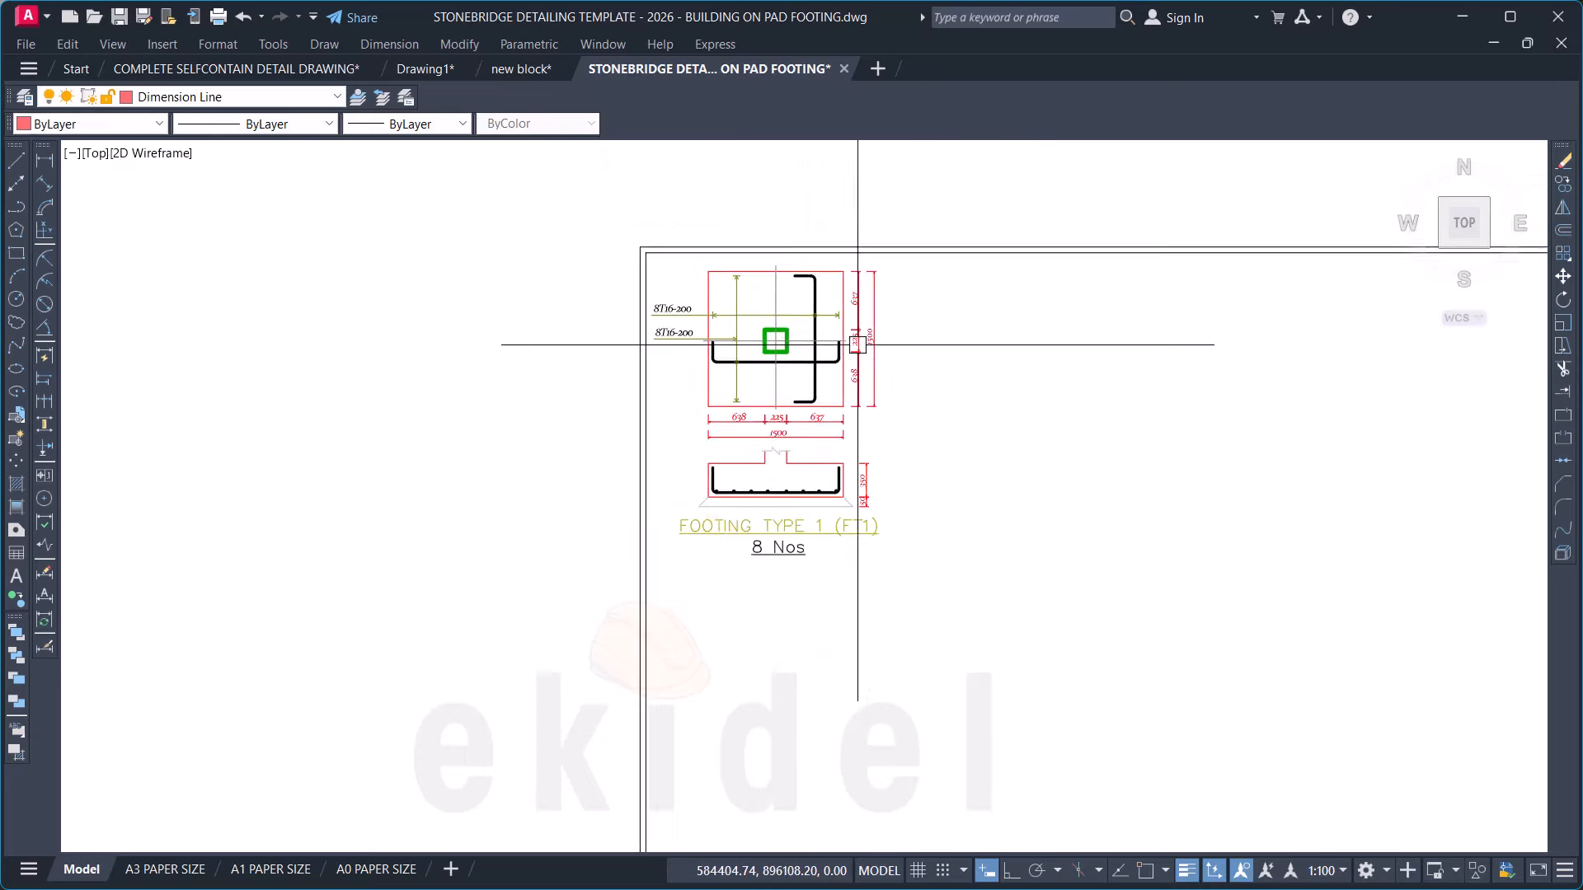
mouse_move(707, 506)
middle_down()
mouse_move(760, 438)
mouse_move(752, 345)
middle_up()
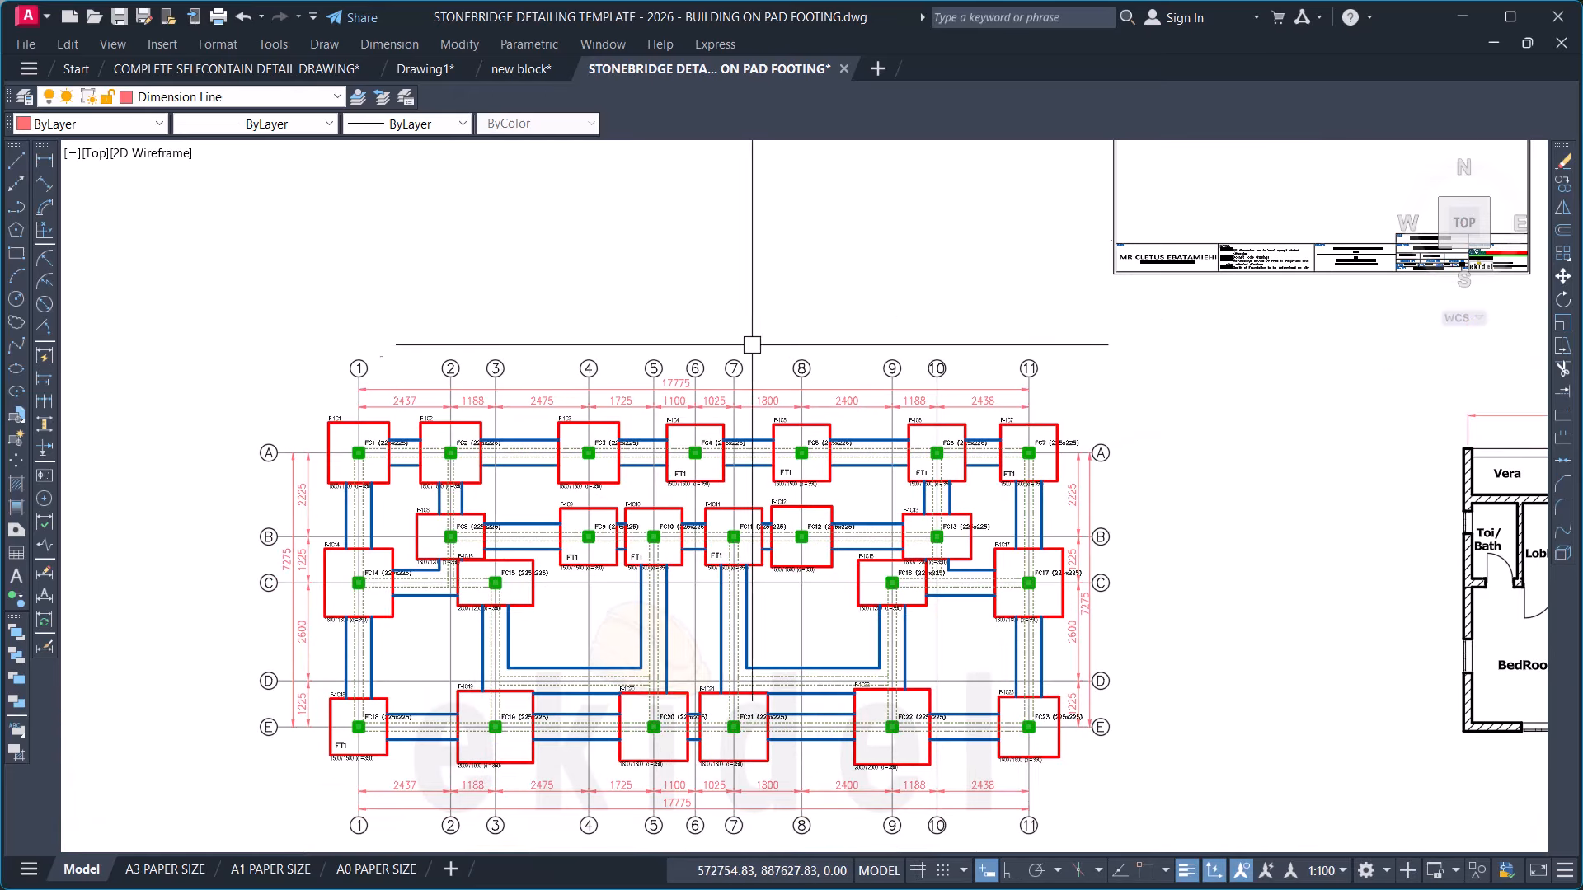
scroll(625, 555, down, 3)
scroll(496, 595, up, 8)
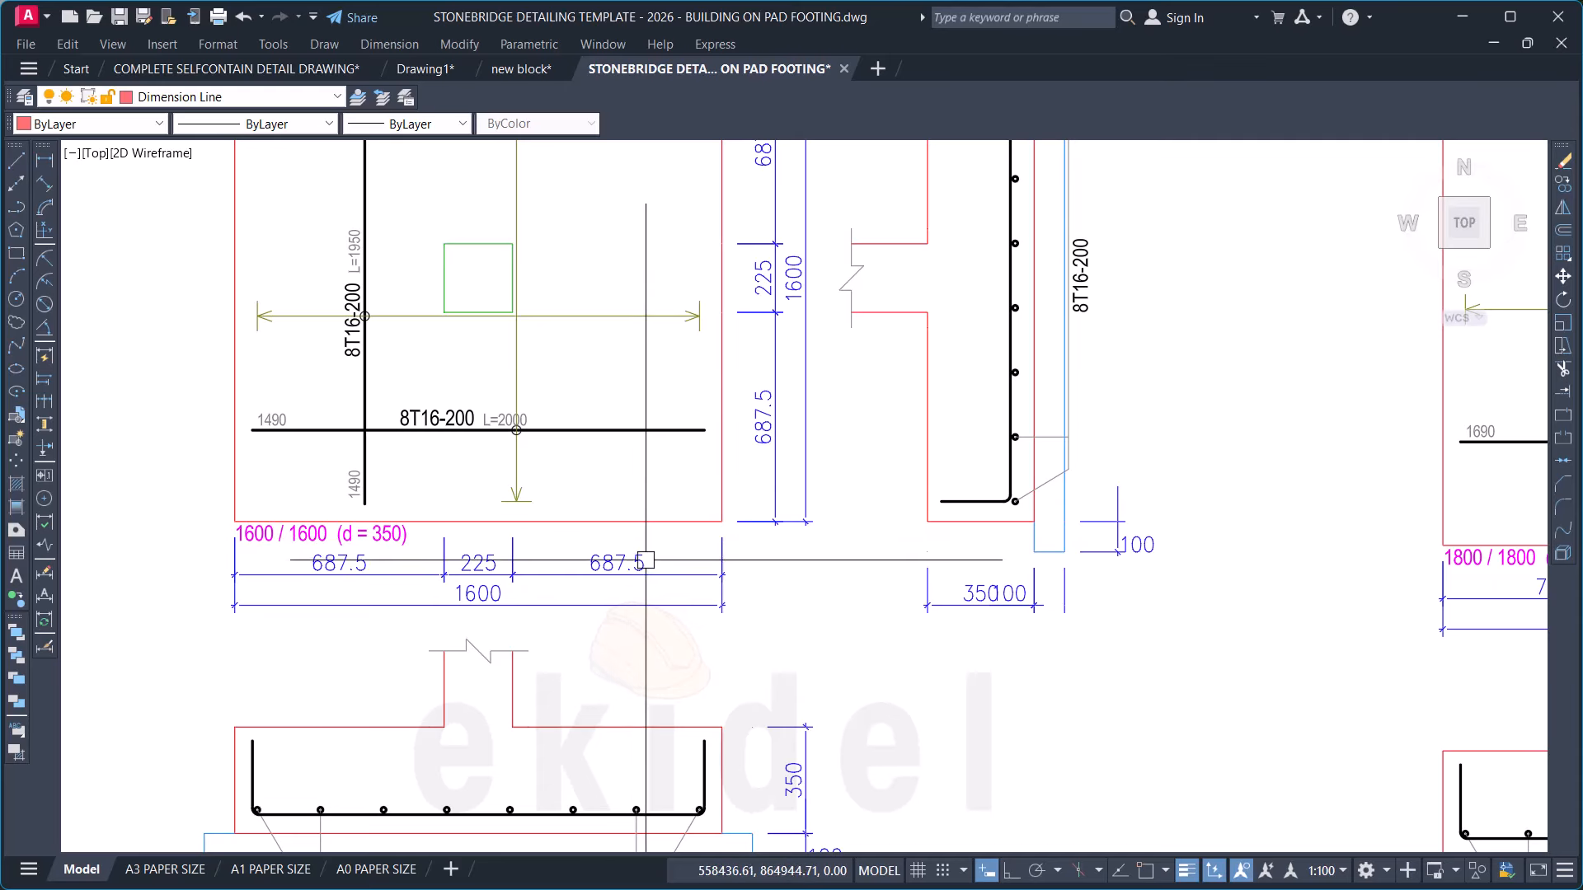
scroll(744, 459, down, 2)
middle_drag(744, 459, 622, 758)
Step: Copy the FT1 label from footing F-1C18 into the 1600 / 1600 footing F-1C1 at the corner of grids A and 1
scroll(788, 466, down, 4)
scroll(717, 470, up, 6)
scroll(558, 487, up, 2)
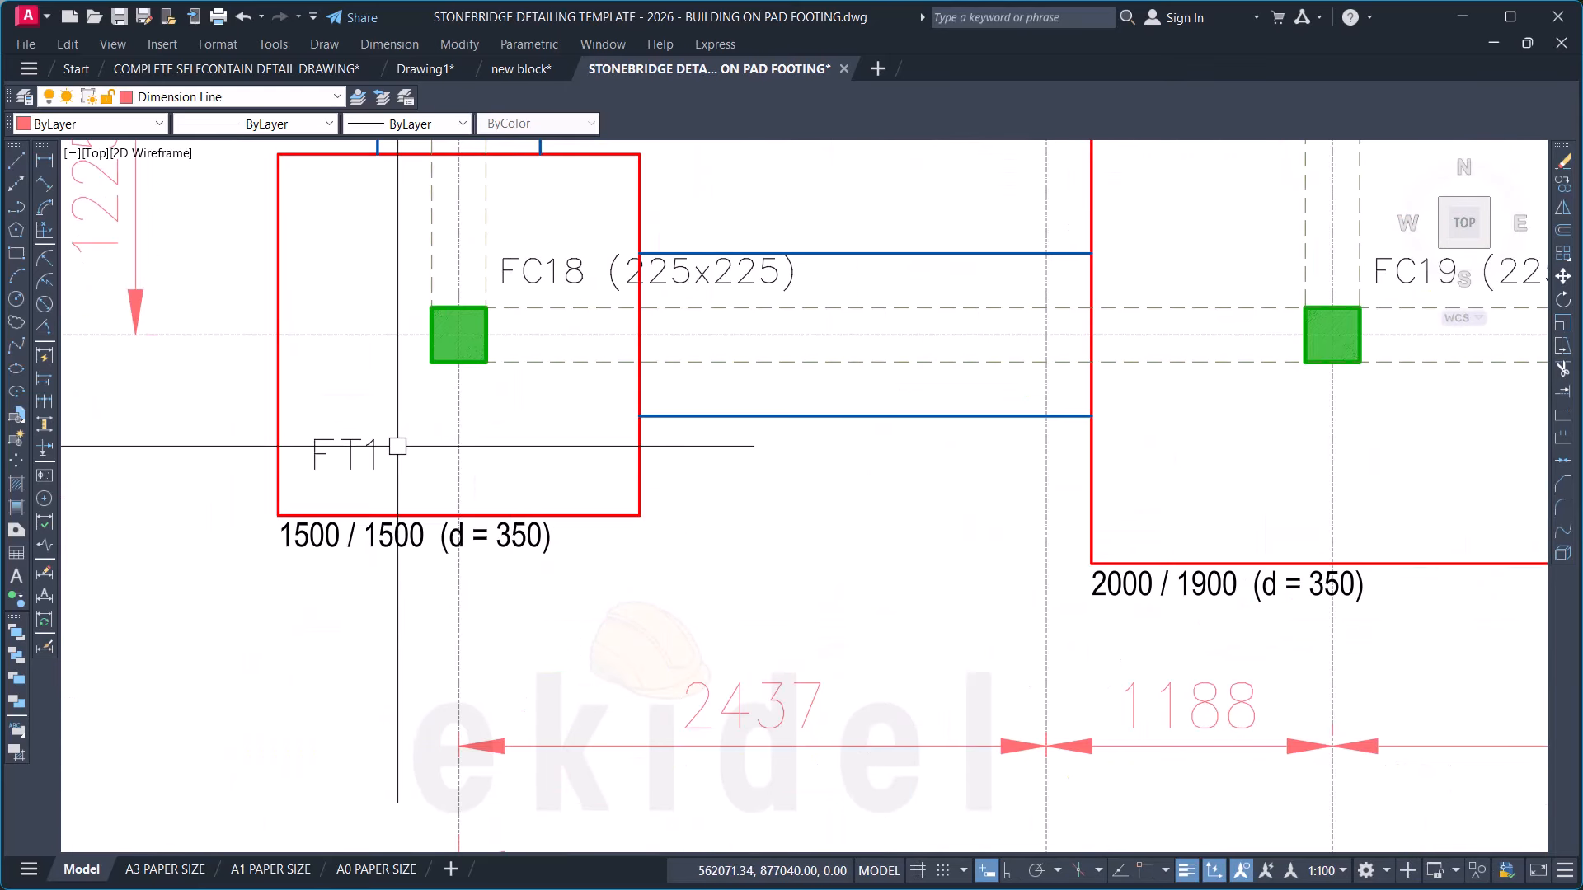
click(394, 437)
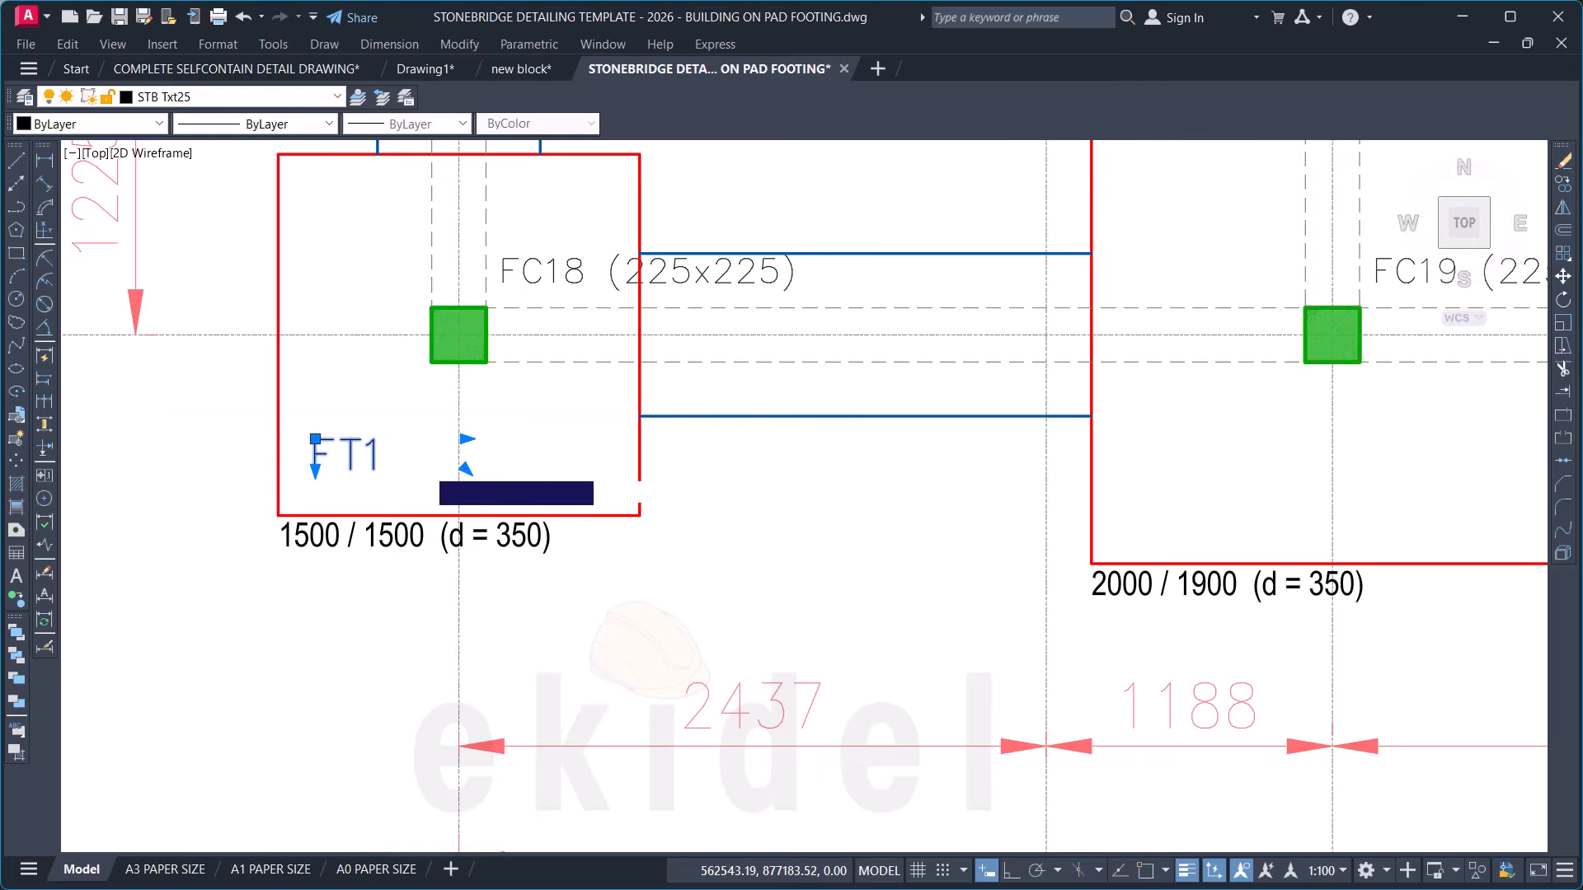
click(386, 466)
scroll(375, 540, down, 2)
scroll(740, 512, down, 2)
middle_drag(703, 416, 705, 872)
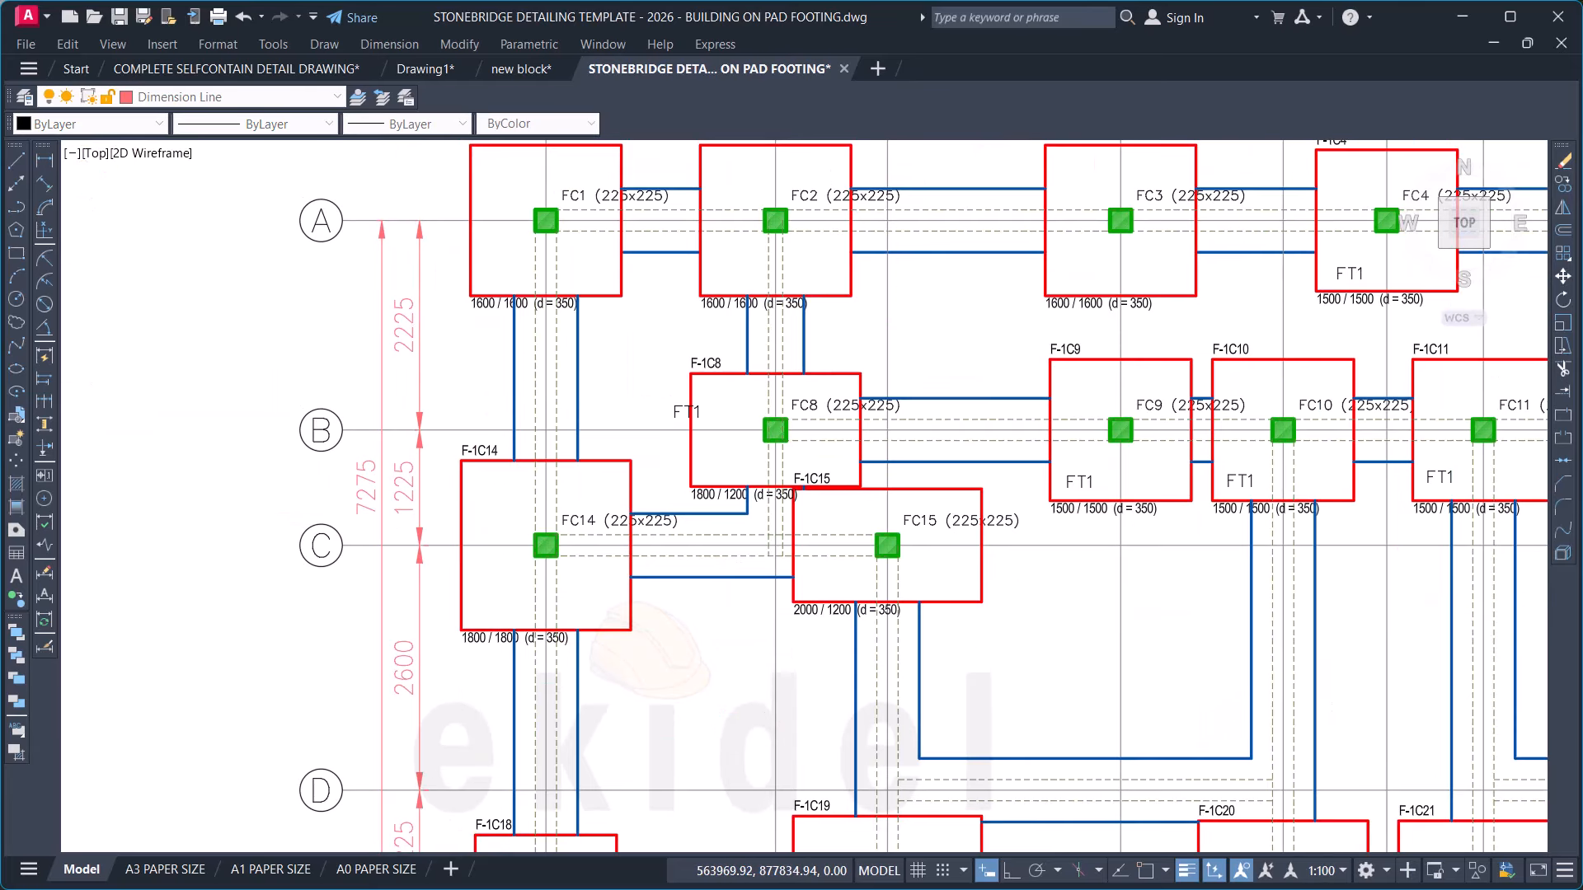
middle_drag(669, 462, 671, 739)
scroll(579, 569, up, 2)
scroll(483, 543, up, 2)
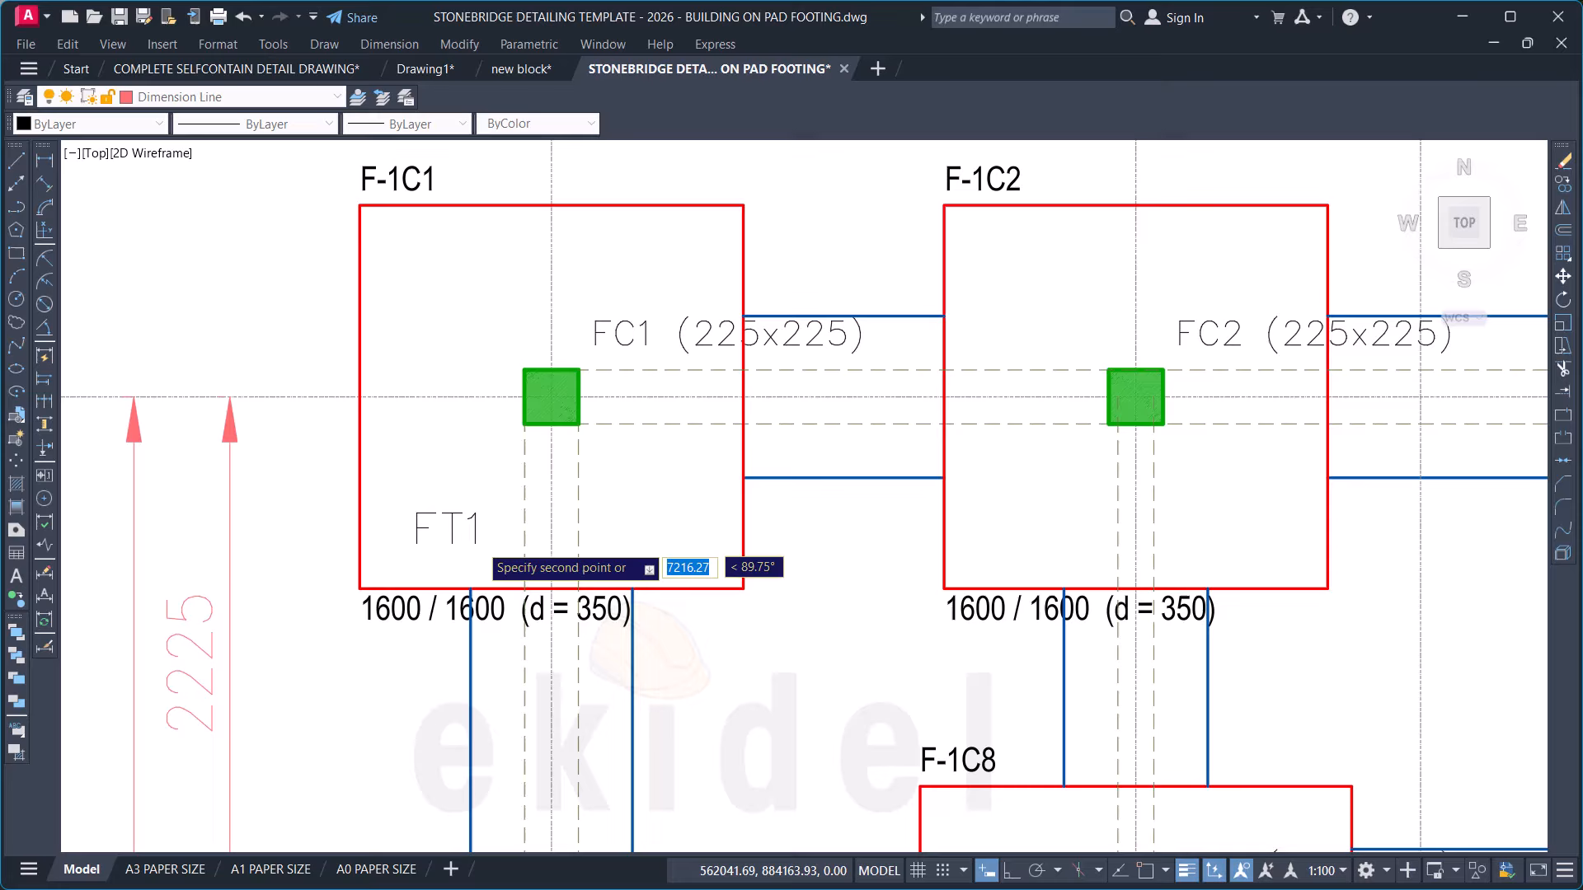
click(460, 565)
key(Escape)
Step: Change the copied label in footing F-1C1 to FT2
click(429, 543)
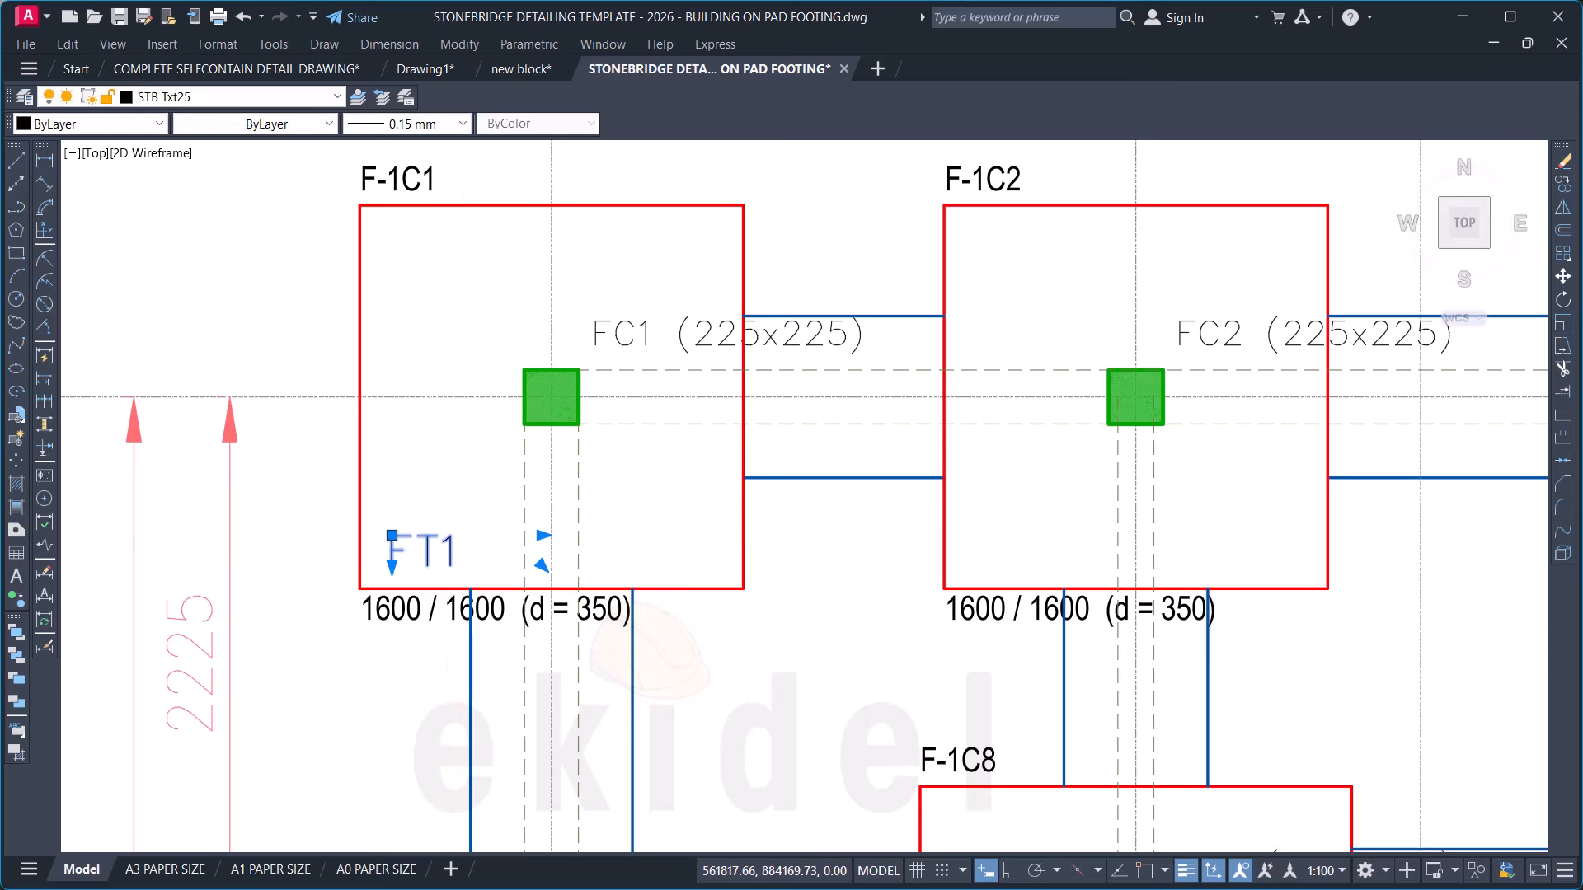
double_click(443, 546)
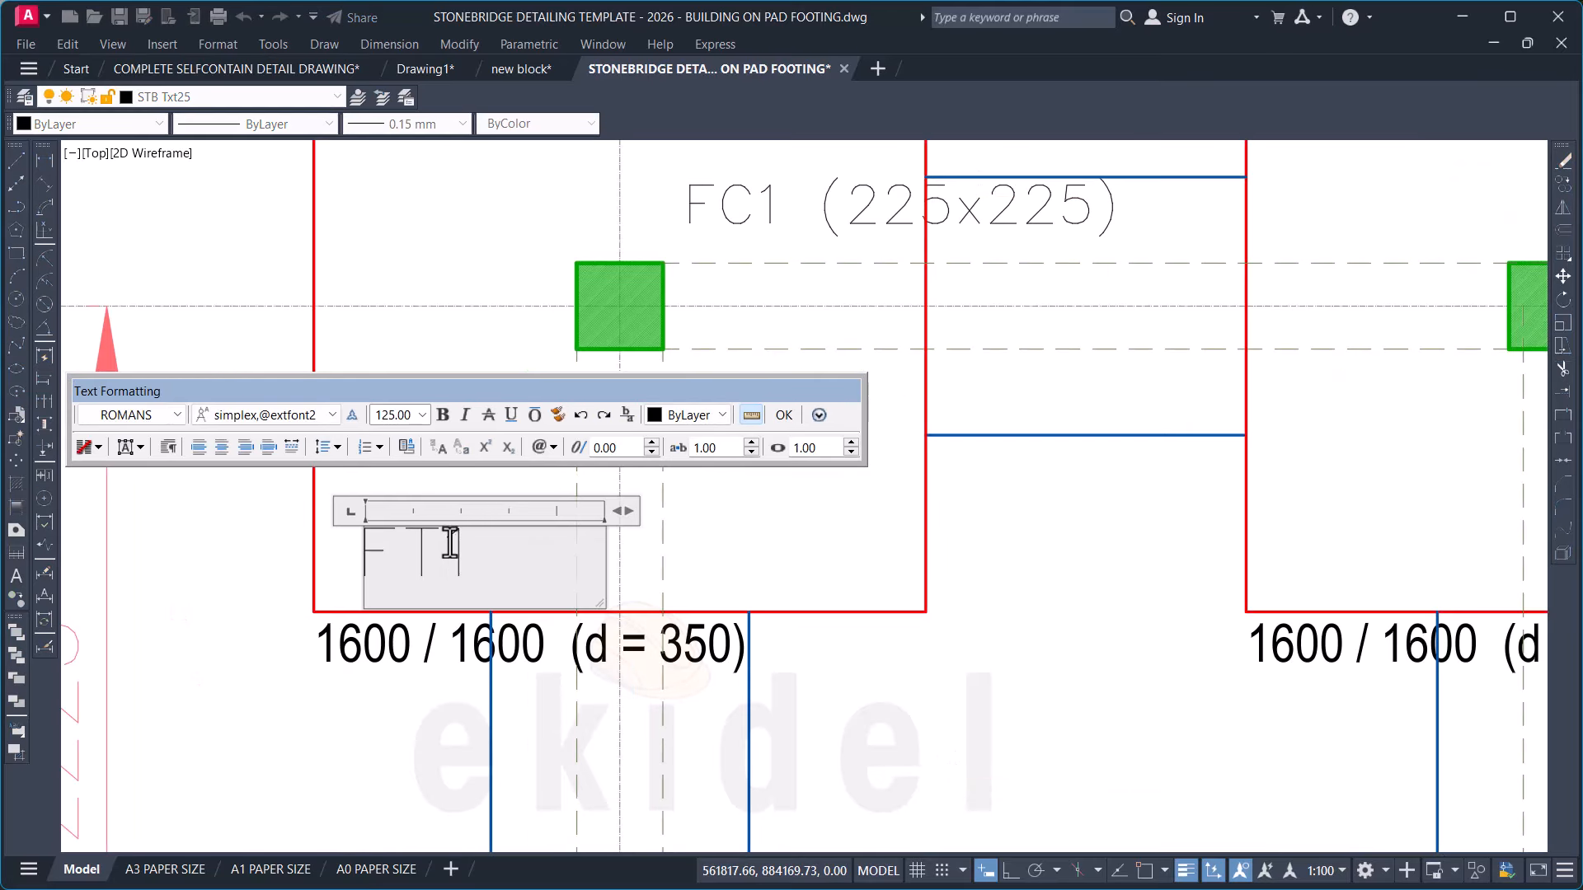
click(568, 695)
Step: Examine the FOOTING TYPE 7 and FOOTING TYPE 8 template details for a base suited to the 1600 / 1600 footing
scroll(460, 358, down, 10)
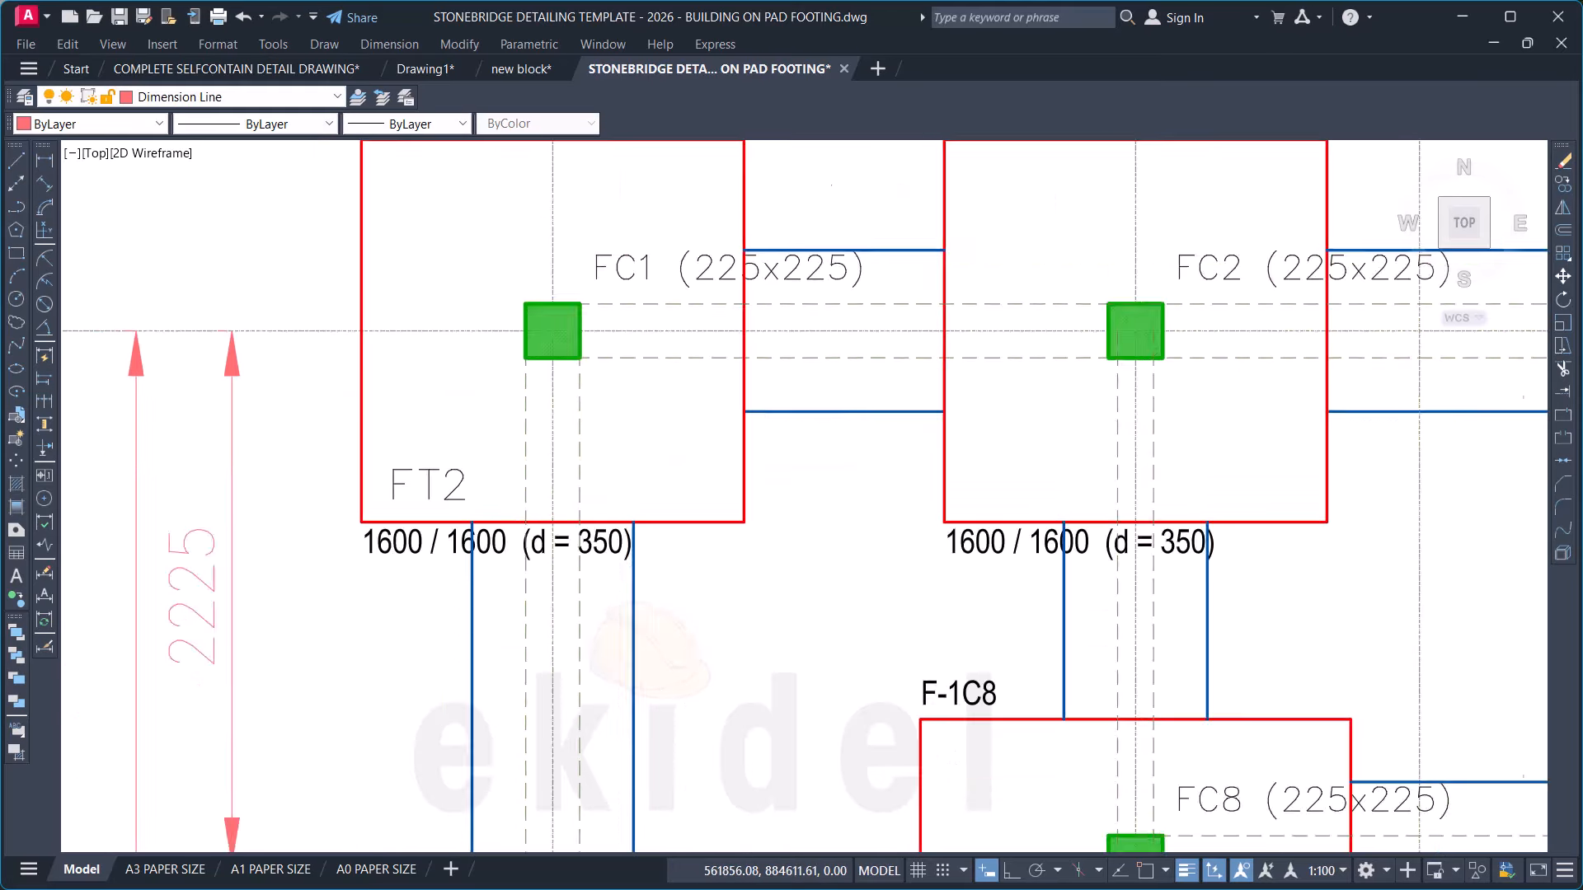
scroll(739, 293, up, 12)
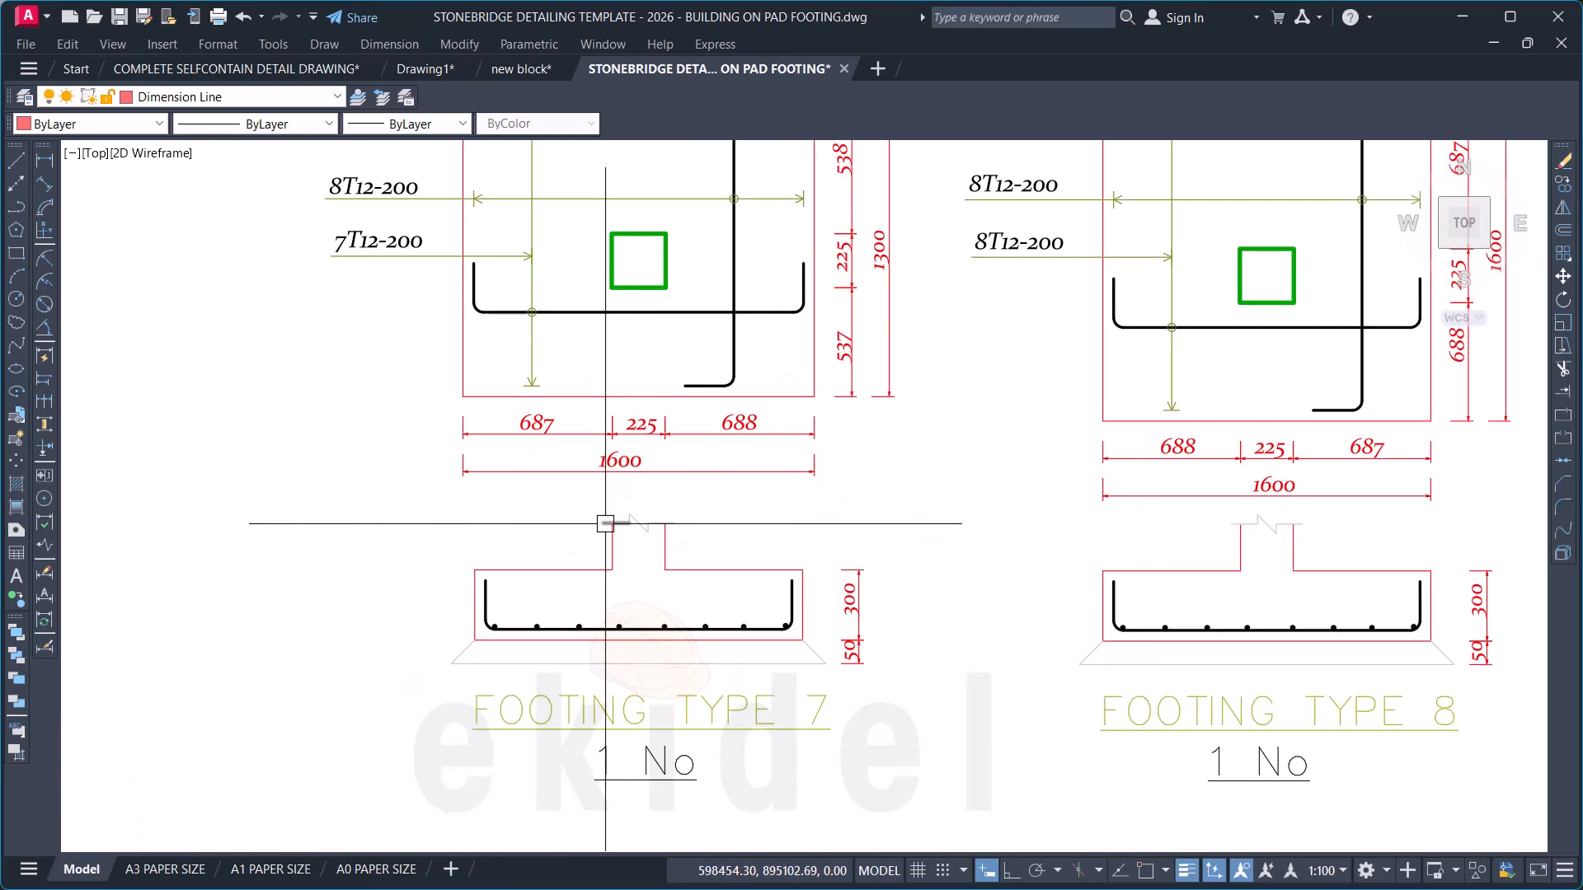
scroll(605, 523, down, 2)
scroll(1052, 322, up, 3)
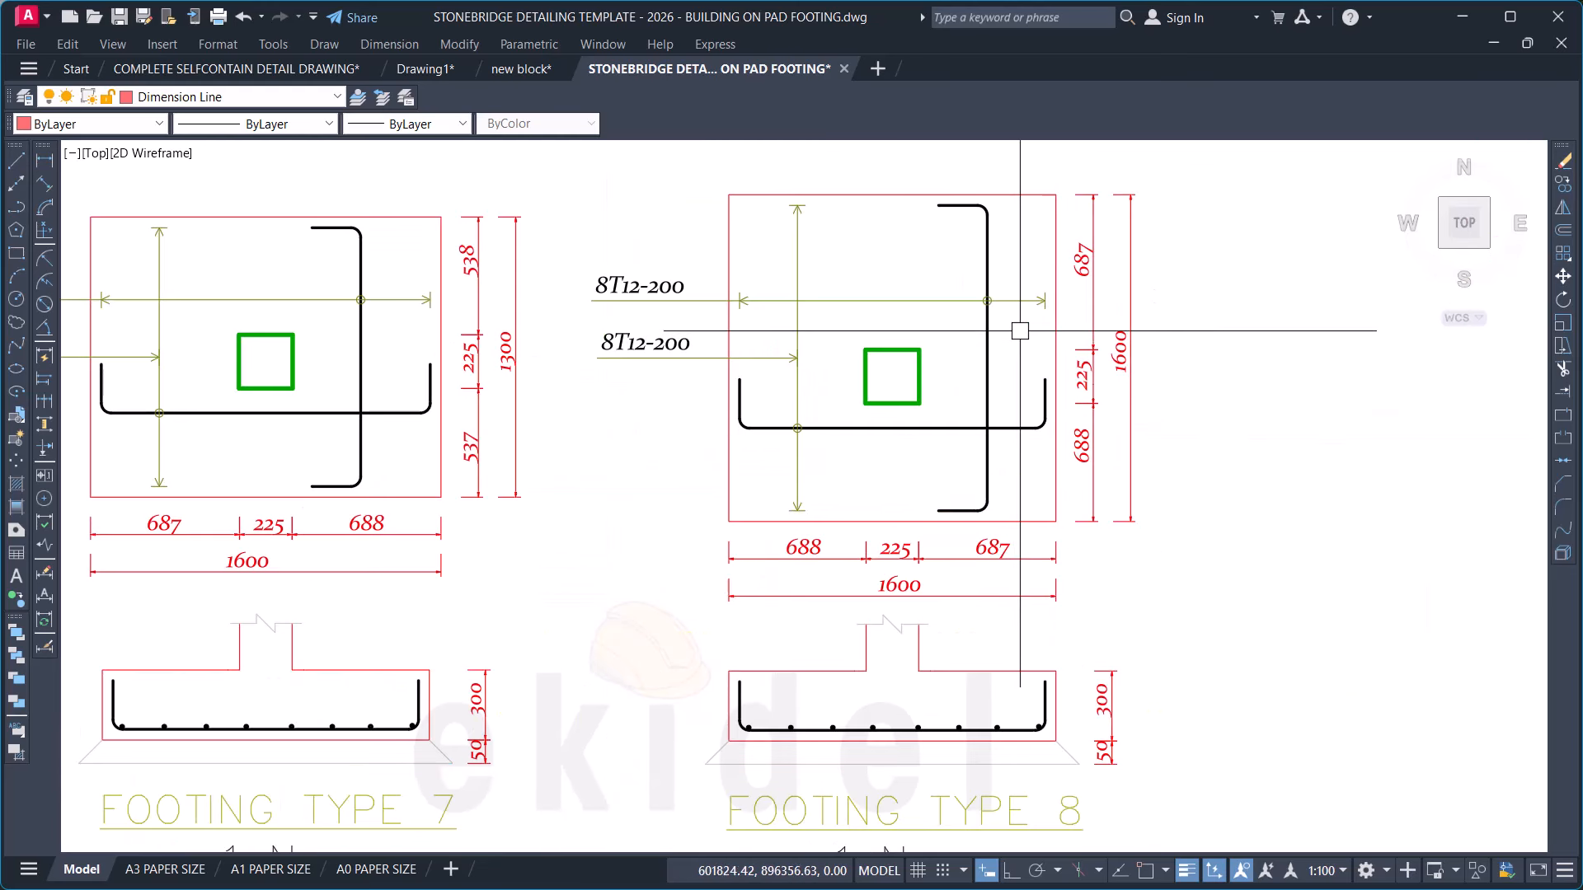
scroll(772, 263, down, 3)
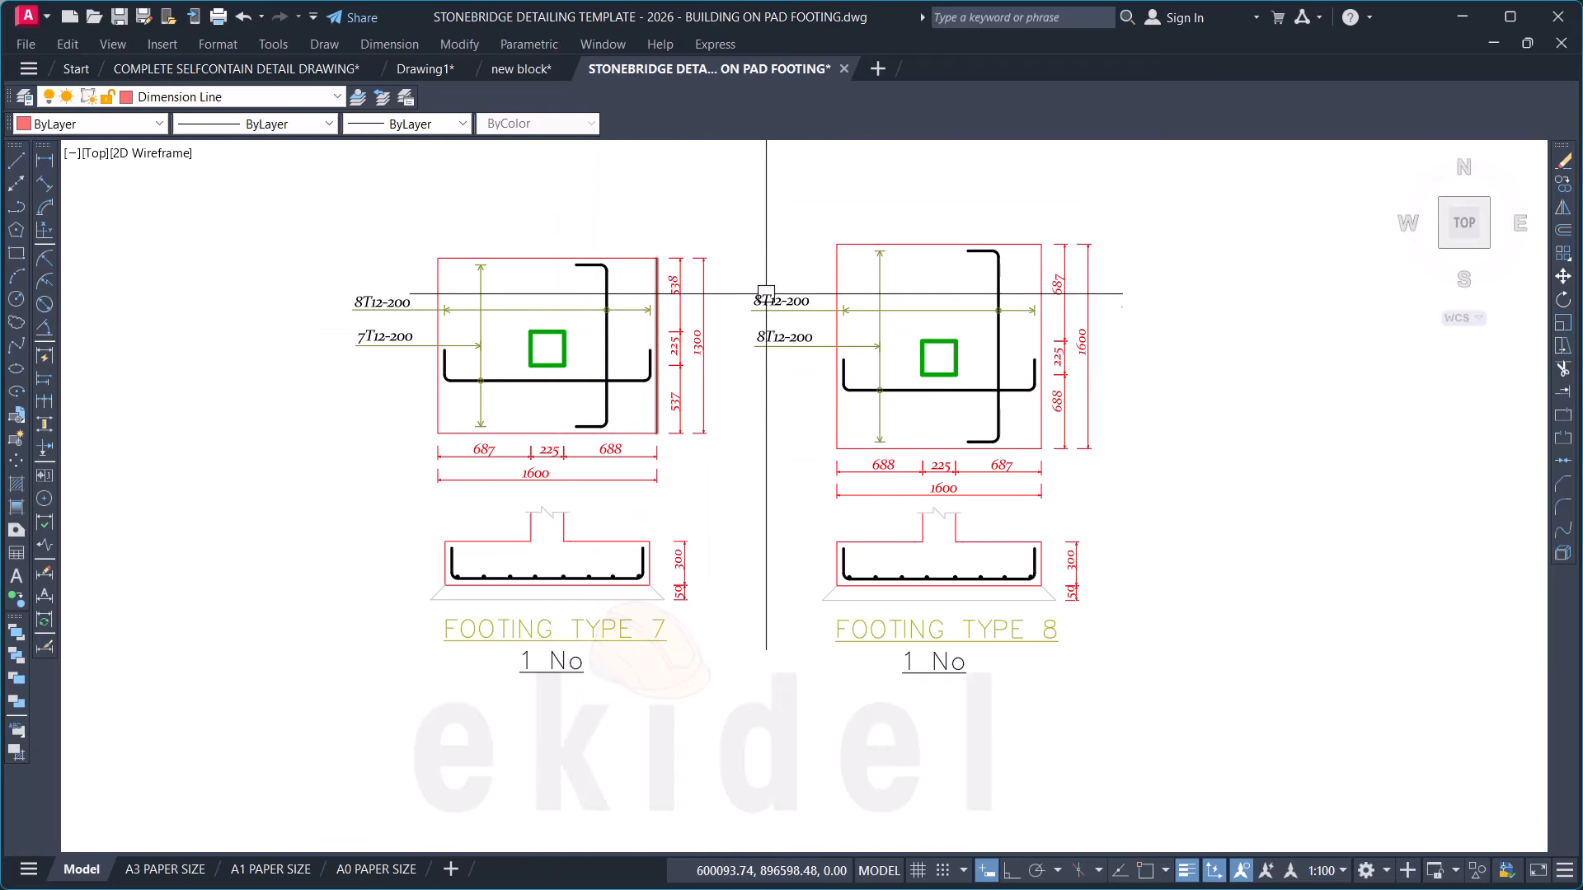
click(731, 195)
click(1185, 691)
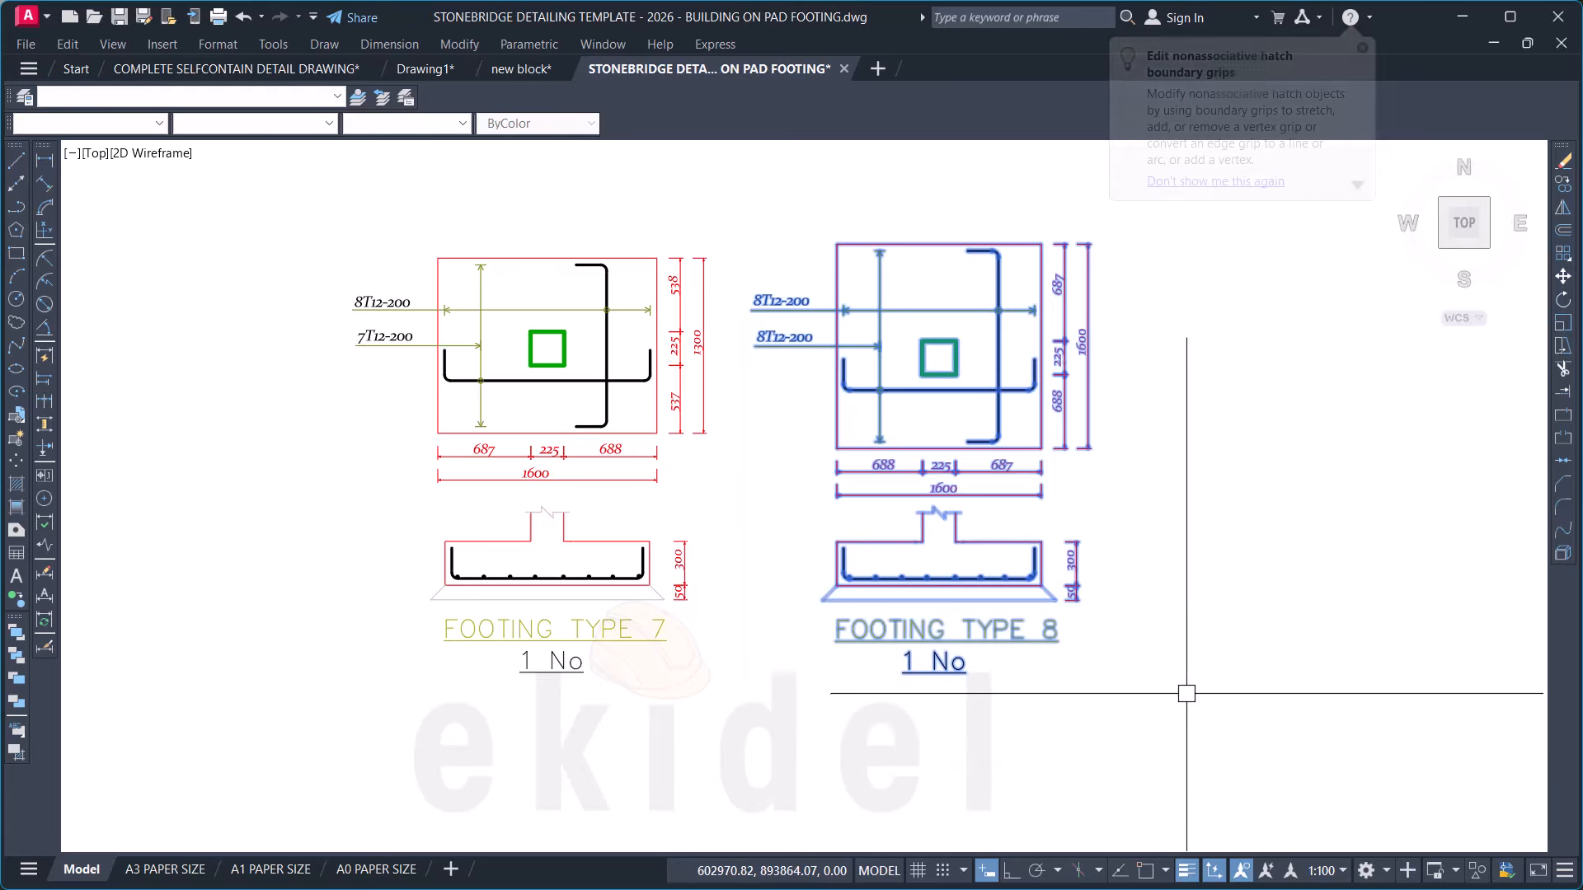
key(space)
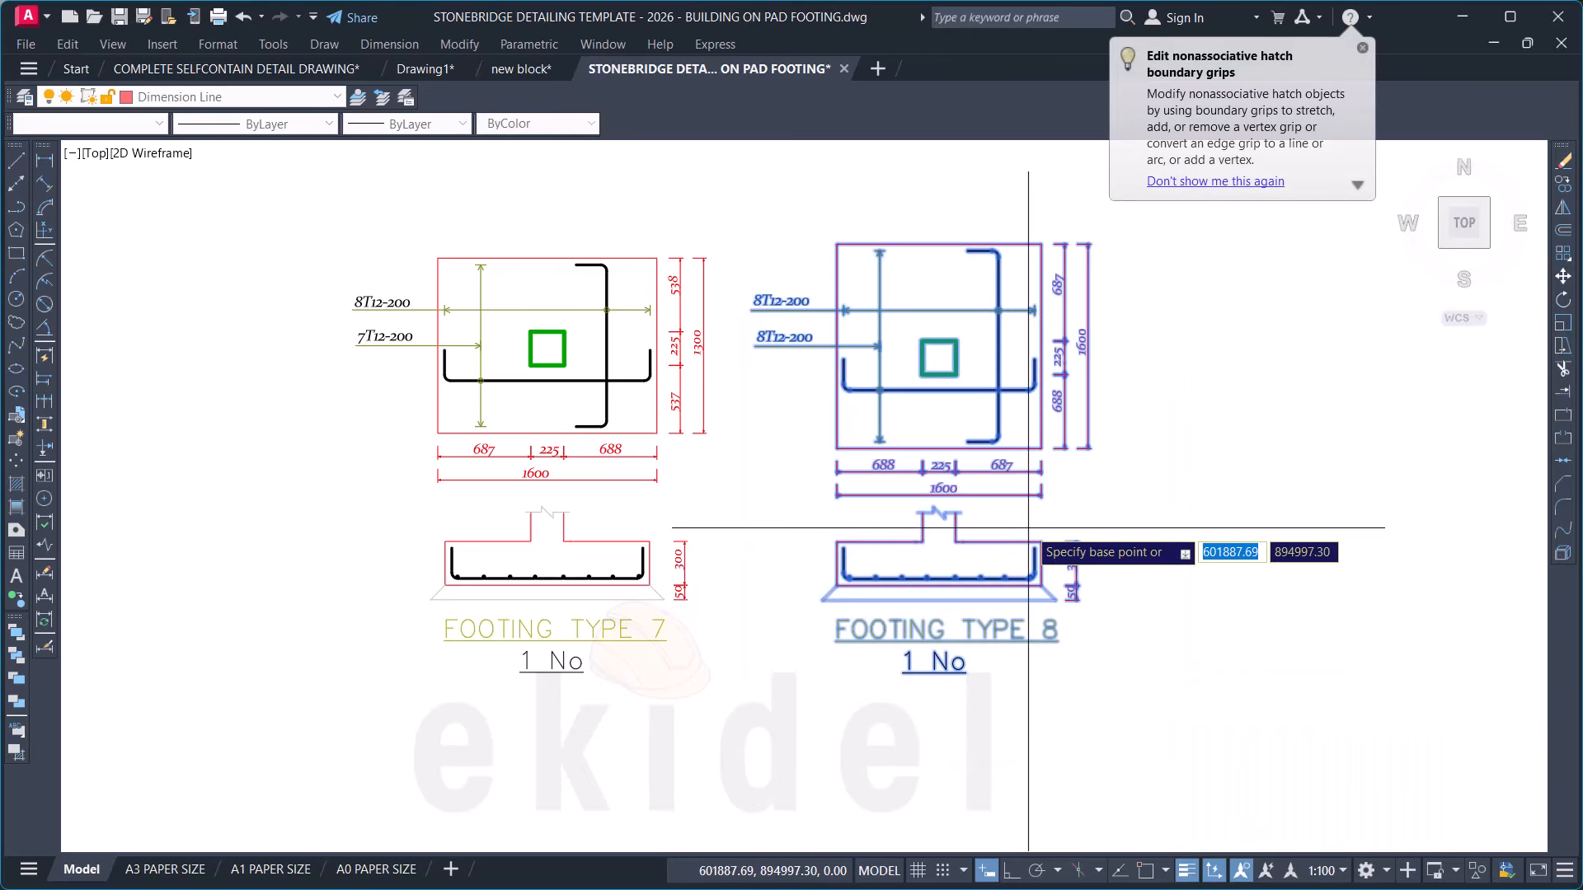
click(1029, 528)
scroll(1339, 434, down, 2)
scroll(623, 499, down, 2)
middle_drag(618, 499, 1216, 517)
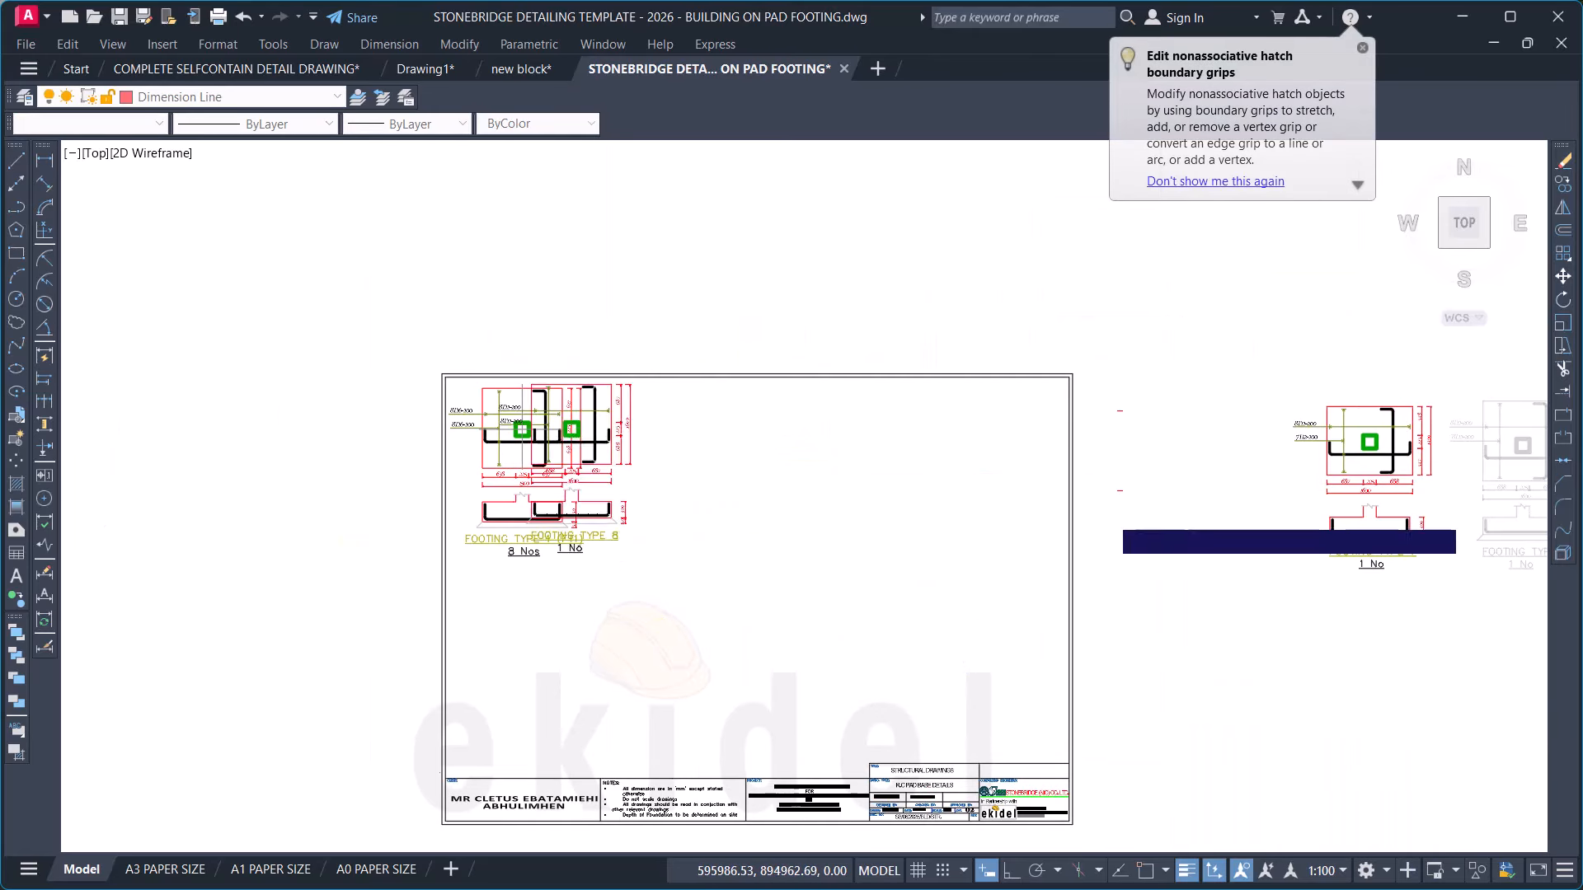
scroll(770, 494, up, 2)
scroll(794, 472, up, 2)
key(Escape)
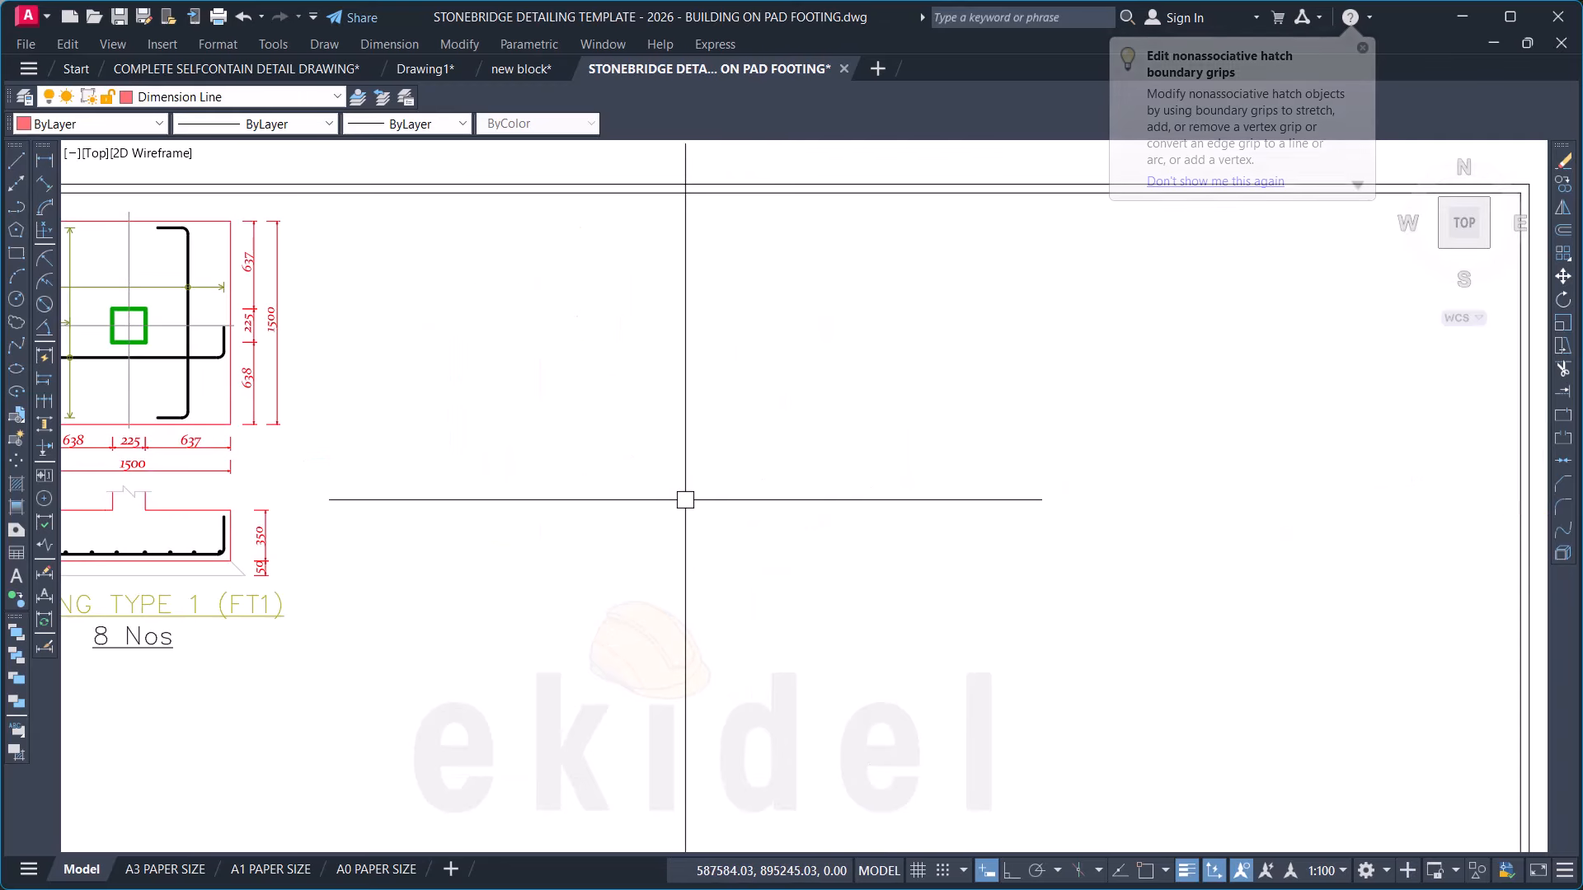
scroll(709, 492, down, 2)
scroll(749, 483, down, 3)
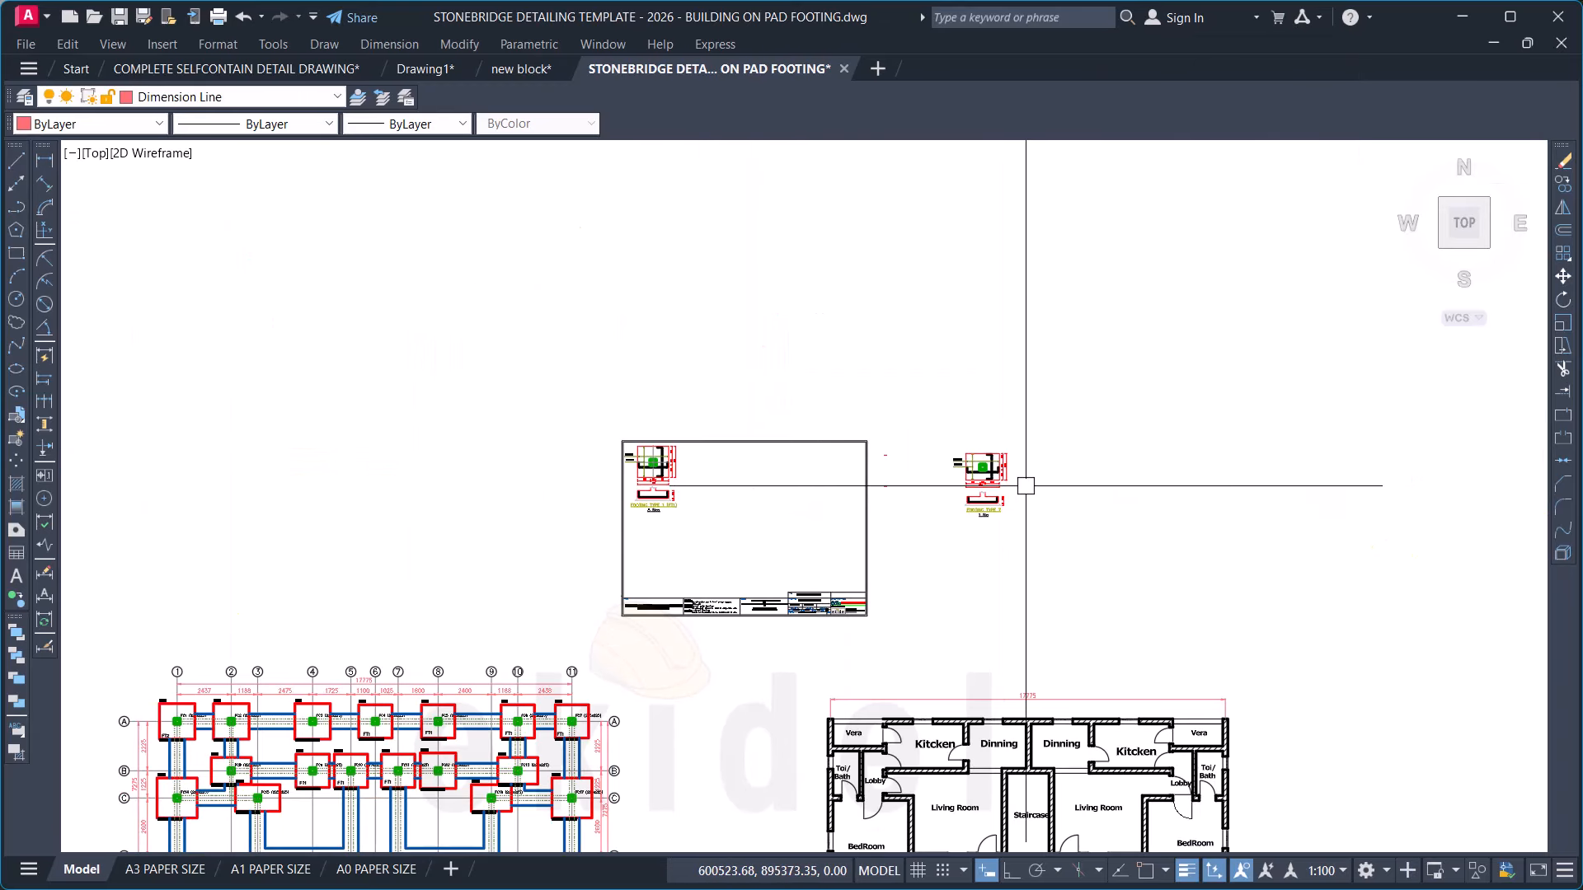
scroll(1025, 486, up, 5)
key(ctrl+z)
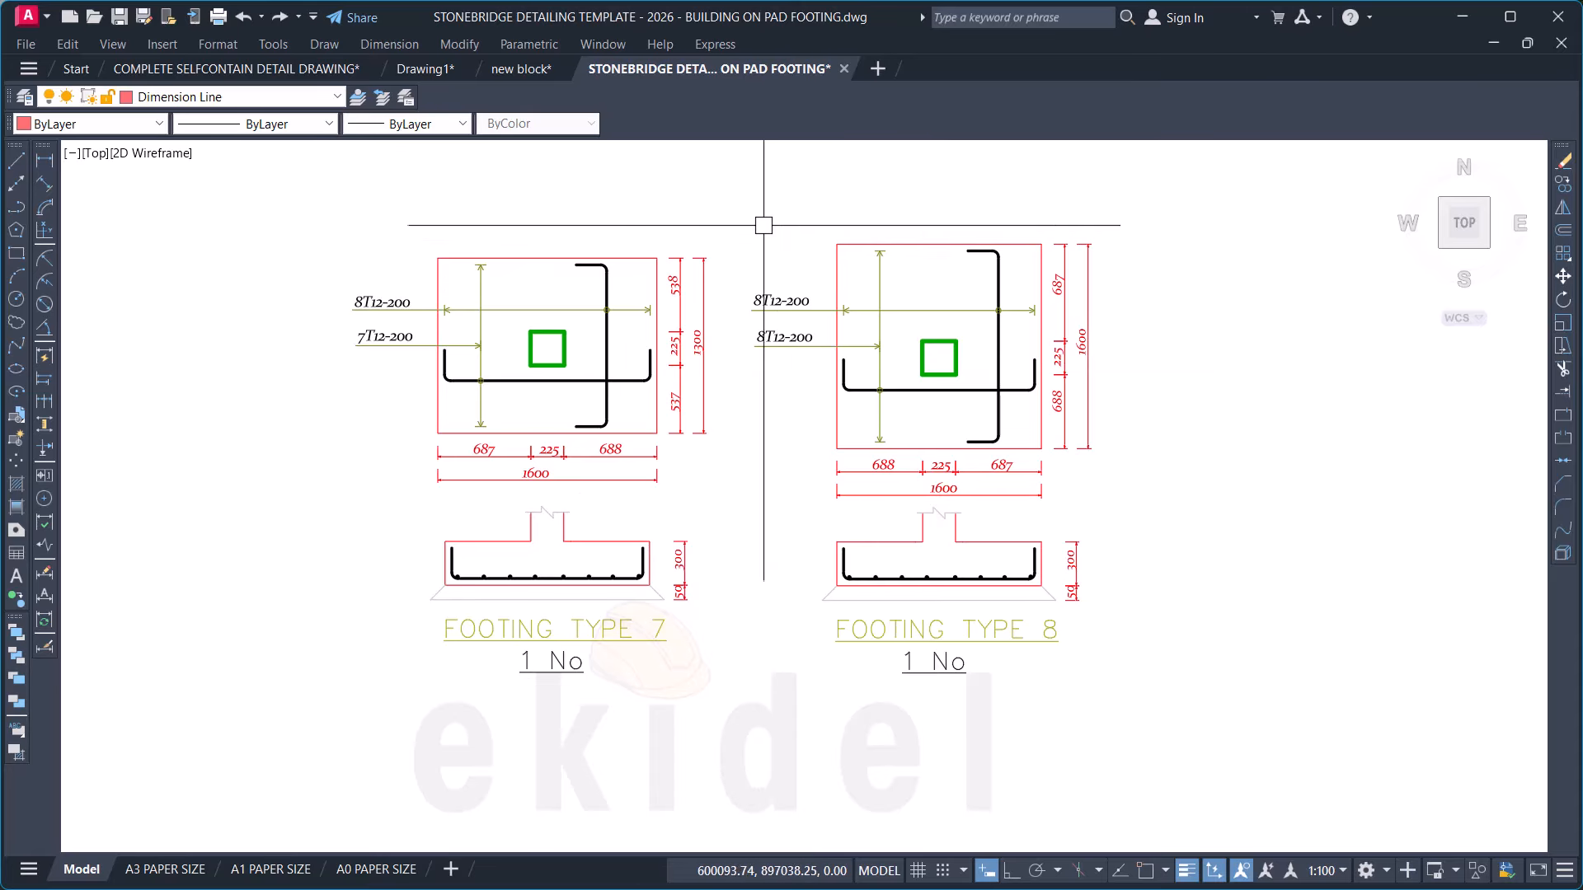
Step: Move the complete FOOTING TYPE 8 detail into the drawing sheet, beside the FOOTING TYPE 1 (FT1) detail
click(742, 191)
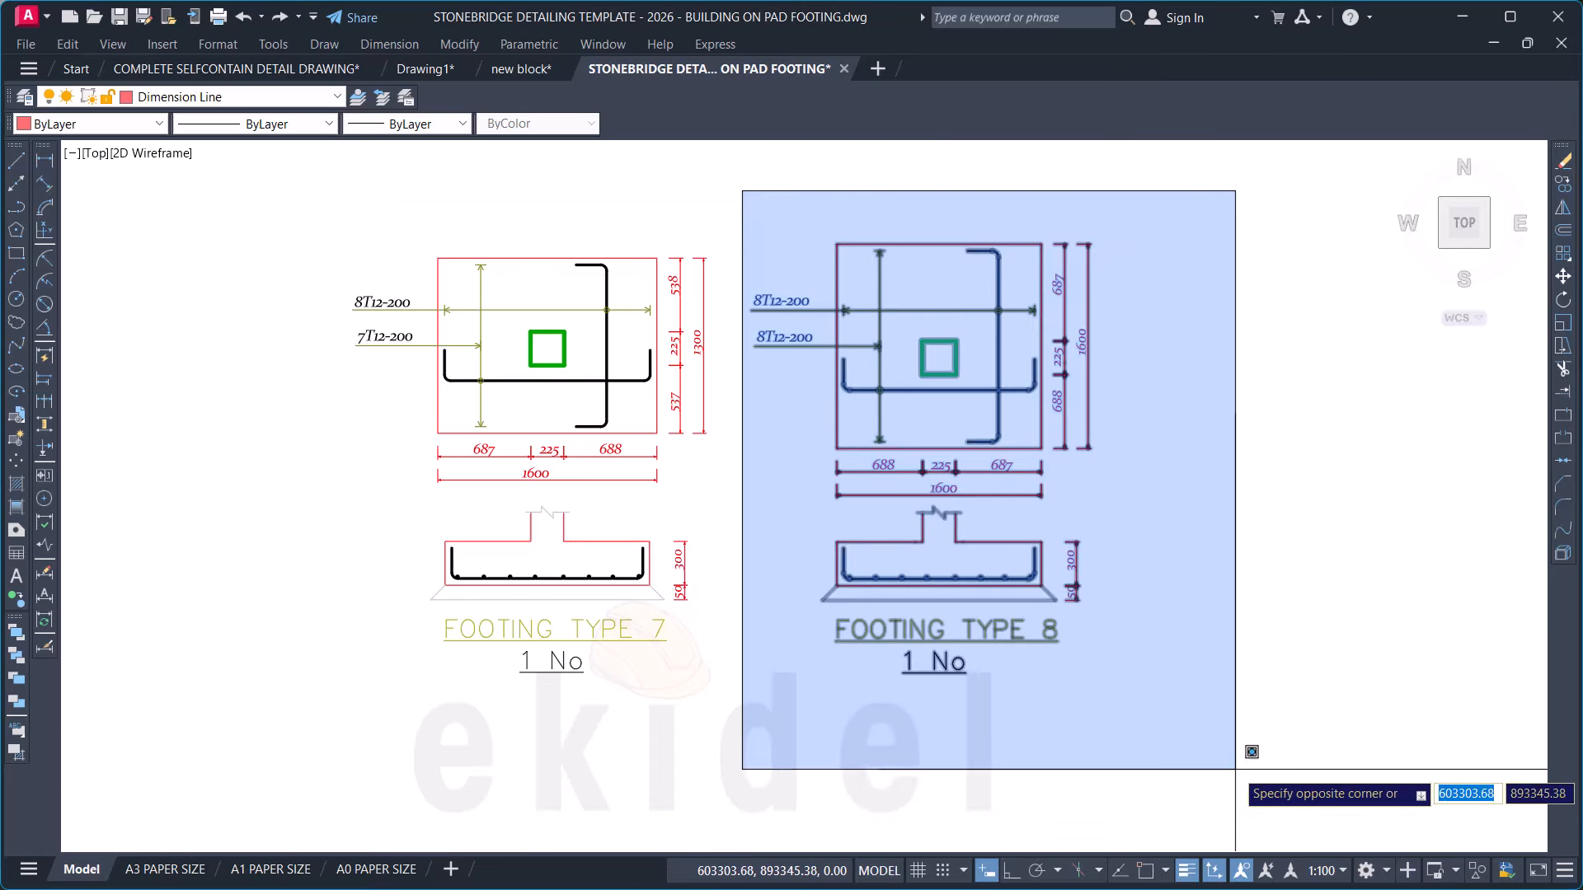
click(1230, 762)
text(m)
key(Return)
click(1028, 522)
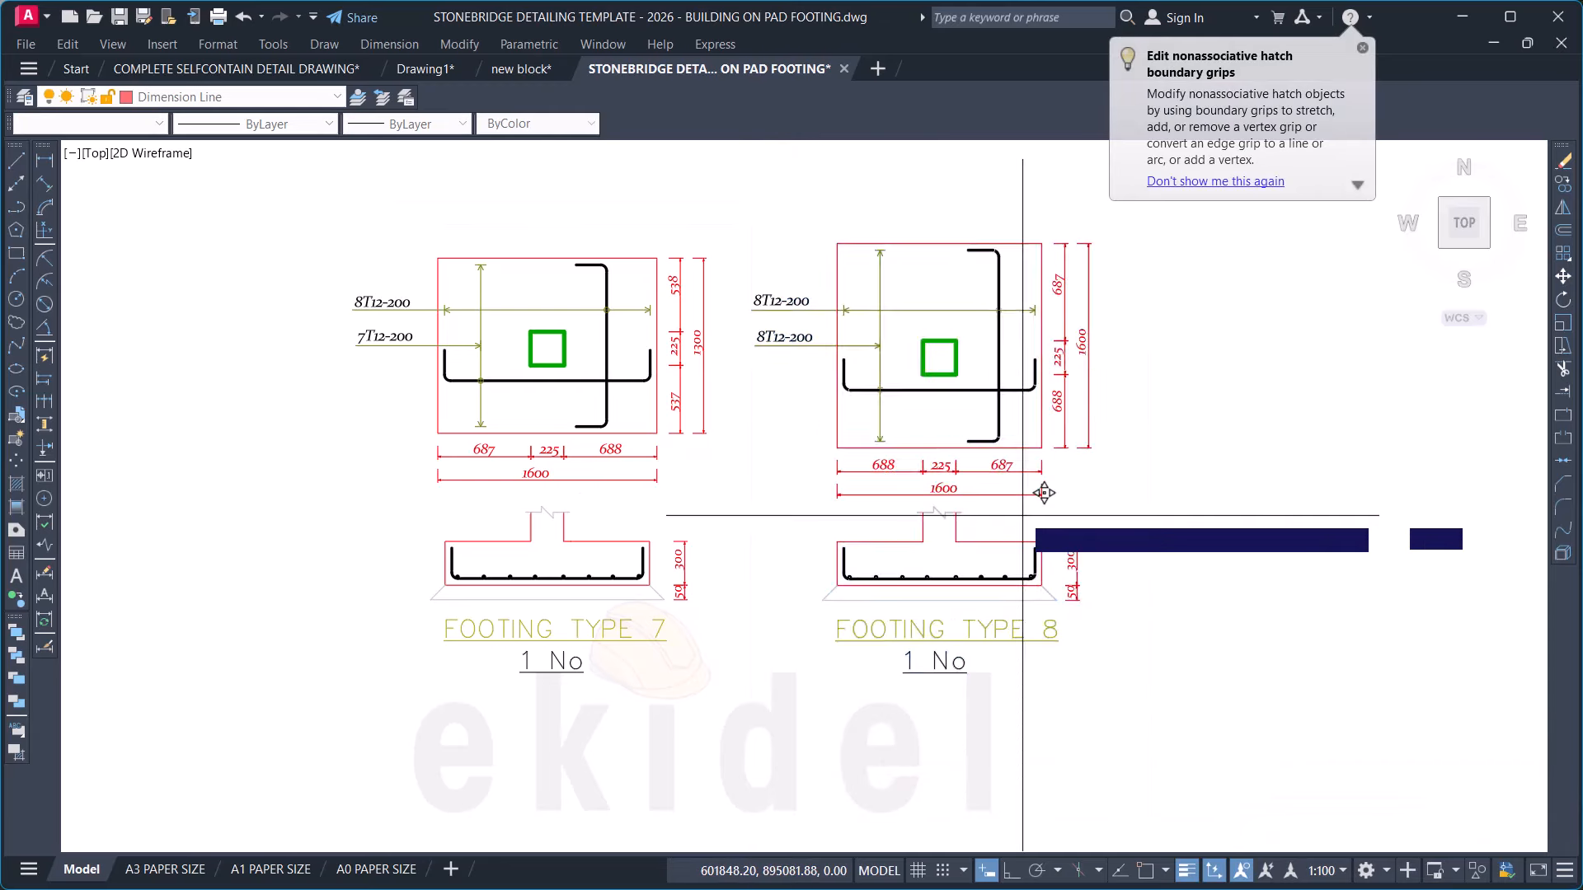
scroll(1391, 485, down, 4)
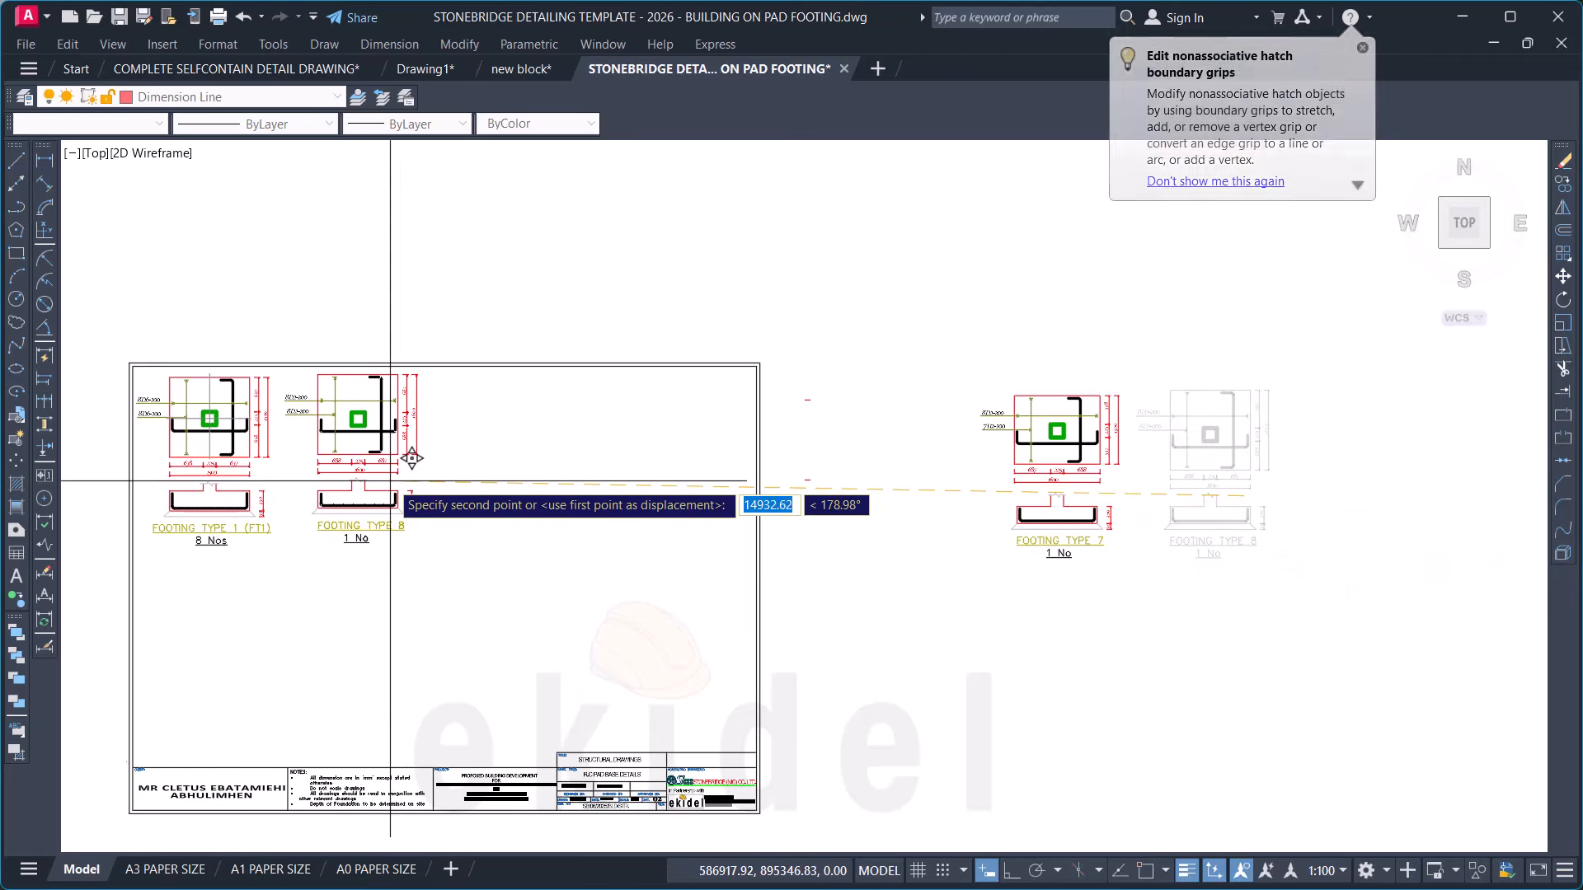
click(411, 459)
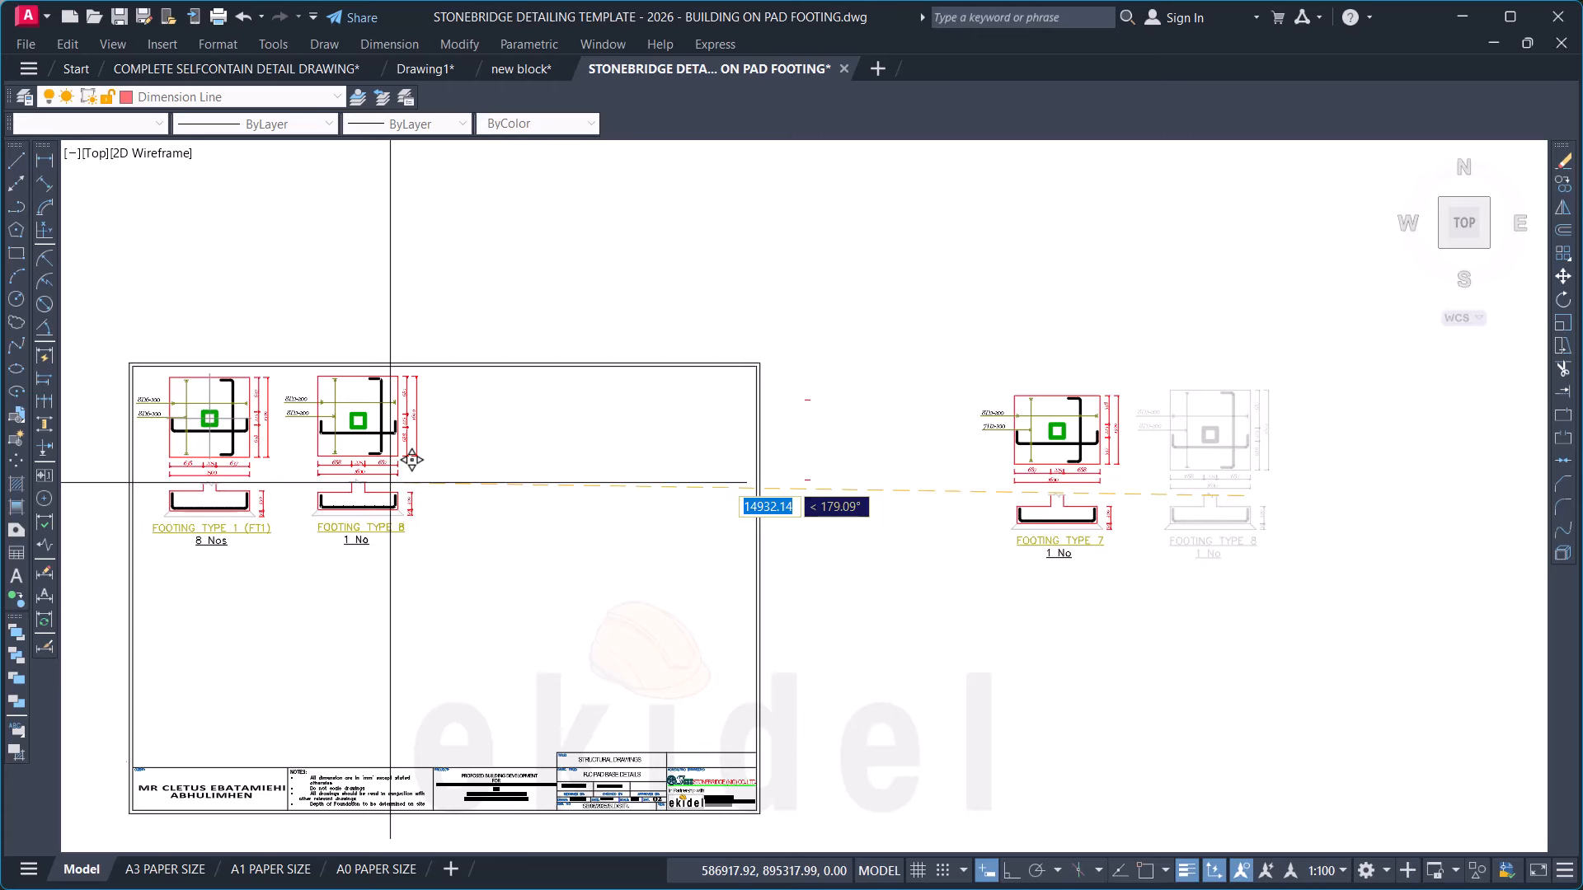
Step: Examine the FT2 footing on the foundation layout and the reinforcement, dimensions and depth of the designed 1600 / 1600 footing
scroll(777, 482, up, 2)
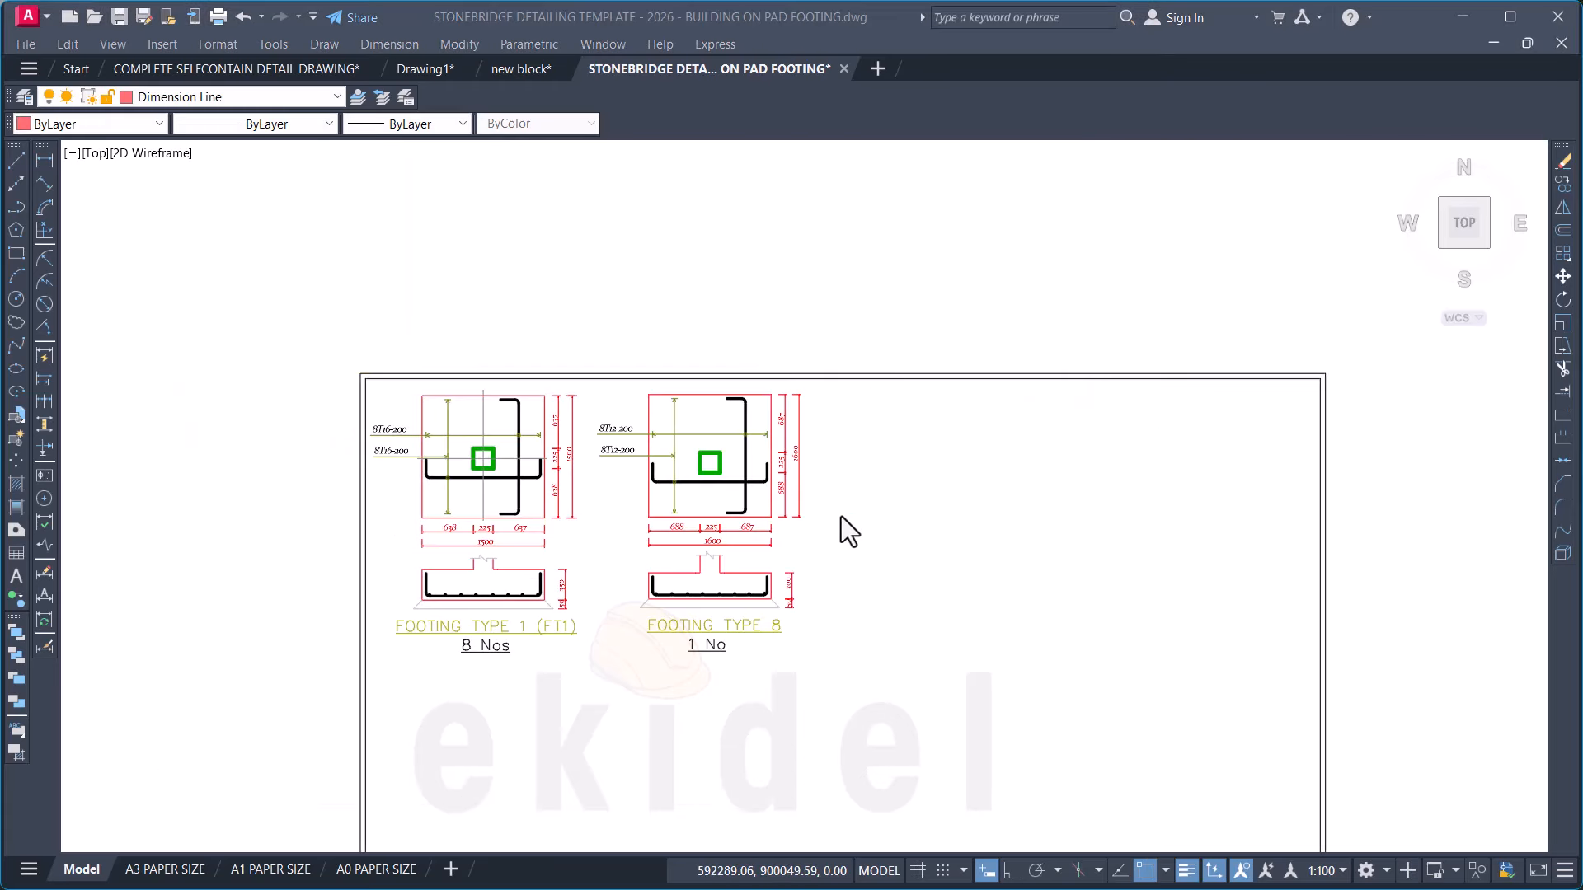
scroll(671, 544, up, 4)
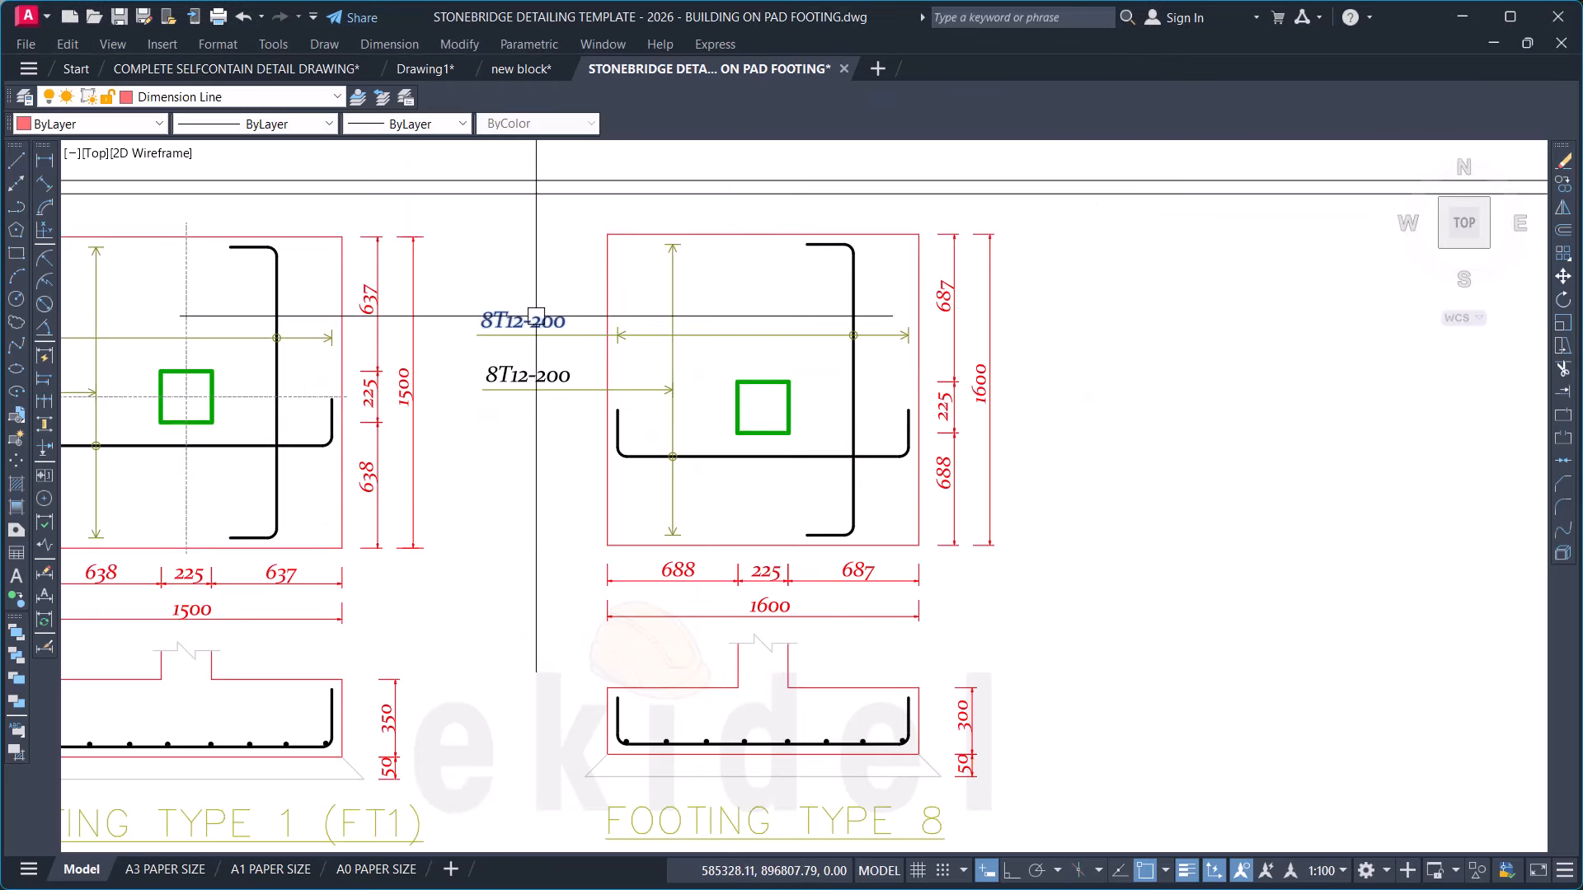
scroll(536, 314, up, 3)
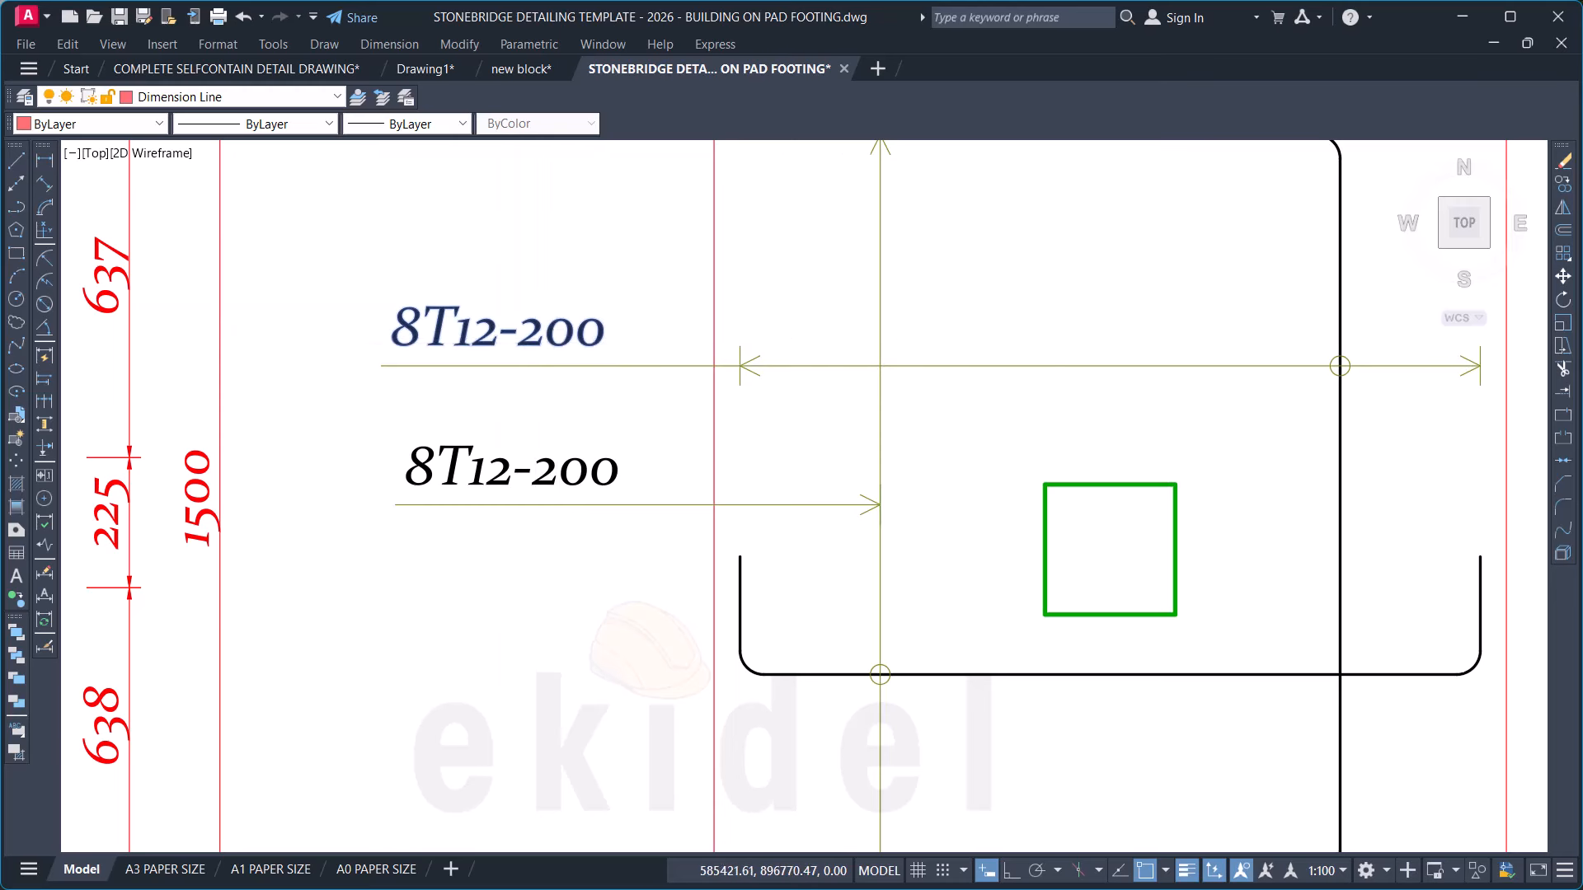
scroll(664, 354, down, 10)
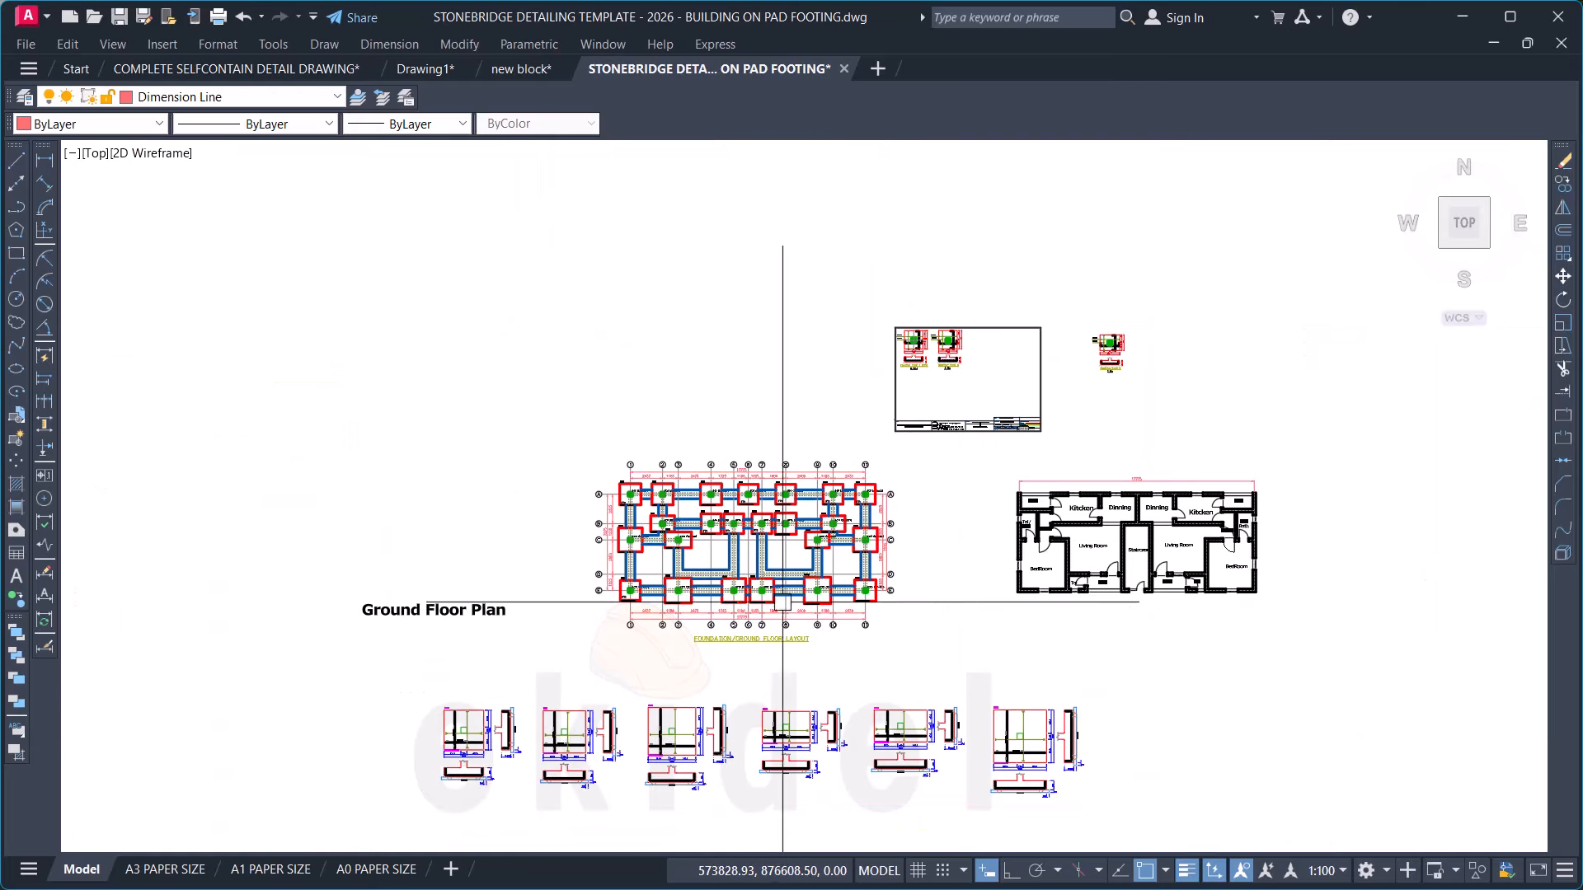
scroll(712, 586, up, 5)
scroll(411, 386, up, 7)
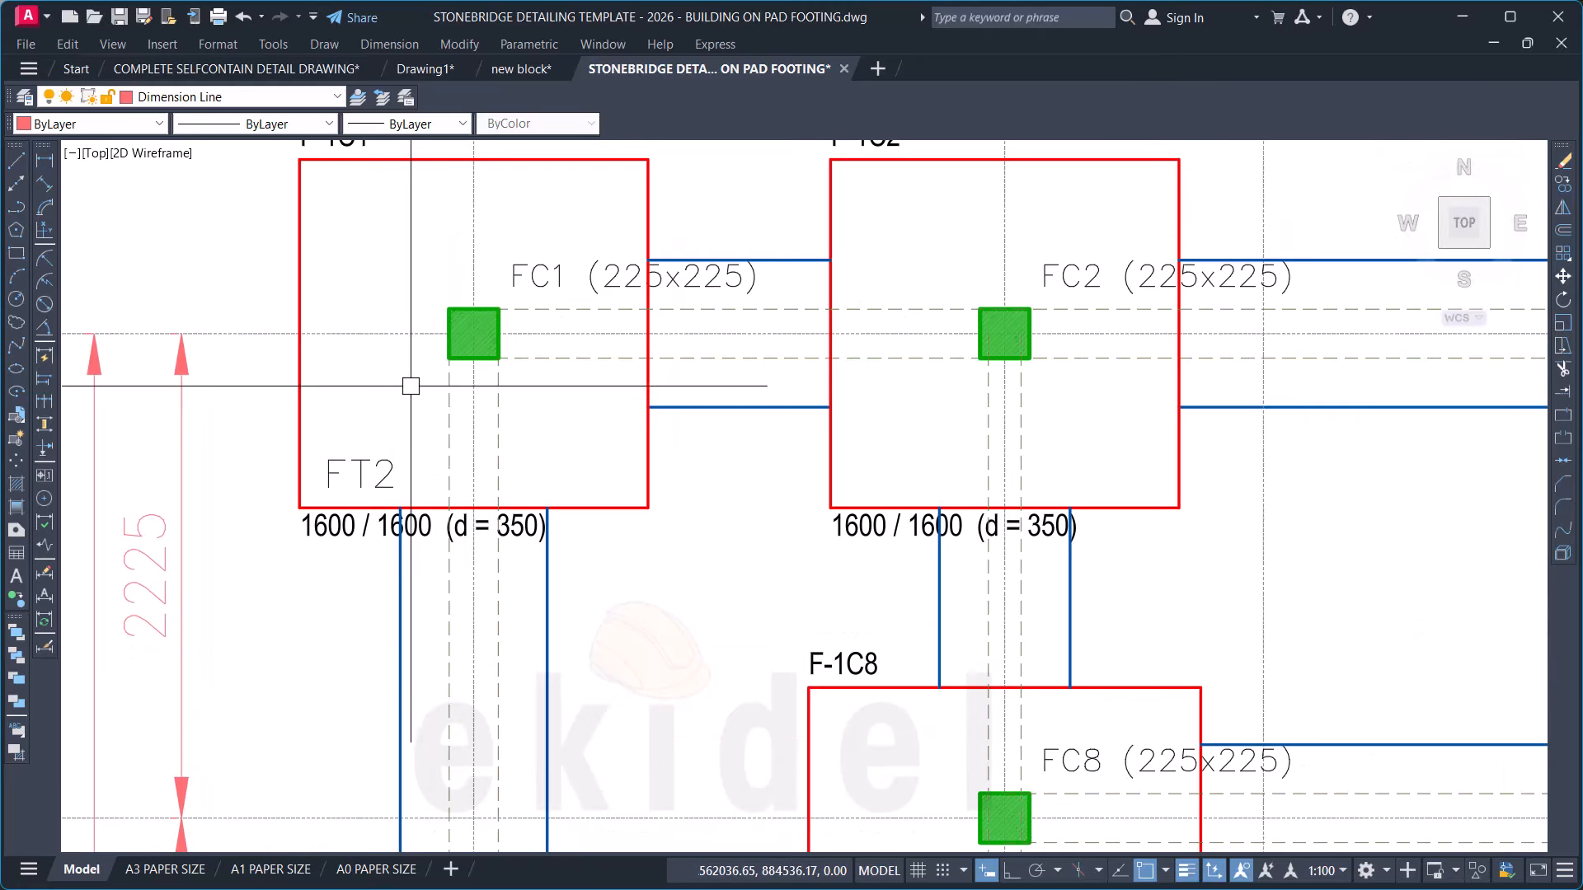
scroll(419, 301, down, 10)
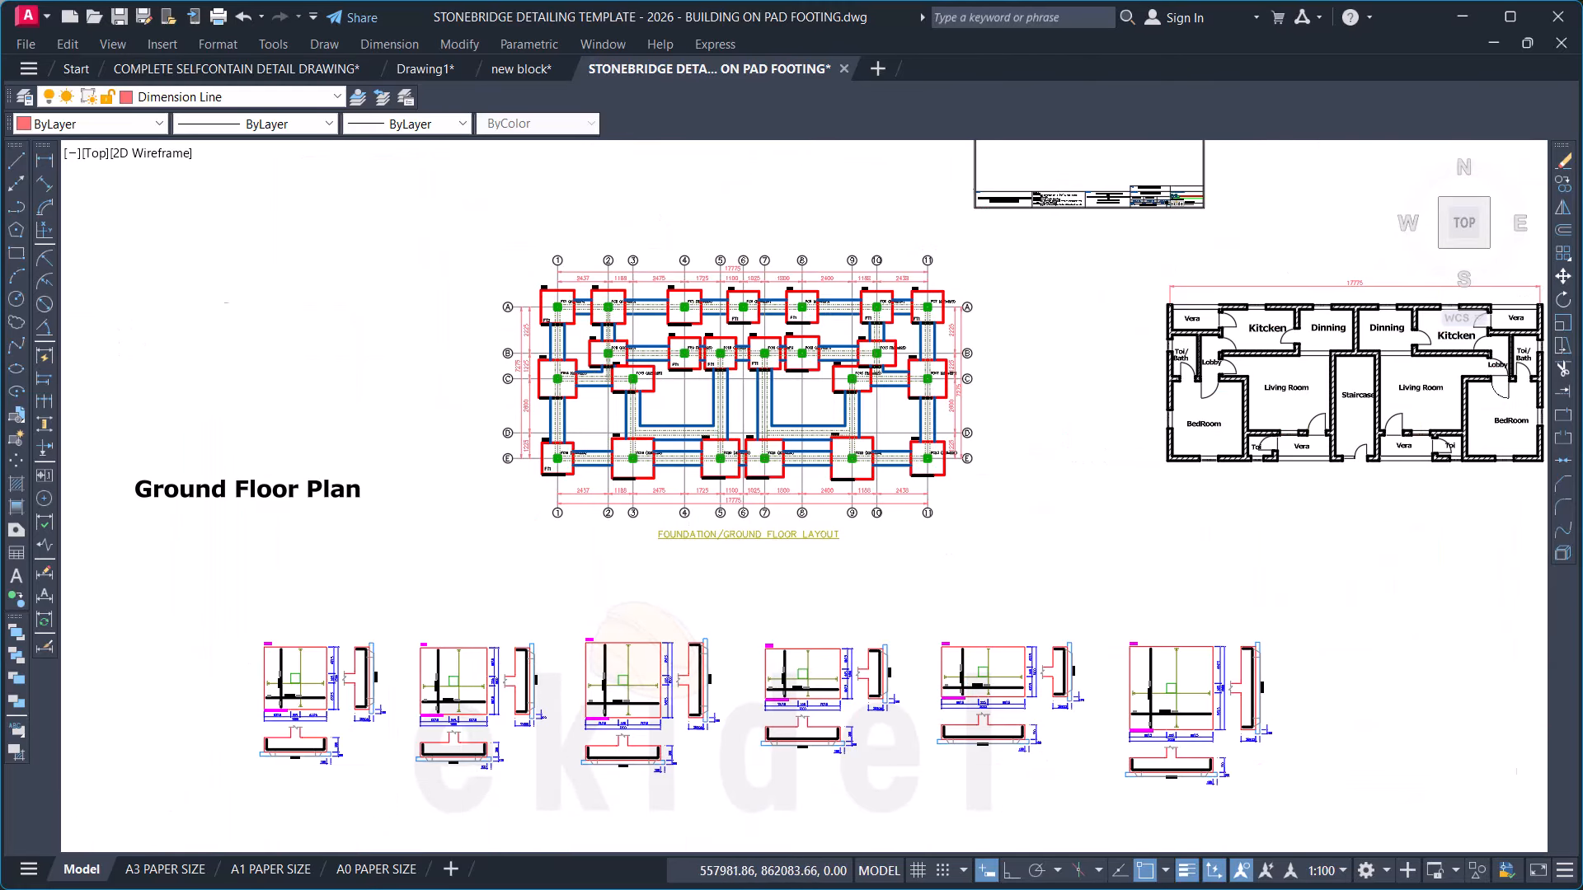
scroll(609, 700, up, 10)
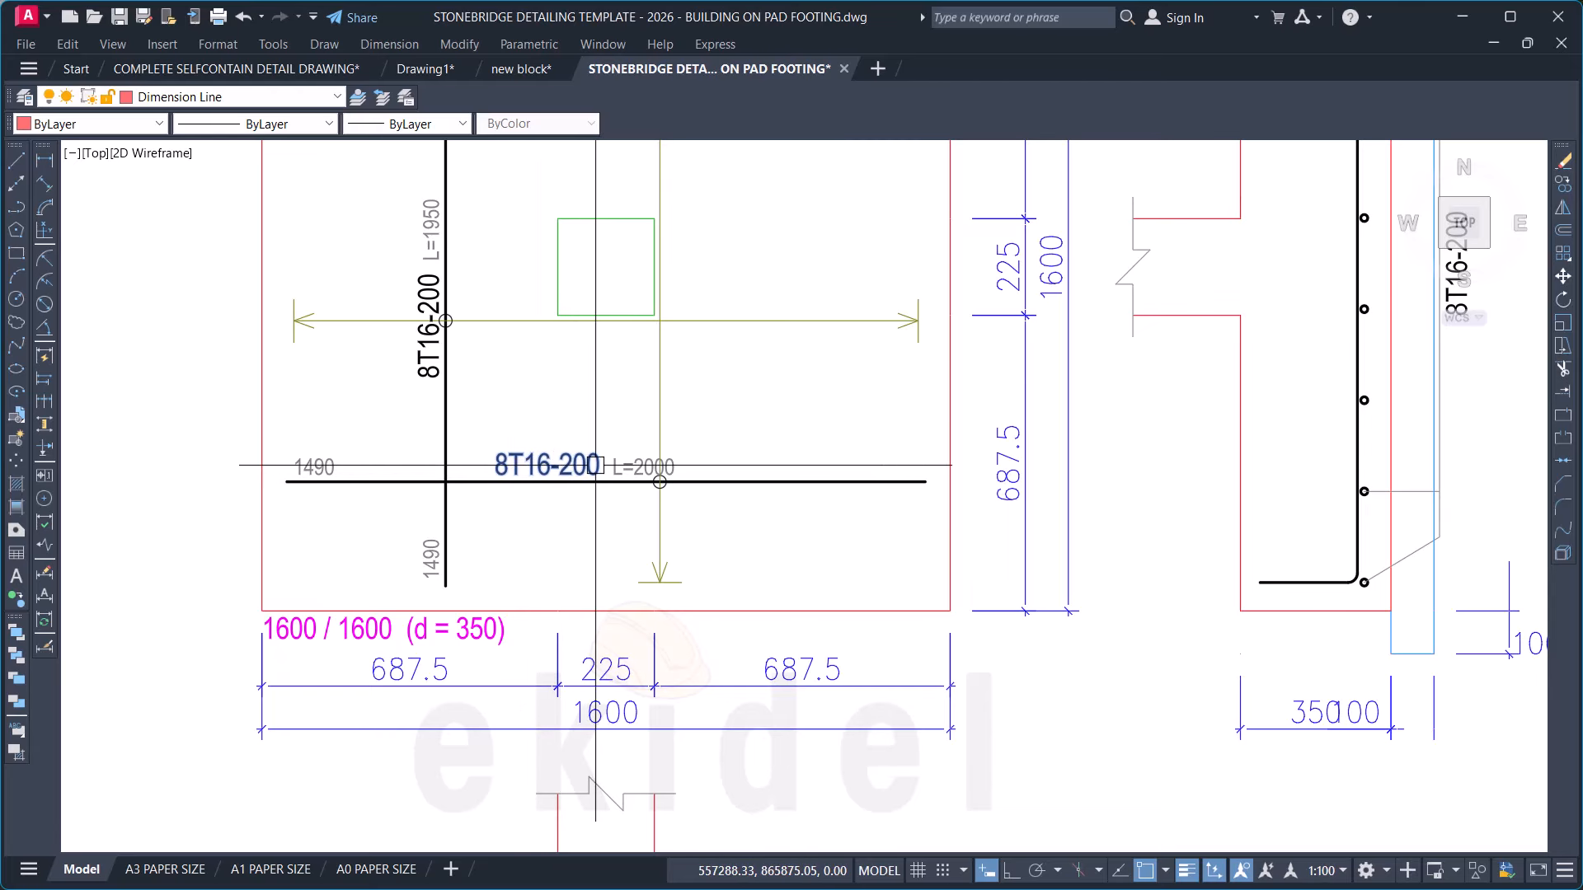
scroll(513, 523, down, 2)
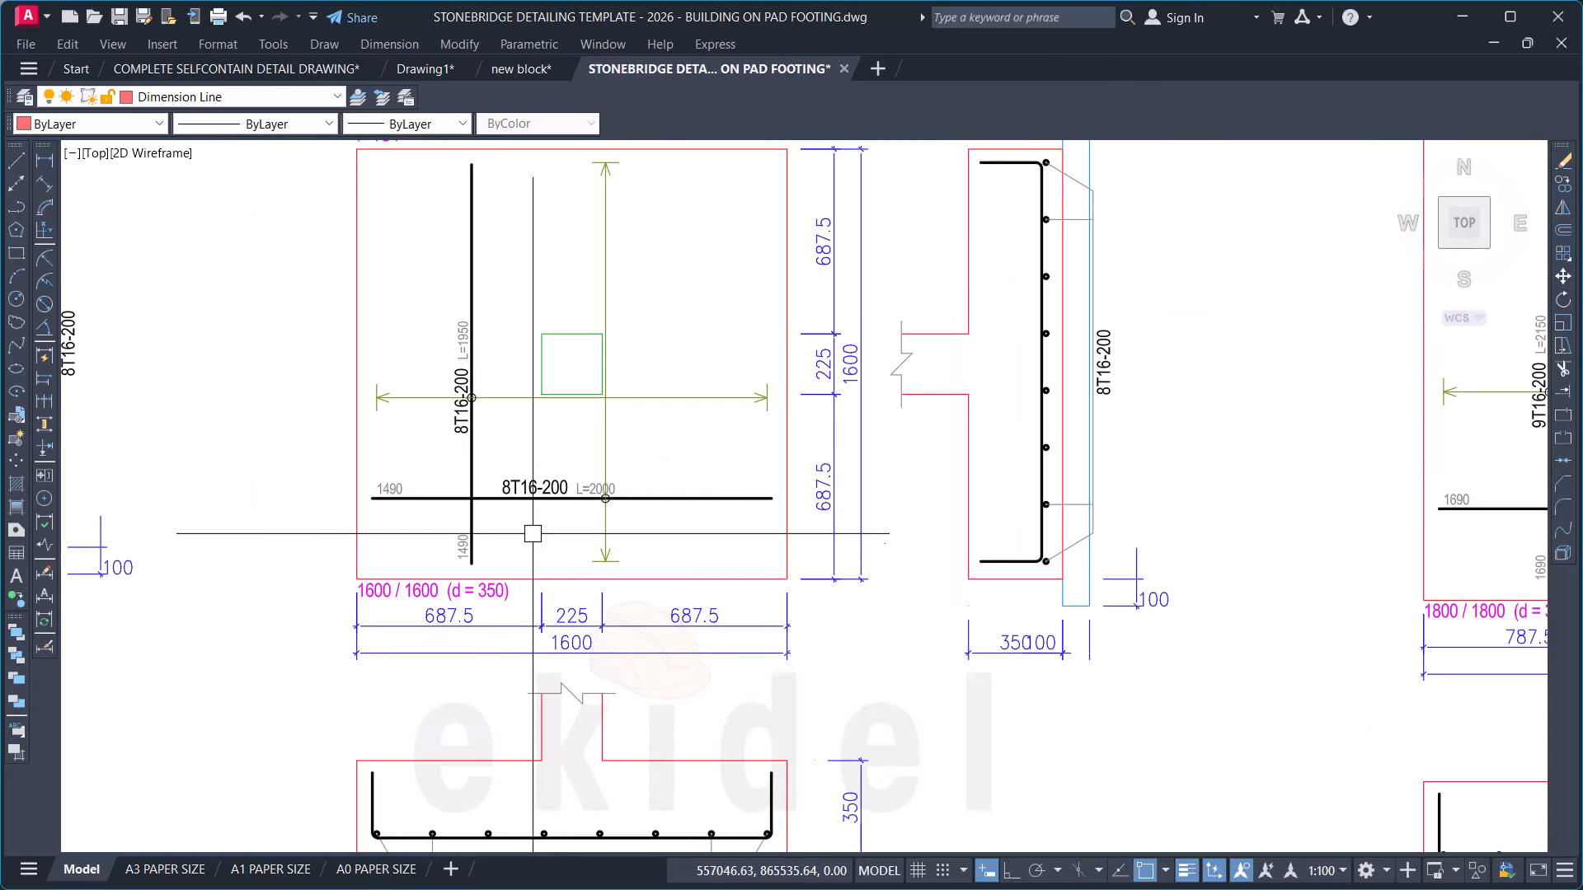
scroll(553, 348, up, 2)
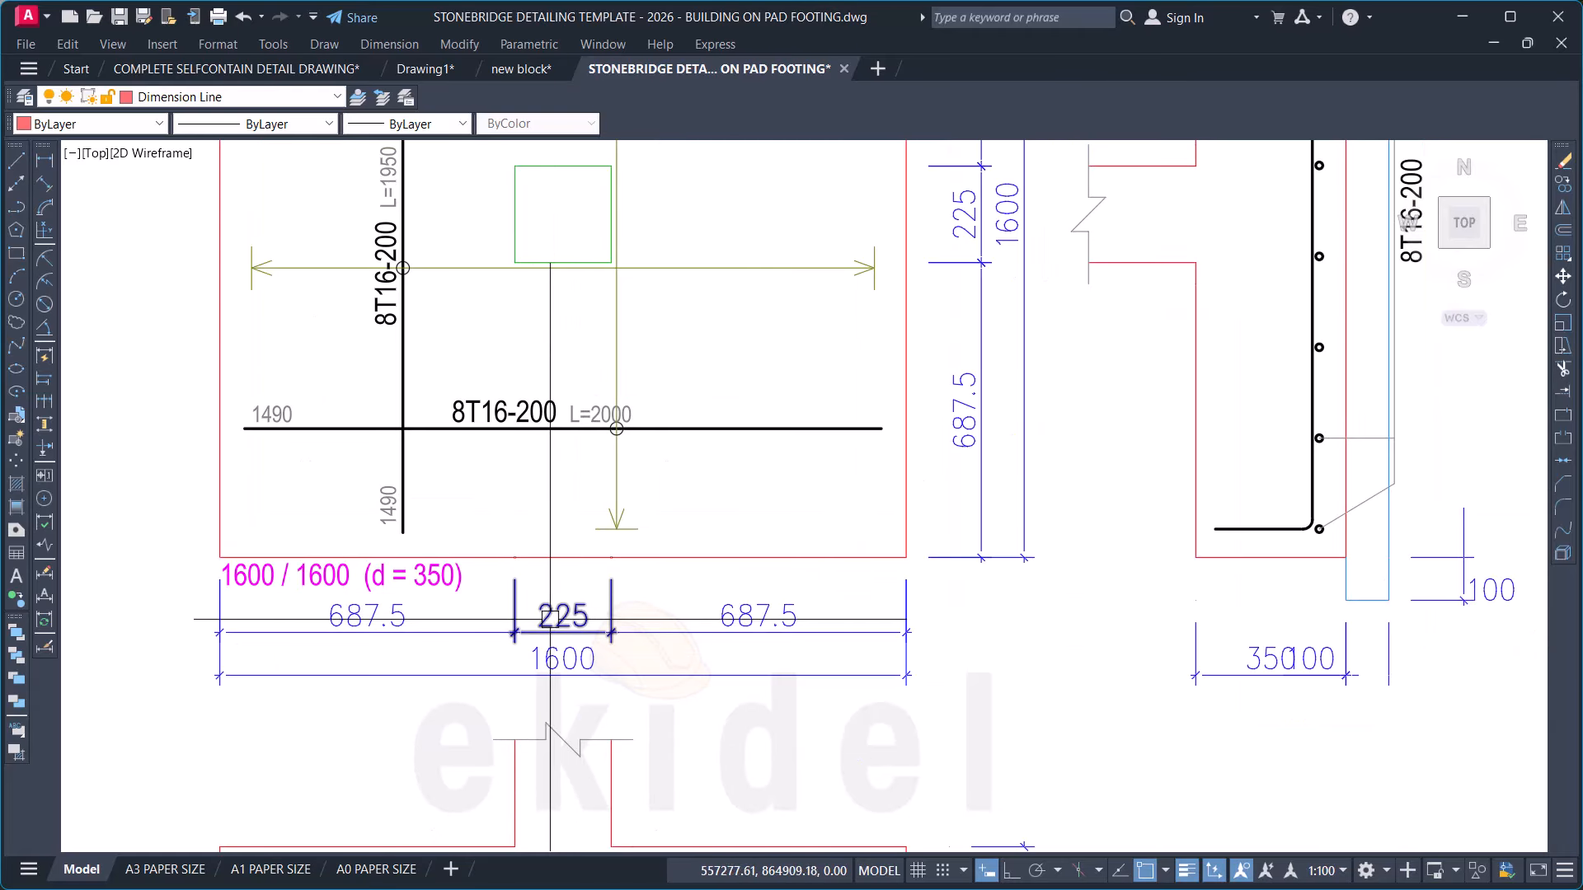
scroll(603, 174, down, 8)
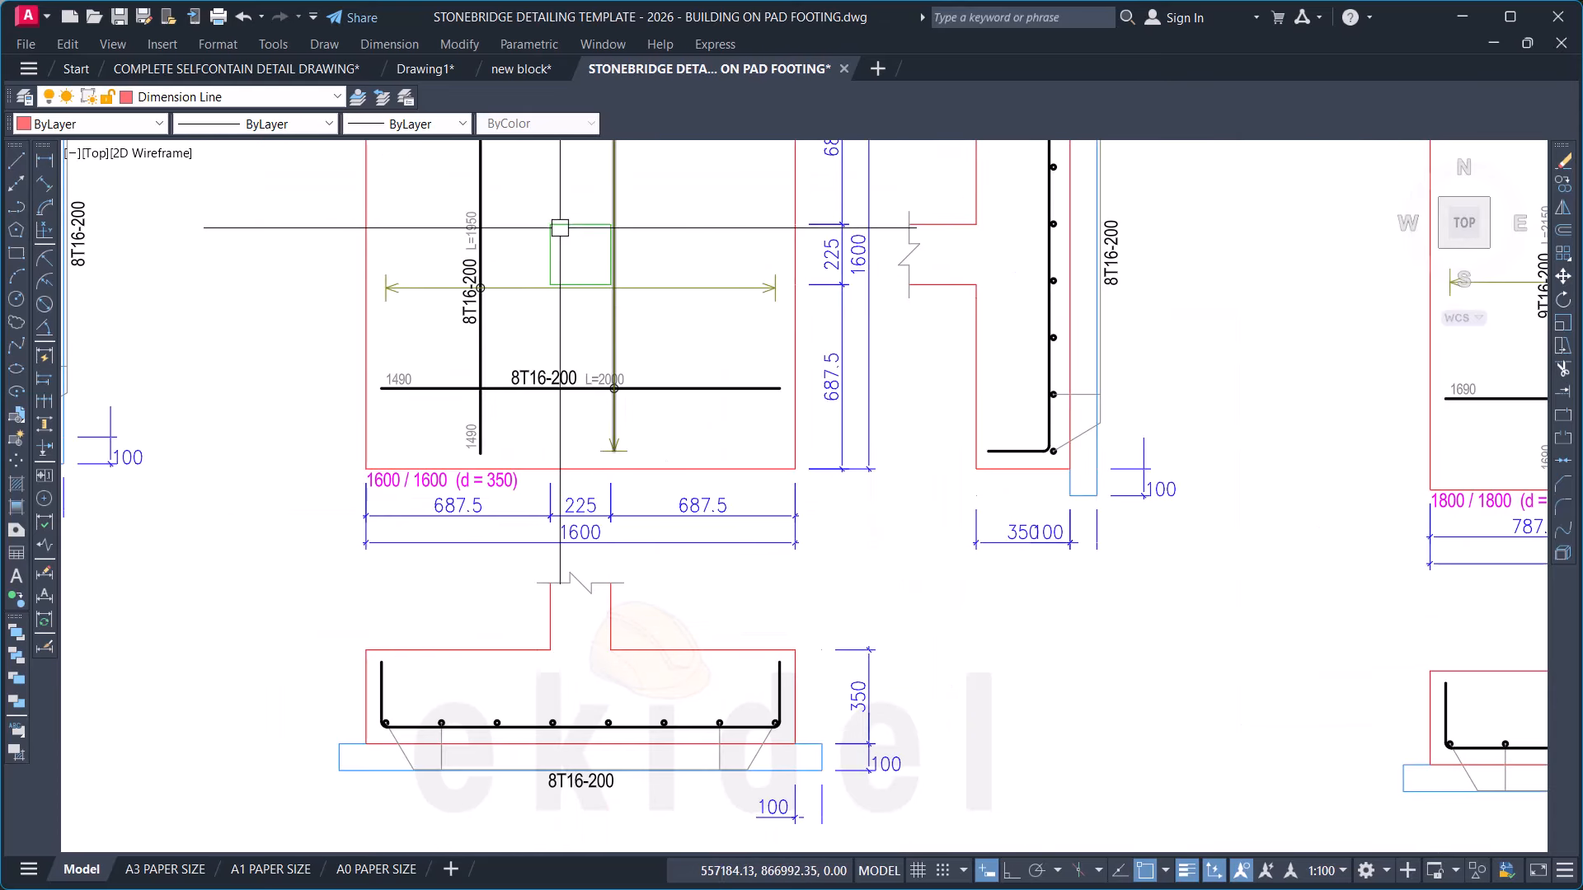
Step: Change the upper reinforcement label on the FOOTING TYPE 8 plan in the sheet to 8T16-200
middle_drag(842, 455, 601, 672)
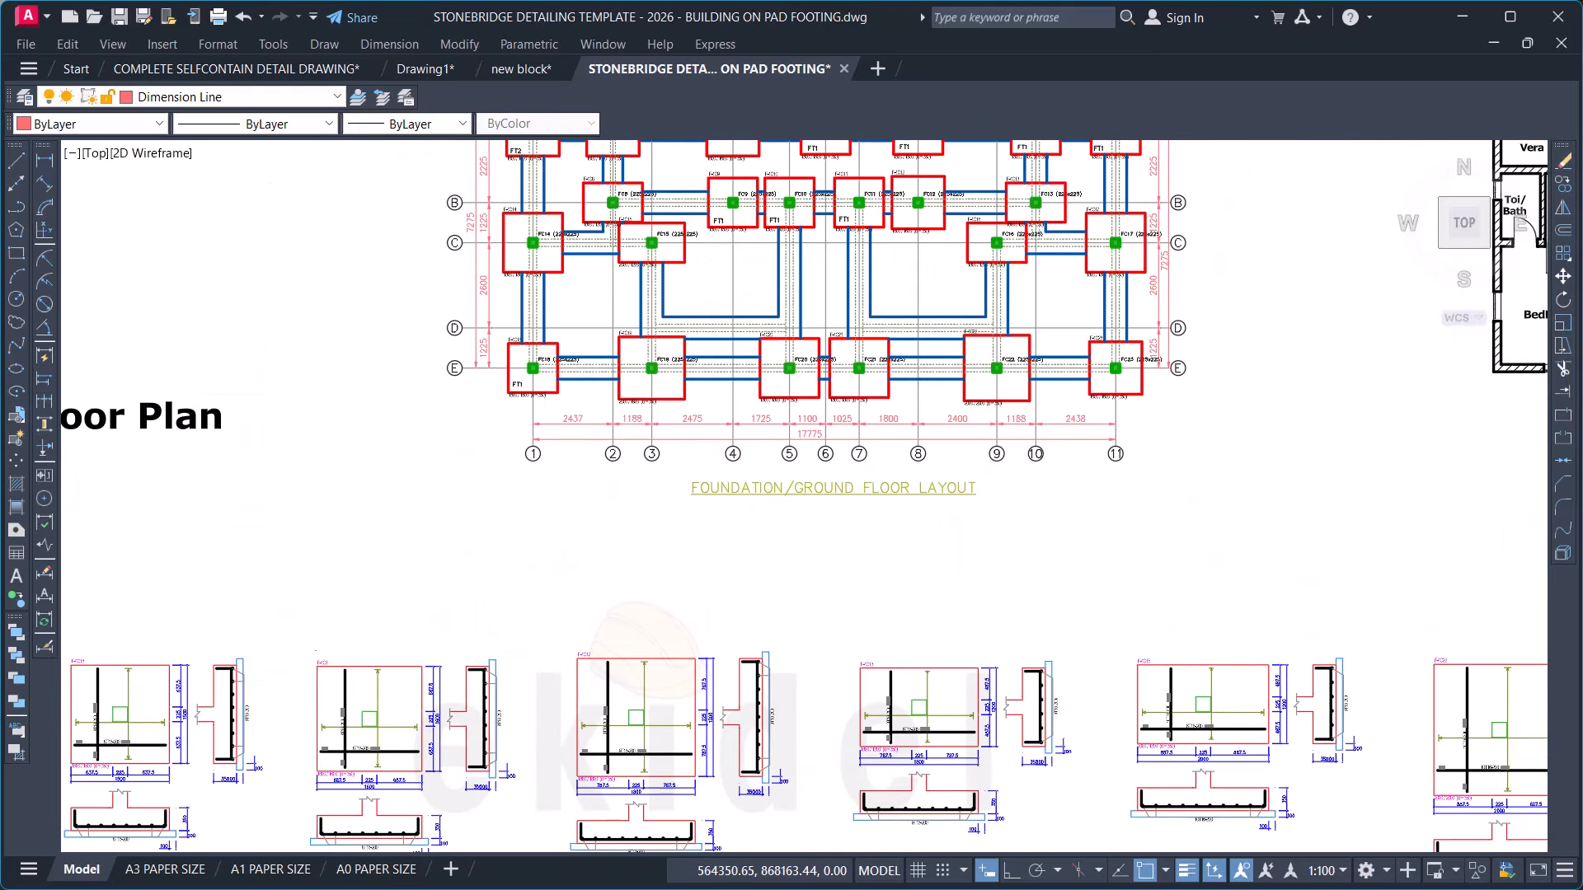
middle_drag(876, 555, 338, 833)
scroll(338, 834, down, 2)
scroll(821, 370, up, 4)
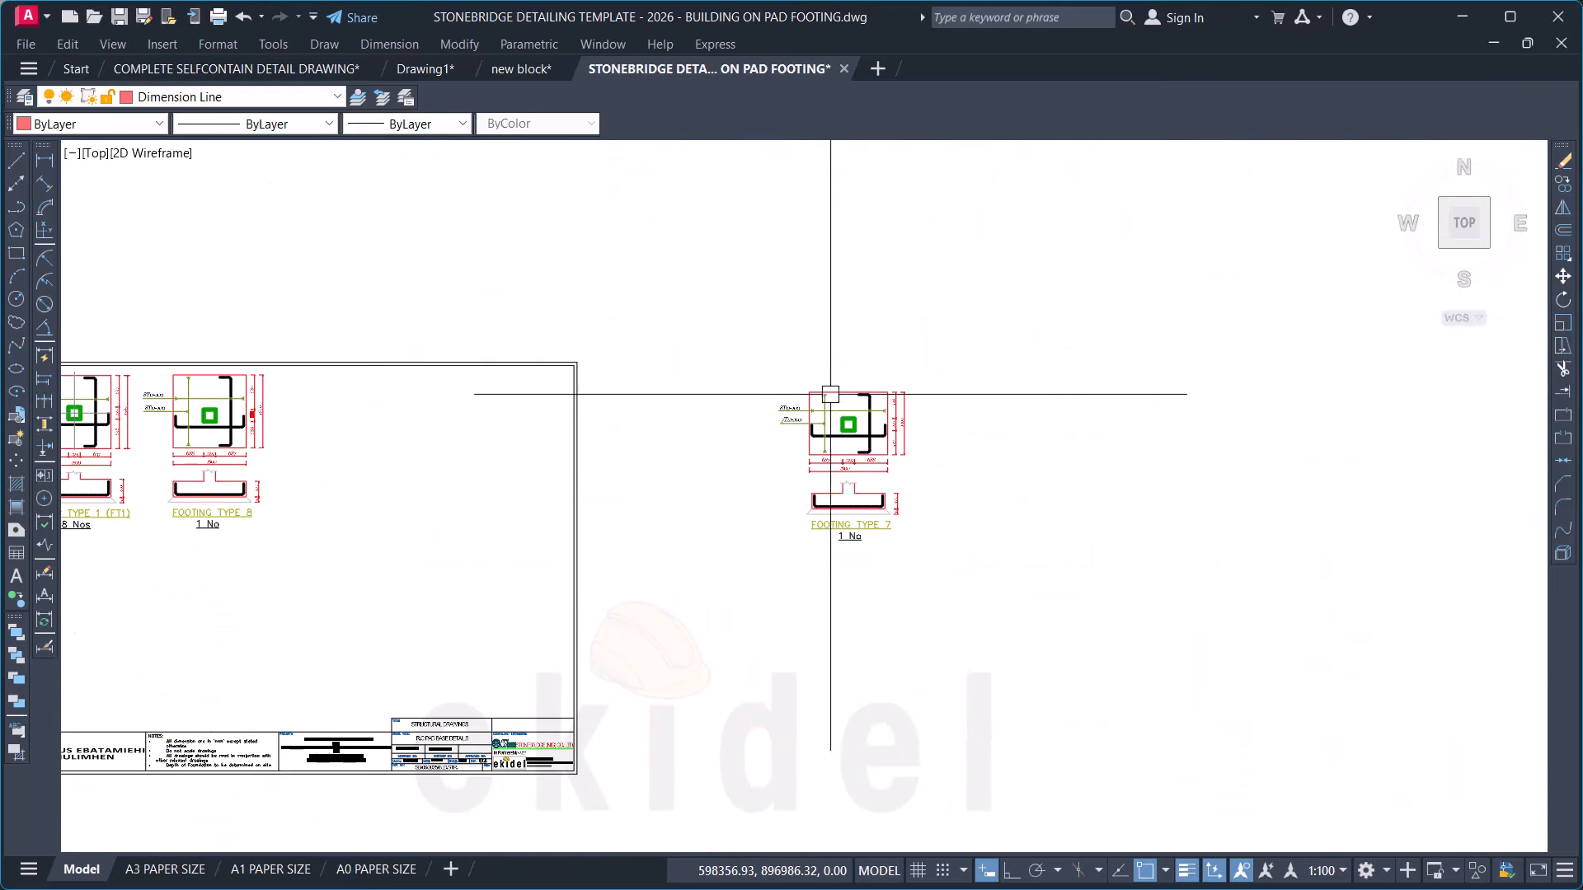
scroll(121, 399, up, 4)
scroll(153, 391, up, 2)
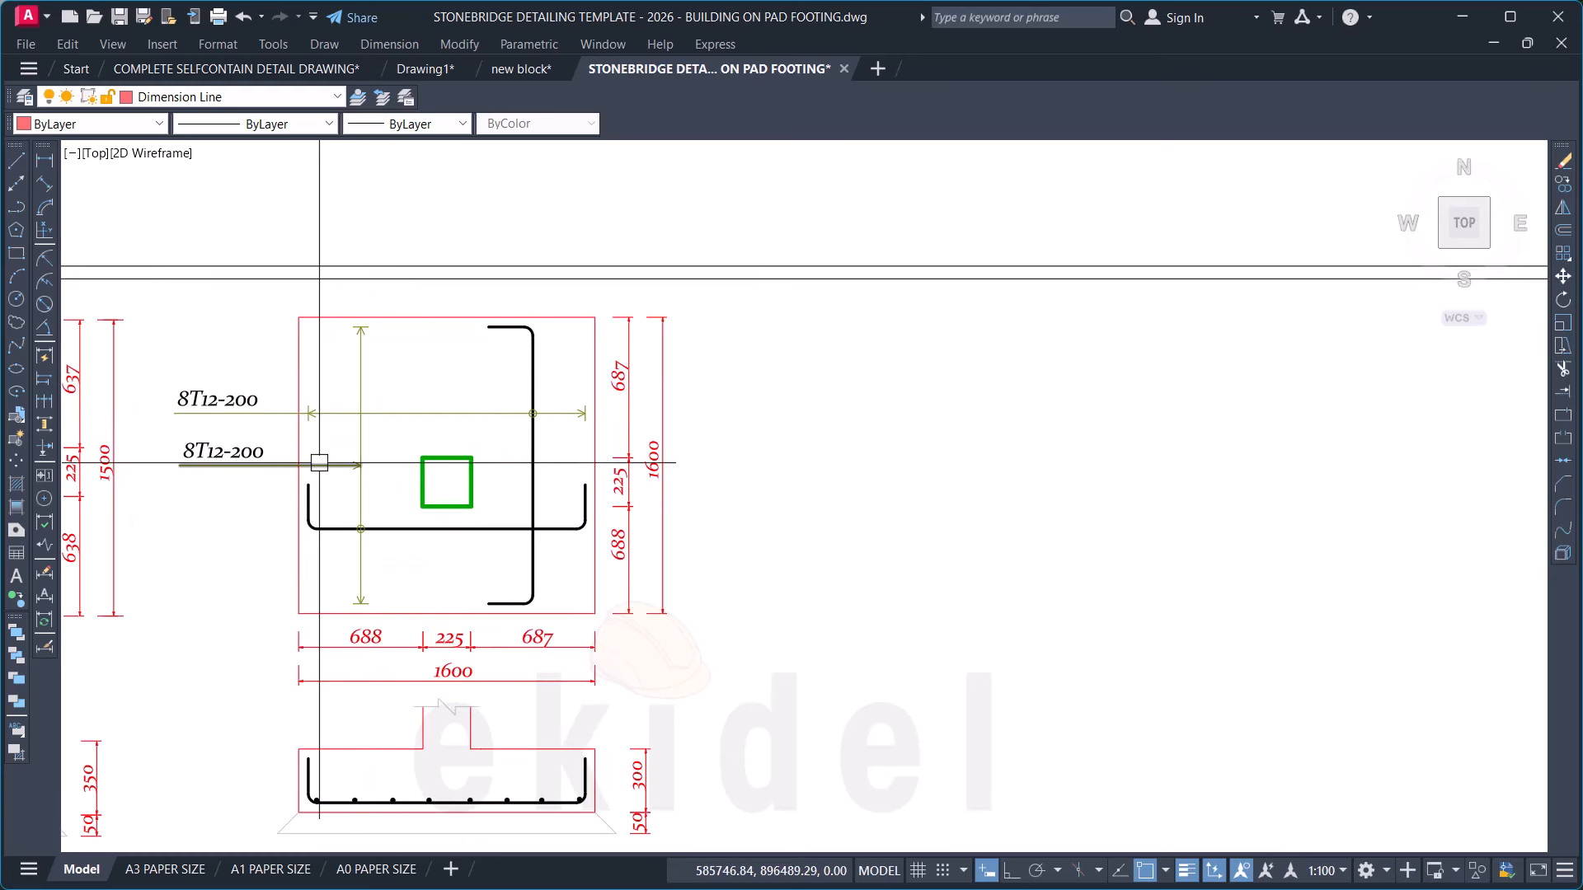
scroll(152, 389, up, 4)
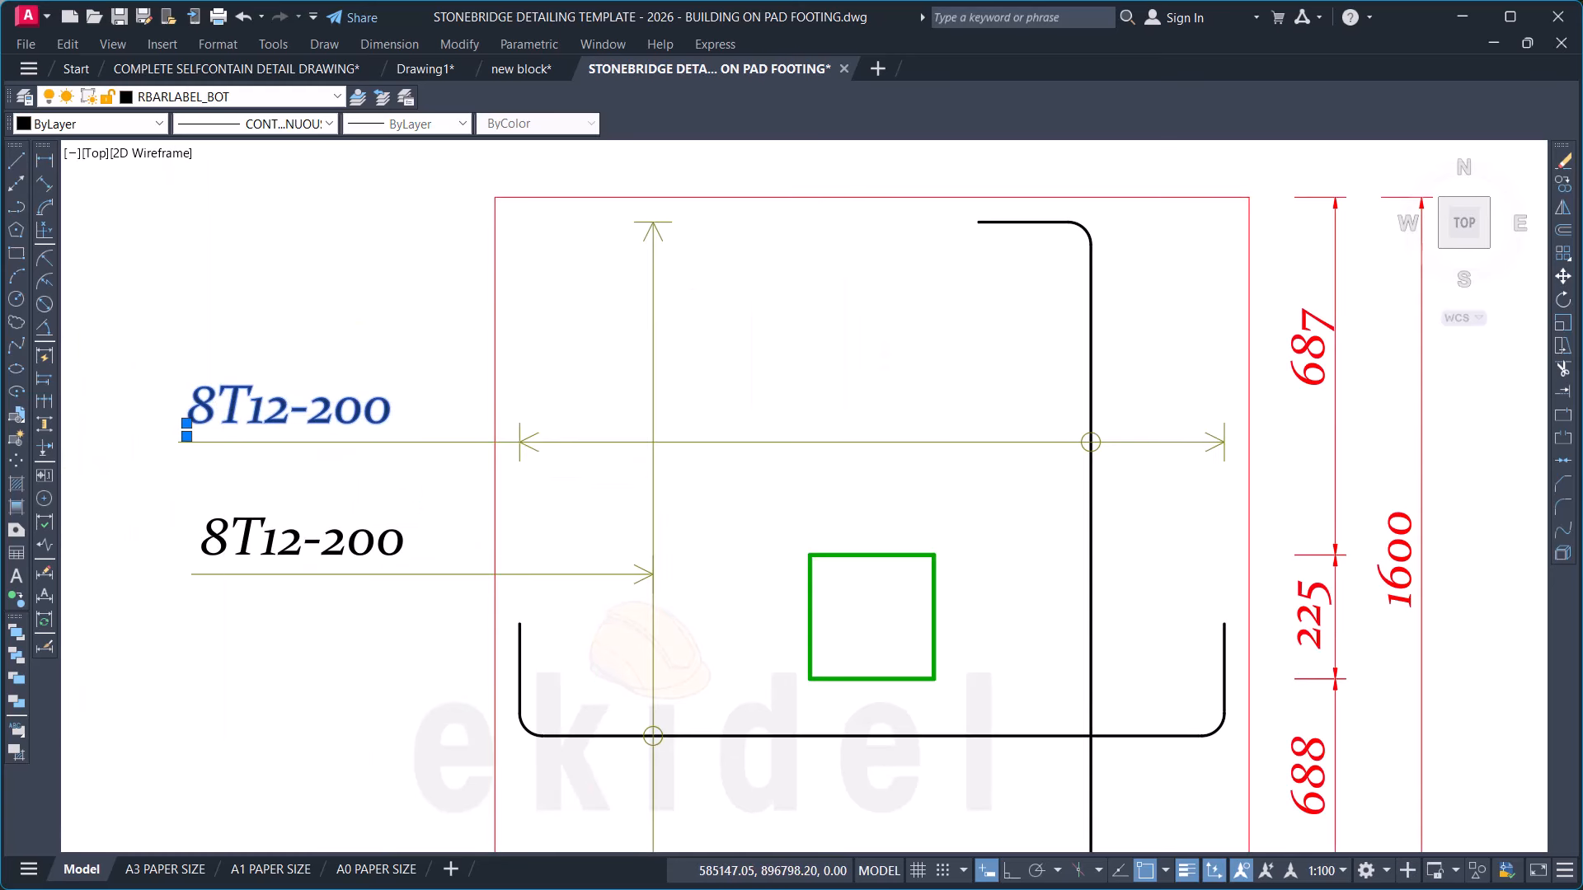
double_click(256, 406)
scroll(255, 406, up, 4)
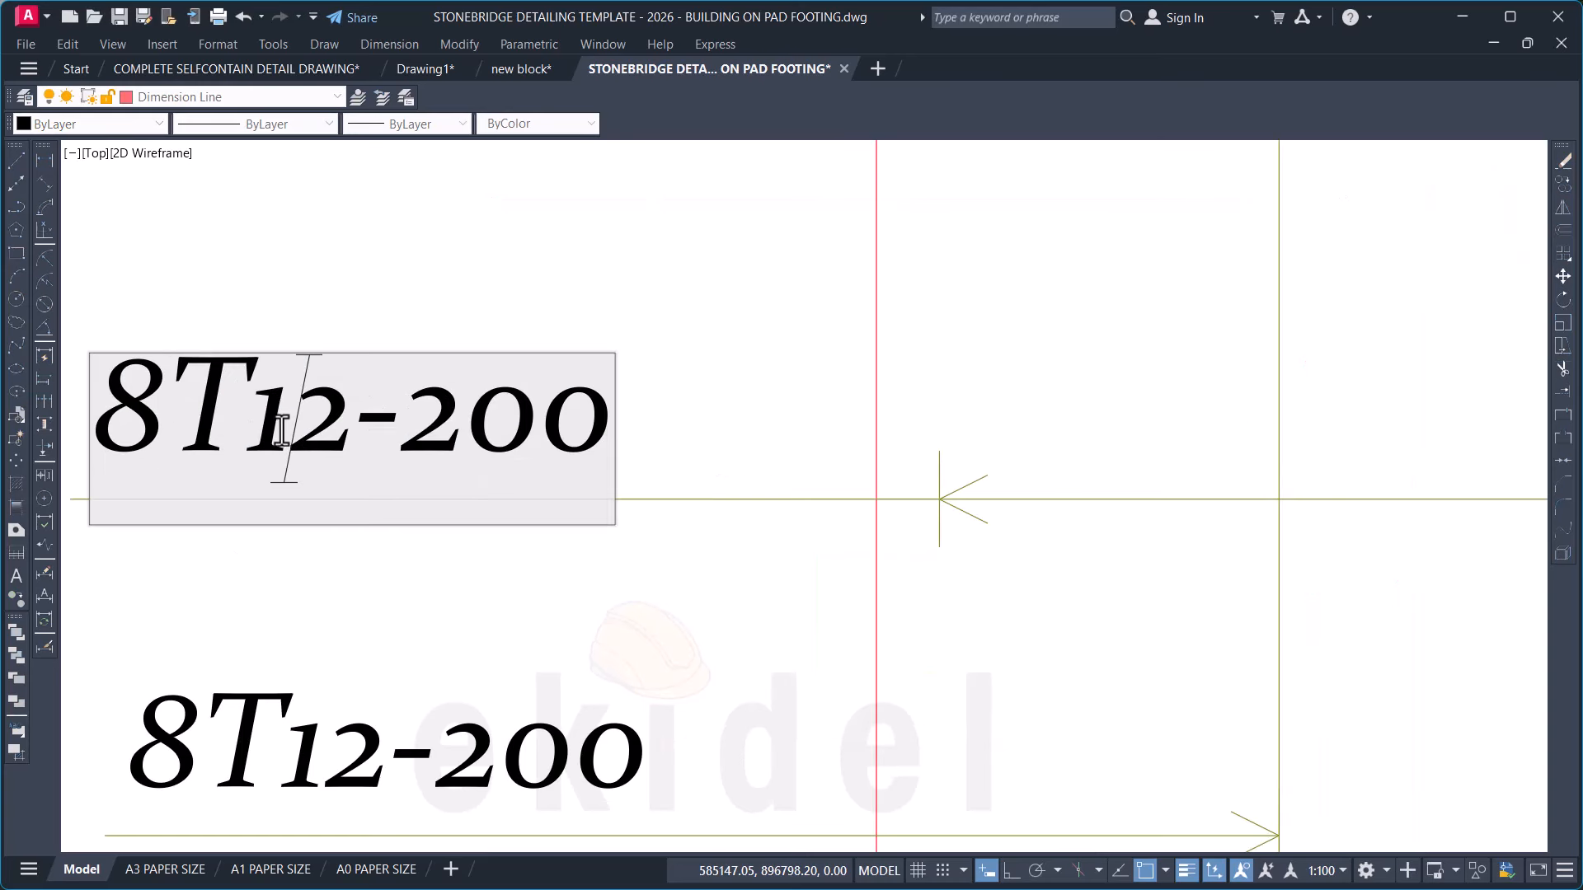
drag(314, 429, 334, 429)
text(6)
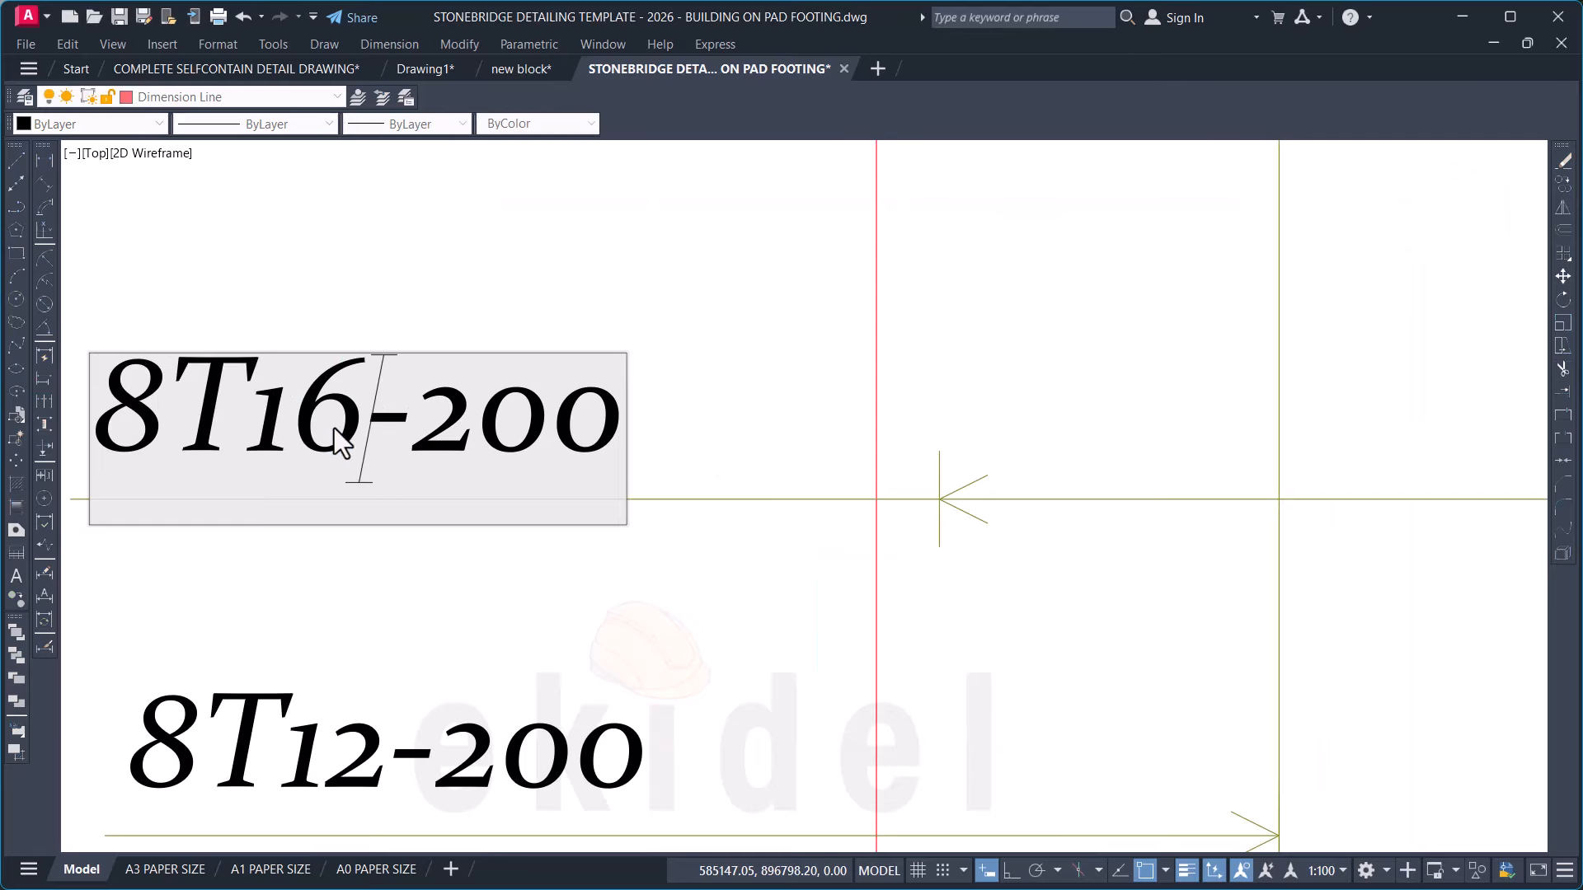
Step: Change the lower reinforcement label on the FOOTING TYPE 8 plan to 8-T16-200
click(340, 779)
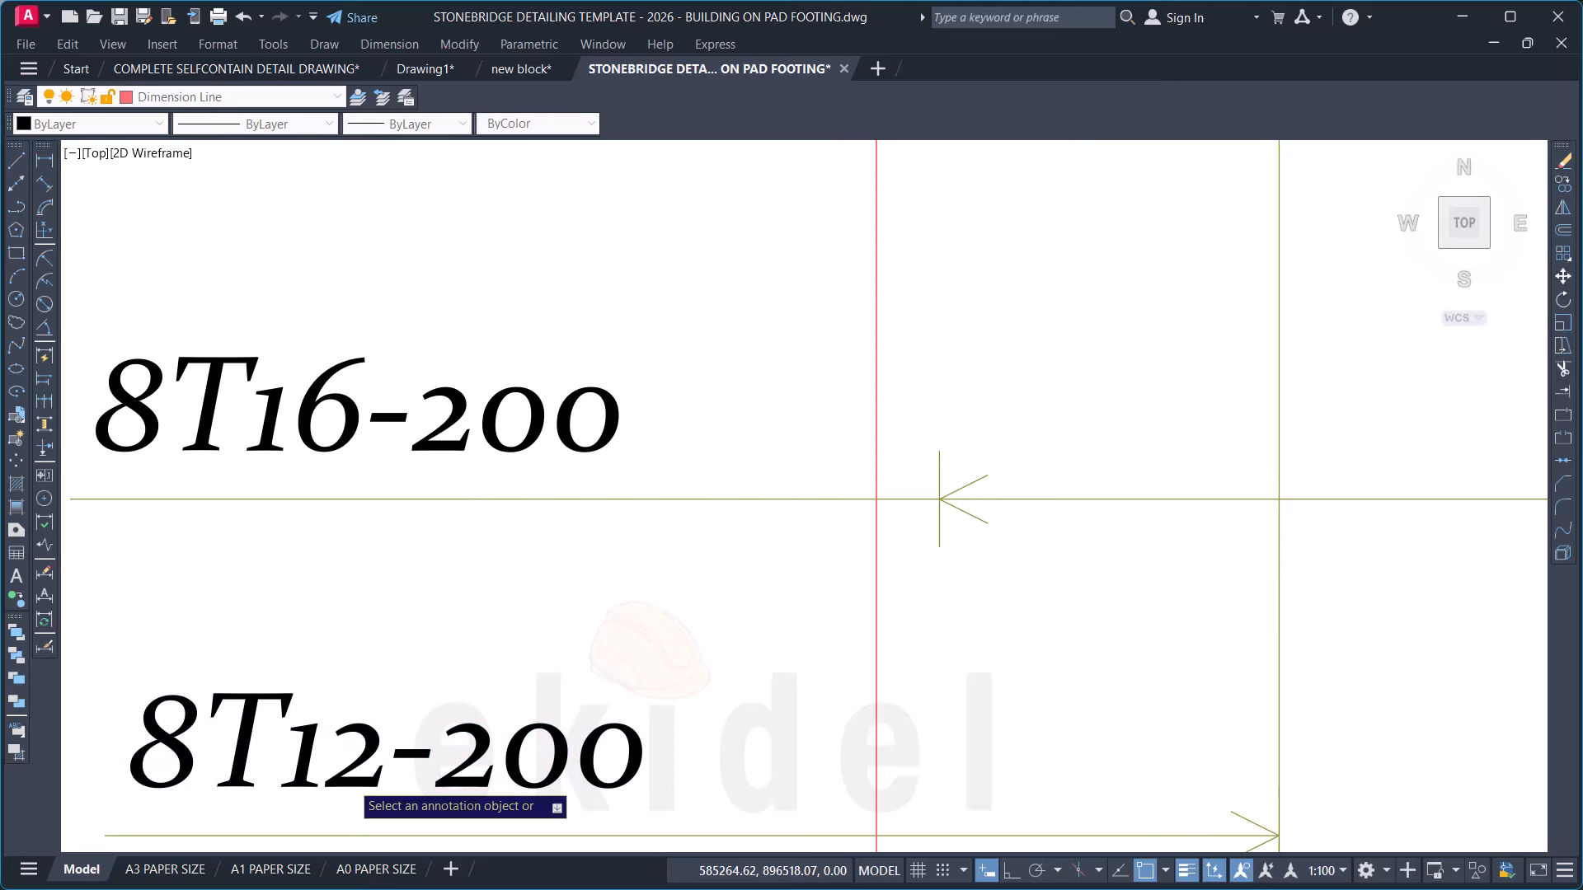
click(356, 771)
drag(365, 765, 346, 783)
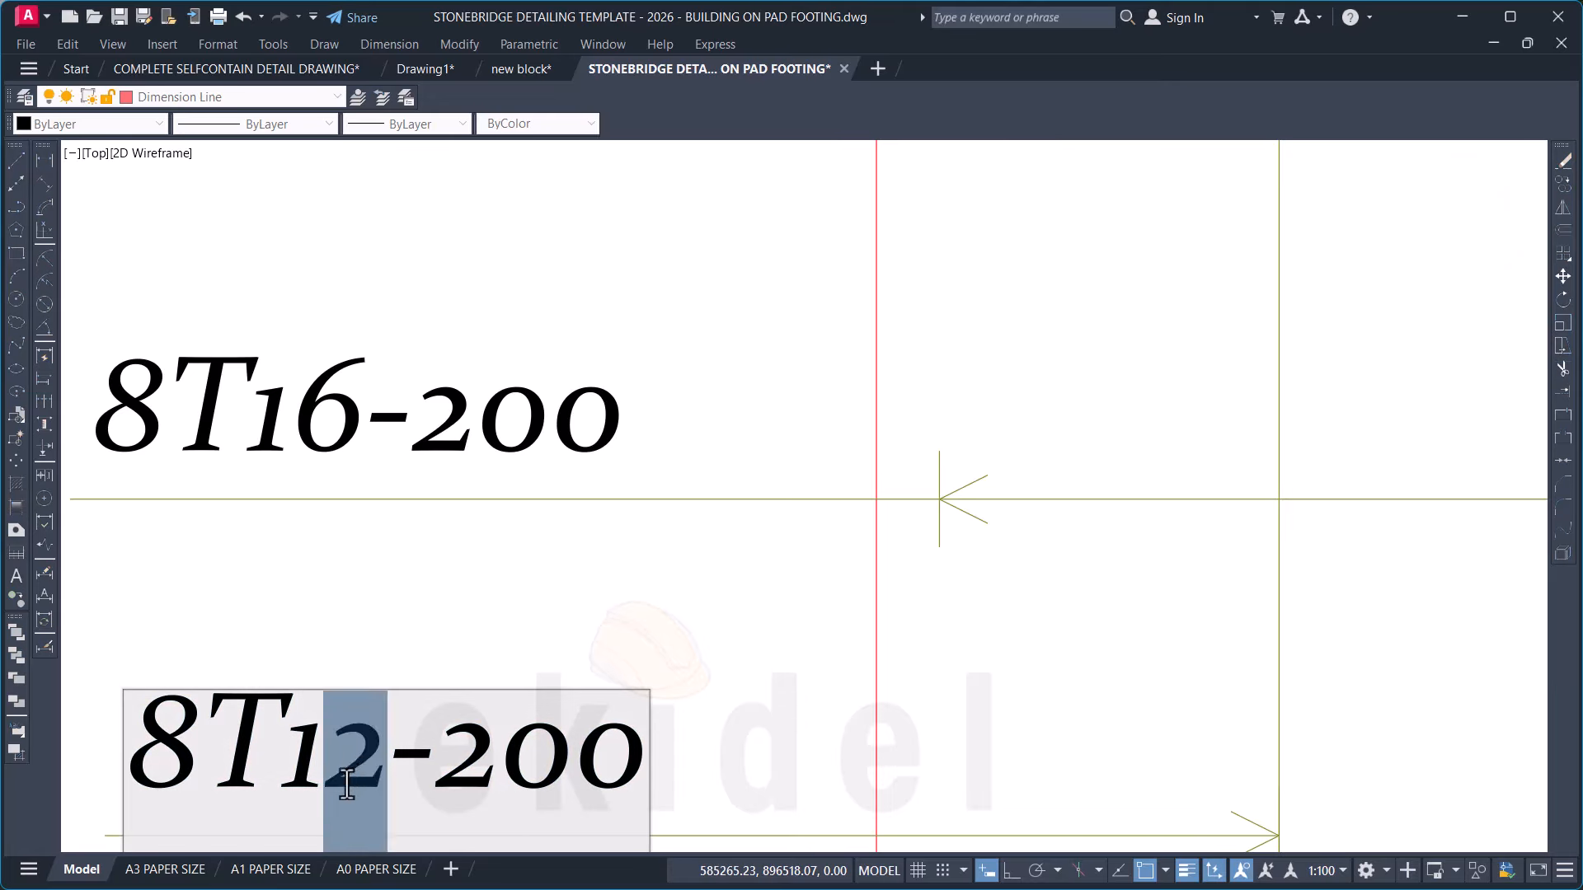
text(6)
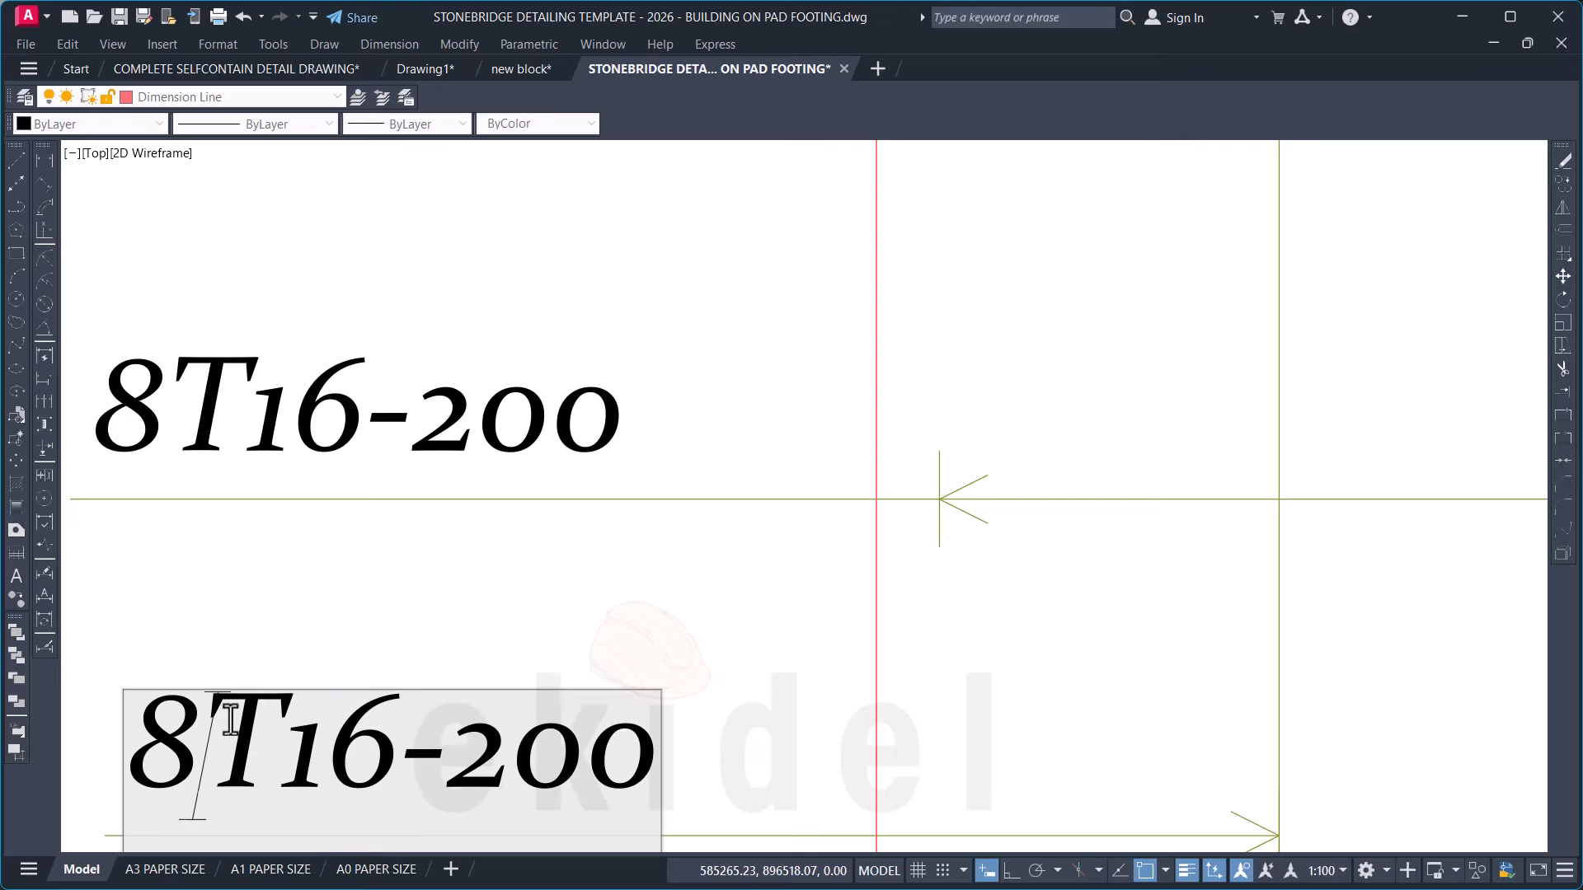
text(-)
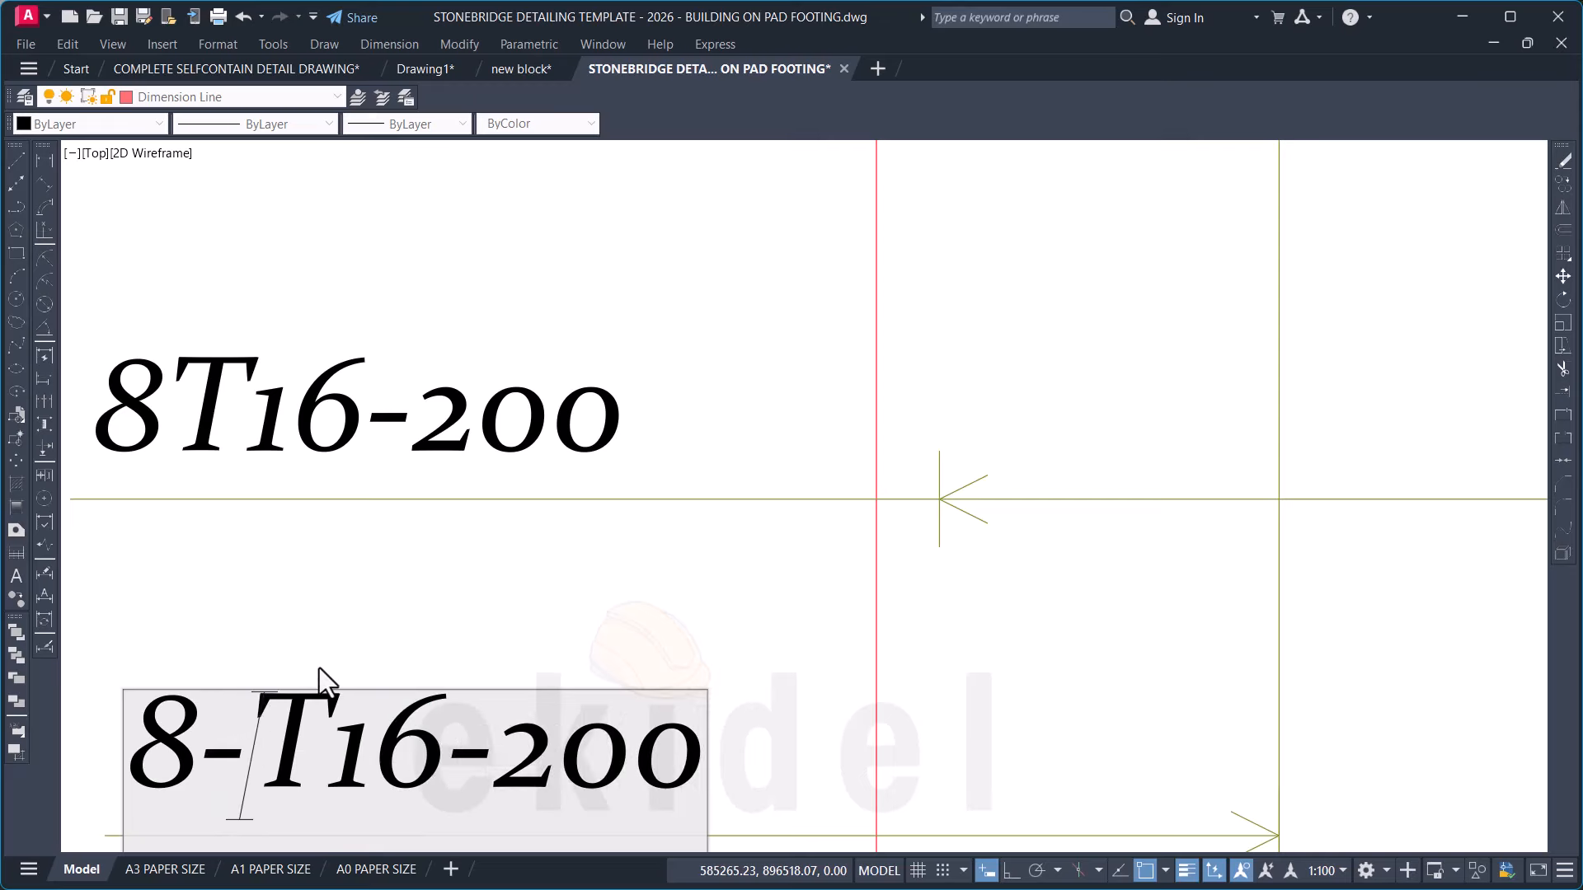
click(202, 420)
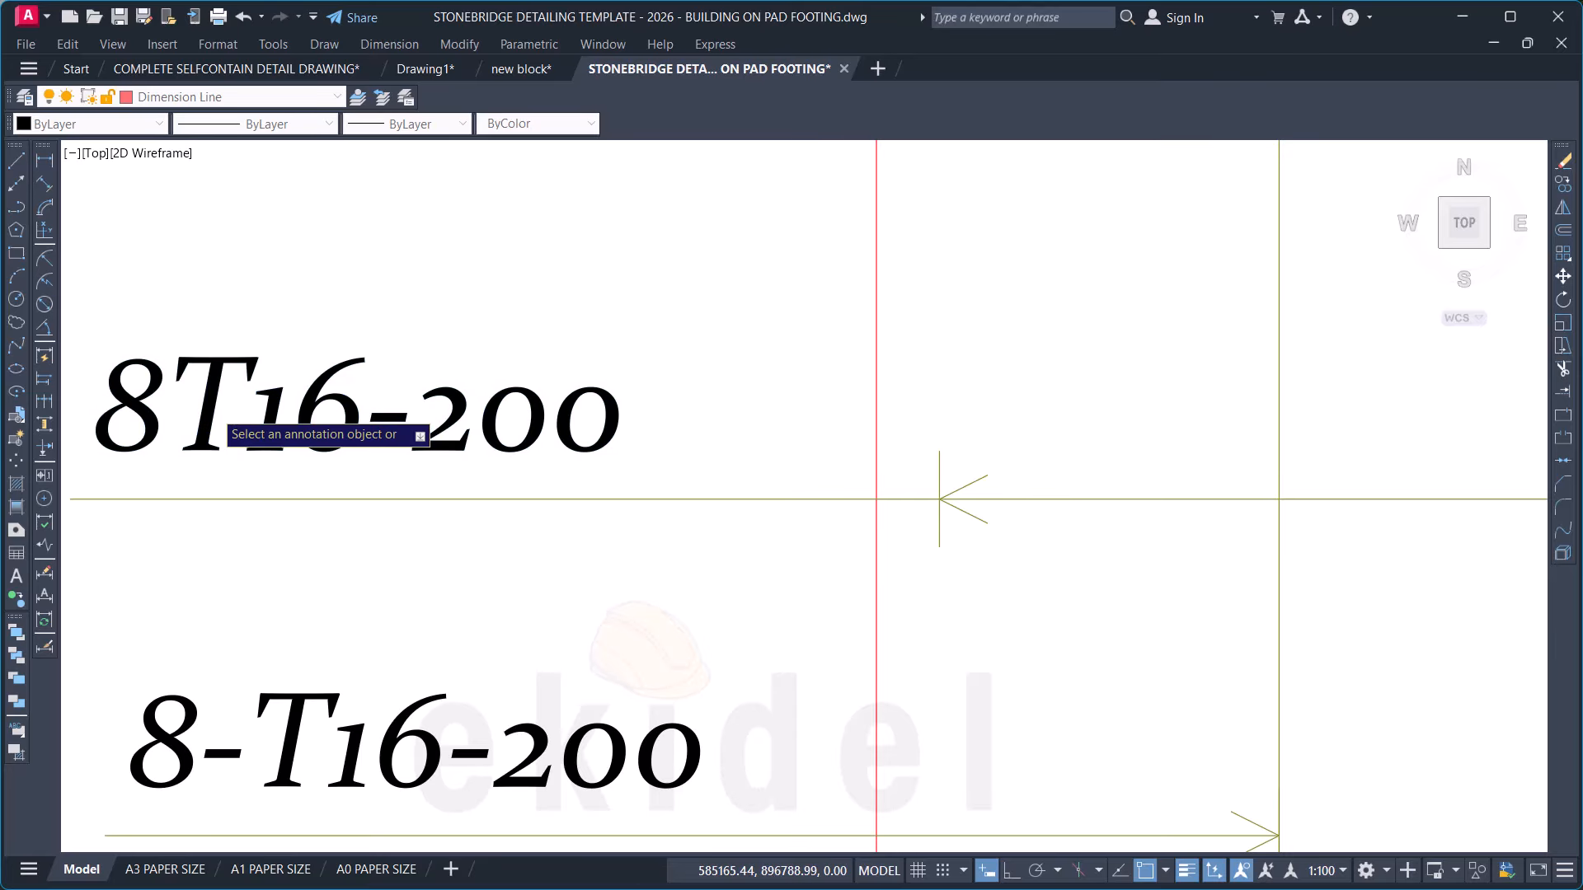
Step: Correct the upper reinforcement label on the FOOTING TYPE 8 plan to read 8-T16-200
click(192, 412)
text(-)
click(329, 319)
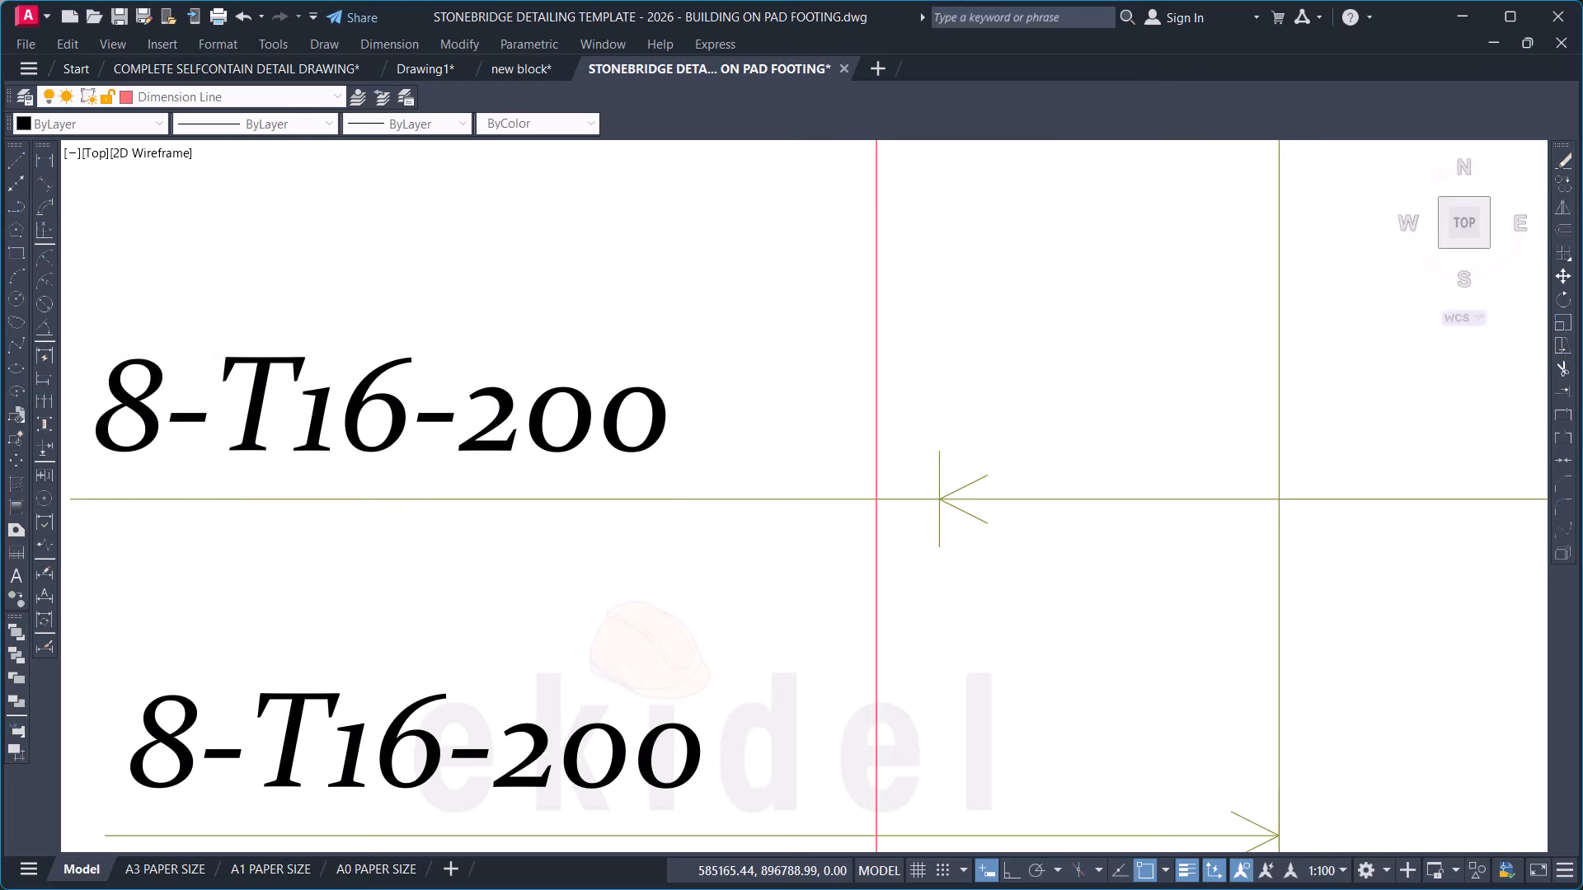
Step: Correct both reinforcement labels on the FOOTING TYPE 1 (FT1) plan to read 8-T16-200
scroll(808, 328, down, 2)
scroll(671, 449, down, 4)
scroll(211, 417, up, 3)
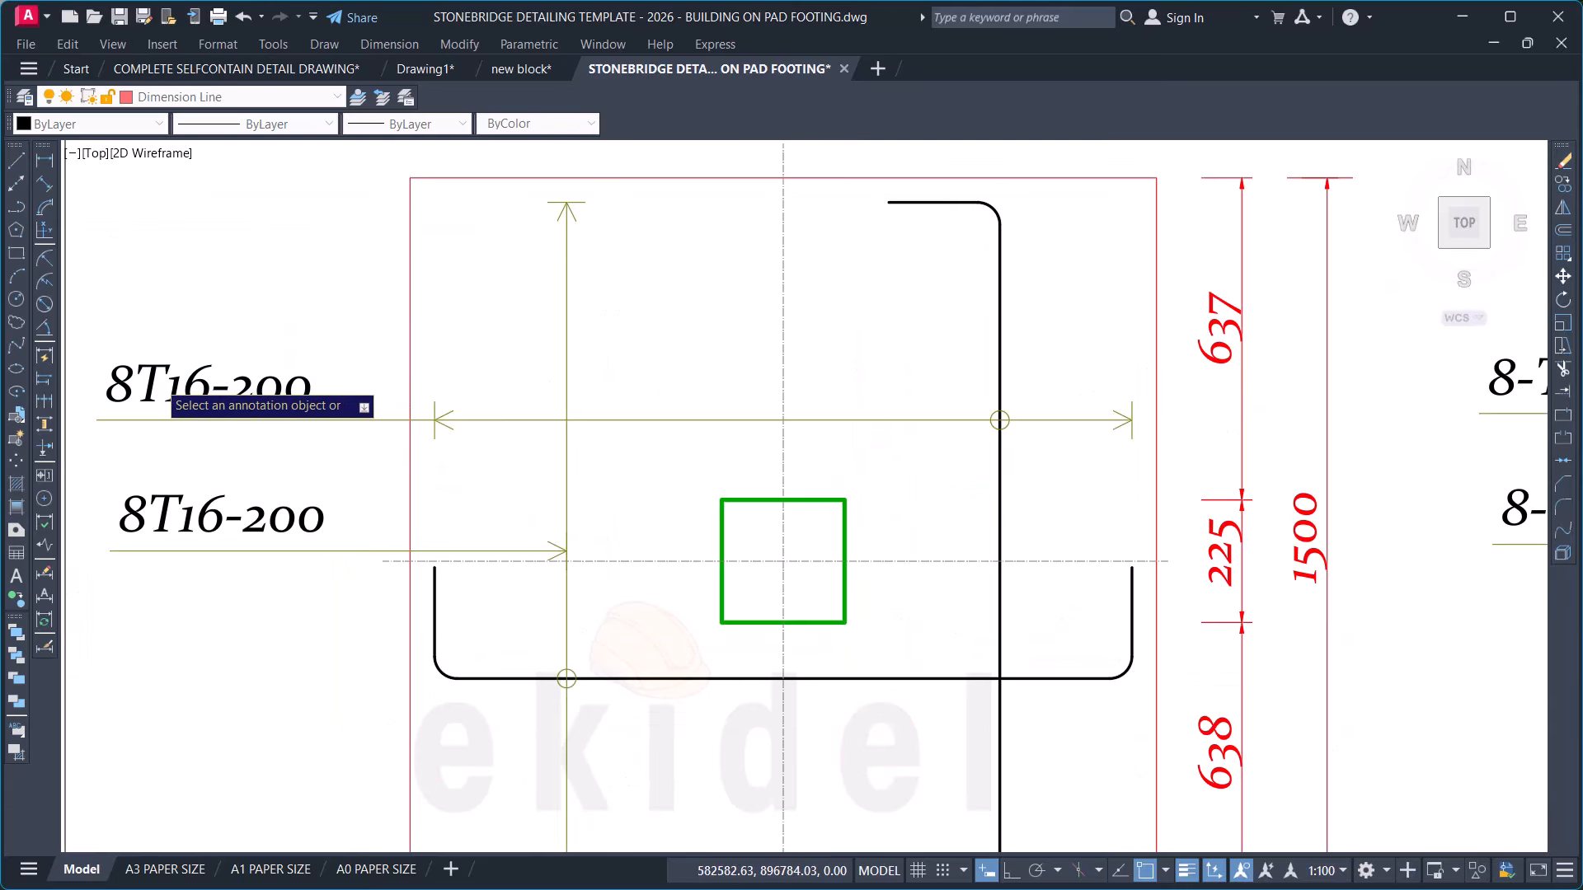
double_click(127, 399)
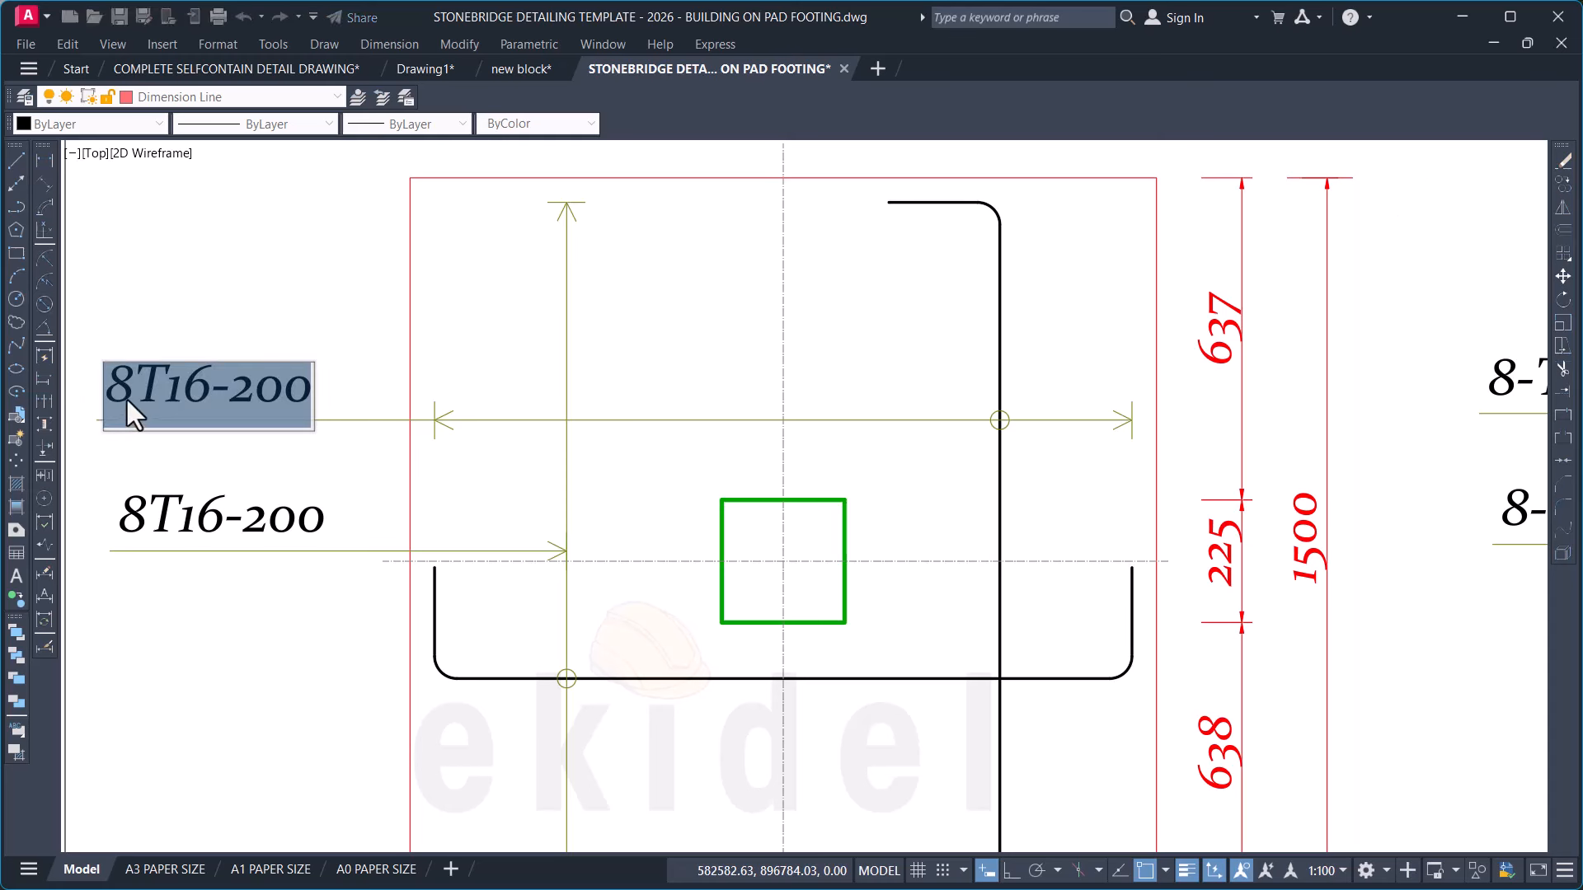
click(136, 389)
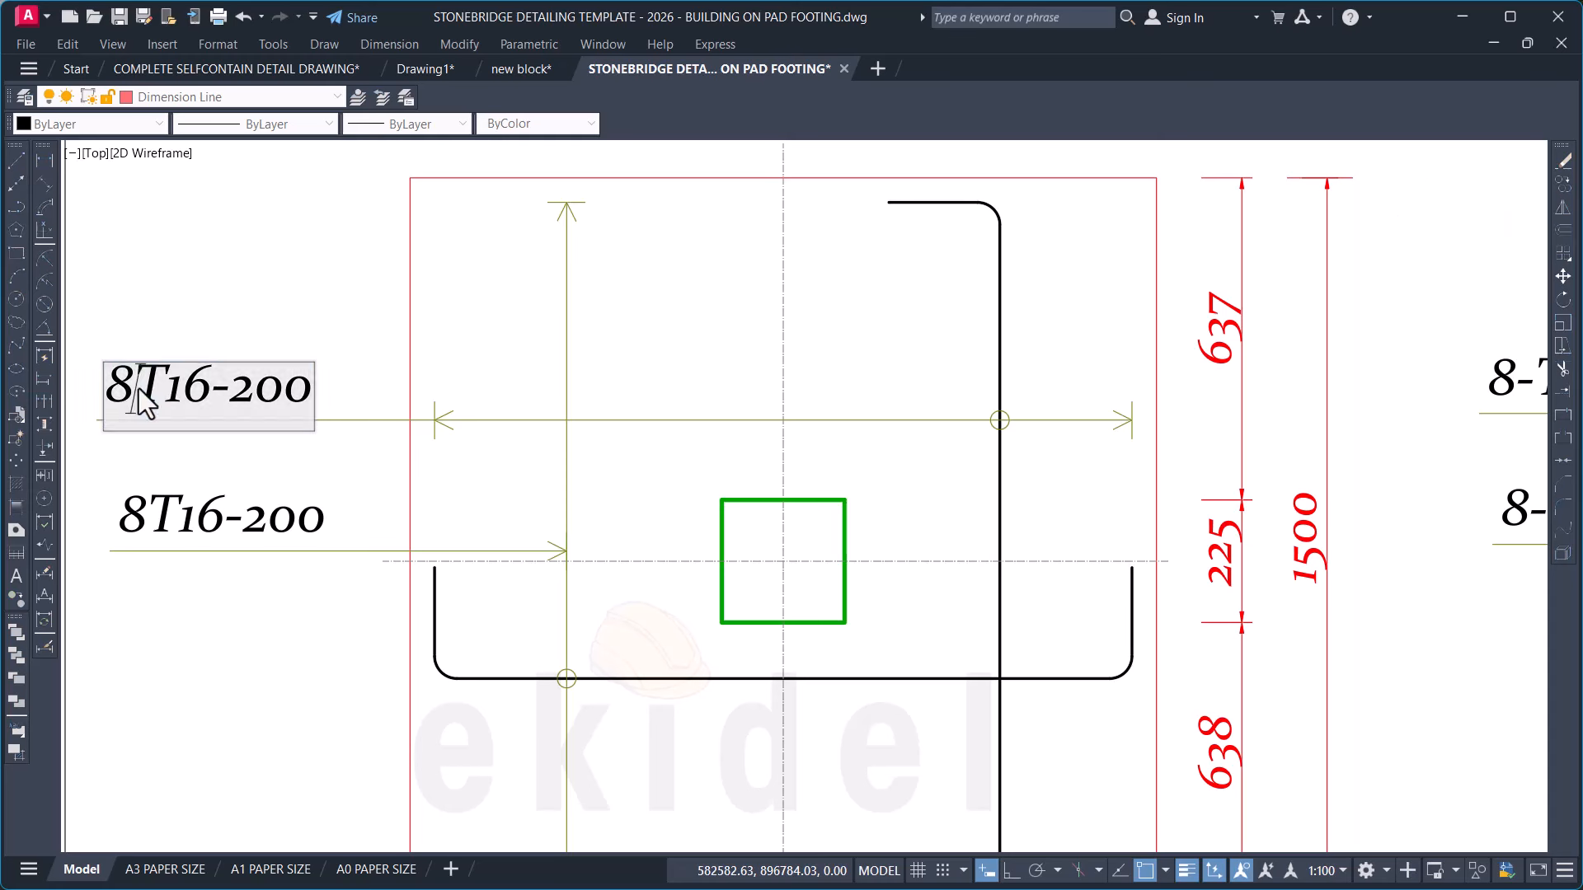
click(140, 510)
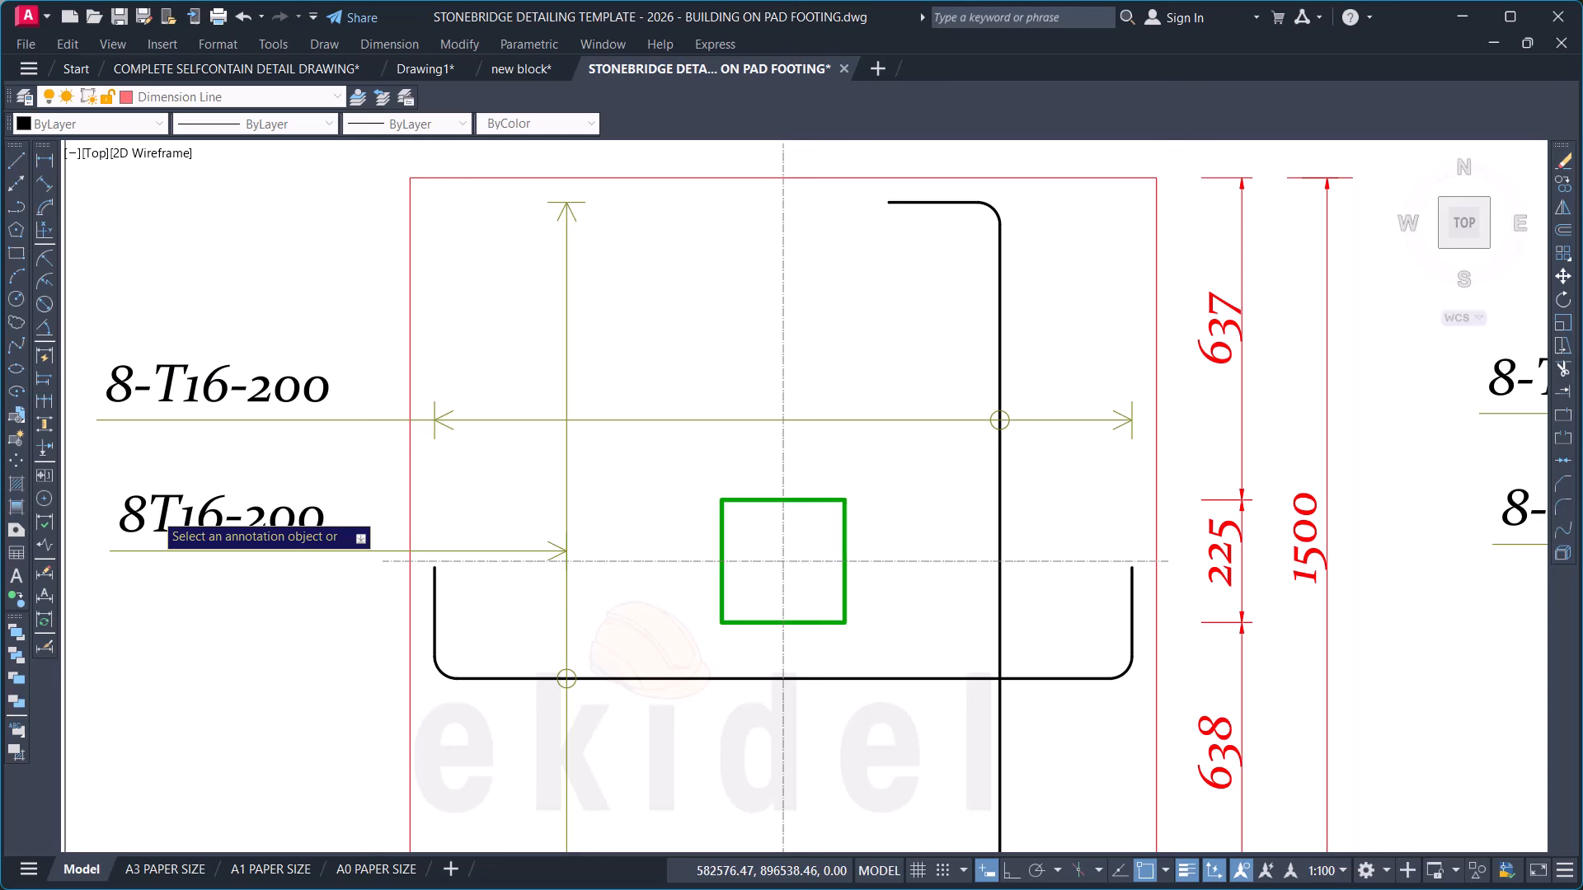
click(155, 526)
click(165, 505)
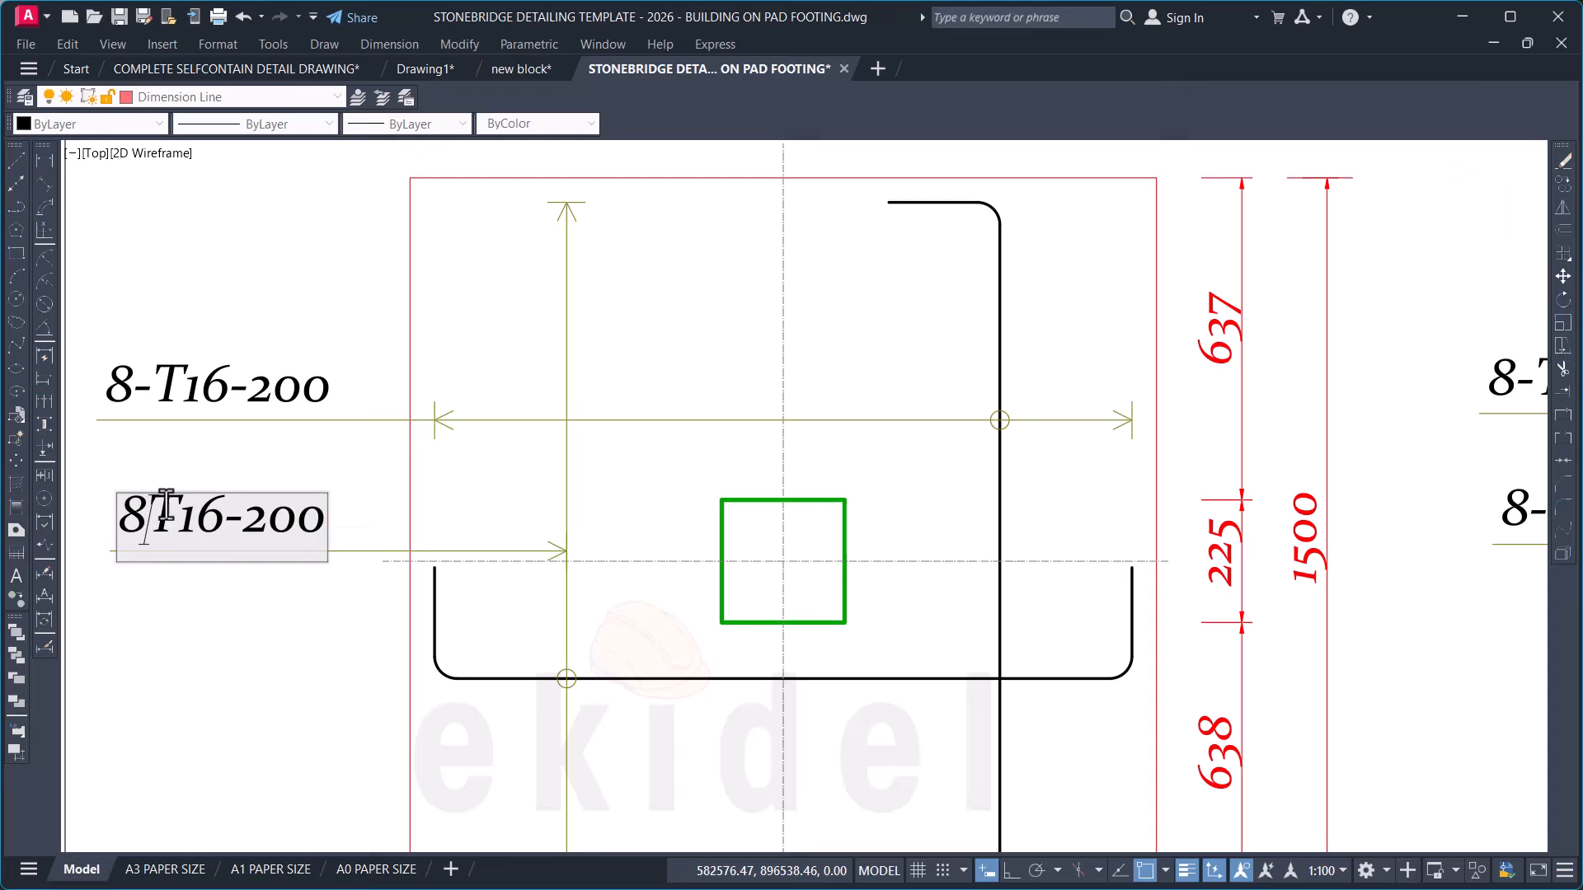
click(235, 467)
Step: Copy the two crossing axis lines from the FT1 plan onto the column centre of the FOOTING TYPE 8 plan
scroll(402, 435, down, 2)
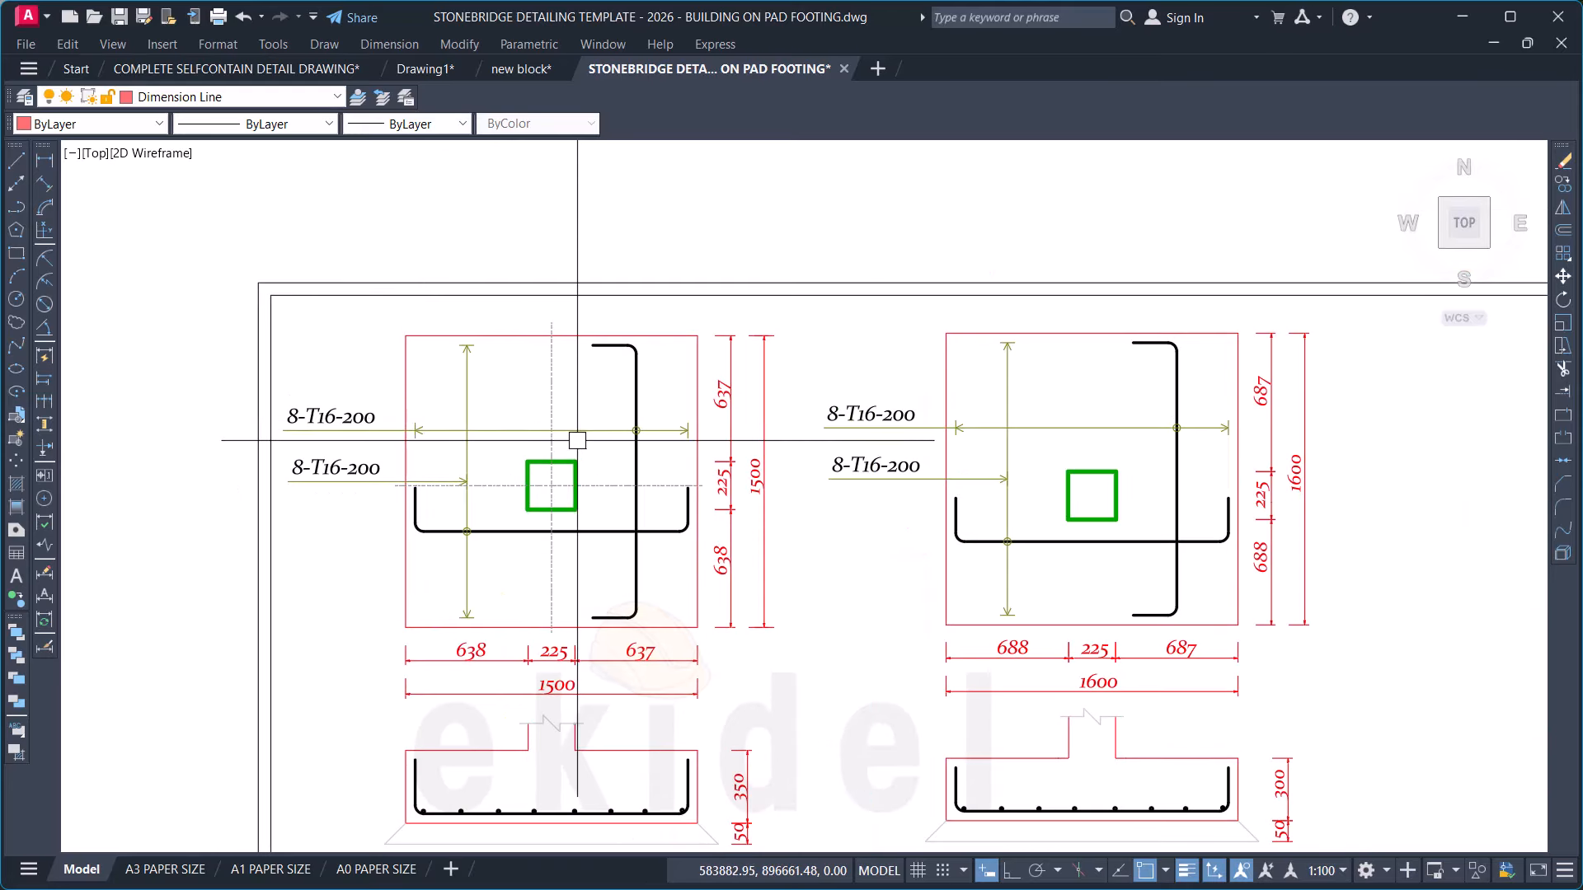
click(555, 448)
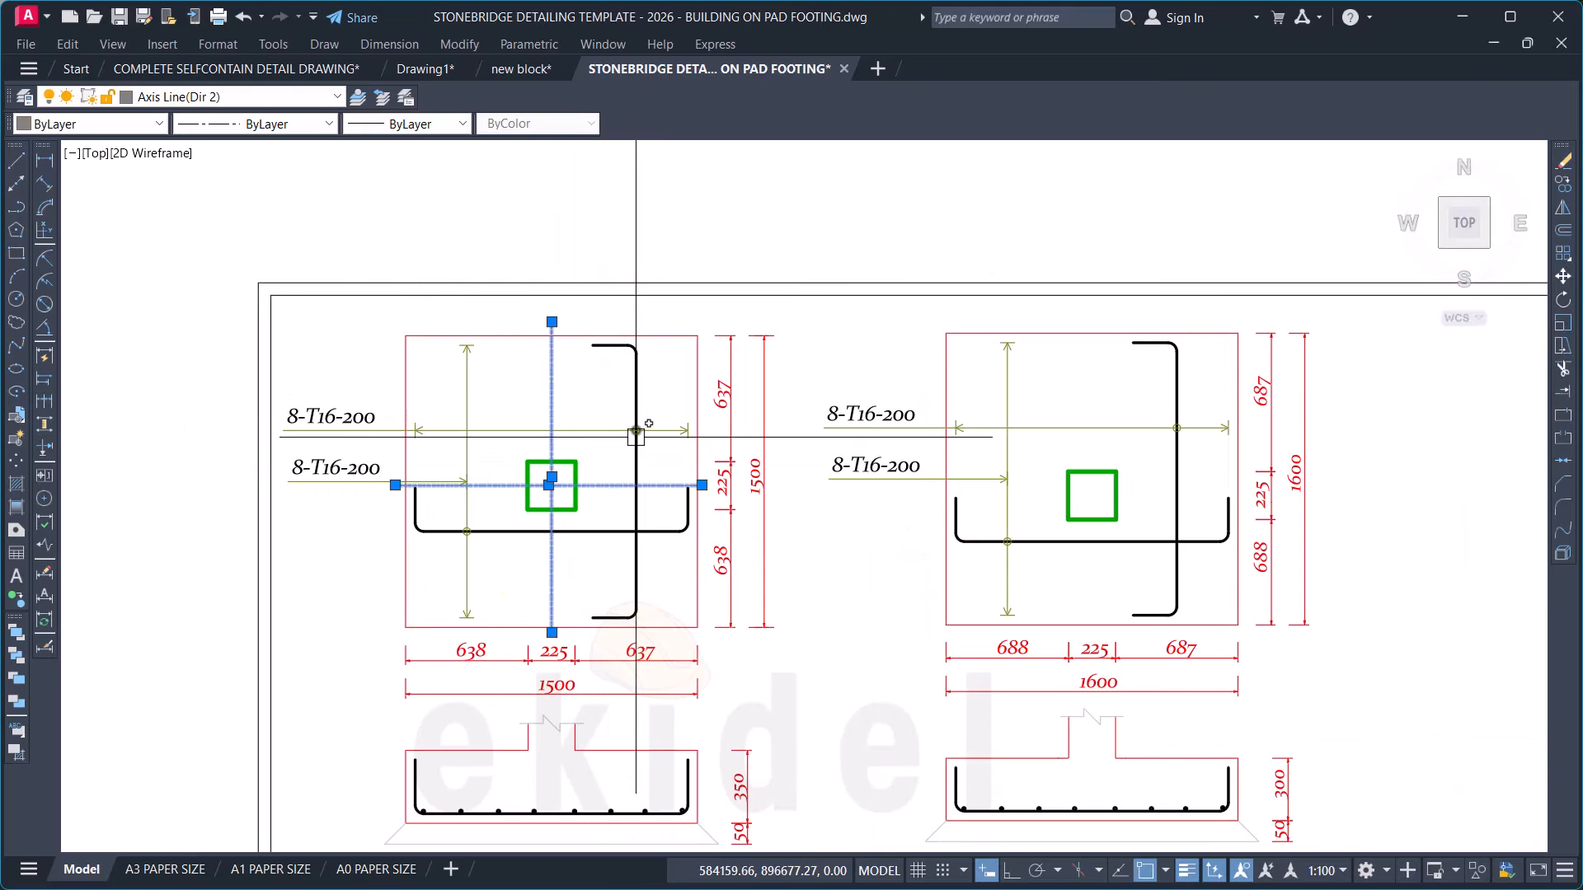
text(CO)
key(Return)
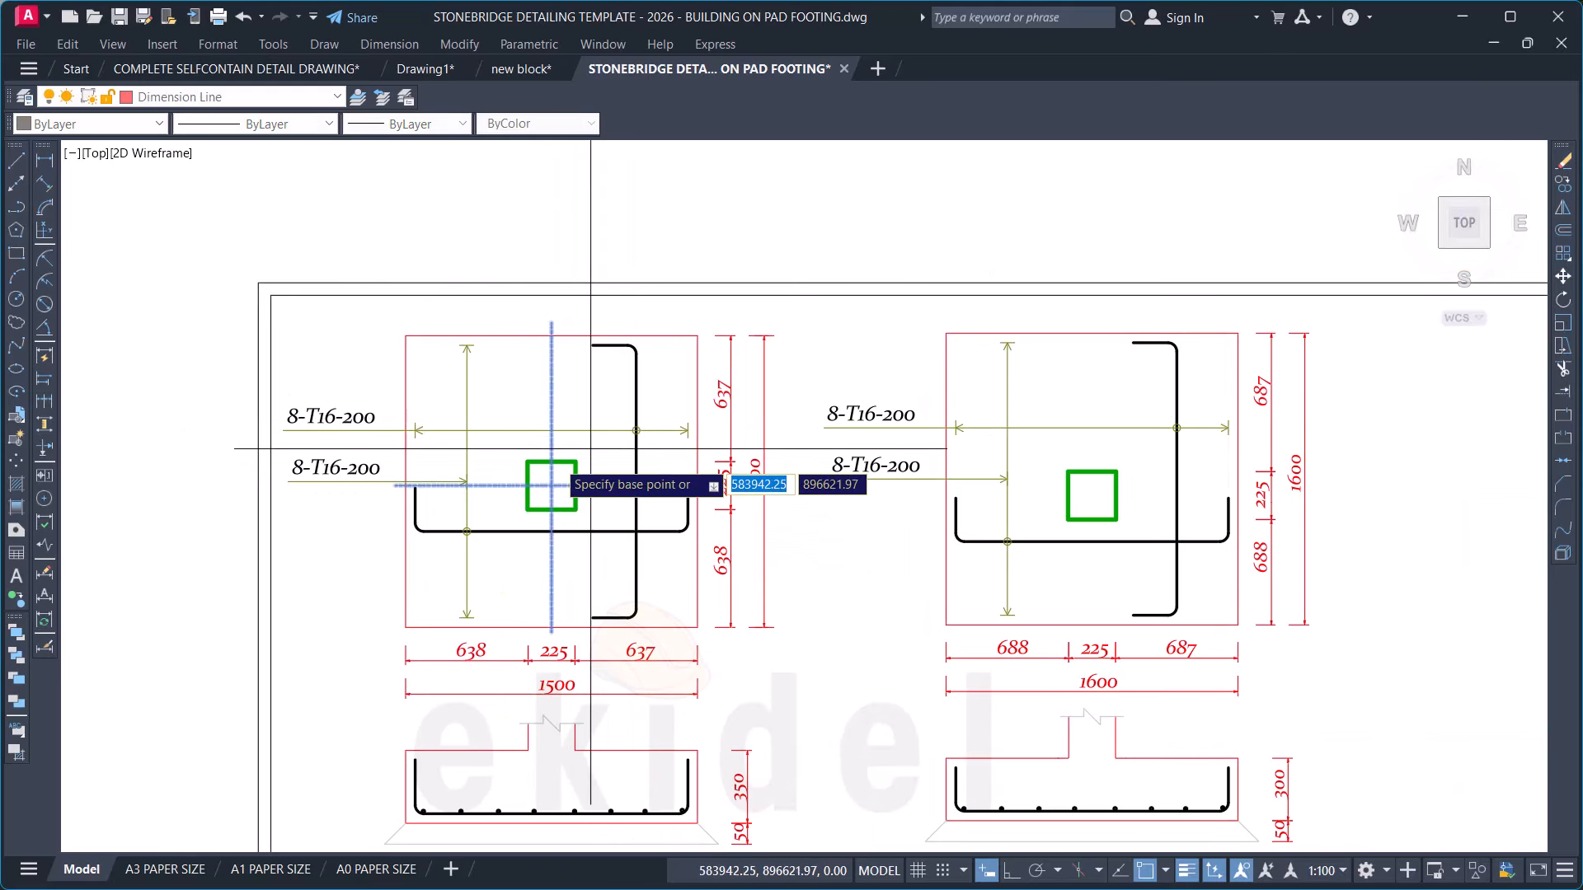
scroll(557, 459, up, 2)
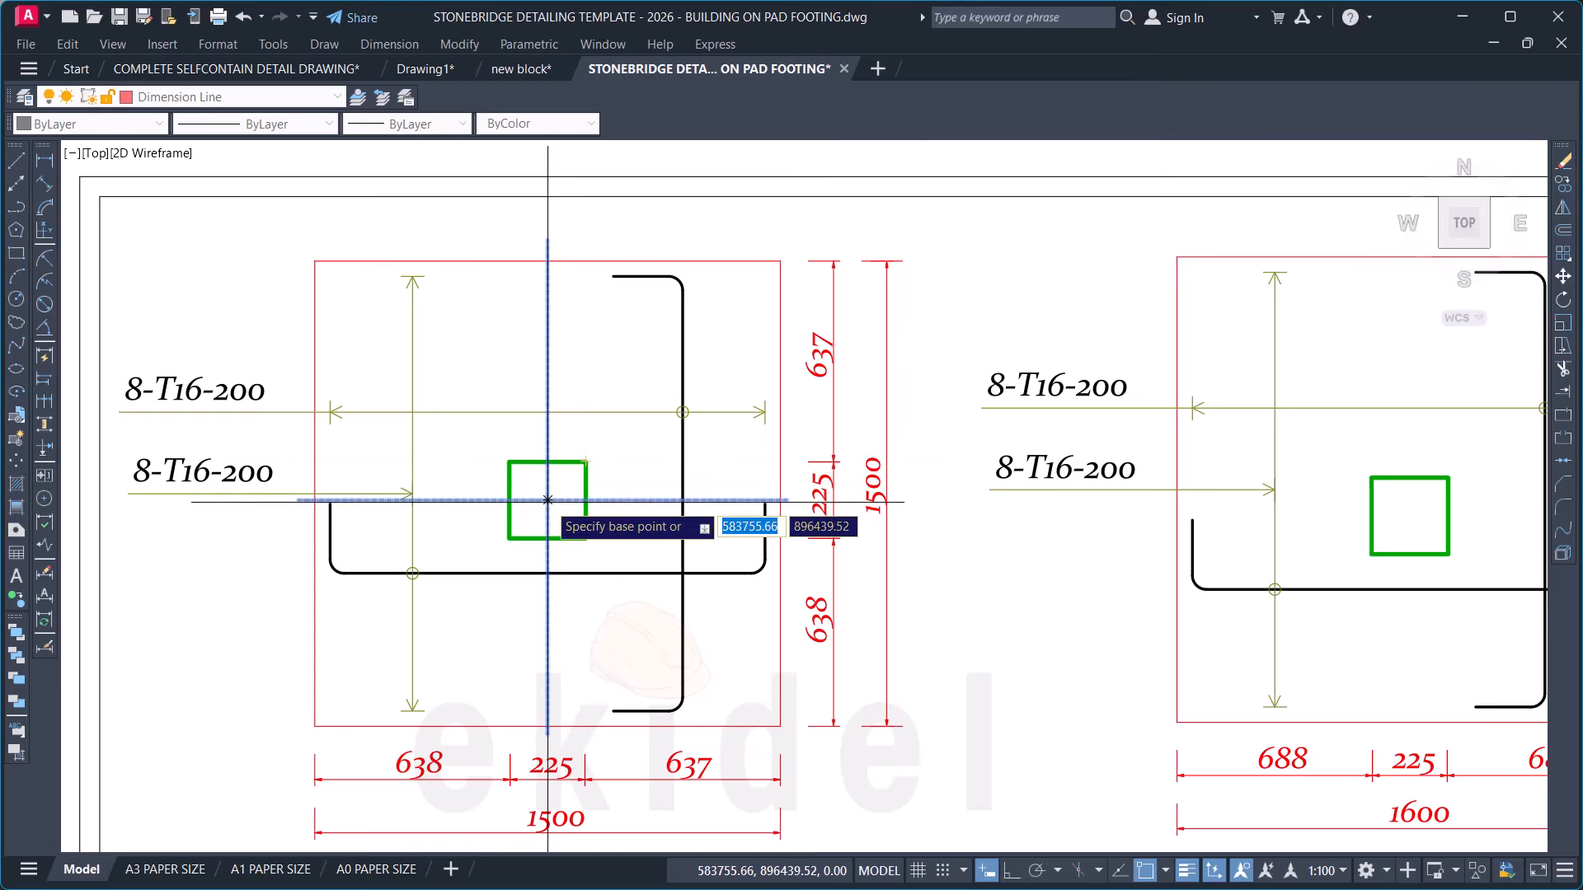
click(548, 500)
scroll(362, 482, down, 2)
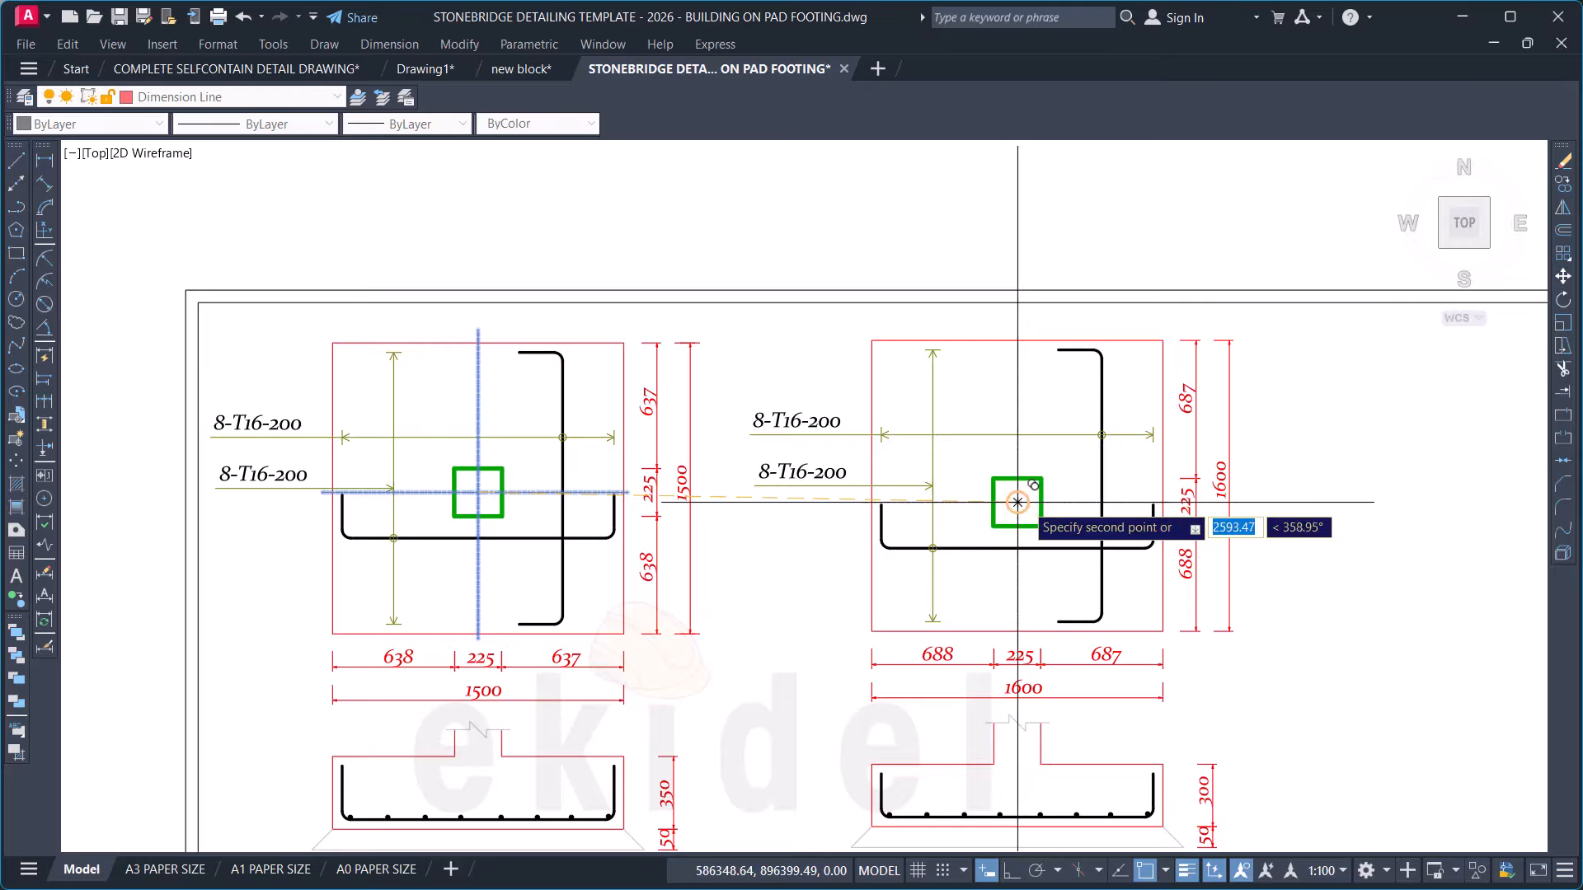
click(1017, 502)
Step: Extend the upper end of the copied vertical axis line slightly beyond the upper edge of the 1600 footing plan
scroll(1030, 354, up, 2)
click(1005, 328)
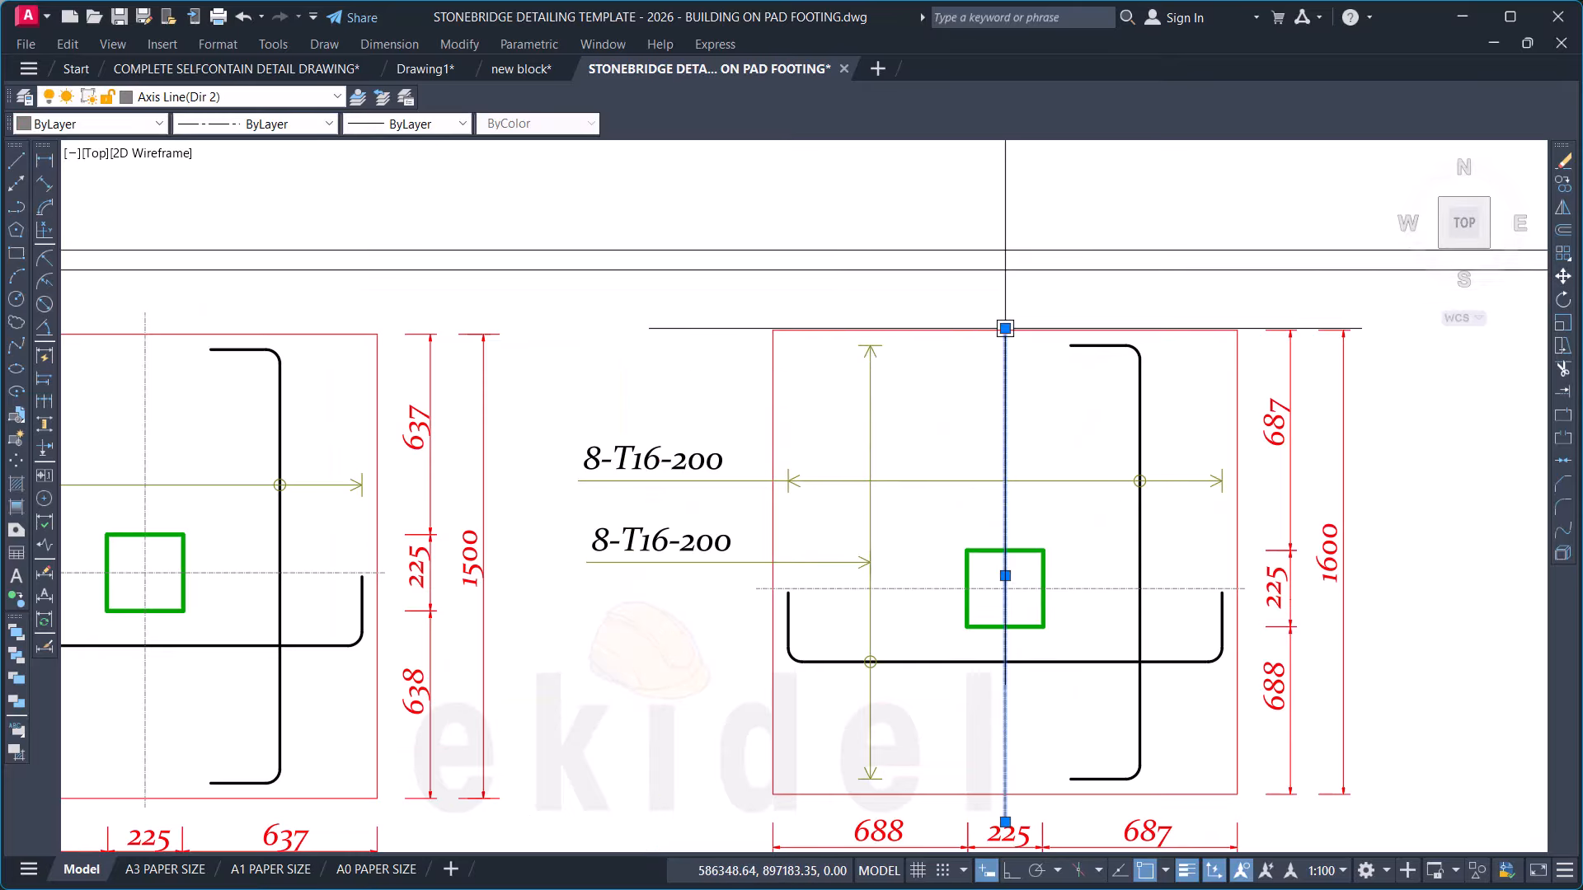
click(1005, 329)
scroll(1008, 305, up, 3)
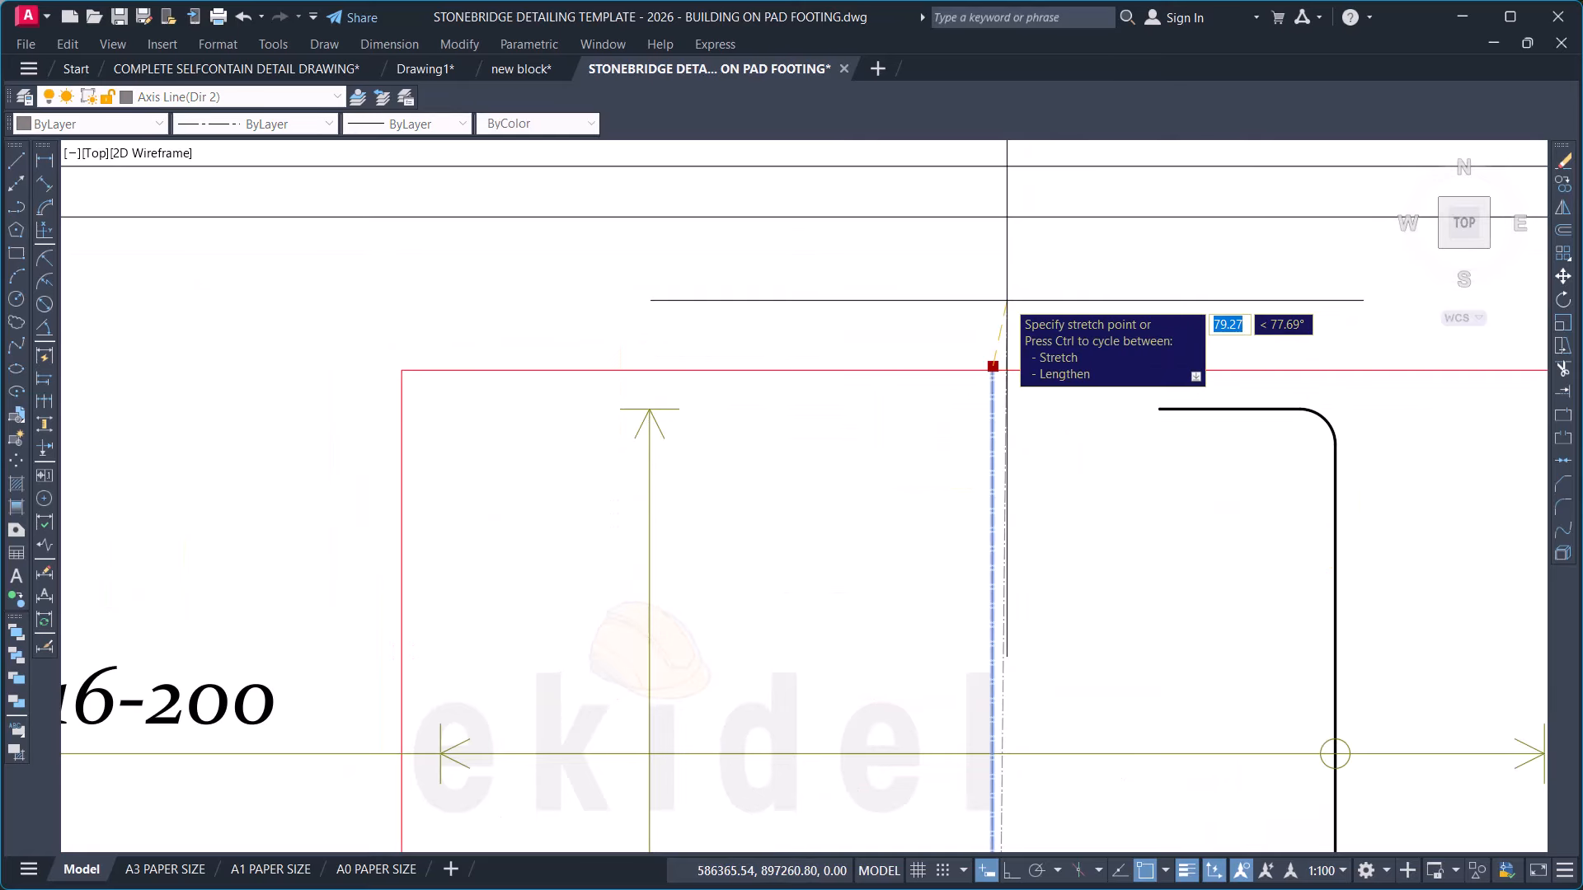
click(995, 302)
scroll(950, 333, down, 4)
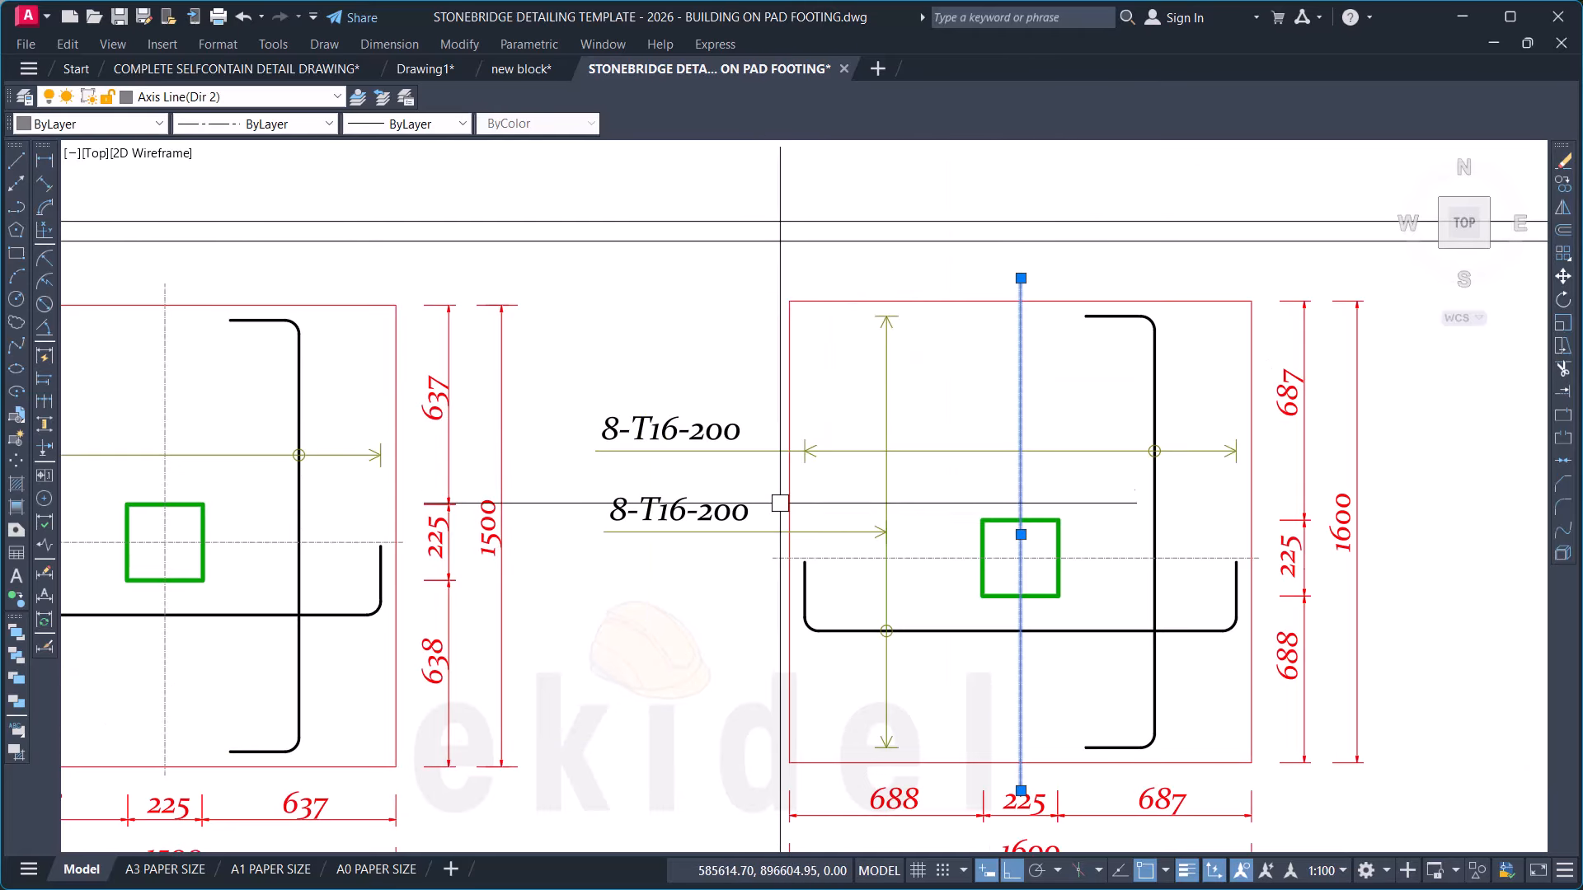
Step: Shorten the lower end of the vertical axis line so it stops just below the 1600 footing plan, clear of the 225 dimension
scroll(780, 503, up, 2)
scroll(780, 555, down, 4)
scroll(1037, 552, up, 2)
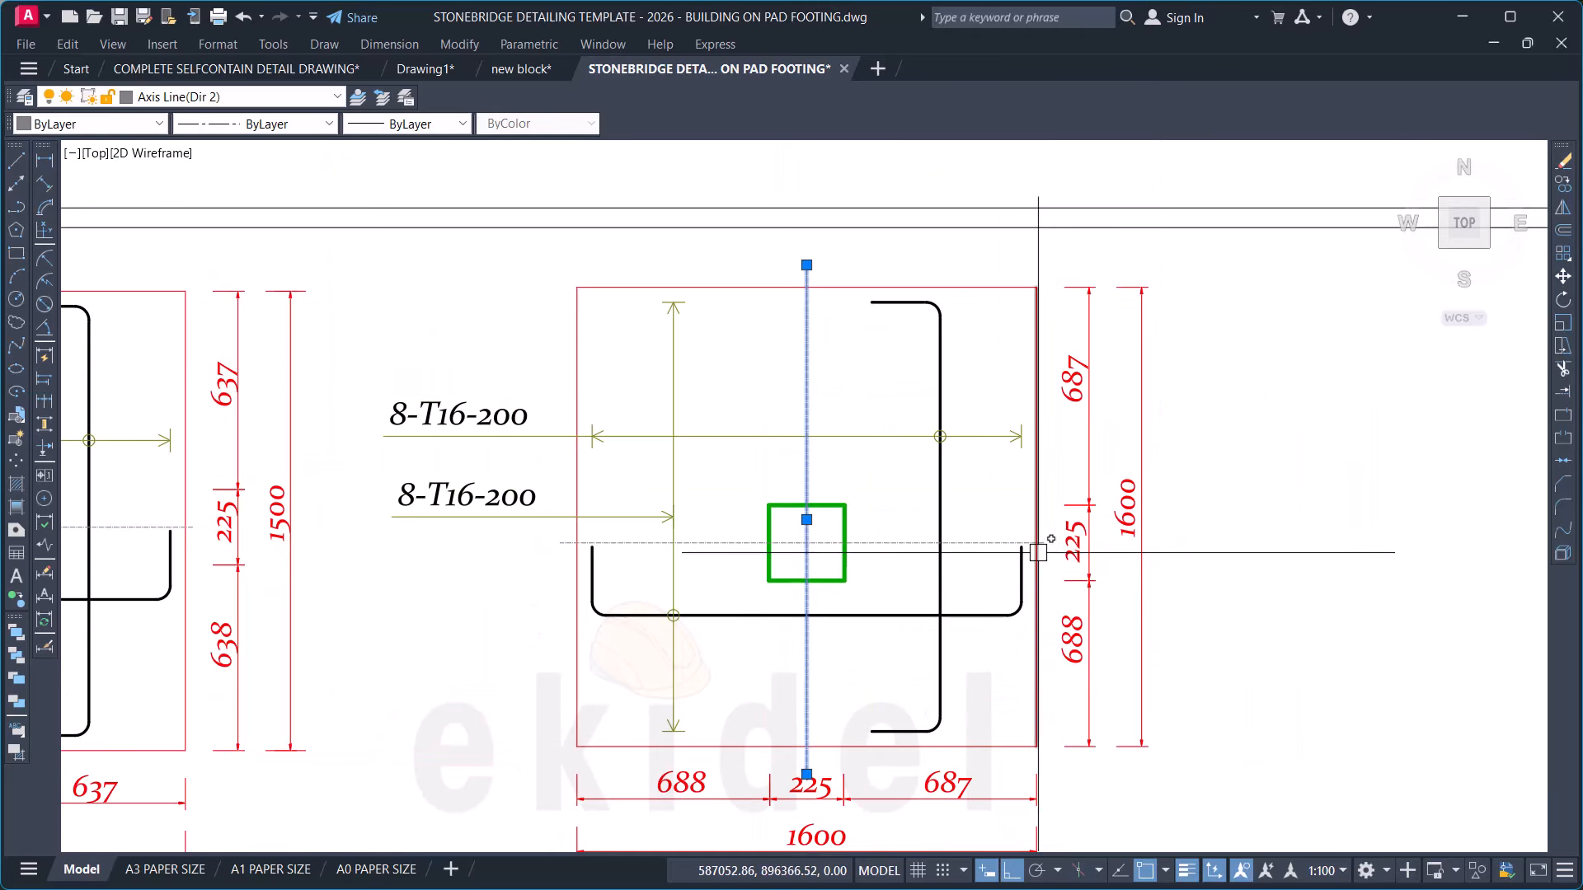
scroll(1053, 537, up, 3)
scroll(972, 566, down, 4)
scroll(891, 629, up, 5)
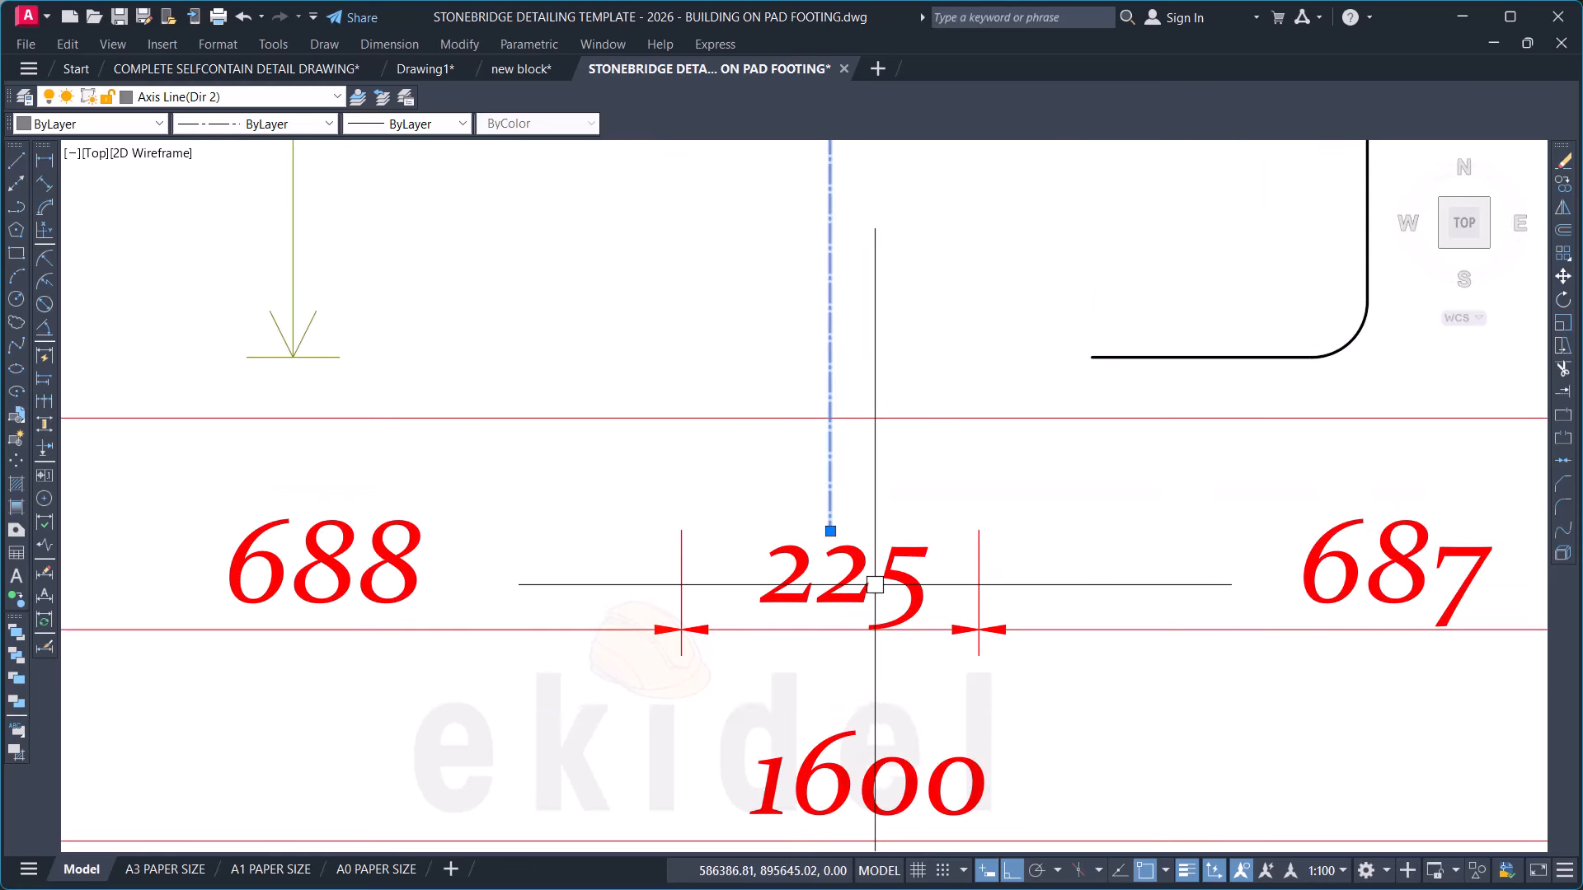
click(830, 531)
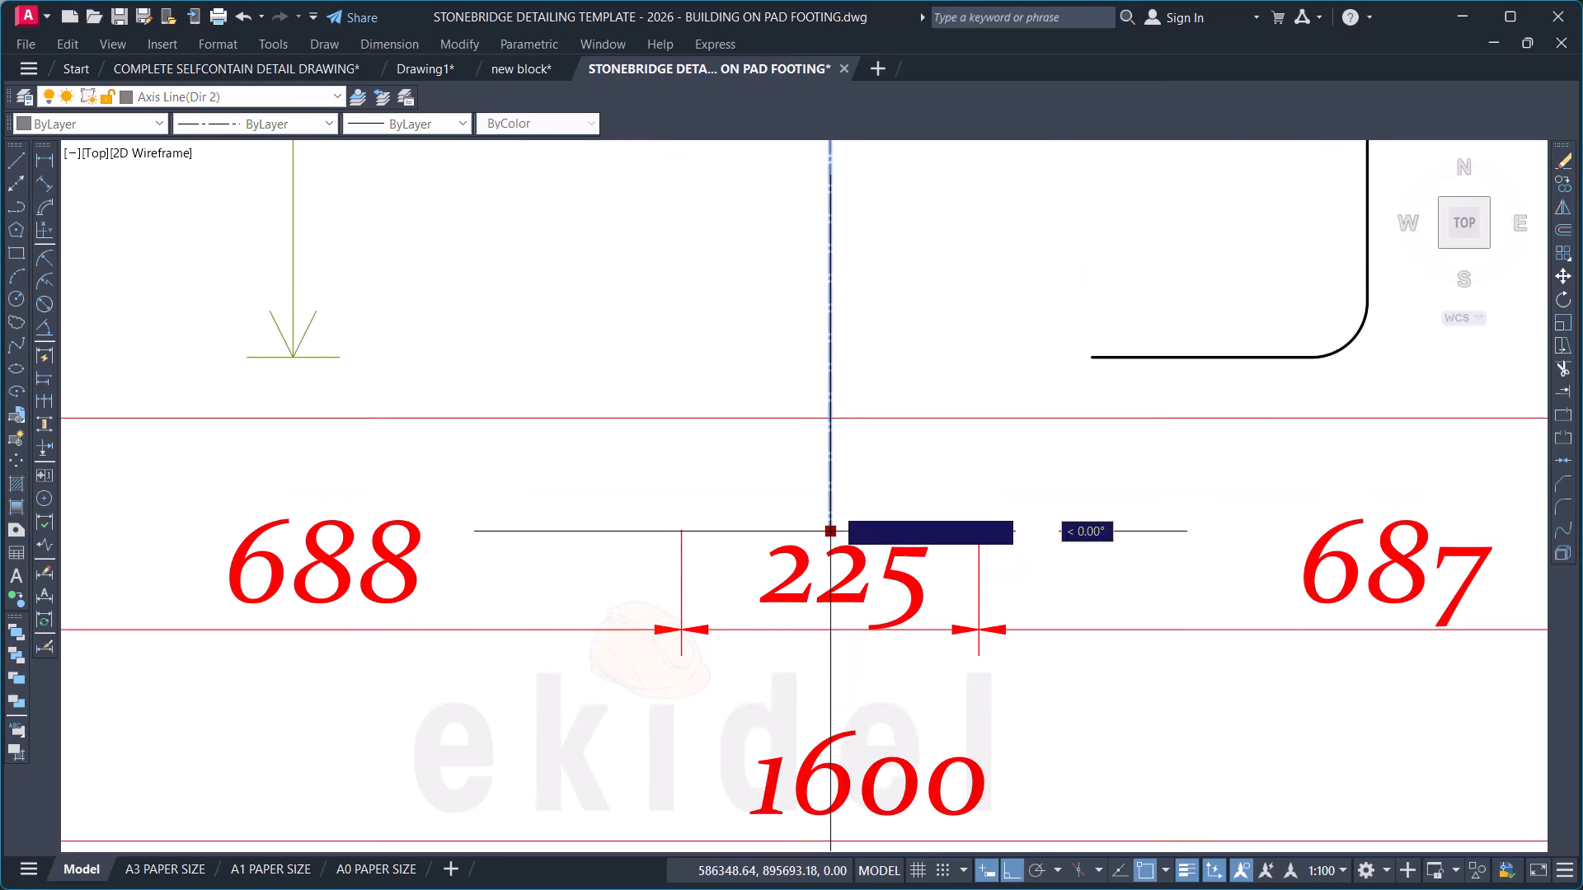
click(830, 463)
key(Escape)
scroll(809, 535, down, 5)
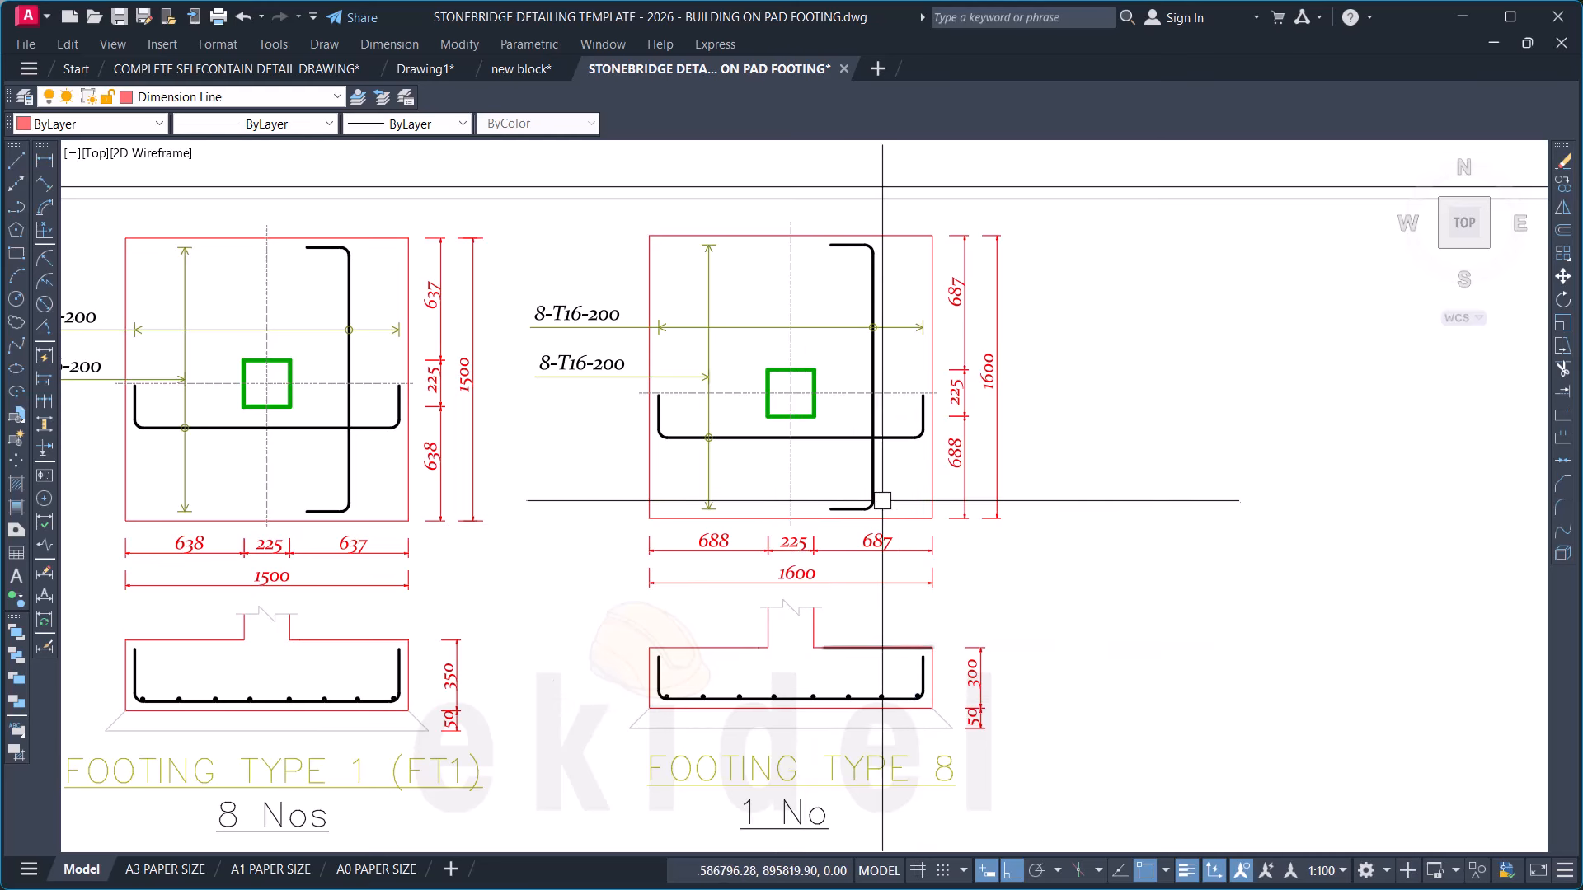
Step: Stretch the break line and column stub downward on the FOOTING TYPE 8 section to shorten the stub
scroll(843, 637, up, 2)
click(830, 555)
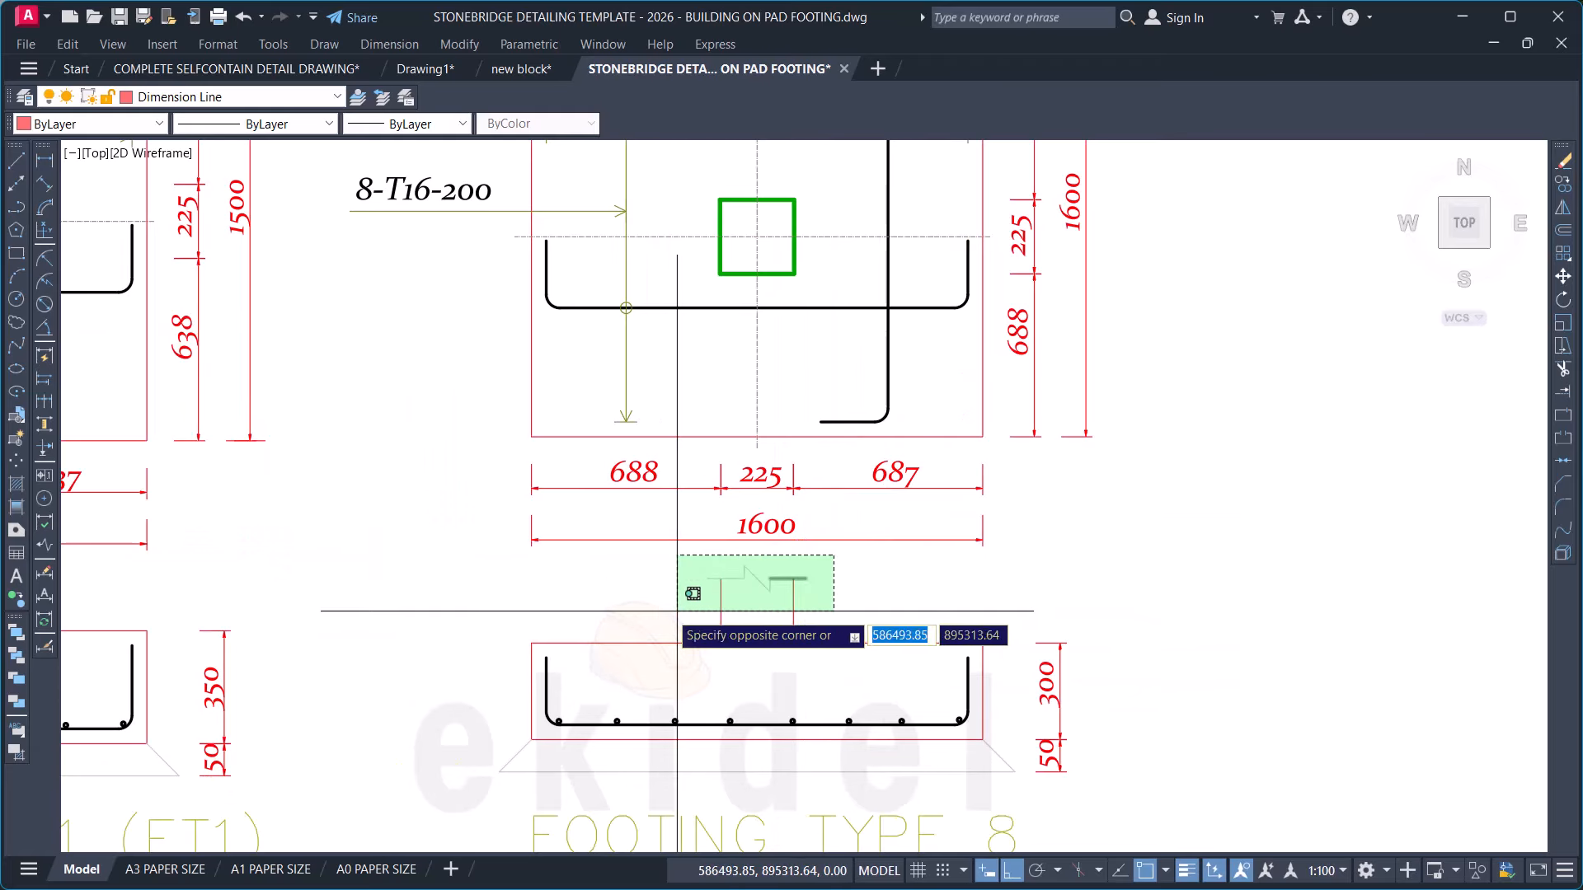
click(672, 606)
key(s)
key(space)
scroll(826, 566, up, 2)
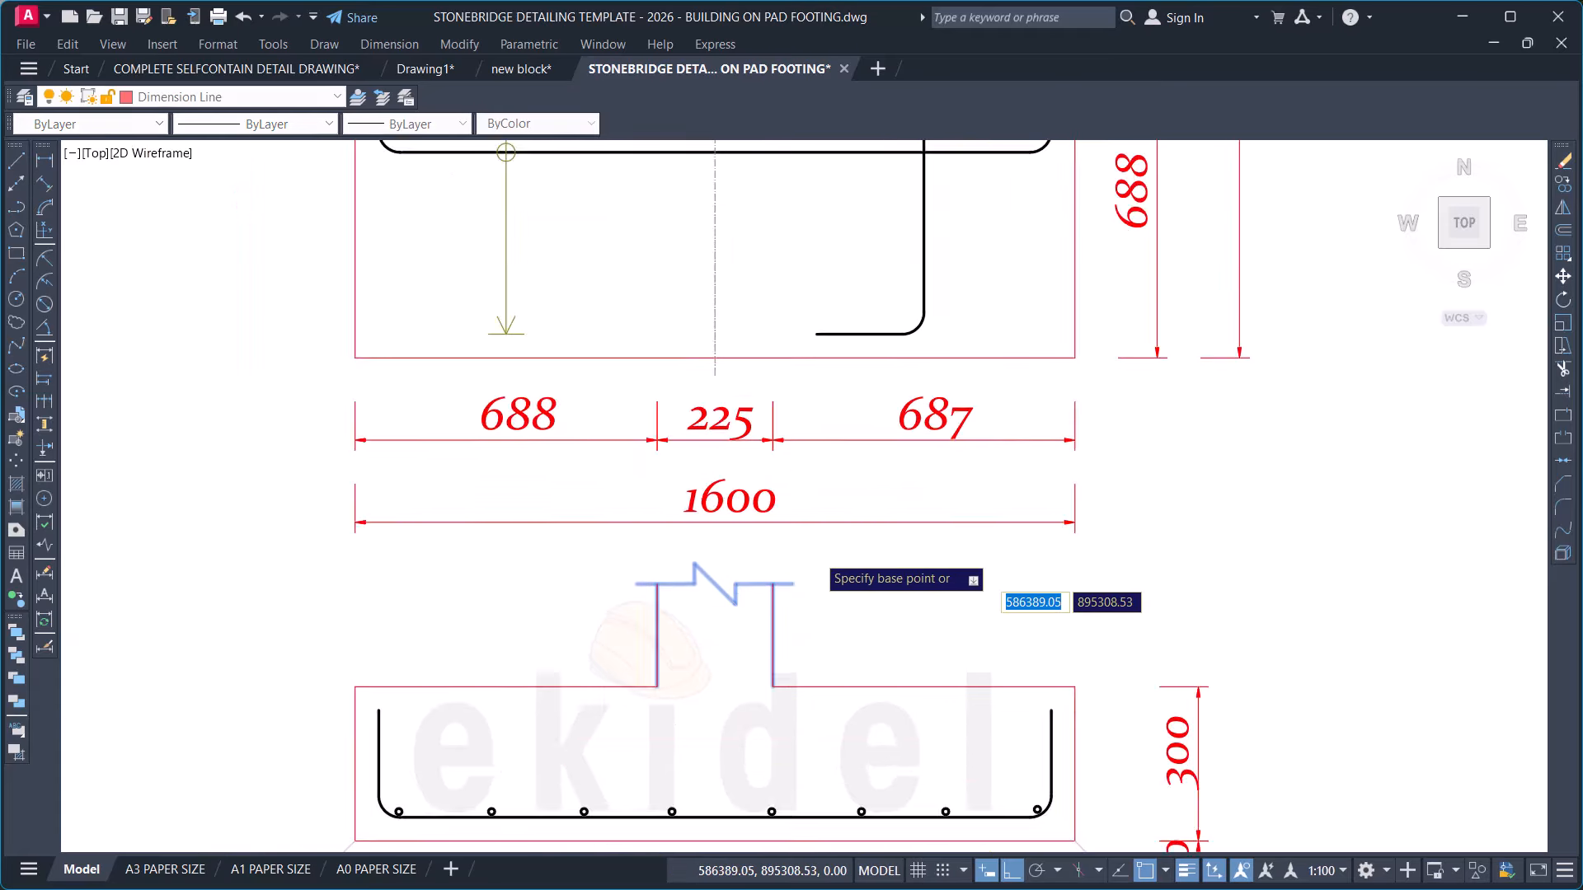
click(838, 617)
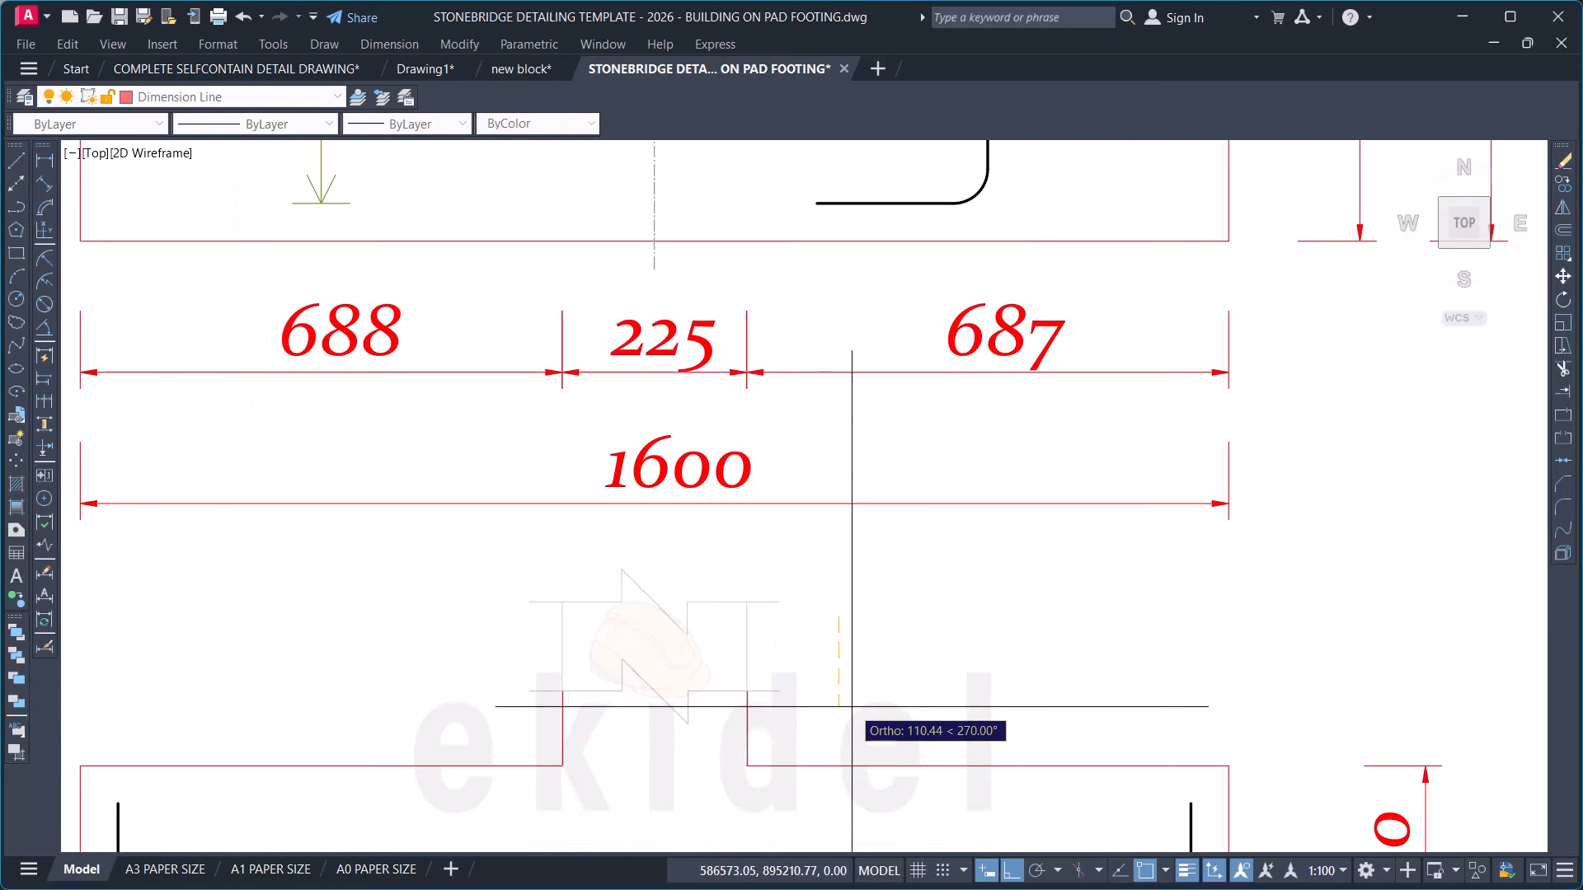
click(858, 660)
scroll(948, 536, down, 2)
Step: Stretch the upper part of the FOOTING TYPE 8 section, with its bar ends and depth dimension, upward by 50
scroll(988, 499, up, 1)
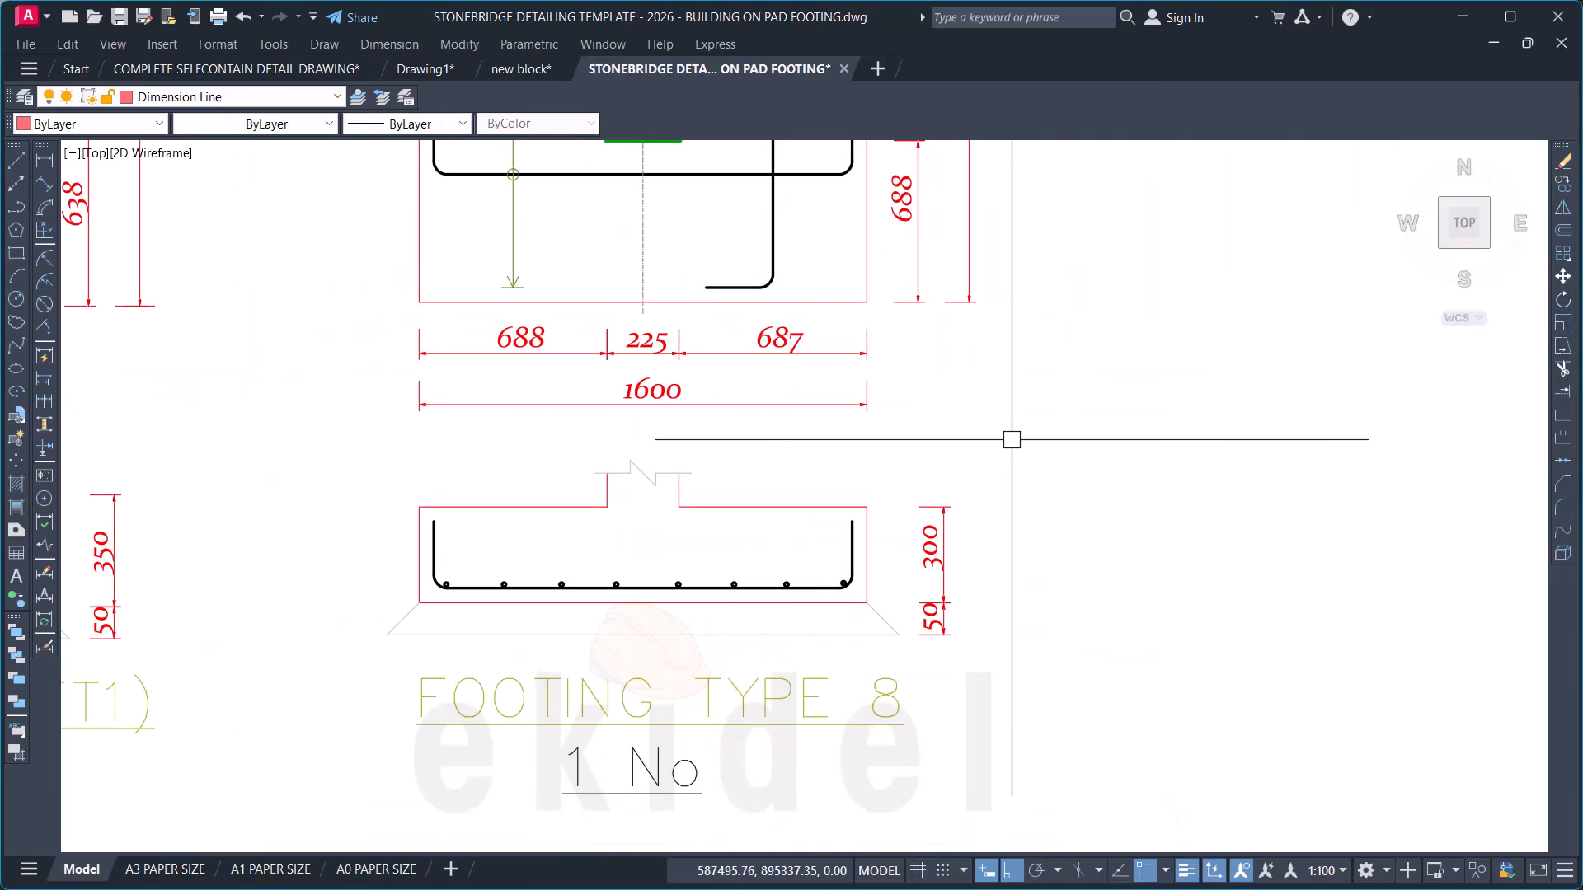
click(1017, 430)
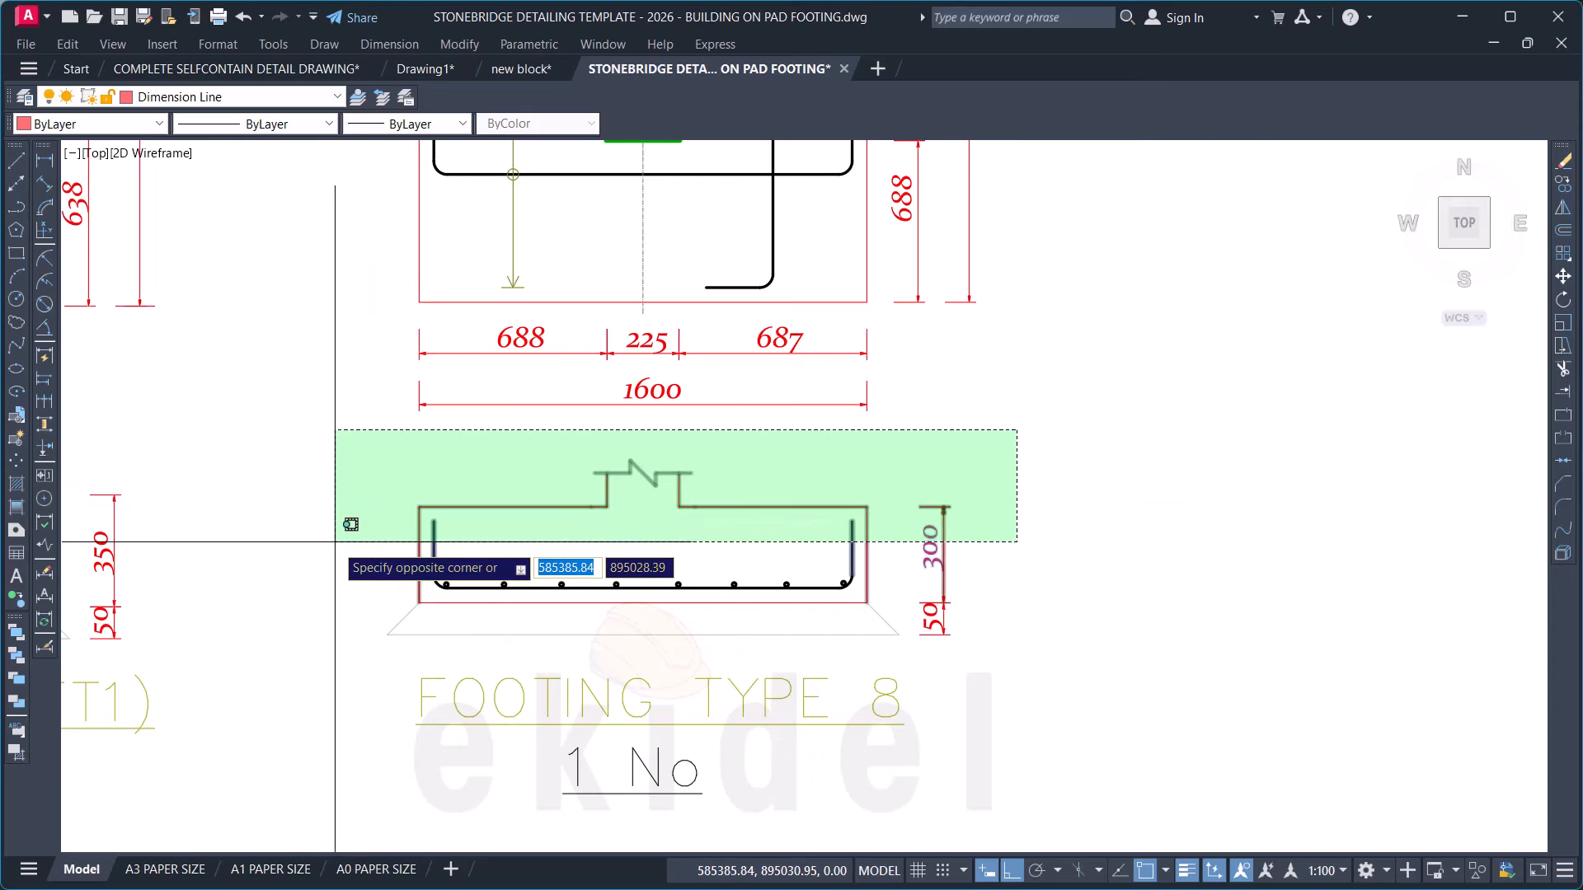
click(352, 515)
key(s)
key(space)
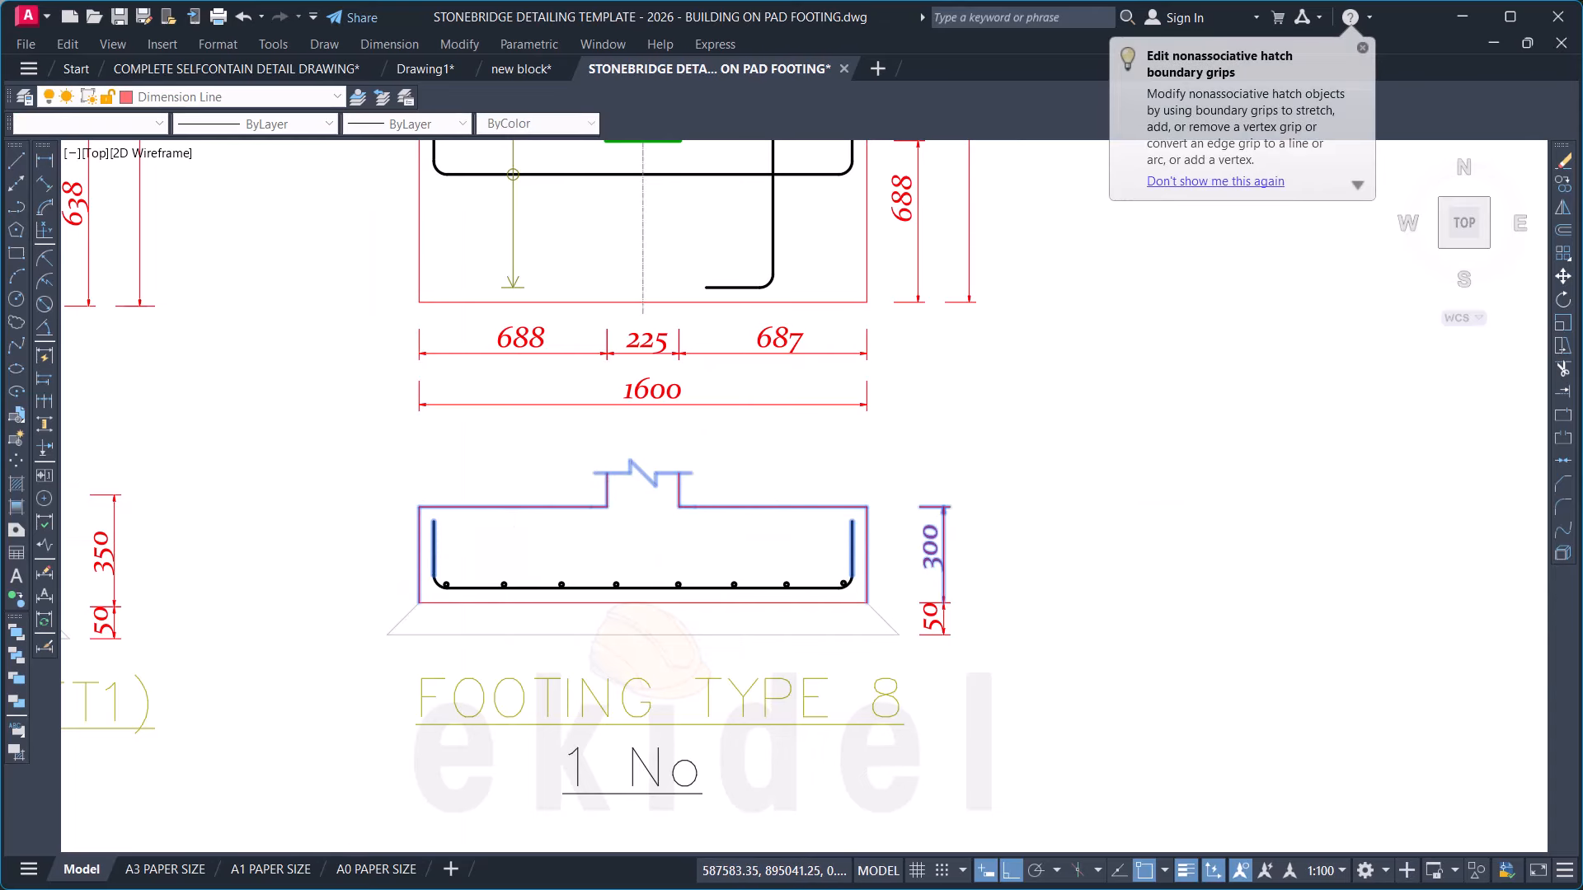
click(1040, 538)
text(50)
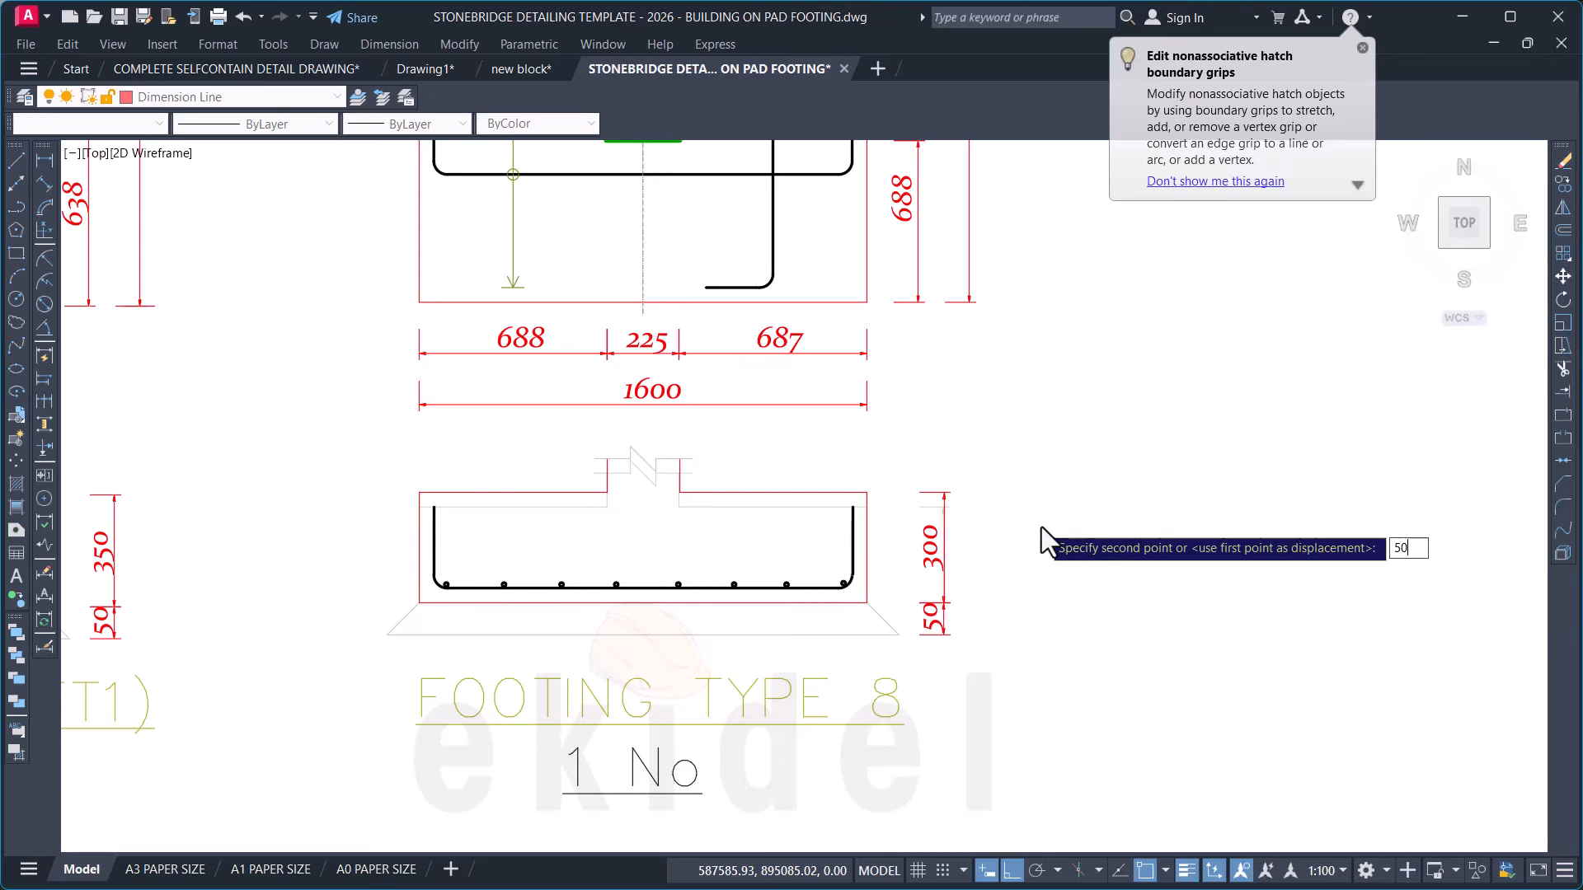
key(Return)
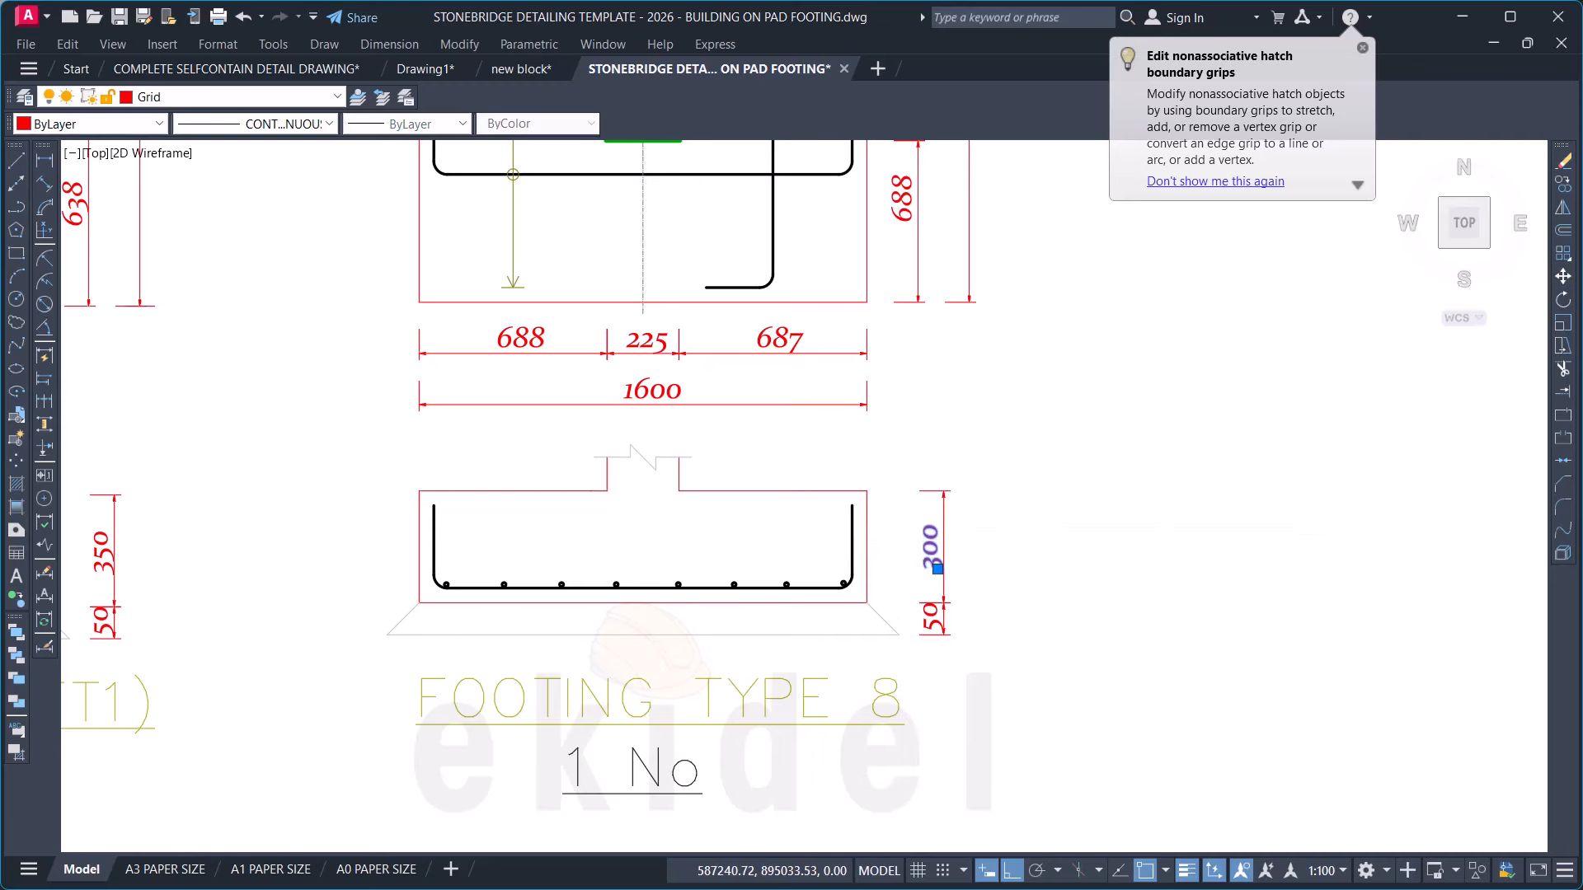
Step: Change the depth dimension text on the FOOTING TYPE 8 section to 350
double_click(935, 554)
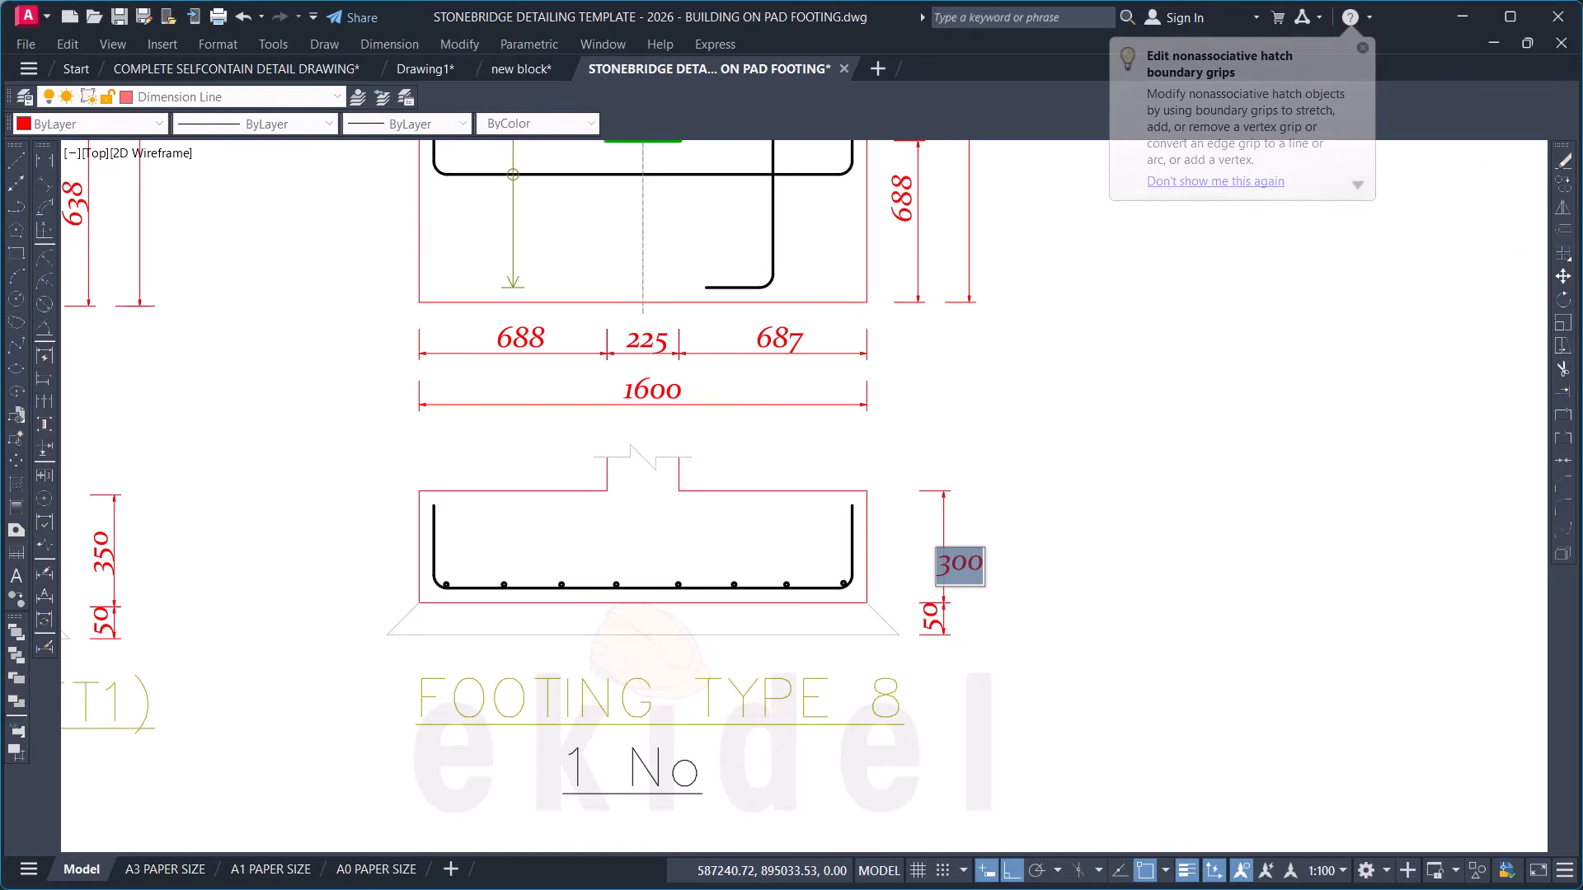
text(35)
click(1099, 523)
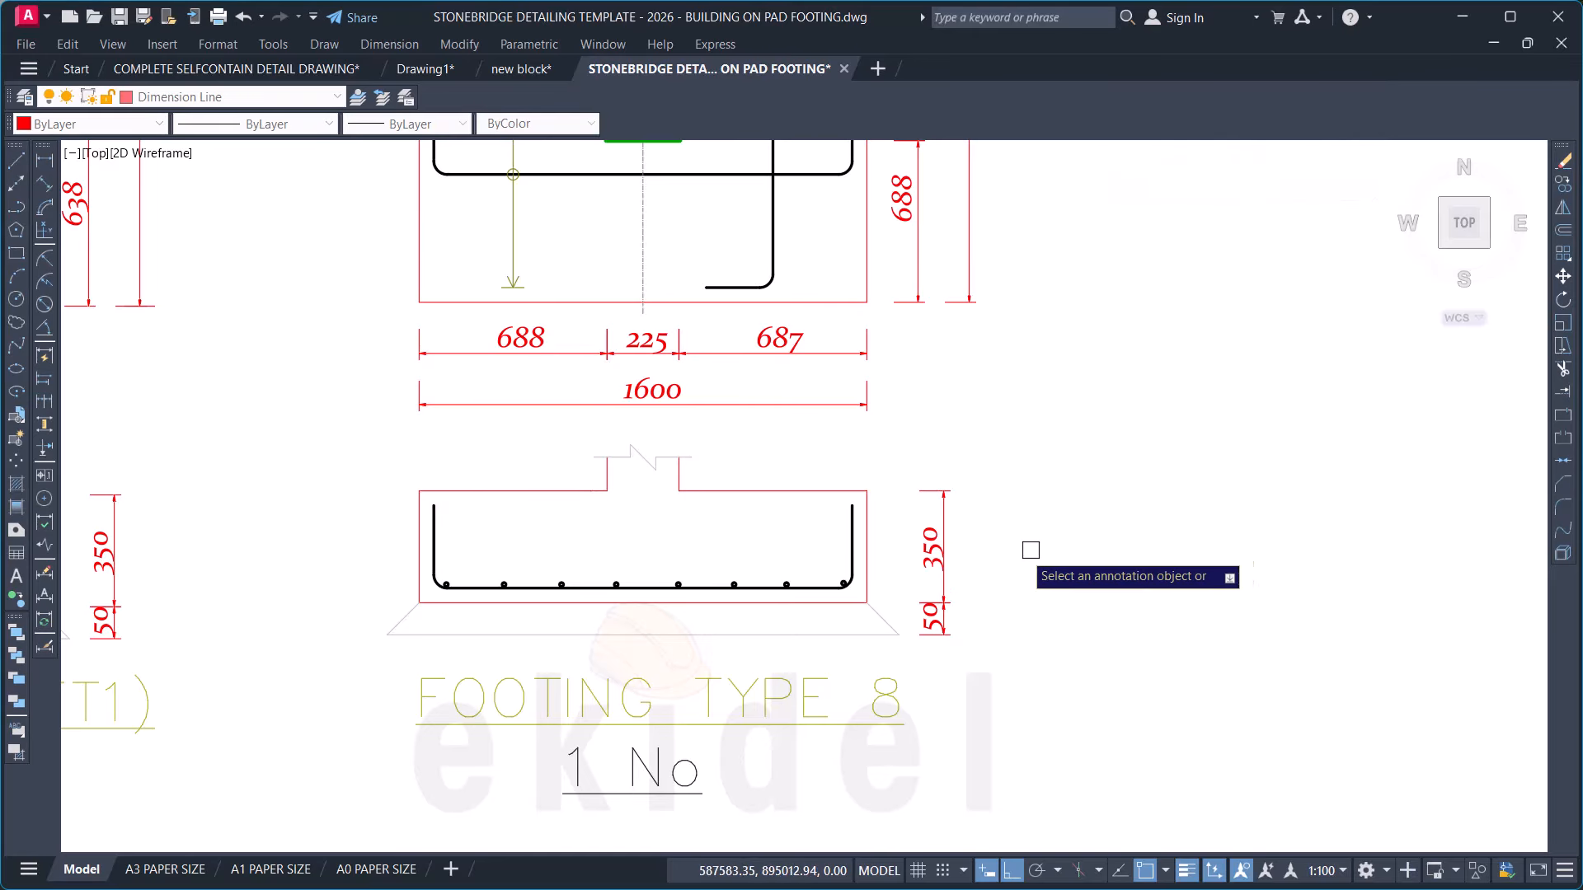
key(Escape)
Step: Rename the FOOTING TYPE 8 detail title as FOOTING TYPE 2 (FT2)
scroll(1045, 550, down, 2)
scroll(947, 600, down, 3)
scroll(972, 618, up, 3)
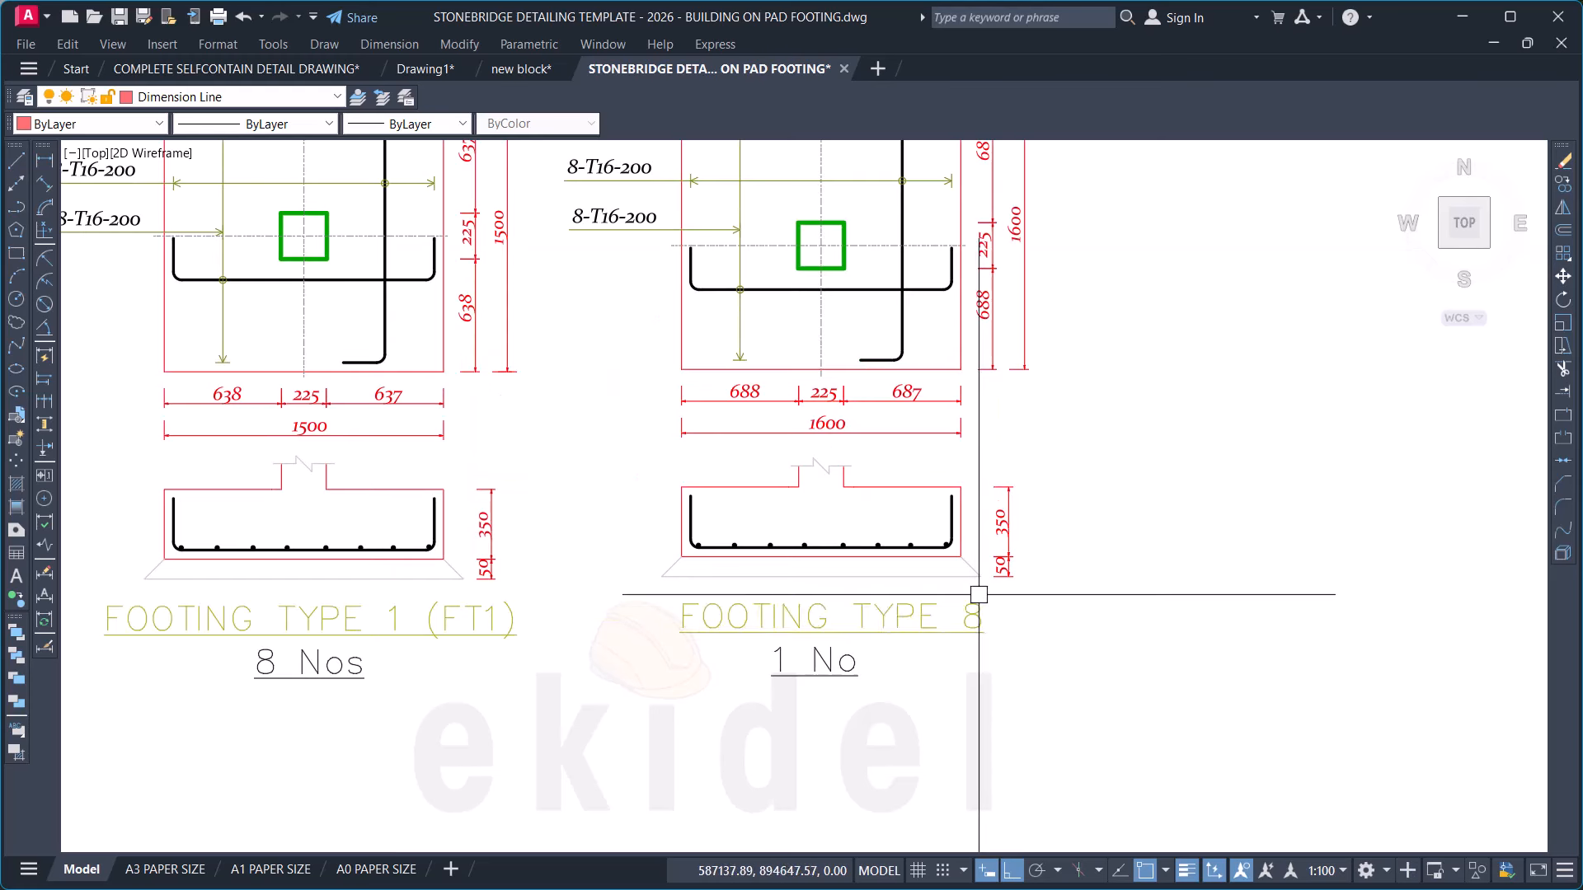
click(974, 614)
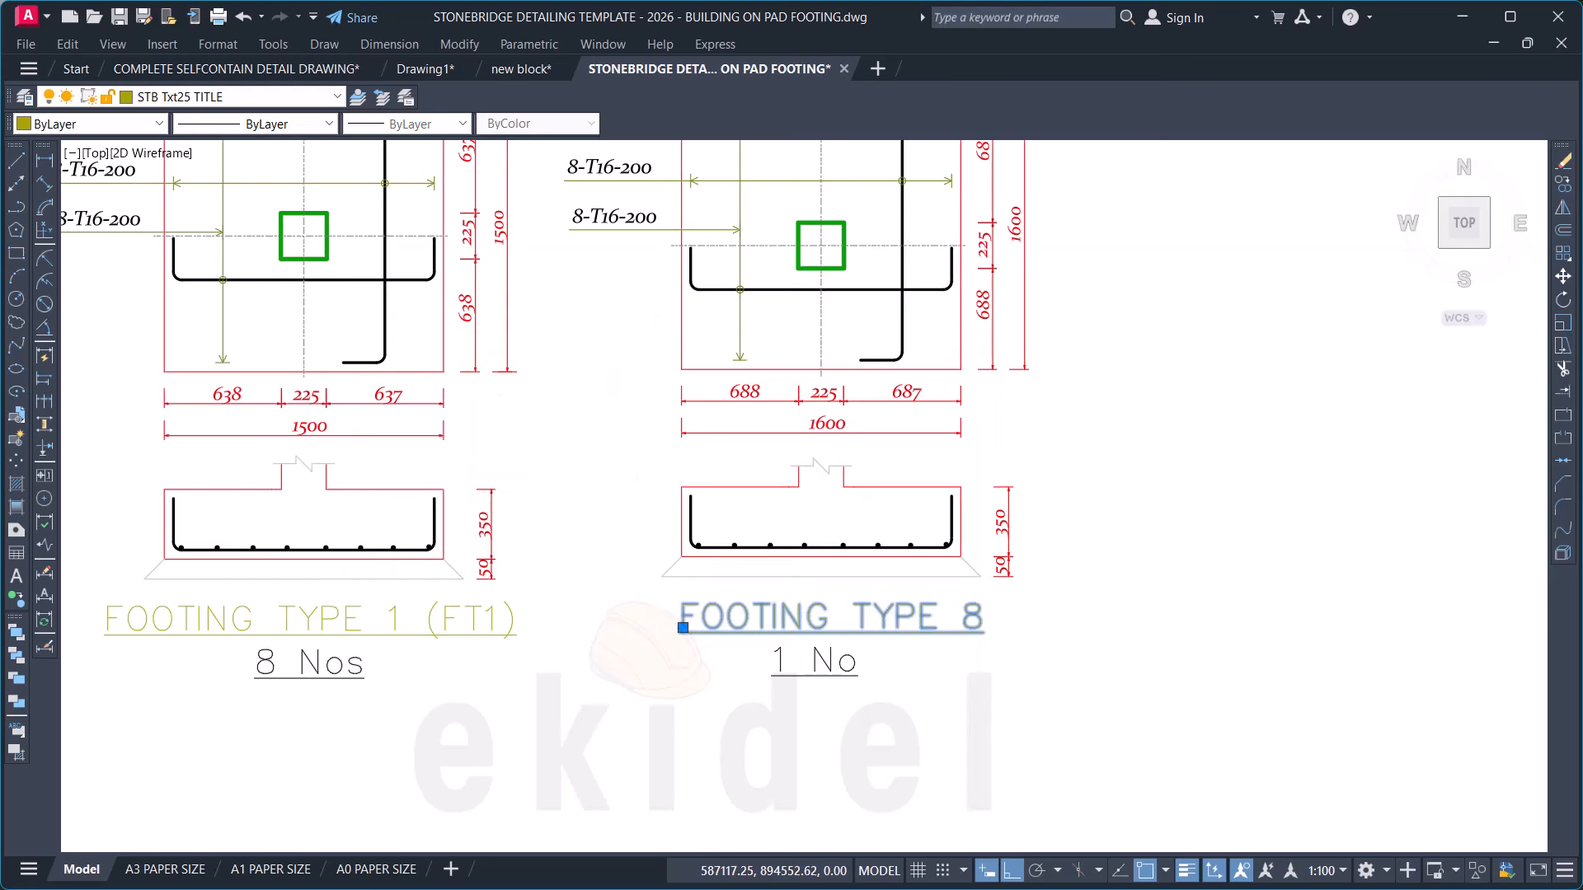
double_click(964, 620)
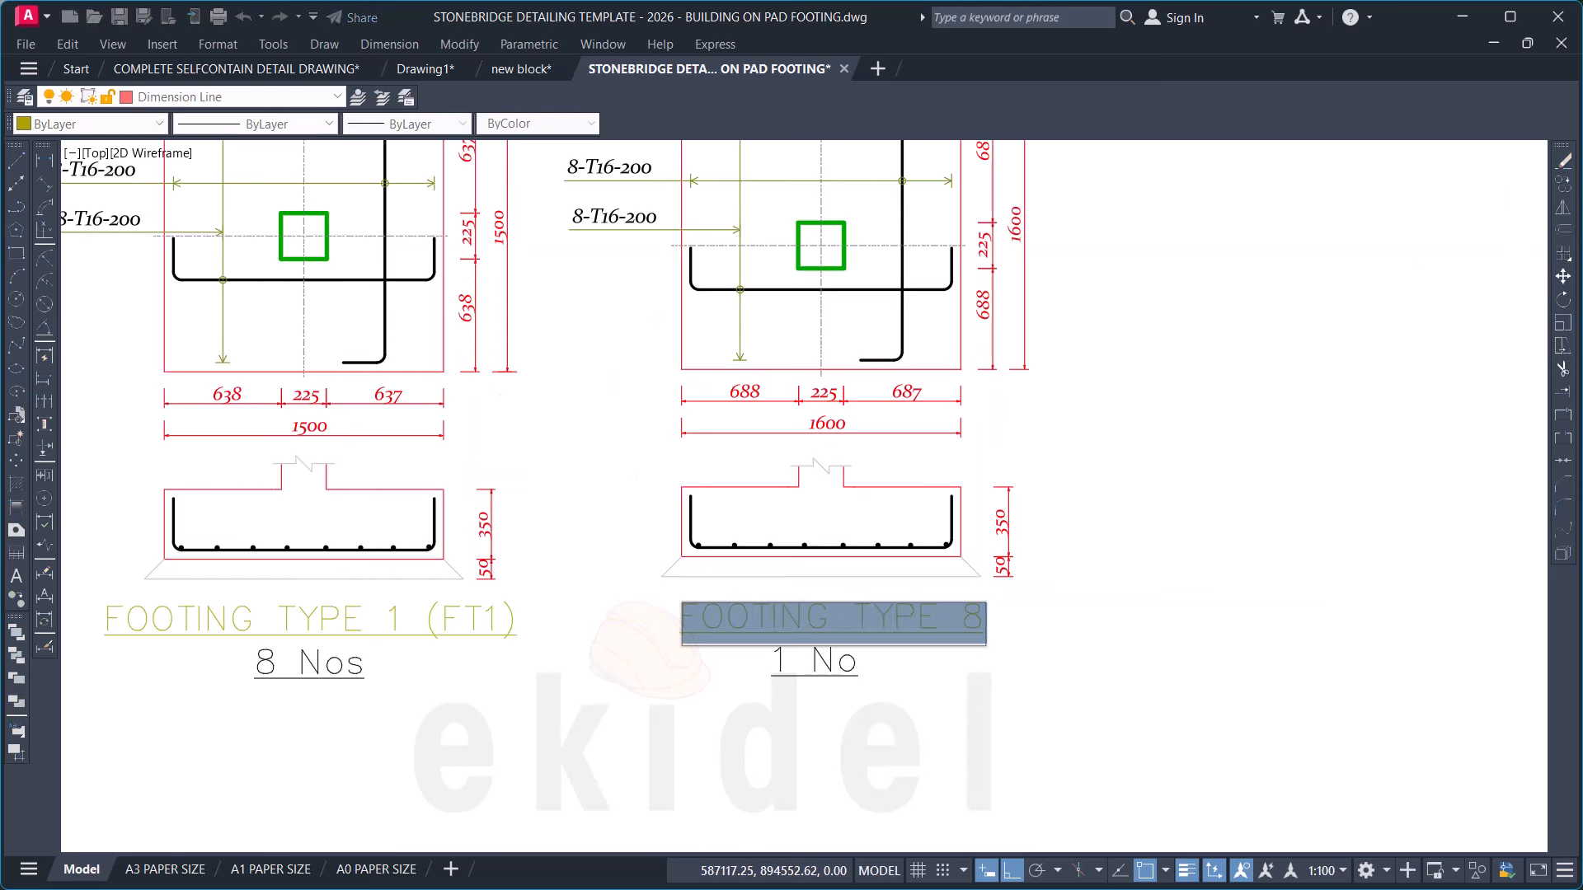
text(2)
key(Return)
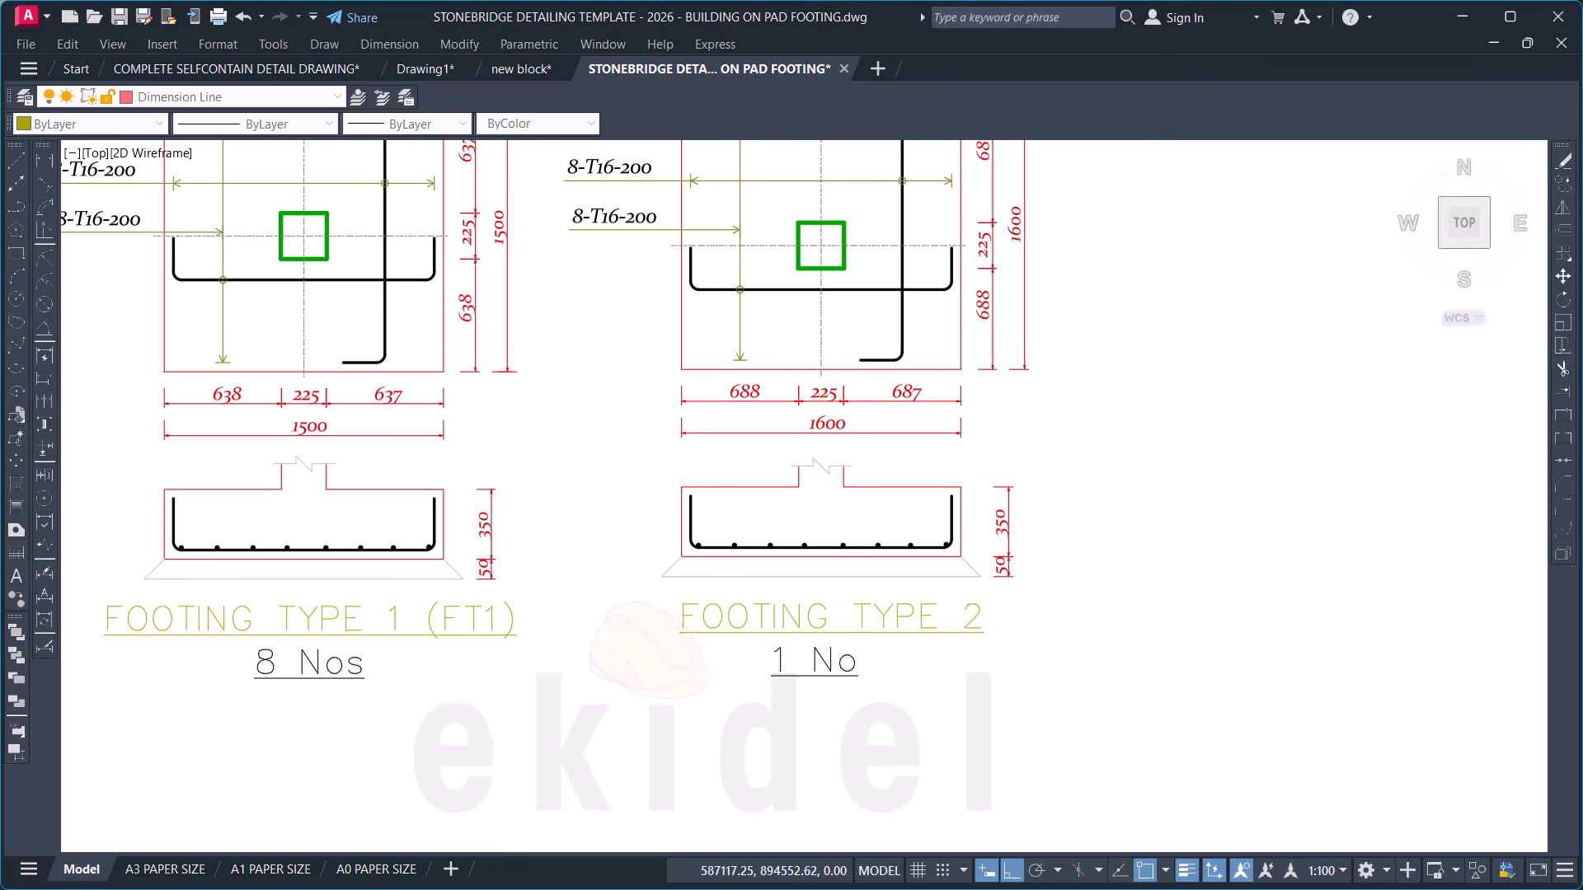
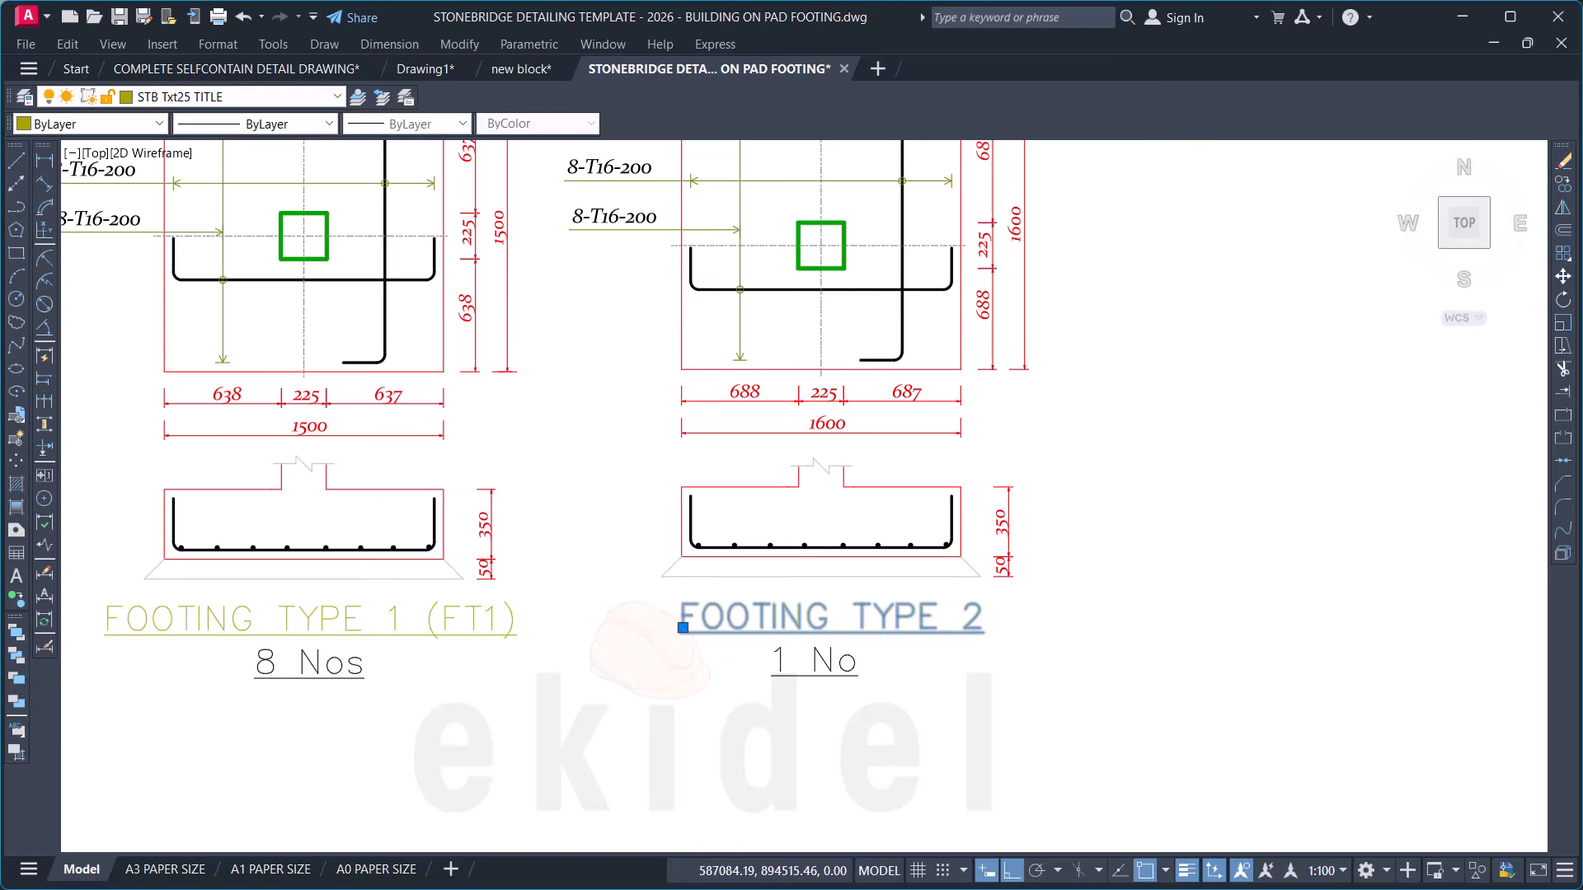
double_click(964, 622)
click(993, 635)
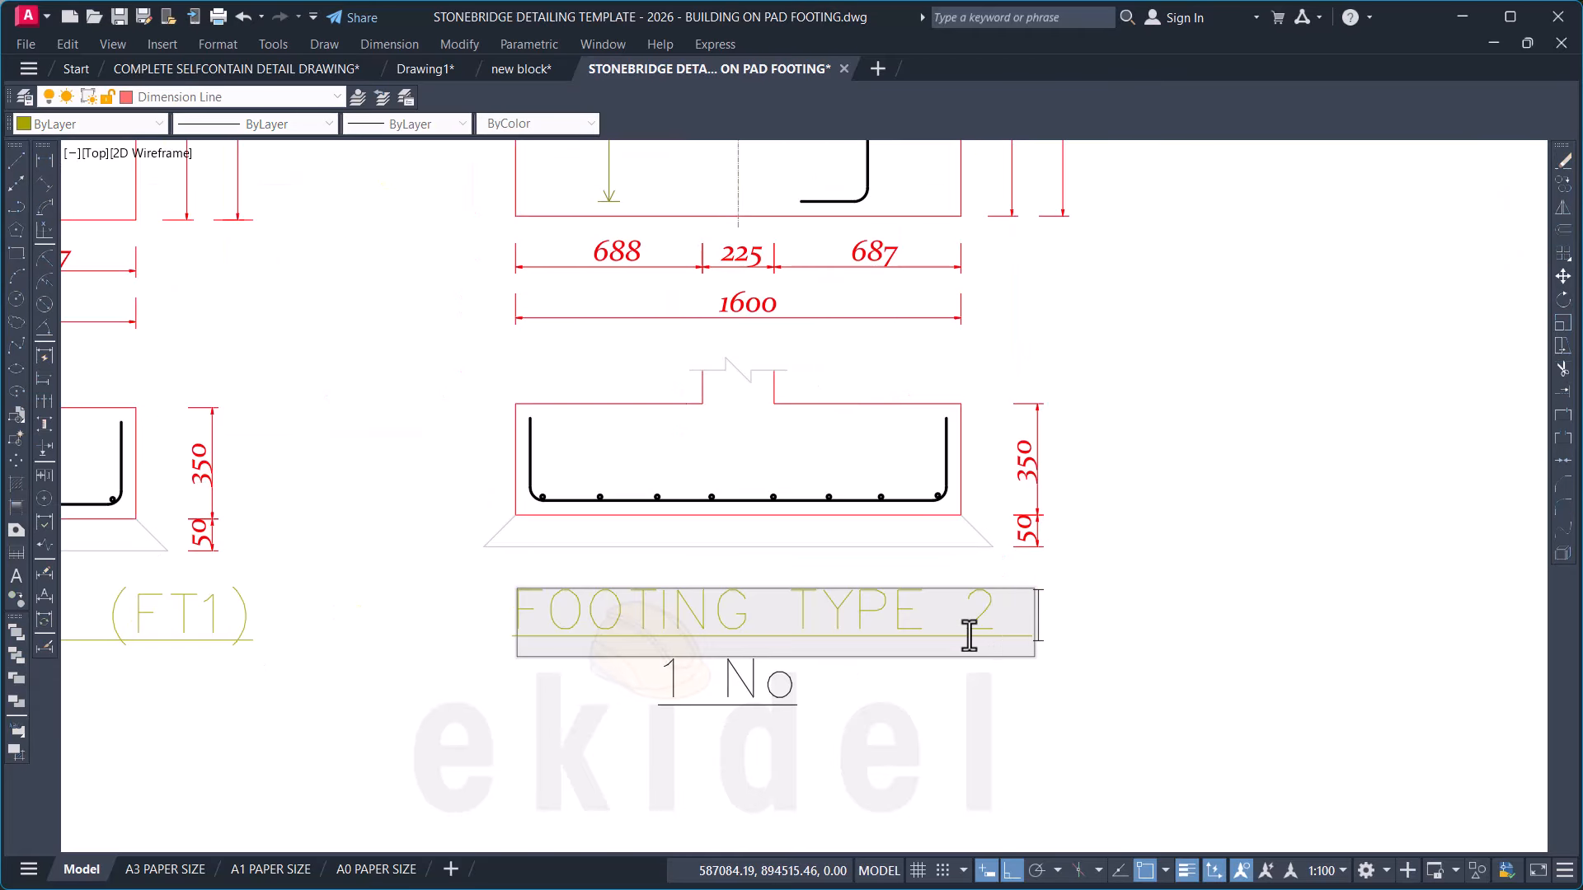
text((FT2)
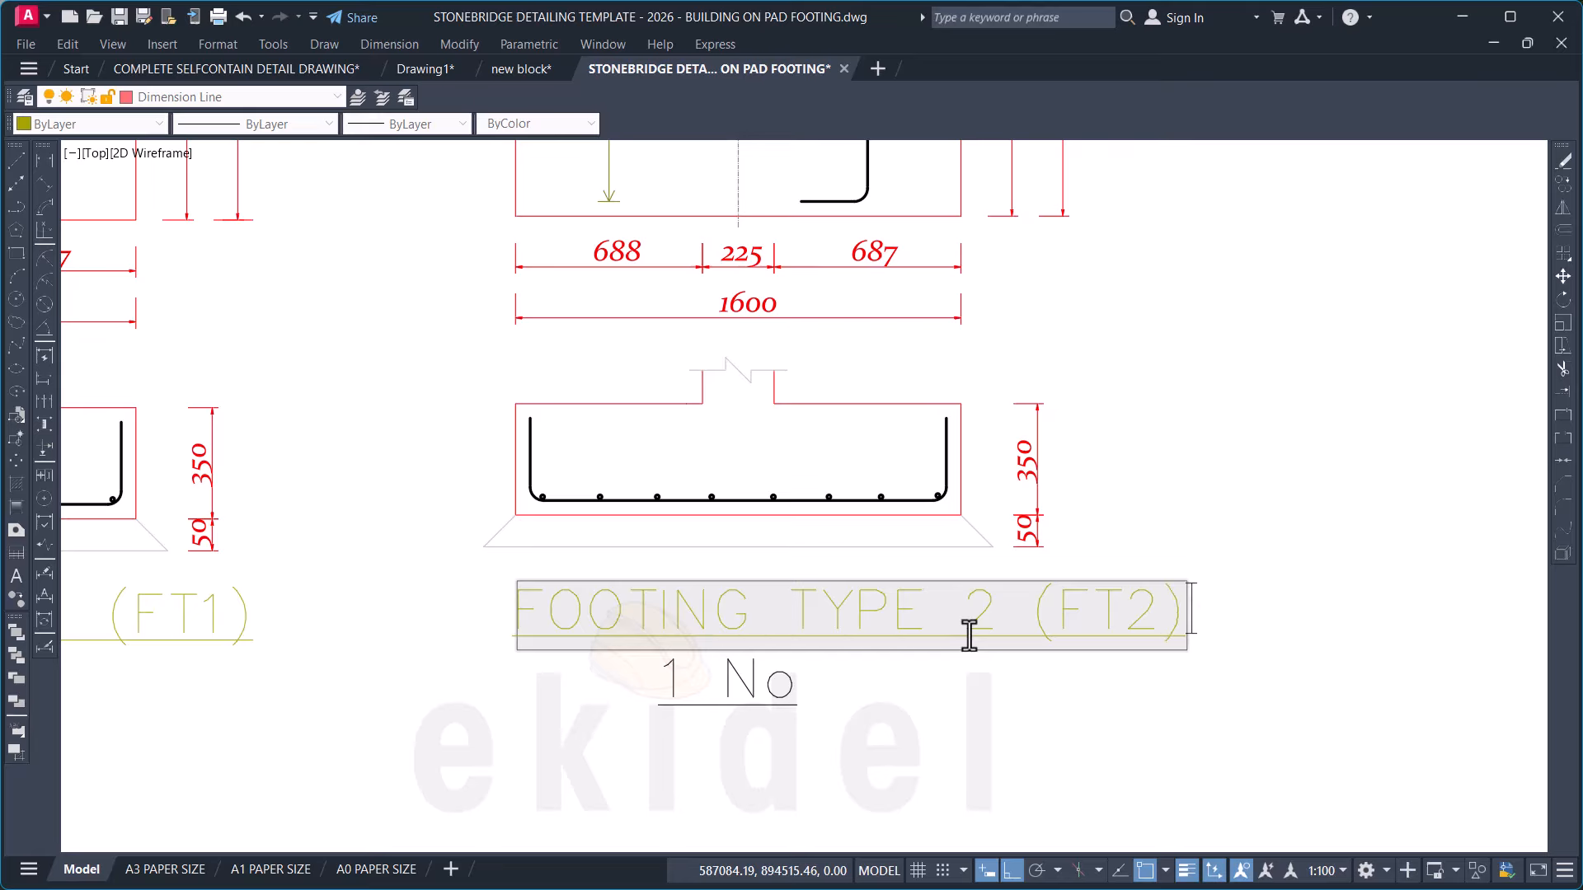
Step: Move the FOOTING TYPE 2 (FT2) title horizontally to the left by about 290 to centre it under the section
click(1116, 542)
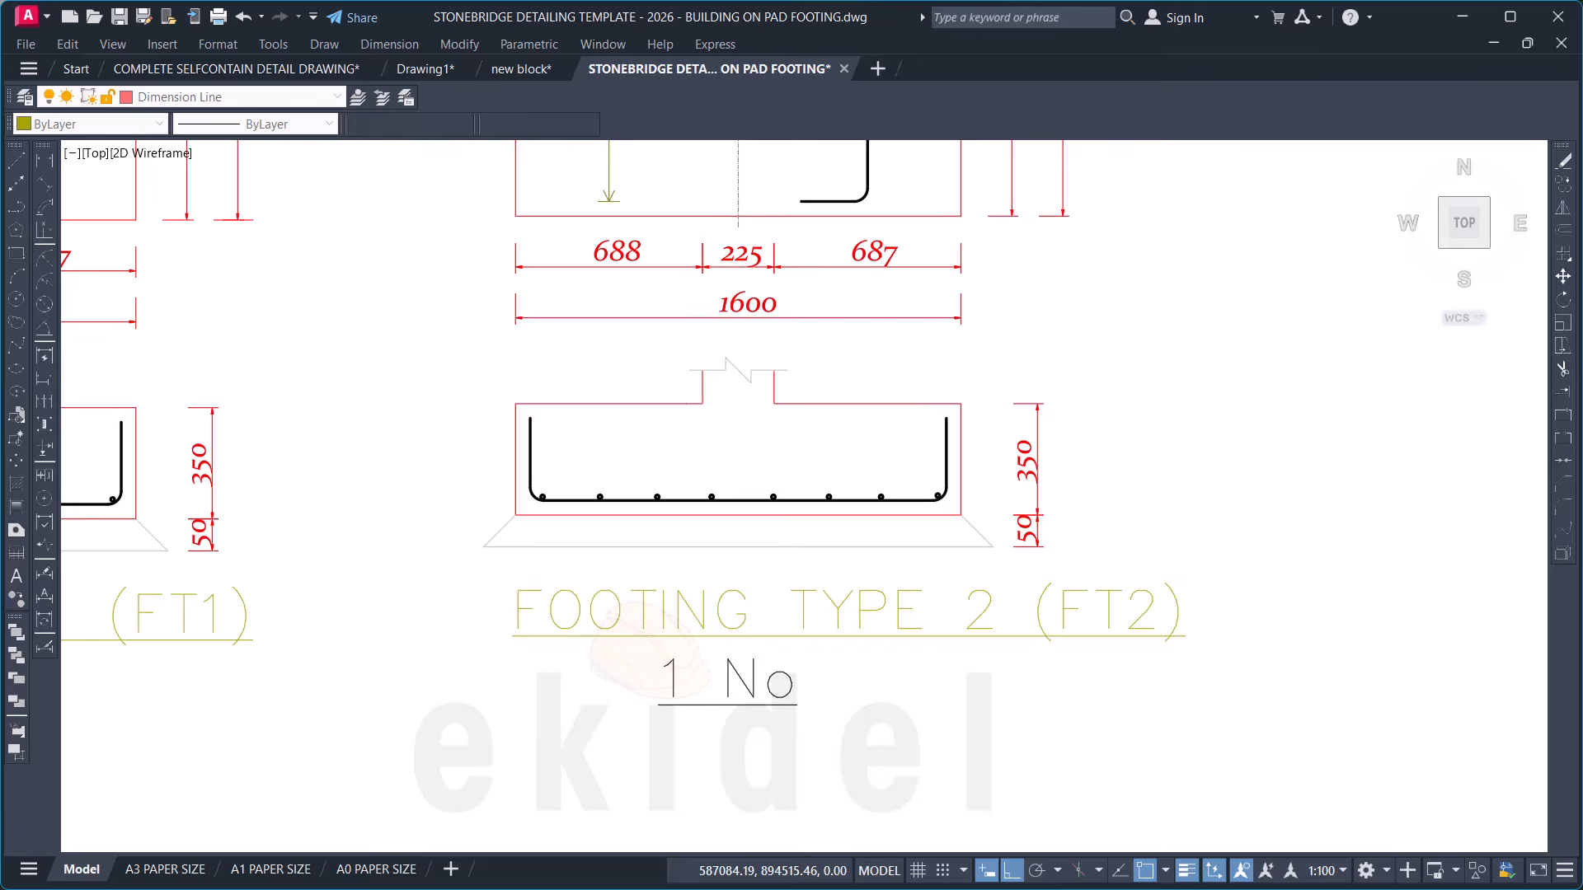
click(954, 603)
click(942, 647)
key(Return)
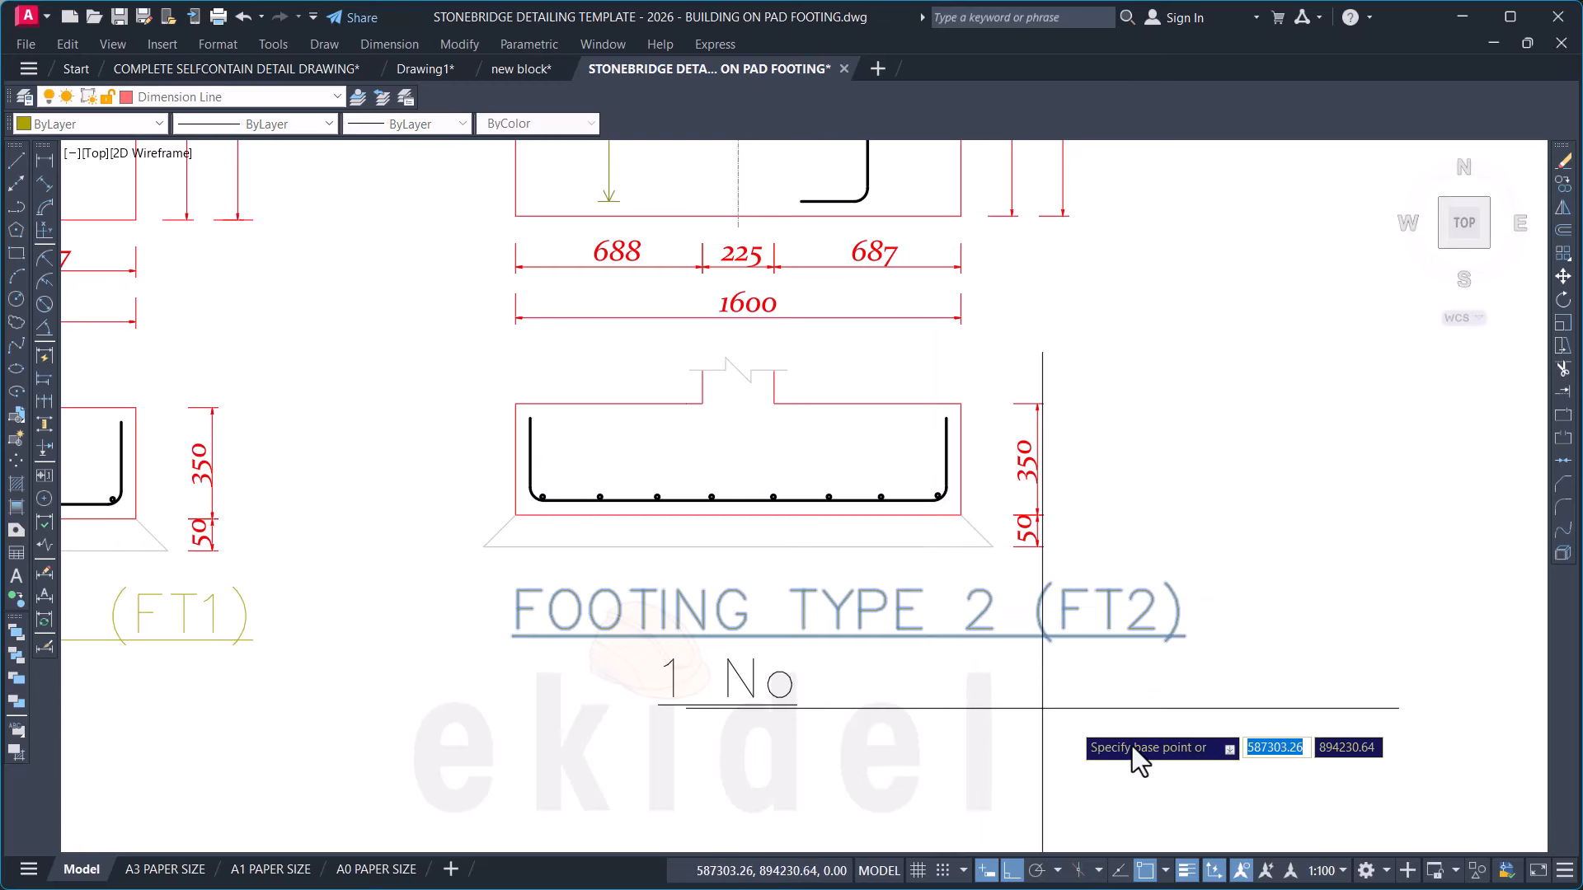
click(1134, 760)
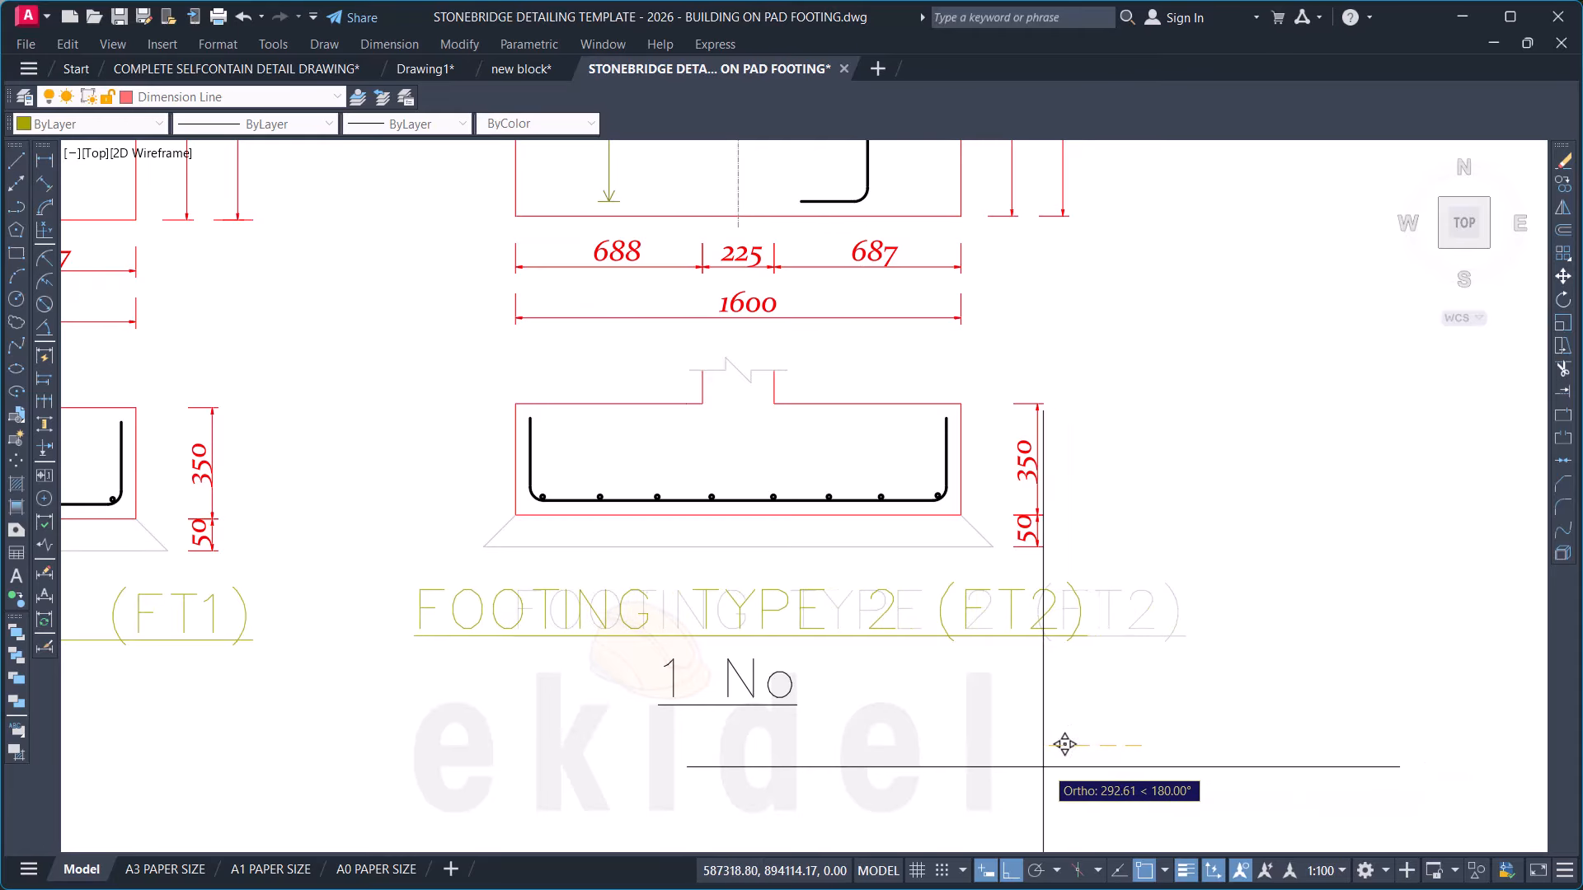
click(1059, 744)
Step: Copy the FT2 label from footing F-1C1 on the foundation layout into the 1600 / 1600 footing F-1C2, with Ortho off
scroll(1018, 578, down, 4)
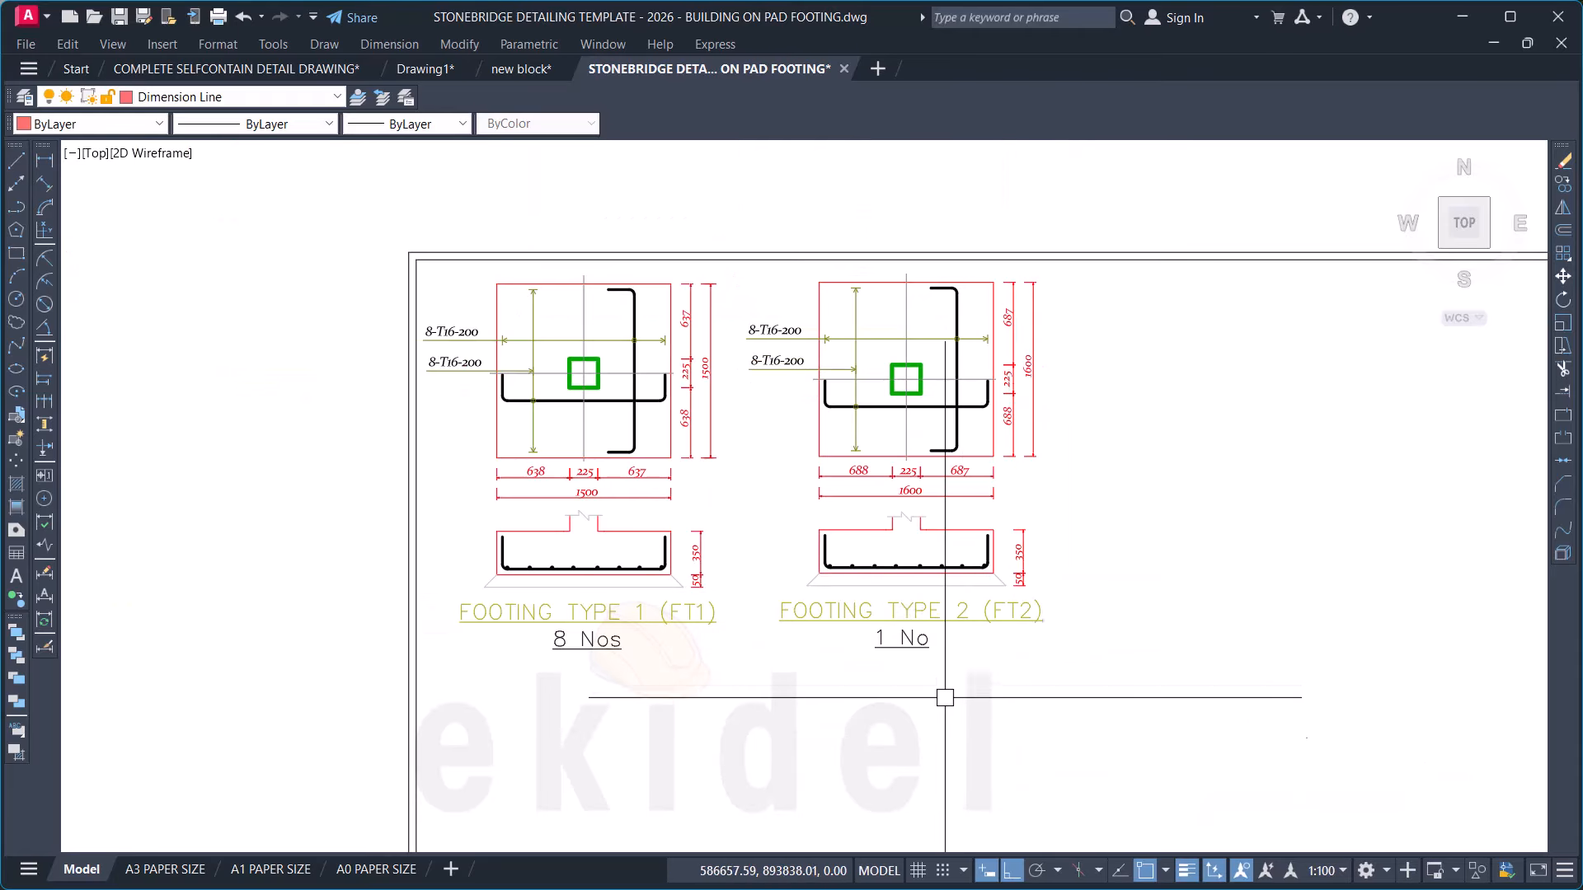
scroll(943, 704, up, 2)
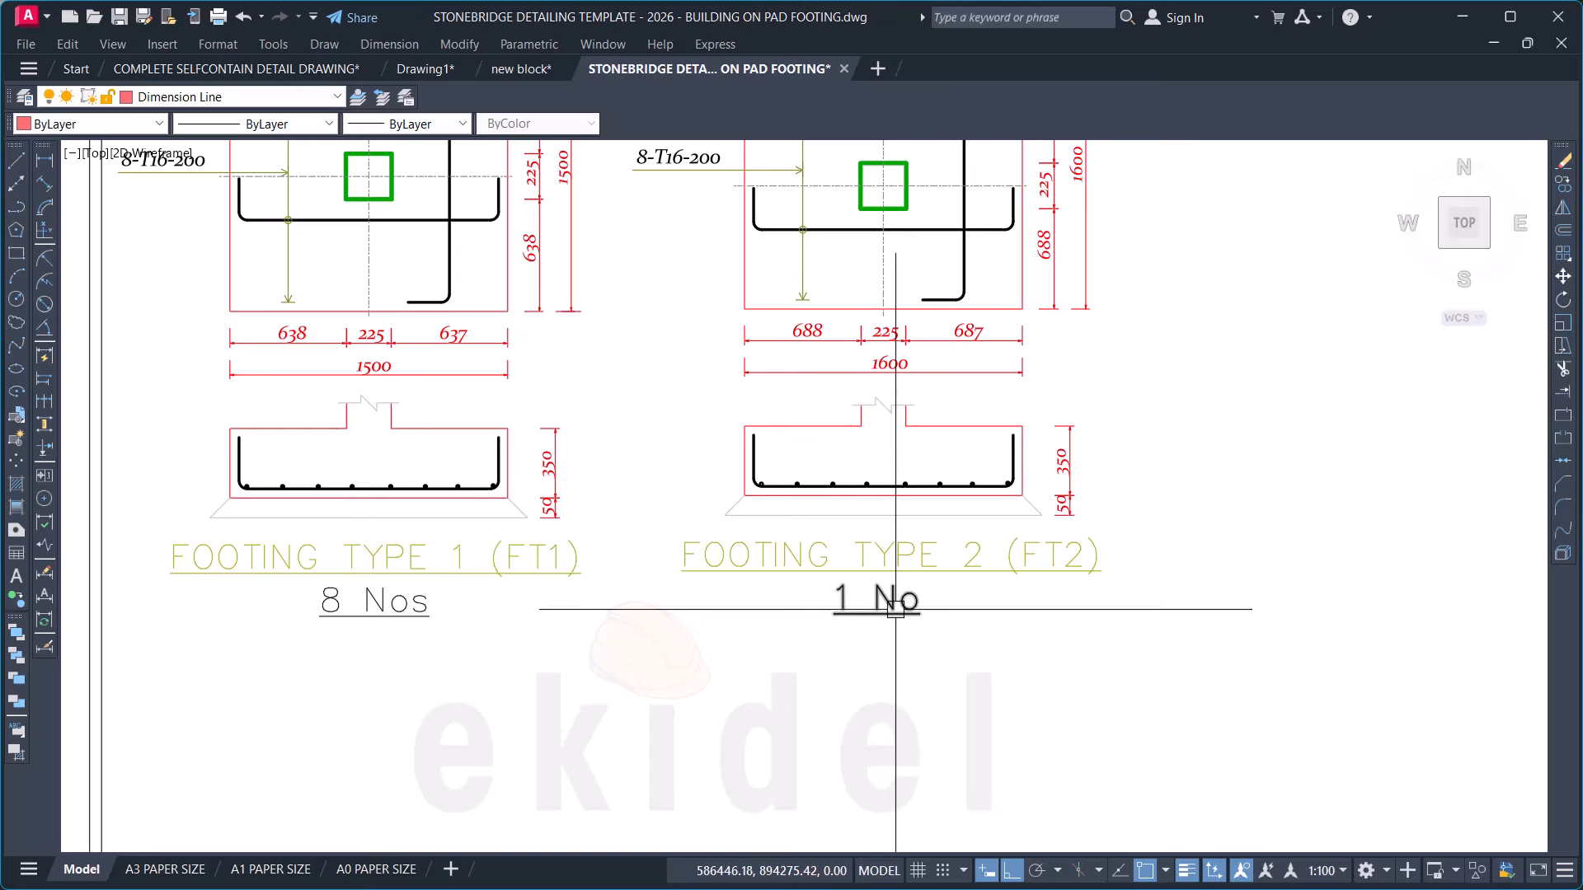
scroll(907, 610, down, 5)
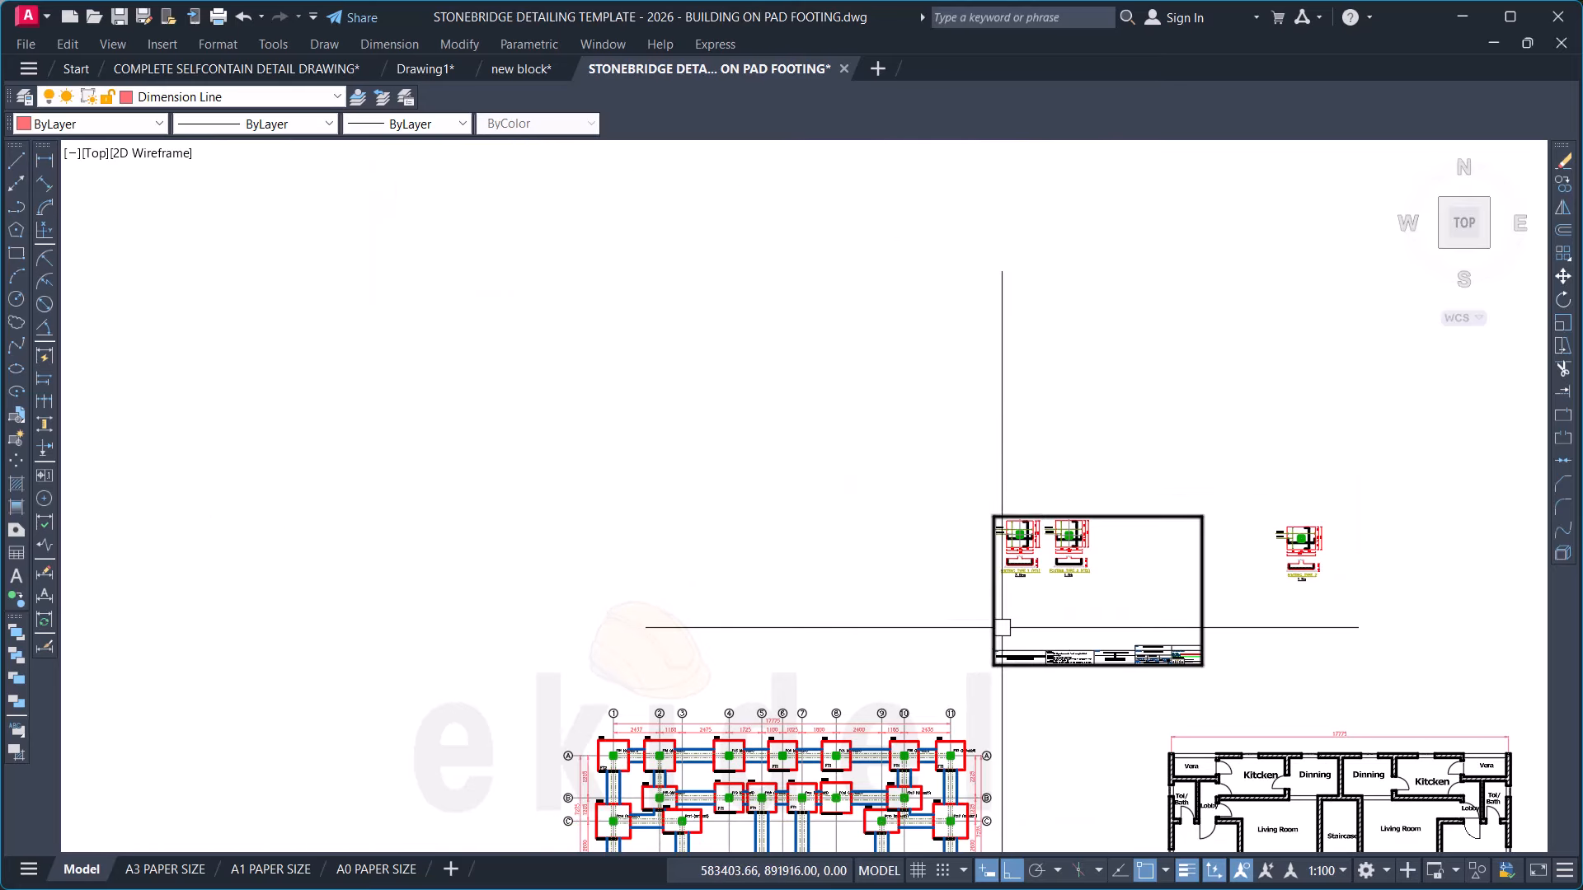
middle_drag(813, 731, 790, 459)
scroll(582, 494, up, 8)
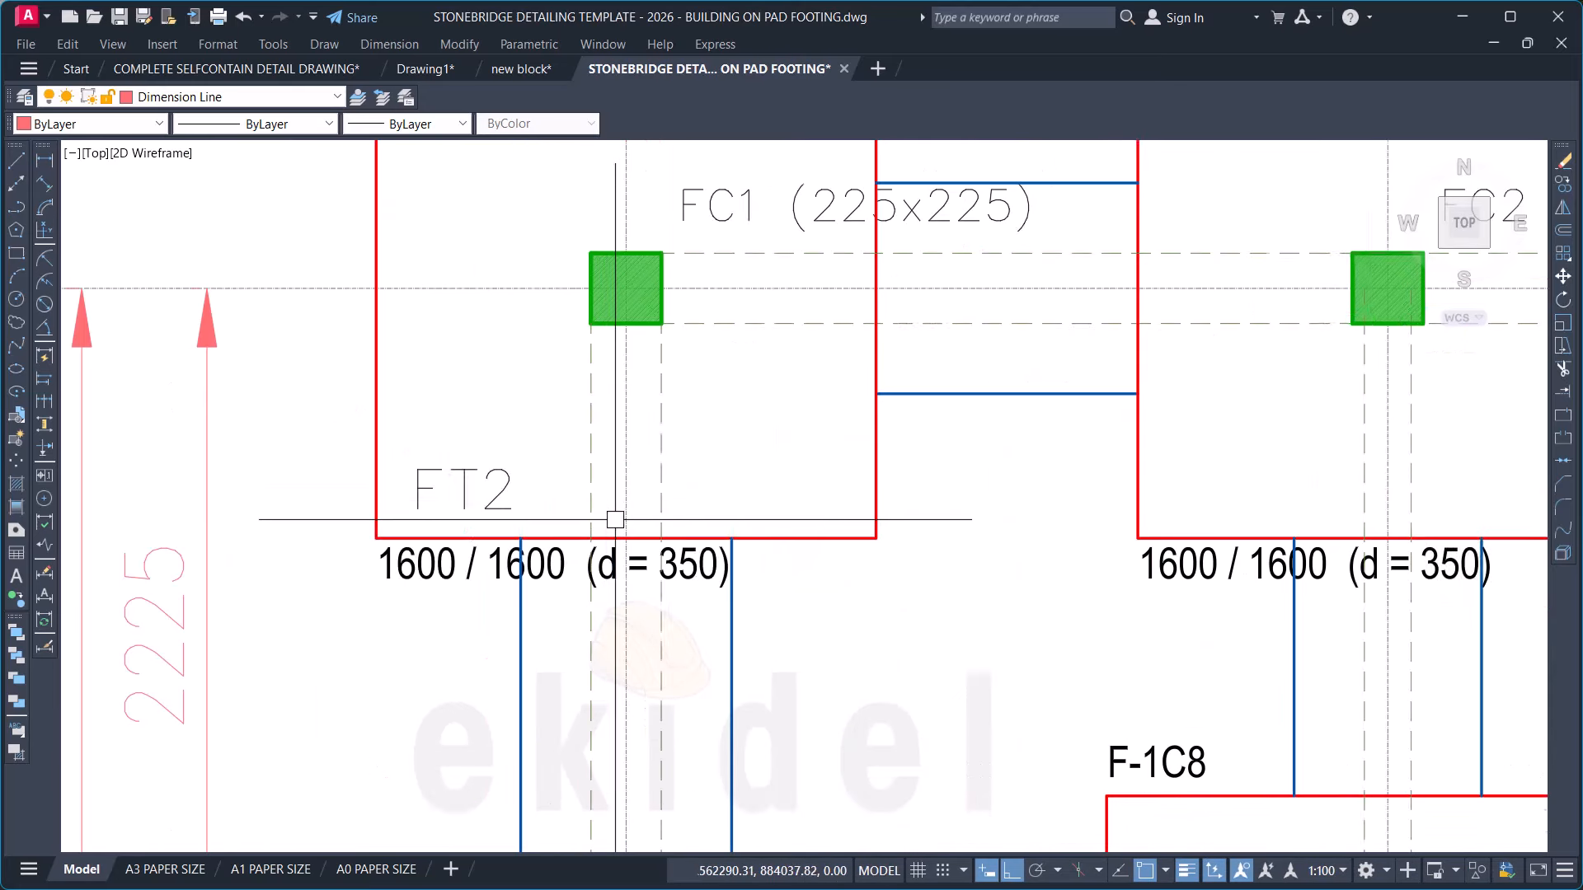
click(523, 465)
text(C)
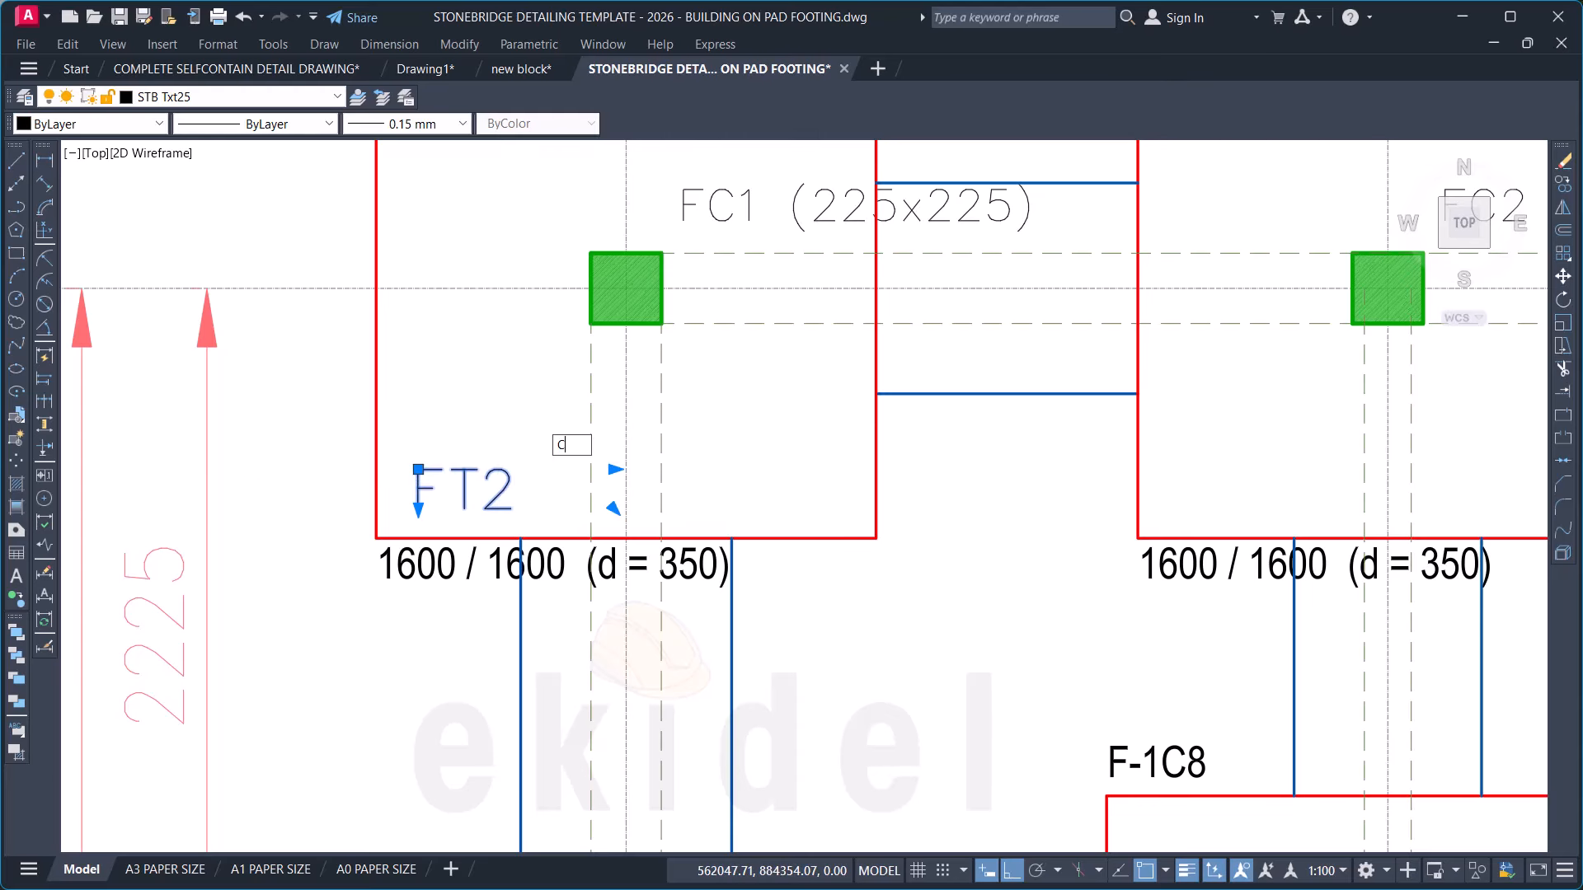
text(O)
key(space)
click(506, 476)
key(F8)
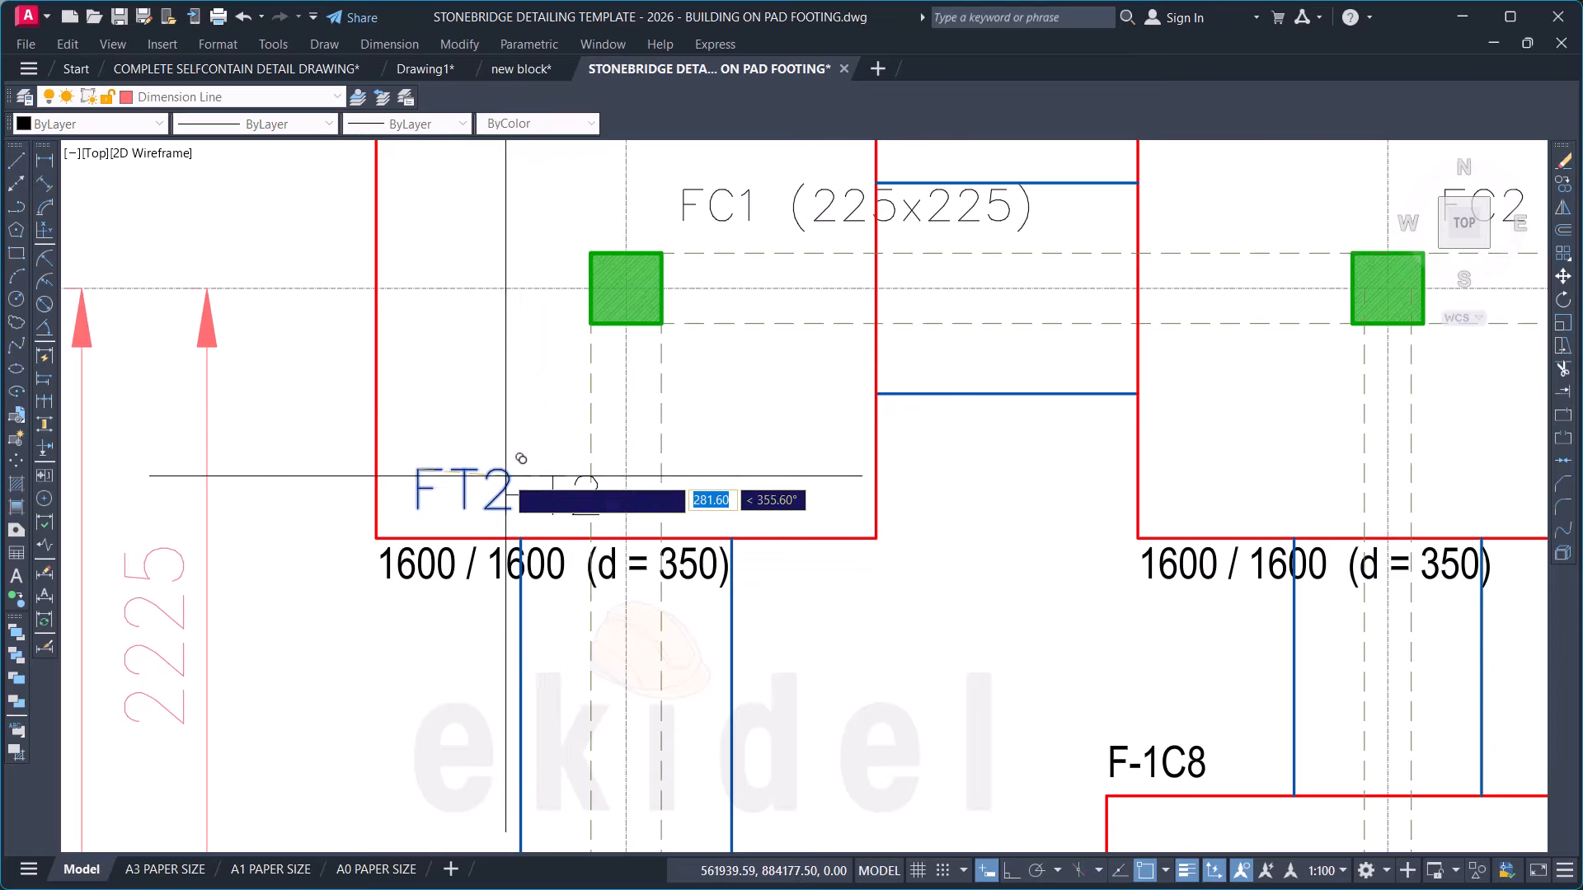
scroll(891, 523, down, 4)
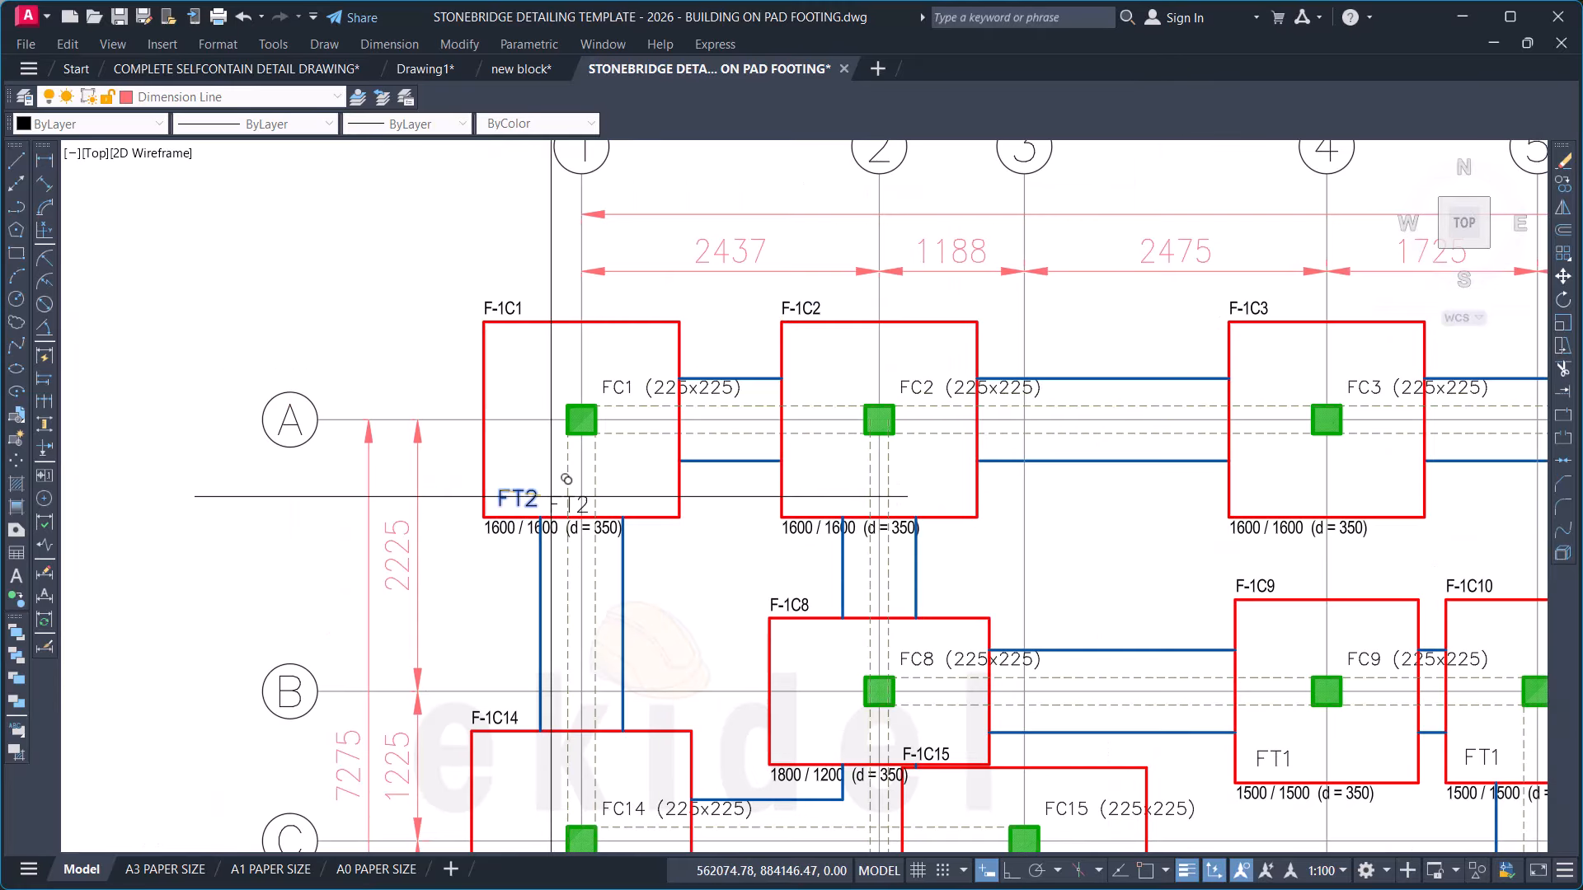
scroll(866, 504, up, 5)
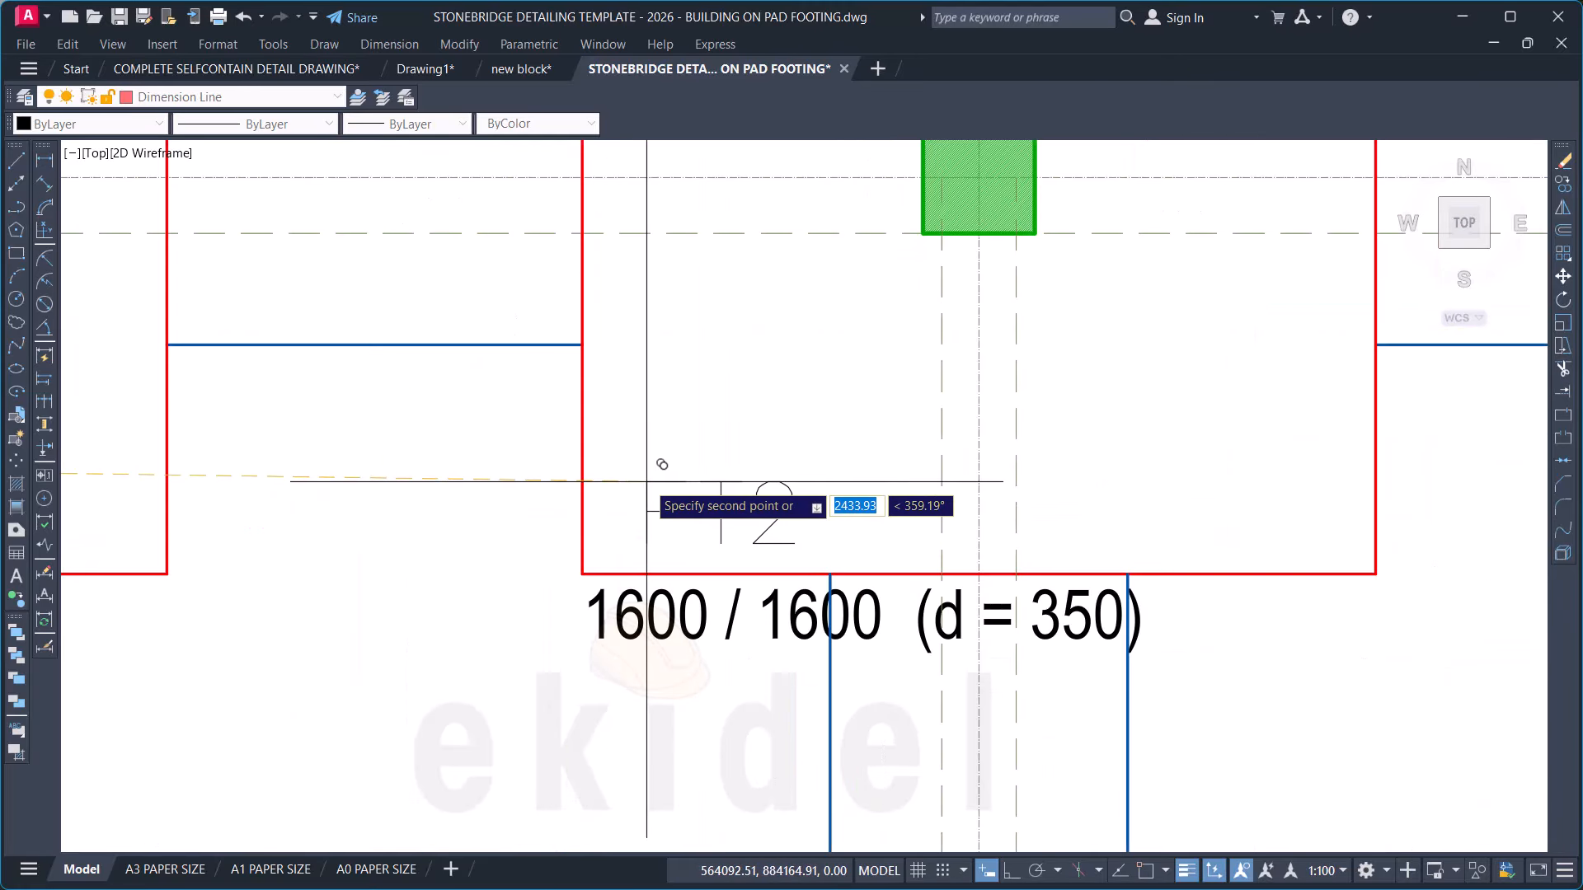
Step: Place further copies of the FT2 label inside the 1600 / 1600 footings F-1C3 and F-1C12
scroll(645, 471, down, 4)
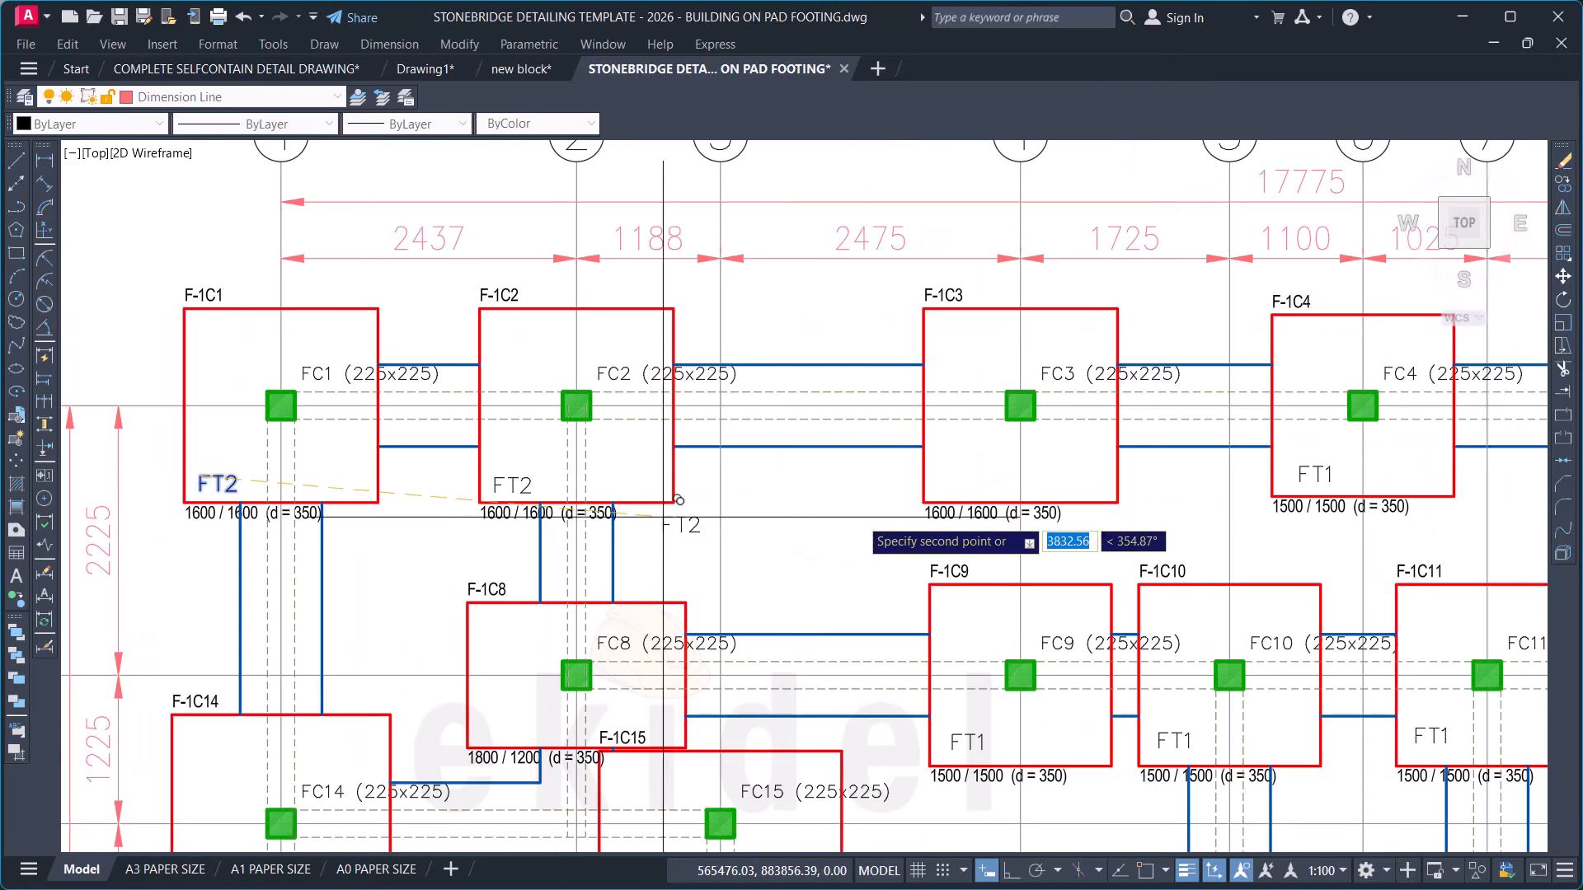
scroll(901, 478, up, 4)
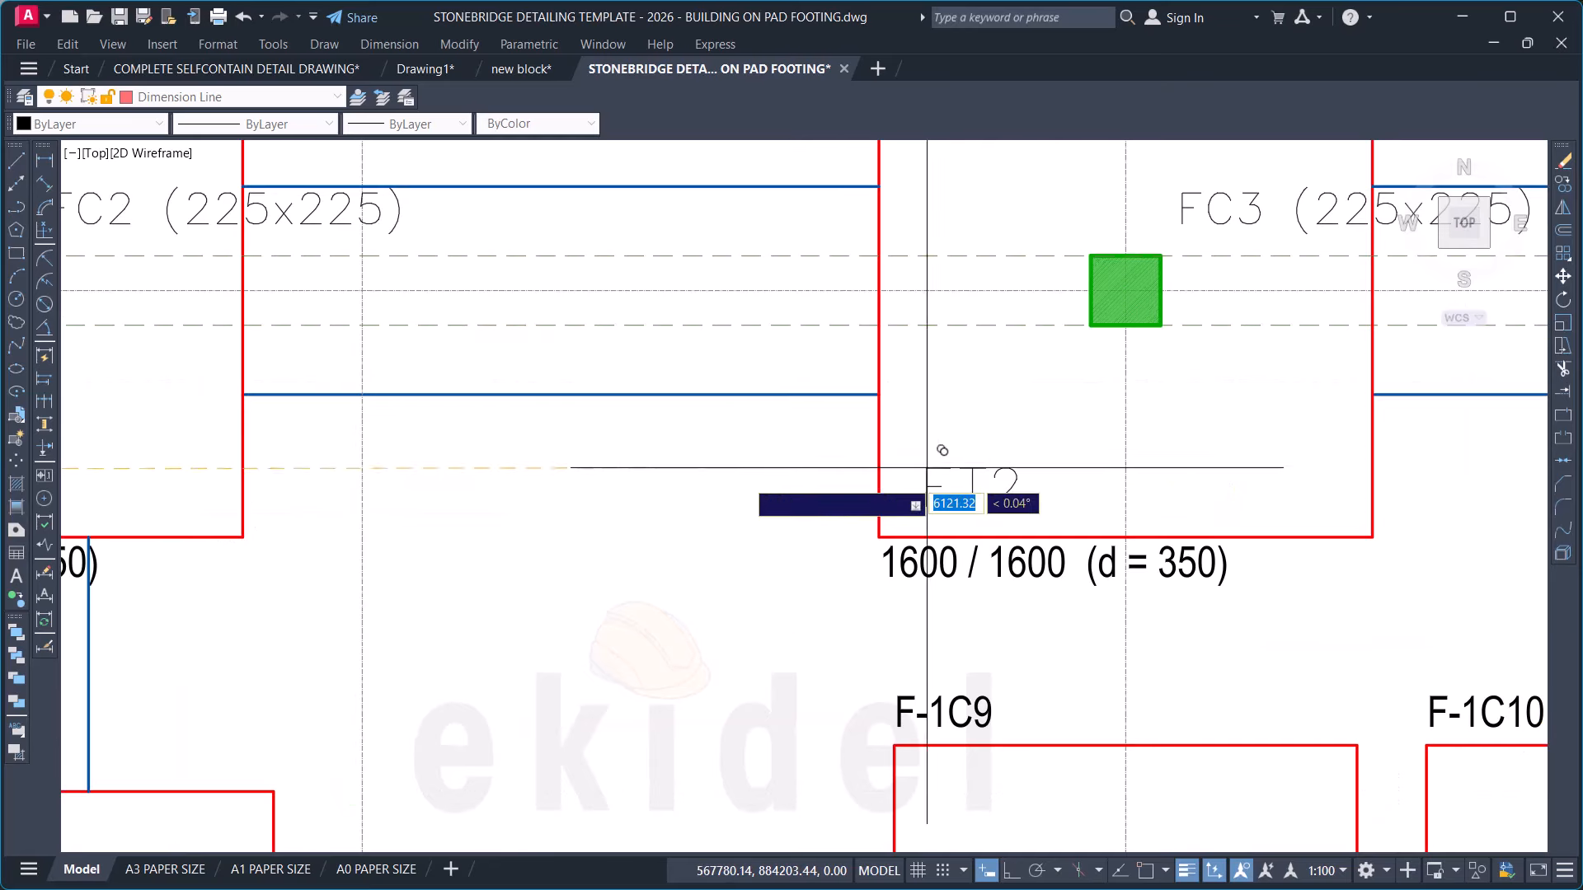
scroll(926, 468, down, 5)
scroll(907, 462, up, 5)
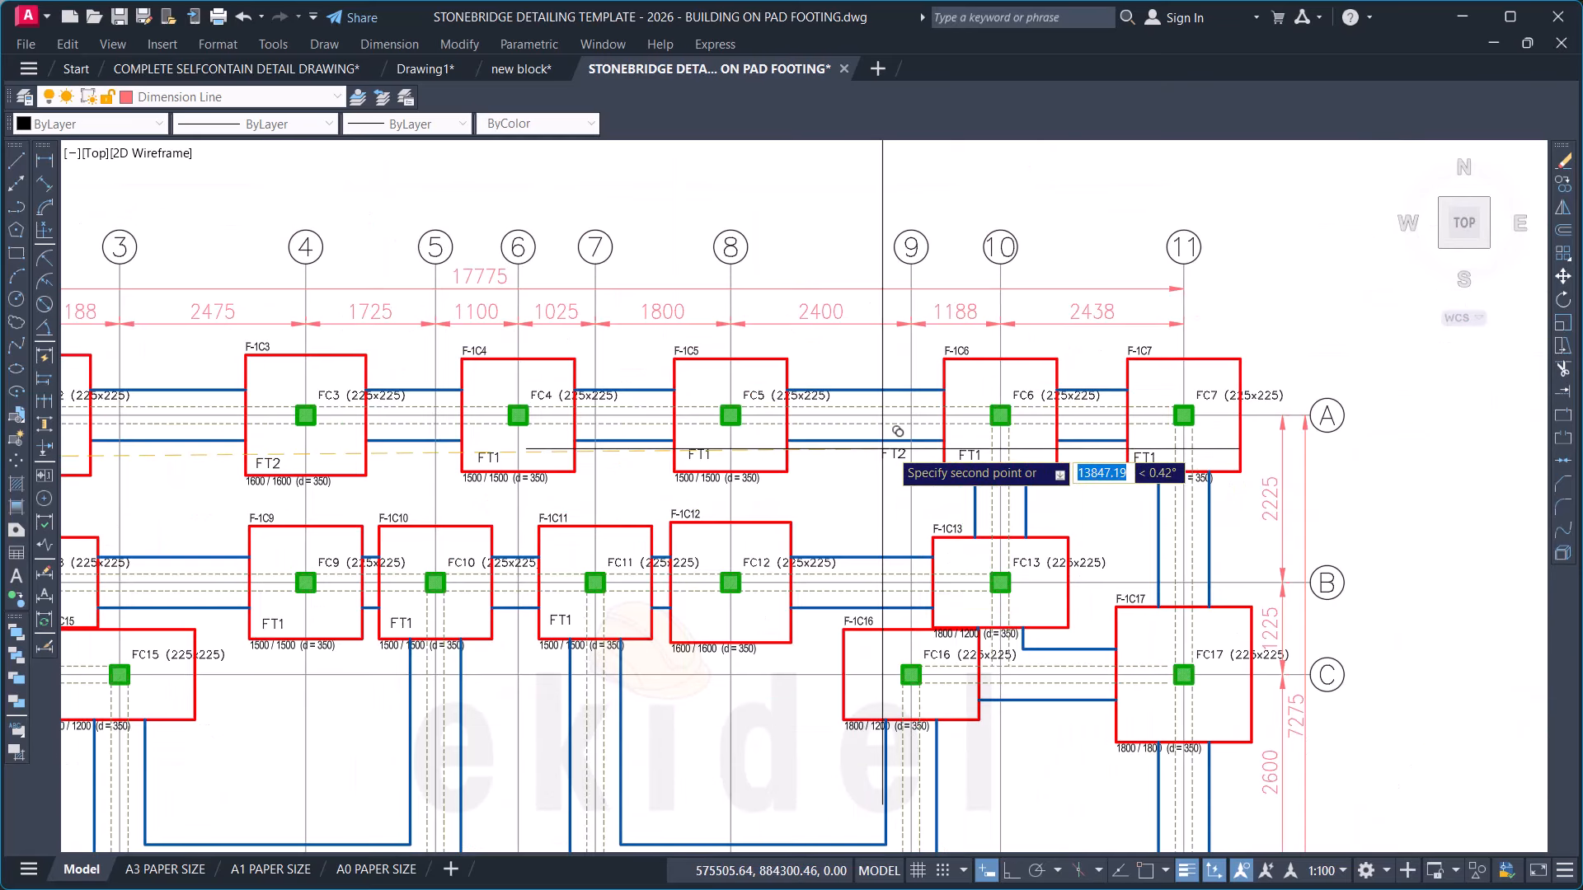
mouse_move(1119, 487)
middle_down()
mouse_move(1070, 467)
mouse_move(1191, 240)
middle_up()
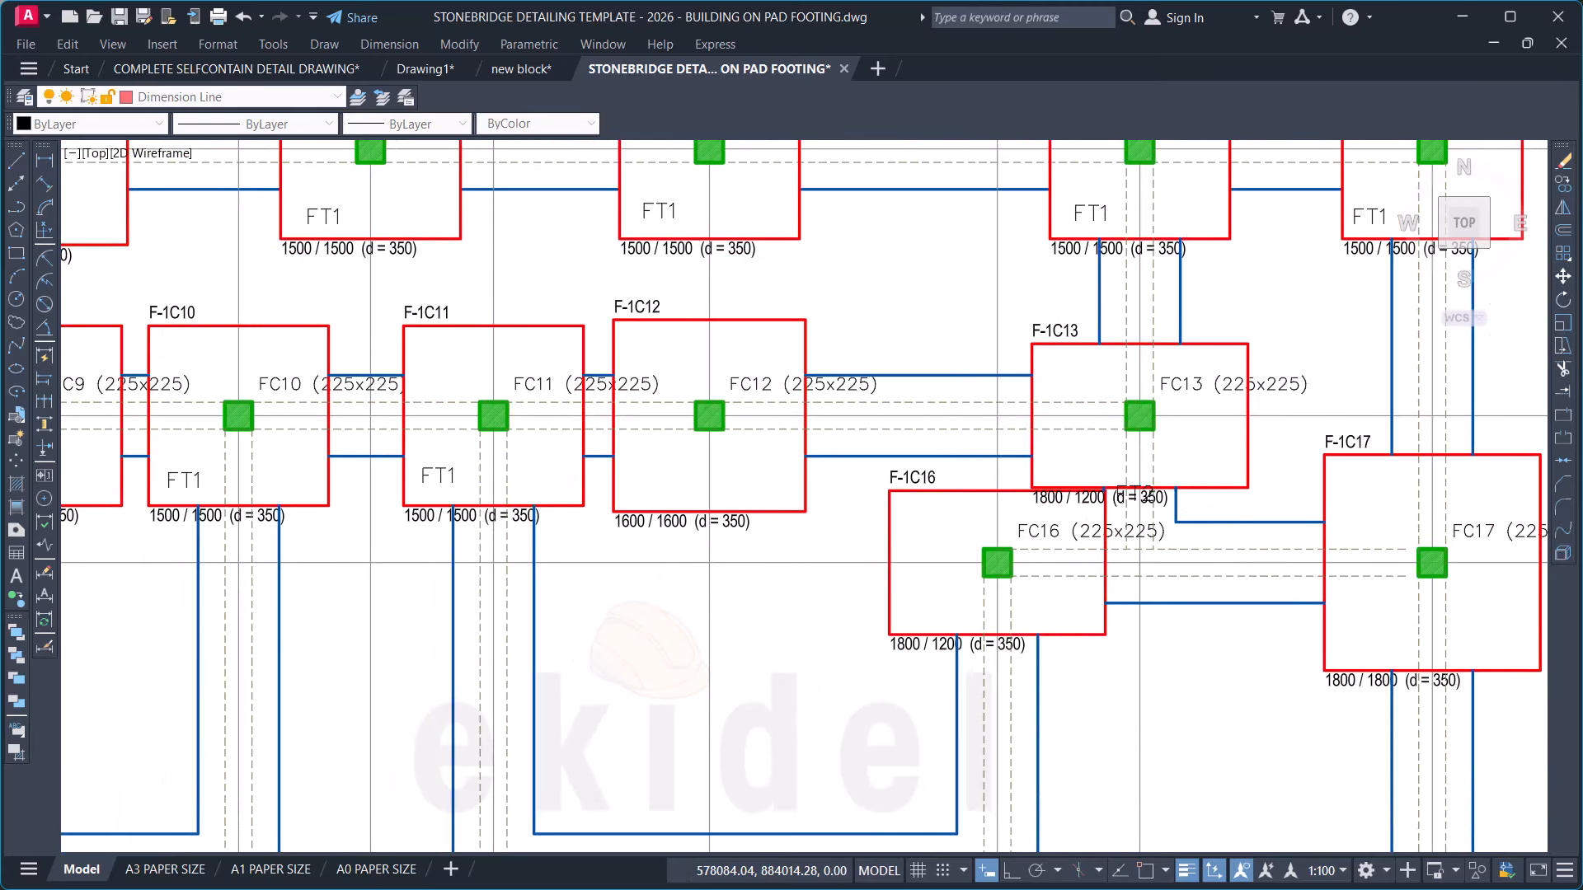
scroll(626, 490, up, 4)
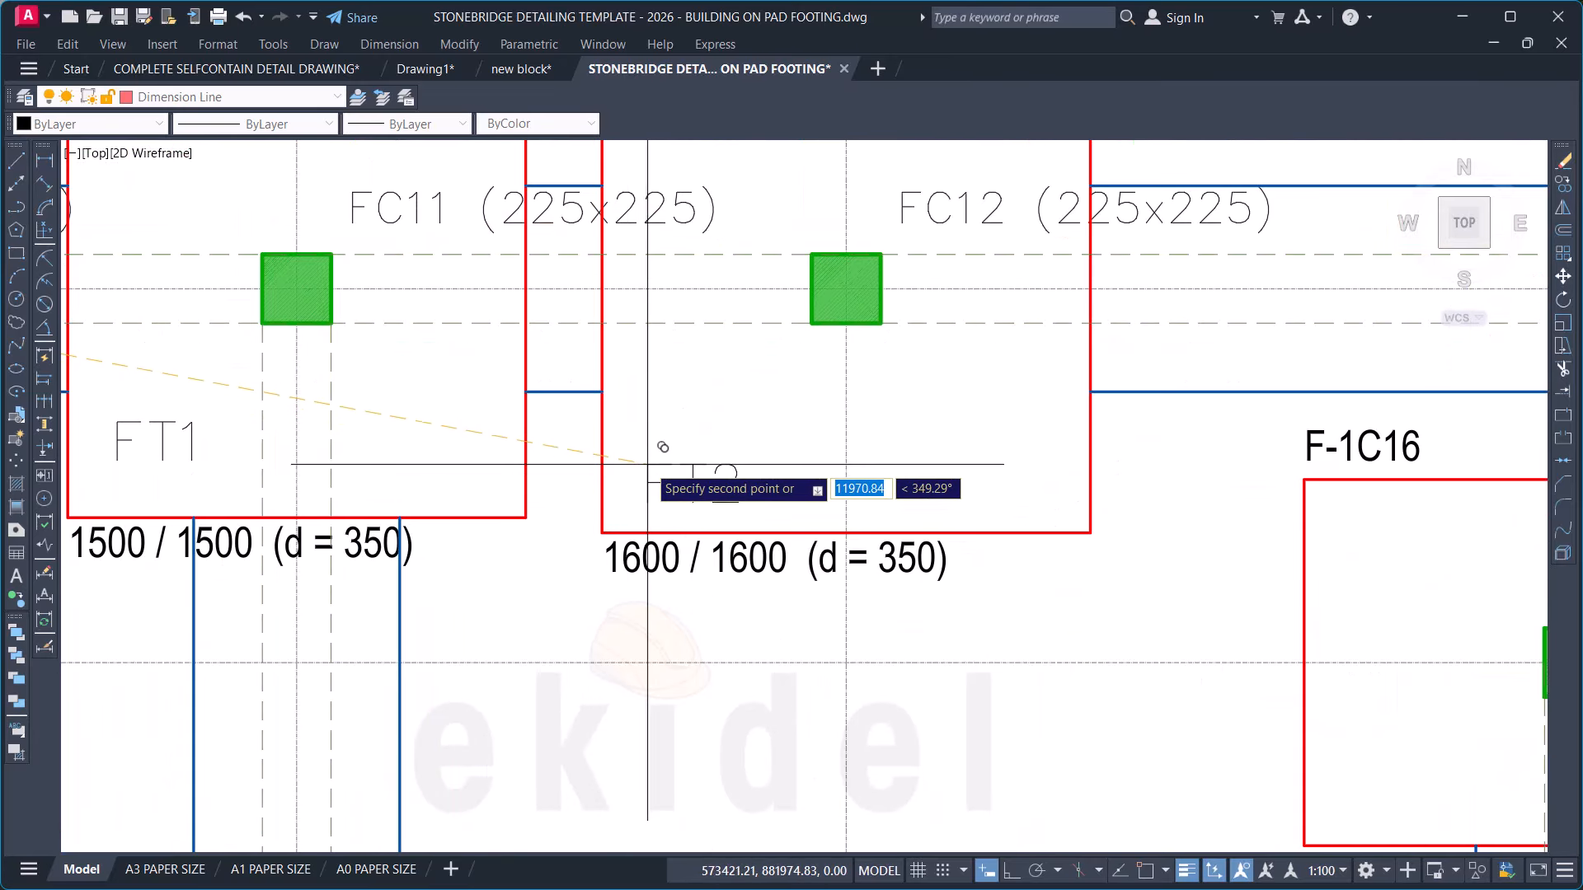
scroll(647, 464, down, 4)
Step: Place a copy of the FT2 label inside the 1600 / 1600 footing F-1C23 on grid line E
mouse_move(605, 466)
middle_down()
mouse_move(947, 468)
mouse_move(1096, 449)
middle_up()
middle_drag(548, 525, 975, 450)
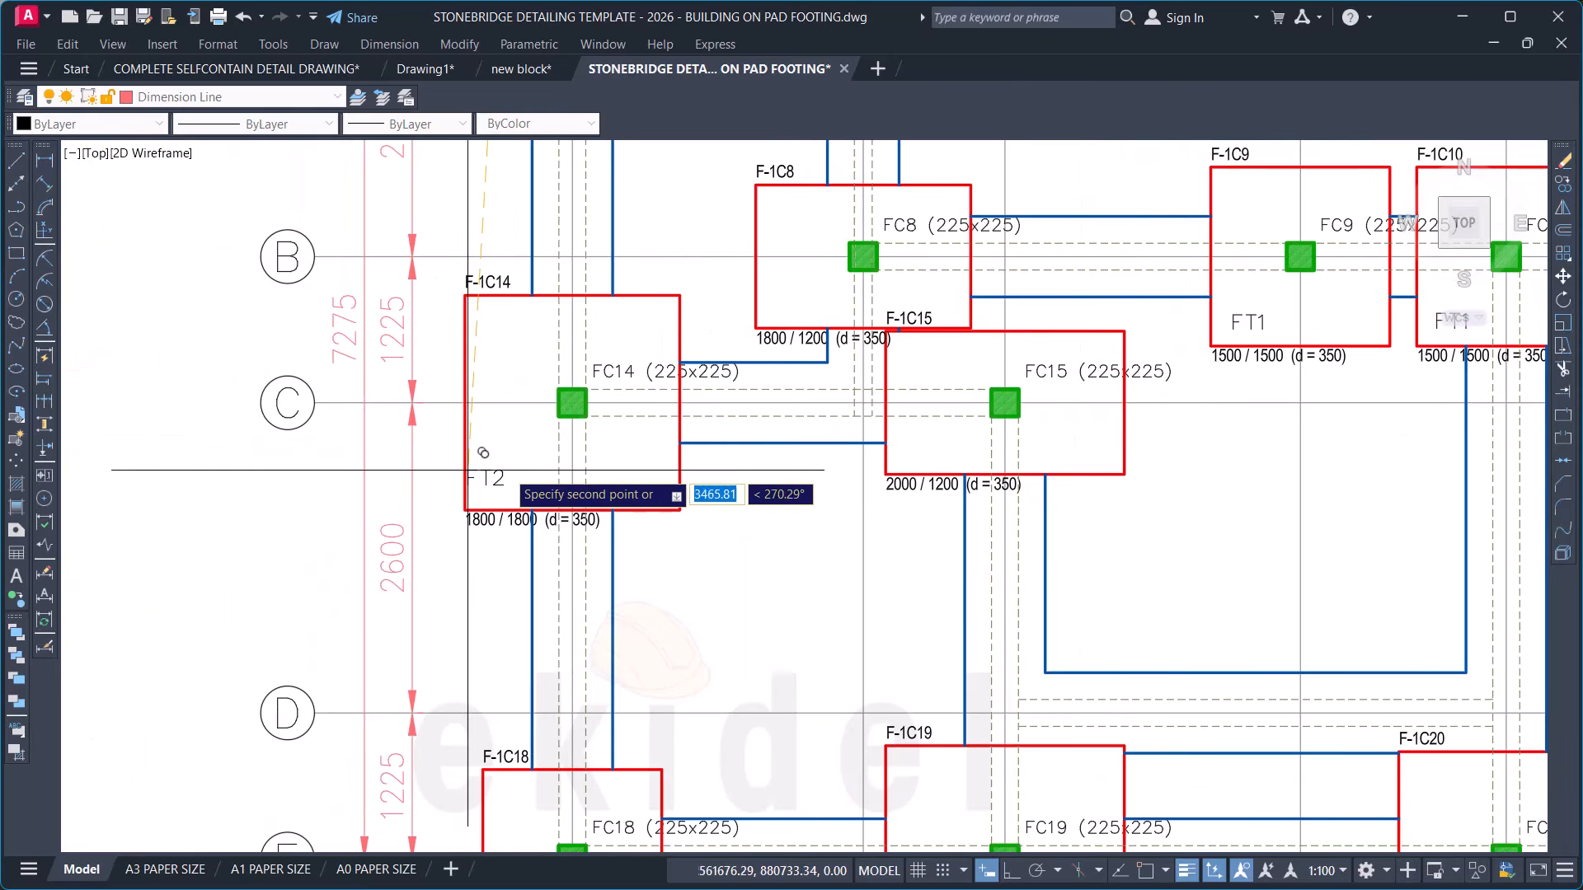
mouse_move(753, 548)
middle_down()
mouse_move(717, 449)
mouse_move(705, 516)
middle_up()
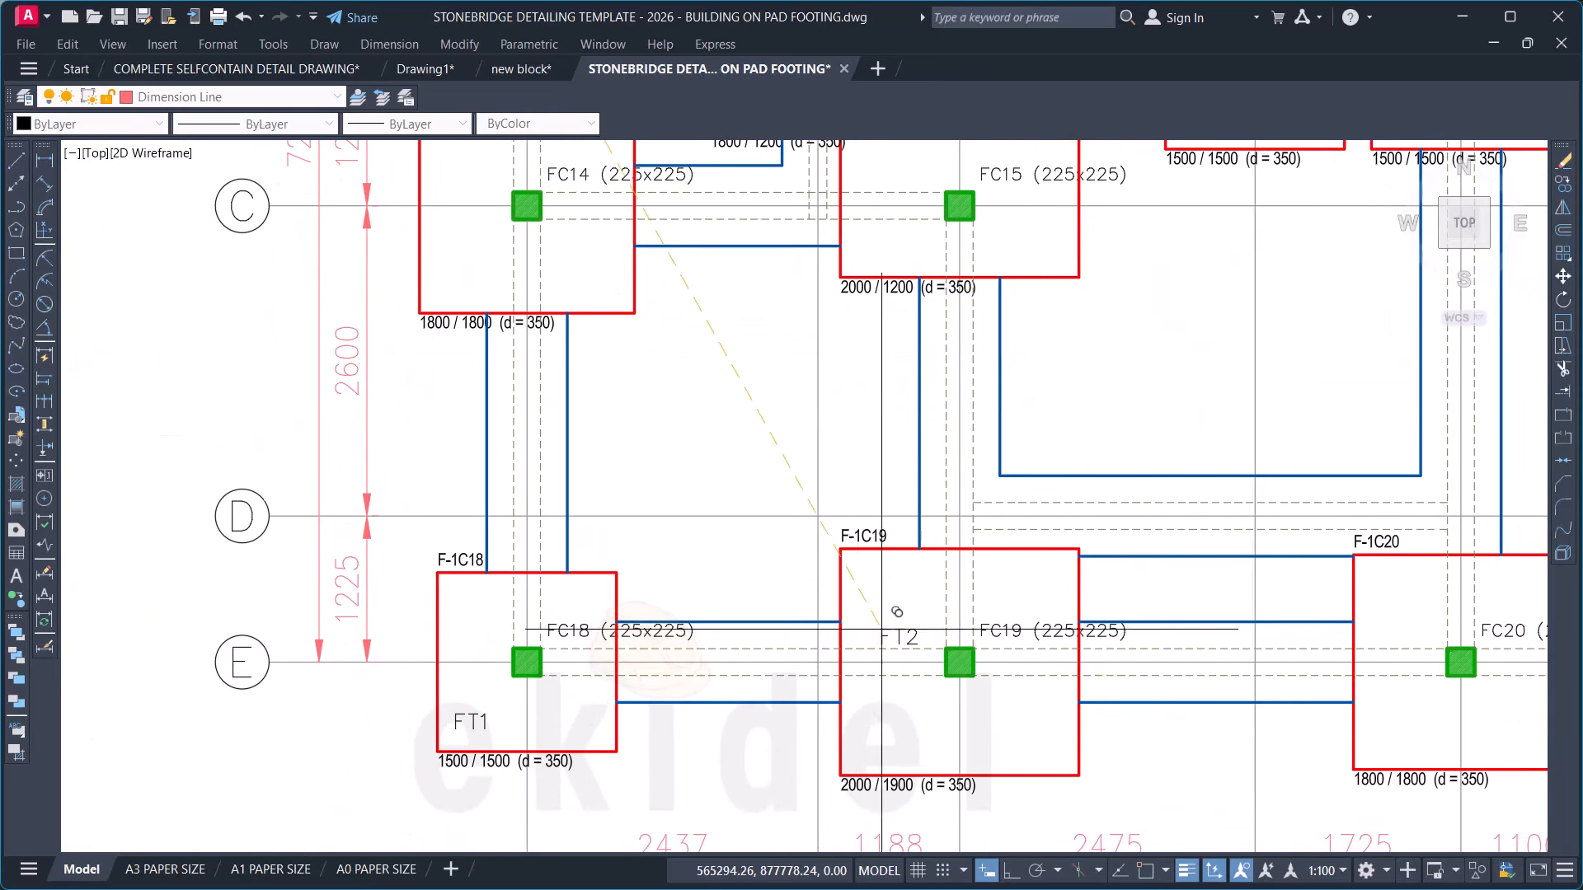
middle_drag(897, 612, 382, 608)
mouse_move(1098, 576)
middle_down()
mouse_move(994, 562)
mouse_move(540, 608)
middle_up()
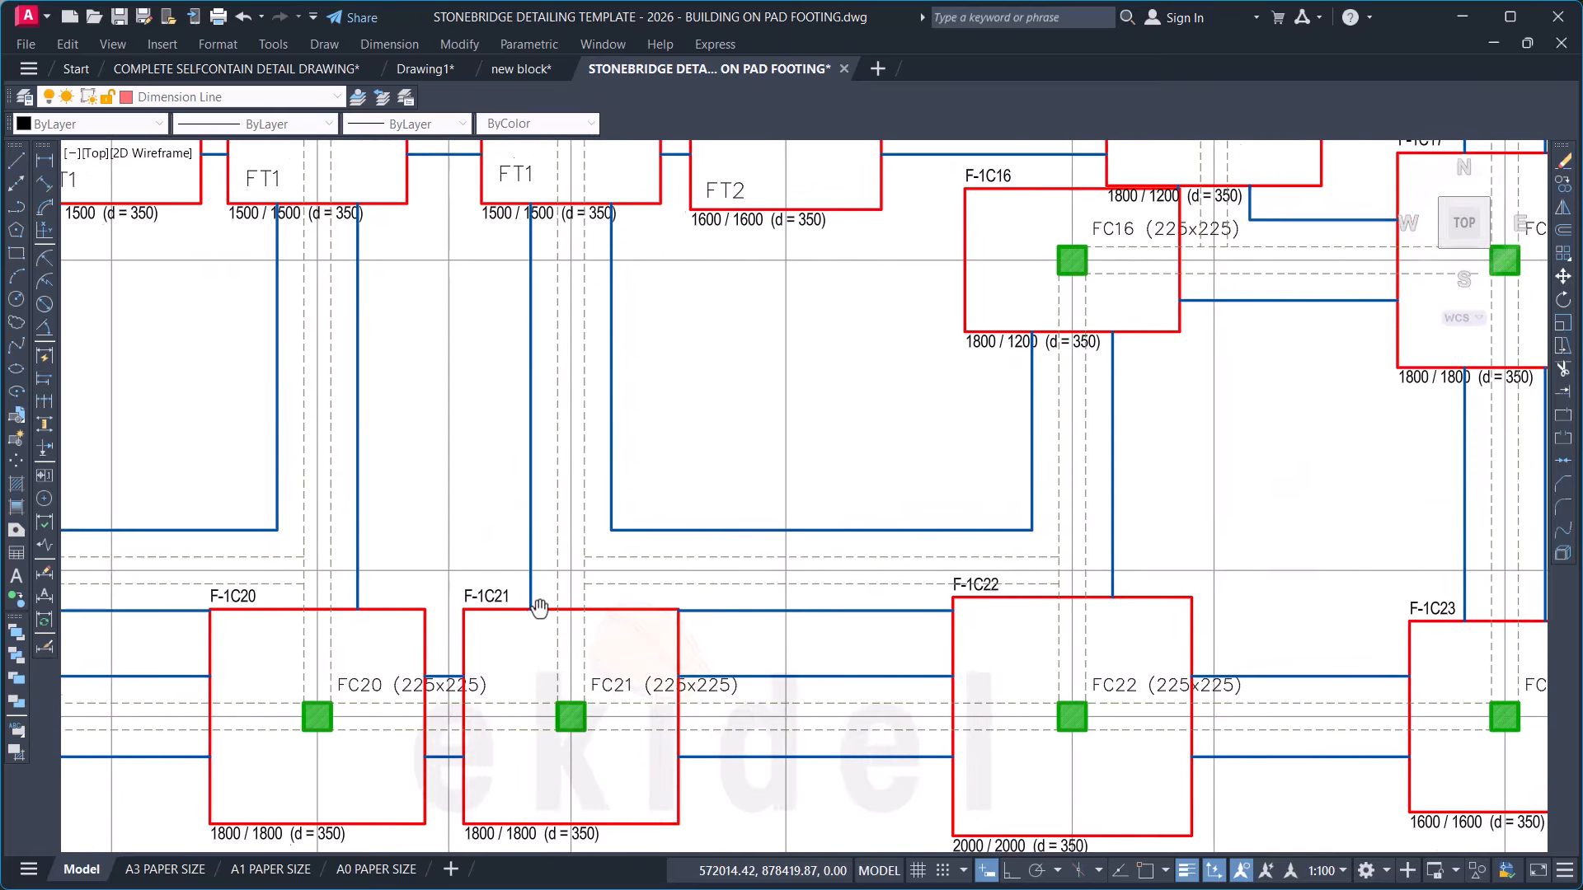
scroll(684, 507, down, 3)
scroll(1012, 624, up, 3)
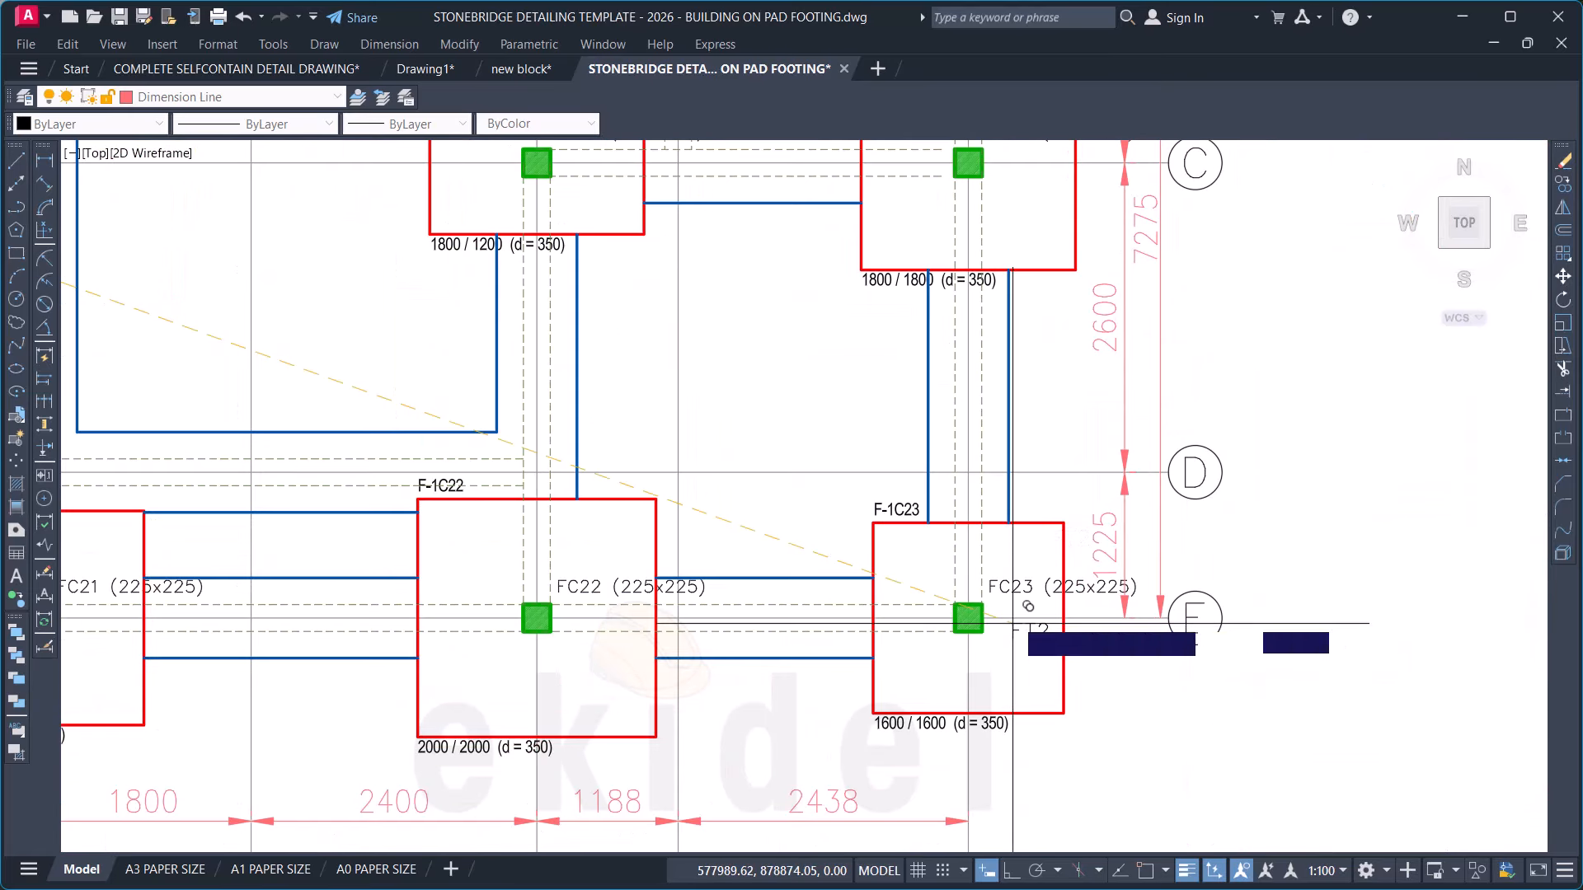
scroll(1012, 623, up, 6)
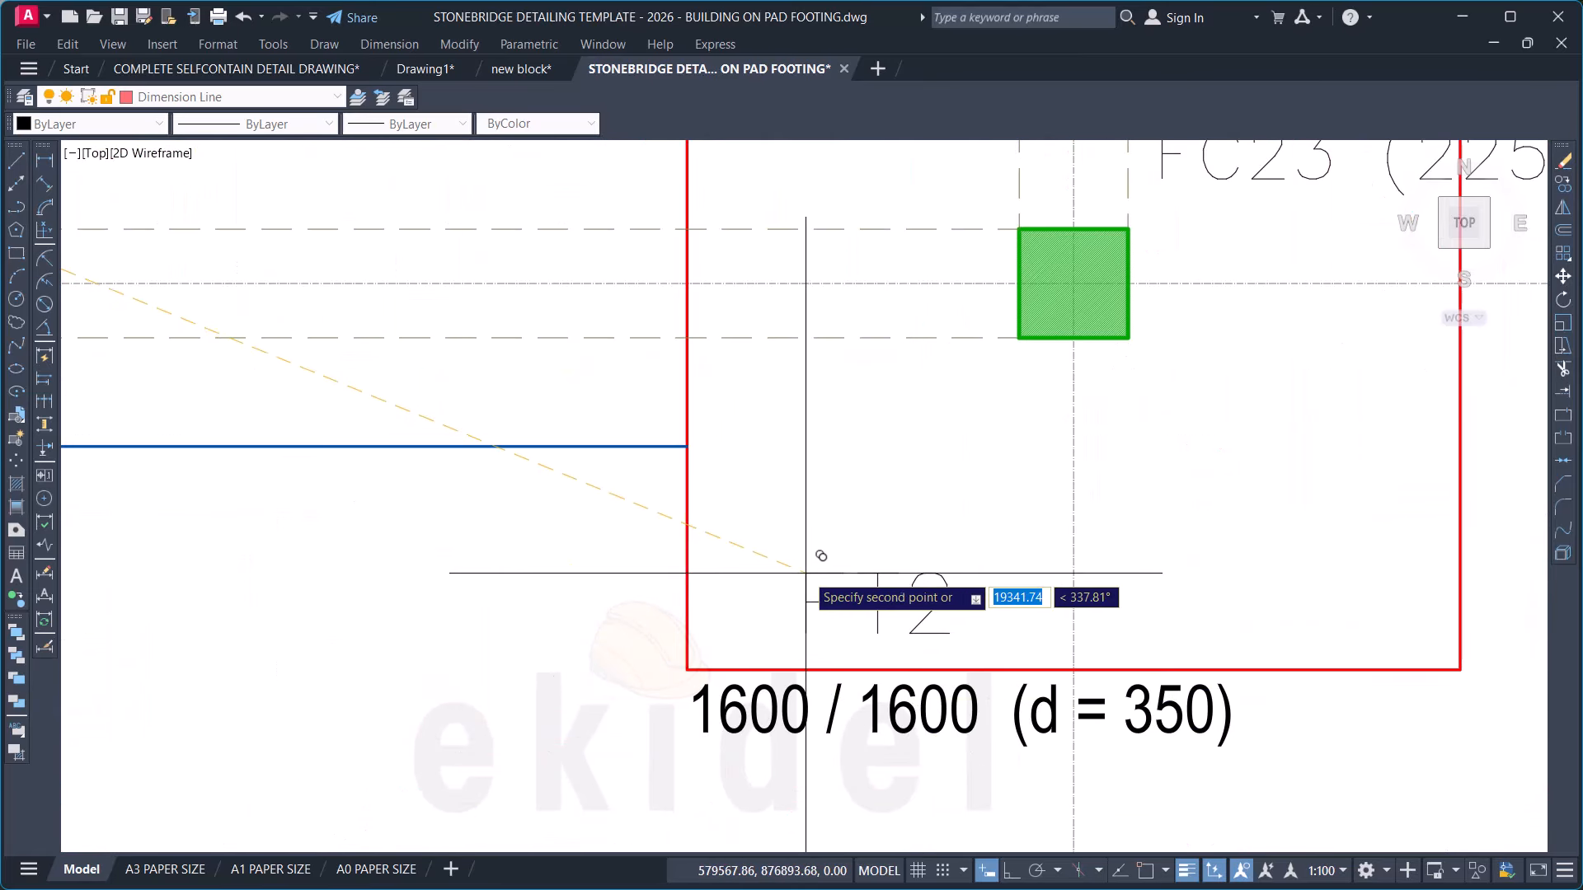
scroll(831, 707, down, 6)
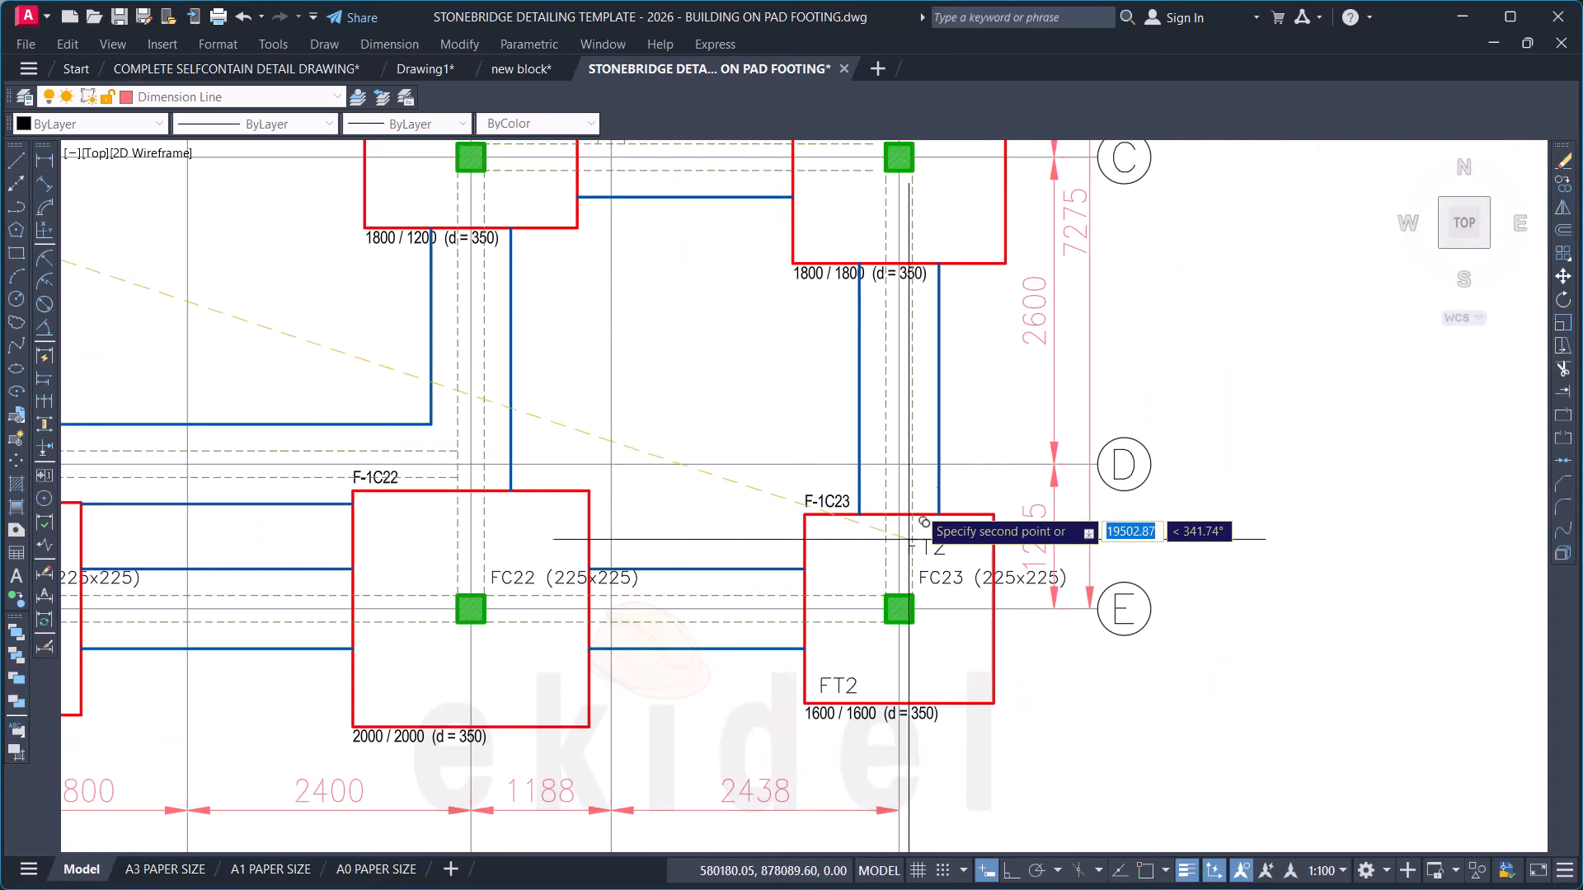
Step: Check the rest of the foundation layout for unlabelled 1600 / 1600 footings and end the label copying
middle_drag(921, 510, 923, 682)
middle_drag(892, 467, 907, 711)
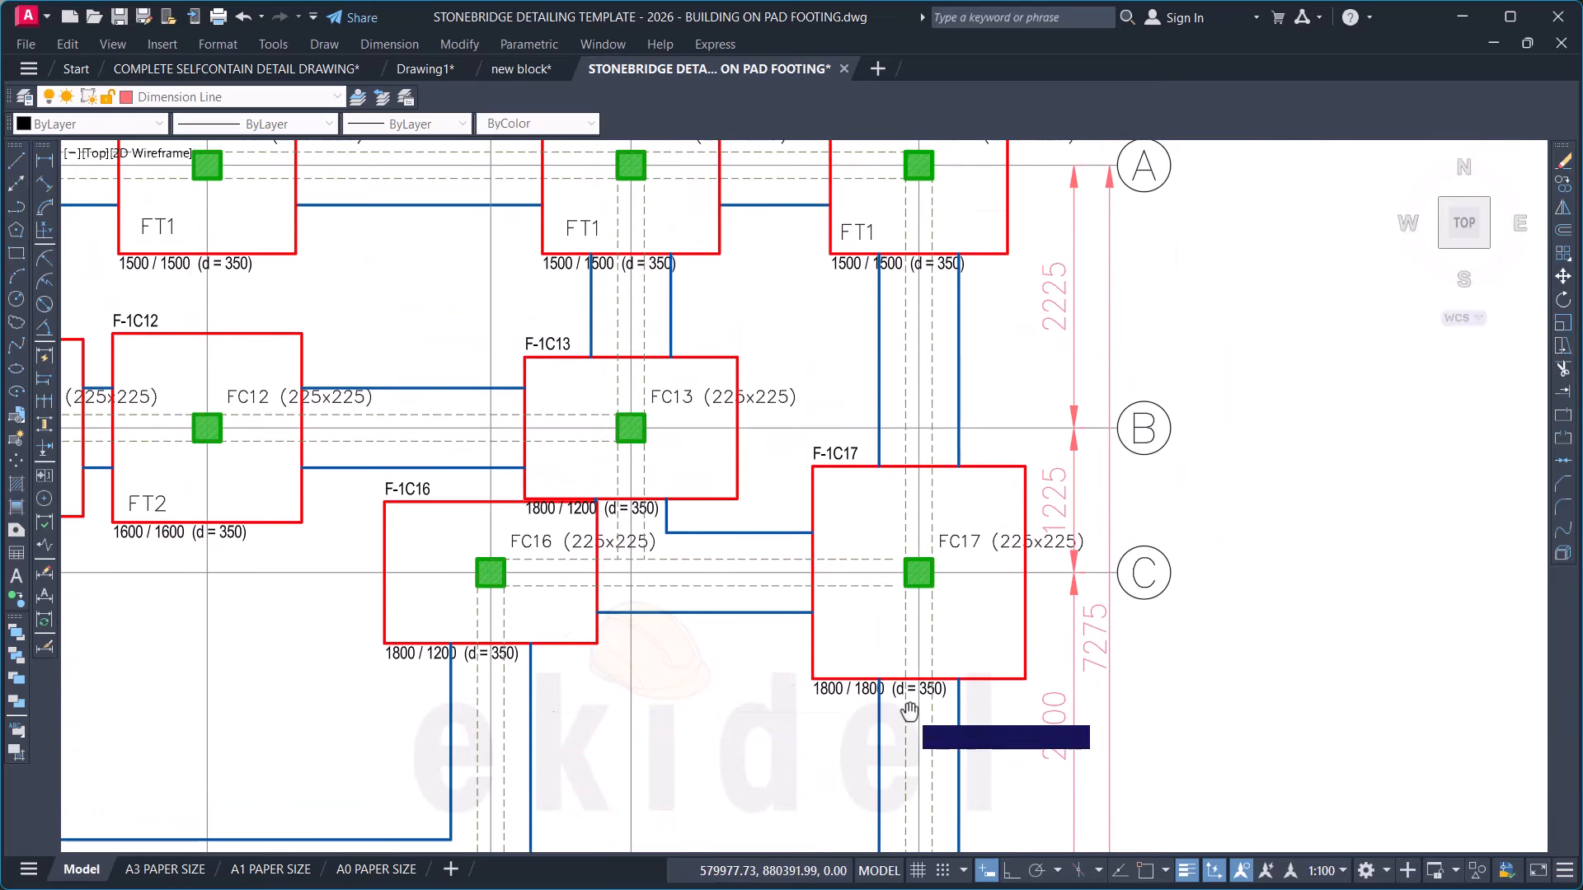
middle_drag(874, 530, 922, 688)
scroll(937, 628, down, 3)
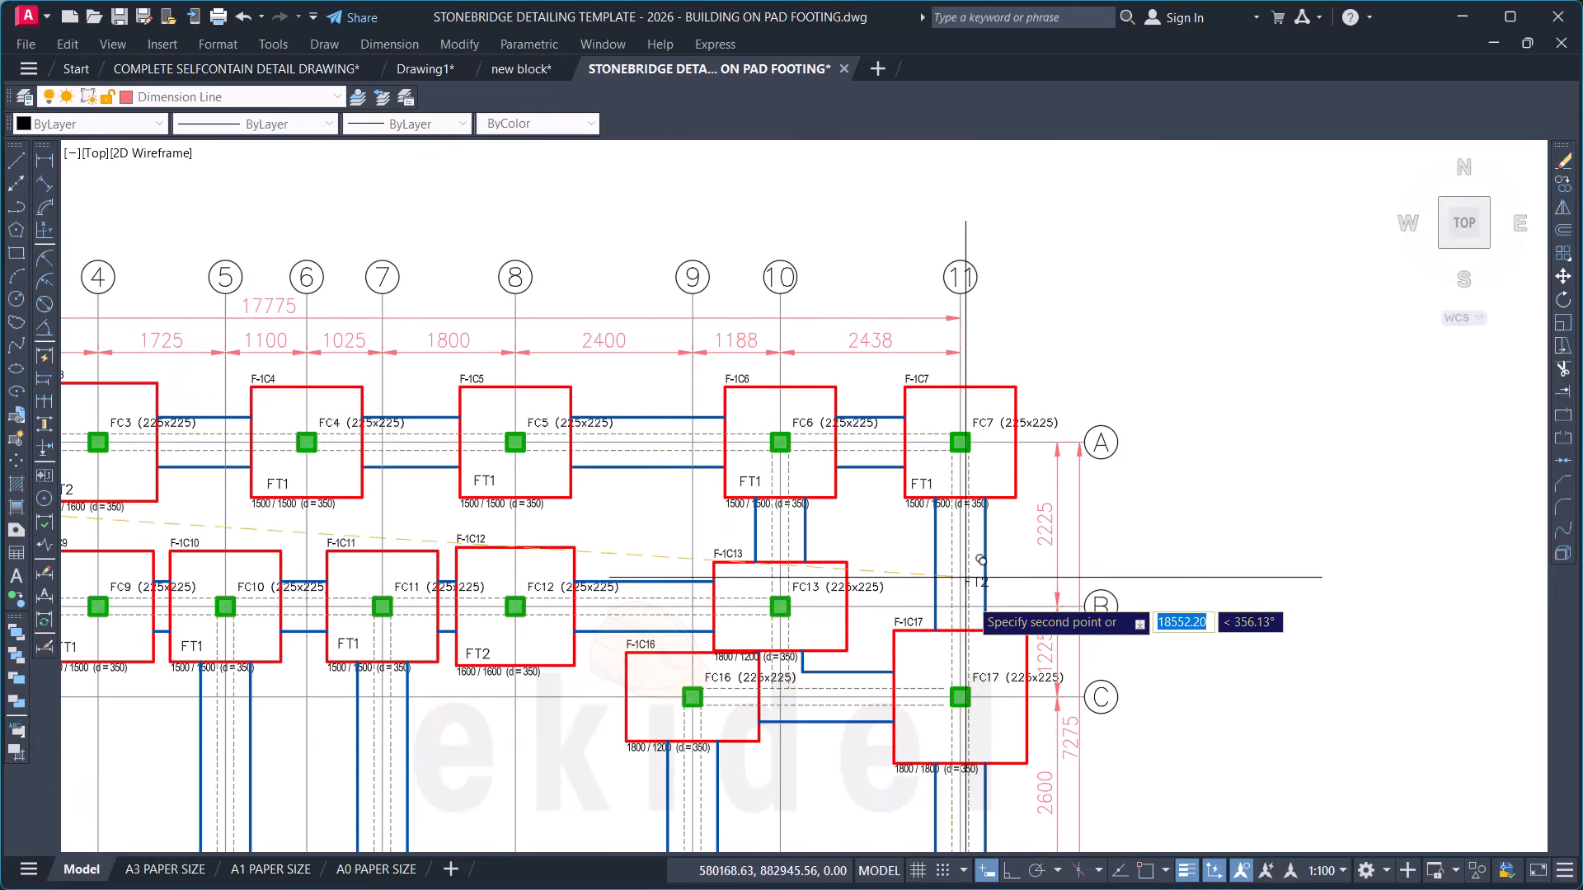
middle_drag(710, 572, 978, 525)
scroll(409, 485, up, 4)
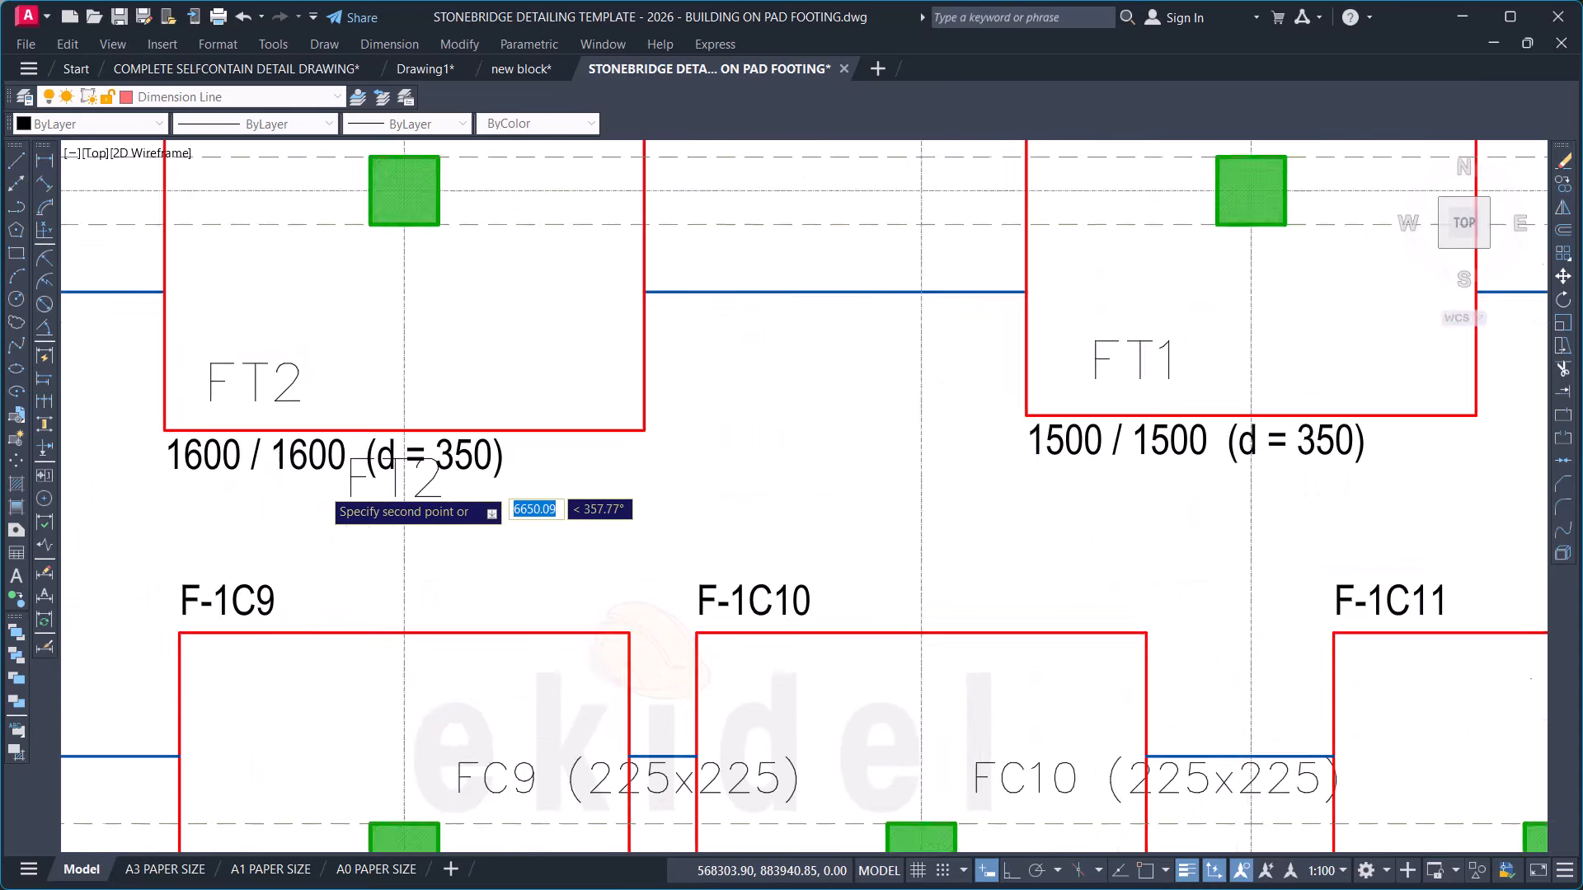
scroll(288, 495, down, 7)
scroll(578, 503, down, 3)
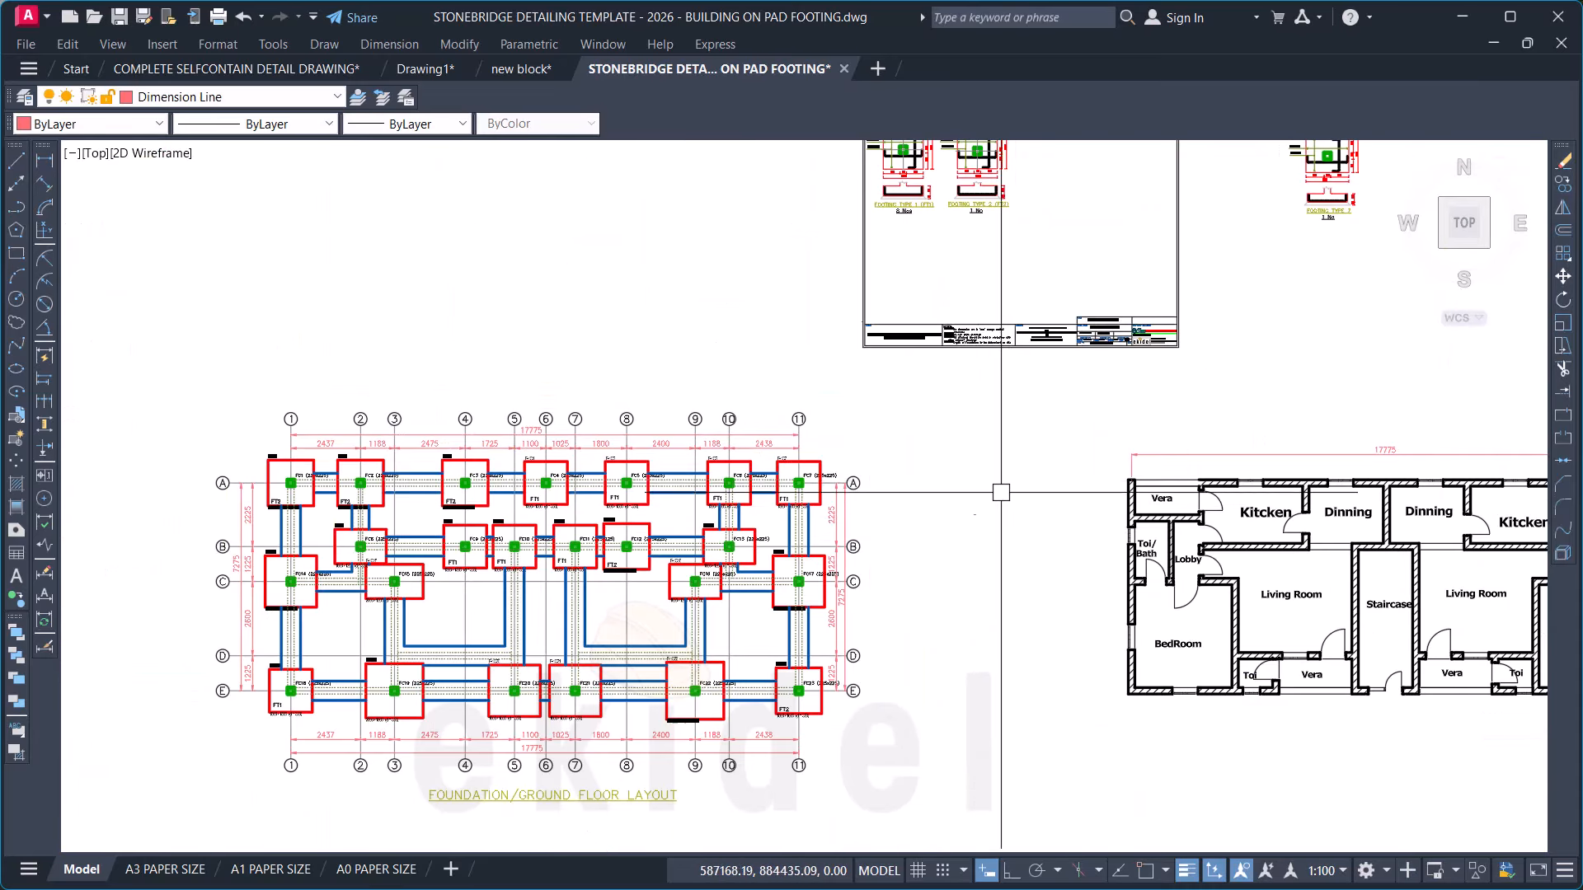
Step: Change the quantity text under the FOOTING TYPE 2 (FT2) title to 5 Nos
middle_drag(1003, 487, 880, 597)
scroll(773, 346, up, 5)
scroll(851, 486, up, 4)
scroll(816, 470, up, 3)
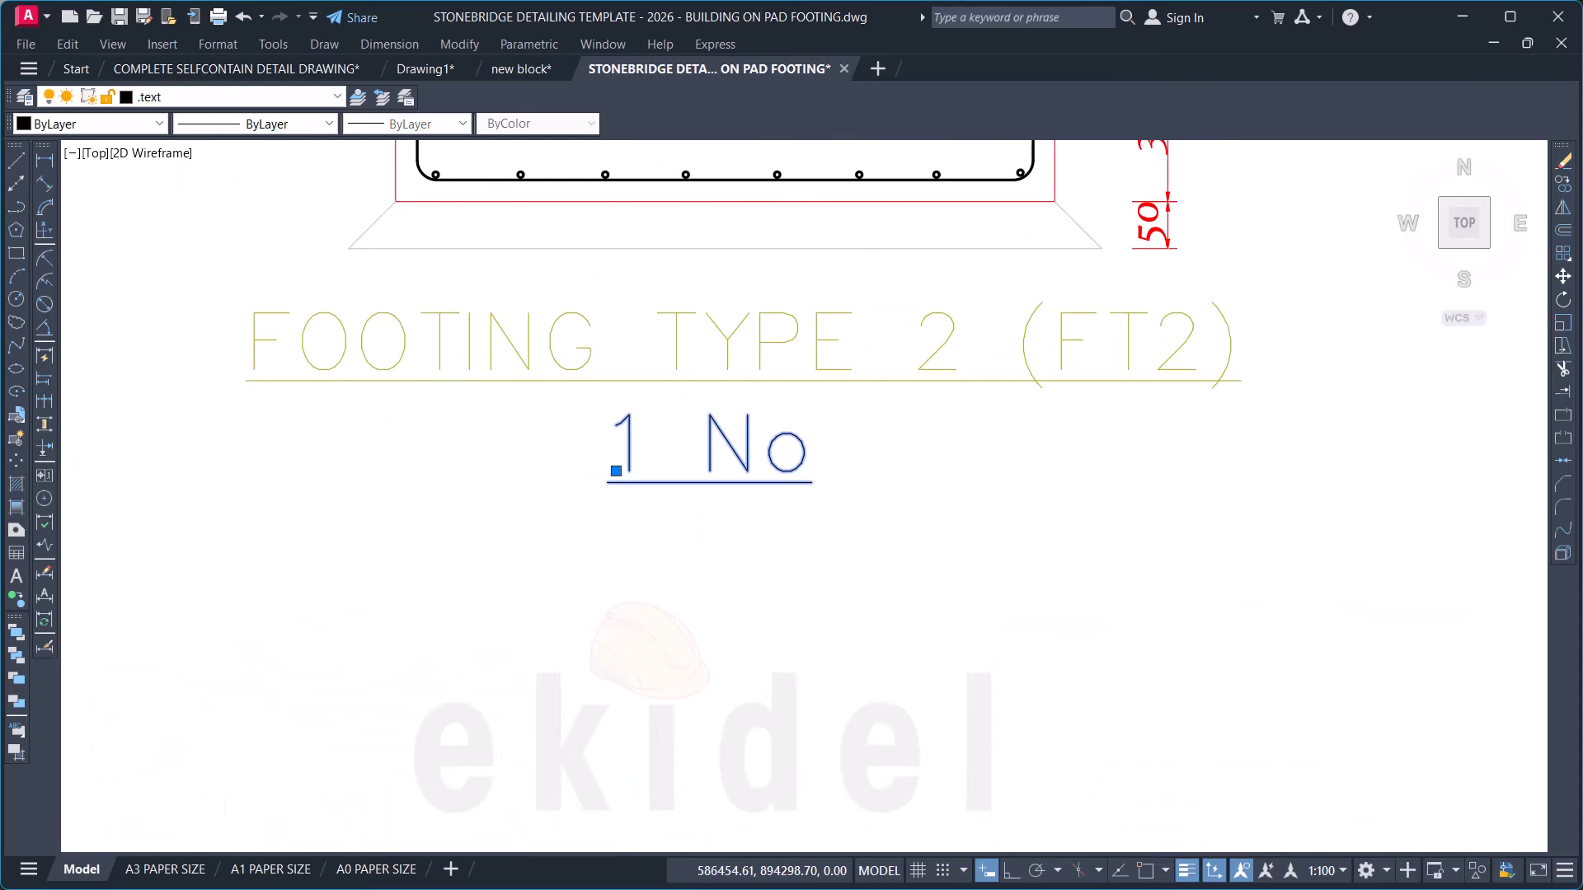
double_click(670, 441)
scroll(675, 447, up, 2)
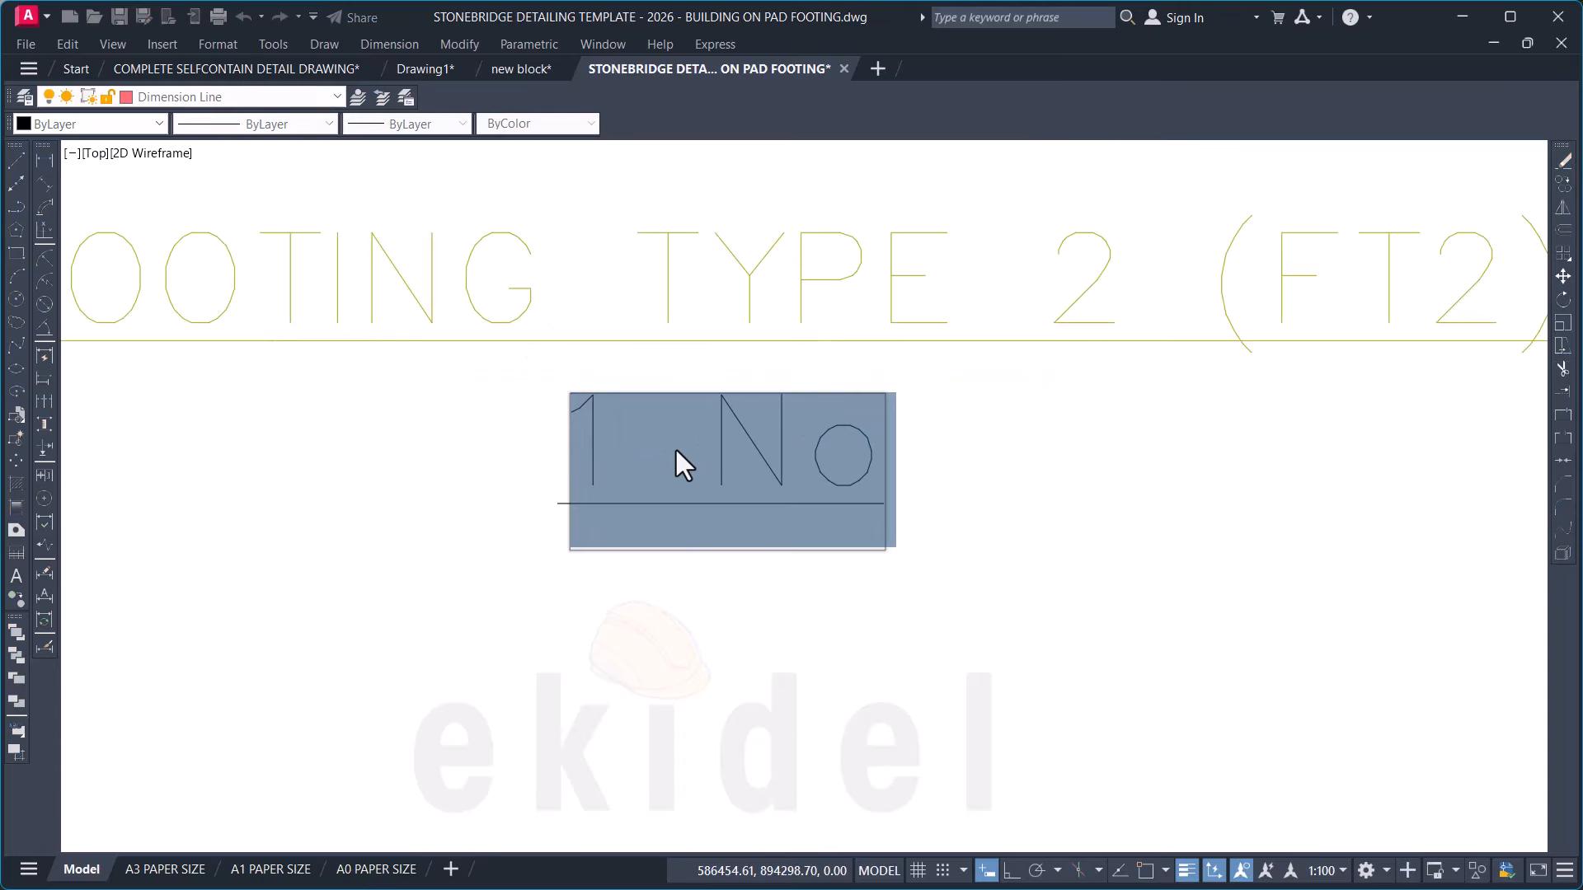
double_click(600, 429)
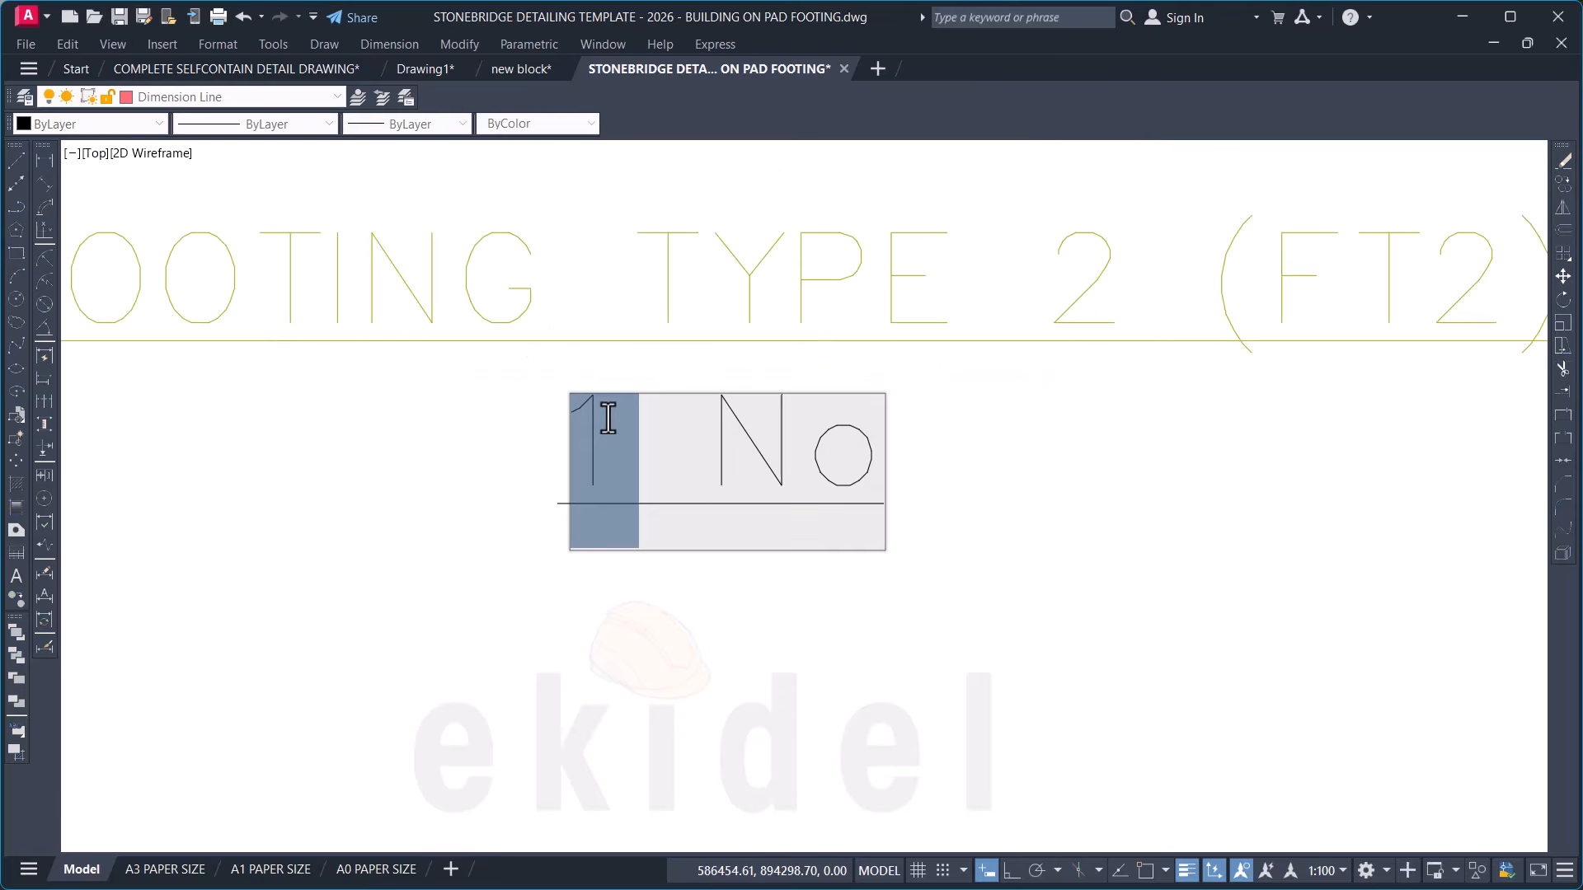
text(5 No)
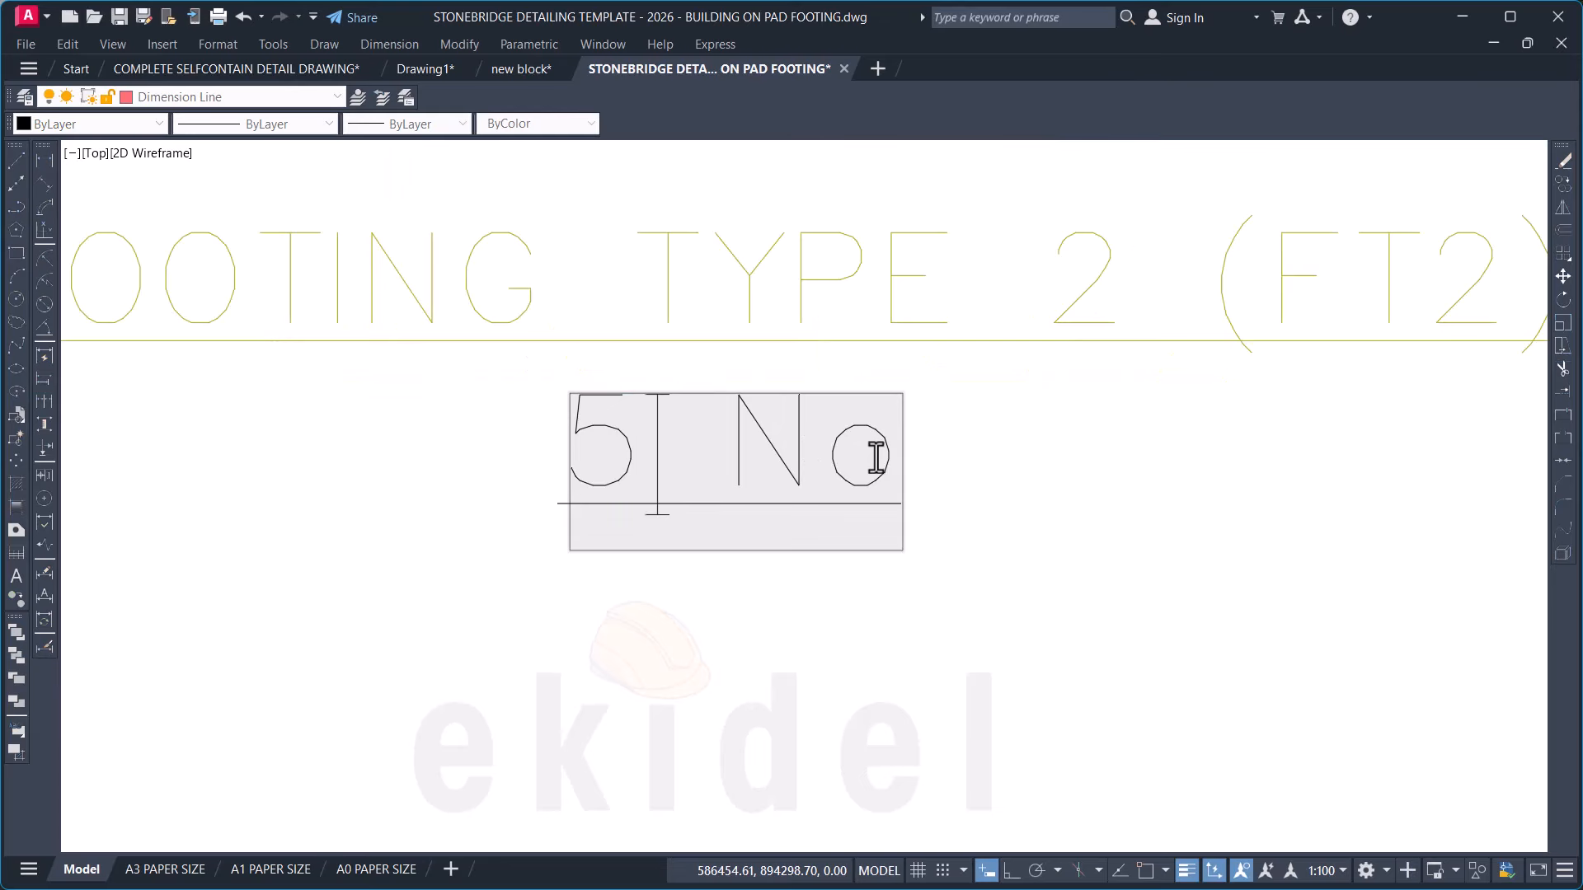
text(s)
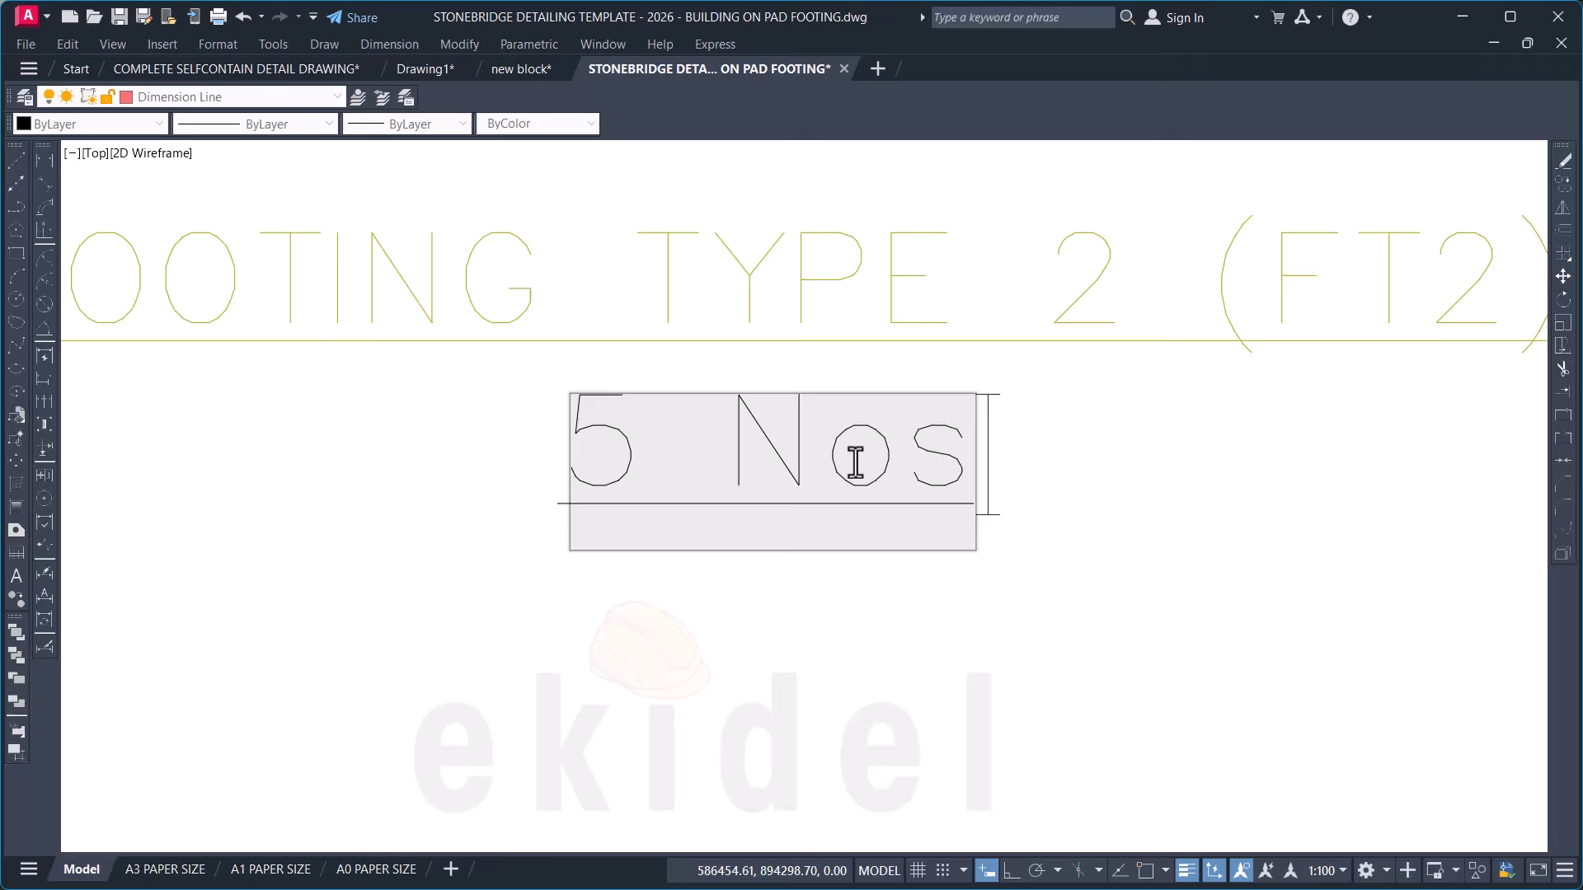
click(989, 630)
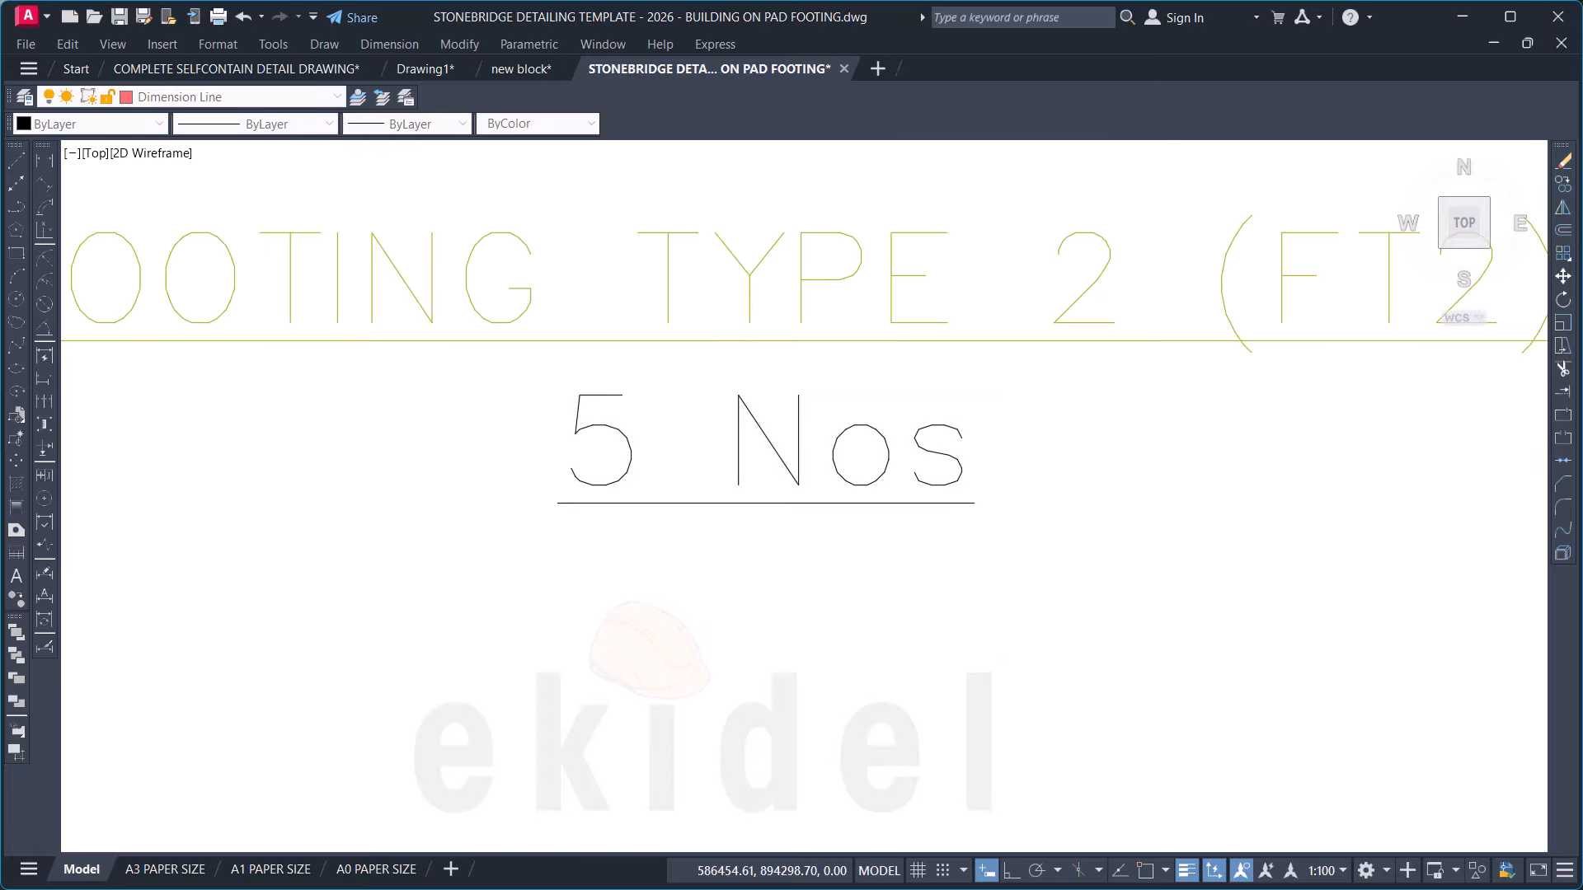
Step: Compare the remaining unlabelled footings on the foundation layout with the template base details to choose the next footing type
scroll(949, 519, down, 9)
scroll(939, 531, down, 4)
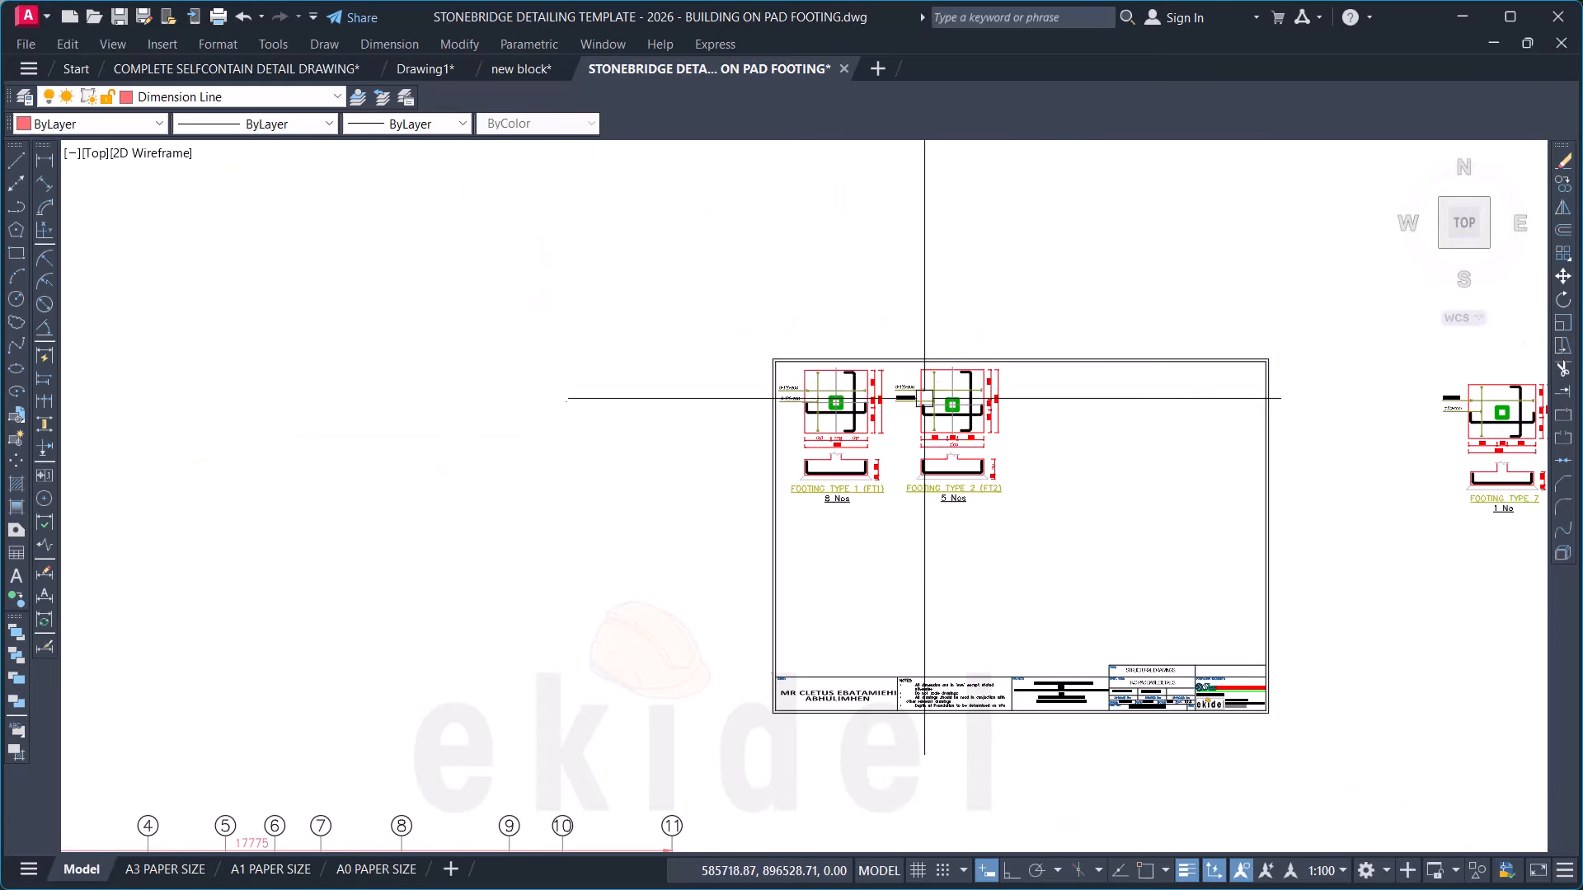
middle_drag(570, 606, 646, 420)
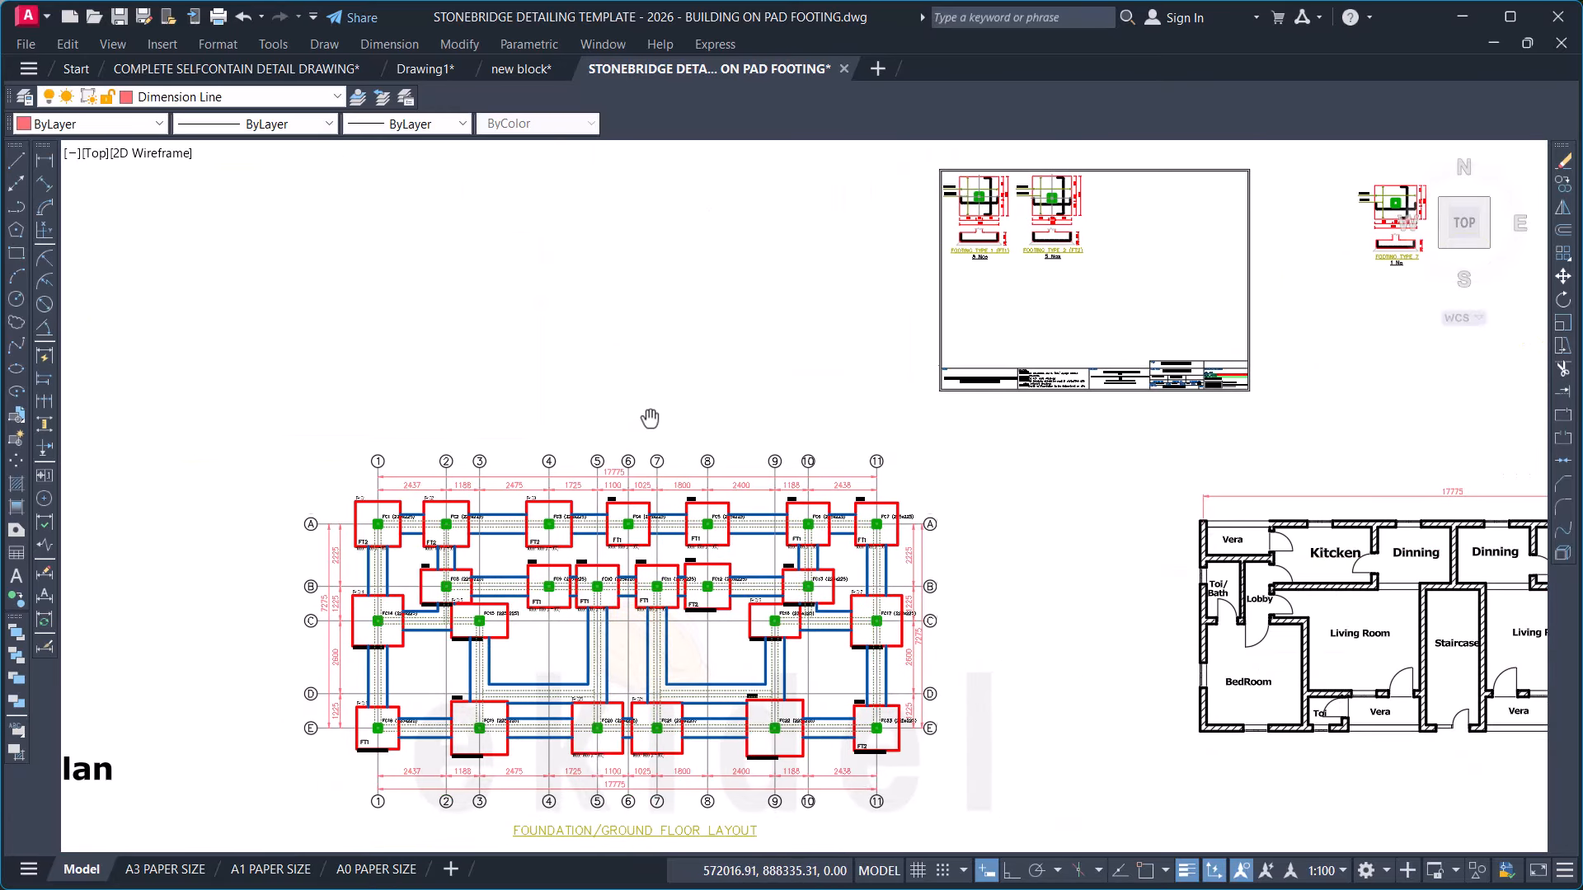
scroll(569, 577, up, 3)
scroll(578, 534, up, 4)
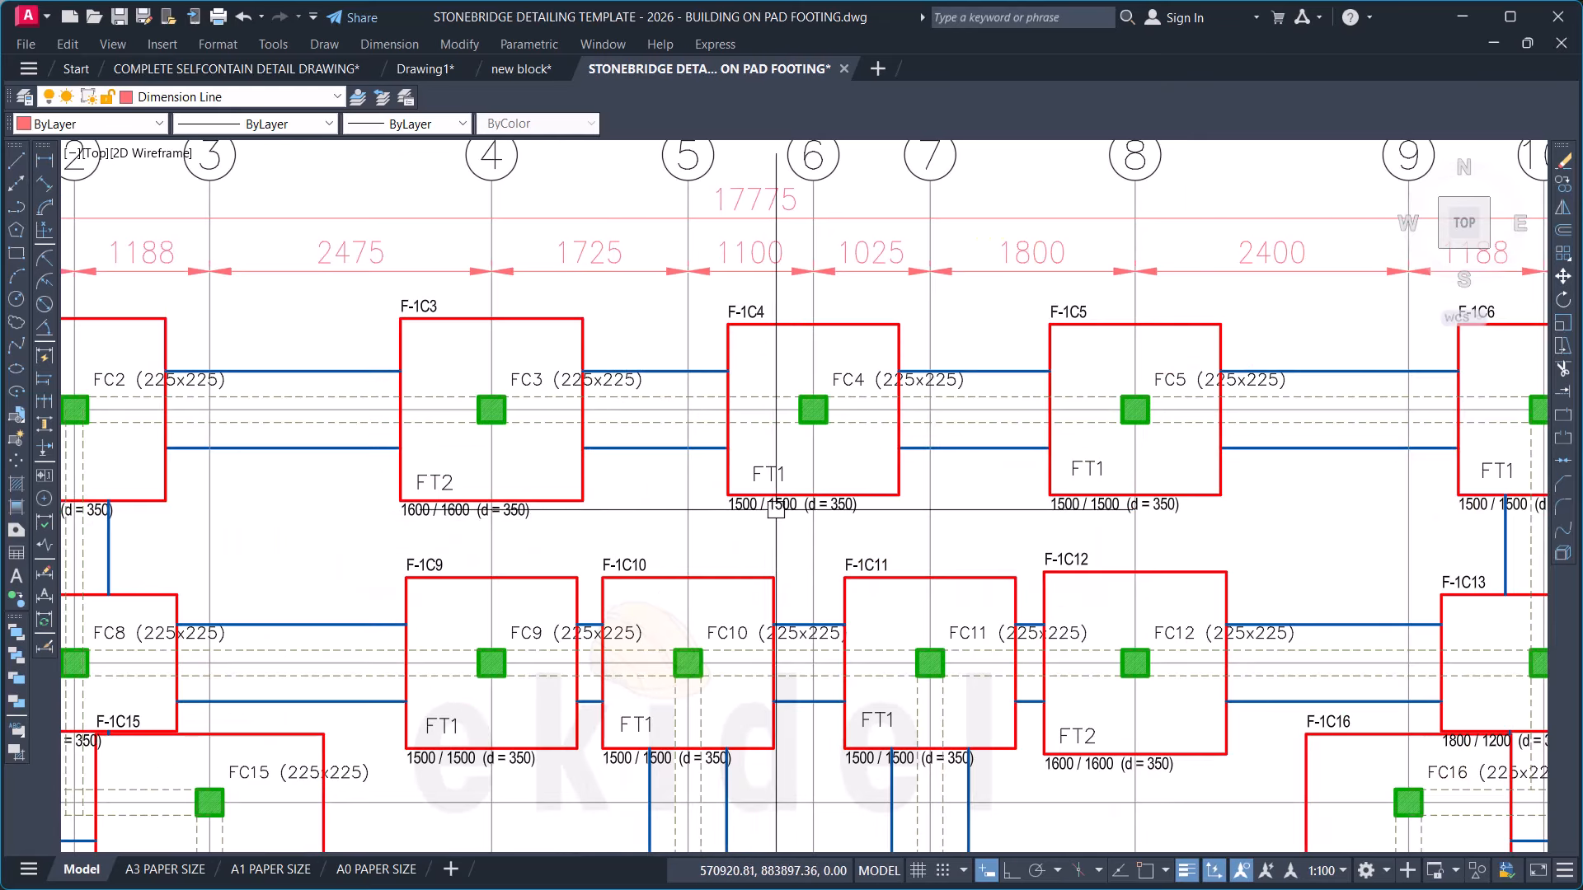
scroll(612, 454, down, 2)
scroll(887, 535, down, 4)
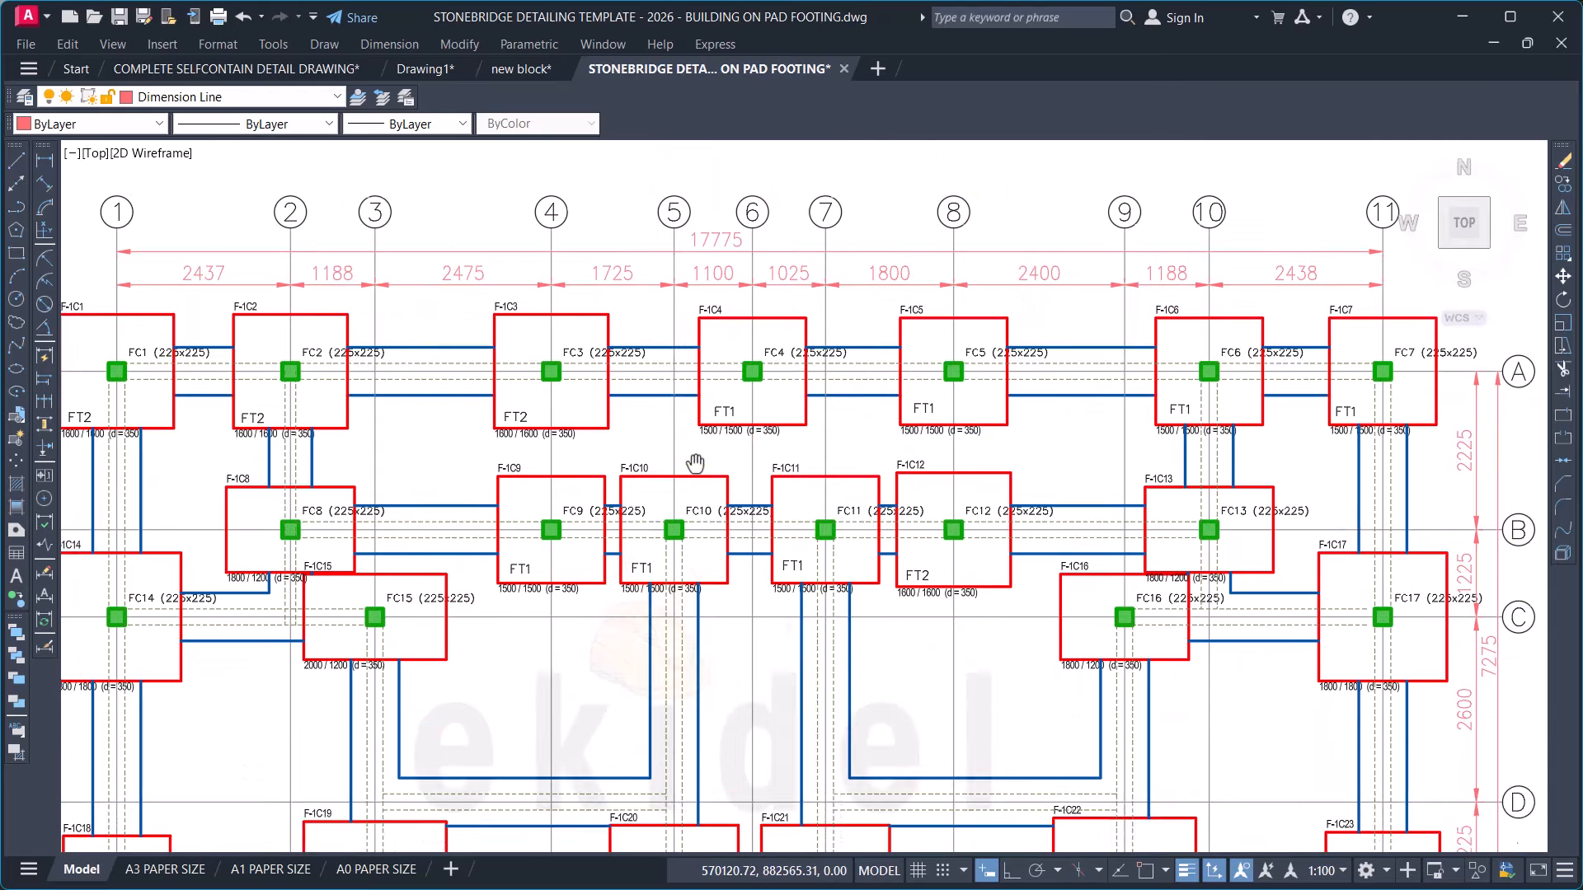
scroll(658, 706, up, 6)
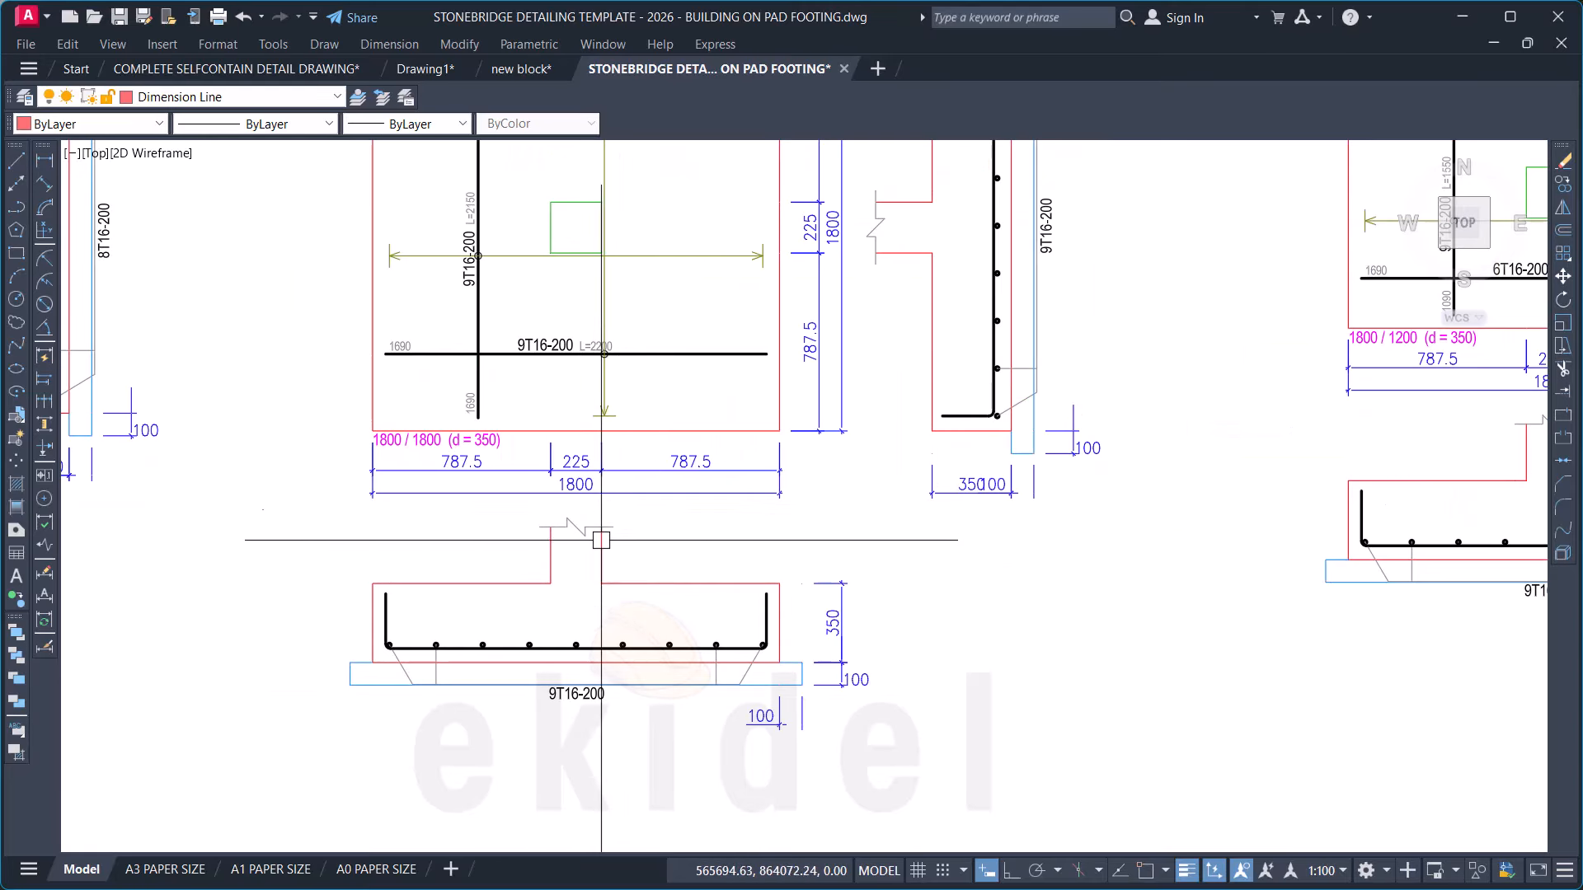
scroll(601, 537, down, 6)
scroll(634, 627, down, 2)
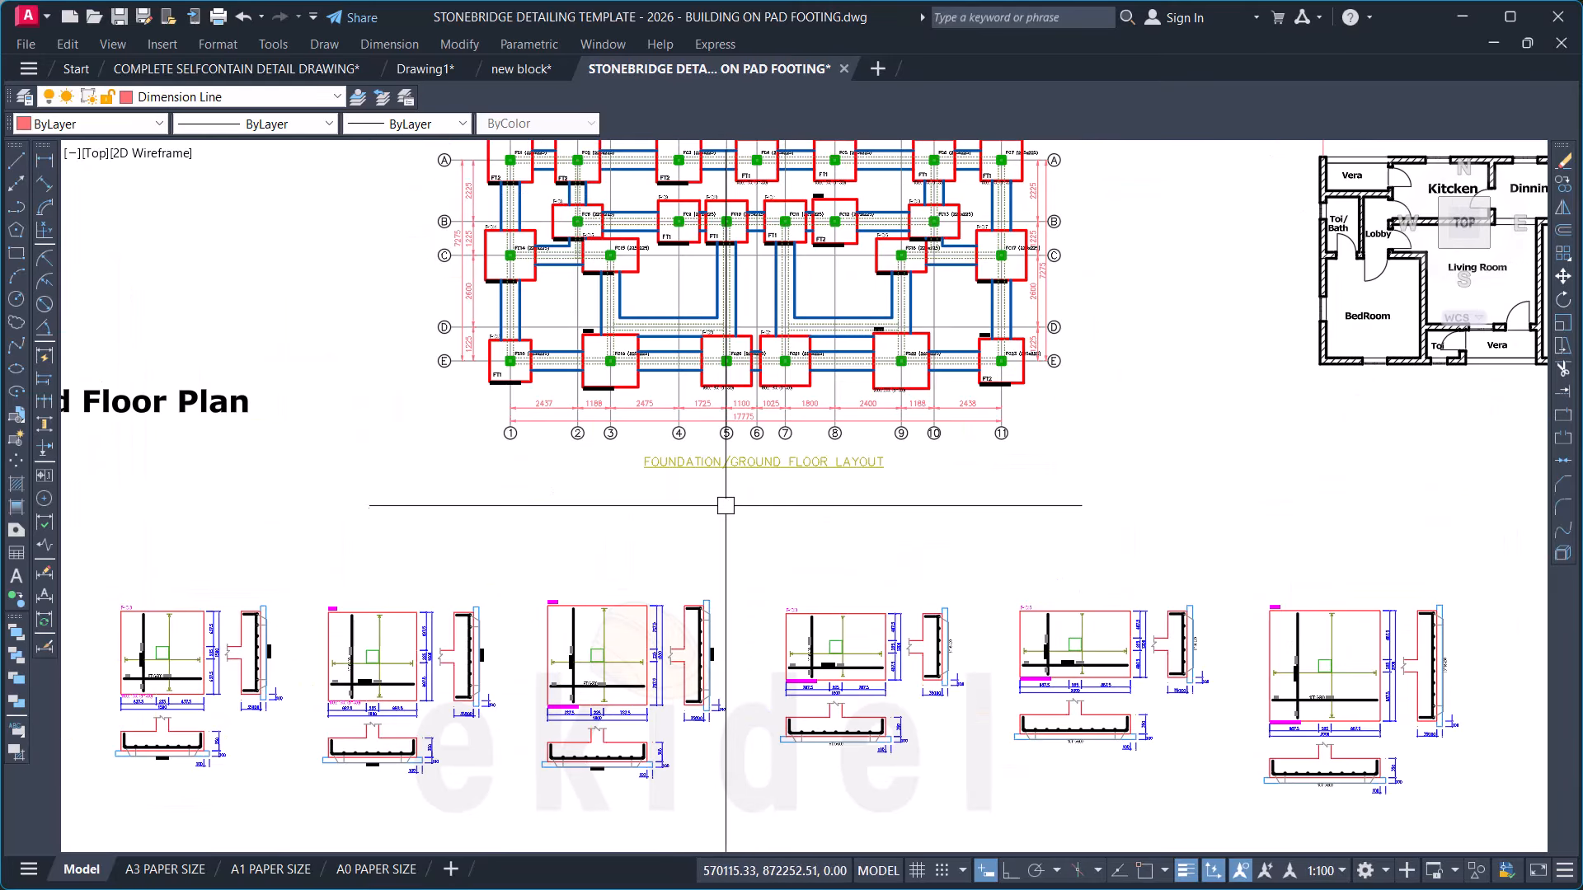
middle_drag(725, 505, 693, 639)
scroll(573, 483, up, 6)
scroll(580, 508, up, 2)
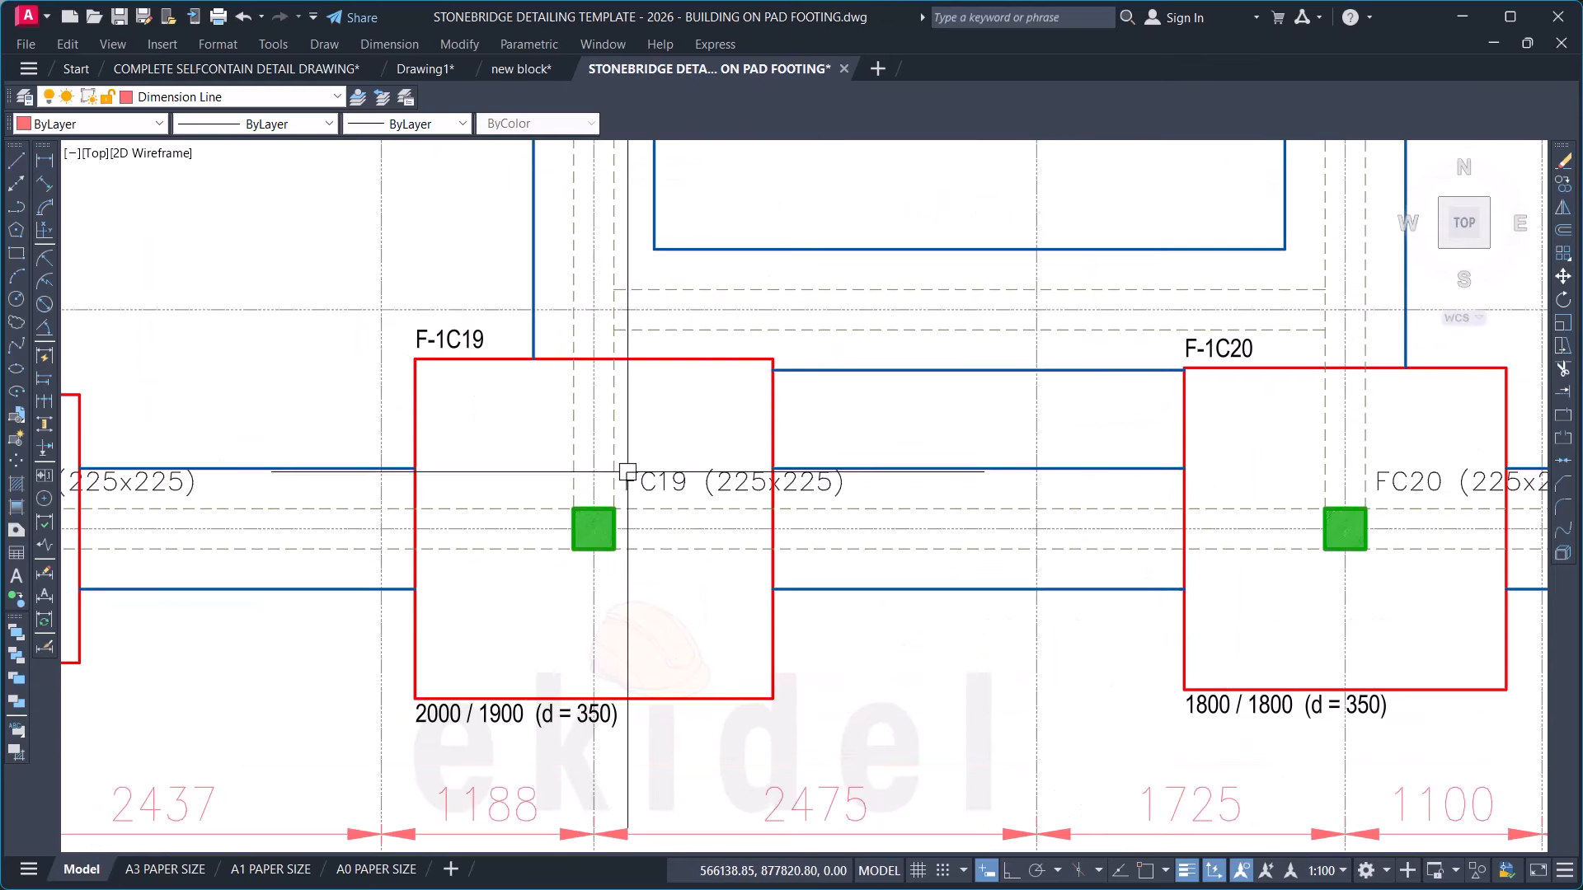
scroll(629, 469, down, 4)
middle_drag(770, 417, 720, 640)
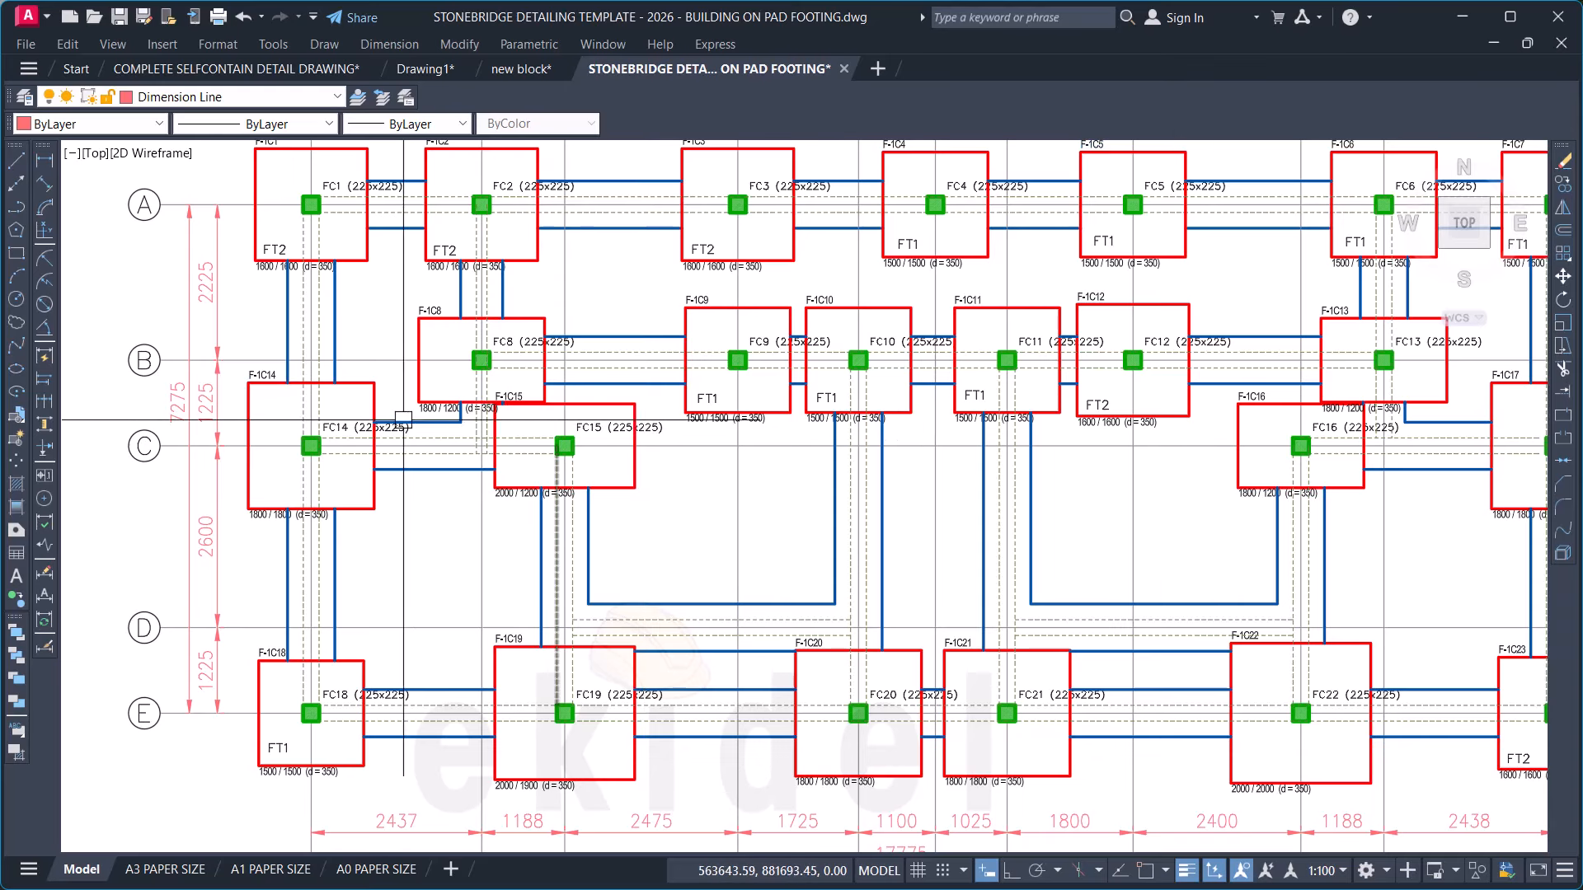
Step: Copy the FT2 label from footing F-1C1 into the 1800 / 1800 footing F-1C14 on grid line C
scroll(334, 423, up, 4)
mouse_move(334, 423)
middle_down()
mouse_move(512, 530)
mouse_move(532, 642)
middle_up()
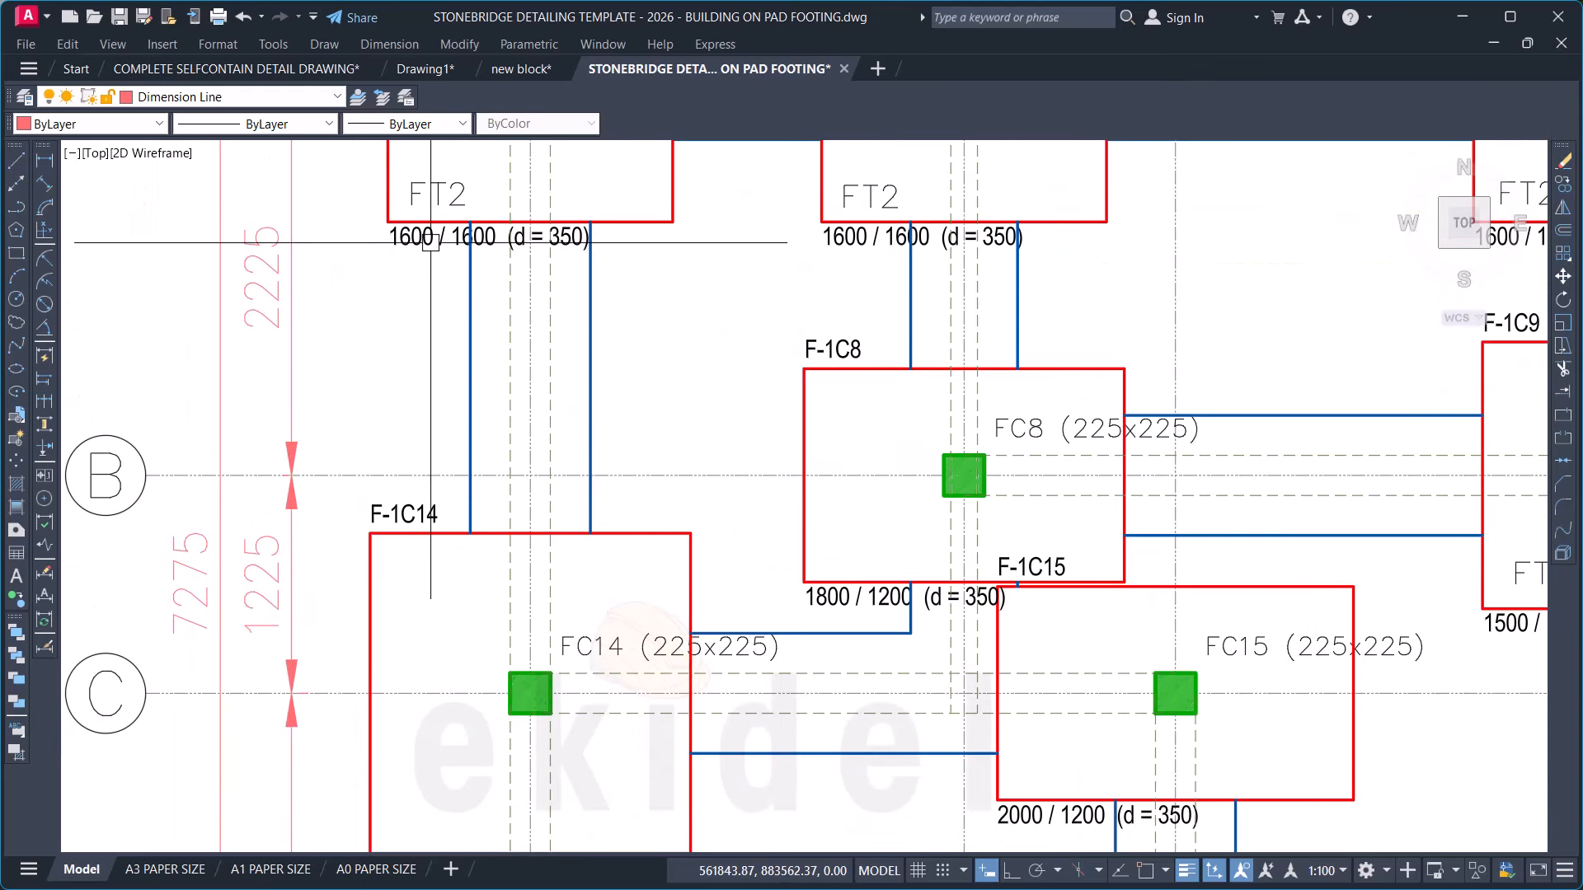
click(436, 177)
key(Return)
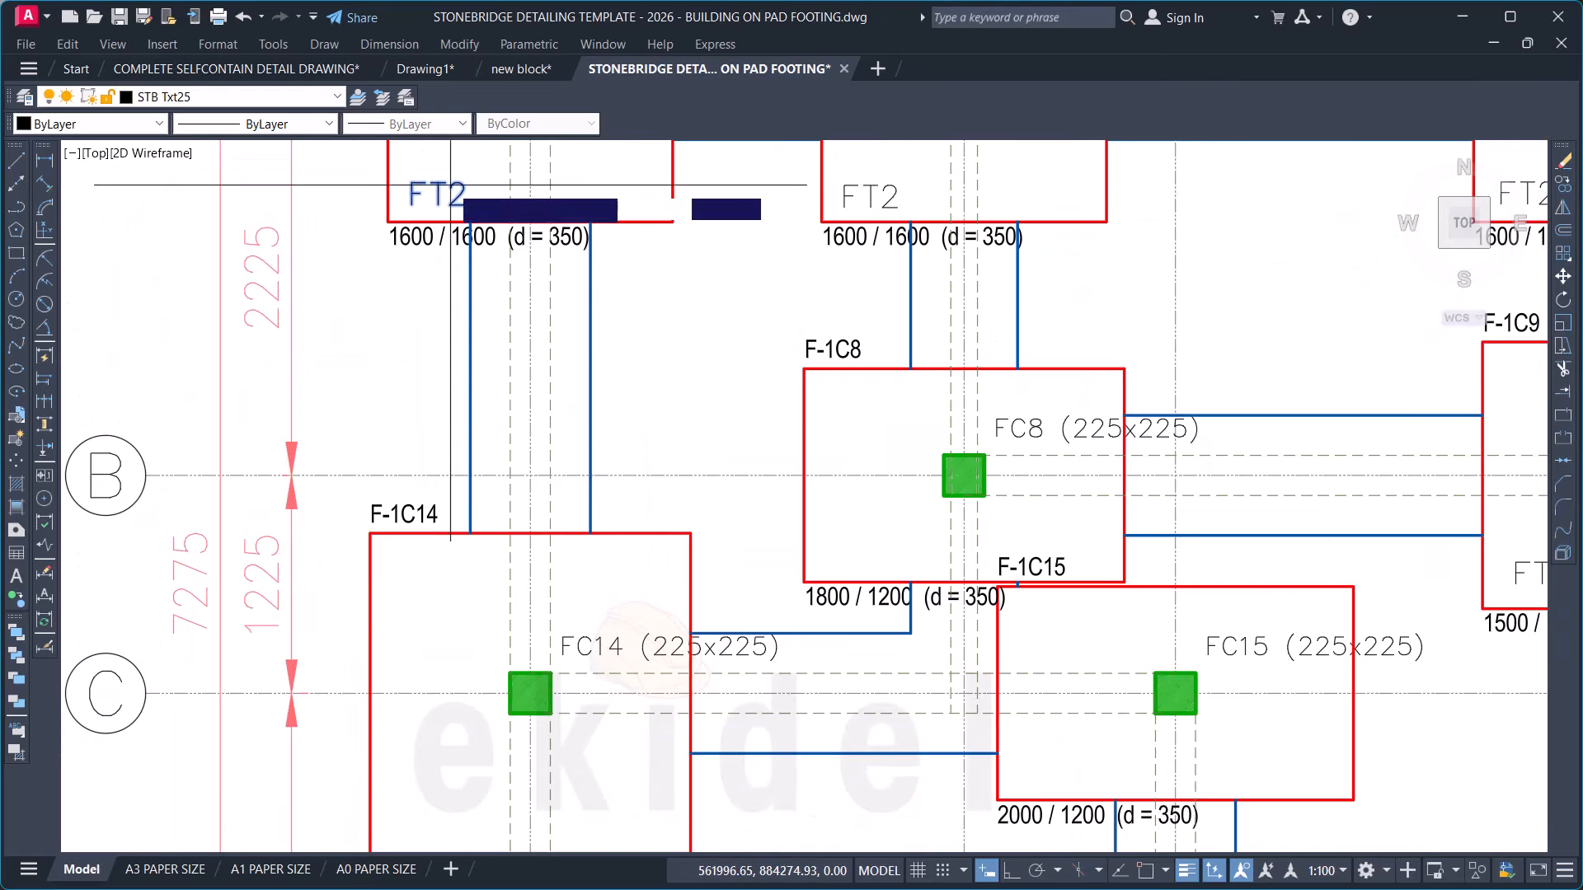
click(451, 185)
scroll(494, 146, down, 2)
scroll(454, 538, up, 4)
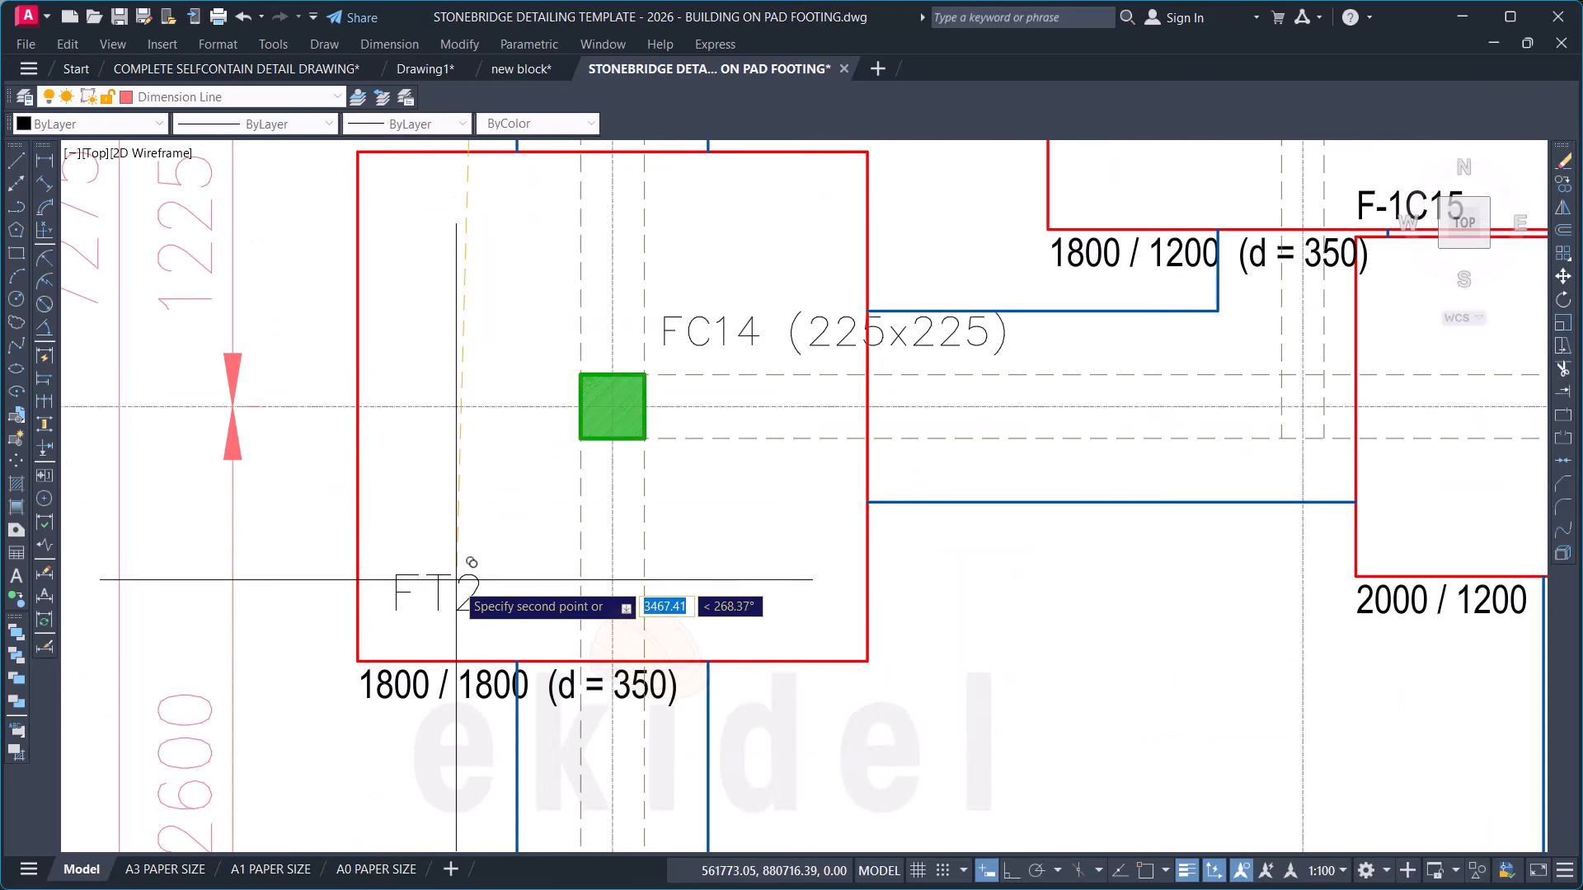
click(450, 606)
key(Return)
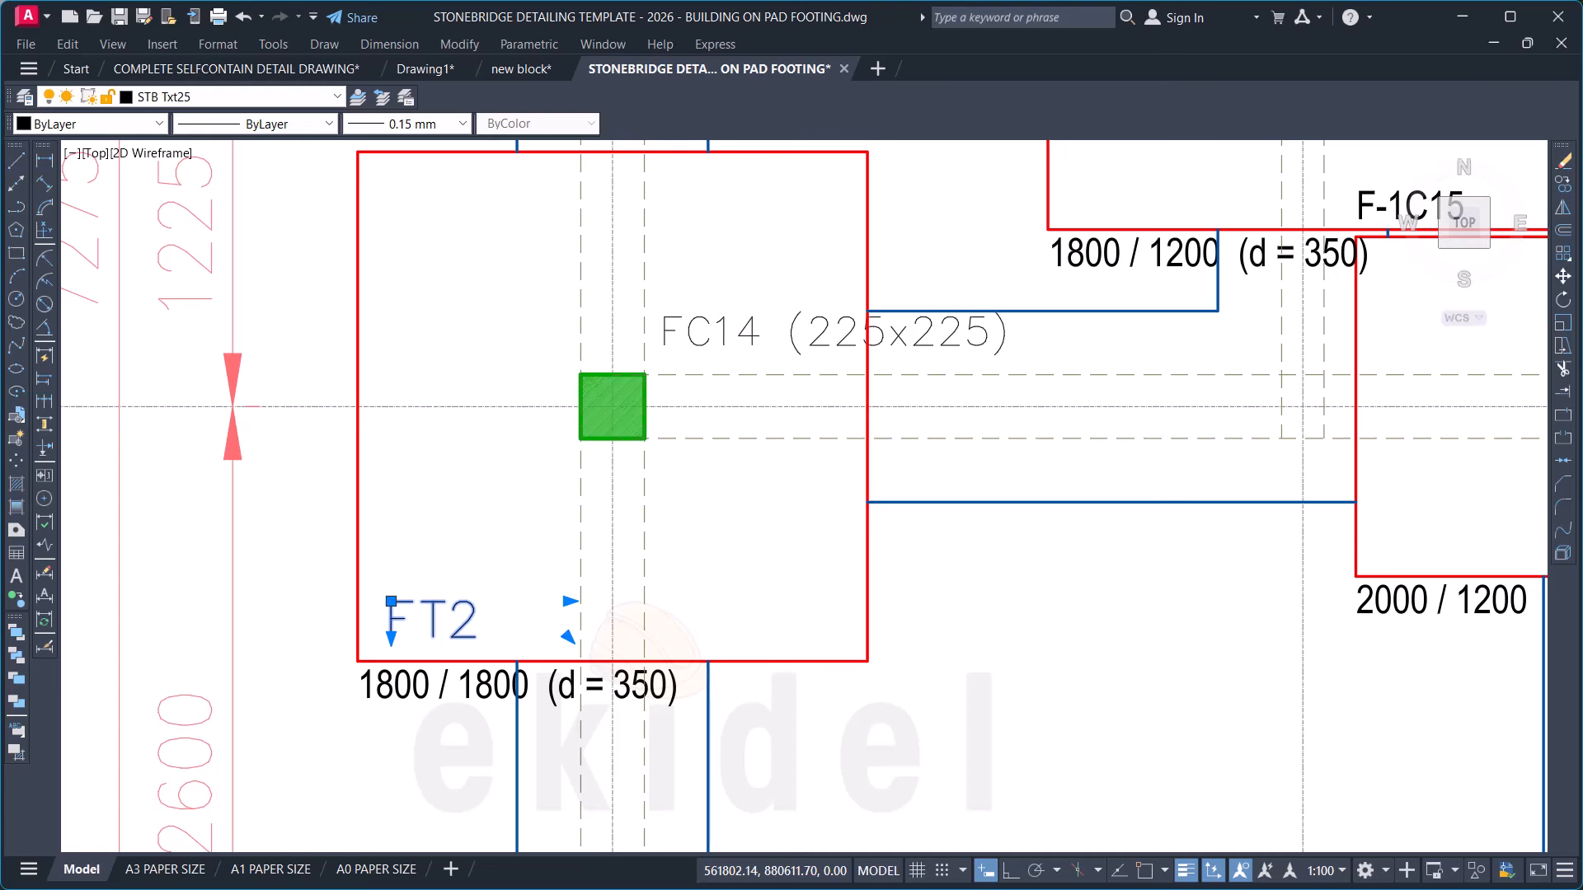
Step: Change the copied label inside footing F-1C14 to FT3
double_click(452, 620)
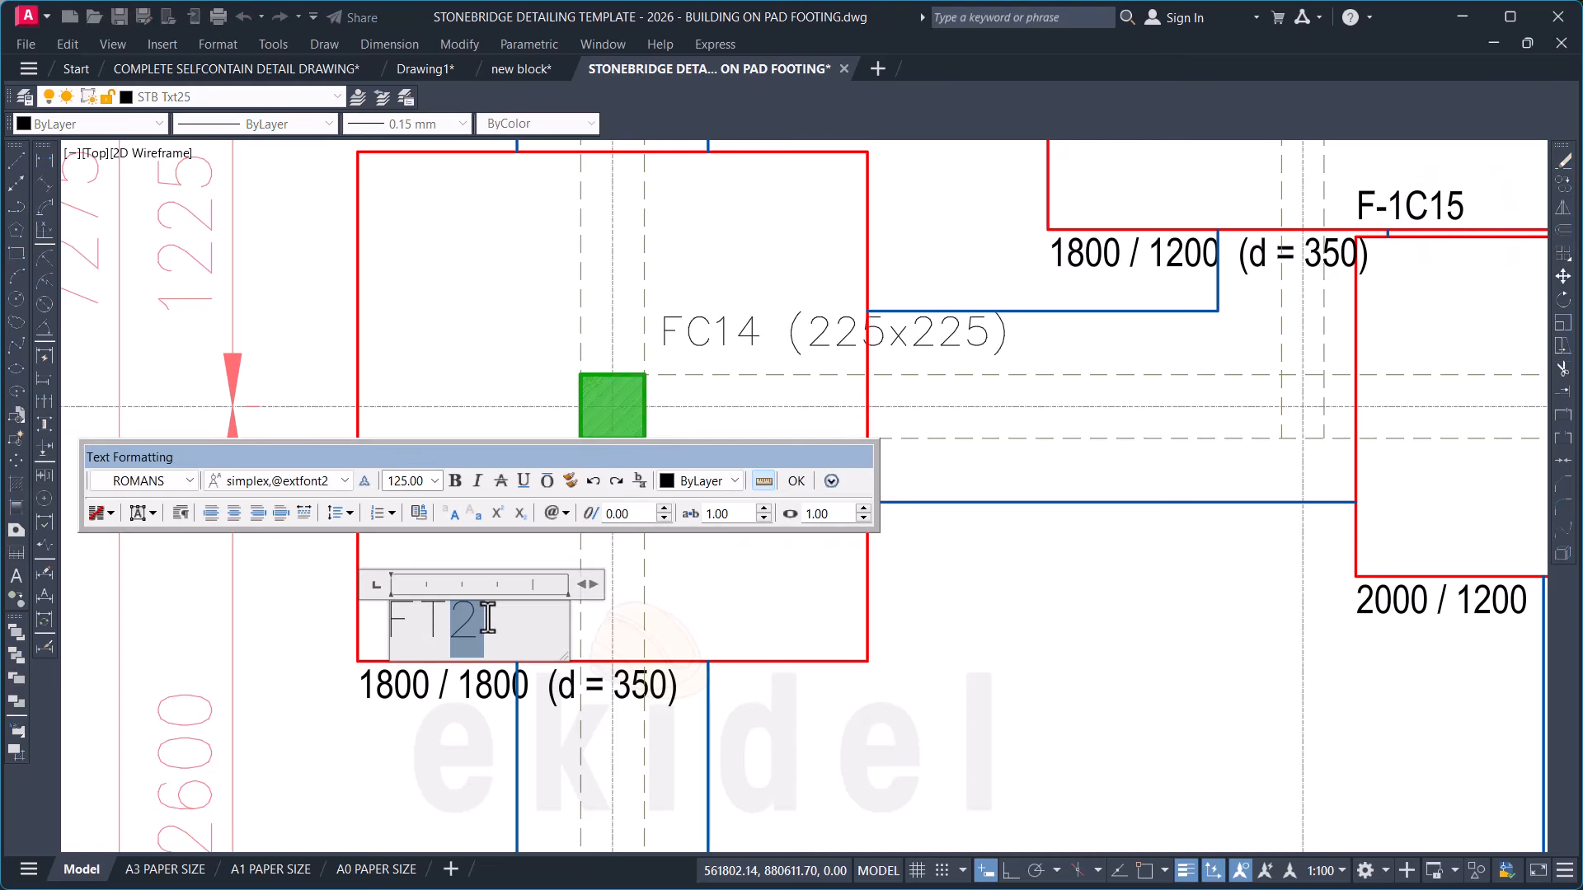
click(747, 561)
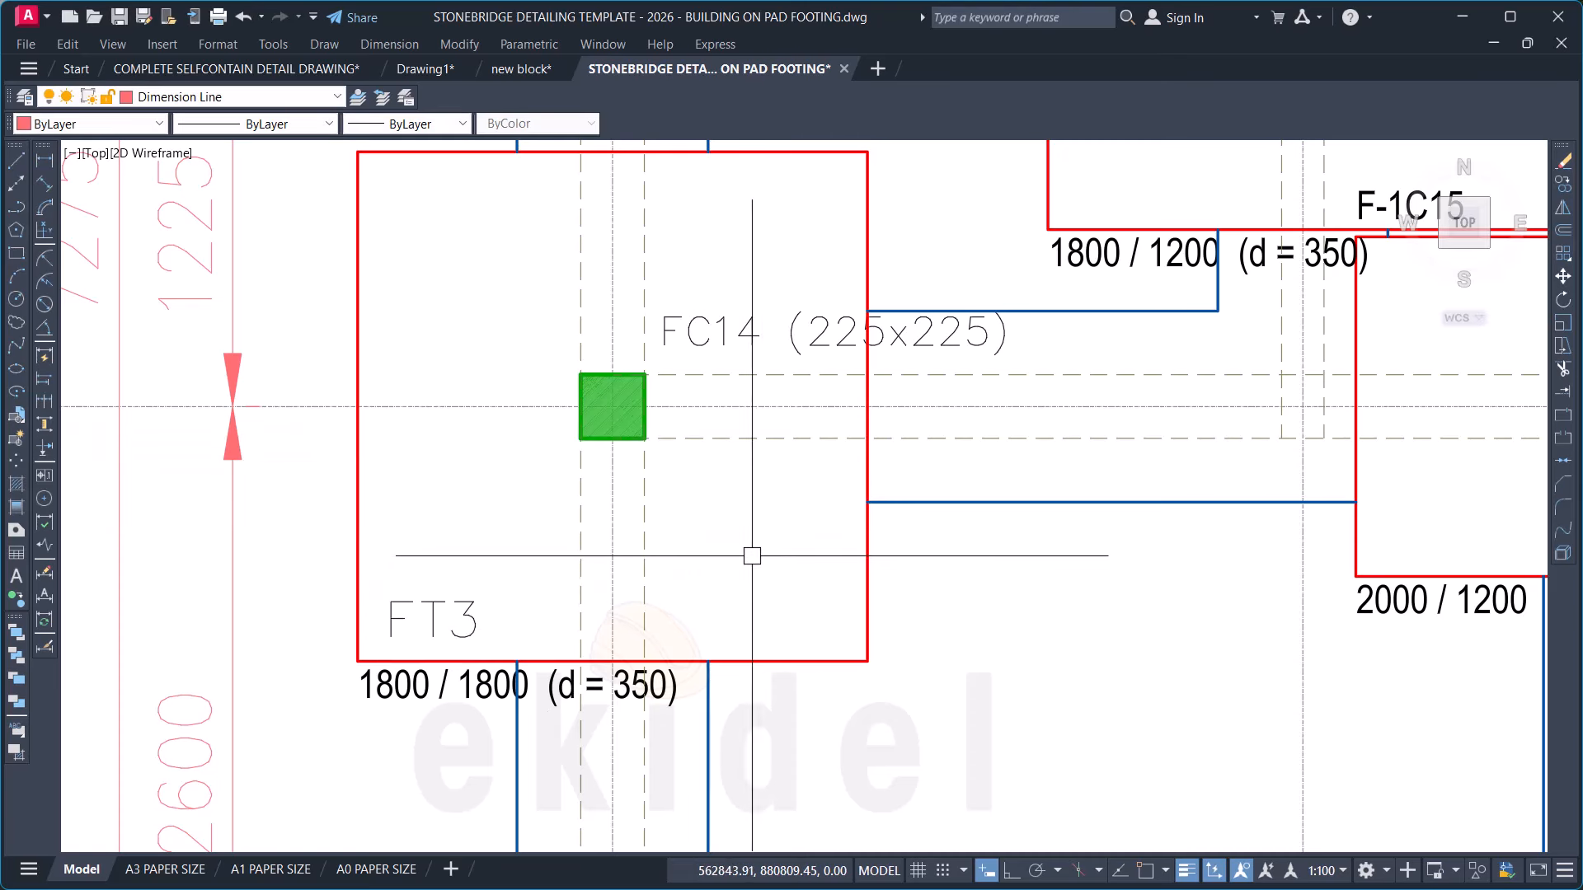
scroll(507, 552, down, 4)
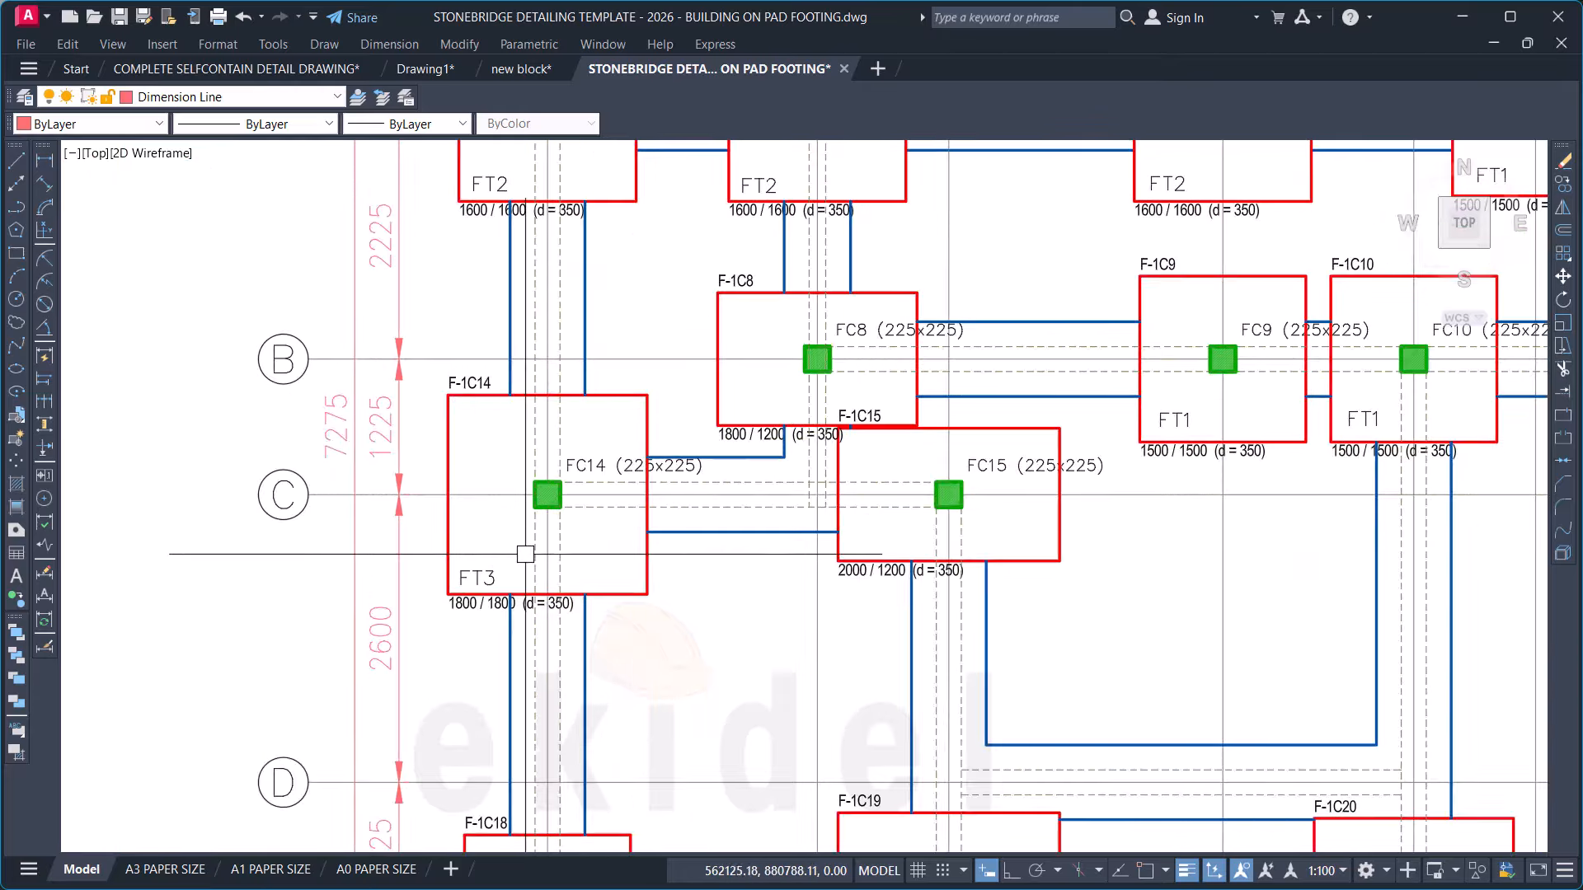
scroll(477, 497, up, 2)
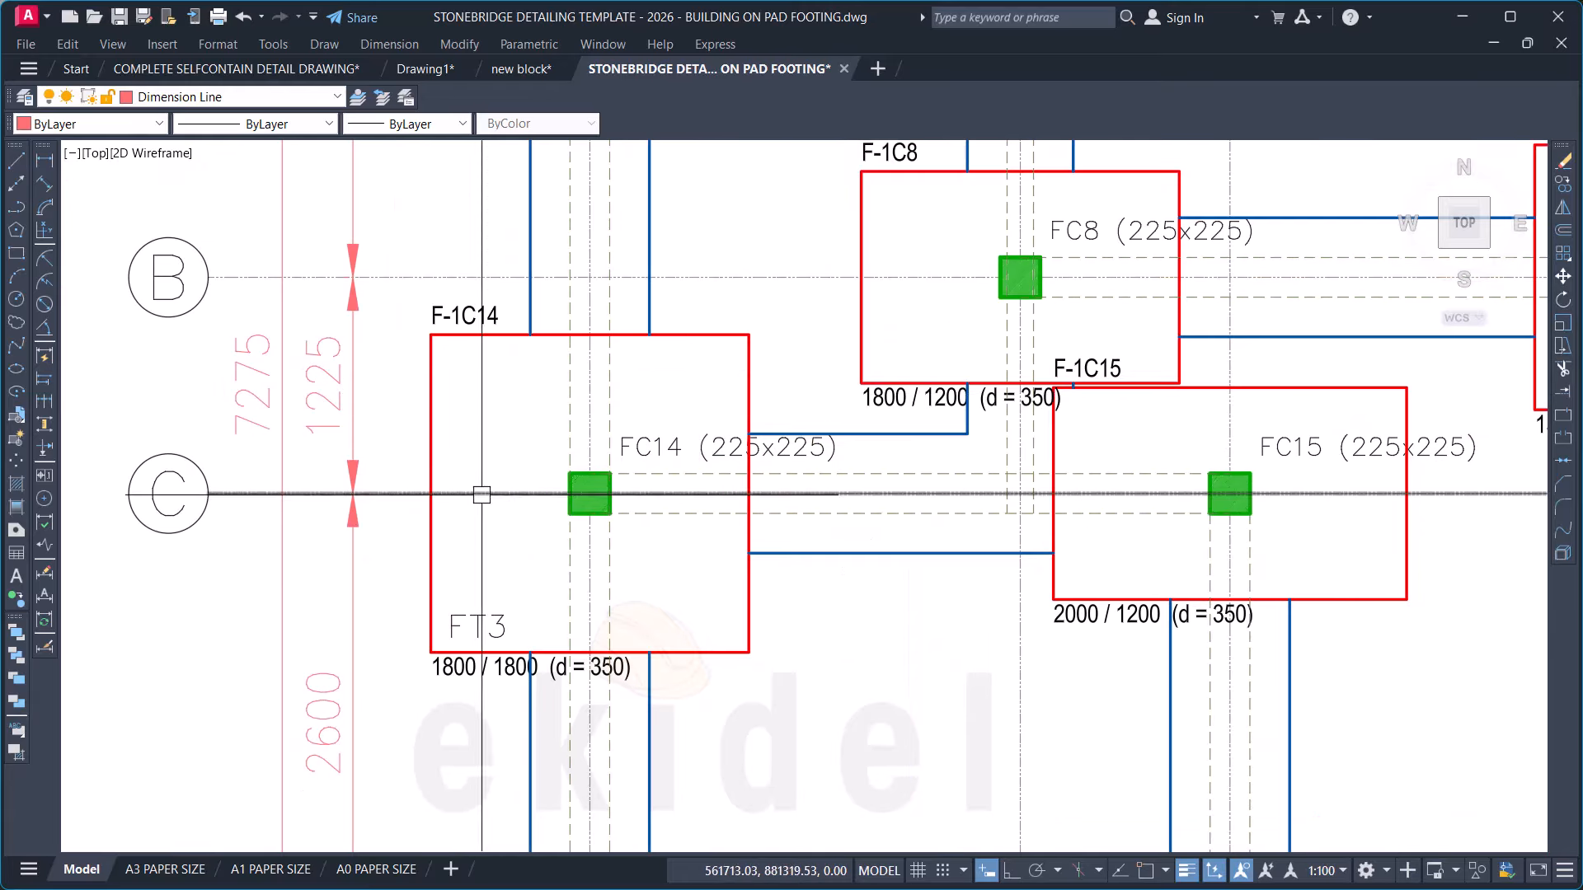
scroll(623, 499, down, 2)
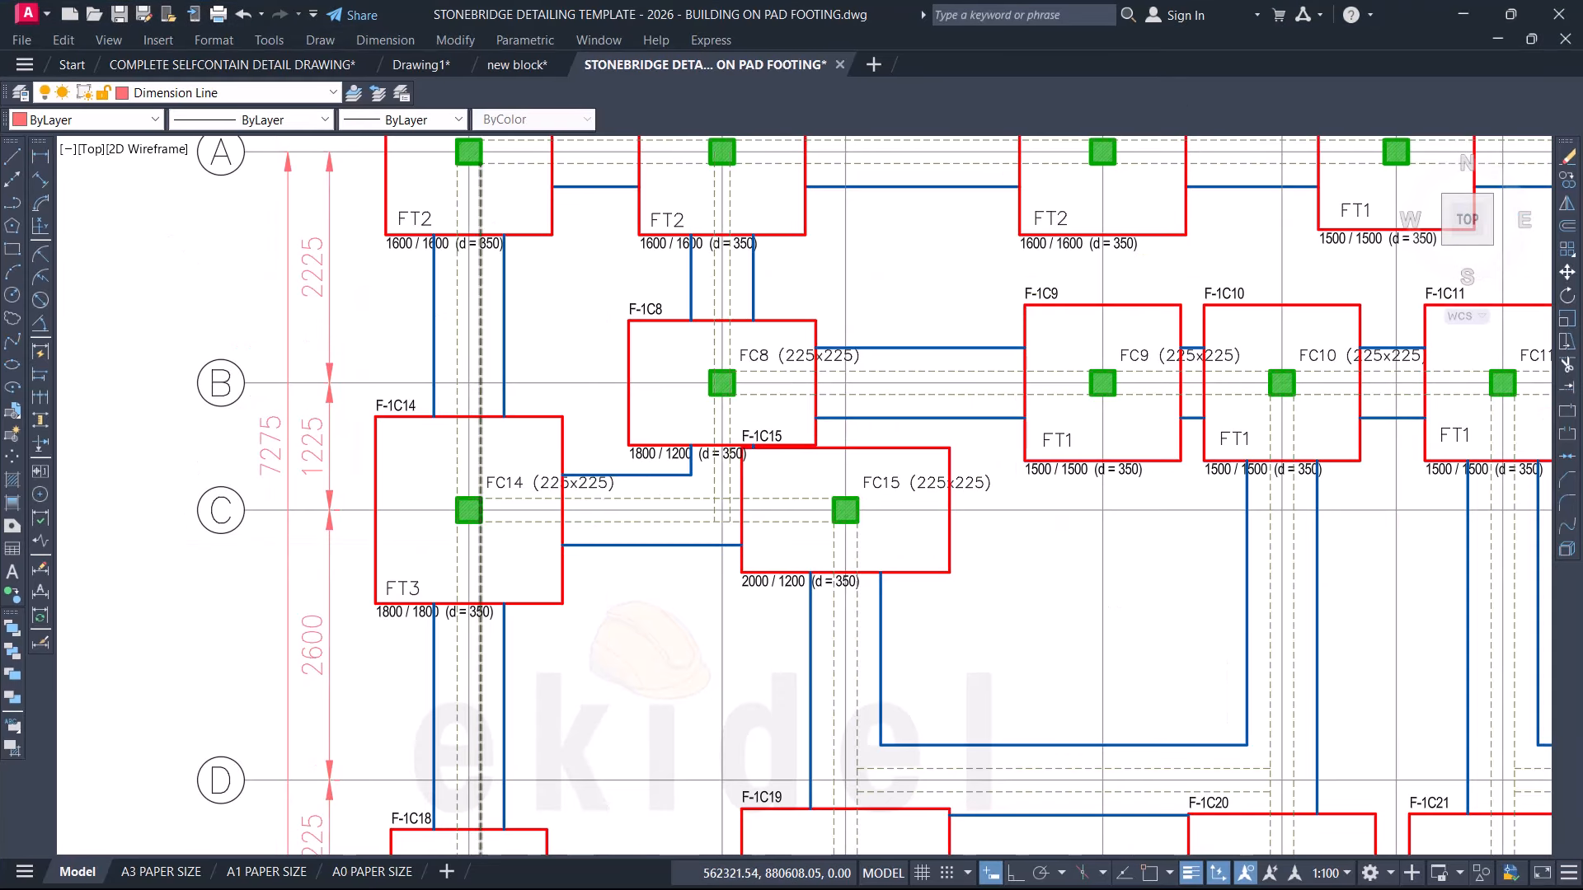
Step: Copy the complete Footing Type 2 (FT2) detail to the empty area above the drawing sheet
scroll(478, 579, down, 3)
middle_drag(806, 406, 475, 618)
scroll(528, 581, down, 2)
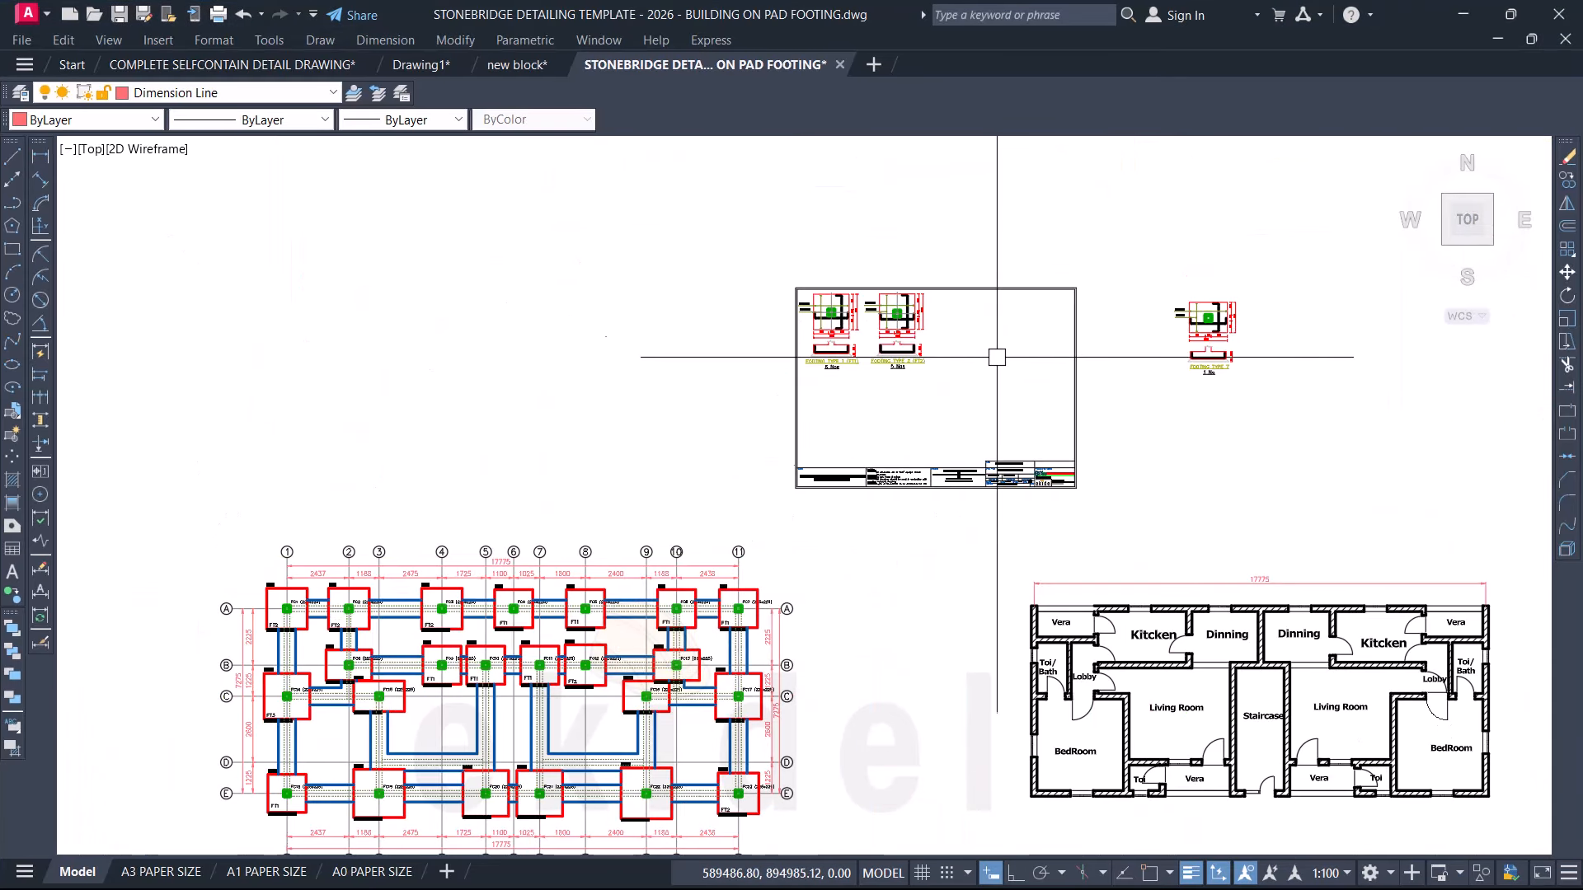
scroll(907, 303, up, 5)
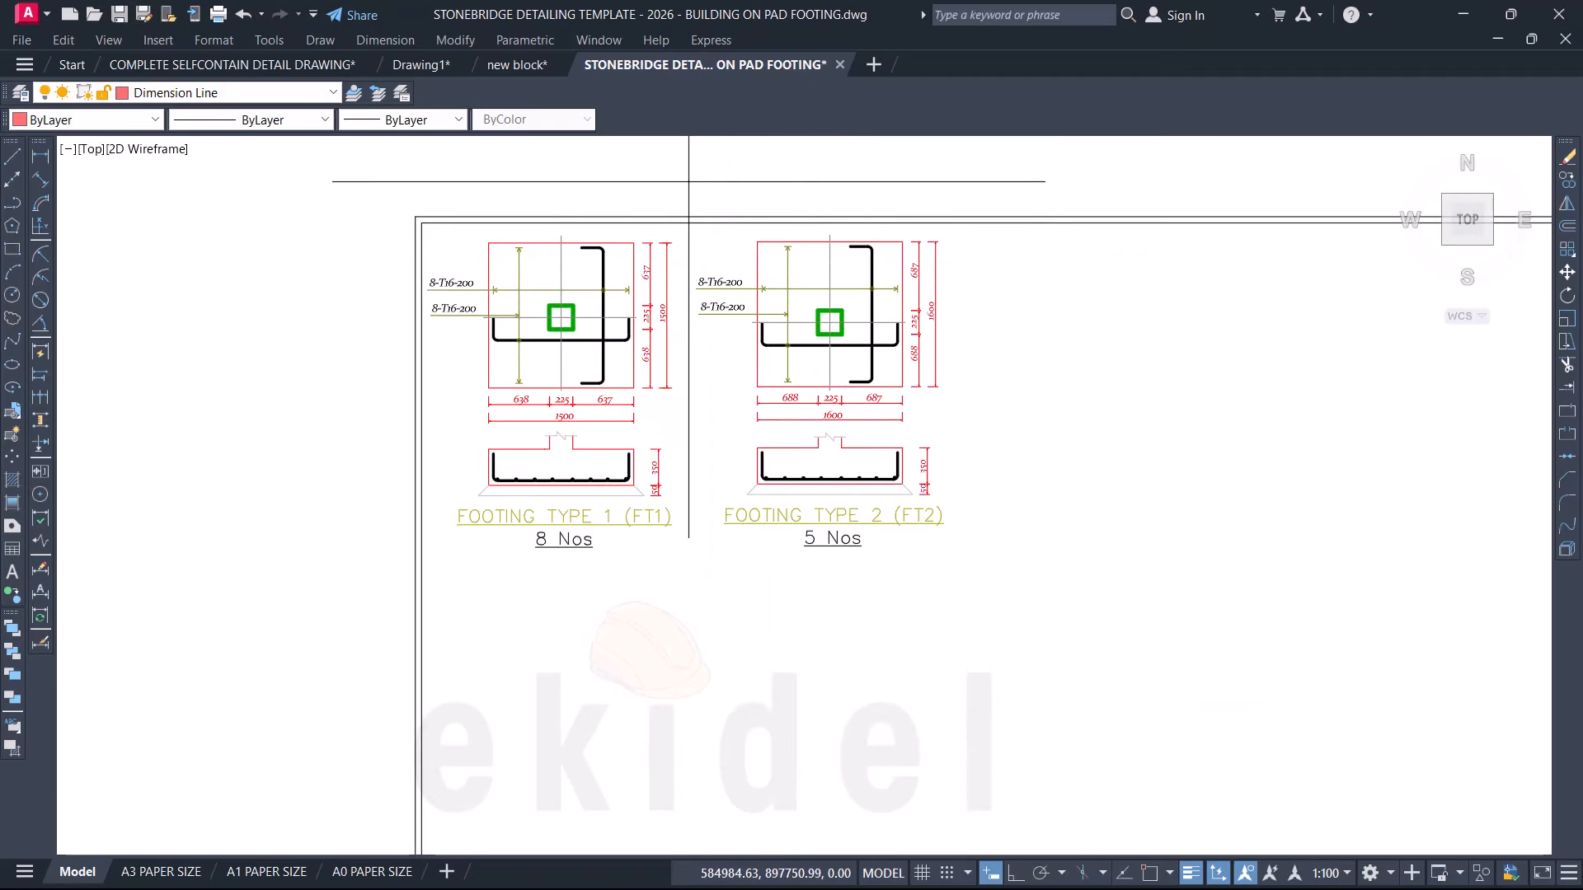
click(688, 181)
click(1054, 629)
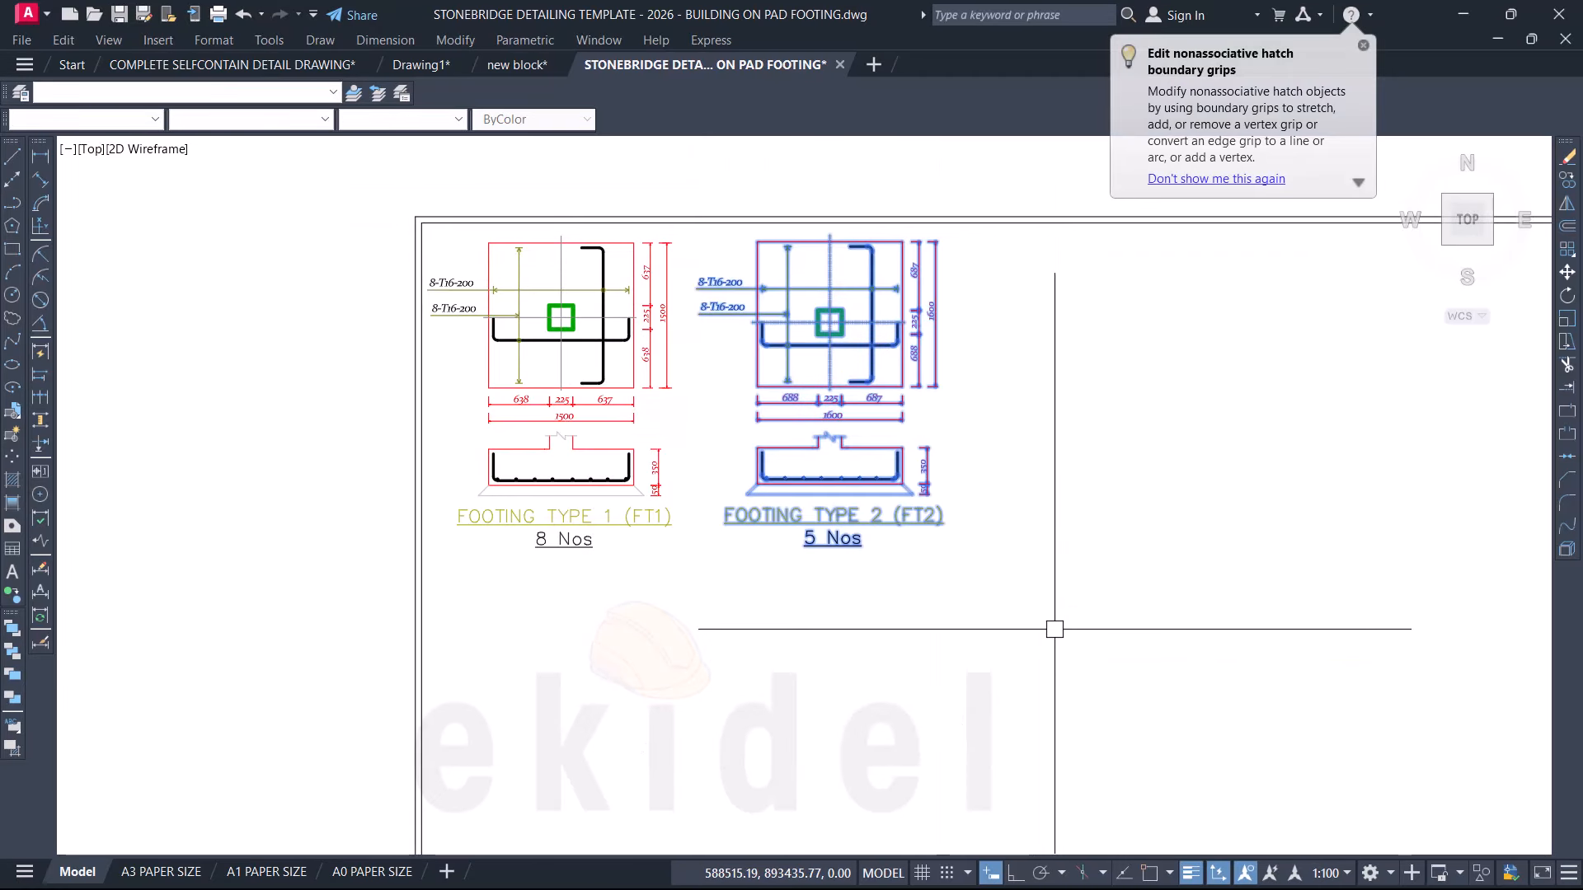
text(co)
key(Return)
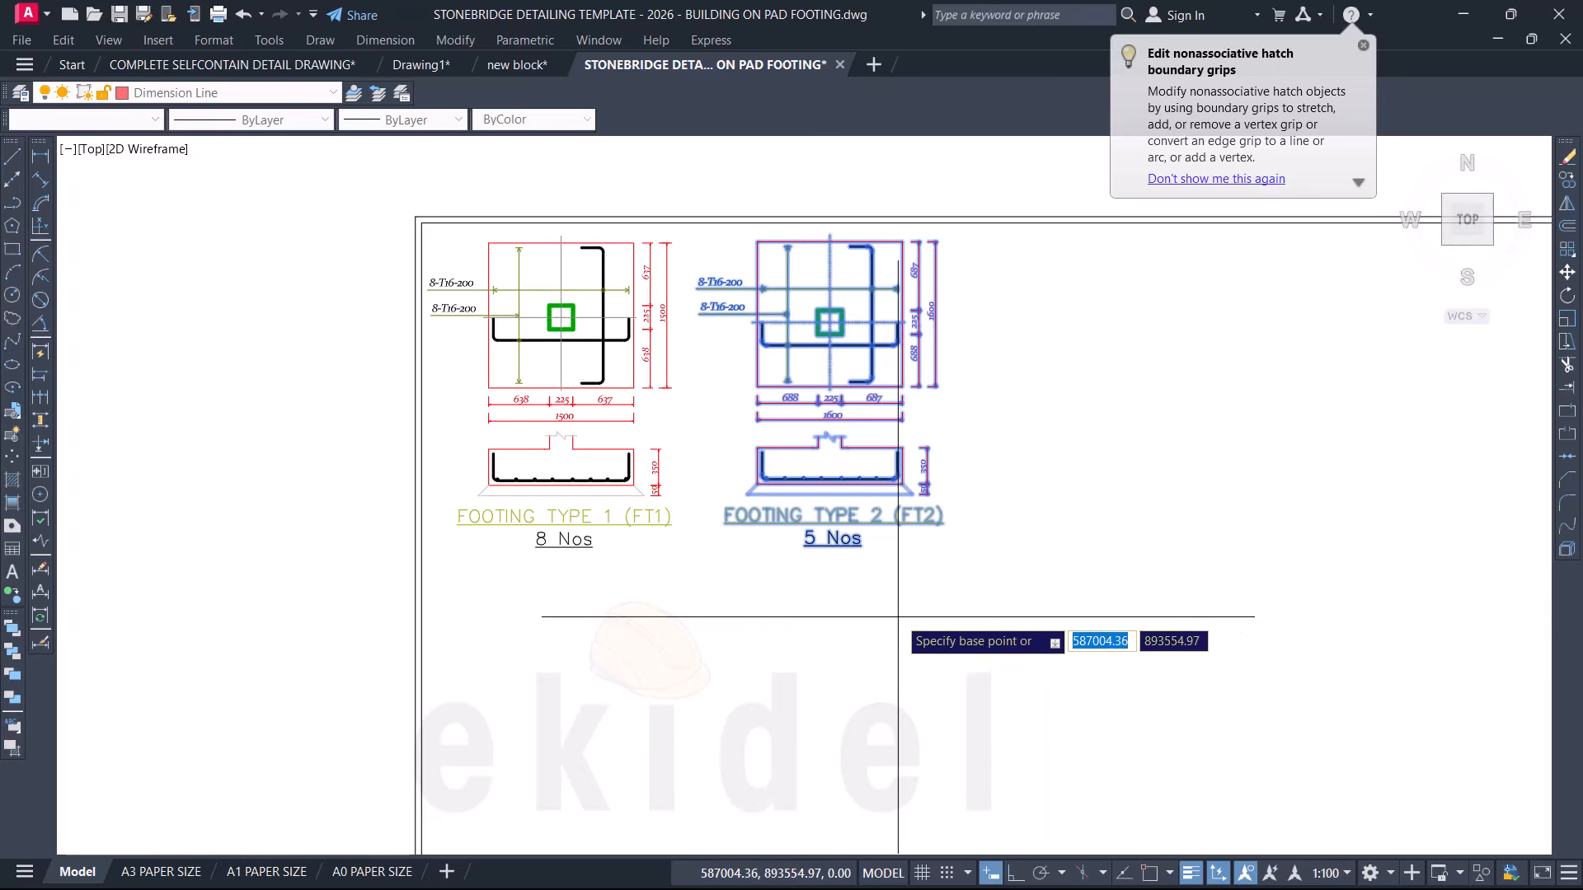
click(898, 617)
scroll(592, 672, down, 3)
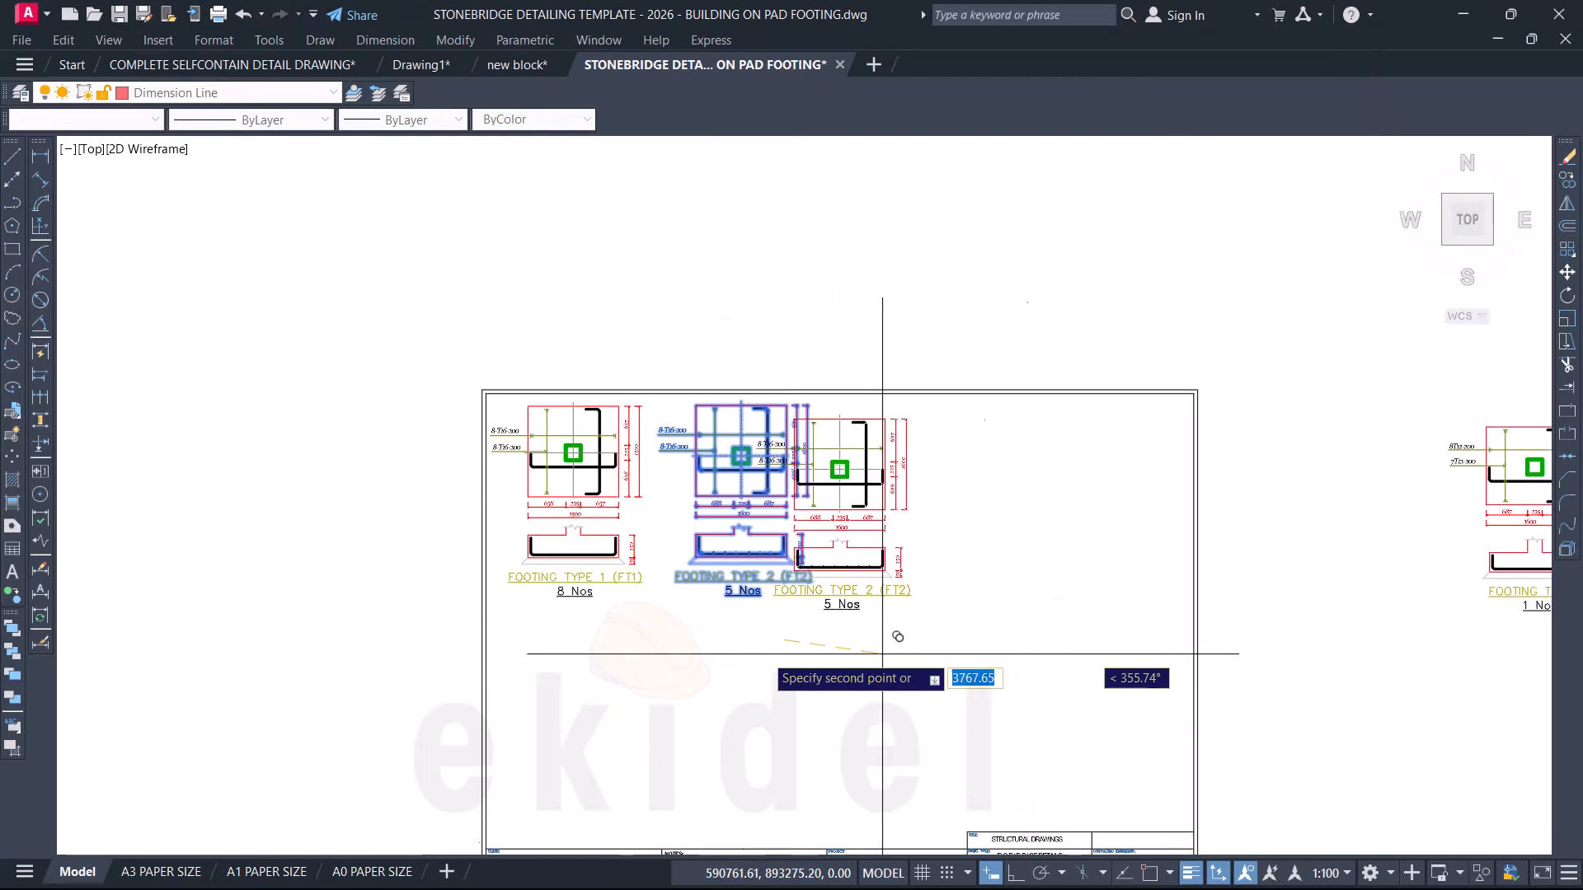
middle_drag(961, 390, 911, 641)
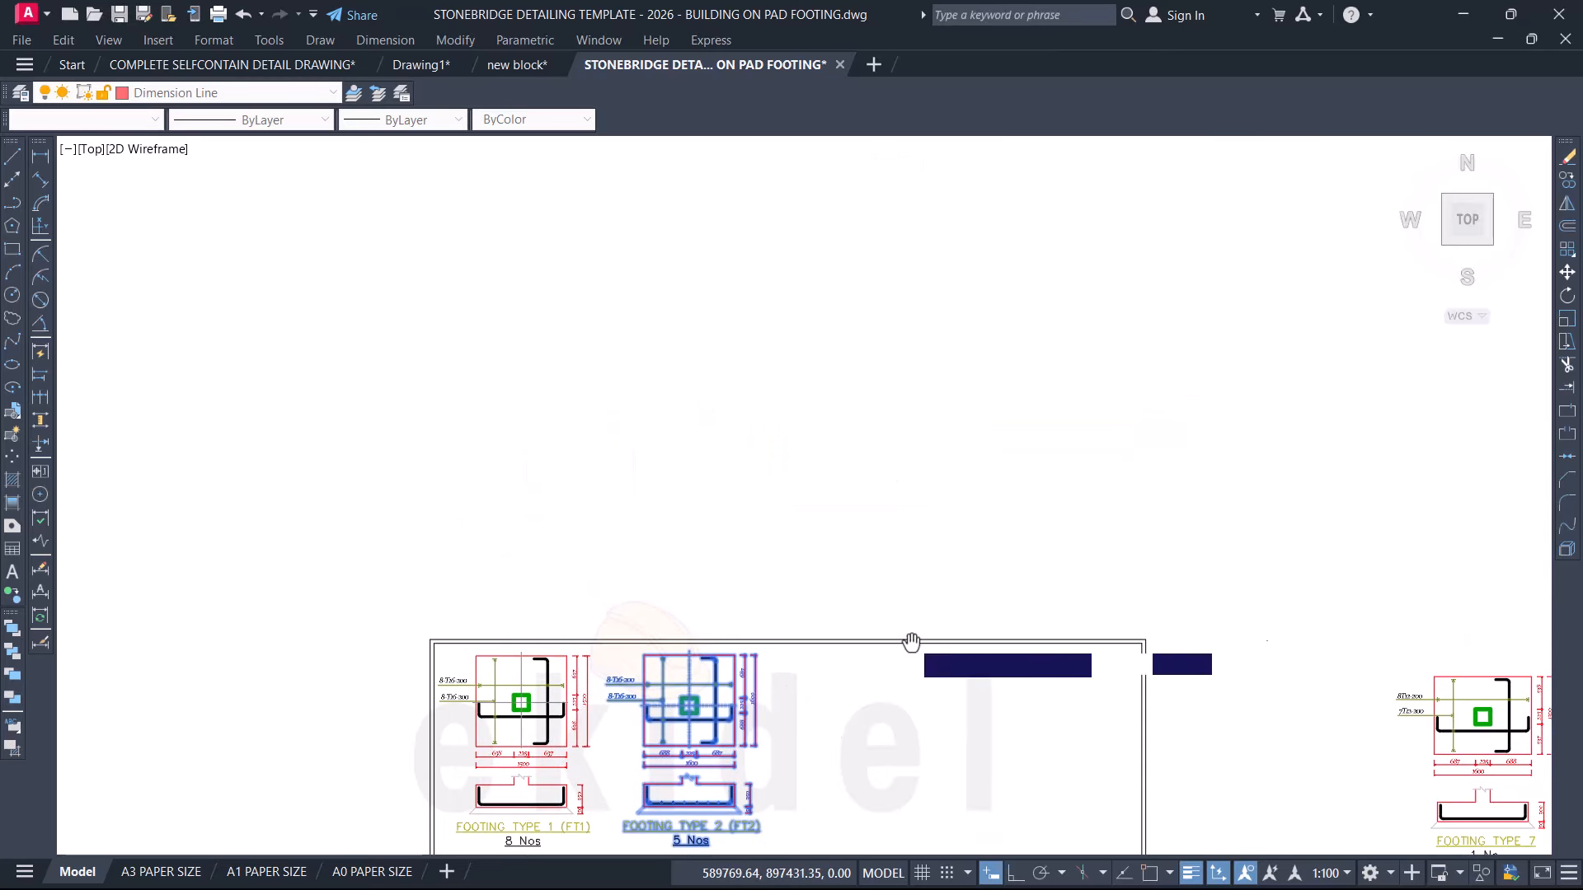
click(915, 570)
key(Escape)
scroll(951, 331, up, 6)
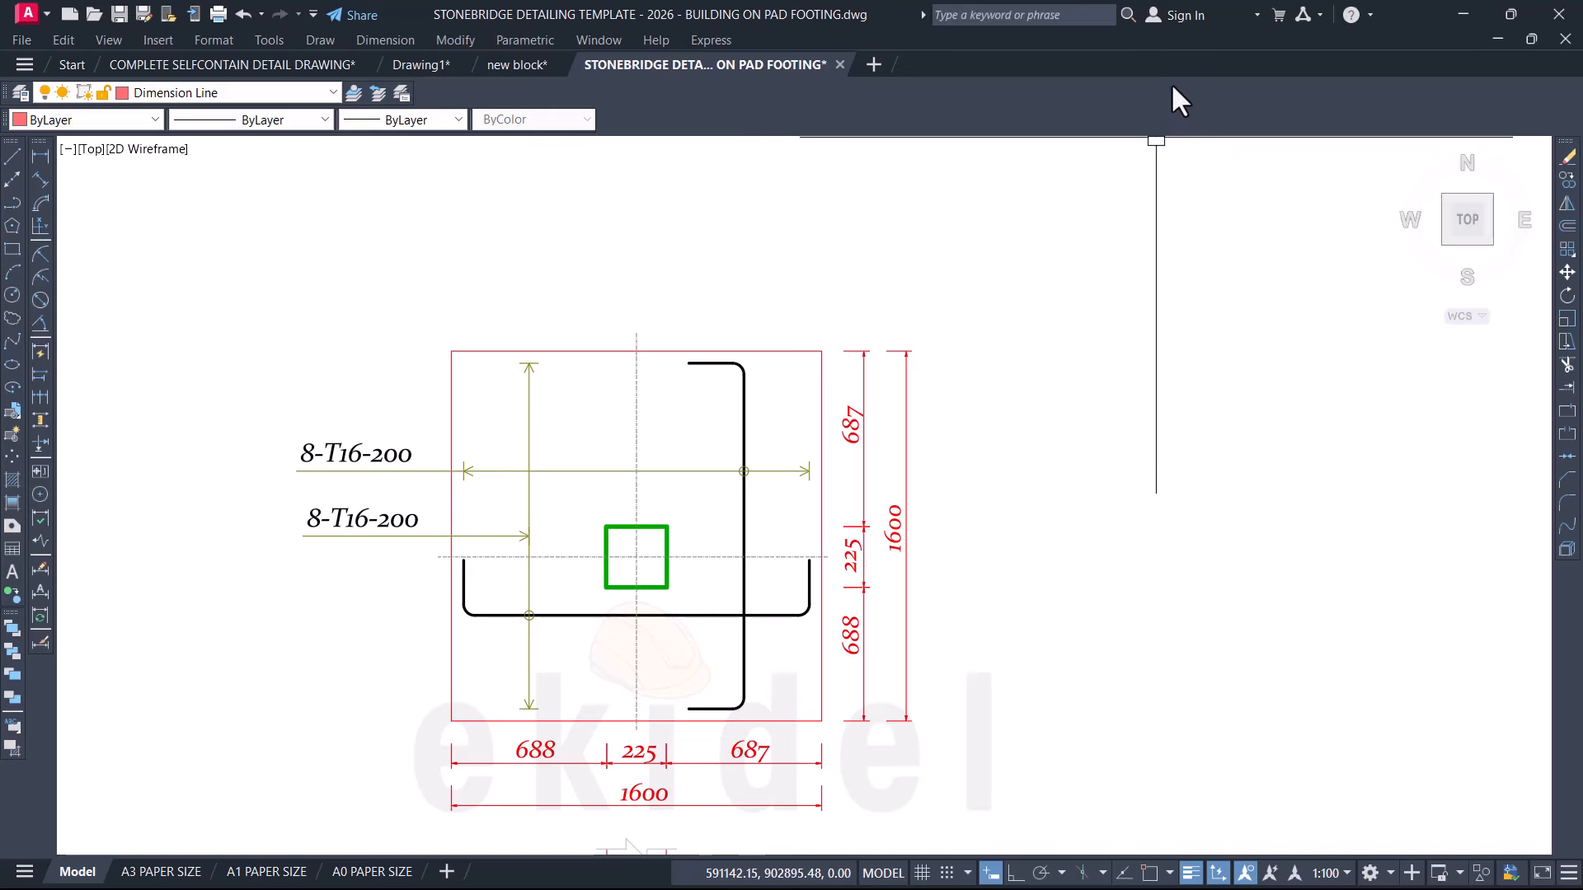
Step: Examine the copied footing detail and compare it with the FT3 footing F-1C14 on the foundation layout
scroll(1076, 206, down, 5)
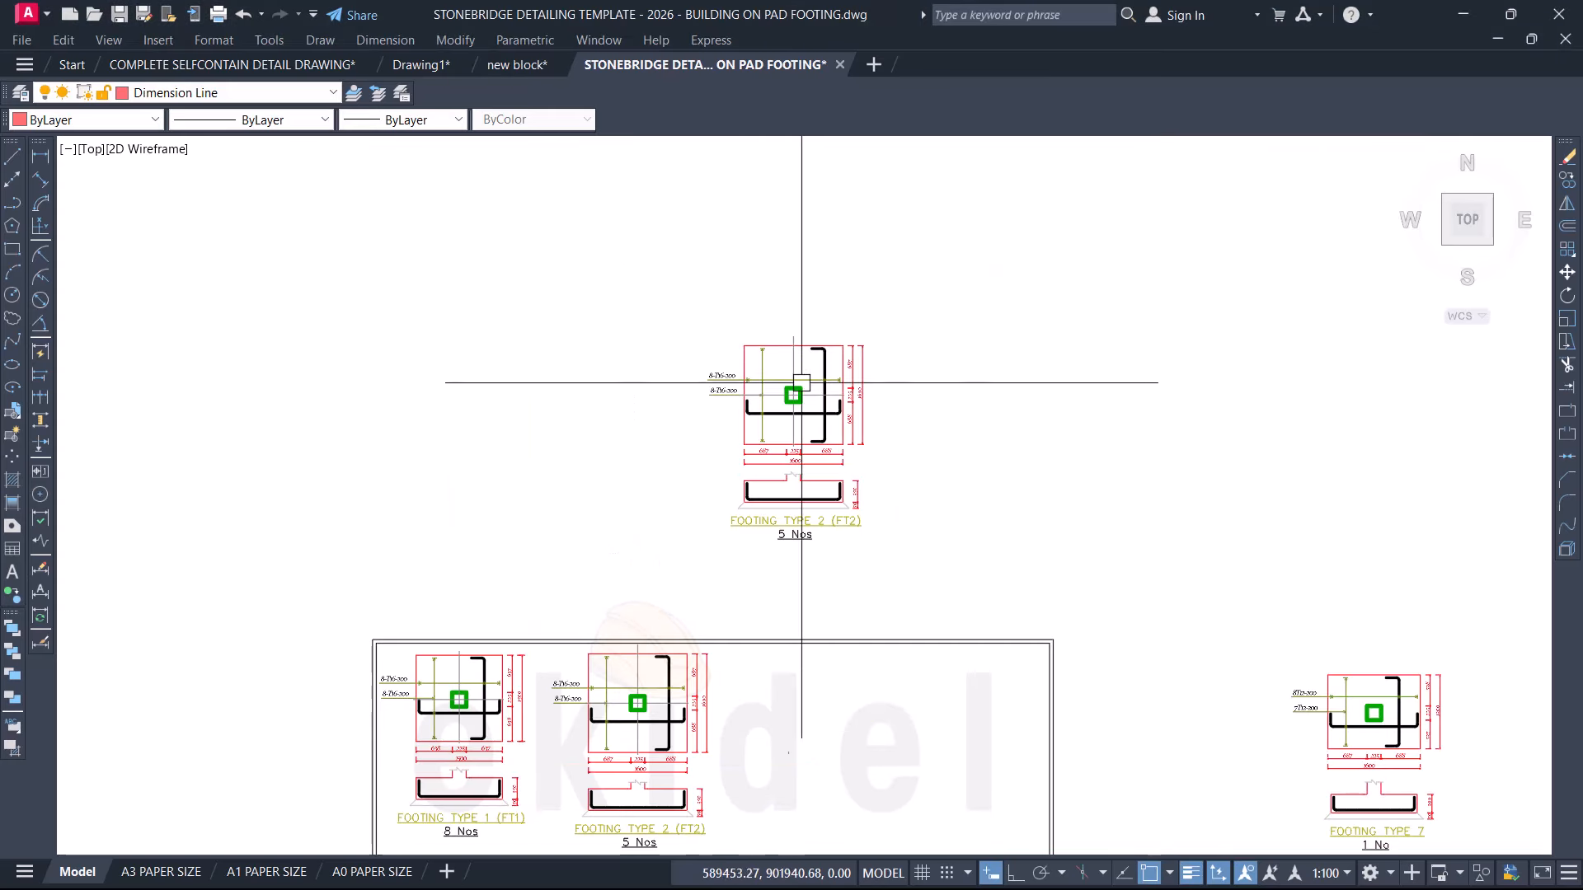
scroll(784, 384, up, 4)
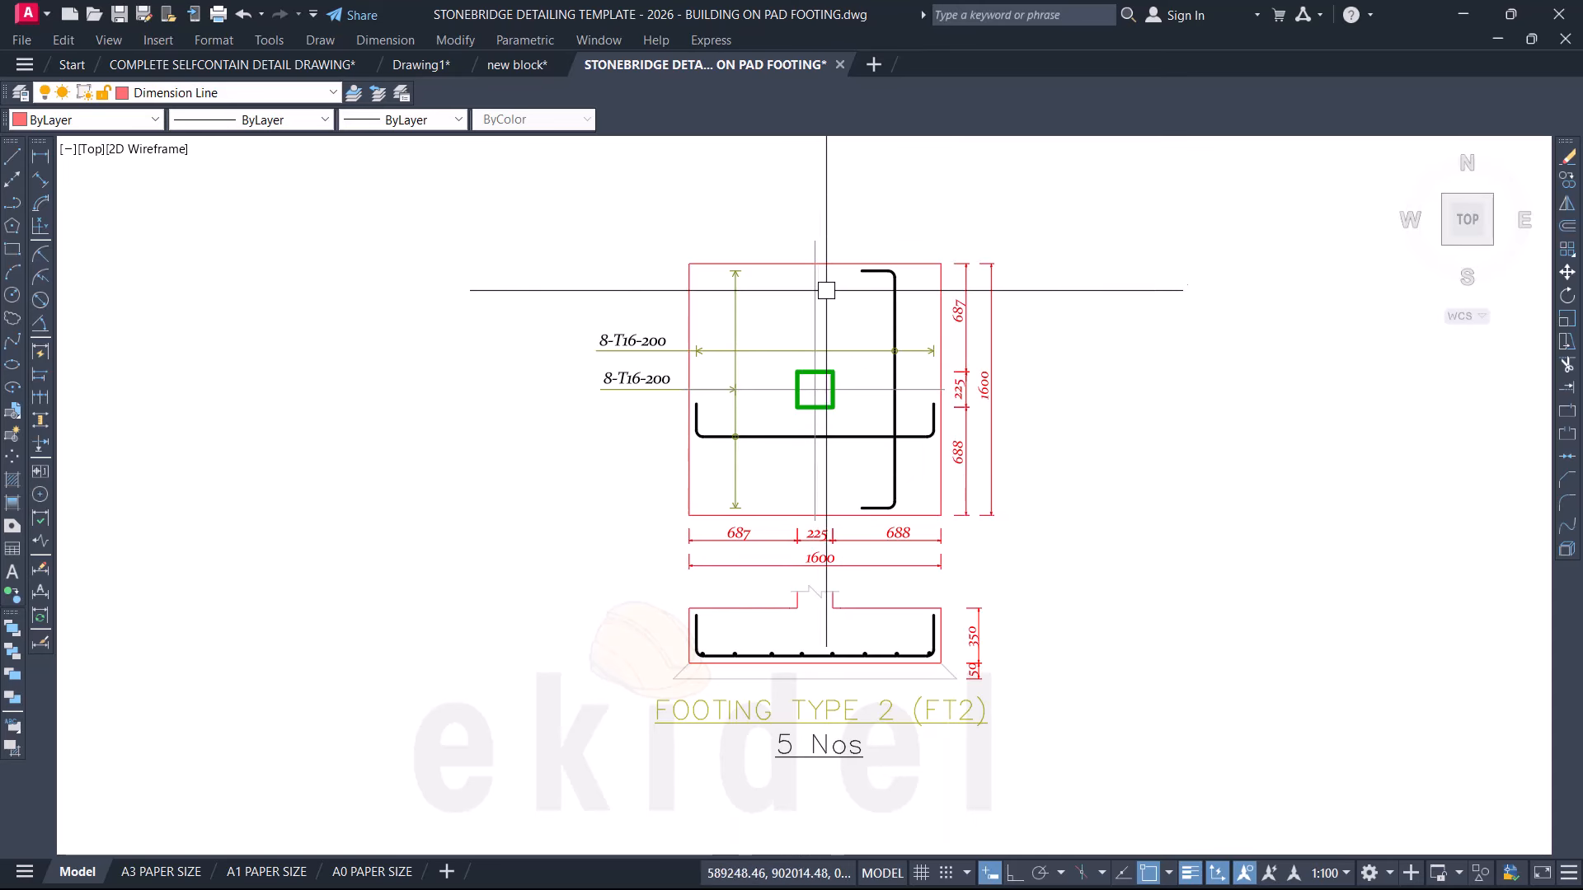
scroll(1022, 293, down, 9)
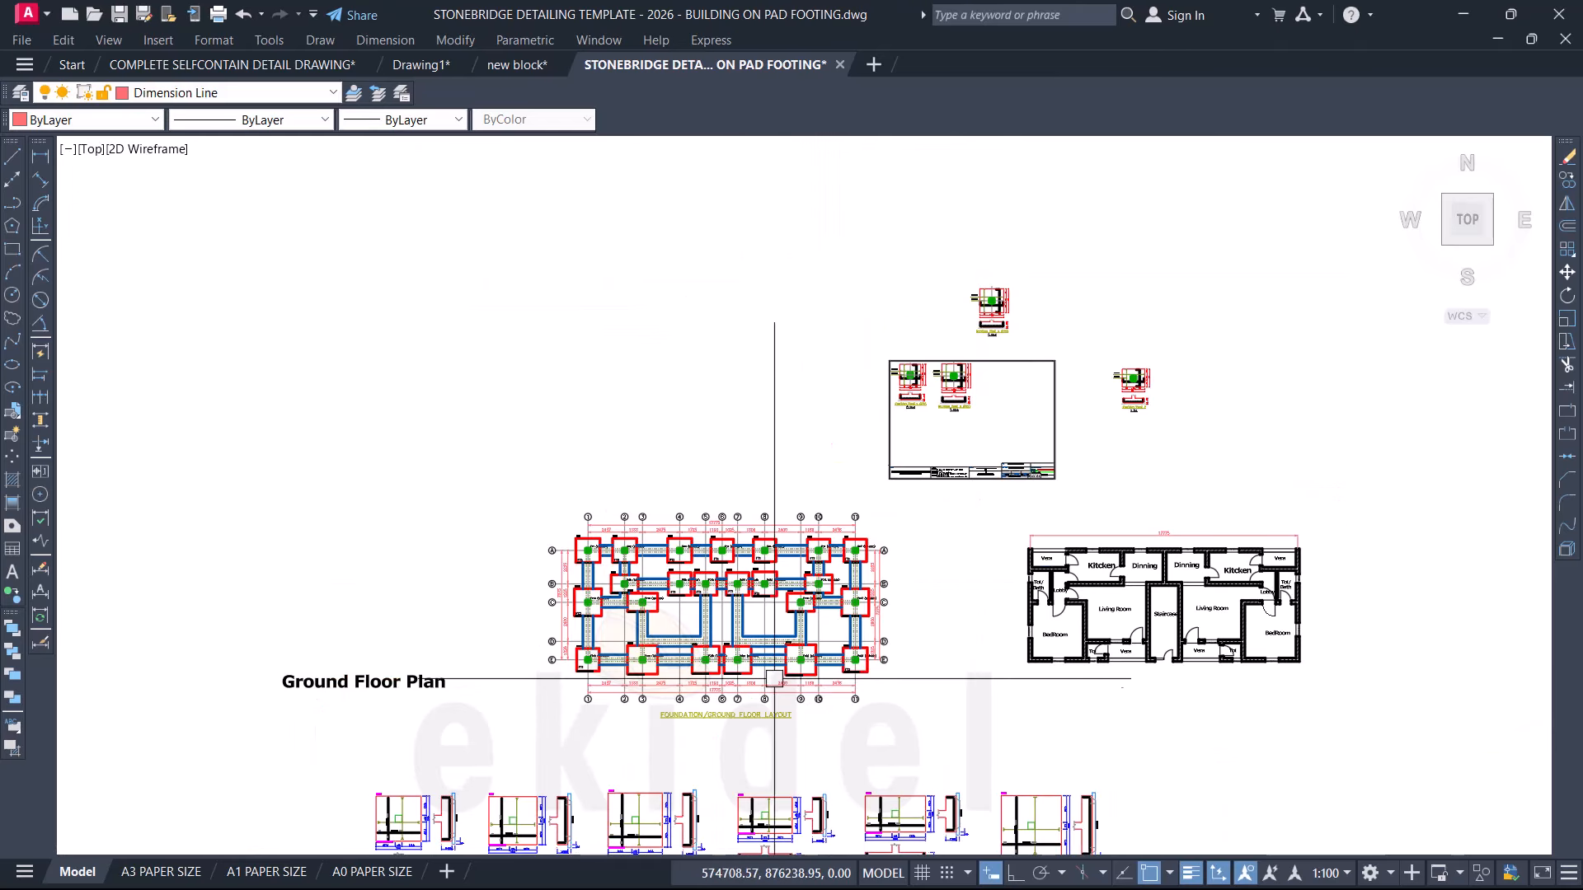
middle_drag(708, 739, 707, 601)
scroll(594, 544, up, 9)
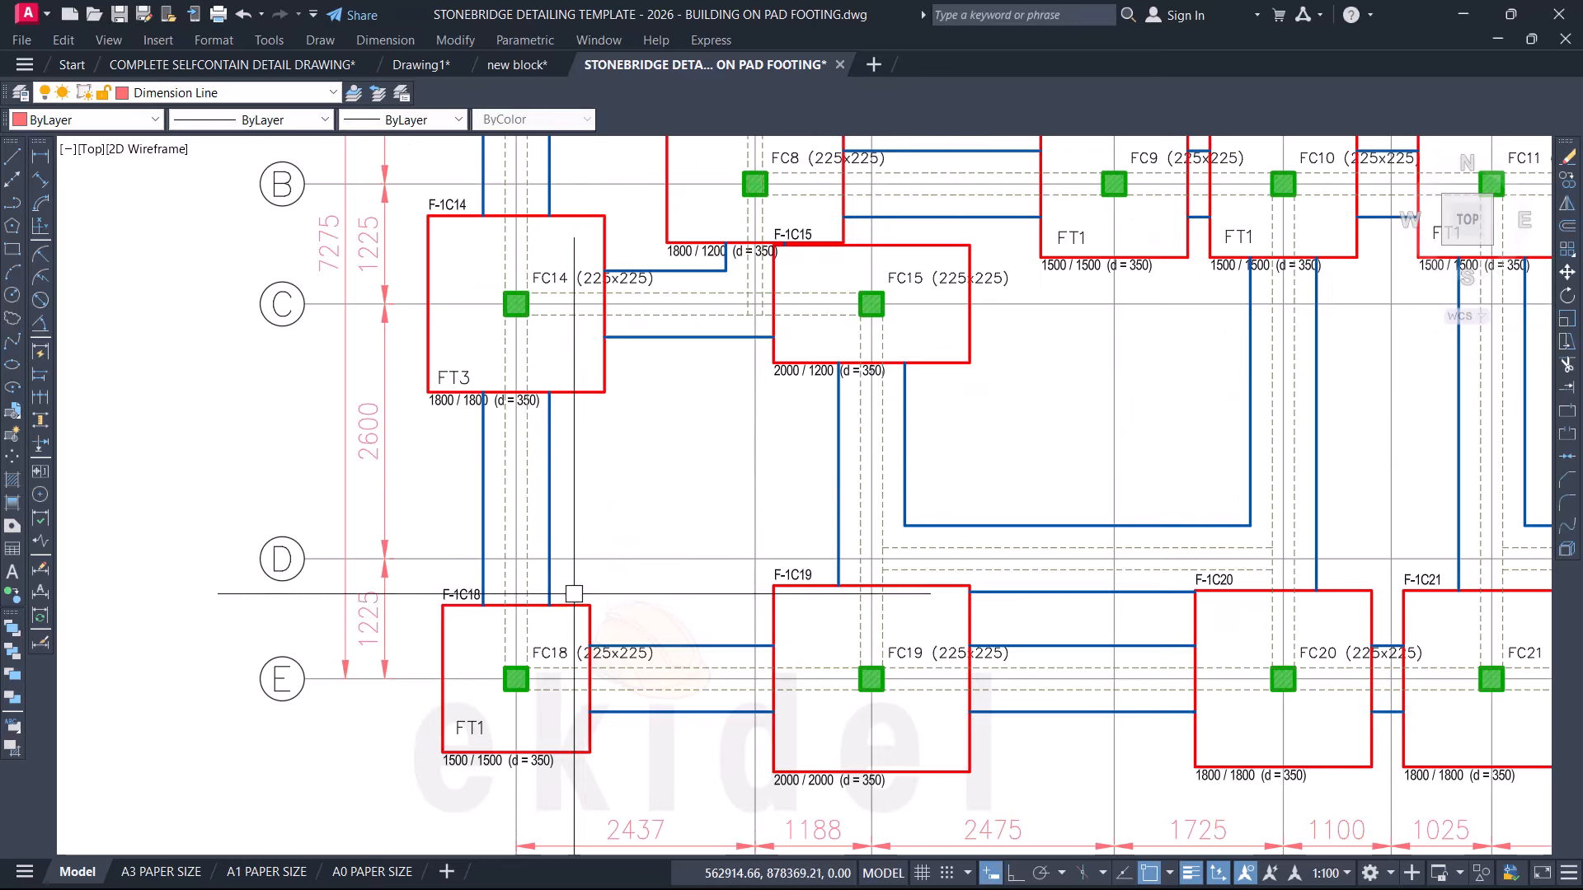
middle_drag(608, 525, 608, 675)
scroll(450, 526, up, 5)
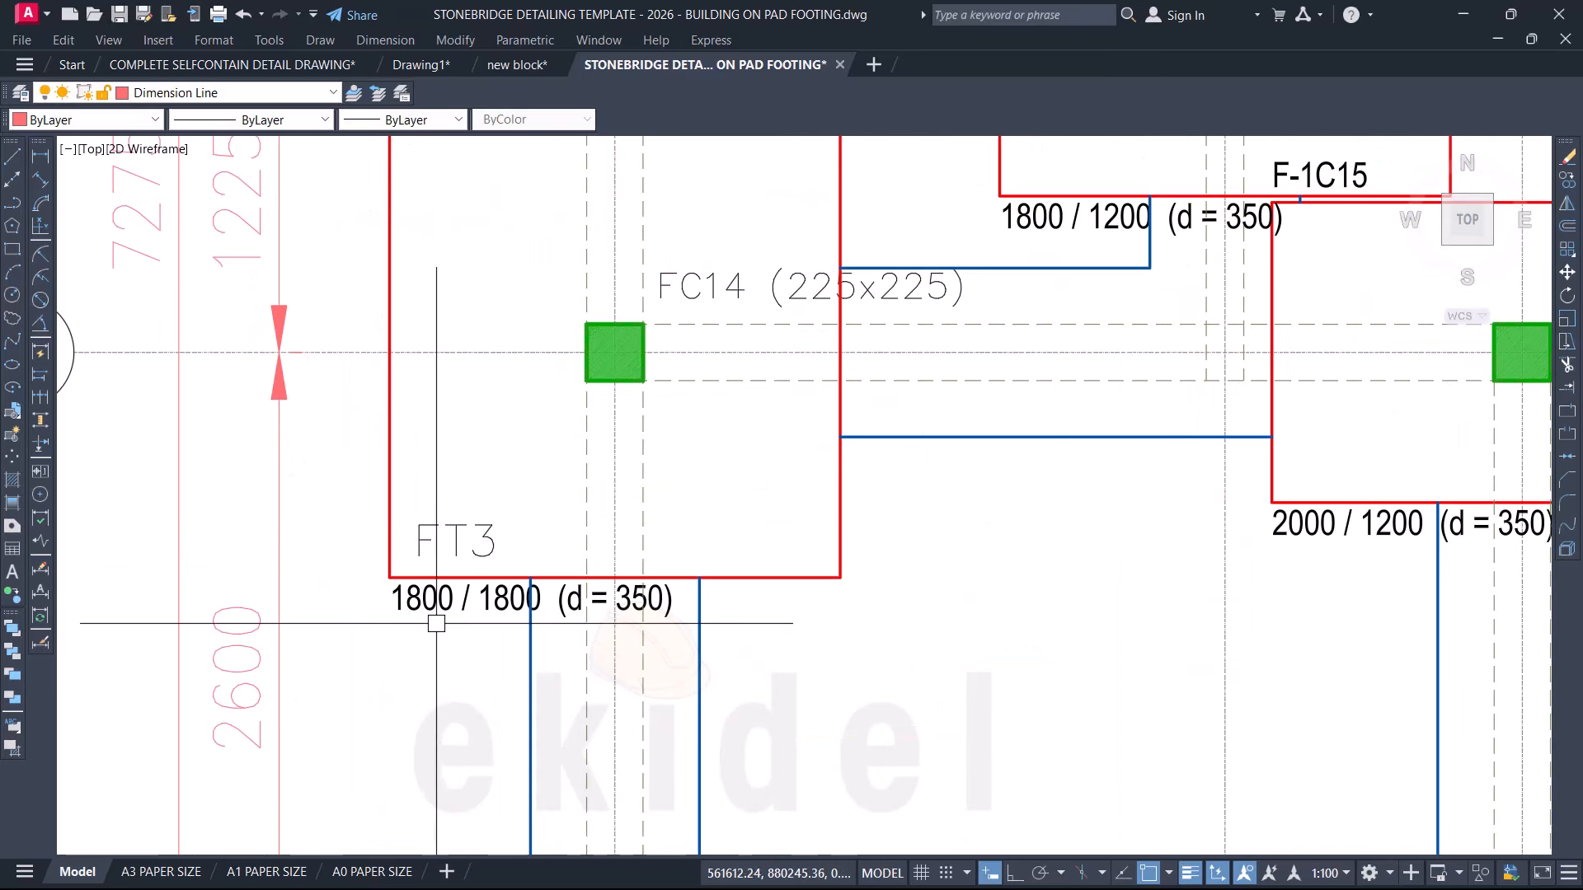
scroll(455, 564, down, 12)
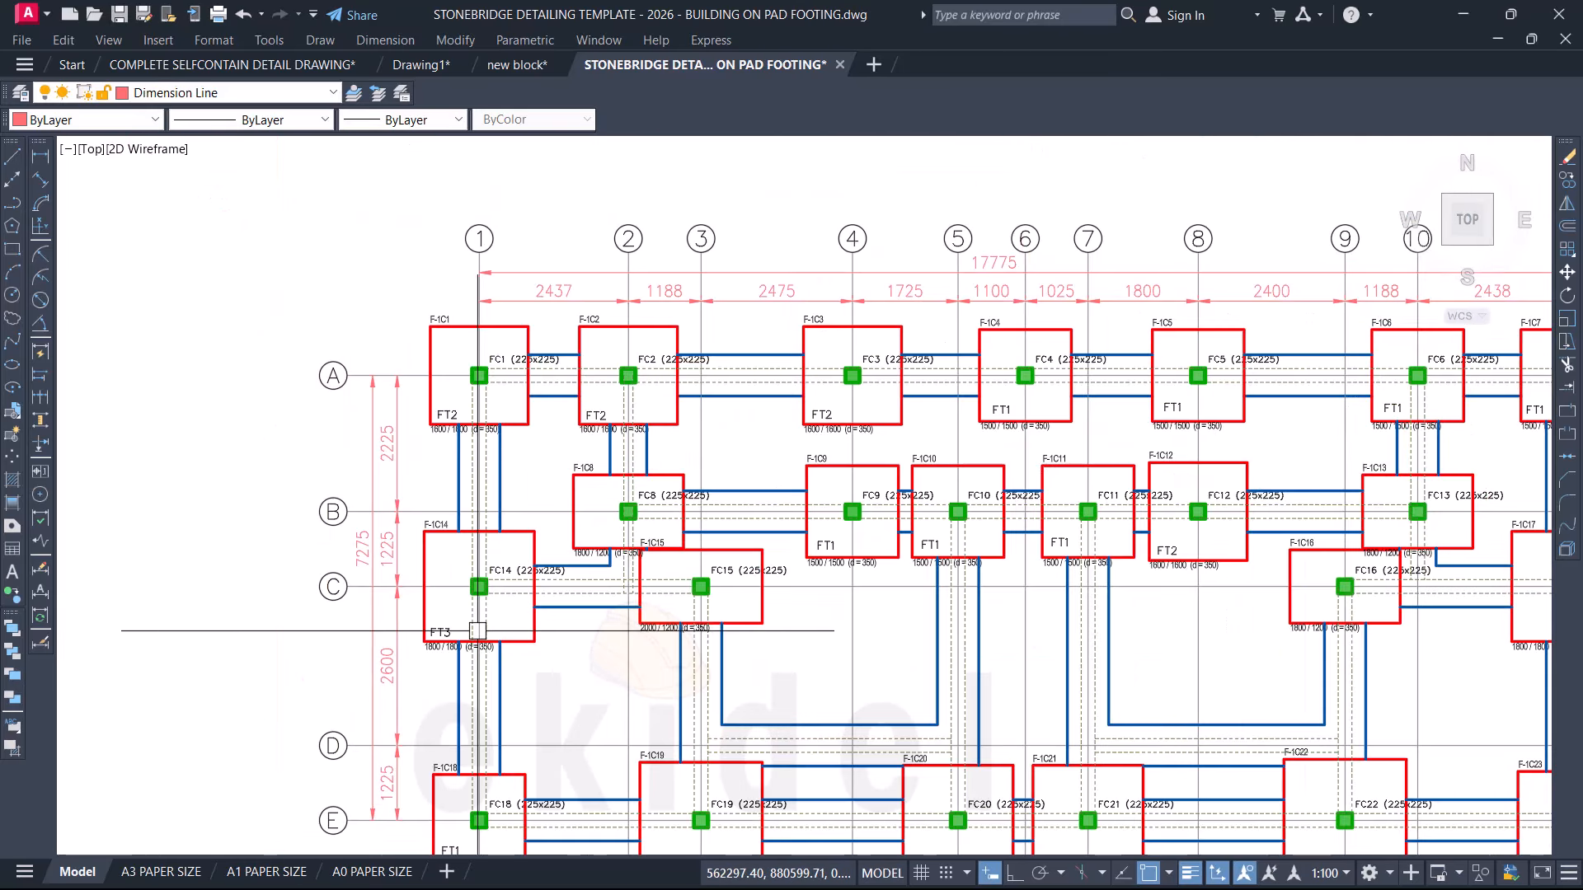
middle_drag(806, 541, 666, 723)
Step: Change the copied detail's title to FOOTING TYPE 3 (FT3)
scroll(1025, 364, up, 13)
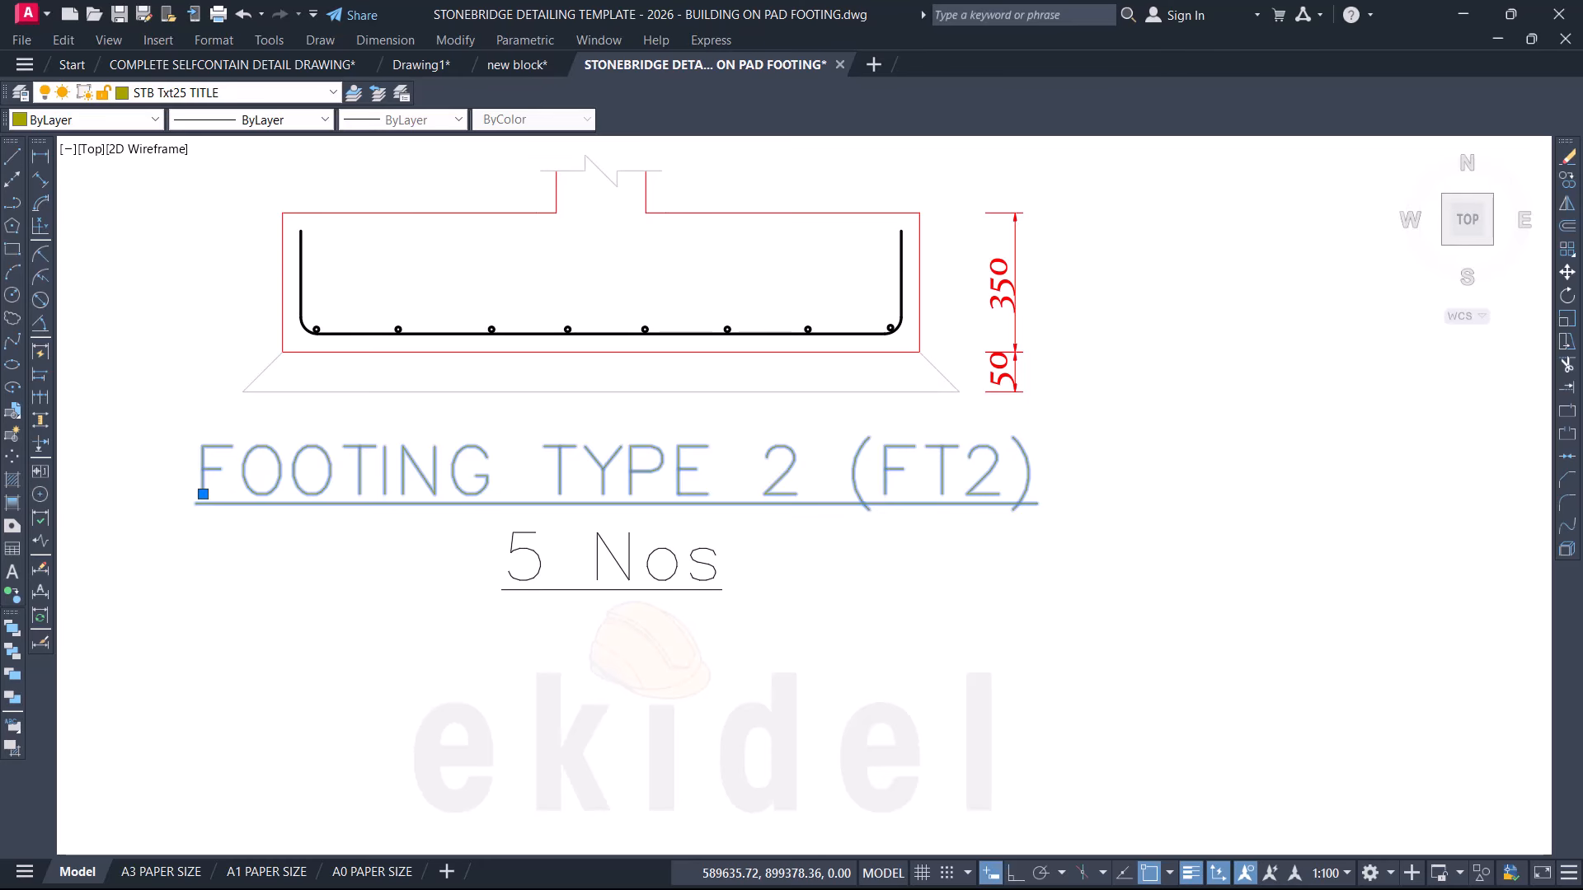
double_click(829, 467)
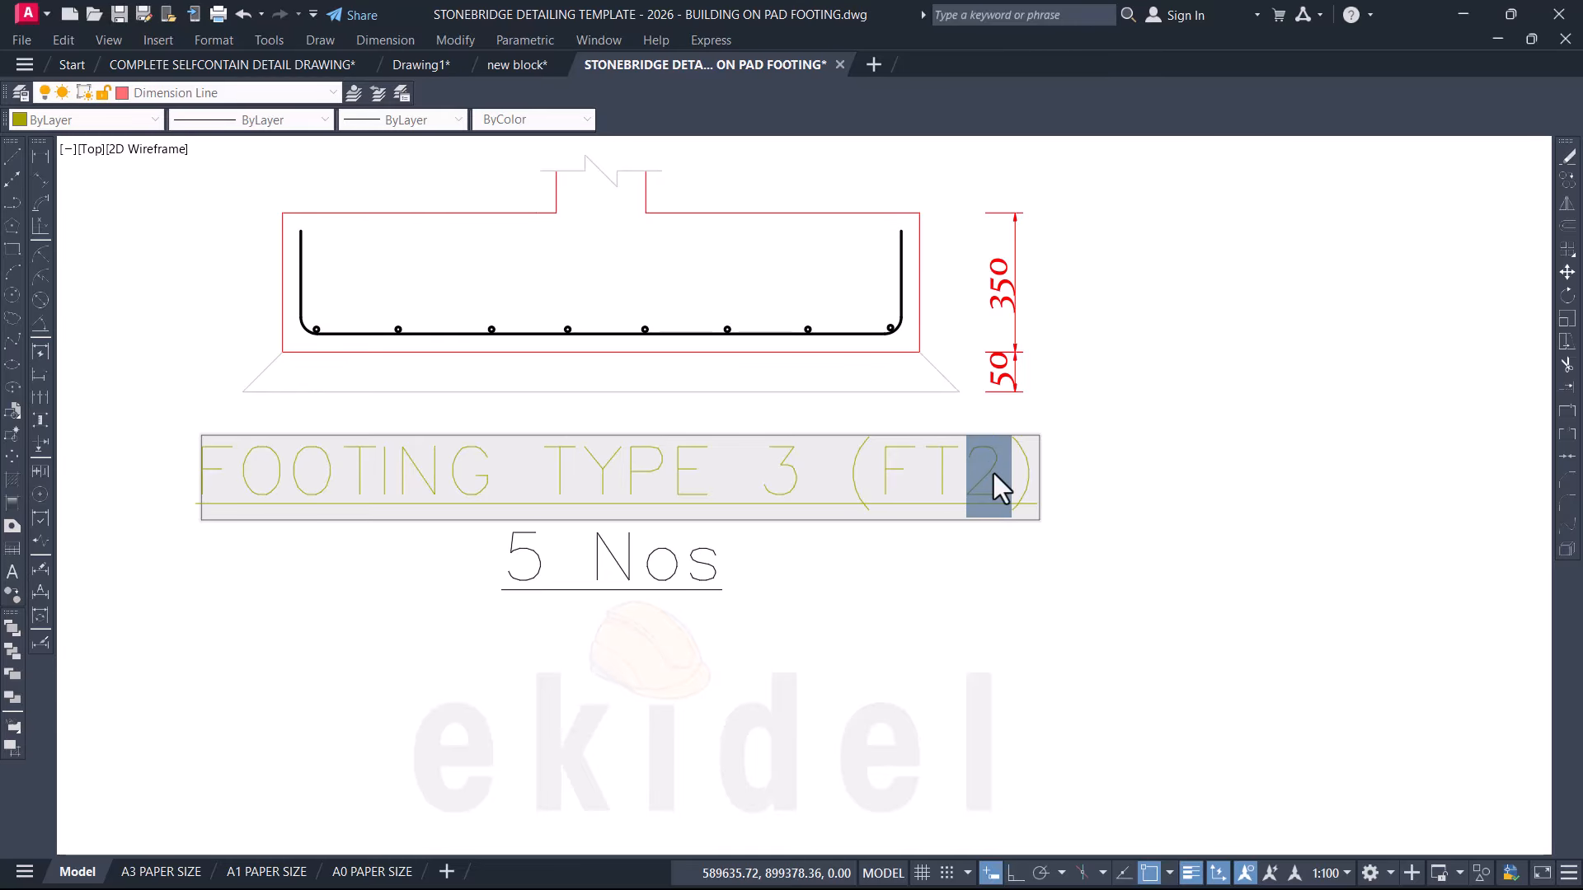
text(3)
click(983, 522)
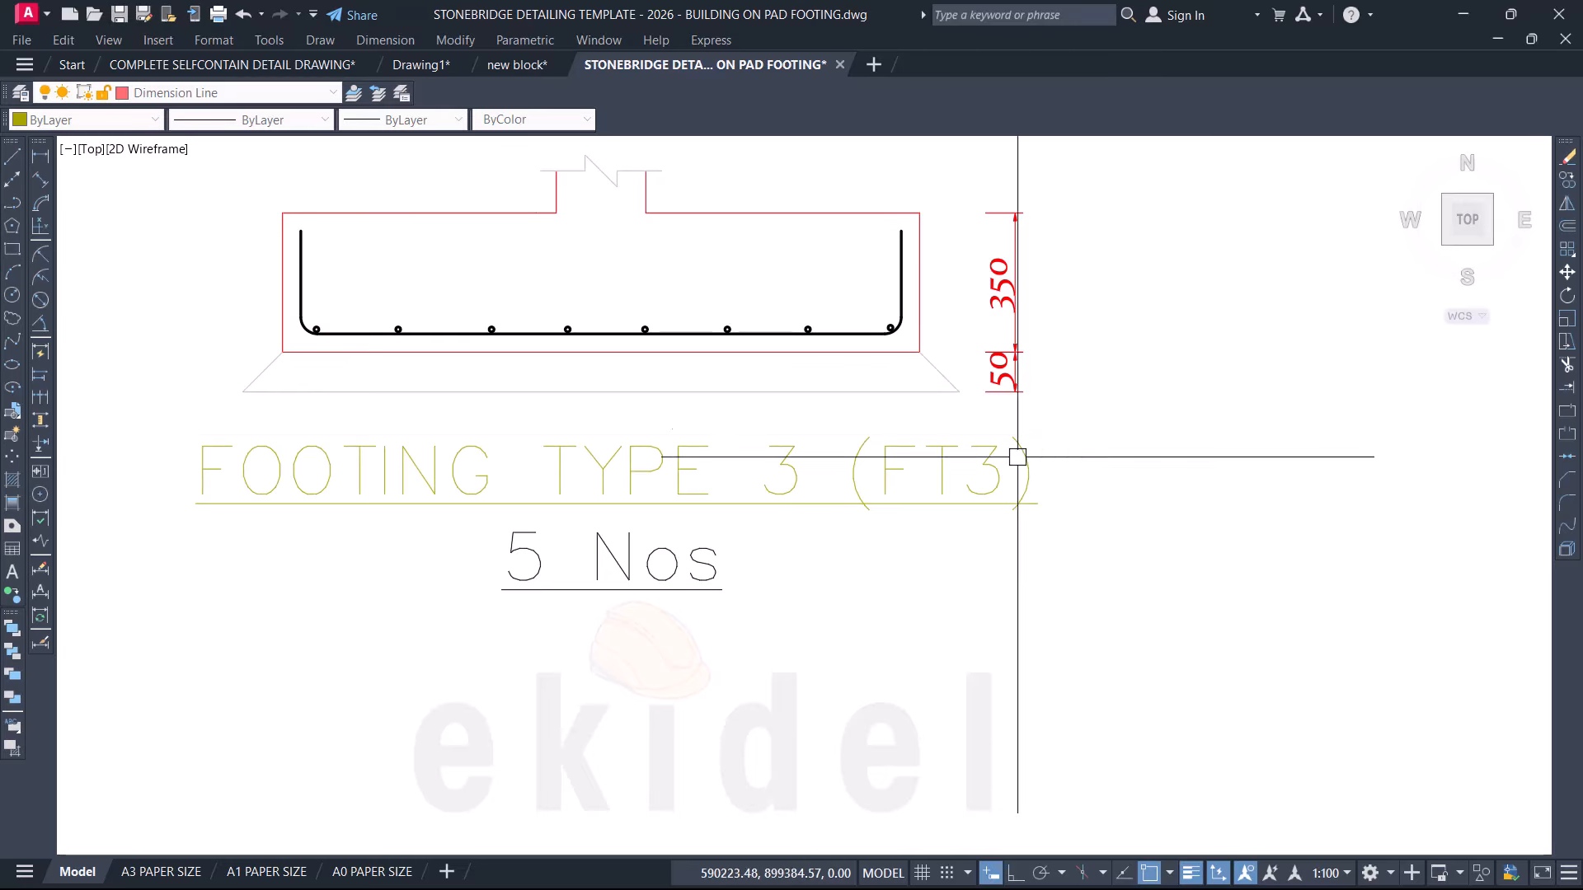
scroll(1067, 336, down, 5)
scroll(933, 399, up, 4)
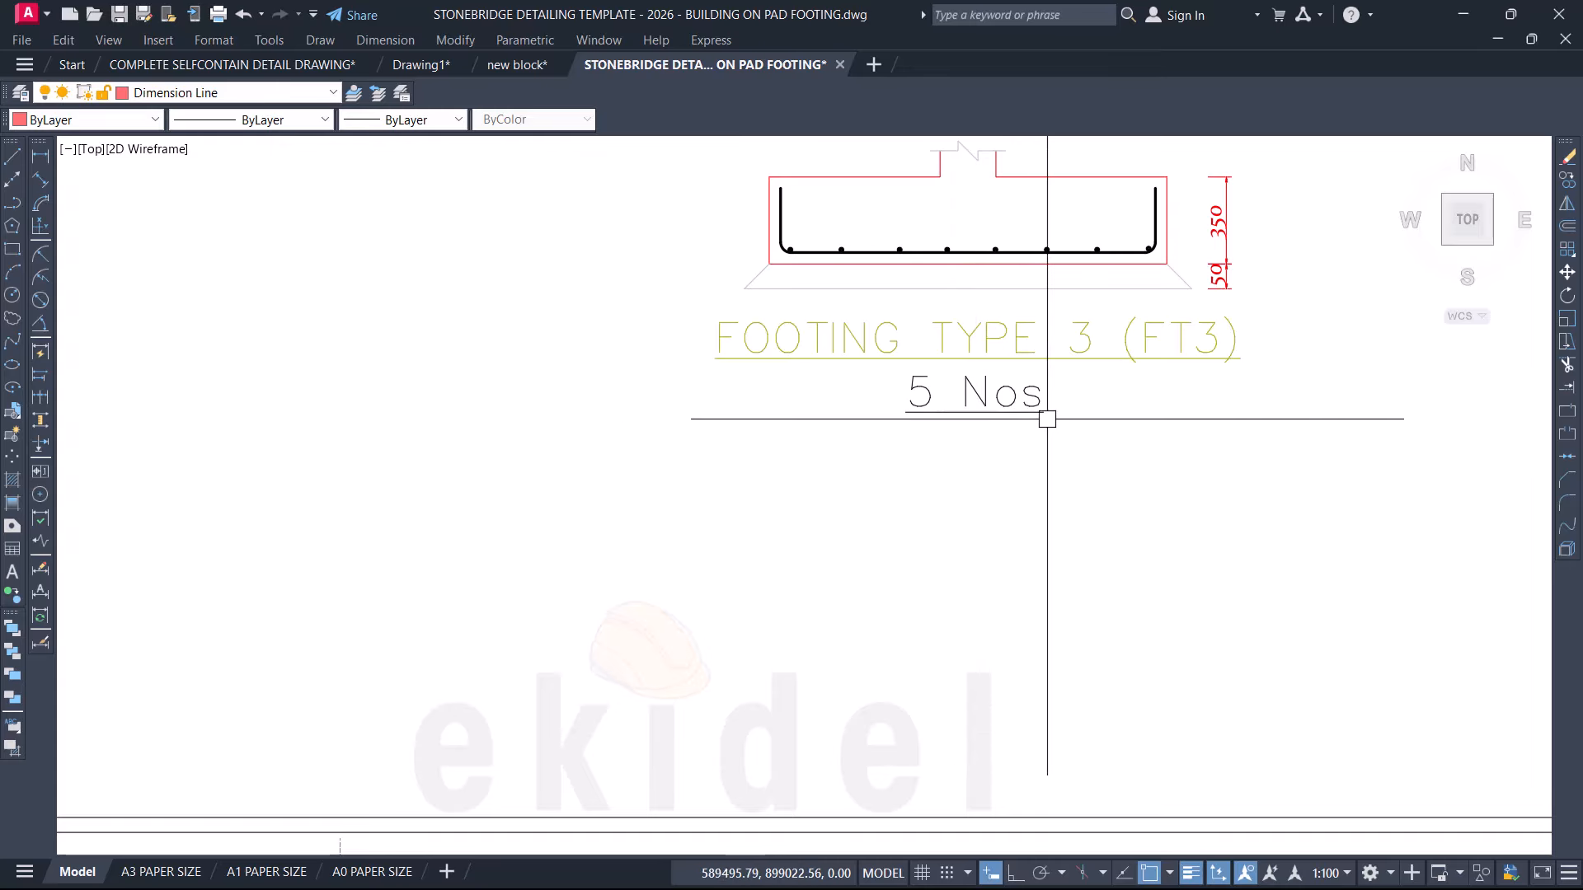
scroll(1005, 419, down, 4)
scroll(1007, 240, up, 3)
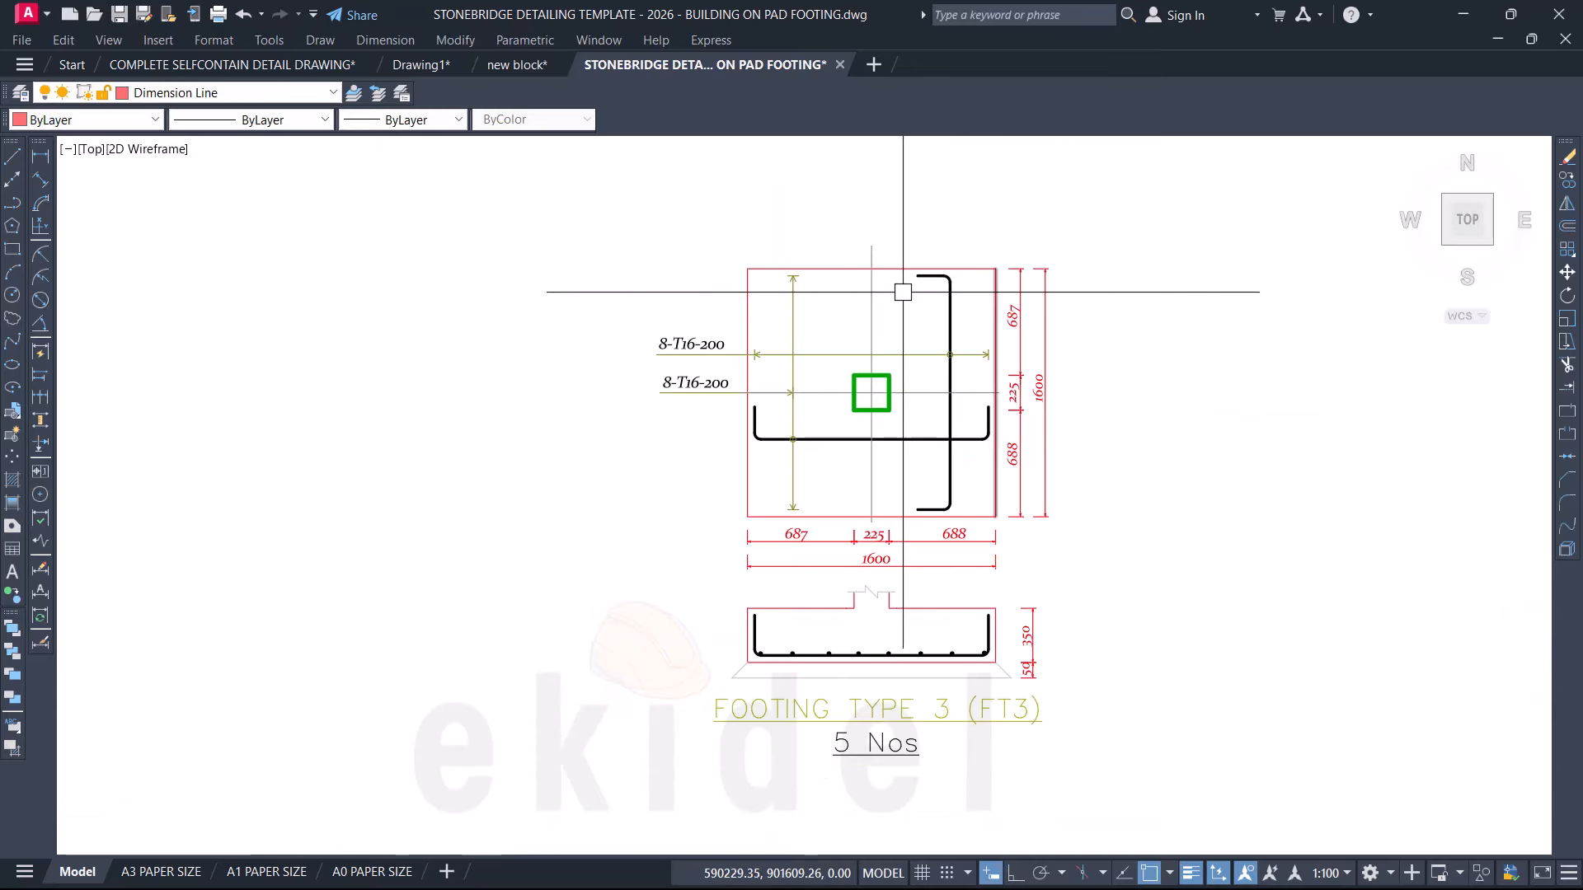
scroll(919, 494, down, 4)
scroll(1006, 417, up, 4)
scroll(975, 417, down, 6)
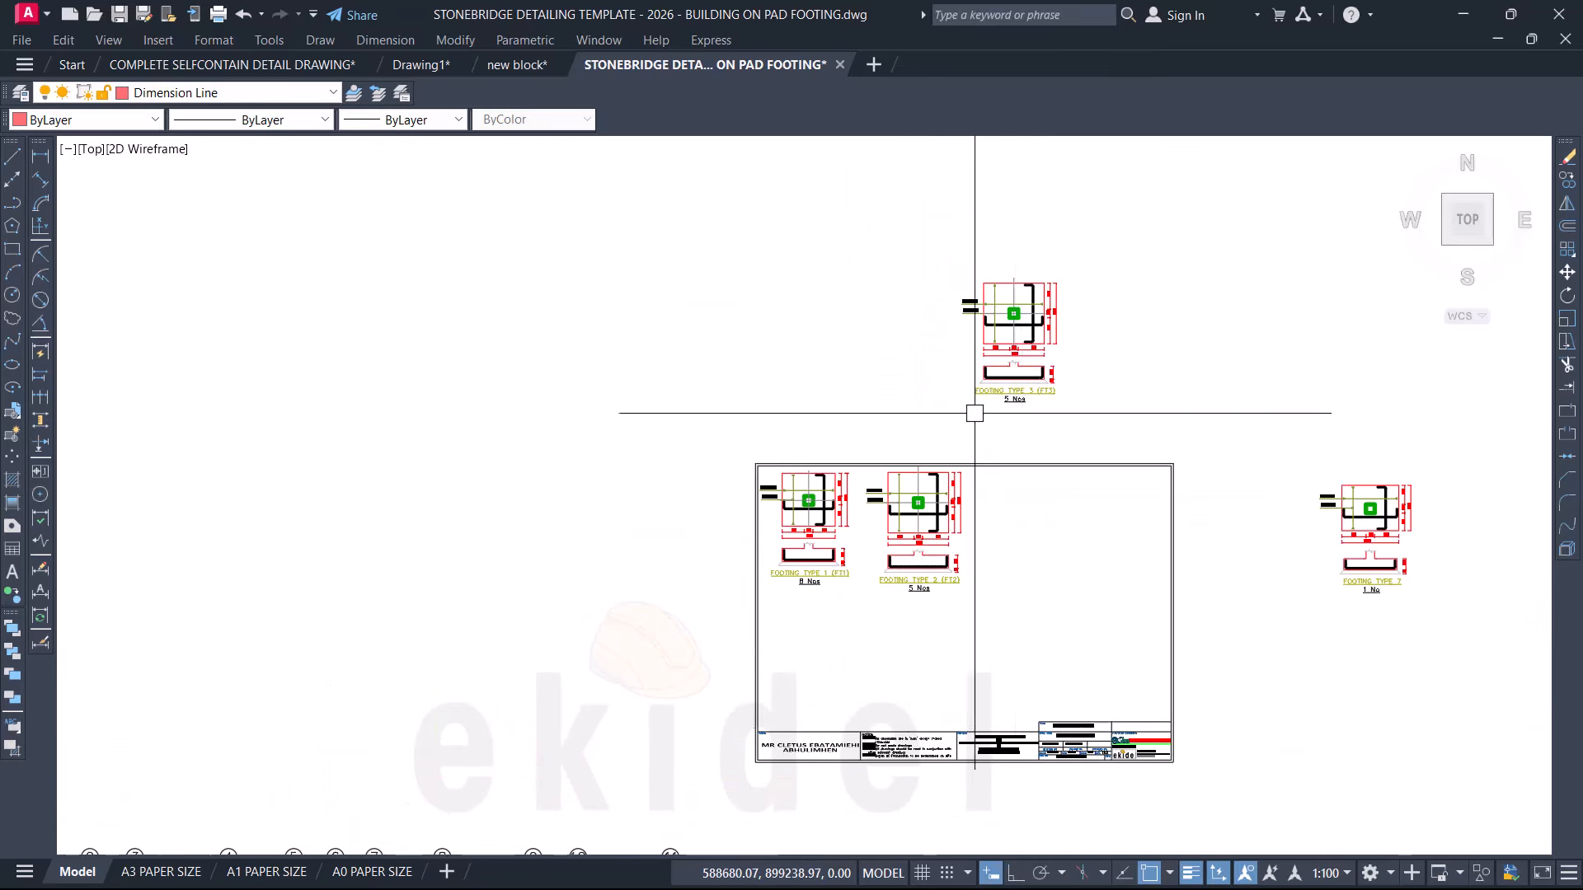
Step: Copy the FT3 label from footing F-1C14 into footing F-1C17 on the foundation layout
middle_drag(717, 608, 883, 364)
scroll(498, 606, up, 8)
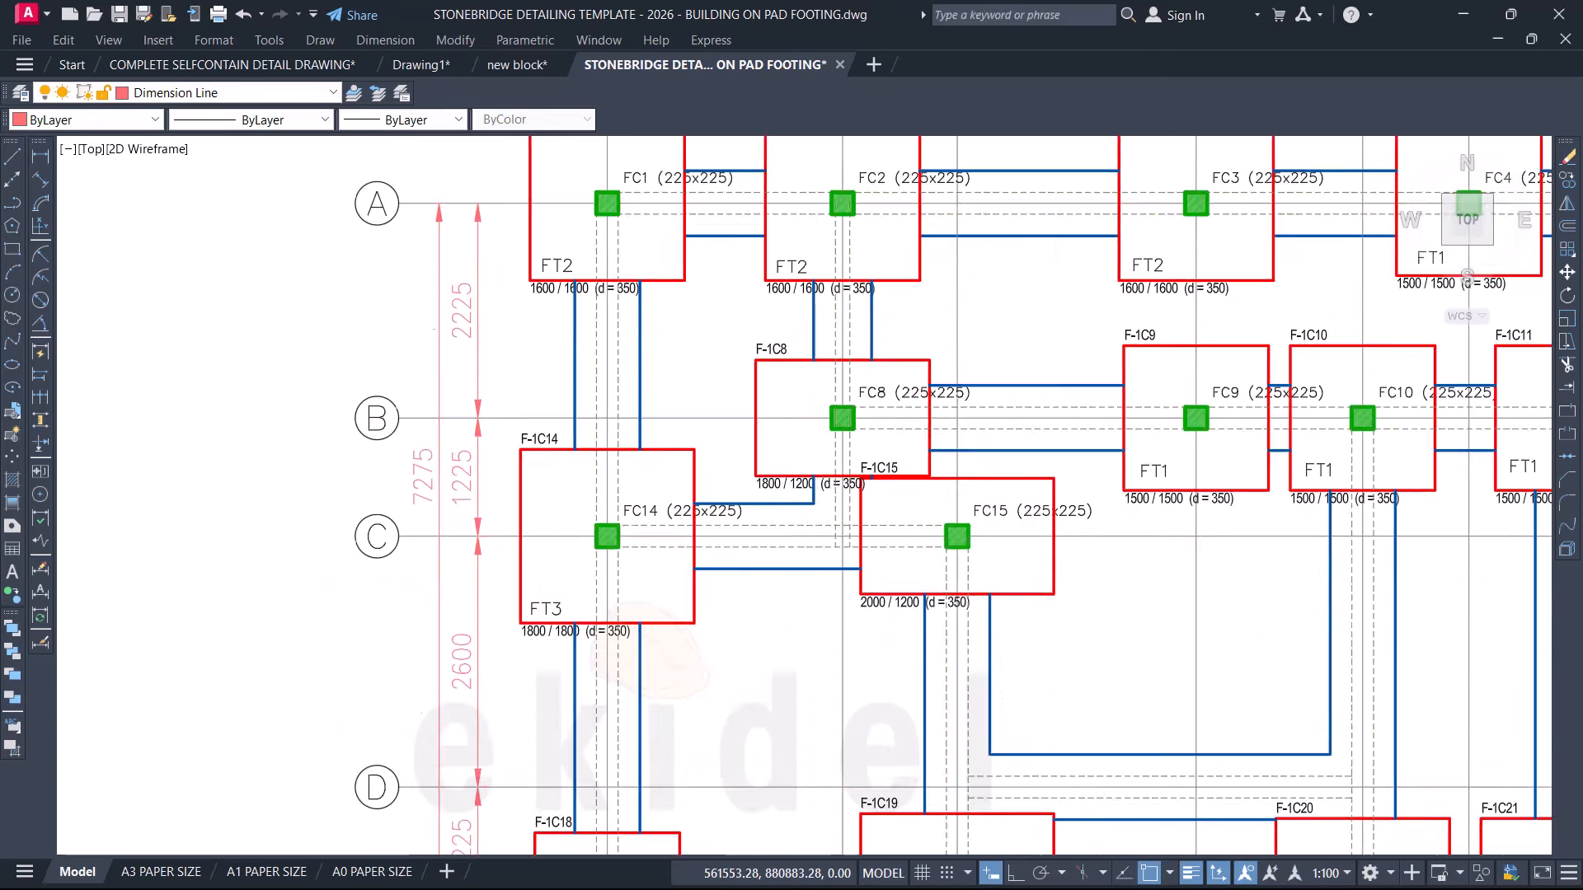
click(552, 623)
text(c)
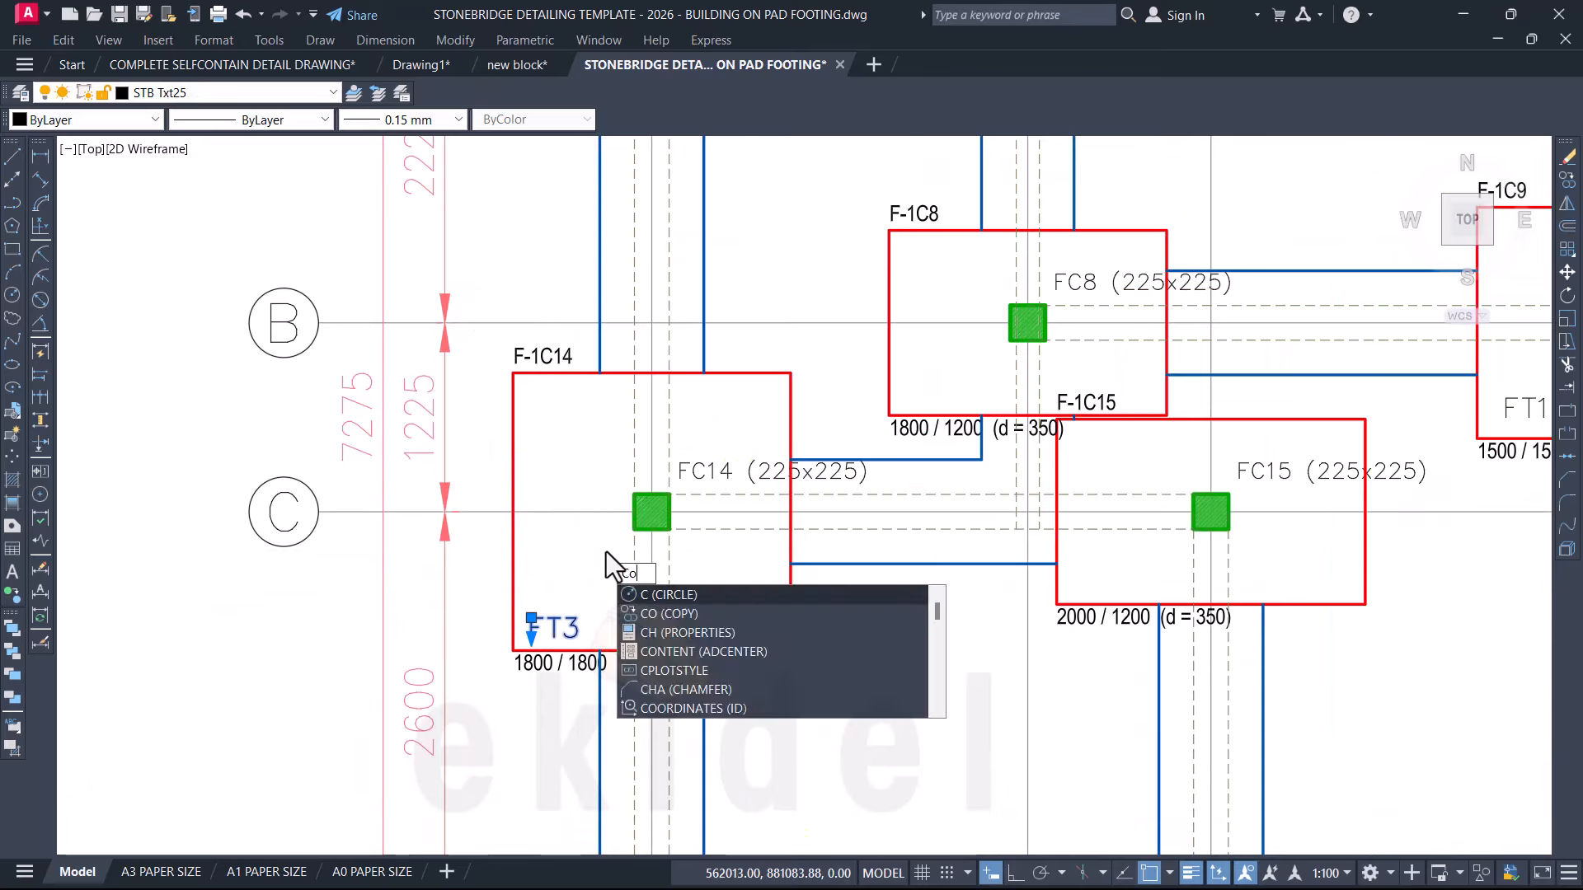
text(o)
key(Return)
click(531, 637)
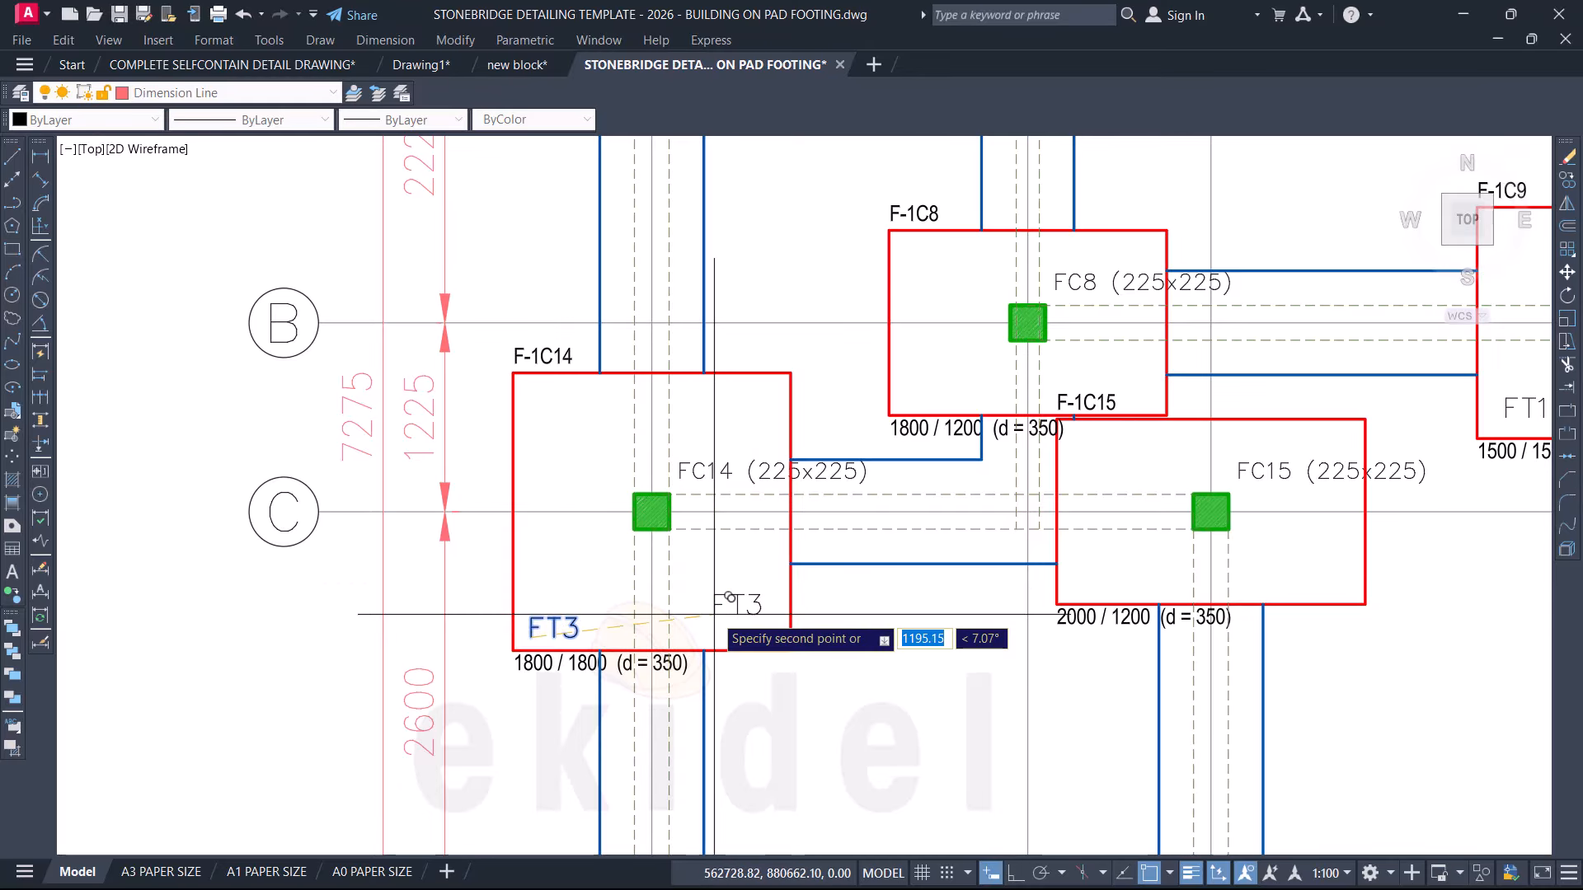
scroll(560, 622, down, 4)
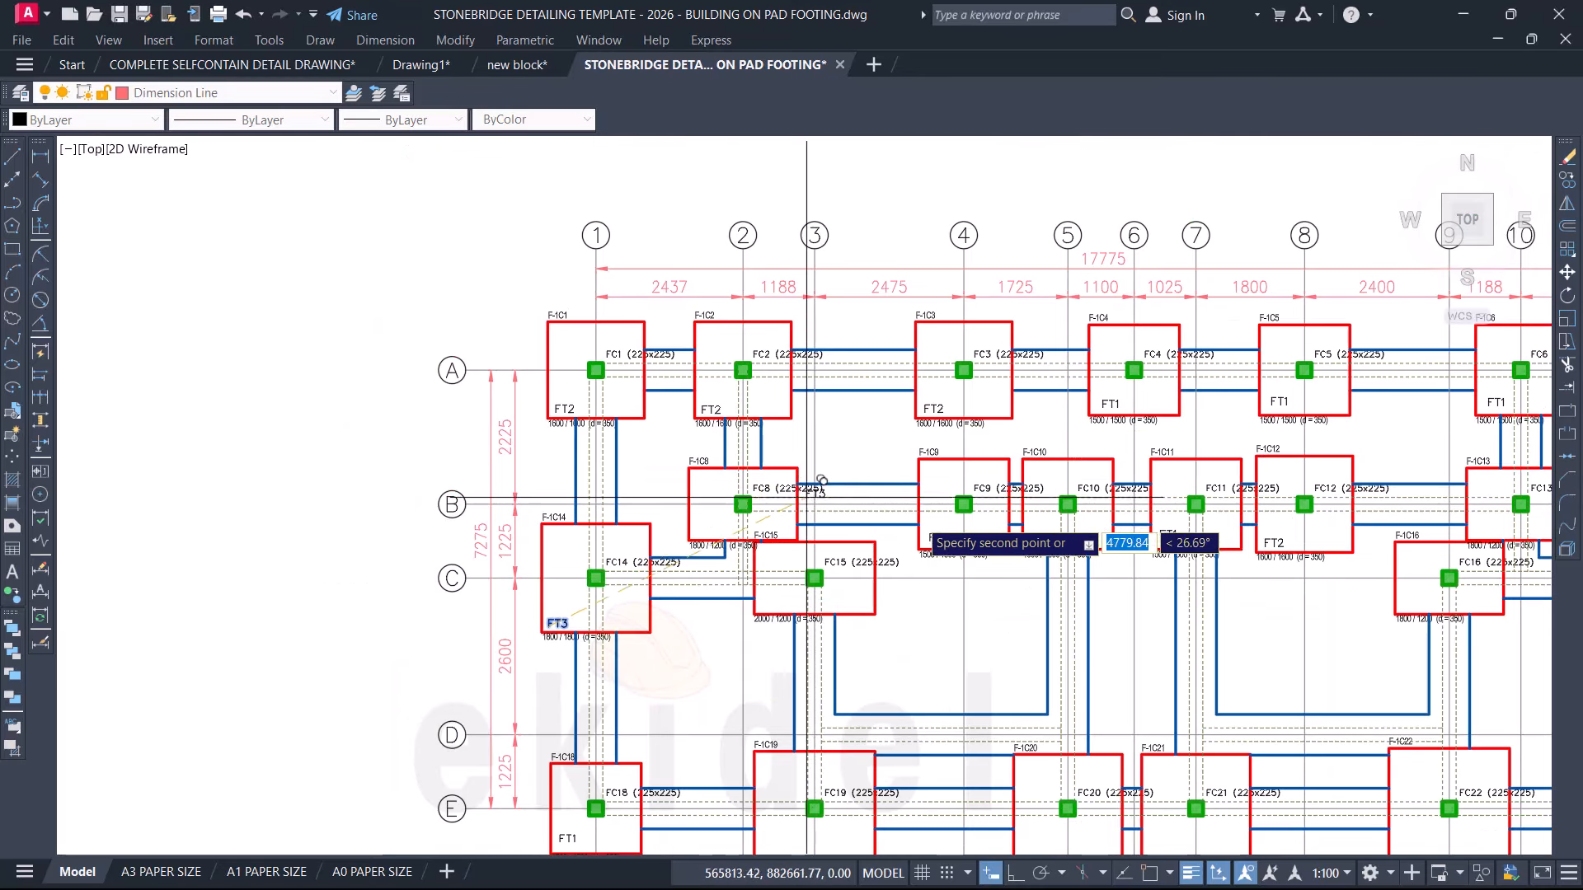
mouse_move(712, 528)
middle_down()
mouse_move(530, 504)
mouse_move(371, 444)
middle_up()
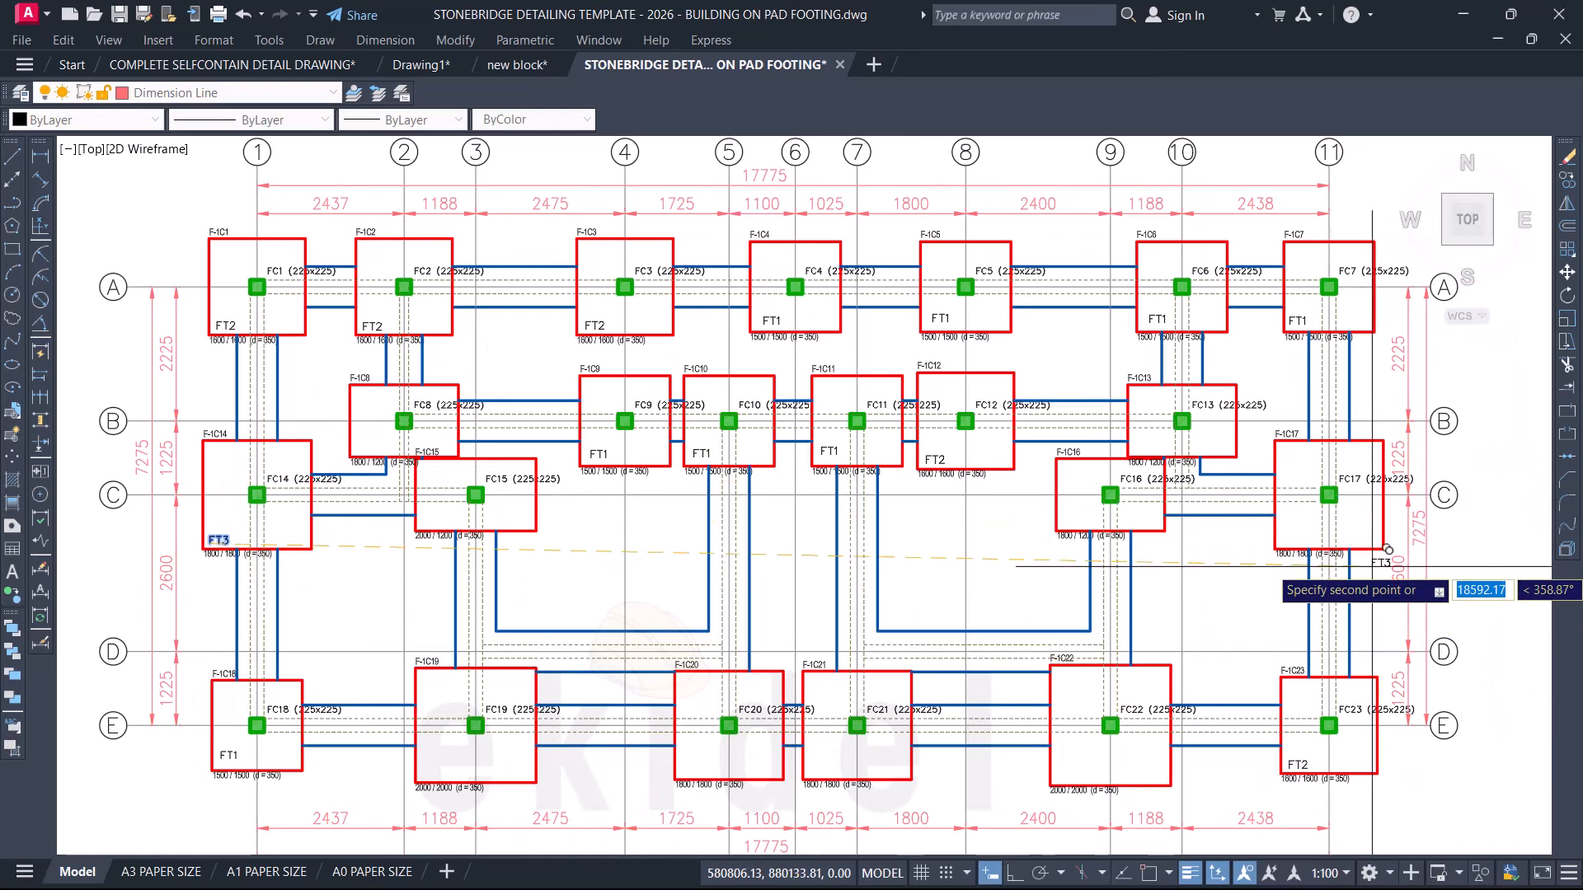
scroll(1319, 550, up, 5)
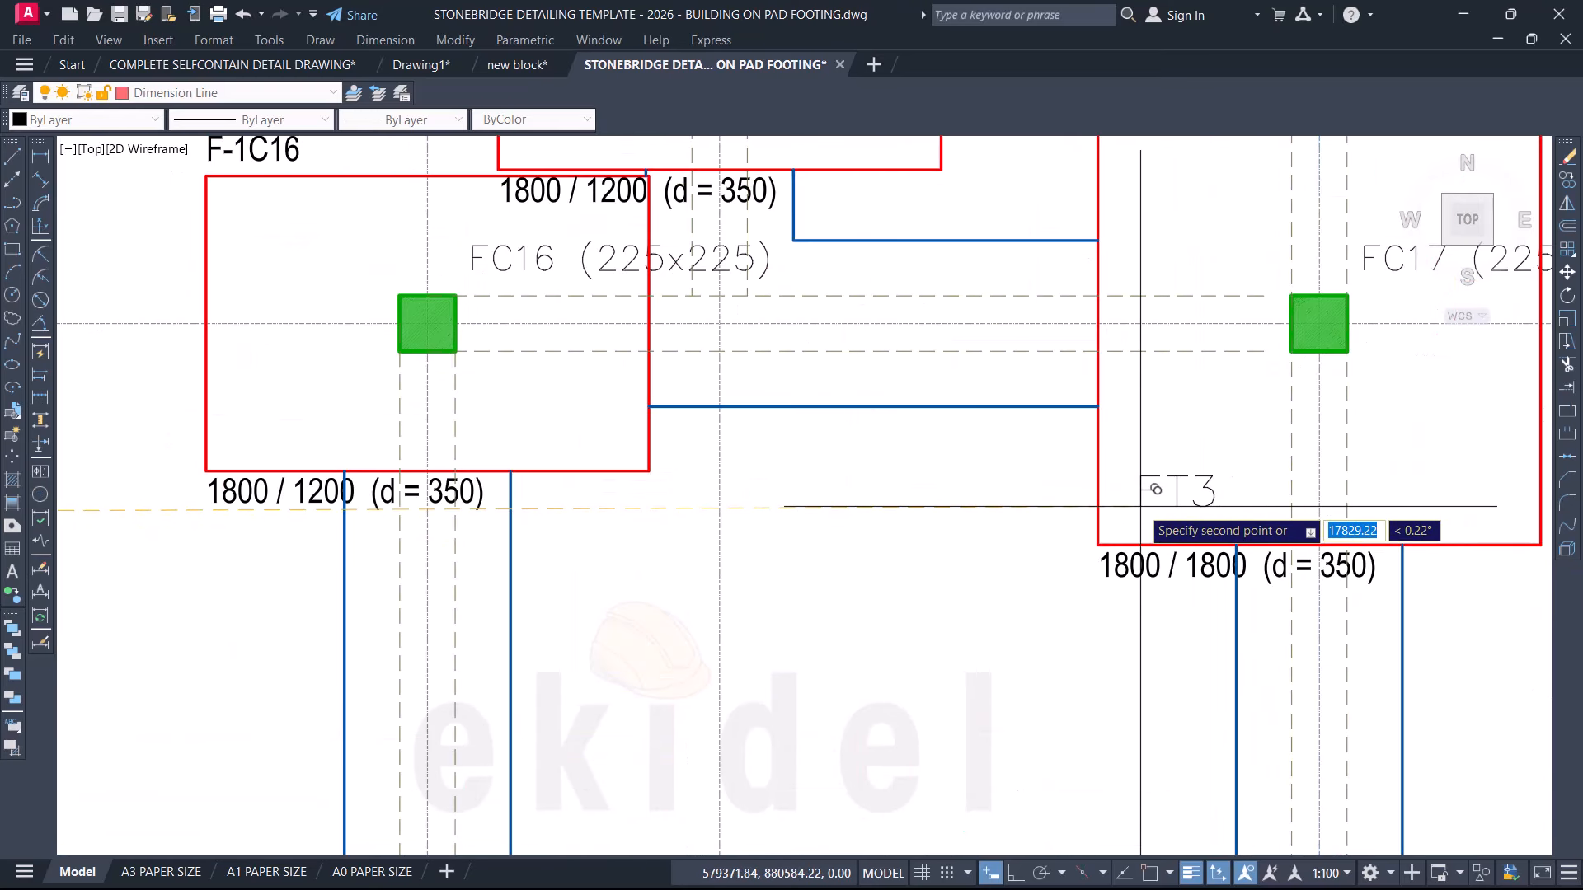
Step: Place further copies of the FT3 label in footings F-1C20 and F-1C21, and end the copying
scroll(1171, 487, down, 5)
scroll(1202, 477, up, 1)
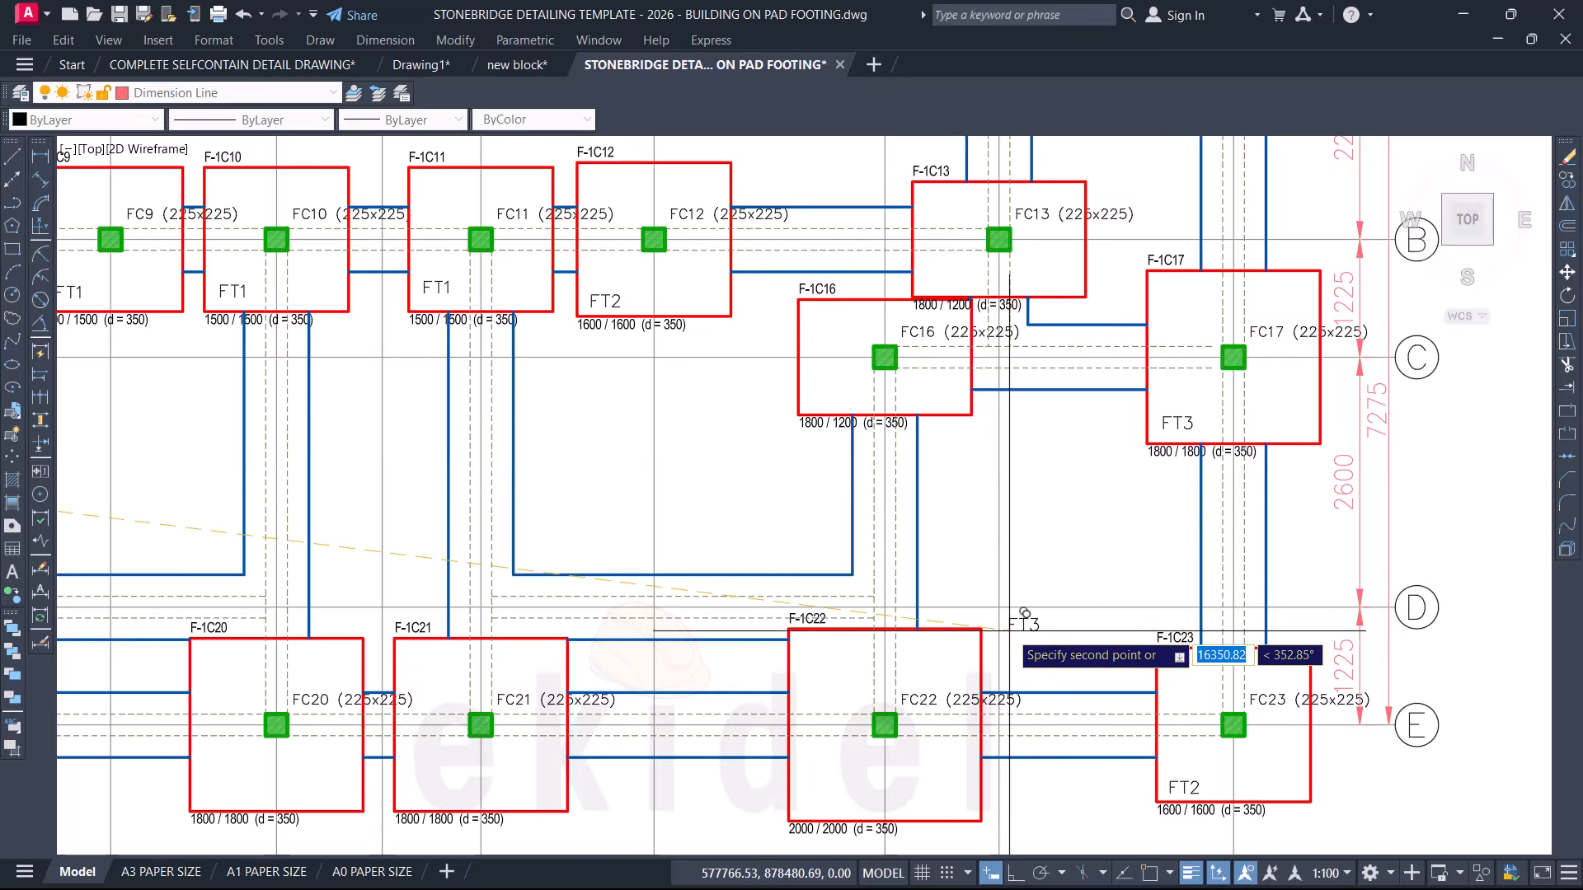
middle_drag(1012, 629, 1227, 658)
middle_drag(718, 602, 870, 439)
scroll(739, 732, up, 2)
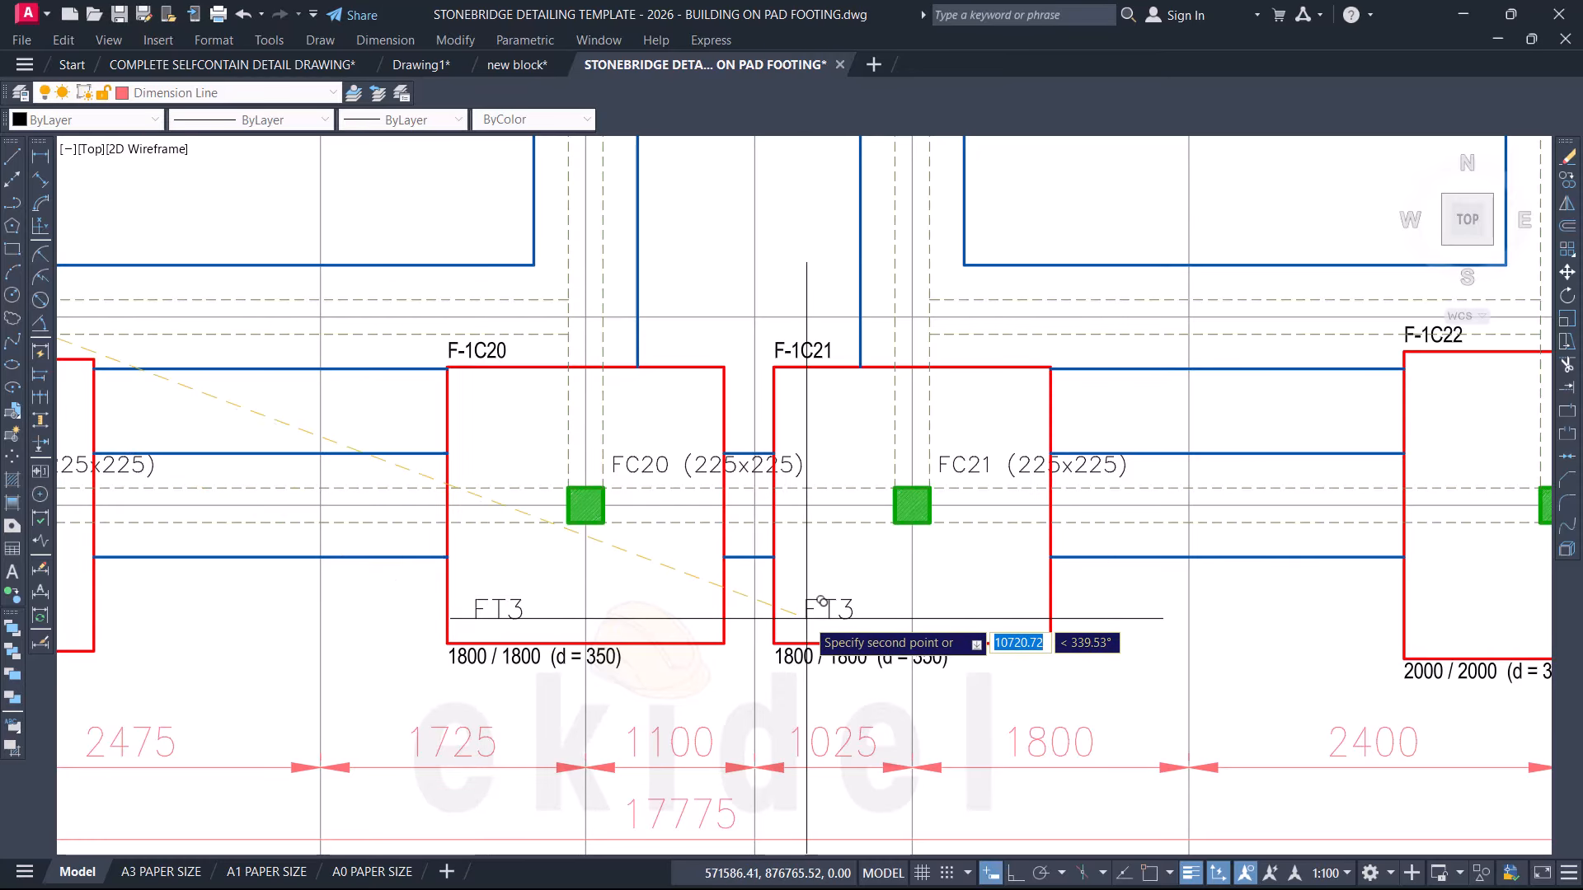
scroll(903, 678, down, 5)
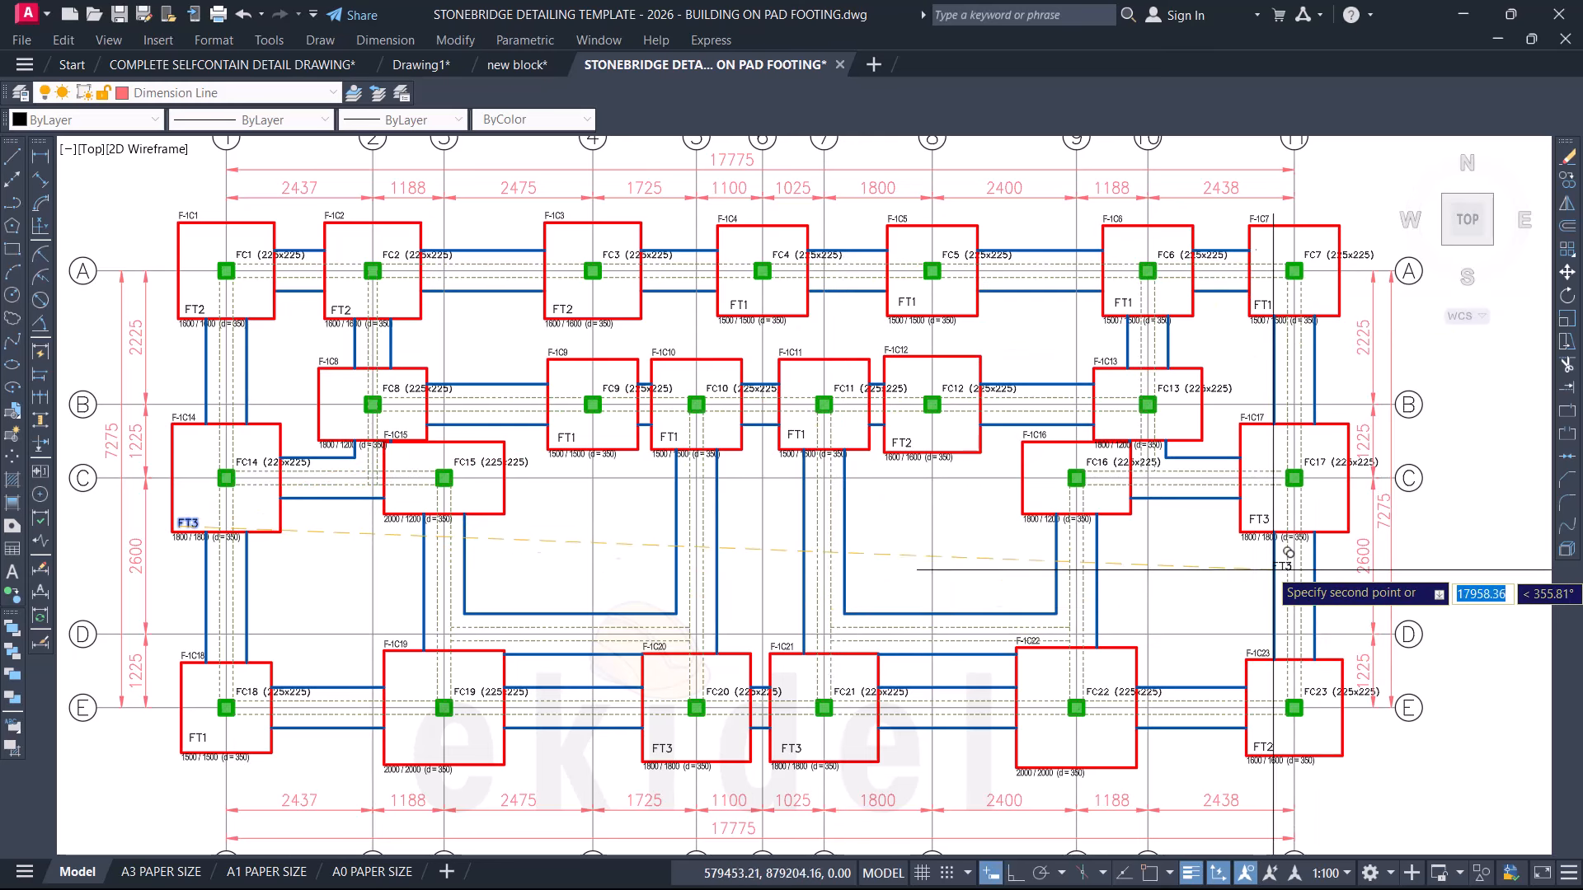
key(Escape)
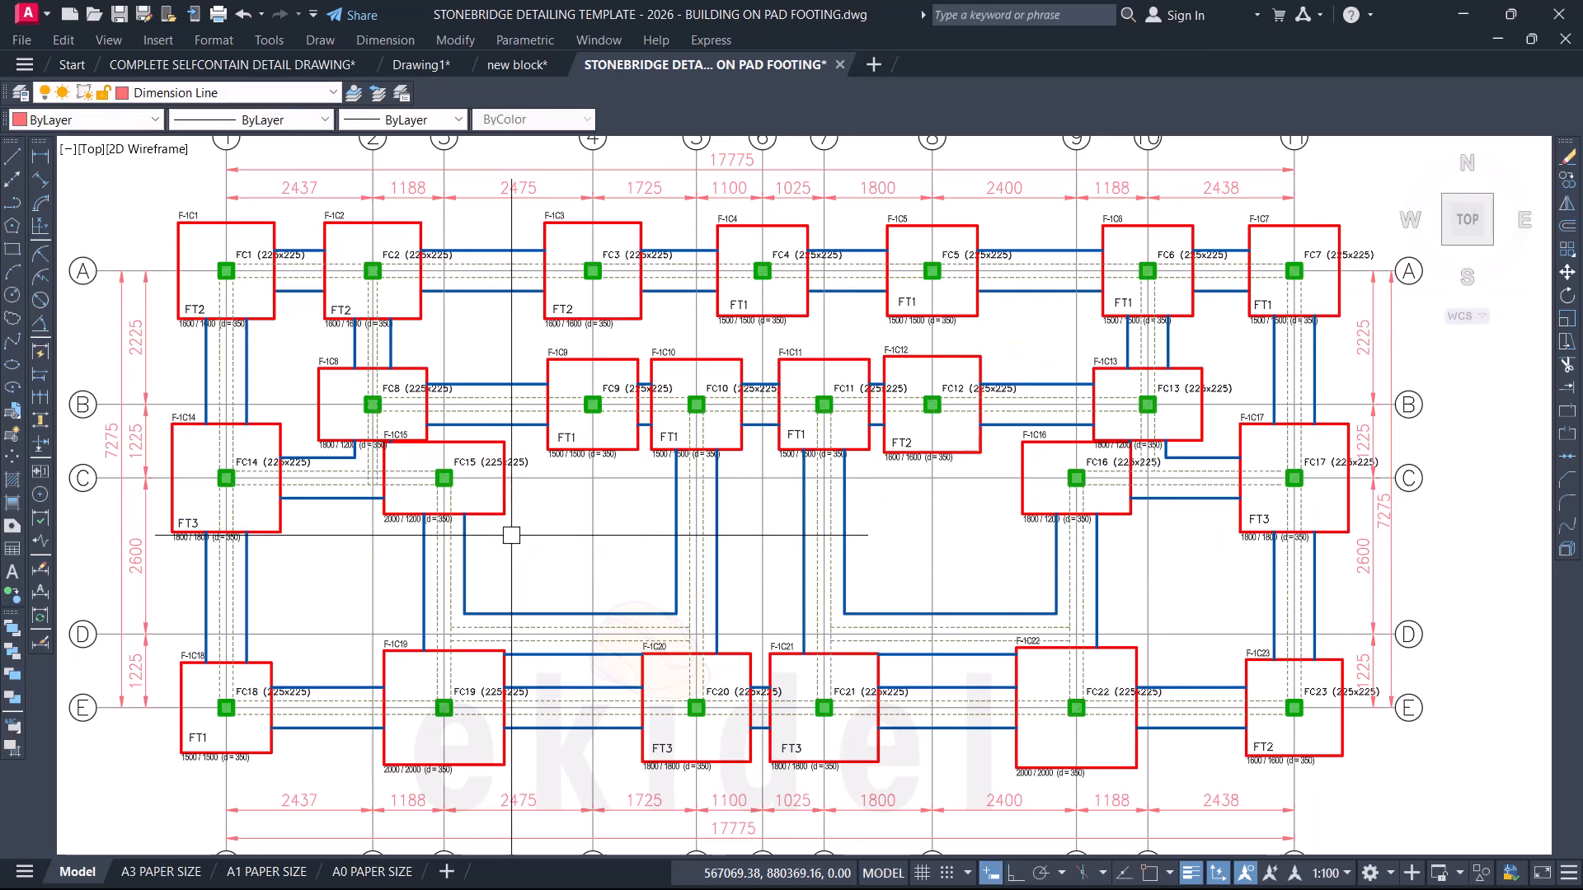
Step: Change the quantity note under the Footing Type 3 (FT3) title to 4 Nos
scroll(487, 531, down, 6)
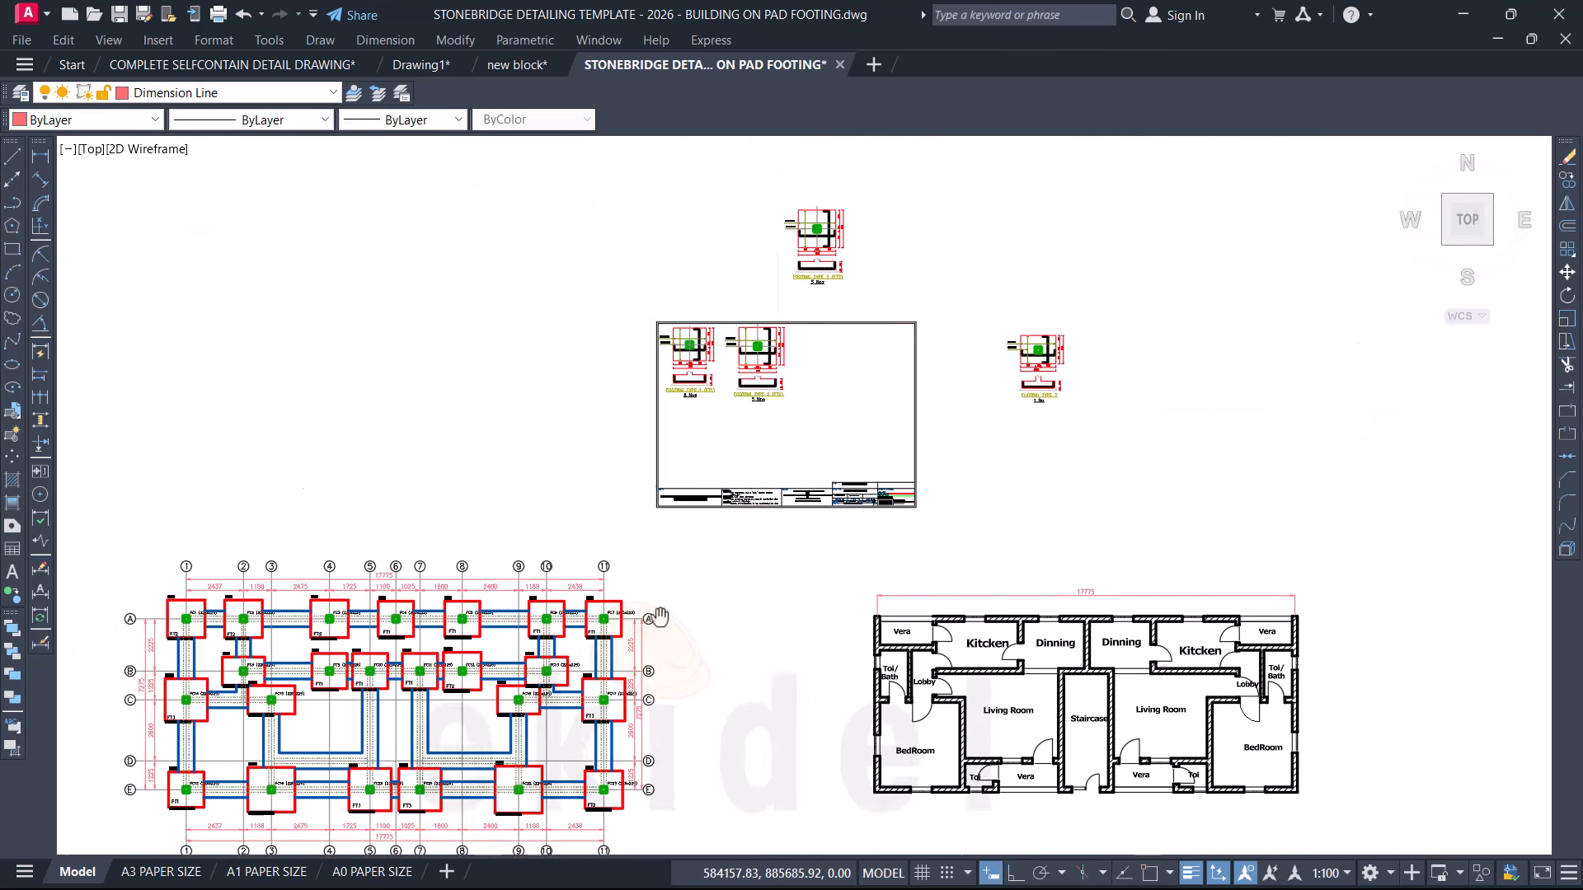
scroll(752, 286, up, 8)
scroll(772, 308, up, 2)
click(734, 488)
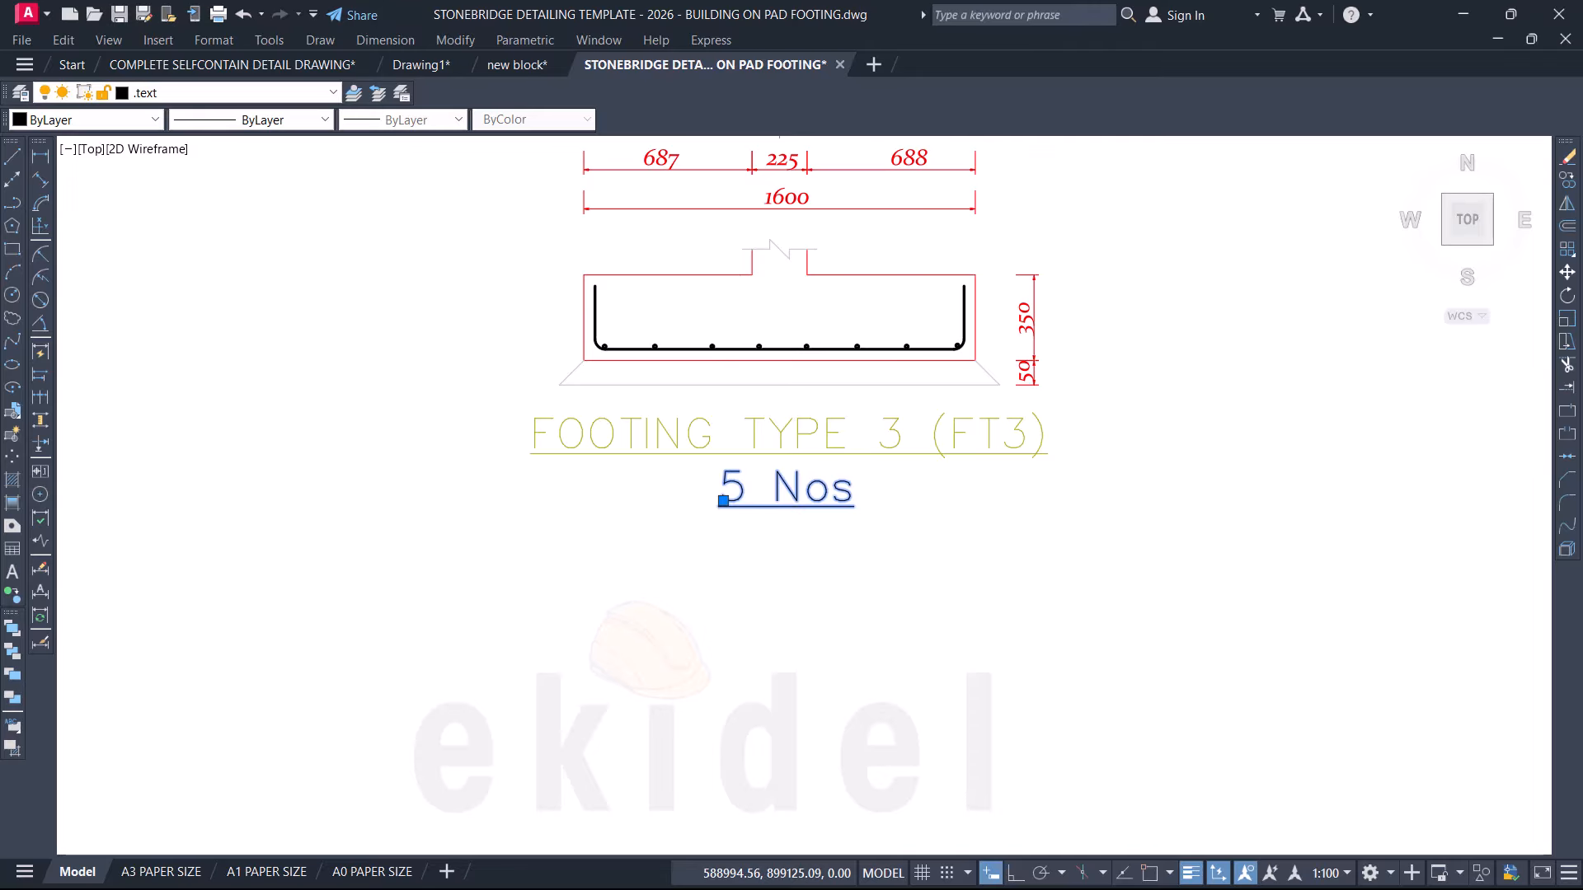
double_click(734, 488)
drag(740, 487, 697, 497)
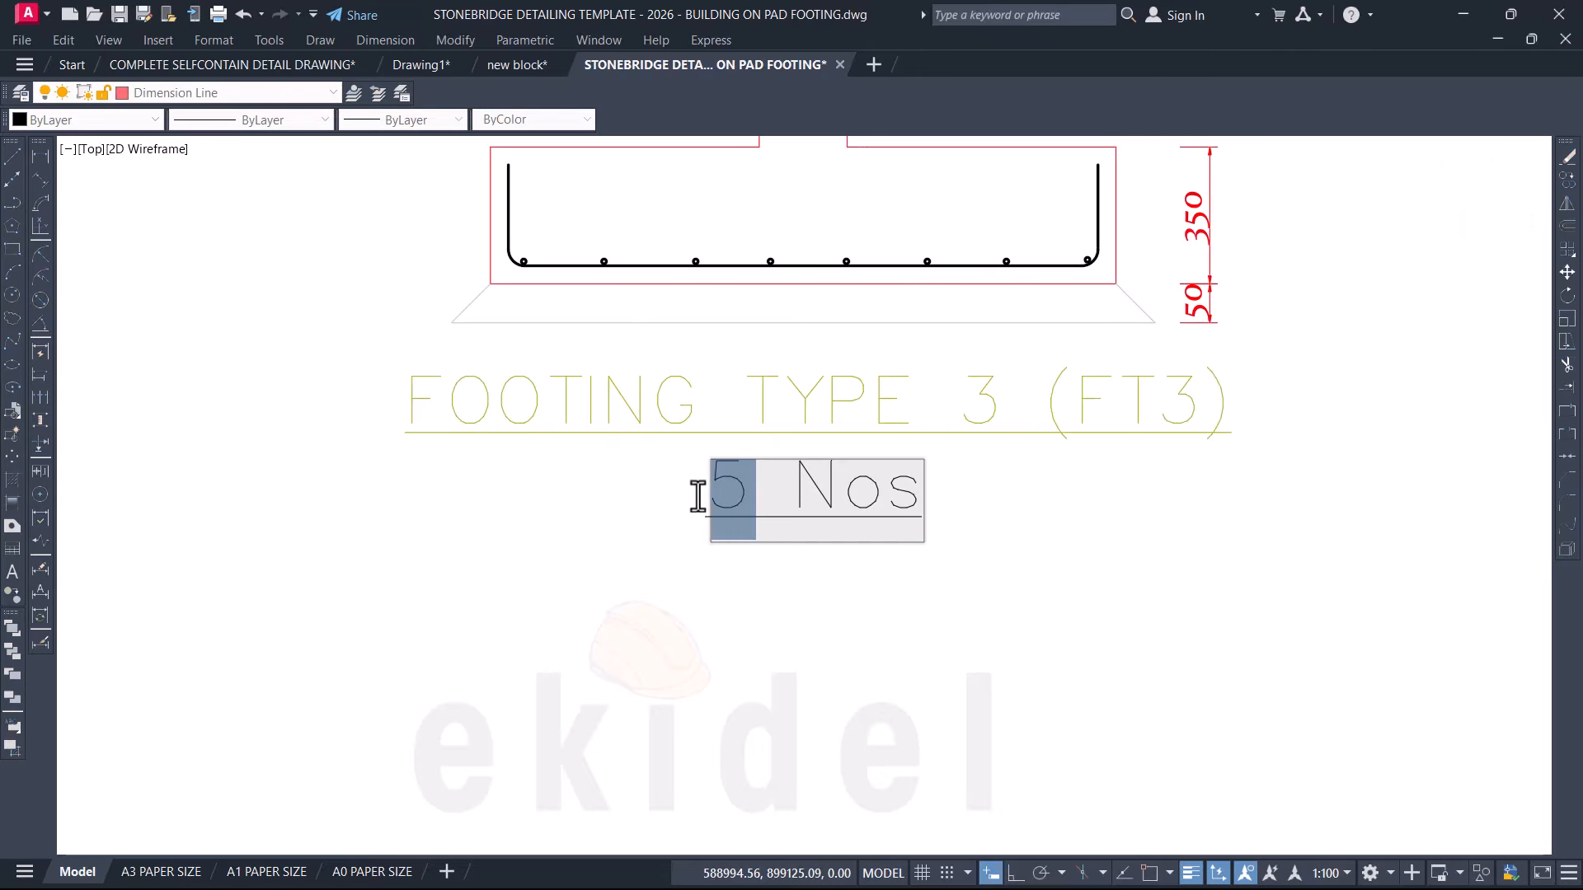
text(4)
click(725, 548)
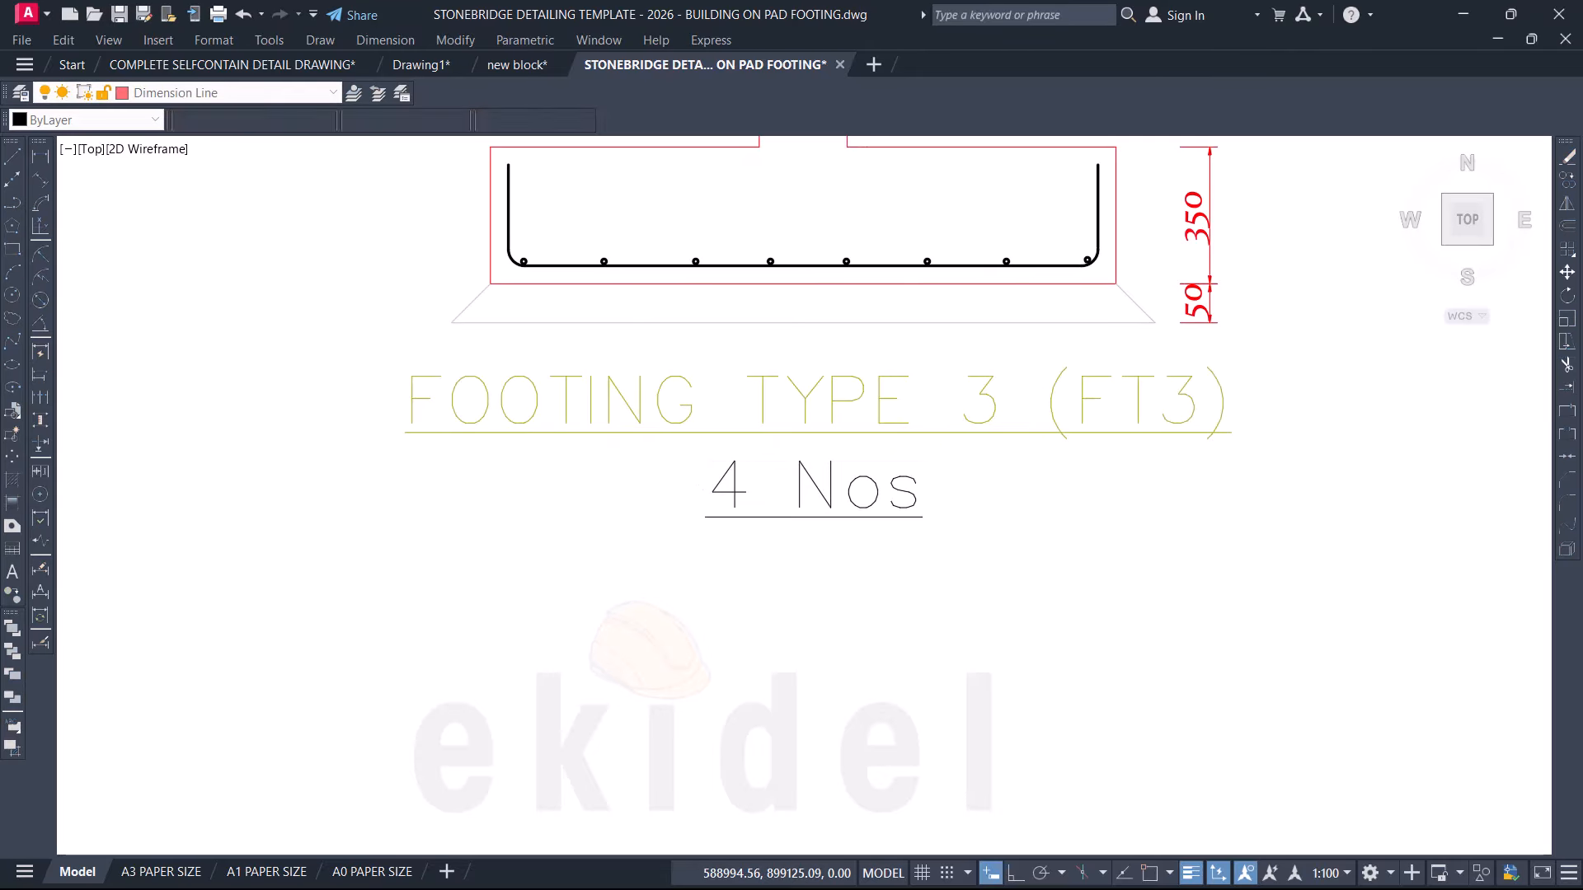
scroll(936, 526, down, 3)
middle_drag(864, 448, 830, 622)
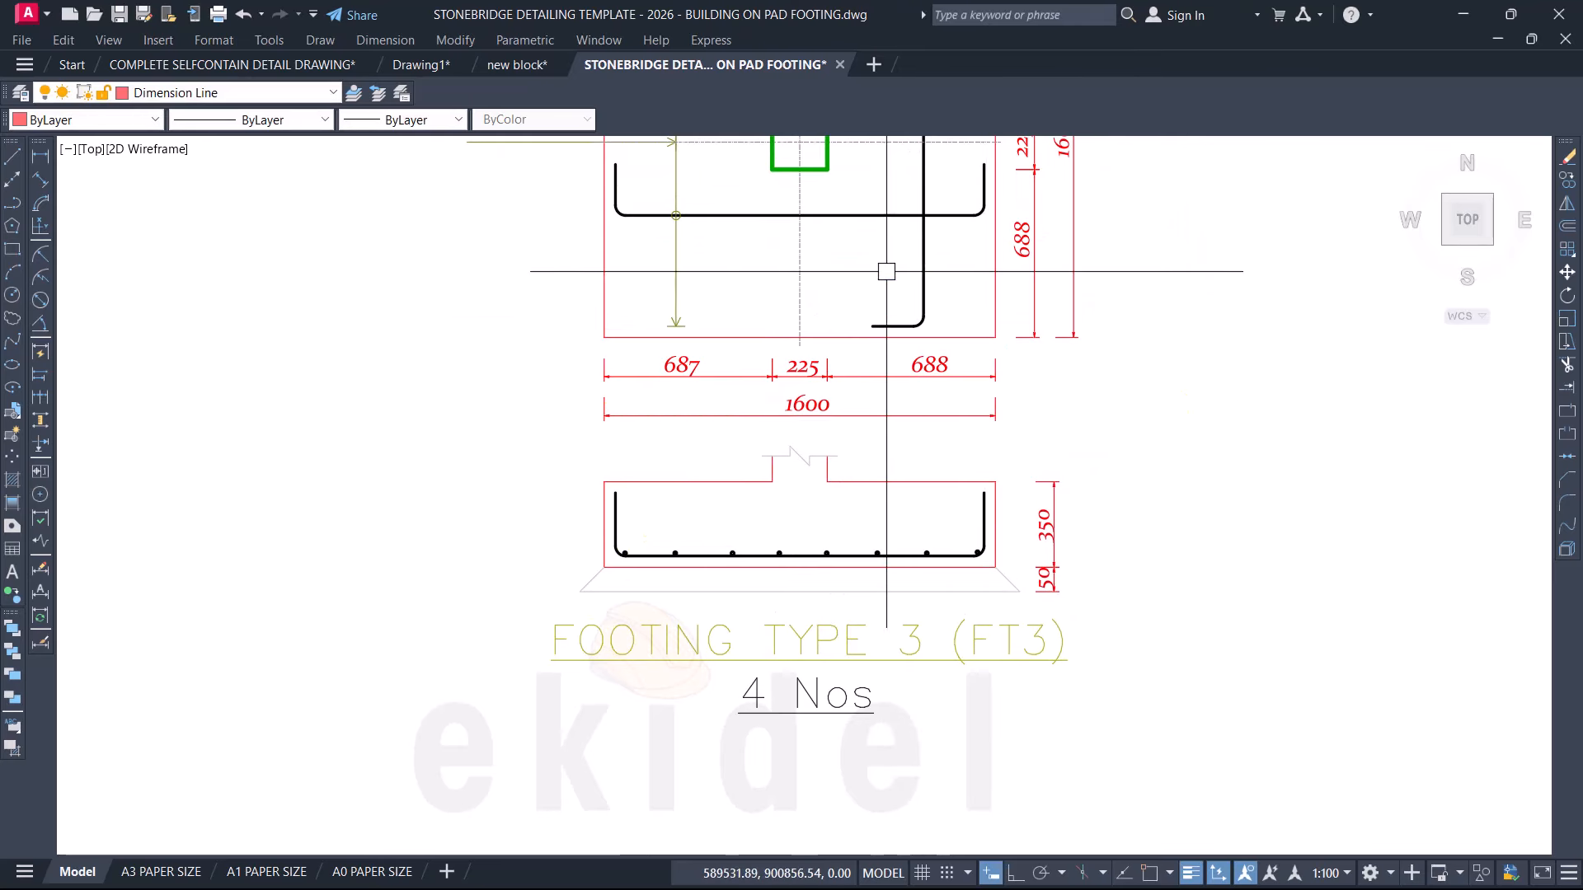
scroll(895, 462, down, 2)
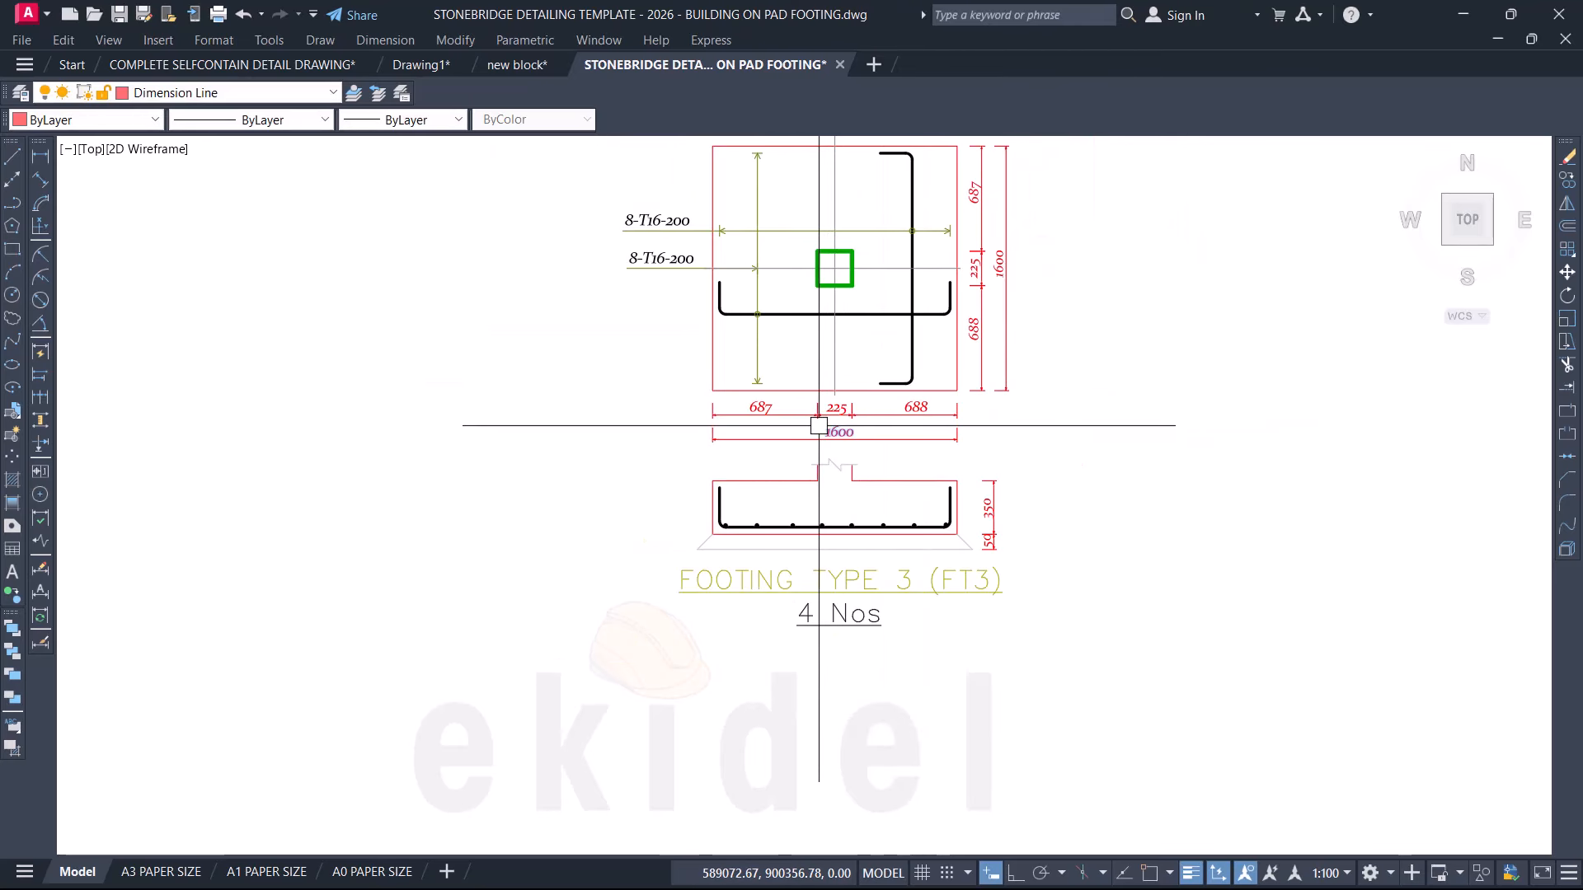
Step: Compare the bar labels in the Footing Type 3 (FT3) plan with the reinforcement shown in the F-1C17 footing detail
scroll(693, 201, up, 2)
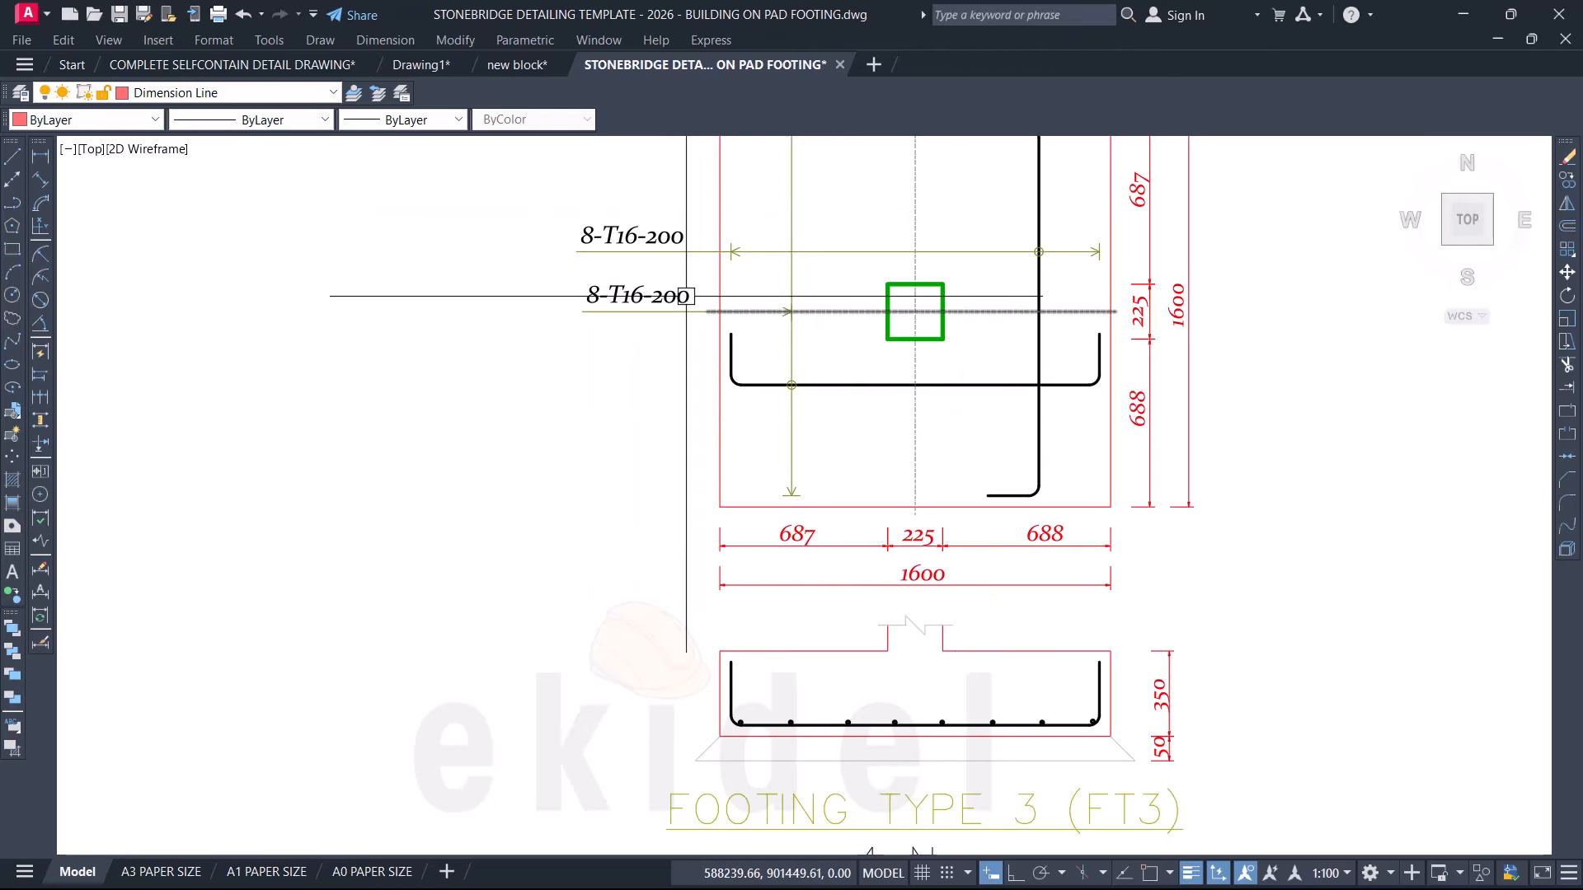
scroll(632, 220, up, 2)
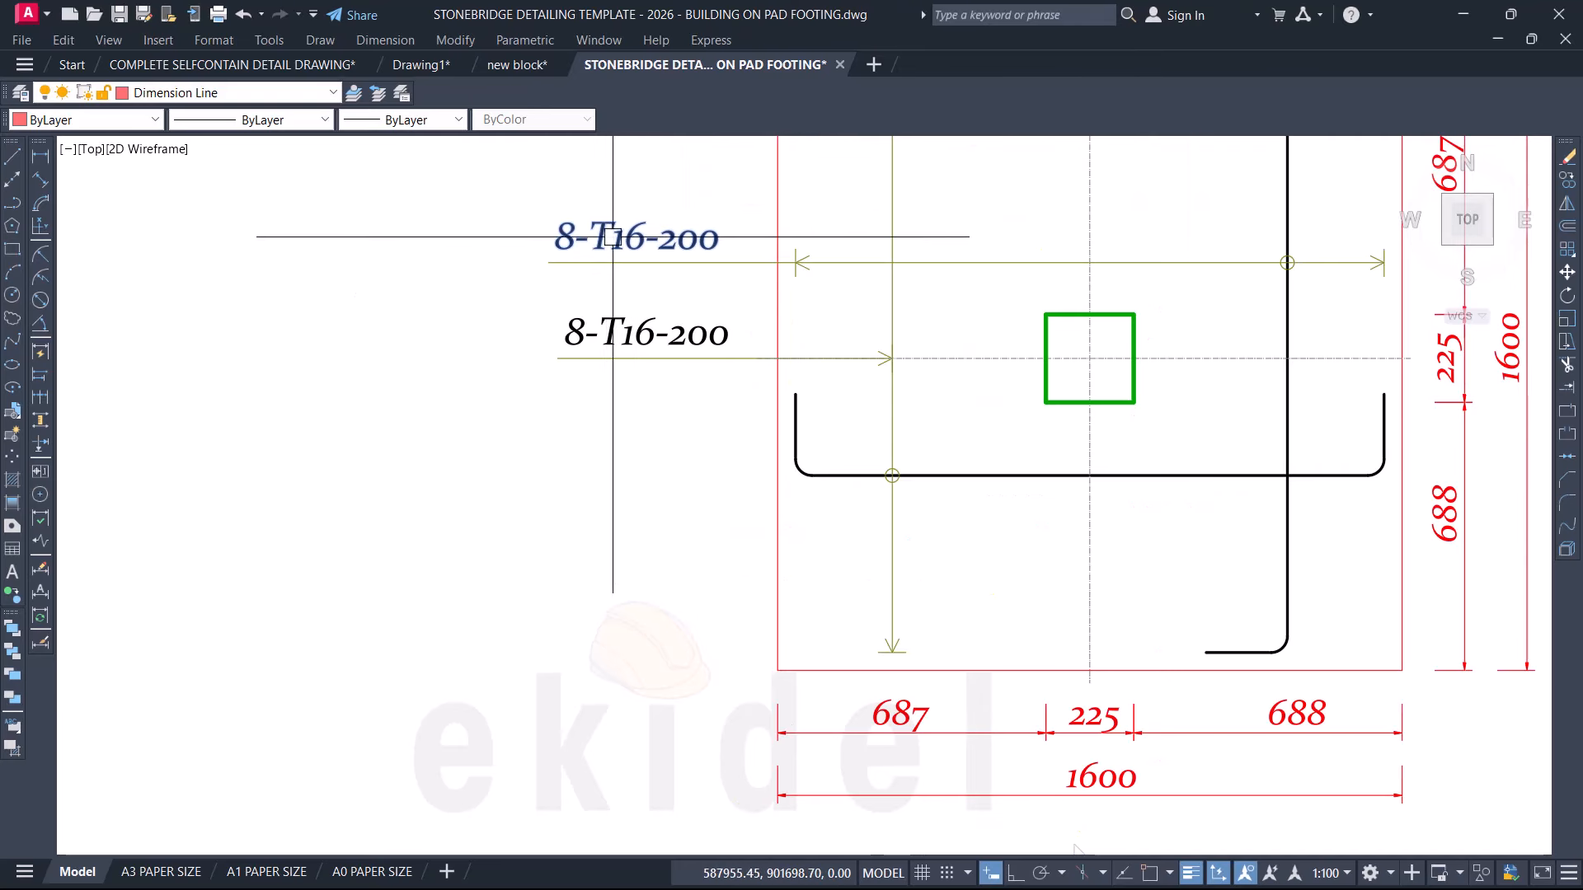
scroll(692, 283, down, 10)
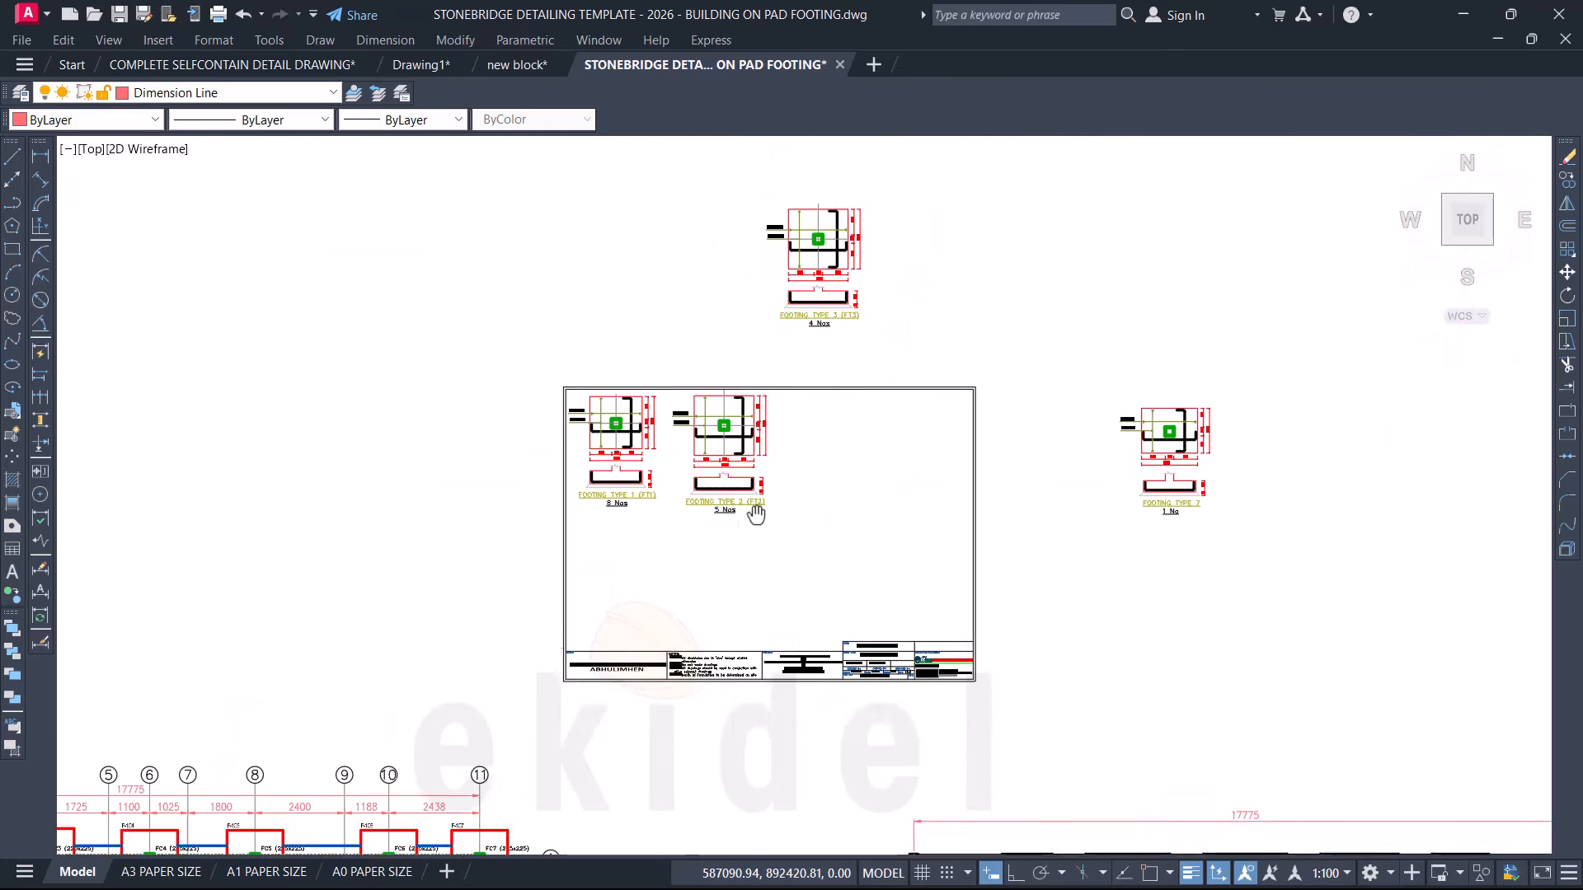
middle_drag(730, 566, 868, 257)
scroll(527, 568, up, 10)
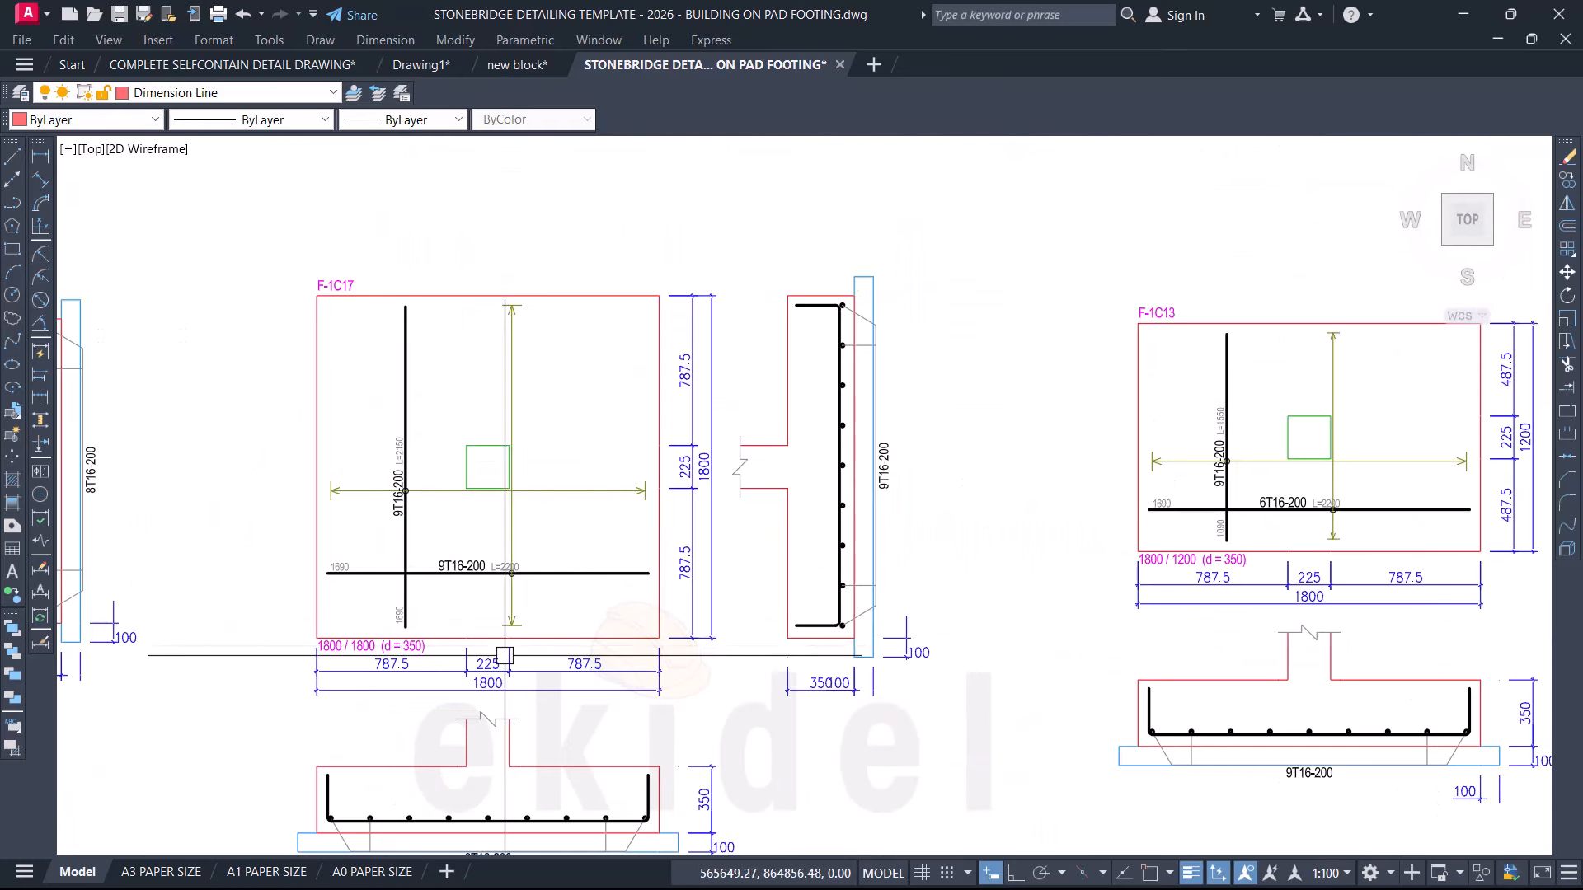
scroll(477, 525, up, 3)
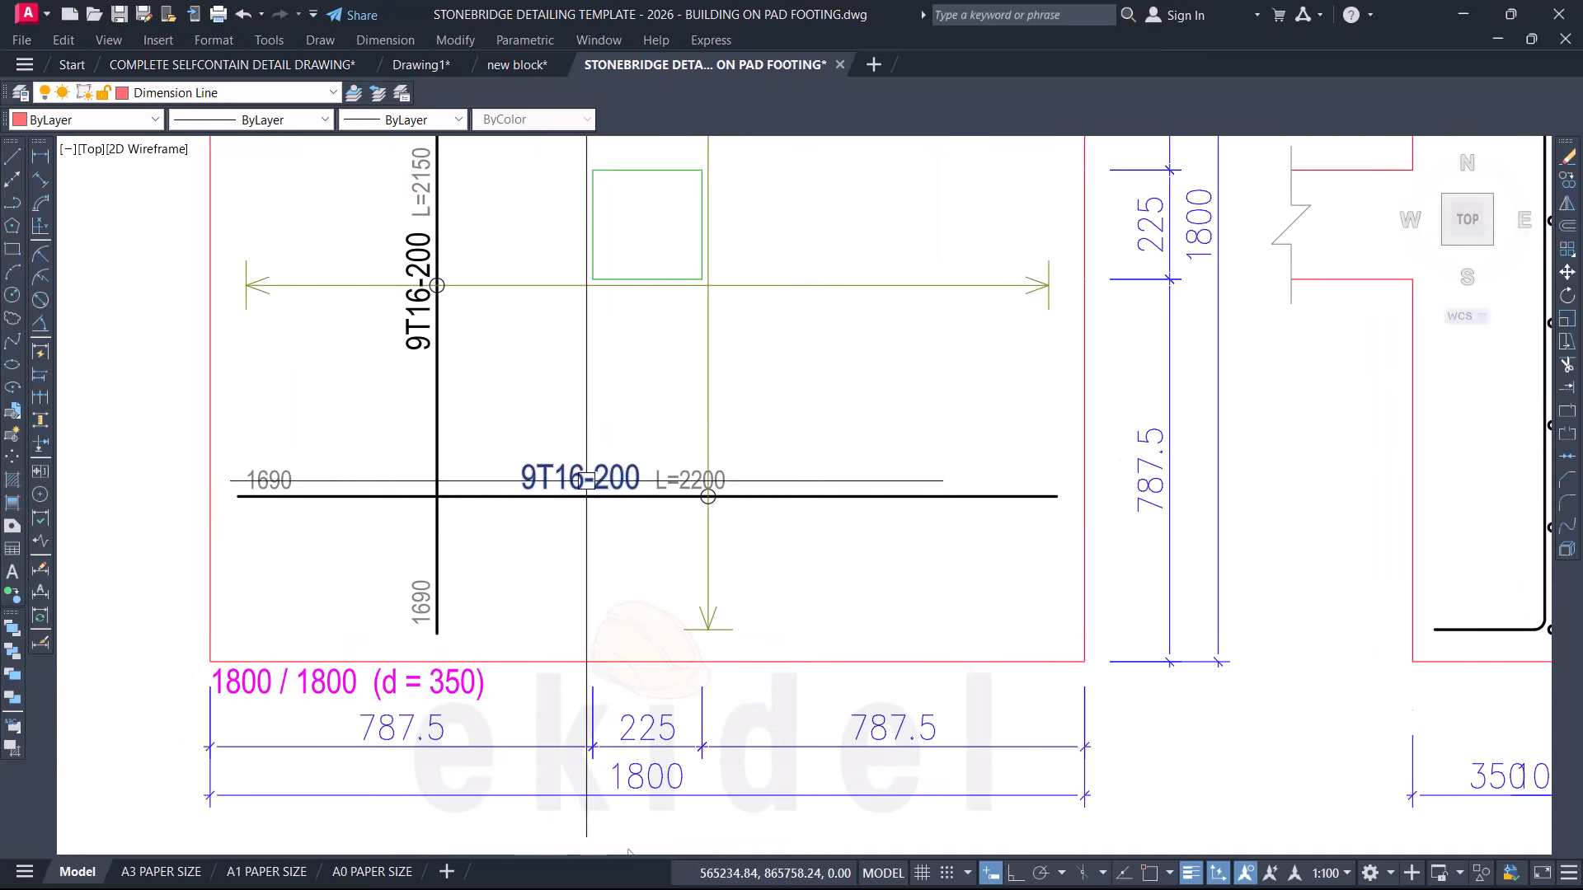
scroll(721, 491, down, 2)
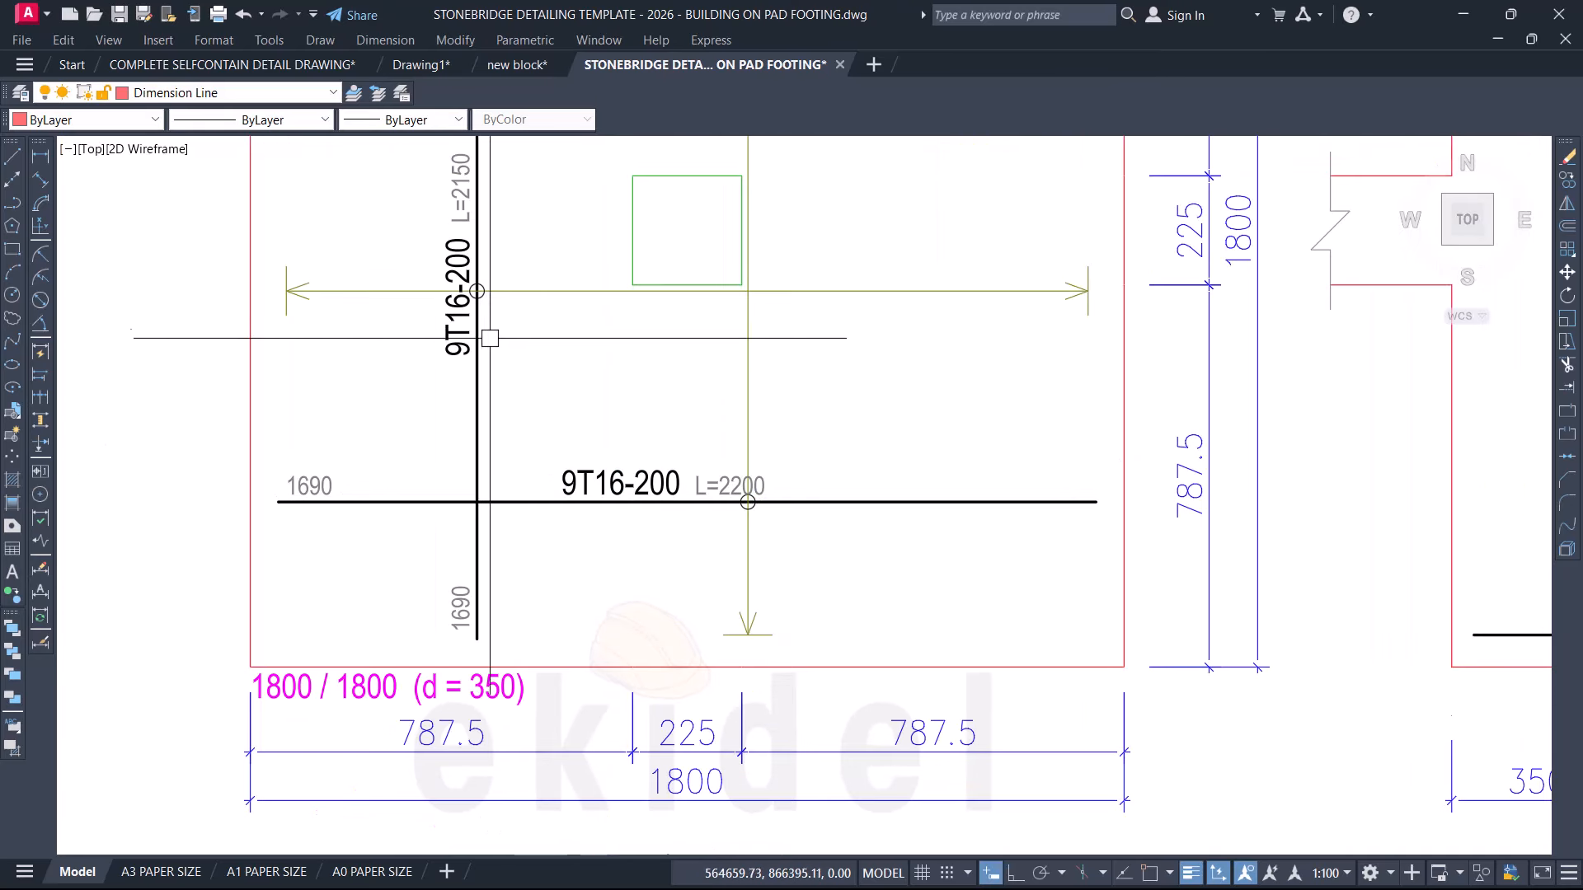
scroll(514, 426, down, 2)
scroll(583, 477, down, 4)
middle_drag(689, 417, 634, 670)
scroll(635, 670, down, 2)
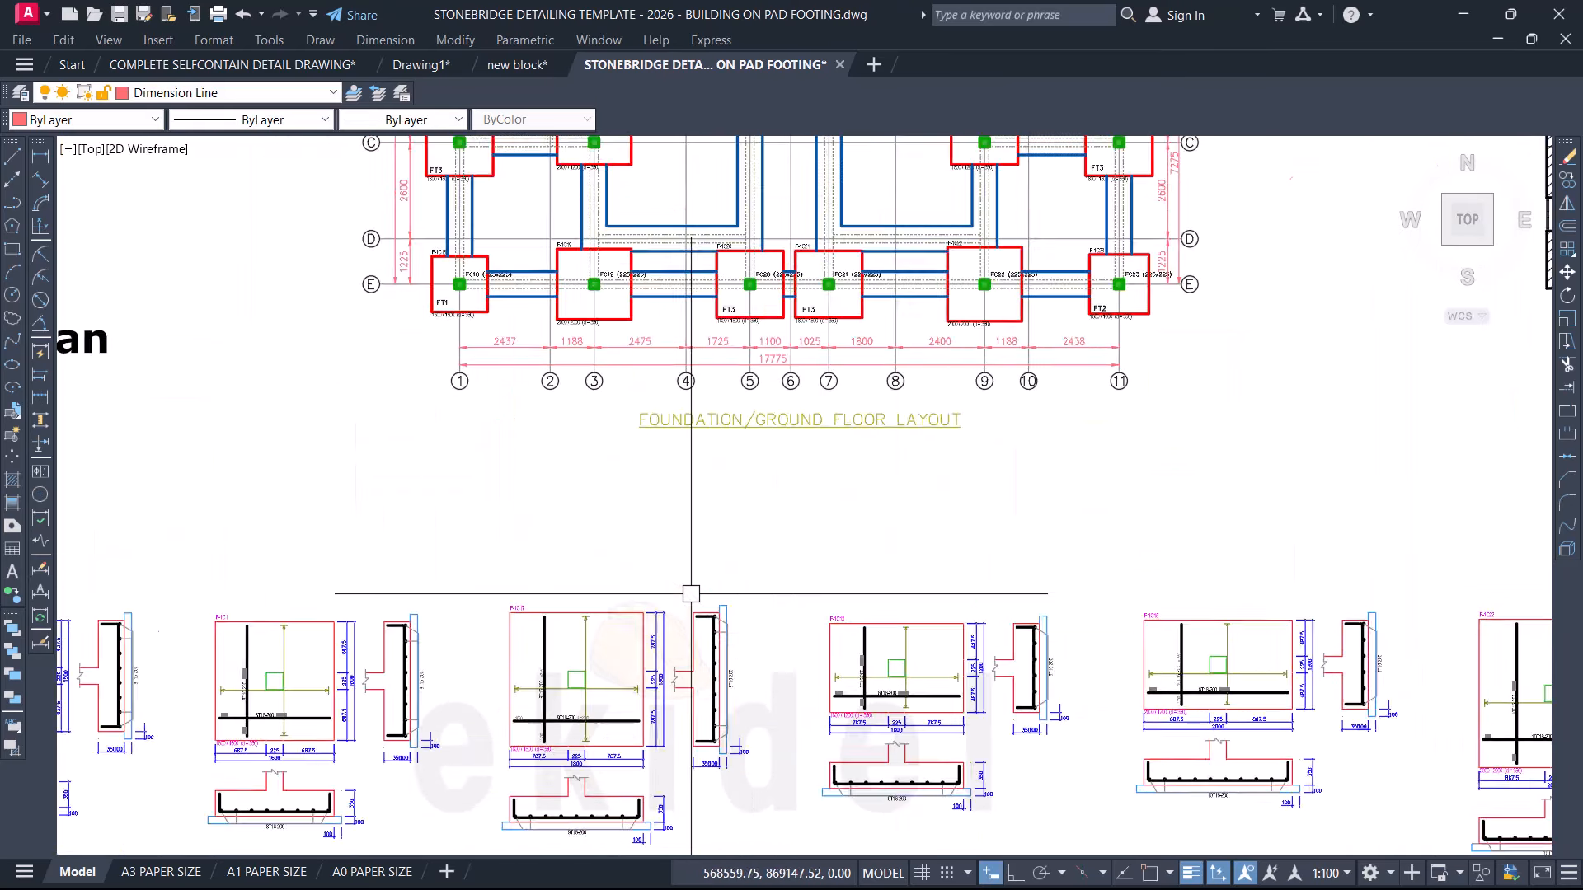
scroll(689, 594, down, 2)
middle_drag(792, 474, 688, 751)
middle_drag(830, 413, 785, 574)
scroll(873, 422, up, 3)
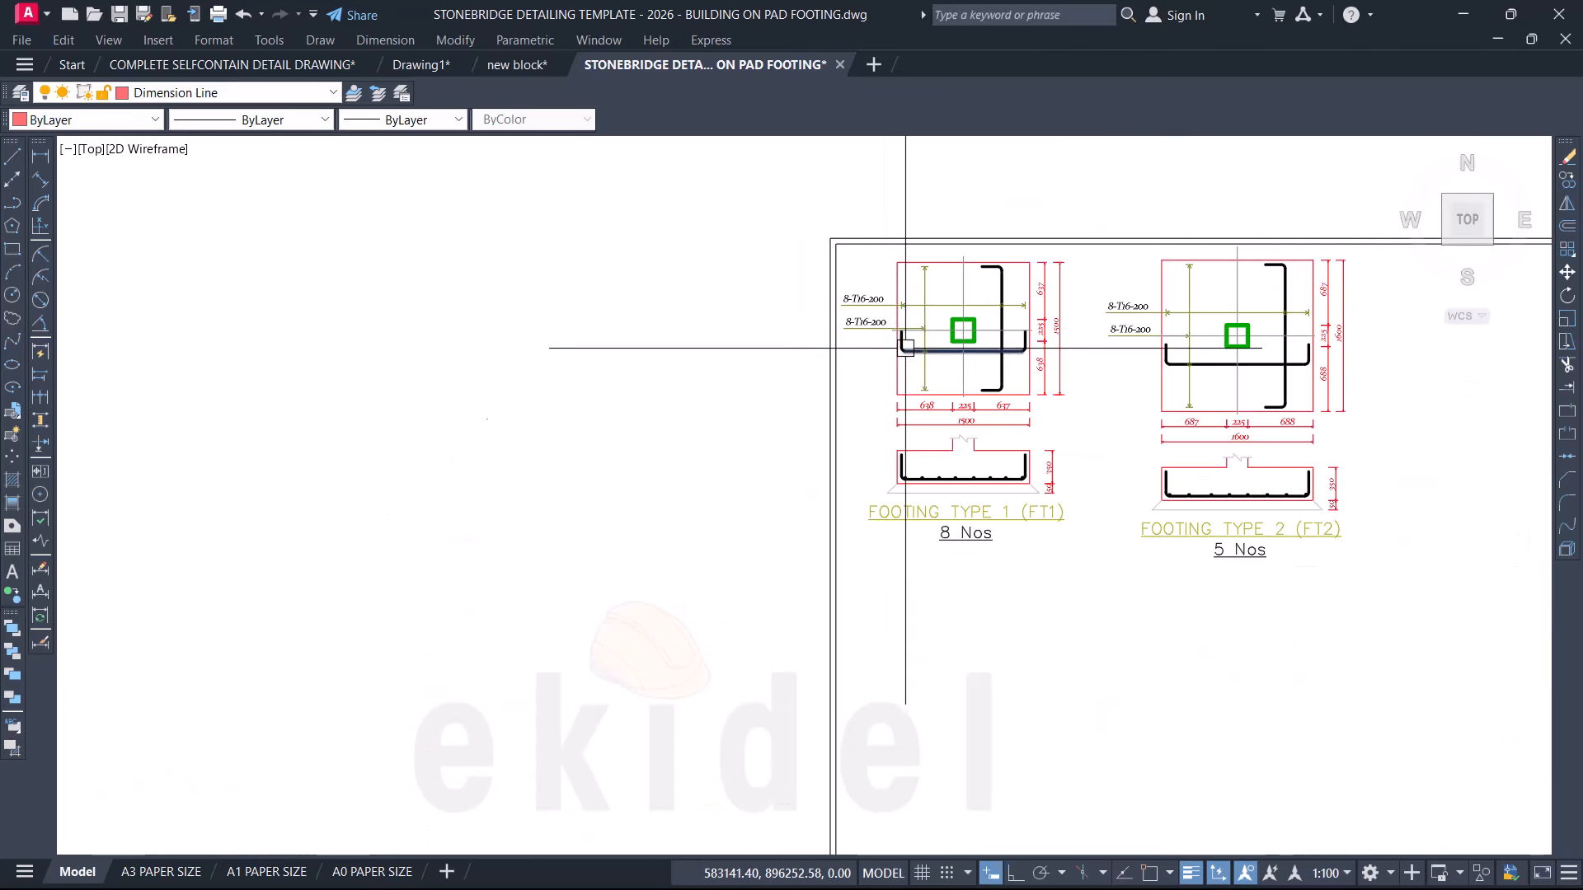
Step: Change the upper reinforcement label of the Footing Type 3 (FT3) plan to 9-T16-200
scroll(904, 343, down, 1)
middle_drag(917, 422, 655, 721)
scroll(734, 343, up, 10)
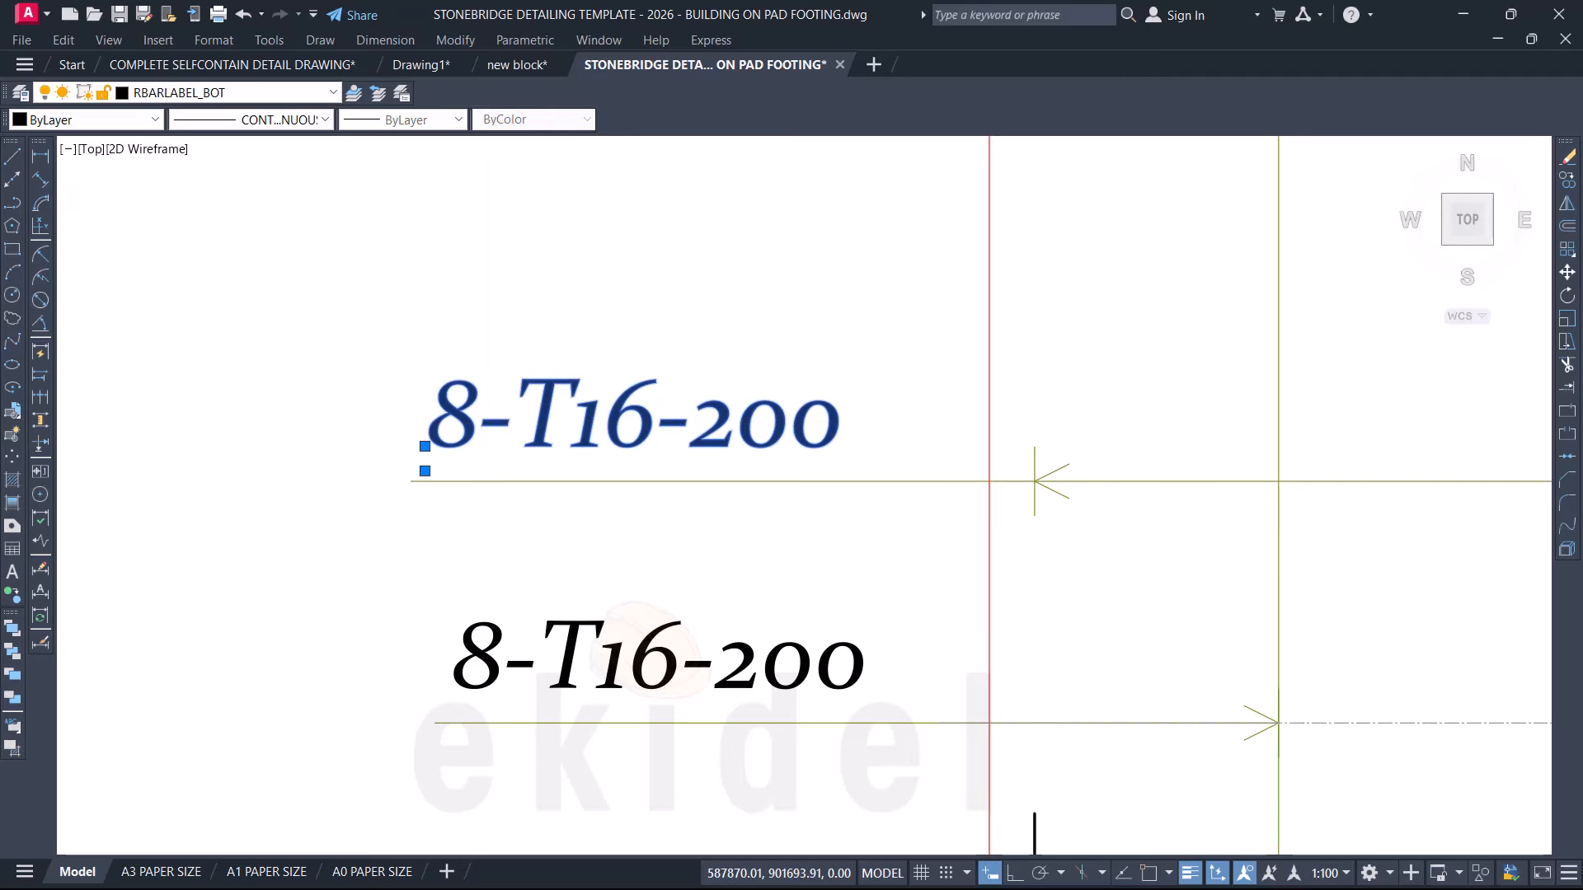
double_click(477, 417)
drag(477, 418, 420, 438)
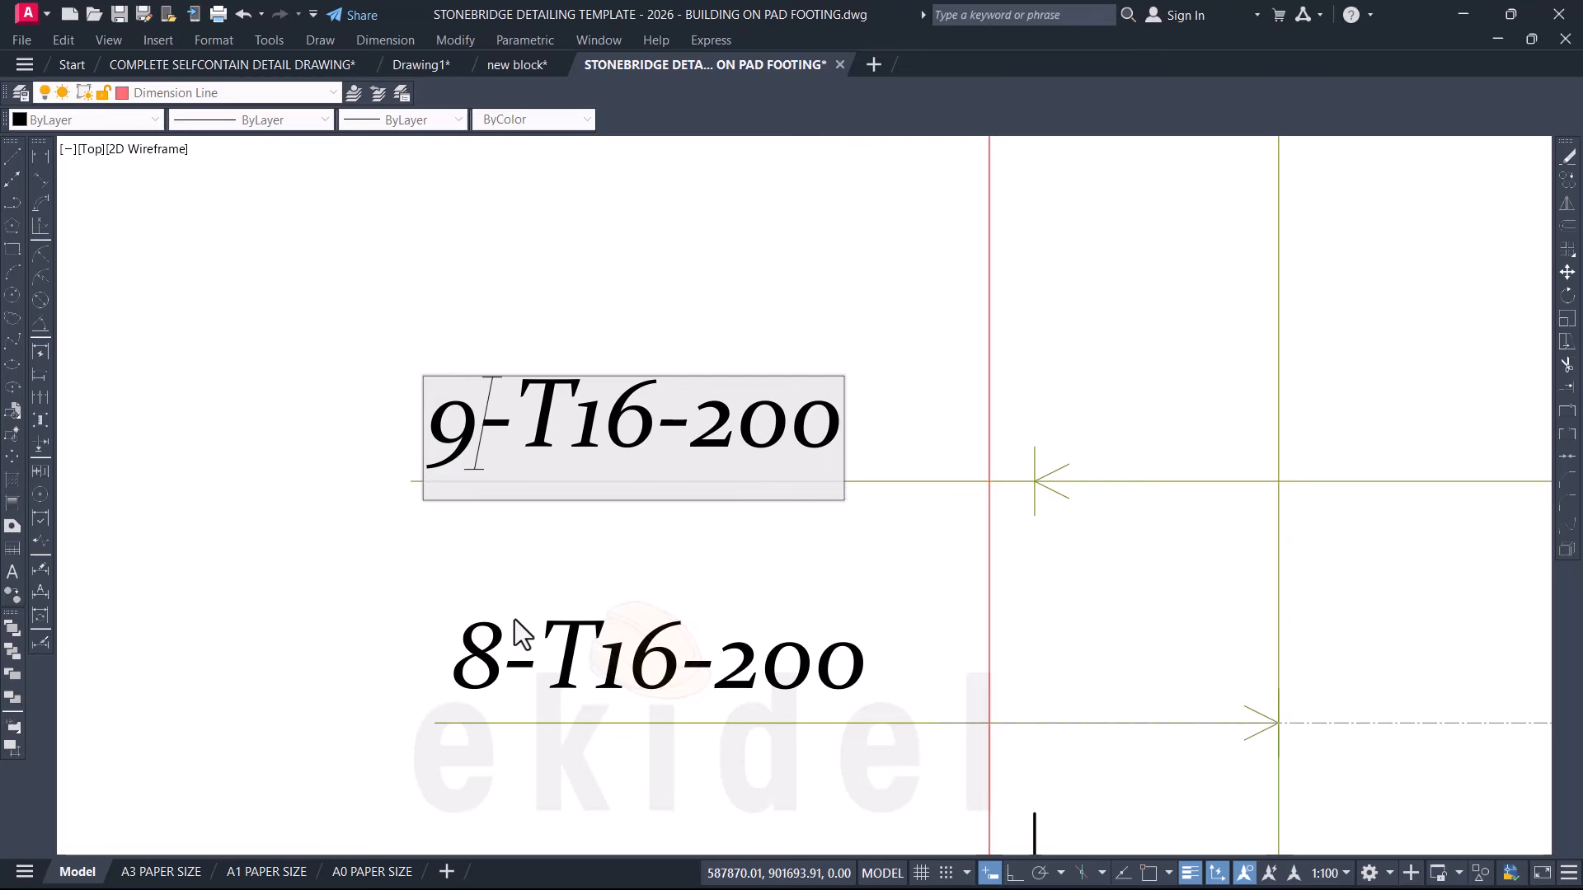
click(509, 676)
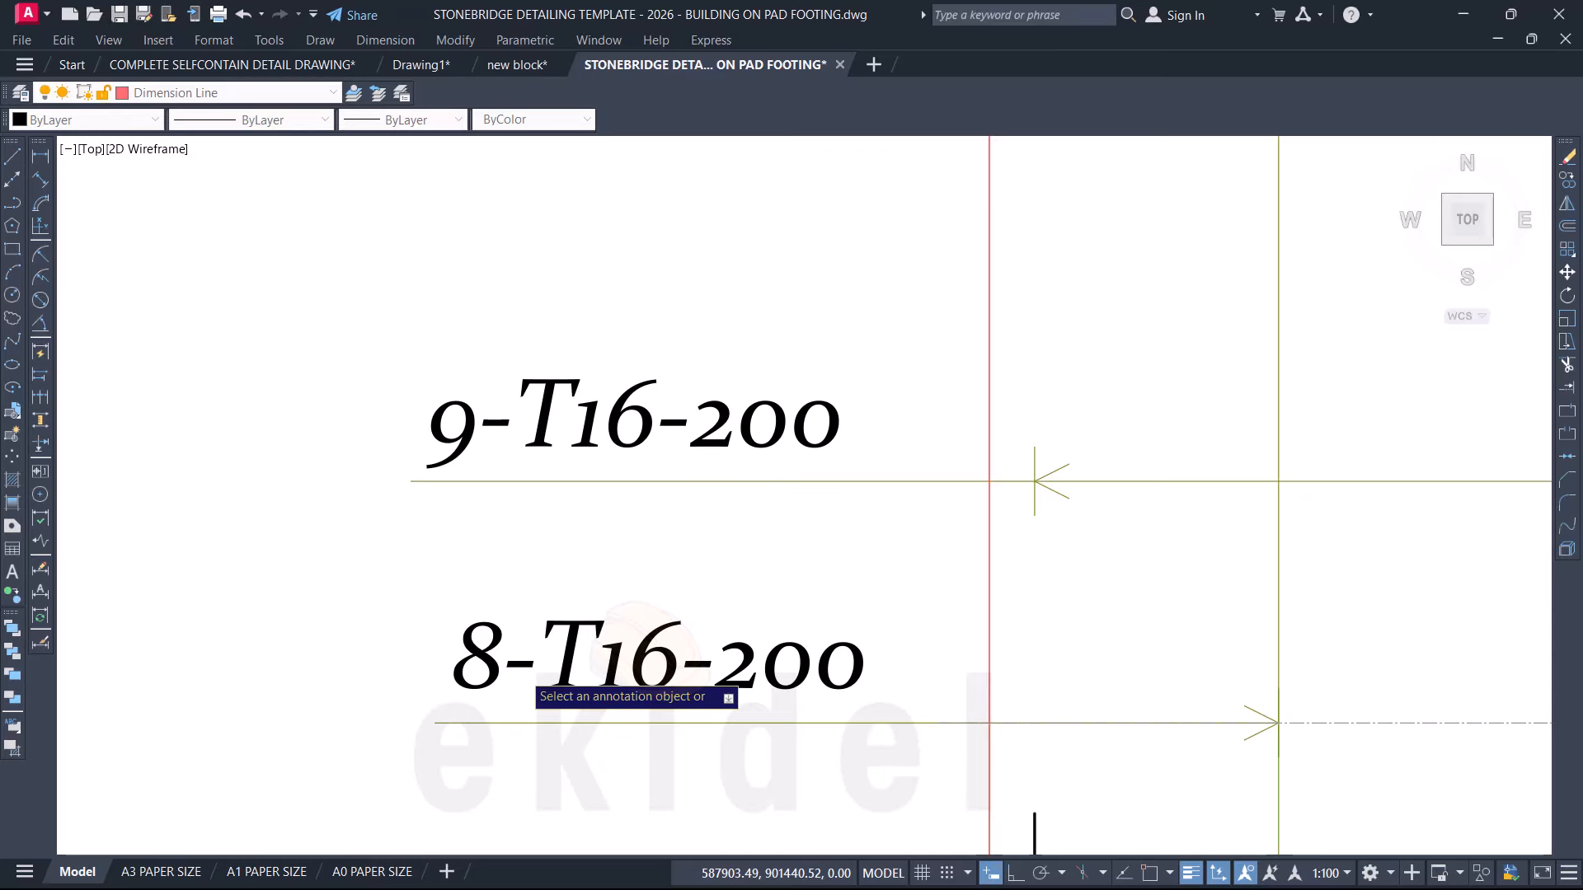
Step: Change the lower reinforcement label of the Footing Type 3 (FT3) plan to 9-T16-200
click(522, 677)
click(522, 677)
text(9)
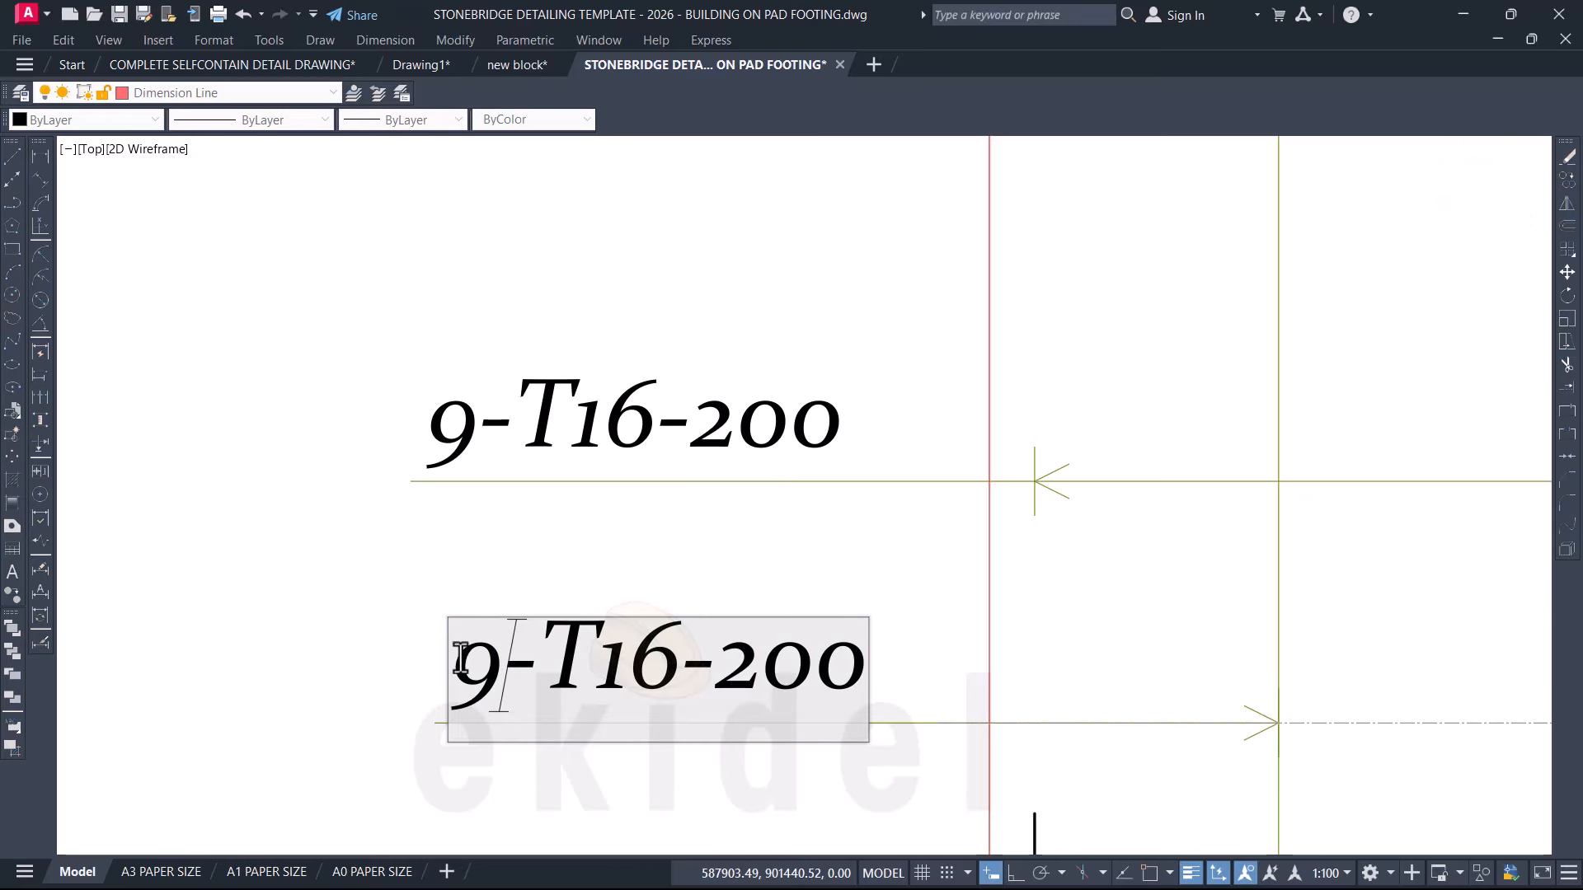
click(403, 554)
scroll(412, 519, down, 6)
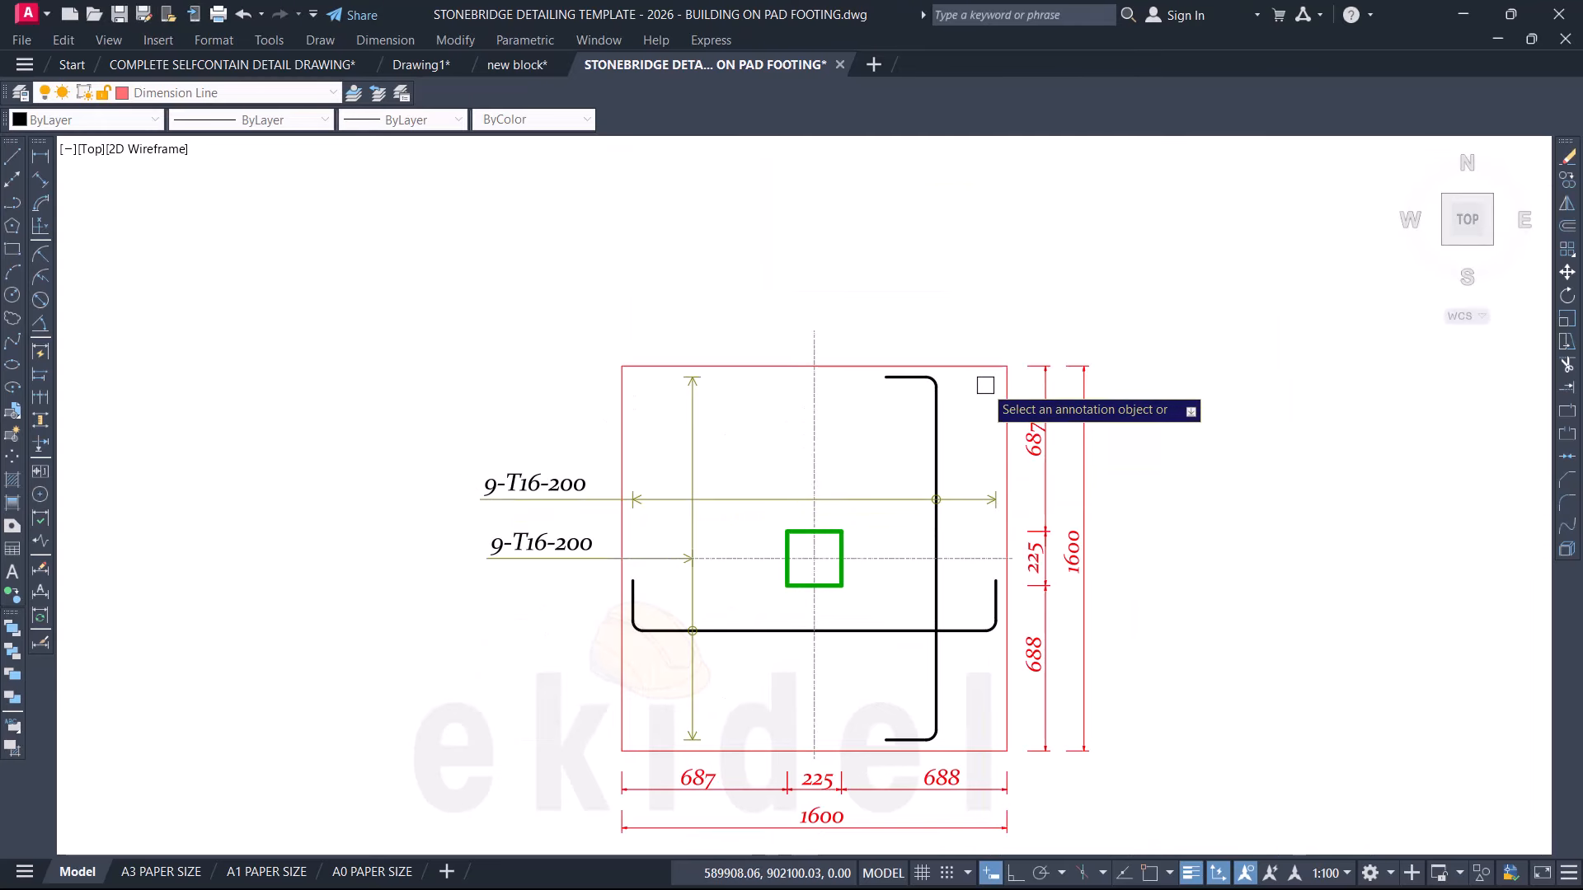
Step: Measure the height of the FT3 footing plan along its left edge with a temporary linear dimension, without placing it
scroll(352, 454, up, 2)
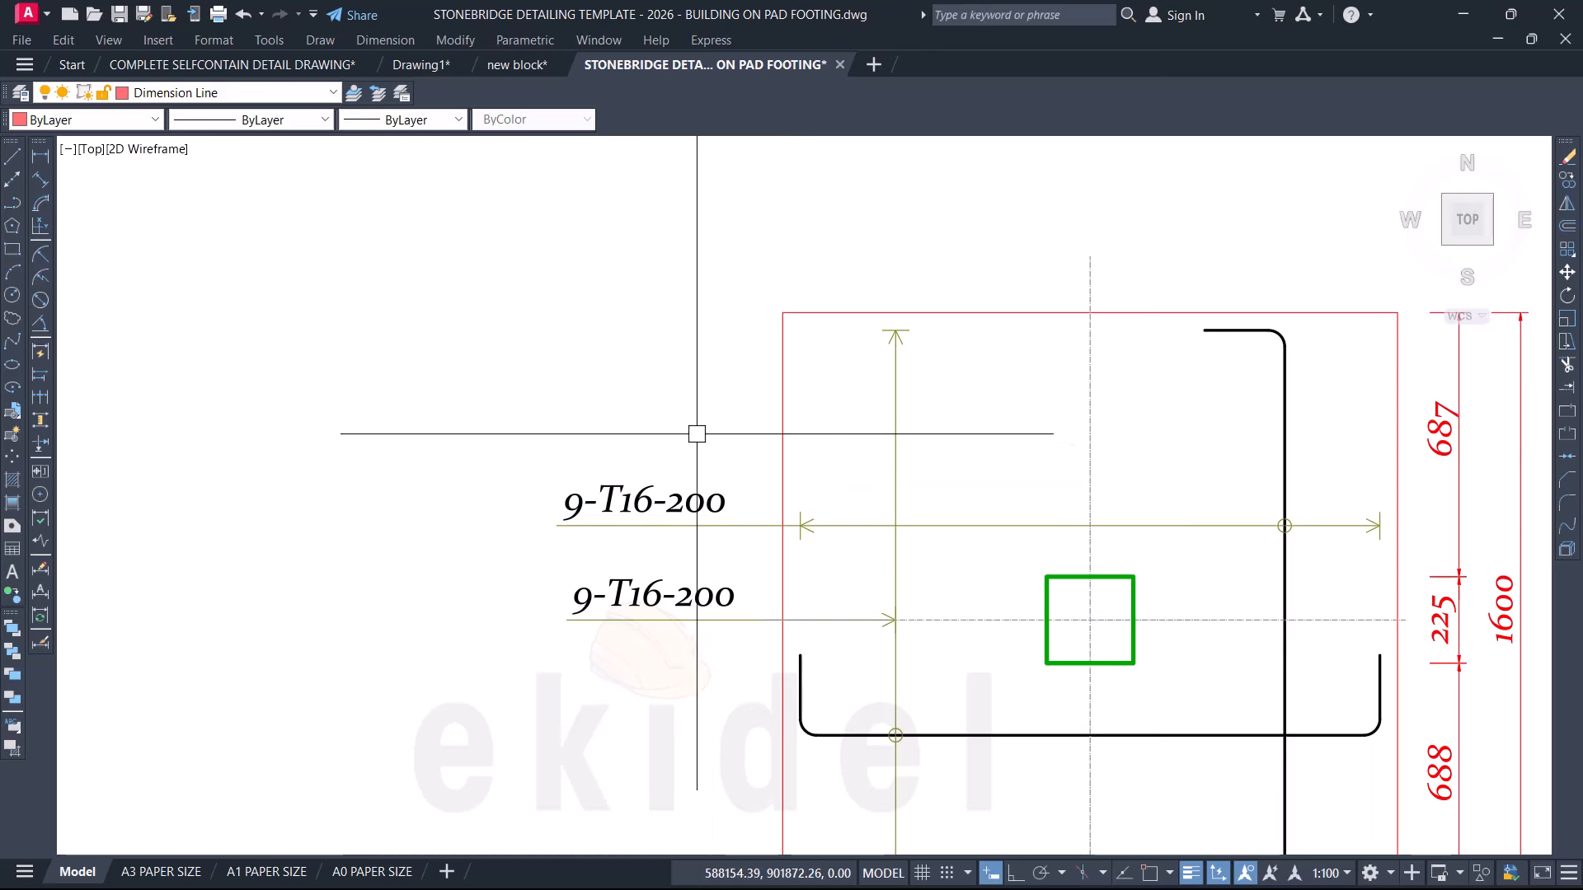
scroll(697, 434, down, 4)
scroll(710, 428, up, 4)
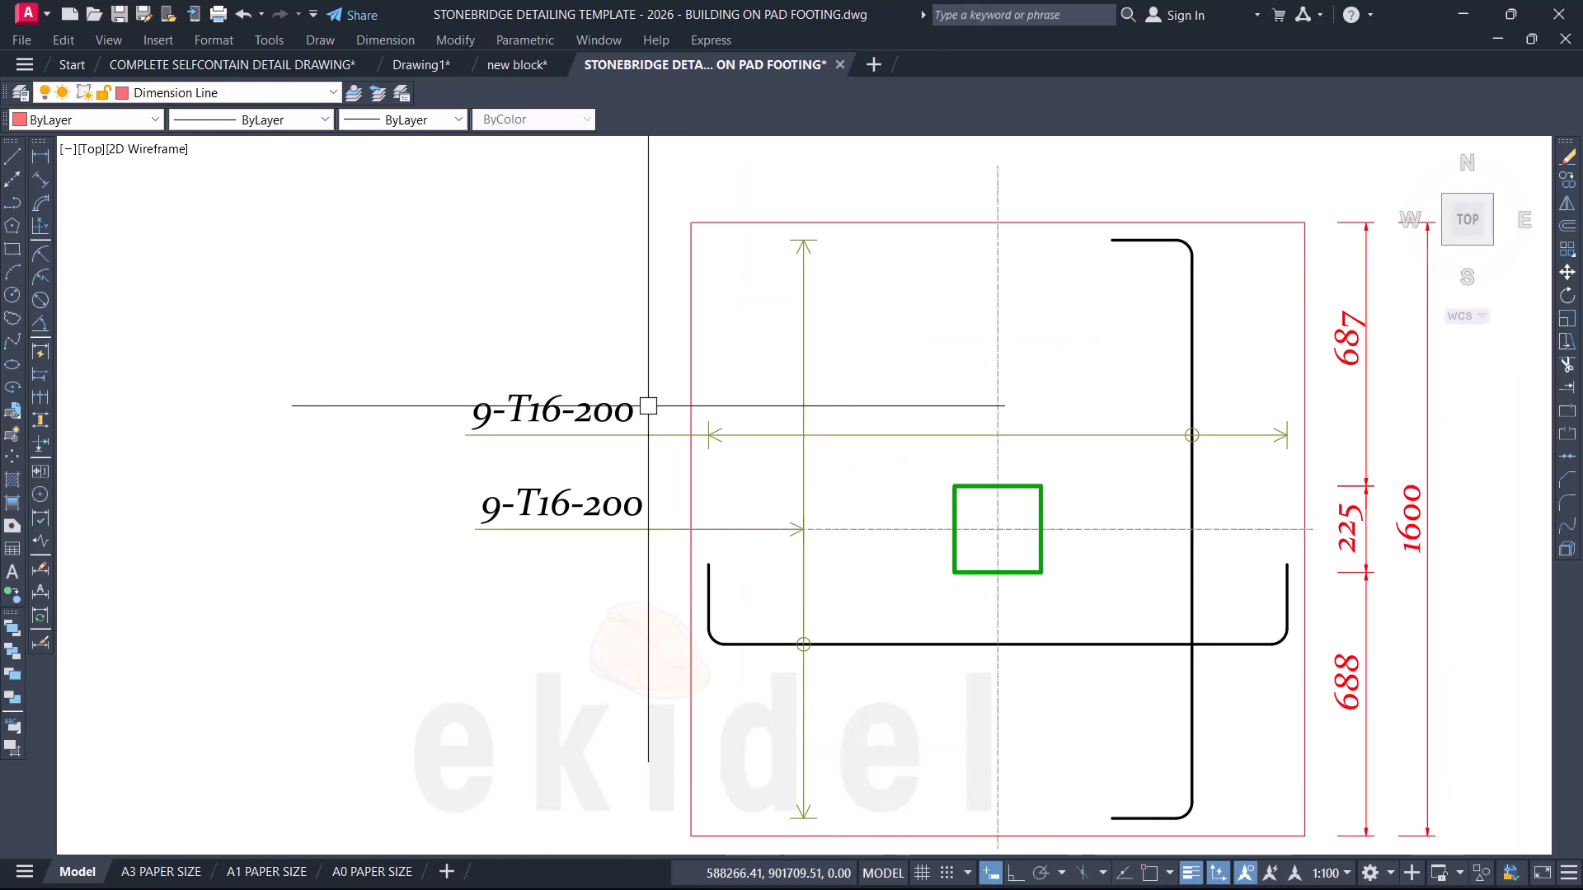
scroll(710, 382, down, 4)
scroll(855, 555, up, 4)
scroll(801, 549, down, 2)
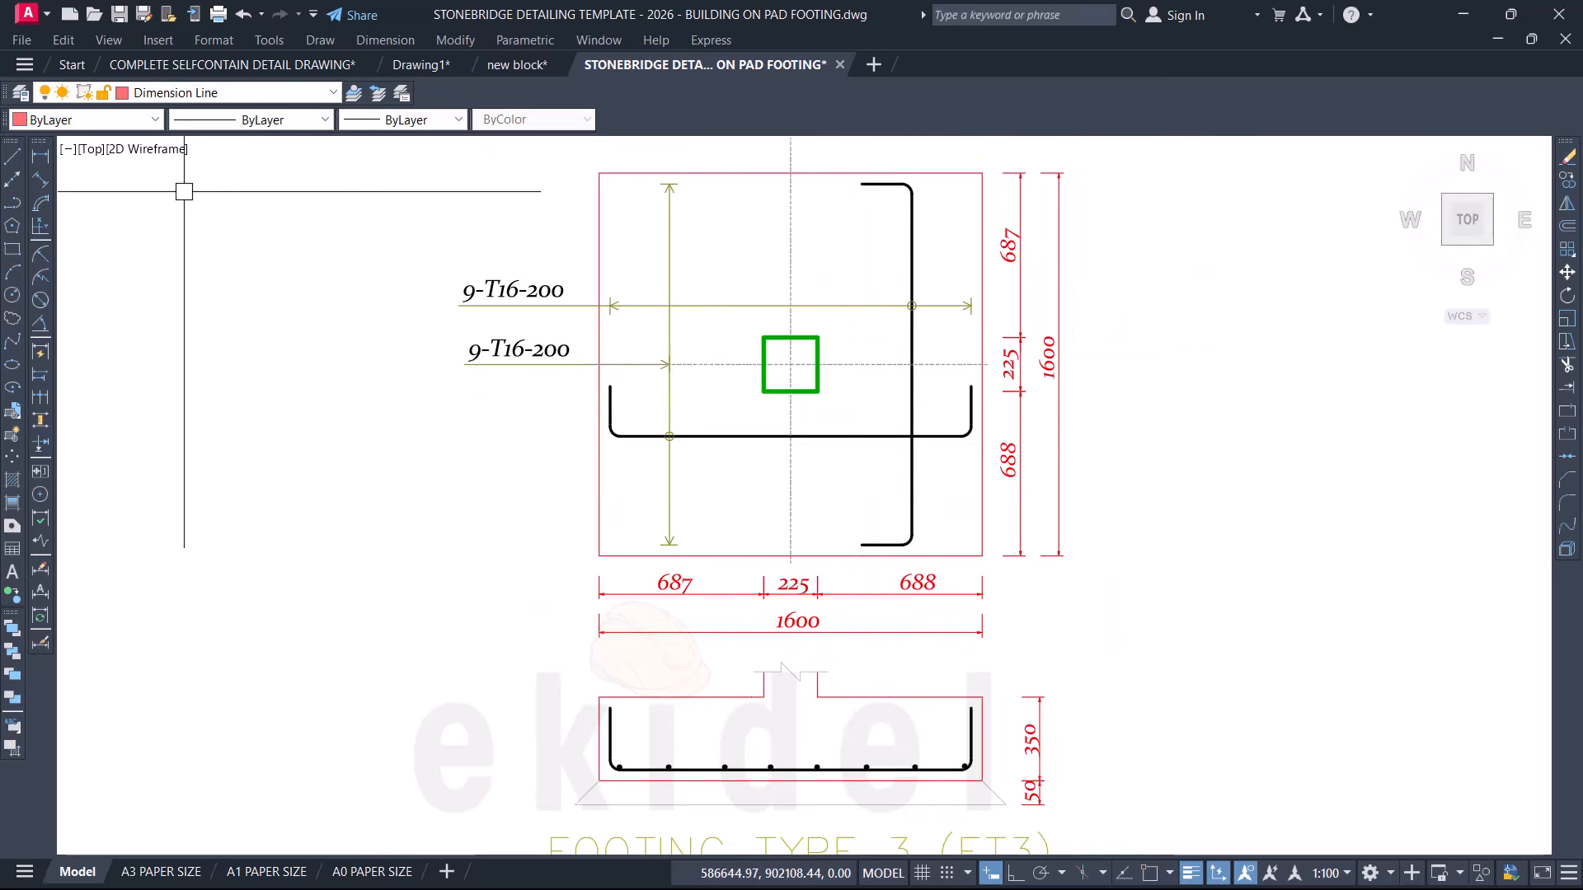
click(48, 161)
middle_drag(681, 287, 675, 331)
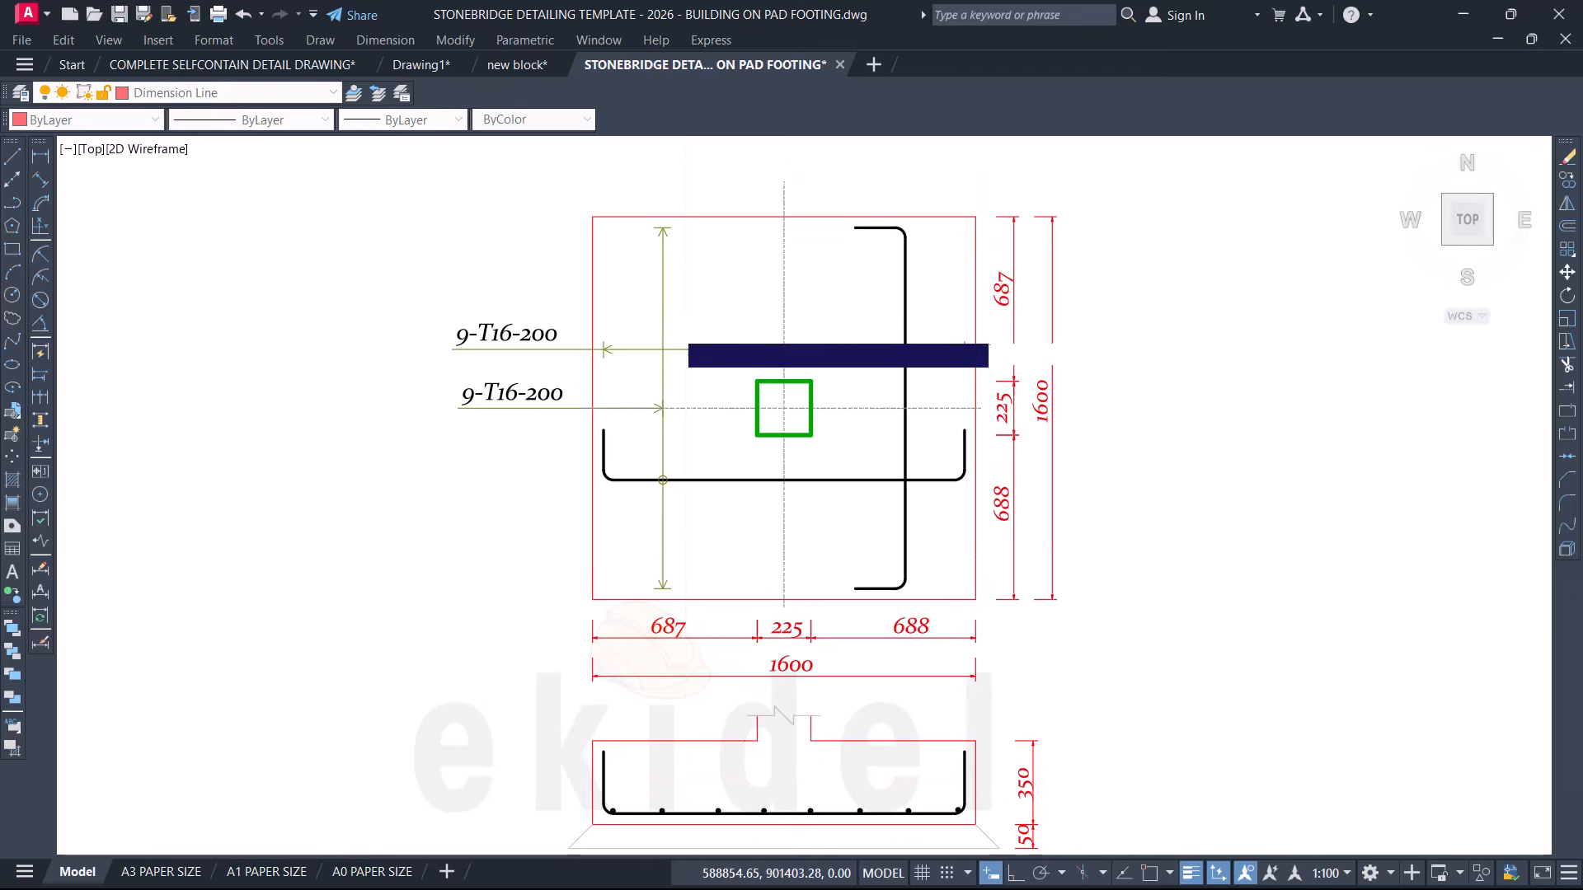
click(593, 216)
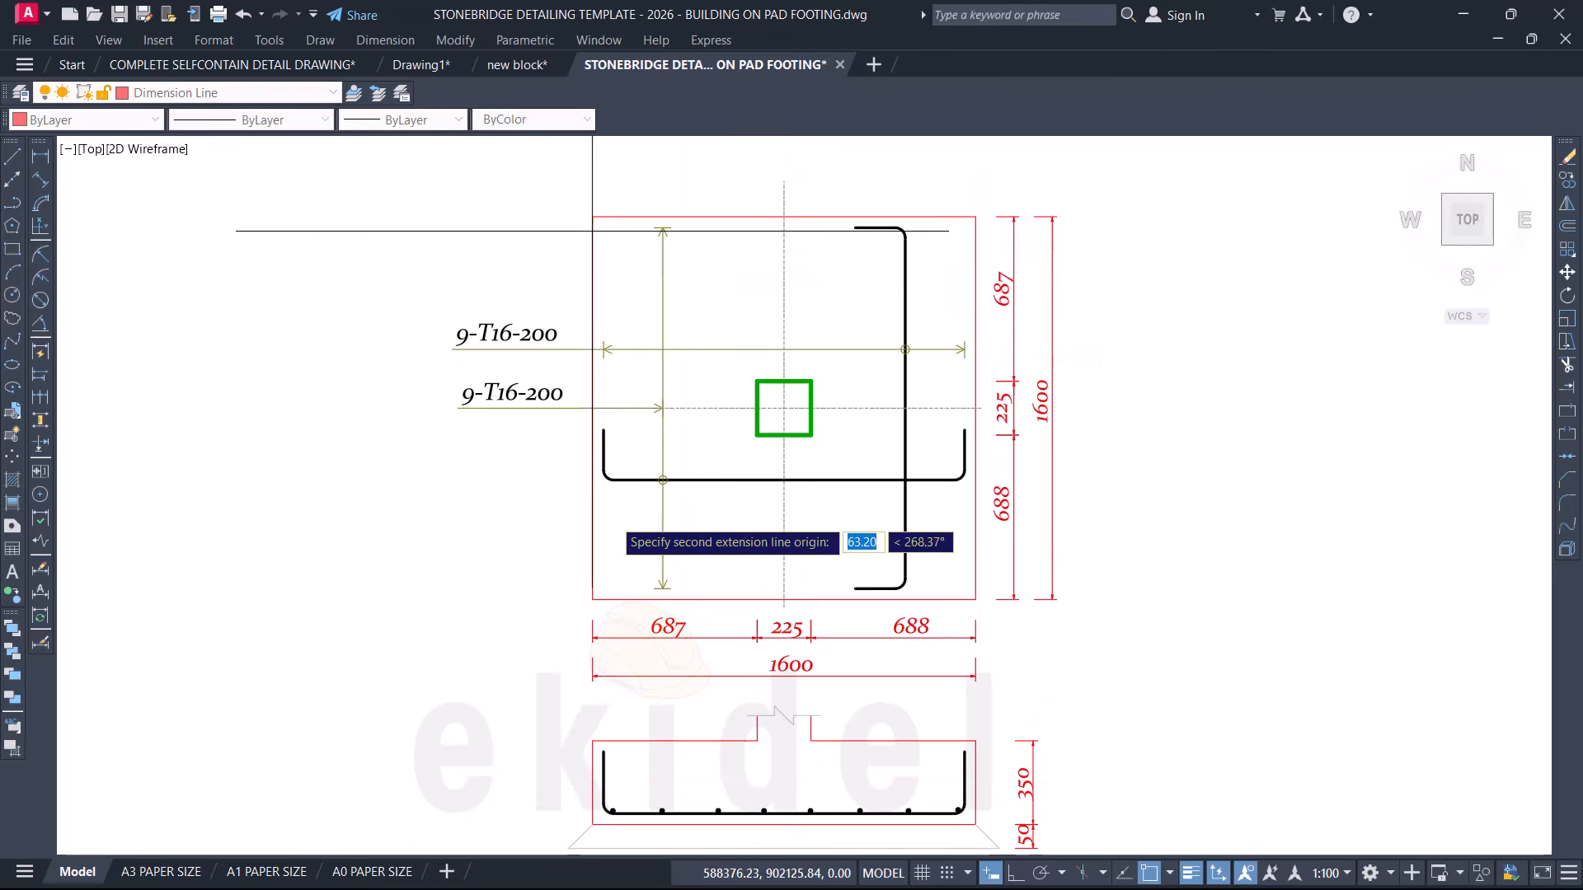
click(593, 600)
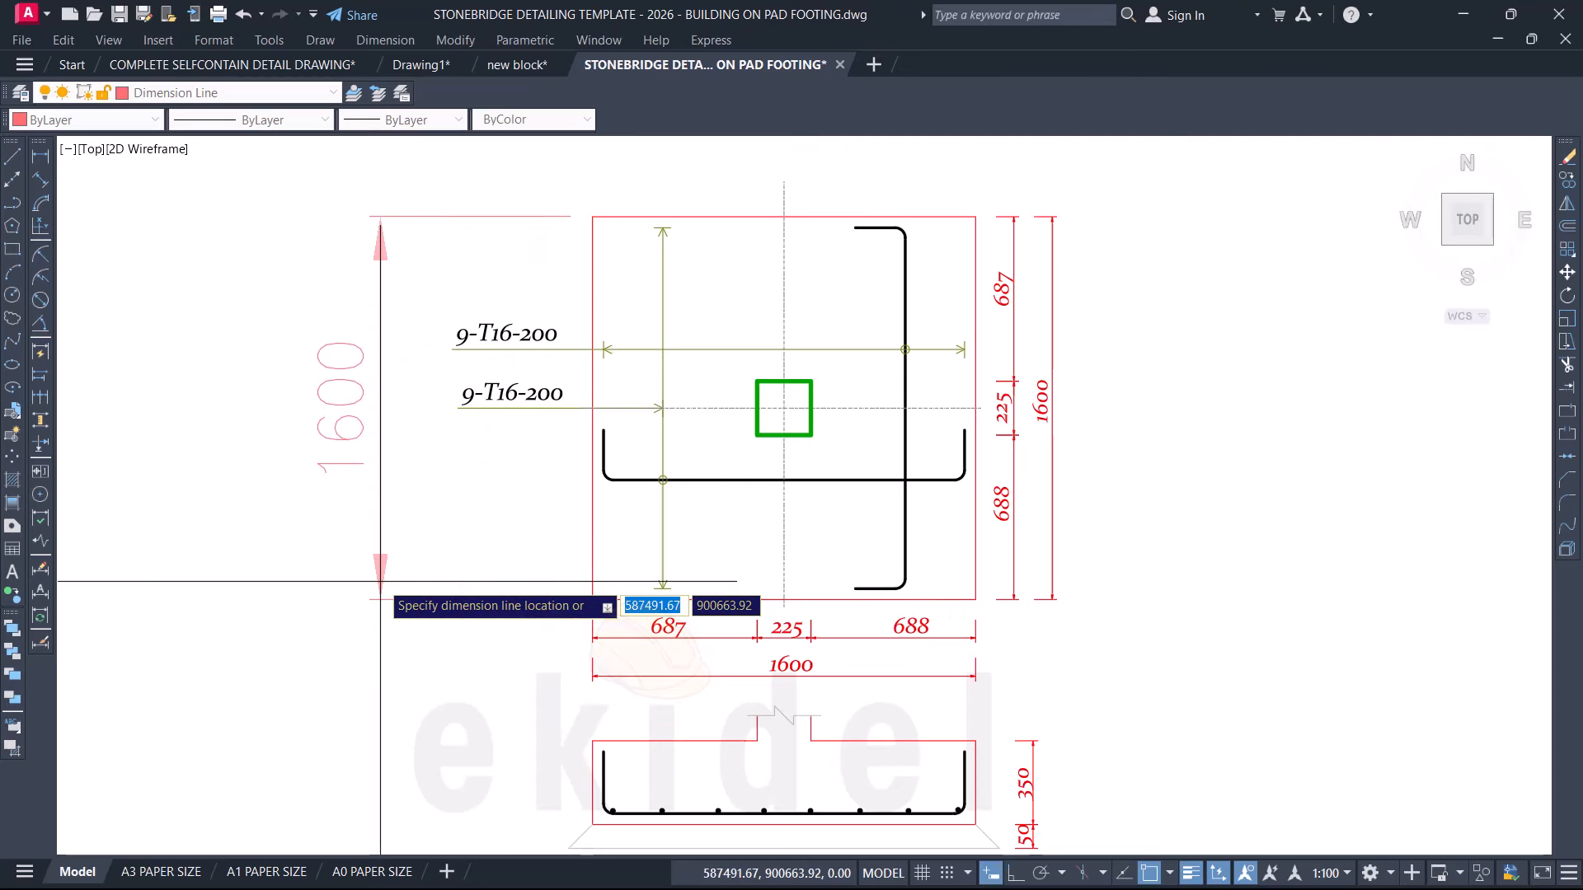
key(Escape)
Step: Measure the width of the FT3 footing plan along its top edge with a temporary linear dimension, without placing it
key(Return)
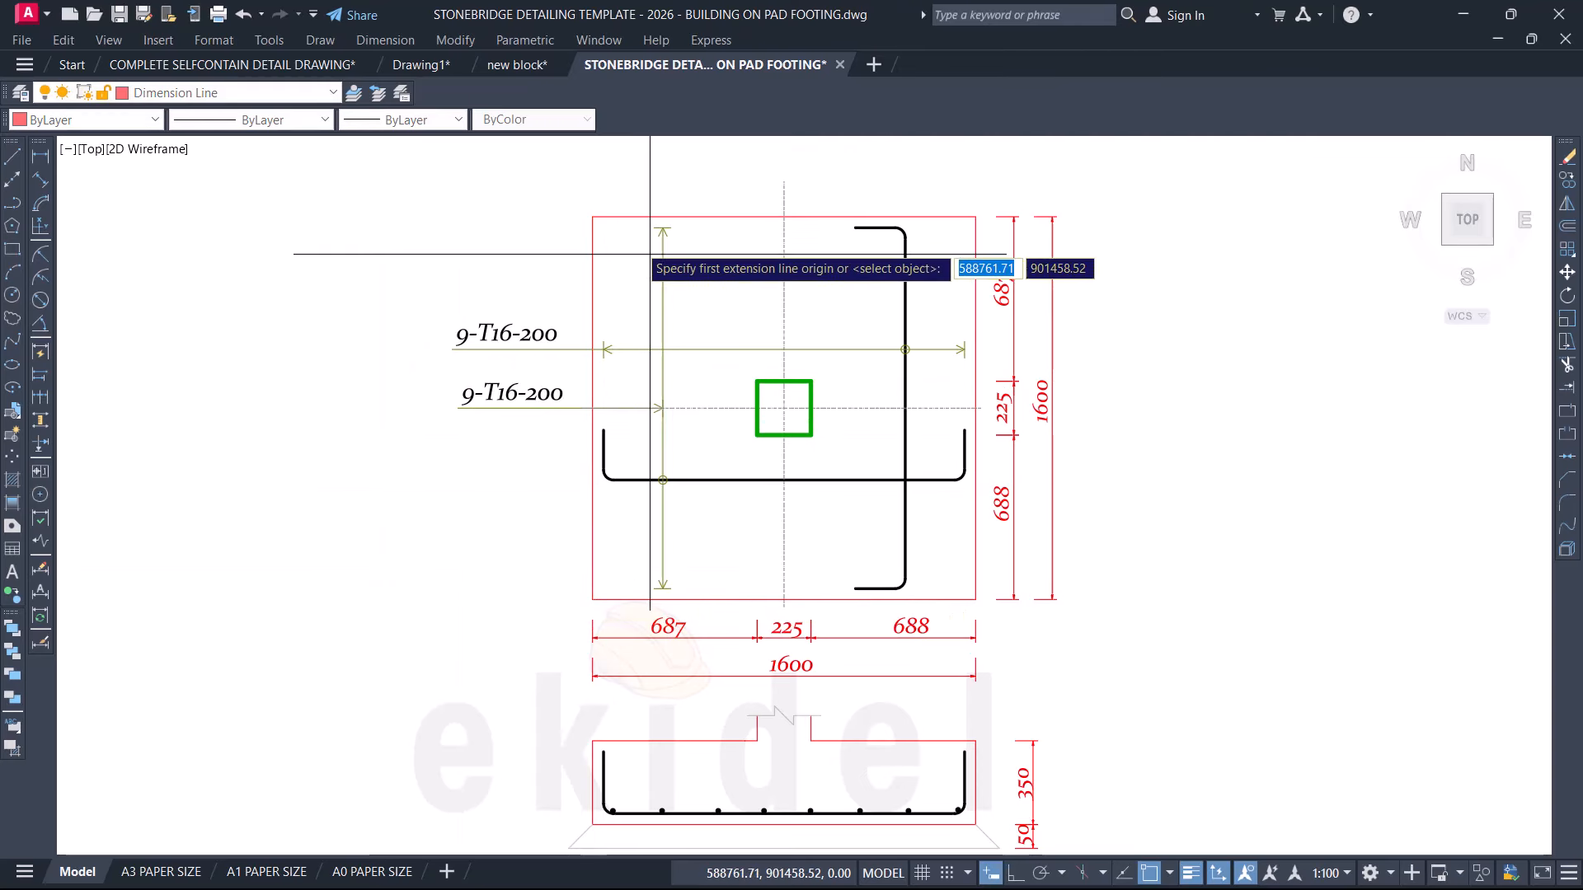
click(592, 216)
click(975, 217)
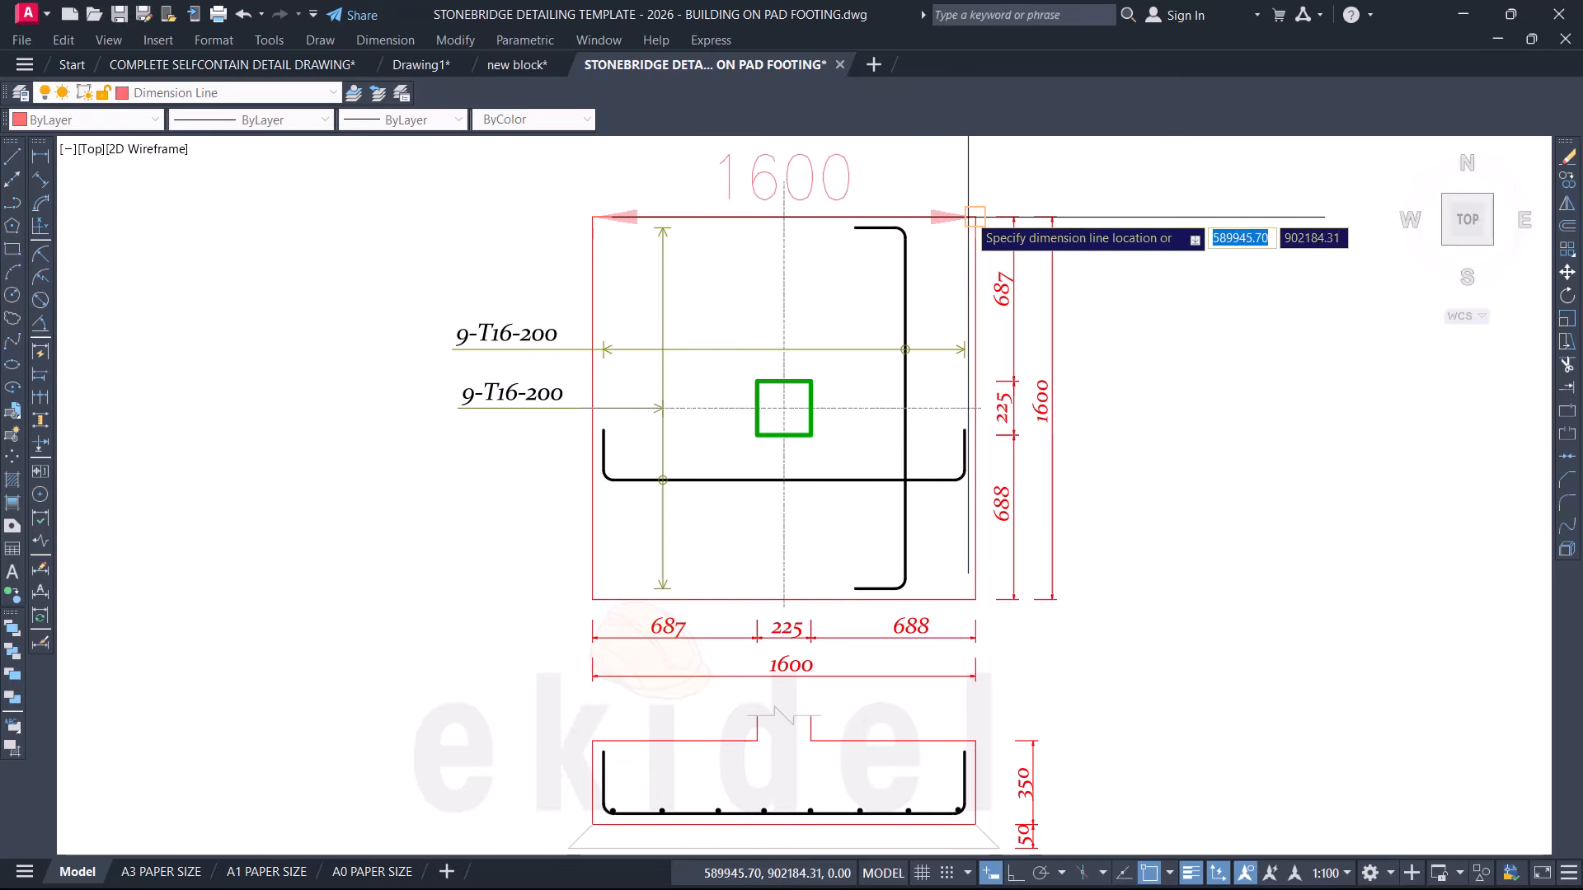
middle_drag(945, 228, 911, 396)
key(Escape)
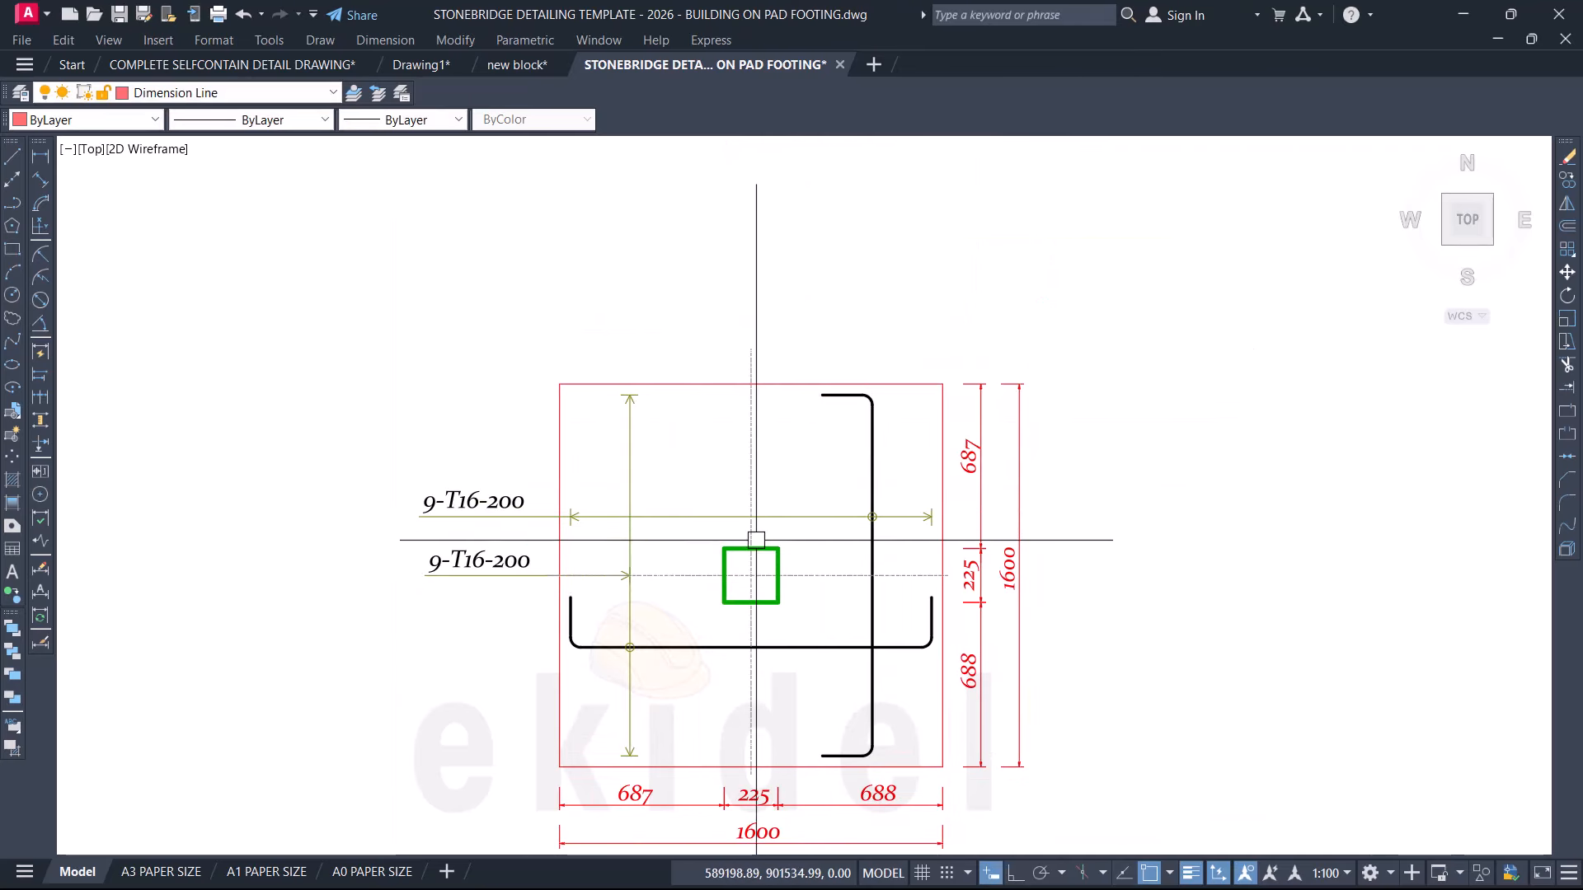
Step: Check the size noted for footing F-1C14, labelled FT3, on the foundation layout against the FT3 detail
scroll(756, 540, down, 4)
scroll(756, 557, up, 2)
scroll(778, 533, down, 4)
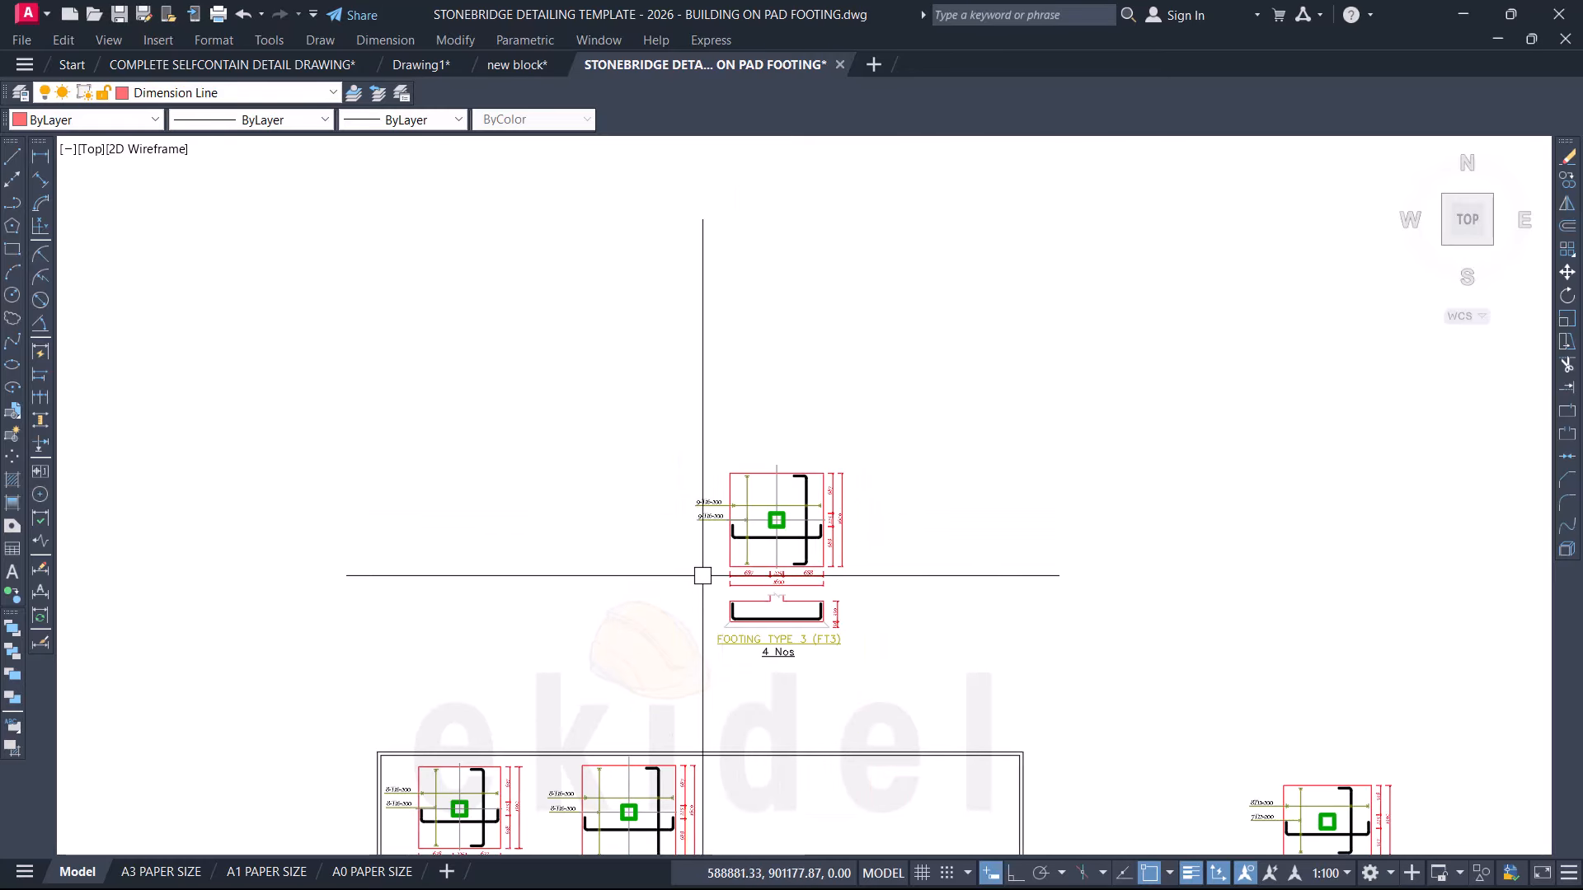
middle_drag(716, 547, 1096, 199)
scroll(1096, 199, down, 2)
middle_drag(656, 607, 940, 213)
scroll(448, 694, up, 4)
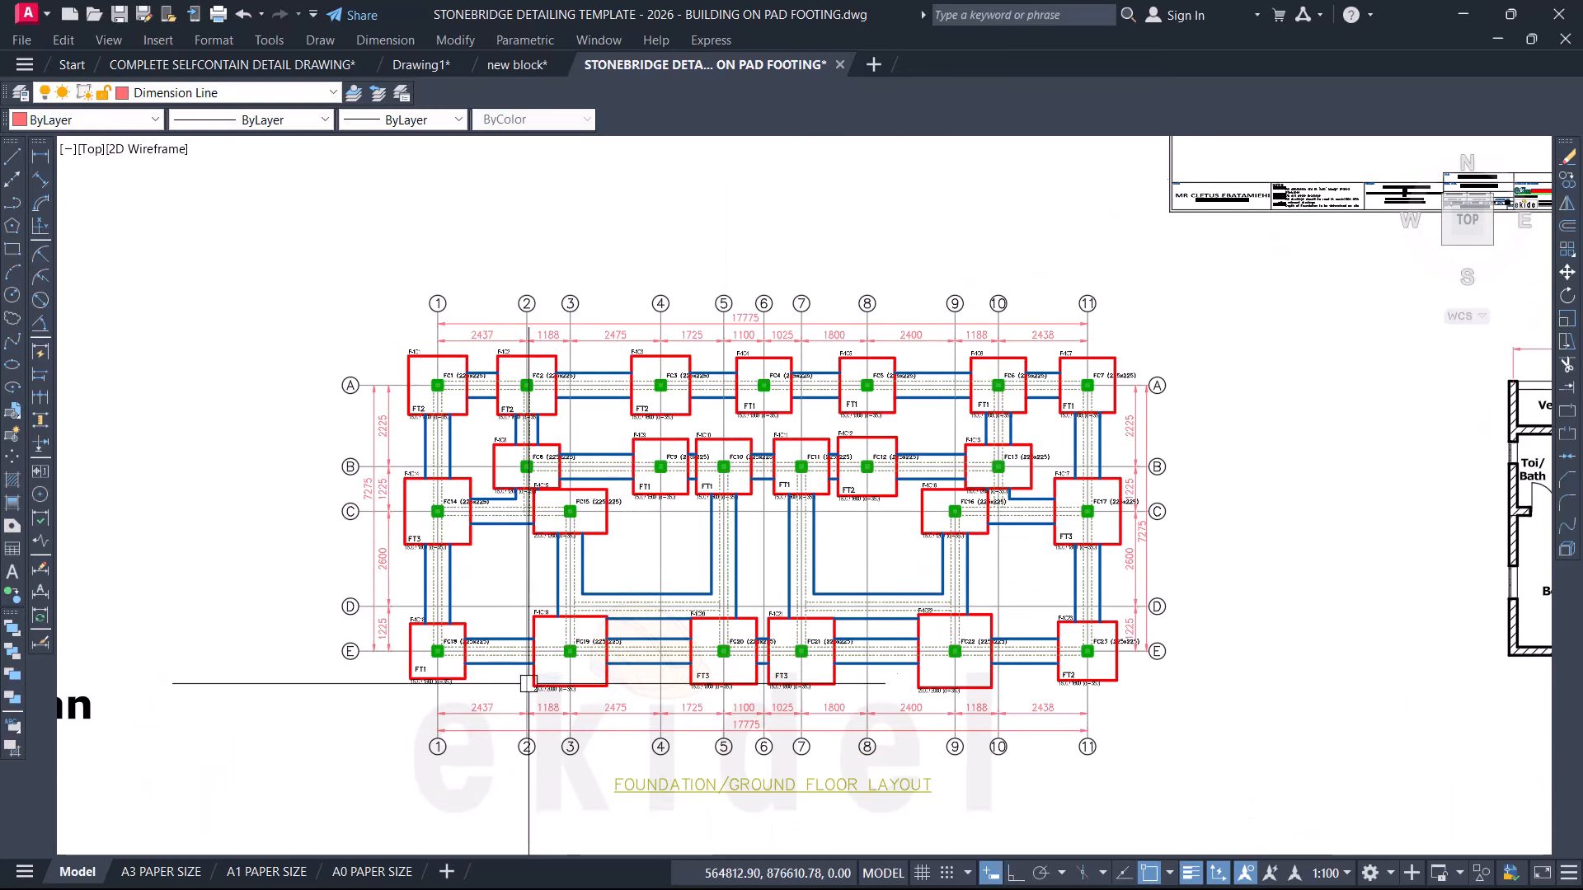
middle_drag(337, 313, 388, 481)
scroll(358, 359, up, 4)
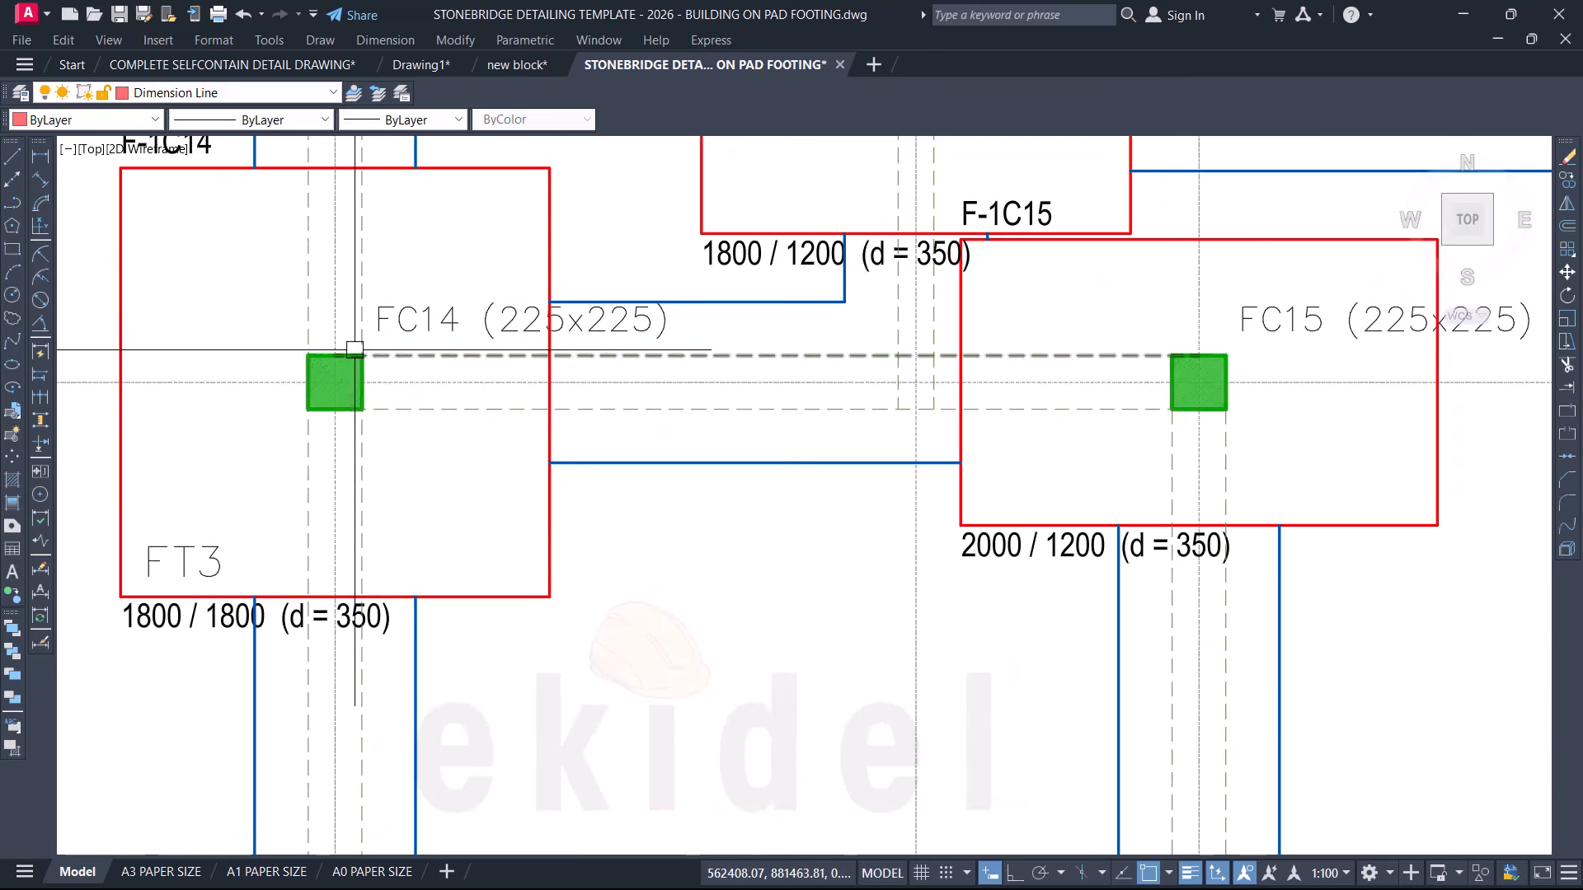
scroll(486, 421, down, 2)
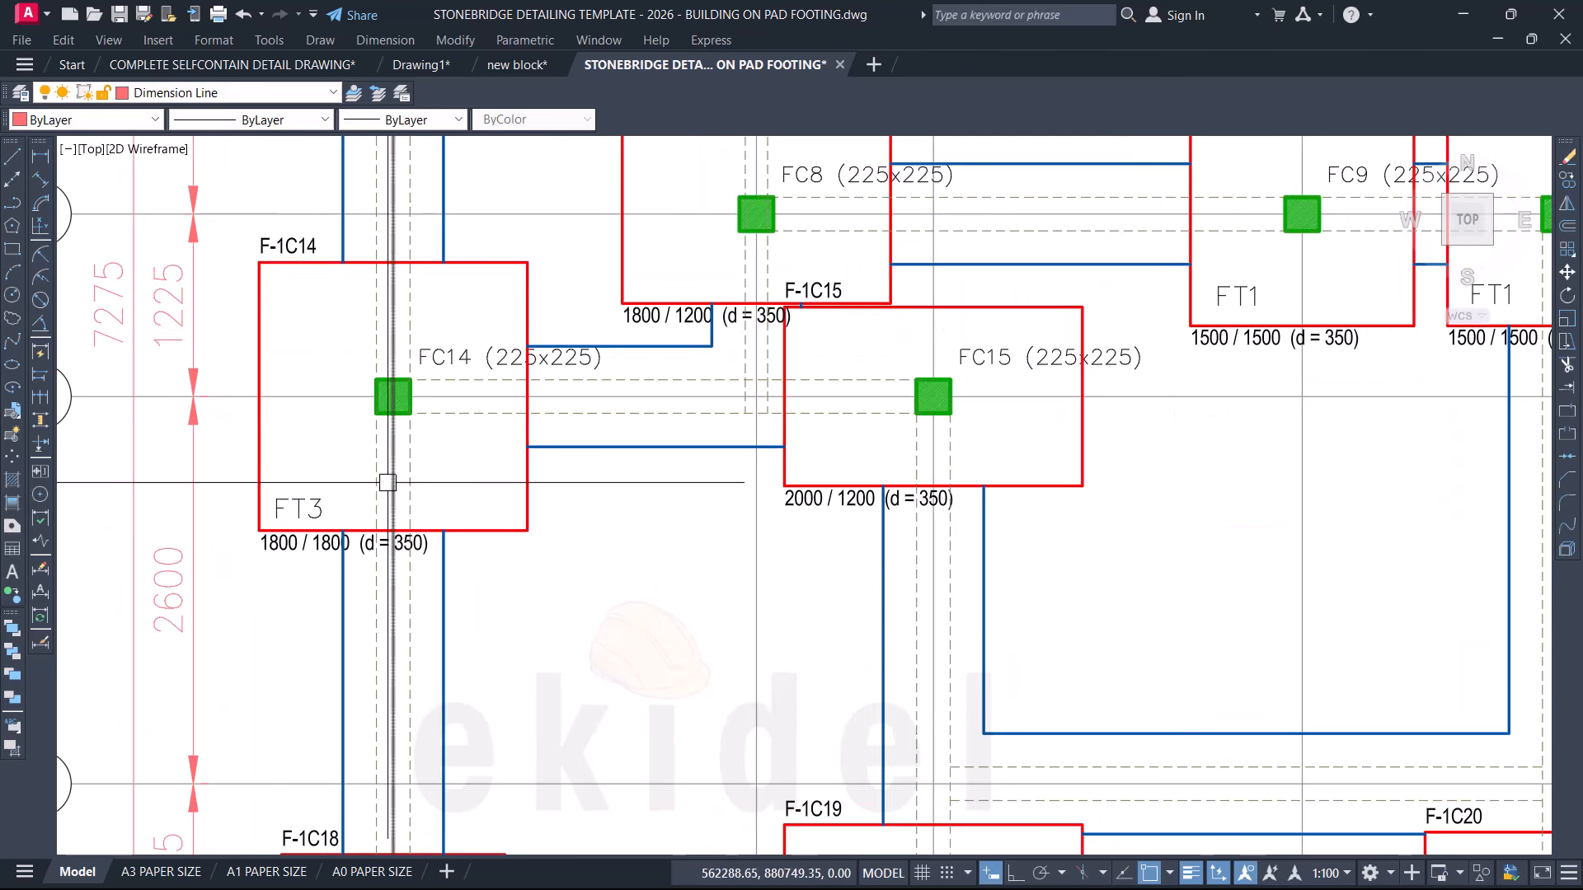
scroll(387, 483, down, 8)
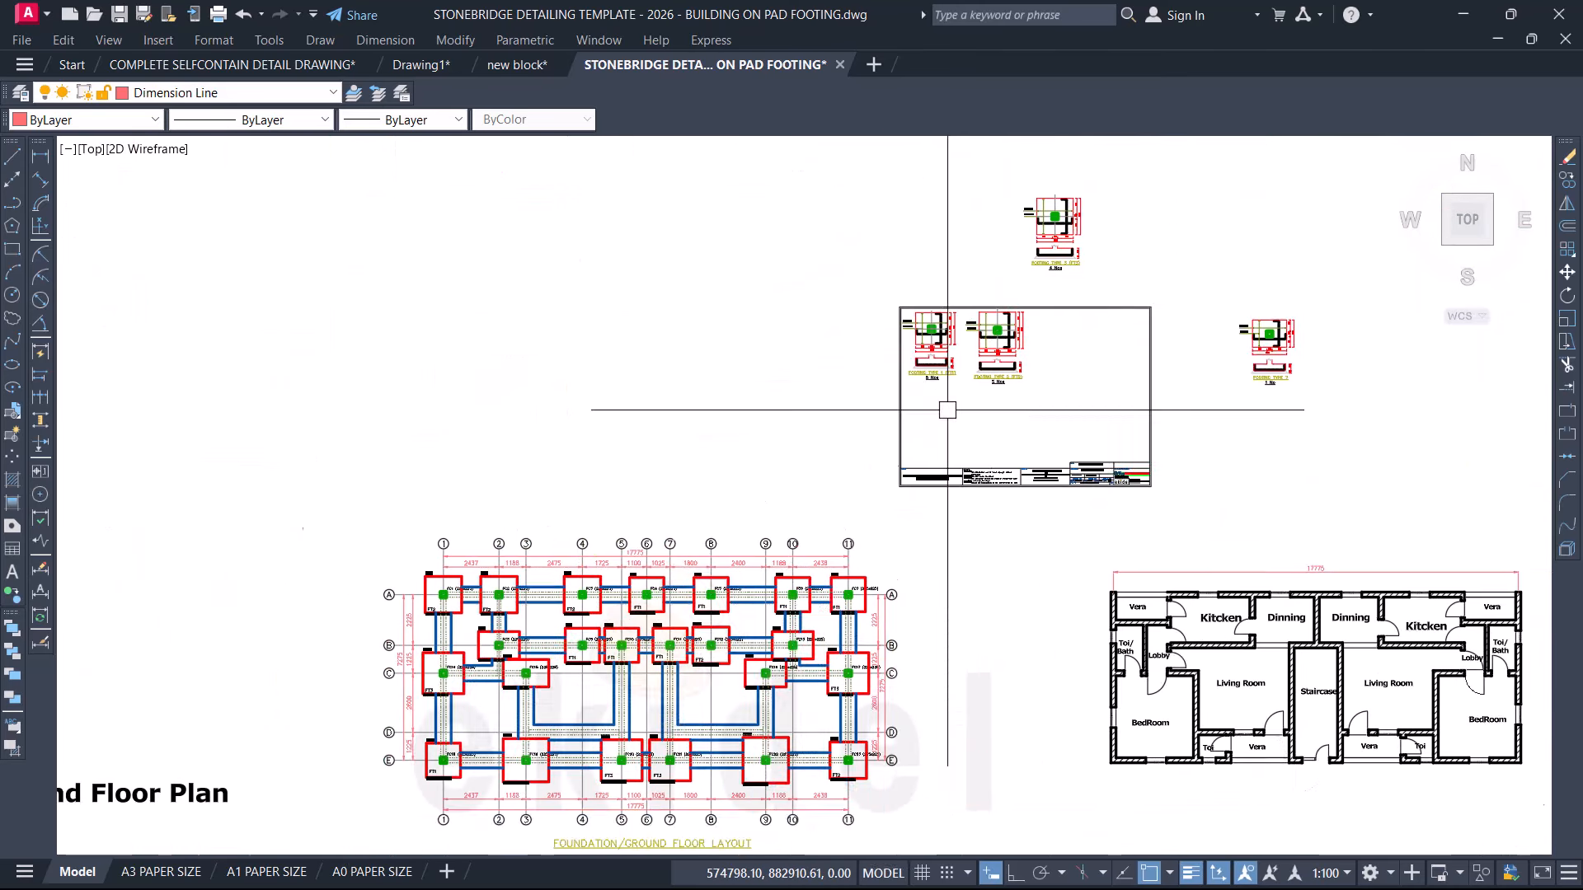
middle_drag(948, 410, 788, 629)
scroll(806, 389, up, 8)
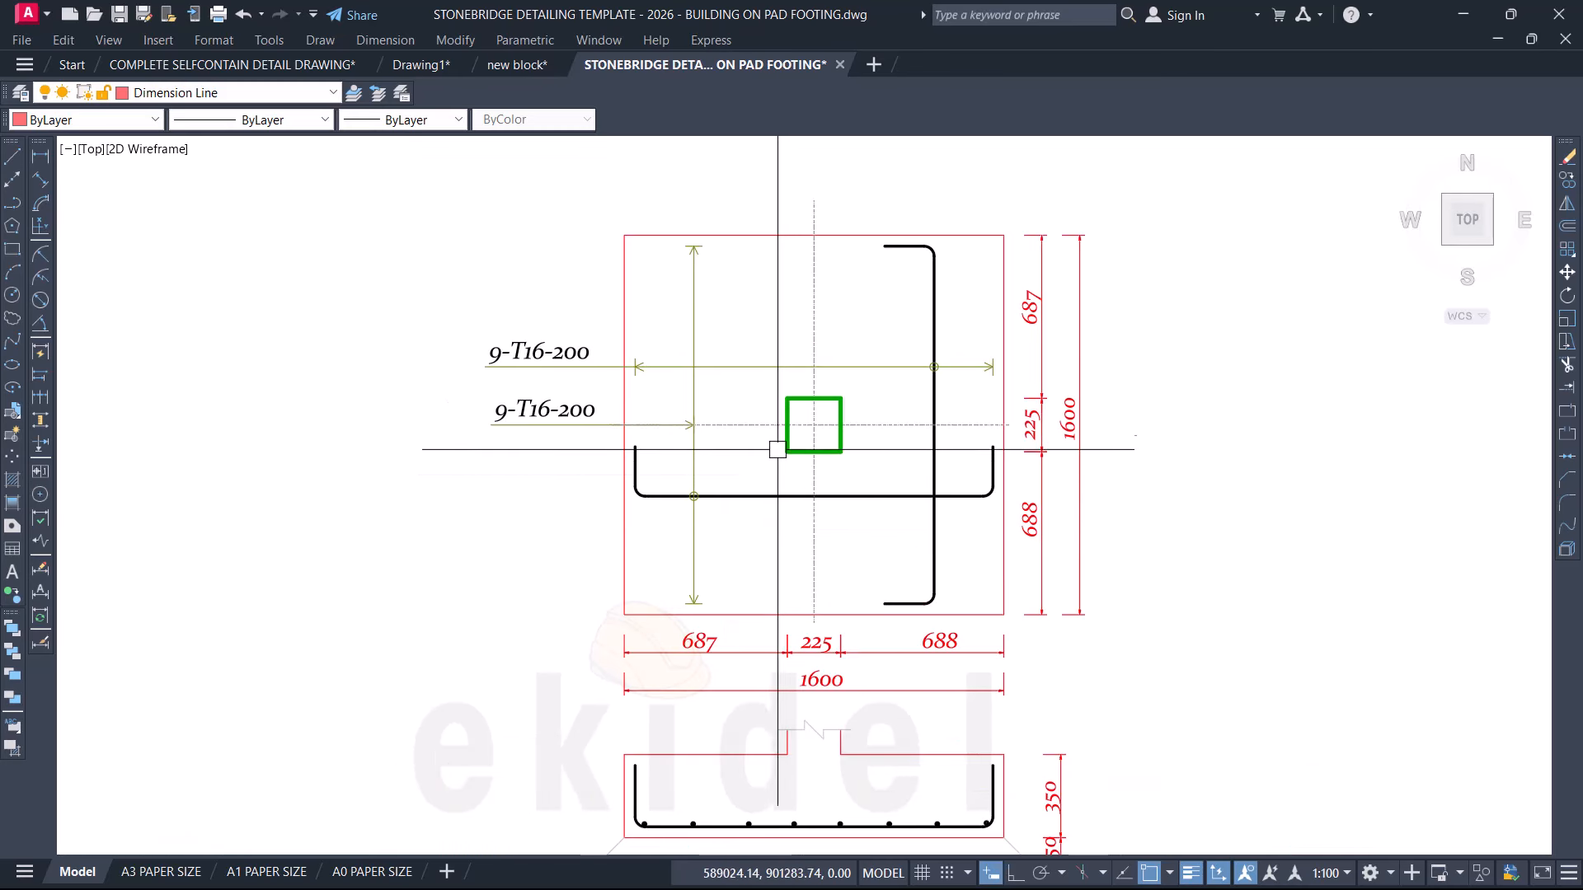
click(737, 200)
key(Escape)
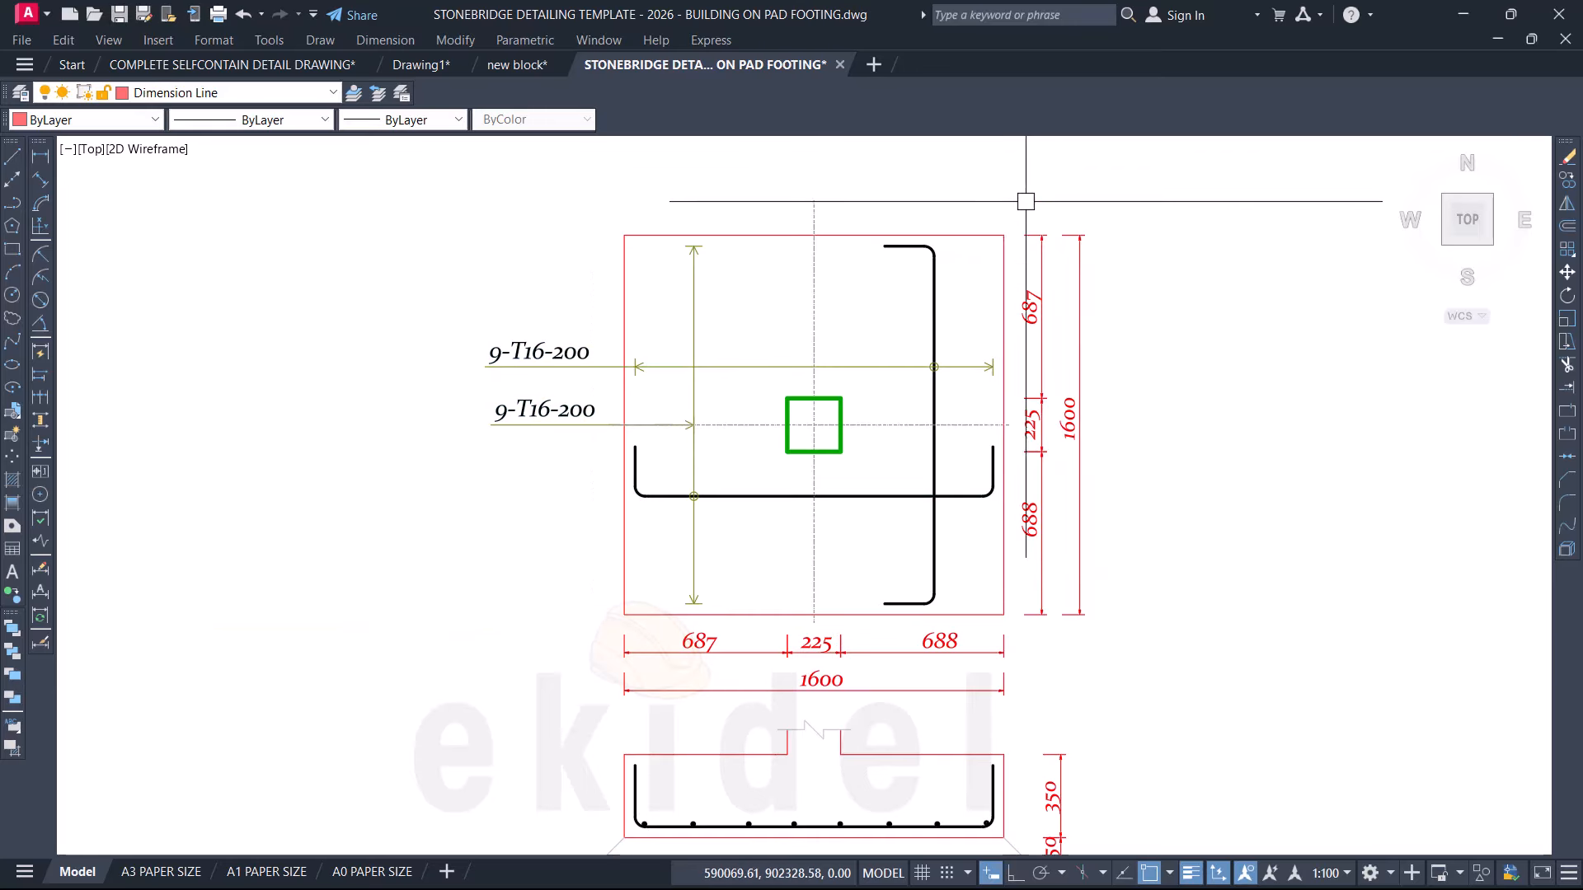
click(930, 187)
key(Escape)
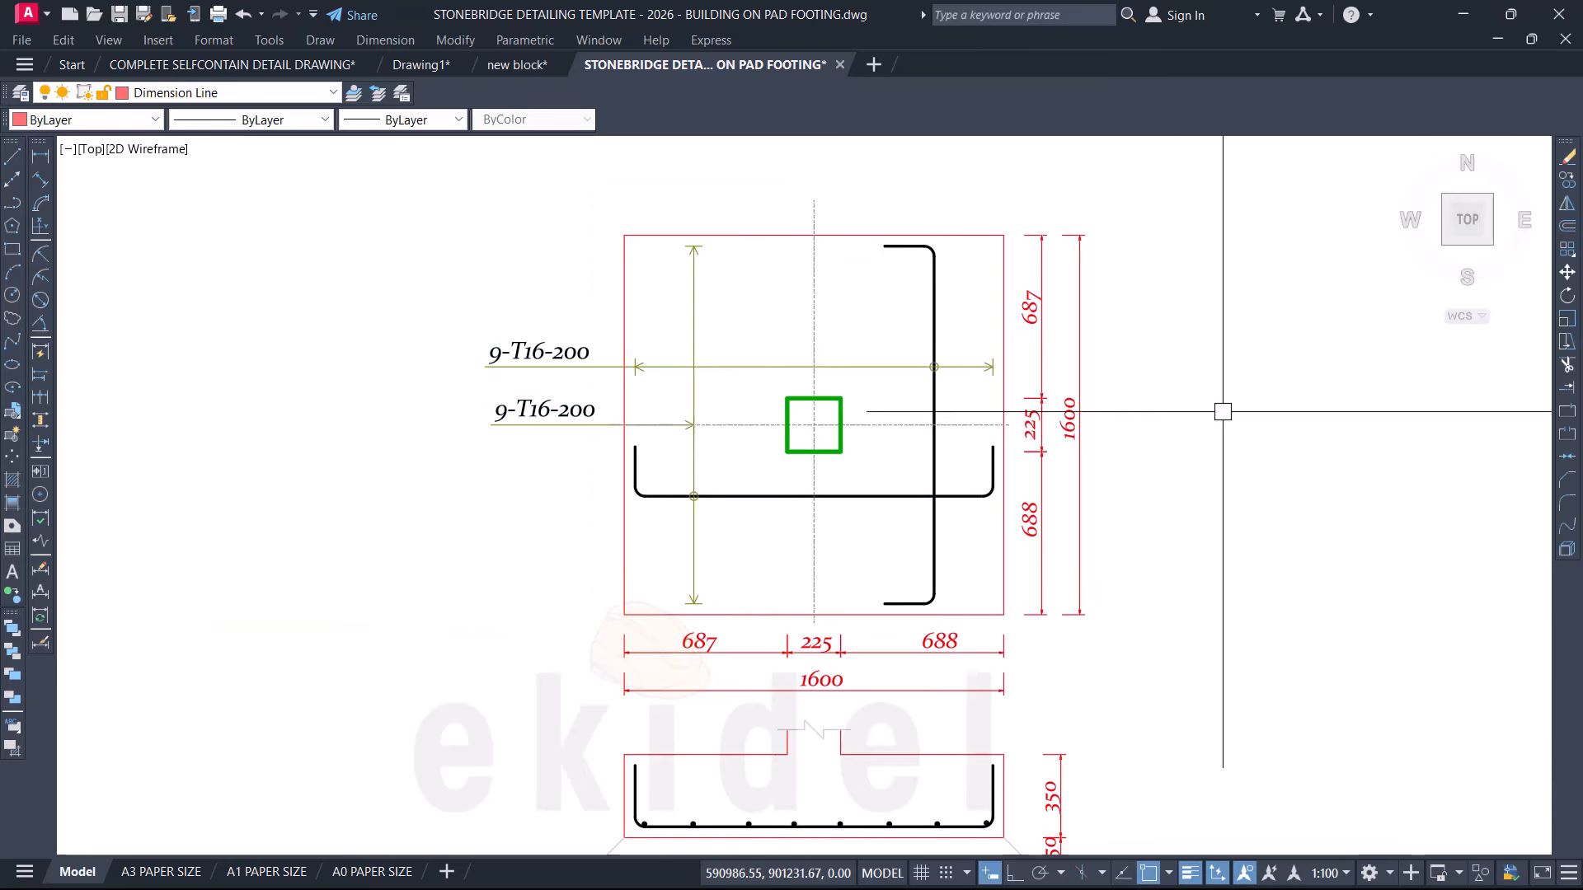
click(1227, 192)
key(Escape)
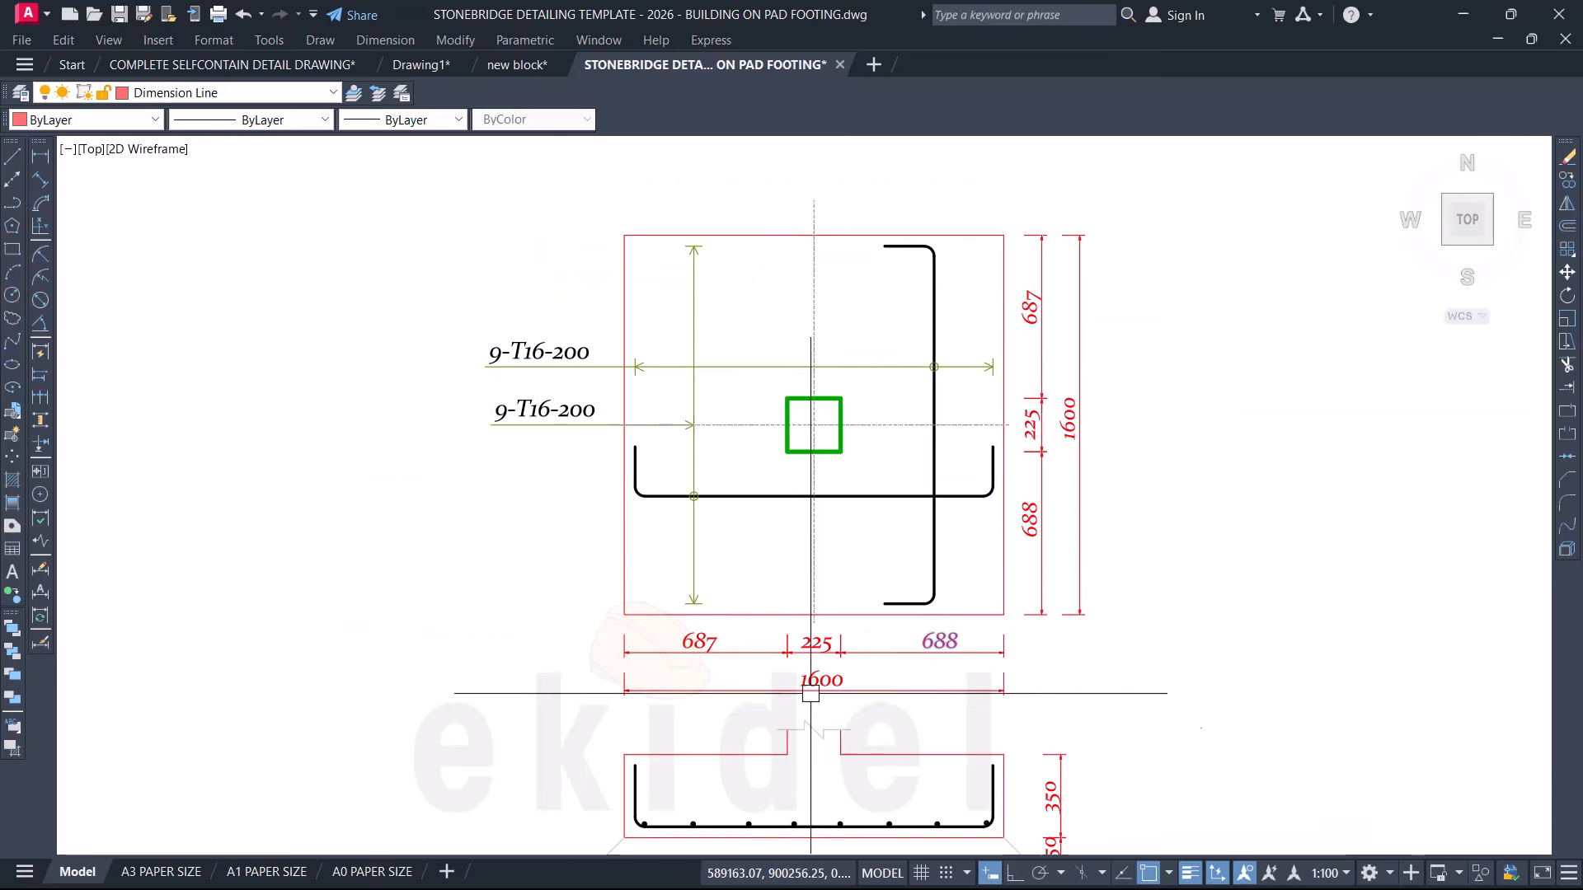
Step: Stretch the left side of the FT3 plan and section 100 mm outward, including the bar labels
click(673, 181)
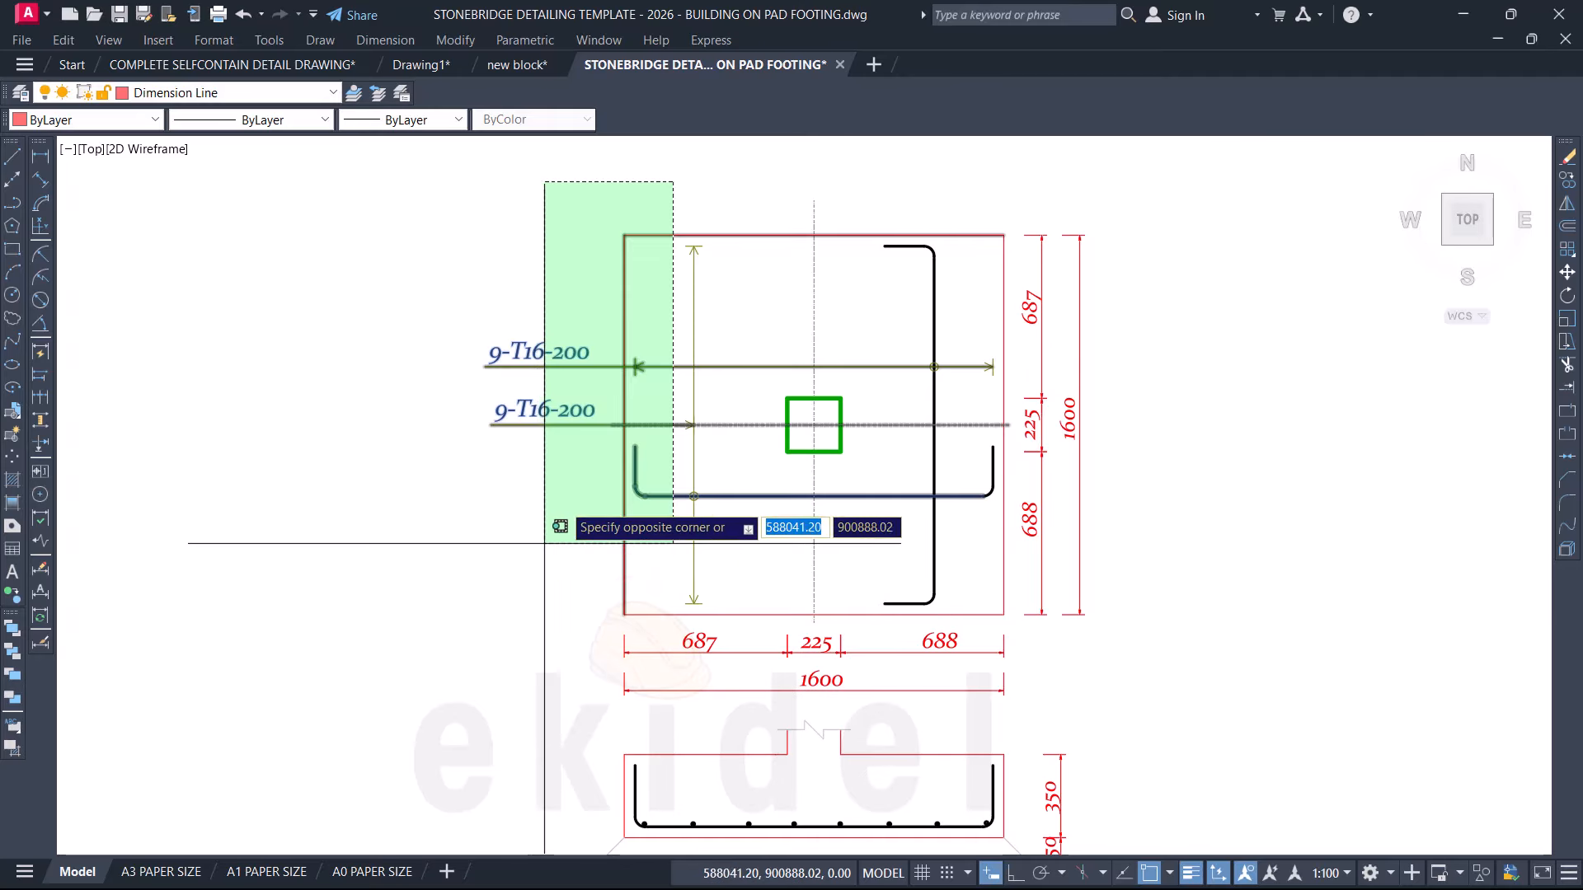
scroll(570, 437, down, 1)
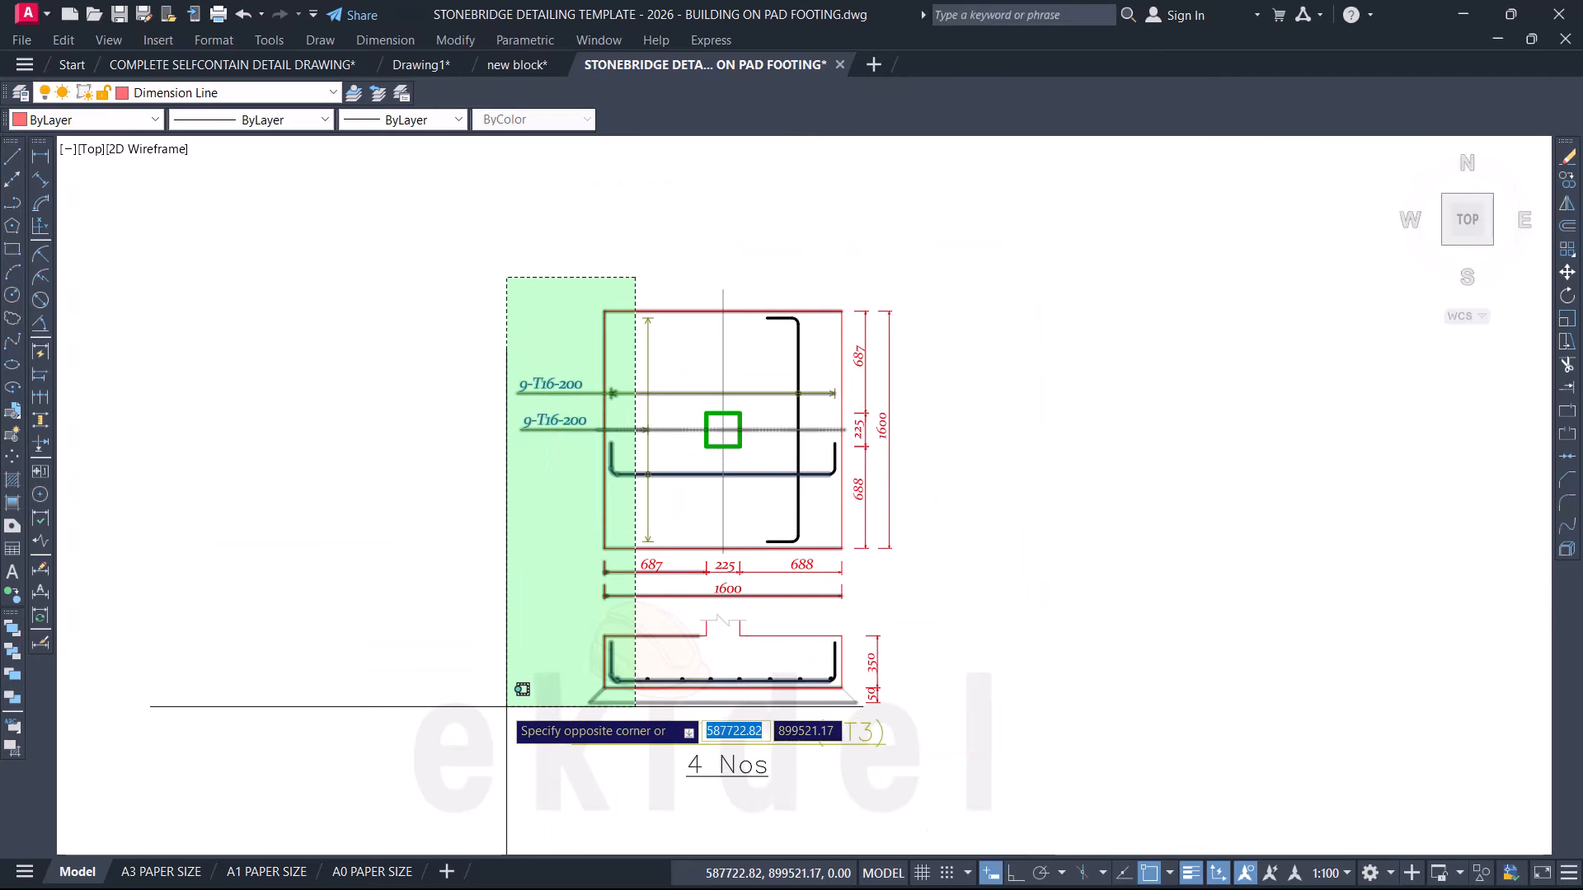
click(492, 705)
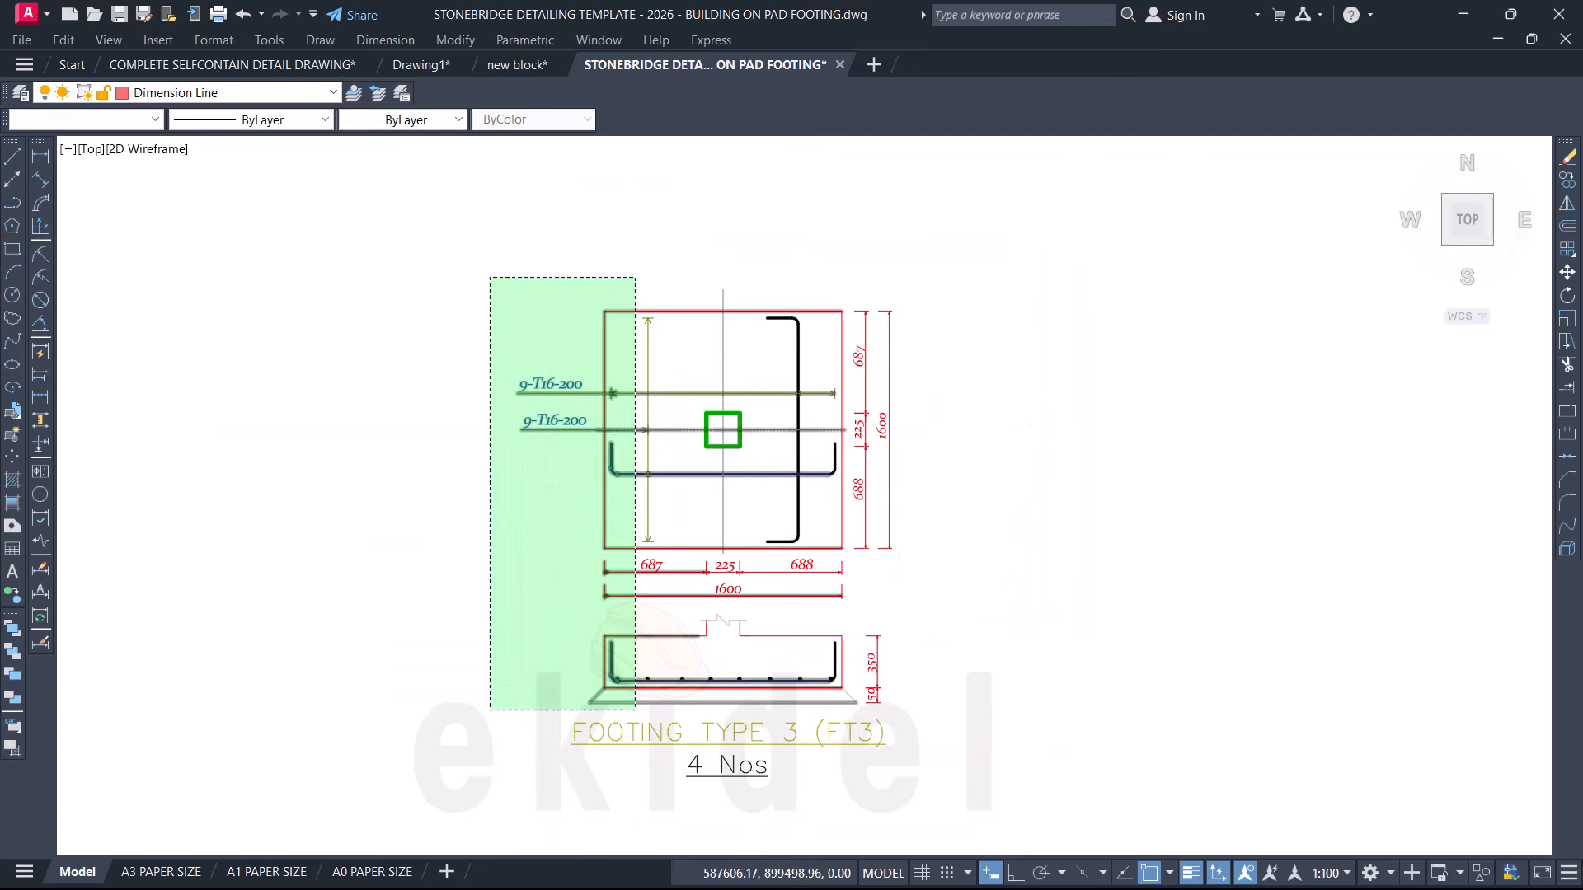
text(s)
key(space)
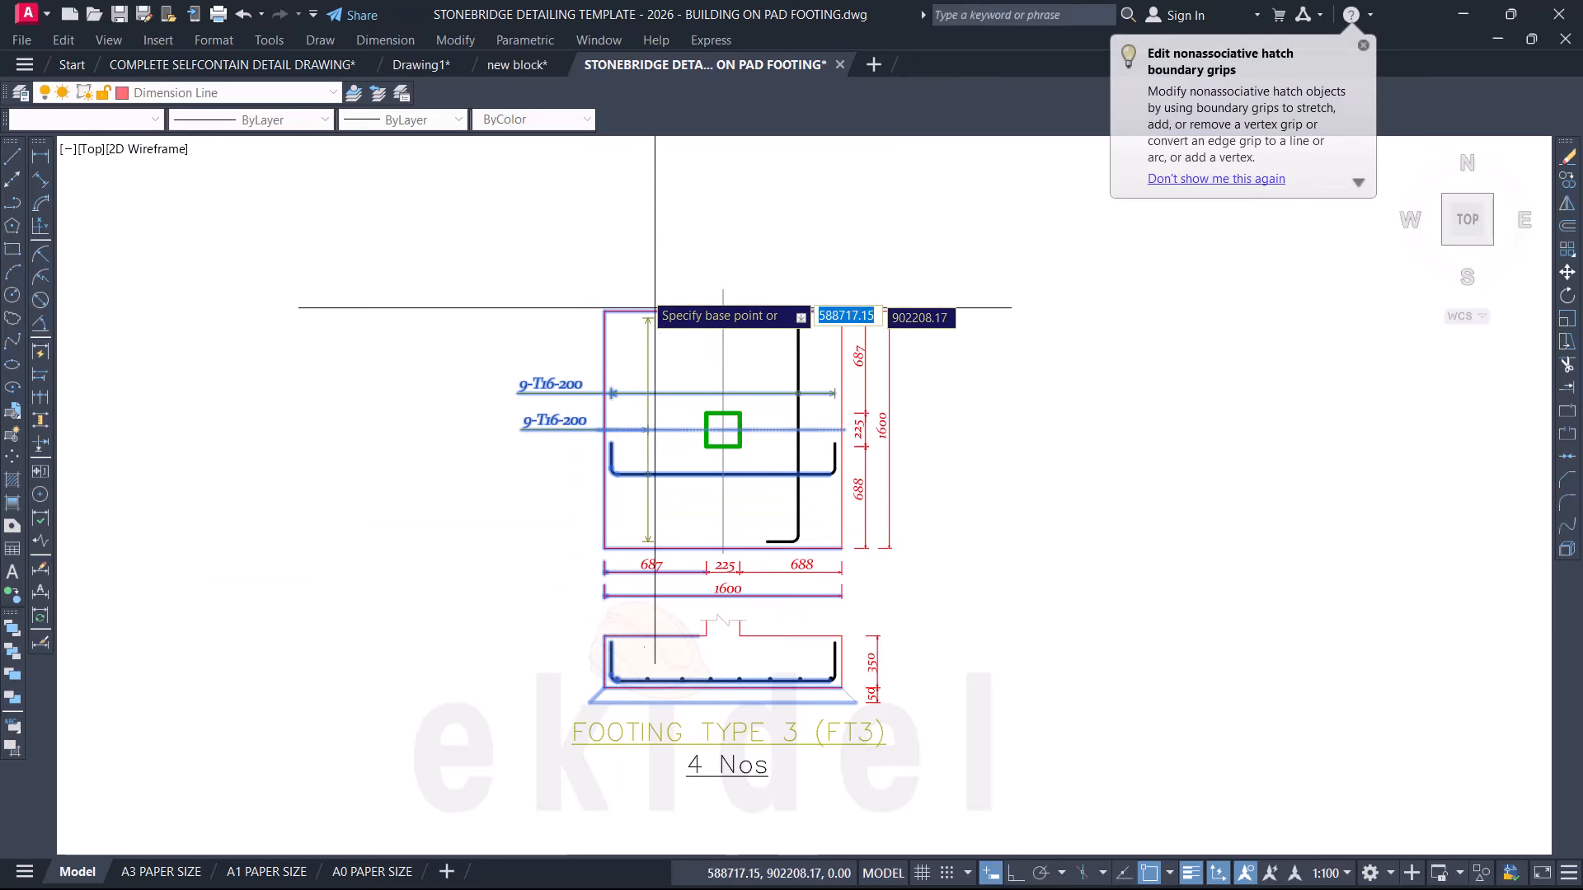
scroll(587, 323, up, 2)
click(582, 322)
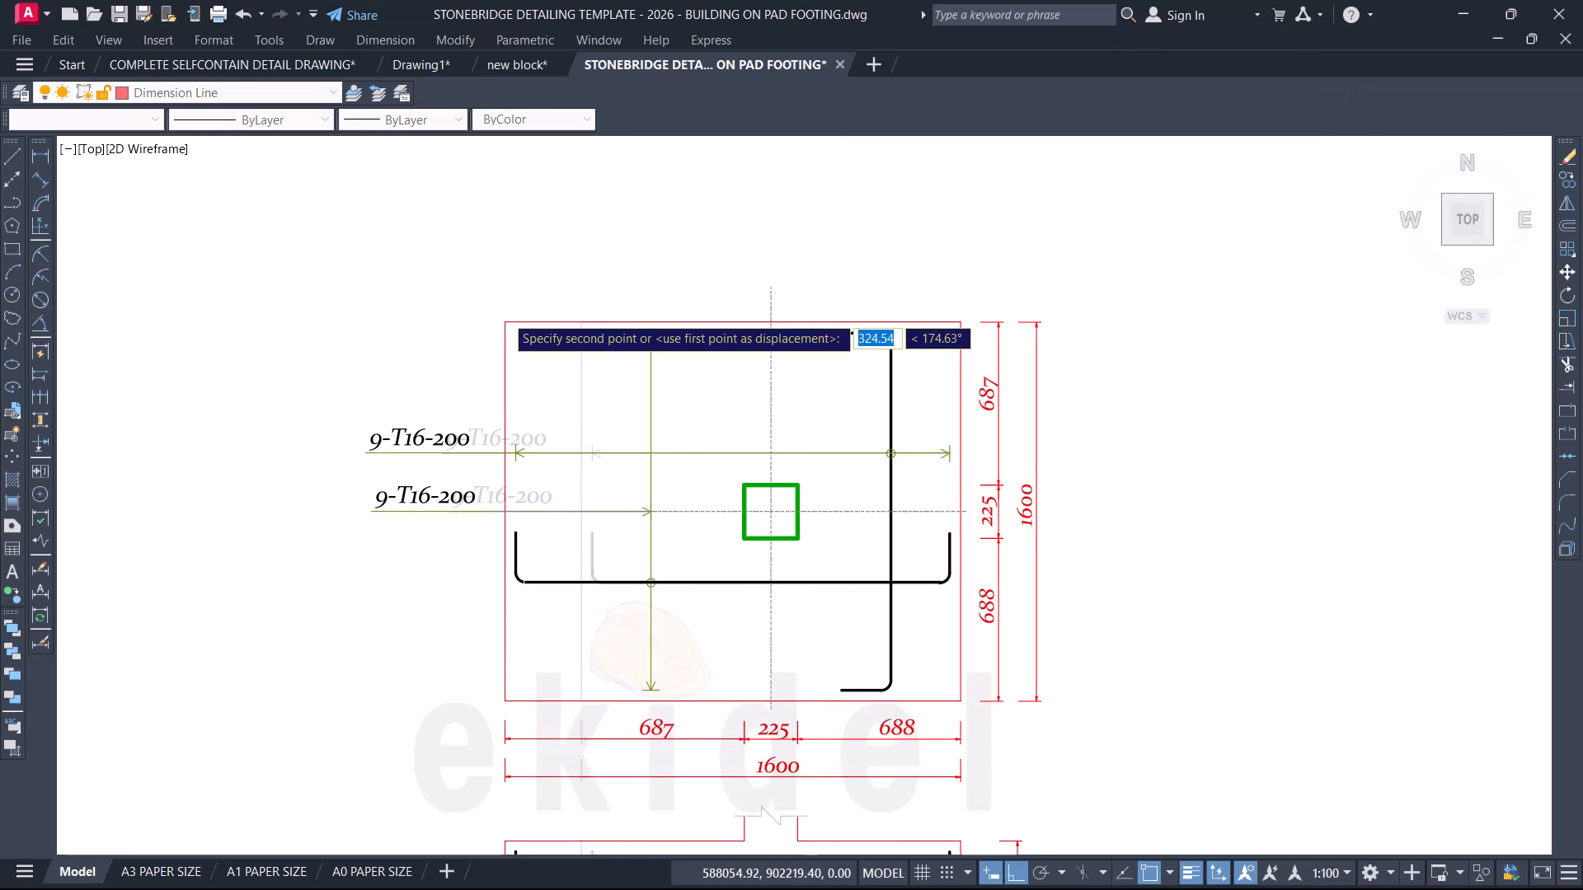
text(16-2)
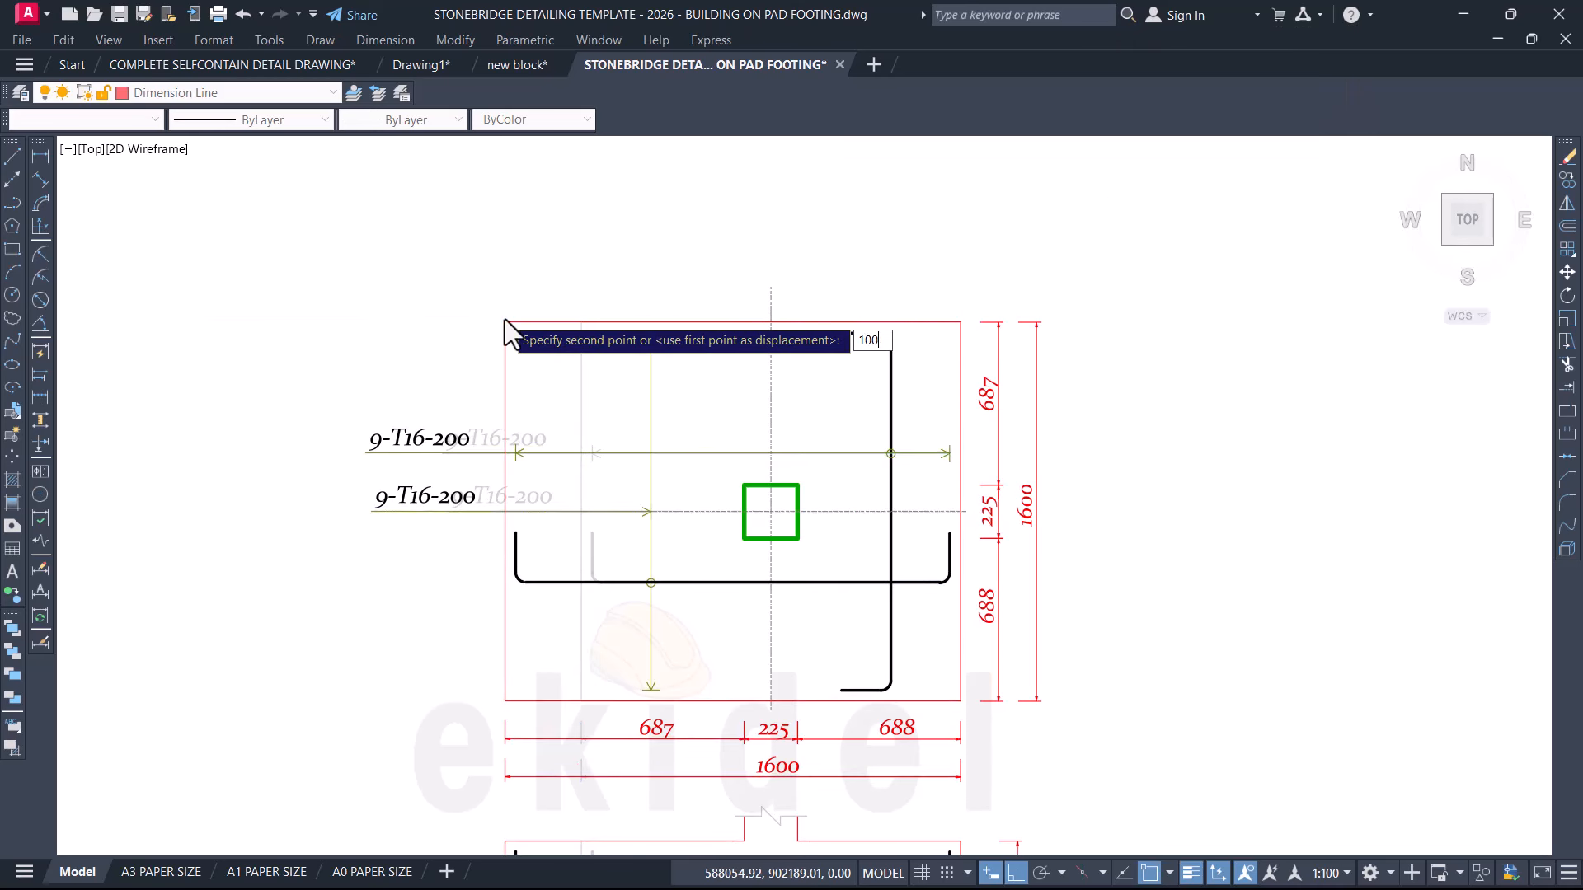
text(00)
key(Return)
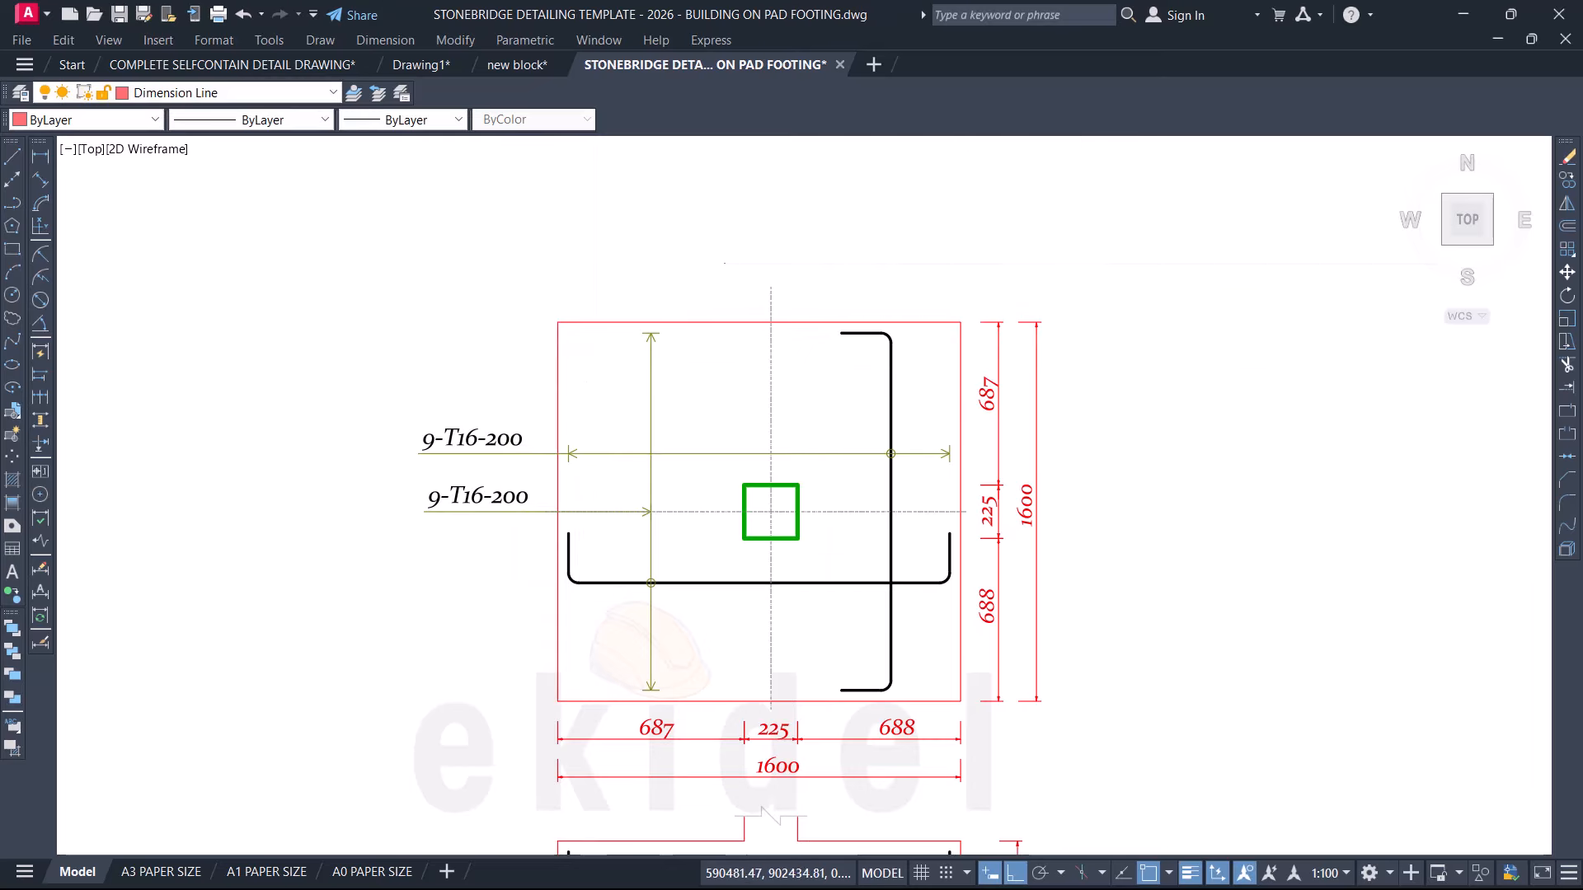
Step: Stretch the right side of the FT3 plan and section 100 mm outward, together with the vertical dimensions
click(1076, 262)
scroll(956, 825, down, 2)
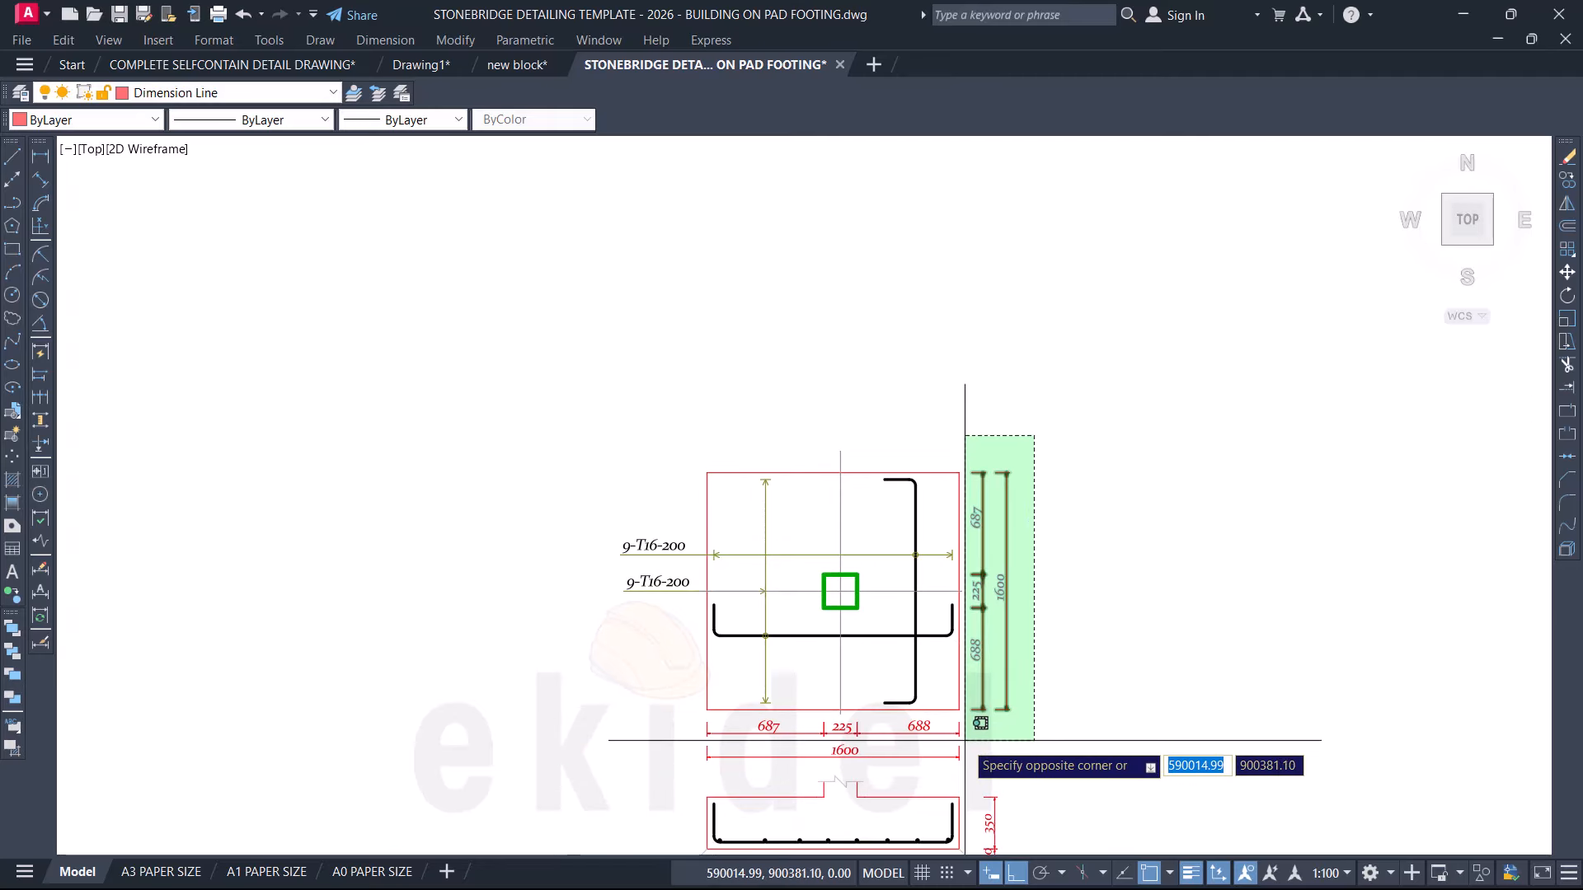
middle_drag(965, 740, 897, 602)
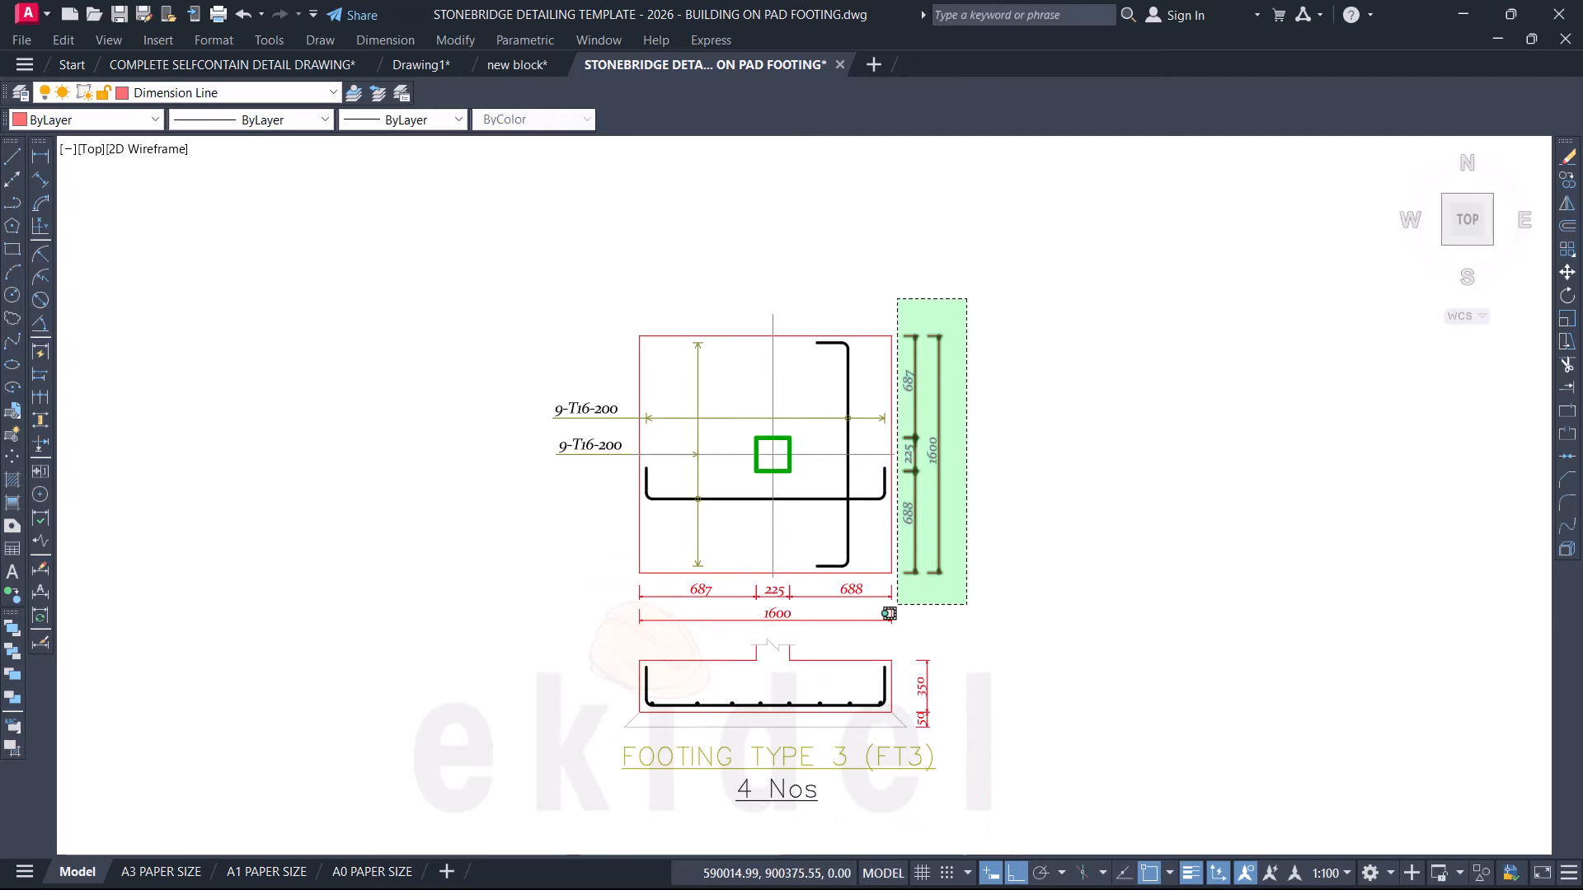
click(868, 815)
text(s)
key(space)
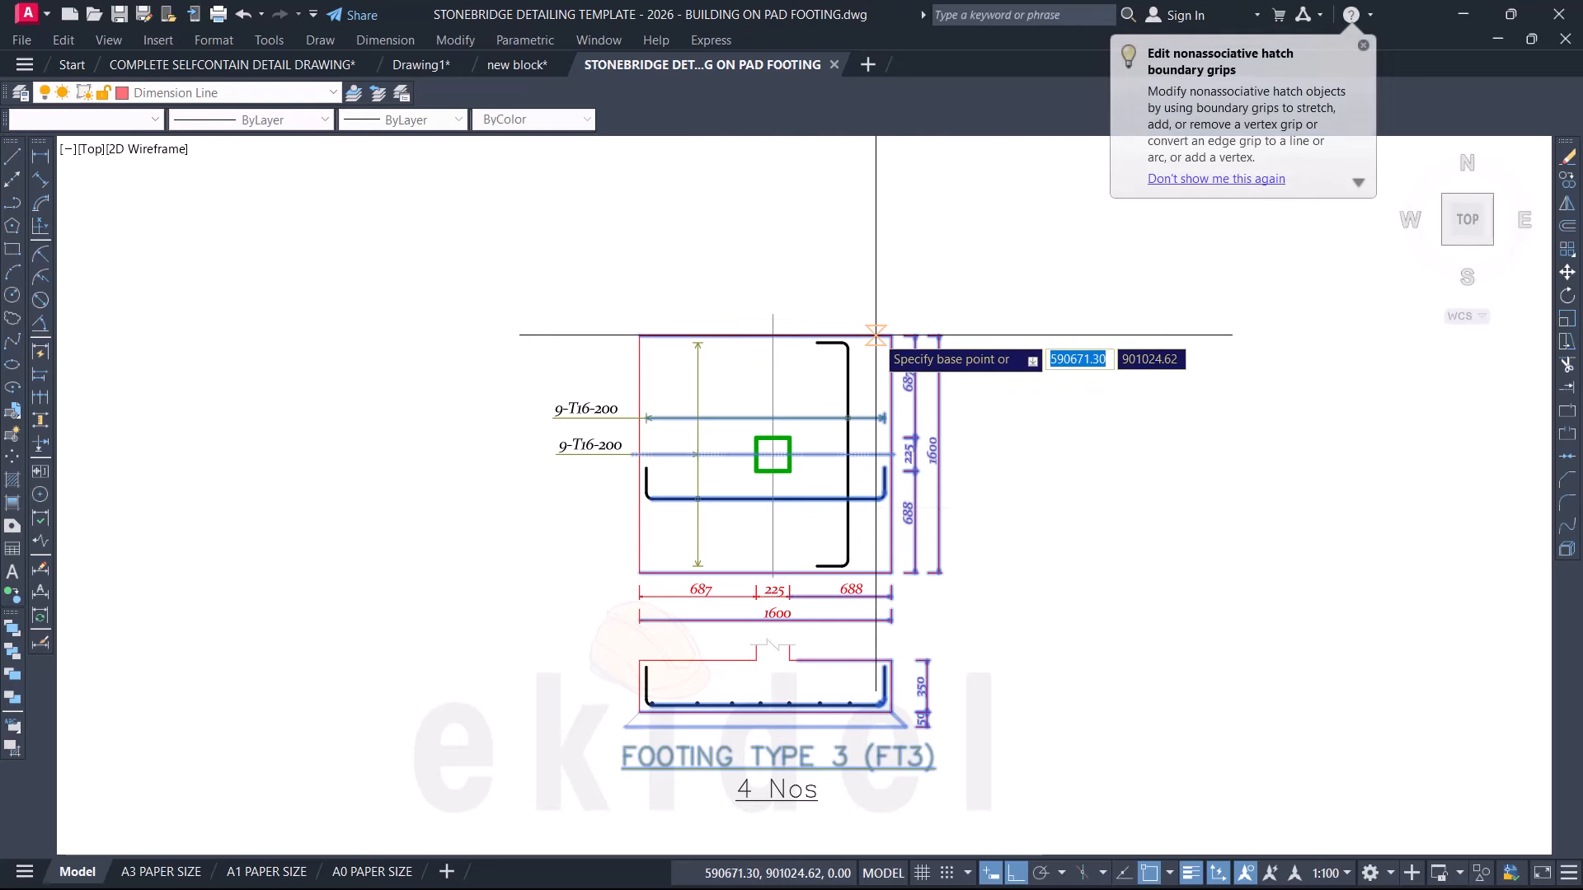
click(891, 336)
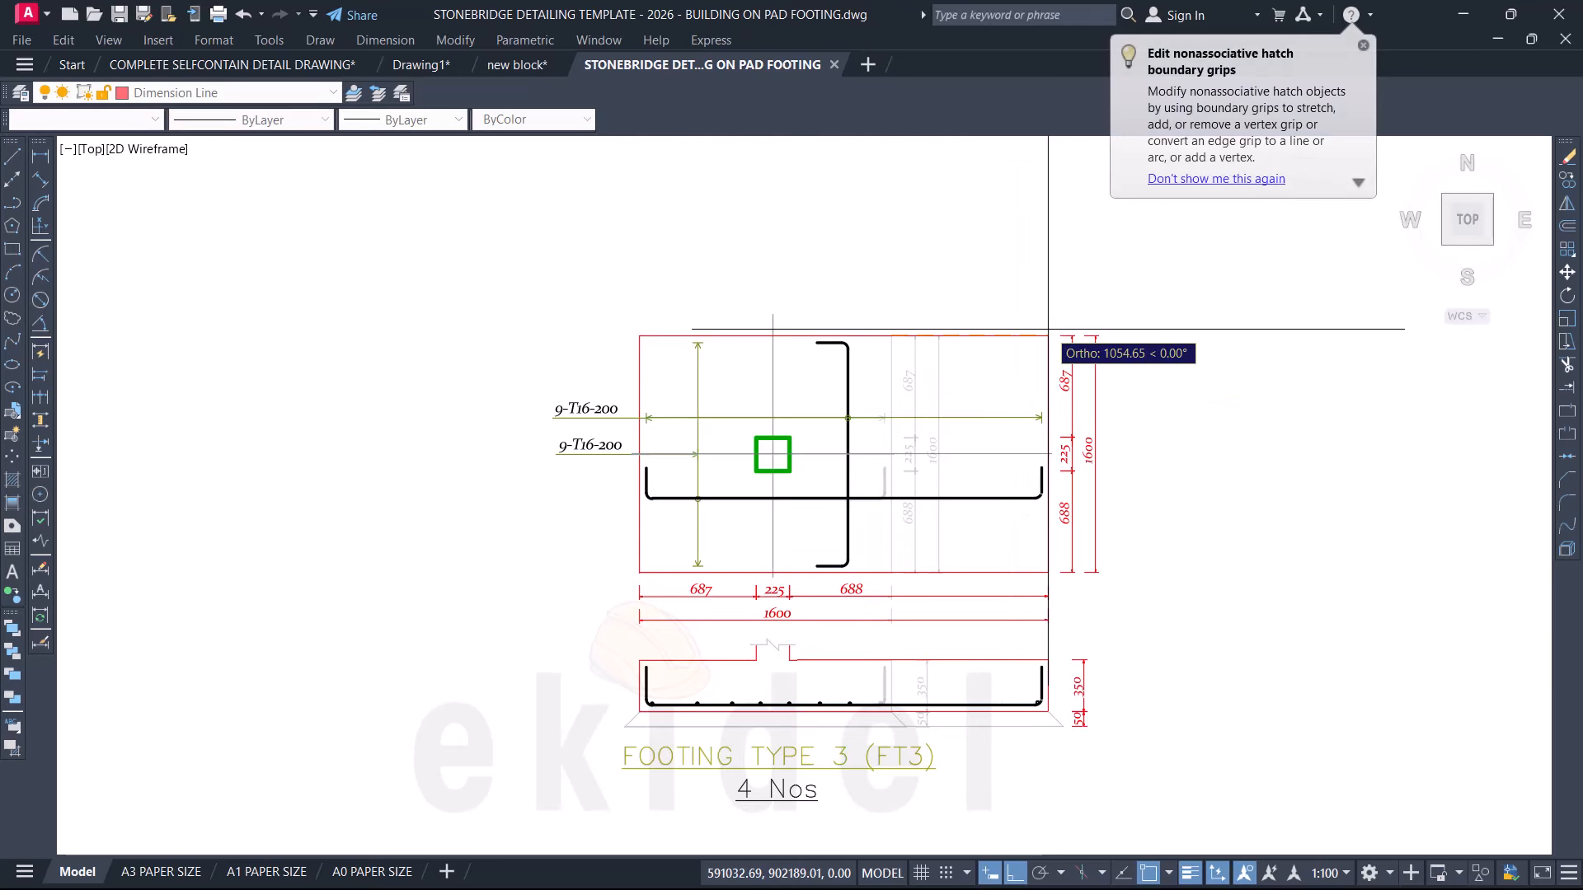
key(Return)
Step: Stretch the upper edge of the FT3 plan, with its upper bar ends and label, 100 mm upward
scroll(750, 231, up, 2)
click(1122, 287)
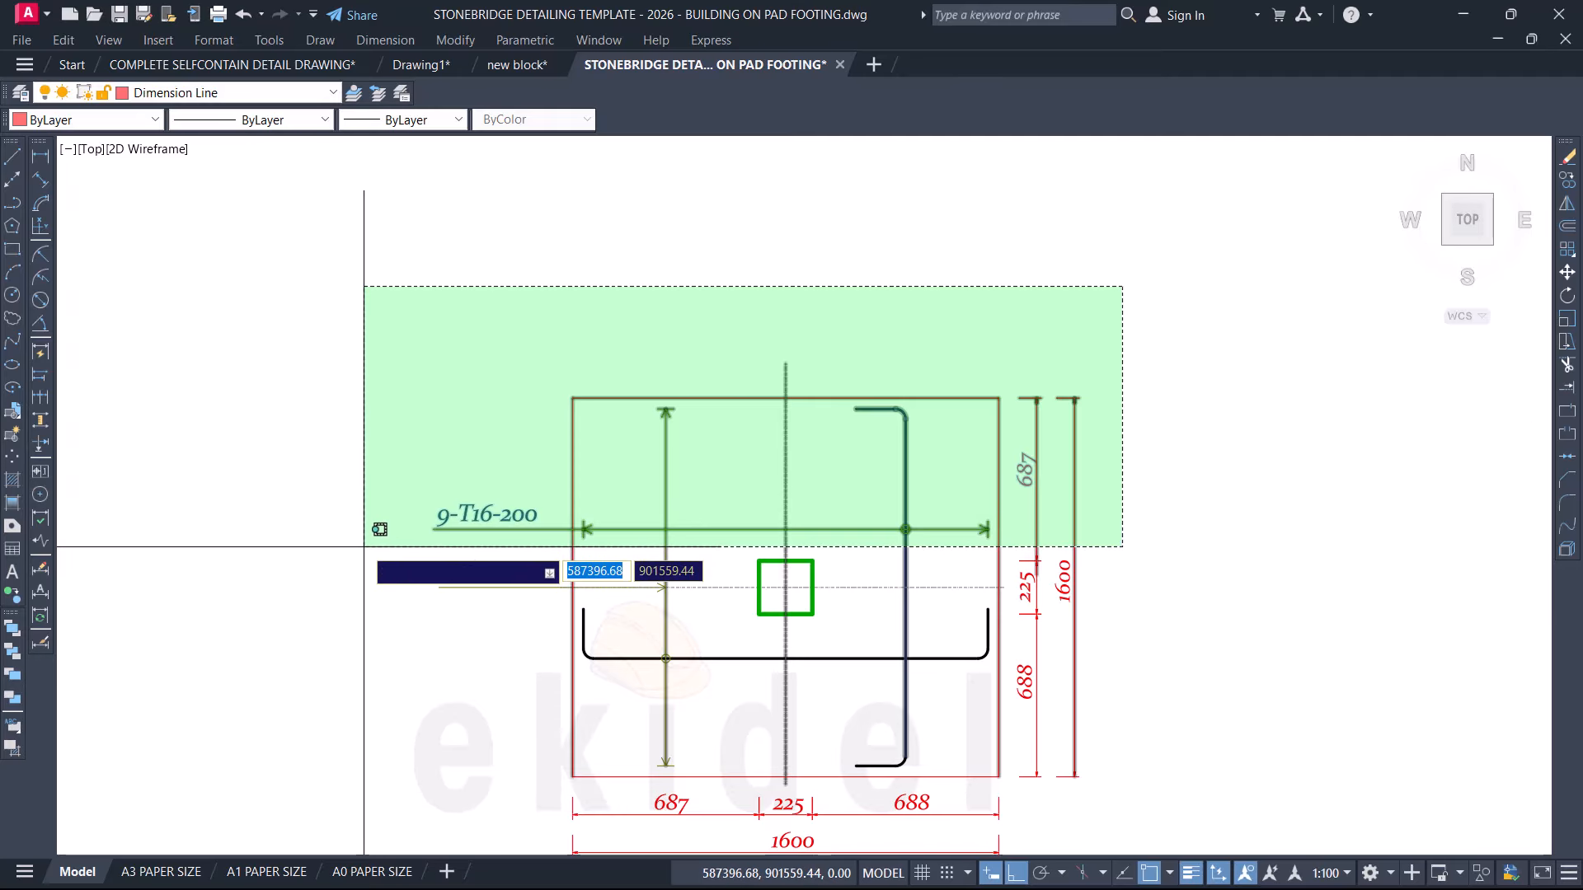
click(364, 547)
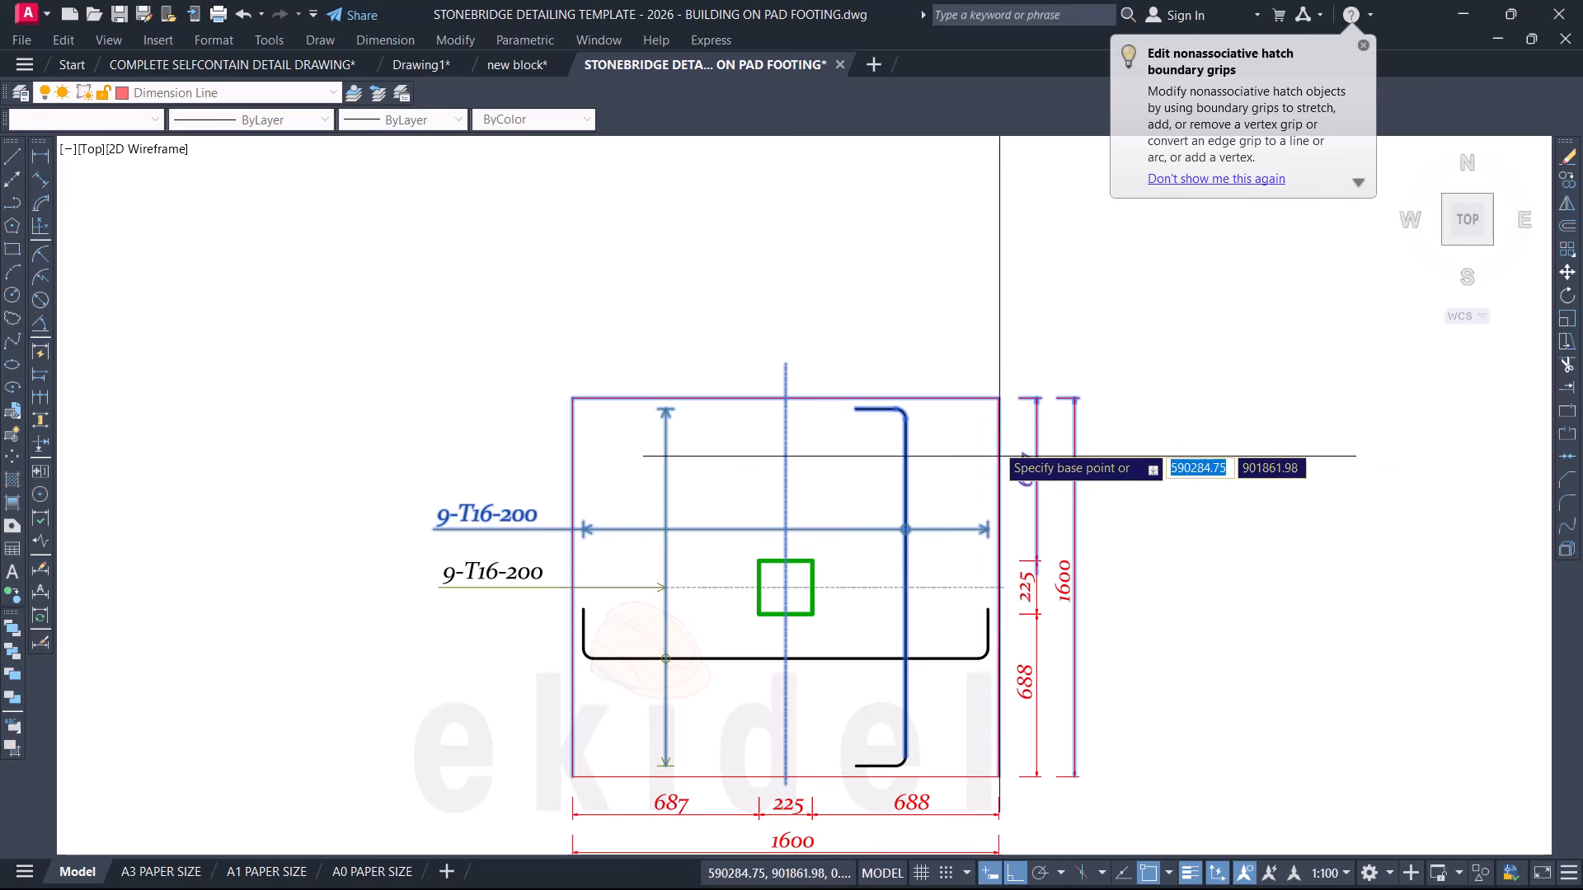
click(998, 398)
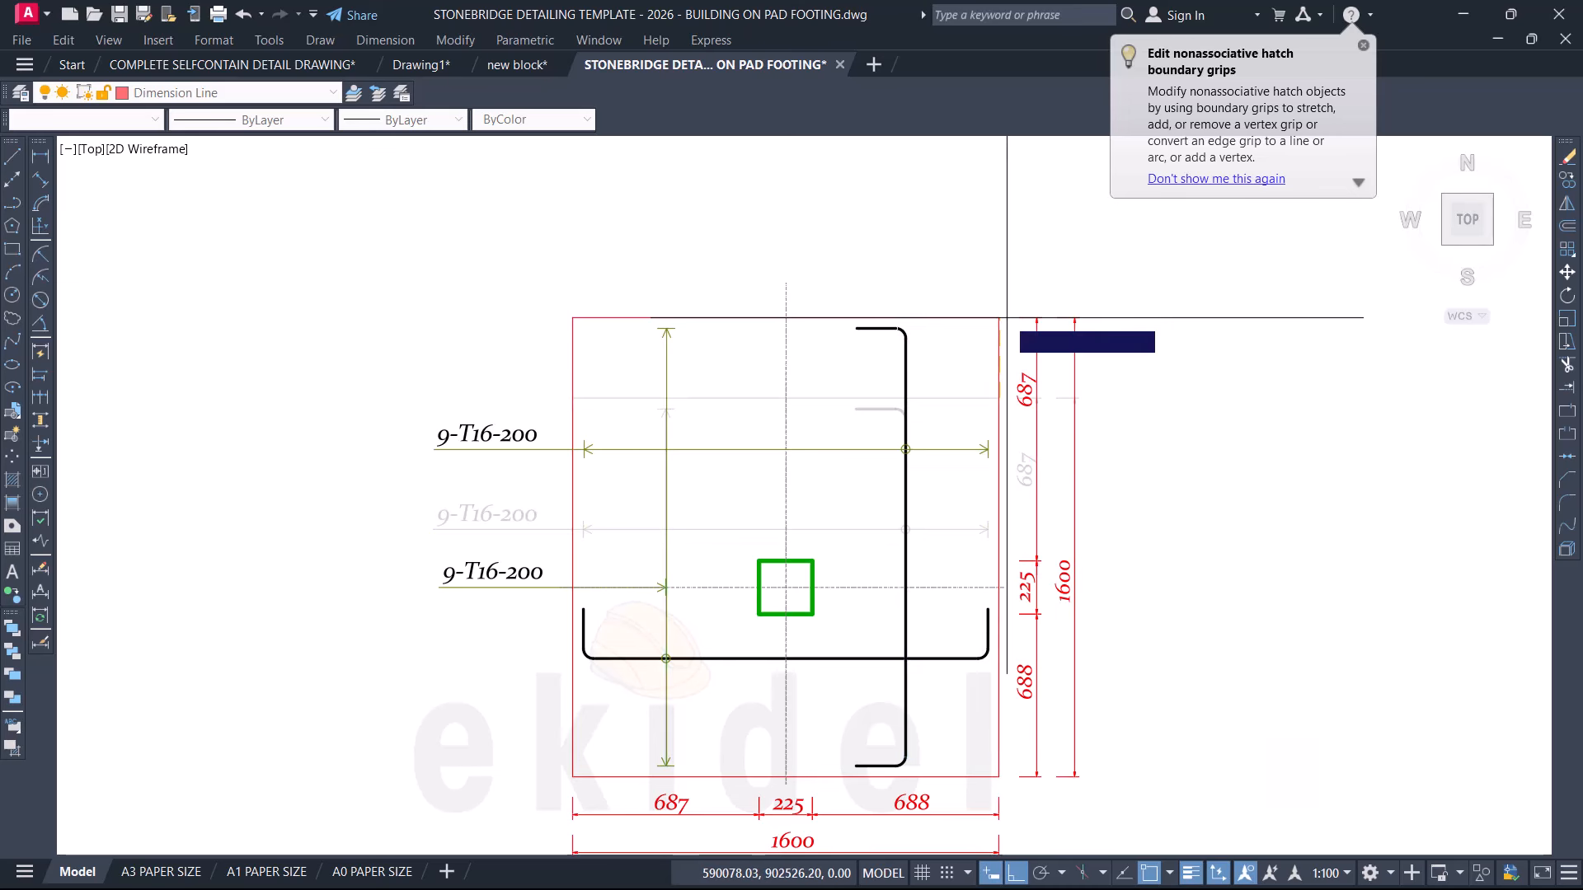
text(100)
key(Return)
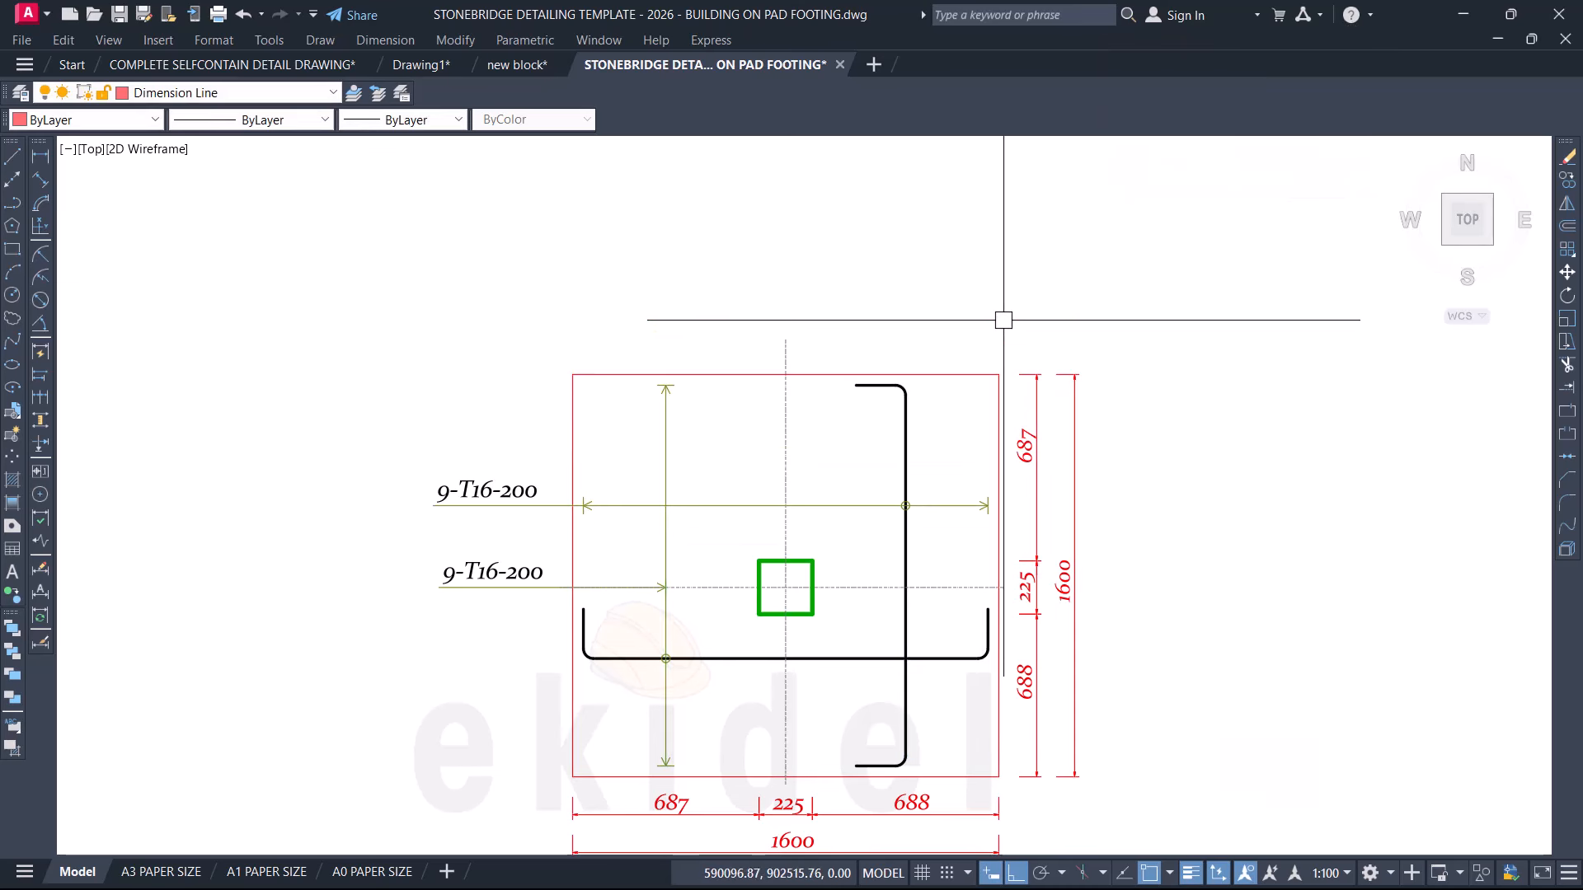
Step: Stretch the lower edge of the FT3 plan 100 mm downward, carrying the section and title along
middle_drag(989, 608, 961, 456)
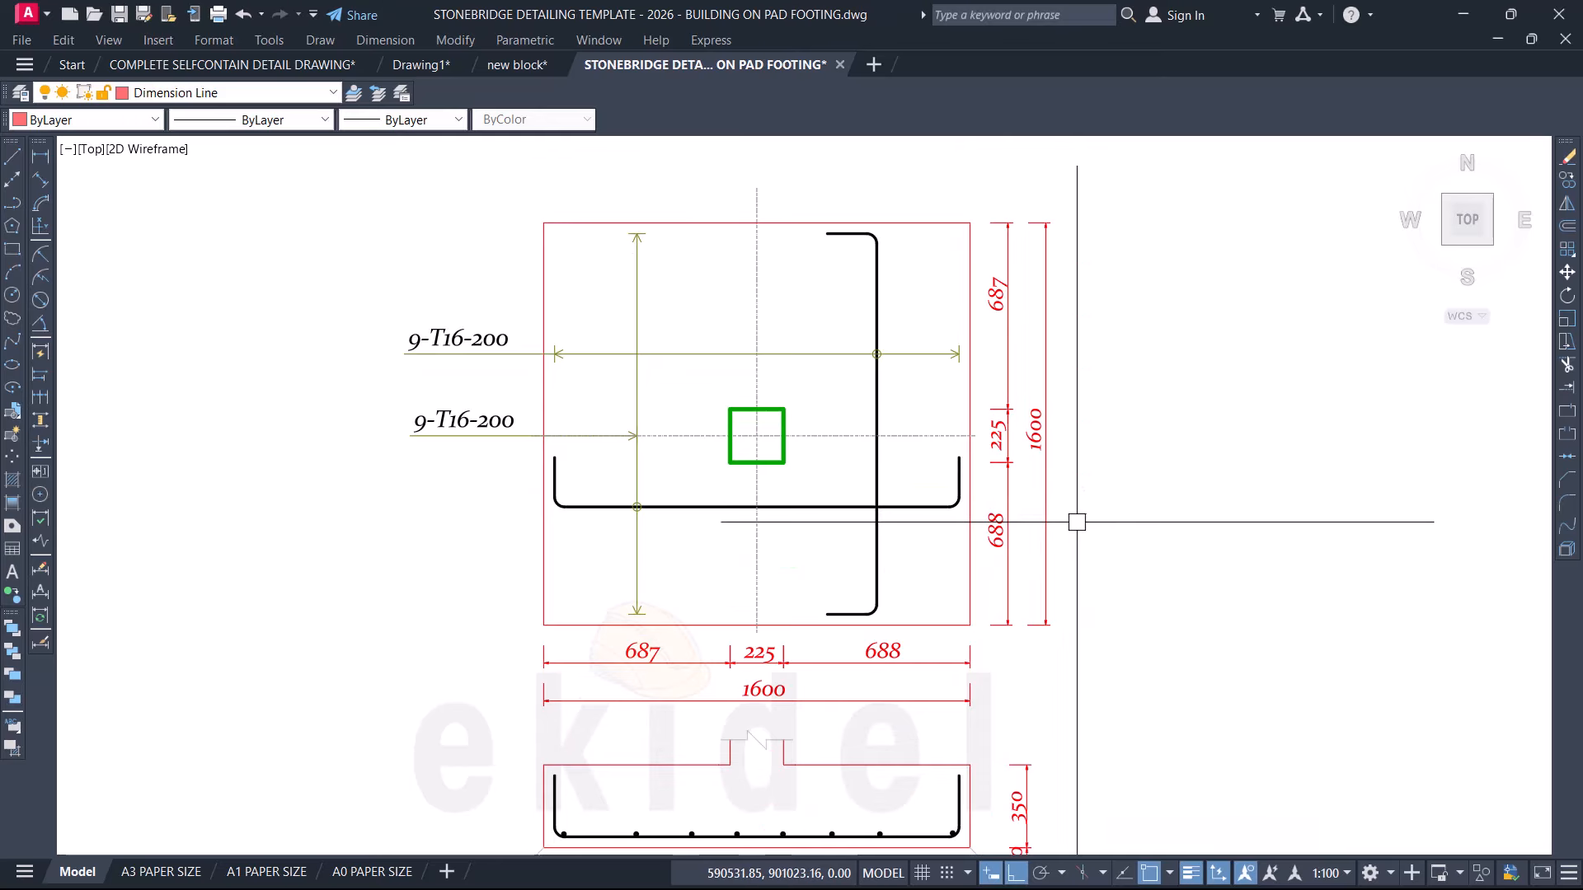
click(1067, 519)
scroll(1063, 519, down, 4)
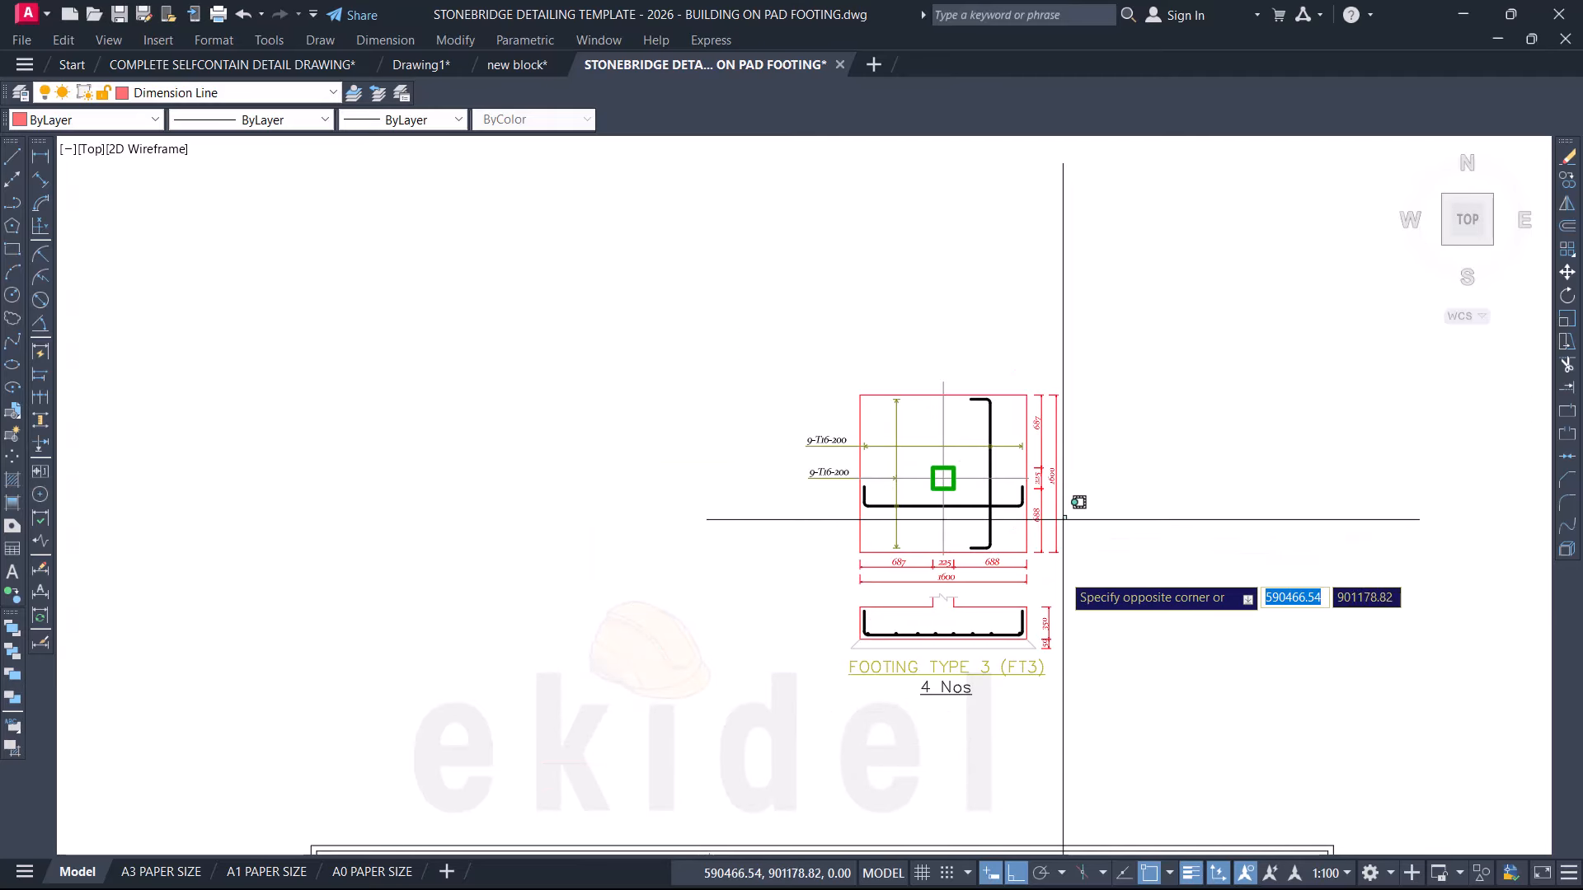
click(759, 758)
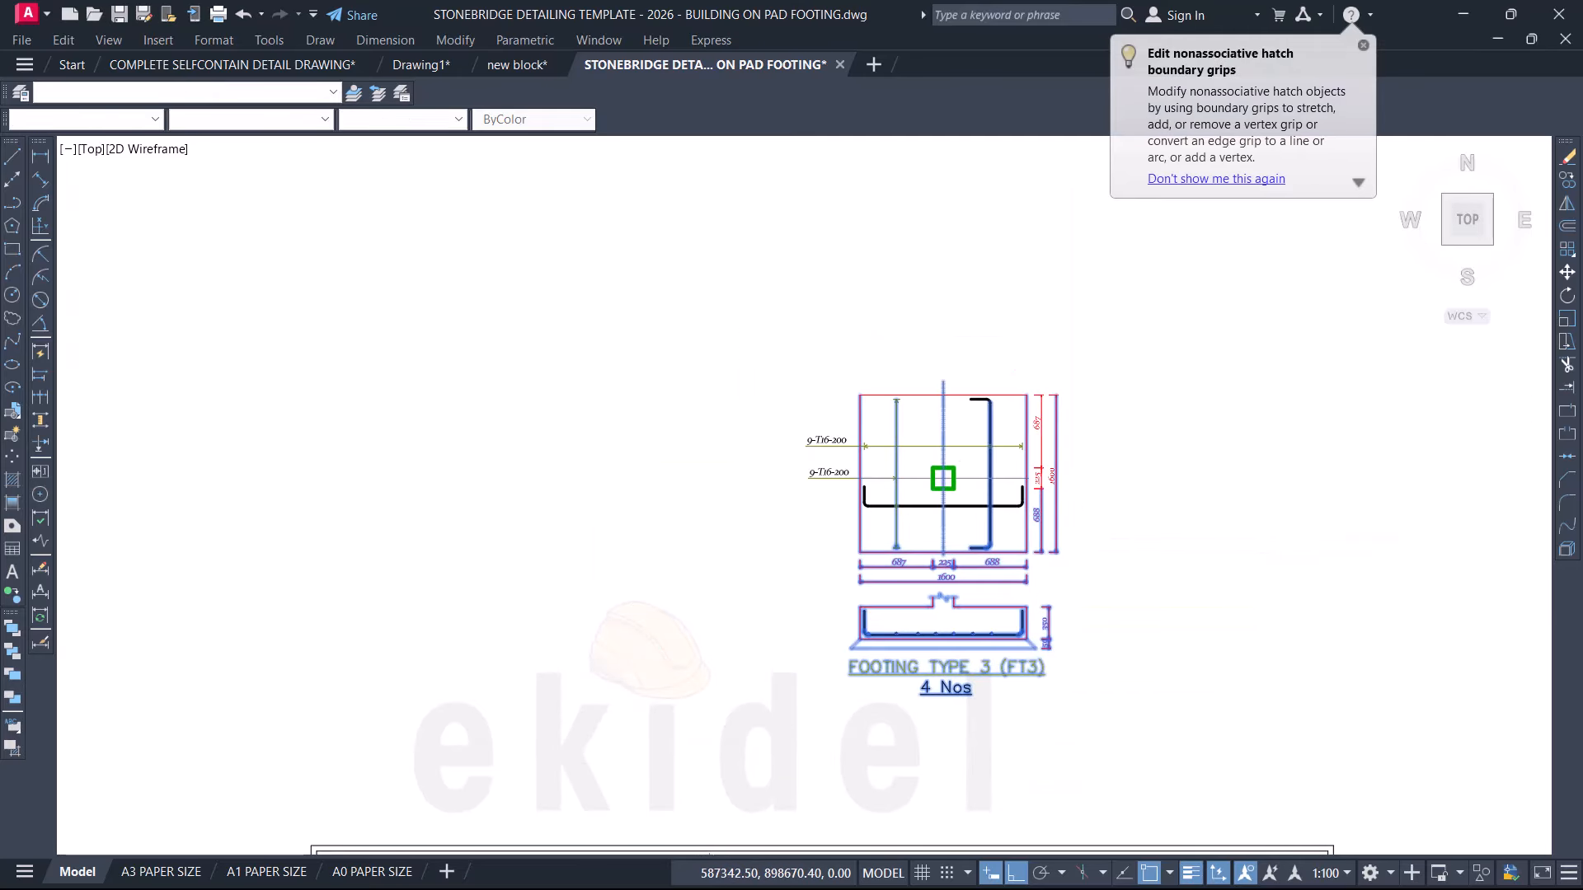
key(m)
key(space)
scroll(1124, 568, up, 2)
click(1111, 548)
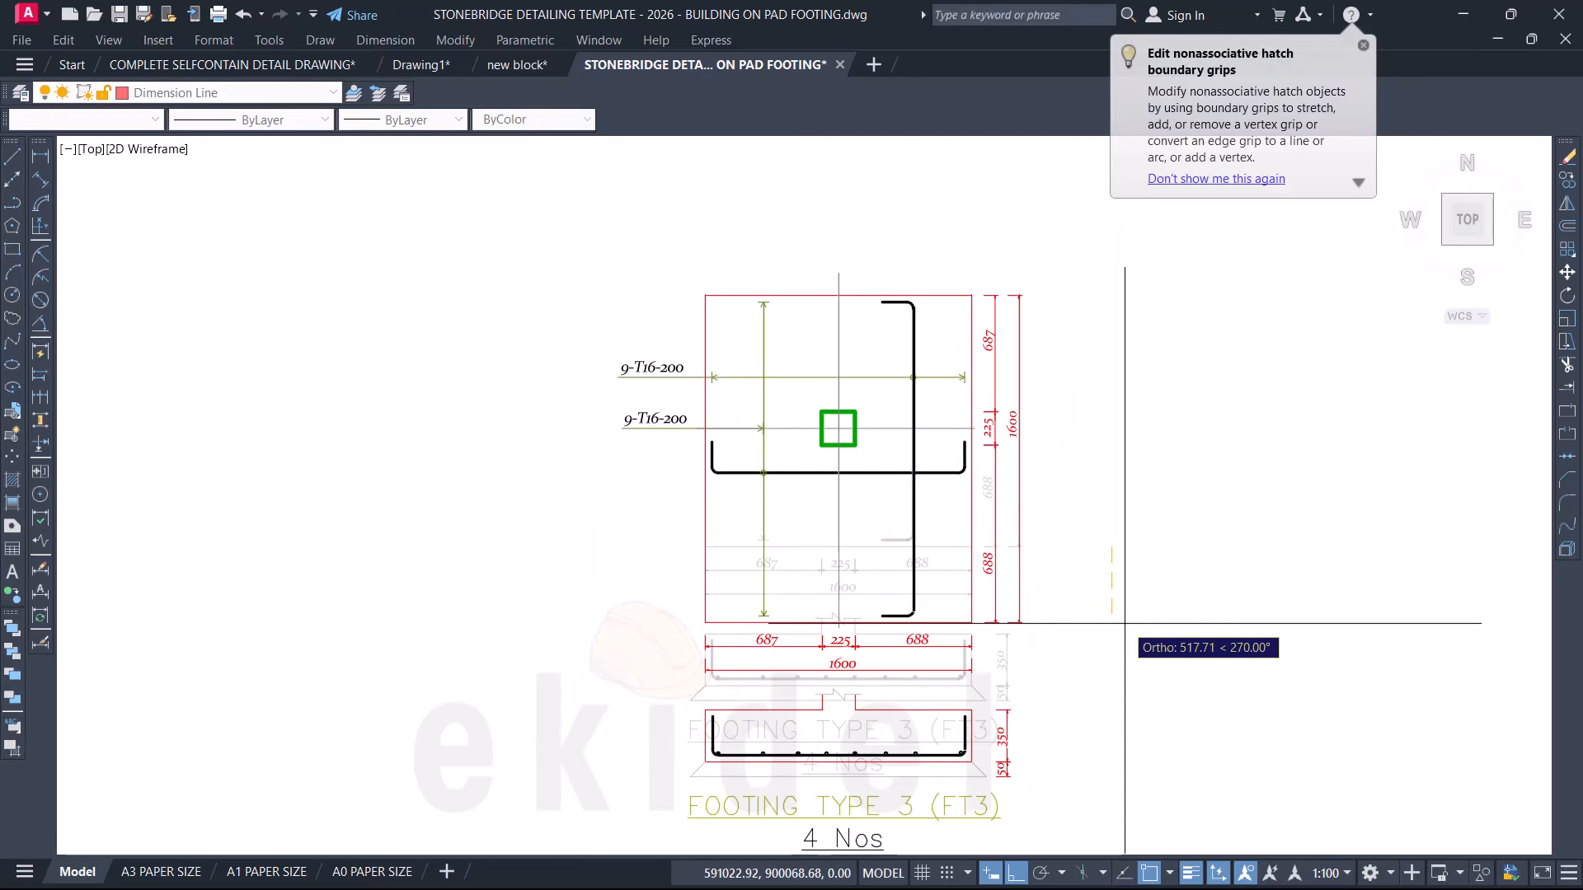
text(100)
key(Return)
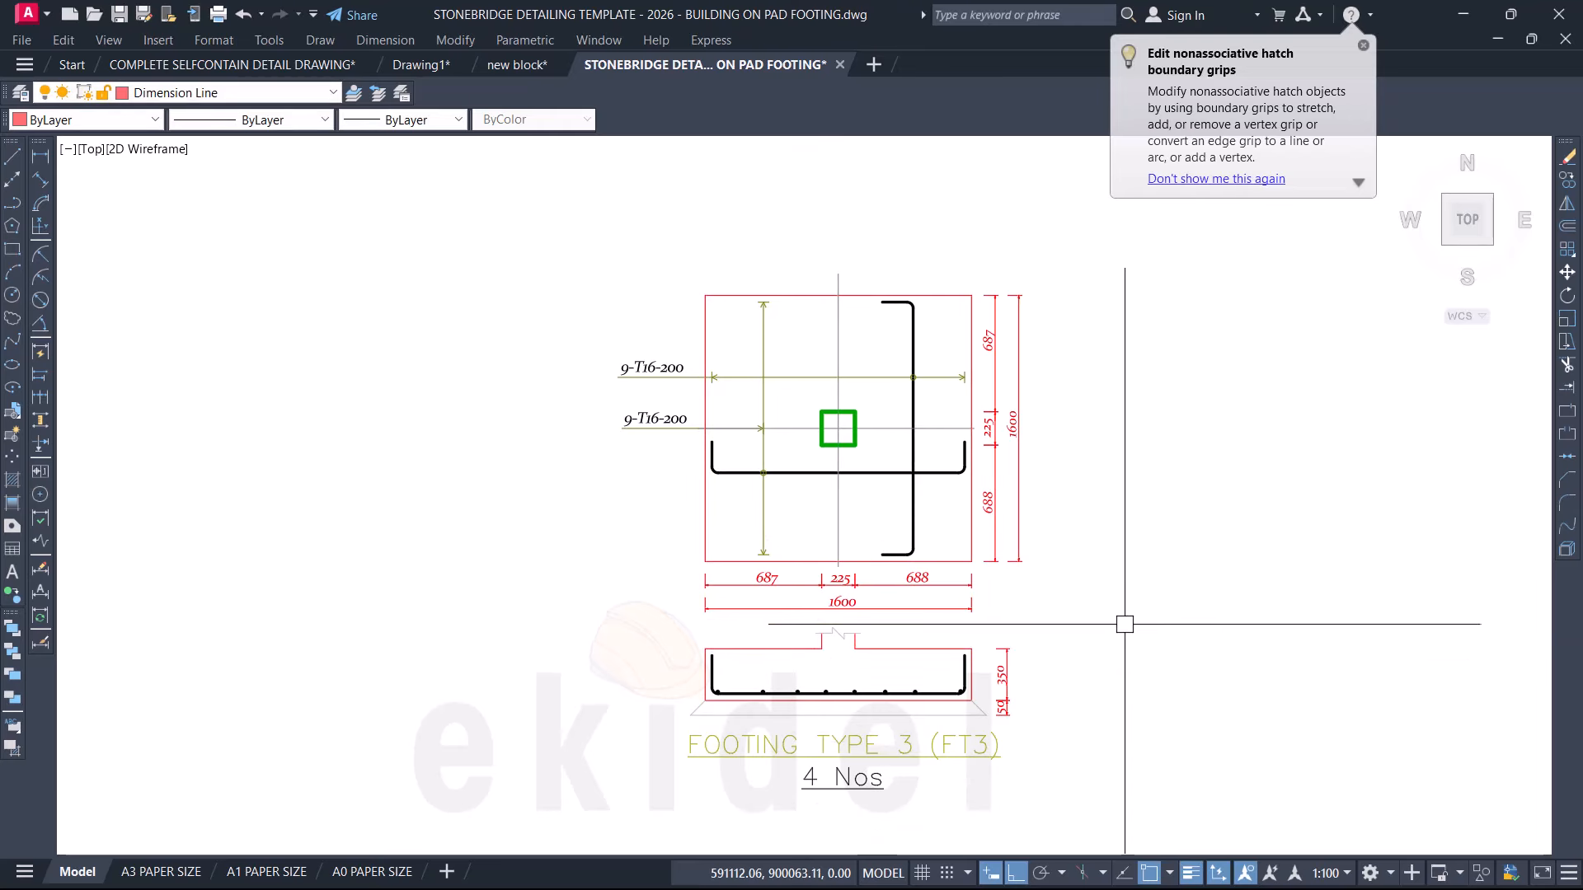
Step: Measure the height of the FT3 plan's left edge with a temporary linear dimension, without placing it
scroll(981, 525, up, 4)
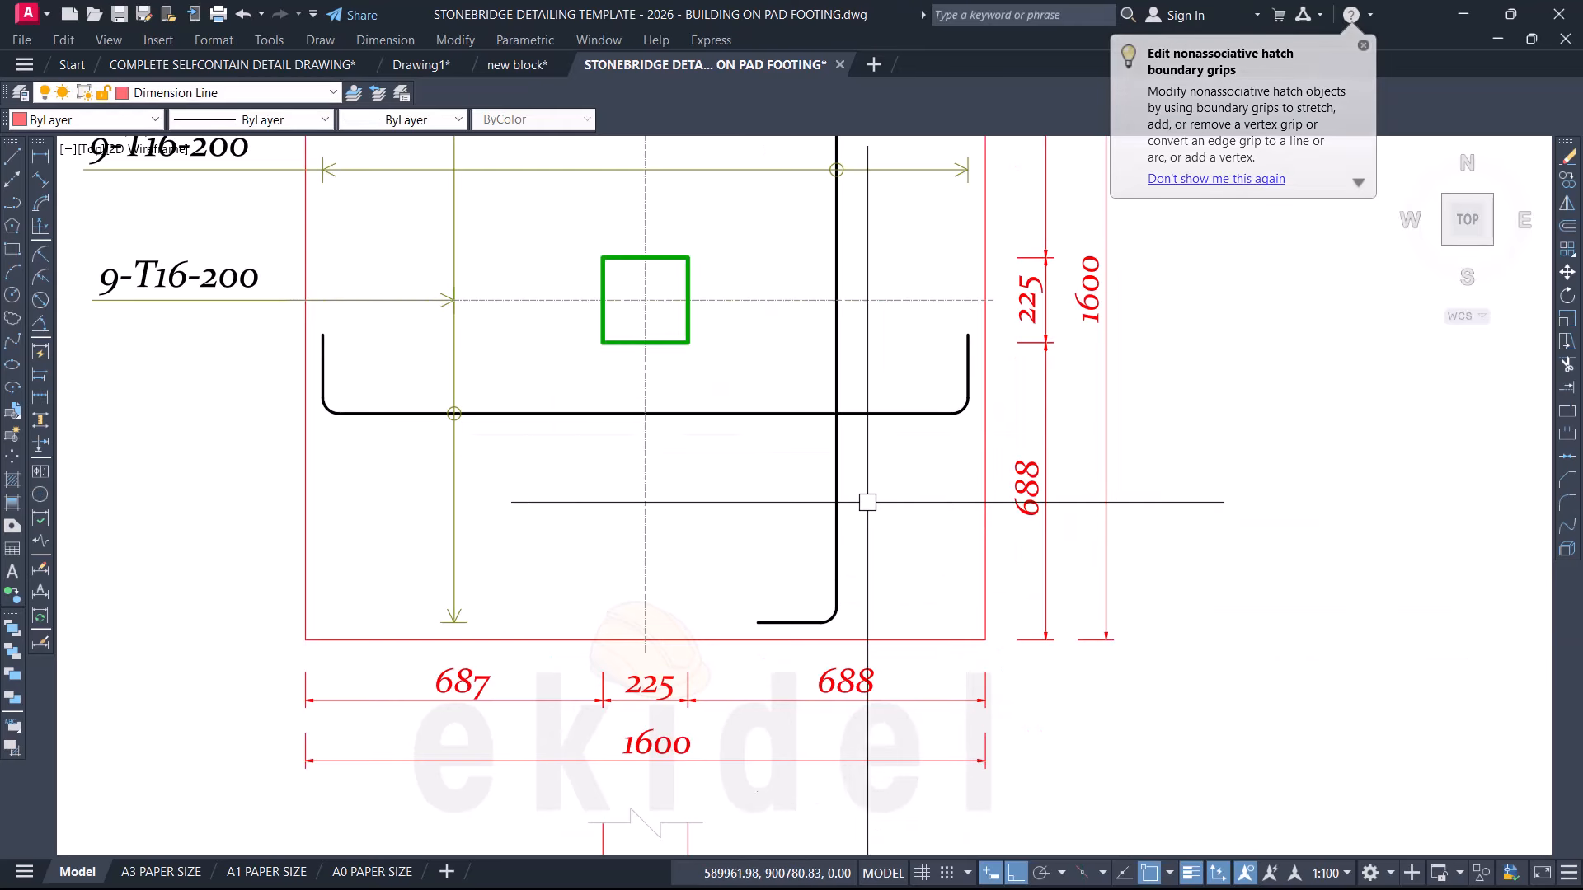
click(43, 155)
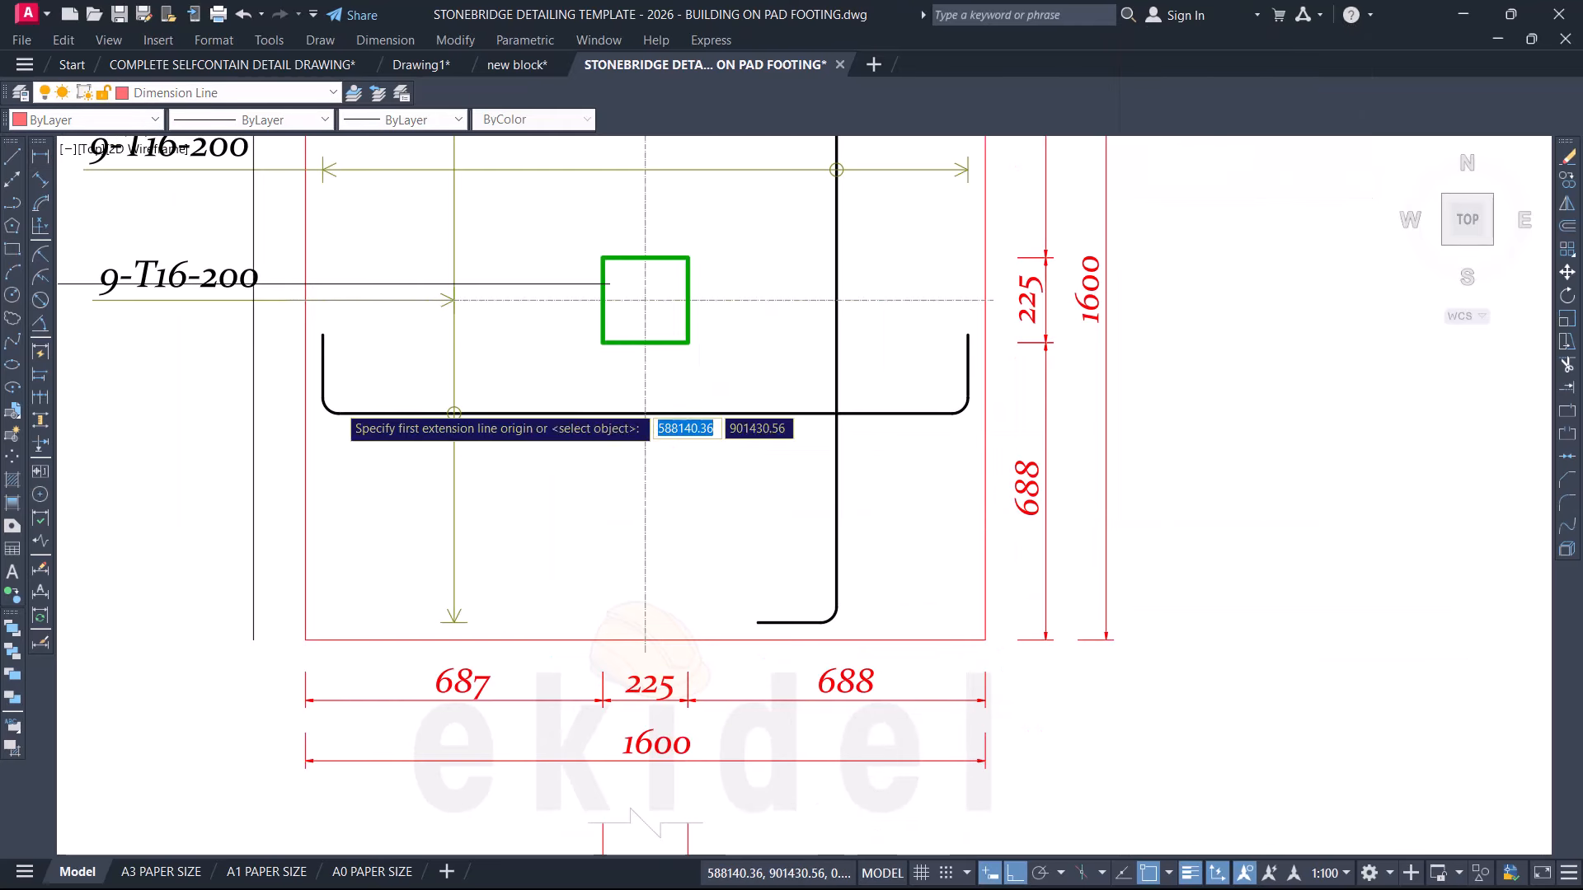
click(306, 640)
scroll(402, 649, down, 2)
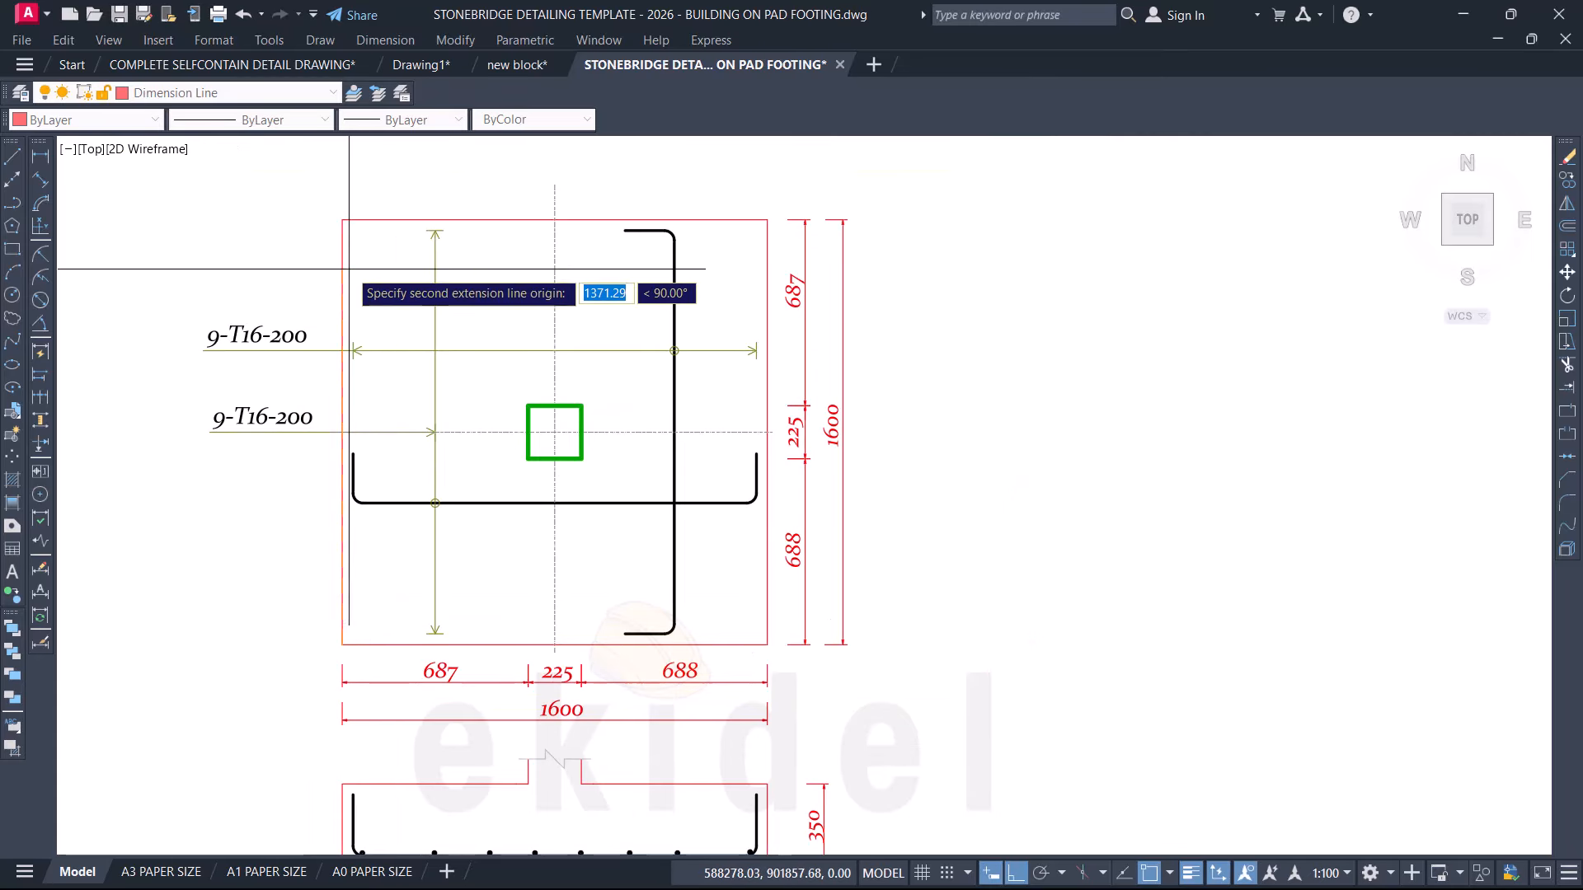
click(343, 221)
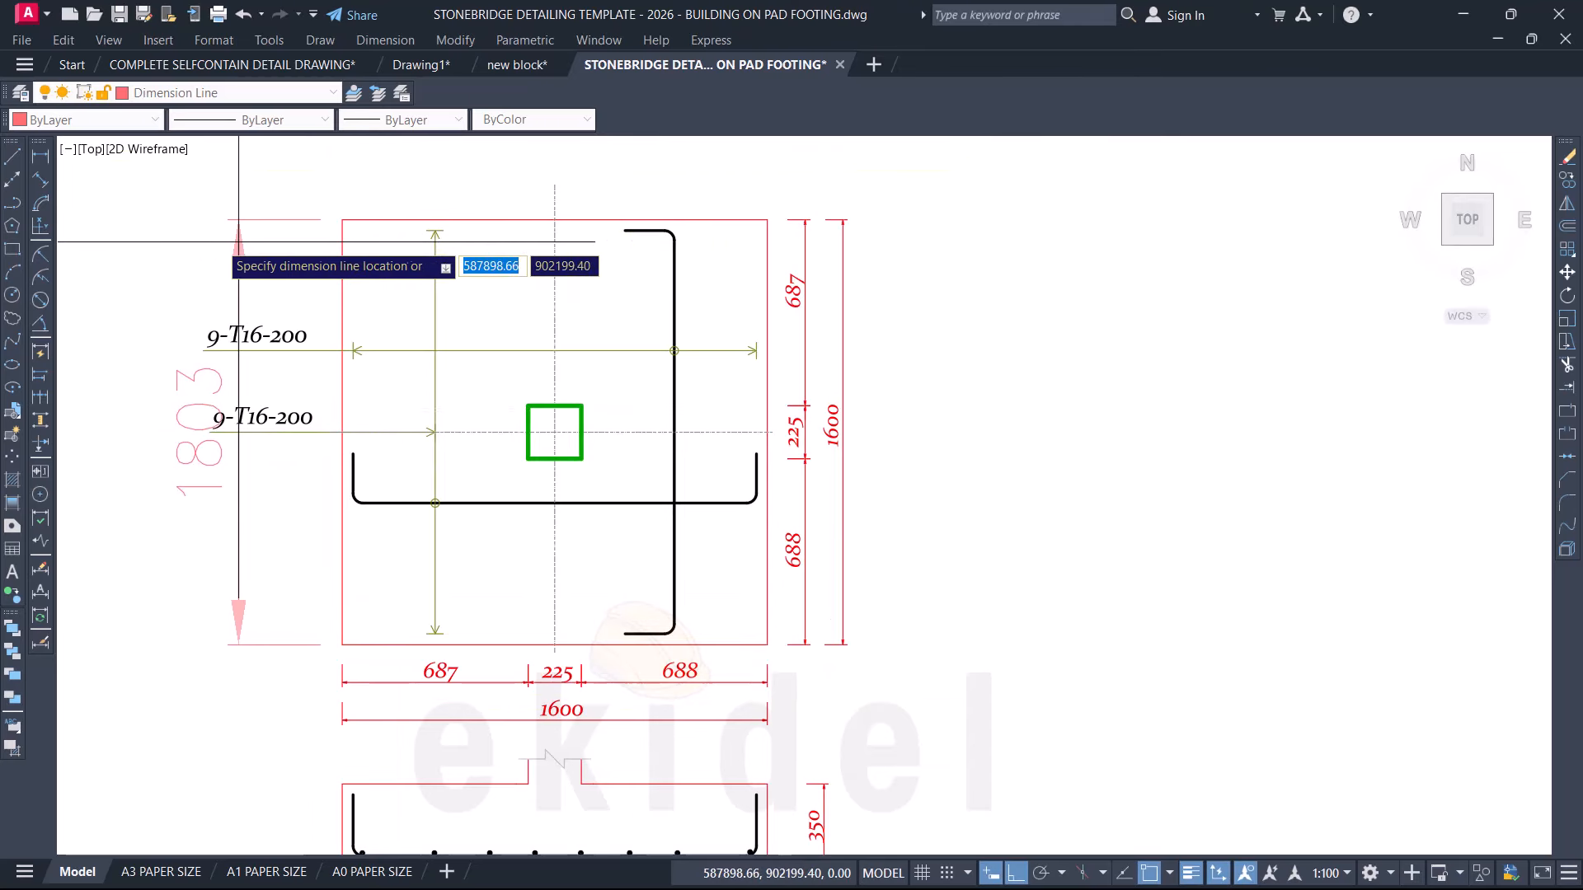
key(Escape)
Step: Place a vertical linear dimension between the exact left corners of the FT3 plan outline, outside the bar labels
key(space)
scroll(342, 224, up, 6)
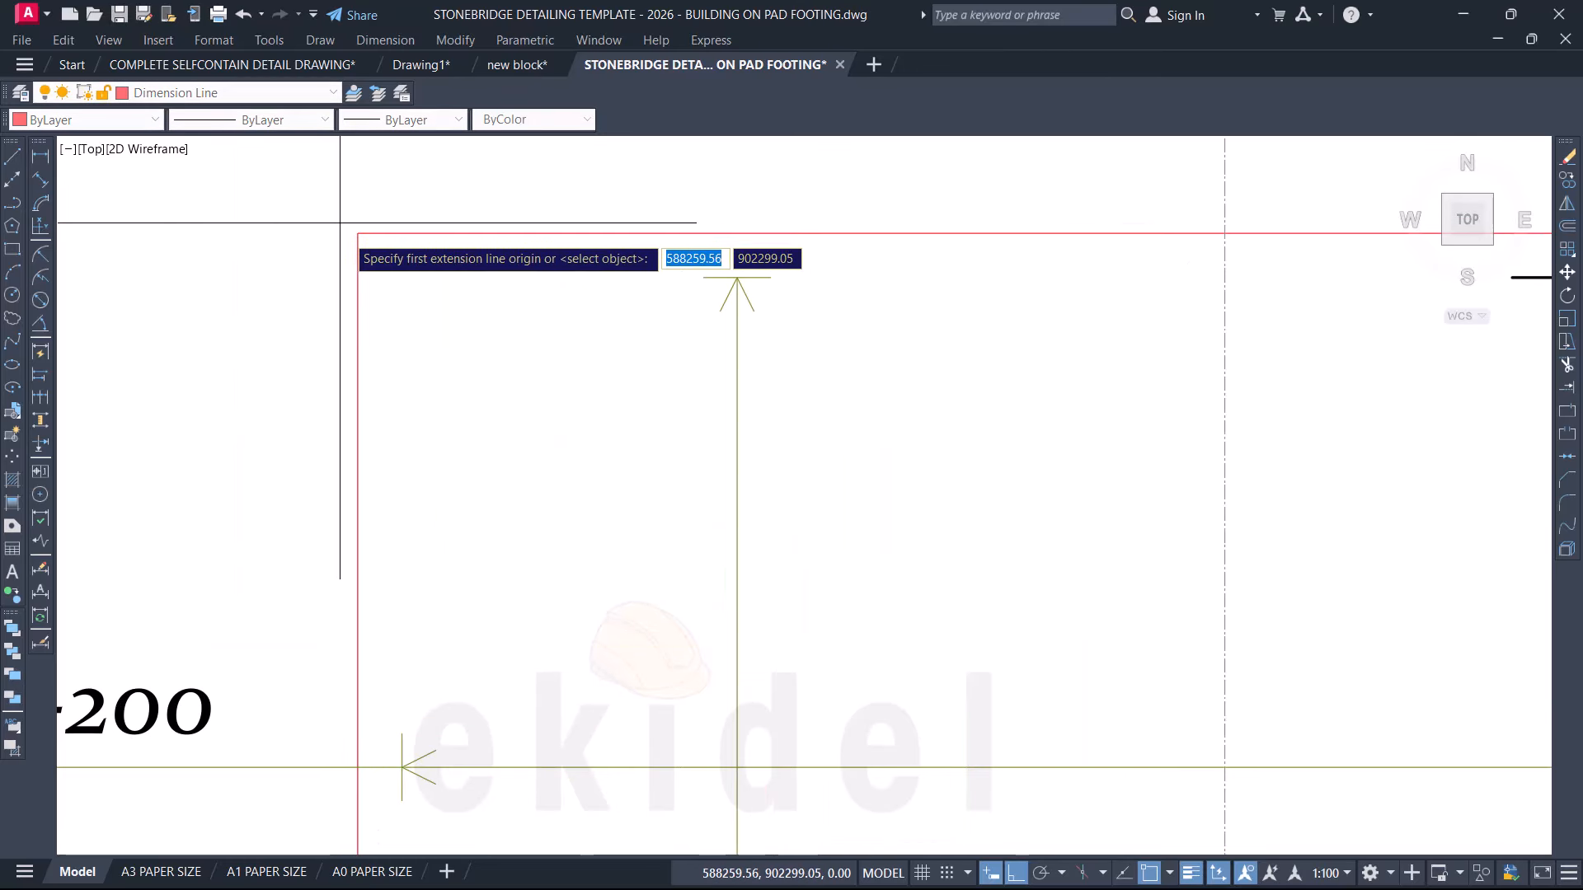
click(357, 234)
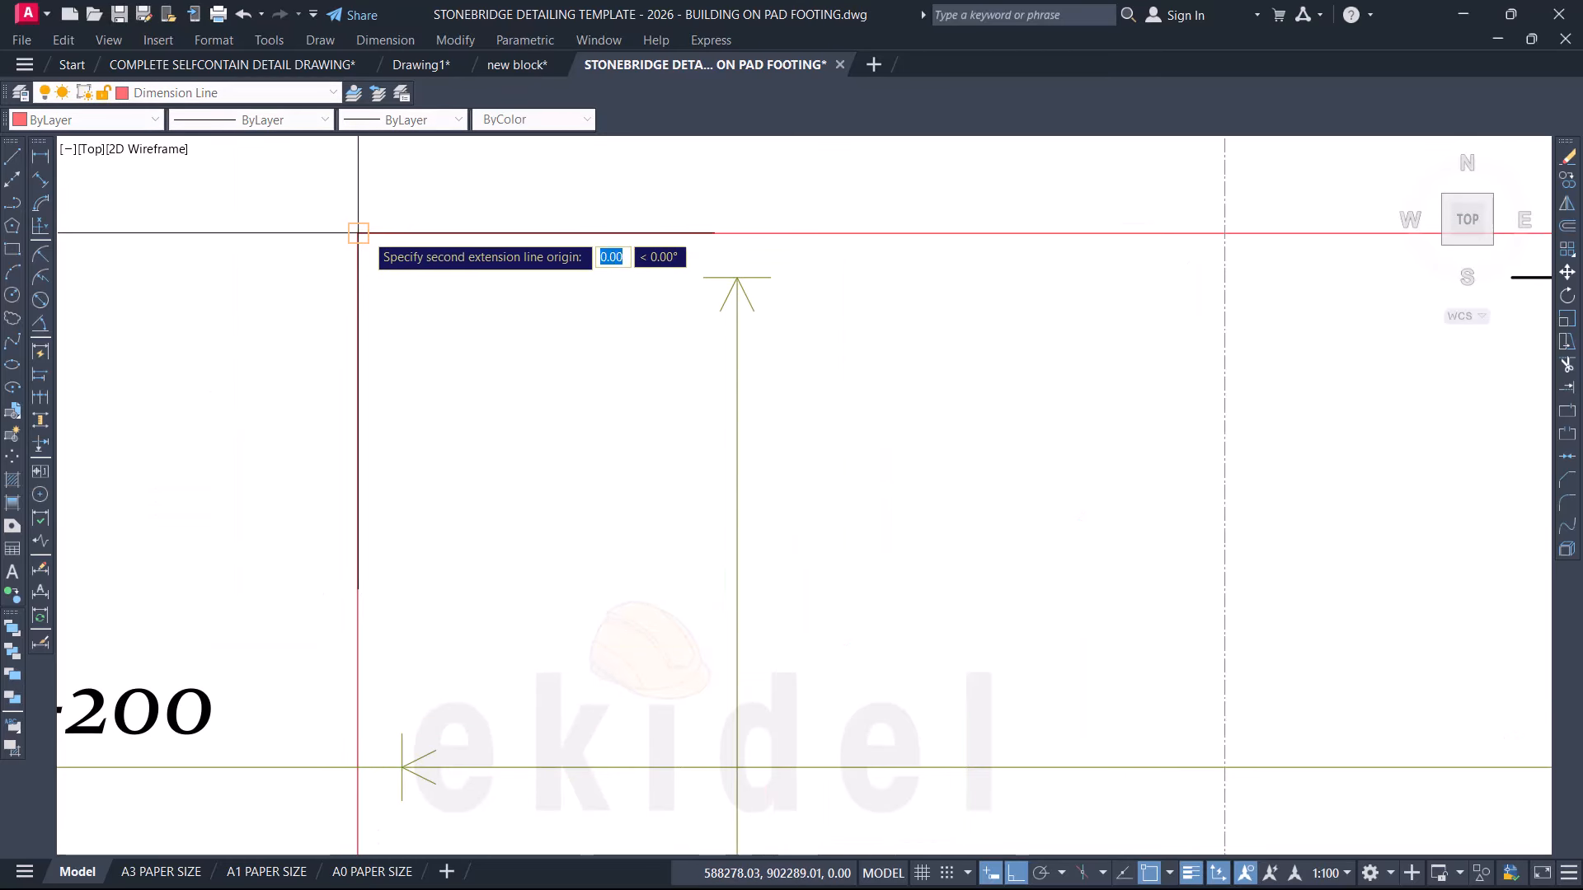
scroll(406, 209, down, 4)
scroll(396, 555, down, 2)
middle_drag(396, 558, 417, 304)
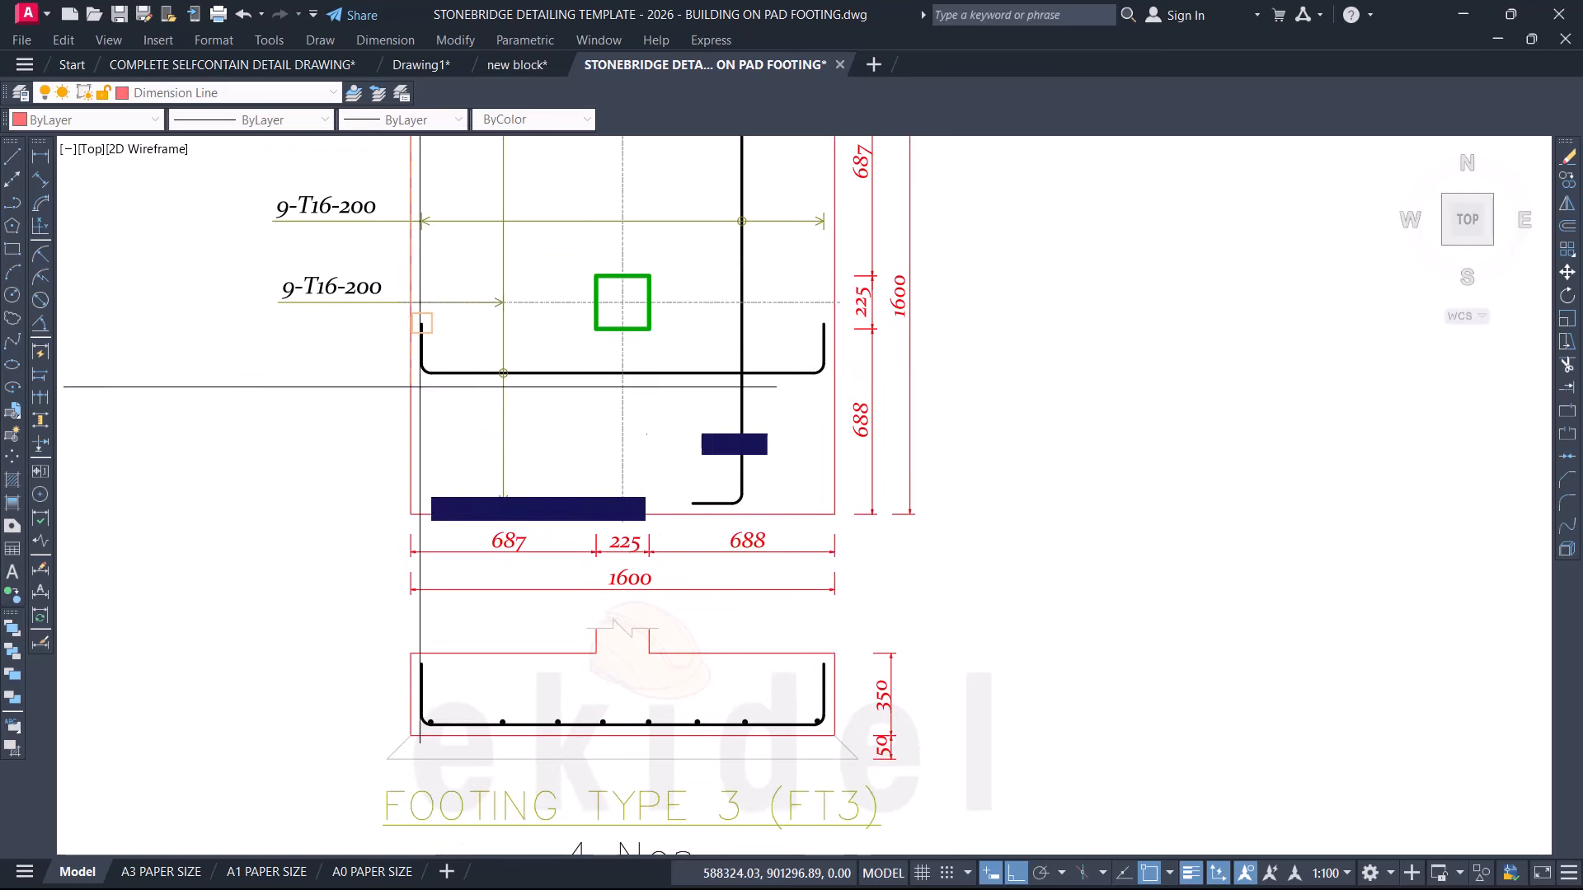
scroll(410, 516, up, 4)
scroll(411, 518, up, 2)
click(413, 493)
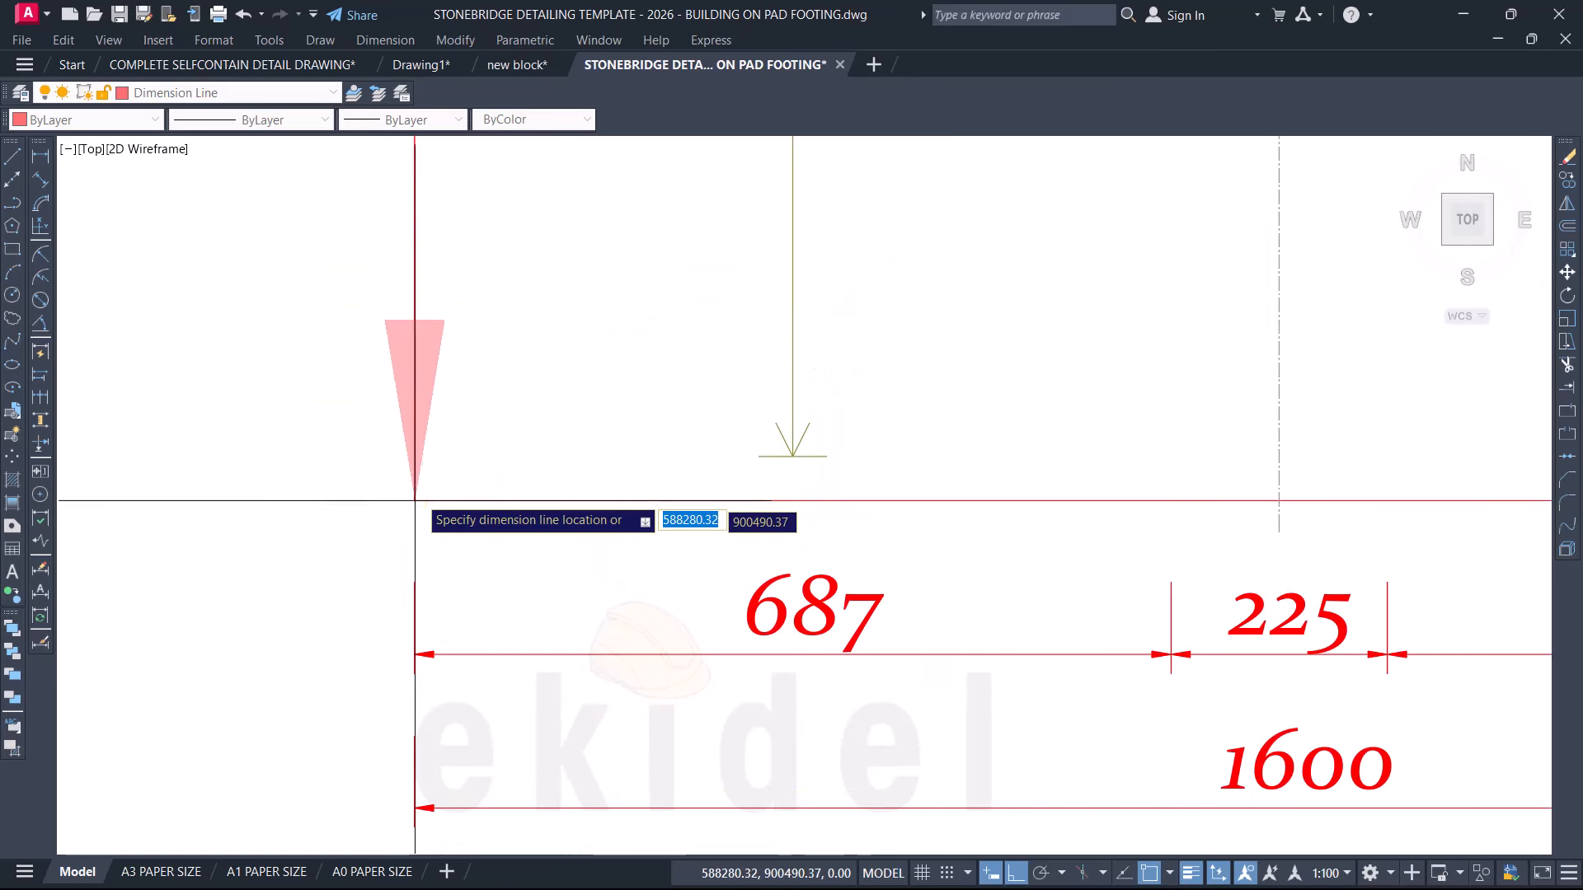
scroll(445, 515, down, 6)
scroll(447, 518, down, 2)
click(323, 466)
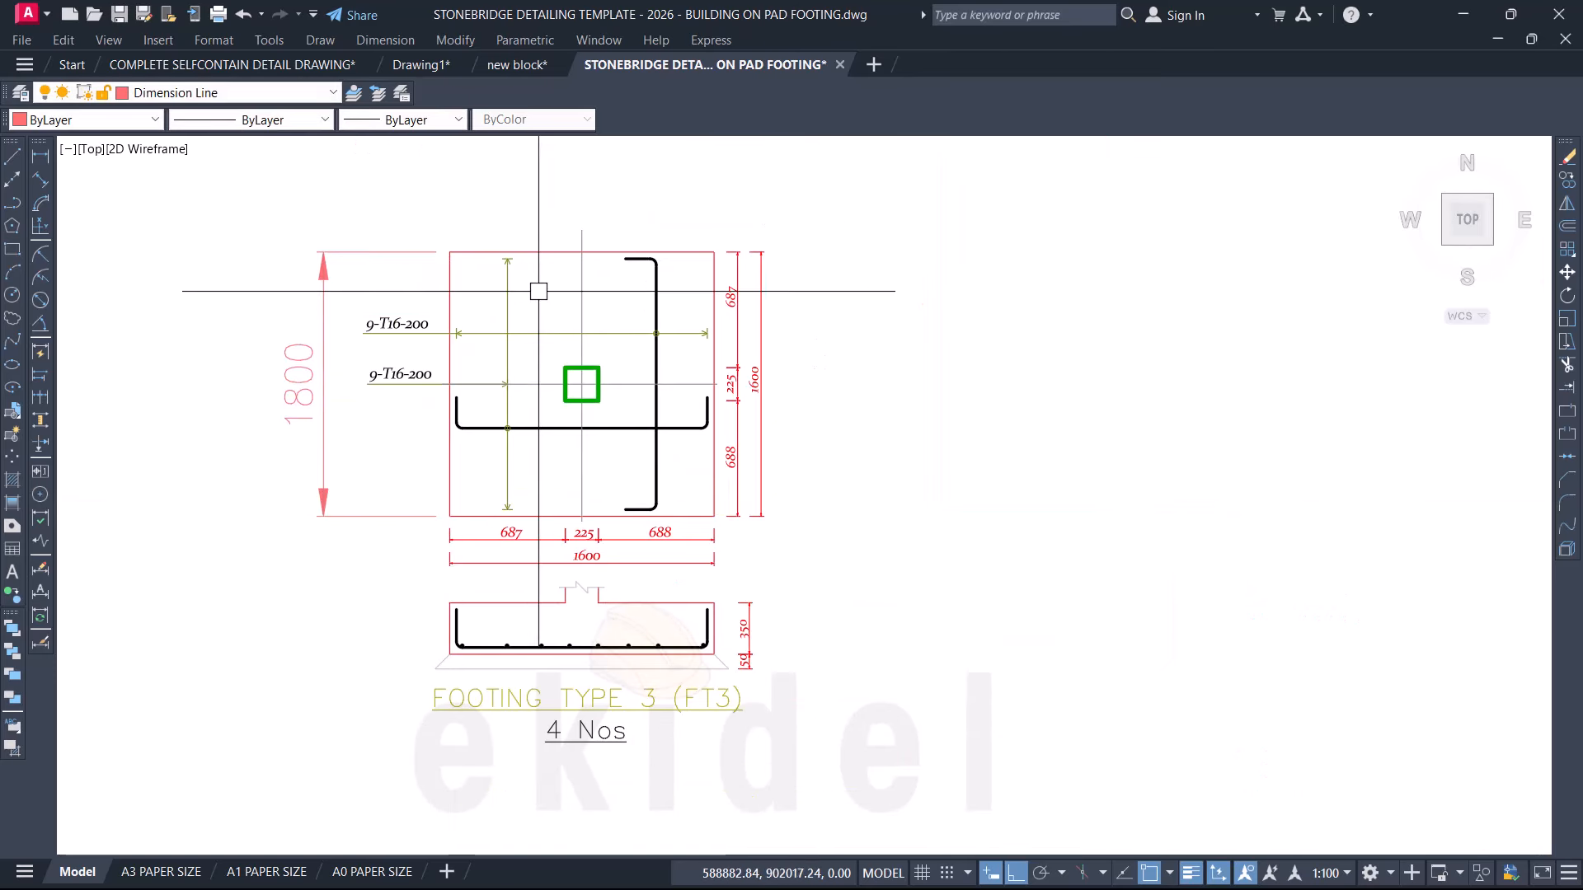
Step: Place a horizontal linear dimension above the FT3 plan, spanning the two upper corners of its outline
scroll(497, 222, up, 4)
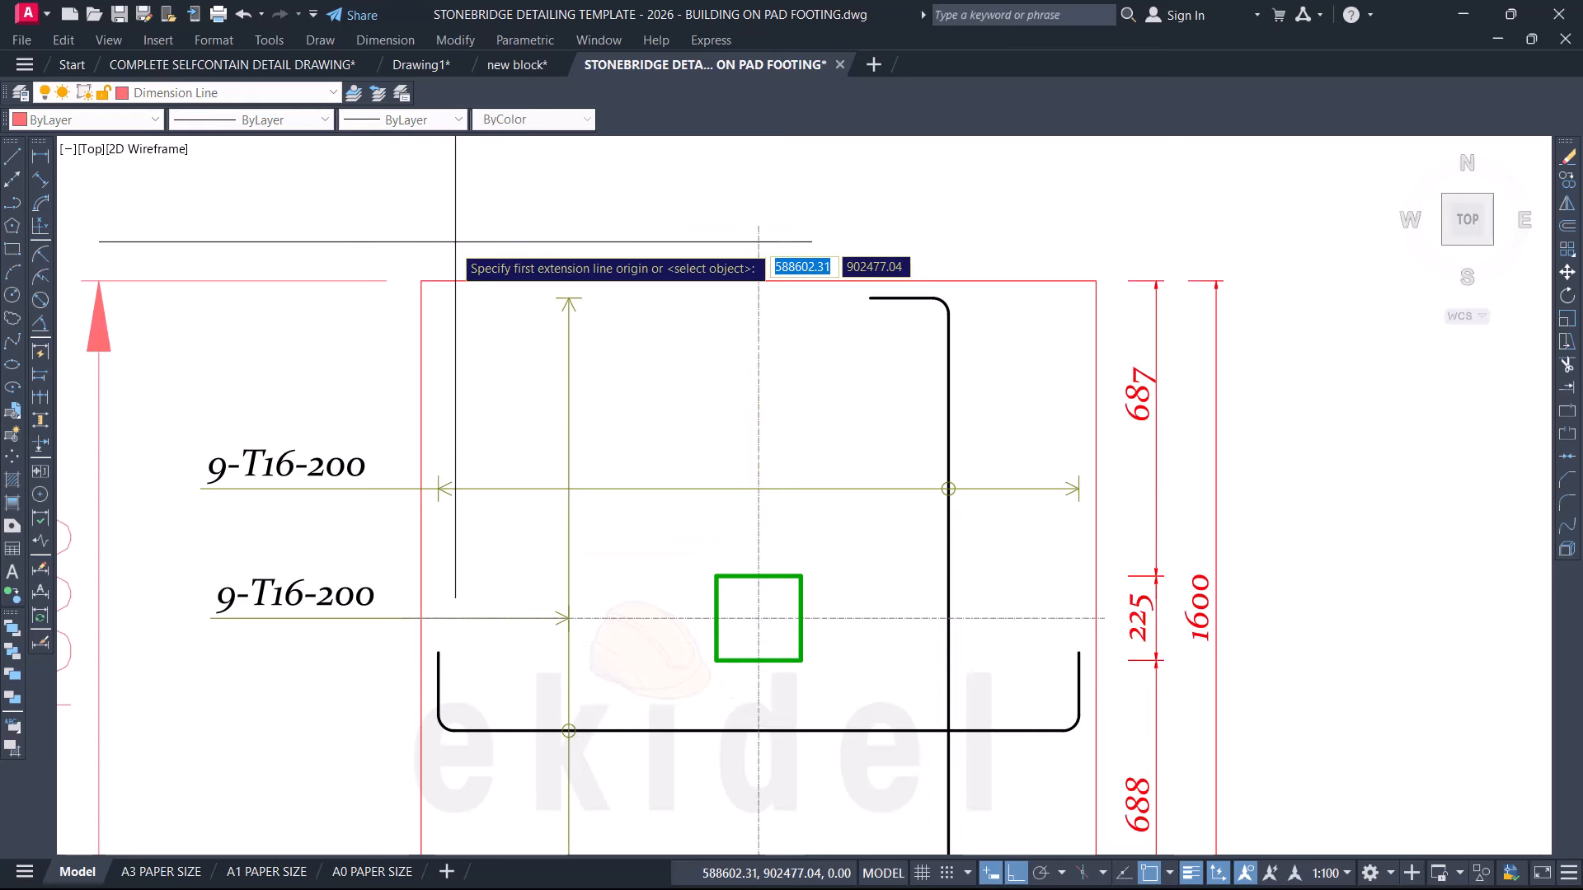
click(421, 282)
click(1096, 282)
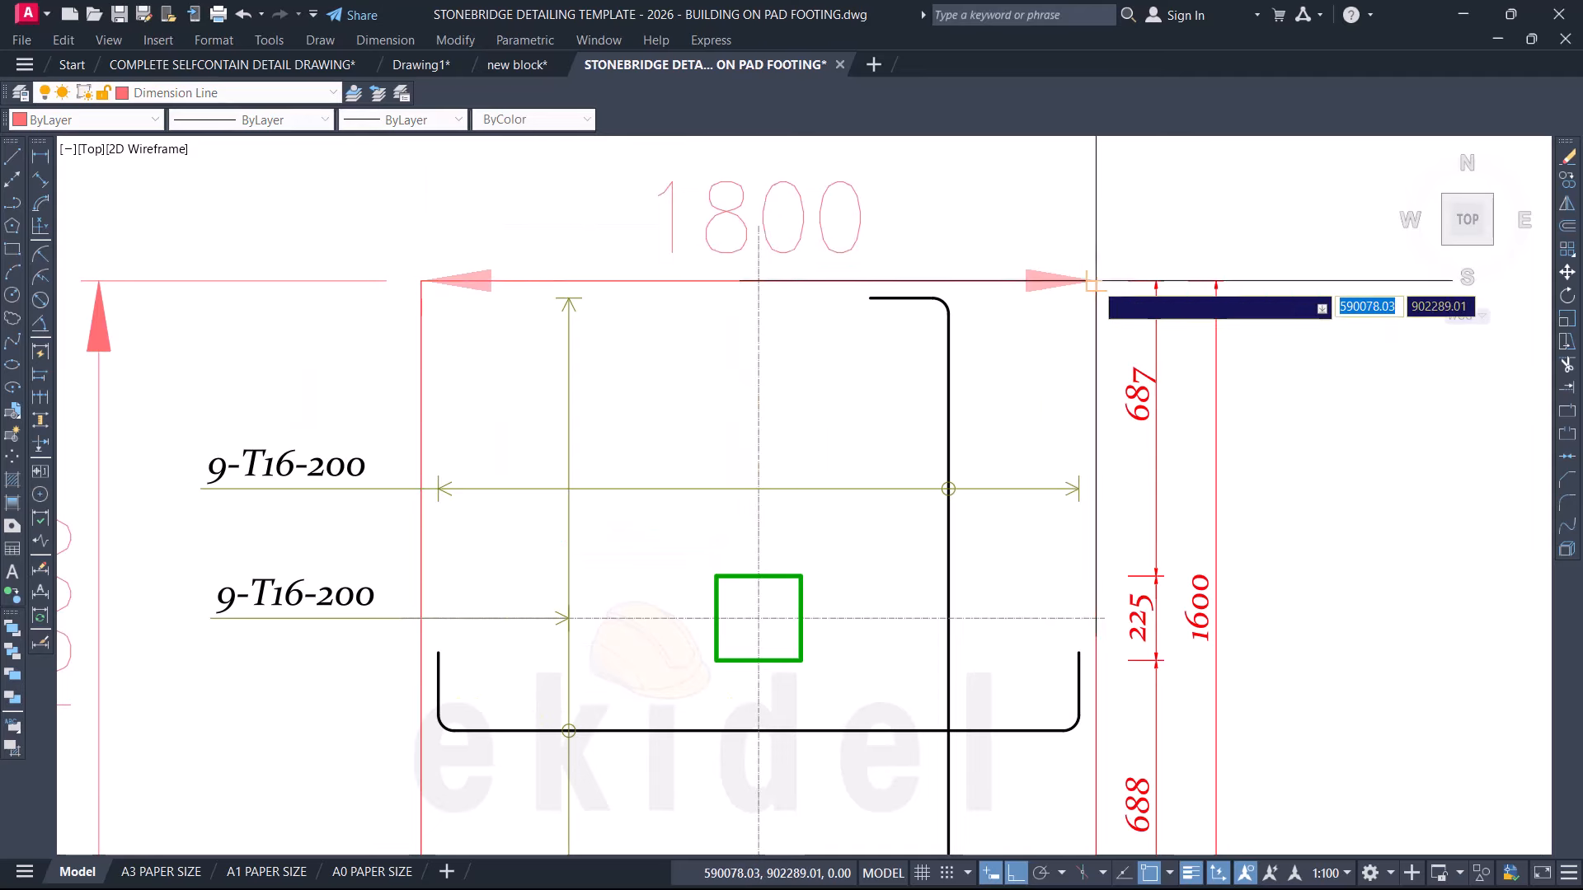
scroll(993, 428, down, 4)
click(1002, 281)
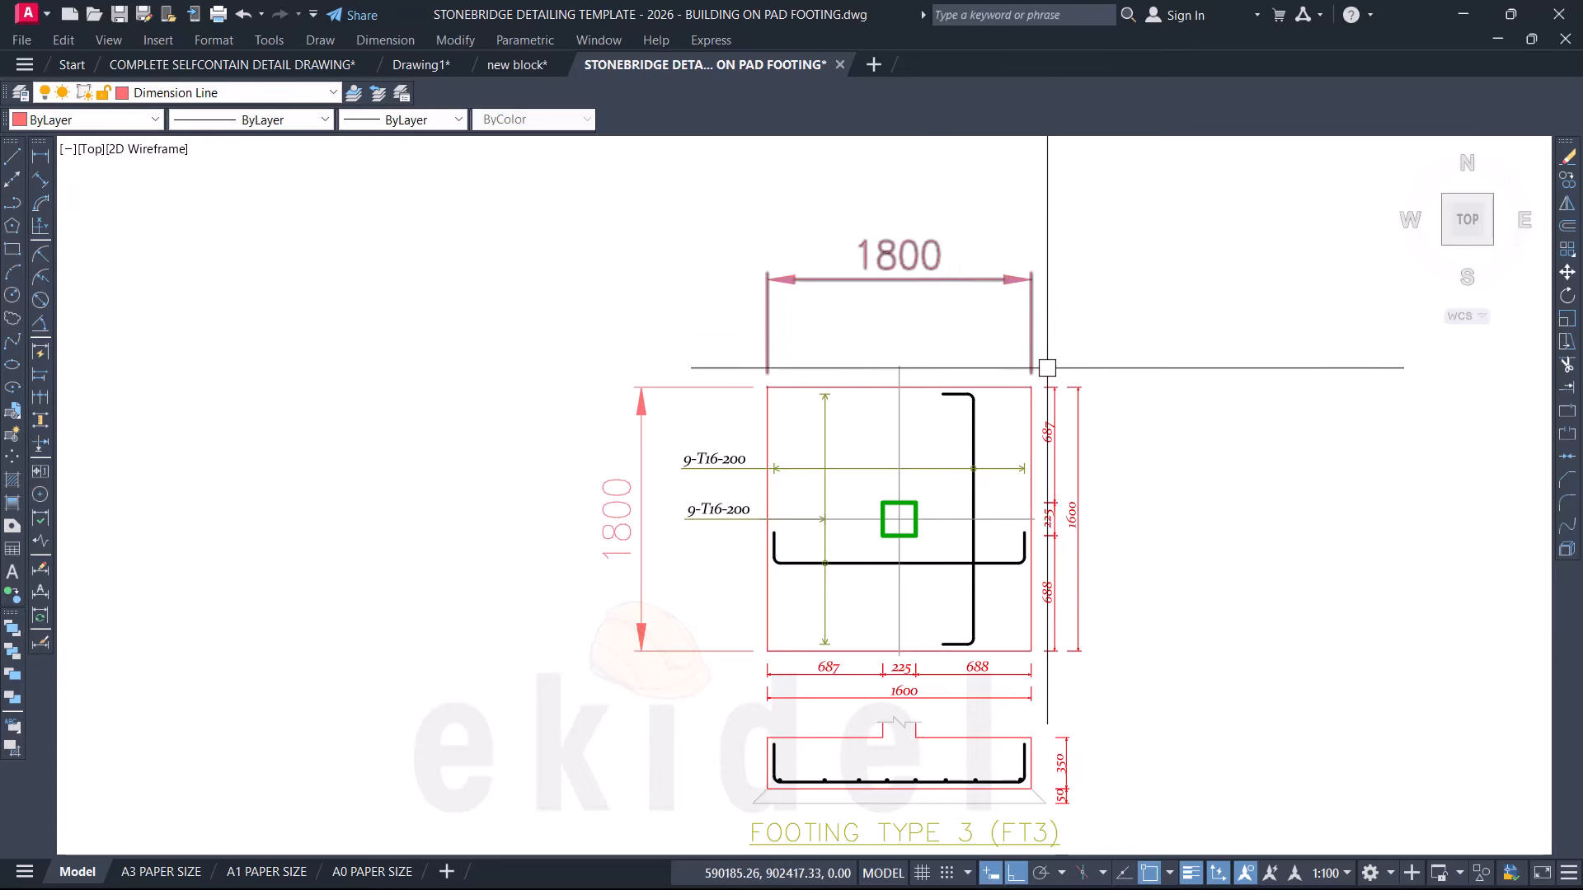
scroll(978, 441, up, 2)
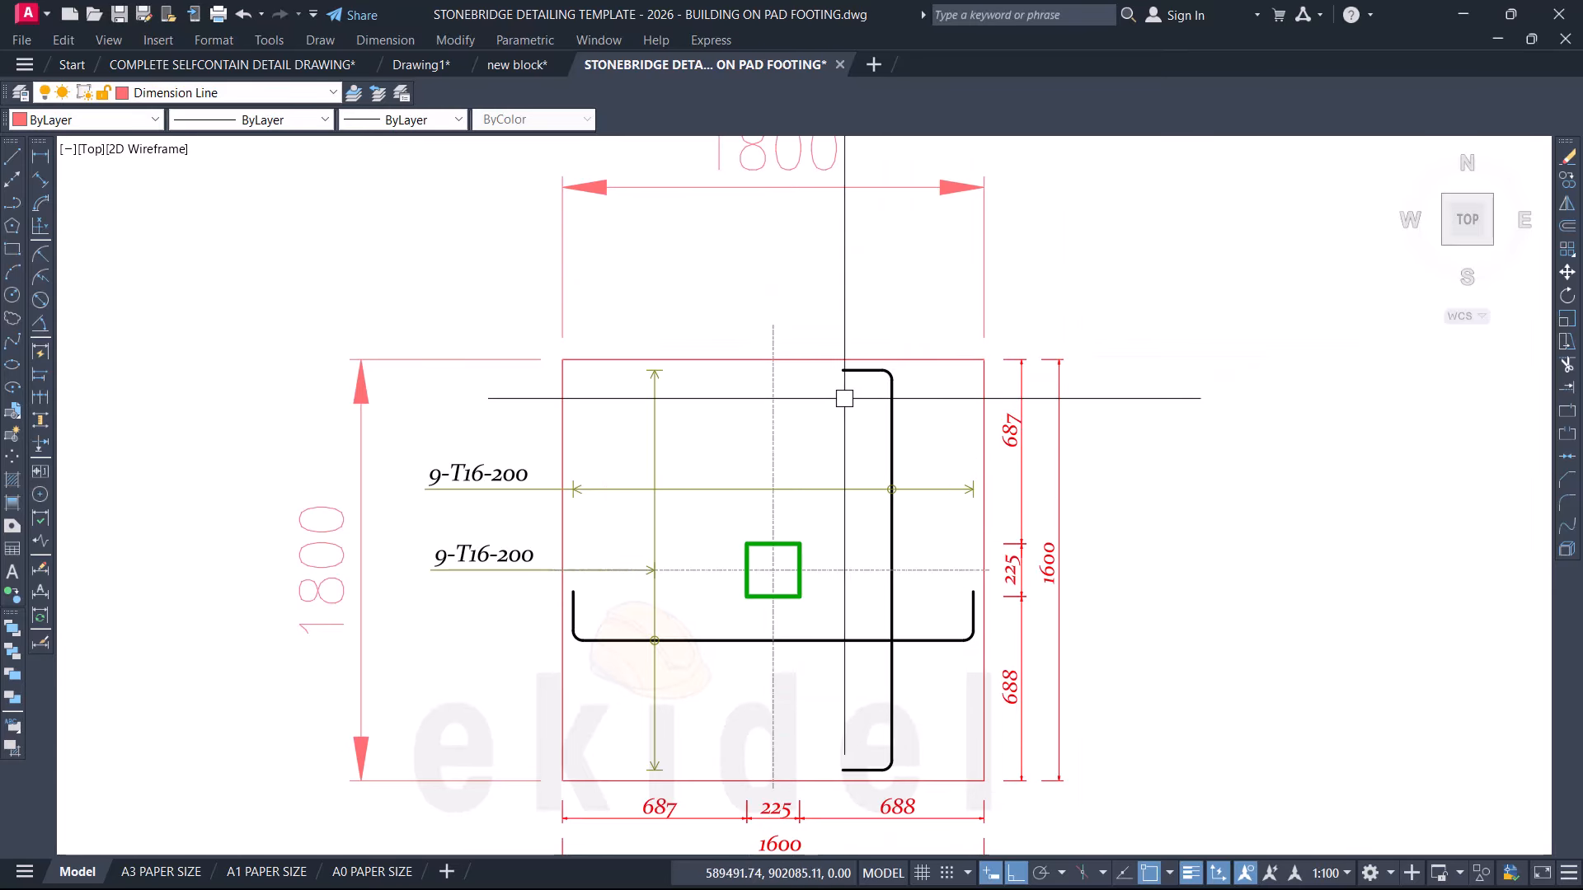
scroll(972, 396, down, 2)
scroll(988, 525, up, 2)
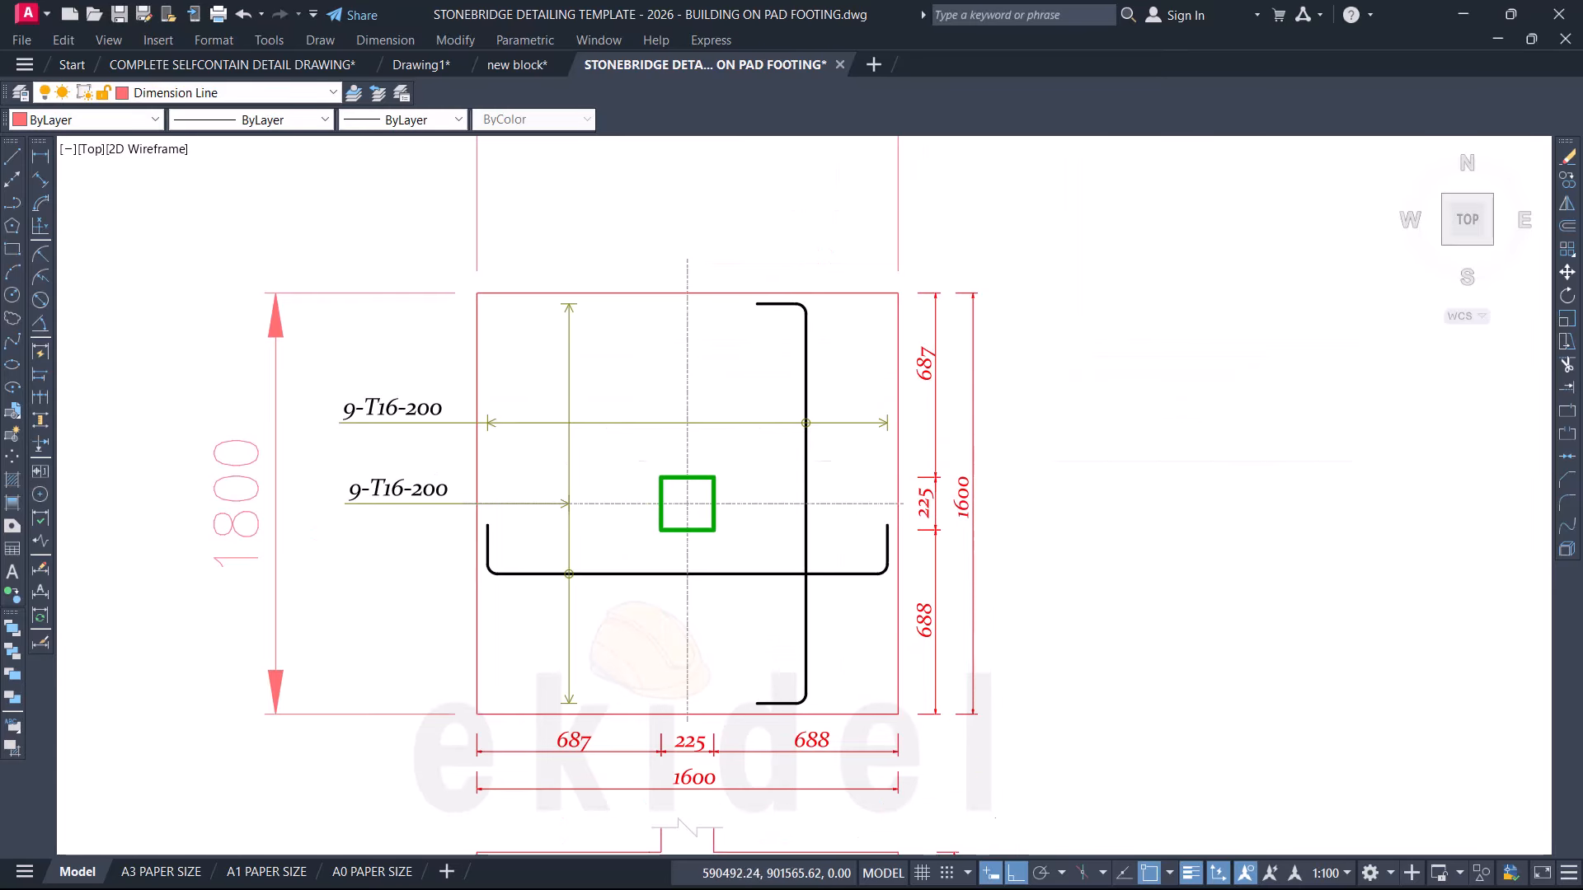
scroll(880, 549, down, 2)
scroll(891, 537, down, 2)
scroll(907, 576, up, 3)
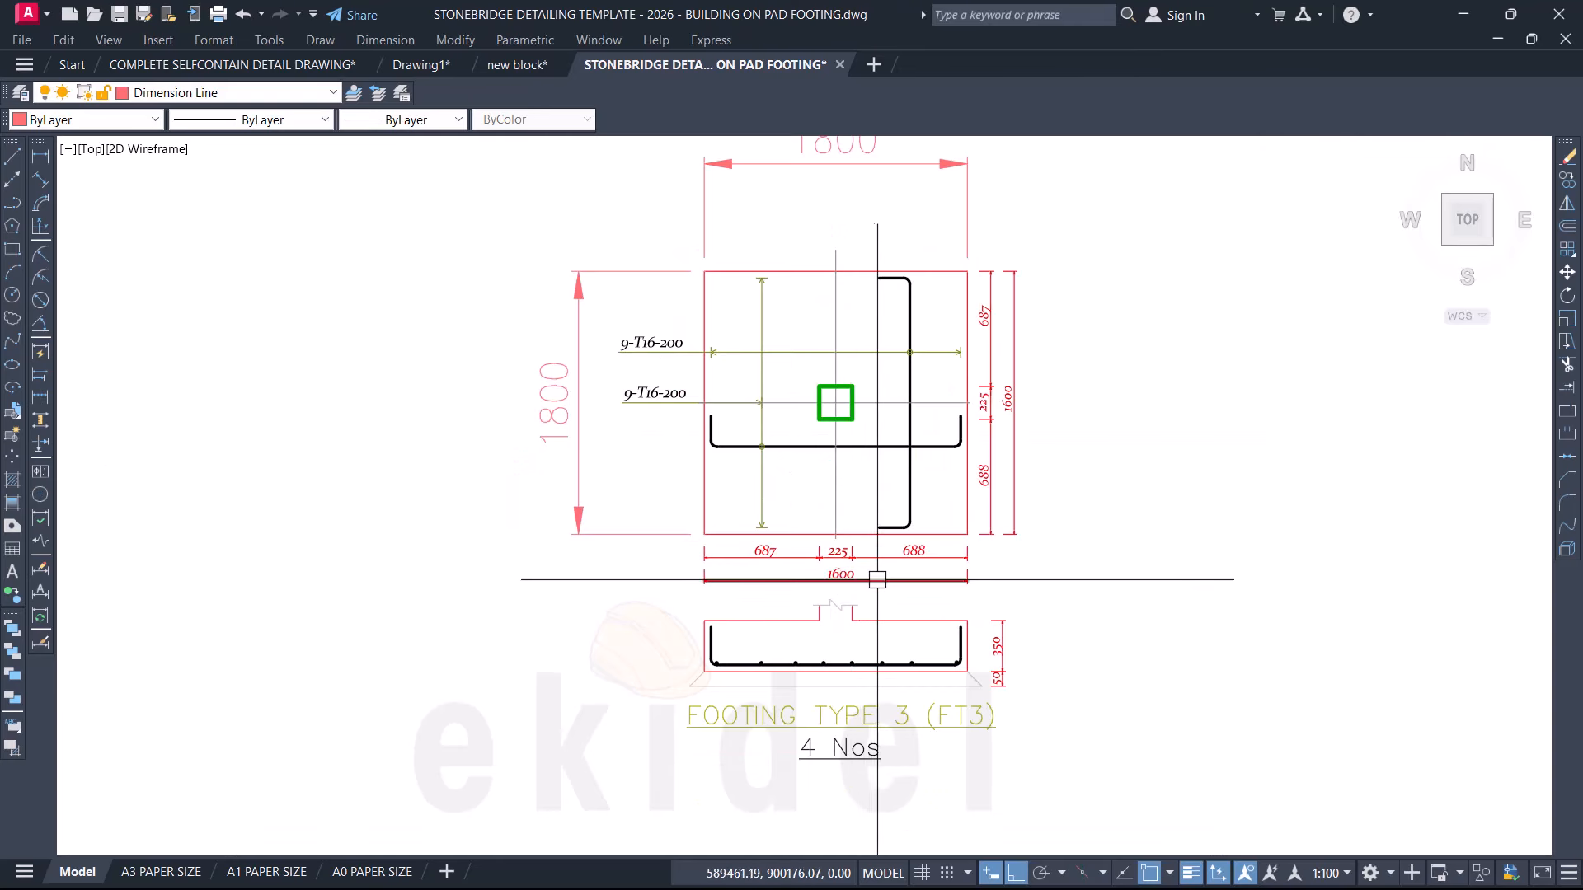
Step: Change the overall width text below the FT3 plan to 1800
scroll(818, 569, up, 2)
scroll(805, 563, up, 2)
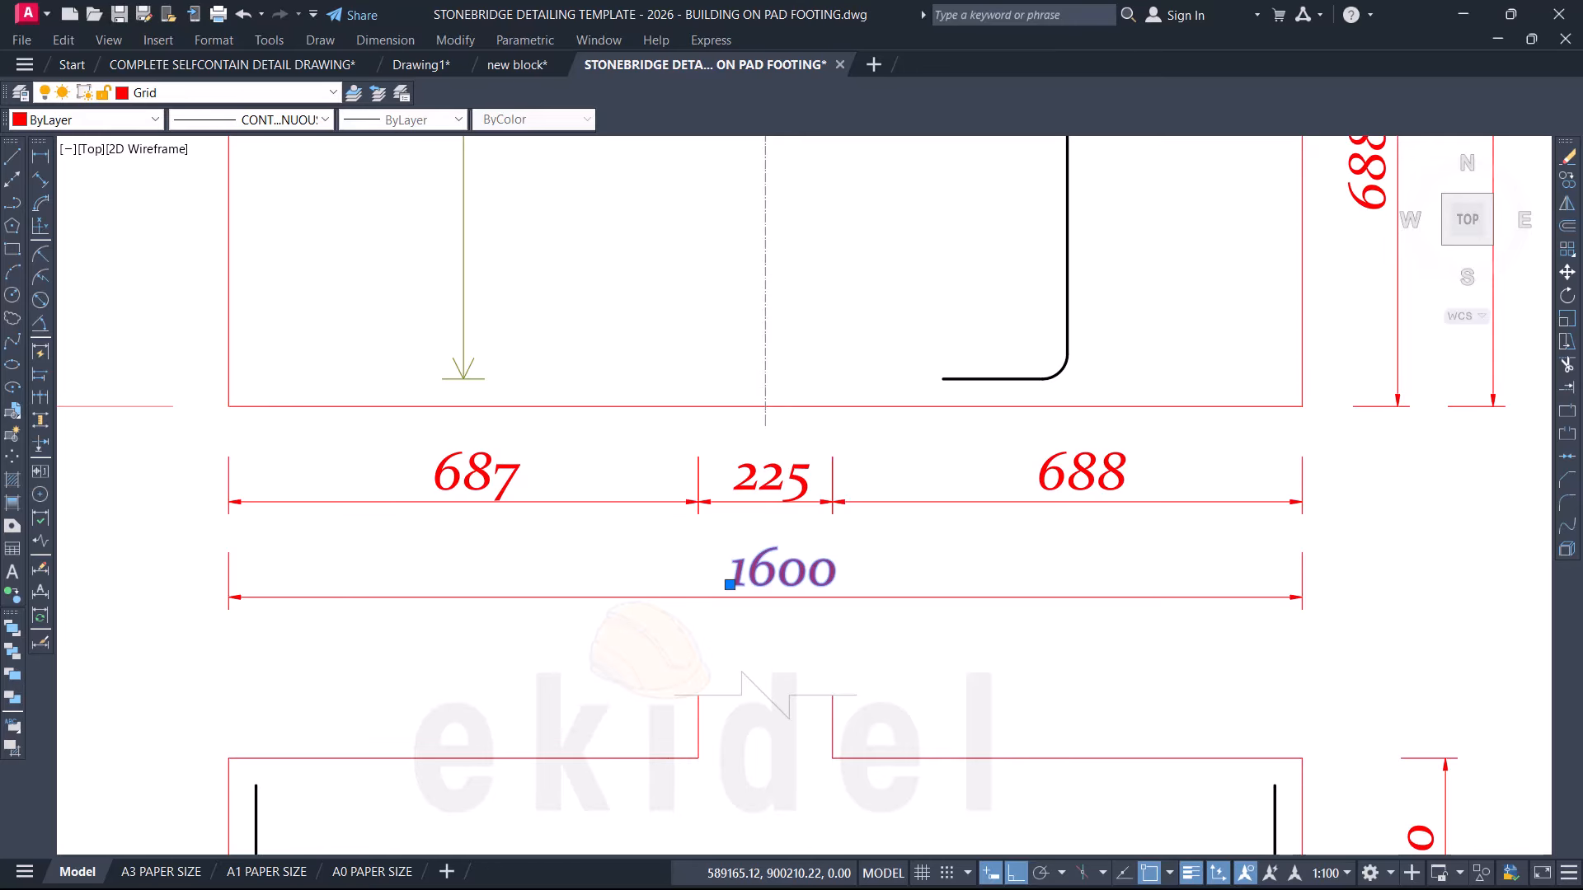
double_click(730, 582)
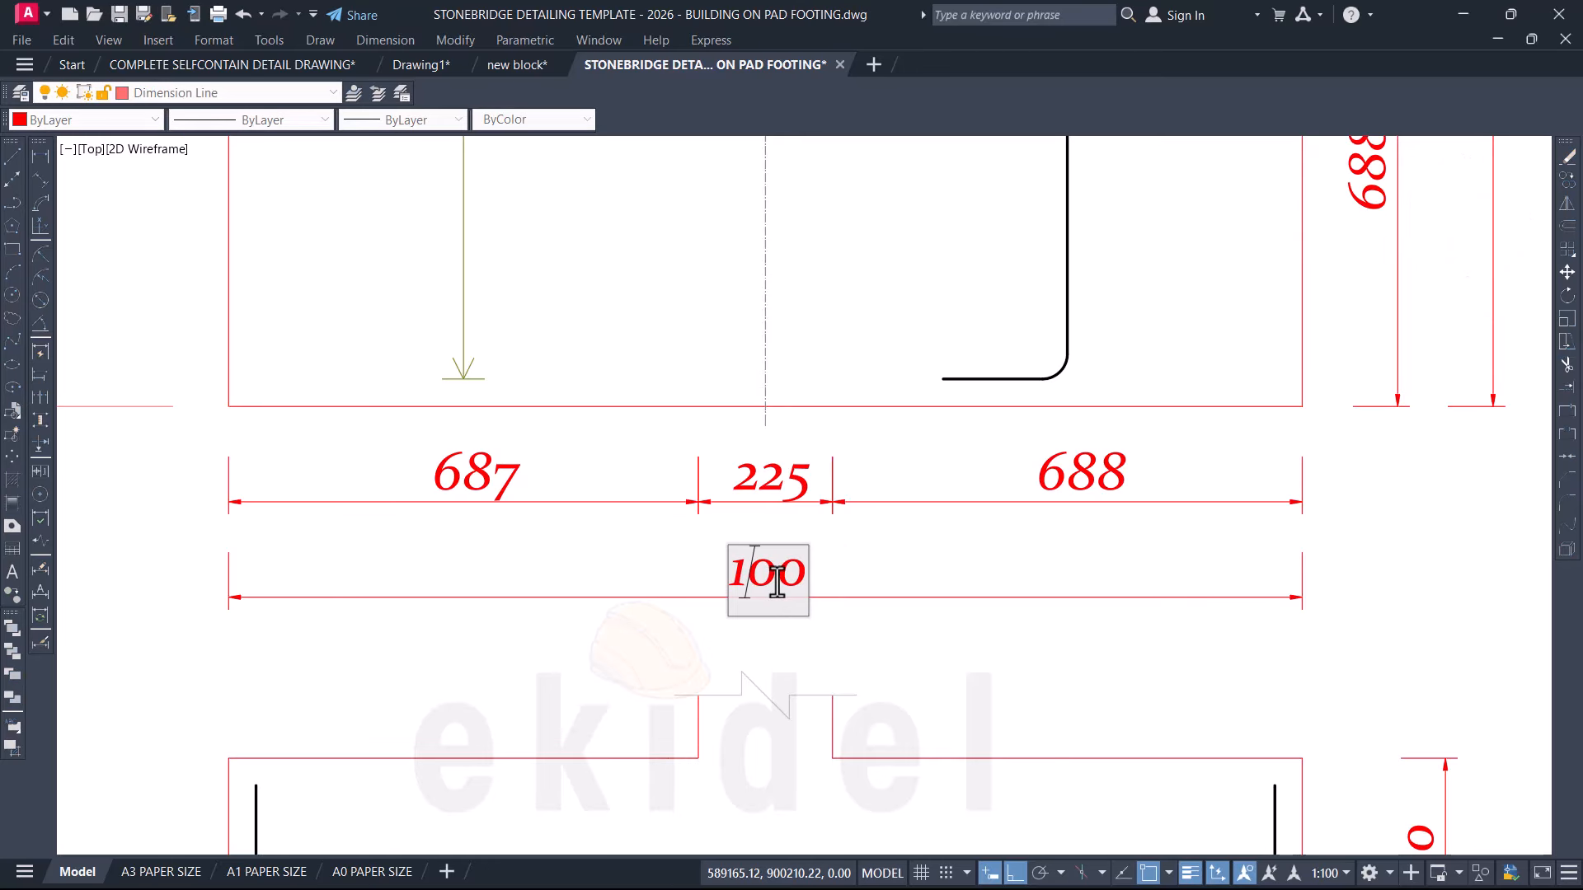
click(839, 665)
scroll(661, 627, down, 4)
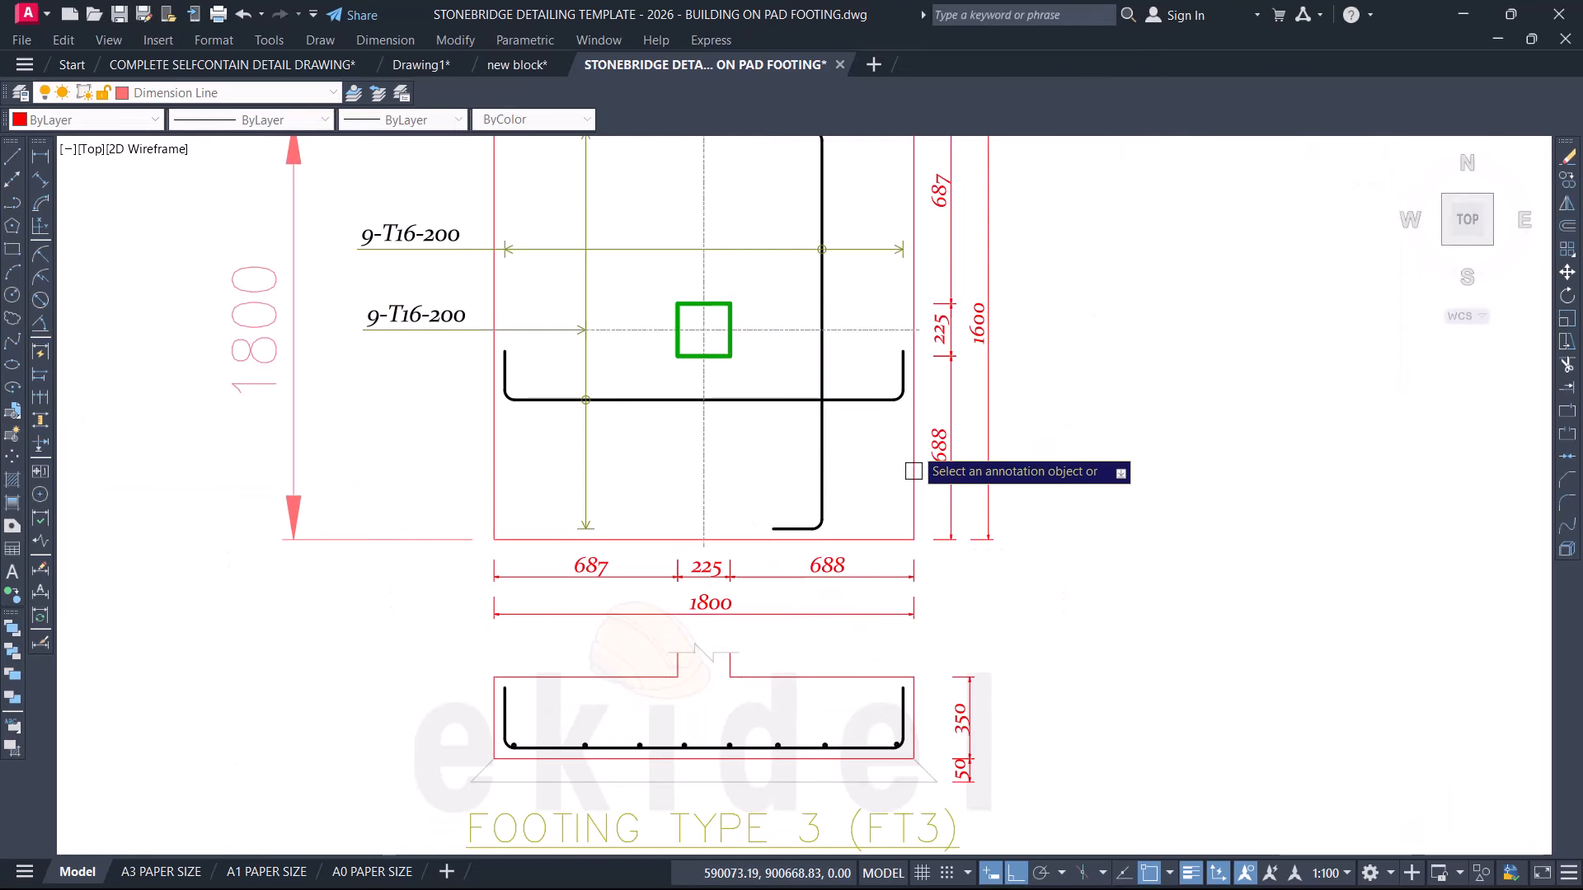
Step: Change the overall height text beside the FT3 plan to 1800
scroll(953, 325, up, 2)
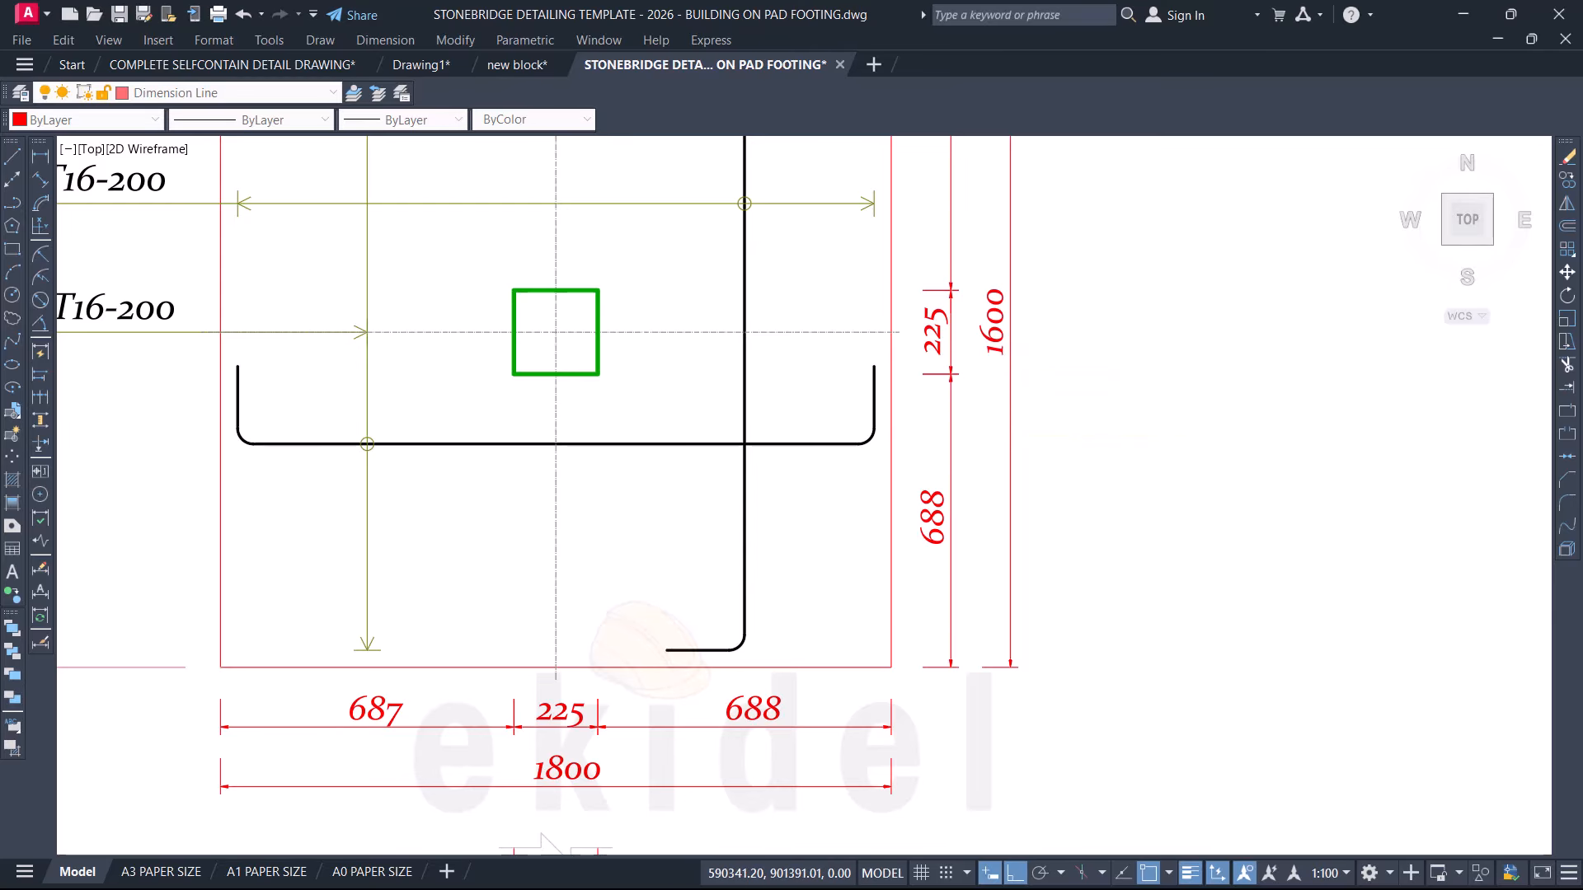
double_click(1000, 326)
scroll(1007, 324, up, 1)
text(1800)
click(774, 593)
Step: Delete the two oversized check dimensions above and to the left of the FT3 plan
scroll(605, 656, down, 4)
click(267, 511)
click(542, 323)
key(Delete)
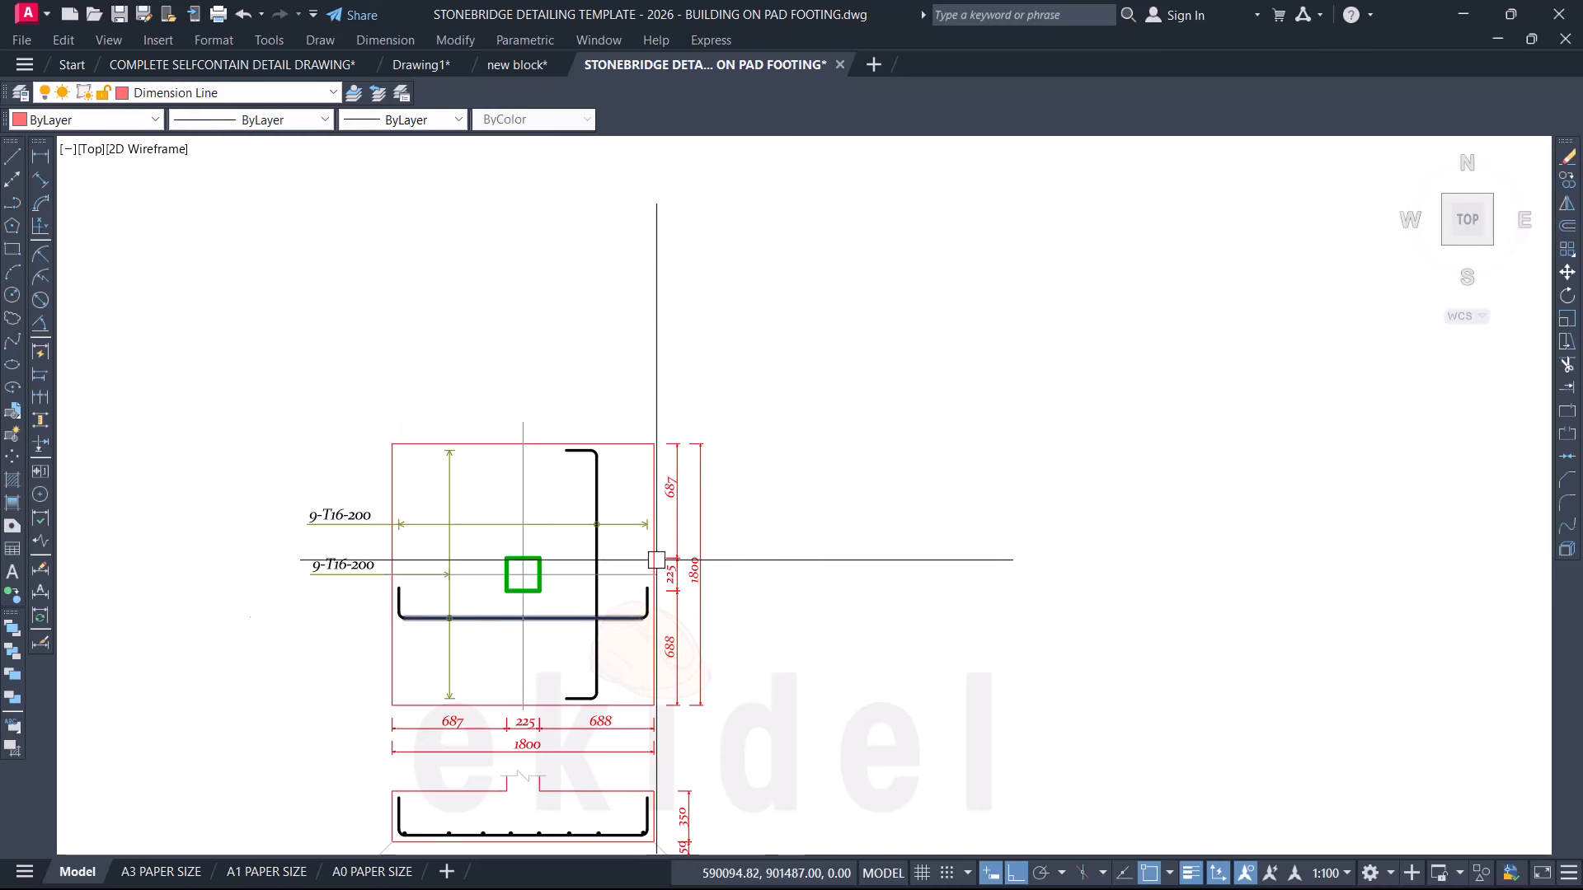
Step: Measure from the column's lower-left corner to the FT3 plan's left edge with a linear dimension, without placing it
middle_drag(626, 498, 733, 352)
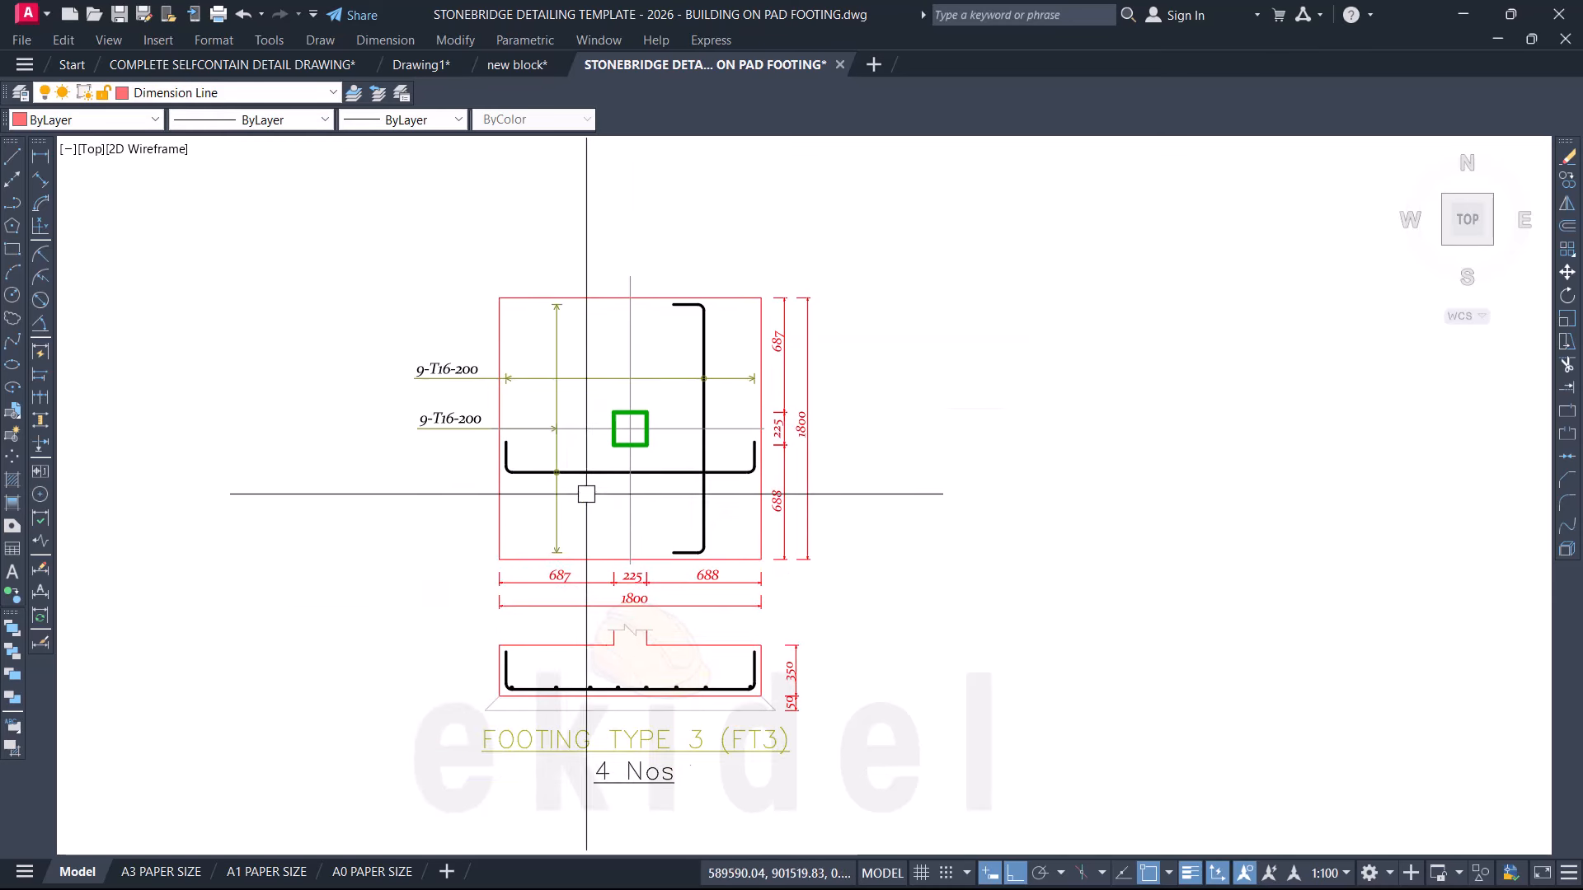
click(41, 156)
scroll(619, 451, up, 2)
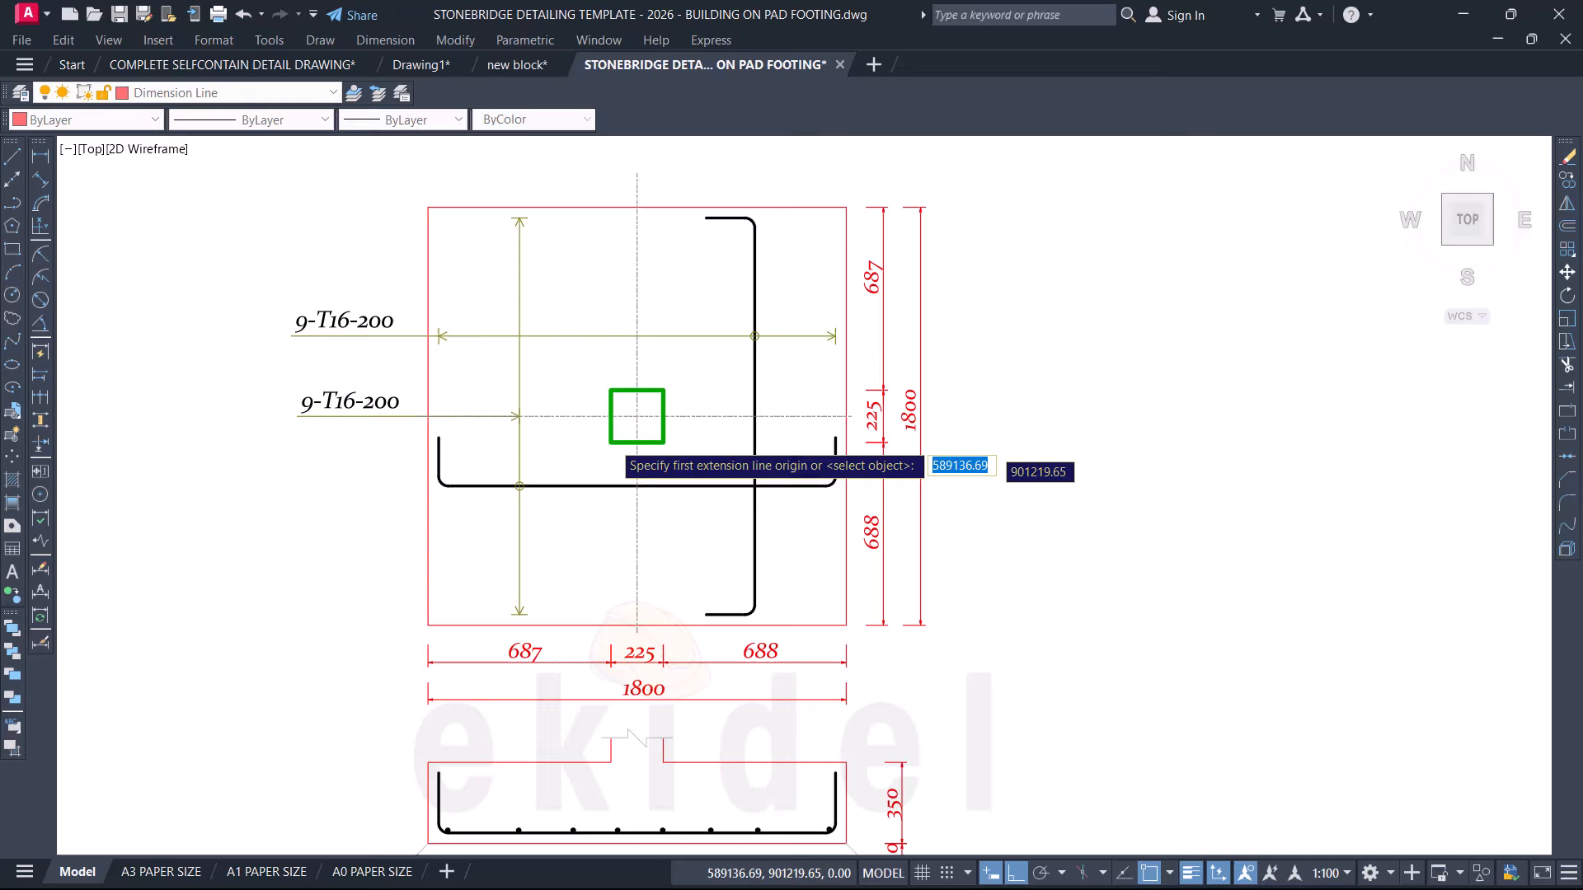
click(611, 442)
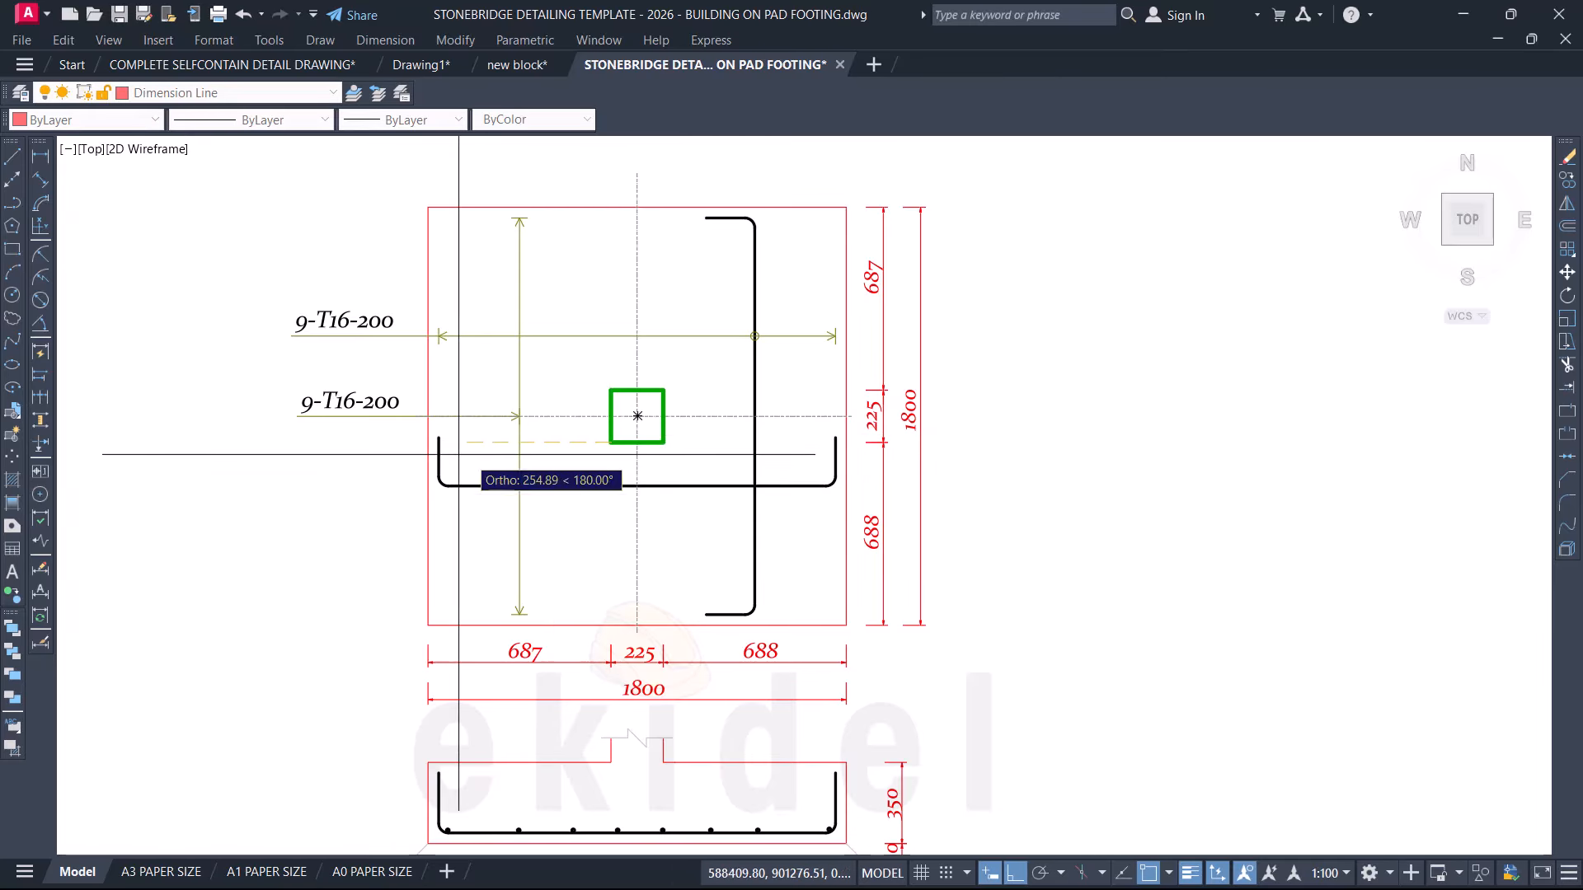
scroll(439, 442, up, 4)
click(407, 442)
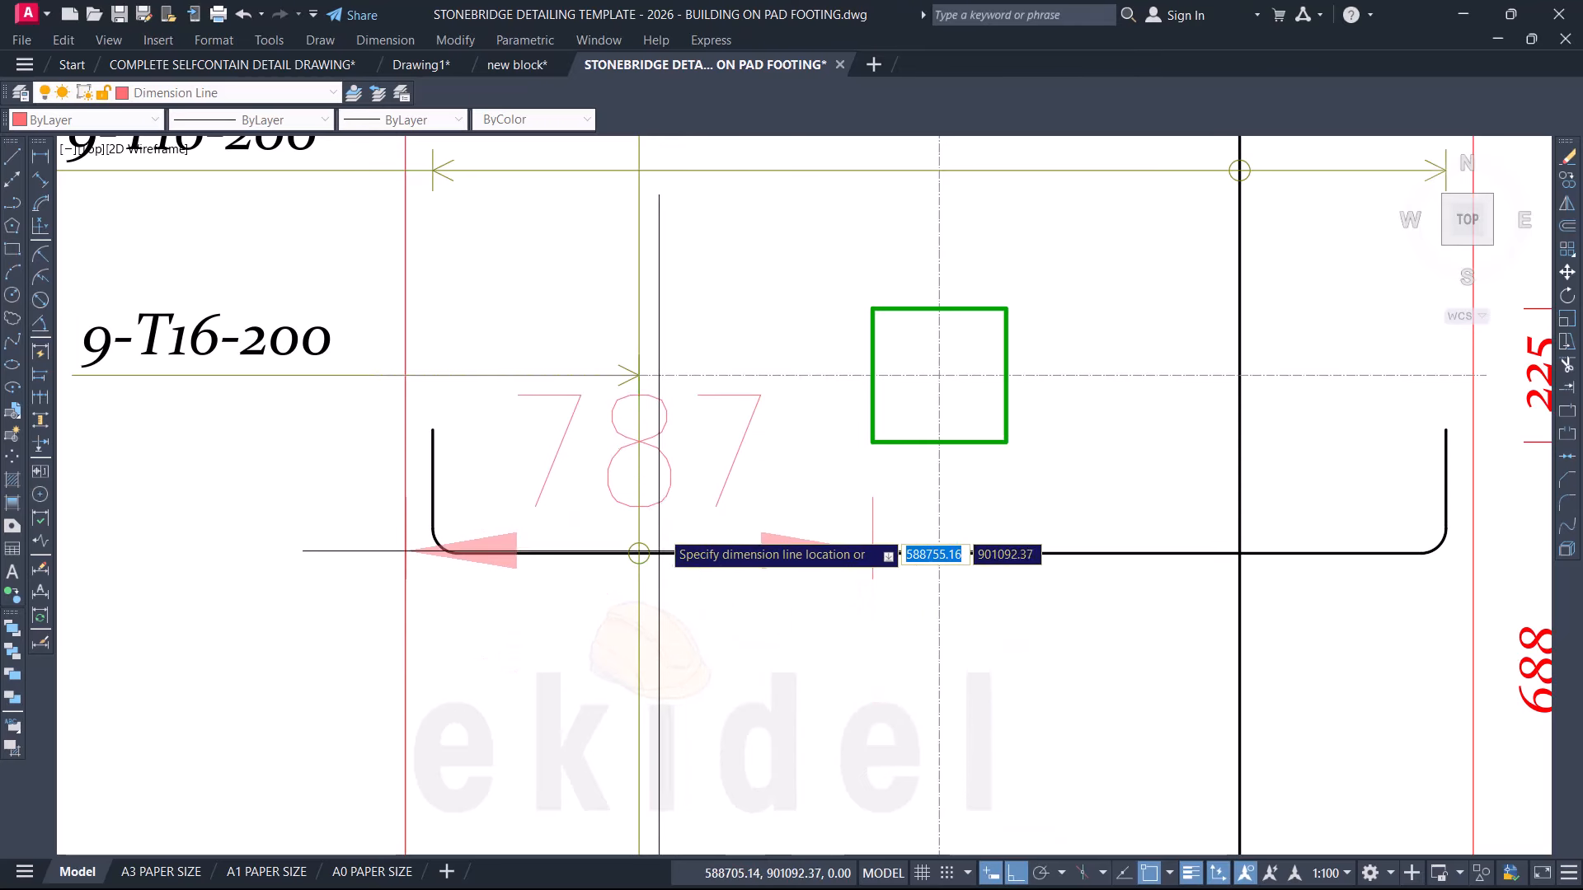
key(Escape)
Step: Change the left segment text in the dimension string below the FT3 plan to 787
scroll(684, 404, down, 2)
scroll(672, 767, up, 2)
click(672, 767)
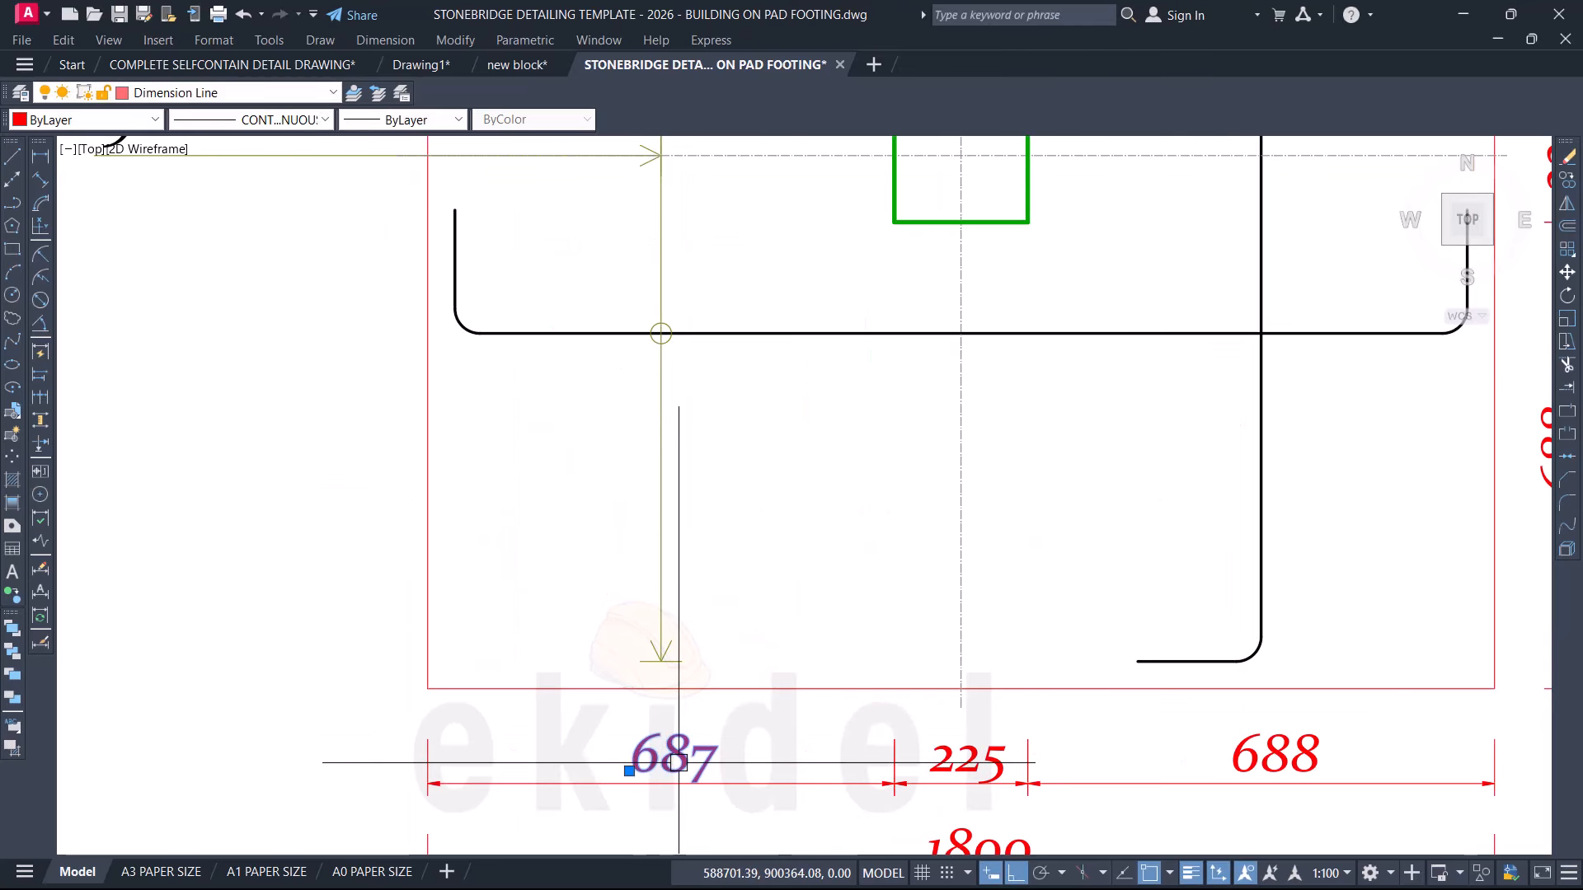
double_click(672, 766)
text(787)
key(Return)
key(Escape)
Step: Measure from the column's lower-right corner to the FT3 plan's right edge with a linear dimension, without placing it
scroll(255, 276, down, 2)
click(40, 156)
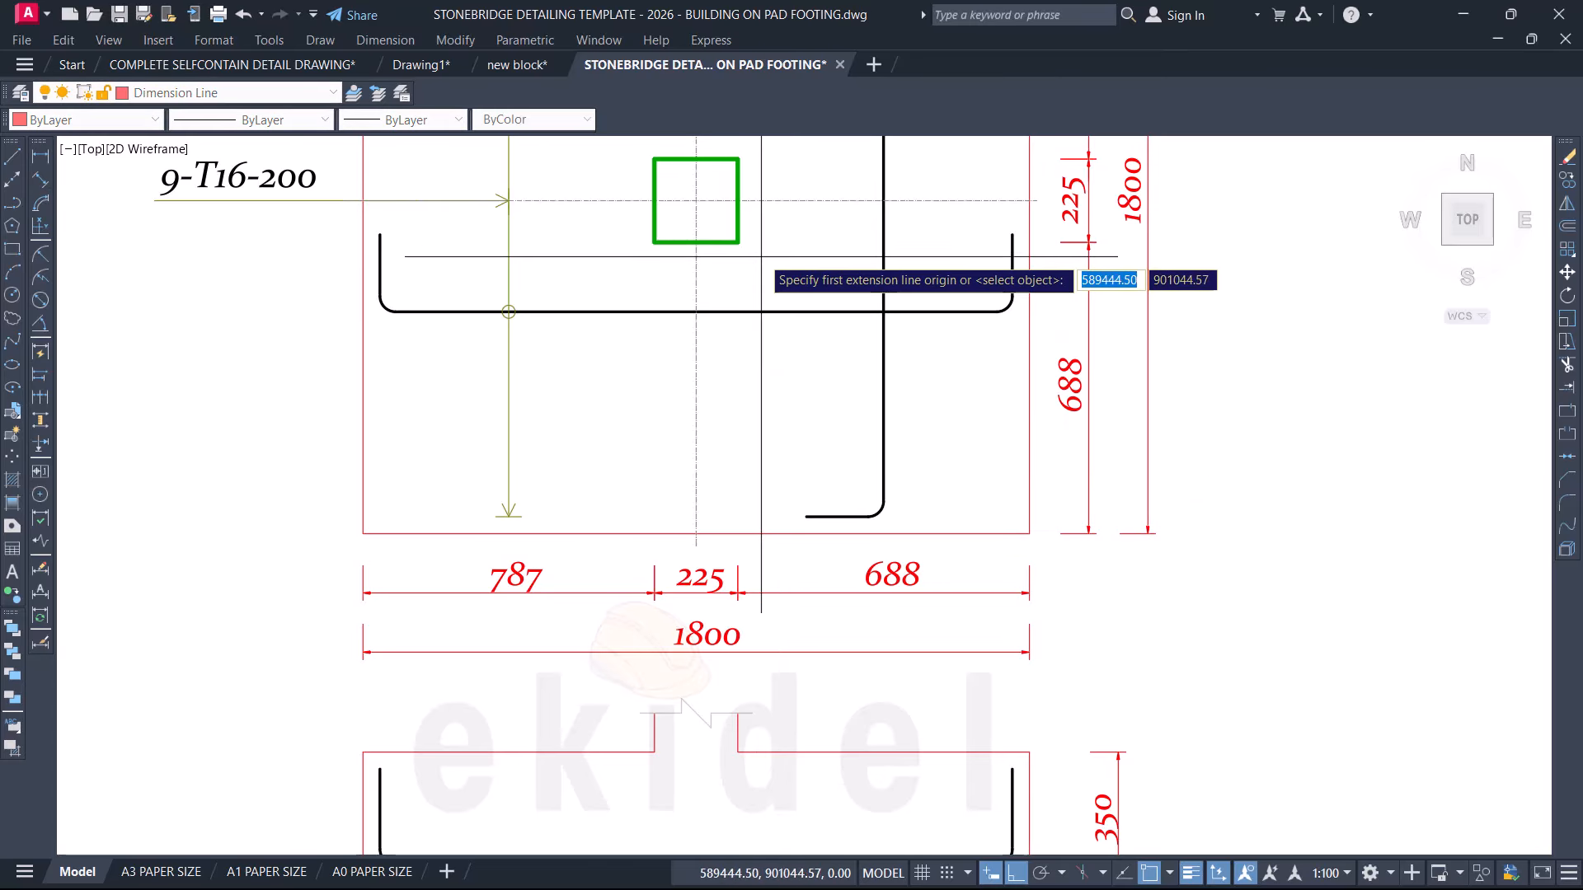
click(737, 242)
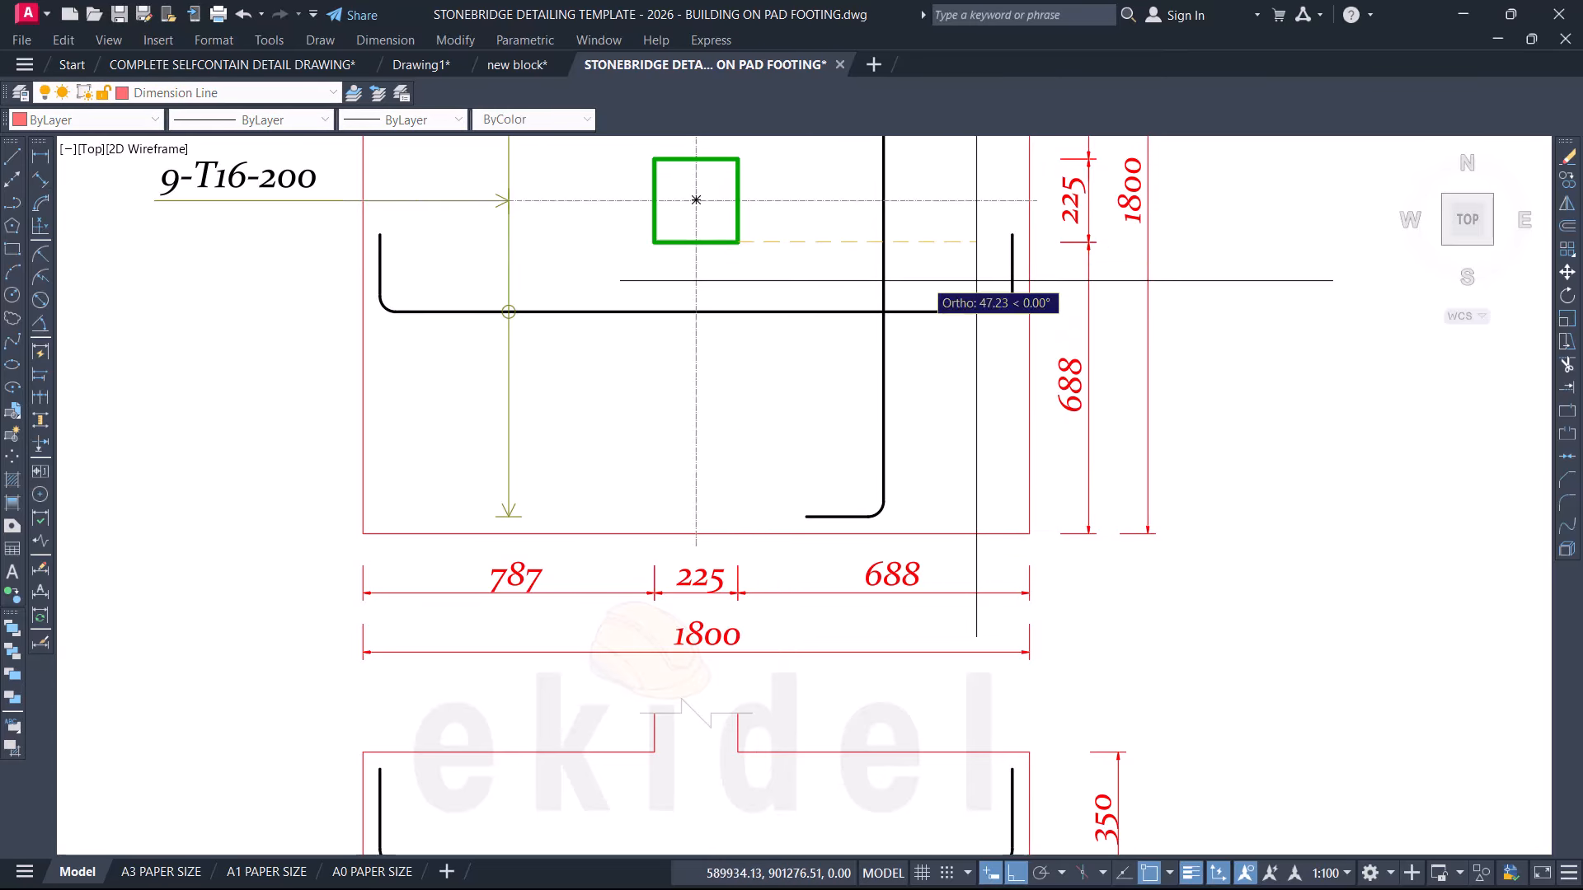
click(1027, 241)
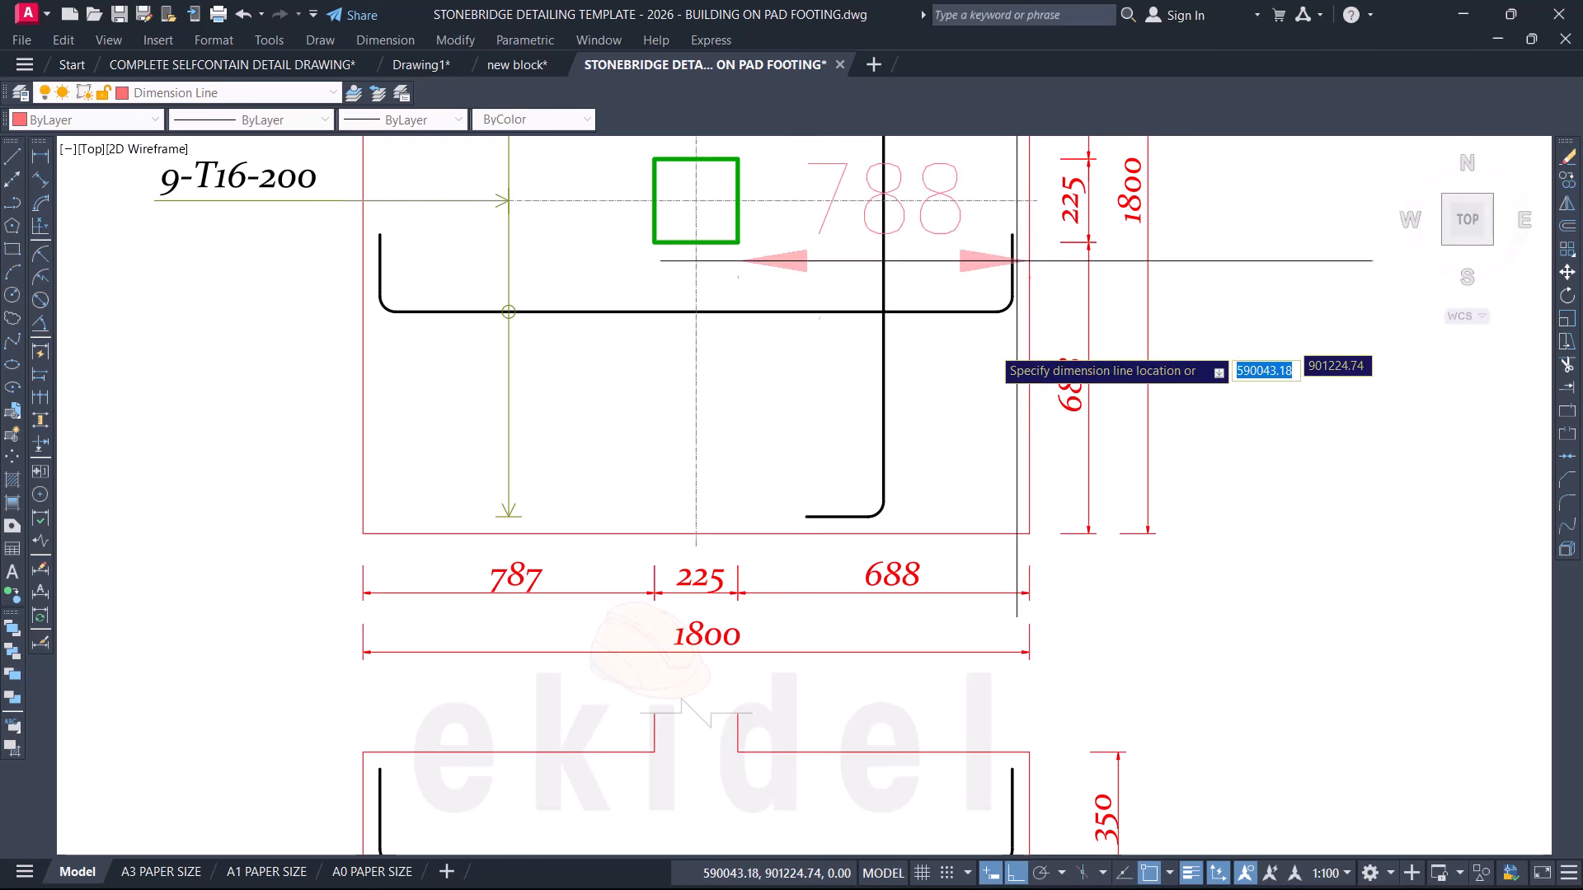
key(Escape)
Step: Change the right segment text in the dimension string below the FT3 plan to 788
click(892, 574)
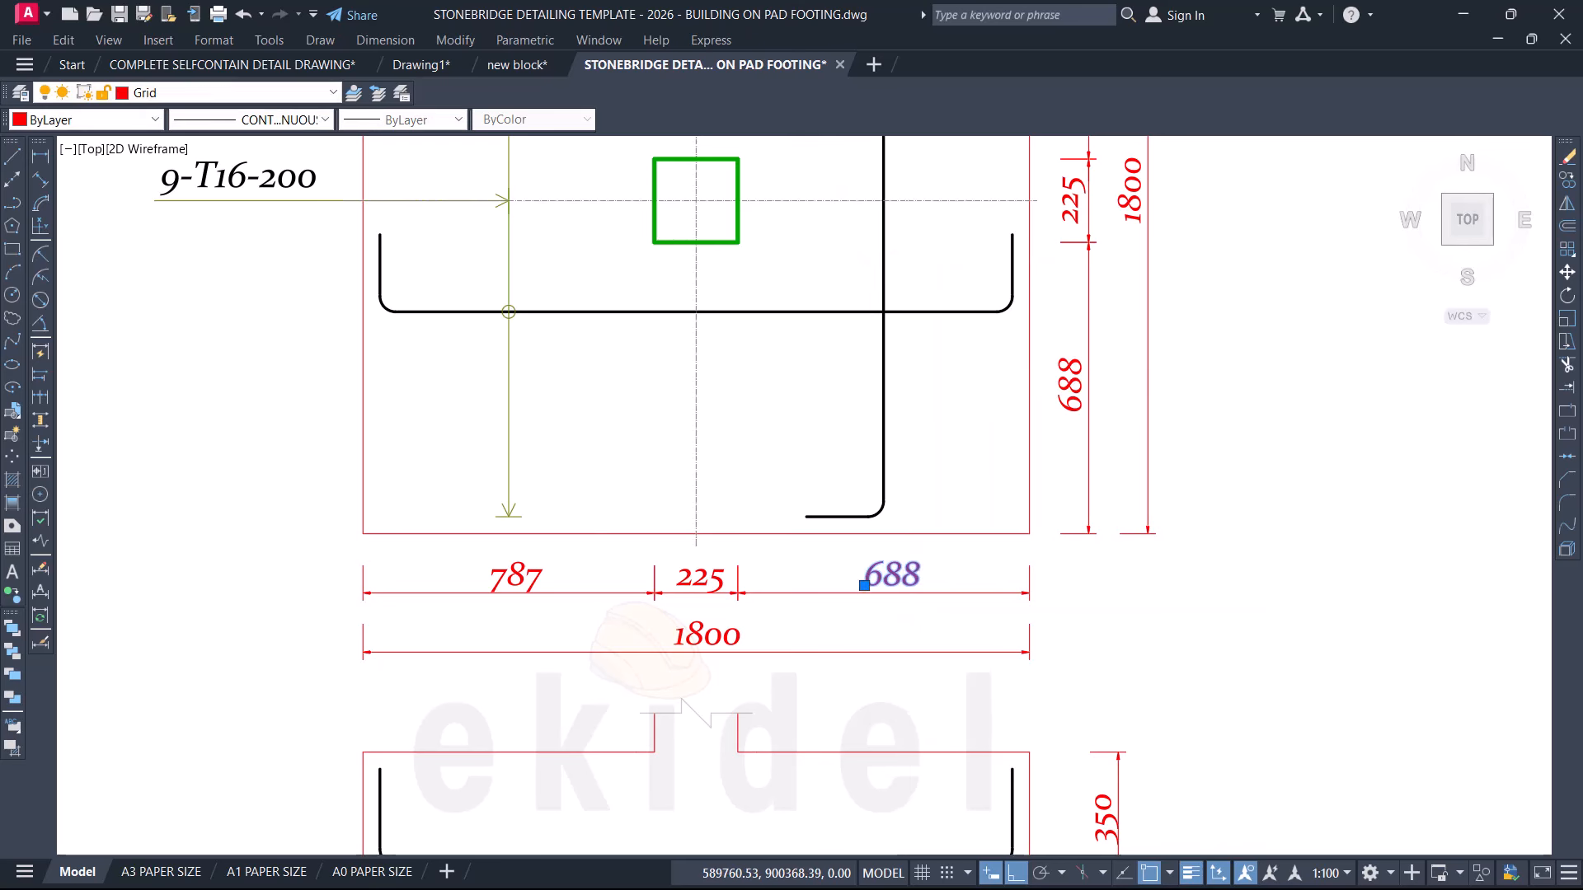
double_click(892, 575)
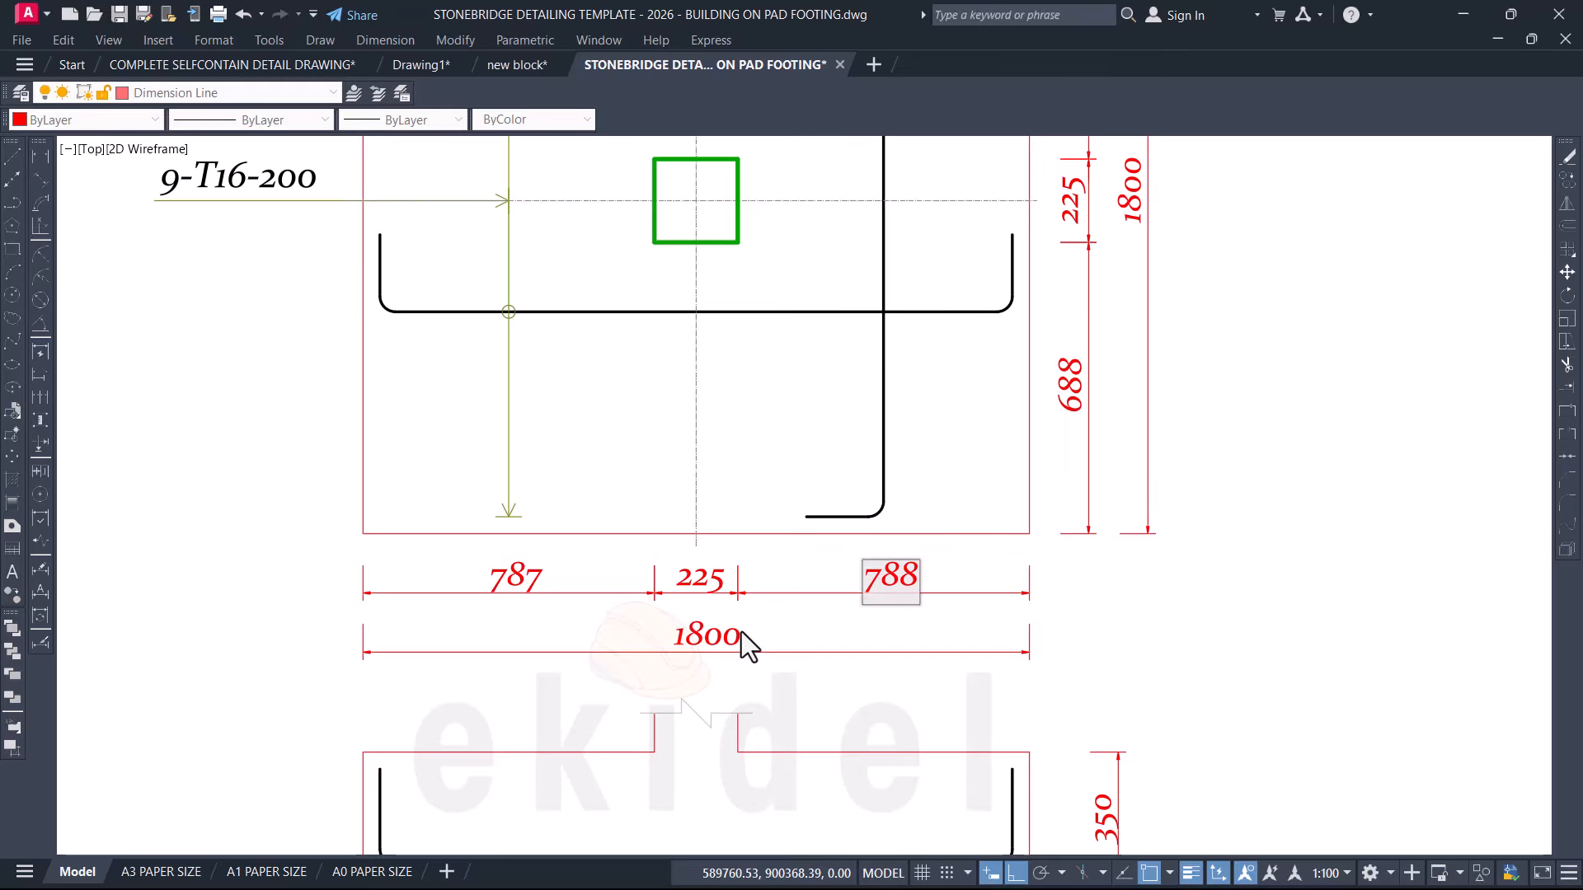
click(800, 675)
scroll(804, 651, down, 5)
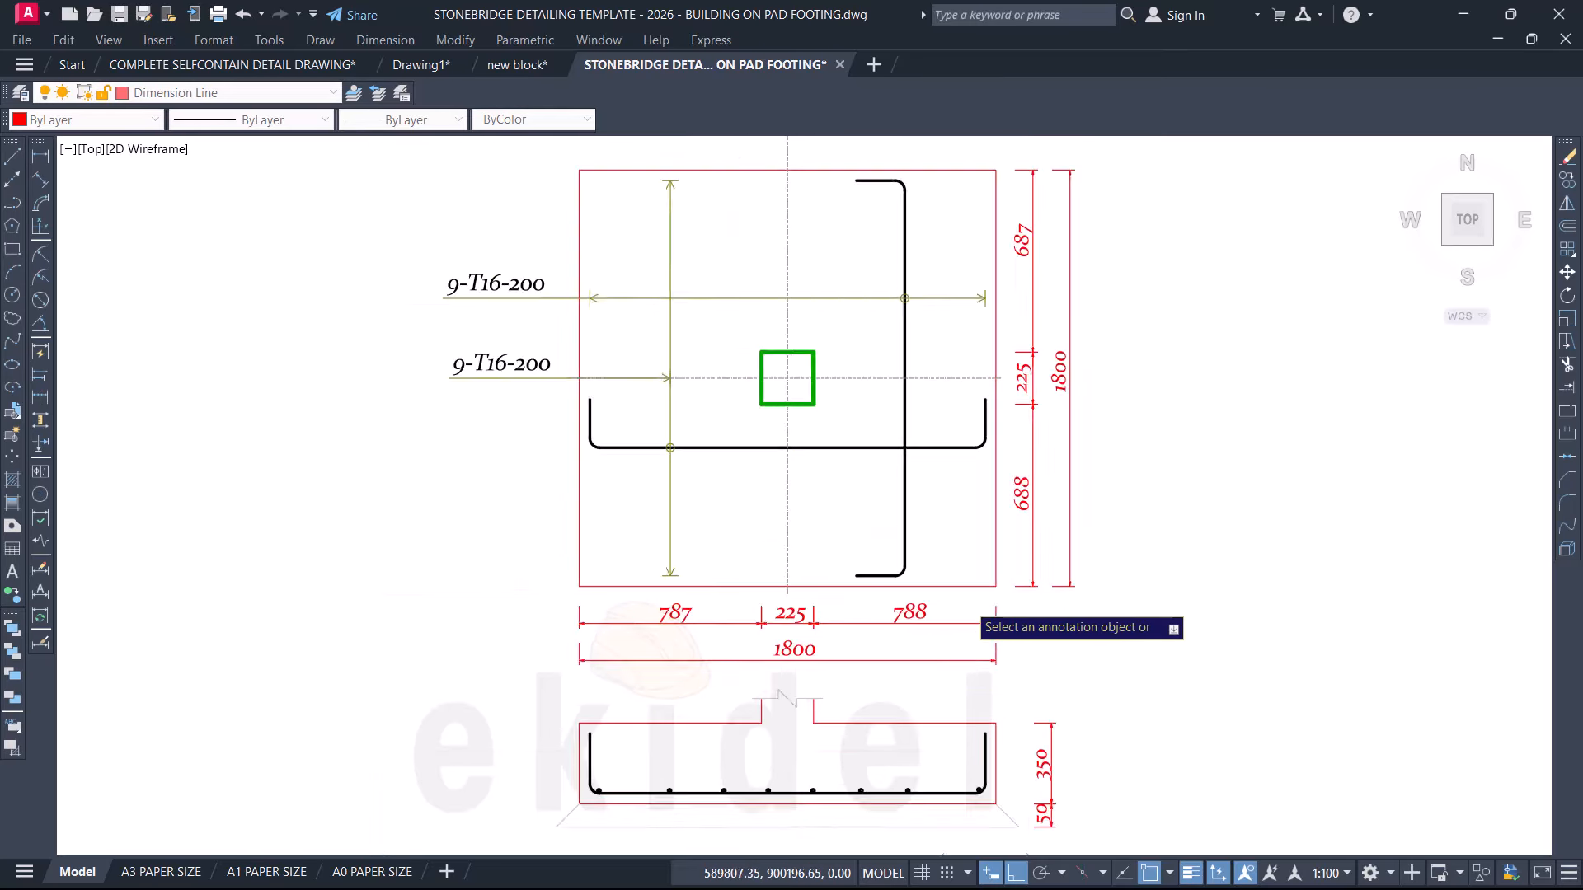
Step: Measure from the column's lower-right corner down to the FT3 plan's bottom edge with a linear dimension, without placing it
middle_drag(808, 629, 730, 639)
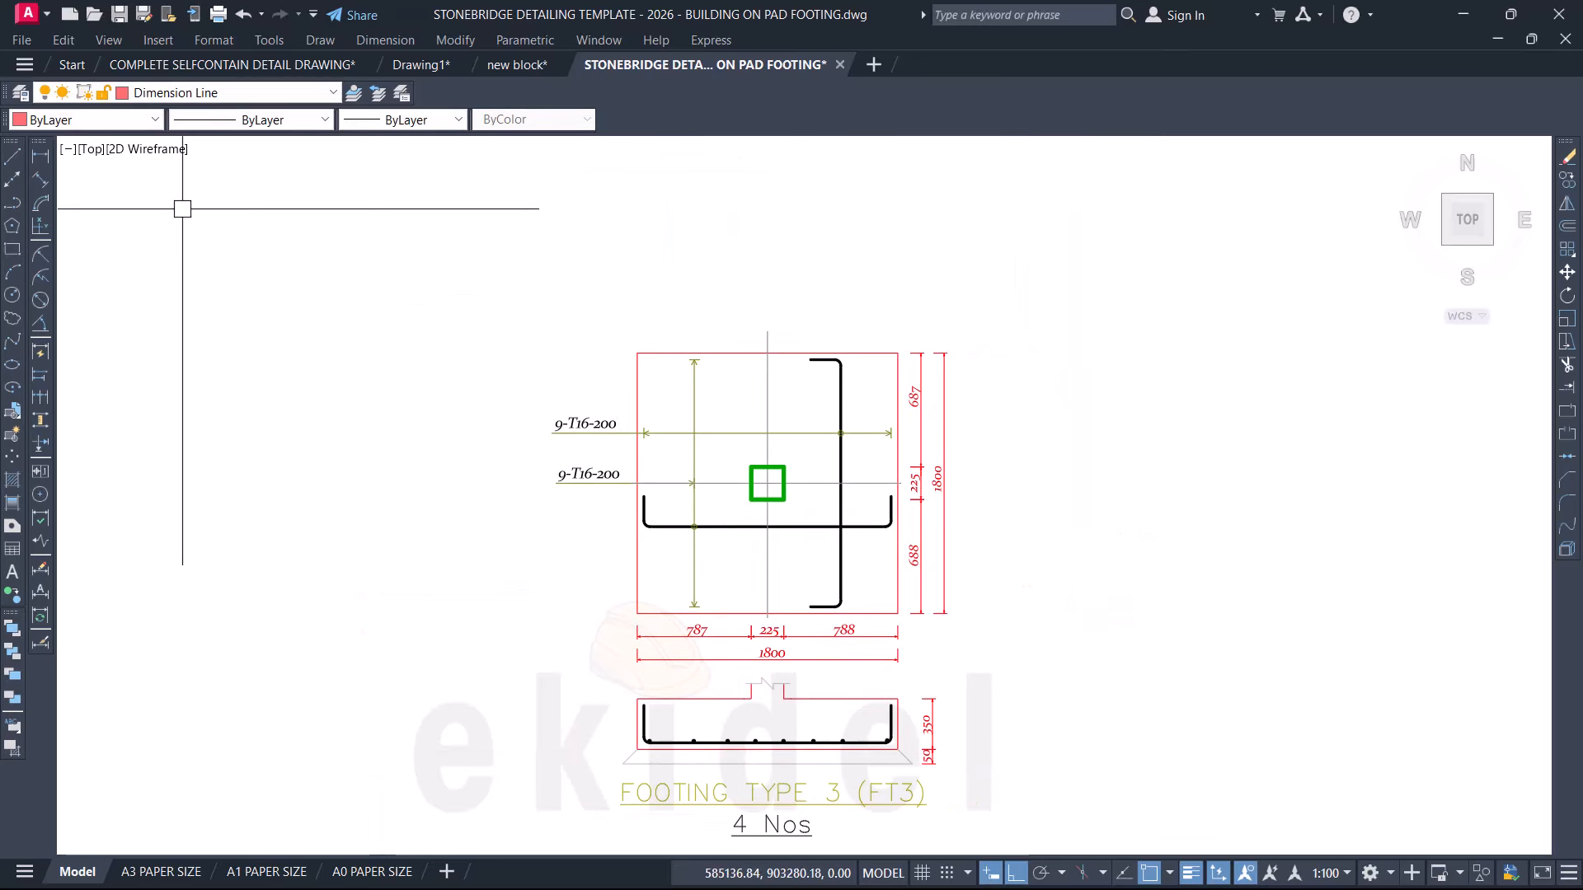
scroll(817, 491, up, 2)
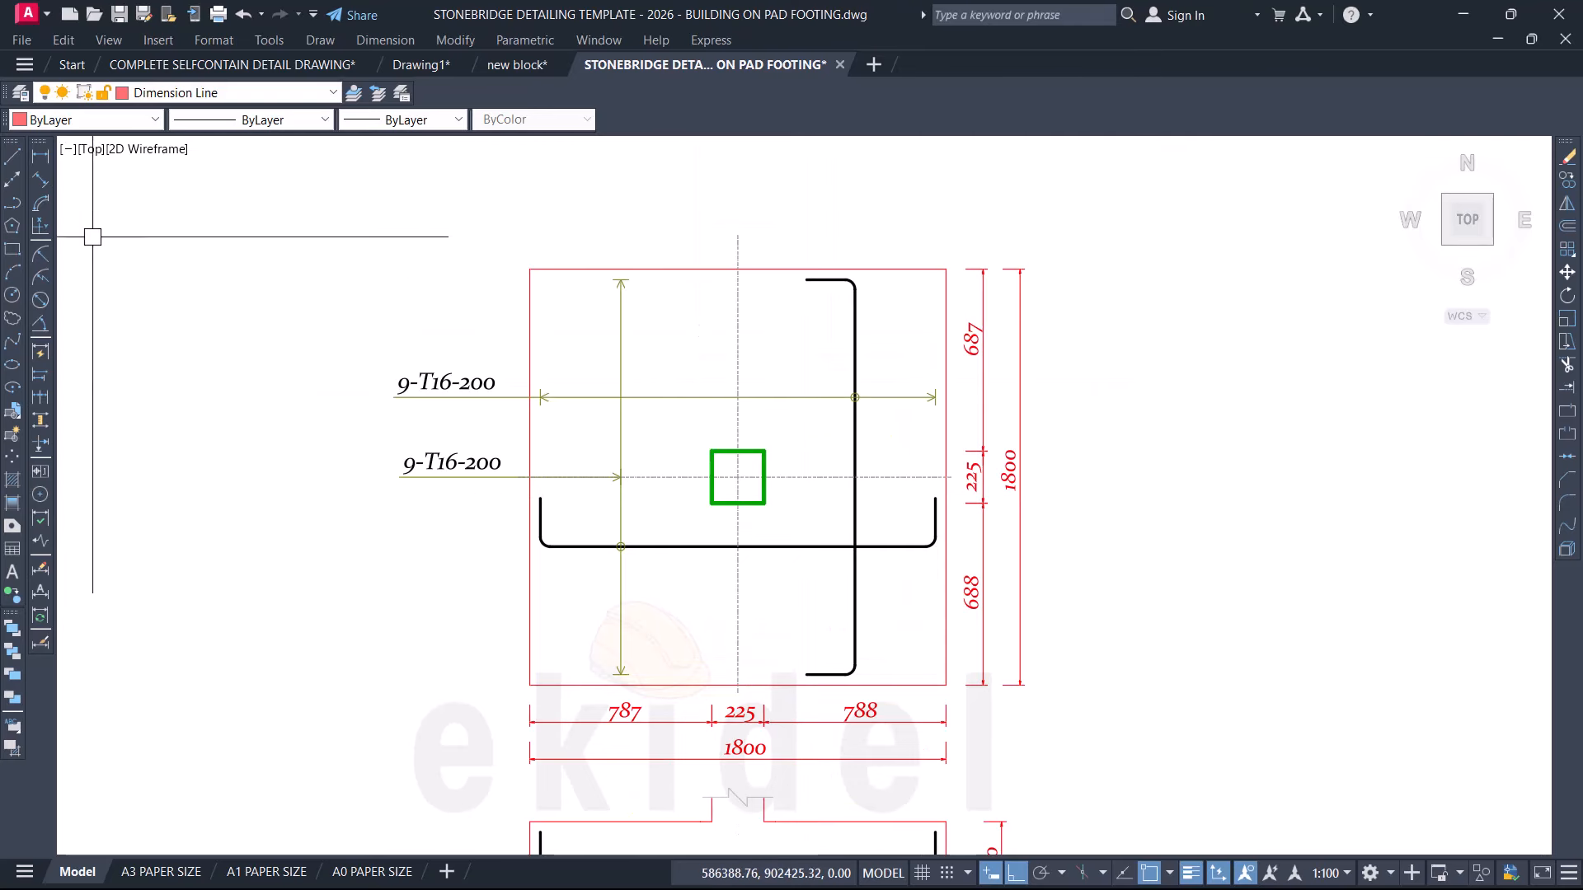
click(37, 157)
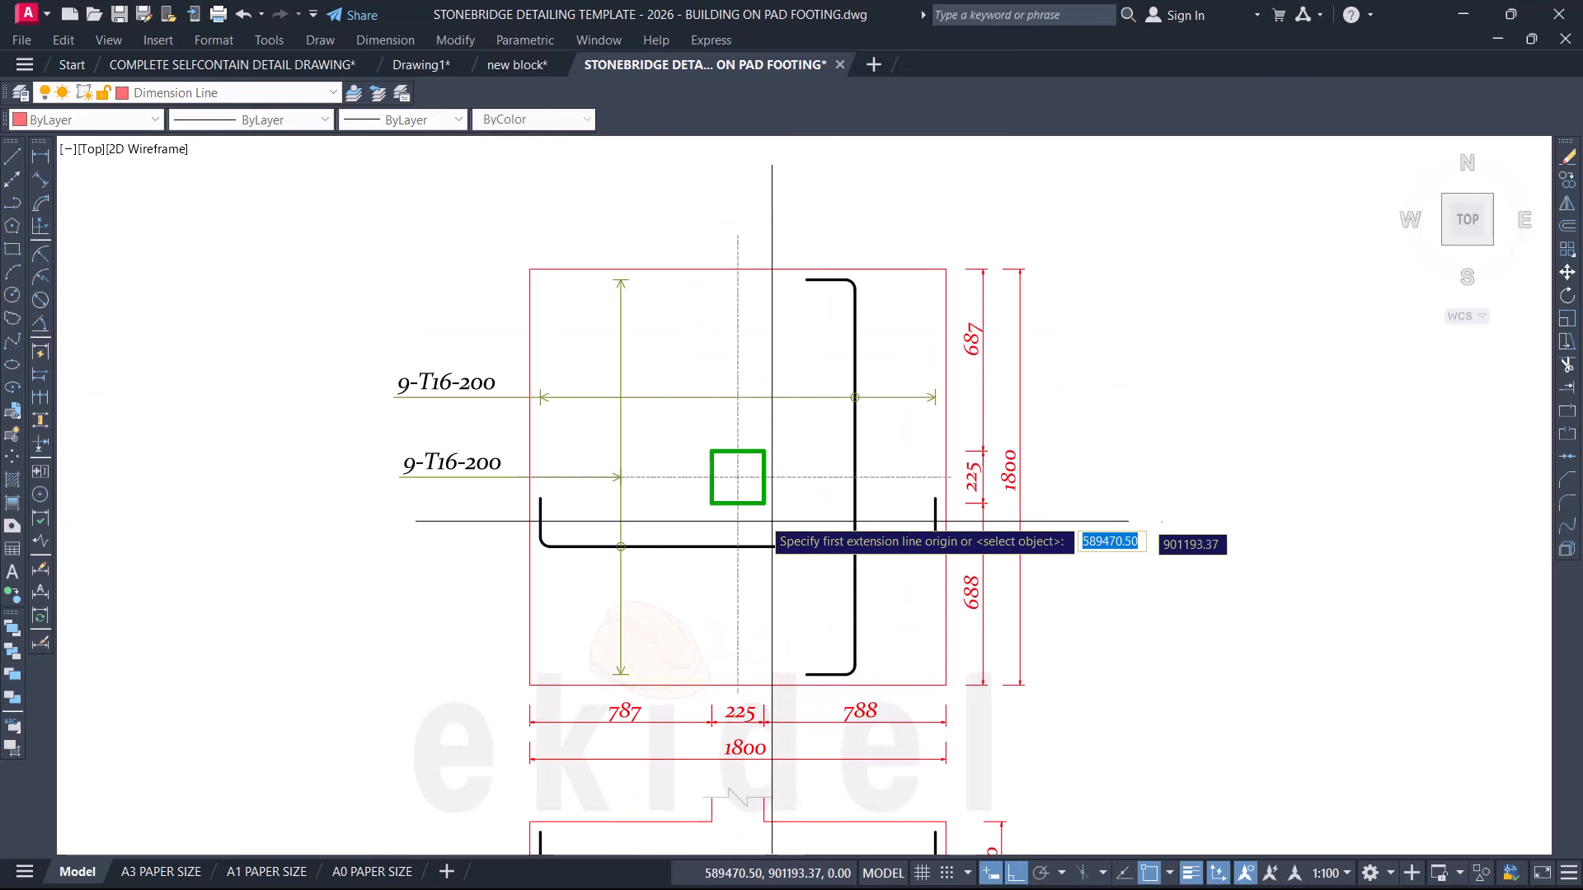
click(764, 503)
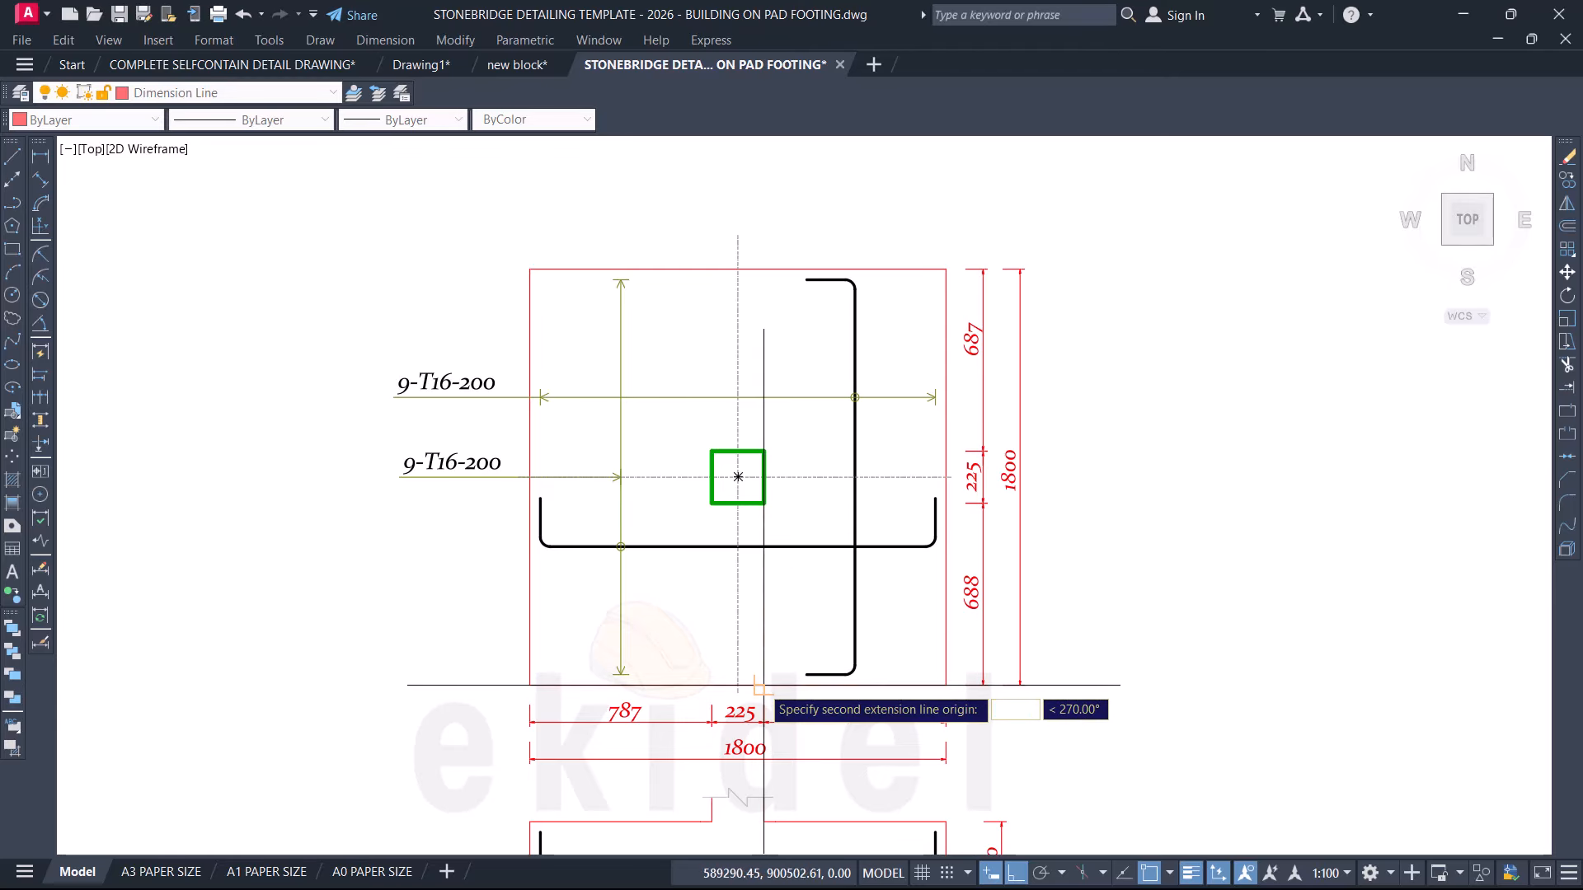
click(760, 686)
scroll(779, 614, up, 2)
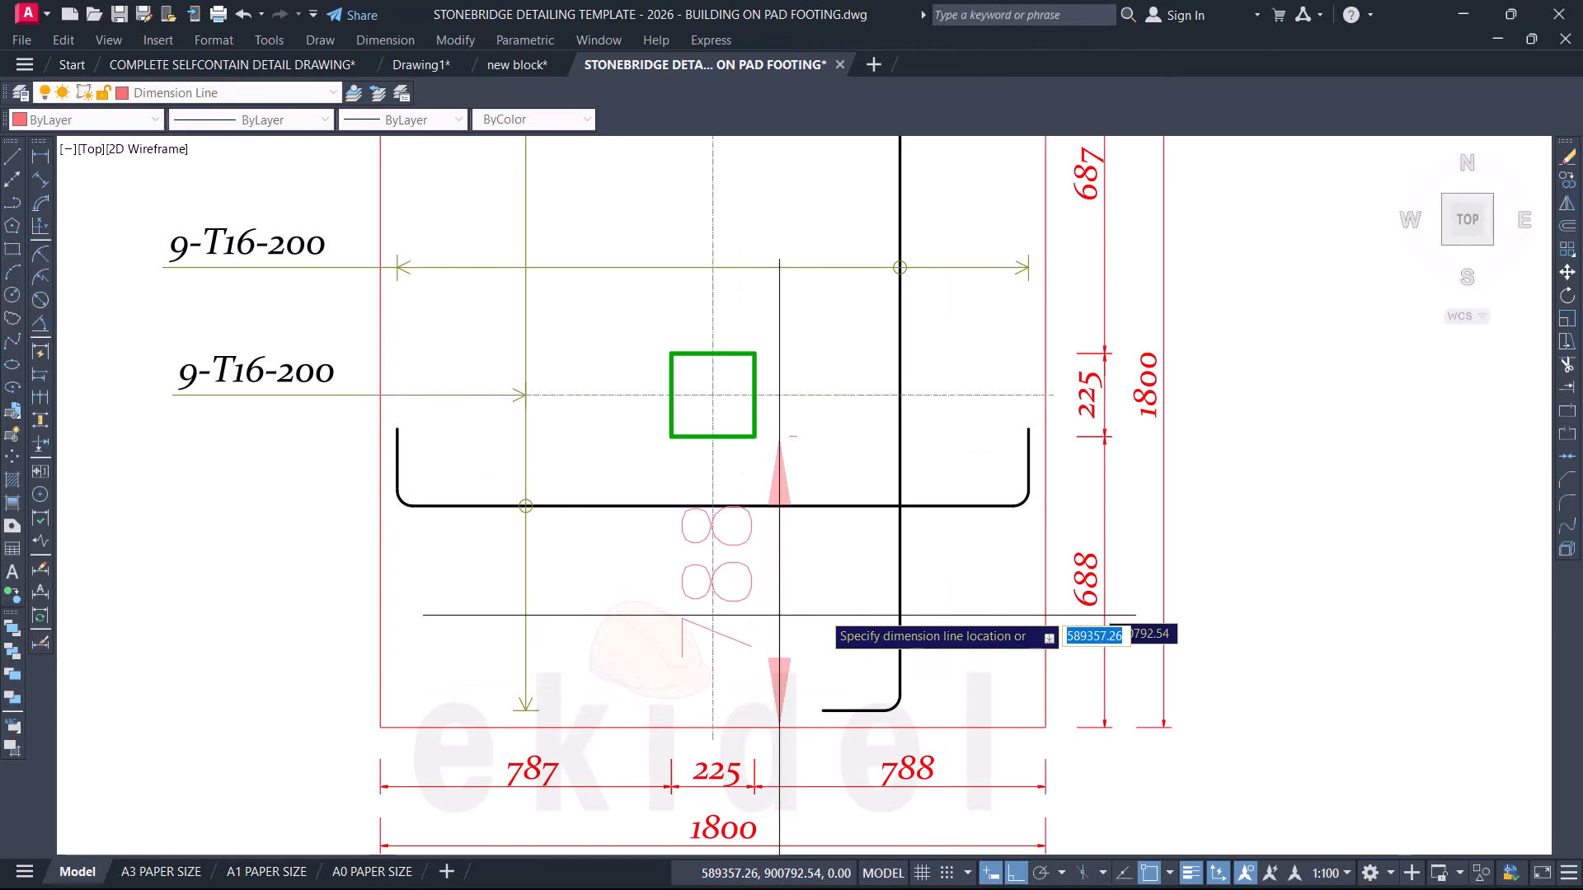
Step: Change the lower segment text in the vertical dimension string beside the FT3 plan to 788
click(1071, 591)
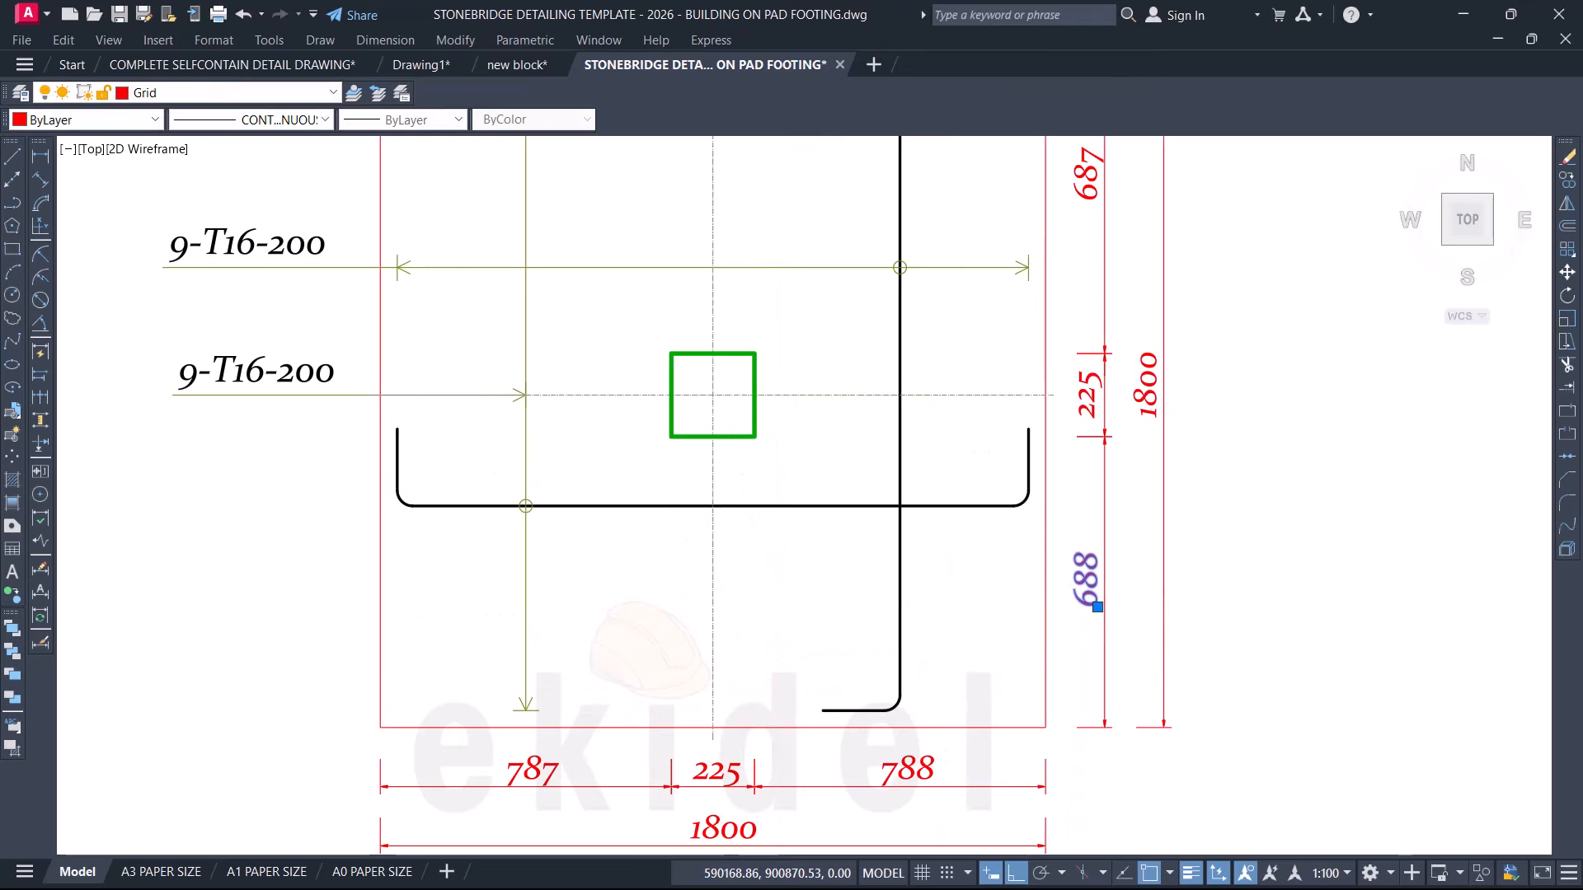
double_click(1096, 593)
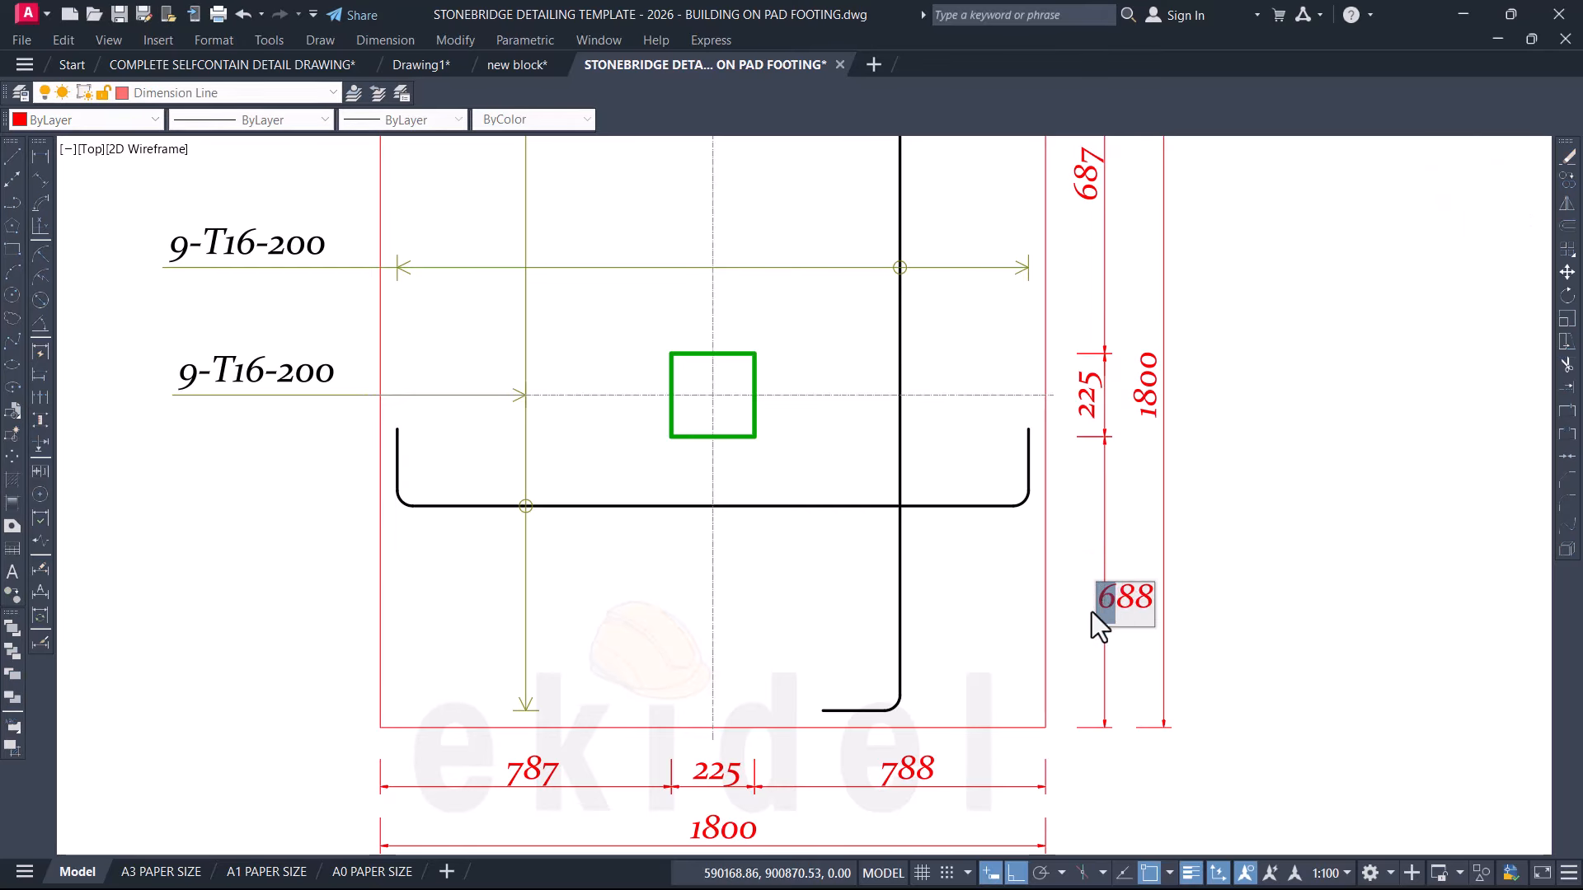
text(7)
click(1055, 611)
Step: Measure from the column's upper-right corner up to the FT3 plan's top edge with a linear dimension, without placing it
middle_drag(1068, 532, 949, 667)
click(51, 160)
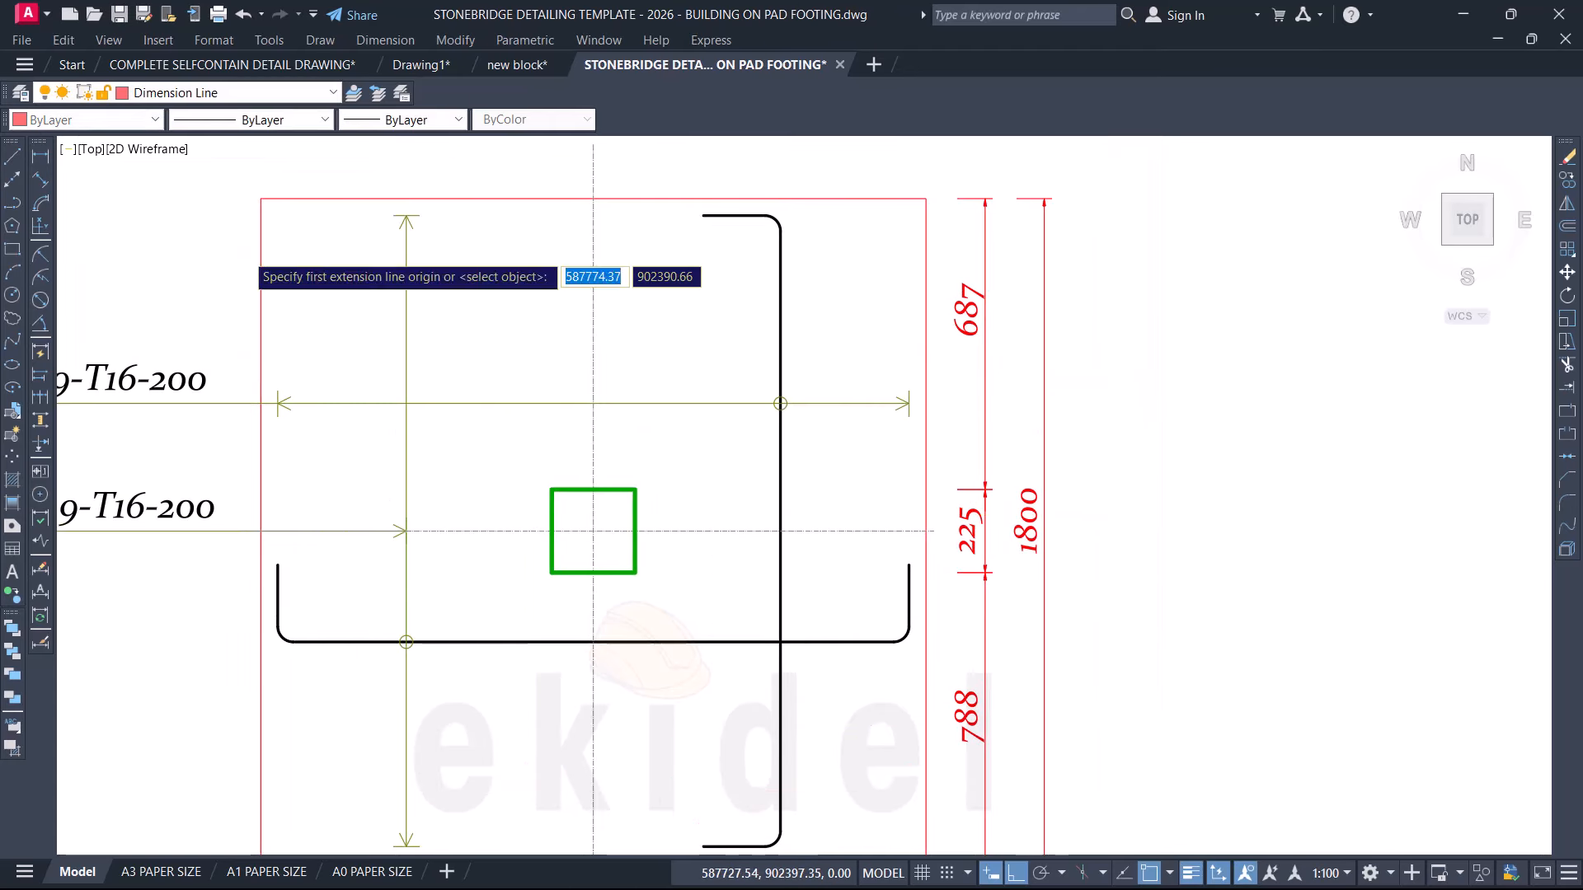
click(635, 489)
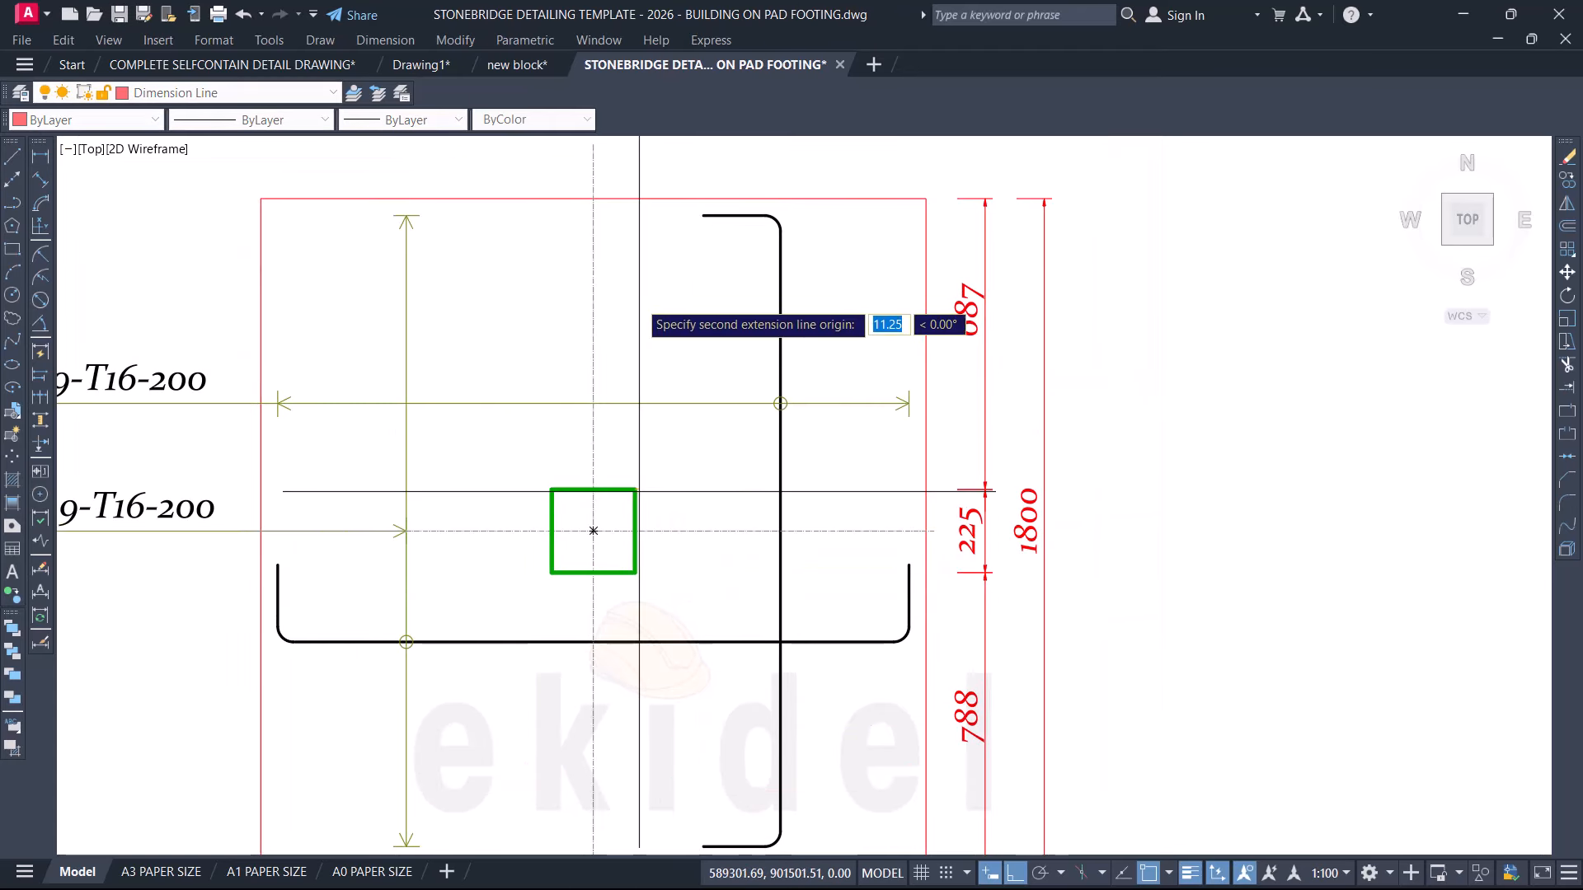
click(634, 199)
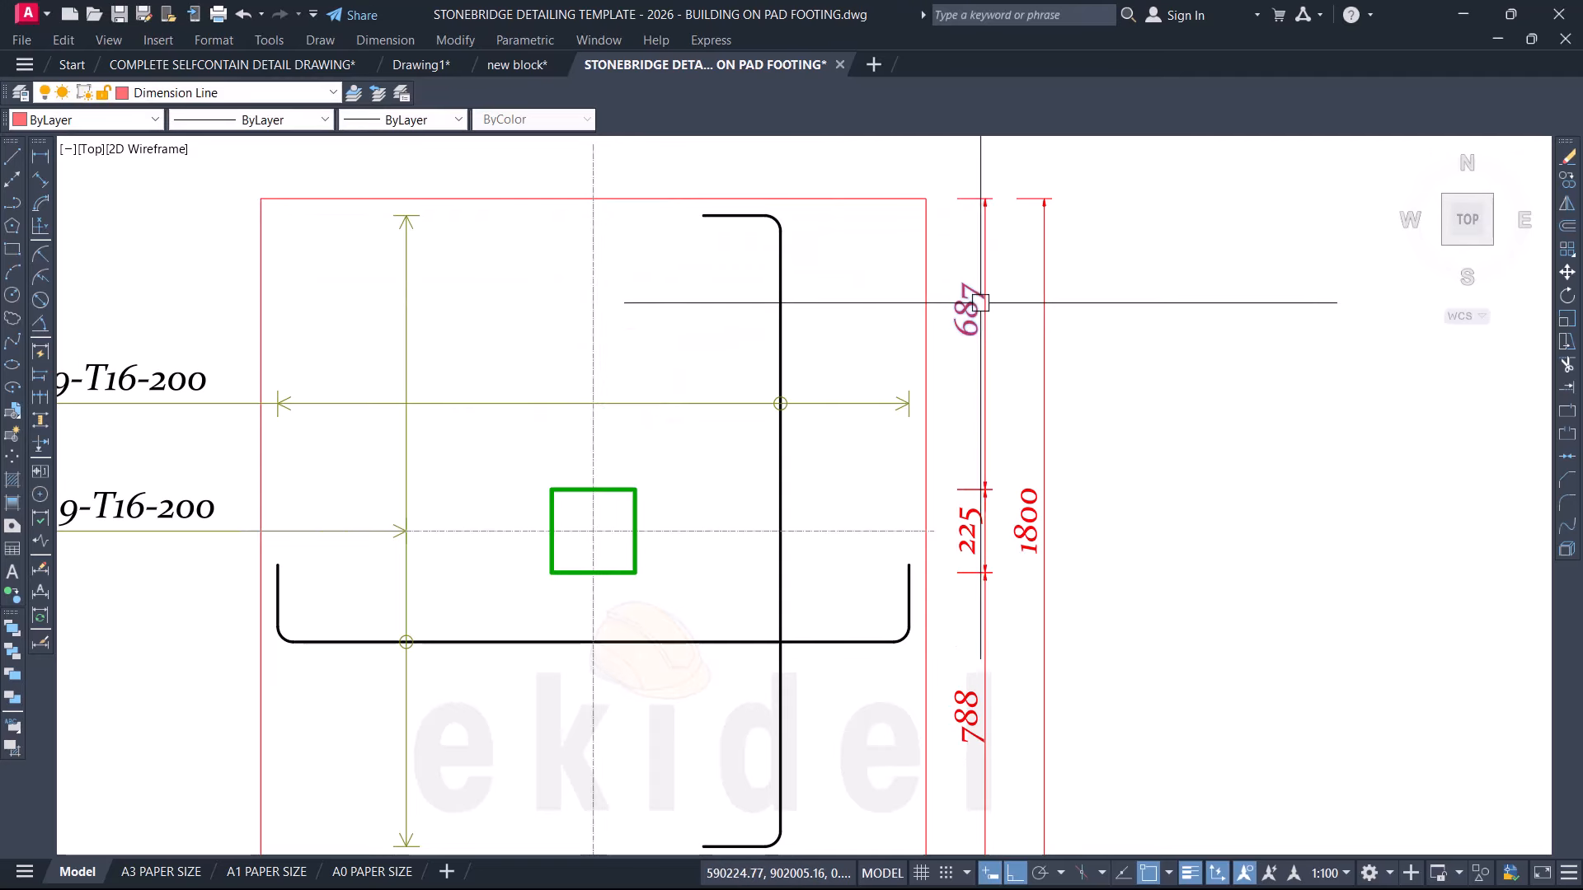
Step: Change the upper segment text in the vertical dimension string beside the FT3 plan to 787
scroll(977, 305, up, 2)
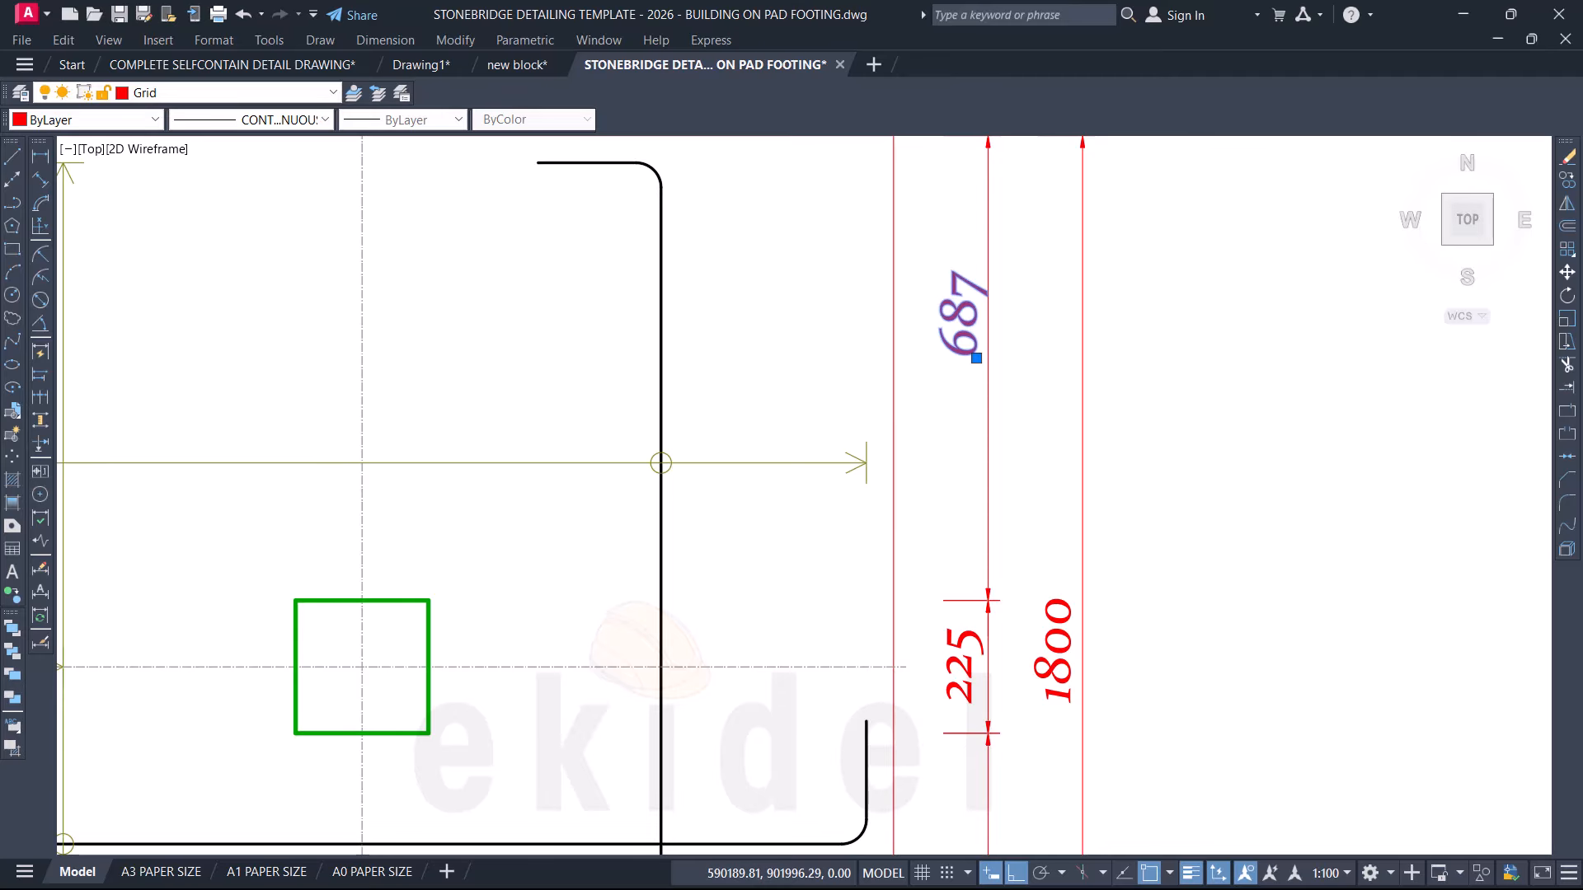
double_click(972, 338)
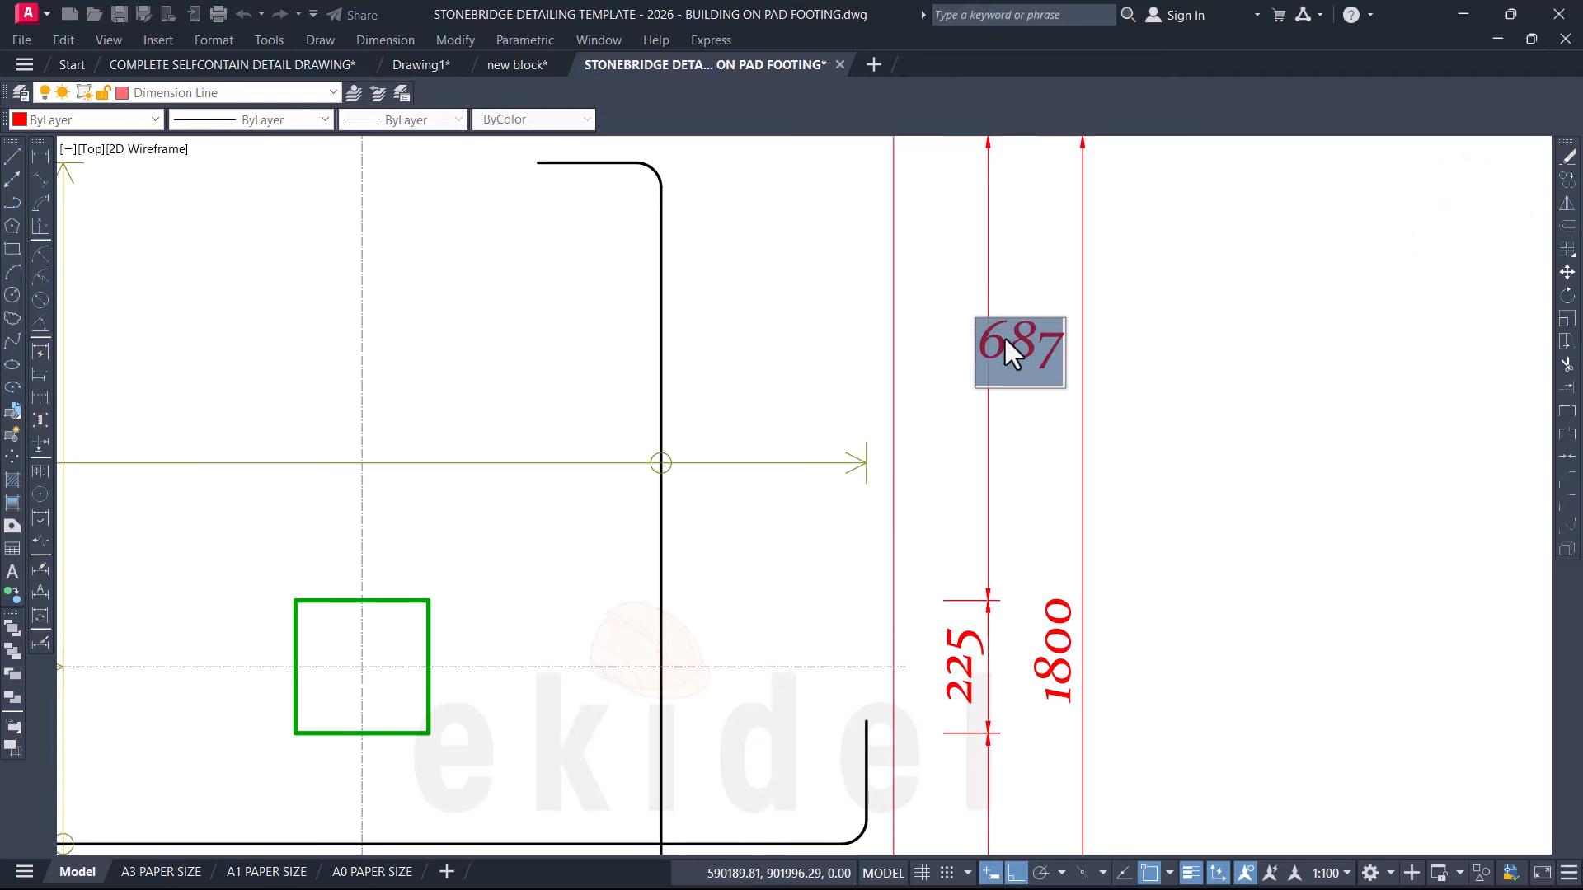
drag(1003, 338, 967, 354)
text(7)
click(1009, 537)
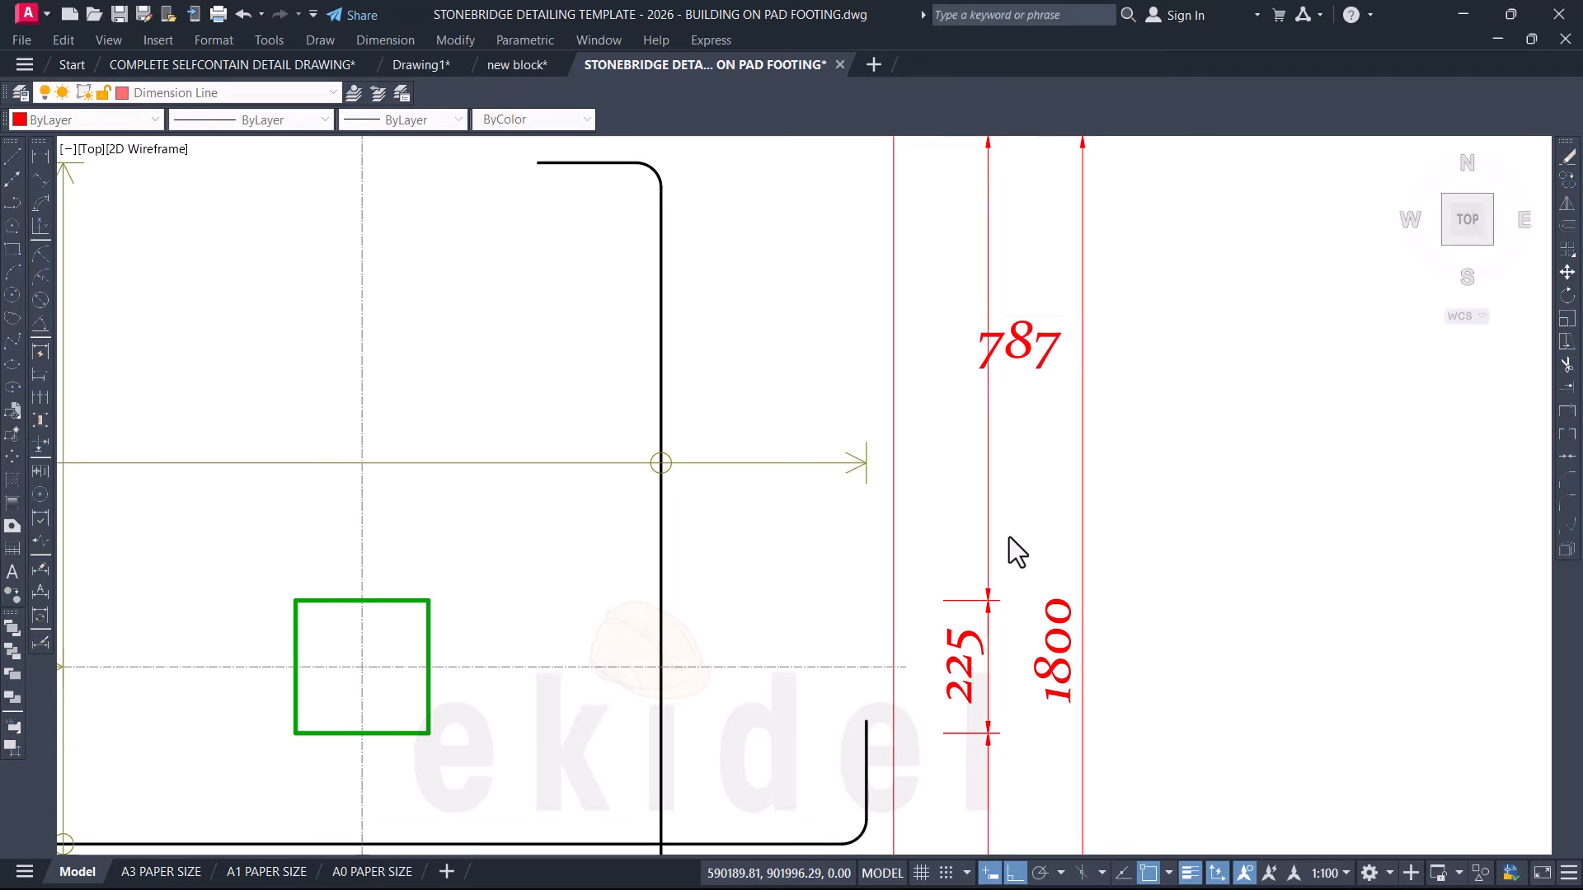
scroll(948, 313, down, 4)
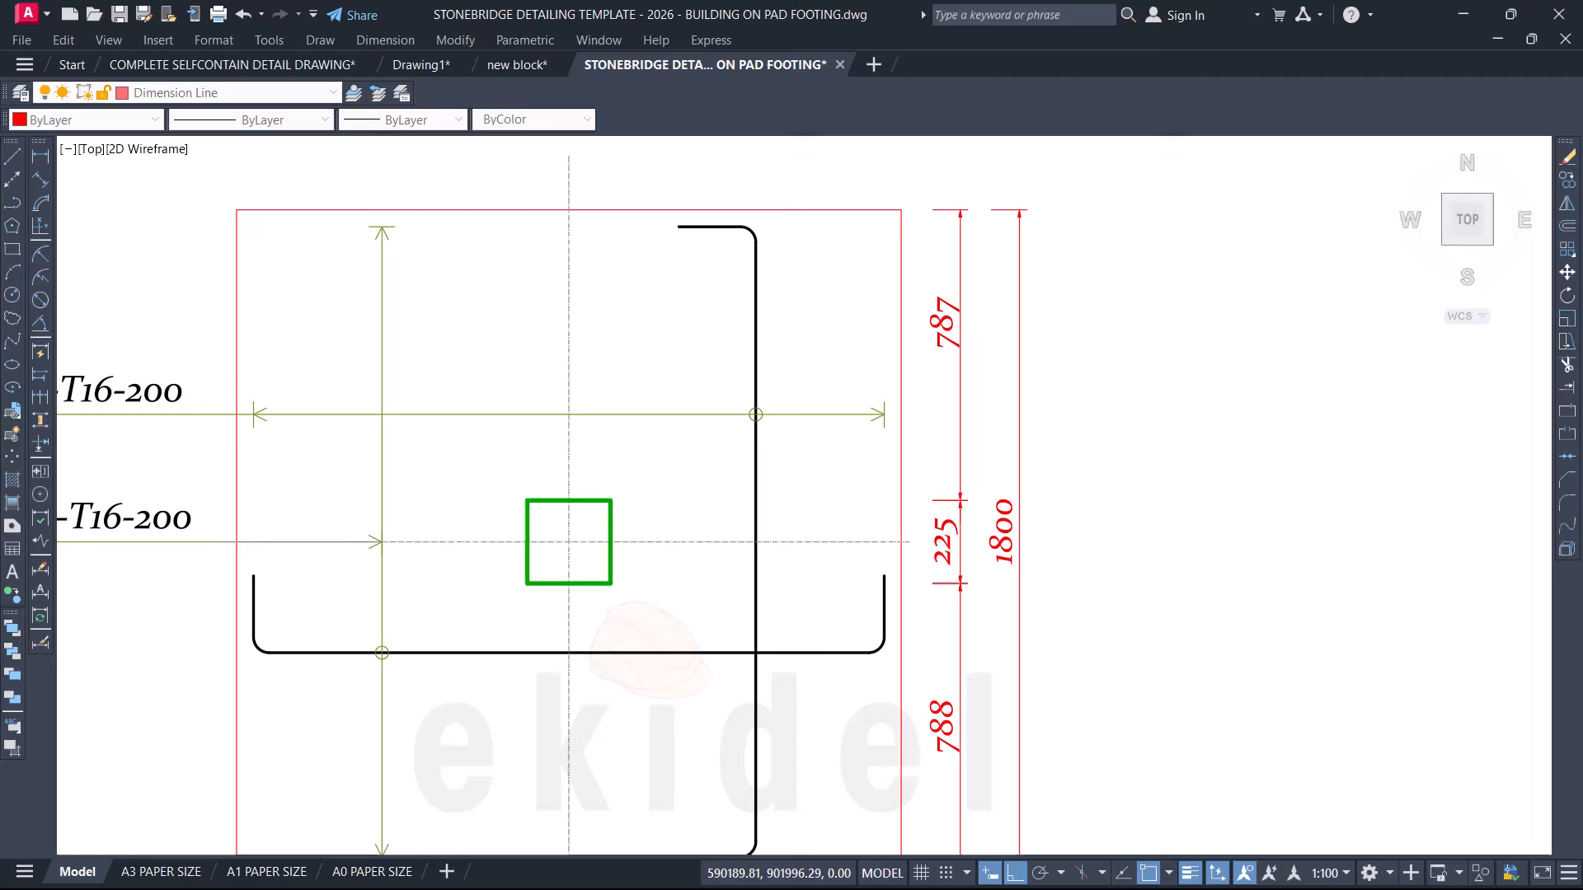
Step: Recheck the distances from the column's right corners to the FT3 plan's bottom and top edges with temporary linear dimensions
click(48, 161)
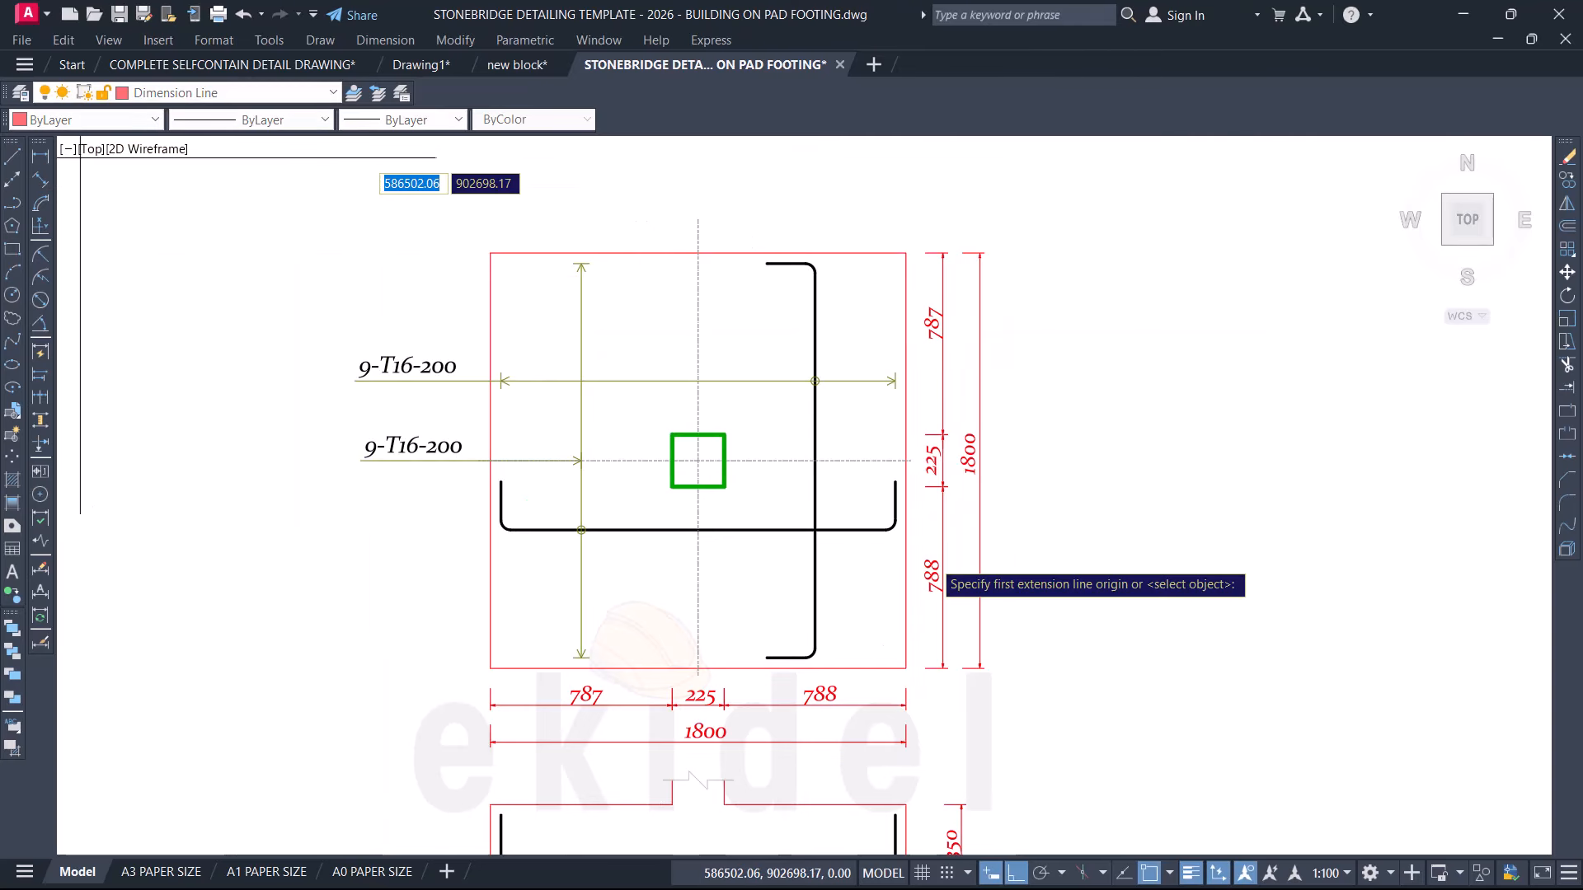
click(724, 486)
click(738, 668)
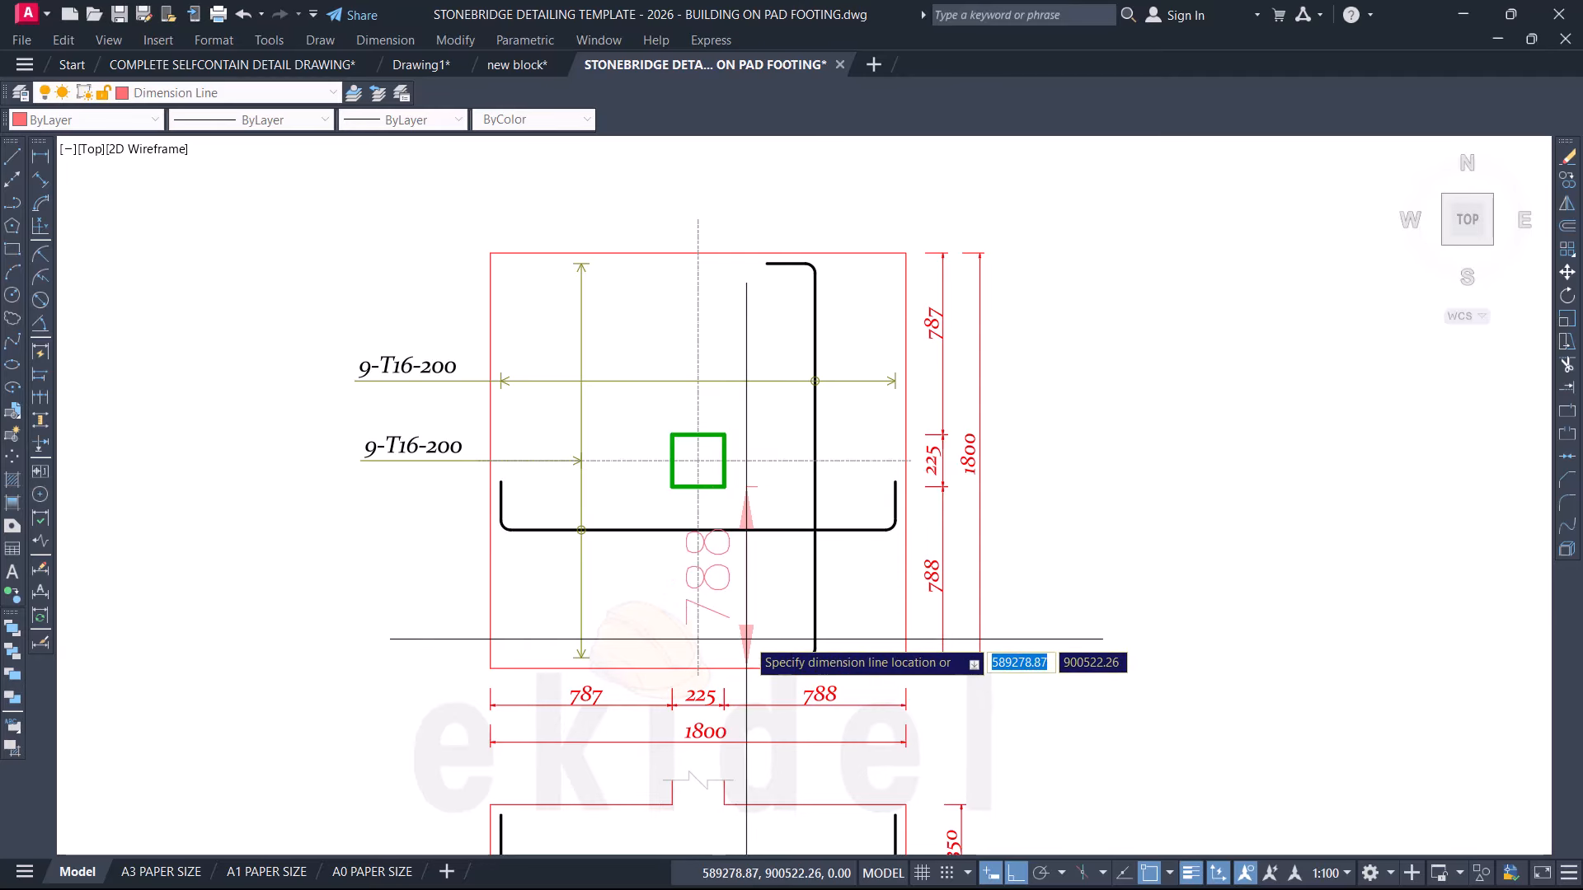
key(Escape)
key(Return)
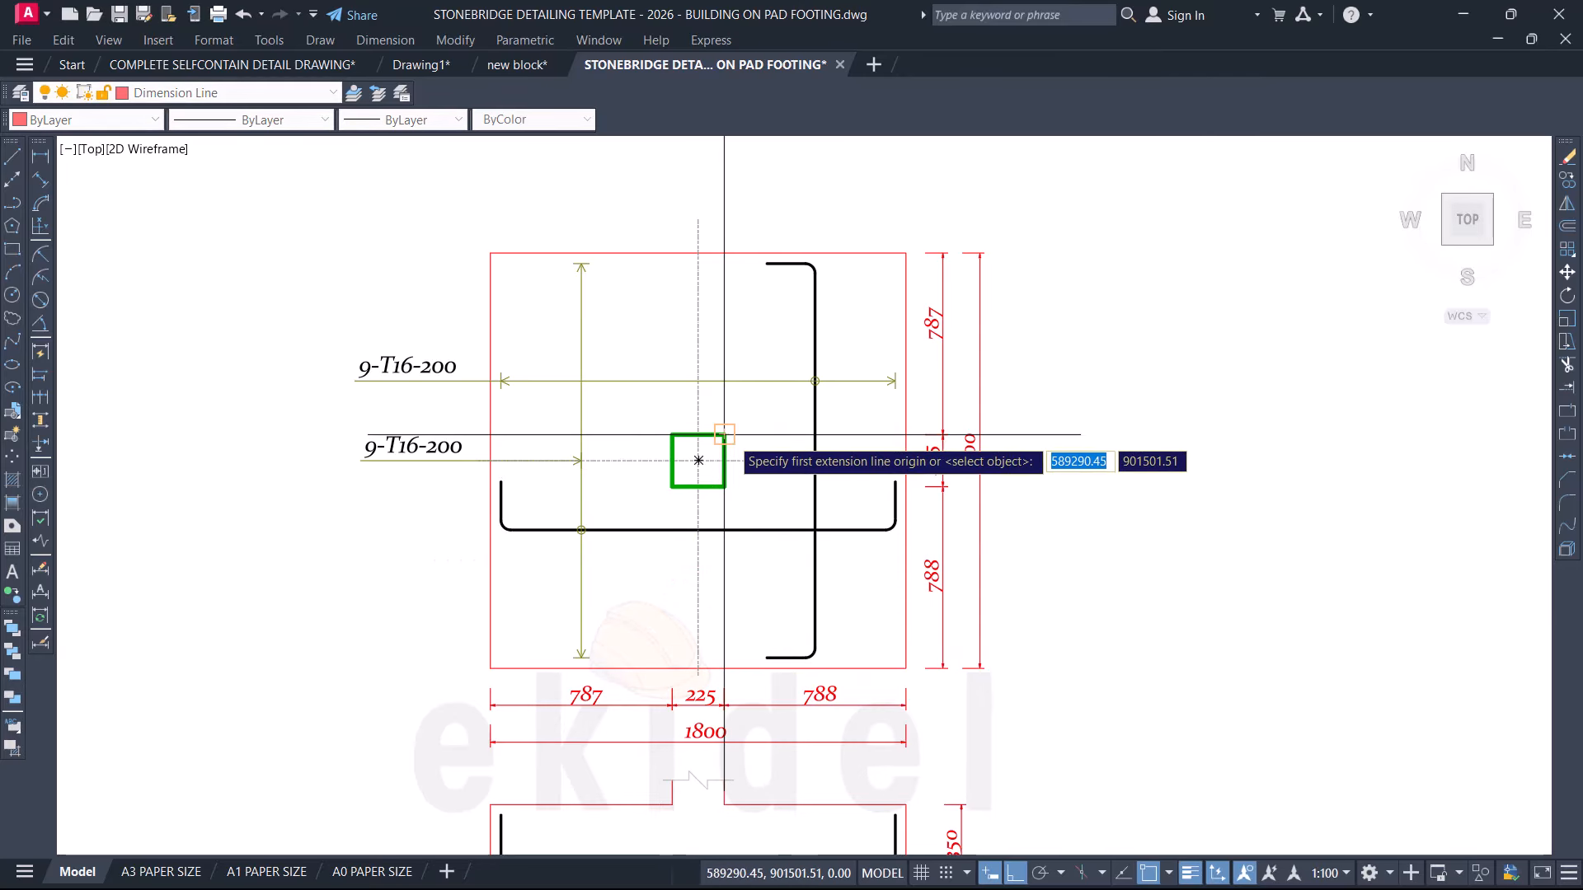
click(724, 434)
click(719, 254)
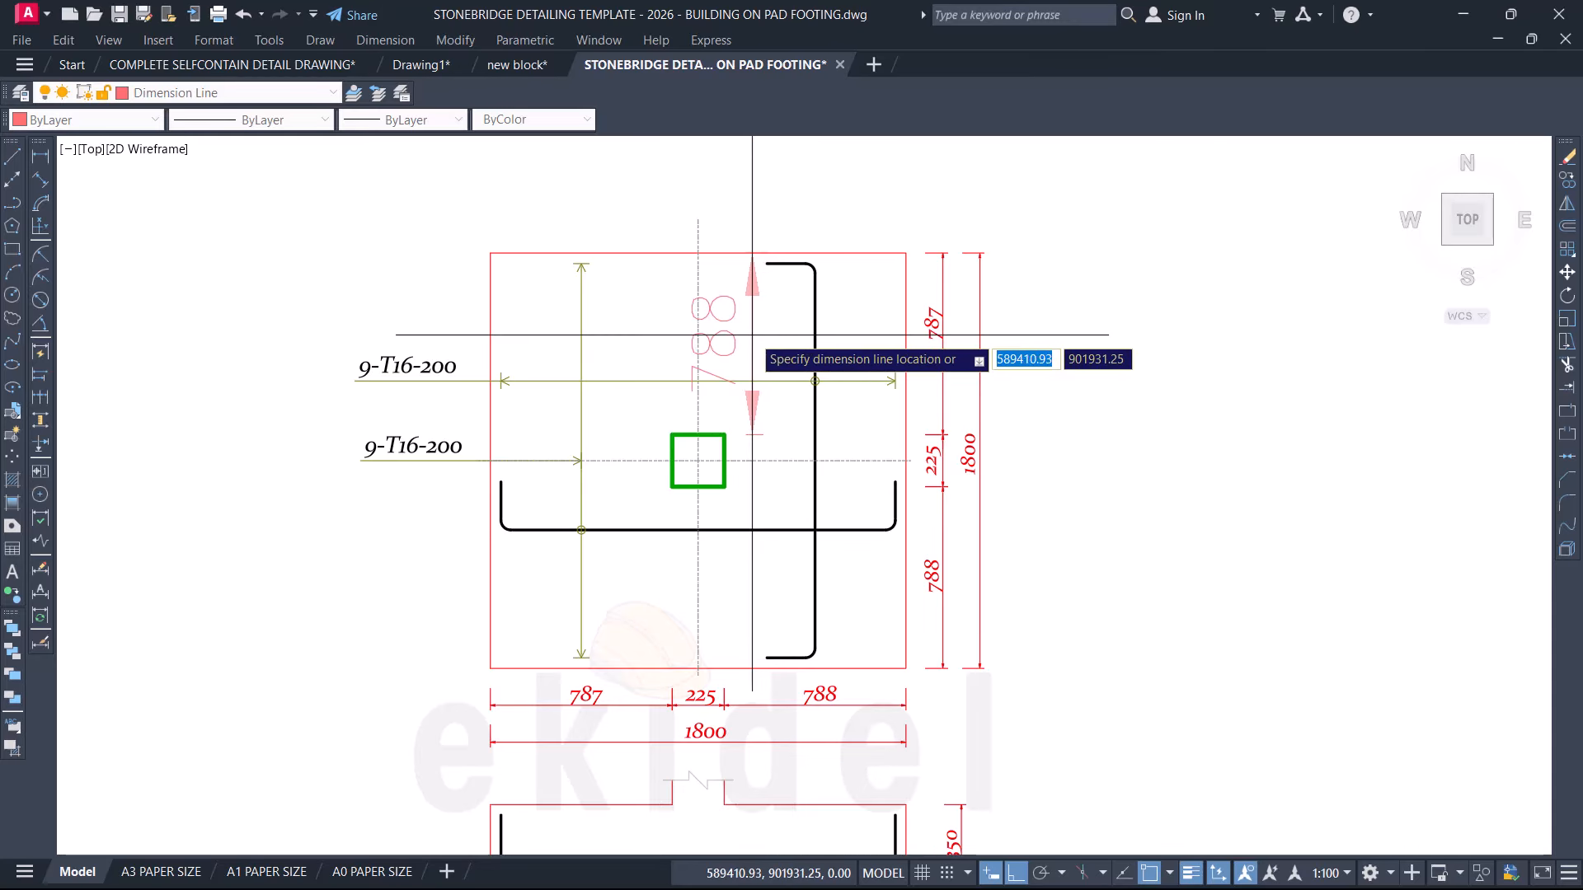
key(Escape)
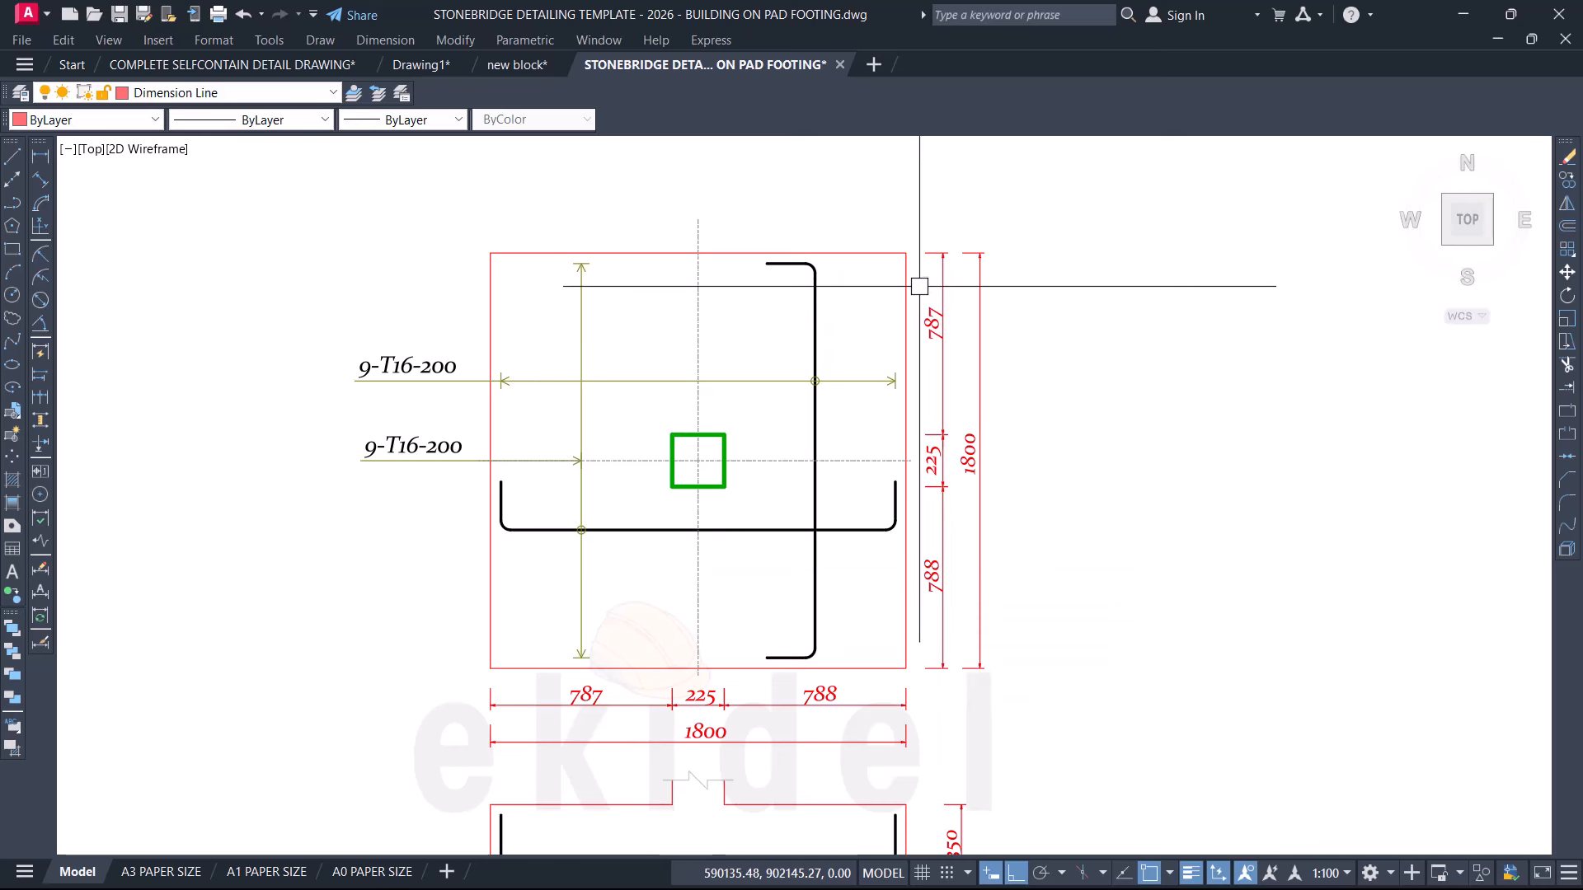
Step: Check the FT3 plan's dimension strings, bar labels and the reinforcement dots in the section below it
scroll(922, 284, up, 2)
scroll(922, 286, down, 2)
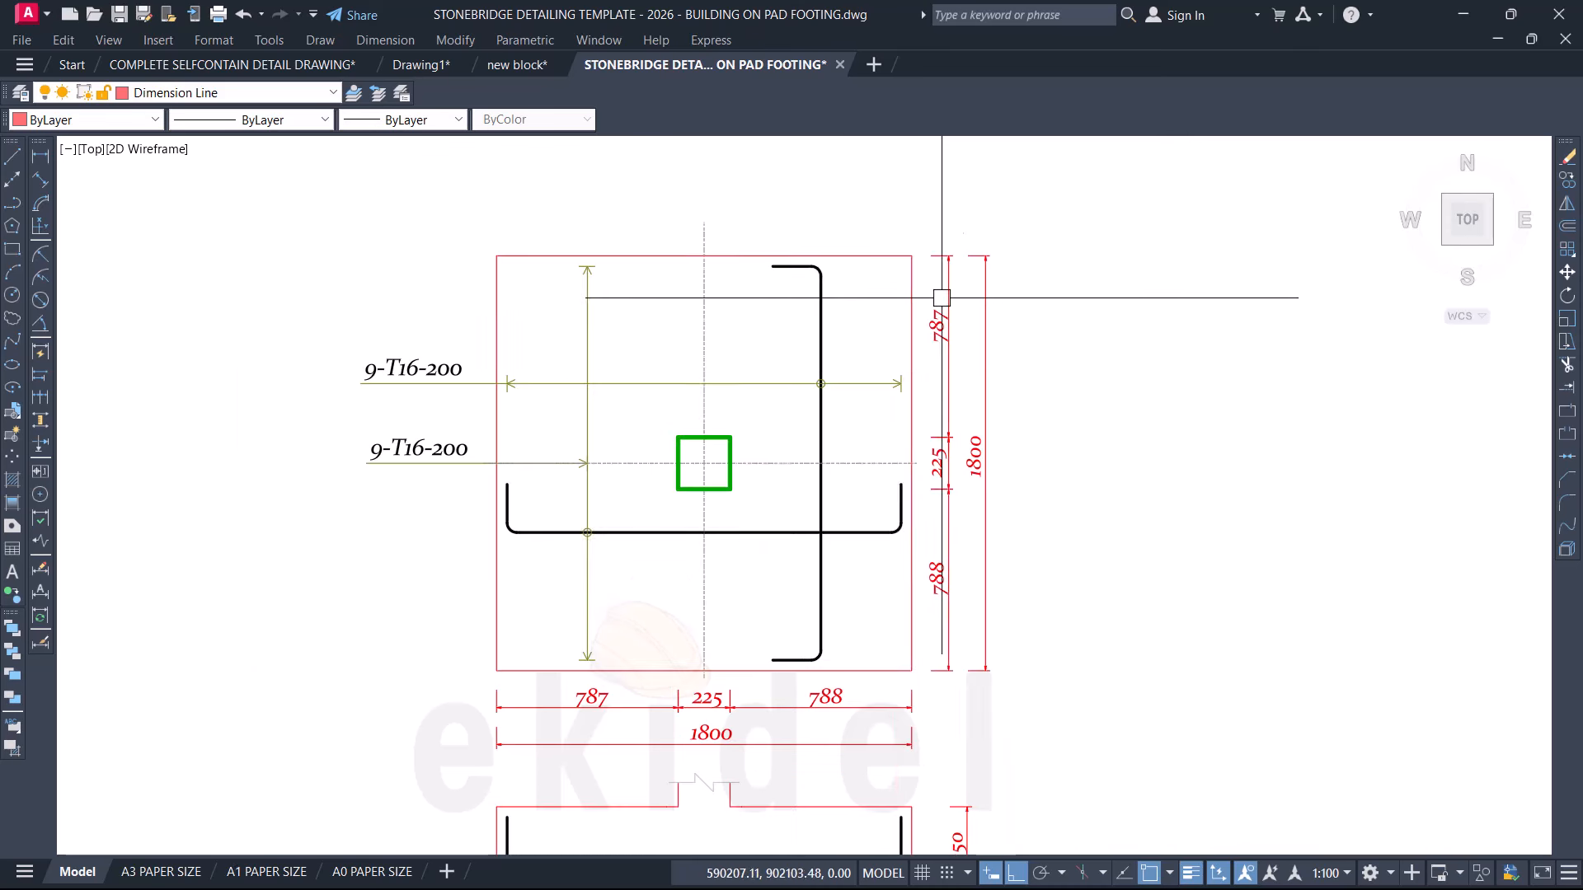
scroll(937, 577, up, 2)
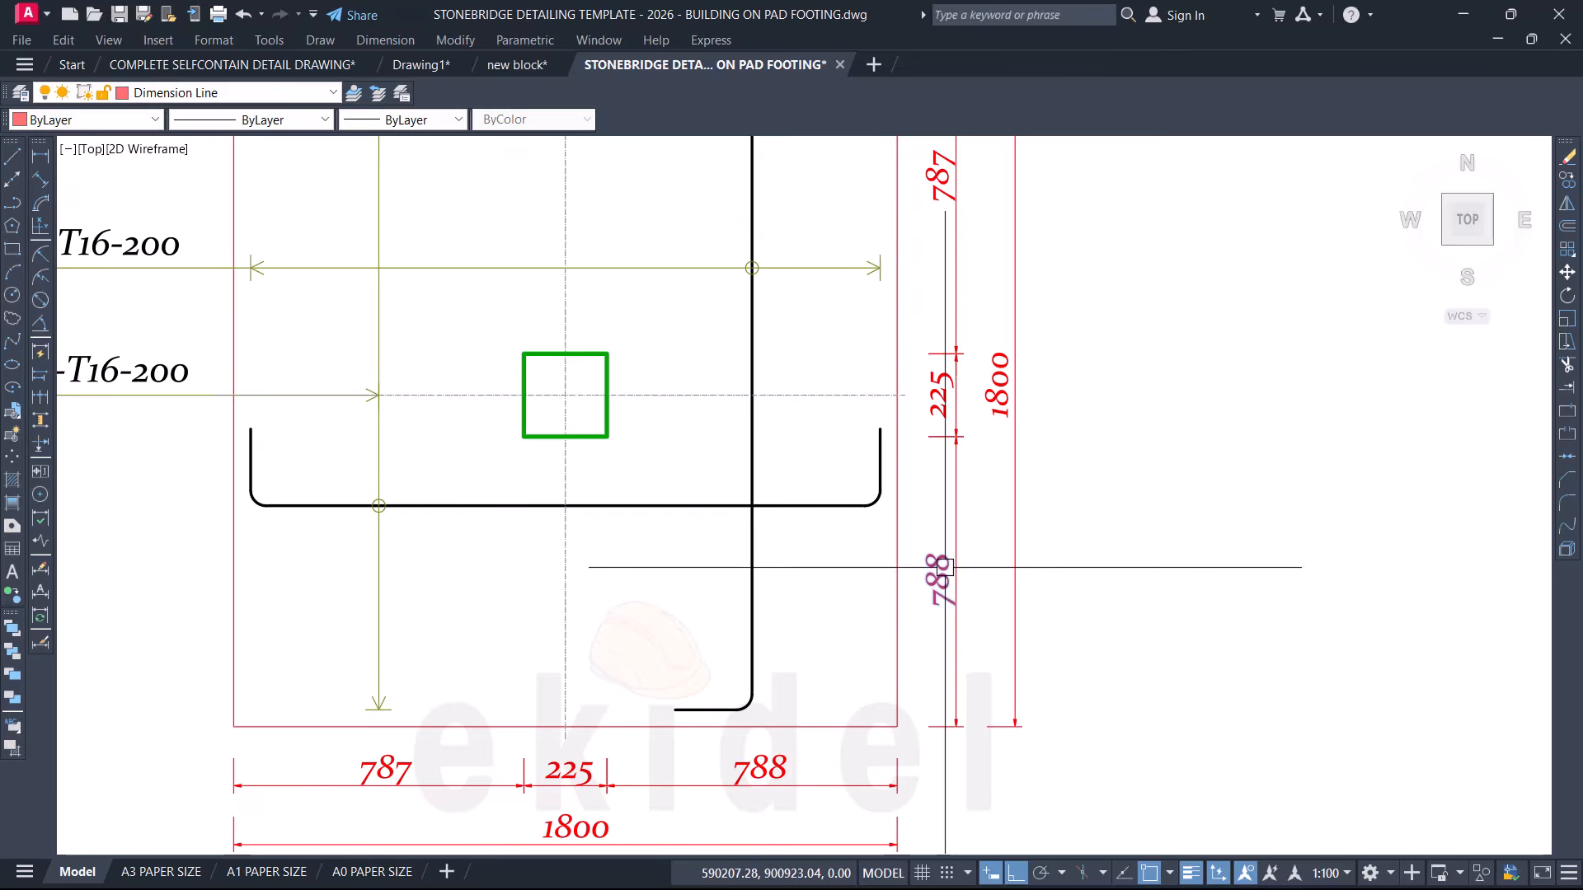
middle_drag(935, 516, 895, 720)
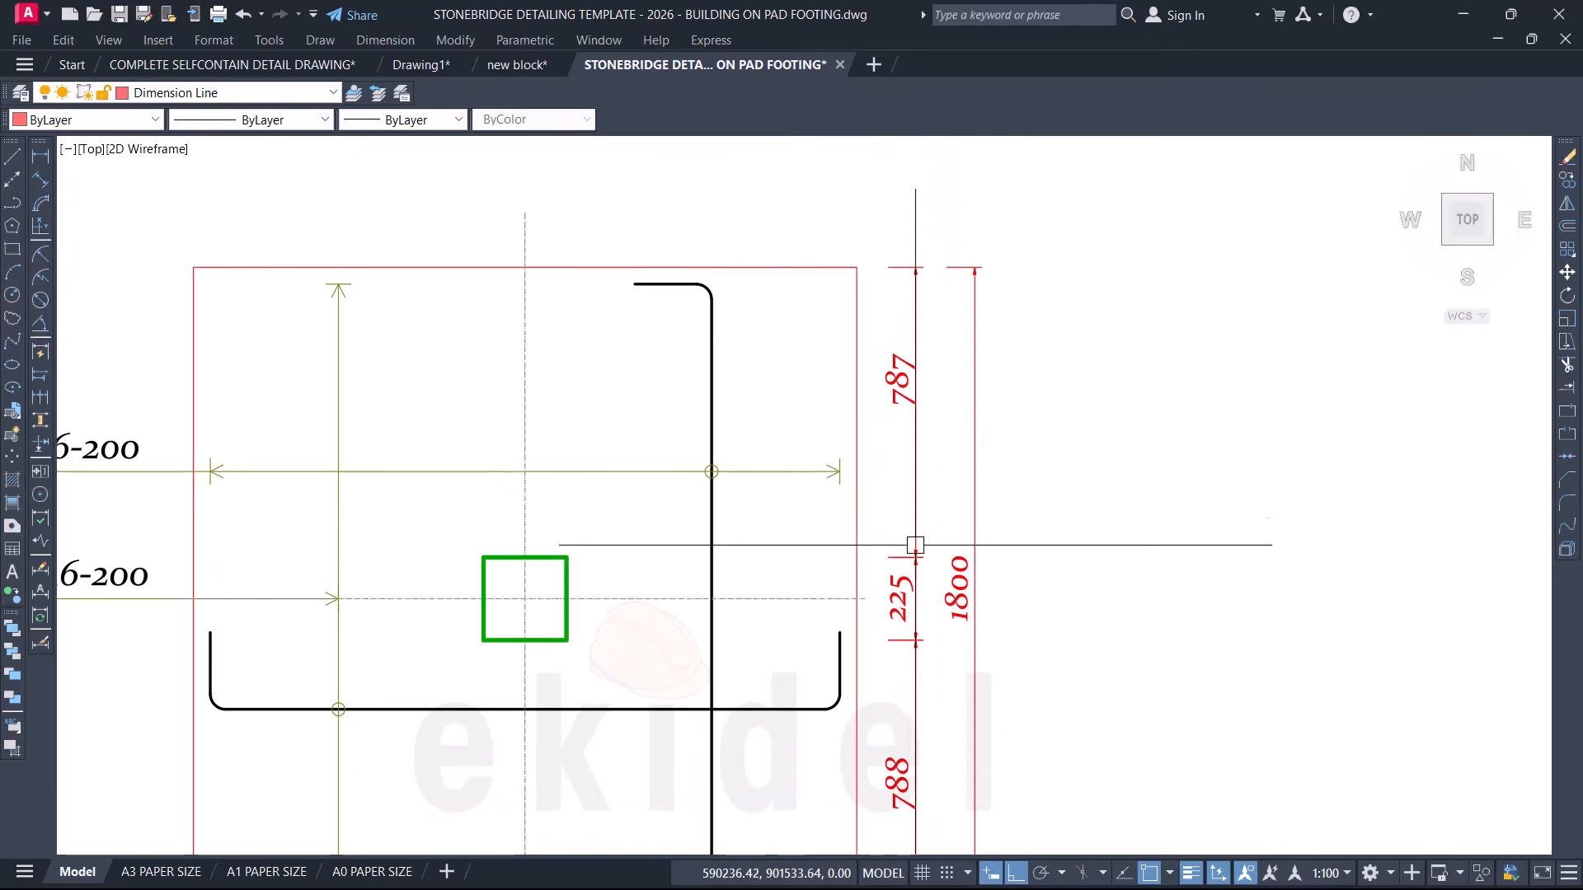
scroll(911, 292, down, 2)
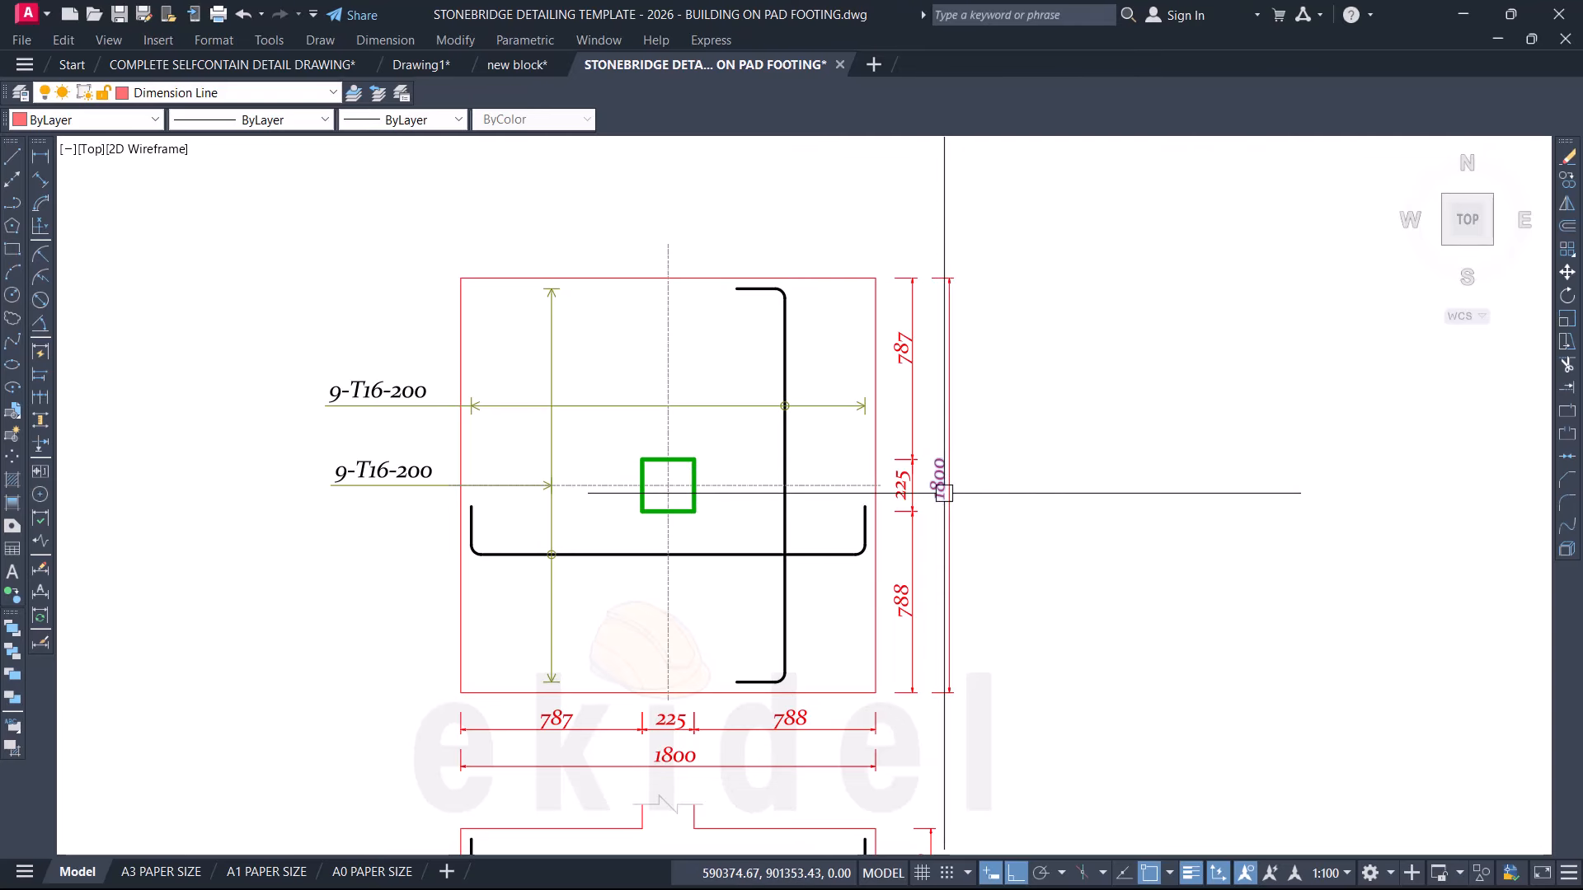
scroll(943, 493, up, 2)
scroll(957, 517, down, 6)
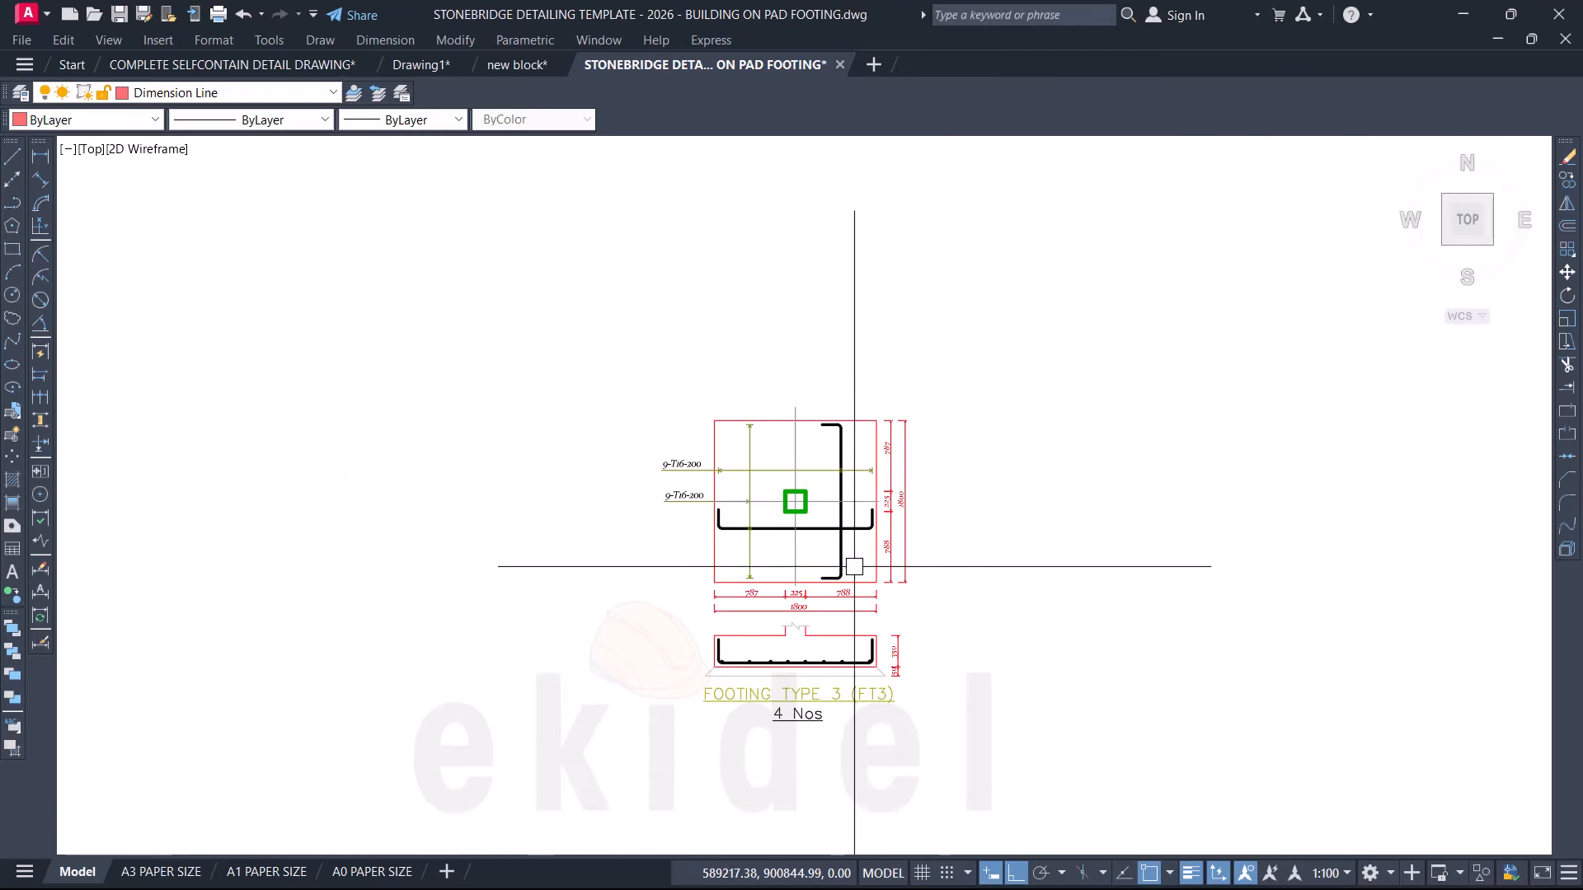
scroll(853, 638, up, 6)
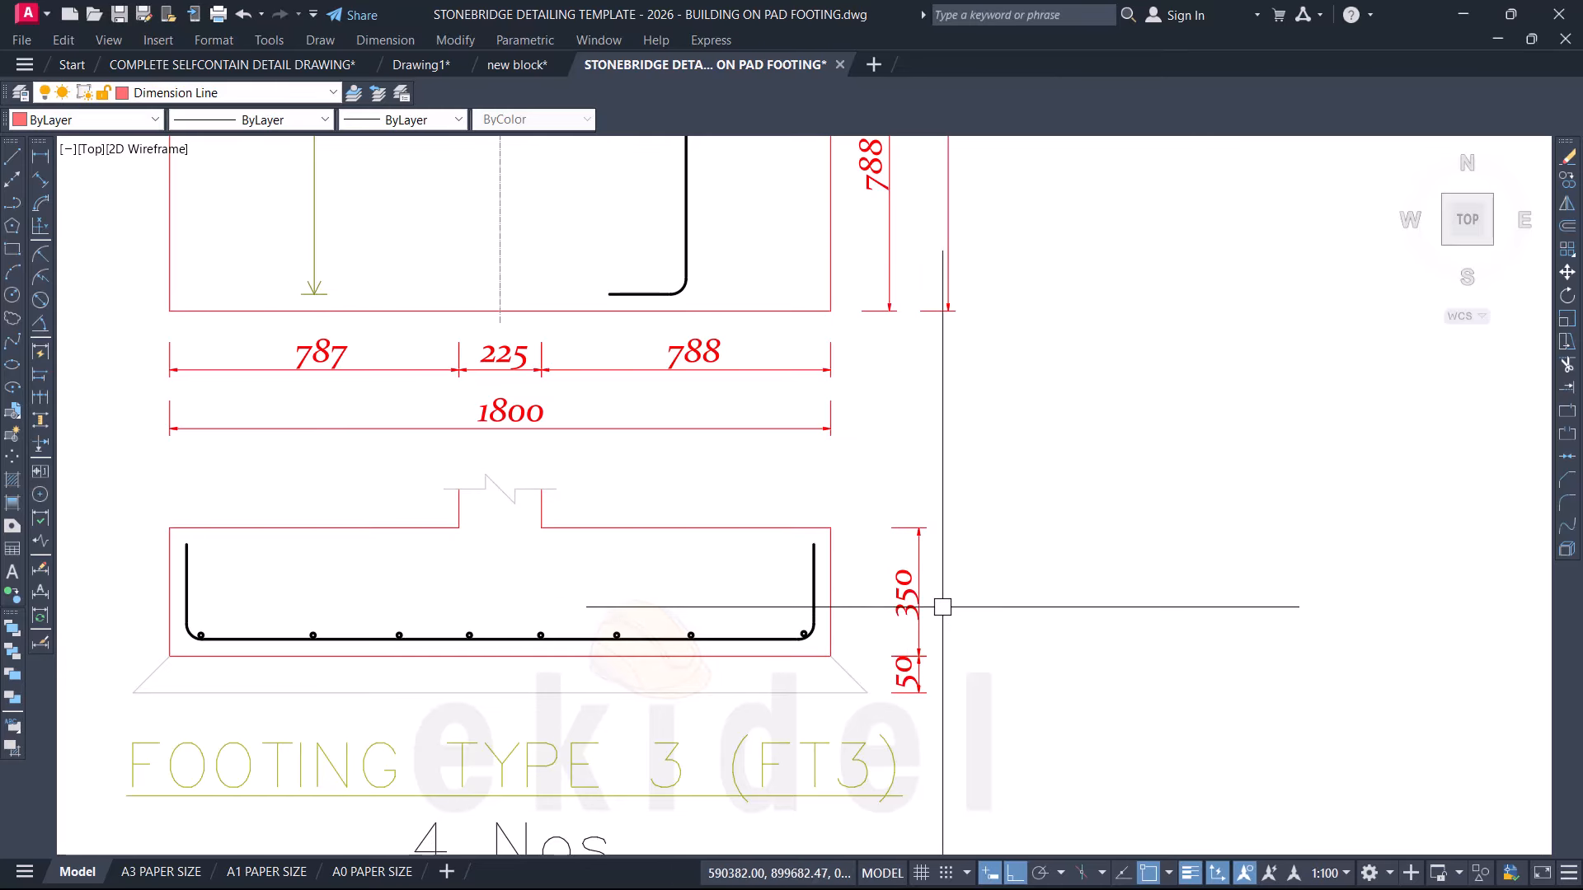
scroll(929, 604, down, 3)
scroll(512, 590, up, 5)
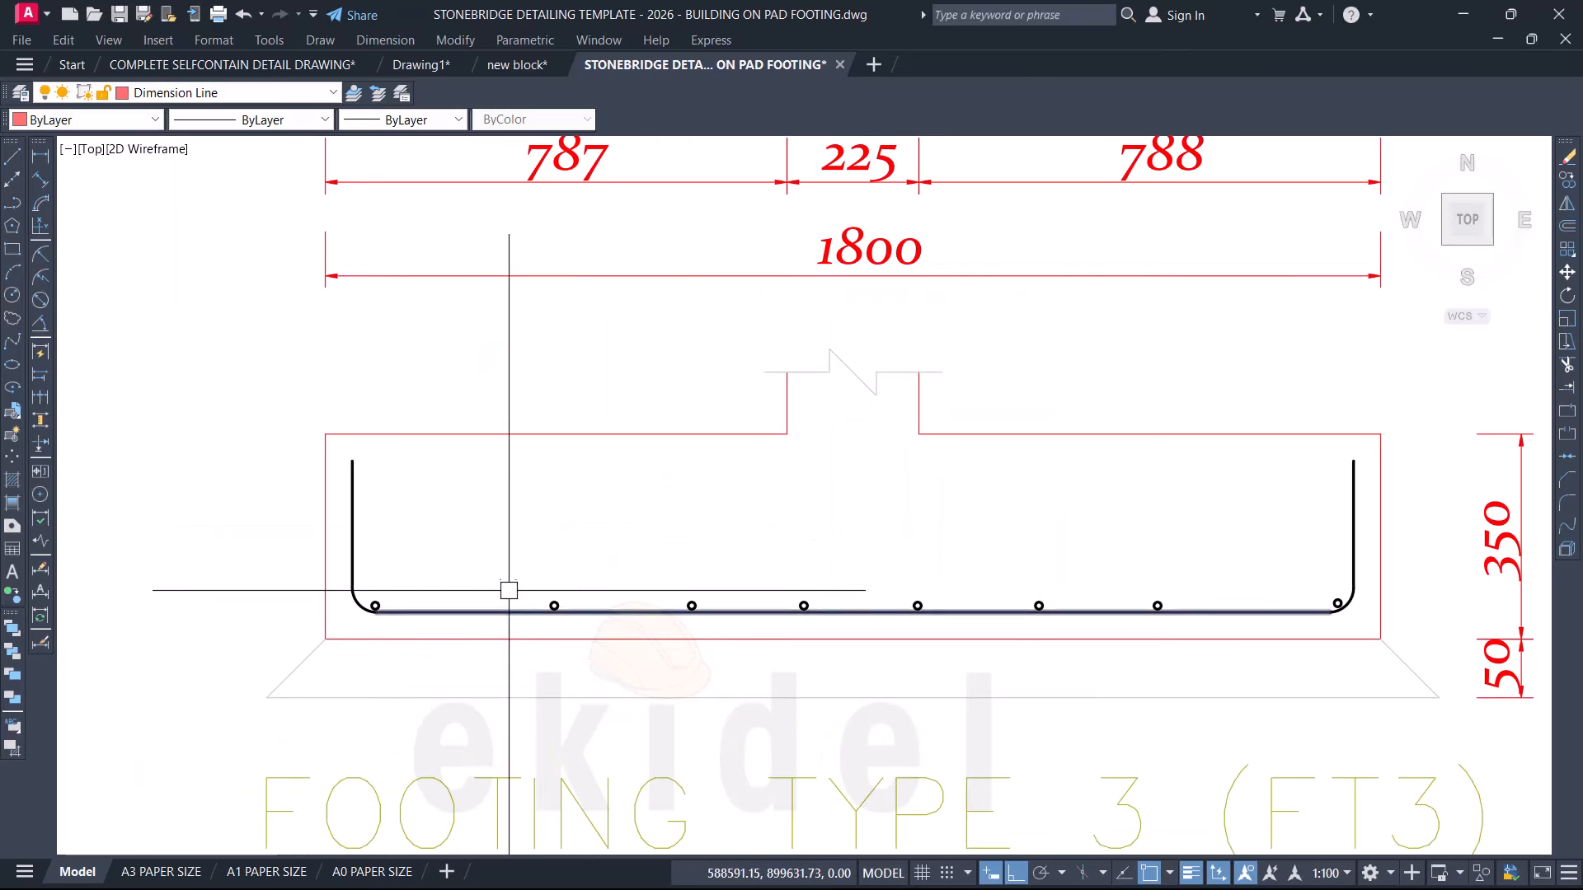
scroll(507, 605, down, 2)
scroll(556, 506, down, 2)
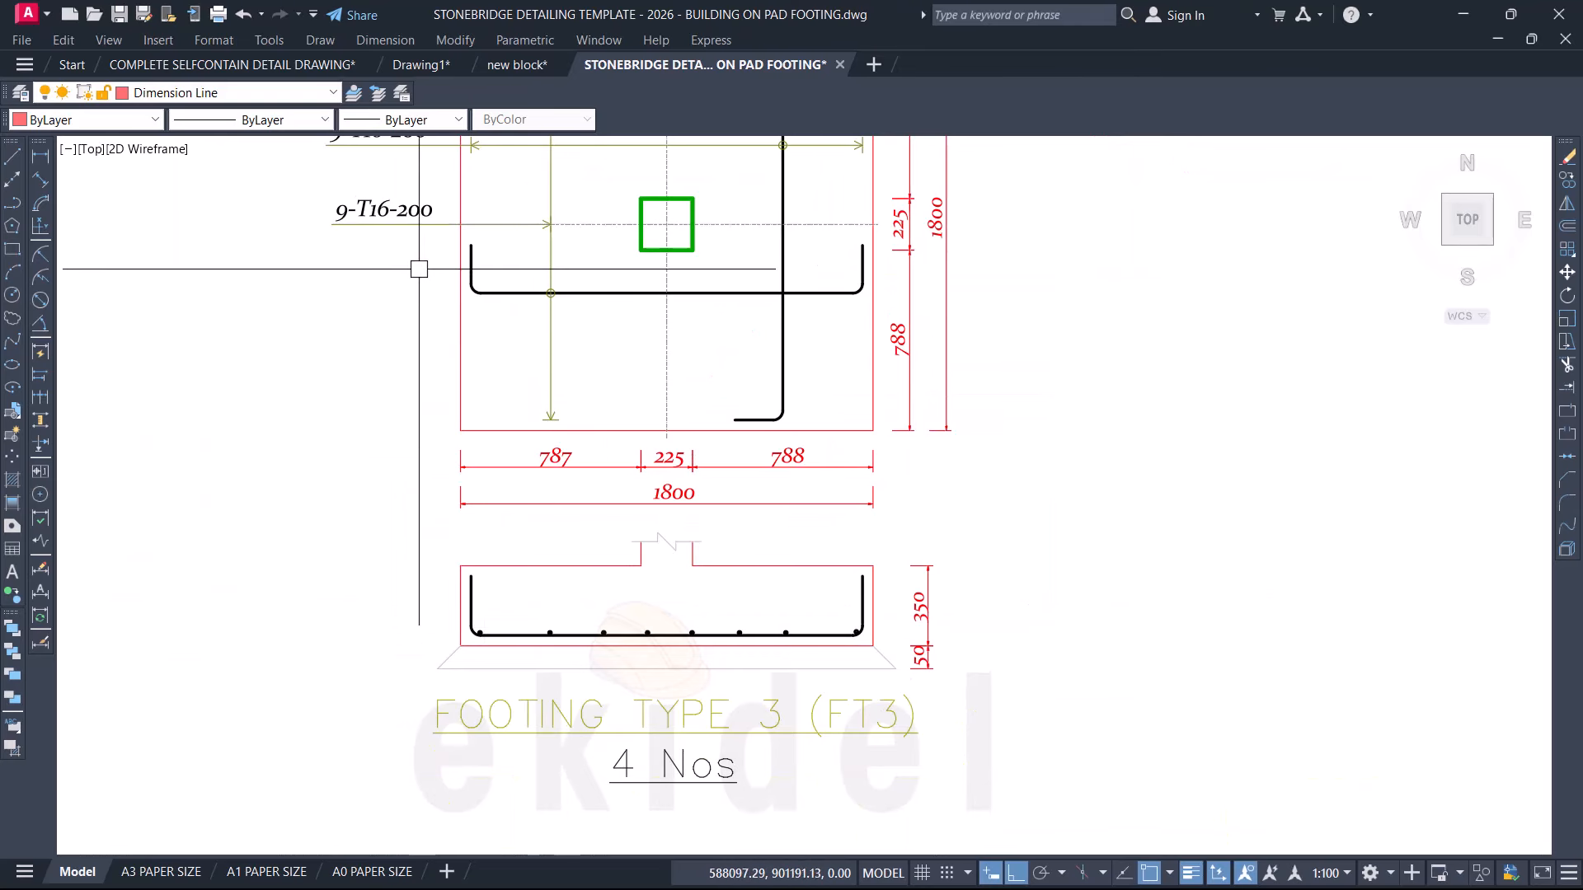
Step: Shift the six intermediate bar dots in the FT3 section slightly to the right, opening a gap beside the left end bar
middle_drag(371, 300, 367, 396)
scroll(459, 731, down, 1)
scroll(459, 731, up, 3)
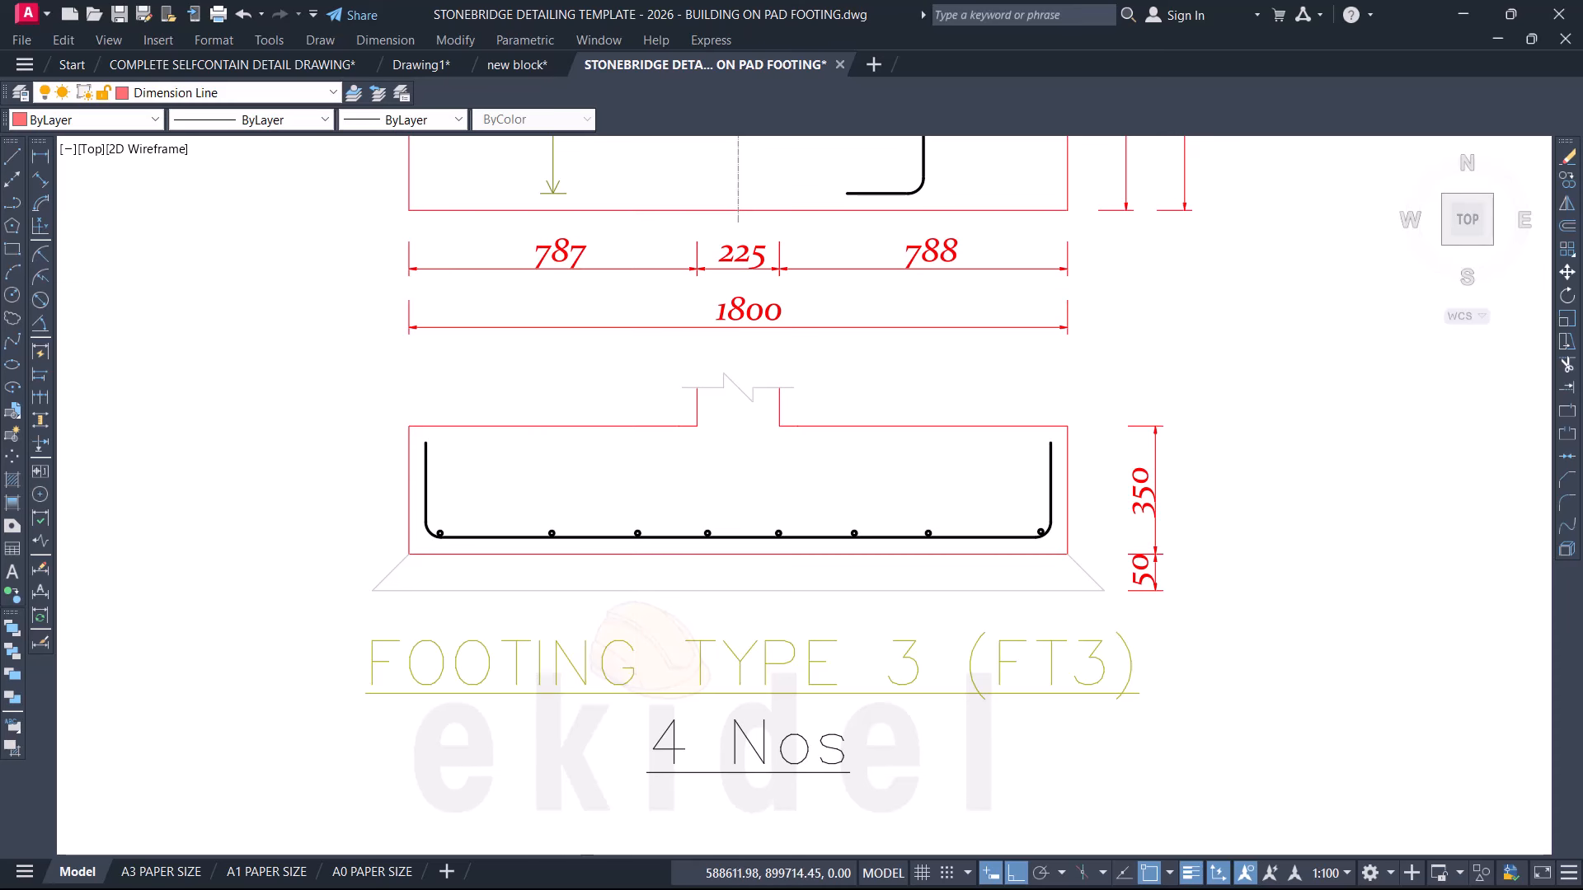
click(530, 495)
click(986, 588)
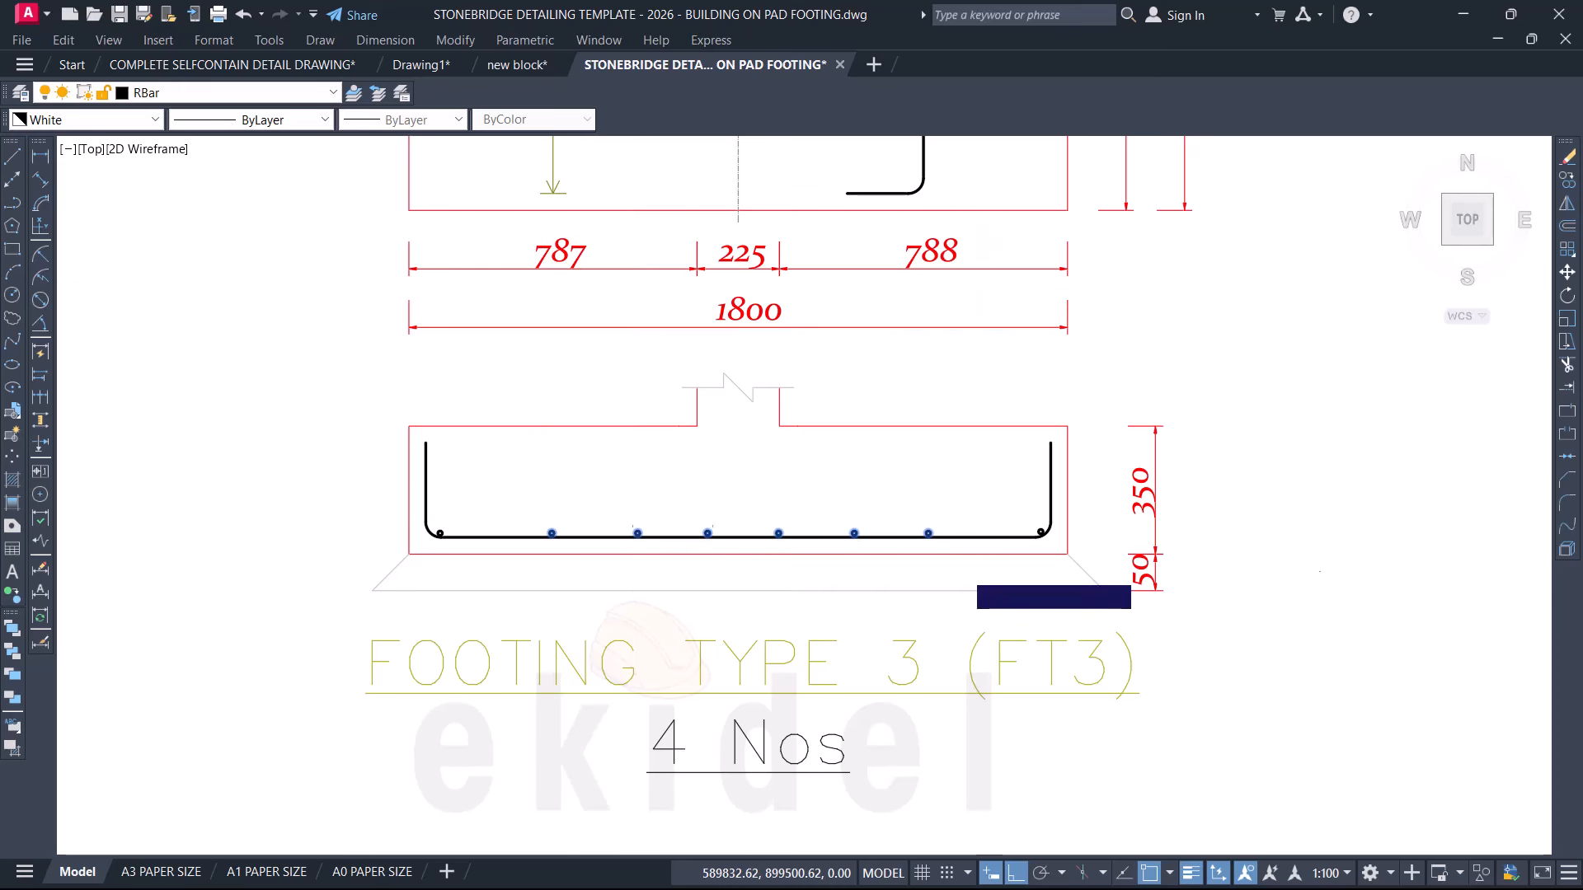
scroll(924, 501, up, 2)
click(890, 490)
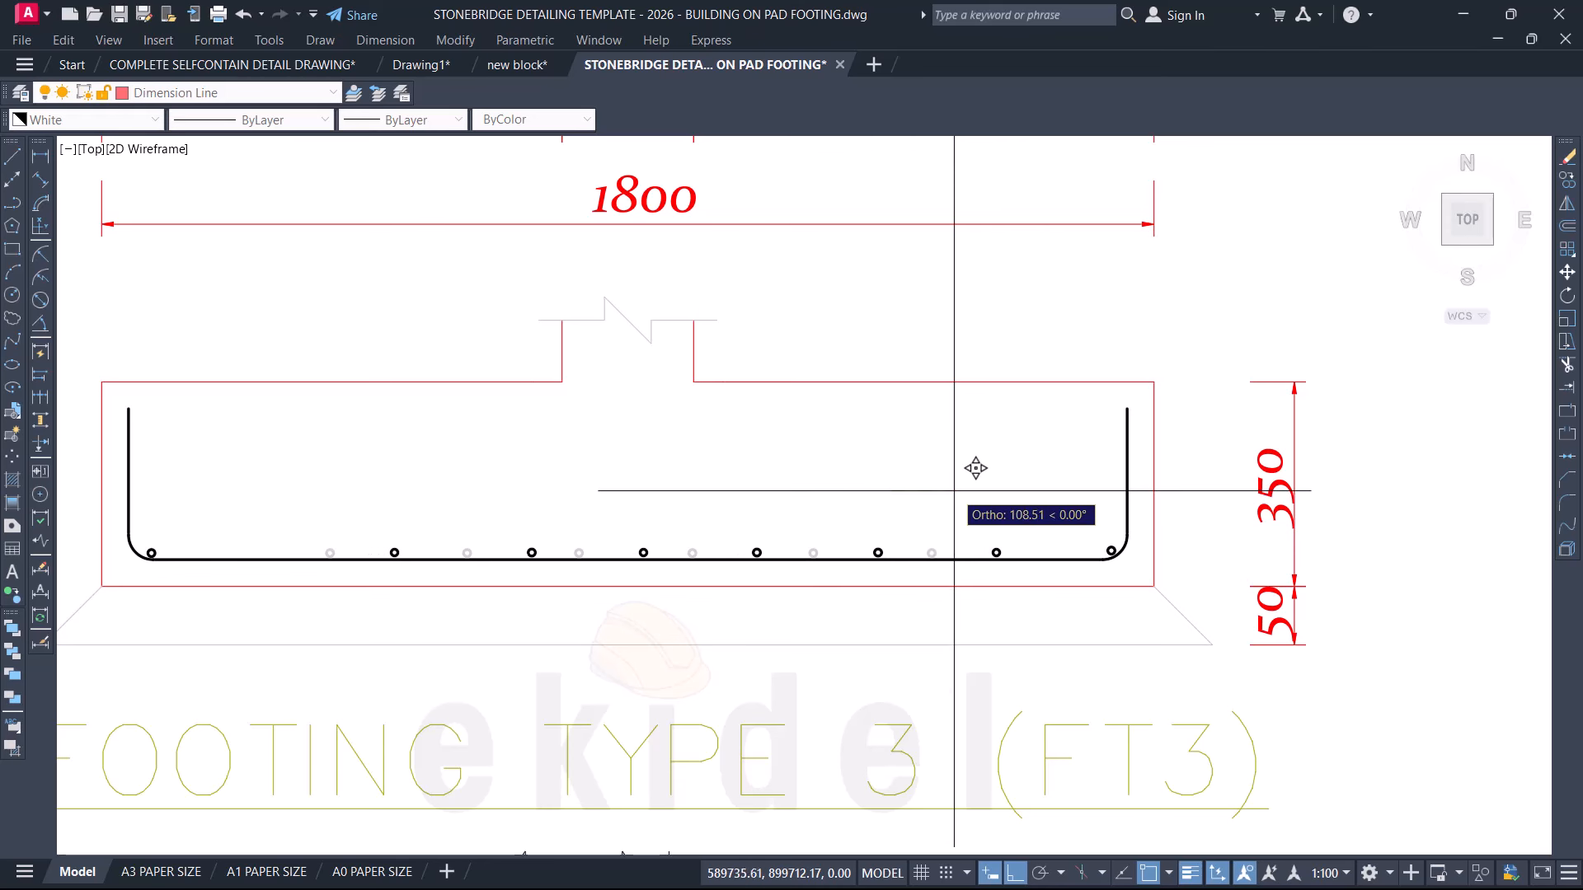
click(957, 490)
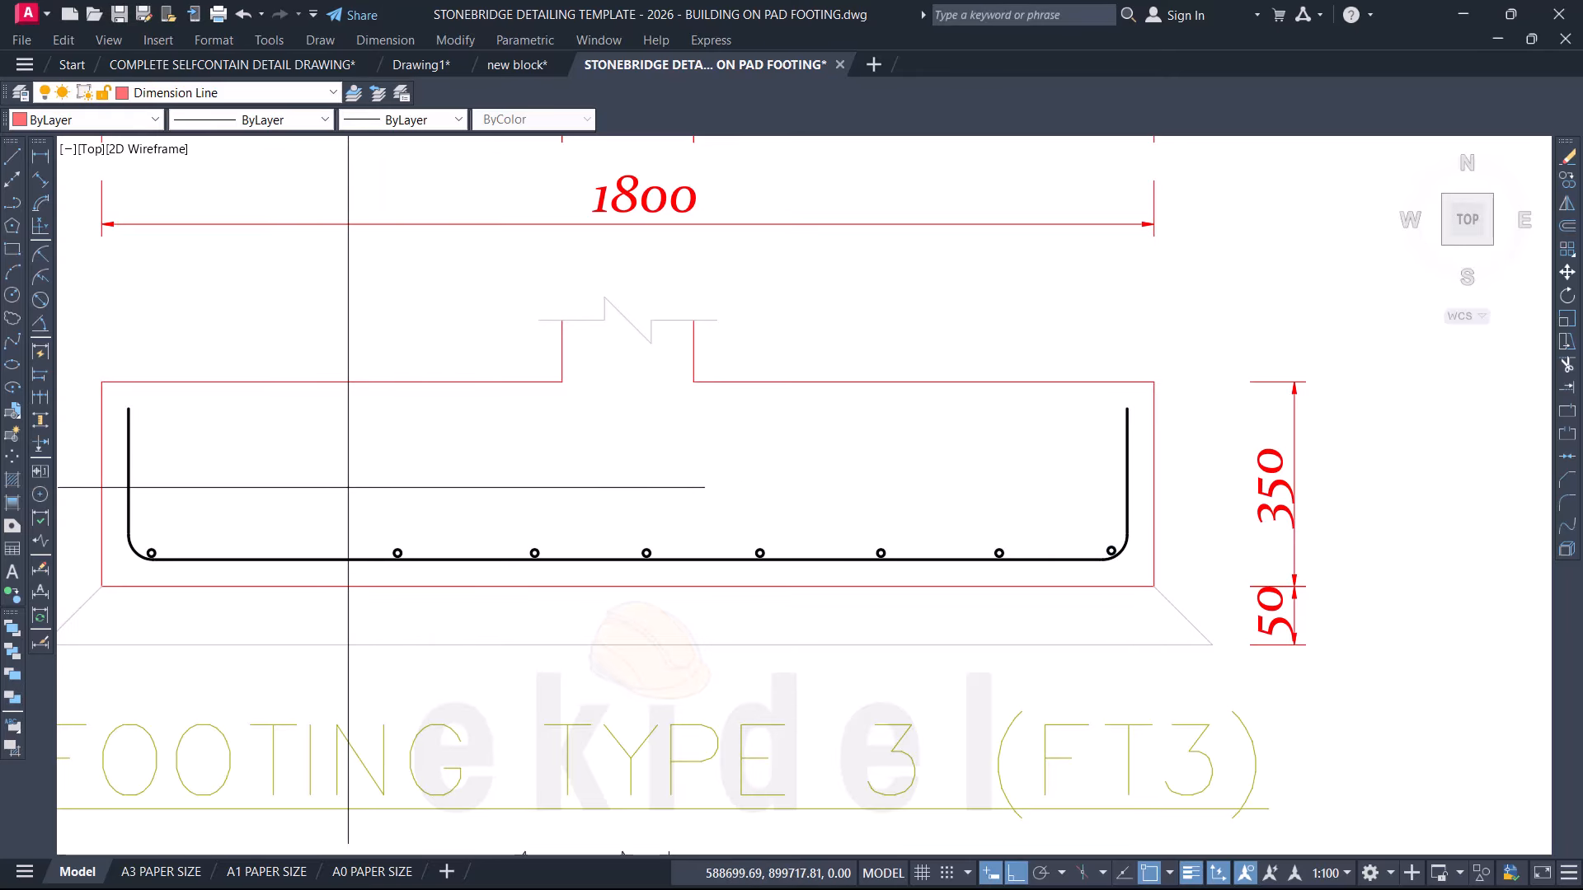
click(346, 483)
click(1037, 637)
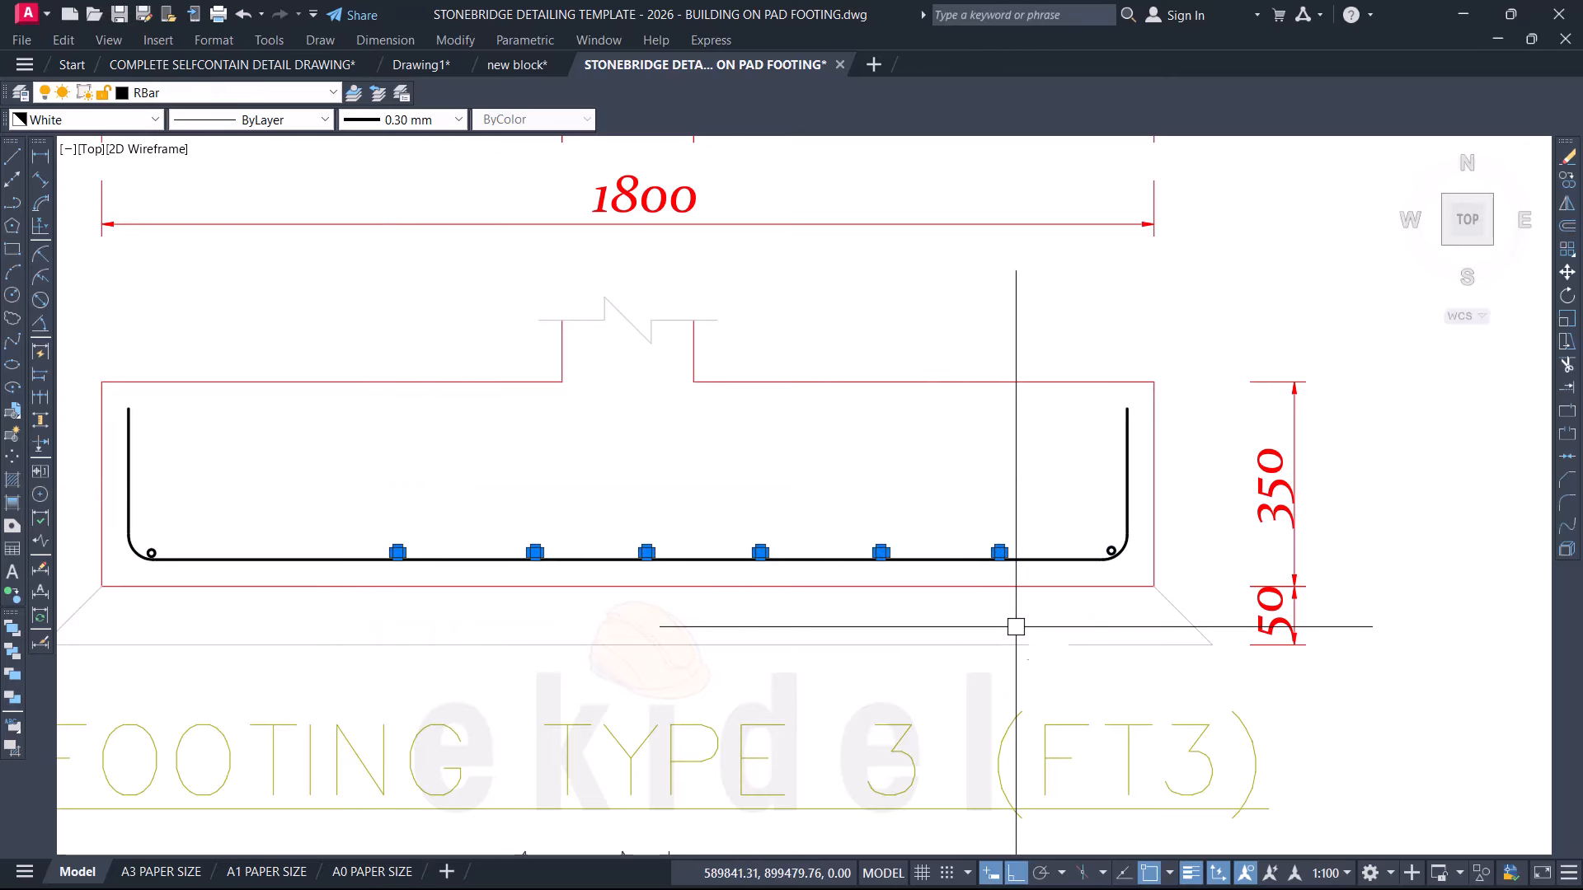
key(m)
key(space)
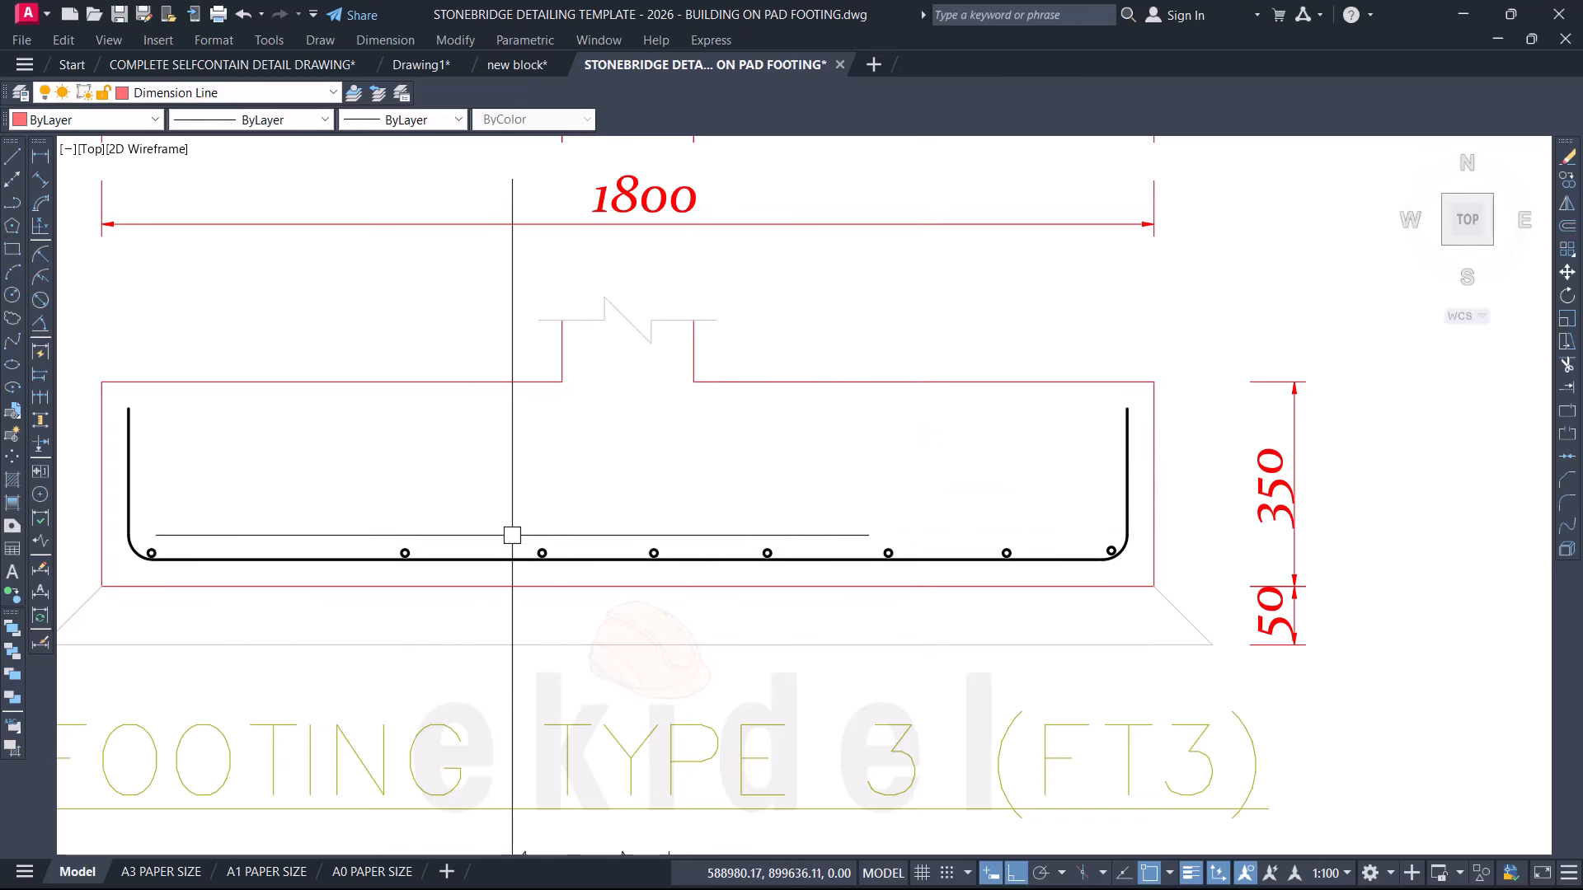
Step: Copy the leftmost intermediate bar dot into the gap beside the left end bar of the FT3 section
click(348, 498)
click(441, 609)
text(c)
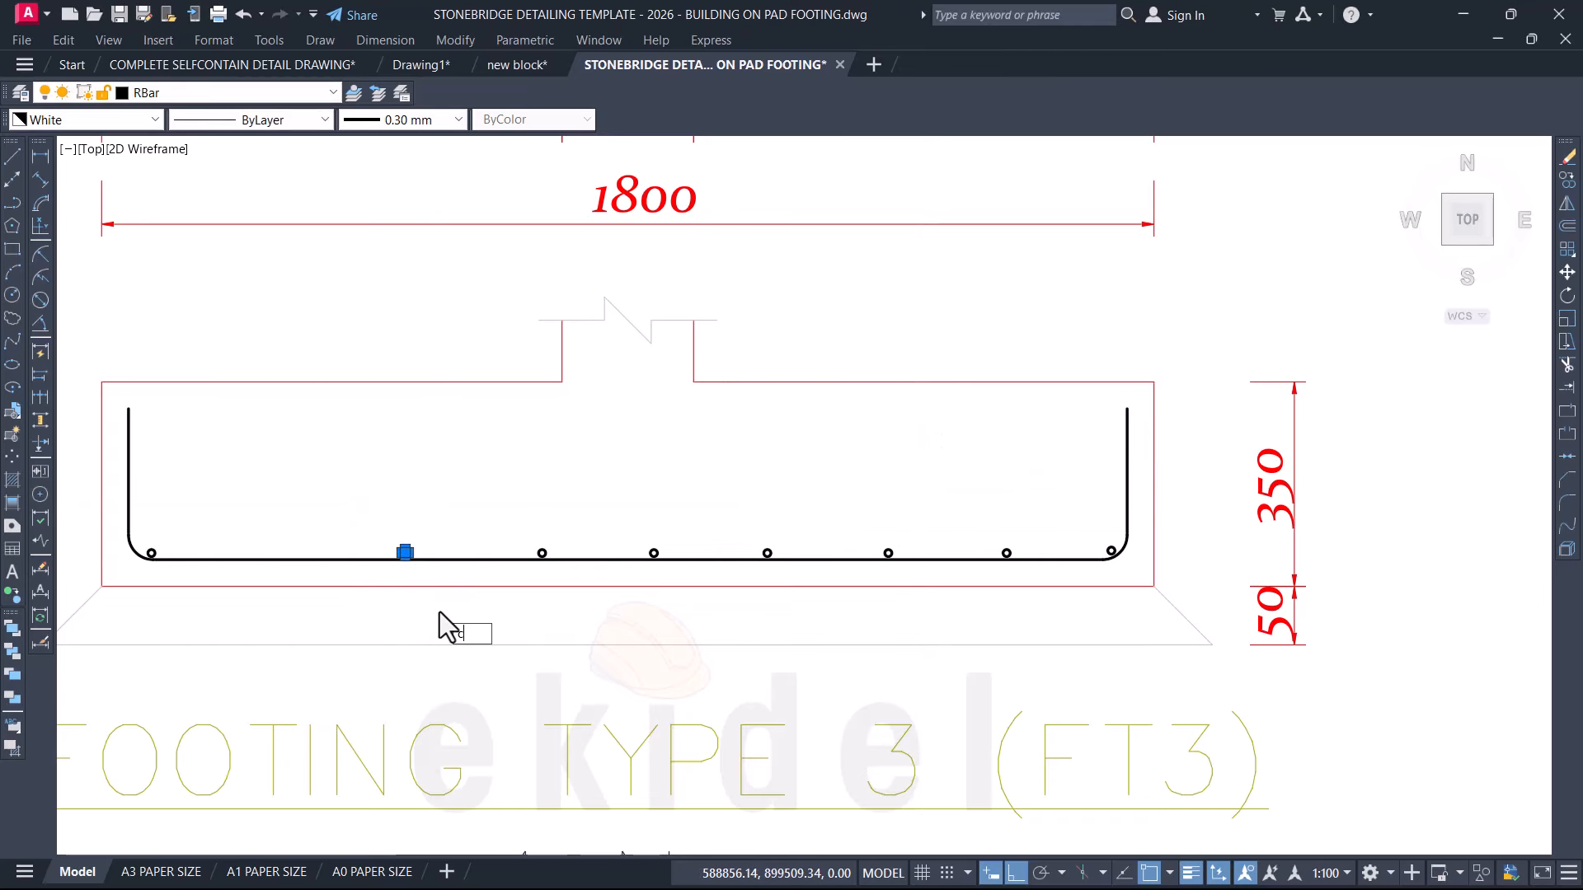
text(o)
key(Return)
click(495, 487)
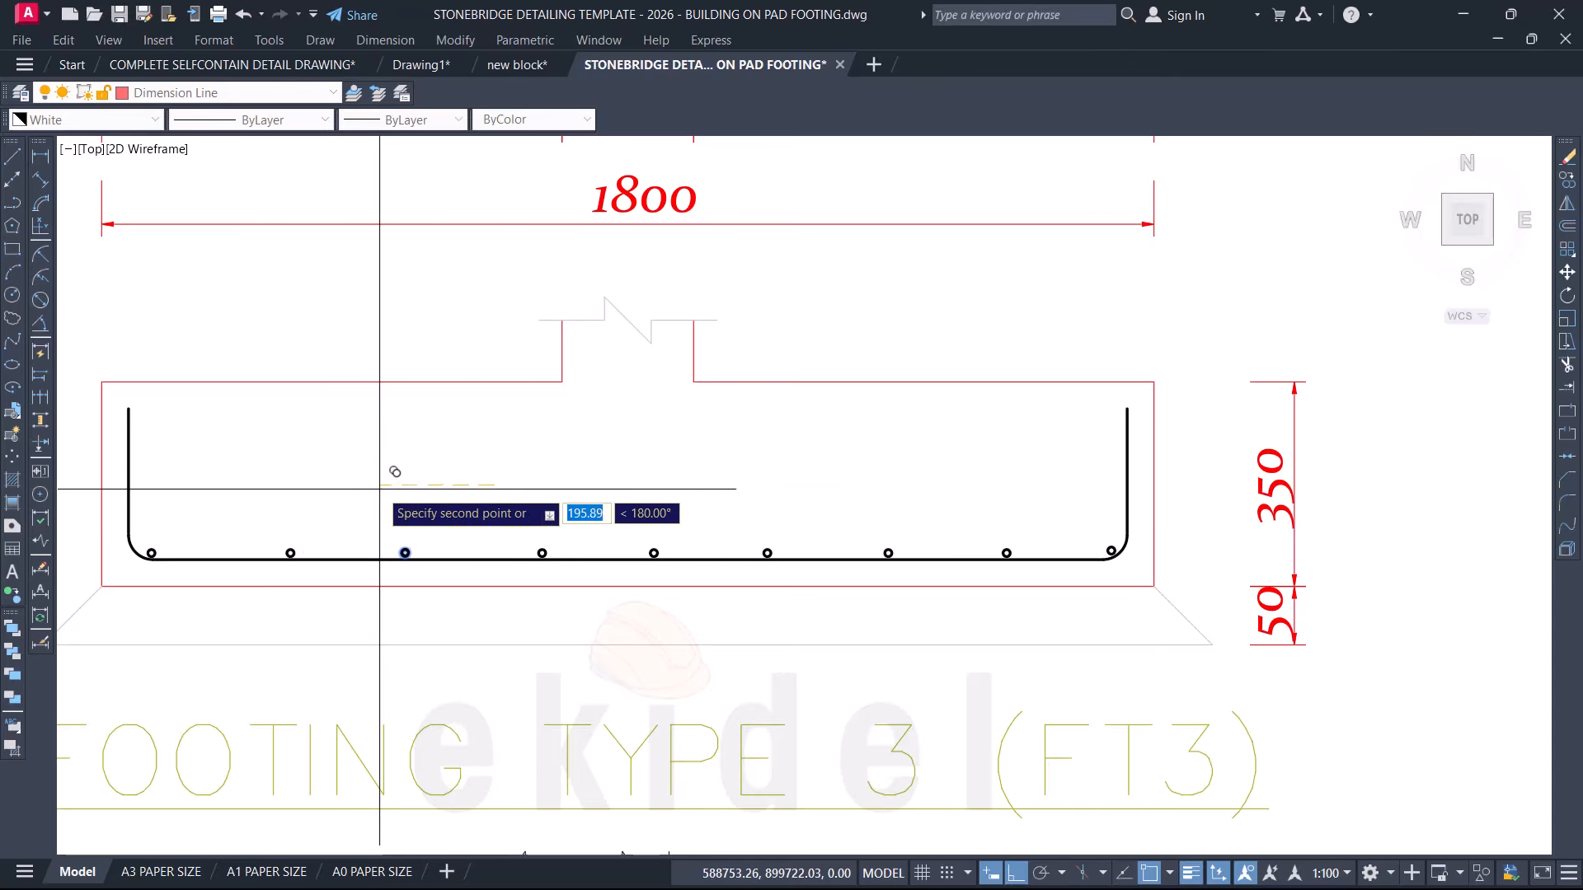
key(Escape)
Step: Copy the complete FT3 detail, with its title and quantity text, into the drawing sheet beside FT2 with Ortho off
scroll(638, 565, down, 2)
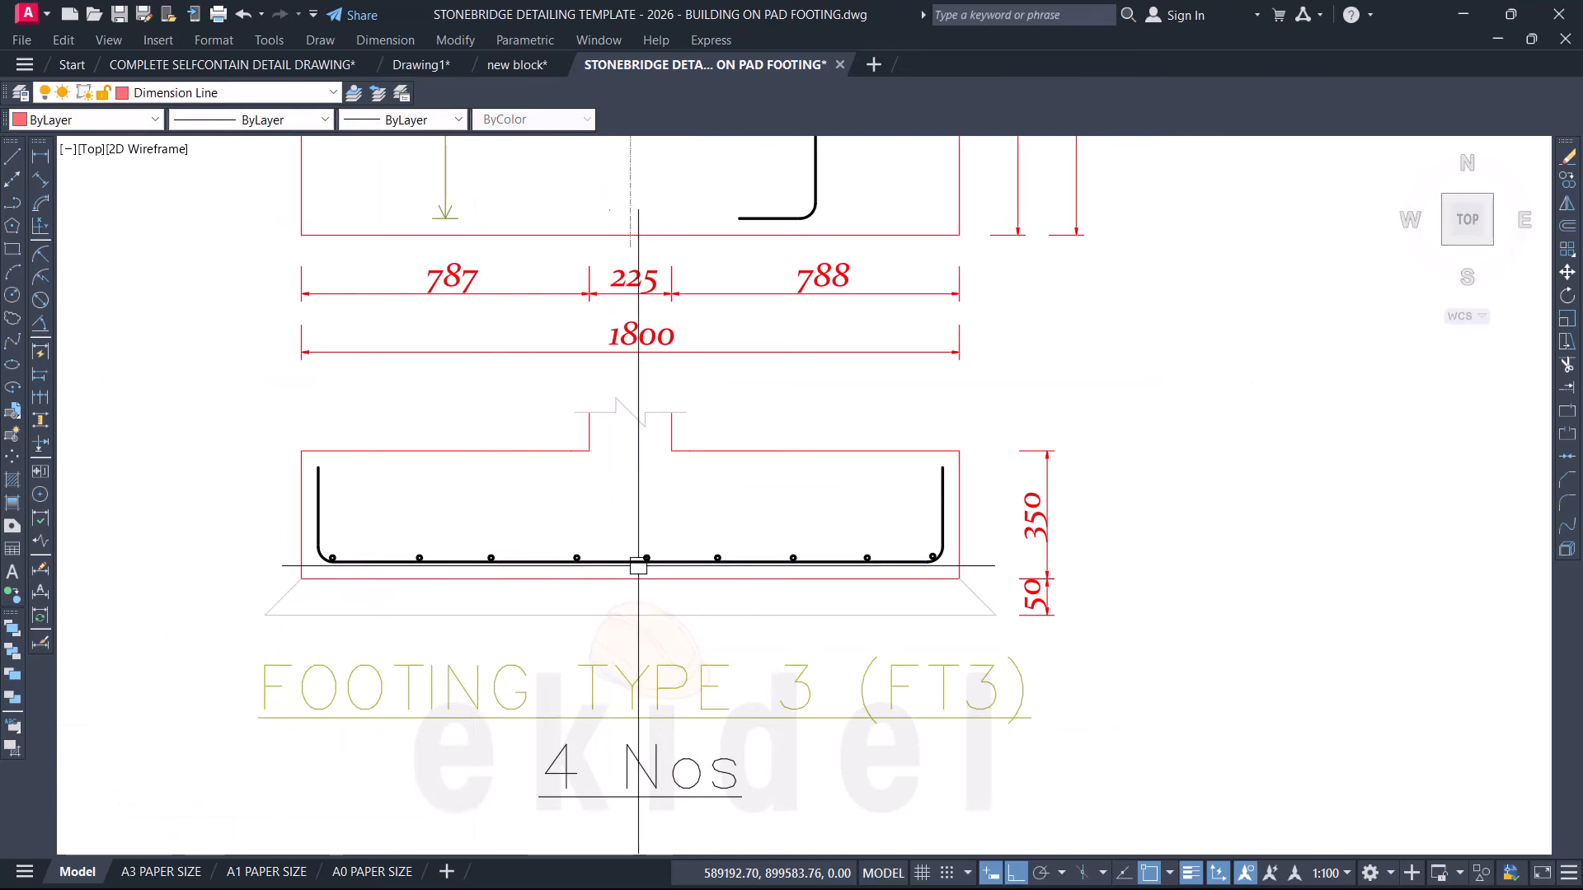
scroll(472, 562, down, 2)
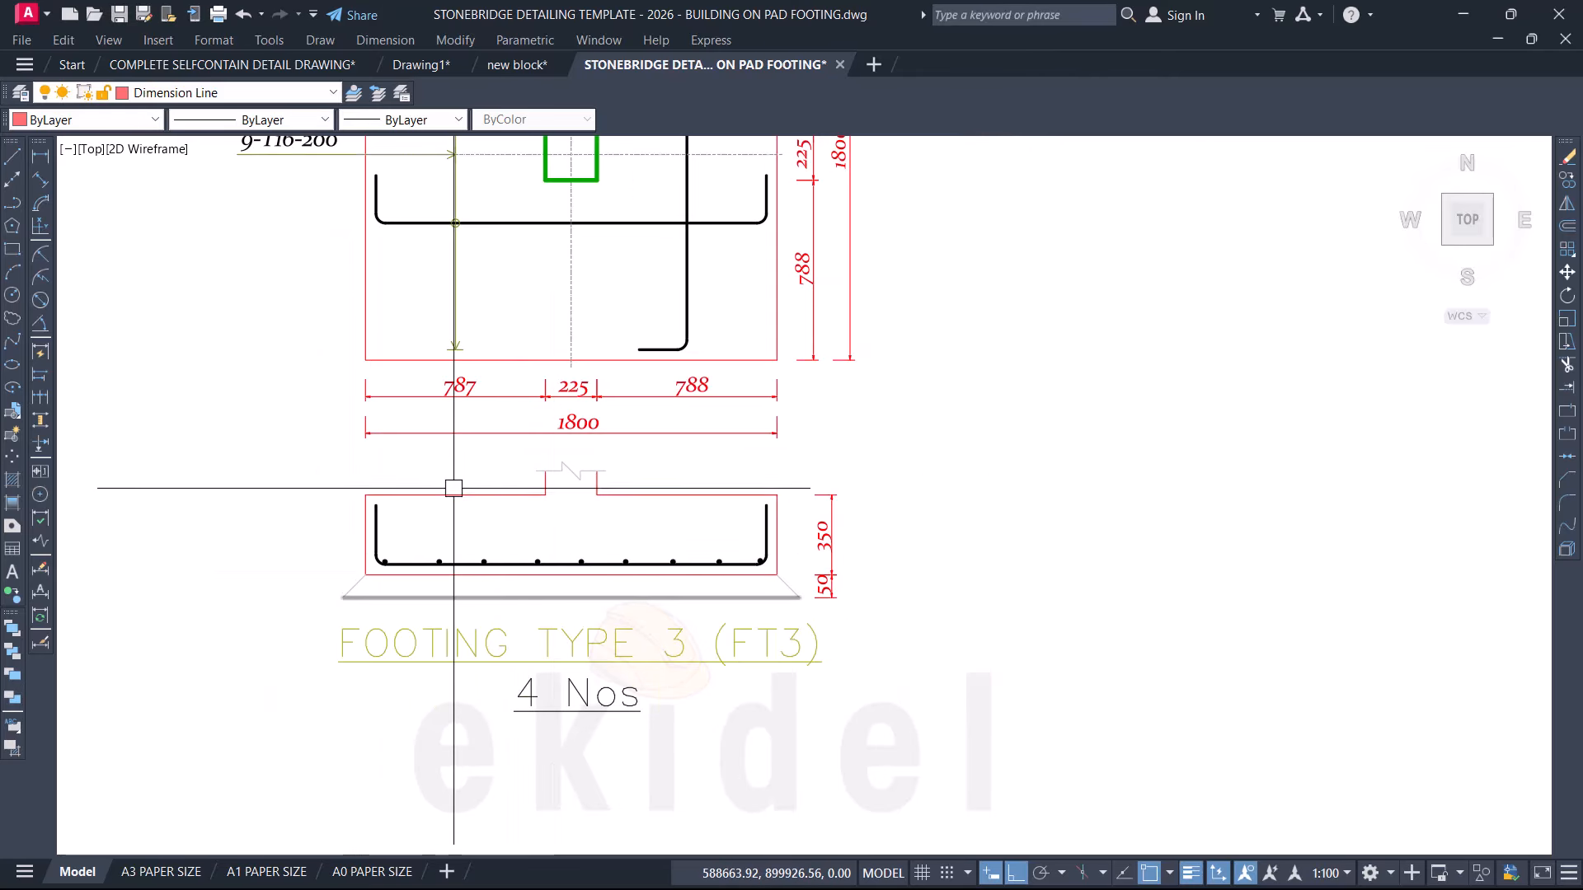
middle_drag(454, 487, 526, 673)
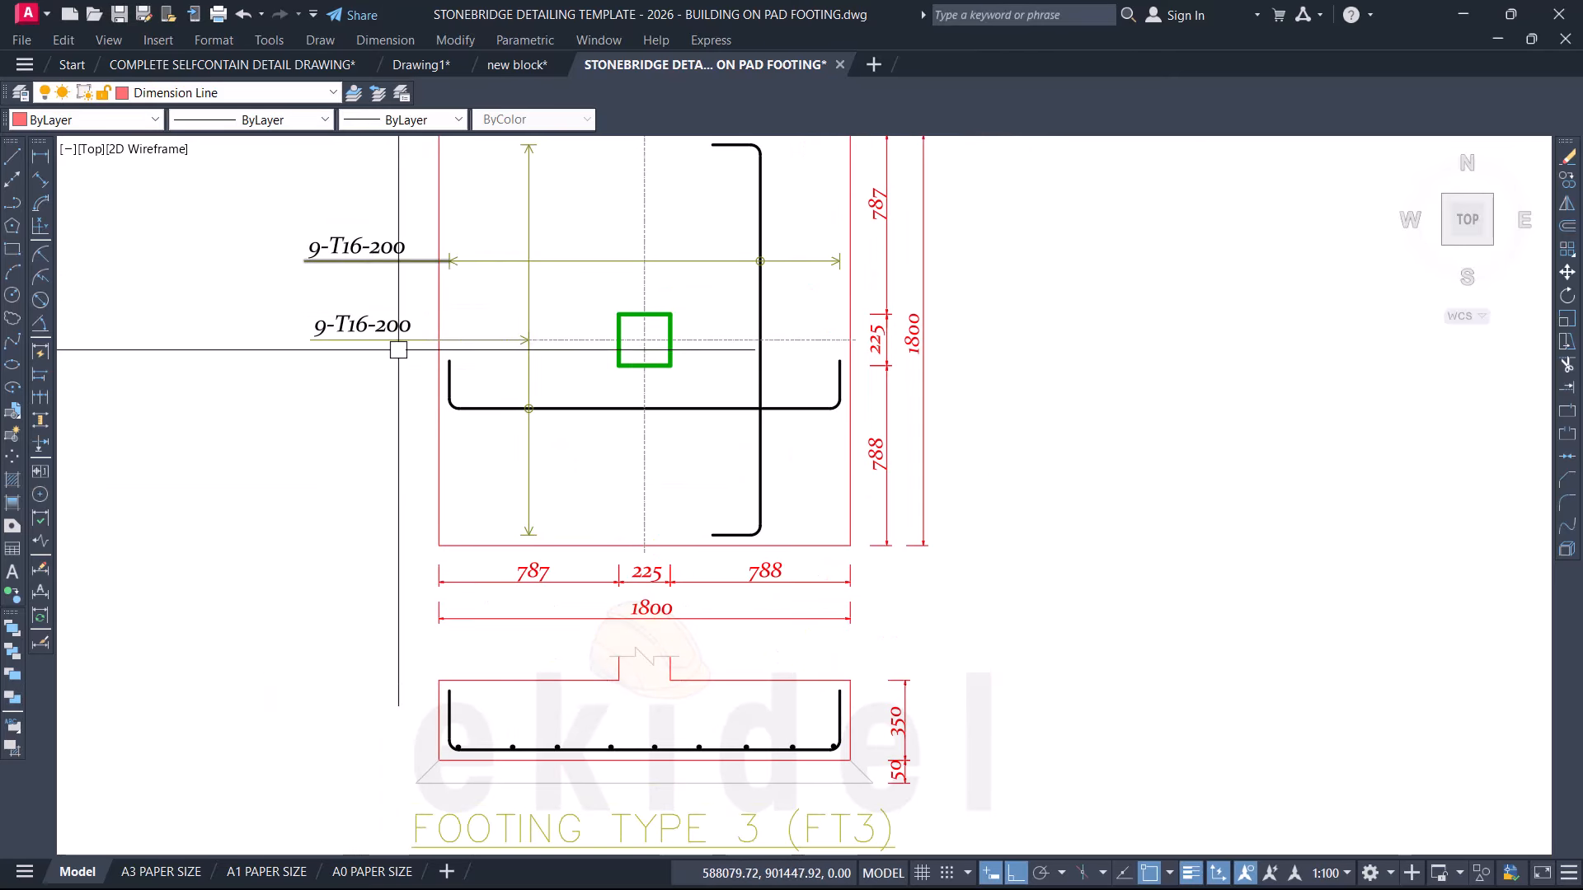
scroll(432, 635, down, 2)
scroll(406, 592, up, 4)
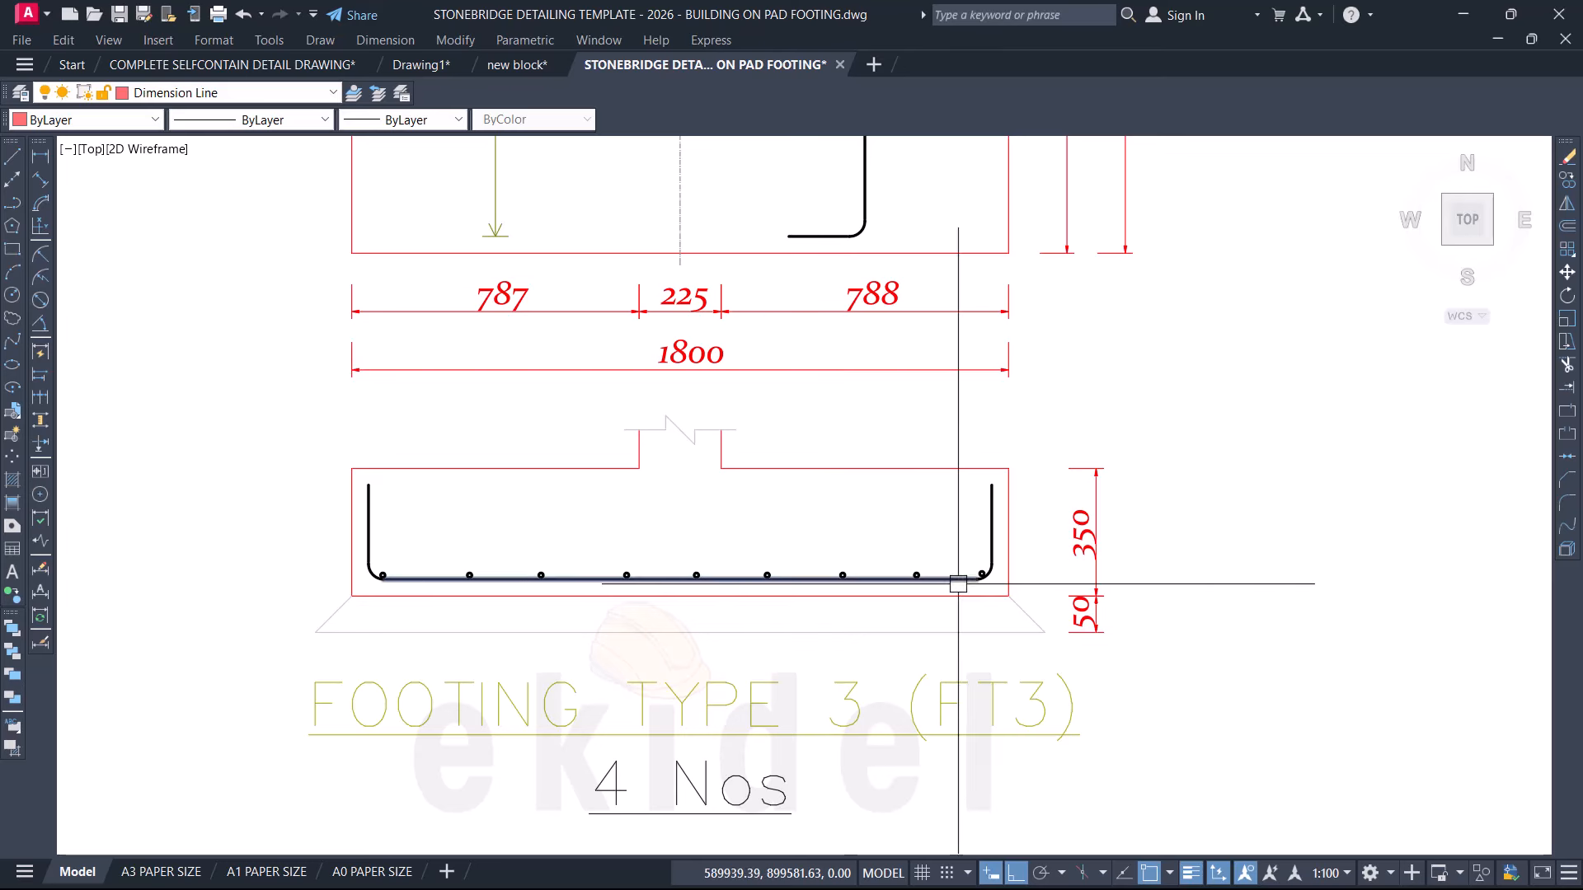
scroll(726, 577, down, 8)
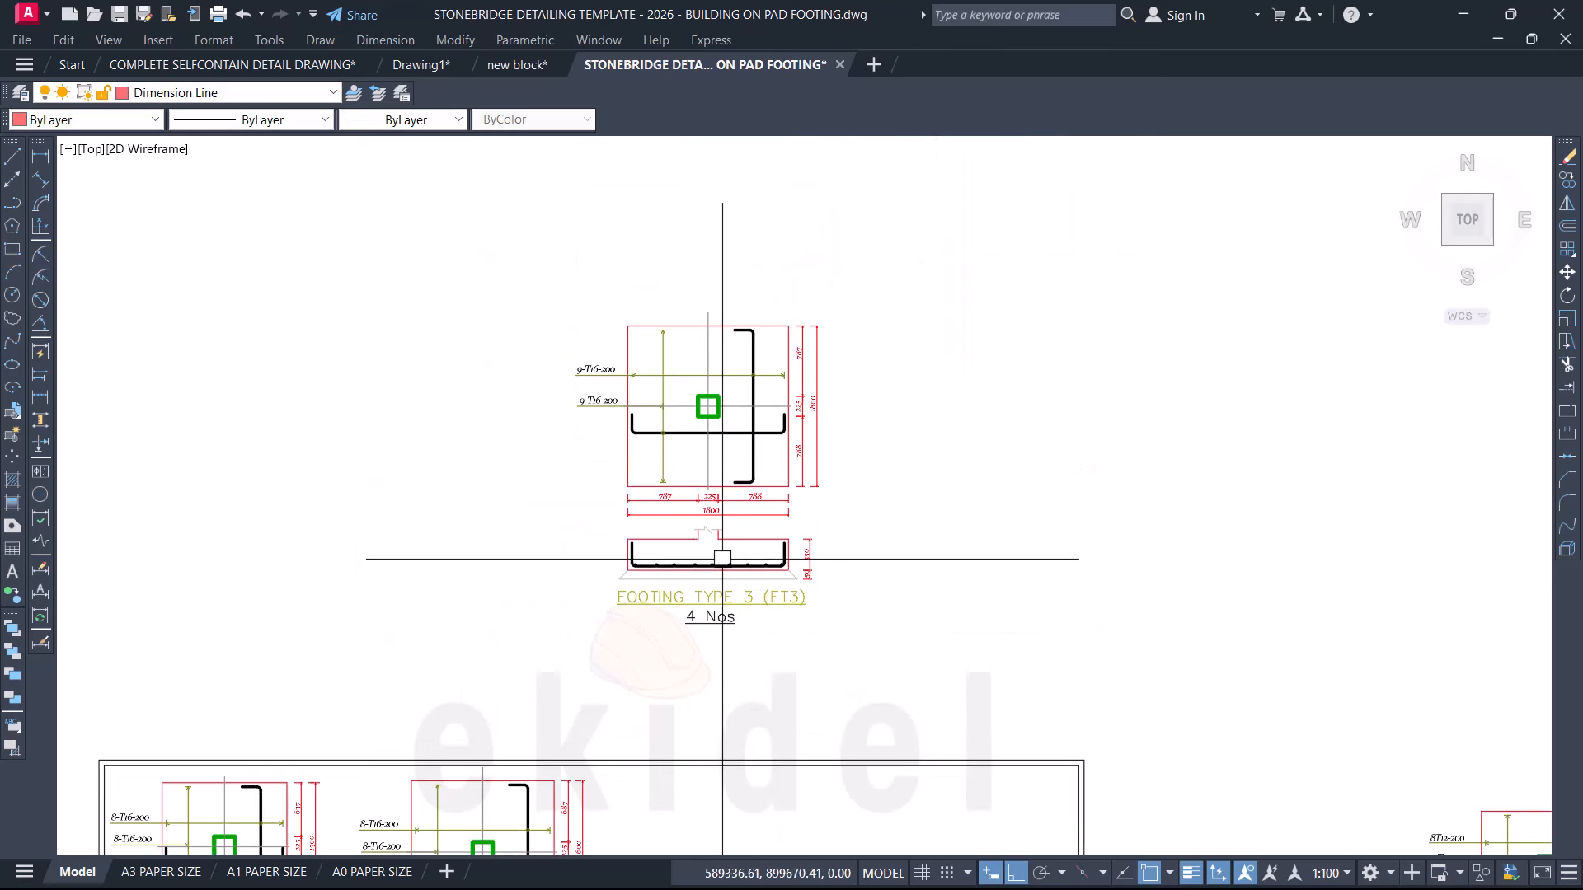
click(603, 298)
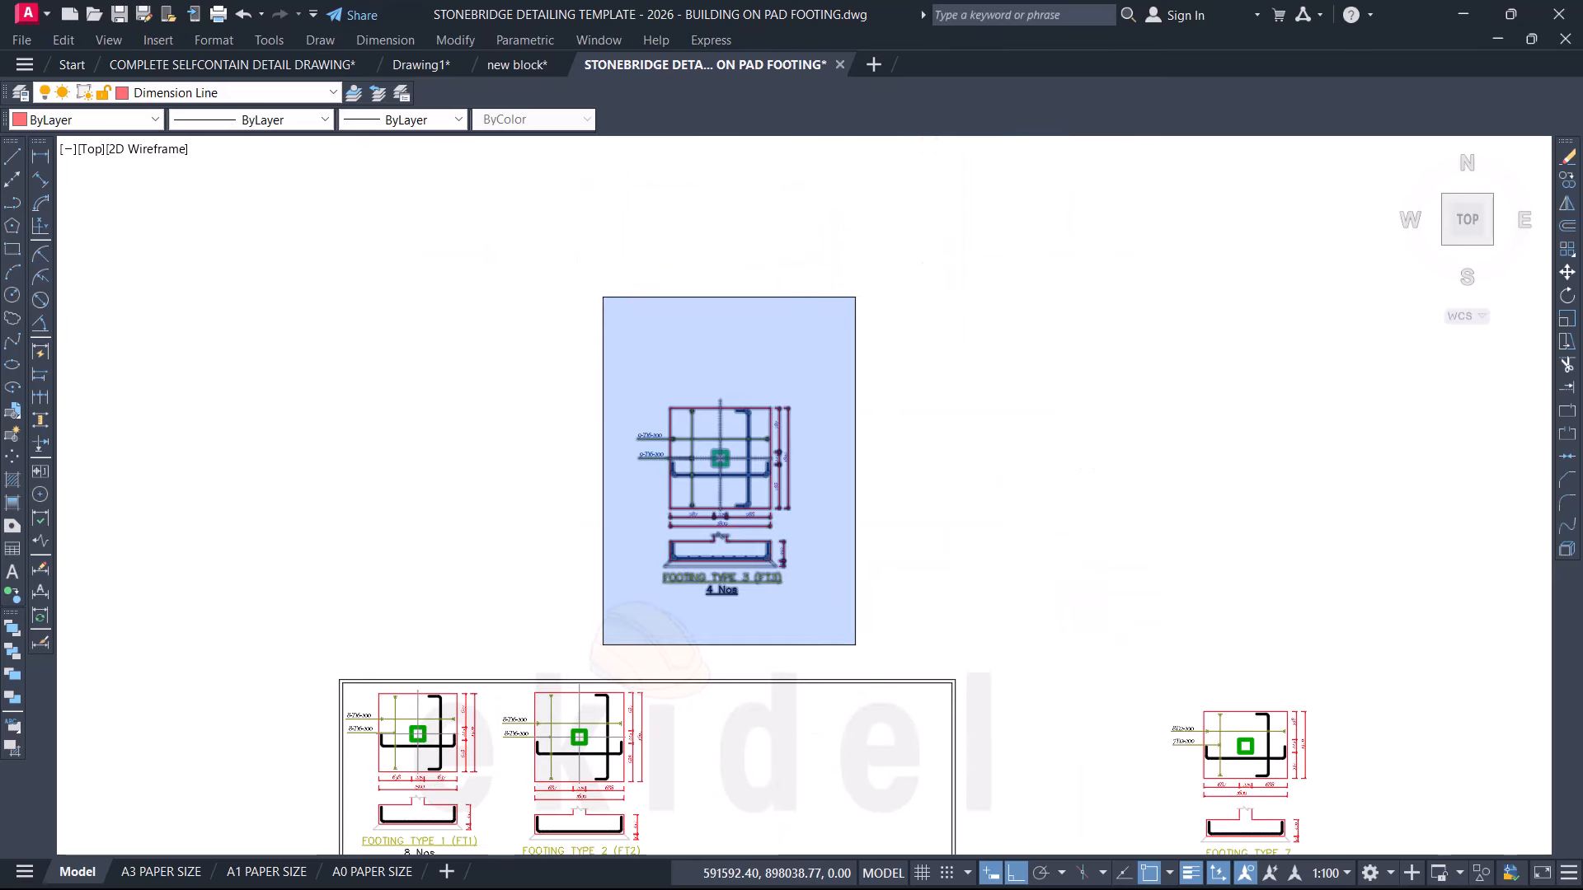
click(857, 647)
text(co)
key(space)
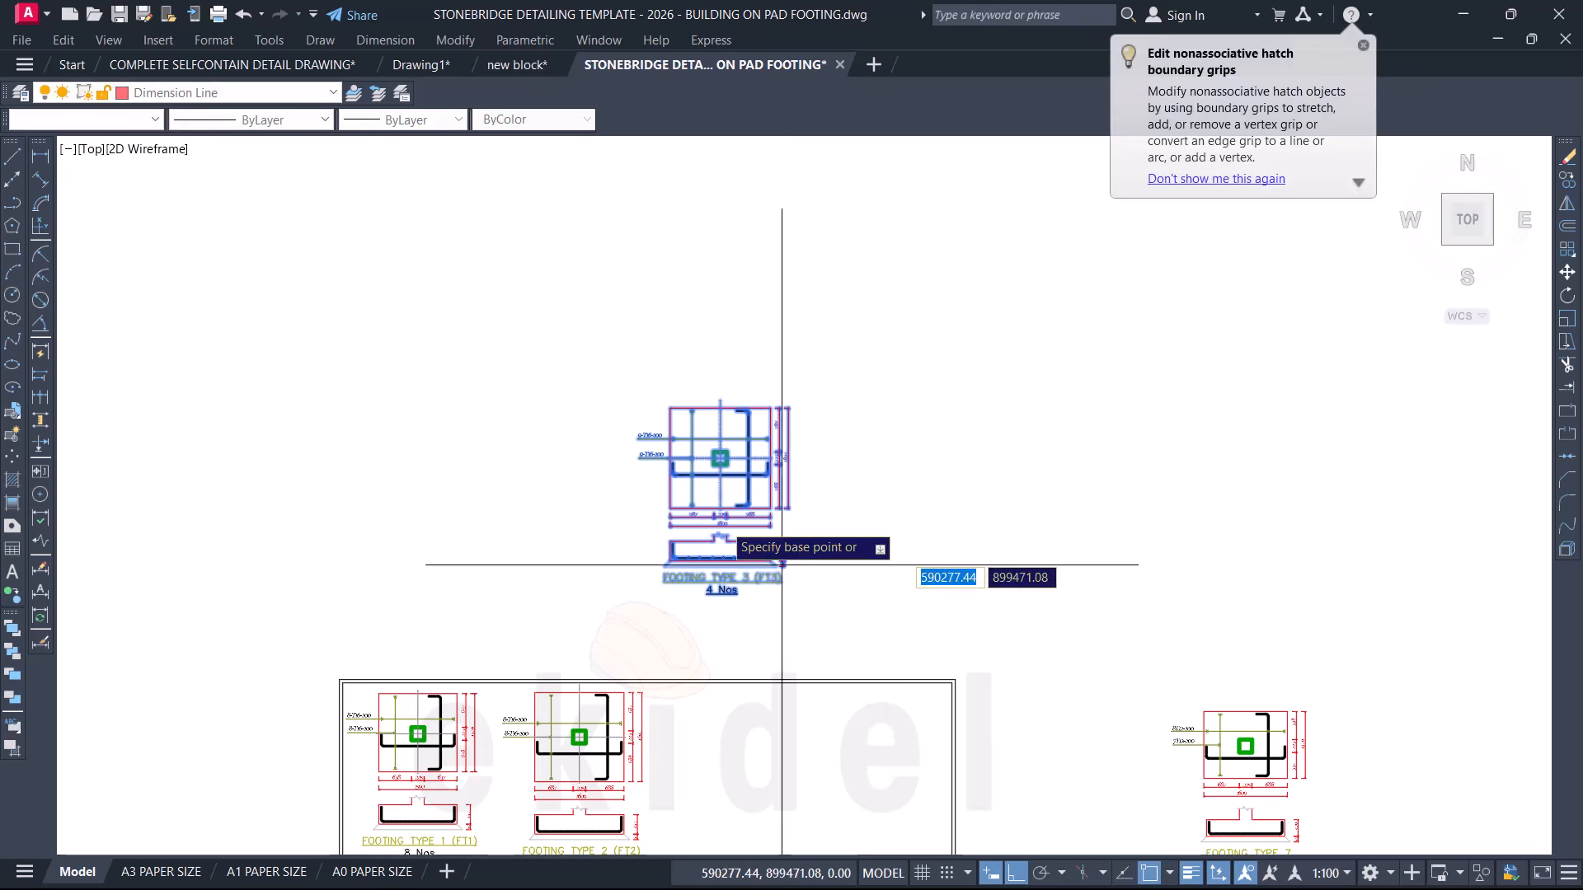
click(723, 517)
scroll(751, 387, down, 4)
scroll(764, 553, up, 4)
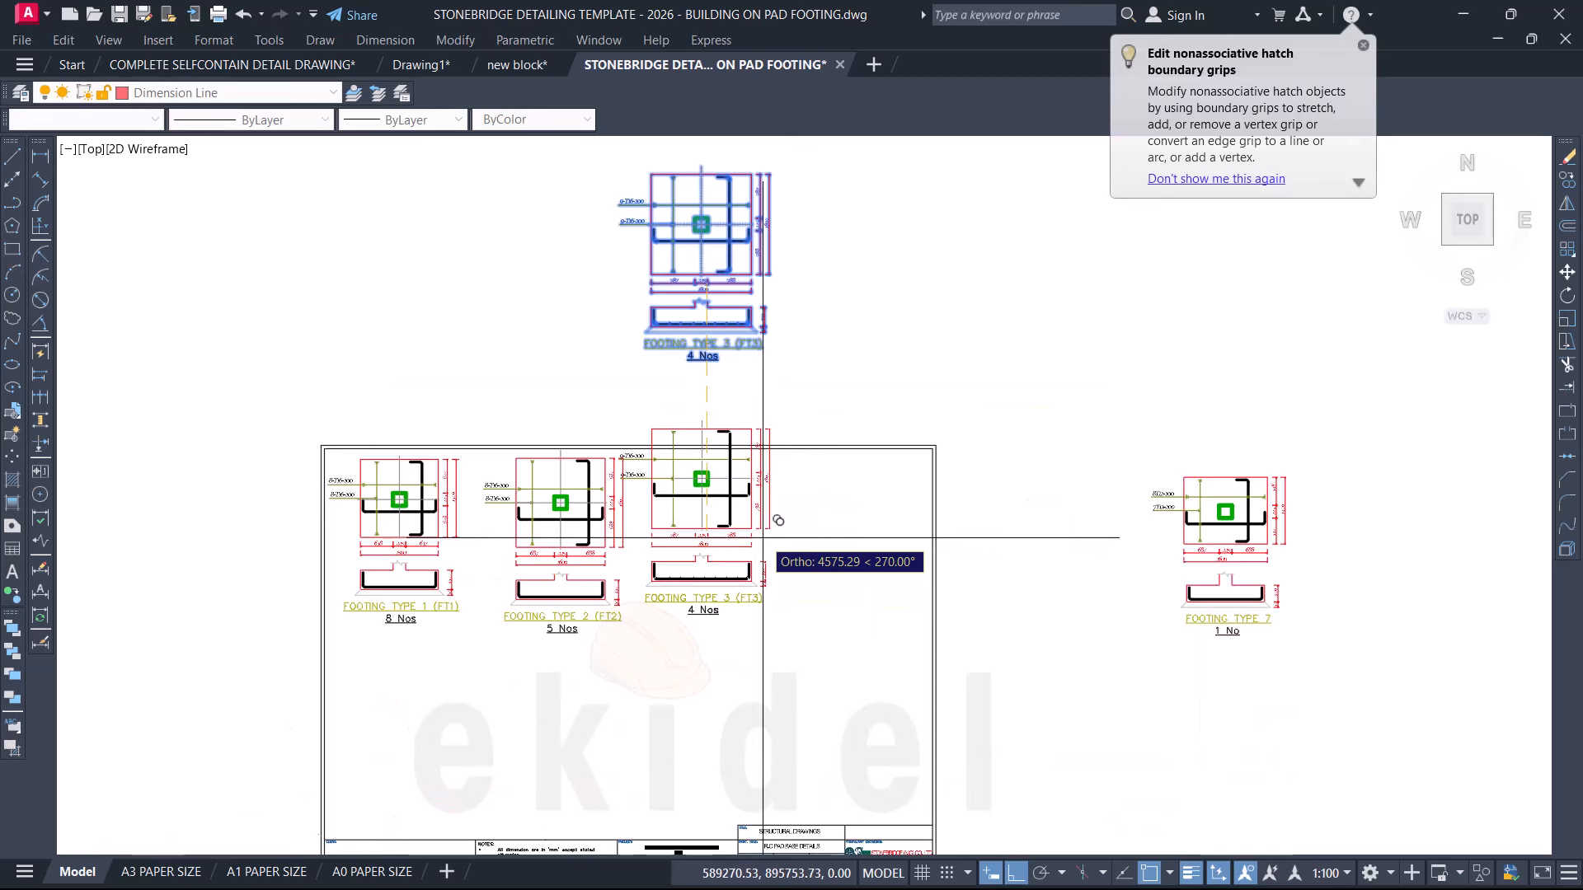
key(F8)
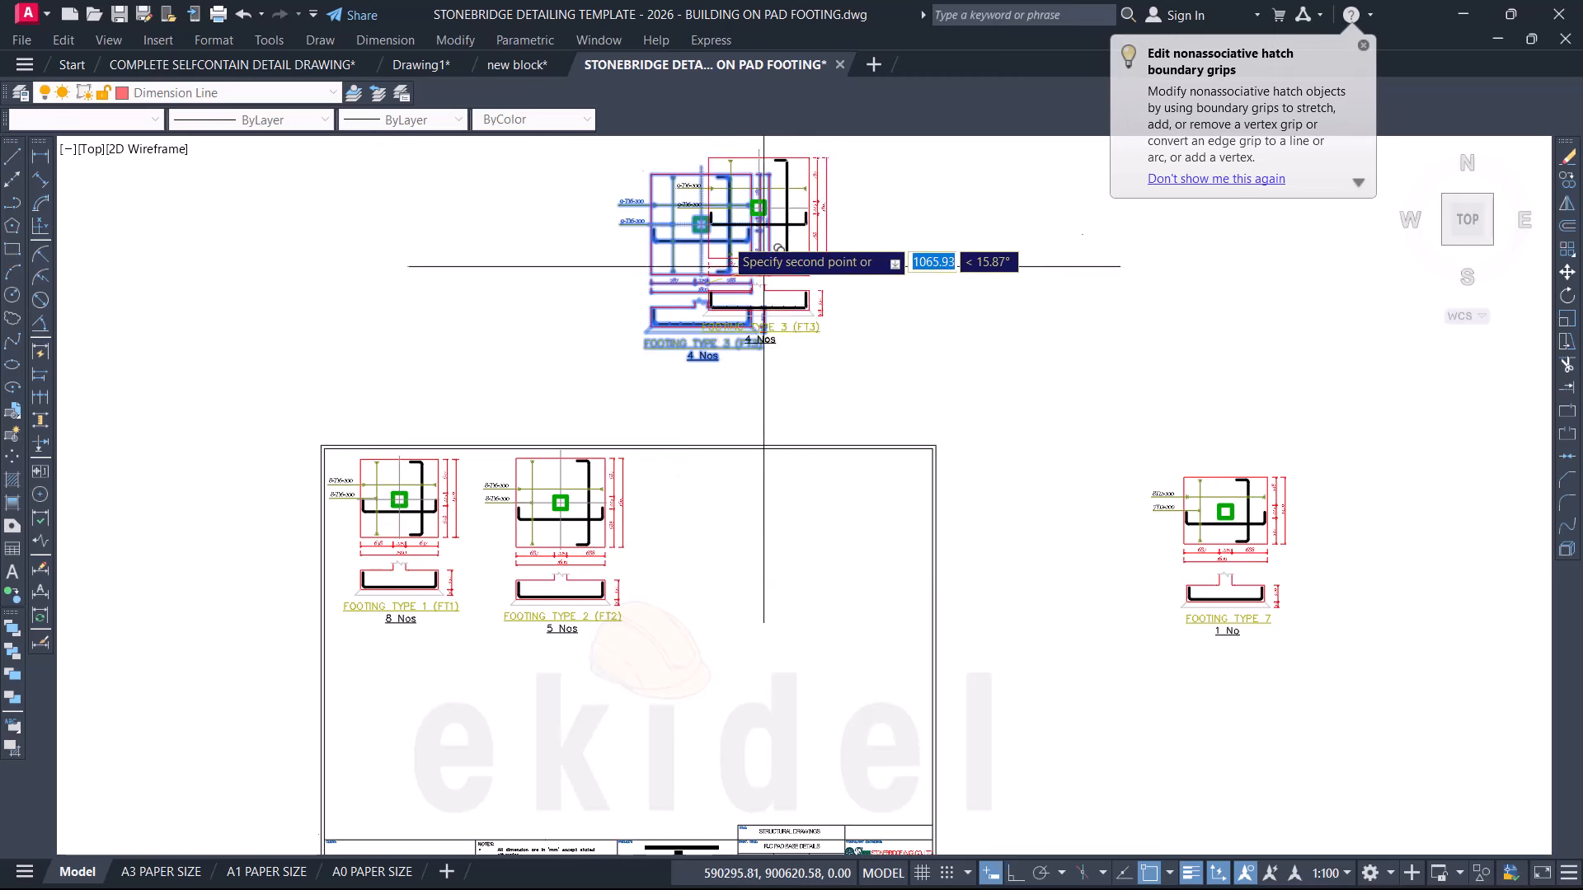
scroll(741, 523, up, 4)
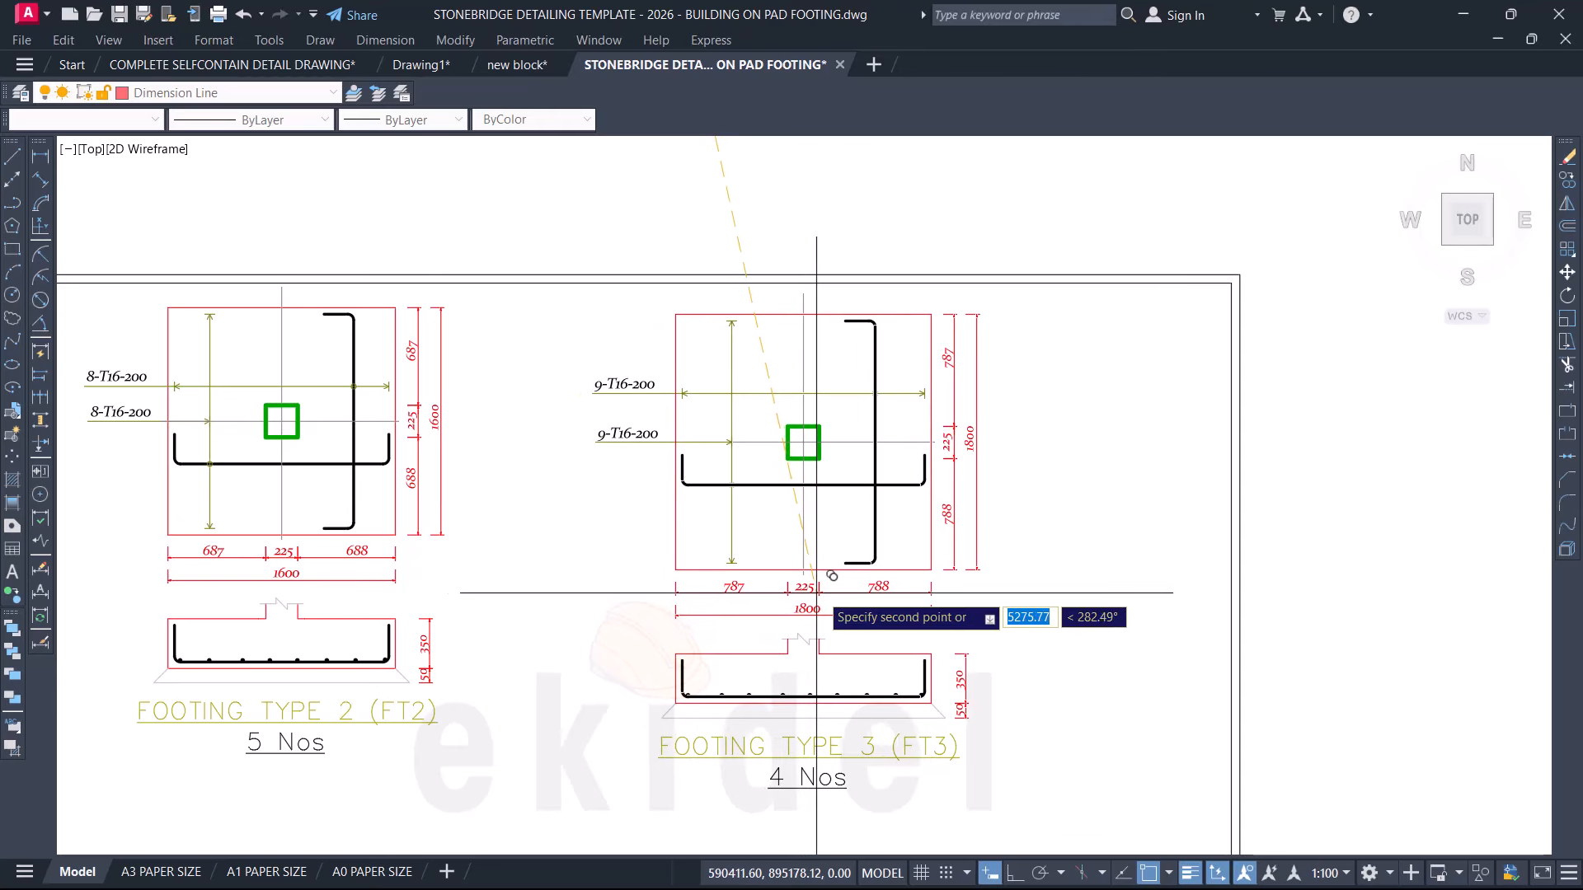
scroll(906, 488, down, 3)
key(Escape)
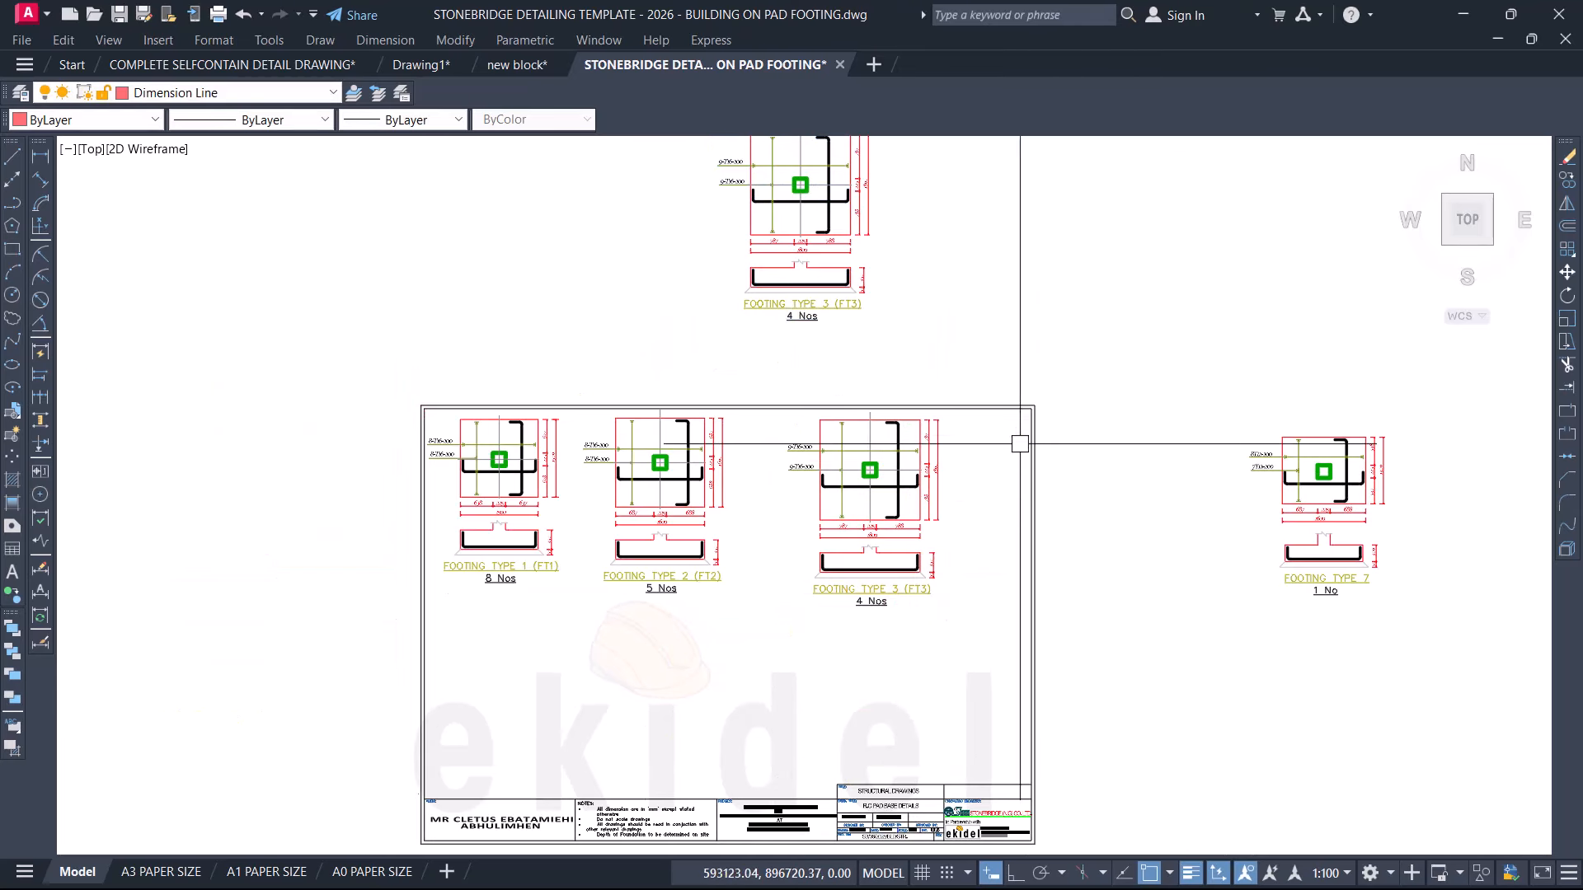
Step: Move the FT1 and FT2 details slightly down in the sheet to line up with the FT3 detail
click(355, 306)
click(734, 606)
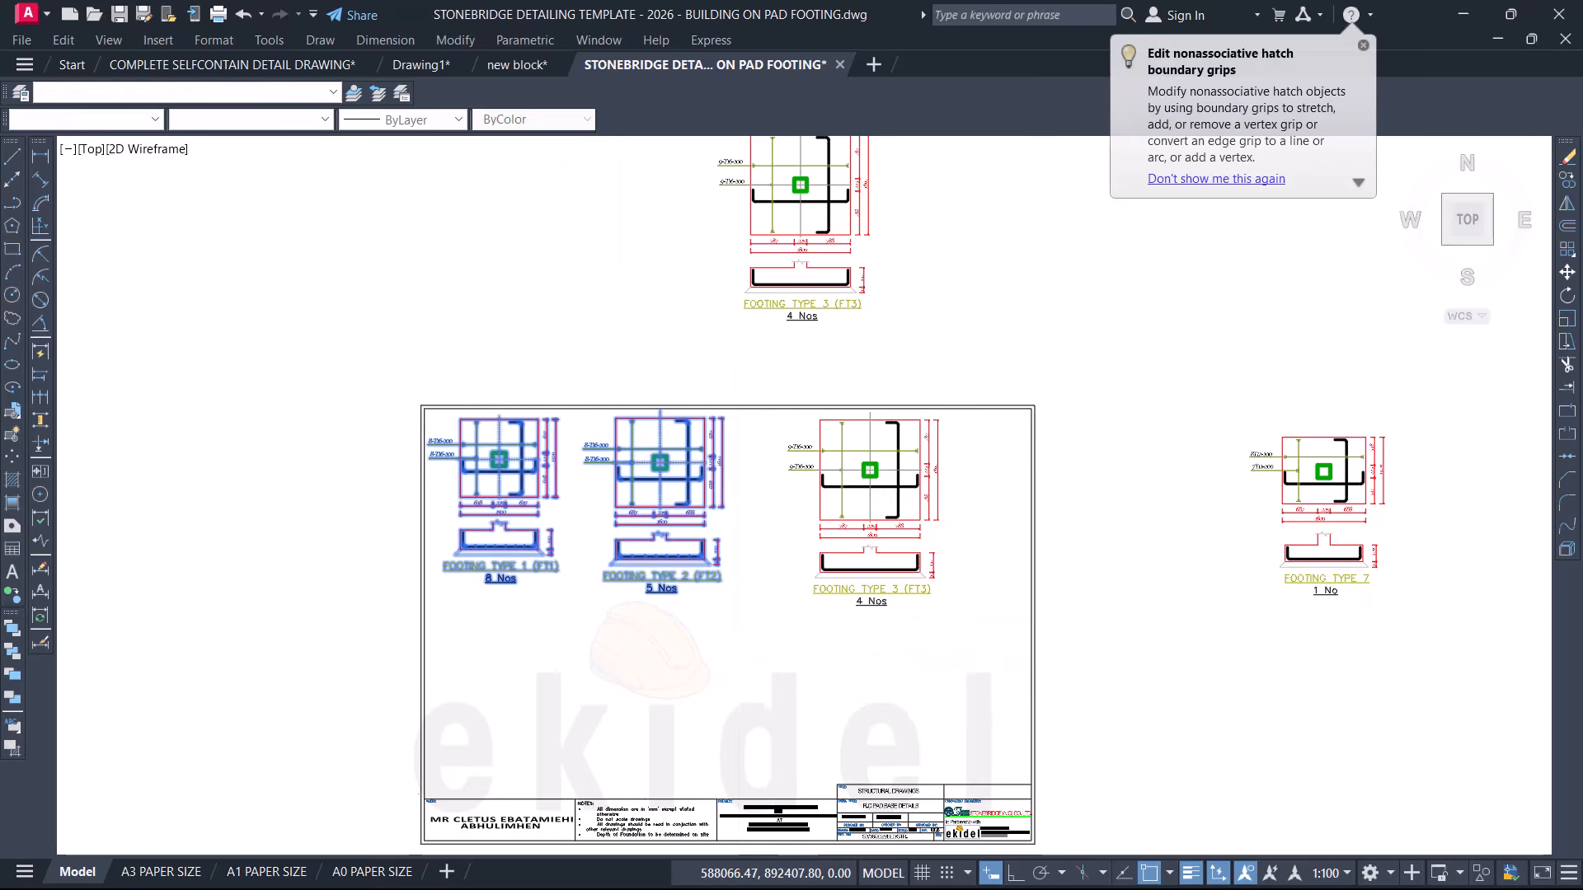
click(679, 589)
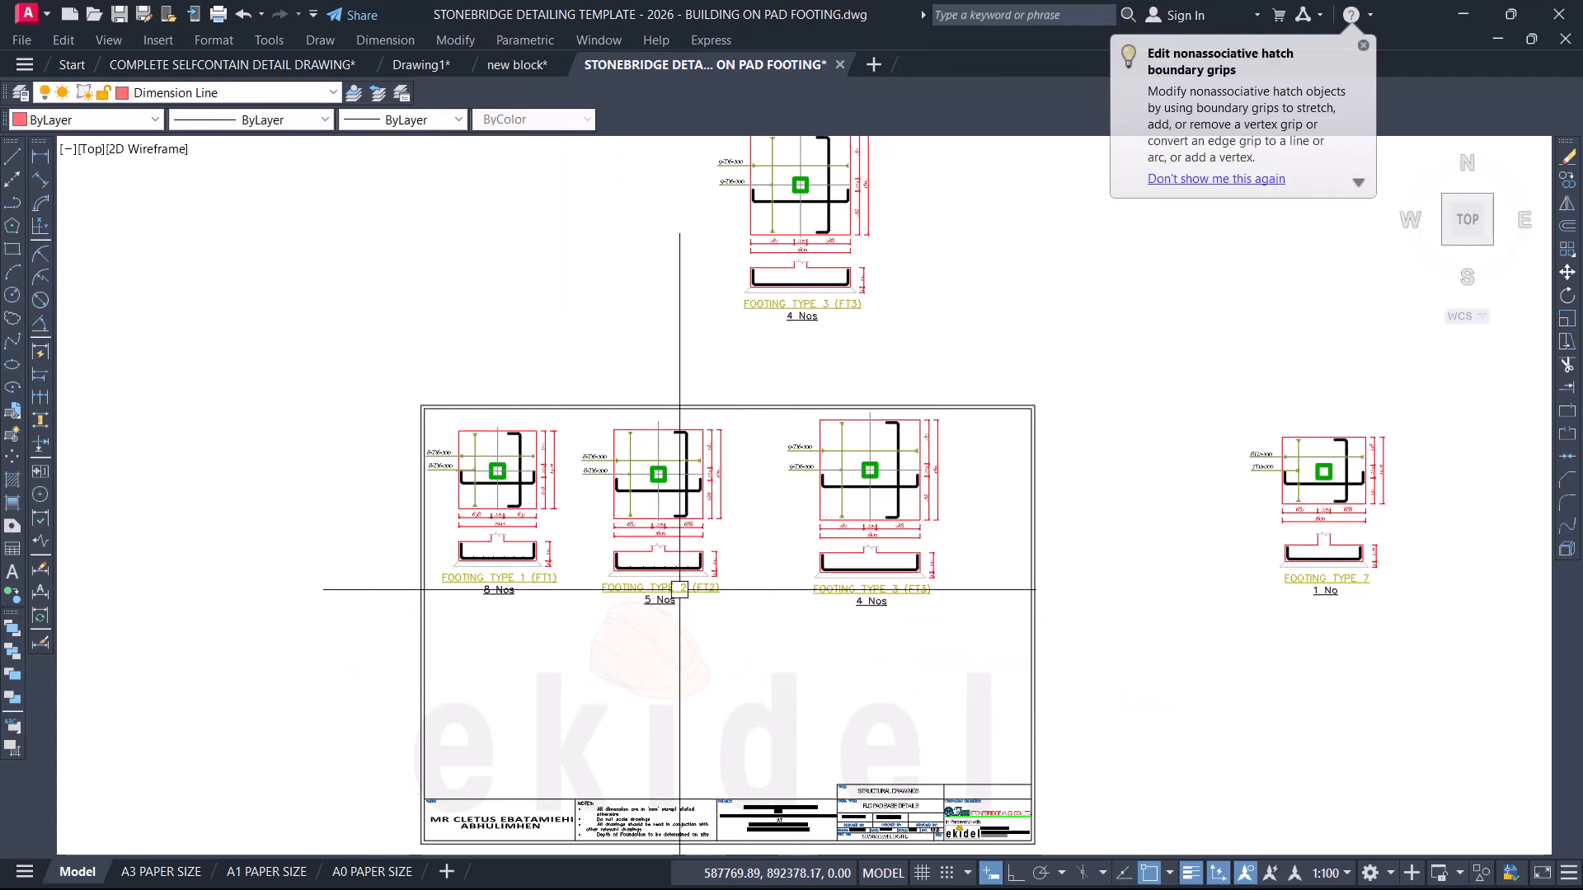
Step: Move the FT2 and FT3 details together to the right, widening the gap from FT1 on the sheet
click(577, 343)
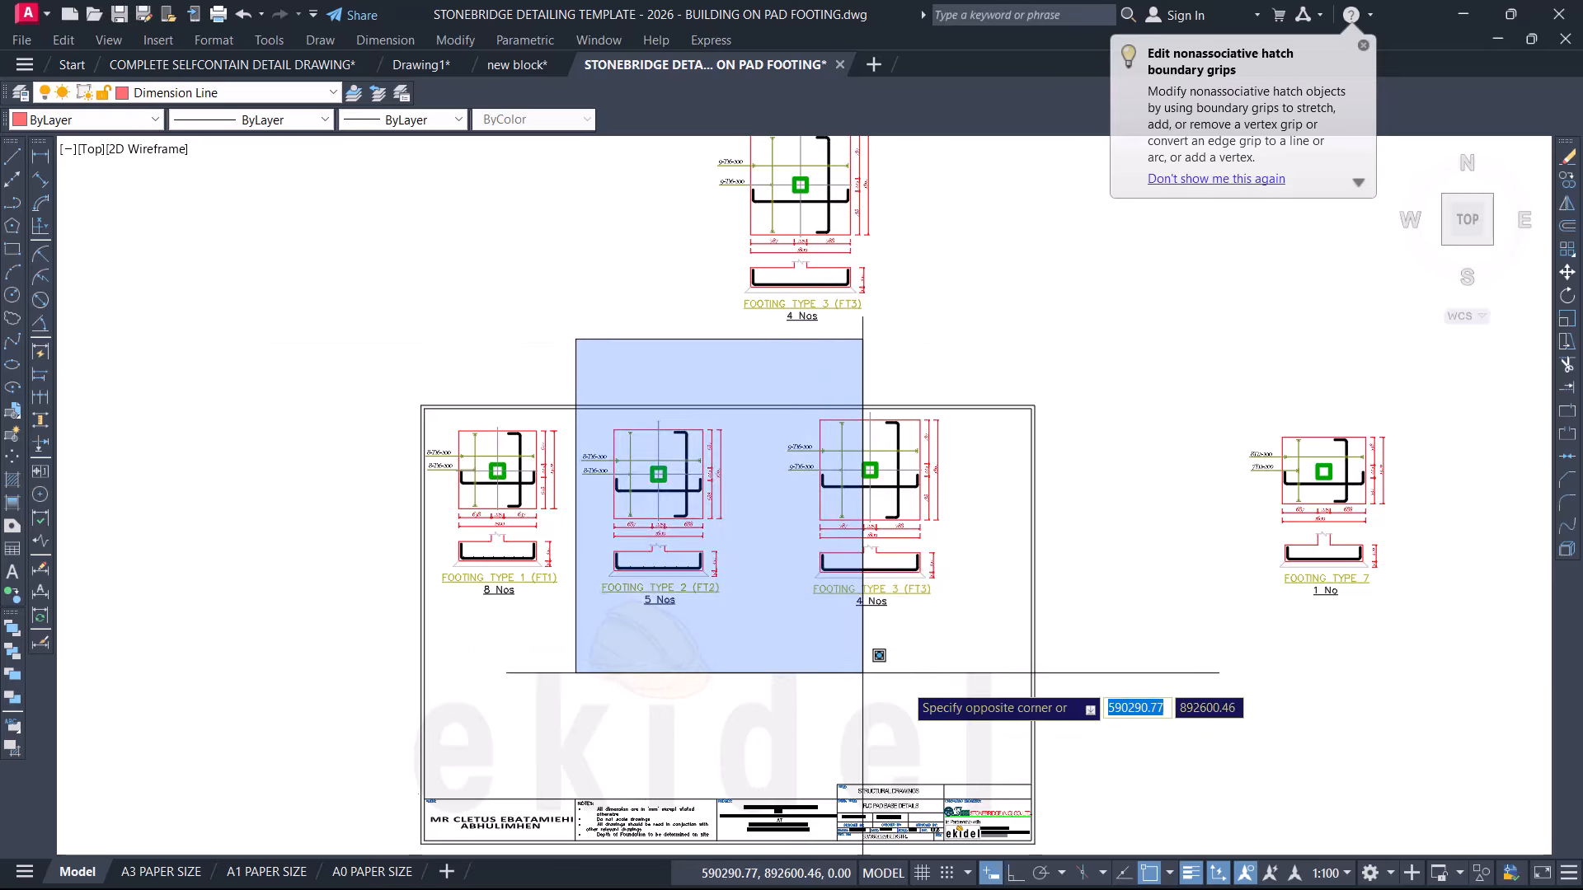
click(973, 693)
text(m)
key(Return)
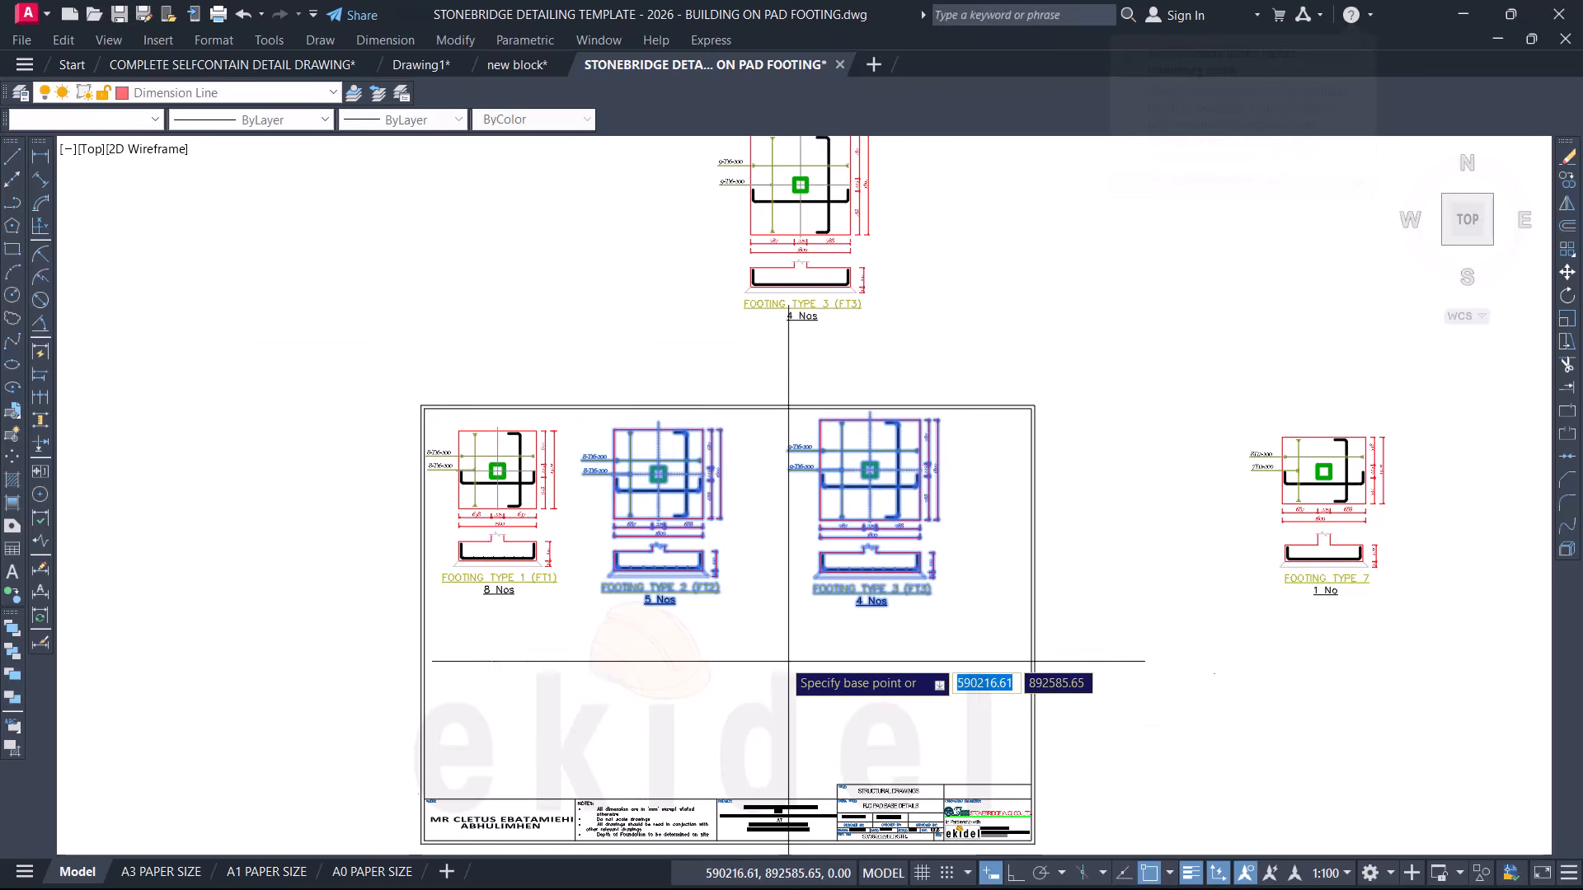
click(776, 669)
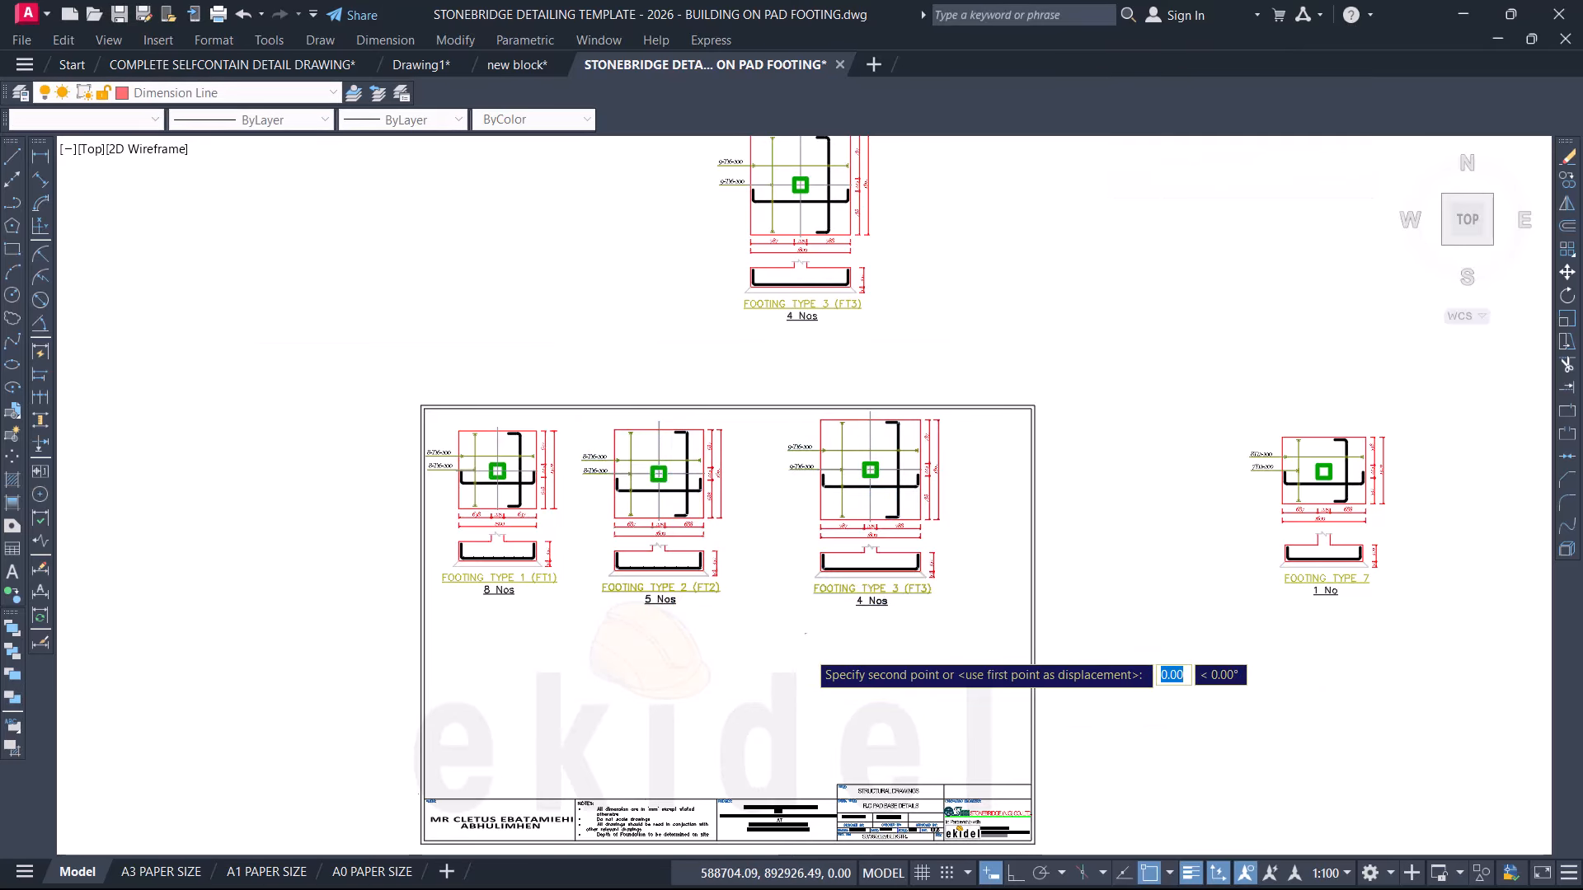
click(817, 668)
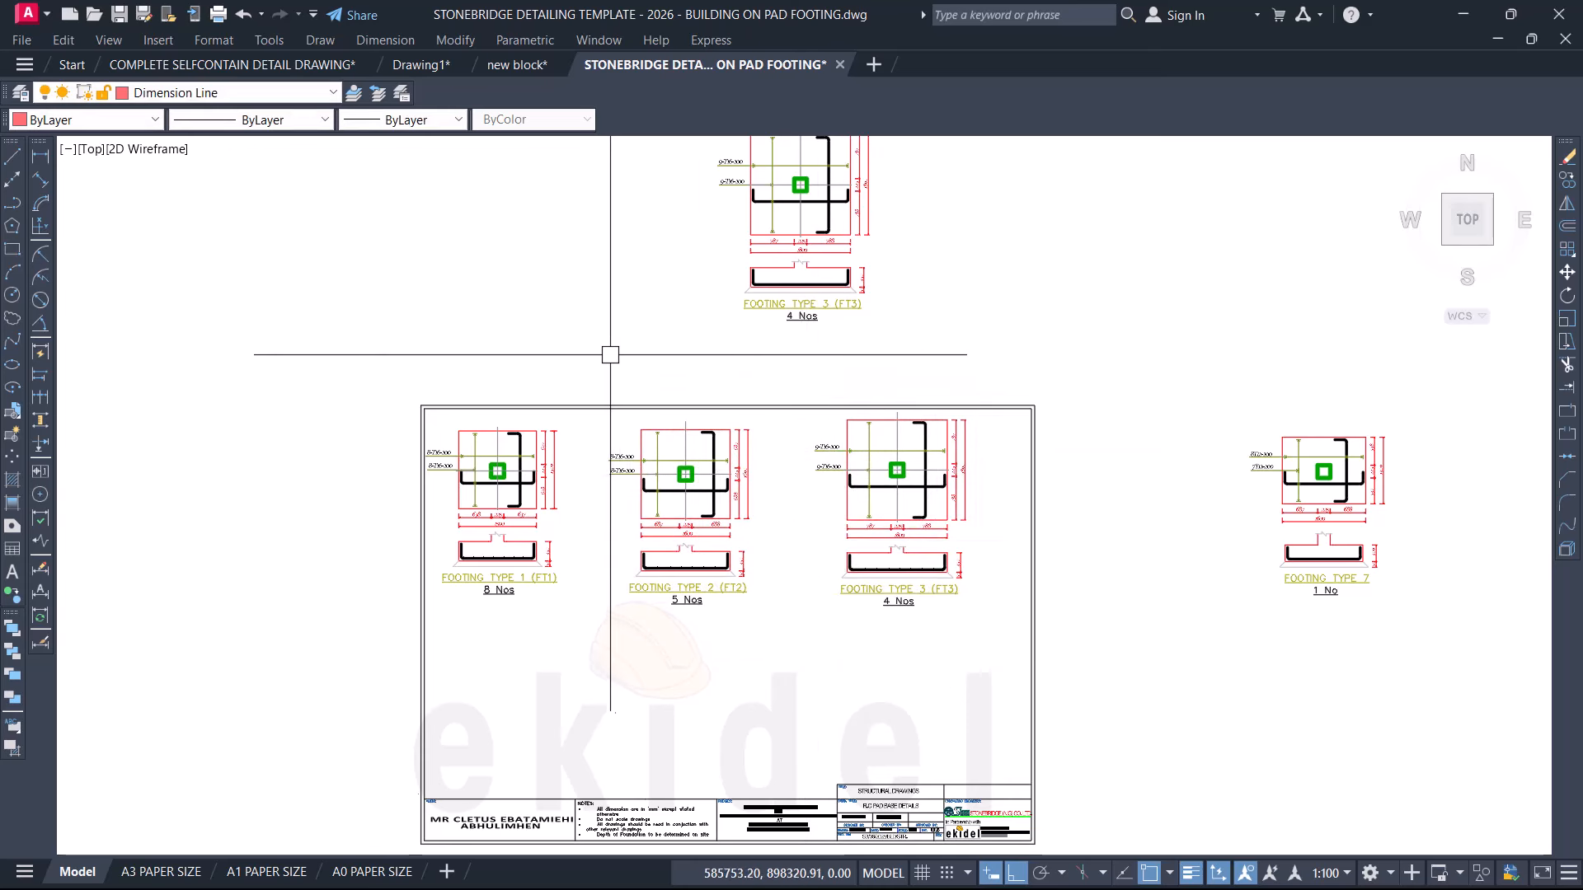
Step: Move the FT1 and FT2 details together about 111 units straight up on the drawing sheet with Ortho on
click(410, 330)
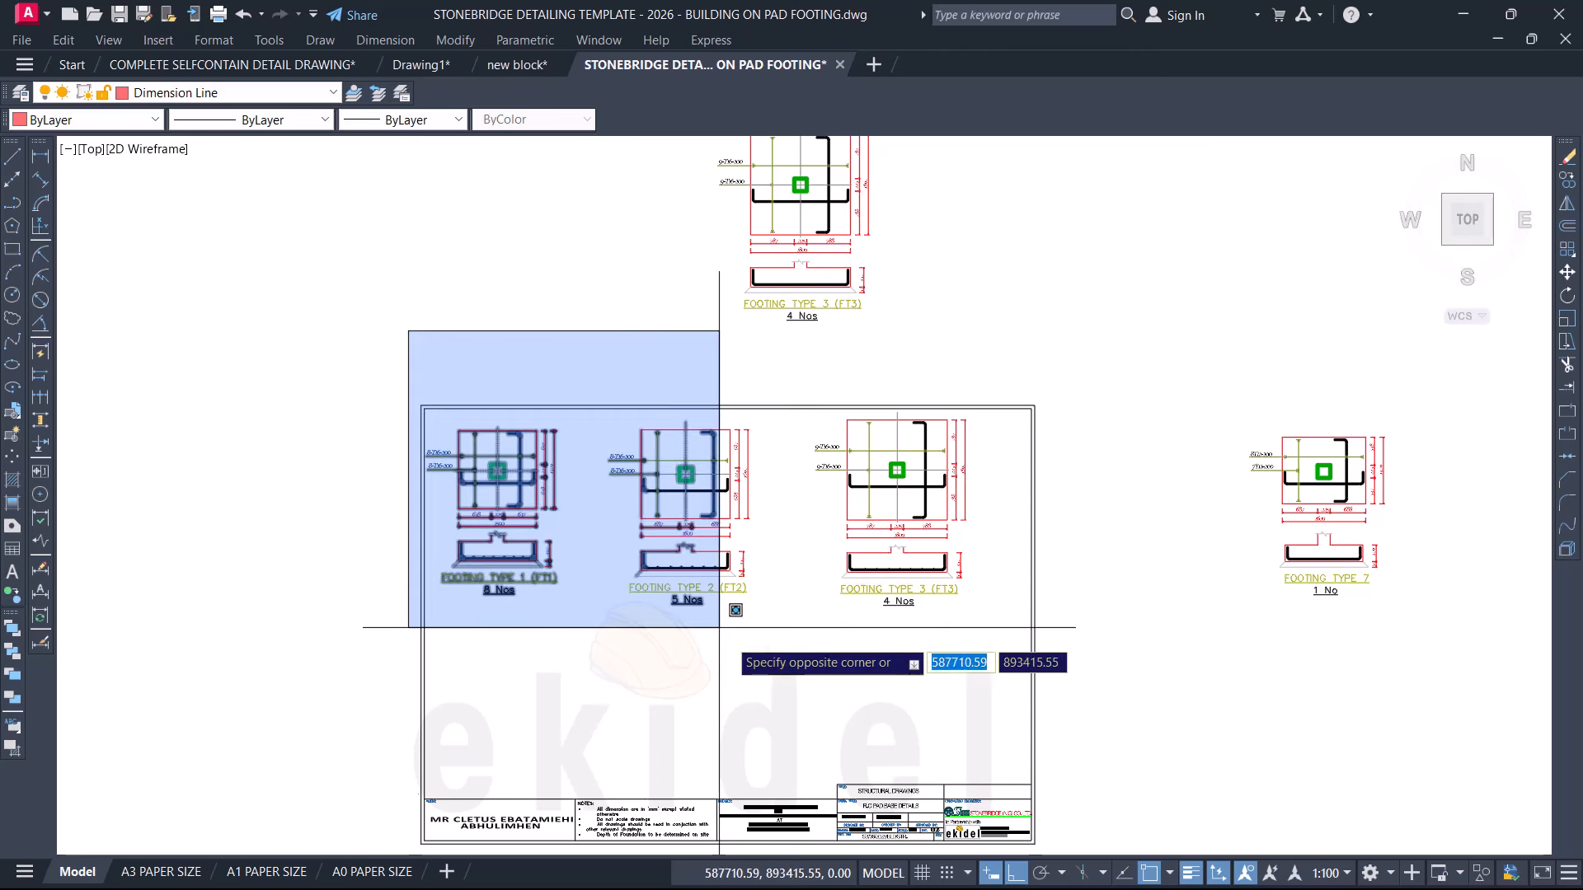
click(760, 672)
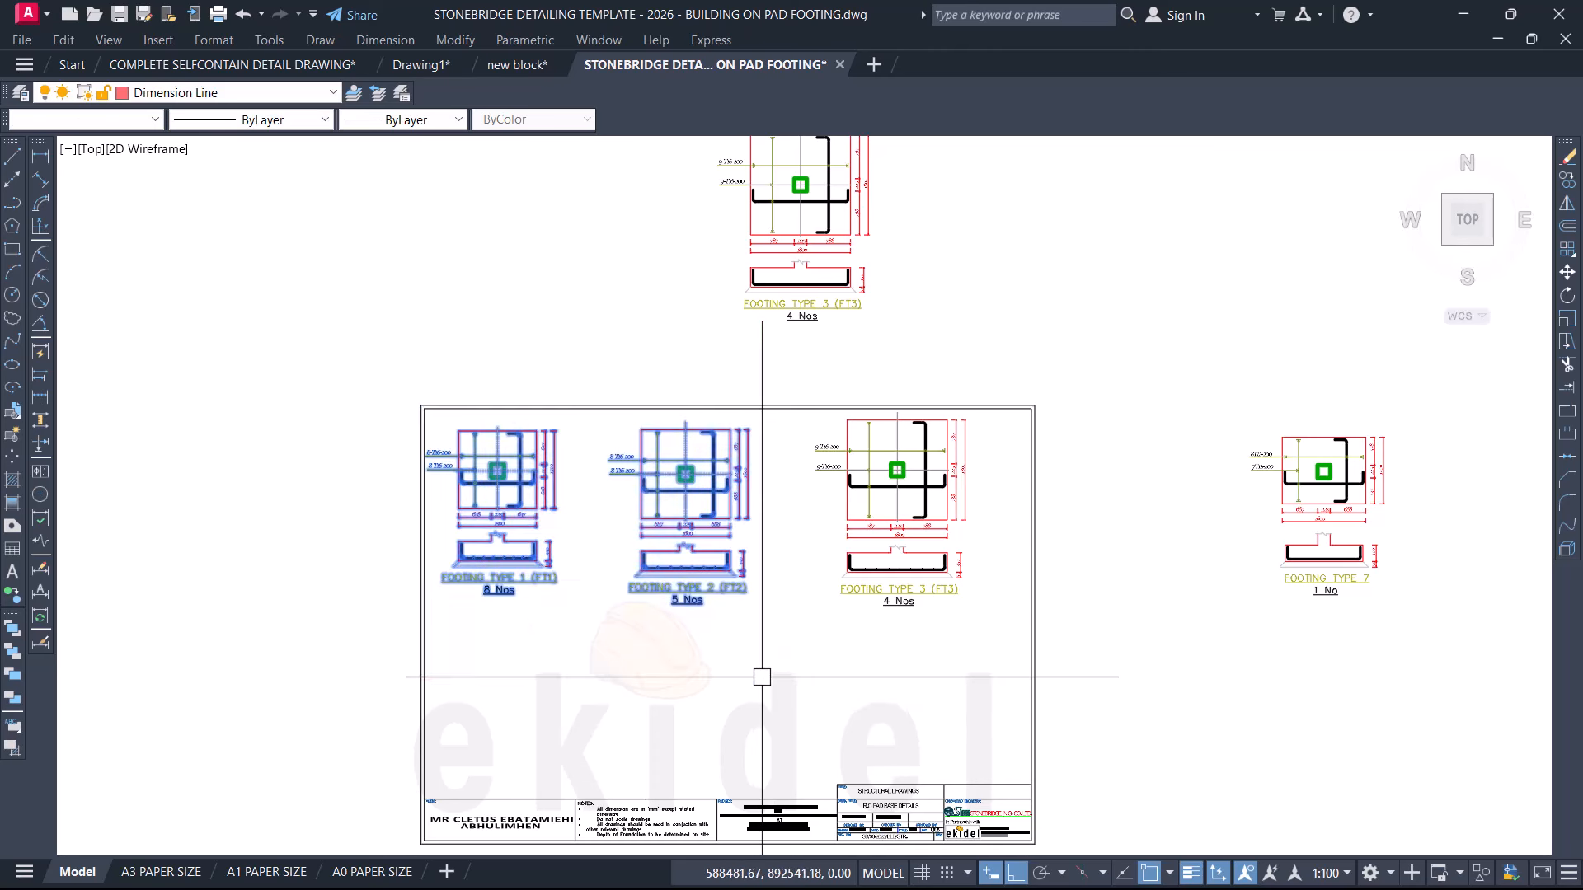
scroll(795, 568, up, 2)
click(793, 569)
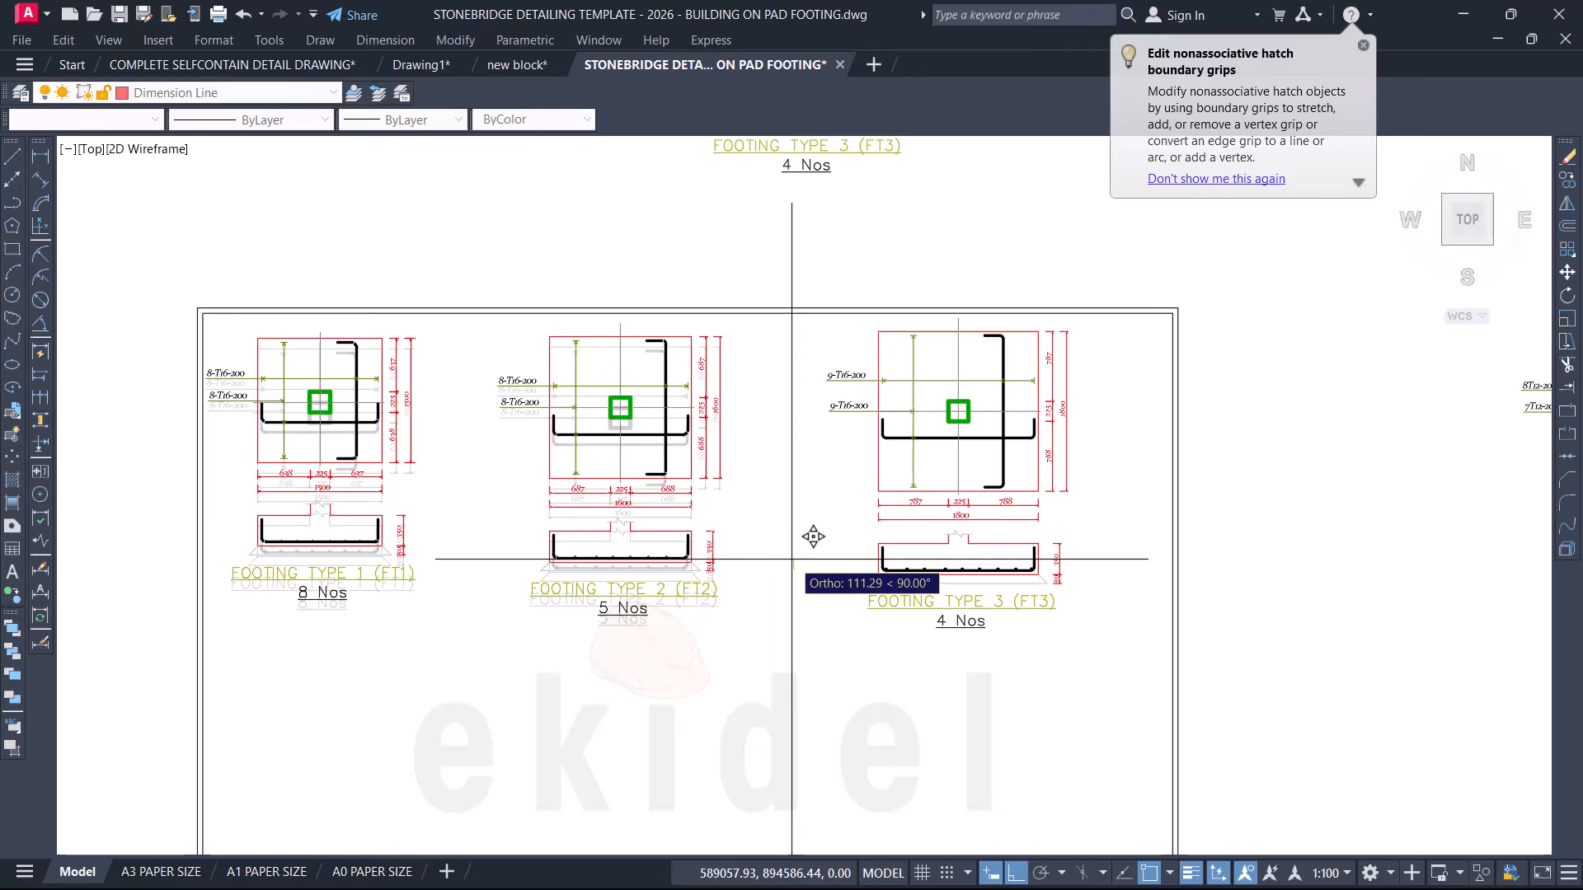
click(791, 559)
Step: Examine the dimensions and reinforcement of the 1800 / 1200 footing in the row of details below the foundation layout
scroll(739, 494, down, 3)
scroll(707, 431, up, 2)
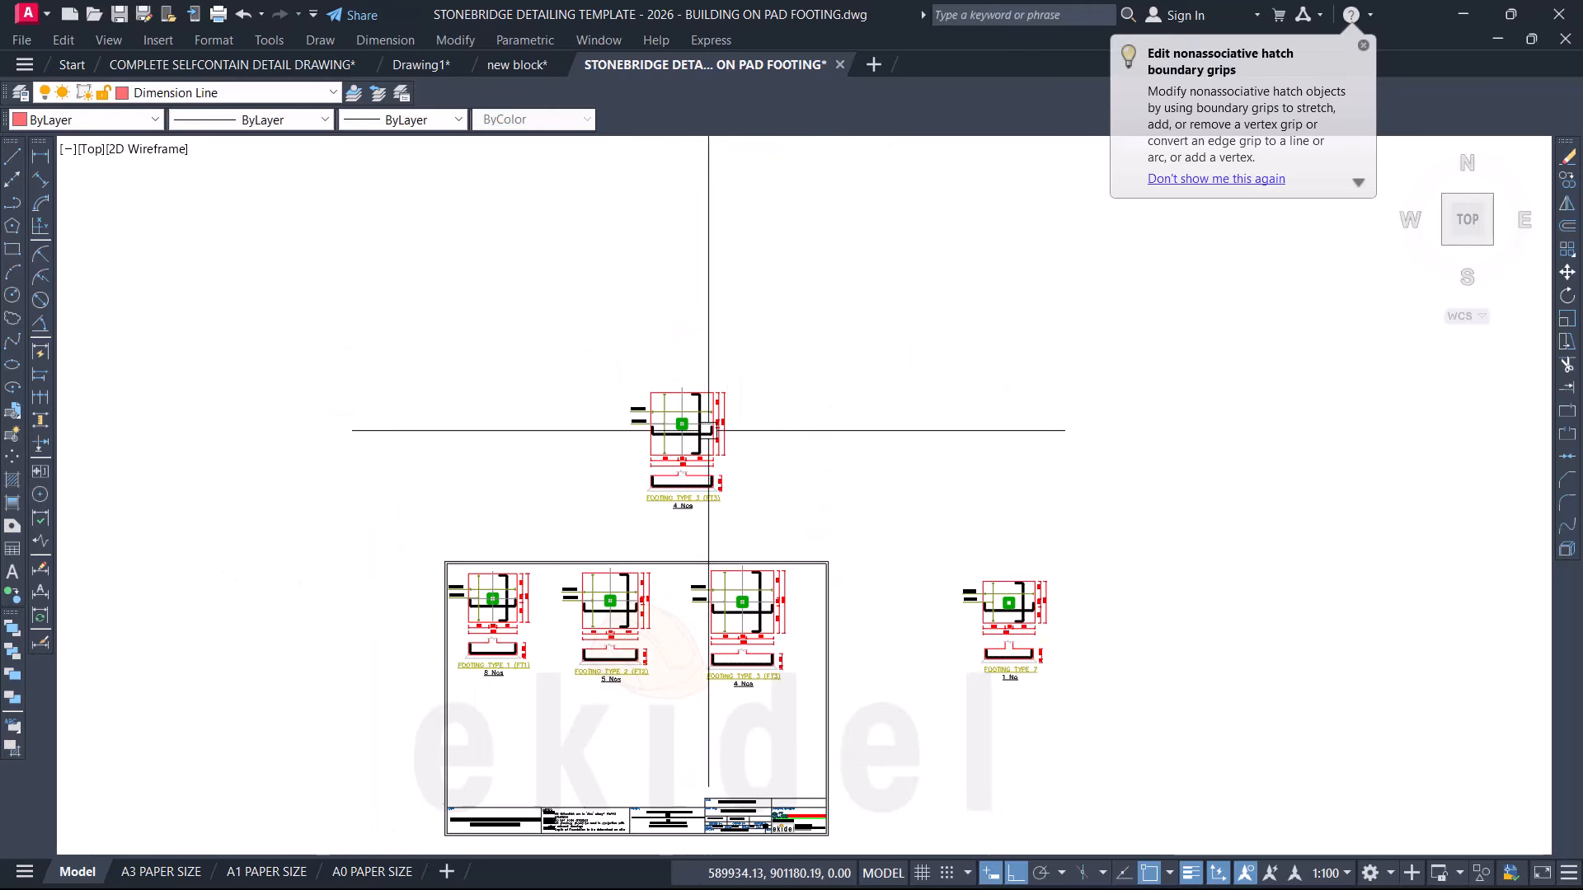
scroll(656, 452, up, 2)
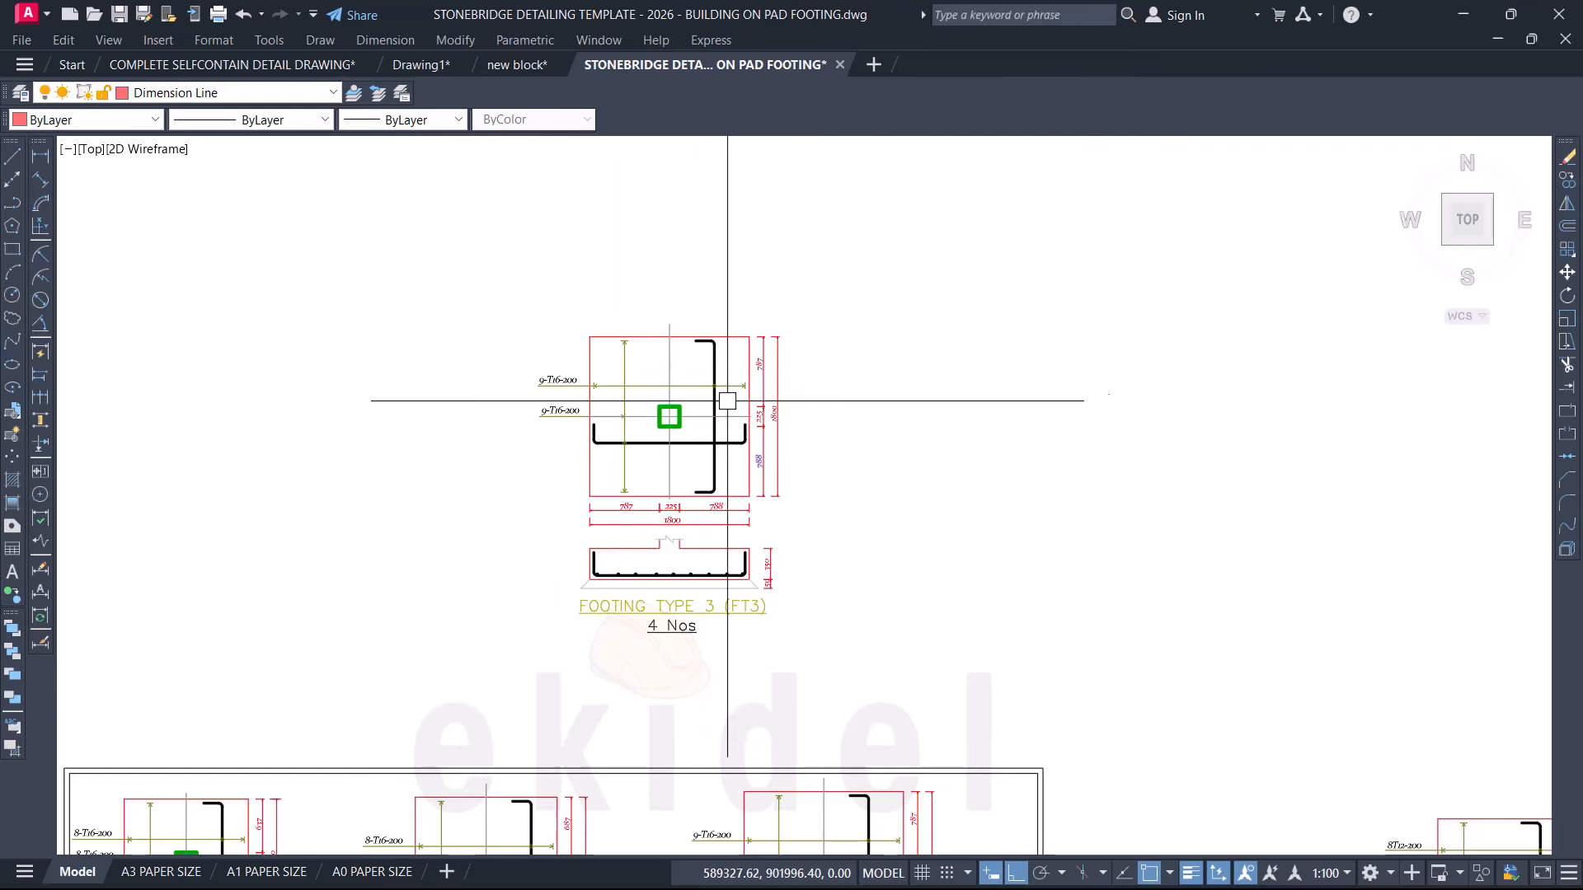
scroll(727, 401, down, 6)
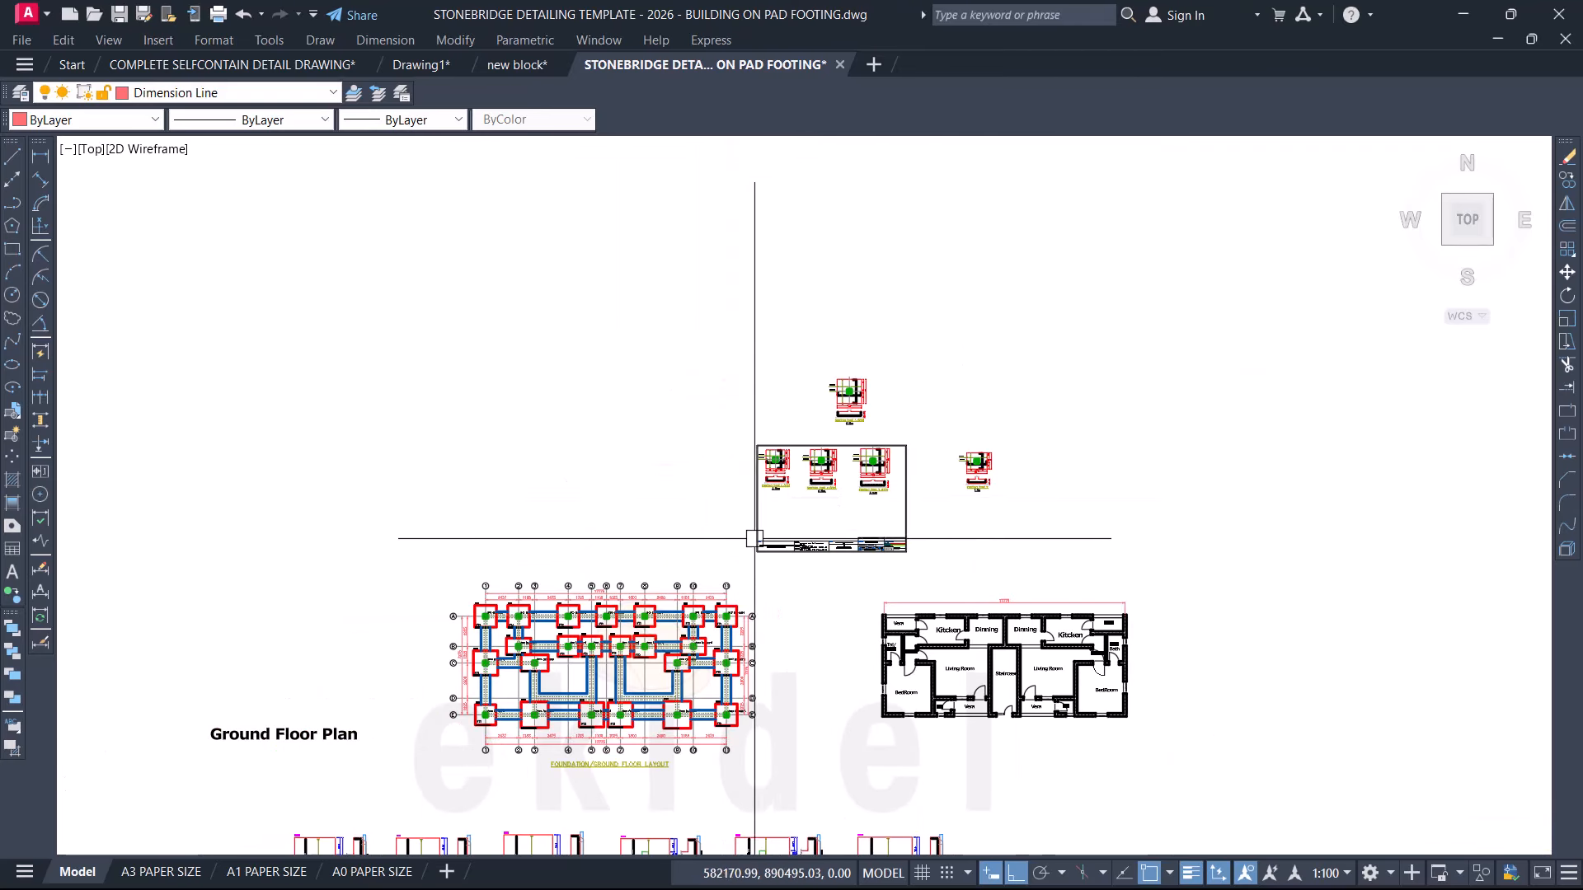
middle_drag(641, 563, 721, 395)
scroll(640, 564, up, 4)
scroll(690, 416, down, 4)
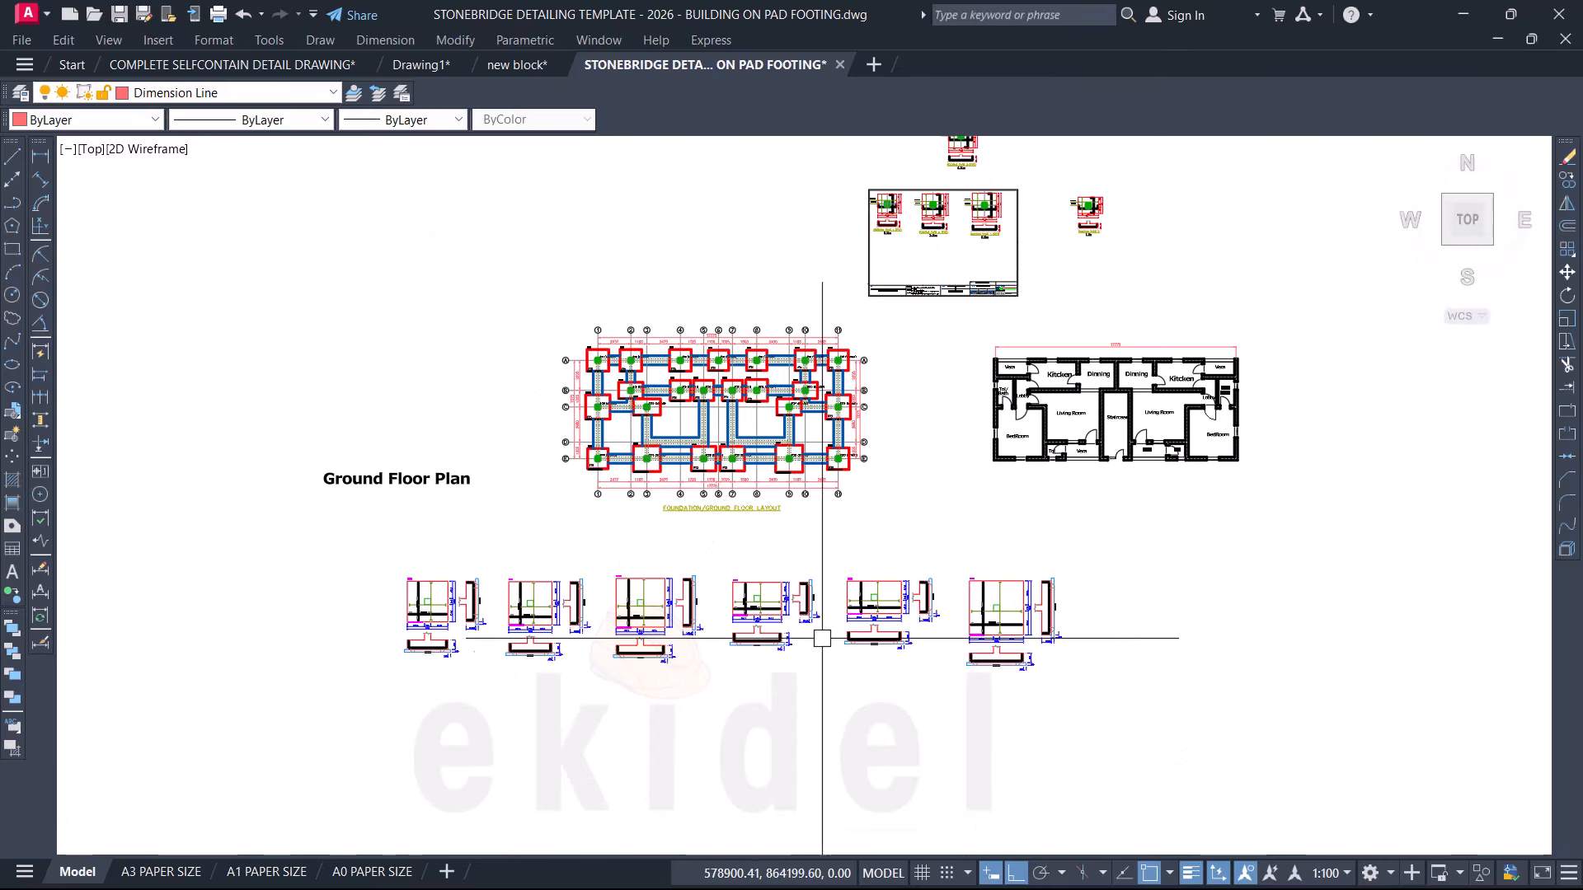
scroll(819, 643, up, 4)
scroll(686, 592, up, 4)
scroll(652, 678, up, 2)
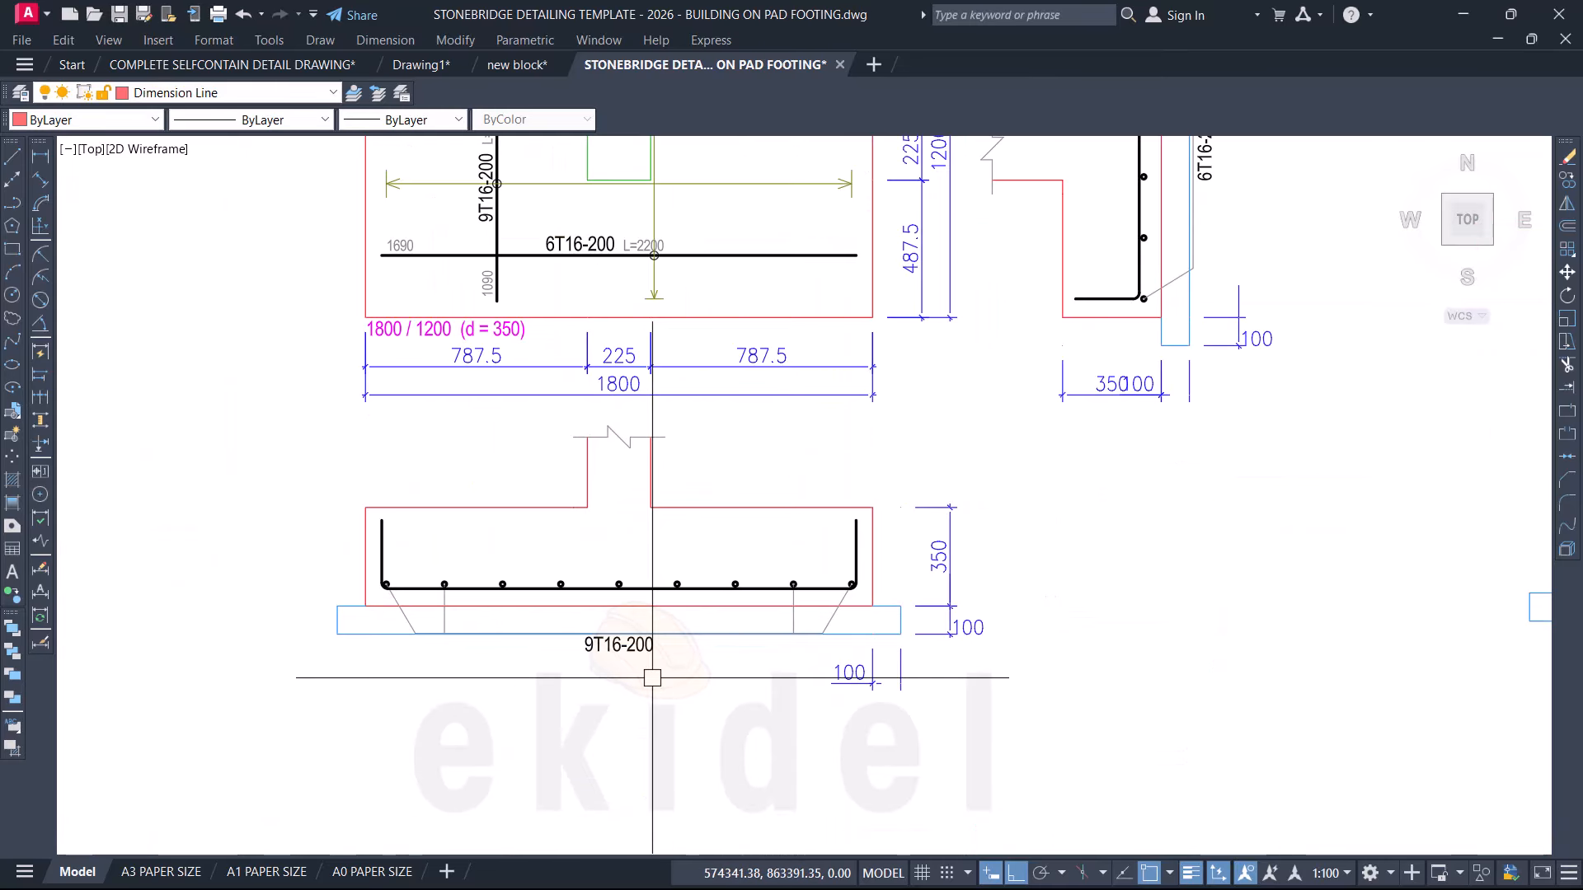
middle_drag(616, 483, 575, 639)
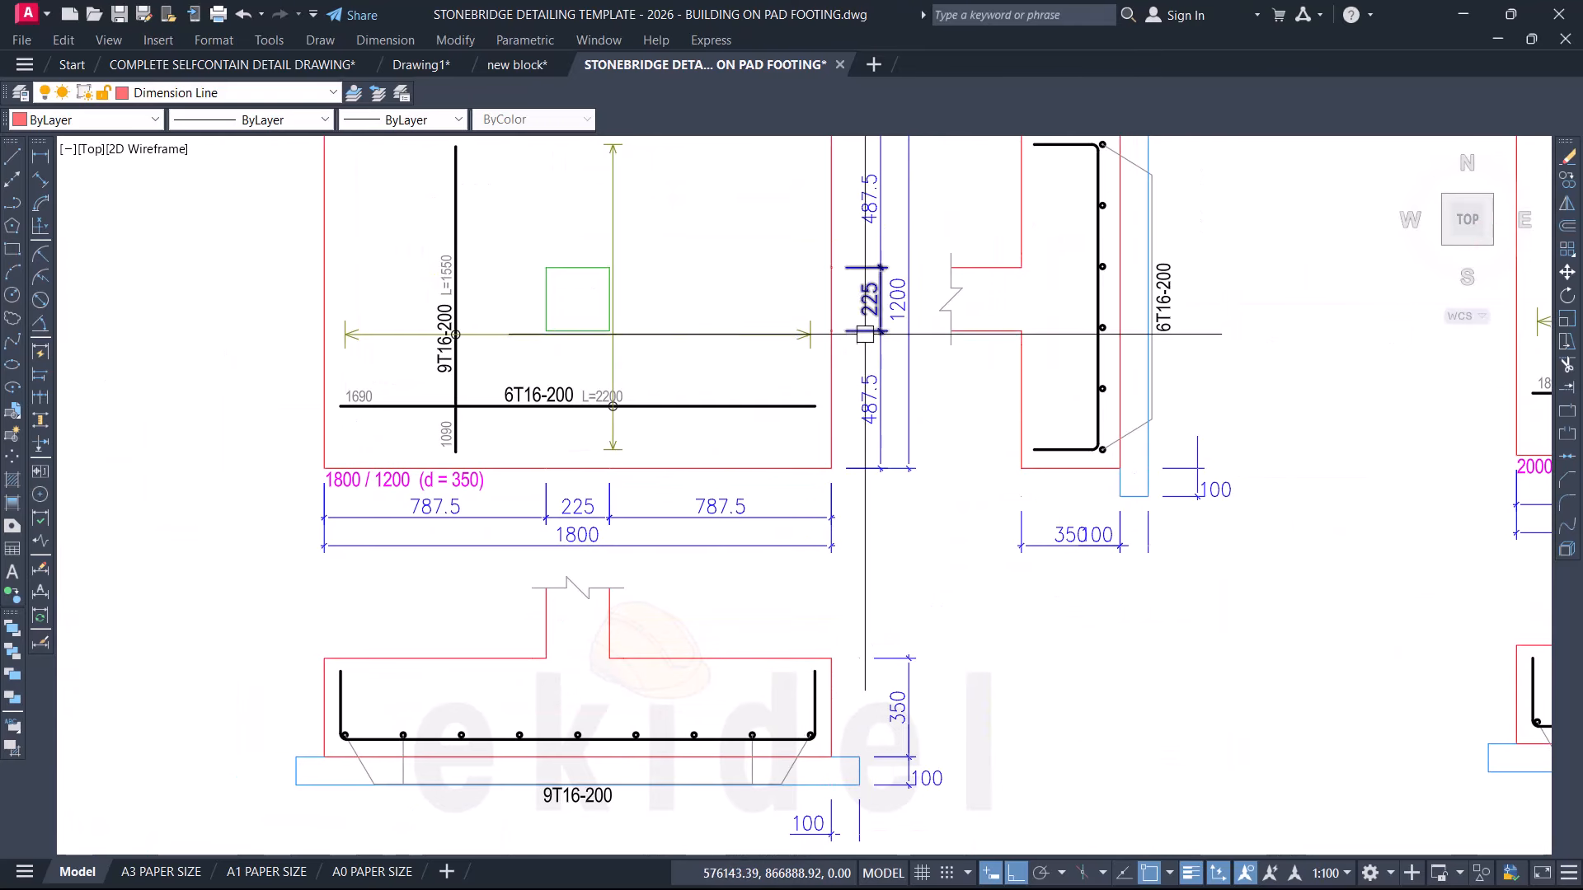
Step: Compare the dimensions and bar callouts of the 2000 / 1200 and 2000 / 2000 footings in the same row
scroll(571, 343, down, 4)
scroll(1156, 422, up, 2)
scroll(976, 415, up, 2)
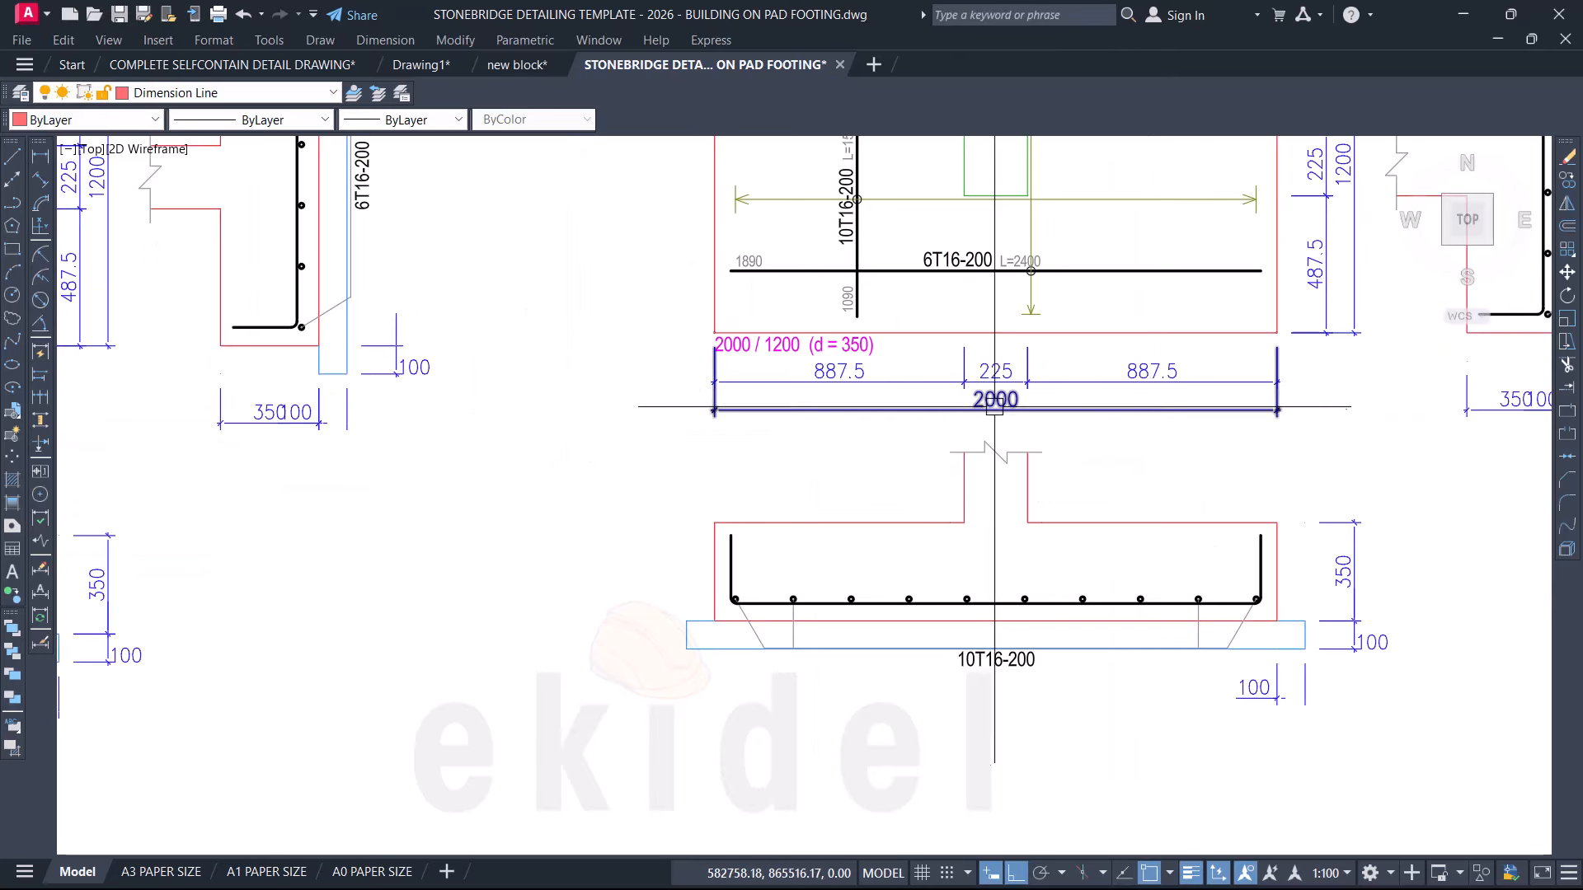
middle_drag(939, 430, 659, 537)
scroll(665, 283, down, 4)
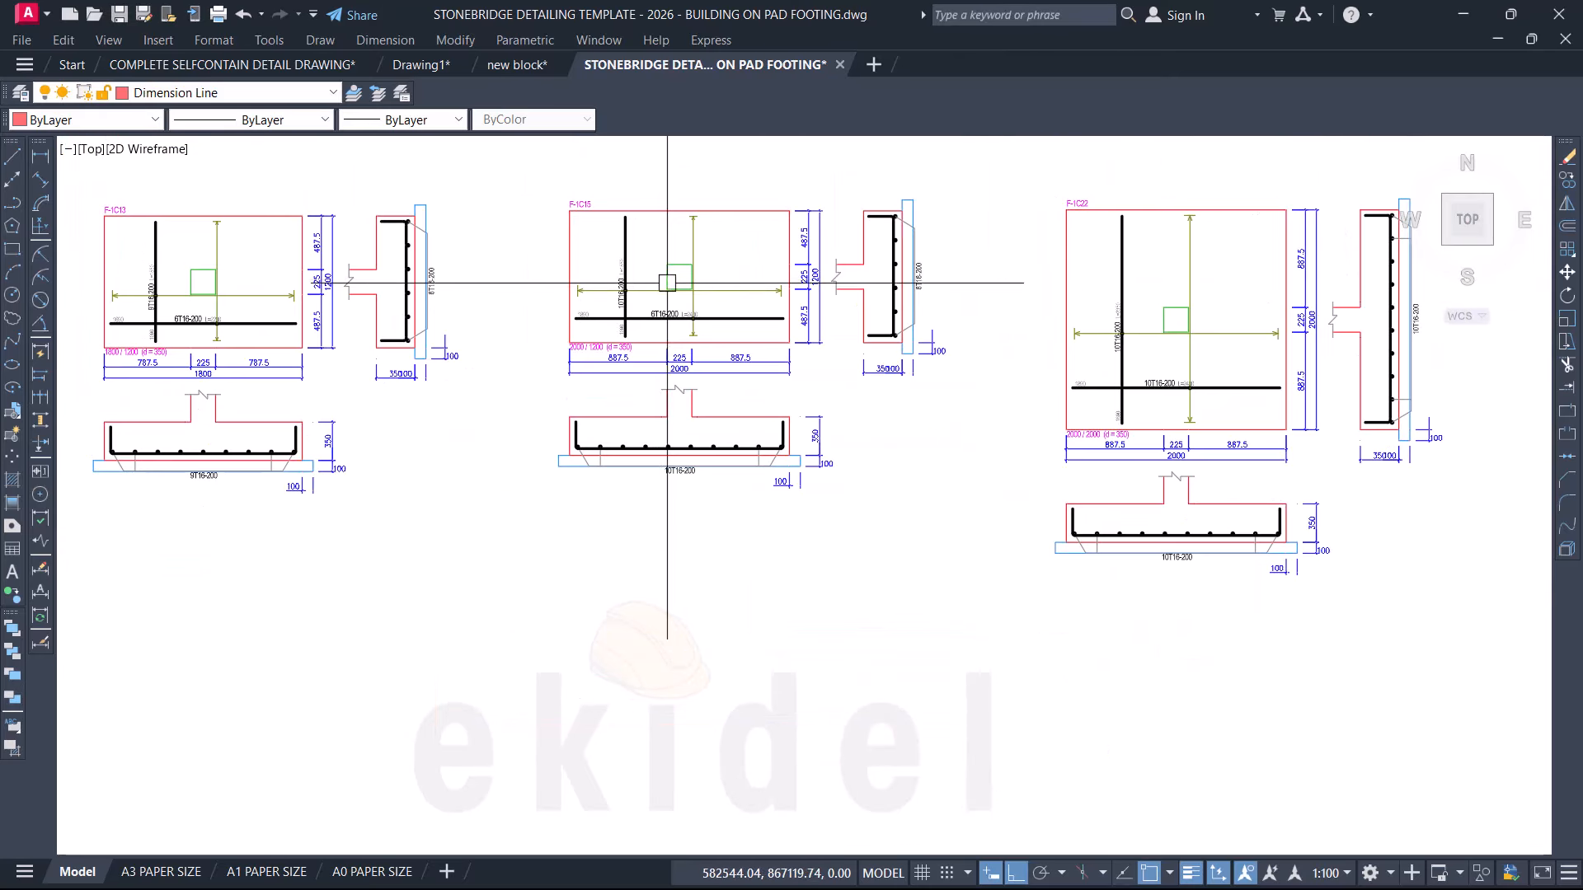
scroll(965, 339, down, 2)
scroll(939, 332, up, 4)
scroll(933, 636, up, 2)
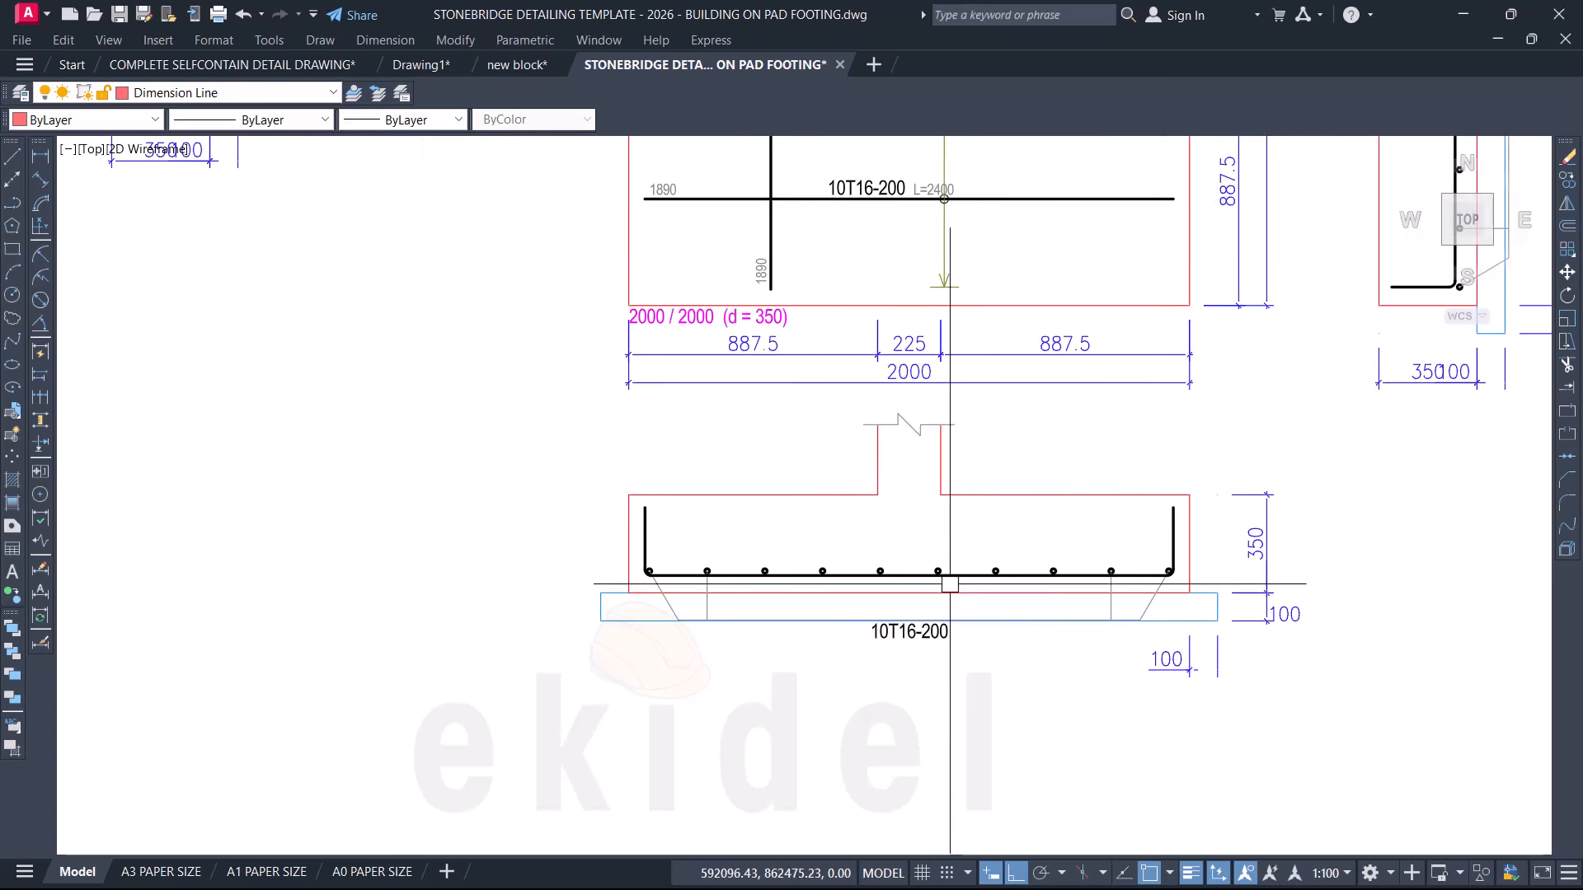
middle_drag(1171, 208, 903, 446)
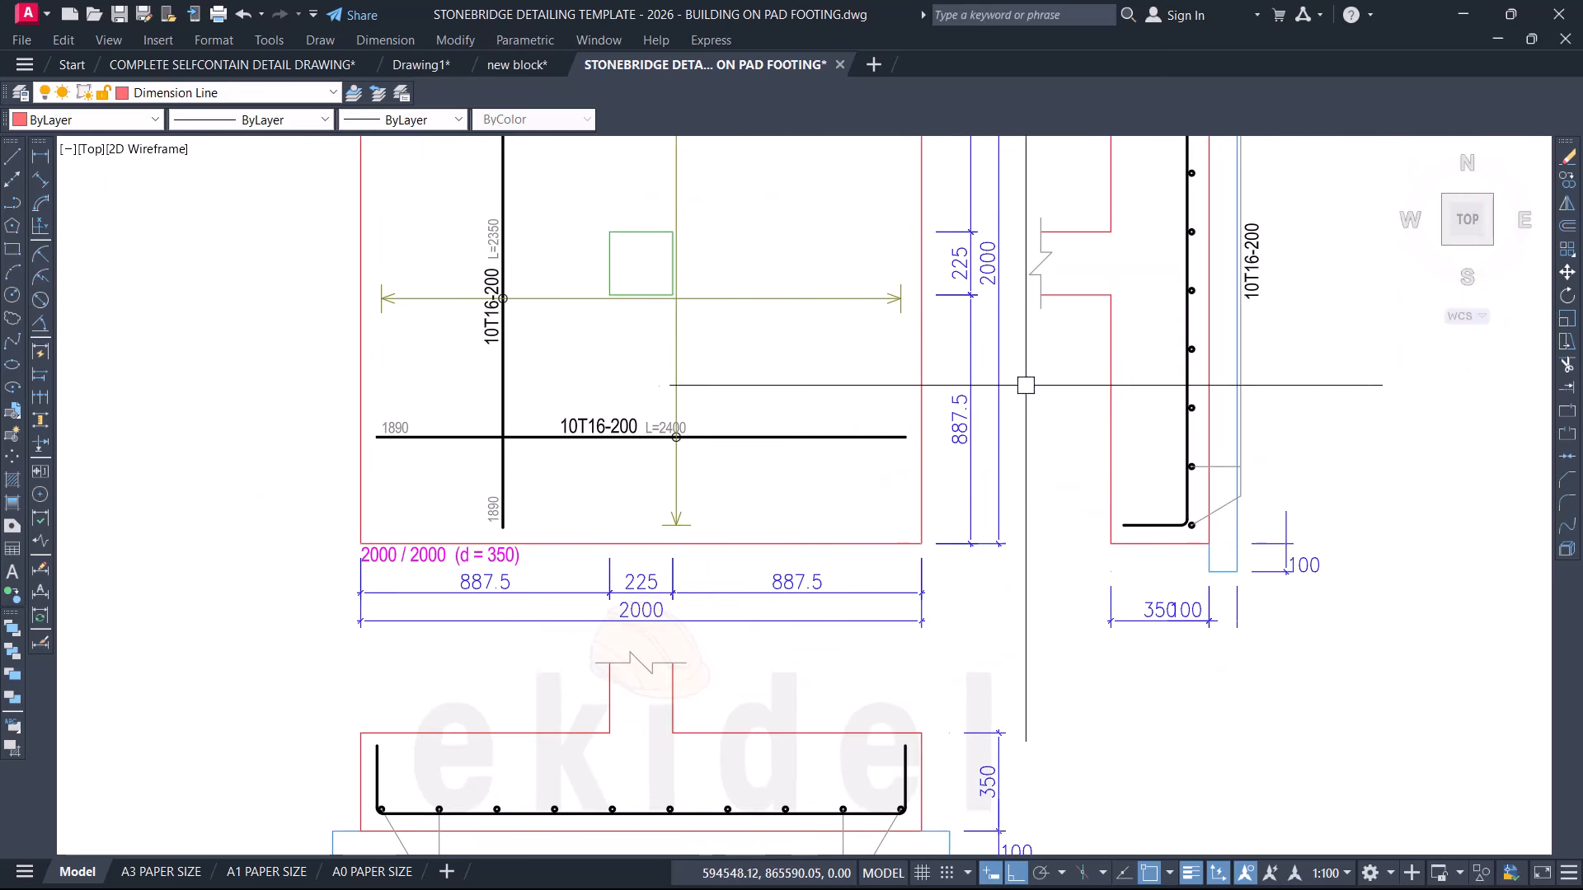
scroll(1026, 385, down, 6)
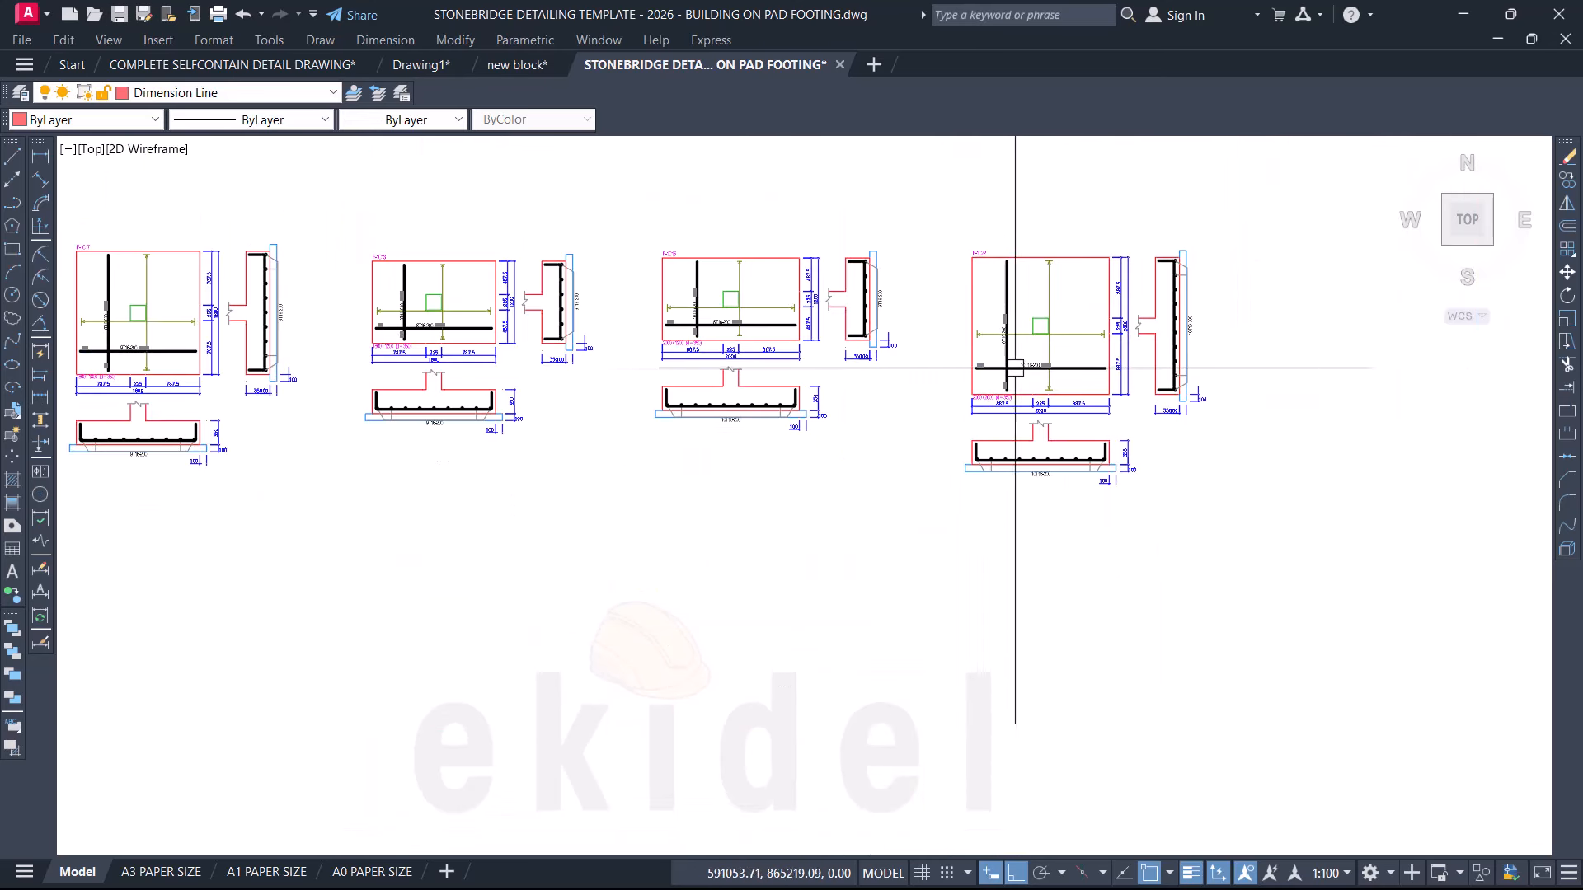
scroll(1015, 367, up, 8)
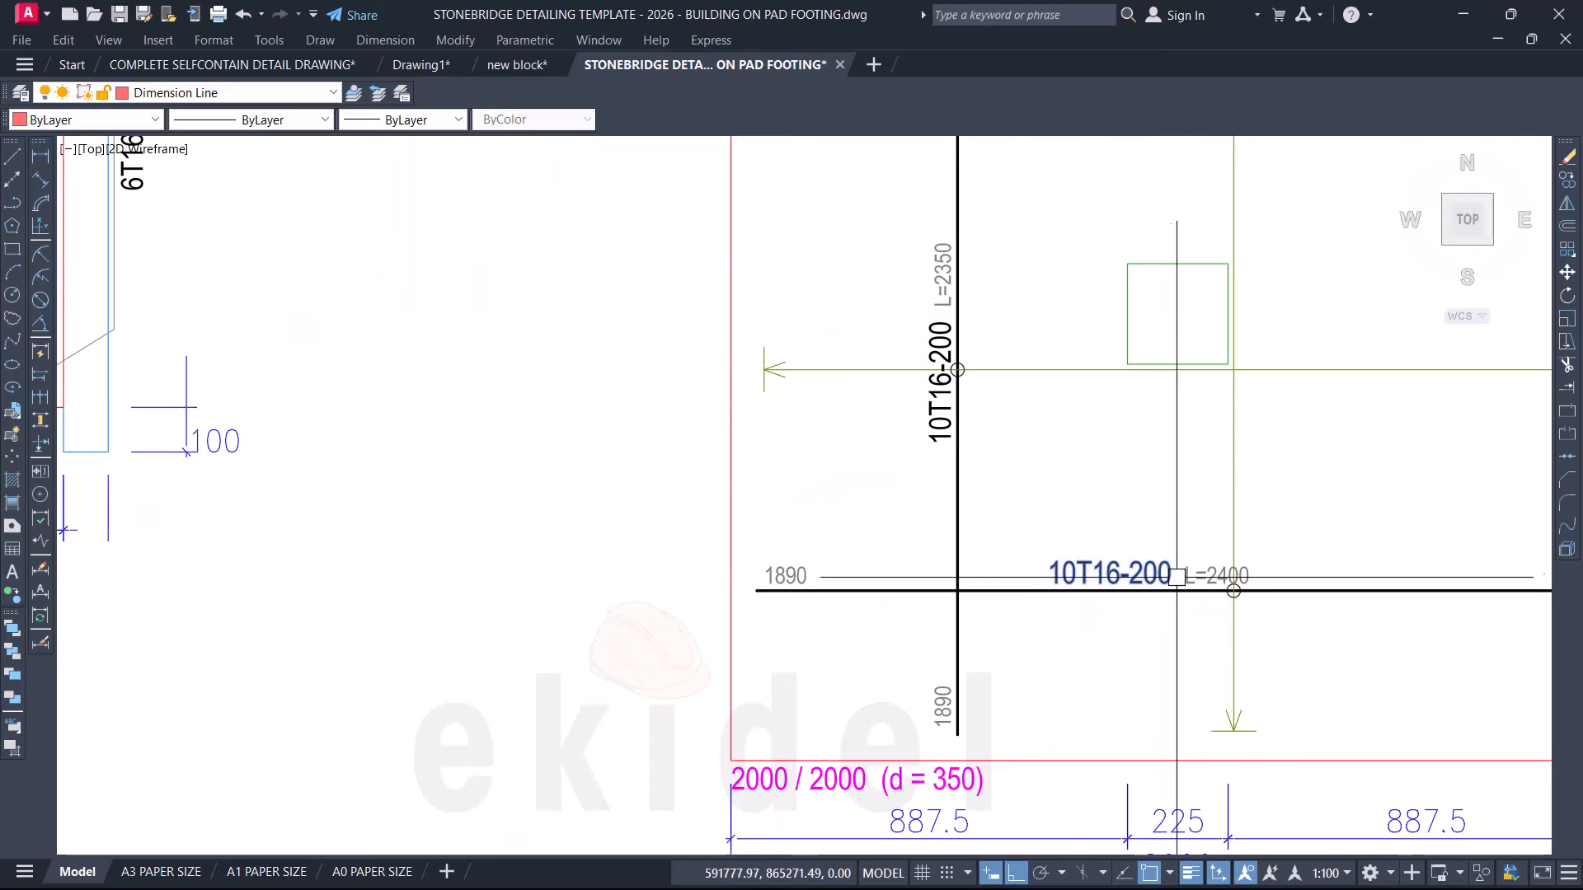
scroll(1176, 577, down, 10)
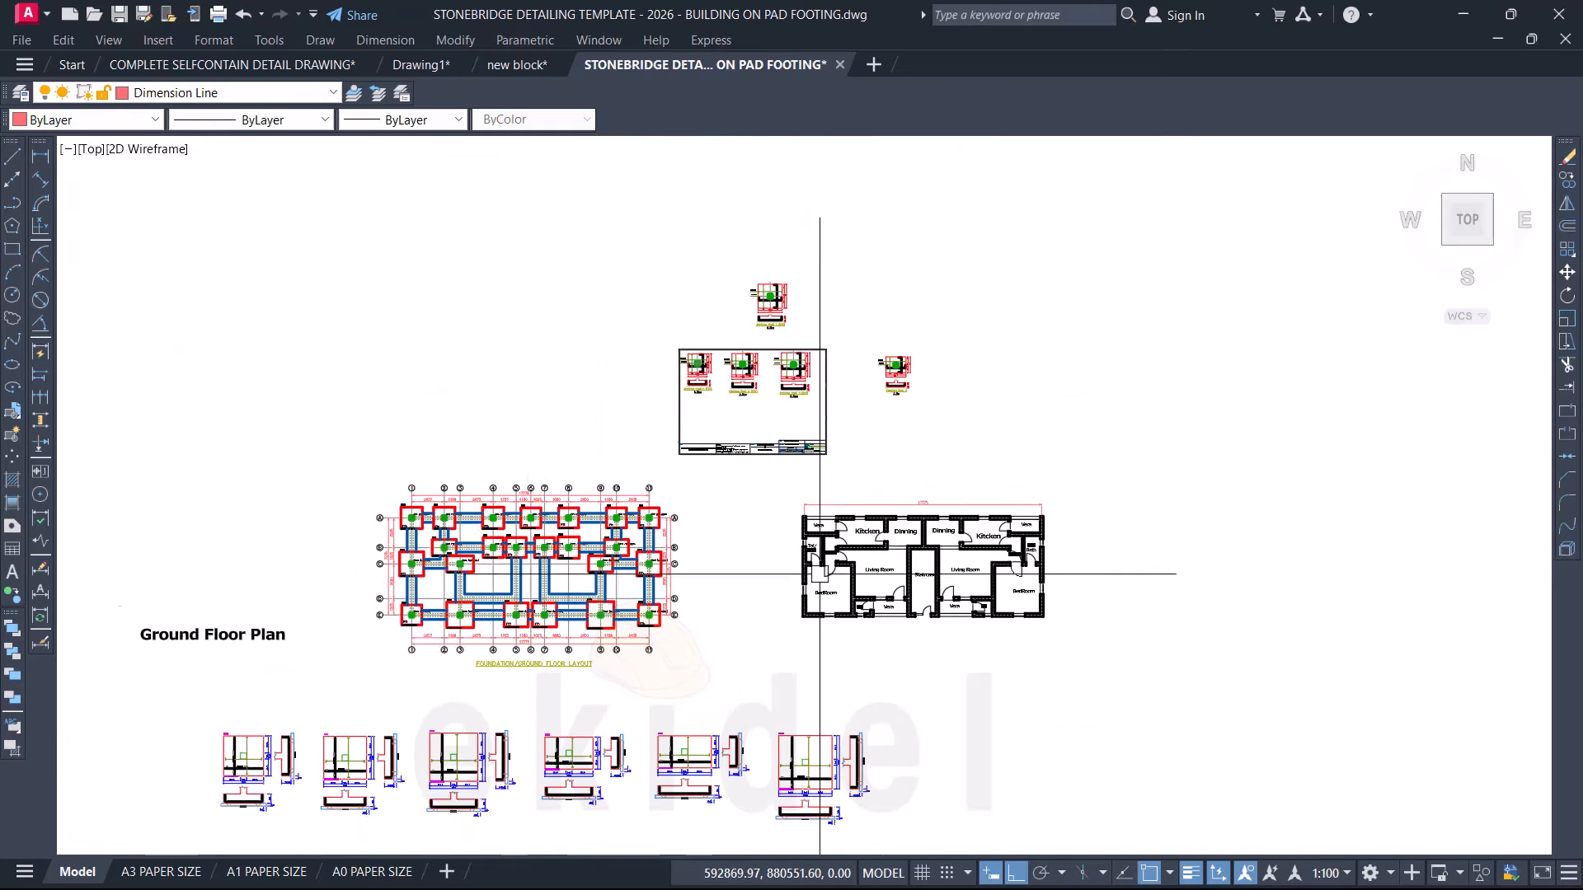
scroll(767, 343, up, 4)
click(693, 264)
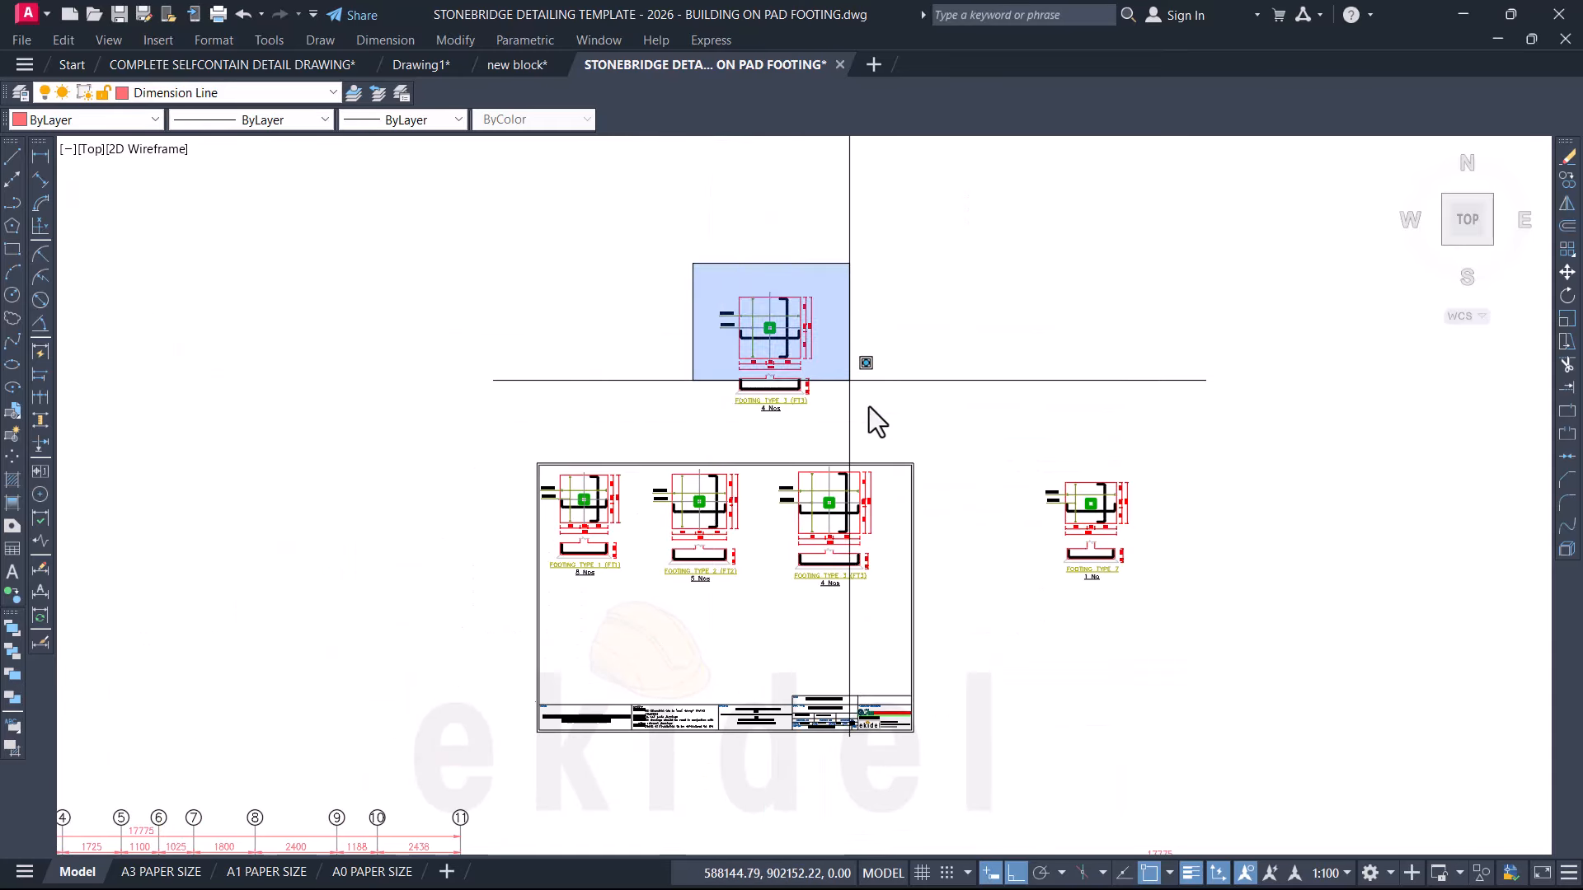
click(874, 429)
scroll(784, 389, up, 5)
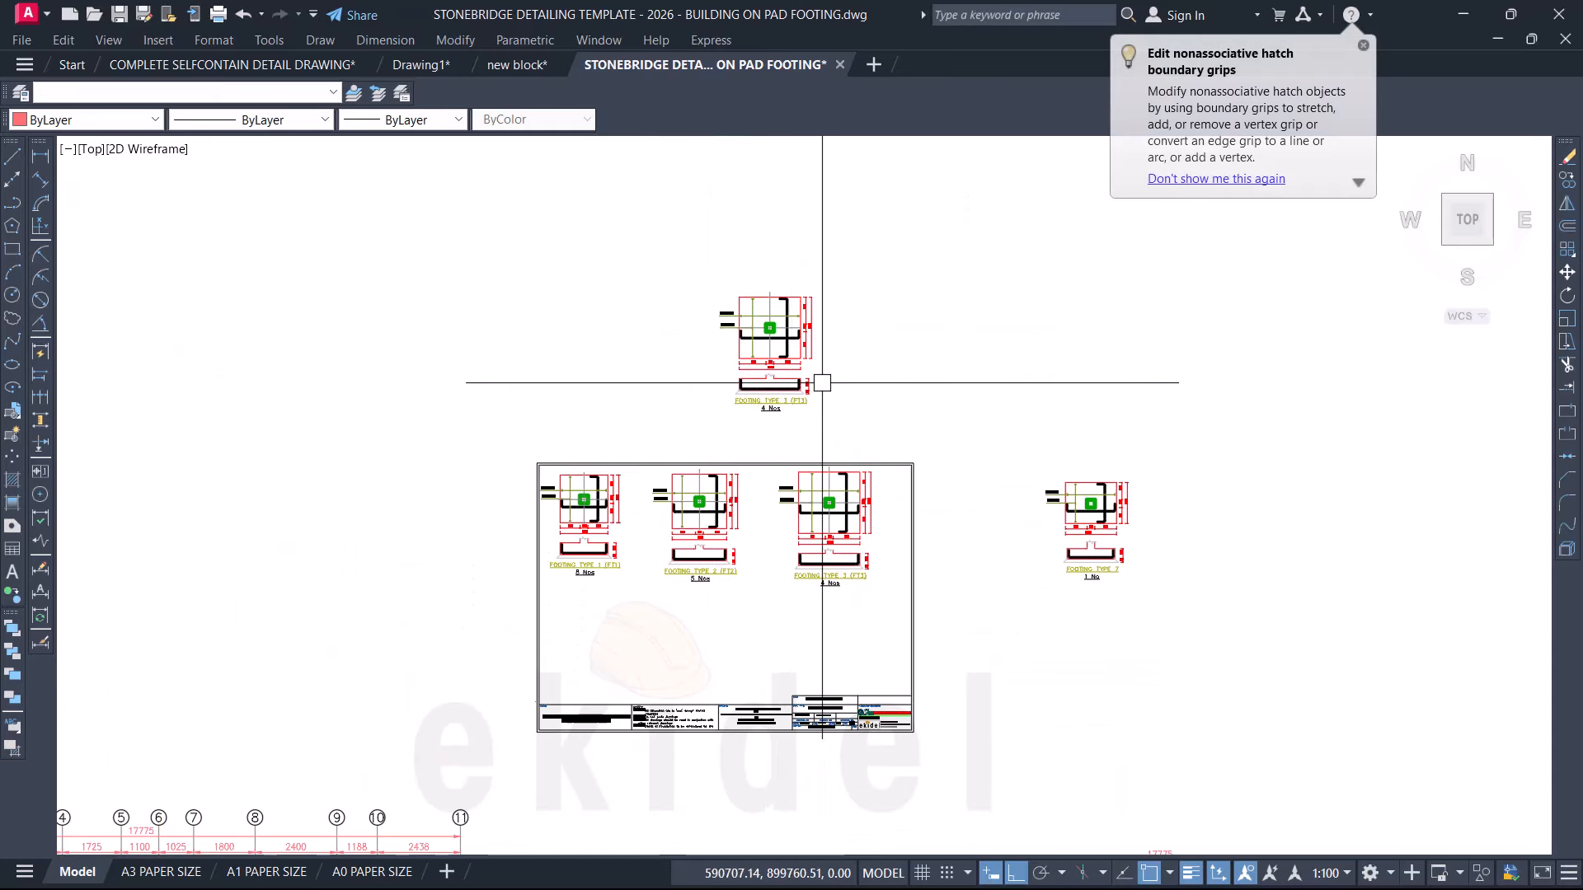
Step: Copy the FT3 label from footing F-1C14 into the 2000 / 2000 footing F-1C19 on the foundation layout
scroll(887, 343, down, 6)
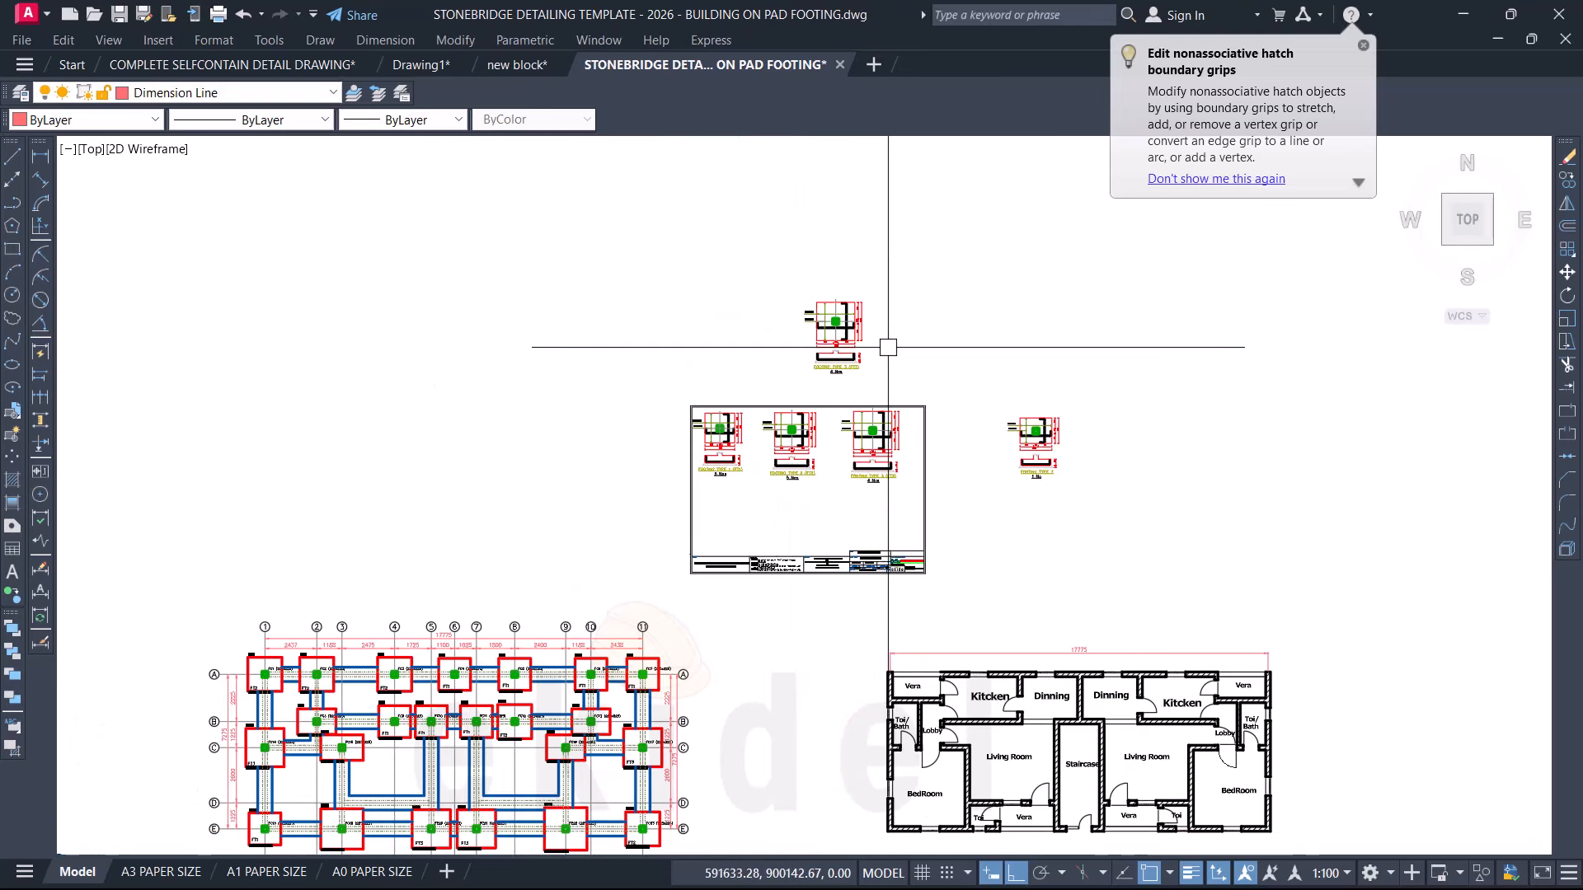
scroll(592, 488, up, 6)
scroll(592, 488, up, 2)
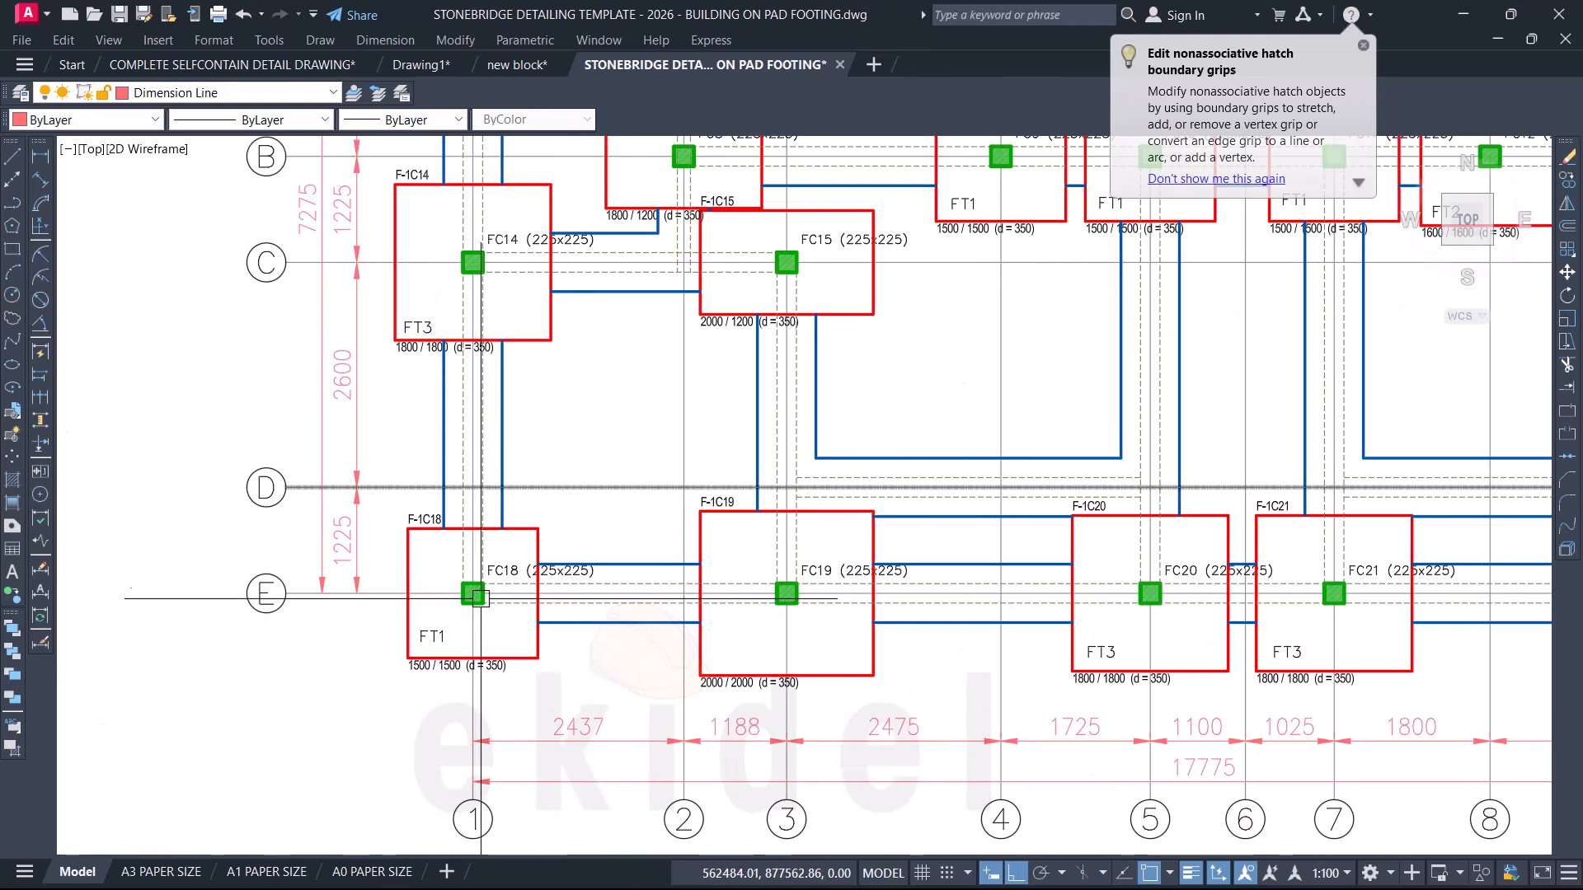
click(418, 328)
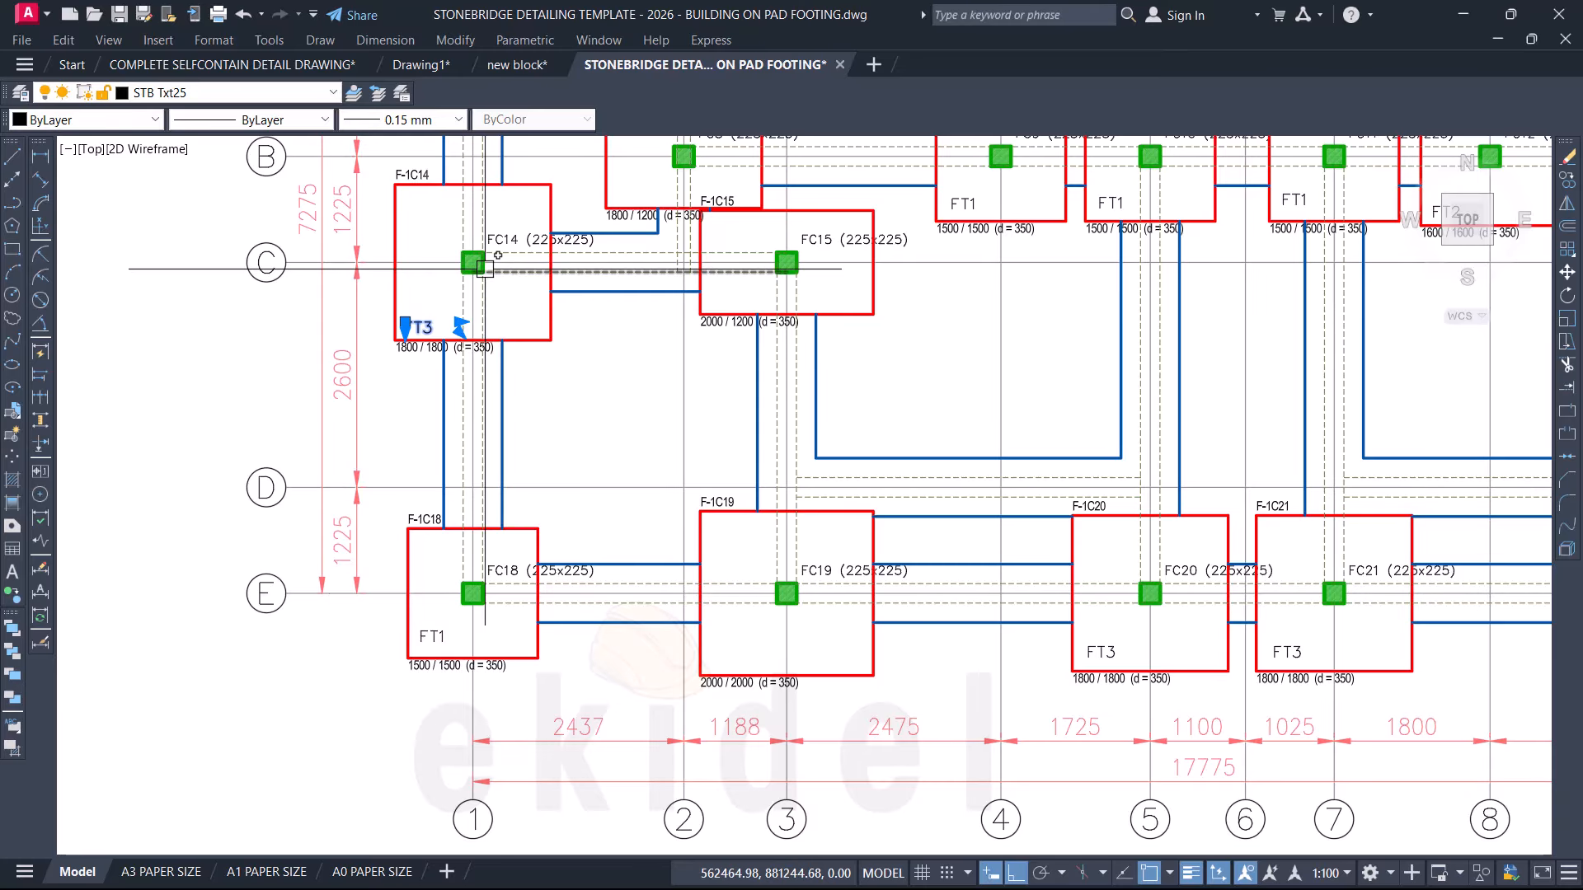
key(Return)
scroll(429, 321, up, 2)
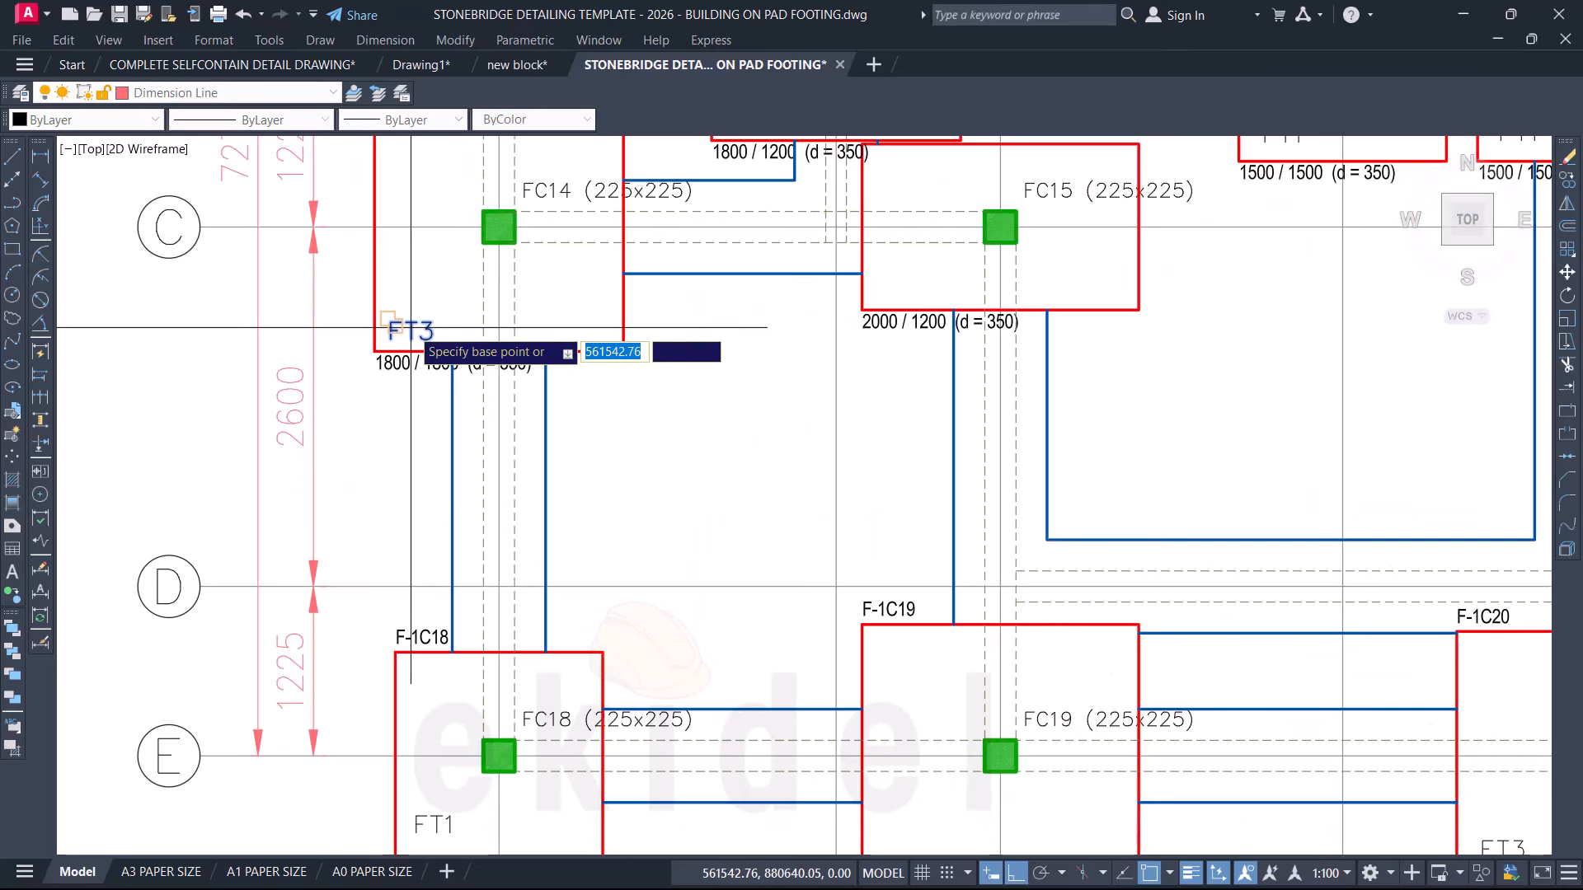
click(442, 339)
scroll(412, 272, down, 4)
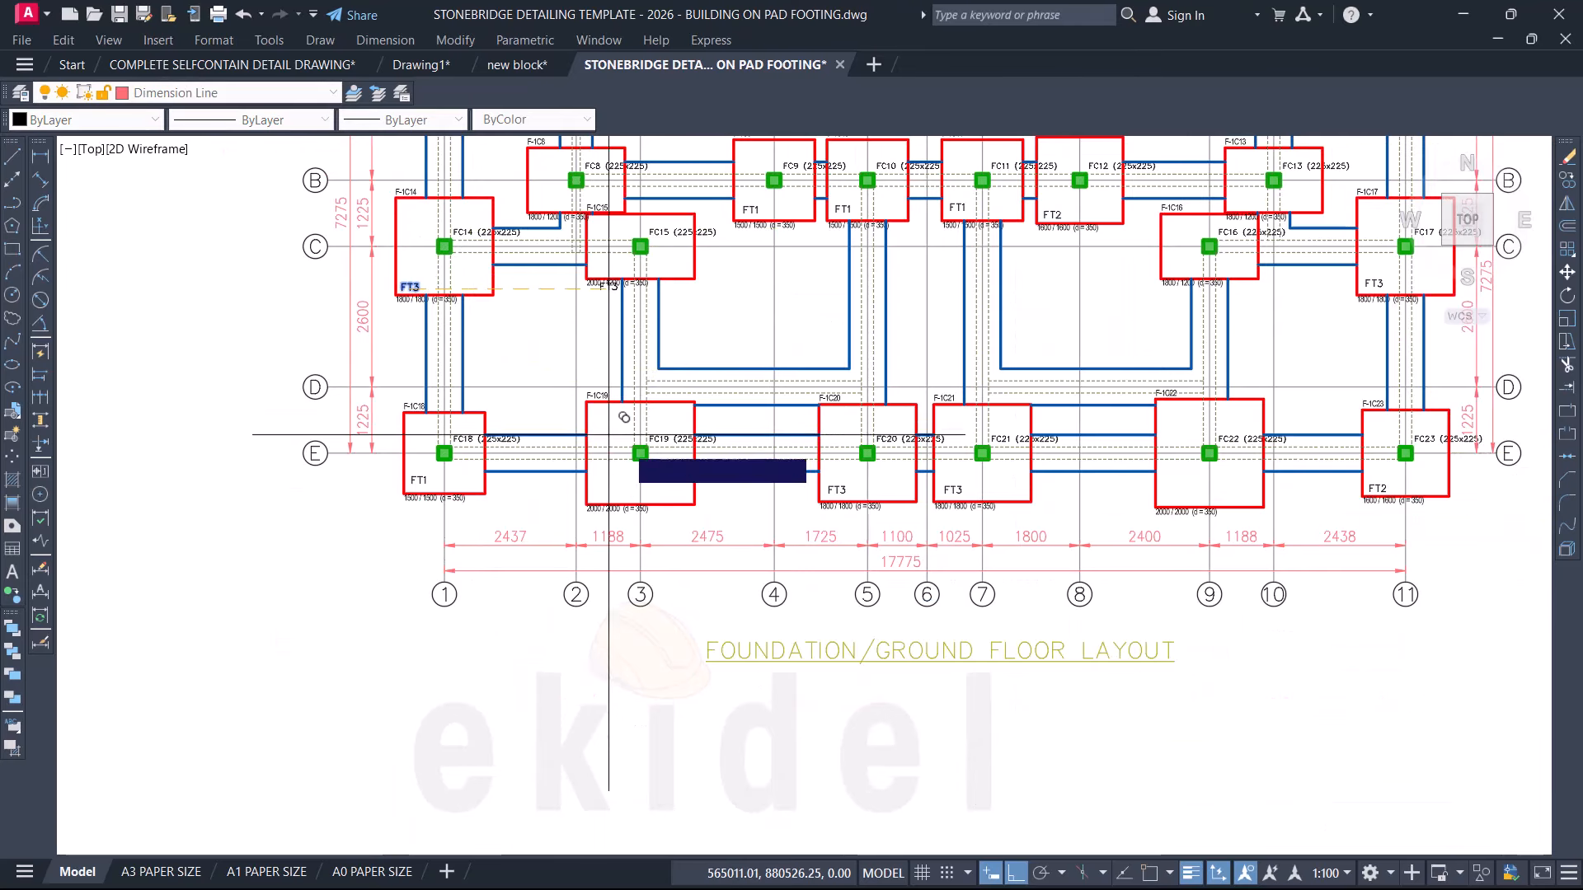
scroll(626, 495, up, 6)
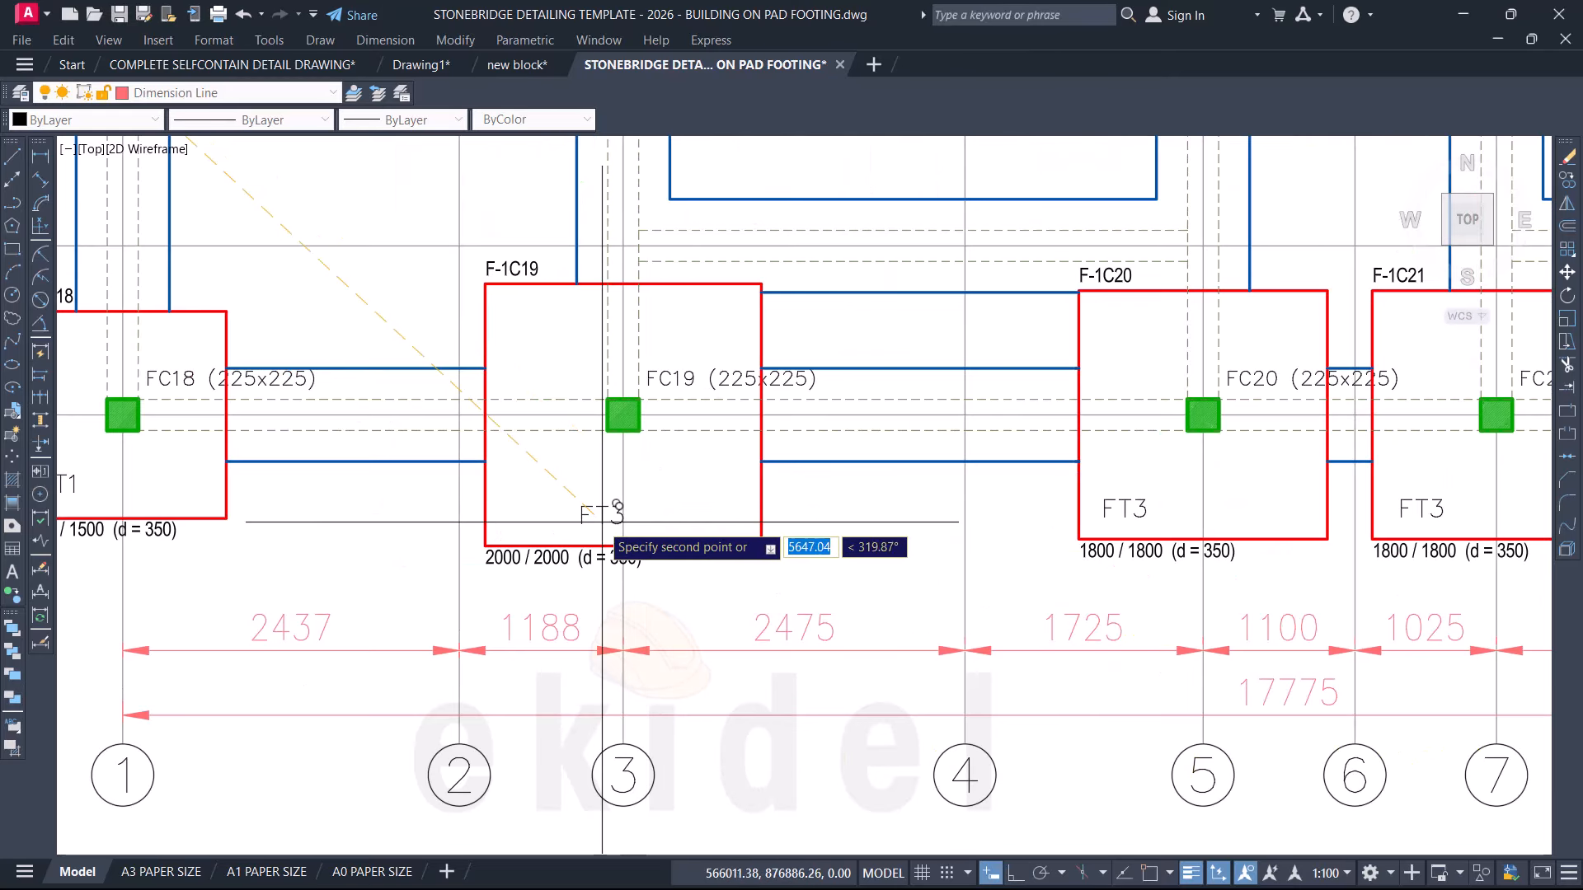
click(523, 516)
key(Return)
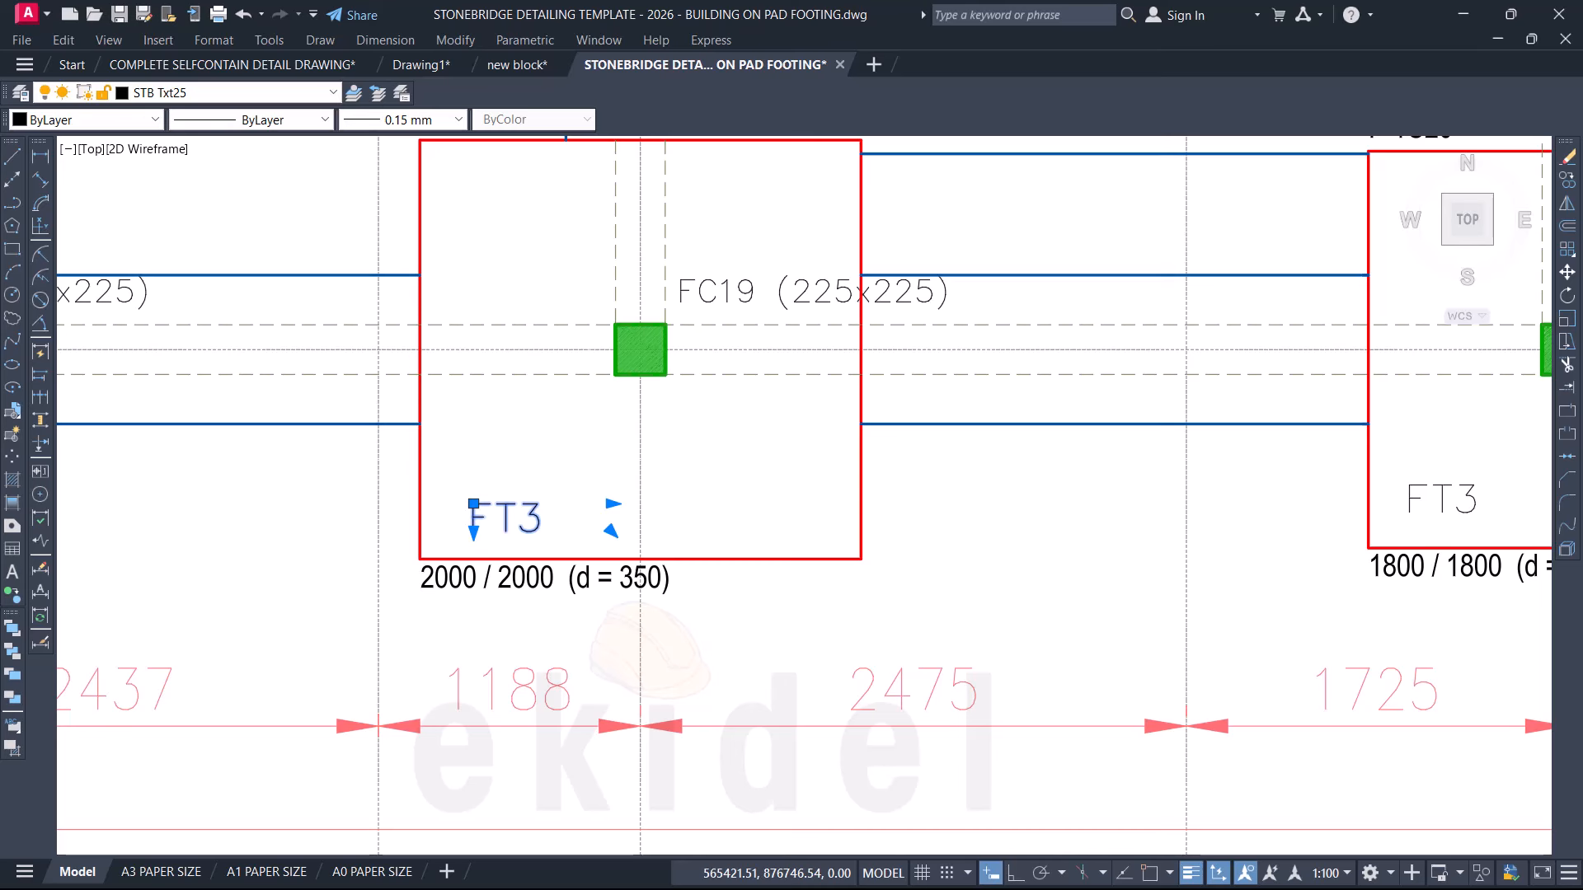
Step: Change the copied label inside footing F-1C19 to FT4
double_click(521, 521)
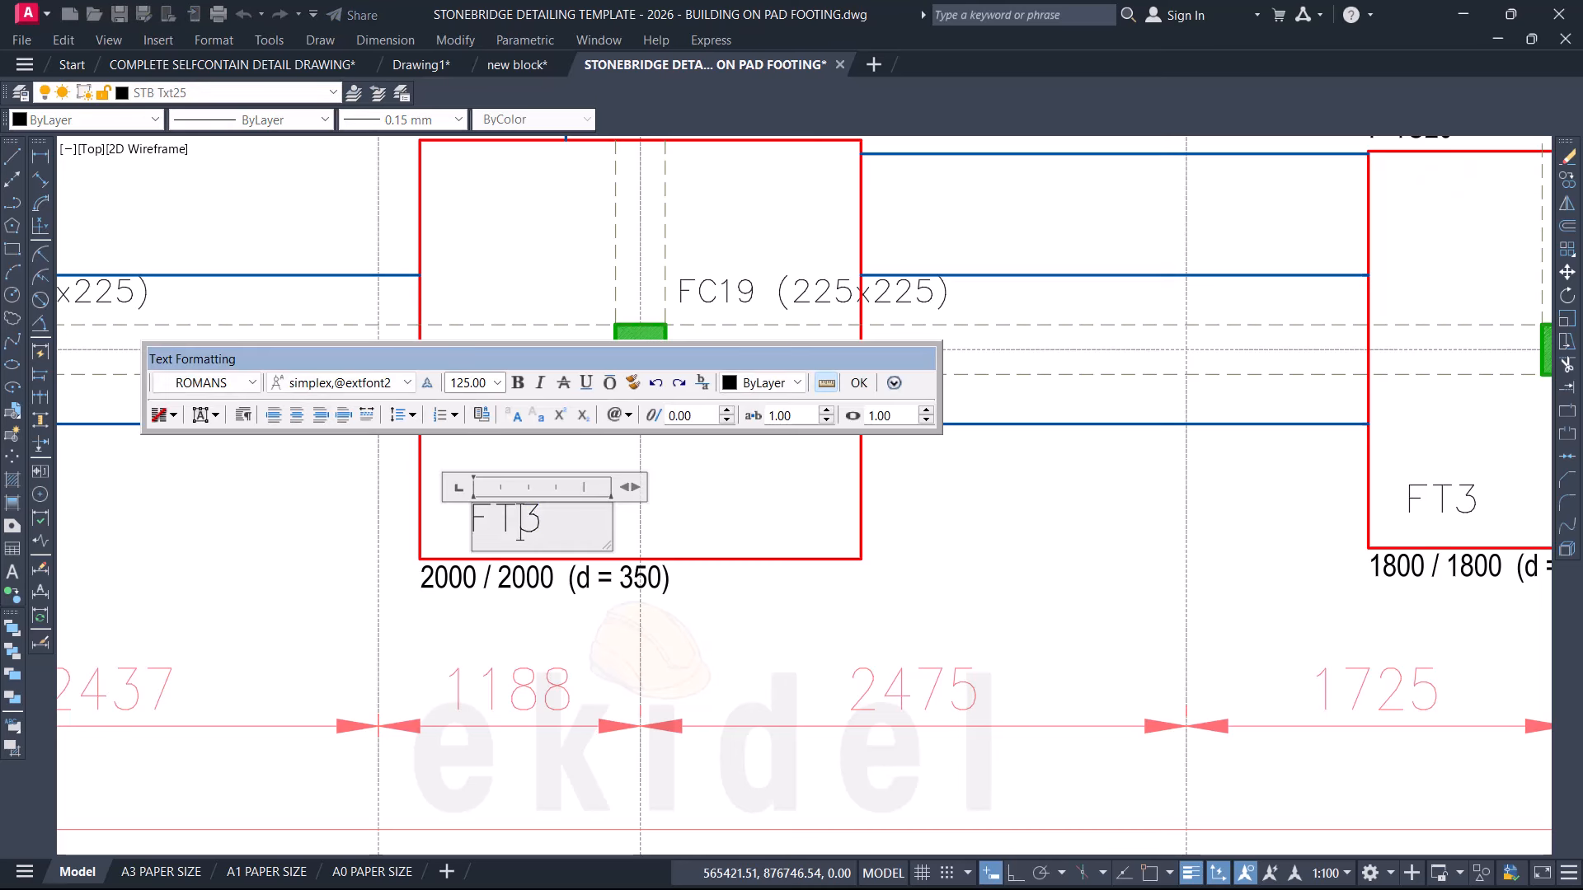
text(4)
click(575, 584)
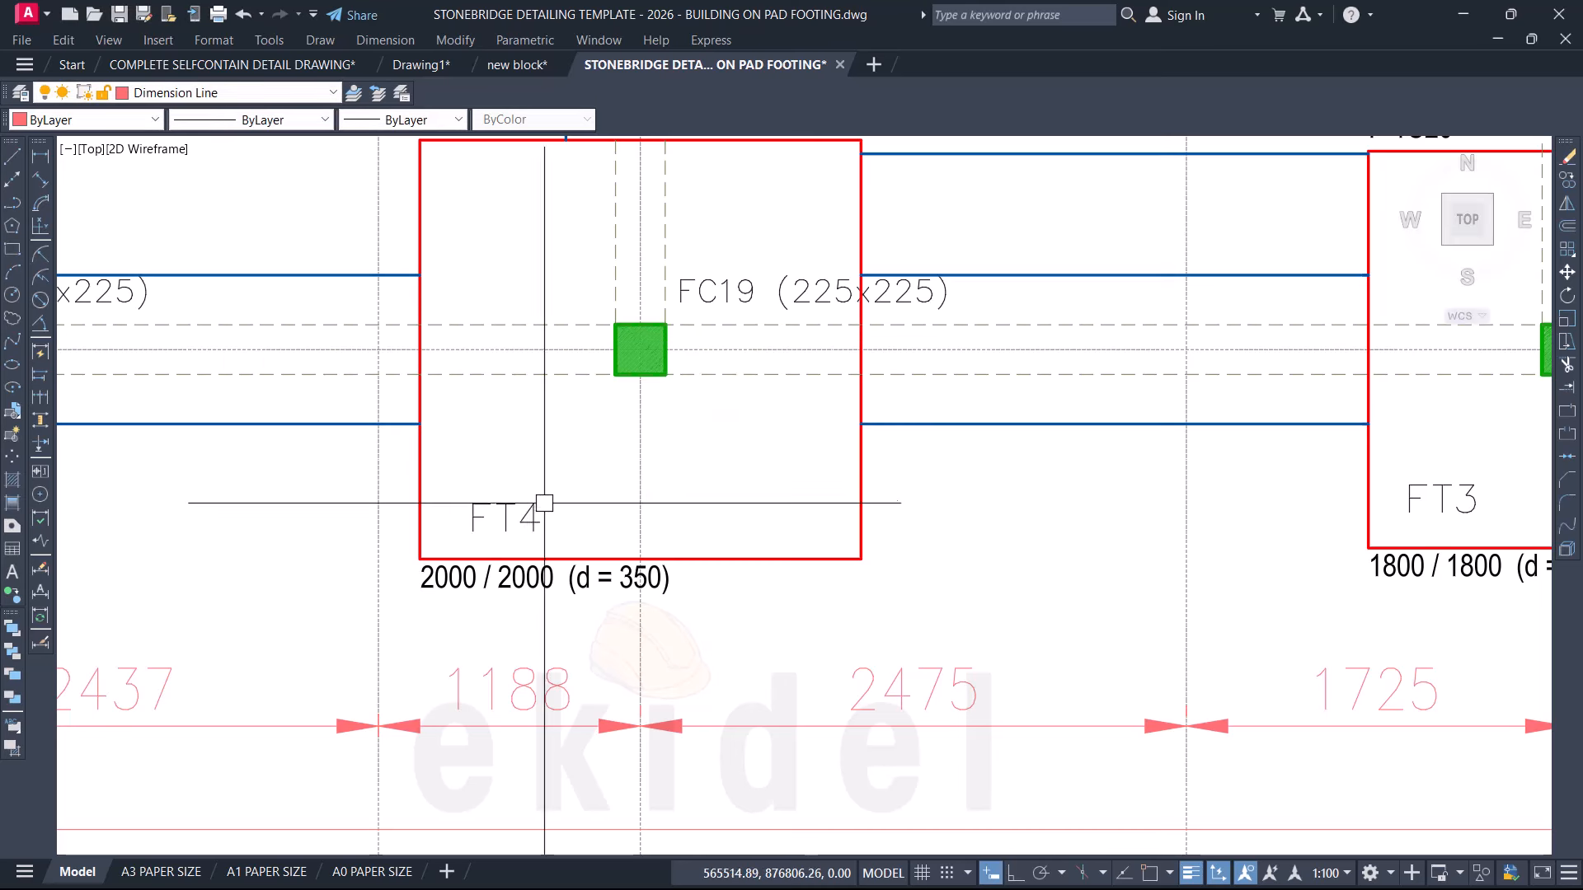
Step: Copy the FT4 label from footing F-1C19 into the other 2000 / 2000 footing, F-1C22, at grid 9/E
click(533, 509)
text(co)
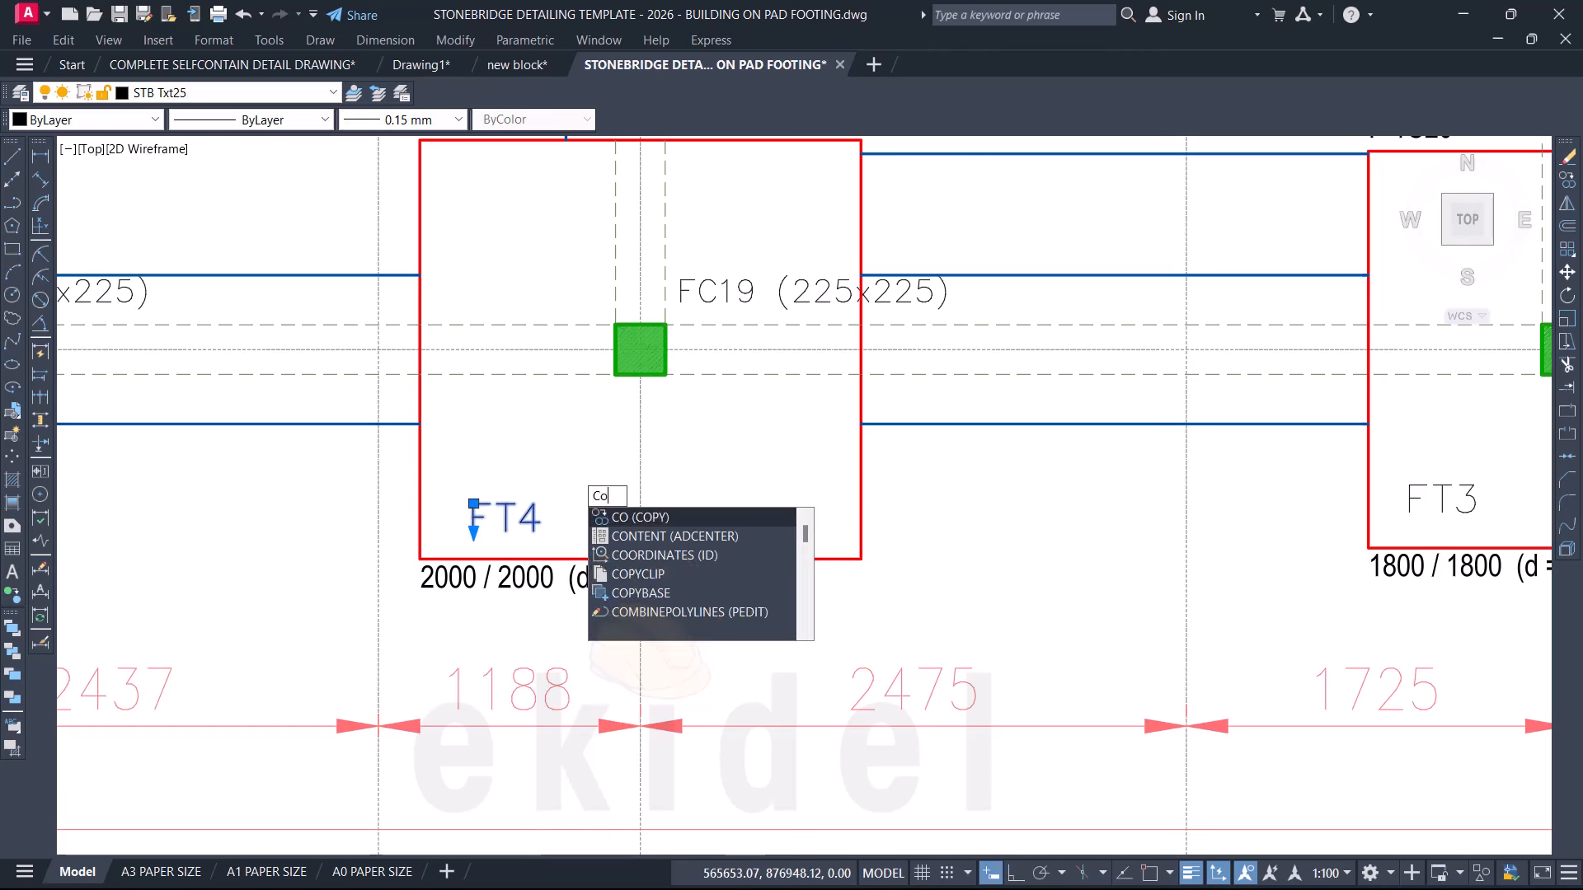
key(Return)
click(529, 521)
scroll(529, 521, down, 6)
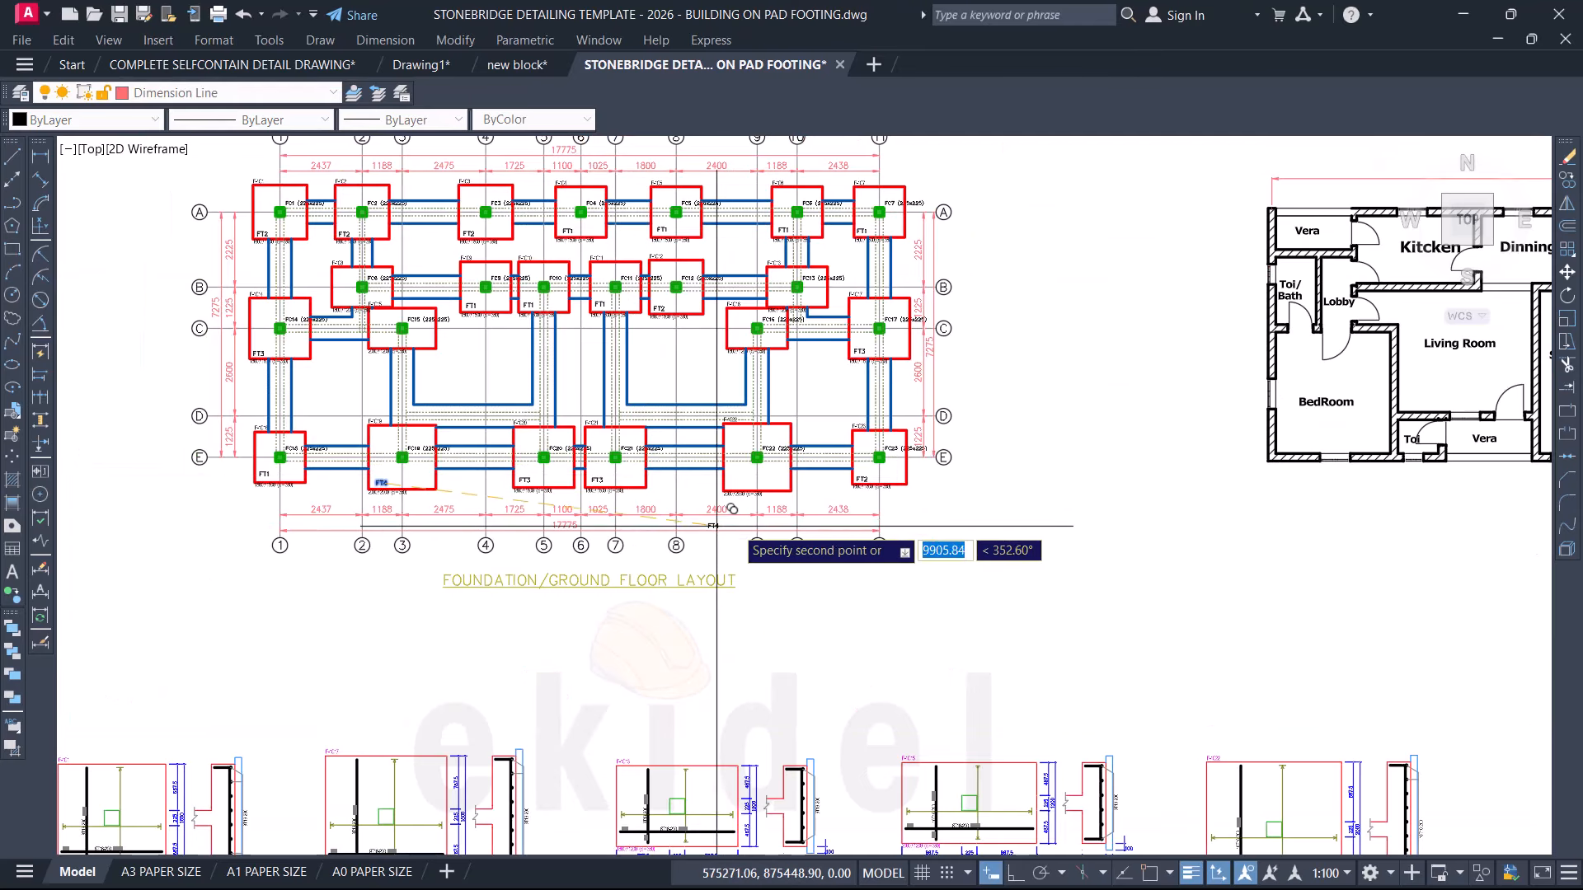
scroll(733, 618, up, 6)
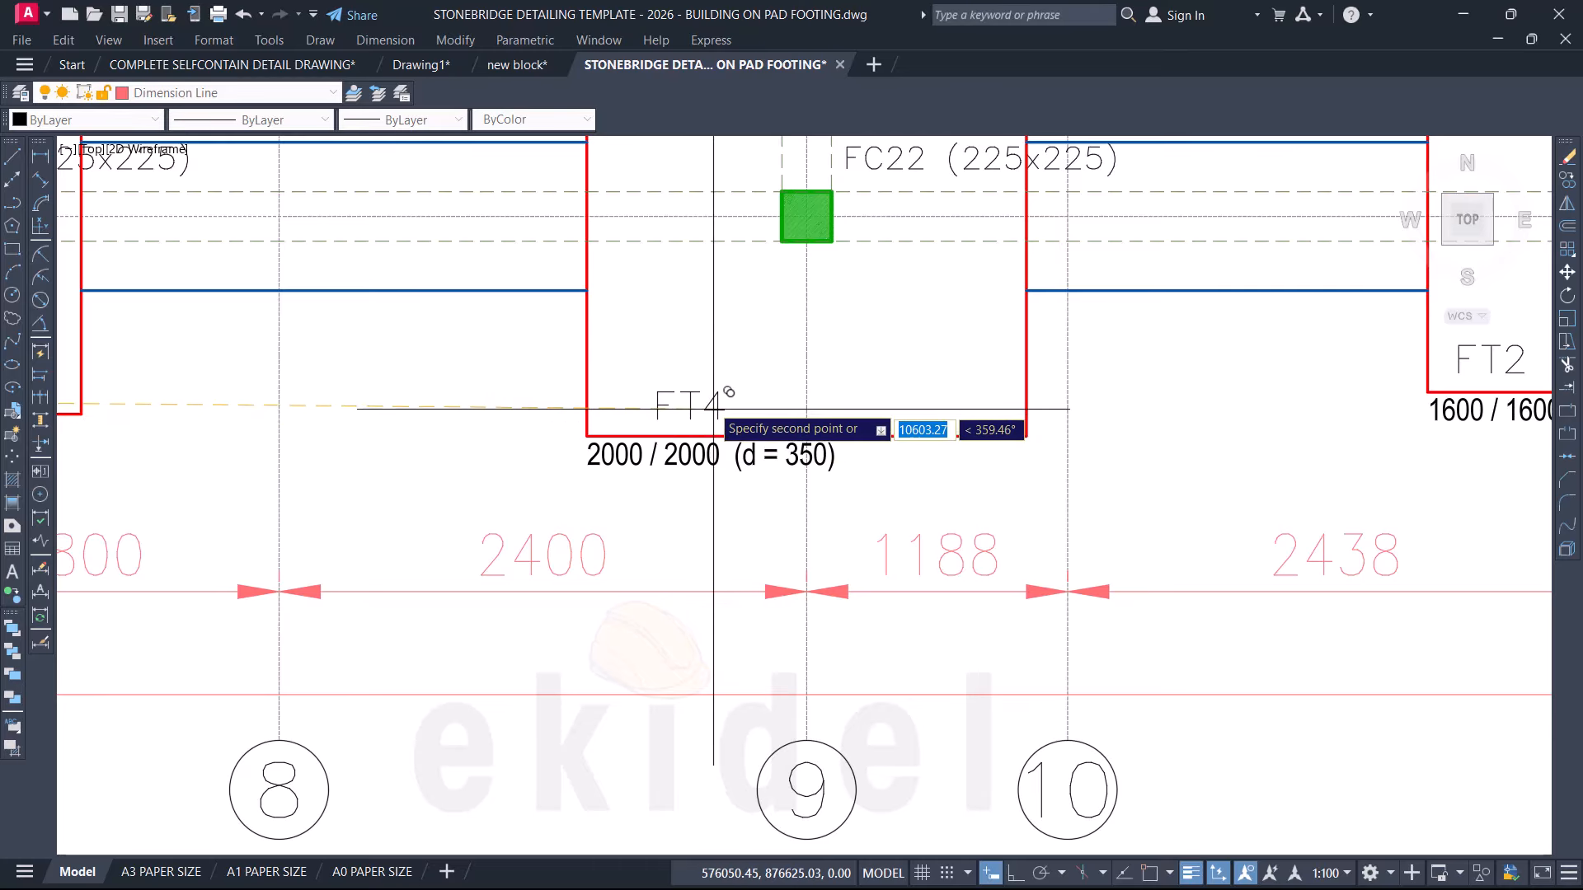
scroll(713, 415, down, 5)
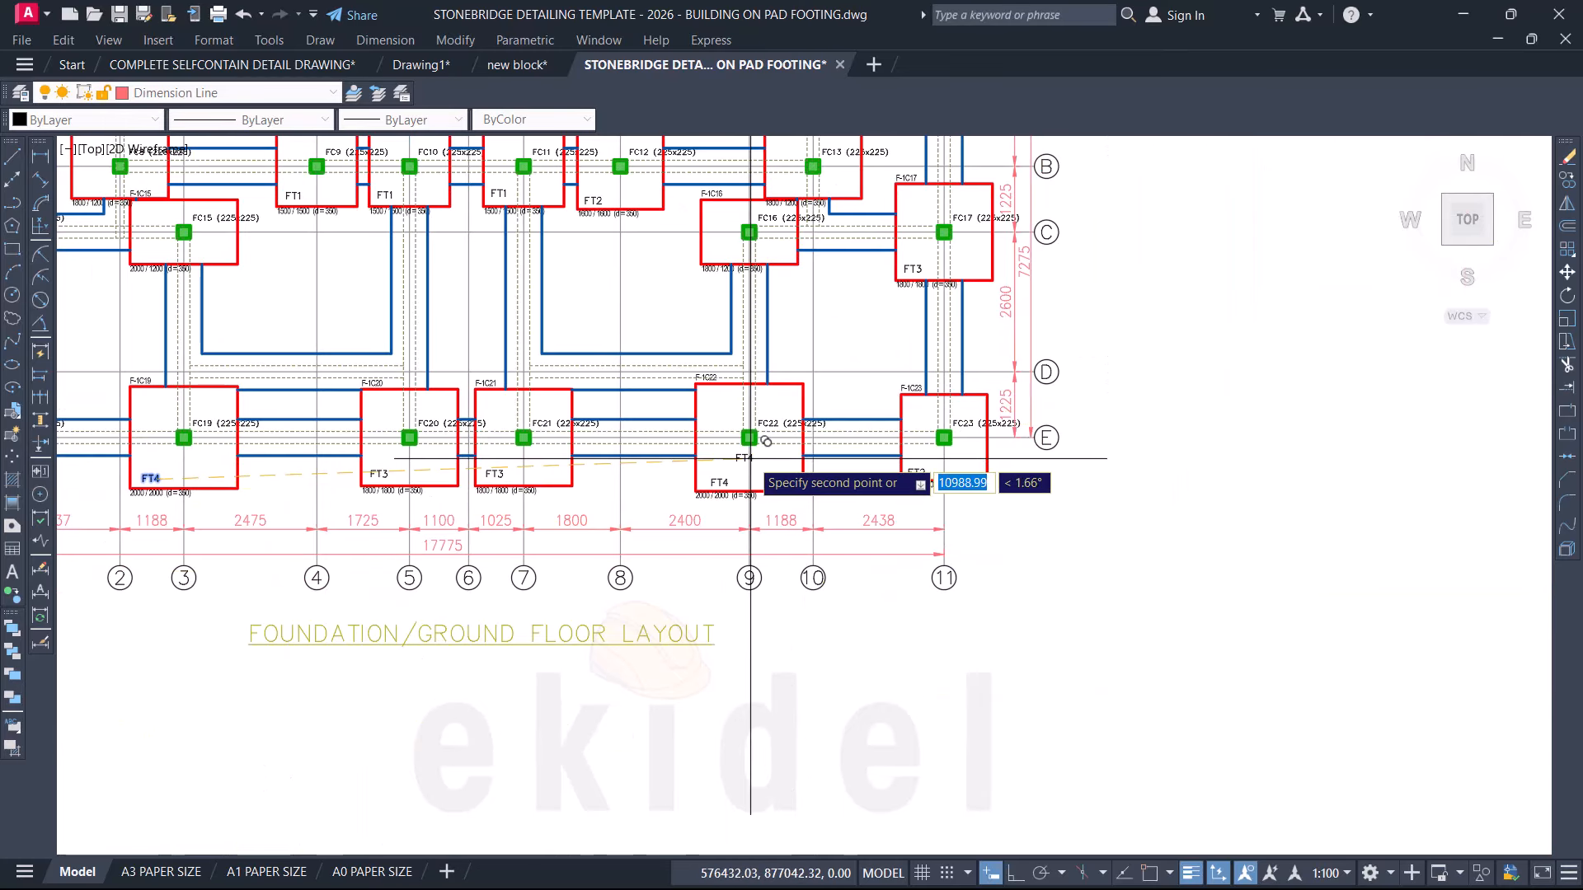
mouse_move(749, 460)
middle_down()
mouse_move(746, 487)
mouse_move(838, 649)
mouse_move(948, 658)
middle_up()
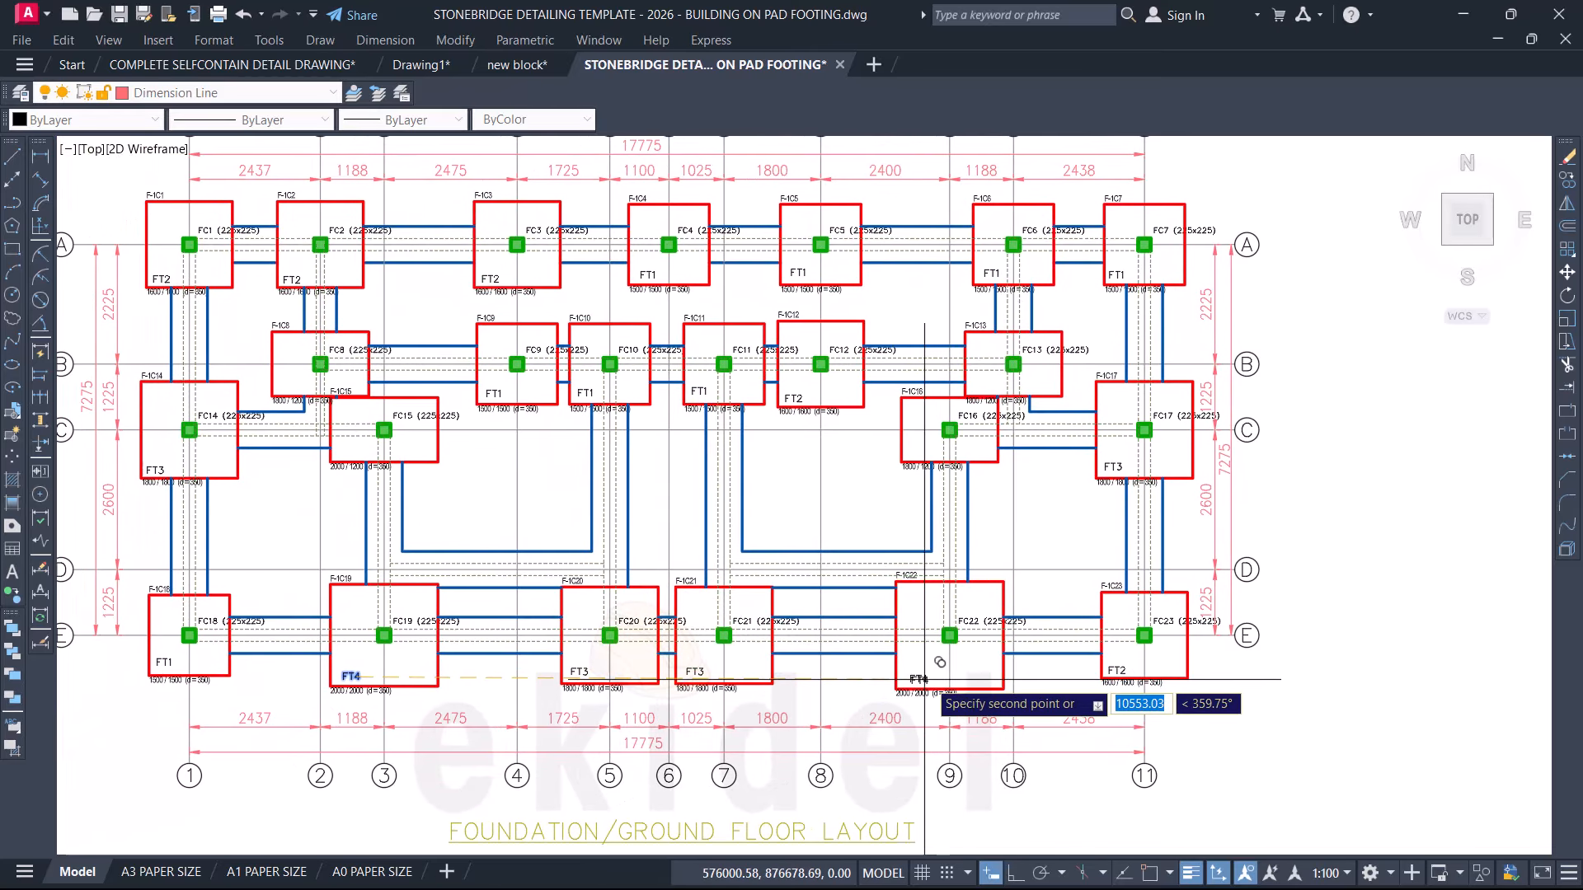
key(Escape)
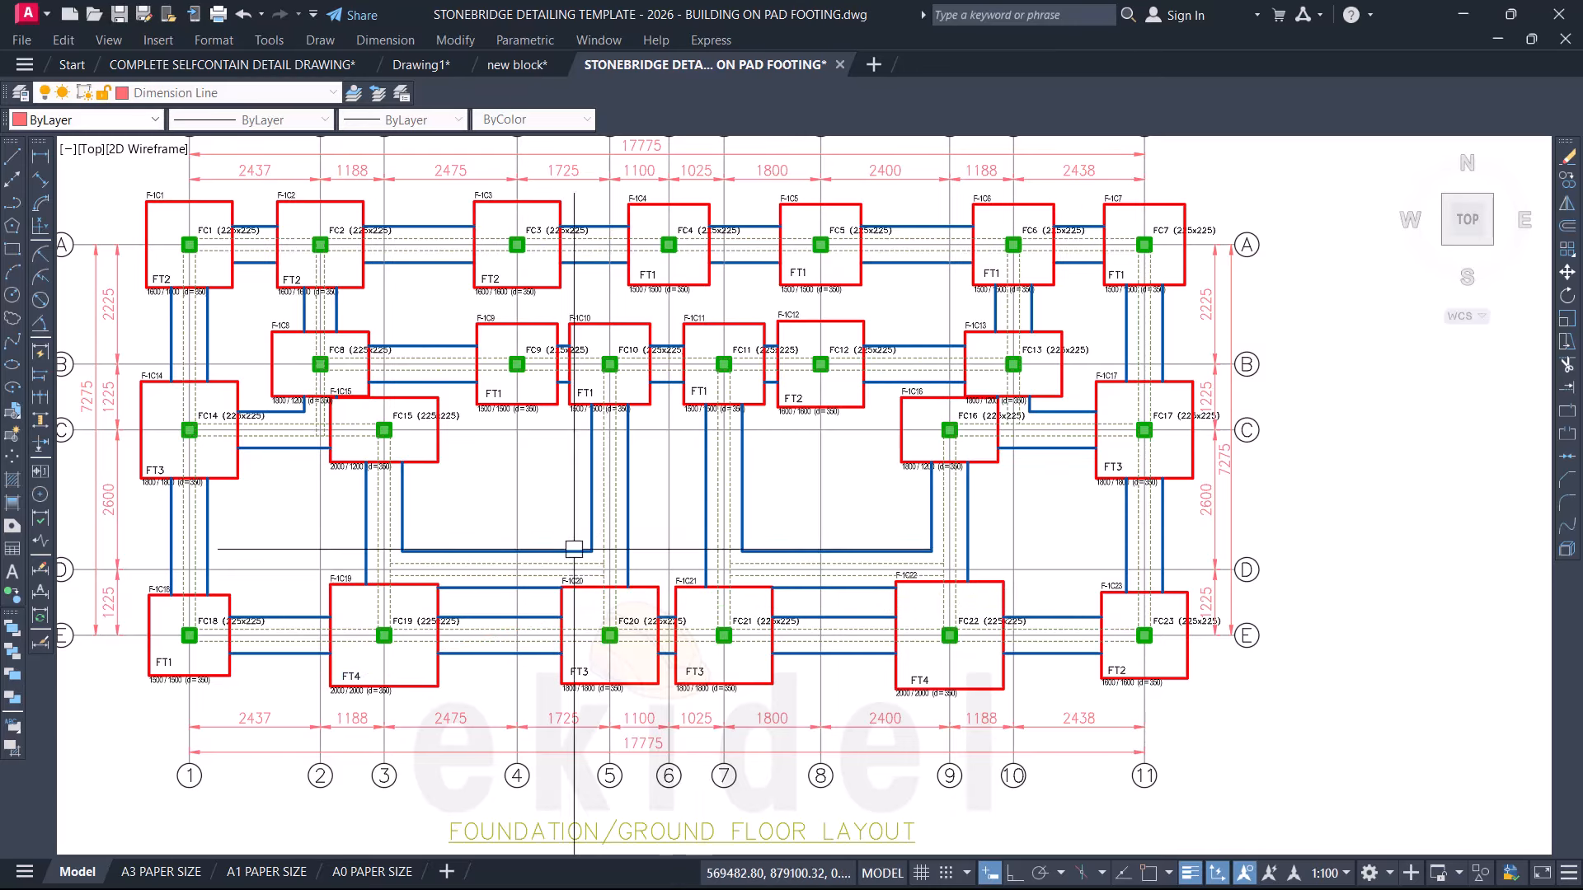
Step: Change the quantity note under the copied FT3 detail above the sheet to 2 Nos
scroll(566, 524, down, 2)
scroll(478, 446, down, 4)
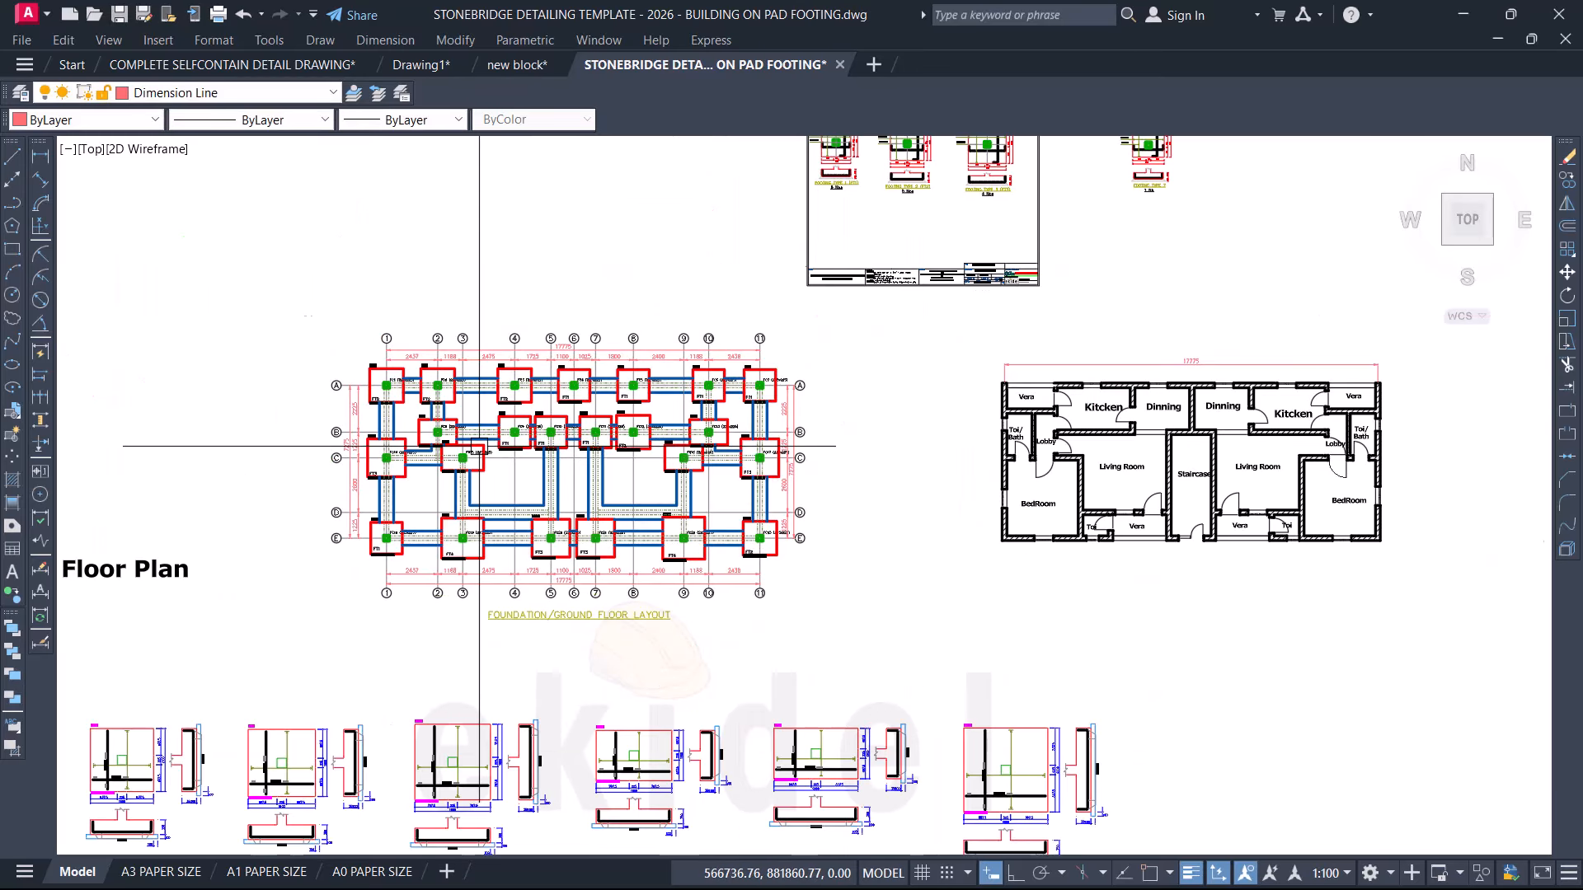
scroll(778, 246, up, 10)
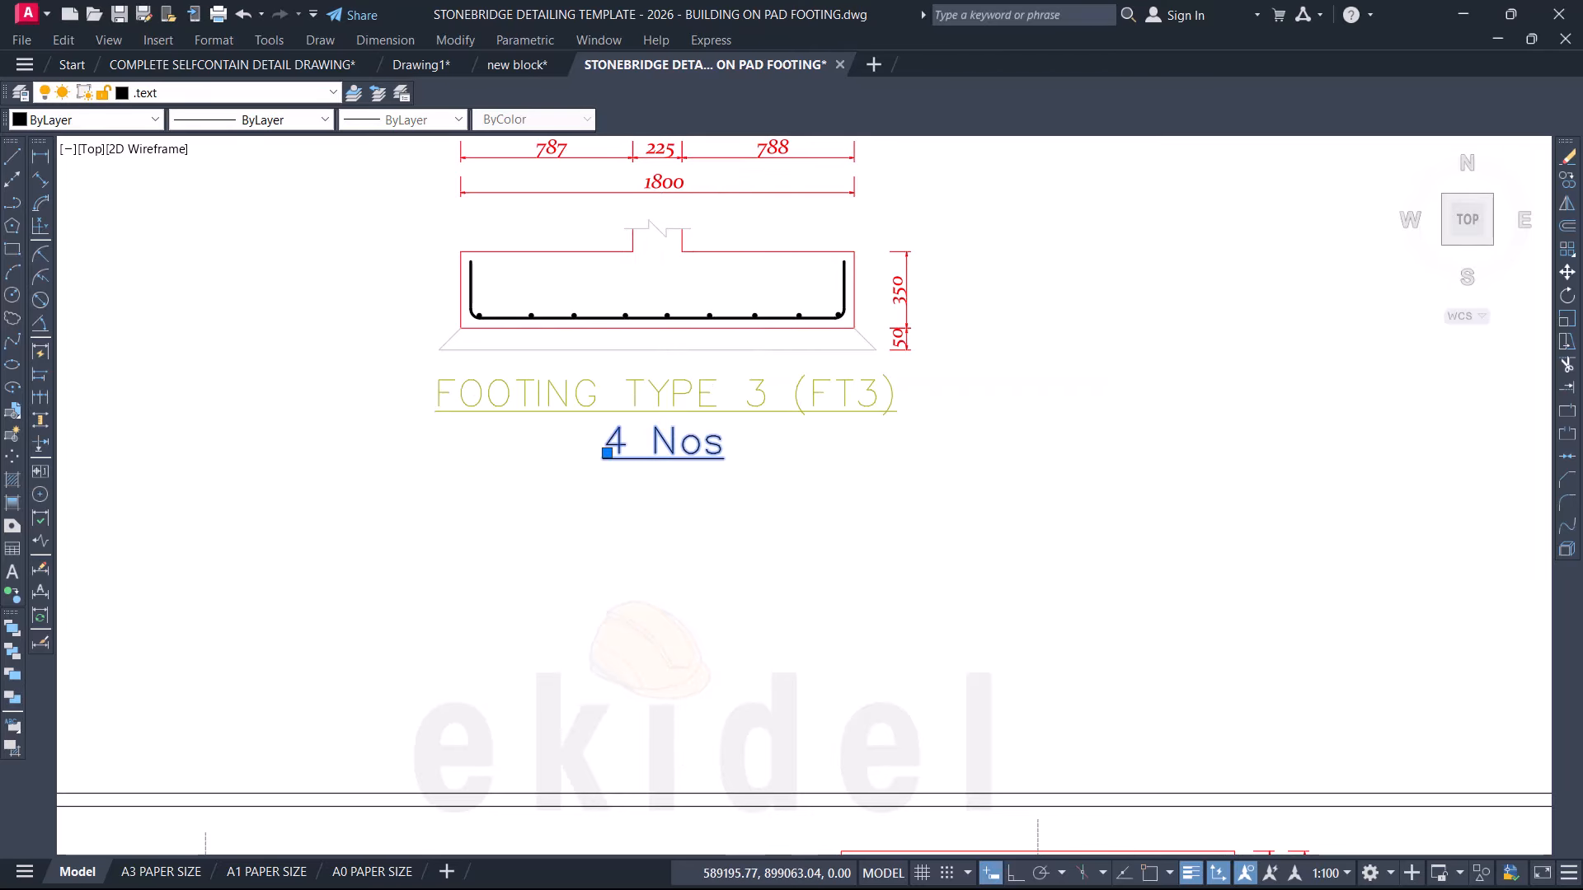
double_click(607, 453)
text(2)
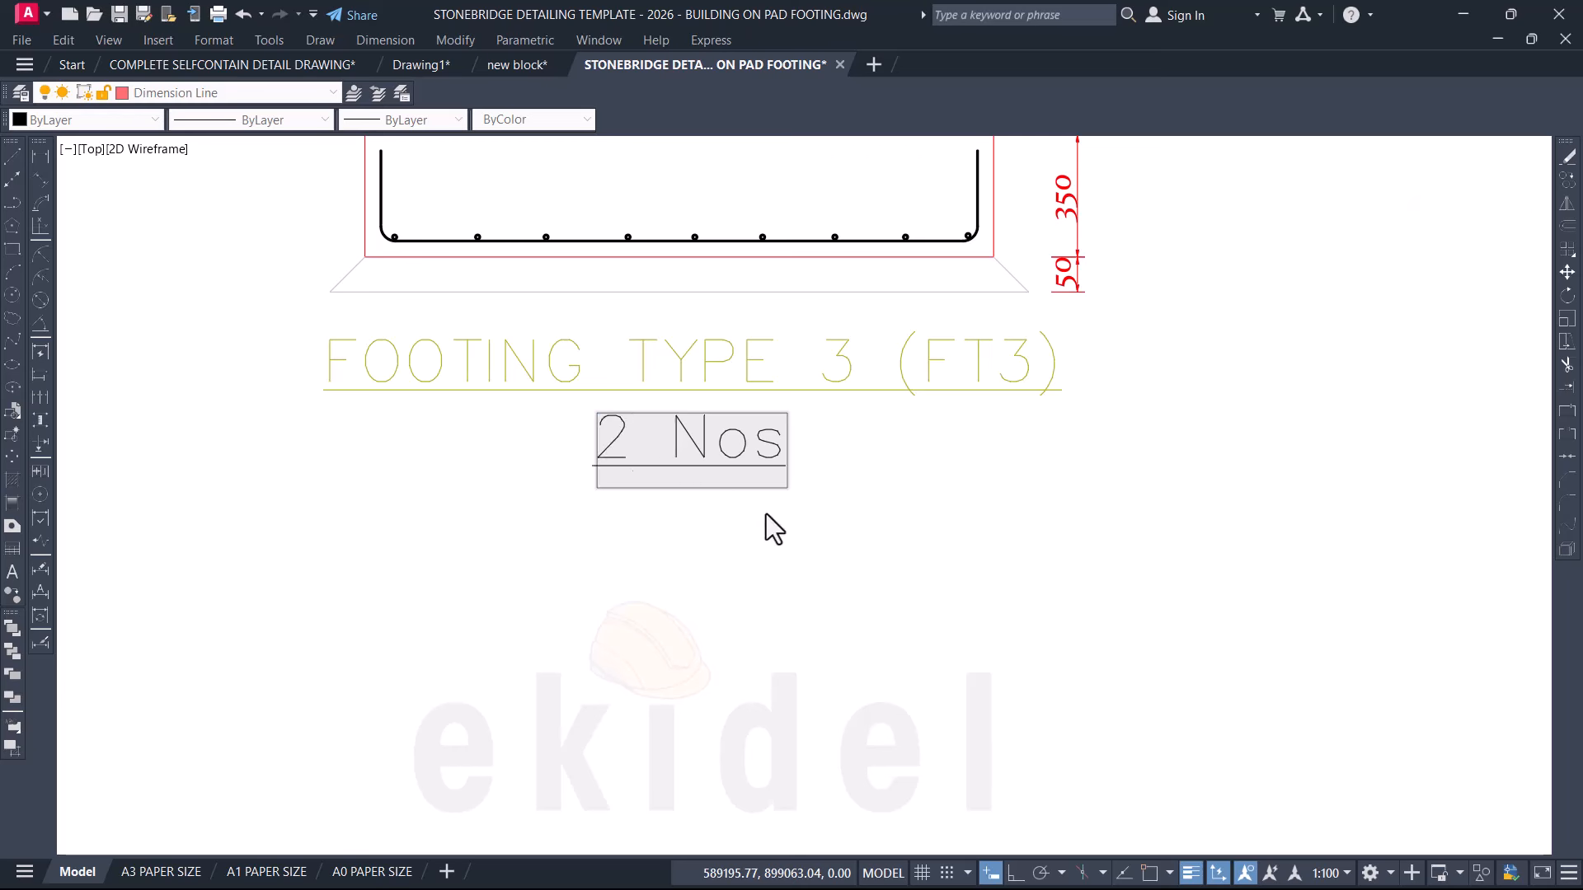
click(767, 531)
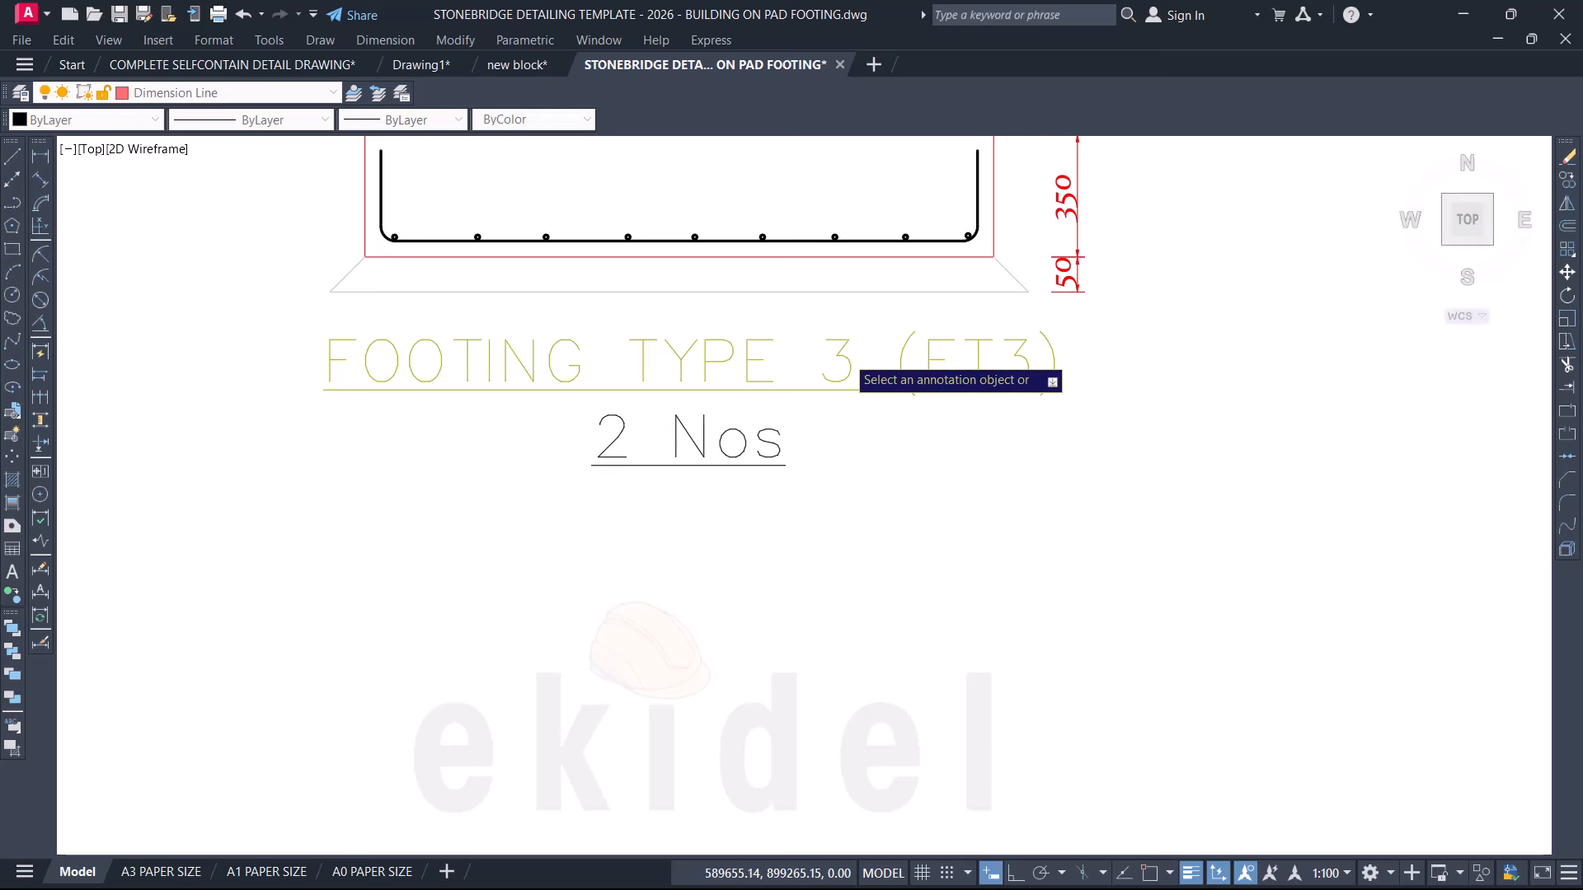
Step: Change the title of the copied detail to FOOTING TYPE 4 (FT4)
click(823, 366)
text(4 (FT)
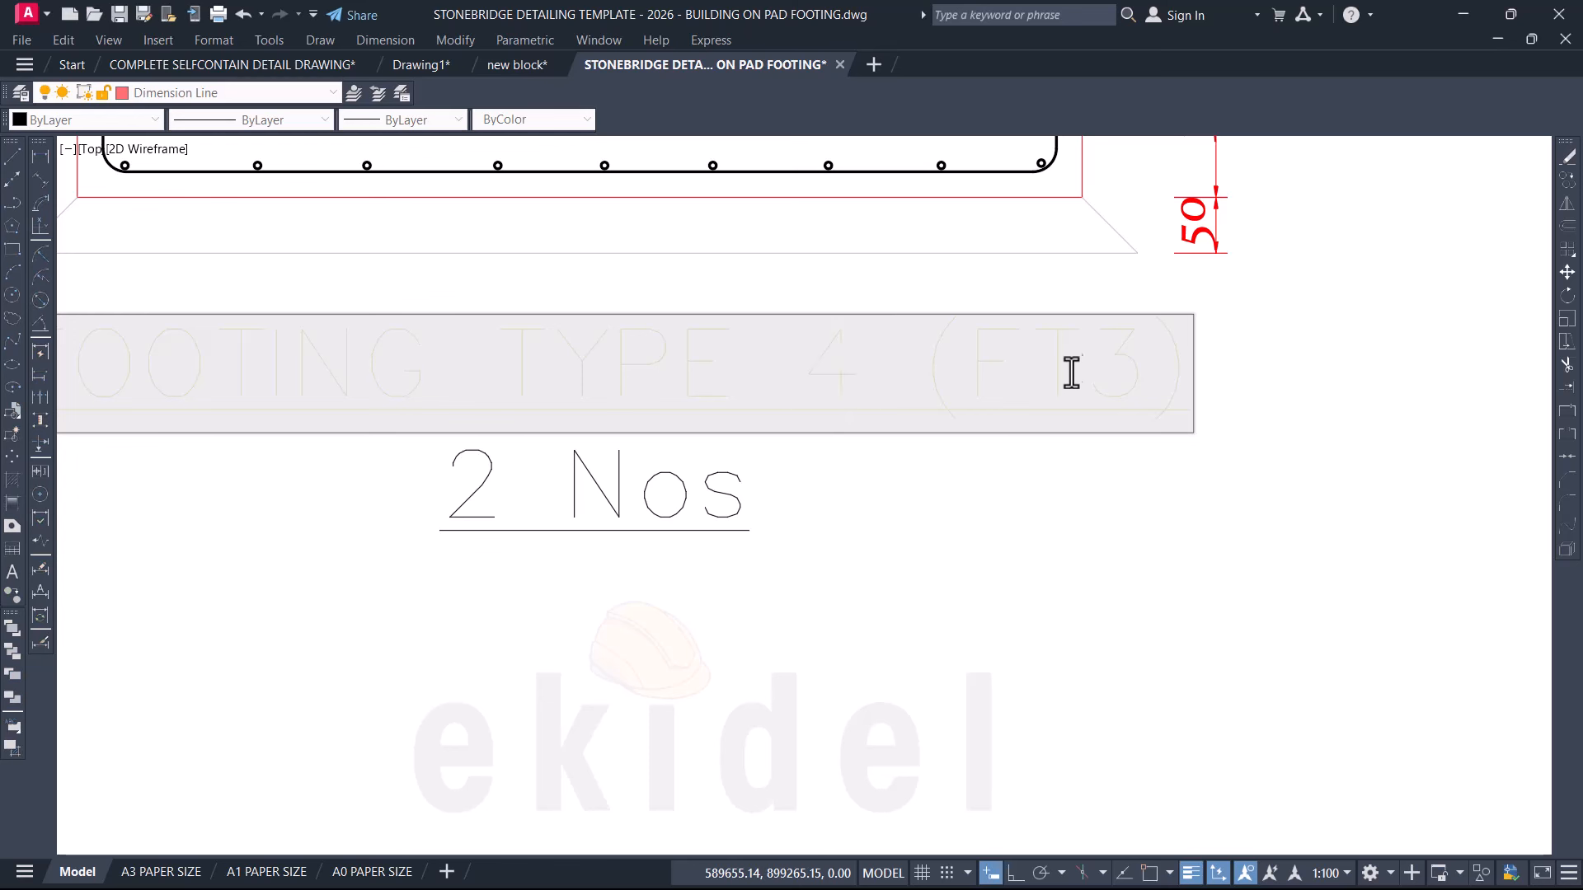
text(4)
click(982, 579)
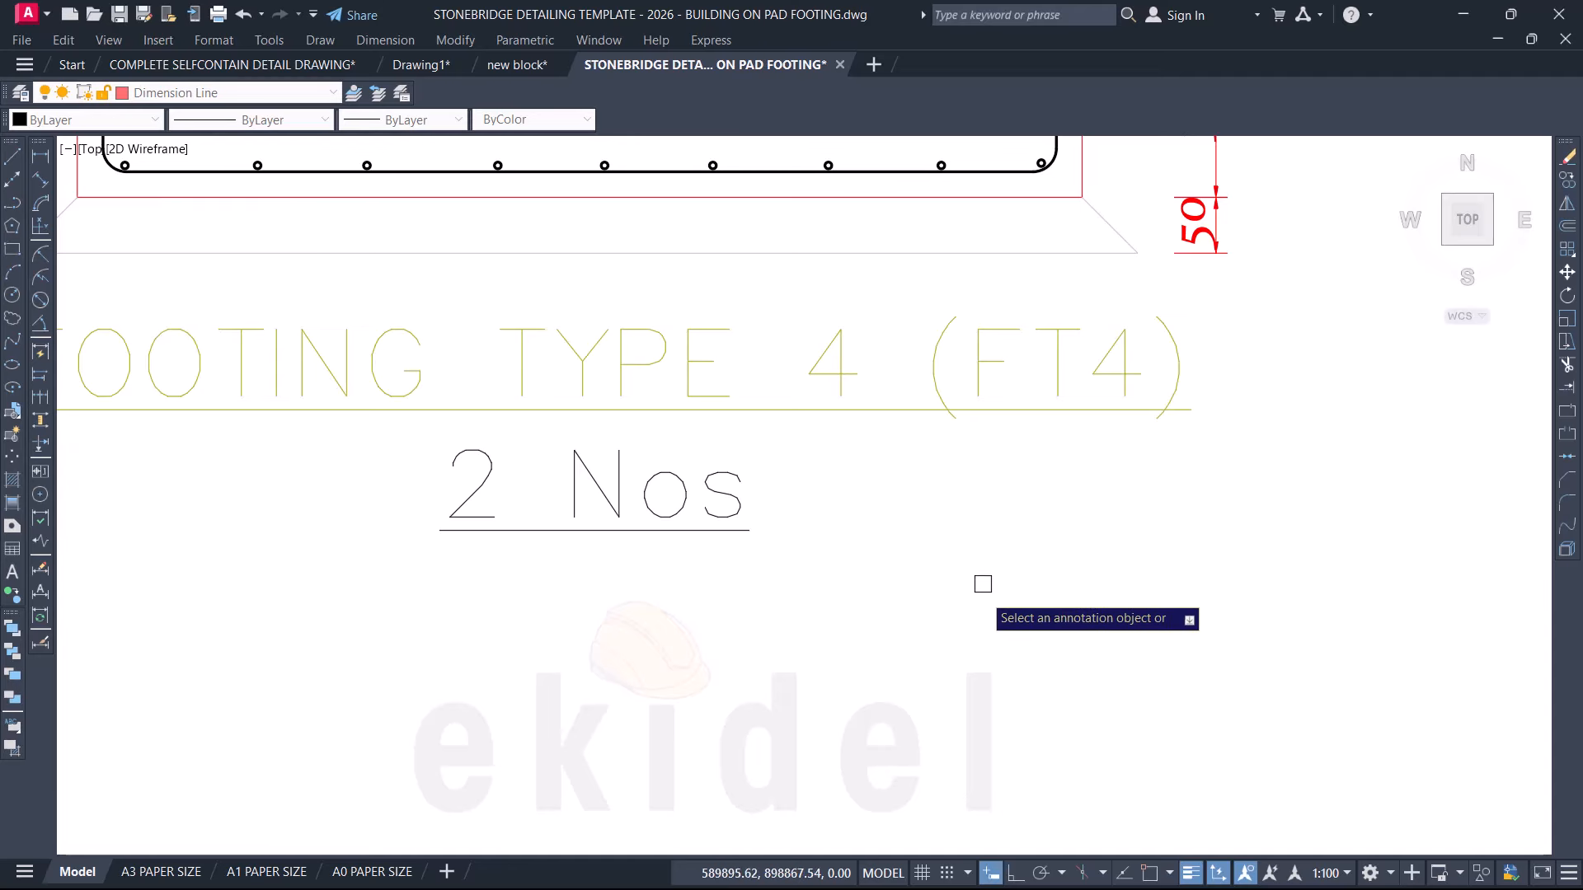
key(Escape)
Step: Change both bar callouts on the FT4 plan to 10-T16-200
scroll(915, 620, down, 2)
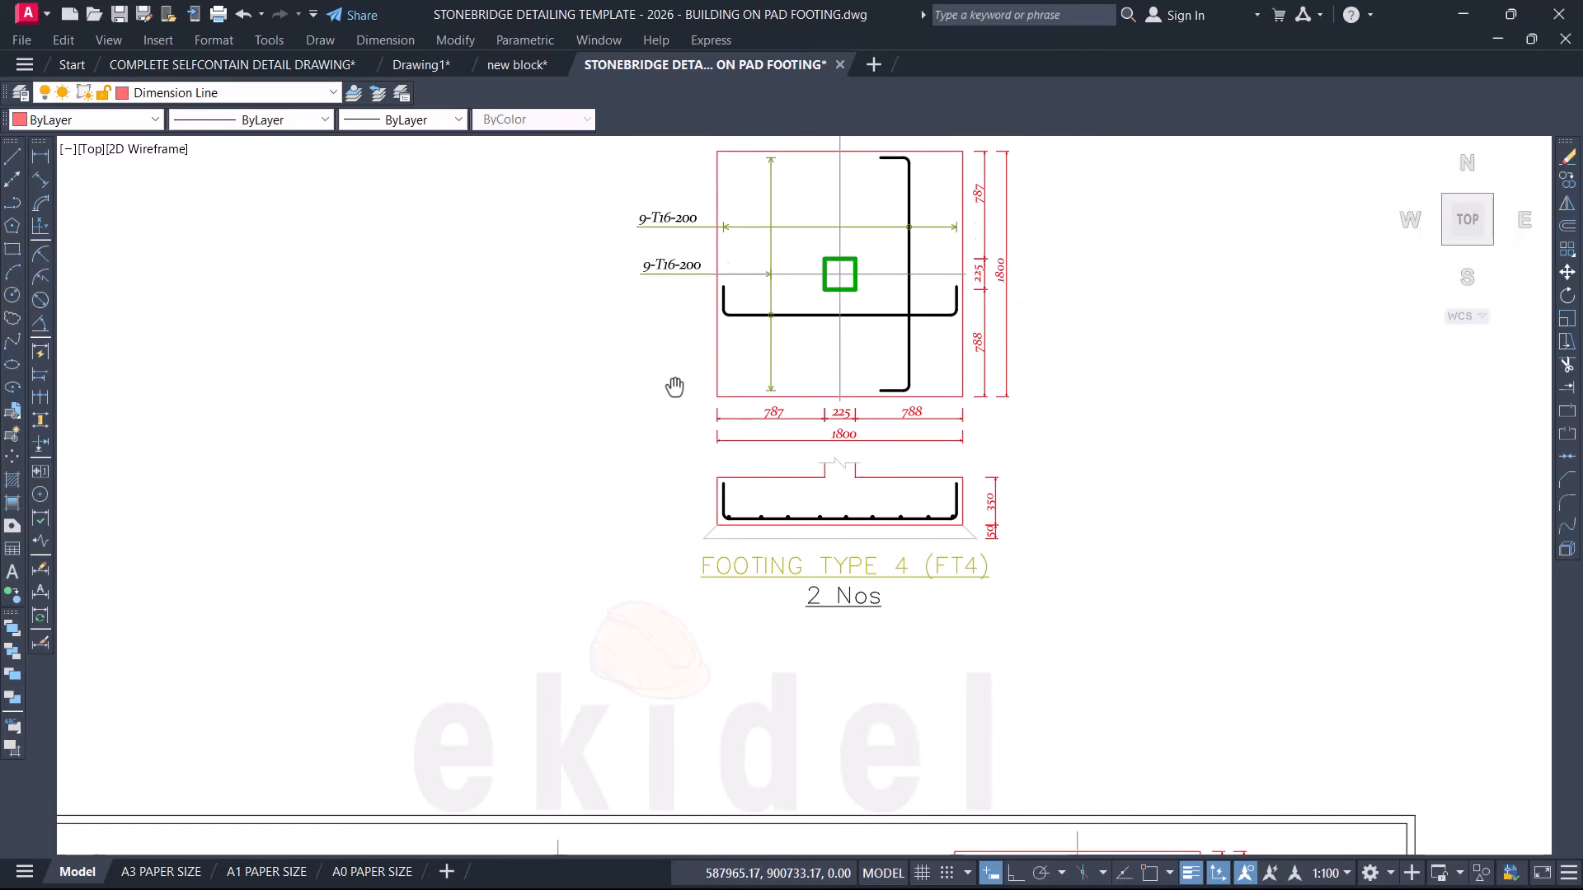
middle_drag(675, 388, 676, 476)
scroll(658, 283, up, 2)
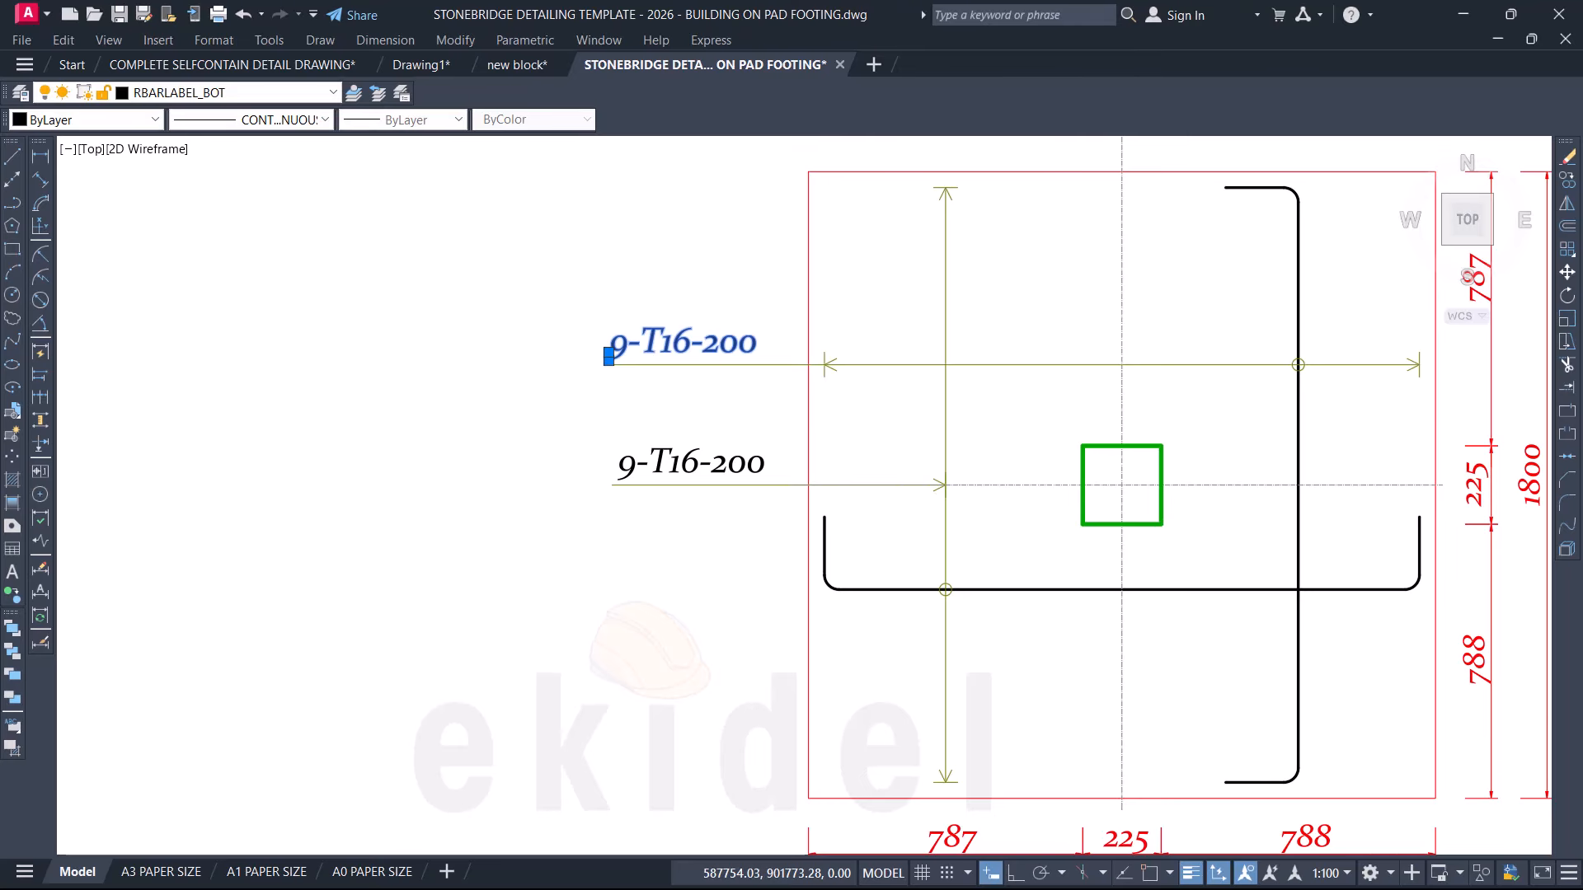
double_click(610, 350)
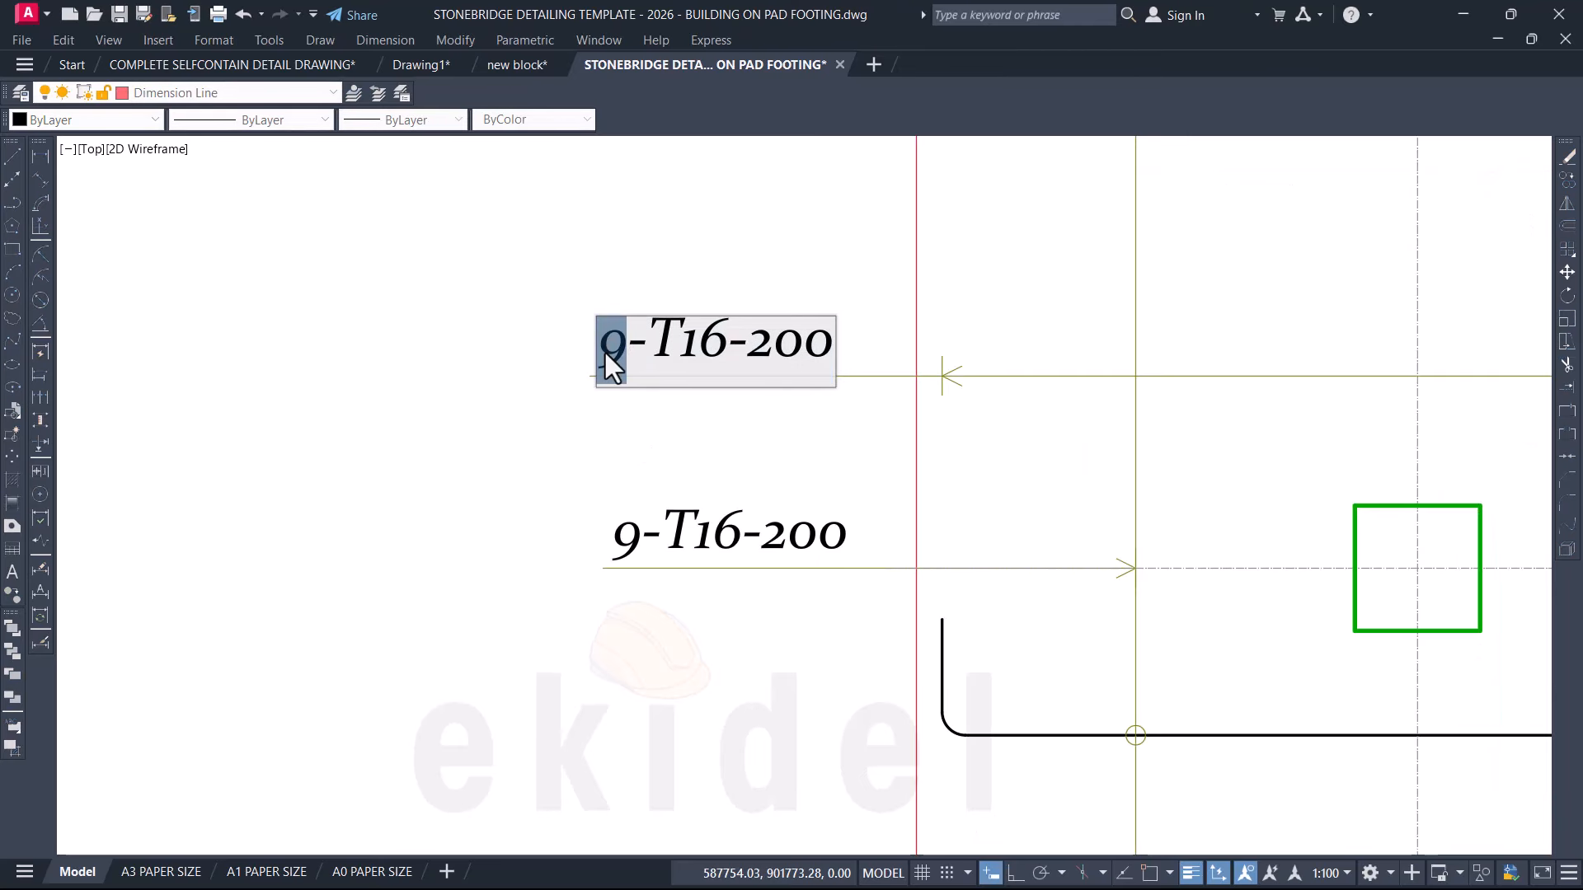
click(625, 445)
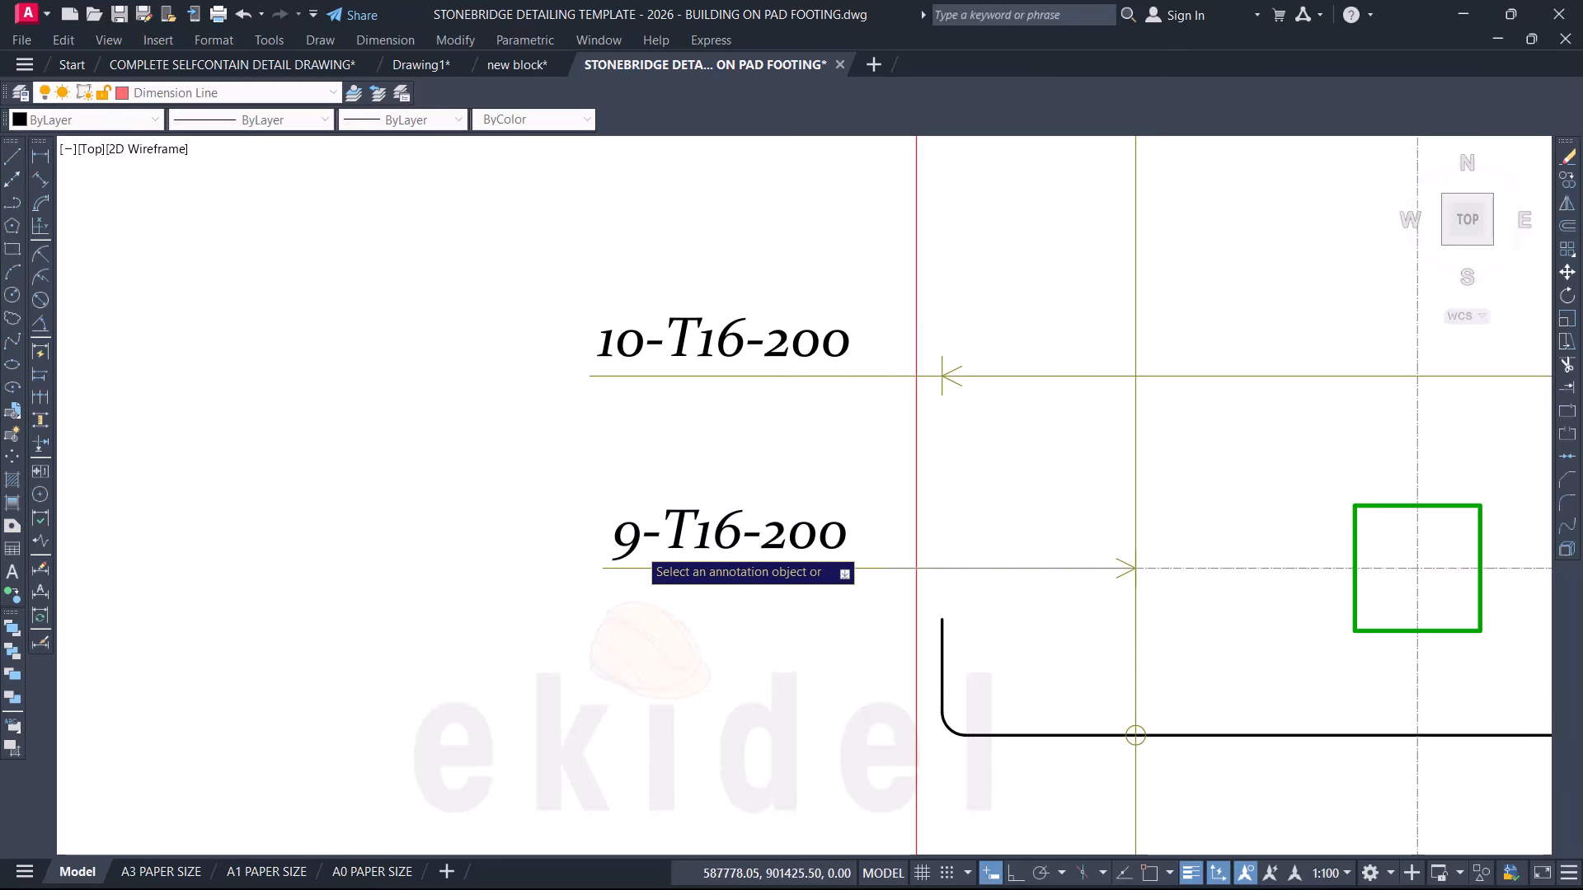
click(642, 540)
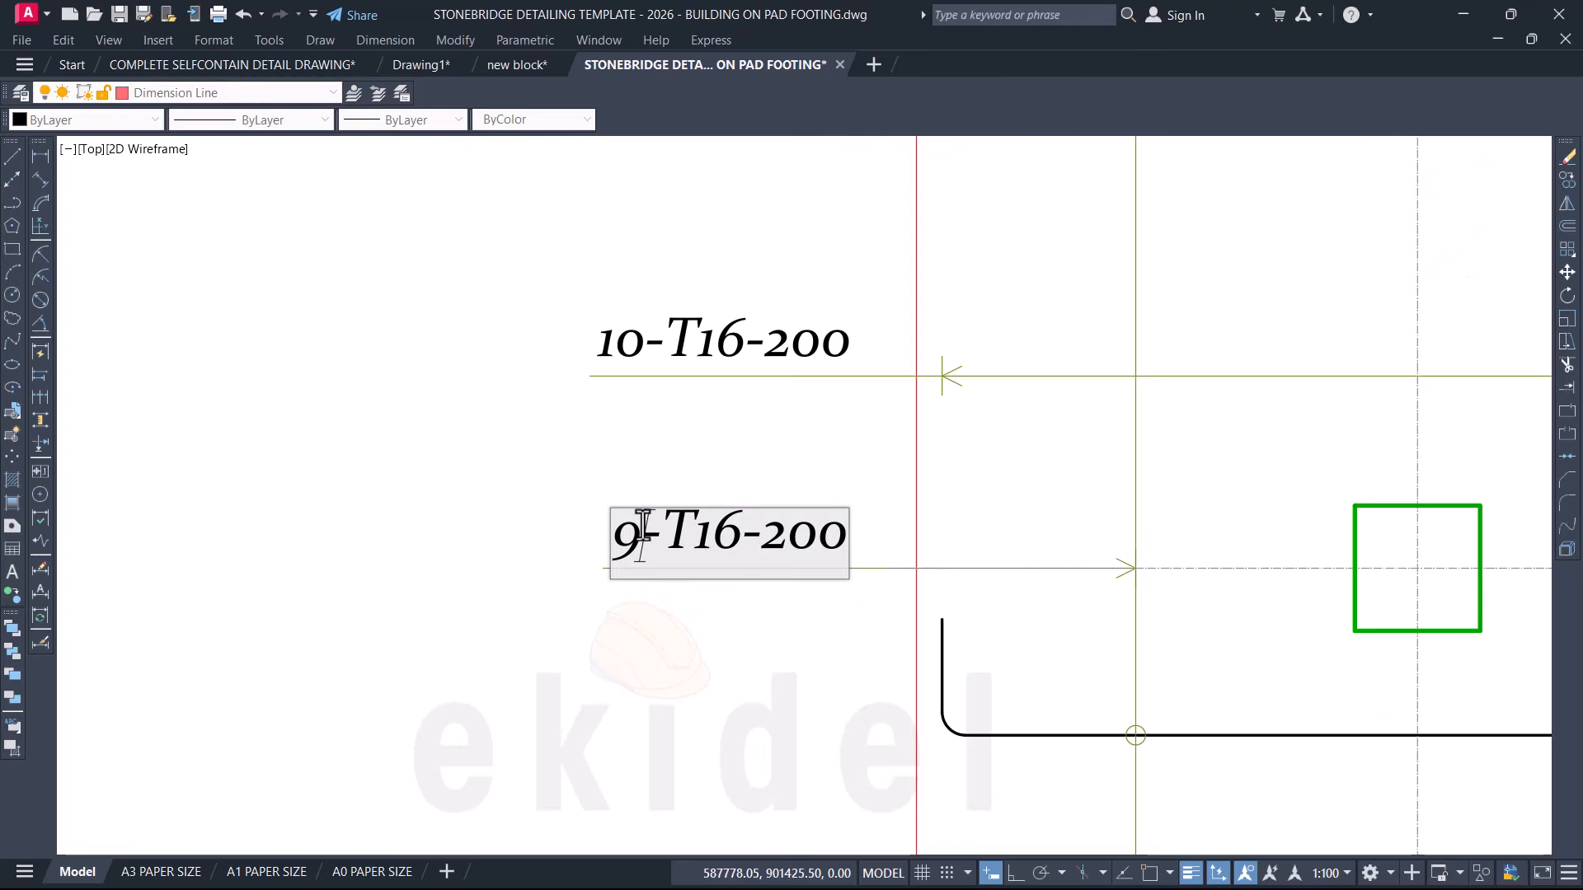
text(10)
click(606, 462)
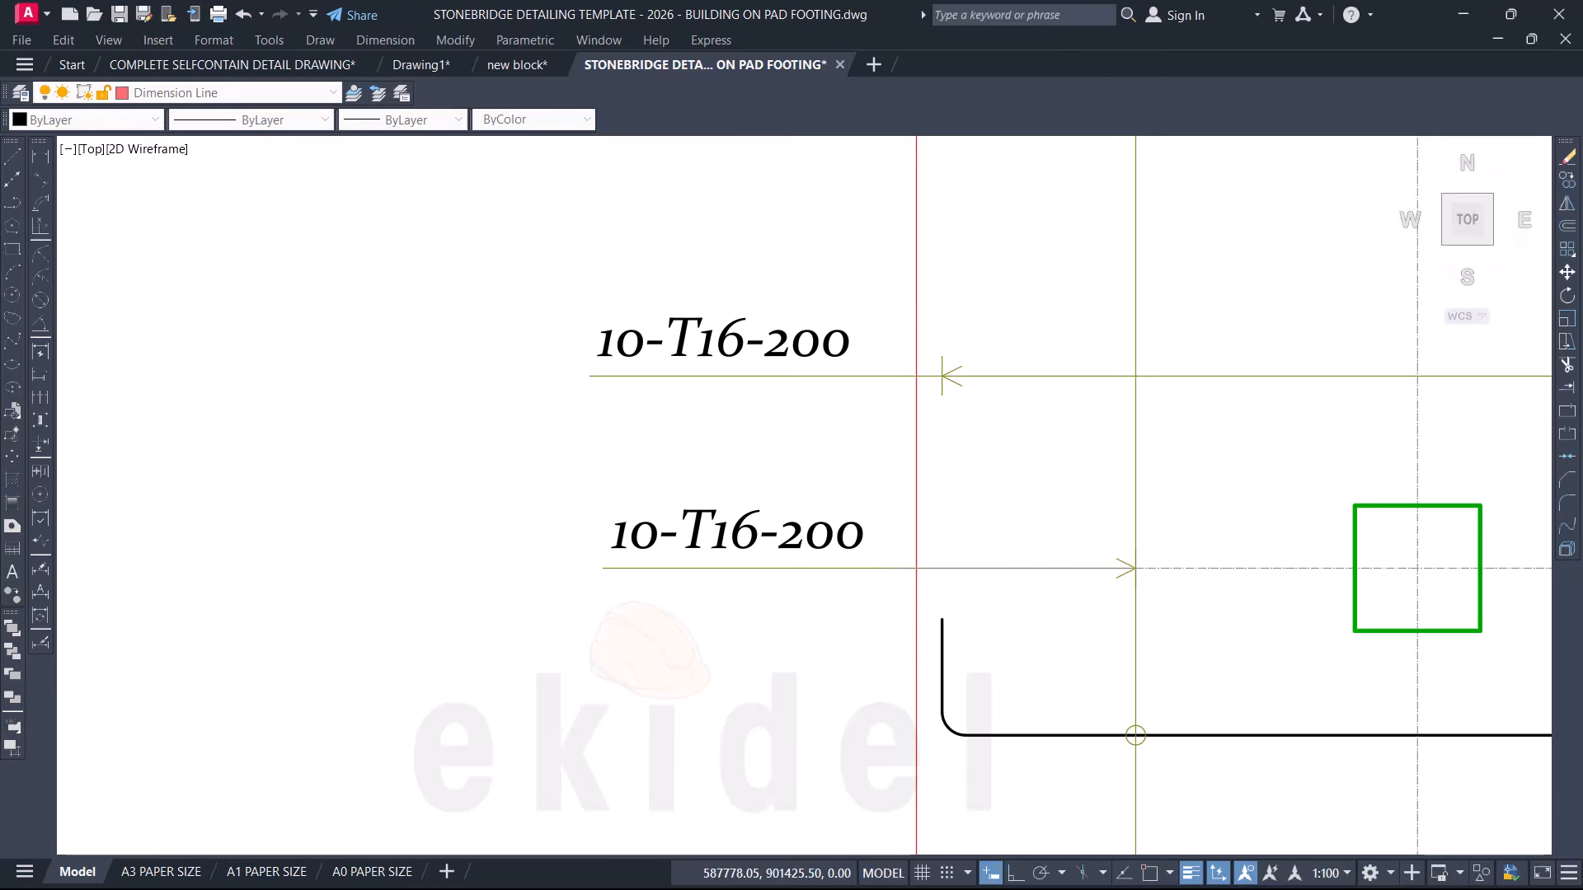
scroll(606, 363, down, 8)
key(Escape)
Step: Check the plan dimensions and bar callouts of the 2000 / 2000 source footing against the FT4 detail
scroll(906, 288, down, 7)
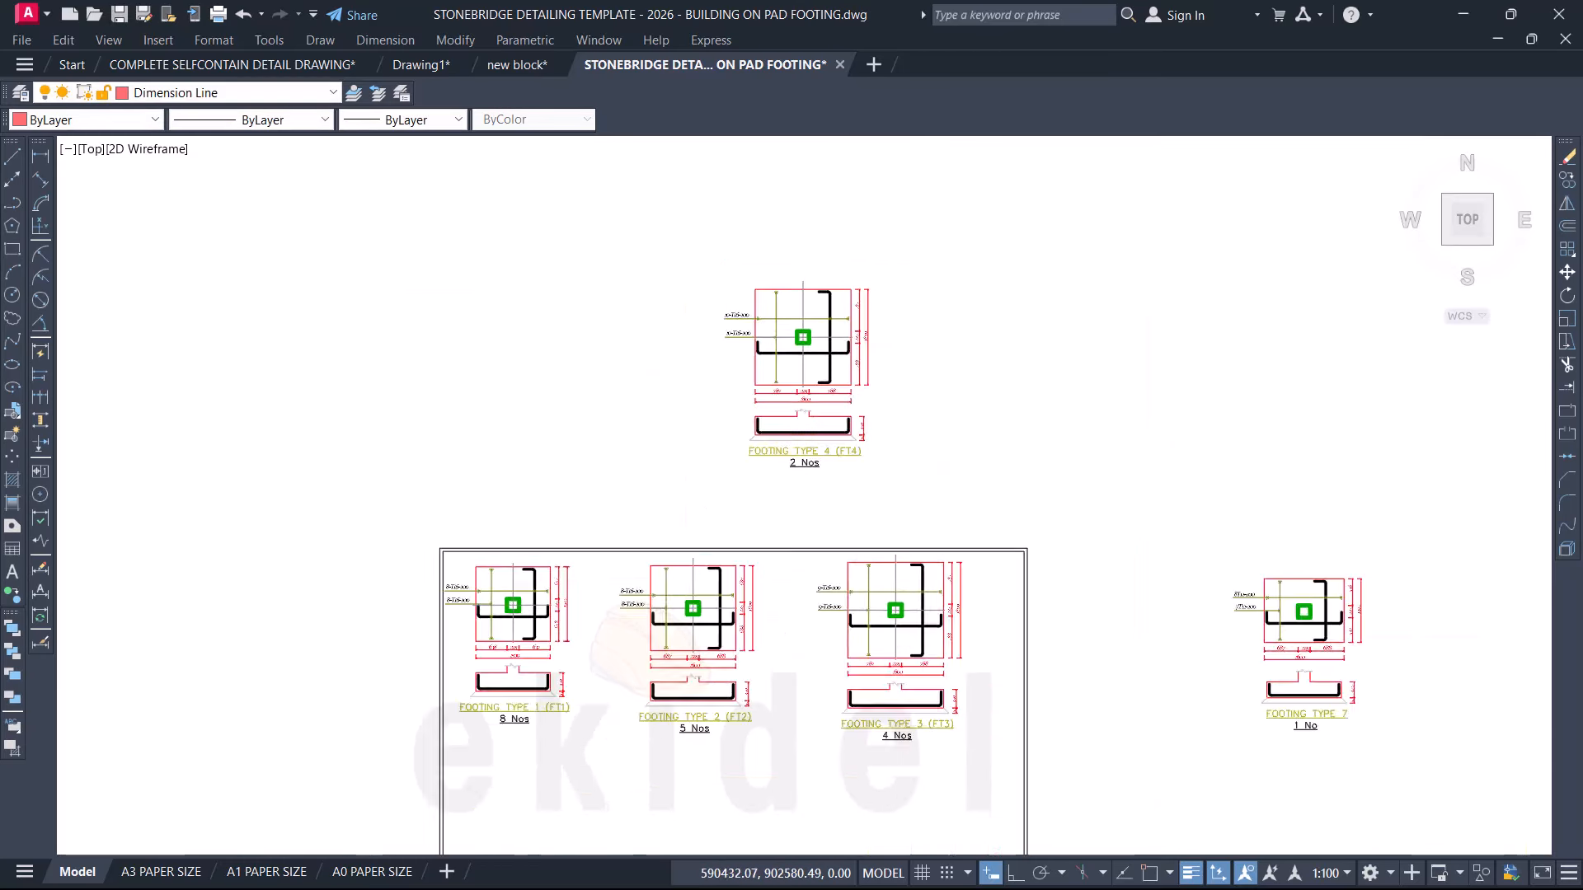
scroll(899, 466, up, 10)
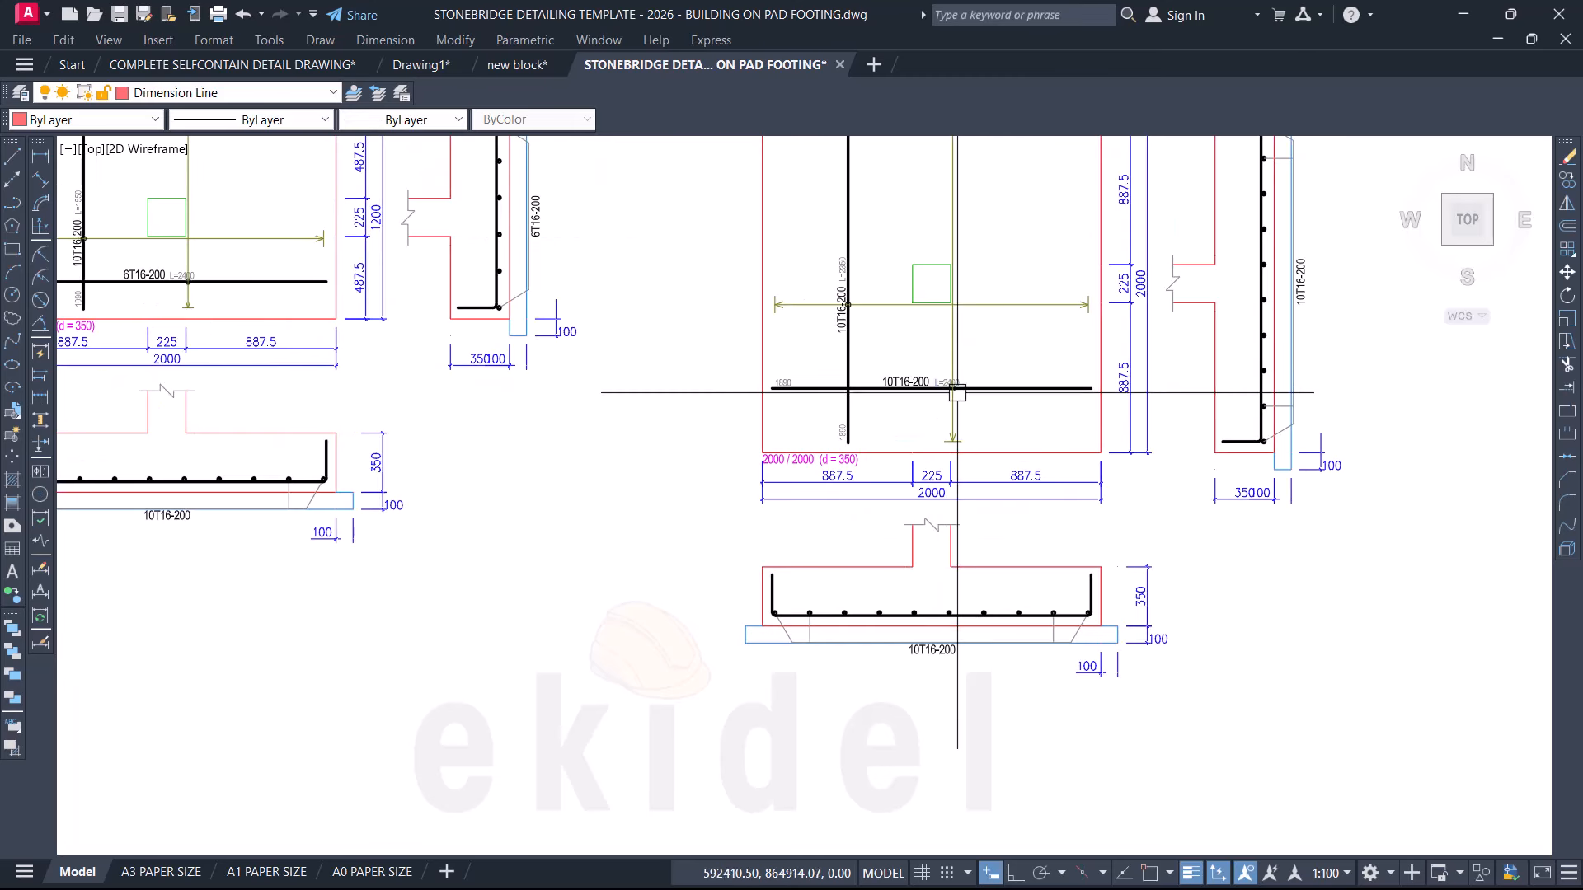
scroll(796, 389, down, 6)
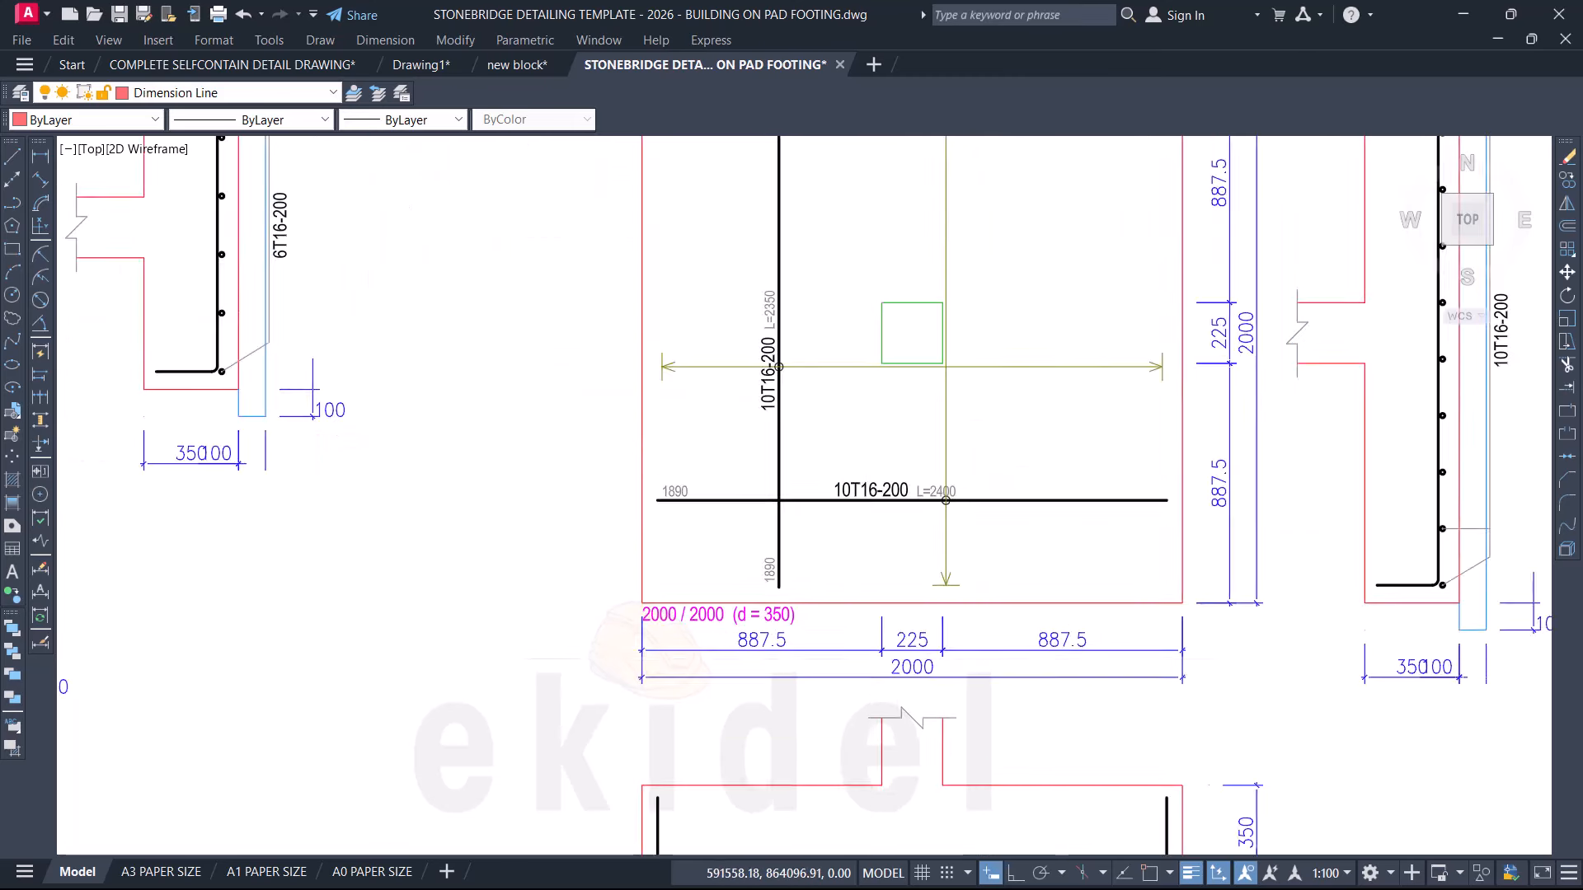
middle_drag(940, 446, 842, 737)
scroll(843, 737, down, 2)
middle_drag(820, 619, 754, 850)
scroll(754, 850, down, 2)
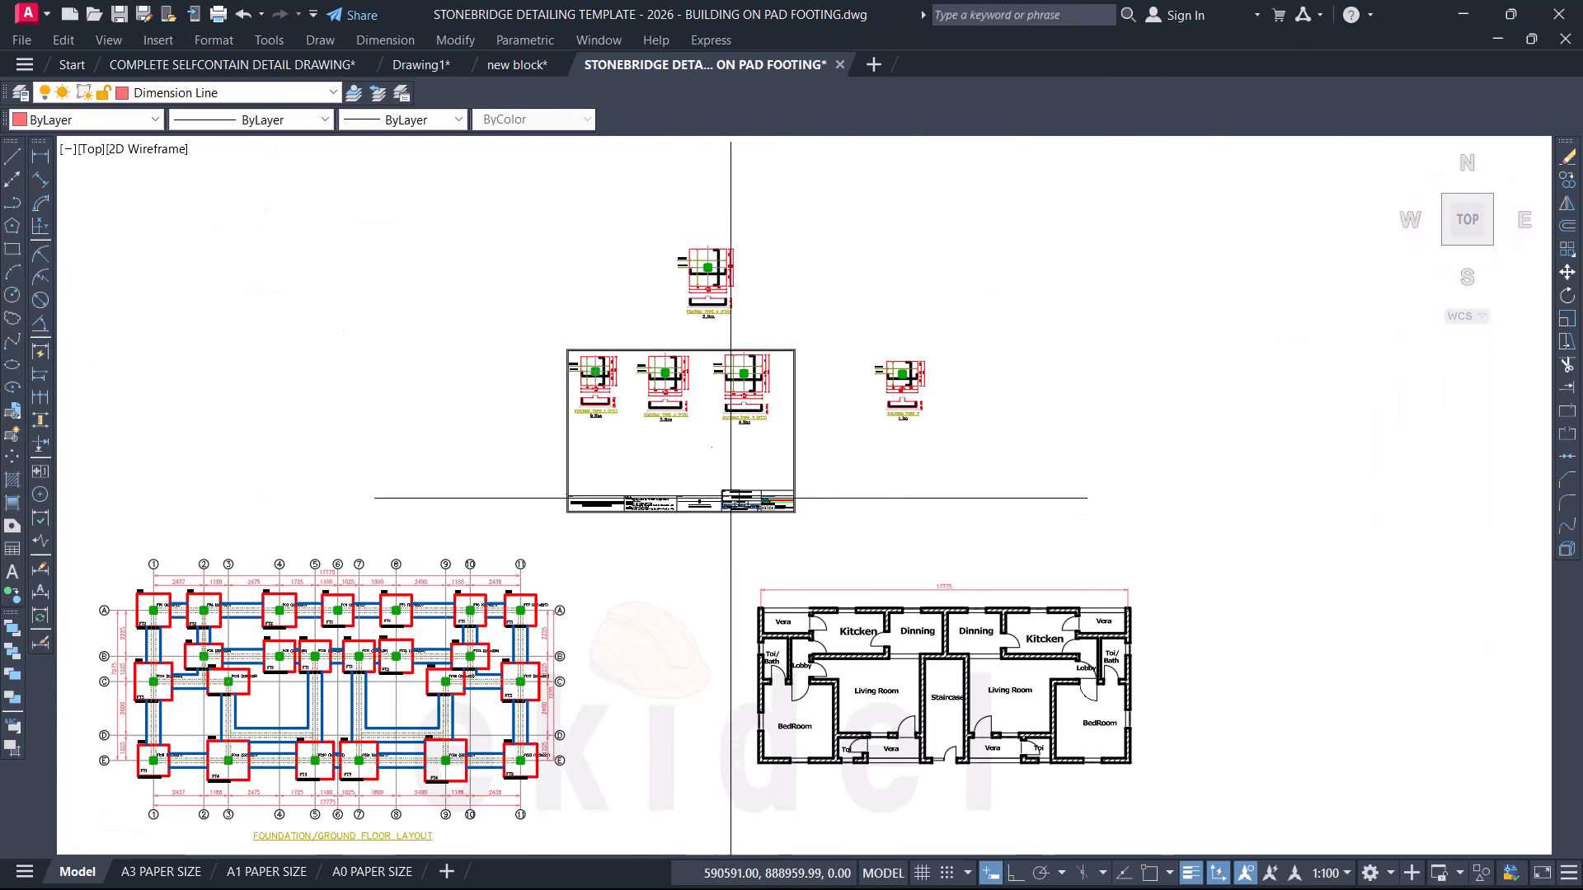
Step: Stretch the left side of the FT4 plan and section outward by 100, including the bars, callouts and dimensions
scroll(713, 254, up, 3)
scroll(514, 554, up, 6)
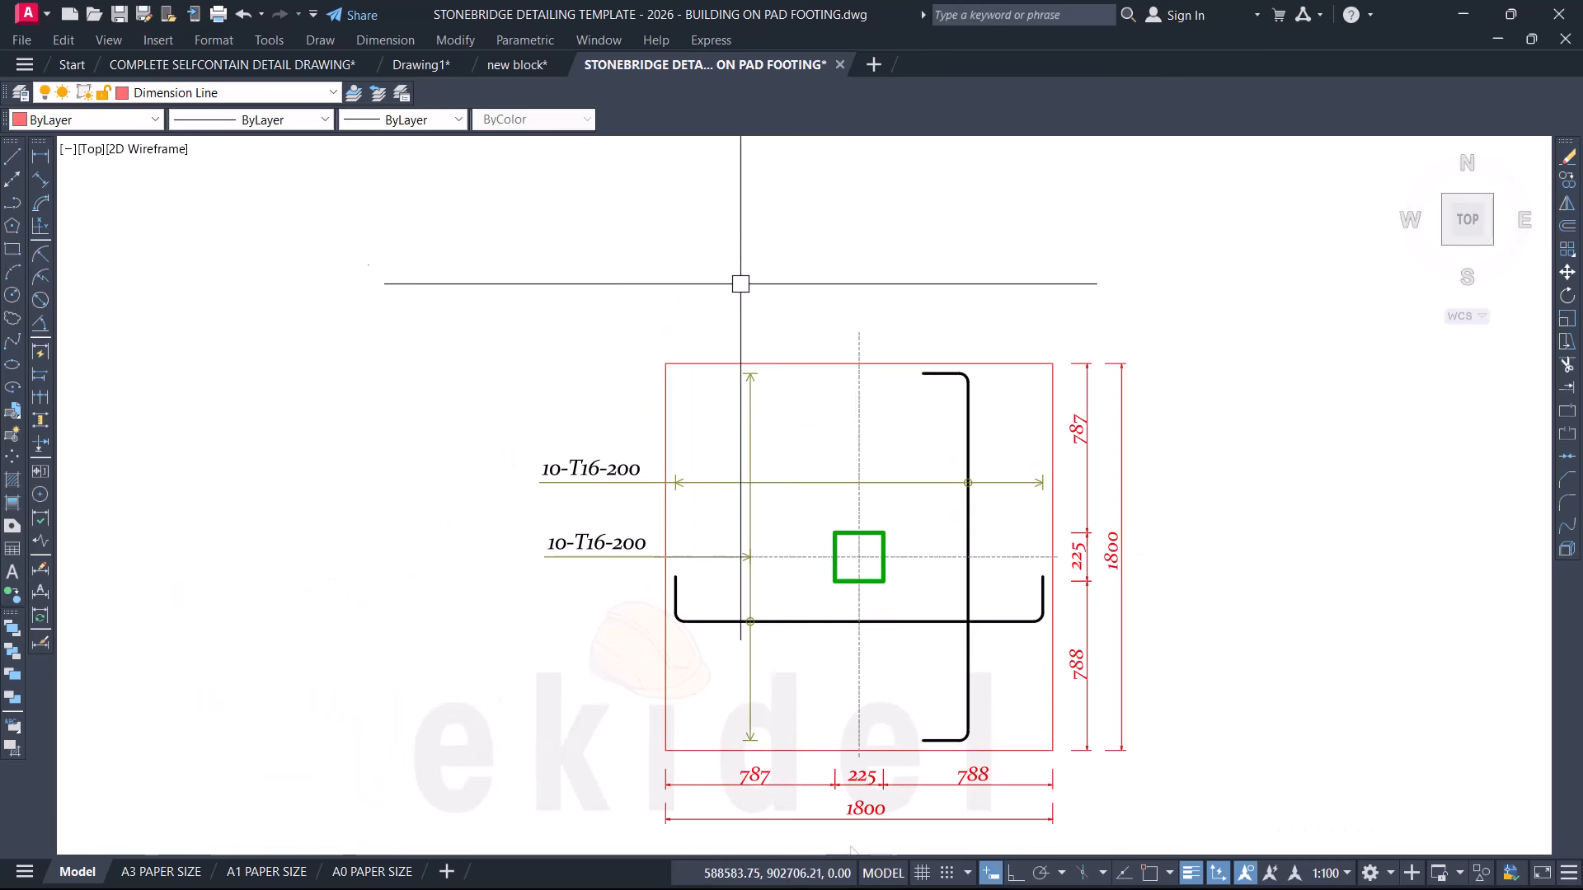
scroll(737, 285, down, 2)
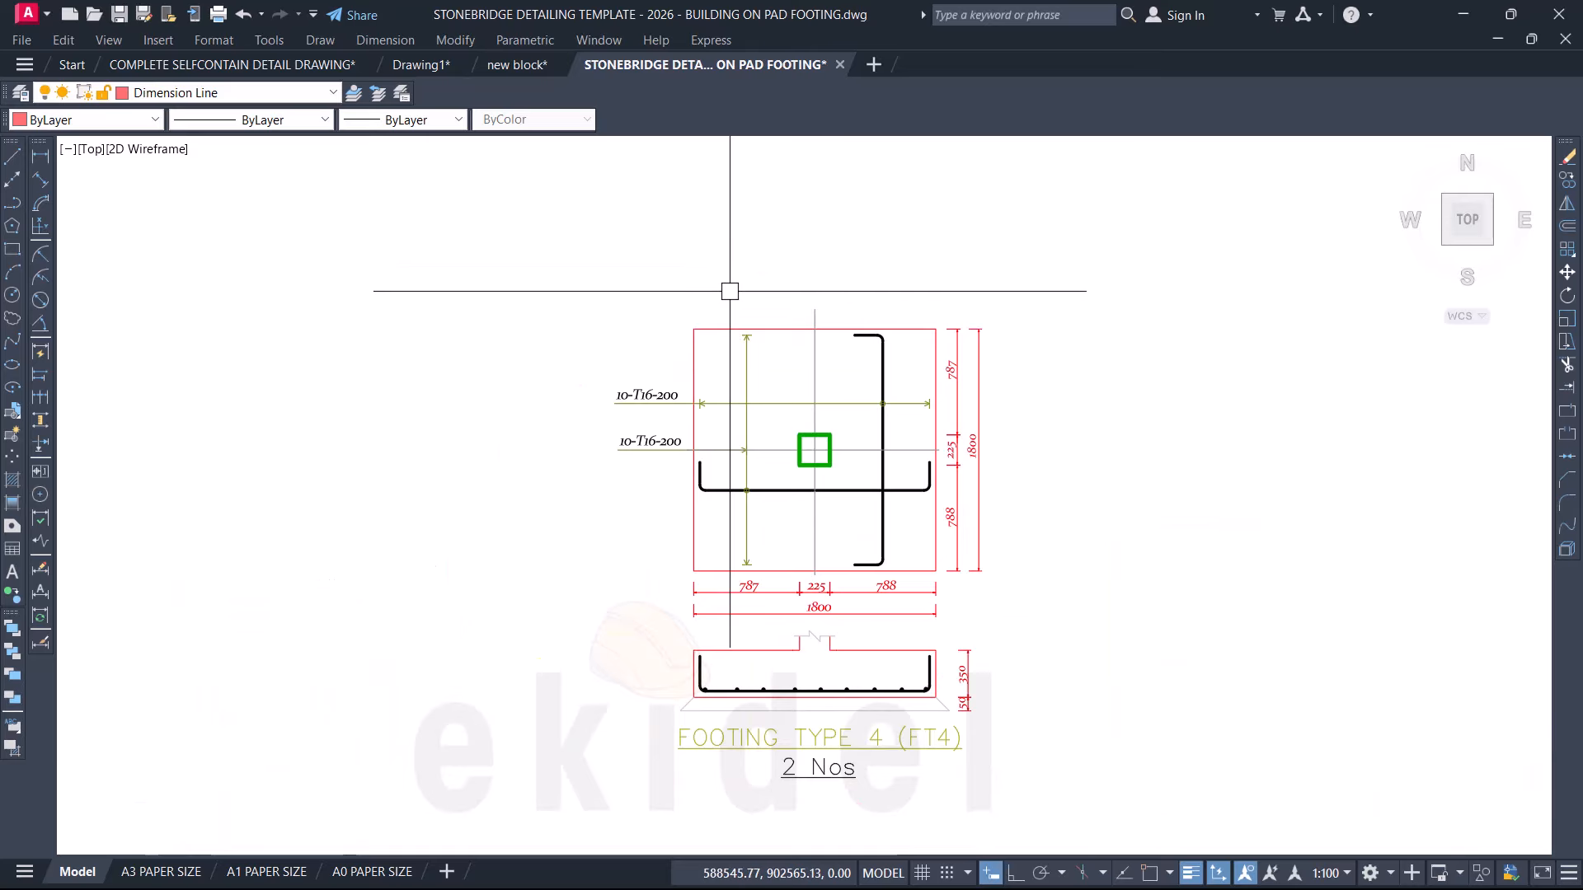
scroll(730, 291, up, 2)
text(c)
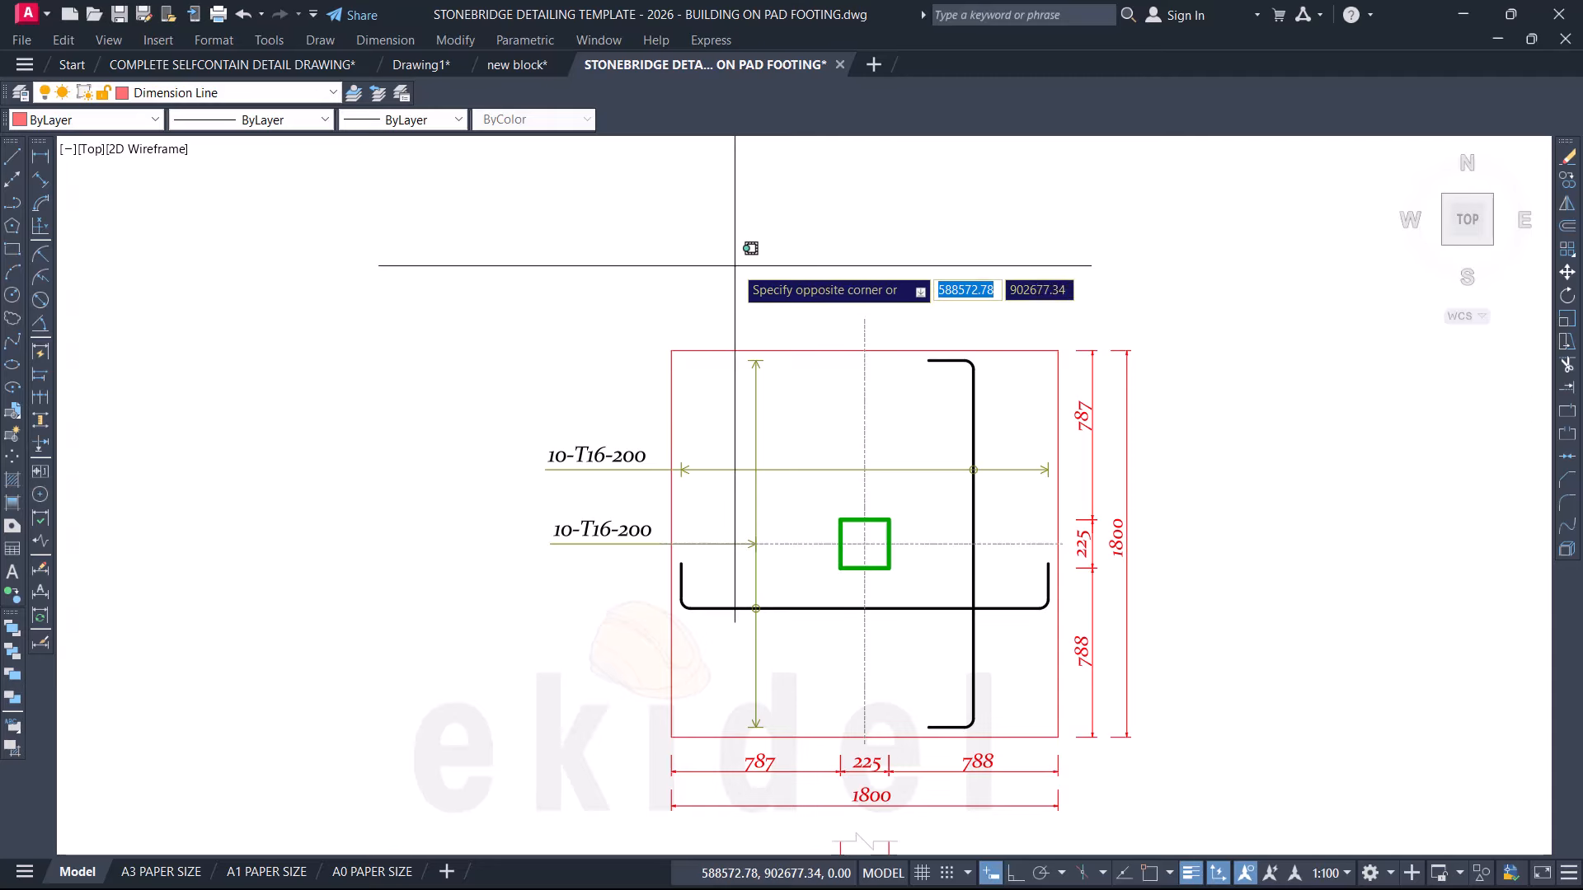
scroll(734, 265, down, 2)
scroll(636, 251, up, 1)
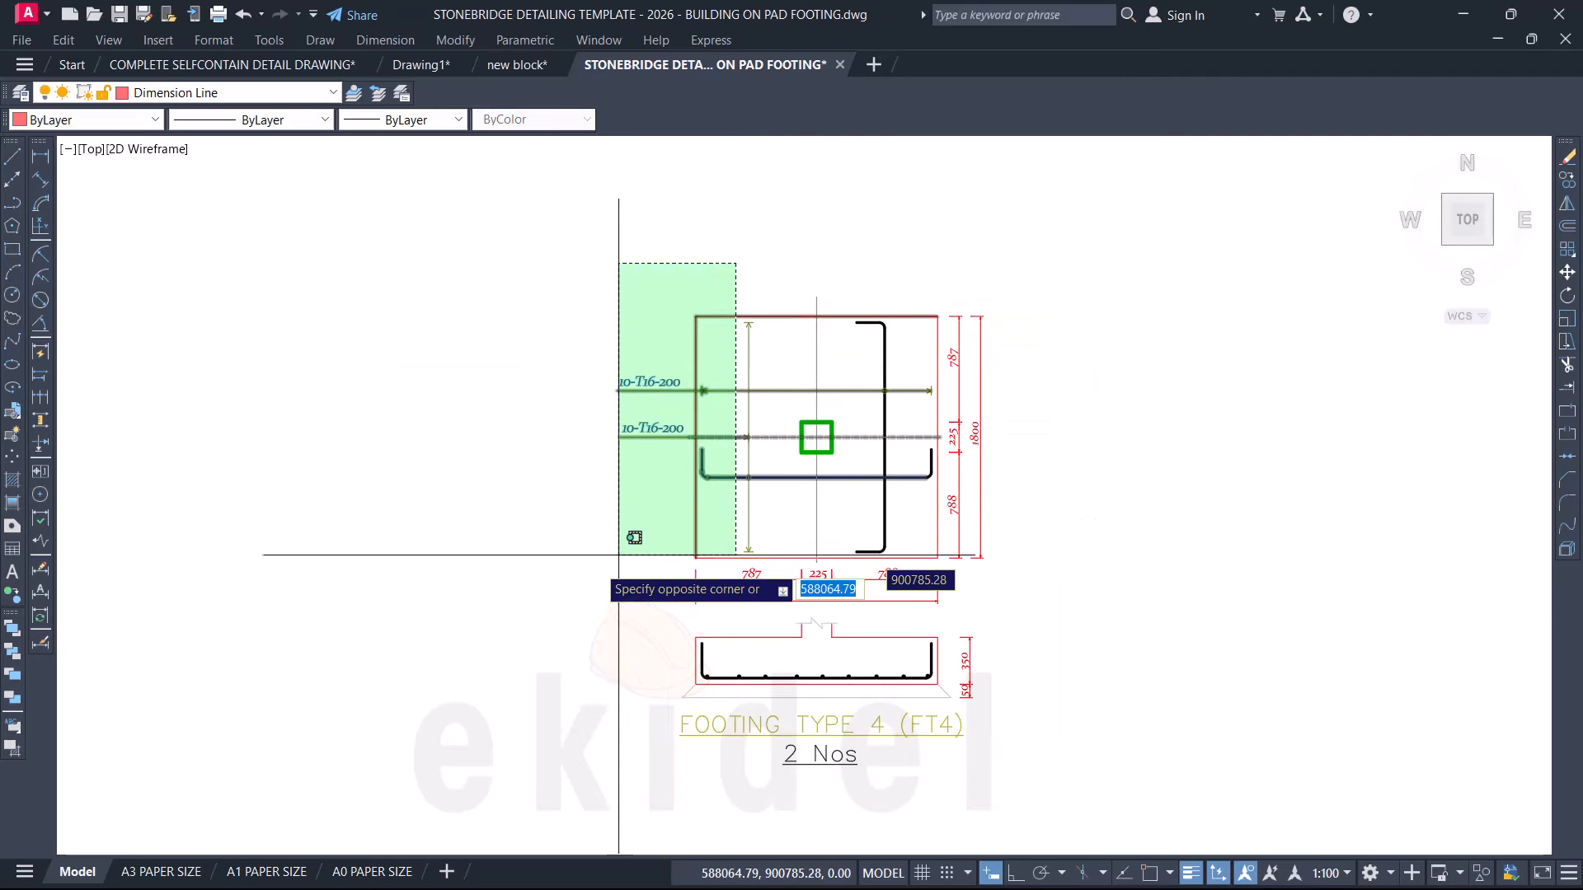
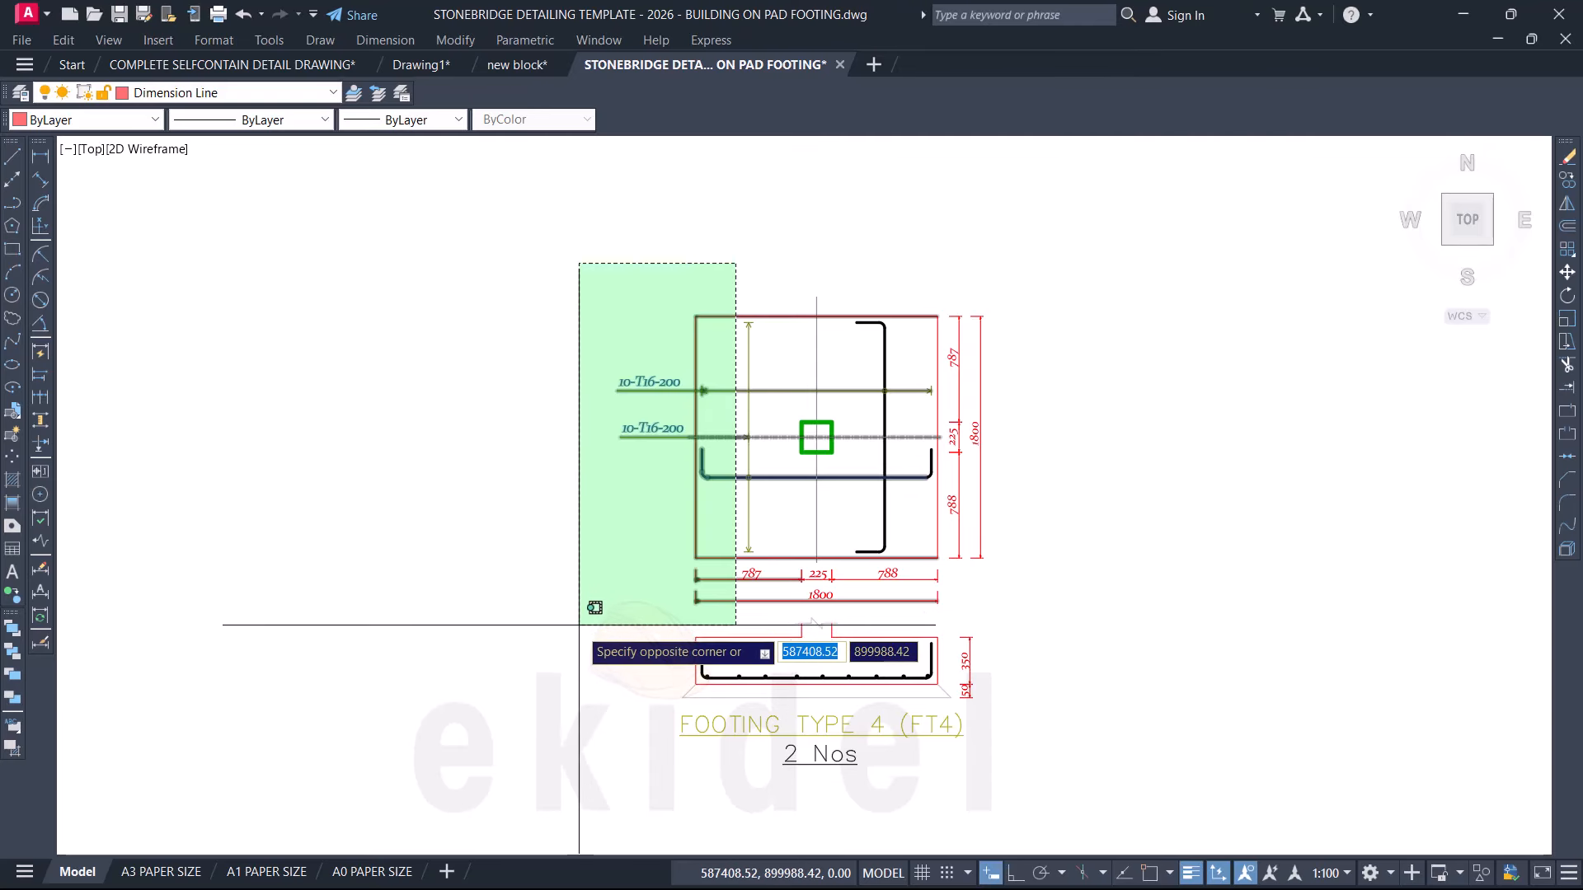
scroll(583, 613, down, 2)
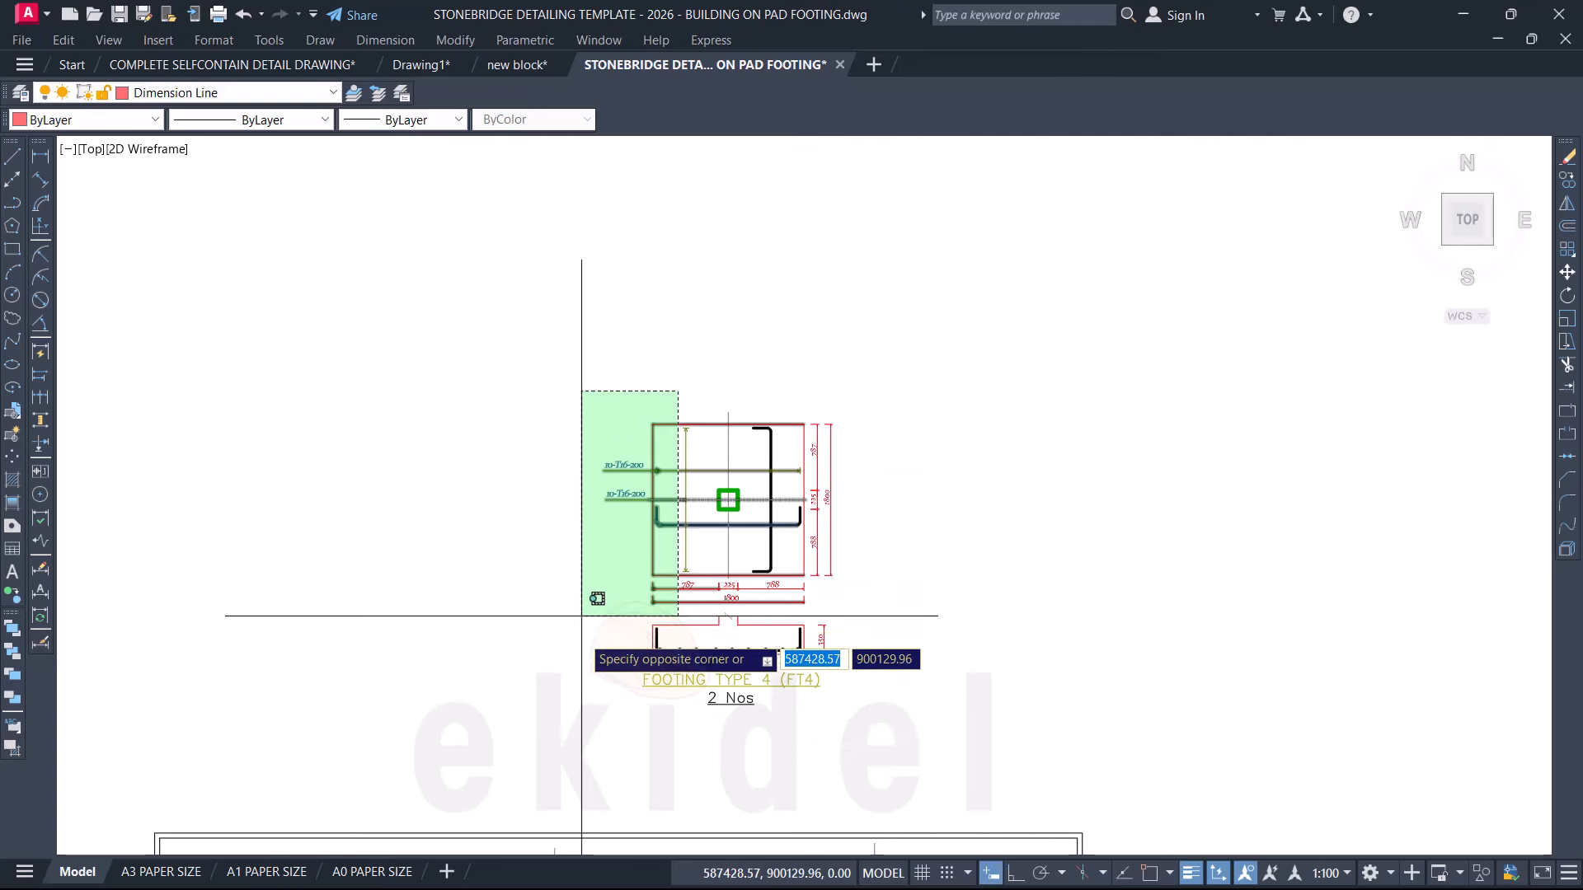
click(561, 703)
scroll(651, 685, up, 4)
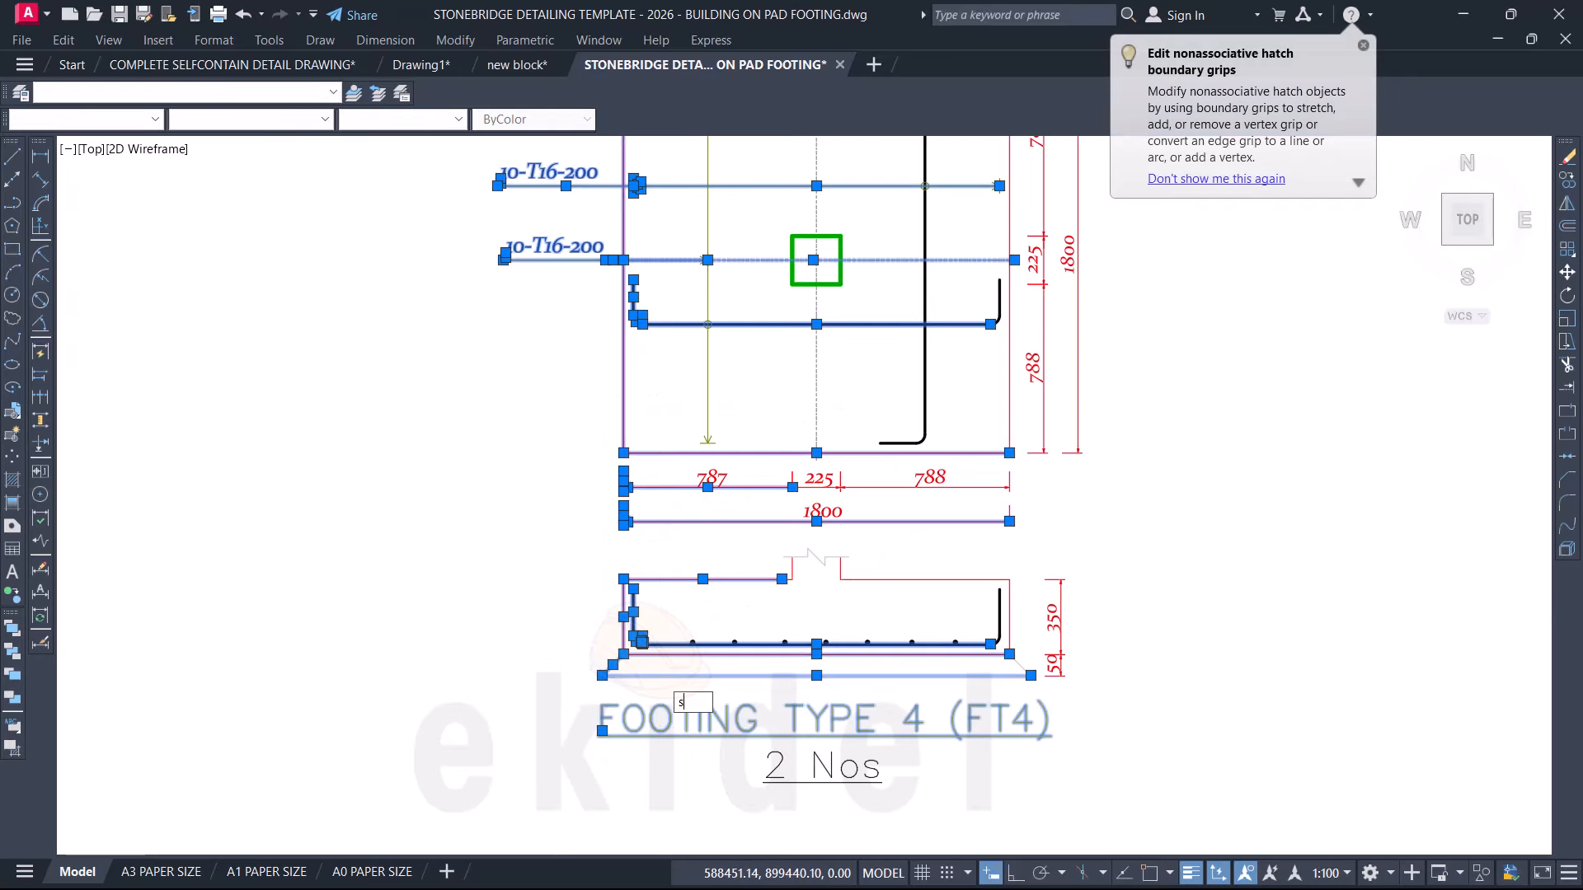
key(Return)
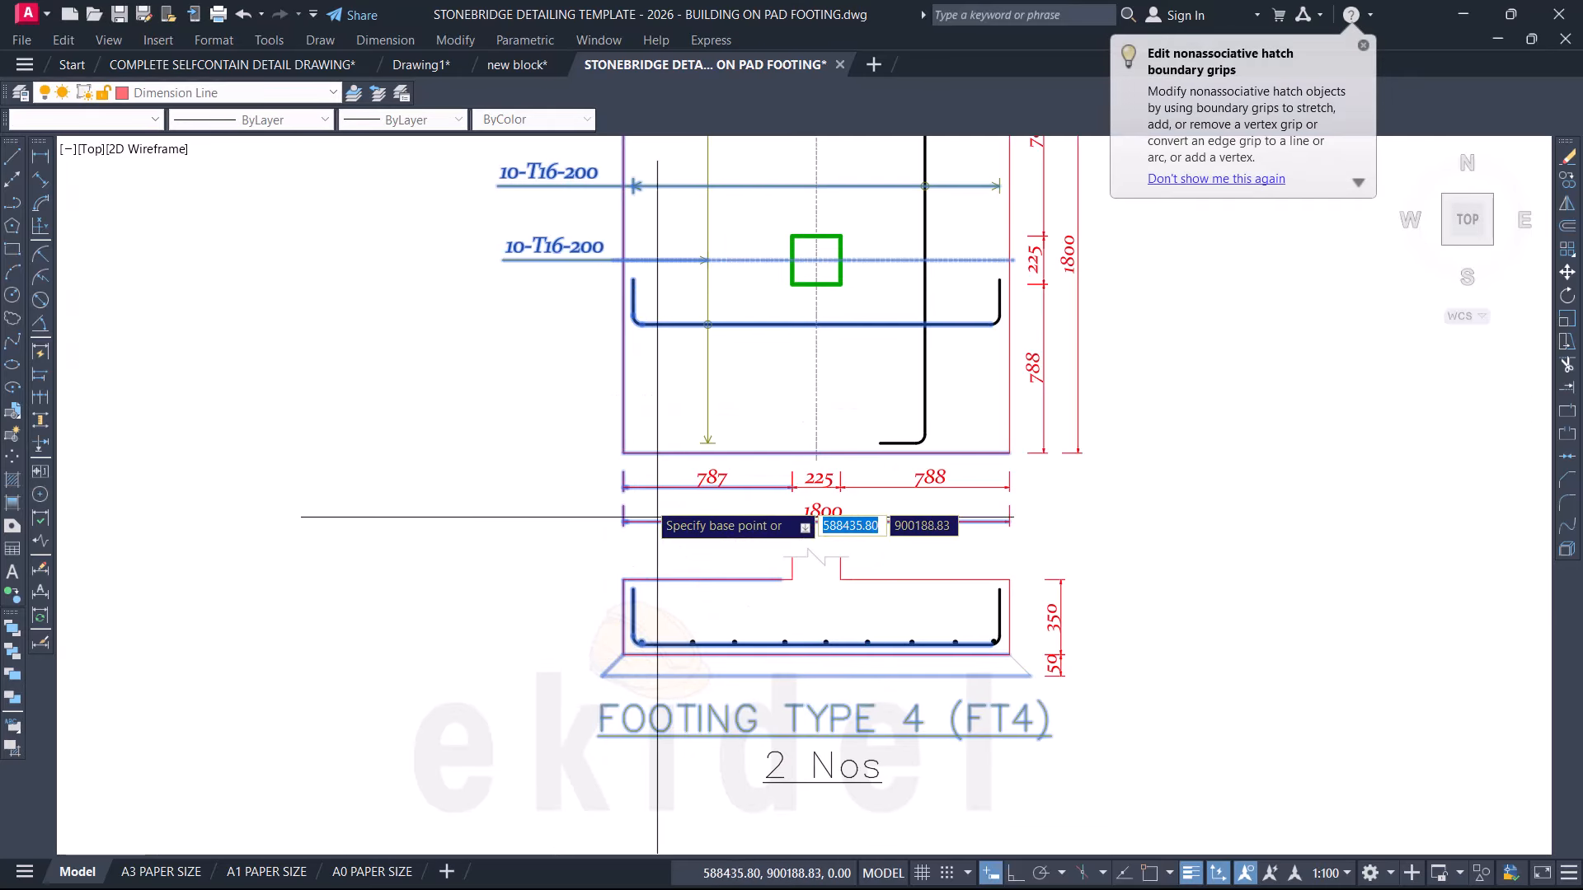
click(624, 453)
key(F8)
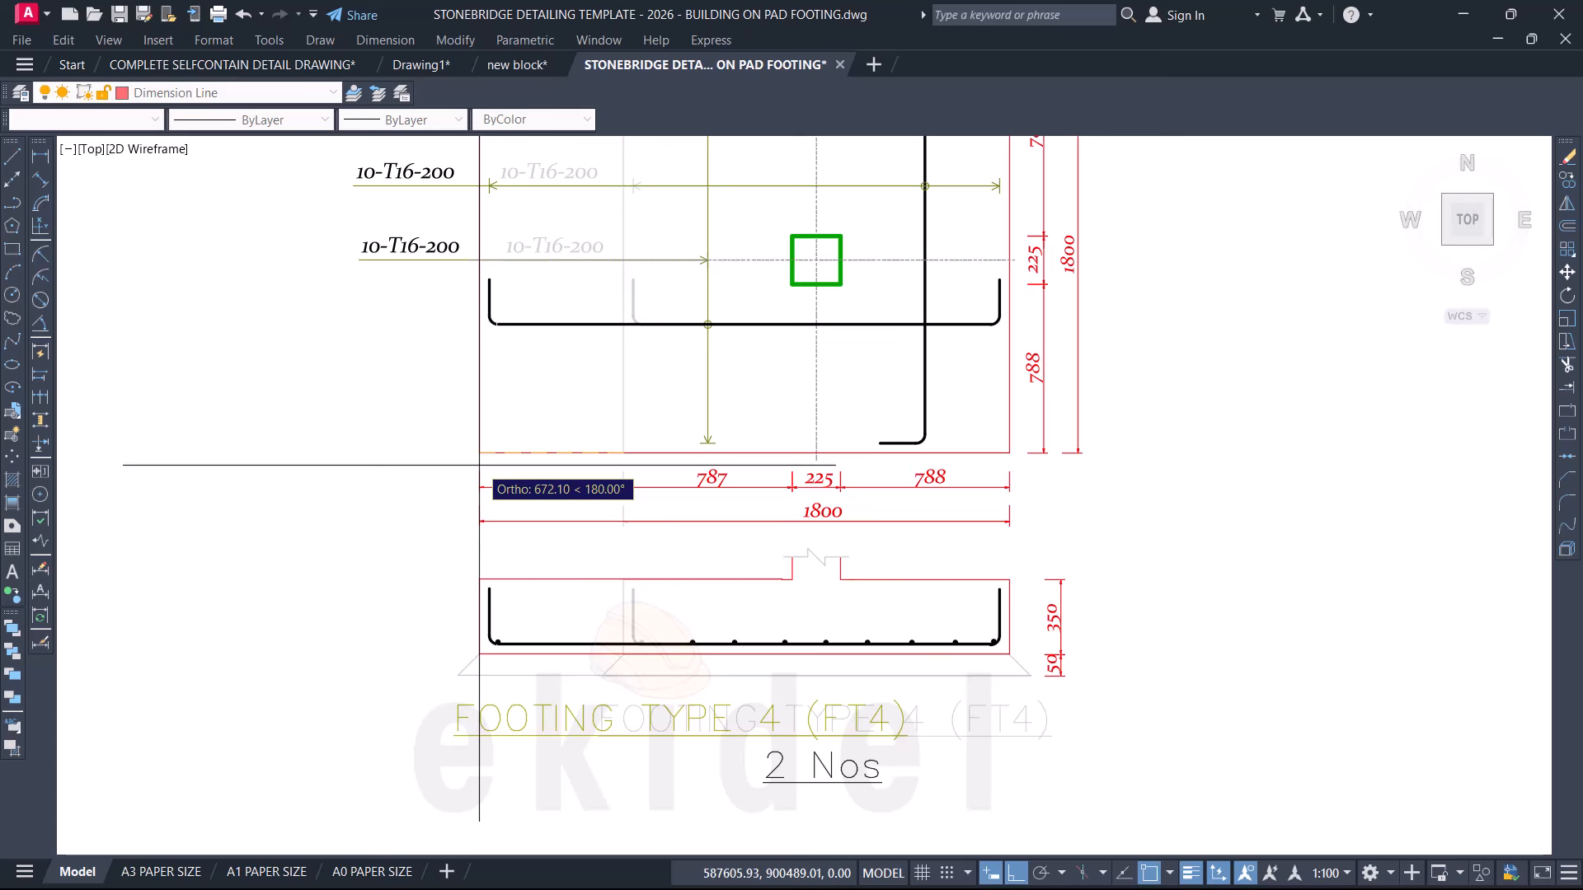
text(100)
key(Return)
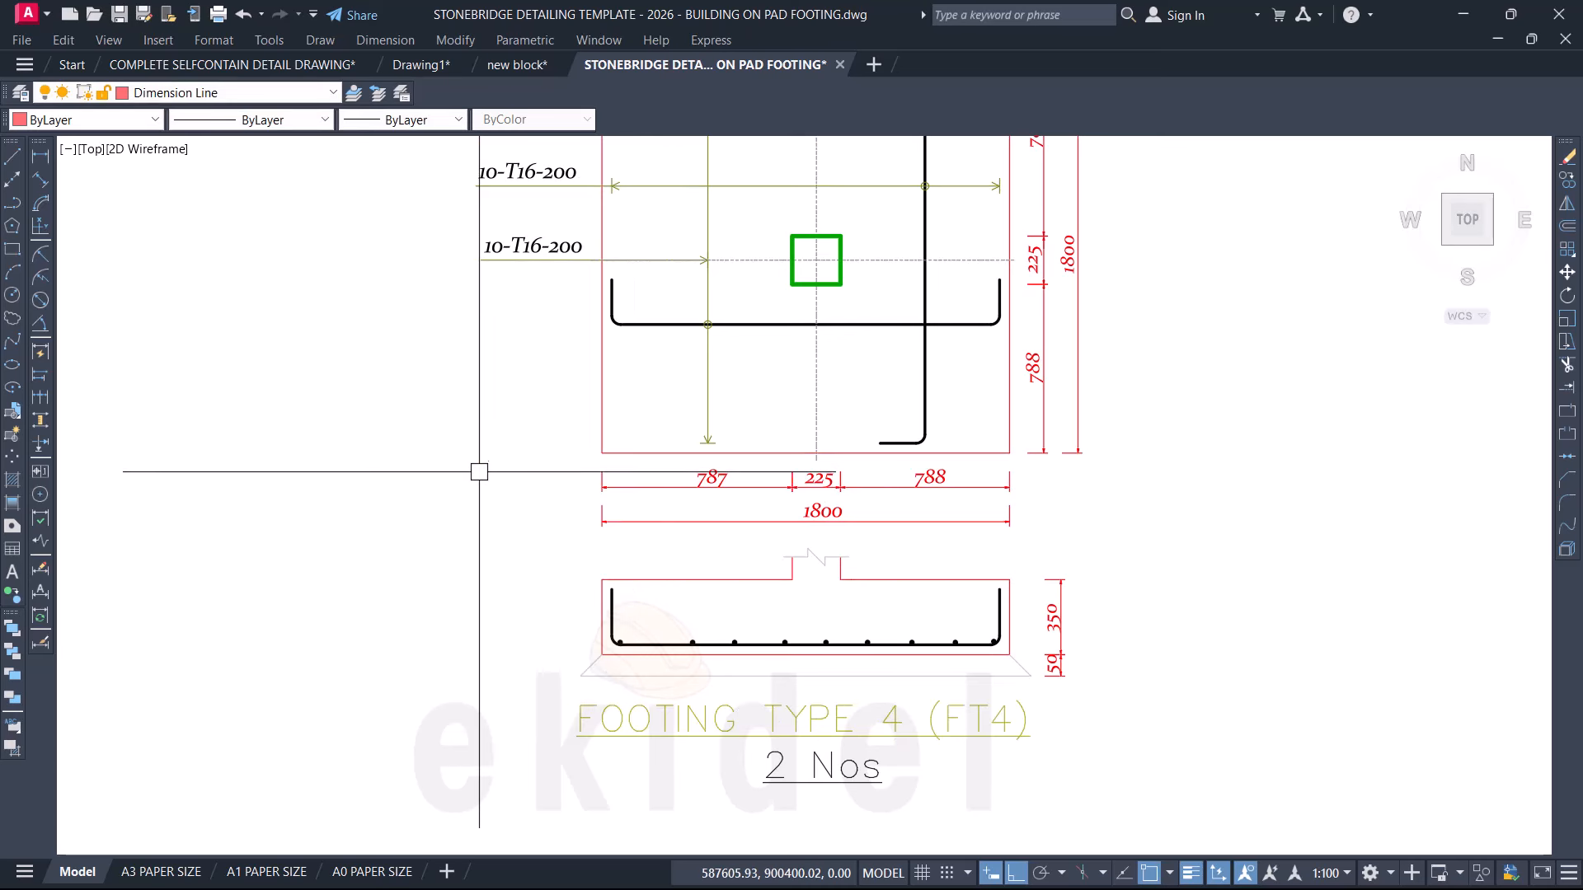
Step: Stretch the right side of the FT4 plan and section outward by 100, including the bars and dimensions
scroll(566, 525, down, 2)
click(944, 201)
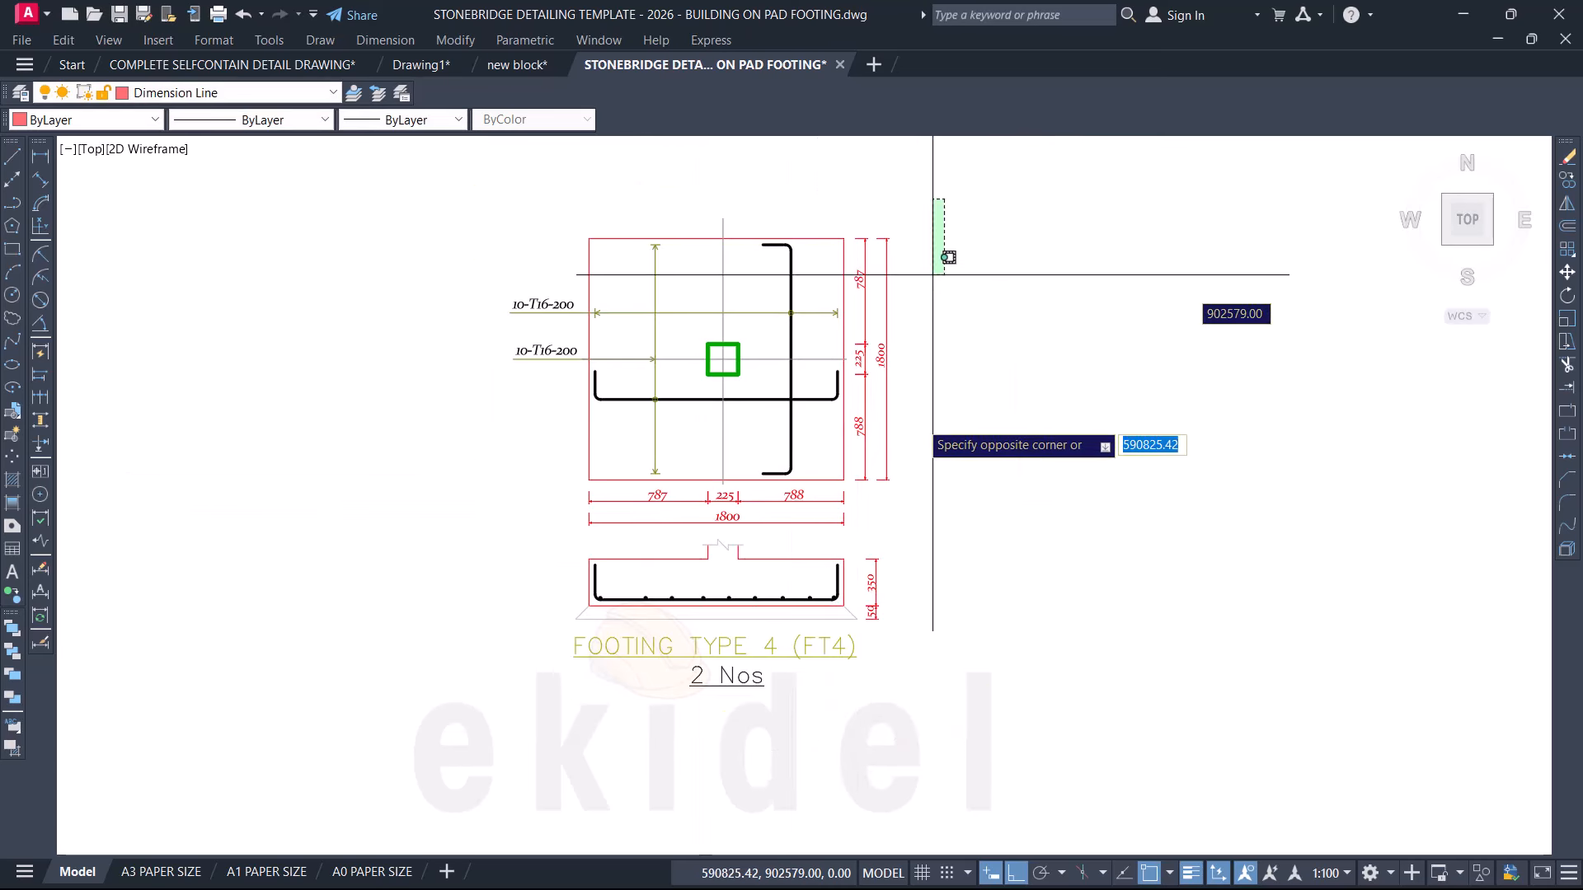
click(822, 709)
text(s)
key(Return)
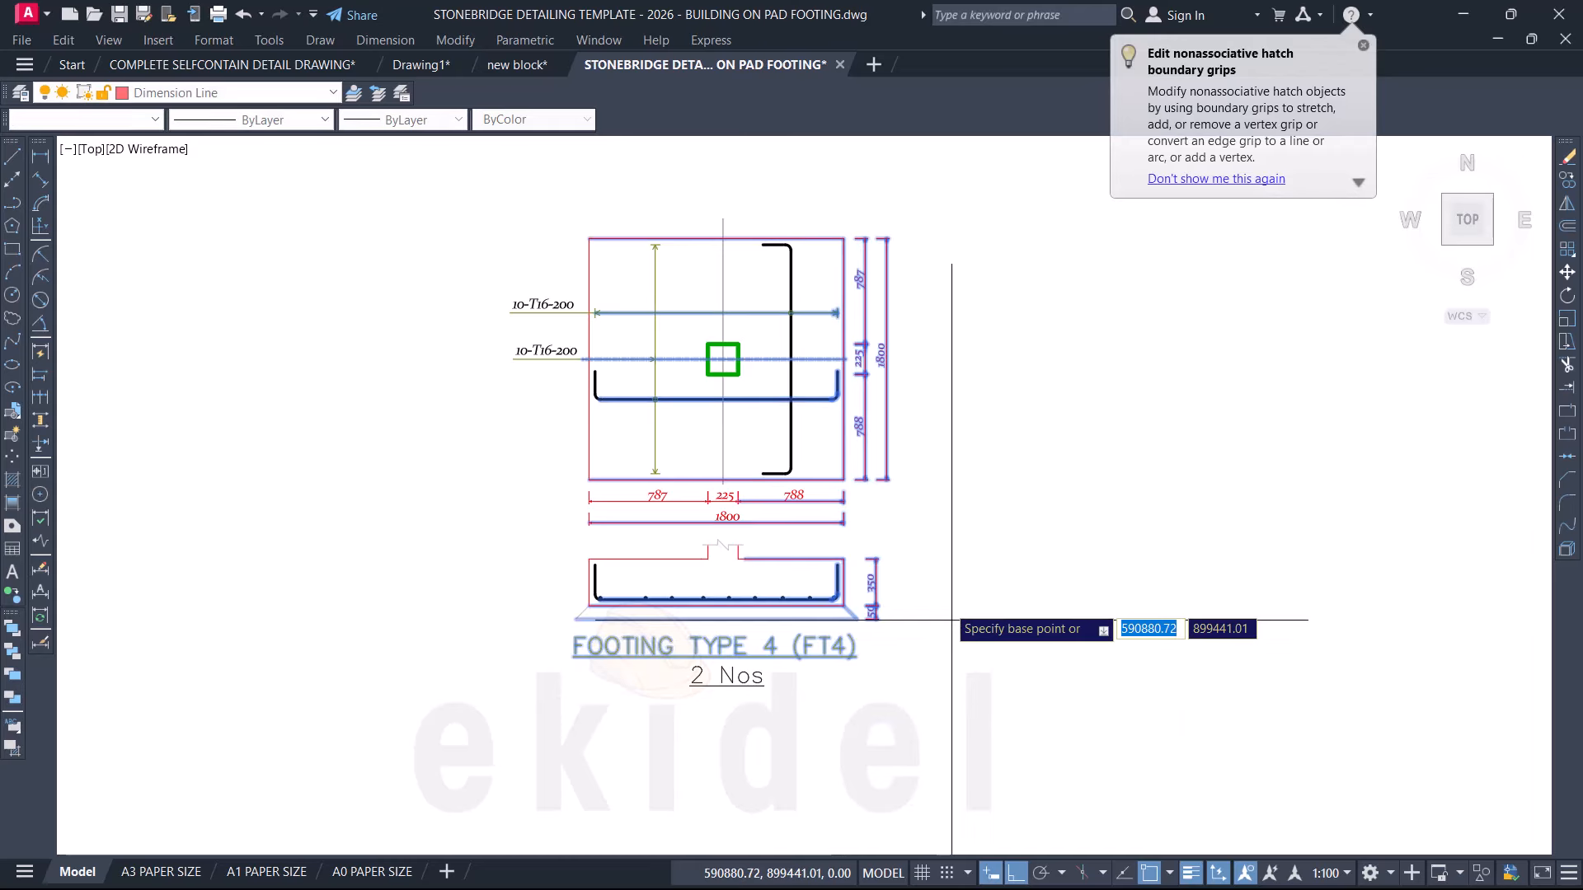
click(942, 494)
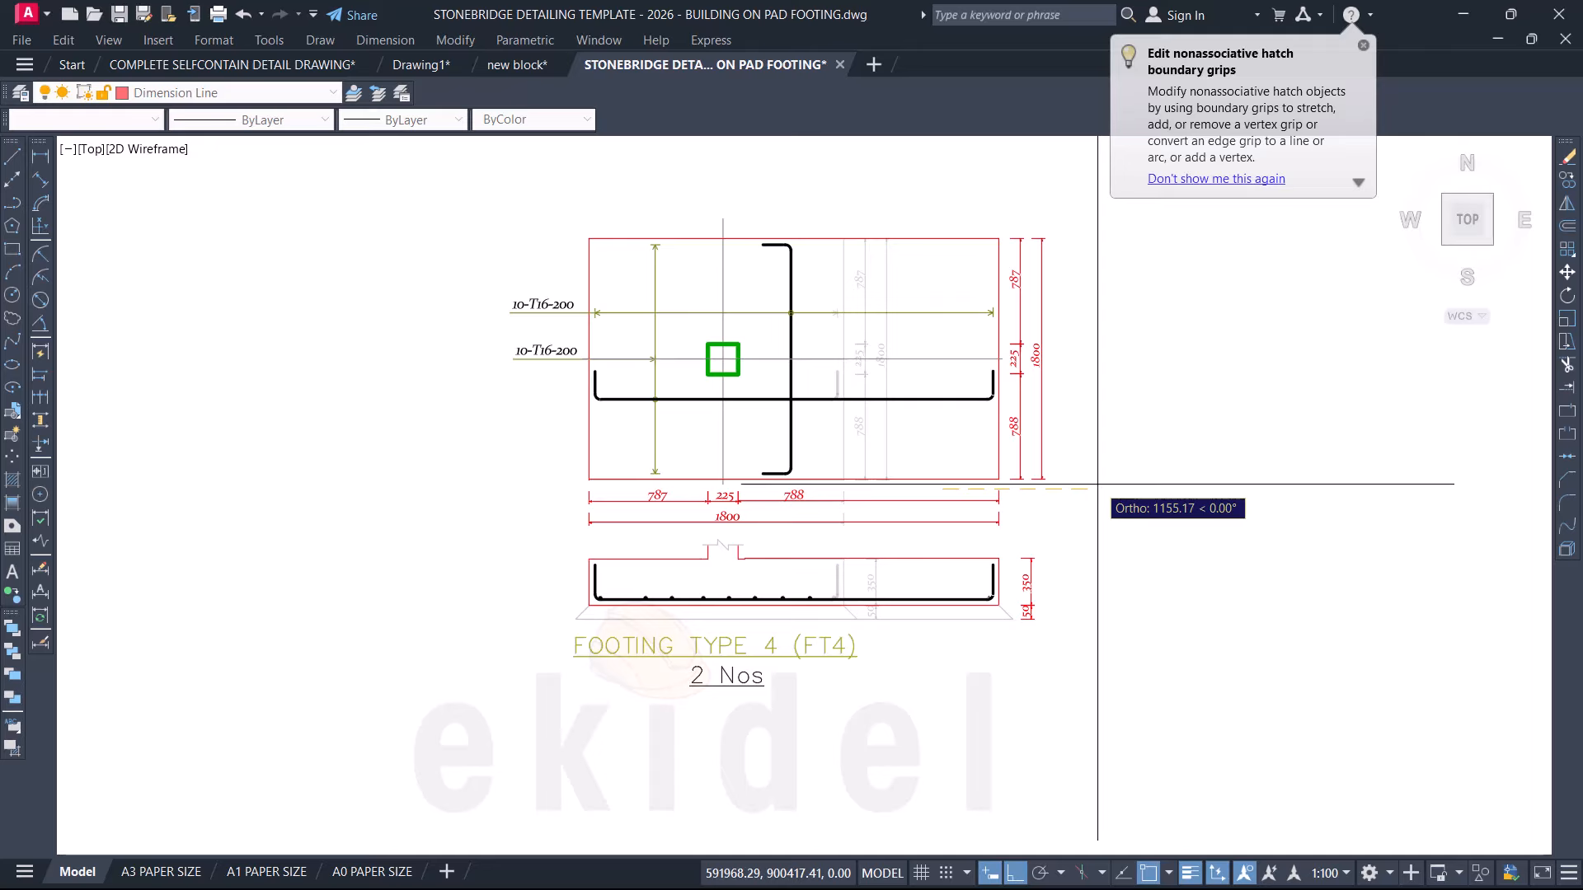
text(16-2)
text(00)
key(Return)
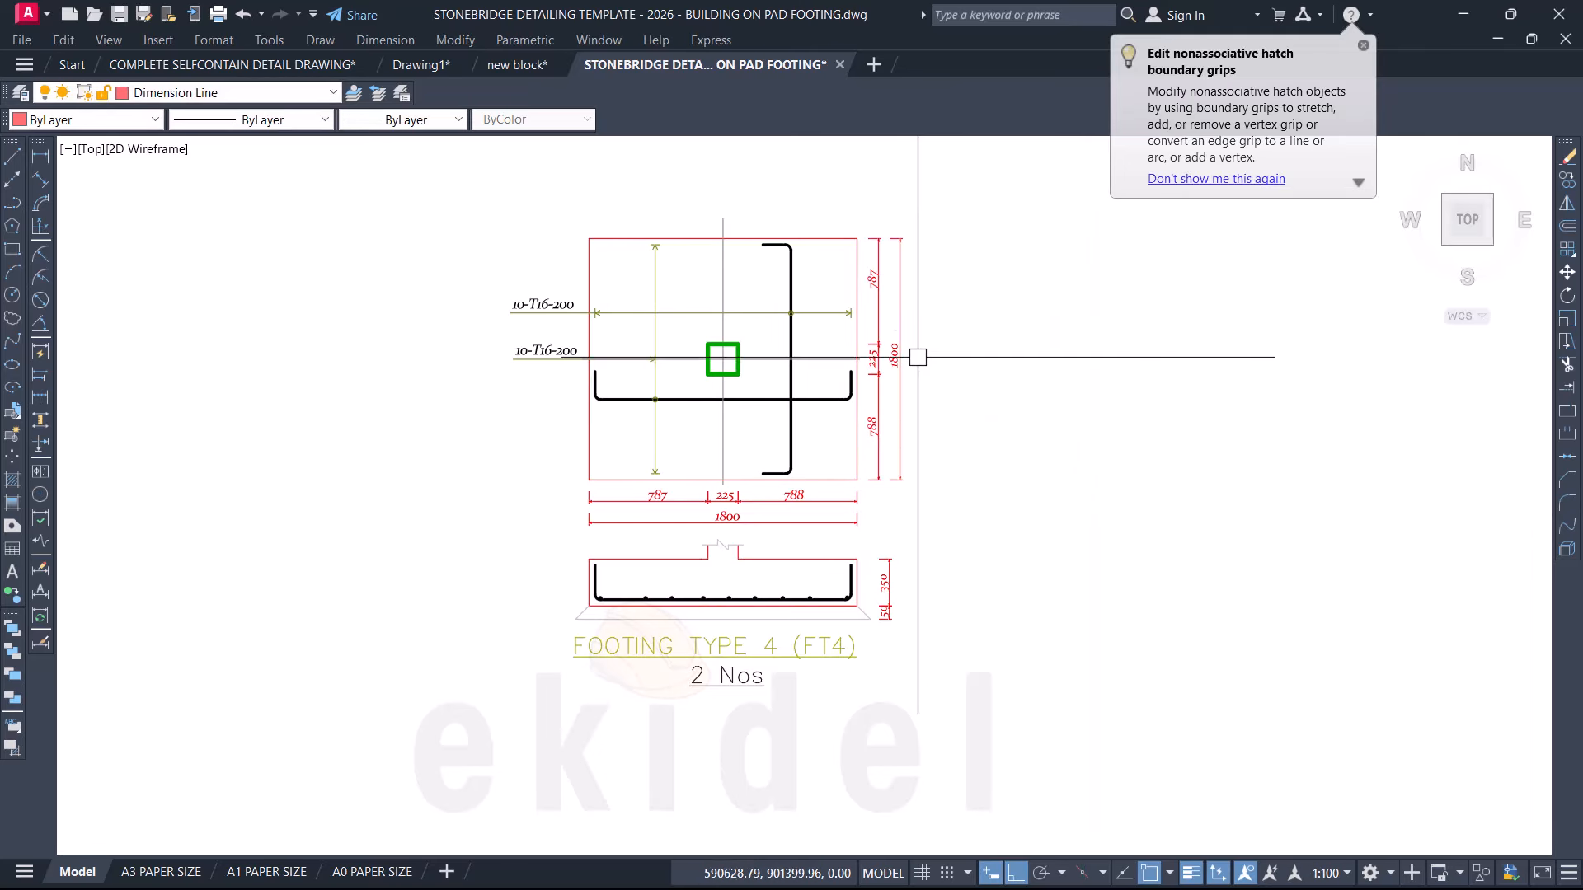
Step: Stretch the upper side of the FT4 plan upward by 100, including the vertical bar, the upper callout and the dimensions
middle_drag(908, 435, 934, 509)
click(967, 236)
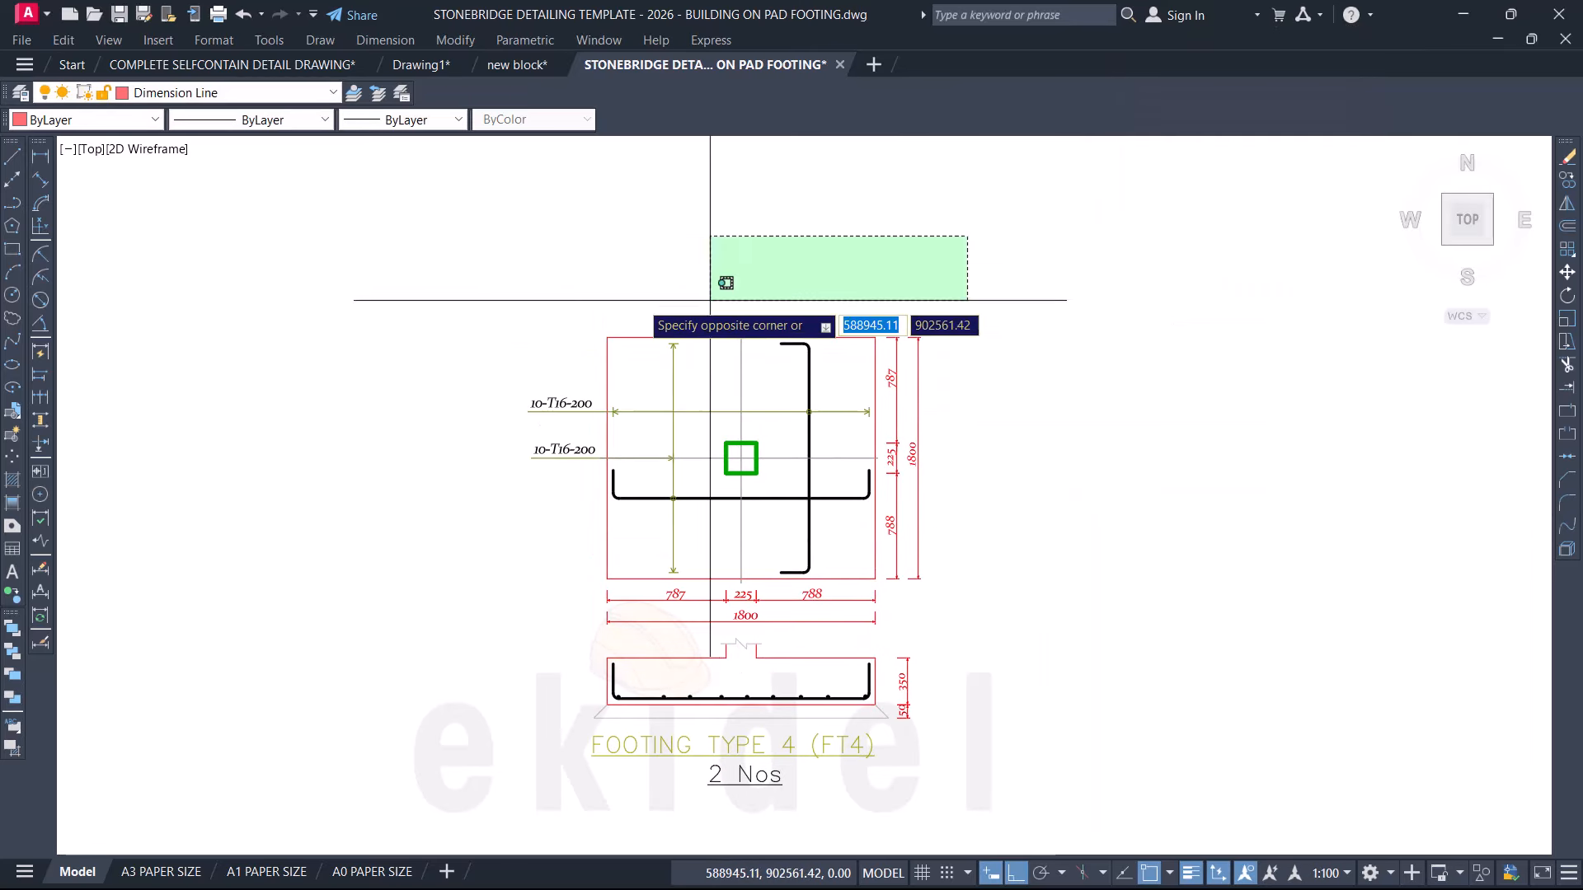
click(468, 430)
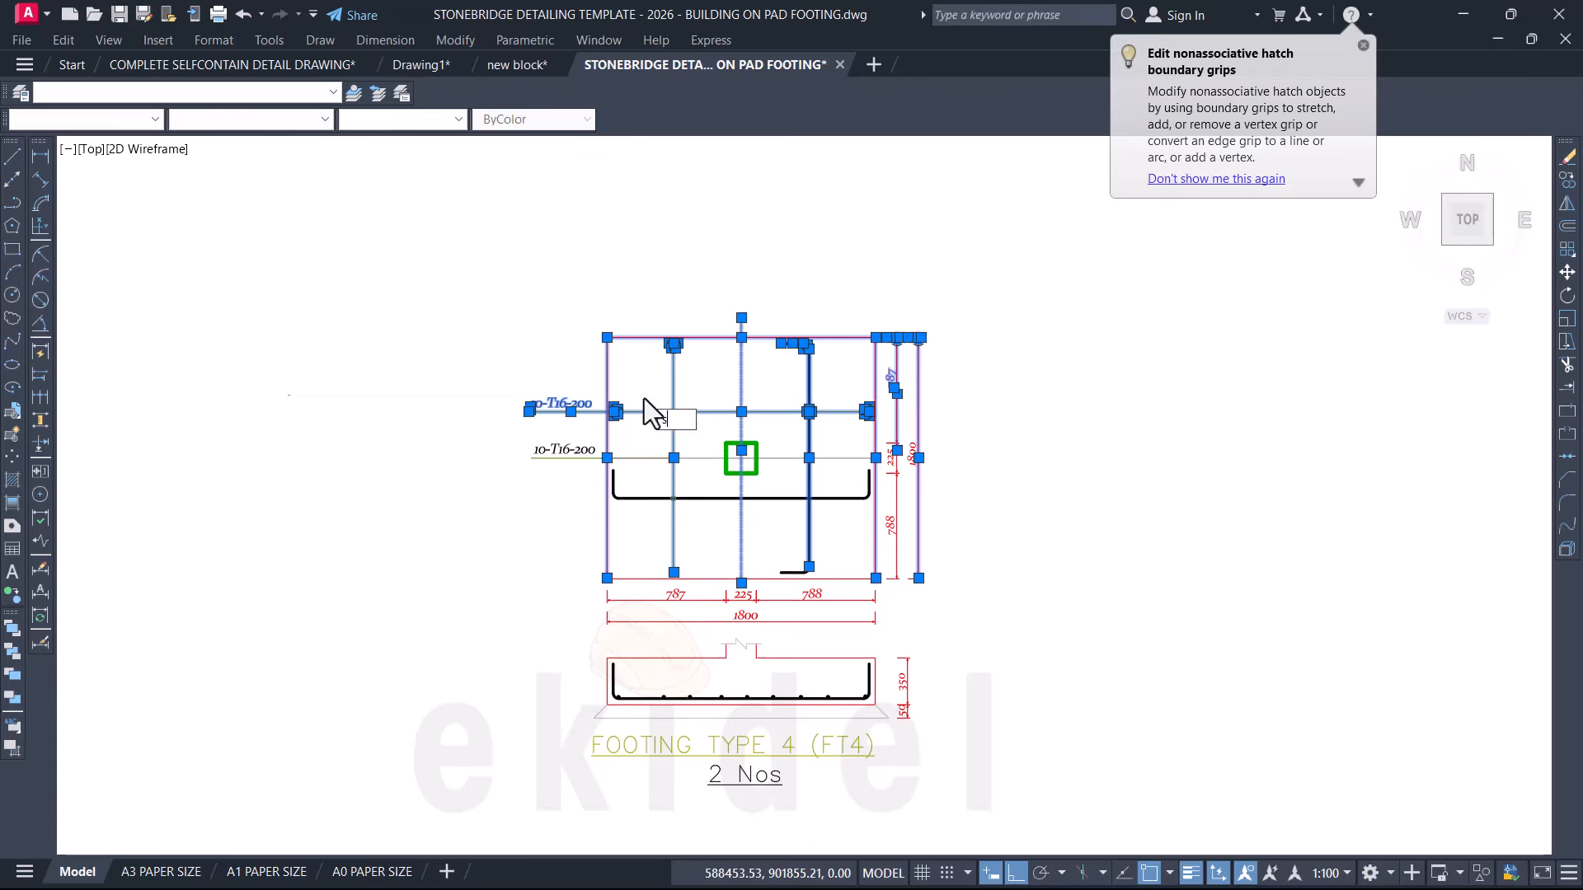
key(Return)
click(1043, 377)
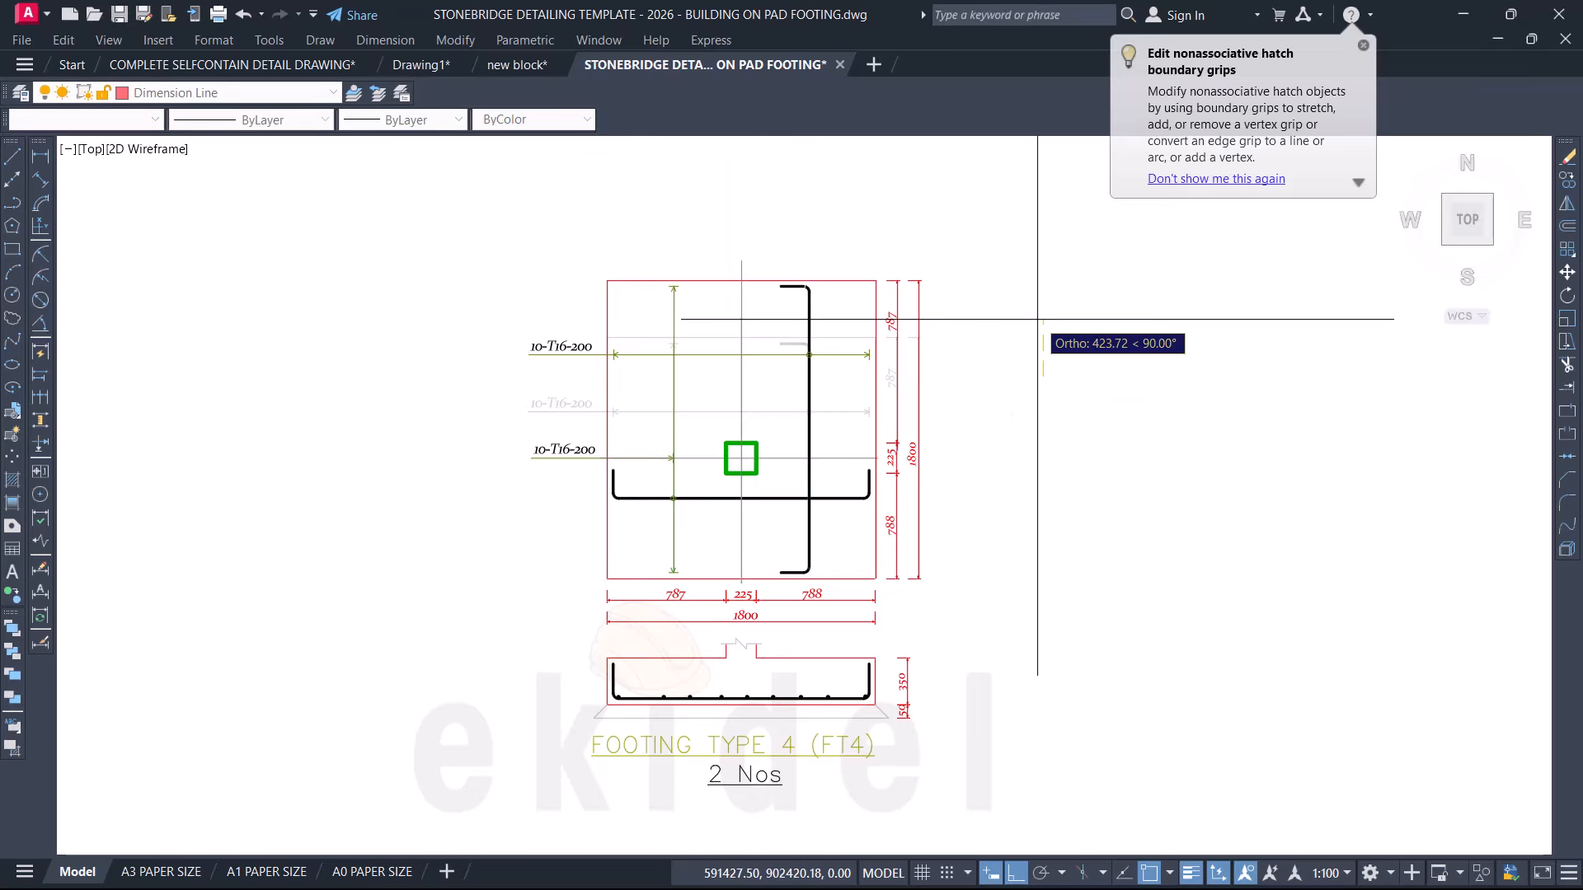
text(18)
text(00)
key(Return)
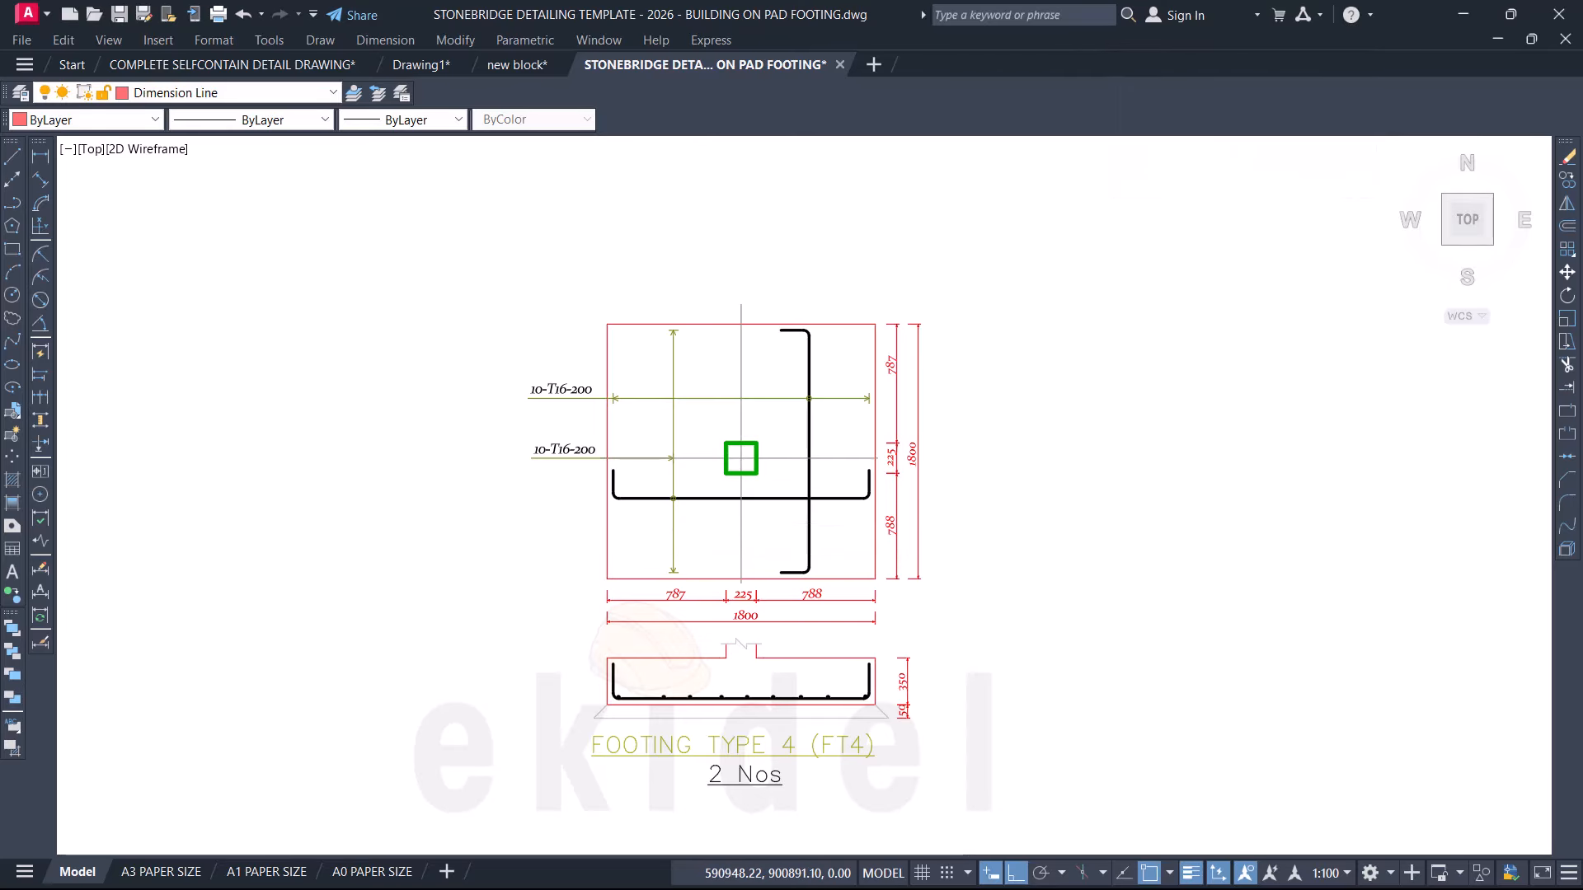
Step: Stretch the lower side of the FT4 plan downward by 100, carrying the section, title and dimensions below it along
click(979, 523)
click(566, 759)
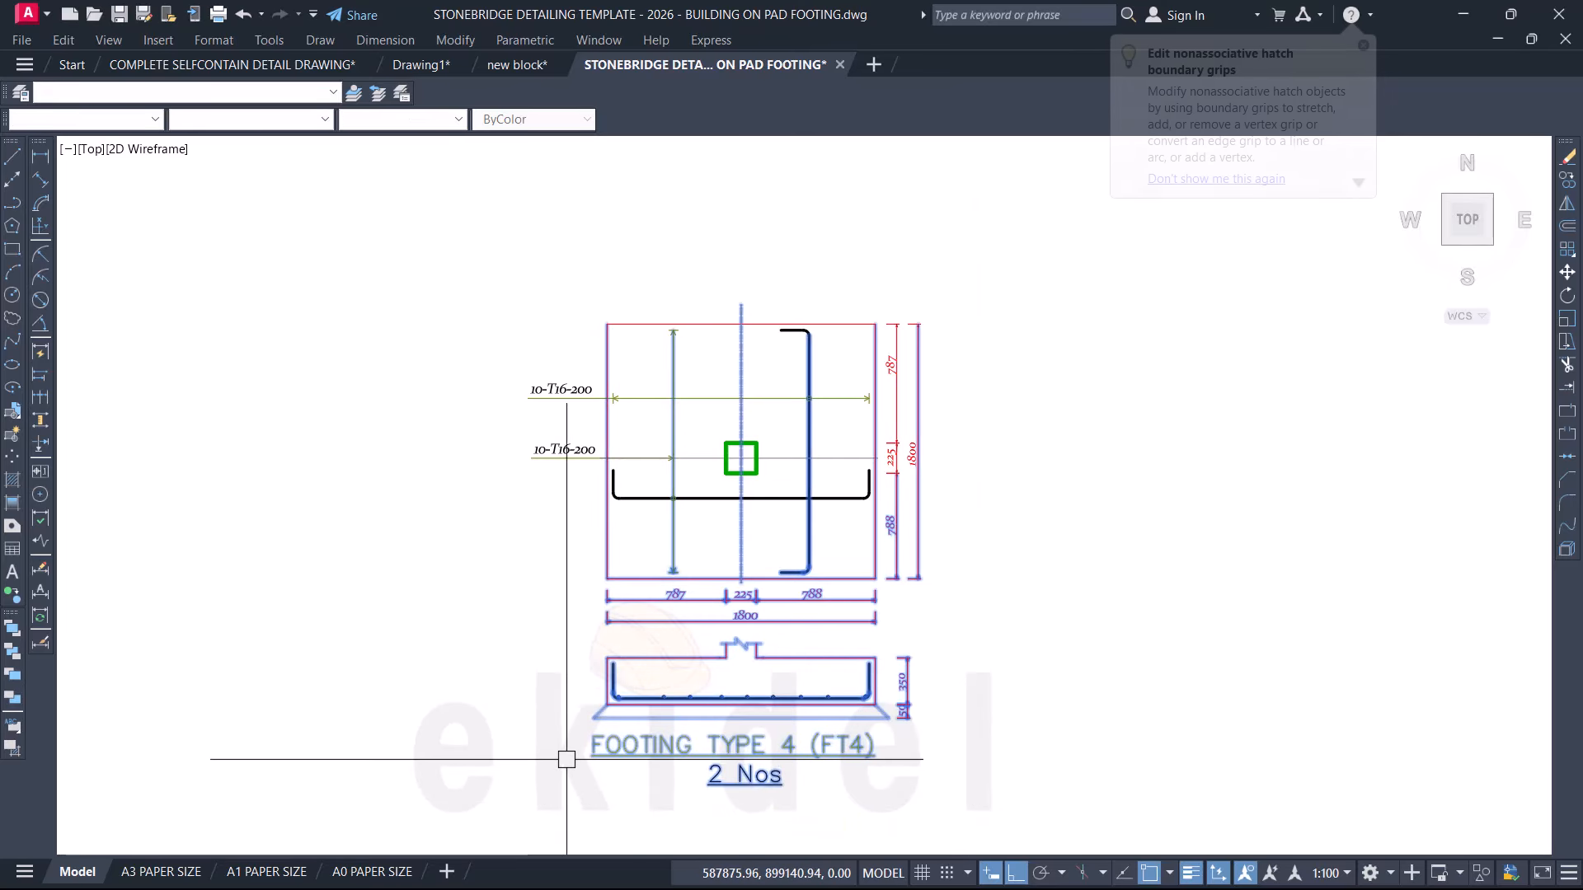
text(s)
key(Return)
click(1013, 559)
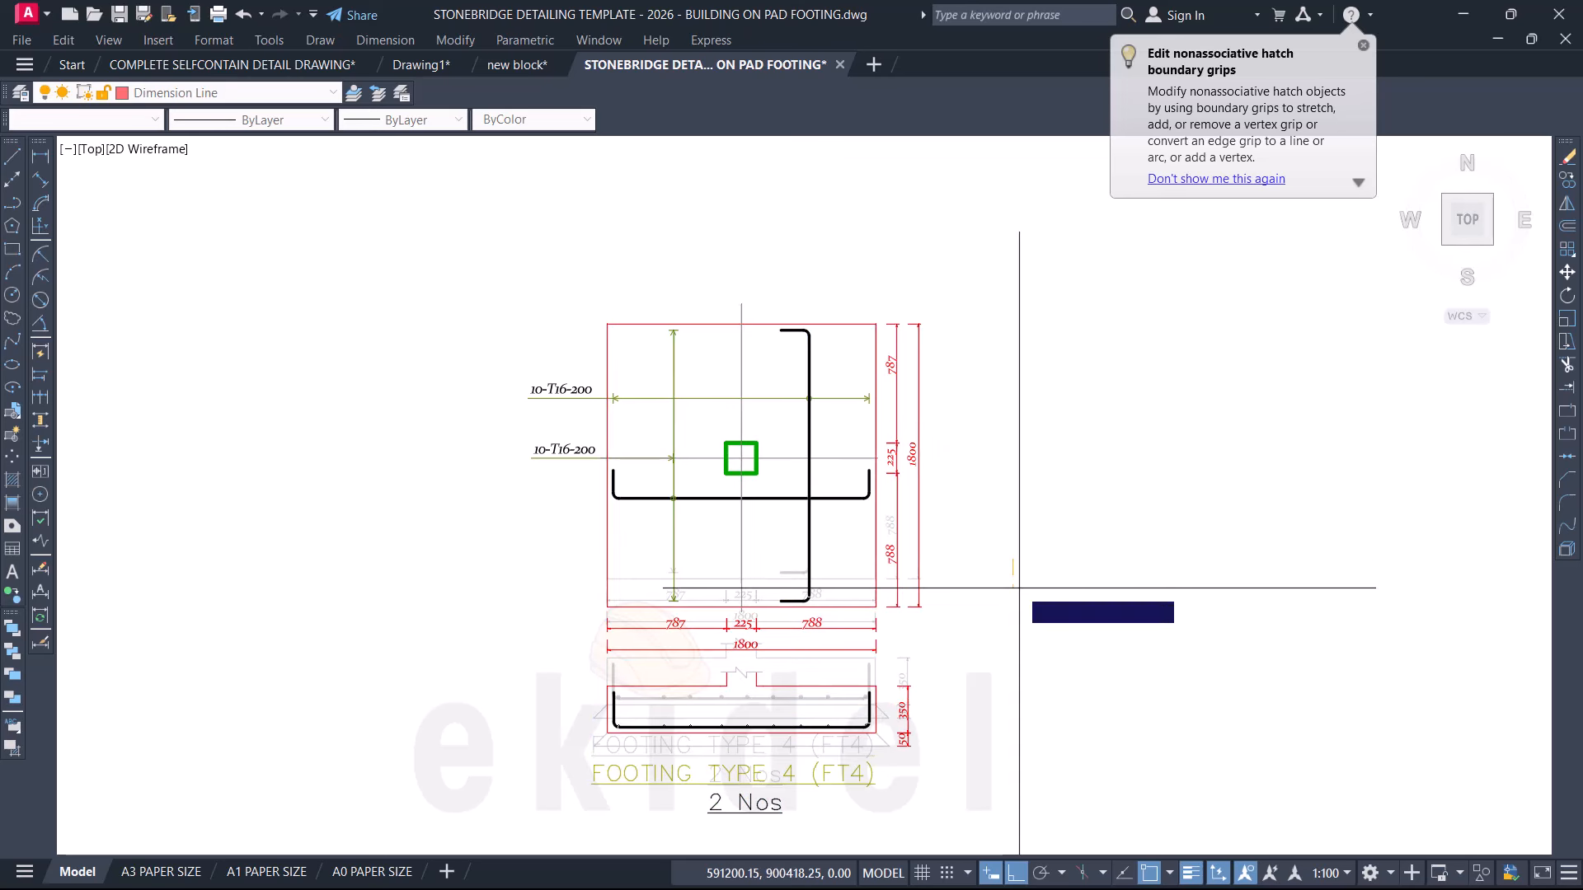
text(100)
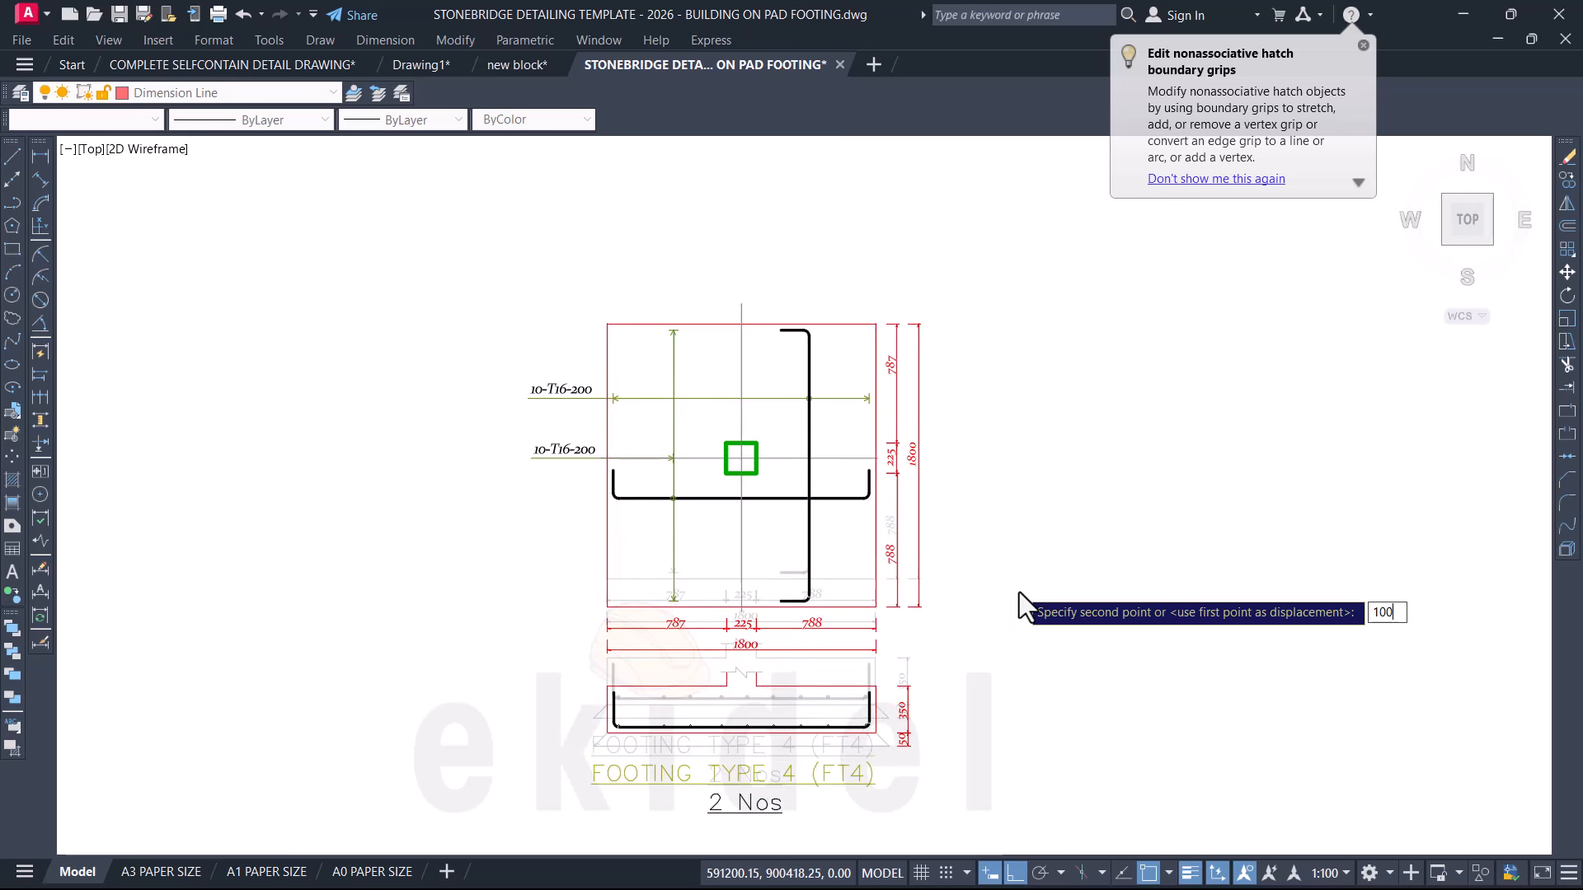
key(Return)
Step: Shift the horizontal reinforcement bar and its marker circle downward in the FT4 plan, clear of the column
scroll(709, 483, up, 2)
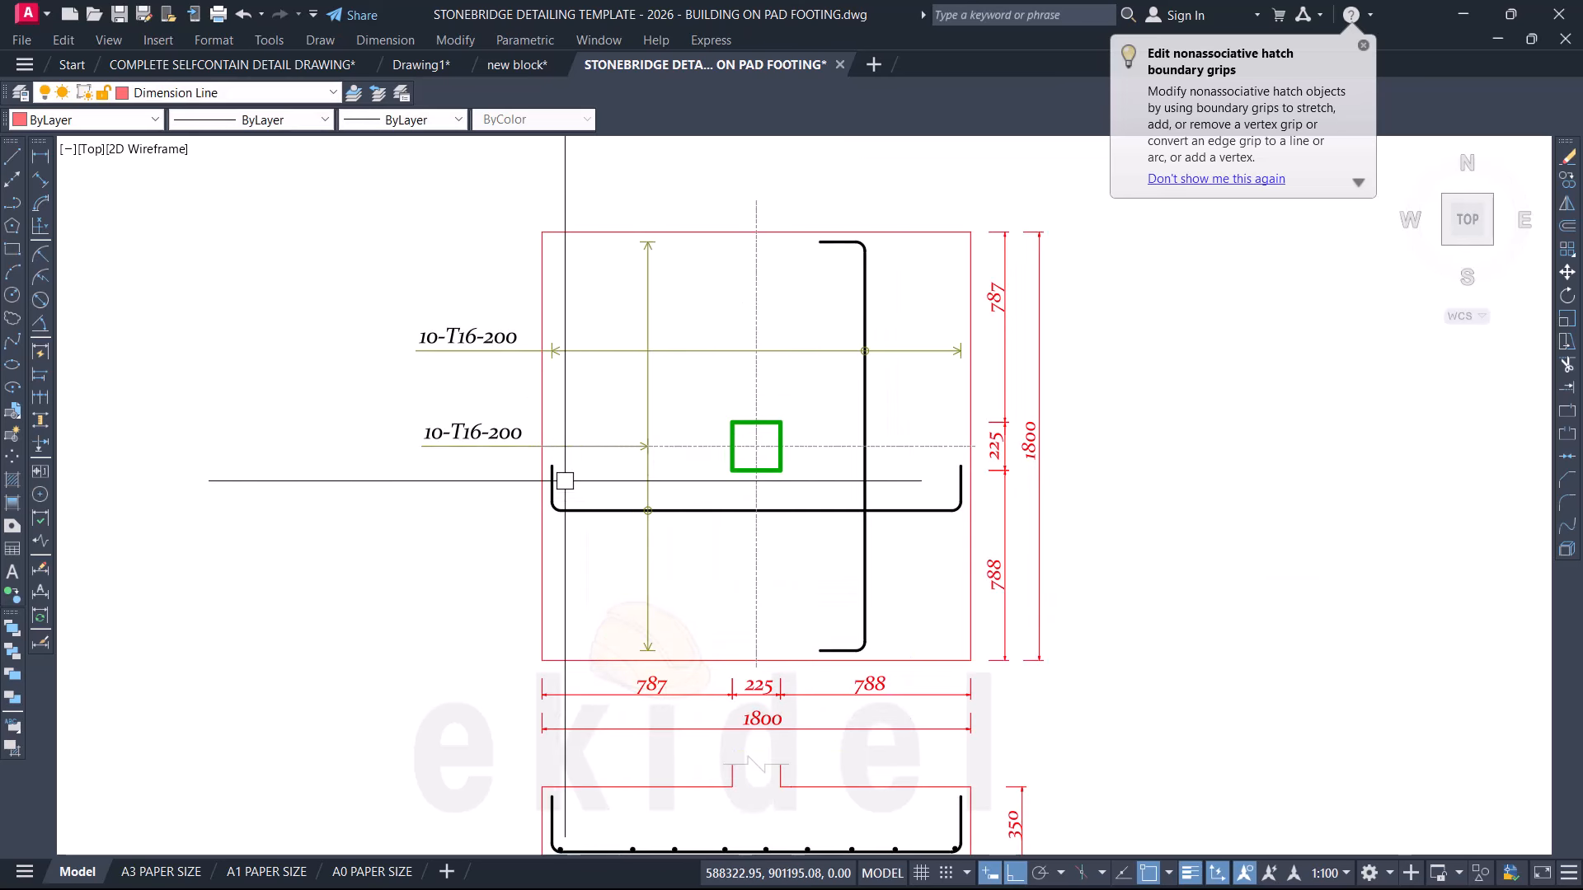
click(515, 459)
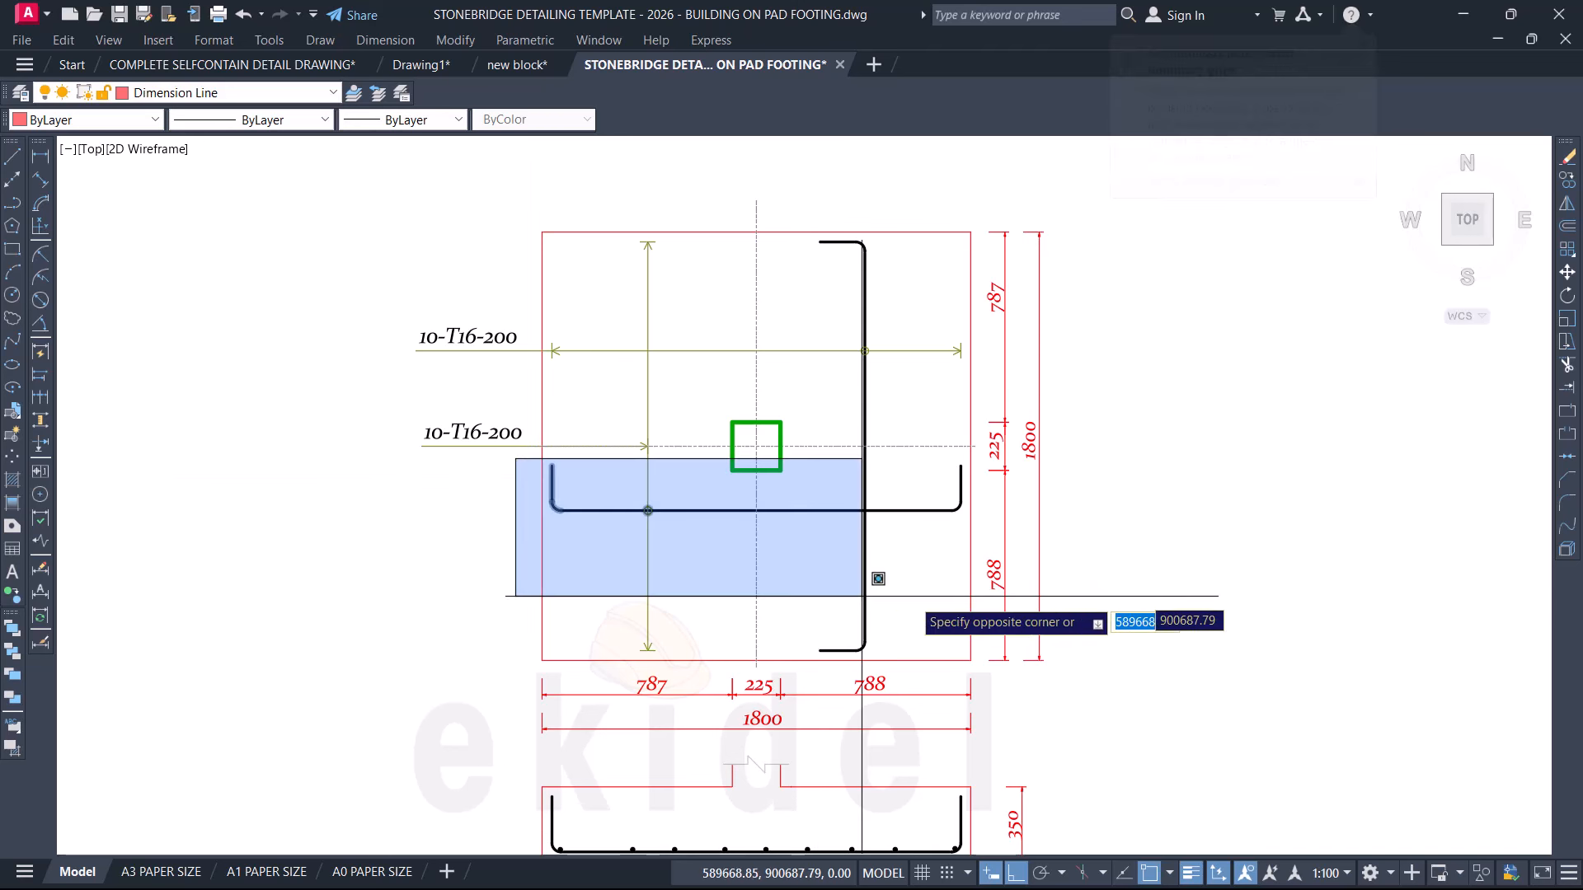
click(963, 590)
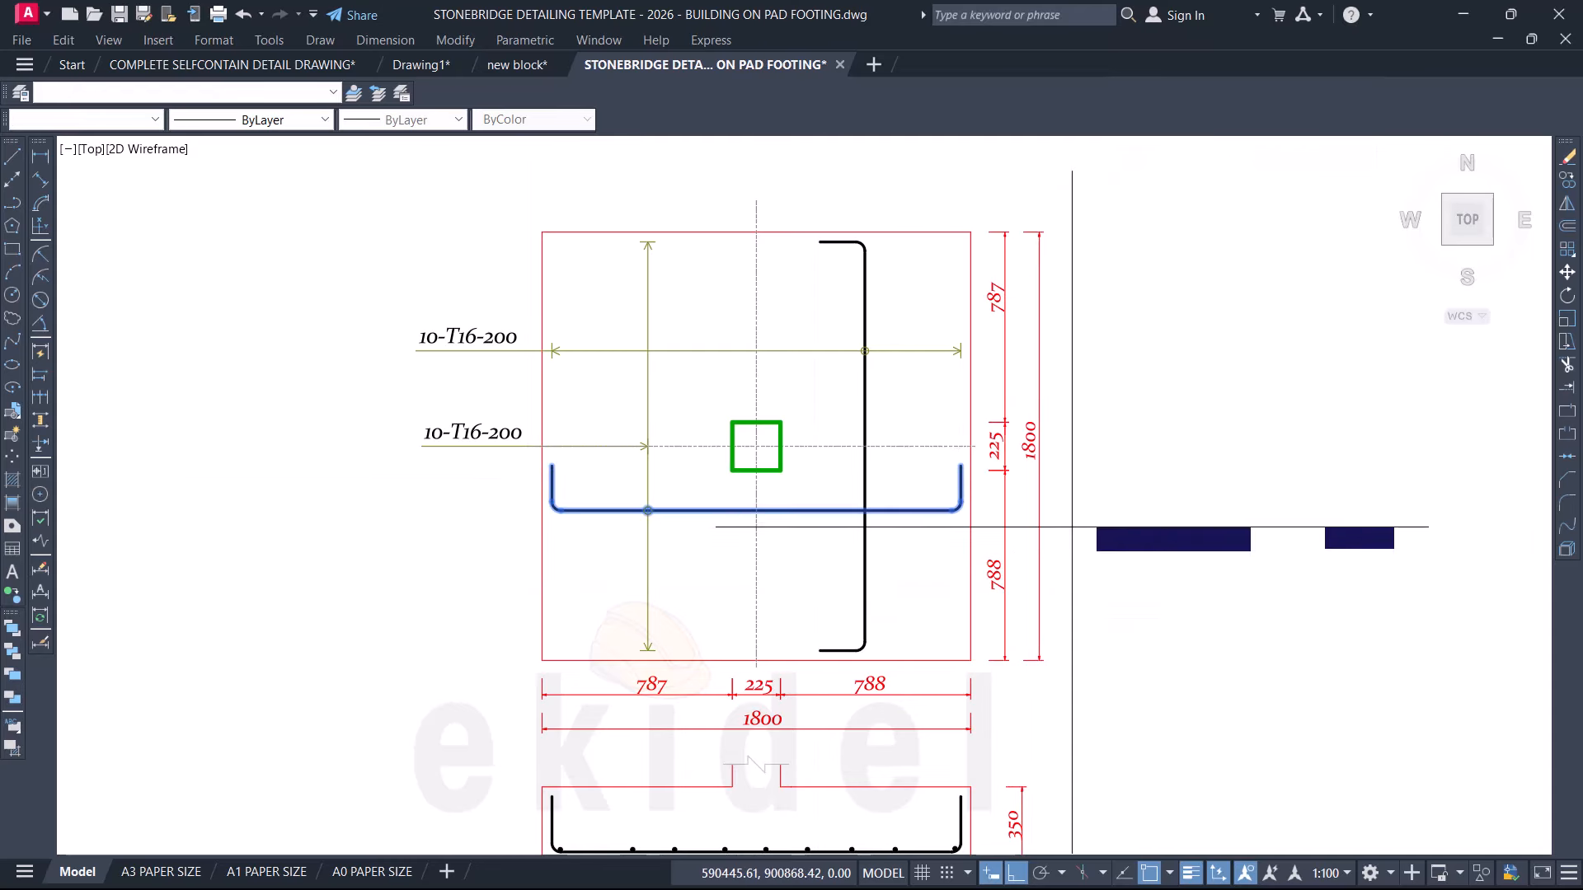
click(1130, 476)
click(1133, 534)
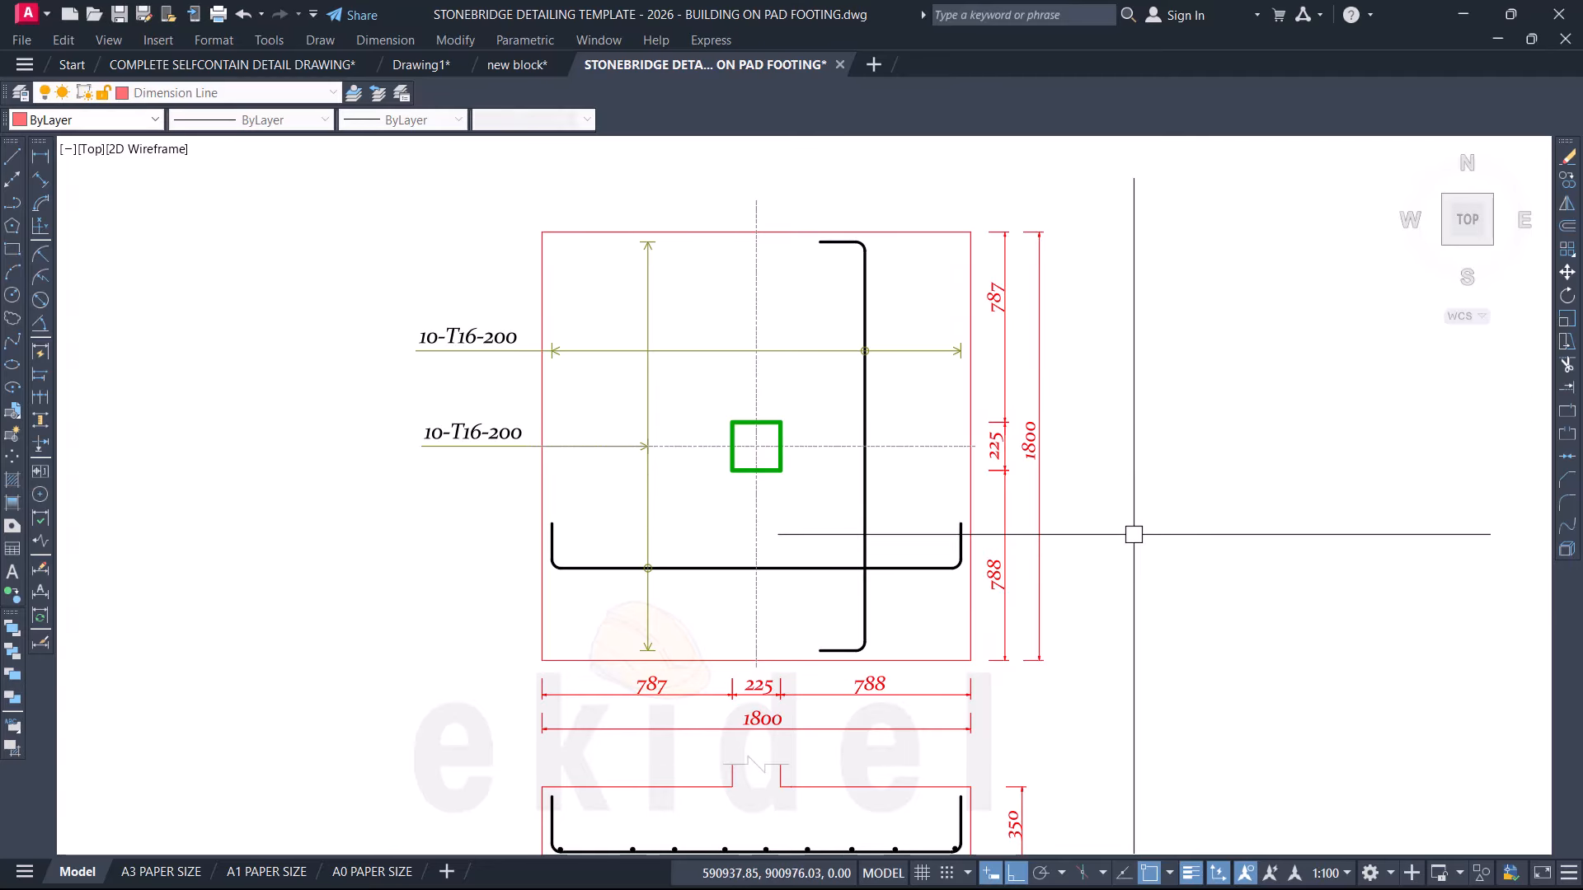
Step: Measure the FT4 plan's overall width and set the overall horizontal dimension text to 2000
click(39, 156)
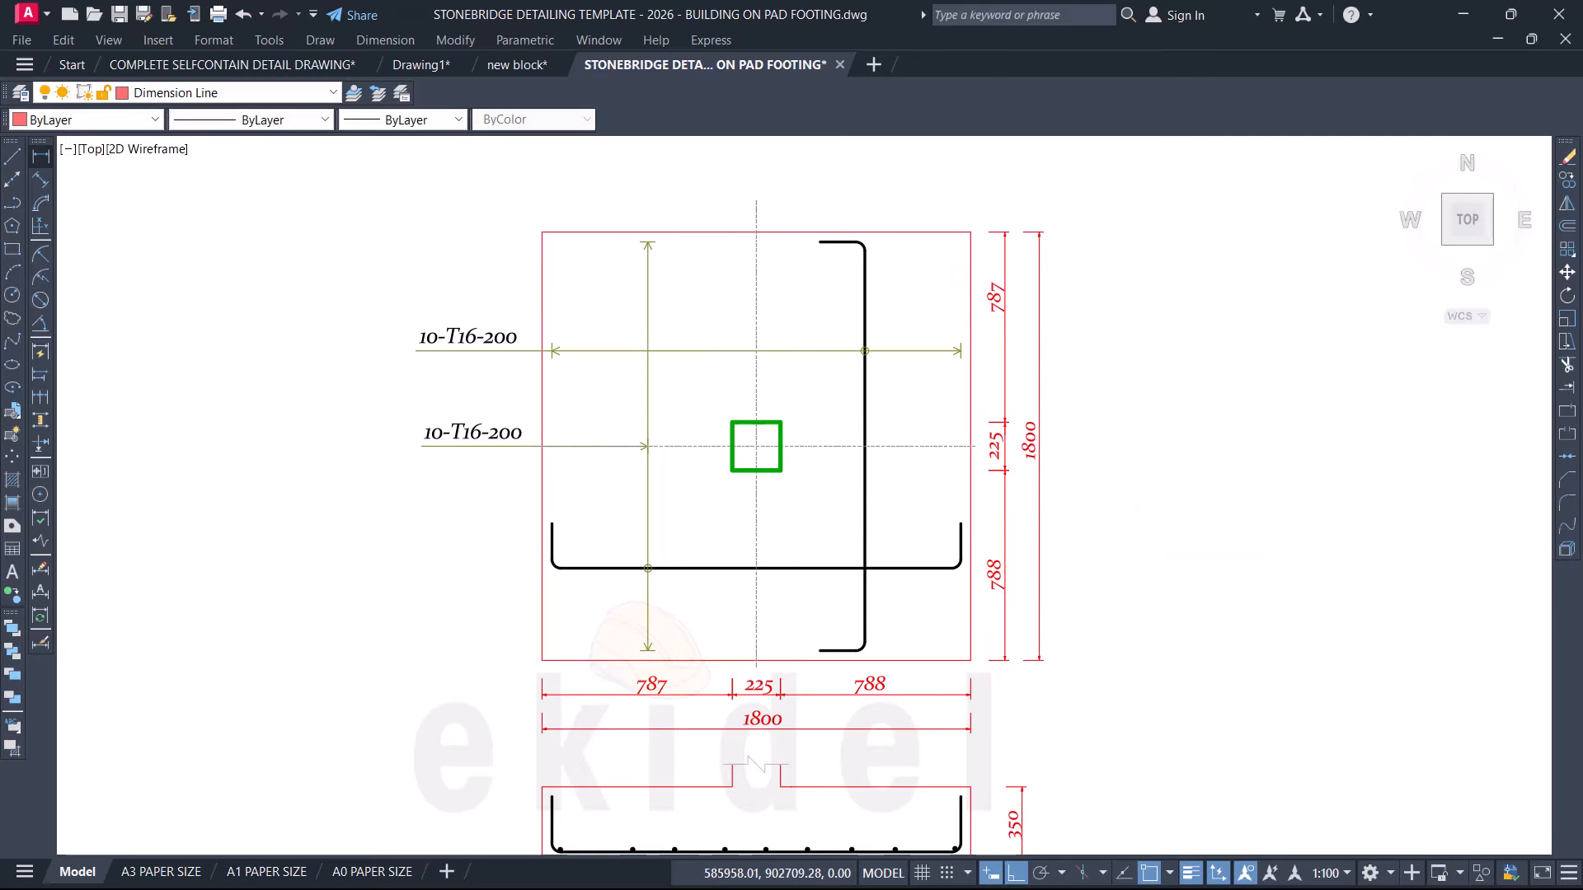
click(548, 233)
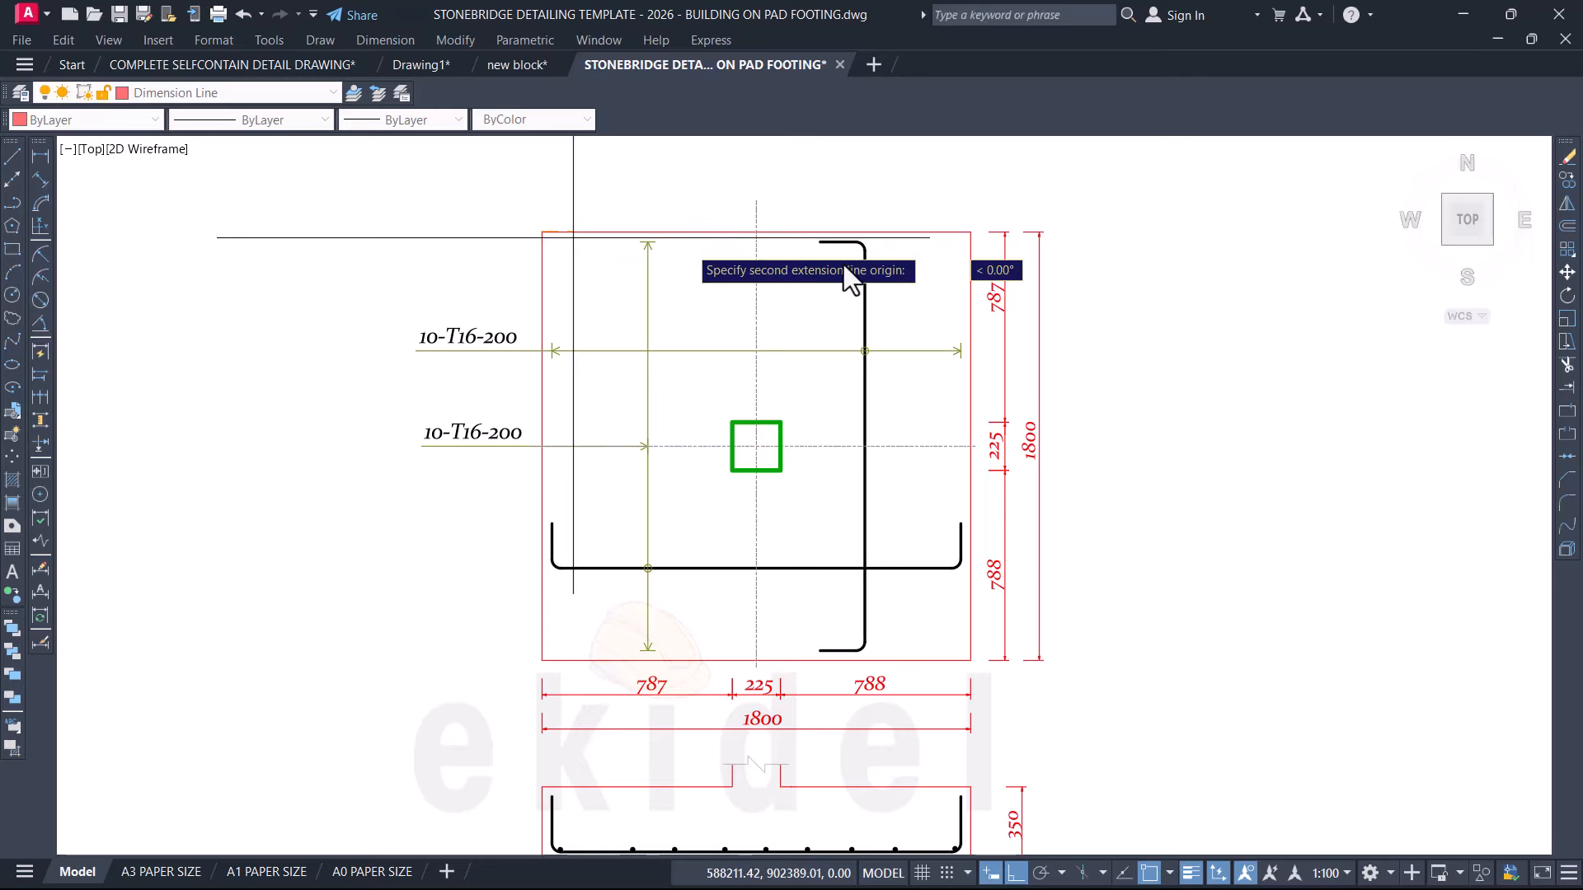
click(961, 242)
key(Escape)
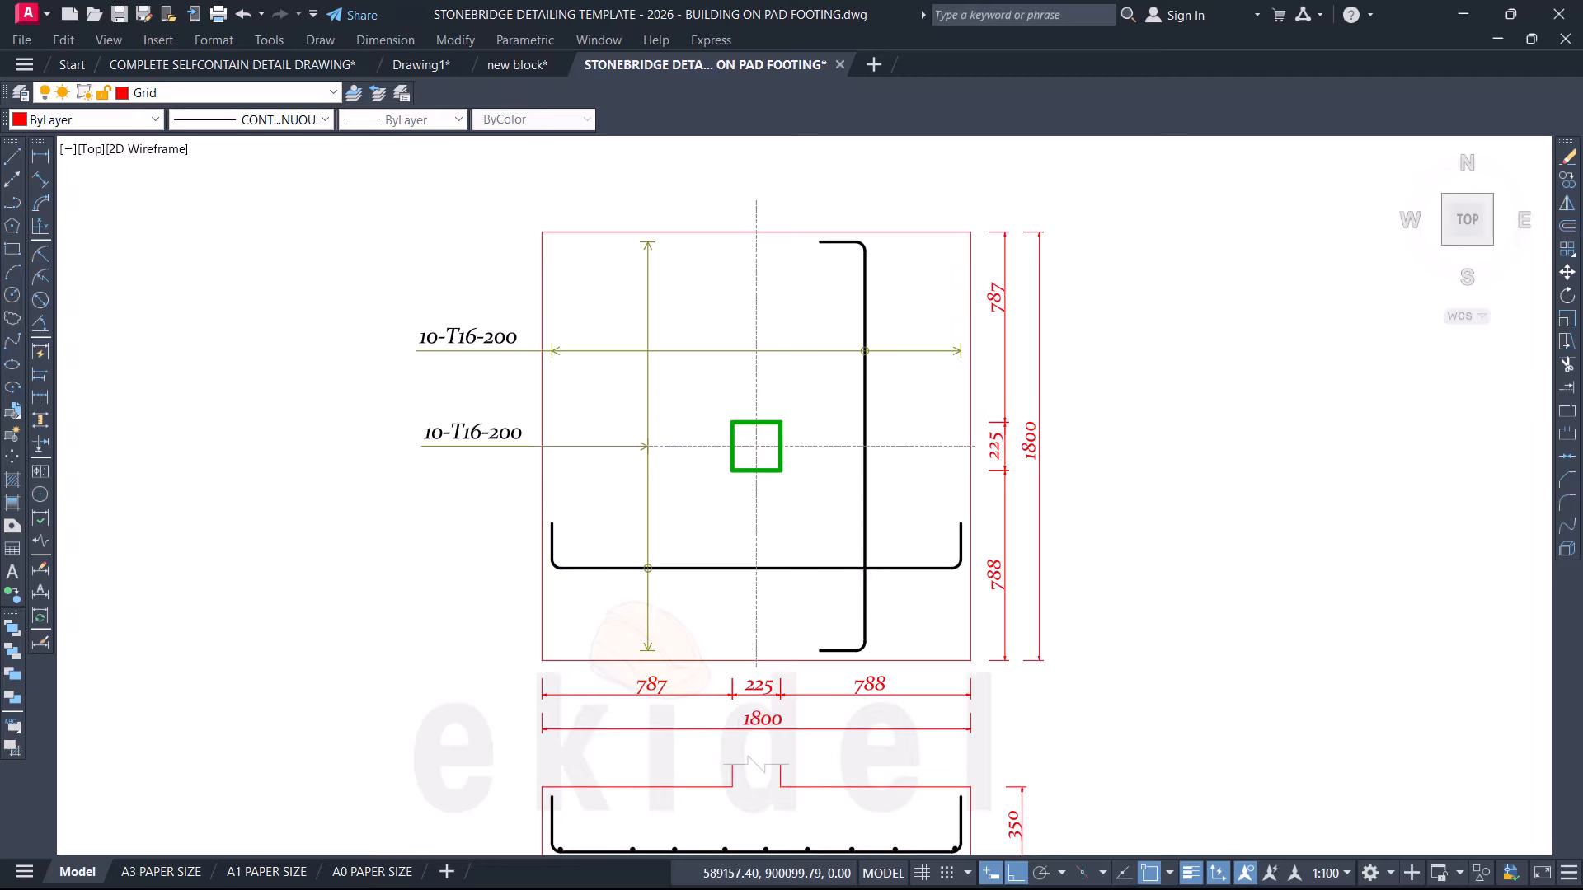
double_click(762, 719)
text(2)
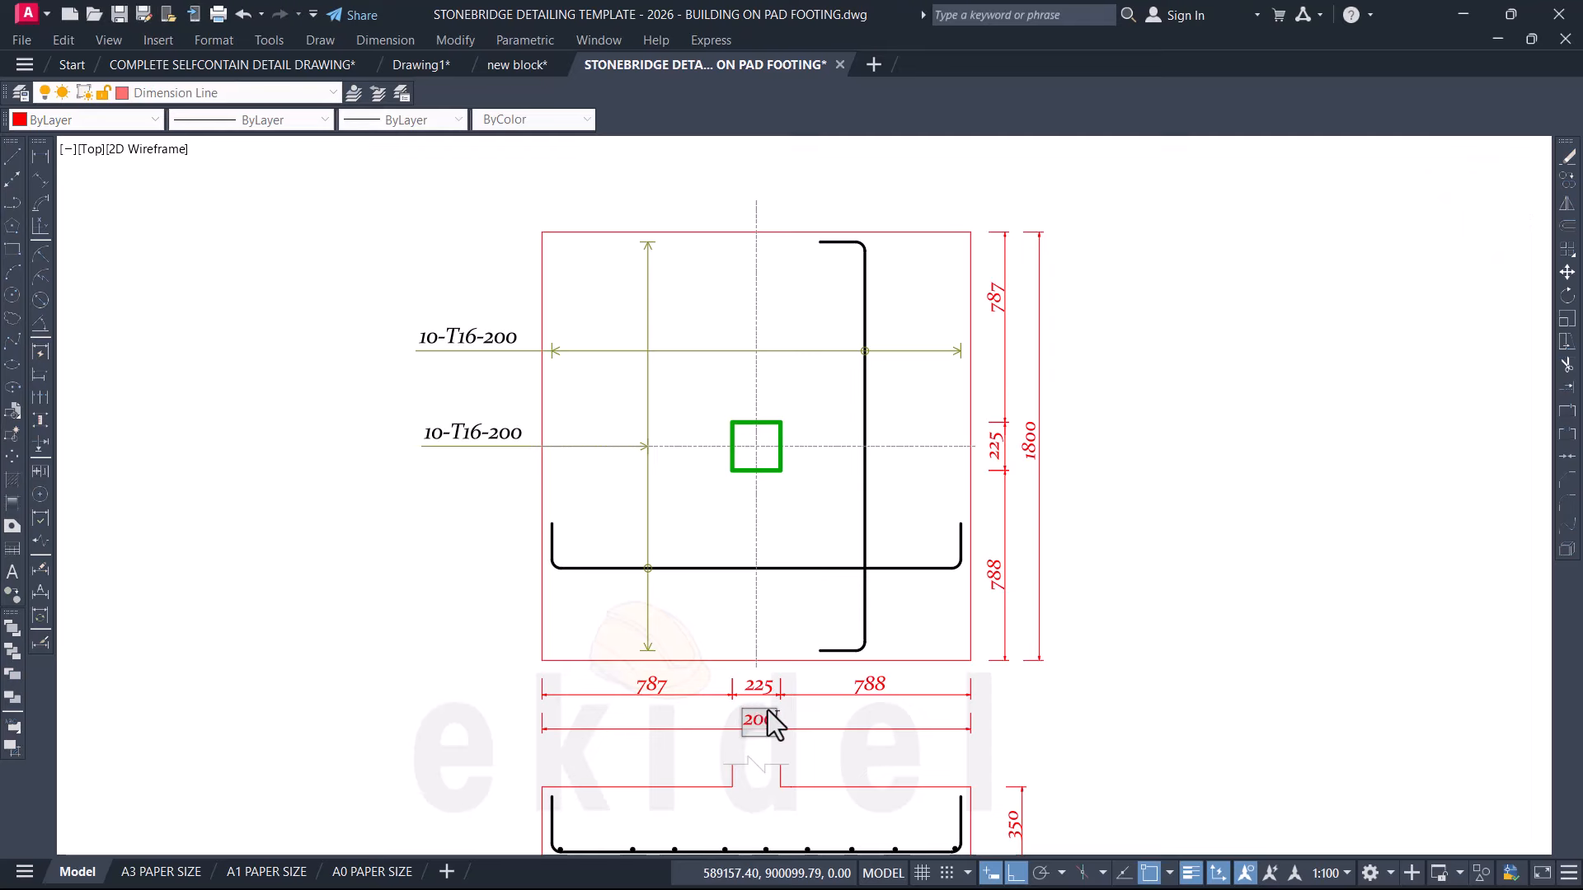
text(000)
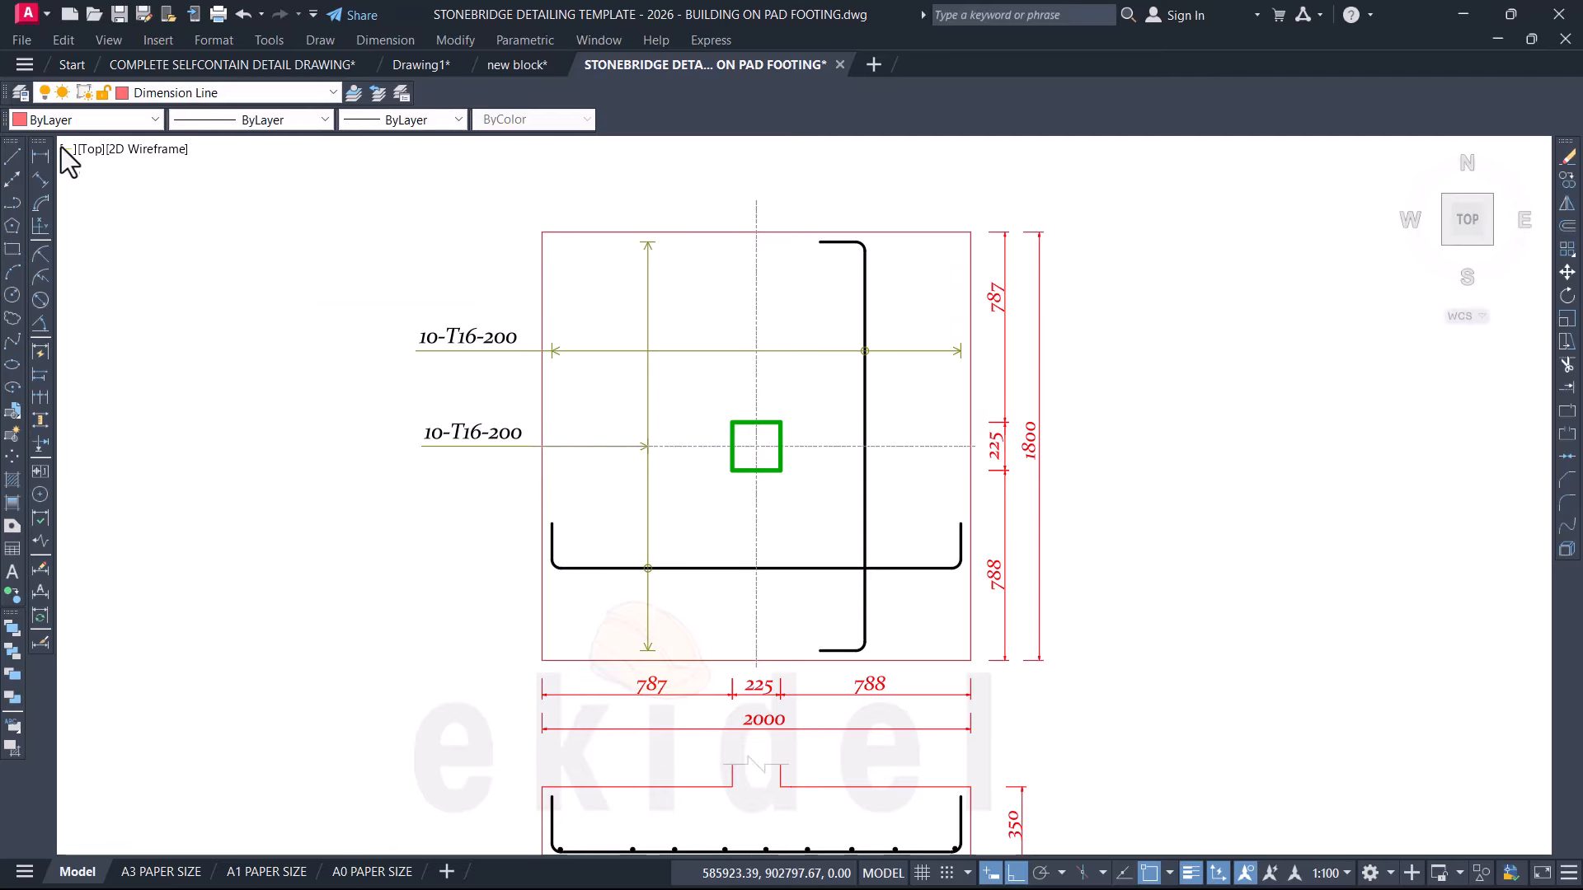
Step: Measure the FT4 plan's overall height and set the overall vertical dimension text to 2000
click(40, 156)
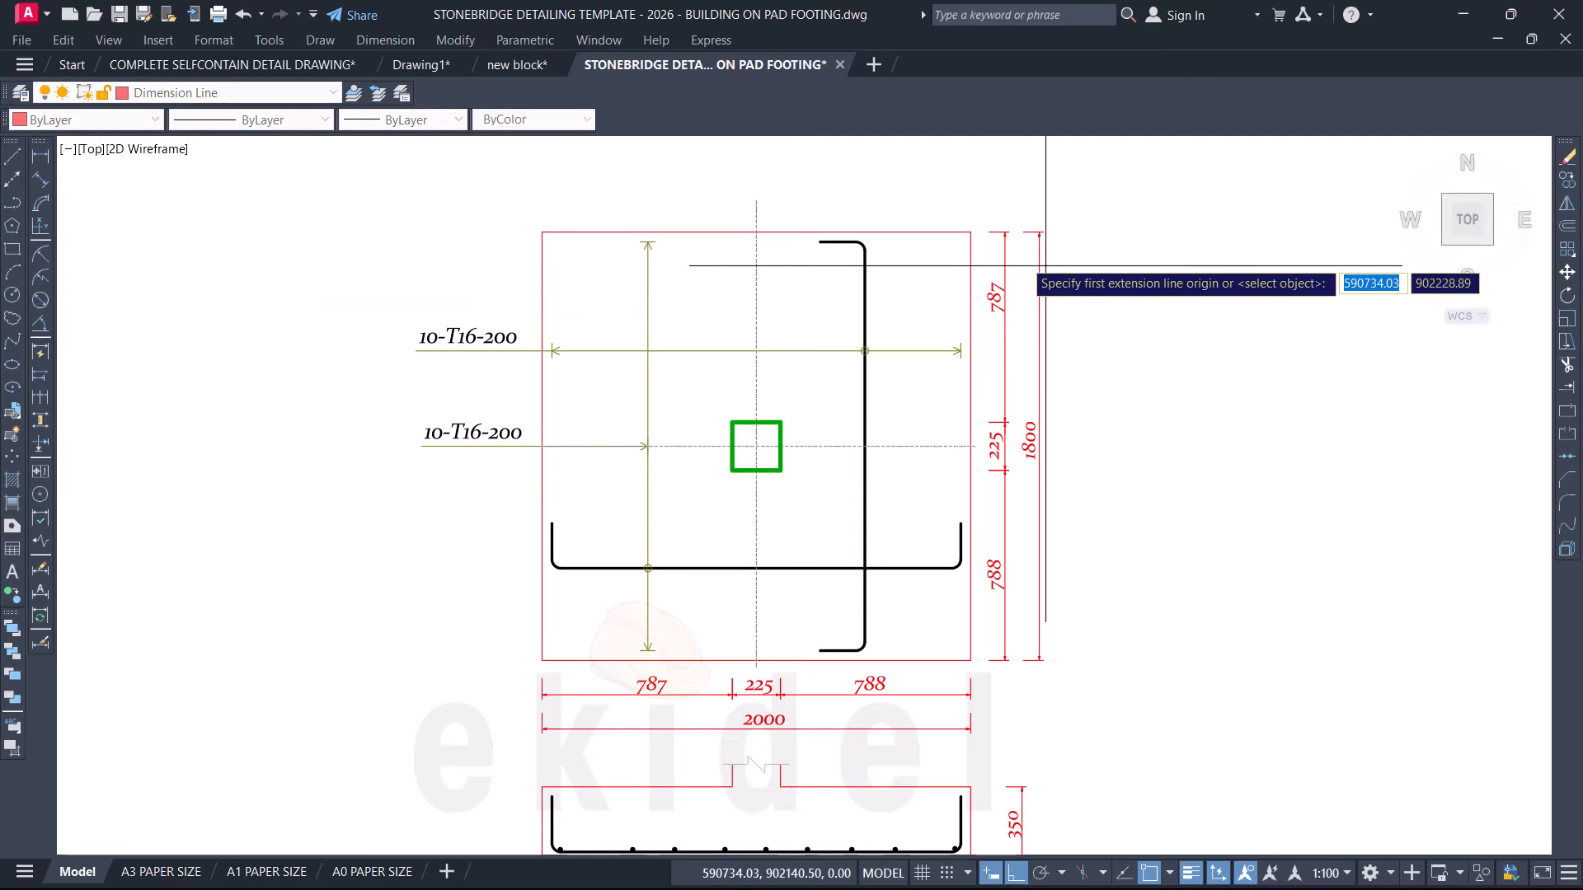
click(970, 231)
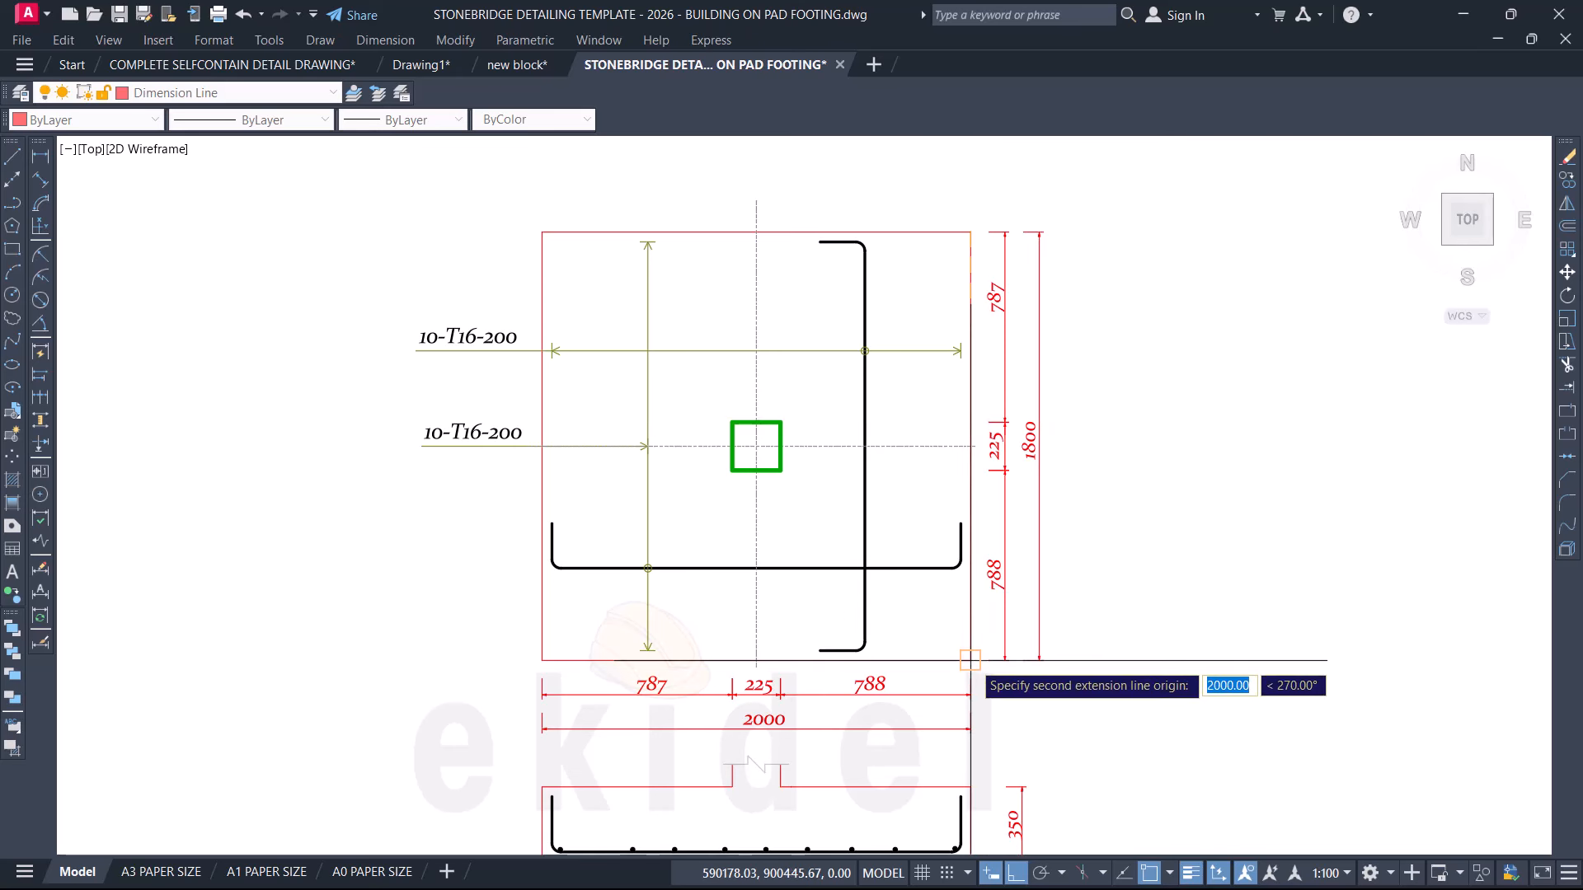
click(970, 660)
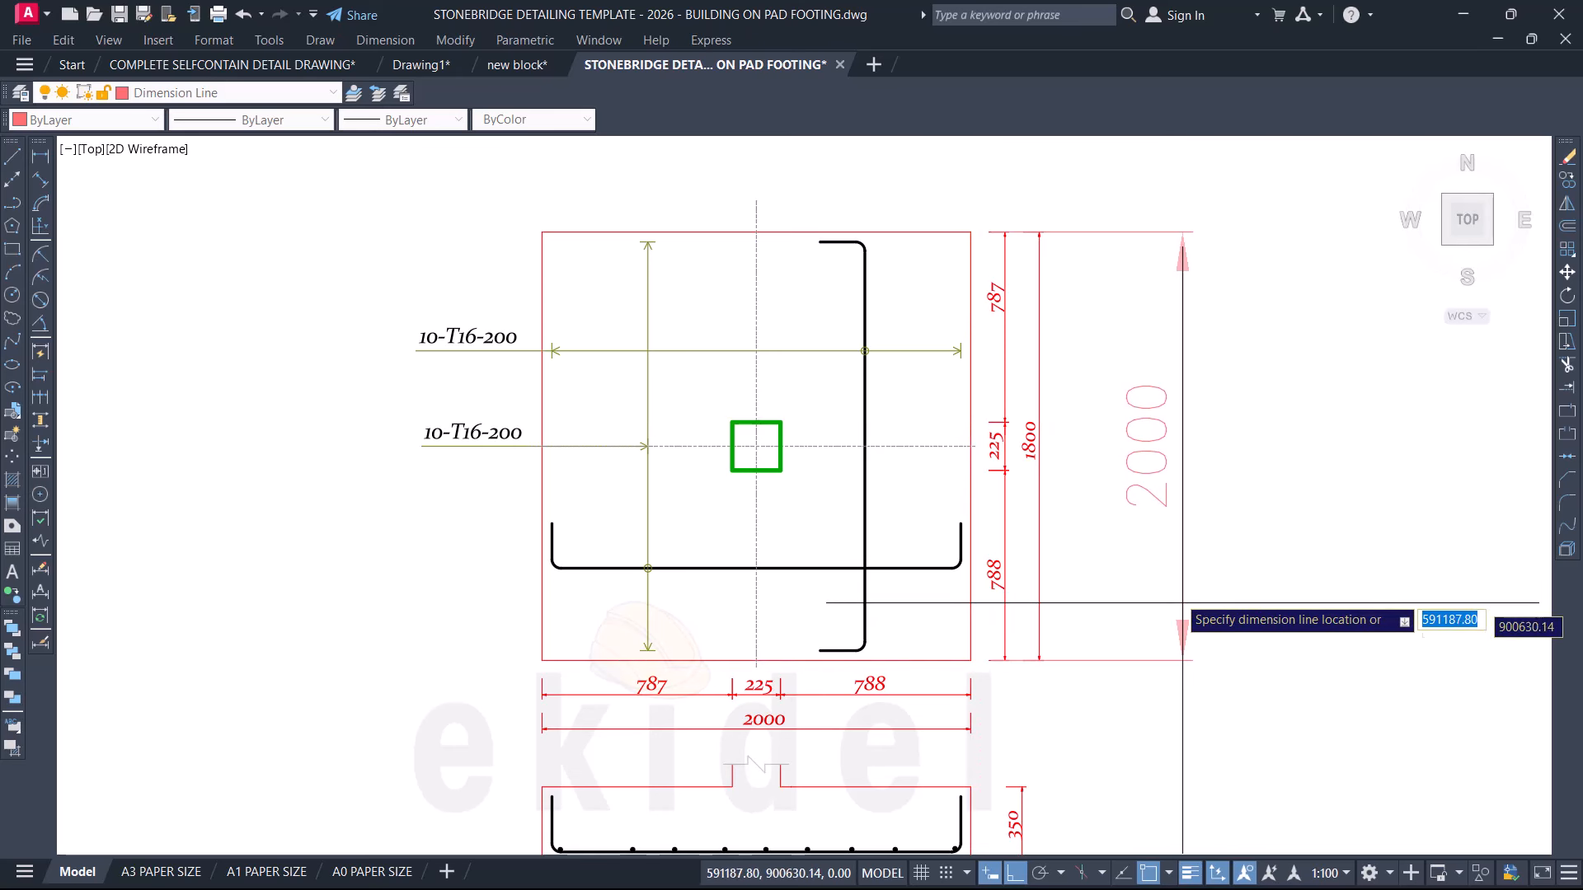
key(Escape)
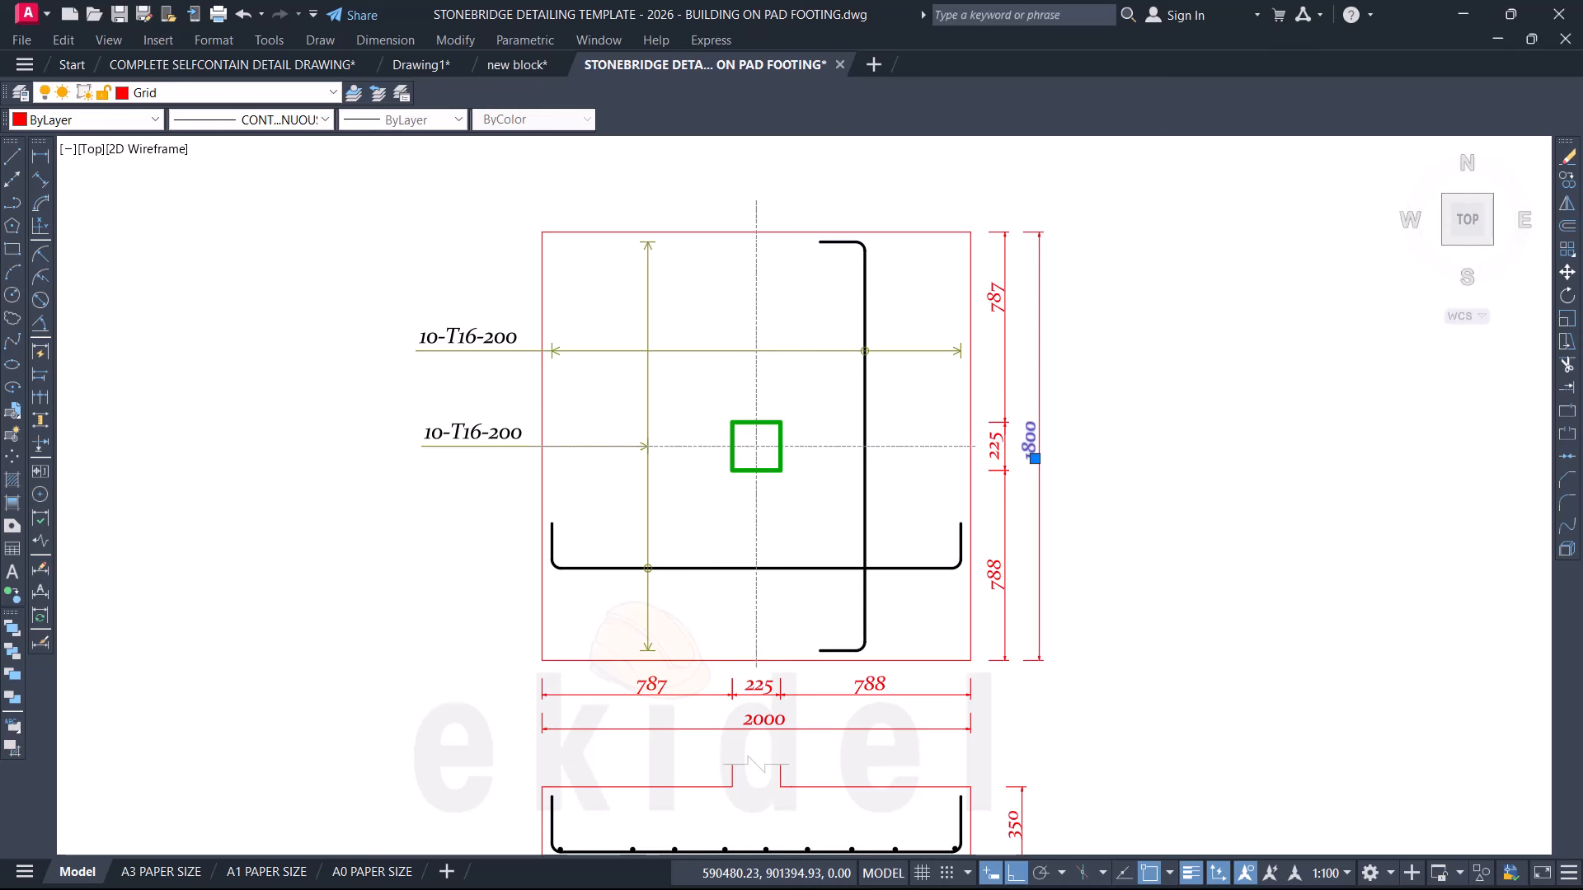
double_click(1031, 448)
text(2)
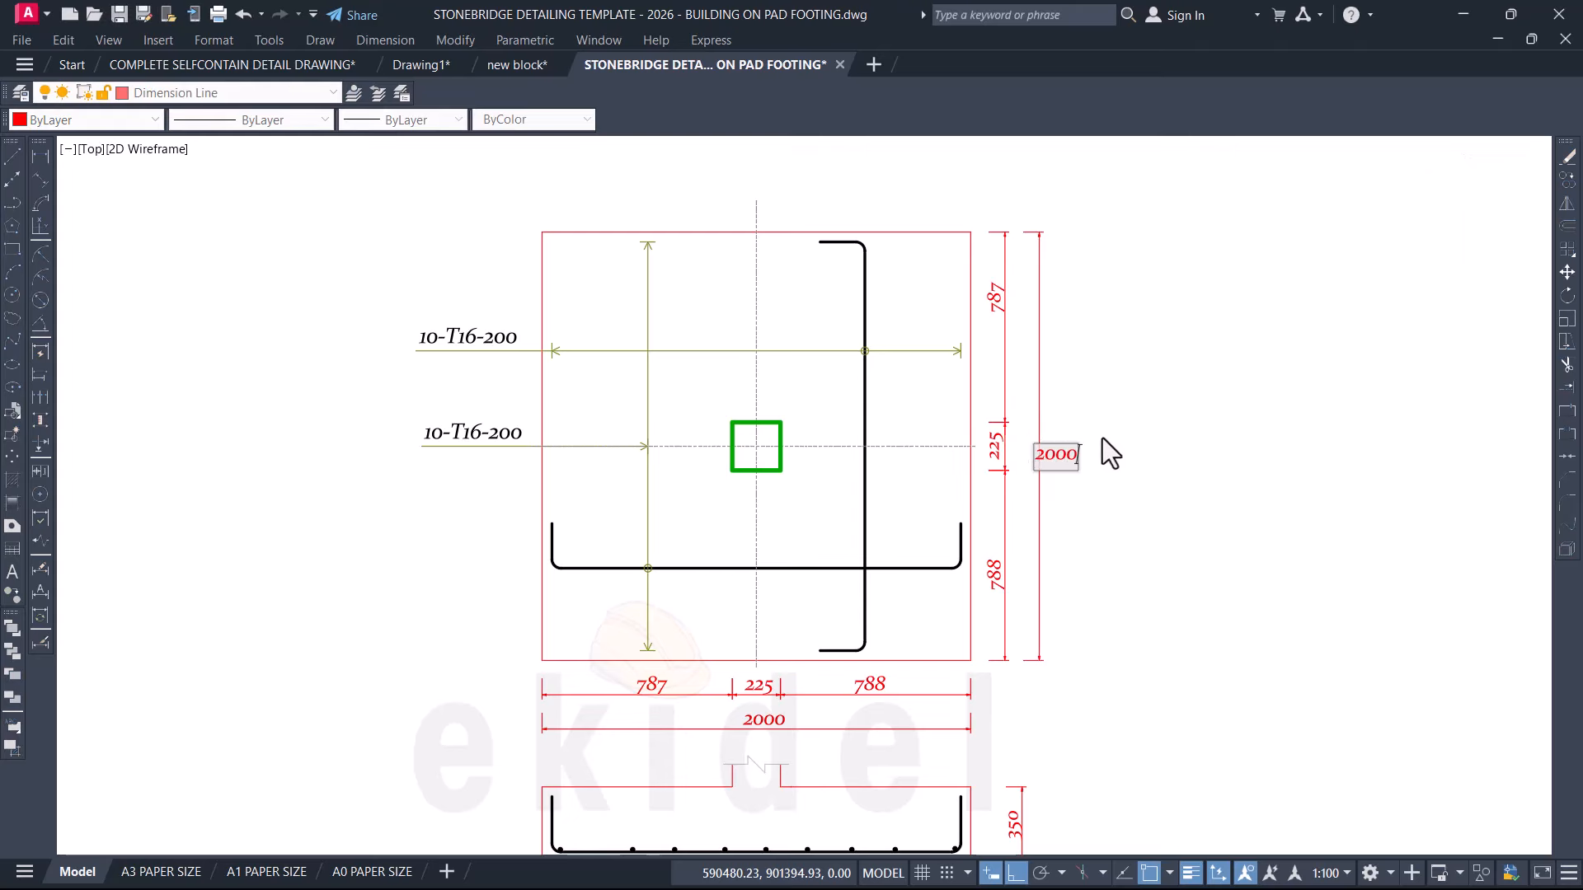
text(000)
click(1102, 438)
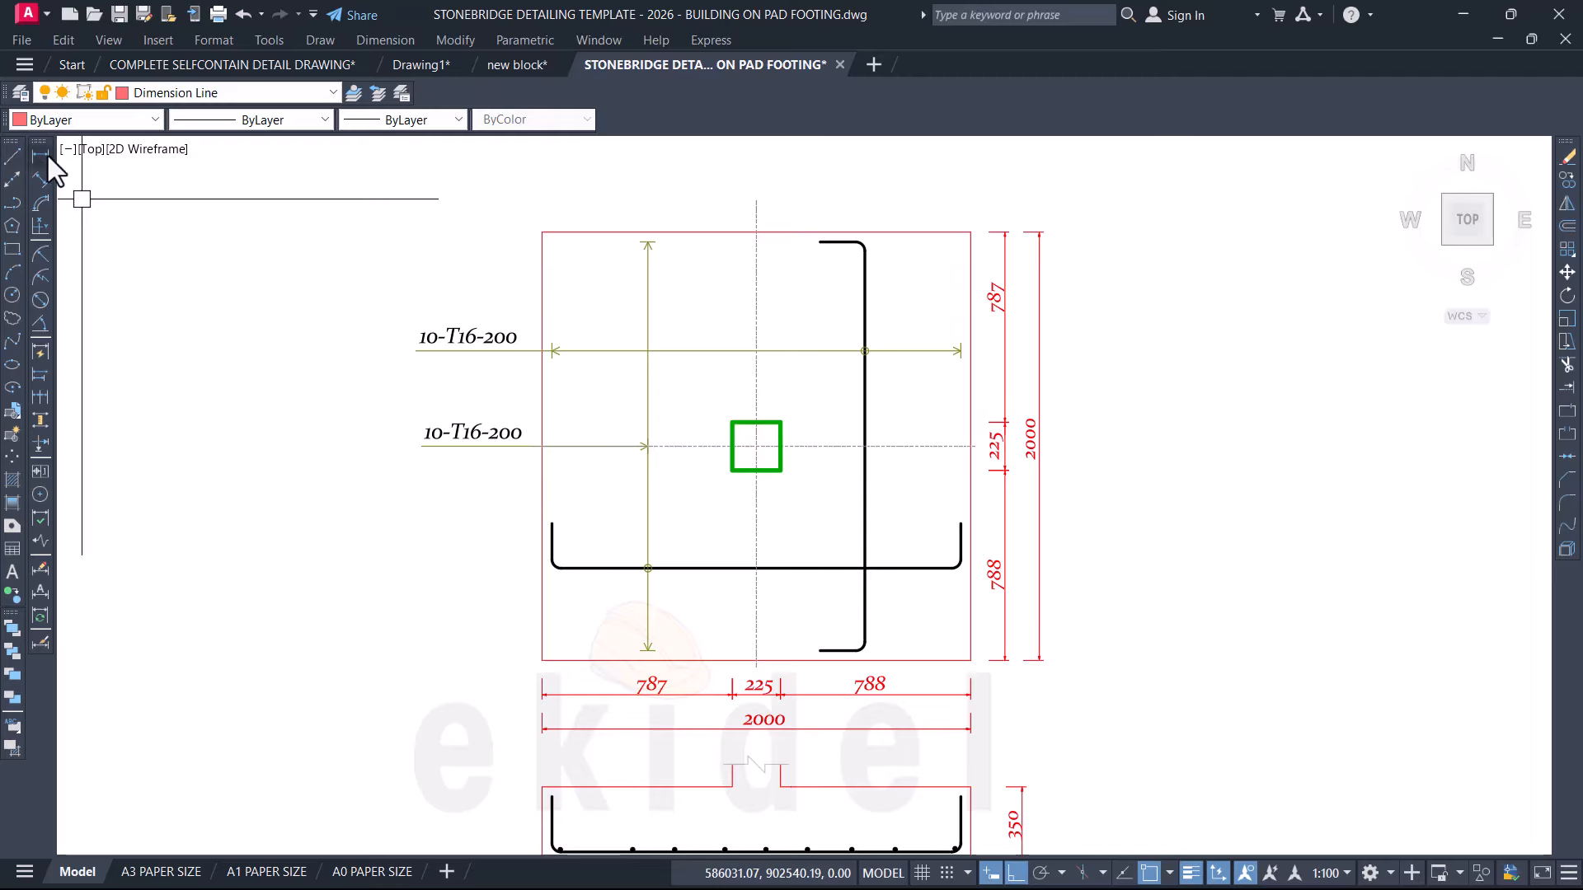
Step: Measure the distance from the column to the plan's upper edge, and set the upper and lower vertical dimension texts to 887 and 888
click(48, 156)
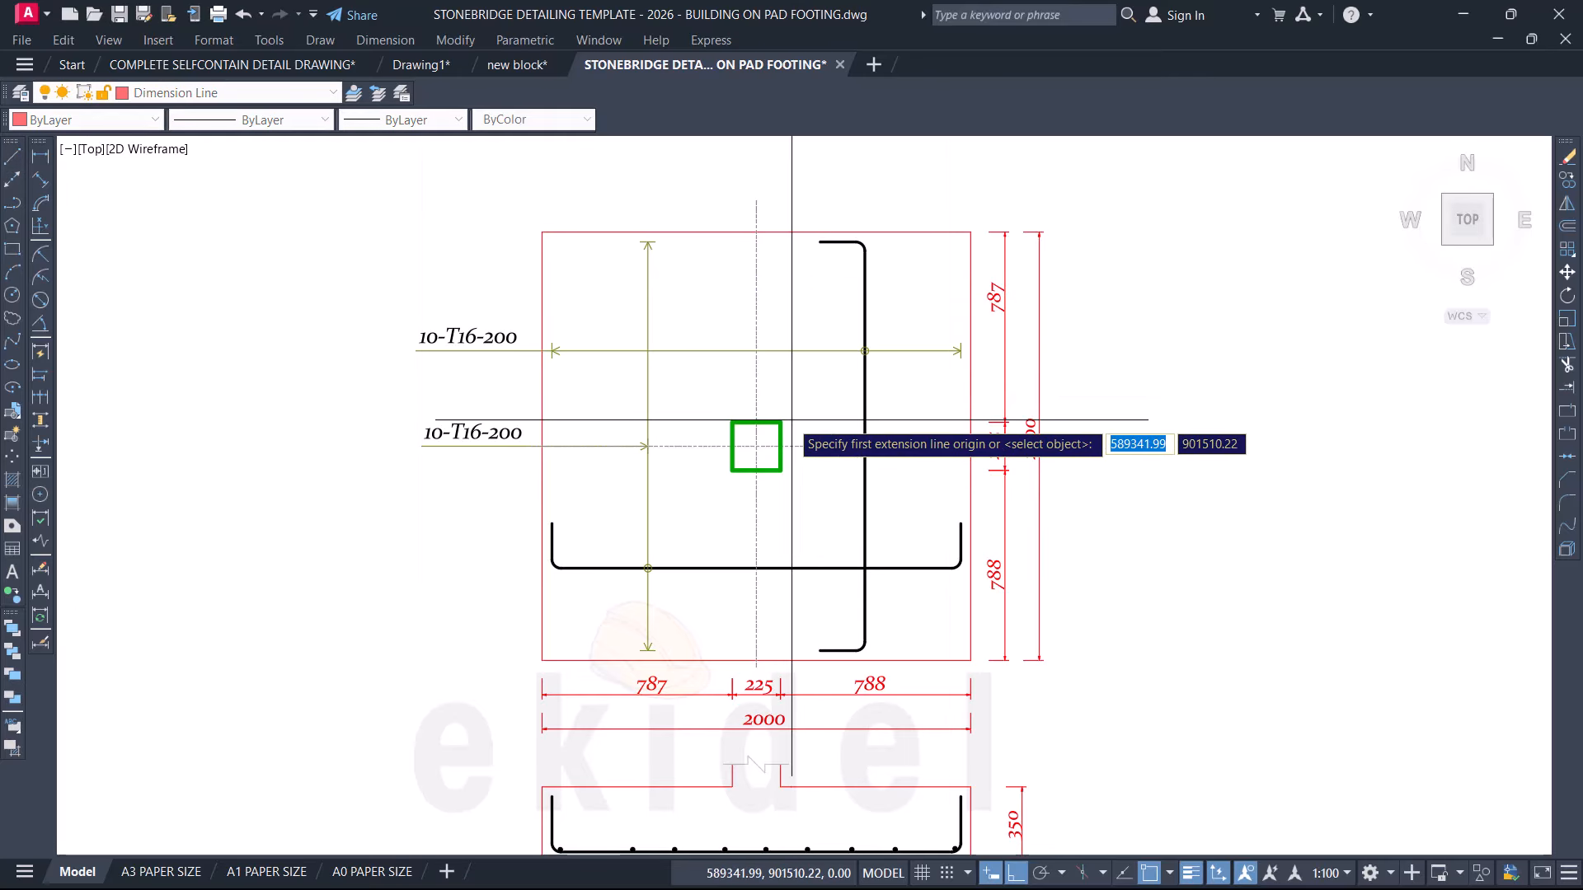
click(756, 446)
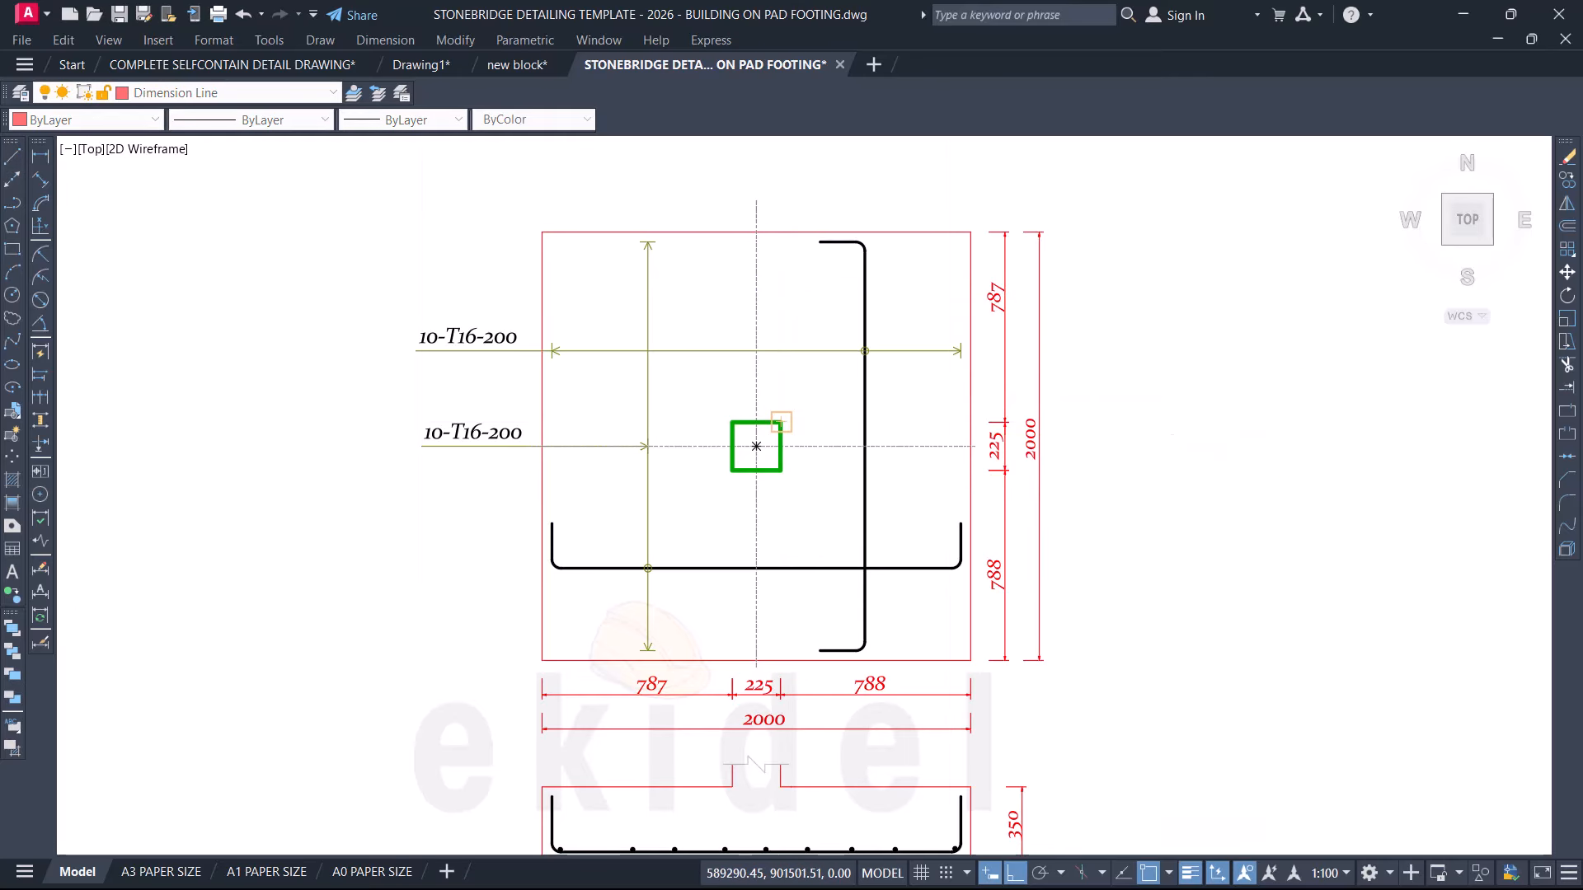
click(780, 239)
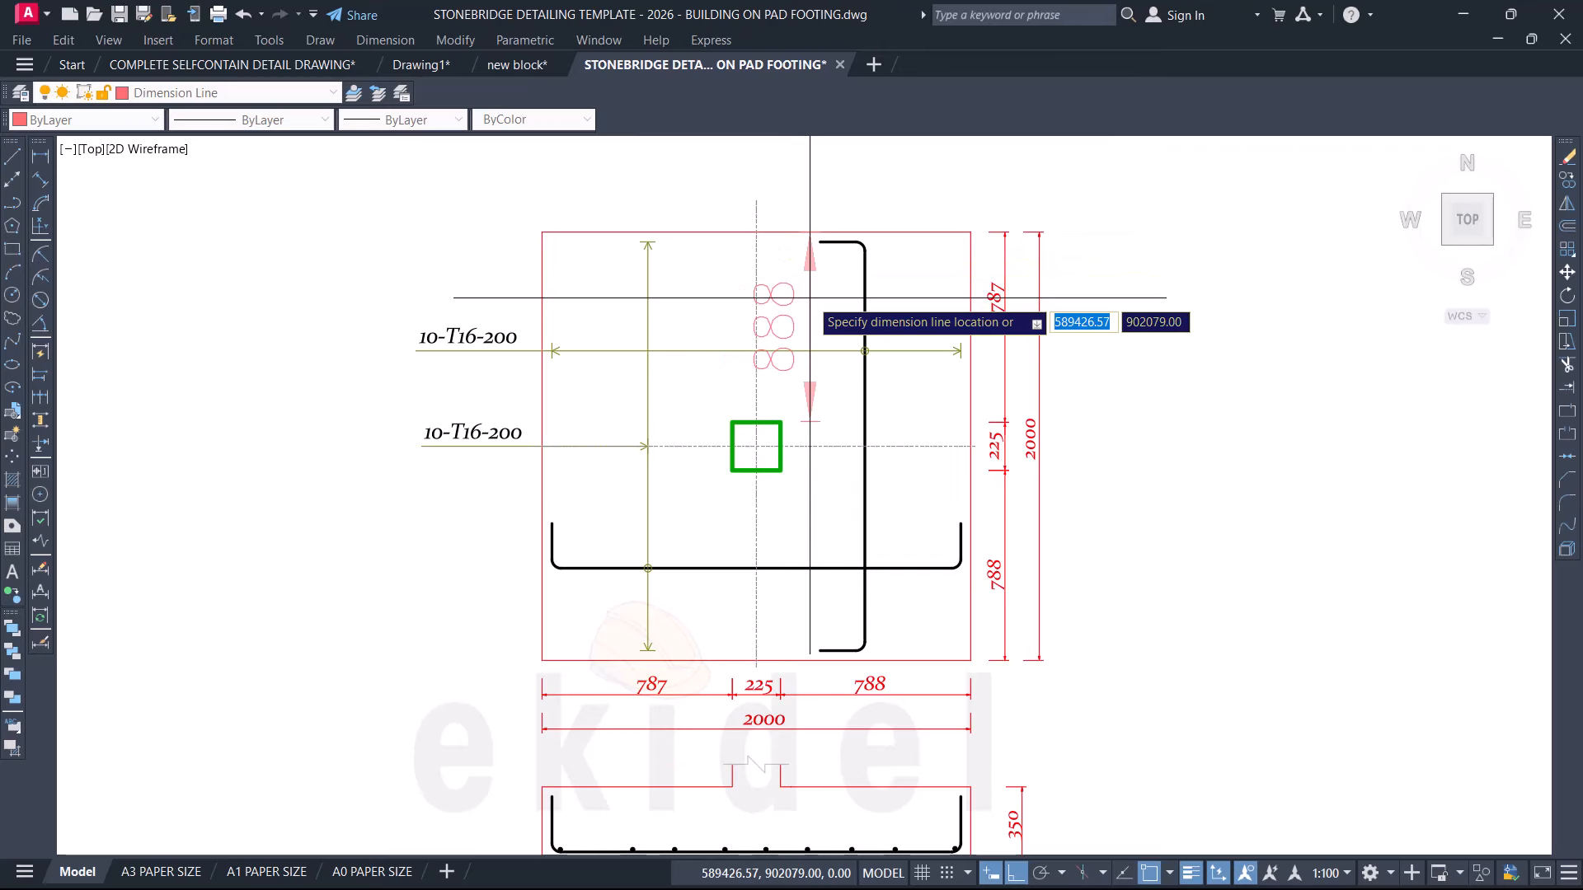
click(1001, 312)
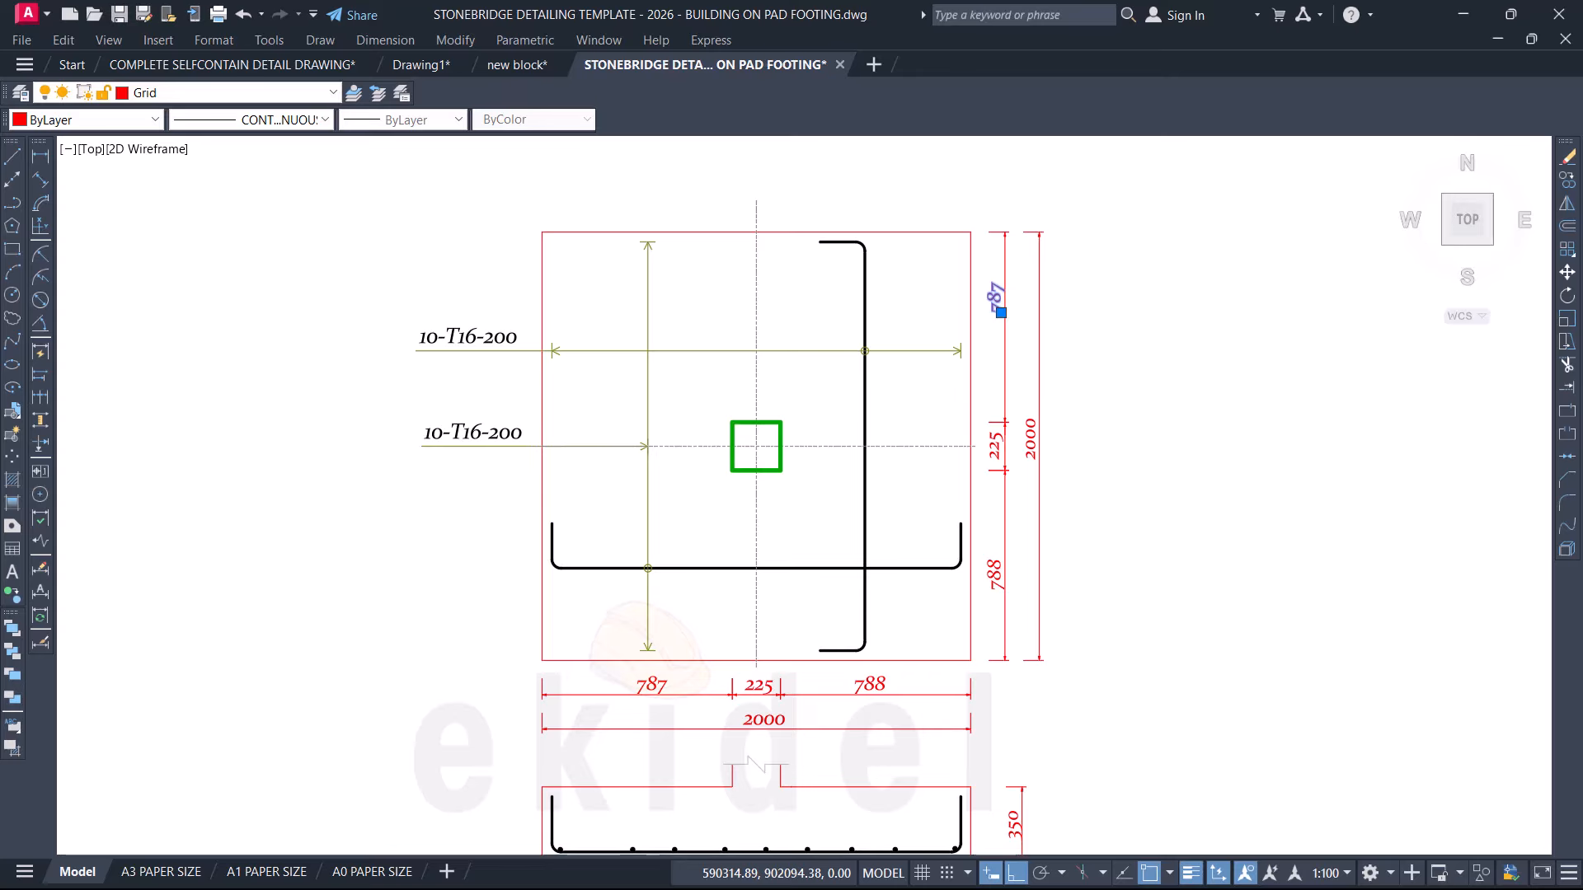
double_click(1016, 309)
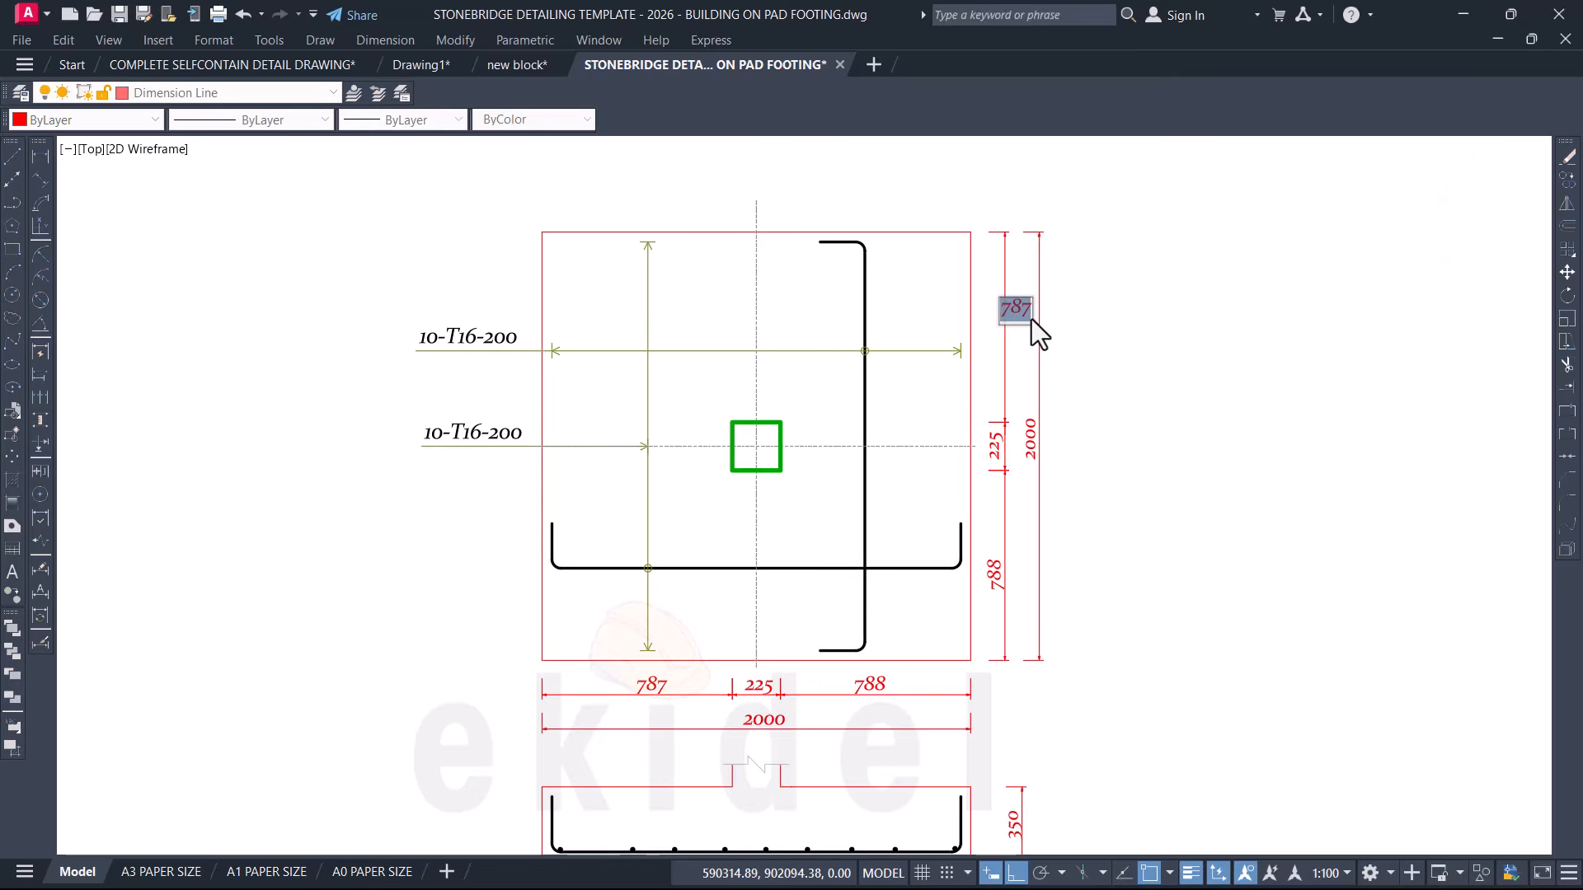
text(887)
click(1032, 319)
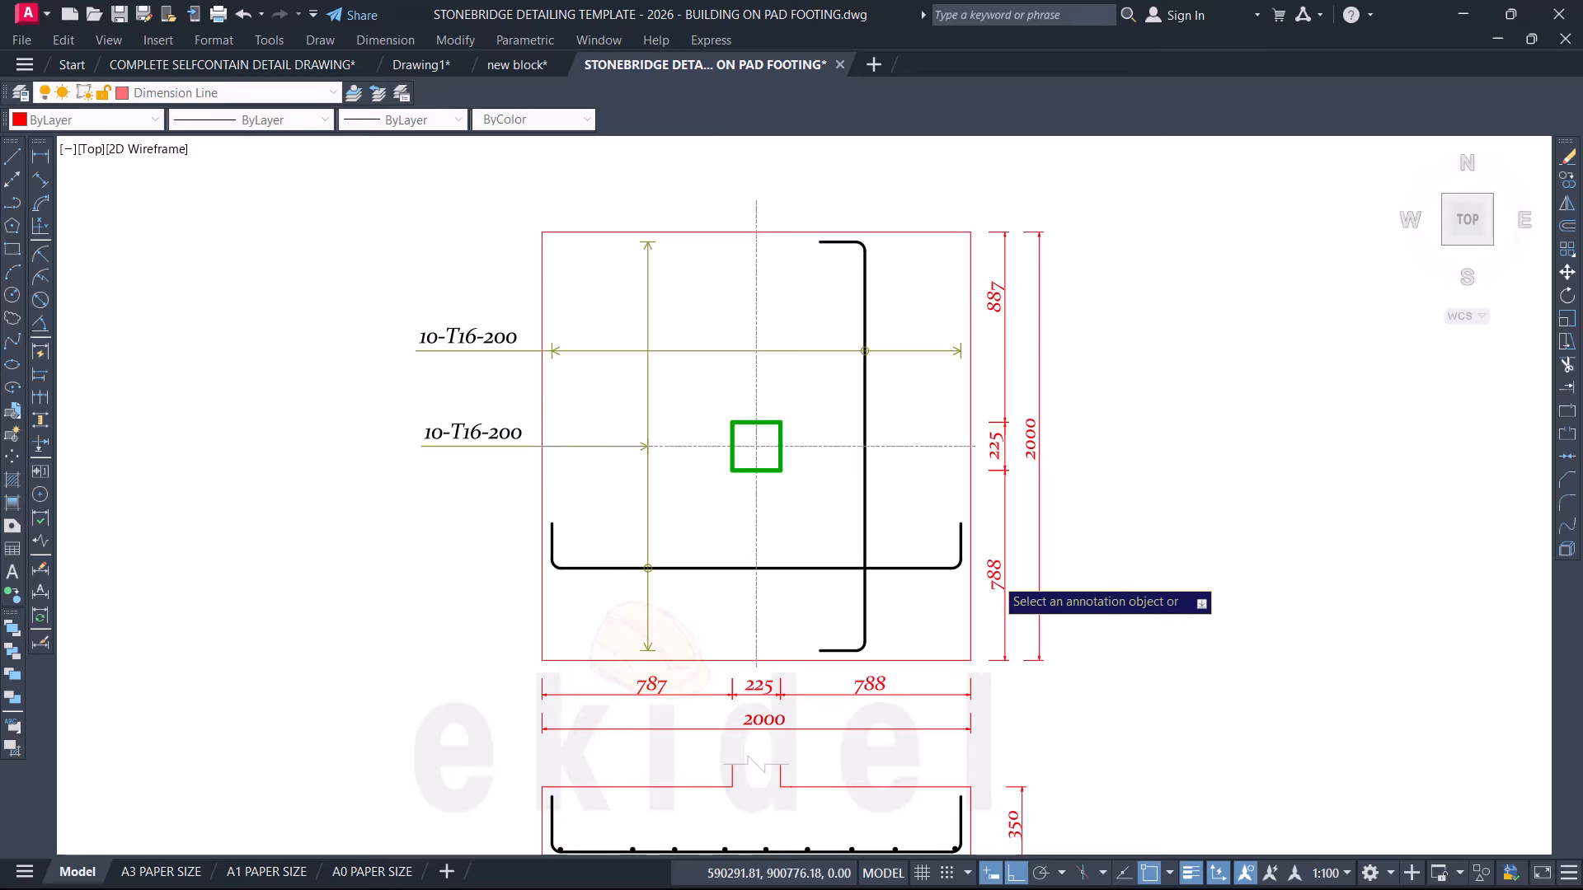
click(1007, 582)
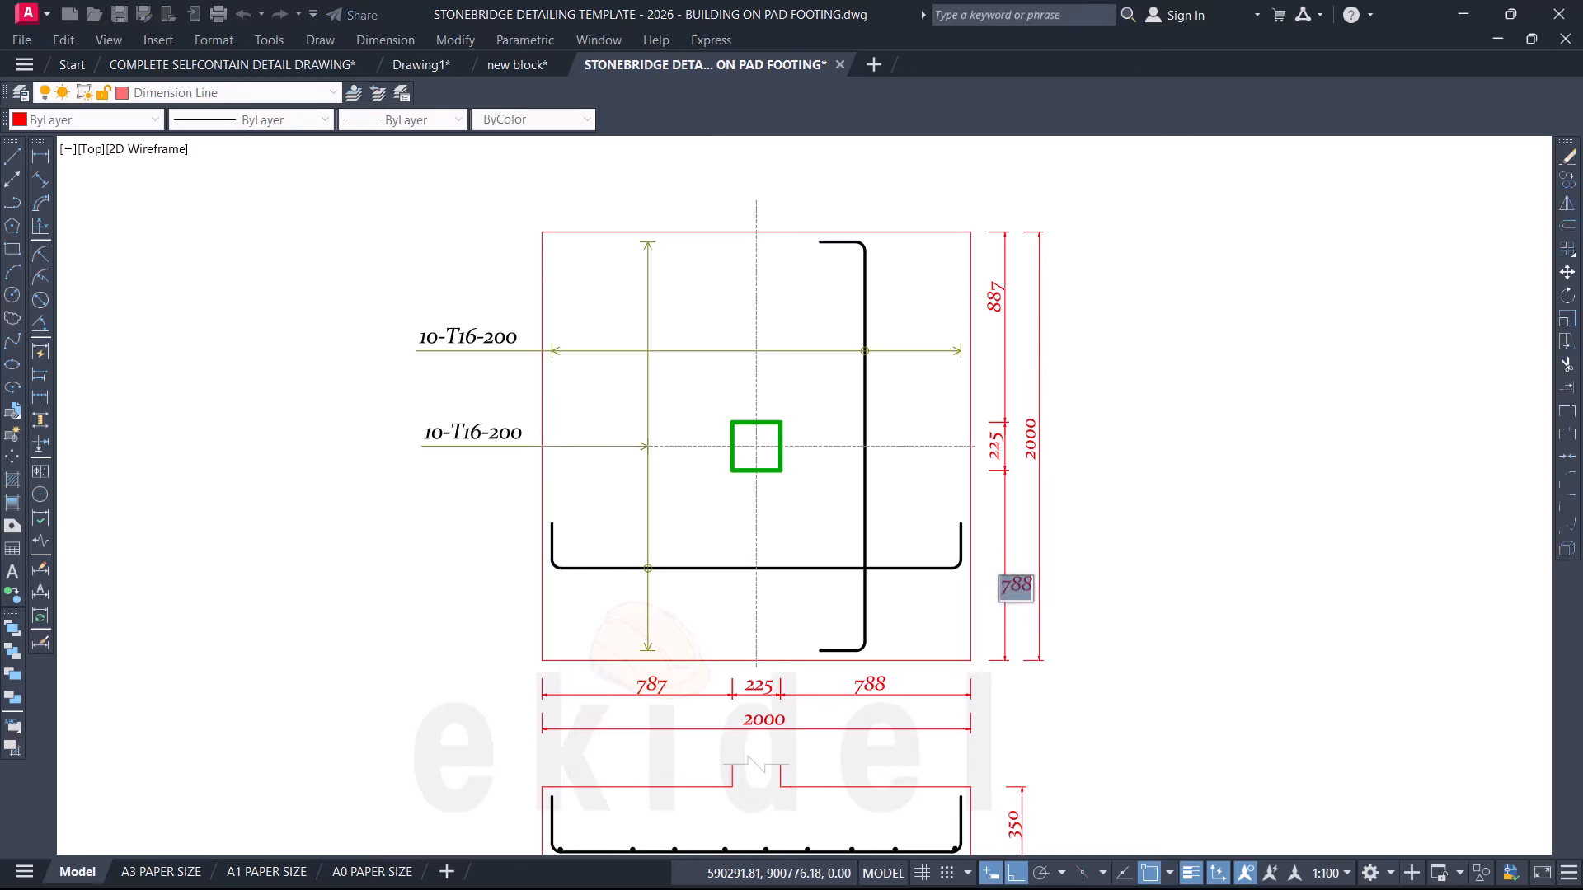
click(1113, 588)
Step: Examine the column offsets and overall dimensions of the 2000 / 2000 source footing and compare them with the FT4 plan's horizontal dimensions
scroll(958, 340, down, 8)
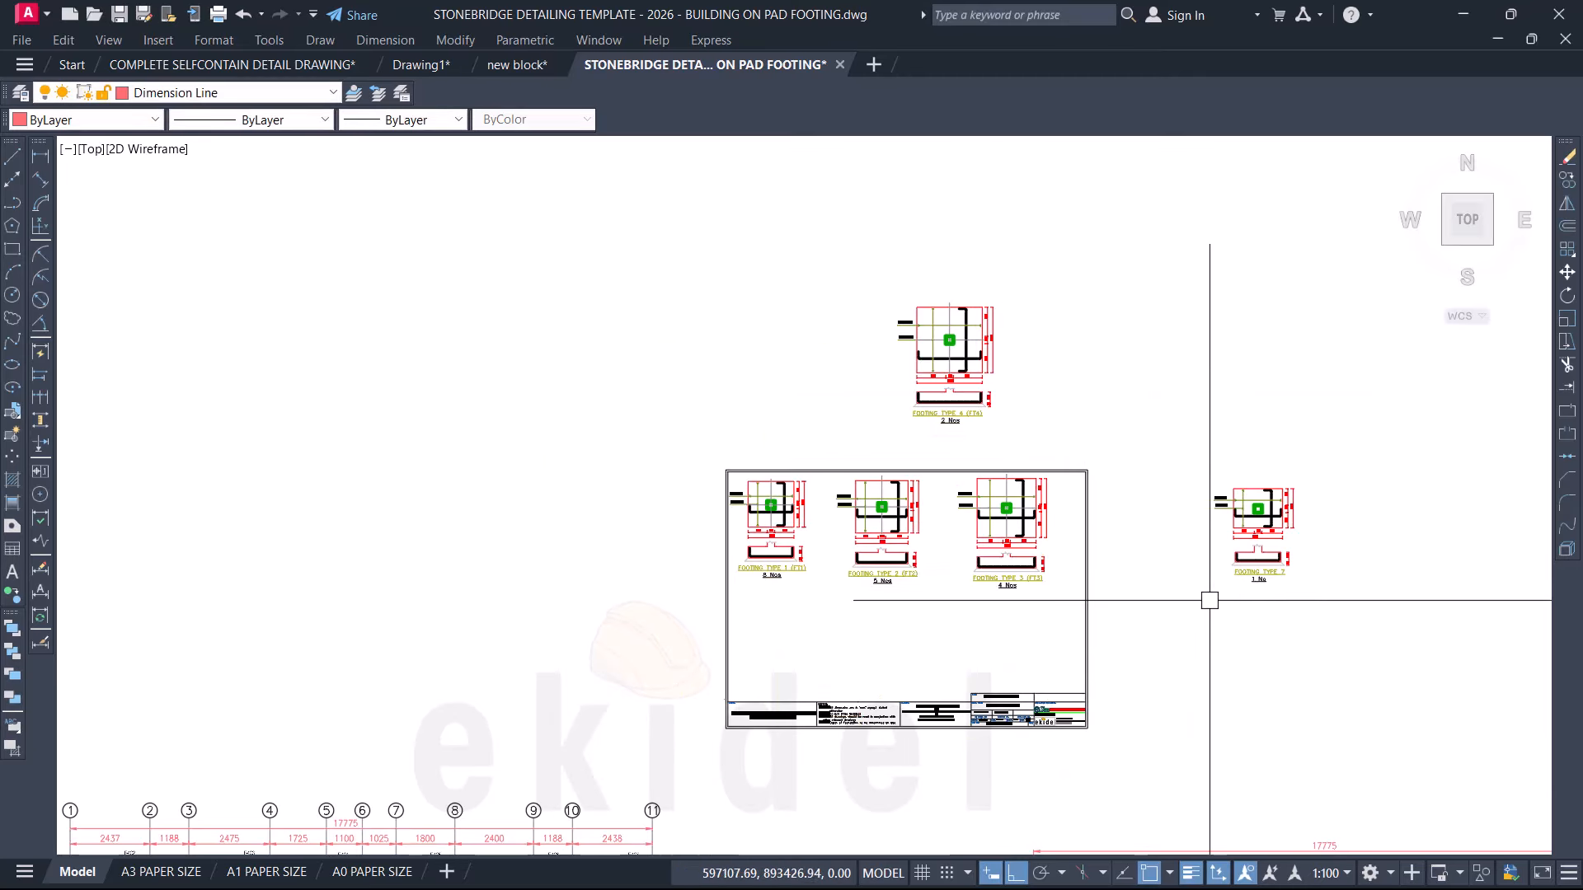
middle_drag(1209, 601, 1105, 258)
scroll(1103, 262, down, 4)
scroll(918, 577, up, 12)
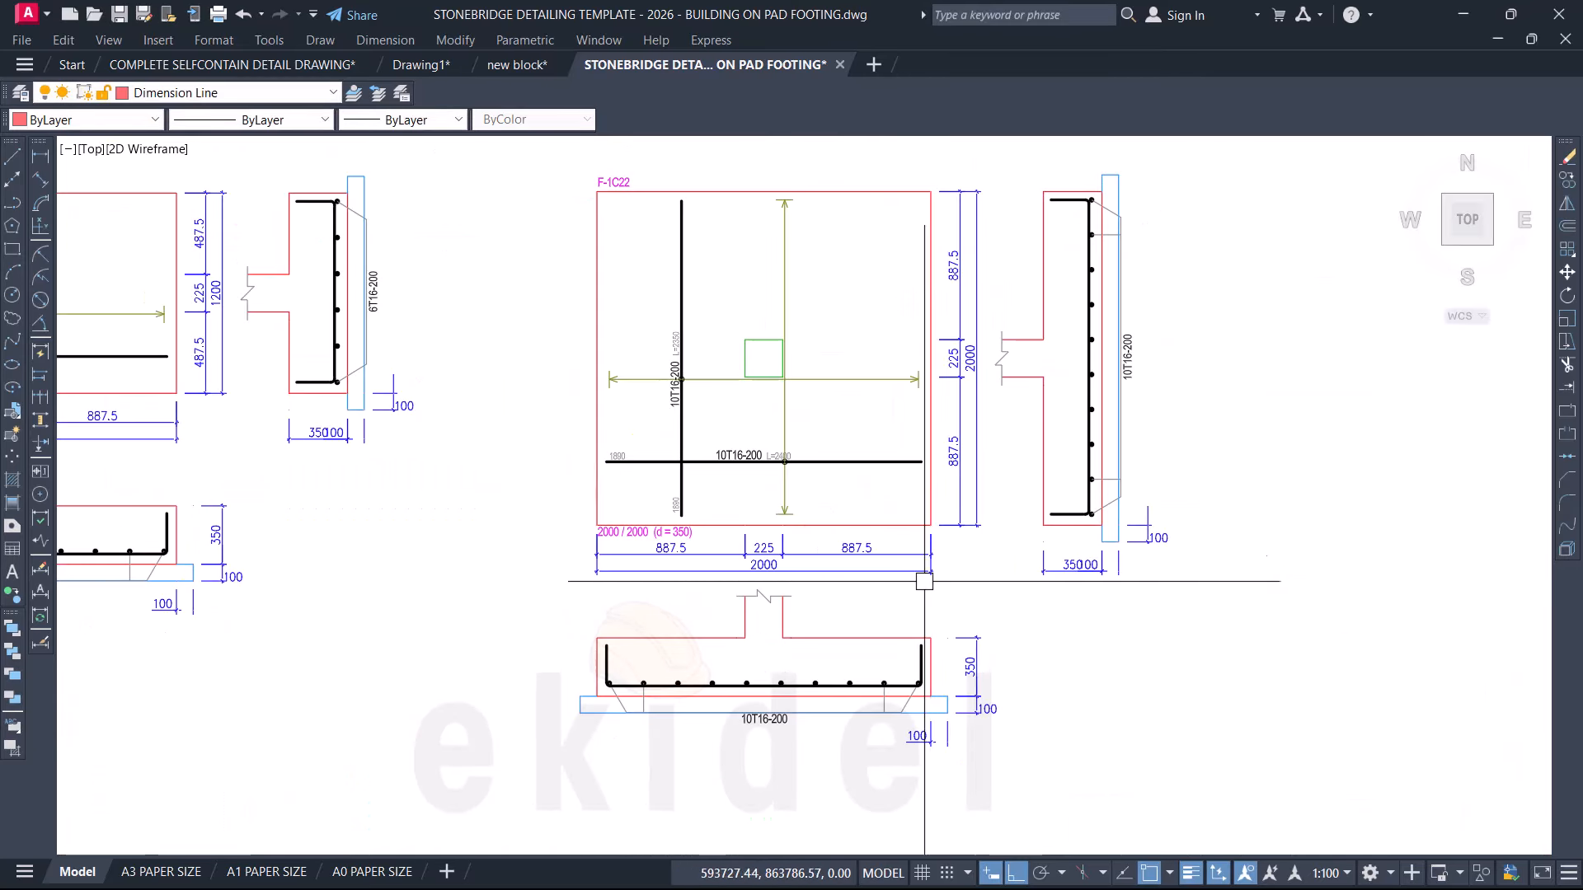
scroll(755, 548, down, 2)
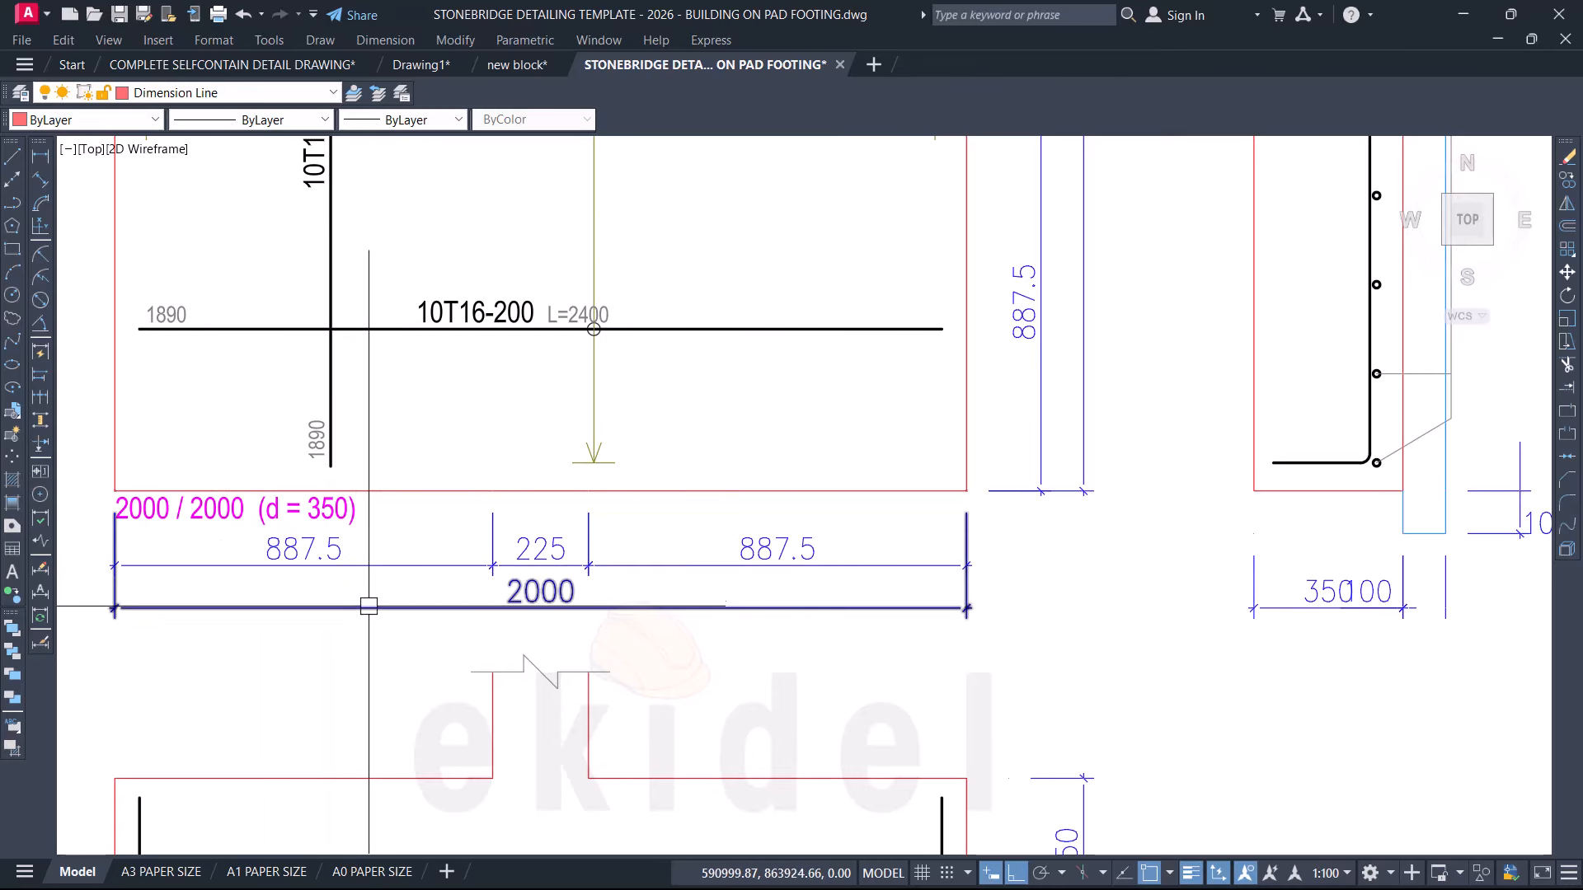
scroll(370, 607, down, 2)
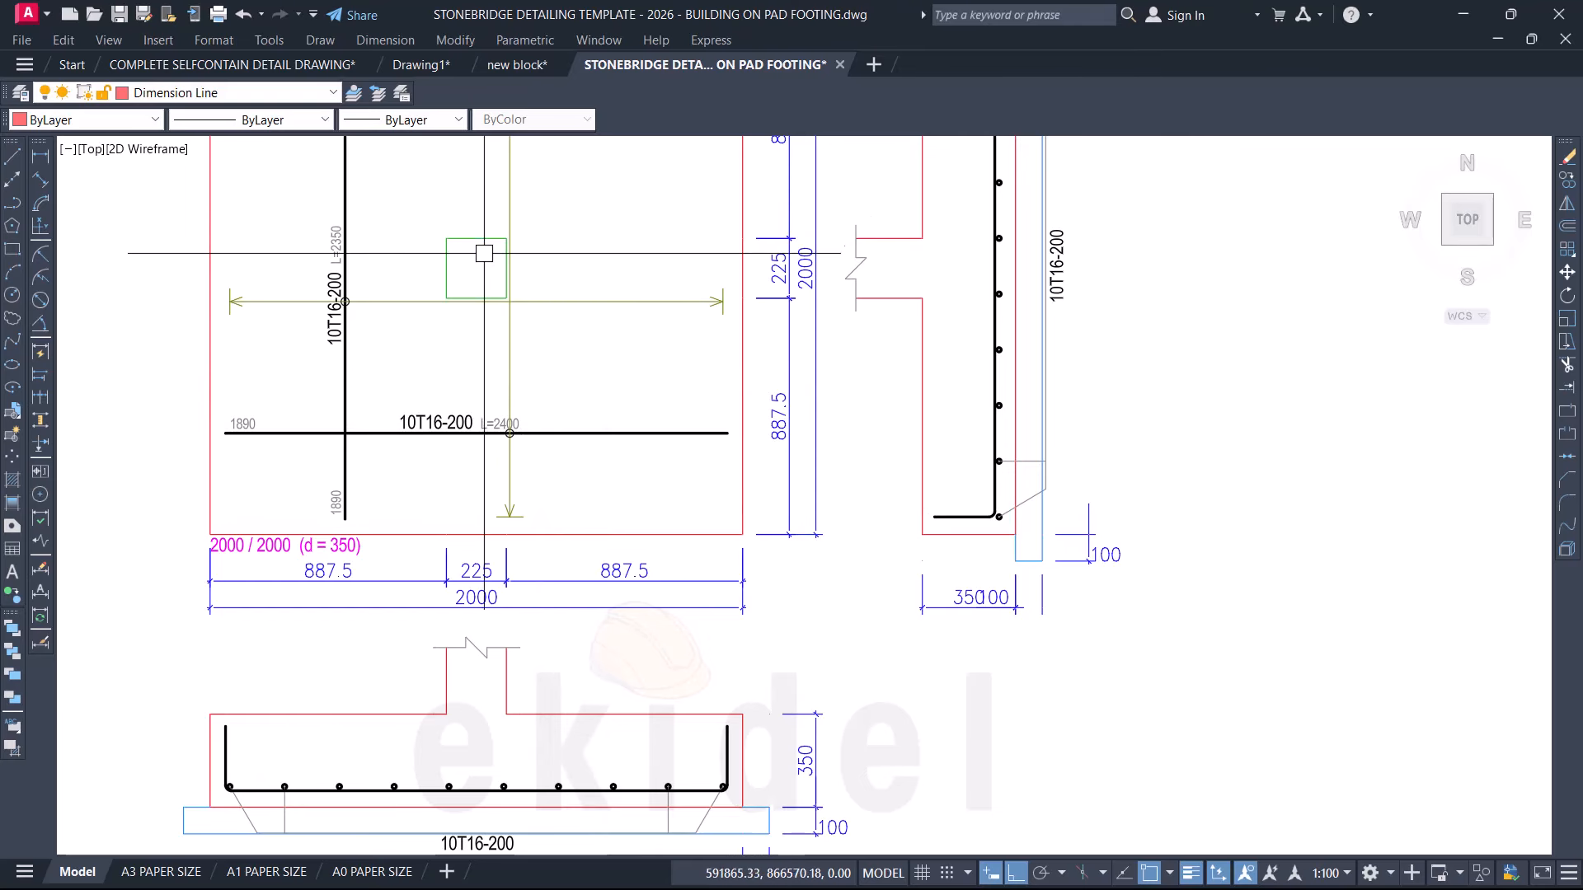
scroll(674, 569, down, 2)
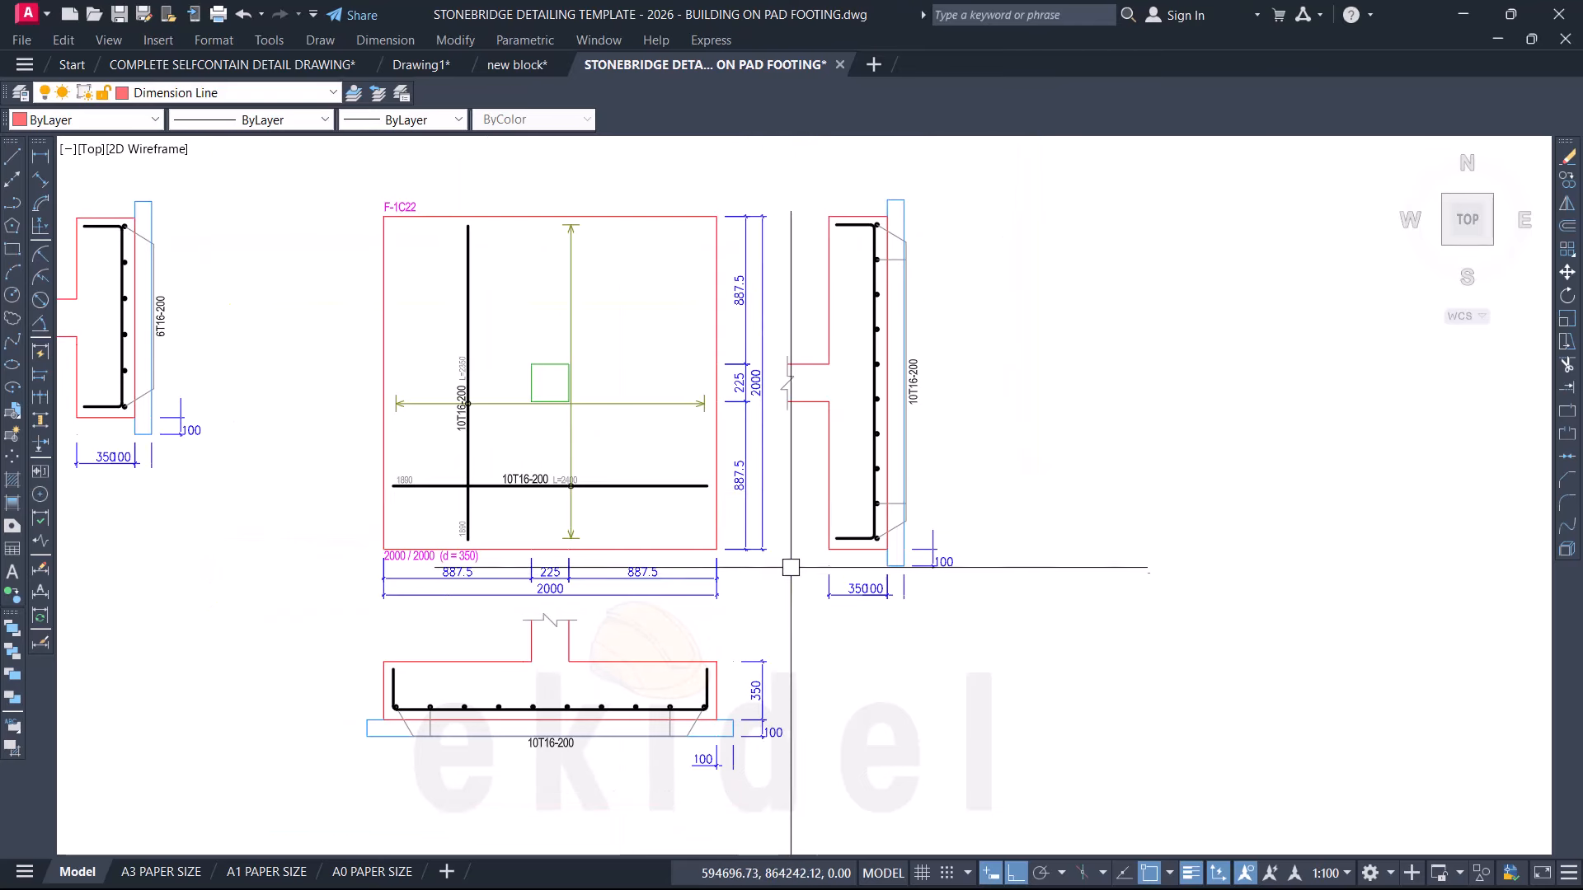
middle_drag(811, 435, 811, 525)
scroll(811, 525, down, 2)
middle_drag(772, 394, 862, 745)
scroll(862, 746, down, 2)
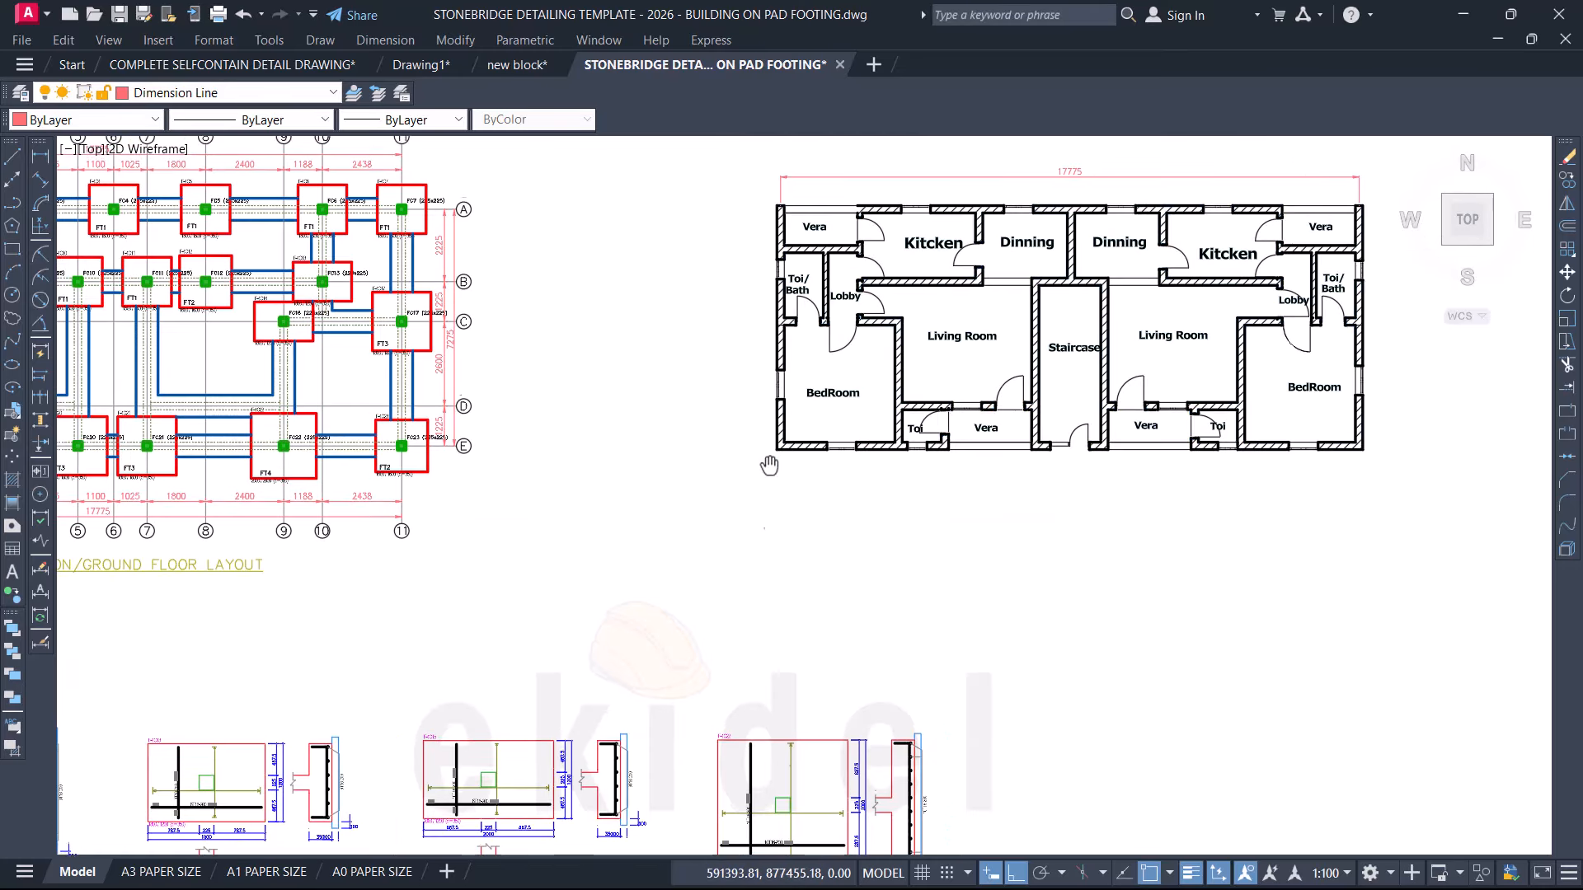
middle_drag(770, 467, 687, 273)
middle_drag(737, 718, 704, 249)
scroll(695, 672, up, 4)
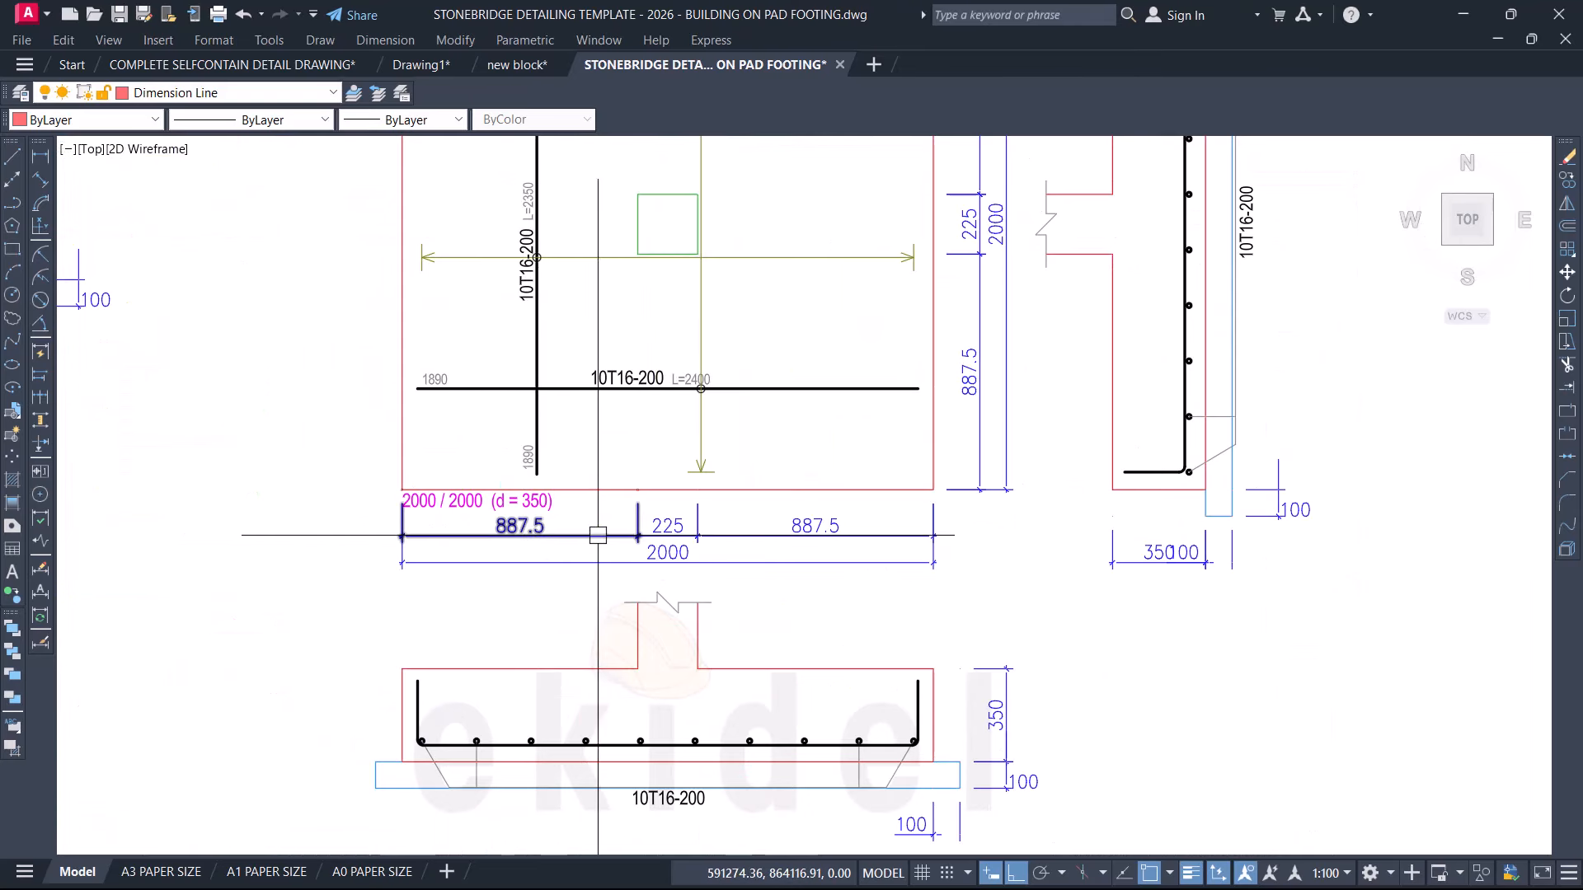
scroll(786, 532, up, 4)
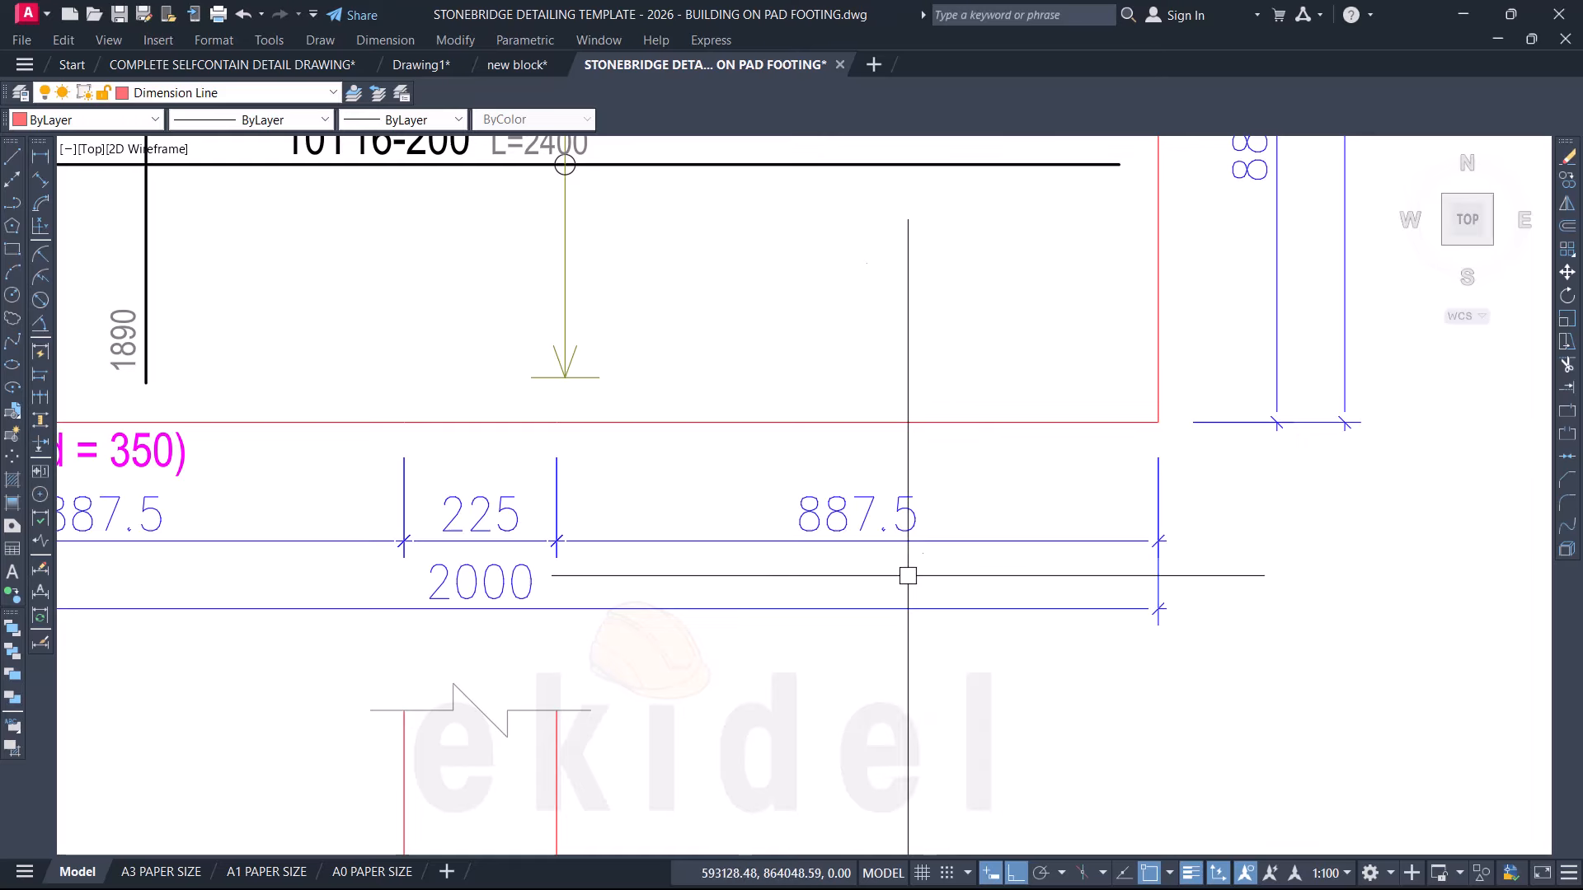
scroll(857, 568, down, 4)
scroll(857, 568, down, 3)
middle_drag(850, 529, 873, 778)
middle_drag(879, 391, 865, 794)
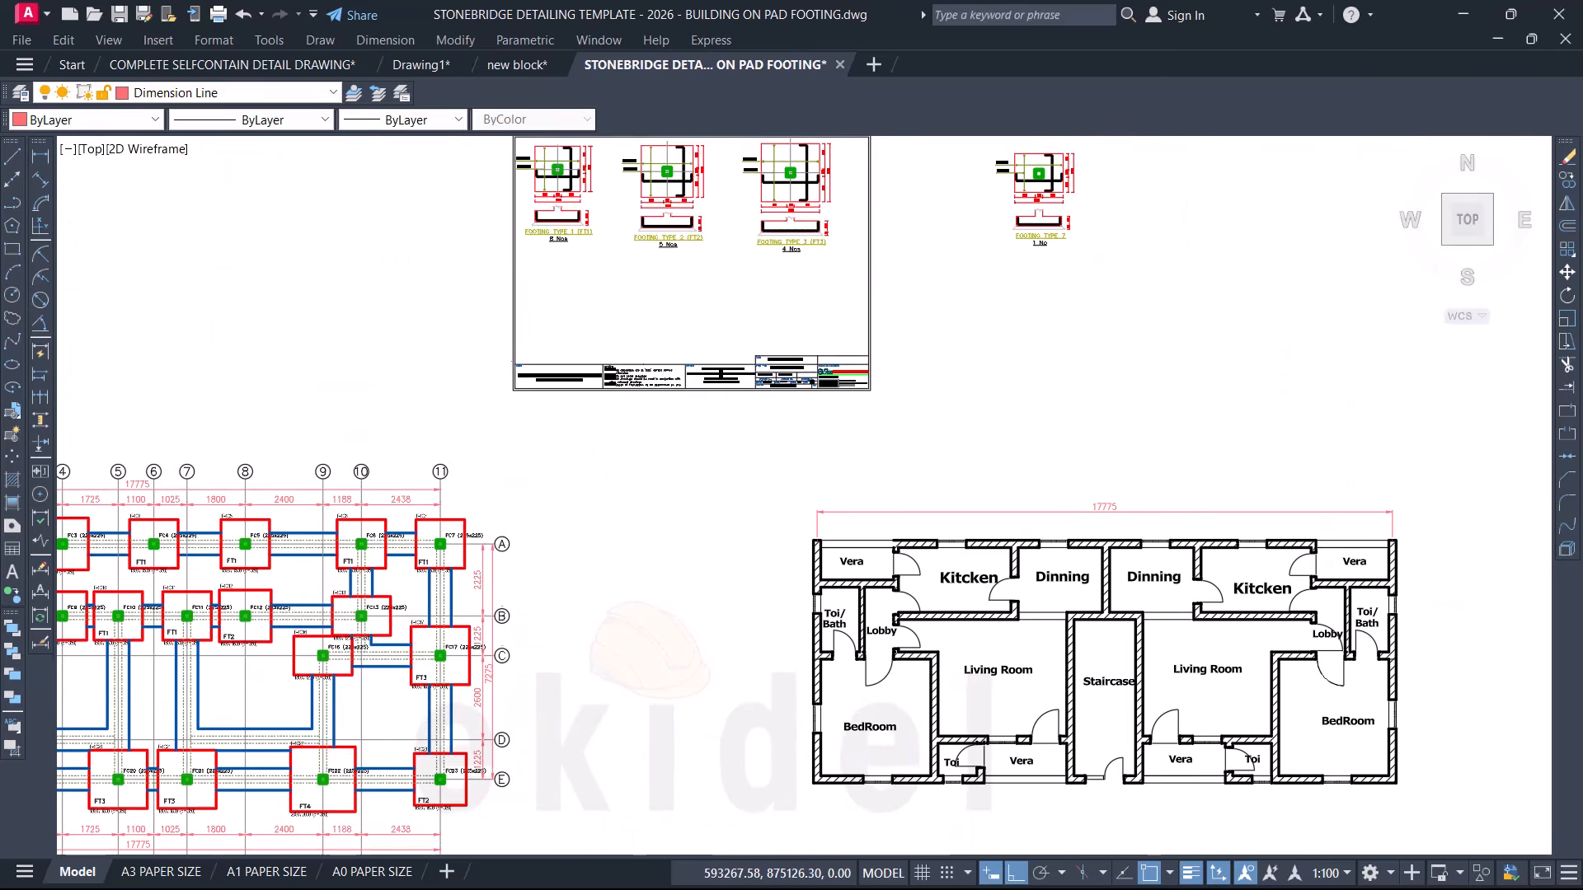
middle_drag(709, 308, 710, 576)
scroll(710, 491, up, 10)
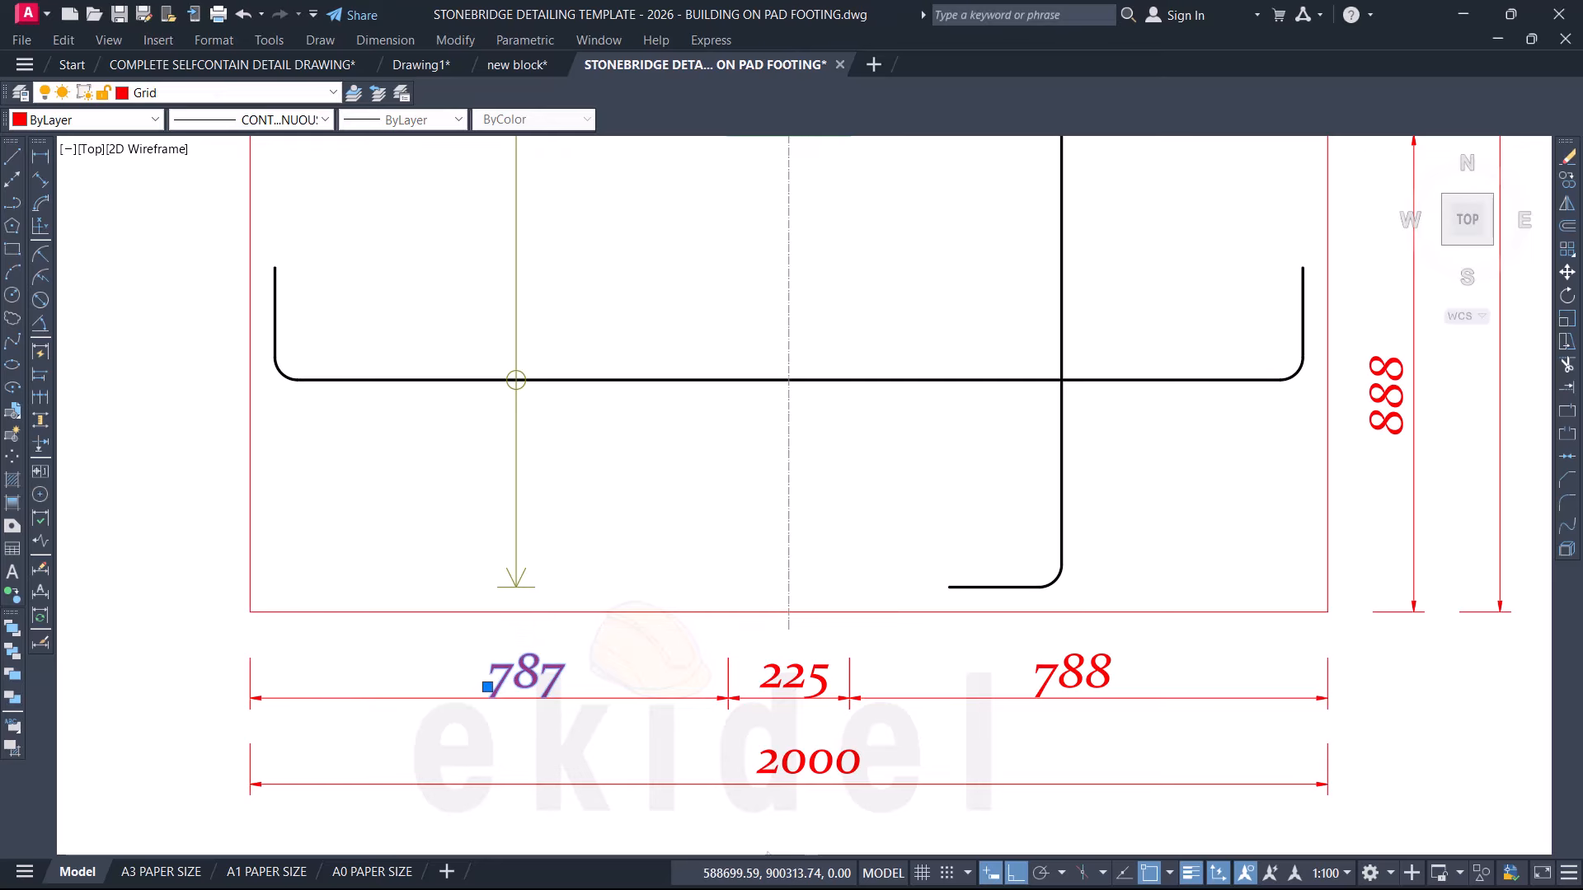
Step: Set the FT4 plan's left and right horizontal dimension texts beside the 225 column dimension to 888 and 887
double_click(487, 686)
text(888)
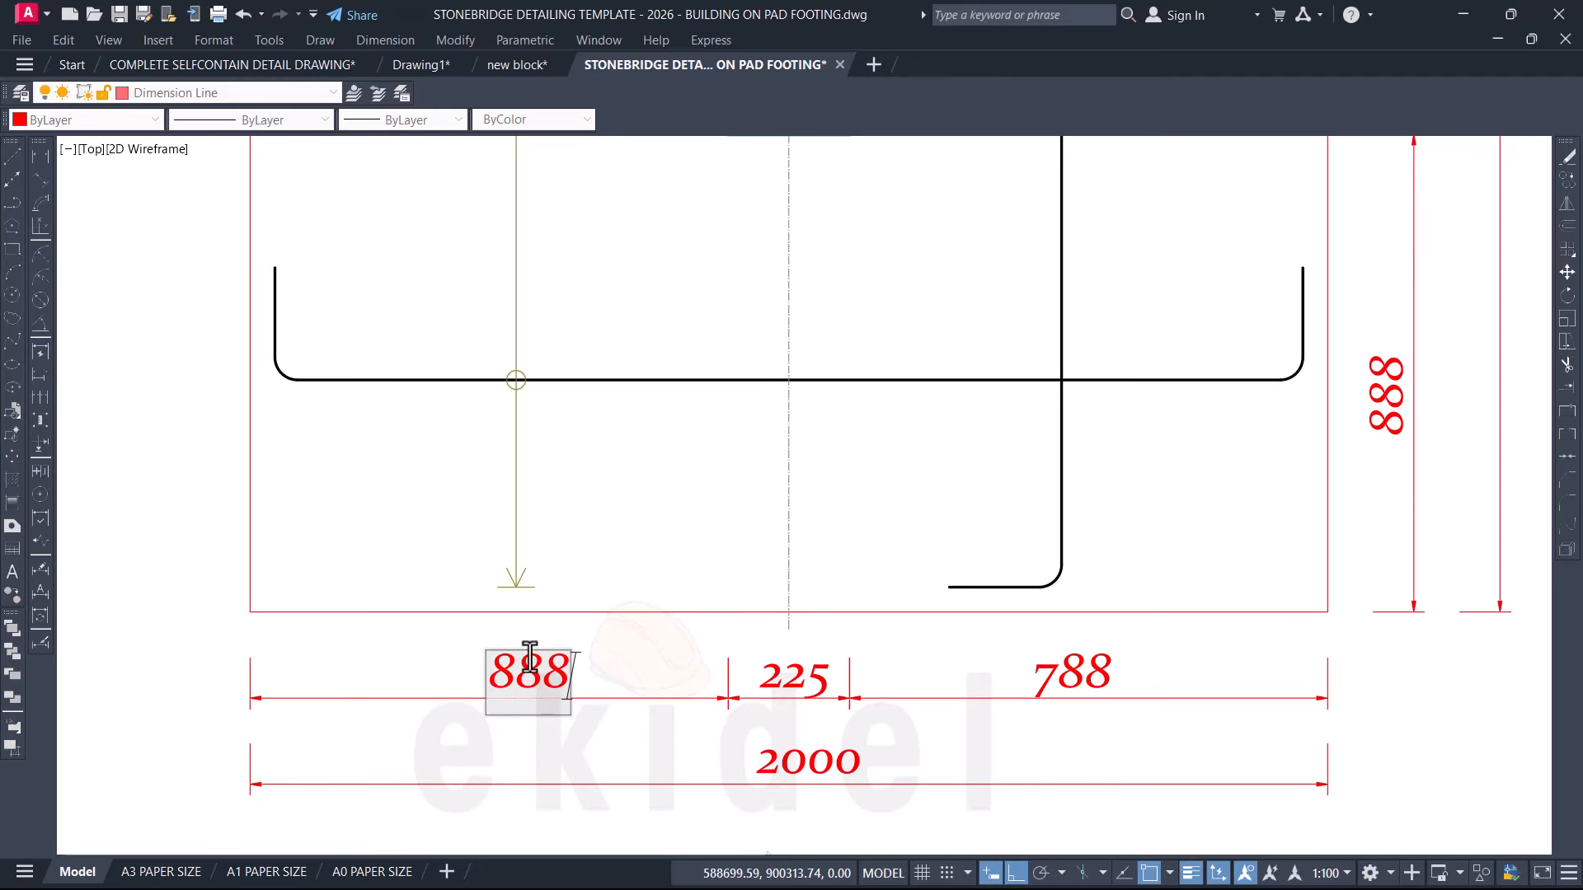
click(1094, 690)
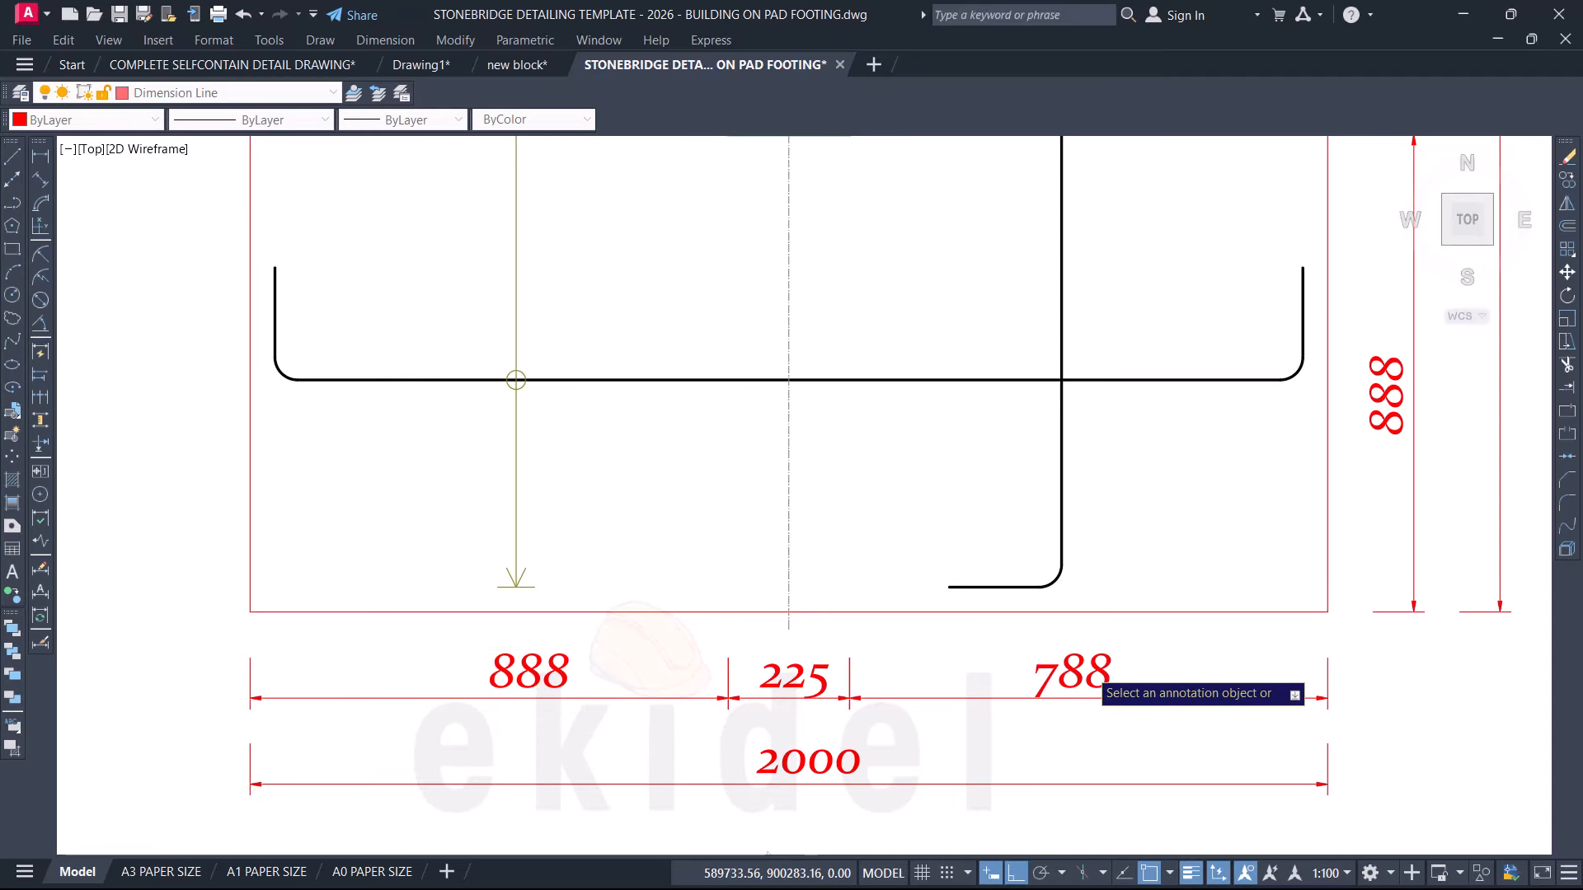
click(1091, 687)
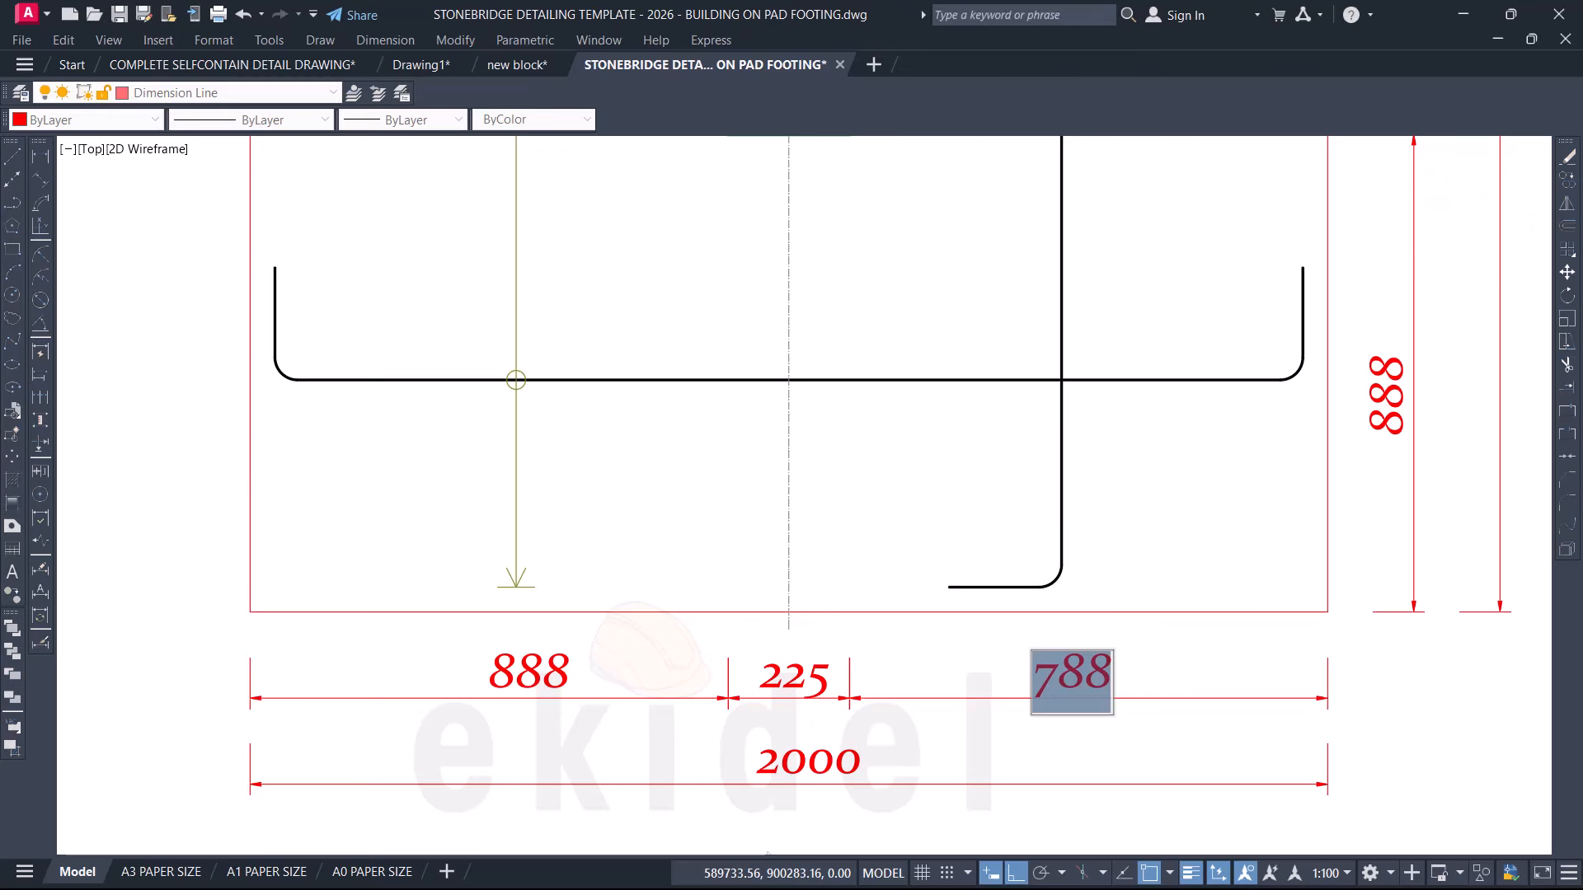
text(88)
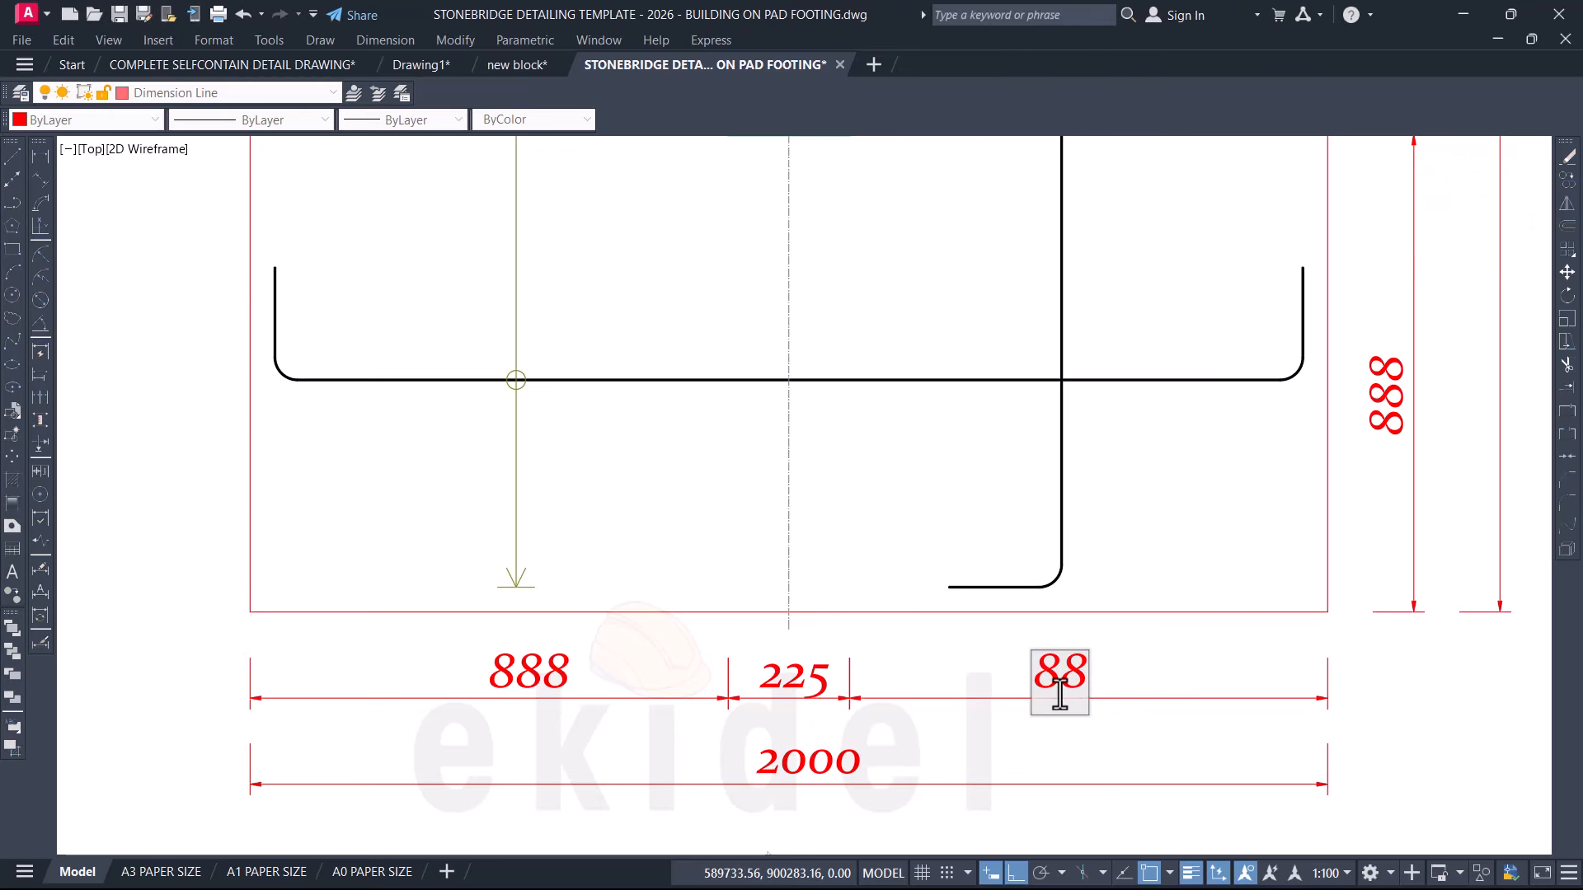
text(7)
click(1012, 680)
scroll(927, 660, down, 5)
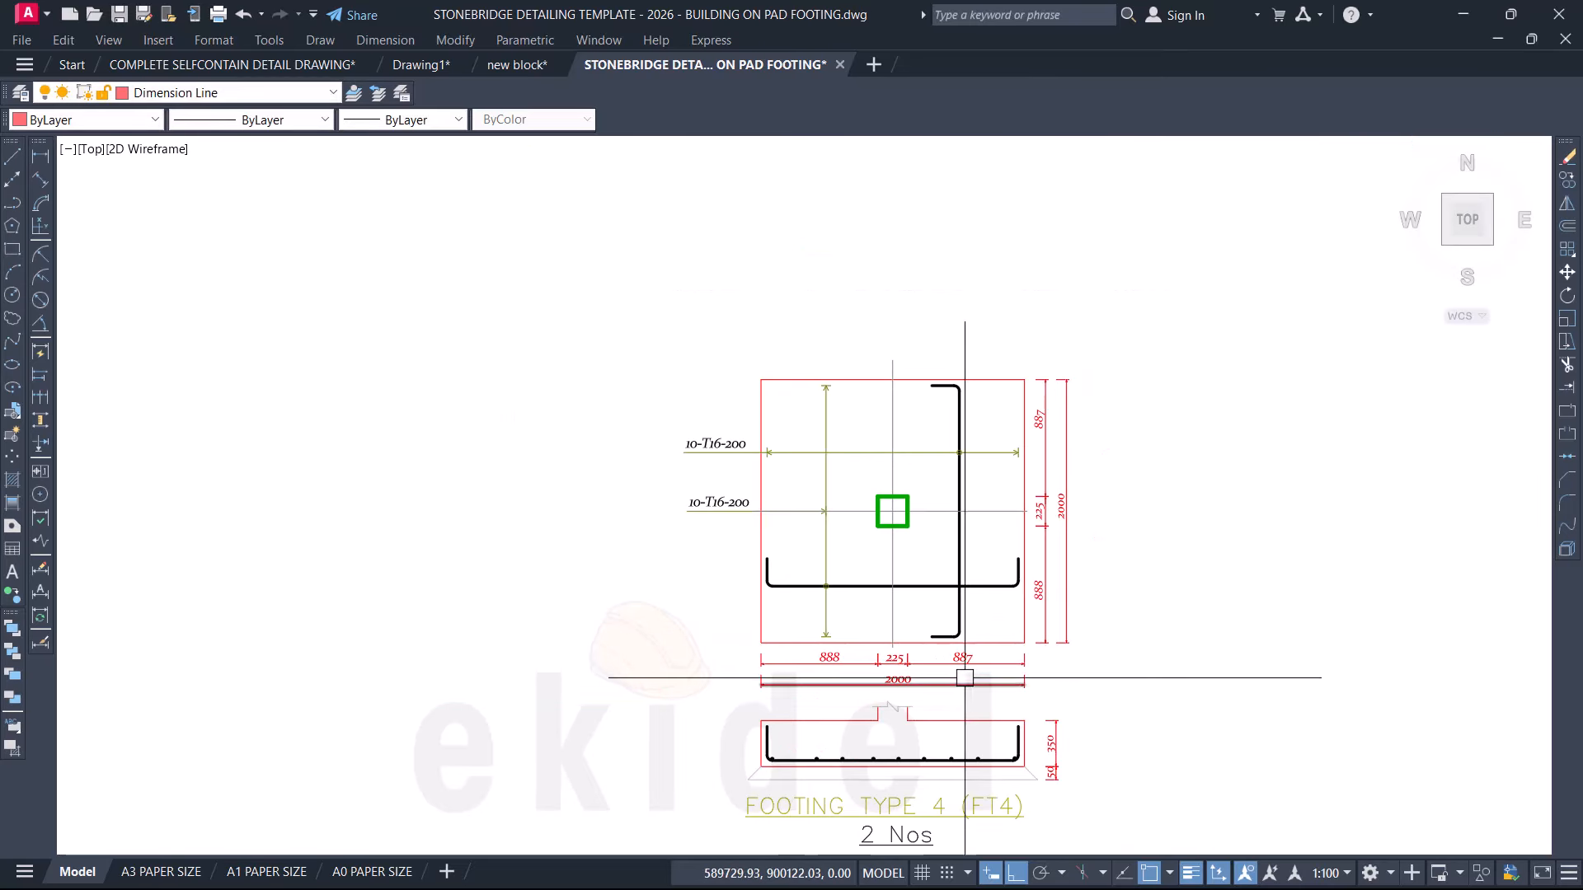
scroll(967, 677, up, 4)
scroll(701, 610, down, 2)
scroll(651, 614, up, 2)
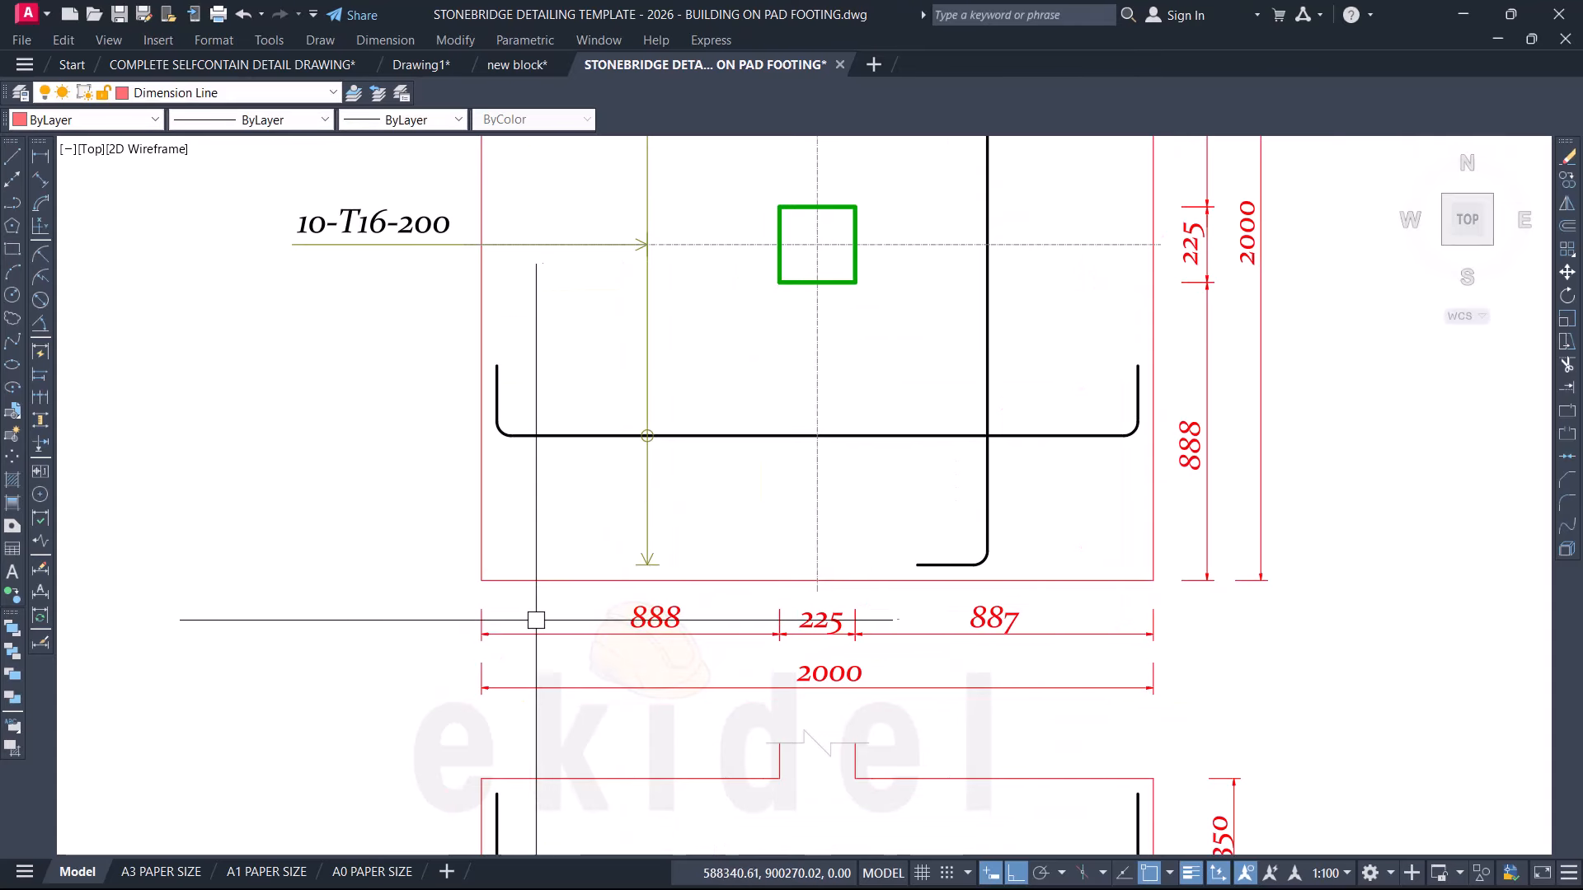
scroll(1035, 652, down, 2)
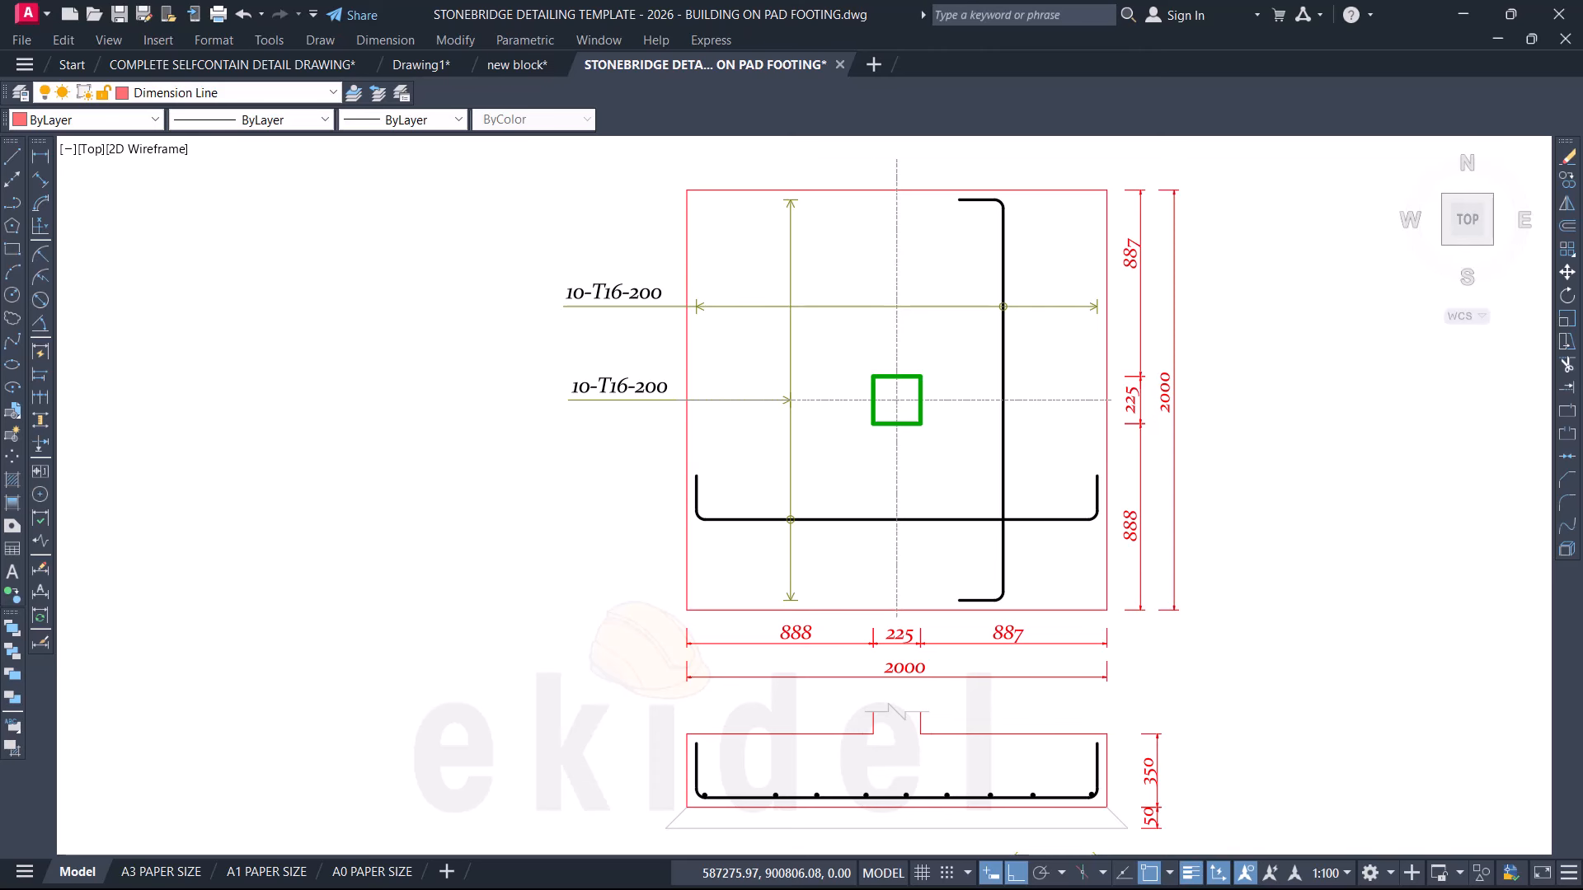
Step: Enter the sum 888+225+887 in the calculator to check the FT4 dimension chain, and close the calculator
key(ctrl+8)
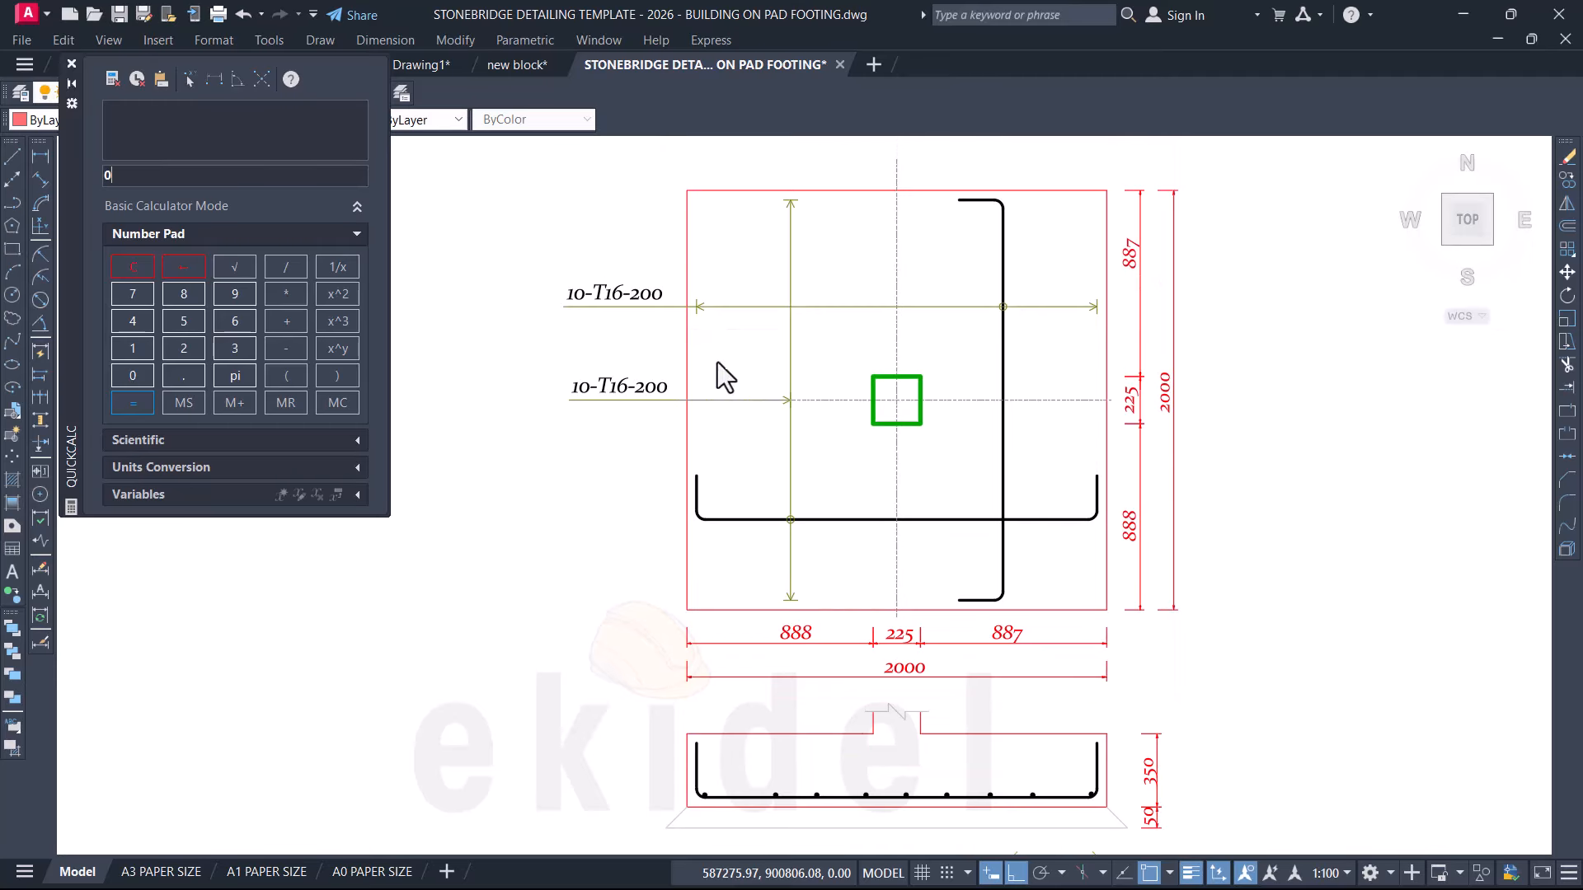
click(191, 292)
click(191, 292)
click(191, 291)
click(295, 324)
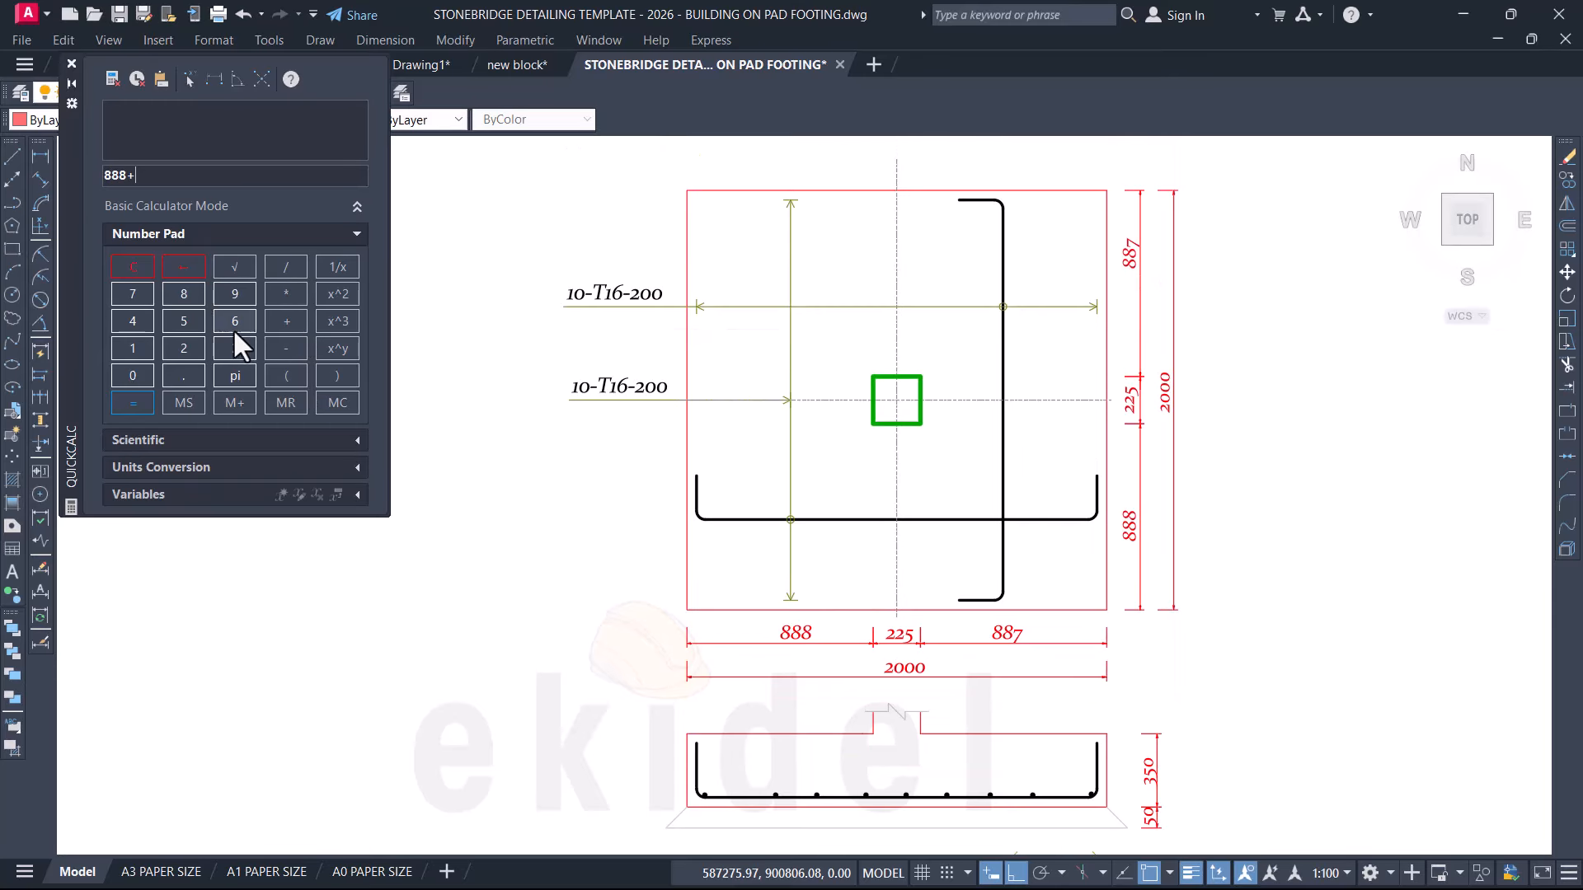
click(187, 343)
click(186, 343)
click(188, 319)
click(288, 323)
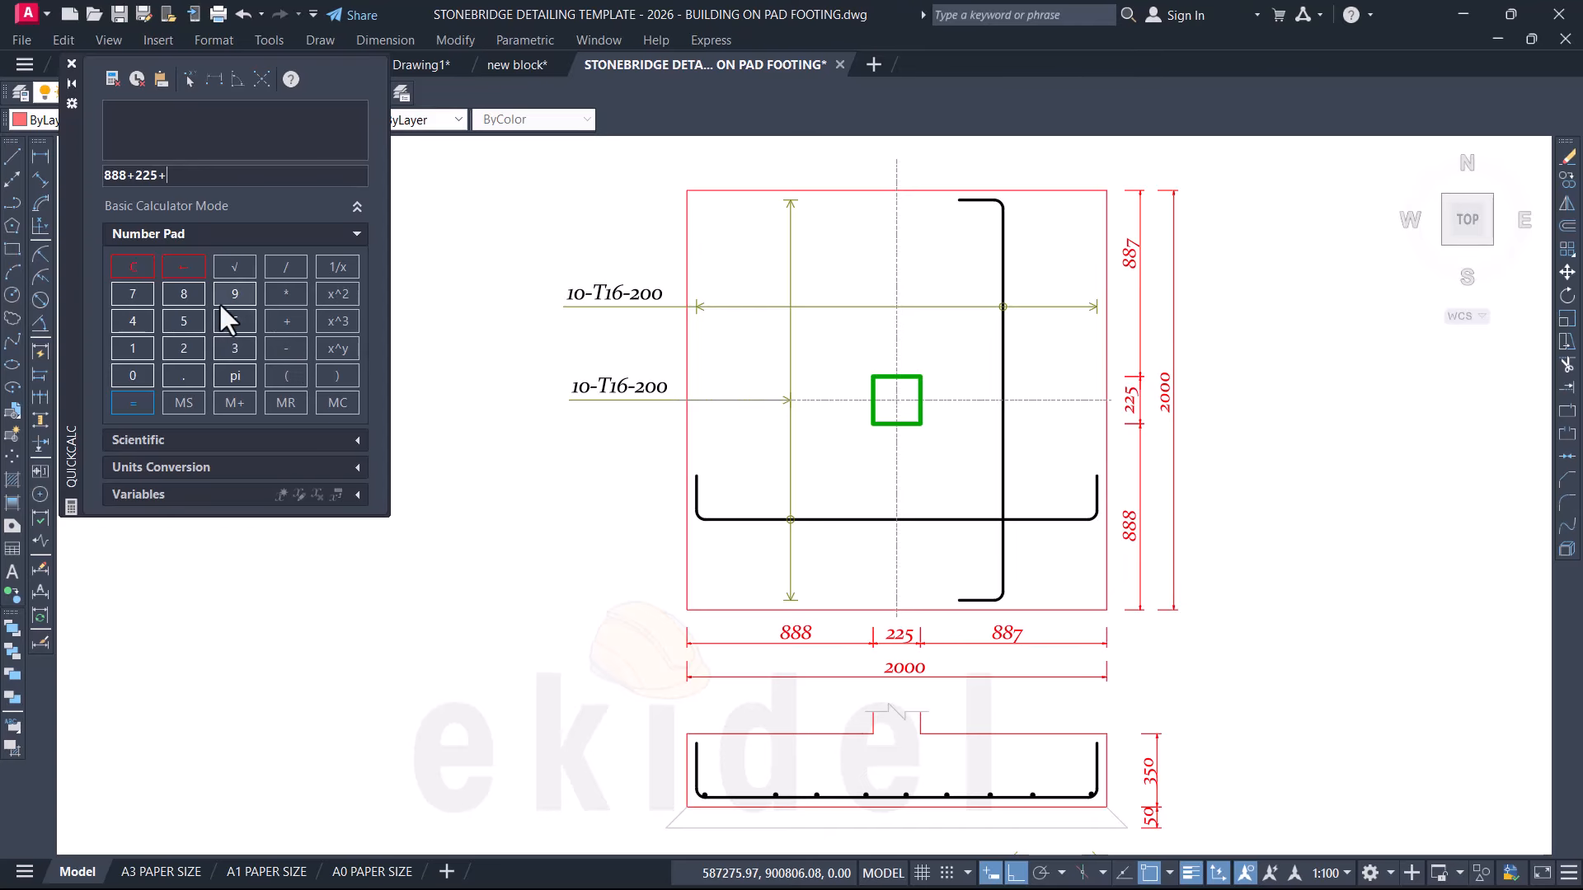
click(190, 290)
click(190, 290)
click(132, 291)
click(72, 63)
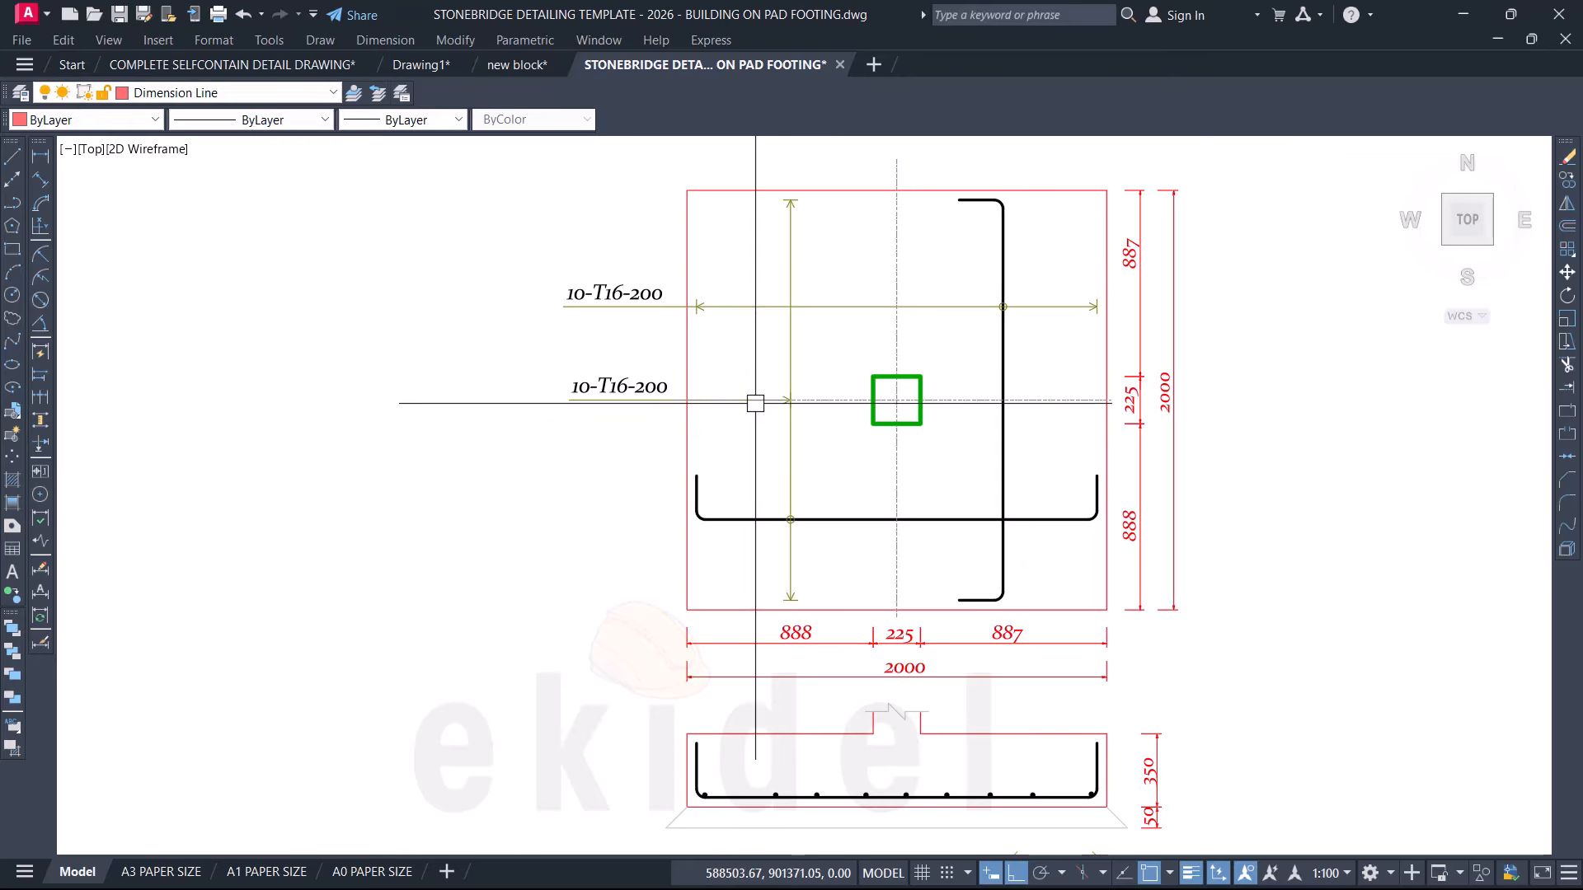
Step: Move the seven inner bar dots in the FT4 section horizontally to the right by about 80 mm
scroll(803, 522, down, 2)
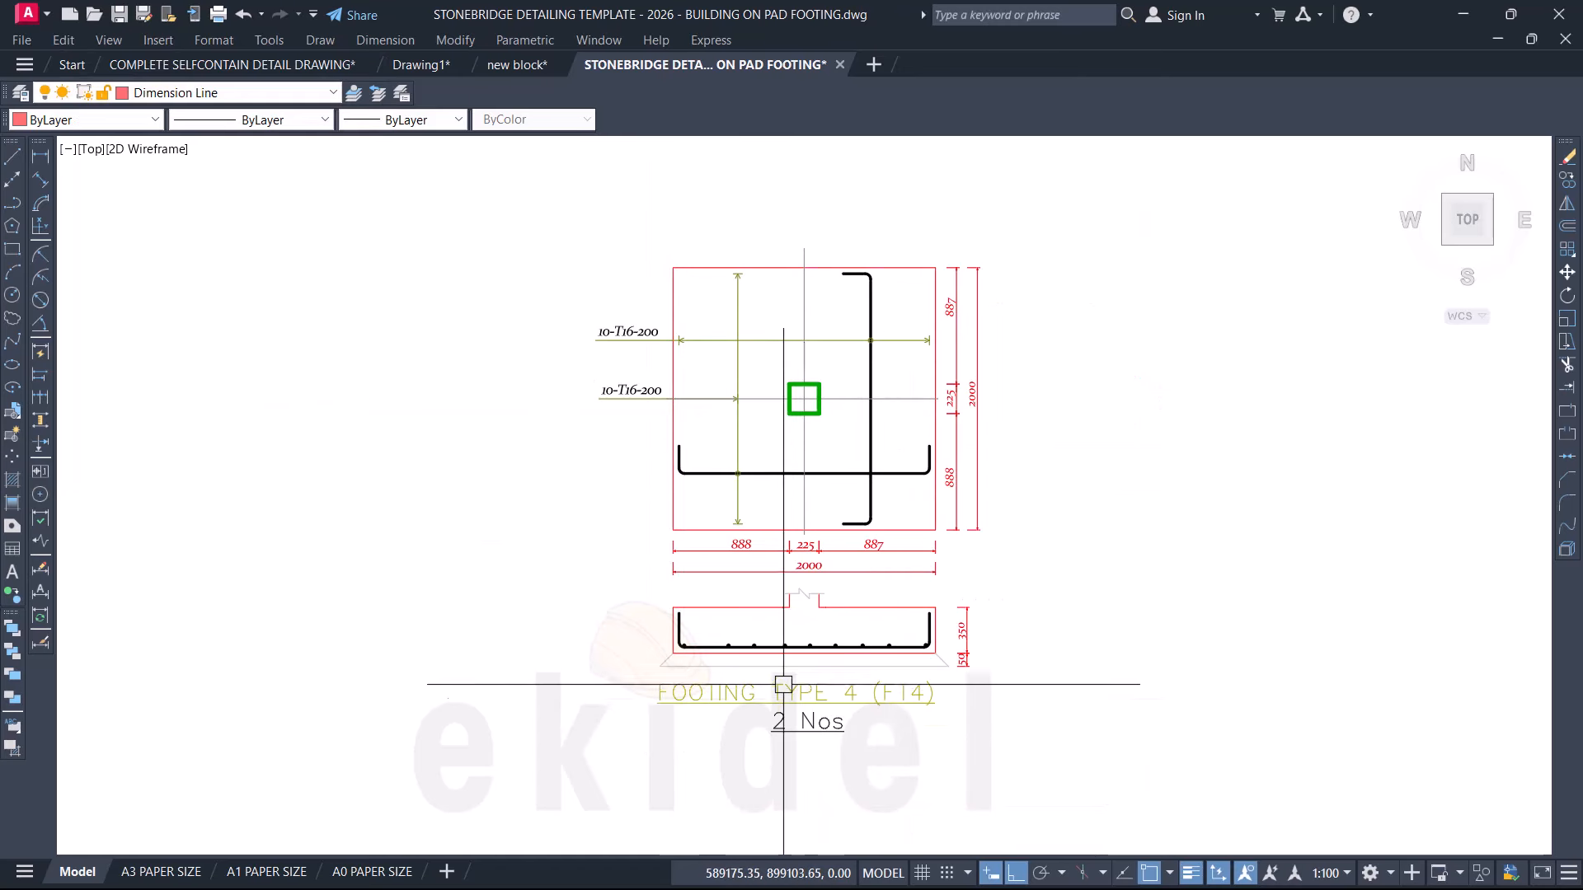
scroll(782, 683, up, 2)
scroll(523, 283, up, 2)
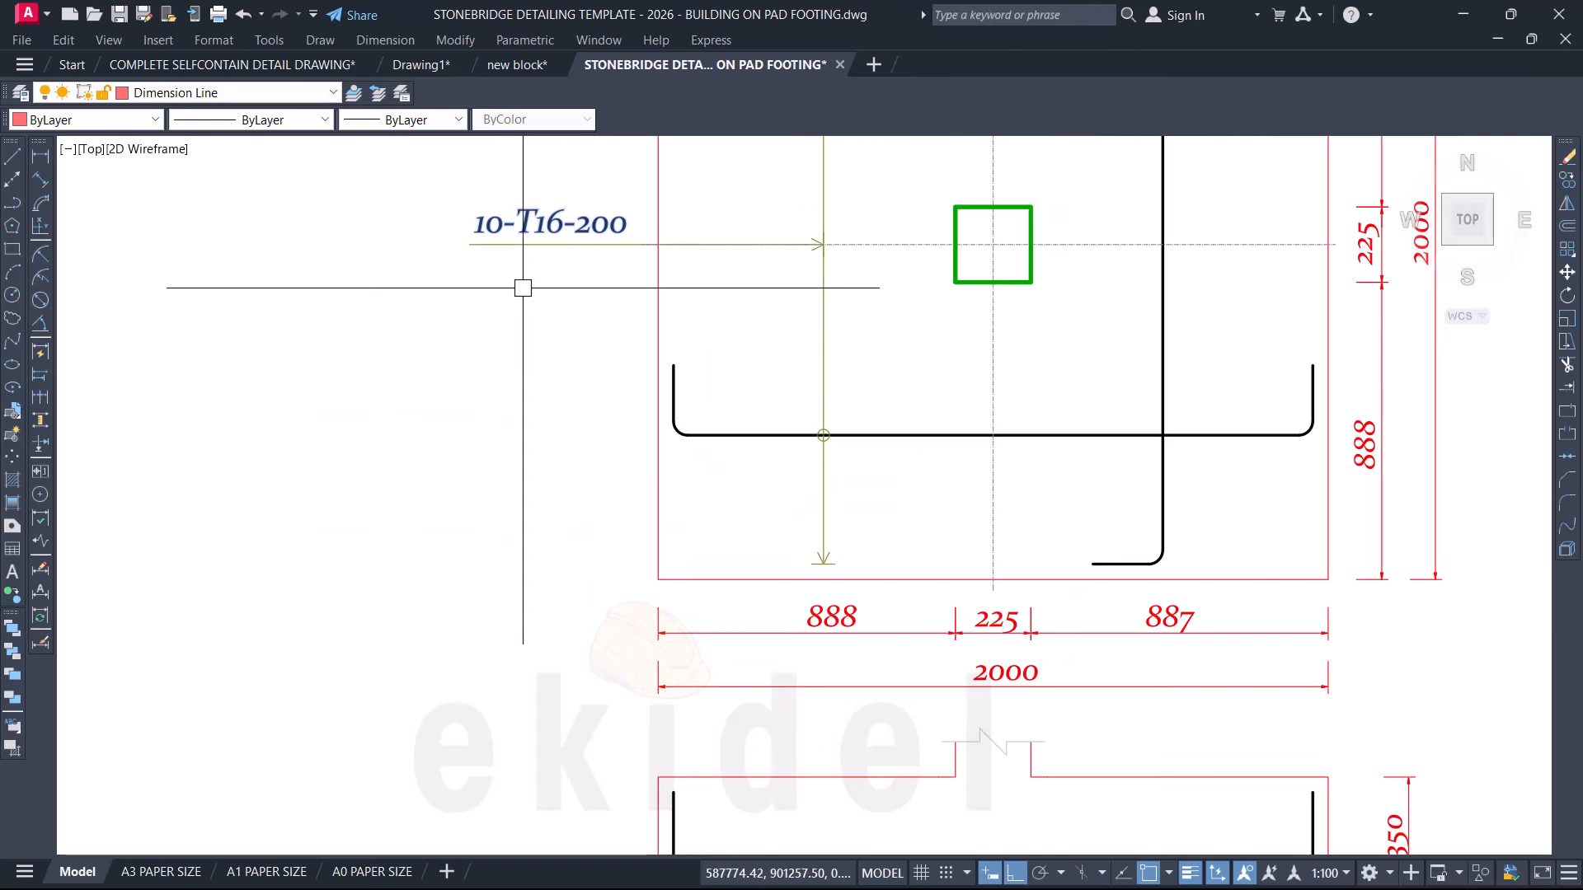
scroll(671, 635, down, 2)
scroll(594, 692, up, 2)
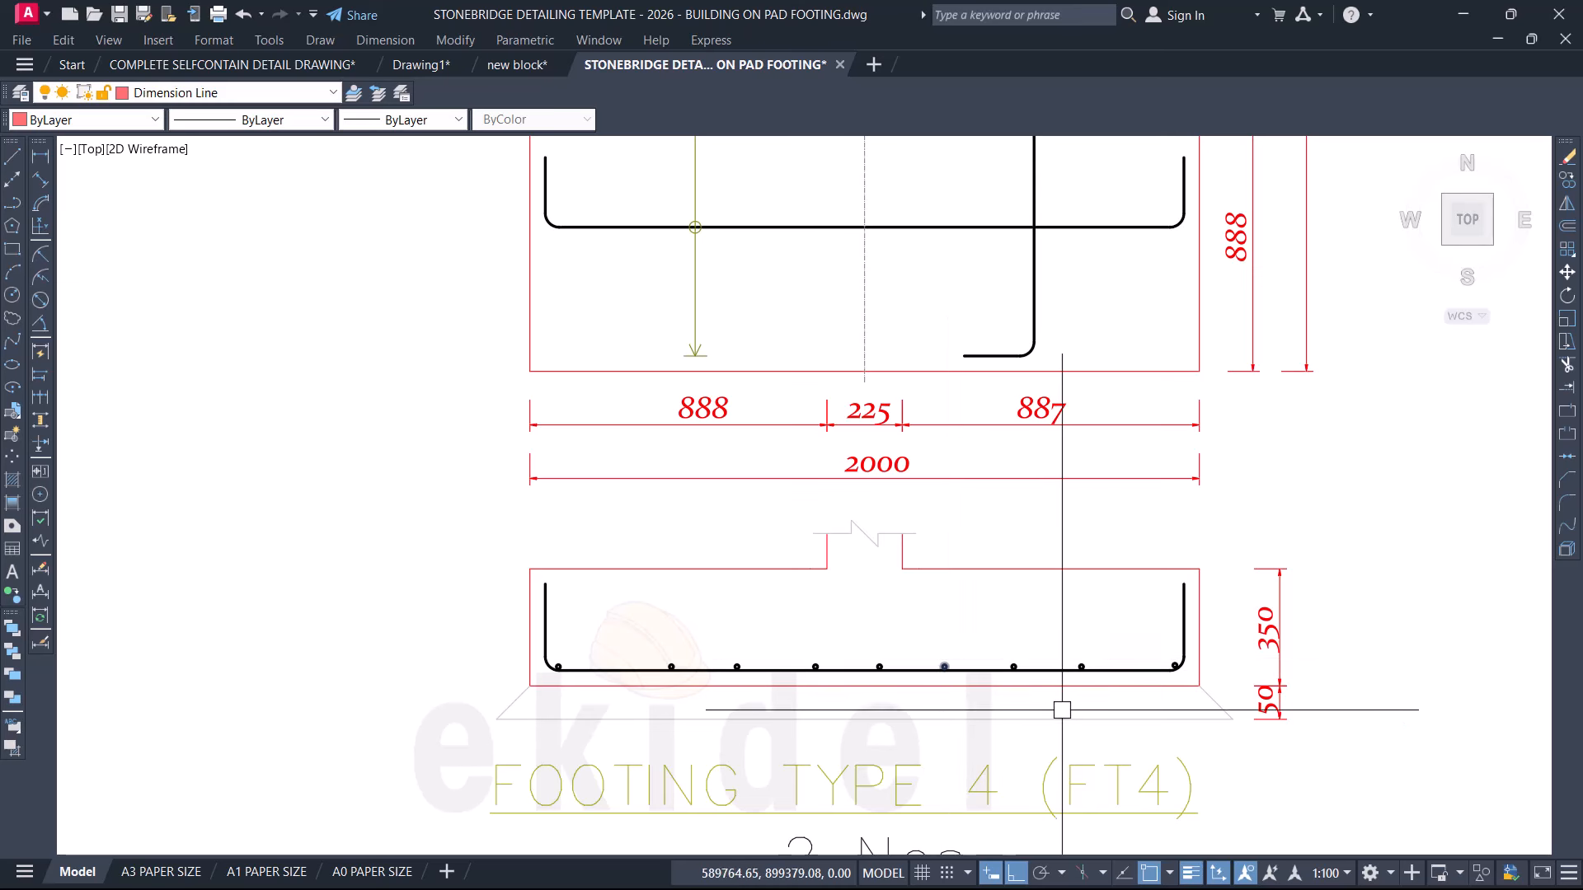
click(642, 632)
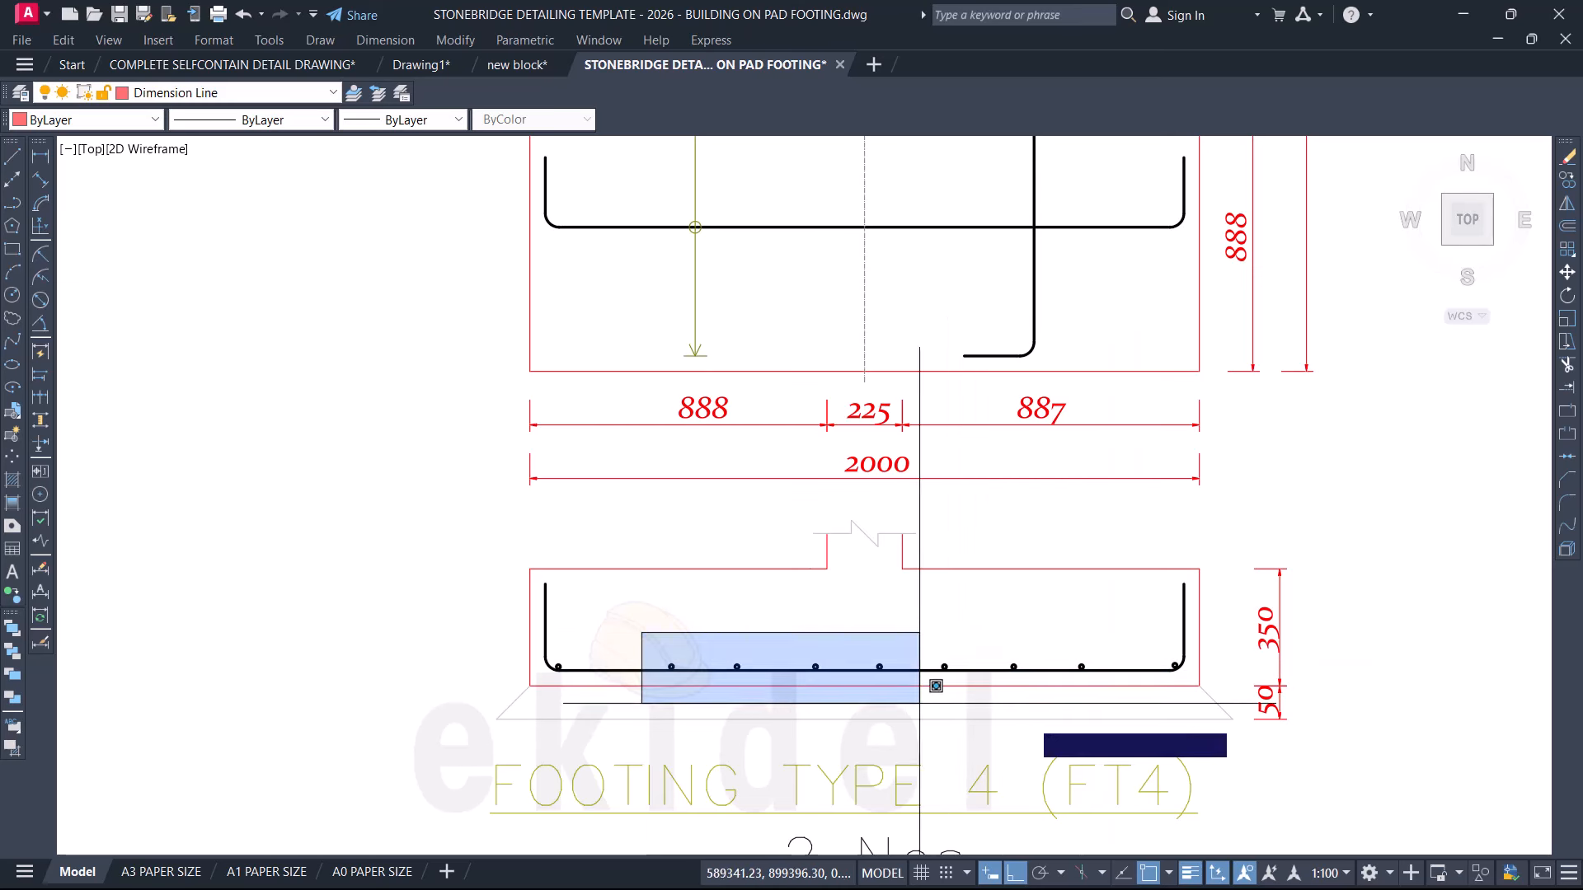
click(1101, 696)
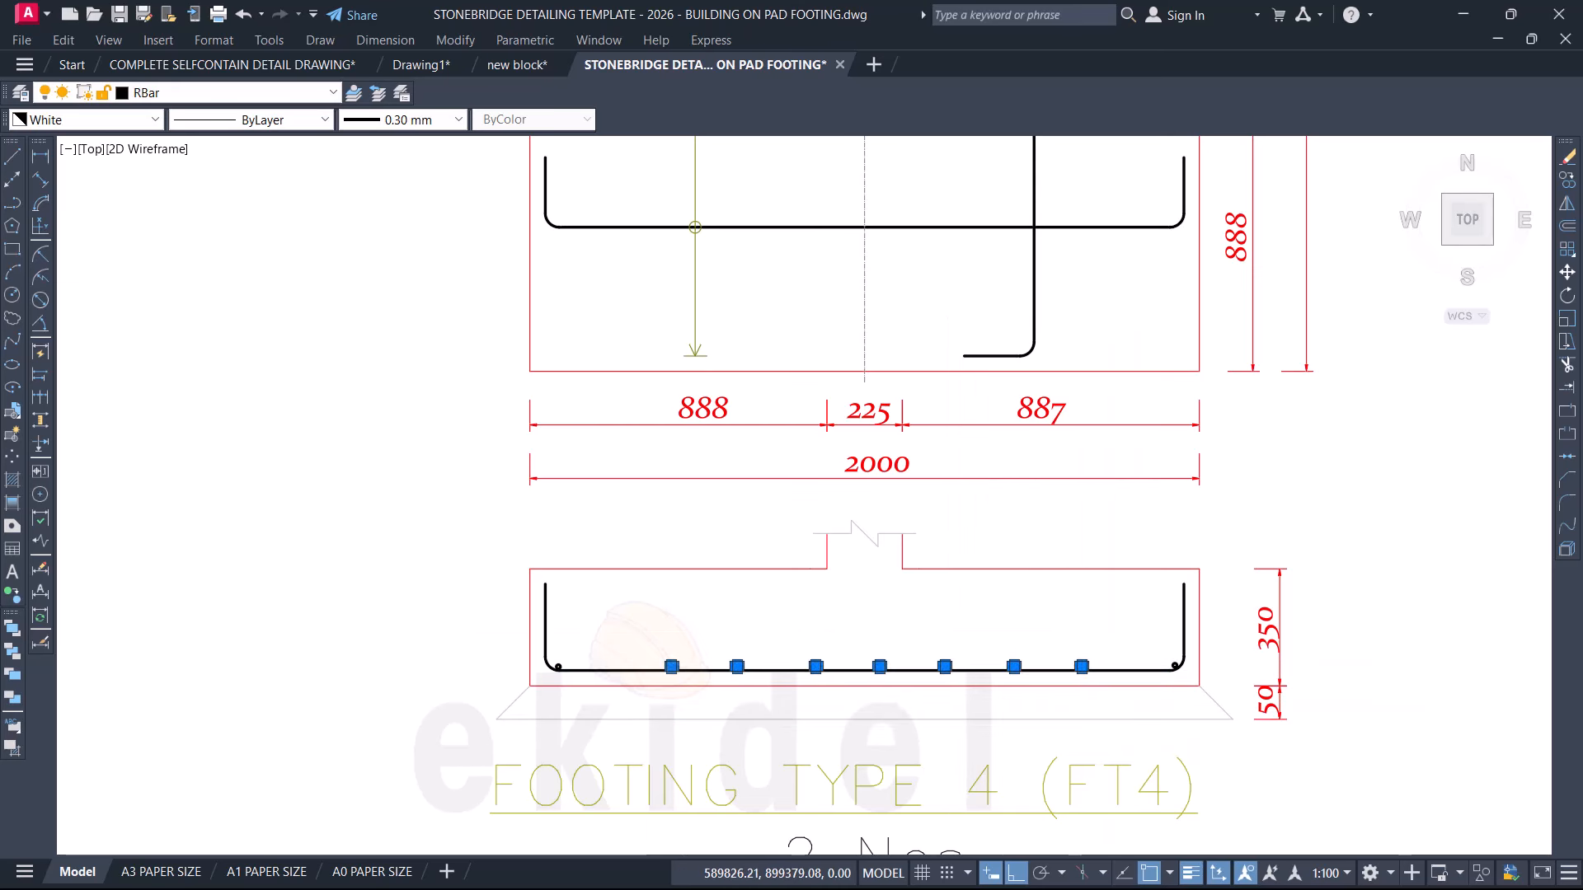
key(m)
key(Return)
click(1013, 611)
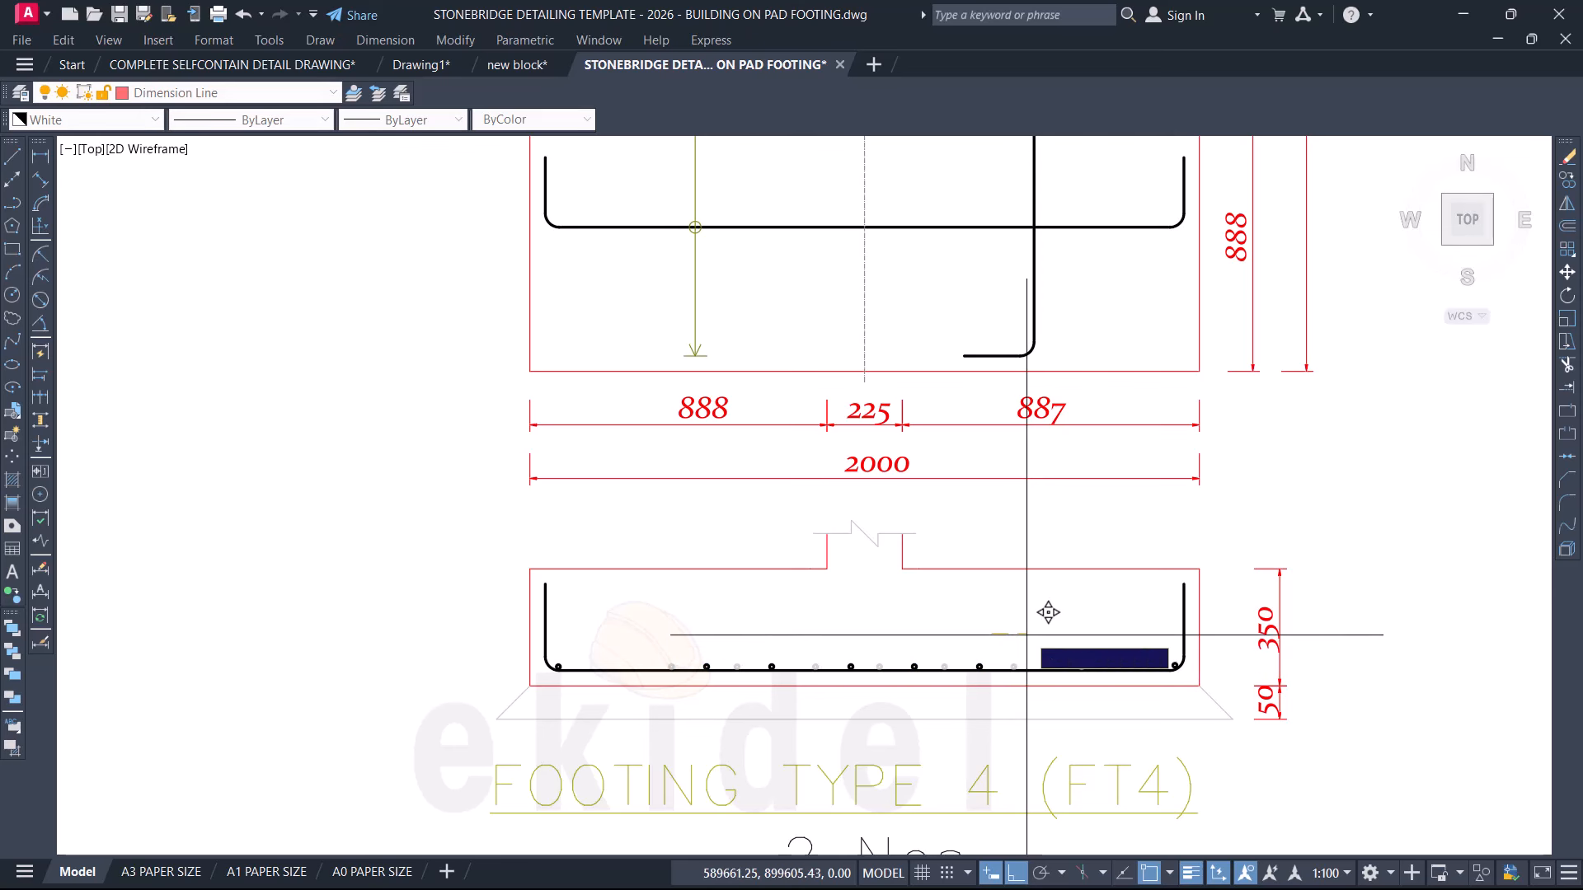
scroll(1026, 635, up, 2)
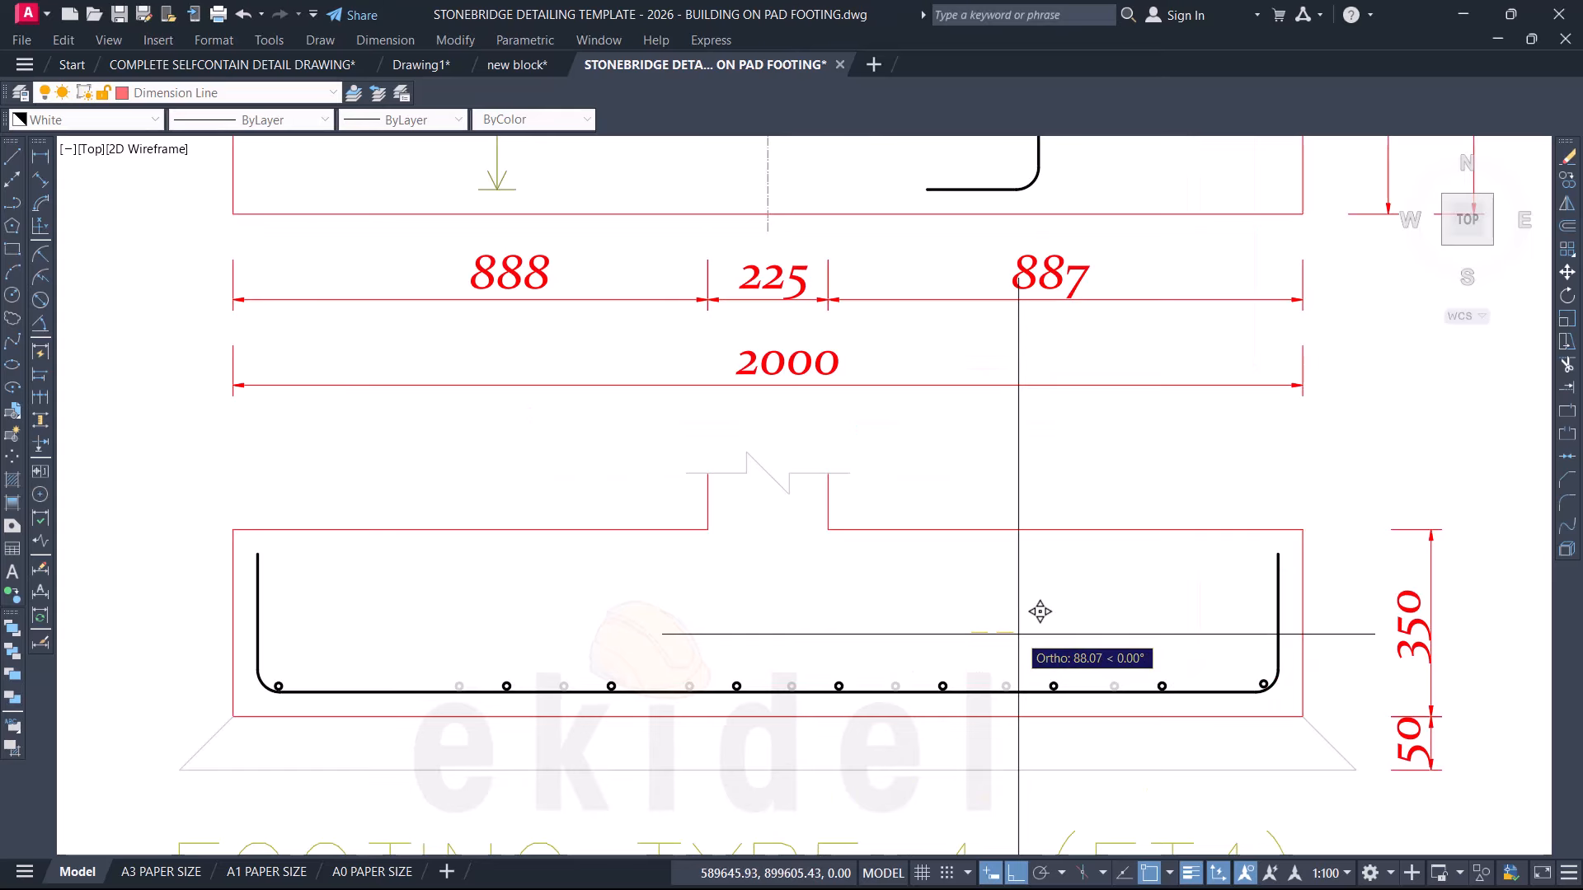
click(1036, 611)
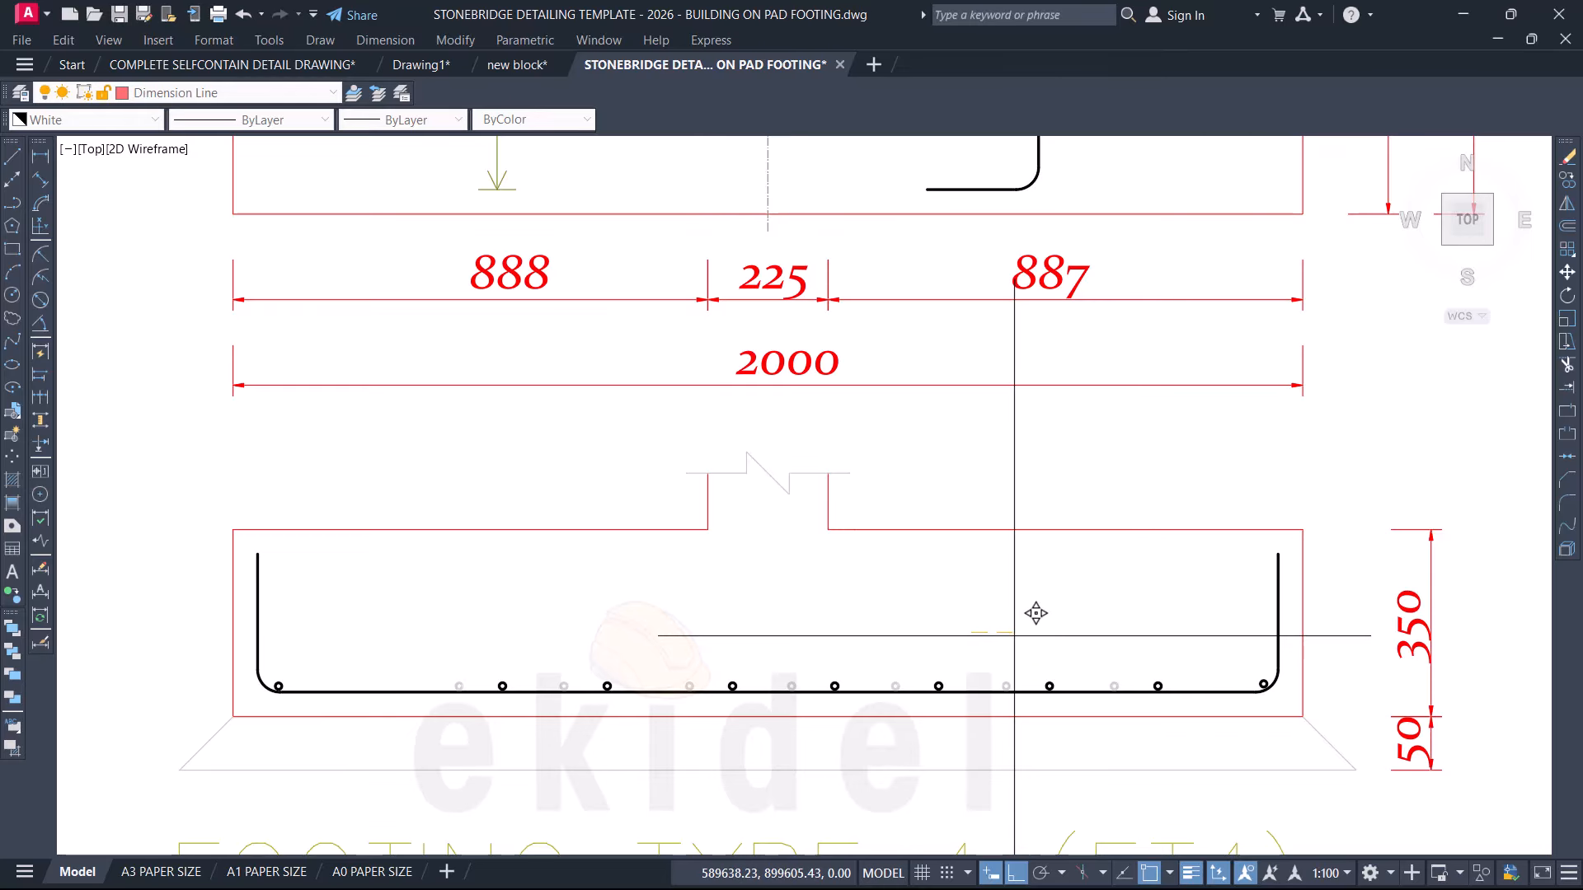
Step: Copy the leftmost inner bar dot of the FT4 section into the gap beside the left end bar
click(459, 627)
click(552, 695)
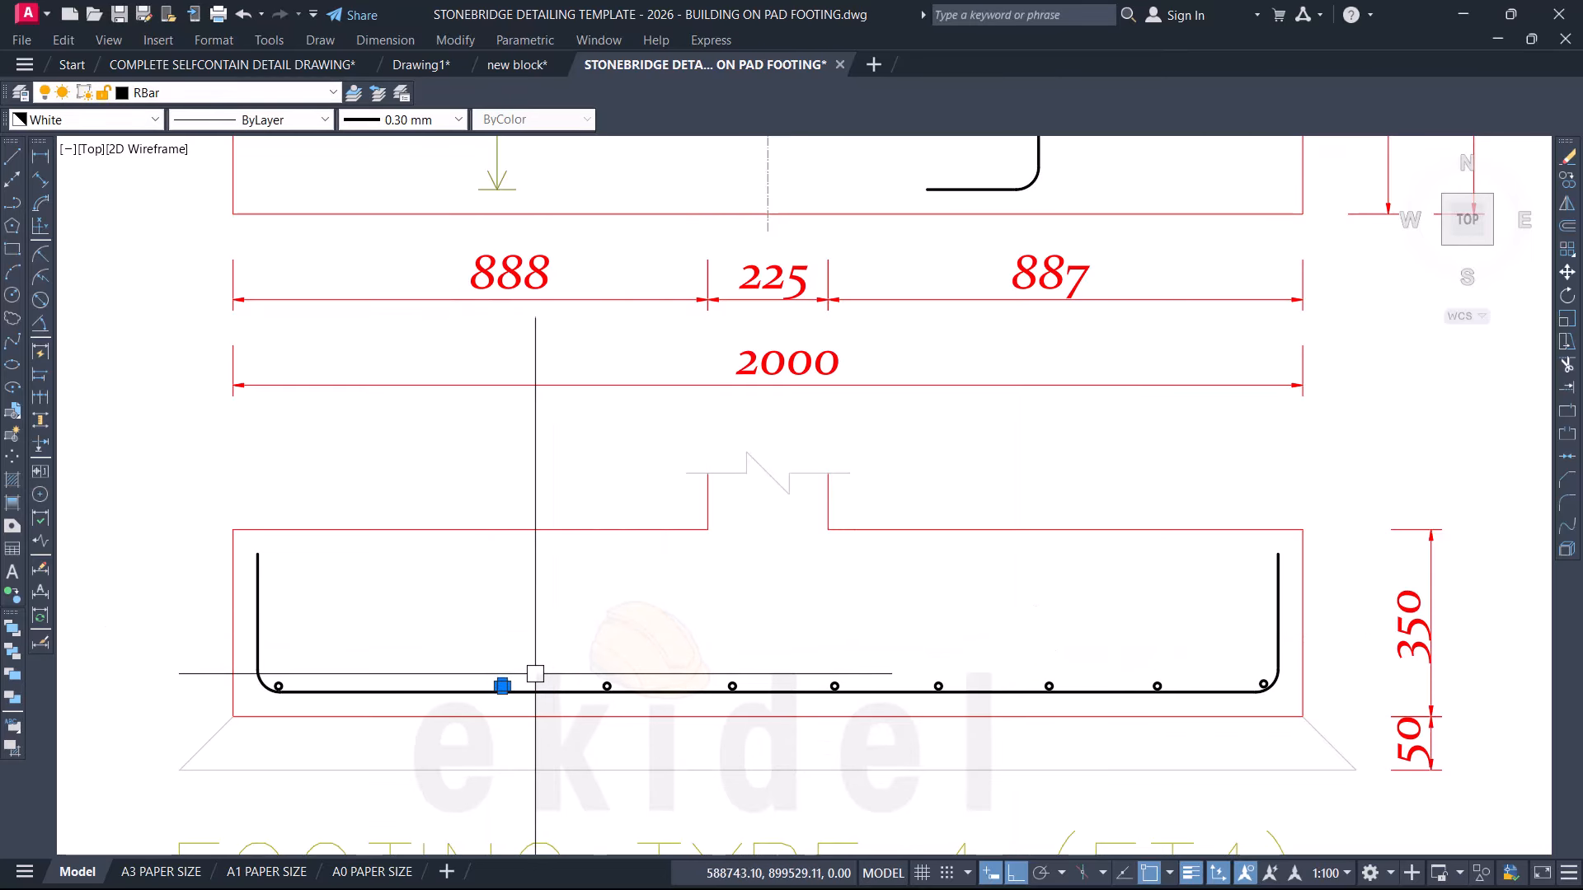
text(co)
key(Return)
click(683, 624)
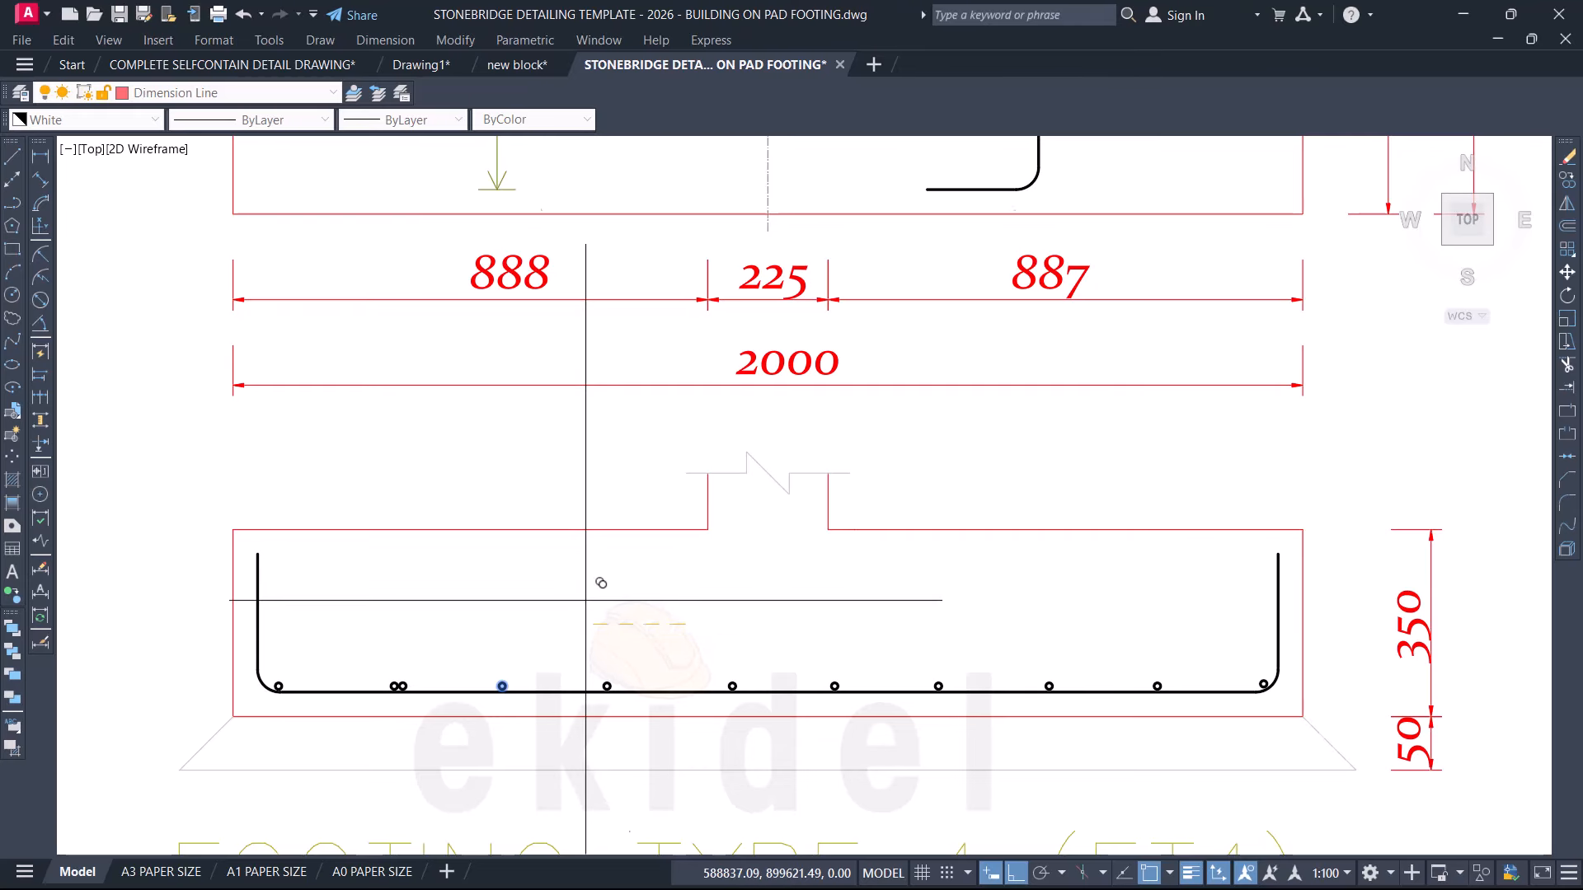
scroll(669, 662, down, 4)
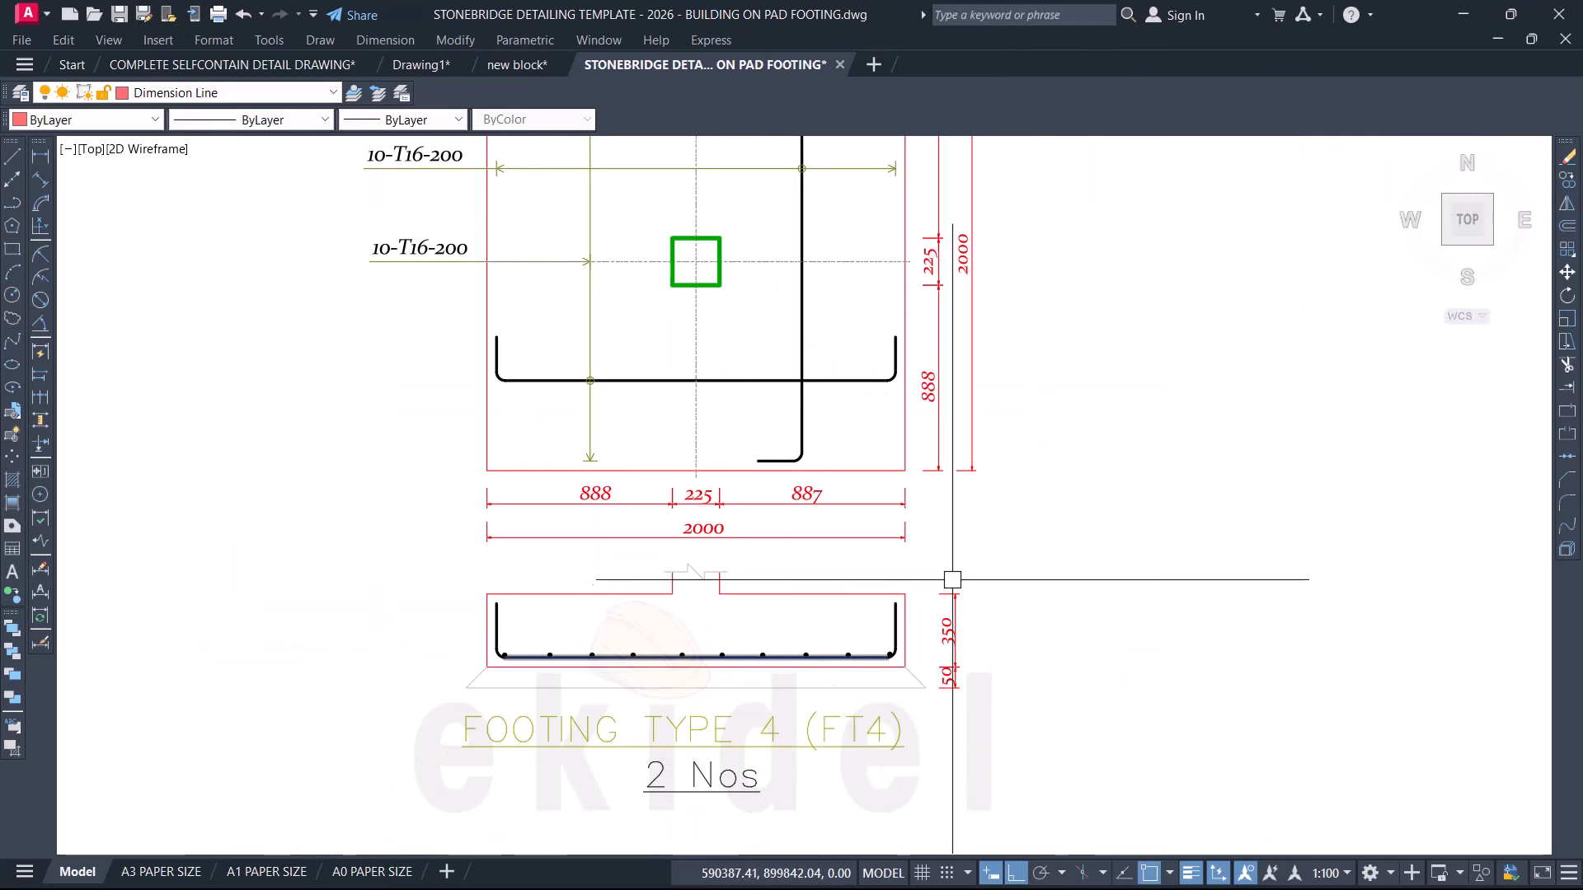
scroll(911, 346, down, 2)
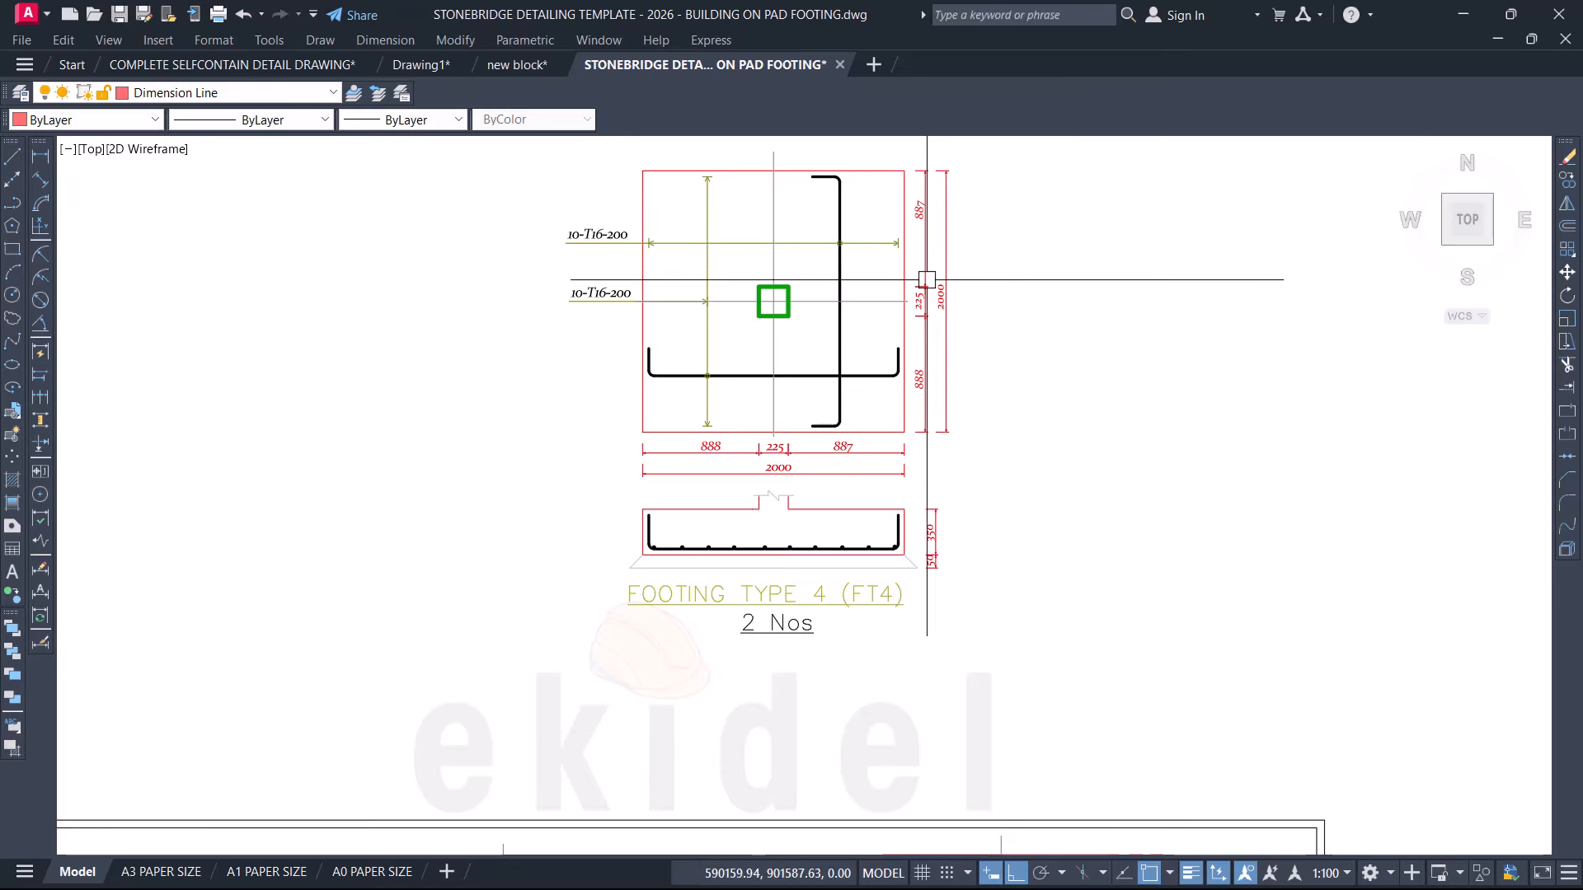
Step: Copy the complete FT4 detail, based on its column centre, into the drawing sheet directly below the FT1 detail
scroll(795, 351, down, 4)
click(672, 240)
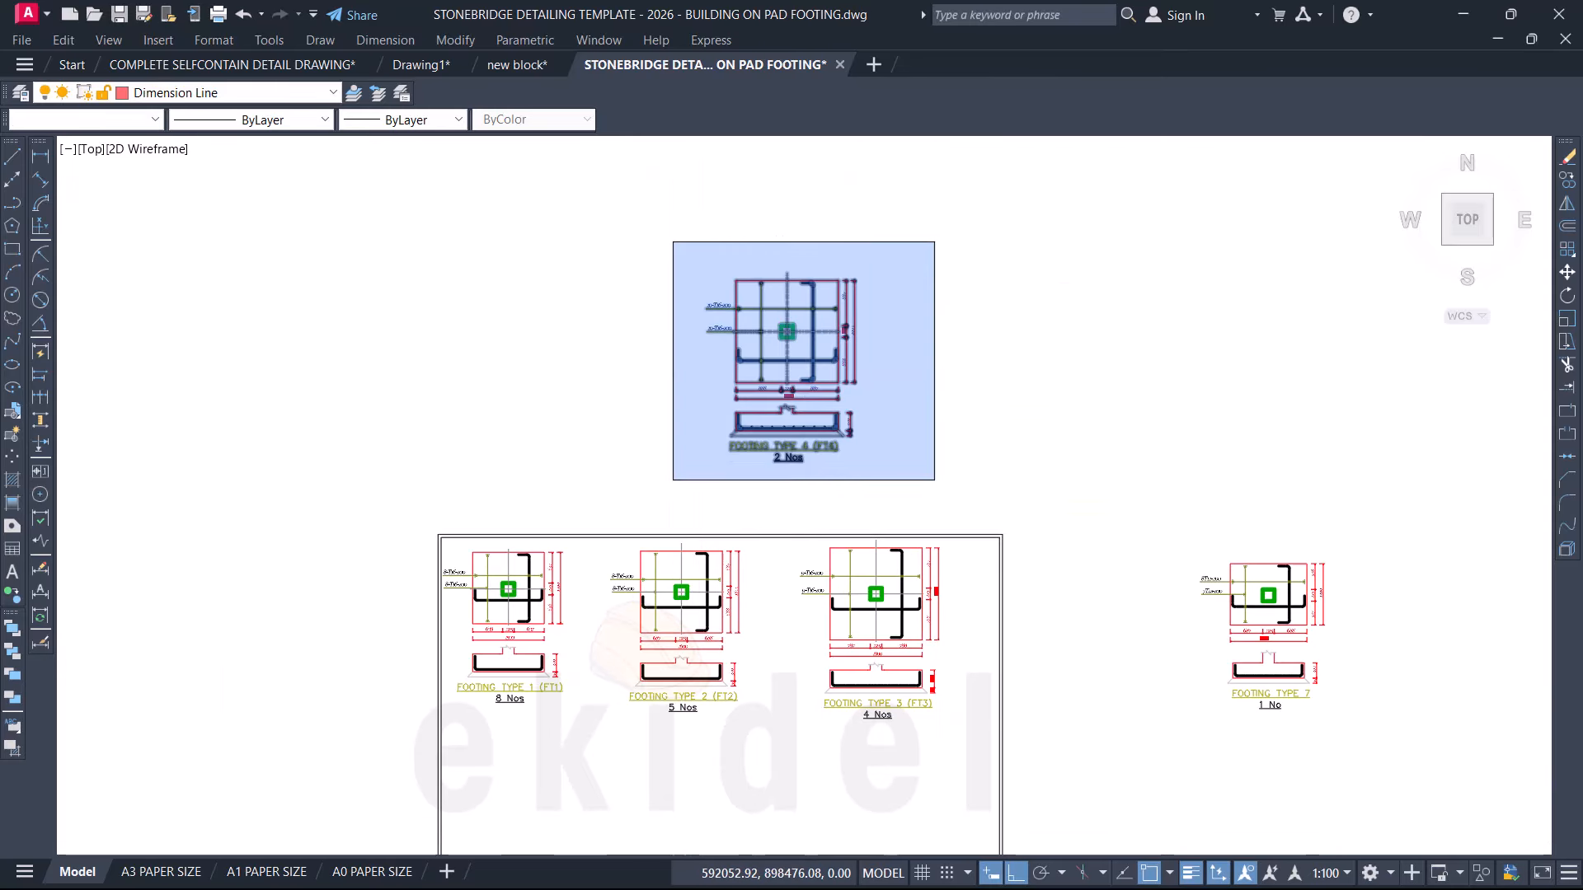
click(937, 469)
text(co)
key(Return)
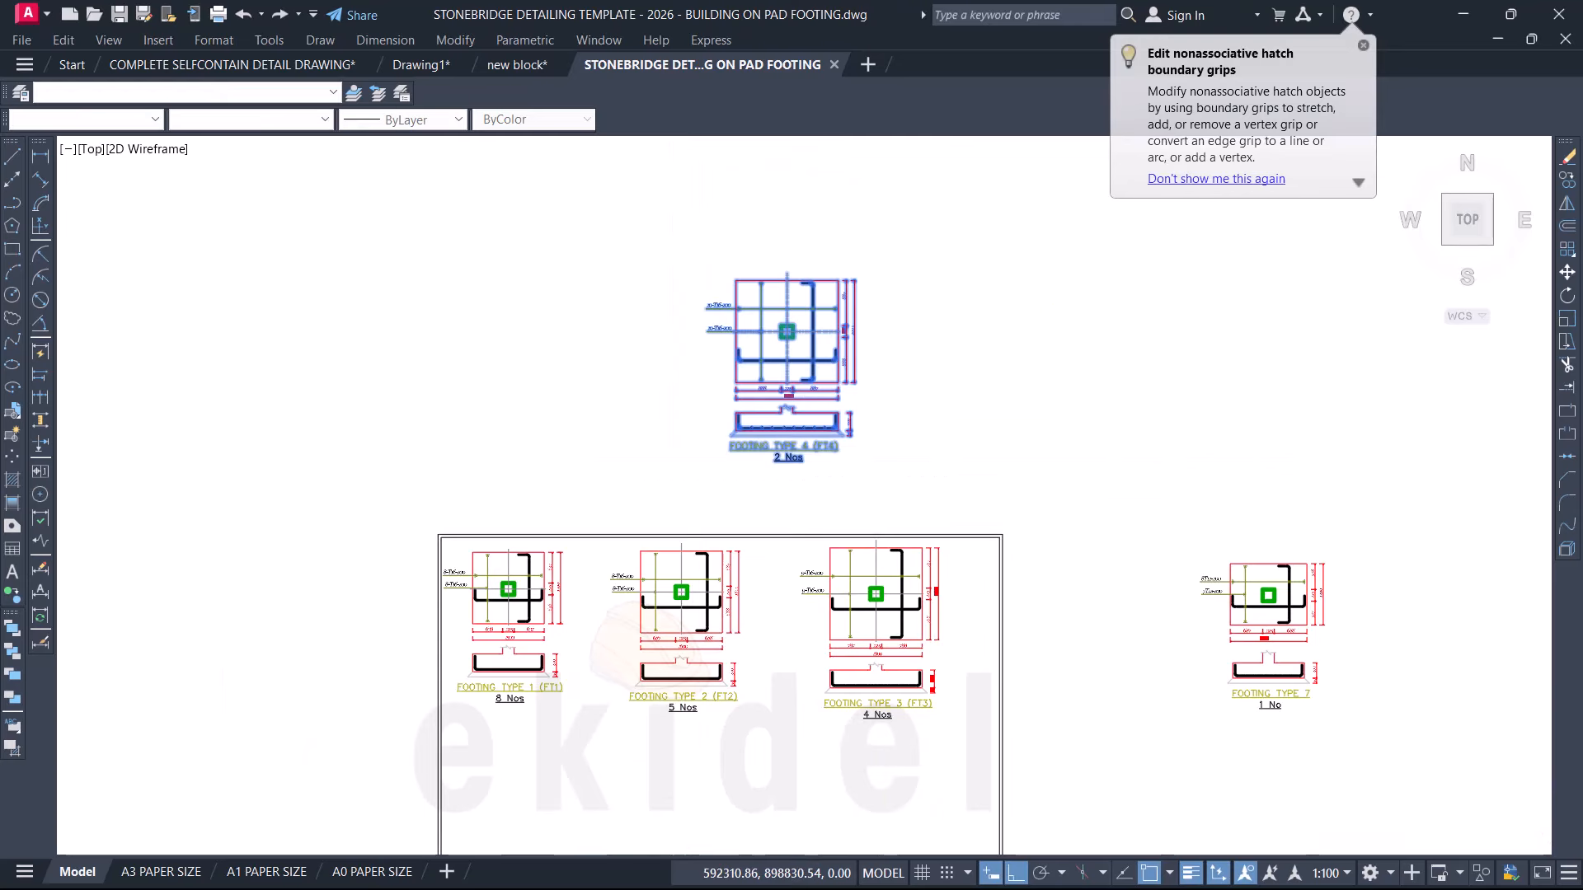
click(786, 329)
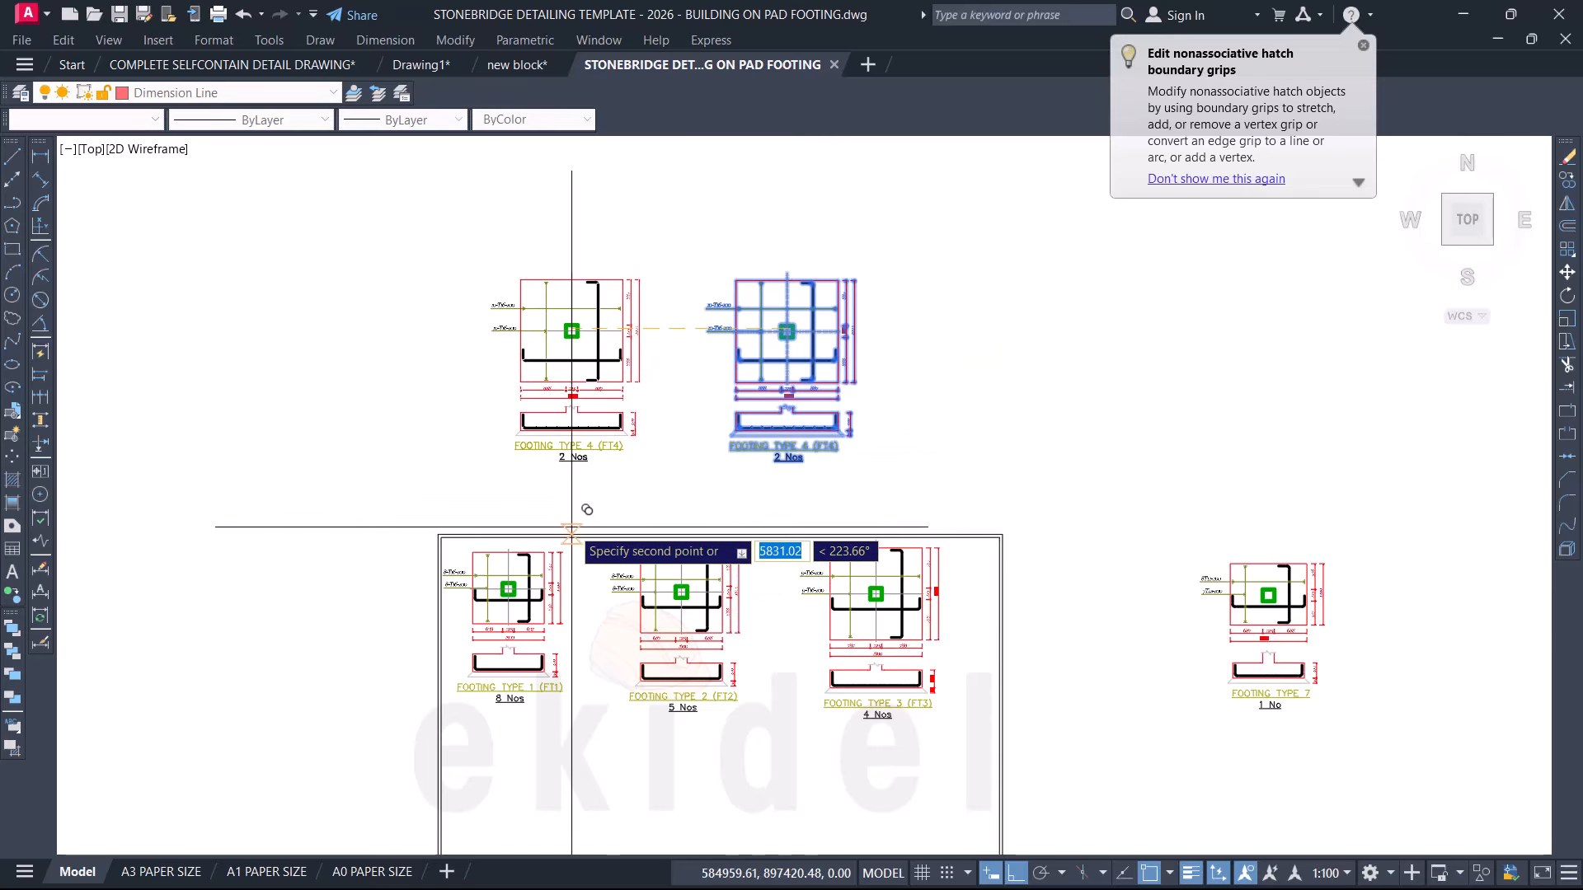
scroll(733, 484, down, 3)
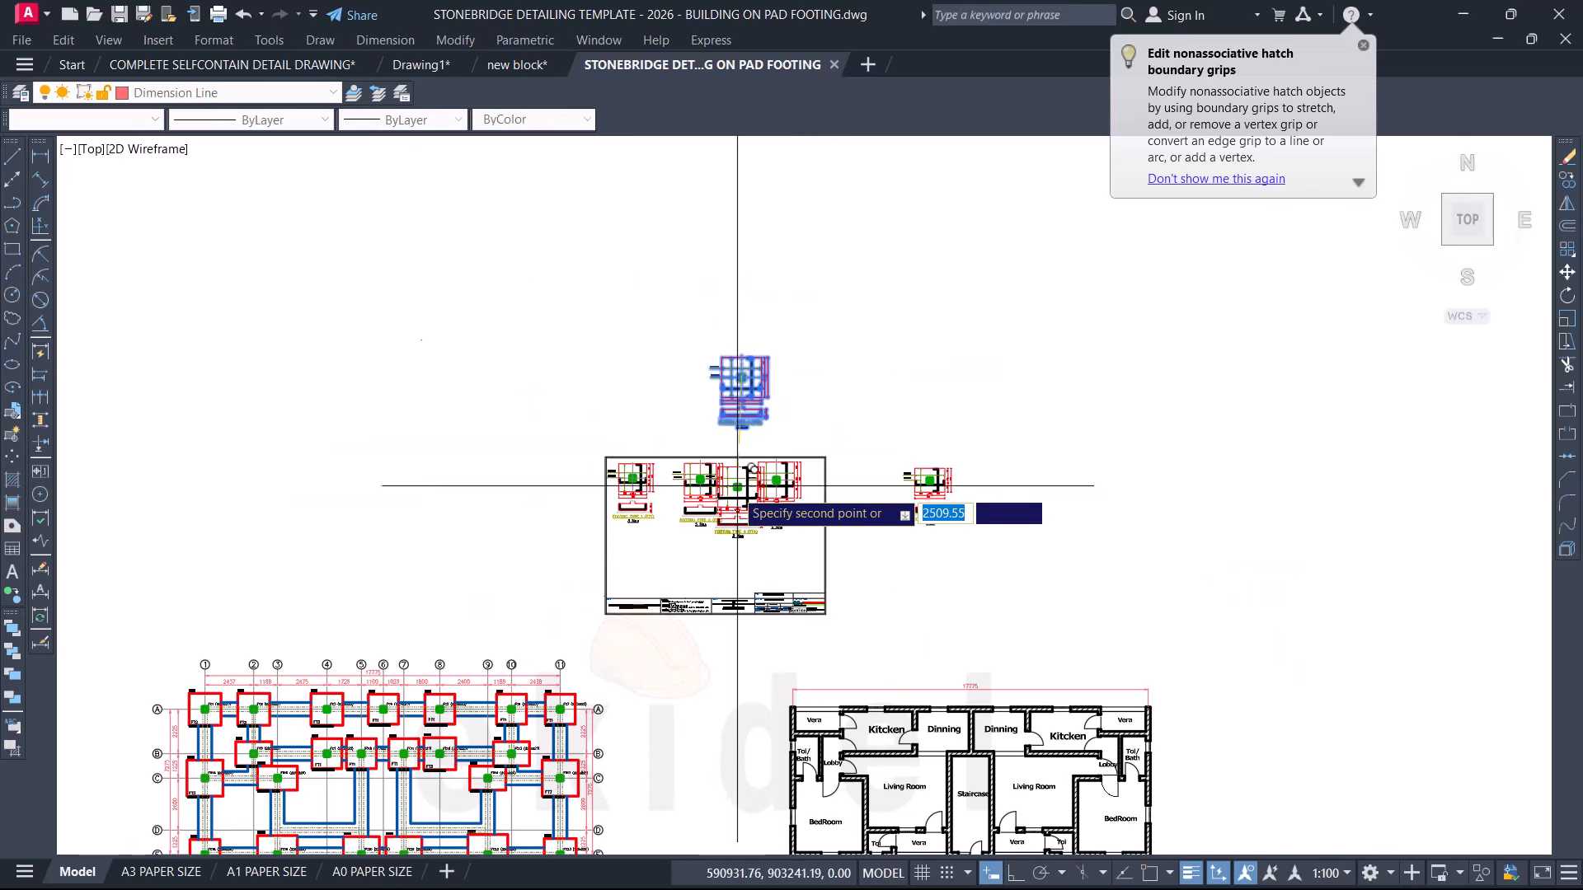
scroll(706, 537, up, 3)
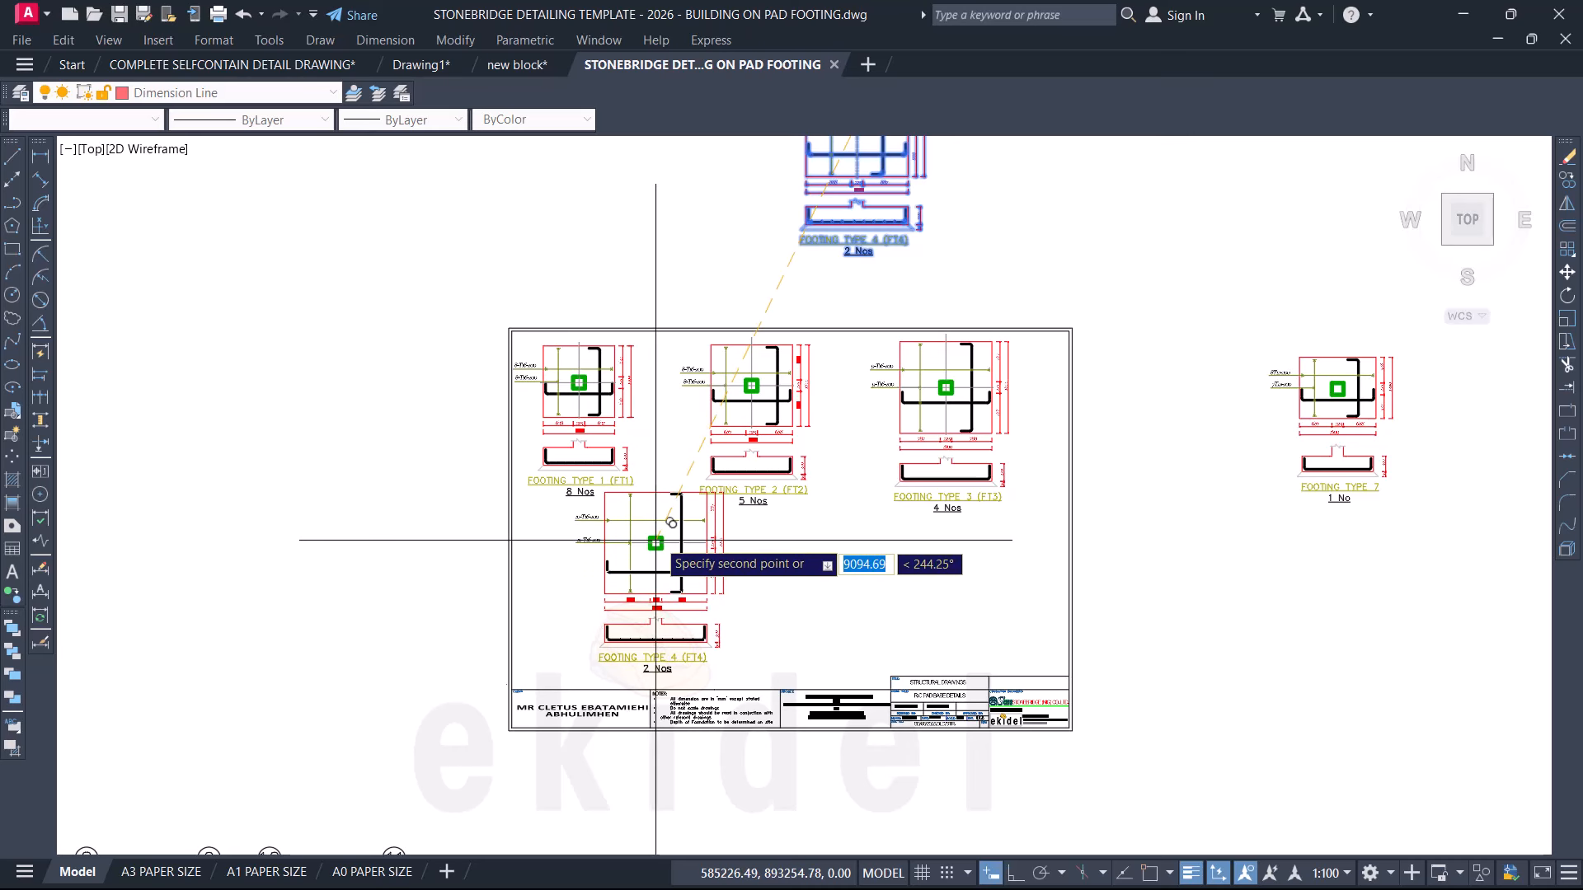
scroll(605, 561, up, 2)
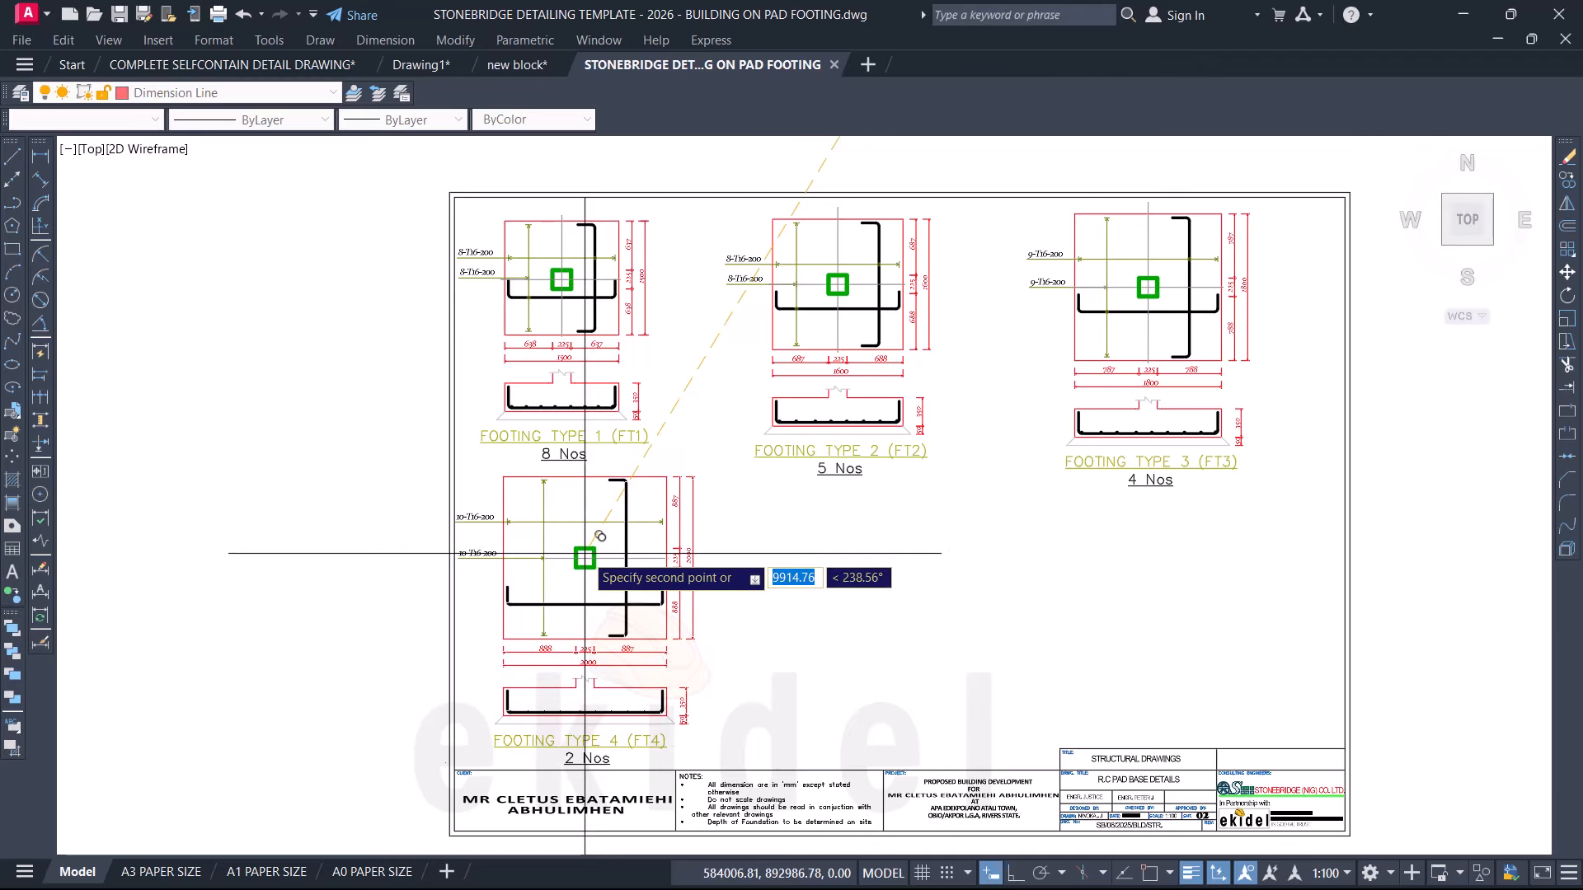
click(584, 553)
key(Escape)
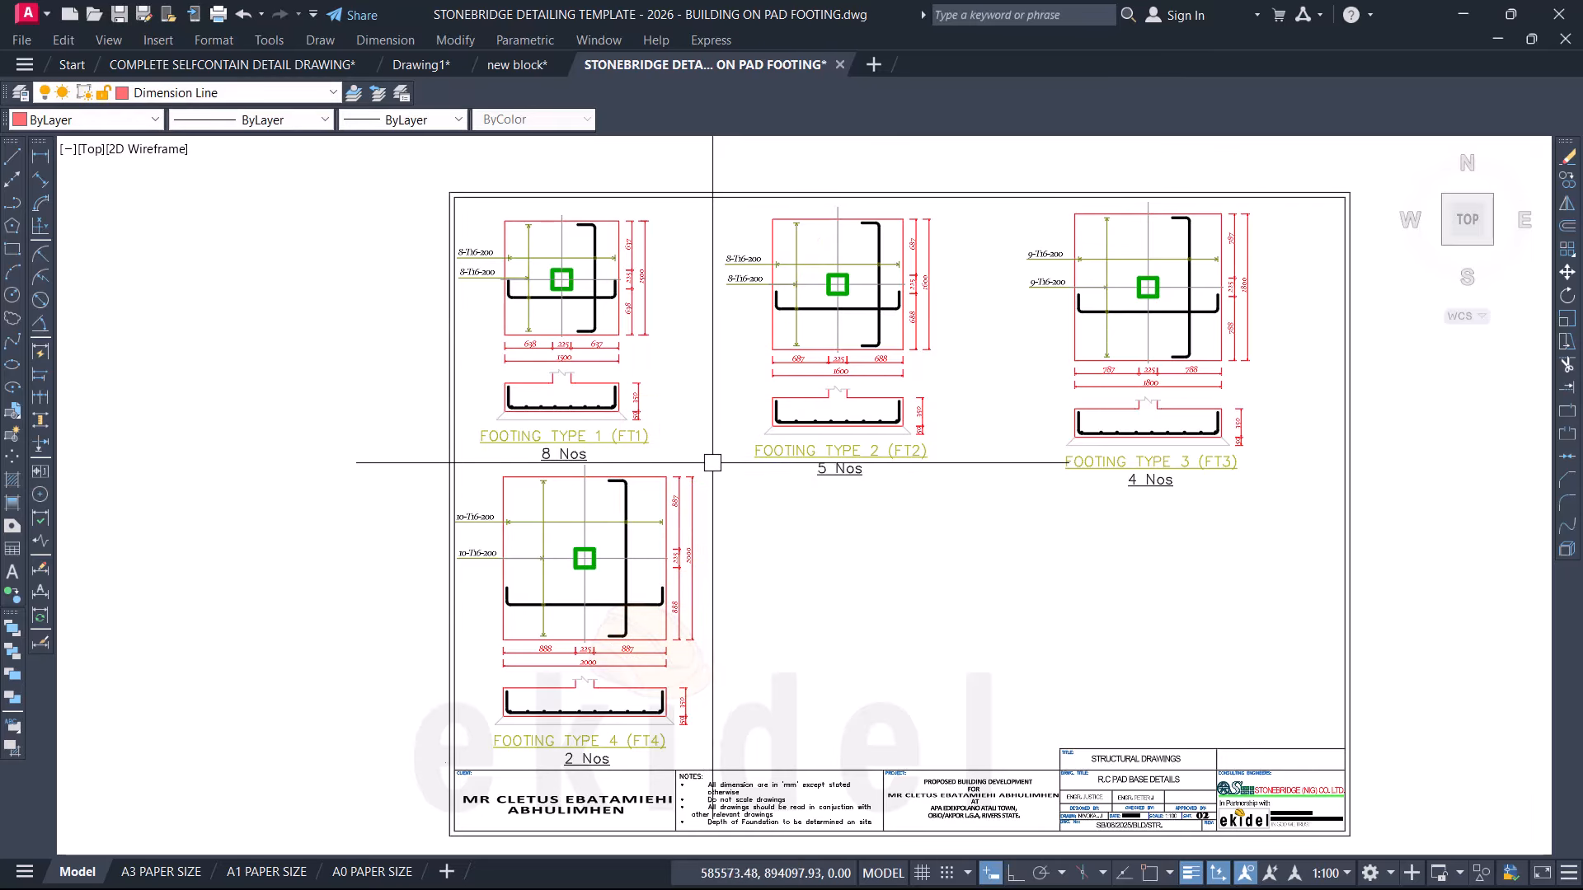
Step: Move the complete FT1 detail slightly up and to the right within the sheet, away from the FT4 detail
scroll(651, 484, up, 2)
scroll(644, 487, down, 3)
click(507, 322)
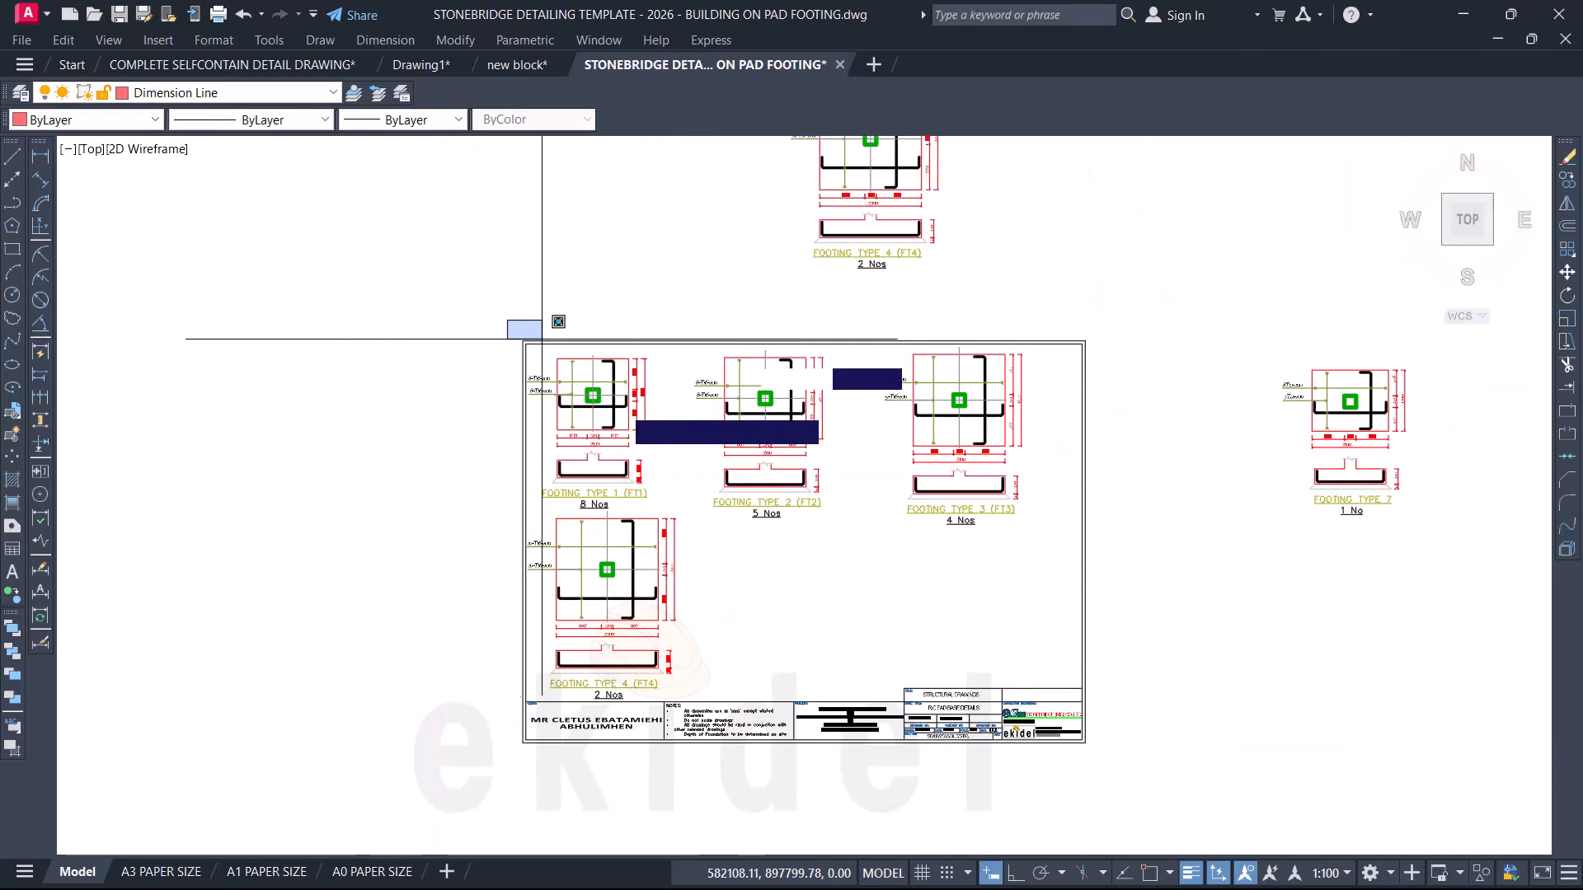
scroll(657, 466, up, 2)
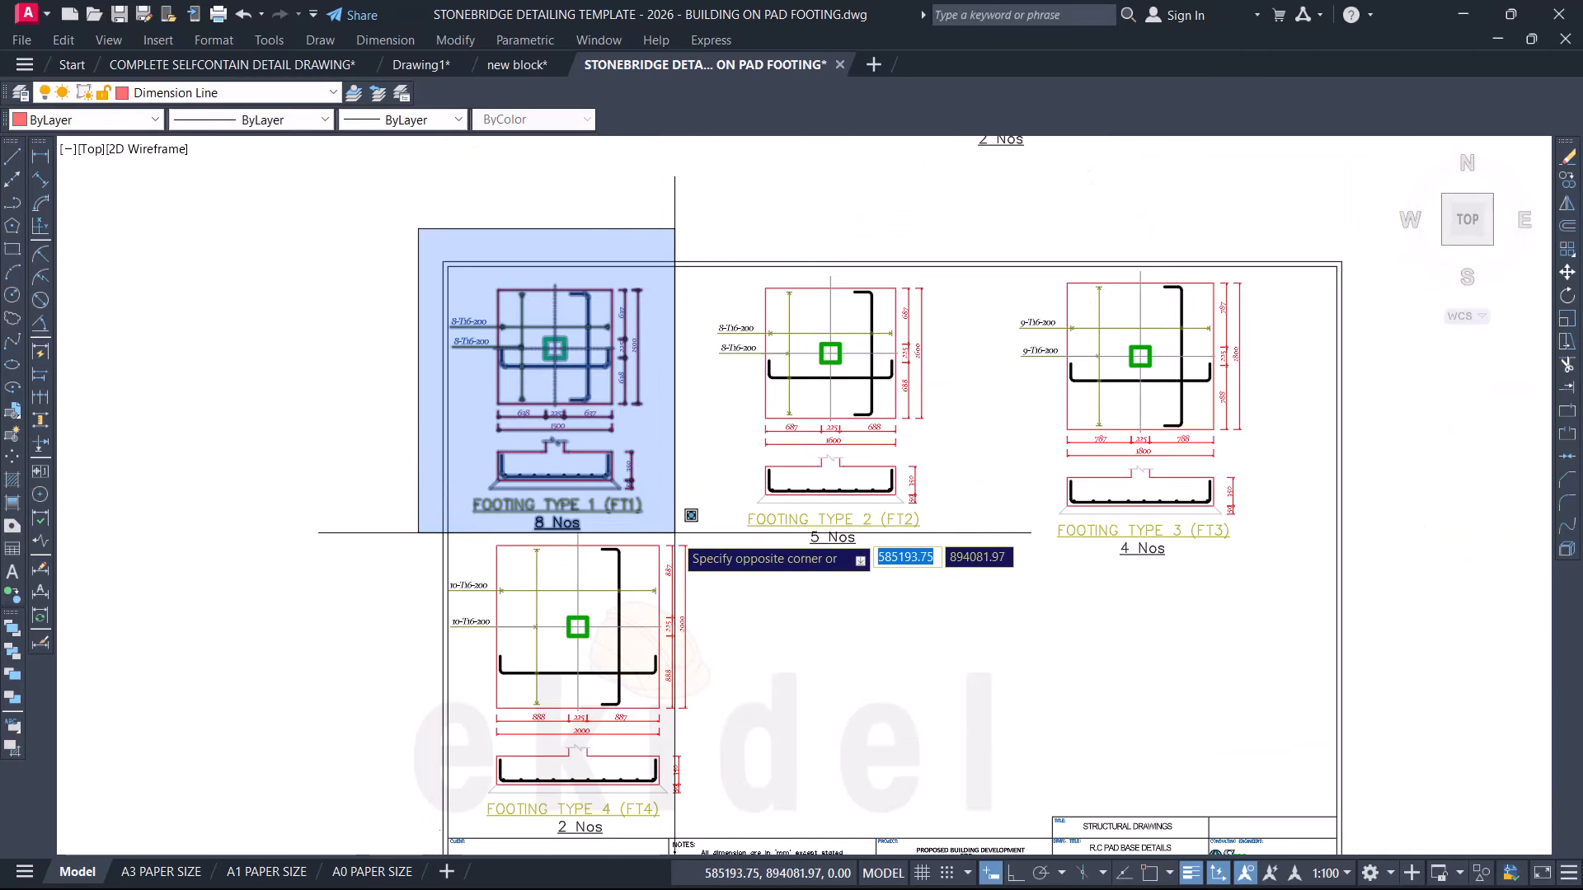
click(672, 533)
text(m)
key(space)
scroll(686, 395, up, 2)
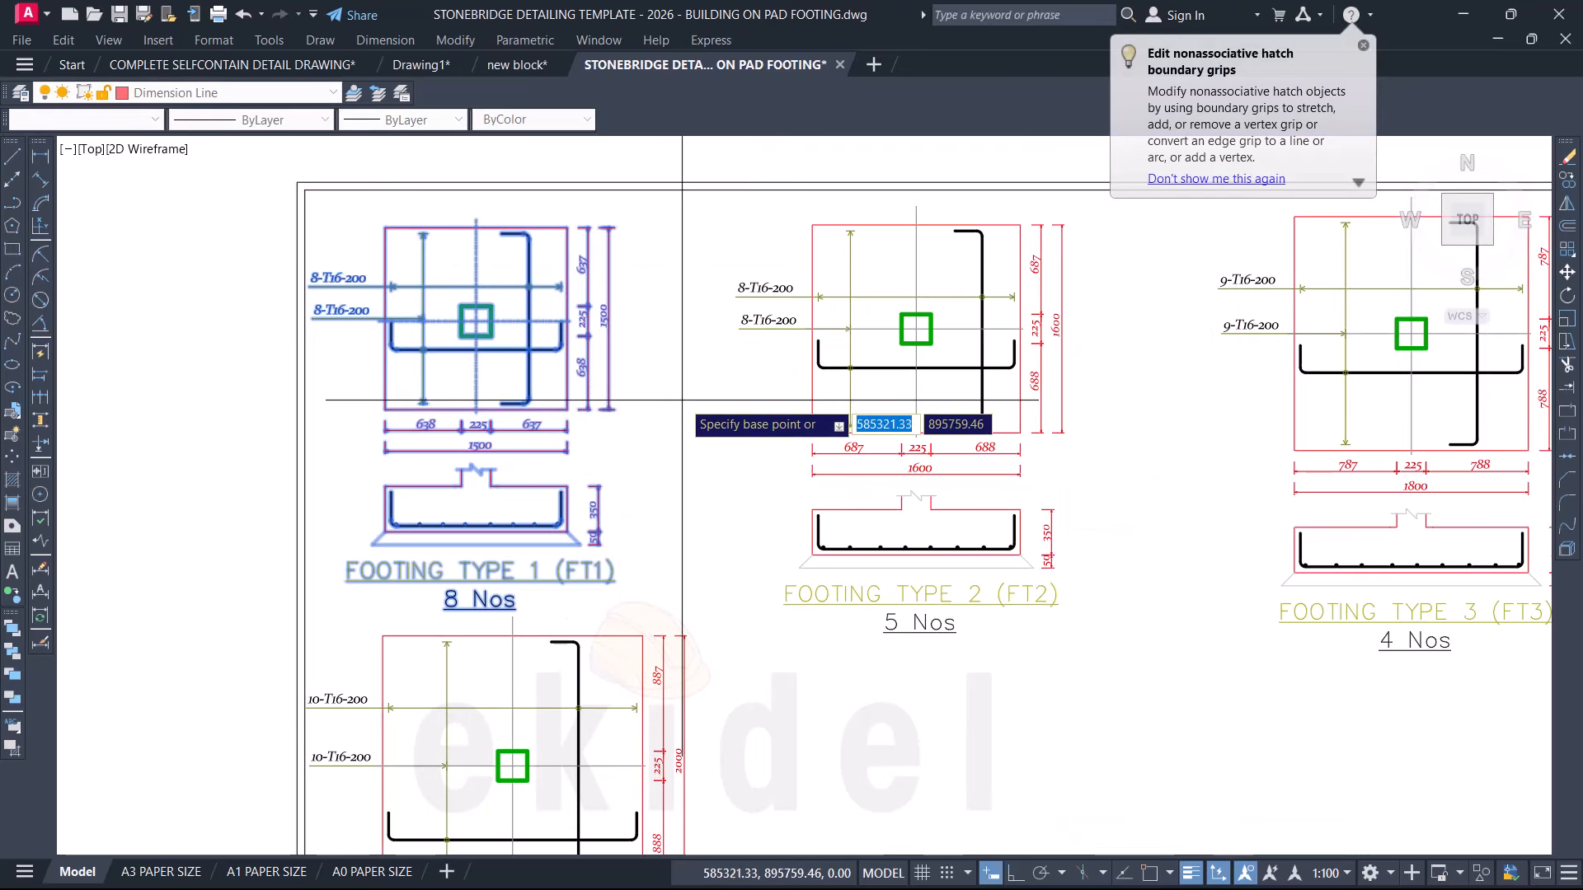
click(682, 400)
click(688, 386)
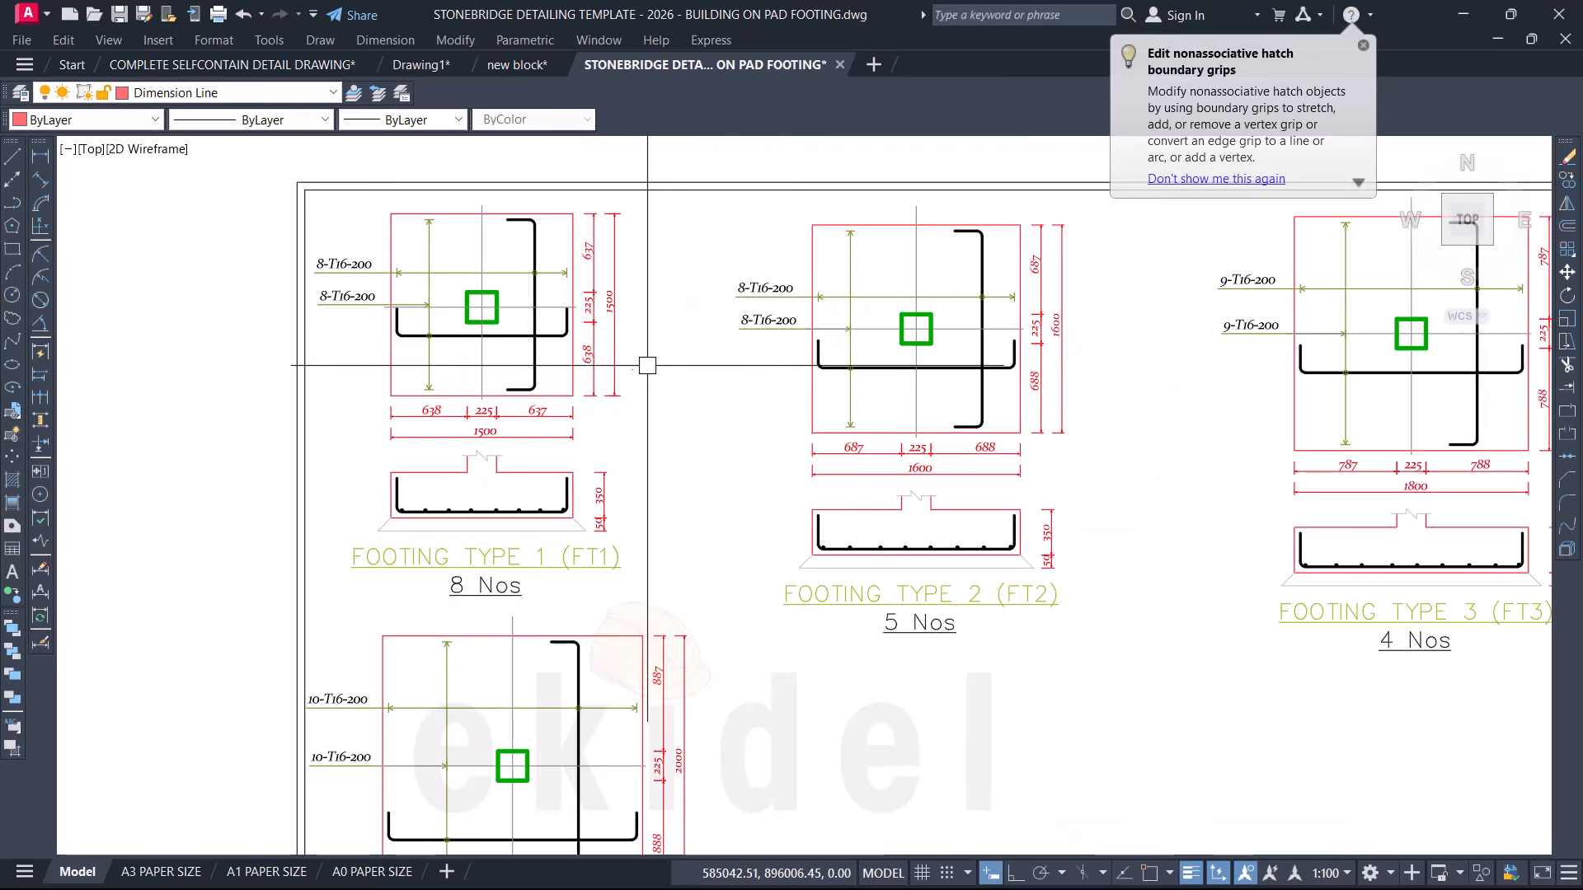
scroll(686, 382, down, 2)
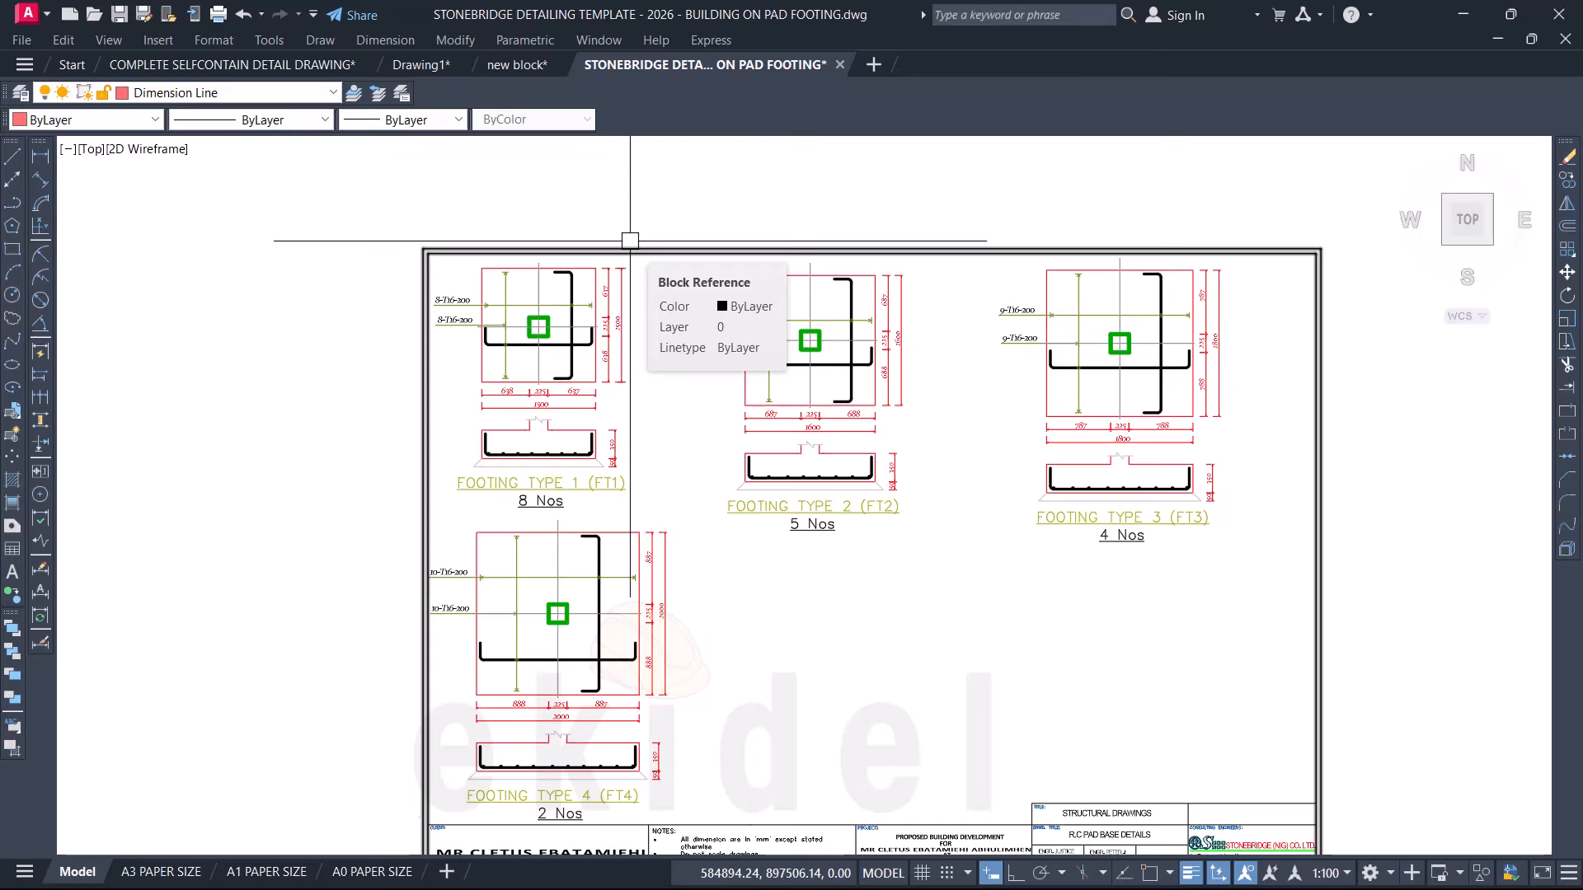
Step: Copy the FT4 label of the footing under column FC22 in the foundation layout, using the label's insertion point as base point
scroll(616, 327, down, 6)
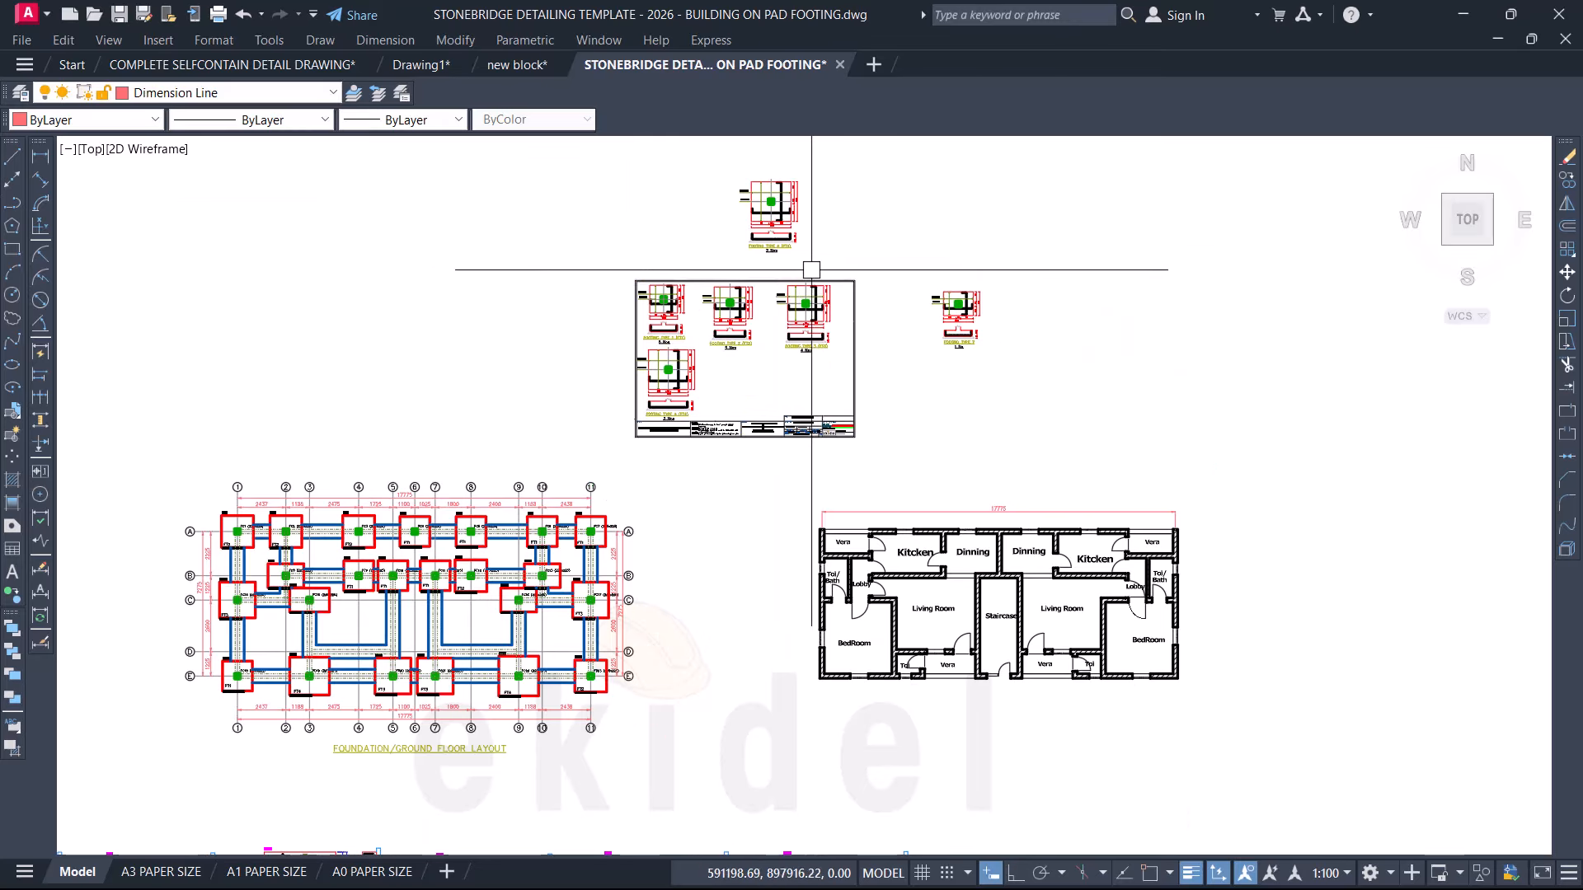
scroll(564, 591, up, 7)
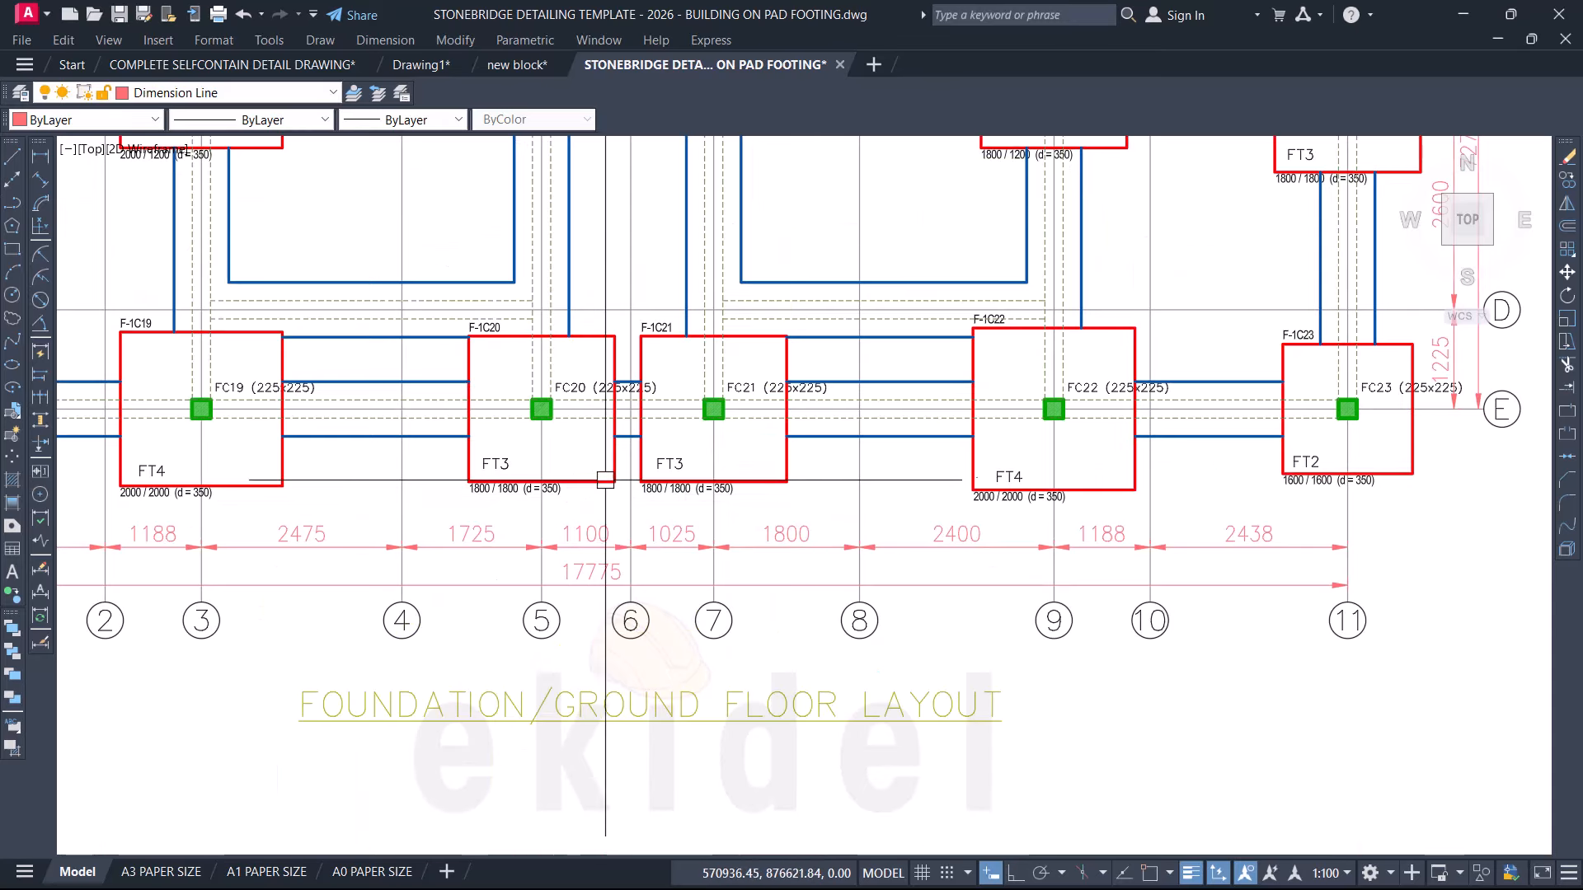
scroll(737, 398, down, 3)
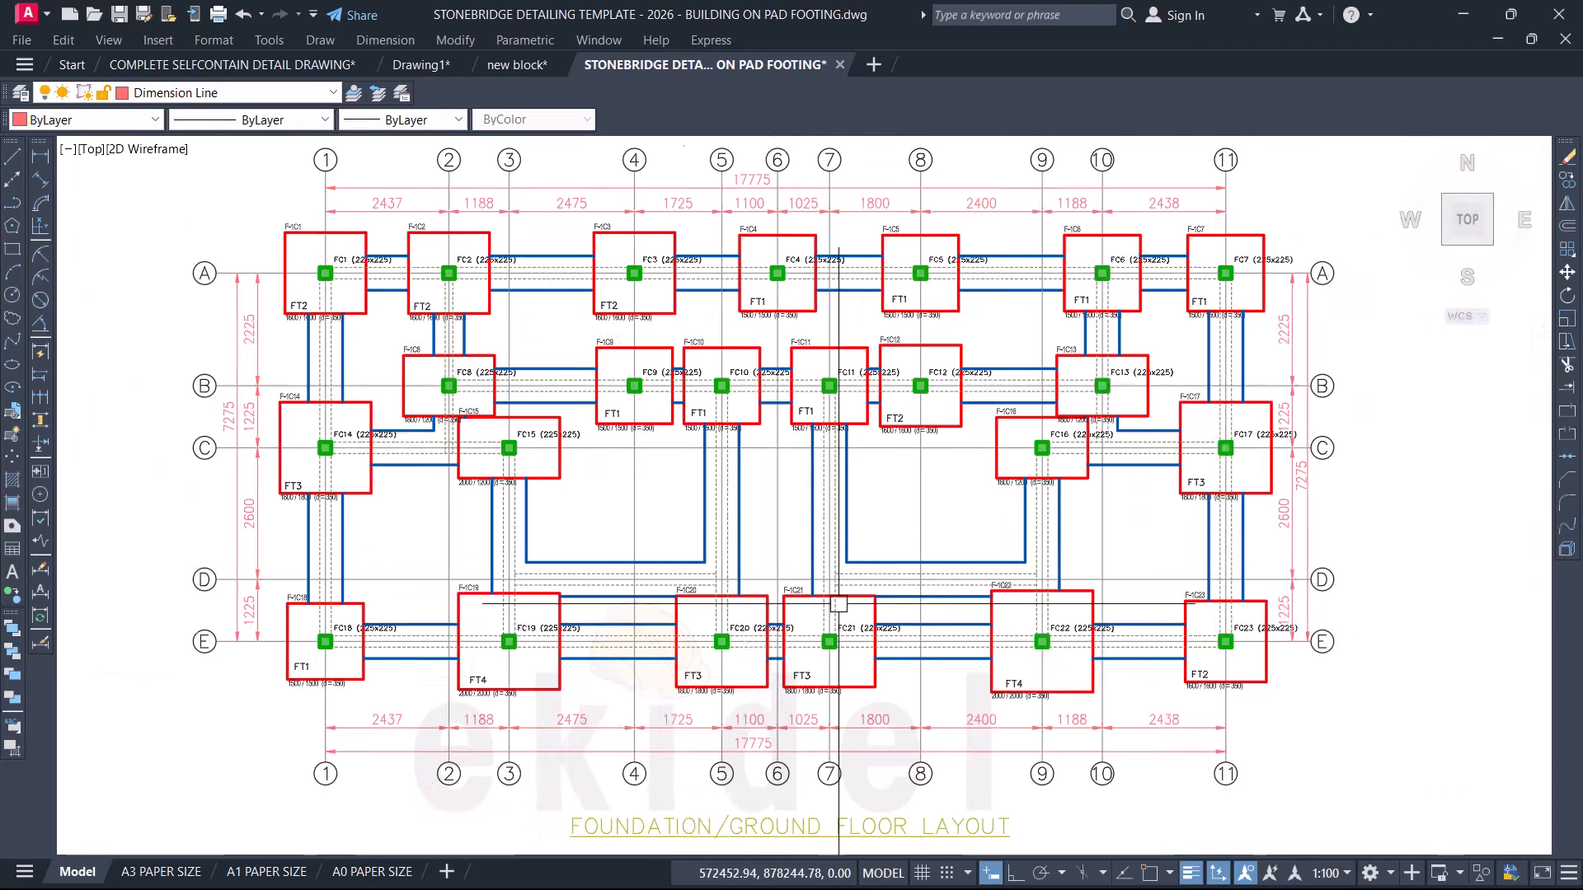
scroll(825, 454, up, 2)
scroll(1097, 654, down, 2)
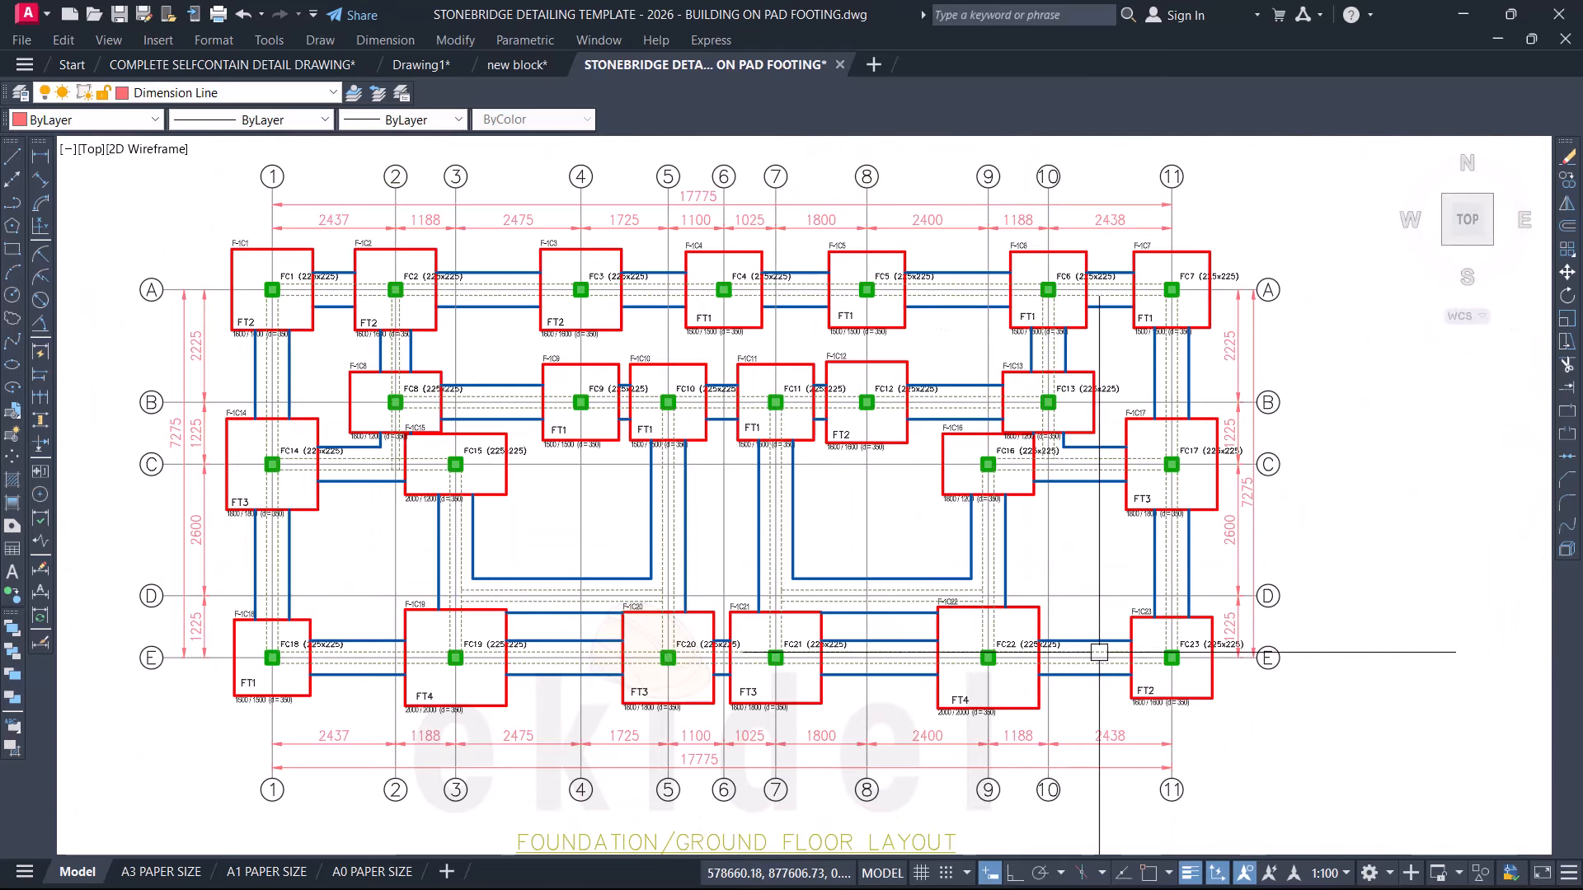
scroll(1072, 672, up, 2)
scroll(948, 705, up, 2)
click(998, 678)
text(d)
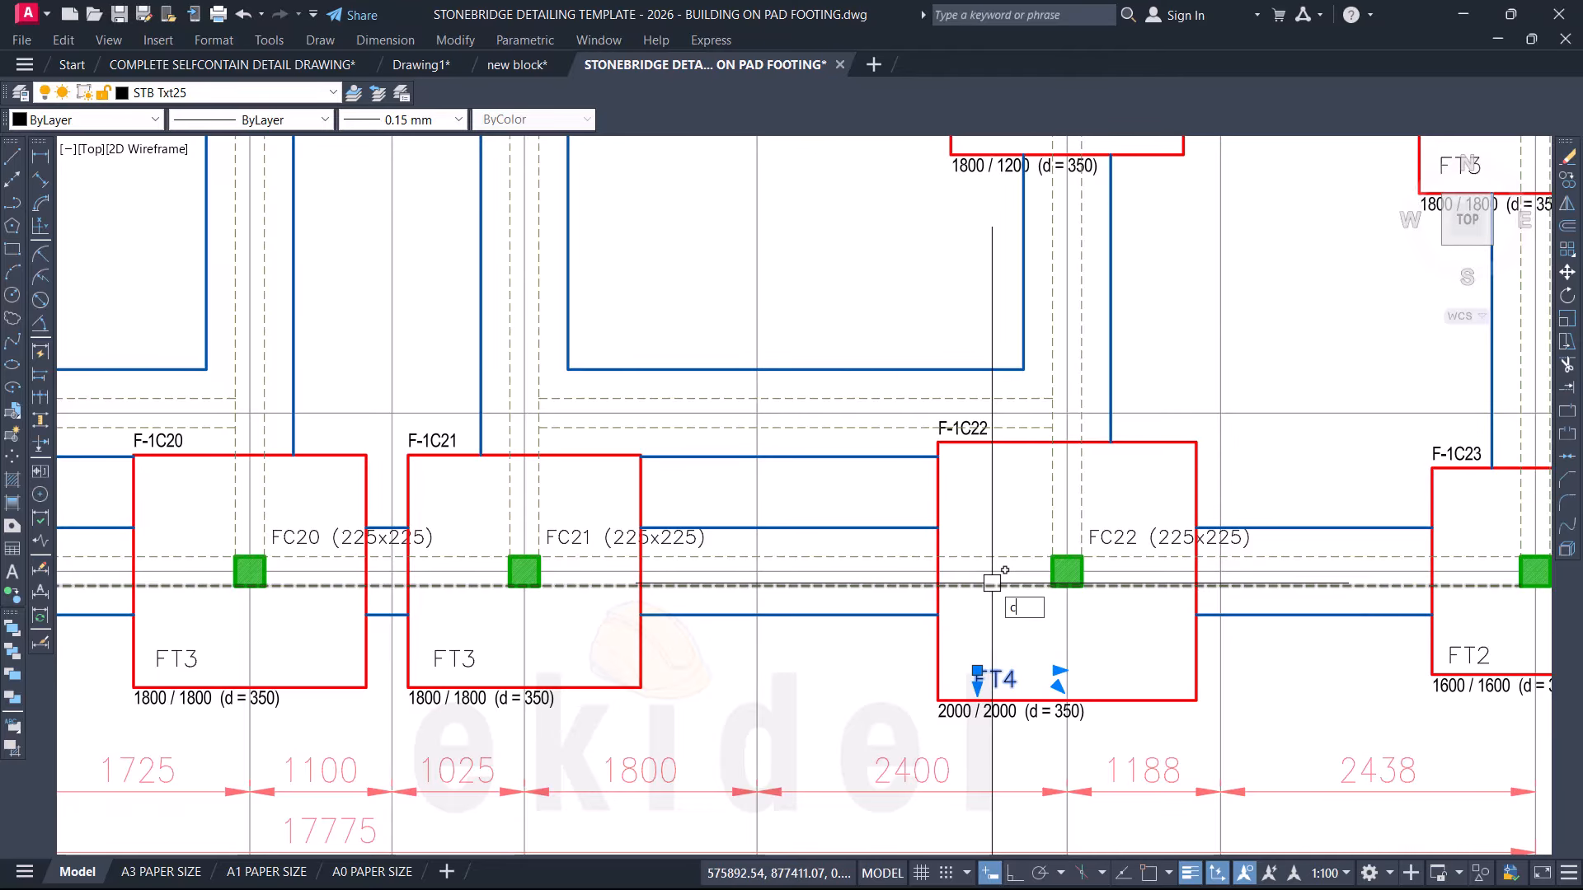
text(o)
key(Return)
click(977, 672)
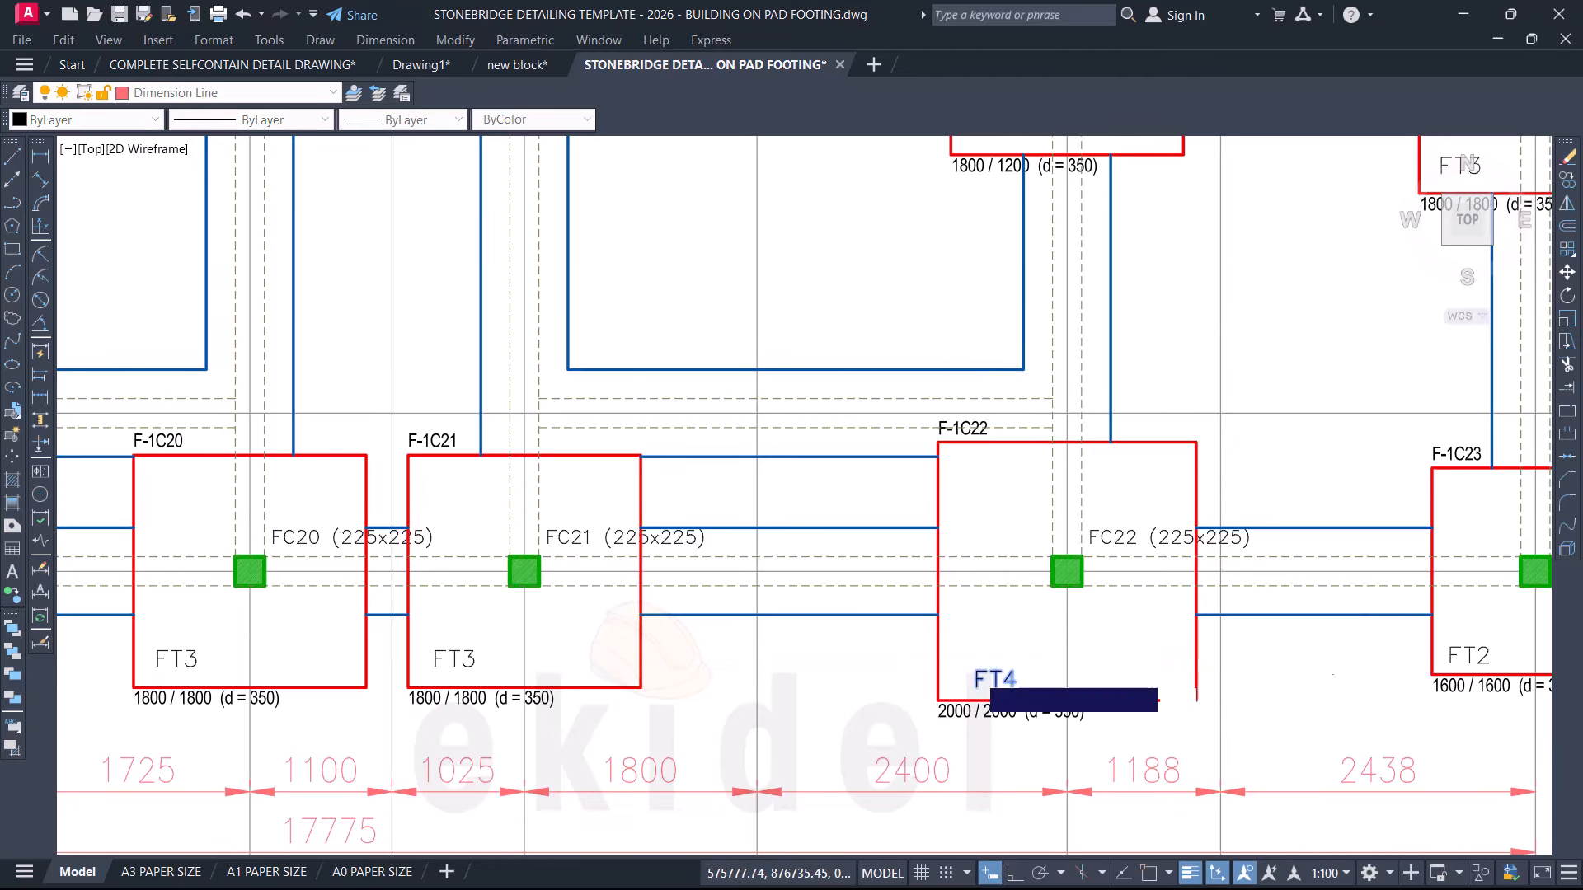
Step: Copy the FT4 label from footing F-1C22 into the lower-left corner of footing F-1C16
scroll(707, 659, down, 3)
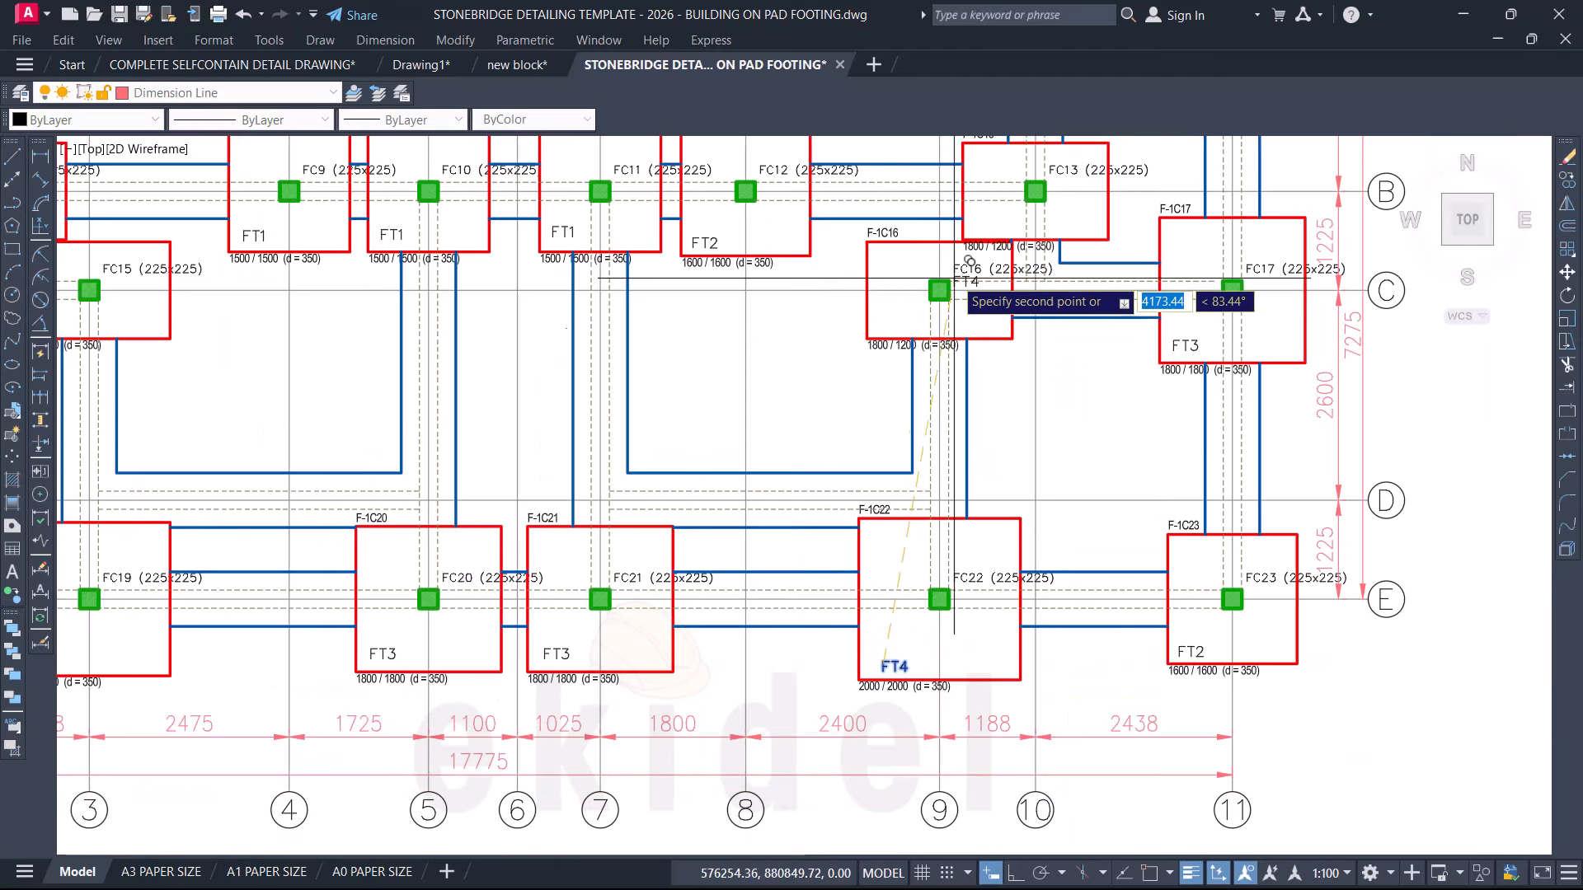
scroll(981, 252, up, 4)
middle_drag(966, 269, 849, 524)
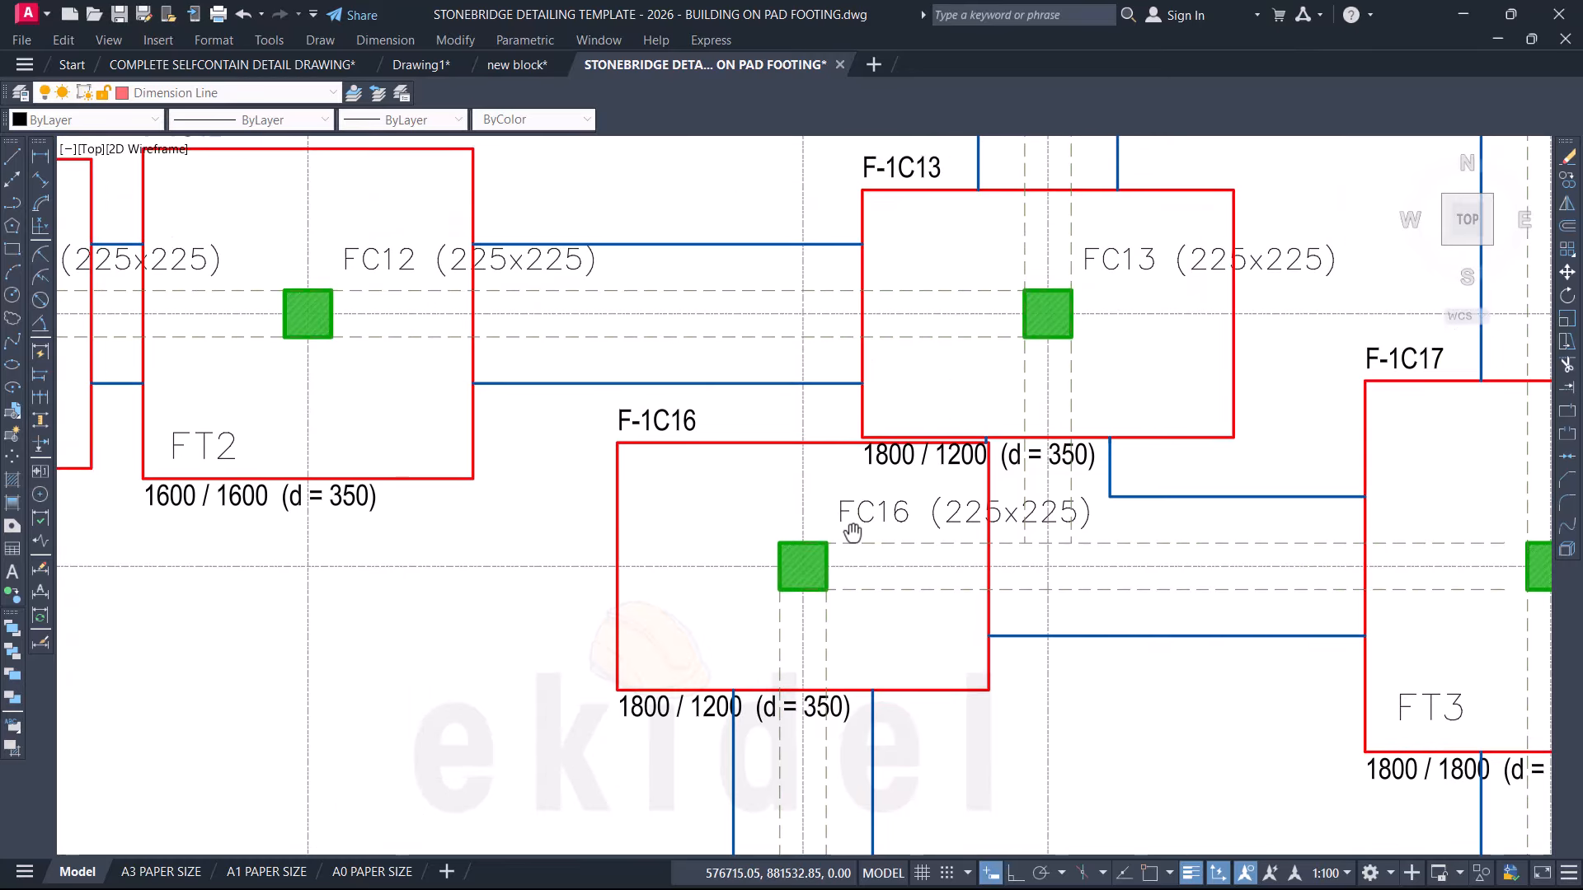
scroll(681, 650, up, 2)
click(678, 648)
key(Return)
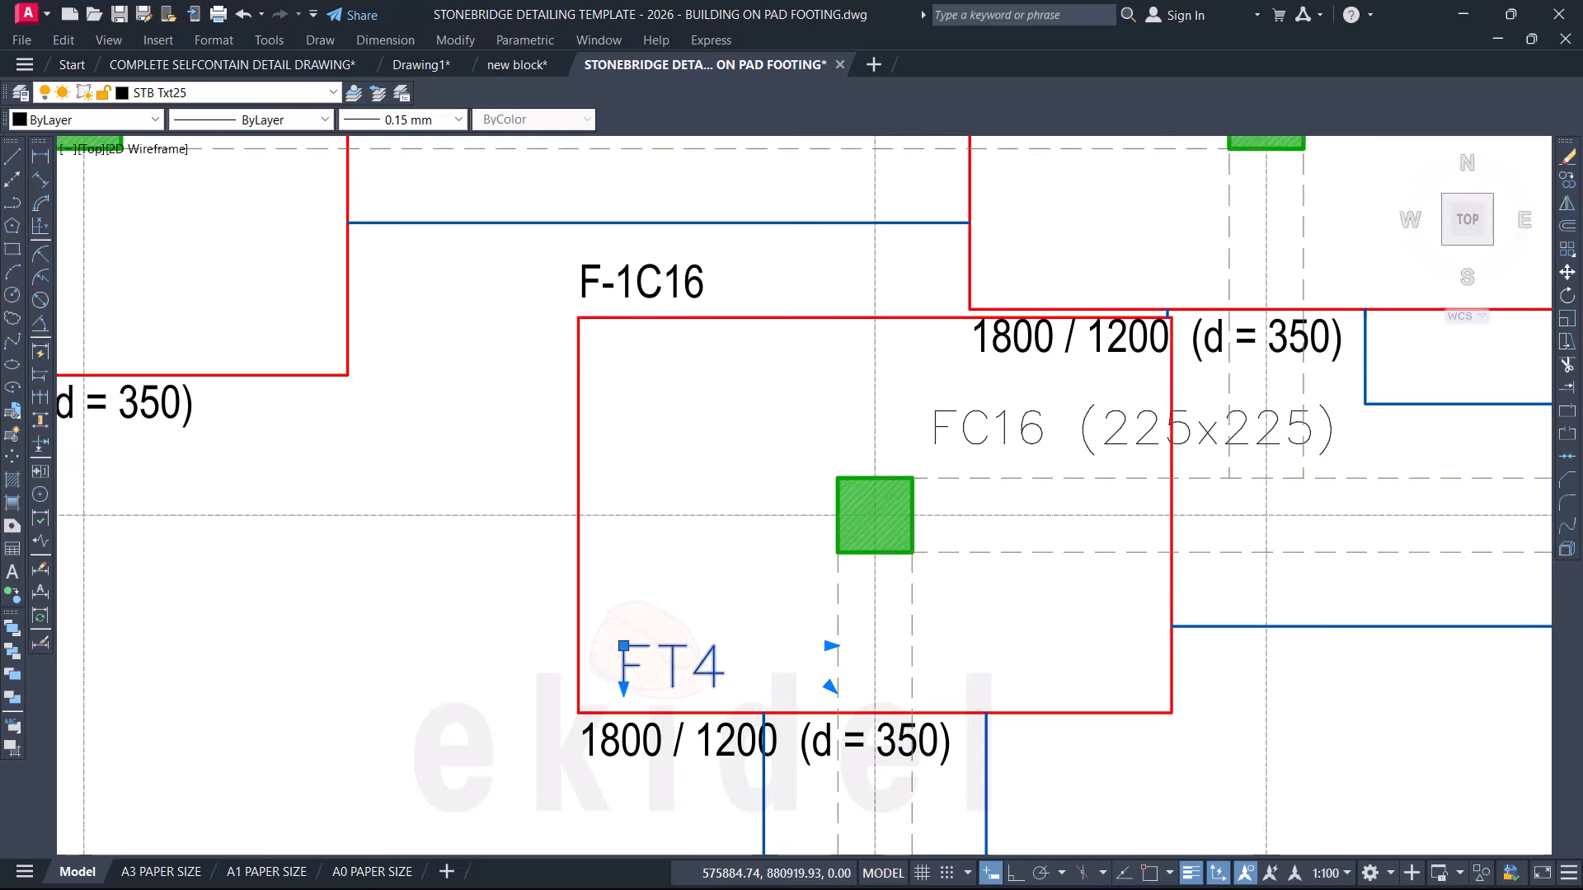
Step: Change the copied label inside footing F-1C16 to FT5
double_click(695, 672)
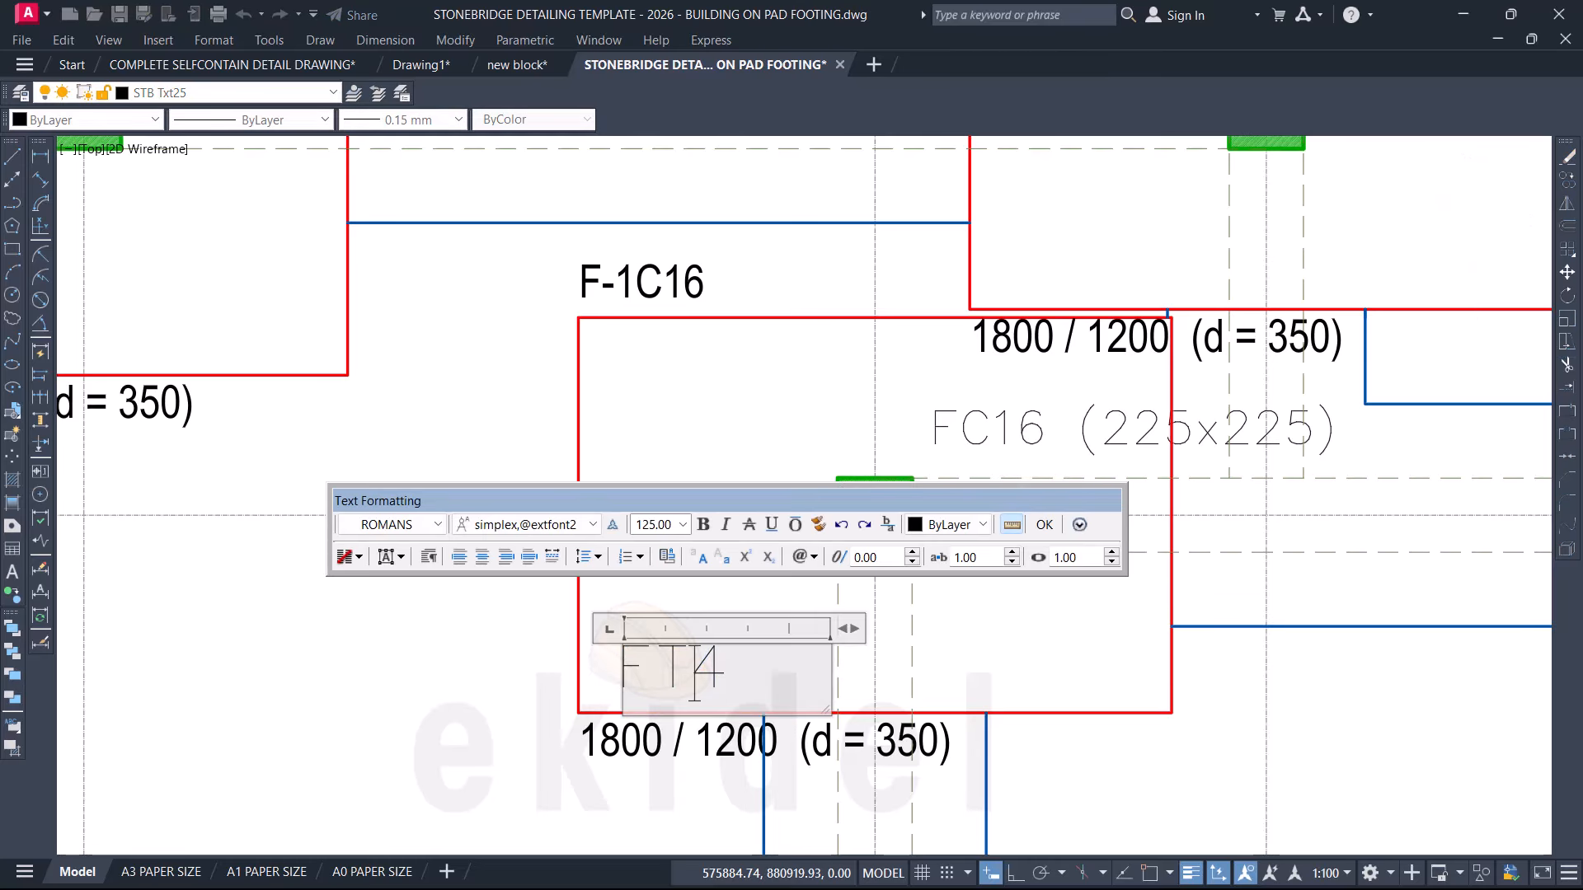
text(5)
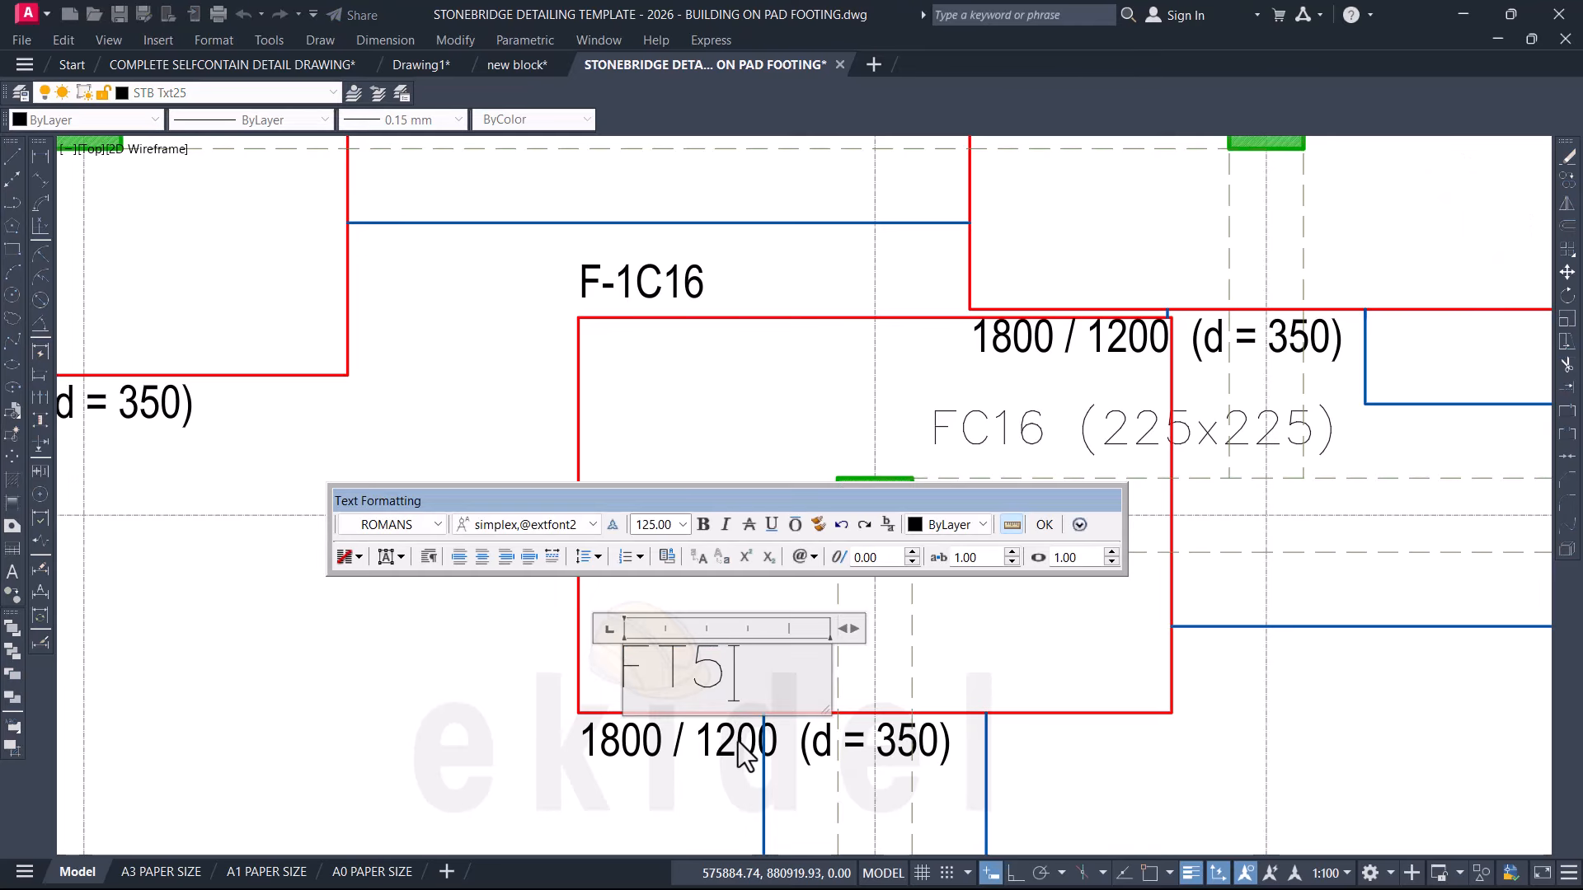
click(959, 715)
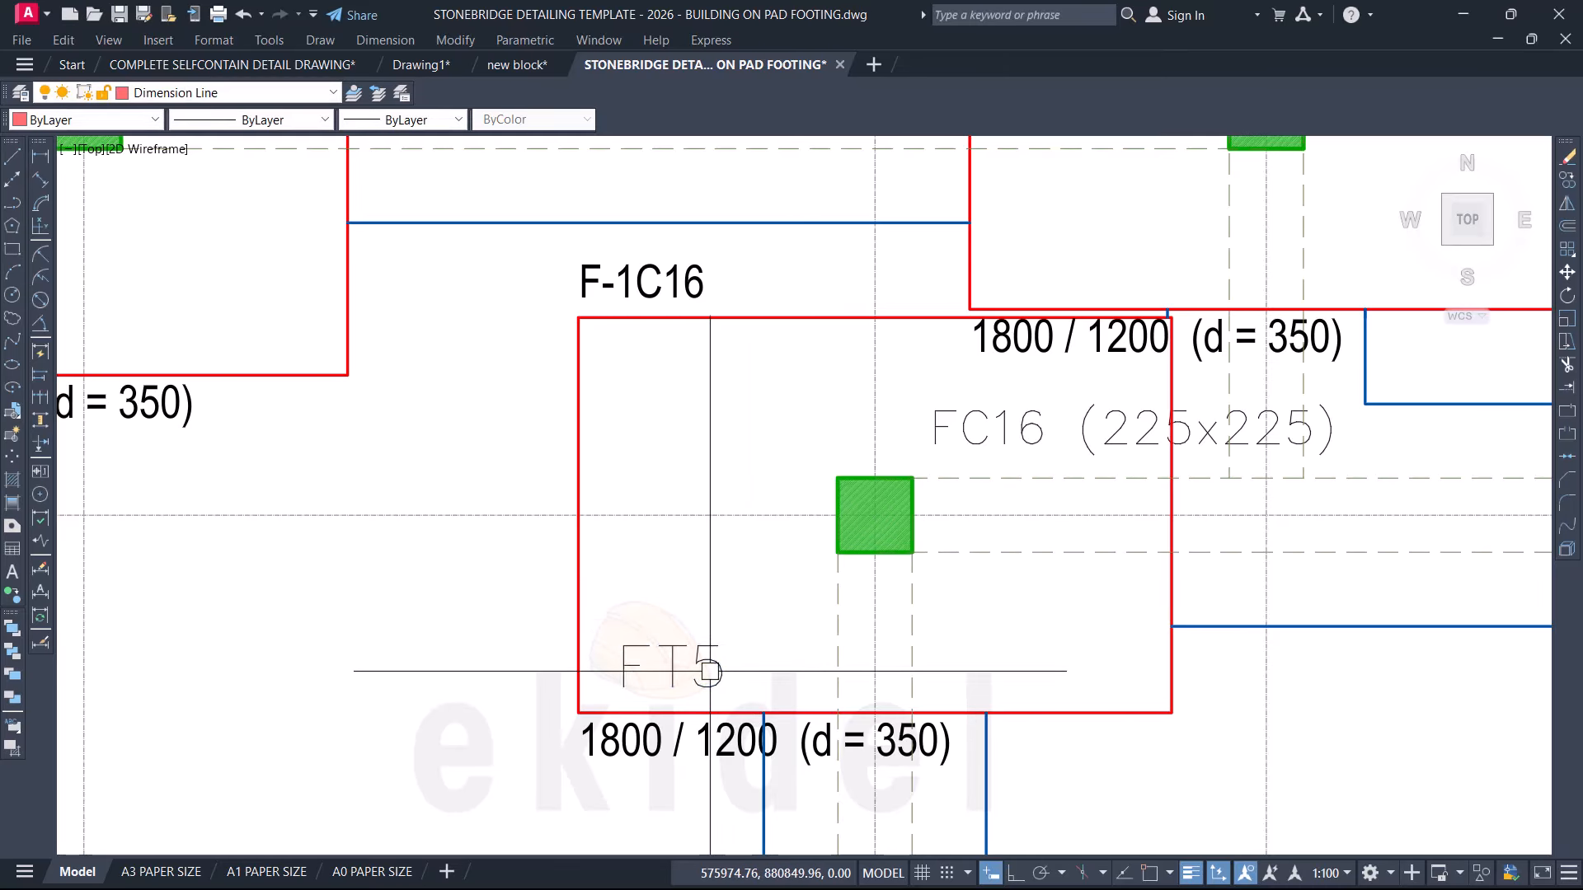
Step: Copy the FT5 label from footing F-1C16 into the lower-left corner of footing F-1C13
click(710, 672)
text(co)
key(space)
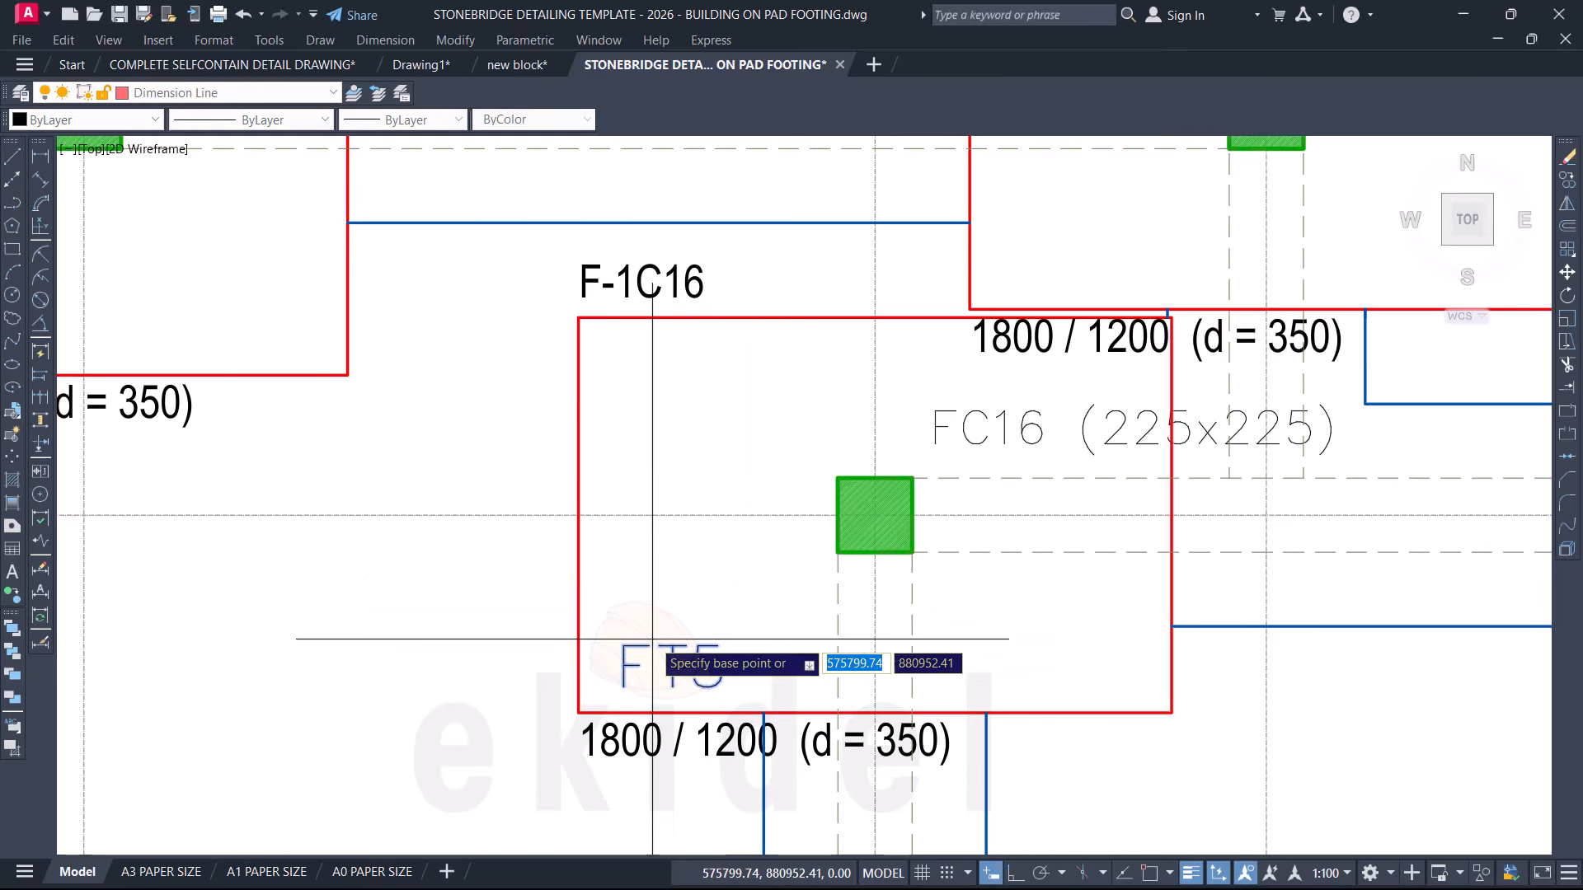
click(650, 640)
scroll(568, 656, down, 3)
scroll(707, 561, up, 1)
scroll(676, 550, up, 3)
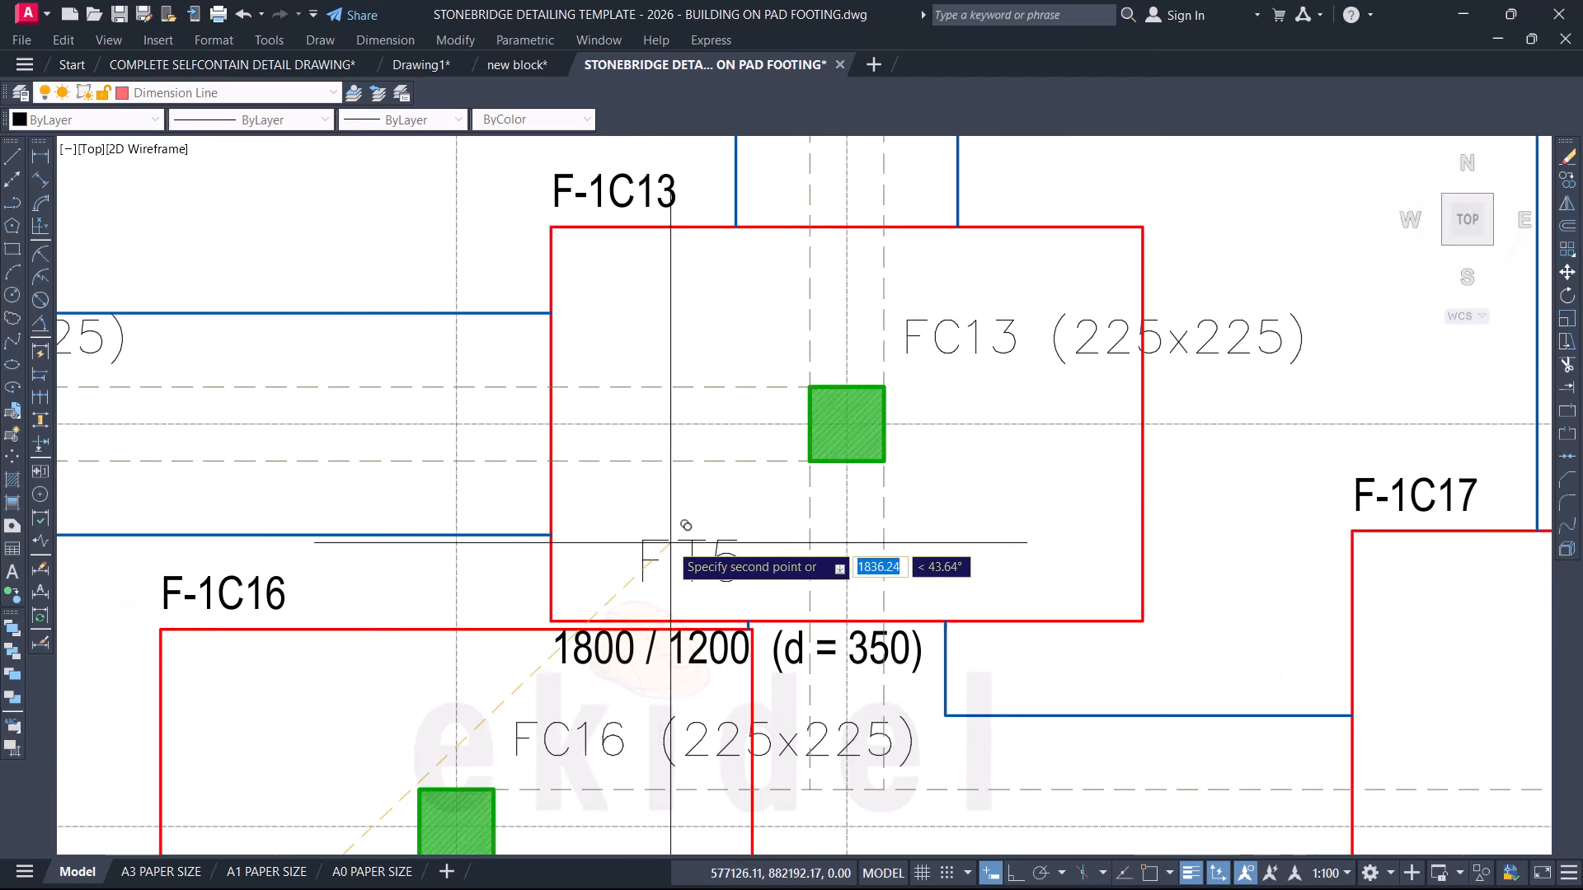
scroll(956, 462, down, 3)
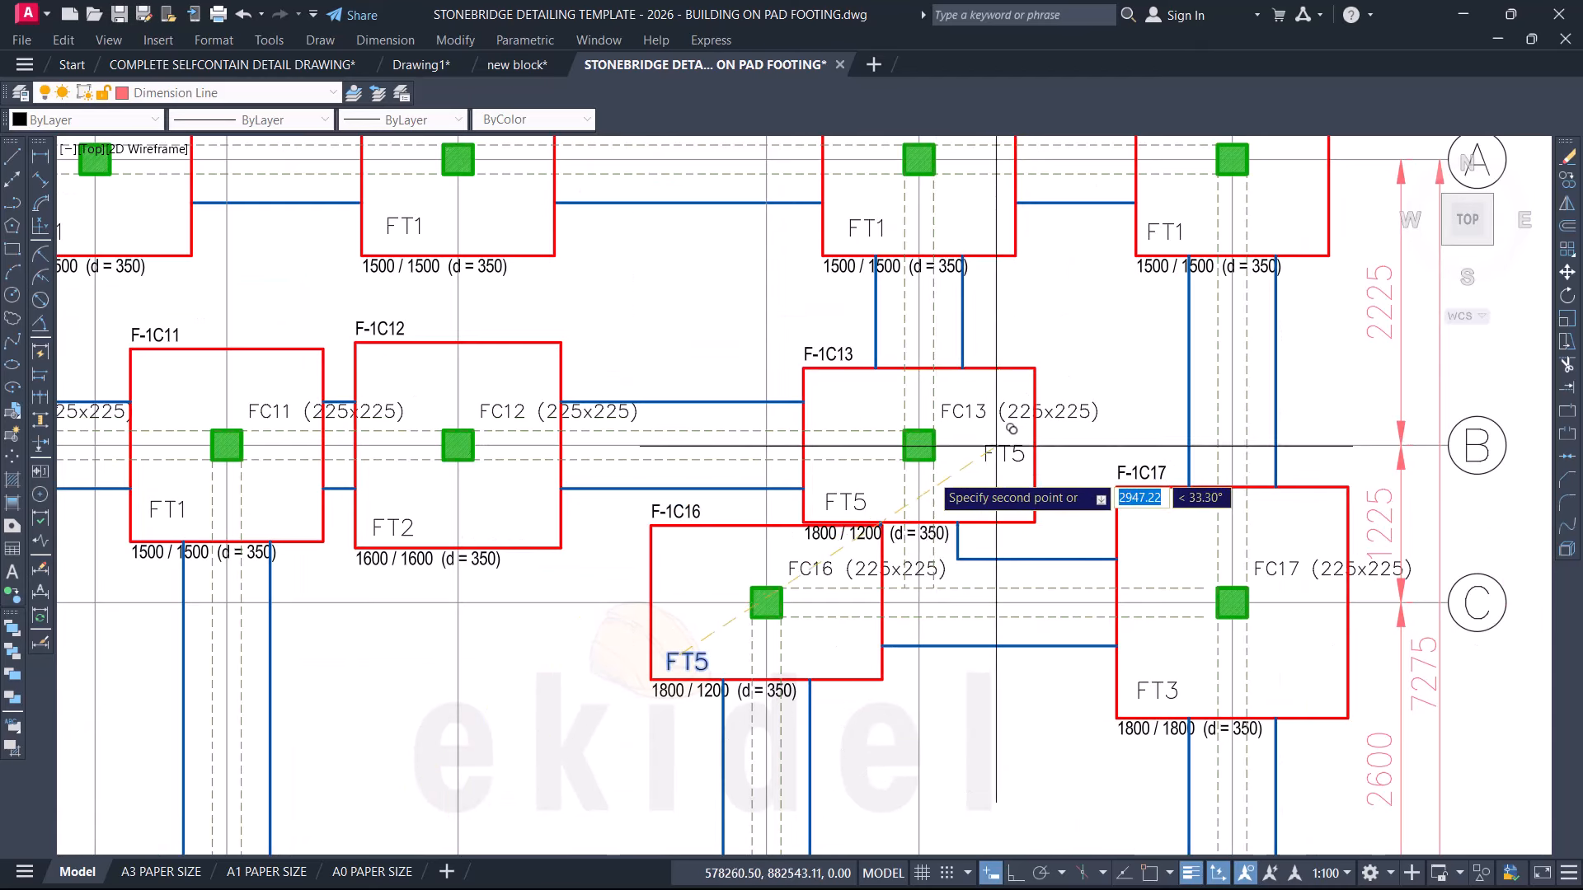
Step: Place another copy of the FT5 label in the lower-left corner of footing F-1C8
scroll(948, 528, down, 4)
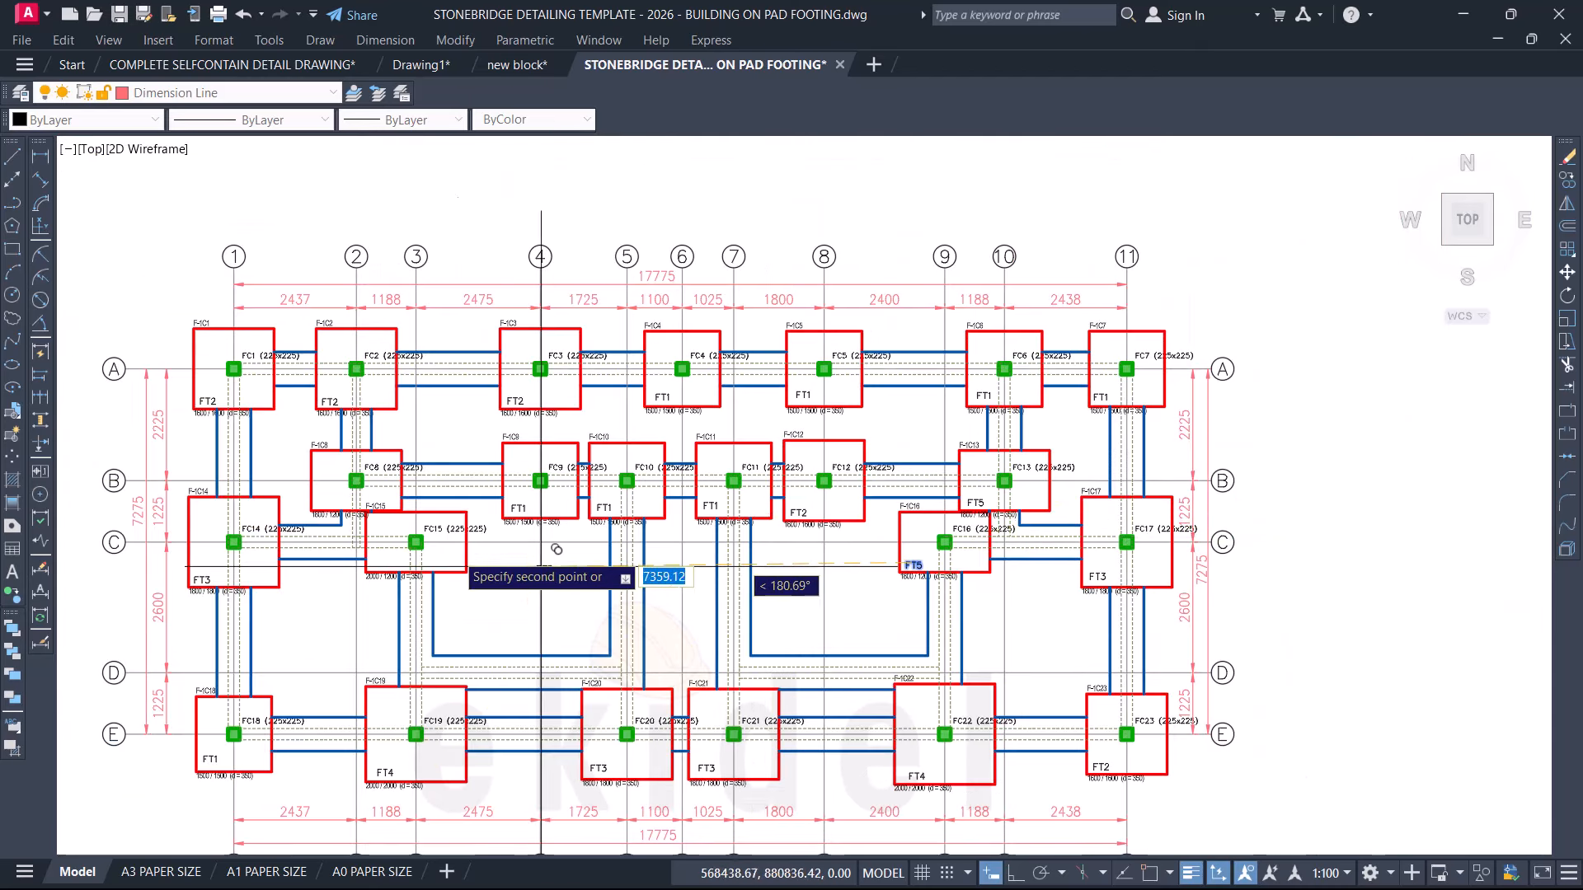
scroll(371, 553, up, 4)
scroll(416, 575, up, 3)
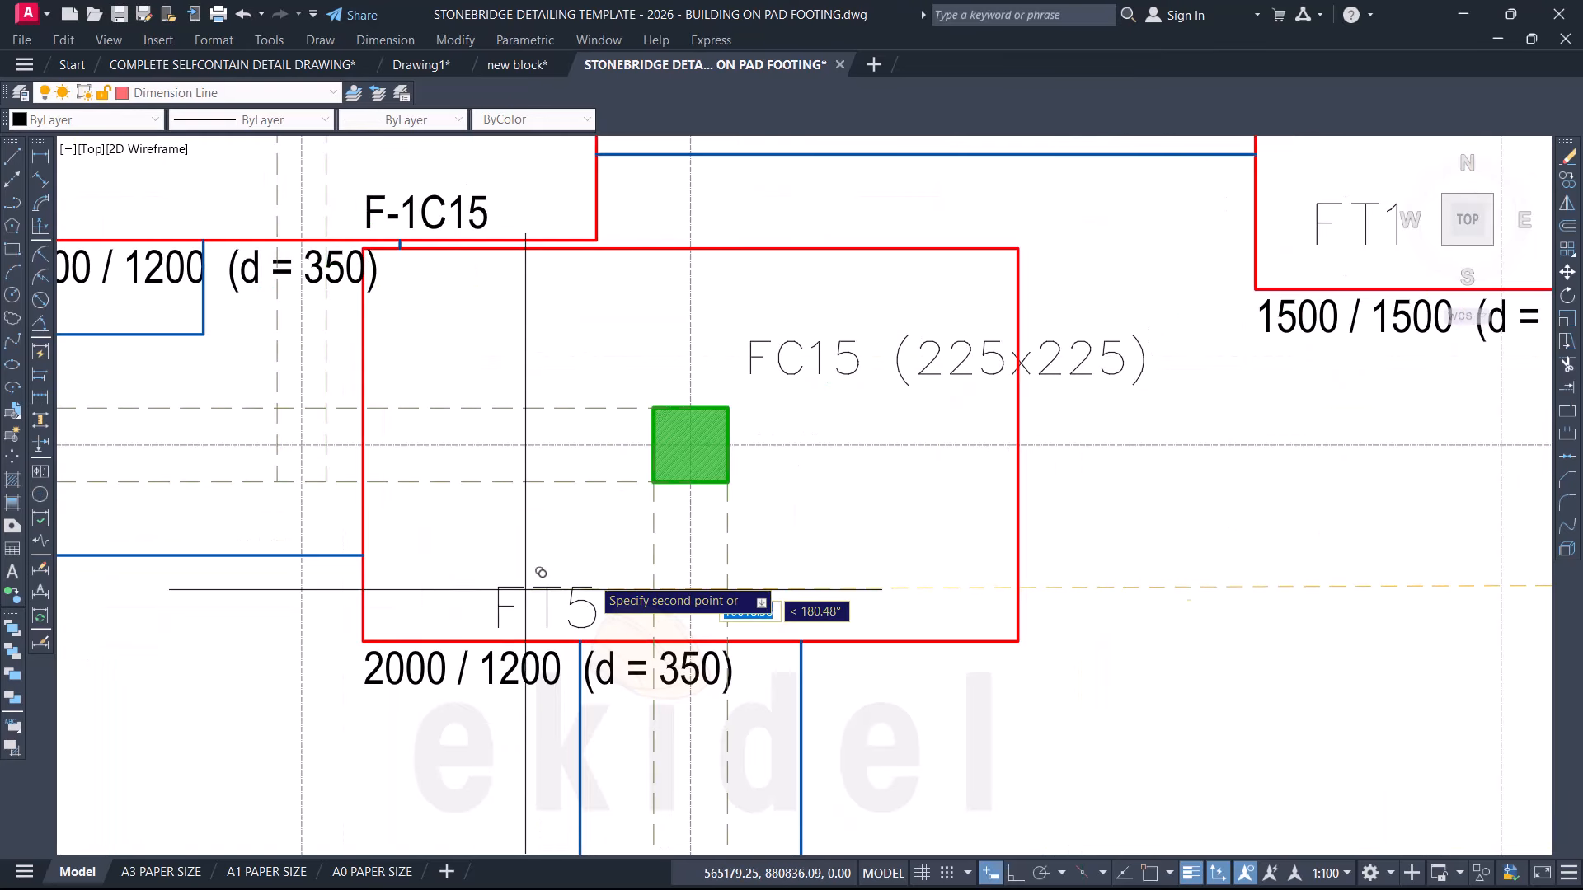
scroll(594, 569, down, 3)
scroll(408, 404, up, 3)
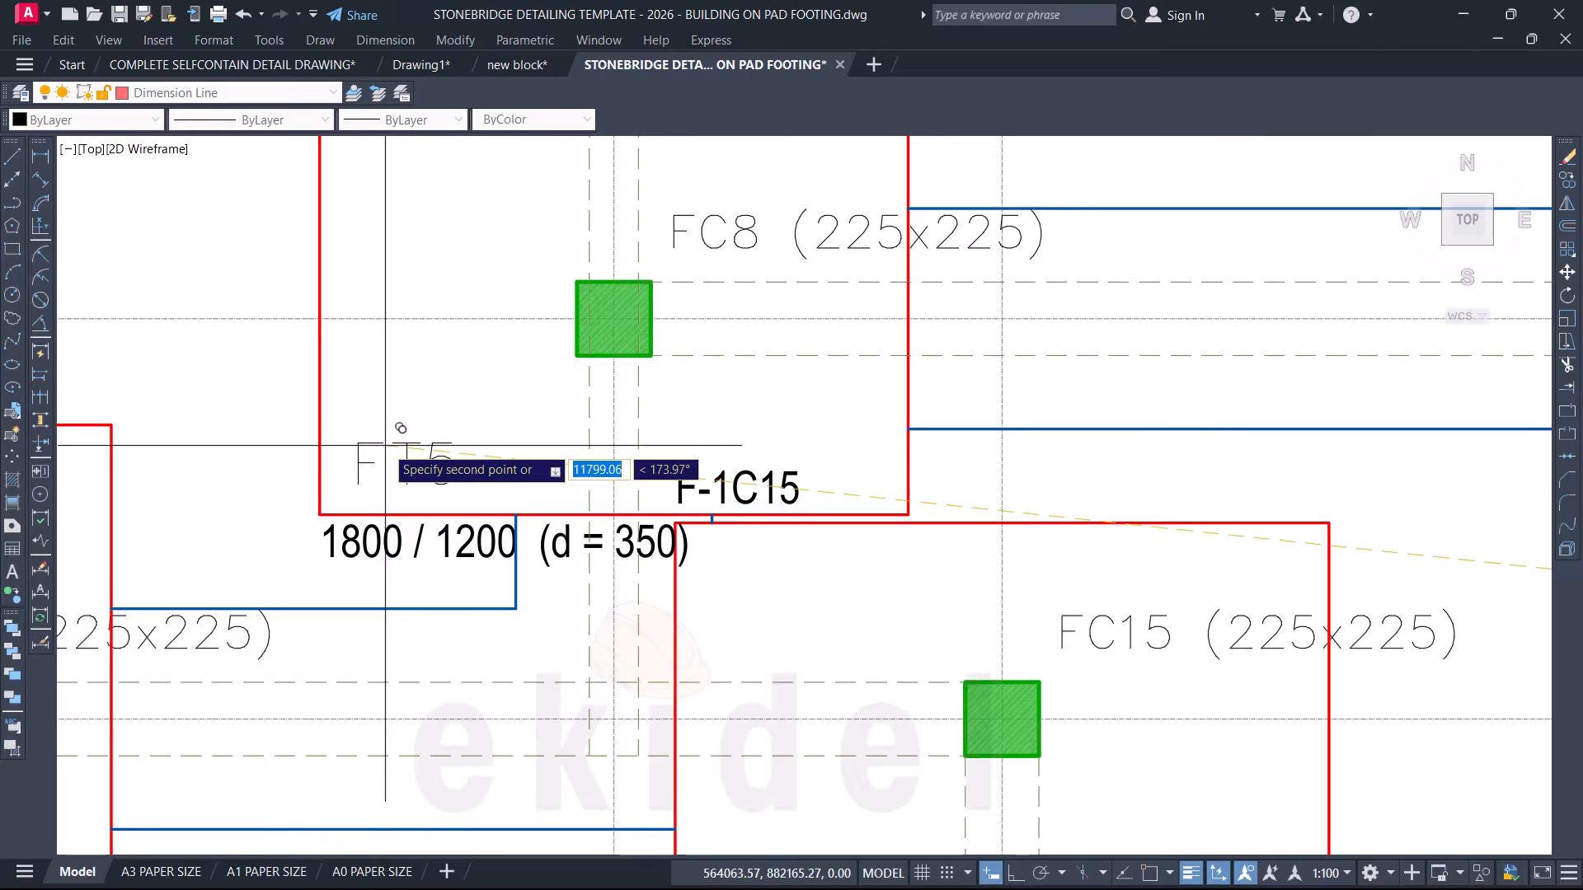
scroll(412, 404, down, 2)
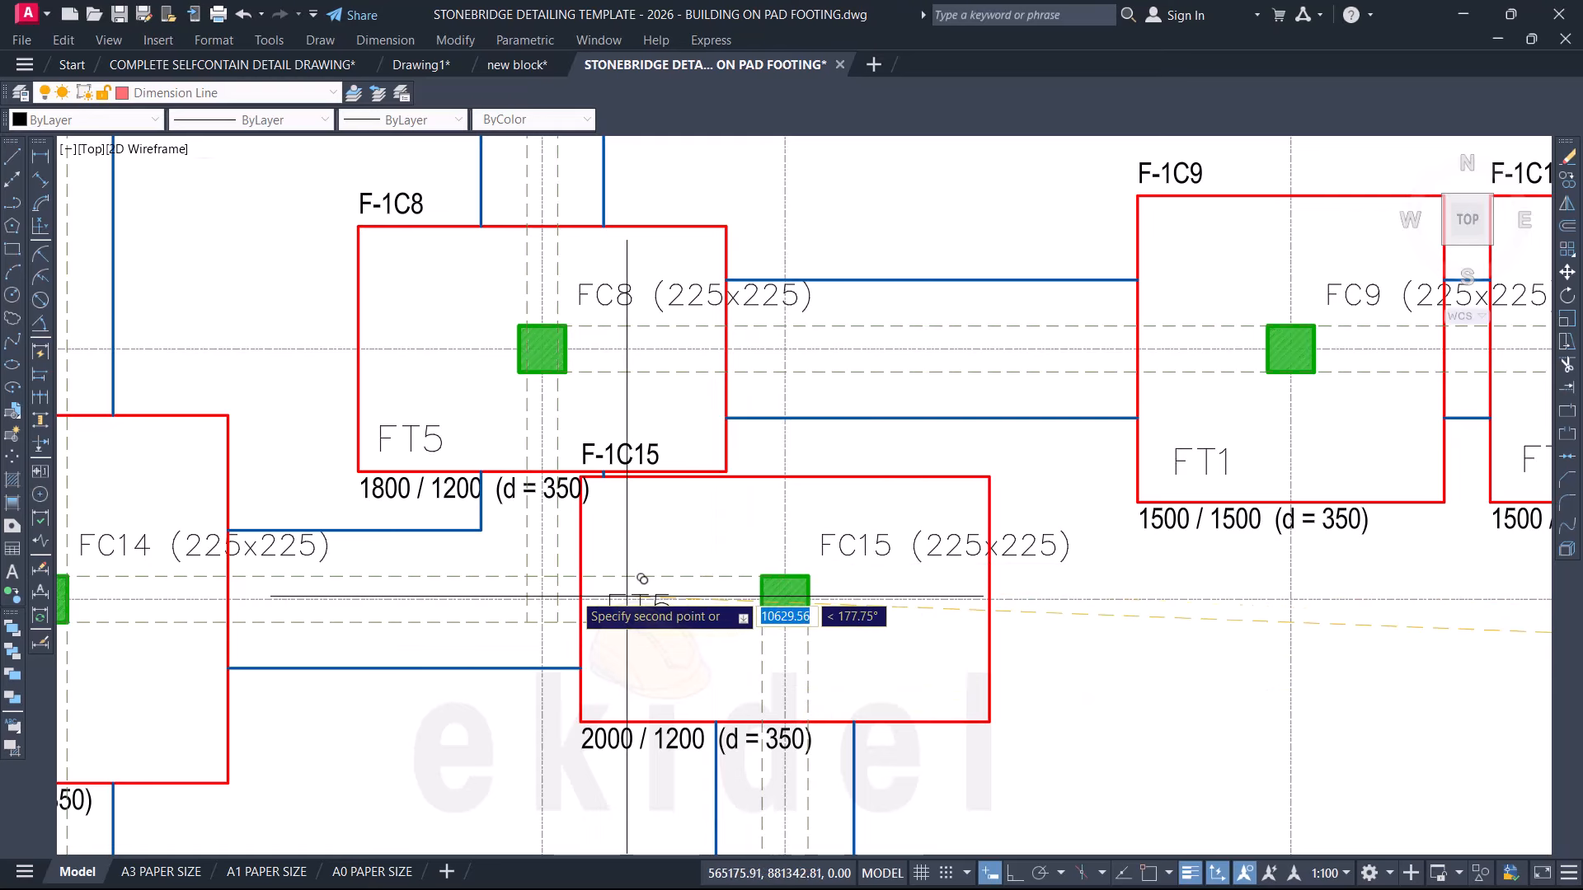
Step: Check the footing sizes and FT5 labels around F-1C8, F-1C15, F-1C16 and F-1C13 on the plan
scroll(577, 544, down, 2)
scroll(511, 516, down, 3)
scroll(458, 526, up, 5)
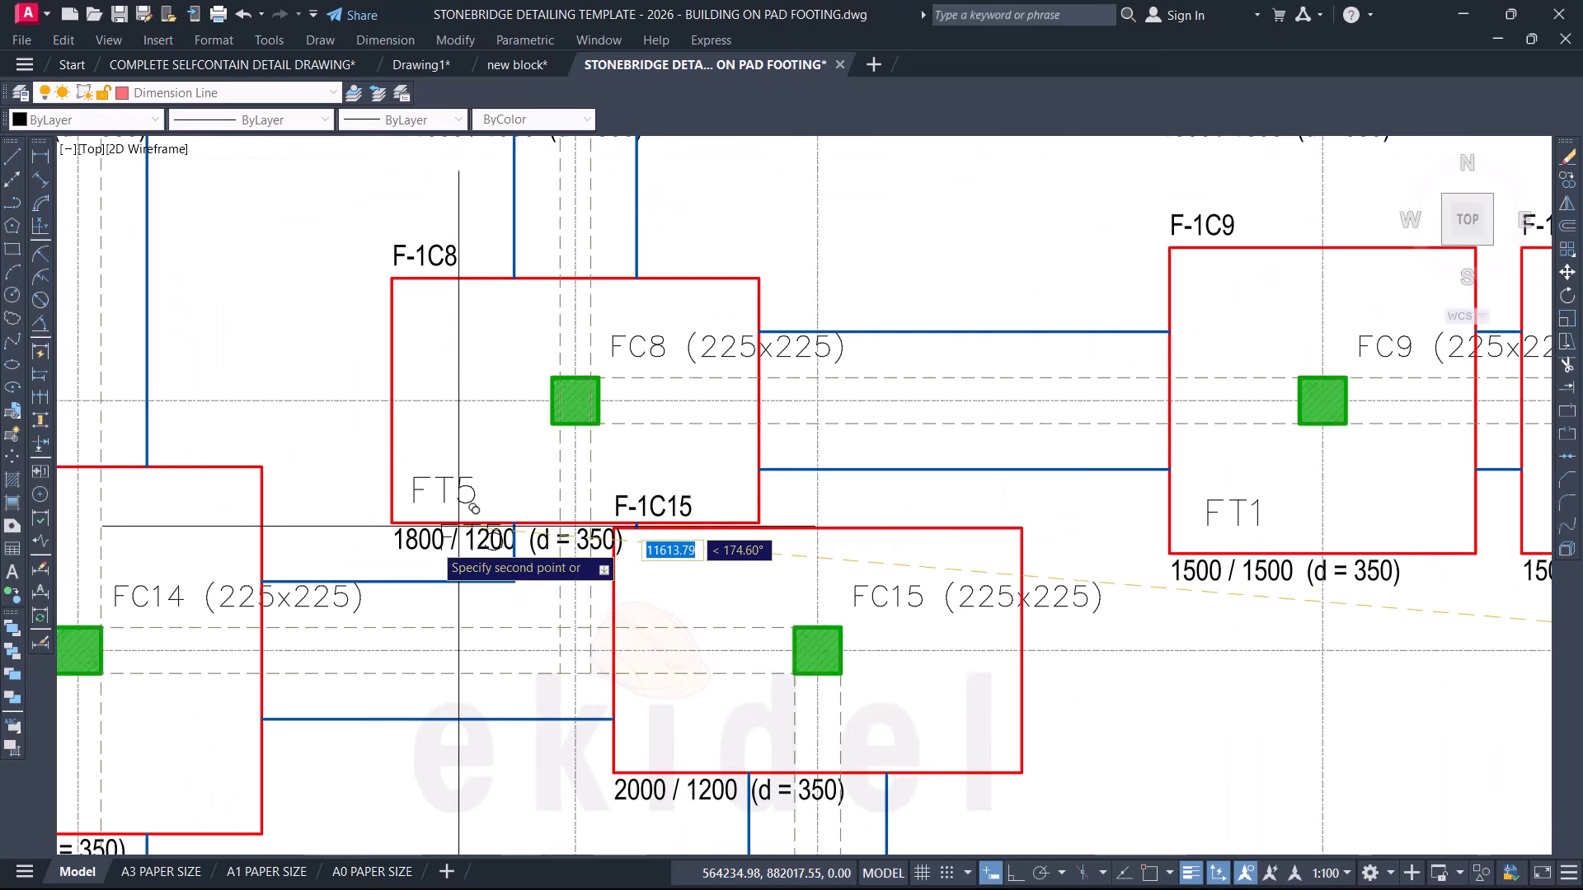
scroll(363, 531, down, 4)
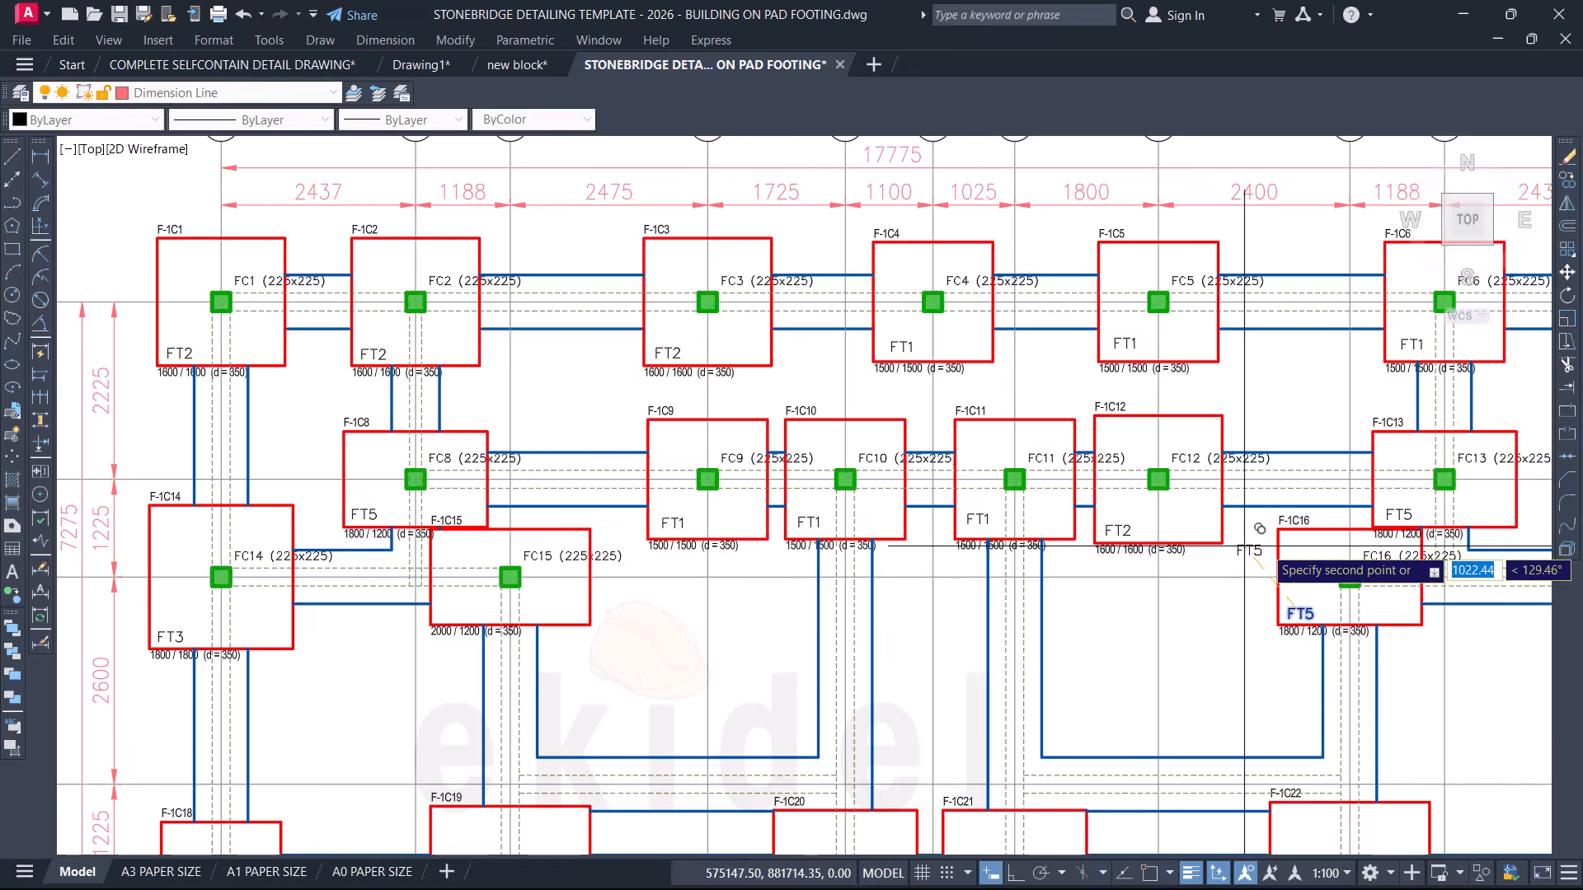
scroll(1154, 552, down, 1)
scroll(948, 544, up, 6)
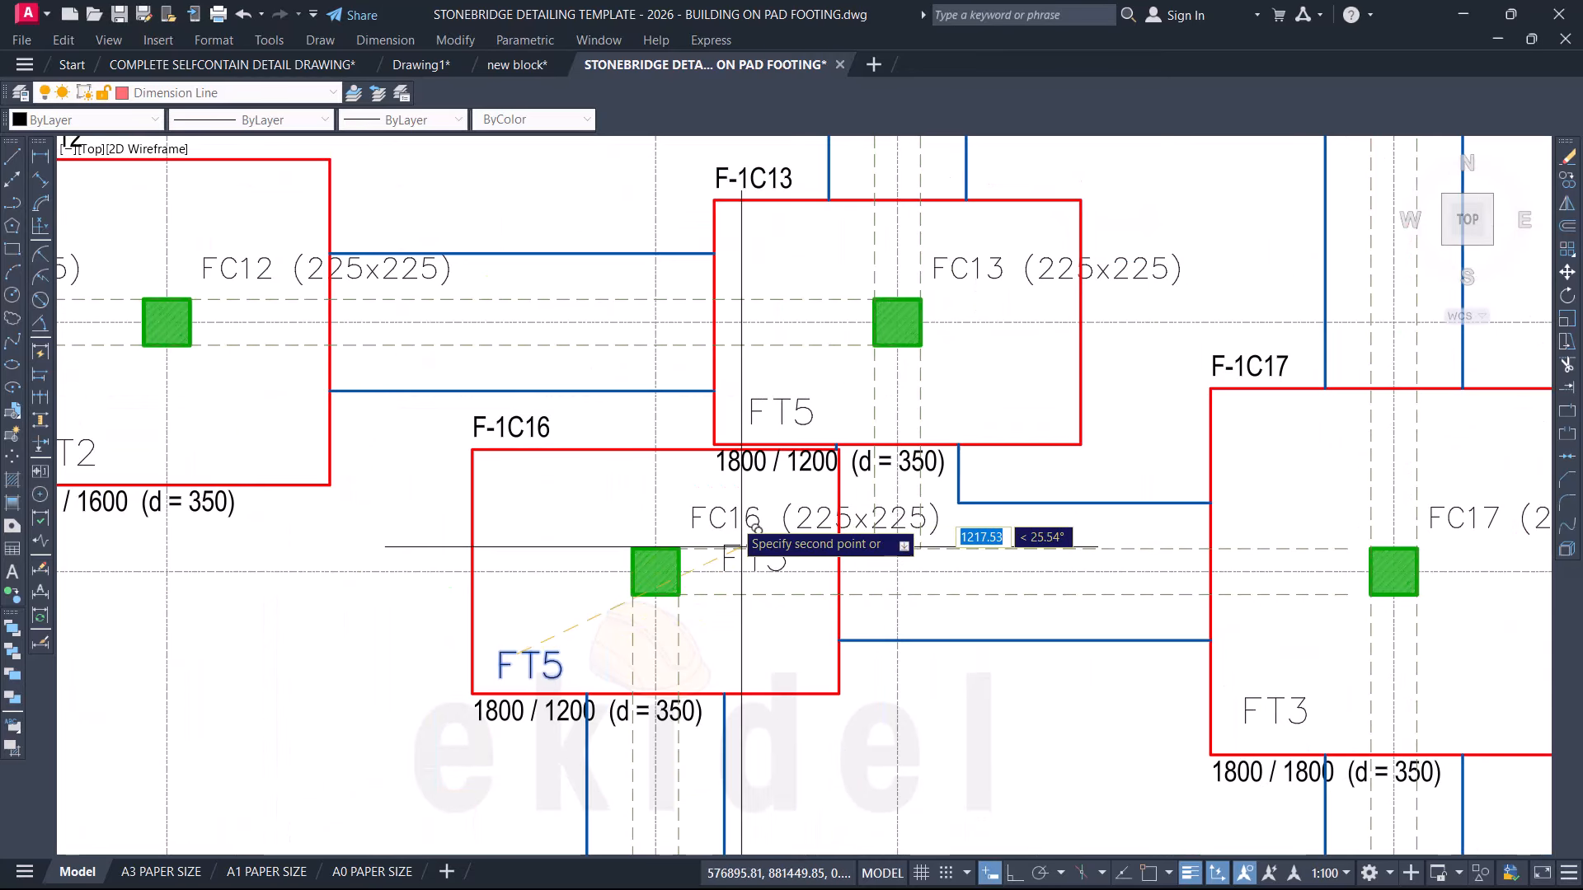
scroll(741, 547, down, 5)
scroll(742, 482, up, 1)
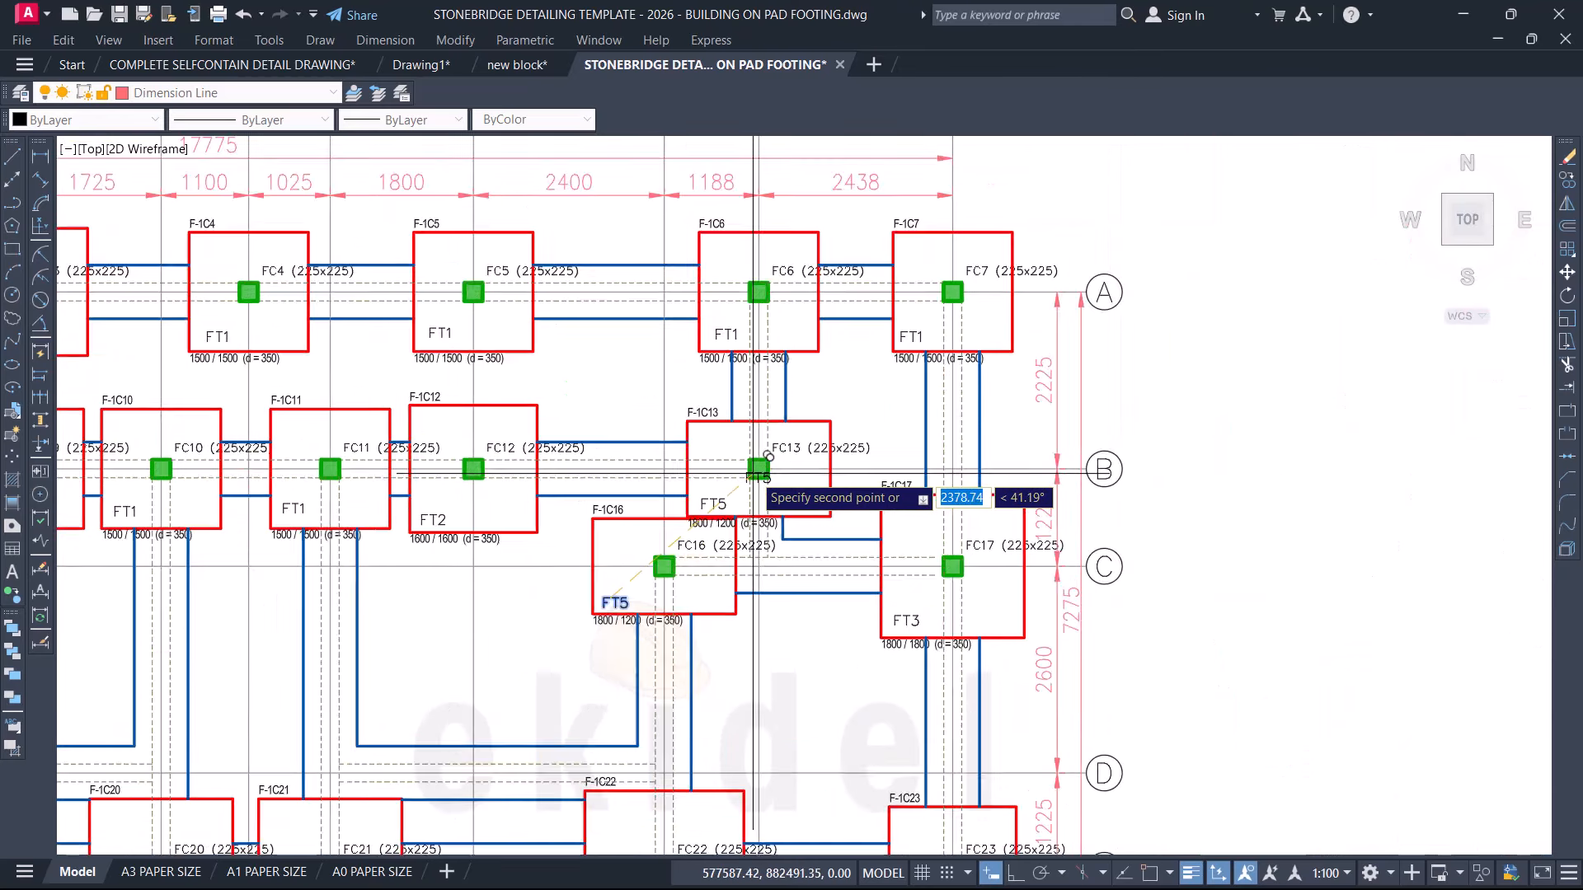
scroll(757, 476, up, 2)
scroll(668, 478, down, 4)
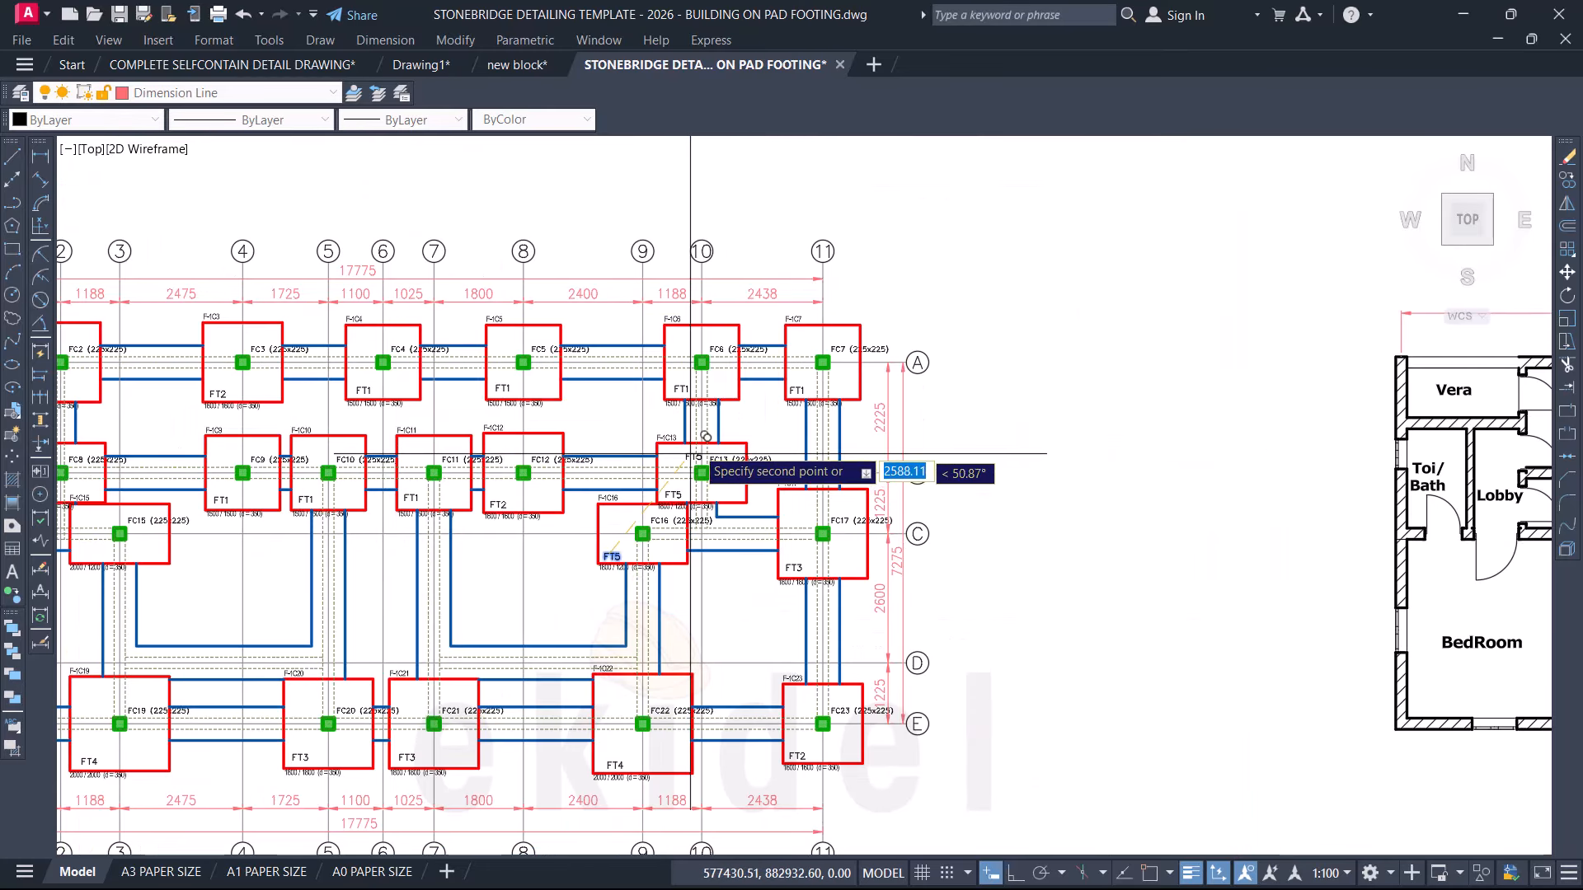
scroll(691, 454, down, 6)
scroll(784, 336, up, 5)
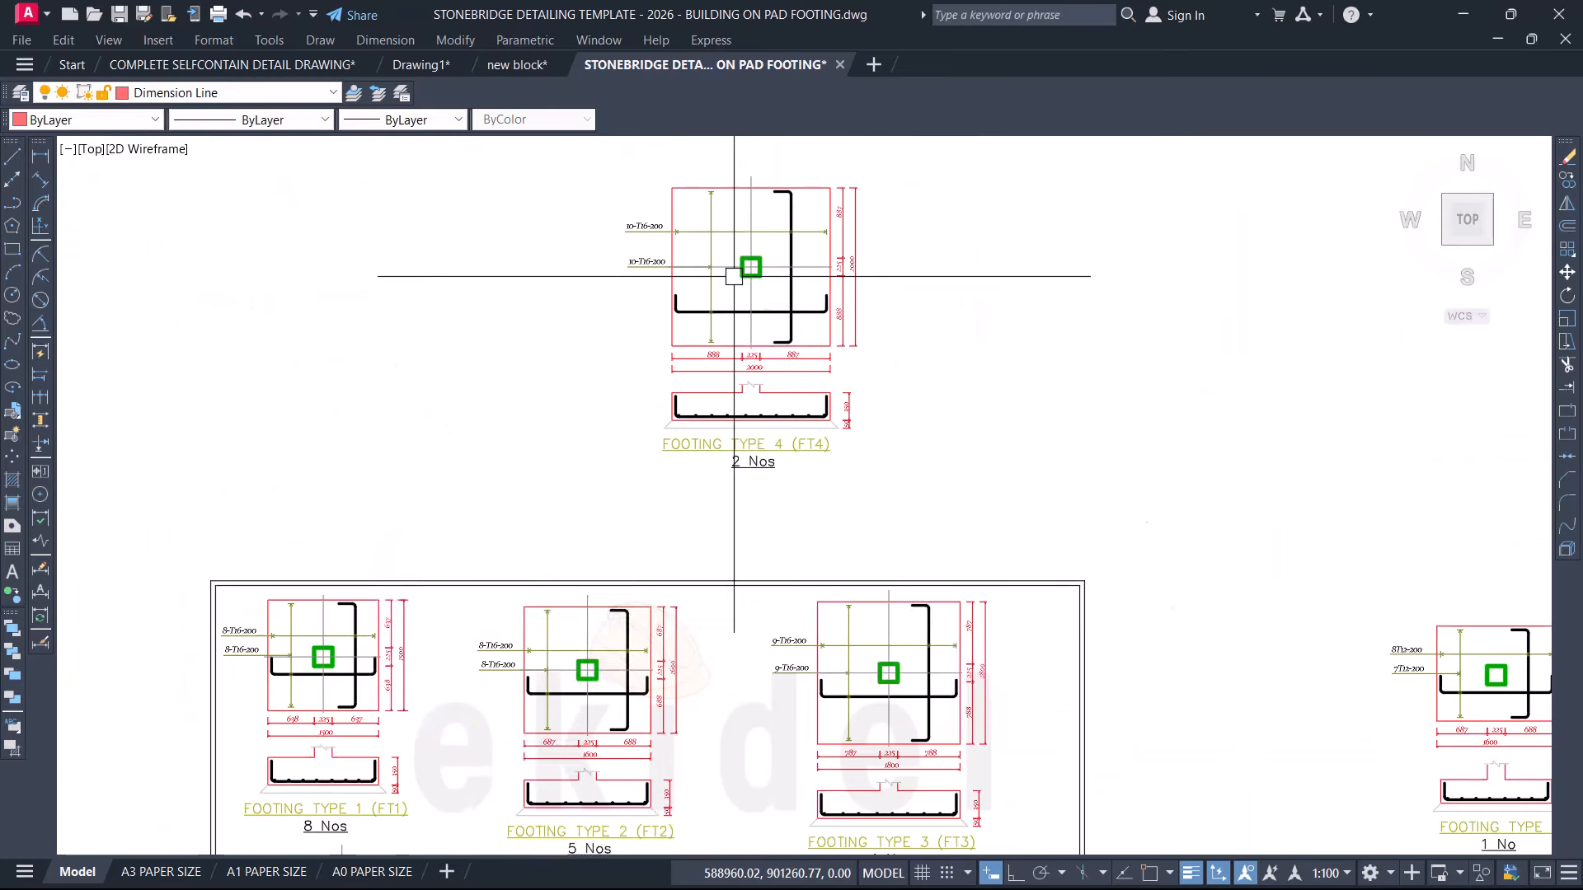
scroll(660, 415, down, 2)
click(569, 269)
key(Escape)
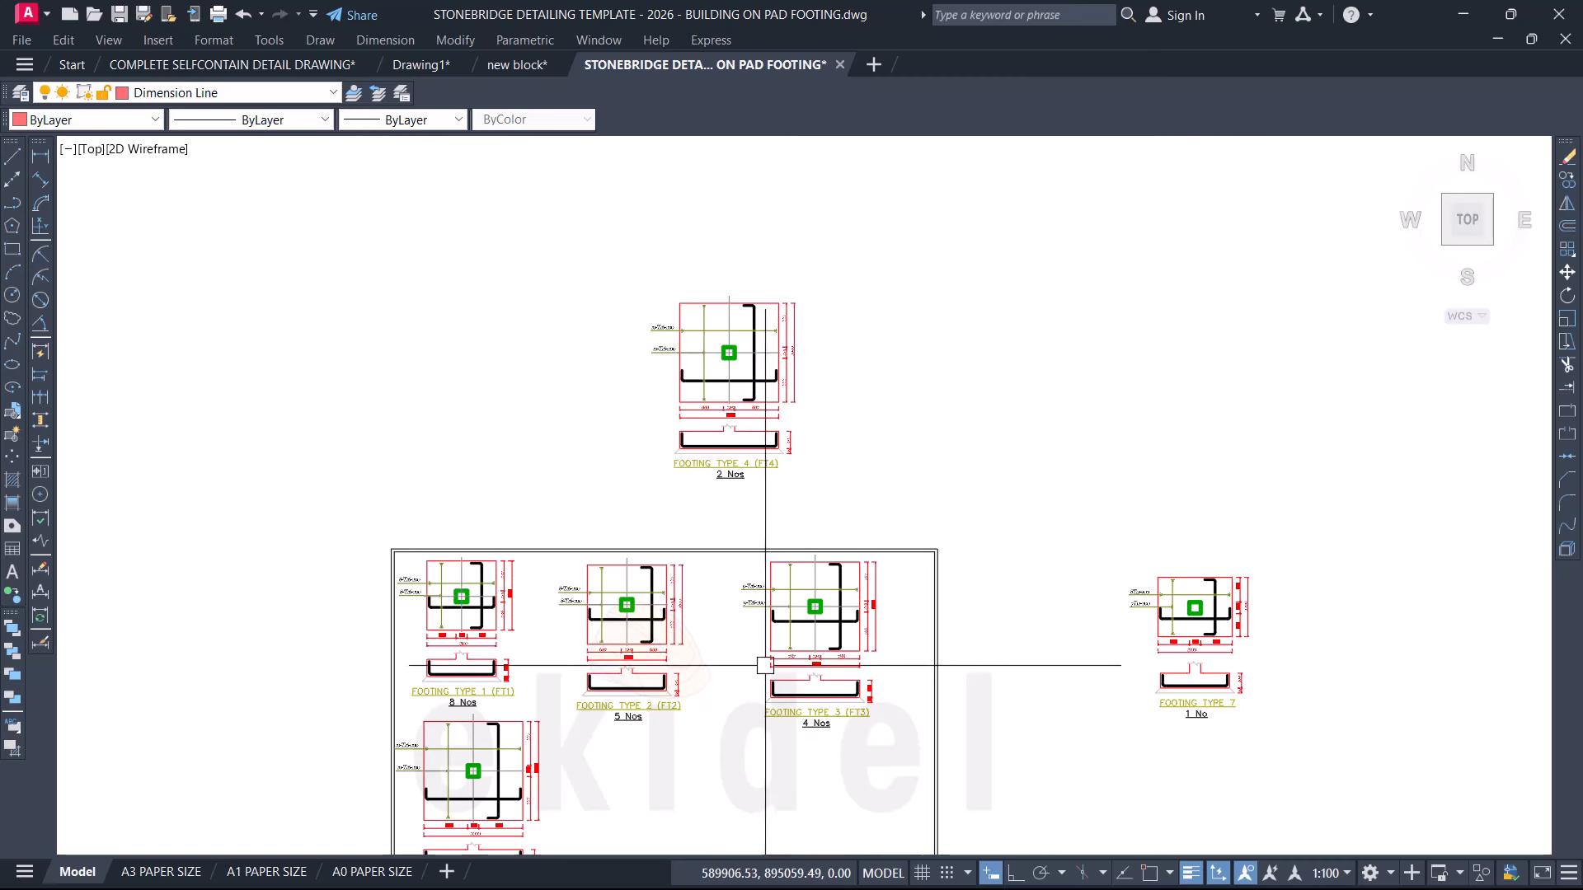
Step: Copy the whole Footing Type 3 (FT3) detail to the empty area outside the sheet frame, beside the FT4 detail
scroll(629, 695, up, 3)
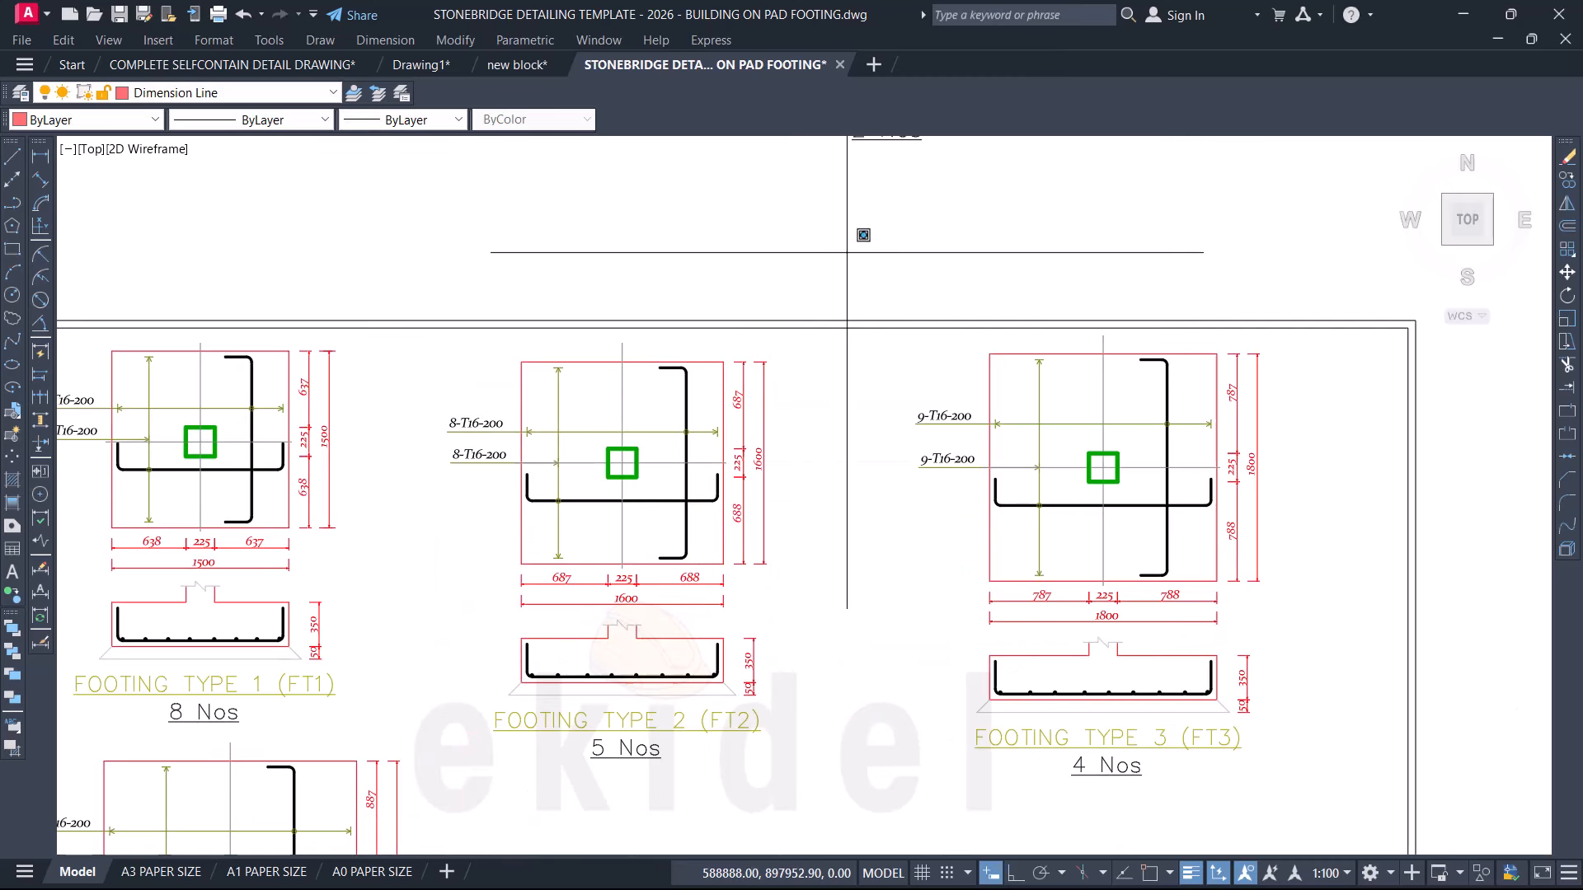
scroll(847, 252, down, 2)
click(852, 265)
click(1135, 641)
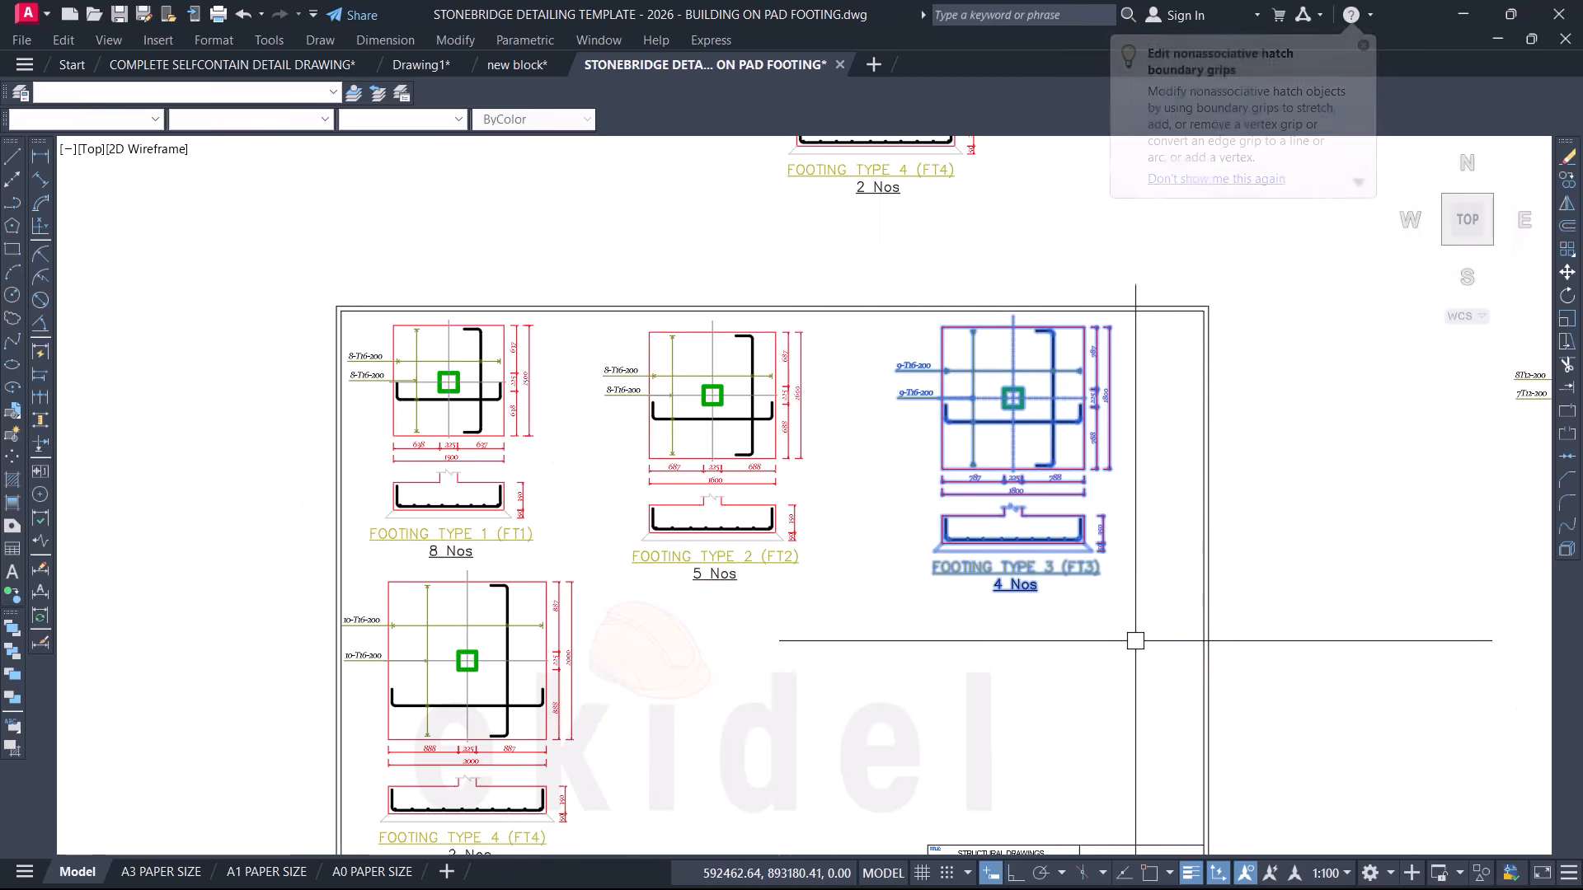
text(c)
click(1006, 527)
scroll(391, 692, down, 6)
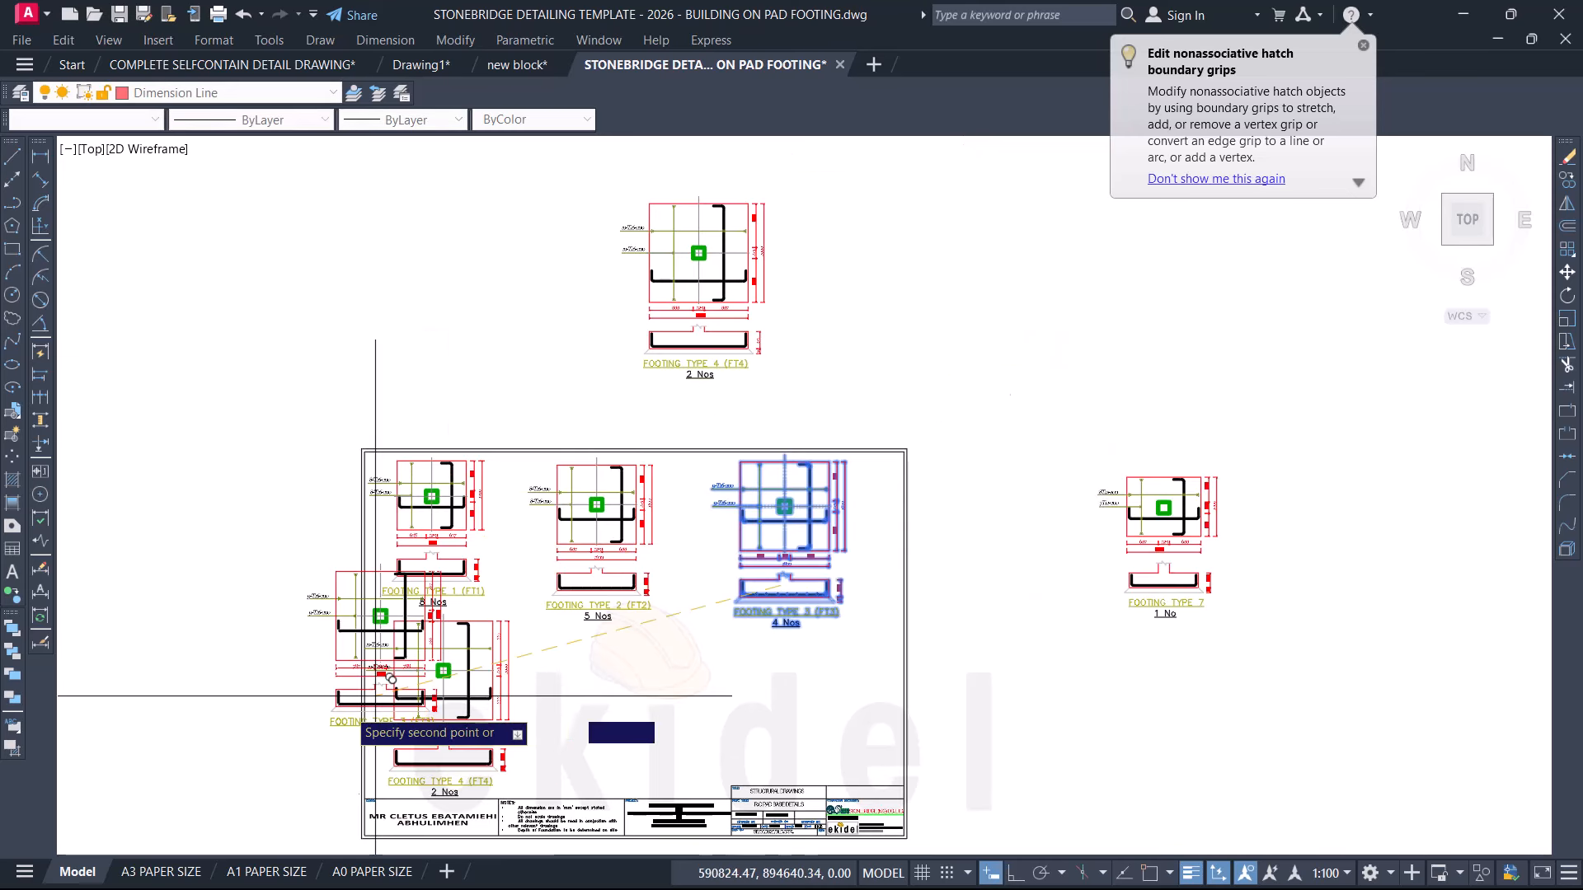
scroll(642, 541, up, 2)
scroll(643, 545, up, 2)
click(643, 544)
key(Escape)
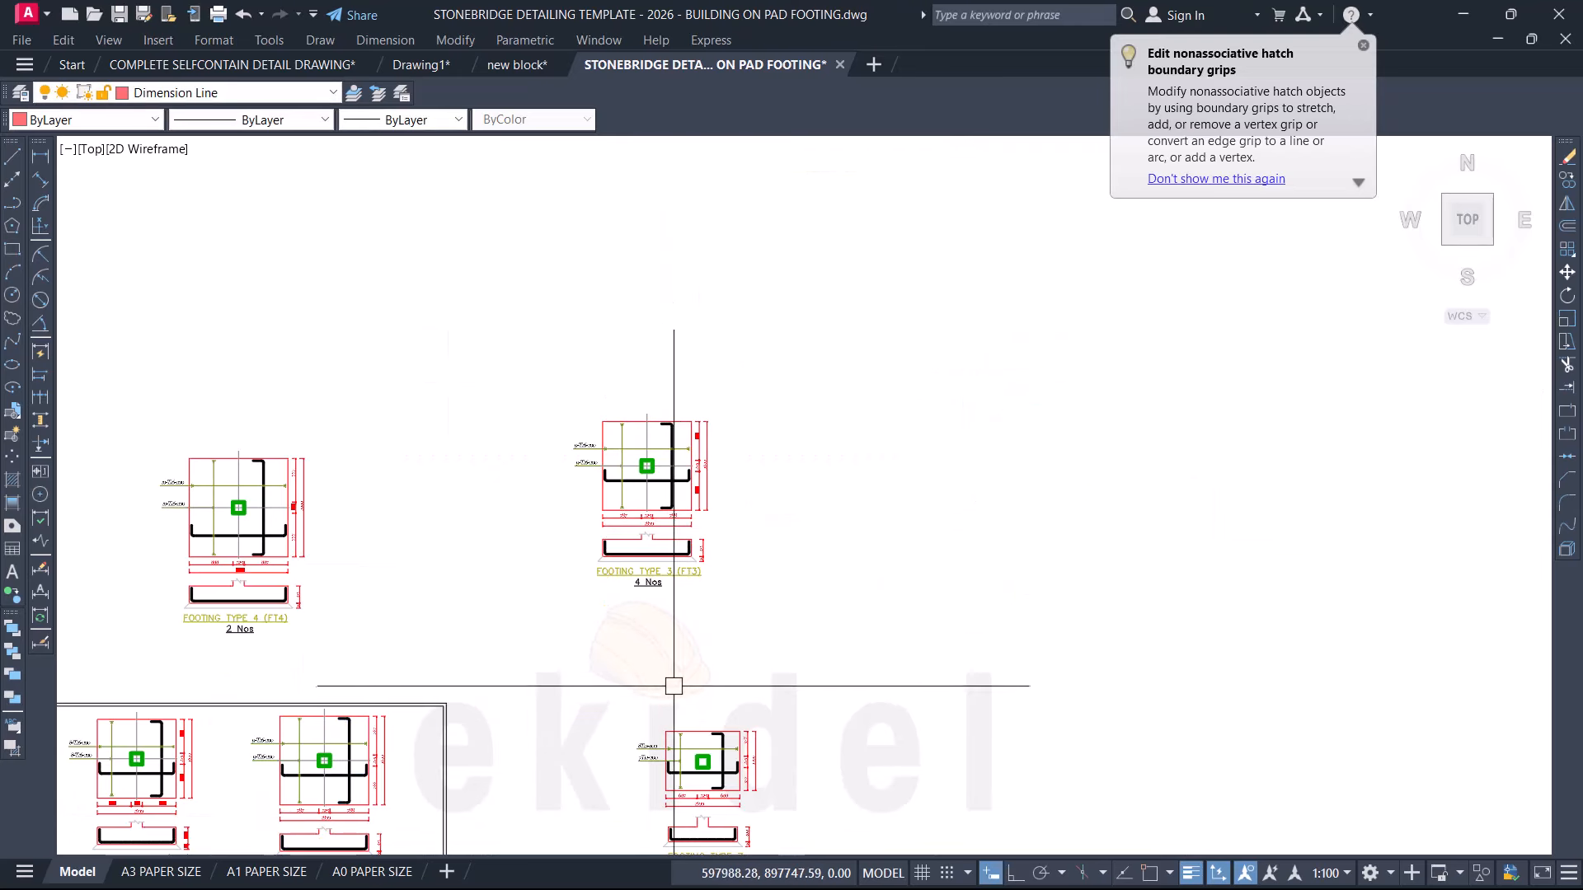
Step: Delete the old Footing Type 7 detail outside the sheet frame
middle_drag(674, 685, 698, 469)
click(981, 750)
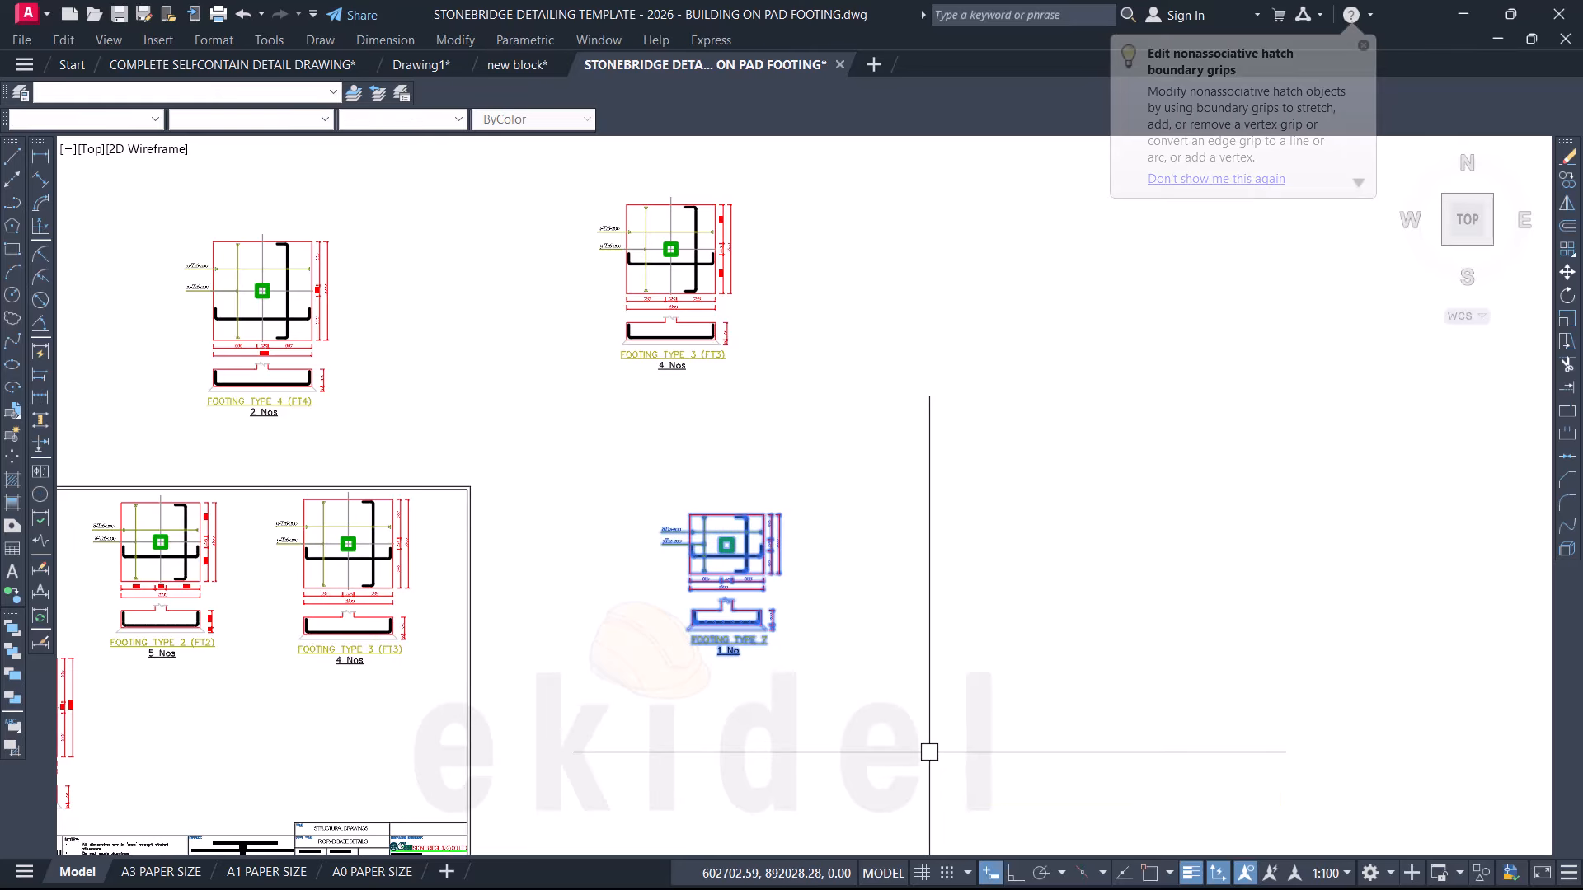
key(Delete)
Step: Change the title of the copied footing detail to FOOTING TYPE 5 (FT5)
middle_drag(824, 607, 858, 779)
scroll(695, 414, up, 6)
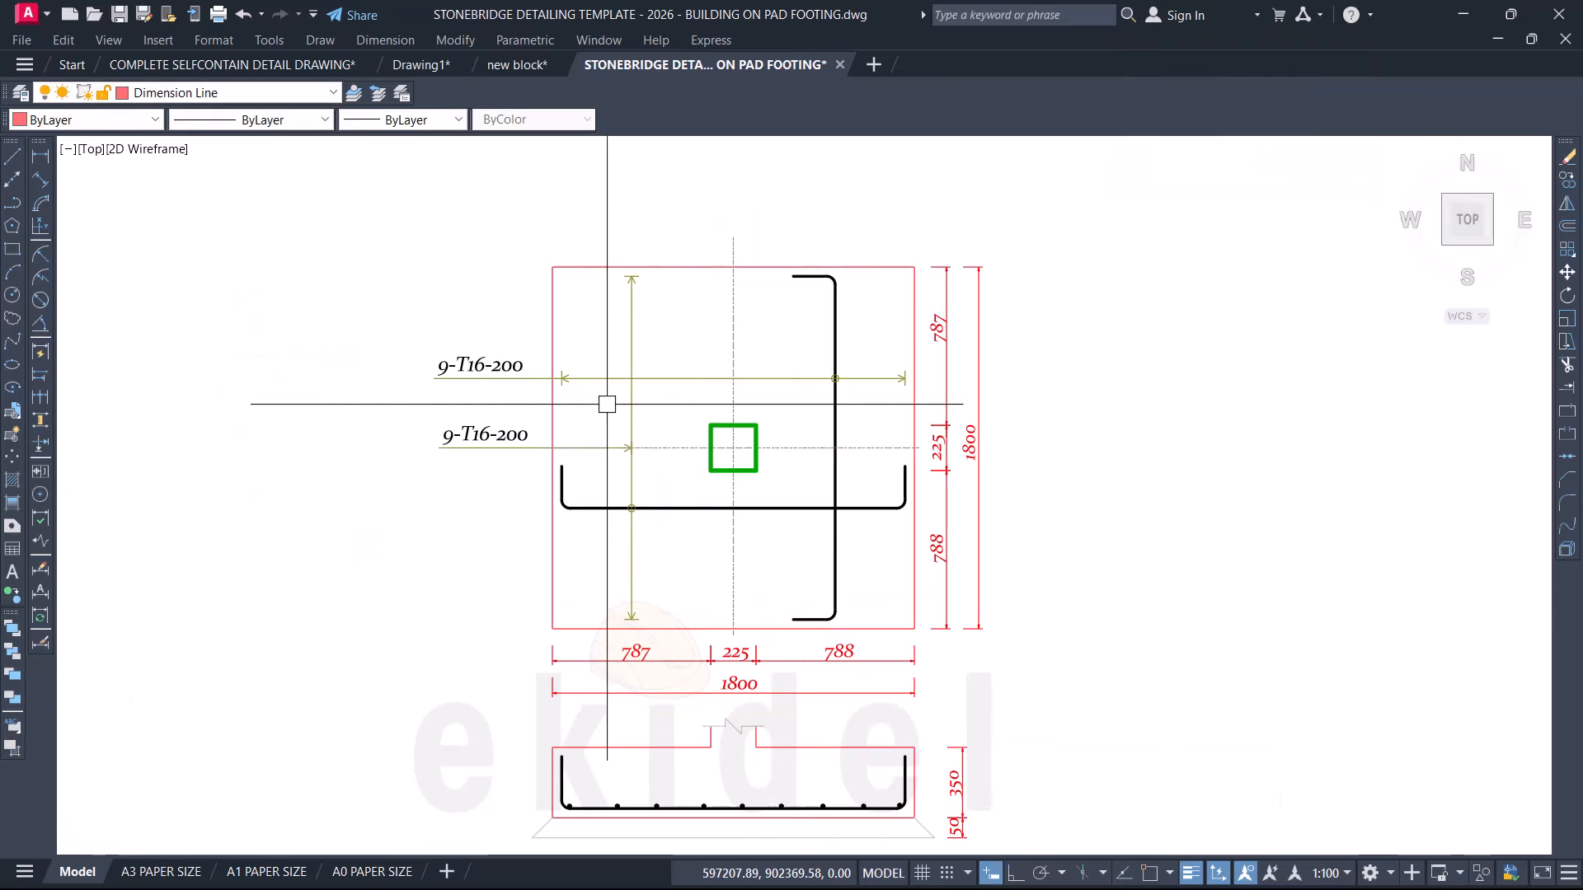
scroll(980, 238, down, 2)
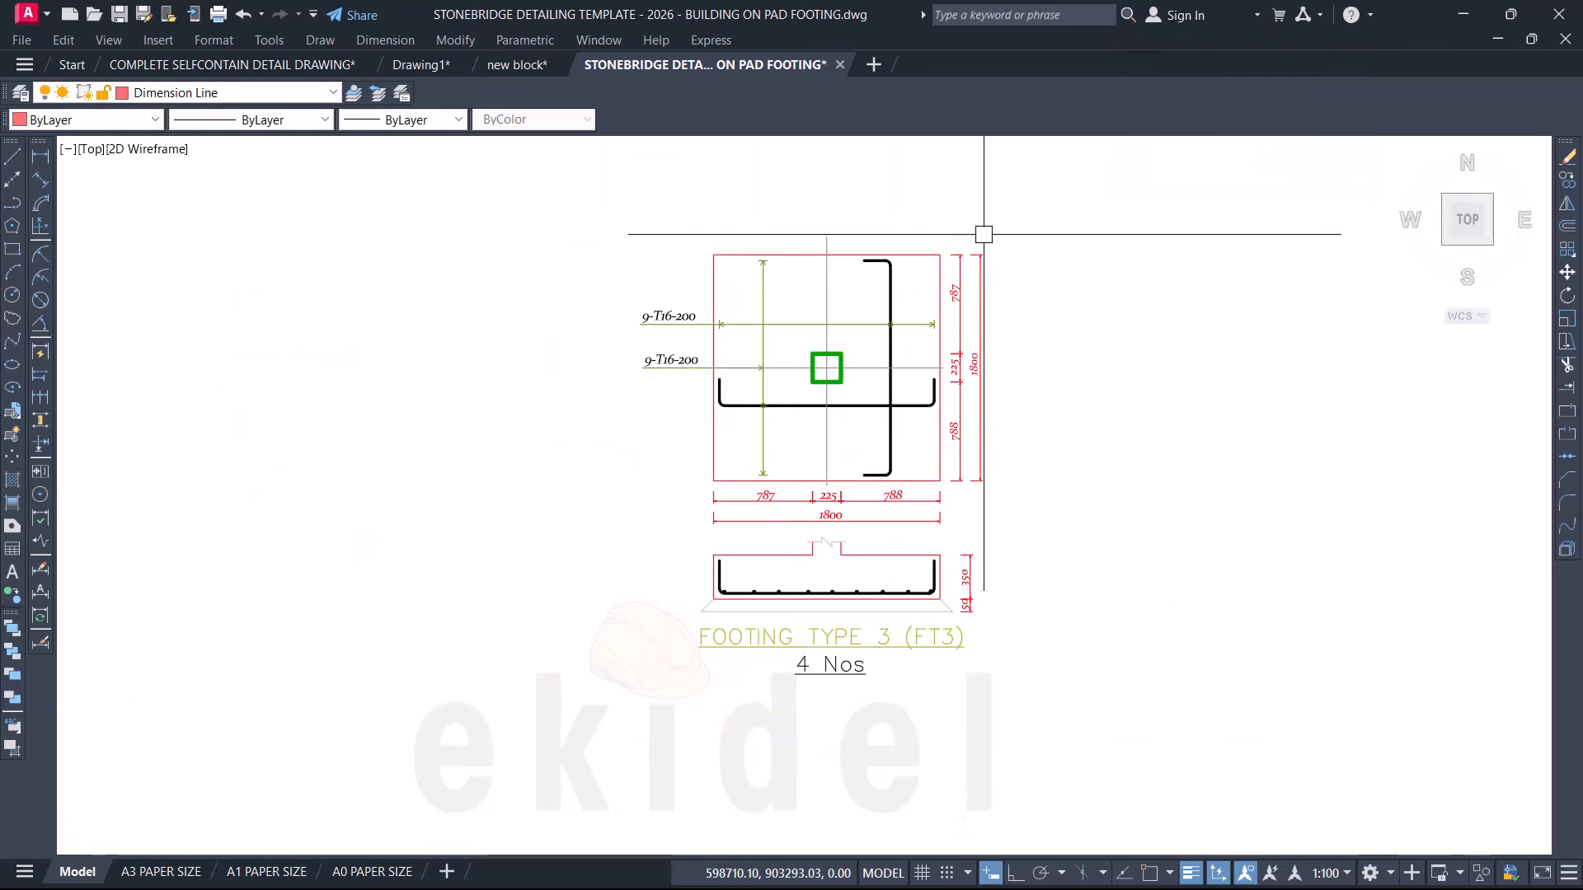
scroll(929, 621, up, 2)
click(914, 635)
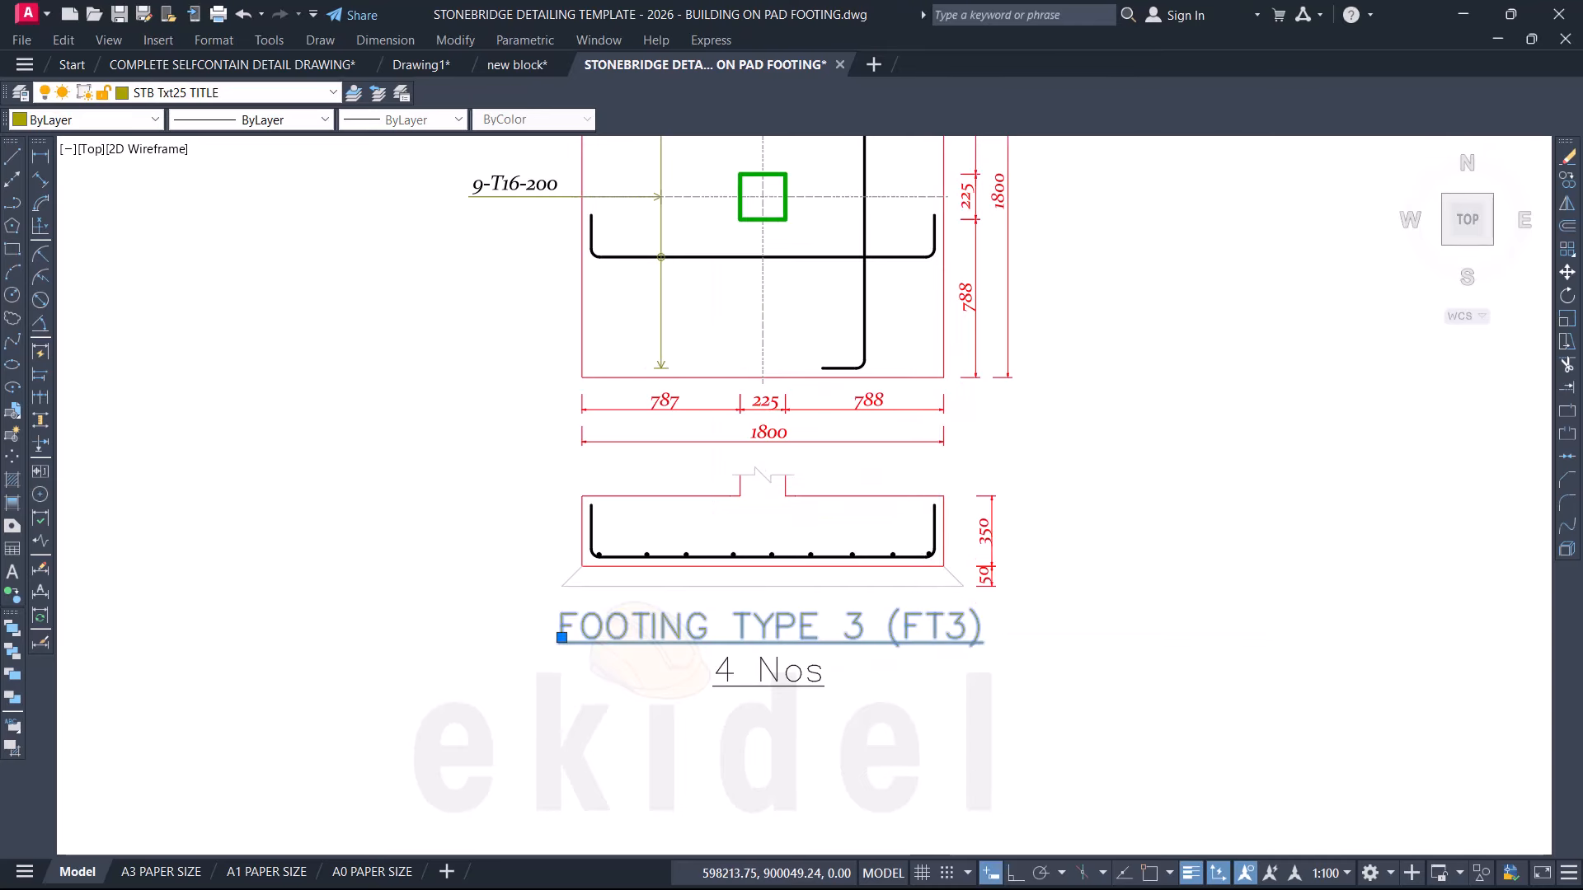
double_click(853, 636)
double_click(855, 624)
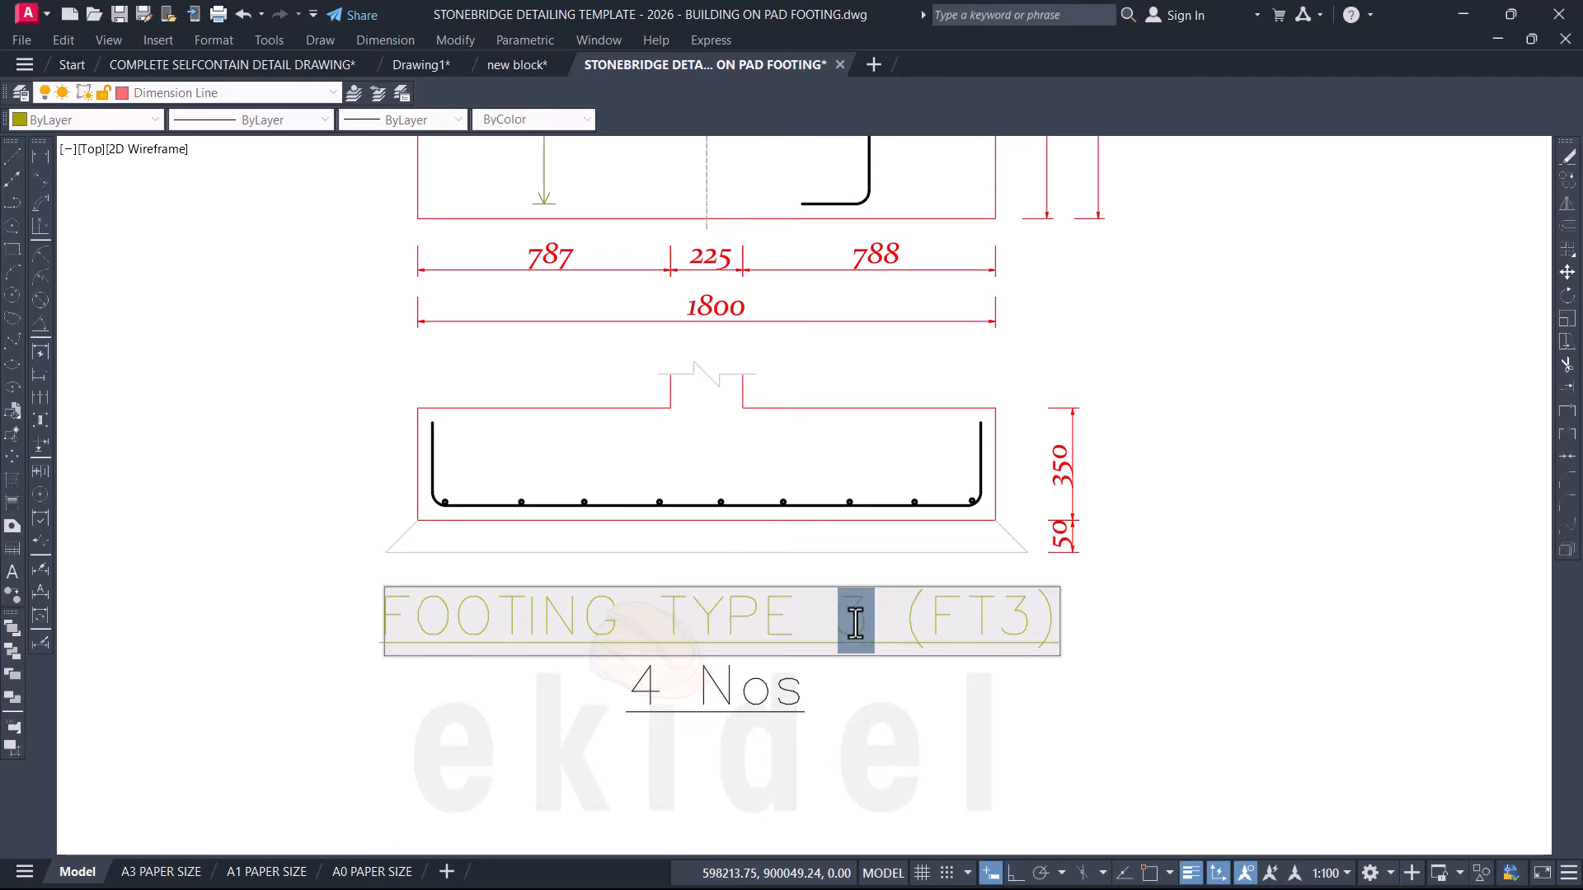
text(5)
click(724, 716)
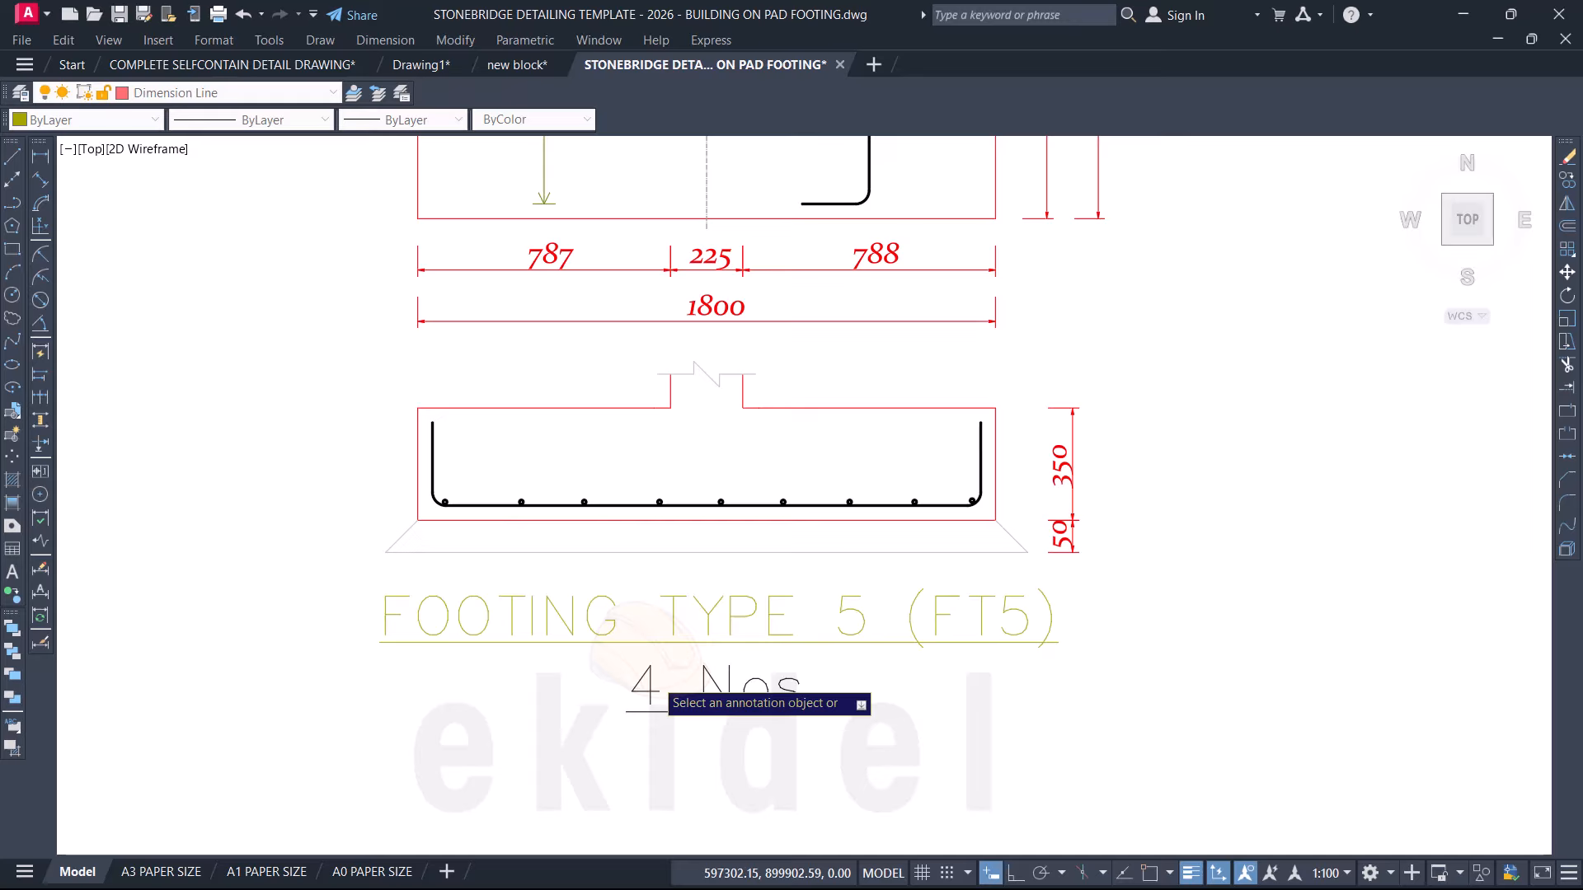
Step: Set the quantity note under the Footing Type 5 title to 3 Nos
click(649, 693)
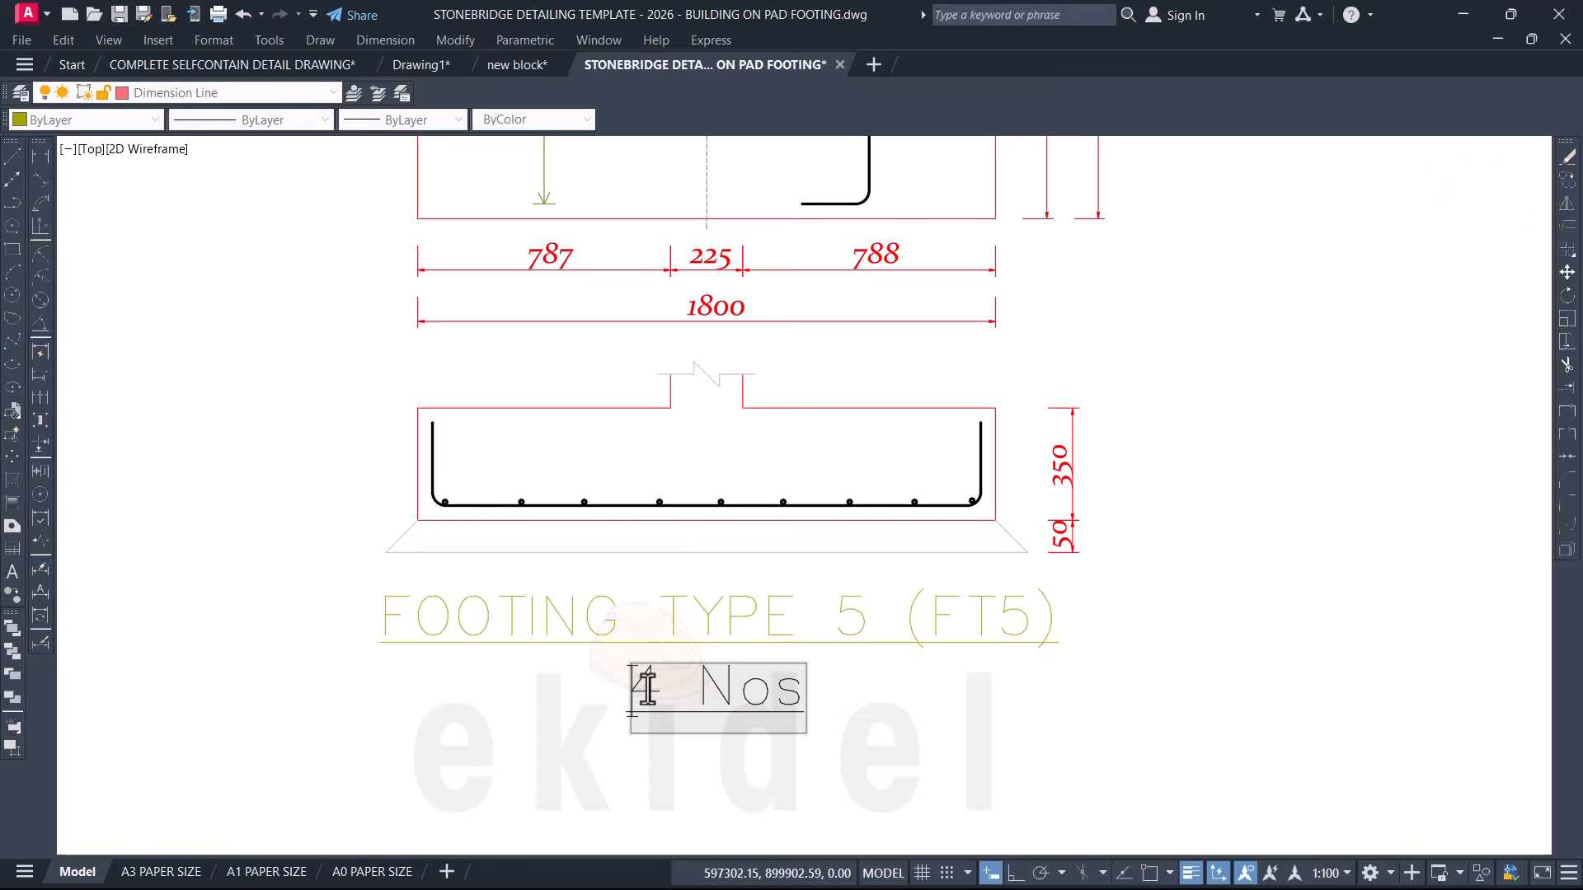
click(1004, 691)
scroll(1004, 691, down, 4)
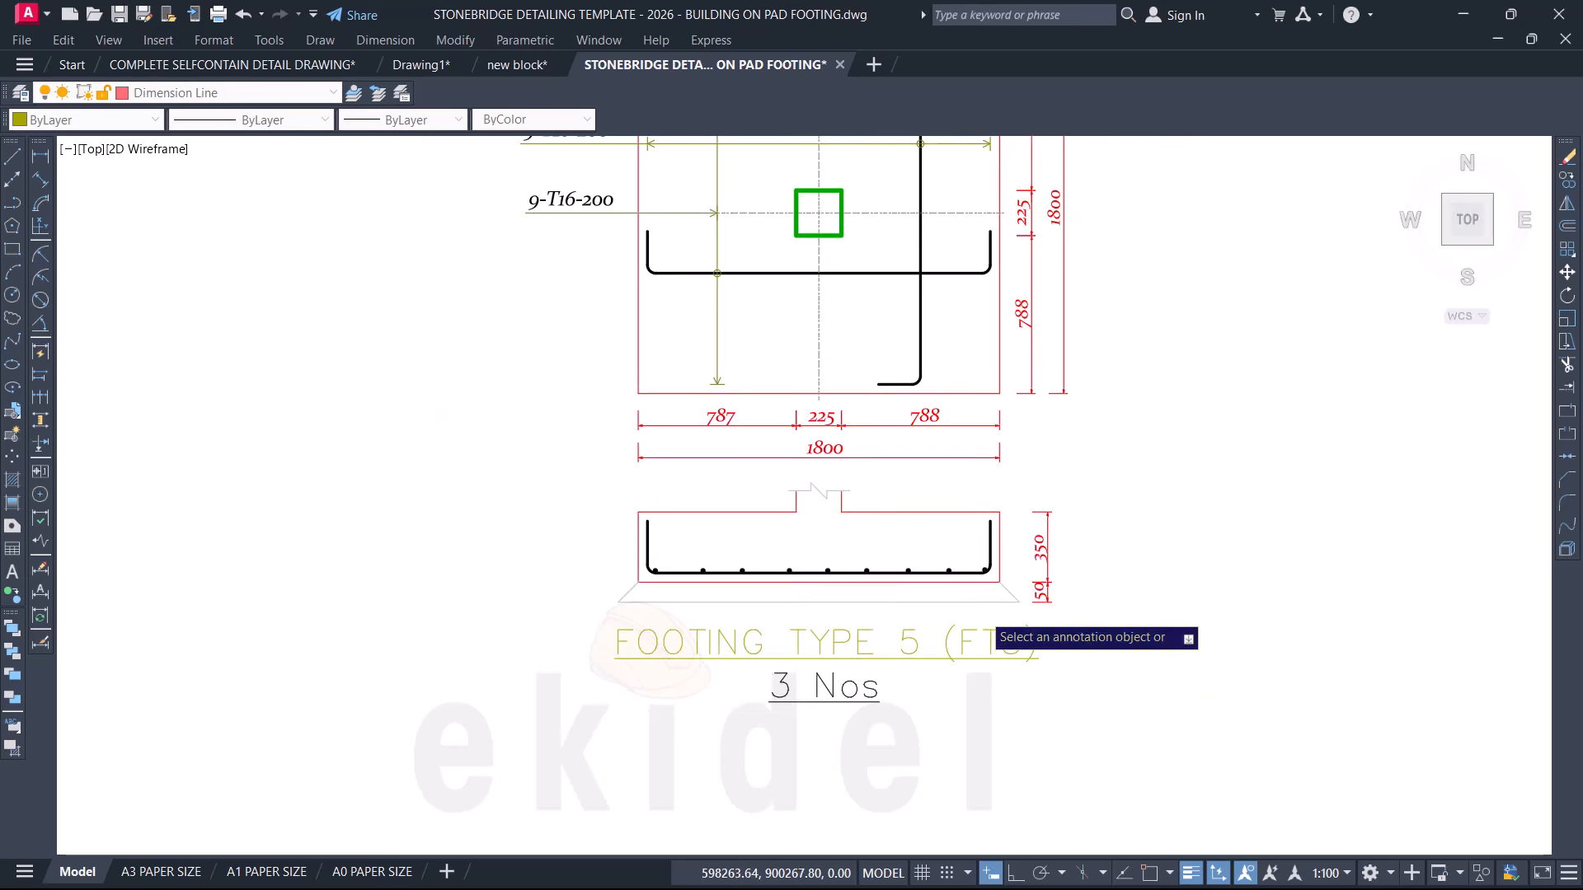
Step: Calculate half the difference between the 1800 and 1200 footing sides with the calculator: 1800-1200, then 600/2
middle_drag(971, 519, 959, 563)
scroll(911, 512, up, 2)
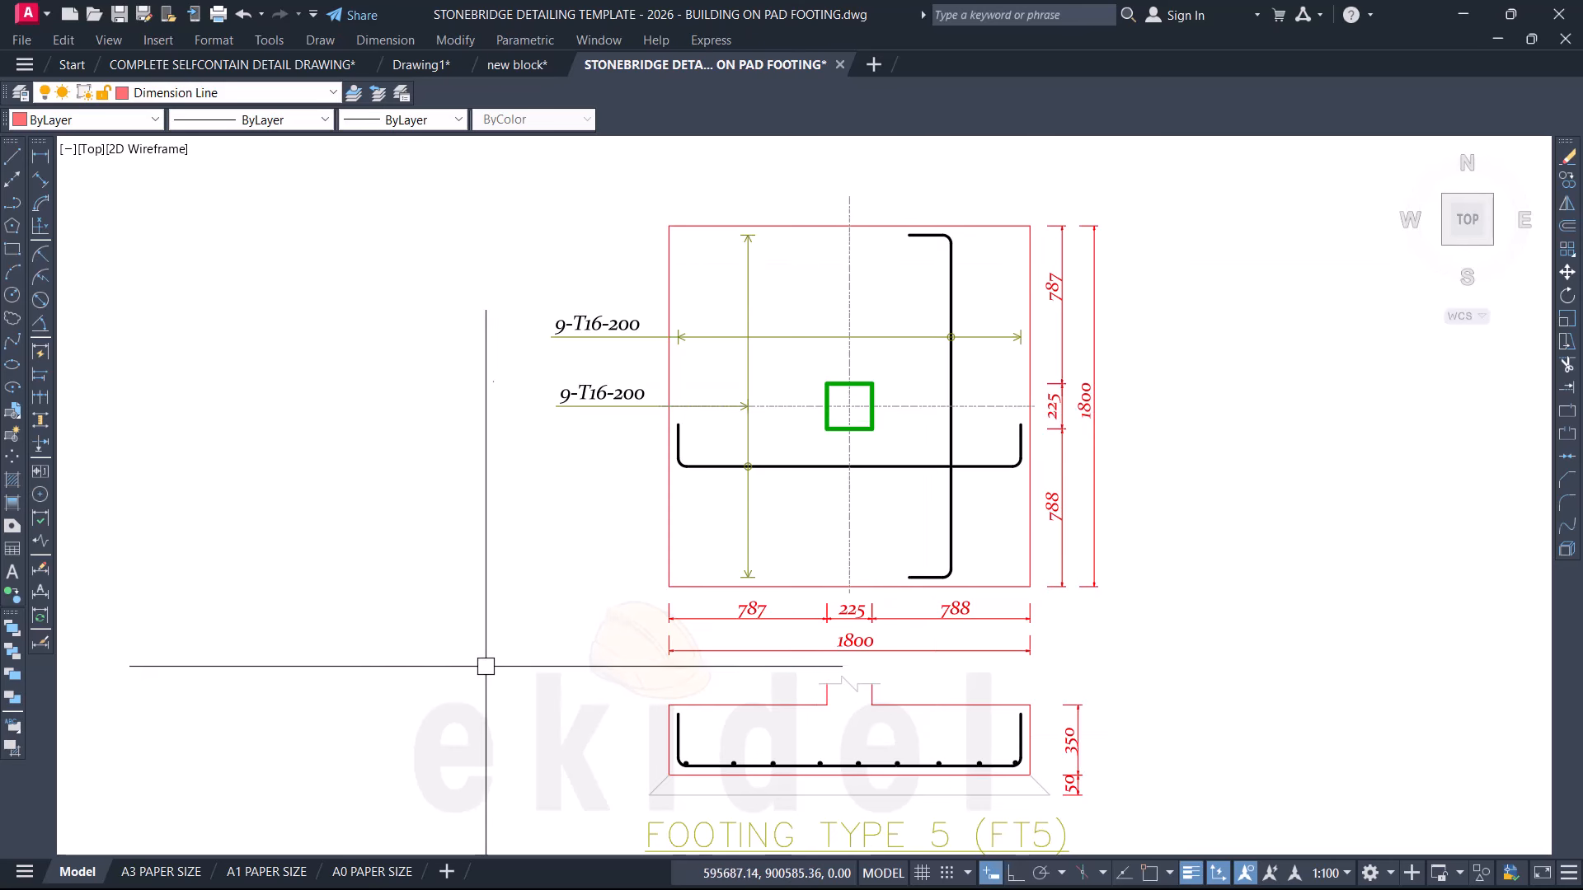
key(ctrl+8)
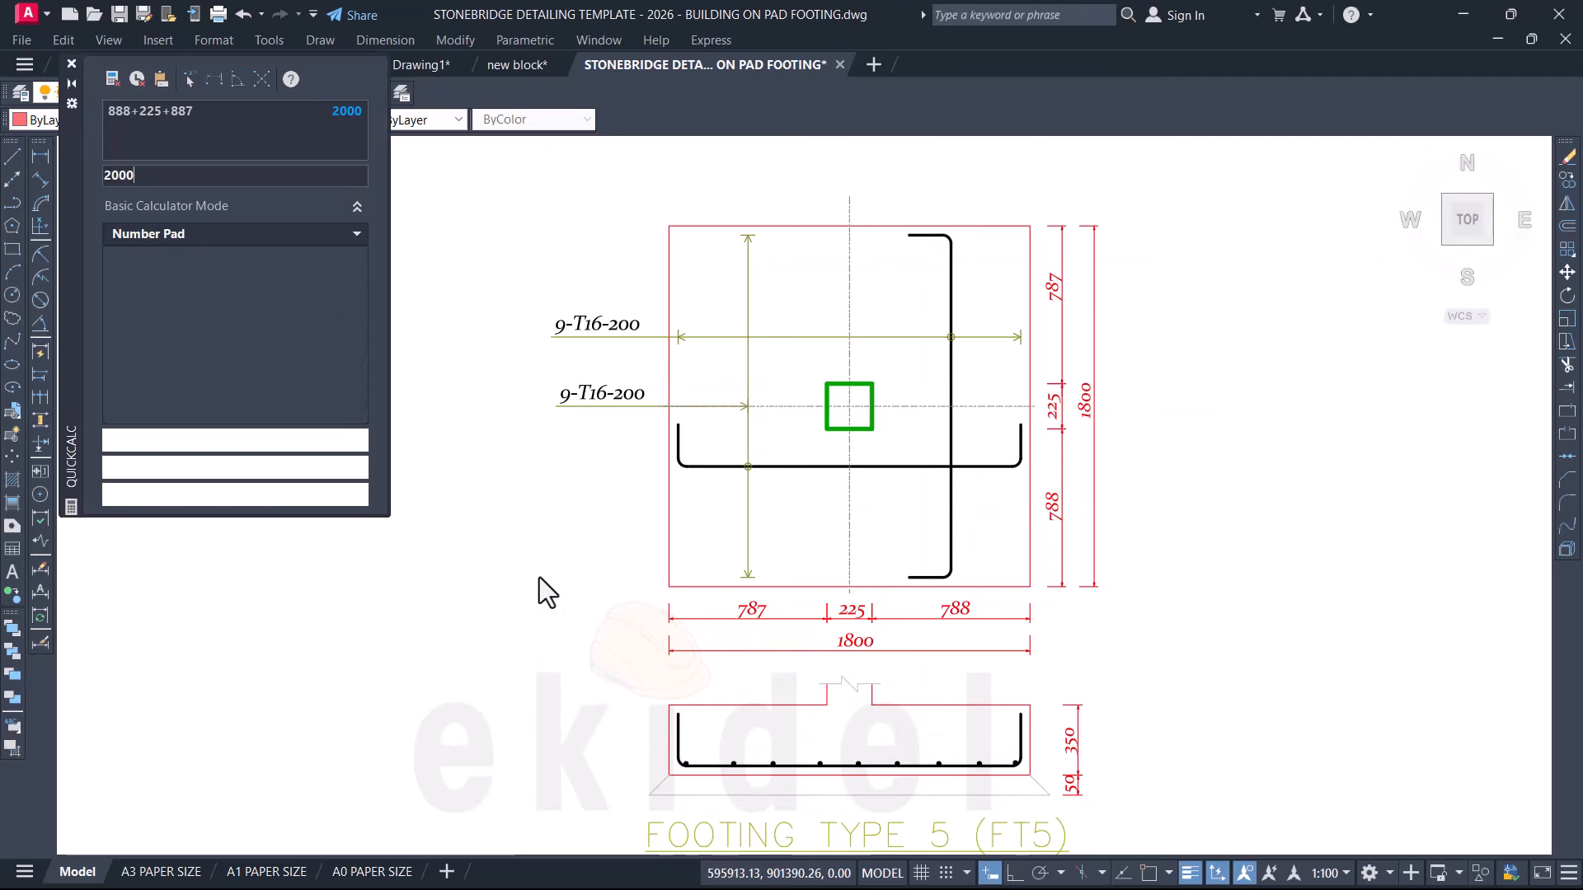
click(131, 341)
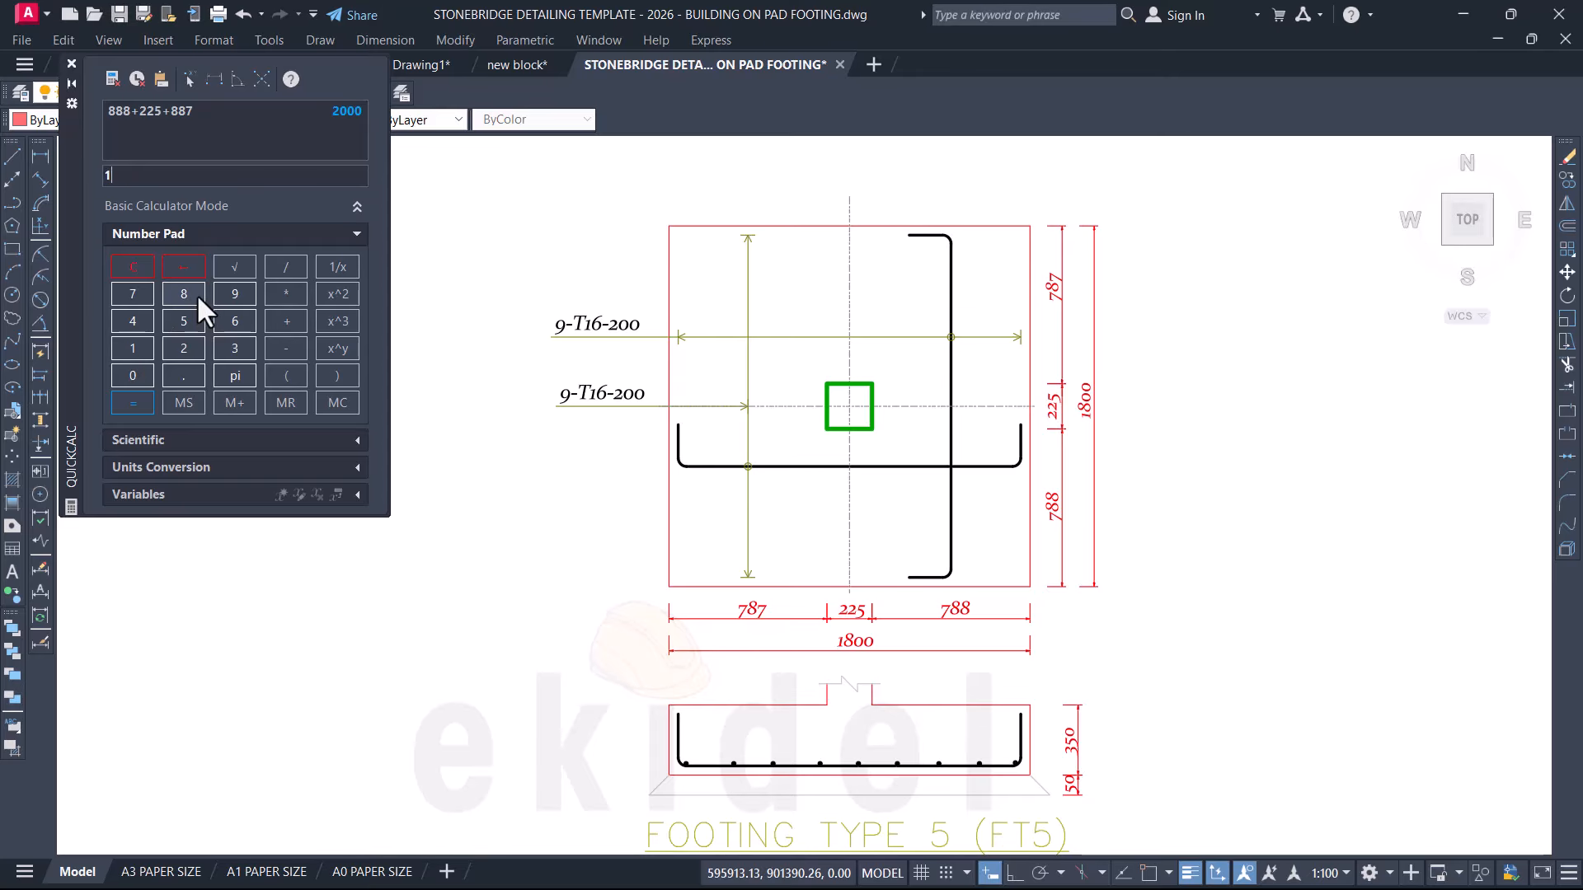
click(191, 296)
click(134, 378)
click(134, 378)
click(144, 353)
click(183, 348)
click(135, 368)
click(135, 368)
click(132, 403)
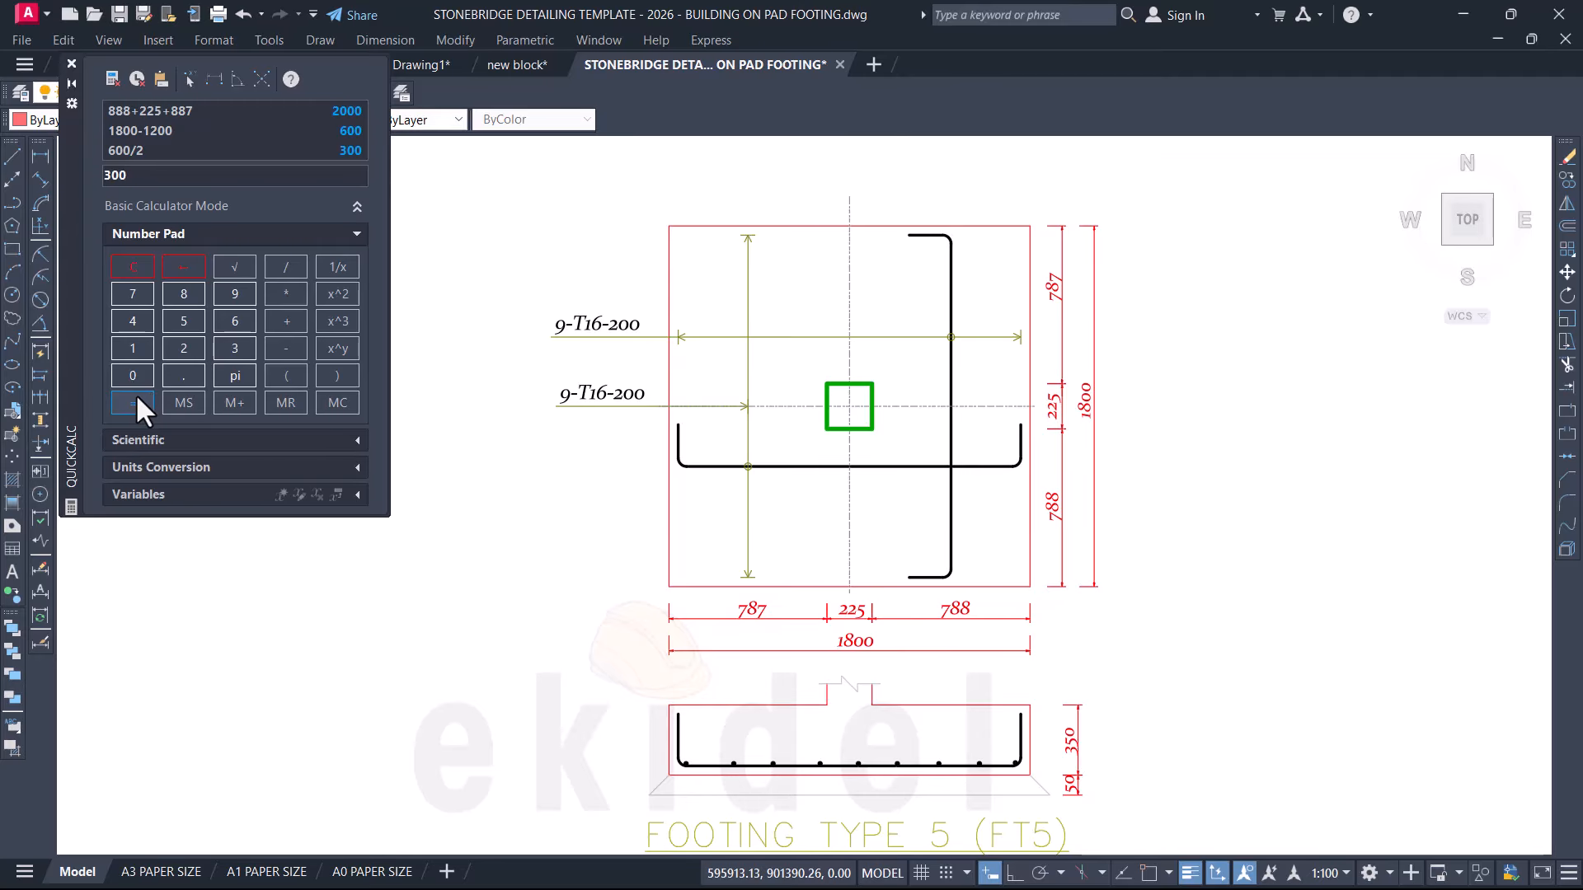
click(71, 63)
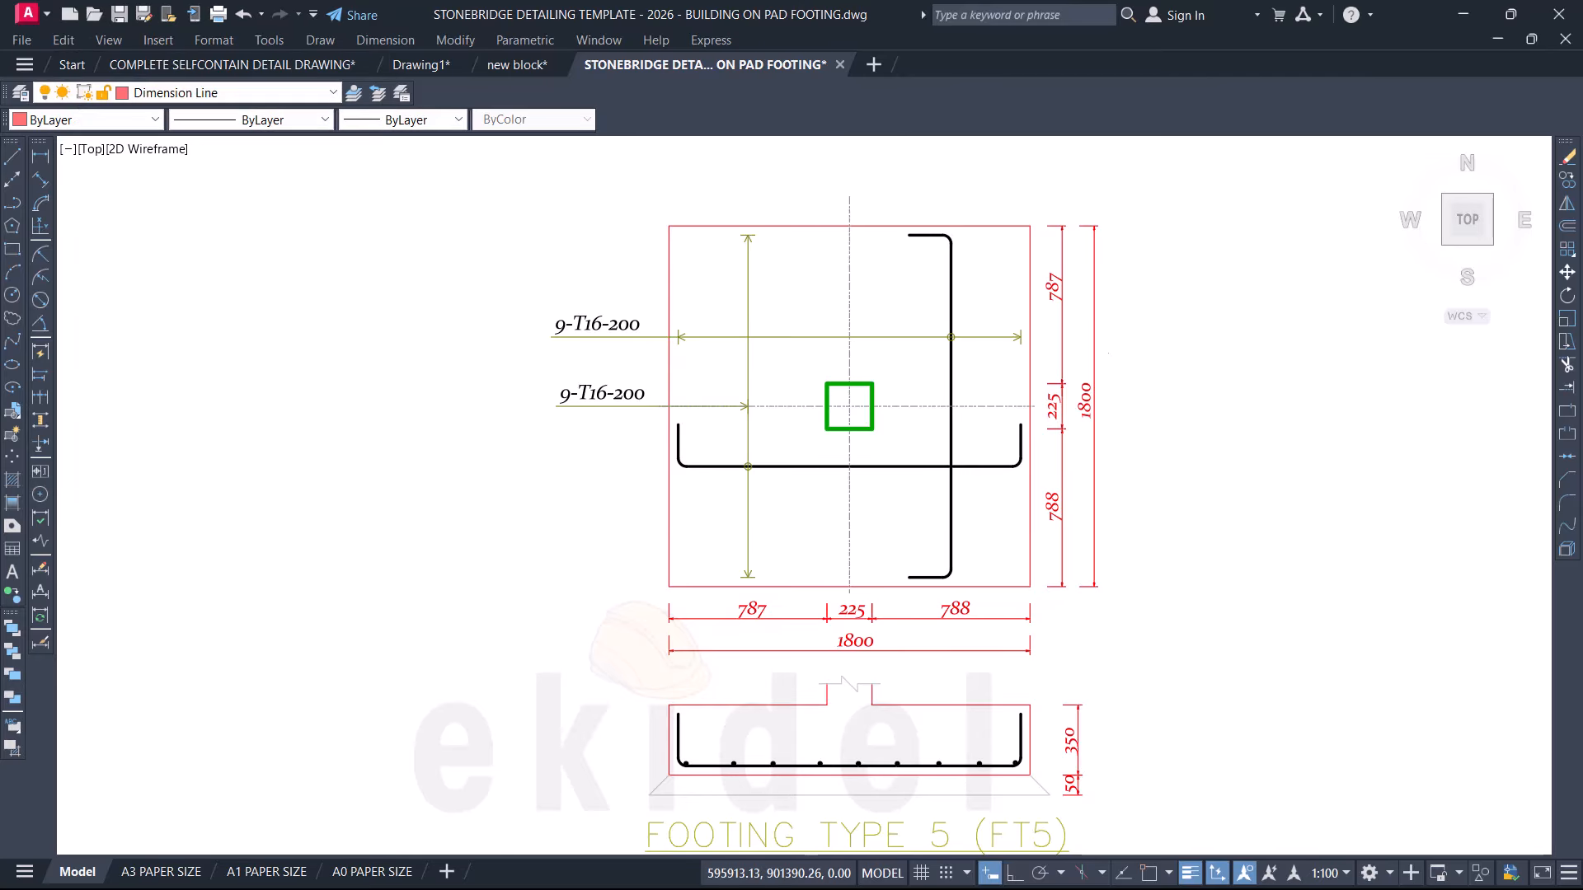
Step: Stretch the upper part of the Footing Type 5 plan, including its bars and dimension lines, straight down by 300
click(1151, 177)
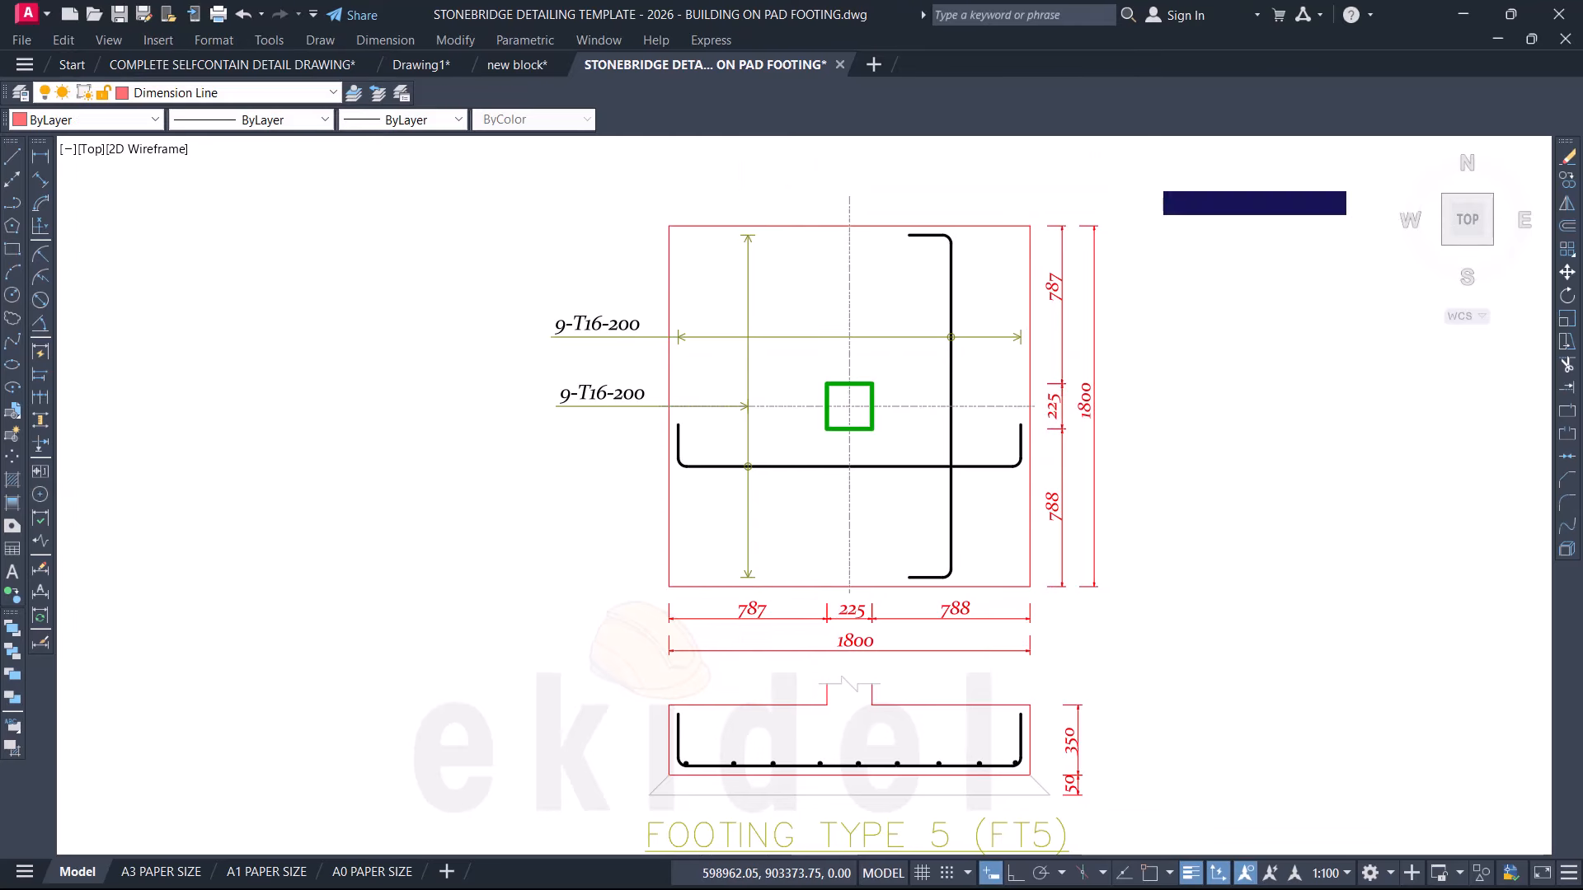
click(516, 295)
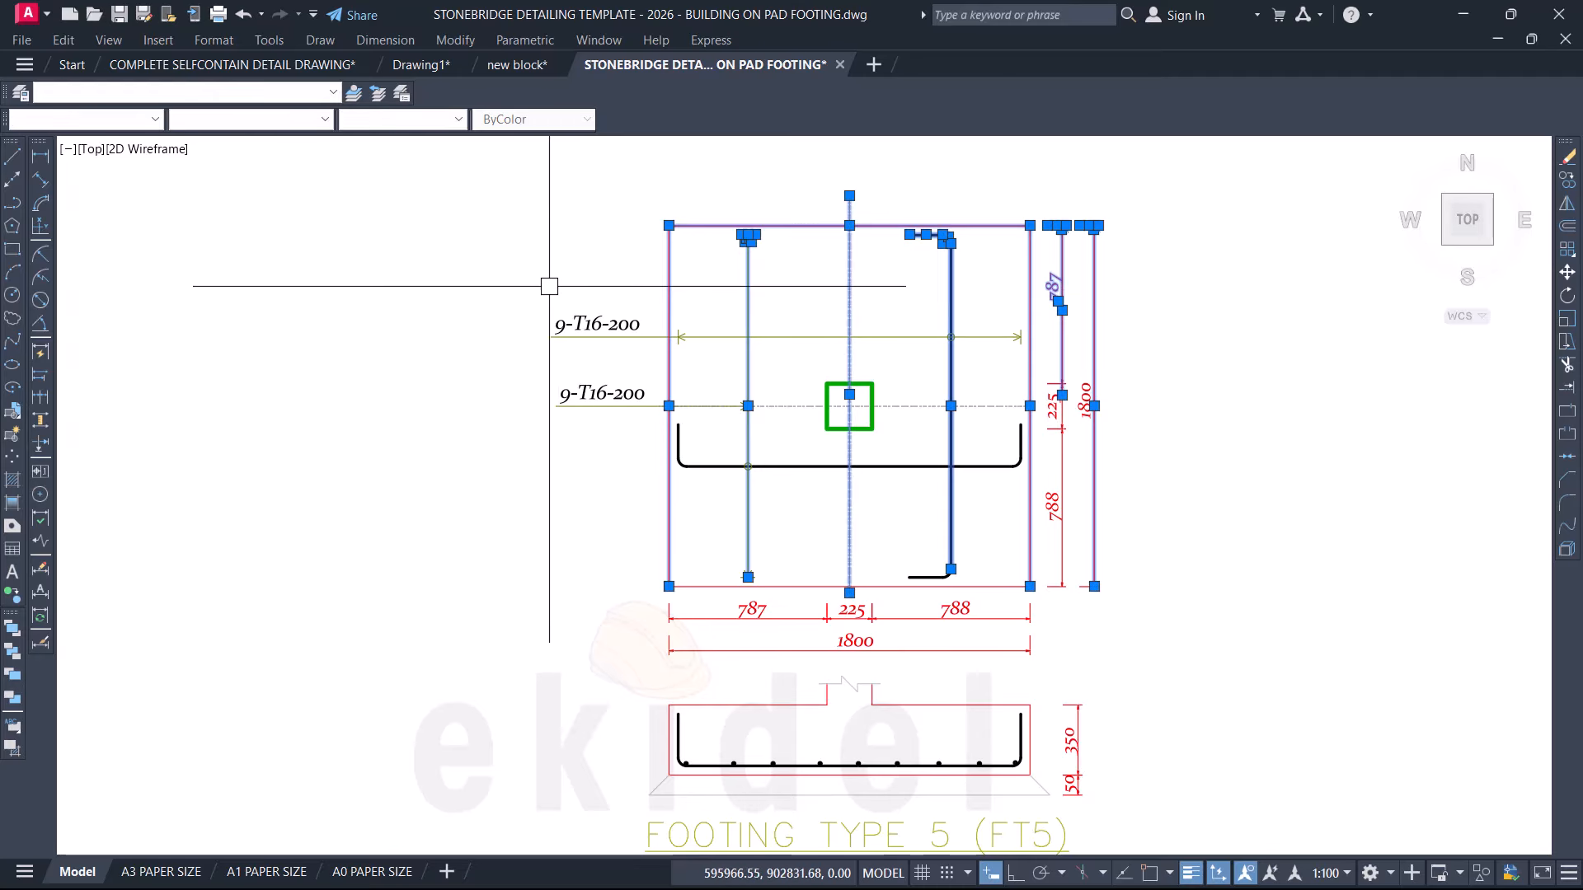
key(m)
key(space)
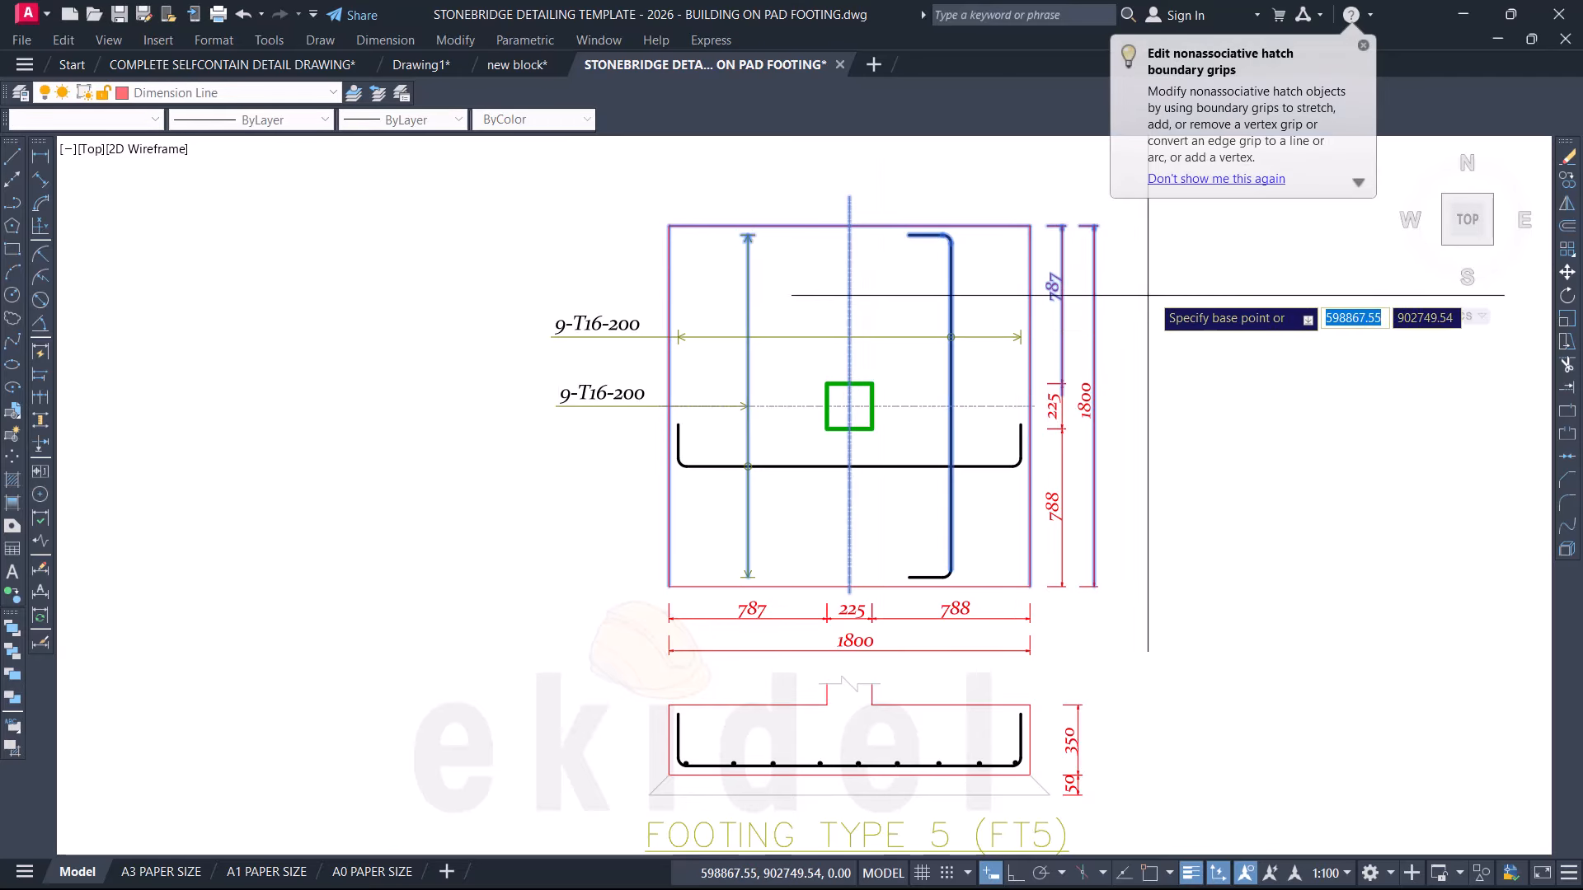
click(1163, 284)
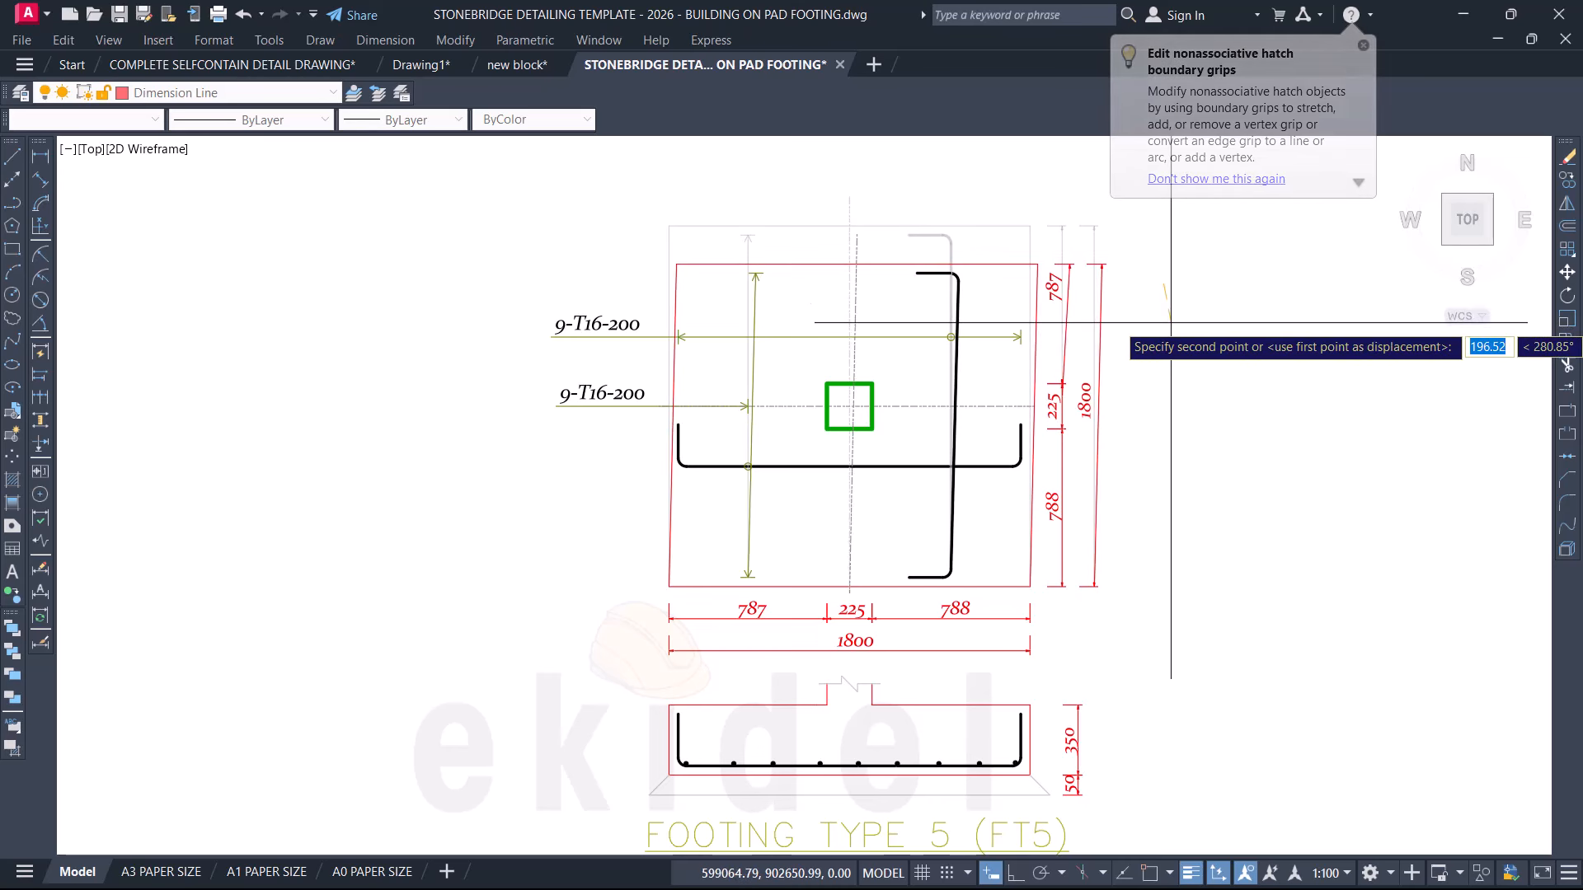
key(F8)
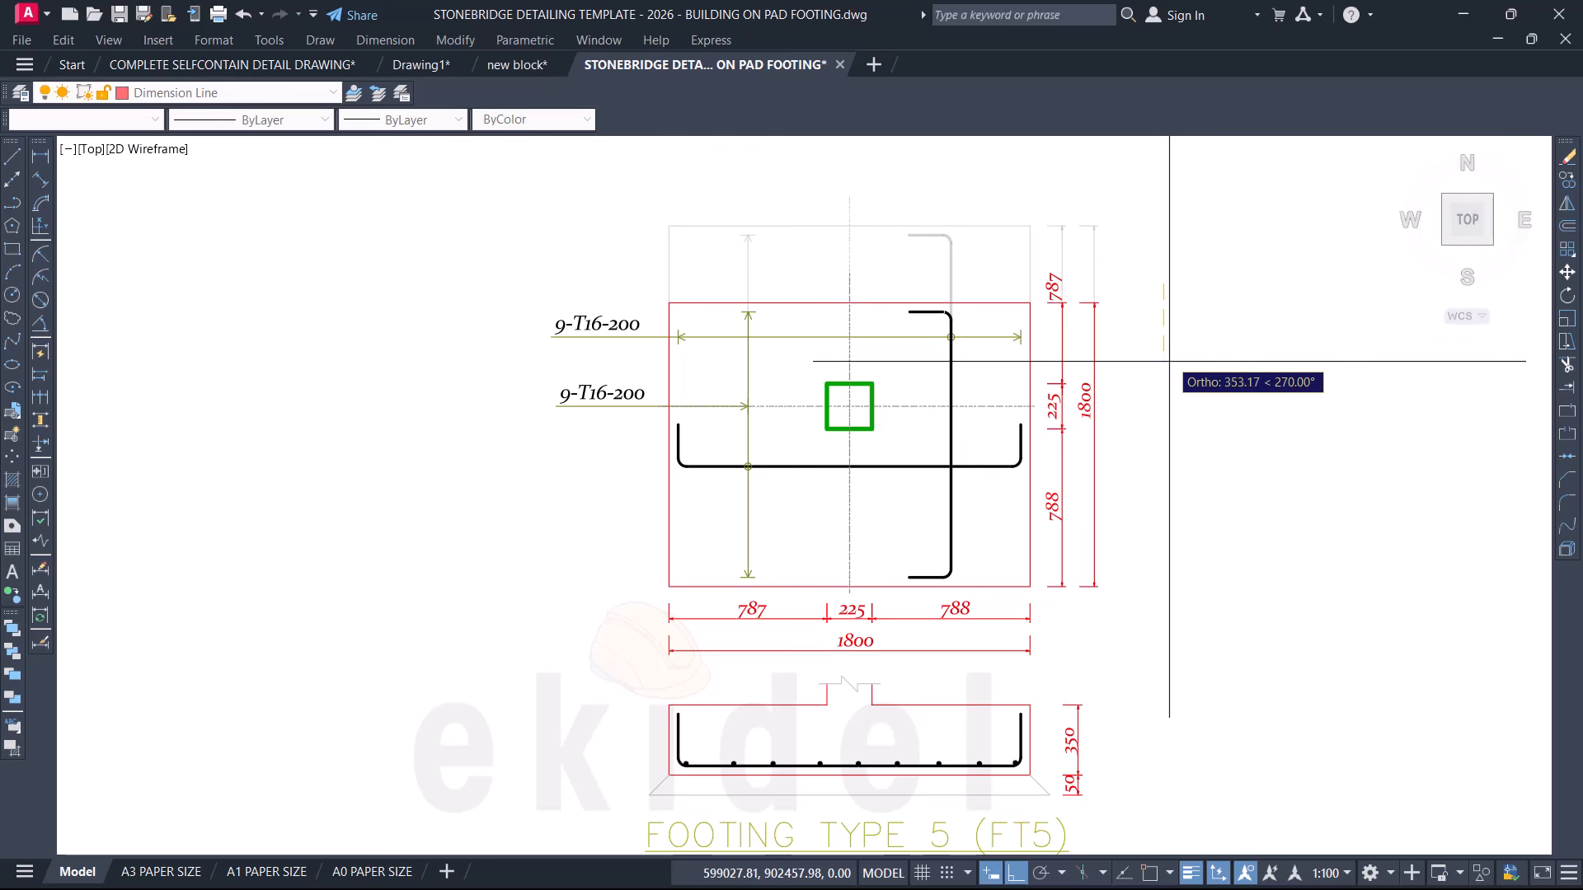
text(300)
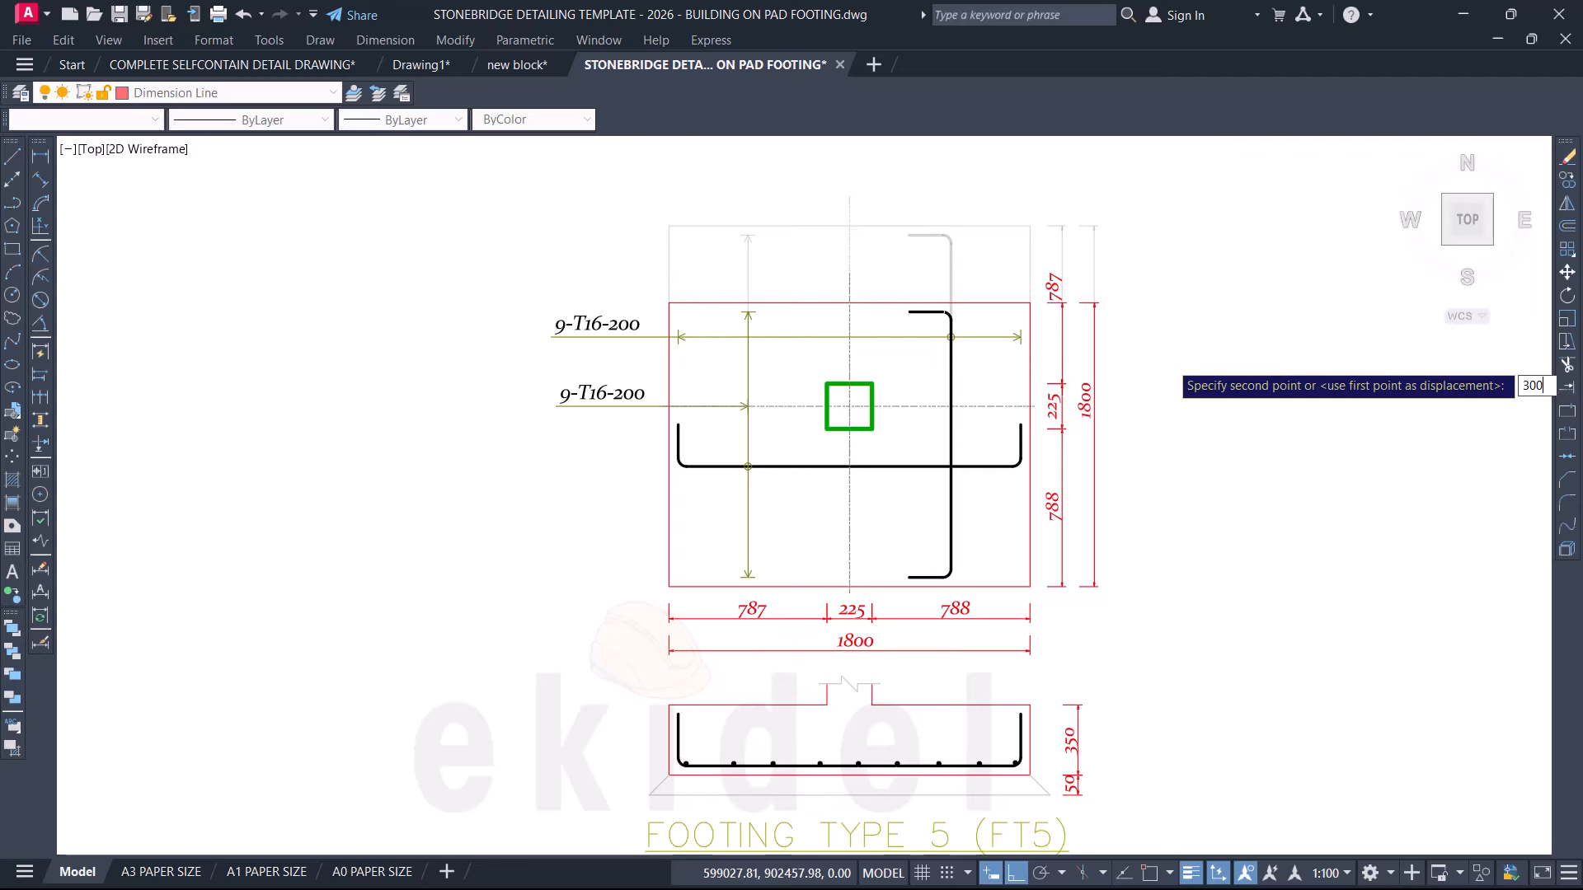
key(Return)
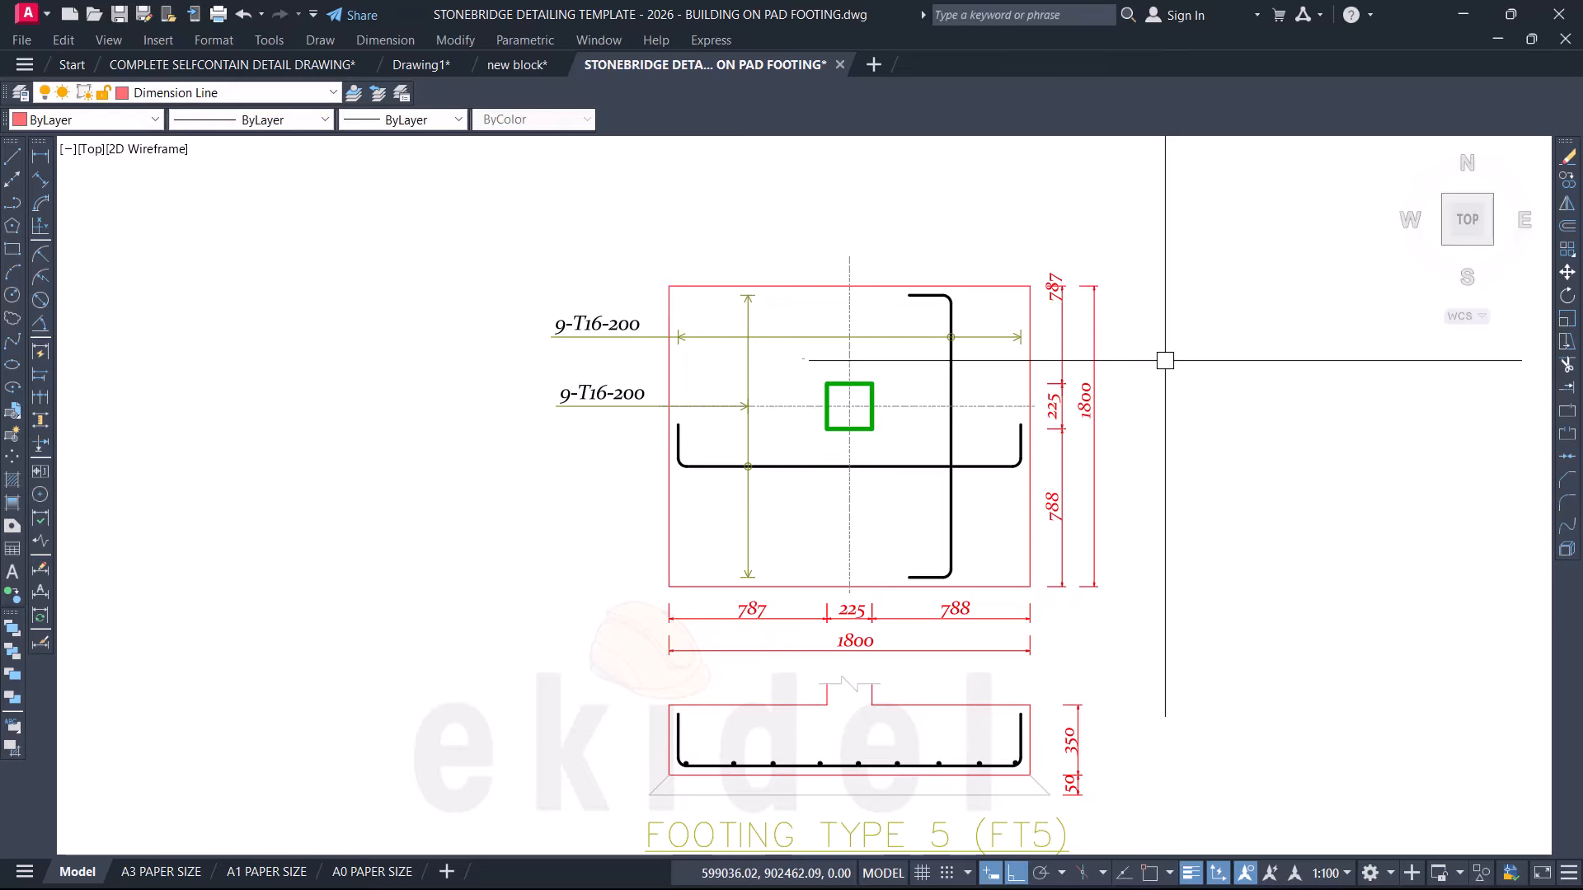
Step: Move the upper 787 dimension text down to the middle of its shortened dimension line beside the footing plan
scroll(1045, 265, up, 2)
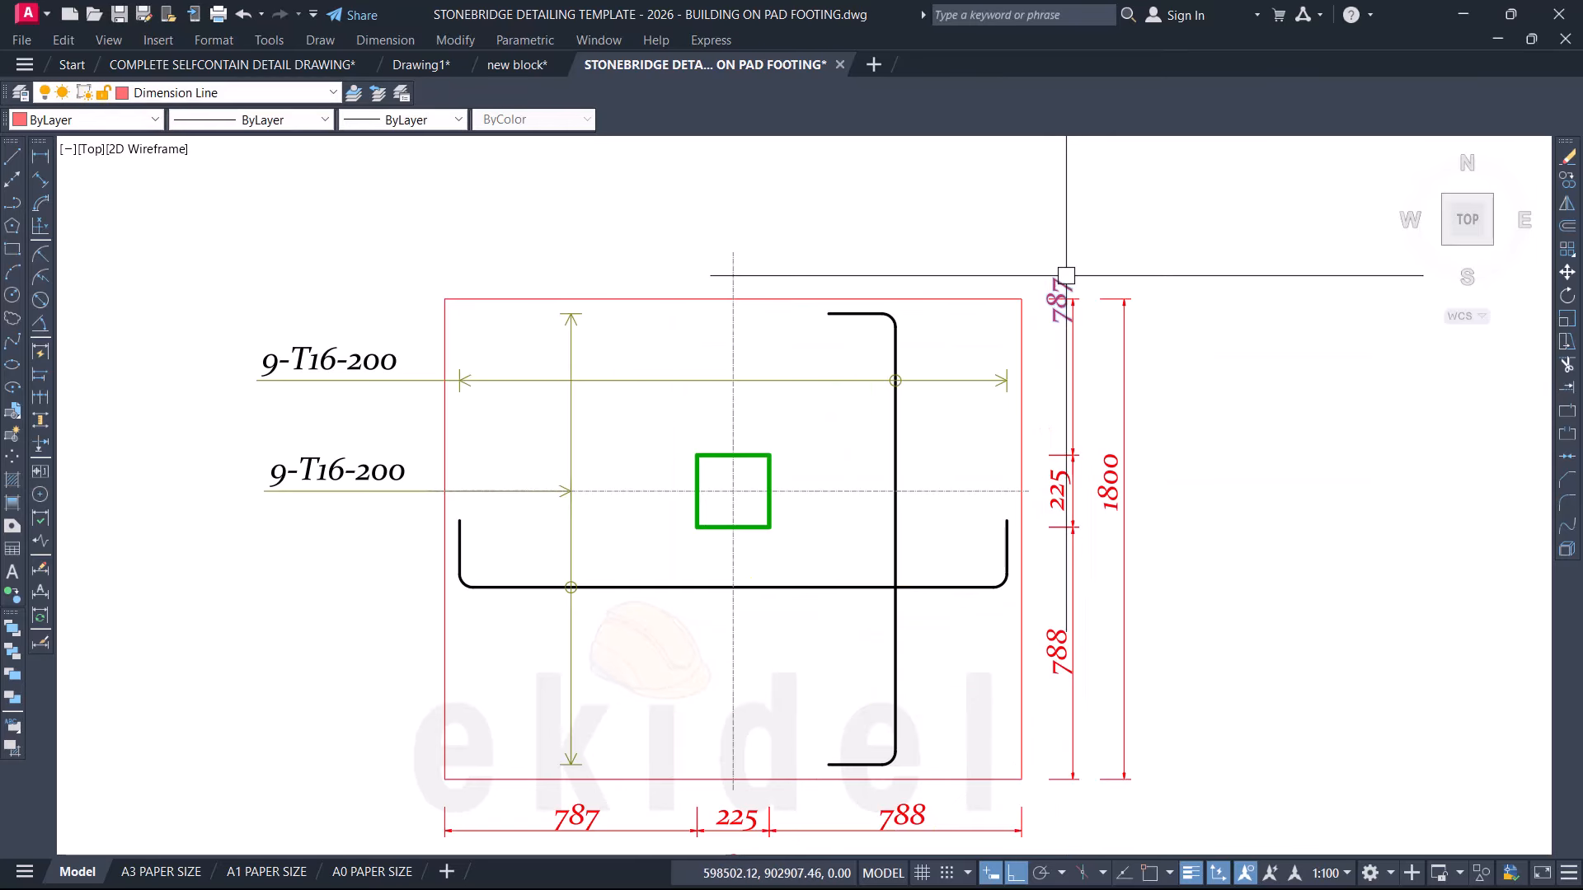
click(1061, 284)
text(m)
key(Return)
click(1218, 290)
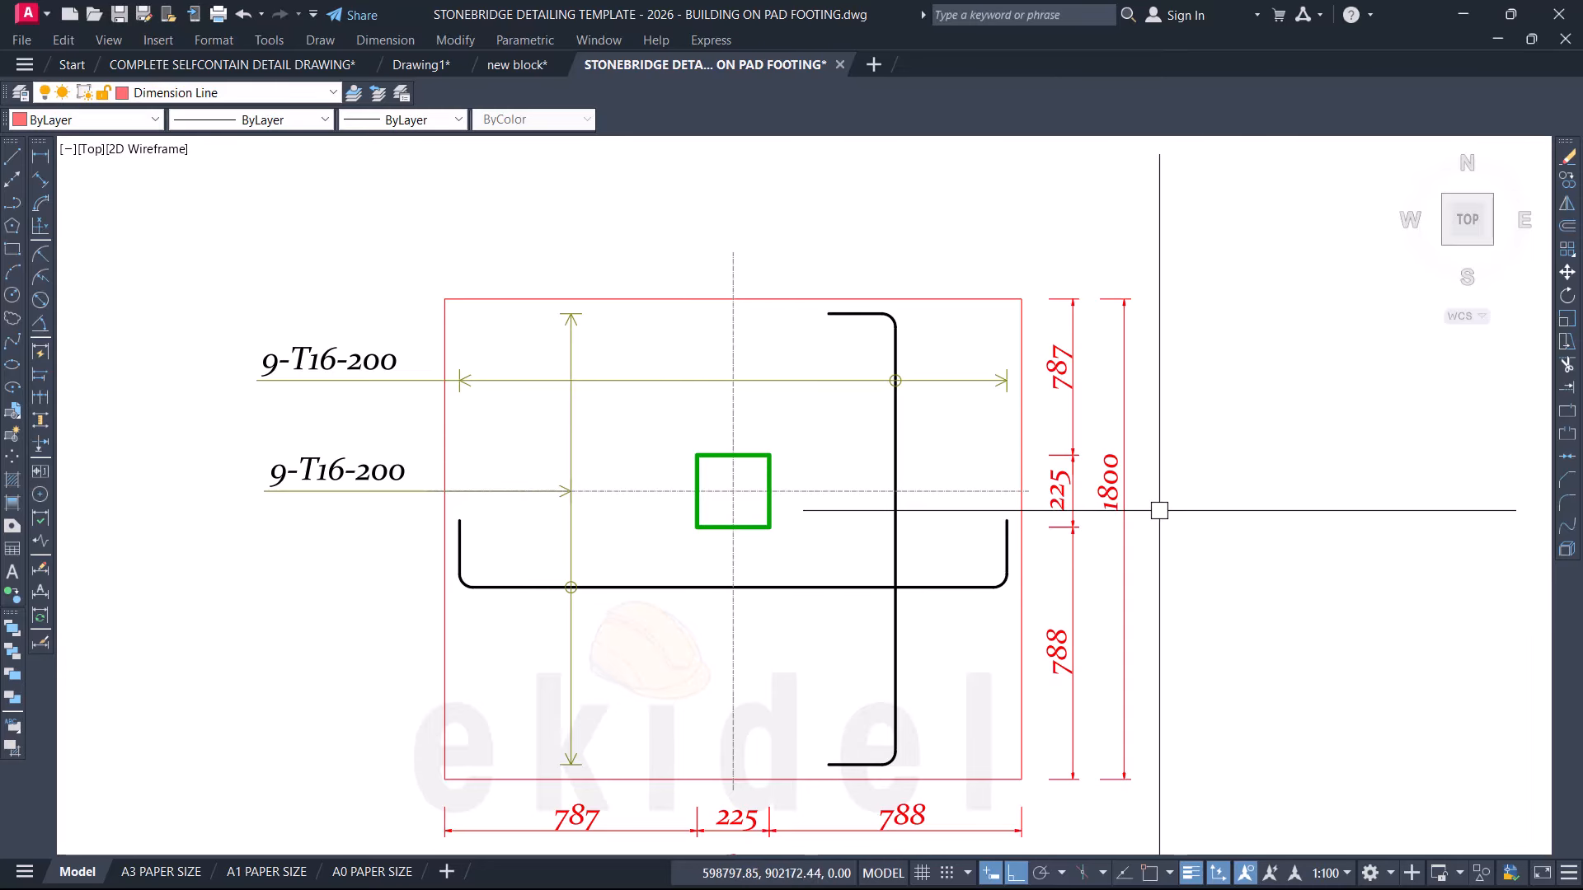
Step: Stretch the lower edge of the footing plan, together with the section, title and quantity note below it, straight up by 300
middle_drag(1153, 502, 1155, 391)
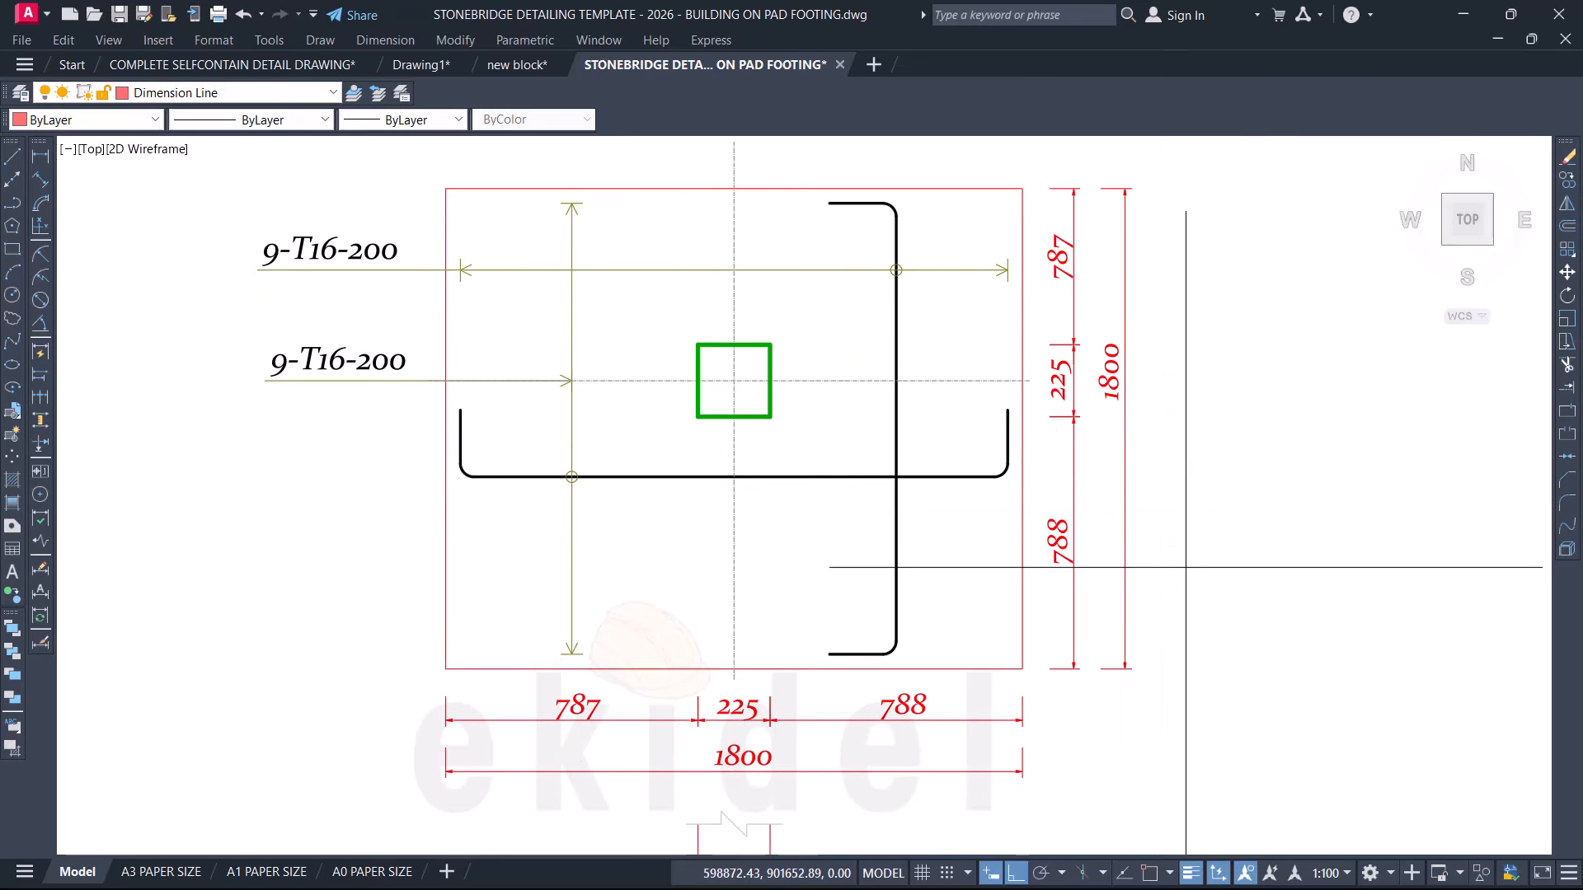
click(1185, 567)
scroll(1185, 567, down, 5)
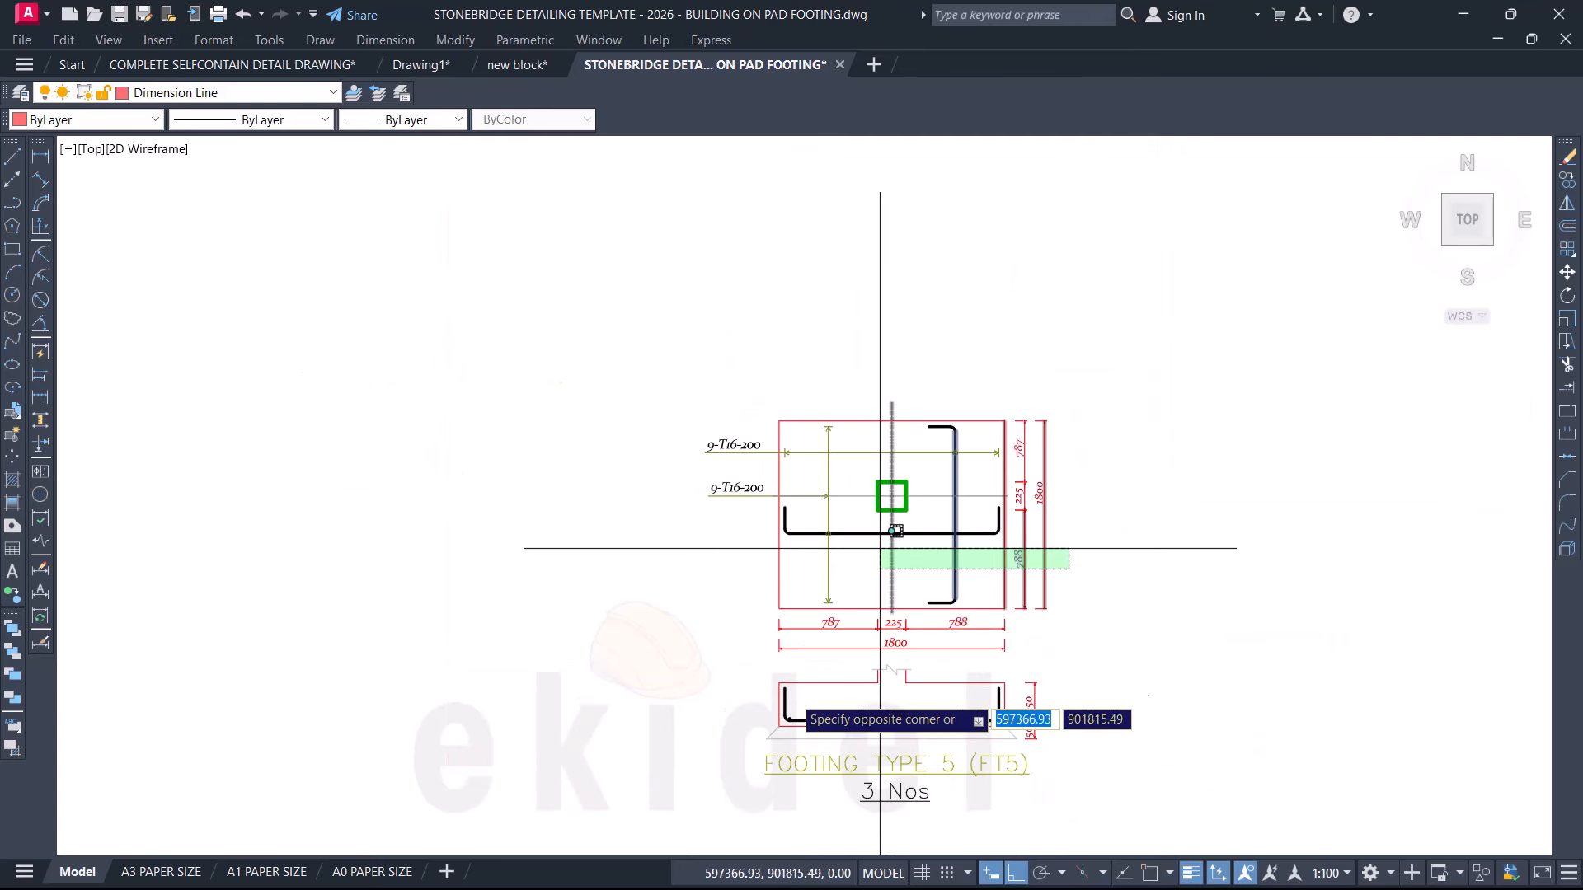
click(648, 811)
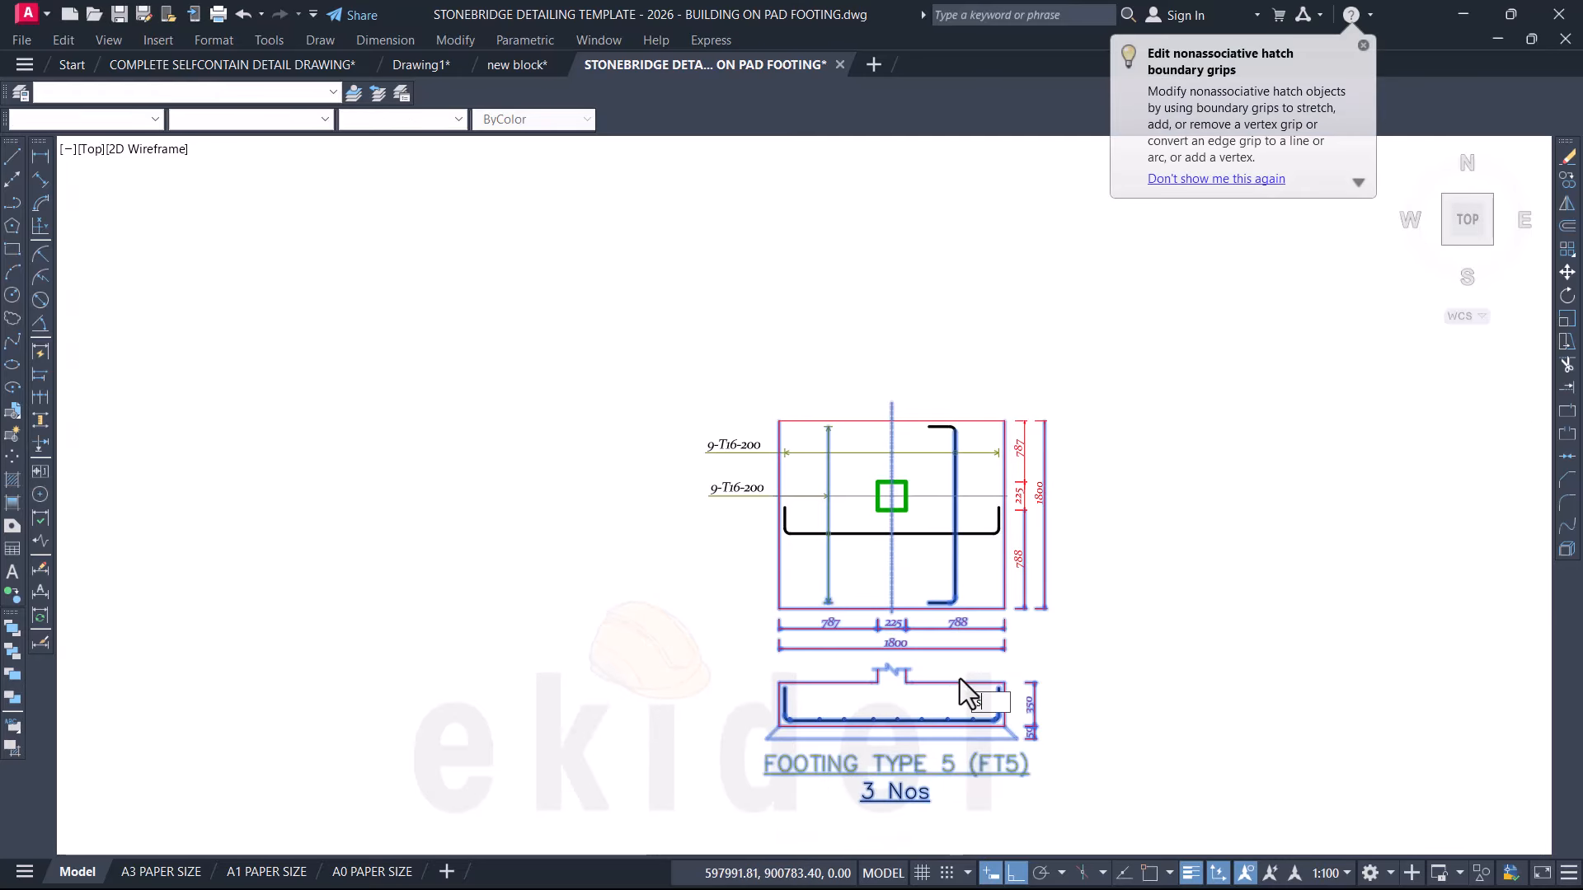
key(space)
scroll(1170, 575, up, 2)
click(1058, 637)
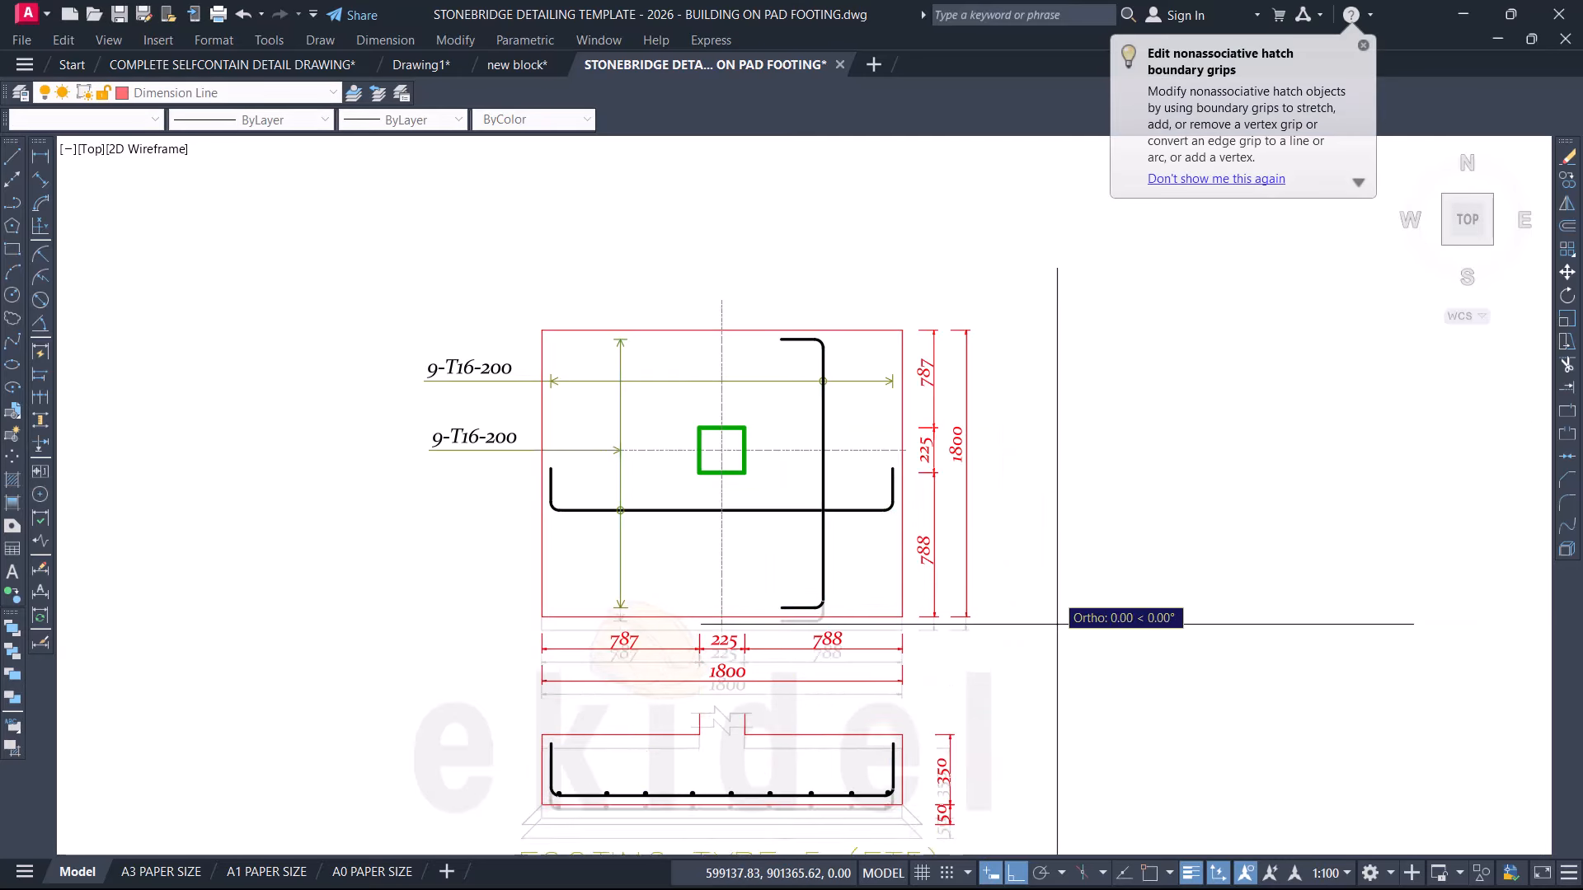
text(3)
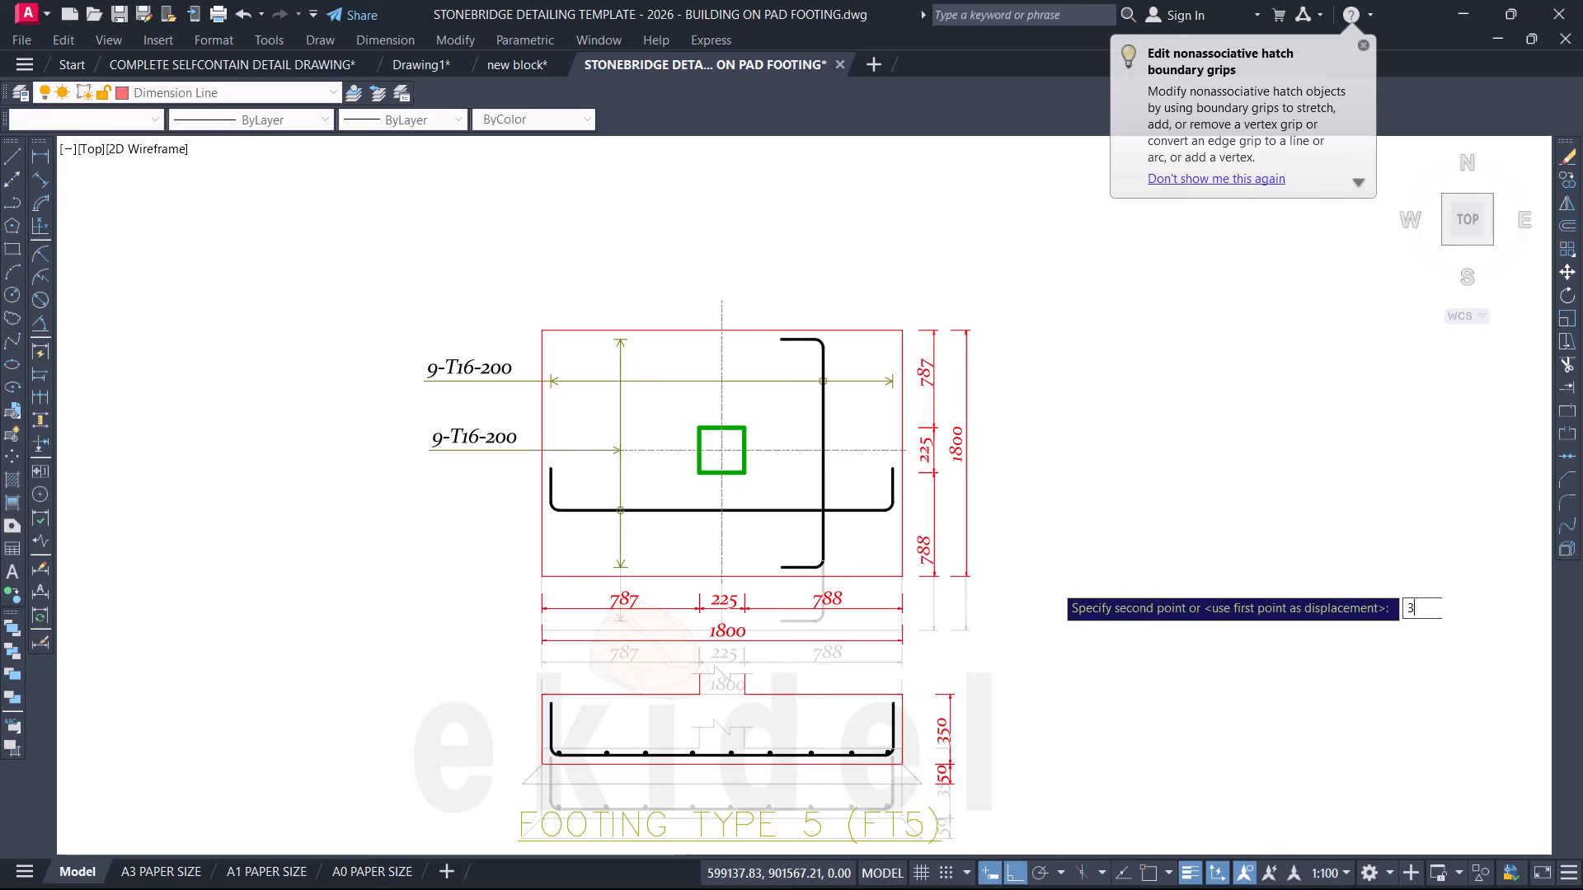
text(00)
key(Return)
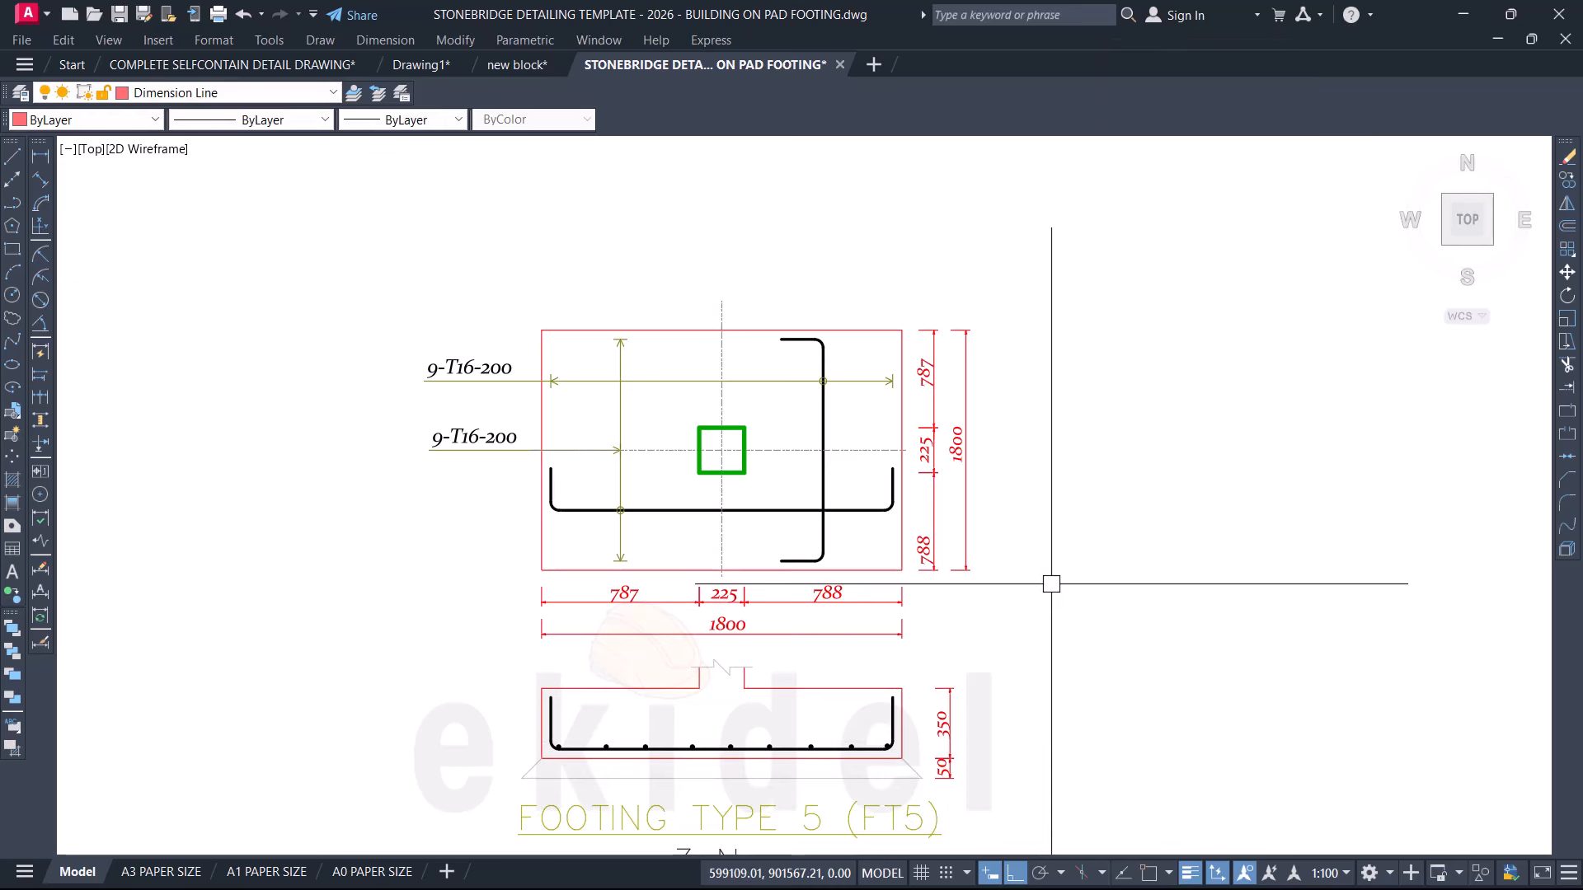
Step: Check the resized footing plan's overall vertical side with a linear dimension, without placing it
click(40, 155)
scroll(965, 344, up, 2)
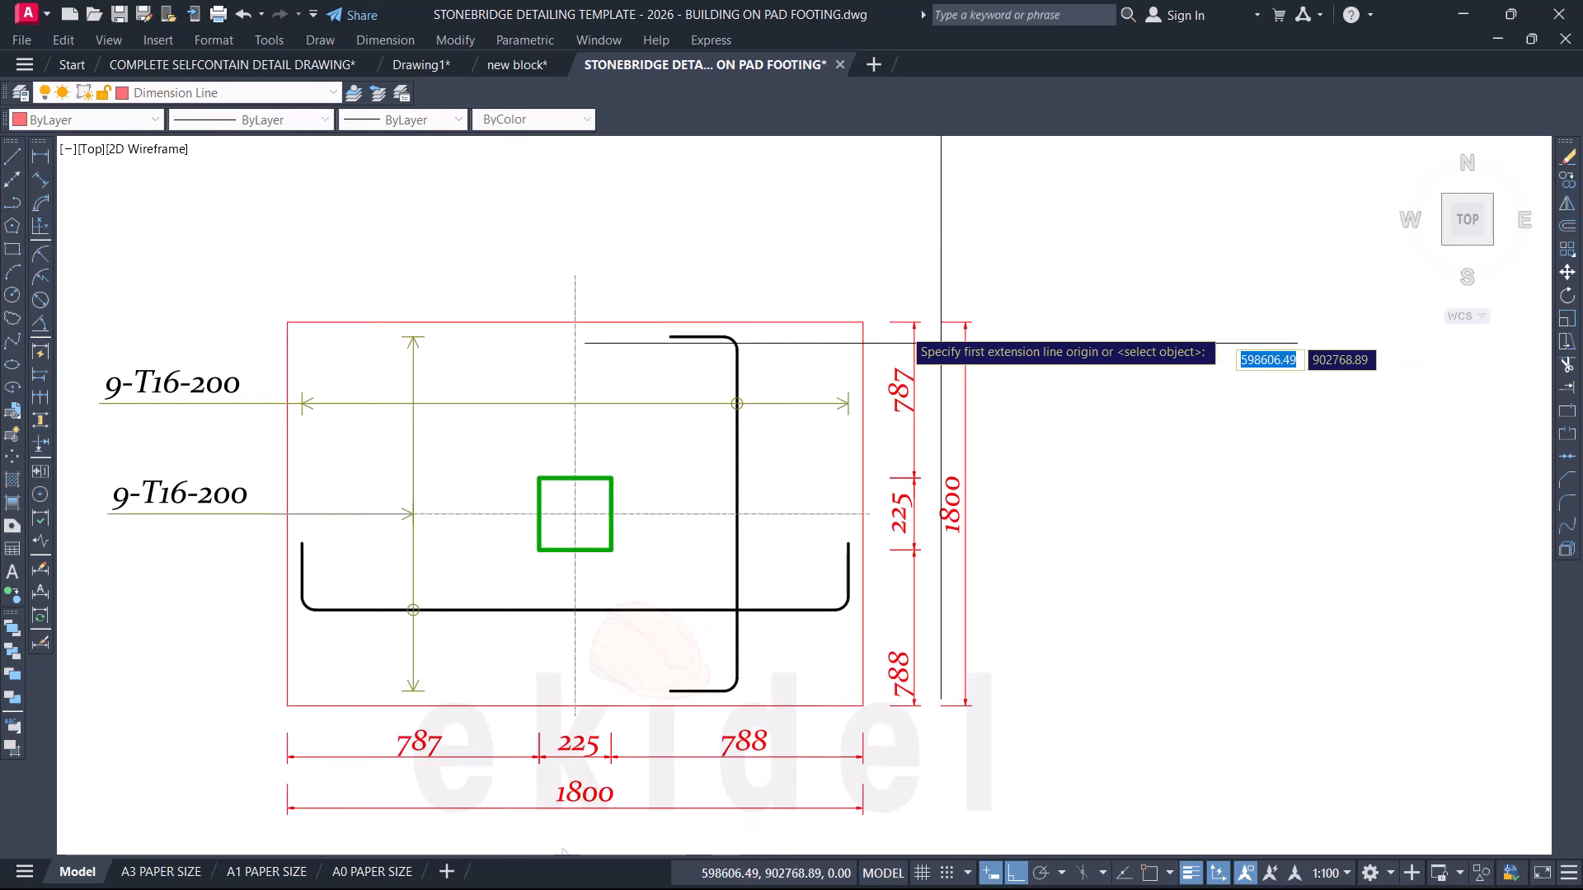
click(863, 321)
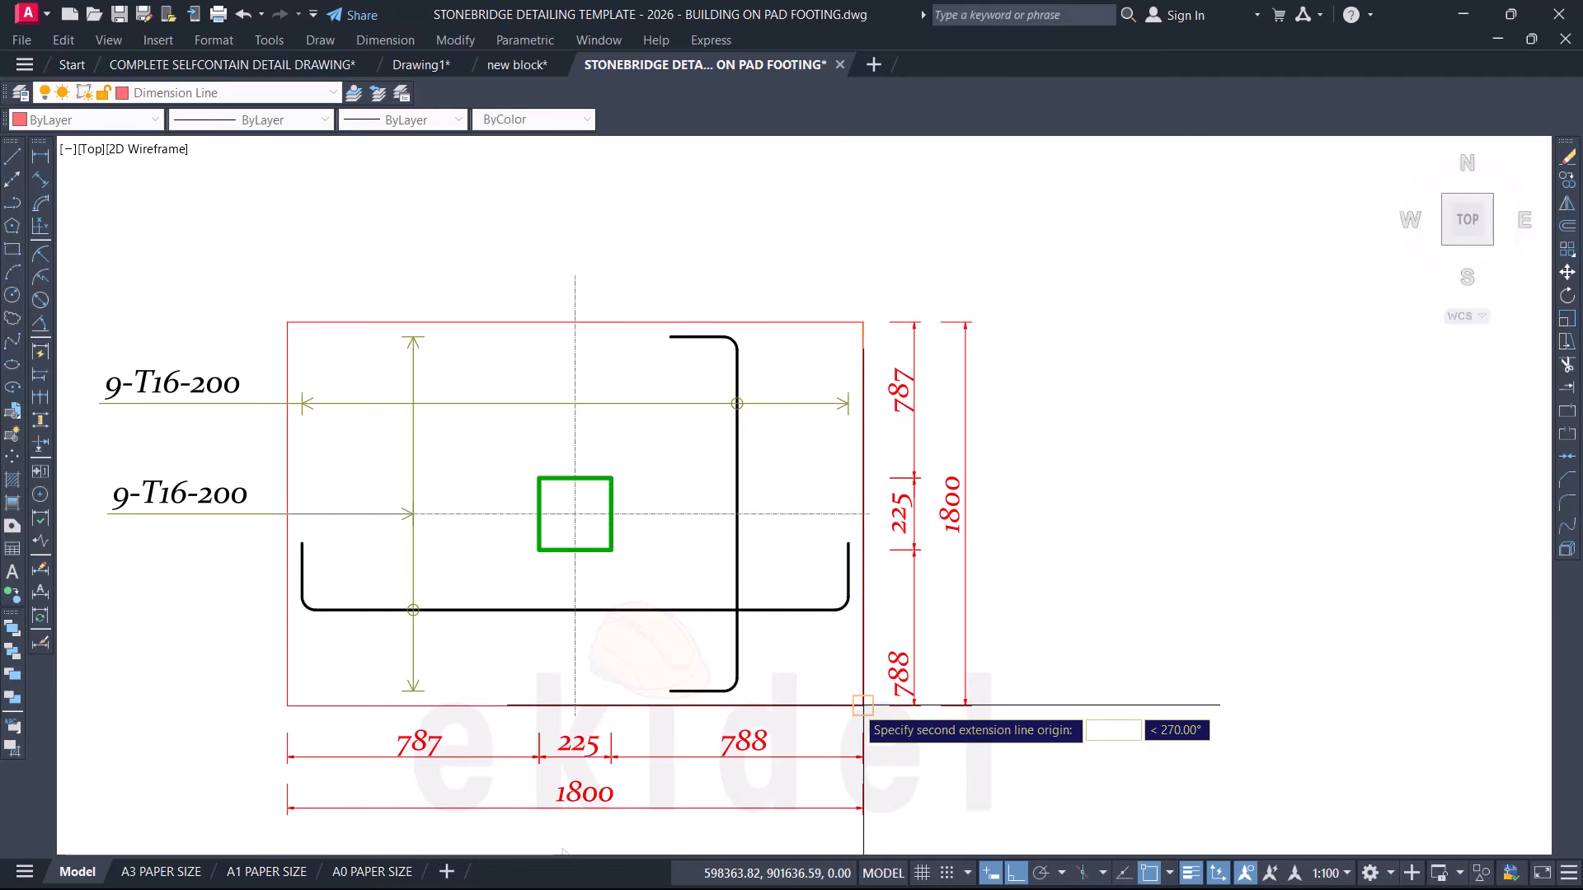
click(862, 705)
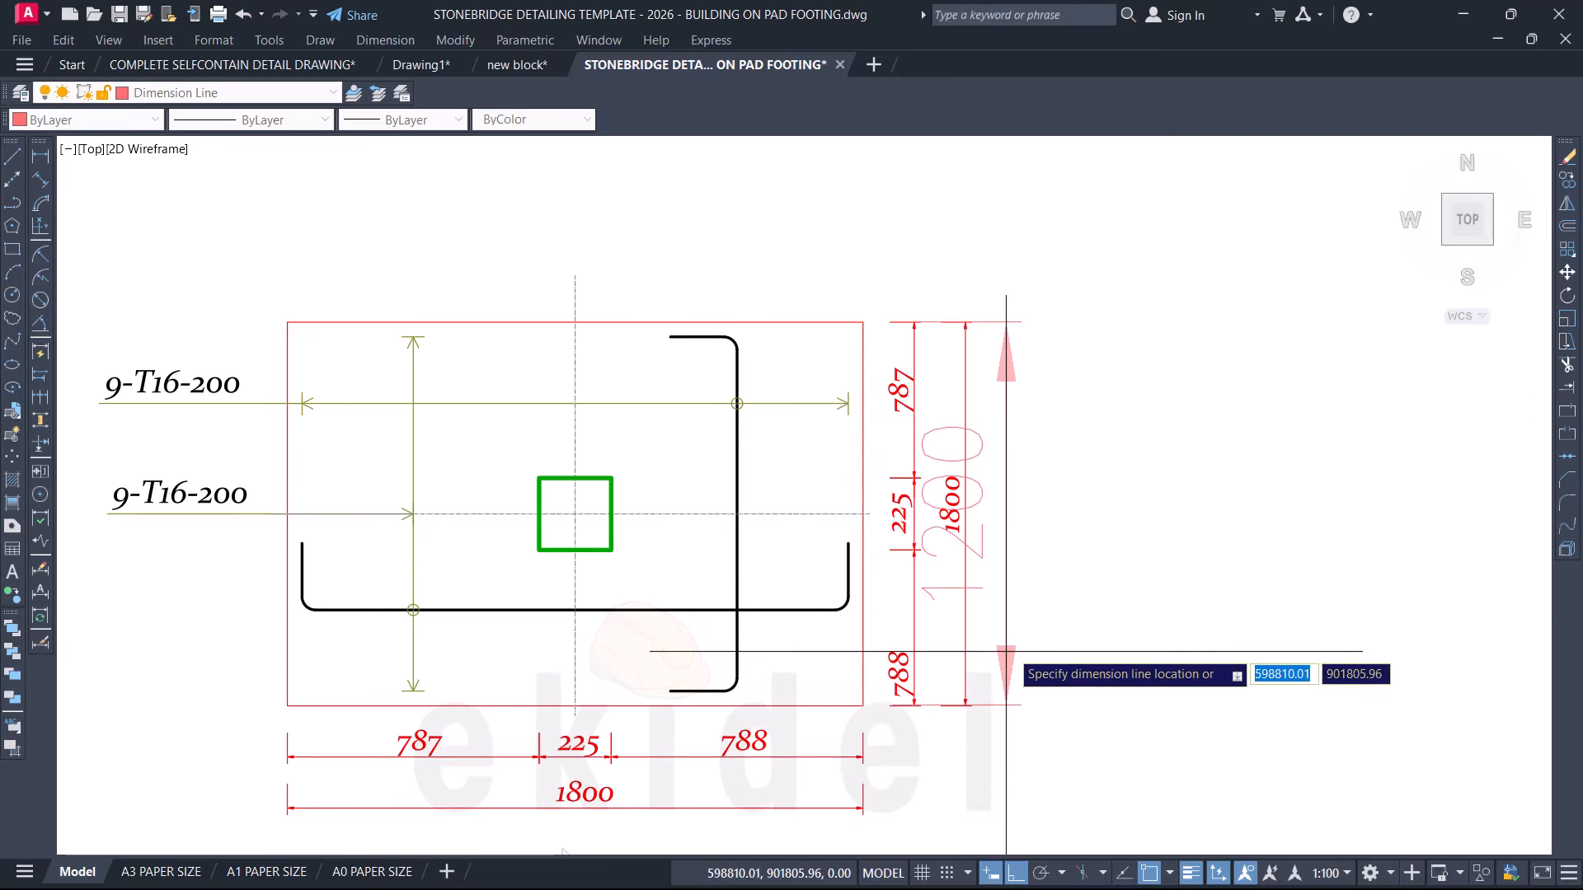
key(Escape)
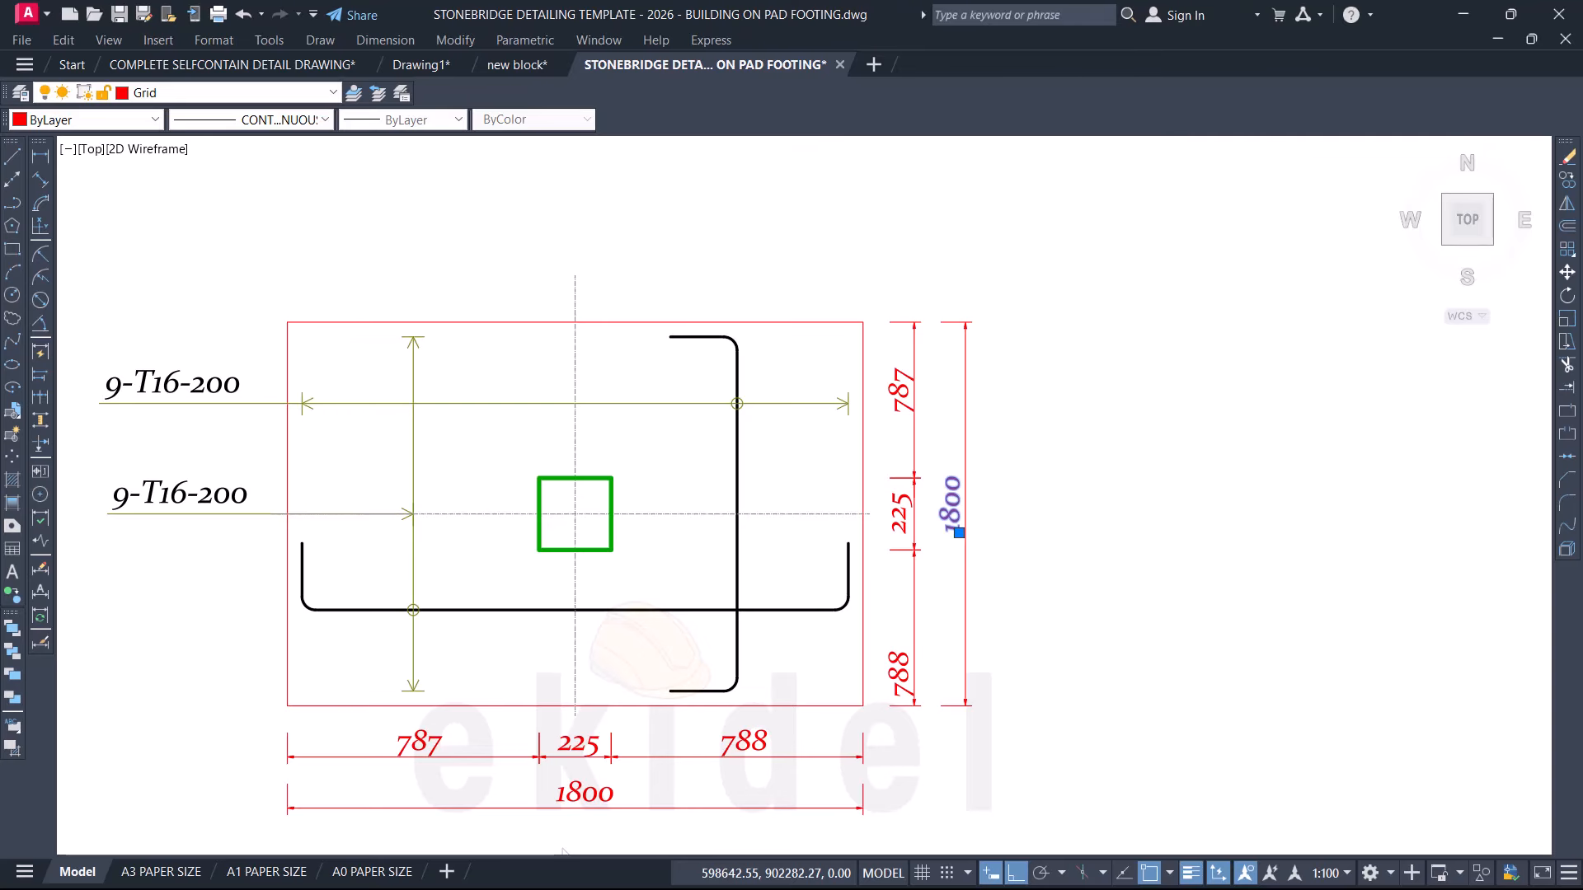
Step: Change the overall vertical dimension text of the Footing Type 5 plan to 1200
scroll(964, 525, up, 4)
double_click(973, 533)
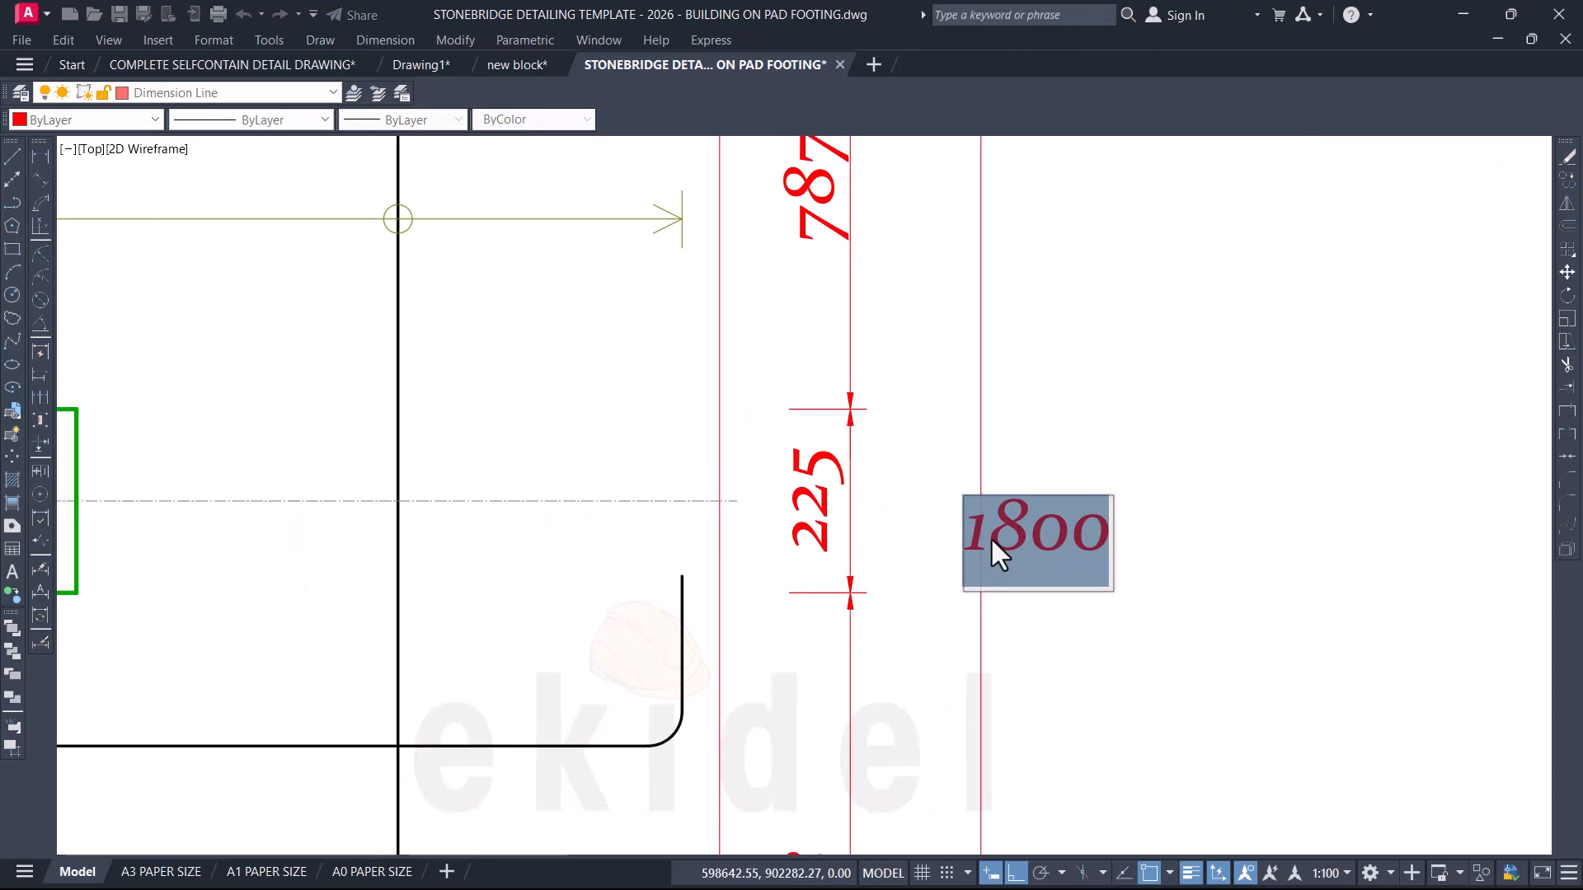
text(2)
click(1207, 432)
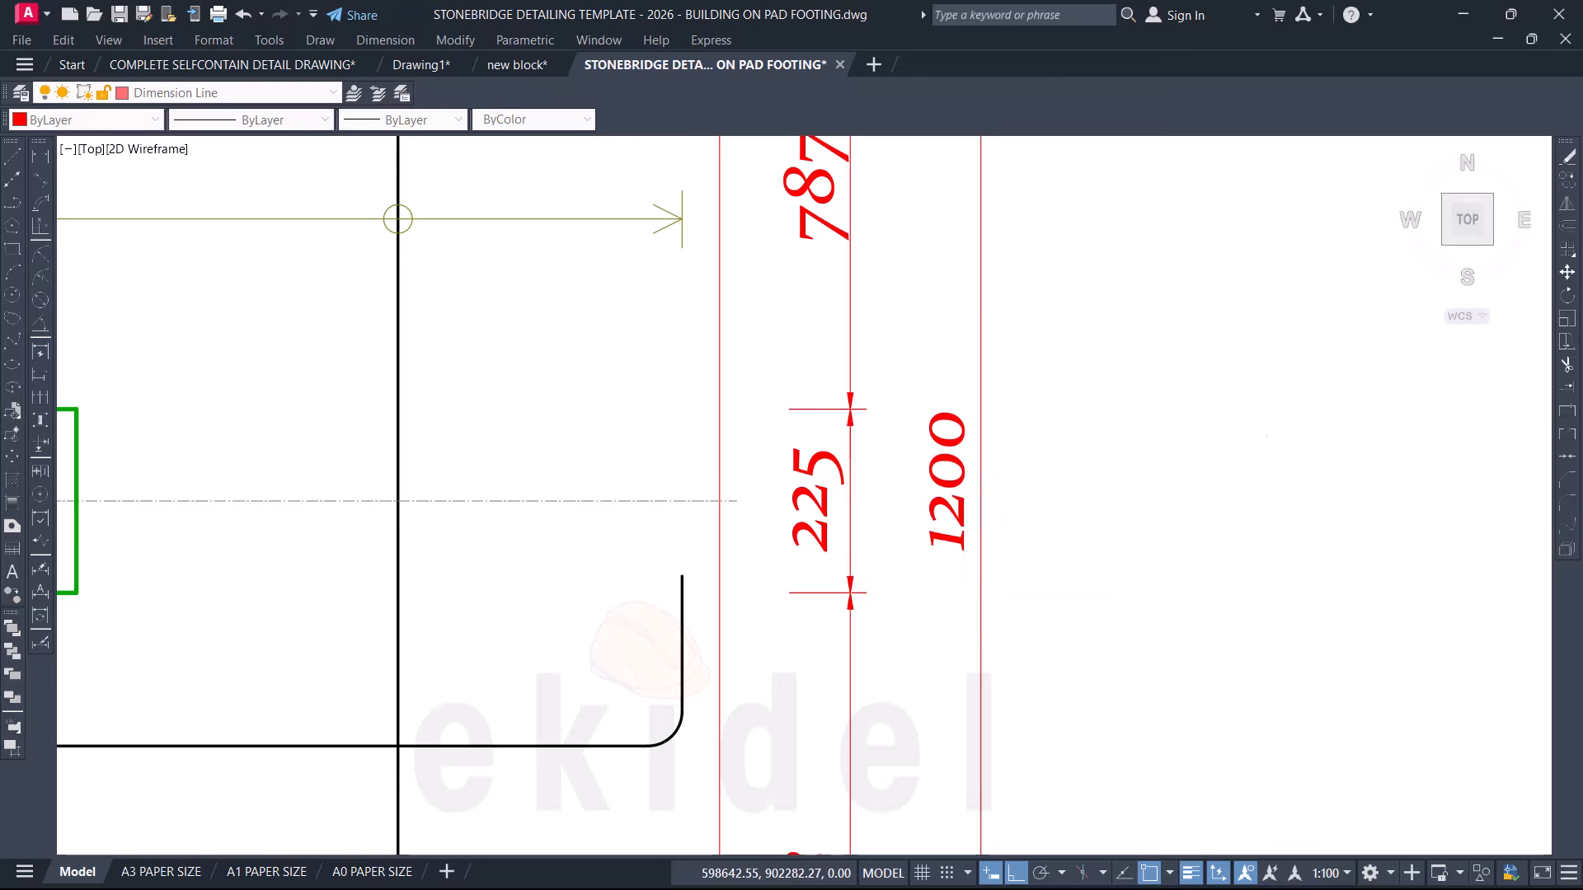
Step: Measure the vertical distances from the column faces to the upper and lower footing edges, without placing the dimensions
scroll(1208, 432, down, 4)
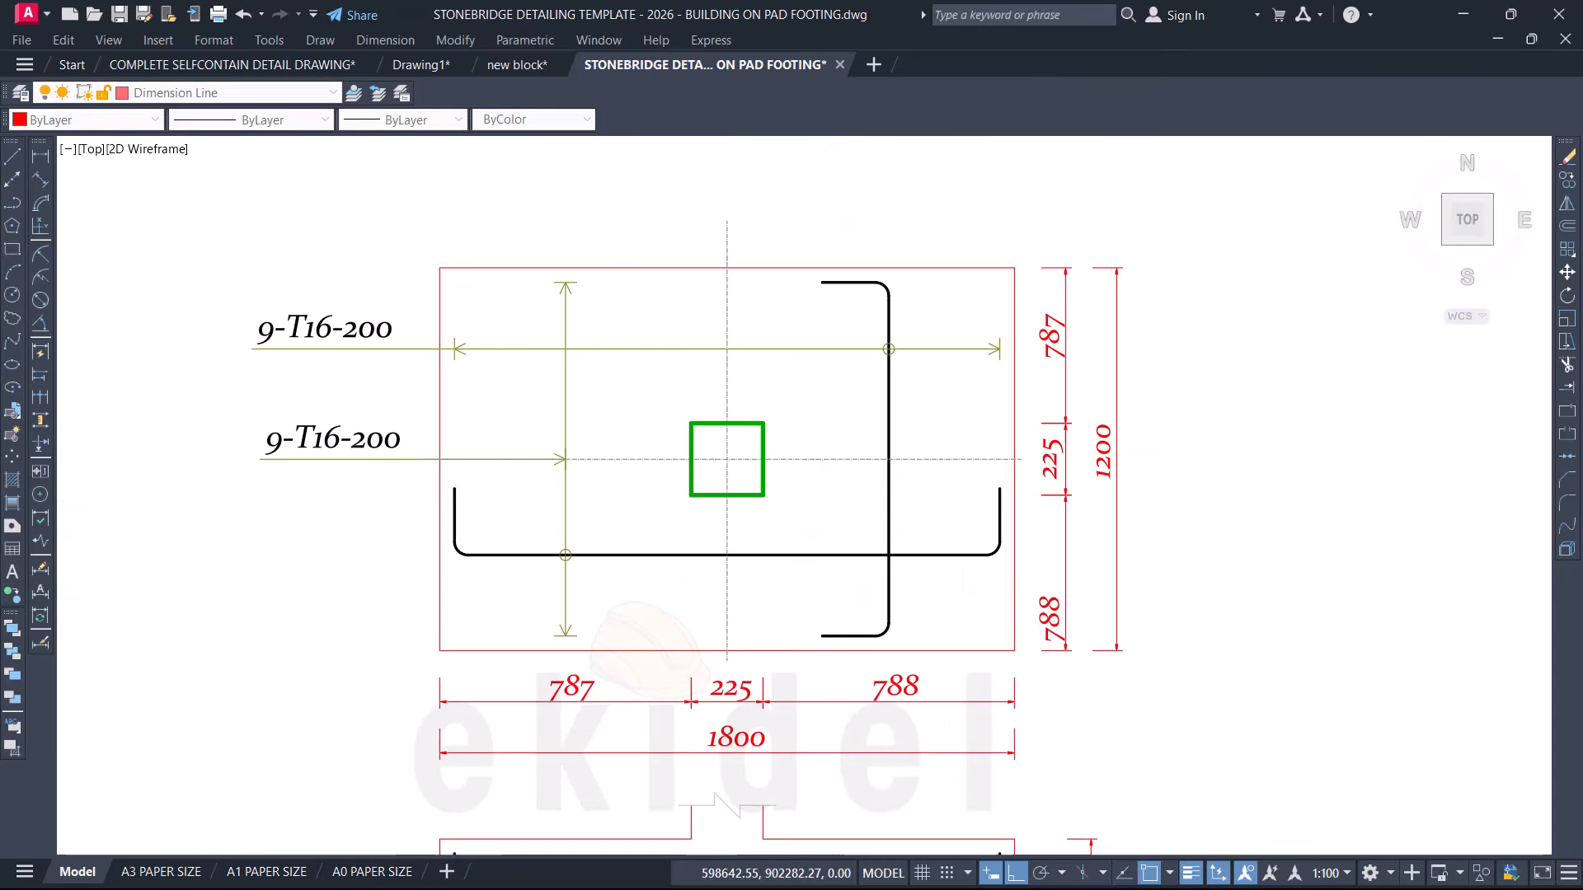
click(40, 156)
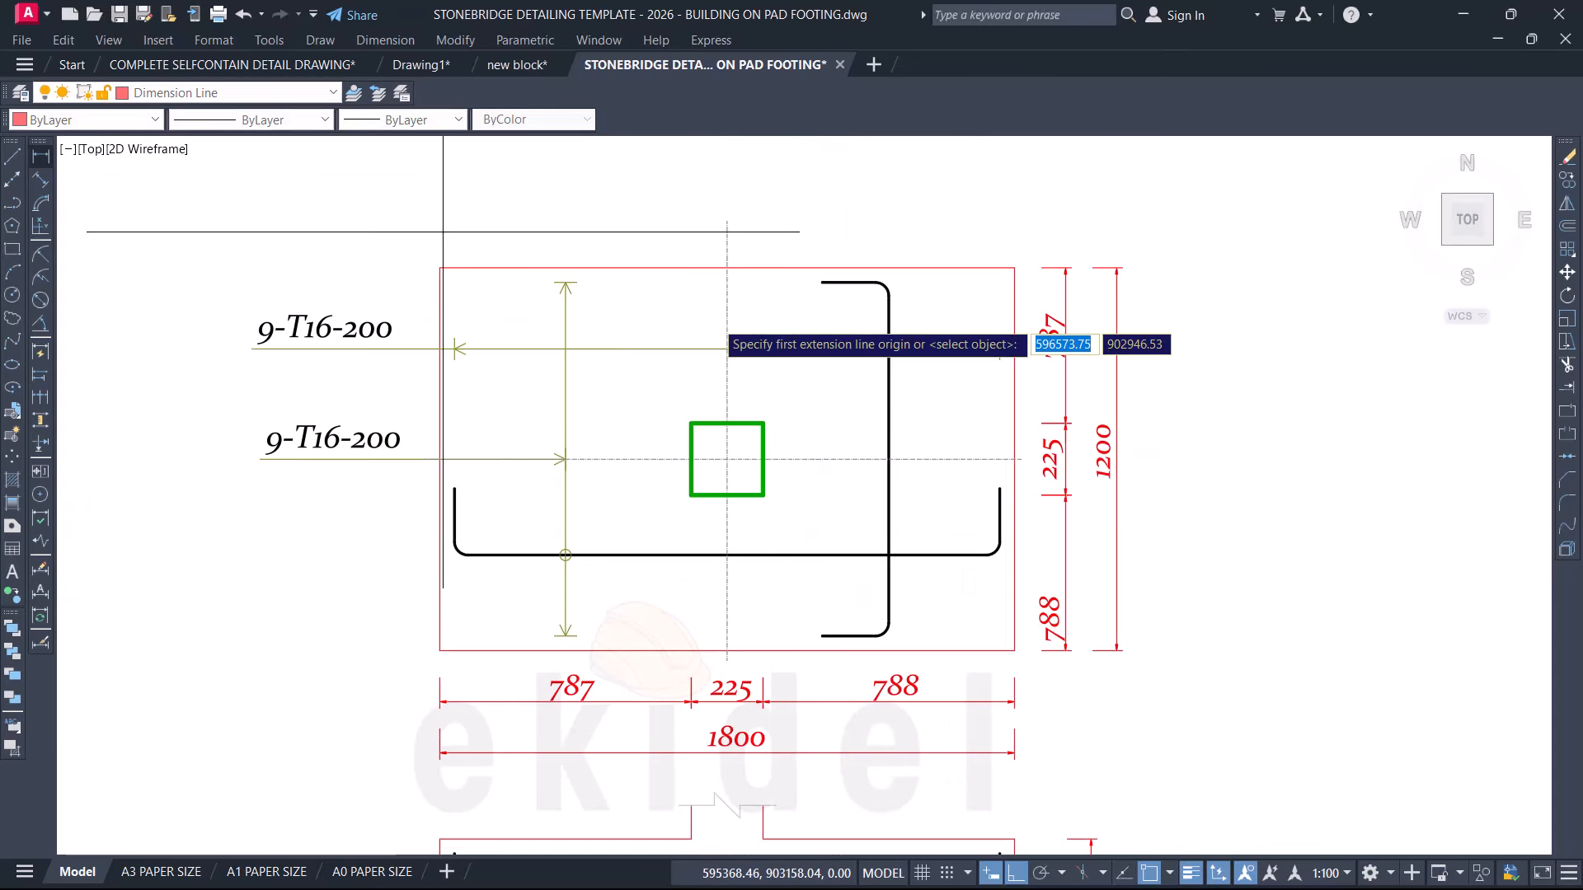
click(727, 460)
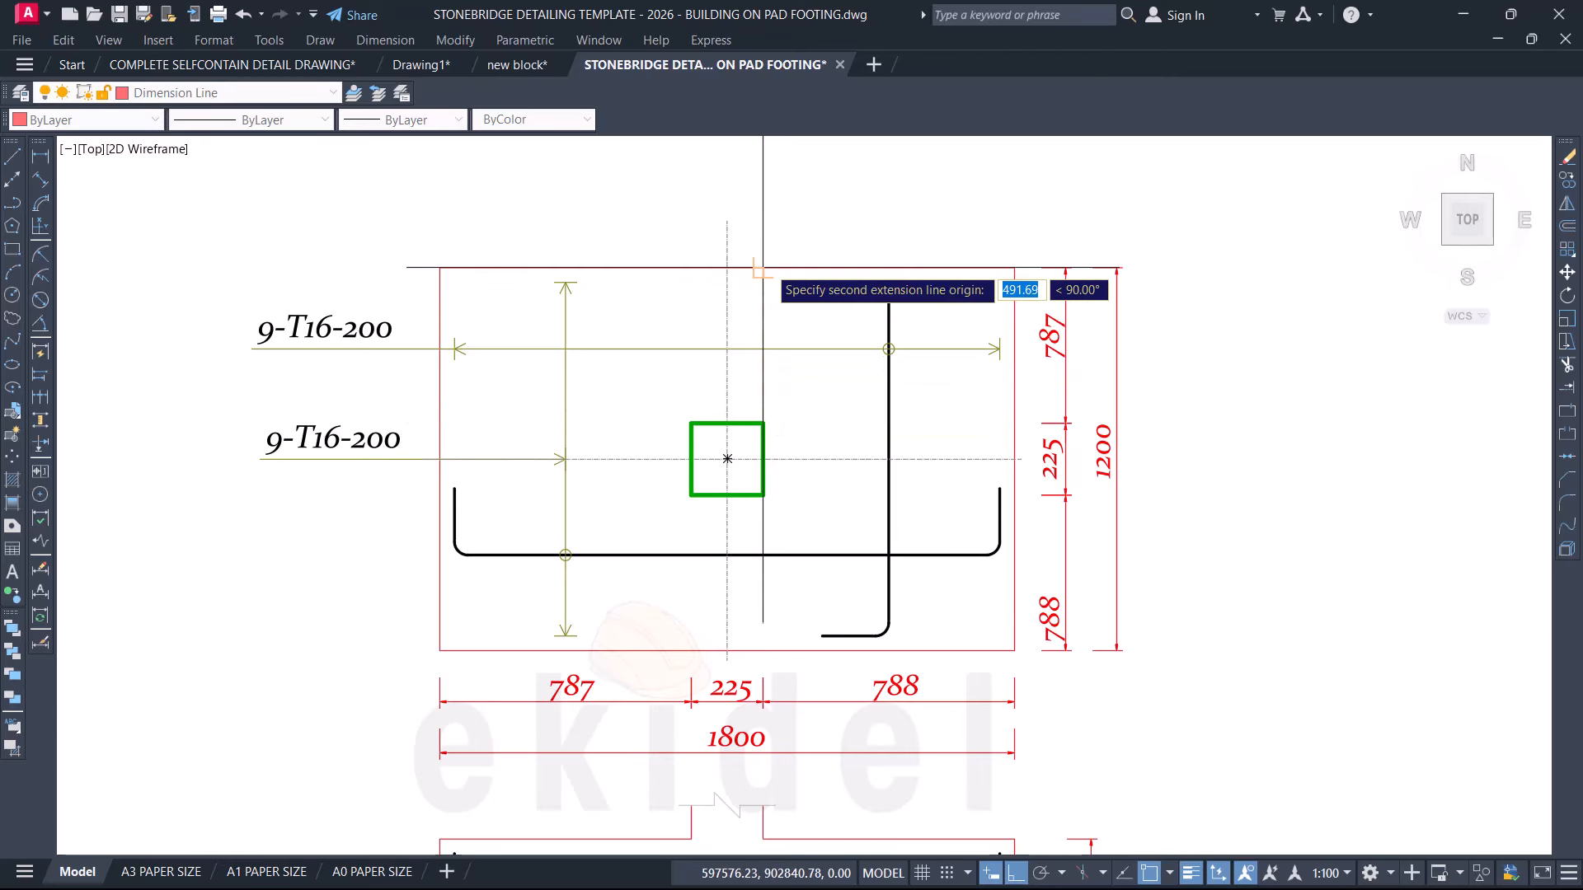
click(759, 268)
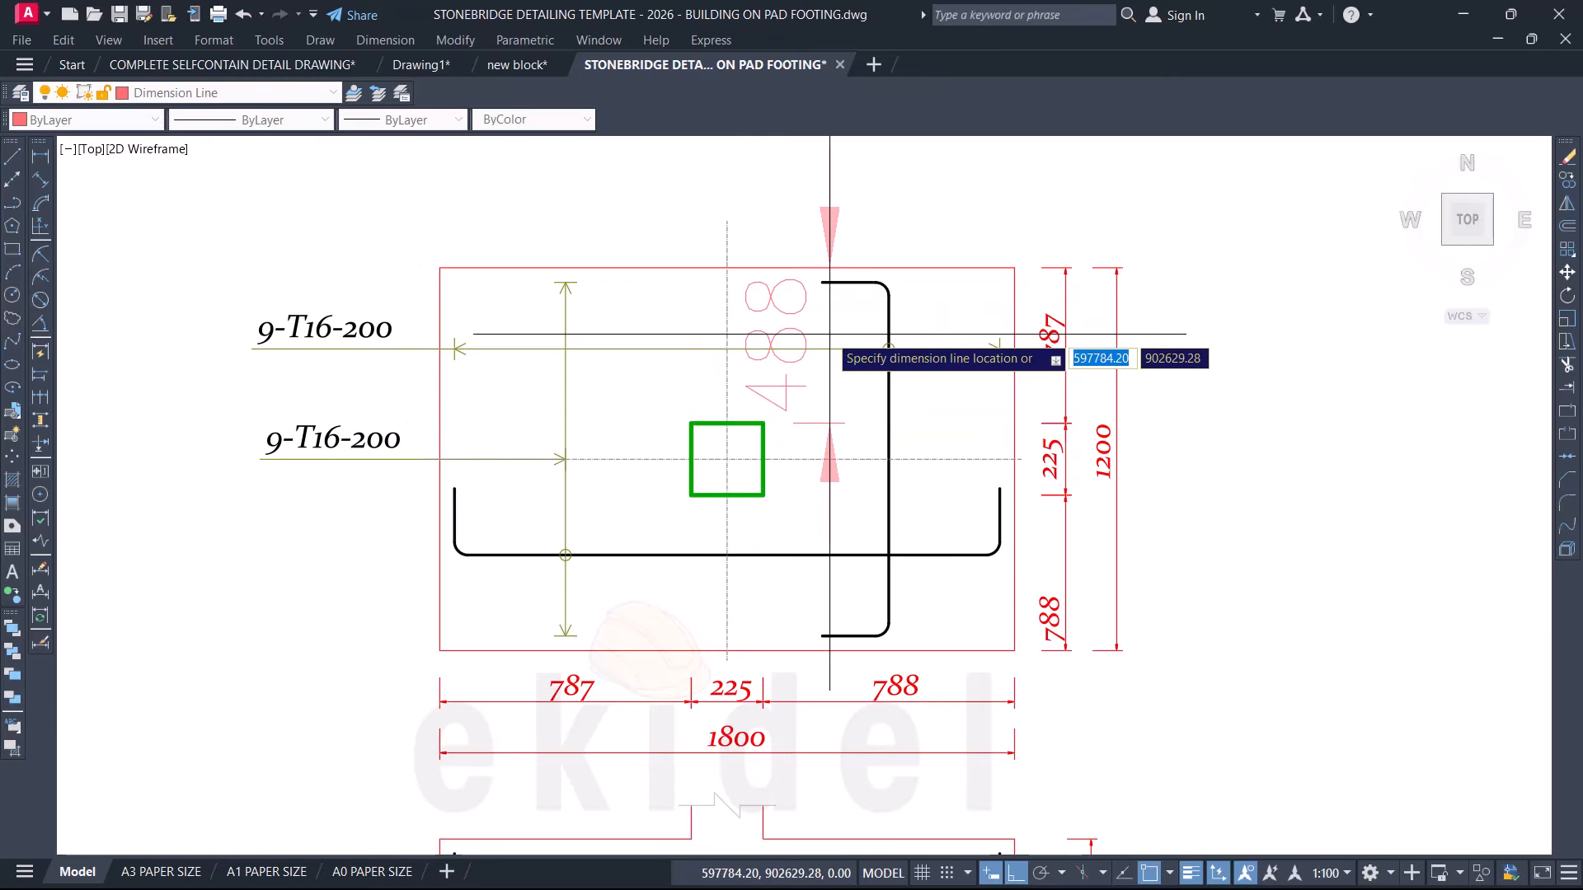
key(Escape)
key(space)
click(727, 459)
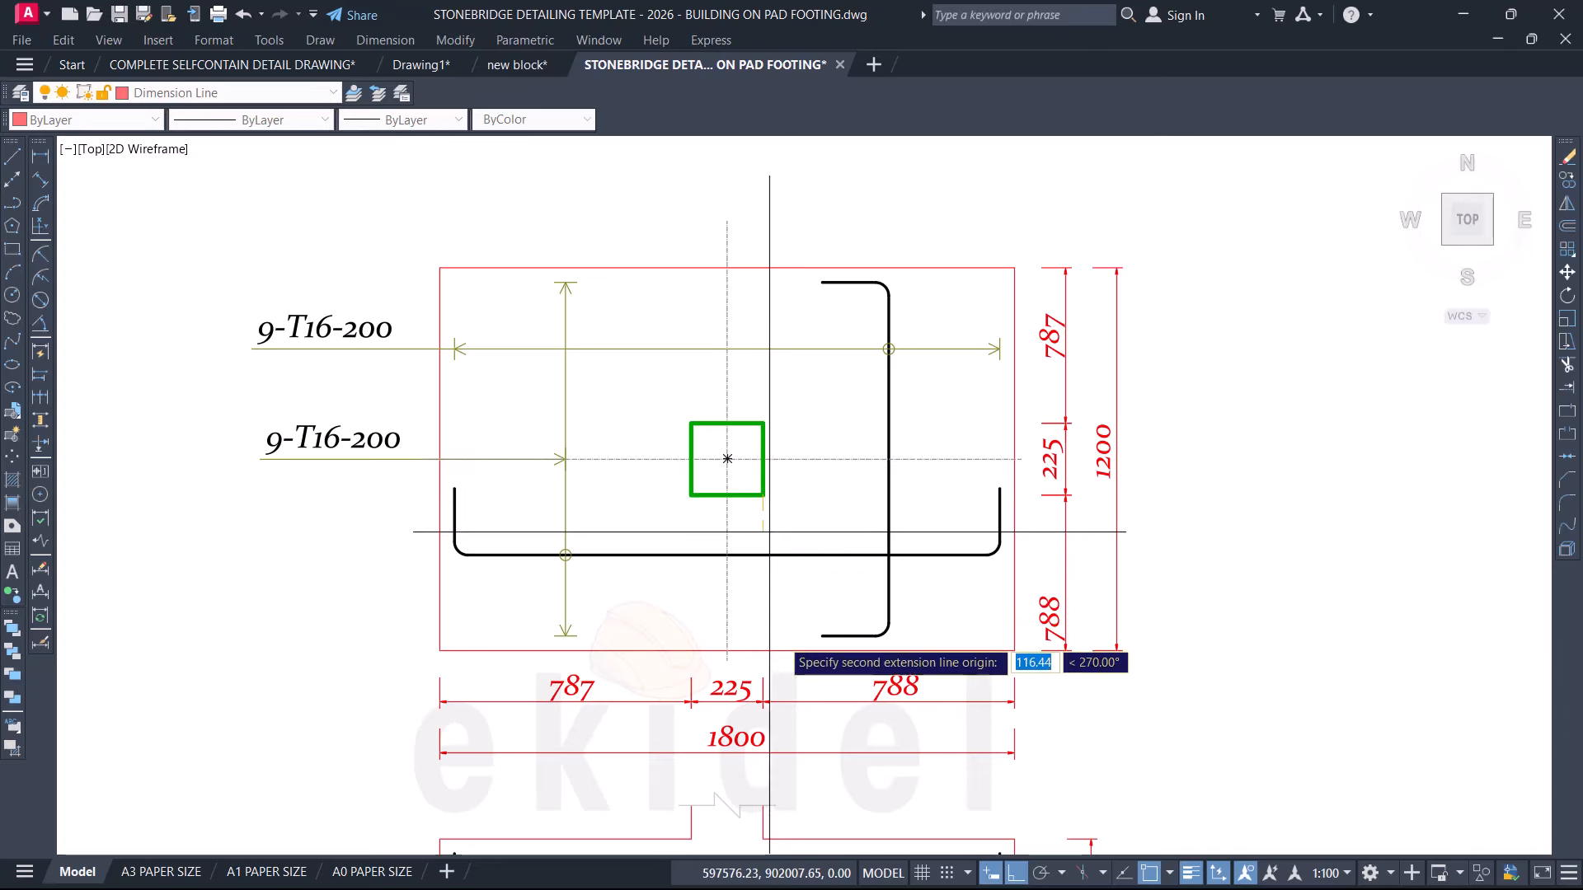
click(785, 619)
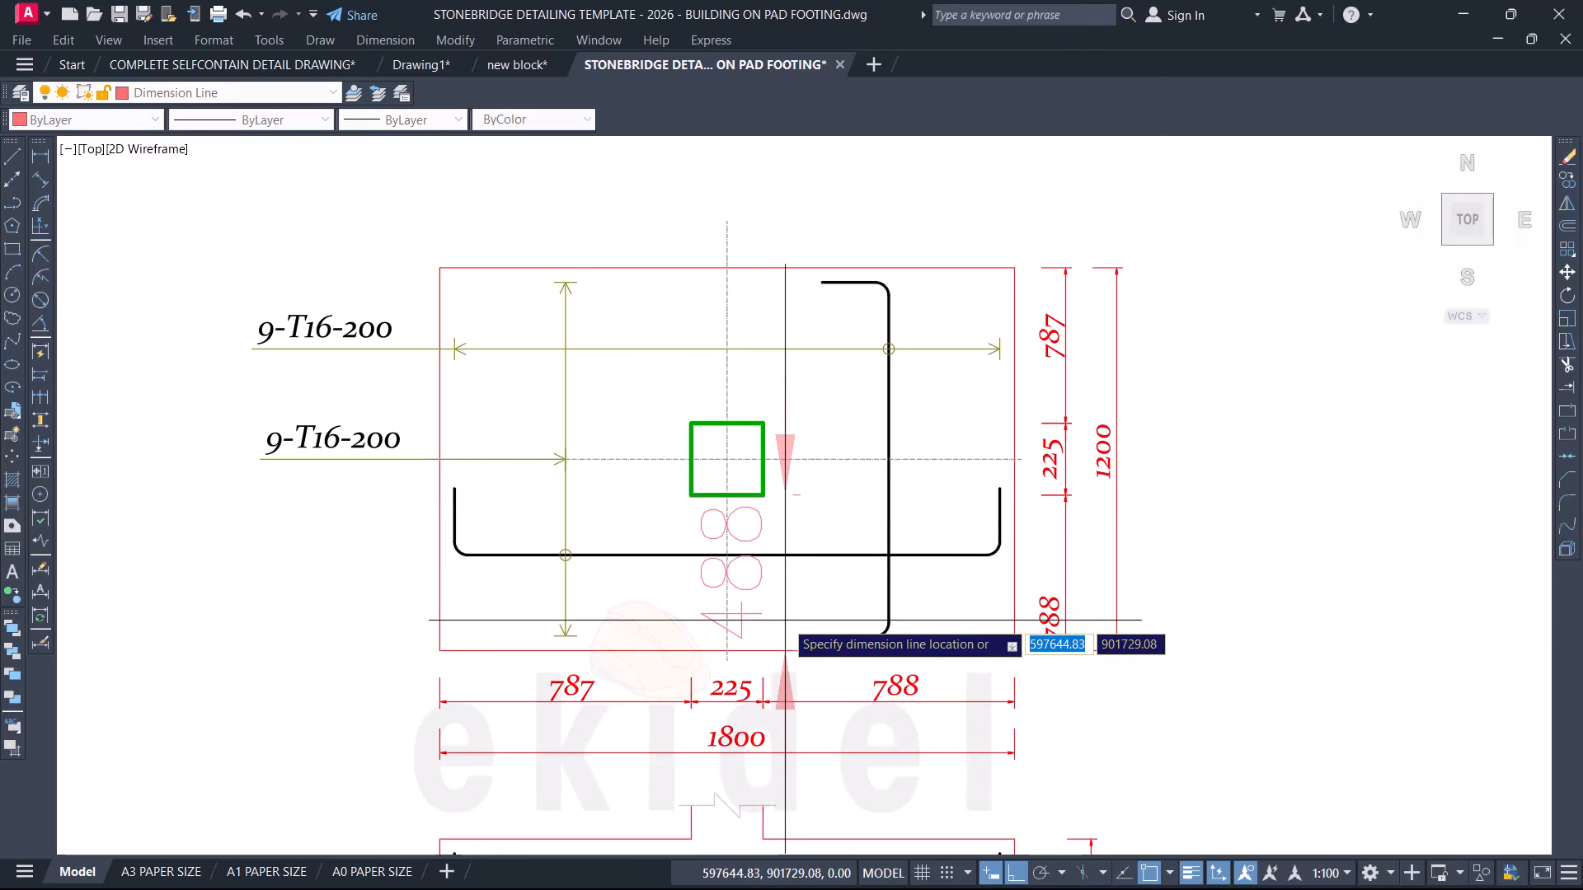
key(Escape)
Step: Examine the reference detail of the 1800 / 1200 footing F-1C13 for its edge dimensions and reinforcement
scroll(890, 453, down, 10)
middle_drag(907, 609, 913, 310)
scroll(914, 310, down, 2)
scroll(657, 623, up, 6)
scroll(834, 551, up, 4)
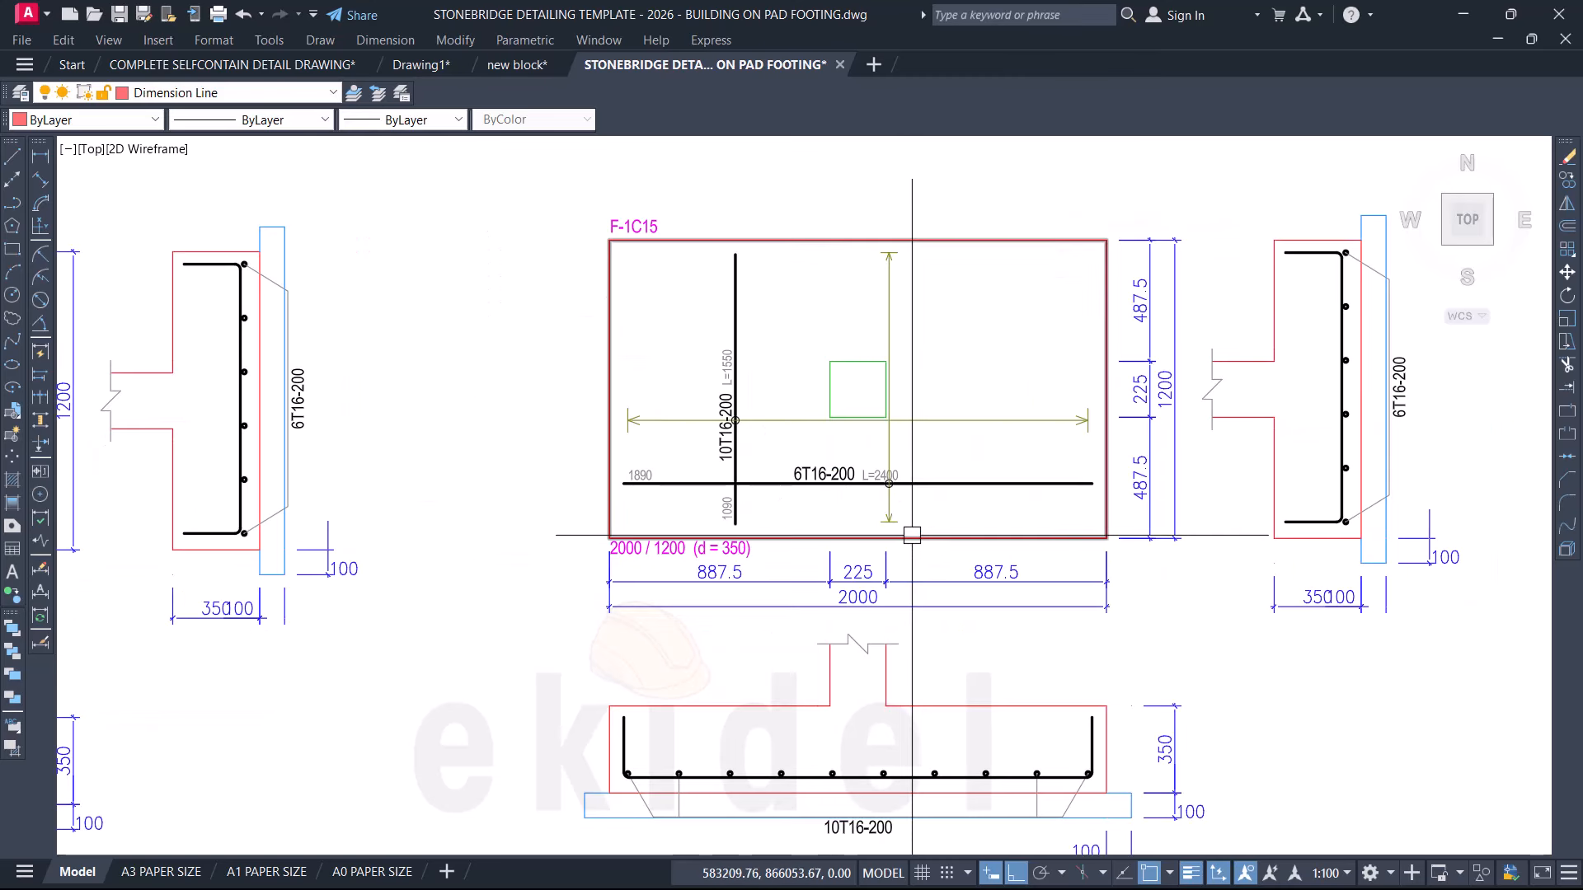
scroll(912, 535, down, 4)
scroll(634, 519, up, 2)
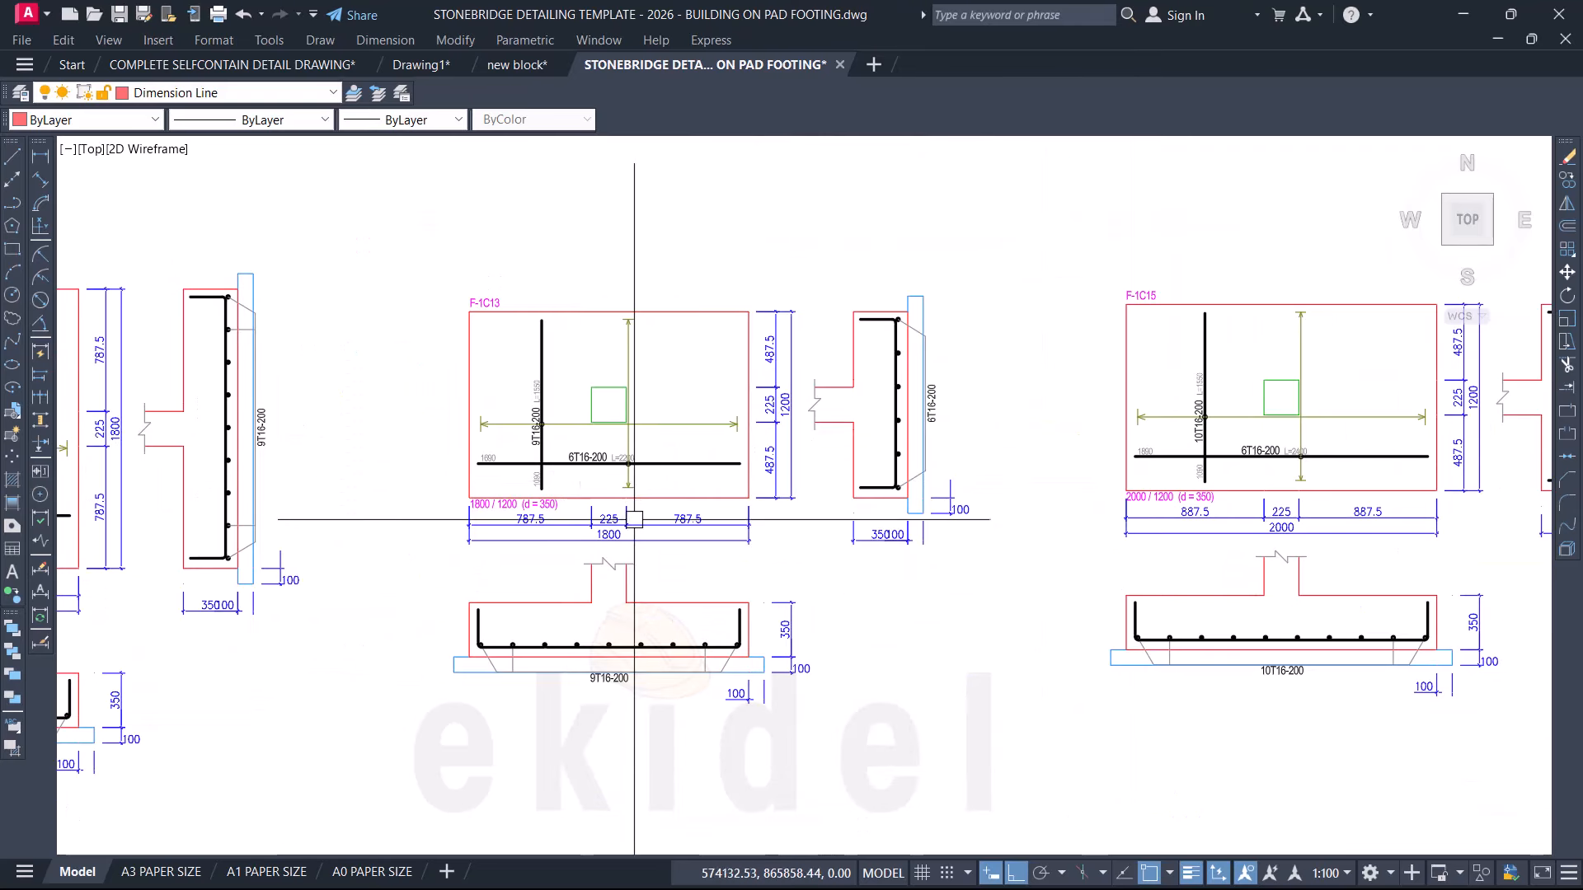
scroll(697, 494, up, 2)
middle_drag(873, 495, 873, 537)
scroll(844, 551, up, 1)
scroll(832, 551, up, 2)
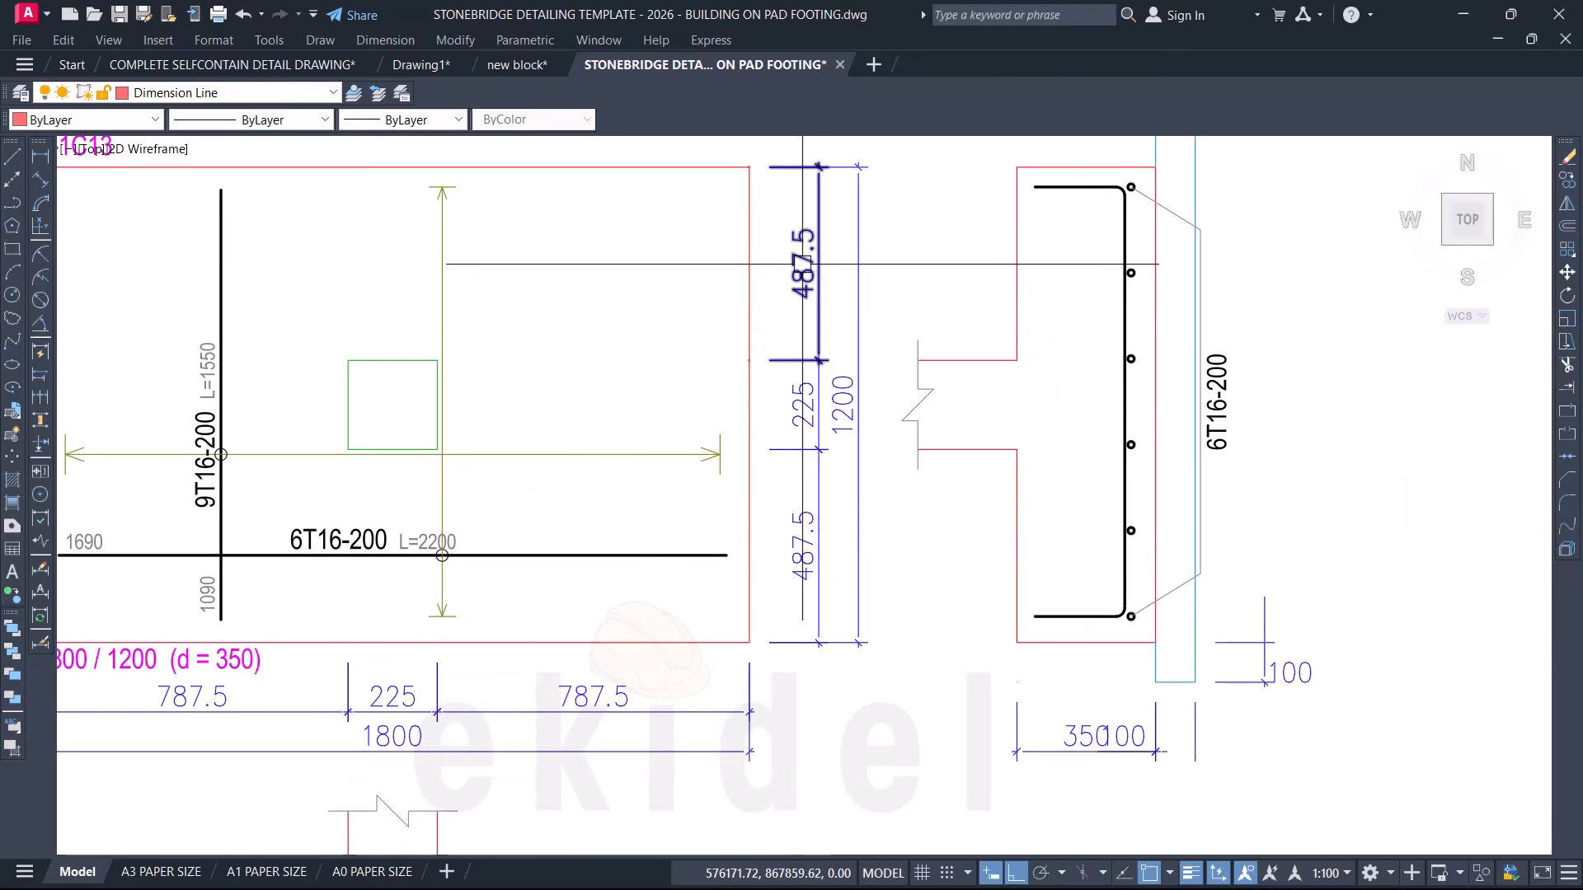
Step: Change the dimension text from the column to the upper edge of the Footing Type 5 plan to 487
scroll(803, 264, down, 6)
scroll(926, 417, up, 4)
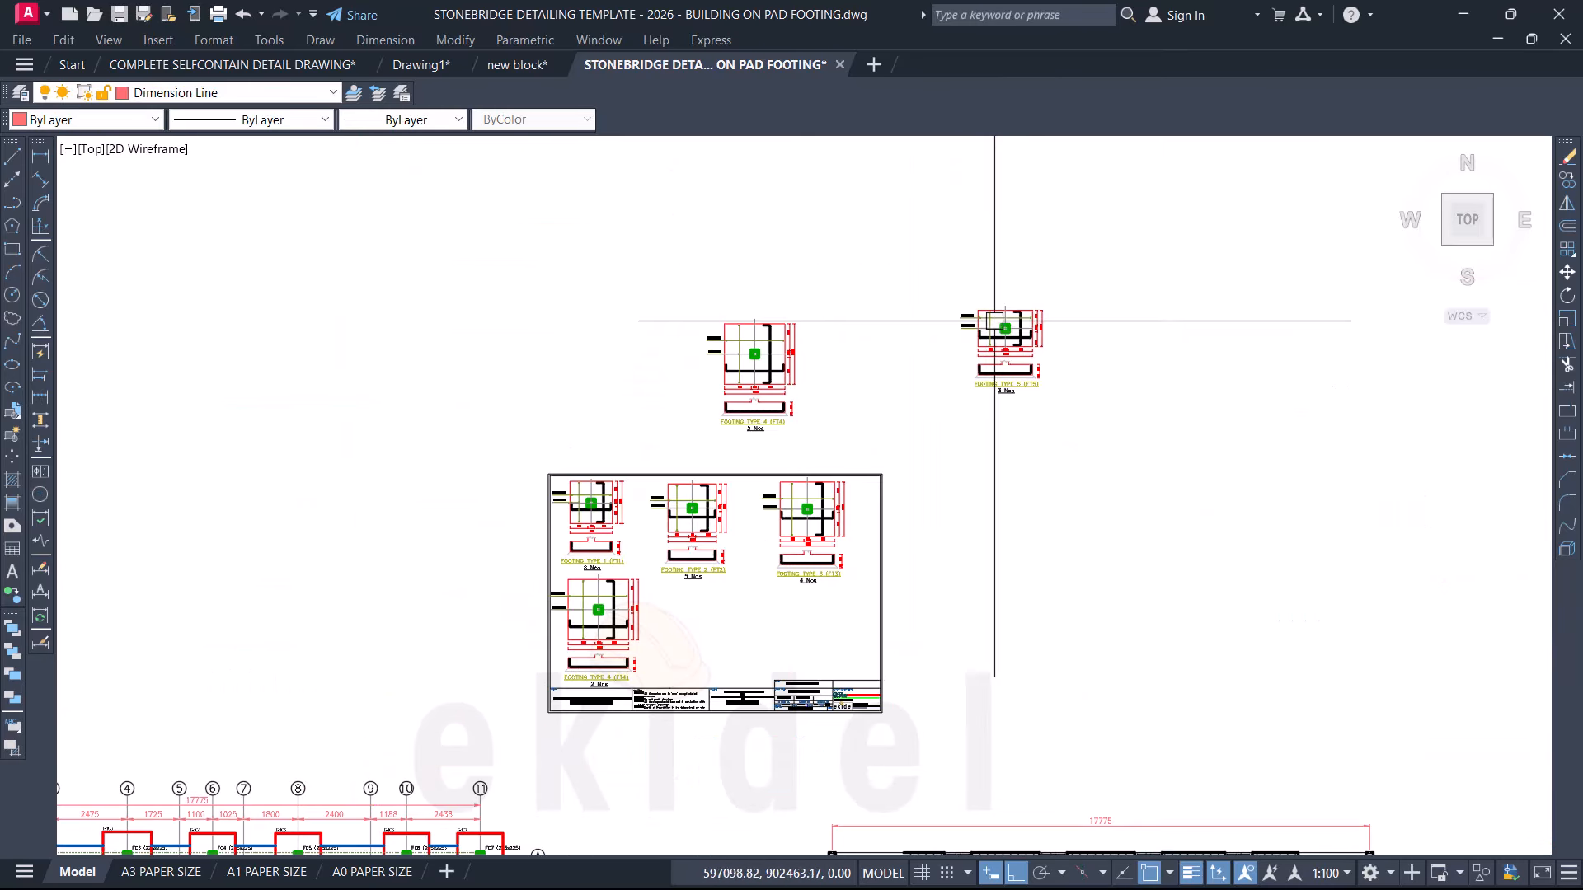
scroll(997, 321, up, 5)
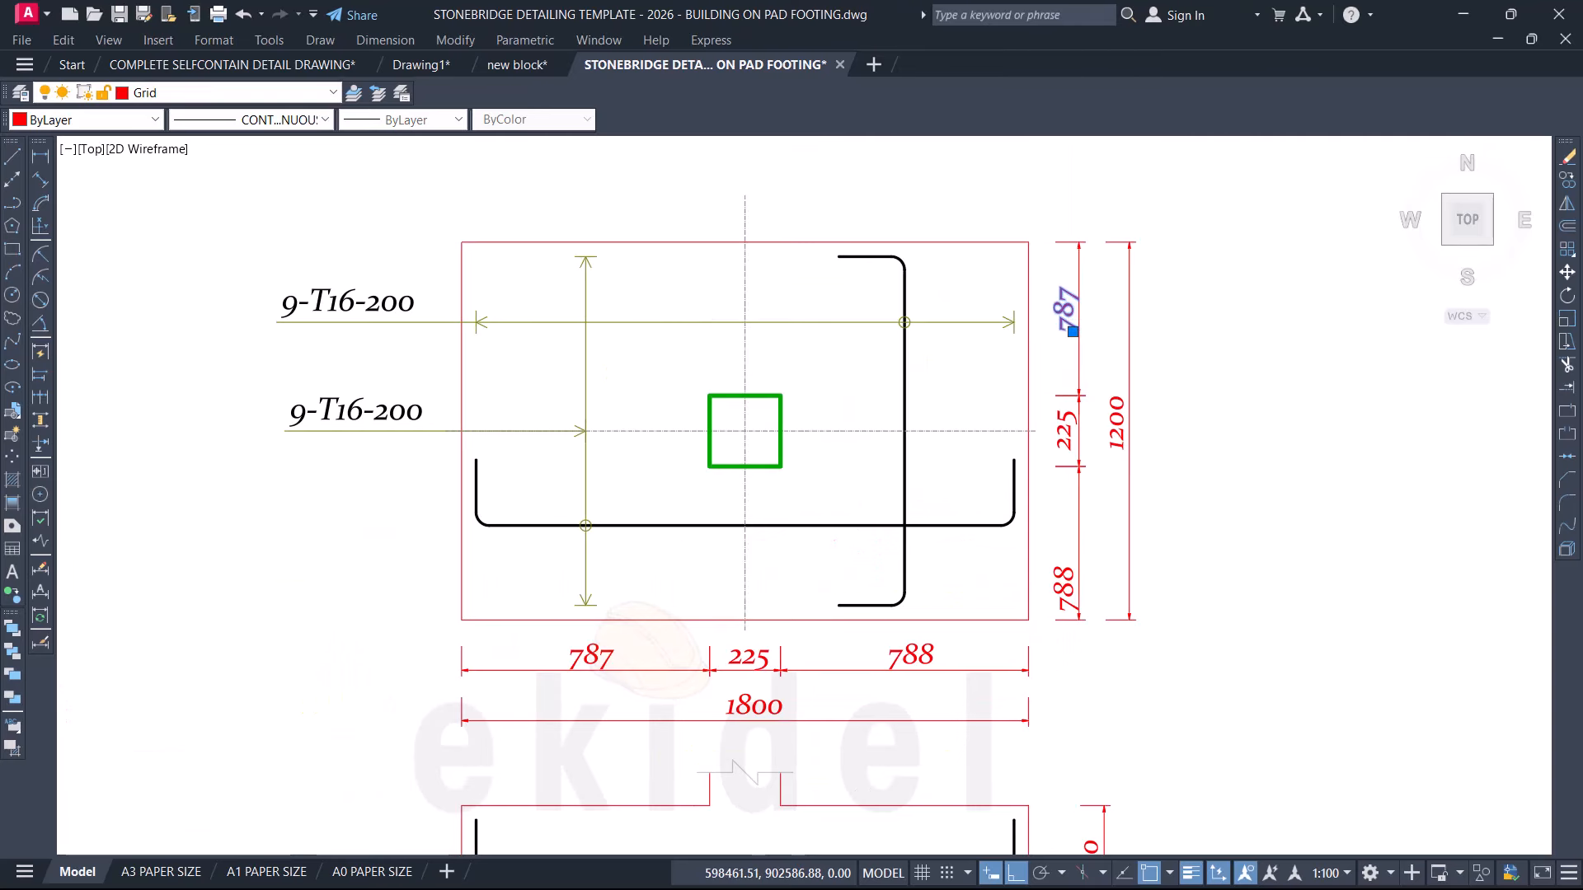
scroll(1073, 330, up, 2)
double_click(1085, 321)
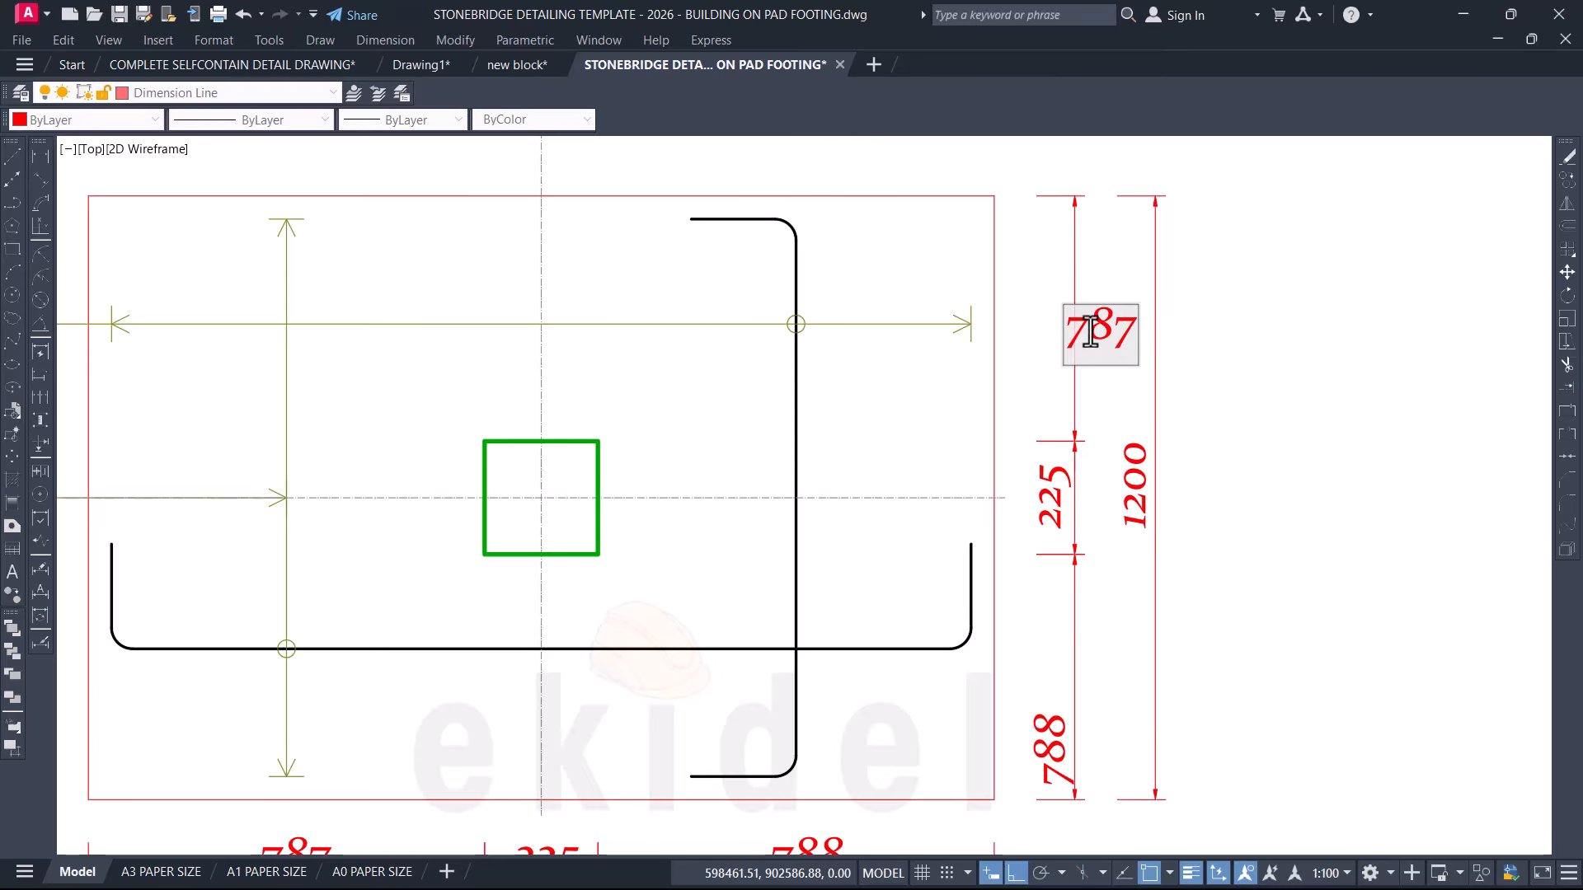
text(4)
click(1045, 345)
Step: Change the dimension text from the column to the lower edge of the Footing Type 5 plan to 488
scroll(1085, 350, down, 4)
scroll(1078, 526, up, 2)
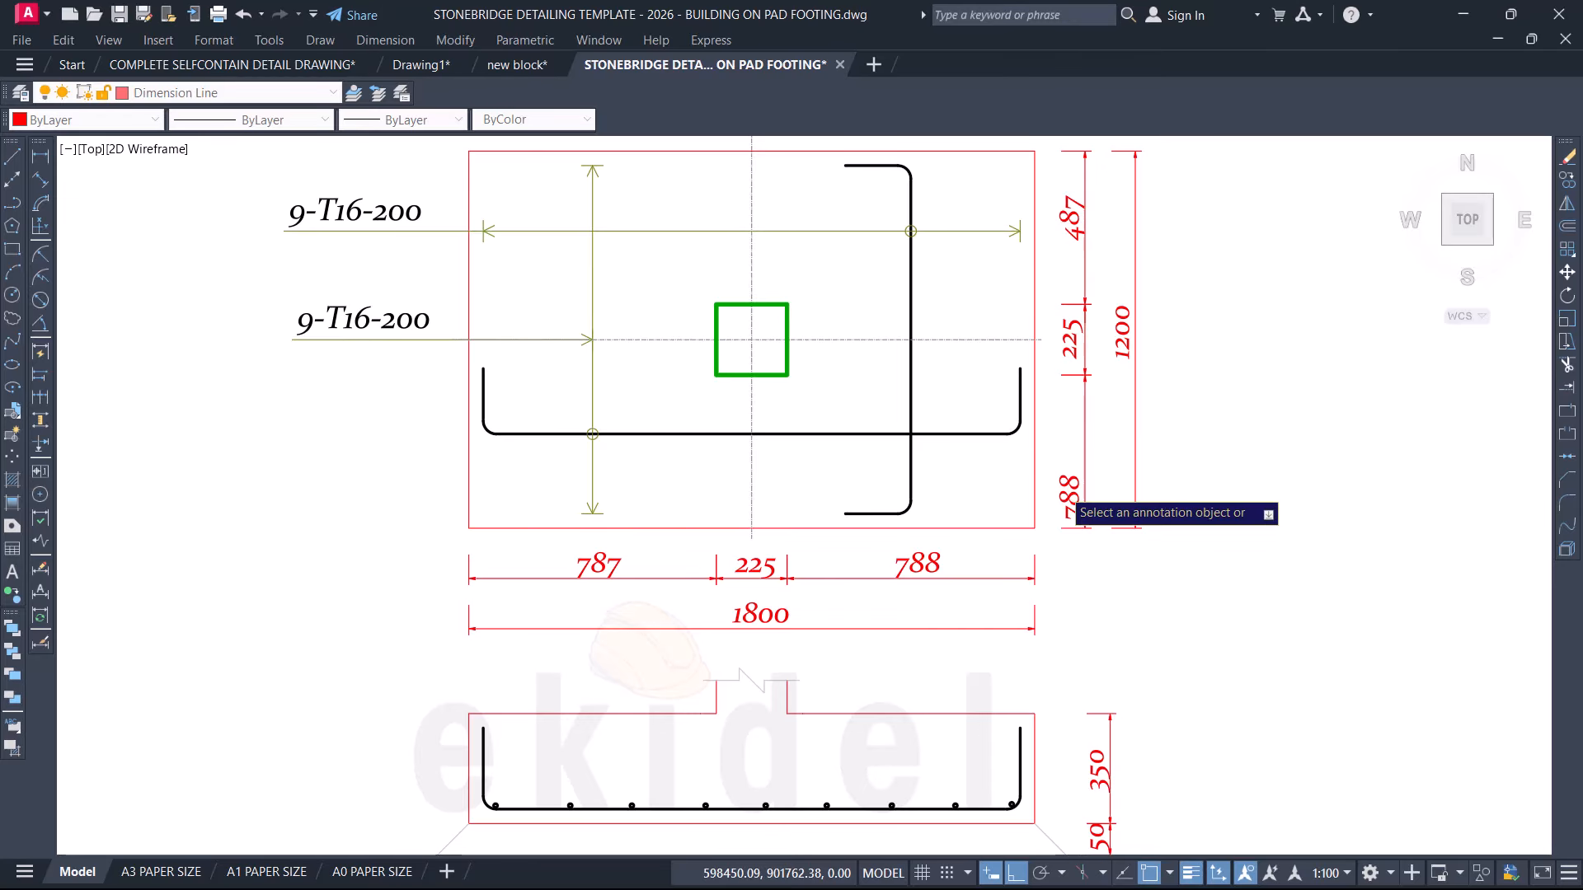
click(1069, 499)
scroll(1075, 507, up, 2)
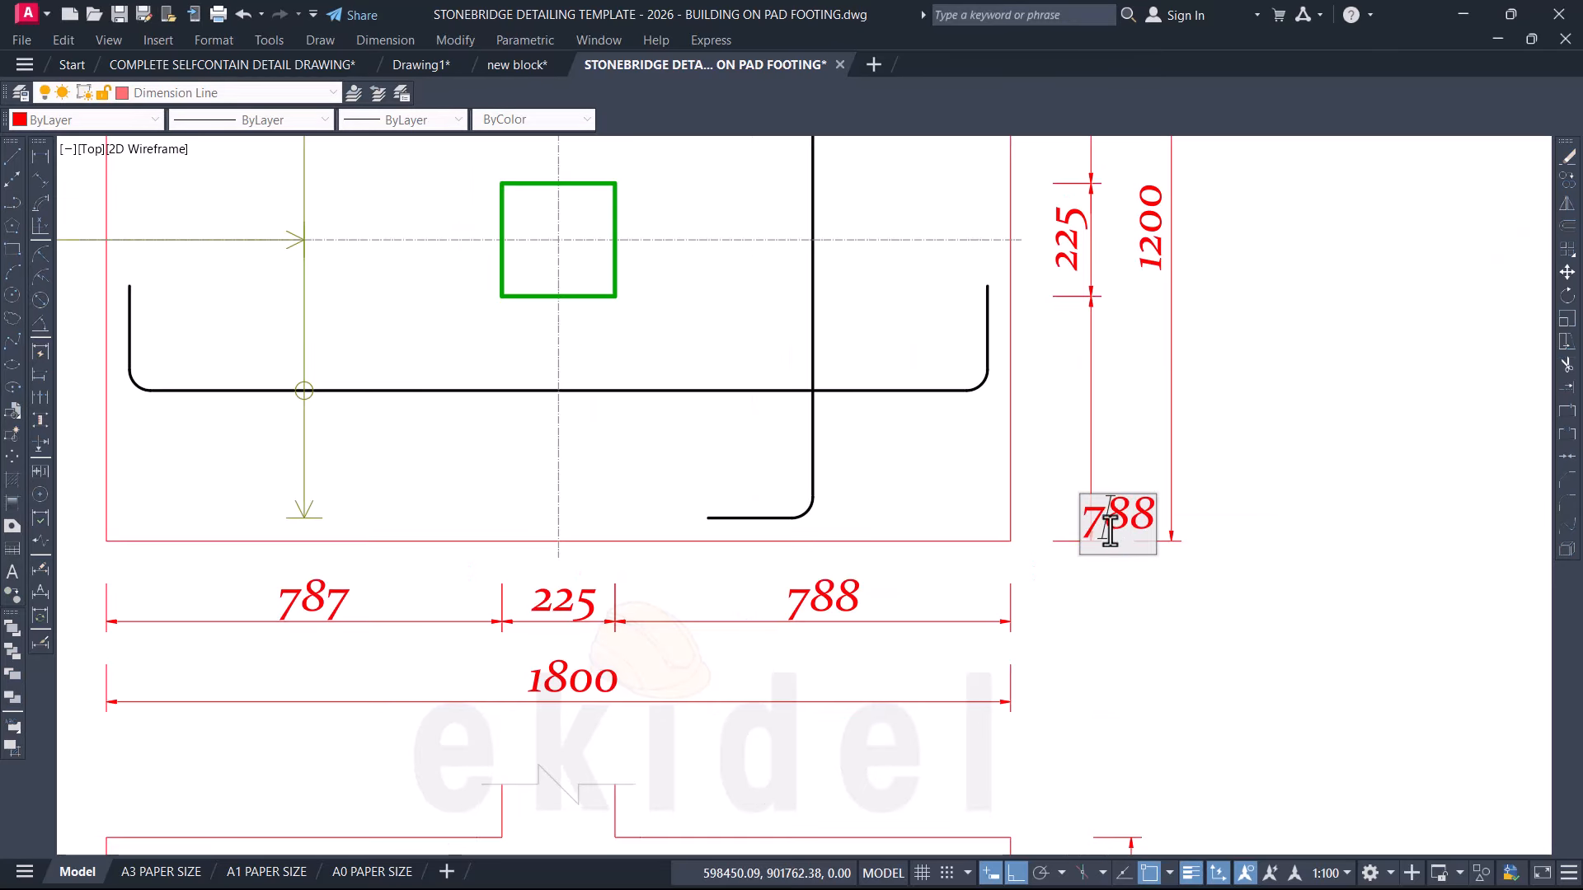
text(4)
click(1046, 618)
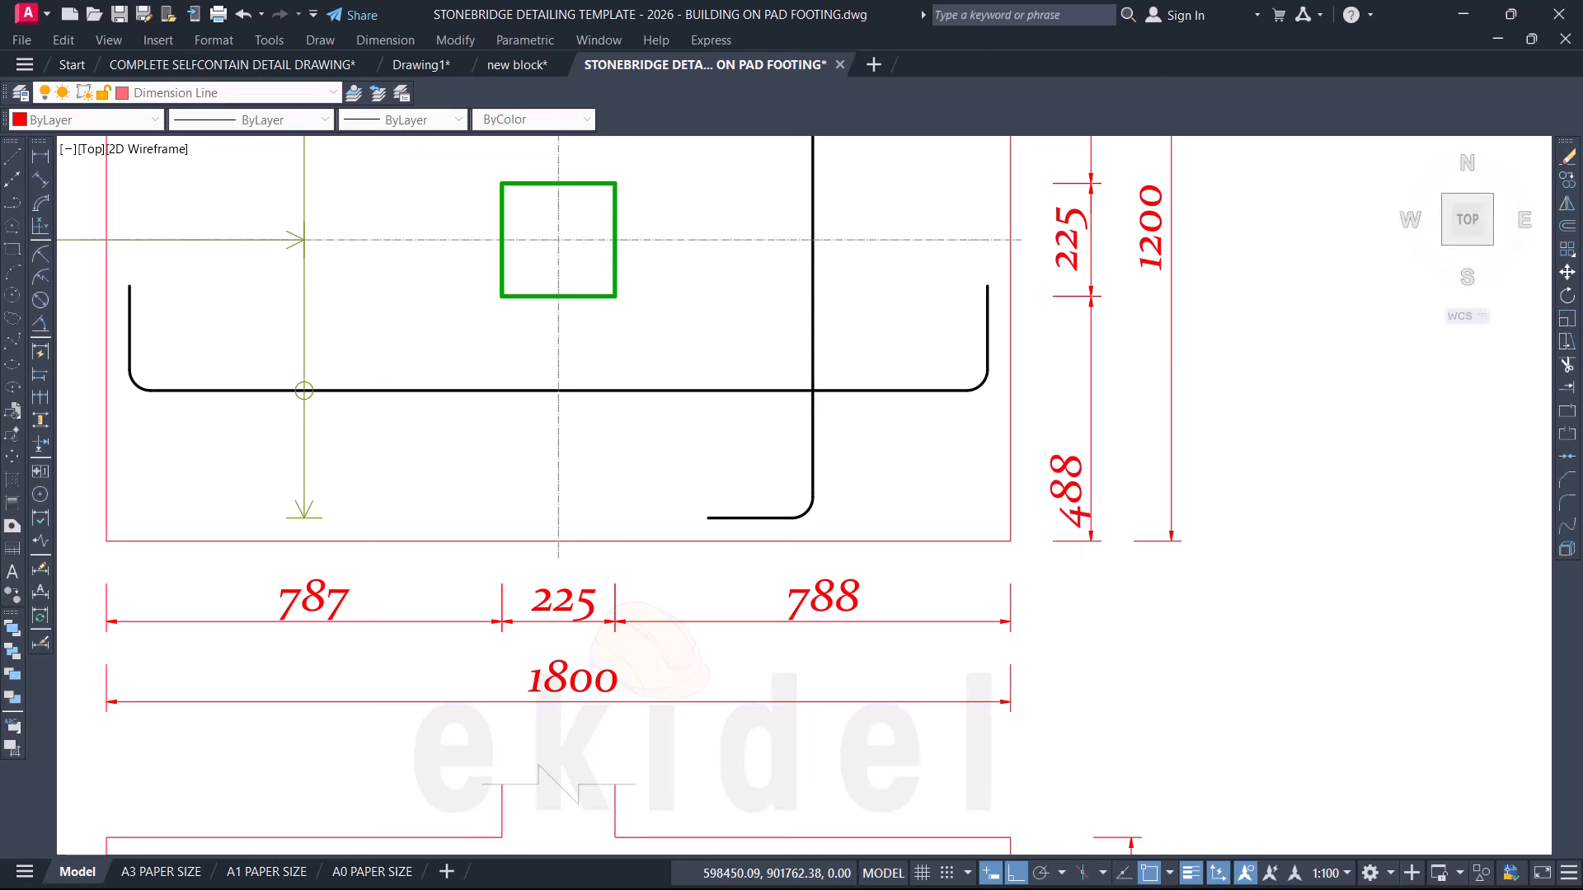
Step: Move the 488 dimension text upward so it sits midway along its vertical dimension line
key(Return)
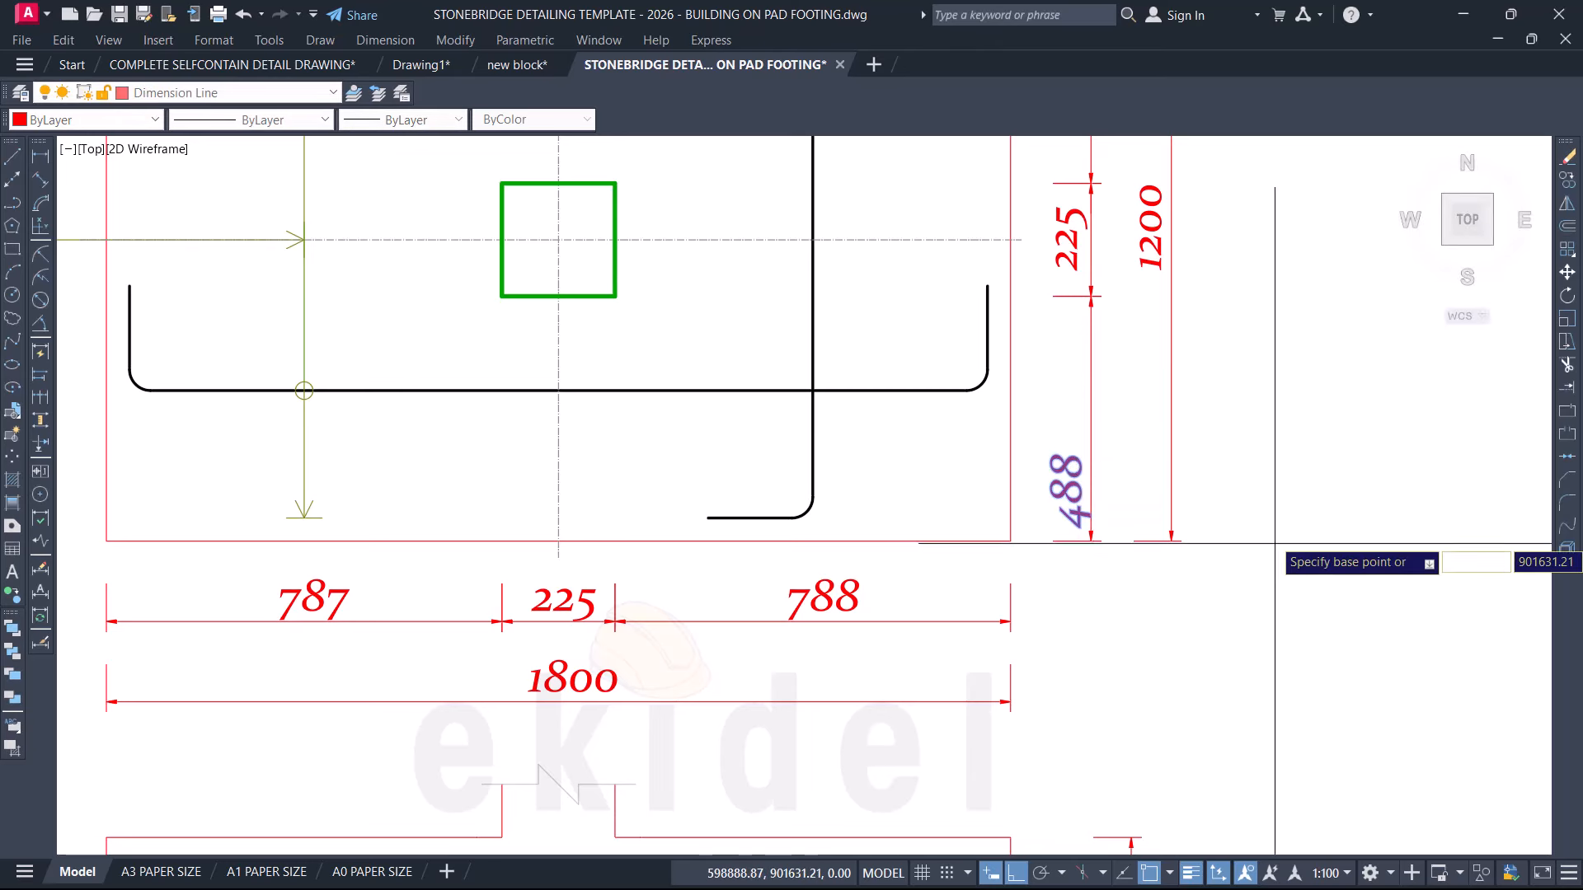
click(1238, 543)
click(1285, 469)
scroll(1050, 387, down, 2)
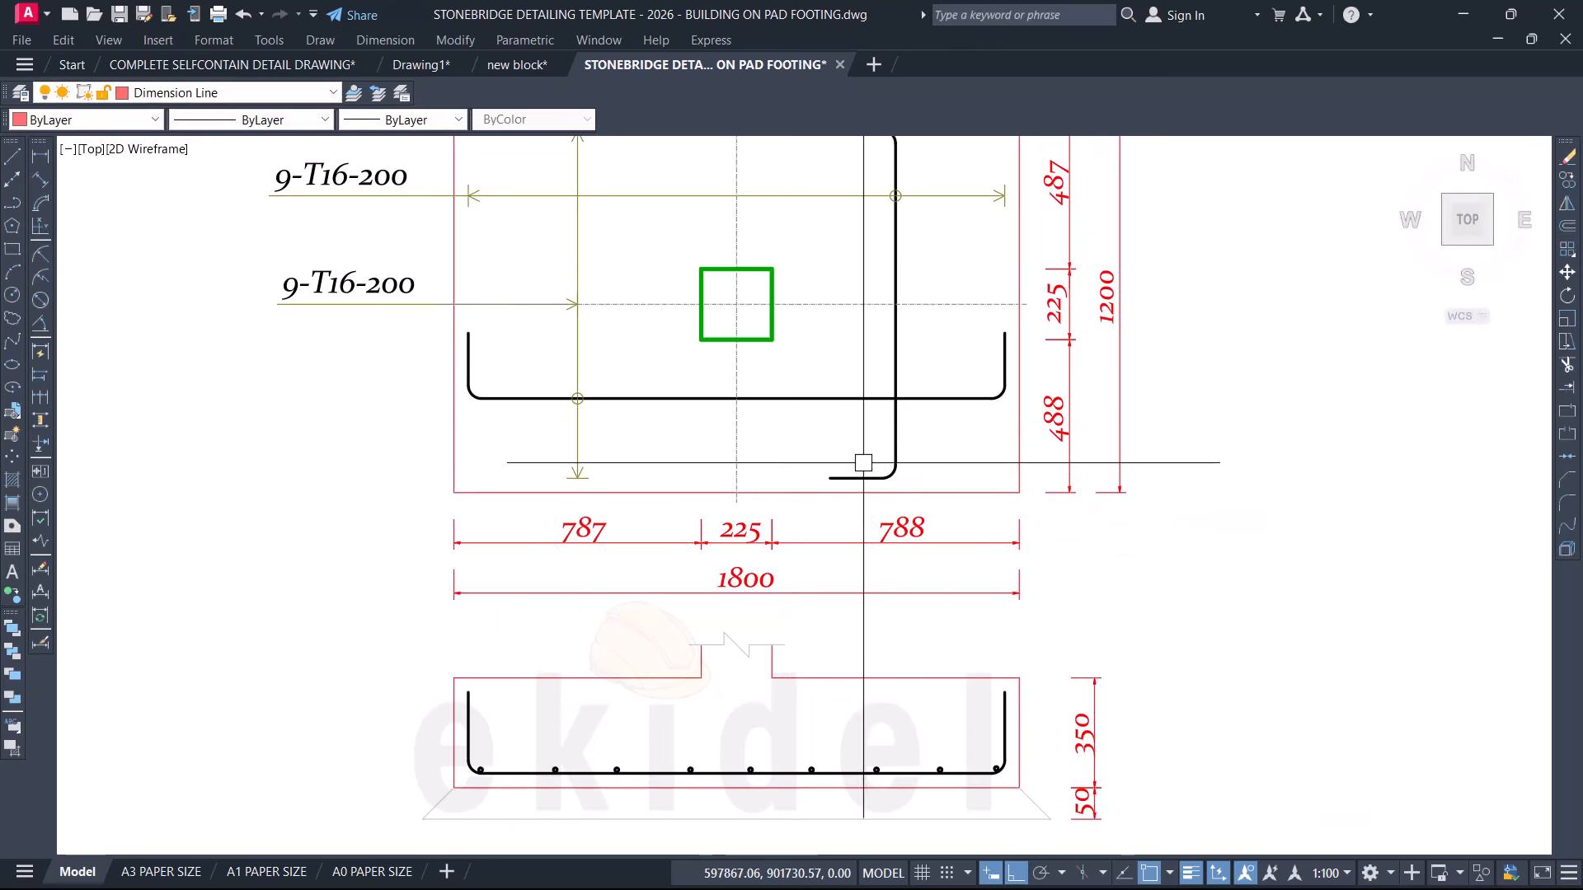
Step: Compare the bar labels of the Footing Type 5 plan with the reinforcement in both directions of reference footing F-1C13
scroll(898, 516, down, 4)
scroll(728, 420, up, 4)
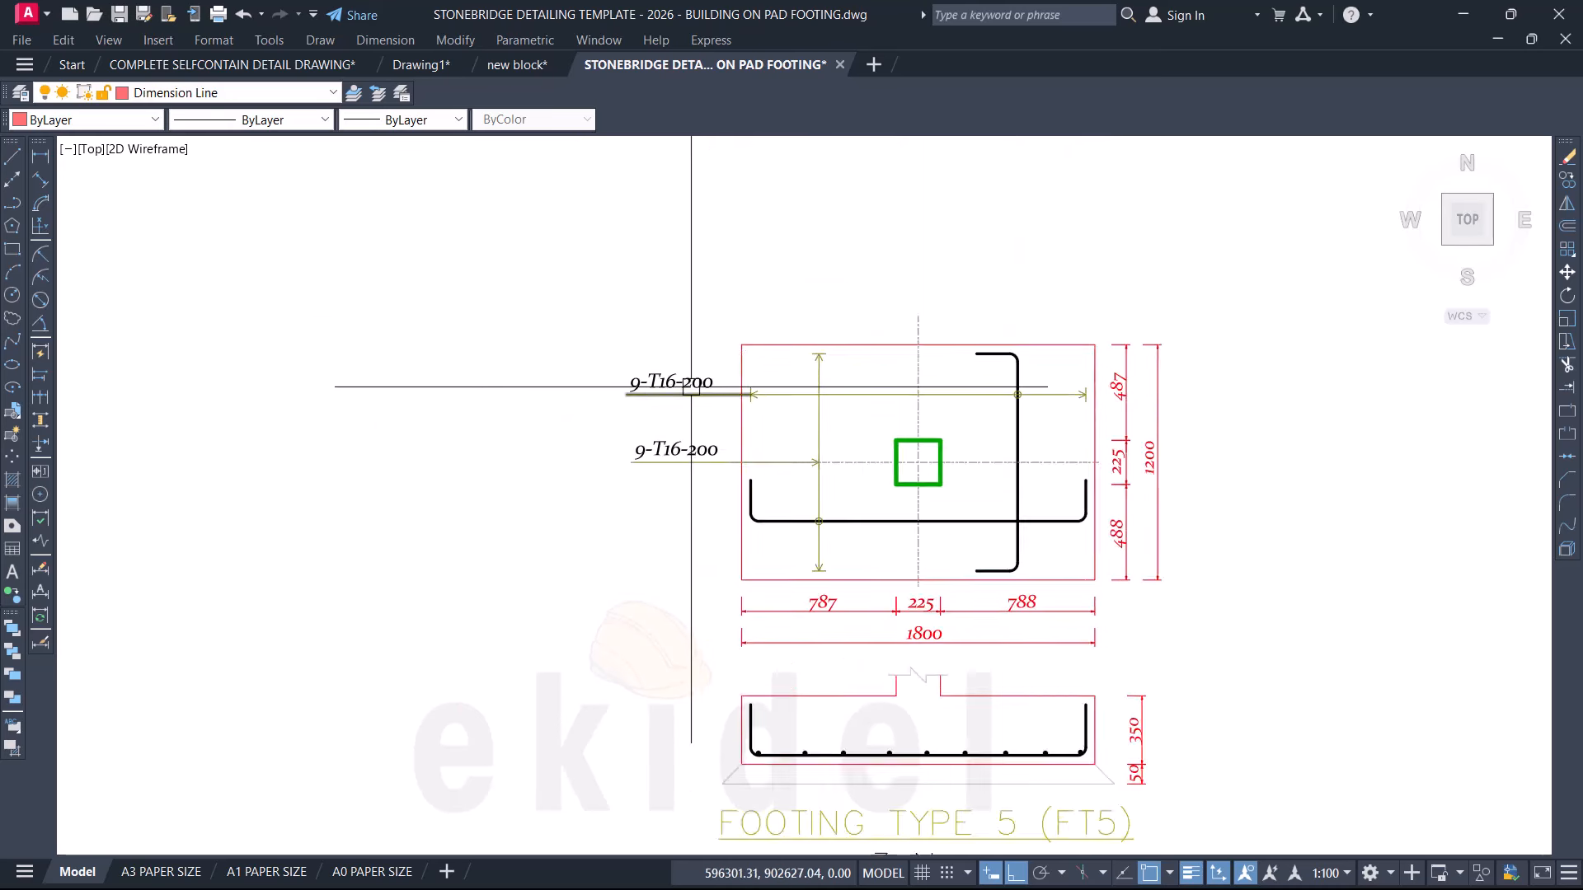
scroll(638, 357, down, 2)
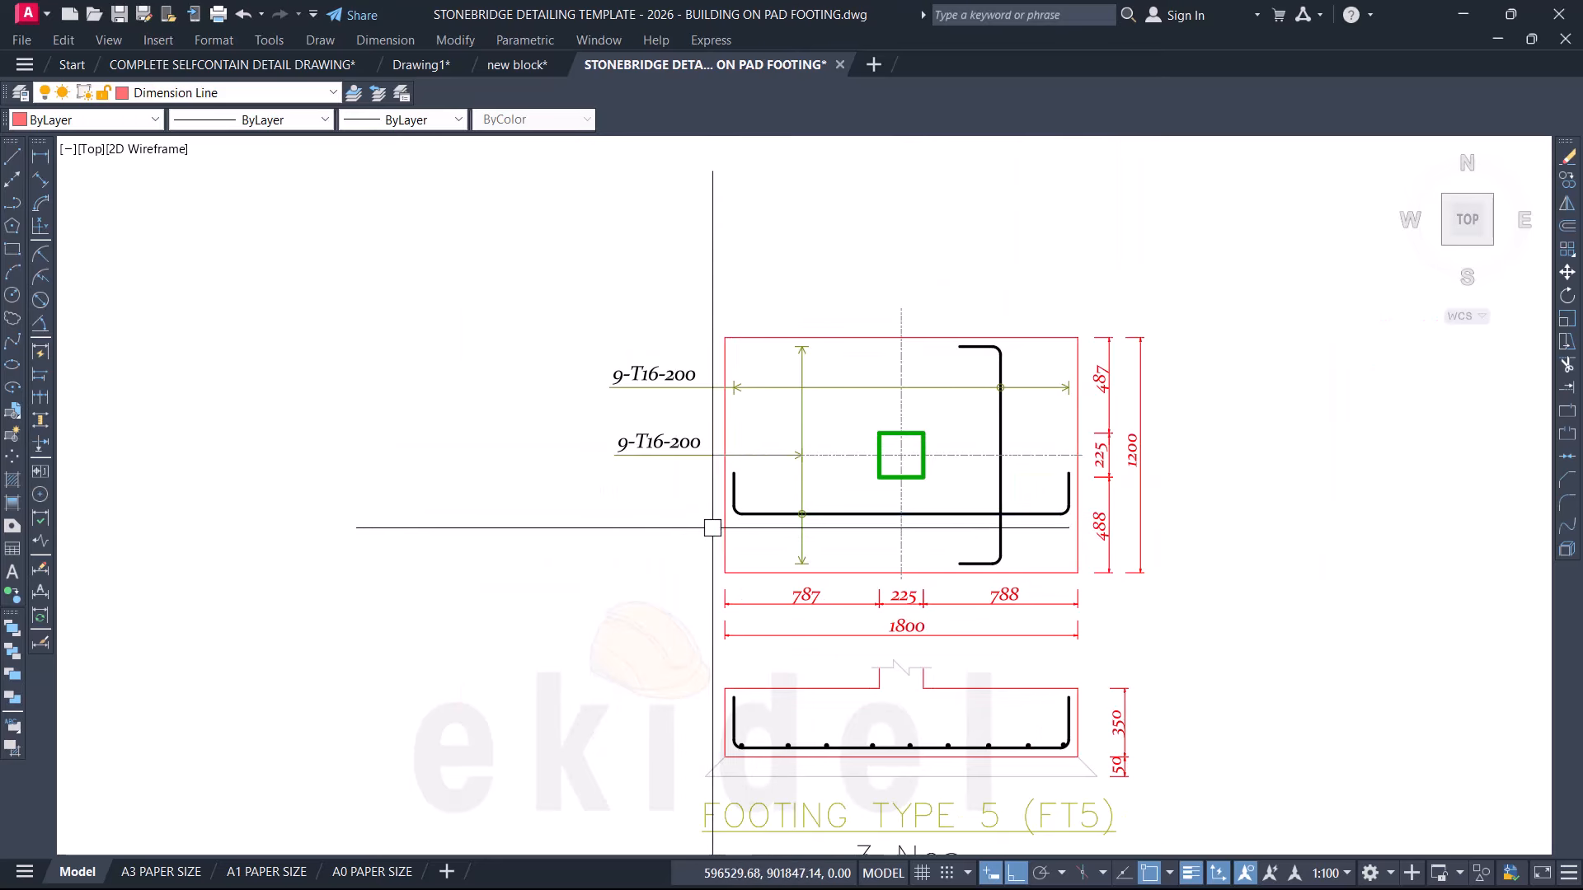
scroll(648, 450, up, 2)
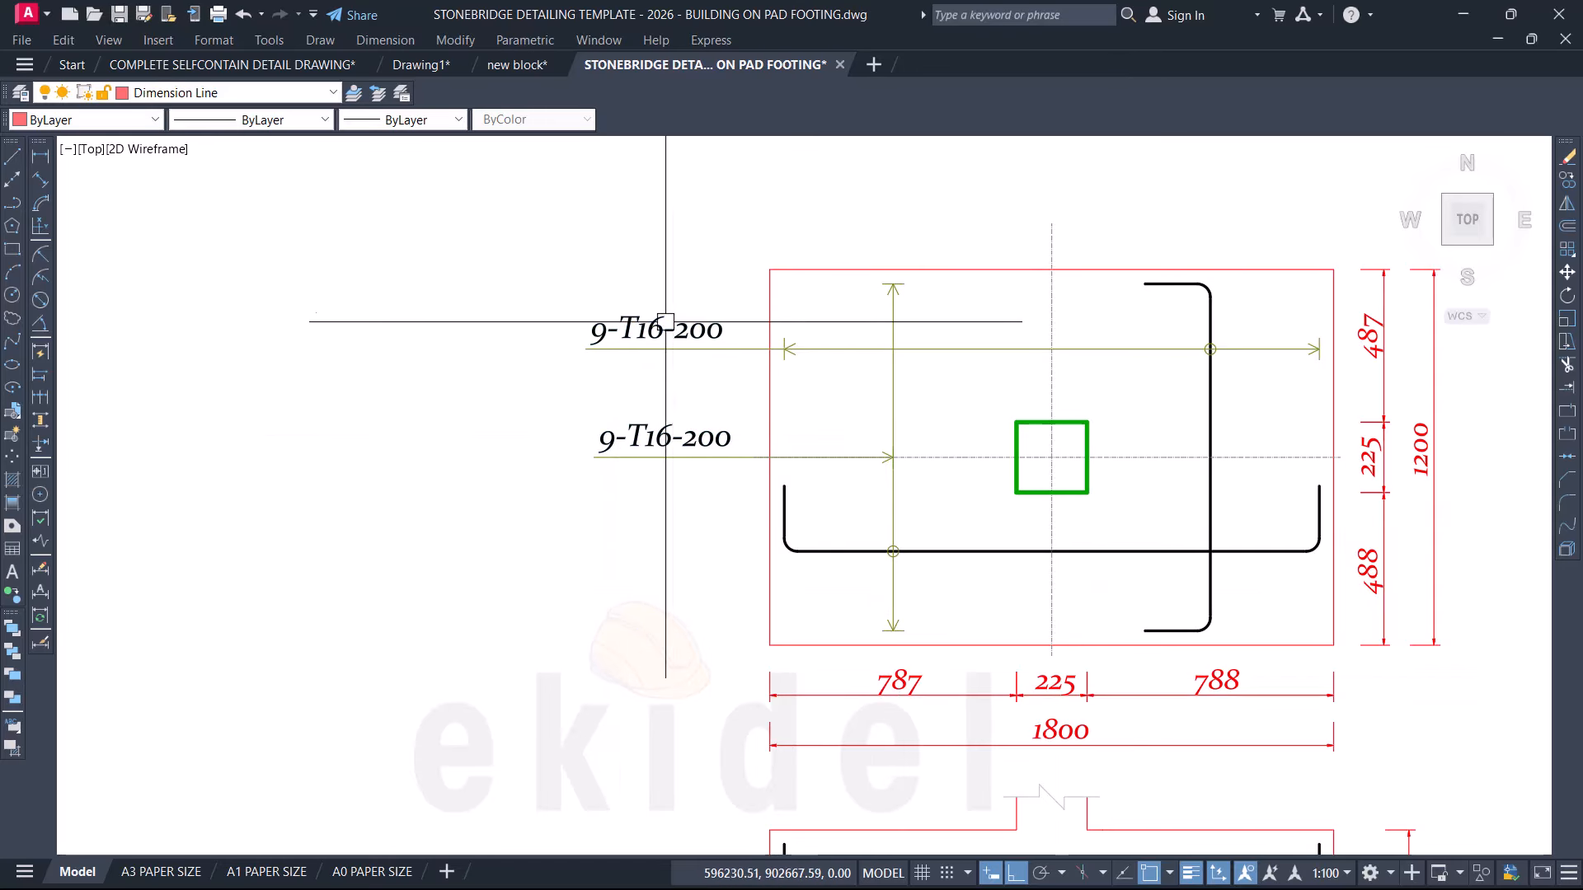
scroll(686, 332, down, 10)
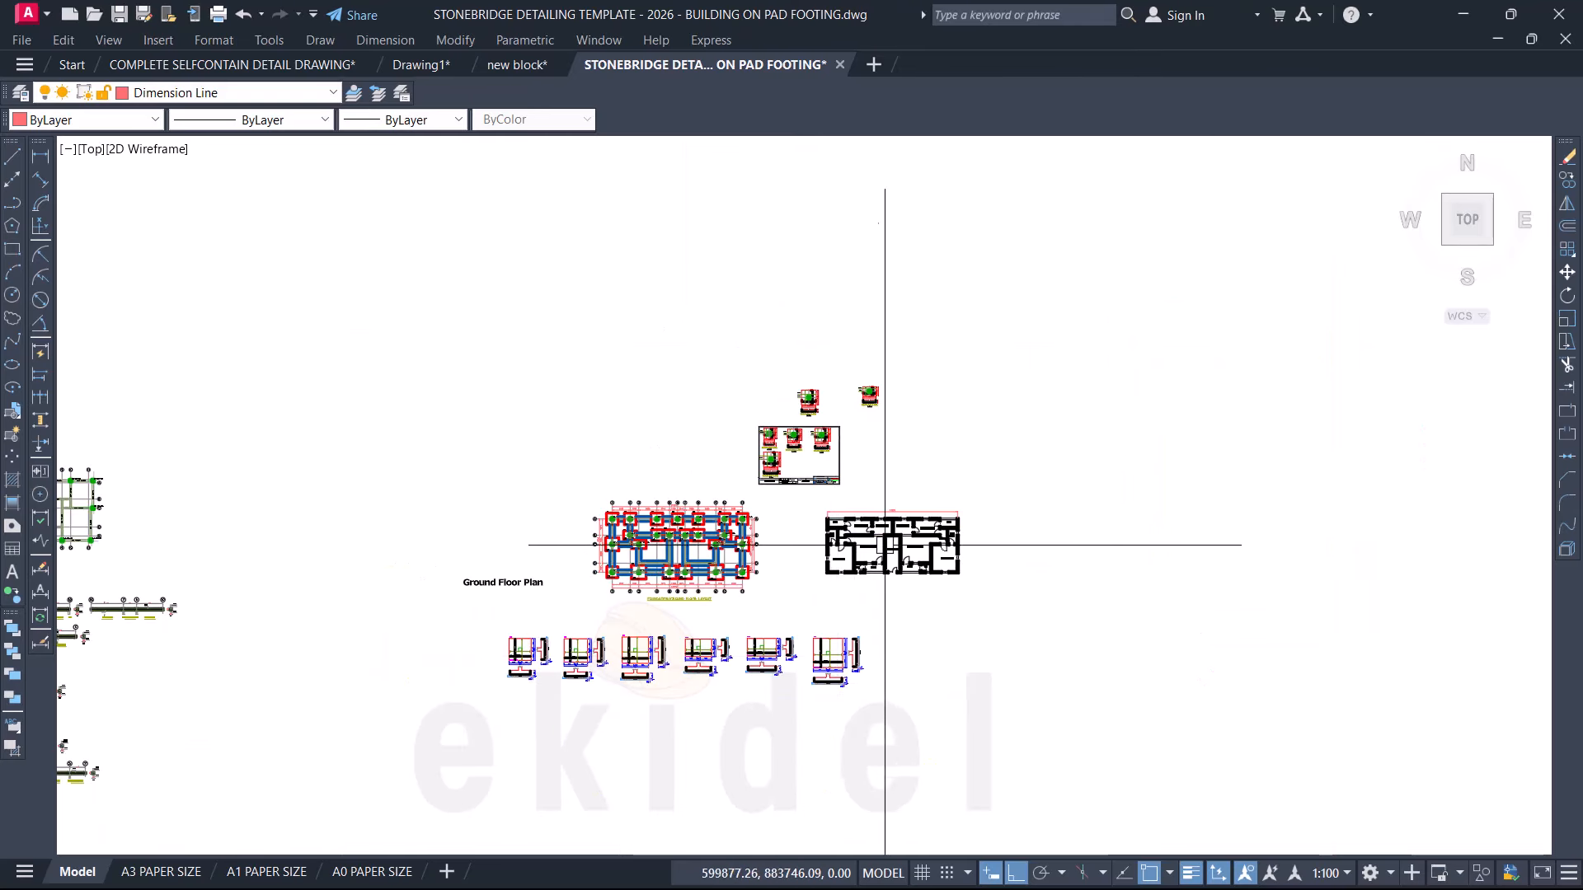
scroll(577, 651, up, 10)
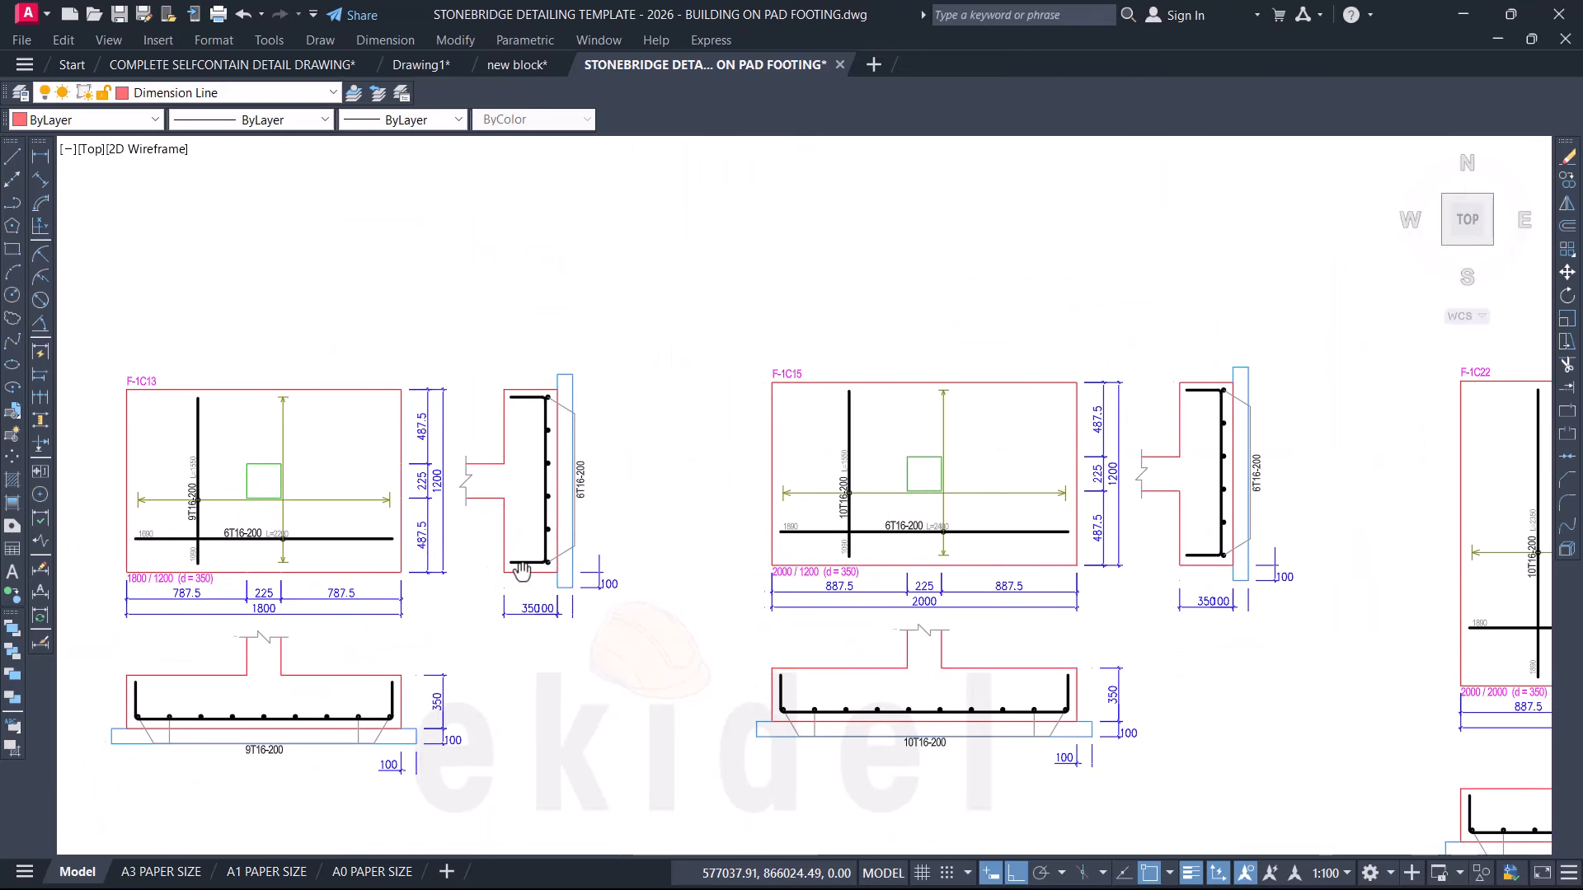
scroll(537, 619, up, 5)
scroll(537, 619, down, 4)
scroll(611, 507, up, 6)
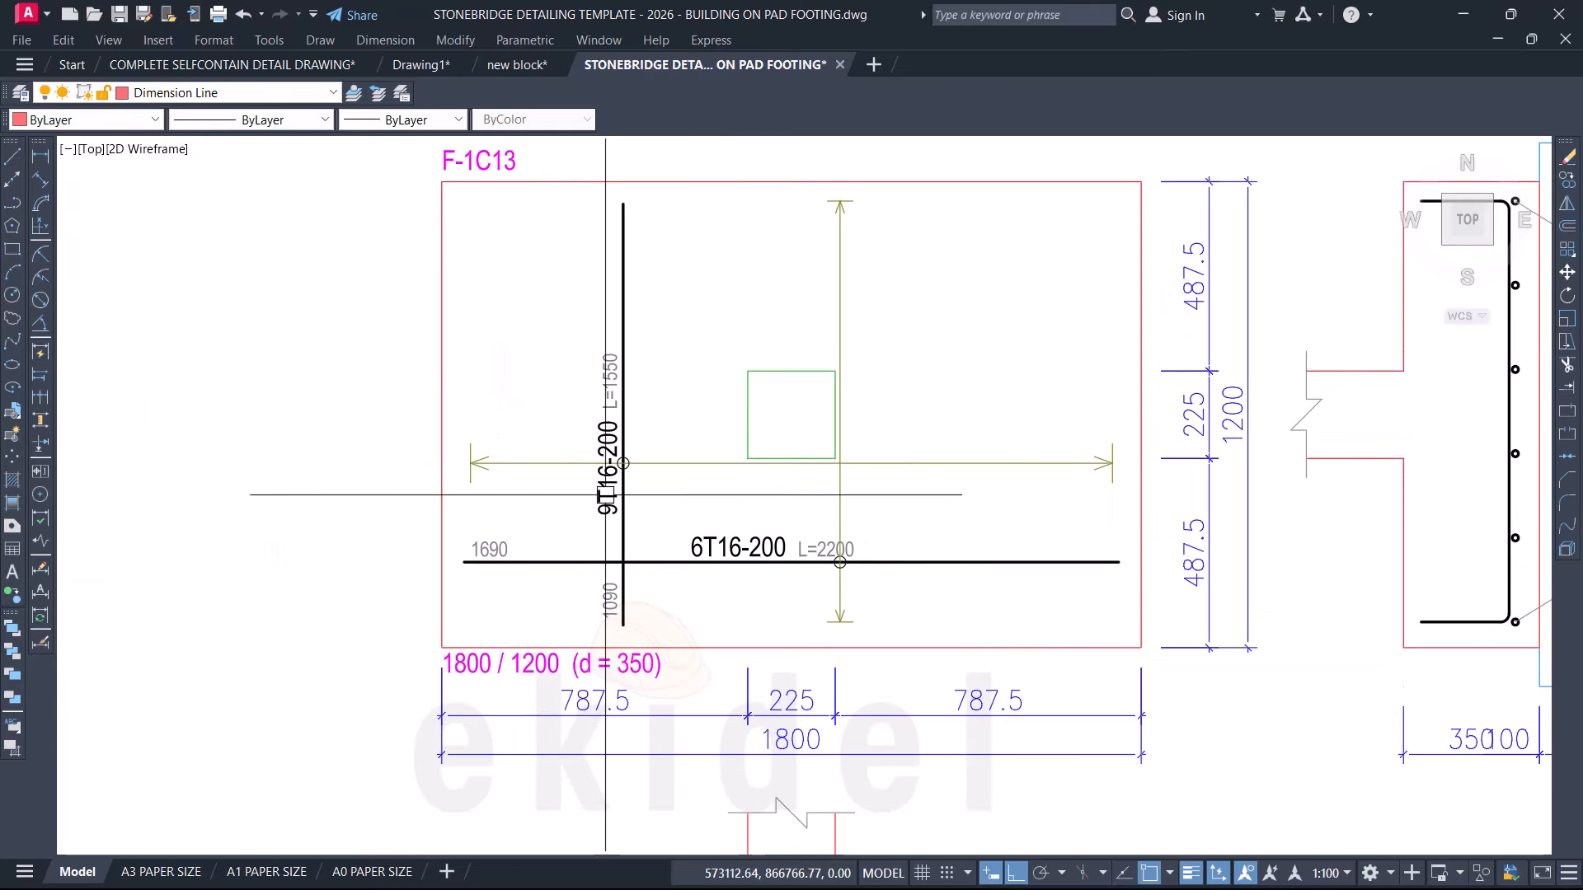
scroll(614, 493, down, 2)
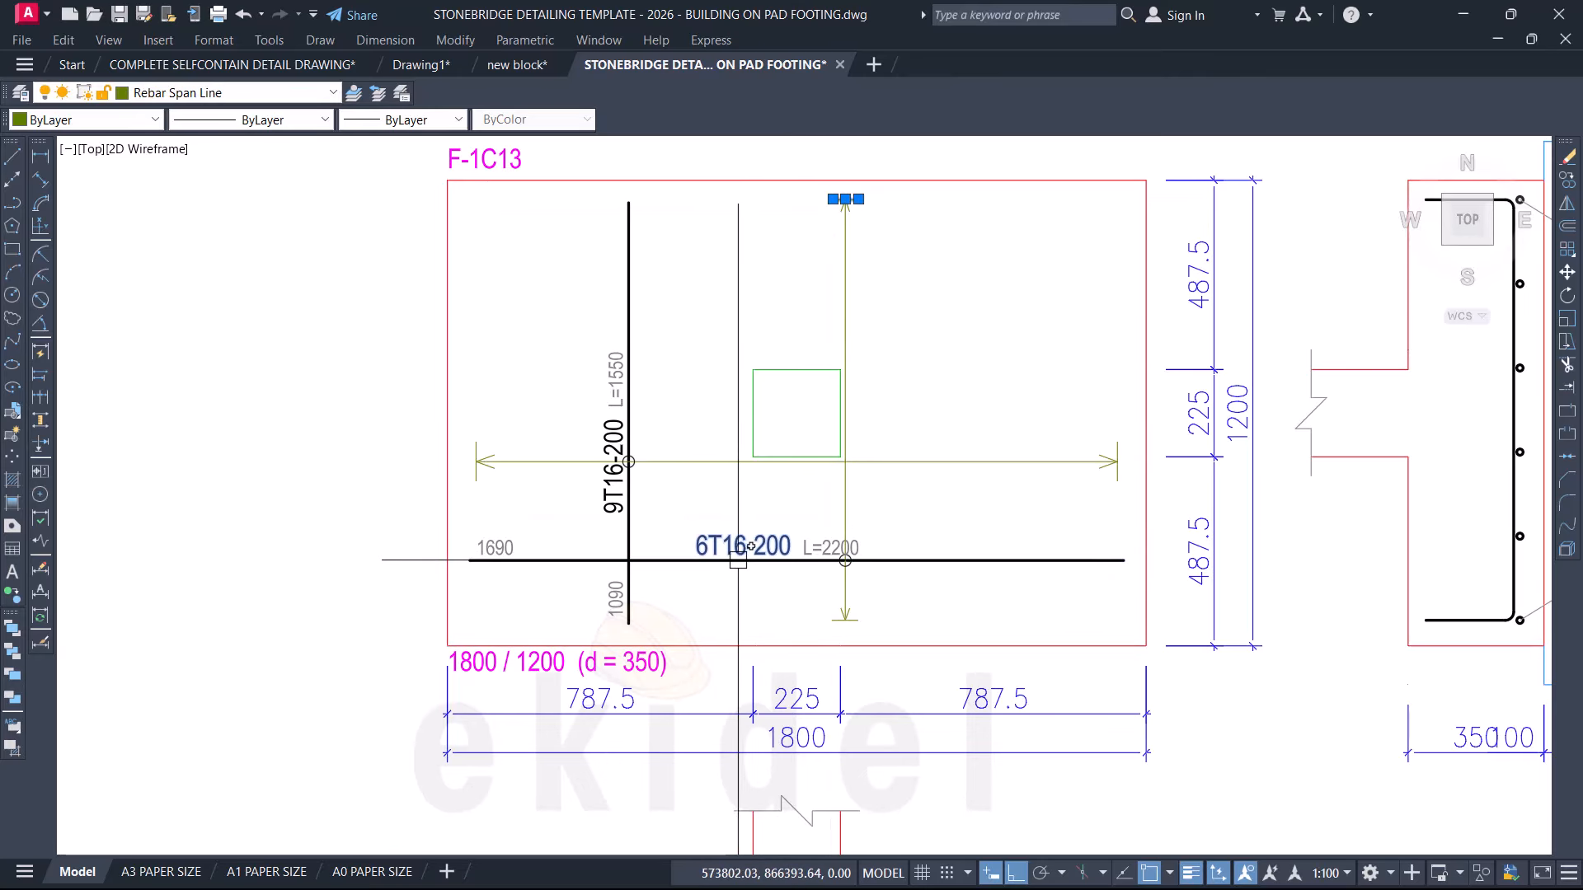
scroll(671, 625, down, 6)
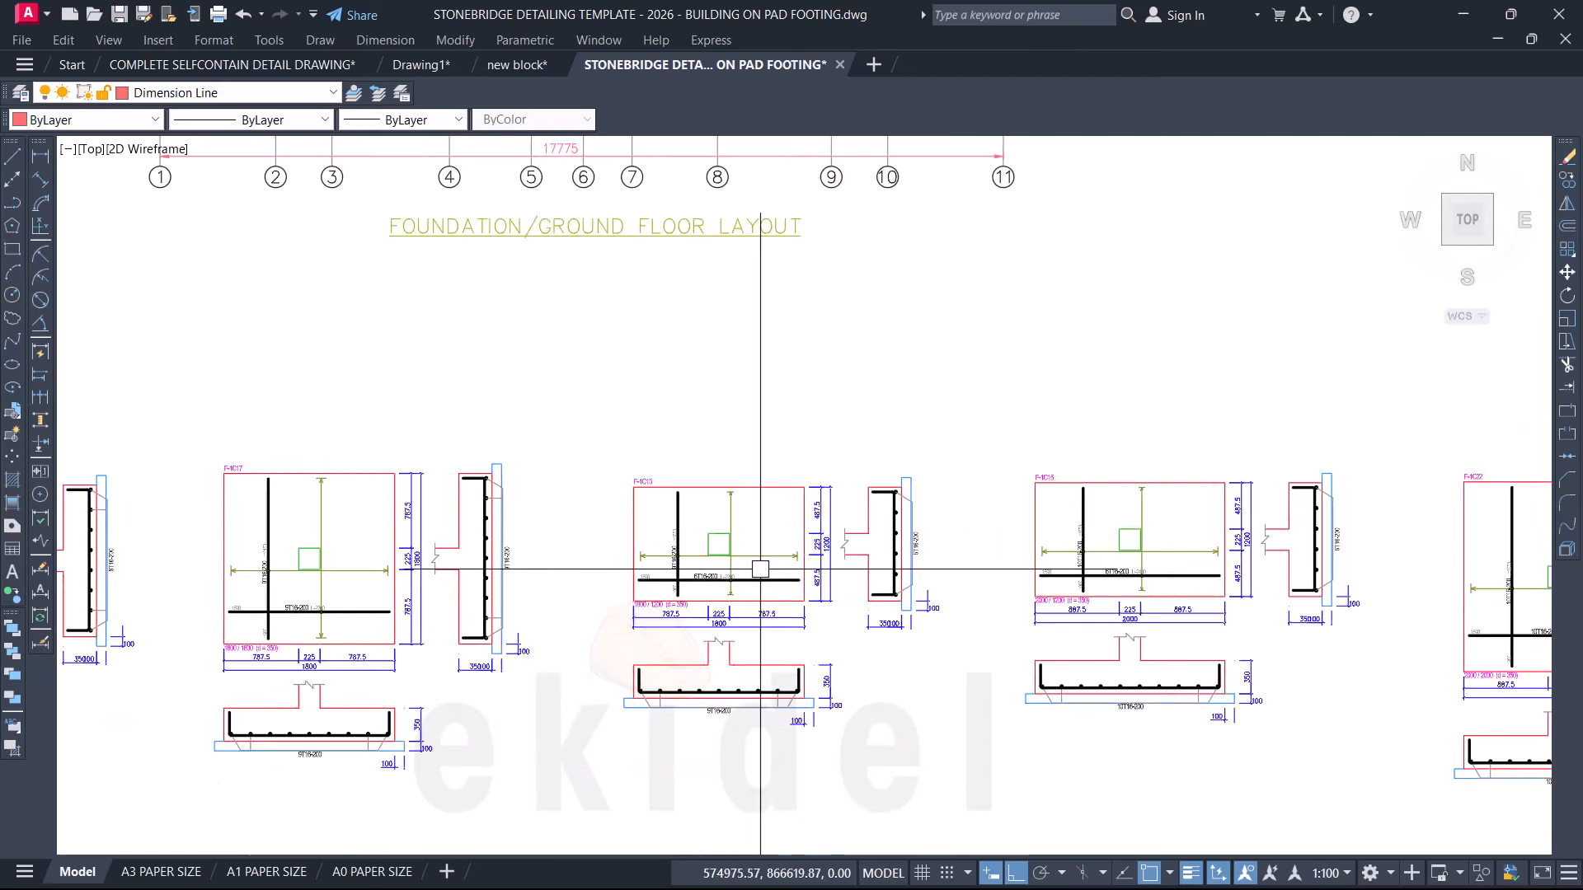
middle_drag(956, 505, 692, 721)
middle_drag(775, 282, 726, 508)
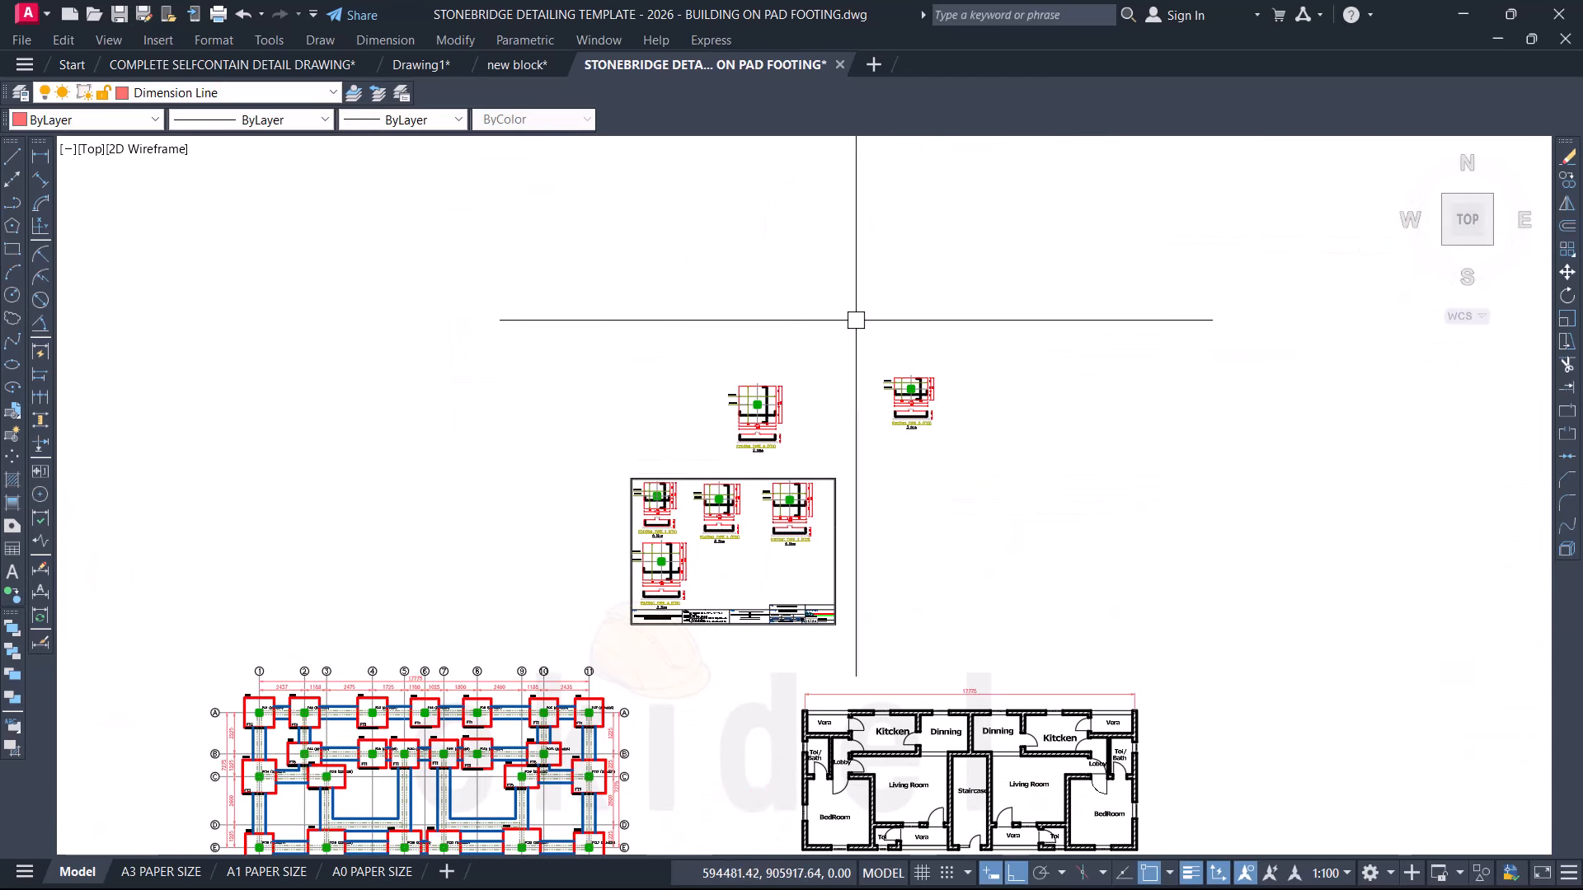
Step: Change the lower bar label of the Footing Type 5 plan, for the vertical span line, to 6-T16-200
scroll(857, 324, up, 4)
scroll(1027, 480, up, 4)
scroll(956, 487, up, 2)
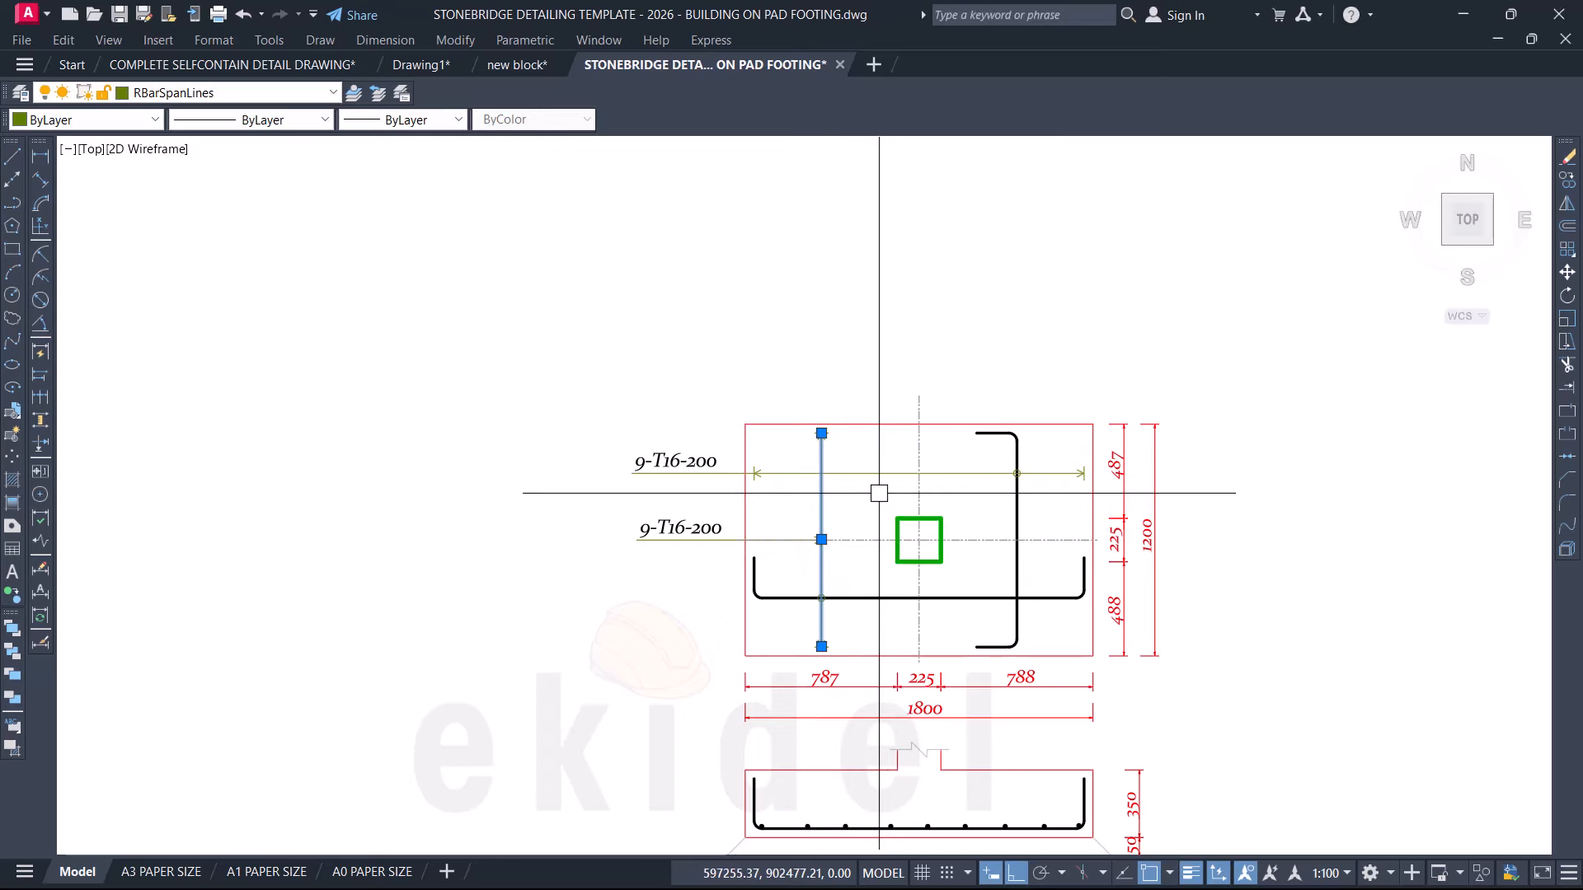
key(Escape)
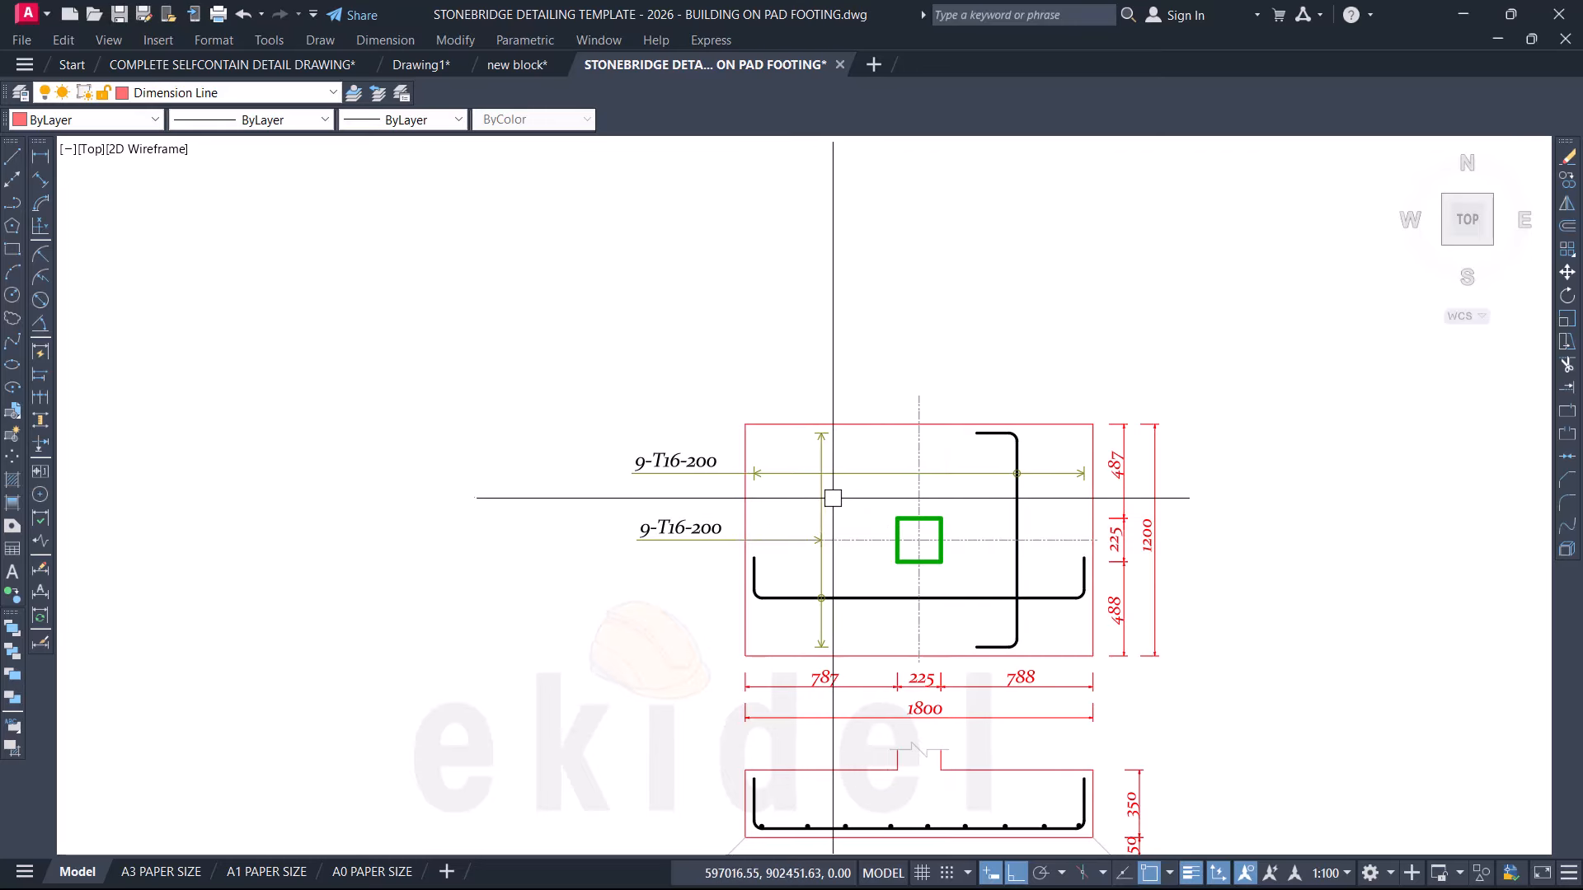
scroll(718, 536, up, 4)
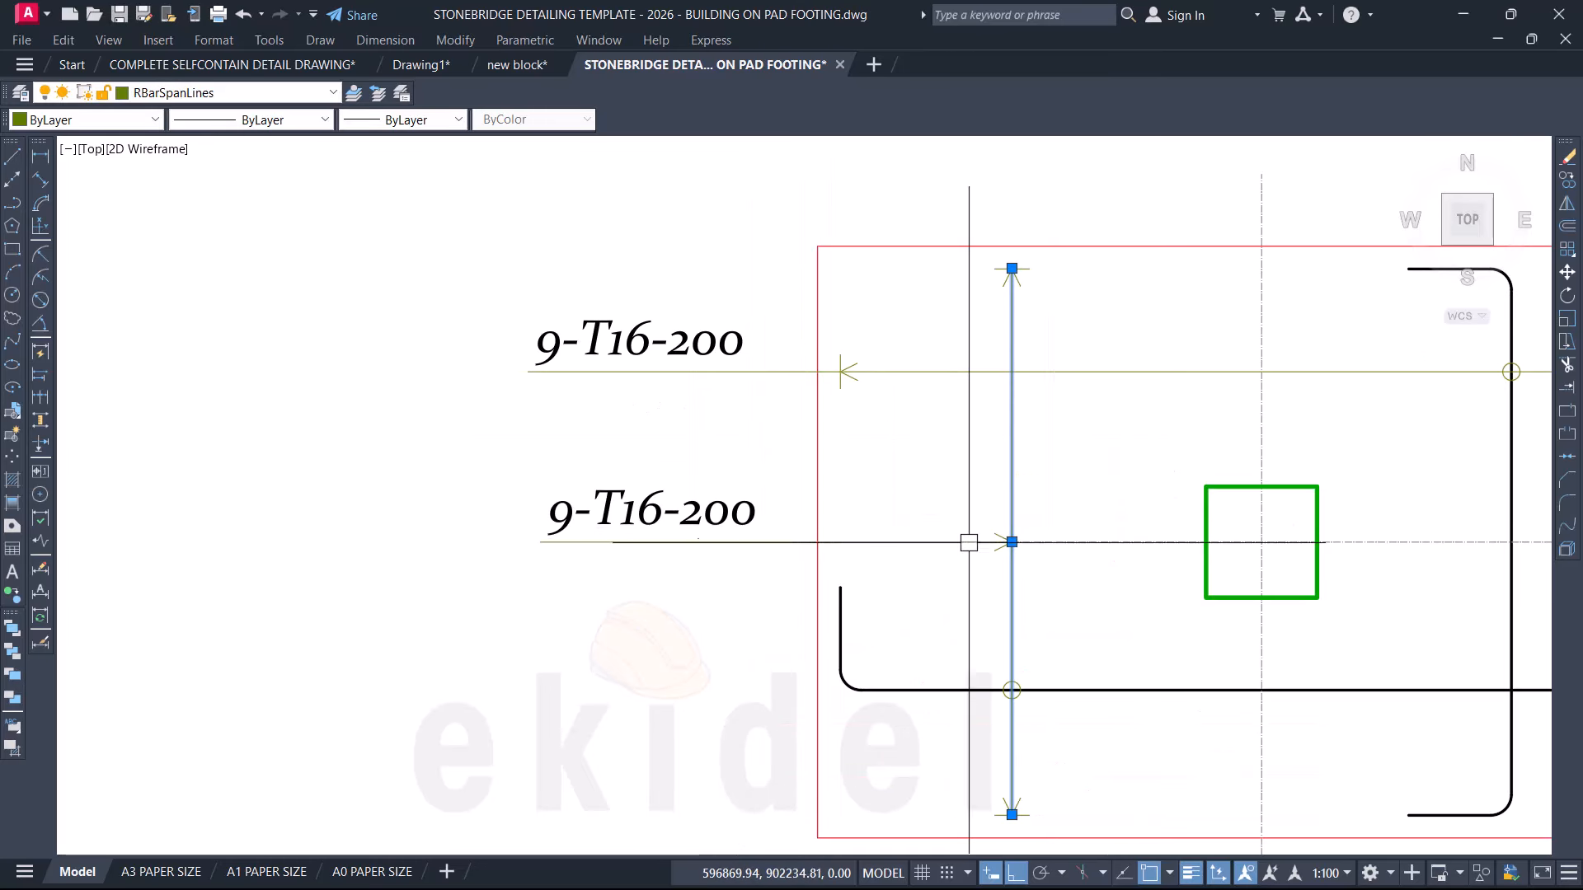
key(Escape)
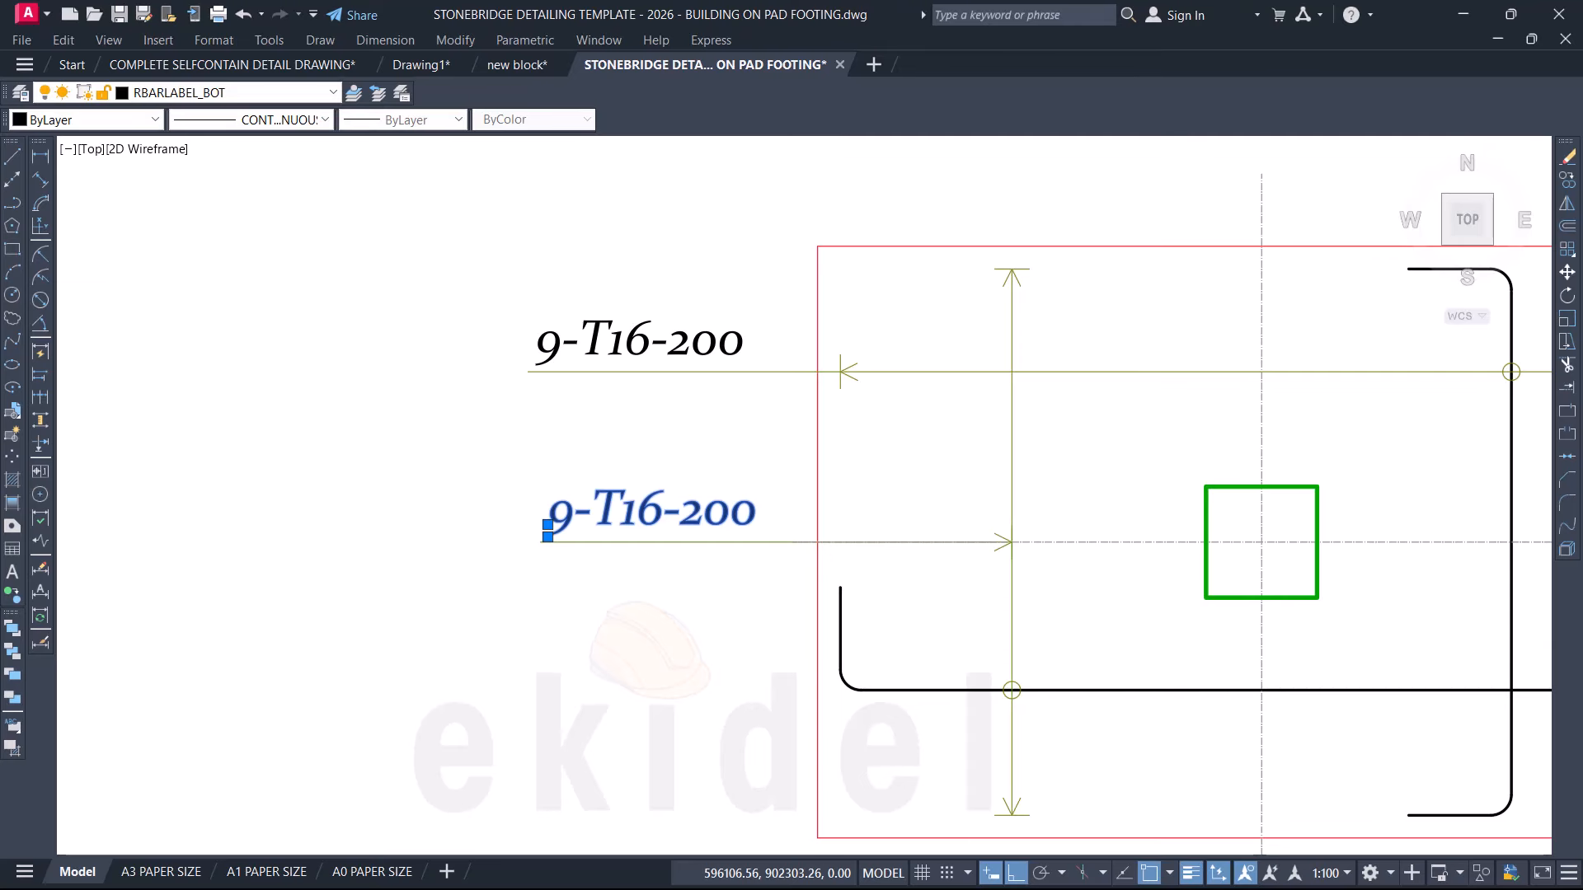
double_click(579, 515)
click(579, 515)
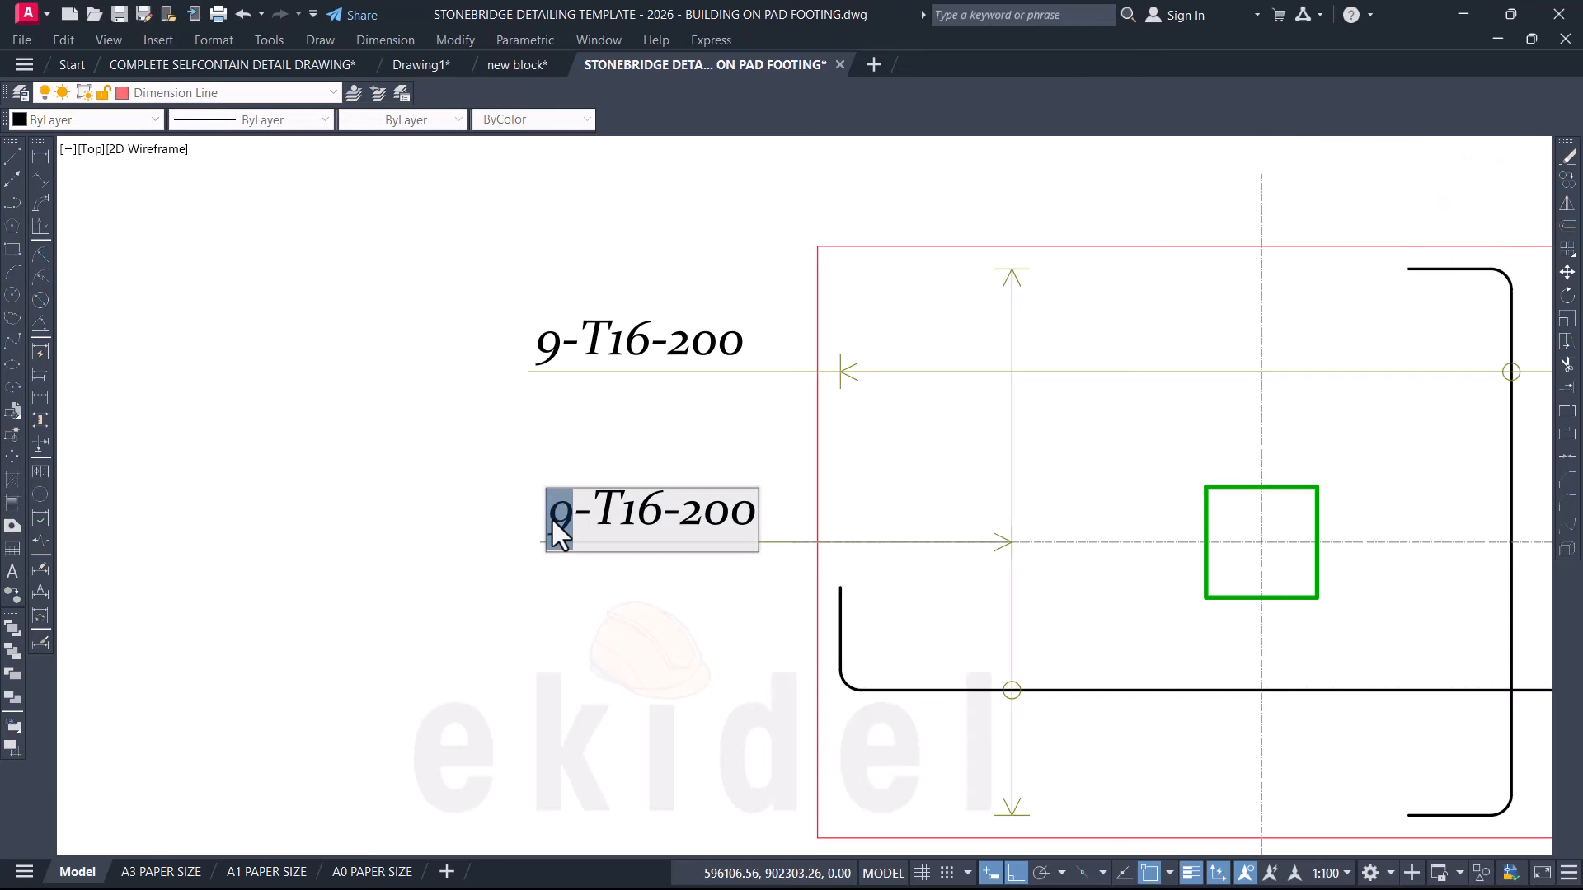
click(506, 580)
key(Escape)
Step: Move the 6-T16-200 label with its leader line and arrowhead about 100 mm straight up, clear of the column centreline
click(608, 460)
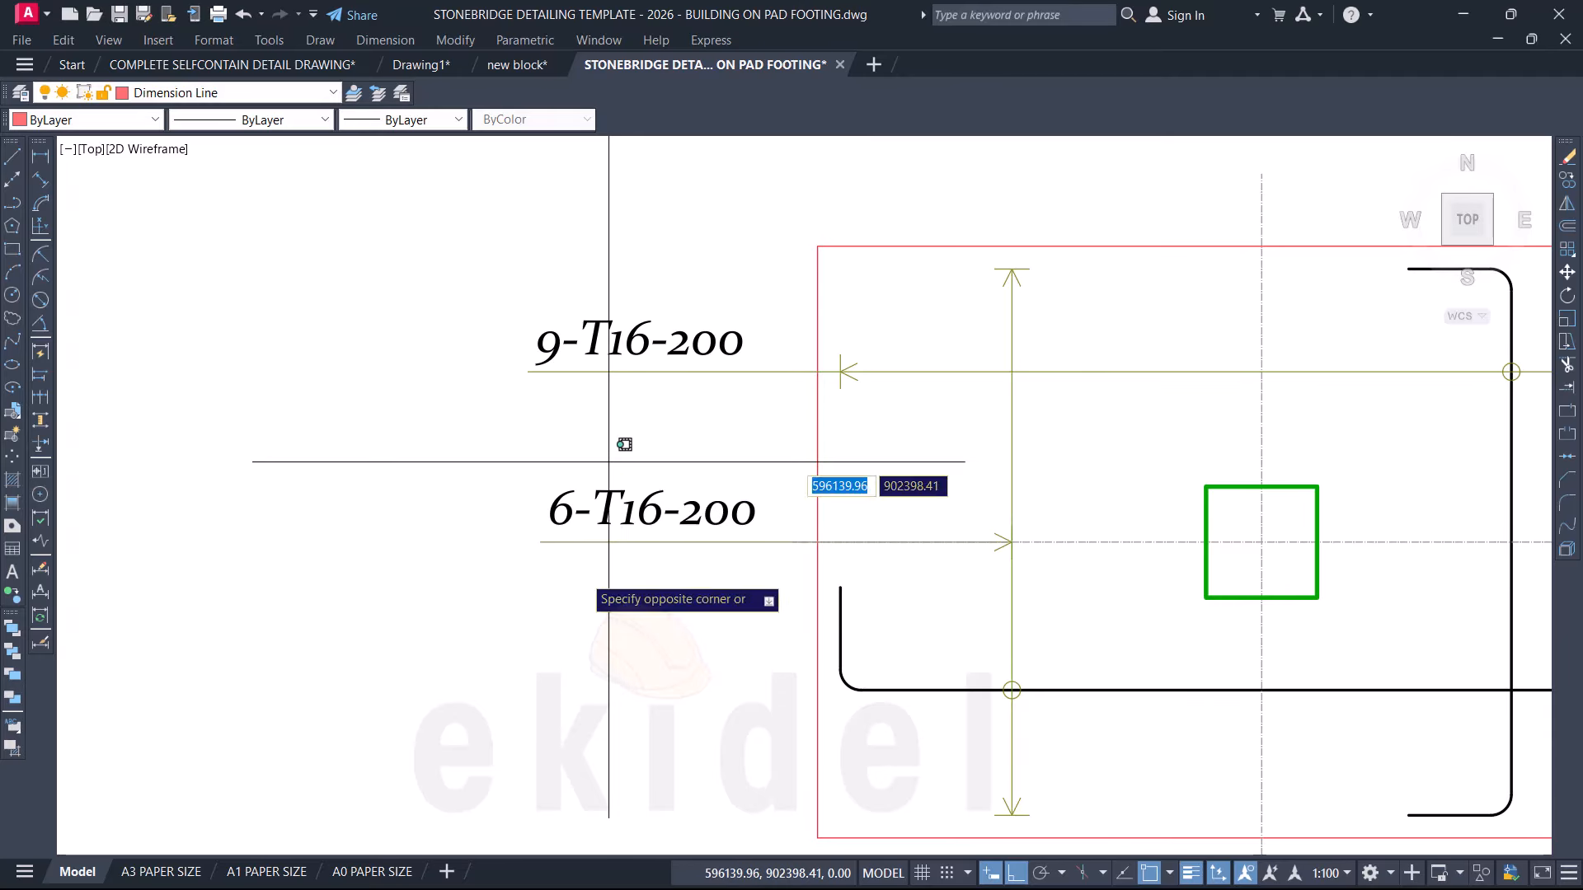
click(578, 569)
click(944, 492)
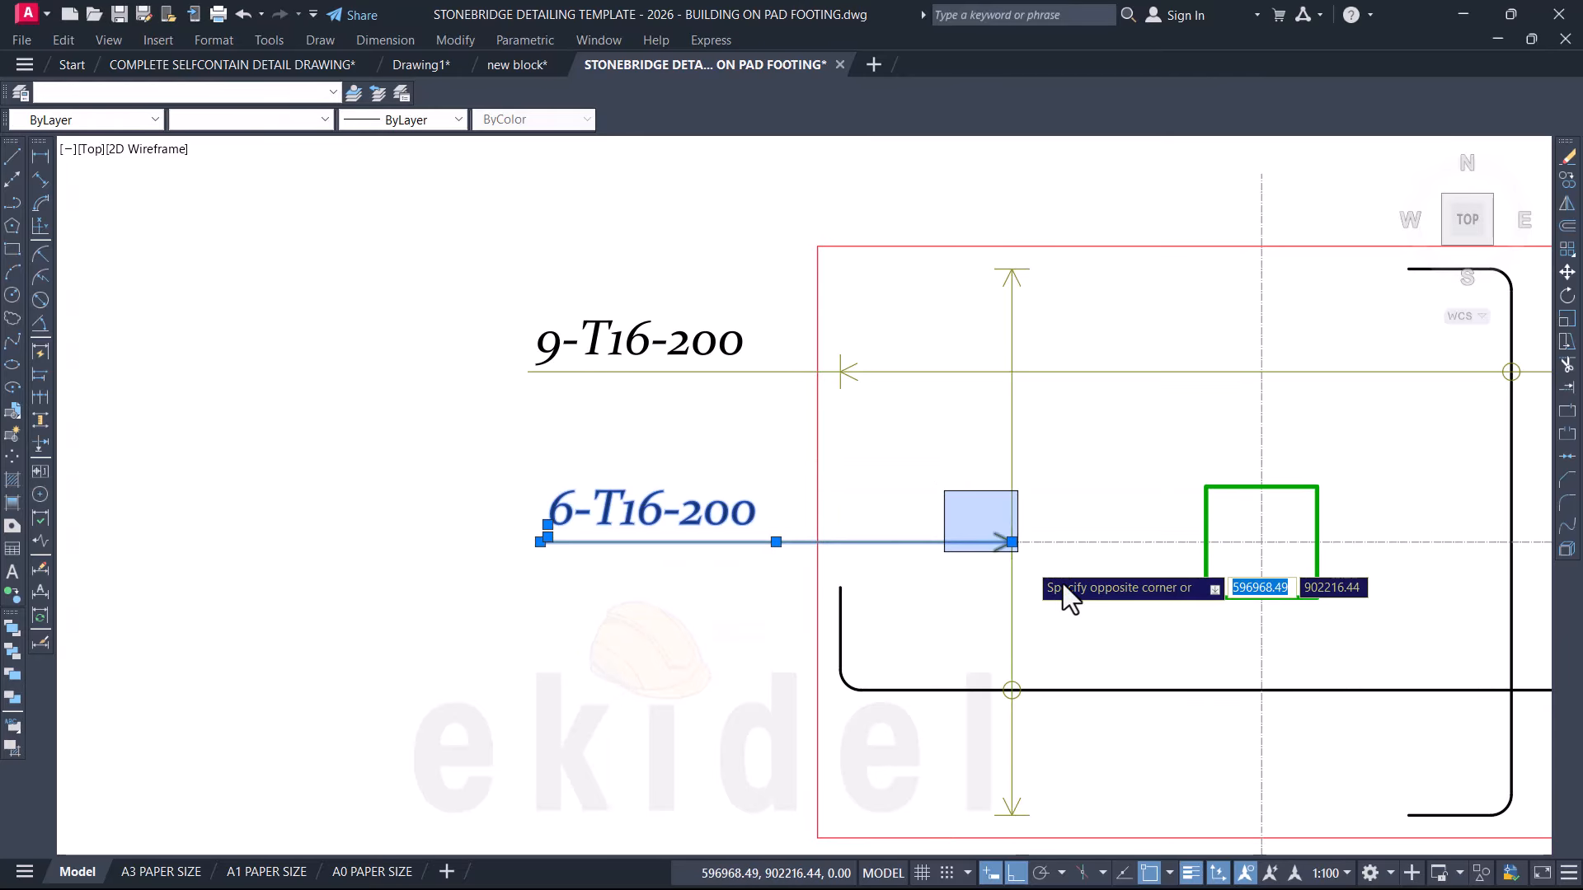
click(1071, 546)
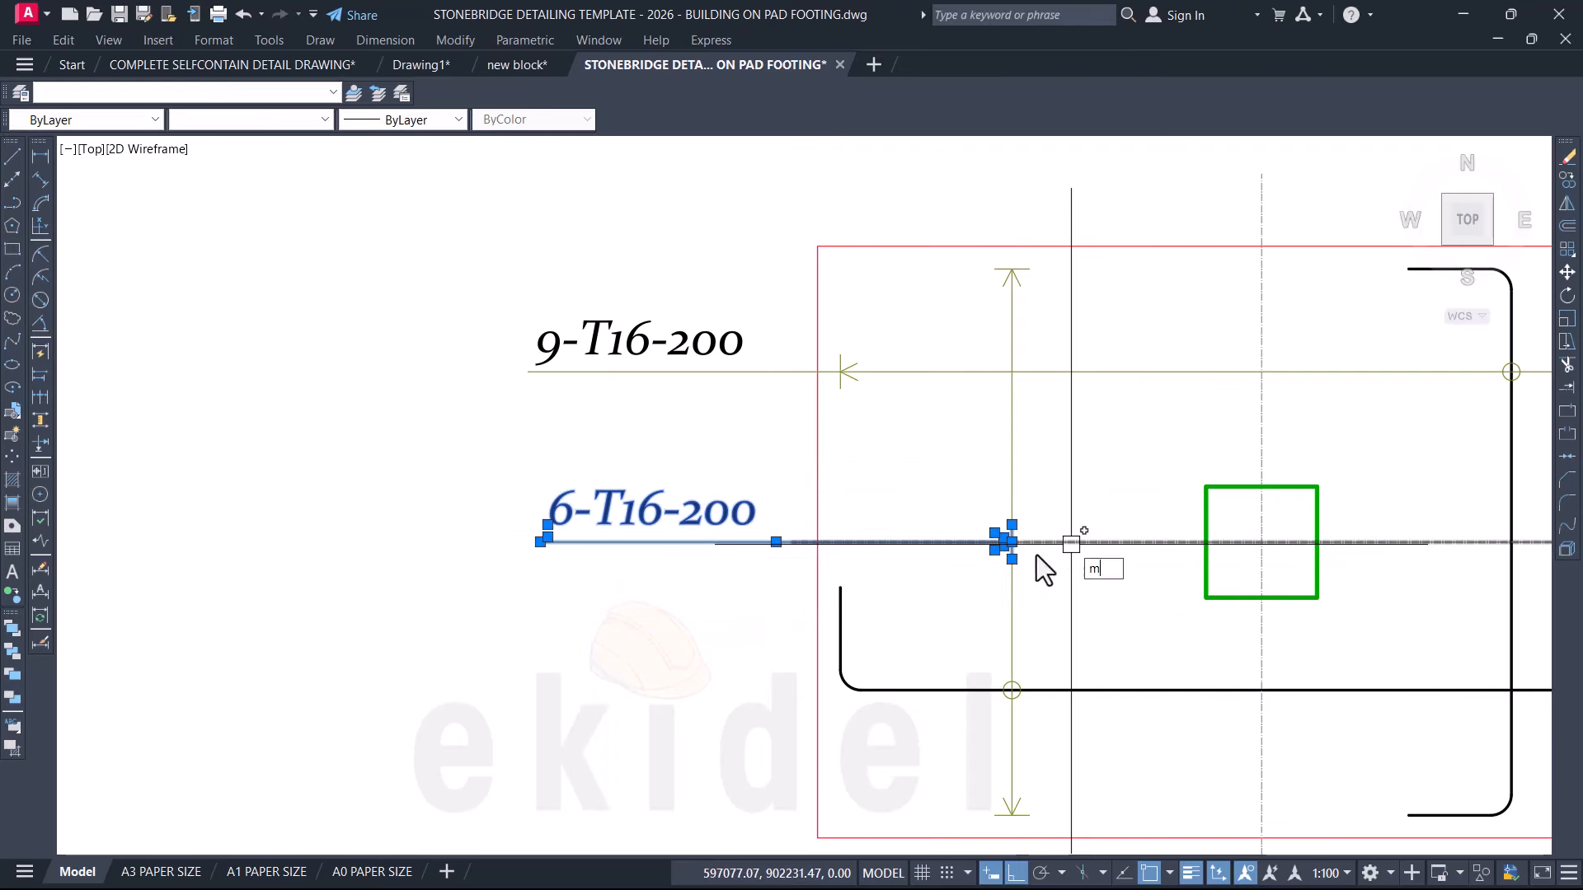
key(space)
click(530, 642)
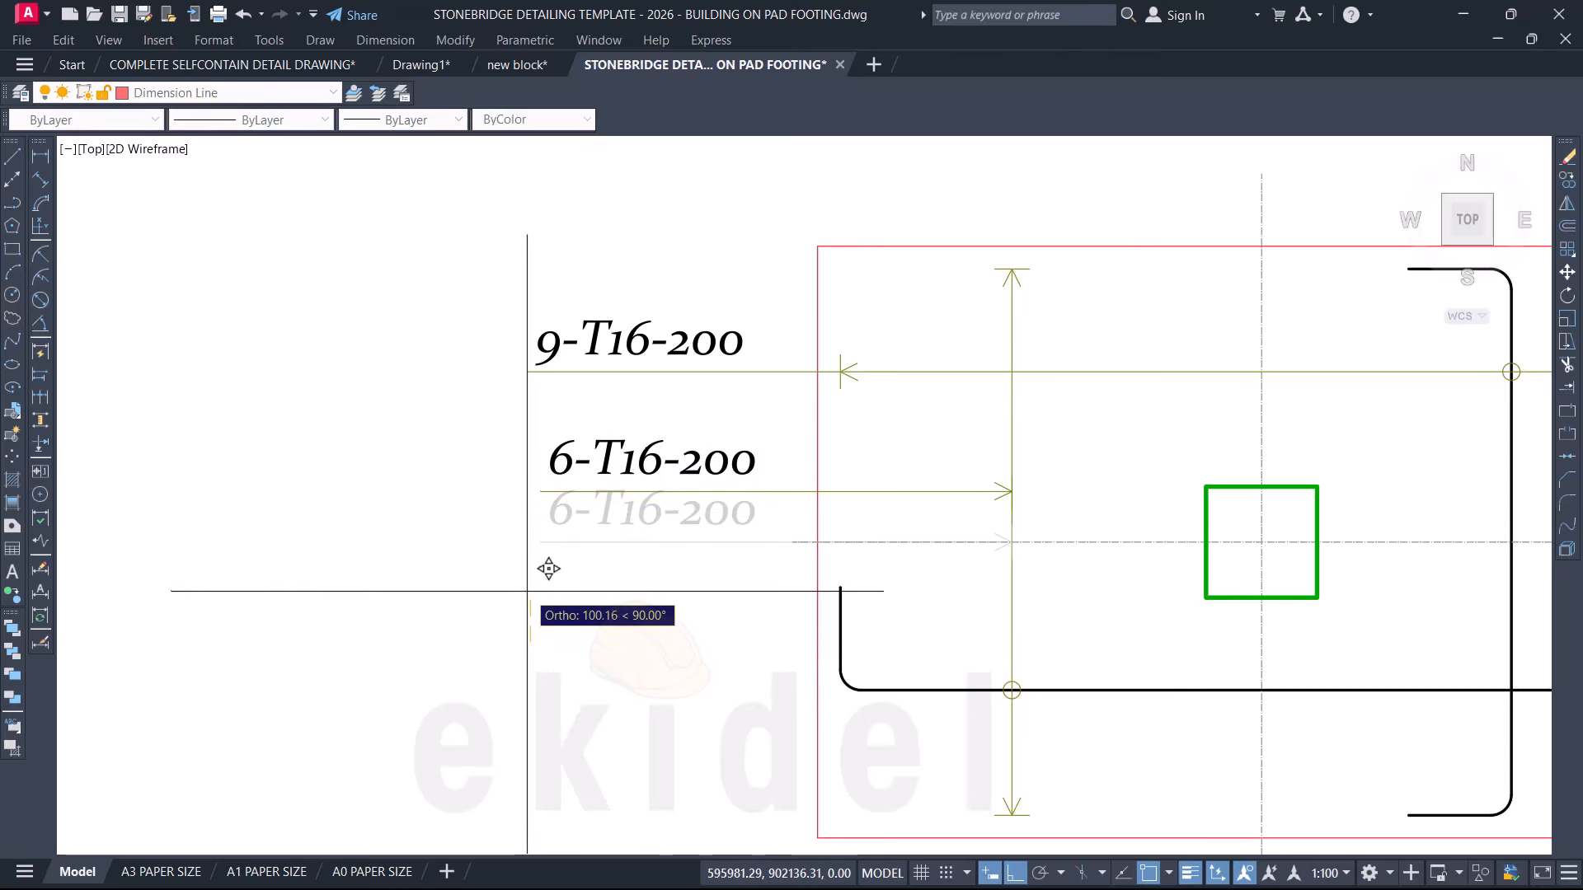
click(548, 567)
Step: Copy the complete Footing Type 5 detail with its title into the drawing sheet, beside Footing Type 4 and below Footing Type 2
scroll(689, 378, down, 2)
scroll(982, 564, down, 5)
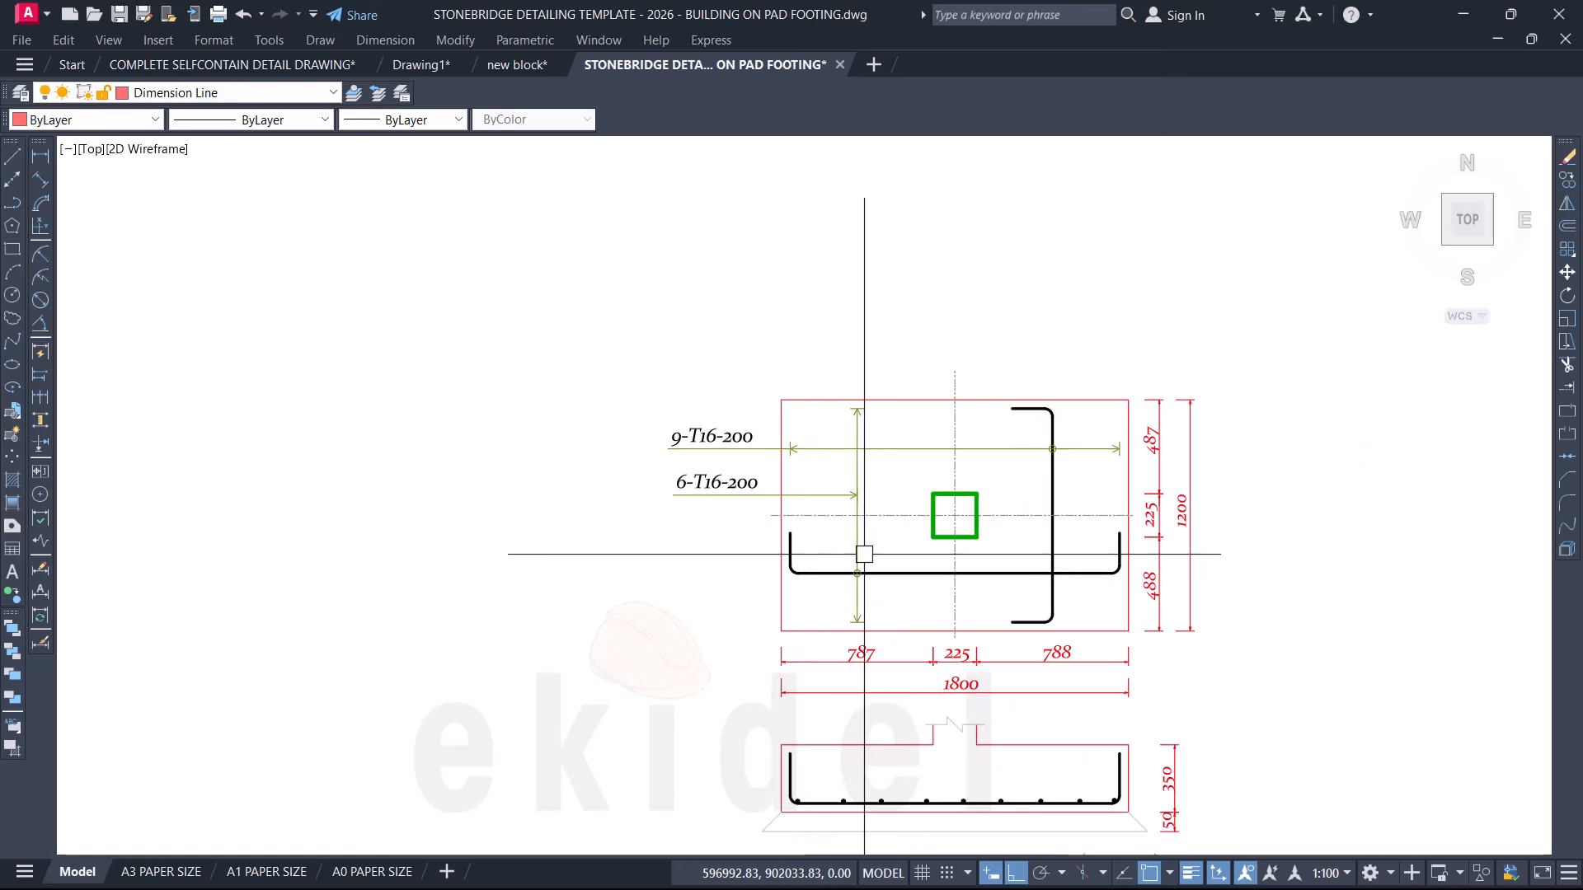
scroll(981, 561, up, 3)
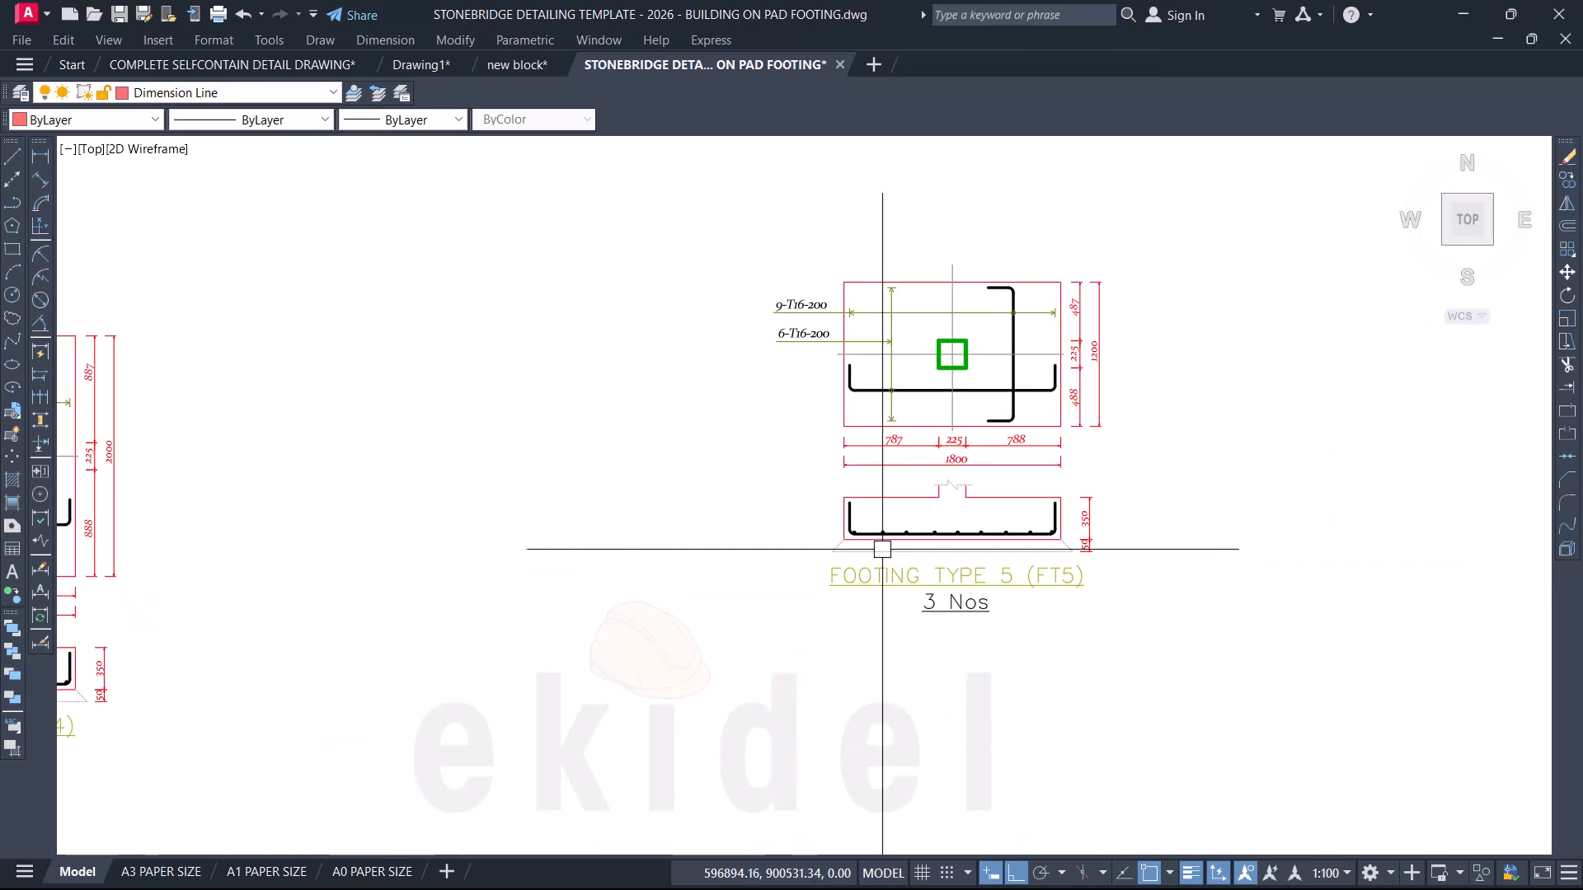
scroll(1029, 379, down, 3)
click(1031, 375)
click(770, 619)
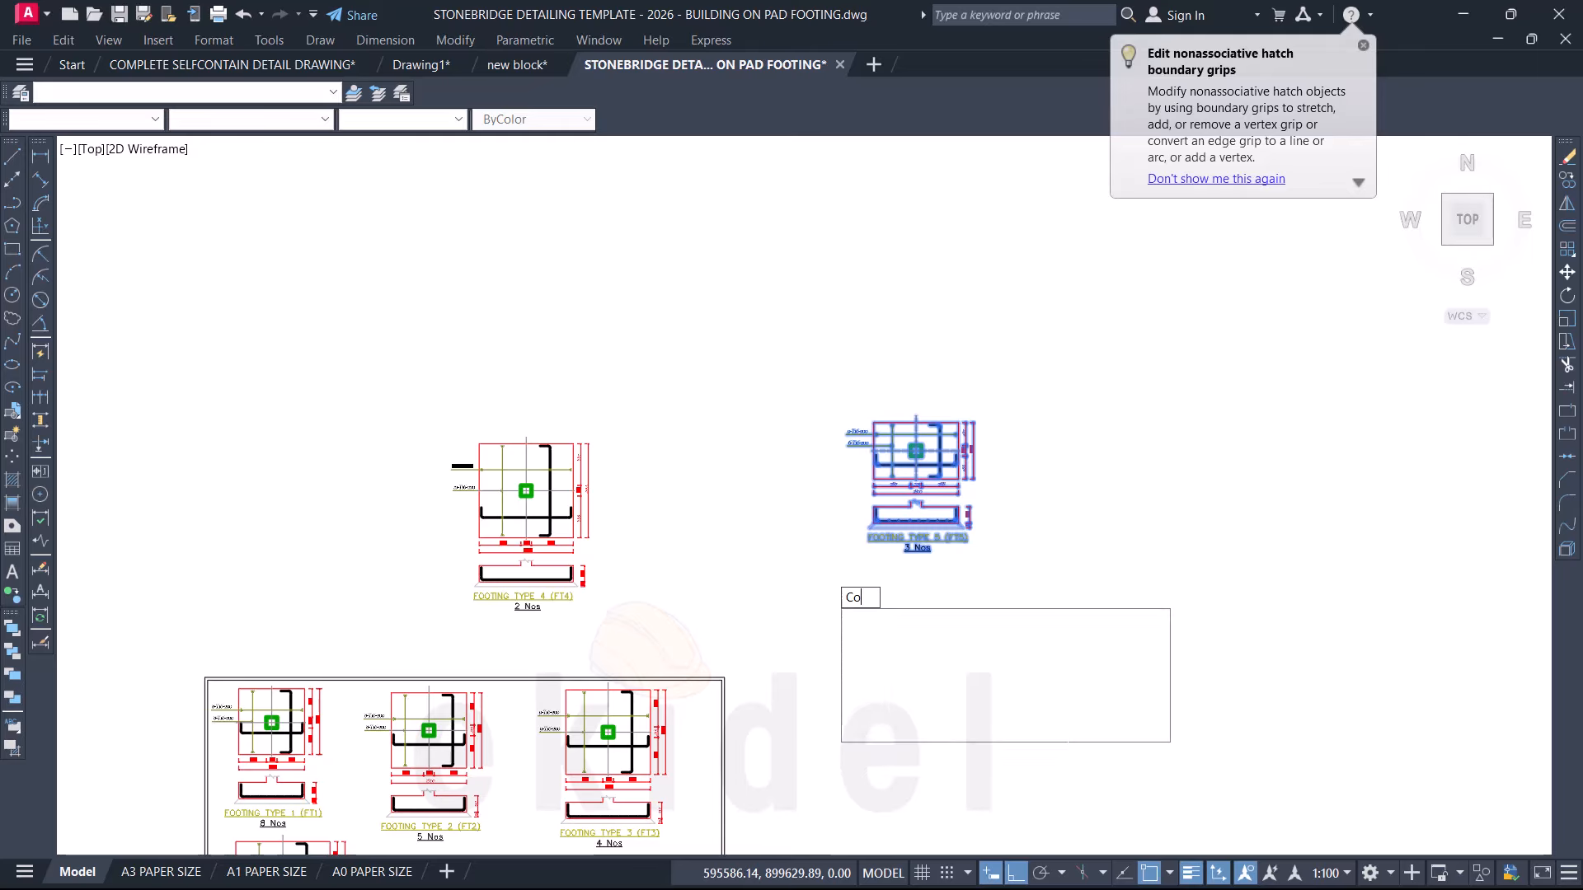
text(Co)
key(Return)
click(915, 451)
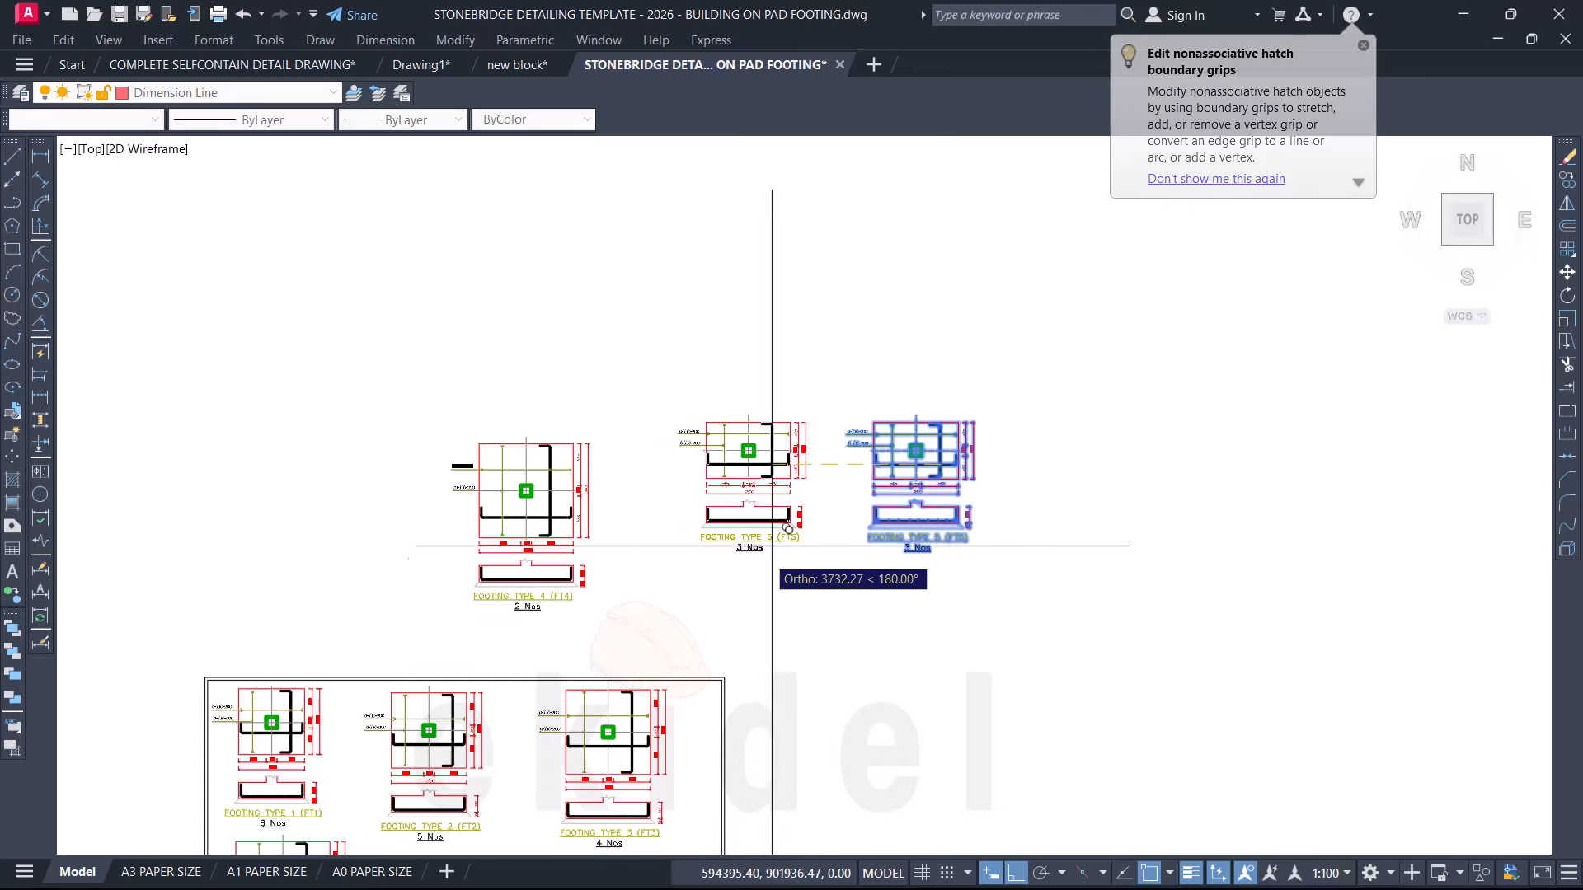
key(F8)
scroll(816, 614, down, 2)
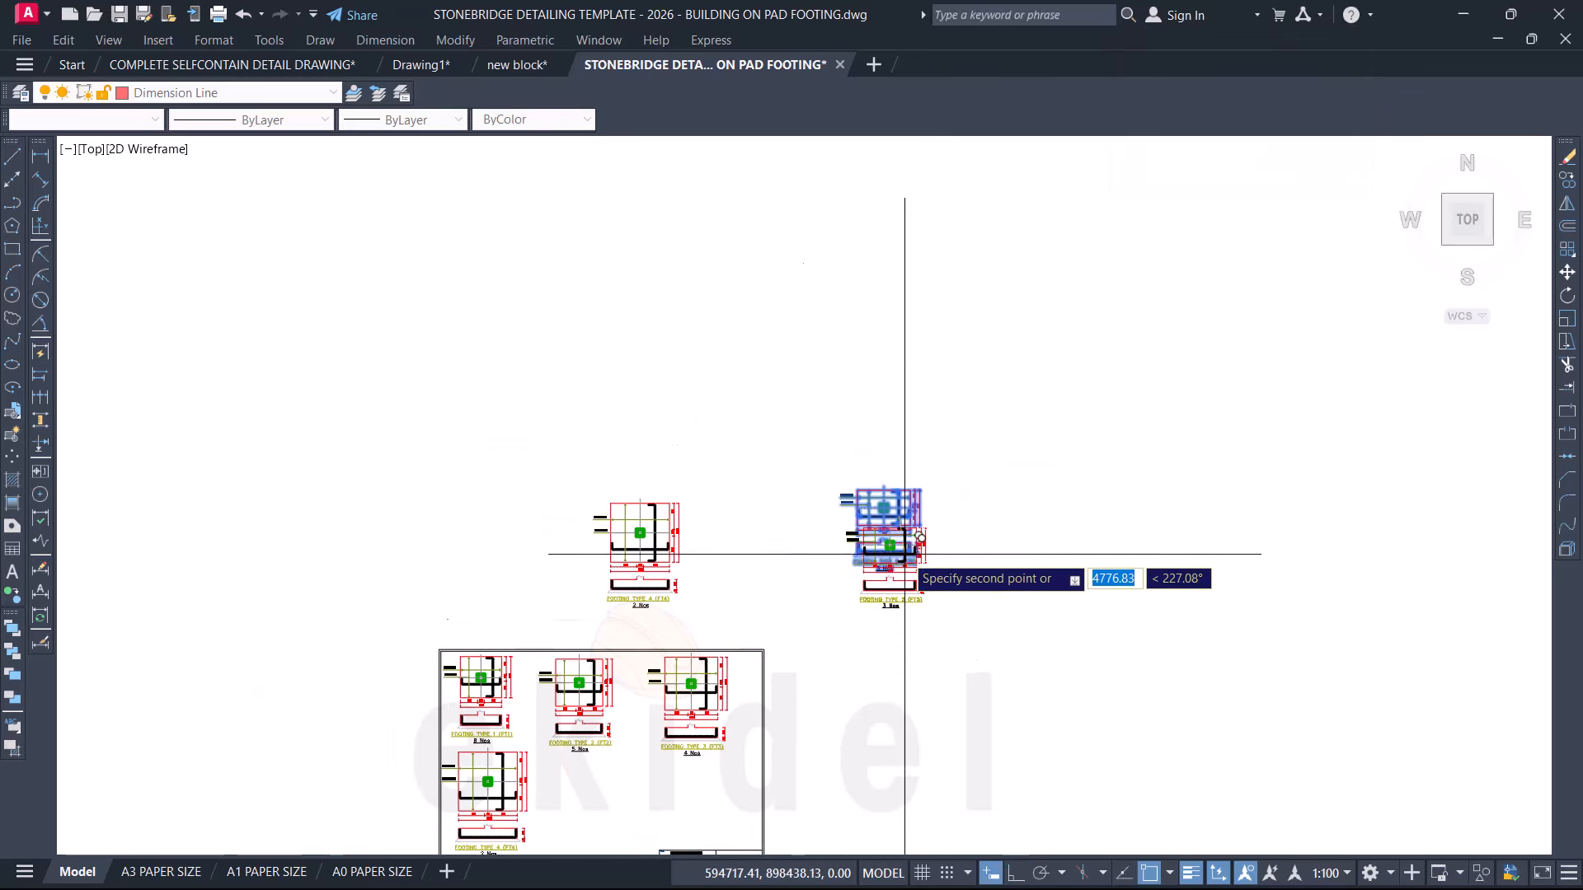
middle_drag(784, 708, 894, 503)
scroll(719, 583, up, 5)
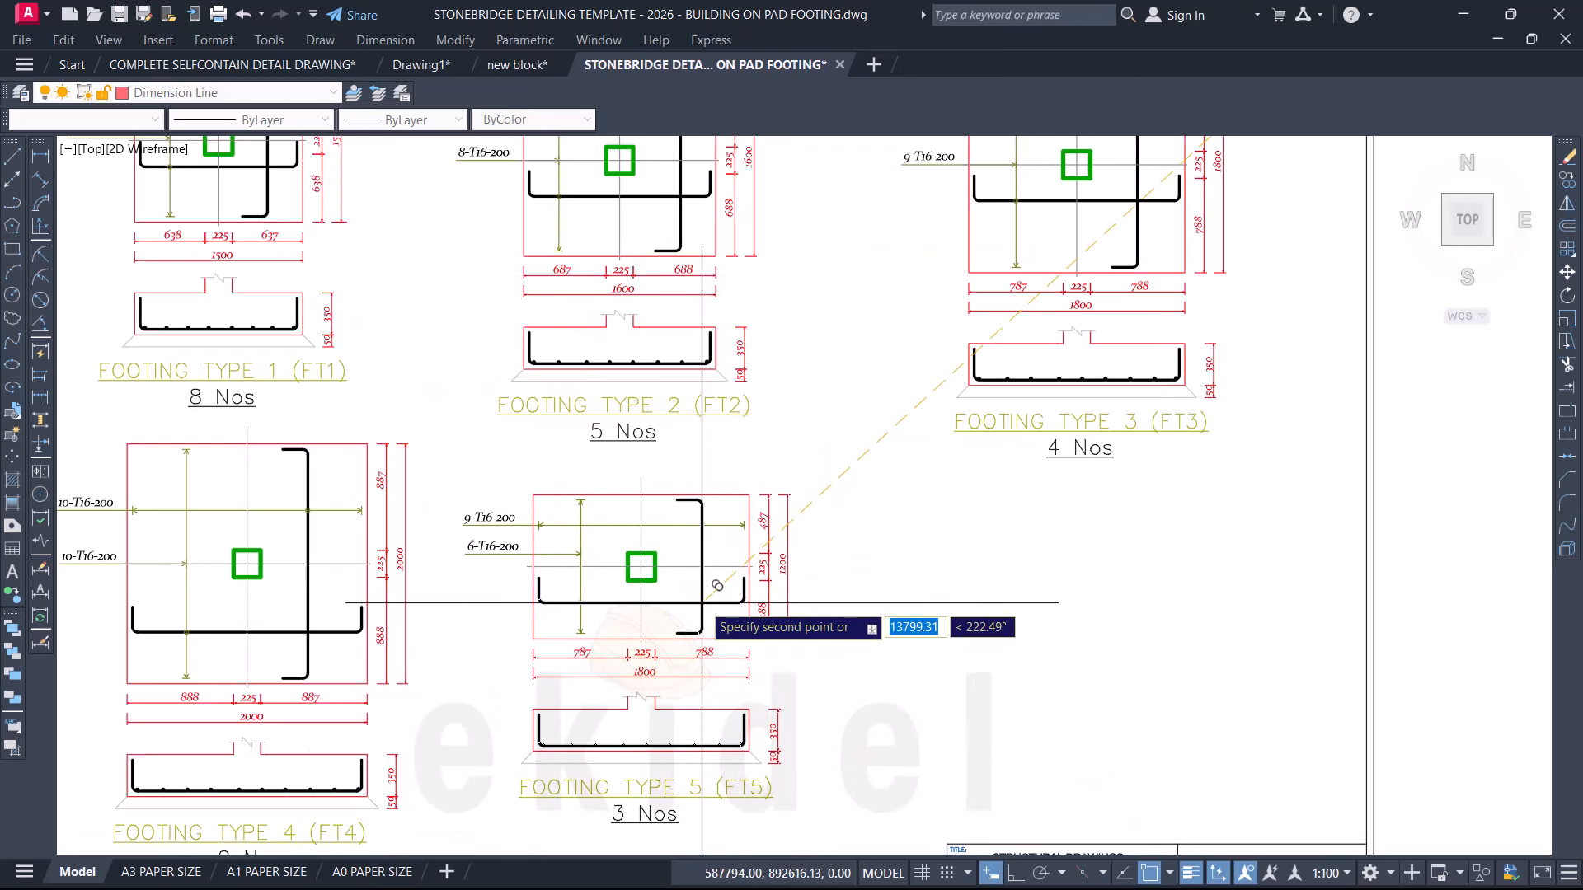
click(700, 606)
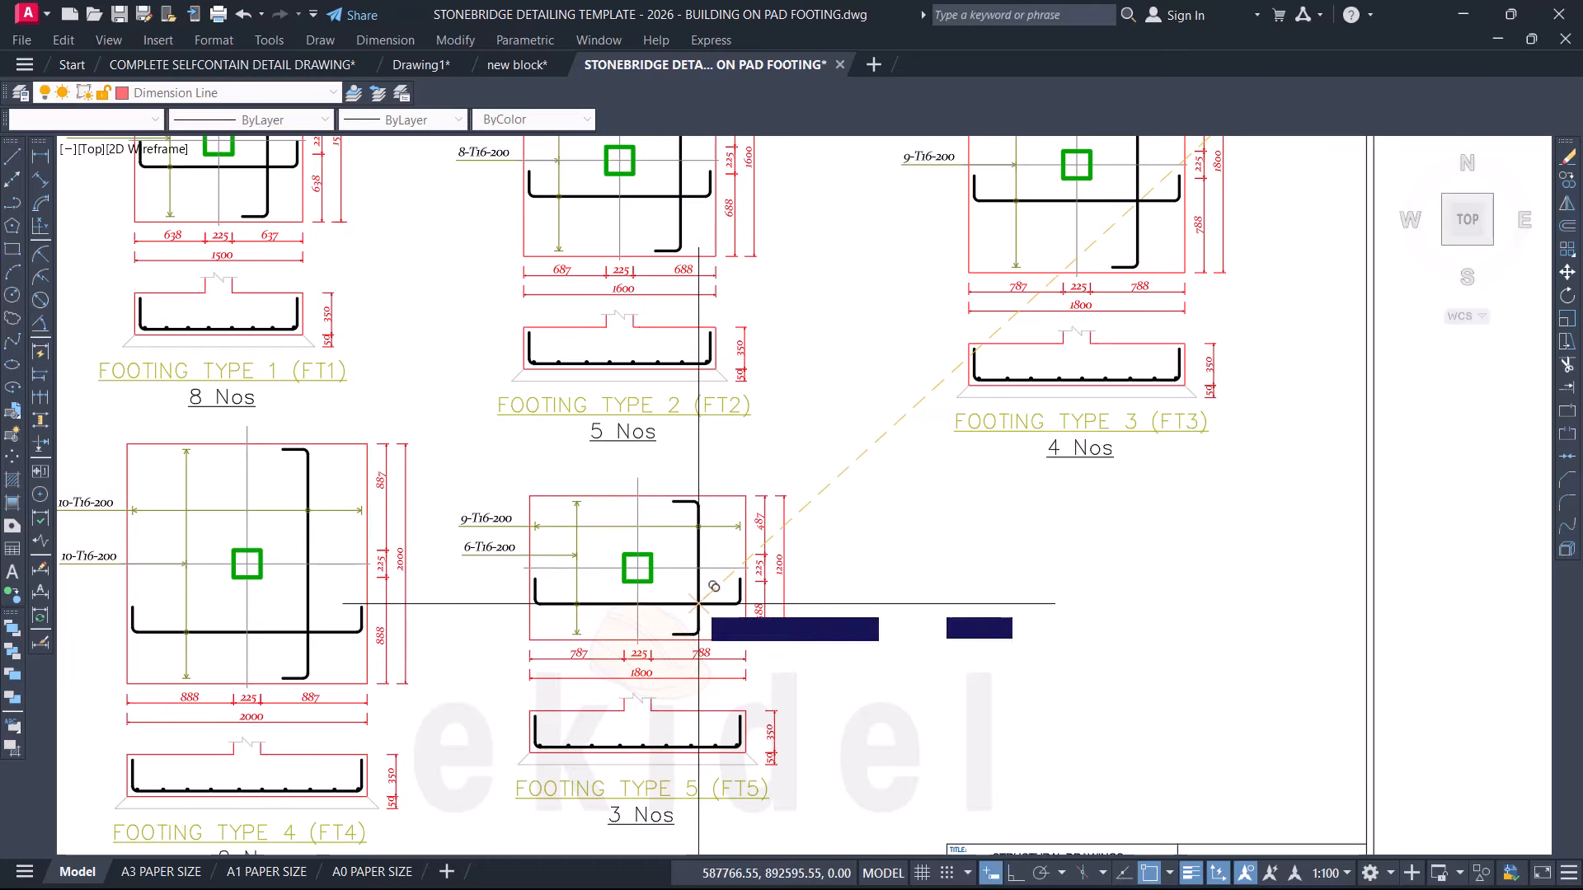
key(Return)
scroll(858, 478, down, 4)
scroll(594, 289, down, 2)
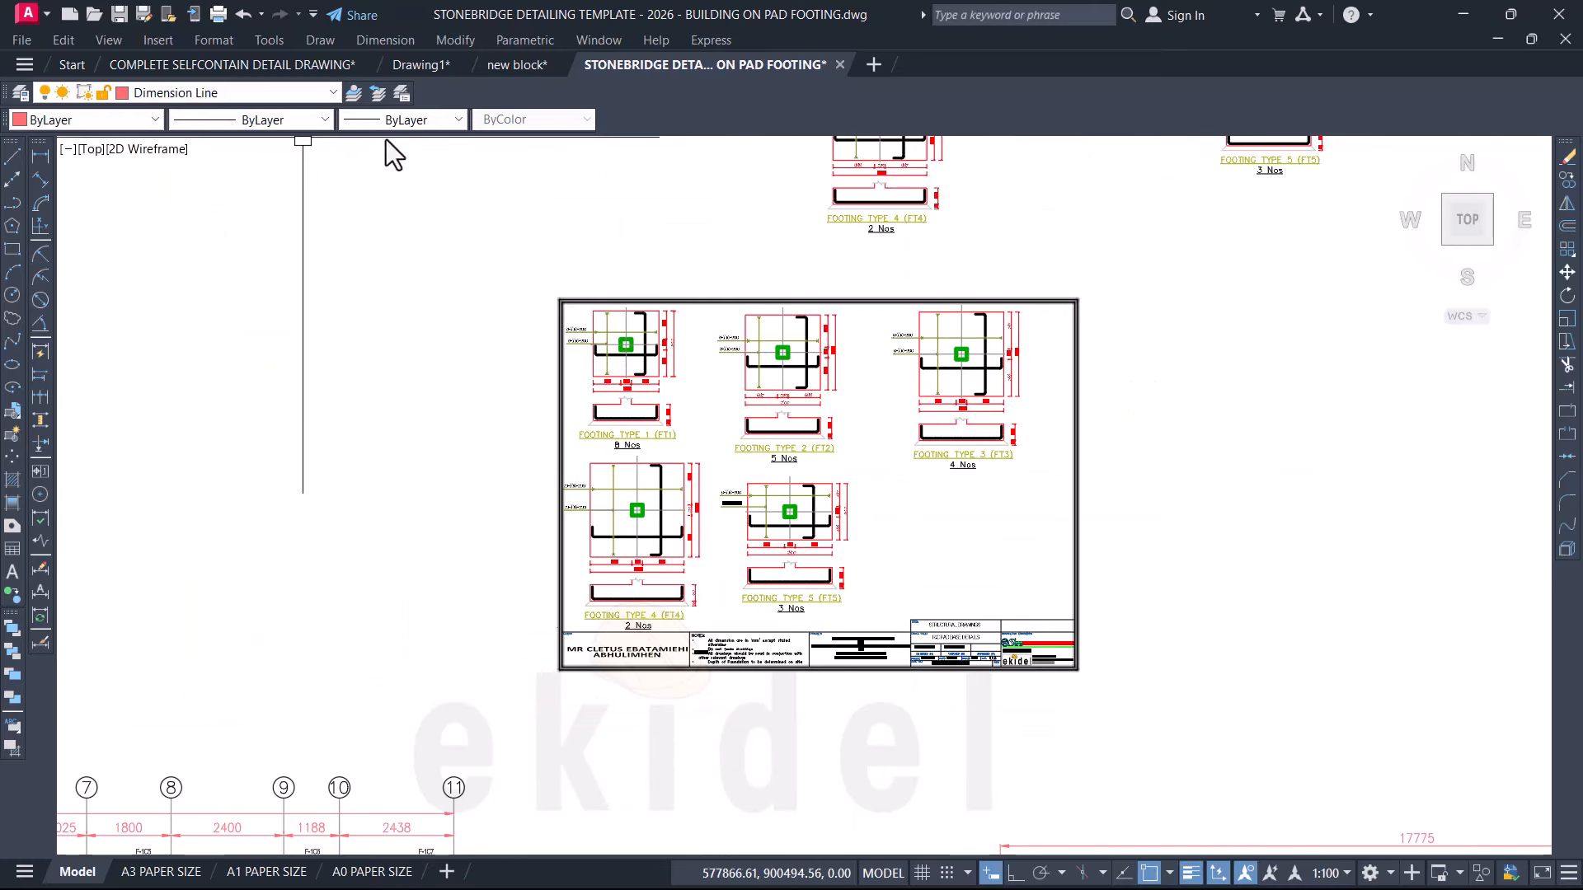
scroll(964, 445, down, 3)
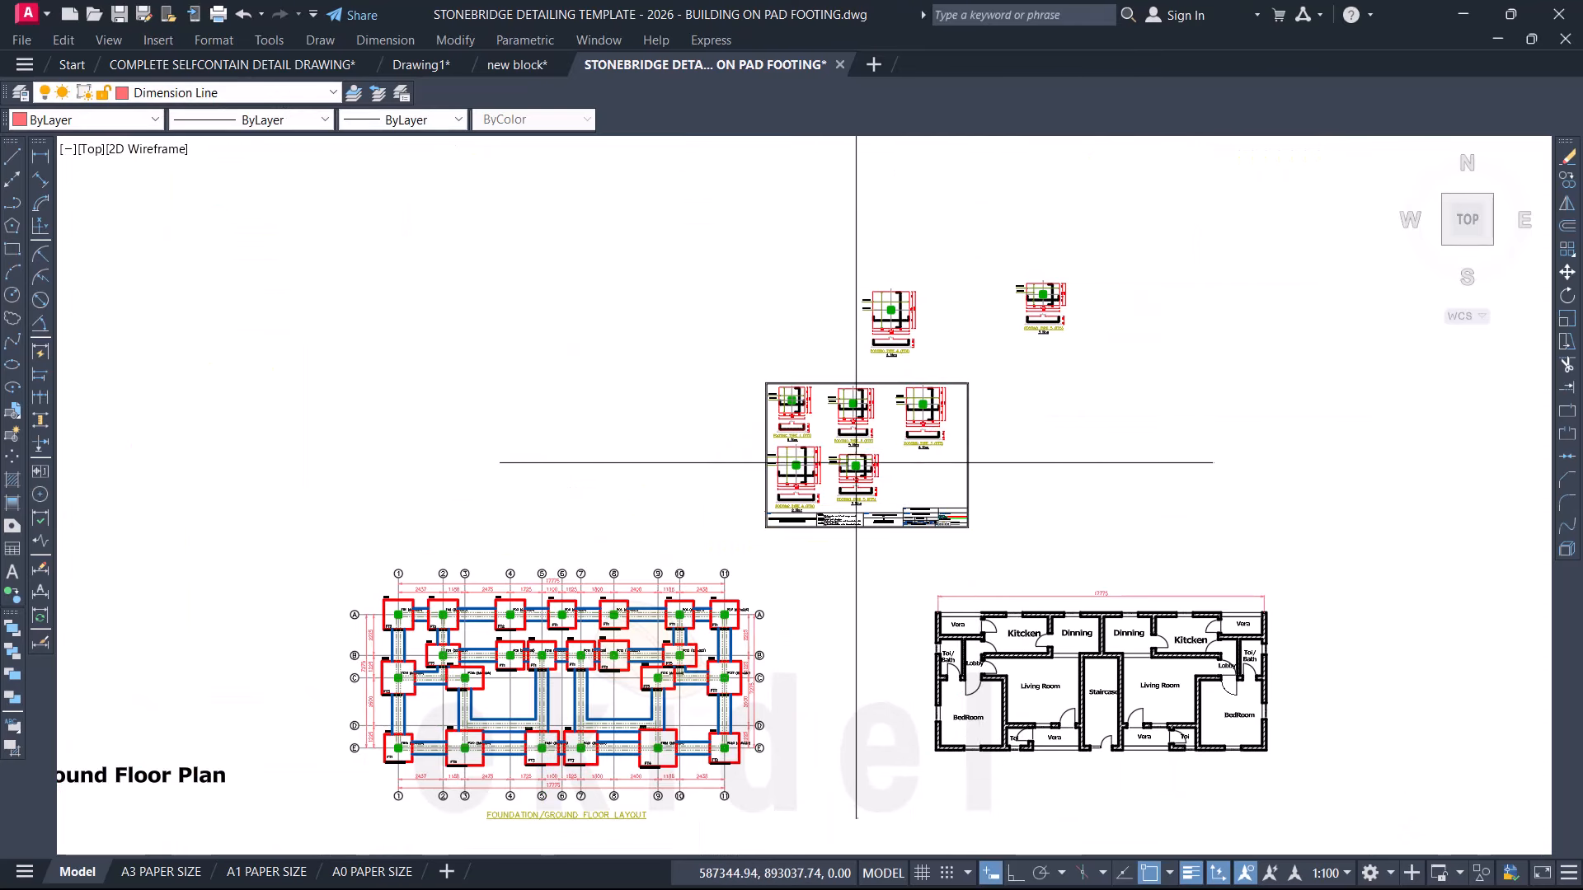
Step: Copy the FT5 label from footing F-1C8 into the 2000 / 1200 footing F-1C15 on the foundation layout
scroll(855, 461, up, 3)
scroll(869, 469, down, 4)
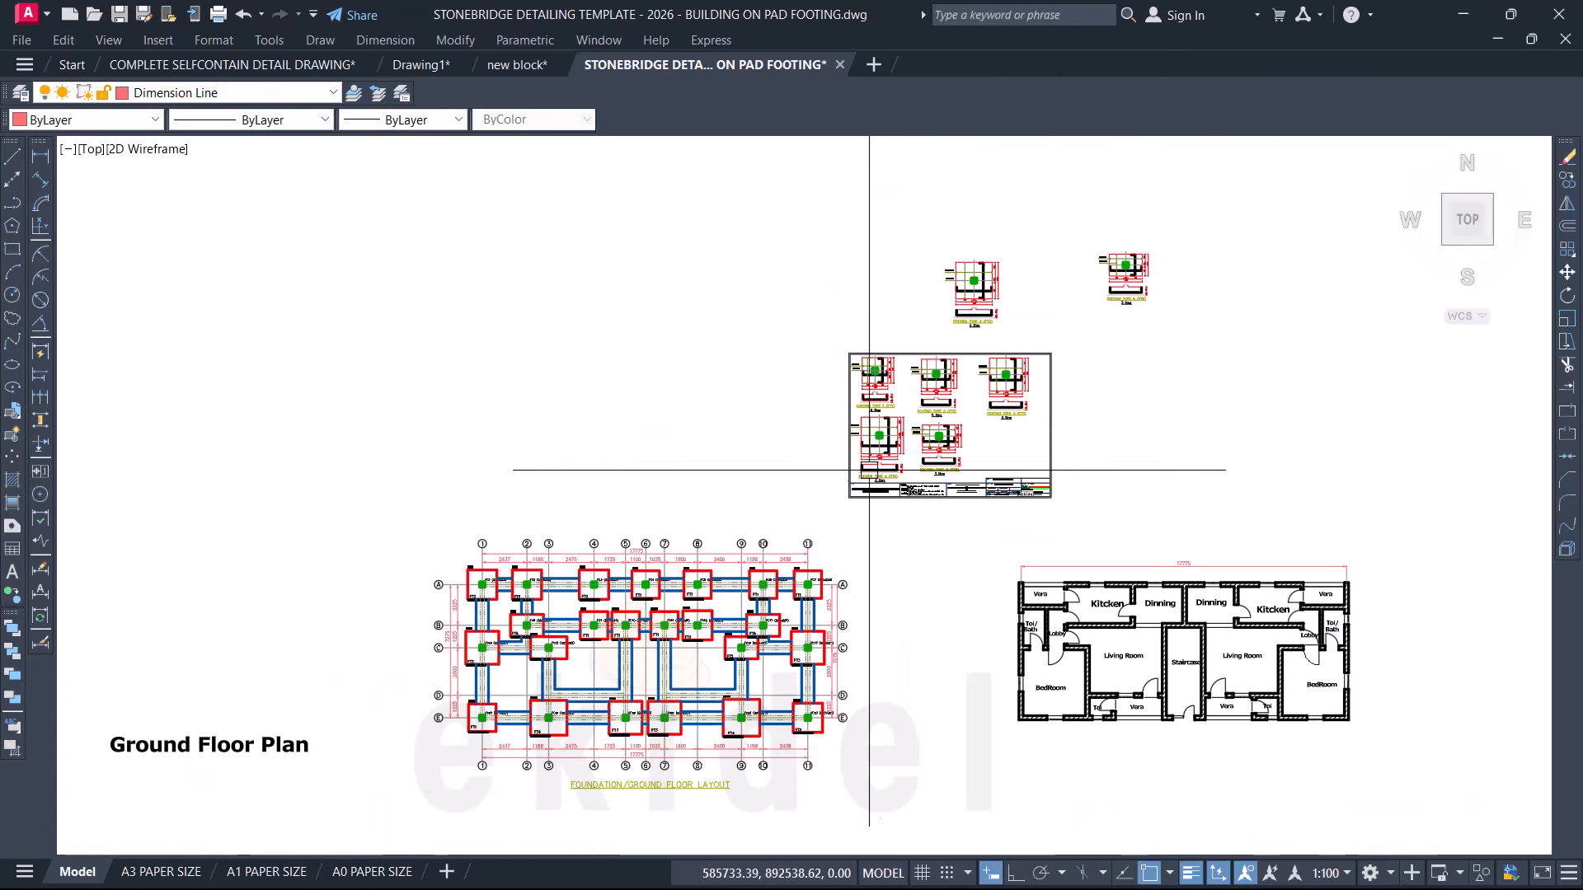
scroll(969, 472, up, 5)
scroll(964, 388, down, 5)
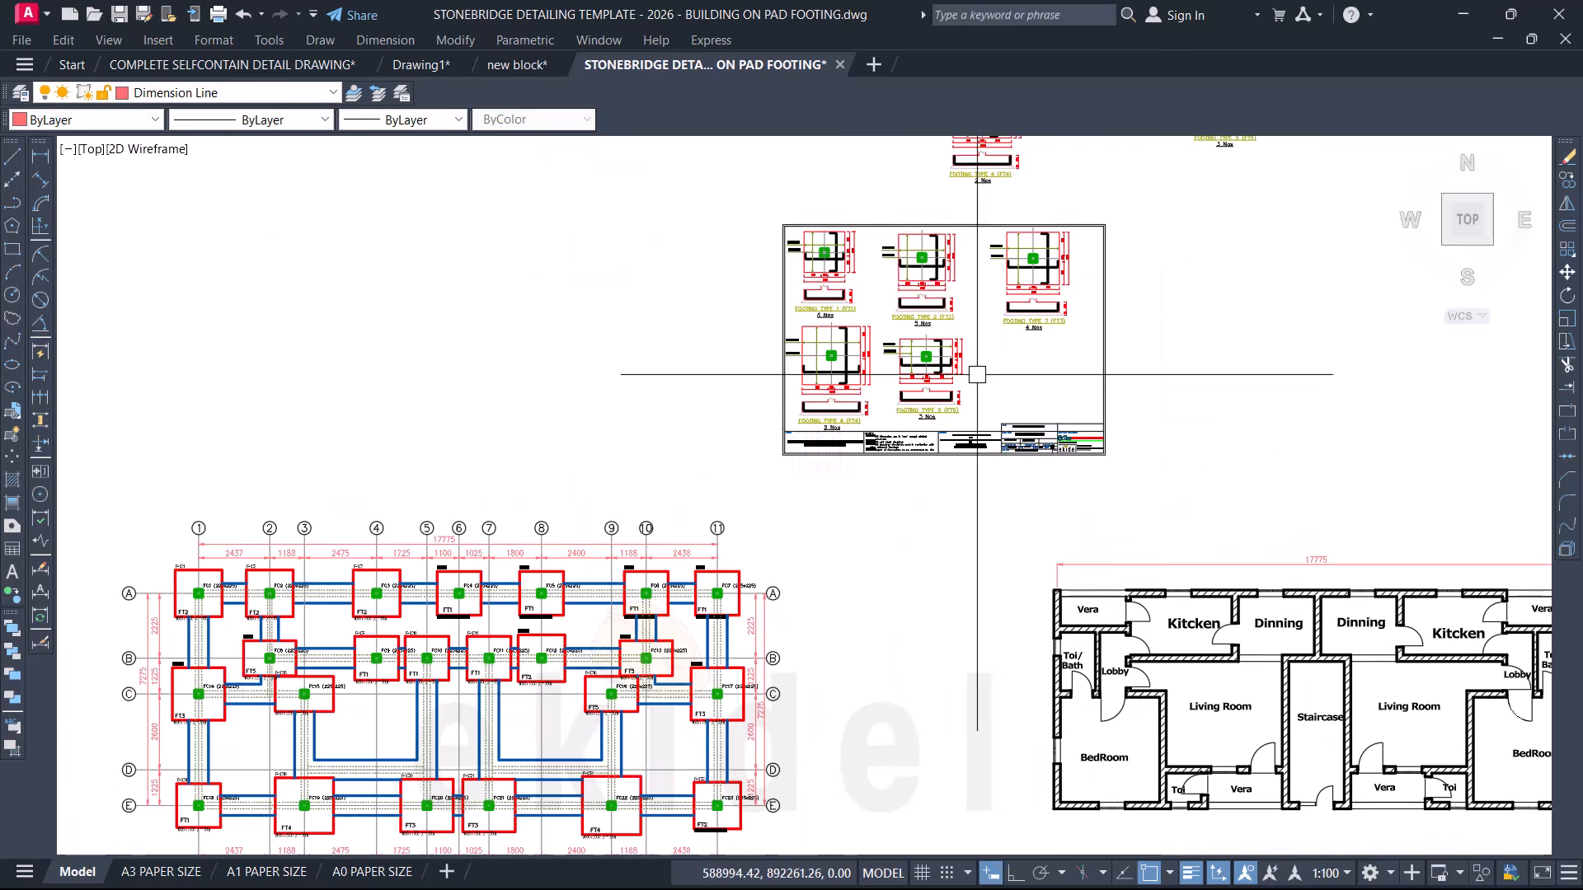
scroll(530, 577, up, 8)
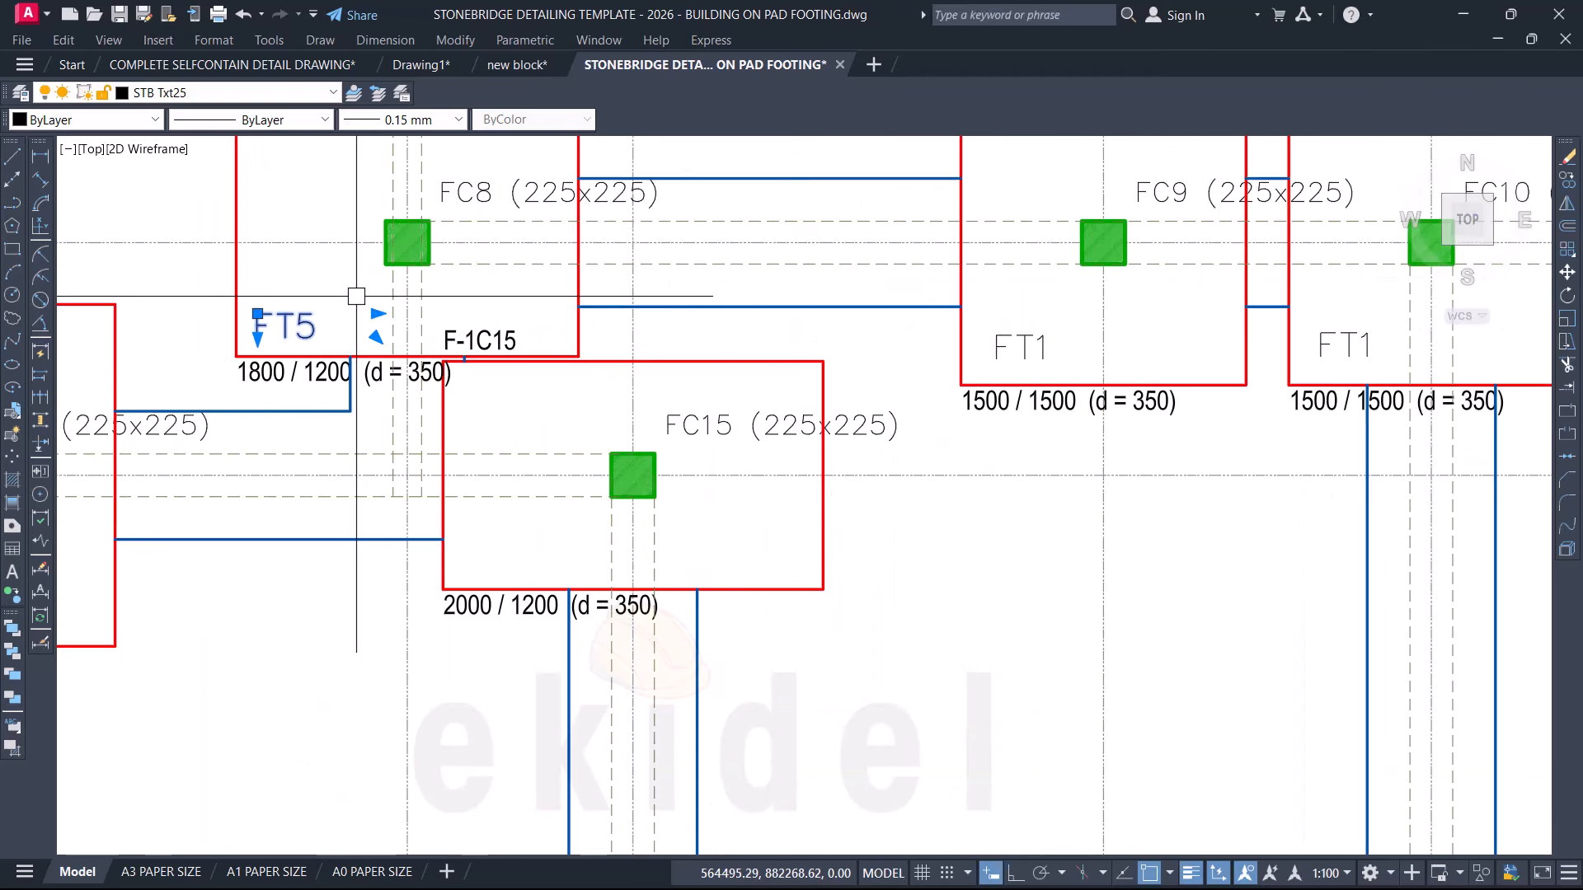
text(co)
key(space)
click(267, 319)
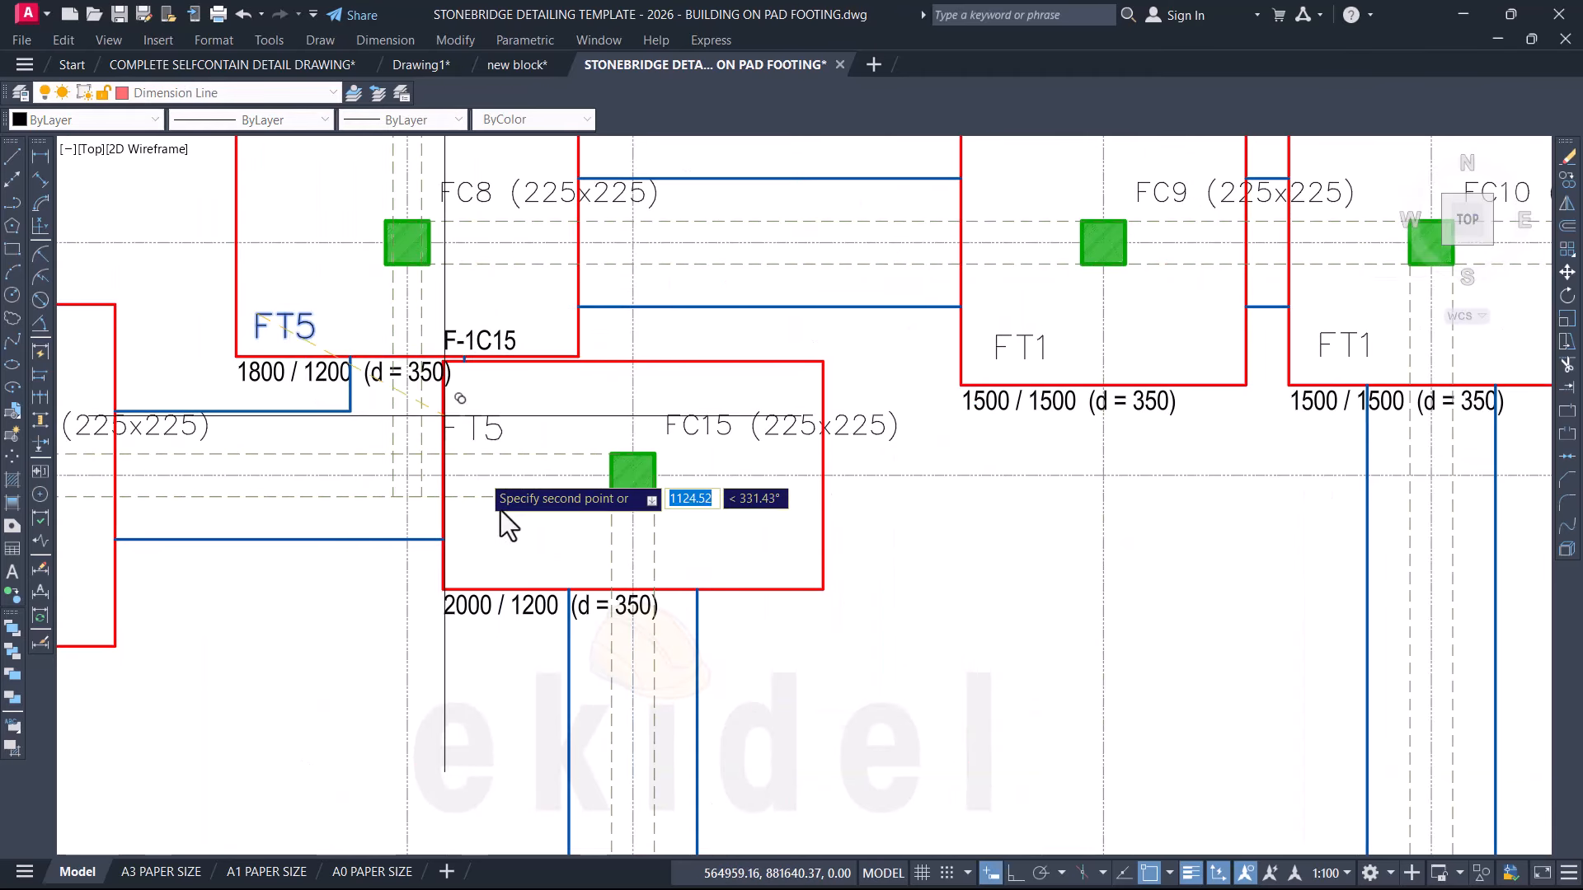
scroll(519, 549, up, 2)
click(472, 551)
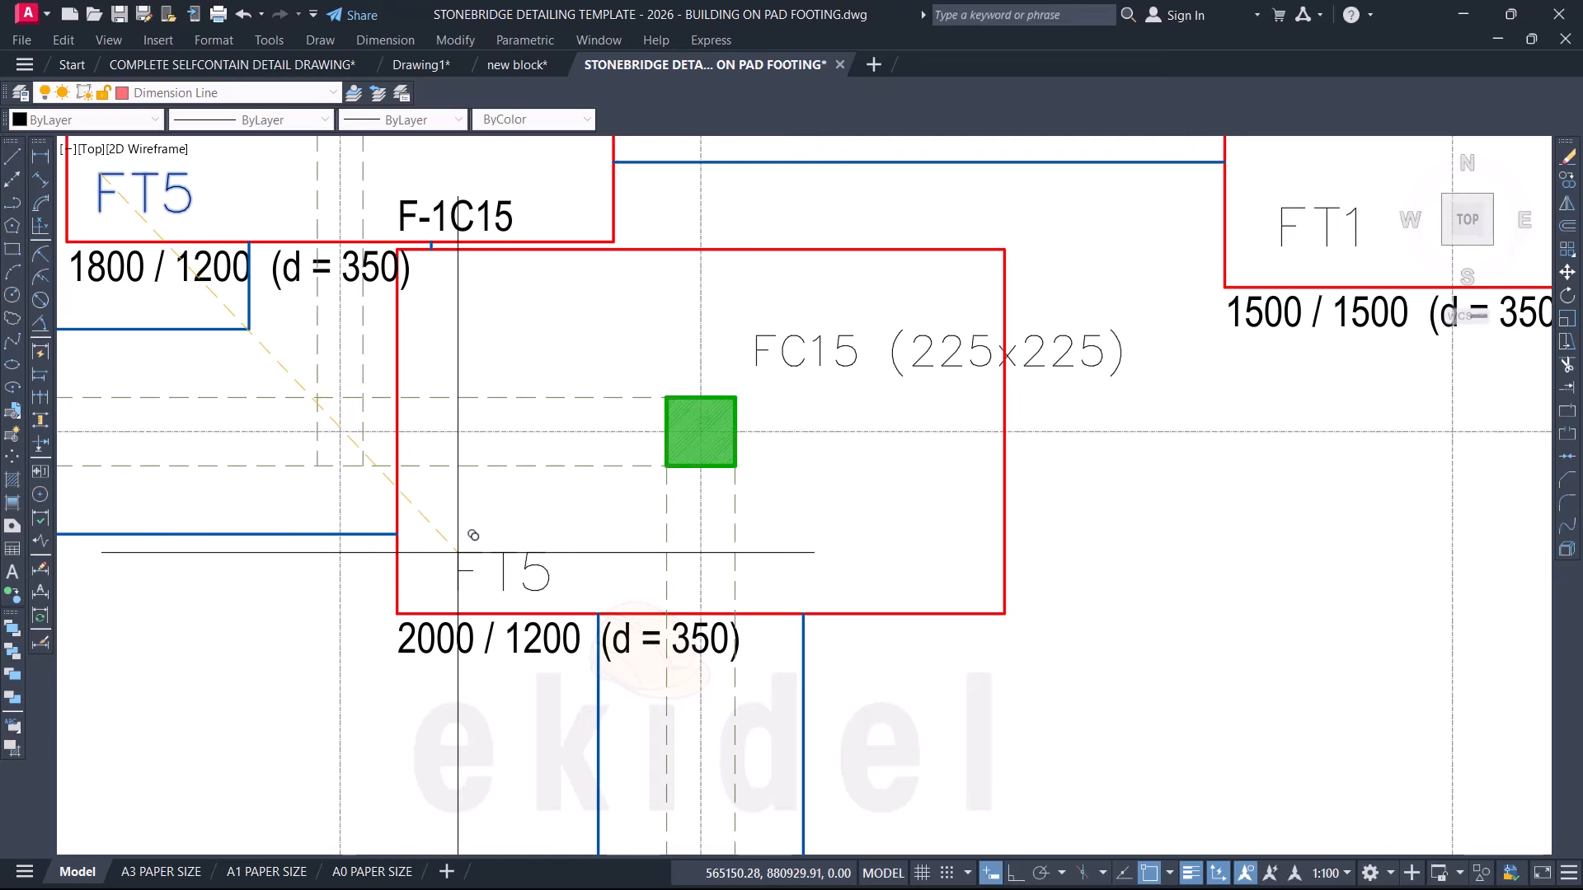
key(space)
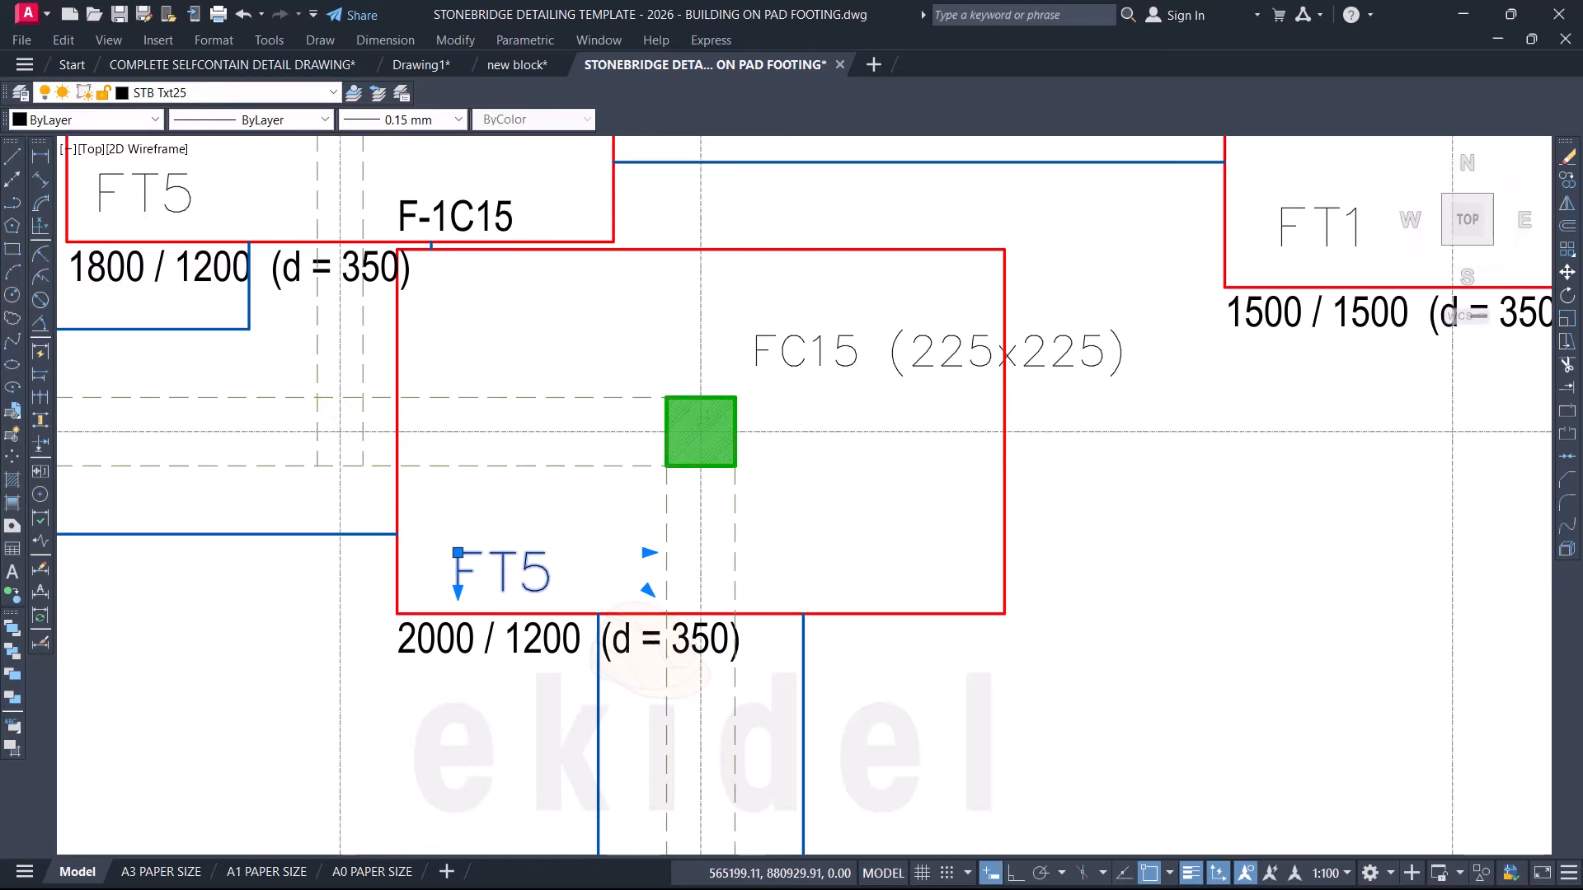
Step: Change the type label inside footing F-1C15 to FT6
double_click(513, 573)
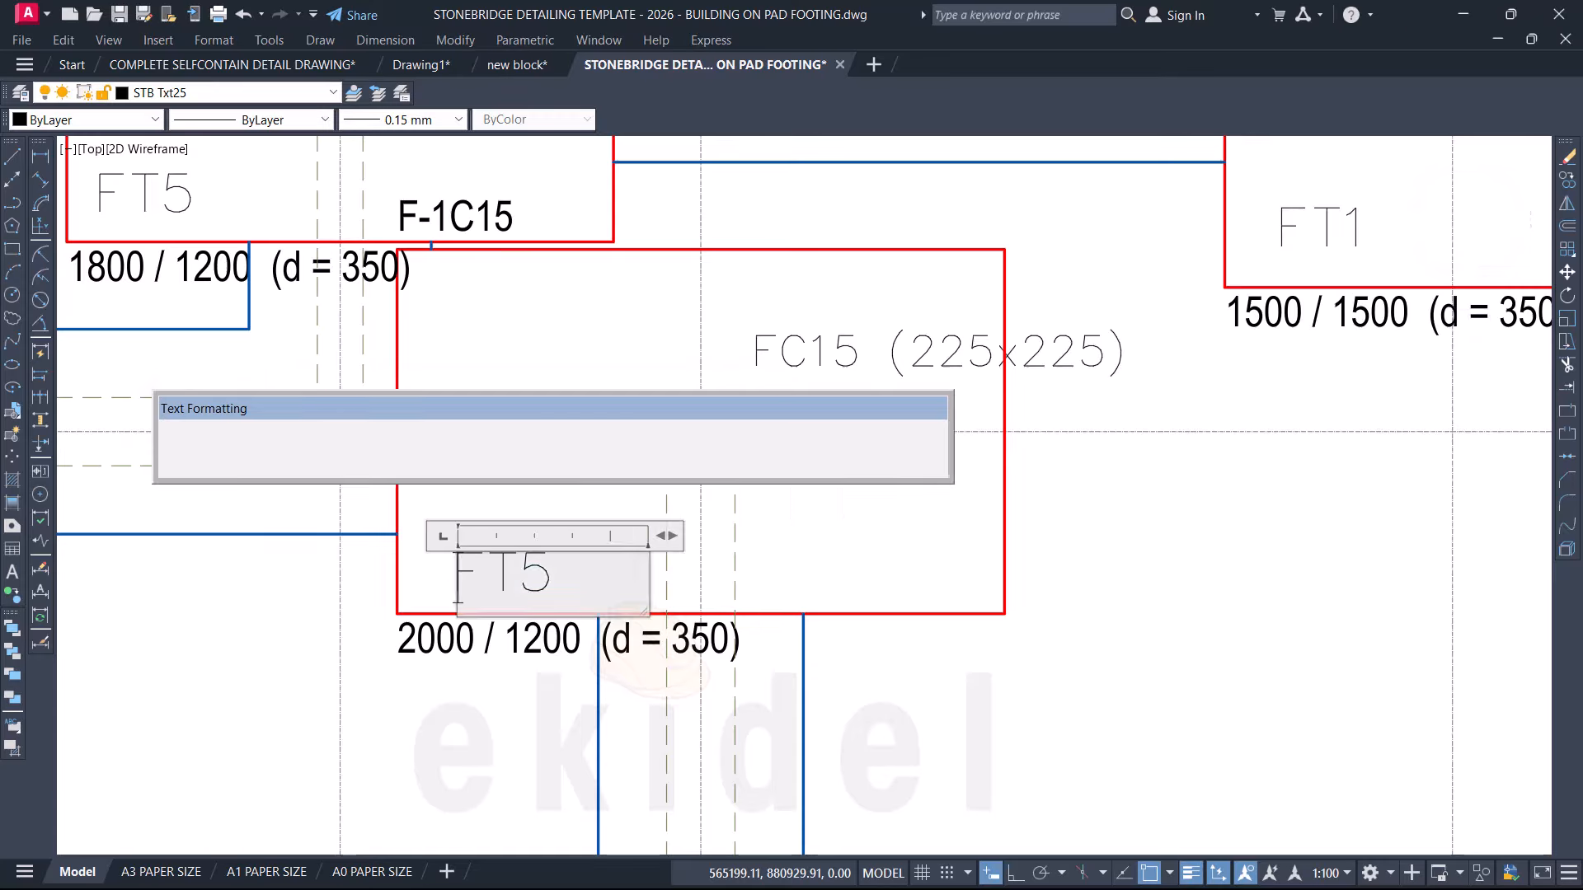
scroll(514, 577, up, 2)
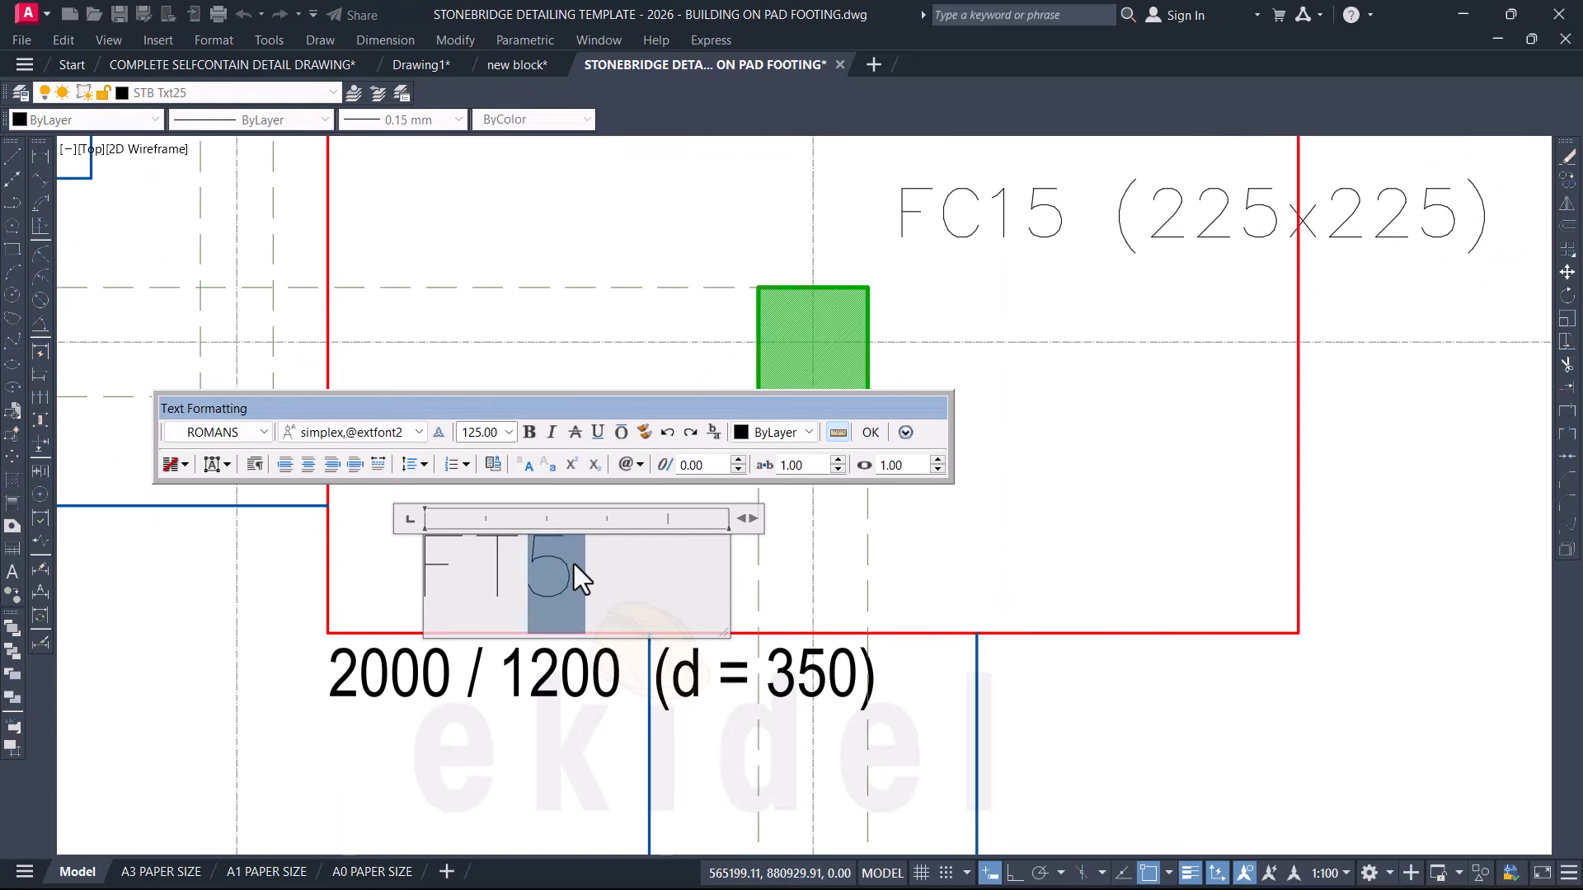
text(6)
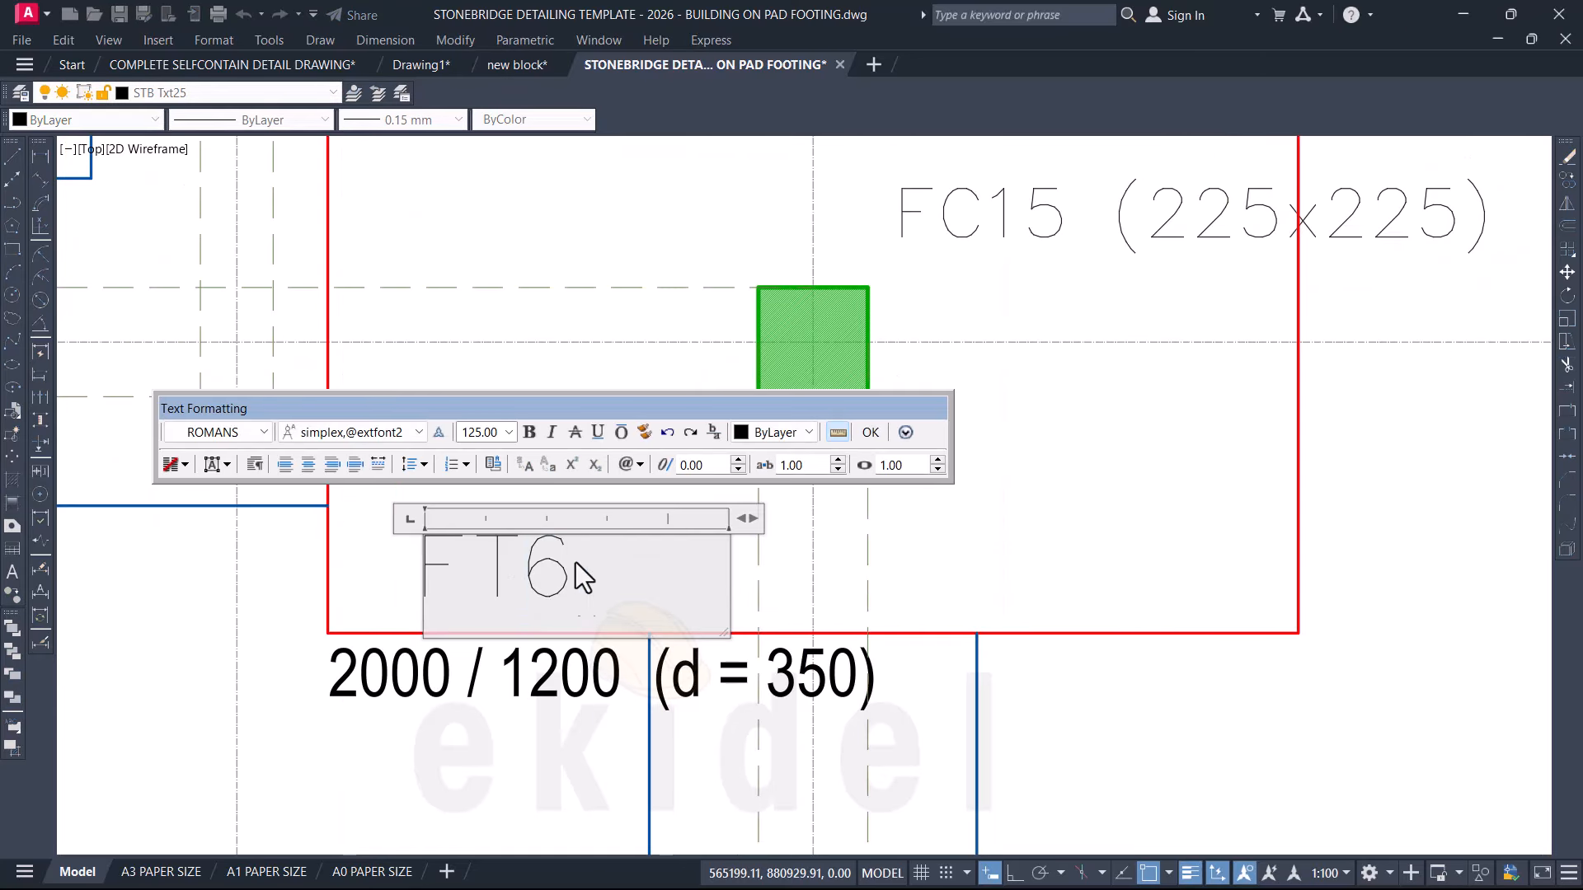
click(871, 433)
scroll(615, 420, down, 6)
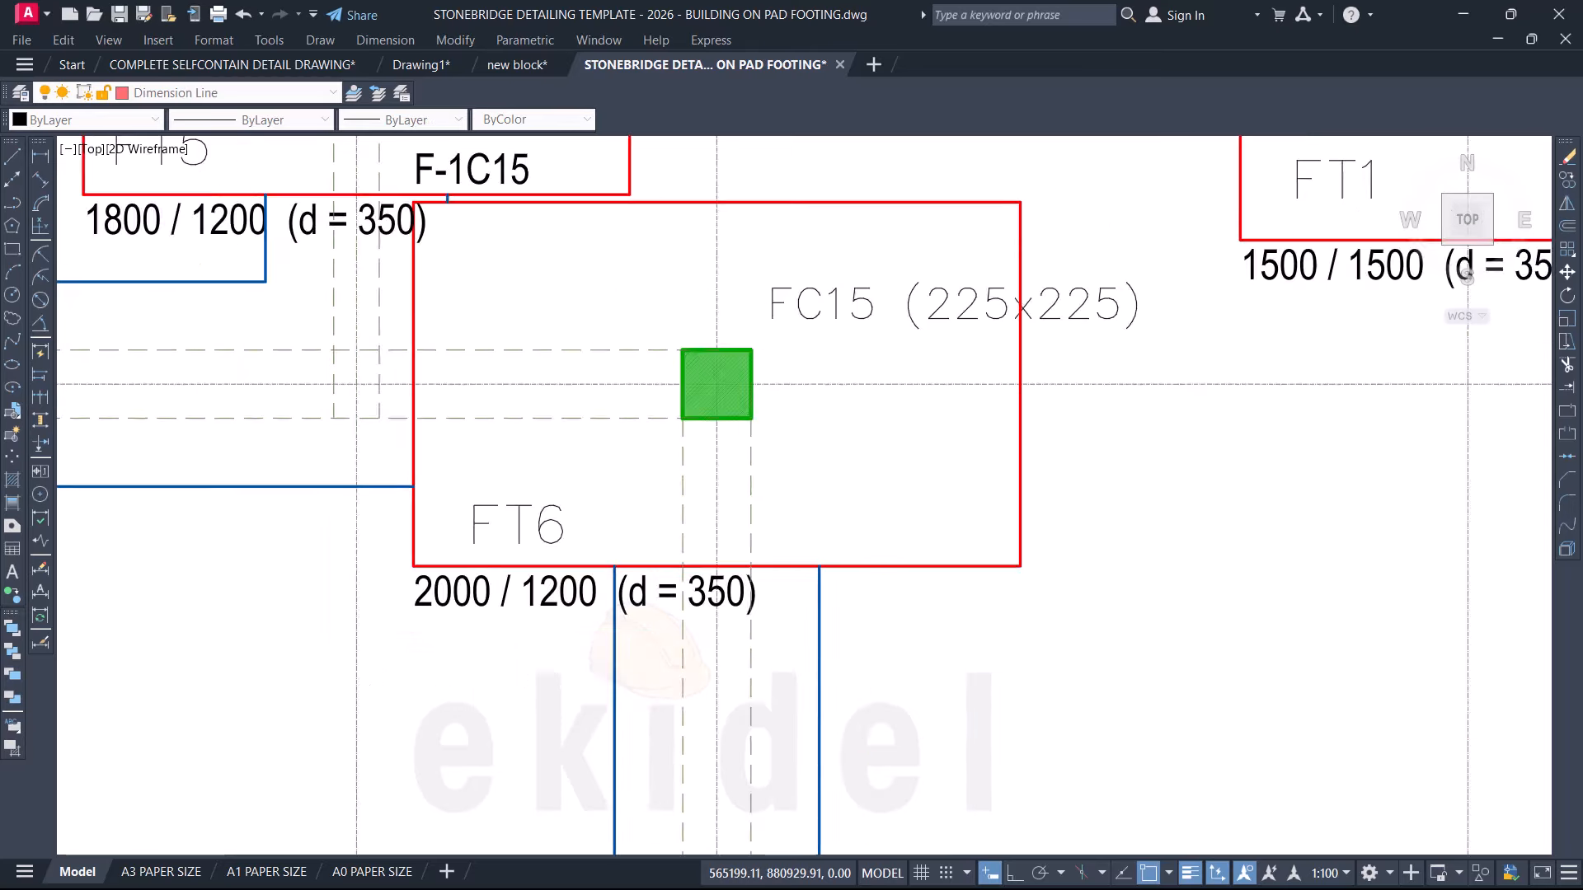
scroll(616, 420, down, 5)
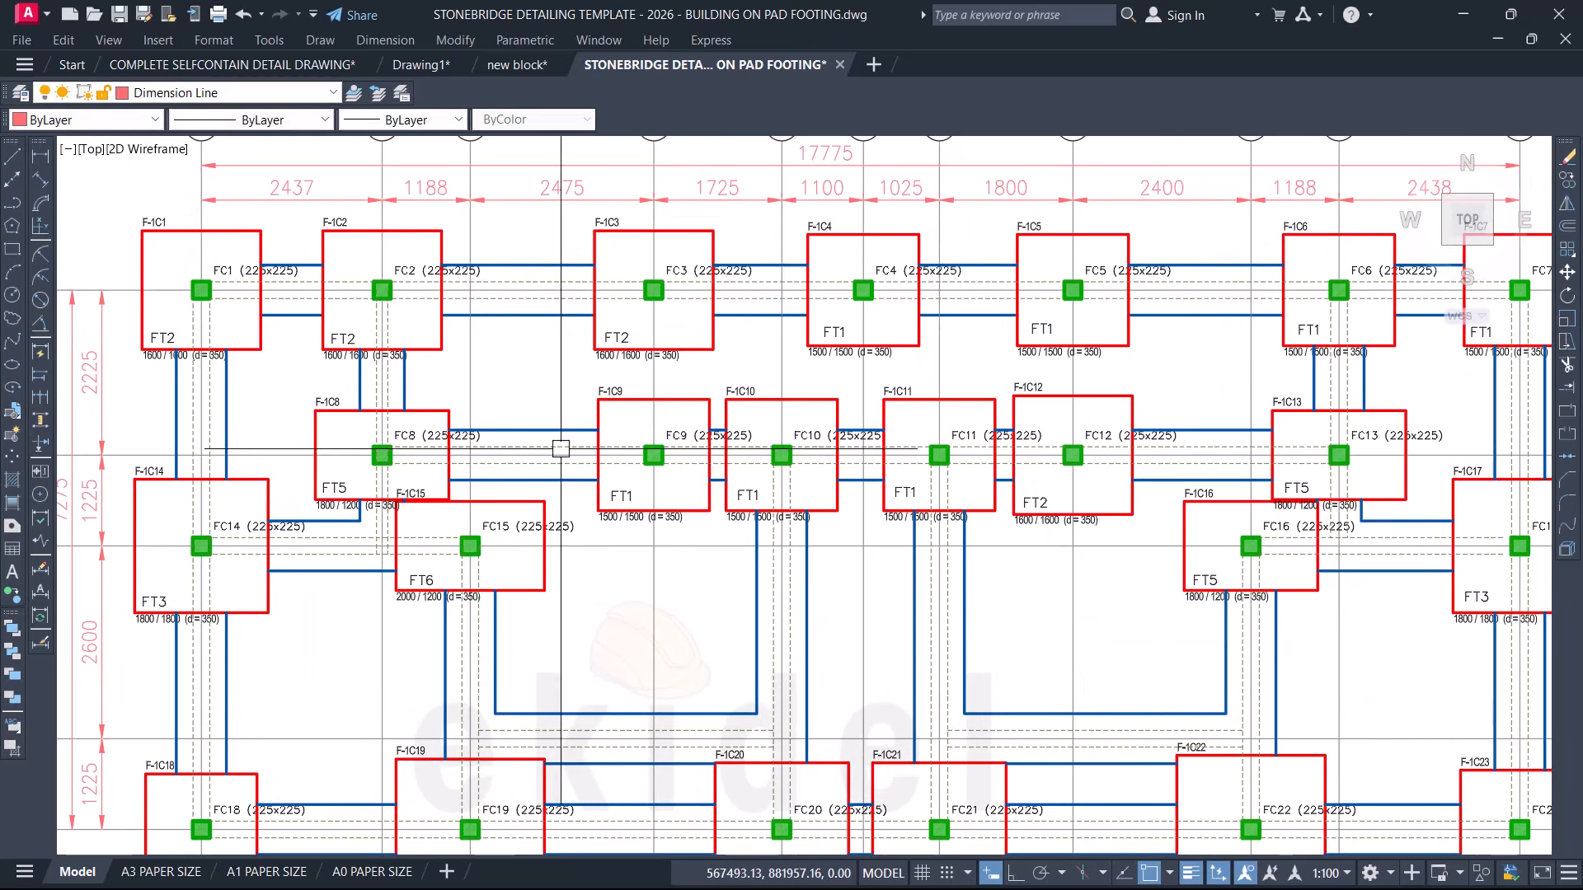
scroll(1012, 452, down, 2)
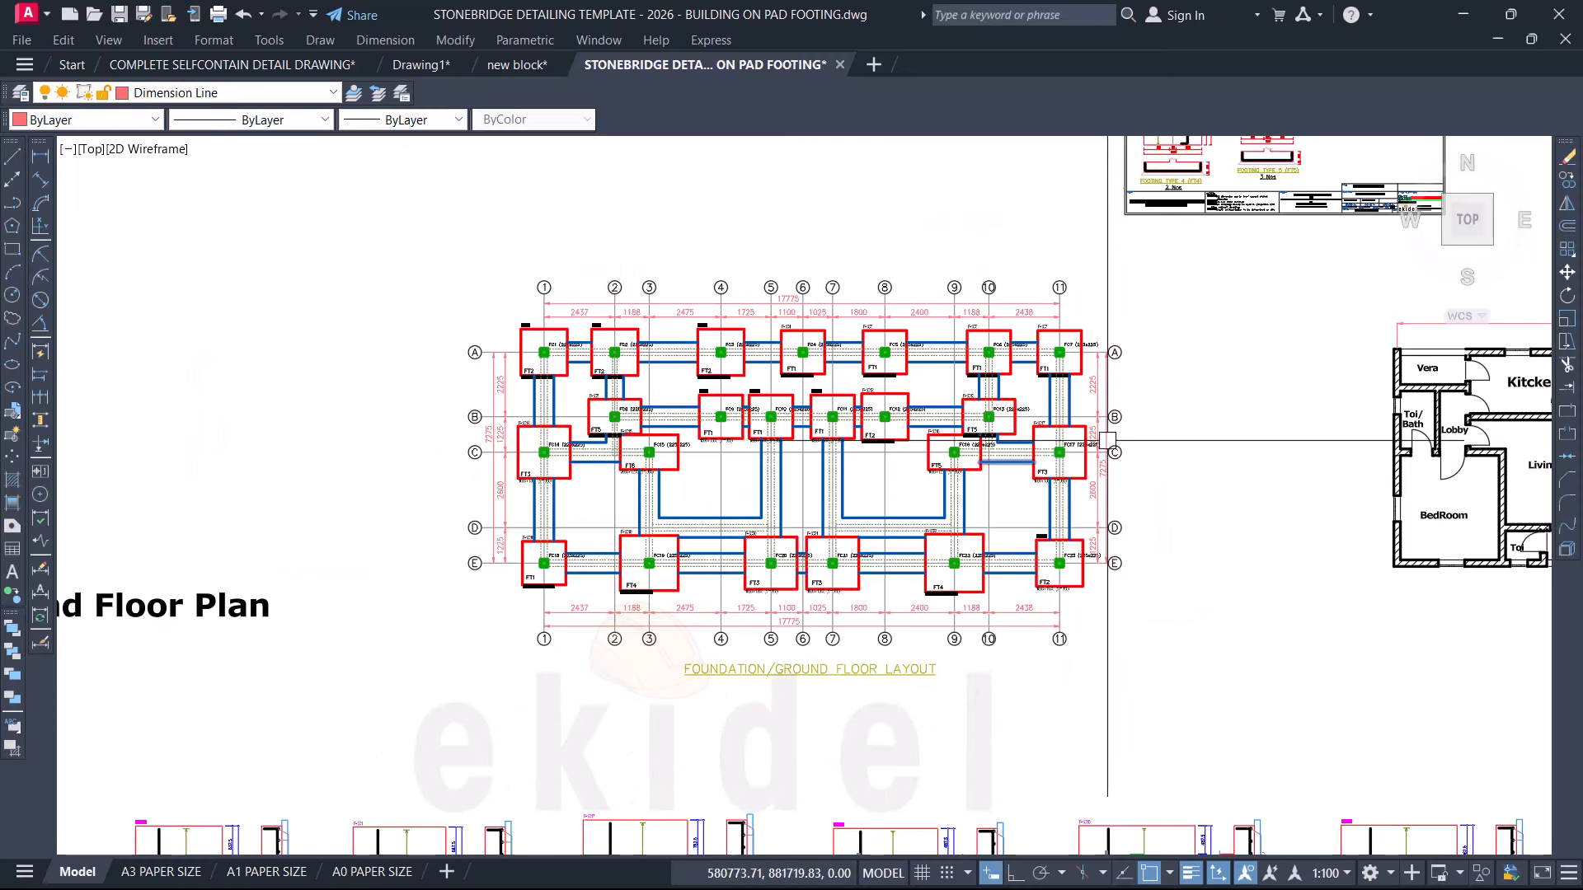
Step: Retitle the spare Footing Type 5 detail above the drawing sheet as FOOTING TYPE 6 (FT6)
middle_drag(853, 596, 592, 752)
mouse_move(909, 410)
middle_down()
mouse_move(714, 615)
mouse_move(682, 672)
middle_up()
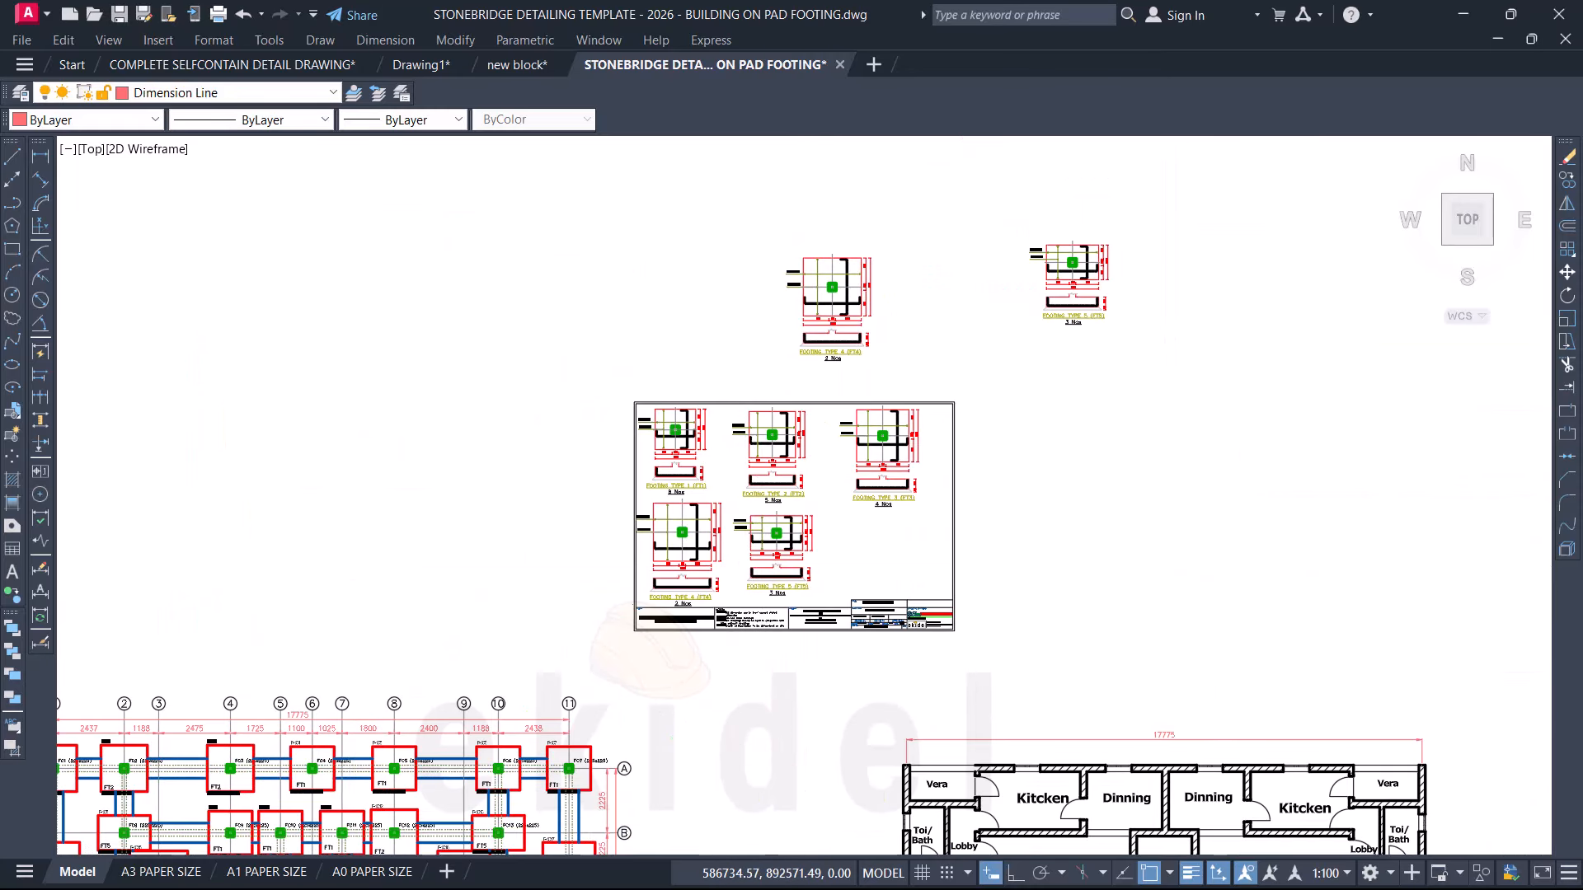
middle_drag(763, 511, 696, 493)
middle_drag(921, 425, 915, 433)
scroll(989, 276, up, 5)
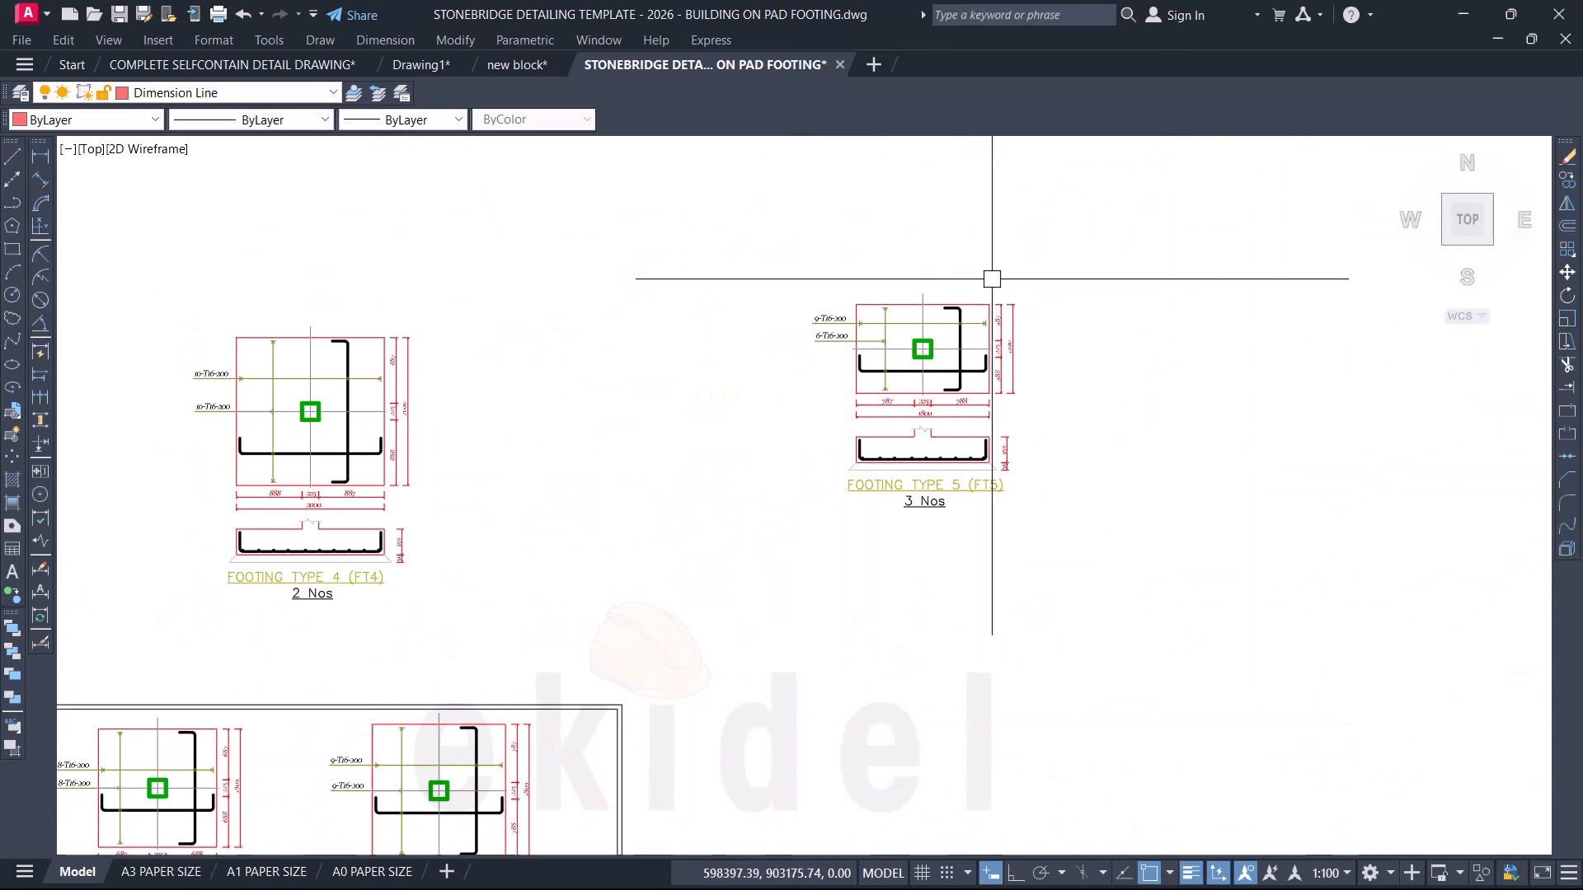
click(733, 251)
click(1221, 618)
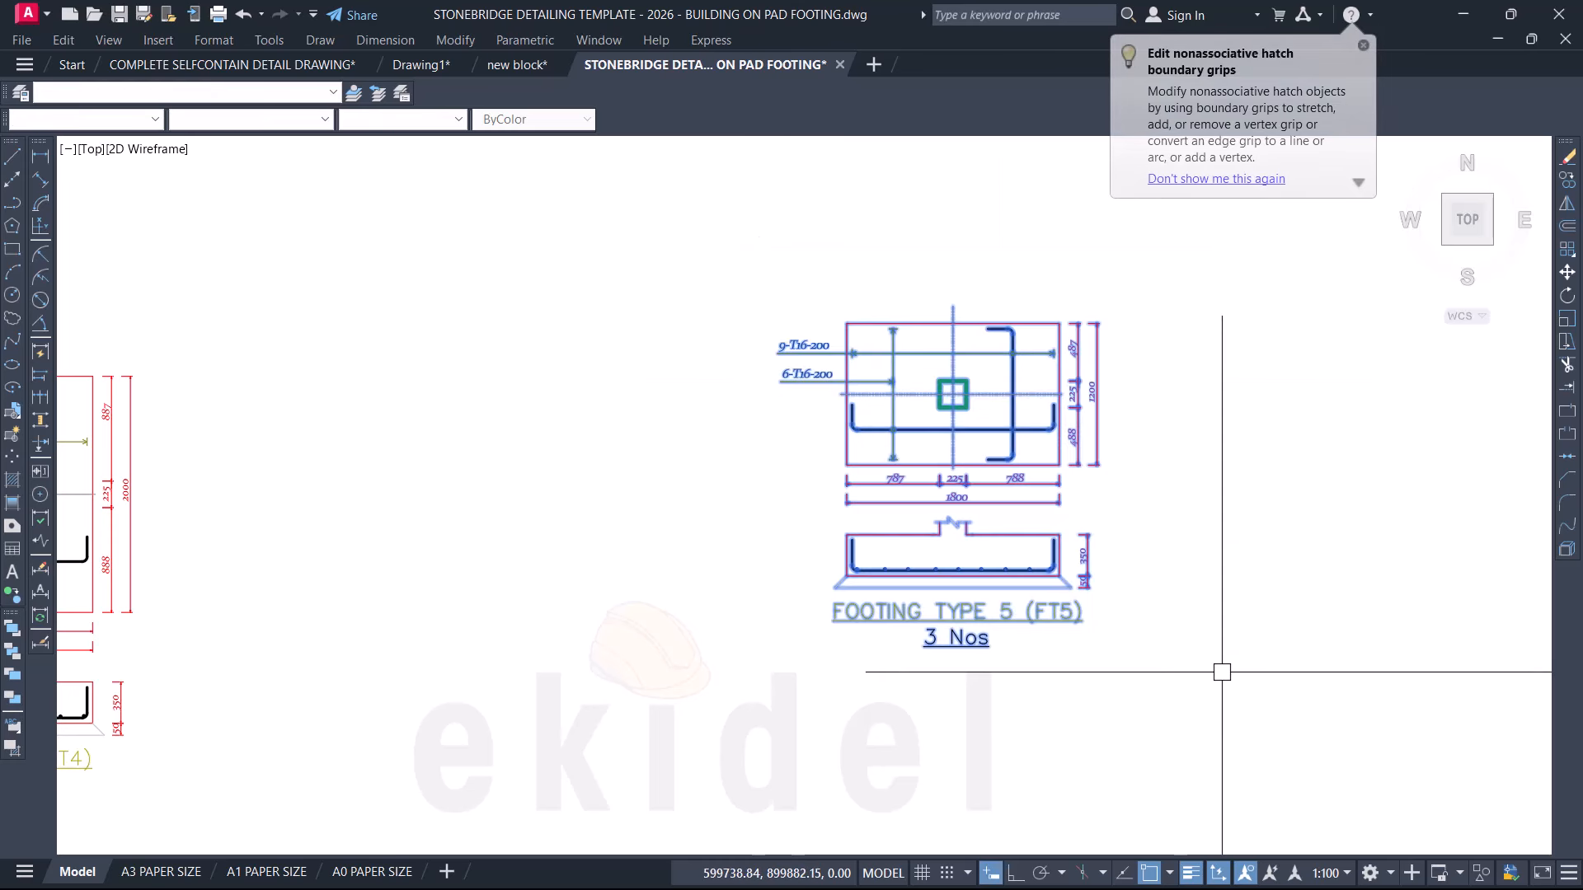
scroll(1036, 573, up, 6)
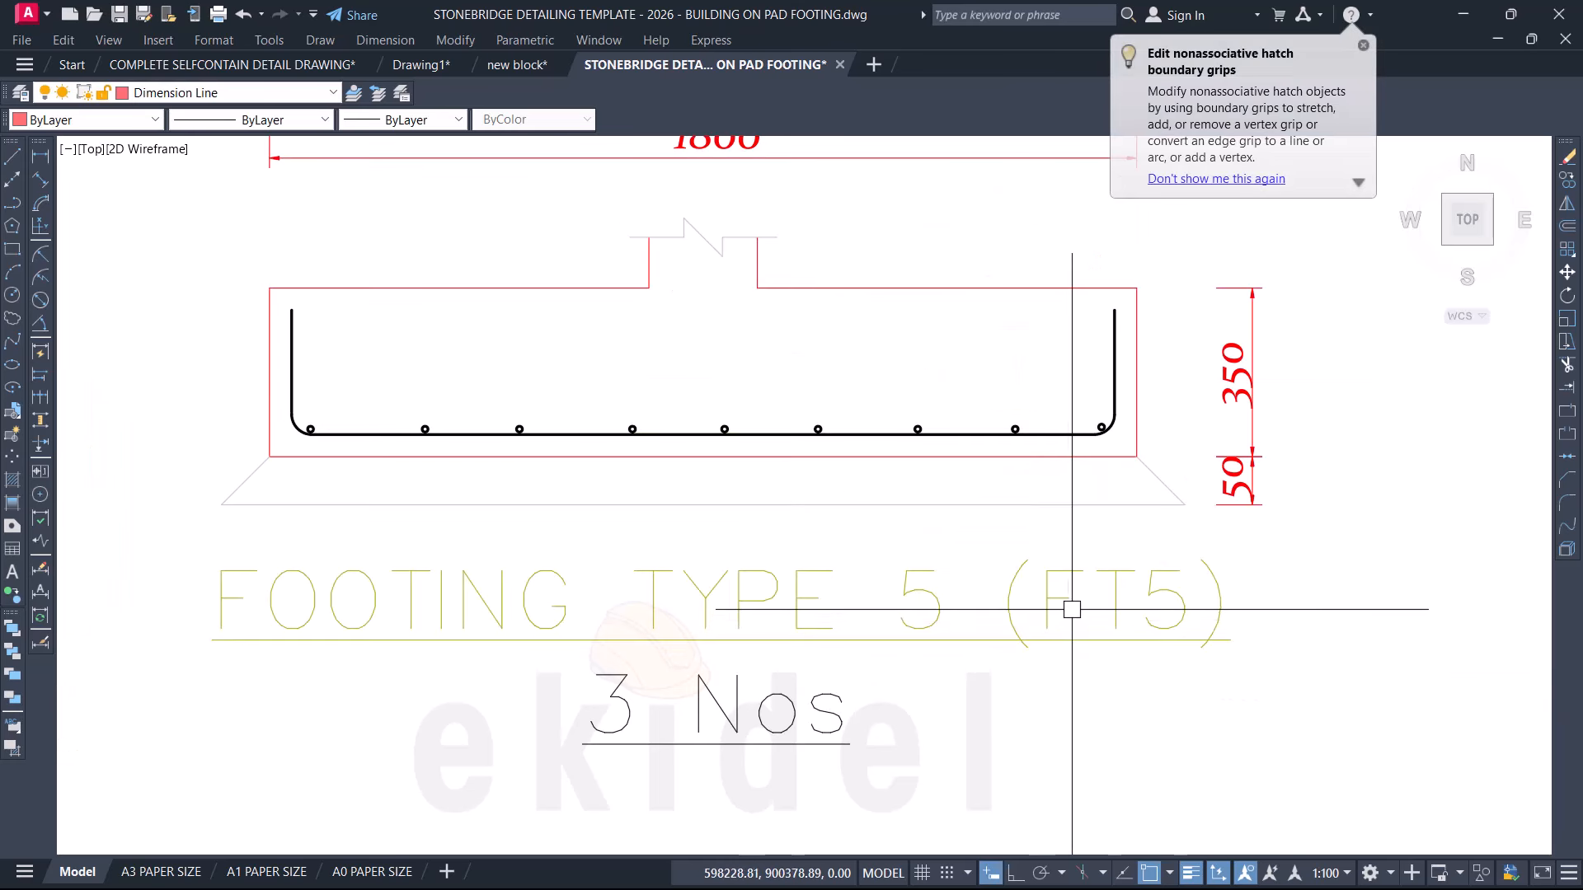
click(1042, 613)
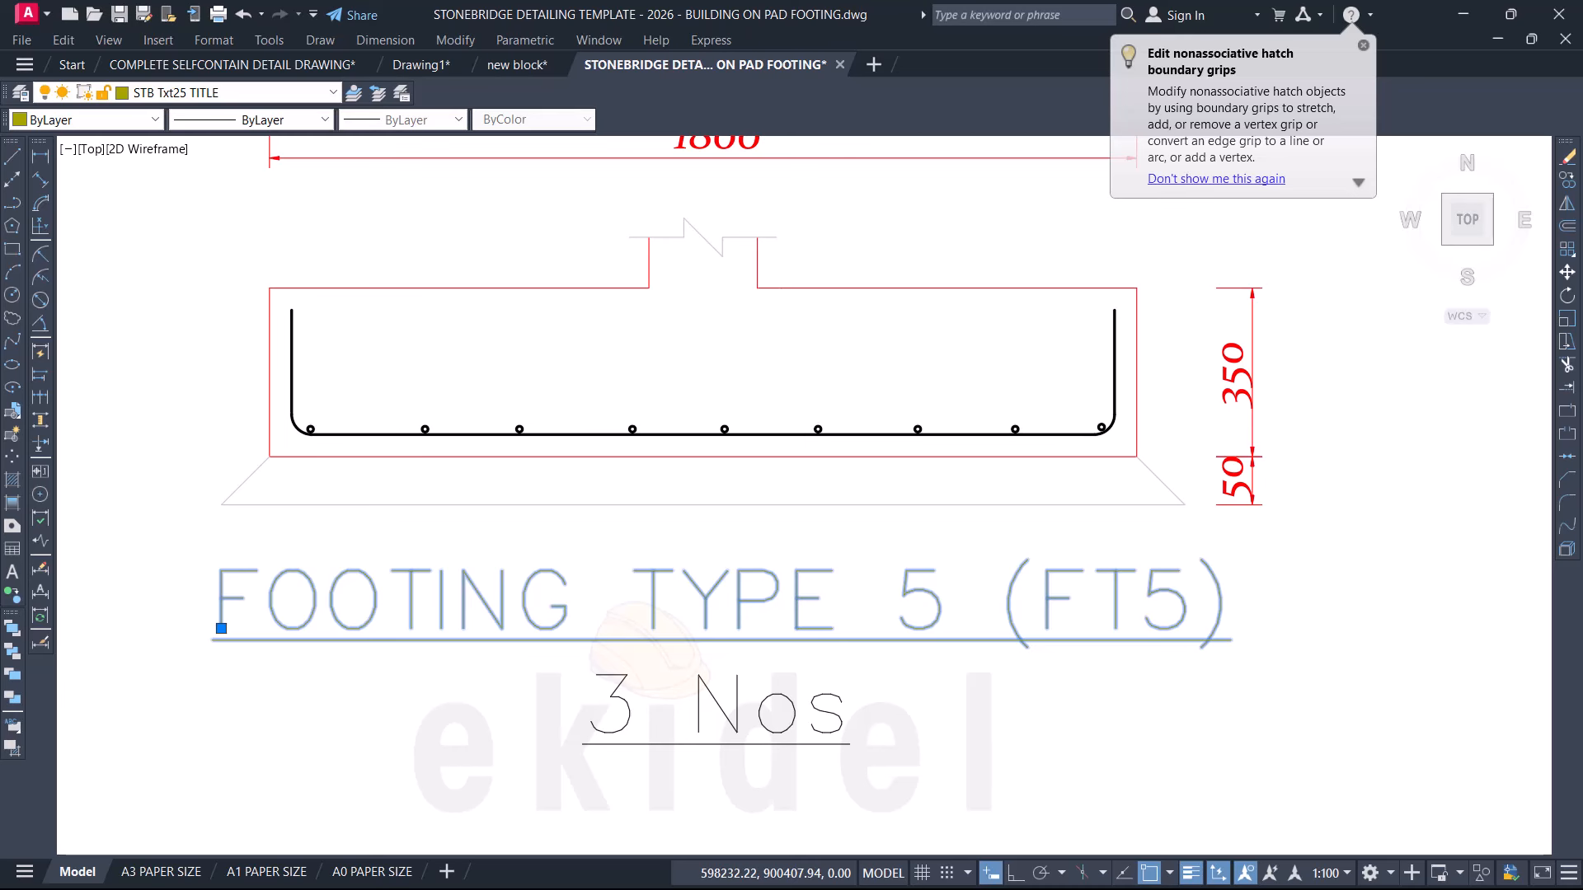
scroll(1144, 606, up, 2)
double_click(1143, 606)
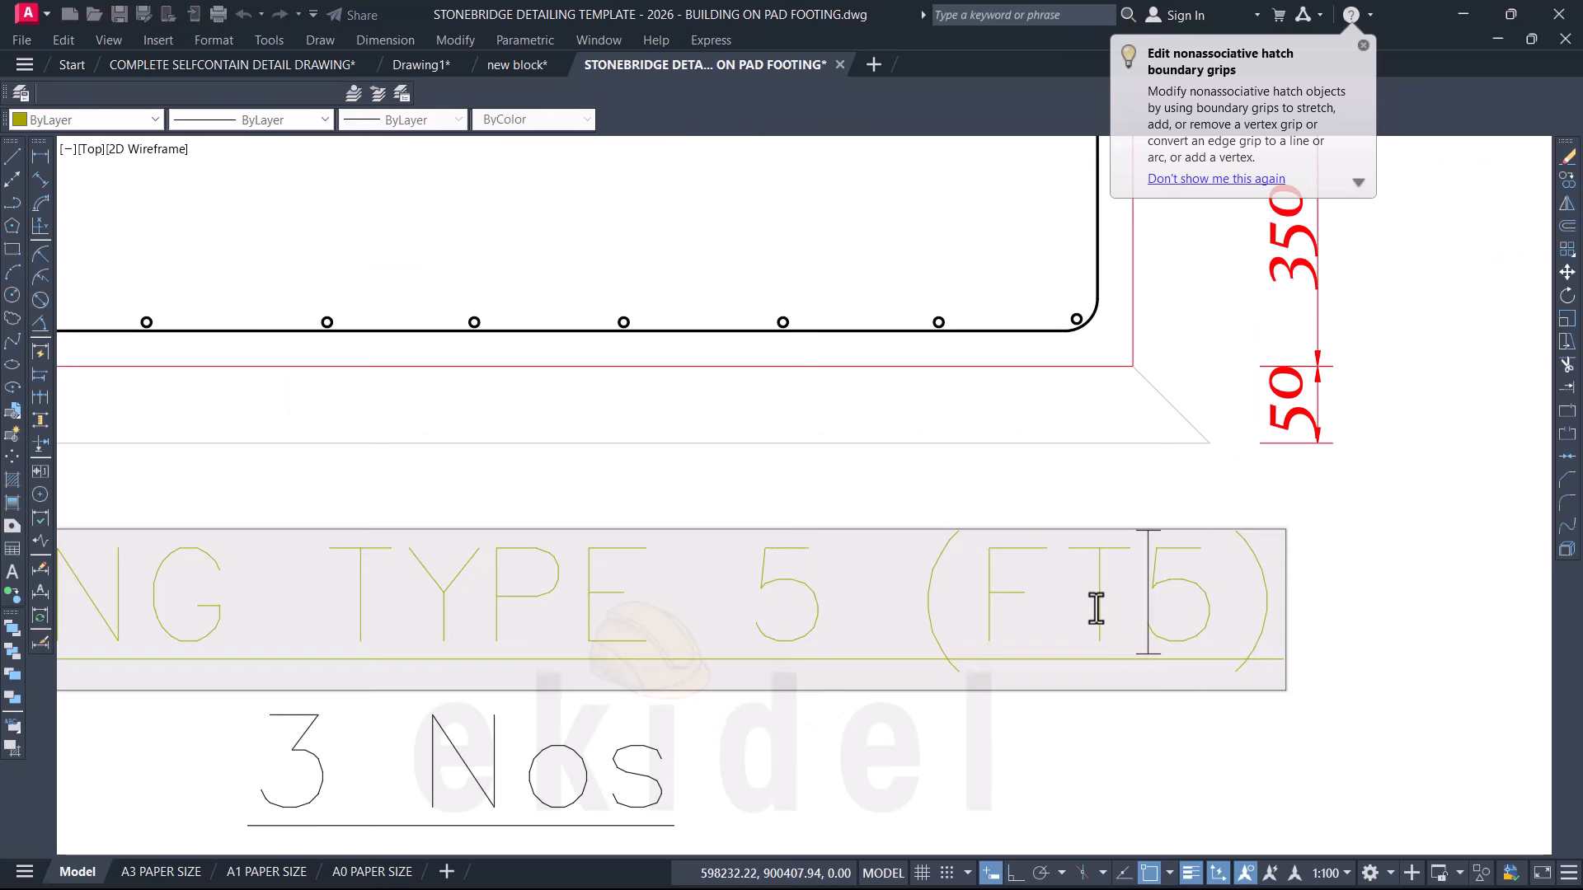
drag(845, 606, 764, 618)
text(6)
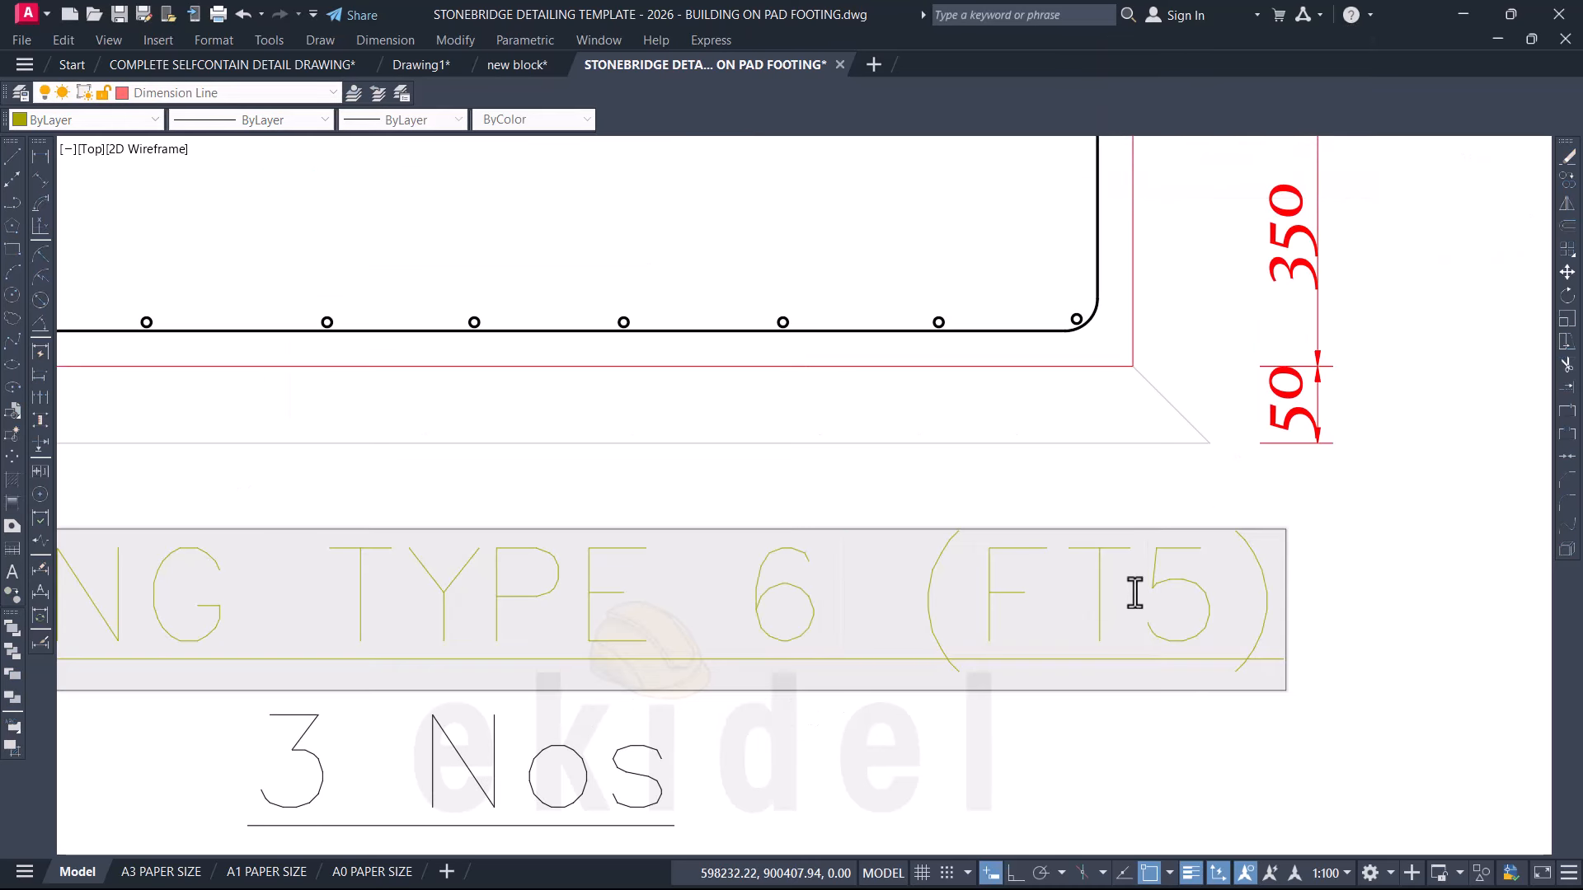
key(Delete)
text(6)
click(789, 734)
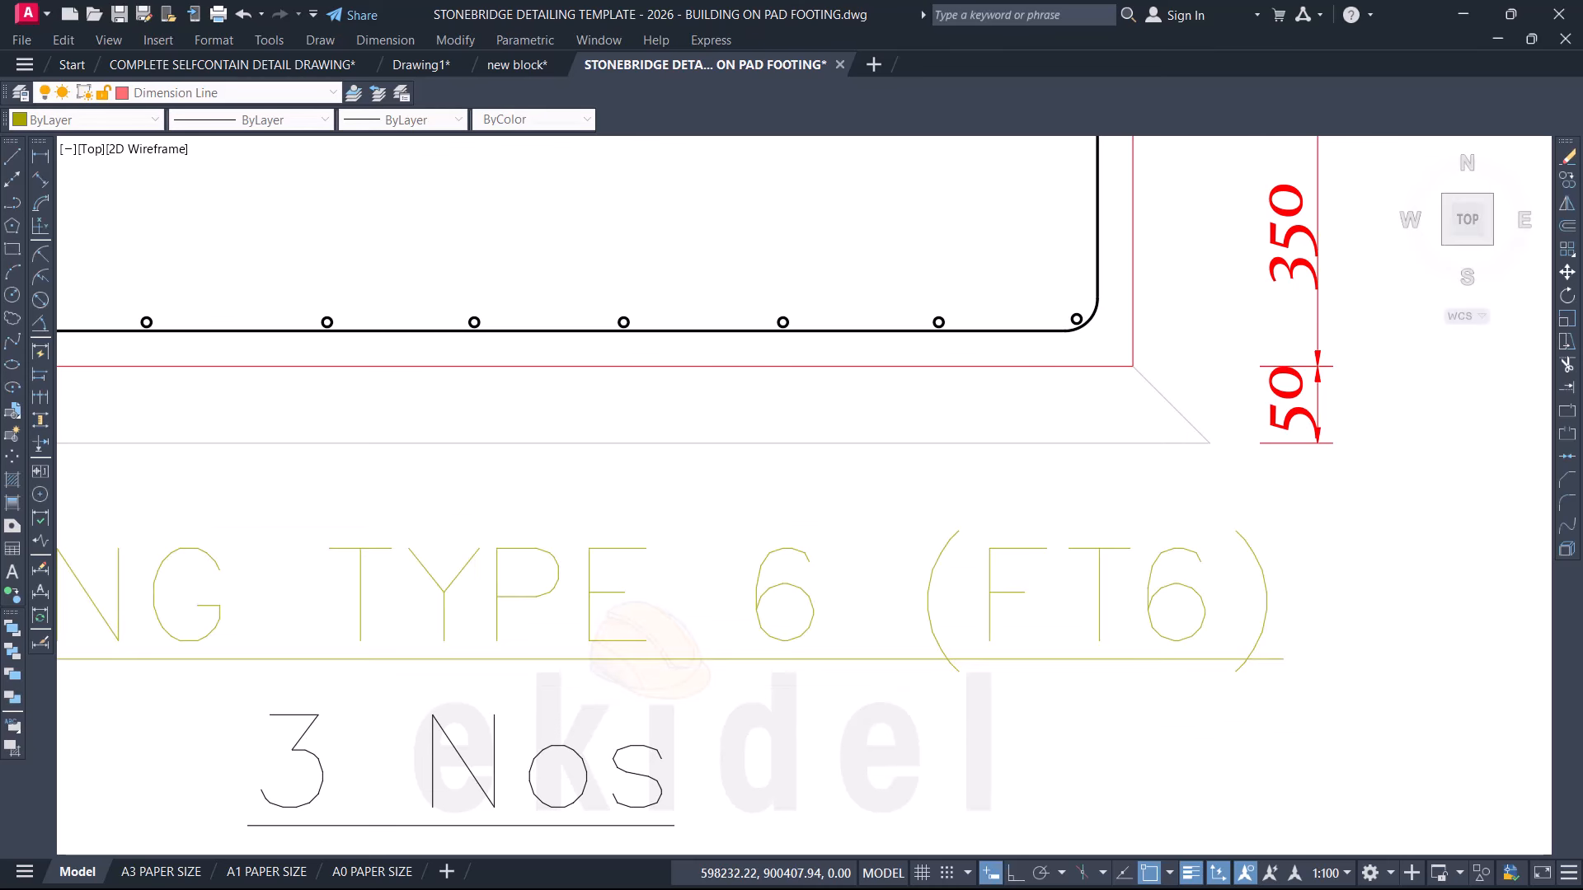
Step: Change the quantity text under the Footing Type 6 title to 1 No
click(431, 742)
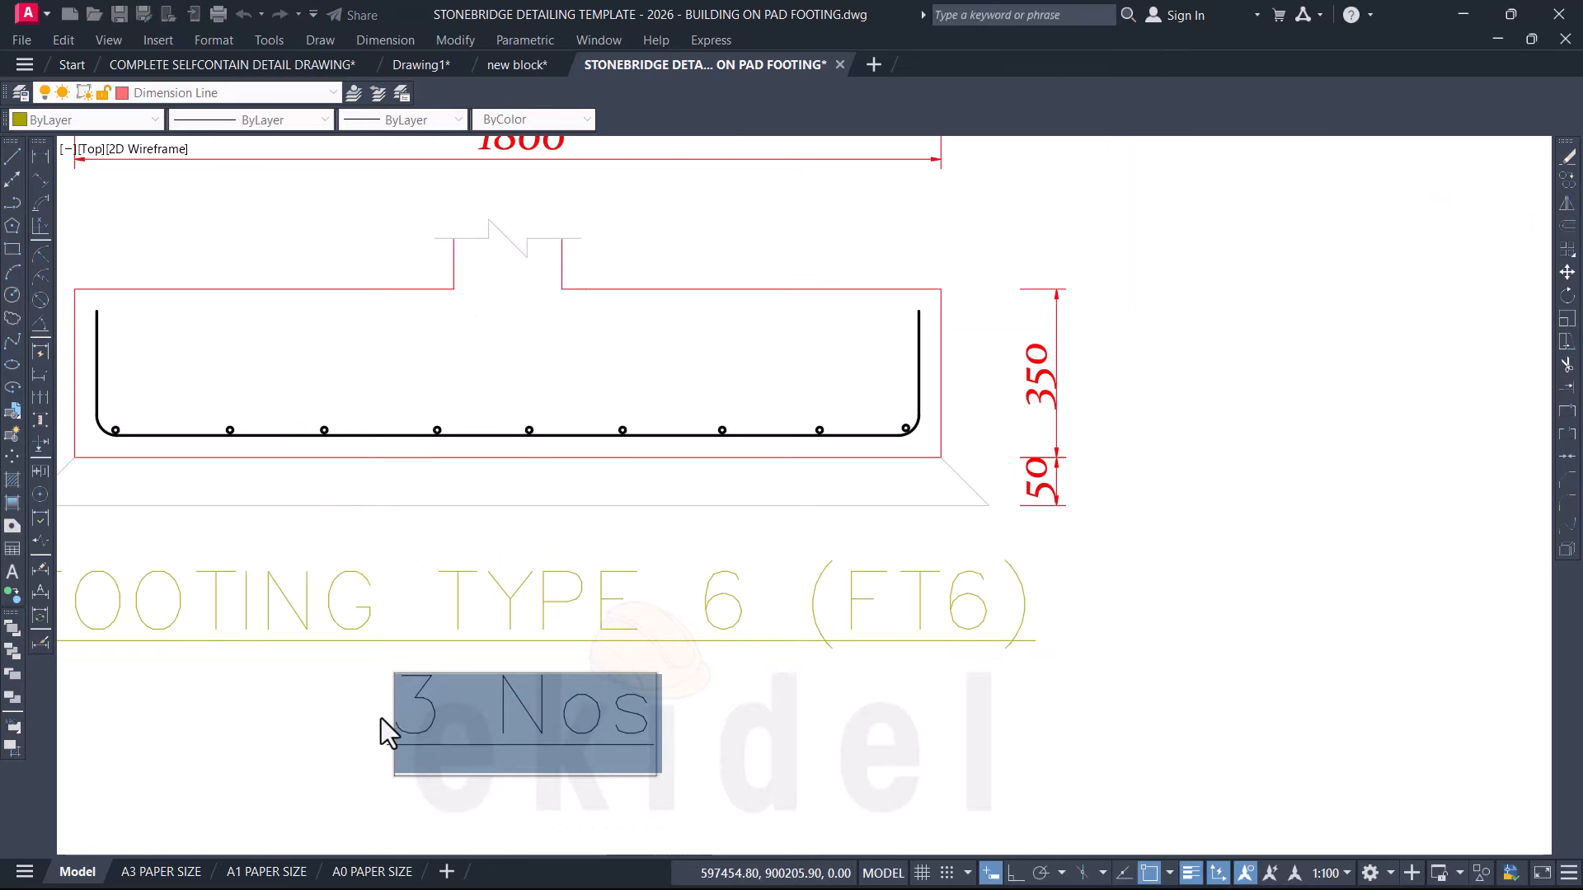
click(436, 717)
drag(449, 716, 399, 732)
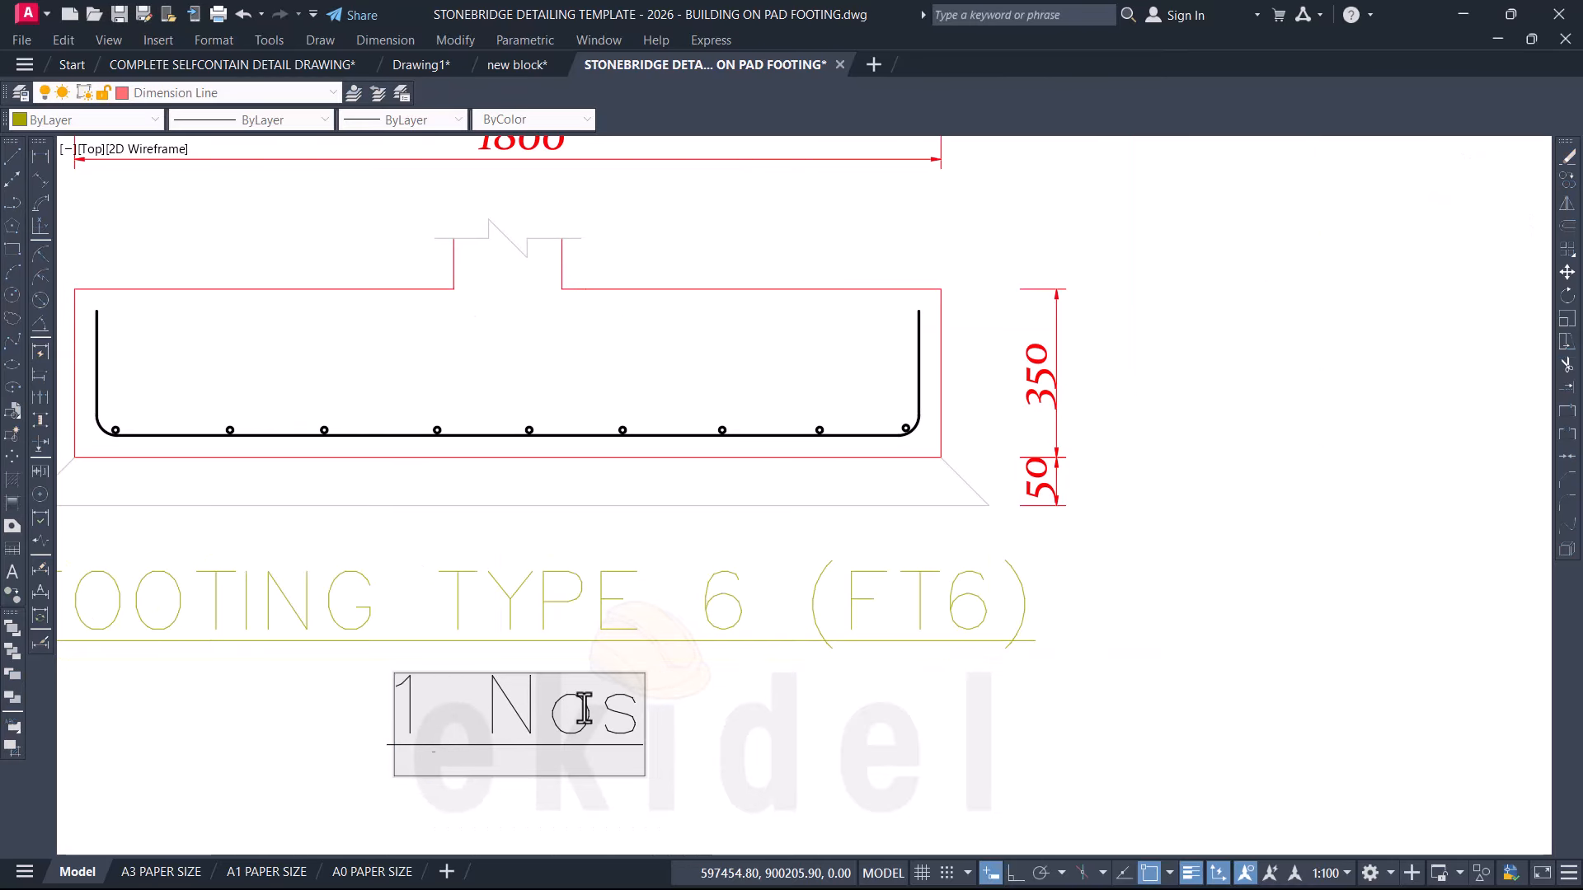
key(BackSpace)
click(734, 736)
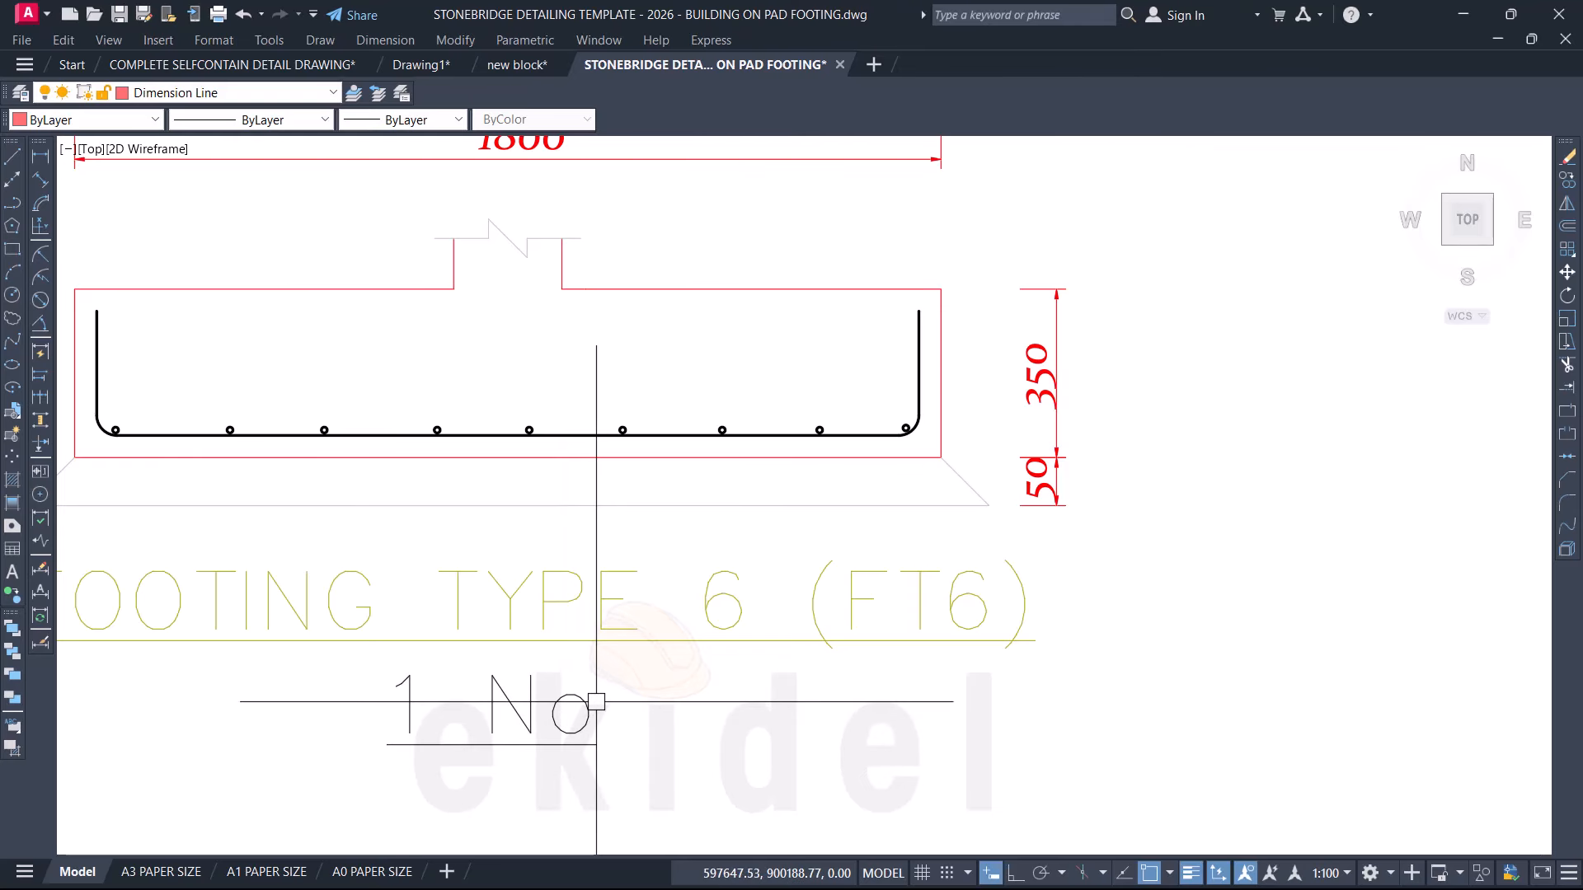
Step: Stretch the left side of the Footing Type 6 plan and section, with the bar labels, 100 mm horizontally outward
scroll(596, 702, down, 2)
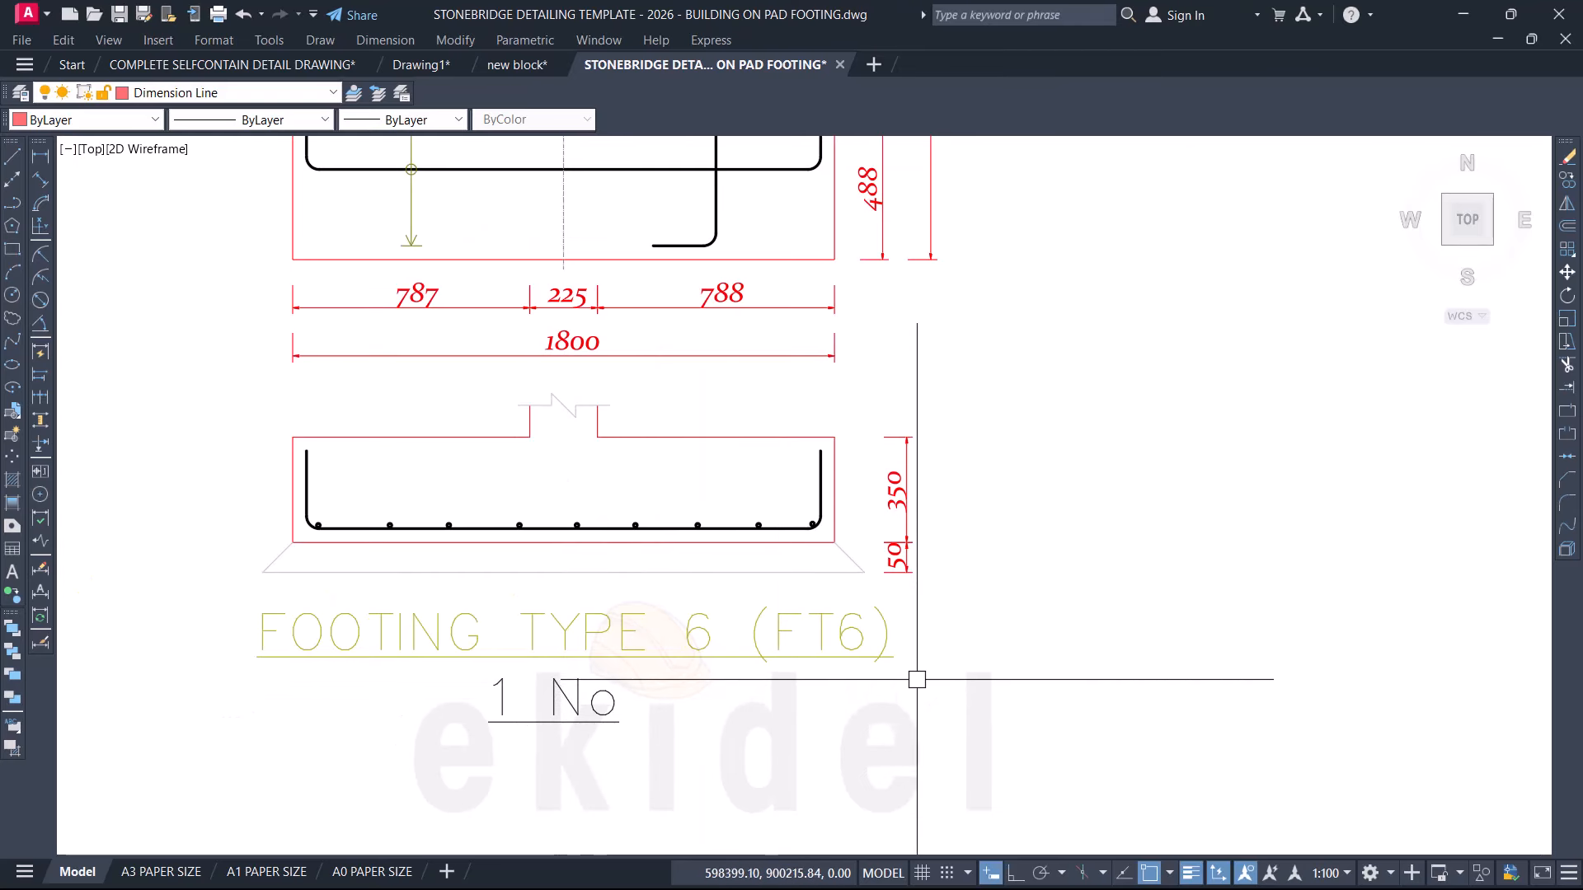
scroll(917, 680, down, 3)
scroll(853, 555, up, 2)
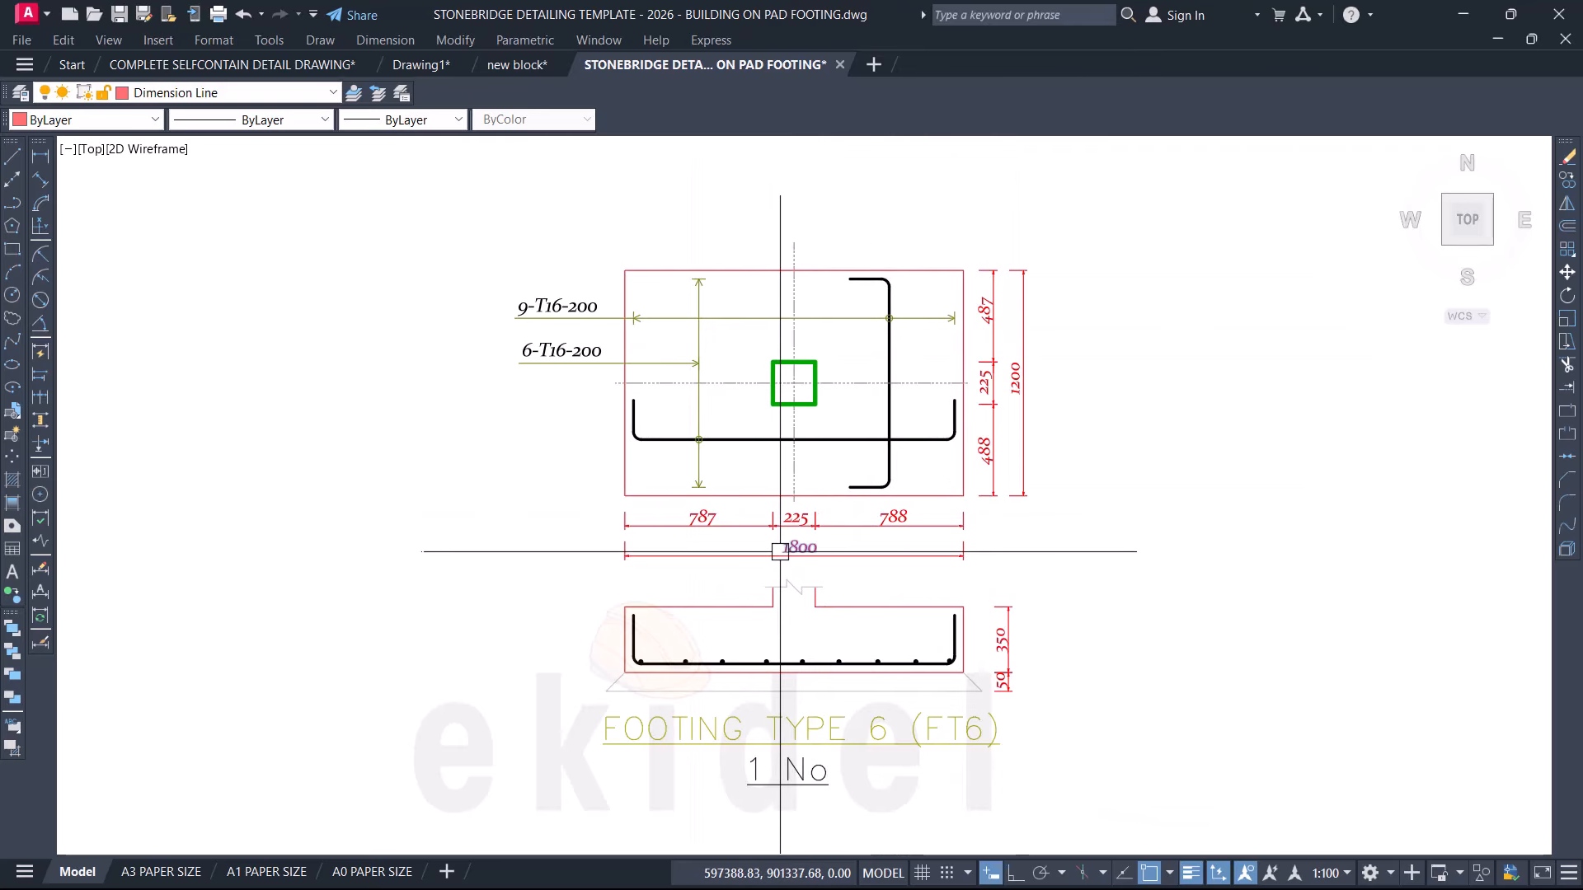
scroll(780, 552, up, 2)
scroll(911, 522, down, 2)
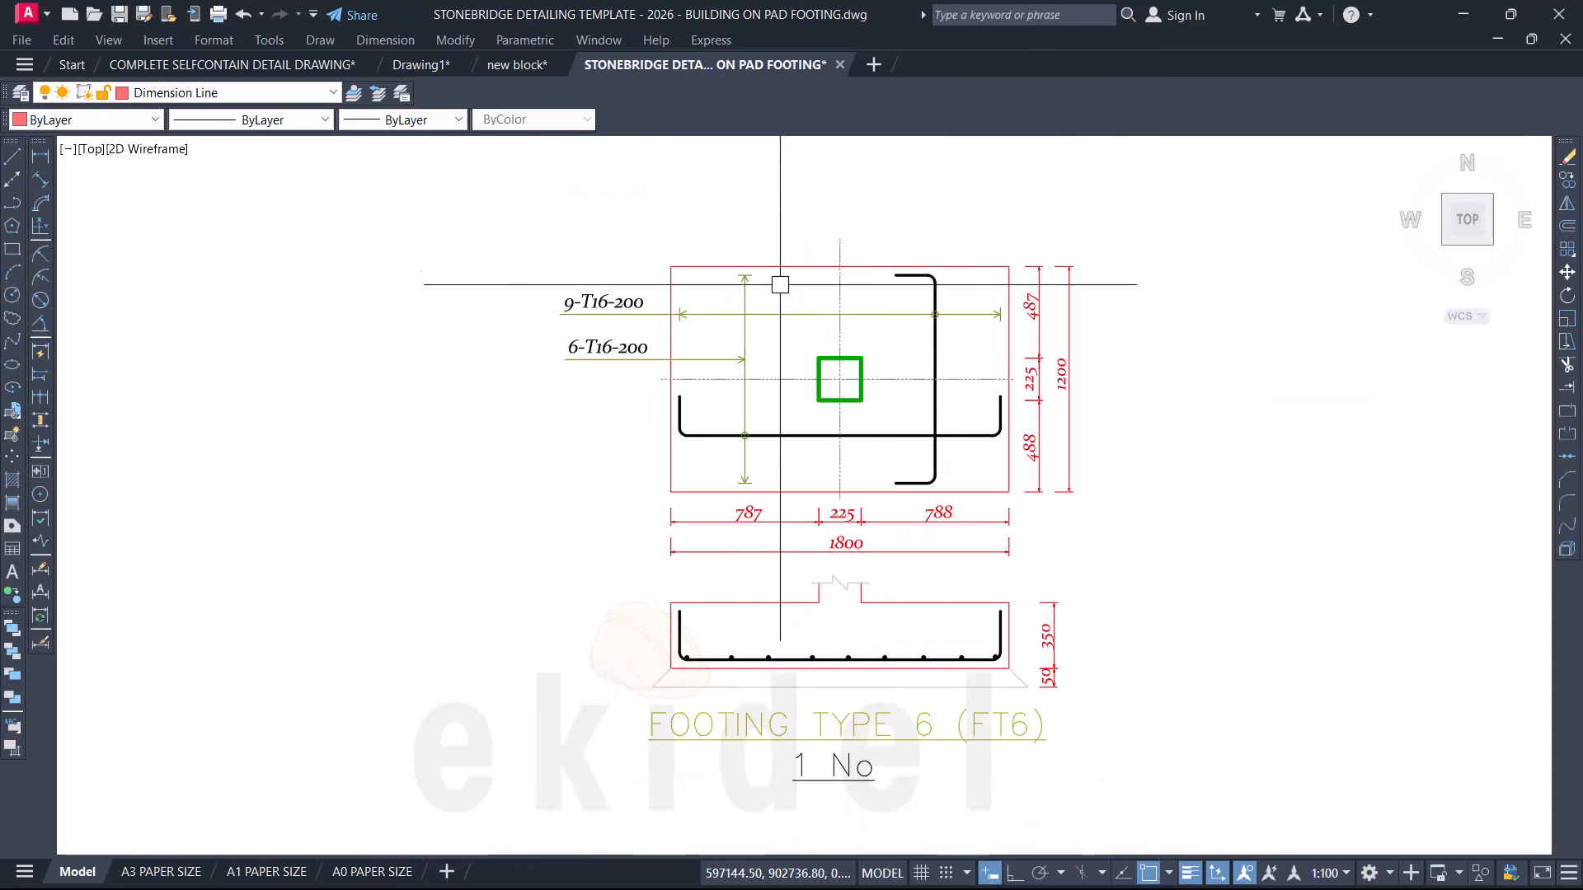
click(782, 201)
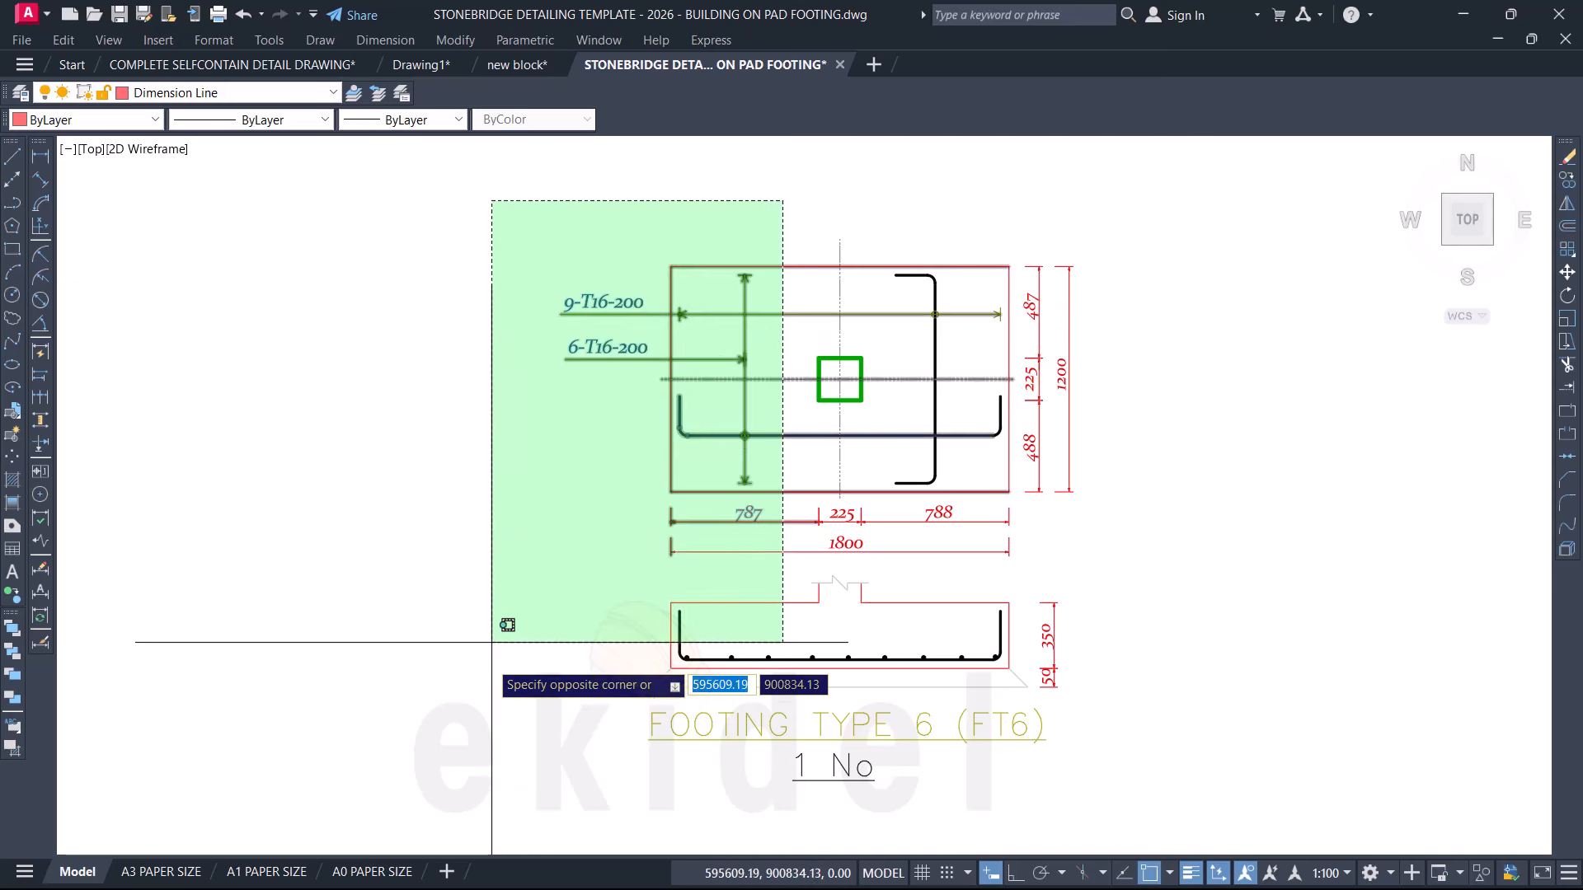
click(484, 717)
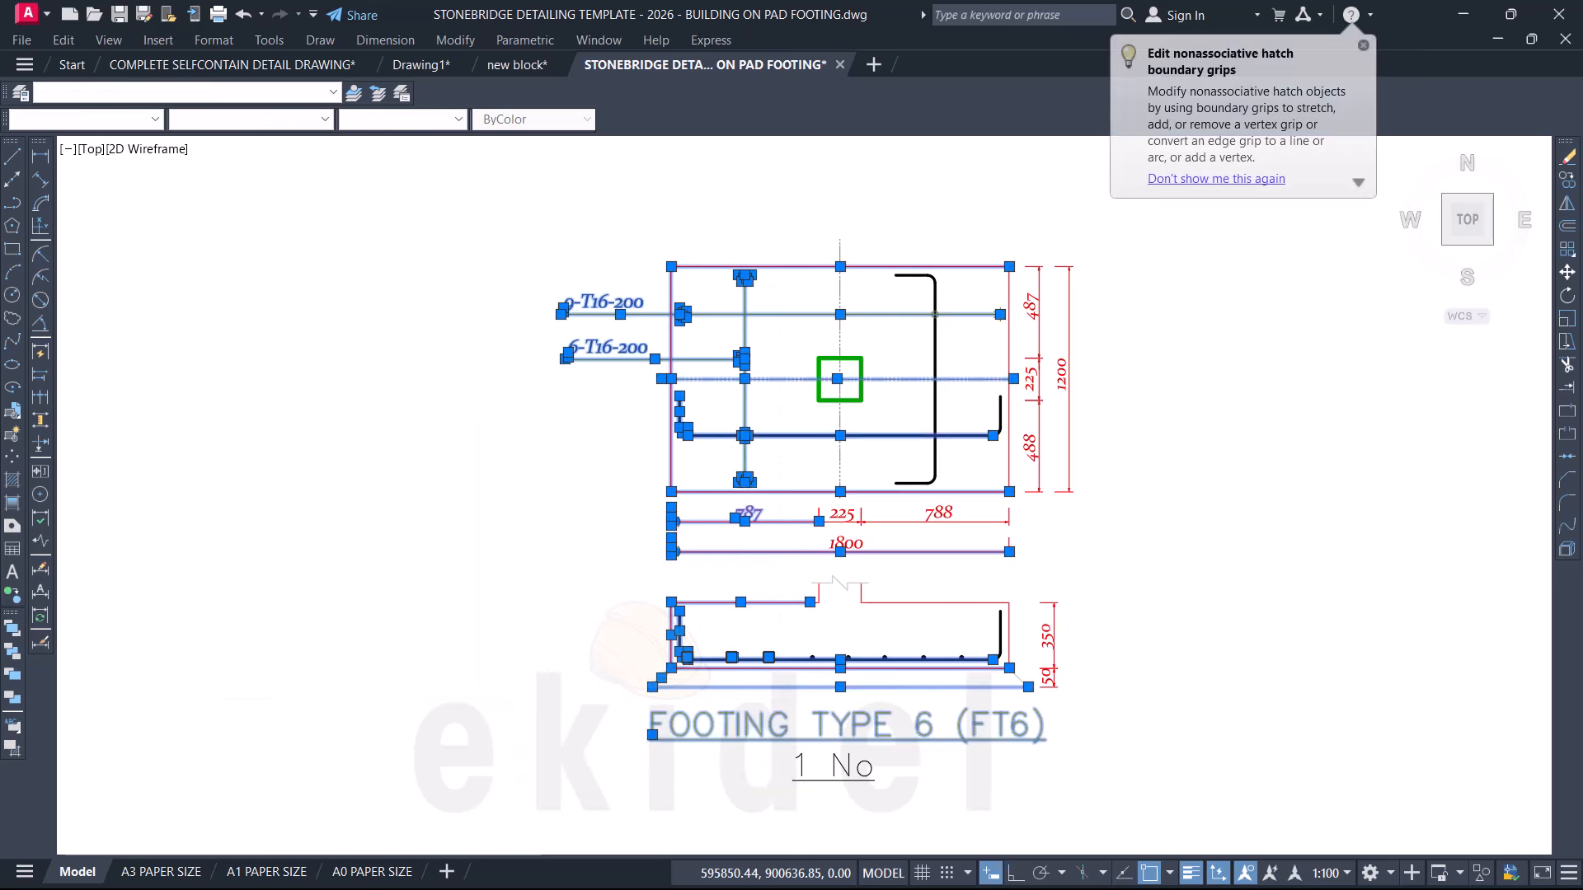
key(m)
key(Return)
click(602, 519)
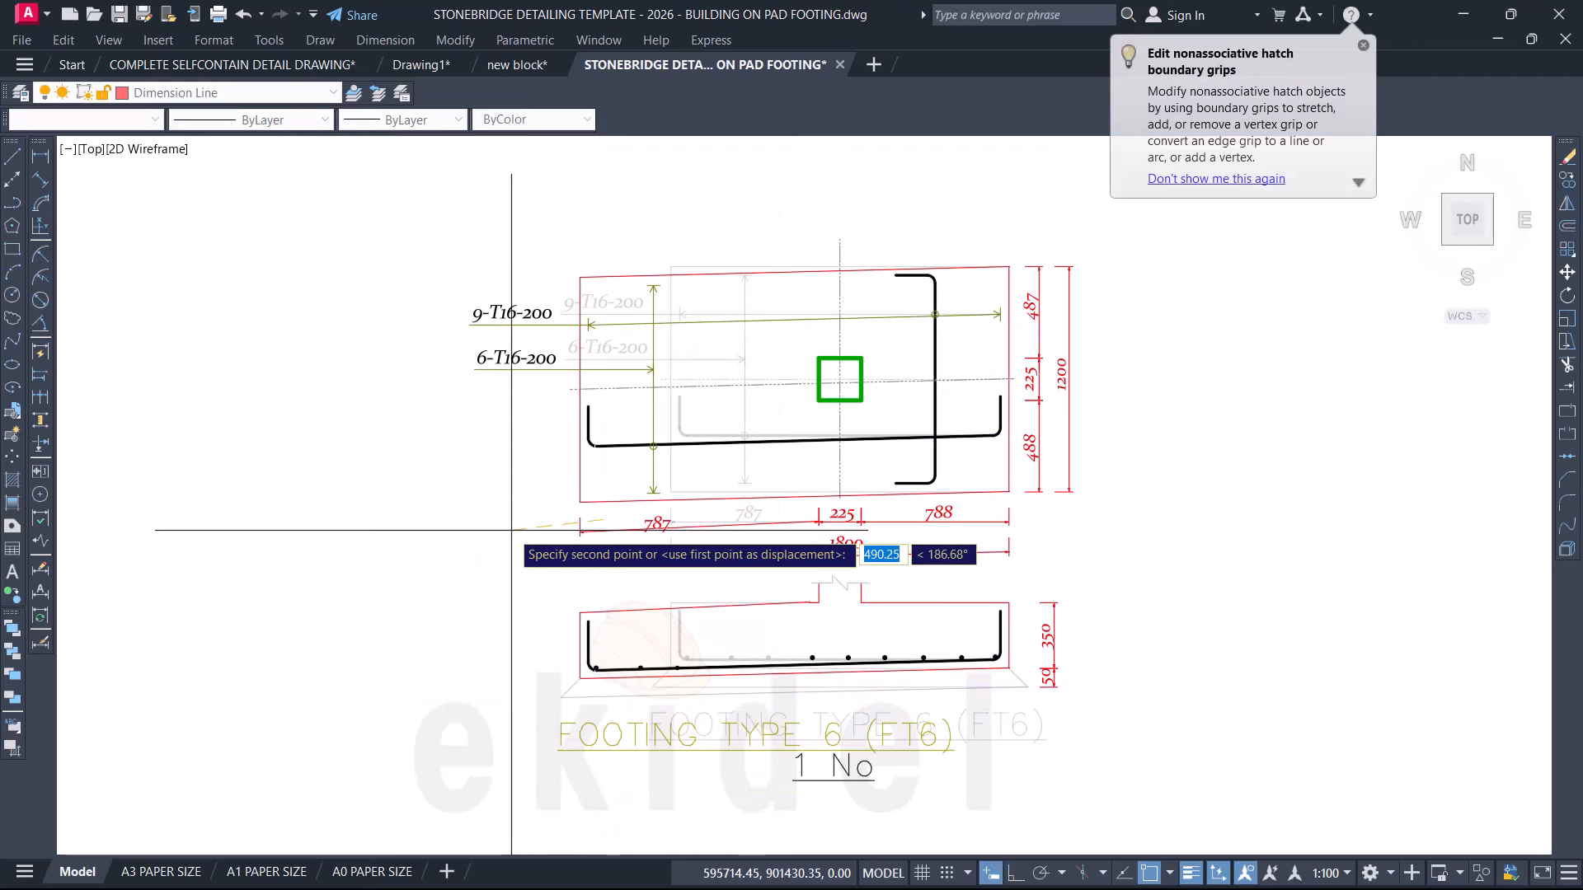
key(F8)
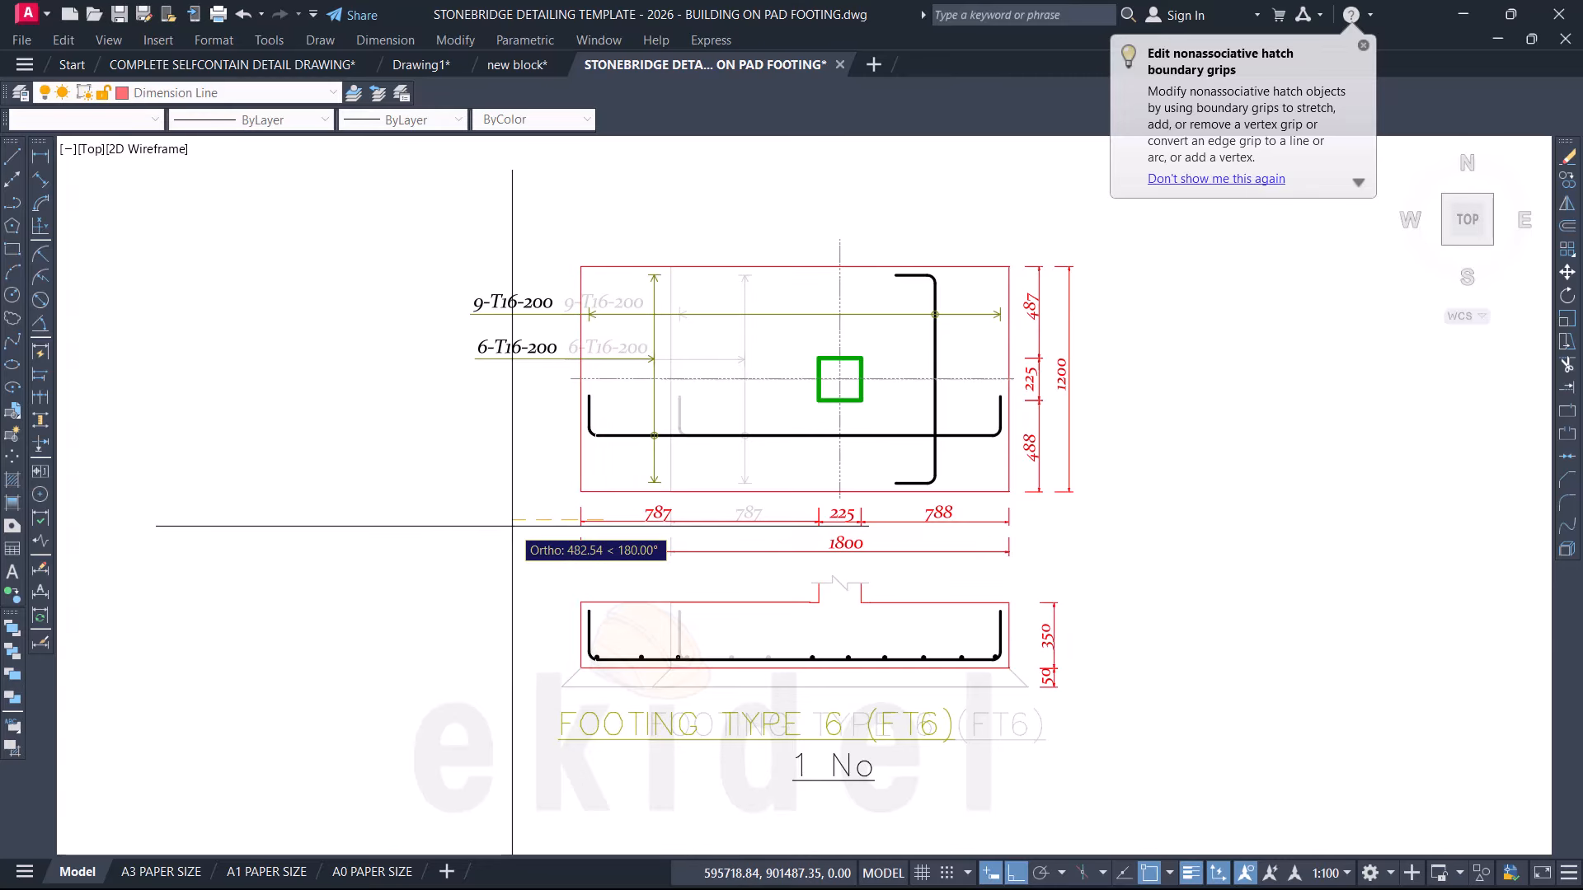
text(100)
key(Return)
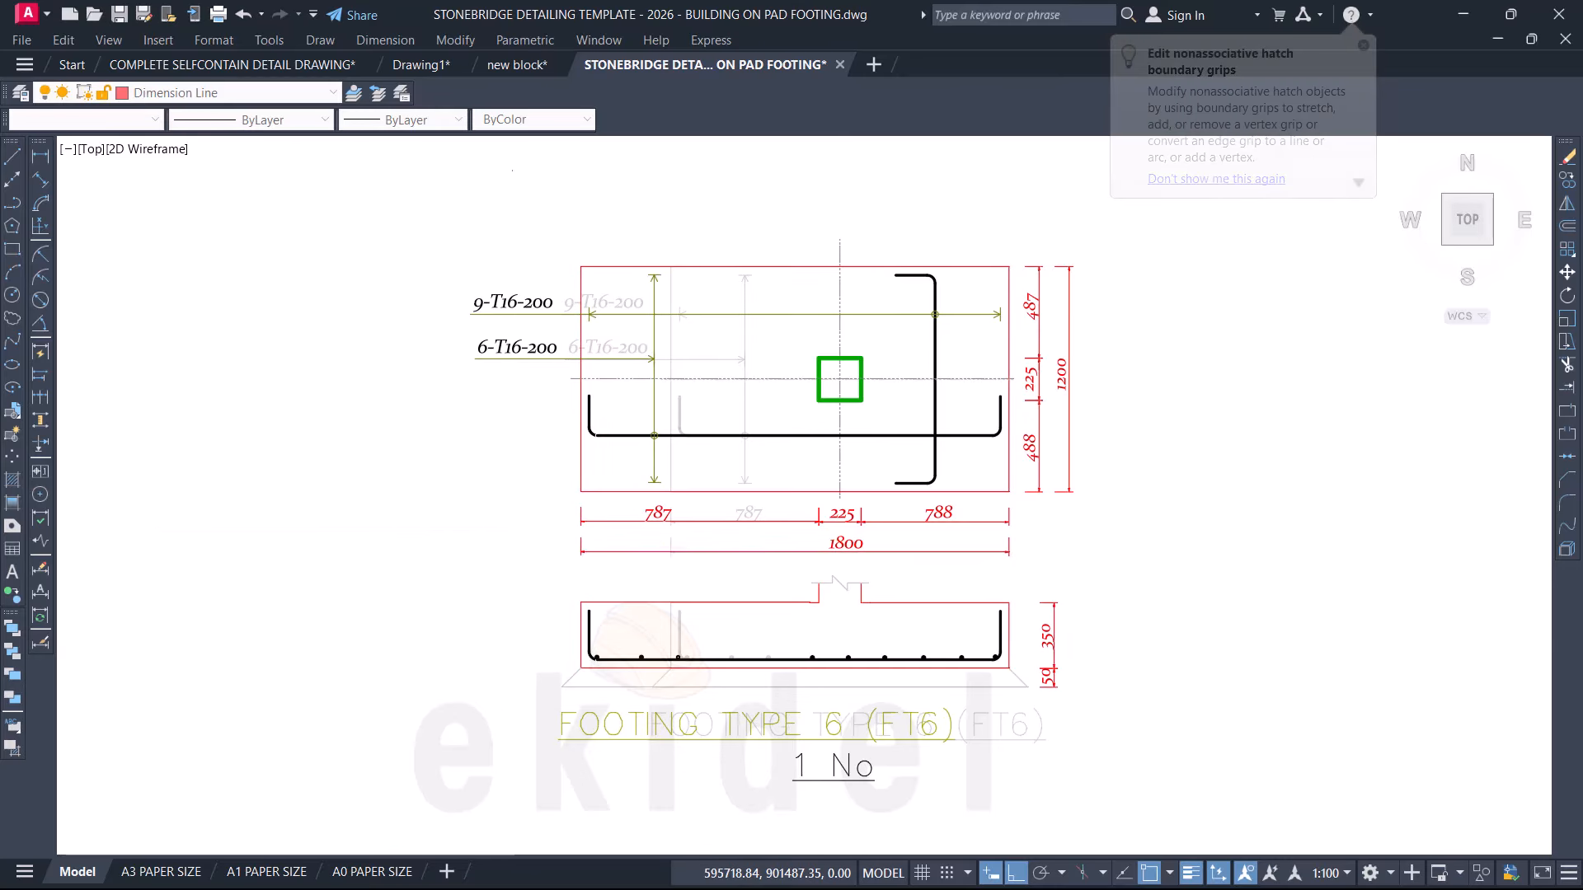
Step: Stretch the right side of the Footing Type 6 plan and section, with the vertical dimensions, 100 mm horizontally outward
click(1159, 203)
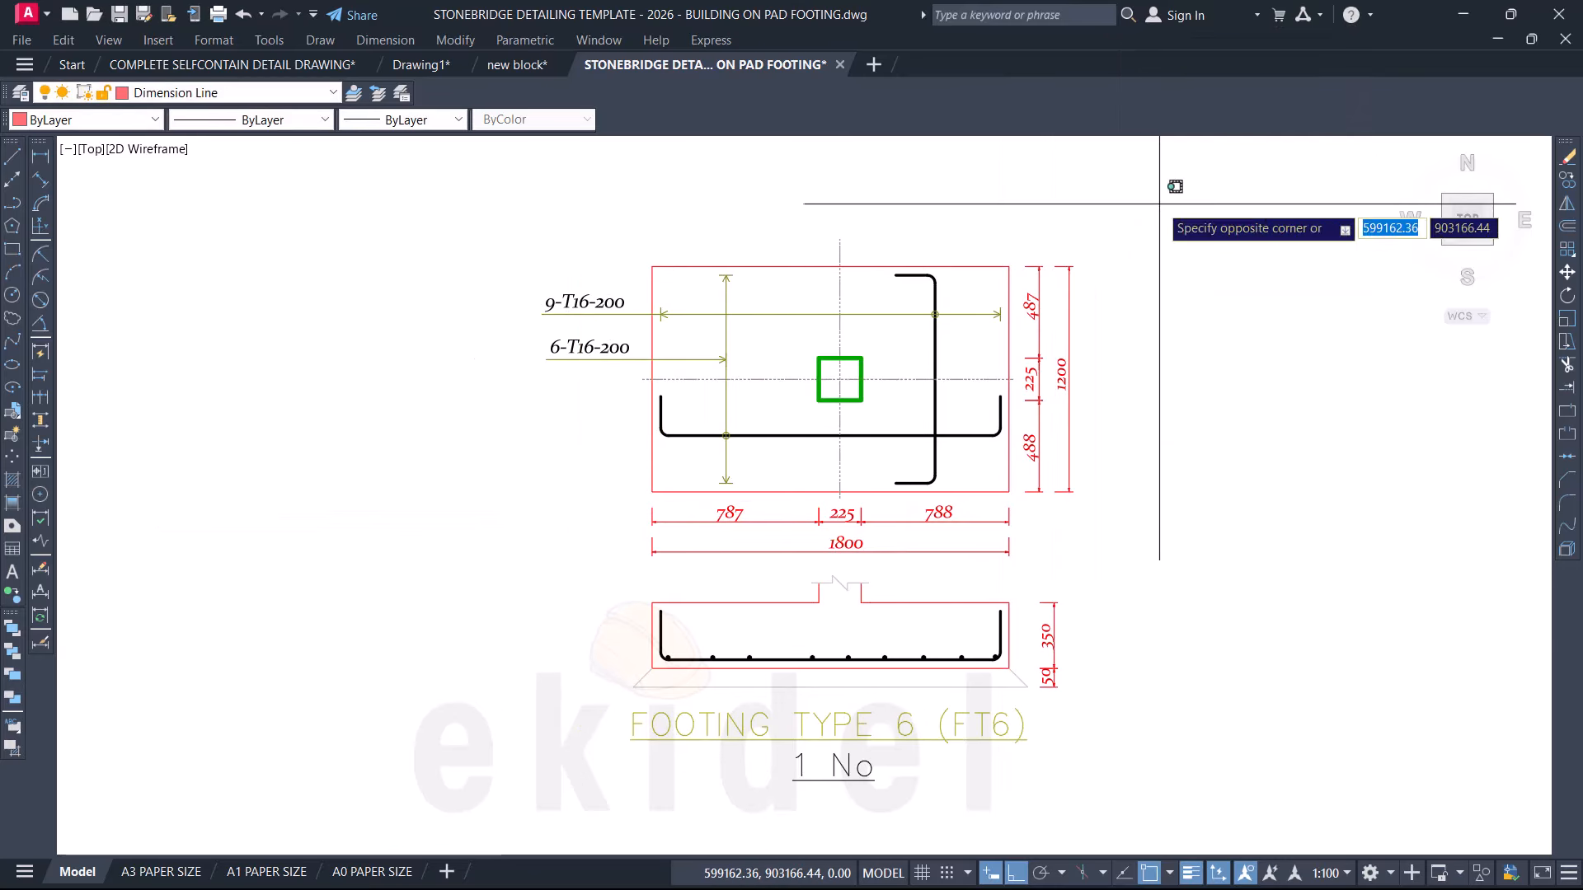
click(970, 765)
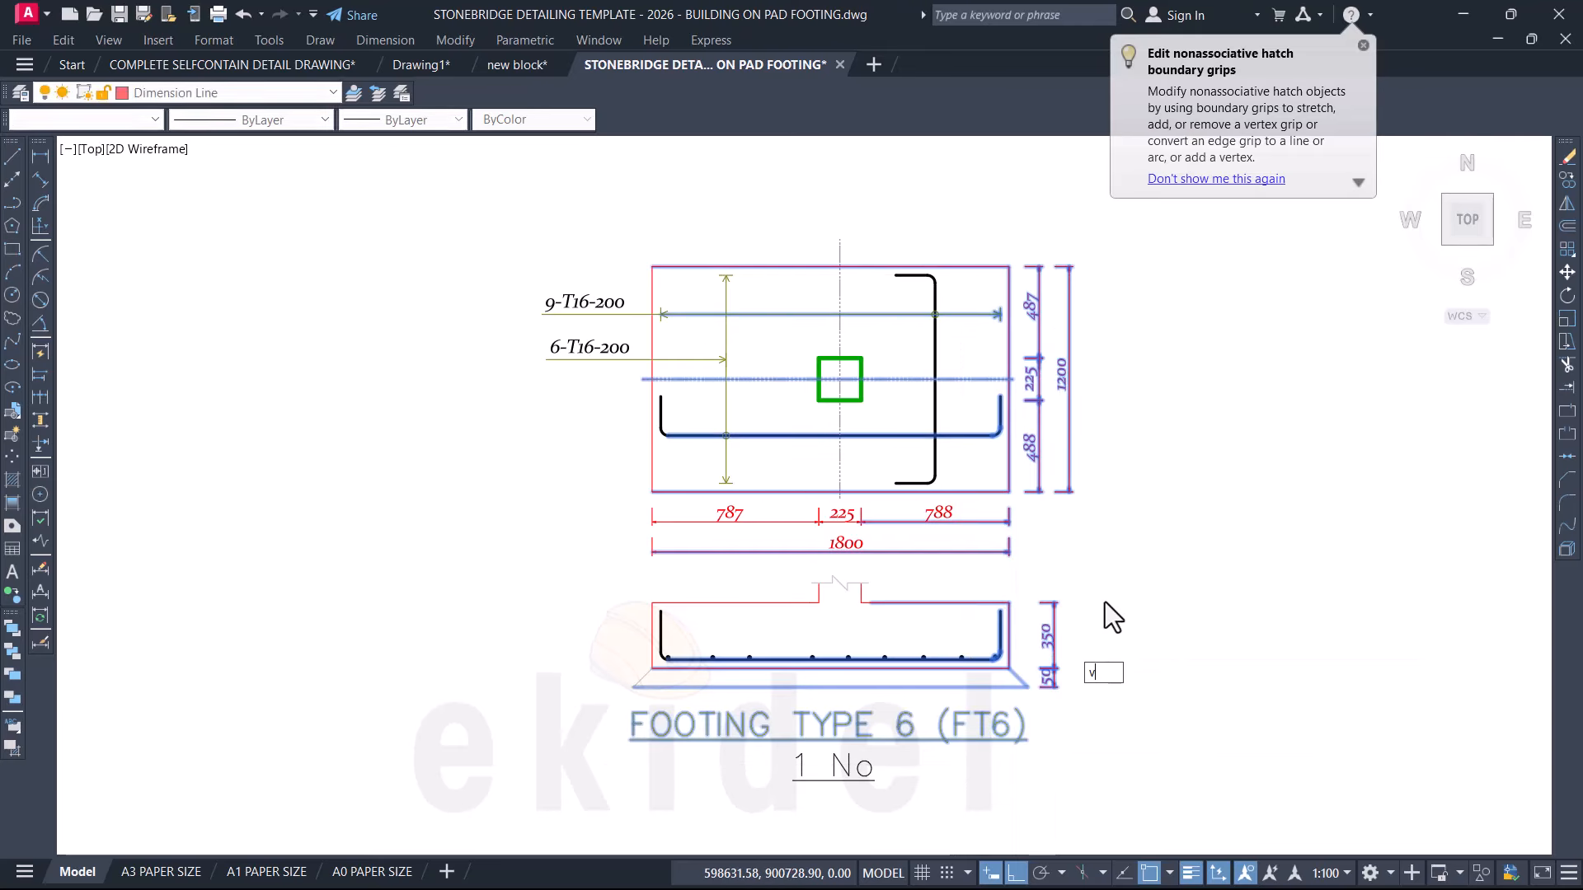
text(s)
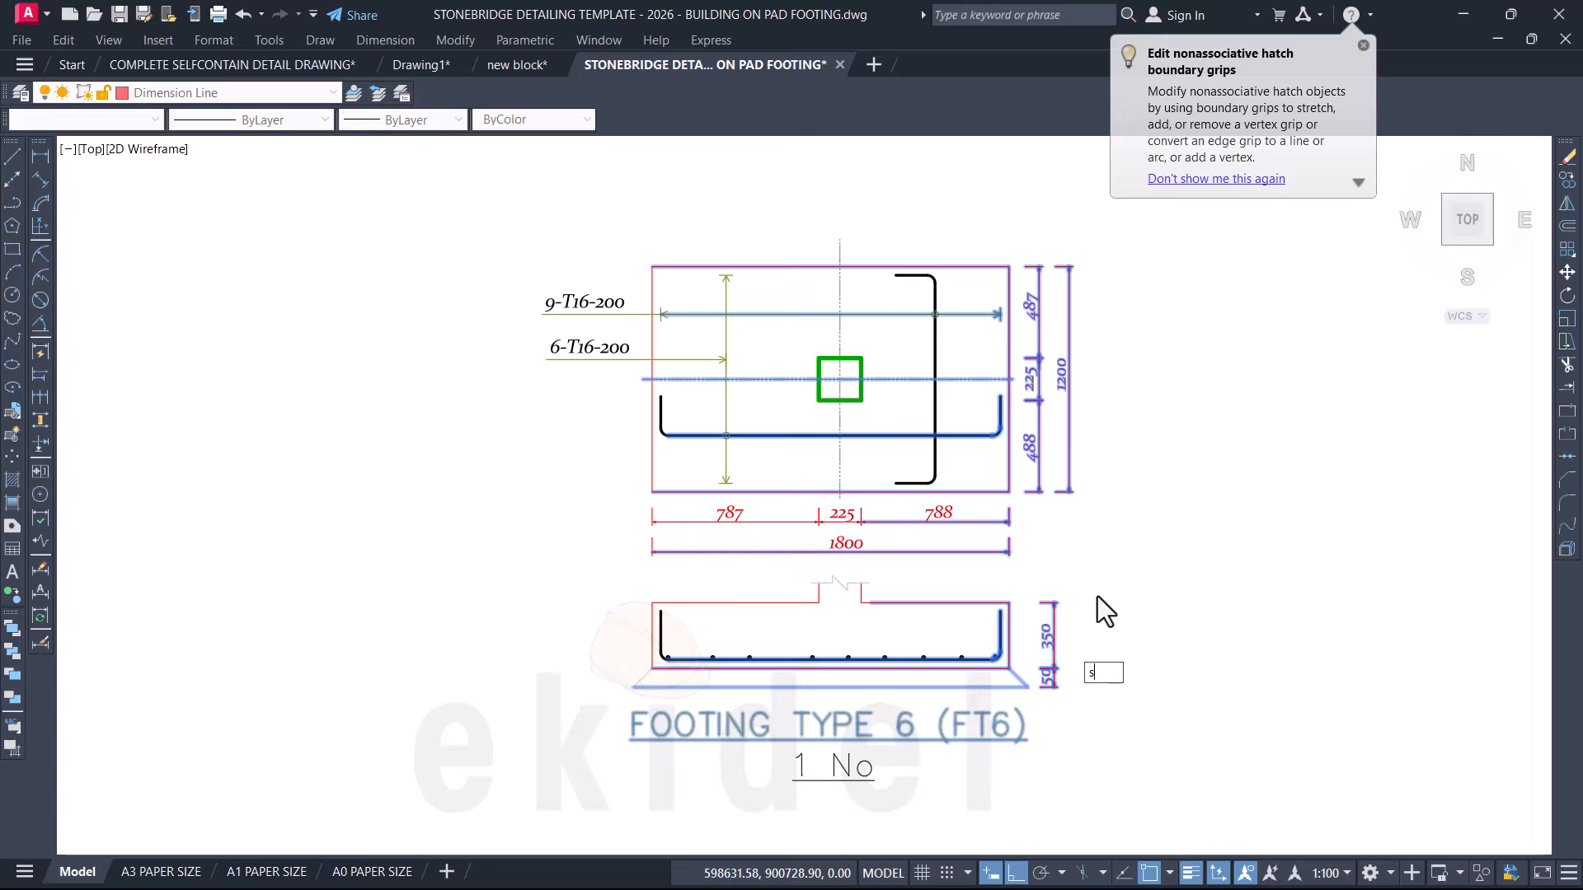
key(Return)
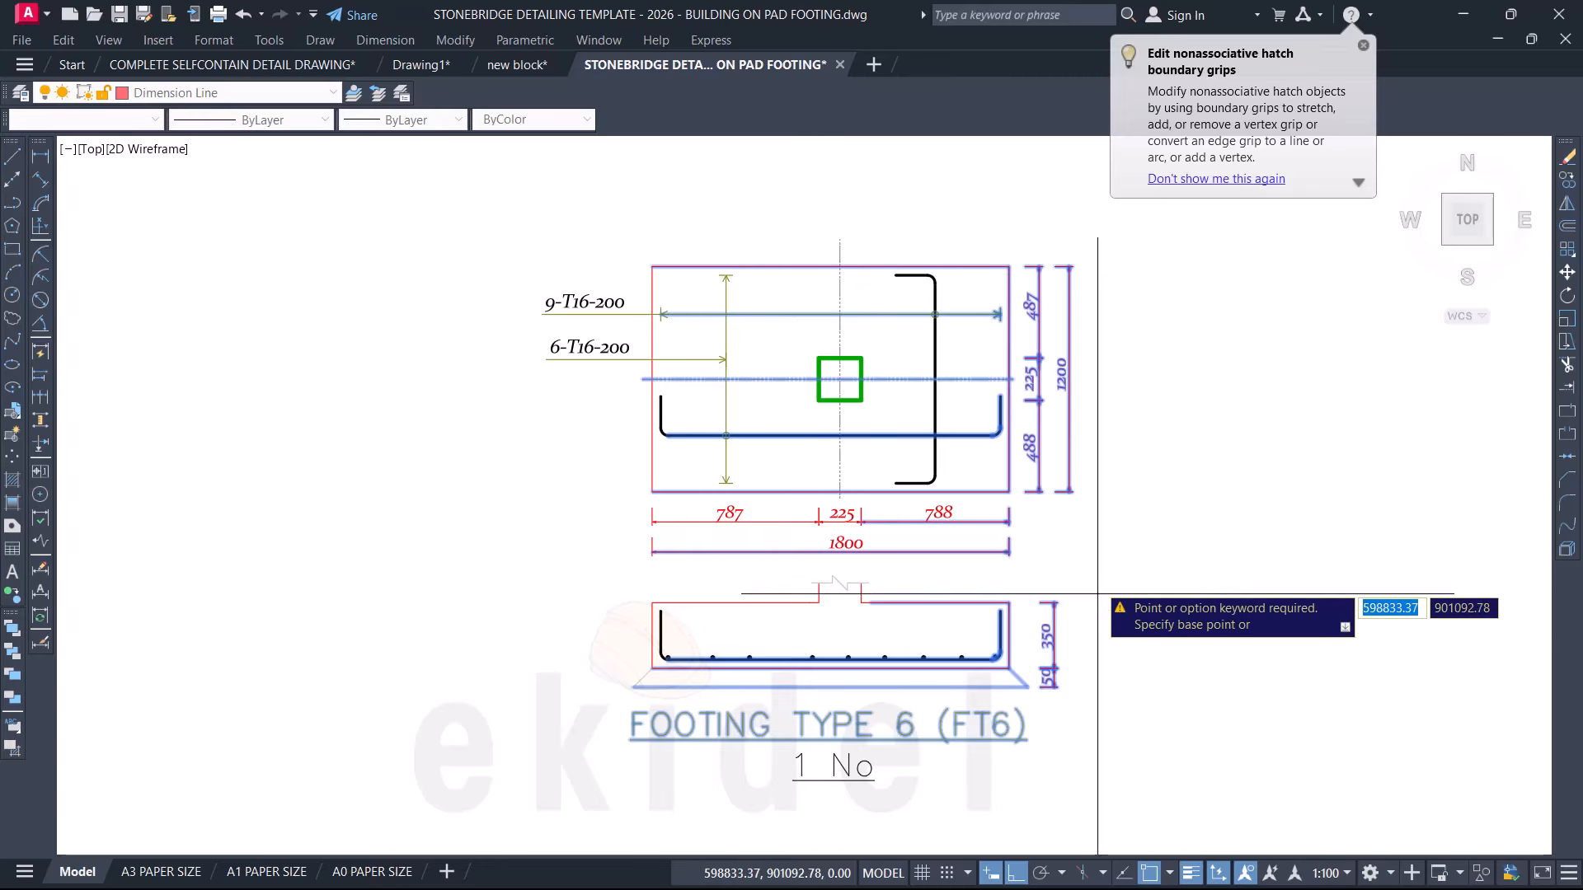
click(1086, 549)
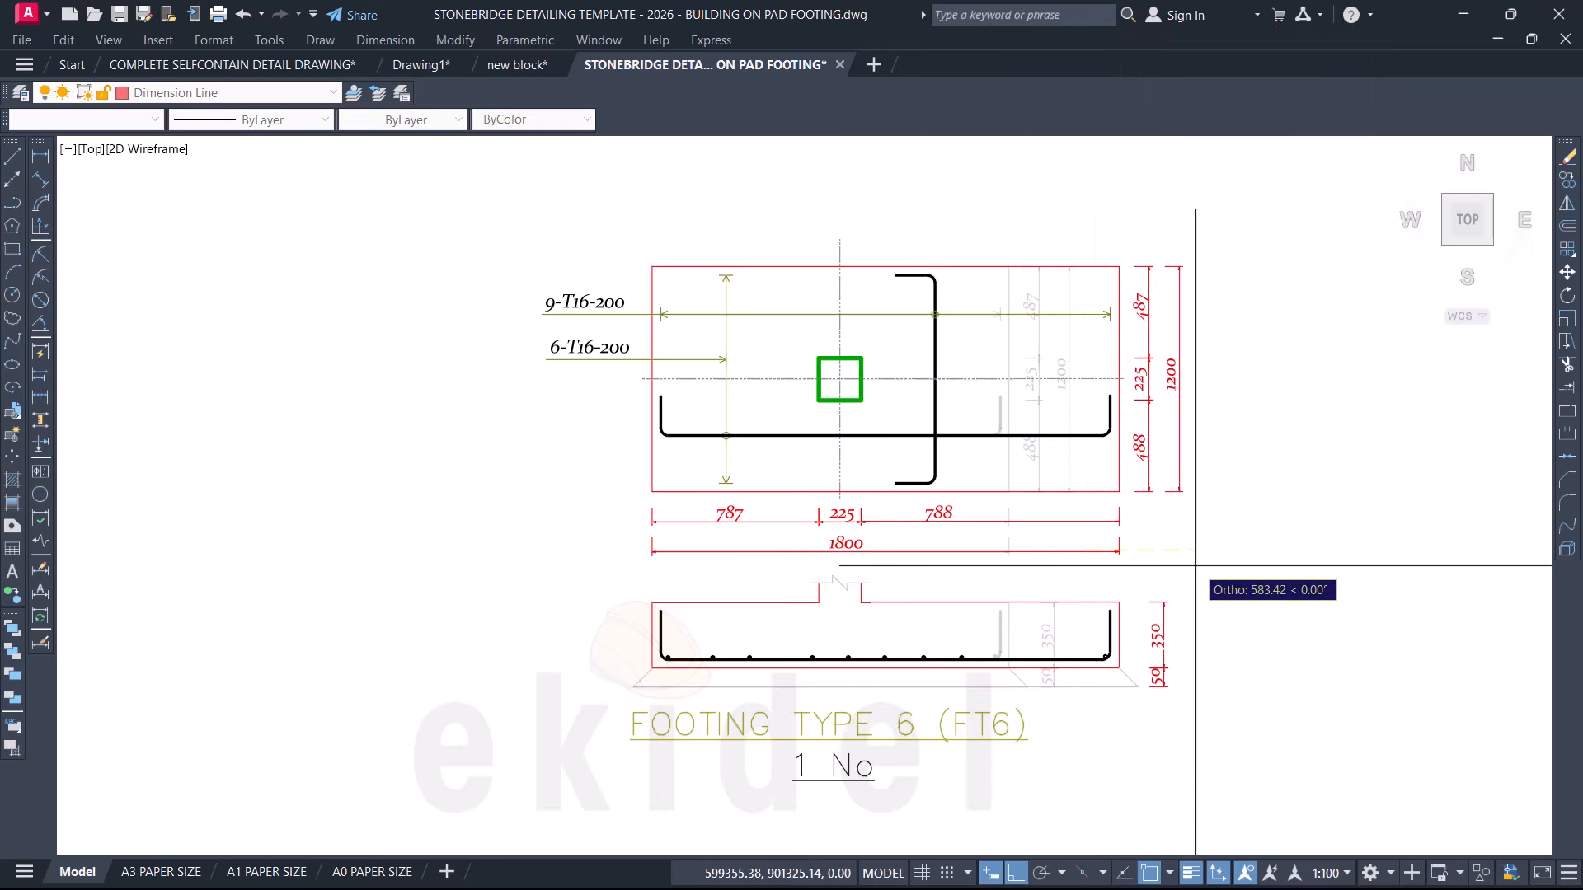
key(Escape)
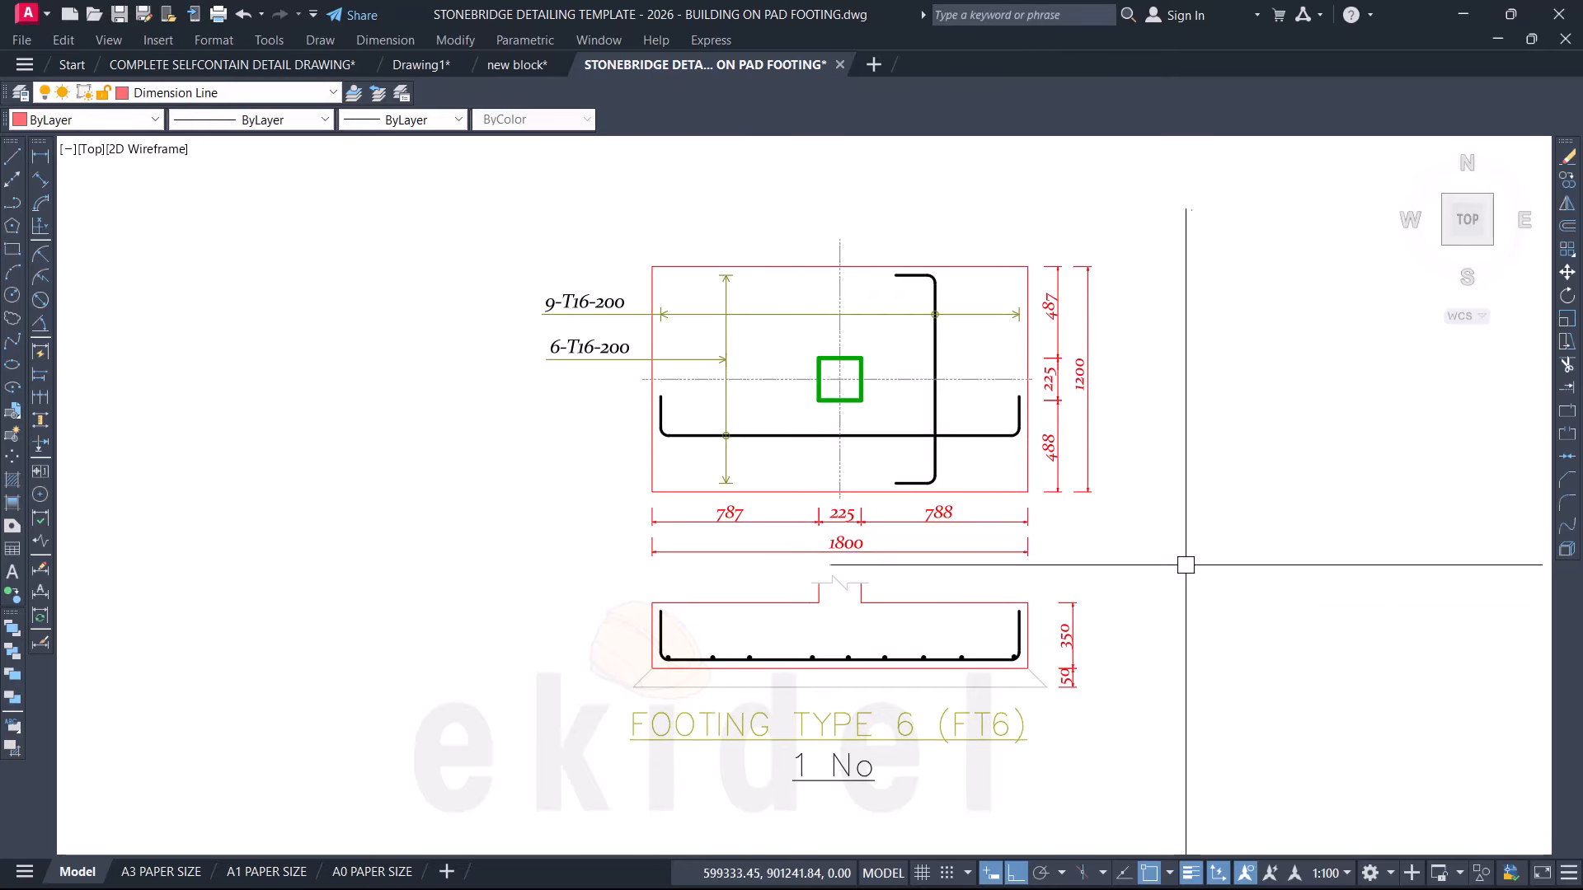
Step: Measure the overall width of the Footing Type 6 plan between its lower corners with a temporary linear dimension
click(38, 157)
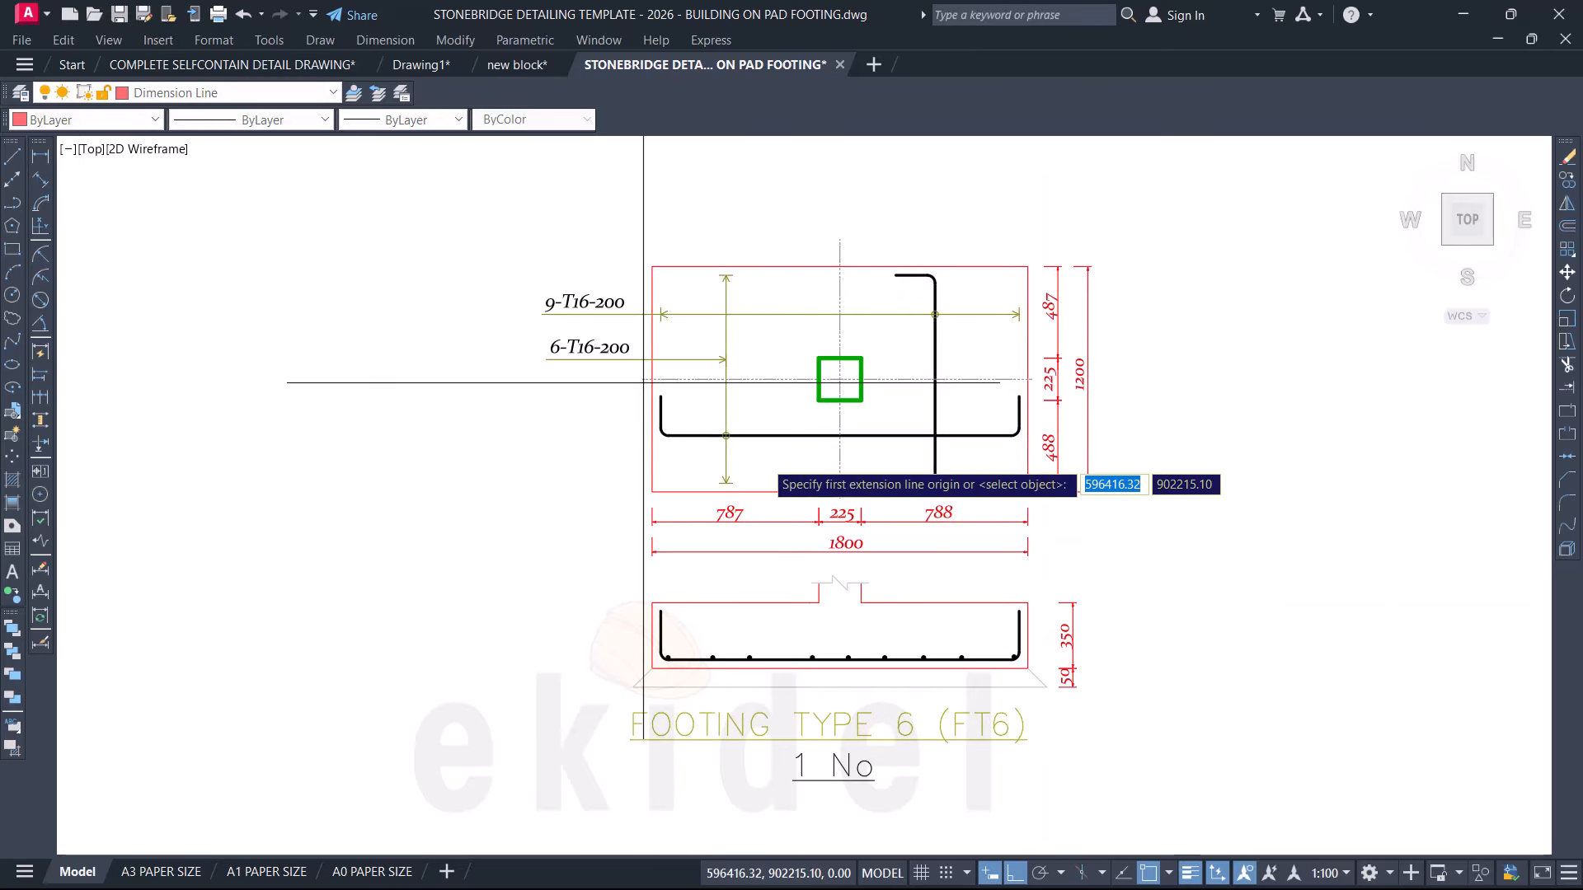
click(652, 492)
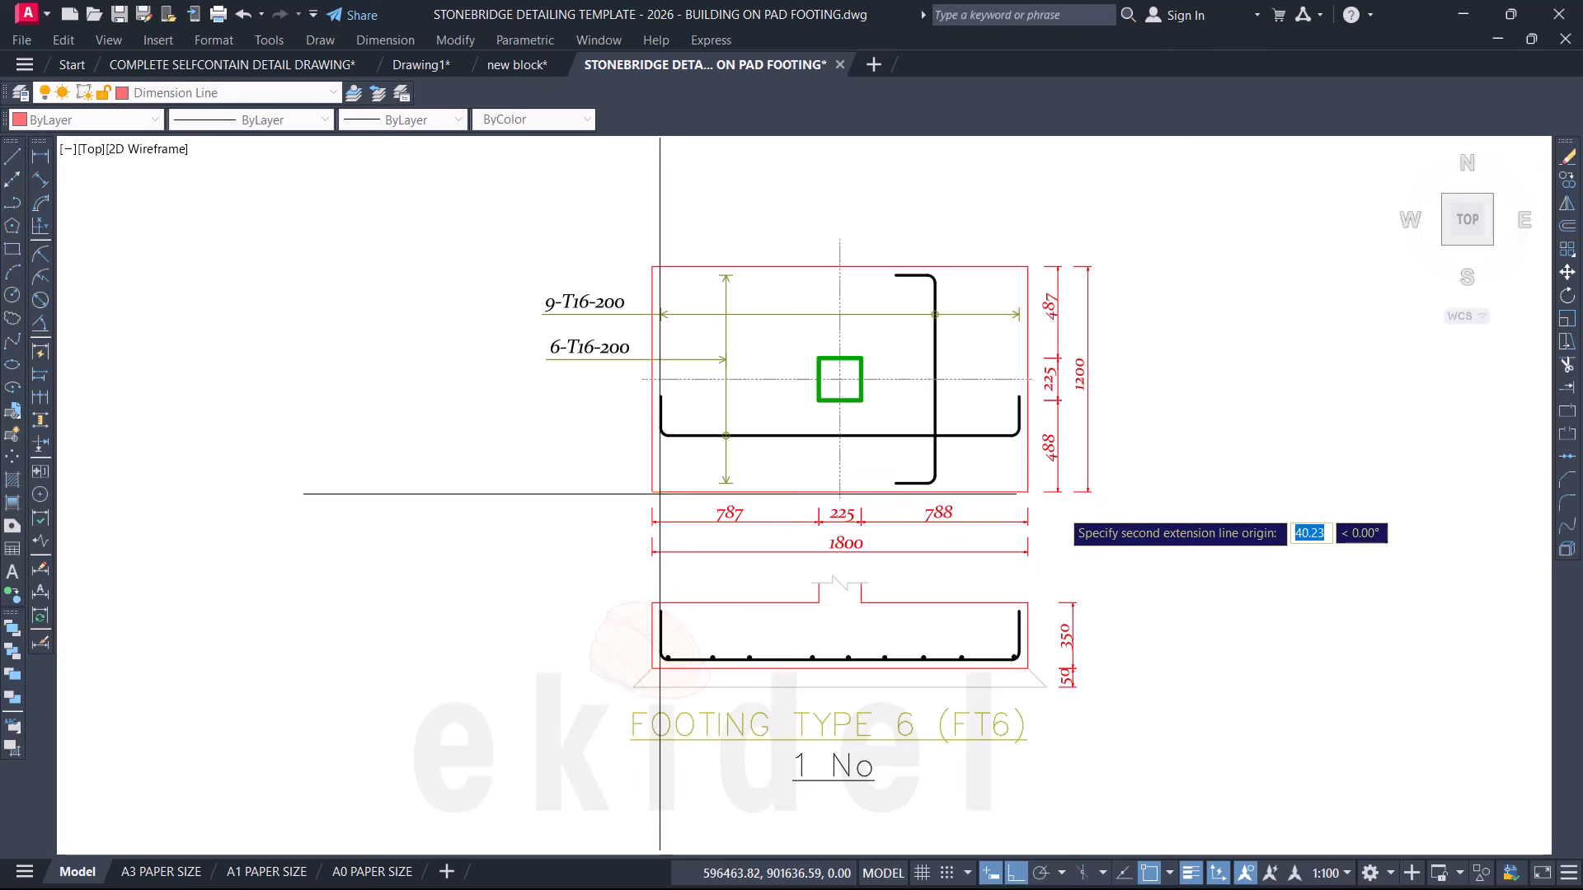
key(Escape)
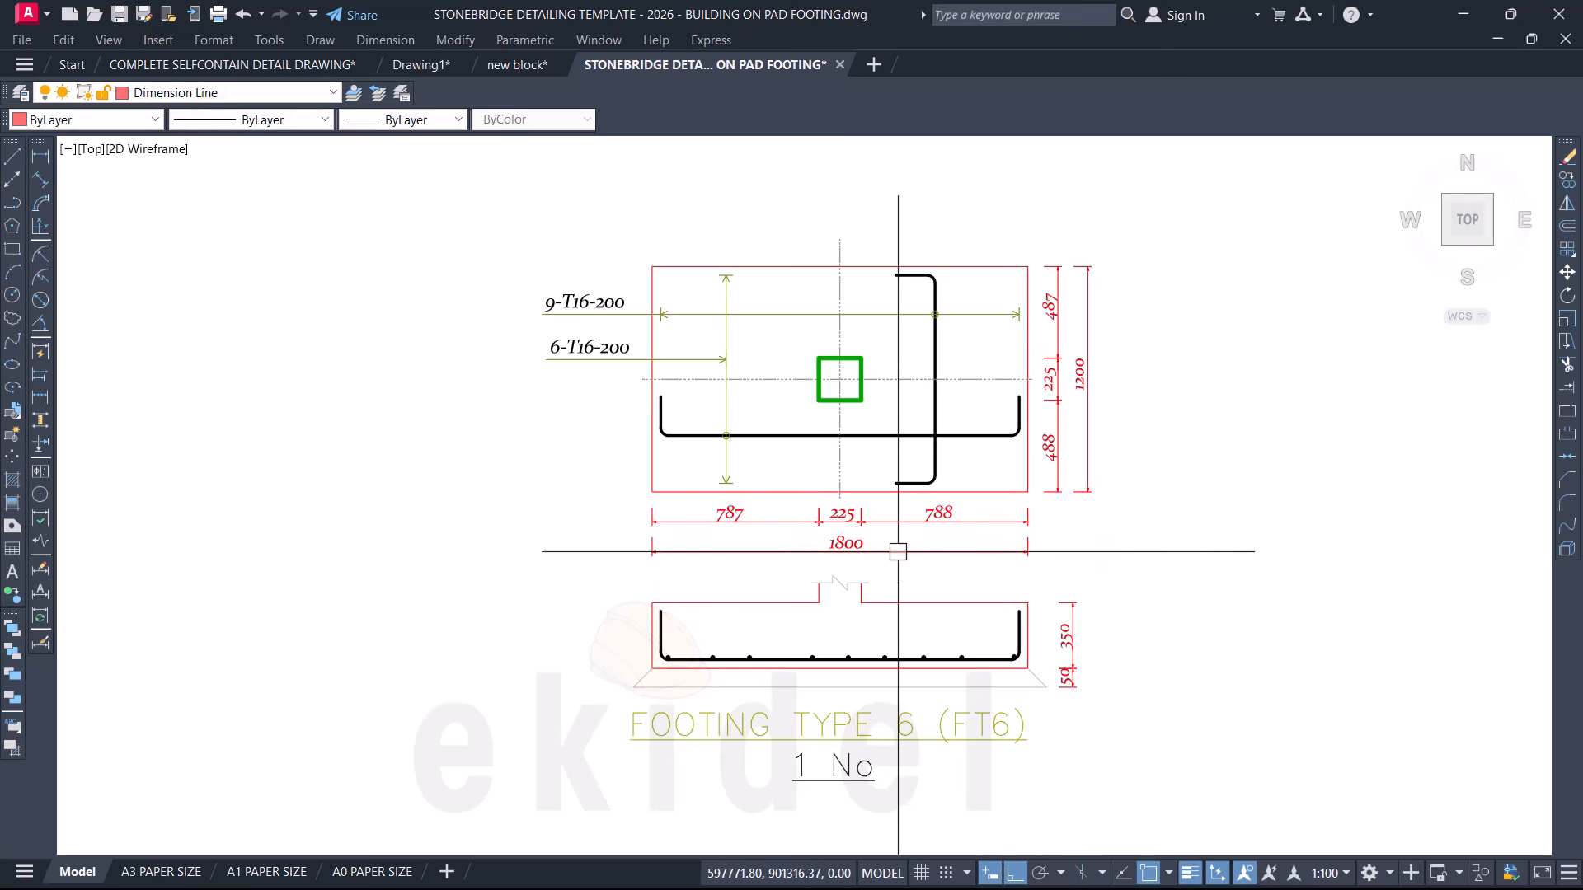
Step: Change the overall width dimension text below the Footing Type 6 plan to 2000
scroll(858, 544, up, 6)
click(815, 544)
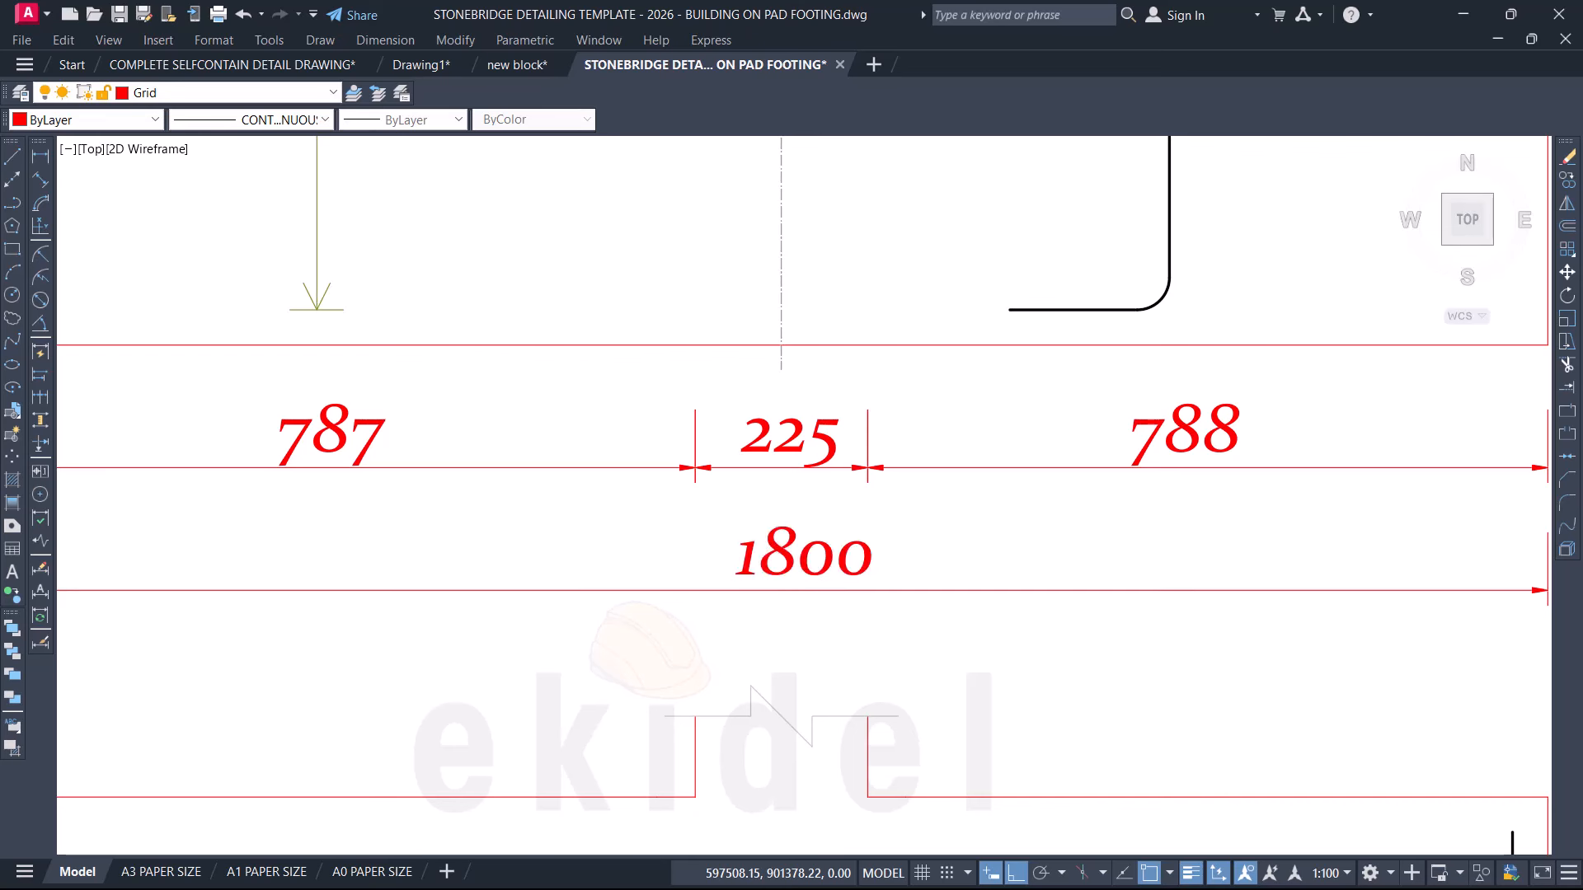
double_click(816, 544)
text(2000)
click(962, 651)
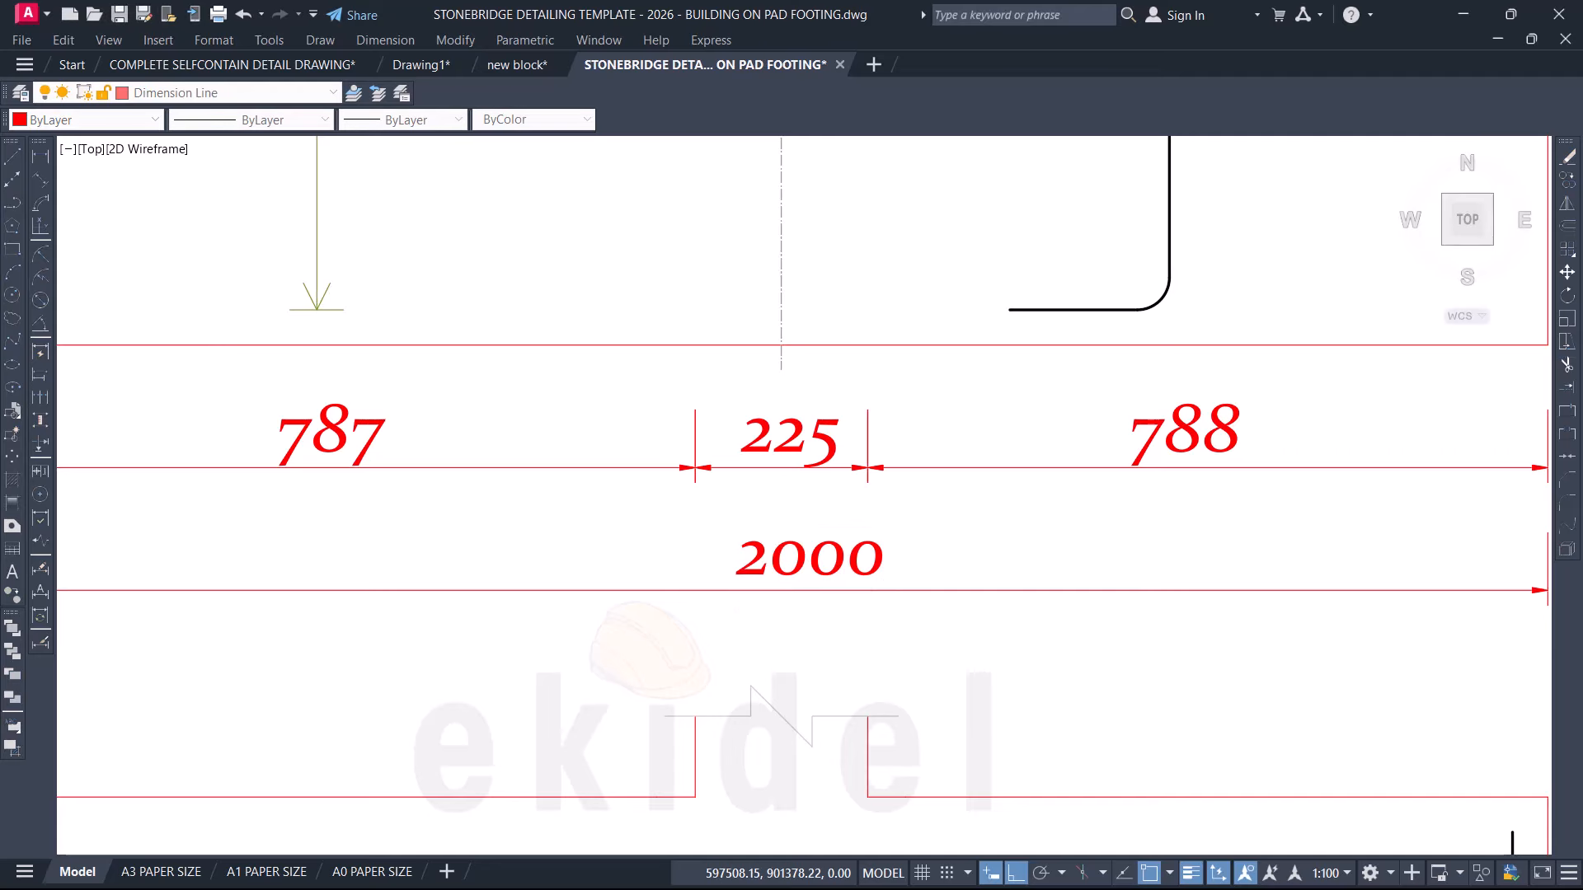
Step: Measure the distance from the column's left edge to the footing's left edge with a temporary linear dimension
scroll(956, 577, down, 4)
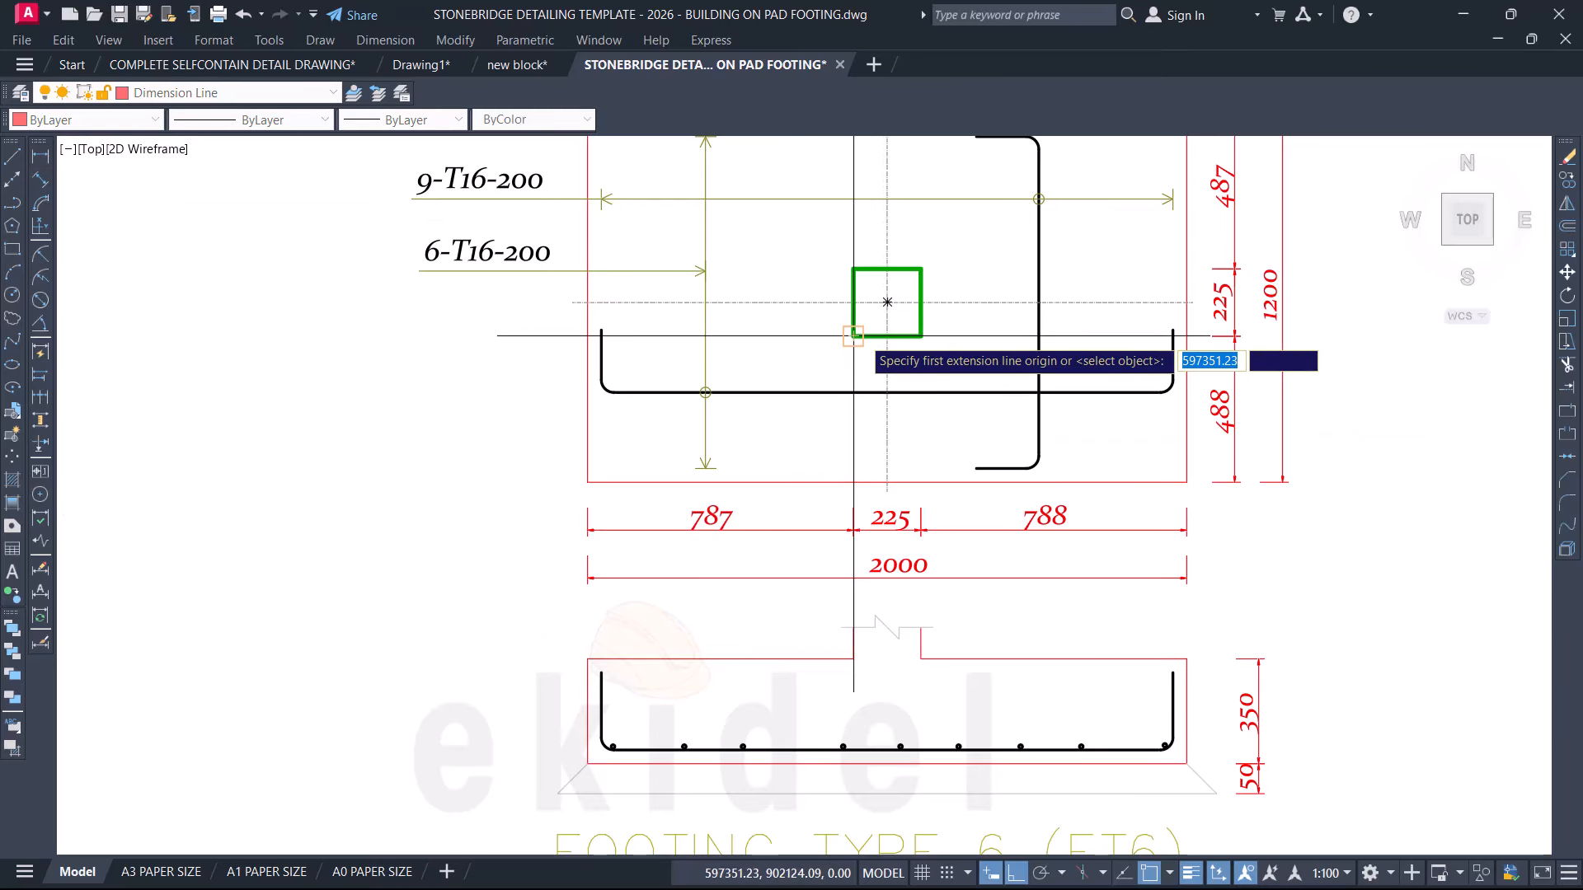
click(887, 302)
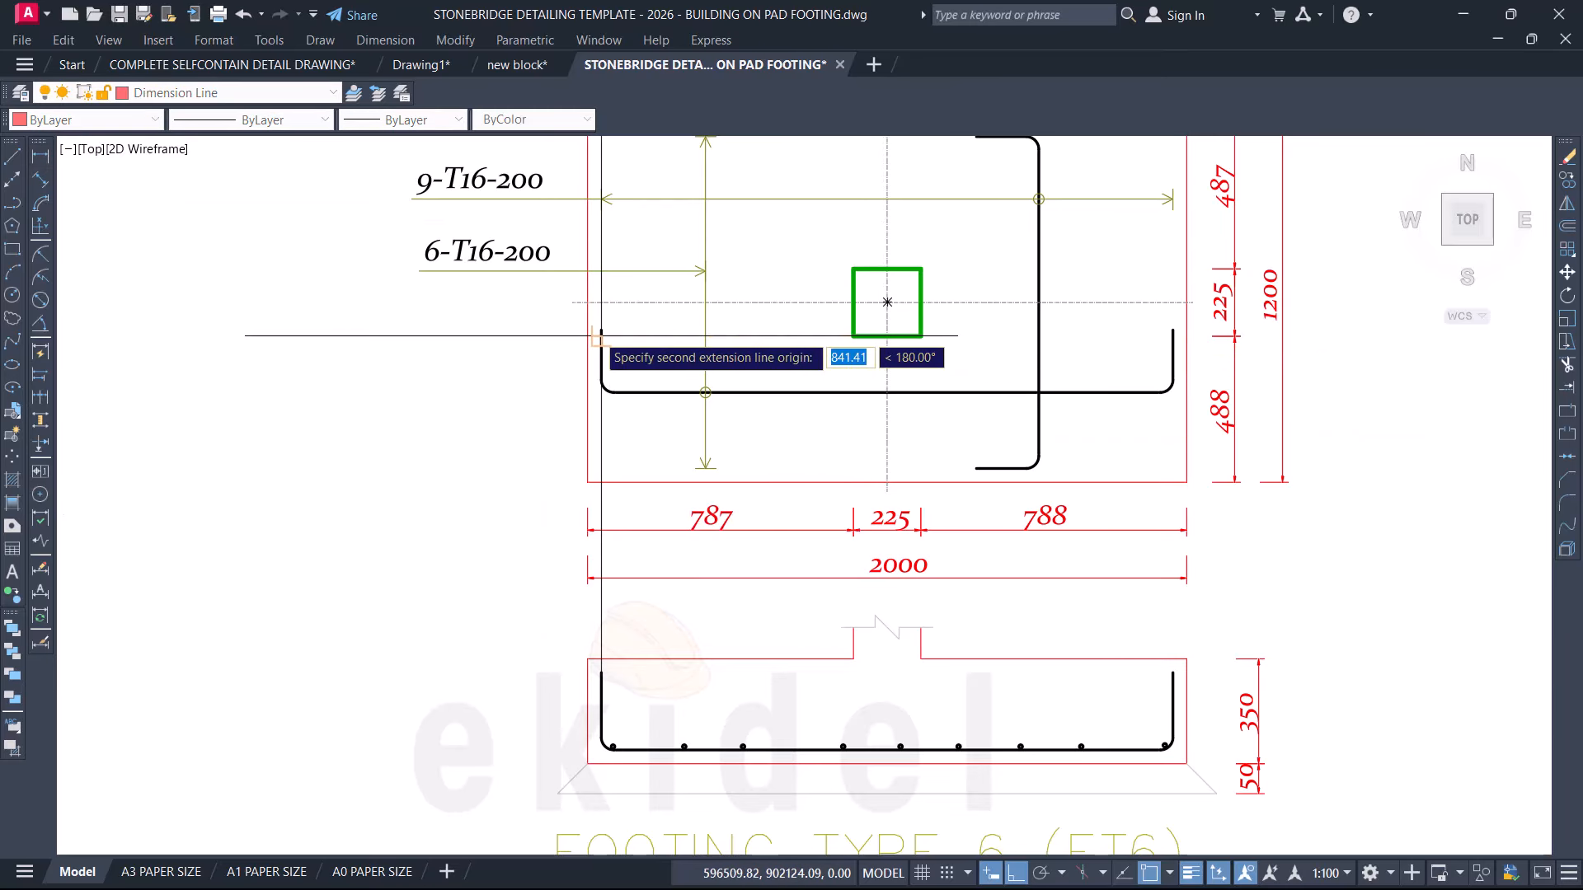
click(588, 336)
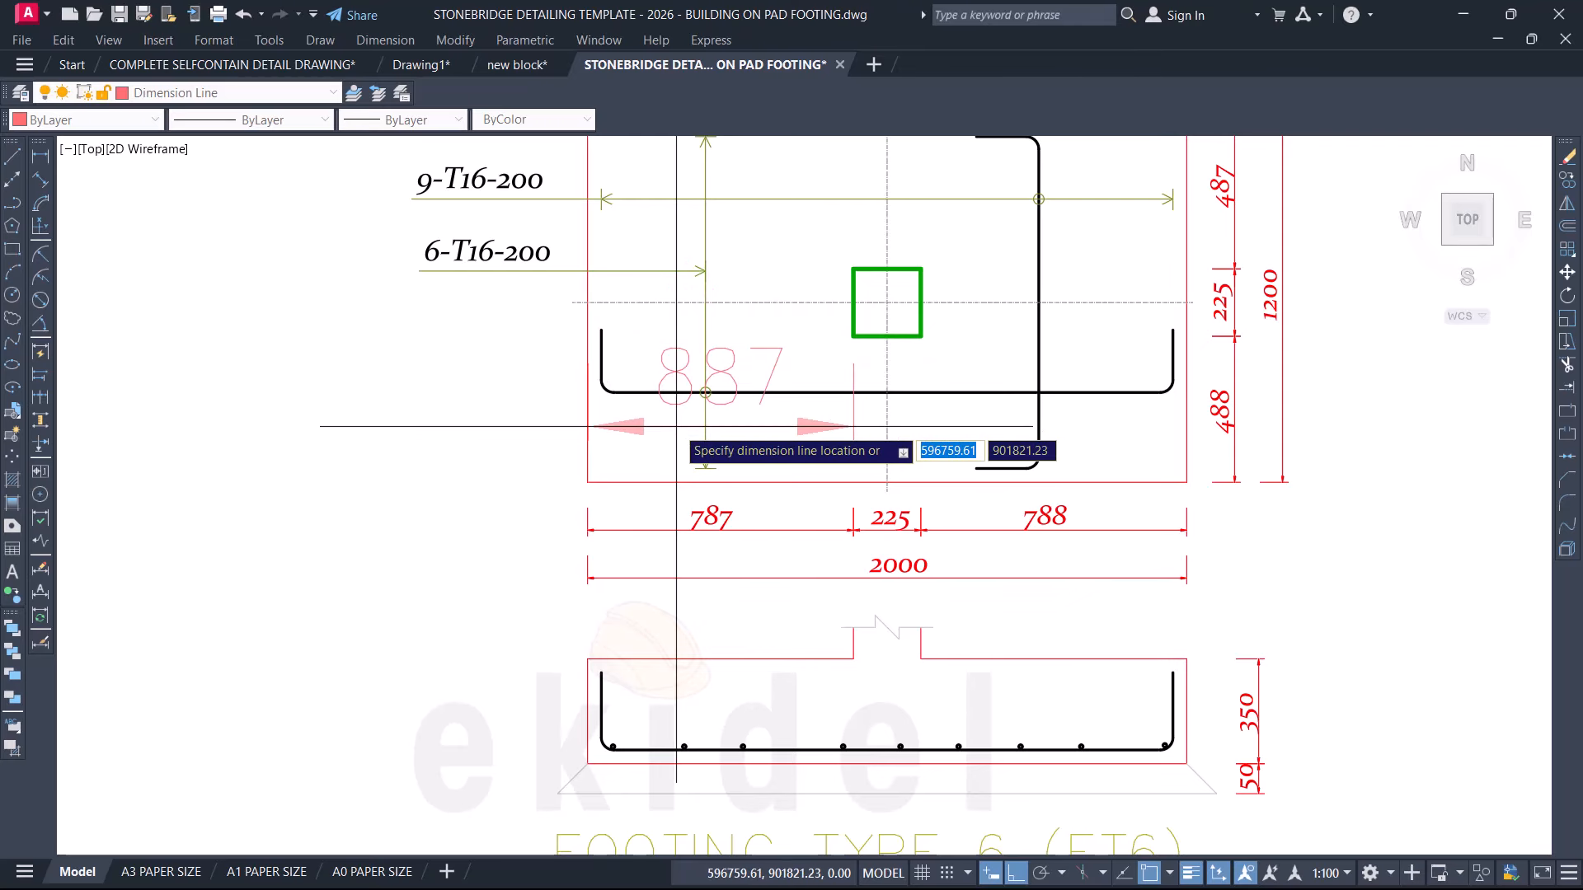
key(Escape)
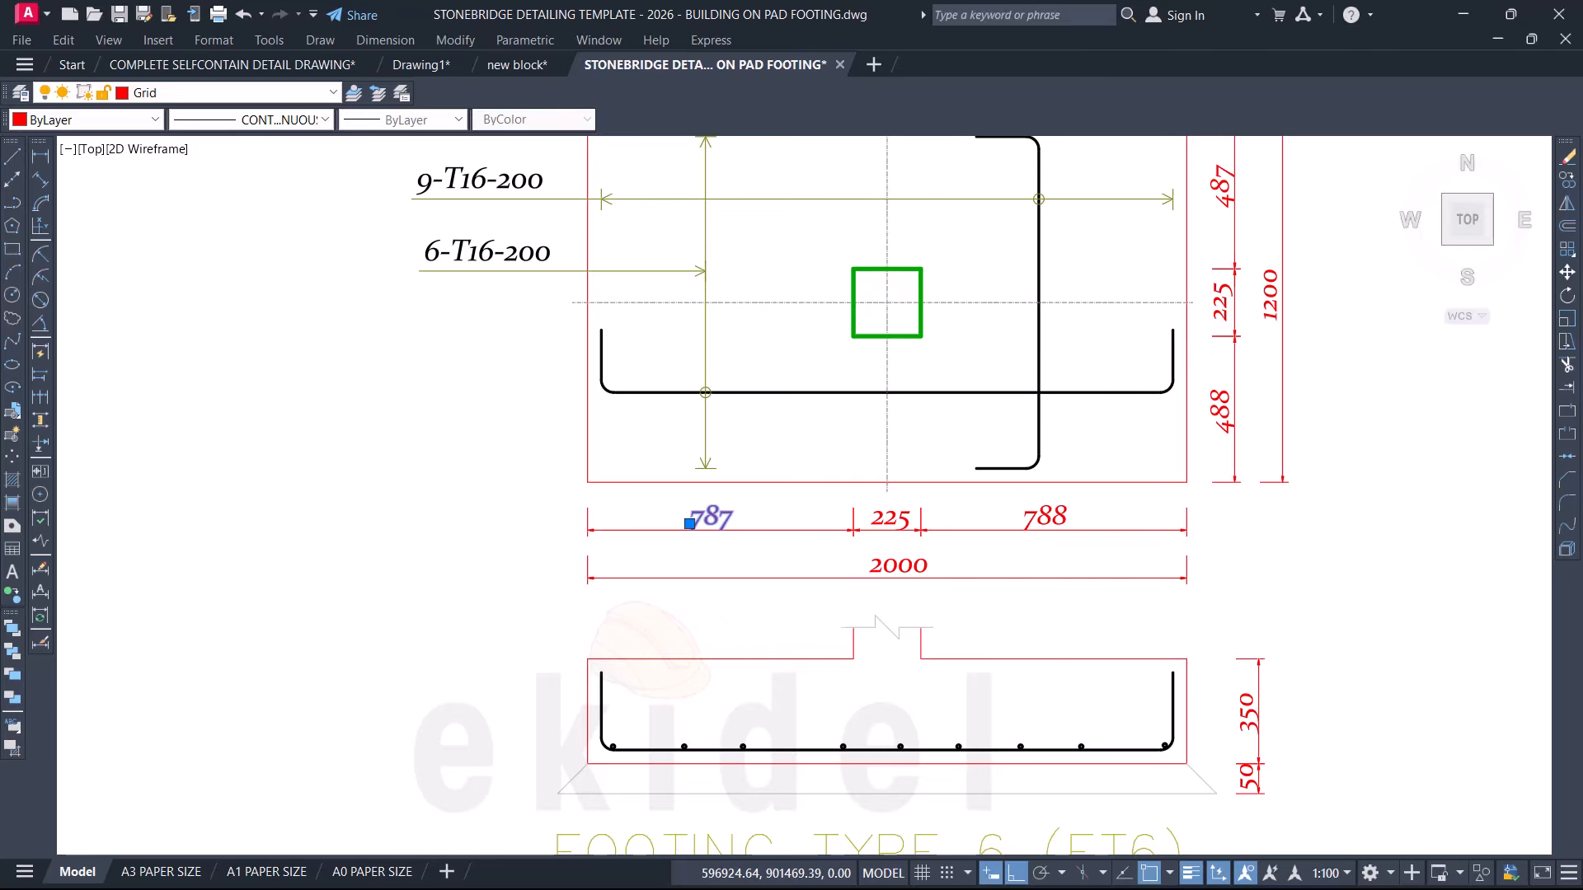
Step: Change the dimension texts beside the 225 column width below the plan to 887 on the left and 888 on the right
scroll(706, 524, up, 2)
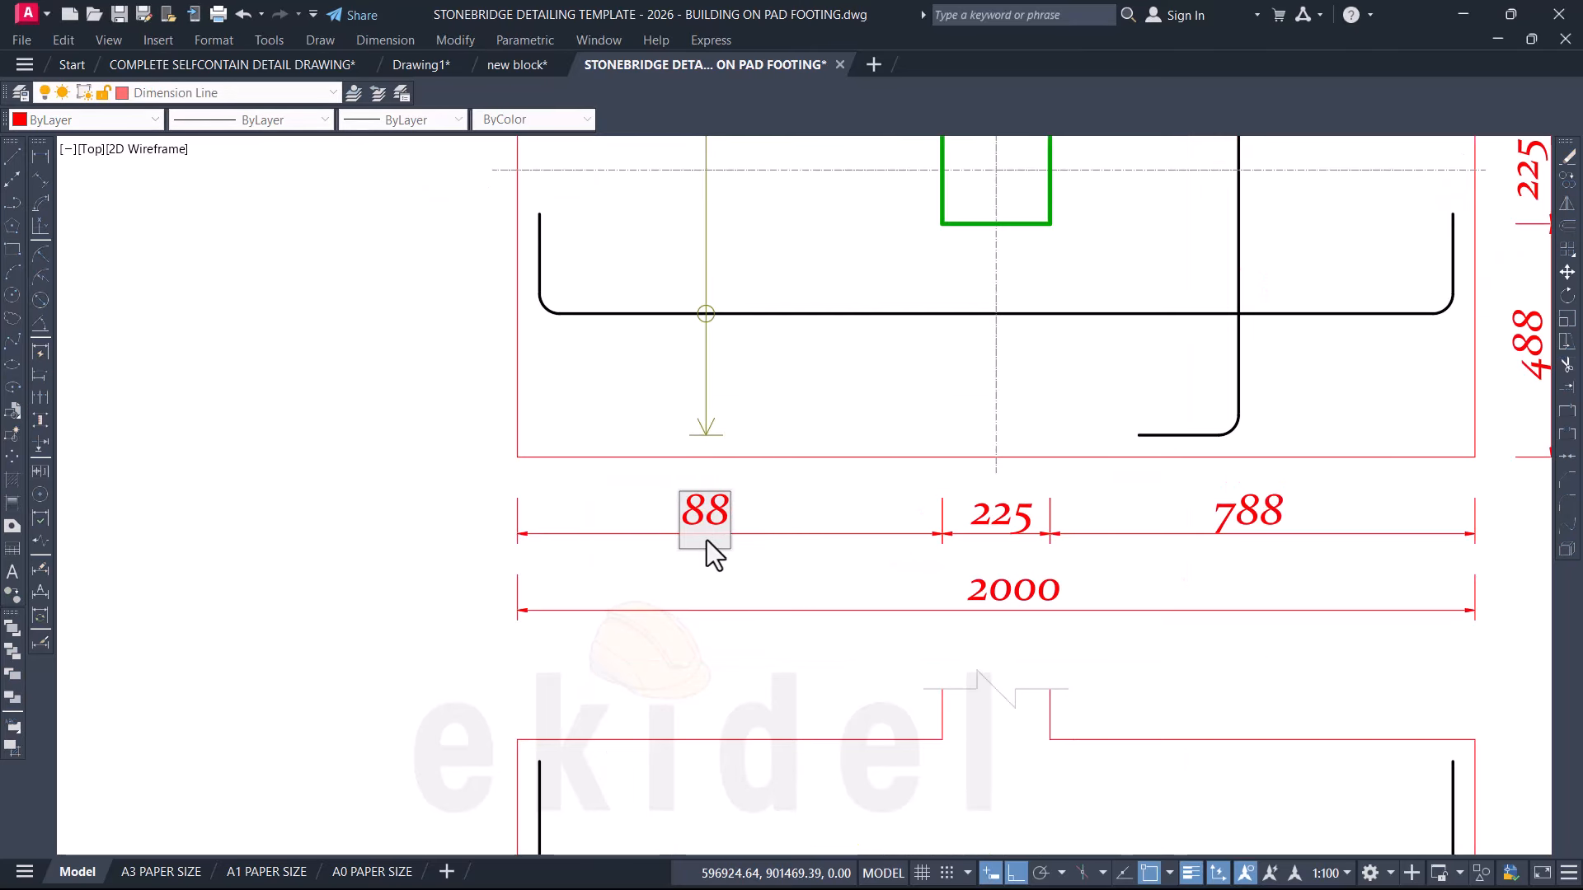
click(828, 574)
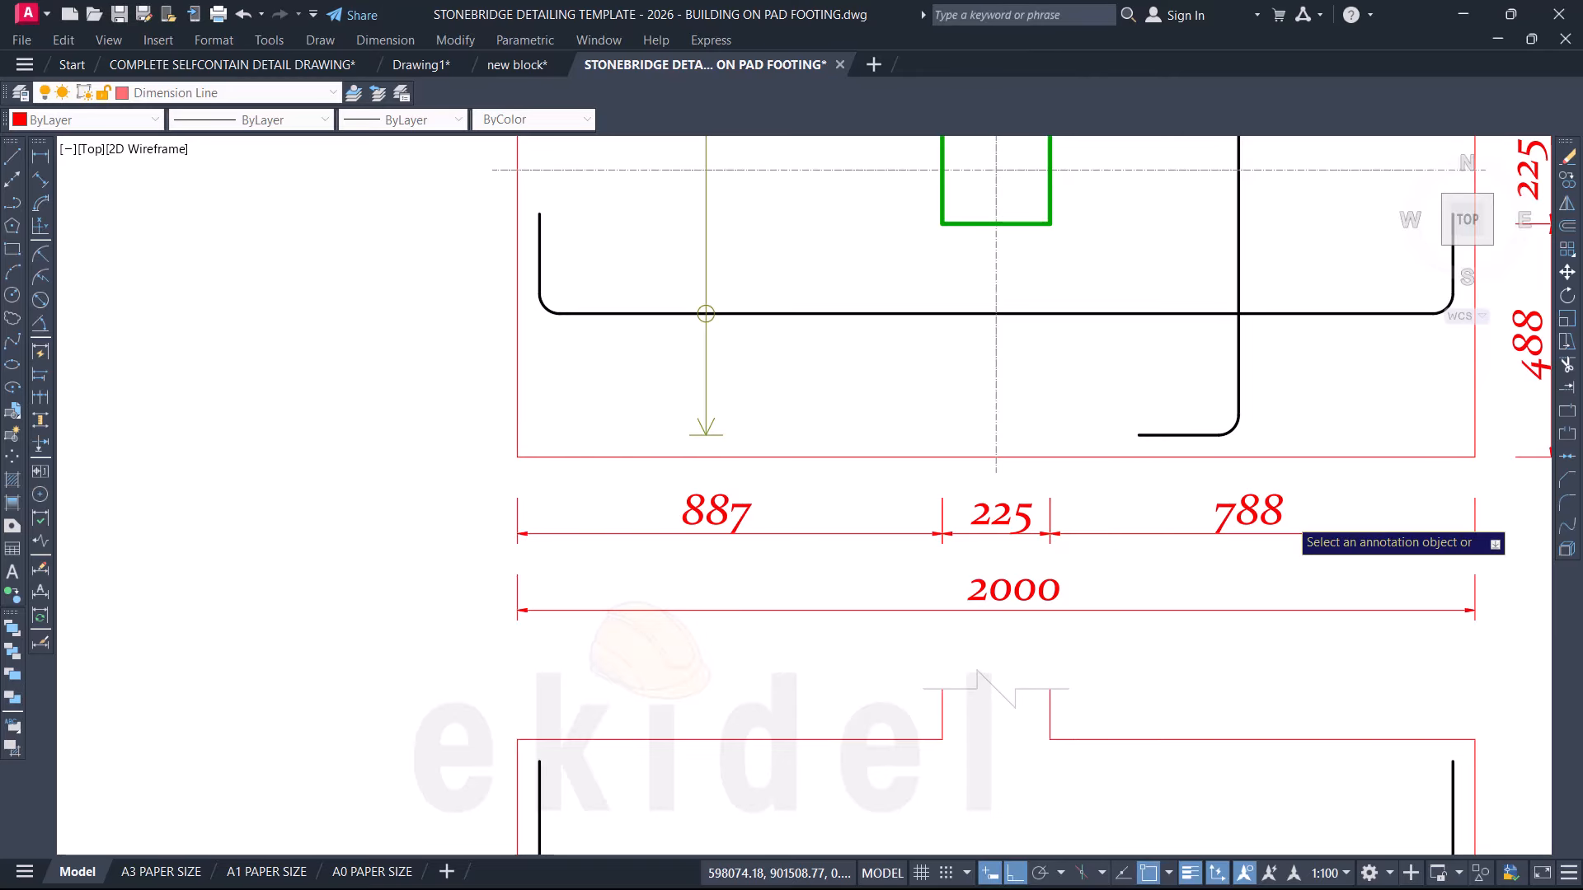
click(1215, 537)
text(888)
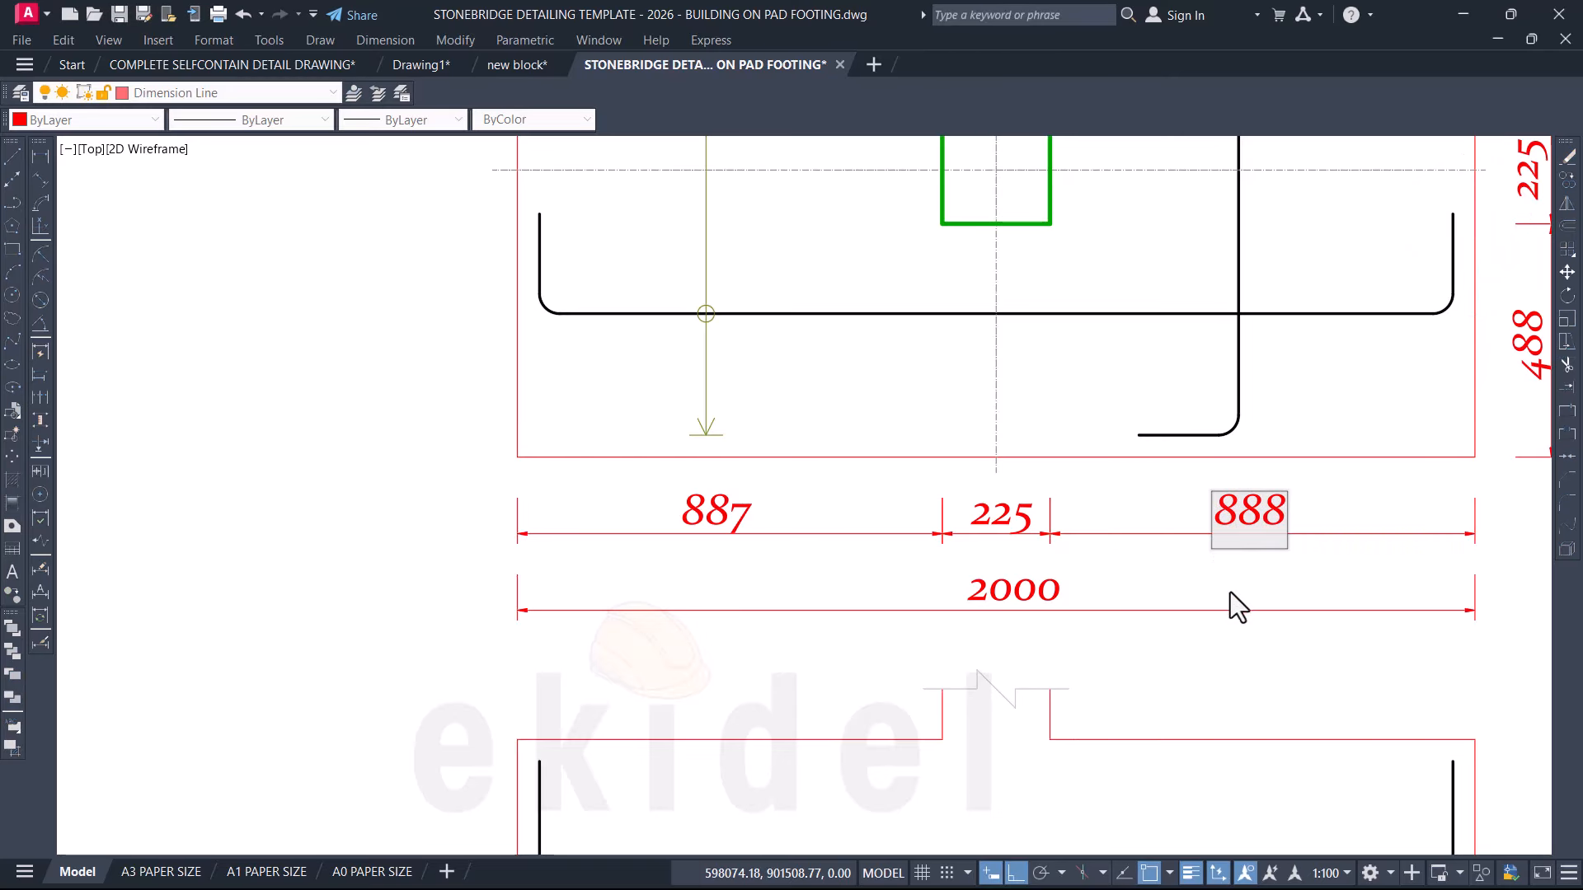
click(1230, 592)
Step: Examine the bar labels on the reference detail of footing F-1C15 below the foundation layout
scroll(1056, 445, down, 7)
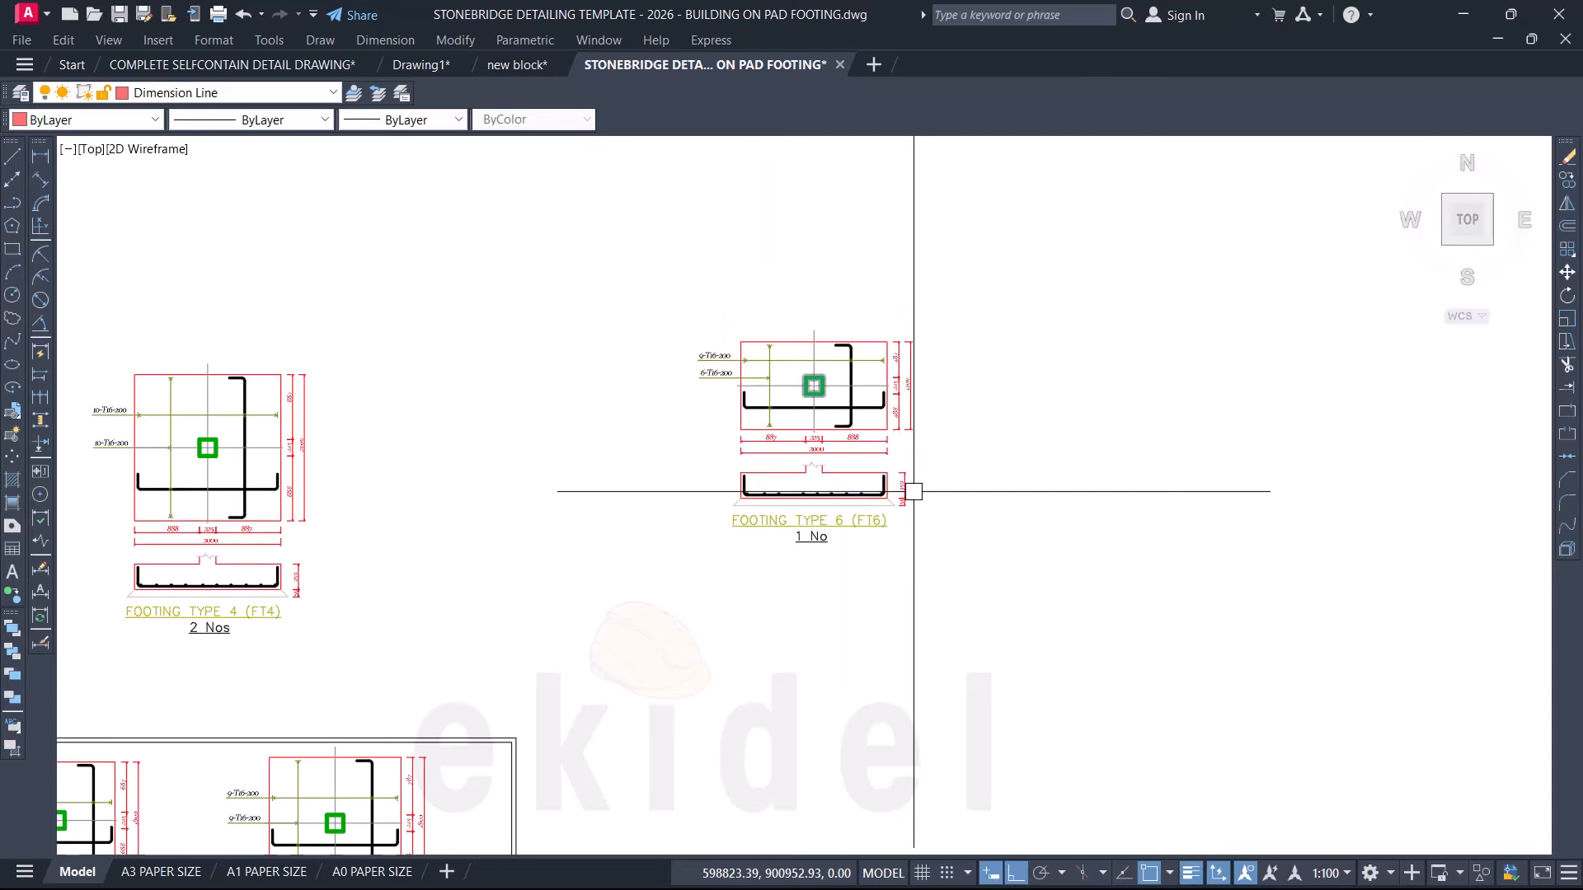
scroll(913, 483, up, 3)
scroll(927, 447, down, 2)
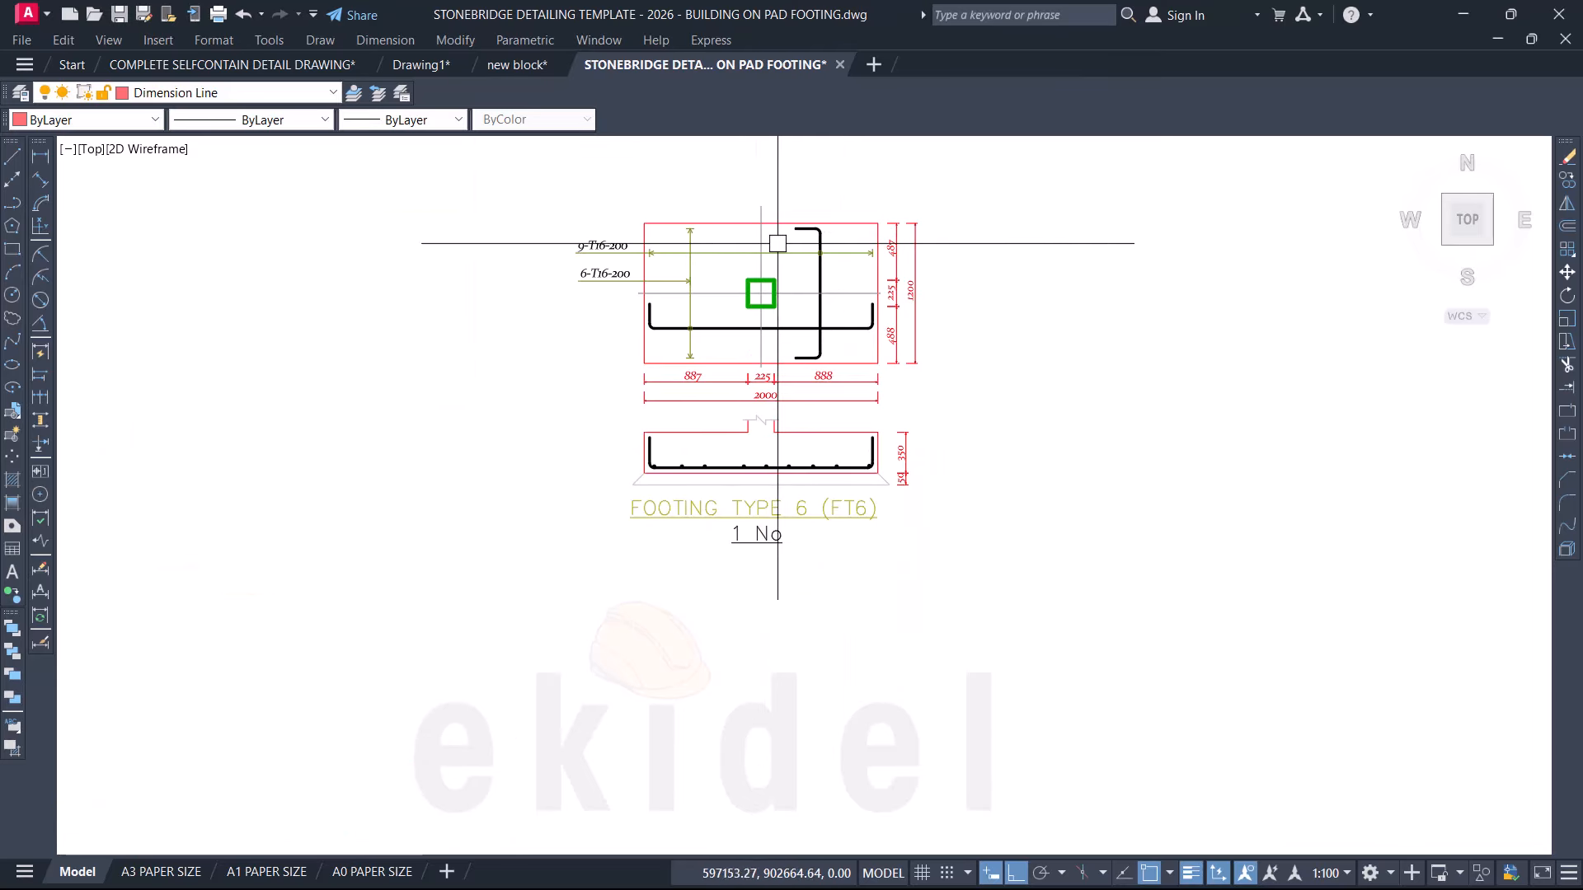
scroll(948, 272, down, 4)
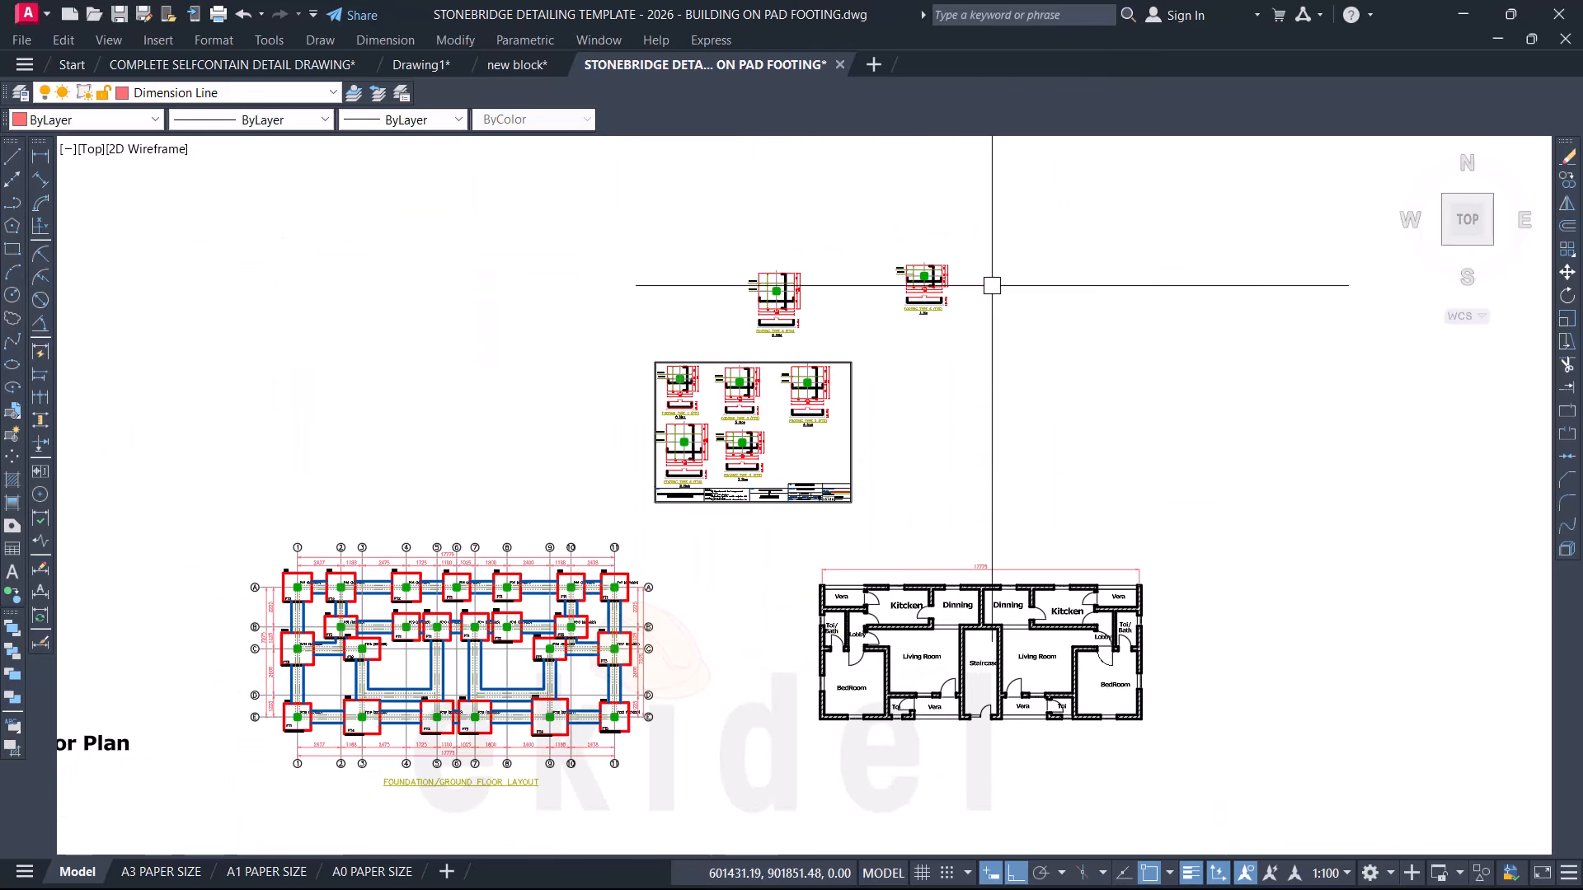
middle_drag(708, 537, 760, 287)
scroll(761, 287, down, 2)
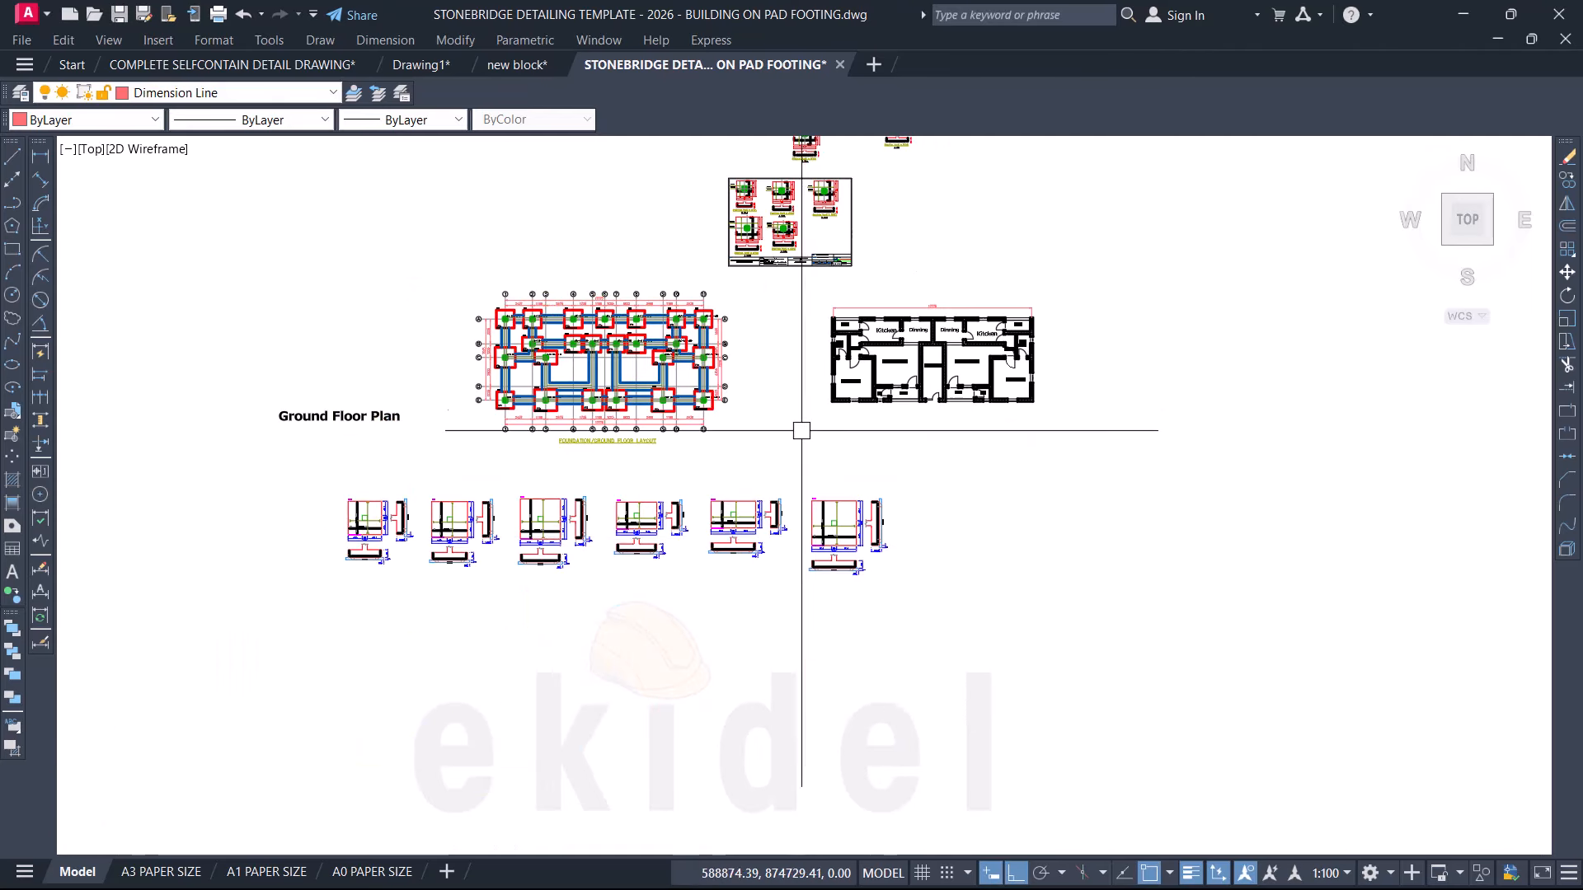
scroll(536, 524, up, 10)
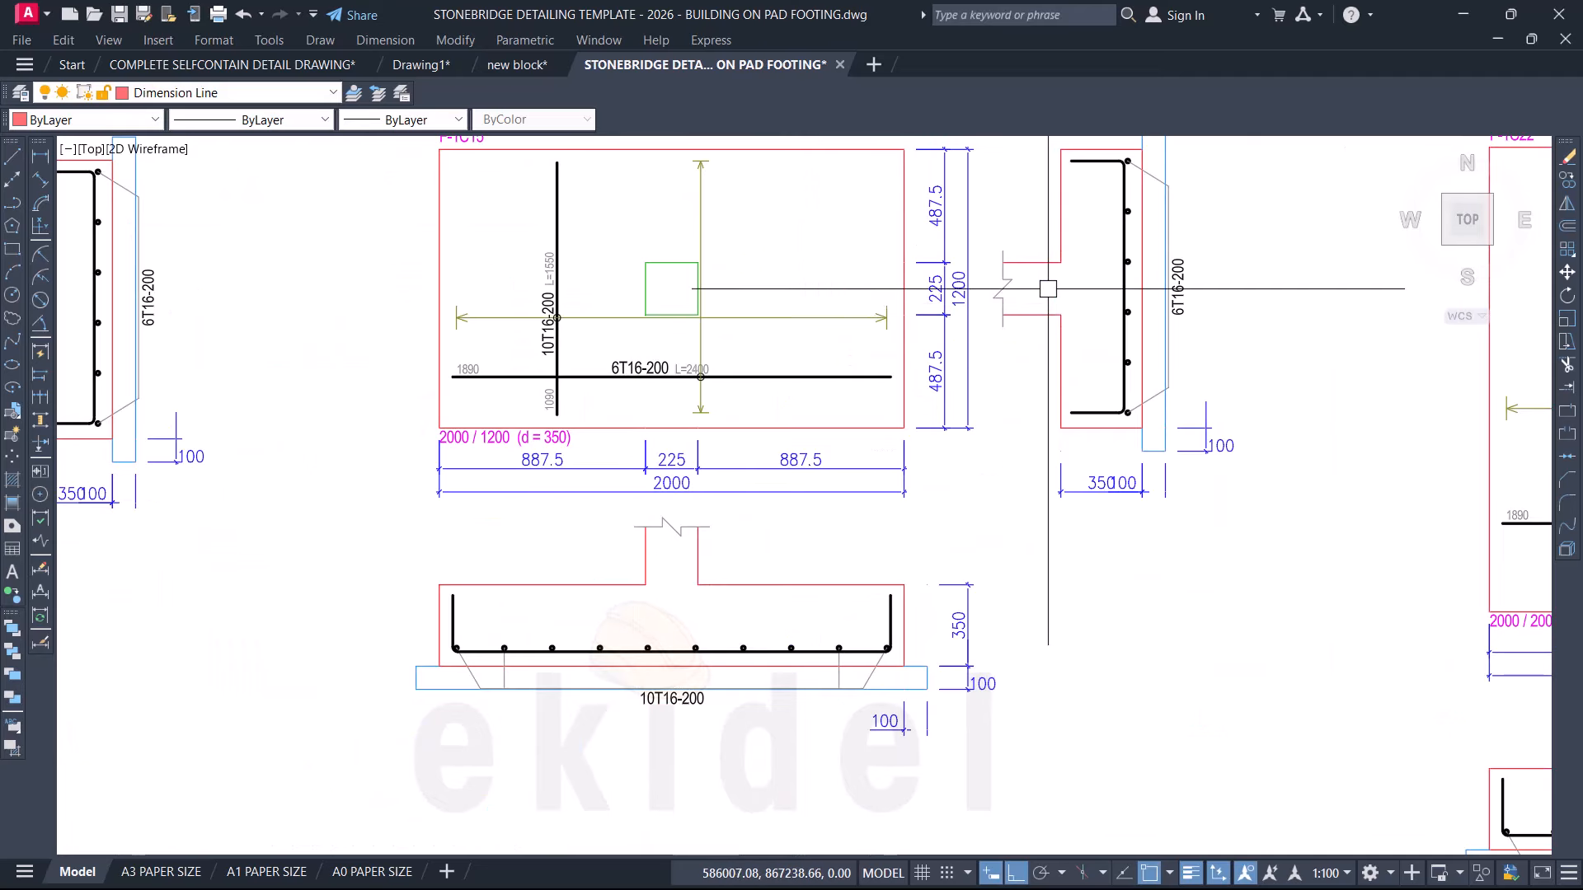
scroll(544, 315, up, 4)
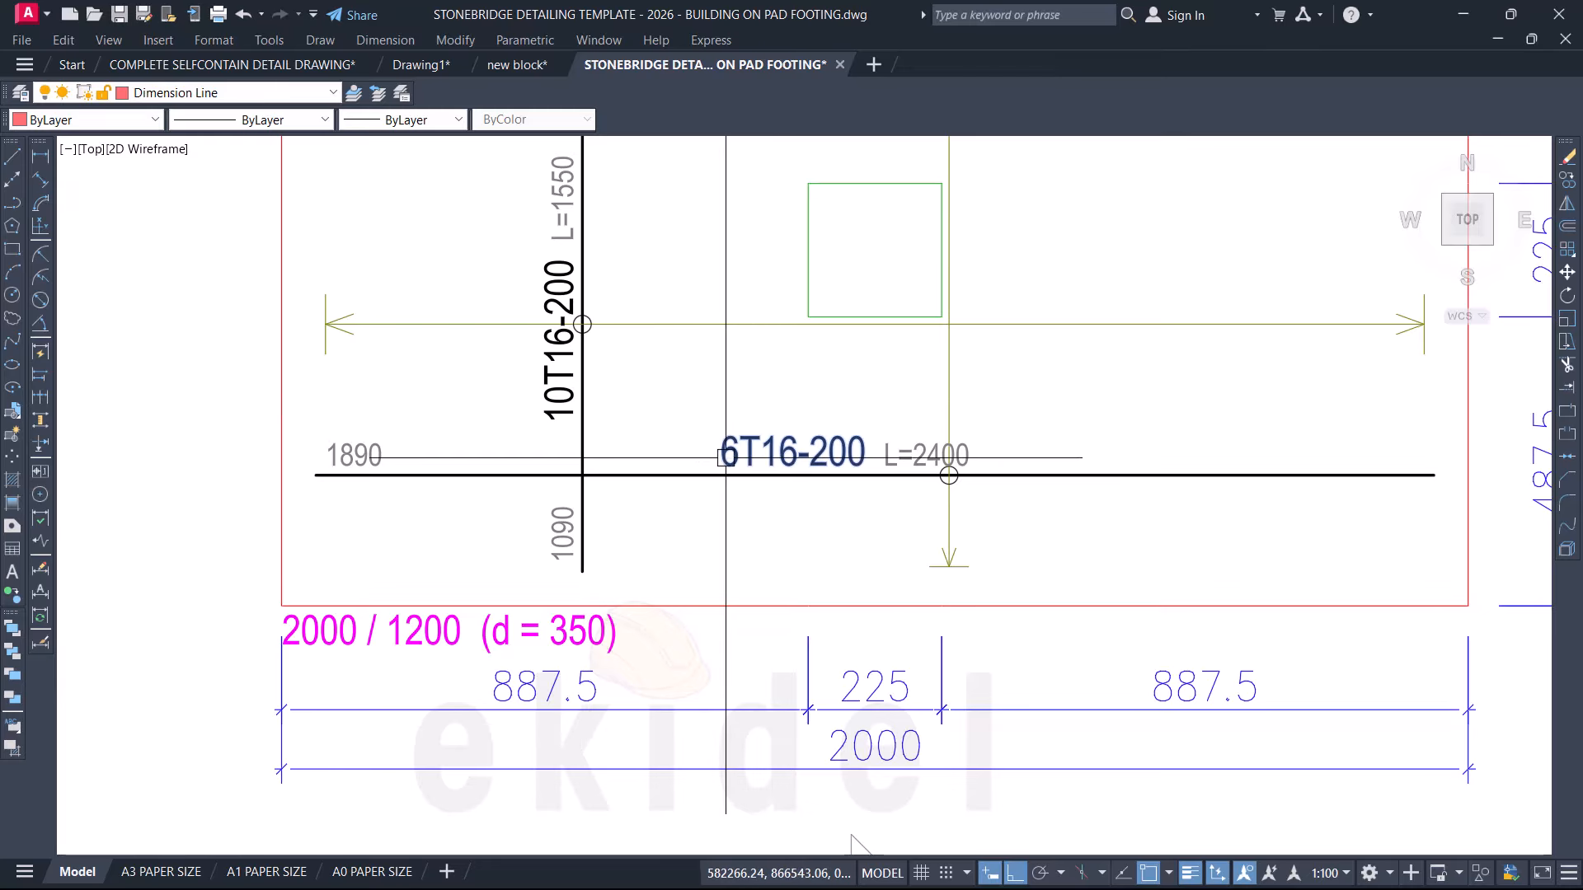
scroll(783, 457, down, 2)
scroll(651, 416, up, 2)
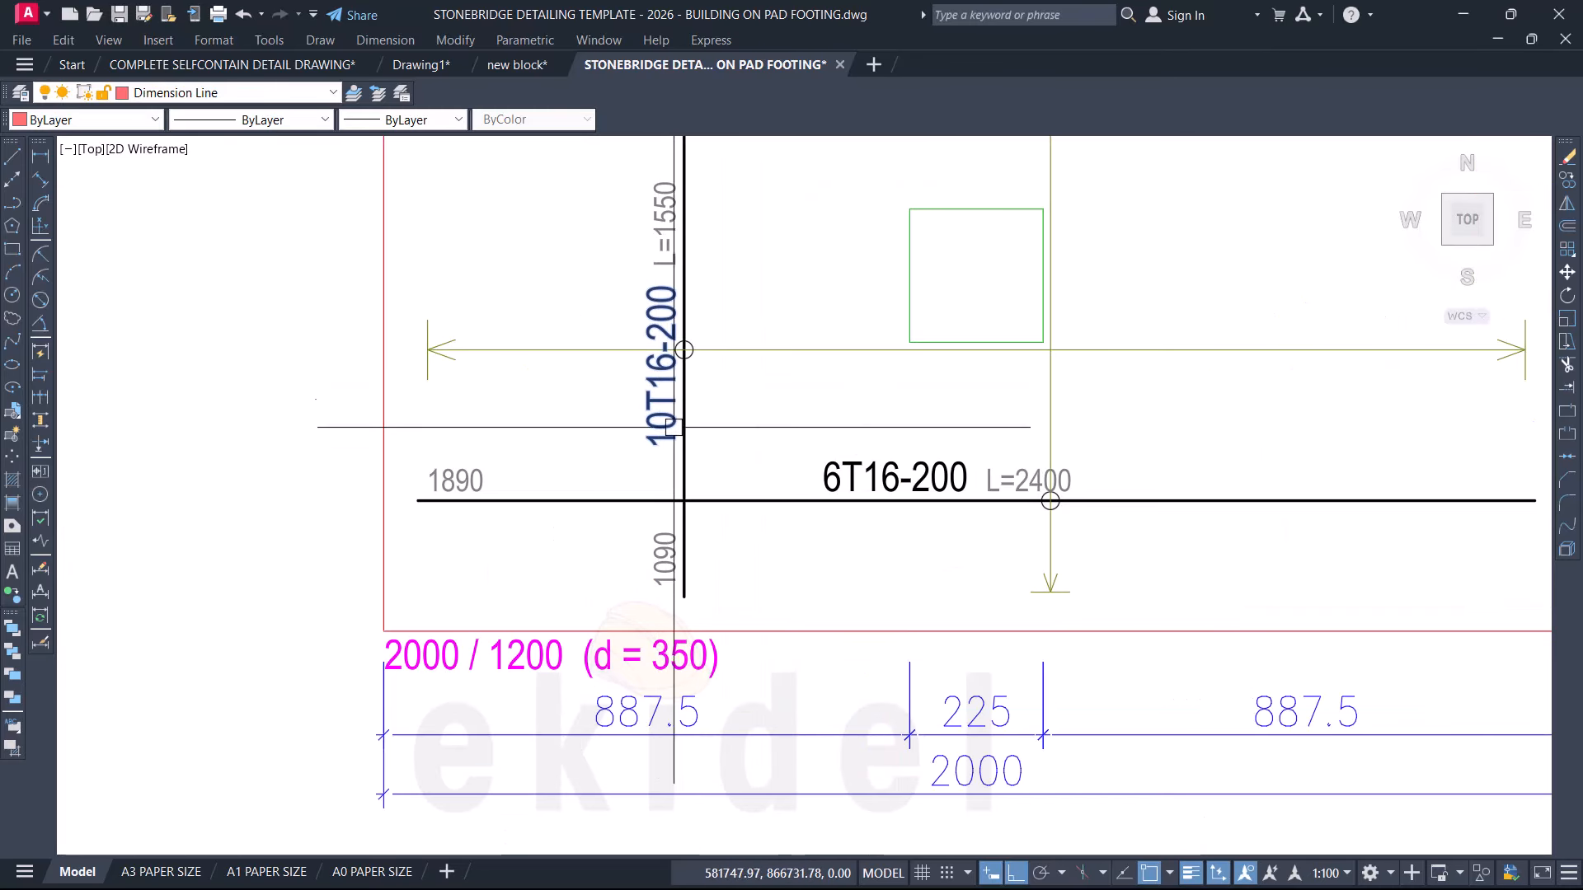
scroll(676, 427, down, 2)
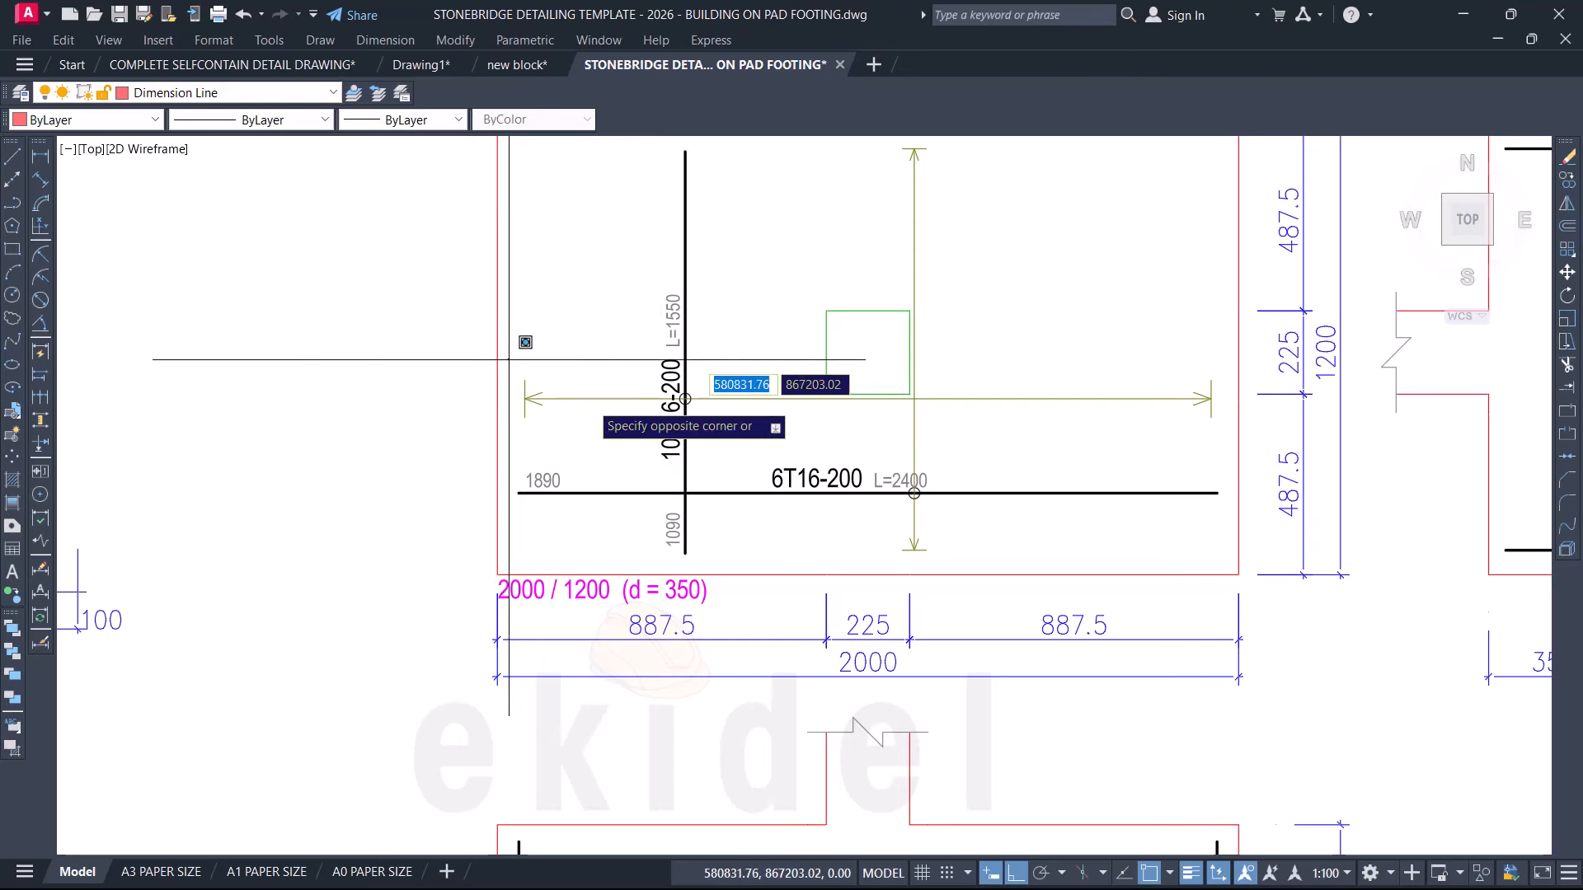
Step: Change the upper bar label of the Footing Type 6 plan to 10-T16-200
scroll(849, 425, down, 5)
mouse_move(849, 425)
middle_down()
mouse_move(842, 678)
mouse_move(812, 801)
middle_up()
middle_drag(973, 214, 753, 794)
middle_drag(877, 314, 851, 640)
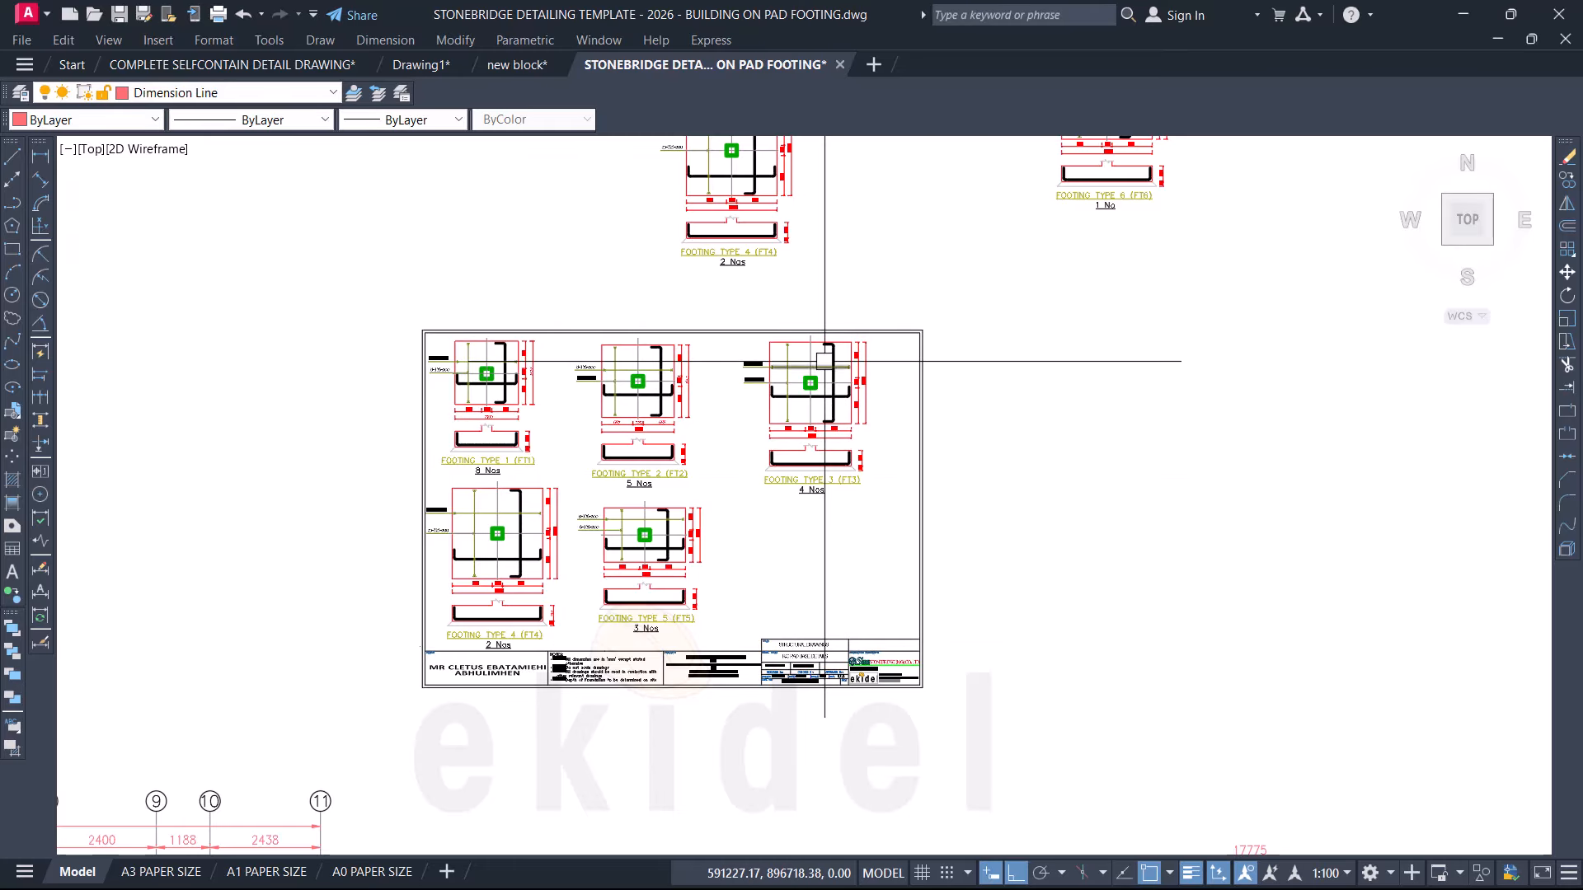
middle_drag(825, 360, 982, 449)
scroll(982, 448, up, 5)
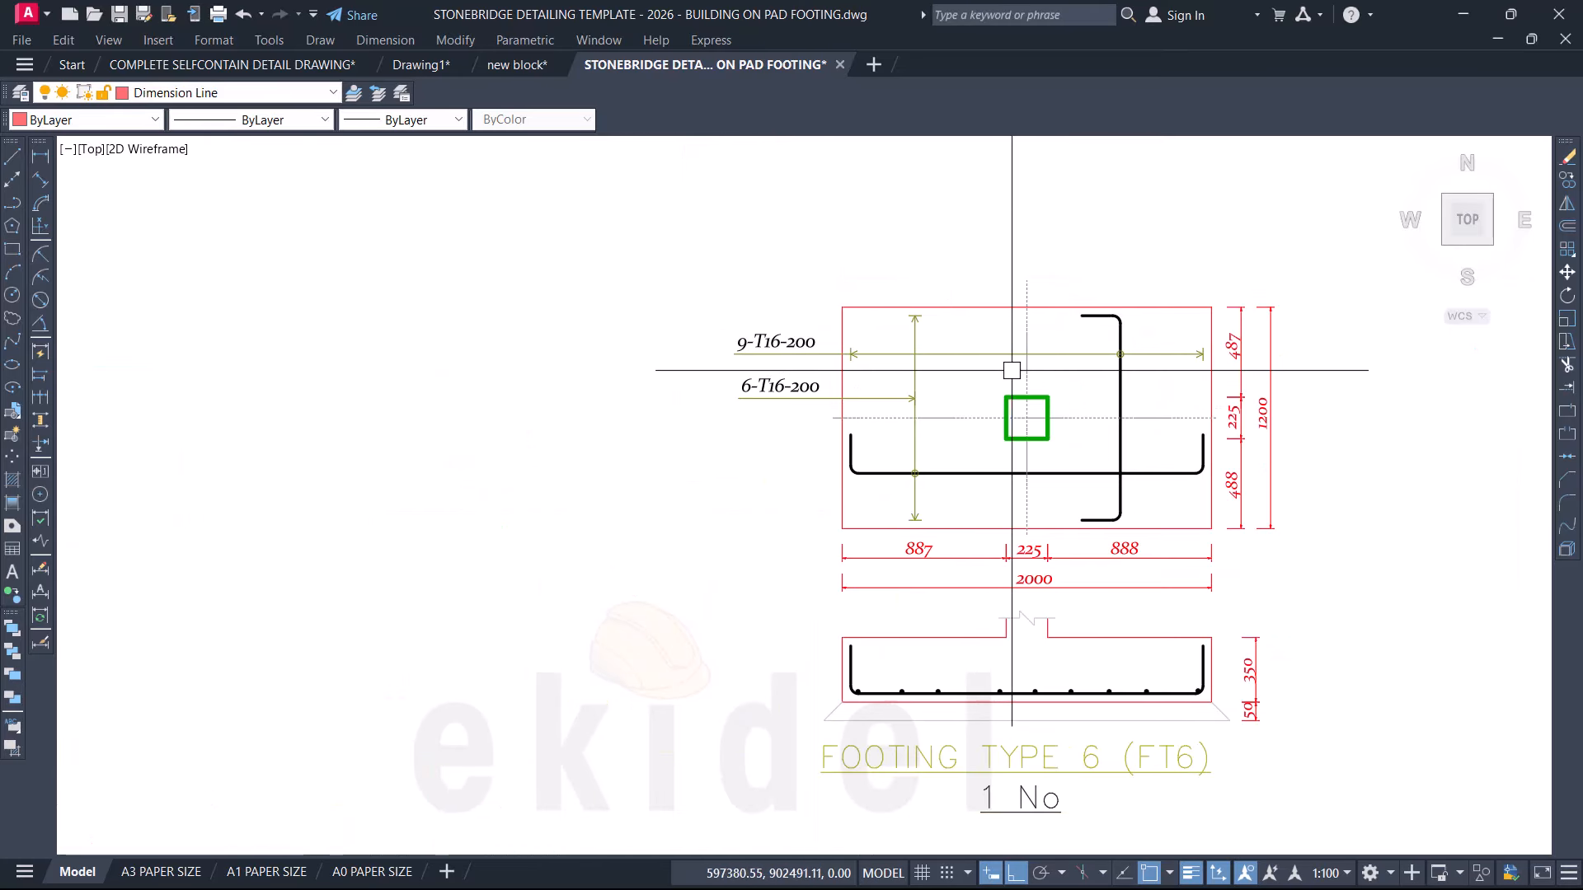
click(1000, 354)
scroll(768, 335, up, 3)
key(Escape)
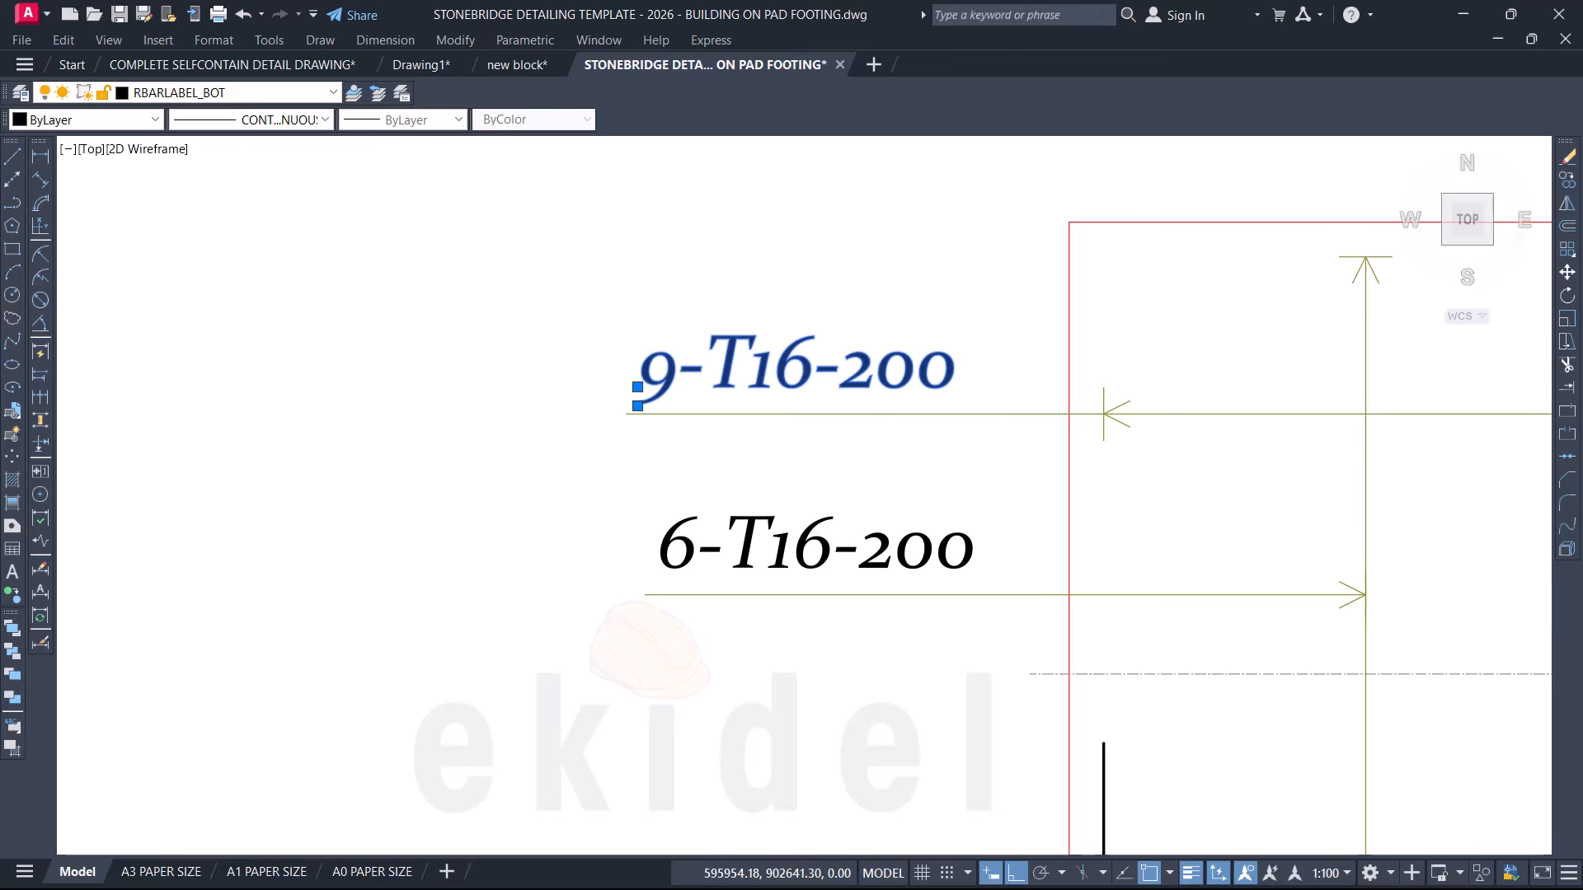
double_click(690, 388)
click(688, 392)
key(BackSpace)
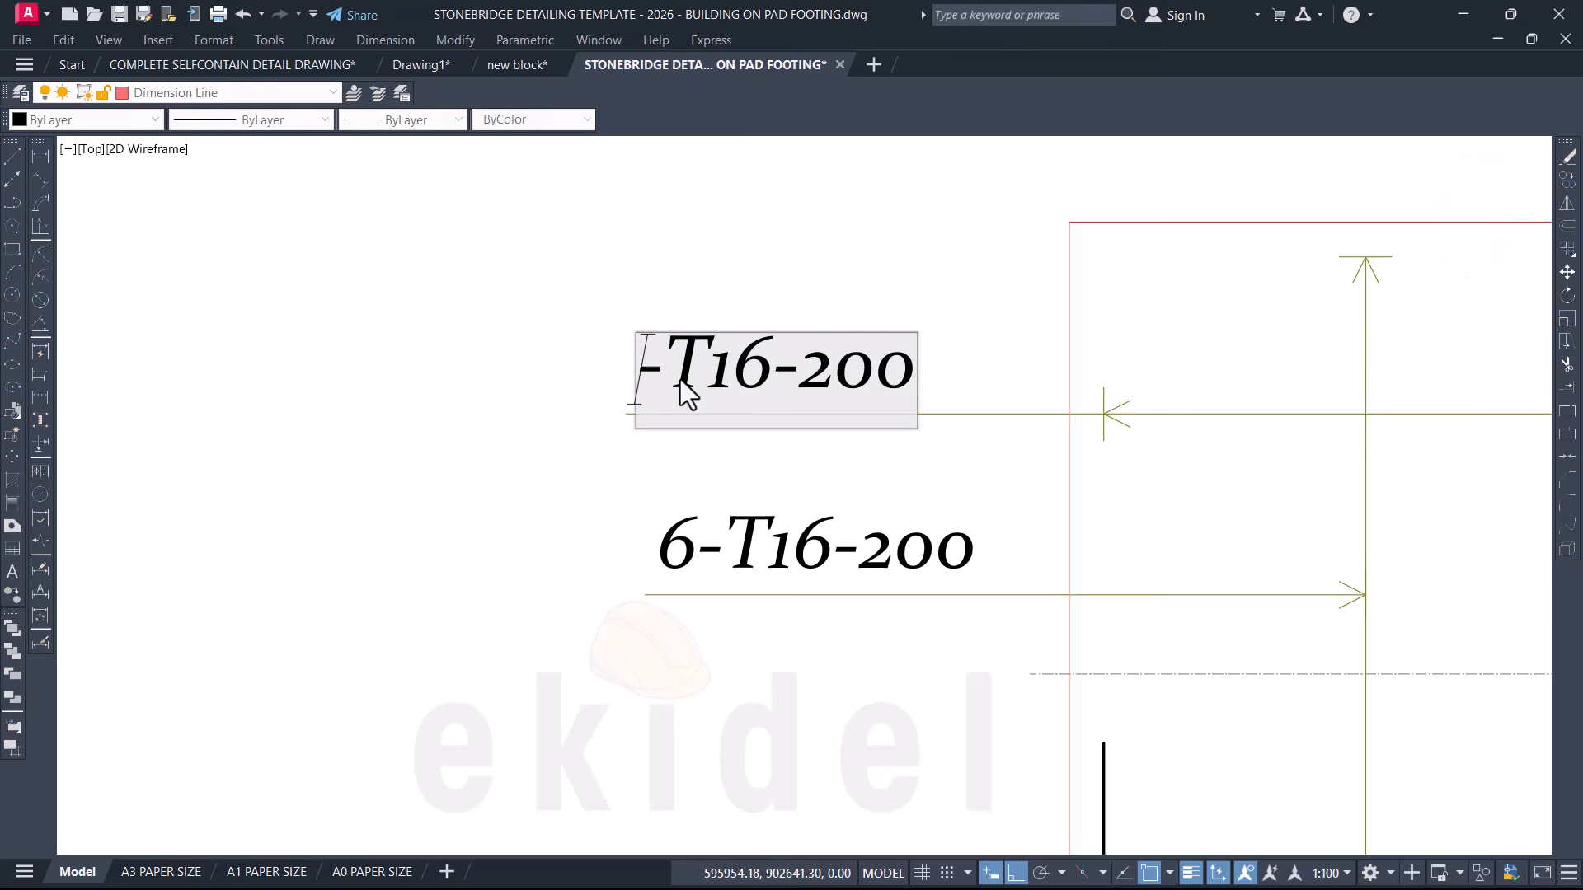
text(10)
click(636, 477)
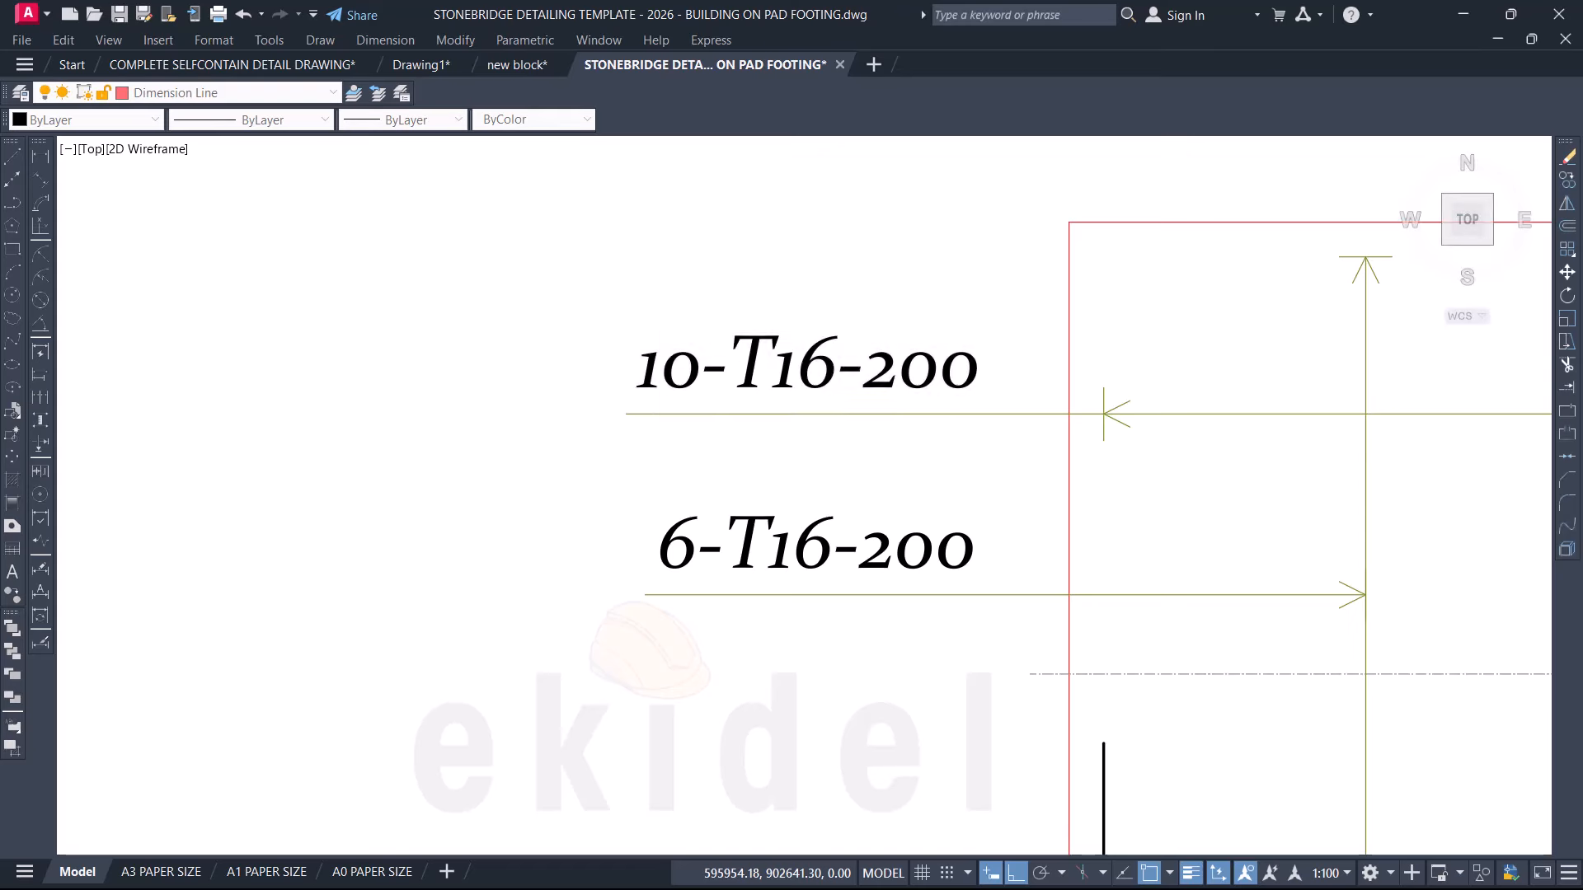
scroll(605, 275, down, 5)
key(Escape)
Step: Move the five section bars between the third bar and the last bar of Footing Type 6 about 65 mm to the right
scroll(739, 547, down, 2)
scroll(717, 473, up, 4)
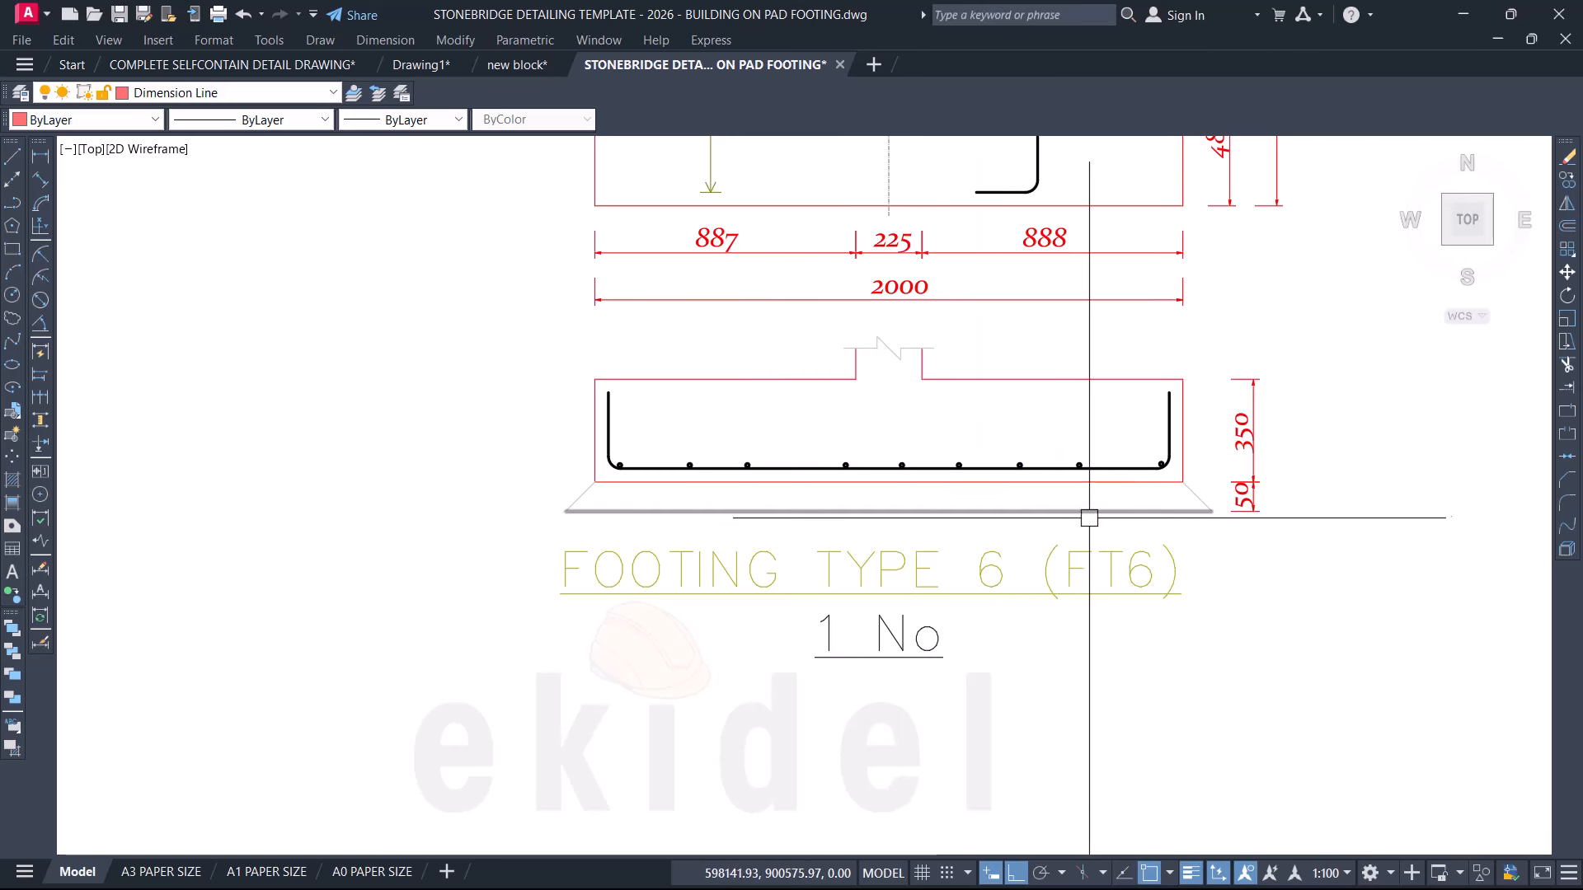
click(820, 444)
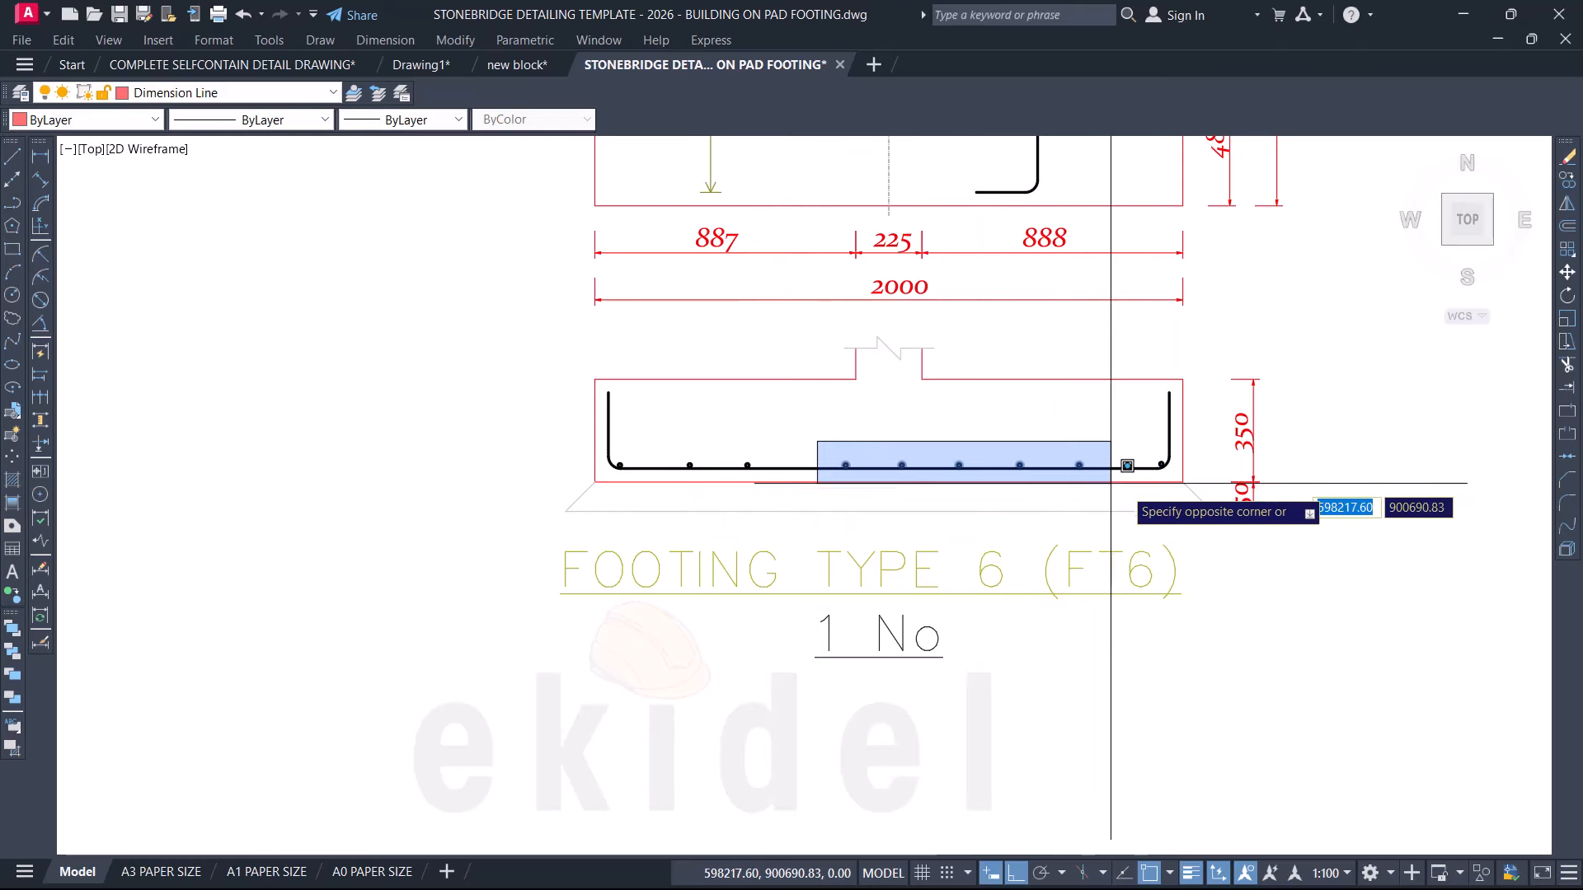
click(1109, 472)
key(m)
key(Return)
scroll(1087, 442, up, 3)
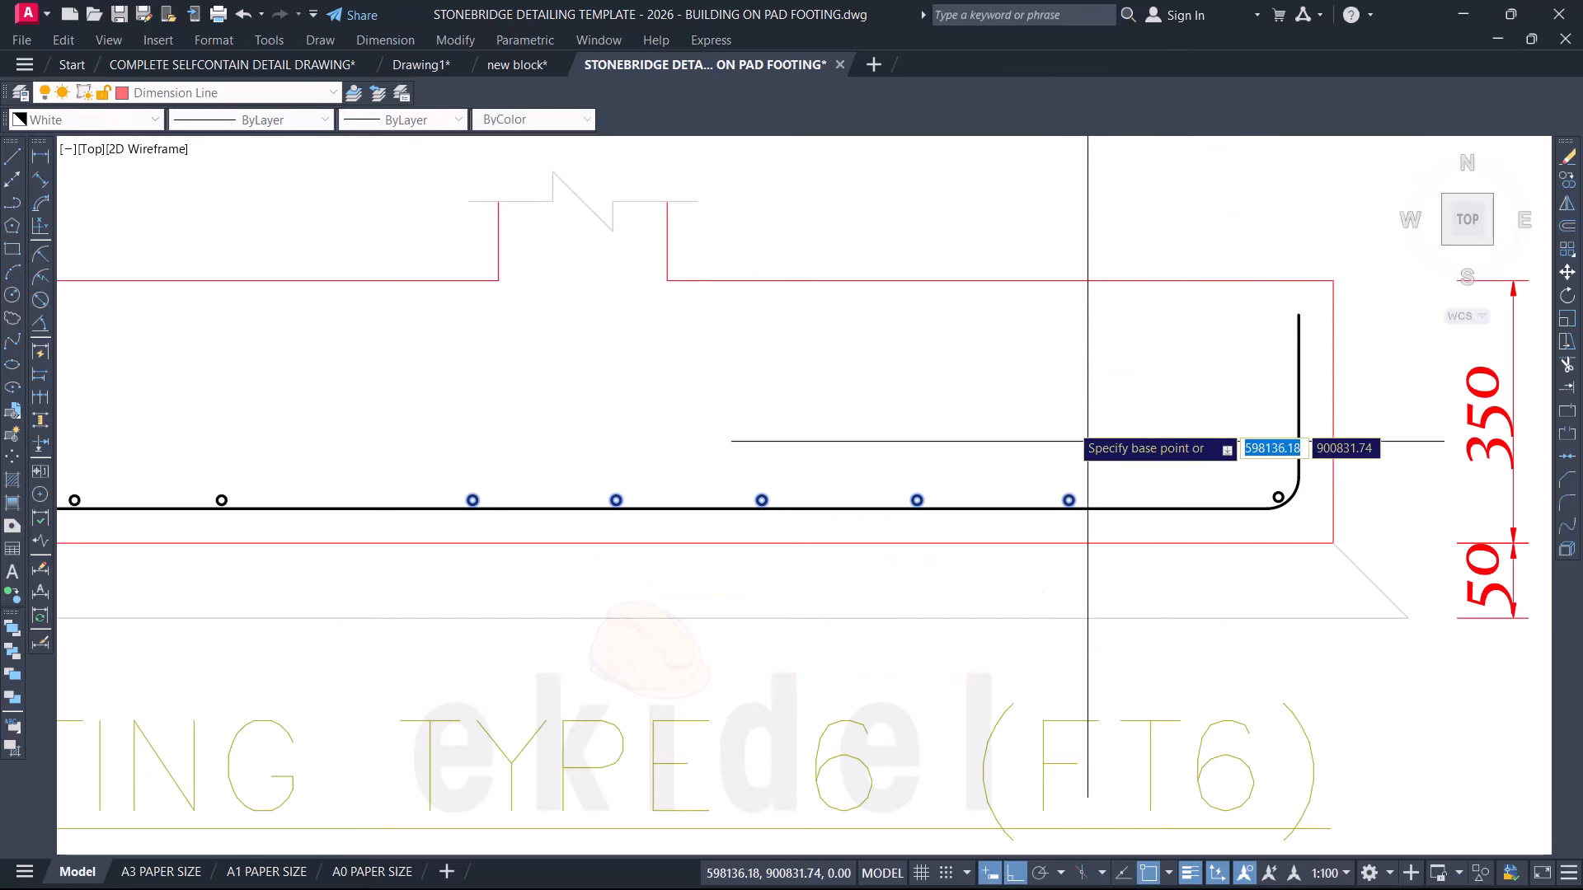
click(1069, 429)
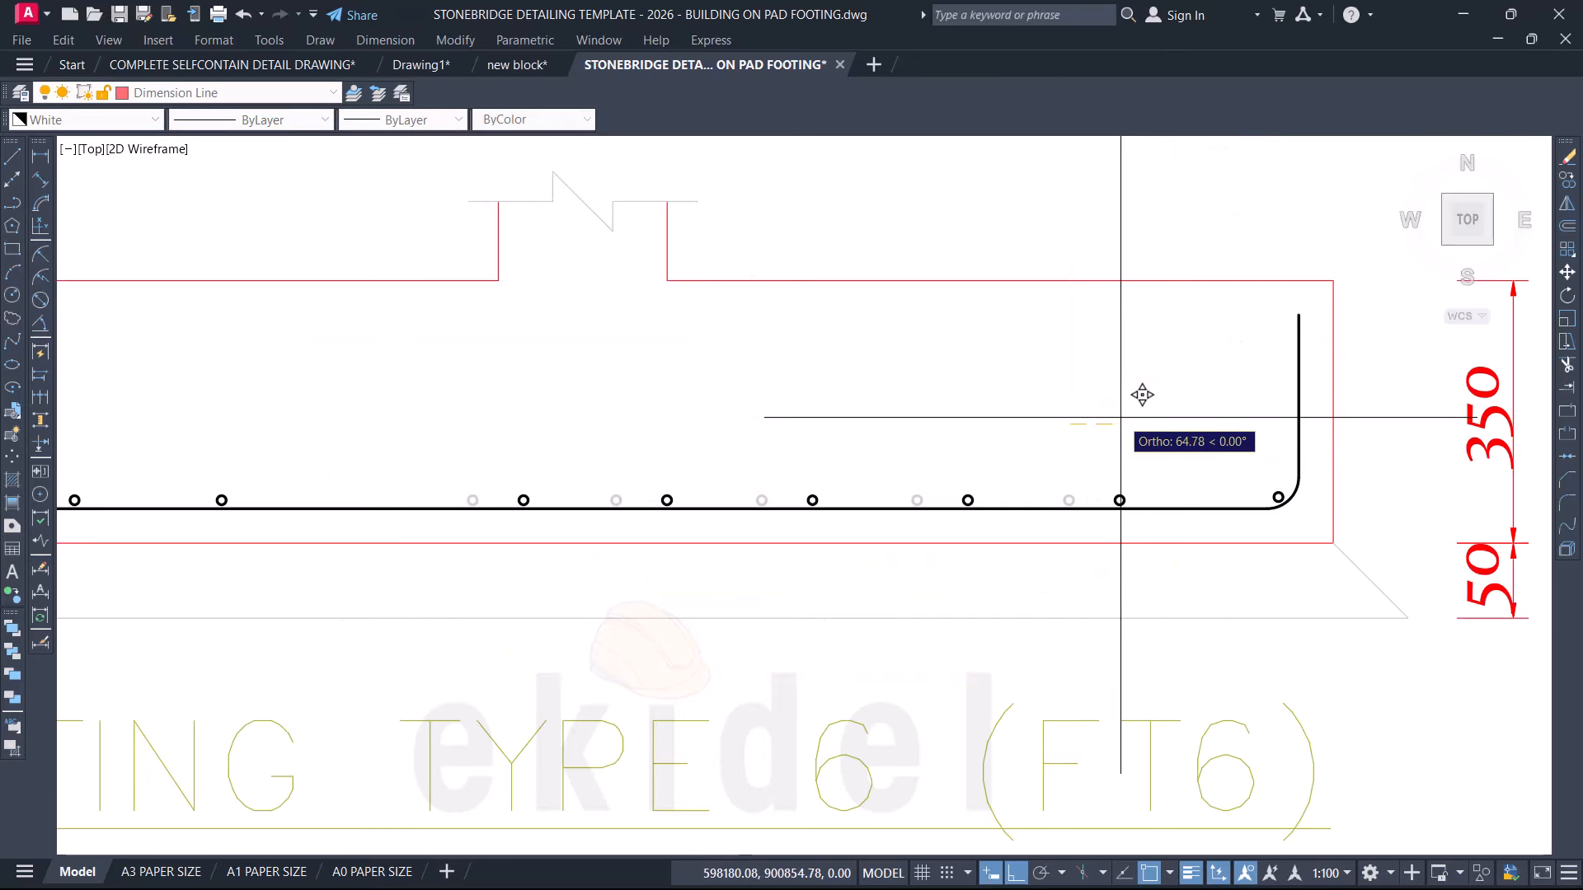
click(1123, 417)
scroll(1138, 399, down, 4)
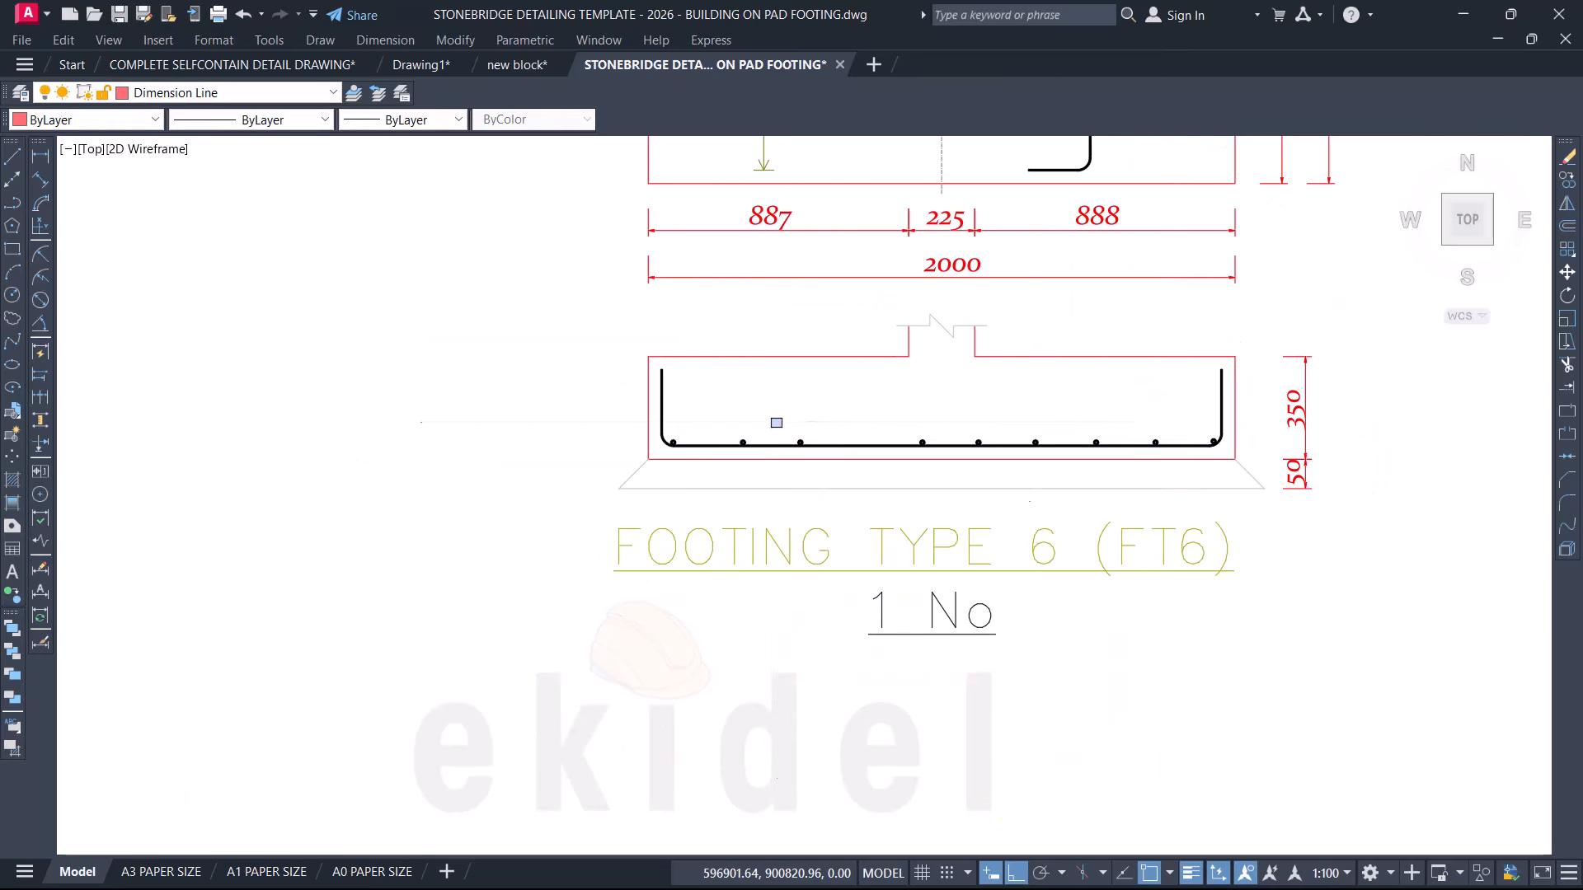
Step: Copy the third bottom bar of the Footing Type 6 section into the gap to its right
click(800, 443)
text(o)
key(space)
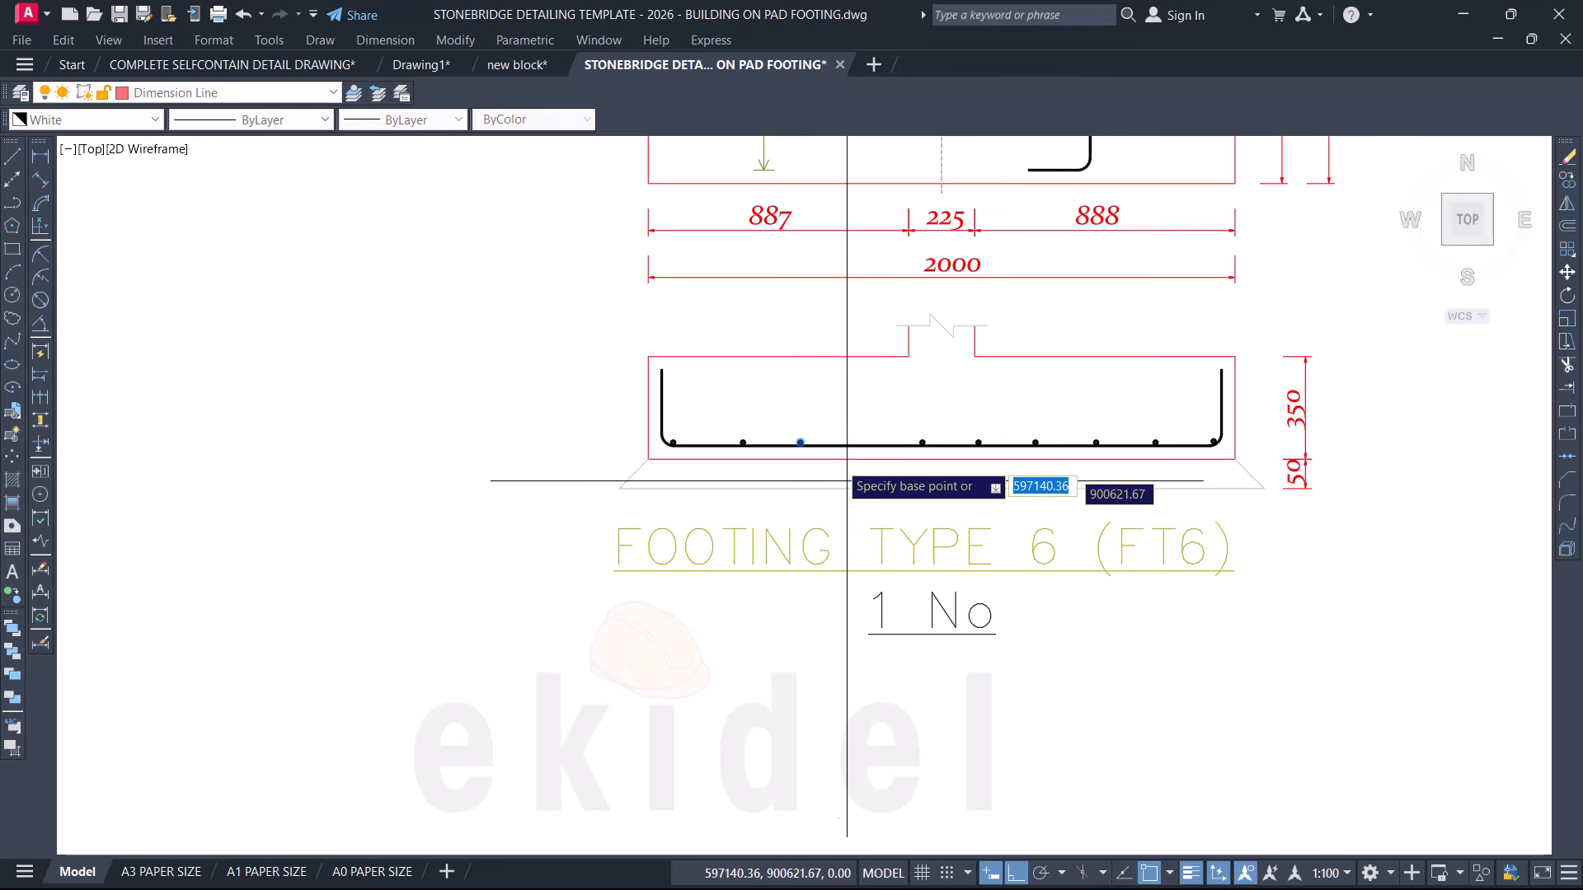
scroll(845, 483, up, 3)
click(818, 357)
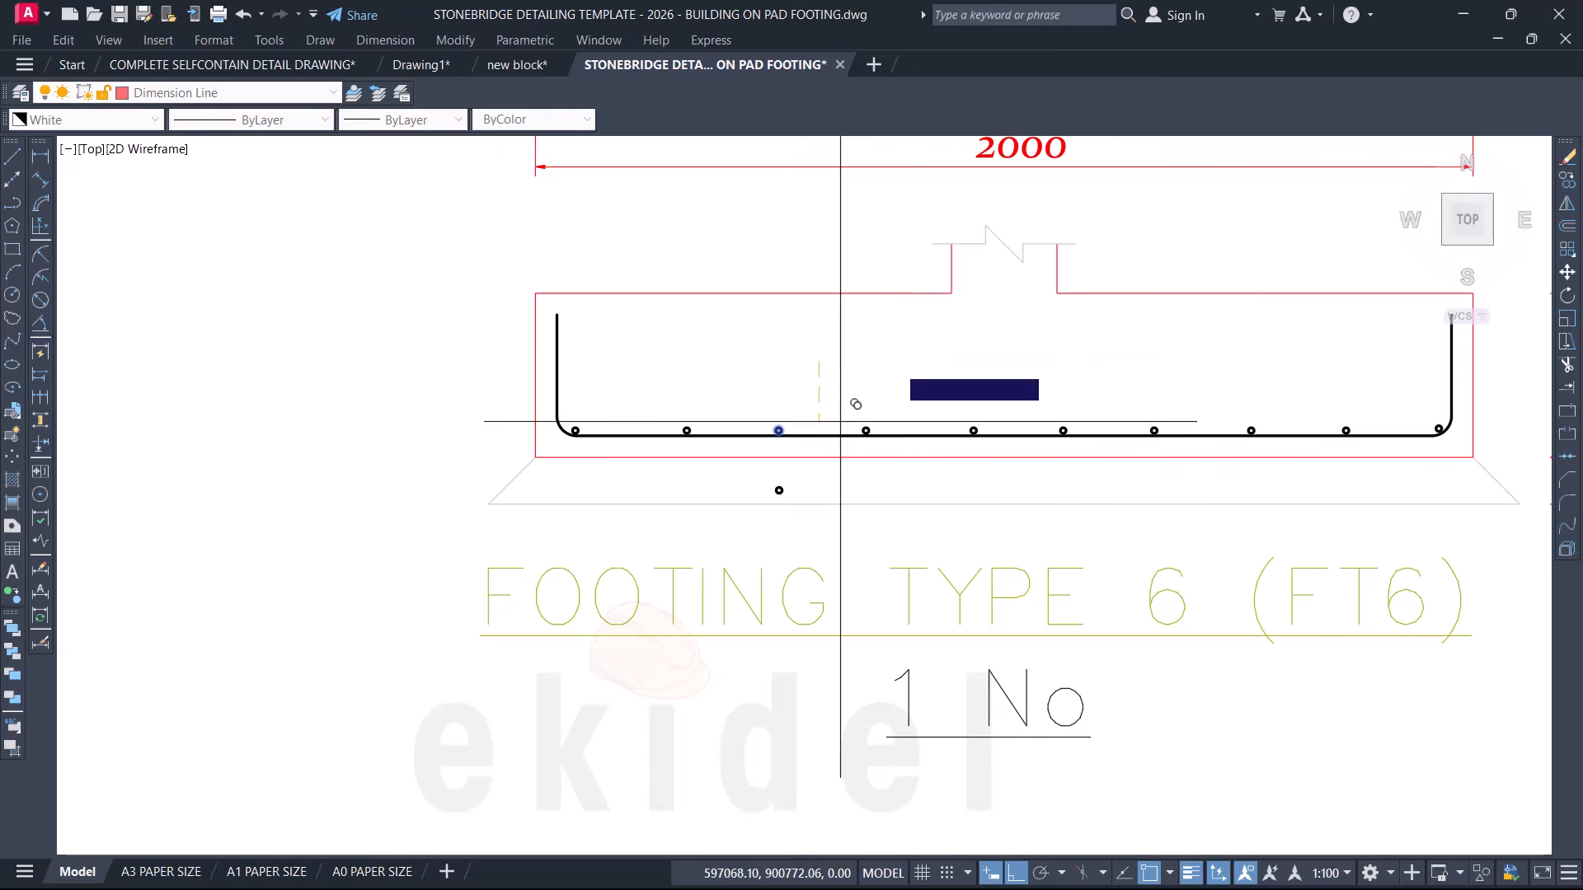
scroll(898, 566, down, 8)
Step: Move the complete Footing Type 6 detail onto the drawing sheet, beside Footing Type 5 and below Footing Type 3
click(818, 348)
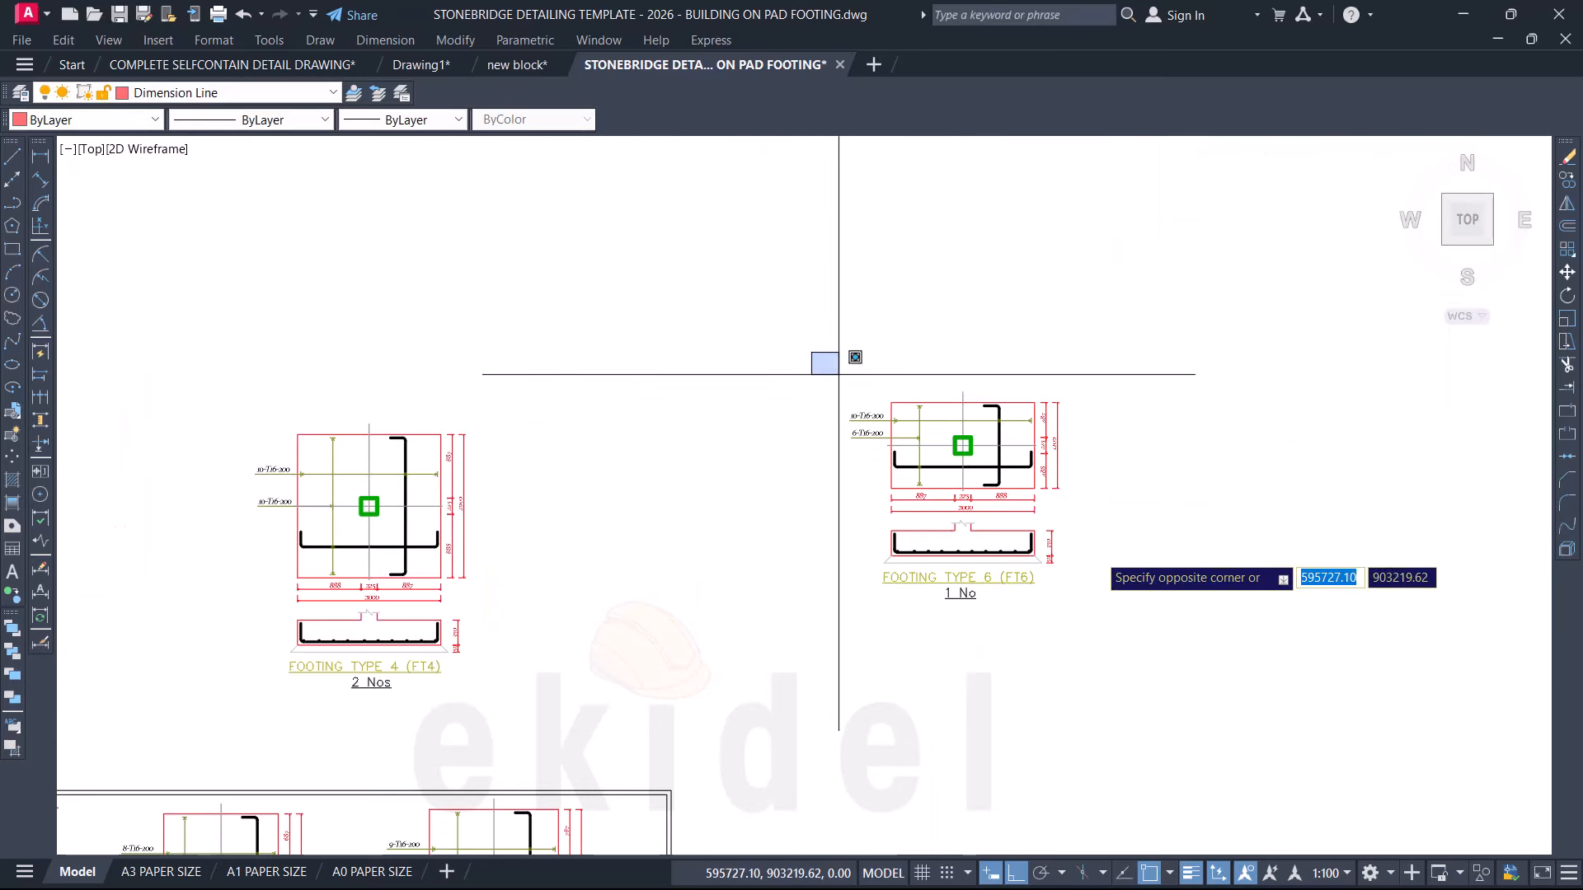
click(1192, 678)
text(m)
key(space)
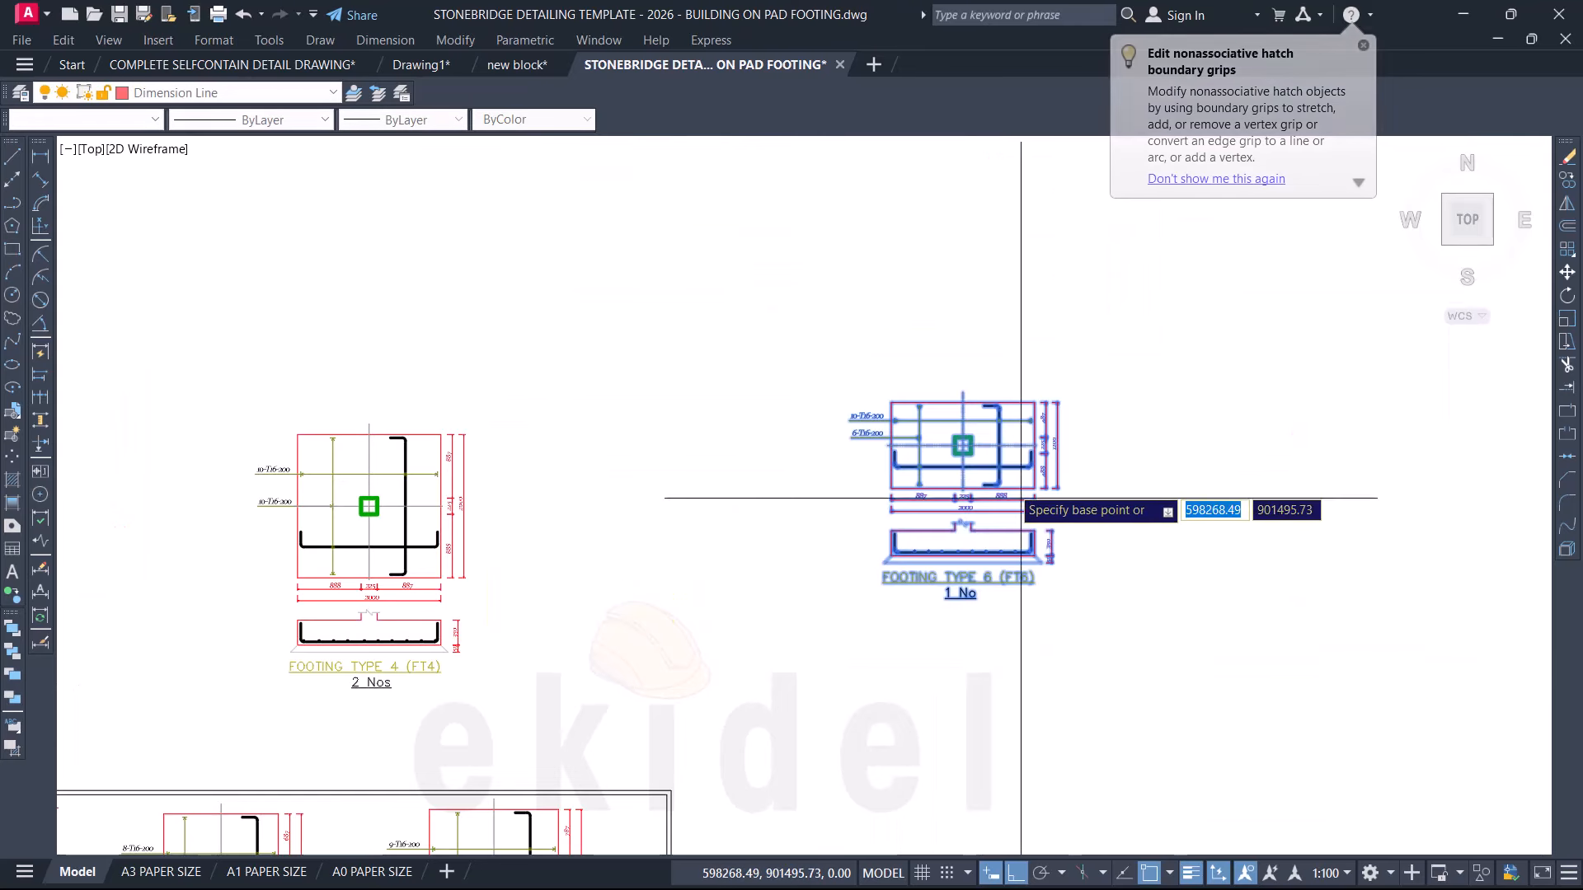
click(1000, 481)
scroll(1024, 331, down, 4)
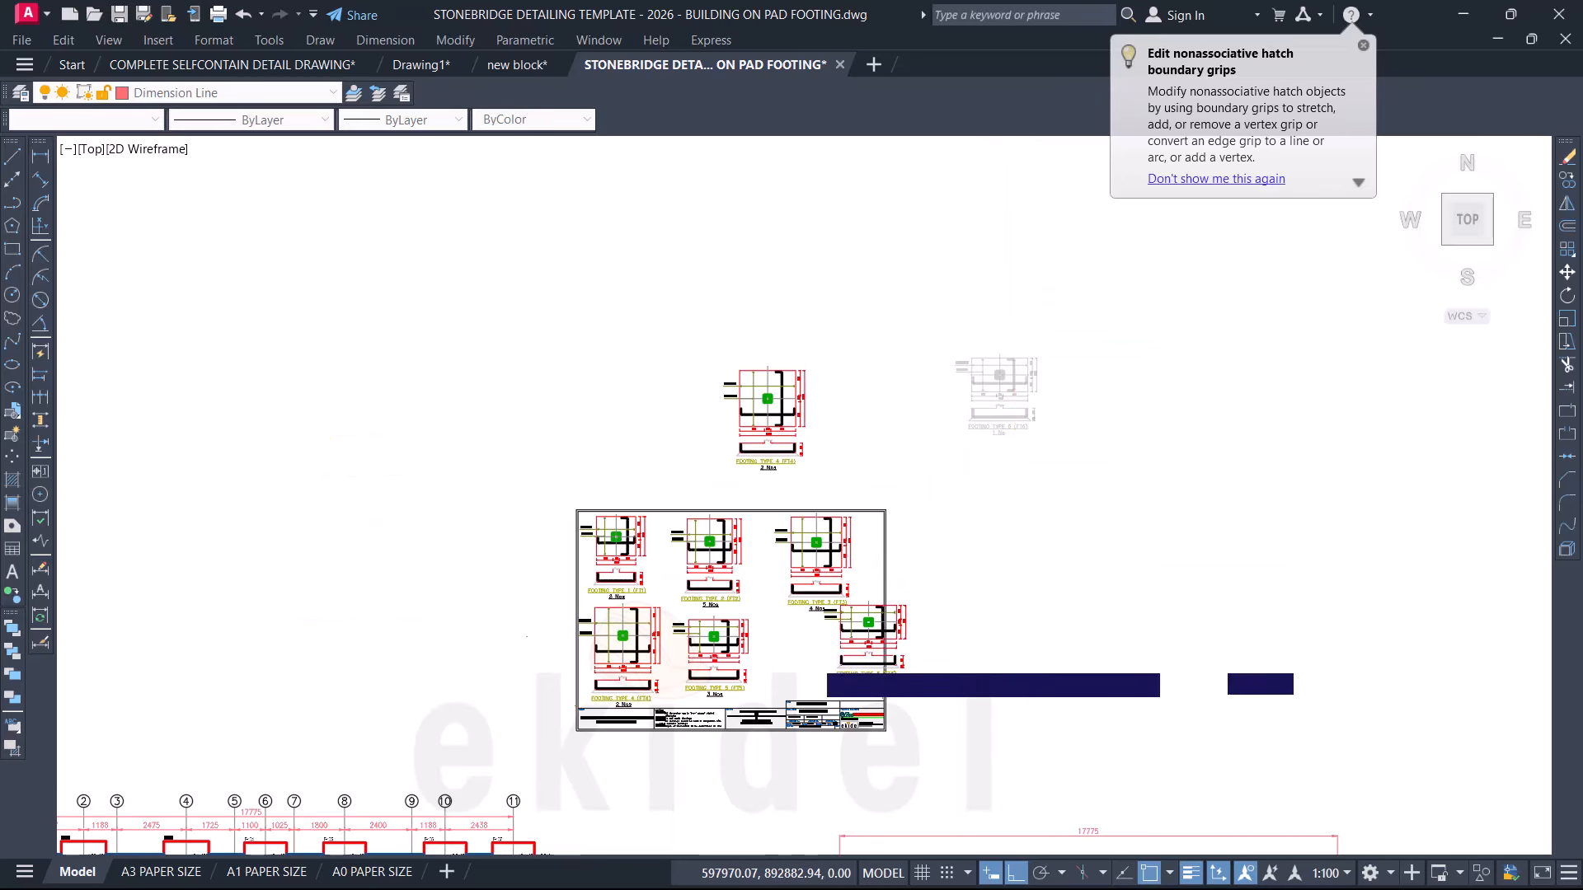
scroll(813, 654, up, 5)
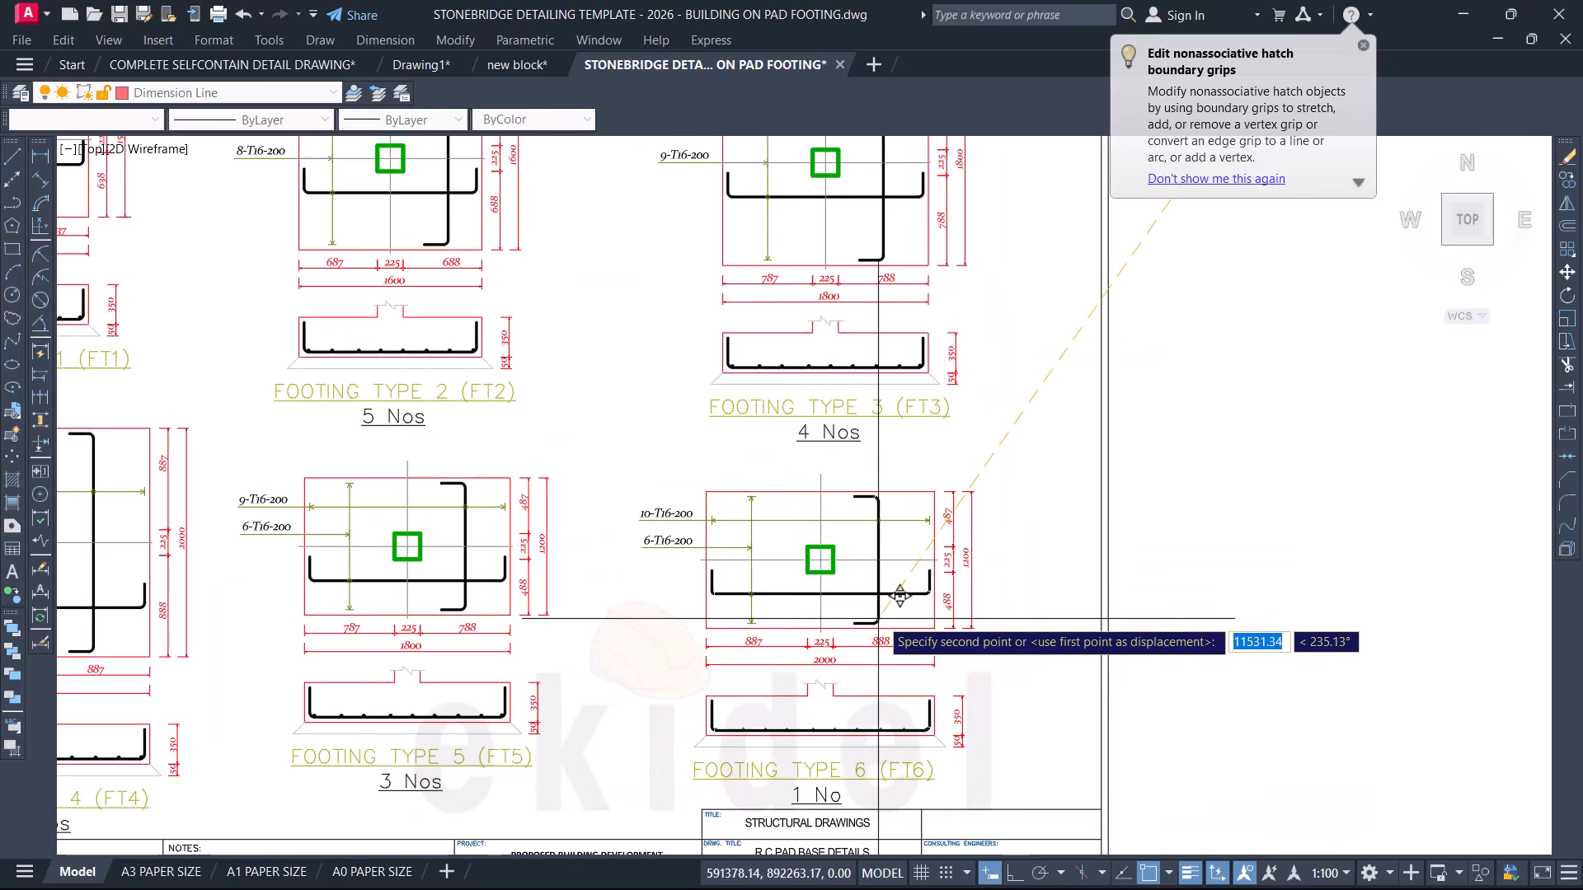
click(916, 584)
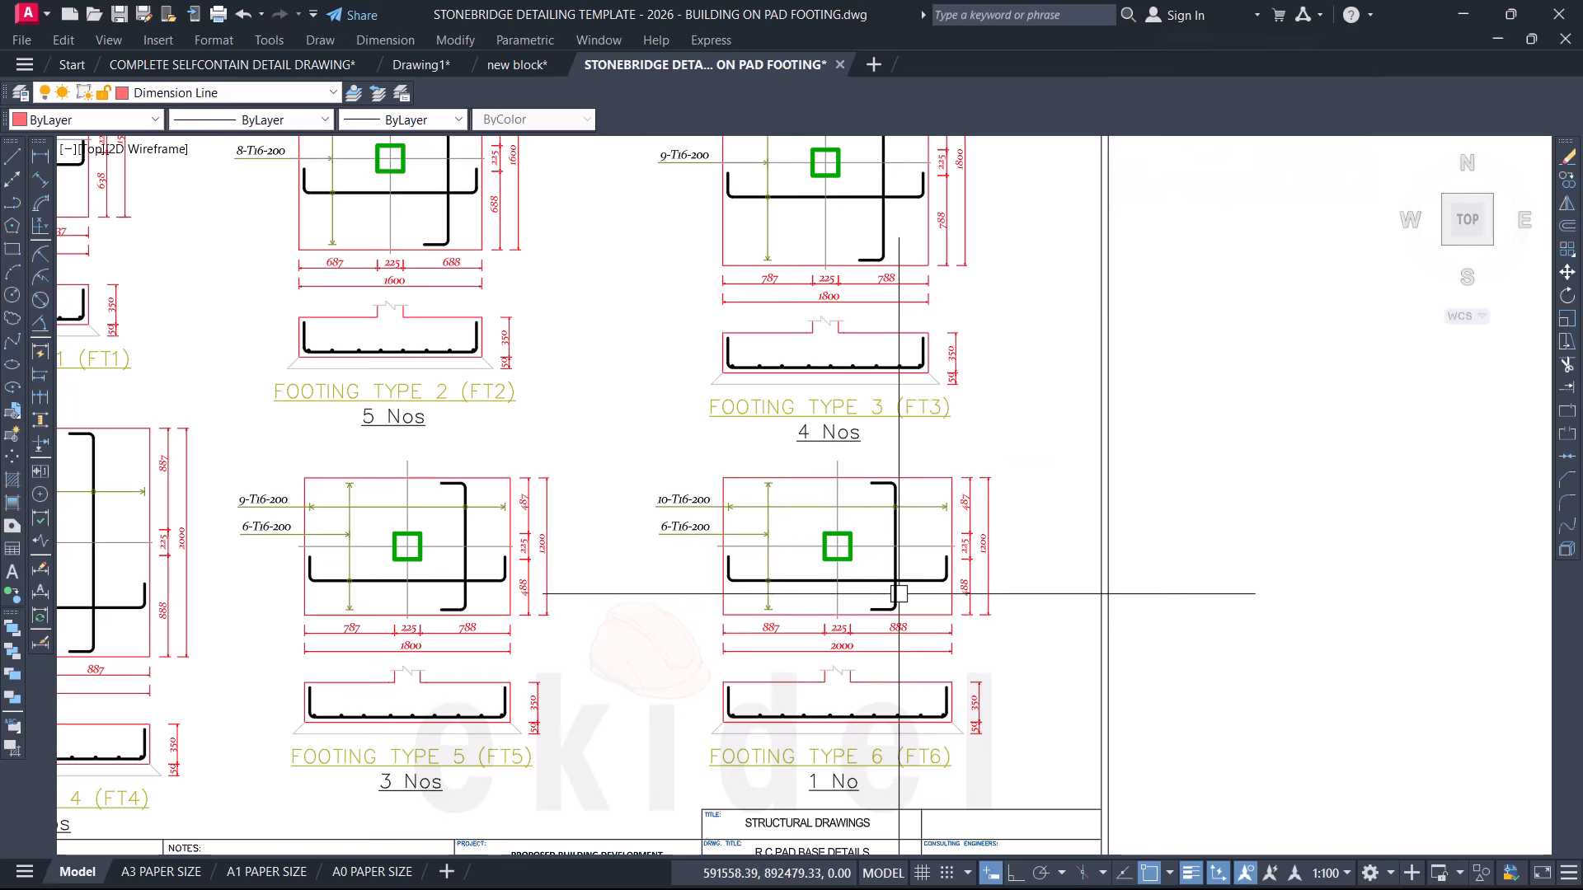
Step: Change the drawing title in the sheet's title block to "R.C. PAD FOOTING DETAILS"
scroll(912, 578, down, 3)
scroll(908, 516, up, 5)
scroll(911, 560, up, 4)
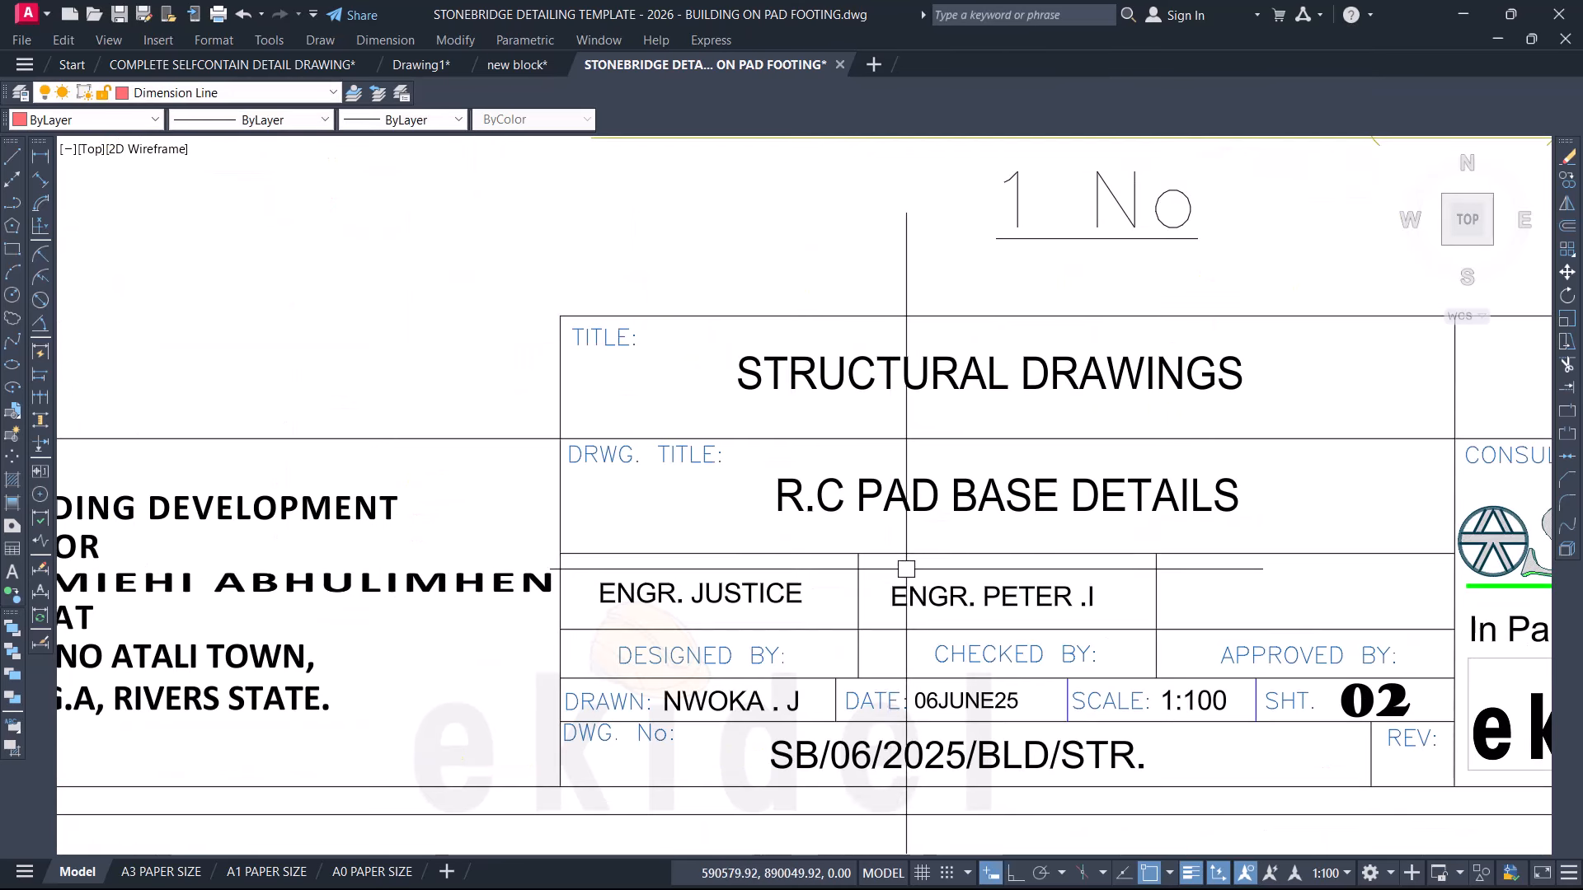
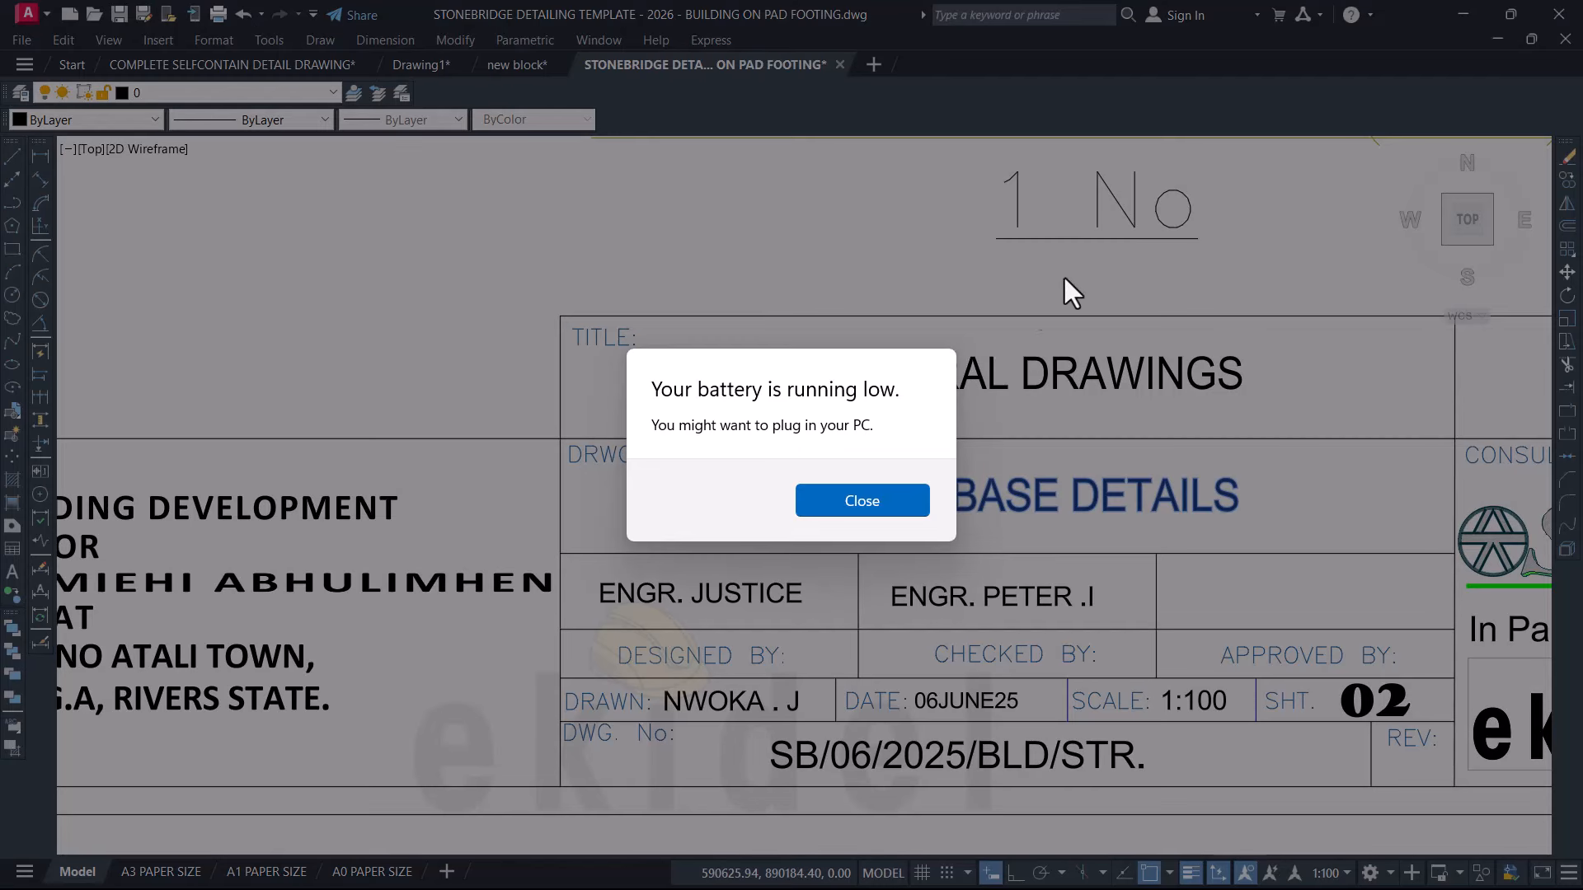
click(899, 488)
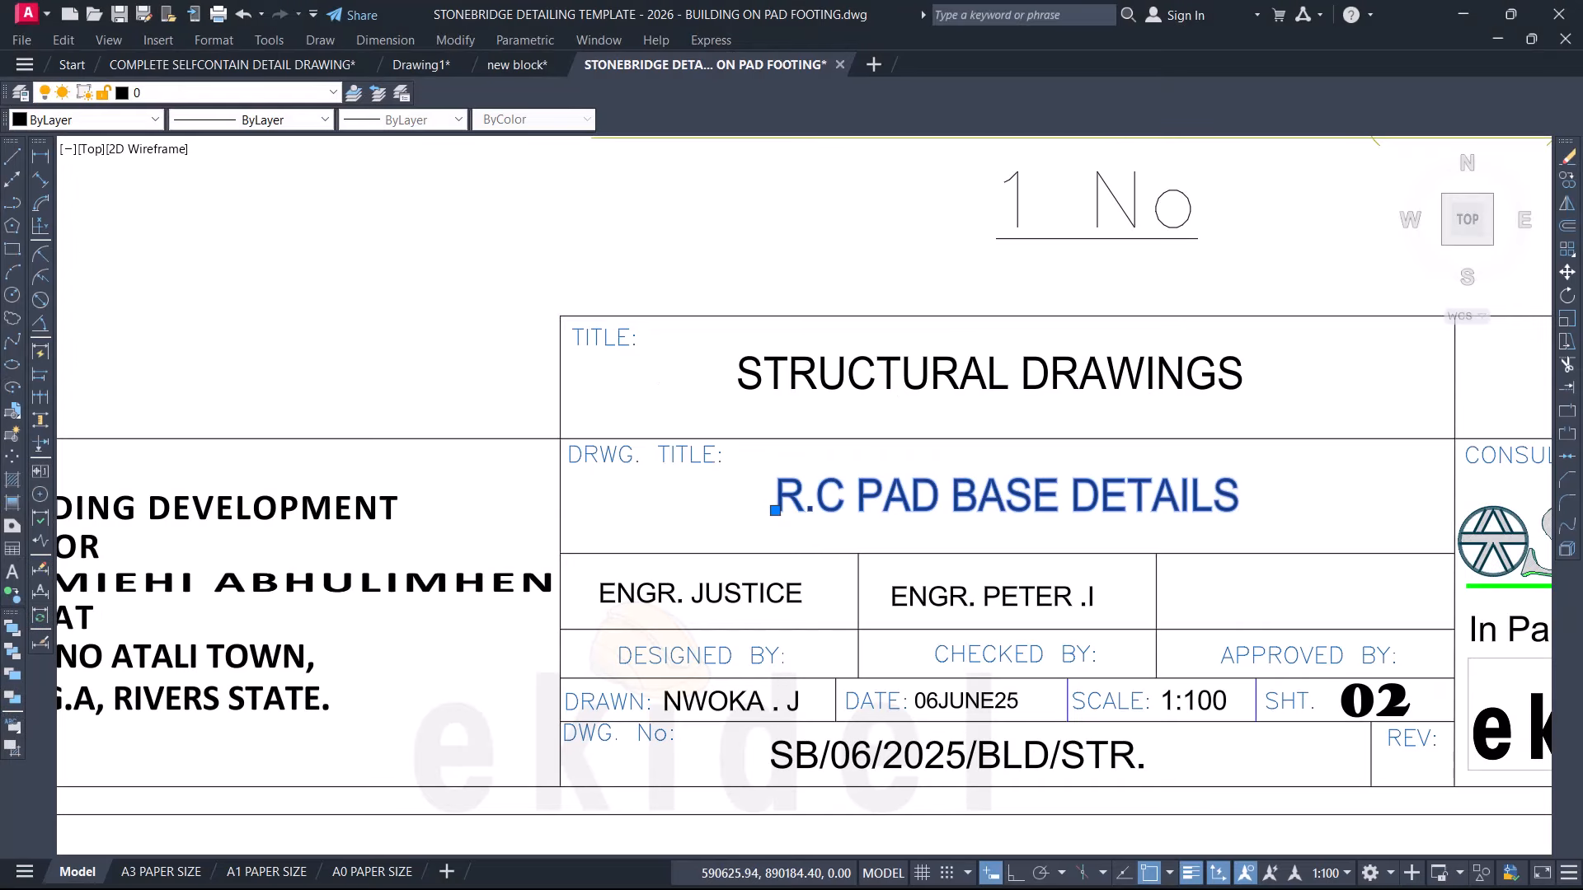
double_click(989, 494)
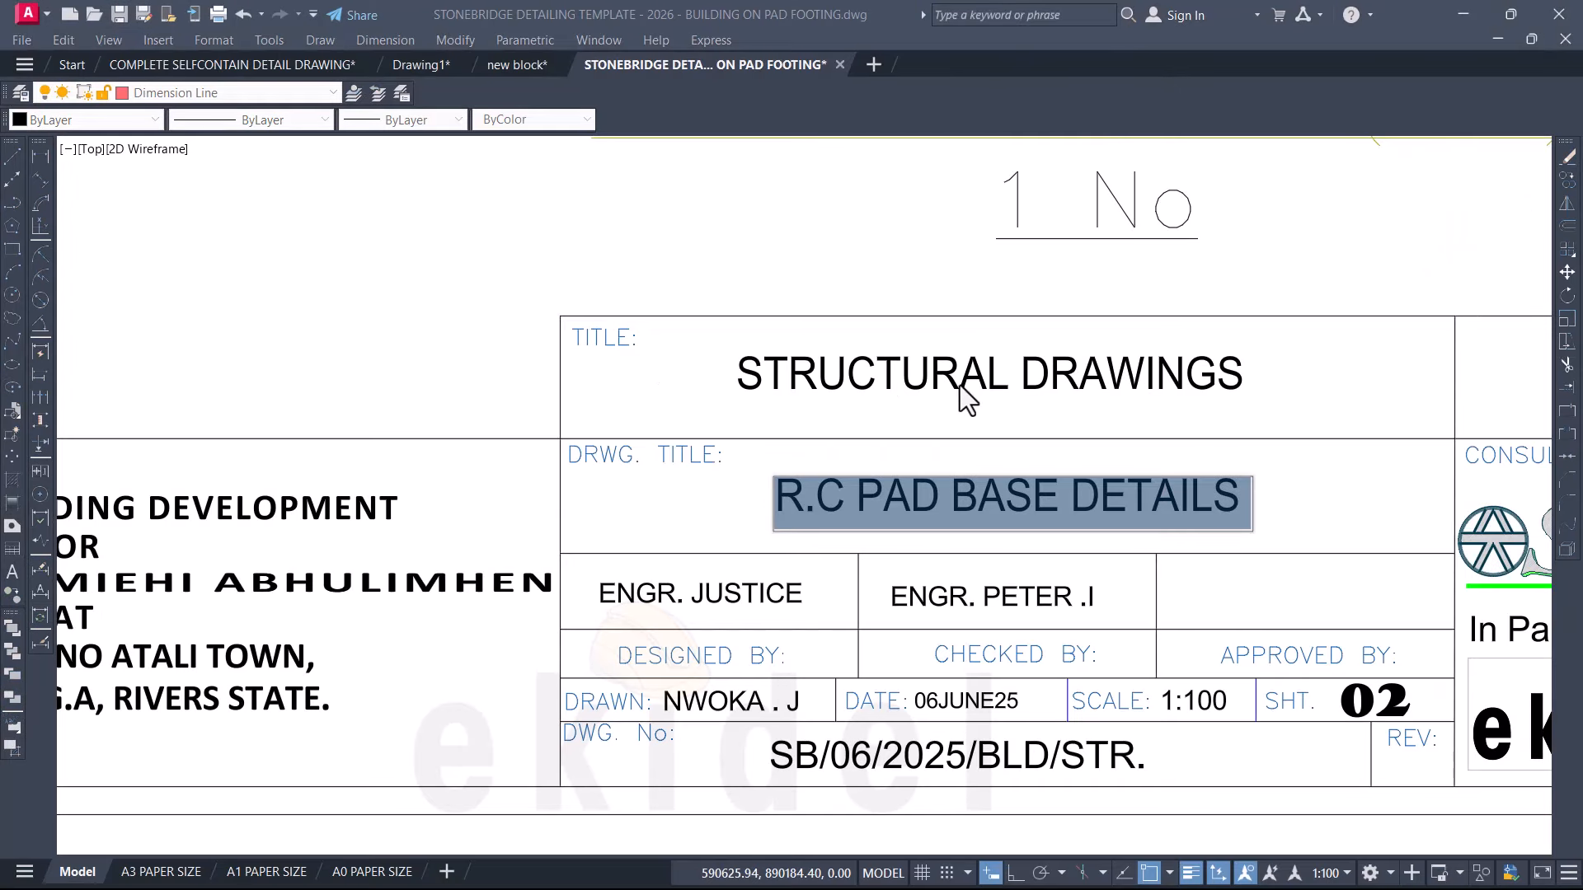
click(939, 497)
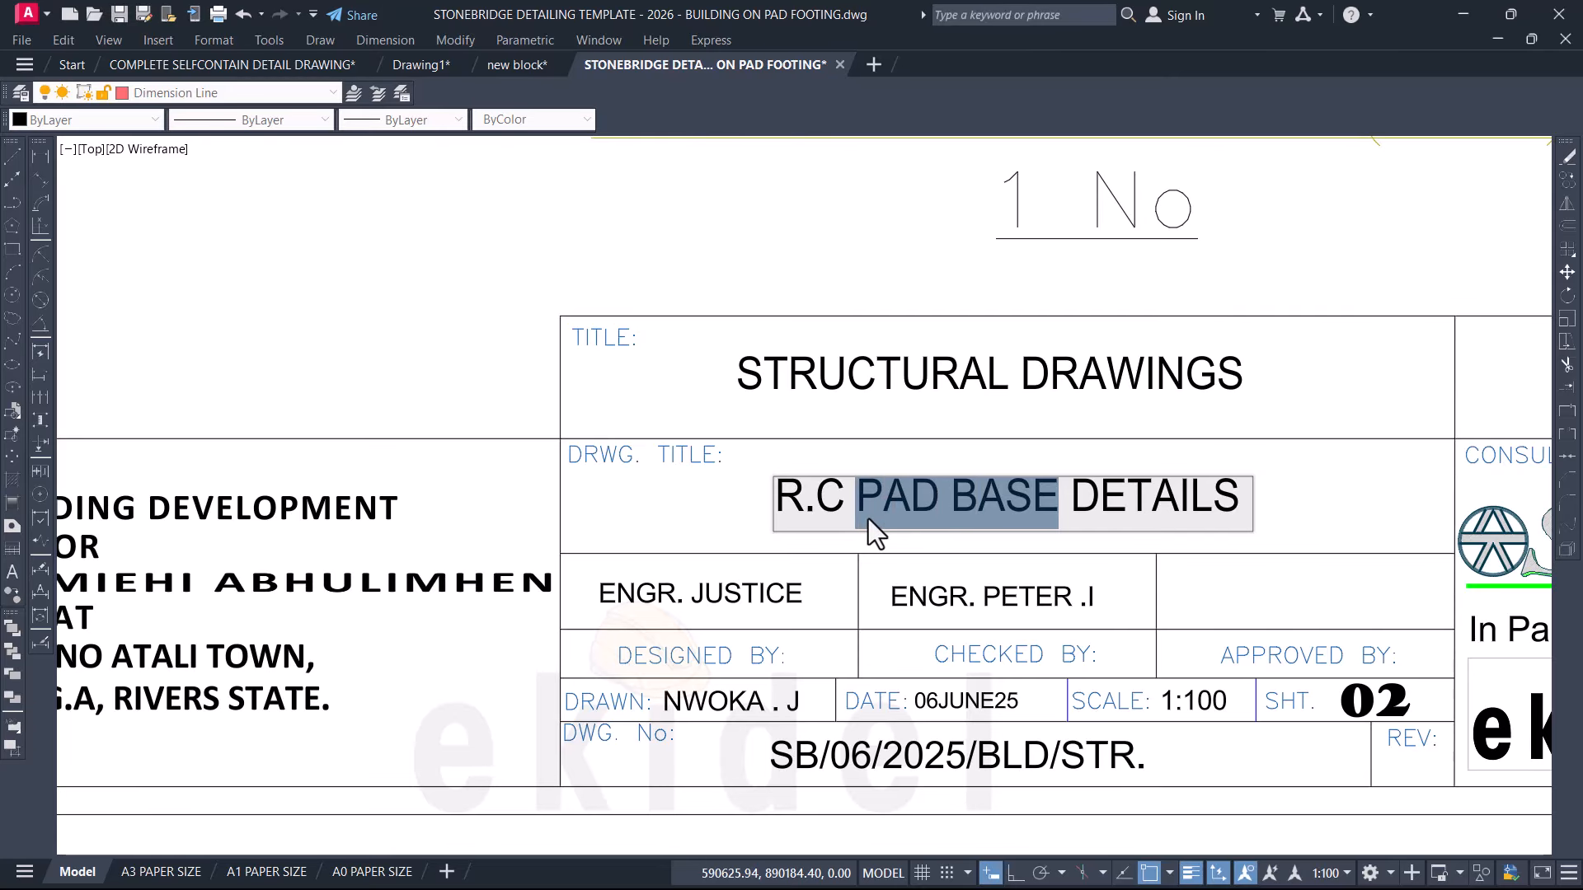
text(FOO)
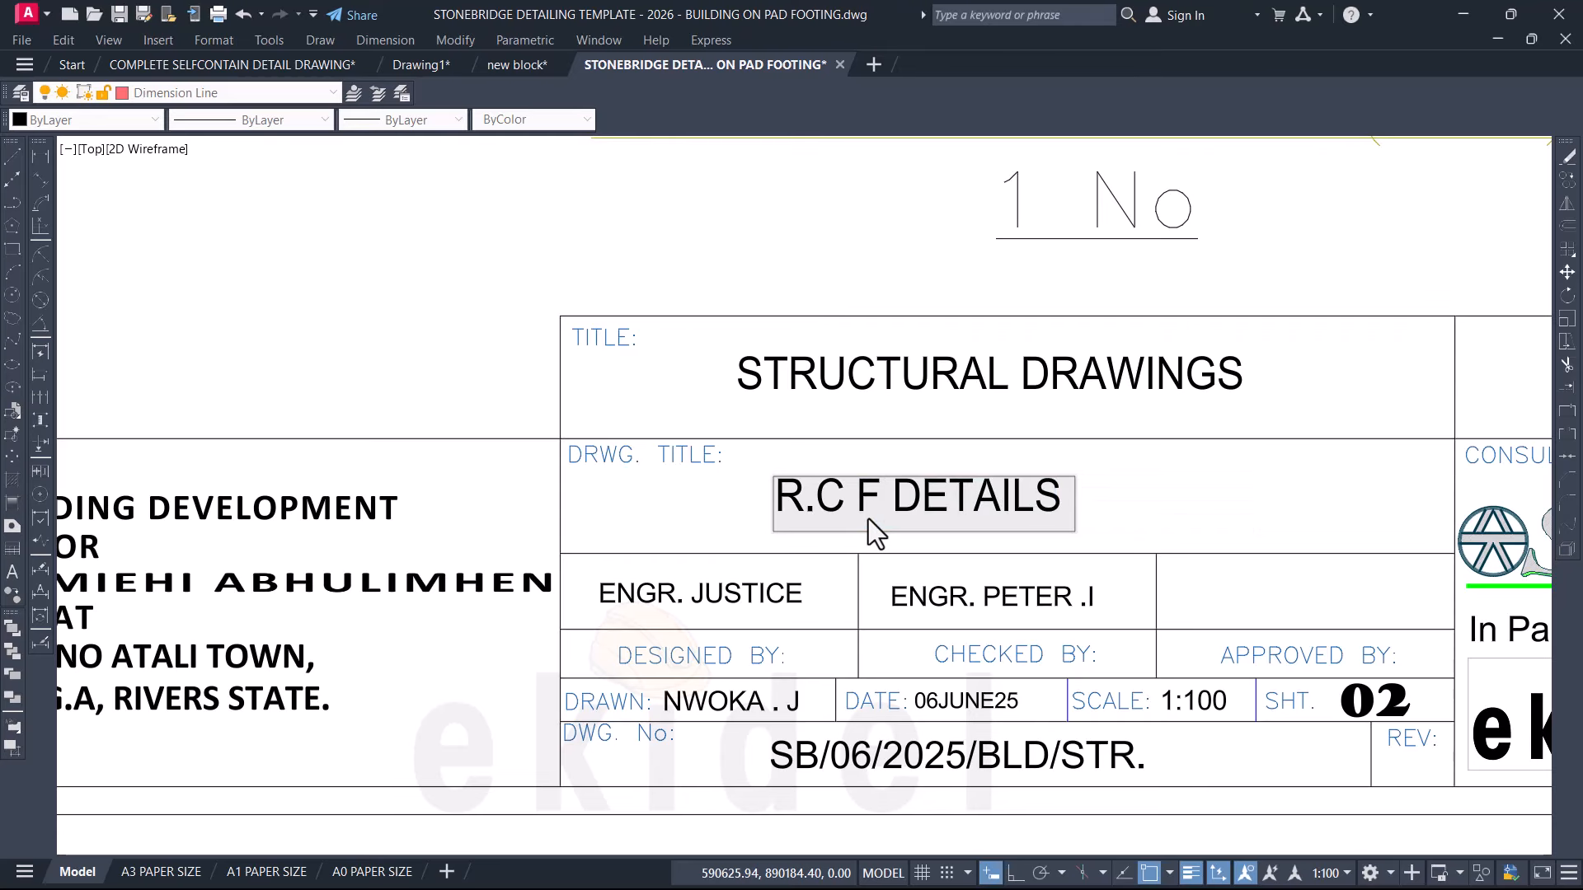
key(BackSpace)
key(BackSpace)
key(BackSpace)
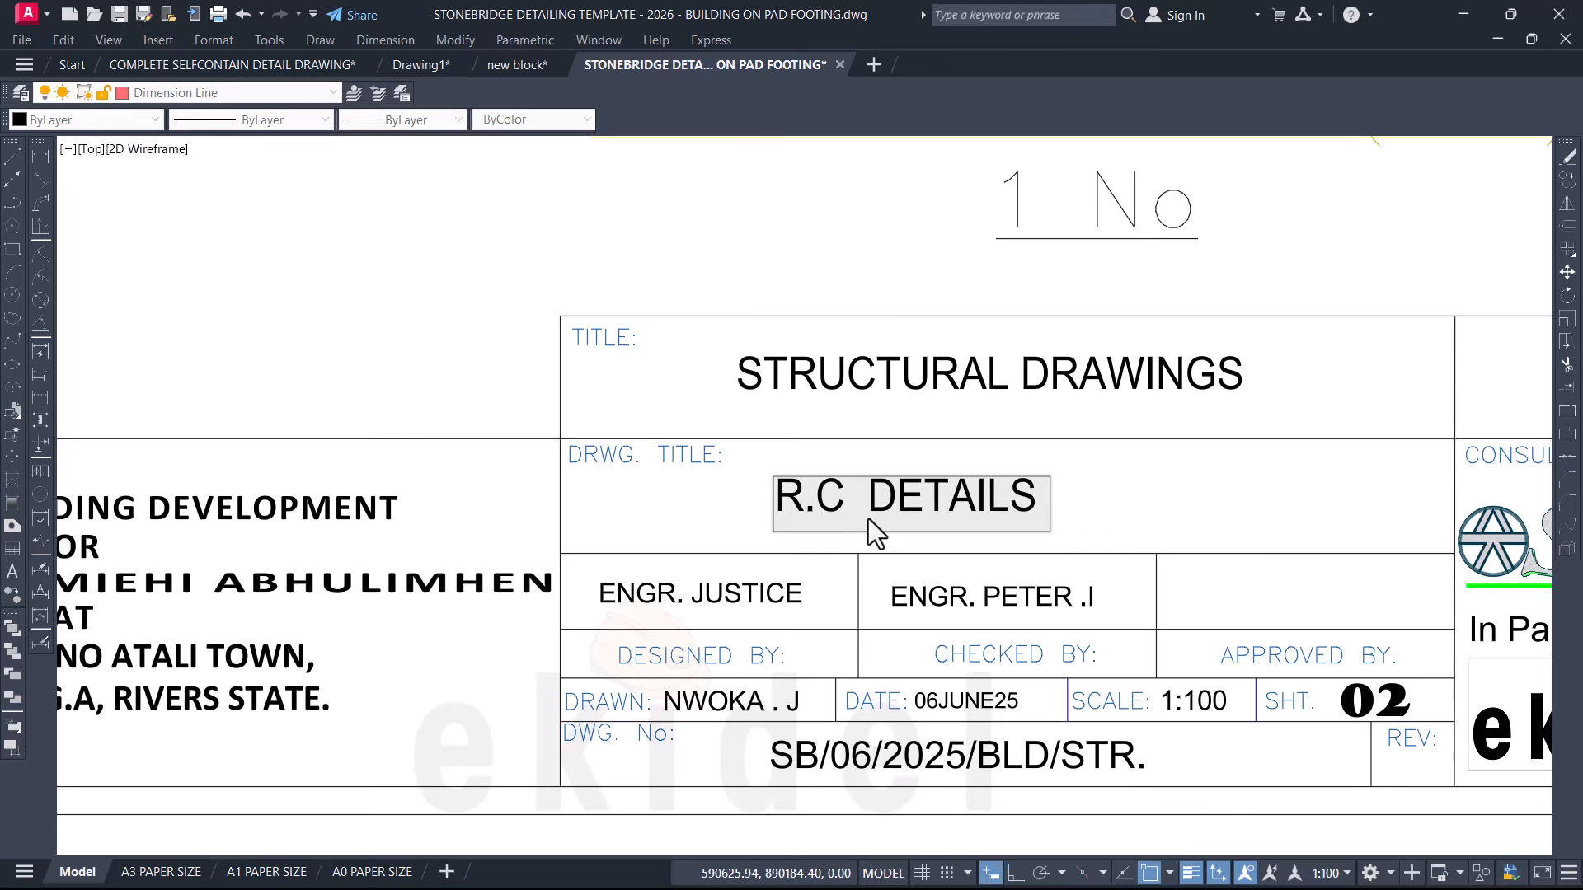
text(PAD F)
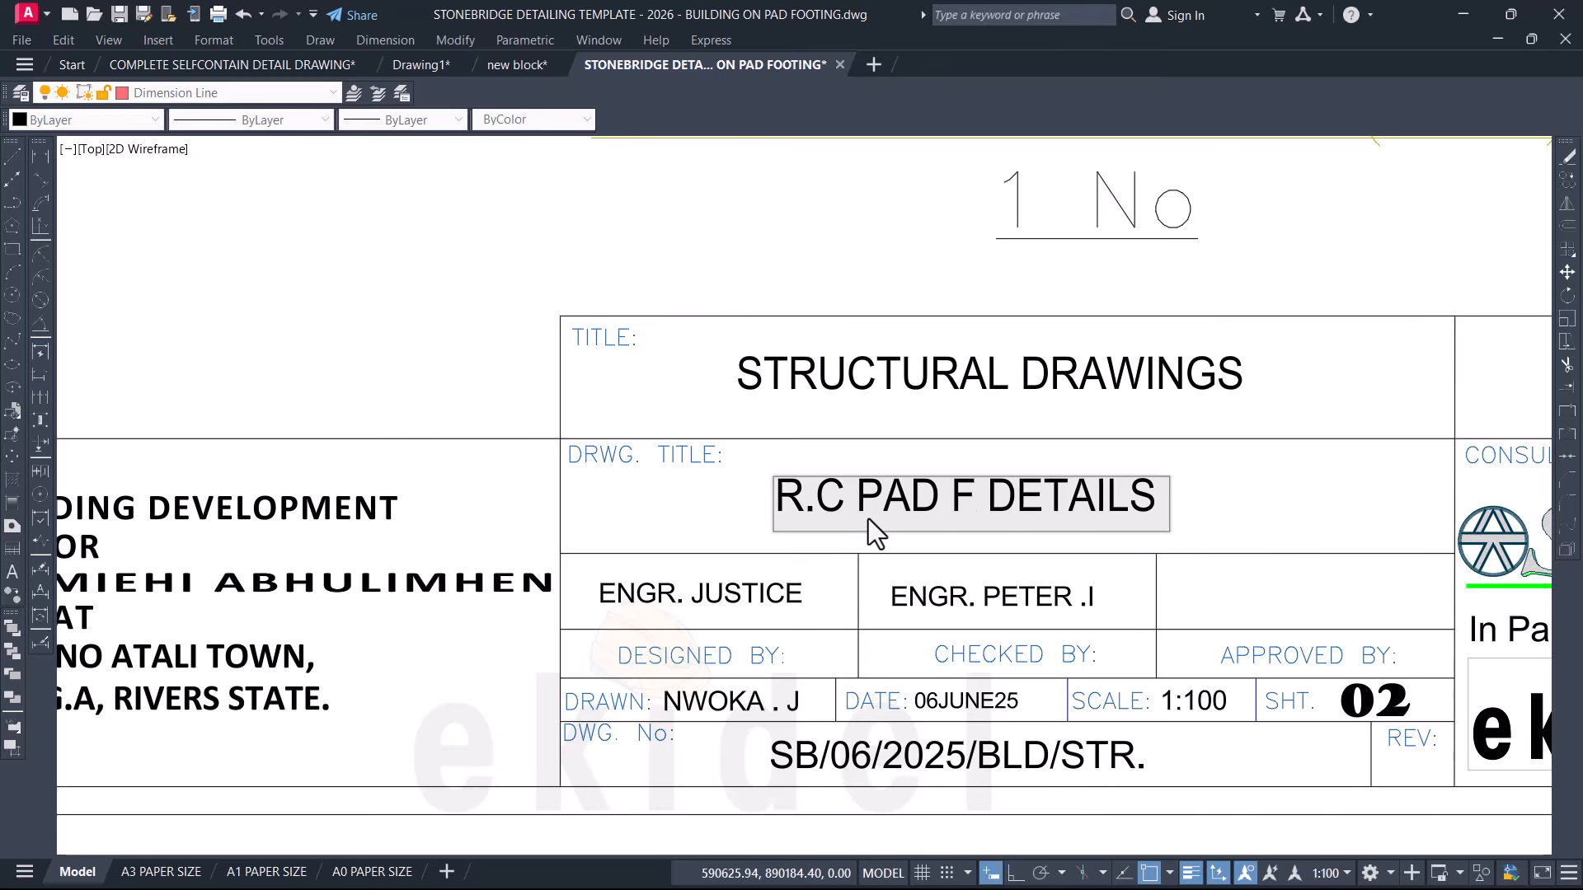
text(OOTIN)
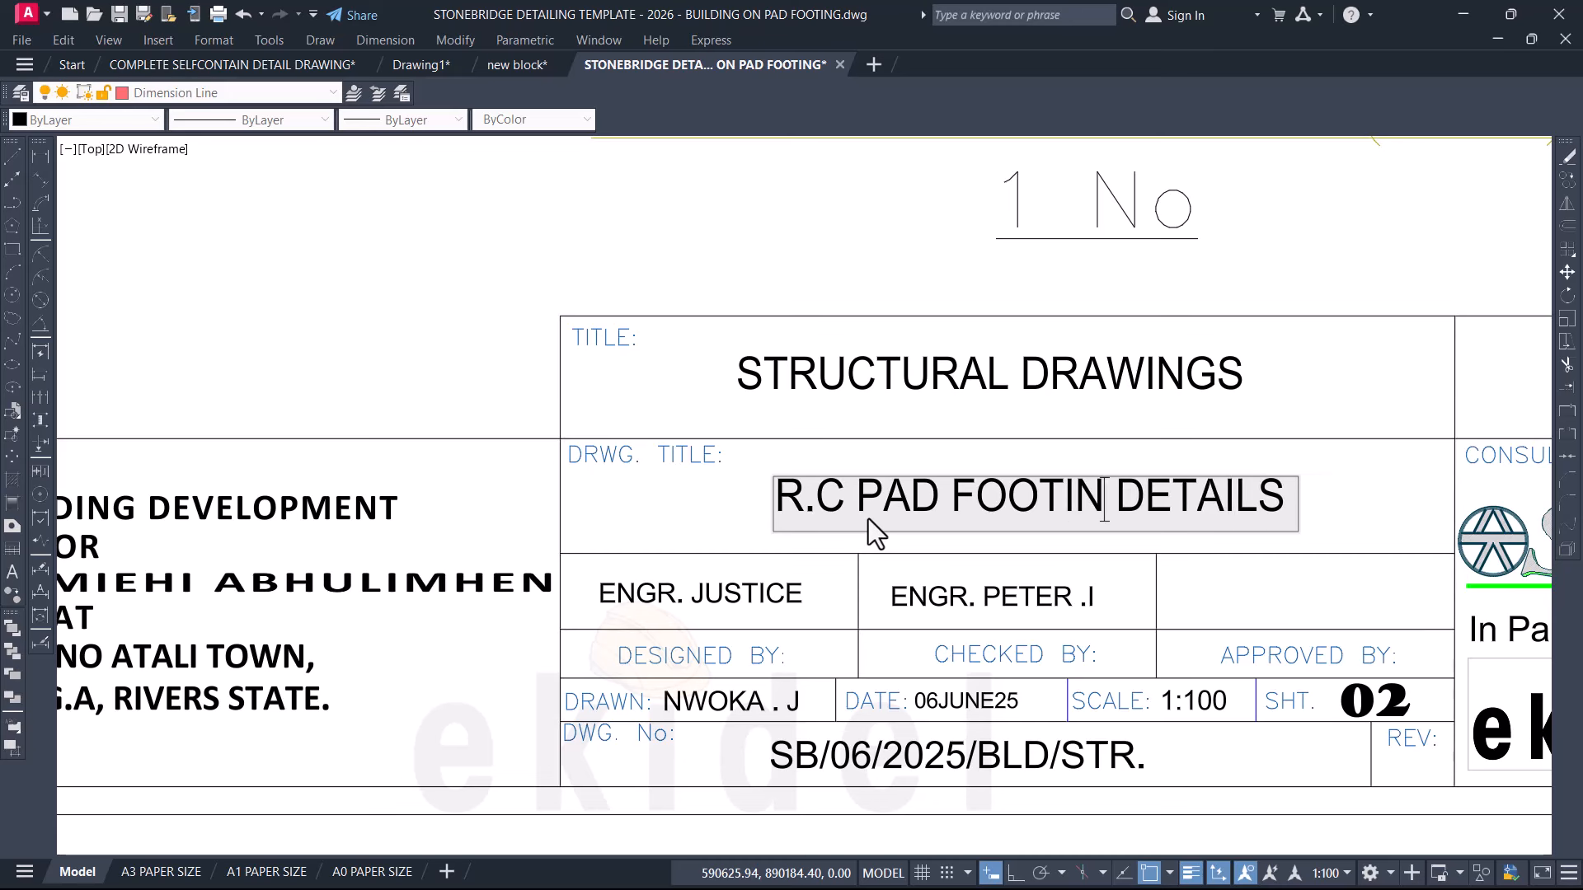
text(G)
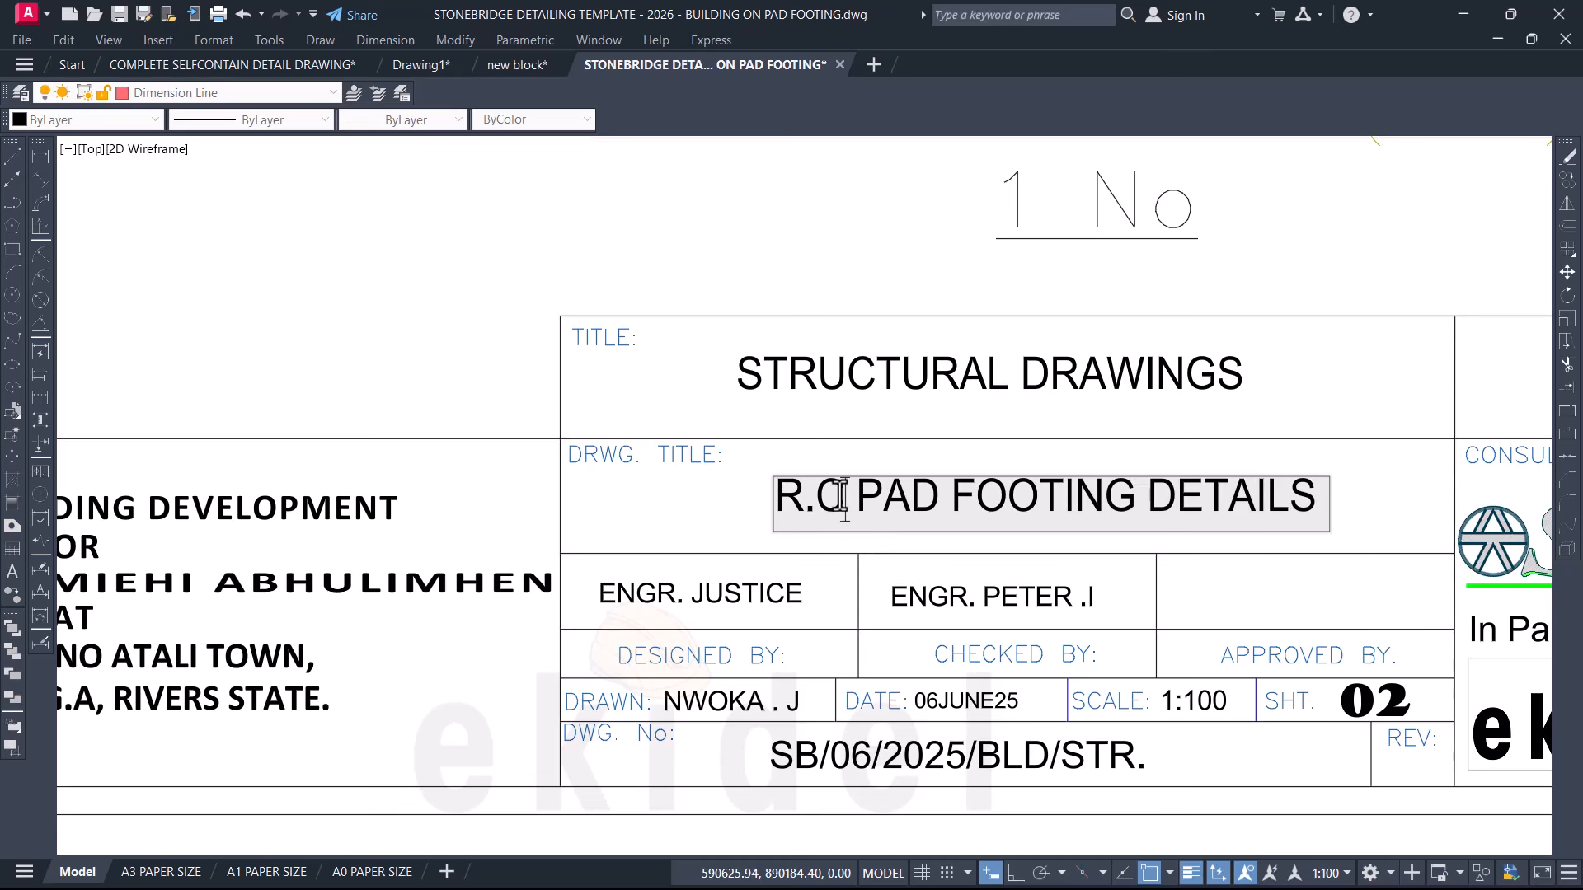
text(.)
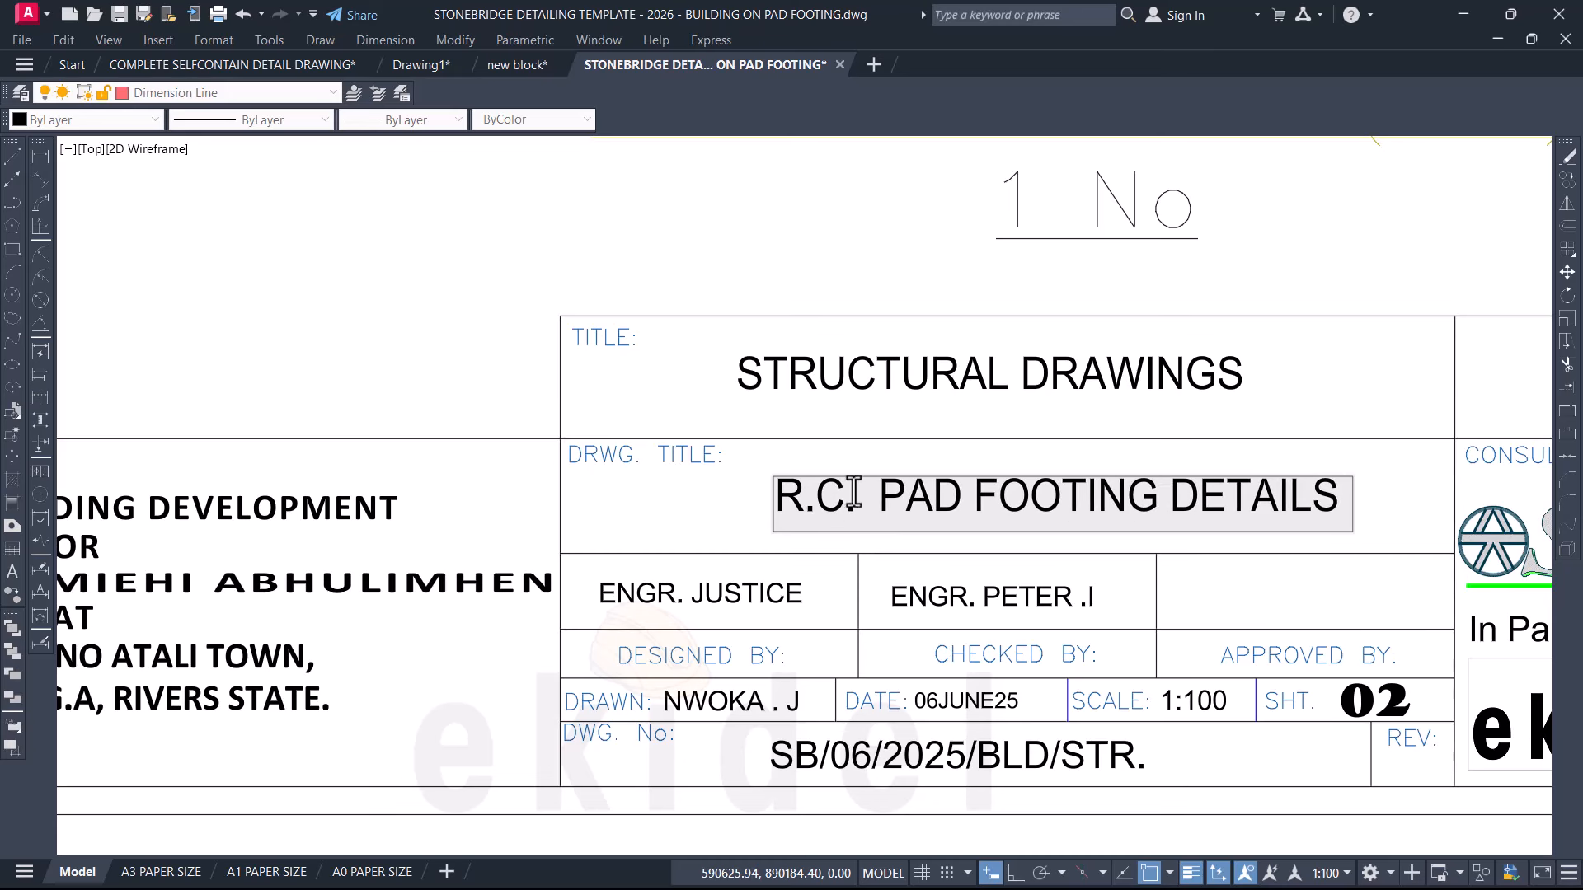
click(948, 304)
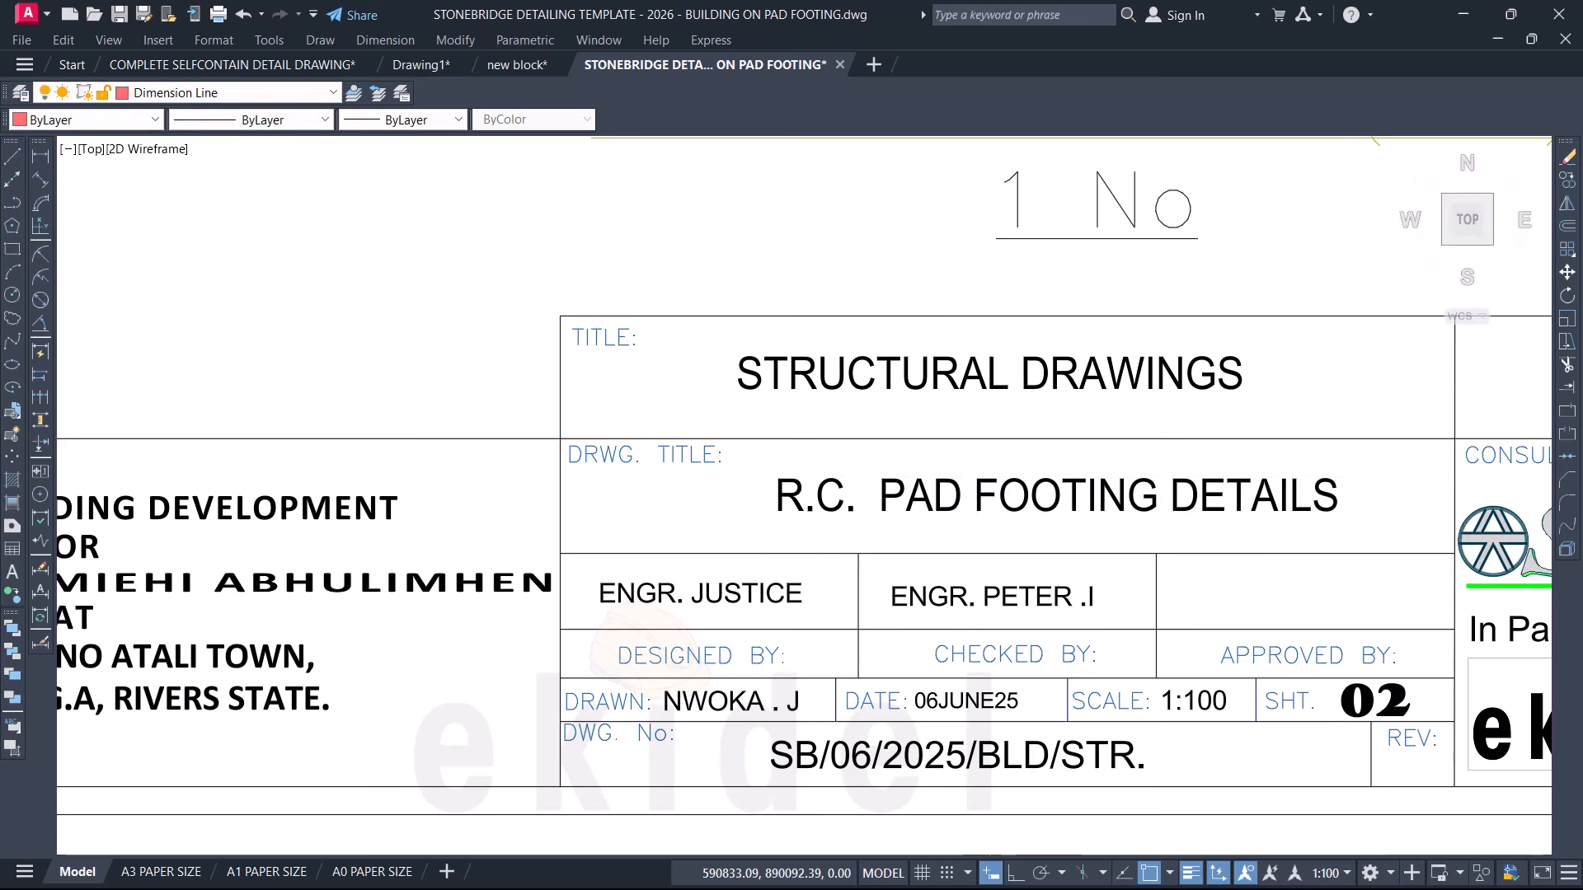
Step: Review the title block's drawing title, consulting engineers, project, notes and client fields
scroll(1034, 561, down, 5)
scroll(1034, 561, up, 4)
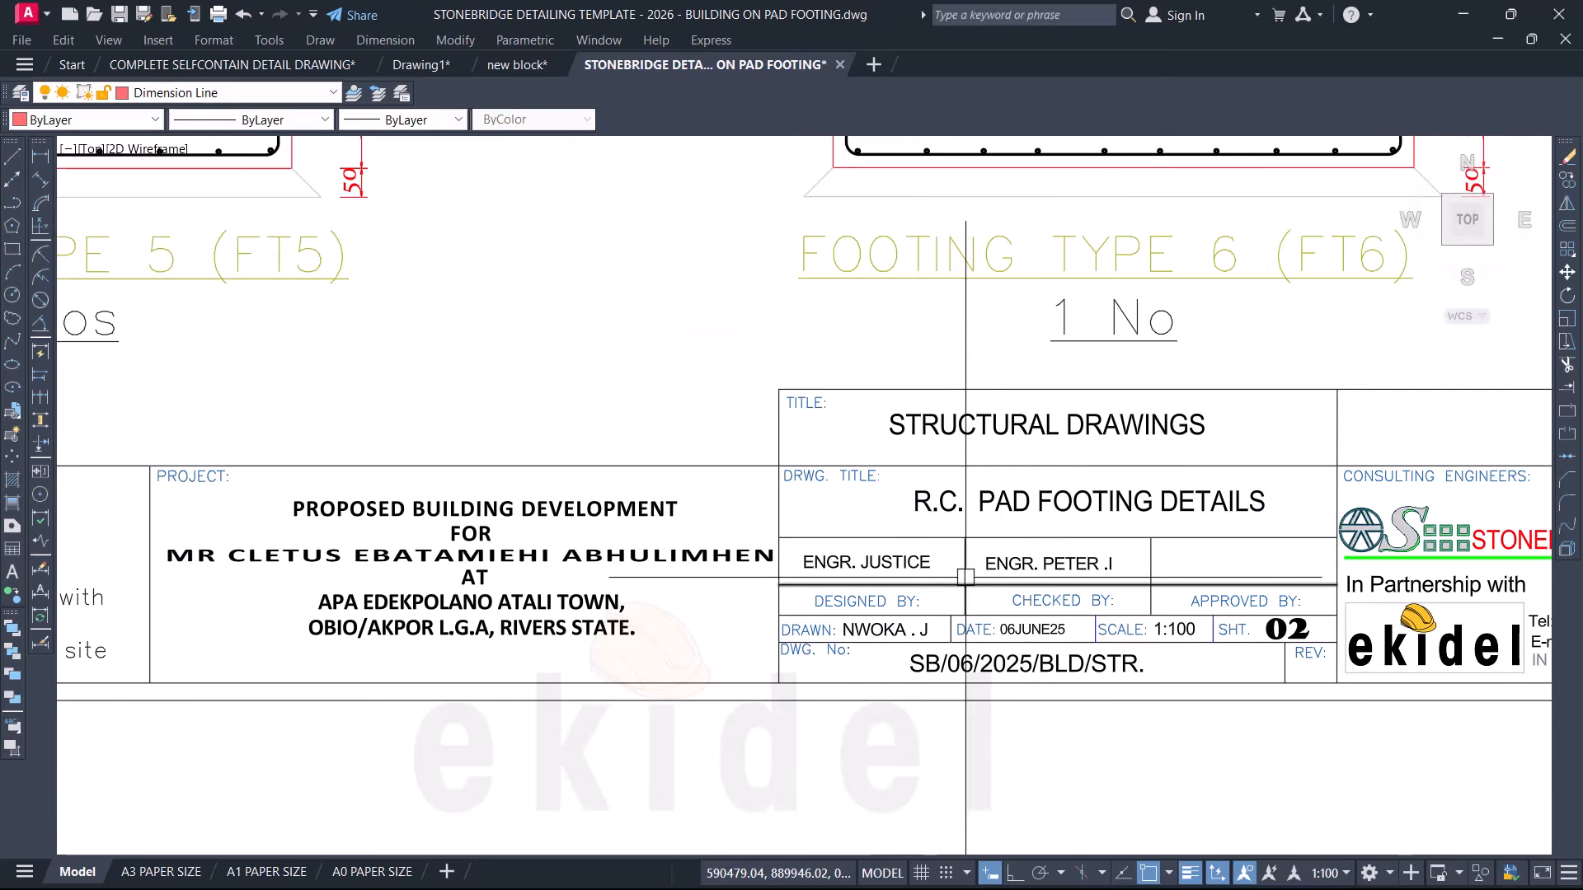
scroll(939, 556, down, 3)
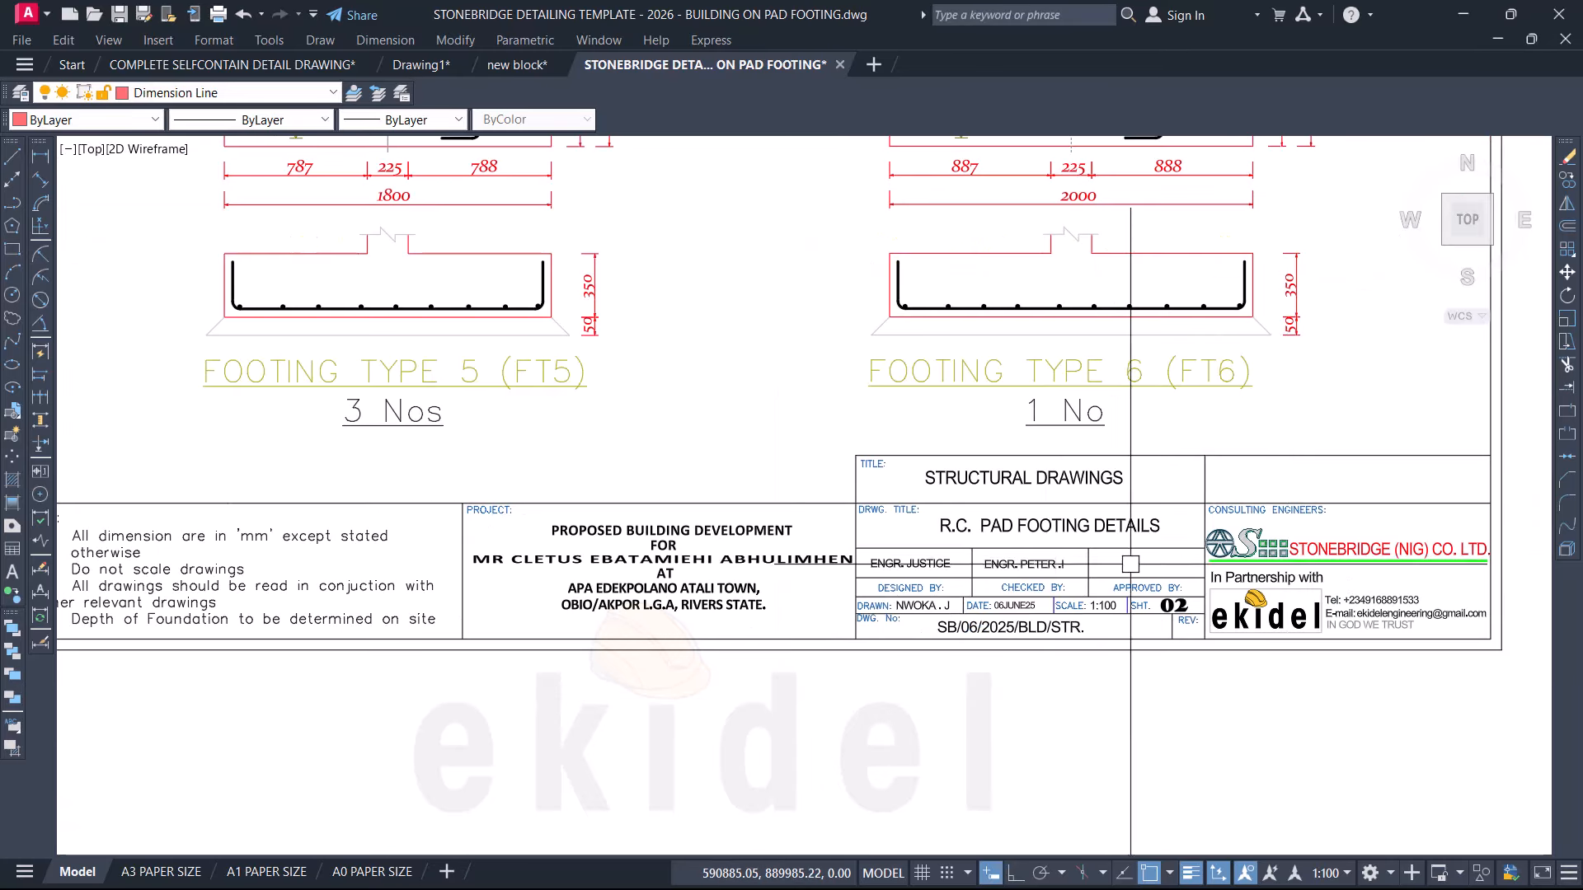
scroll(1409, 542, up, 2)
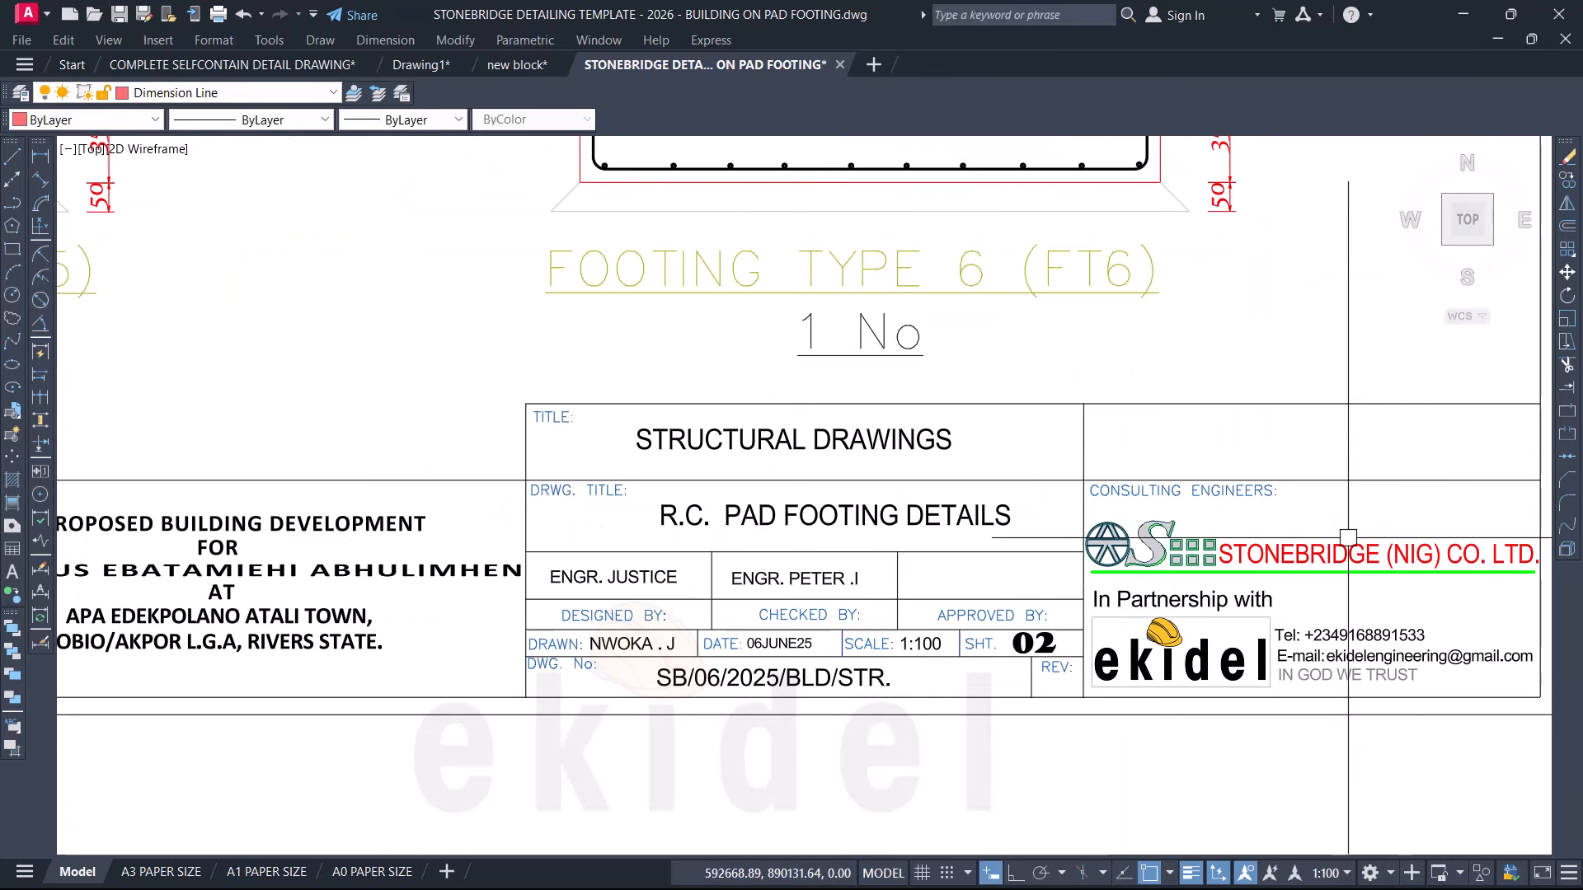
scroll(1281, 581, down, 2)
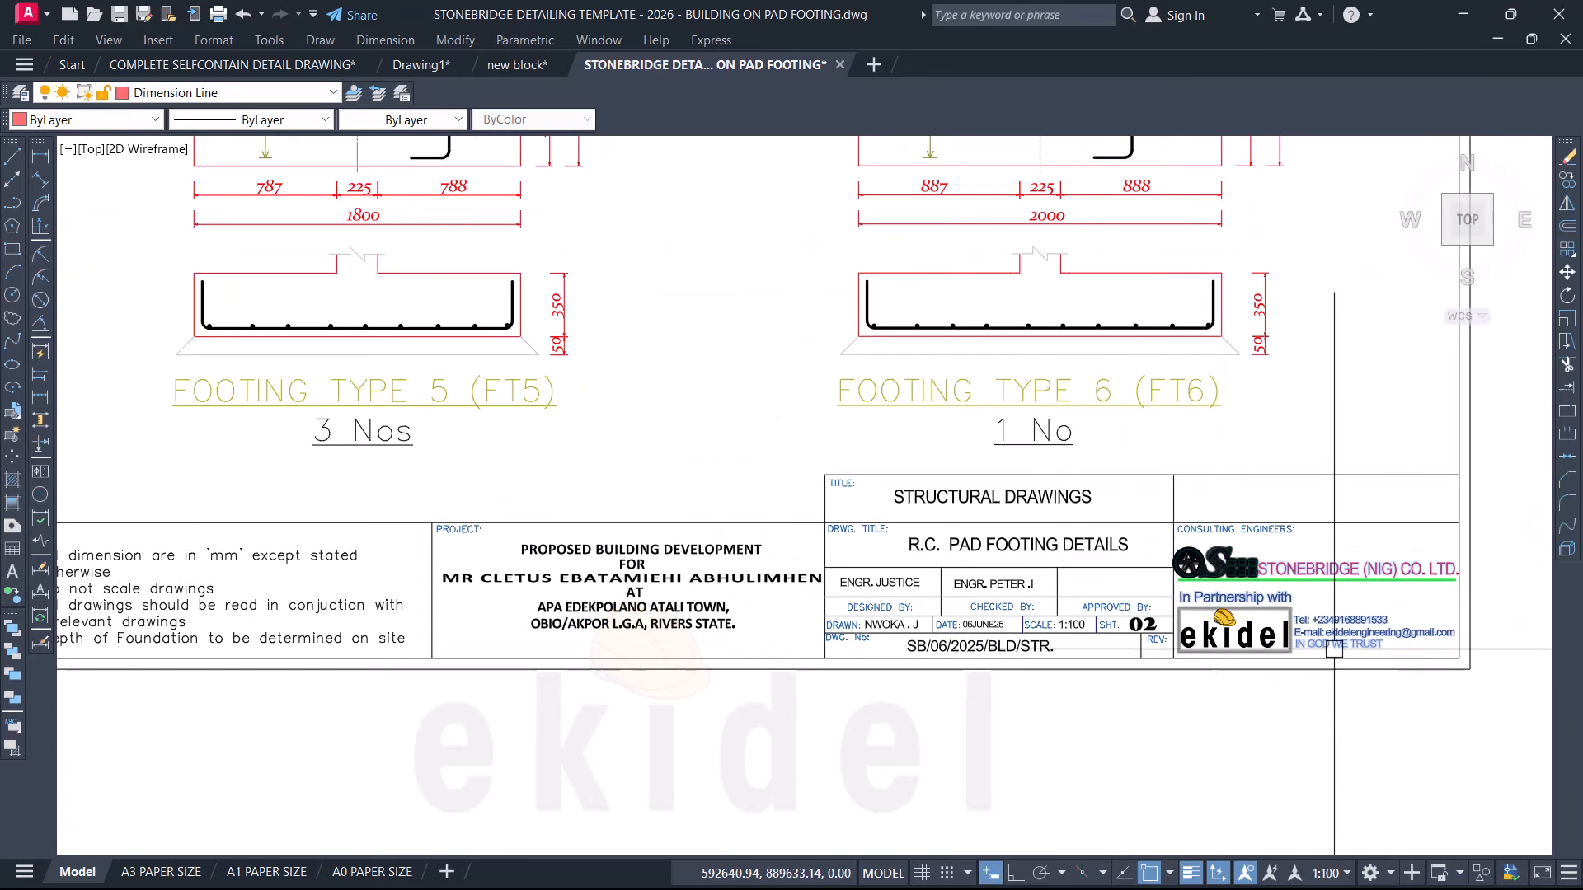
scroll(1076, 581, down, 2)
scroll(773, 594, up, 4)
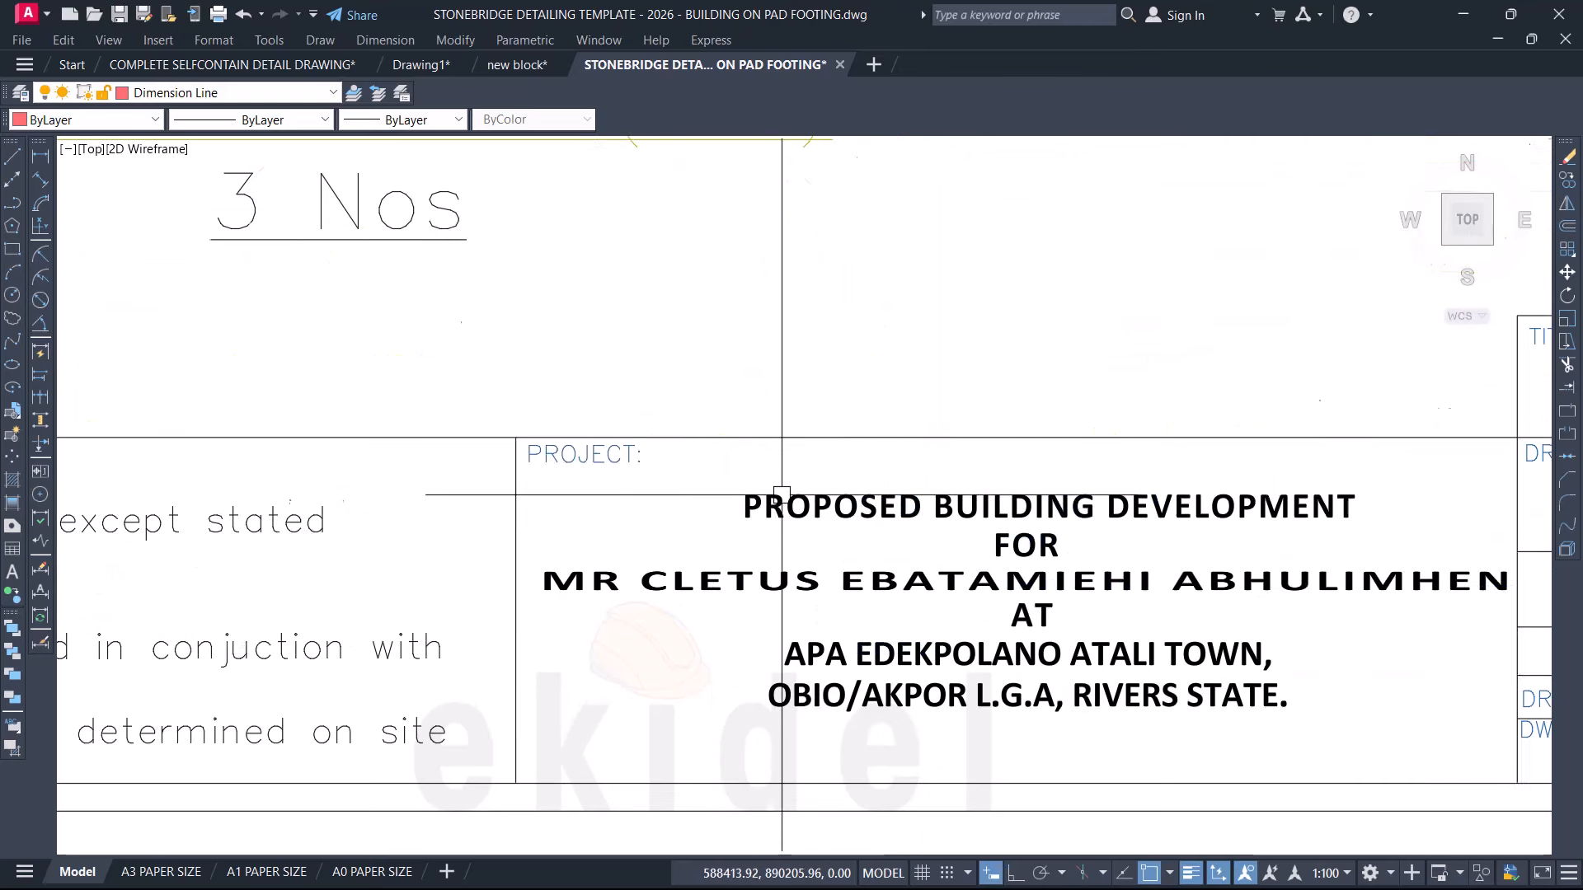
scroll(698, 461, down, 4)
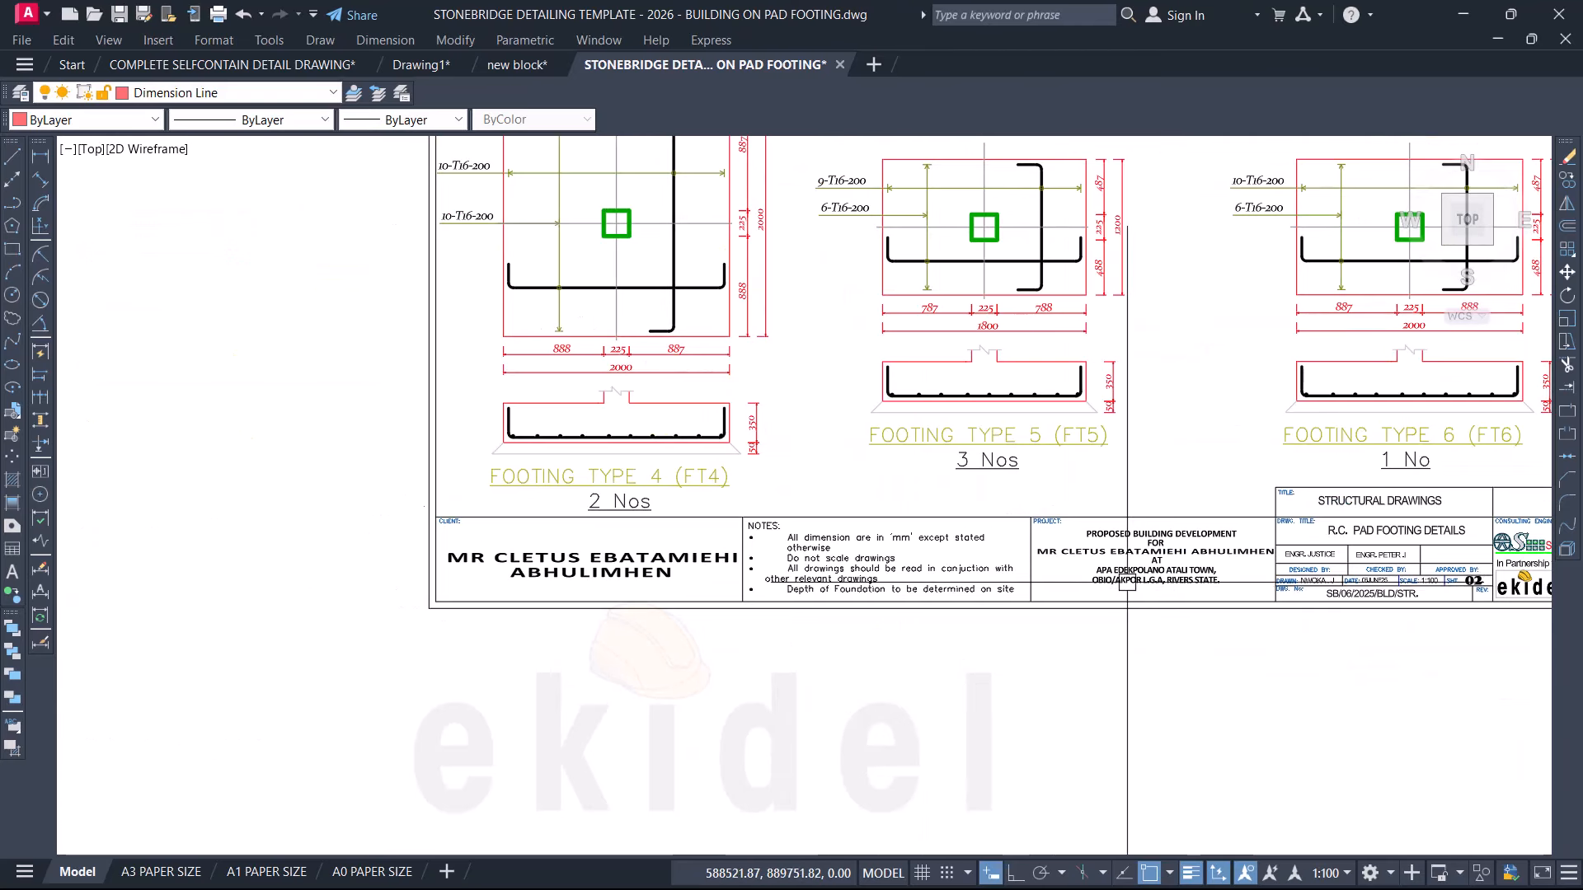
scroll(824, 494, up, 2)
scroll(577, 585, down, 3)
scroll(599, 561, up, 3)
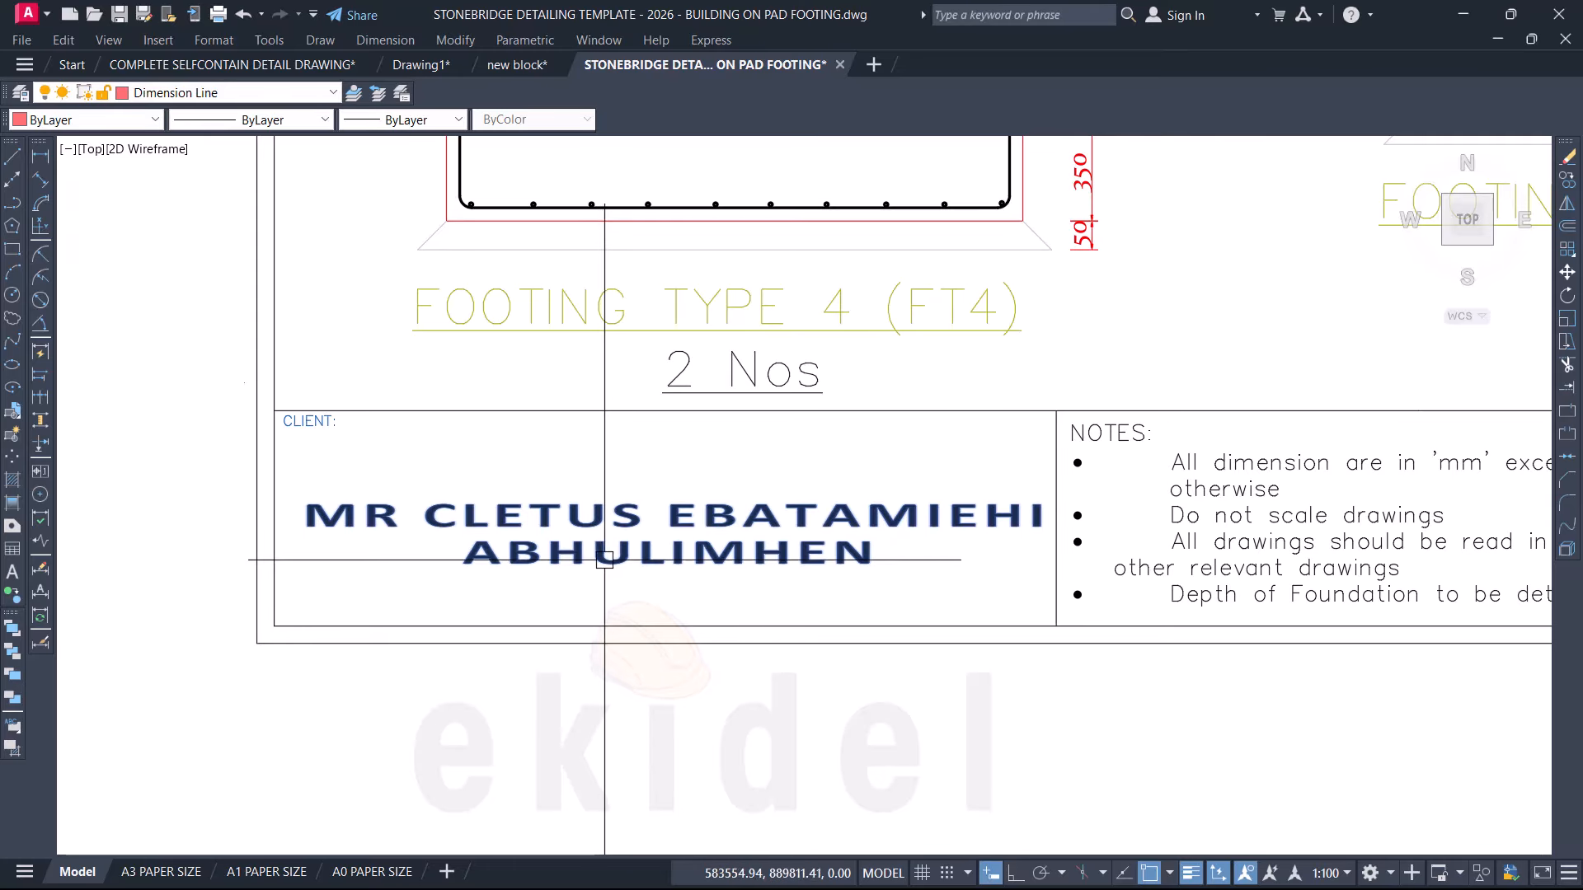
scroll(627, 651, down, 3)
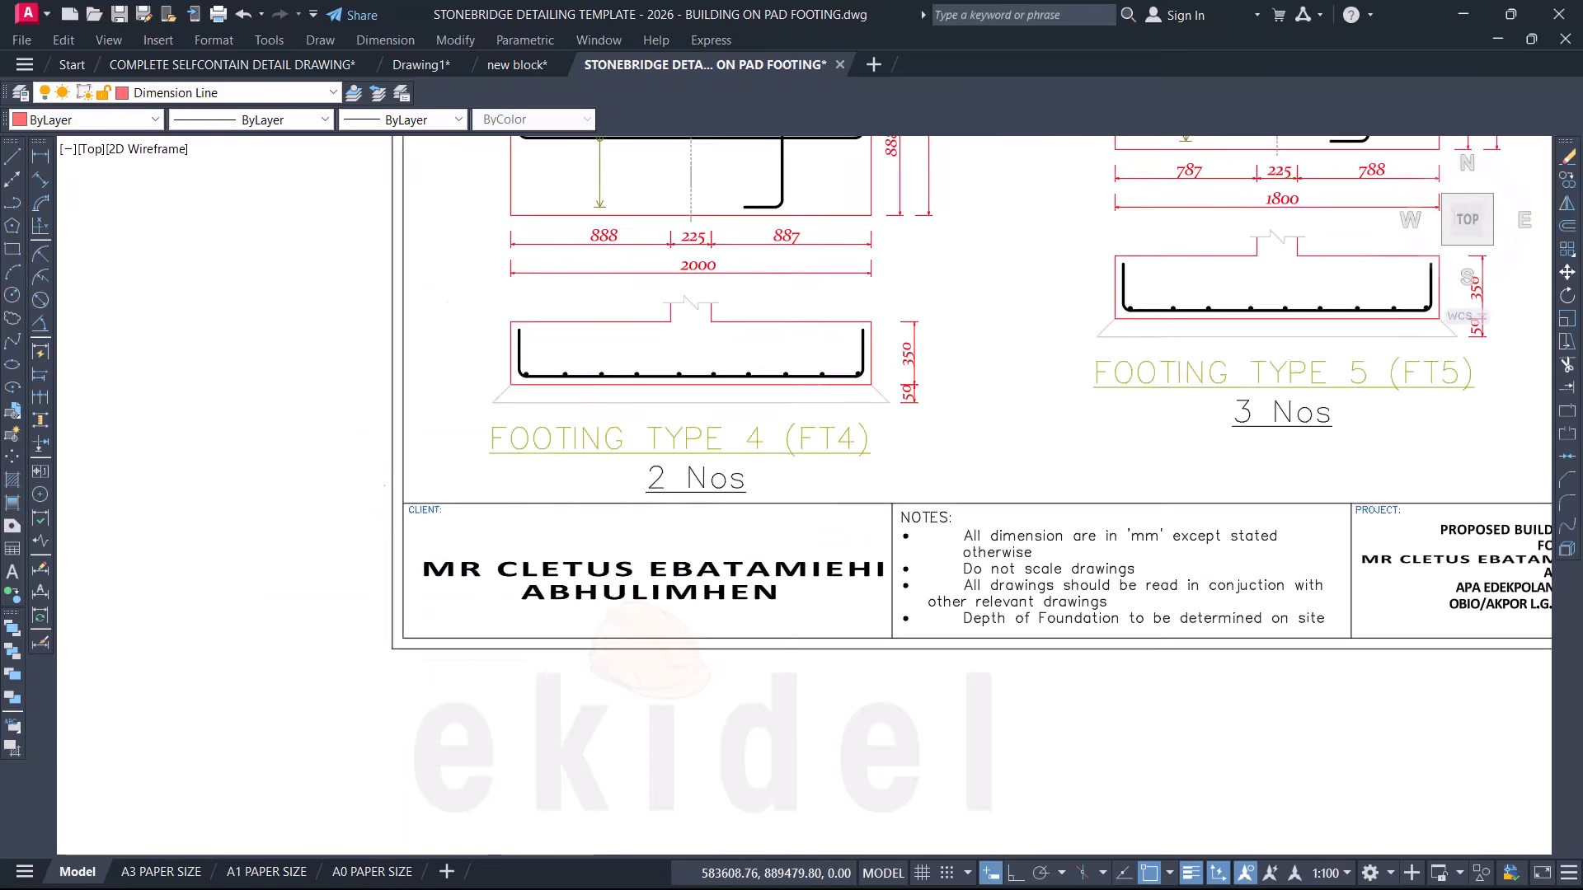
Step: Delete the spare Footing Type 4 detail located above the drawing sheet
scroll(732, 551, down, 4)
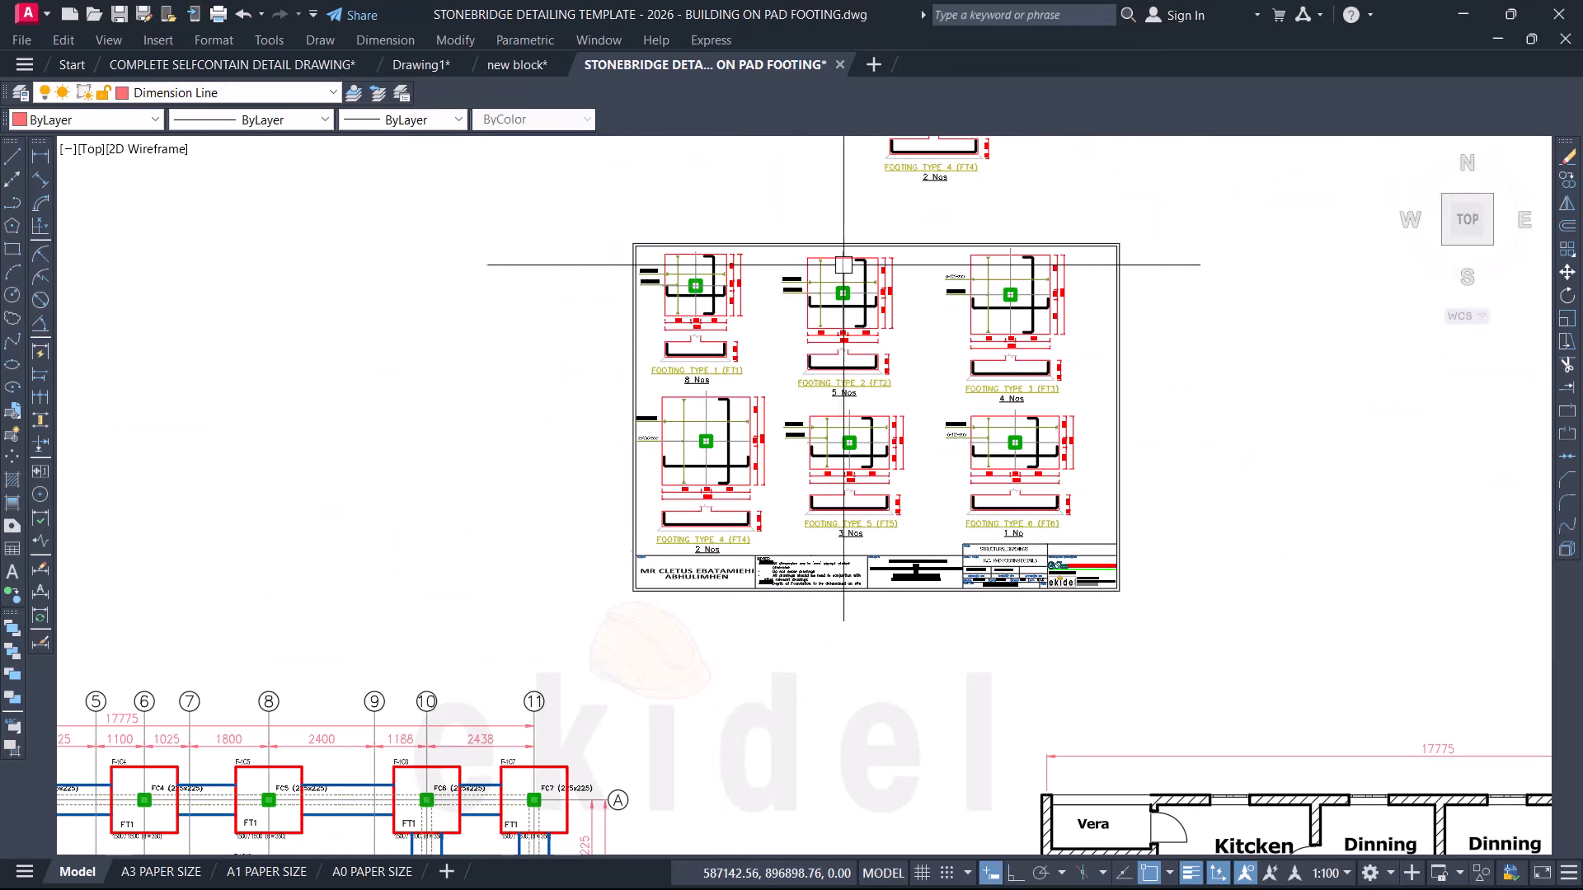
middle_drag(922, 243, 898, 516)
click(1048, 240)
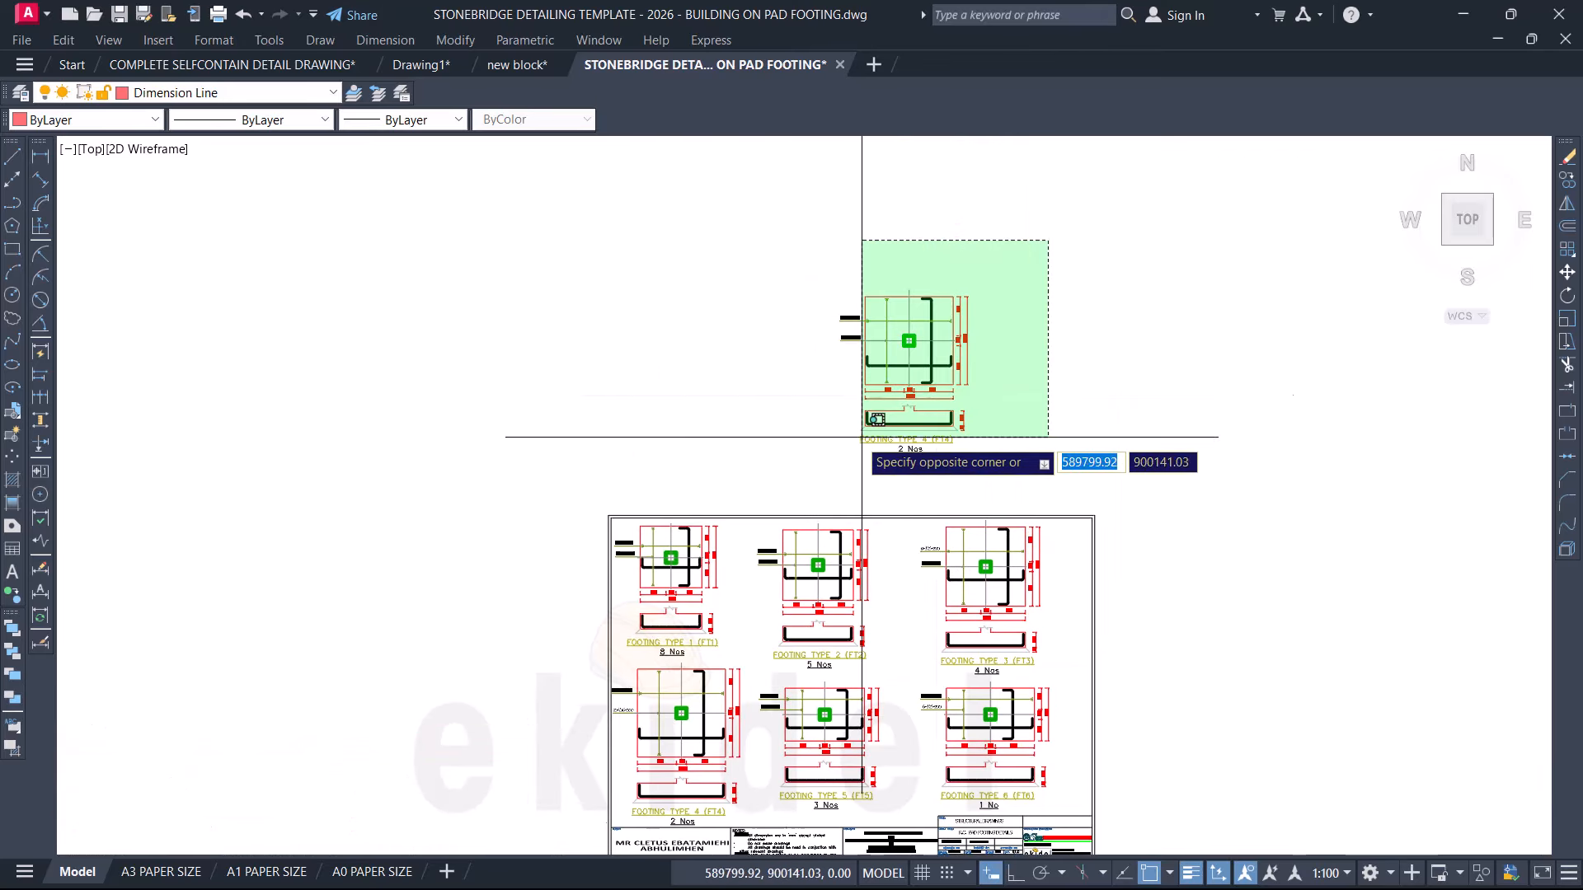
click(816, 447)
key(Delete)
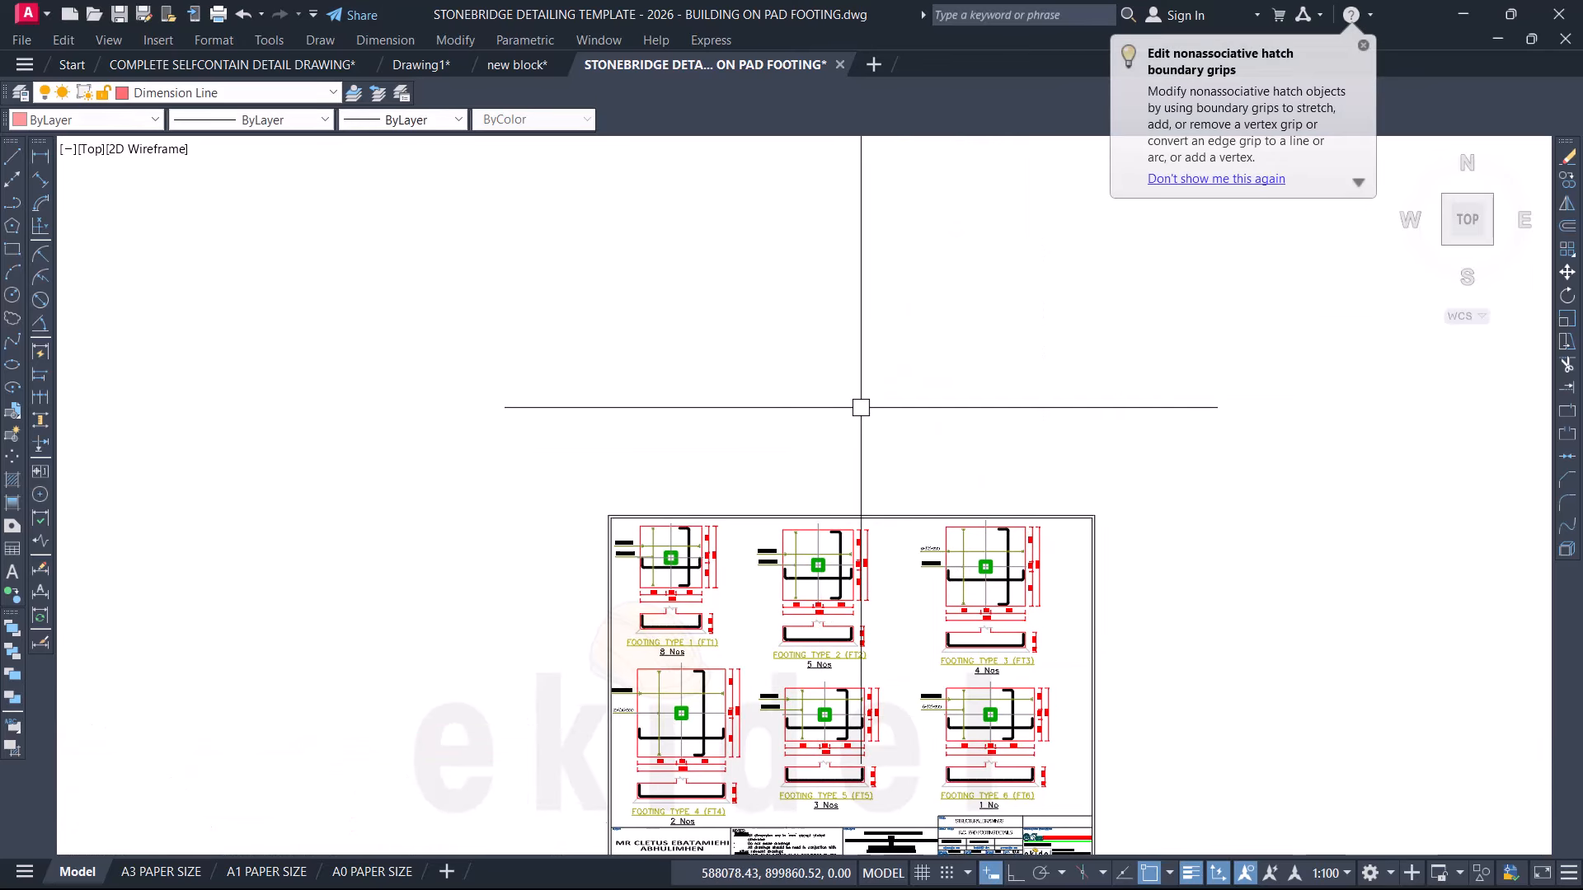
Step: Move the architectural floor plan and its overall dimension farther from the foundation layout, clearing the space between the two drawings
scroll(901, 344, down, 3)
scroll(901, 345, down, 3)
scroll(929, 483, up, 3)
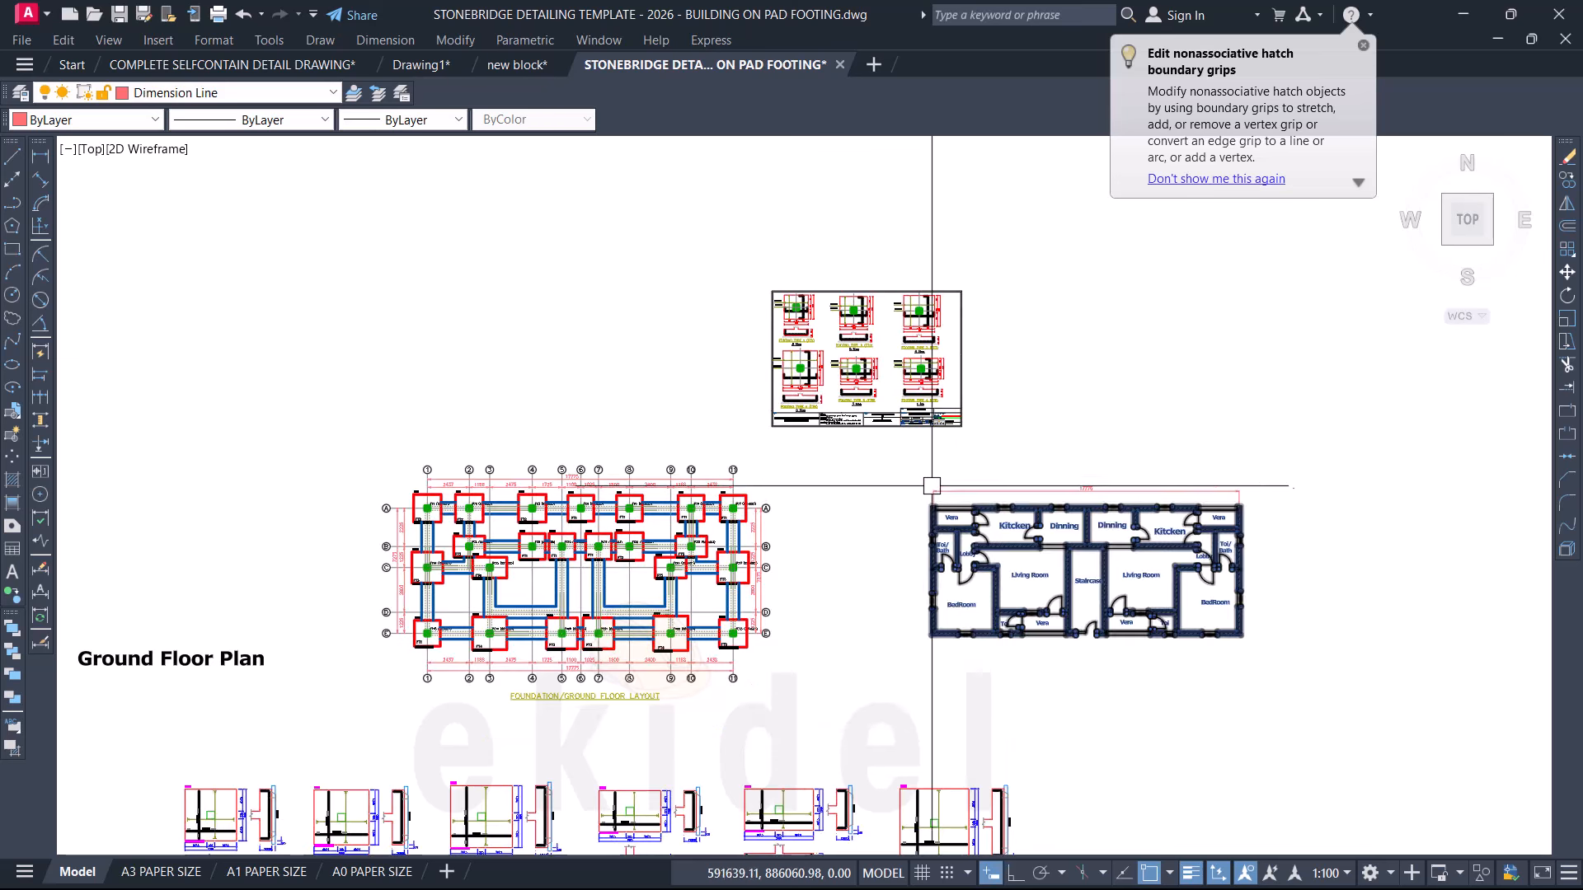
click(910, 472)
click(1249, 647)
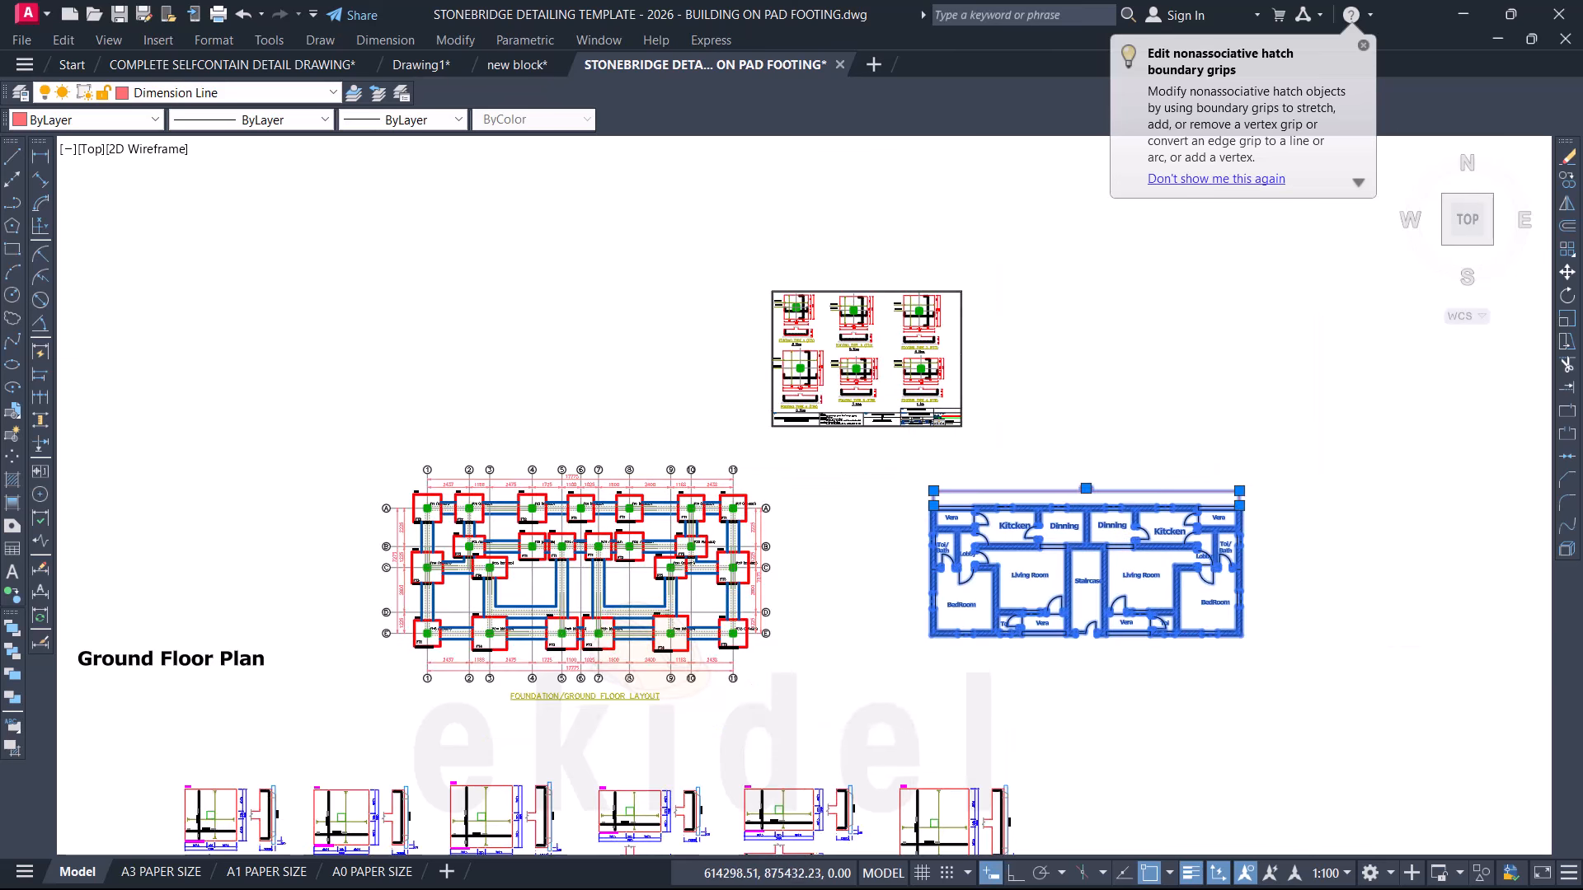
text(m)
key(Return)
click(1066, 614)
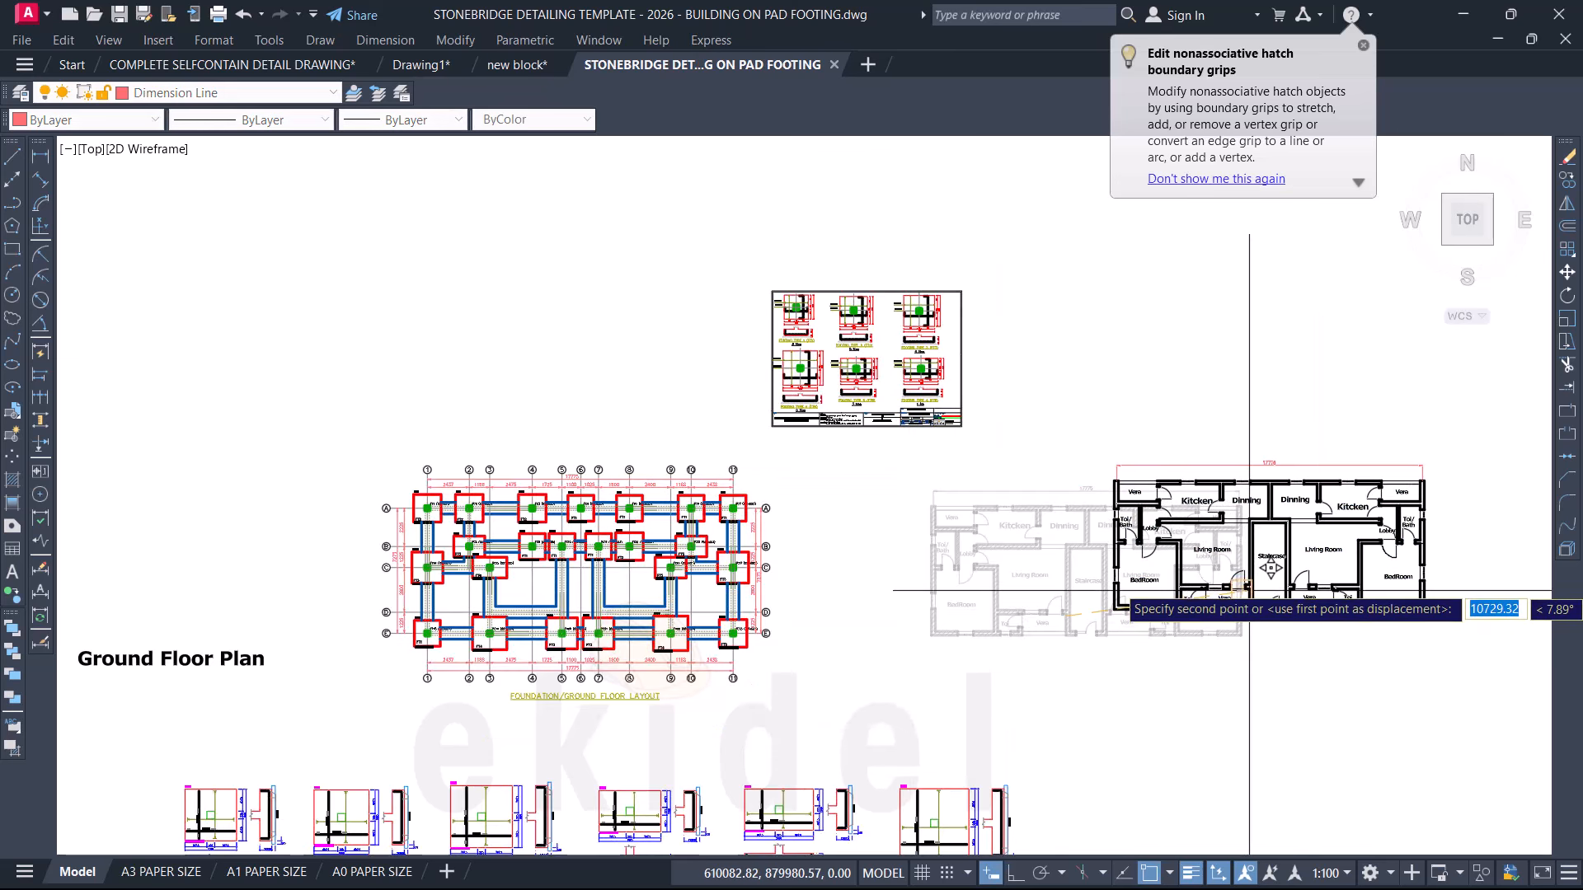
click(1264, 585)
scroll(1018, 446, down, 2)
scroll(1177, 455, up, 4)
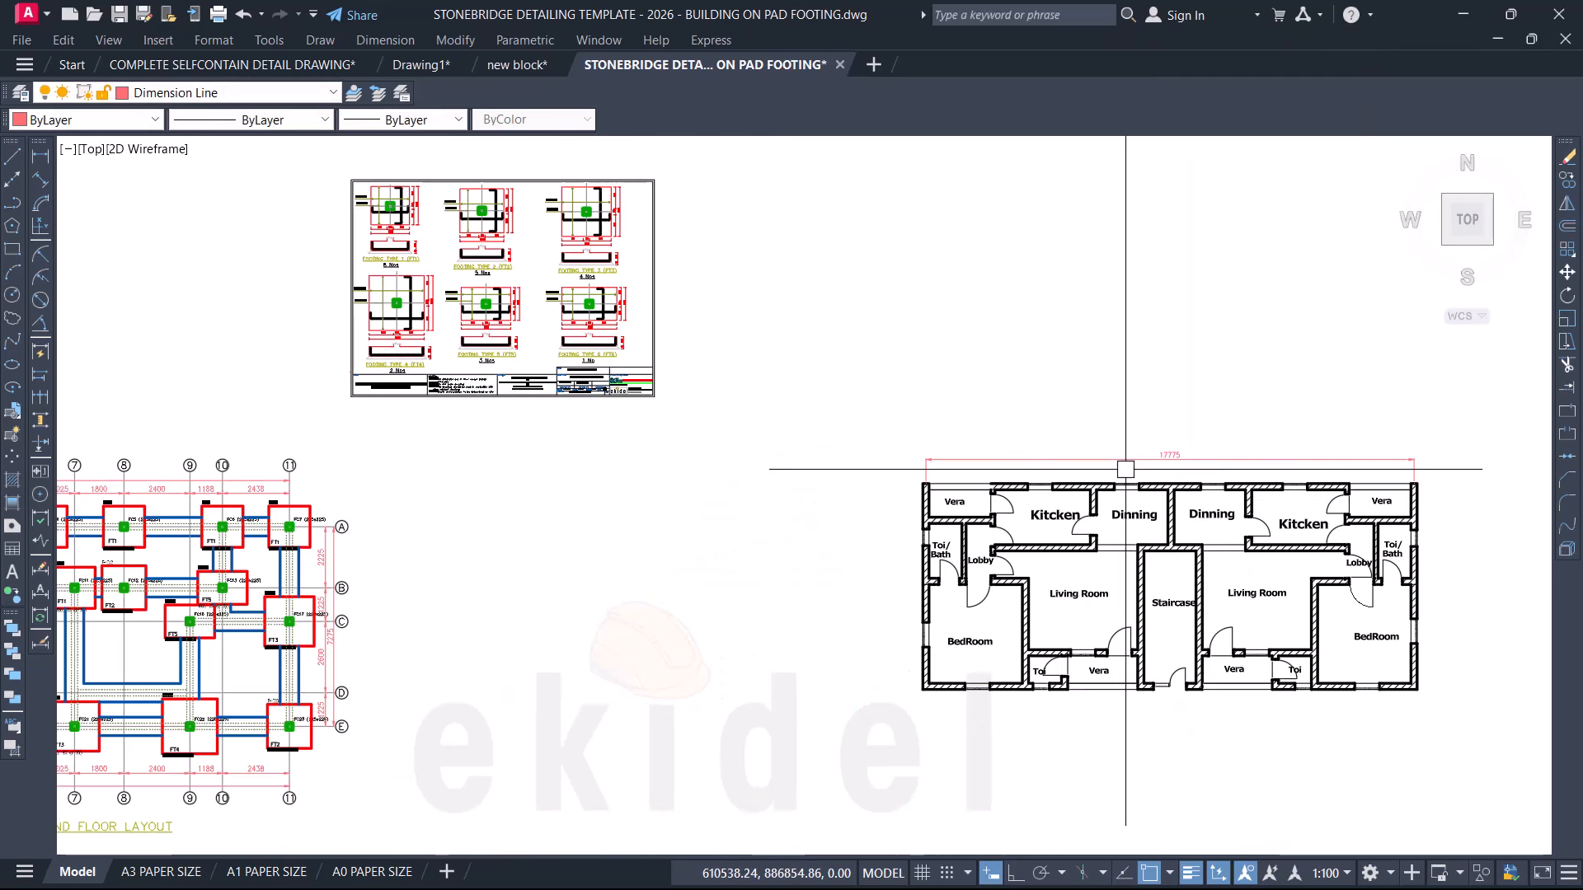
Step: Delete the 17775 overall dimension above the architectural floor plan
click(1132, 460)
key(Escape)
scroll(1196, 416, down, 2)
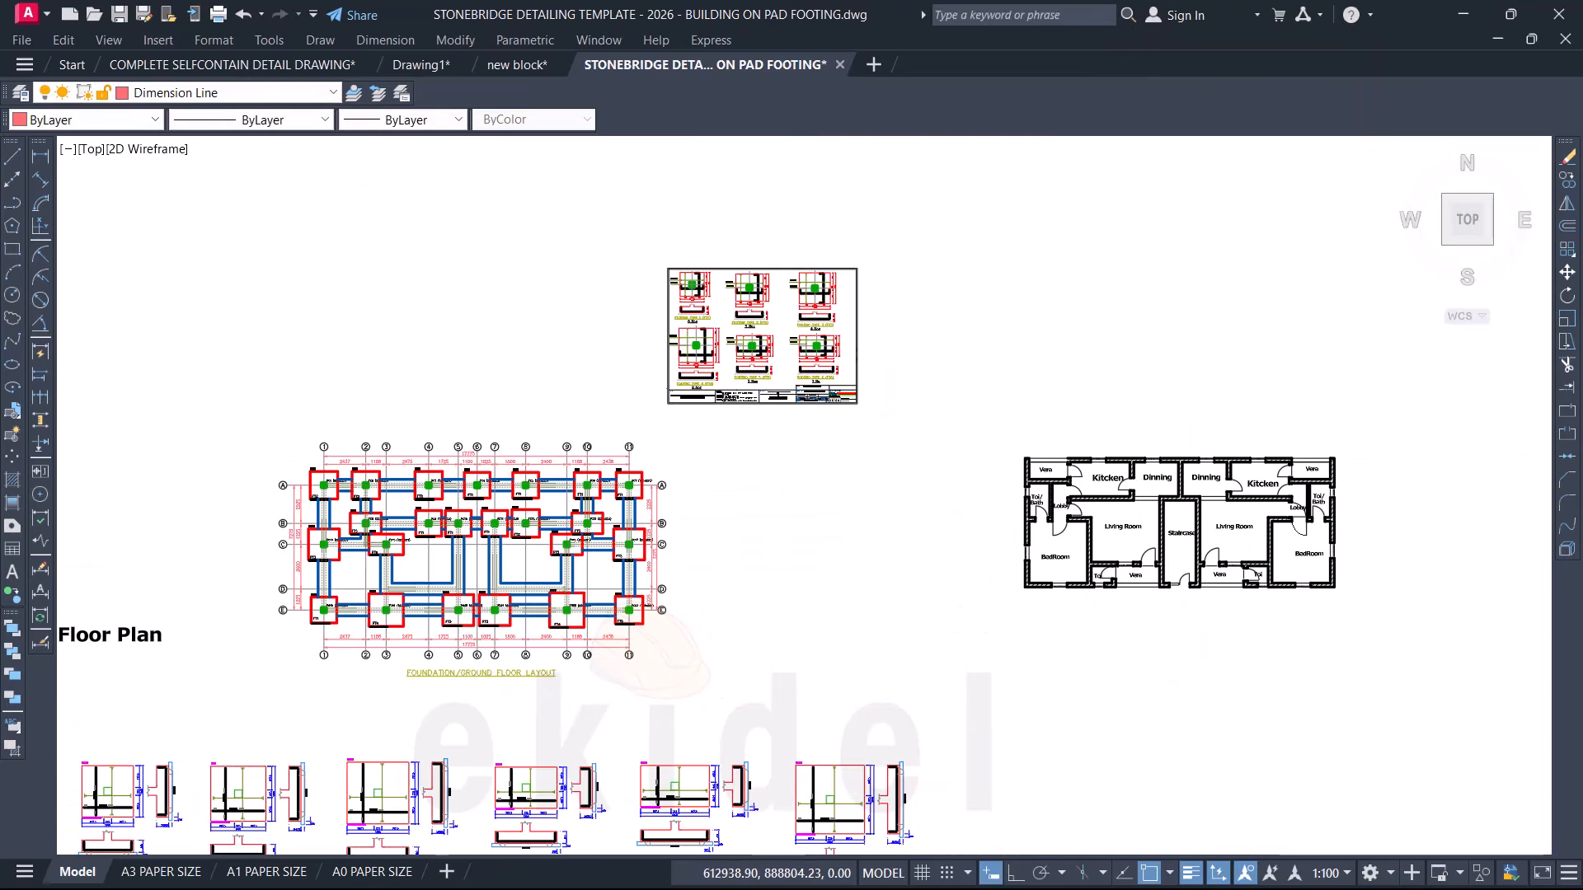
Step: Move the complete pad footing details sheet down into the space between the foundation layout and the floor plan
click(645, 230)
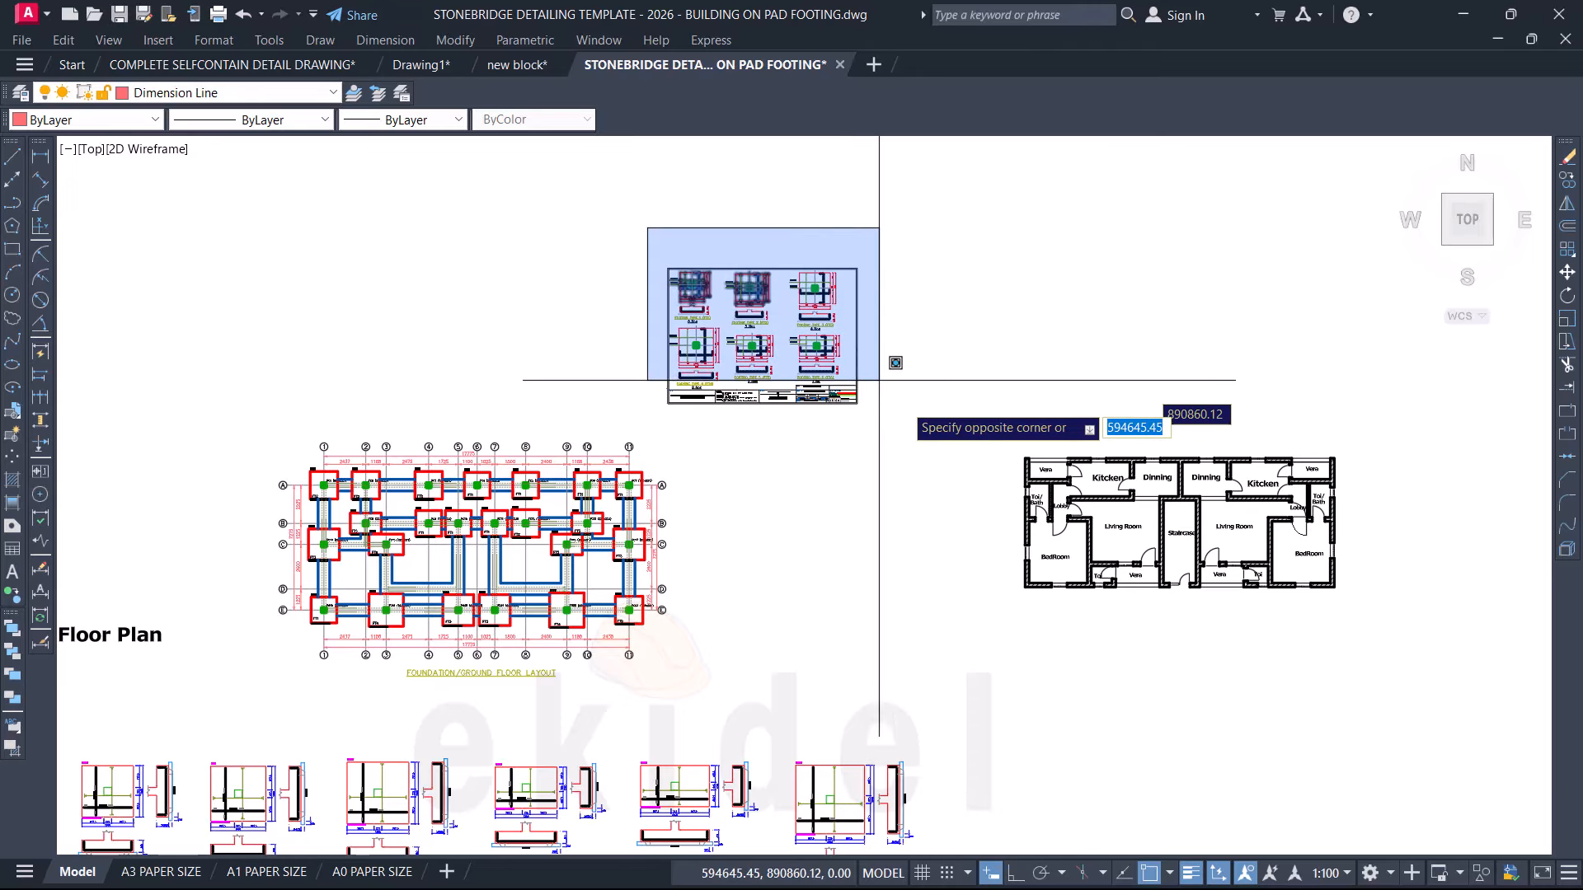
click(910, 413)
text(m)
key(space)
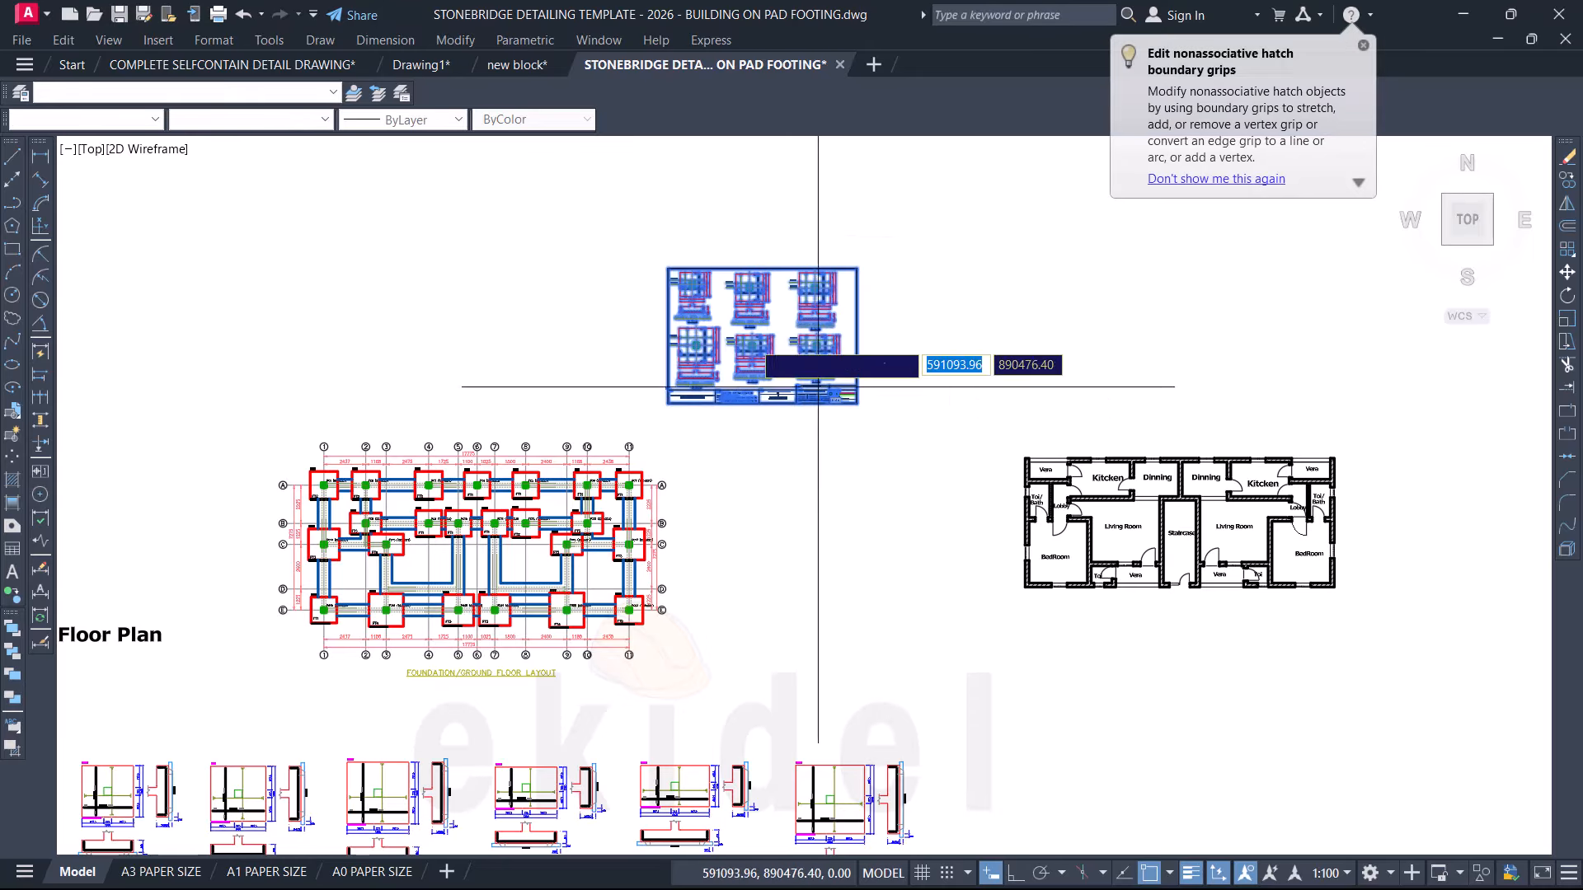
click(736, 300)
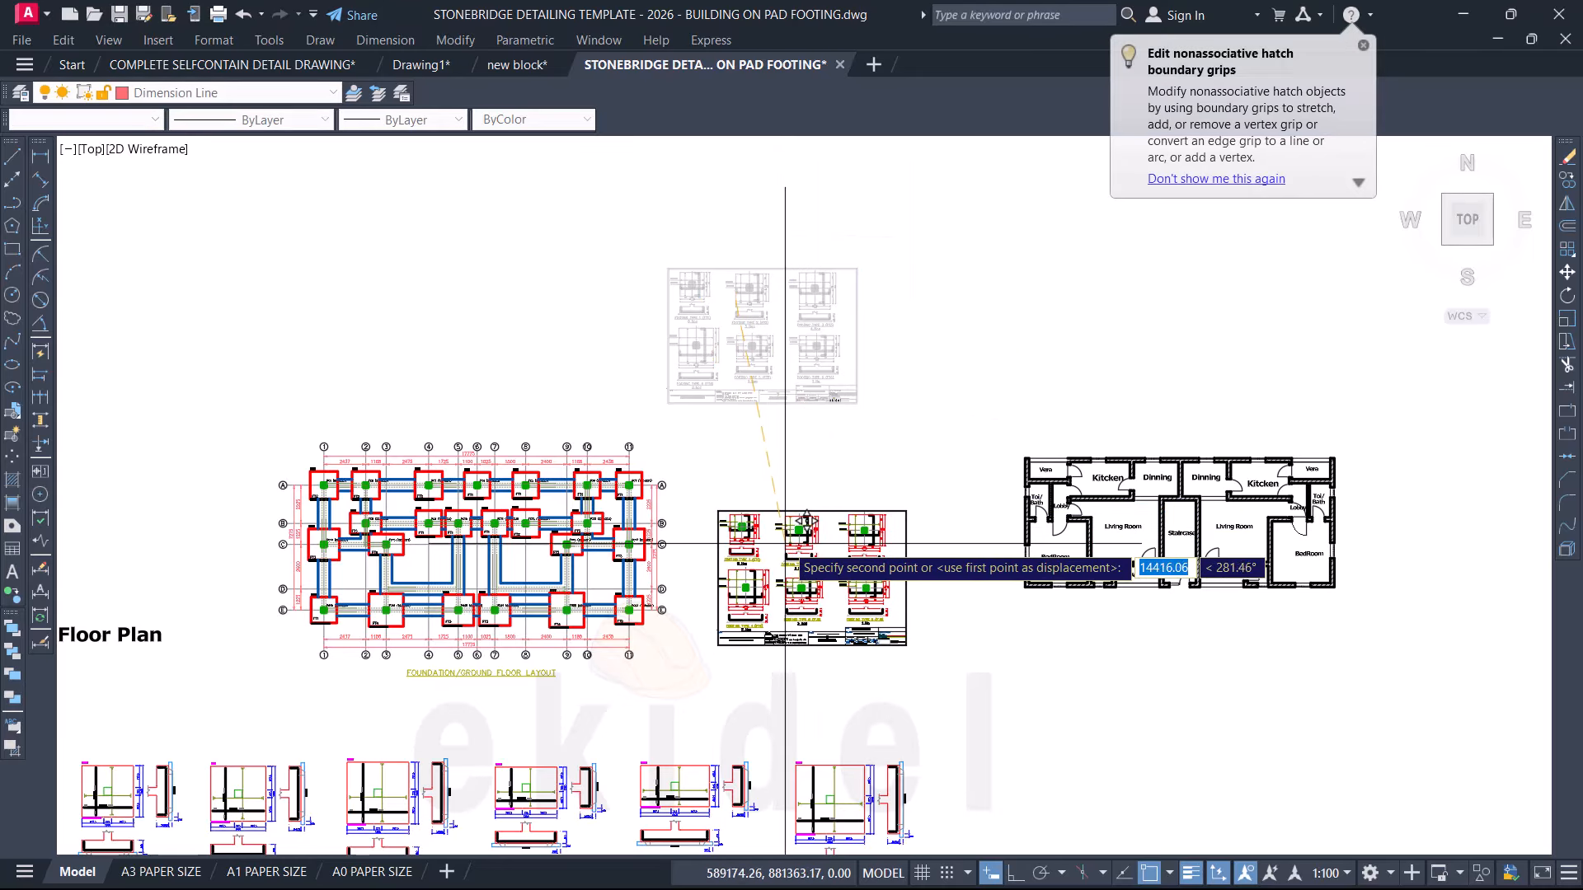
click(786, 544)
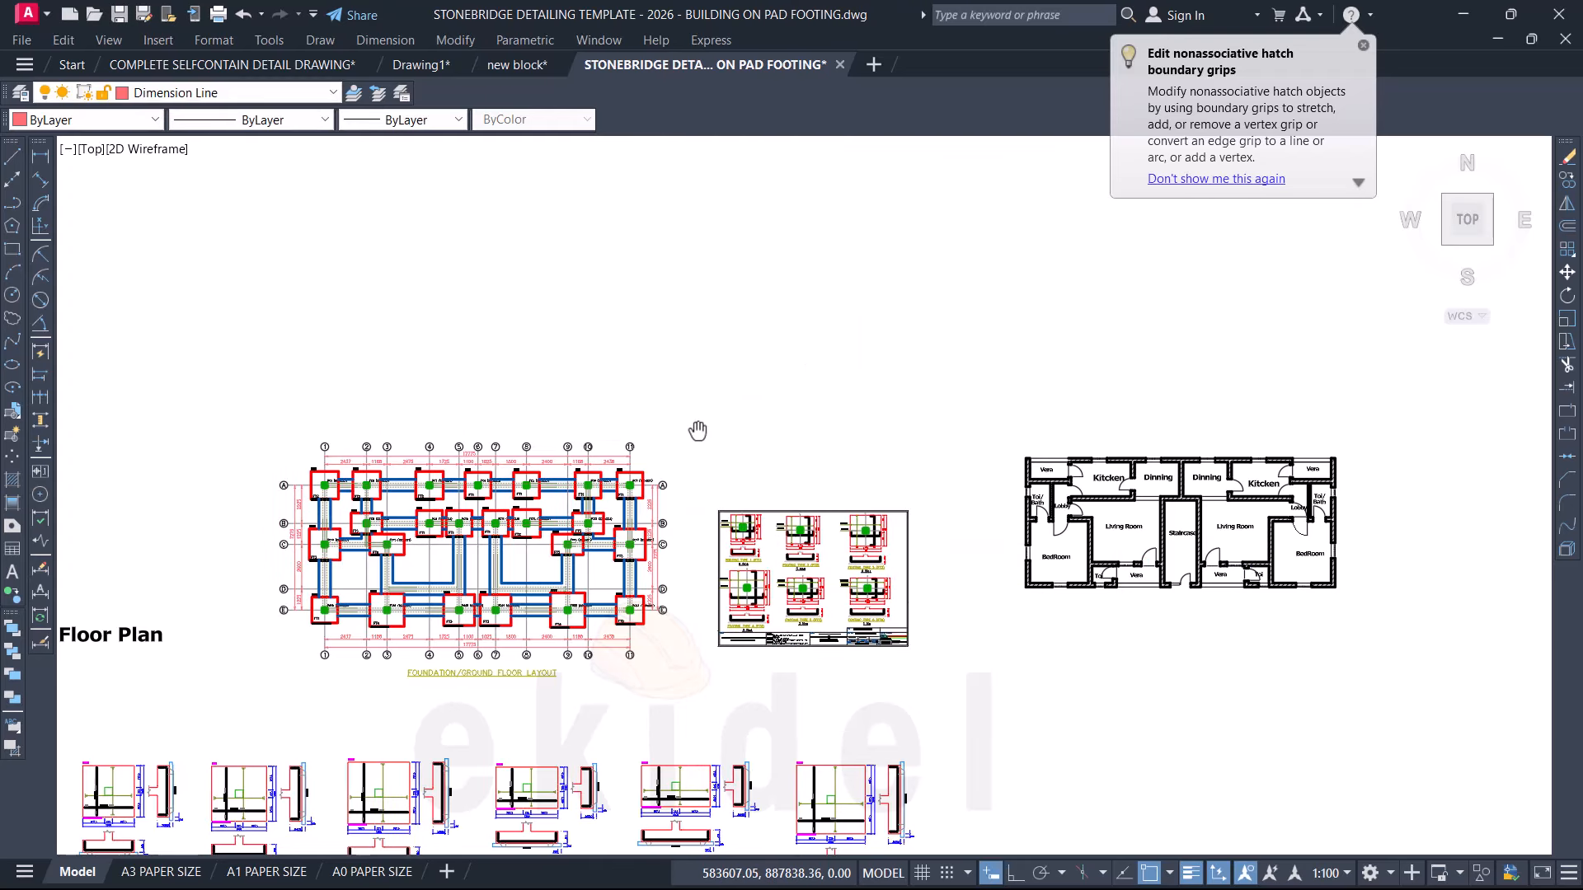
Step: Delete the "Ground Floor Plan" text beside the foundation layout
middle_drag(699, 431, 1103, 397)
scroll(907, 452, up, 2)
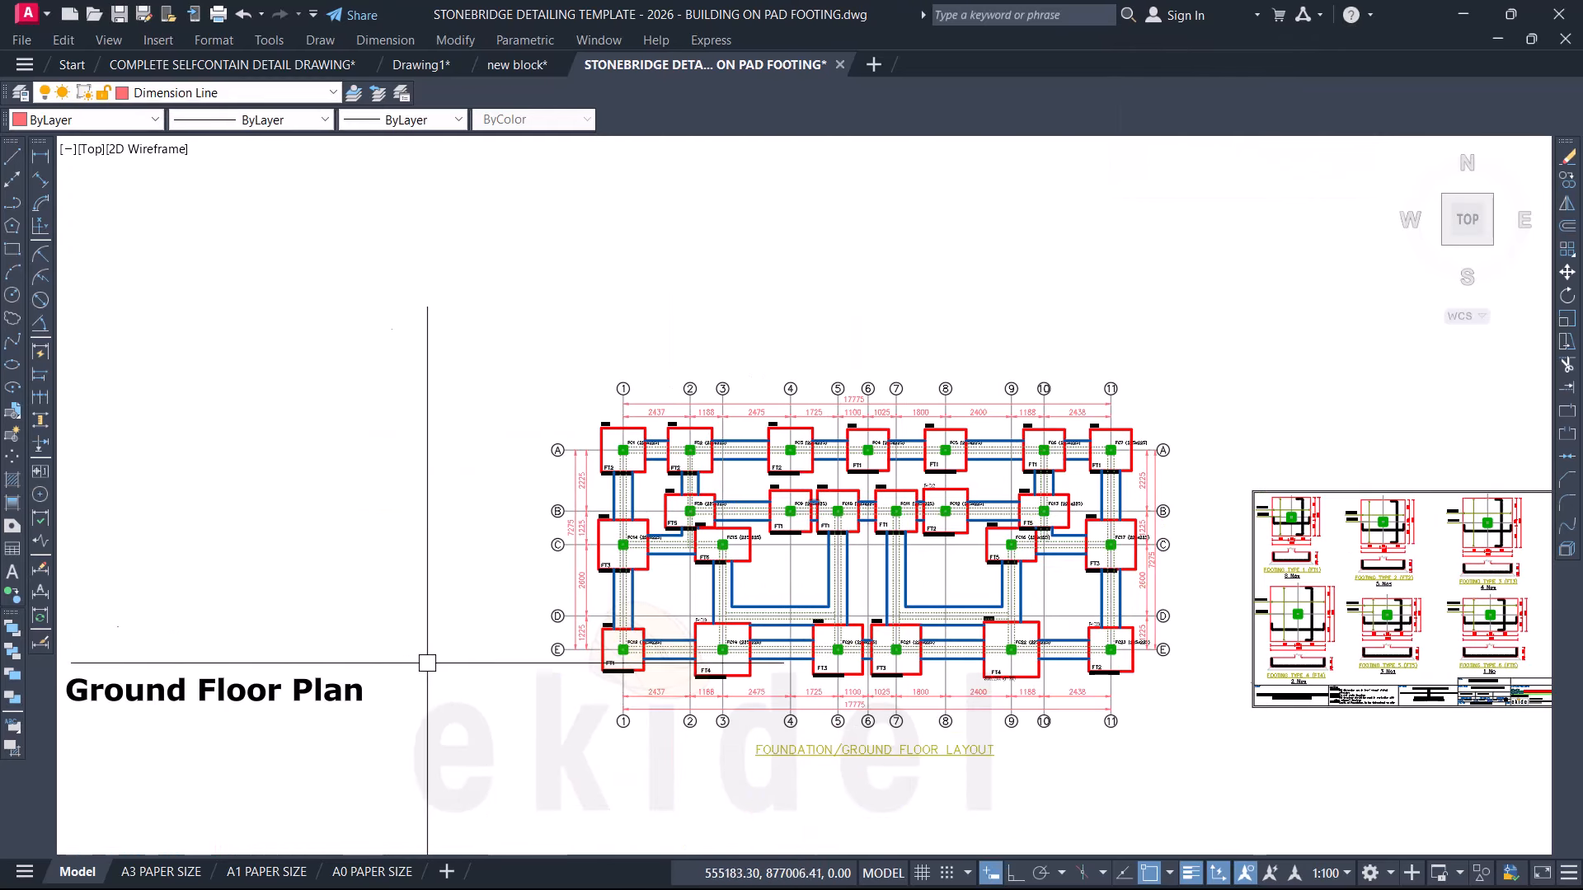
click(347, 656)
key(Escape)
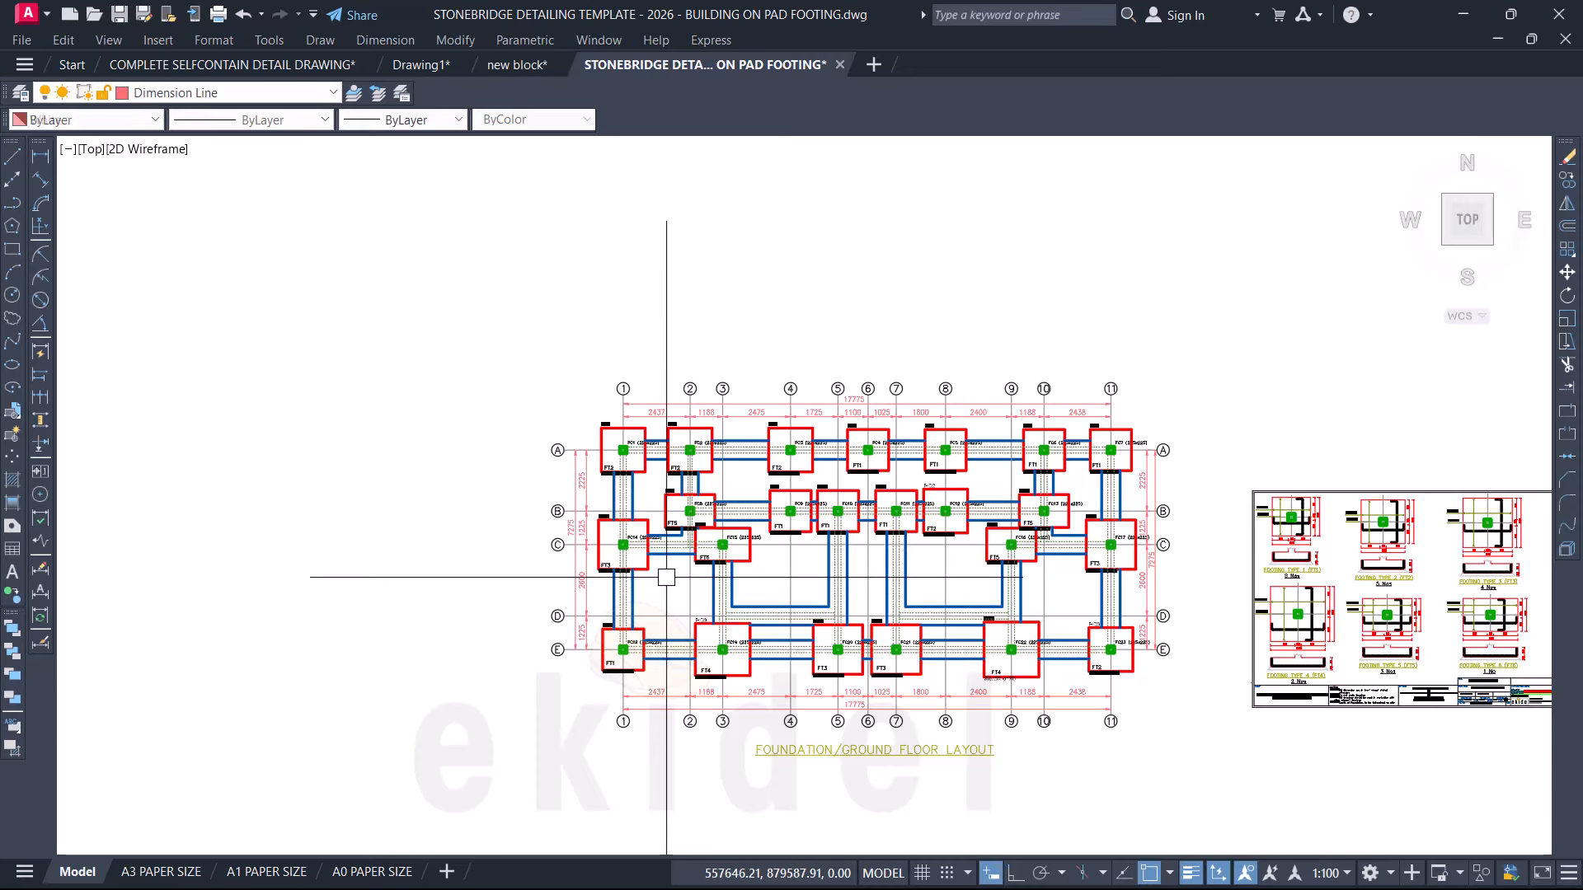
Step: Select all text similar to the F-1C1 label on the foundation layout and delete these footing reference and size labels
scroll(817, 540, up, 4)
scroll(789, 502, down, 5)
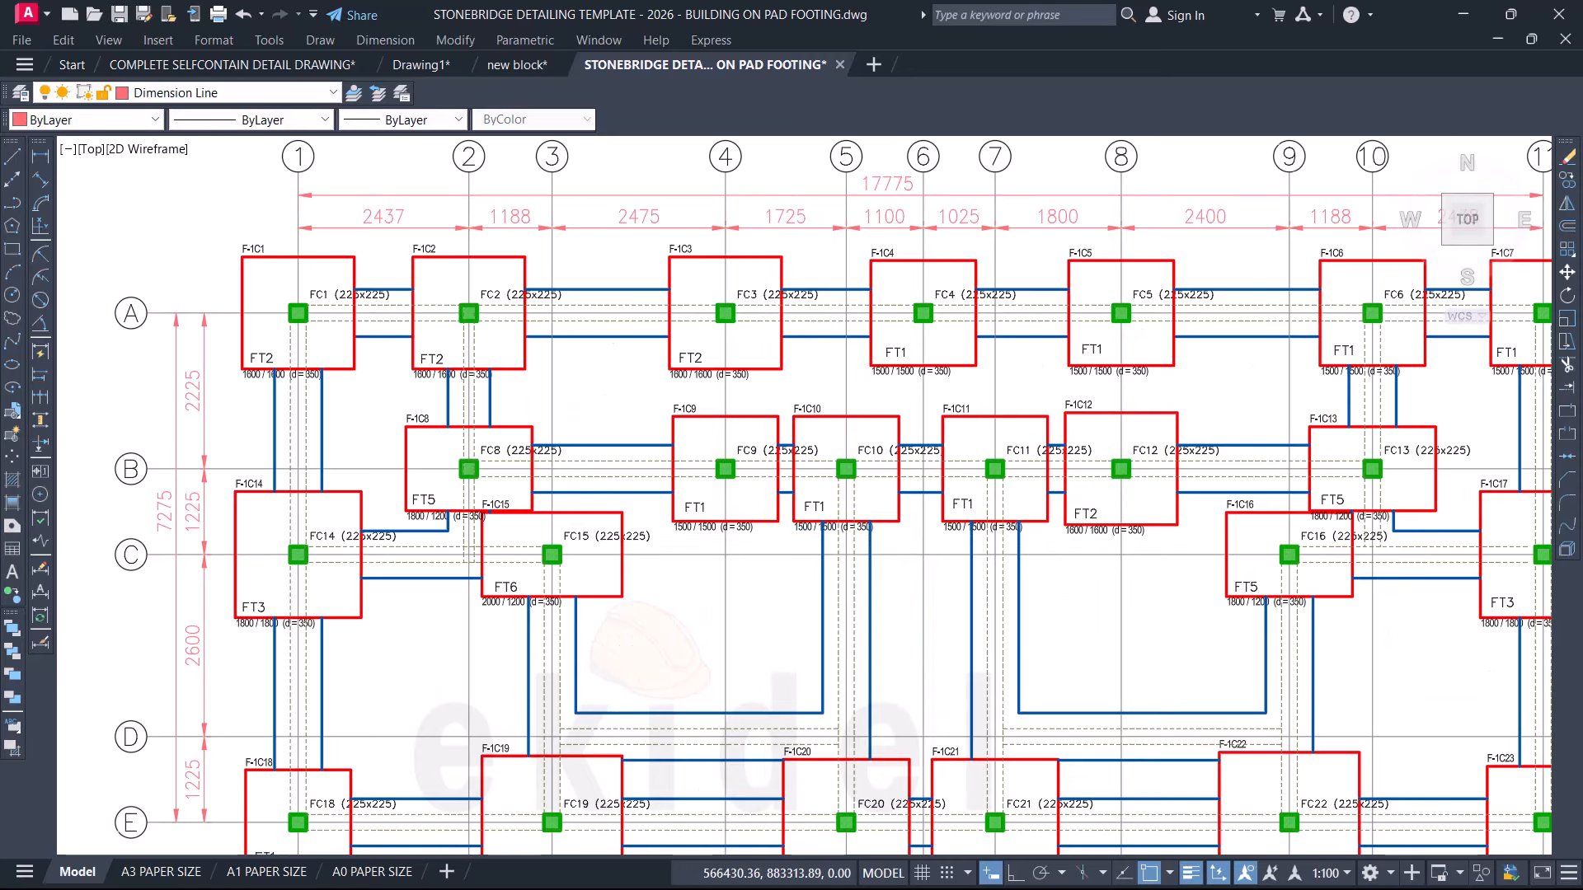
scroll(1219, 490, up, 2)
scroll(953, 487, down, 2)
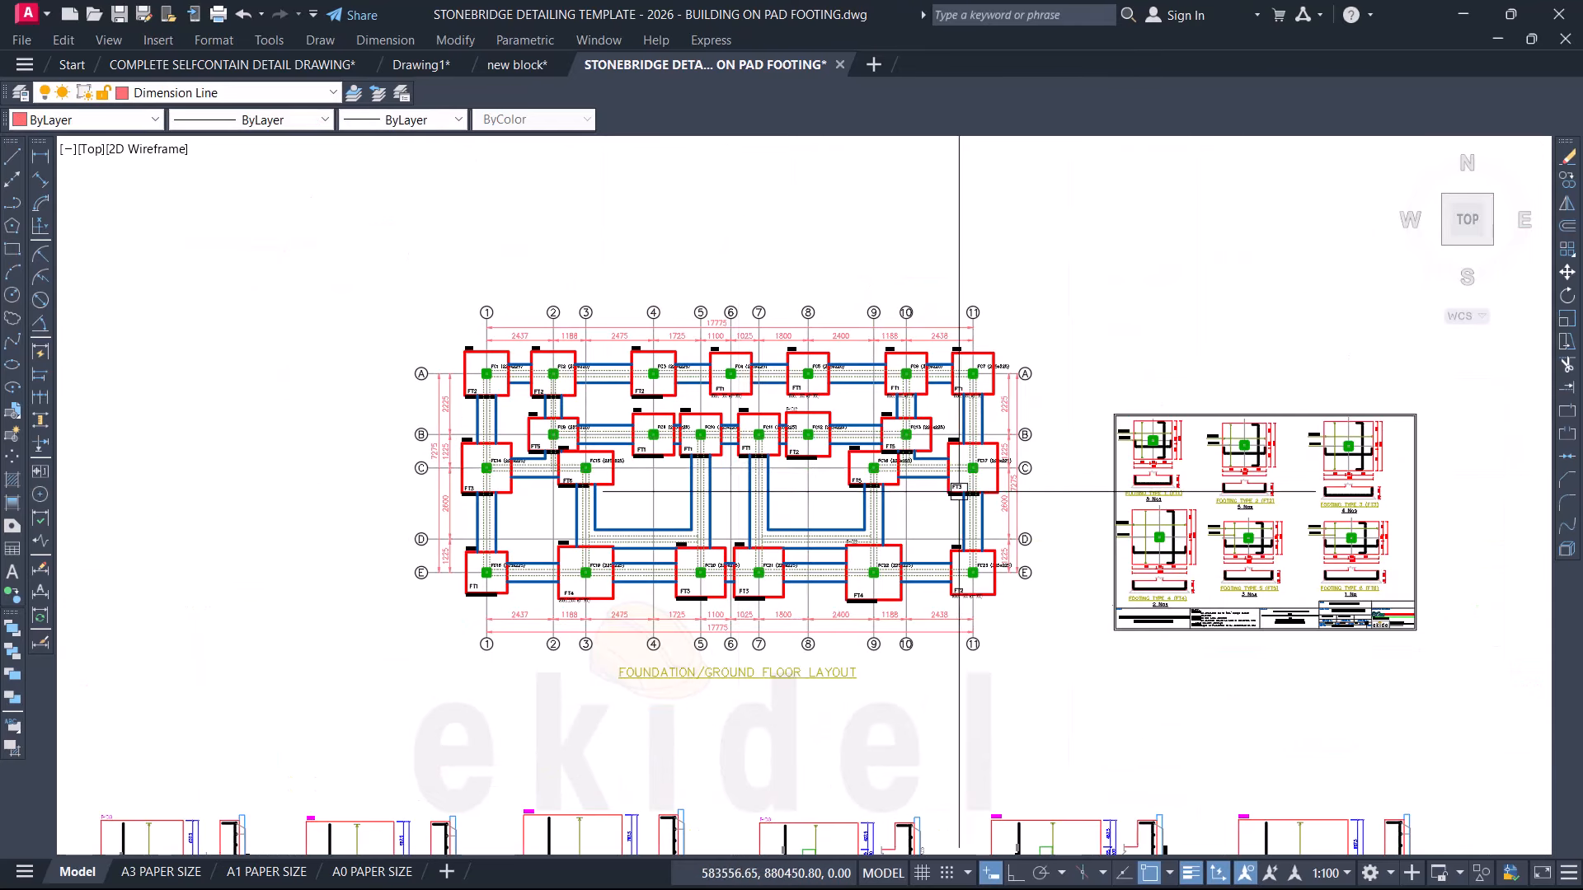
scroll(495, 388, up, 5)
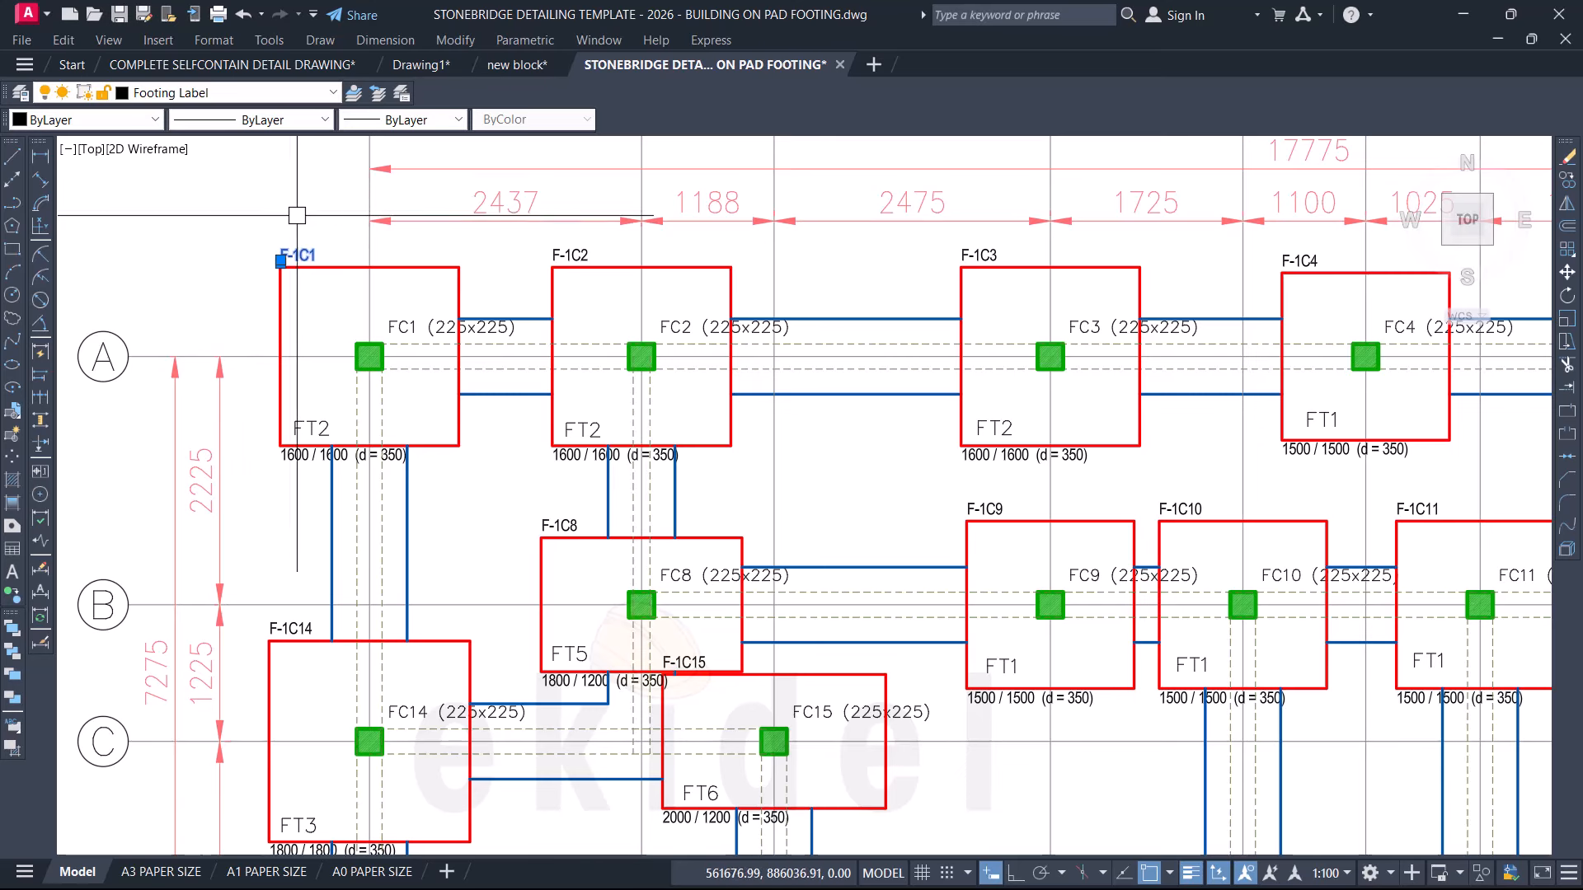
scroll(929, 406, down, 2)
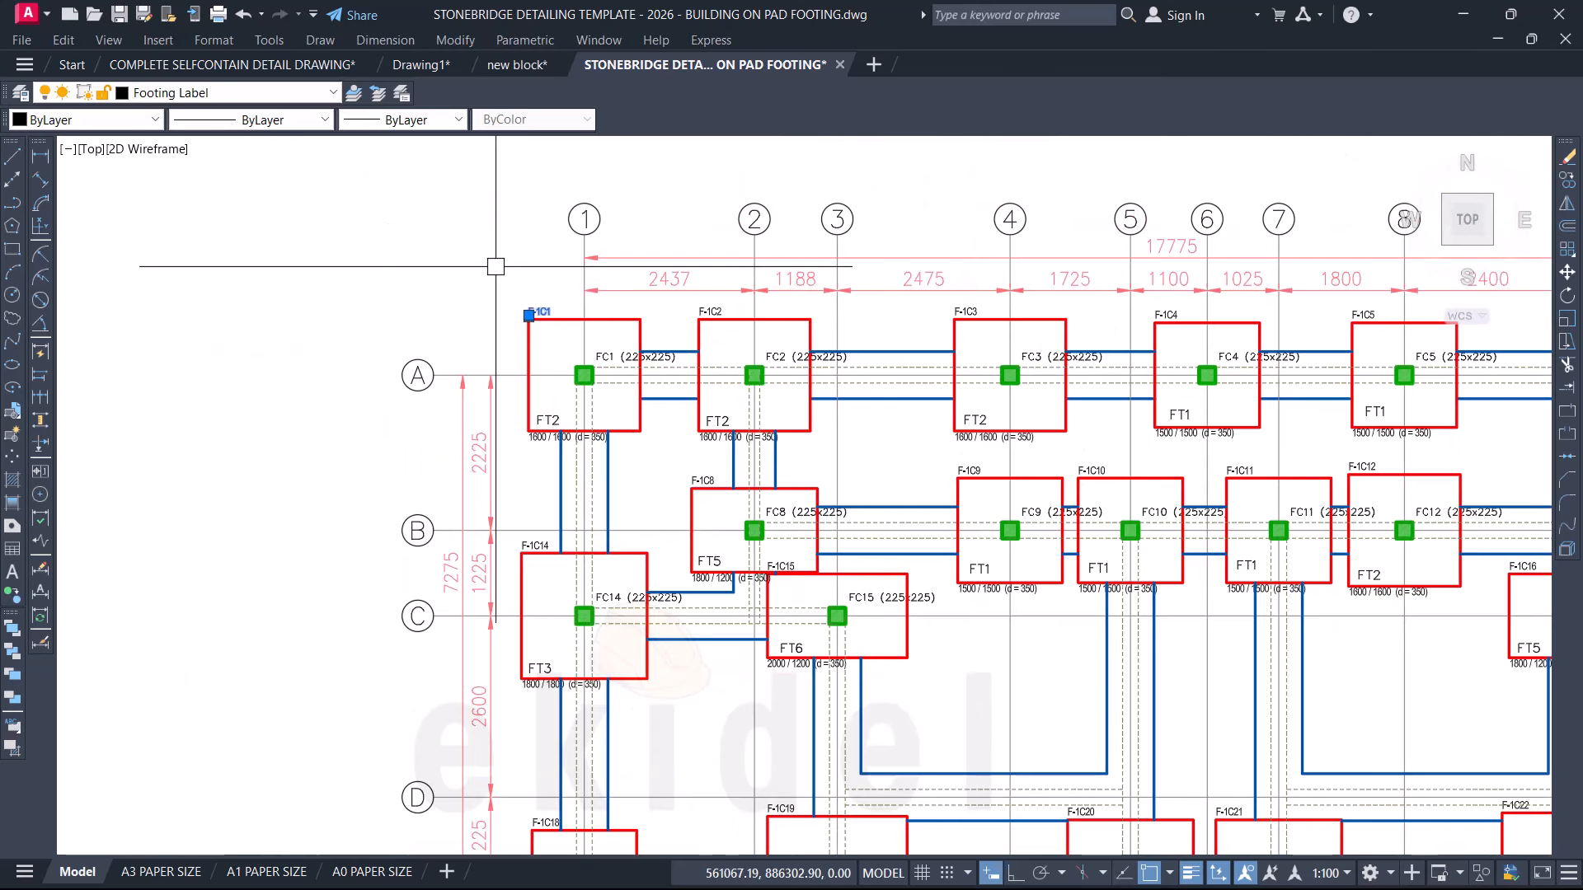
right_click(492, 232)
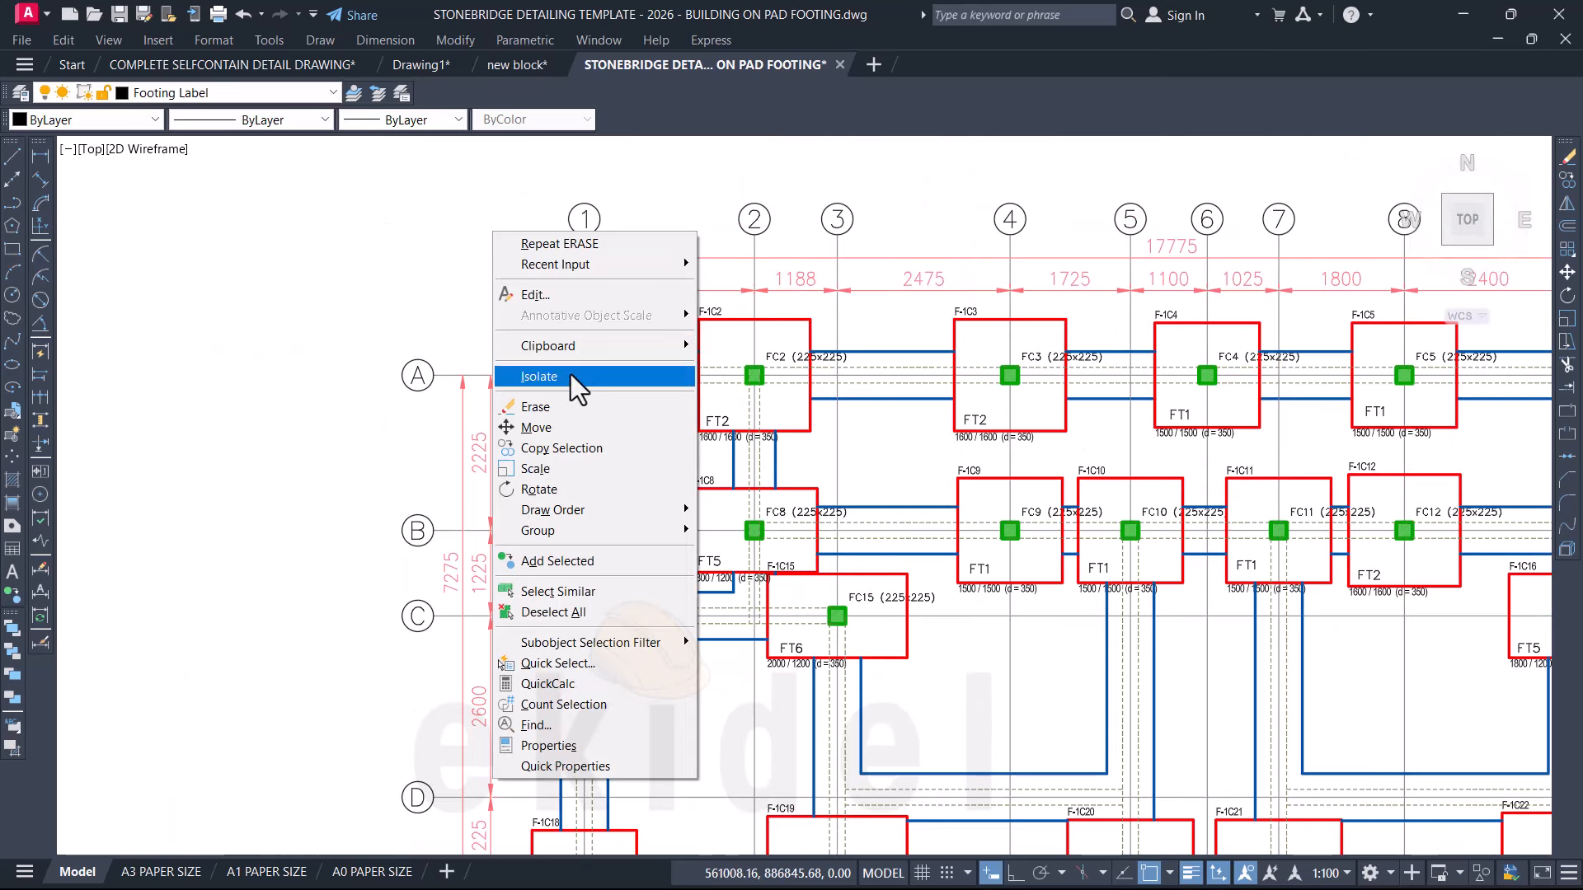
click(582, 587)
scroll(631, 313, down, 4)
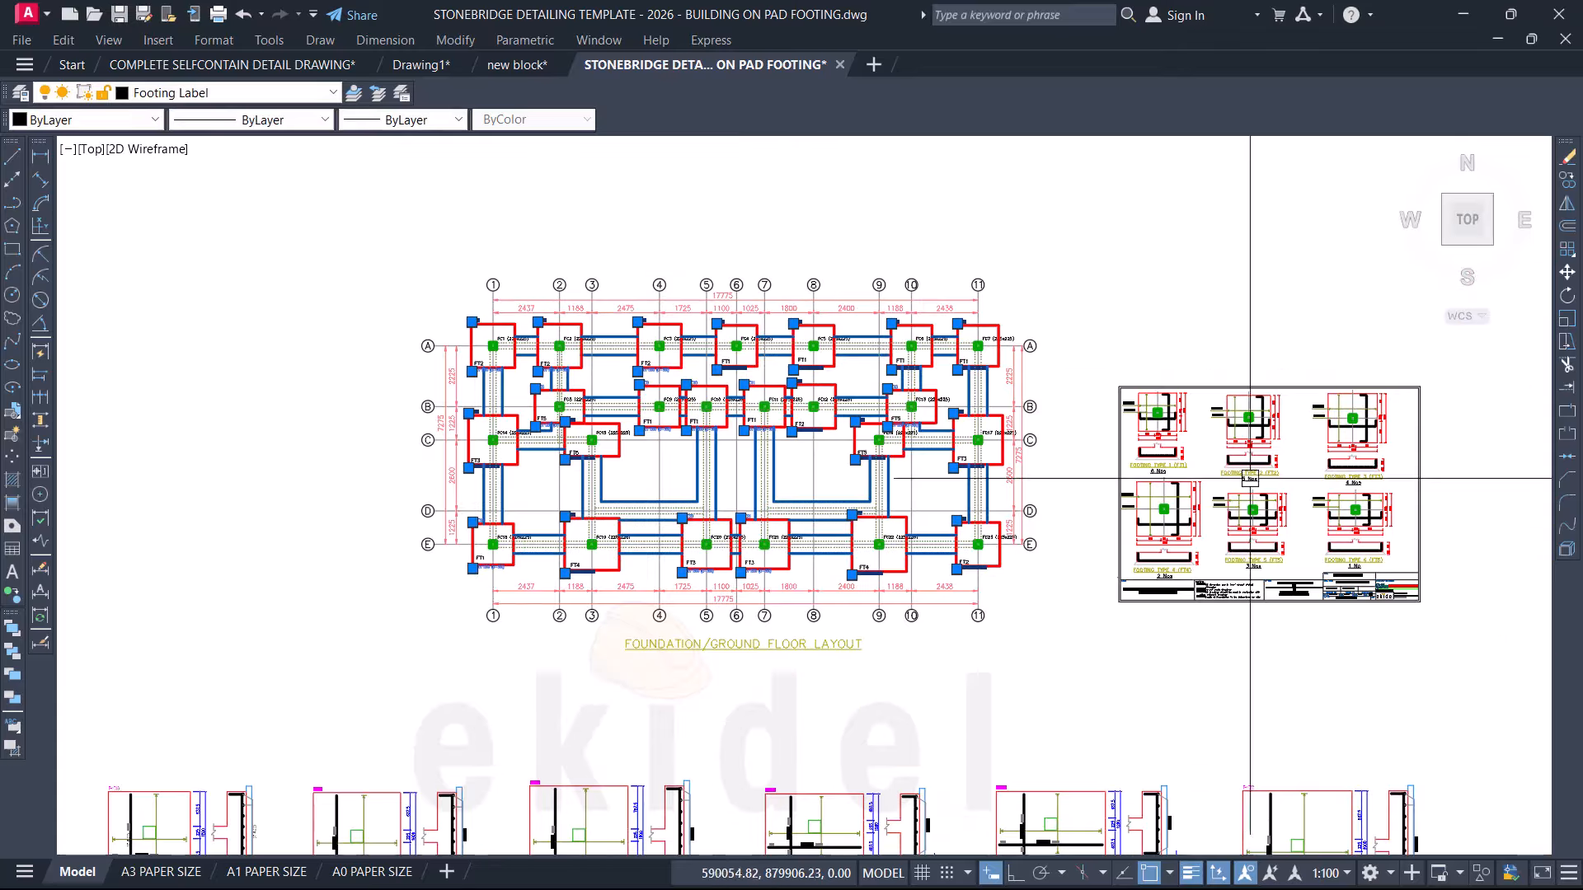
scroll(1319, 451, up, 4)
scroll(1197, 421, down, 3)
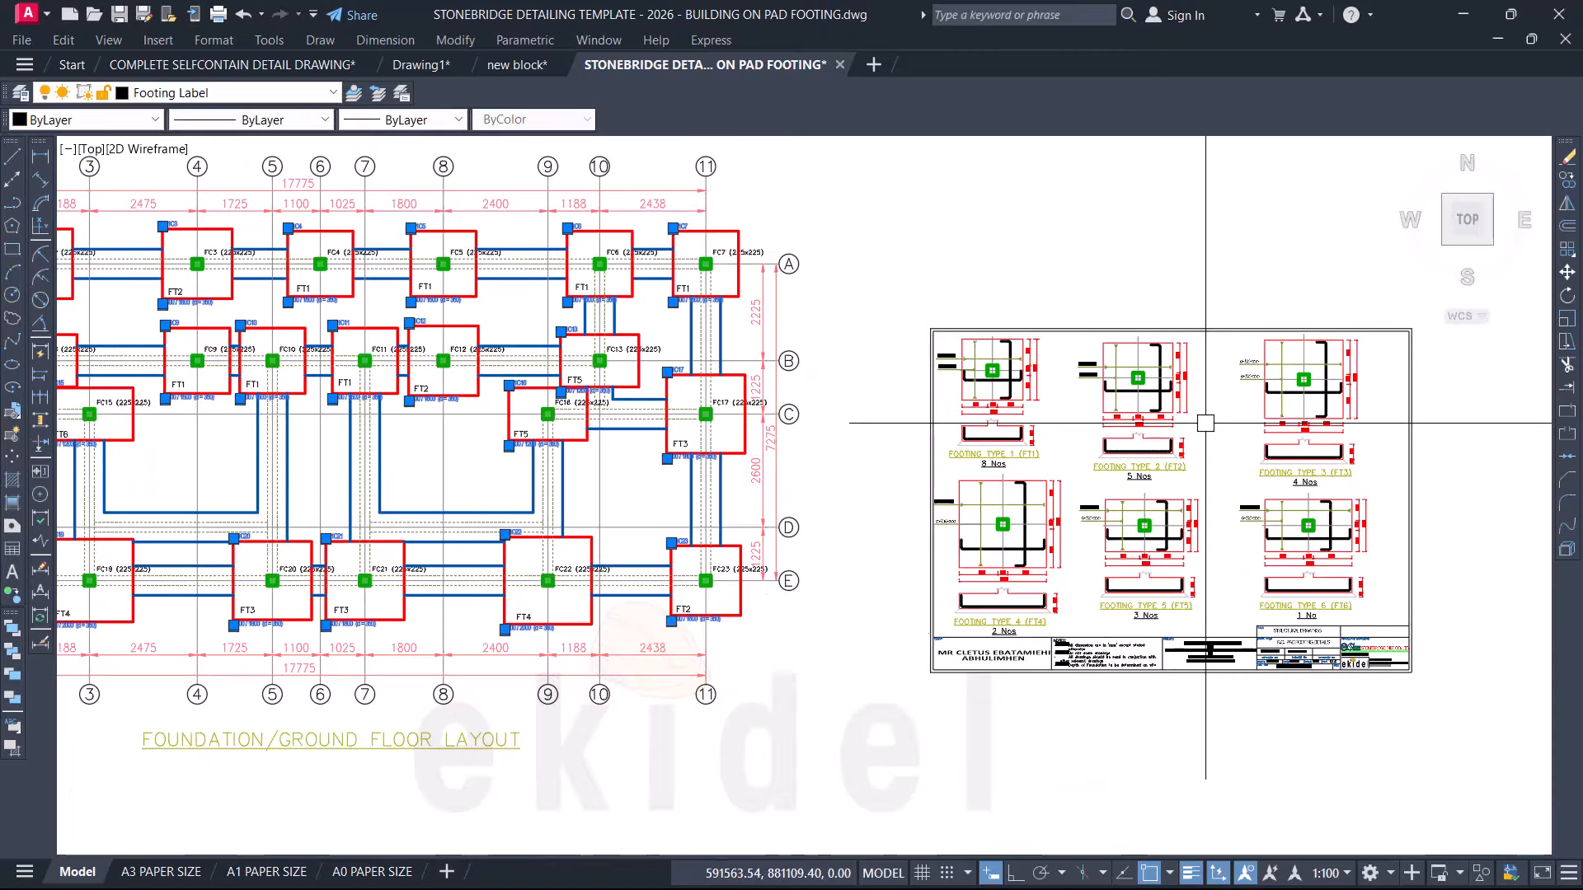
key(Return)
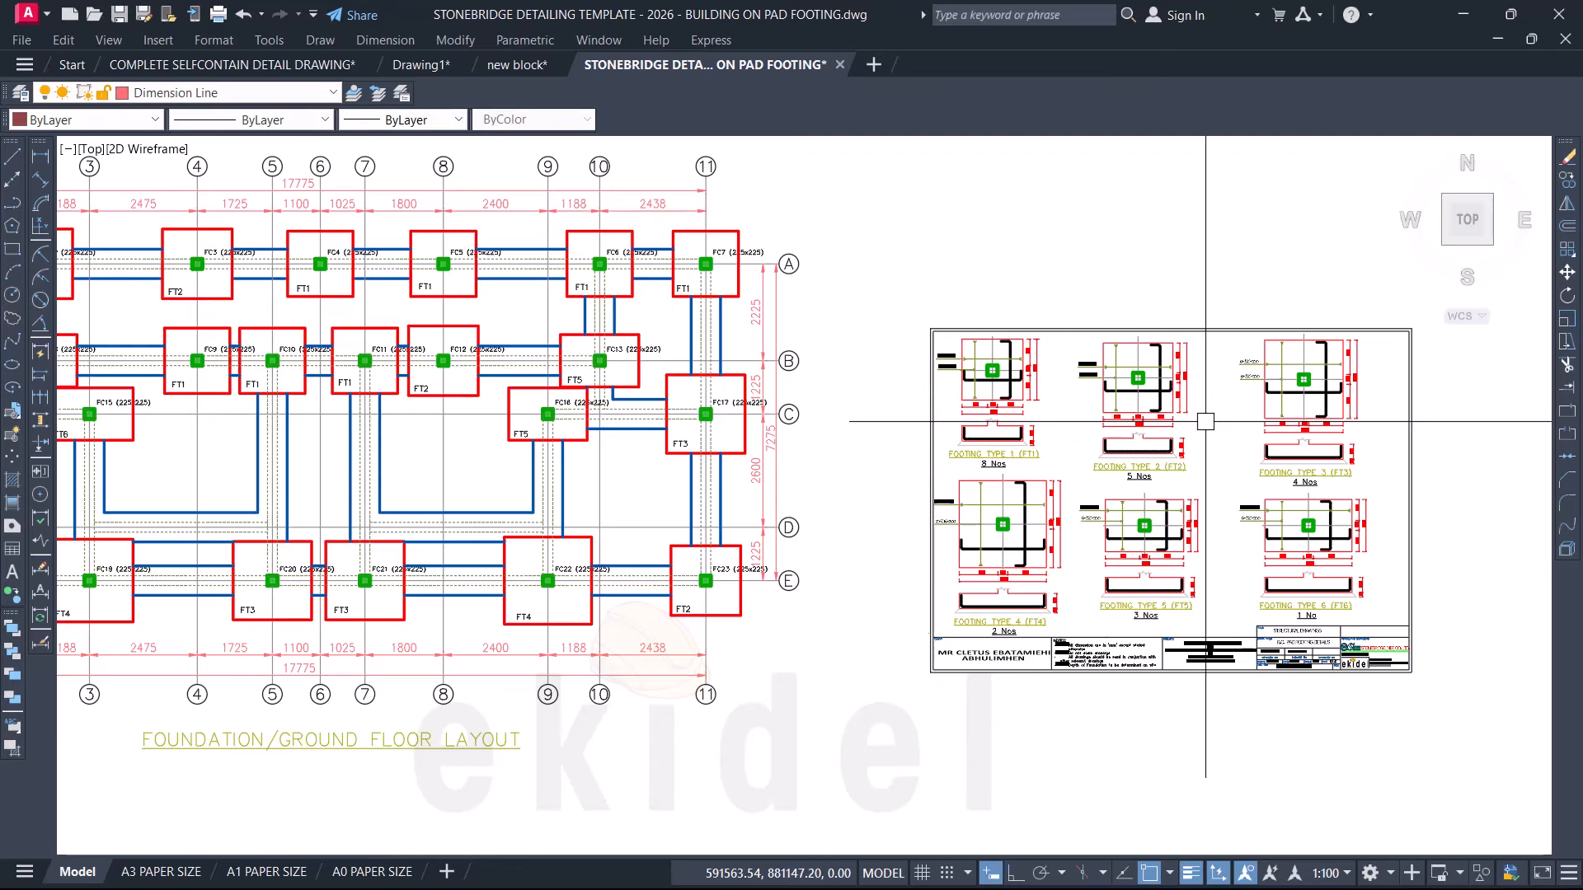
Step: Examine the footing type labels on the foundation layout and the Footing Type 1 and 2 details on the sheet
middle_drag(599, 407, 1172, 381)
scroll(519, 238, up, 2)
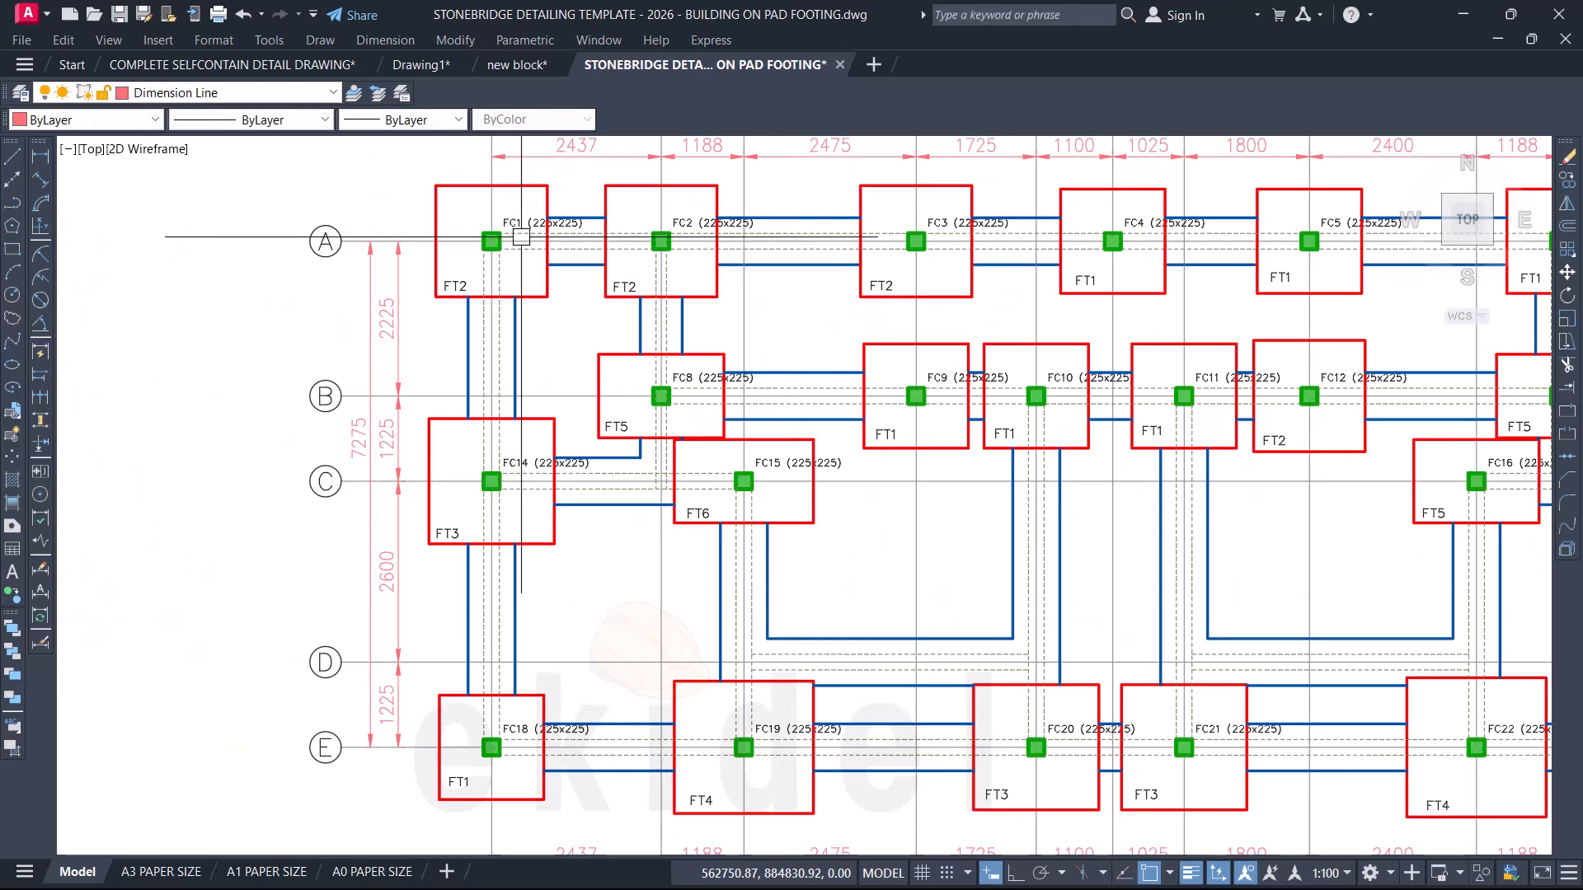
scroll(438, 275, up, 2)
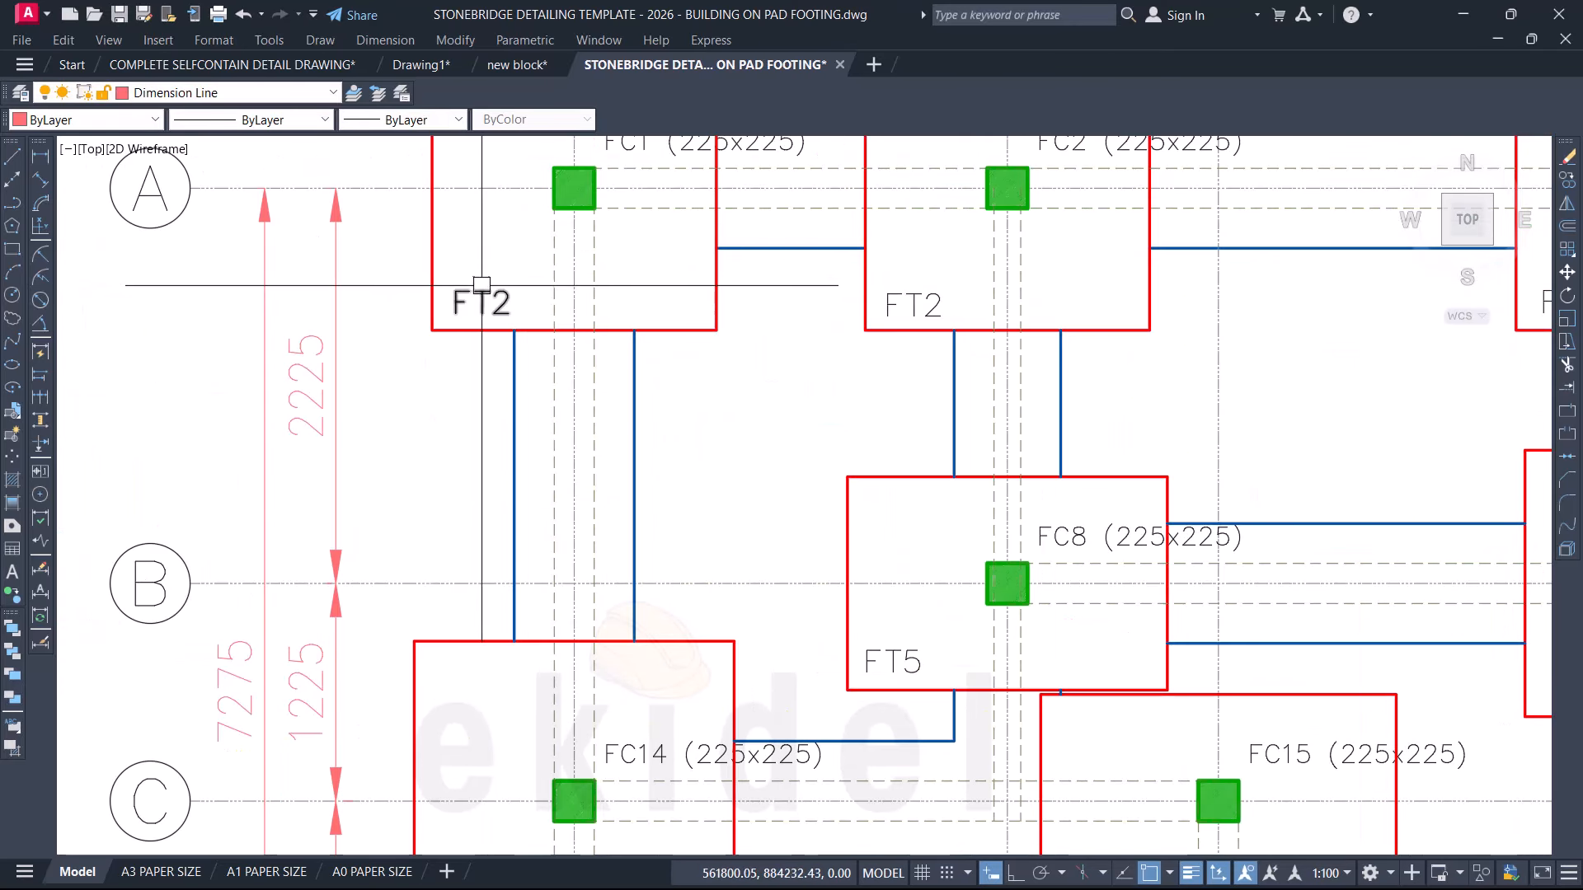
scroll(516, 298, down, 2)
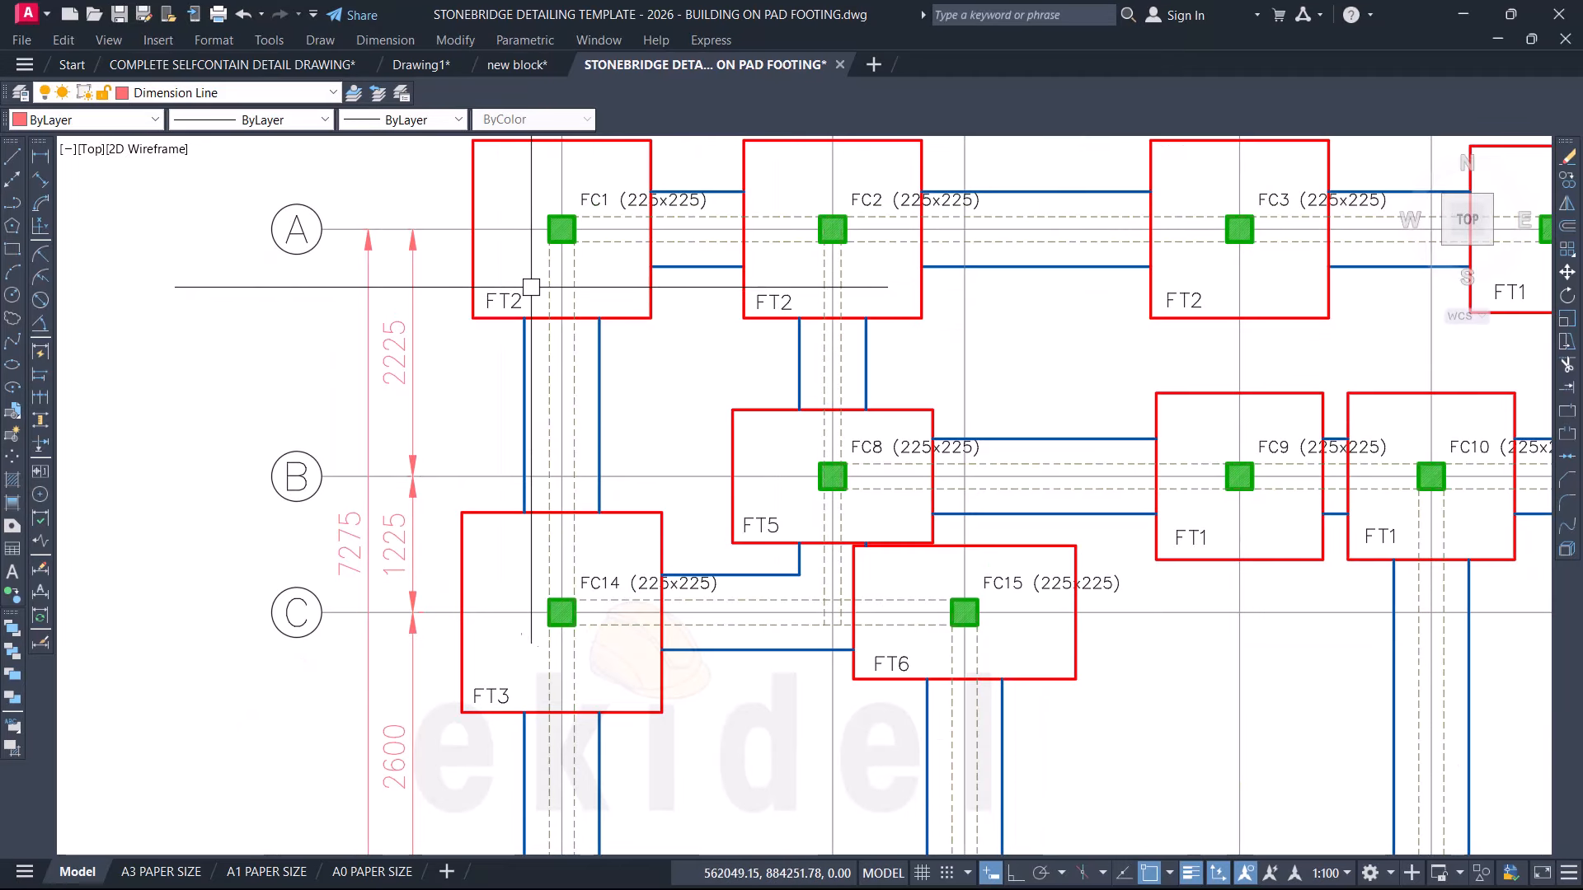
scroll(531, 287, down, 2)
scroll(420, 295, down, 2)
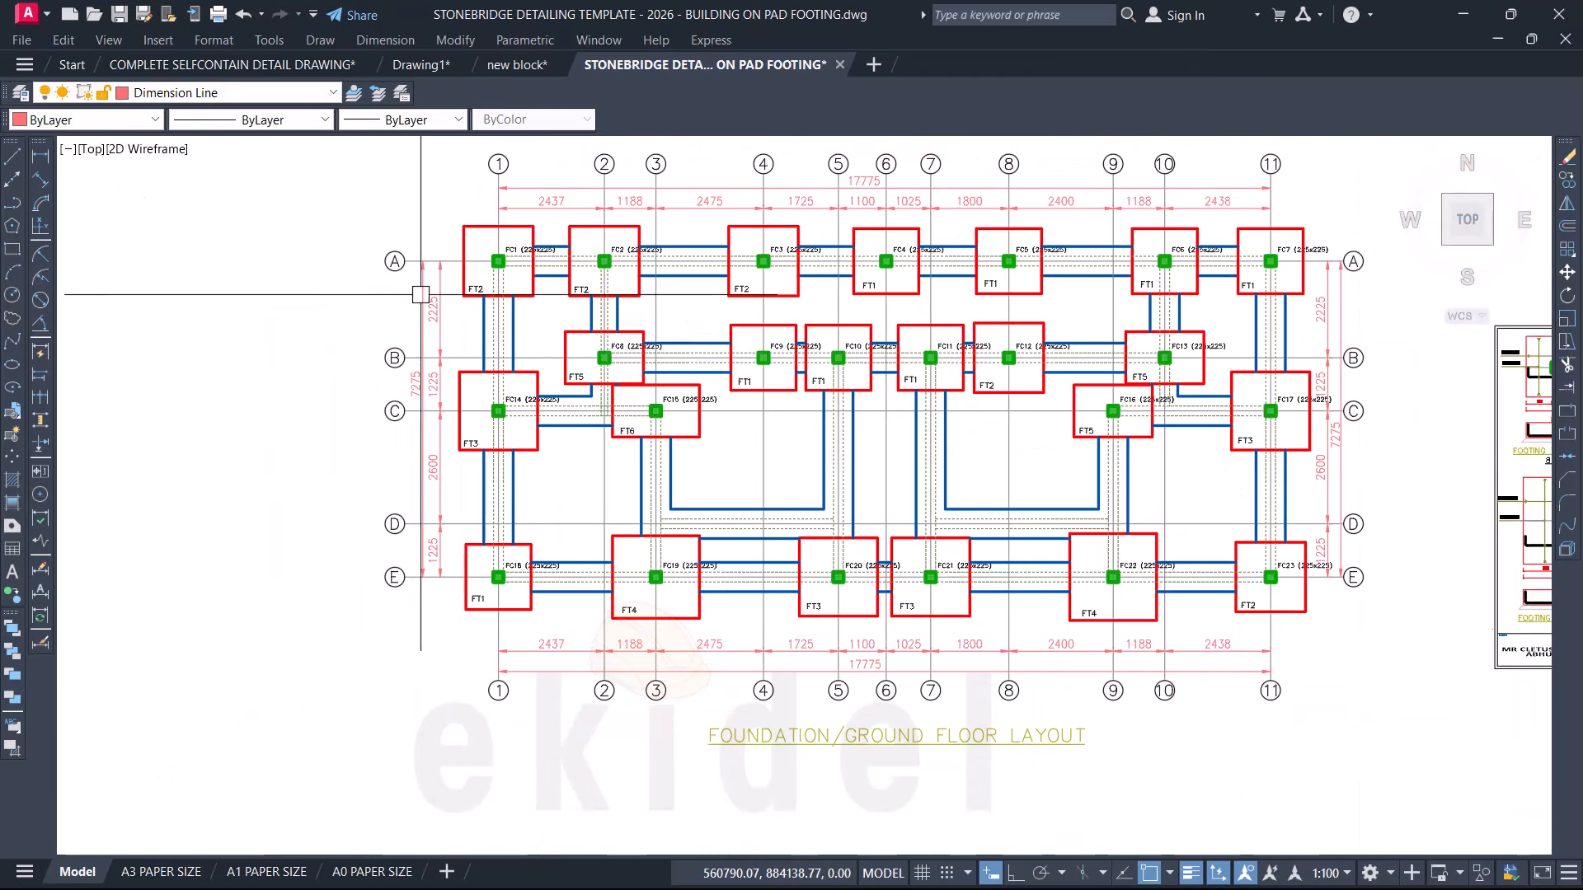
mouse_move(999, 379)
middle_down()
mouse_move(597, 417)
mouse_move(367, 418)
middle_up()
scroll(950, 464, up, 4)
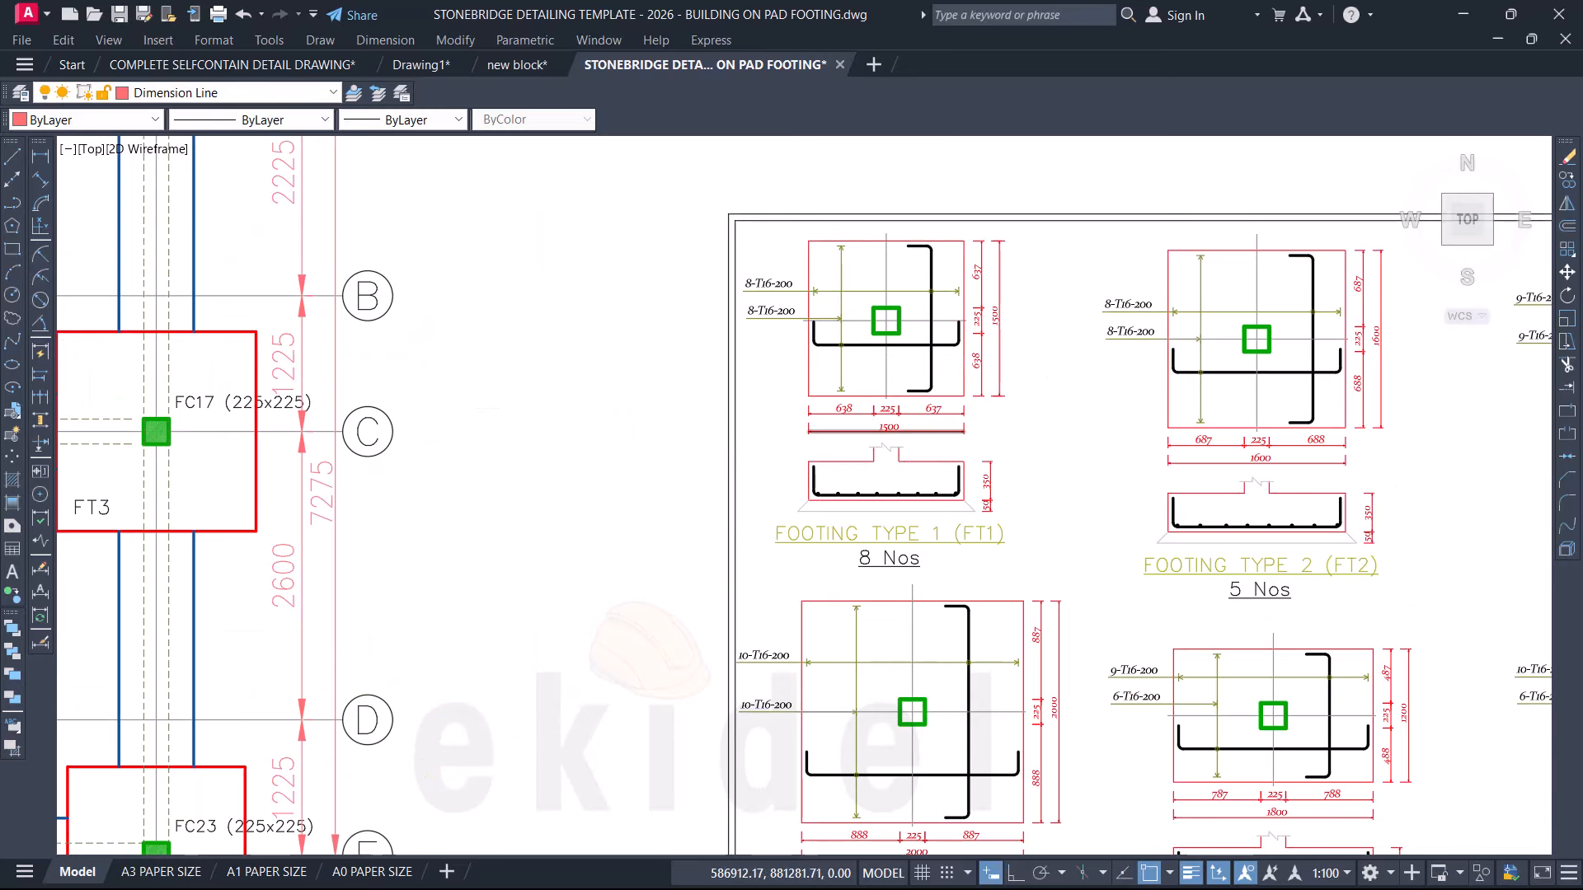
middle_drag(958, 455, 888, 451)
scroll(1201, 487, up, 2)
scroll(1363, 657, up, 3)
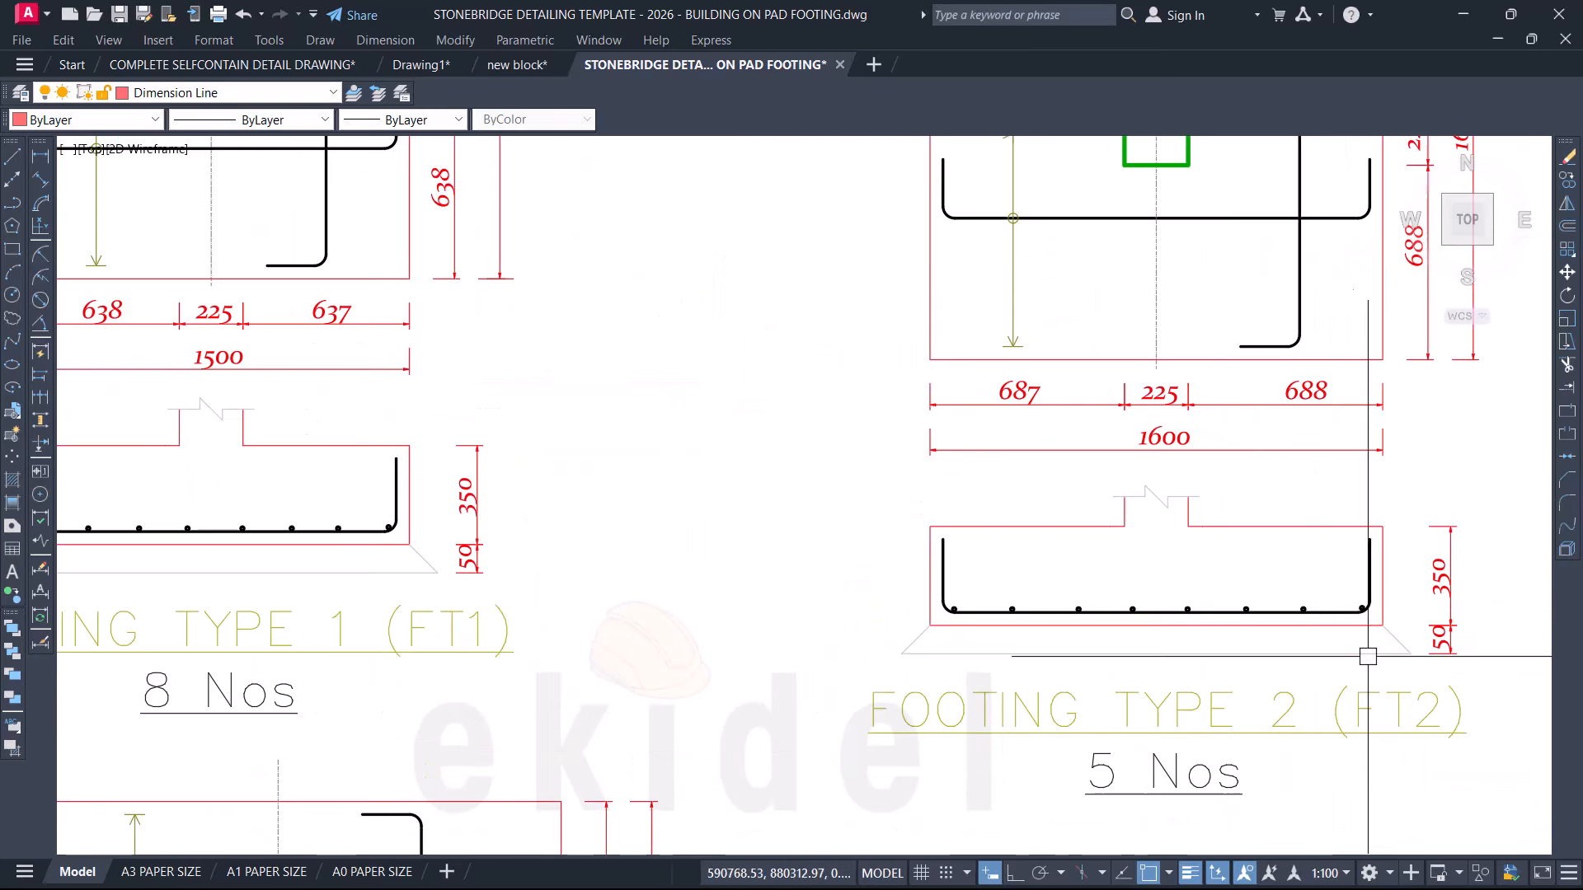
scroll(1422, 713, down, 8)
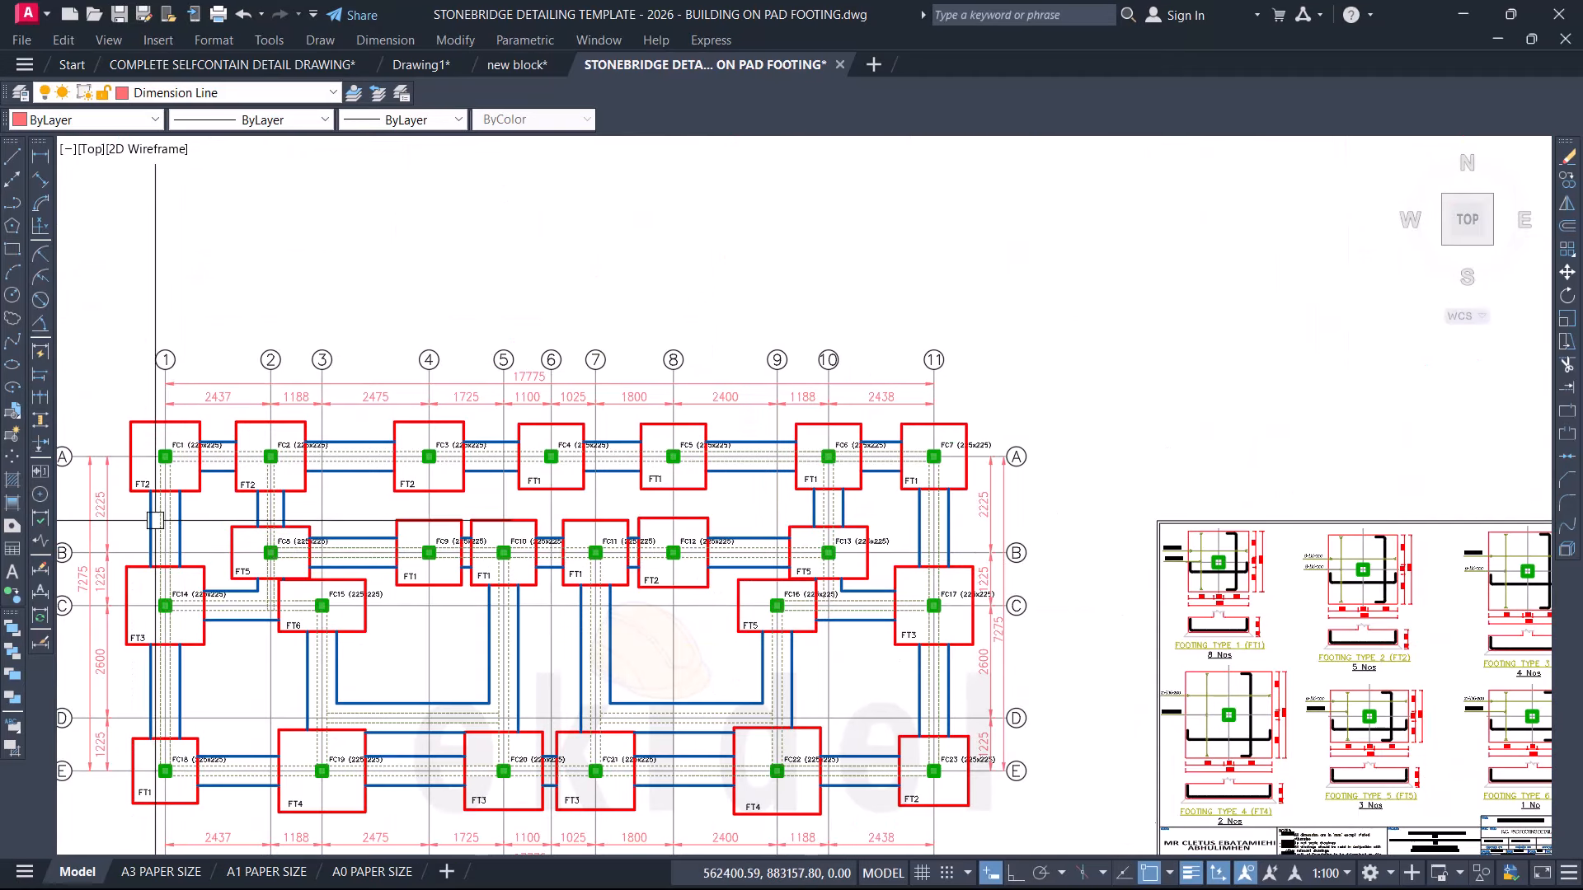
Step: Compare the FT2 footing at column FC1 and the FT1 footing at FC18 with their details on the pad footing sheet
scroll(155, 521, up, 6)
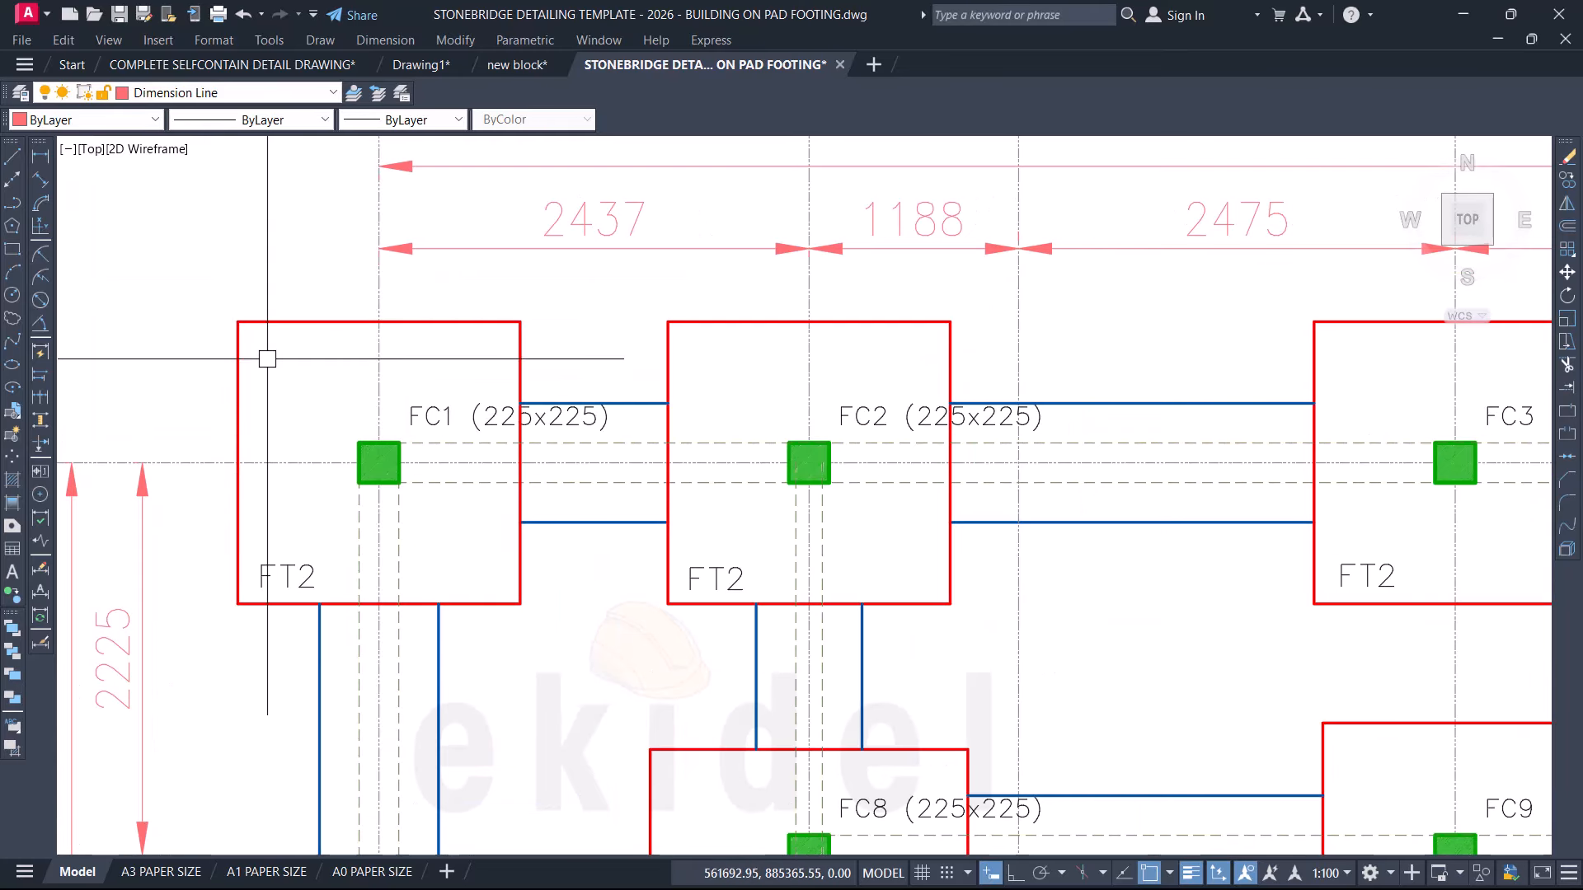
scroll(267, 359, down, 7)
scroll(1046, 452, down, 2)
scroll(1077, 531, up, 7)
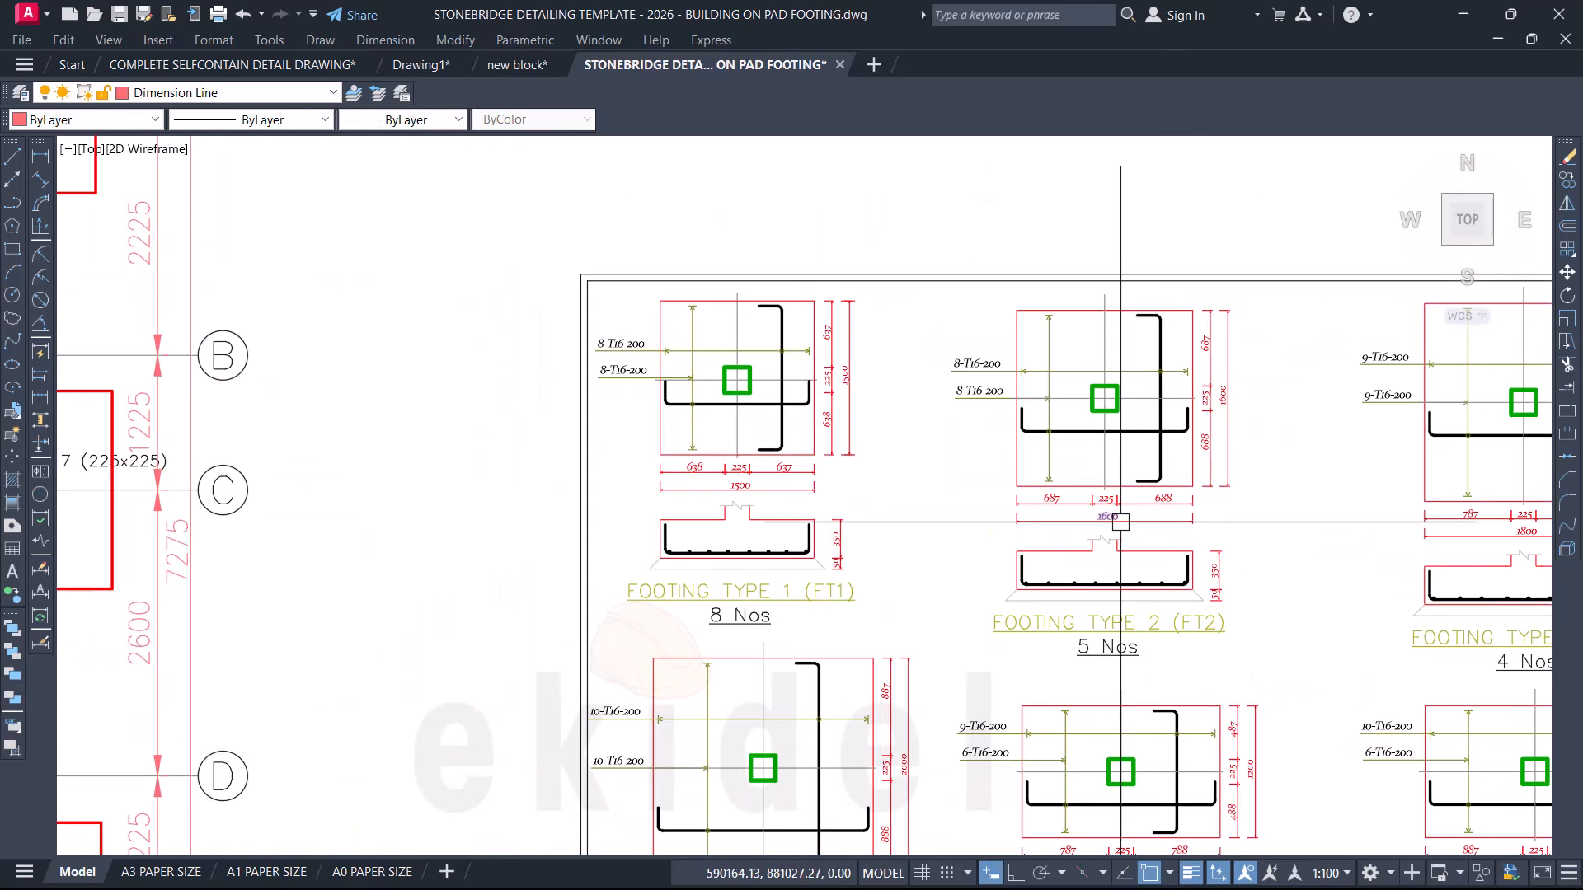
scroll(1091, 432, up, 2)
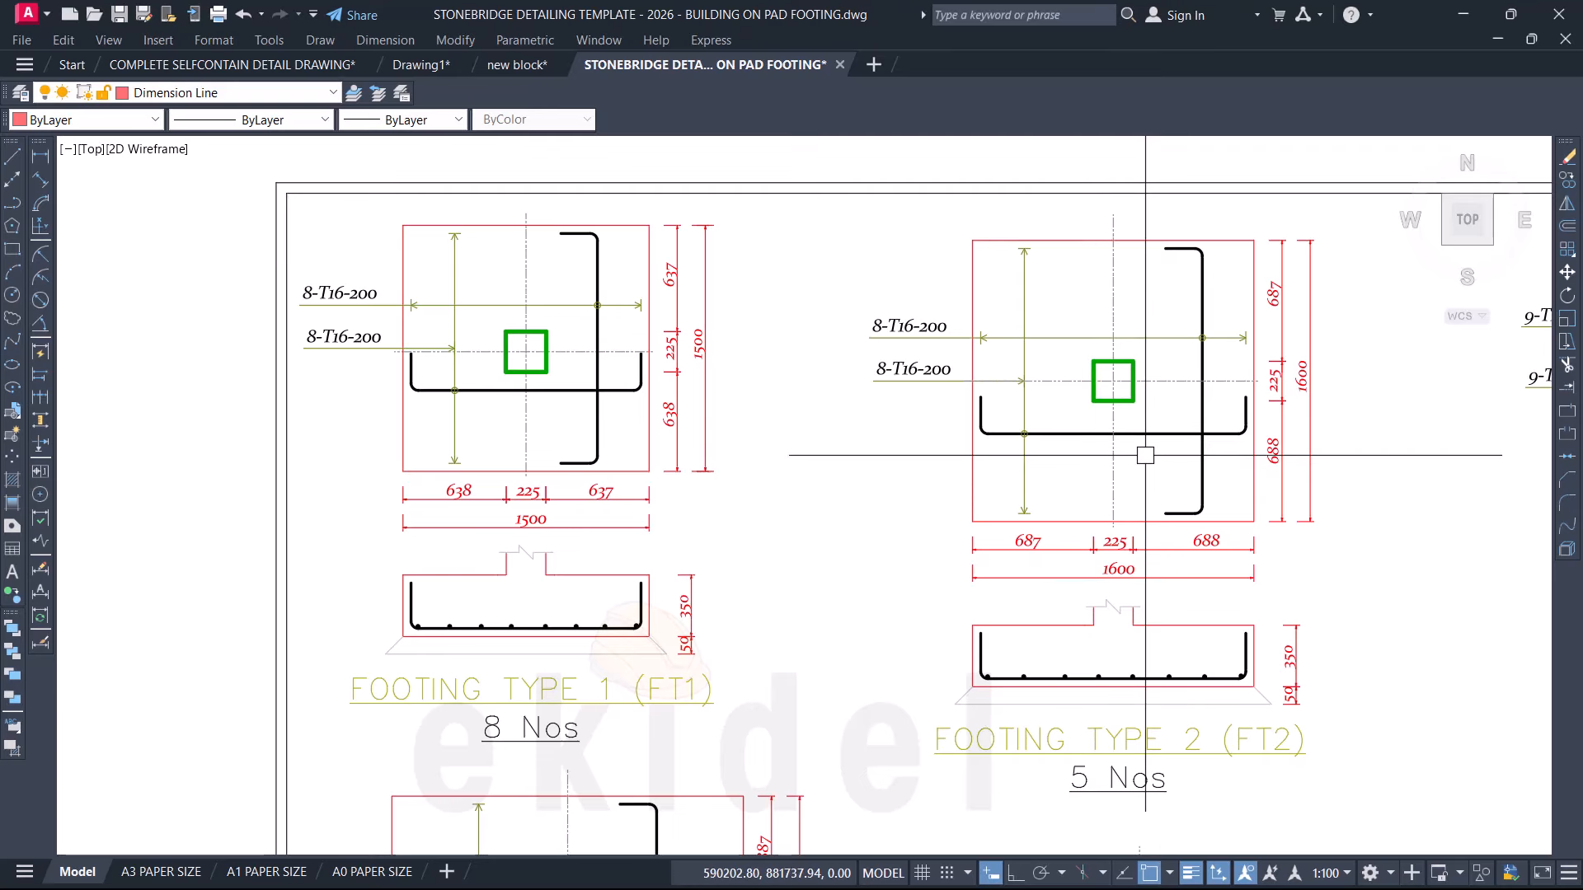
scroll(1153, 454, down, 5)
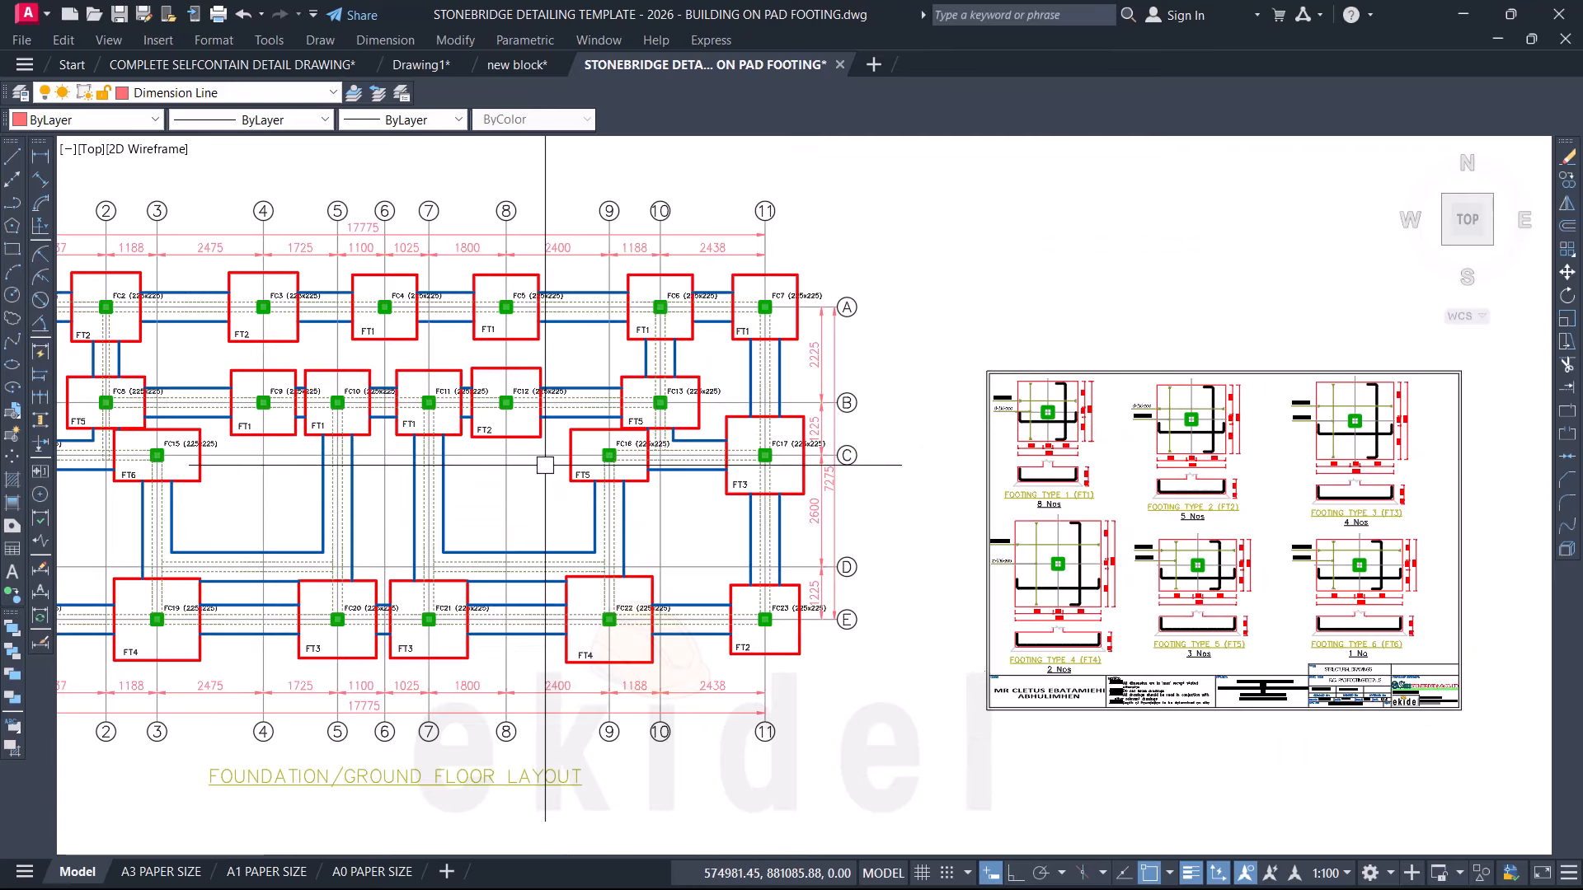
scroll(511, 495, up, 4)
scroll(492, 624, up, 6)
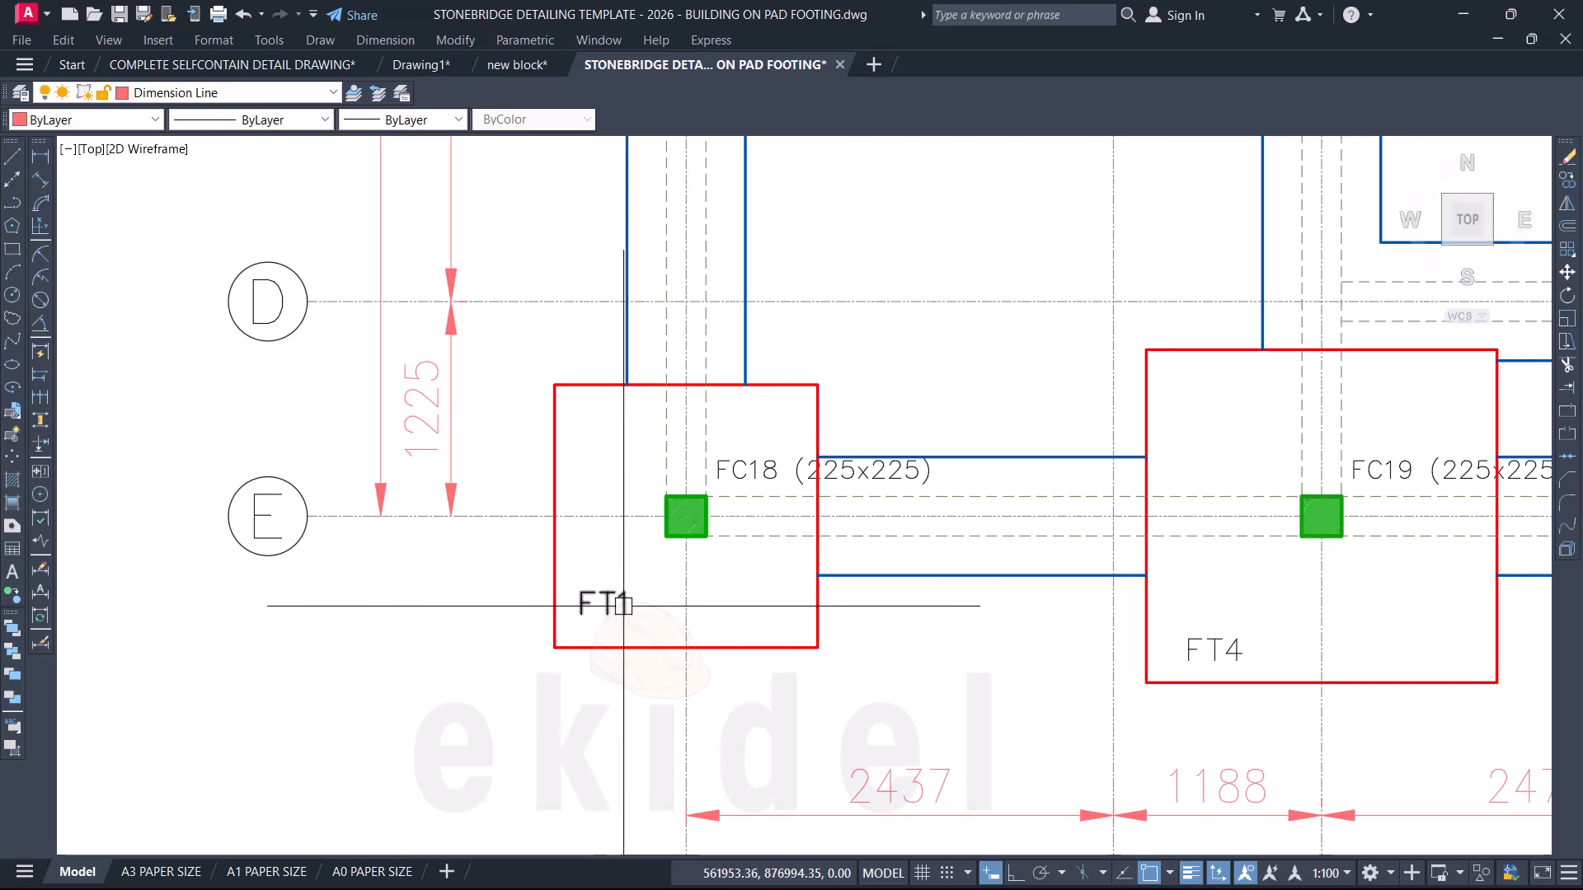
scroll(591, 582, down, 5)
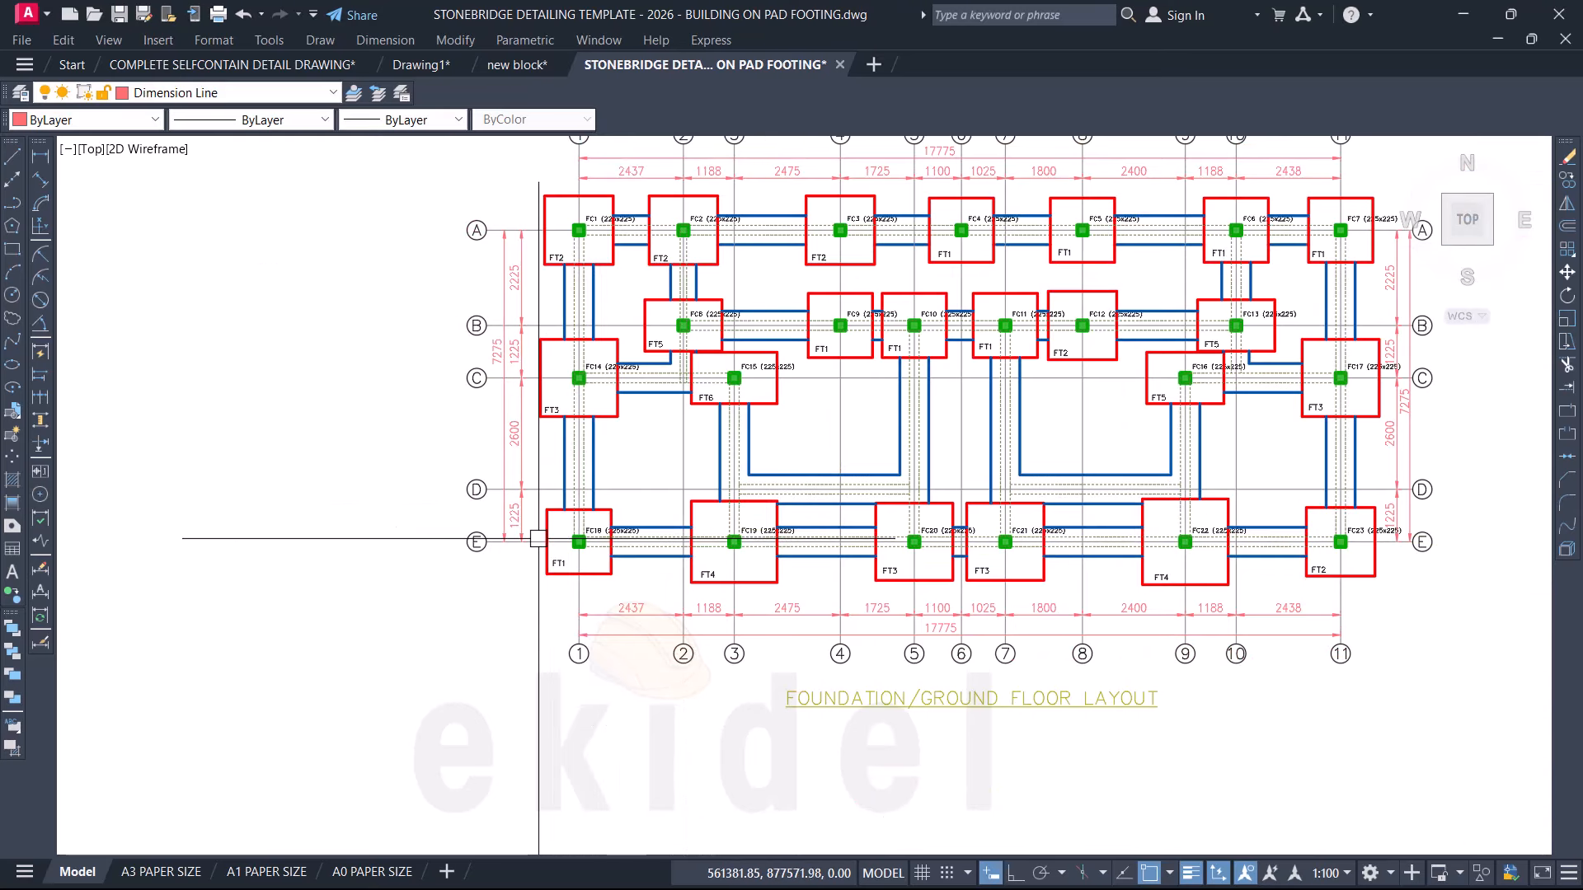
scroll(636, 495, down, 4)
scroll(832, 520, up, 10)
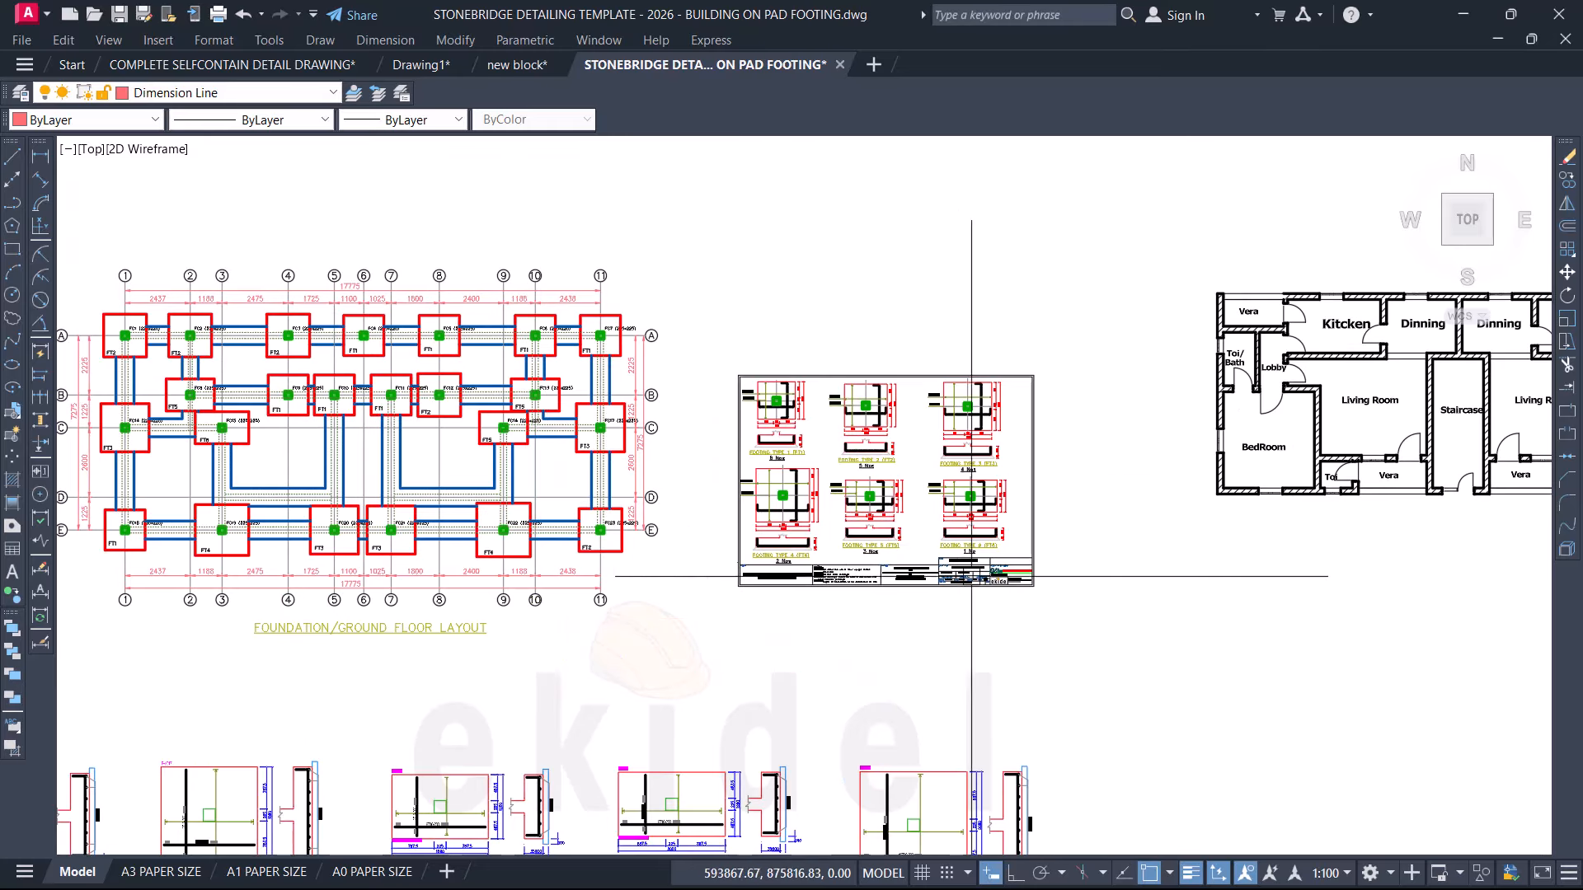
scroll(1003, 594, down, 8)
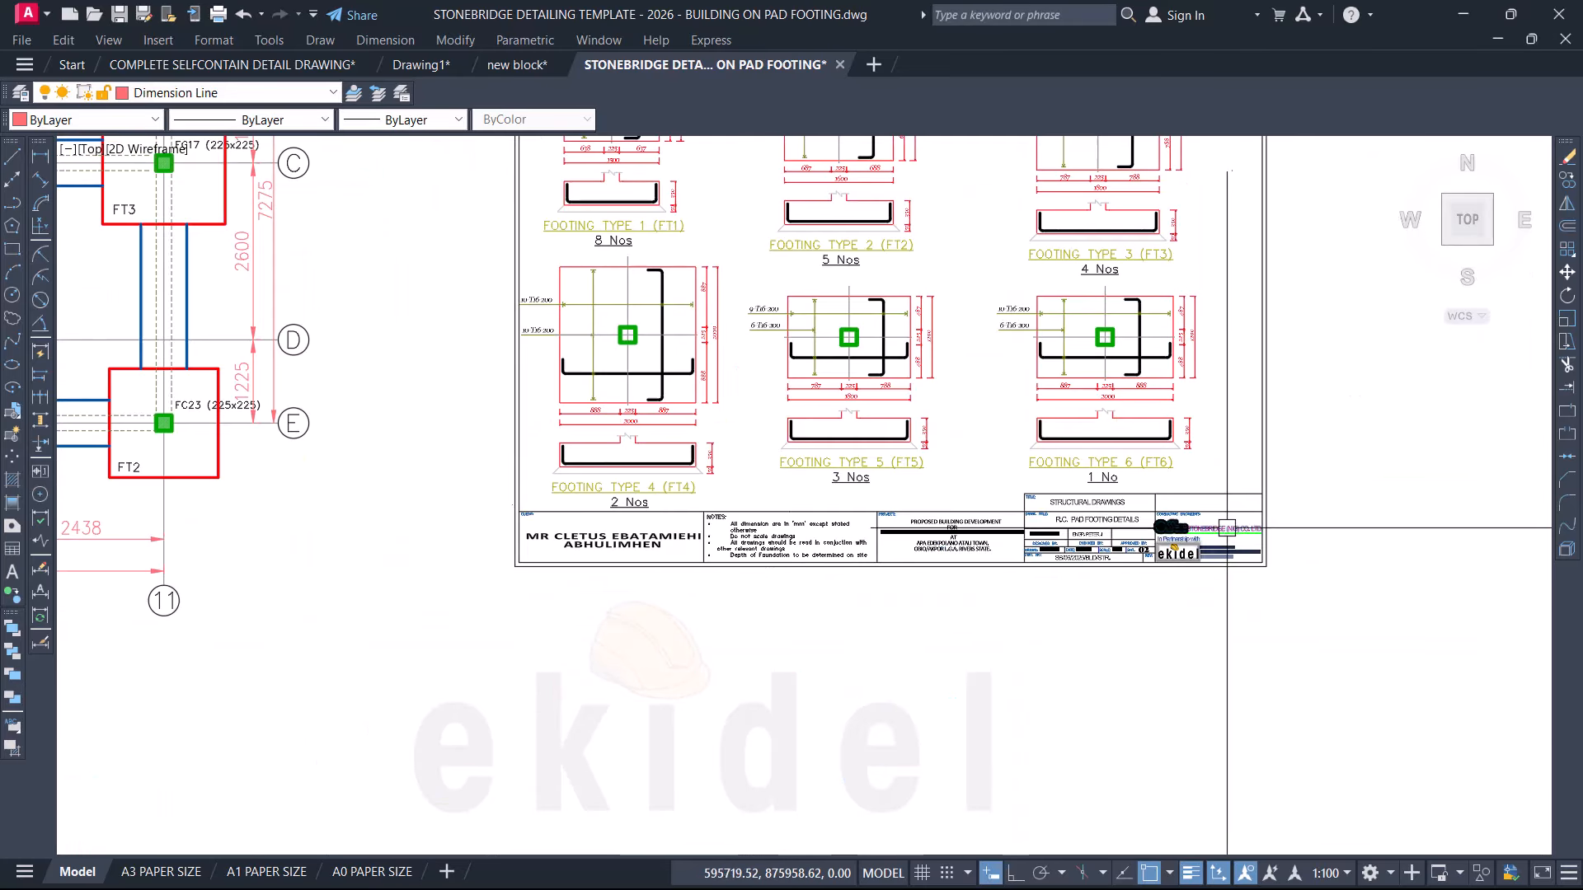
scroll(730, 517, up, 7)
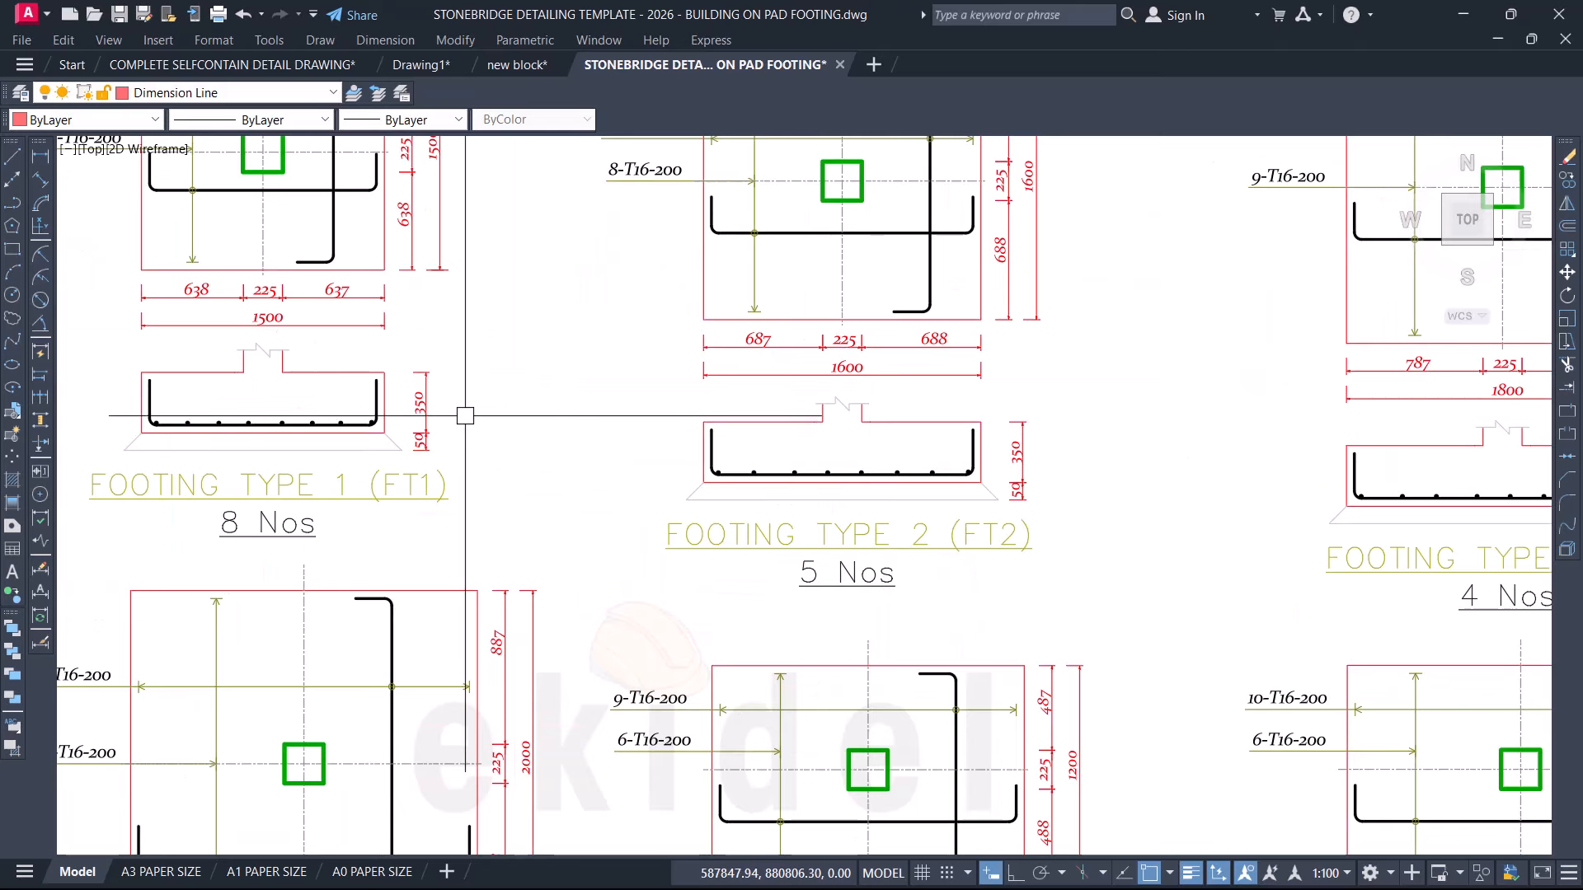
Step: Move the lower 8-T16-200 bar label and its leader in the Footing Type 1 plan straight up by about 60 mm
middle_drag(465, 416, 956, 571)
scroll(767, 457, up, 2)
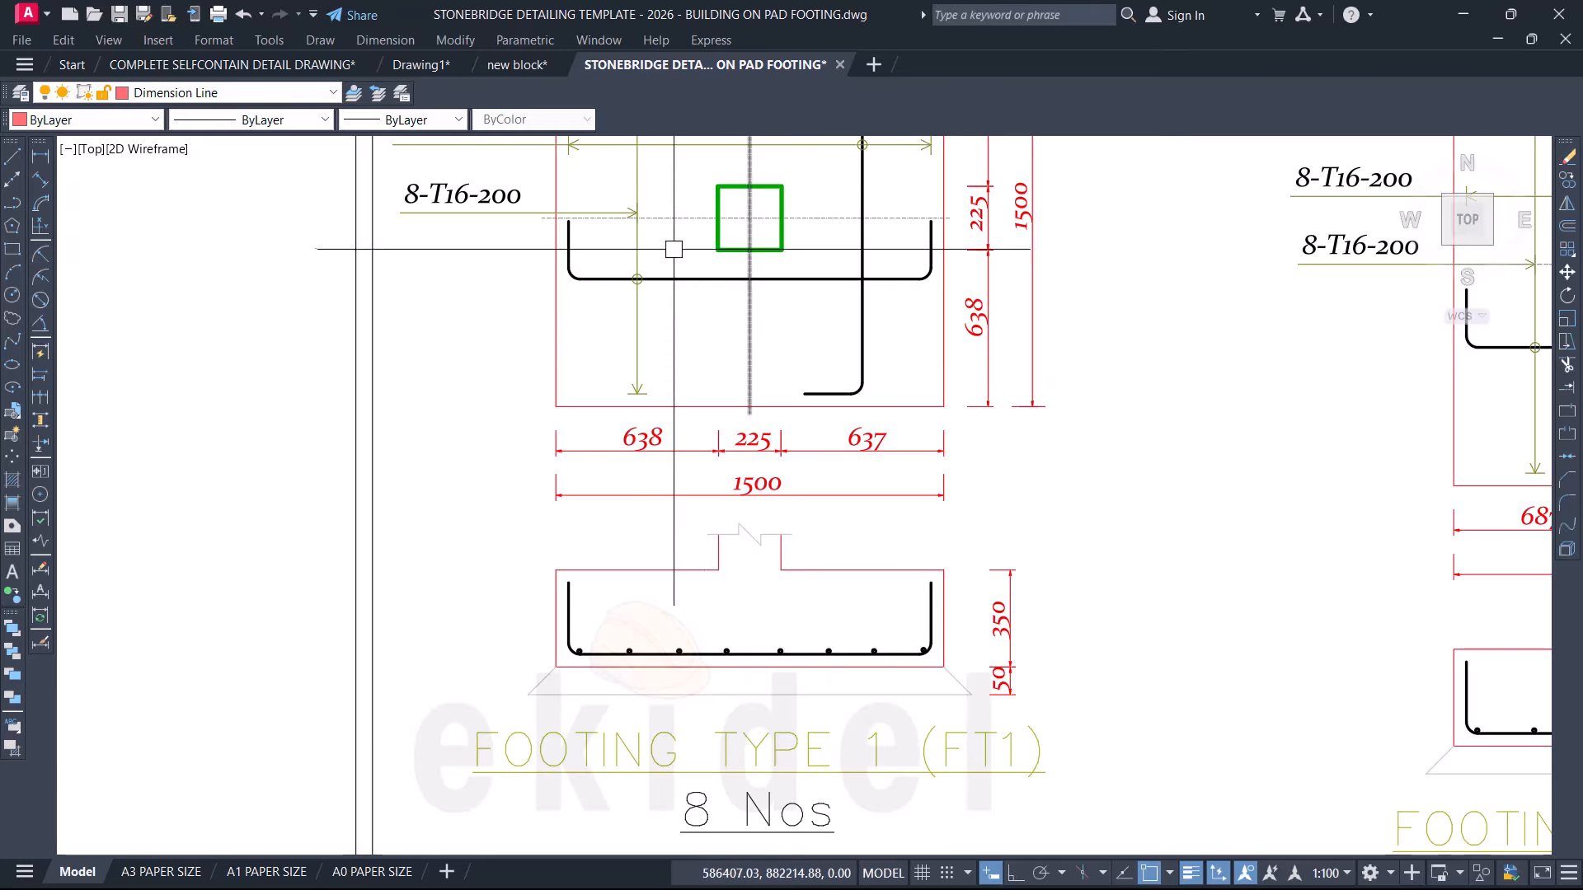
middle_drag(614, 224, 770, 316)
scroll(703, 289, up, 2)
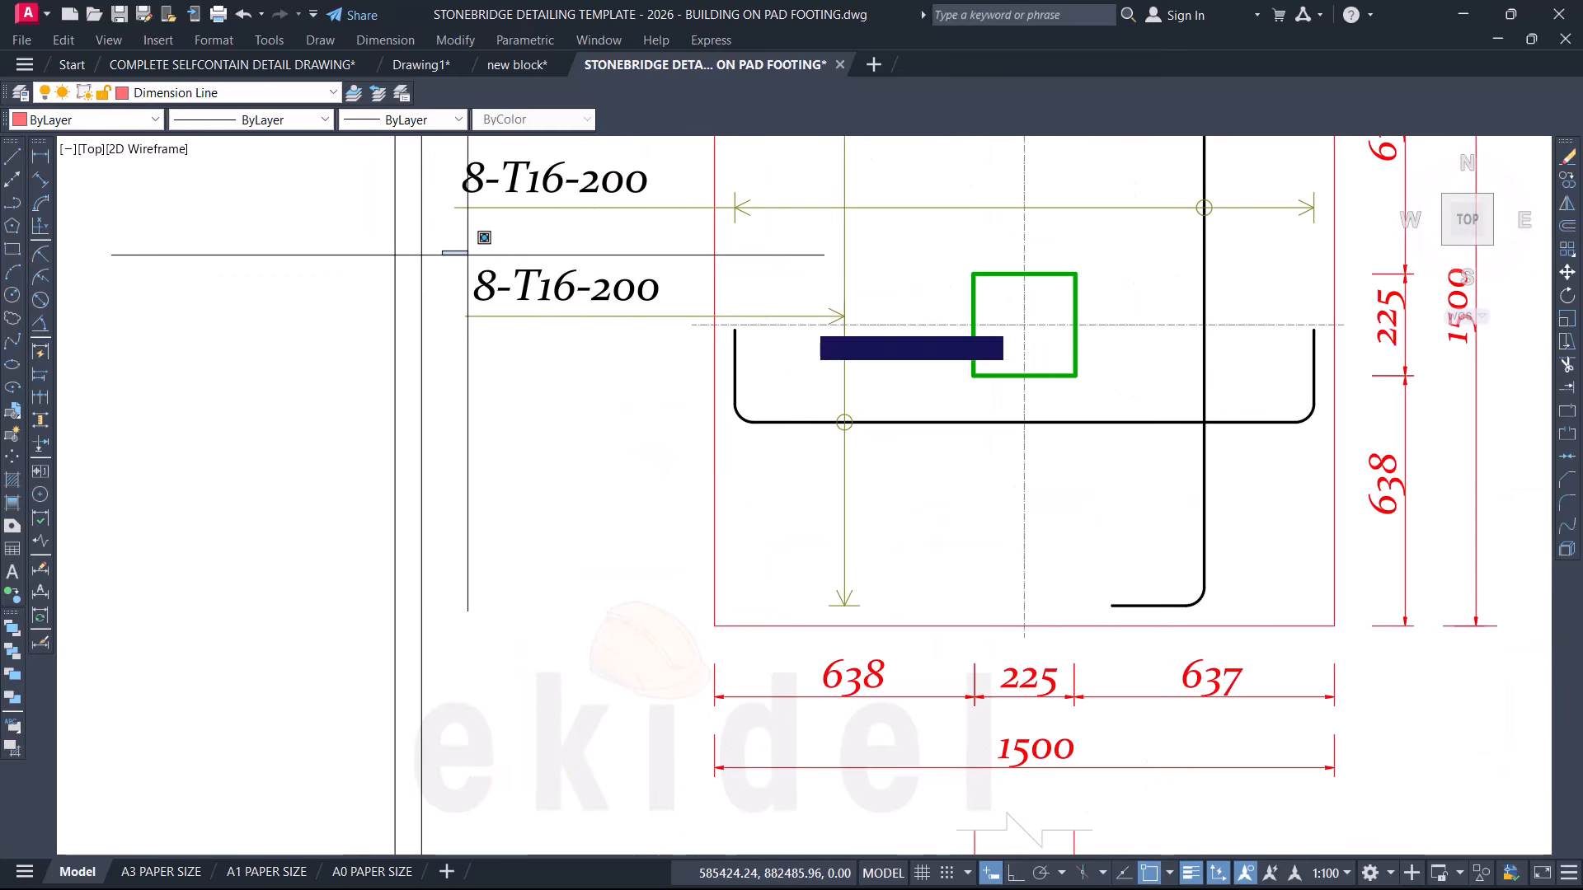
click(442, 249)
click(873, 334)
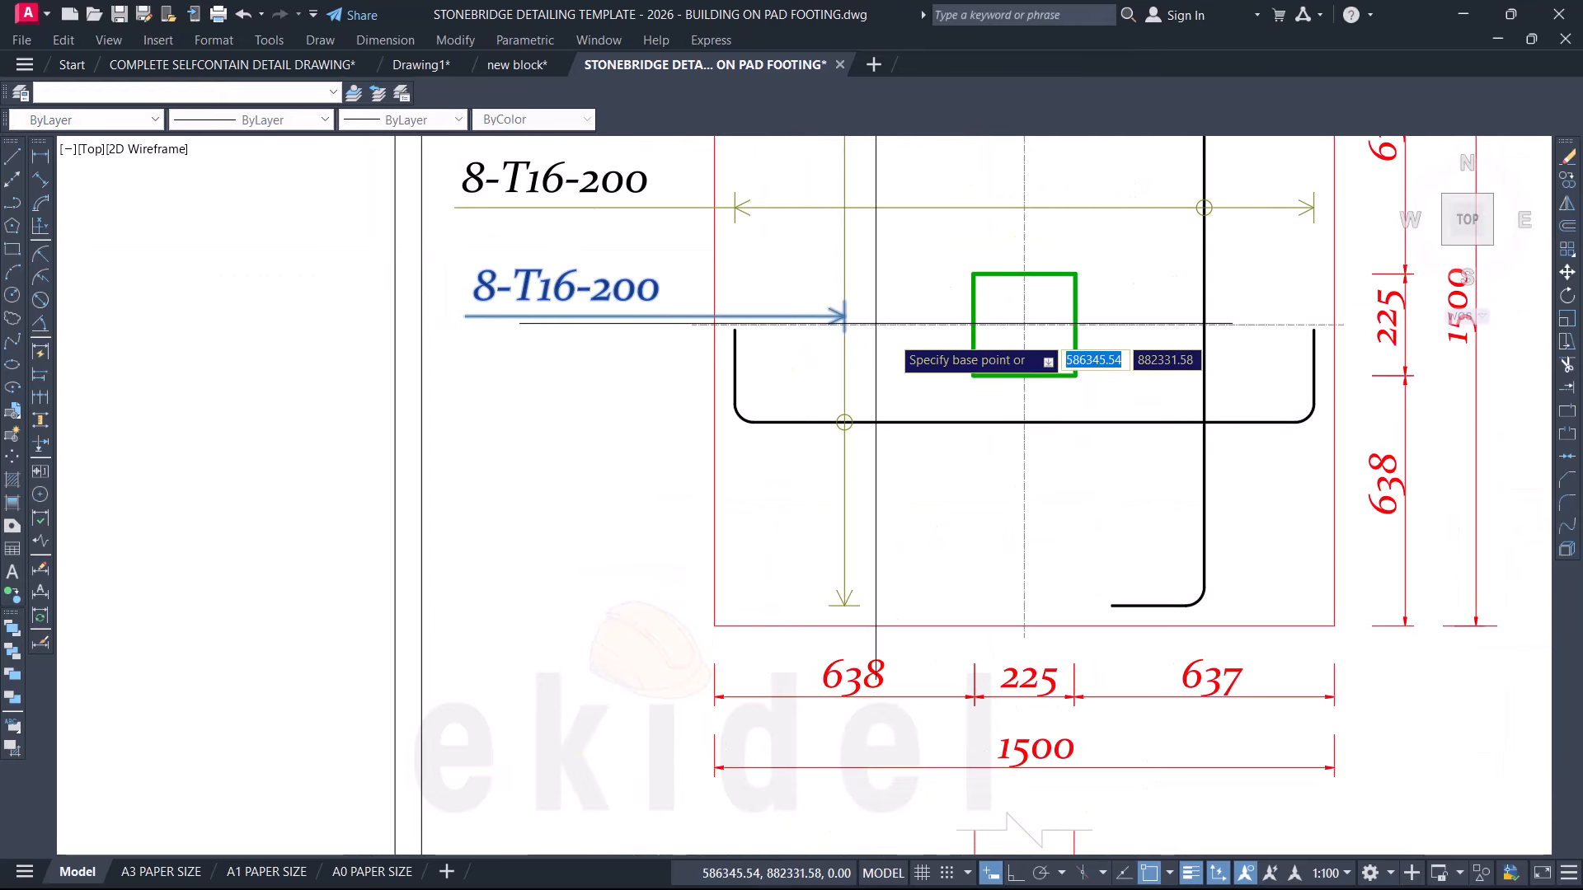
click(880, 353)
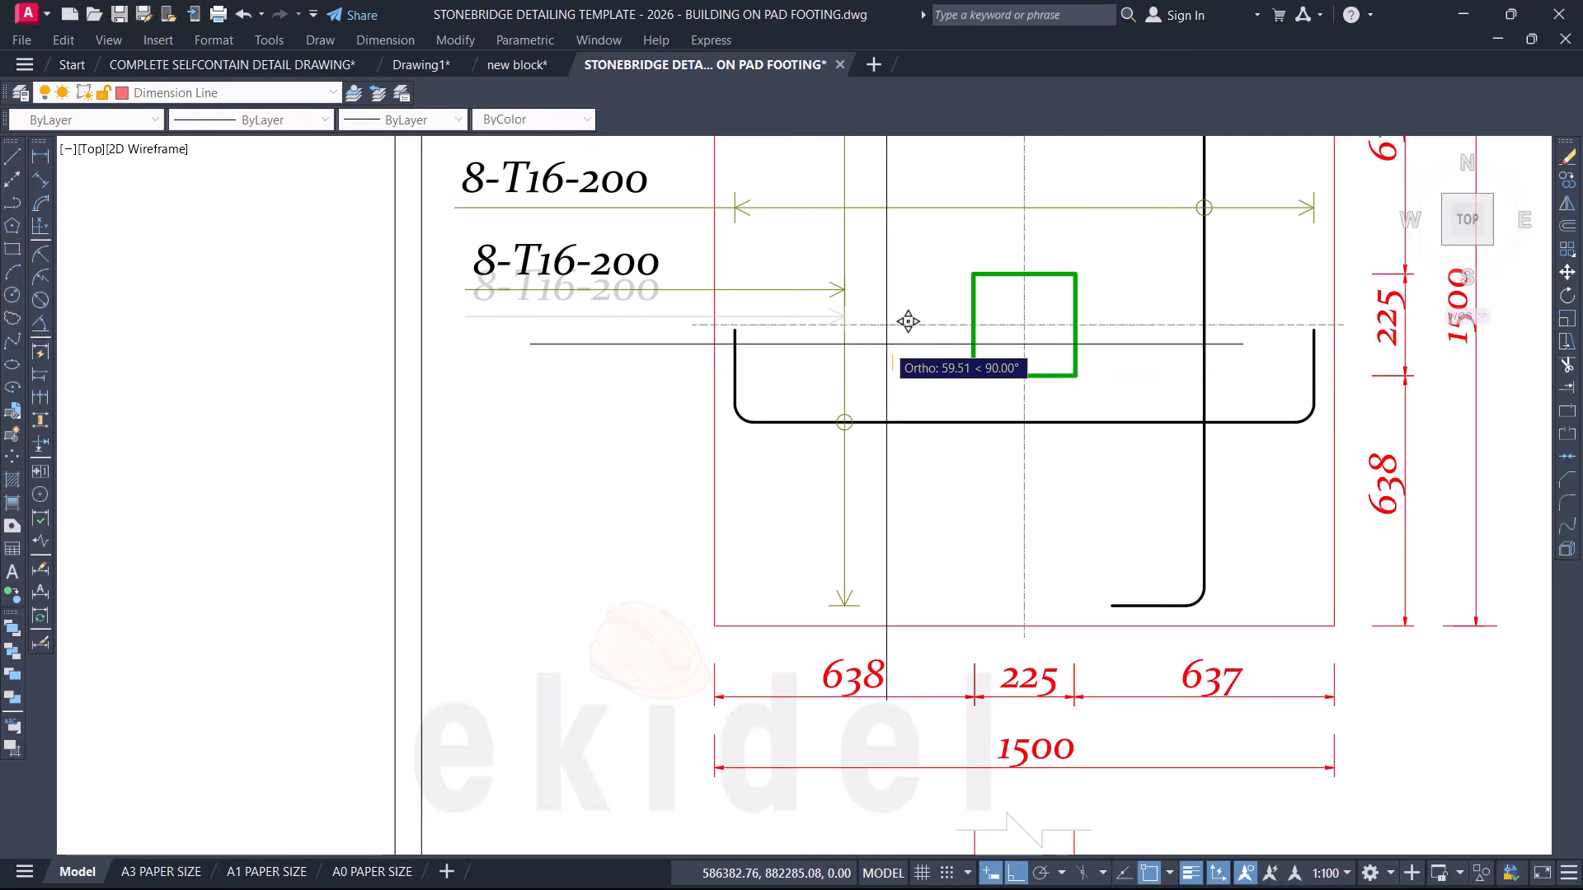
Step: Copy the labelled foundation layout with its grid and dimensions to the empty area above its drawing sheet
scroll(1015, 397, down, 10)
scroll(746, 347, up, 5)
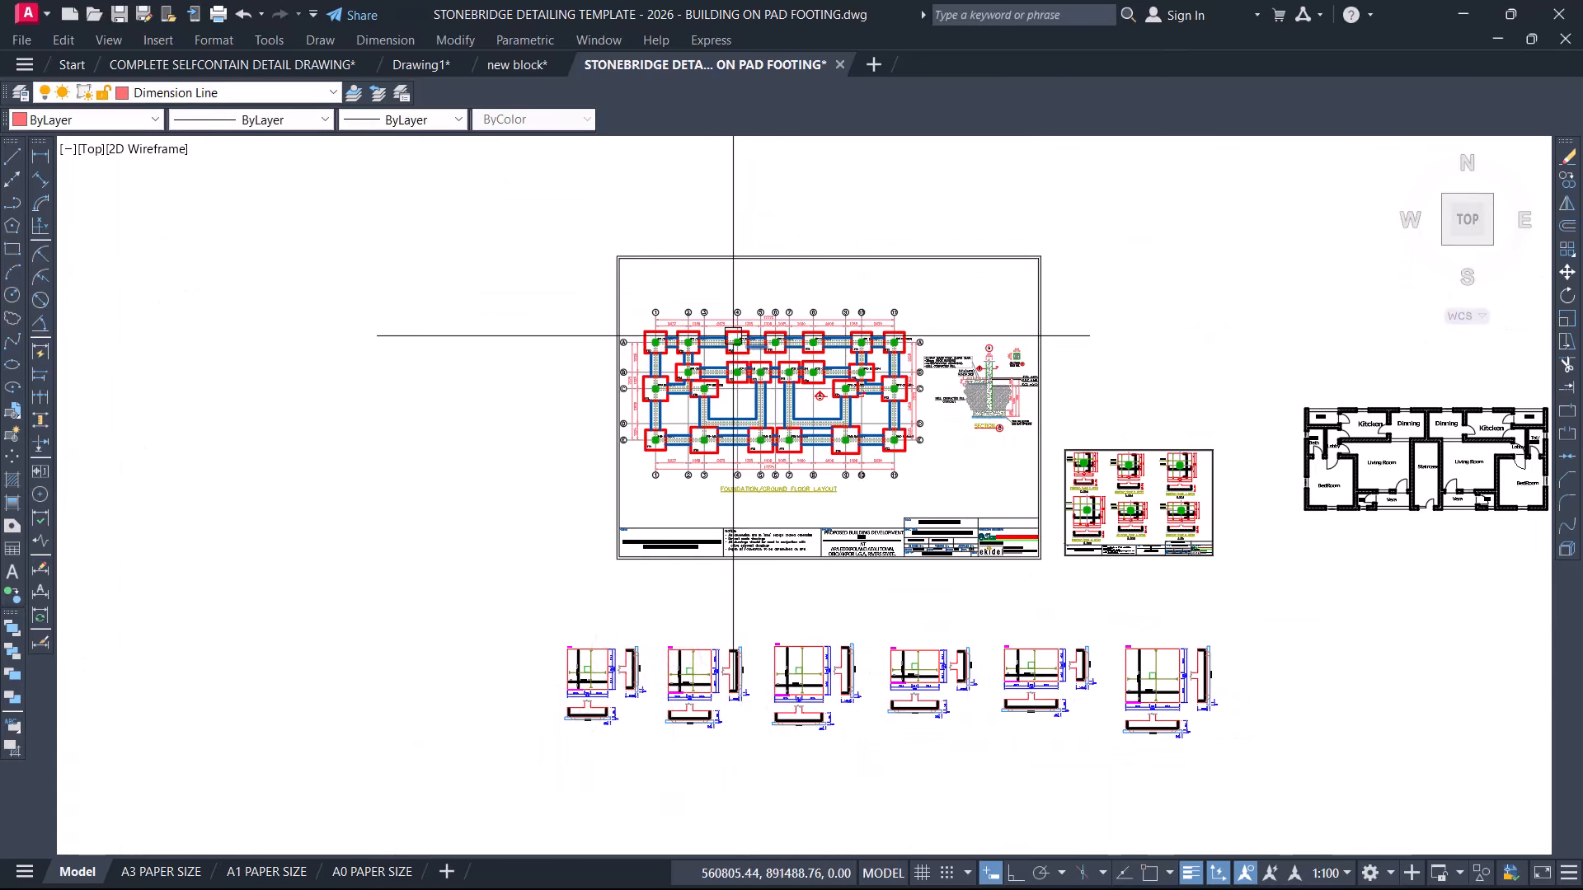
click(476, 258)
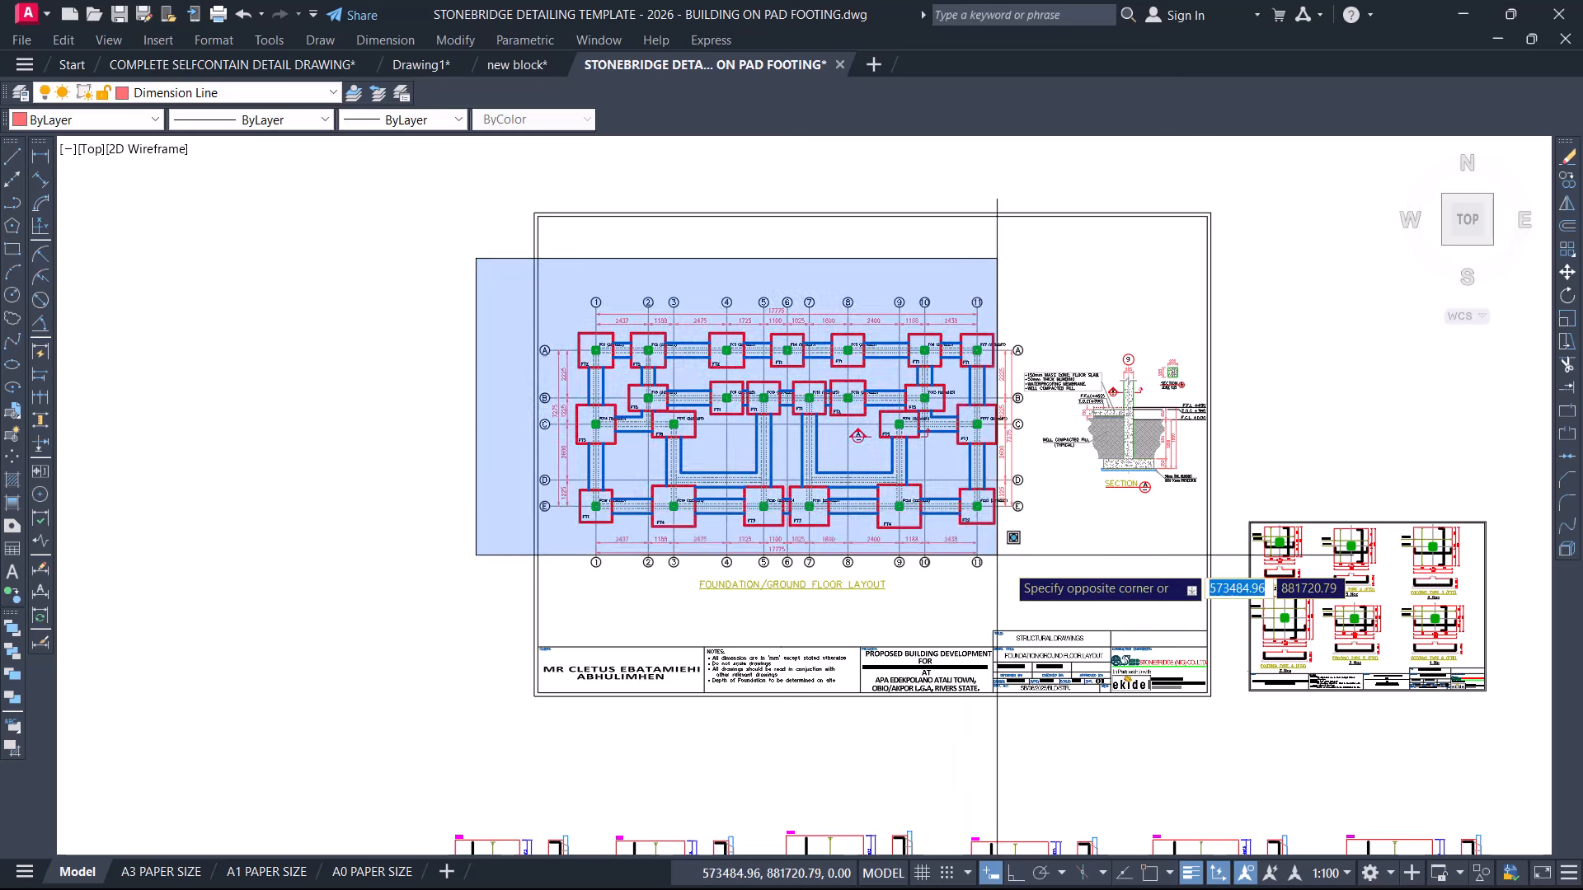
click(1032, 569)
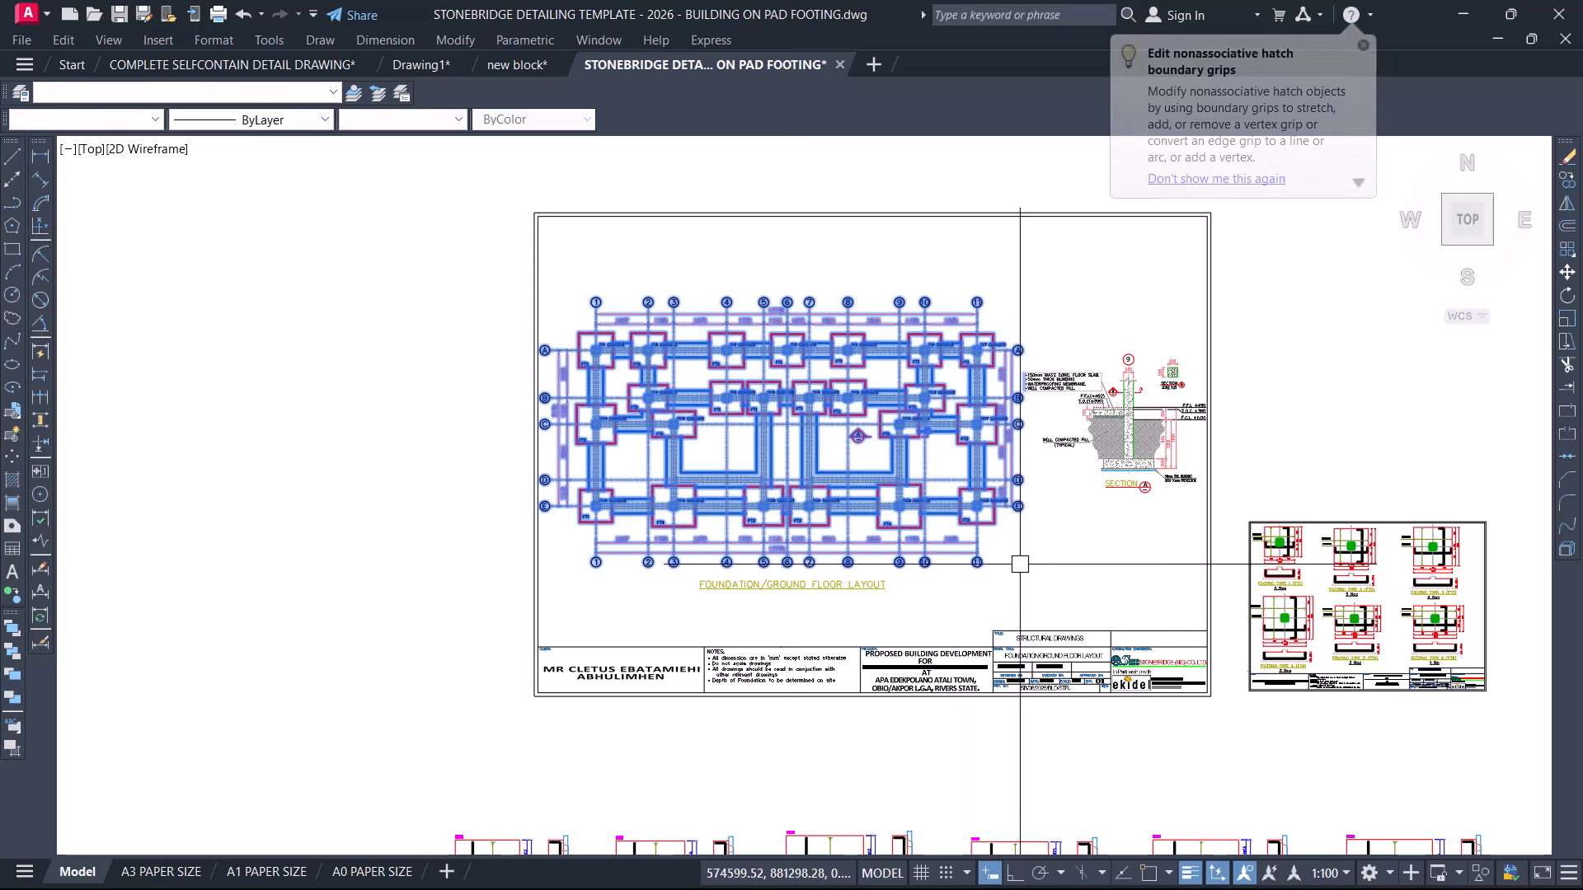
text(co)
key(Return)
click(935, 569)
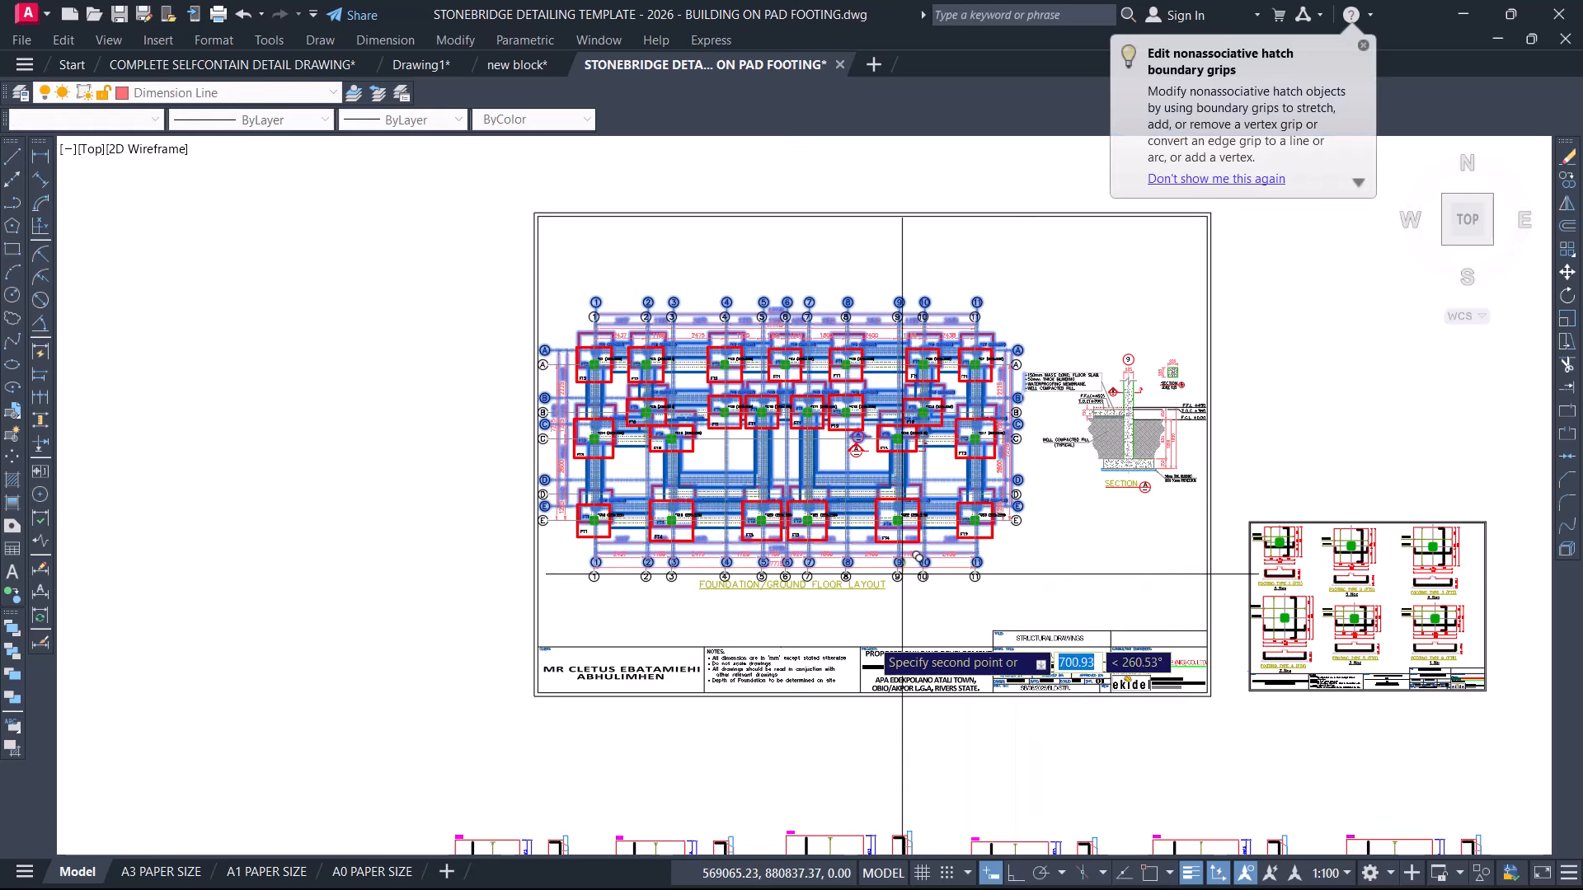
scroll(861, 517, down, 8)
click(873, 323)
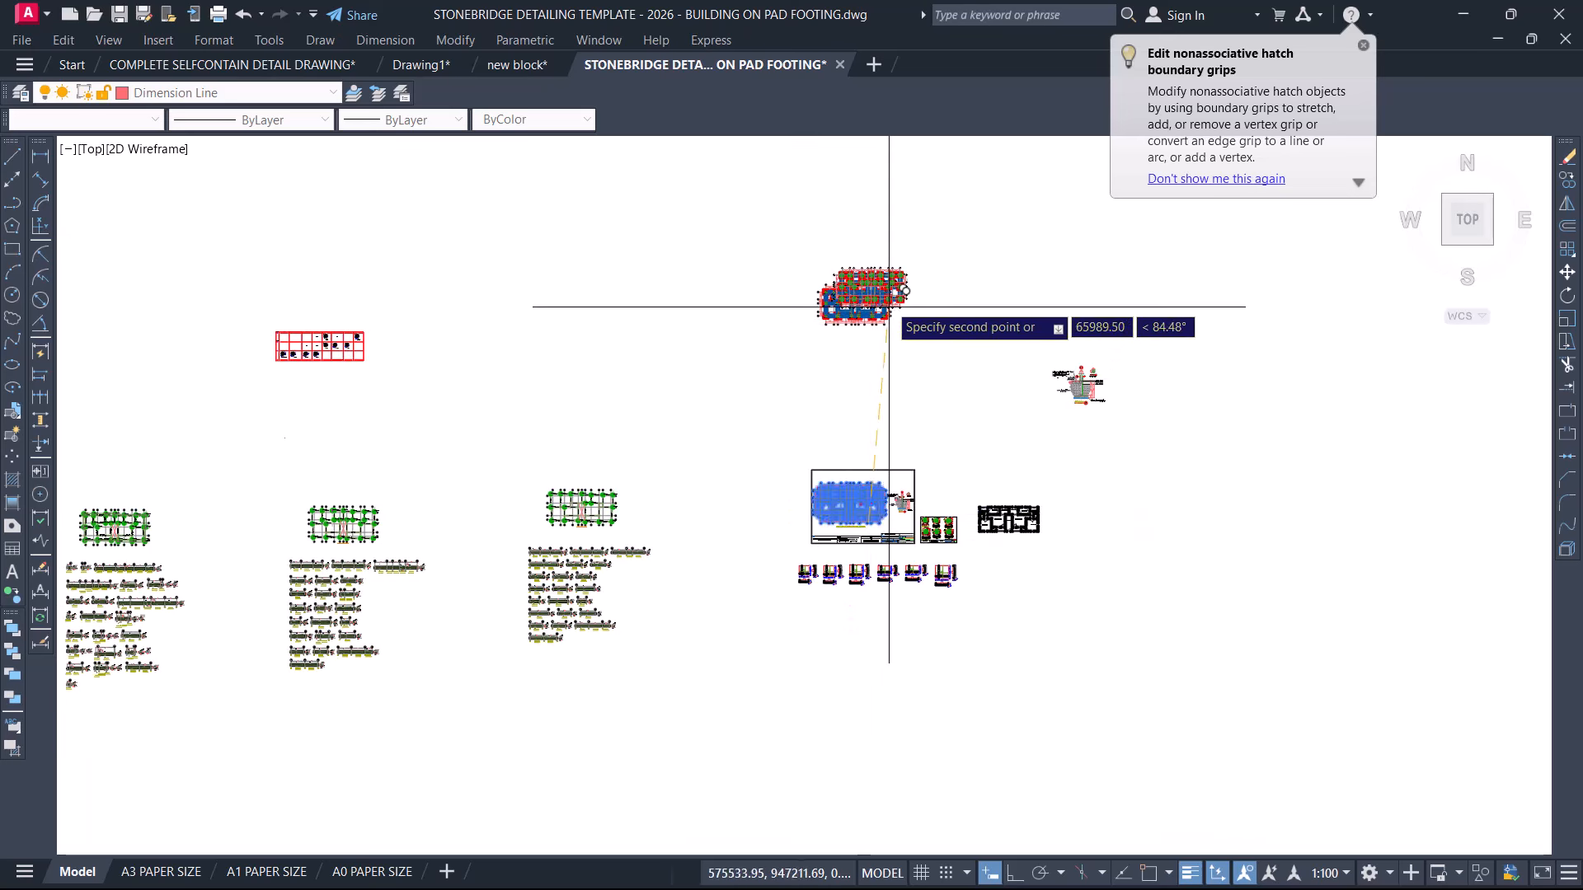
key(Escape)
Step: Examine the footing and column labels on the copied layout and the column groupings in the column schedule table
scroll(861, 284, up, 15)
scroll(758, 347, up, 2)
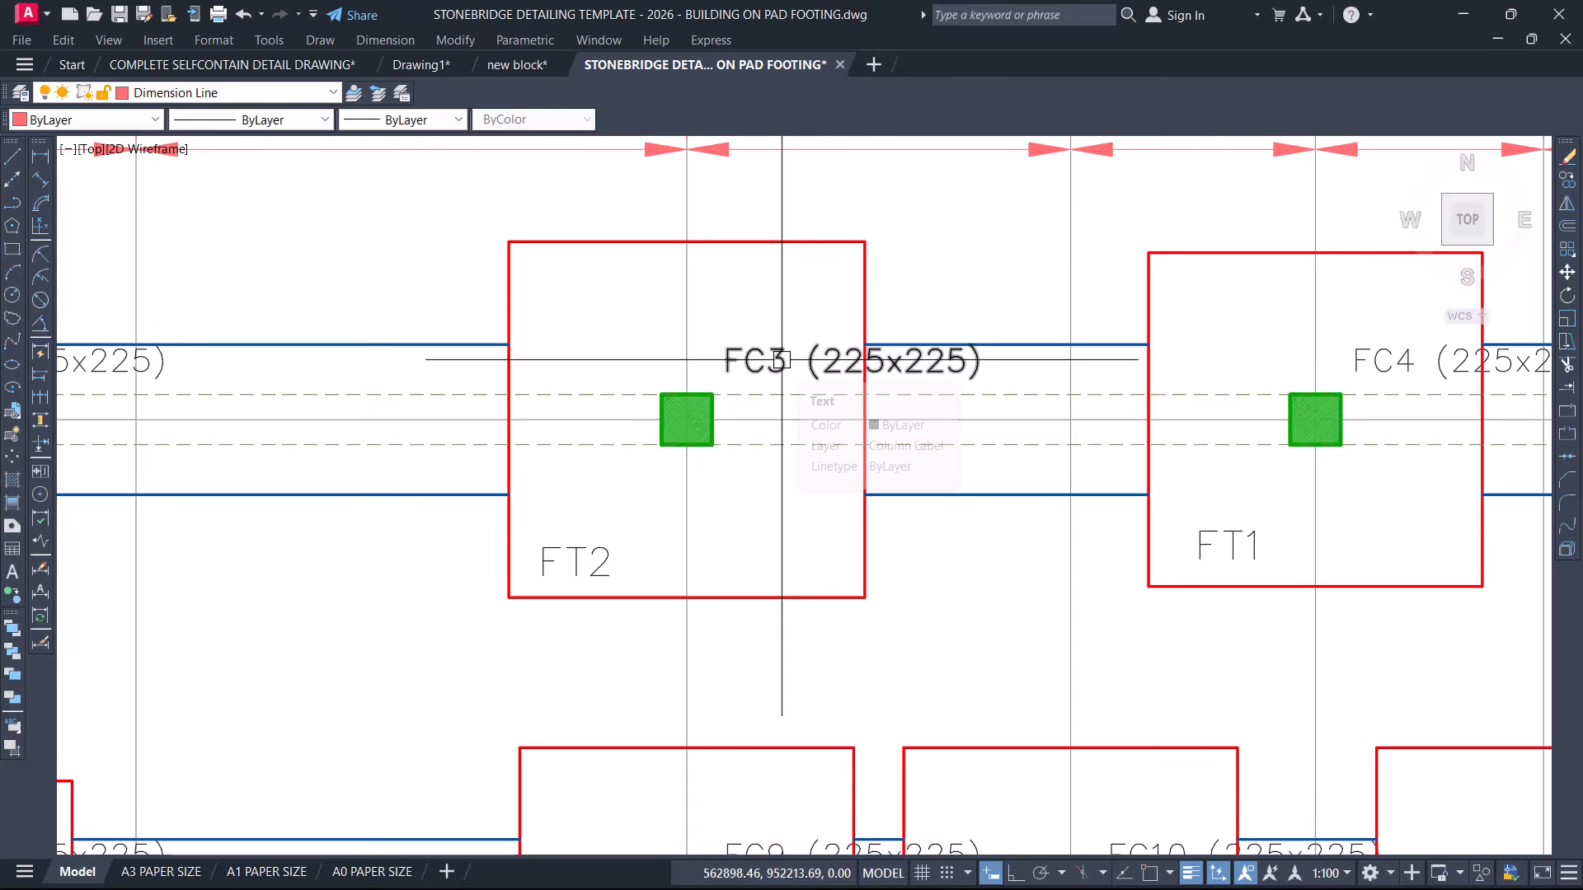
scroll(781, 356, down, 4)
scroll(781, 354, up, 2)
middle_drag(781, 355, 1119, 340)
scroll(1118, 340, down, 6)
middle_drag(721, 469, 1476, 408)
scroll(1476, 408, down, 4)
scroll(651, 499, down, 4)
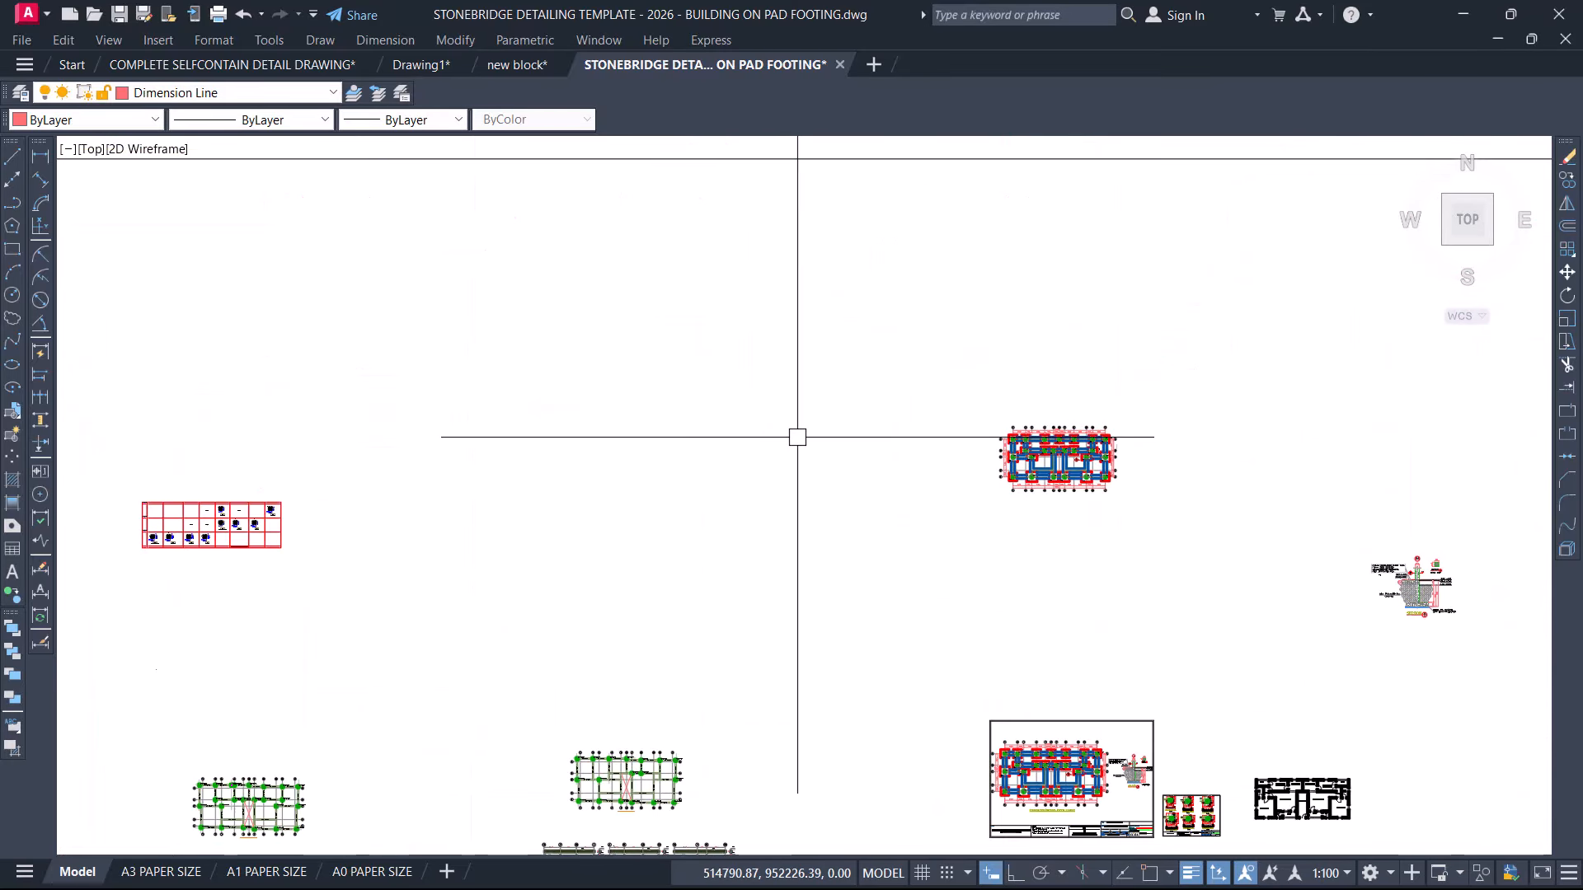
middle_drag(767, 477, 1342, 371)
scroll(723, 420, up, 4)
scroll(814, 382, up, 2)
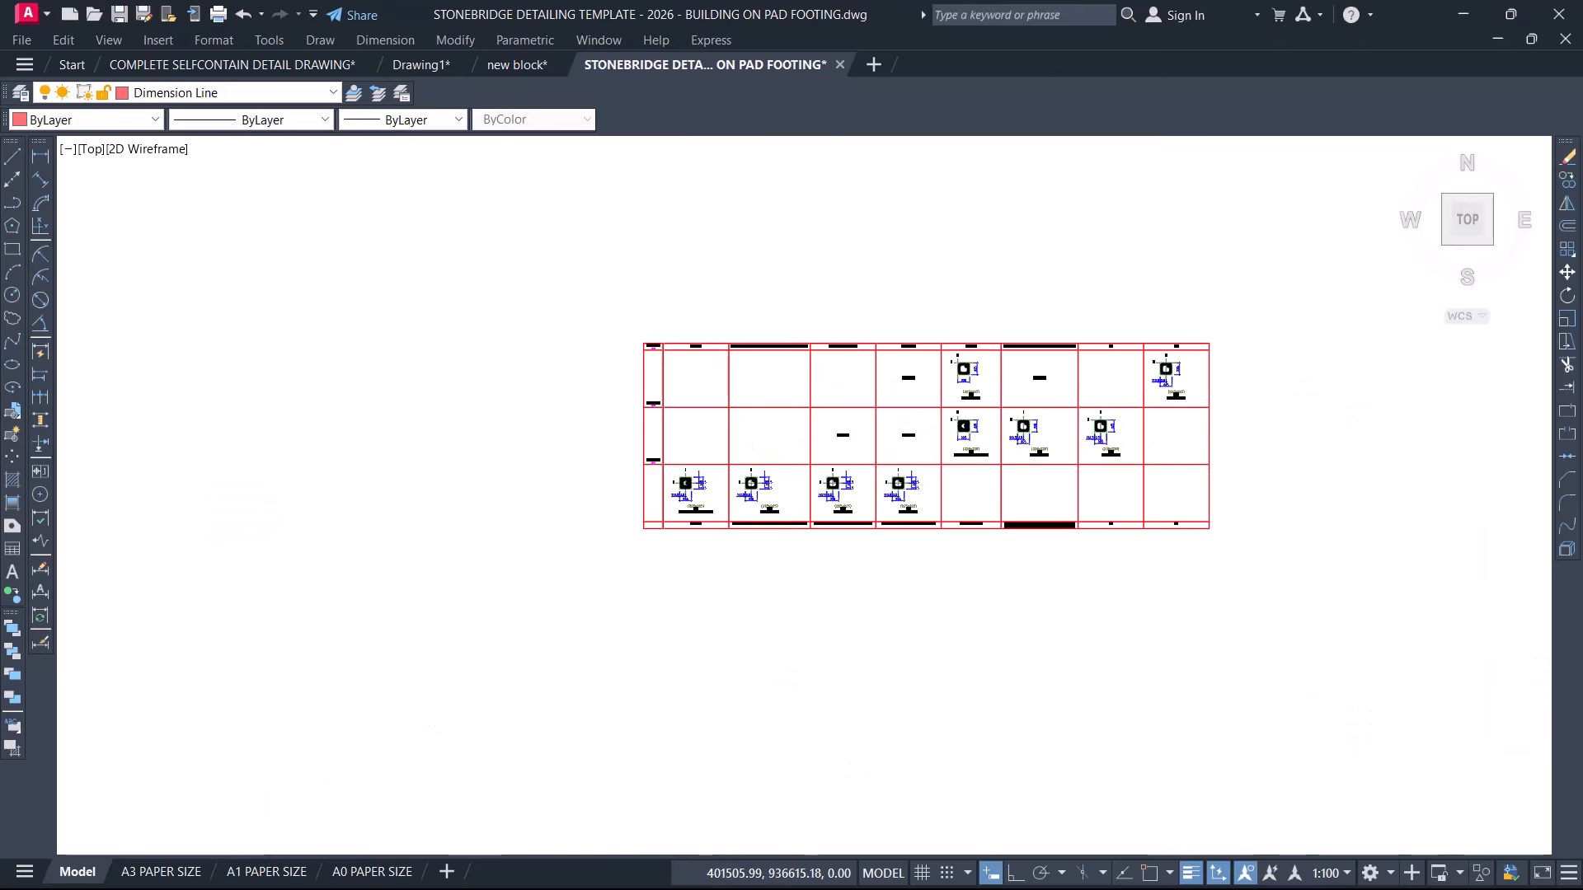
scroll(973, 483, up, 4)
scroll(671, 697, up, 2)
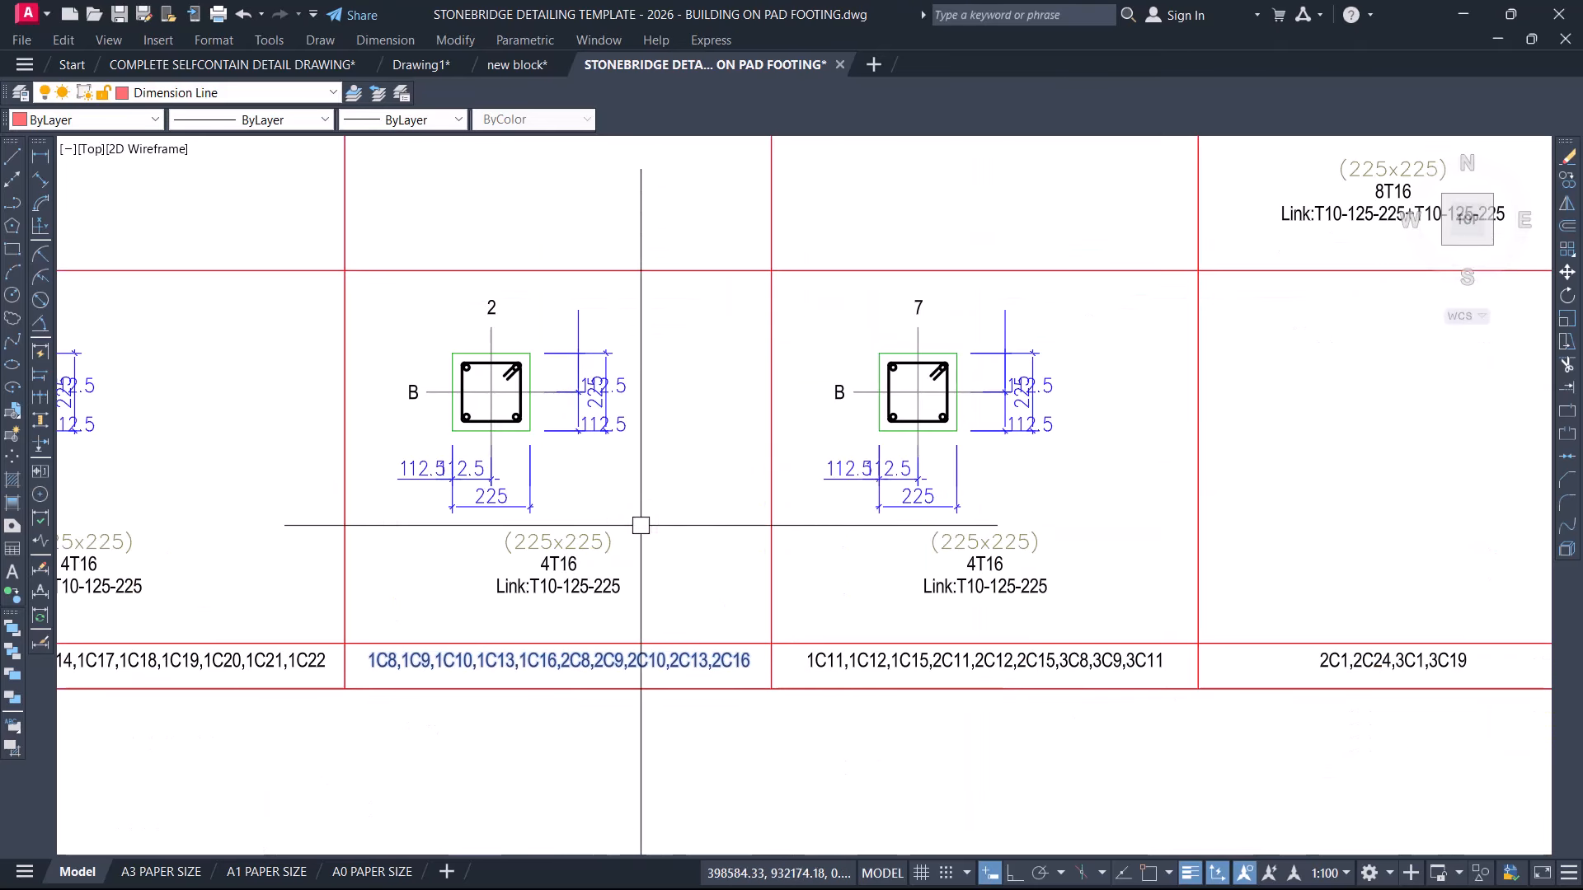
Step: Examine the Column Detail 1 sheet in the reference drawing set below the current project
scroll(675, 399, down, 7)
scroll(775, 343, down, 10)
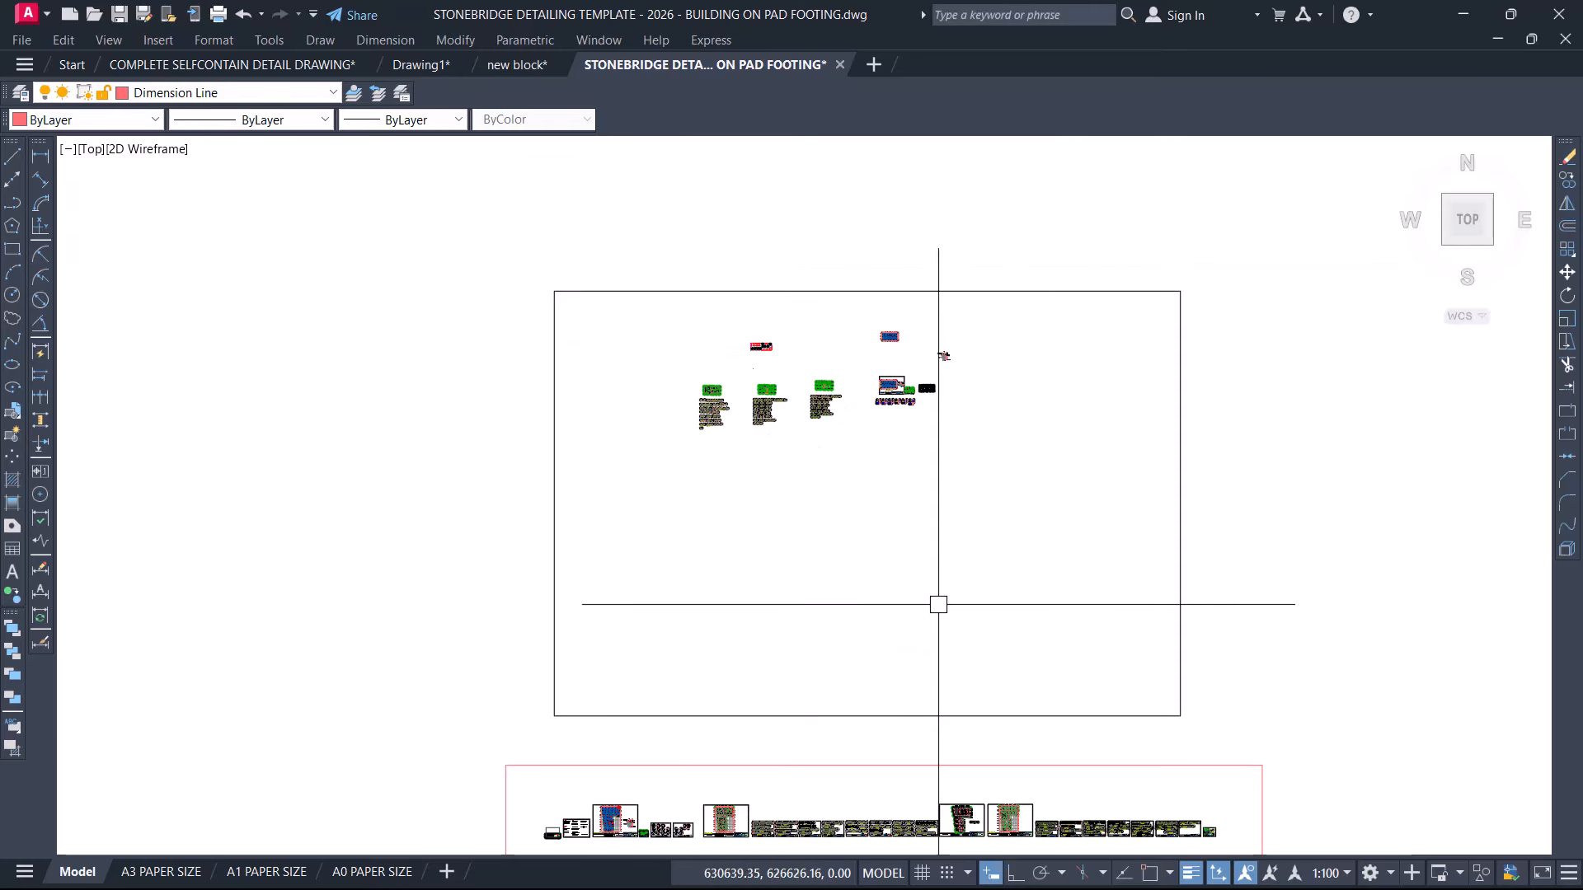
middle_drag(880, 738, 1011, 396)
scroll(817, 502, up, 8)
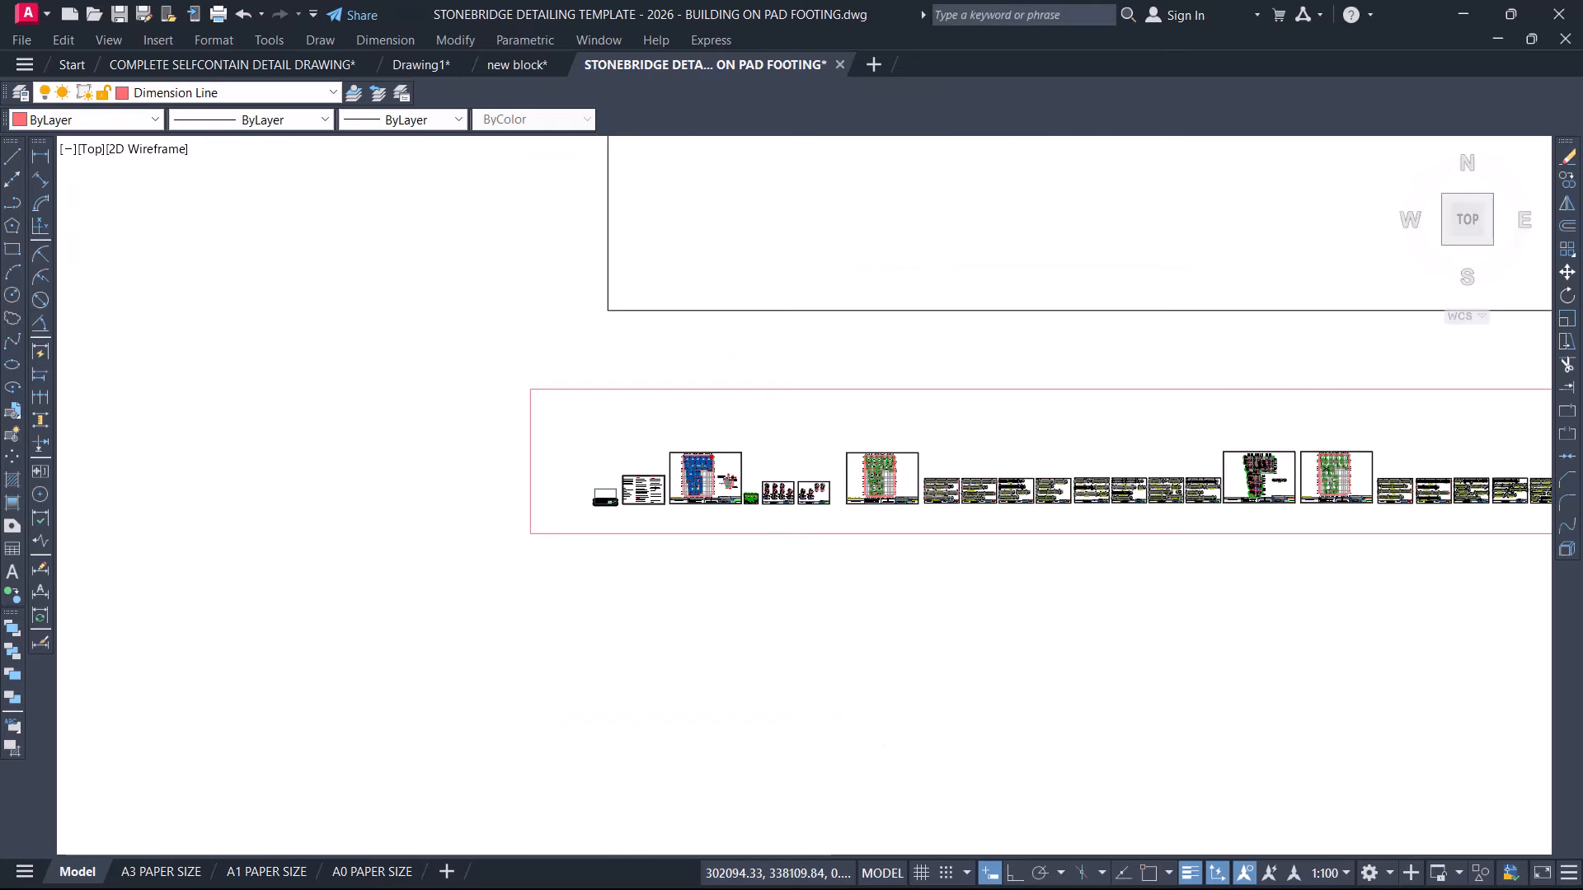
scroll(720, 551, up, 10)
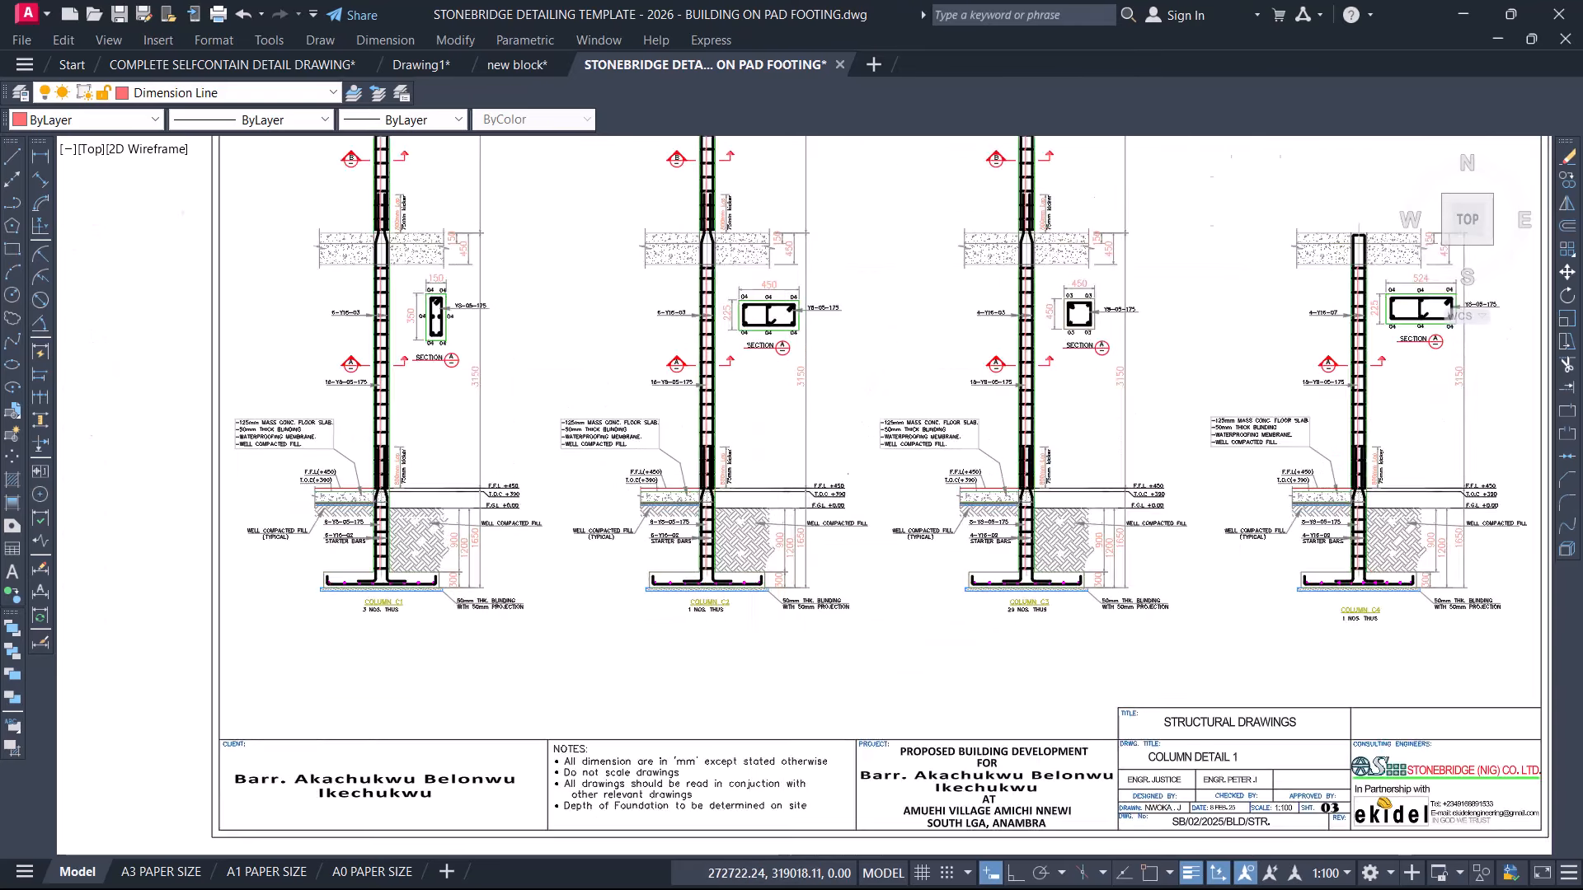
Step: Return to the current project and review the pad footing details sheet beside the foundation layout
scroll(746, 572, down, 10)
middle_drag(907, 190, 714, 798)
scroll(898, 566, down, 5)
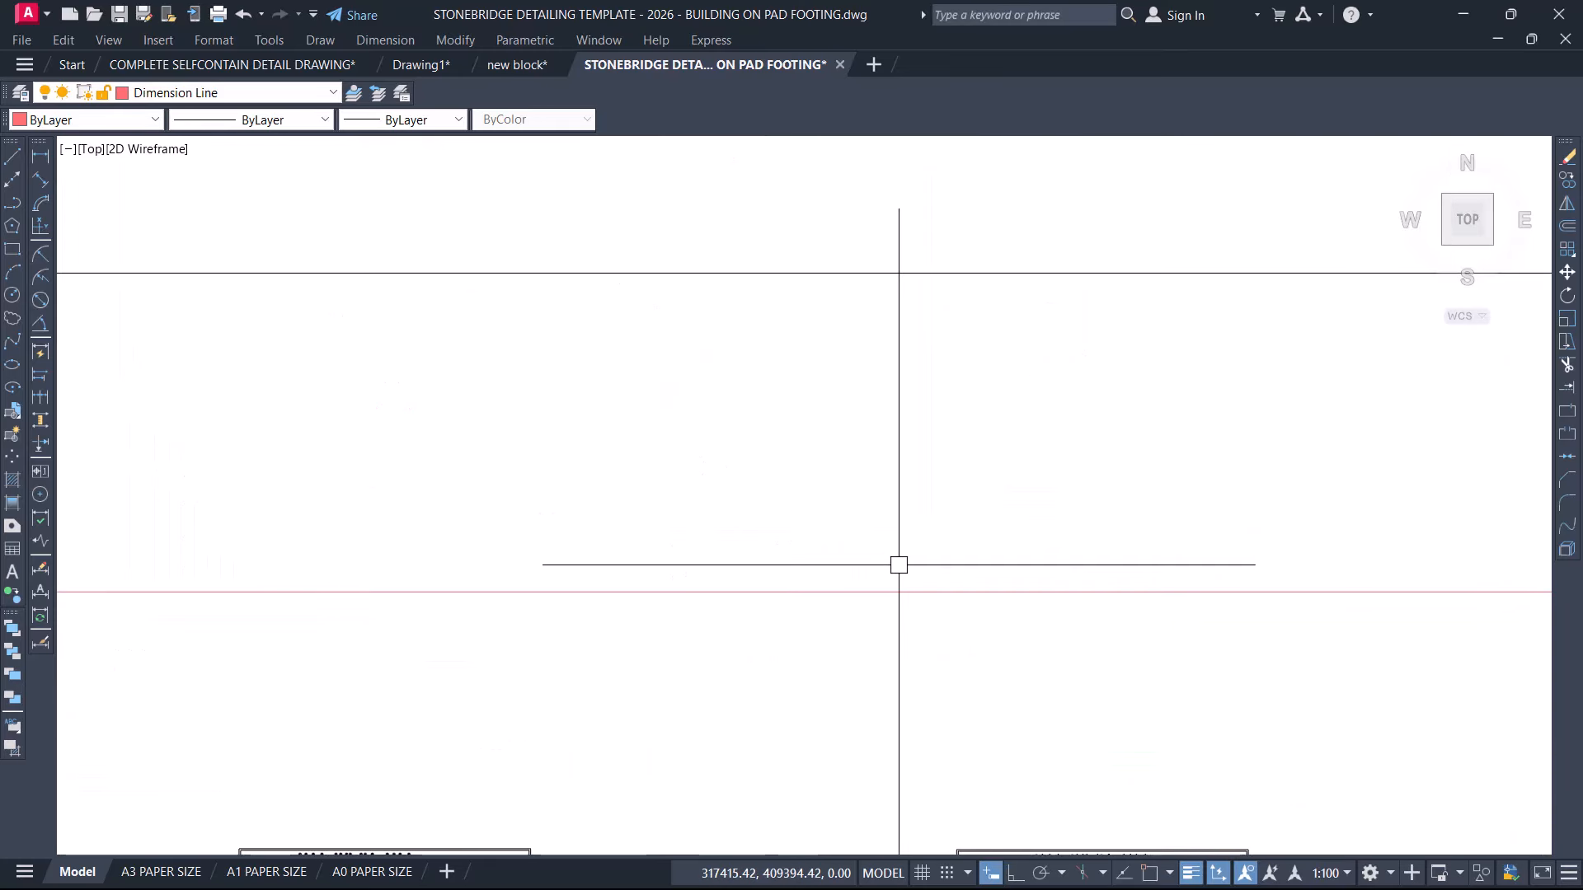
middle_drag(923, 449, 812, 812)
scroll(949, 429, down, 3)
middle_drag(973, 330, 584, 783)
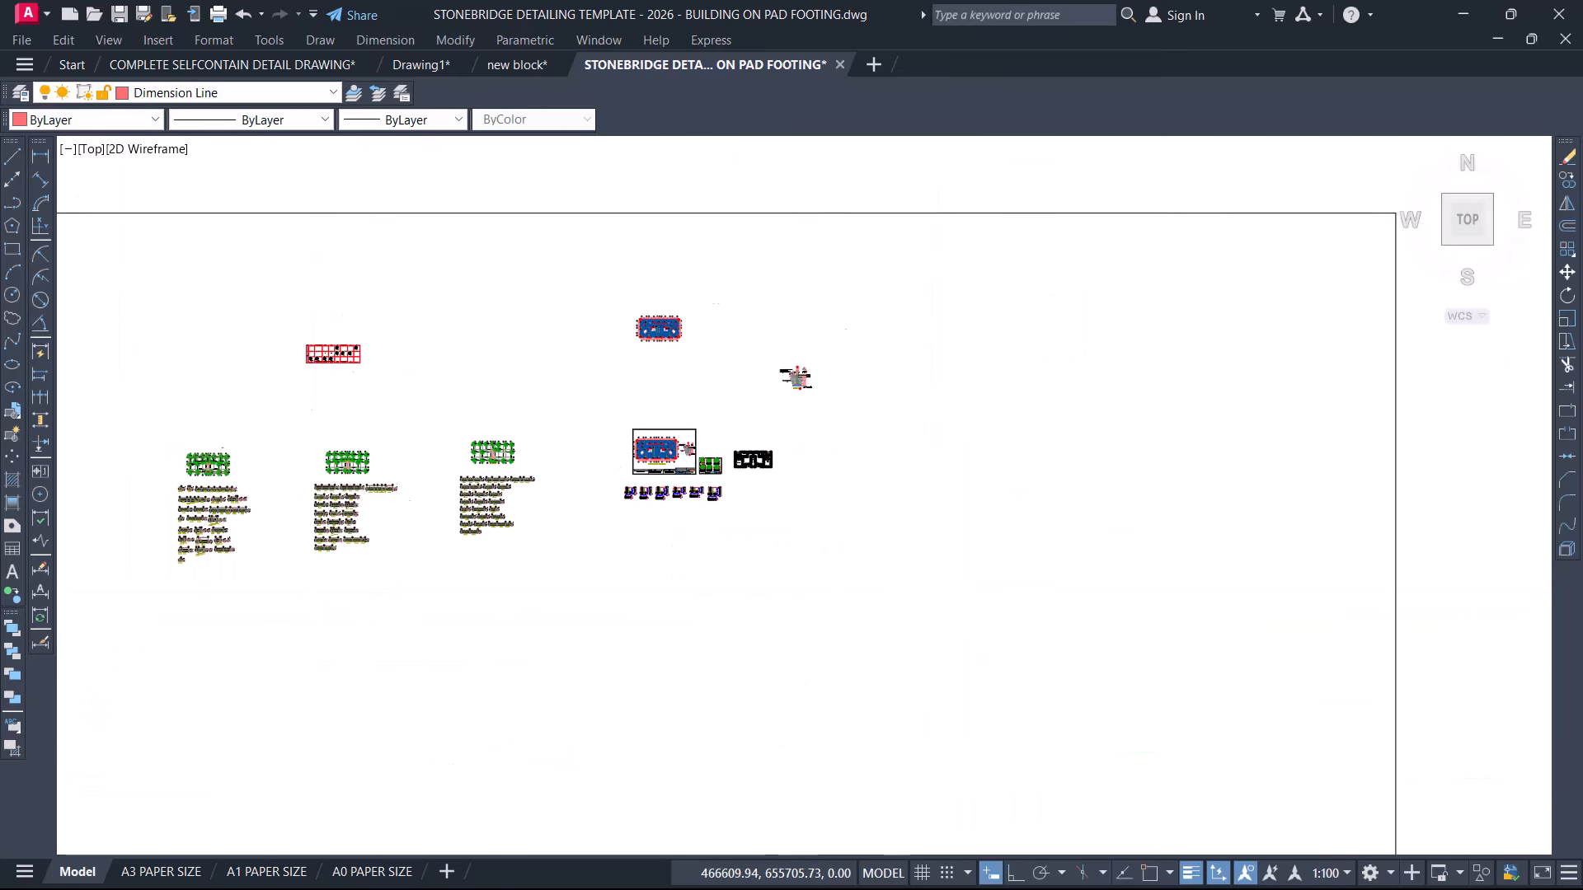
scroll(719, 401, up, 12)
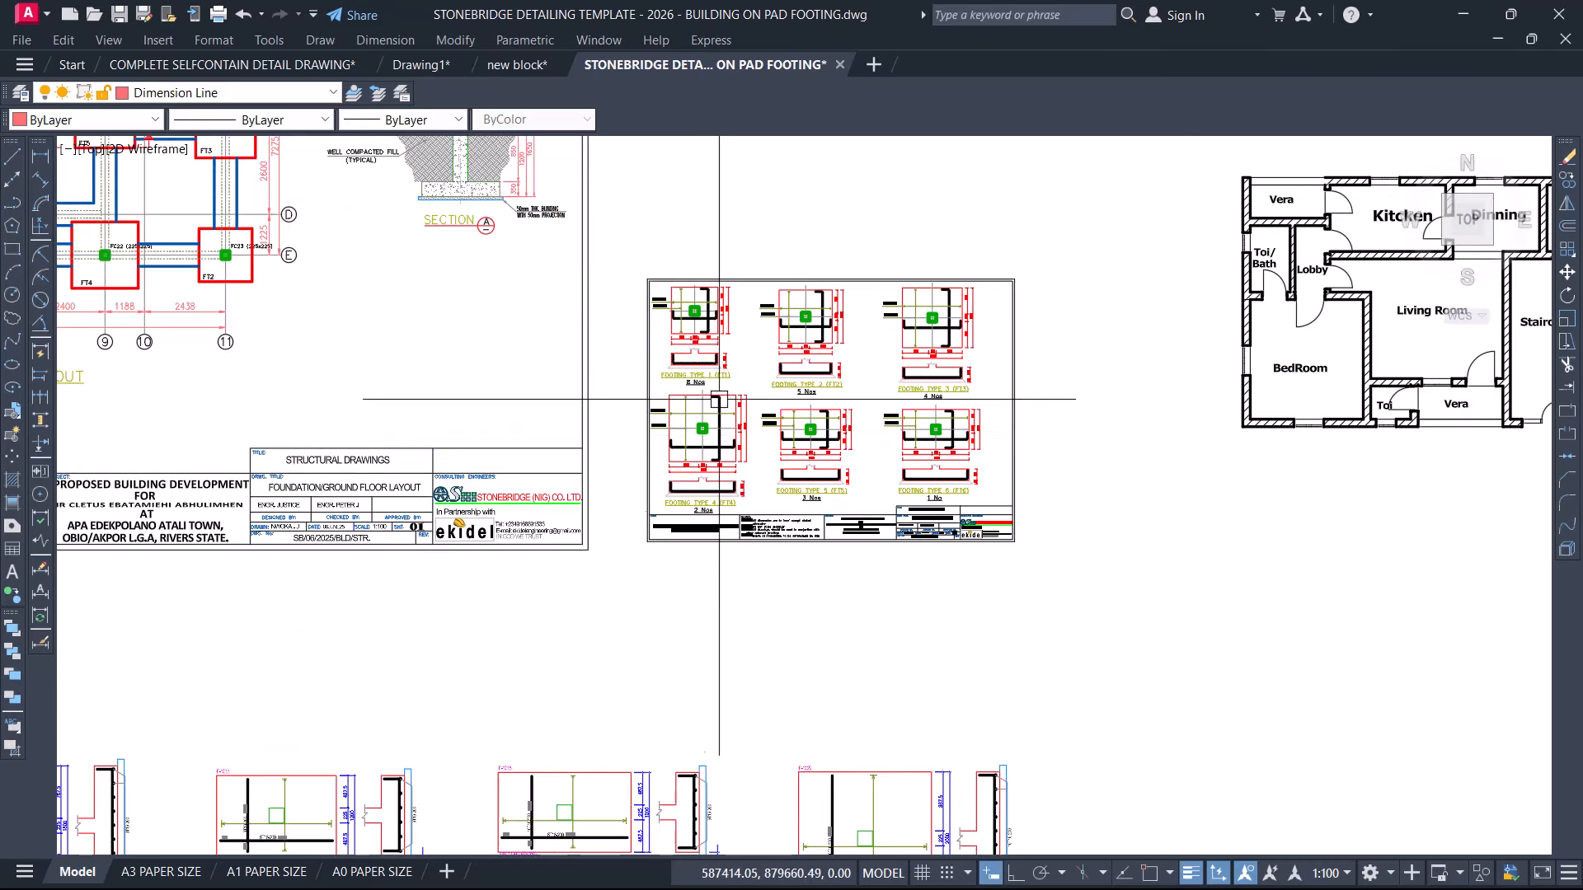
scroll(761, 349, up, 4)
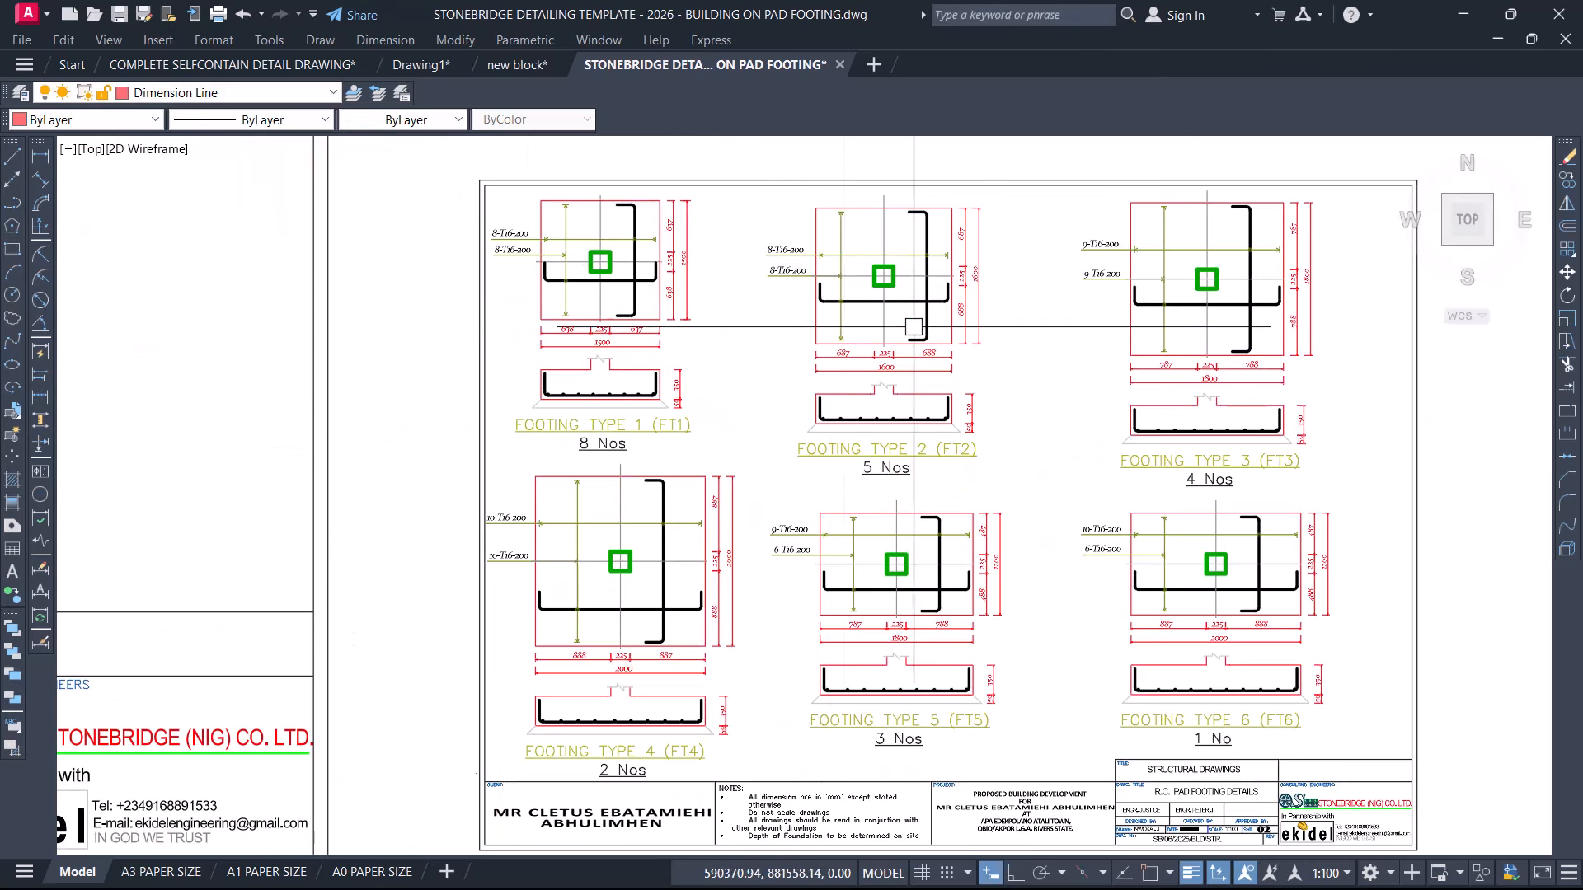
scroll(964, 412, down, 6)
middle_drag(247, 270, 601, 385)
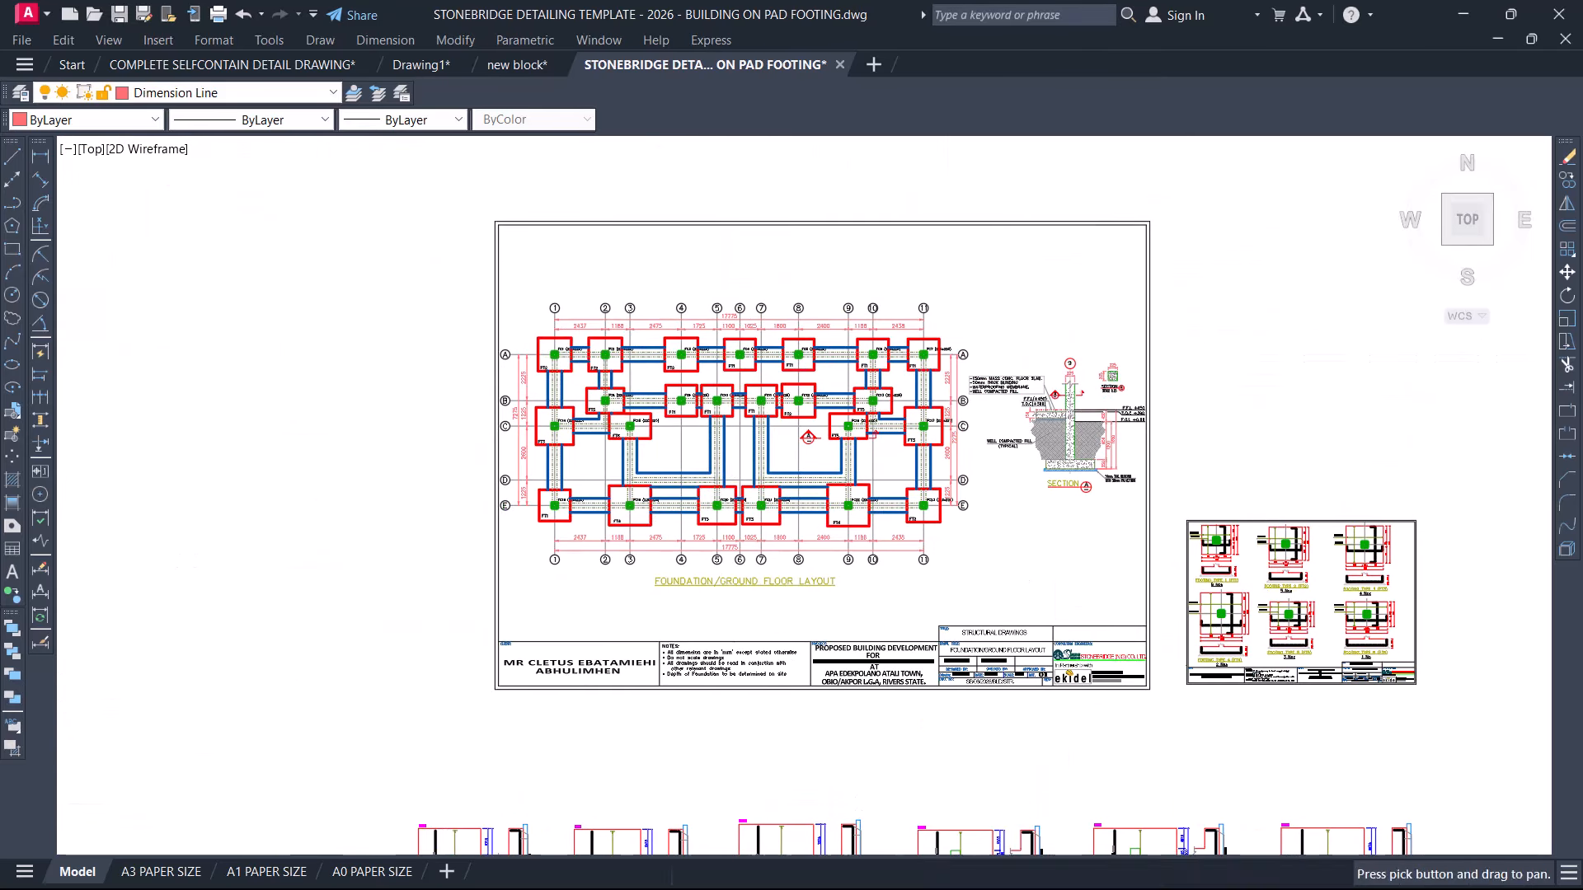
Step: Filter the foundation layout sheet's objects by the Column Label layer with Quick Select and delete those column labels
scroll(564, 362, up, 4)
scroll(564, 362, up, 6)
click(582, 262)
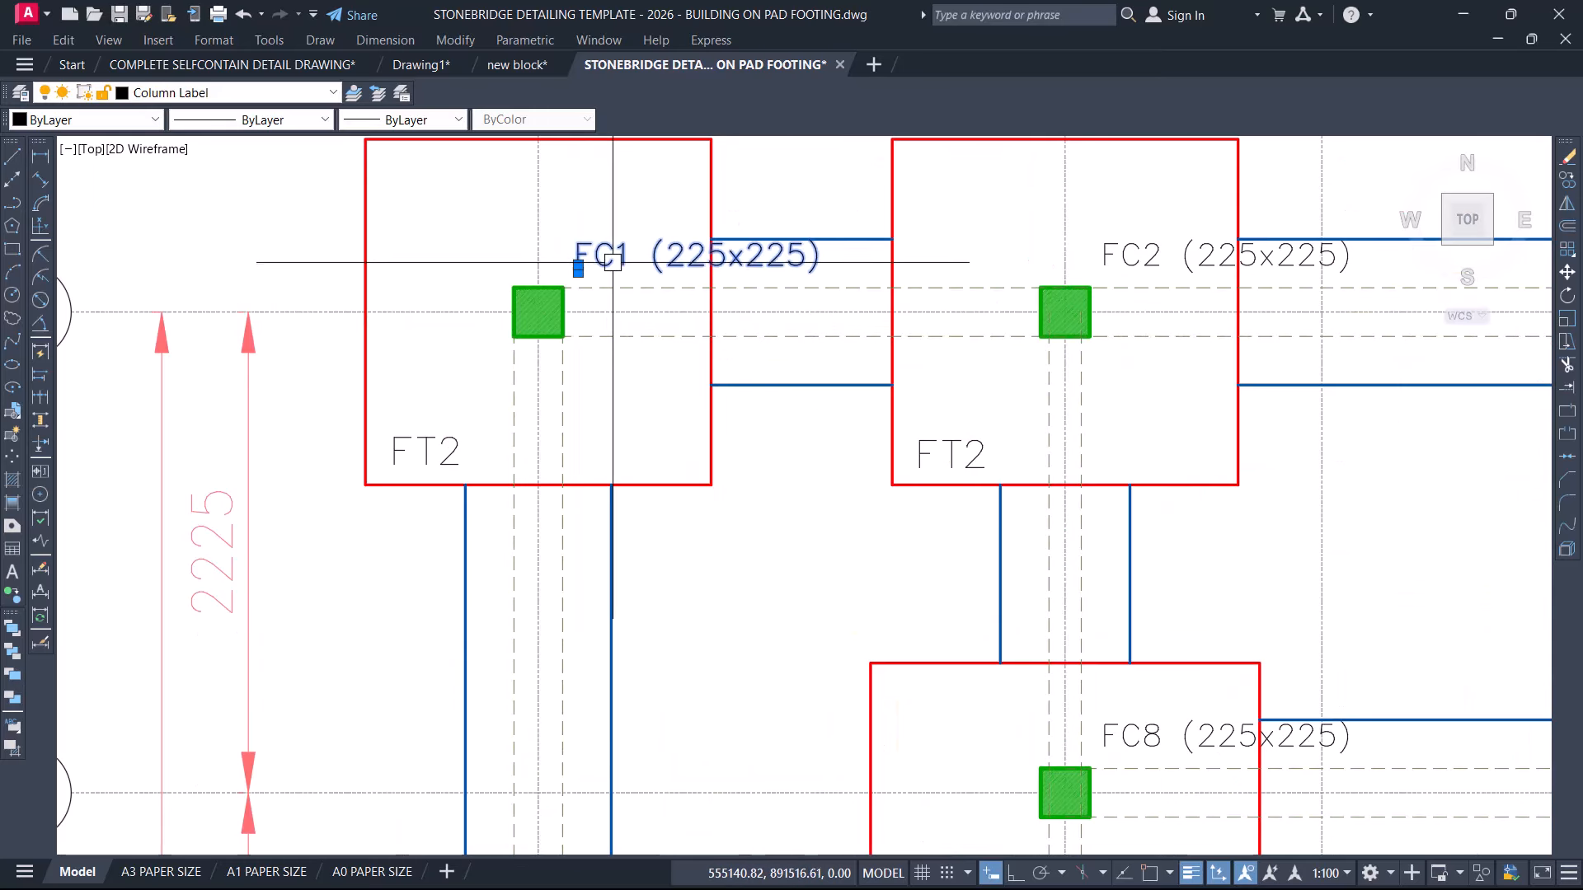
scroll(609, 311, down, 12)
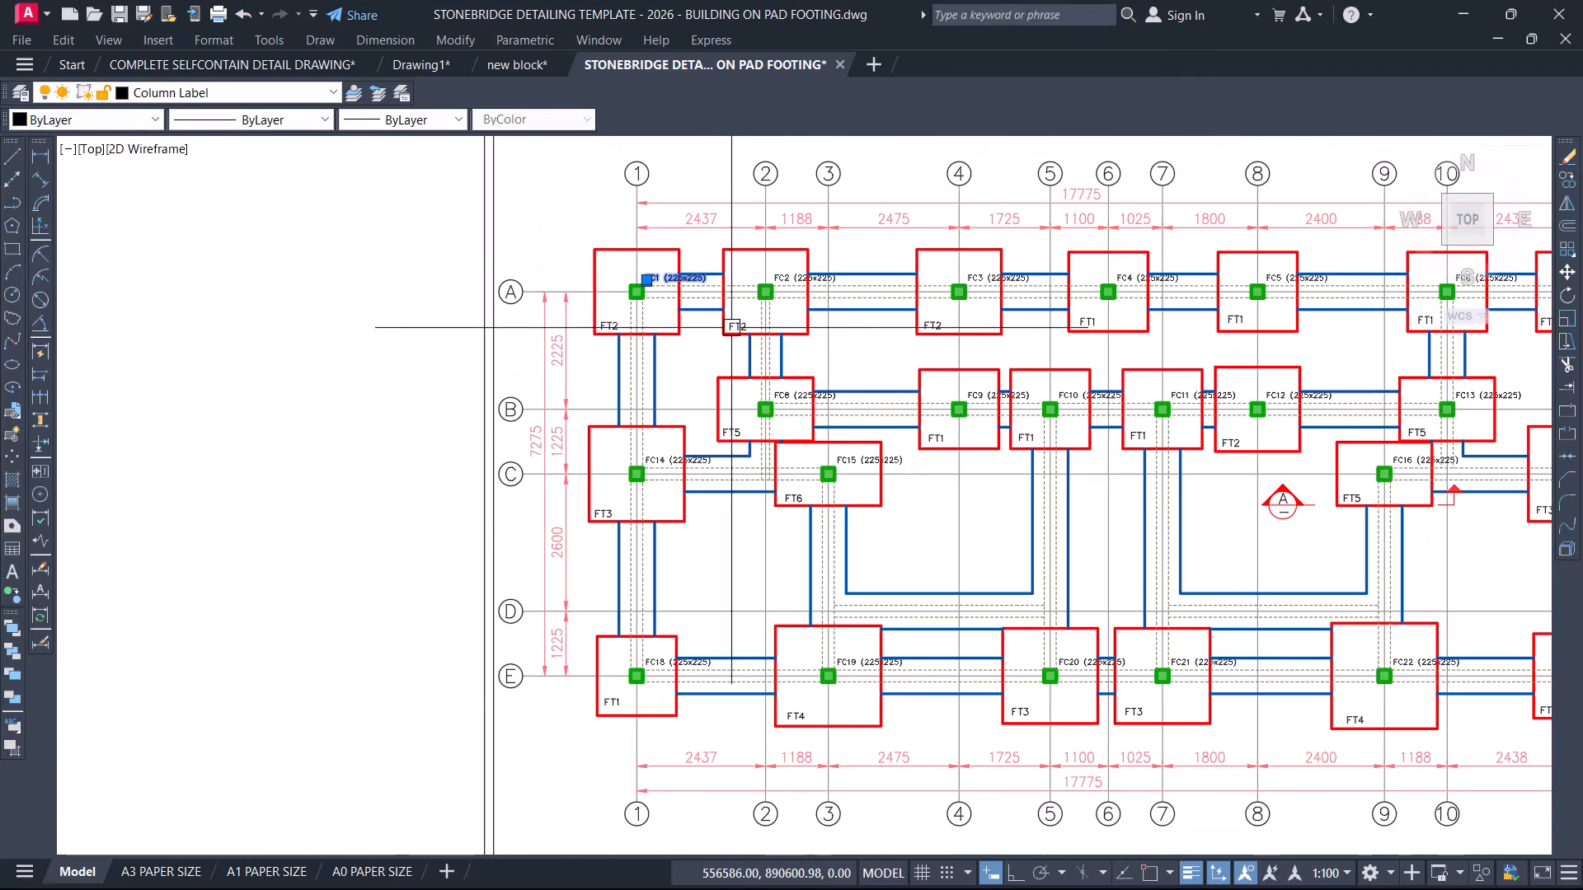
click(589, 206)
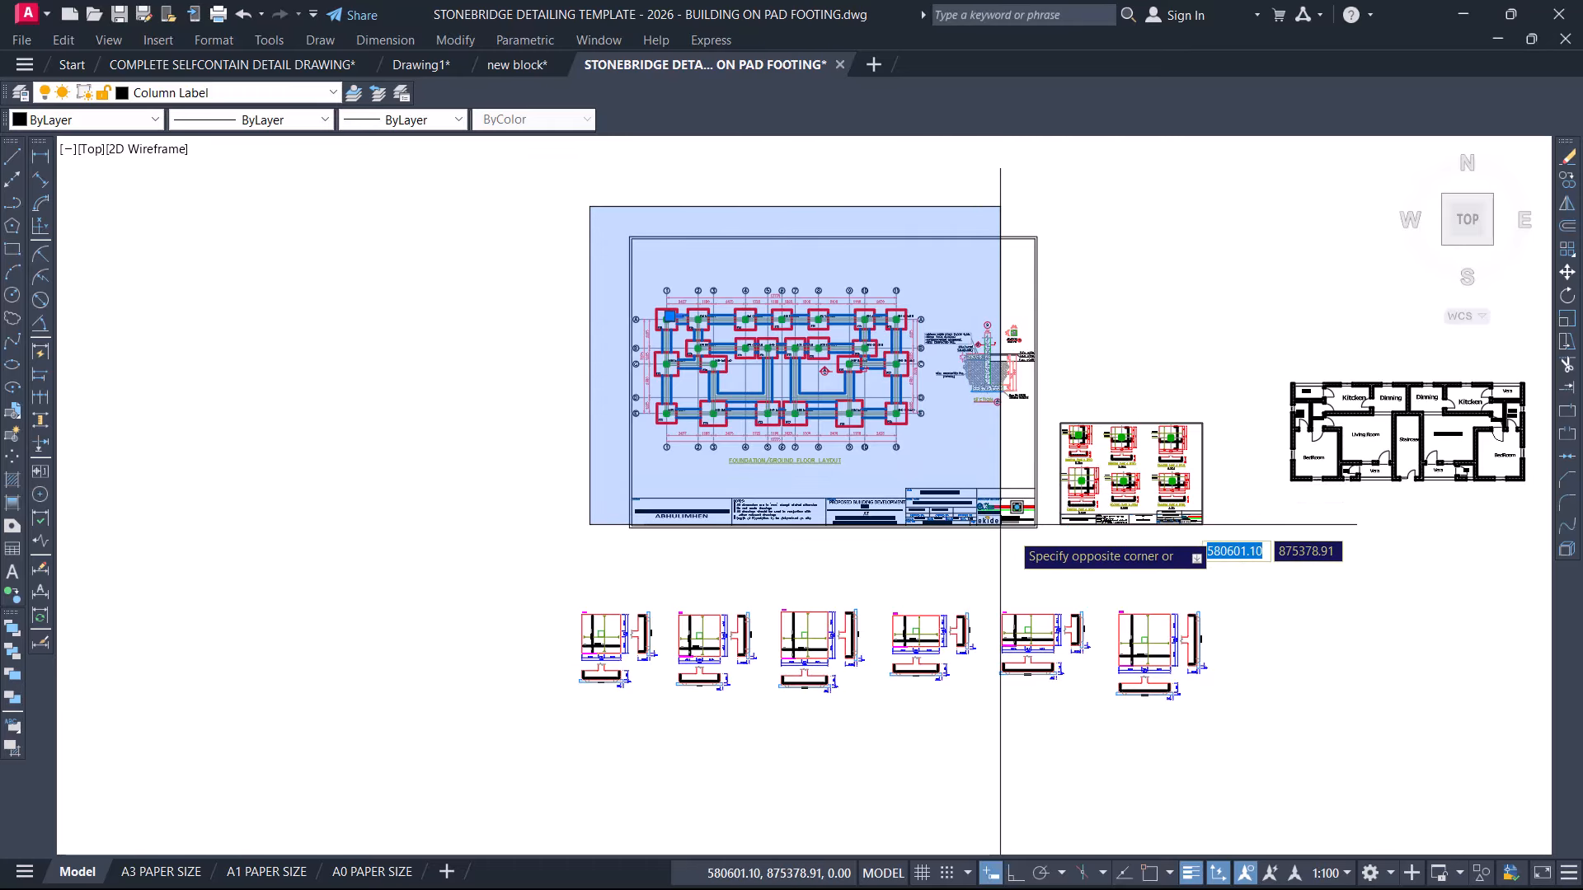
click(1035, 550)
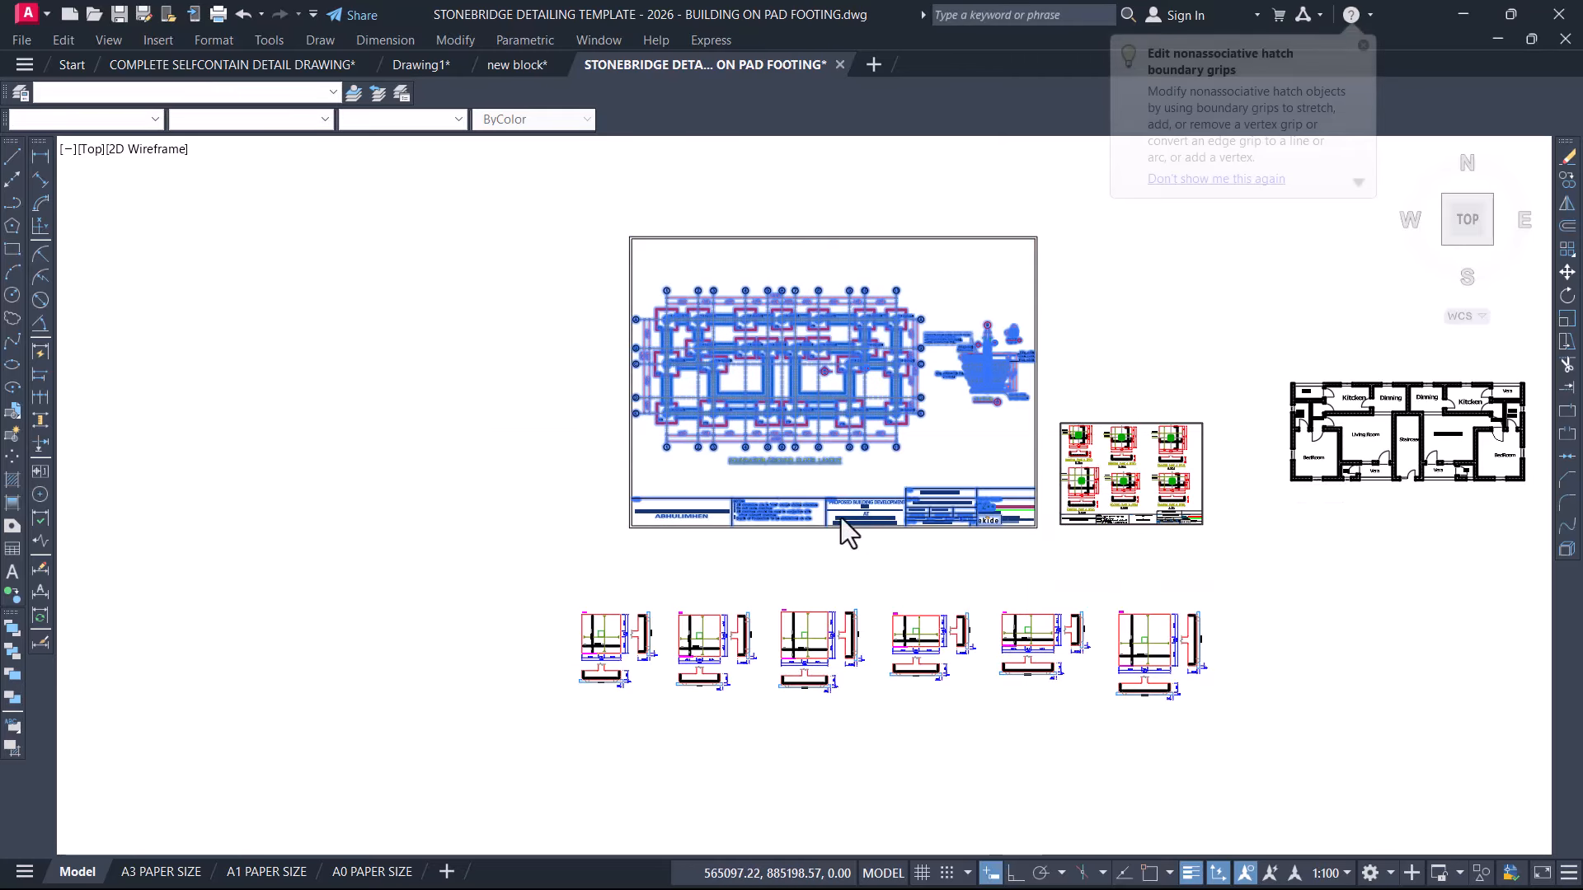
right_click(804, 528)
click(872, 754)
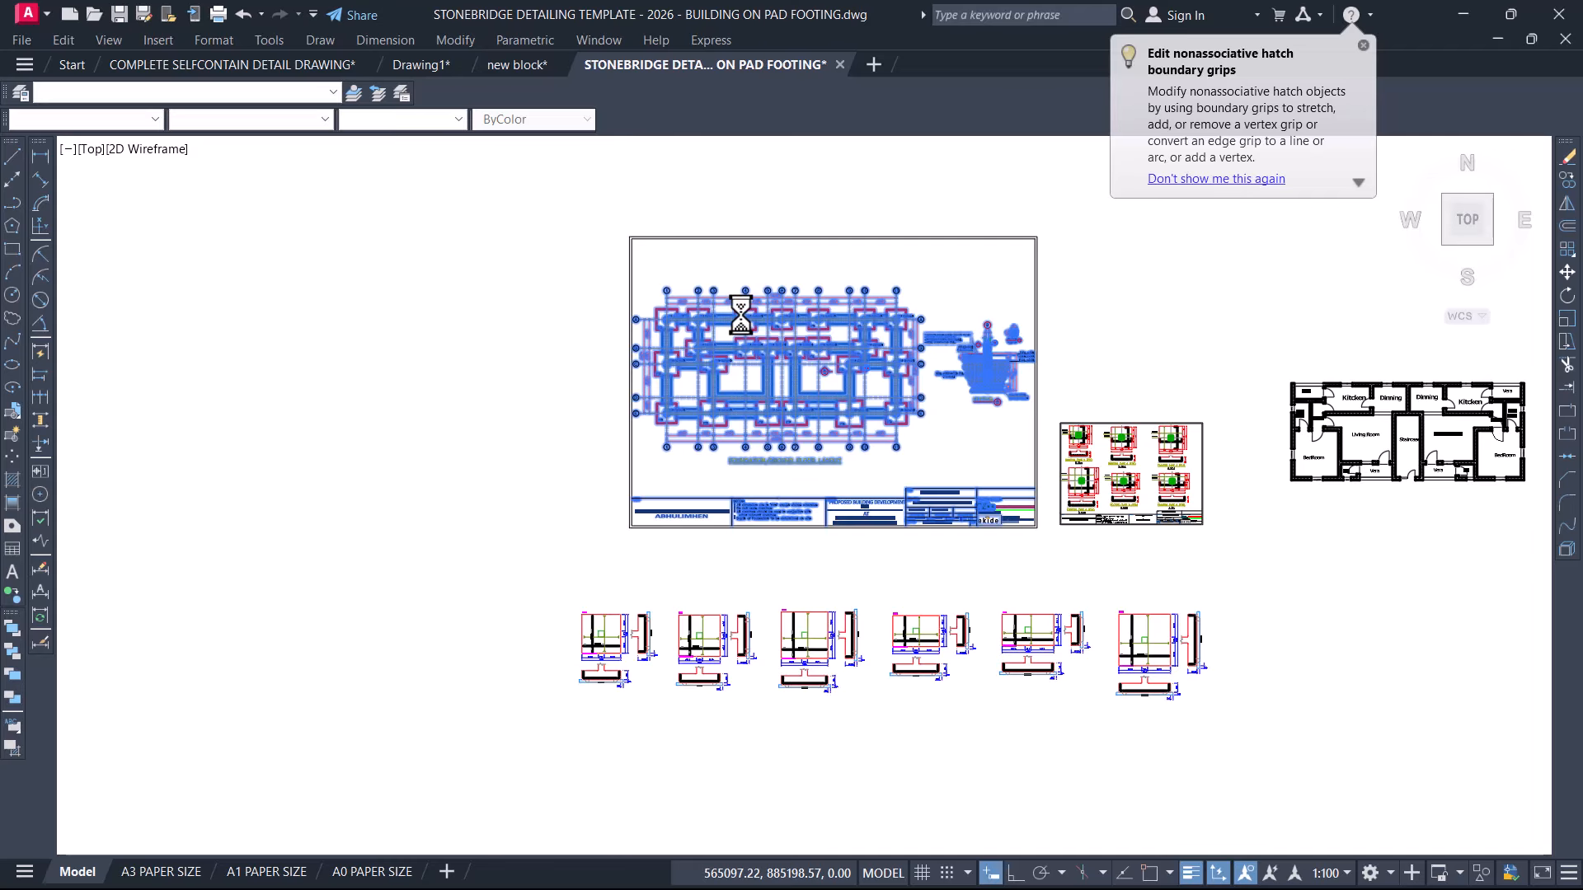
click(533, 221)
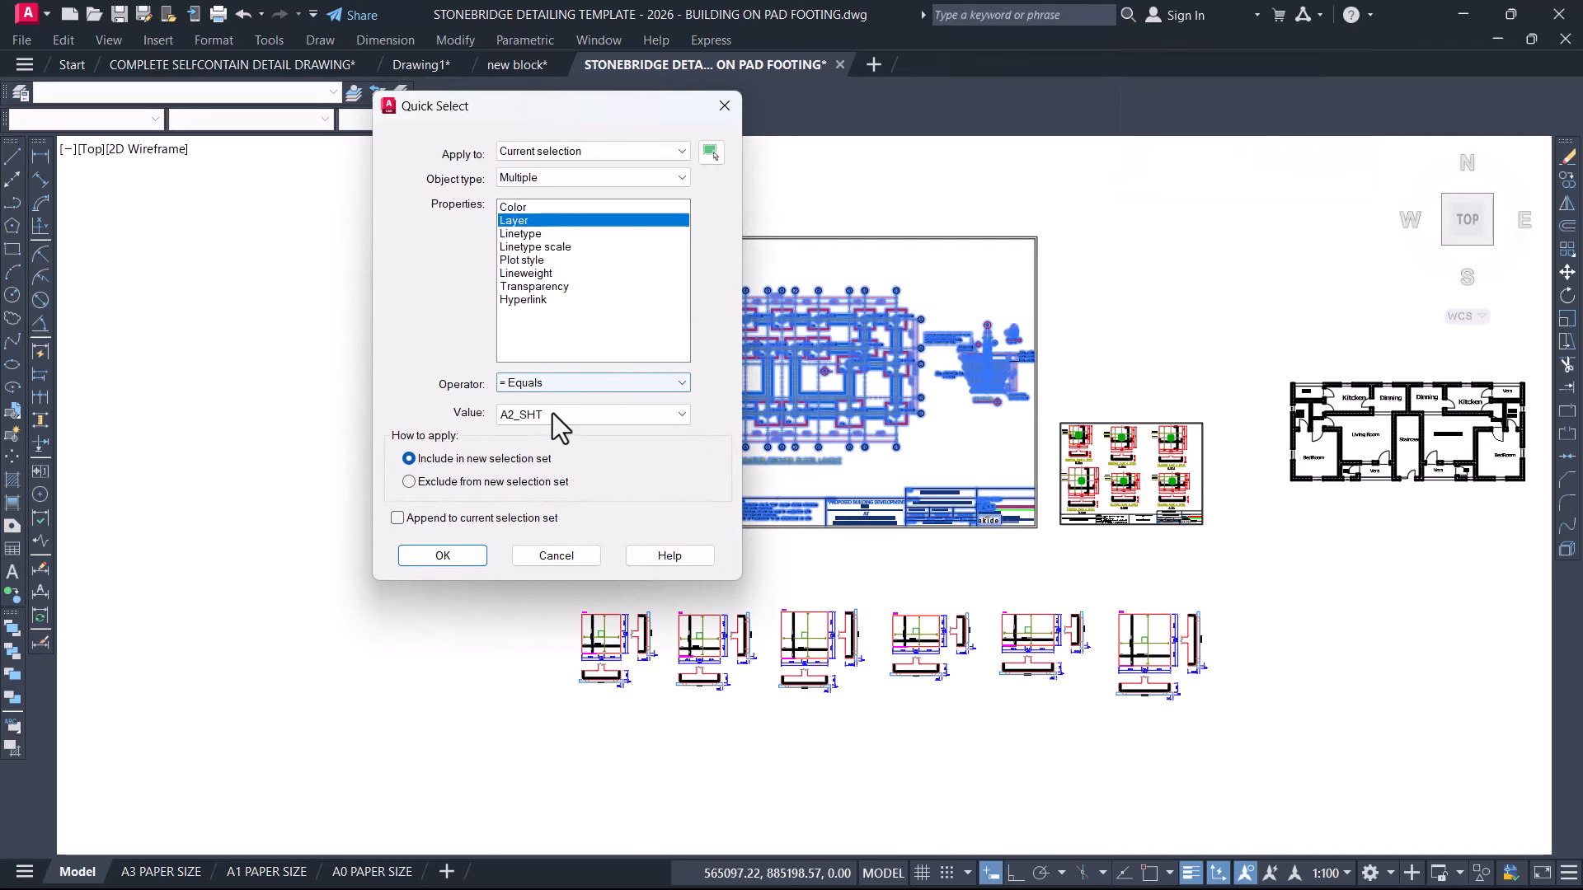
click(552, 414)
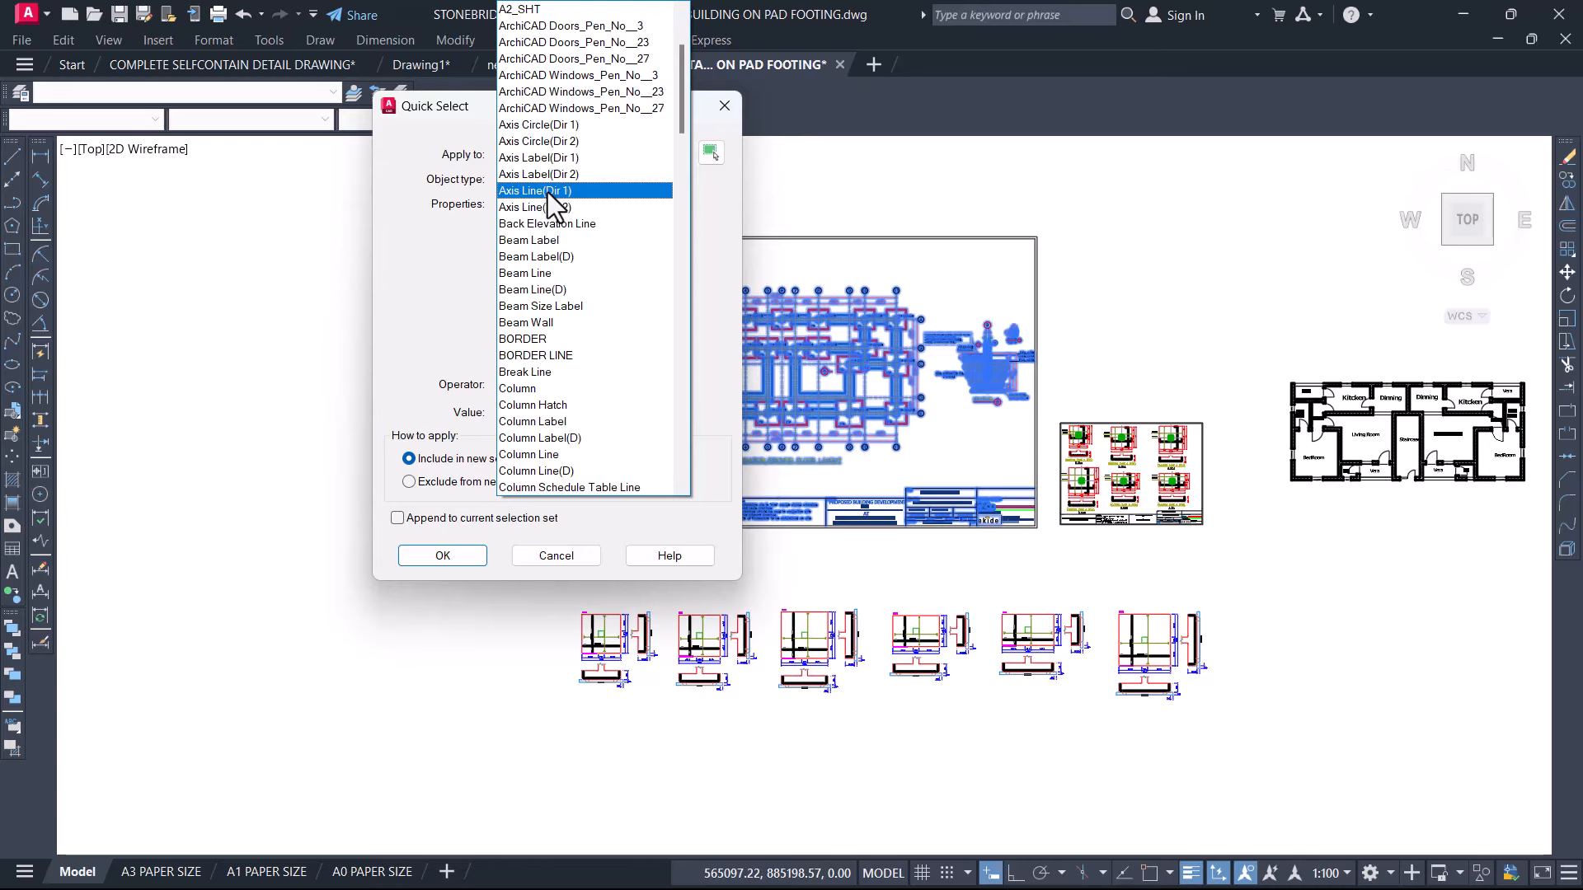
click(562, 419)
click(473, 555)
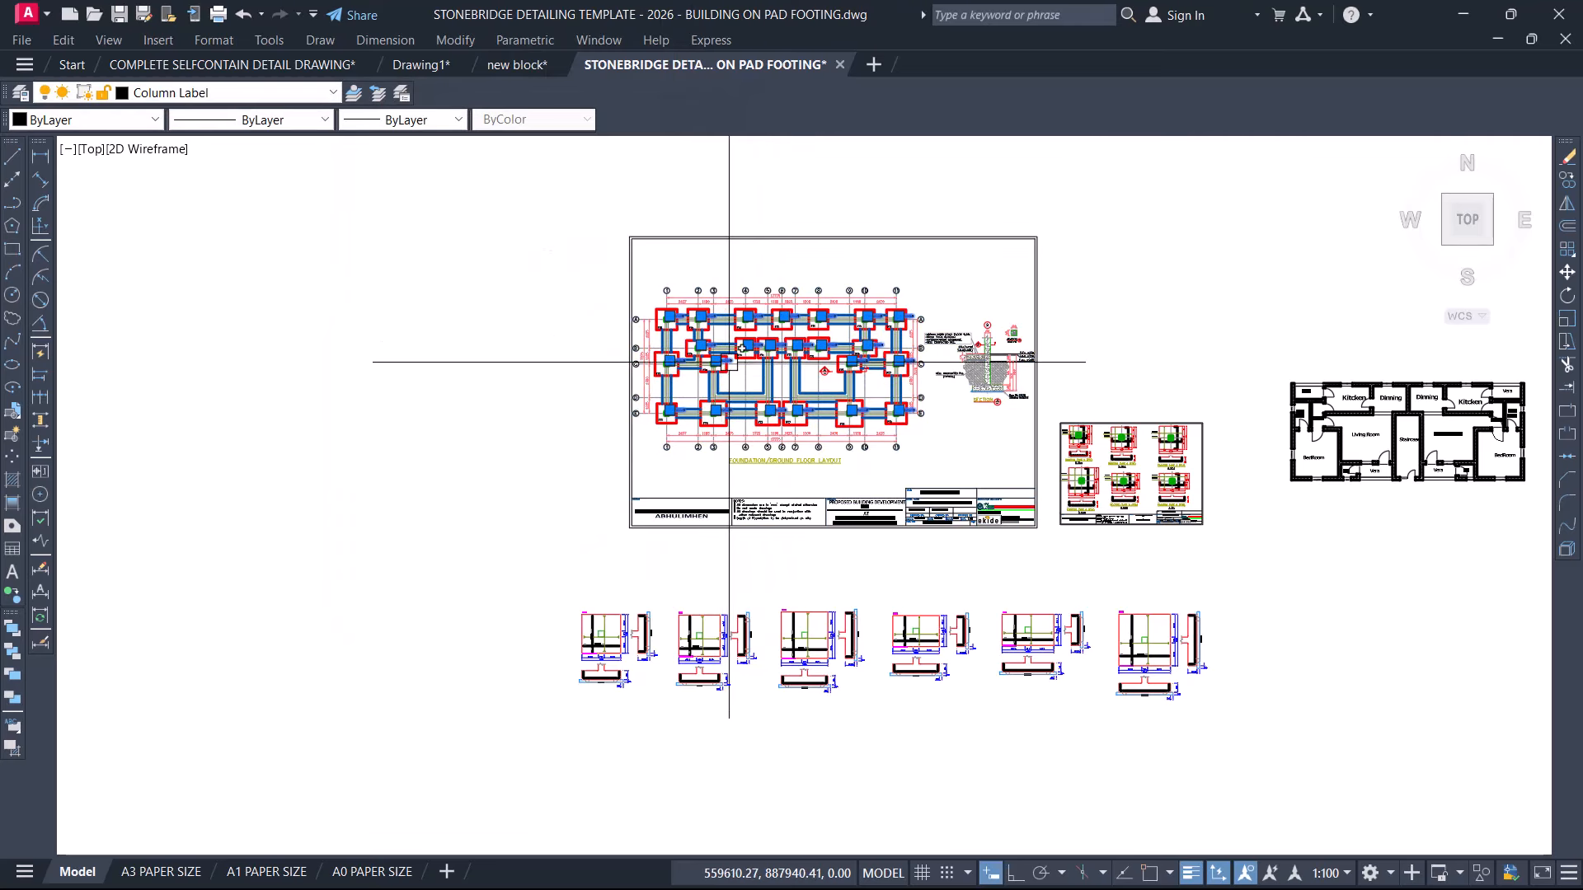
scroll(729, 361, up, 5)
key(Delete)
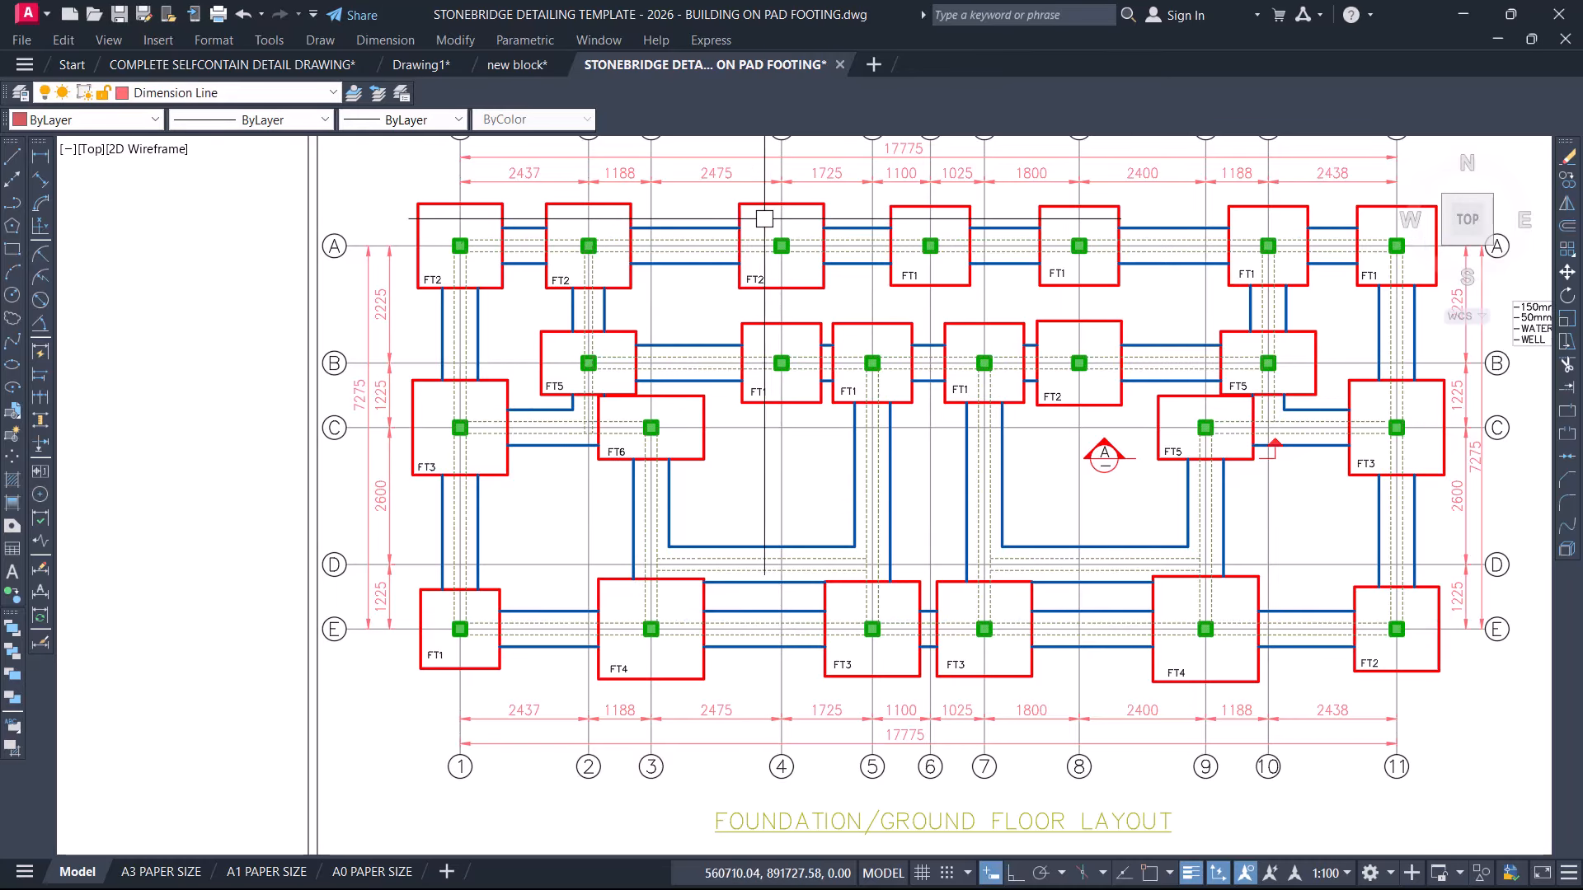
Step: Compare the foundation layout on the sheet with the labelled copy placed above it
mouse_move(777, 253)
middle_down()
mouse_move(780, 417)
mouse_move(759, 502)
middle_up()
scroll(795, 448, down, 6)
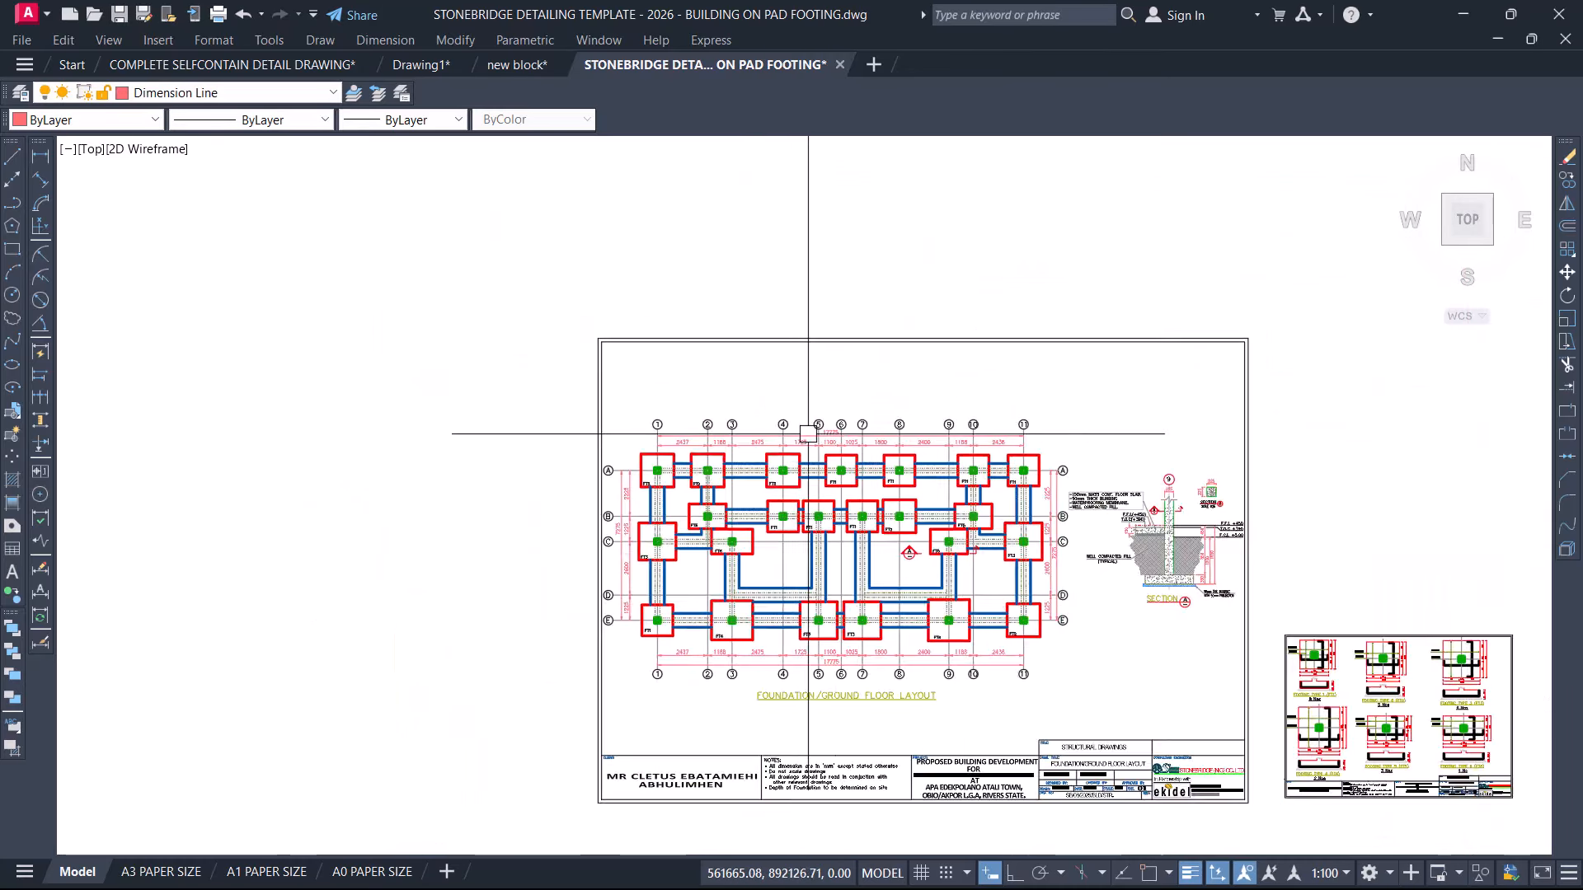
middle_drag(841, 397, 826, 122)
scroll(763, 194, up, 10)
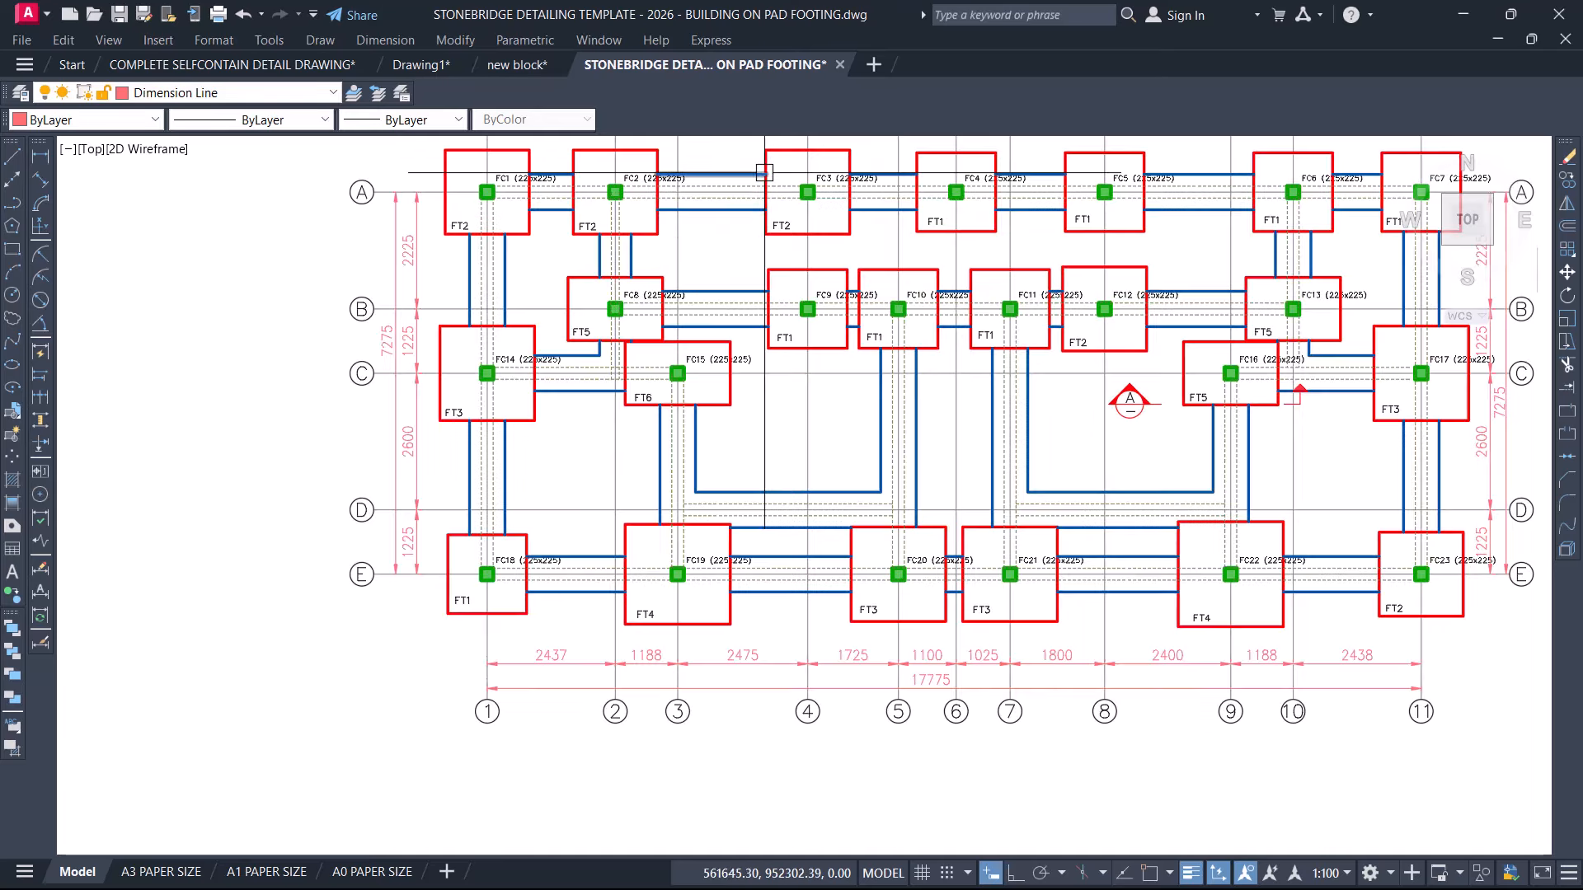
scroll(916, 178, down, 6)
scroll(916, 178, down, 10)
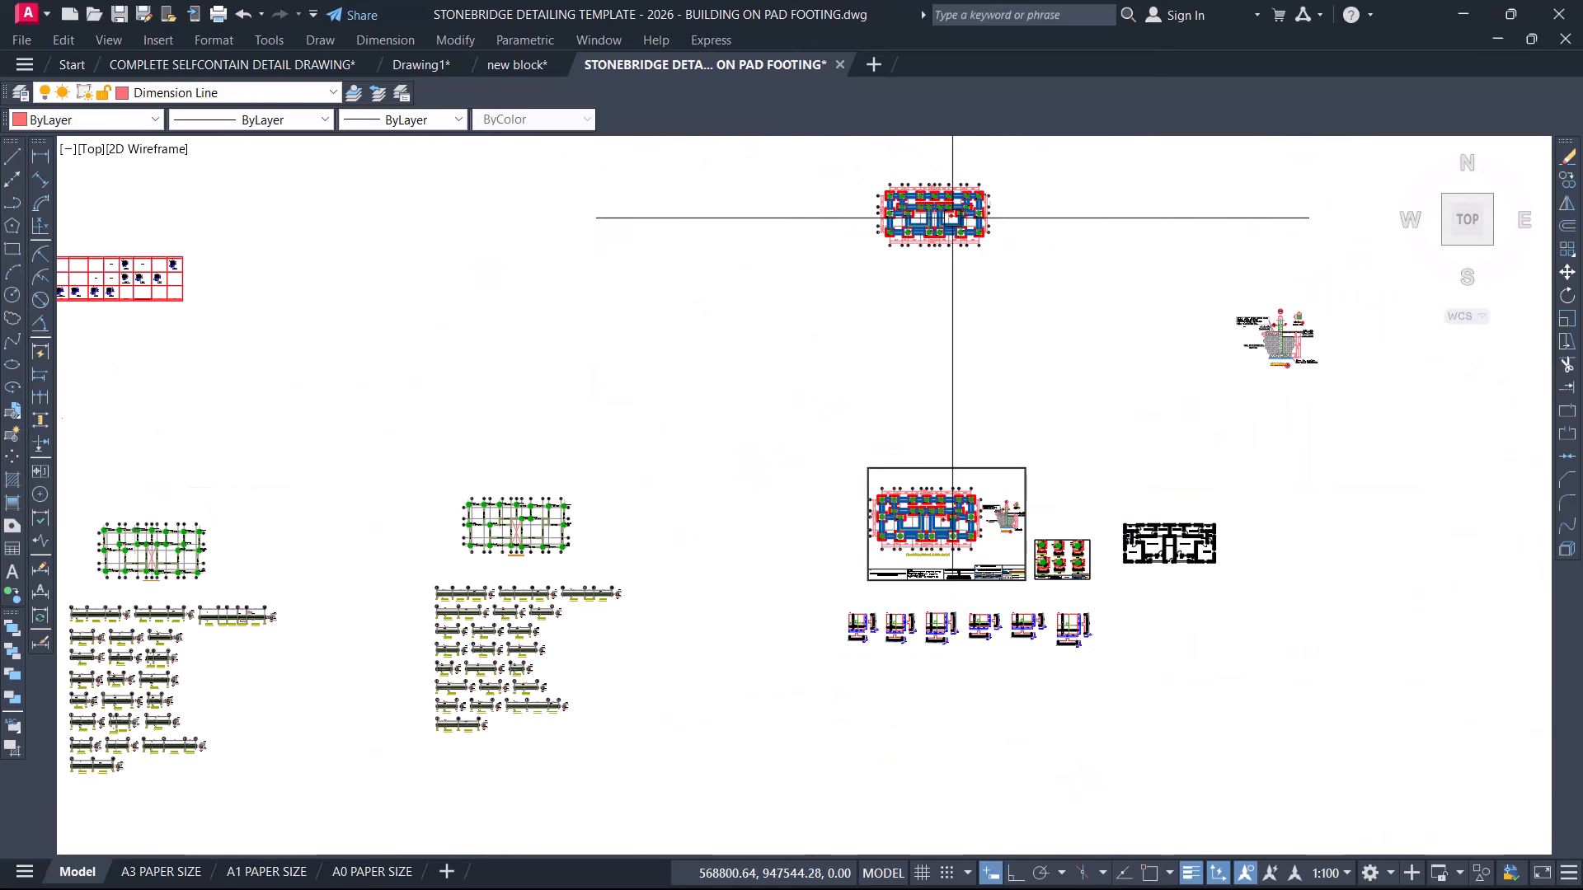
Step: Examine how columns and footings are labelled on the foundation layout sheet in the reference drawing set
middle_drag(646, 675, 1014, 315)
scroll(1015, 315, down, 2)
scroll(1014, 315, down, 2)
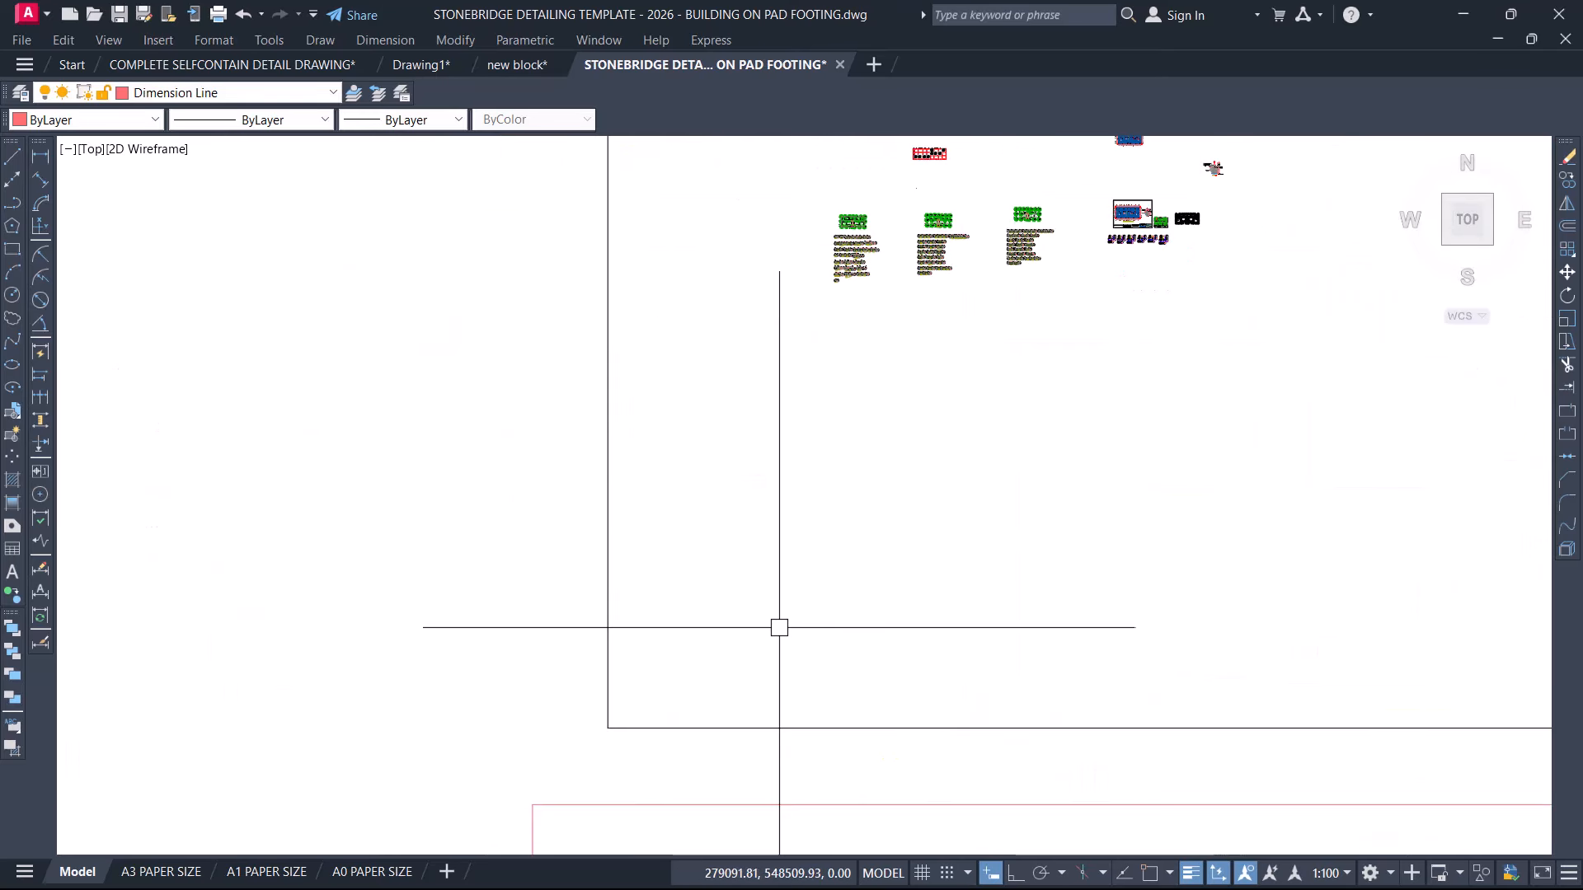
middle_drag(781, 630, 783, 269)
scroll(782, 487, up, 2)
scroll(453, 523, up, 8)
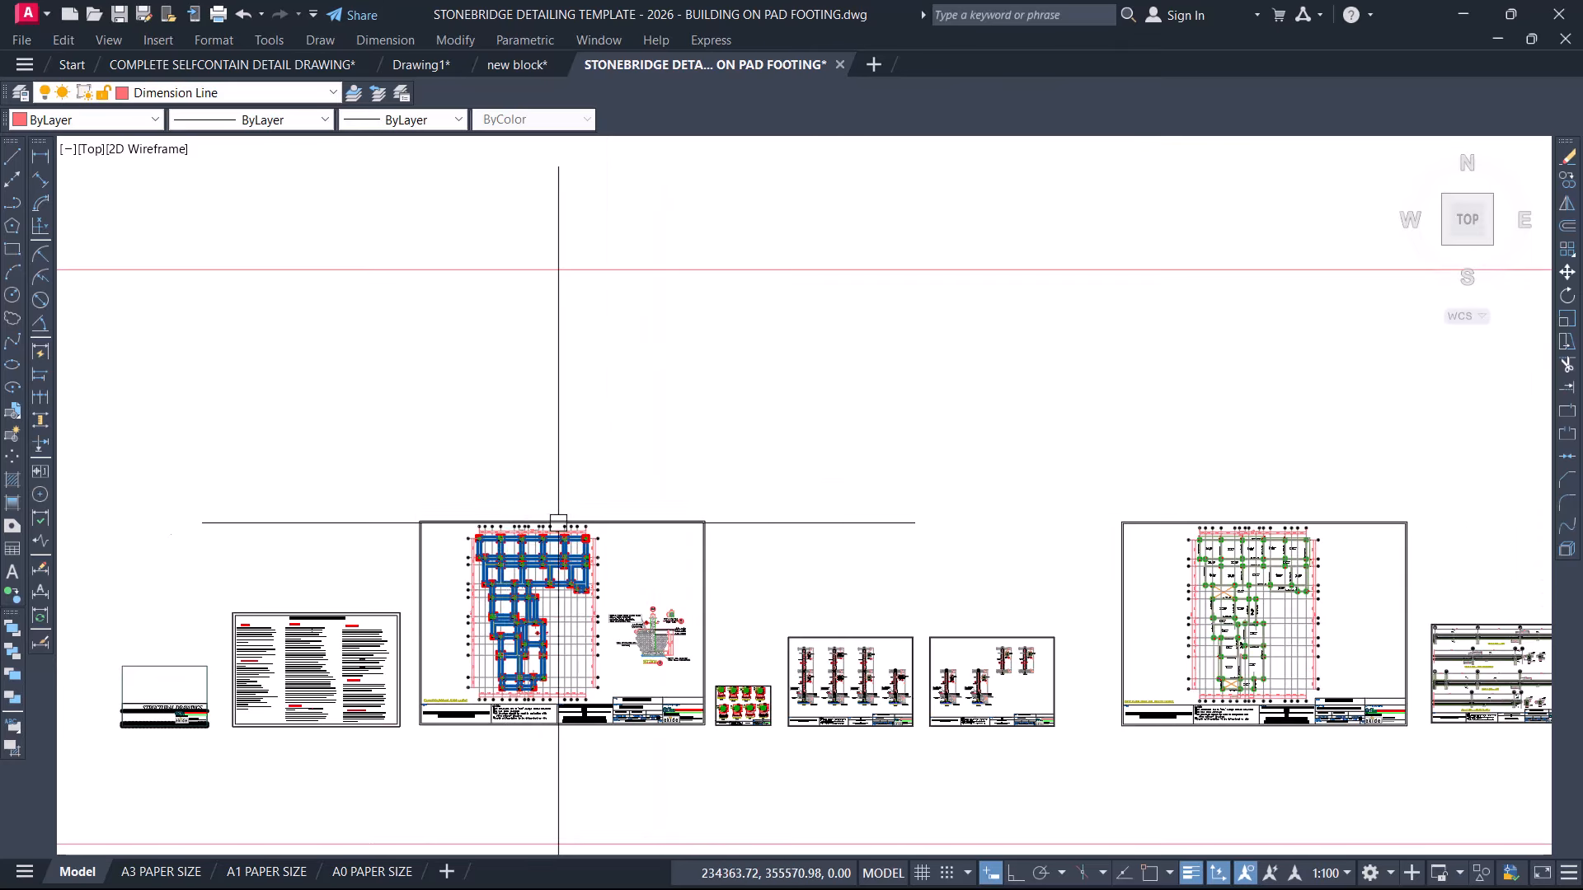
scroll(521, 503, up, 3)
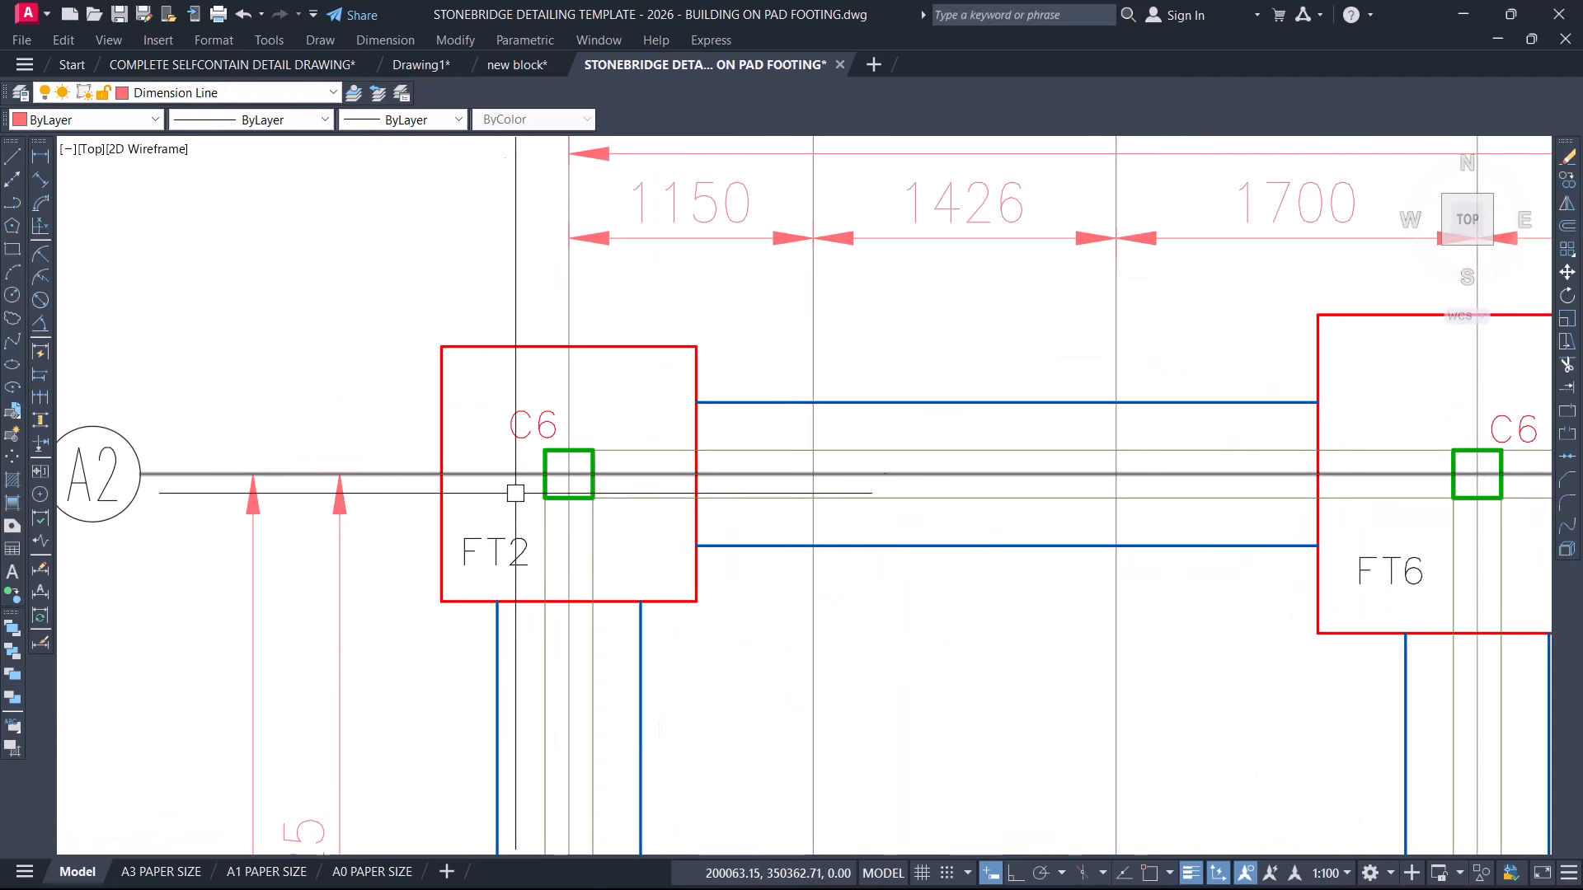
scroll(515, 548, up, 3)
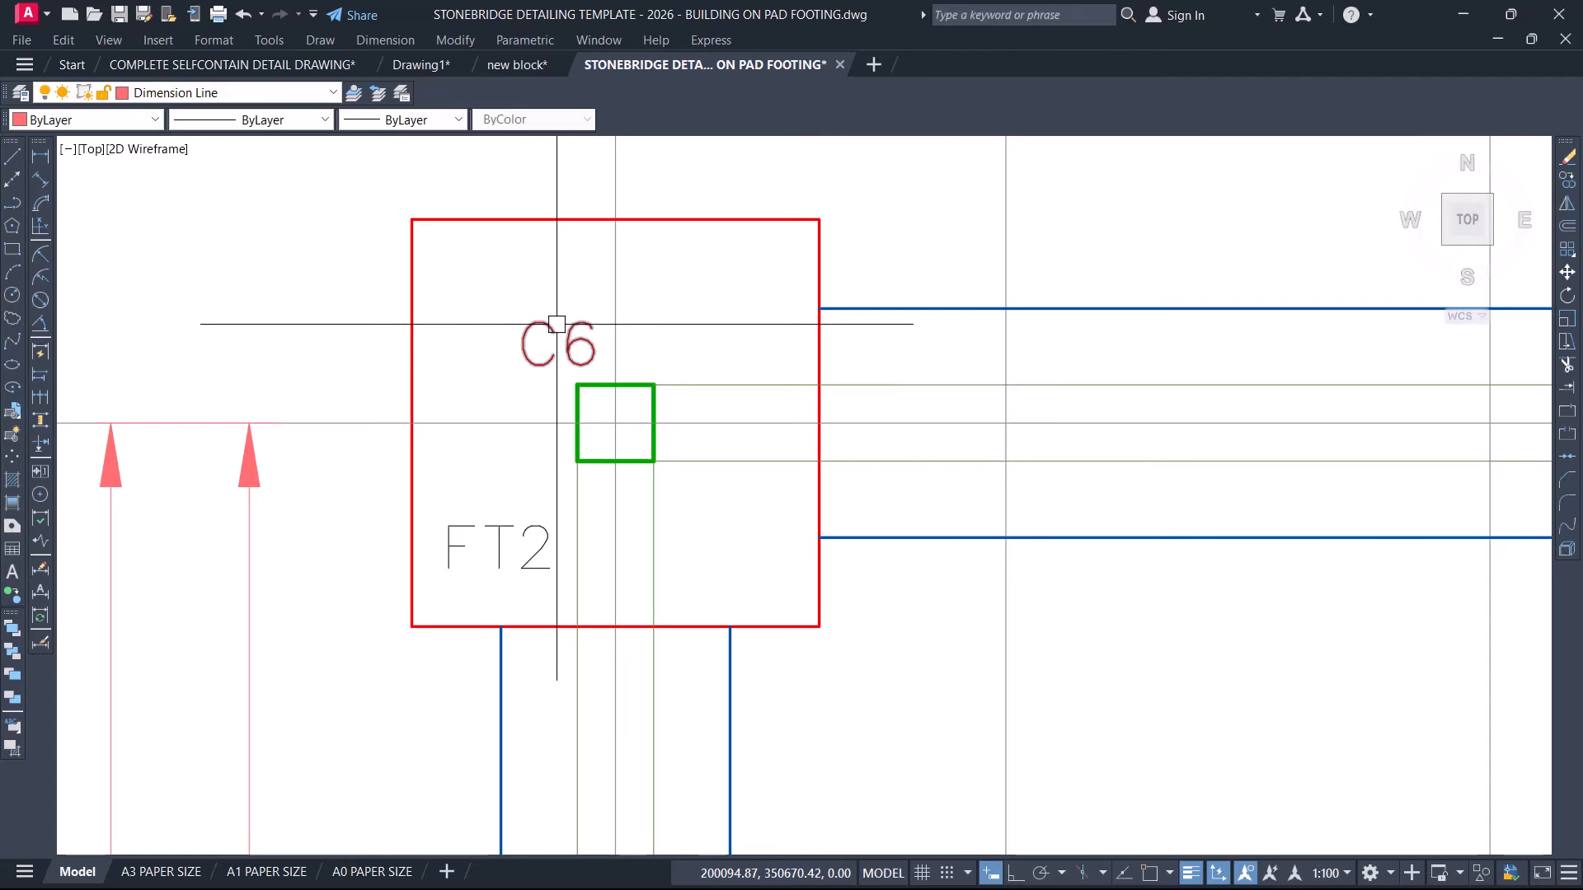
scroll(561, 333, down, 12)
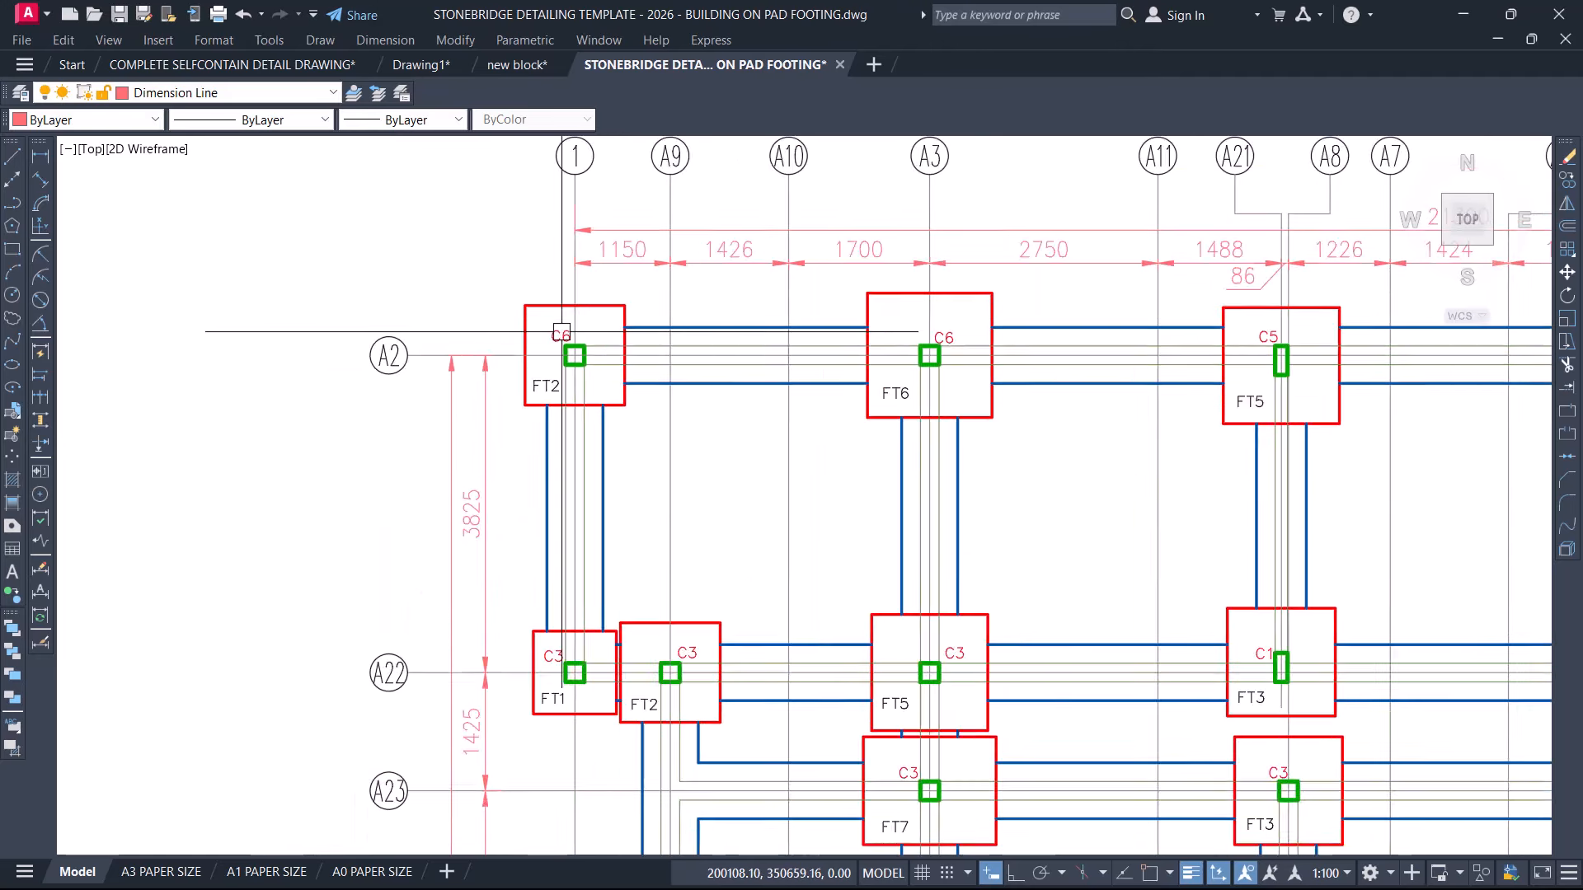
Step: Return to the current project's foundation/ground floor layout and inspect its footing labels and columns along the grid lines
middle_drag(755, 392, 702, 777)
scroll(788, 731, down, 5)
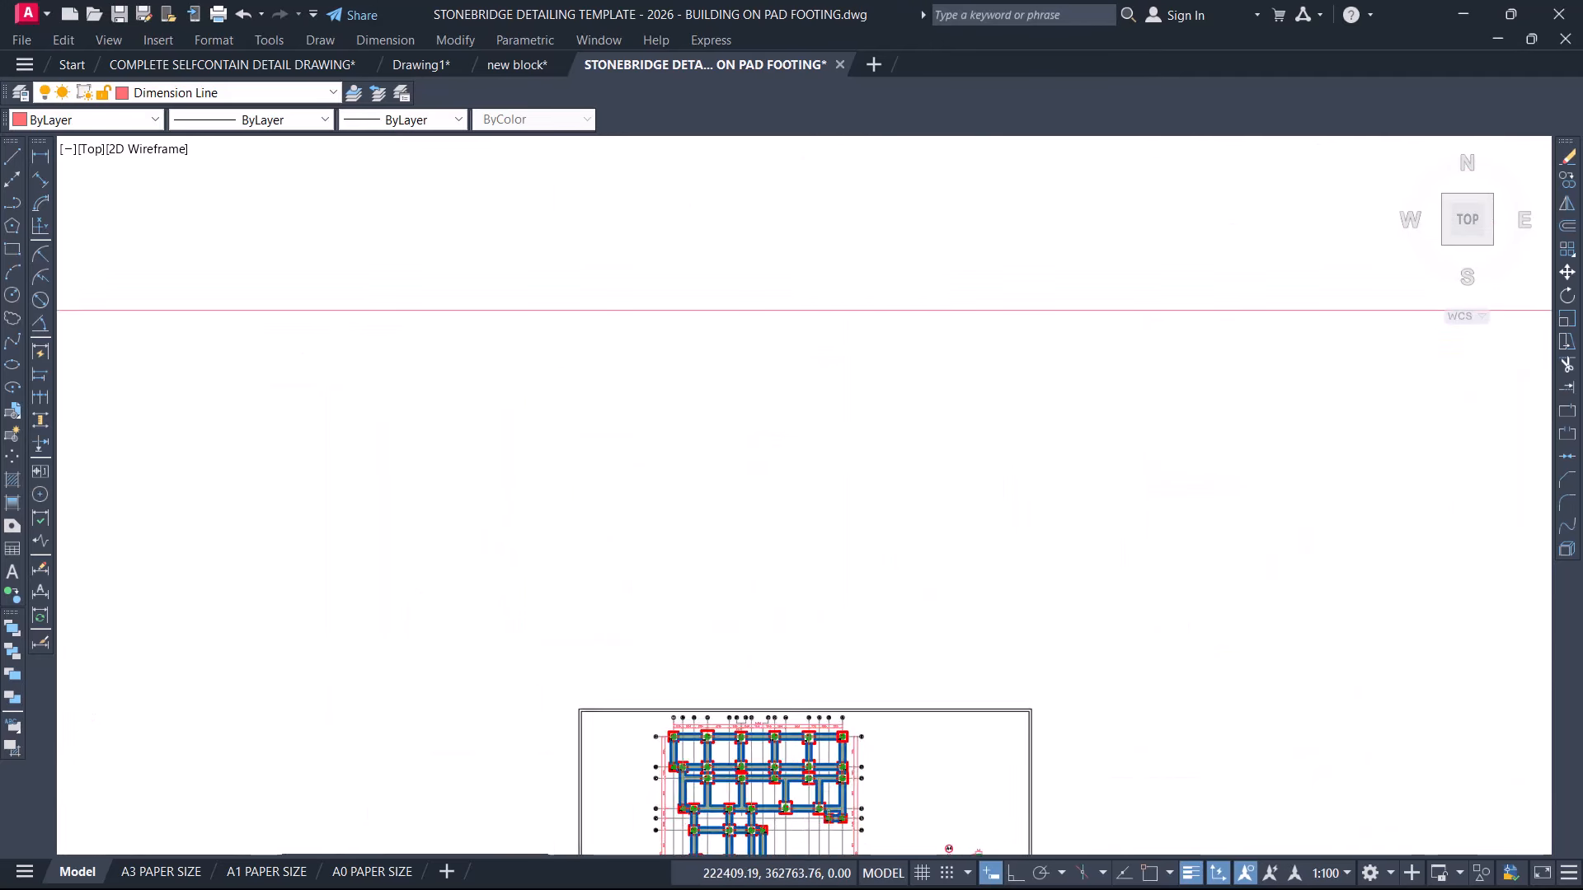
middle_drag(849, 462, 1010, 801)
scroll(948, 650, down, 2)
middle_drag(940, 511, 719, 742)
scroll(904, 487, down, 2)
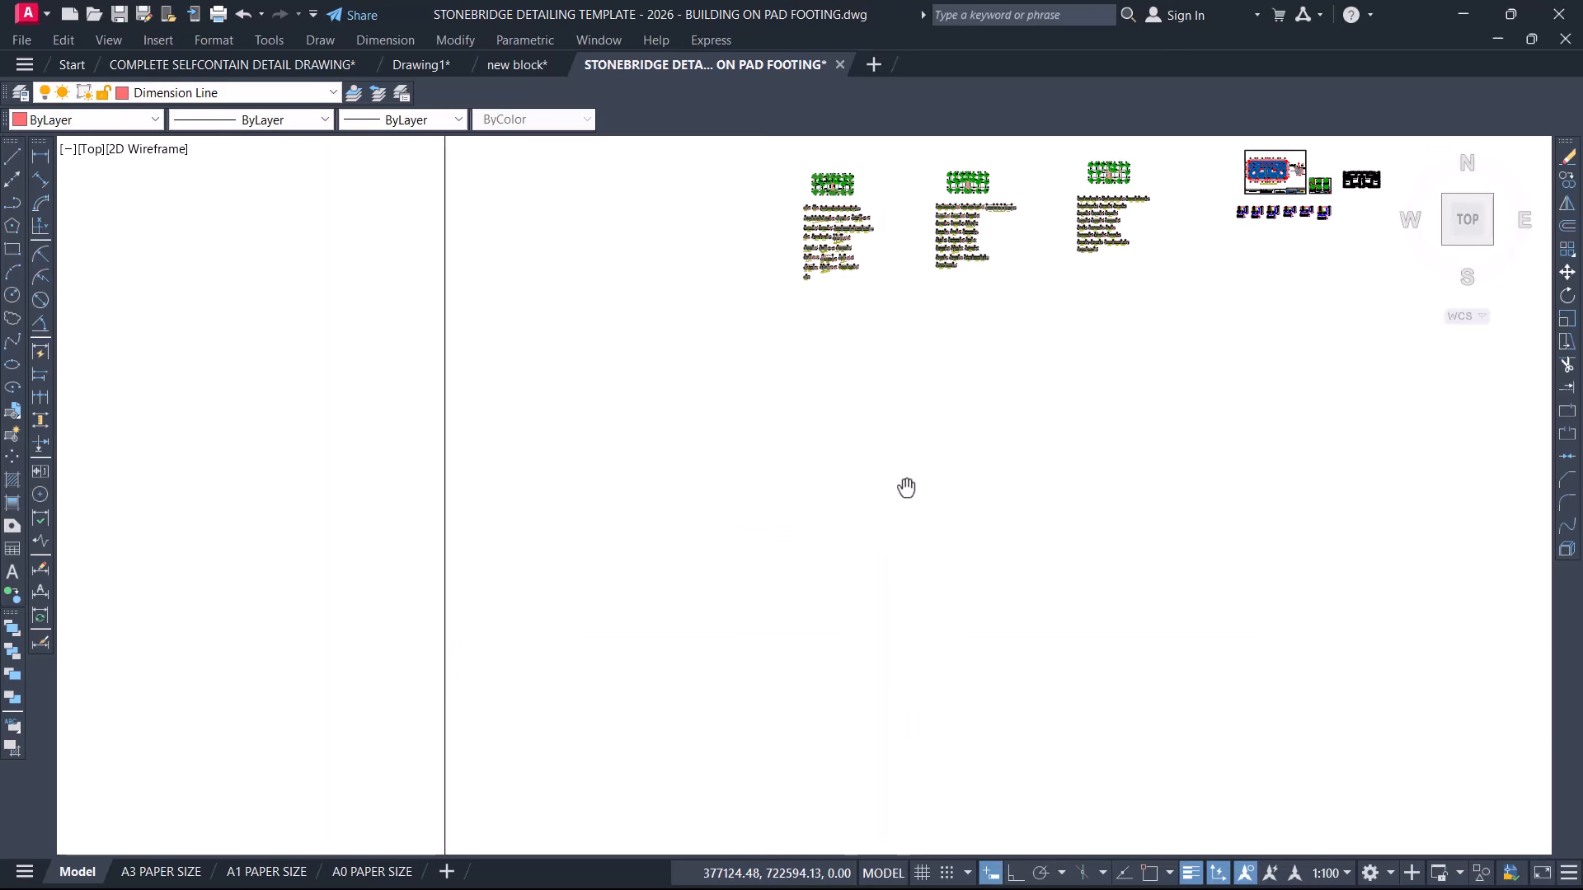
middle_drag(904, 487, 609, 889)
scroll(975, 612, up, 10)
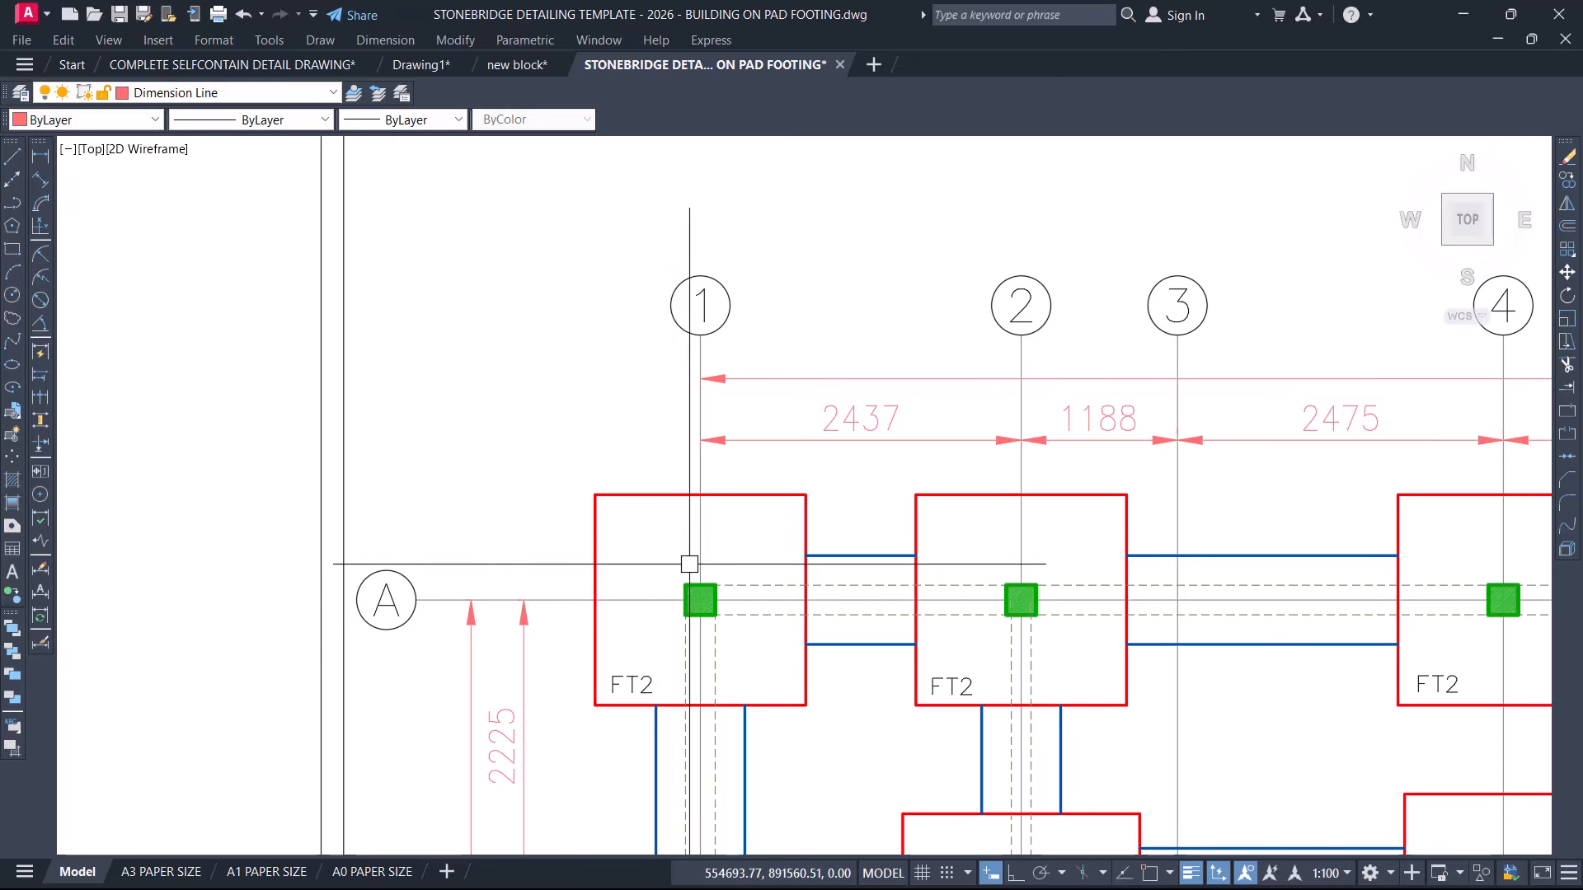
scroll(673, 560, down, 7)
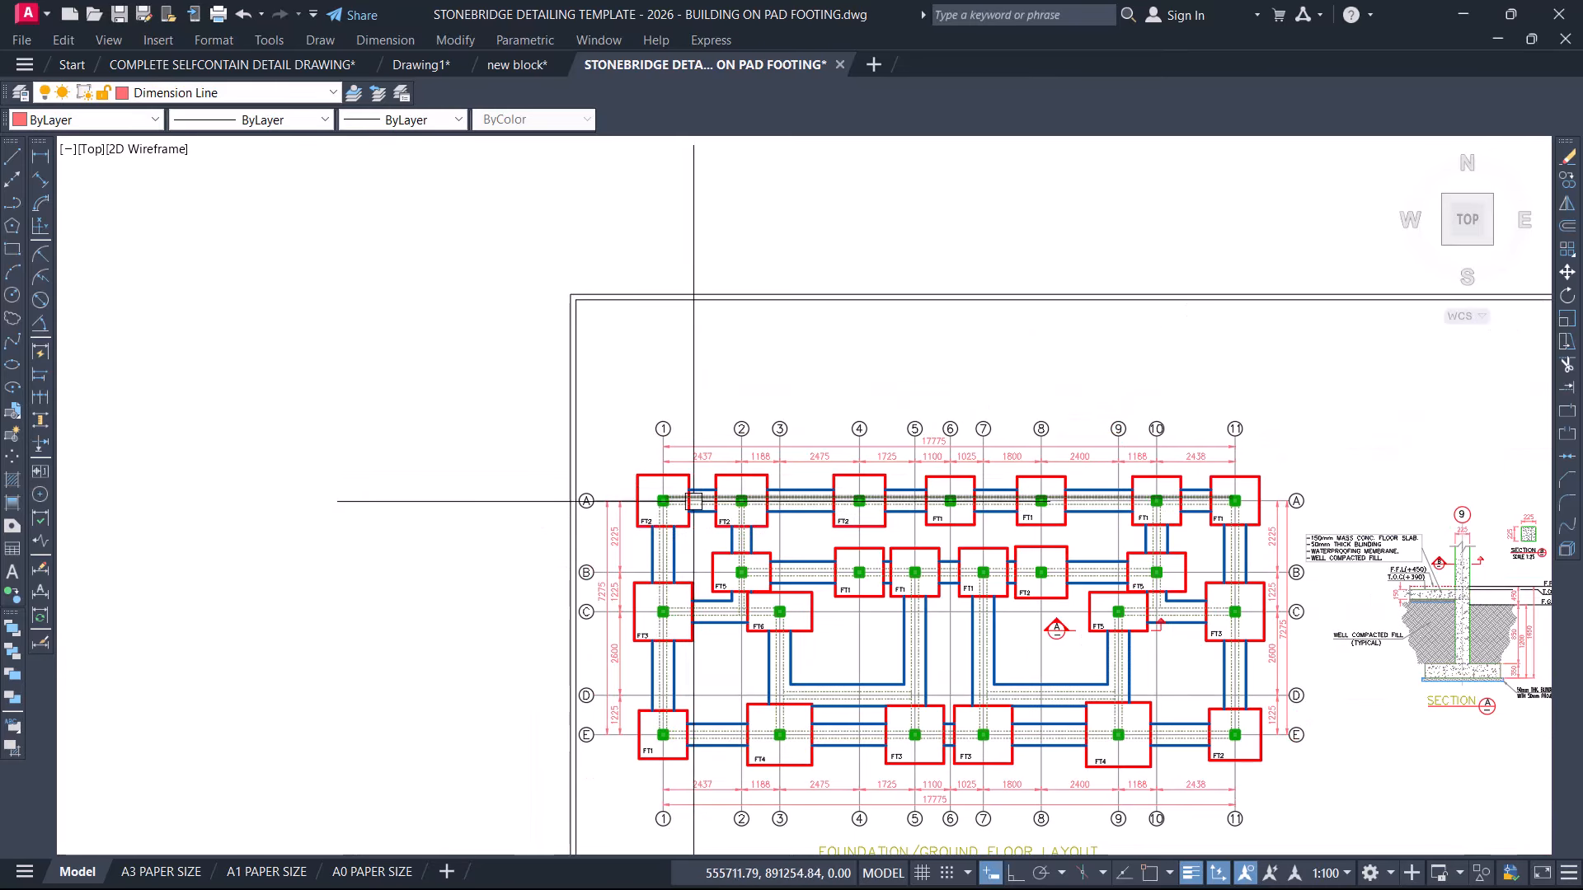
scroll(726, 436, down, 1)
scroll(691, 508, up, 6)
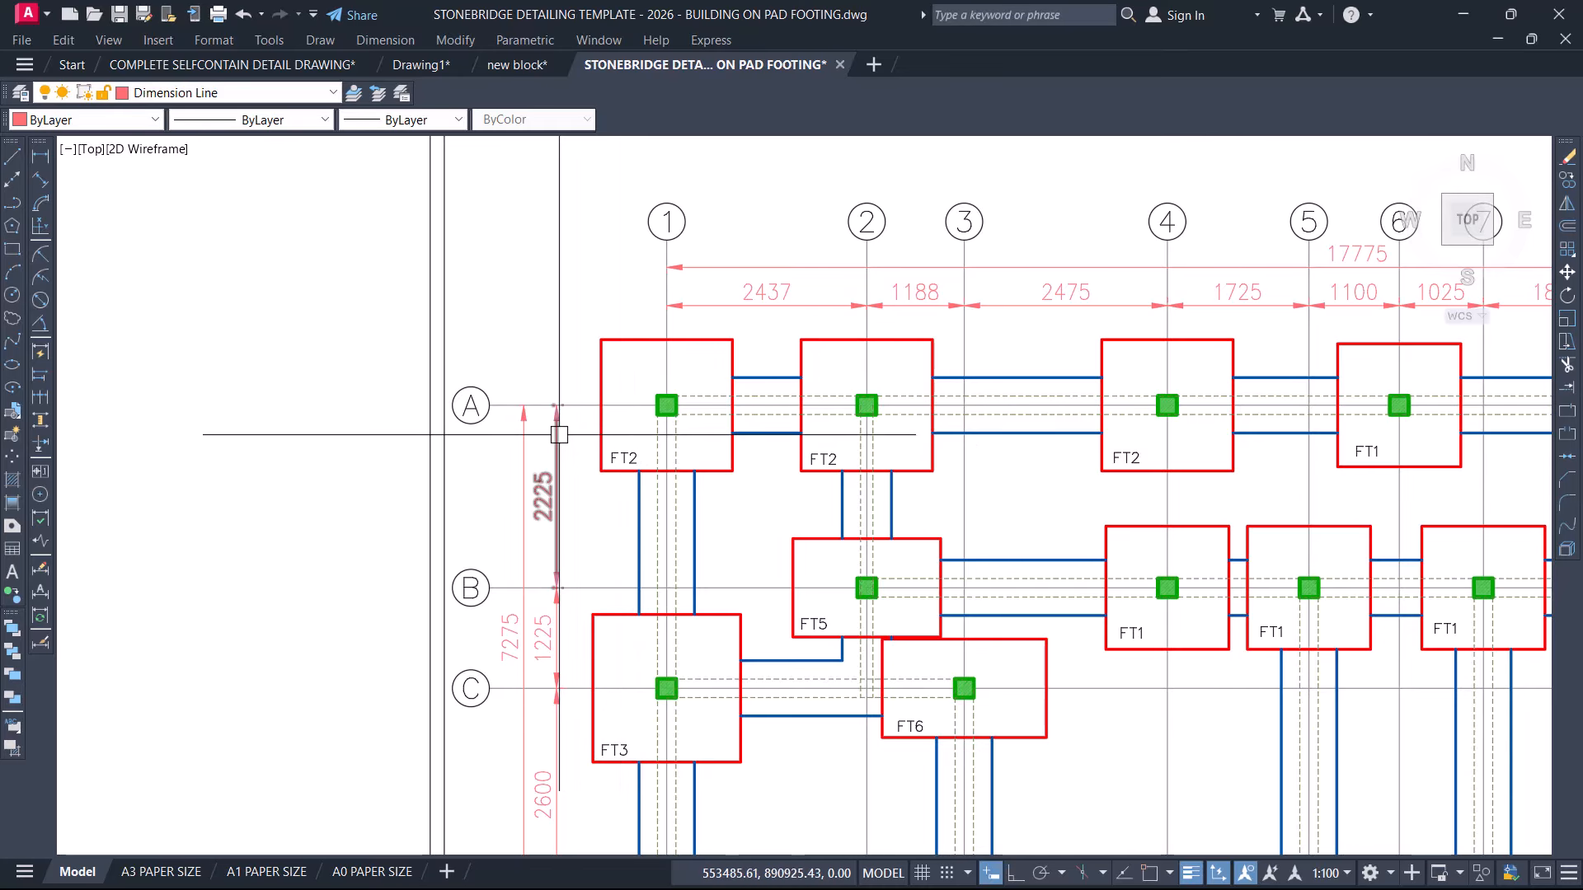
scroll(559, 433, down, 4)
scroll(627, 425, down, 4)
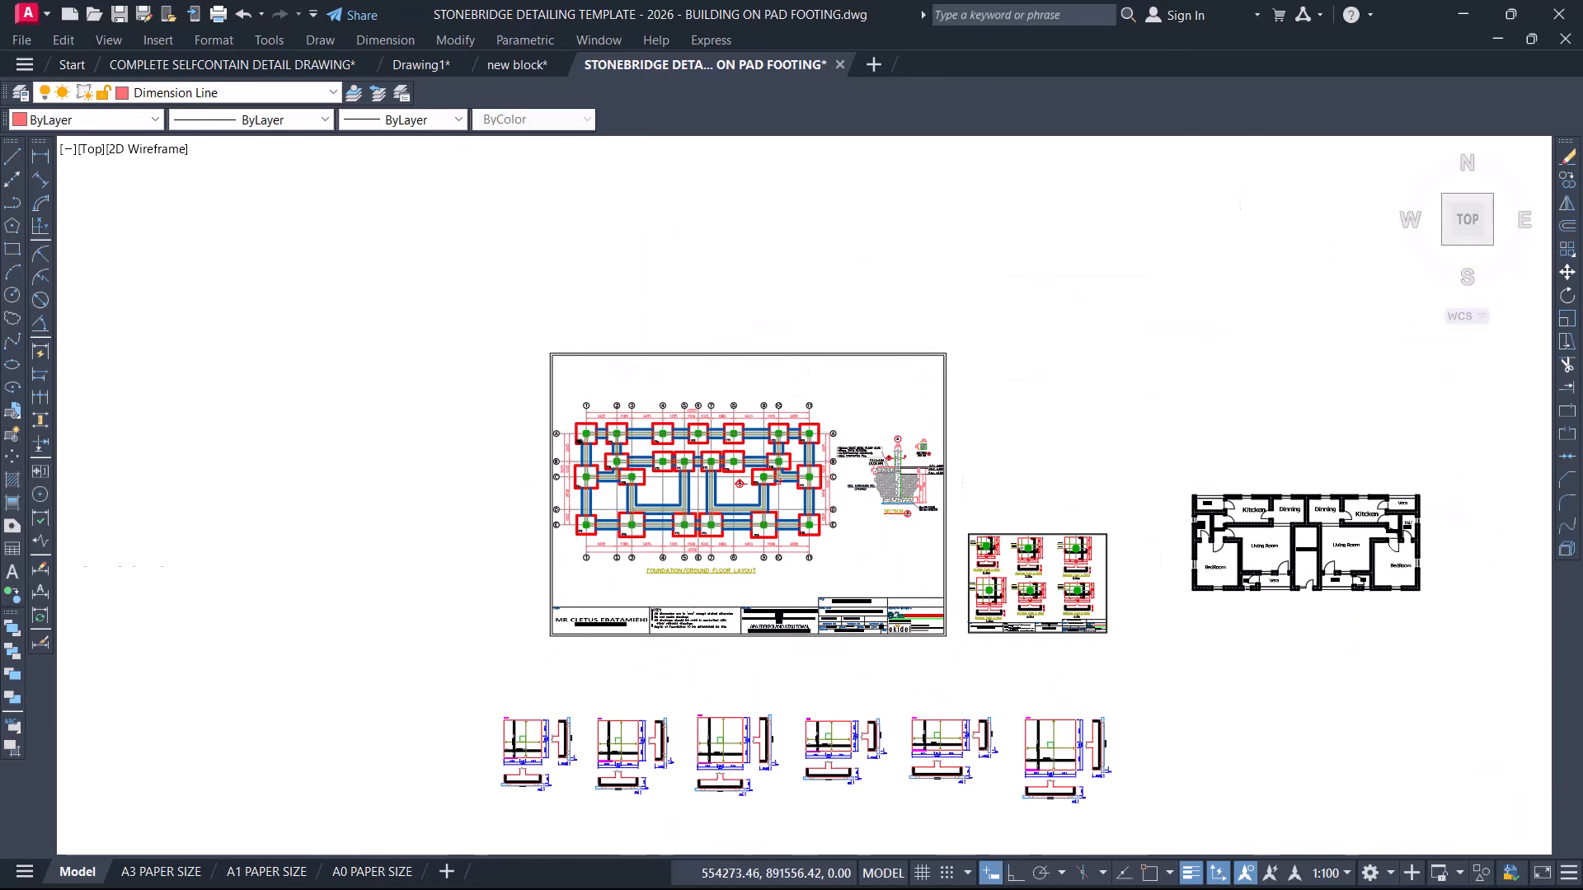
Step: Review the six footing types on the pad footing details sheet beside the current foundation layout
scroll(838, 547, down, 1)
scroll(857, 529, up, 5)
scroll(857, 529, up, 5)
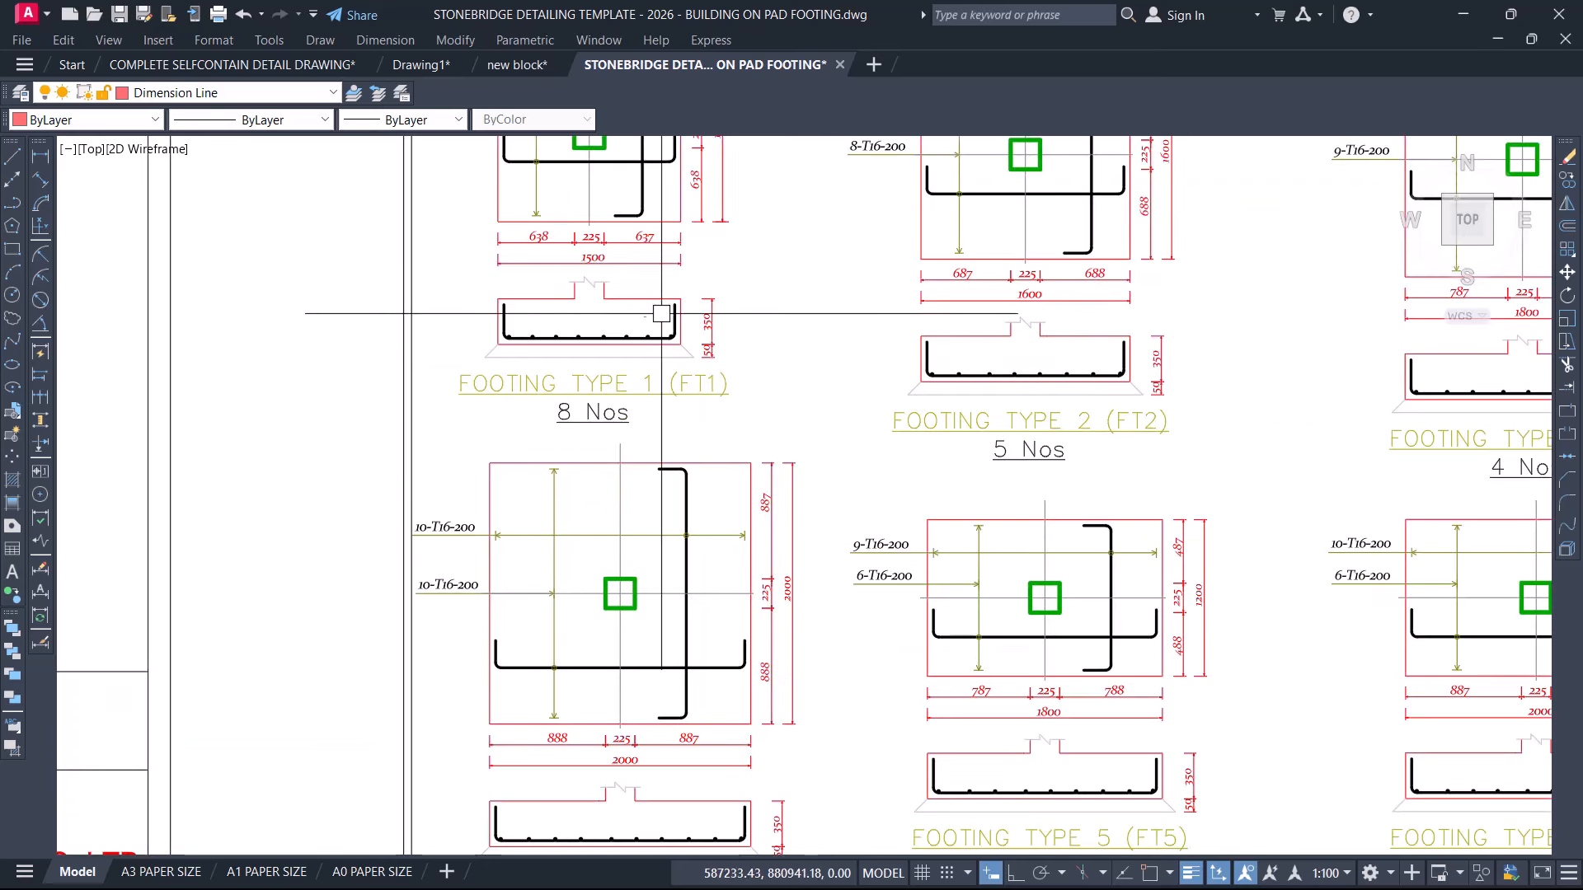
scroll(725, 429, down, 2)
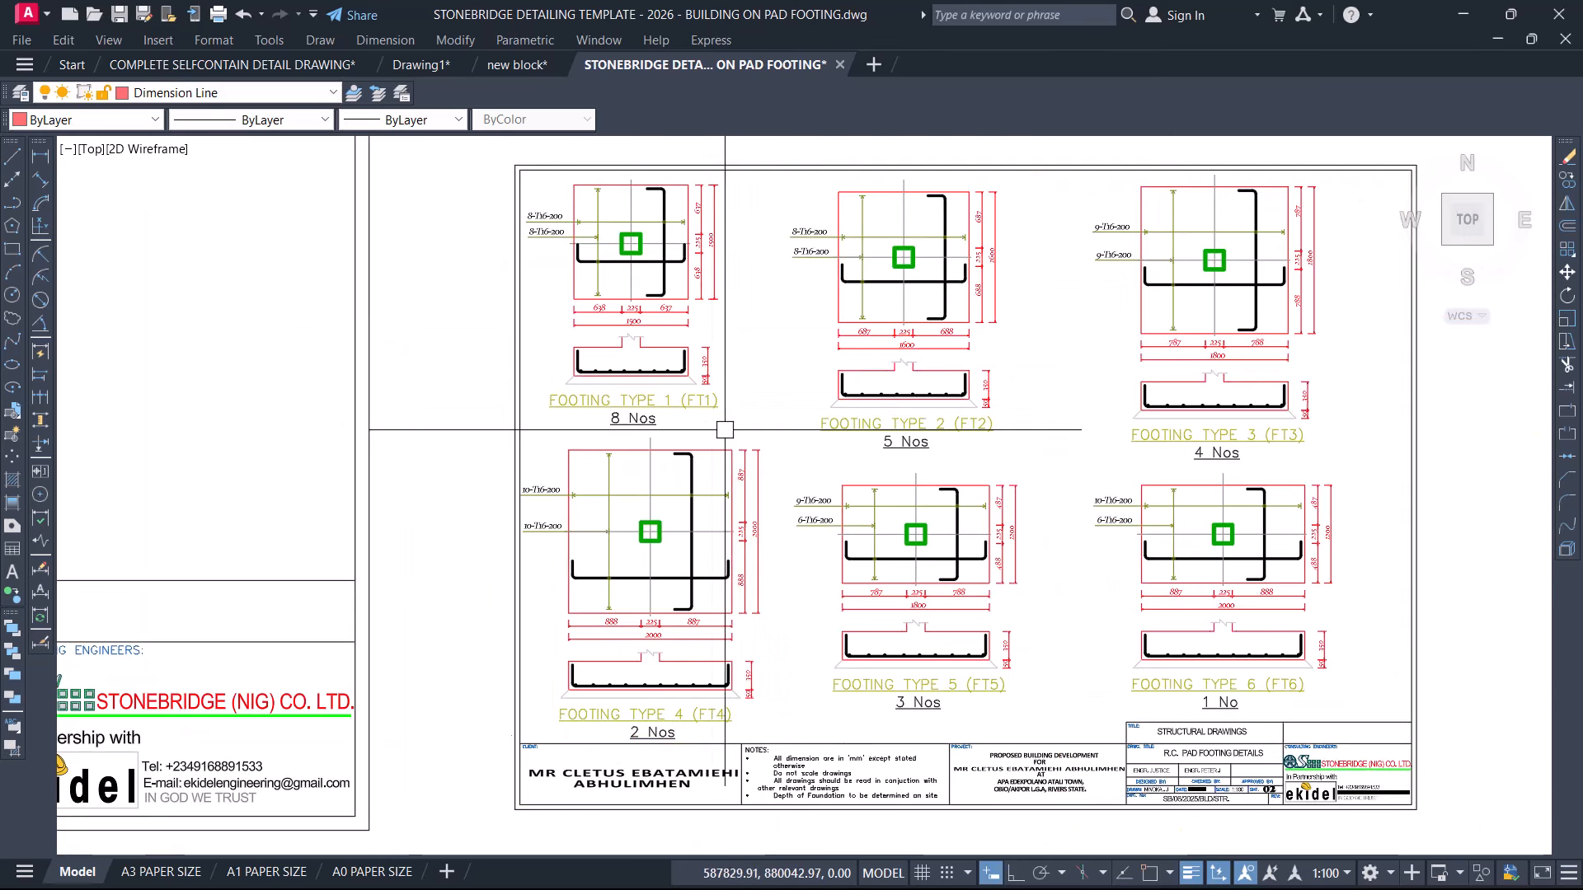
scroll(753, 364, down, 1)
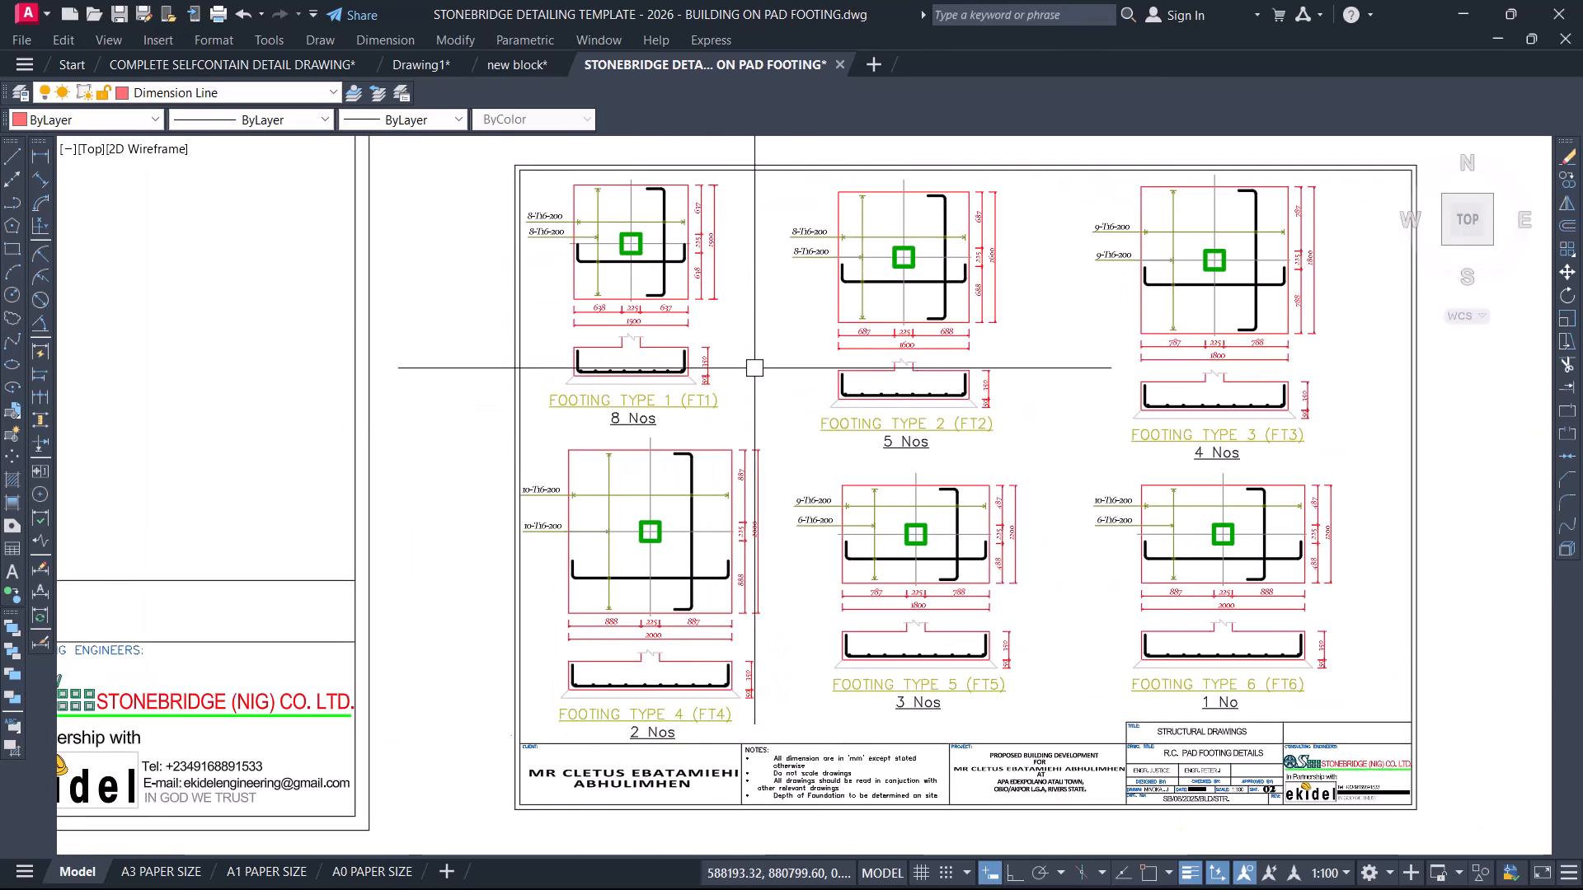
scroll(947, 484, down, 1)
scroll(918, 472, down, 2)
mouse_move(710, 435)
middle_down()
mouse_move(819, 547)
mouse_move(908, 552)
middle_up()
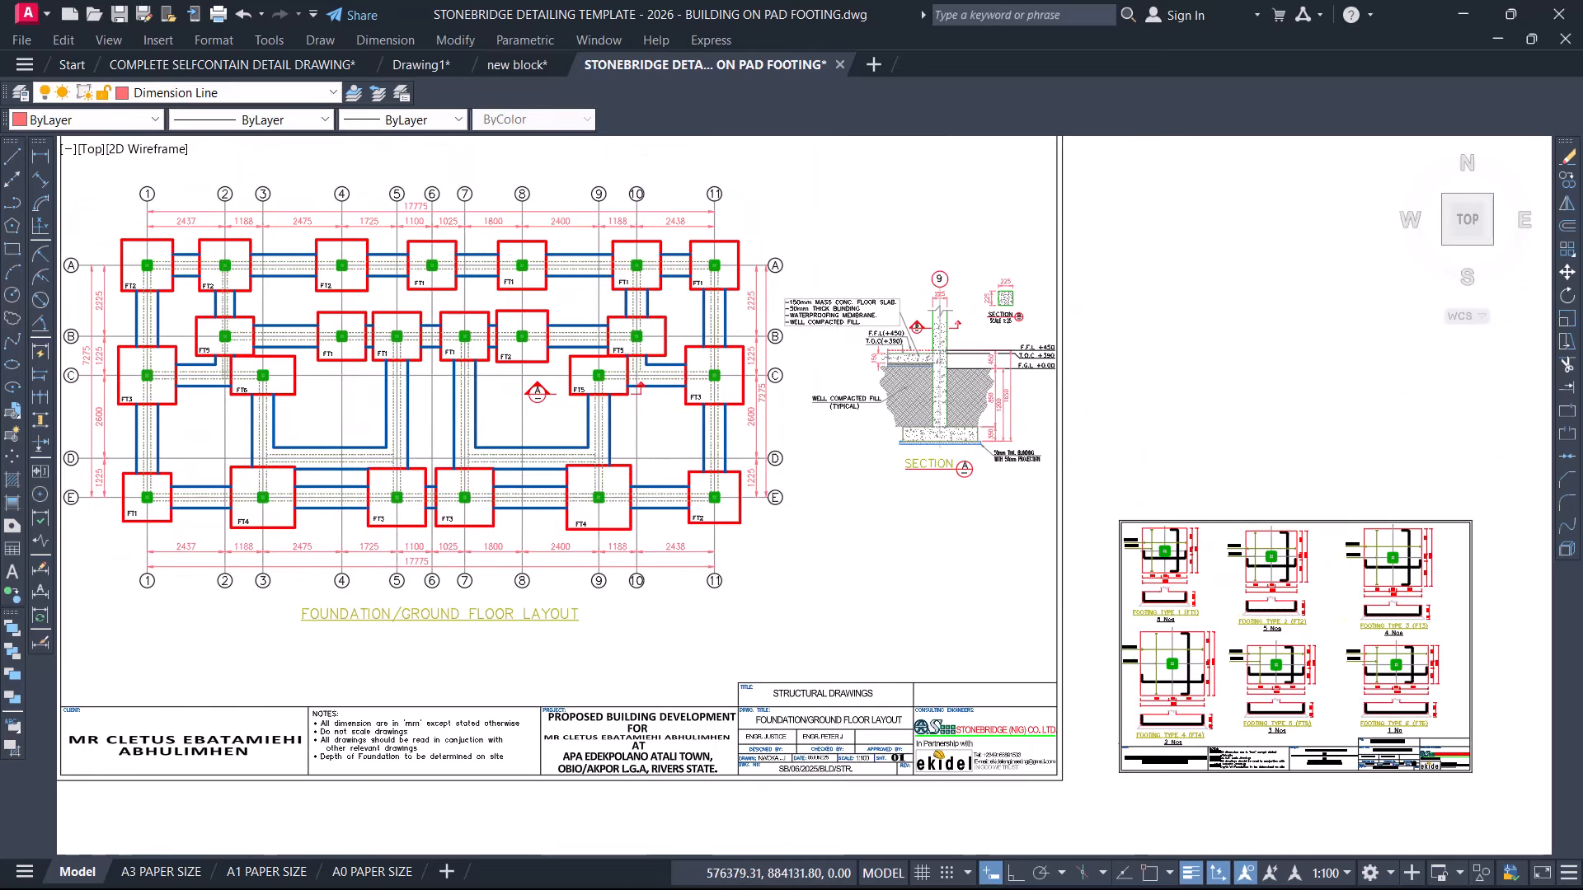
Step: Examine the column elevations, sections and titles on the reference set's Column Detail 1 sheet
scroll(837, 495, down, 2)
middle_drag(522, 392, 705, 834)
scroll(783, 608, down, 2)
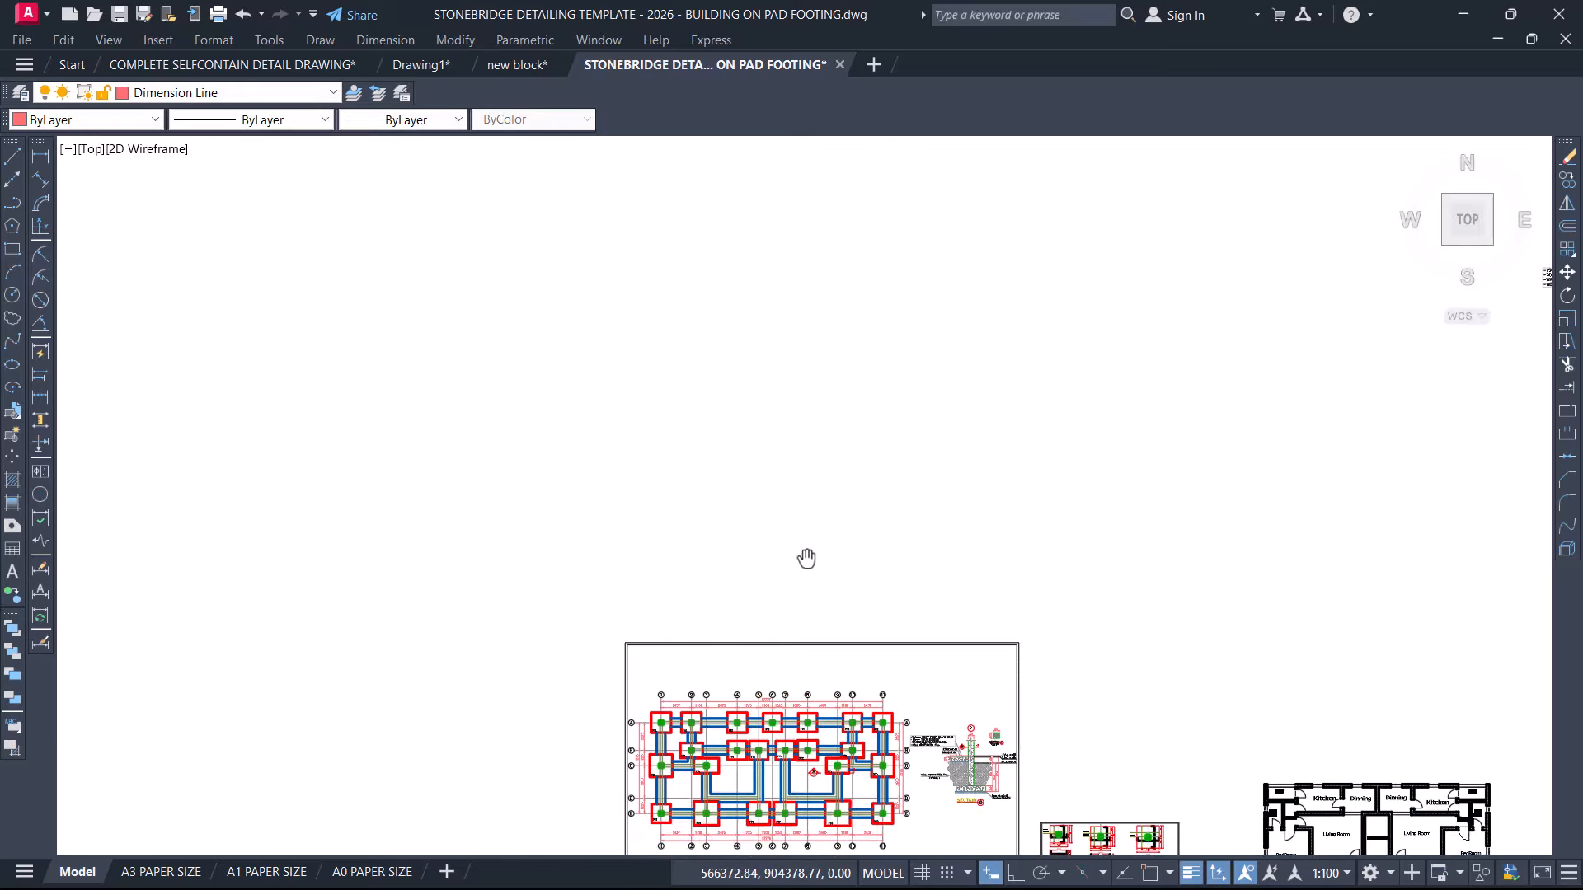
middle_drag(806, 558, 820, 866)
scroll(825, 791, down, 2)
scroll(860, 516, down, 2)
scroll(937, 485, down, 3)
middle_drag(834, 692, 861, 364)
scroll(860, 375, down, 3)
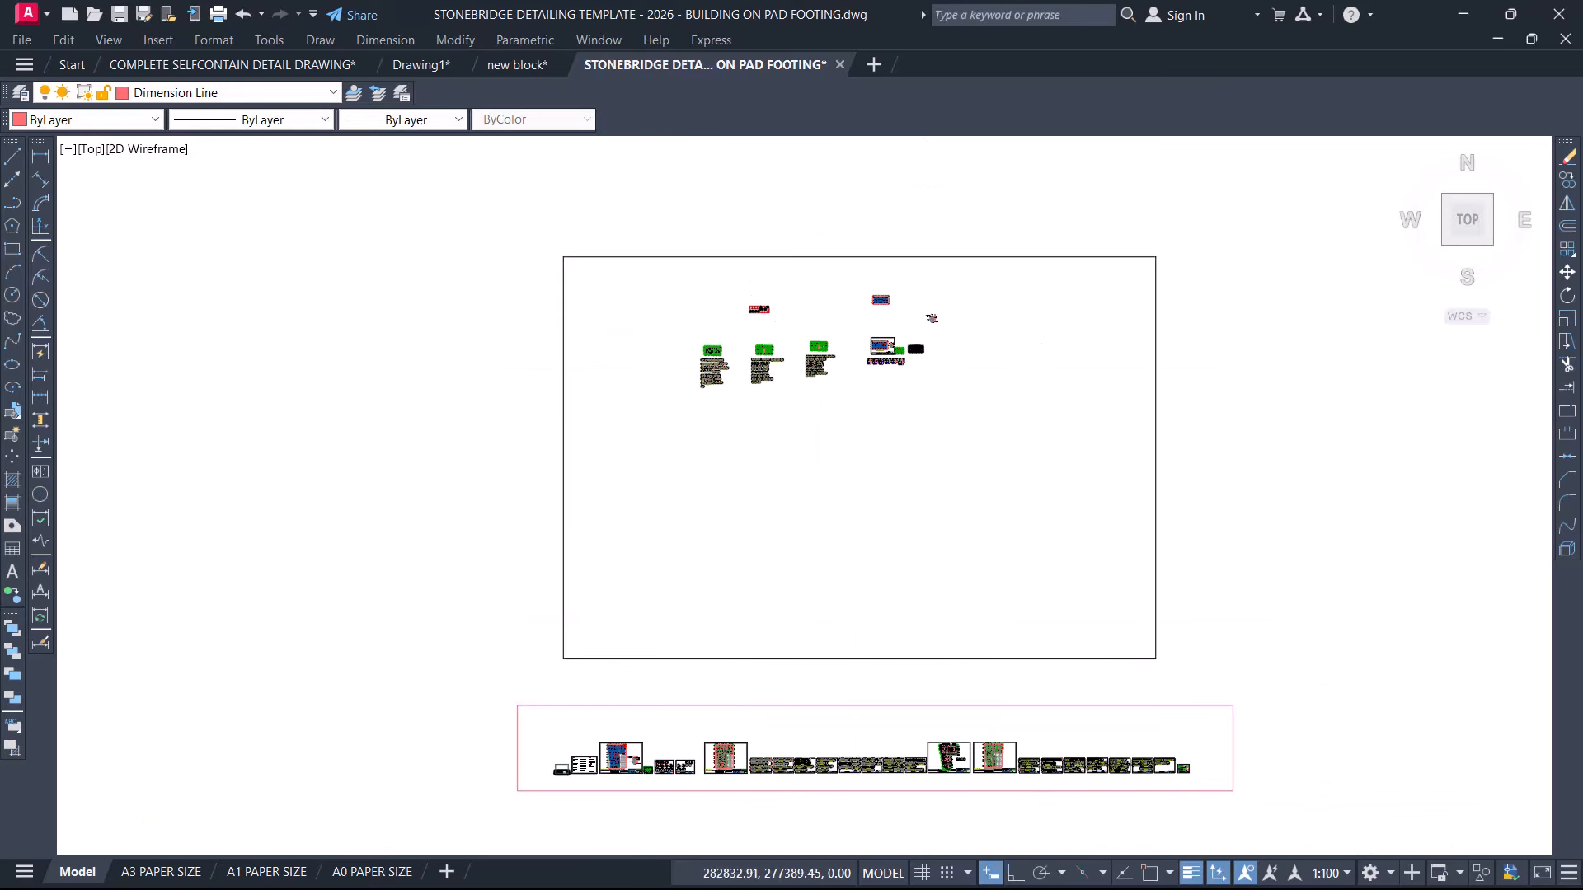
scroll(660, 792, up, 6)
middle_drag(666, 727, 688, 635)
scroll(688, 635, up, 6)
scroll(676, 513, up, 4)
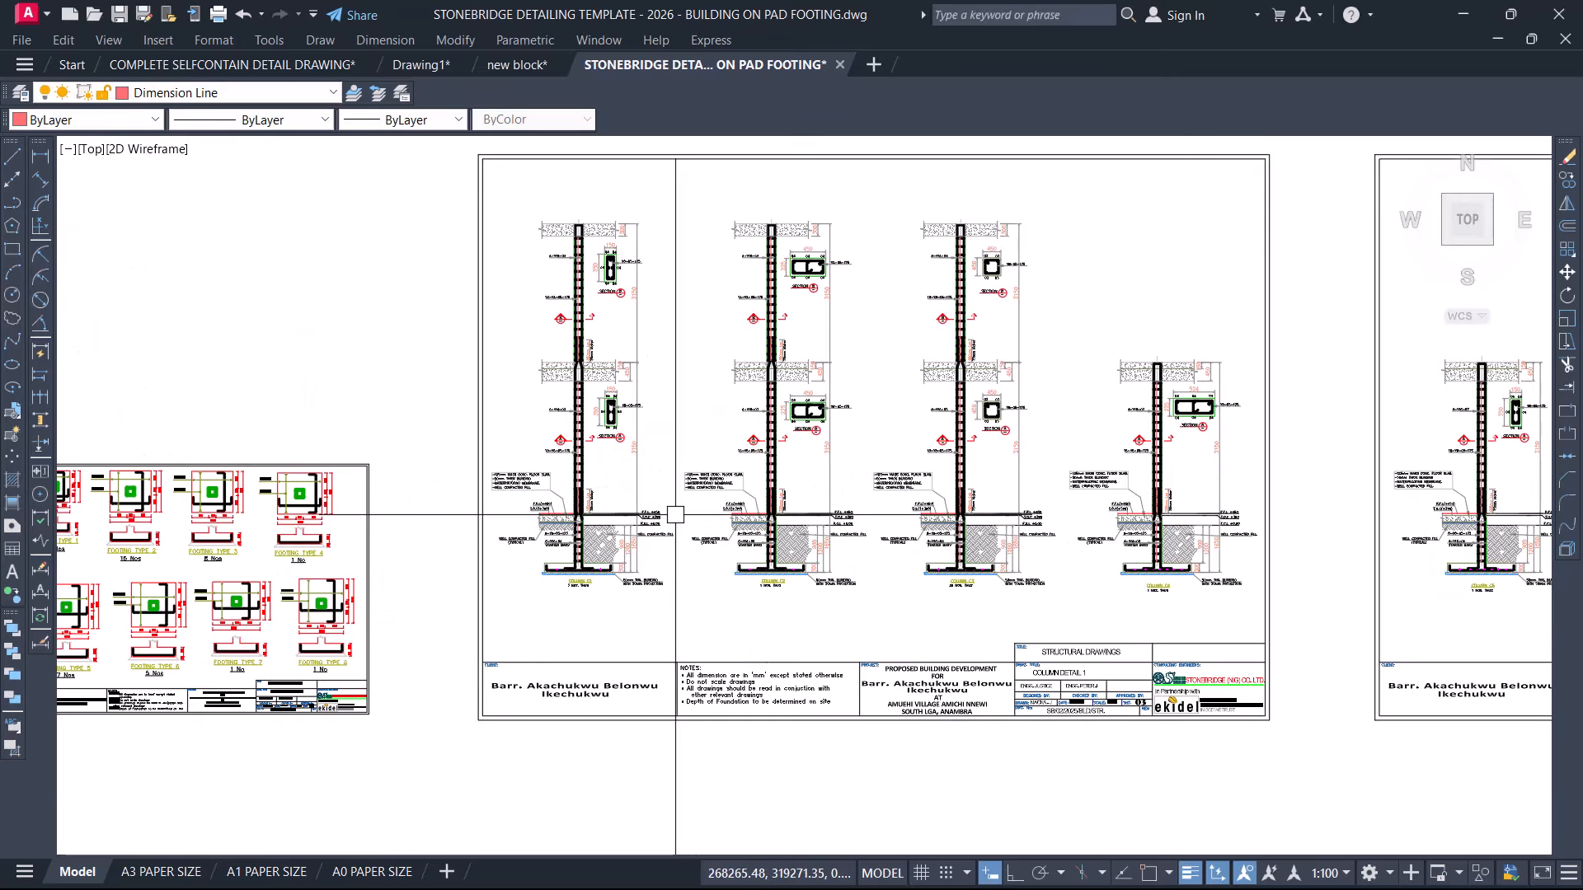
scroll(907, 367, up, 2)
scroll(1090, 481, up, 4)
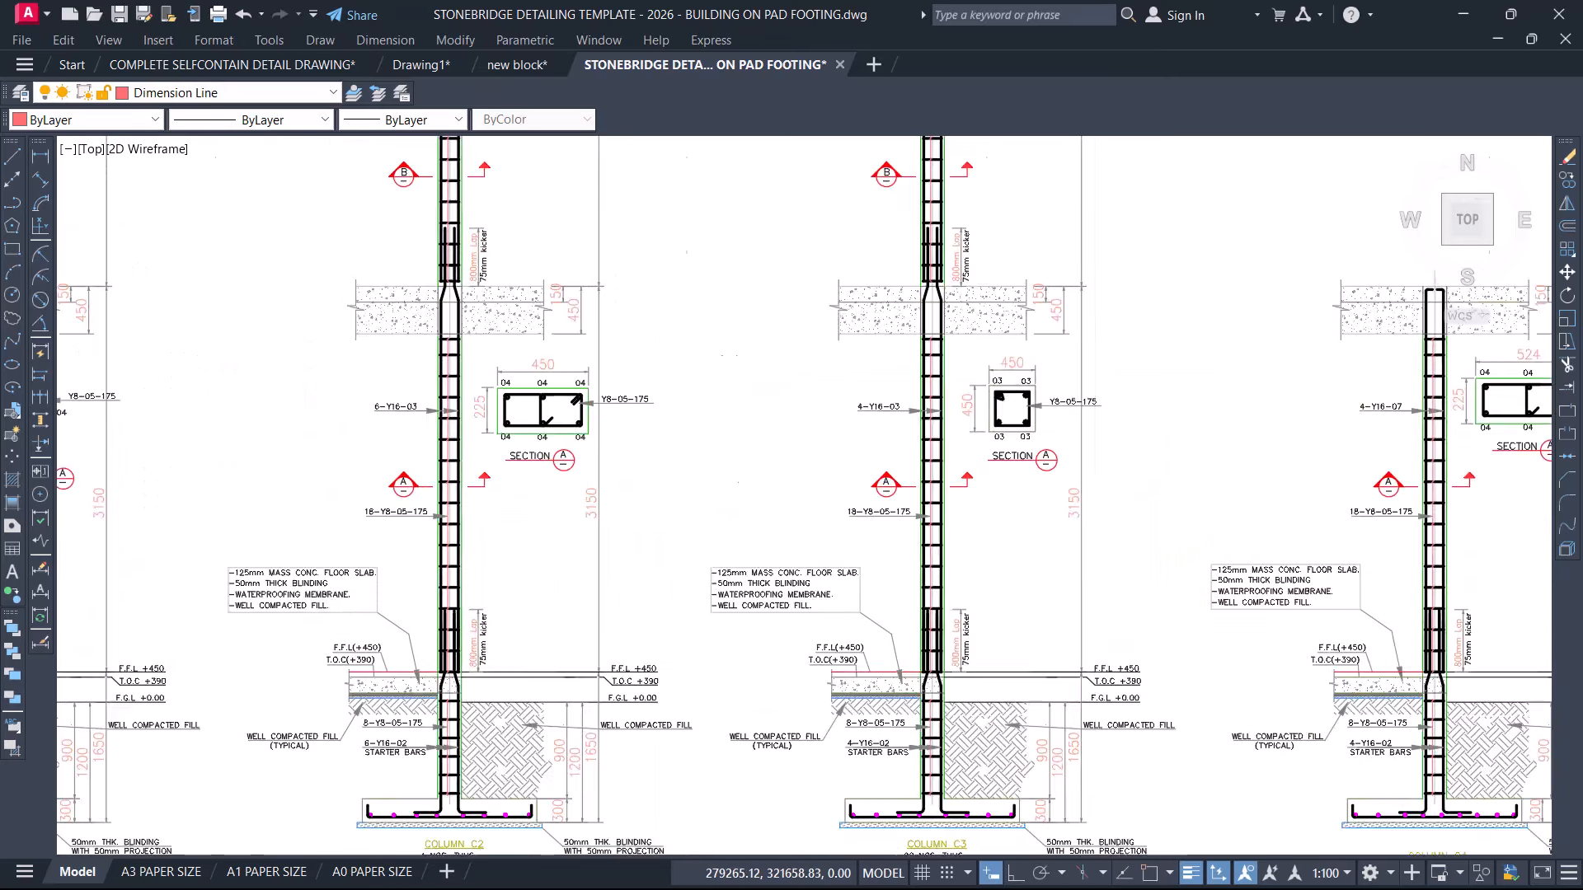
scroll(821, 468, down, 6)
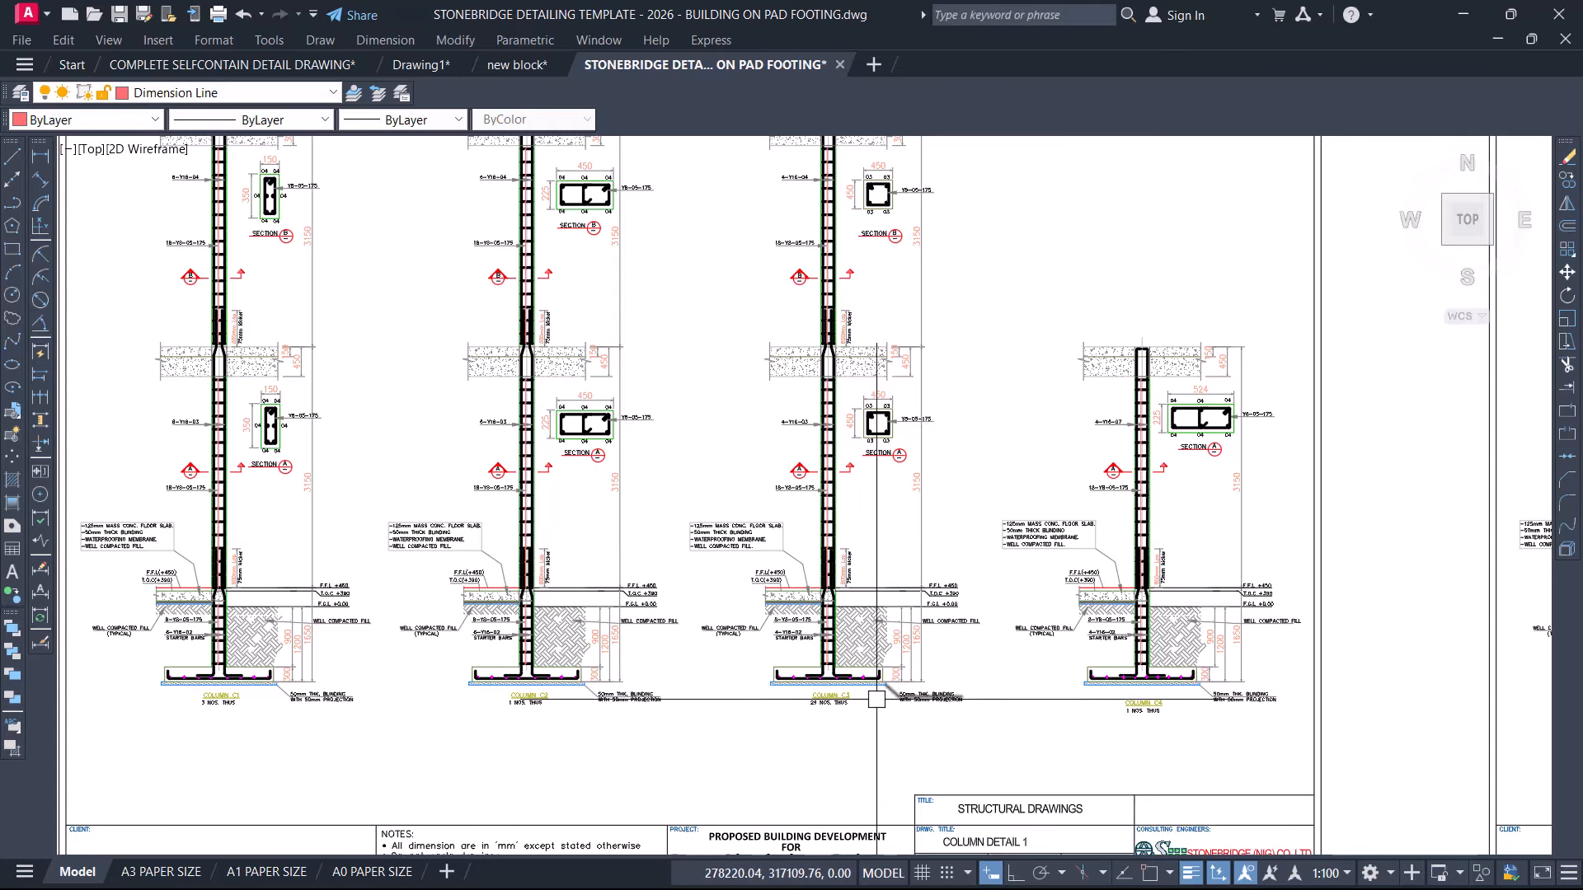
scroll(857, 702, up, 8)
scroll(793, 745, down, 8)
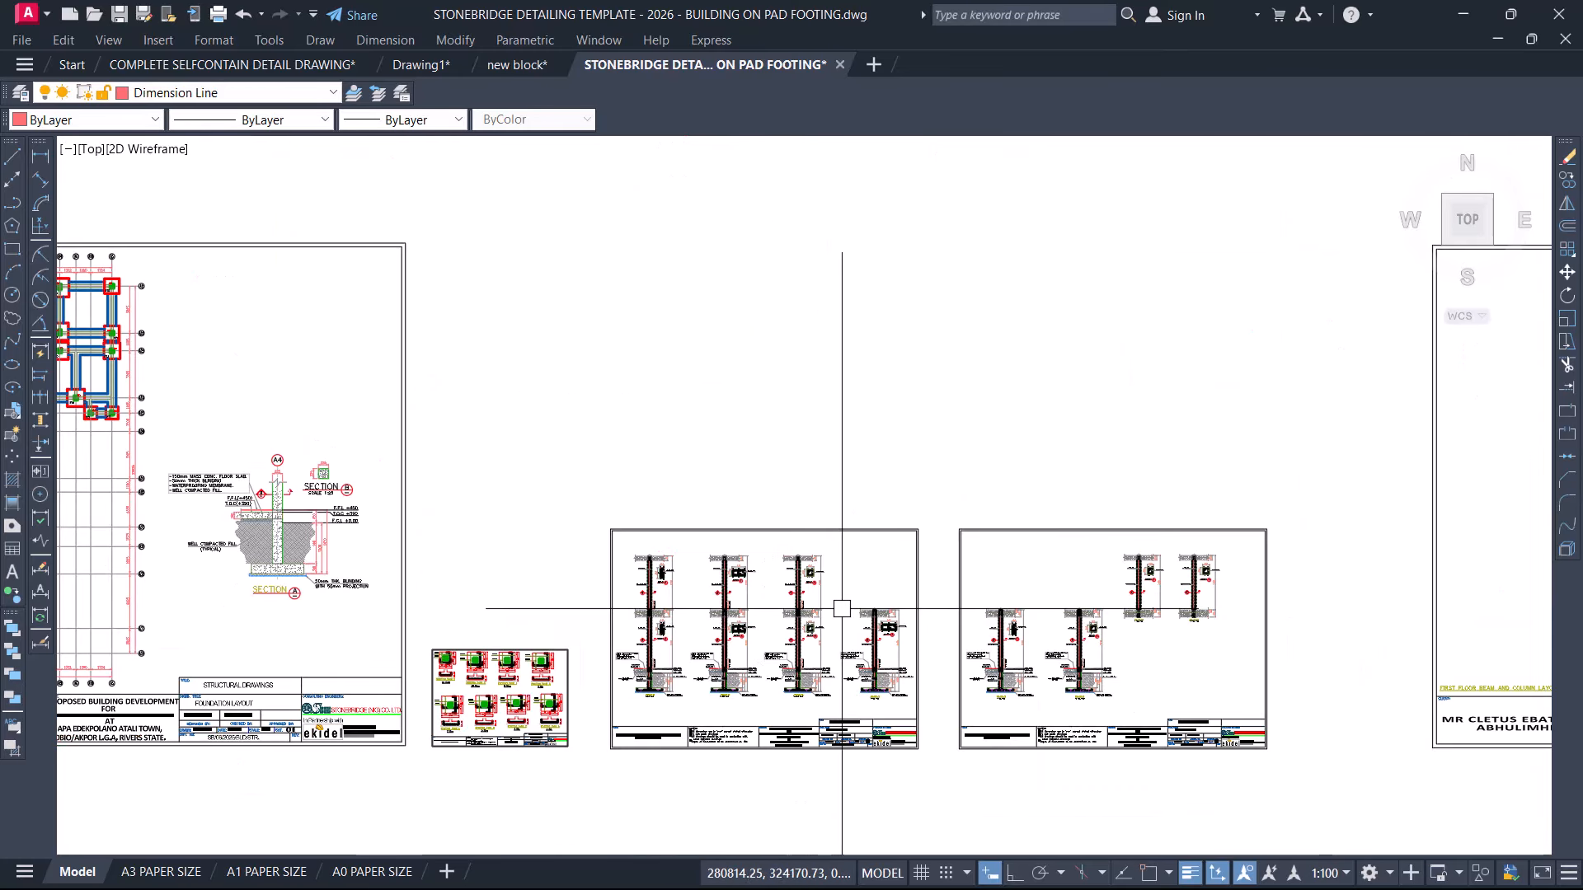
Step: Go back to the current project and review the column positions on the foundation/ground floor layout sheet
middle_drag(862, 451, 710, 774)
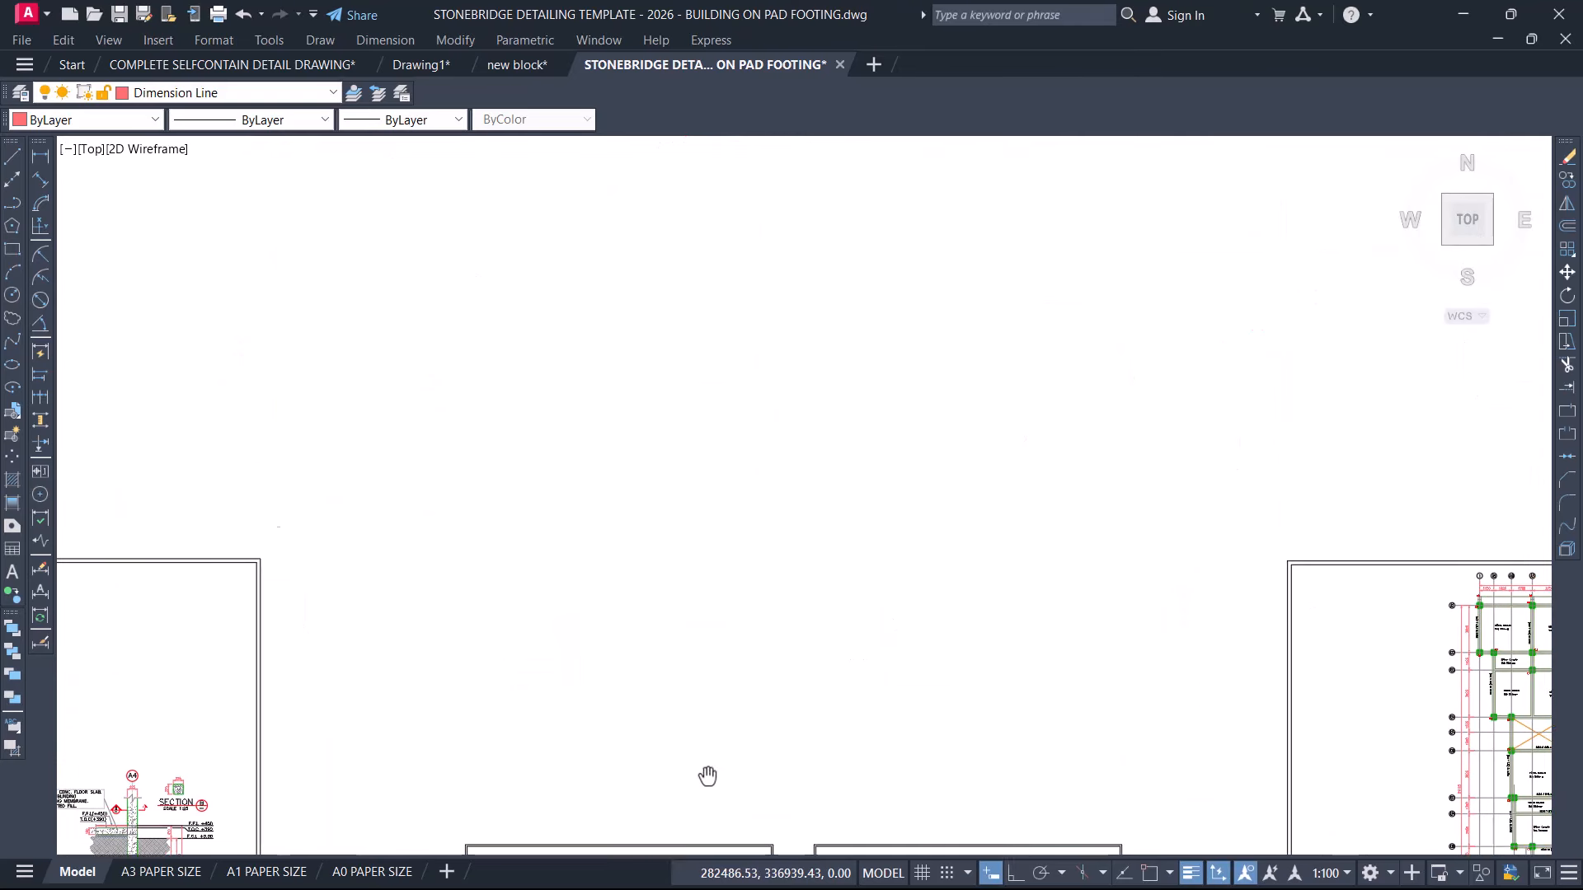
scroll(788, 569, down, 6)
middle_drag(802, 621, 728, 849)
scroll(774, 739, down, 2)
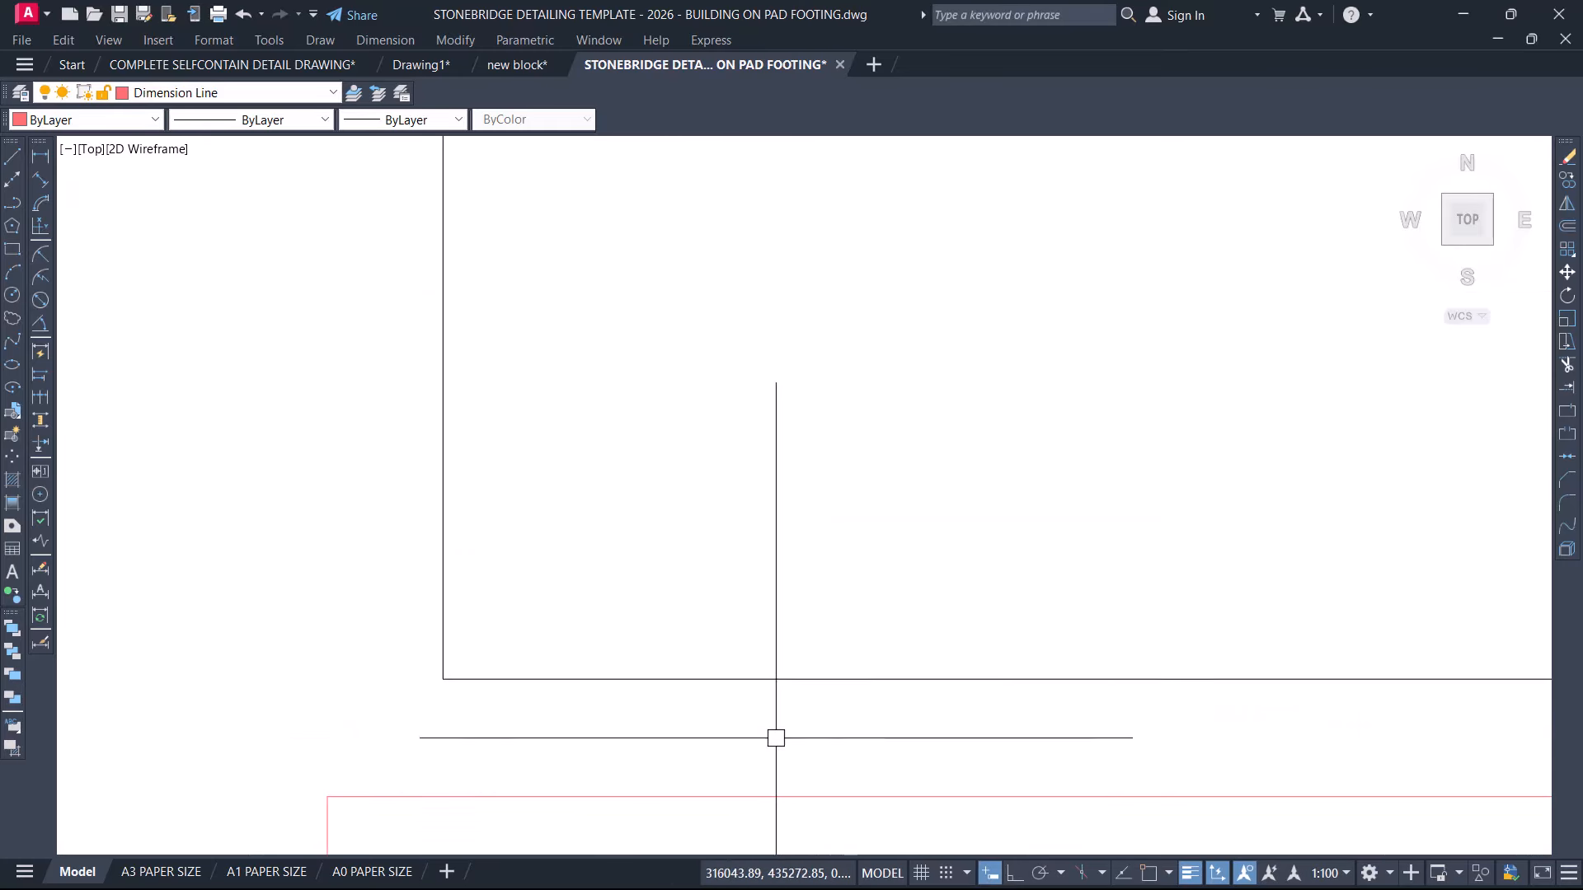
middle_drag(875, 534, 674, 812)
scroll(738, 729, down, 2)
middle_drag(836, 555, 790, 671)
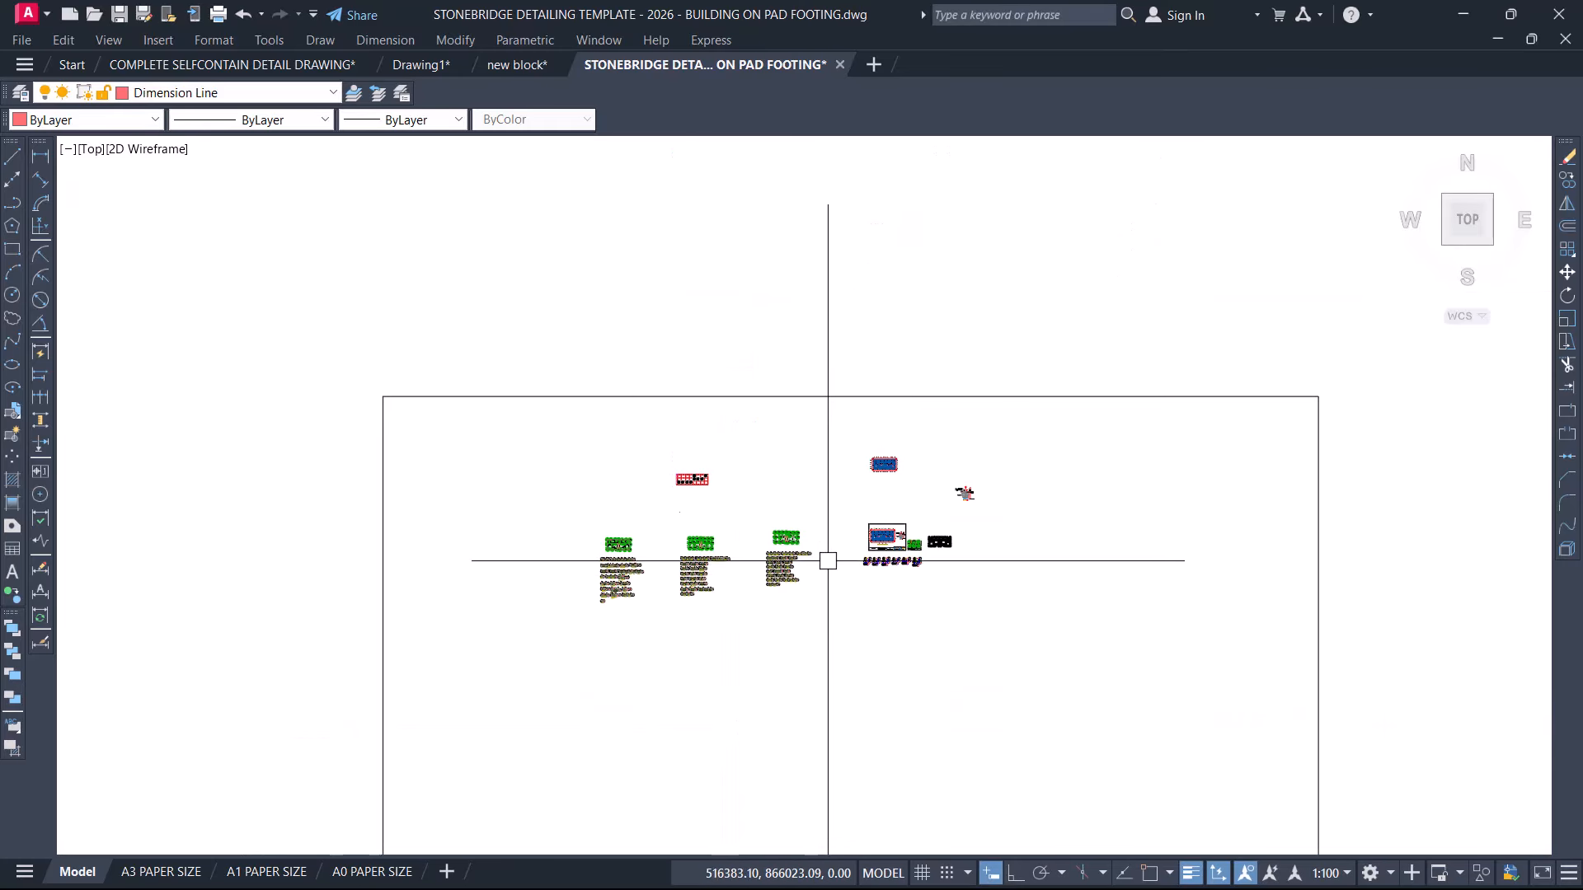
scroll(918, 537, up, 6)
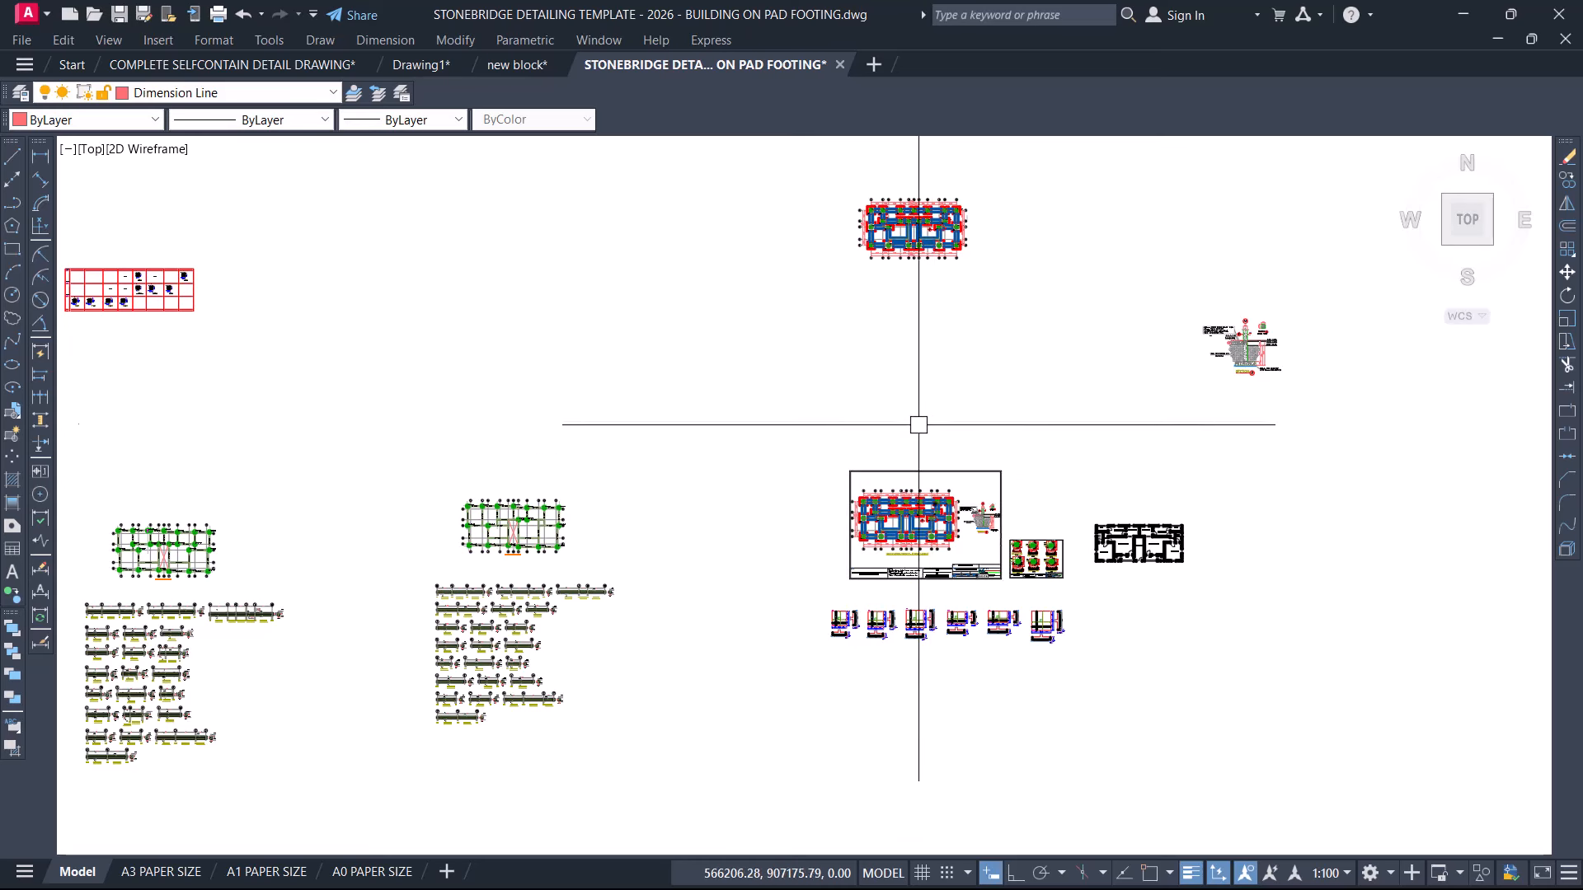
scroll(964, 542, up, 4)
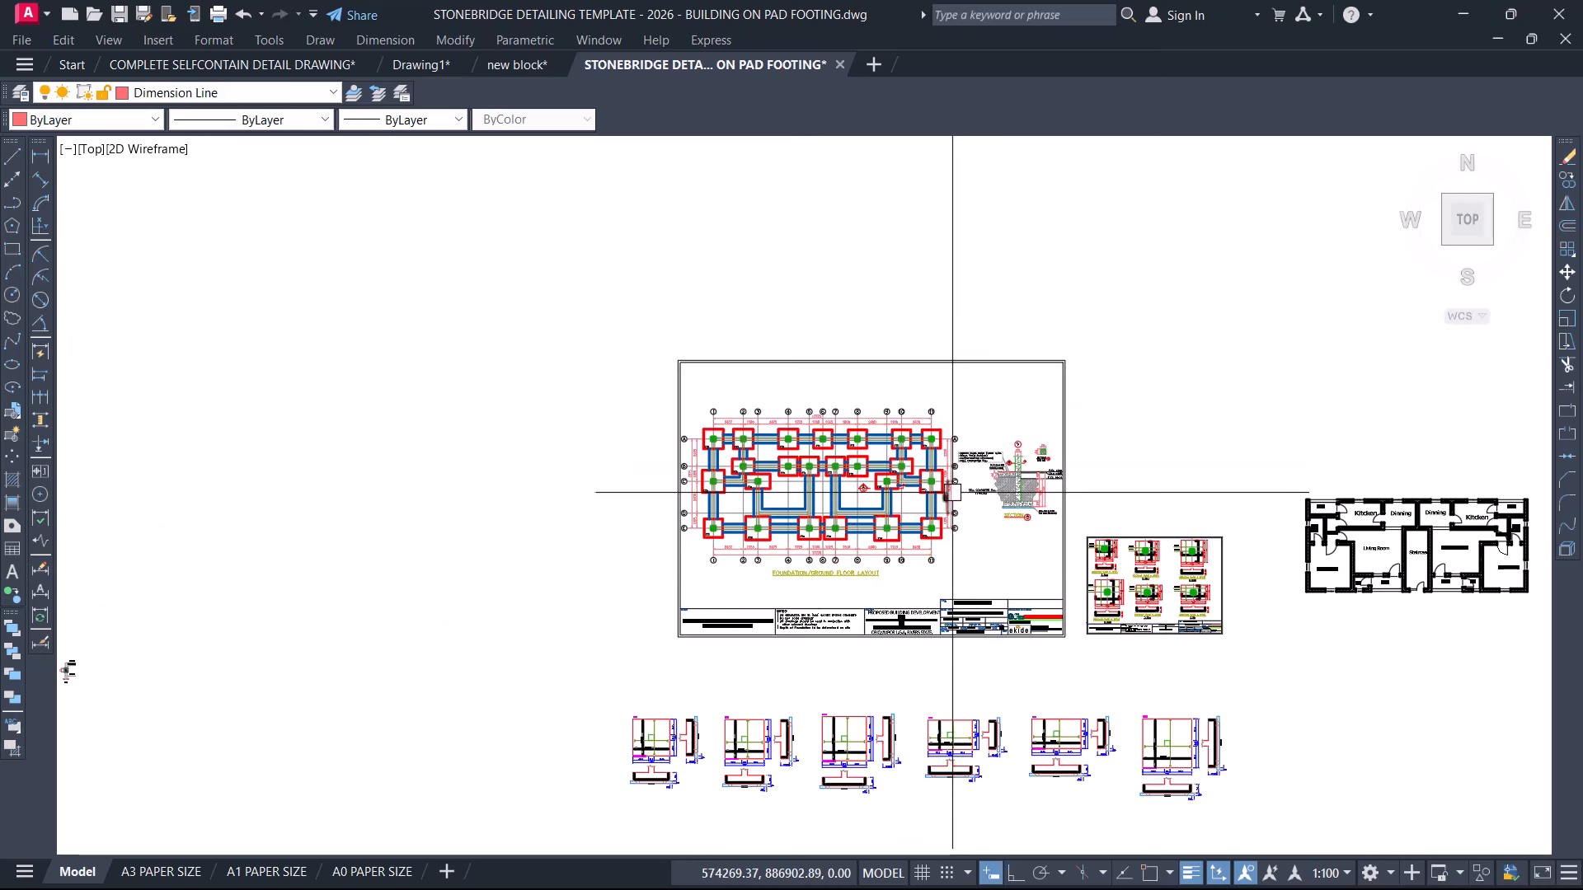
scroll(880, 509, up, 4)
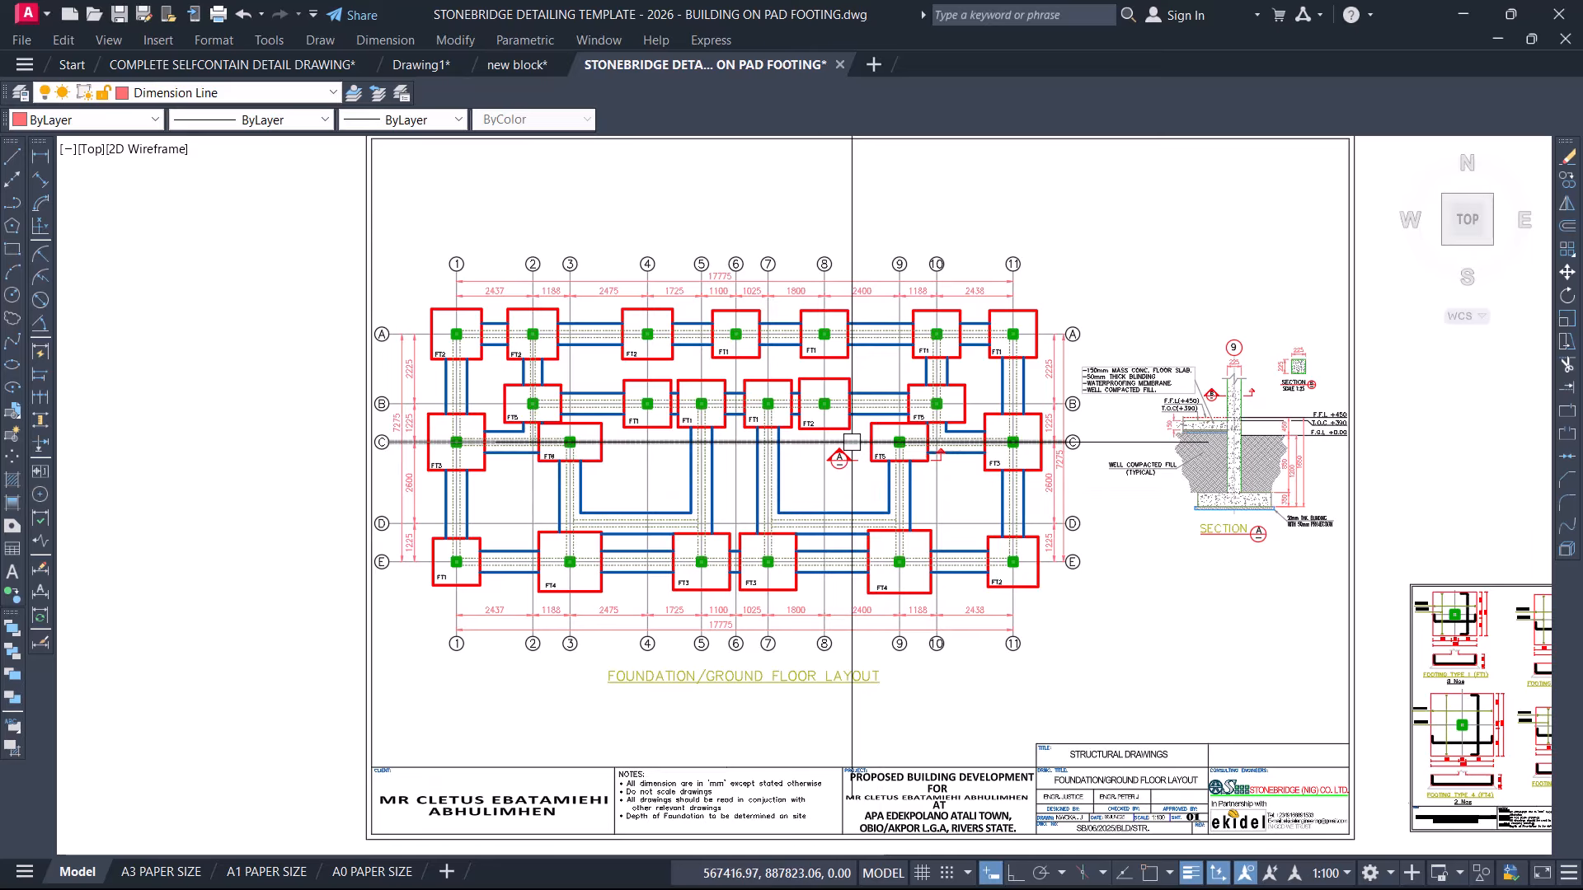
scroll(825, 483, up, 2)
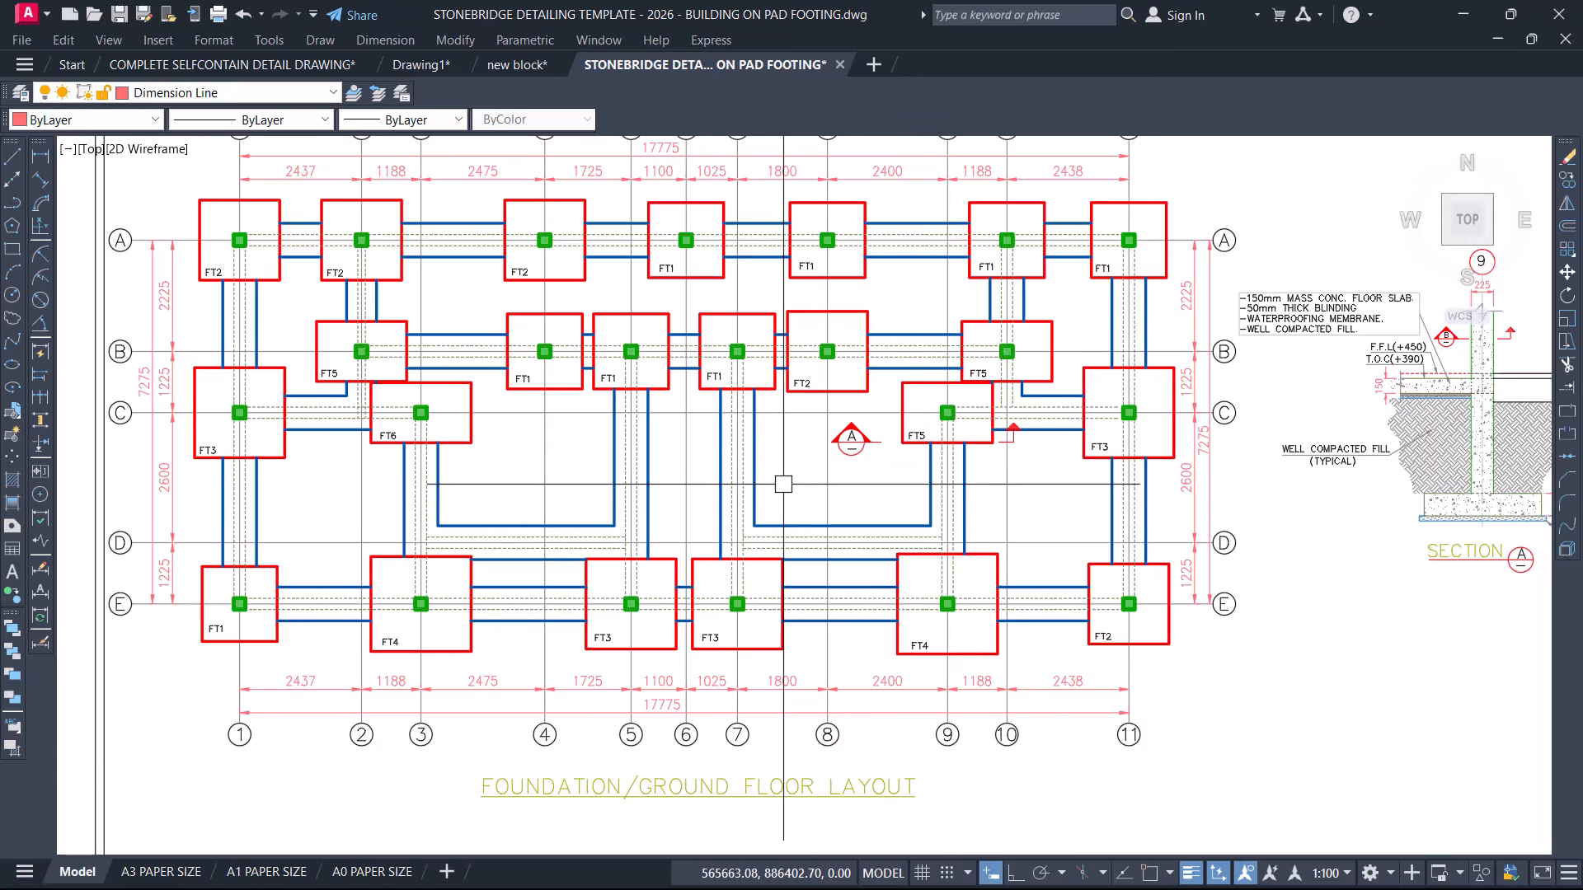
scroll(782, 484, down, 4)
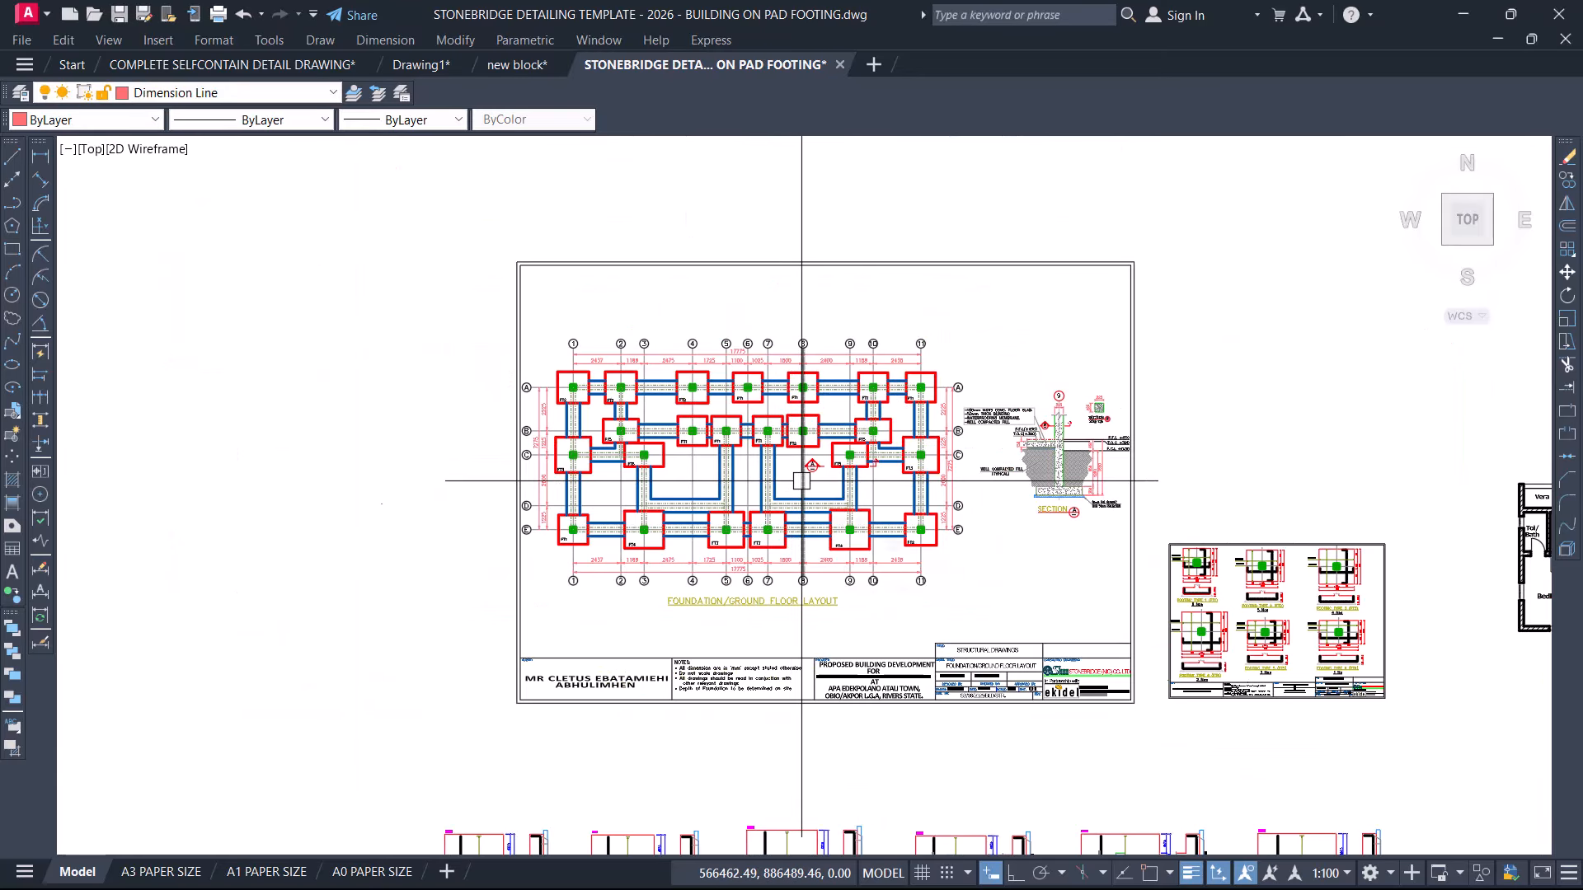
scroll(583, 417, down, 1)
scroll(583, 417, up, 3)
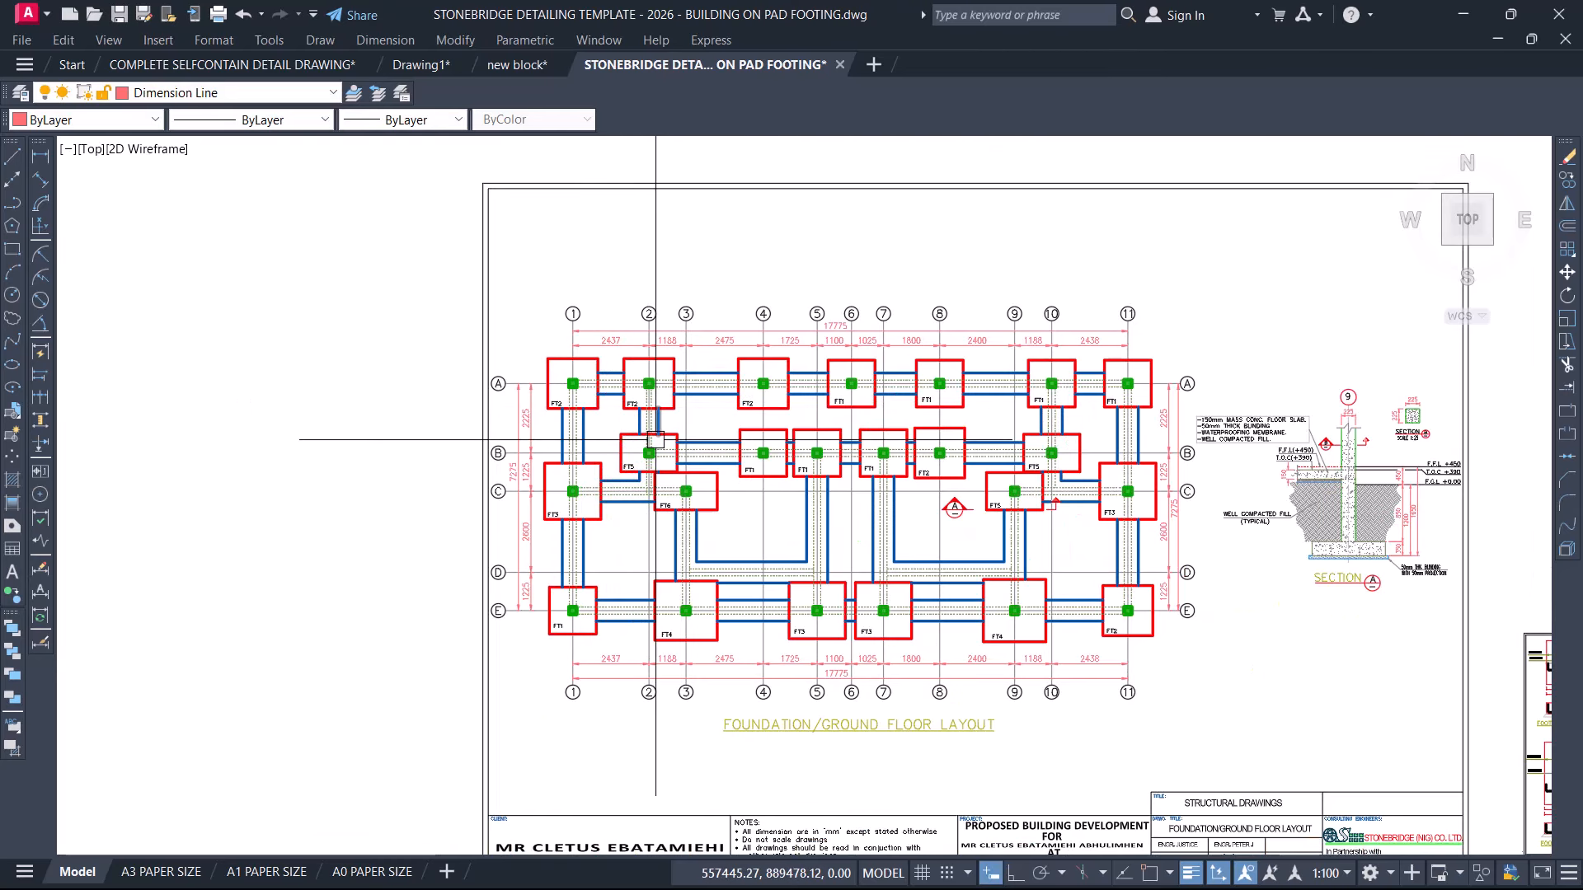
scroll(655, 439, down, 6)
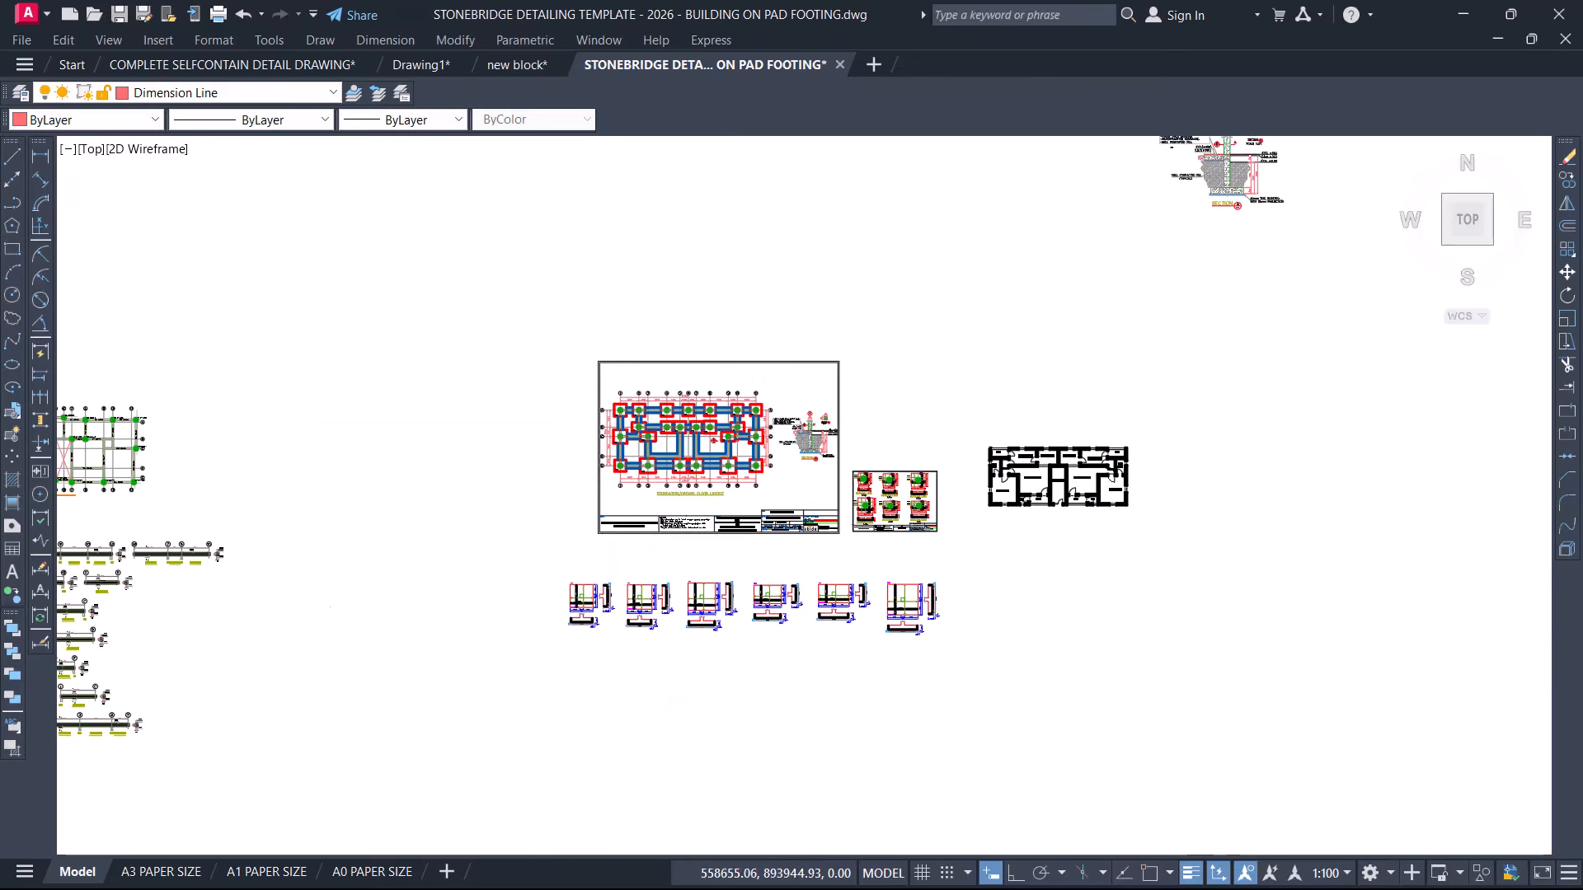
Step: Examine the last reference sheets, the staircase details and the title block of the Roof Beam 7 sheet
scroll(1000, 582, down, 8)
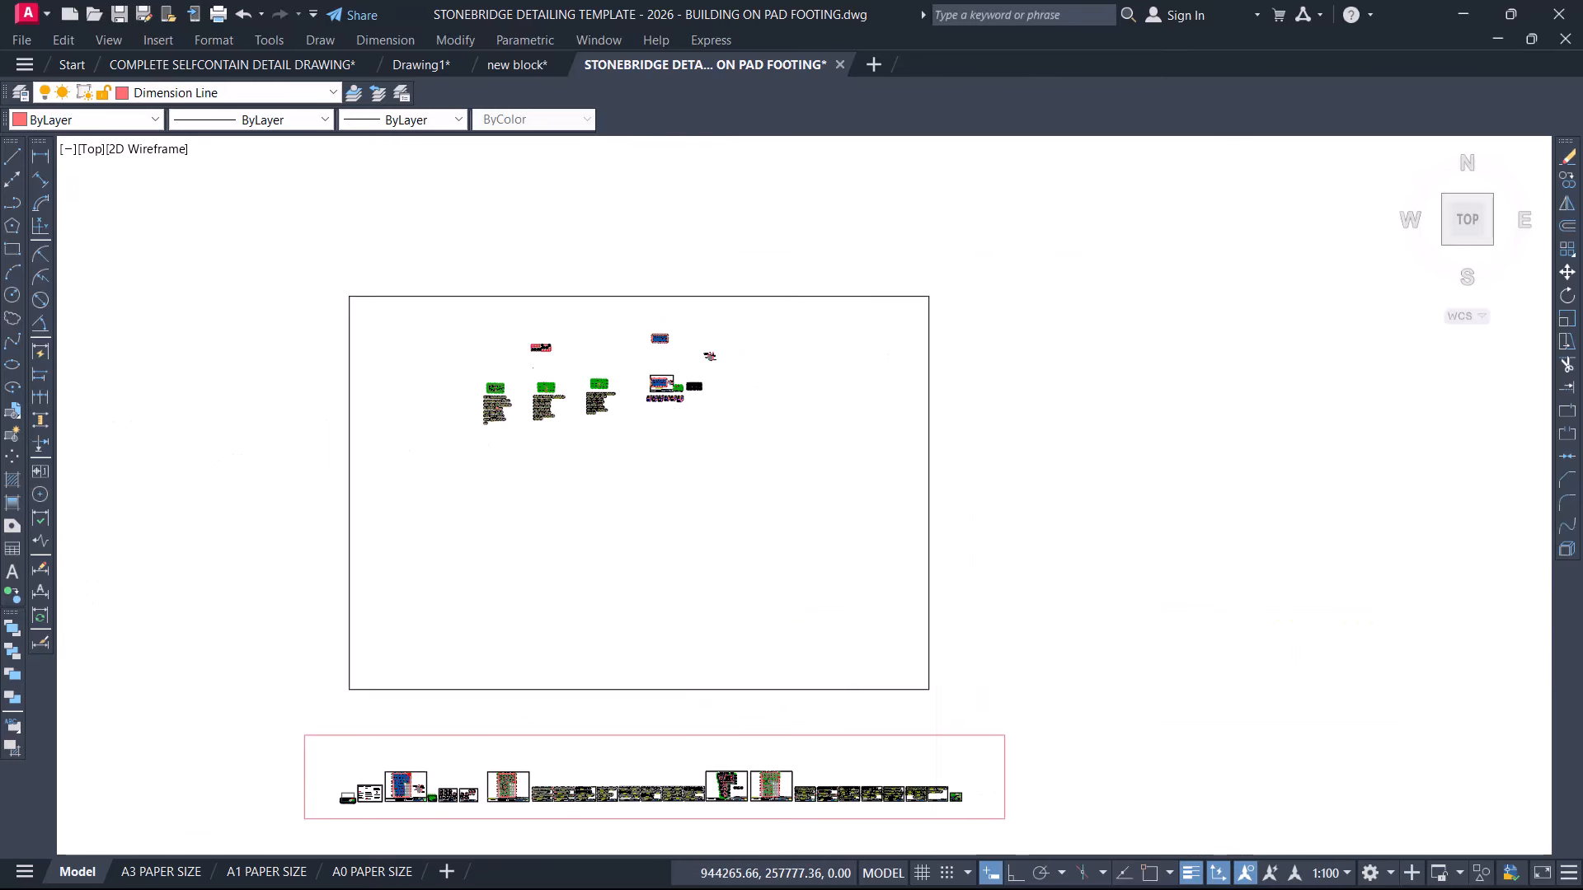
scroll(771, 793, up, 10)
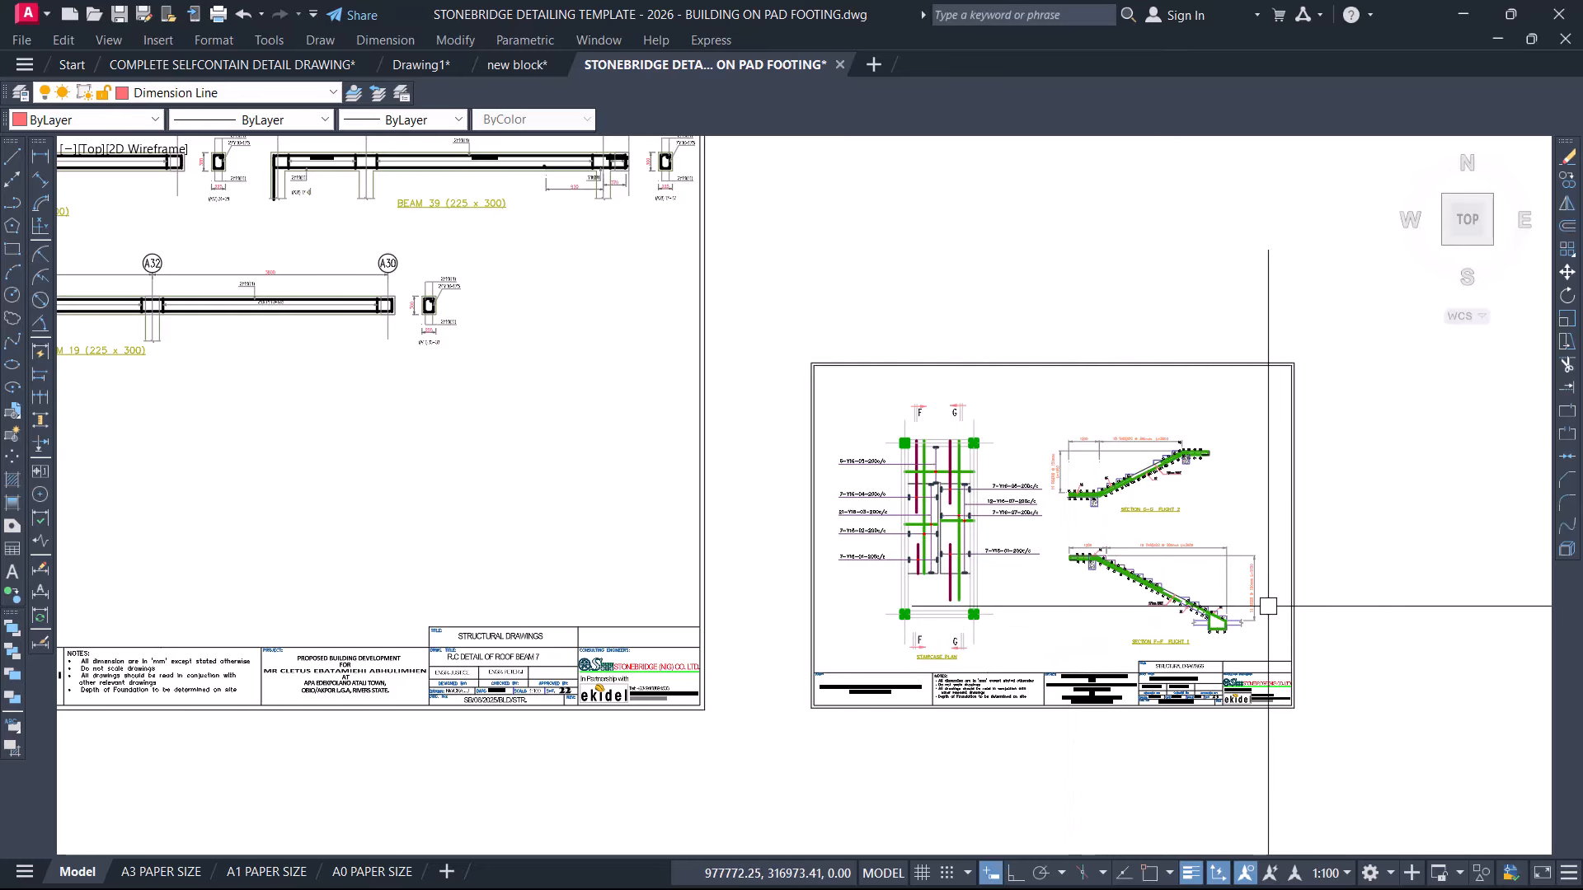
scroll(1268, 606, down, 4)
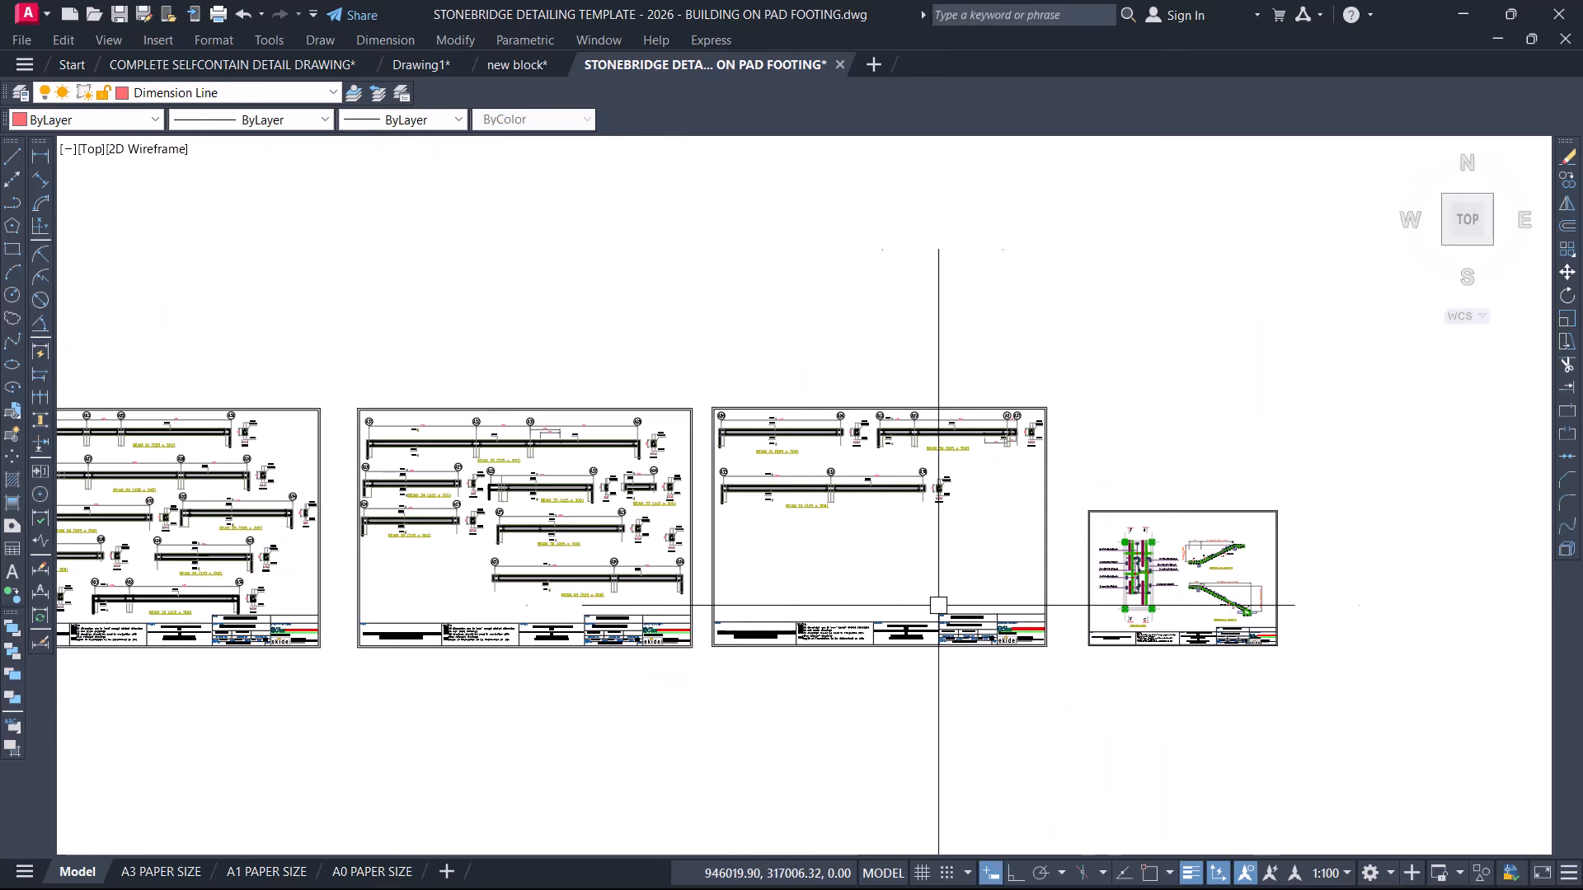
scroll(1014, 653, up, 6)
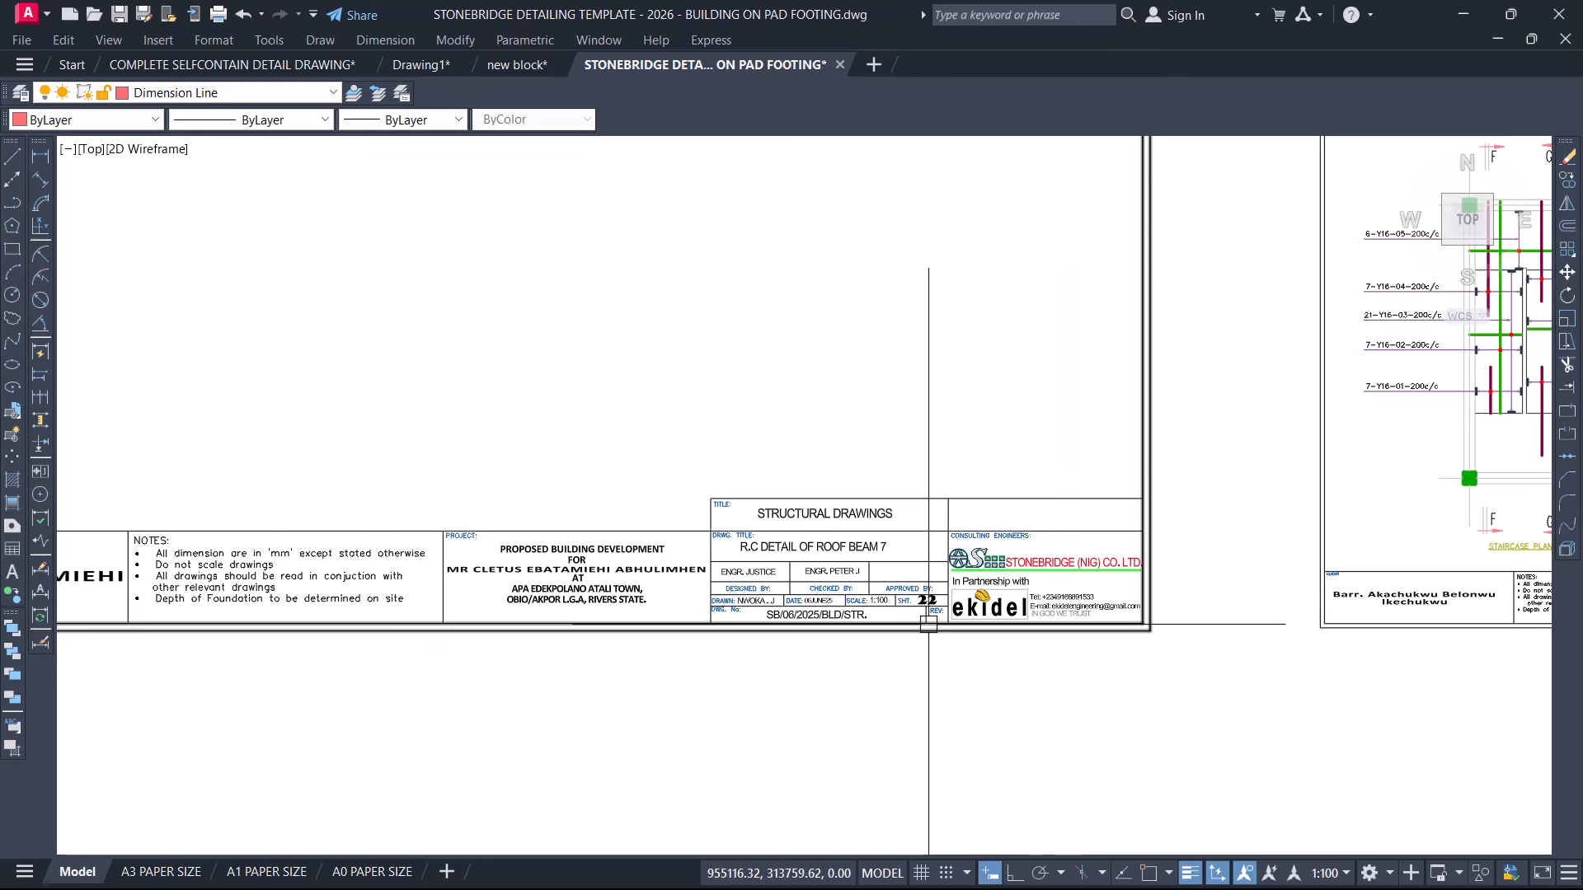
Step: Return from the reference sheets to the current project and examine the footings and columns on the foundation/ground floor layout
scroll(930, 625, down, 5)
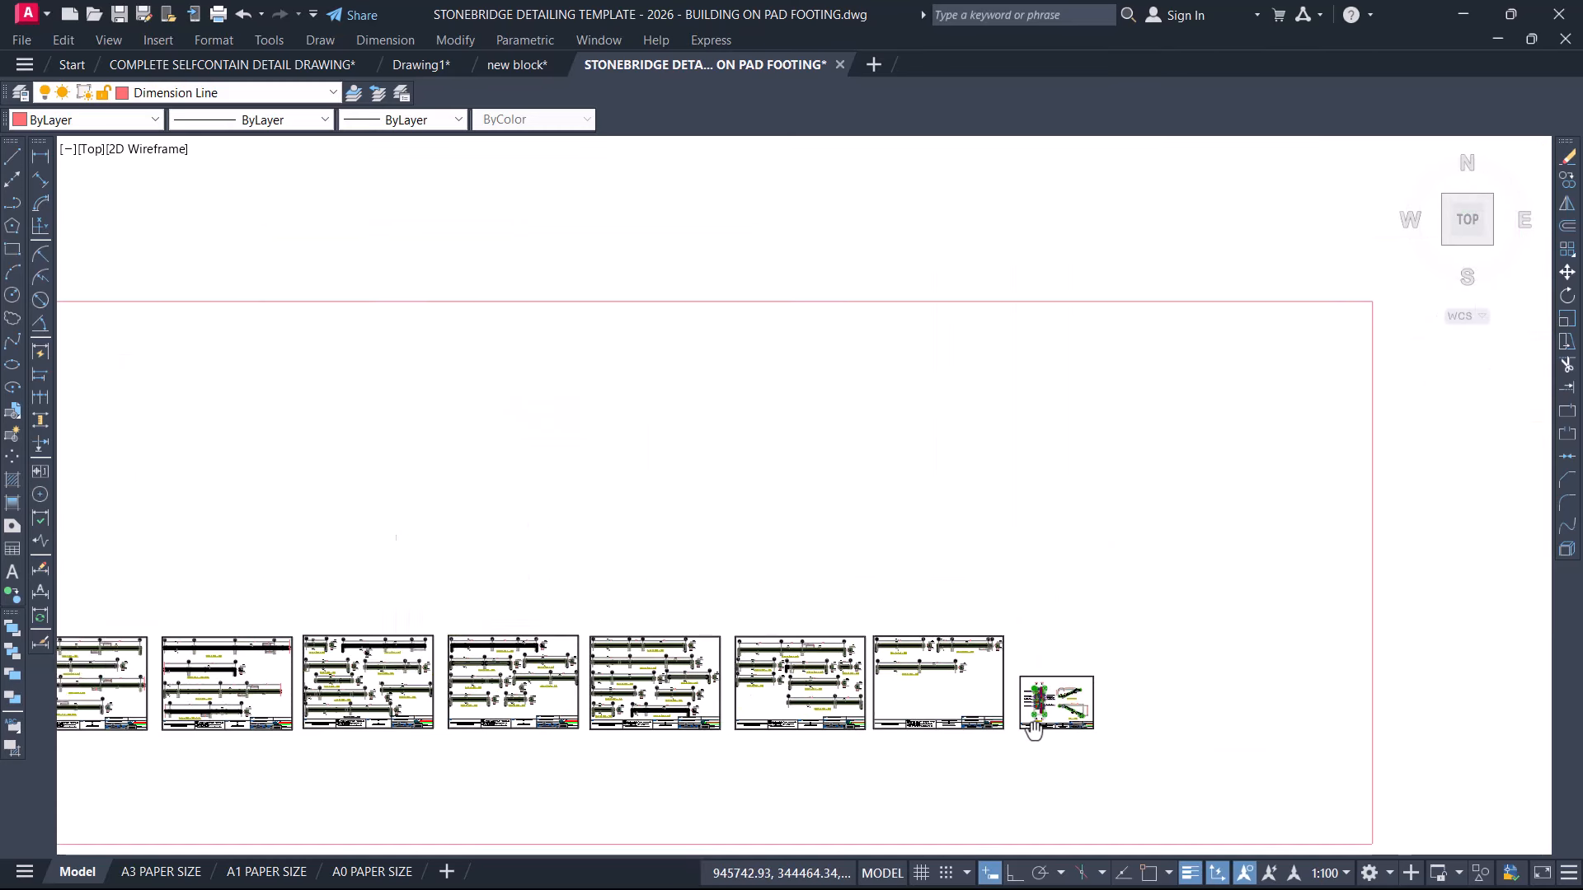
scroll(1036, 664, up, 8)
scroll(1036, 664, down, 4)
middle_drag(917, 546, 1080, 887)
middle_drag(833, 505, 1050, 885)
scroll(728, 530, up, 10)
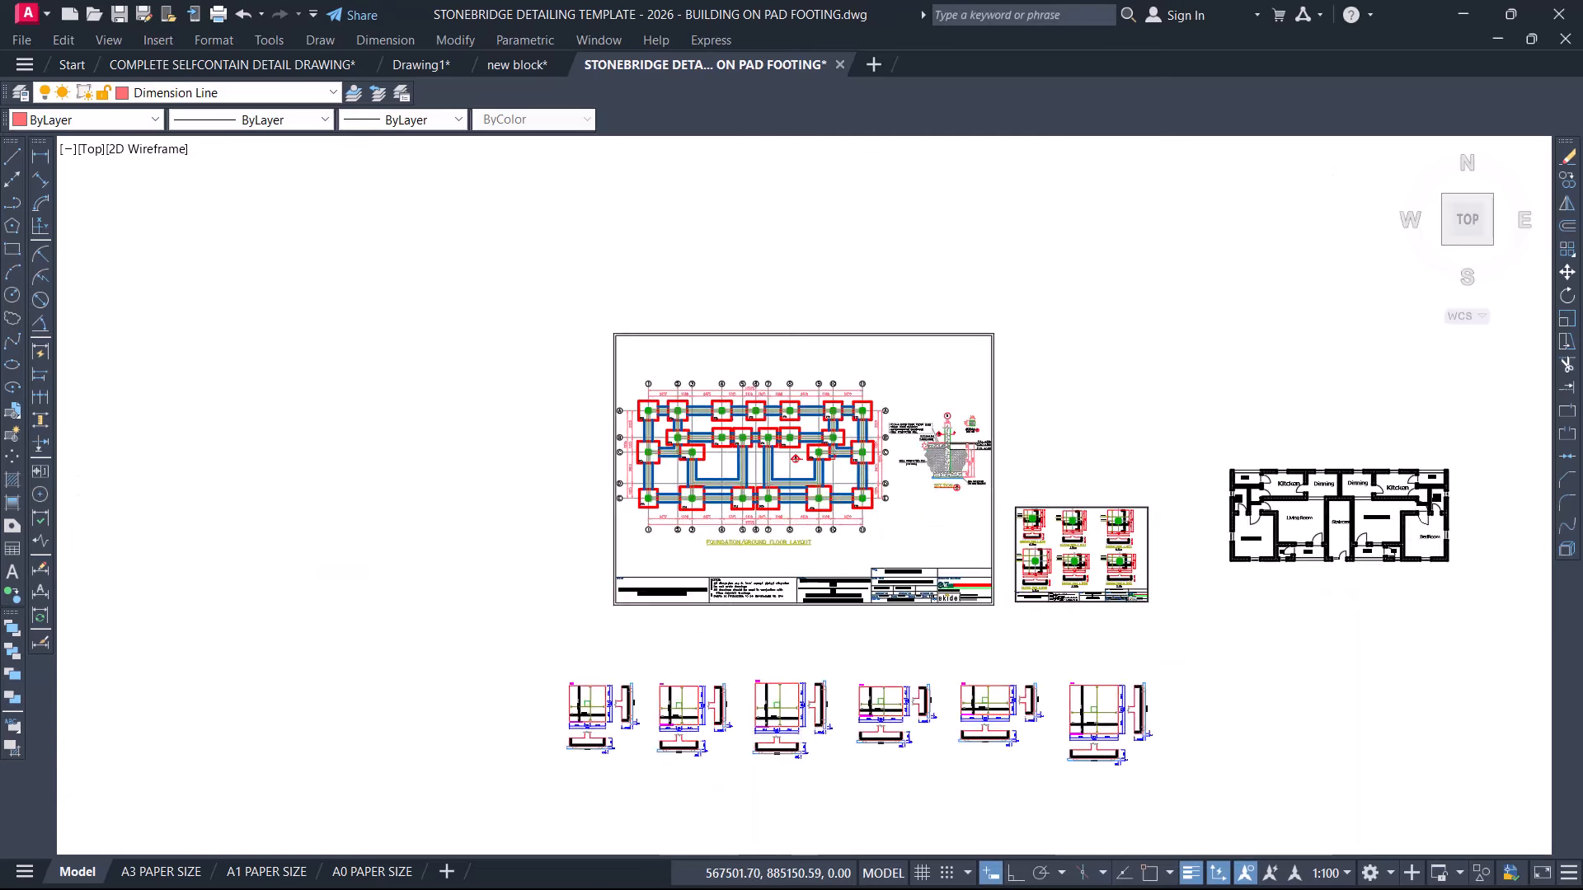
scroll(724, 412, up, 4)
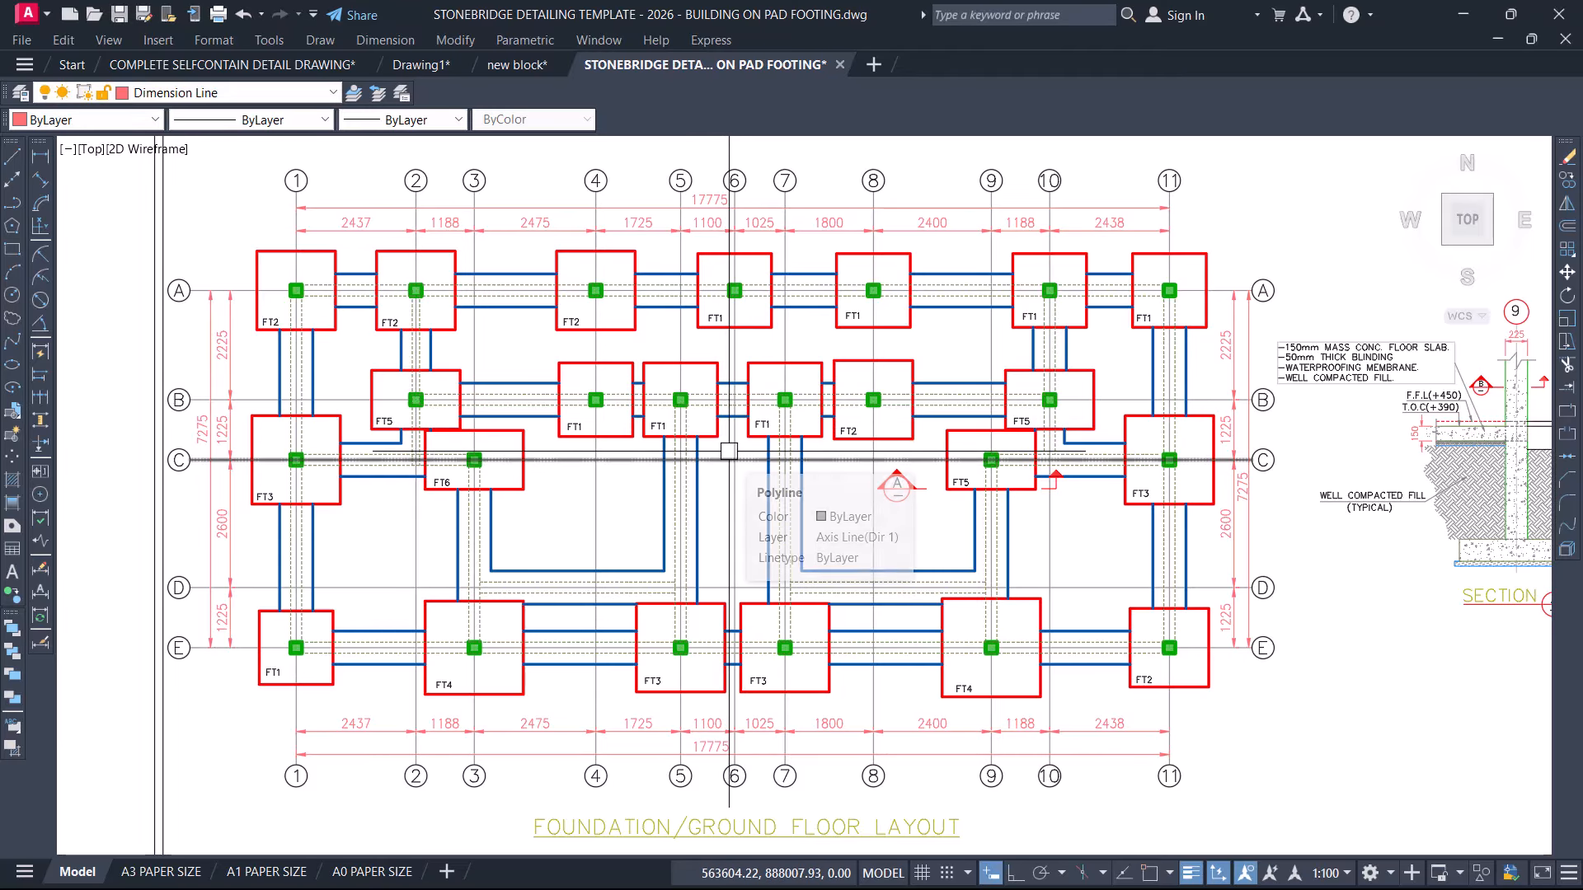
Step: Compare the architectural floor plan's rooms and staircase with the column and footing positions on the foundation/ground floor layout
scroll(729, 451, down, 4)
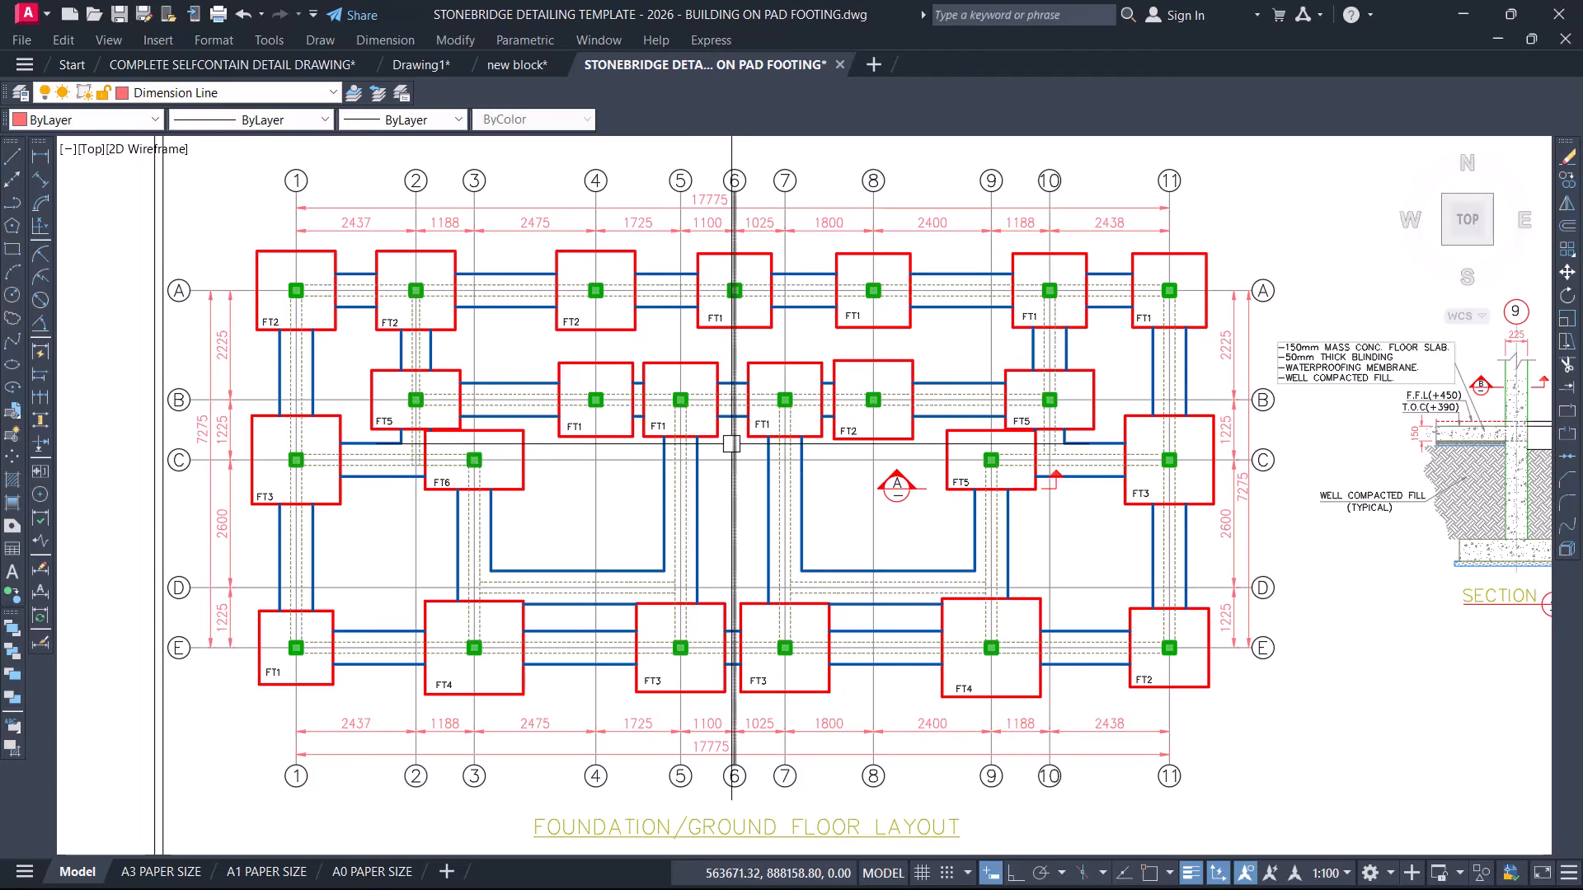
scroll(680, 445, down, 2)
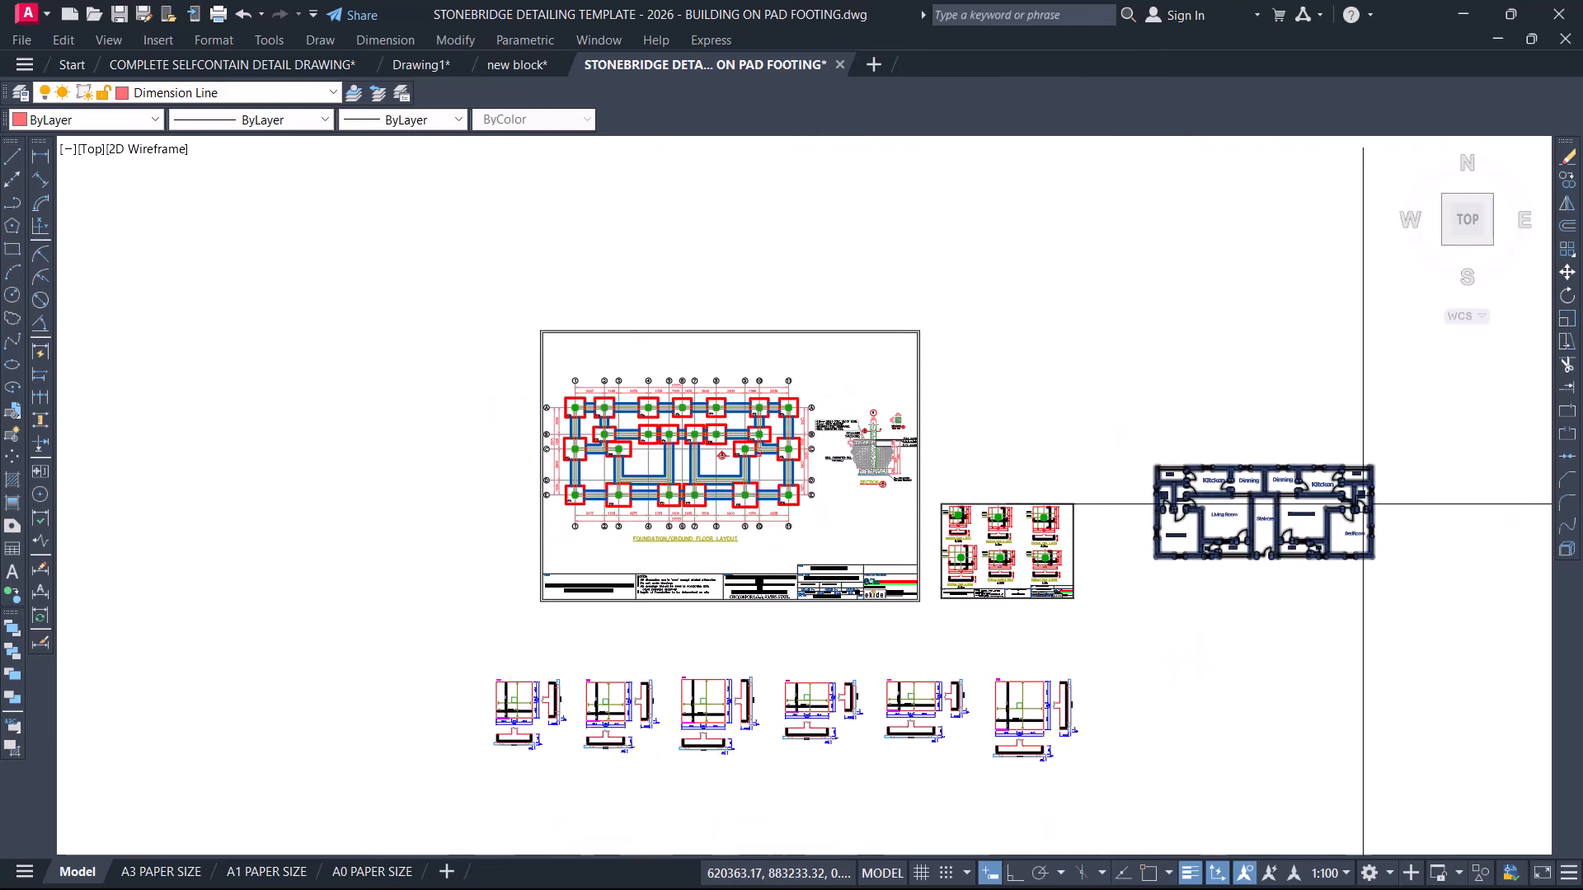
scroll(1368, 503, up, 6)
click(1337, 528)
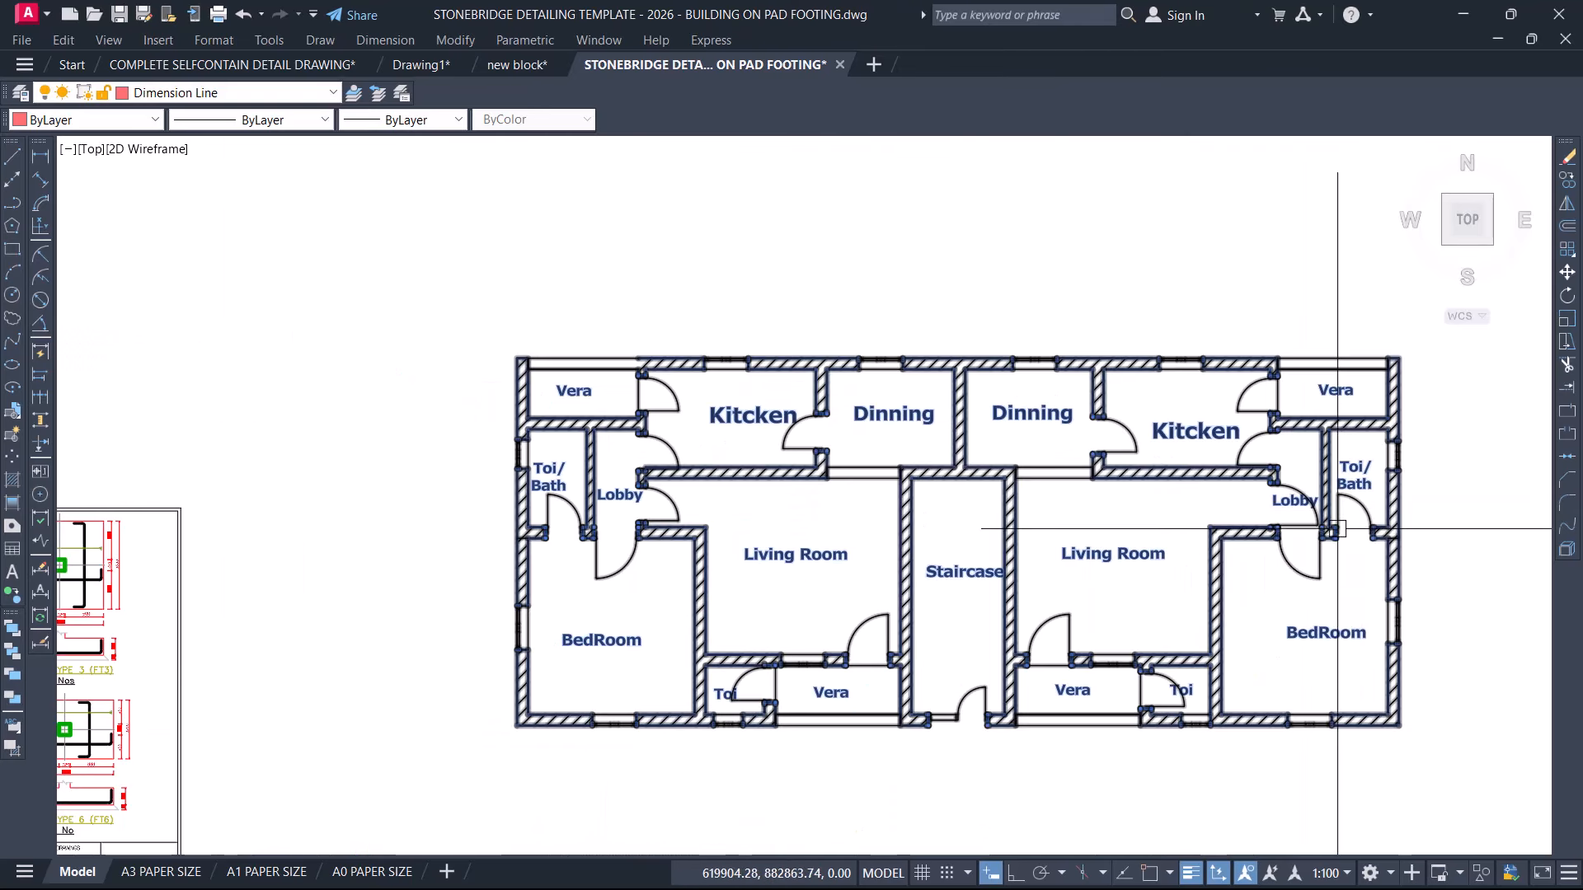
scroll(1335, 534, down, 5)
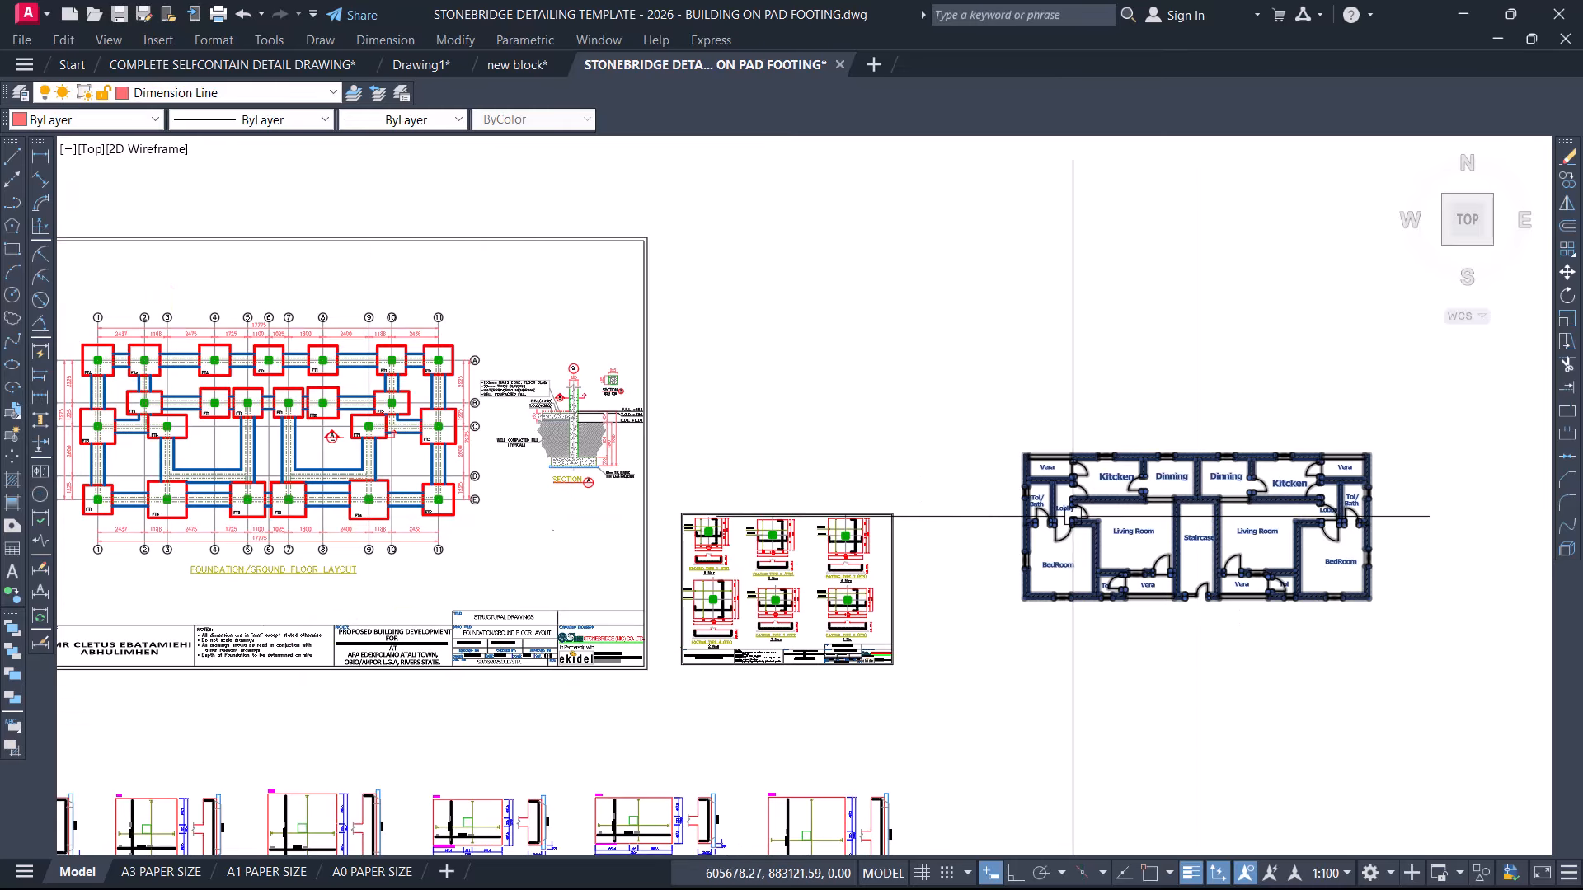
middle_drag(440, 478, 1084, 492)
scroll(993, 448, up, 4)
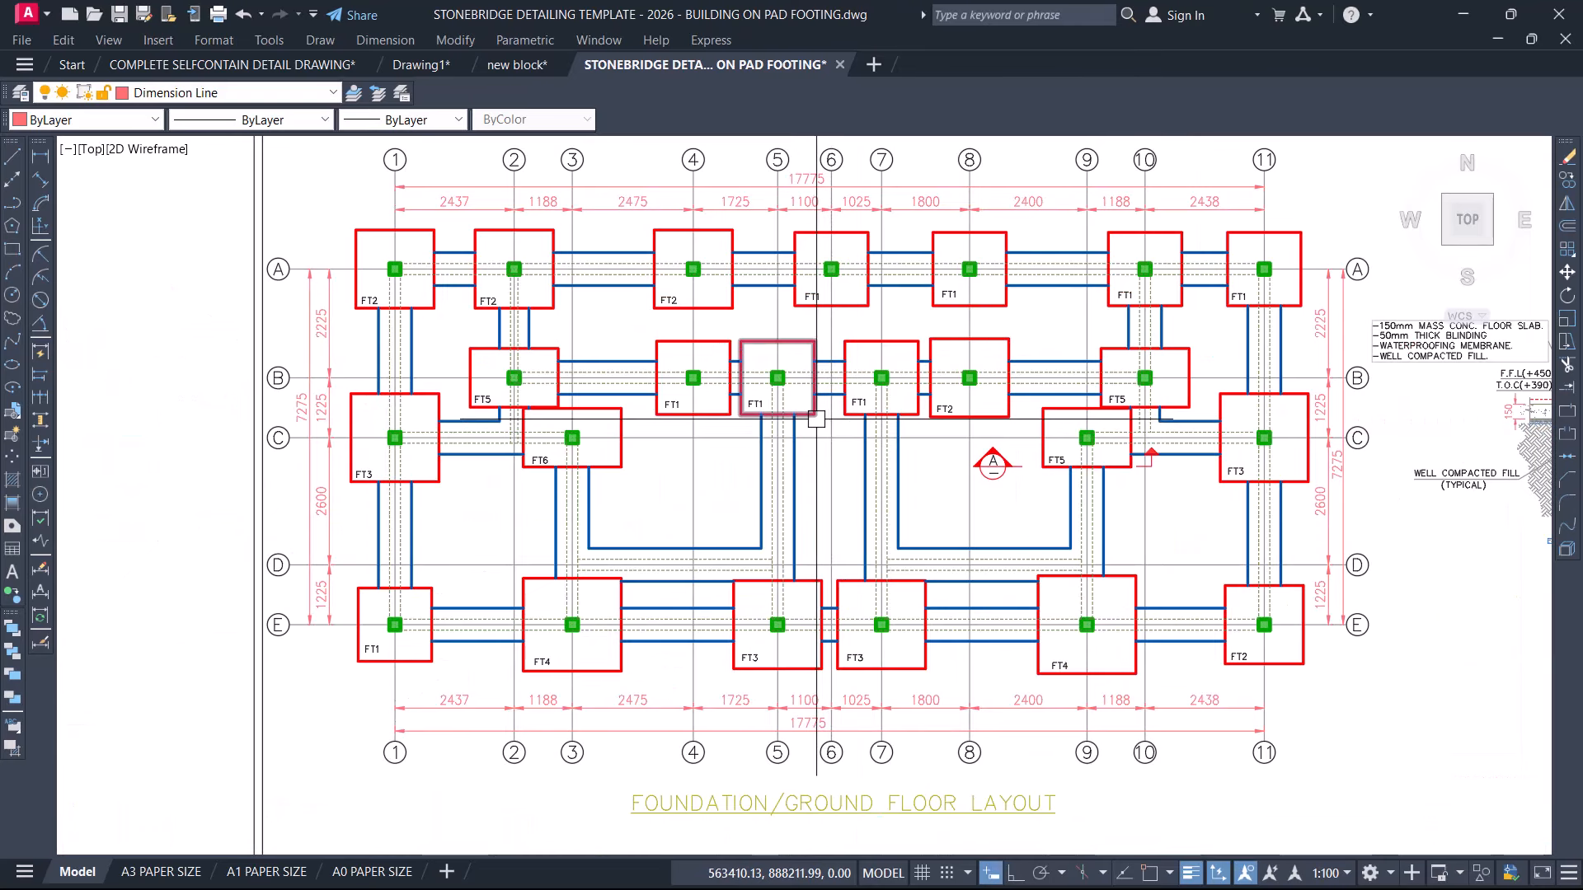
middle_drag(816, 419, 826, 525)
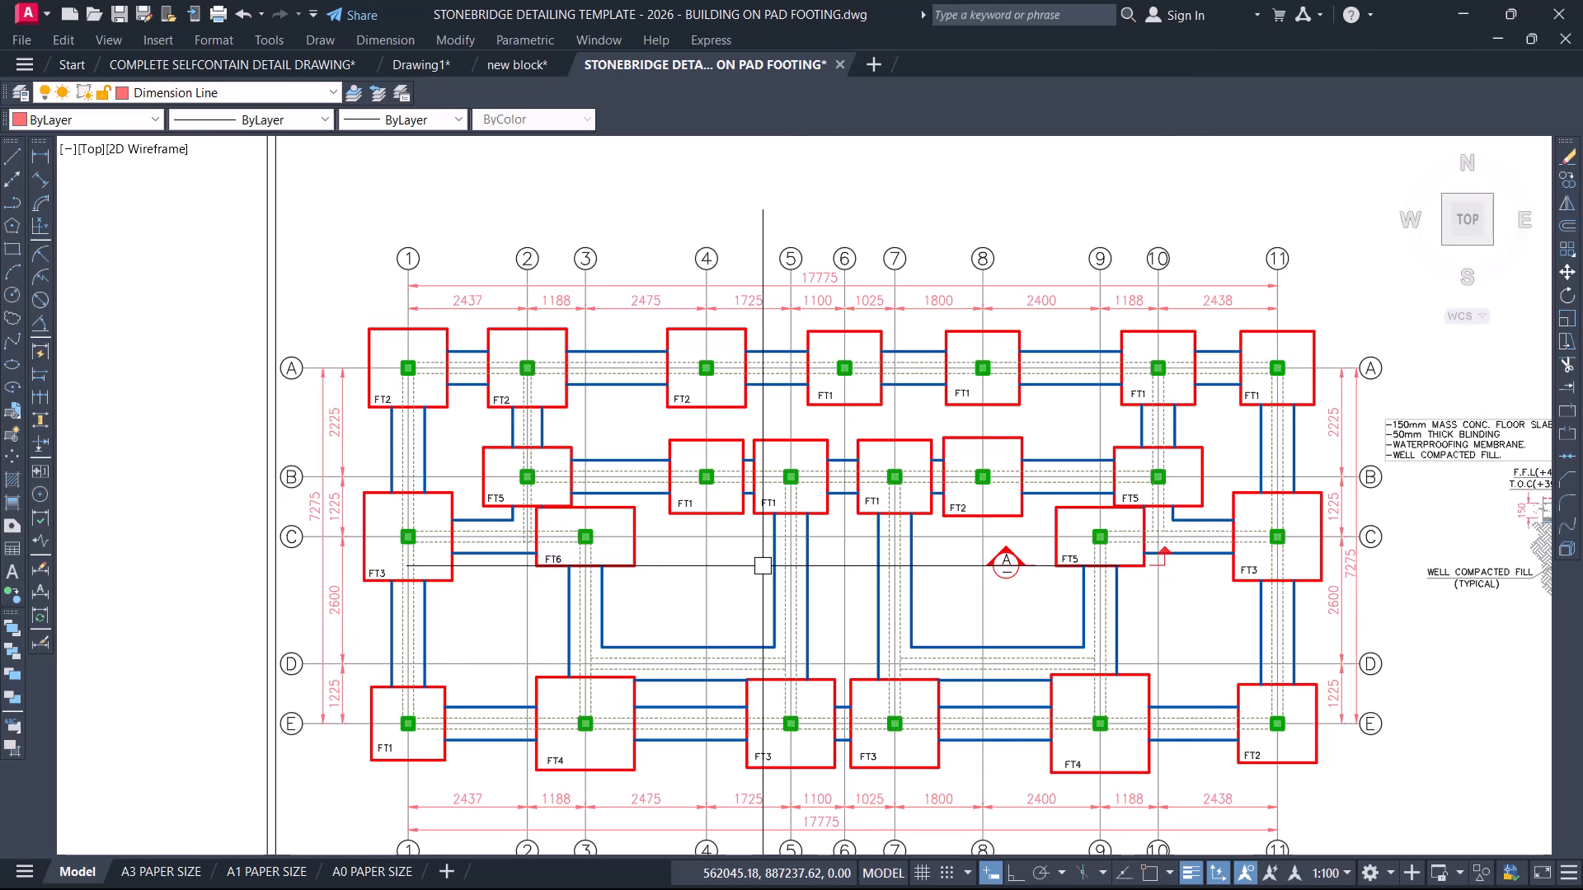
middle_drag(770, 552, 706, 476)
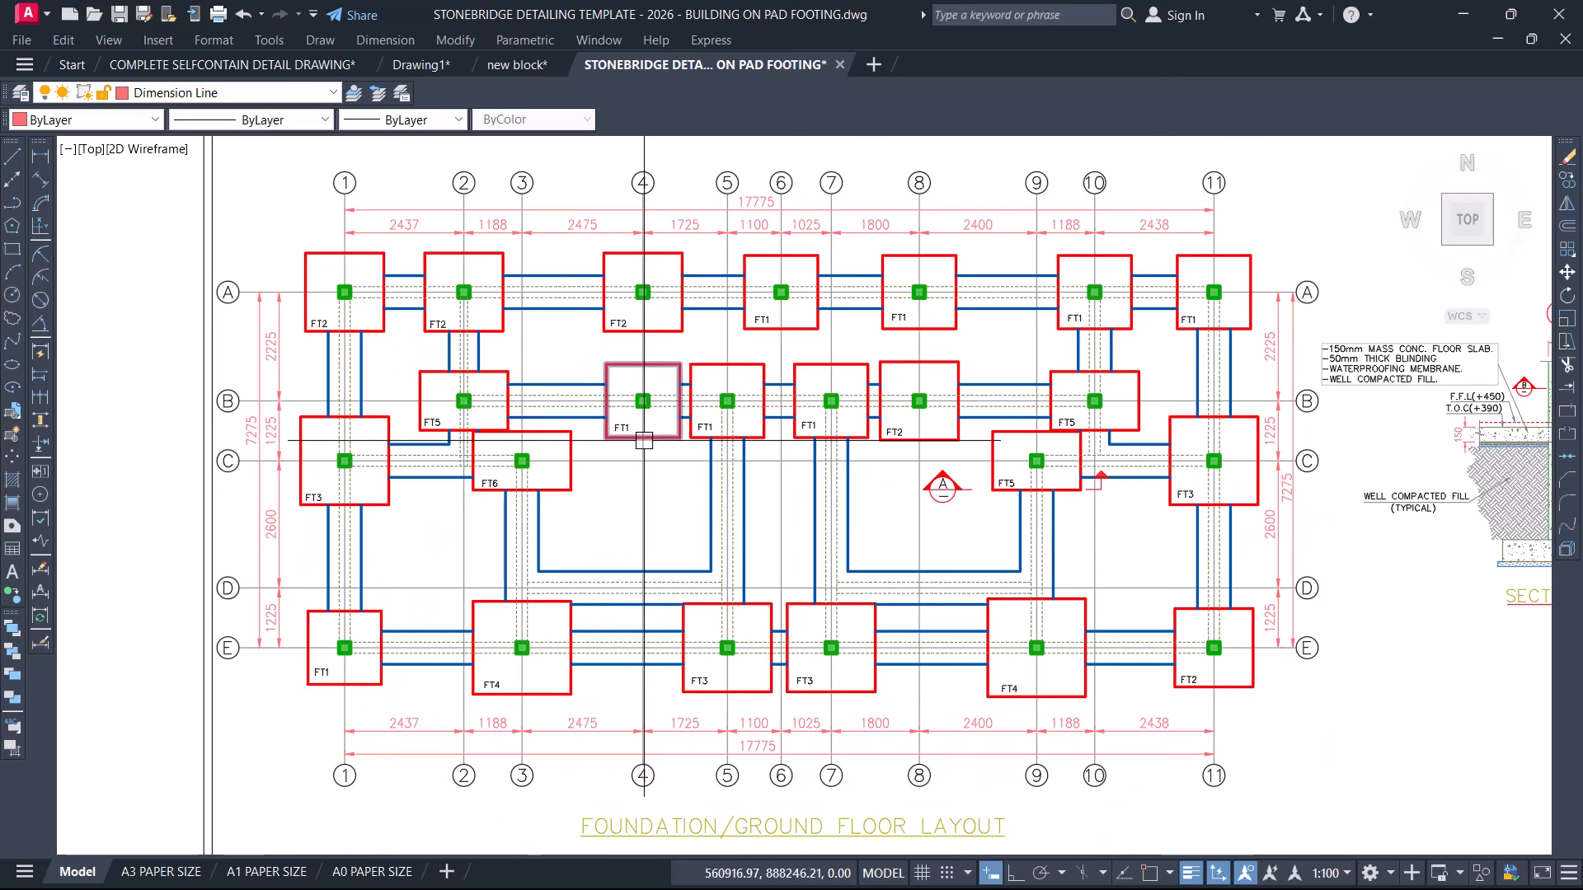